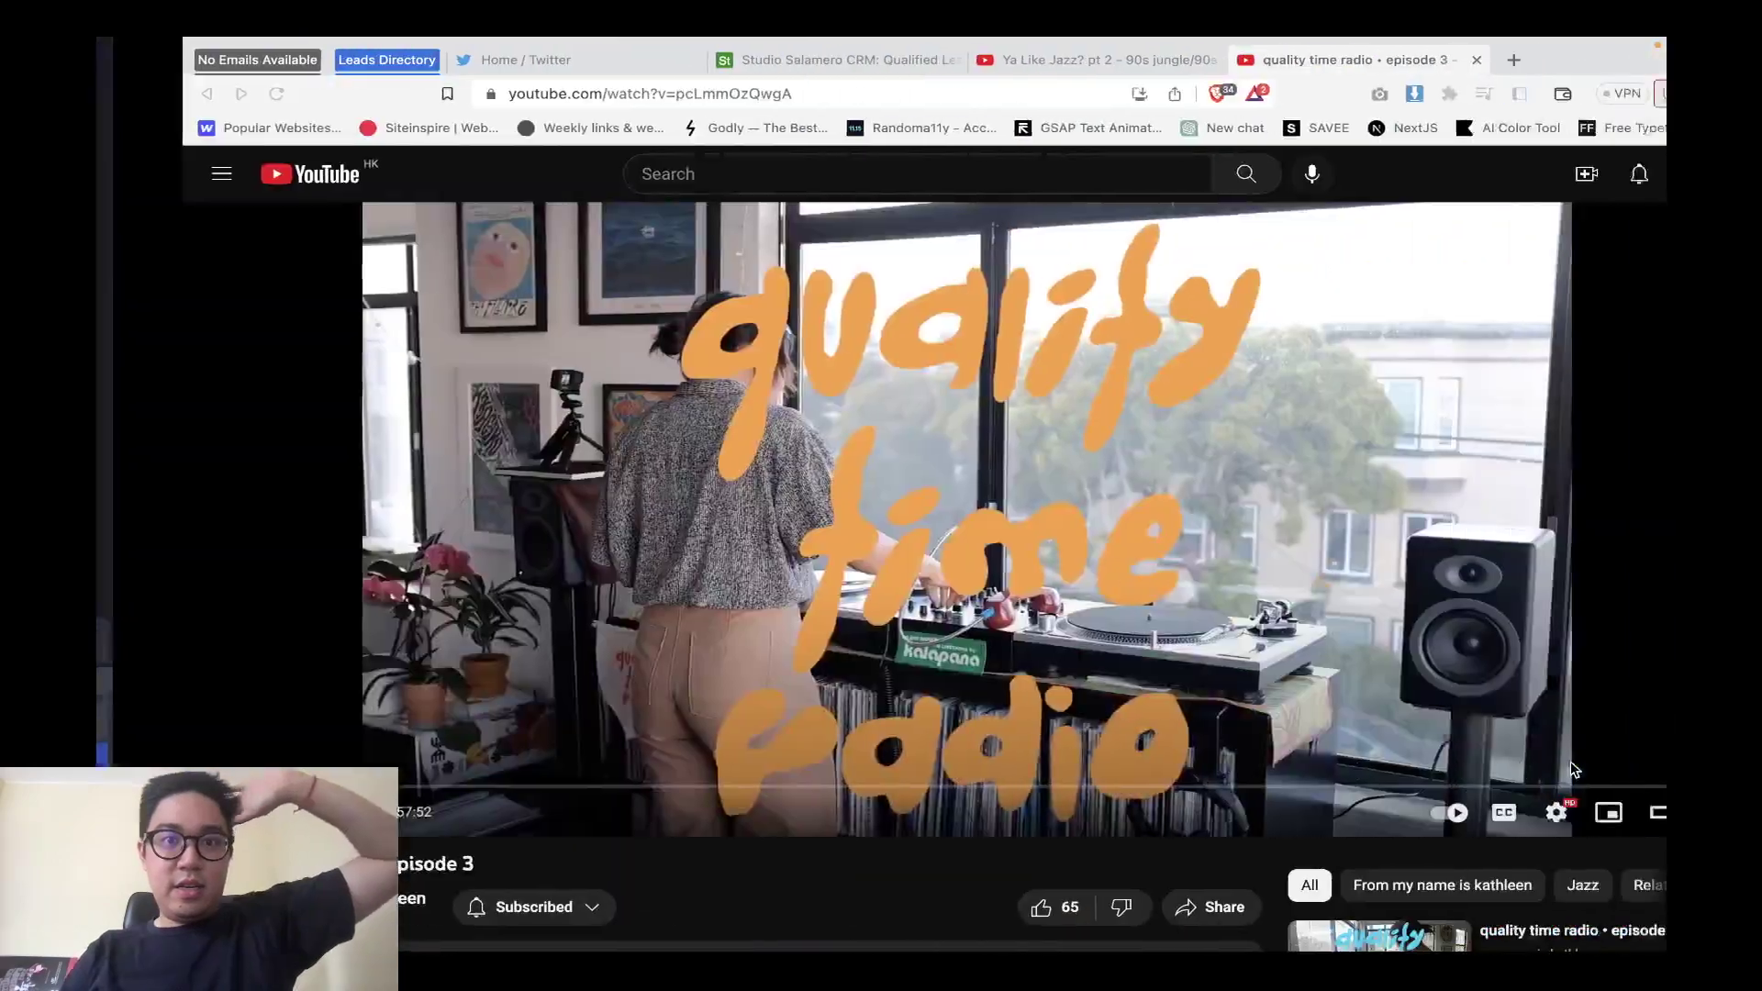
# Load youtube.com in a new browser tab.
pyautogui.press('super+t')
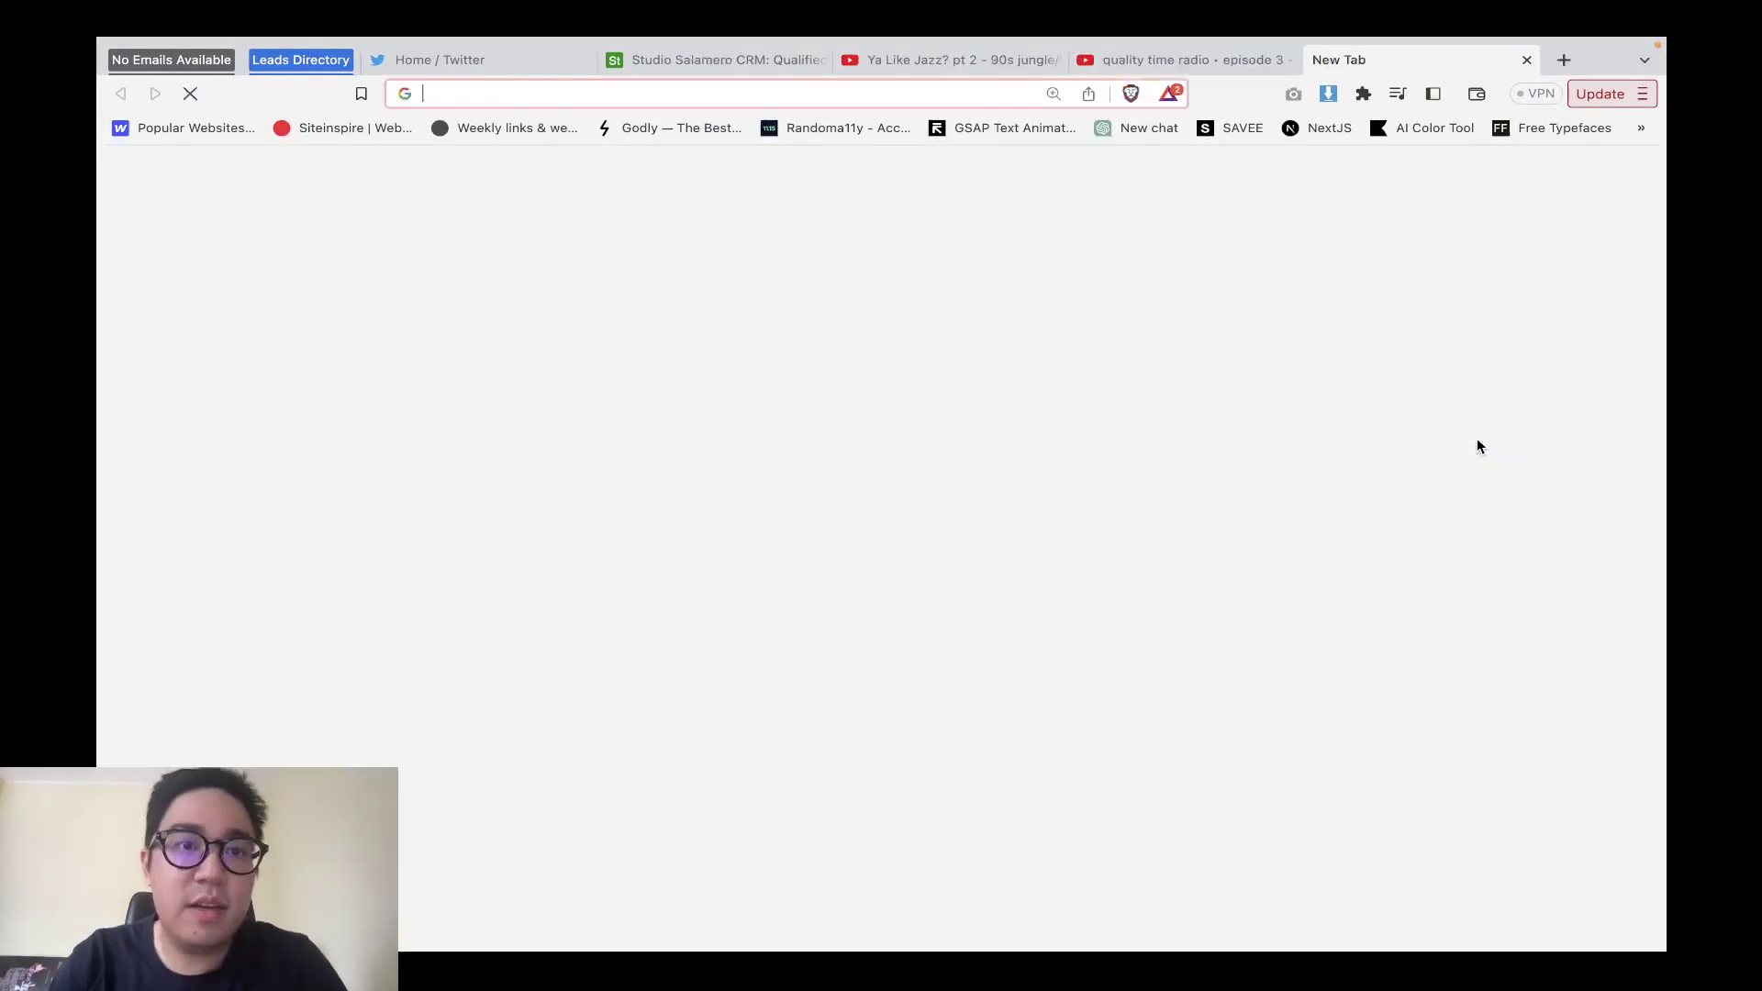
pyautogui.write('youtube')
pyautogui.press('BackSpace')
pyautogui.press('BackSpace')
pyautogui.press('BackSpace')
pyautogui.press('BackSpace')
pyautogui.press('BackSpace')
pyautogui.press('BackSpace')
pyautogui.press('BackSpace')
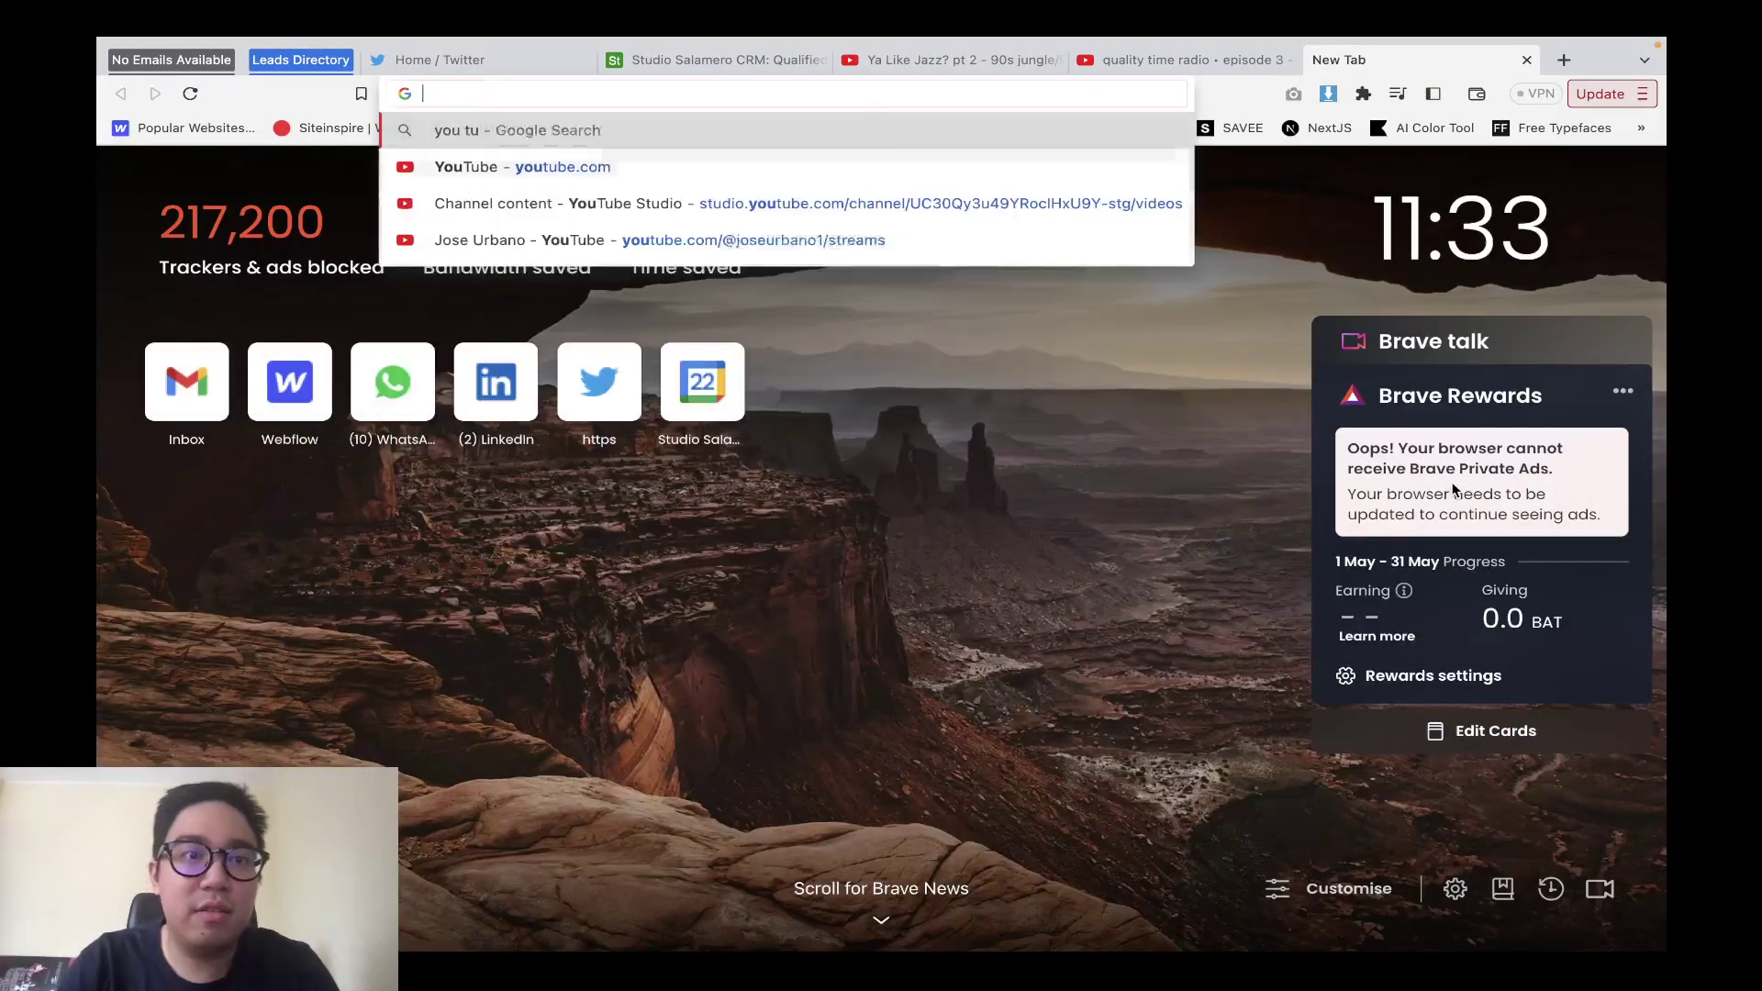
pyautogui.write('youtube.com')
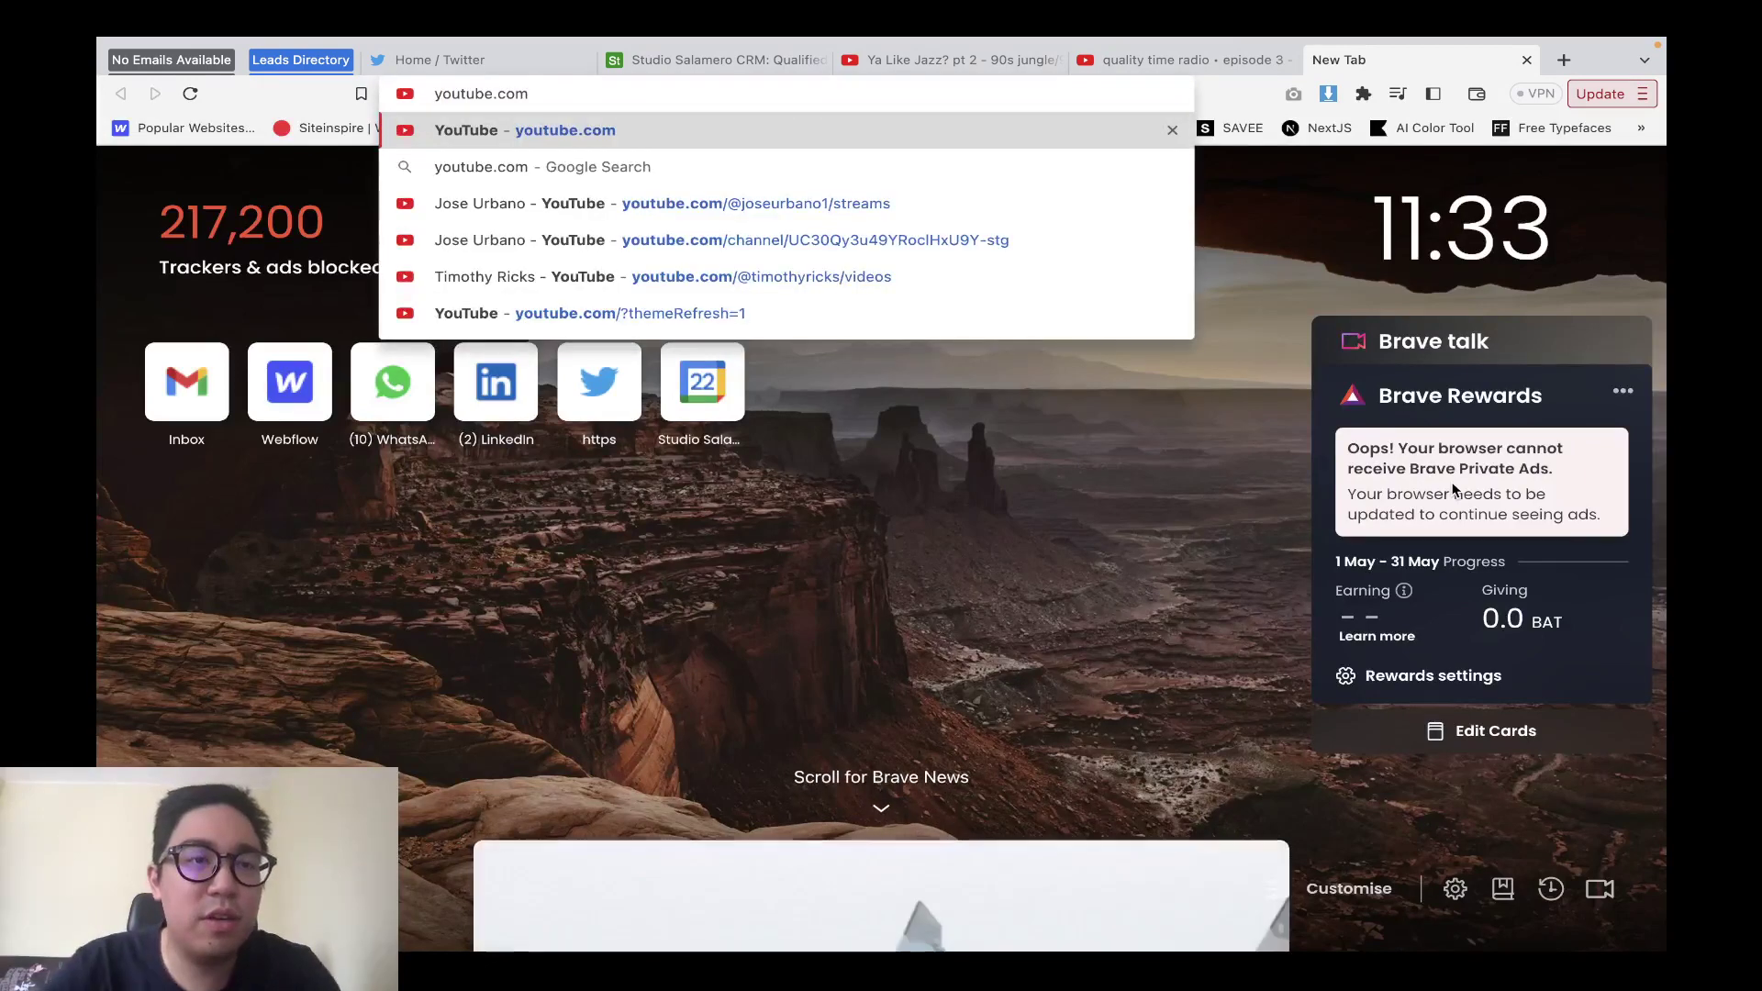
pyautogui.click(1202, 690)
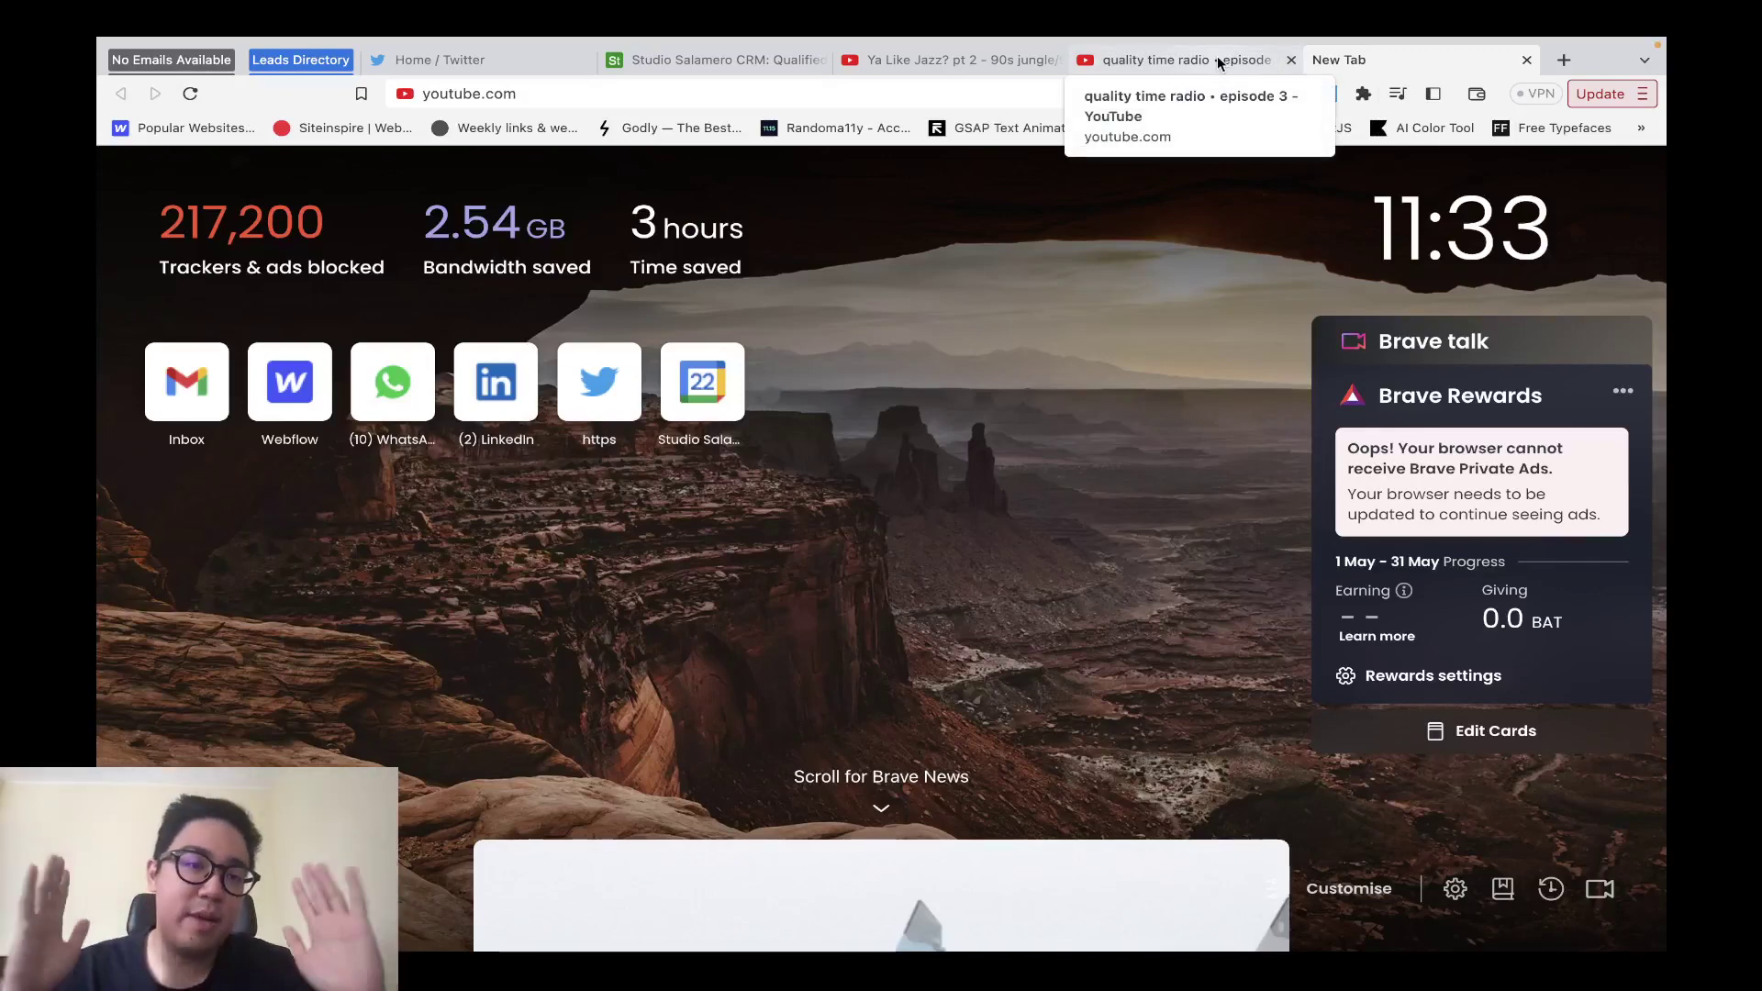
# Switch to Figma with the ShieldGuard Webflow Template file and make its window full screen.
pyautogui.hotkey('ctrl', 'Up')
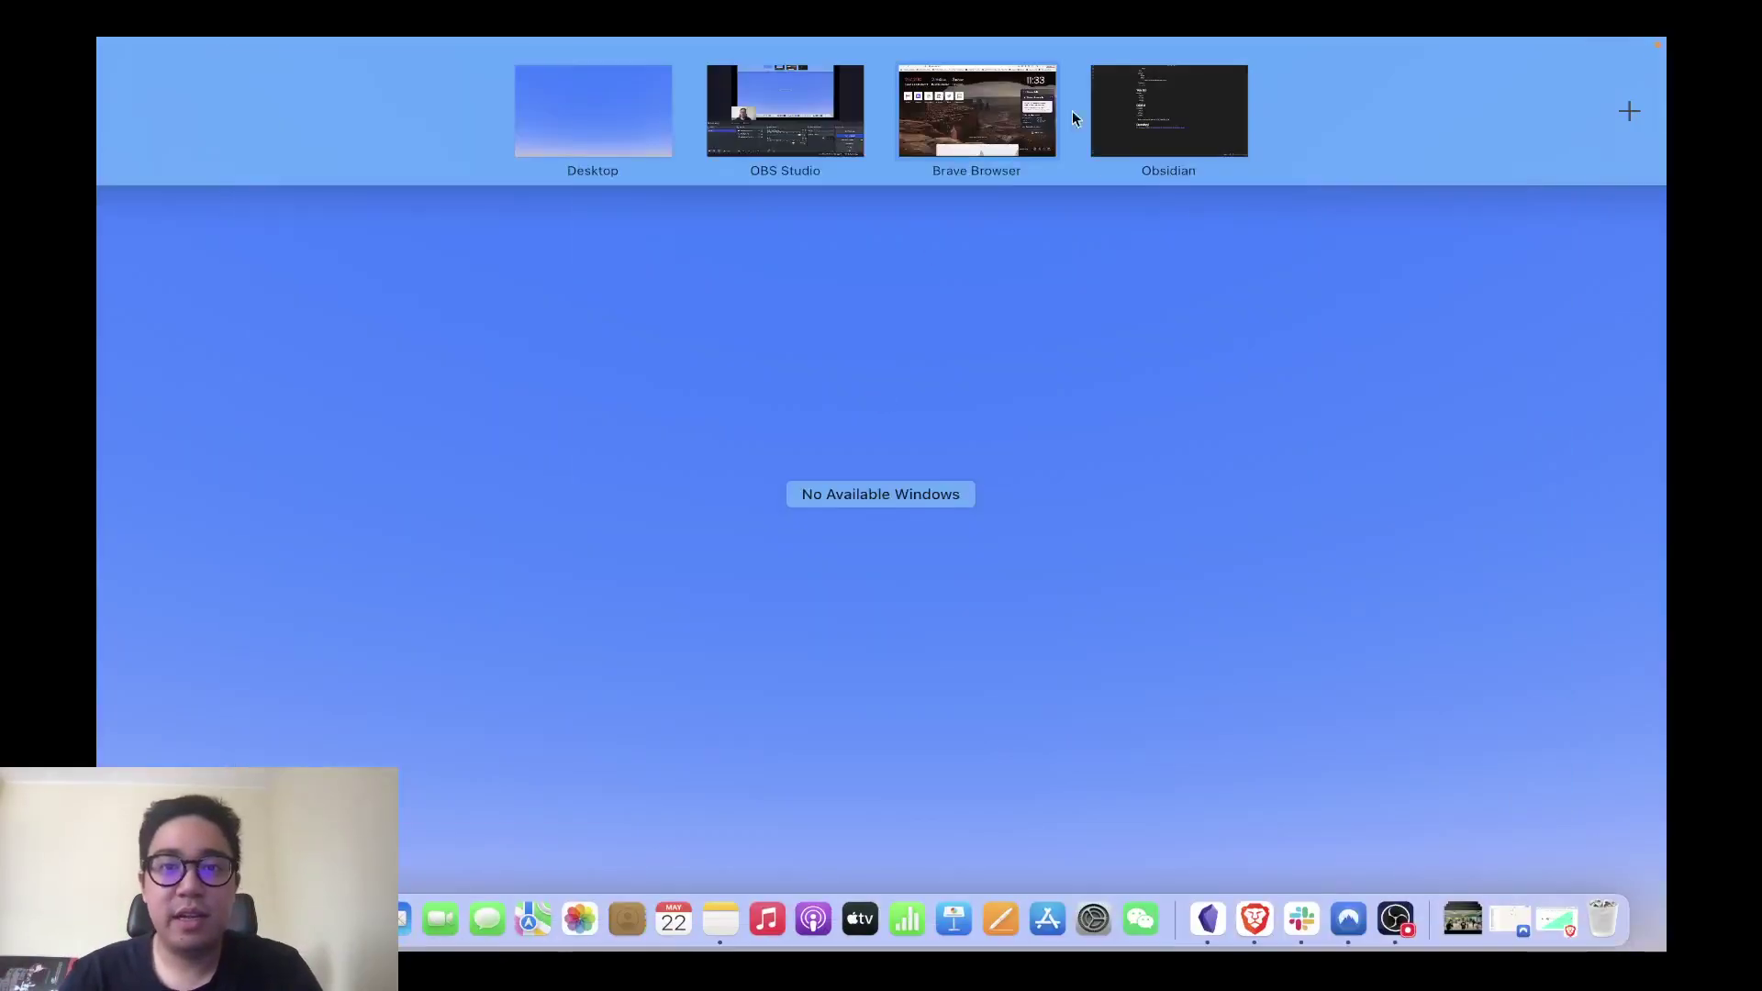
pyautogui.click(1001, 118)
pyautogui.press('super+space')
pyautogui.press('Escape')
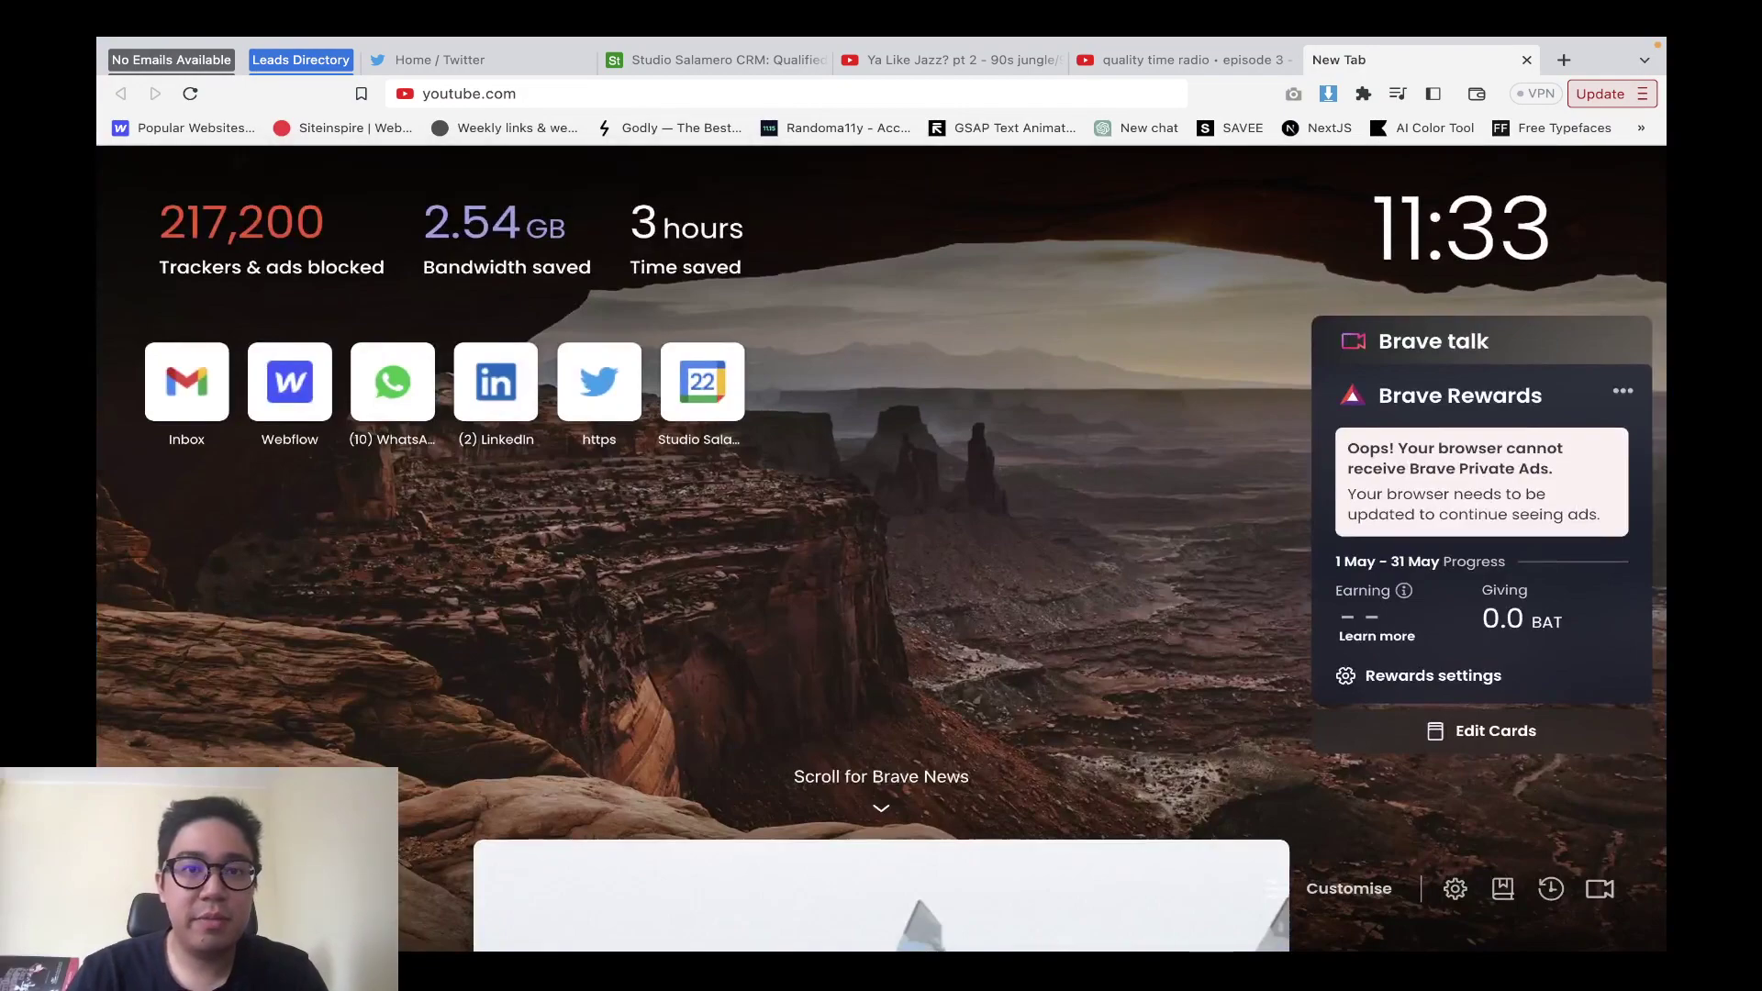
pyautogui.hotkey('ctrl', 'Left')
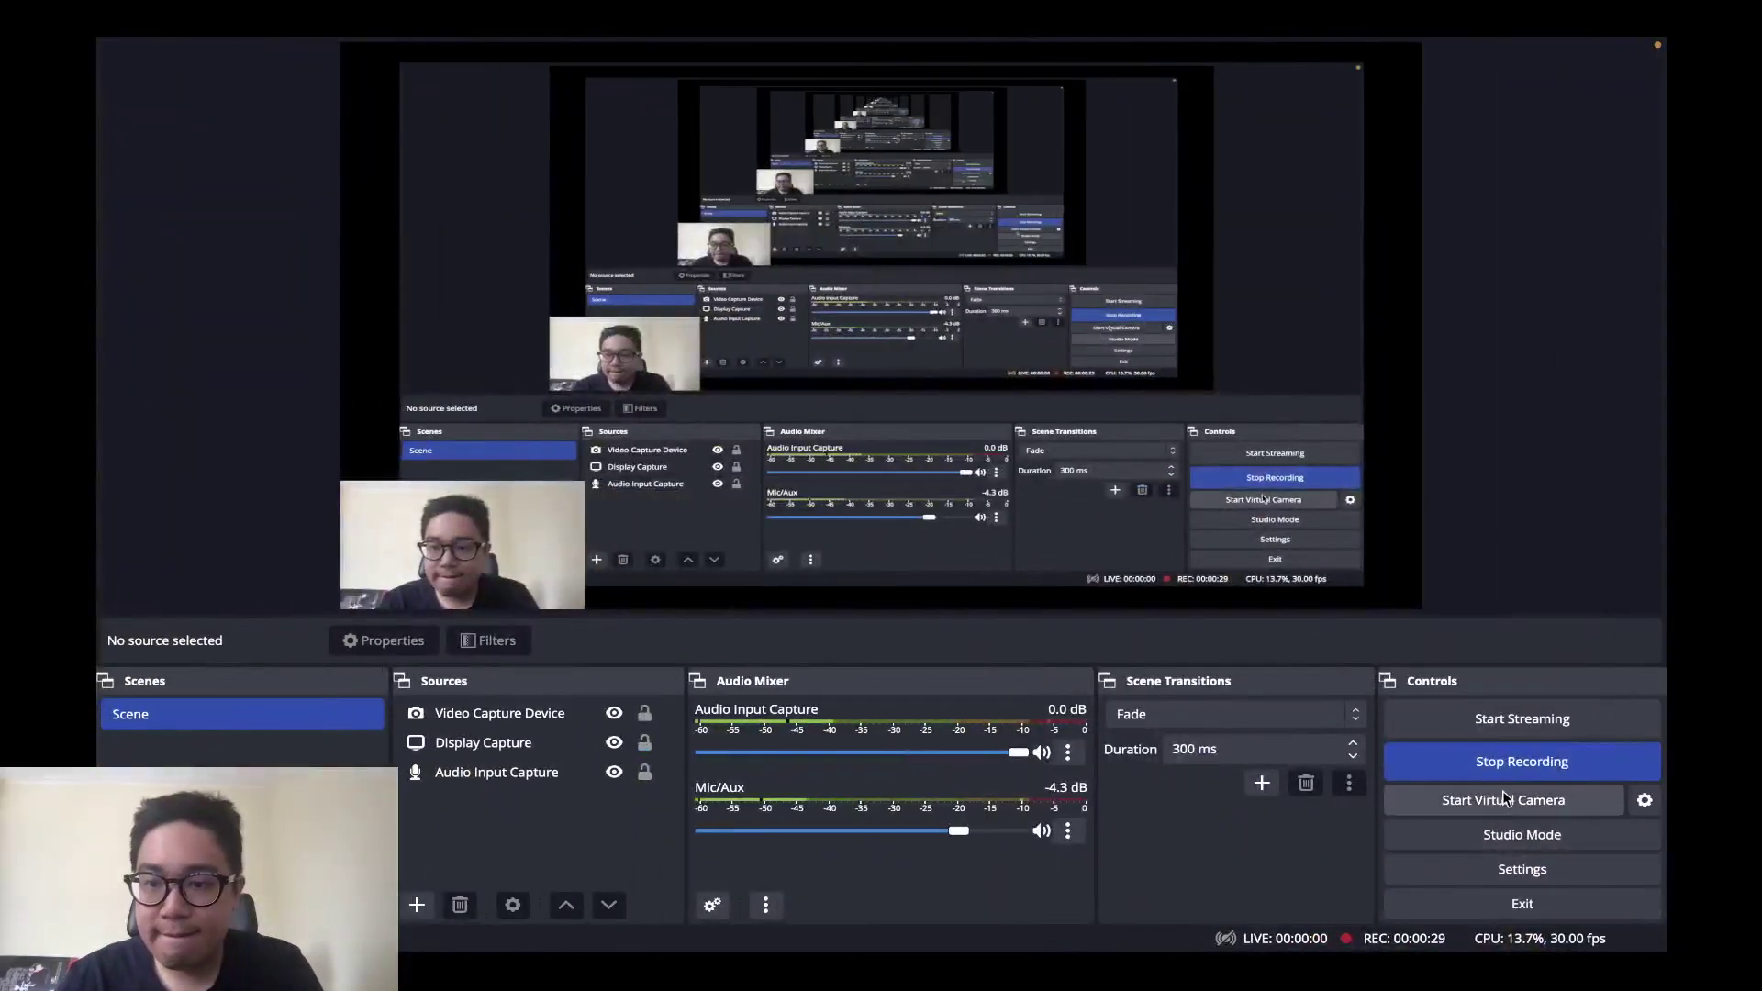
pyautogui.hotkey('ctrl', 'Right')
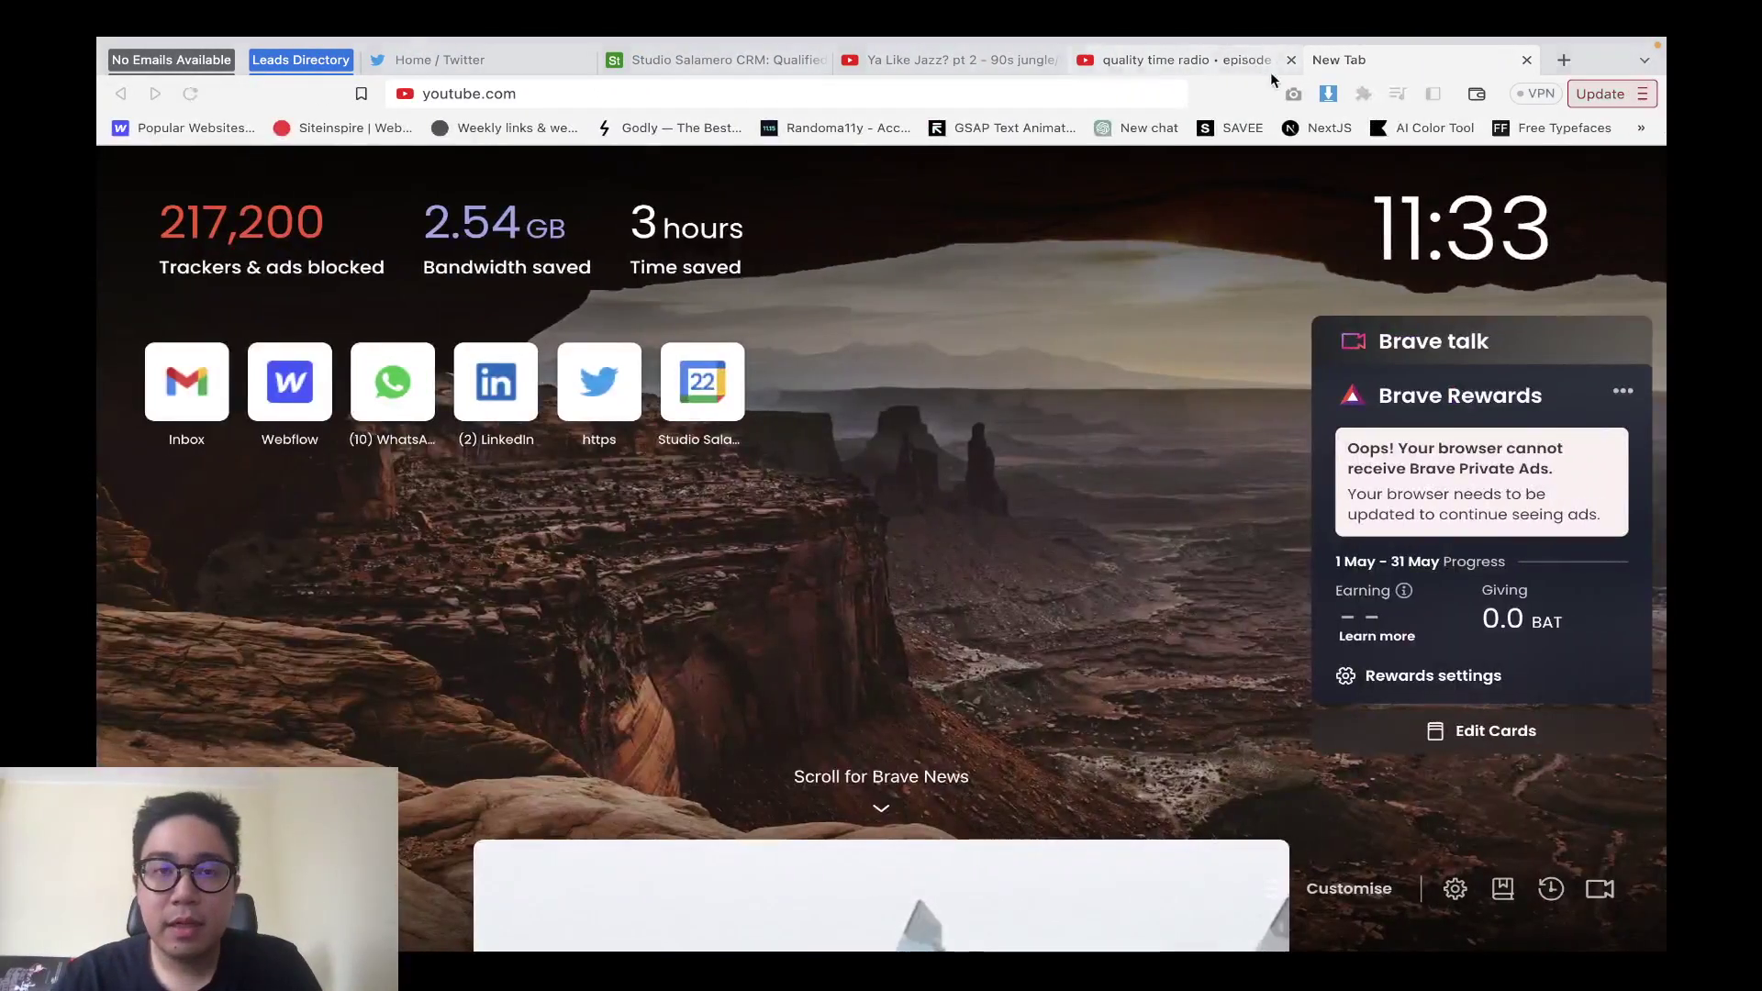
pyautogui.hotkey('ctrl', 'Left')
pyautogui.hotkey('ctrl', 'Right')
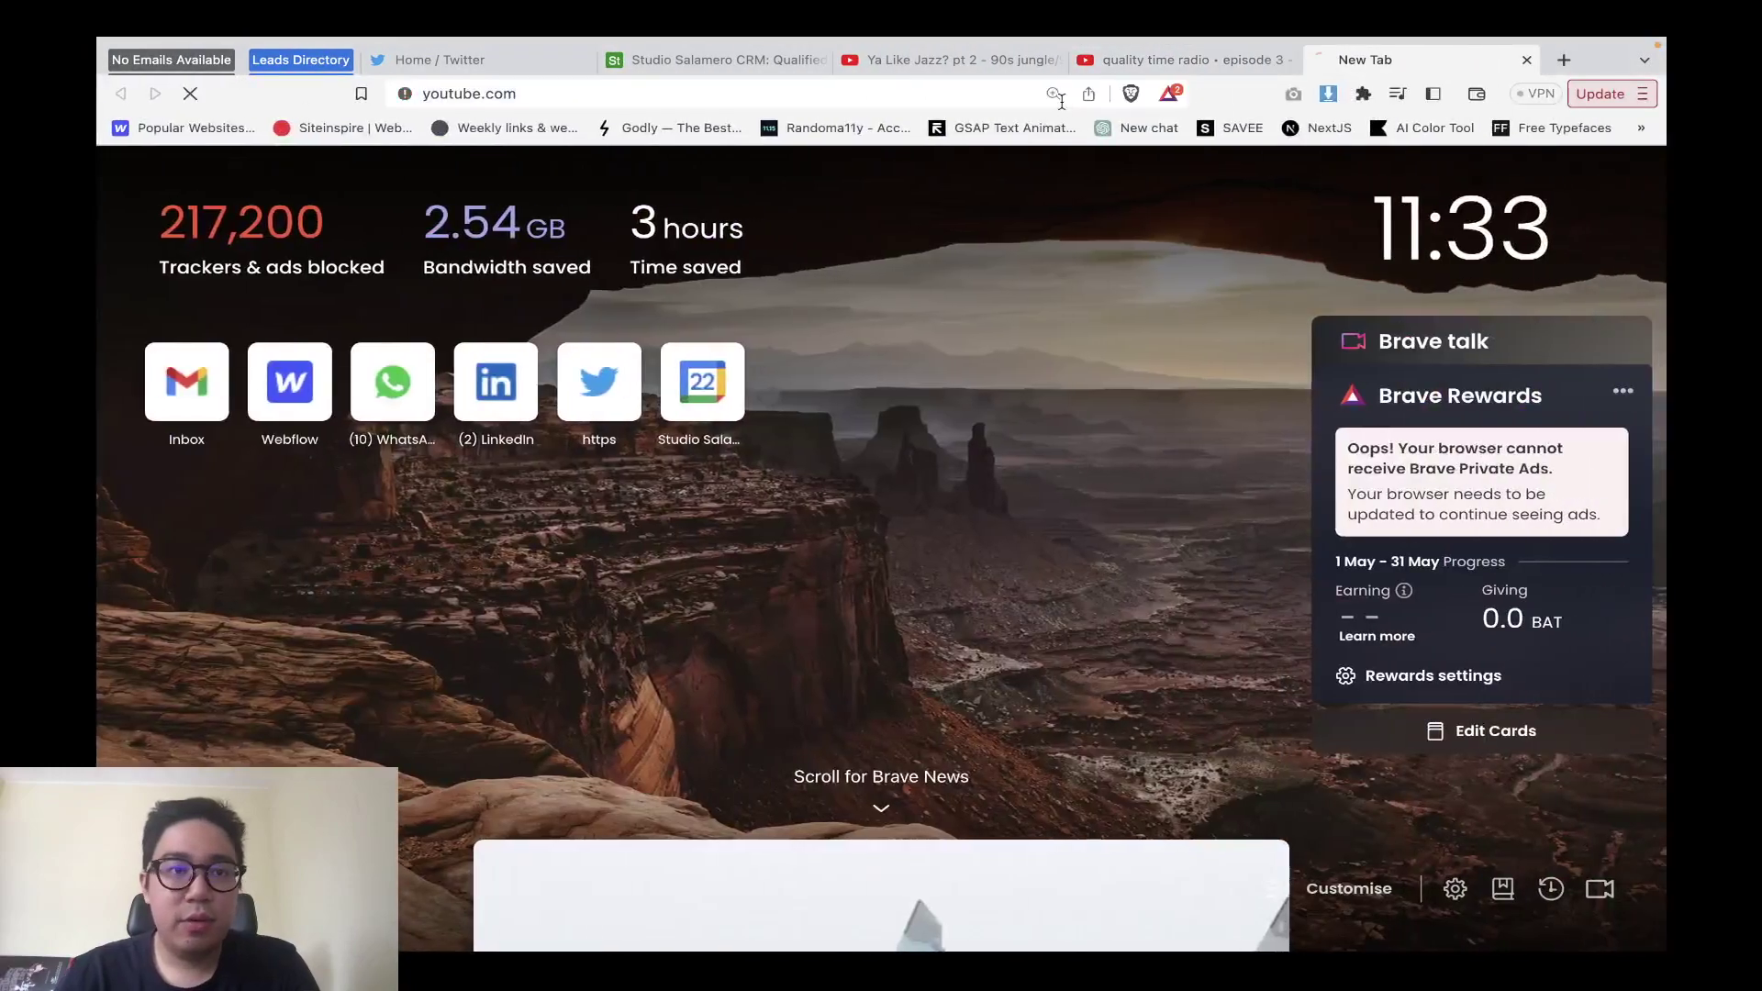
pyautogui.hotkey('ctrl', 'Left')
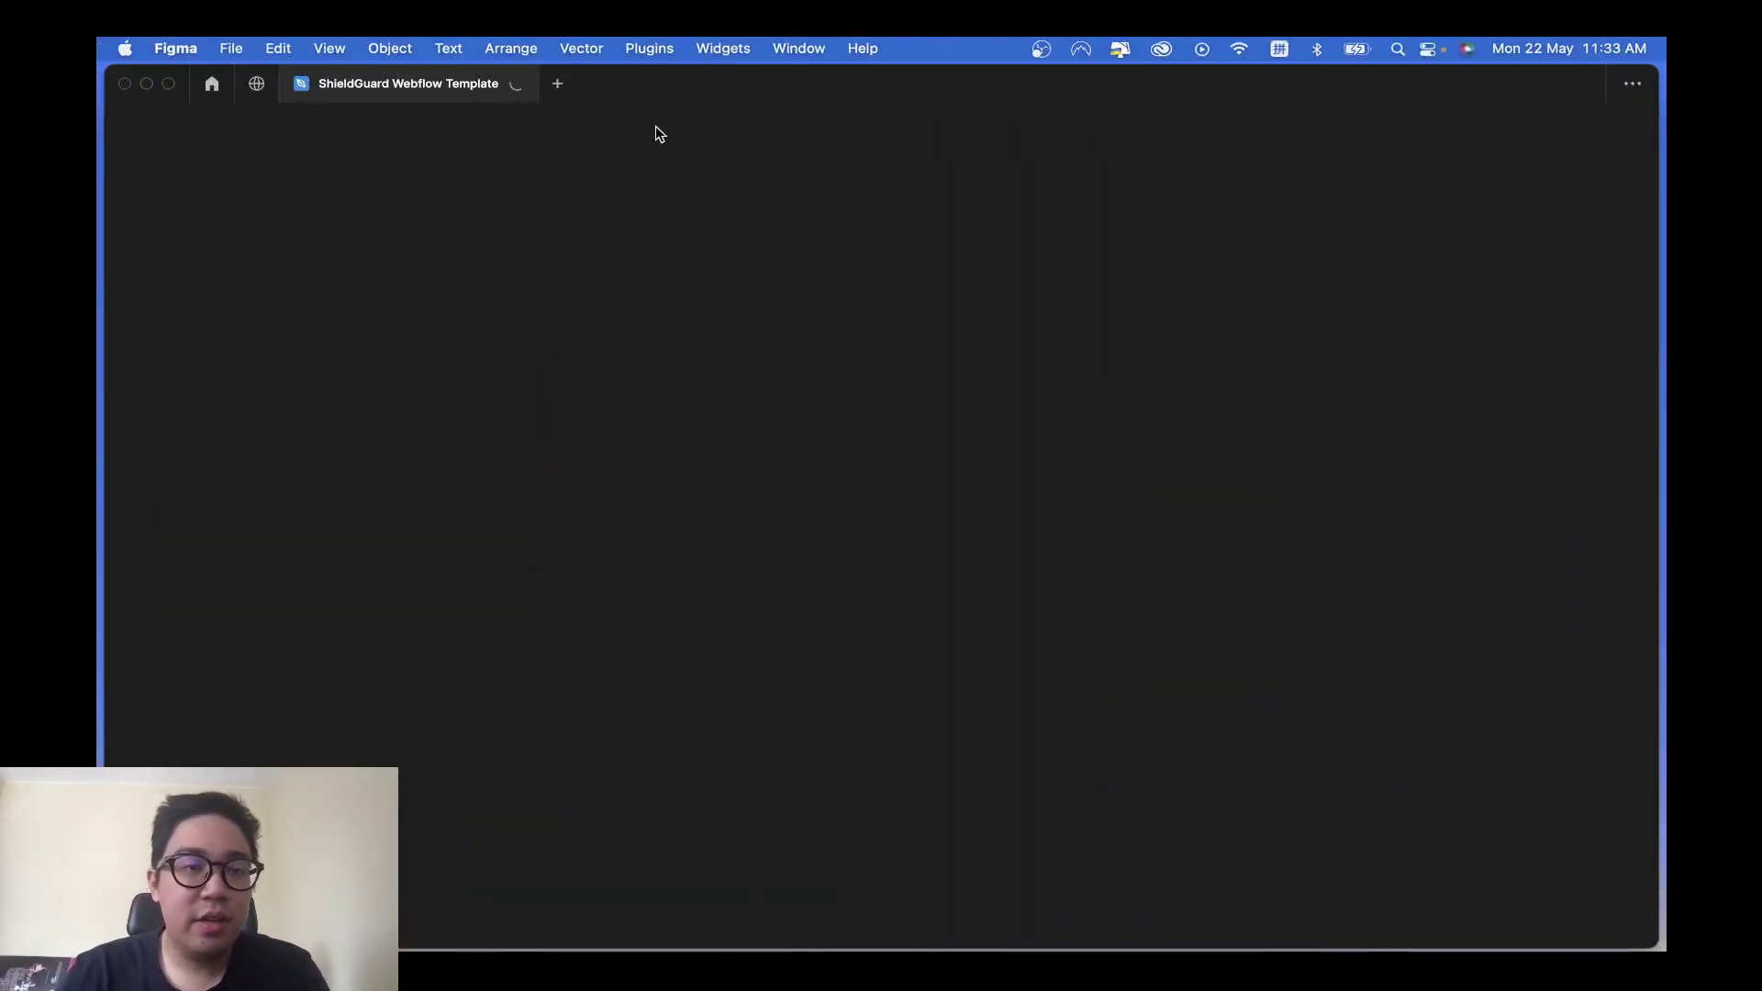
pyautogui.click(169, 85)
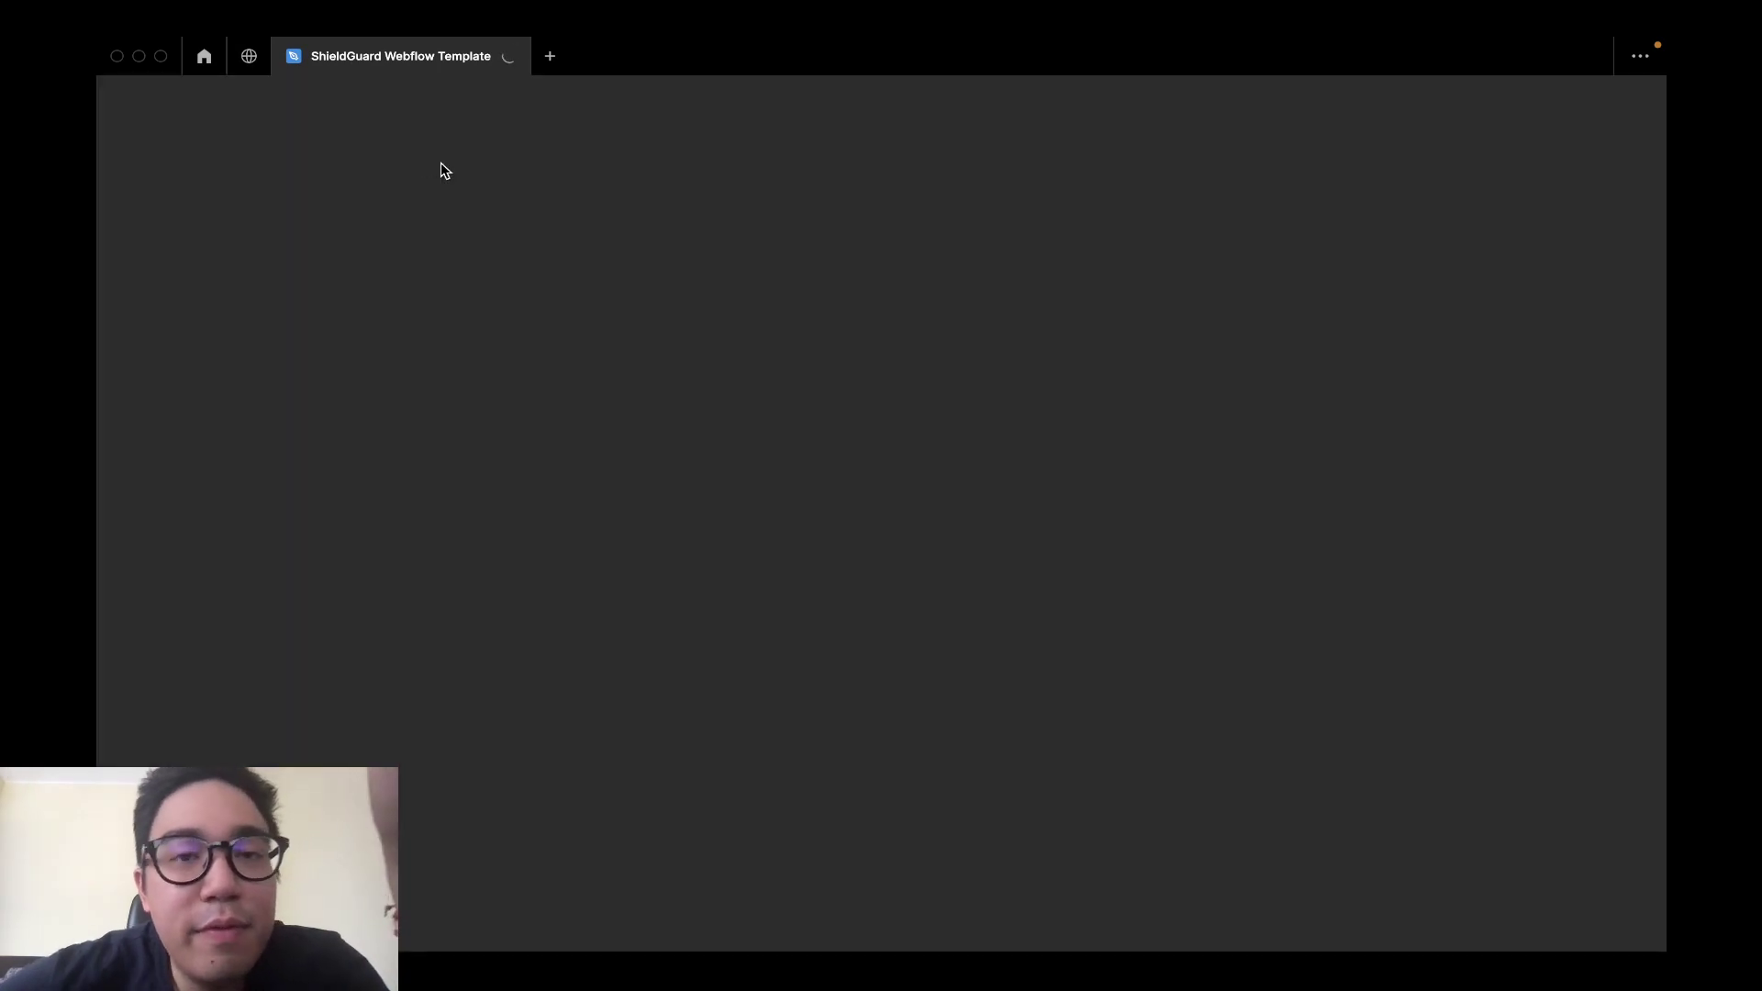
# Switch back to the browser with the YouTube home page and open the account menu.
pyautogui.hotkey('ctrl', 'Right')
pyautogui.hotkey('ctrl', 'Left')
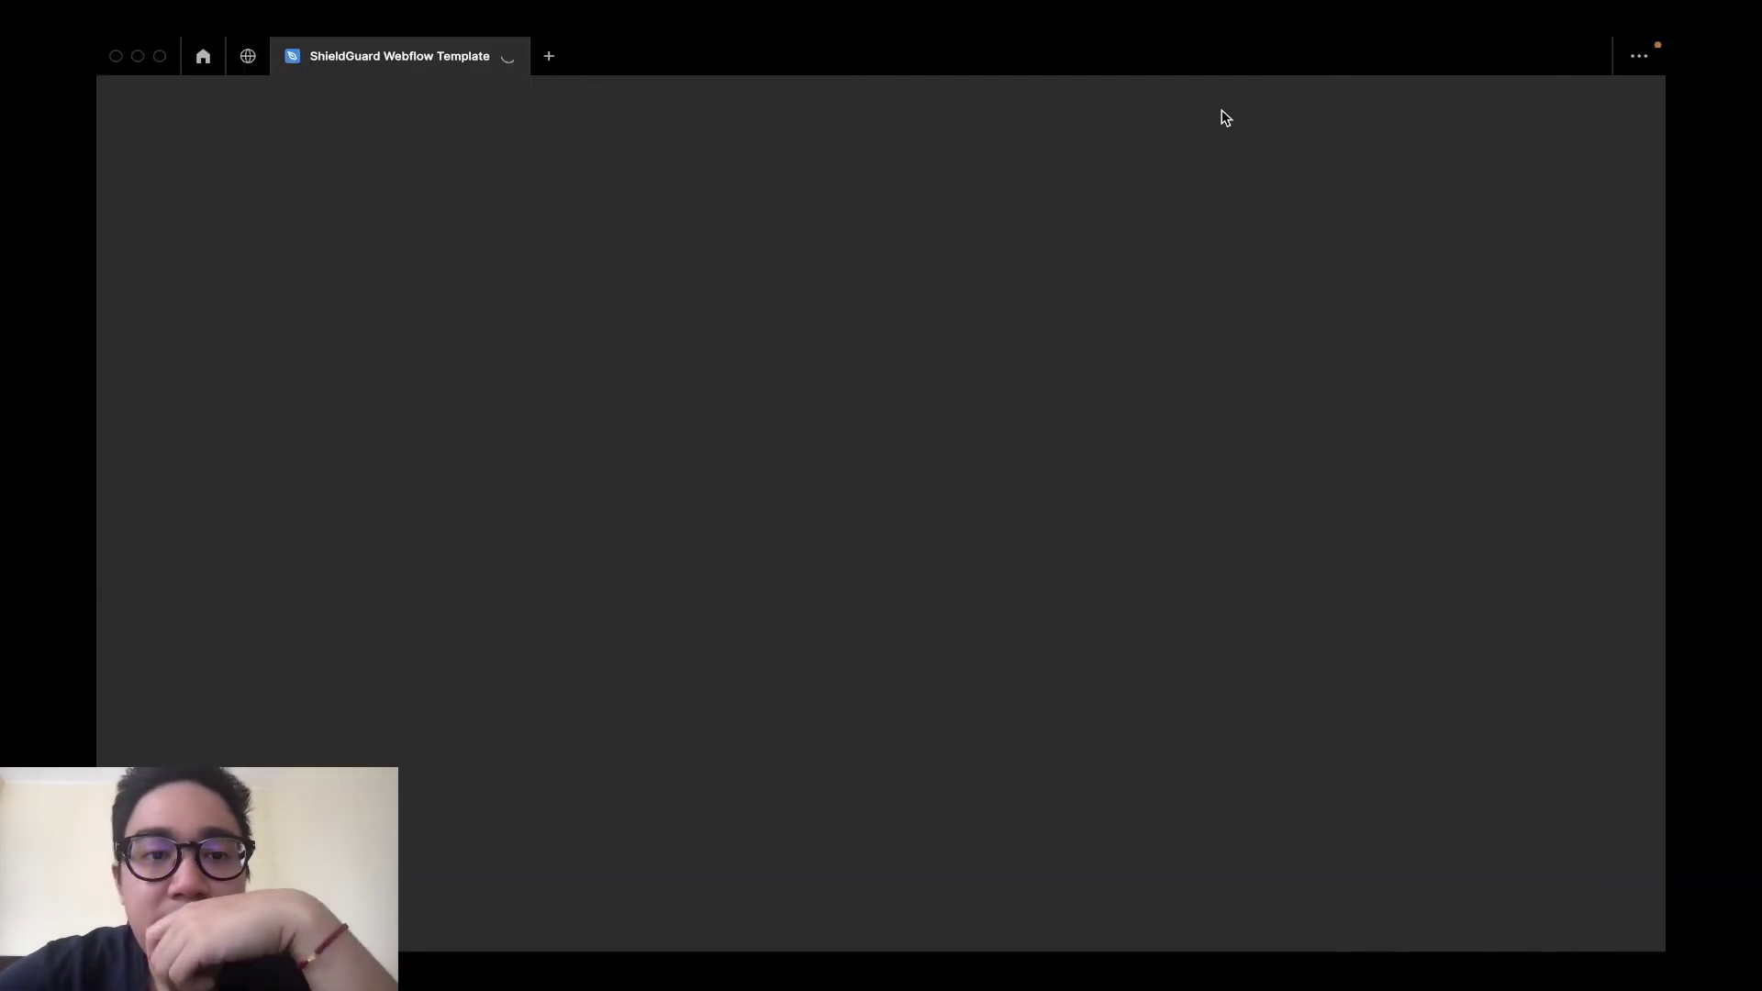
pyautogui.hotkey('ctrl', 'Right')
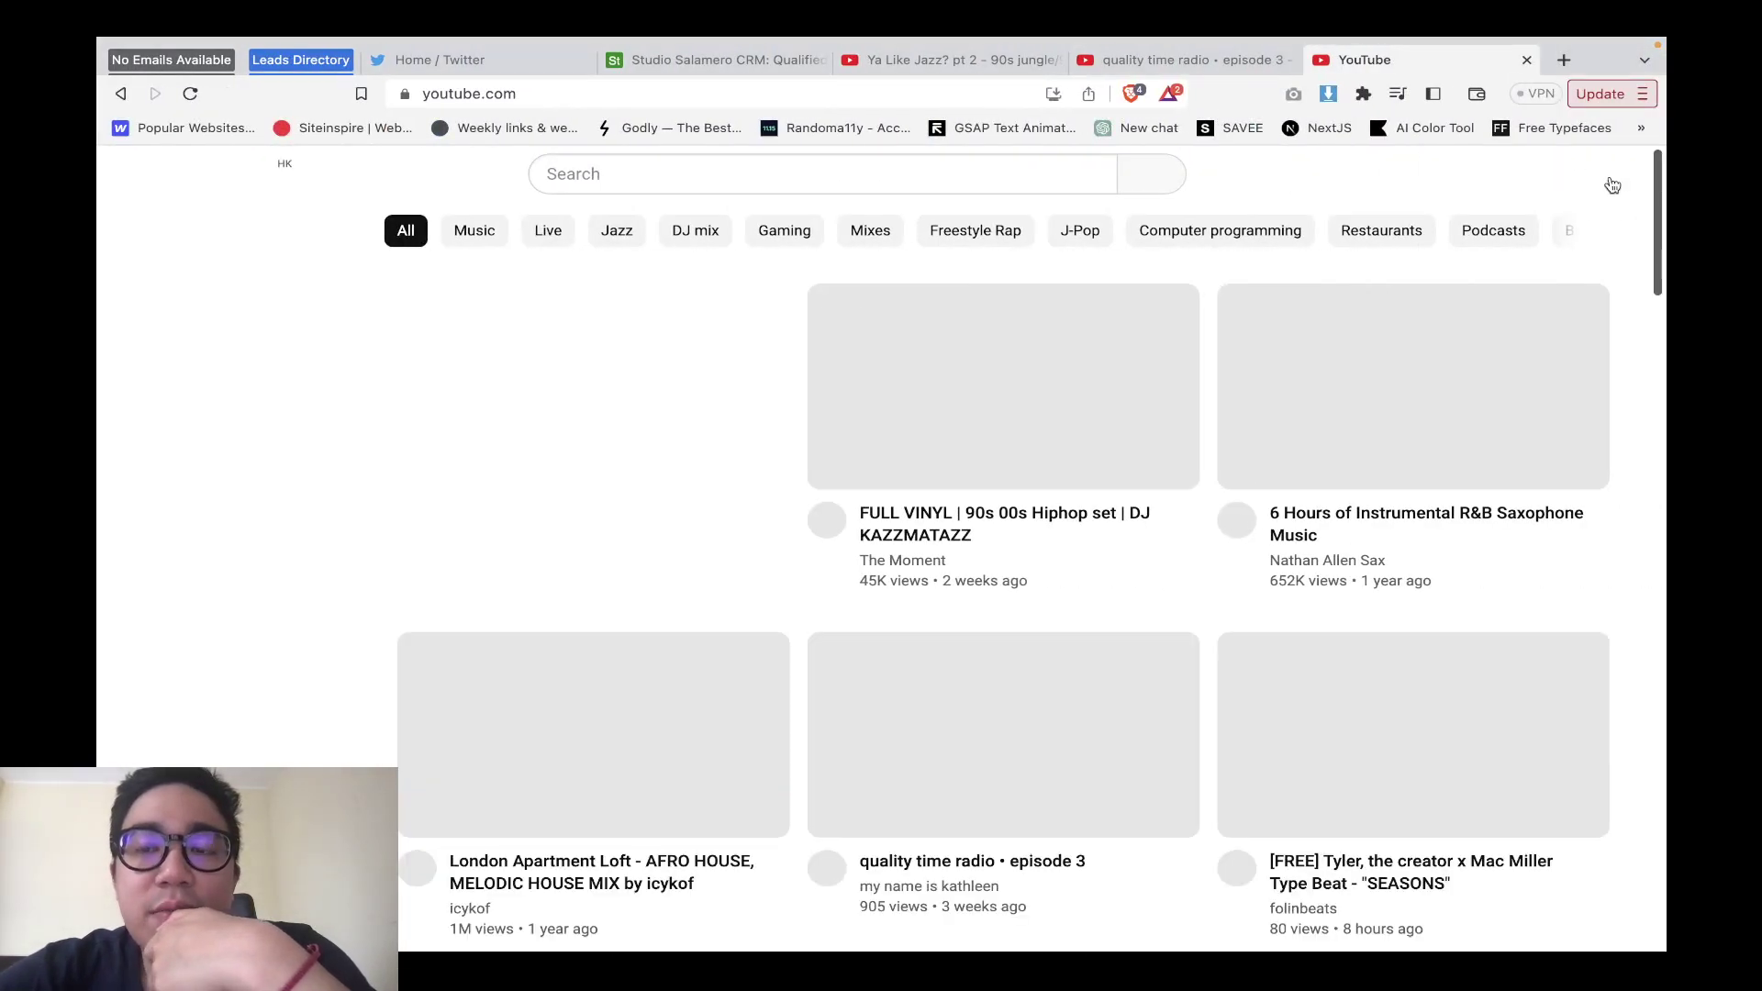
pyautogui.click(1610, 181)
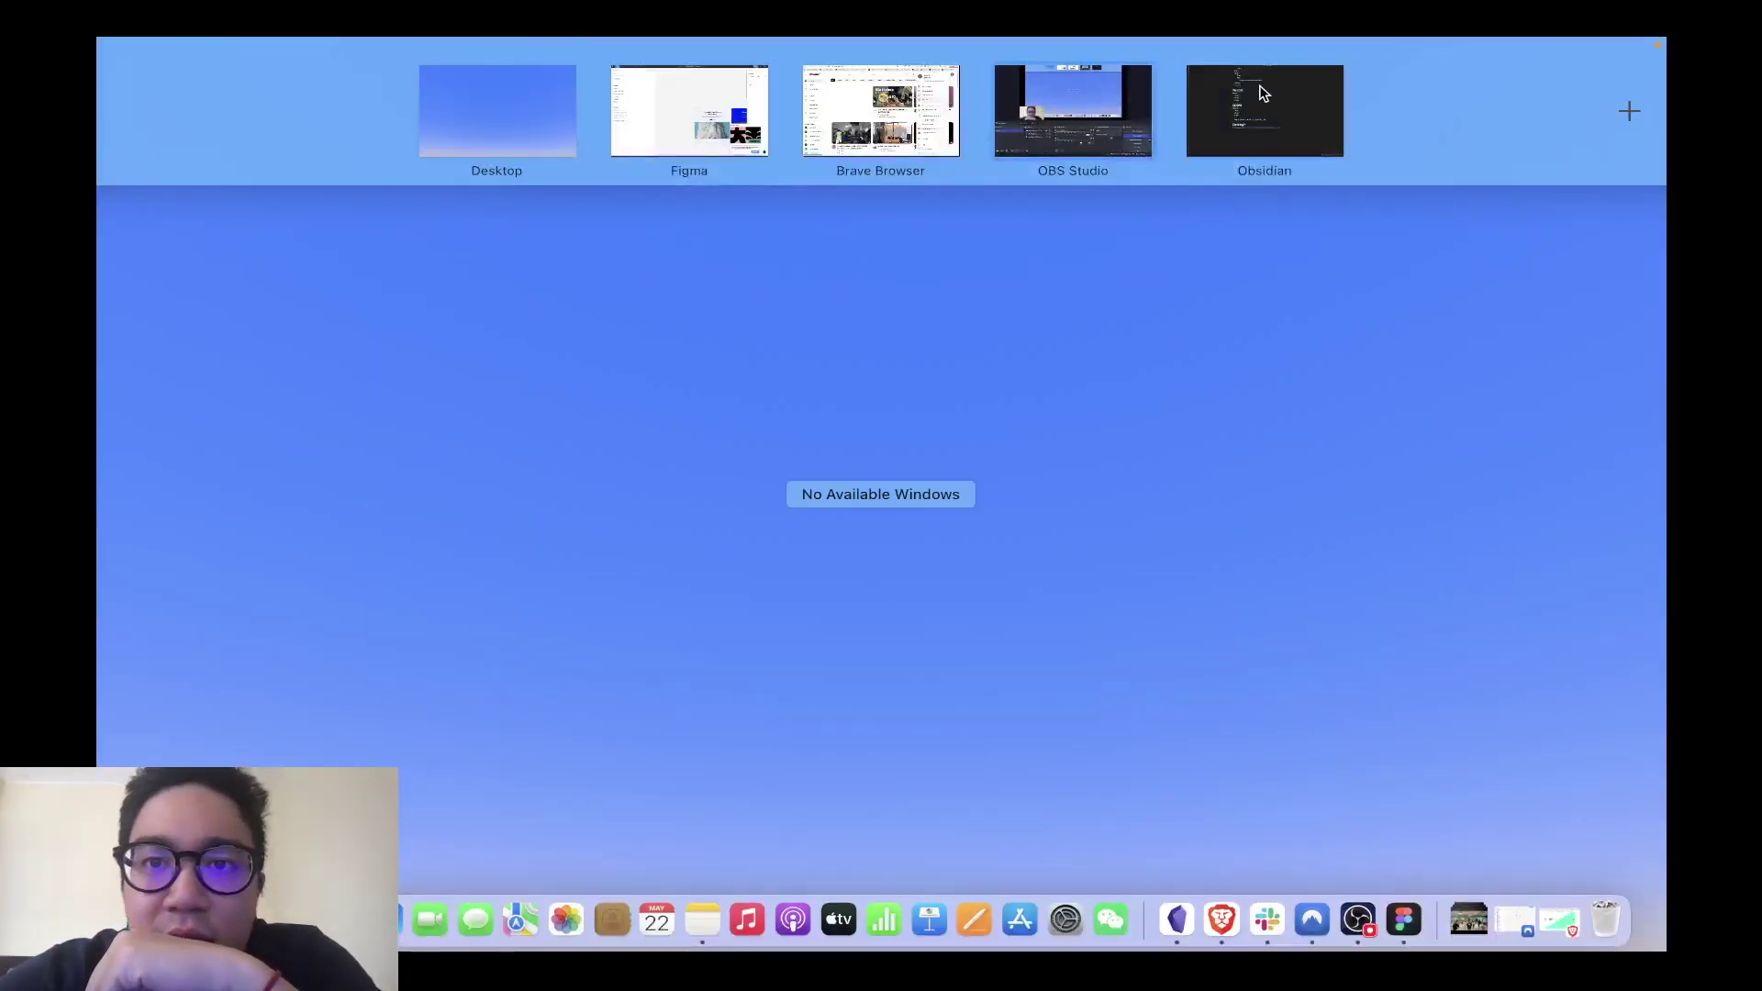
# Reorder the Obsidian space among the full-screen spaces, then open it and look through the Ideas Dashboard note.
pyautogui.moveTo(1262, 92); pyautogui.dragTo(876, 105)
pyautogui.click(877, 106)
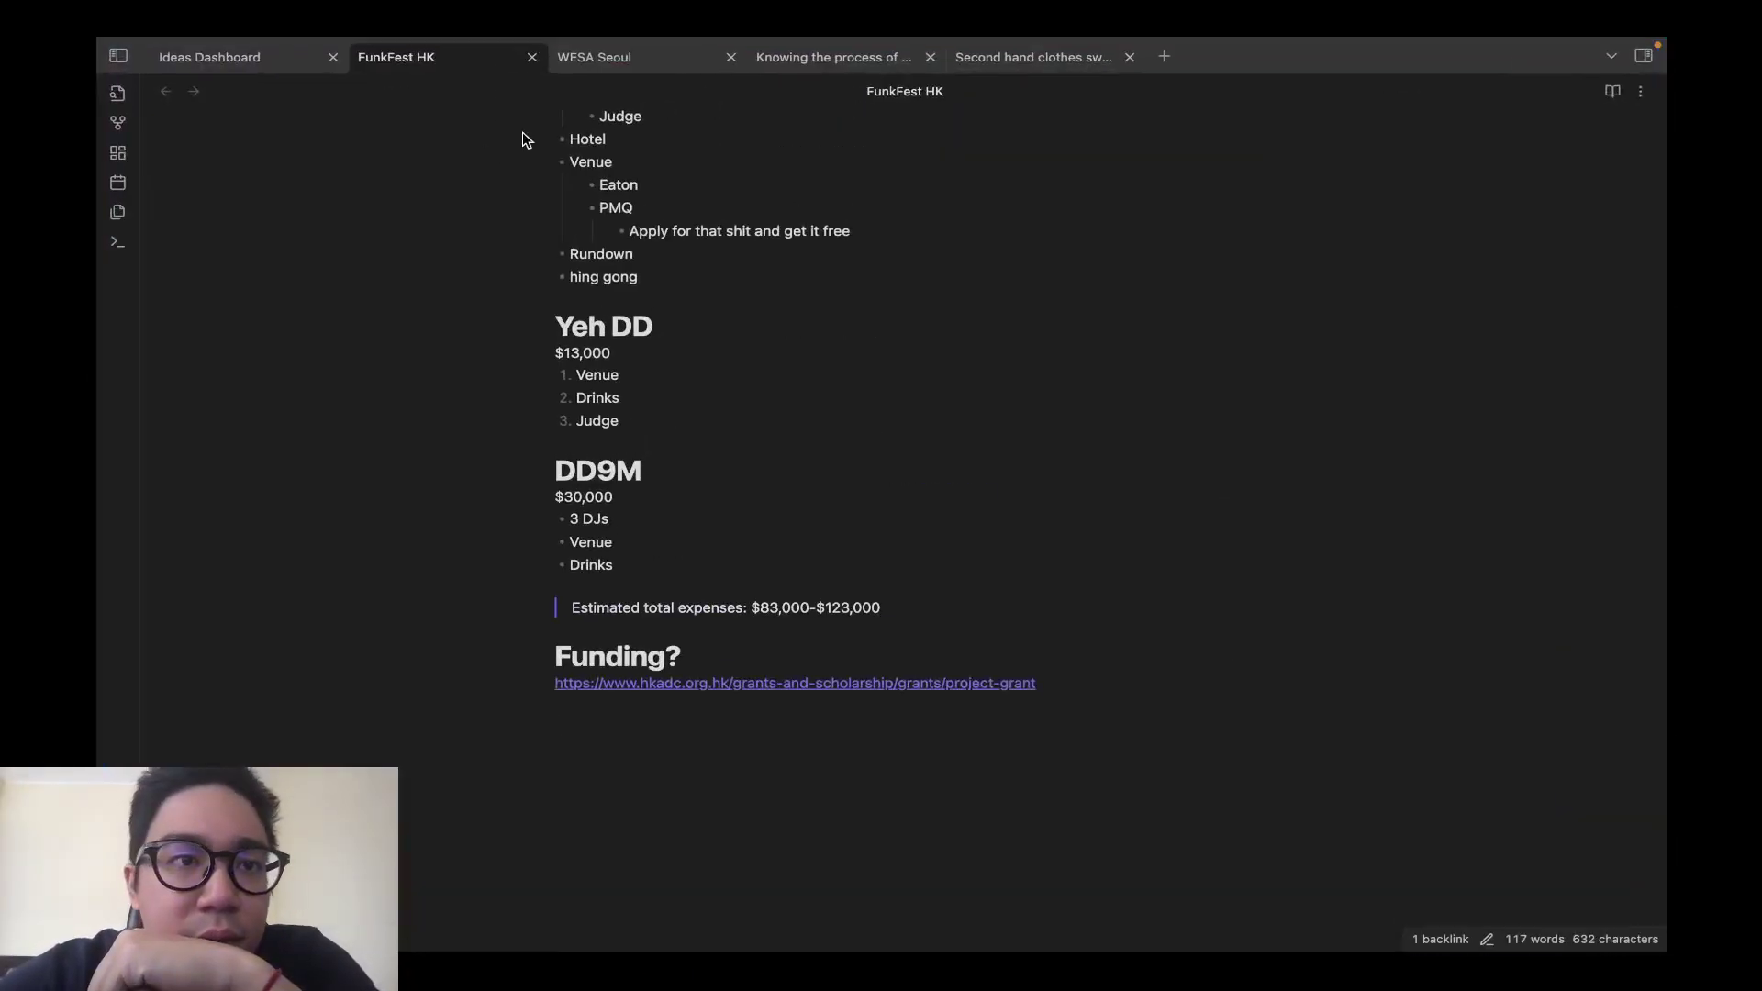
pyautogui.click(633, 46)
pyautogui.click(250, 60)
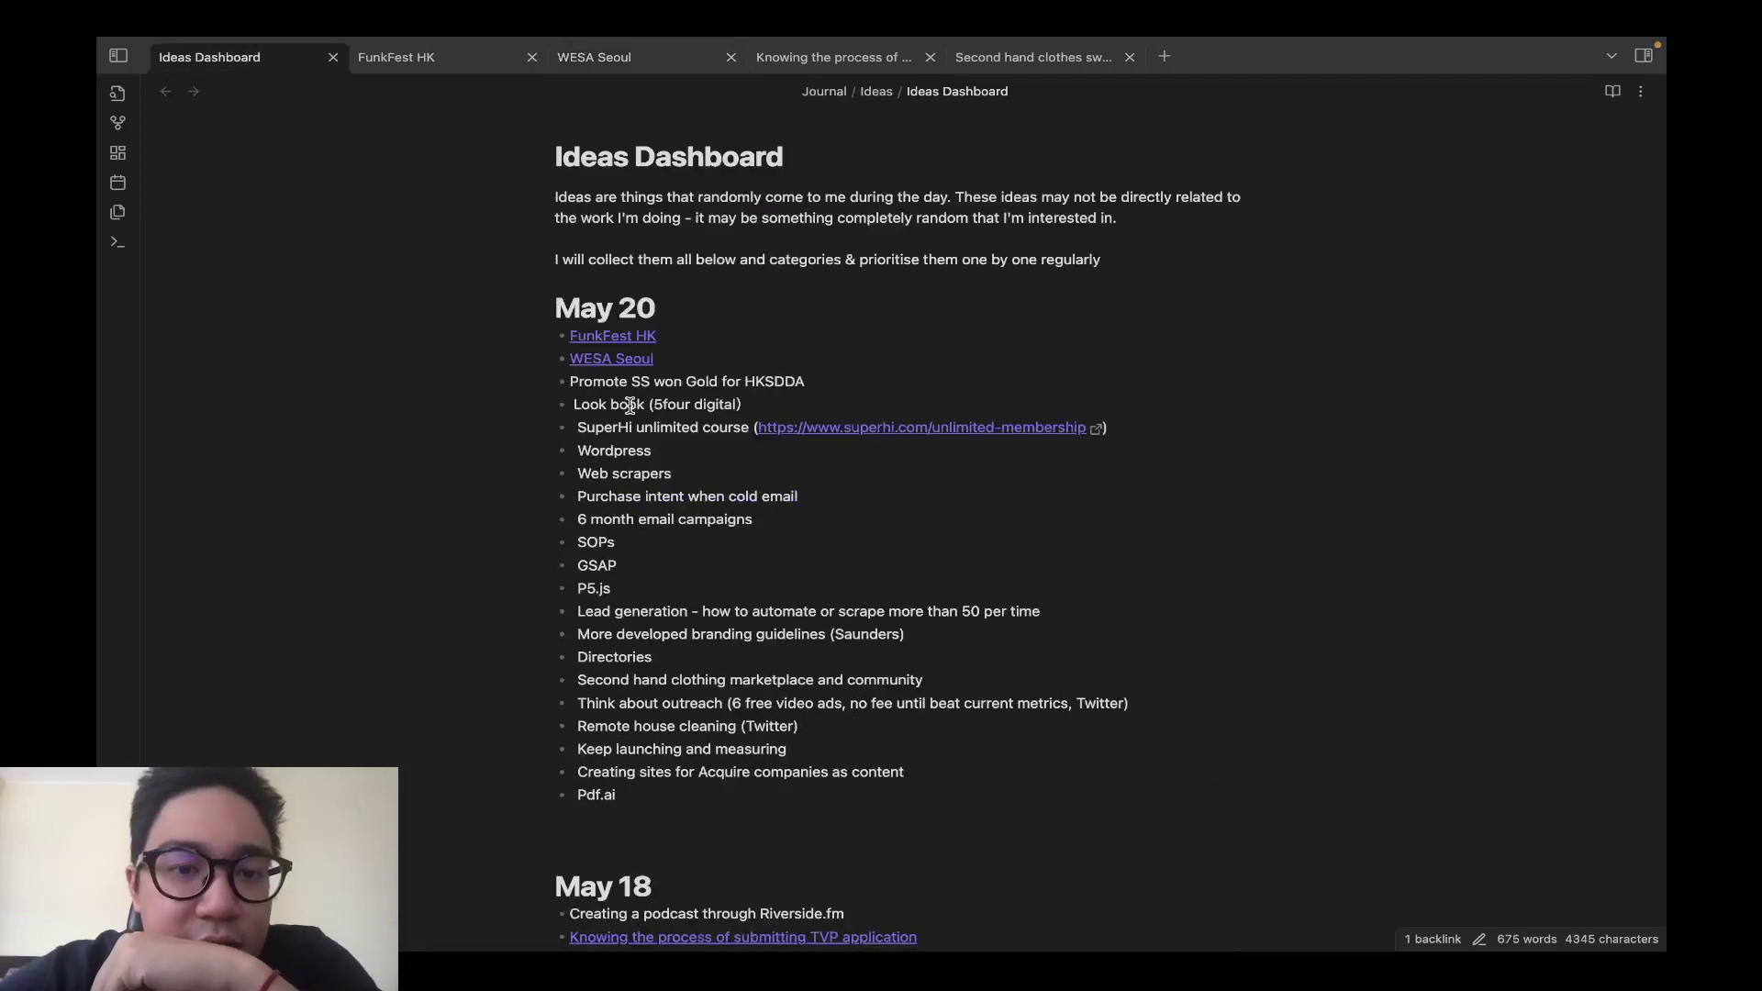
pyautogui.scroll(-5, 830, 570)
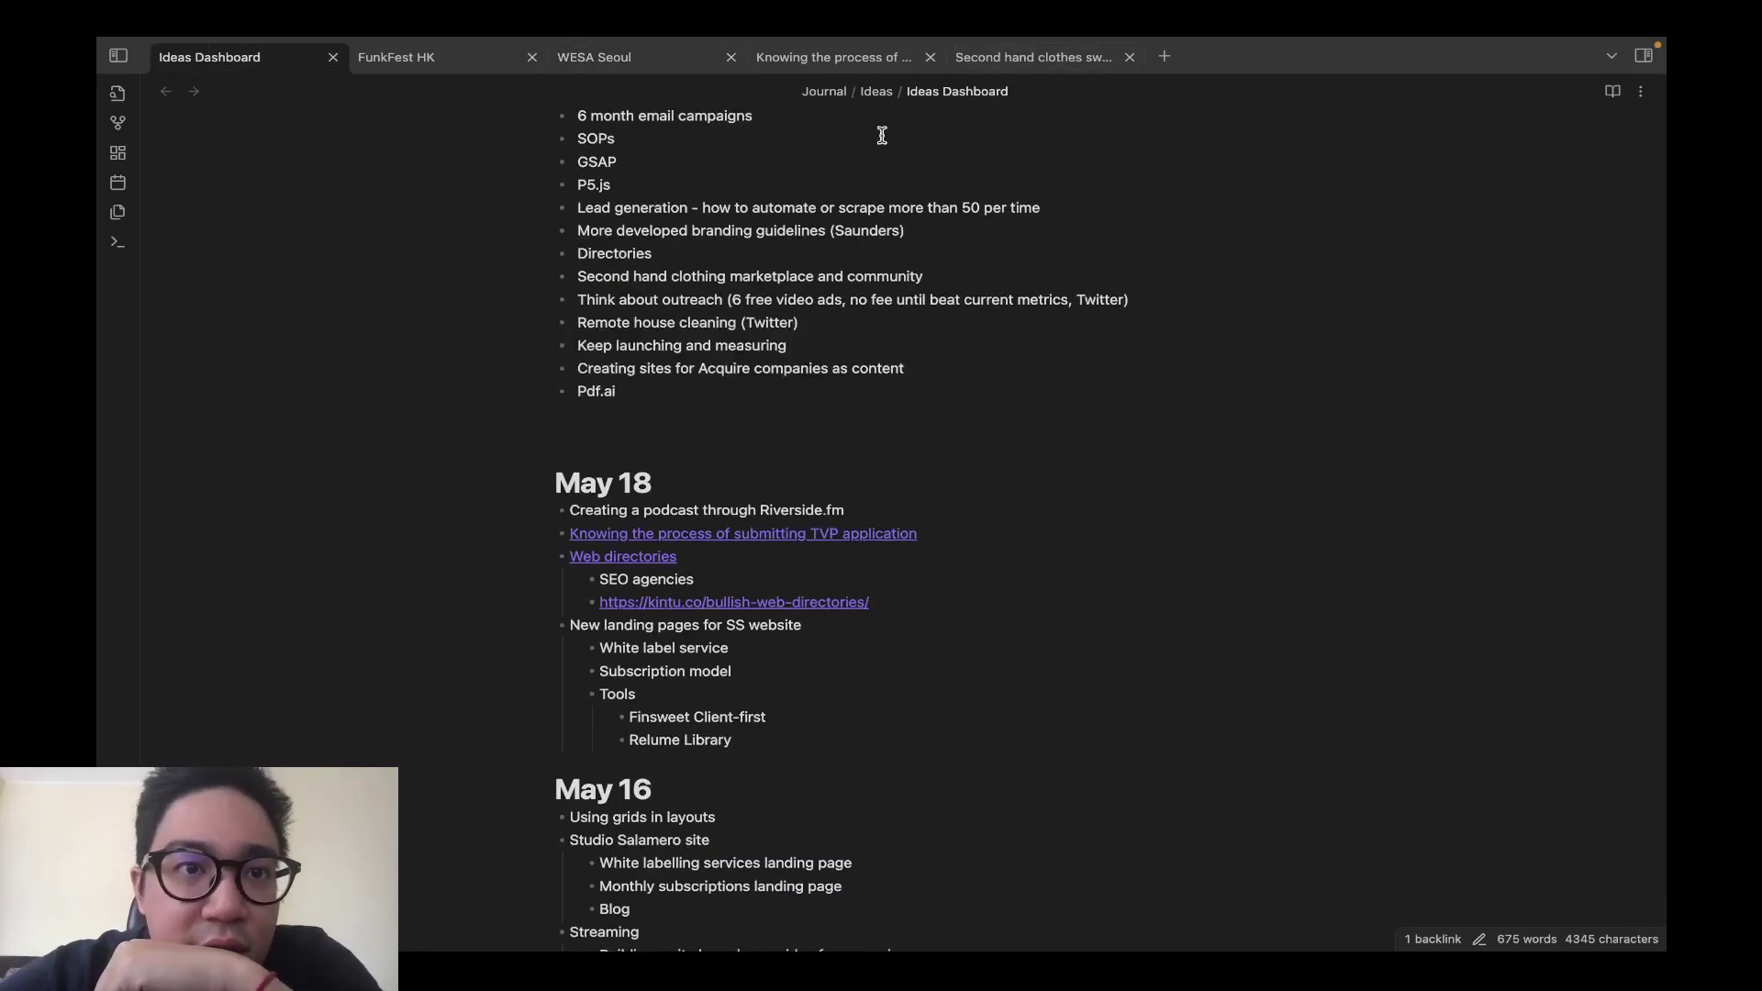
# Switch to Figma, dismiss the Config announcement and look over the header designs on the Style Guide page.
pyautogui.hotkey('ctrl', 'Right')
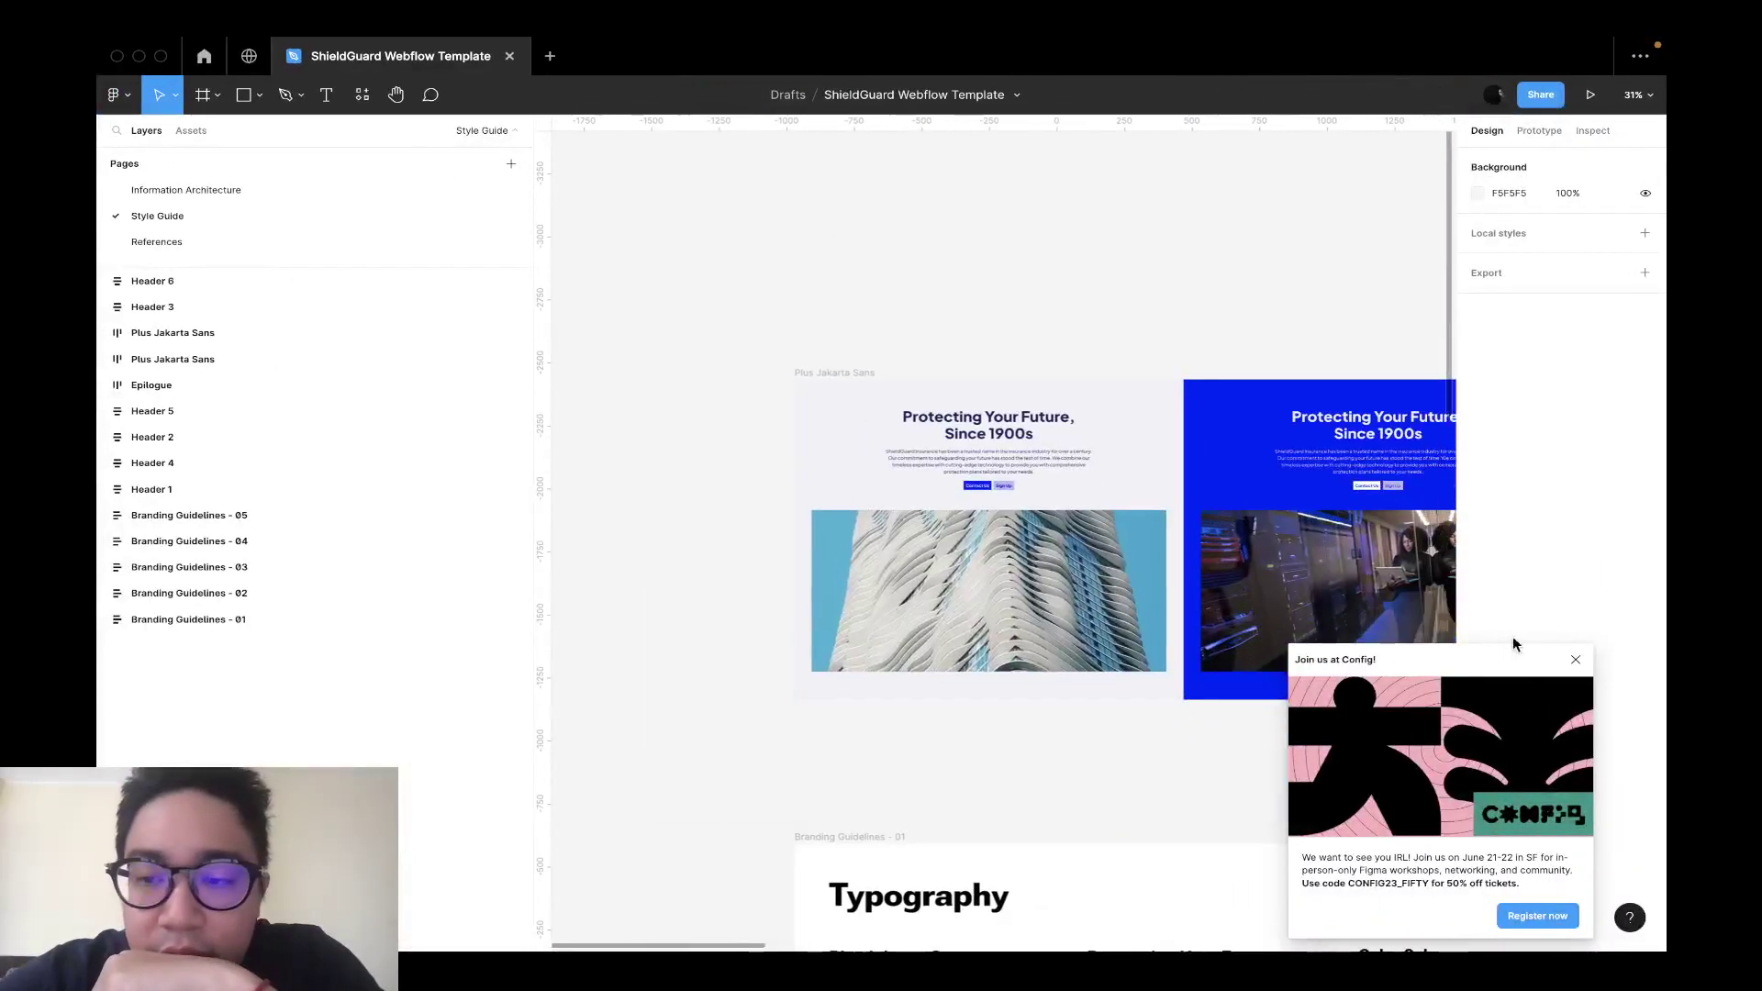
pyautogui.click(1576, 660)
pyautogui.scroll(-5, 1576, 660)
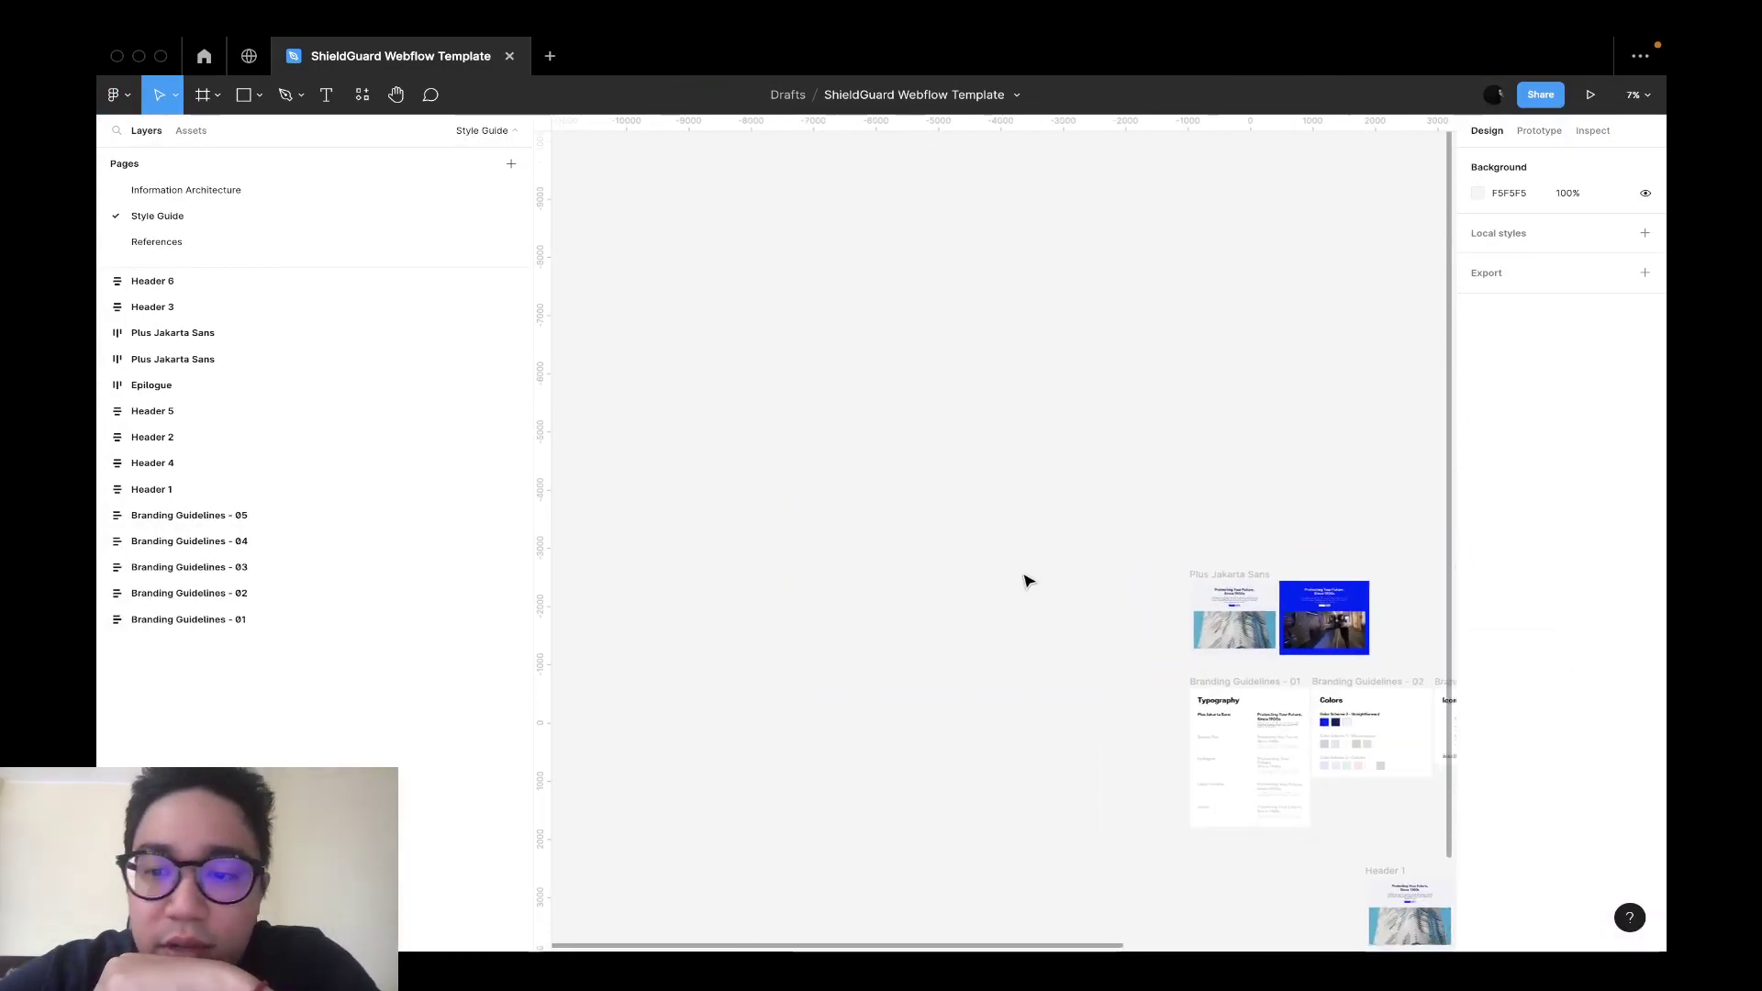
pyautogui.scroll(2, 1025, 580)
pyautogui.scroll(5, 1035, 374)
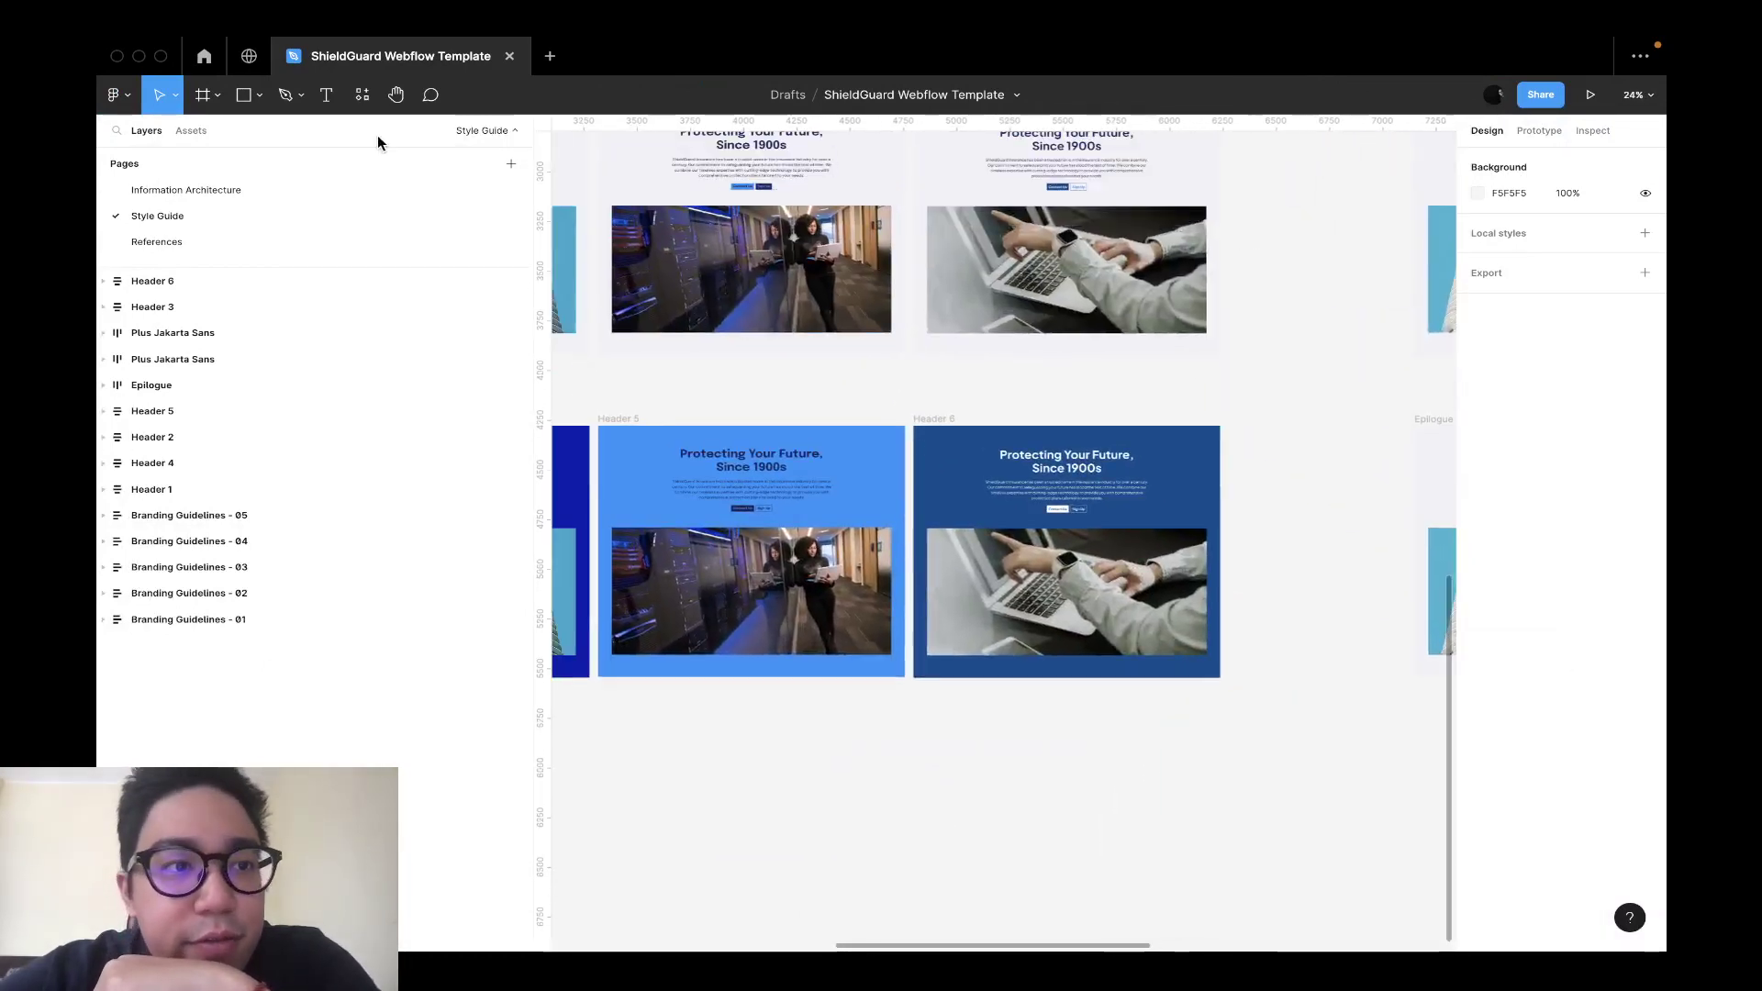
pyautogui.scroll(3, 732, 382)
pyautogui.scroll(-3, 731, 382)
pyautogui.hotkey('ctrl', '\\')
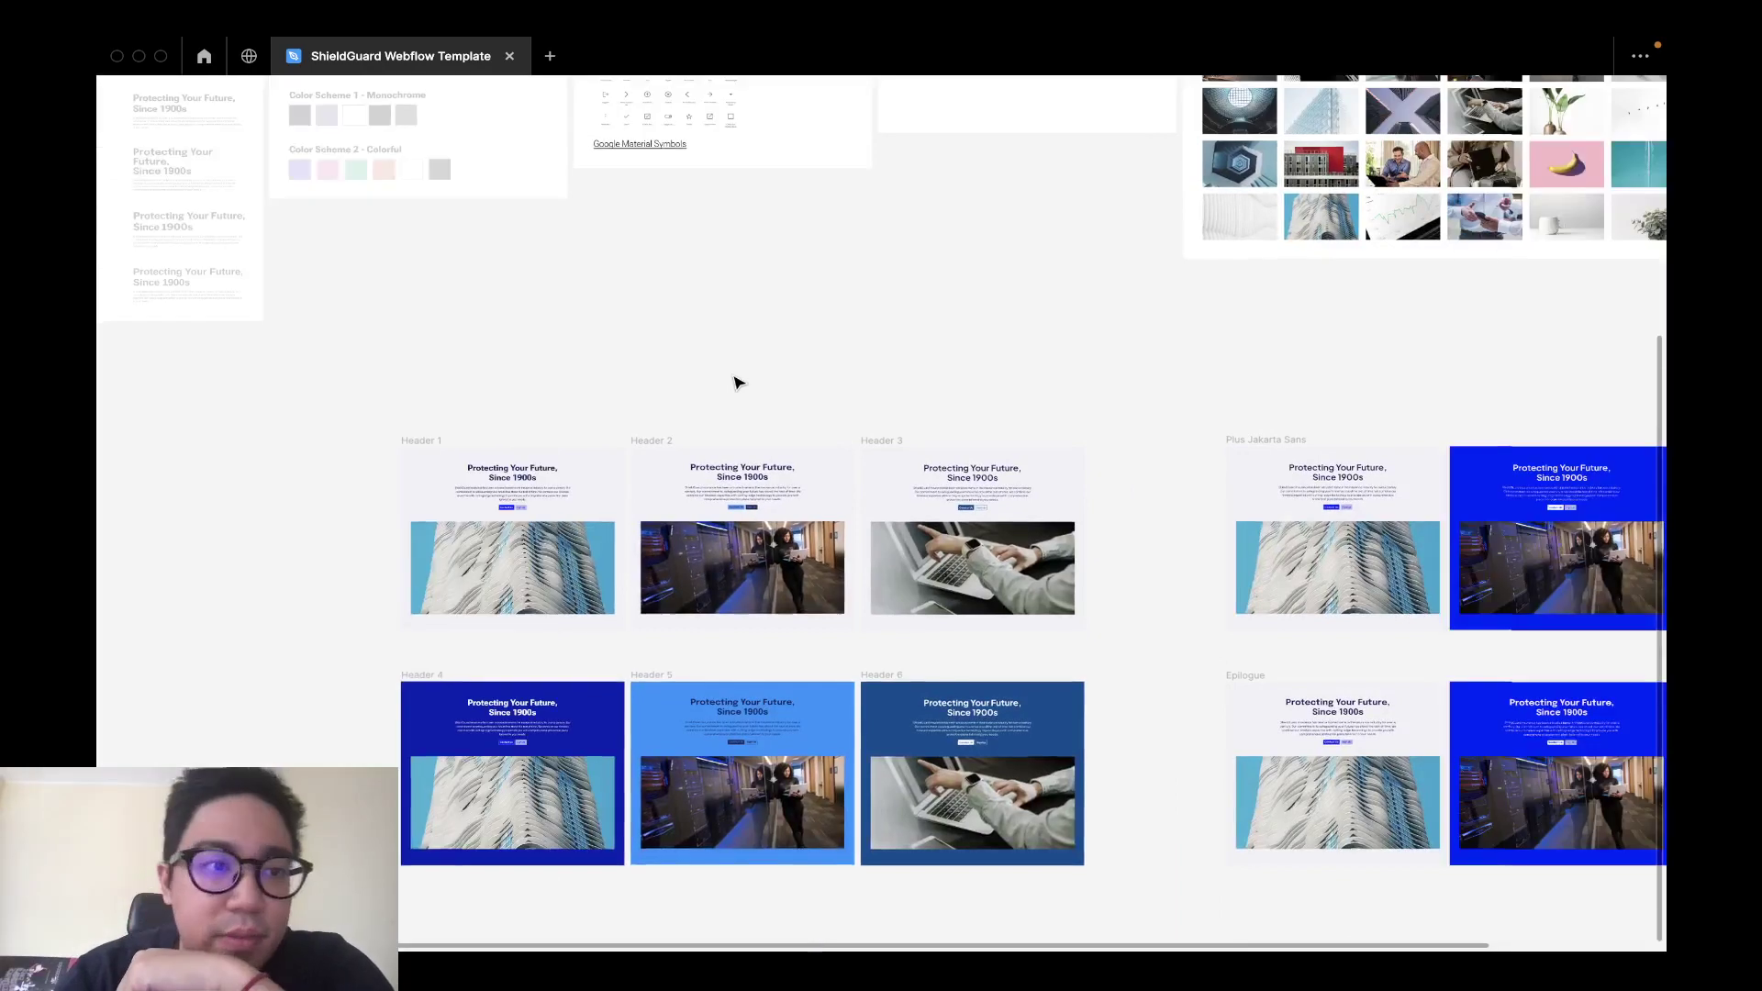
pyautogui.hotkey('ctrl', '\\')
# Open the References page and examine the Align homepage layouts in Homepage Styles together with their section lists.
pyautogui.click(306, 244)
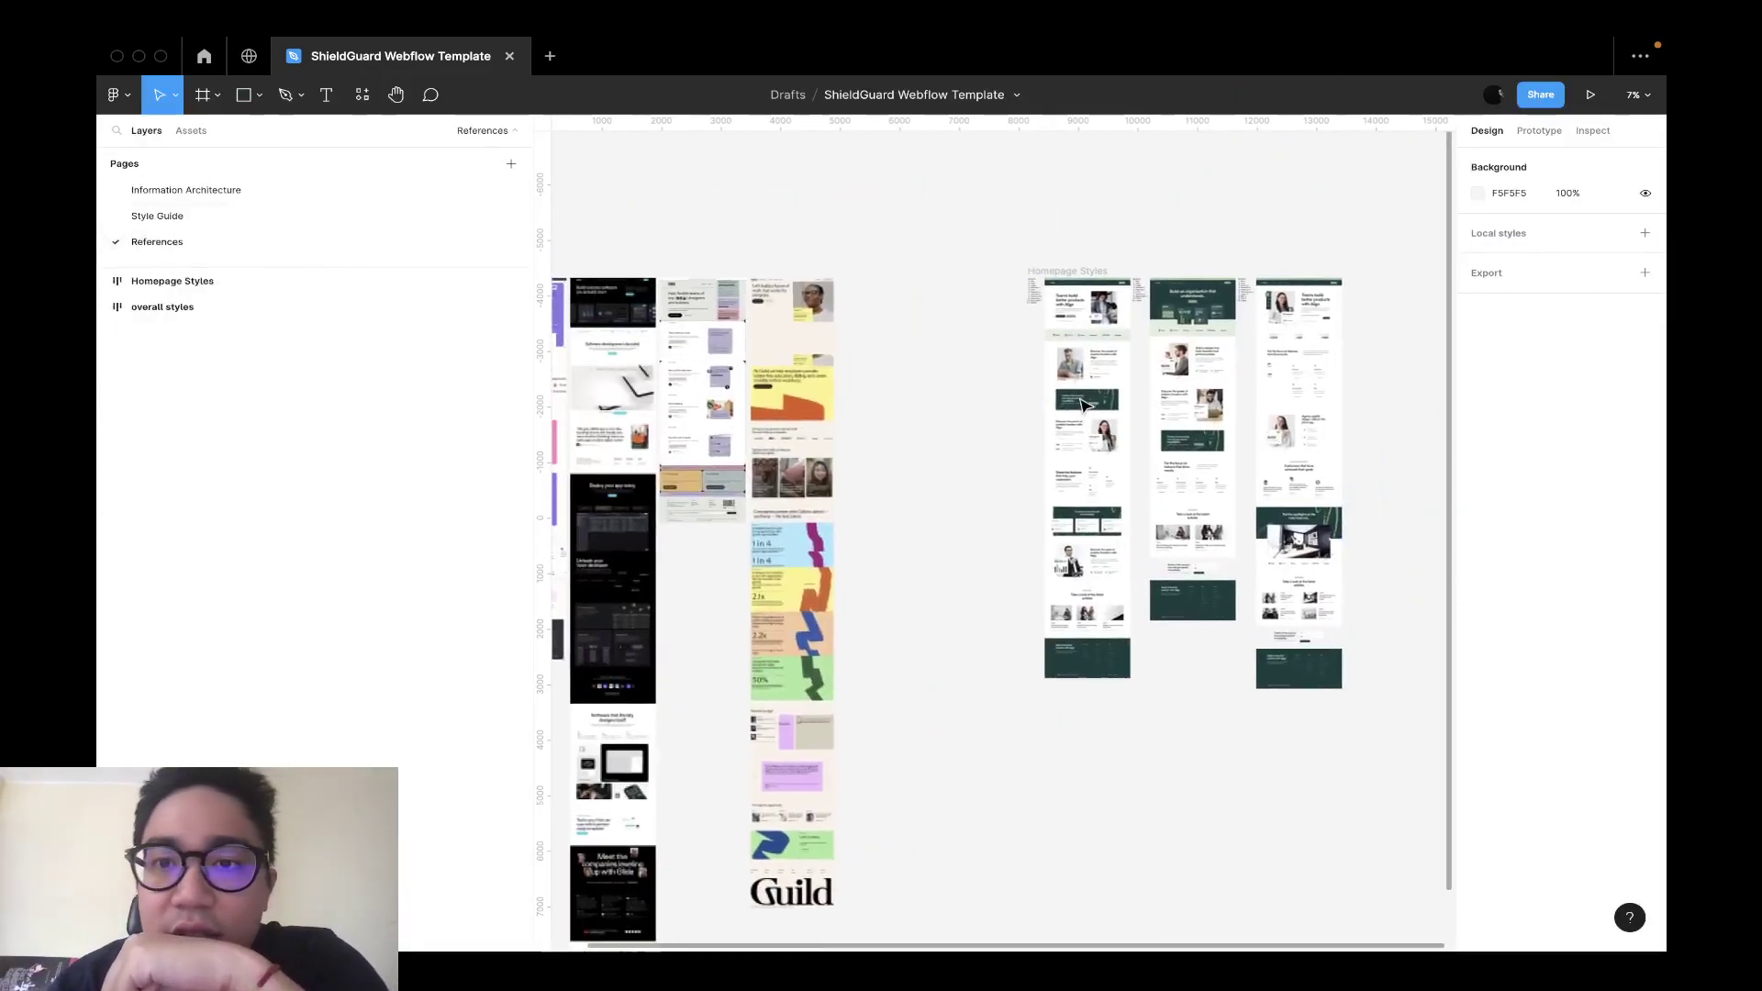
pyautogui.scroll(5, 1083, 403)
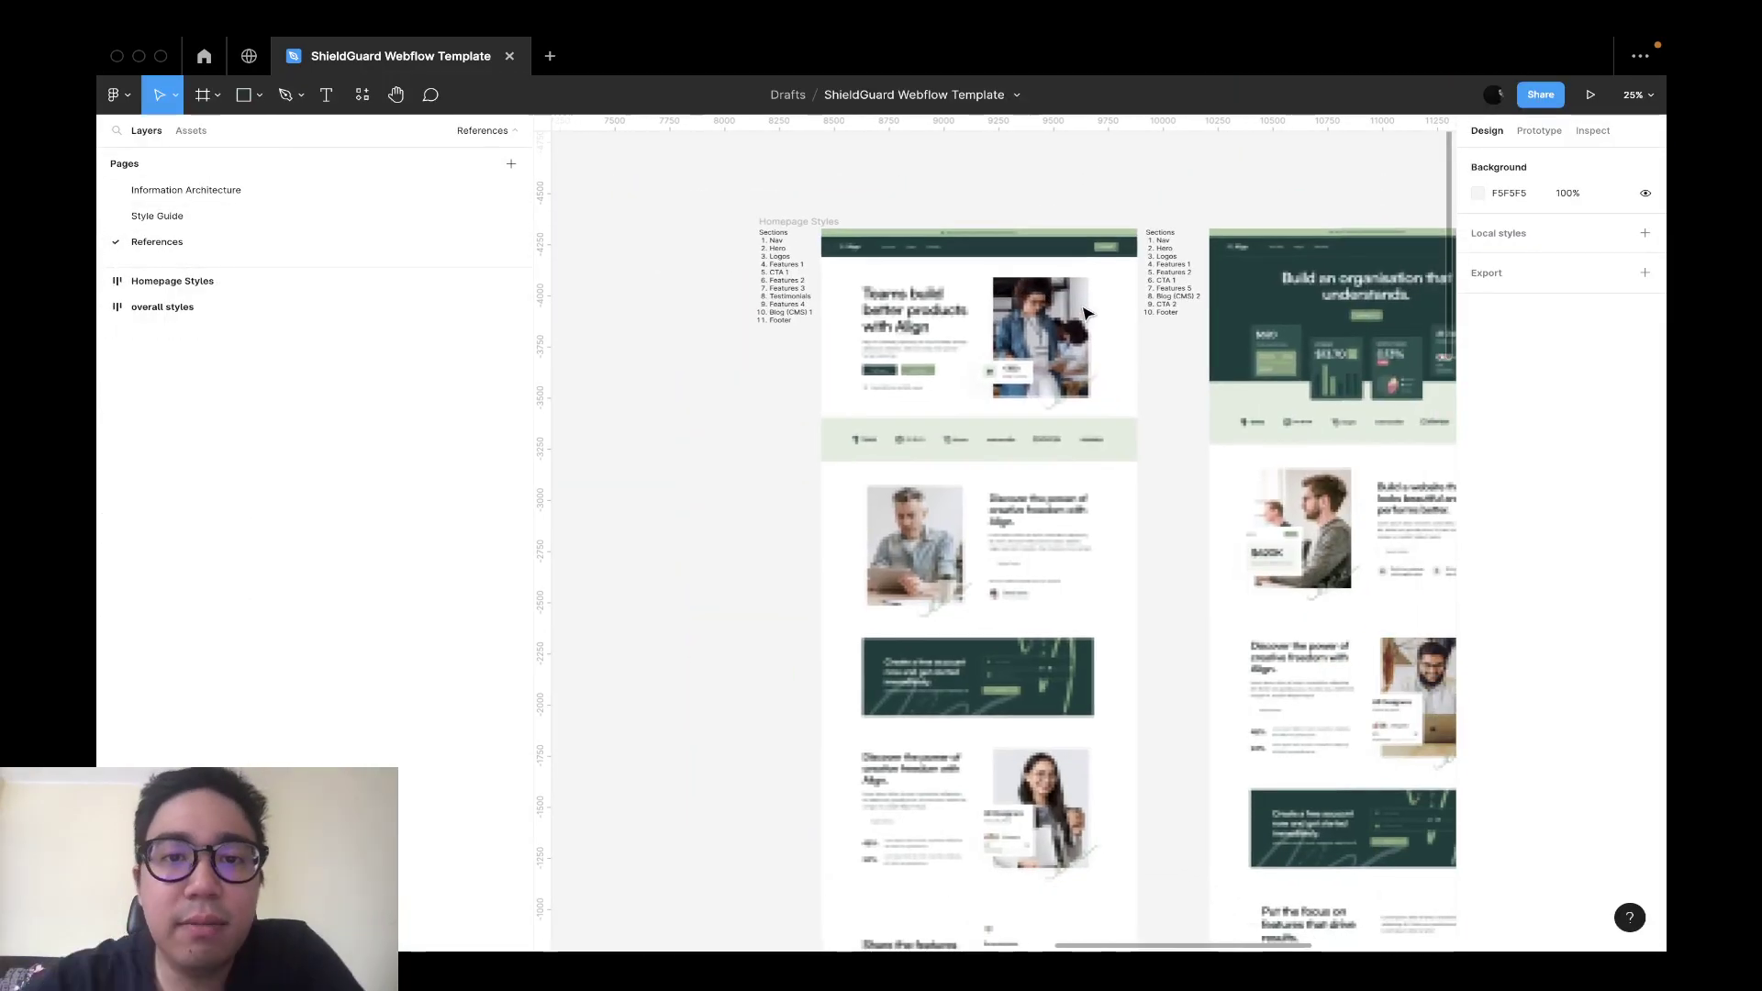
pyautogui.scroll(4, 1005, 286)
pyautogui.scroll(-2, 1007, 287)
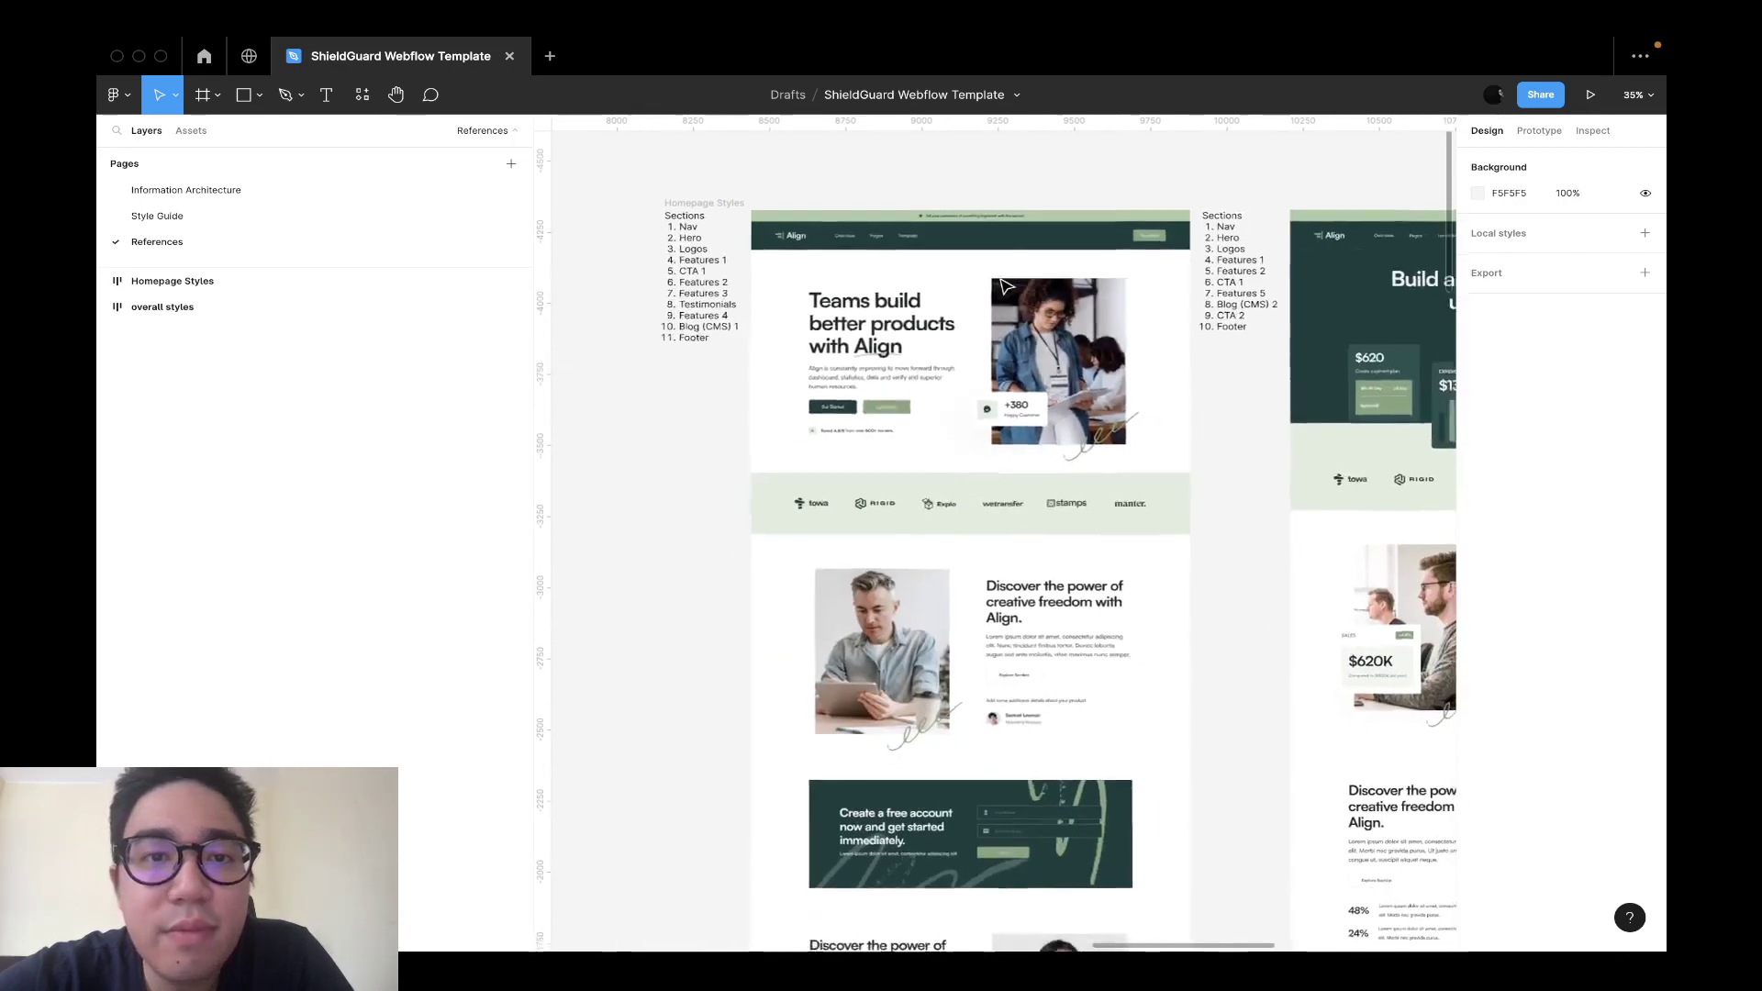
pyautogui.scroll(1, 1005, 286)
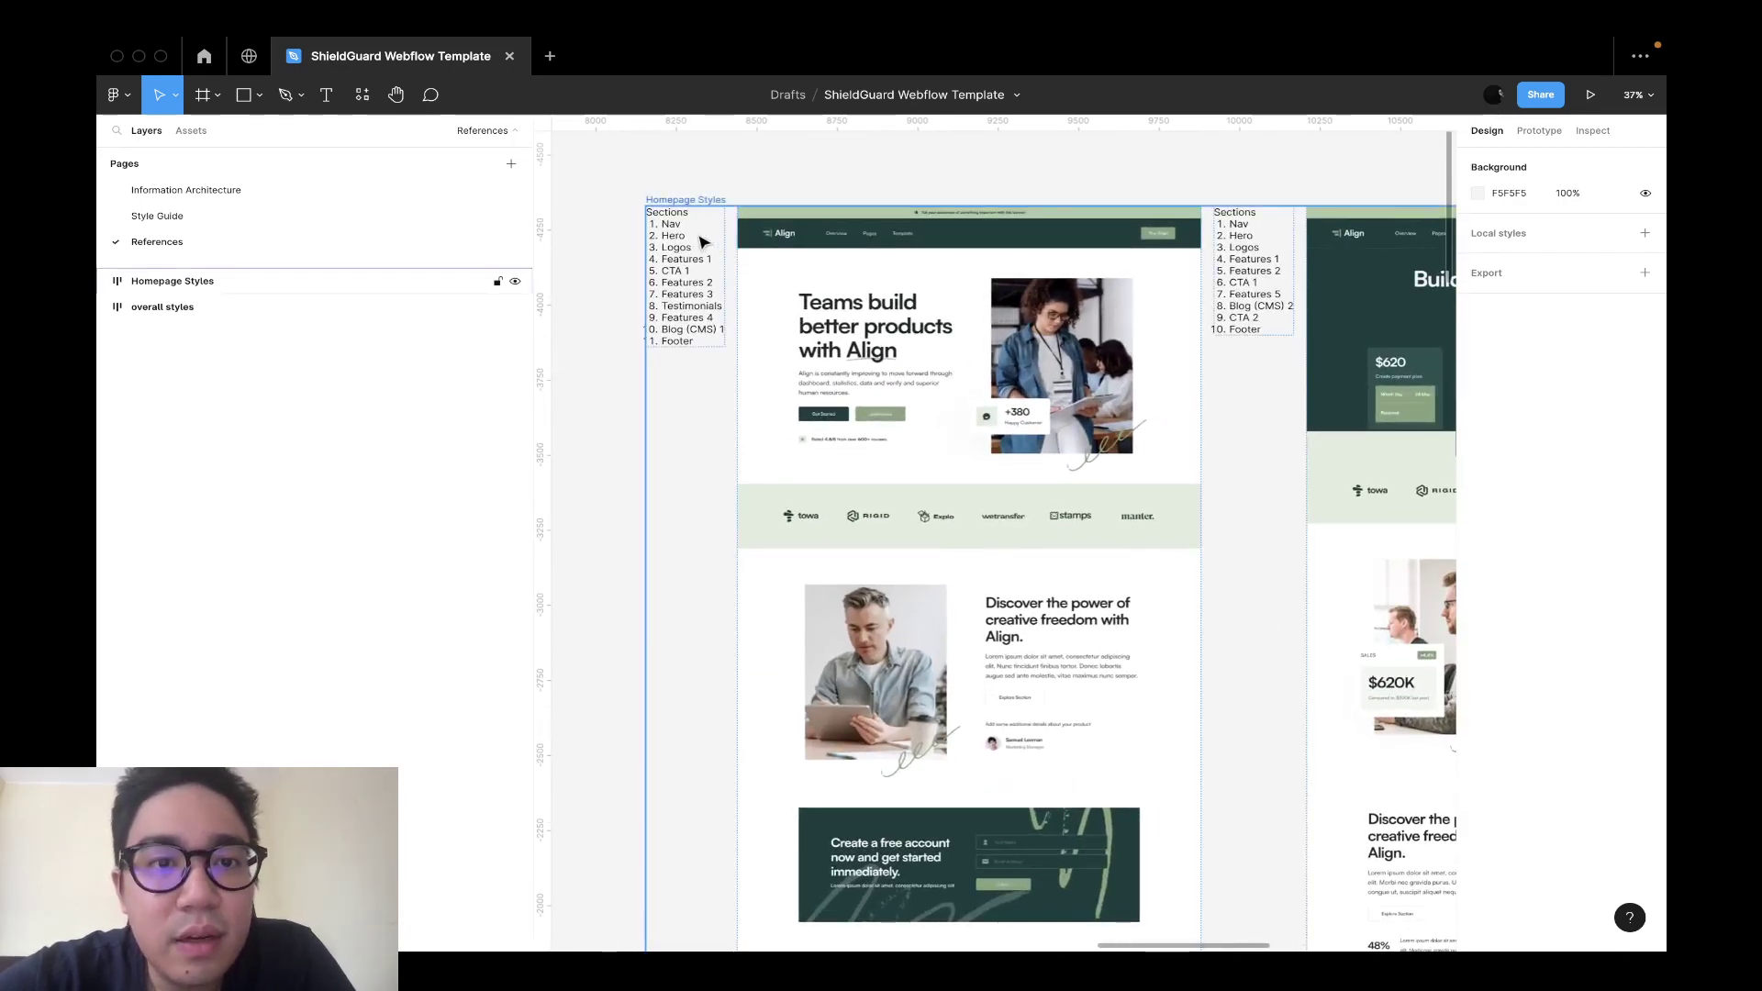
pyautogui.scroll(-1, 945, 361)
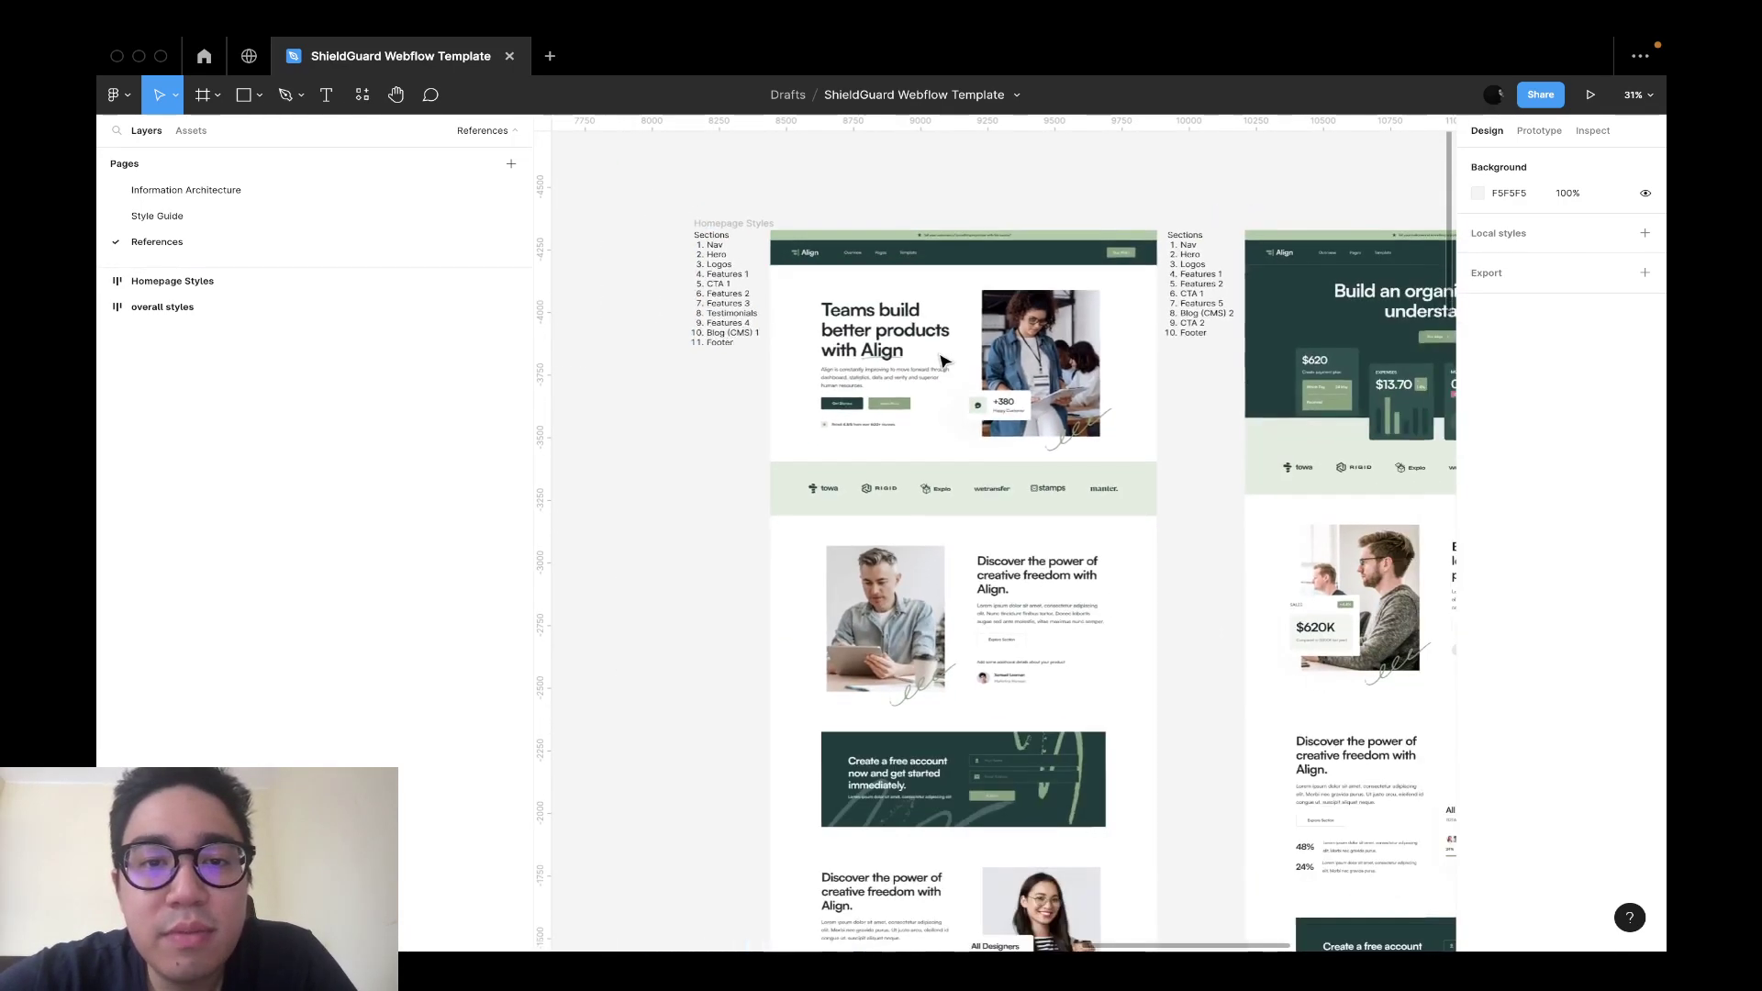
pyautogui.scroll(3, 945, 361)
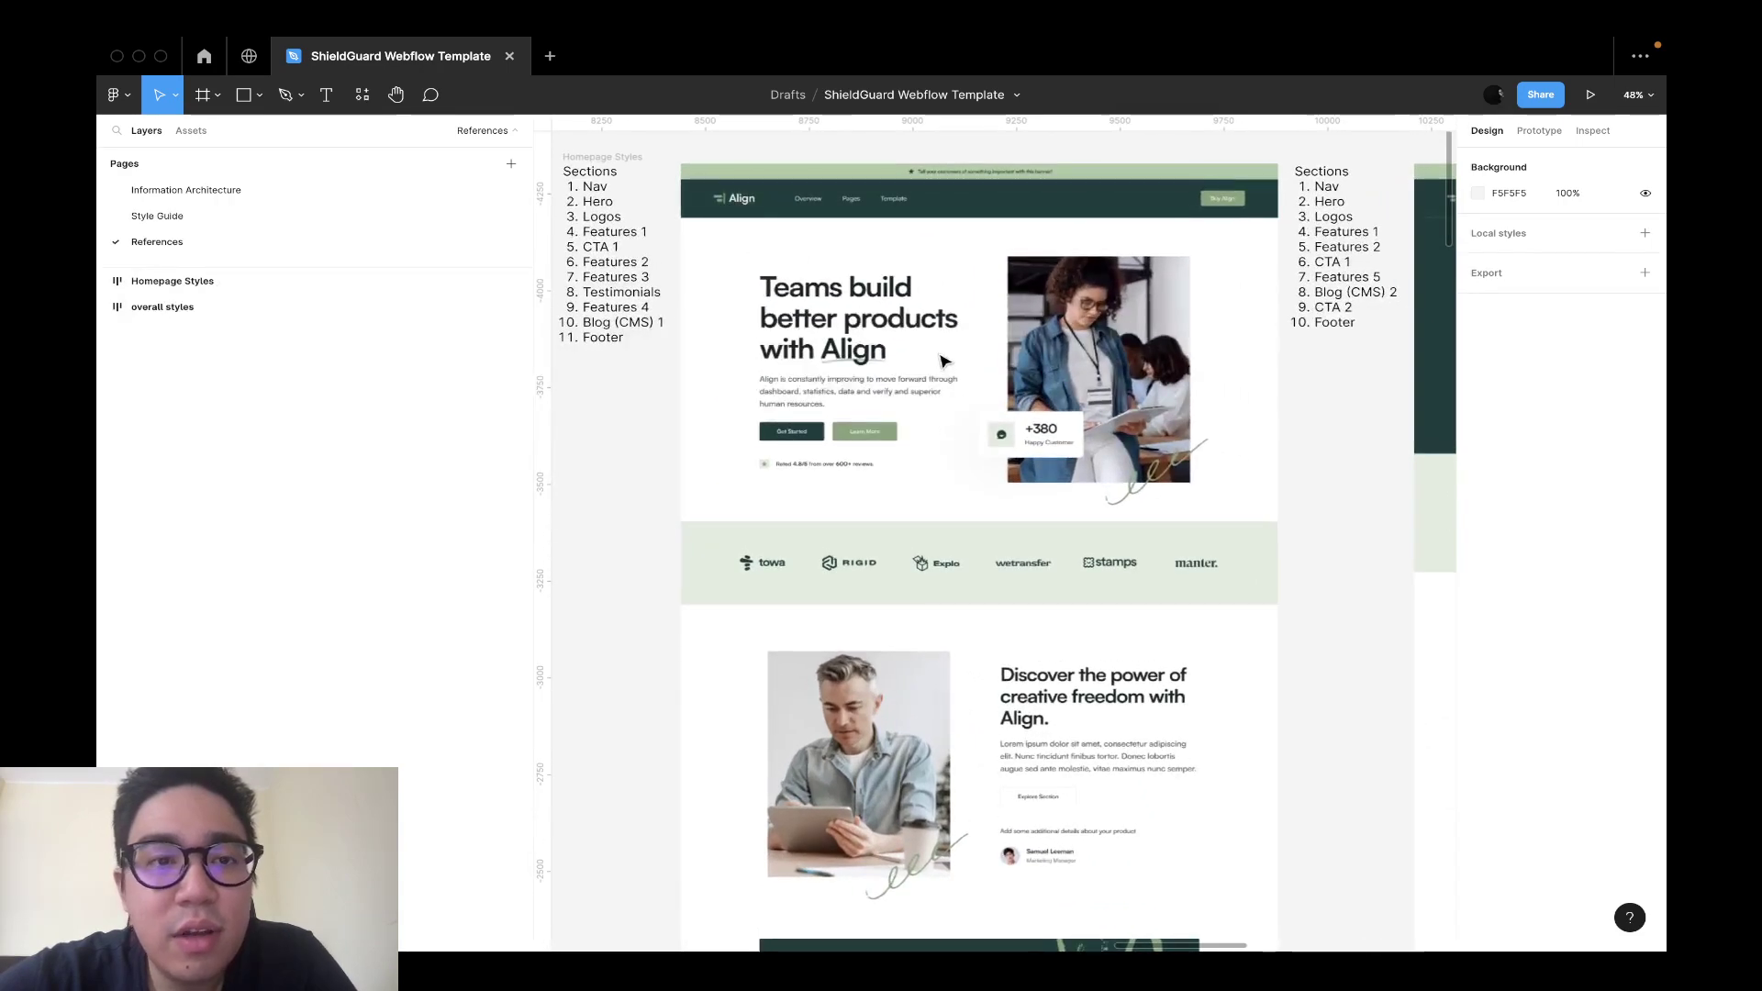
pyautogui.hscroll(-1, 945, 361)
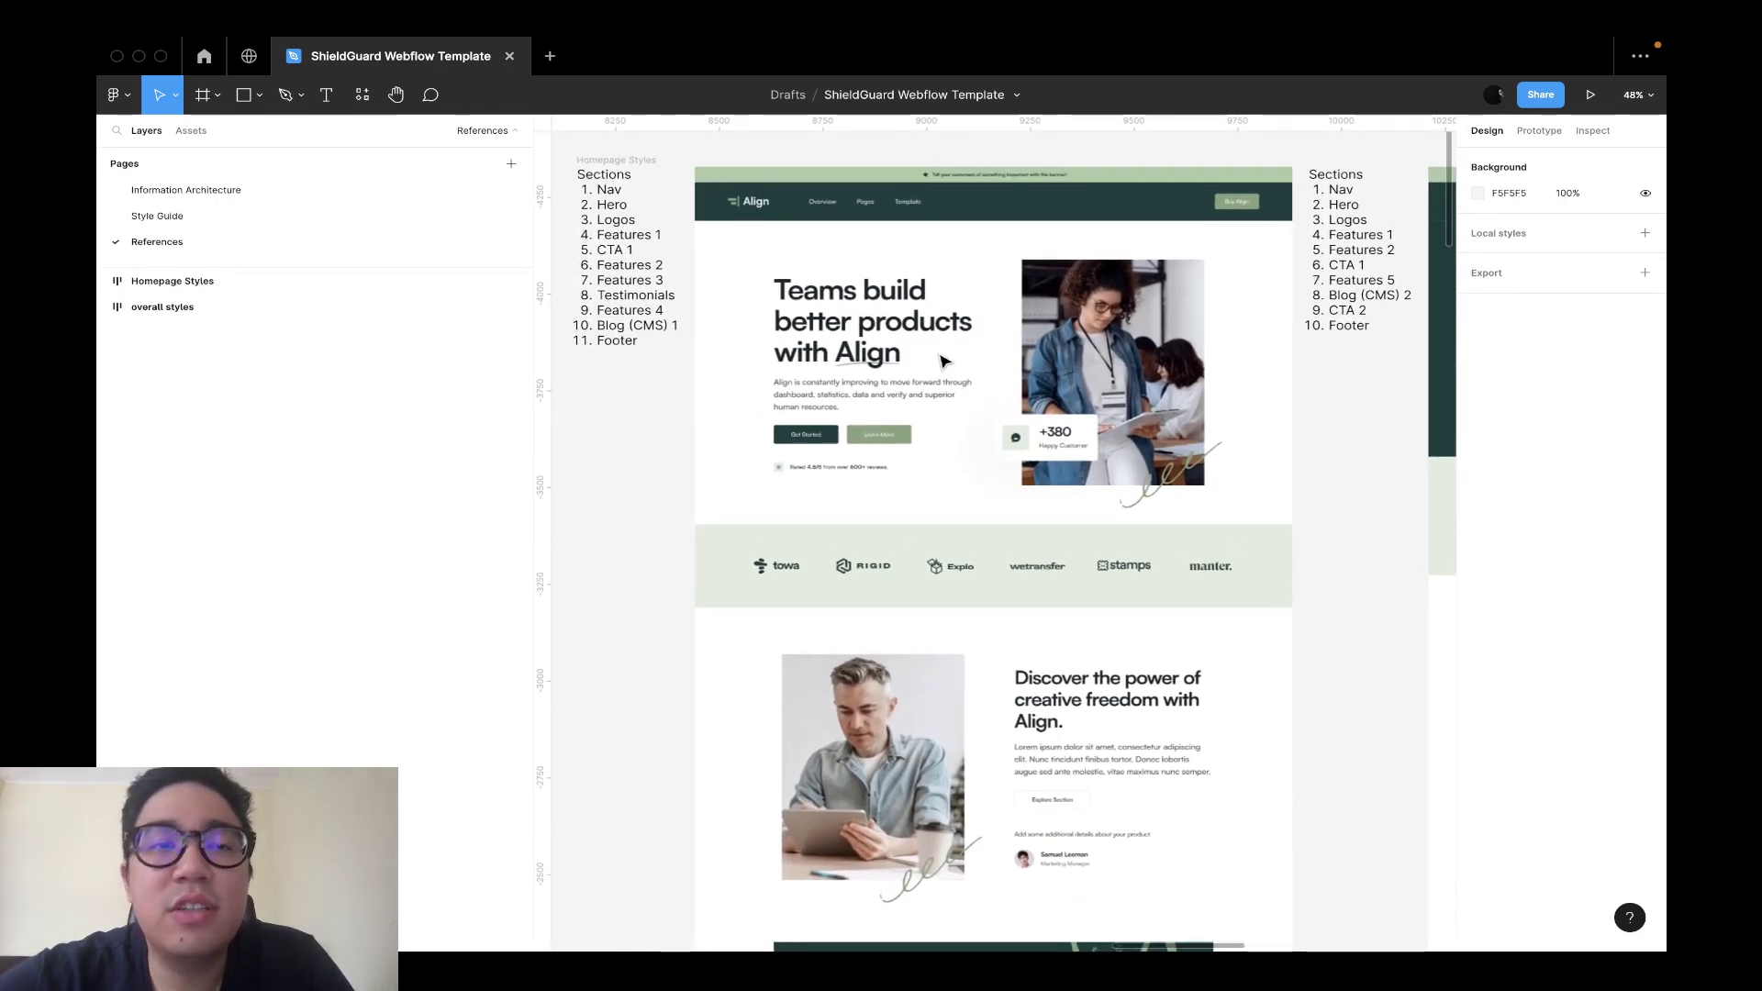
pyautogui.scroll(-5, 695, 383)
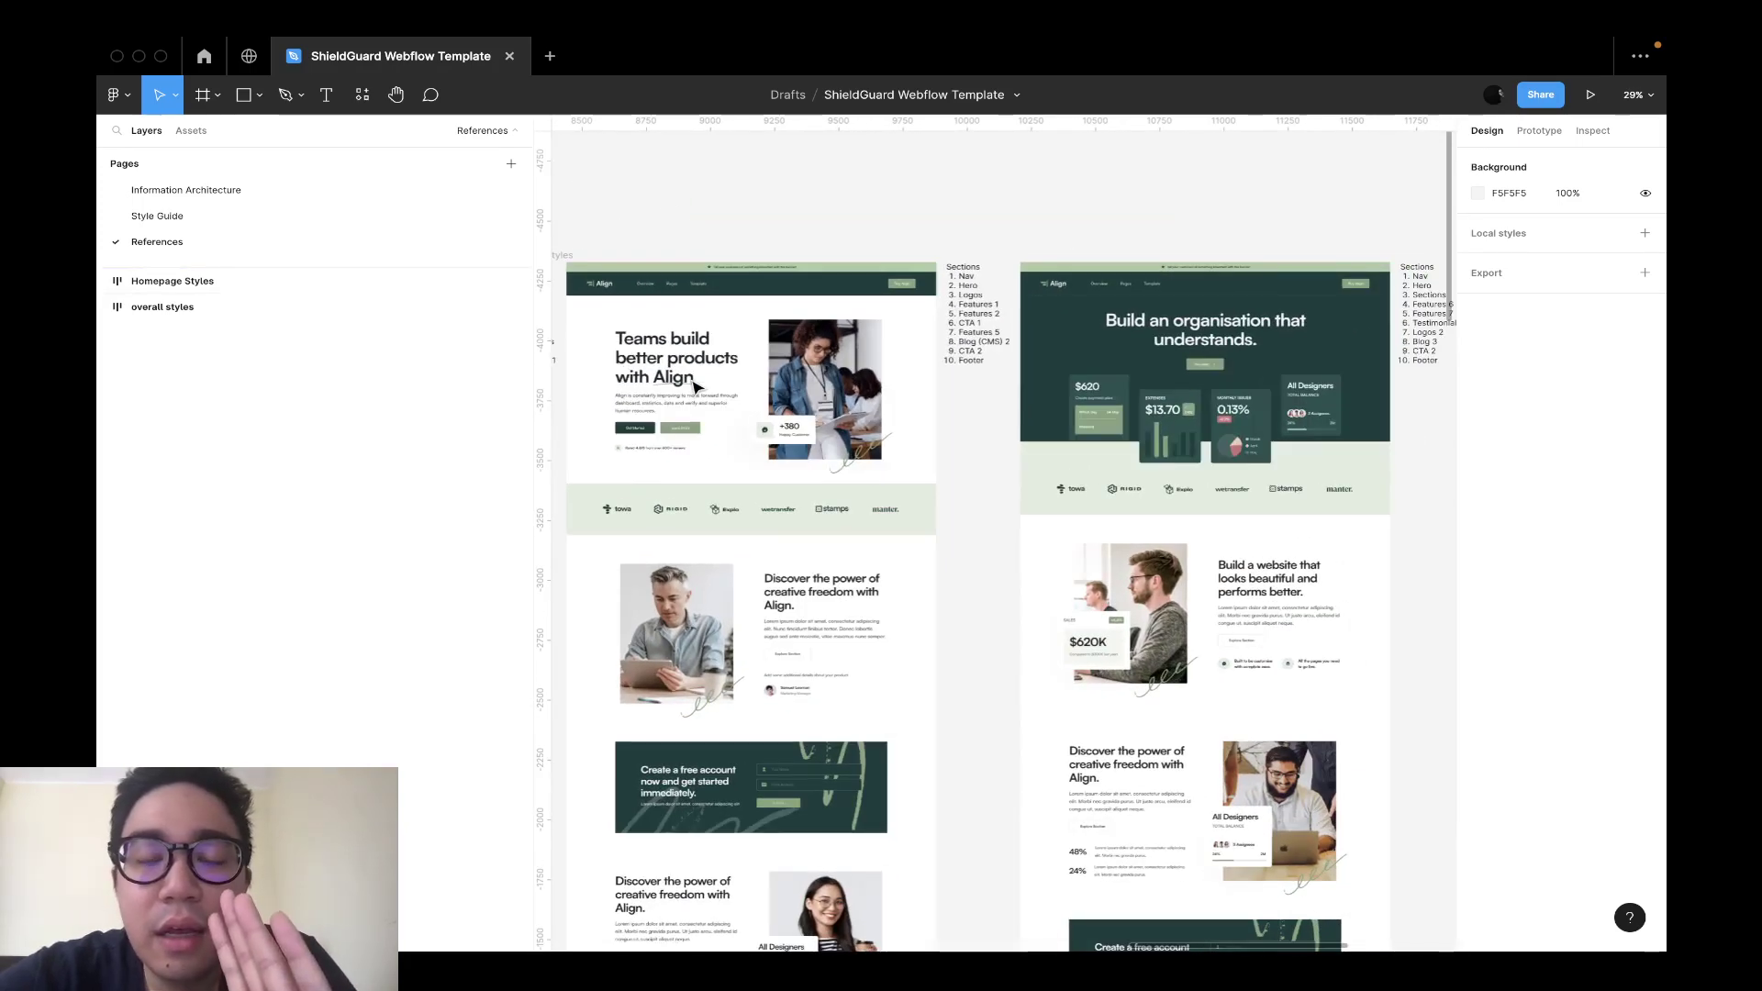
pyautogui.hscroll(10, 695, 385)
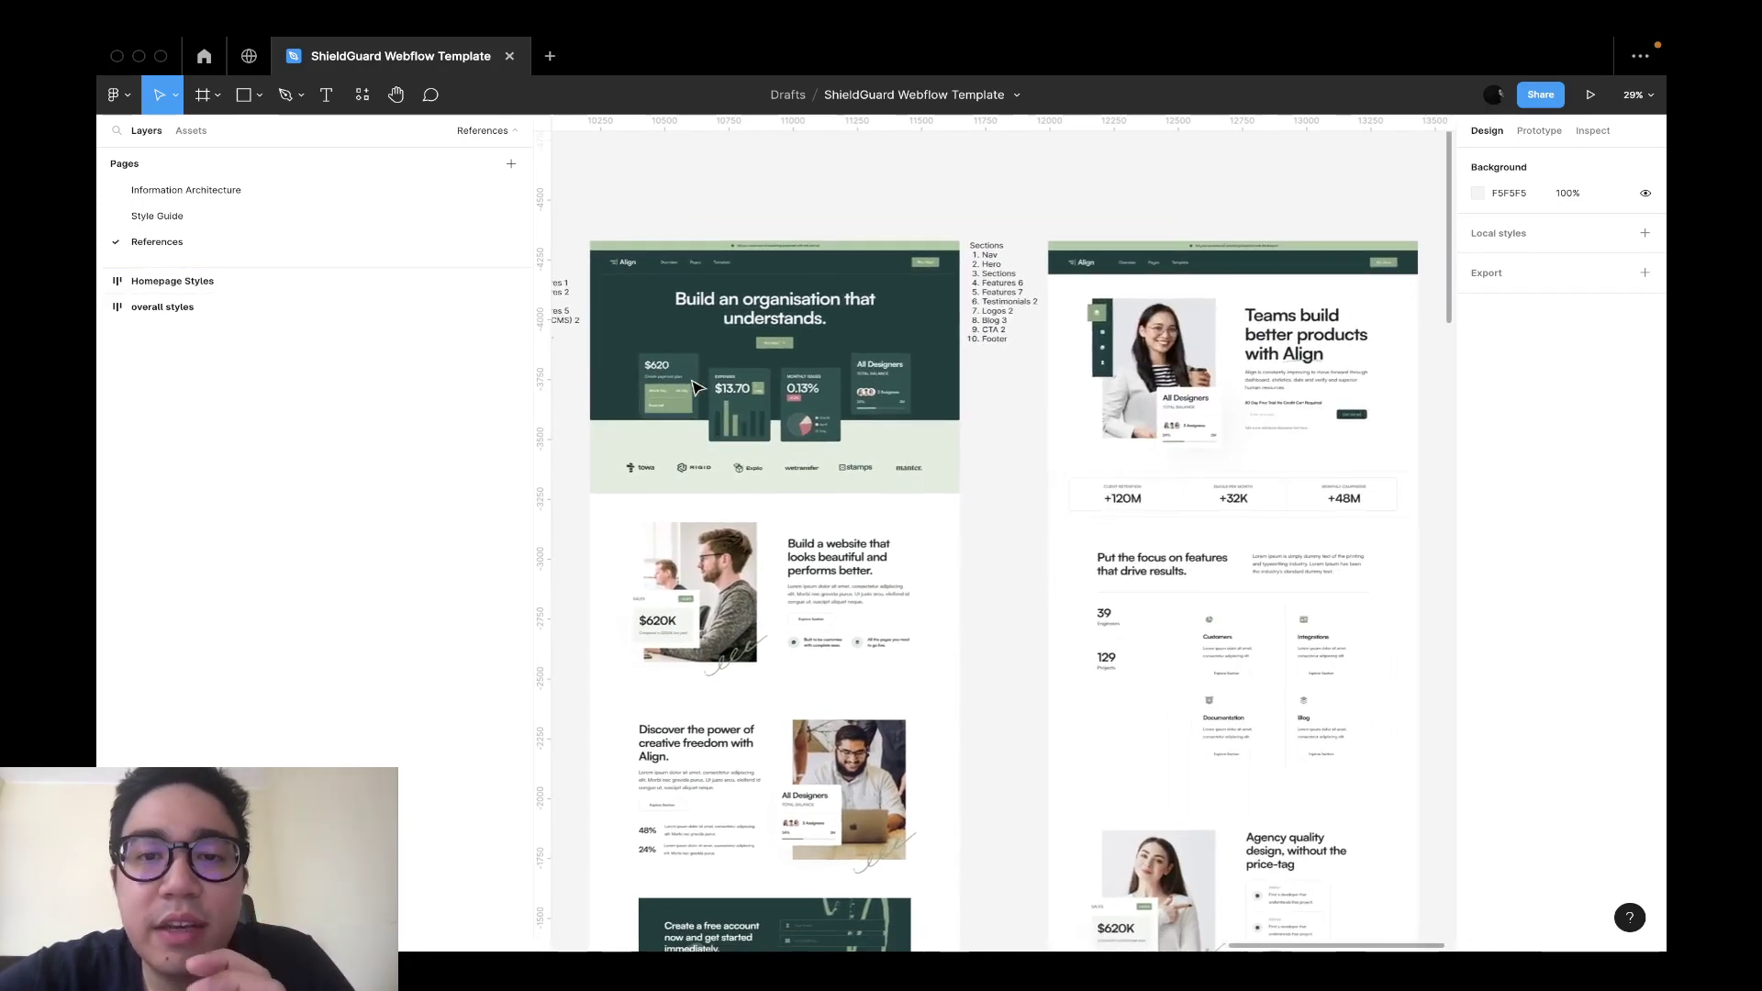
pyautogui.hscroll(7, 695, 385)
pyautogui.hscroll(-20, 695, 386)
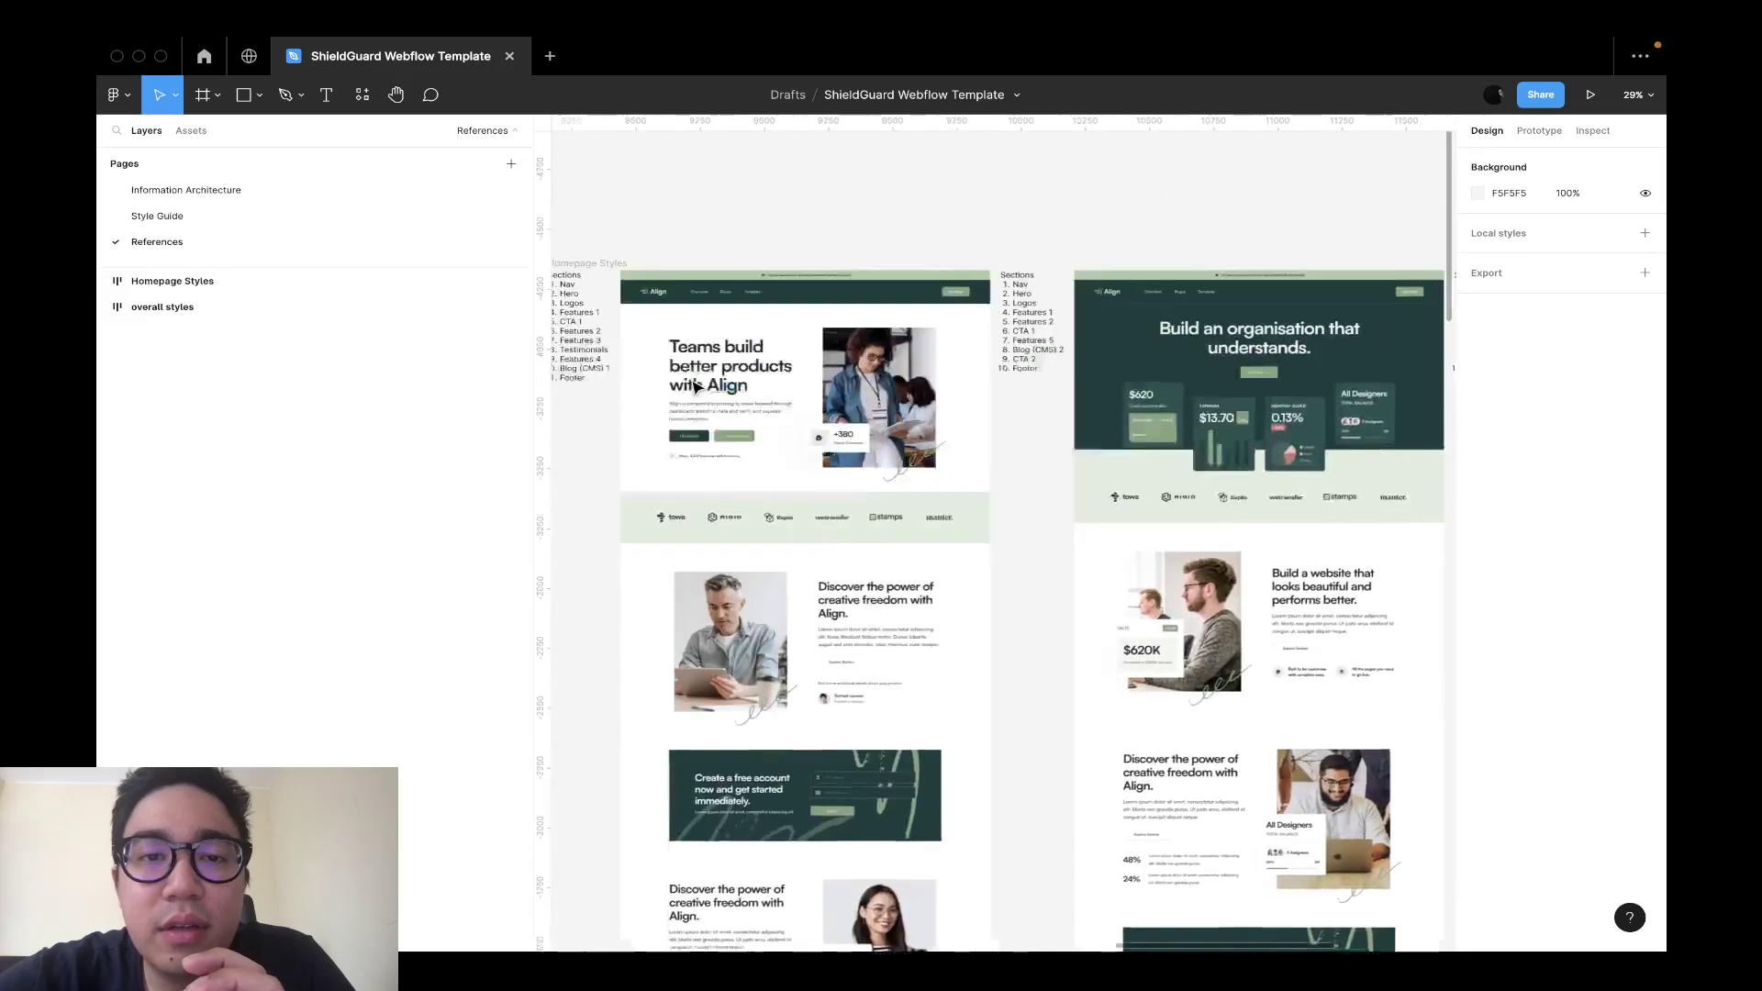
pyautogui.scroll(-5, 695, 385)
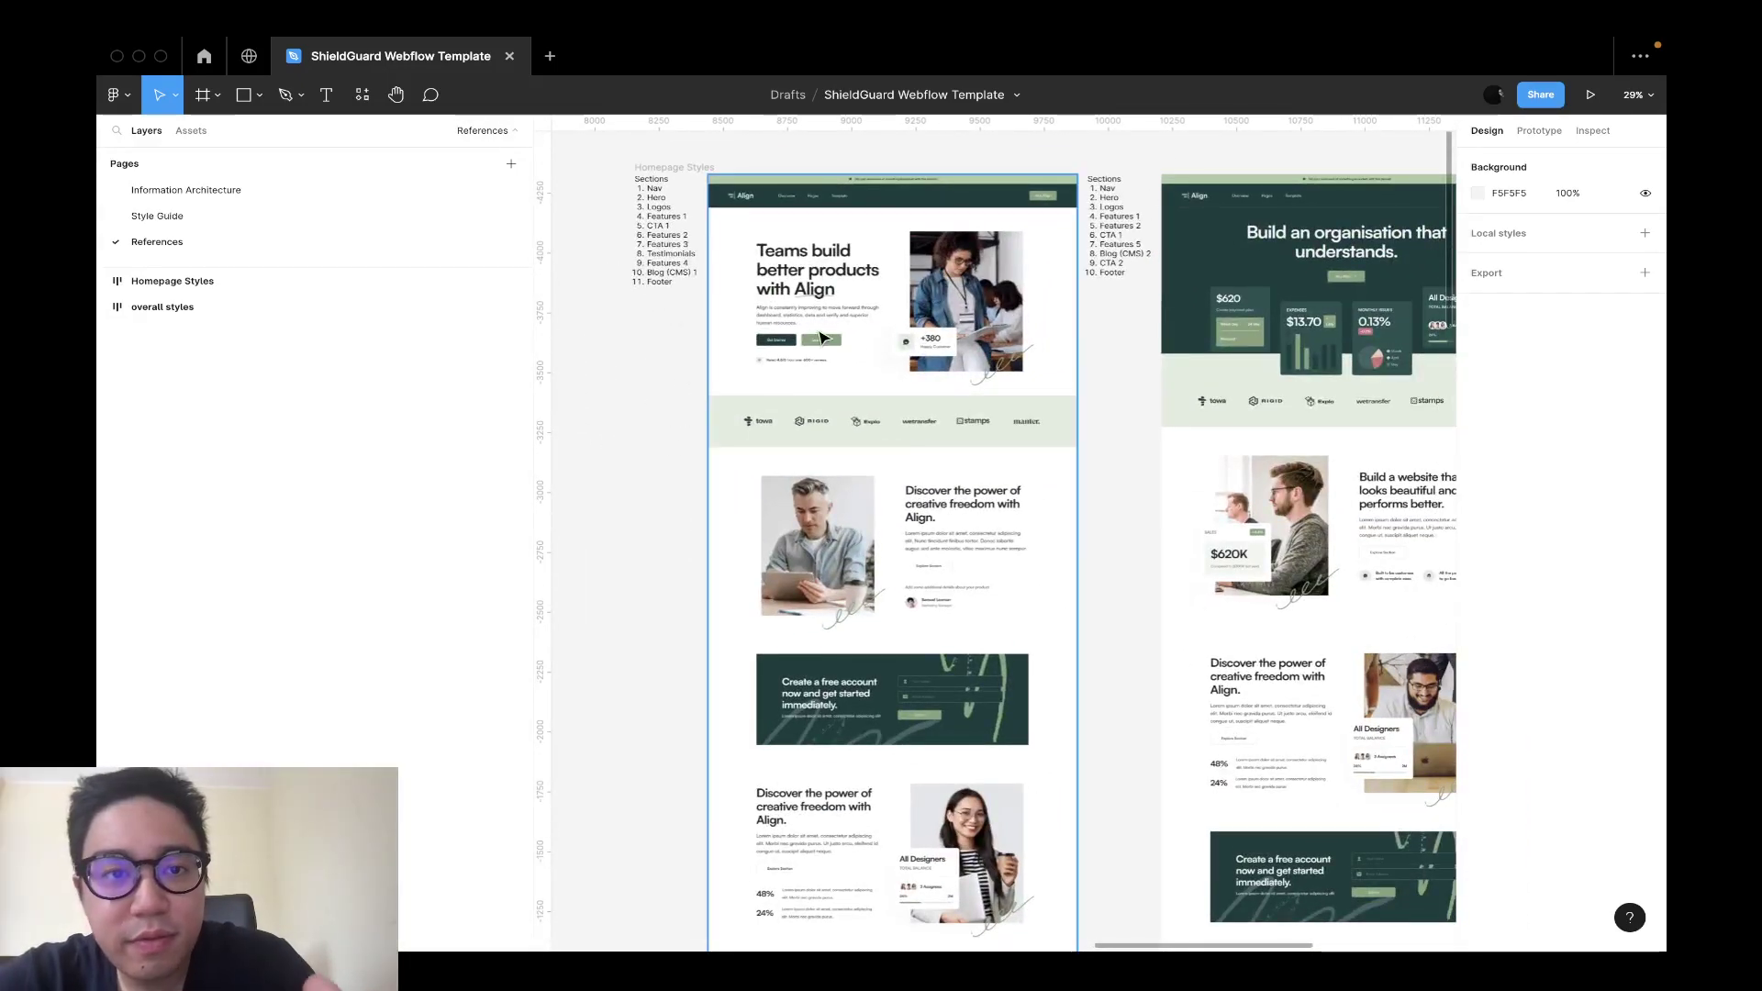
# Return to the Style Guide page and review the branding guidelines frames and the Plus Jakarta Sans header designs.
pyautogui.click(367, 190)
pyautogui.click(303, 218)
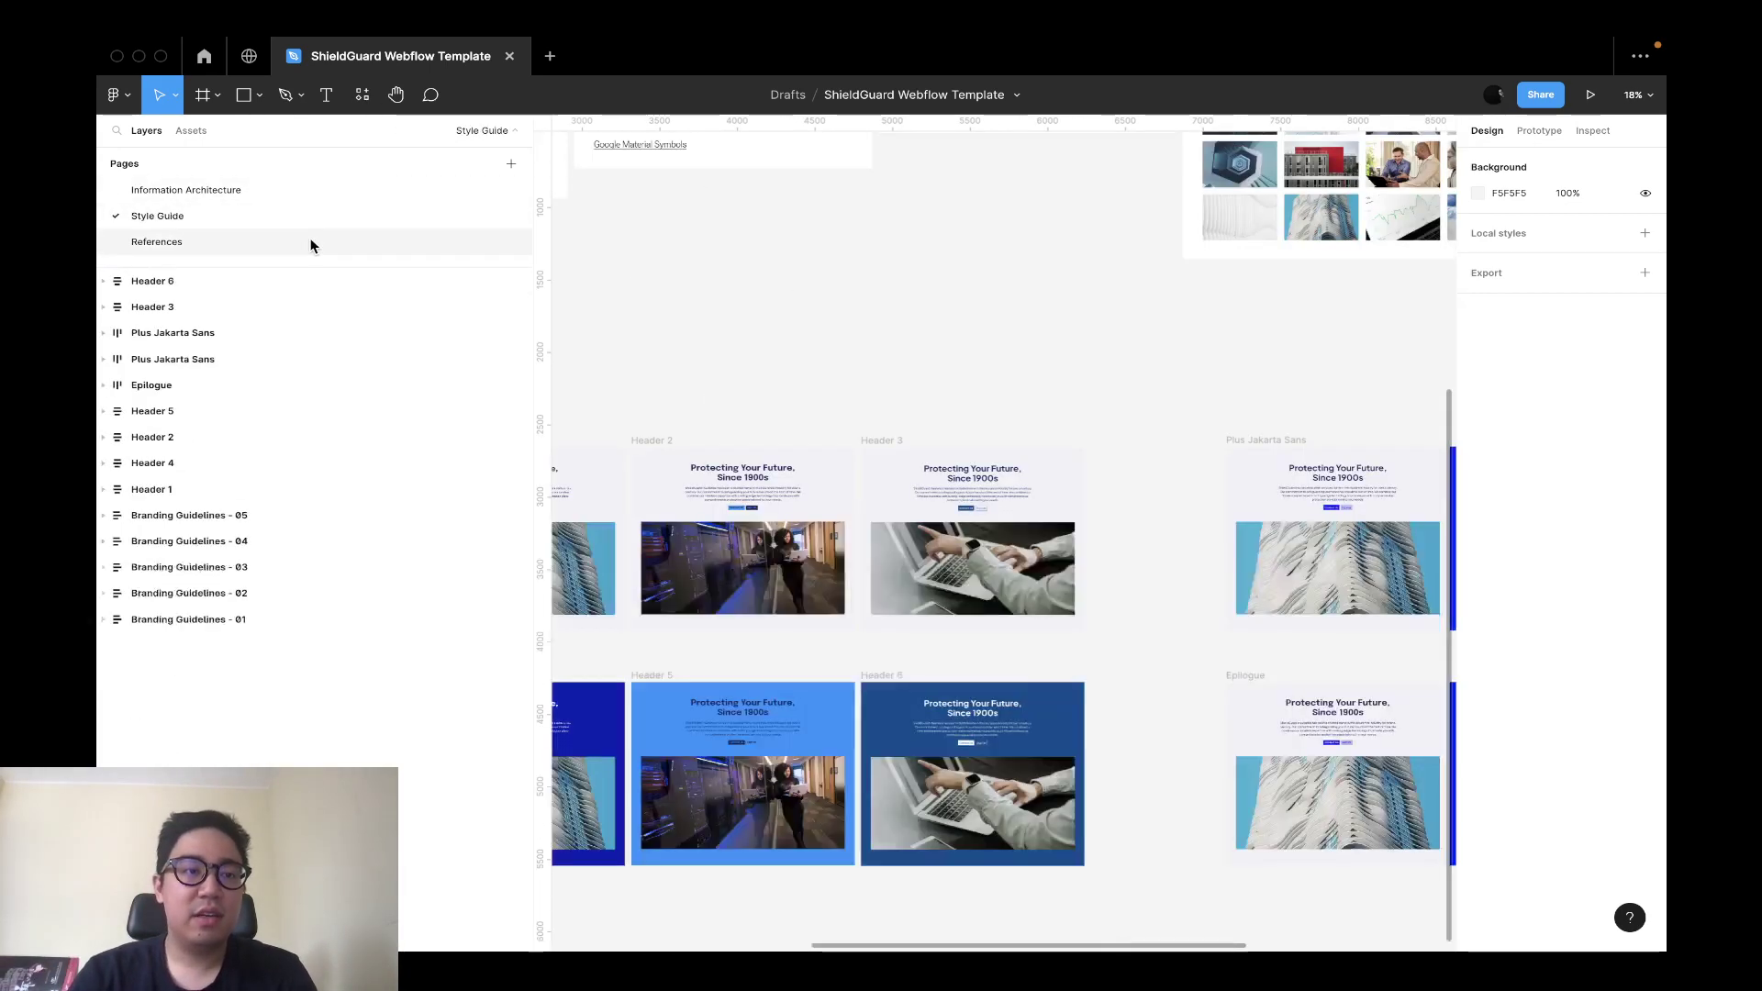
pyautogui.click(315, 243)
pyautogui.click(330, 211)
pyautogui.scroll(5, 858, 367)
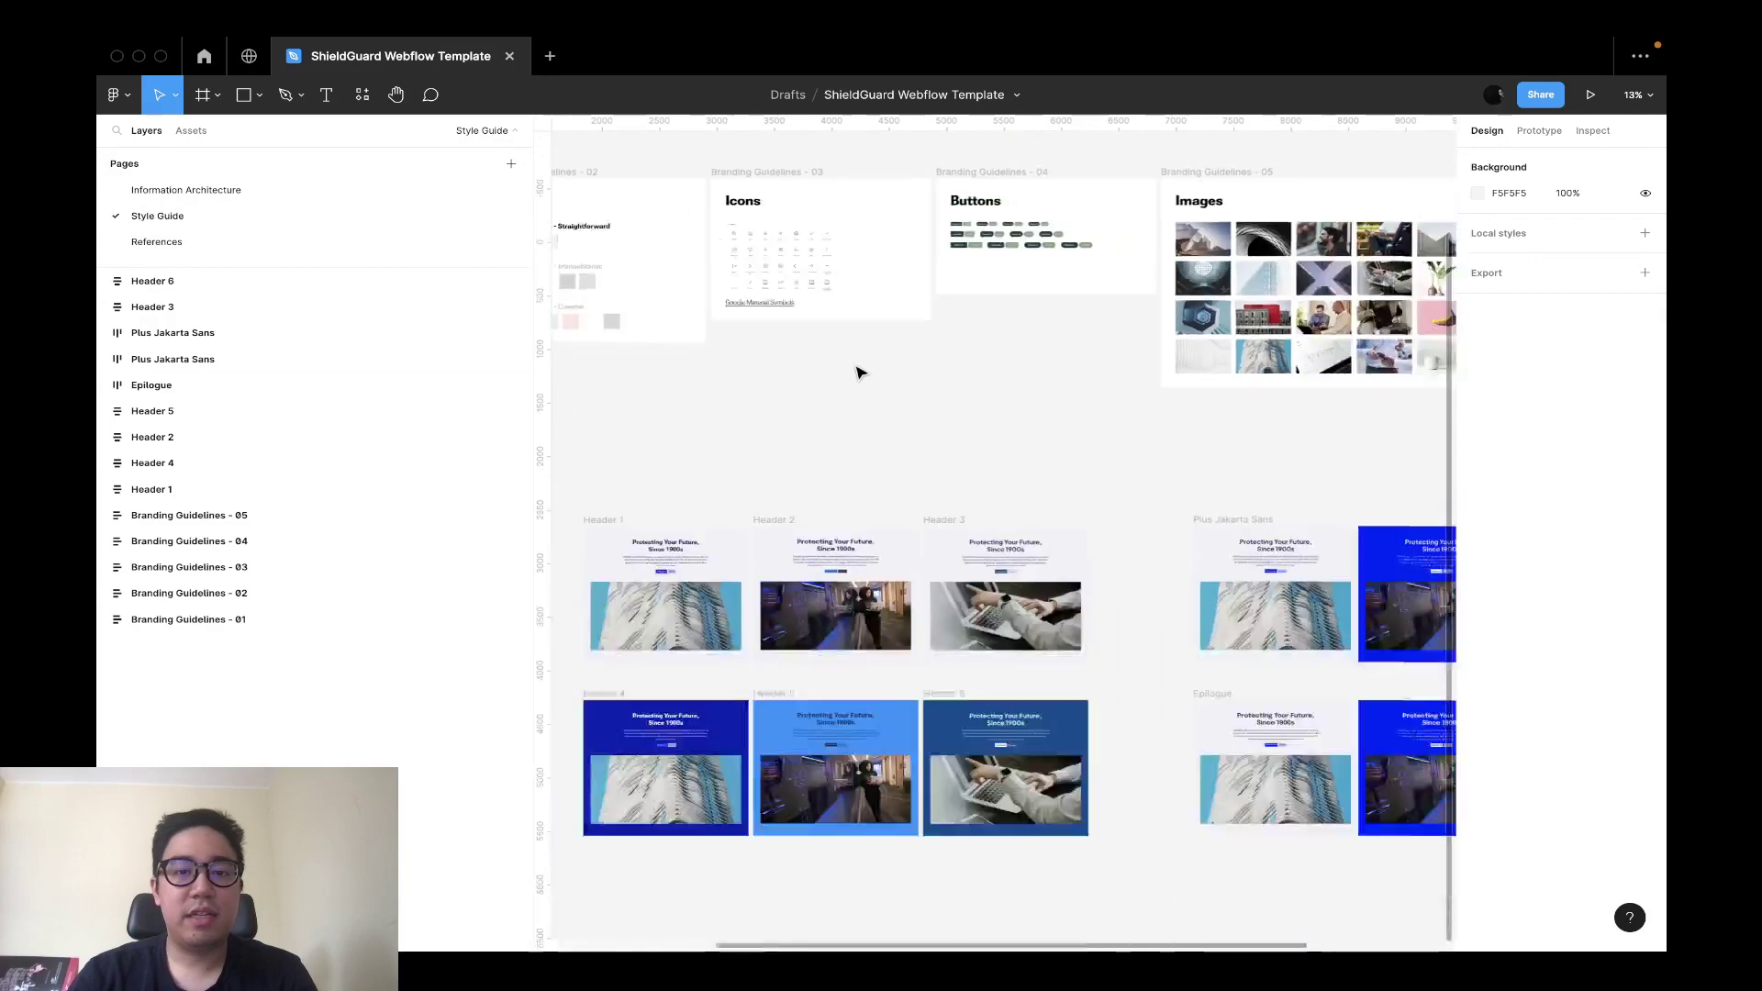
pyautogui.scroll(-3, 858, 367)
pyautogui.hscroll(-1, 982, 459)
pyautogui.scroll(-1, 982, 459)
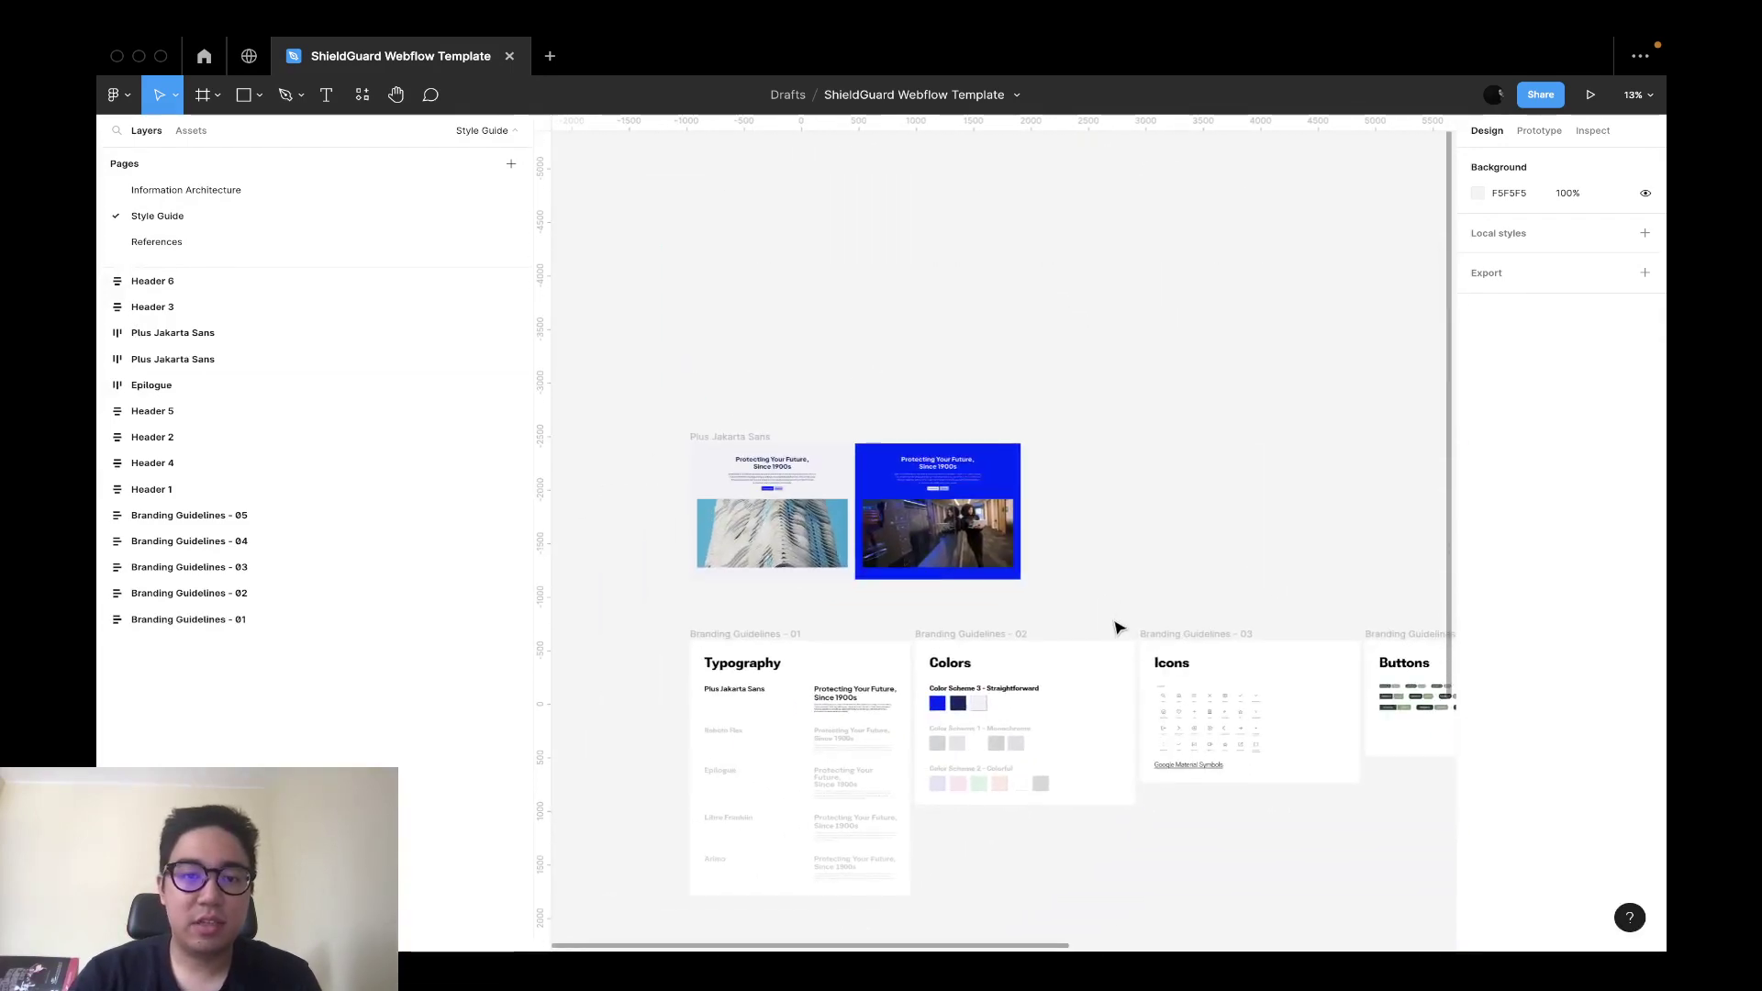
# Create a Components page and paste a copy of the Plus Jakarta Sans header pair onto its canvas.
pyautogui.moveTo(632, 420); pyautogui.dragTo(592, 377)
pyautogui.click(826, 378)
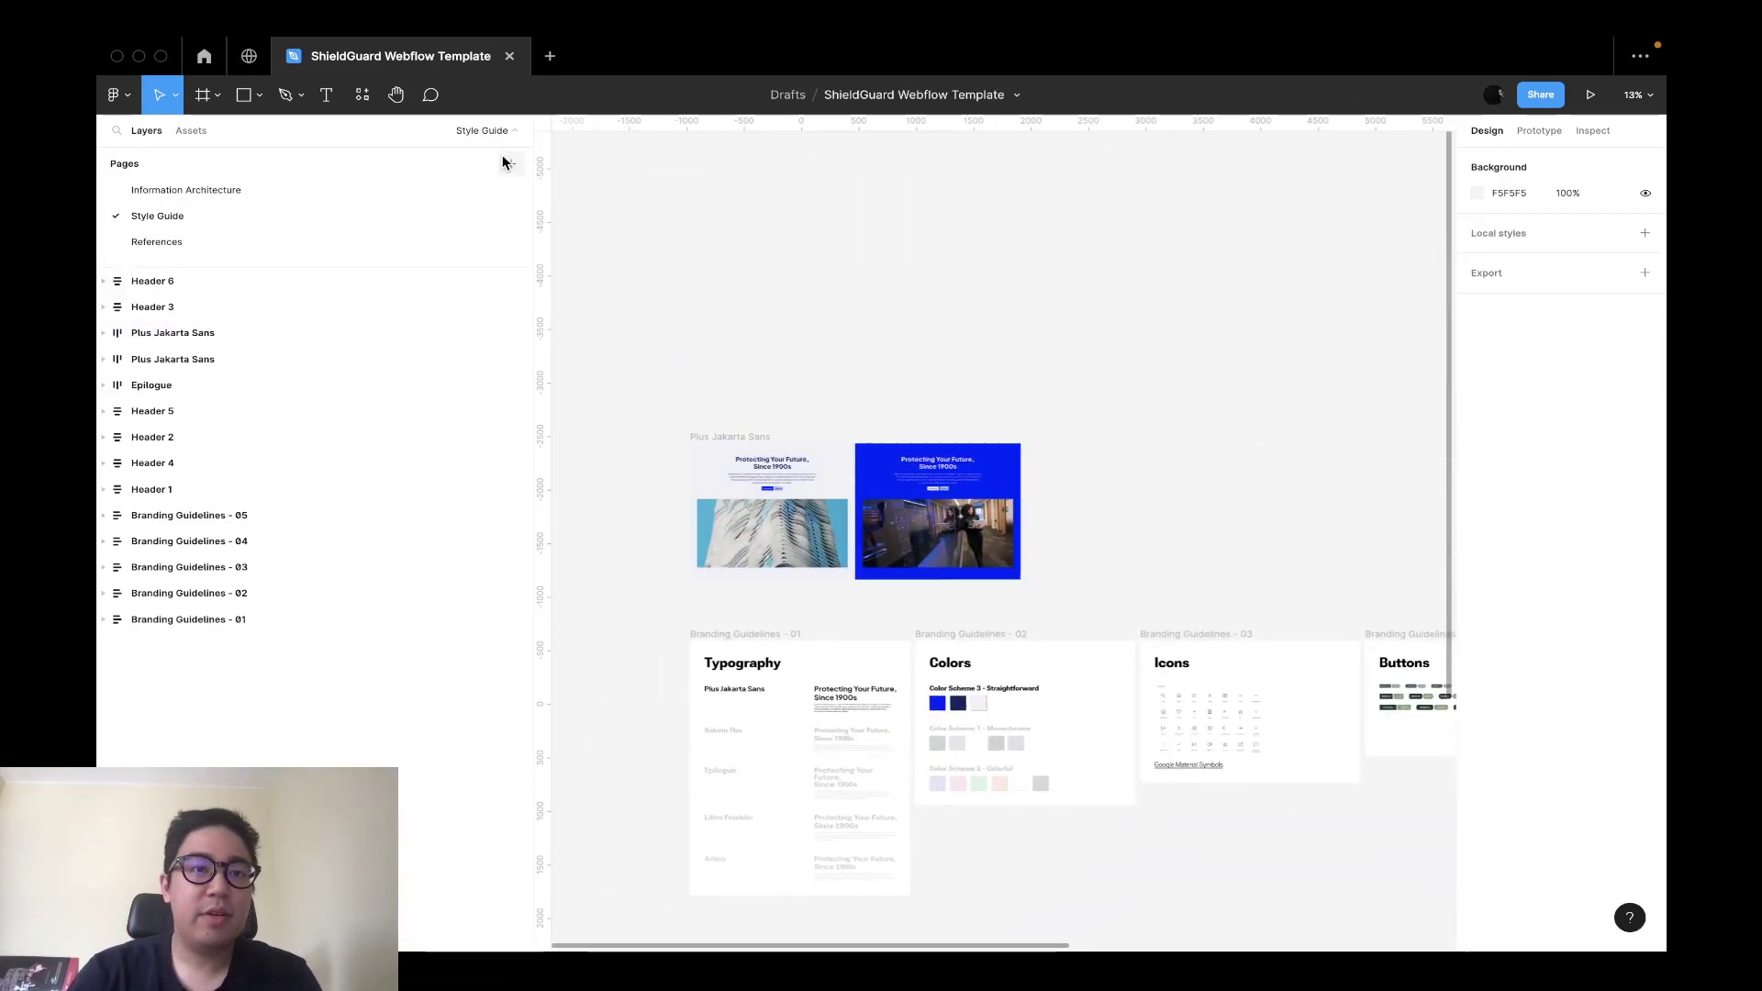
pyautogui.click(510, 165)
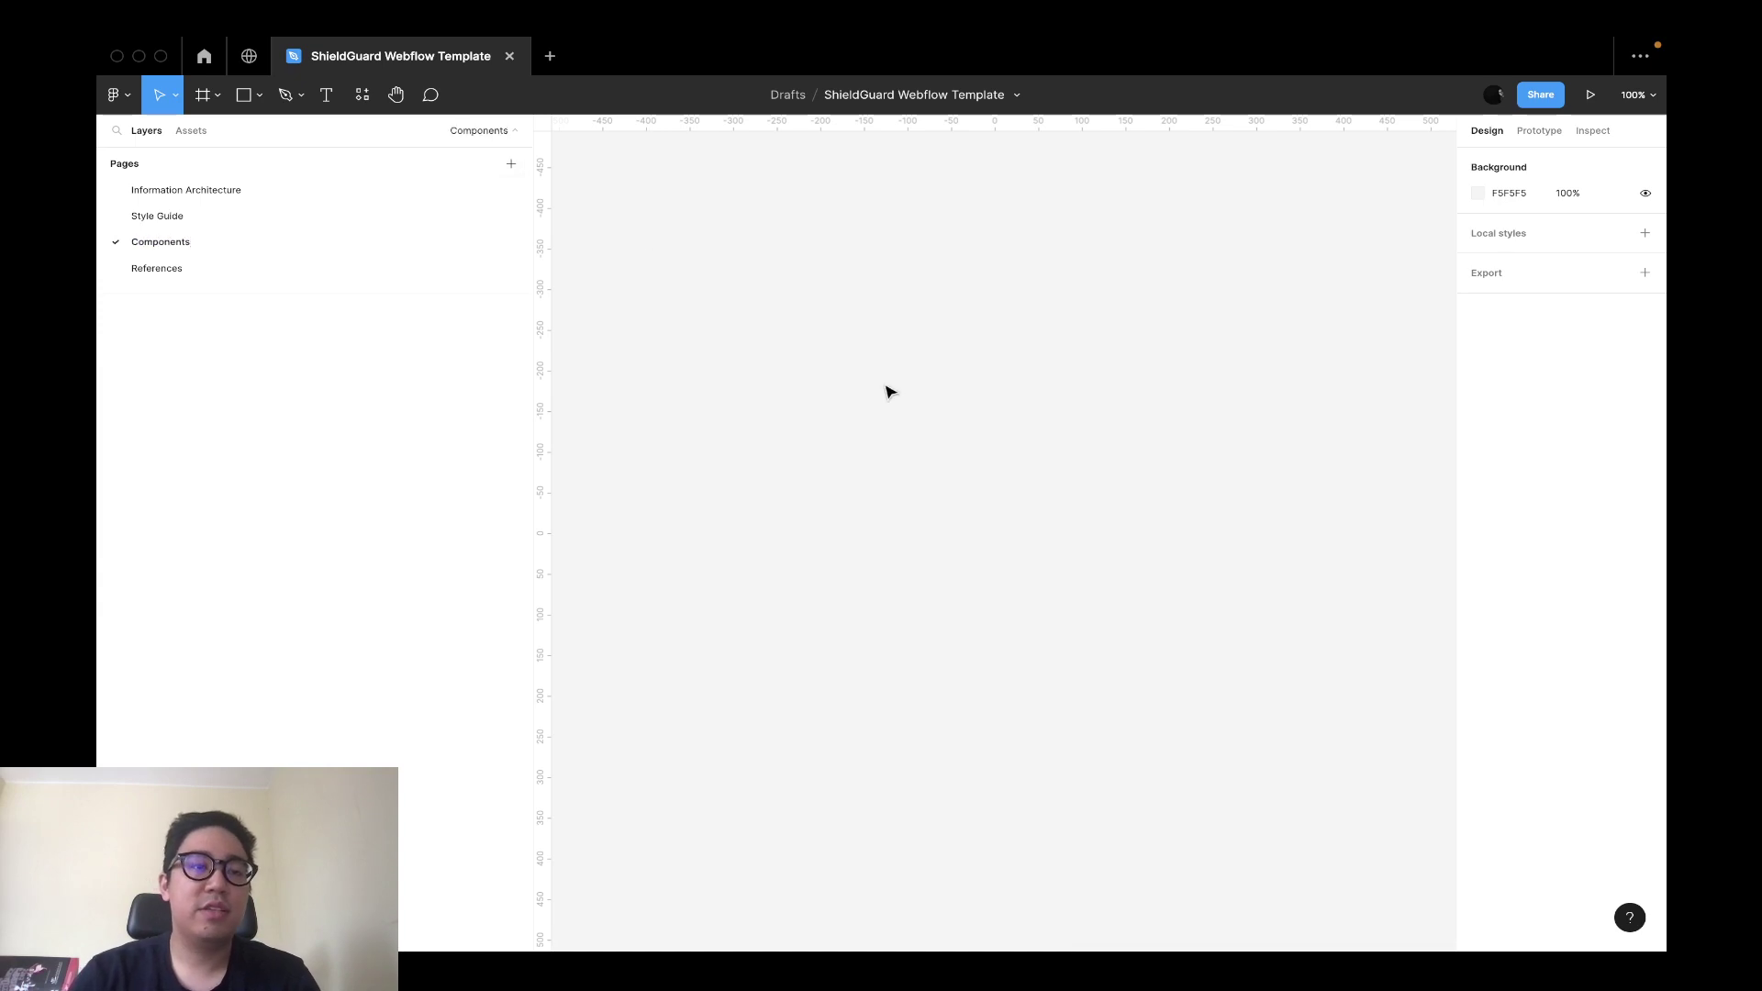
pyautogui.hotkey('shift', '1')
pyautogui.scroll(3, 982, 313)
# Add a "Hero Section" text above the header pair with a font size of 128.
pyautogui.press('t')
pyautogui.click(823, 405)
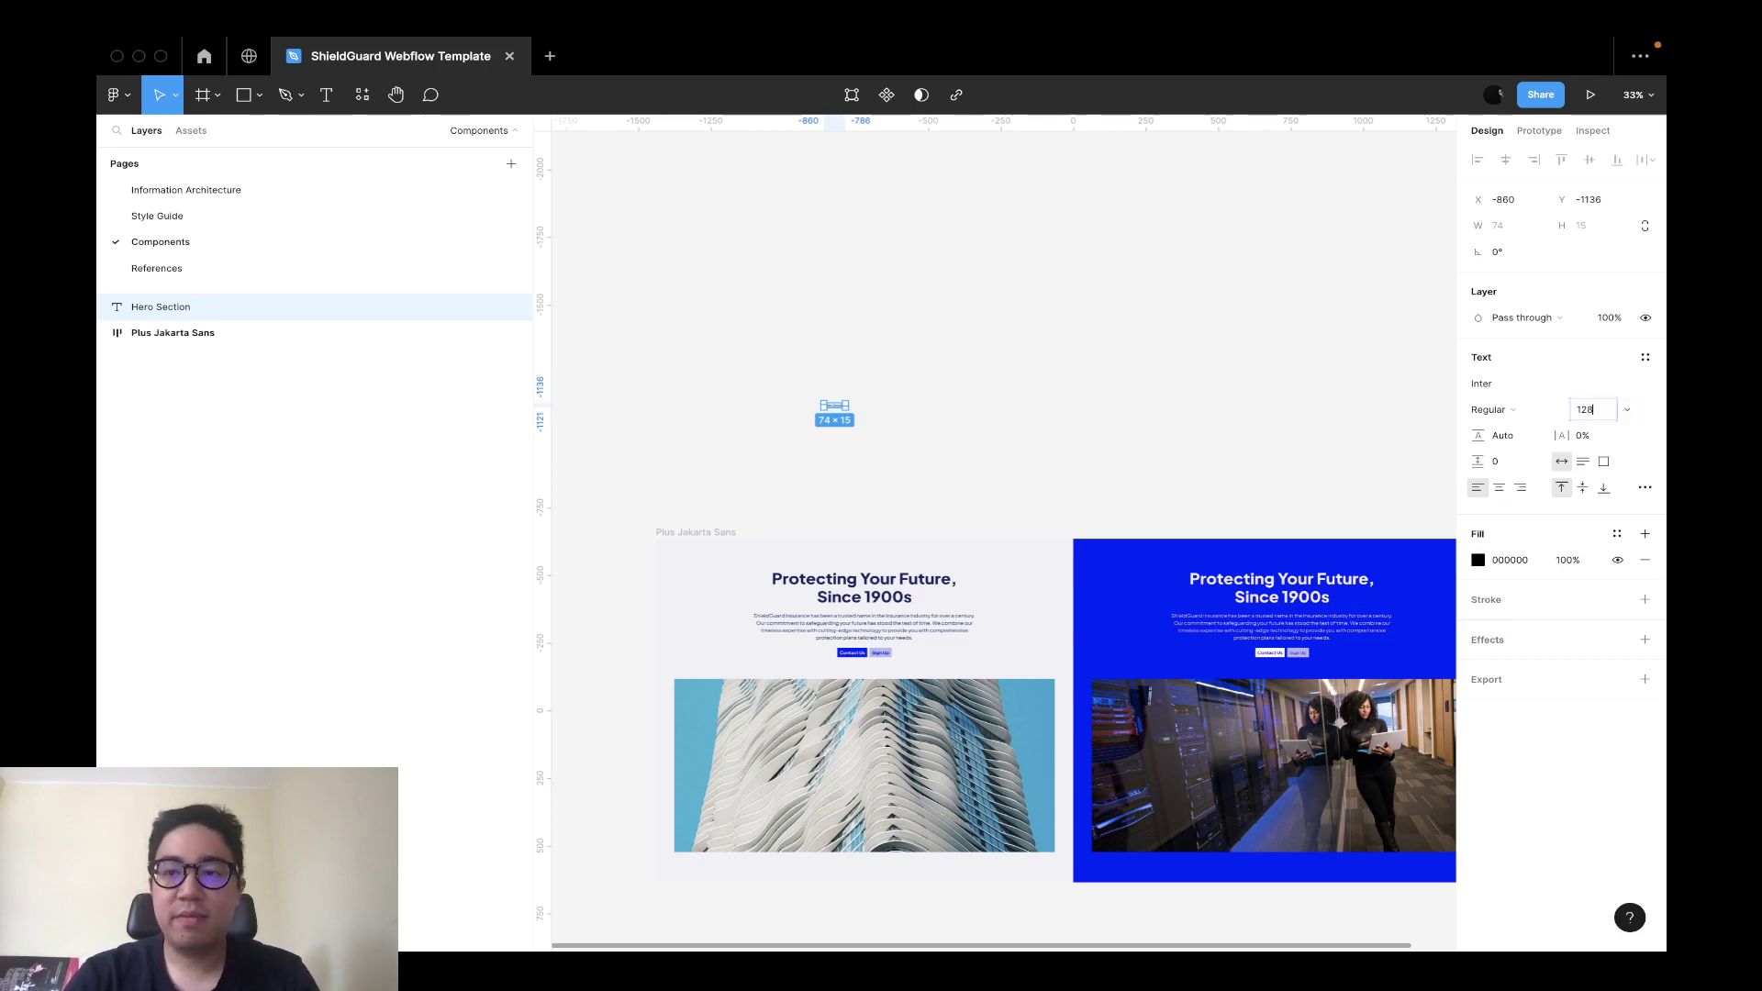
pyautogui.press('Return')
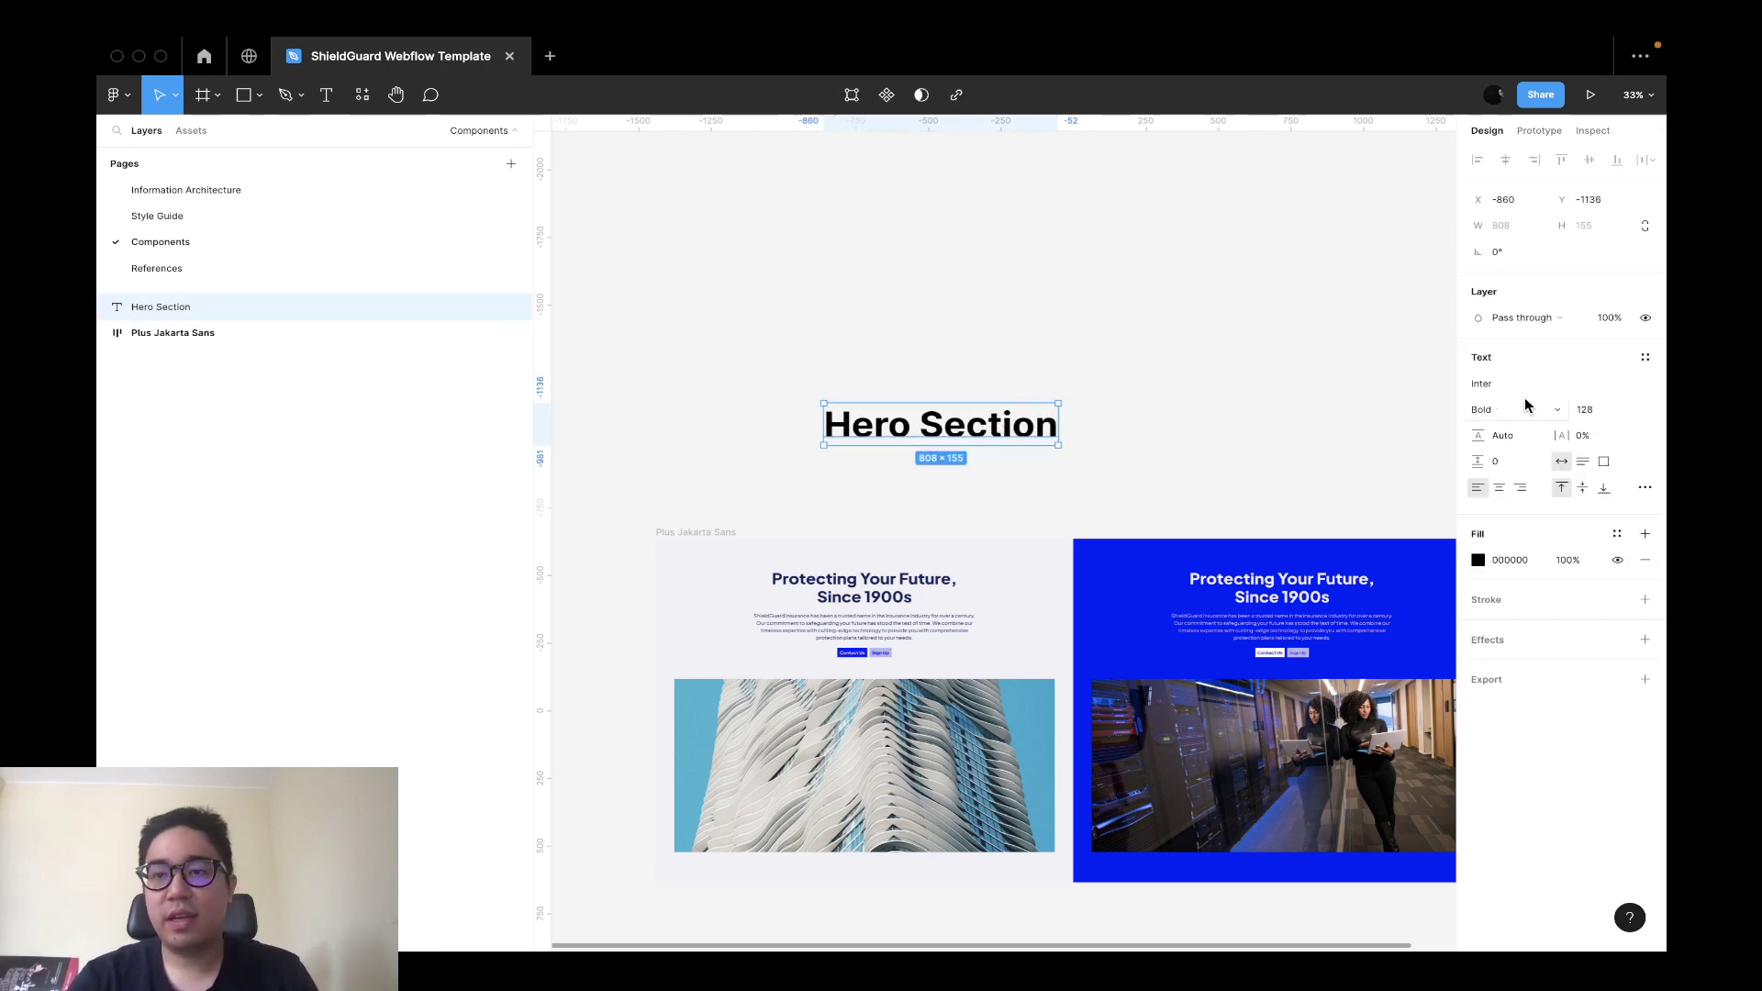
# Set the Hero Section title's font to Plus Jakarta Sans in Bold weight.
pyautogui.click(1526, 404)
pyautogui.click(1524, 390)
pyautogui.click(1528, 409)
pyautogui.click(1533, 416)
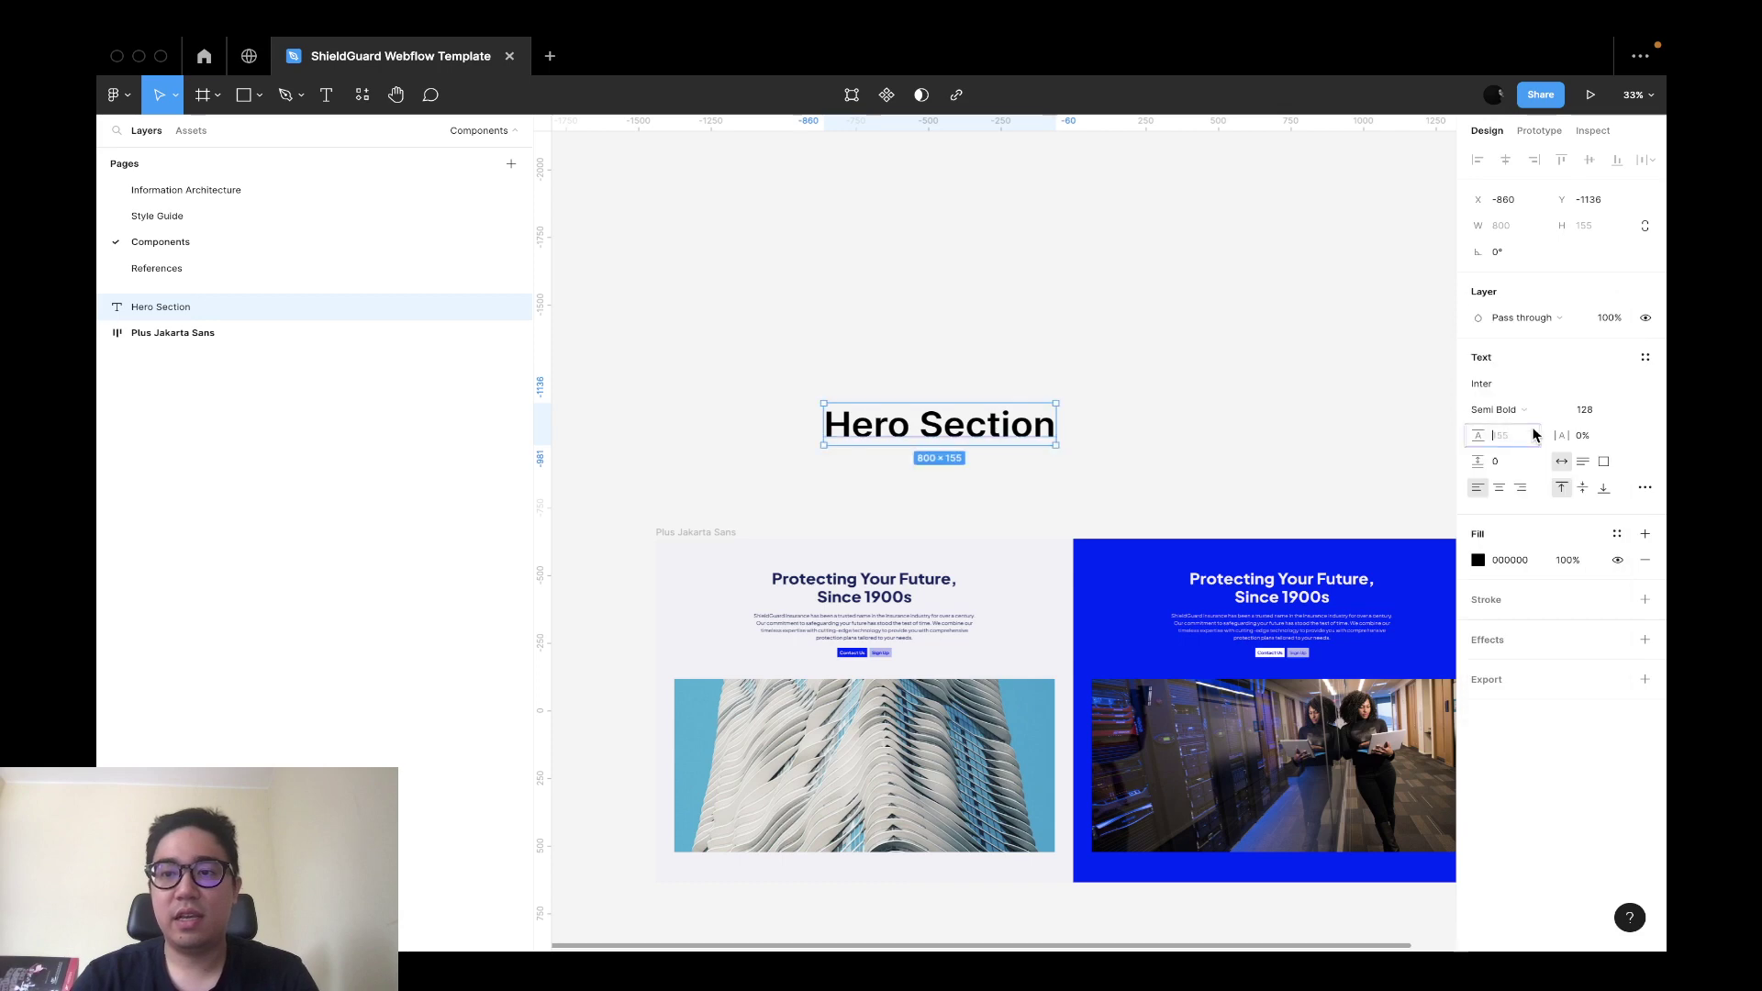
pyautogui.click(1534, 409)
pyautogui.click(1537, 428)
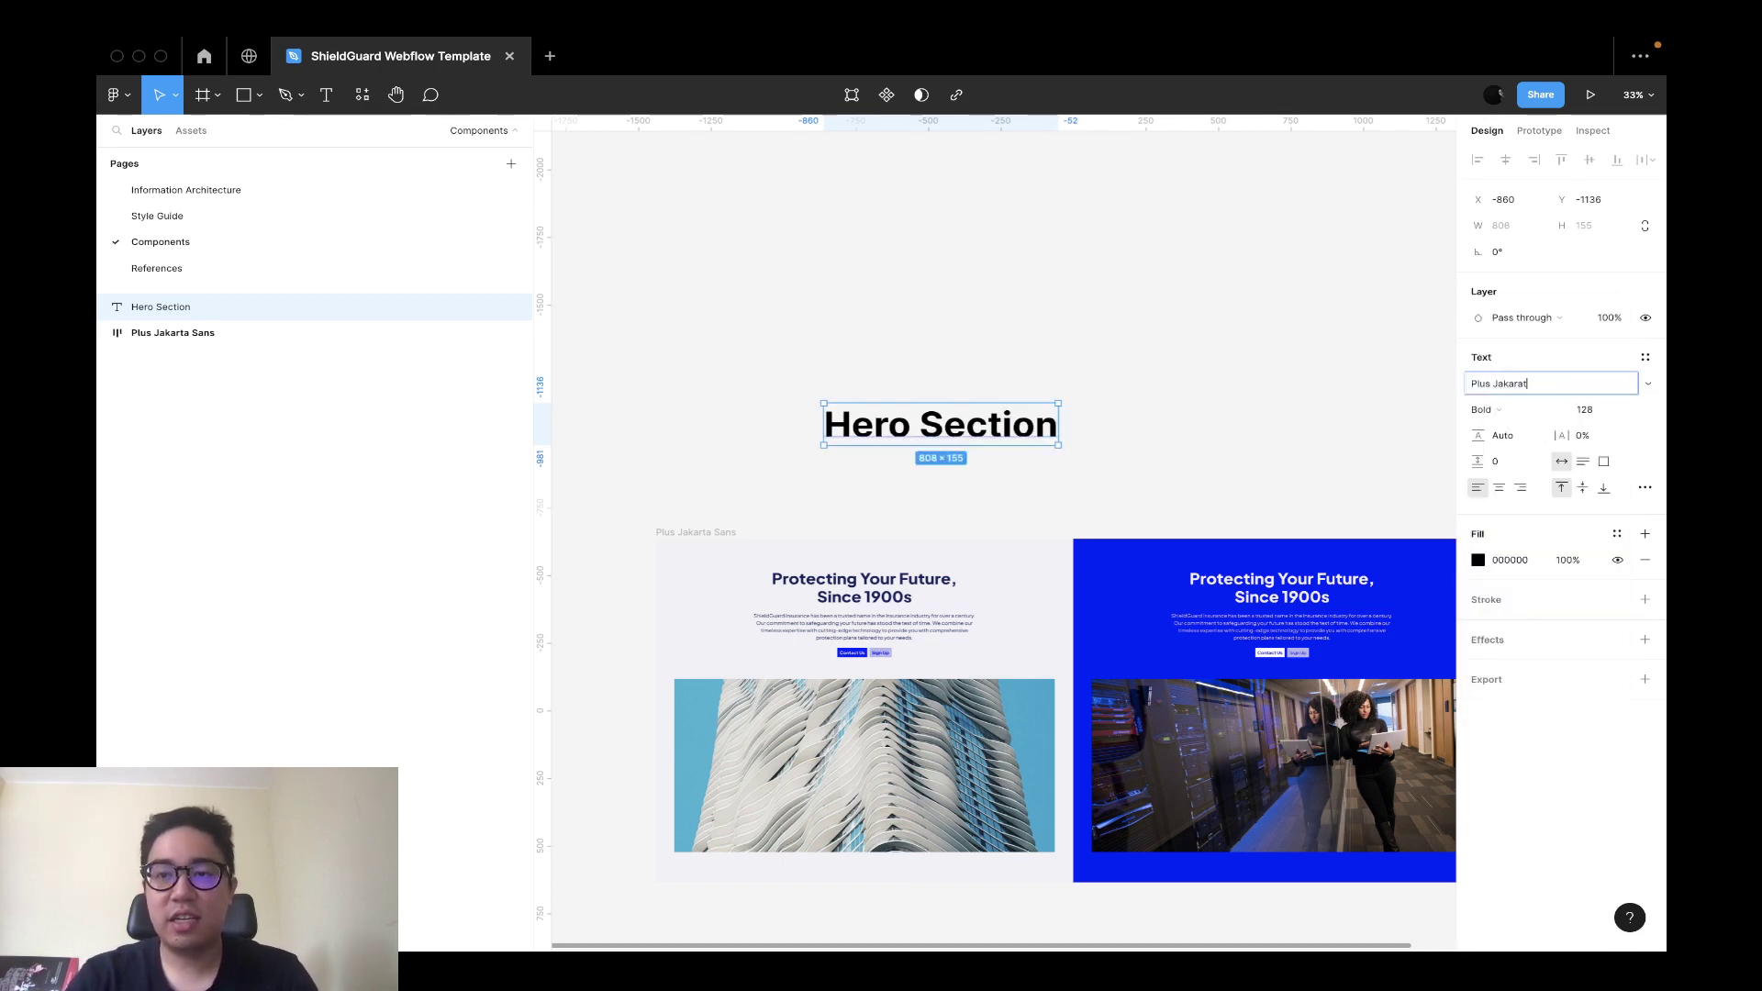
pyautogui.press('Return')
# Align the Hero Section title with the left edge of the Plus Jakarta Sans header frame.
pyautogui.click(1227, 413)
pyautogui.click(1010, 421)
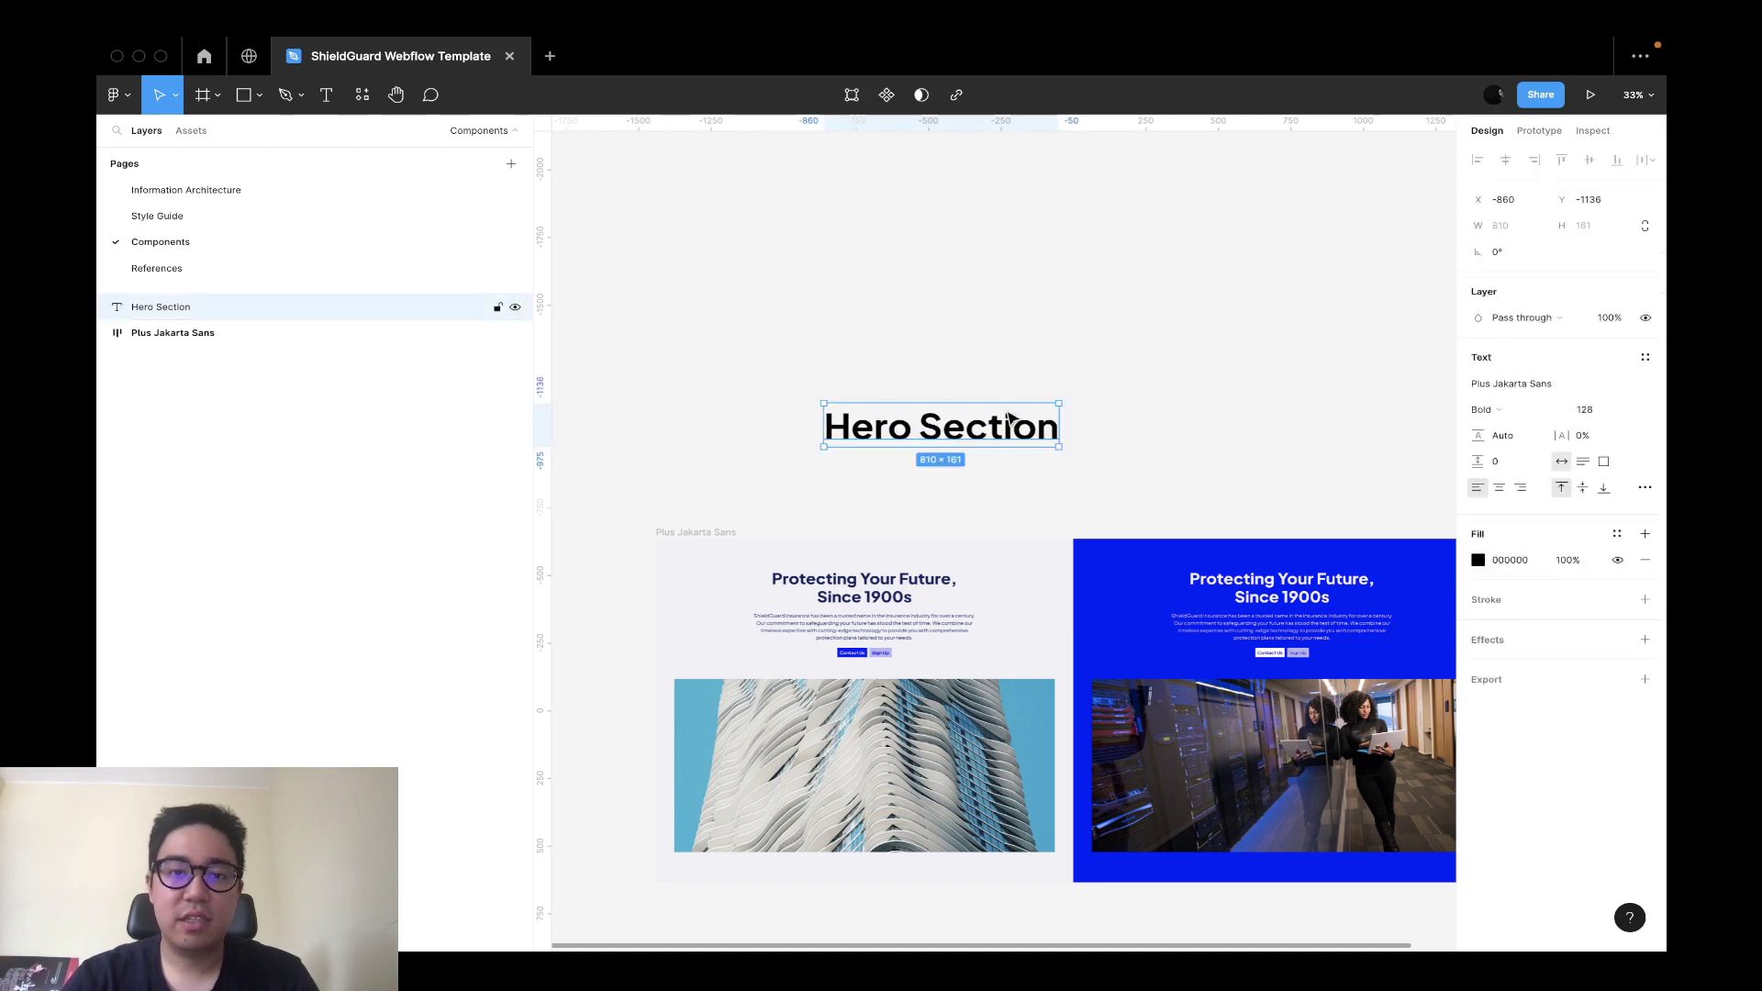
pyautogui.keyDown('shift'); pyautogui.click(701, 534); pyautogui.keyUp('shift')
pyautogui.hotkey('alt', 'a')
pyautogui.click(1106, 270)
# Duplicate the Hero Section title just above the header pair and change the copy's text to "Var 1".
pyautogui.click(808, 419)
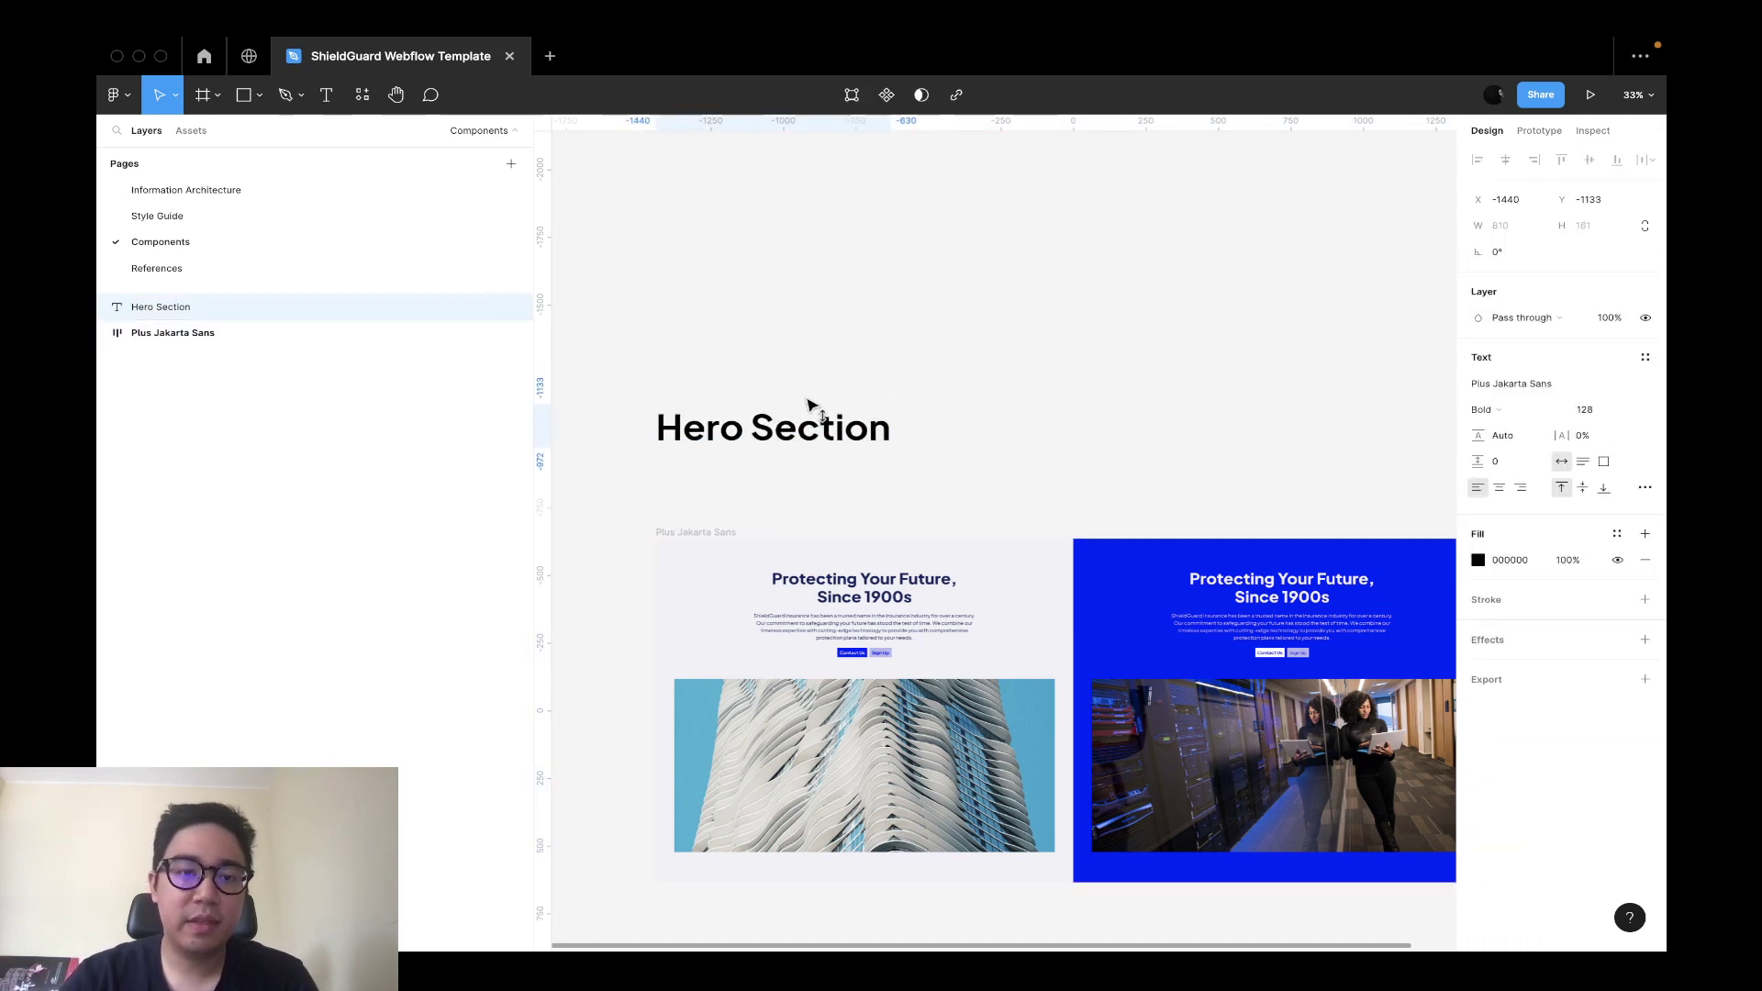
pyautogui.moveTo(824, 415); pyautogui.dragTo(824, 512)
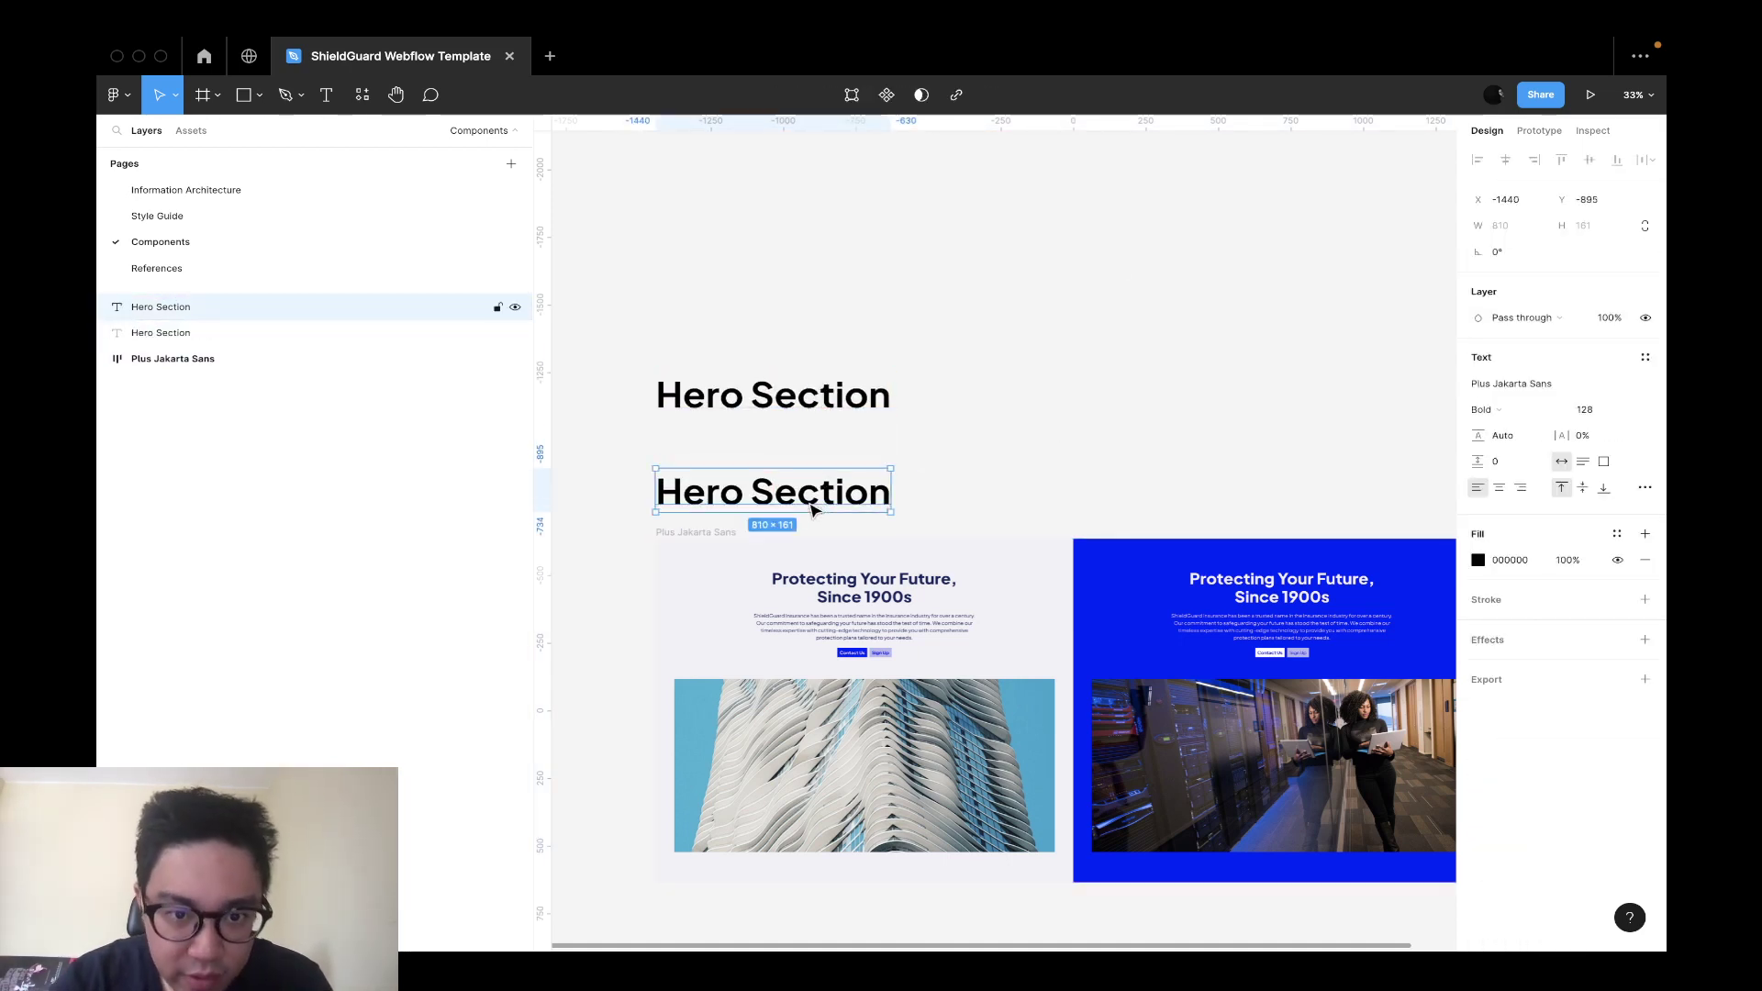
pyautogui.doubleClick(824, 505)
pyautogui.press('super+a')
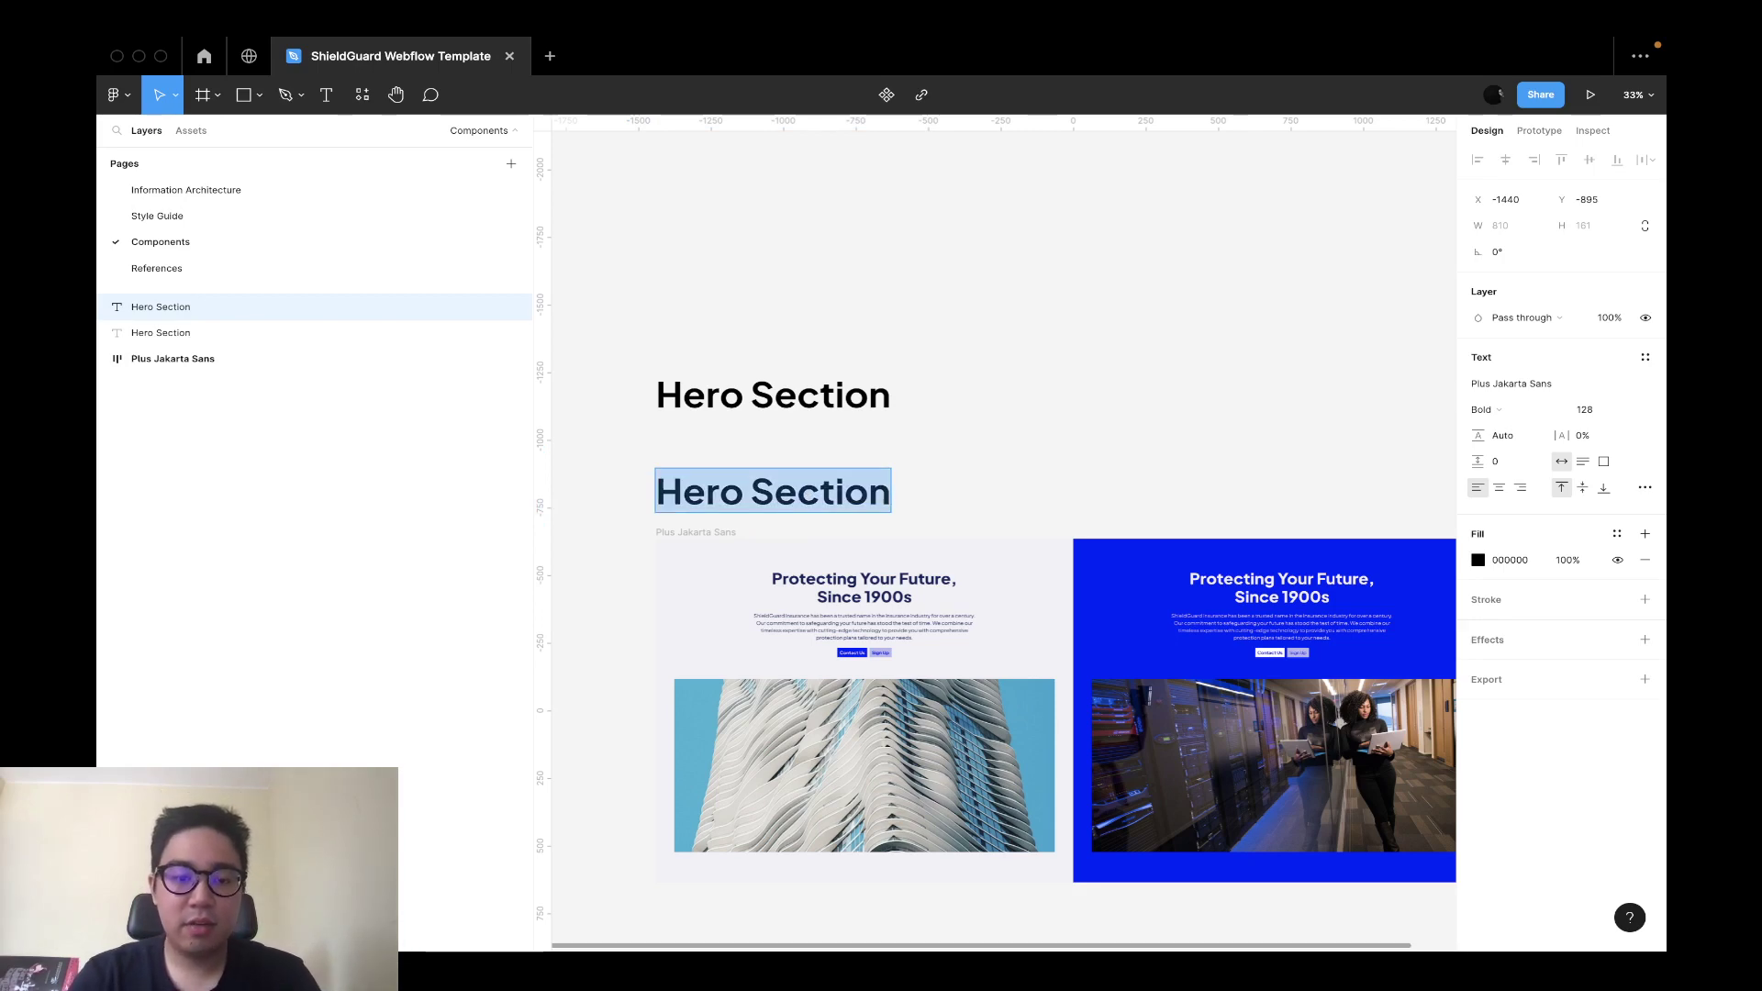
pyautogui.write('Vari')
pyautogui.click(1077, 506)
pyautogui.scroll(-2, 1079, 503)
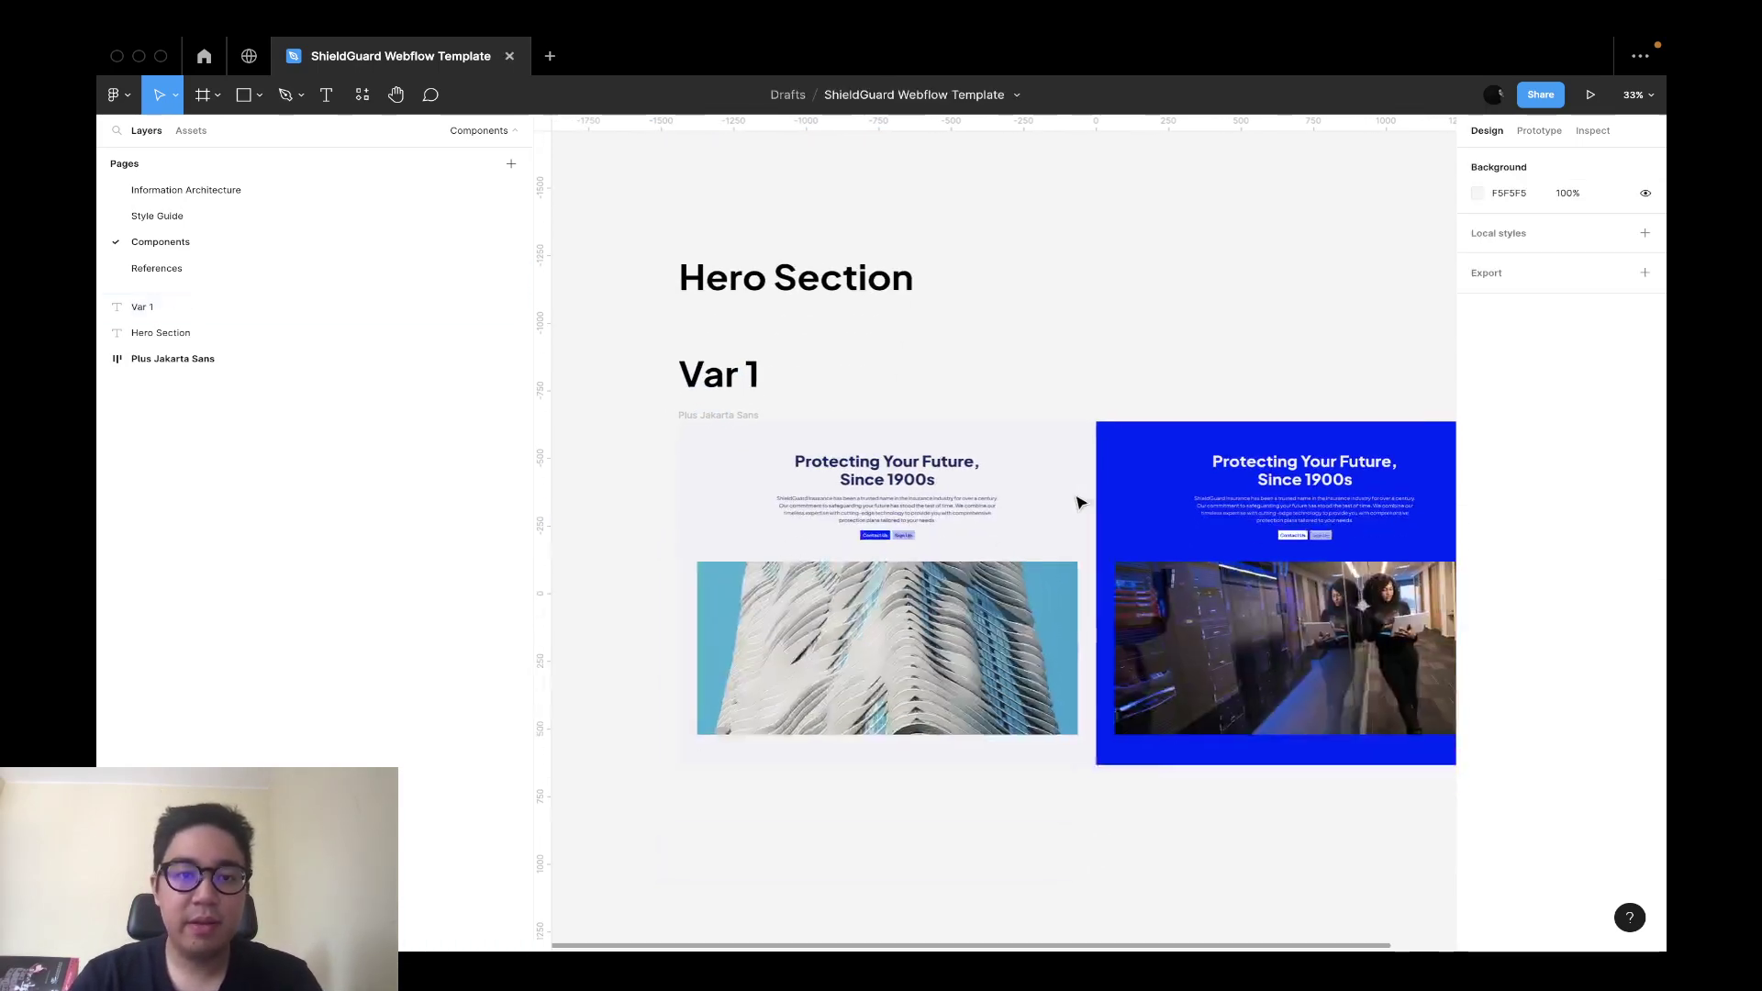
# Ungroup the Plus Jakarta Sans frame below Var 1 into its two separate header frames.
pyautogui.scroll(-3, 799, 415)
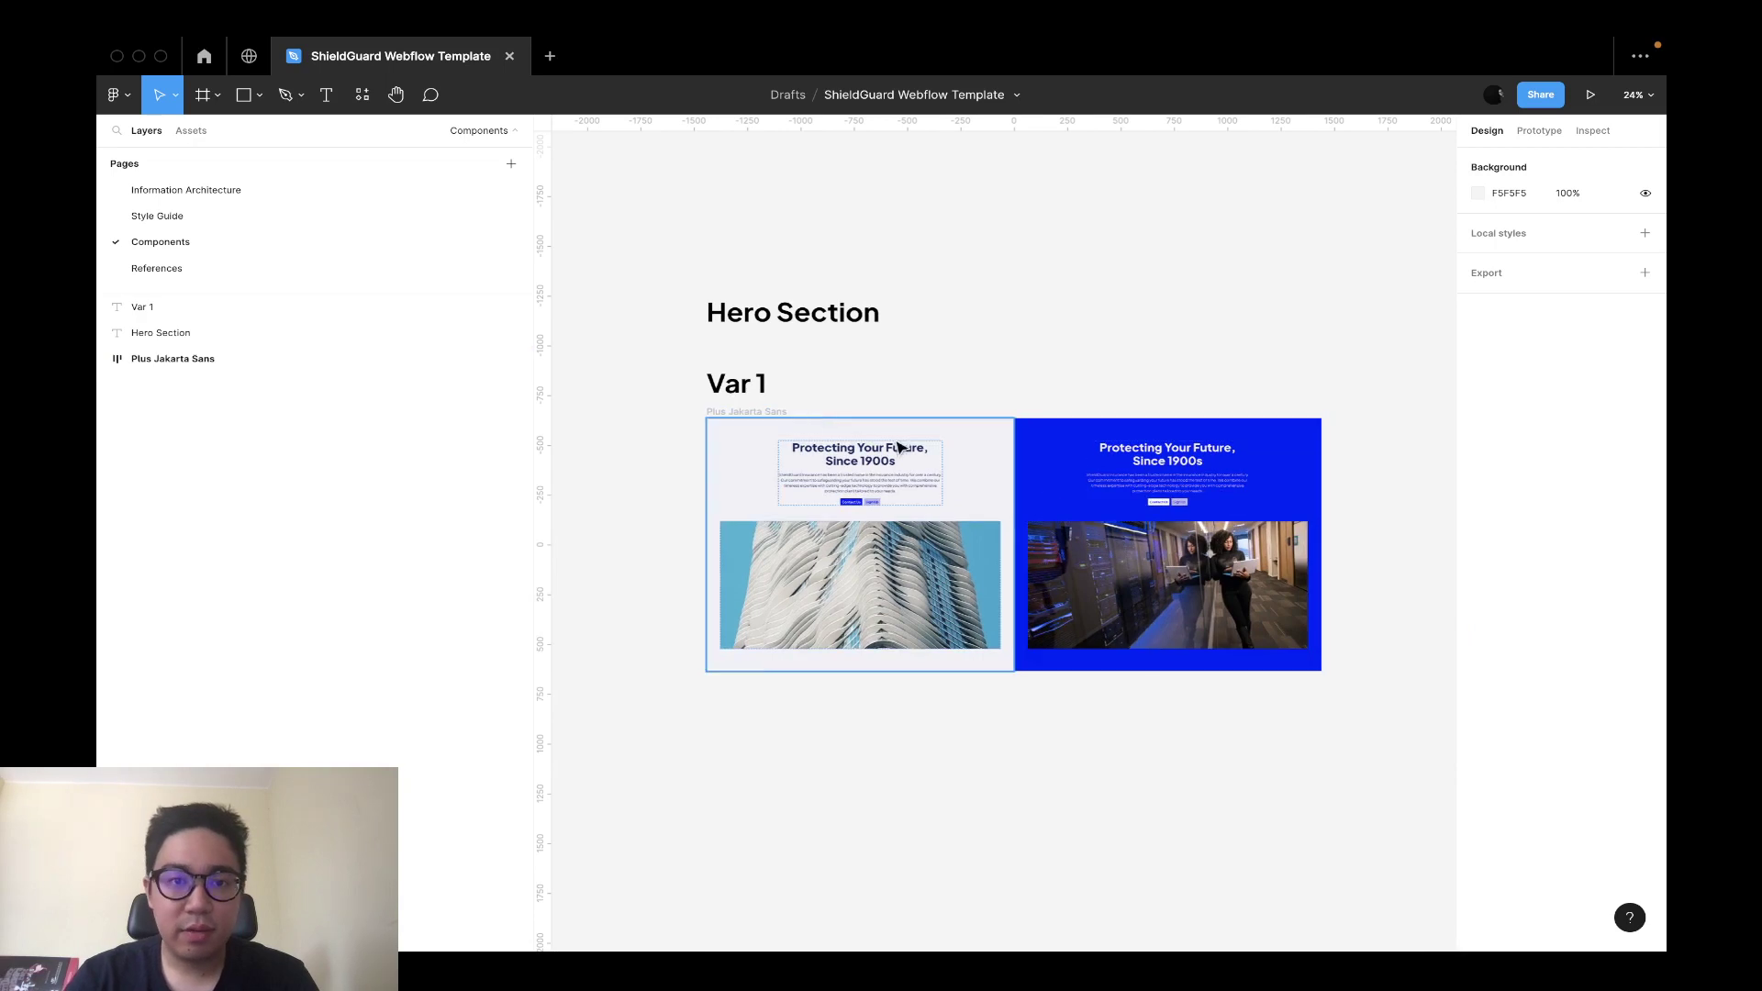
pyautogui.click(734, 411)
pyautogui.press('super+shift+g')
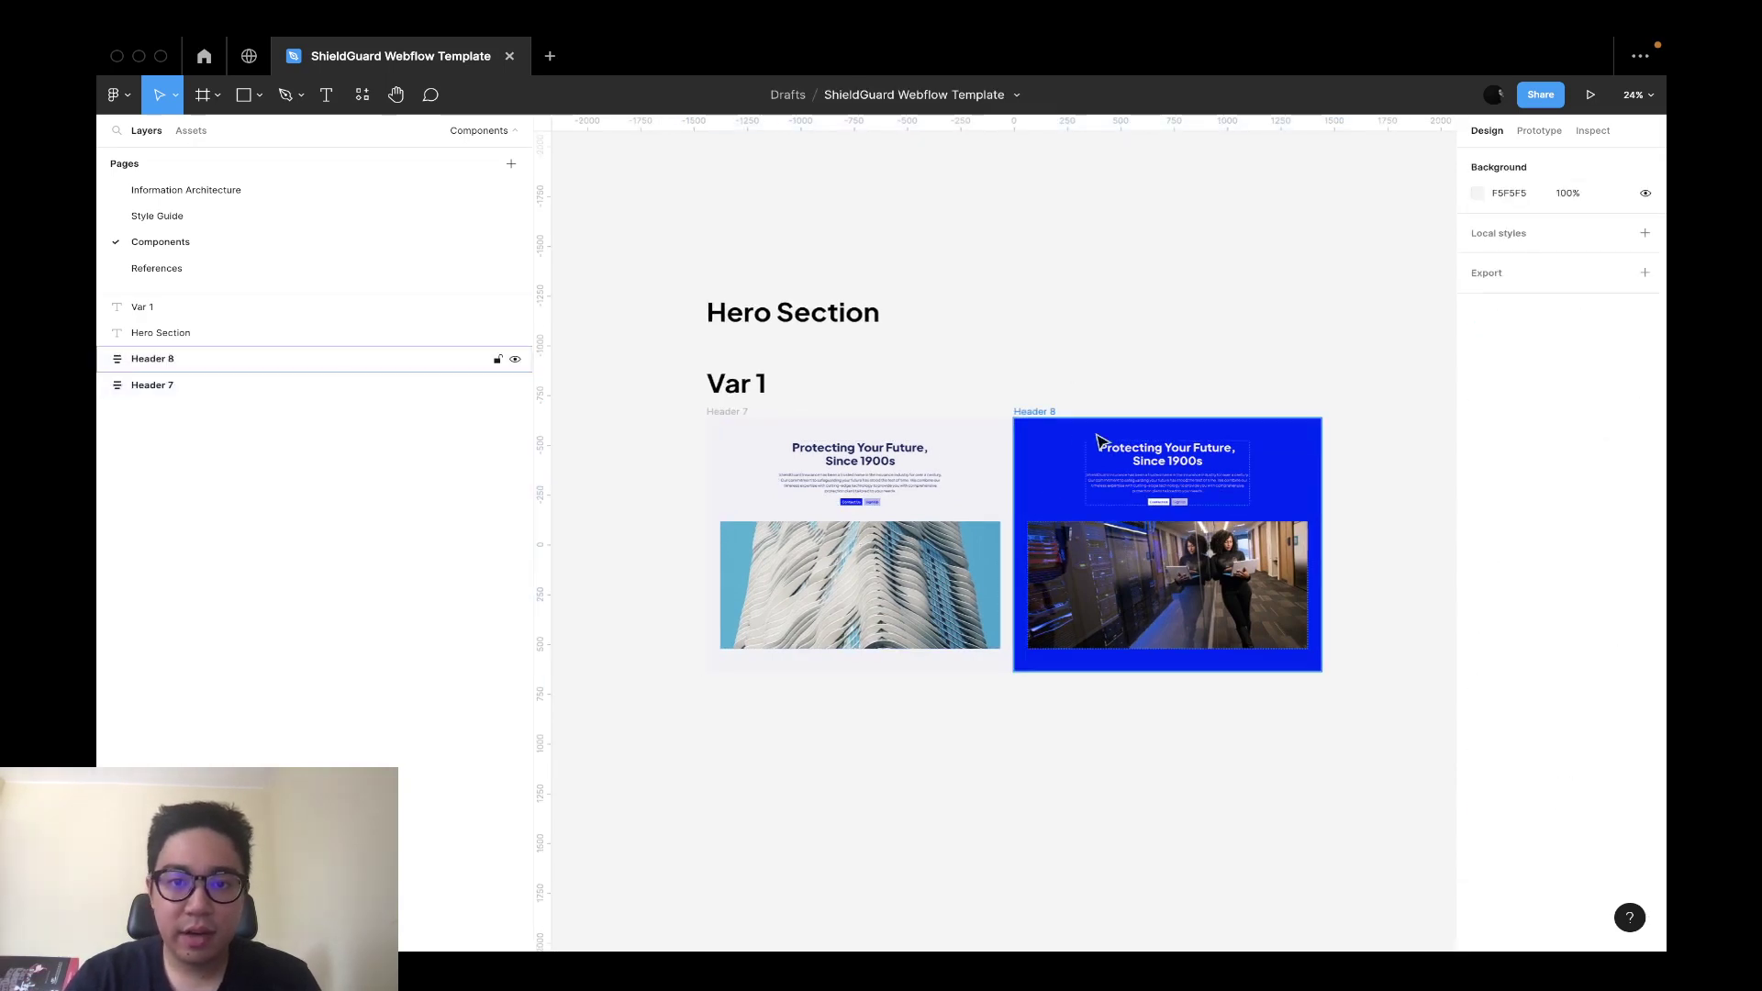
pyautogui.click(1042, 418)
pyautogui.click(1054, 385)
# On the Style Guide page, copy the Plus Jakarta Sans typography row from Branding Guidelines - 01 to the empty canvas beside the header pair.
pyautogui.click(156, 216)
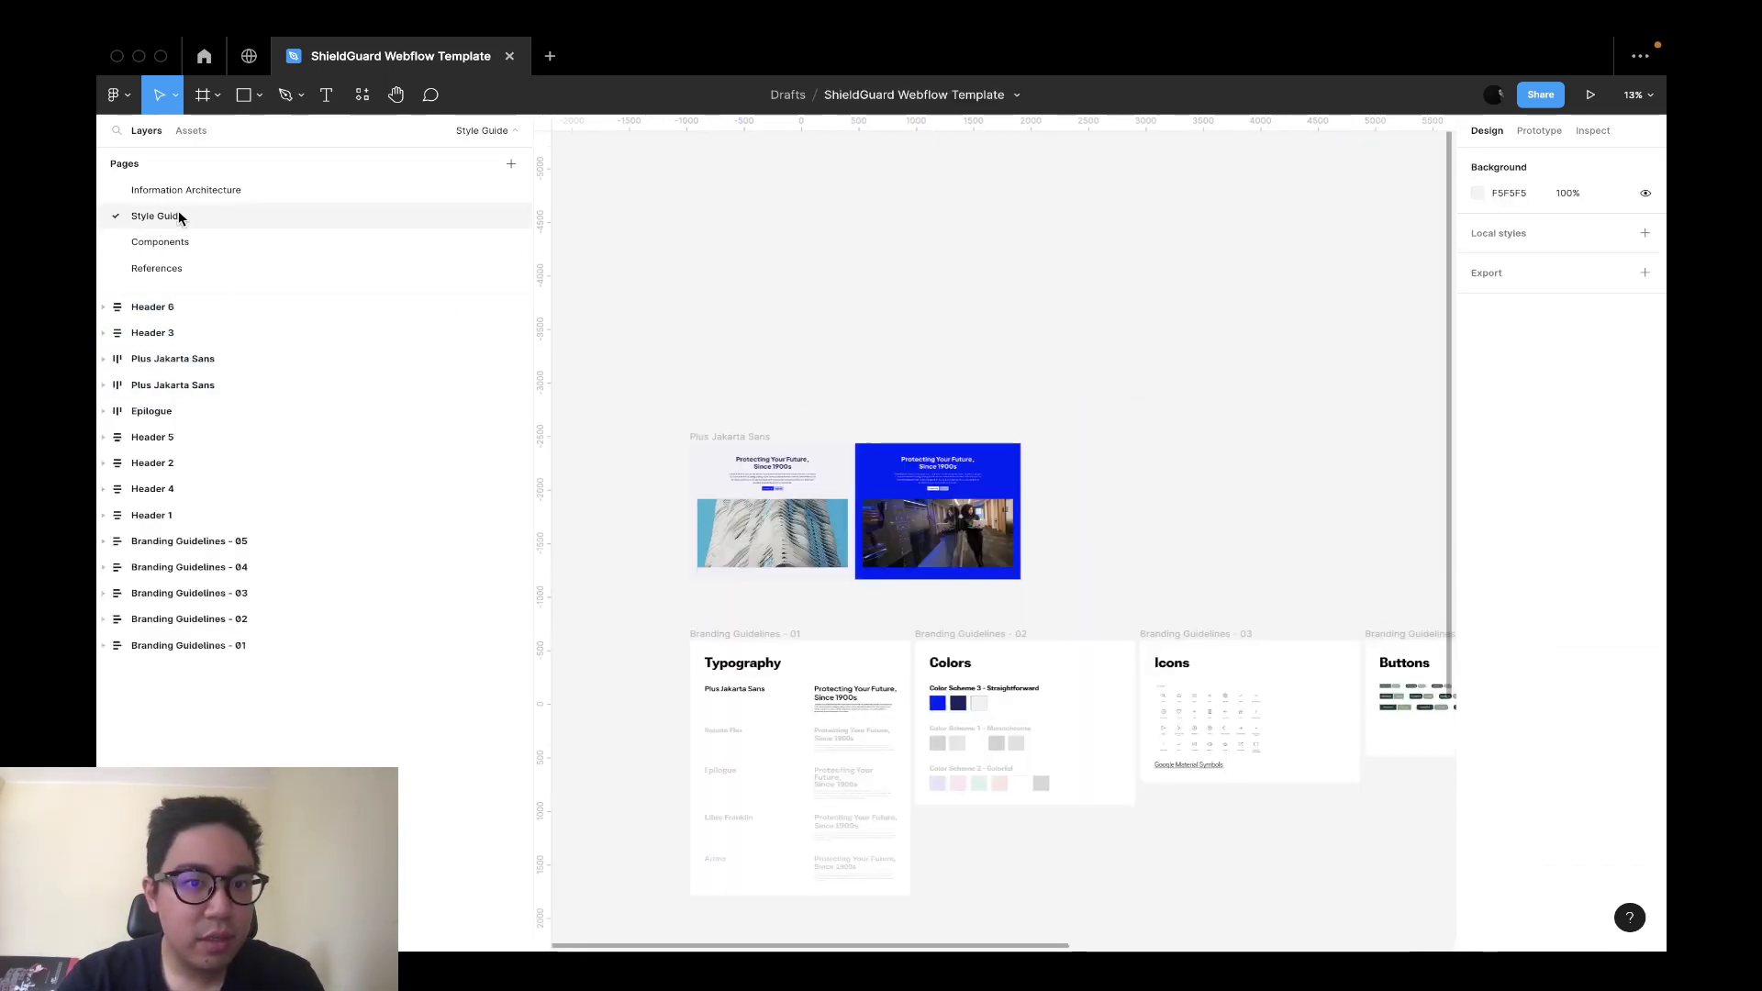
pyautogui.scroll(-4, 950, 422)
pyautogui.hscroll(-1, 950, 422)
pyautogui.click(877, 370)
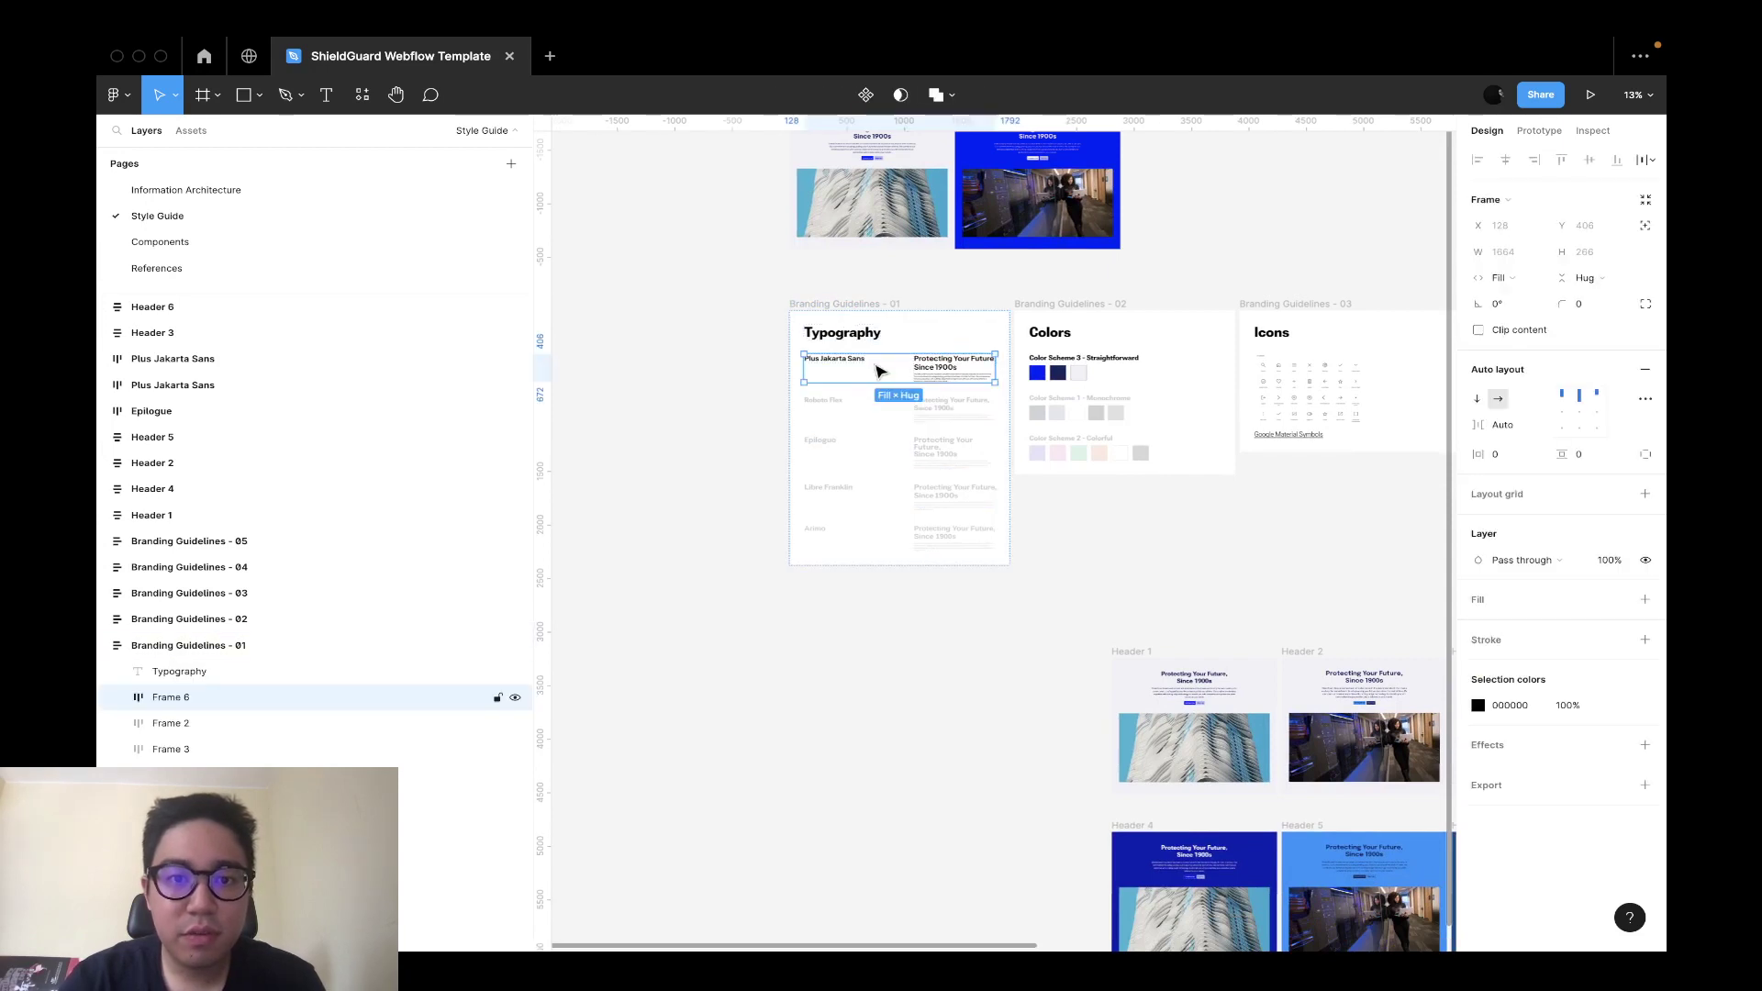
pyautogui.moveTo(938, 381); pyautogui.dragTo(1338, 218)
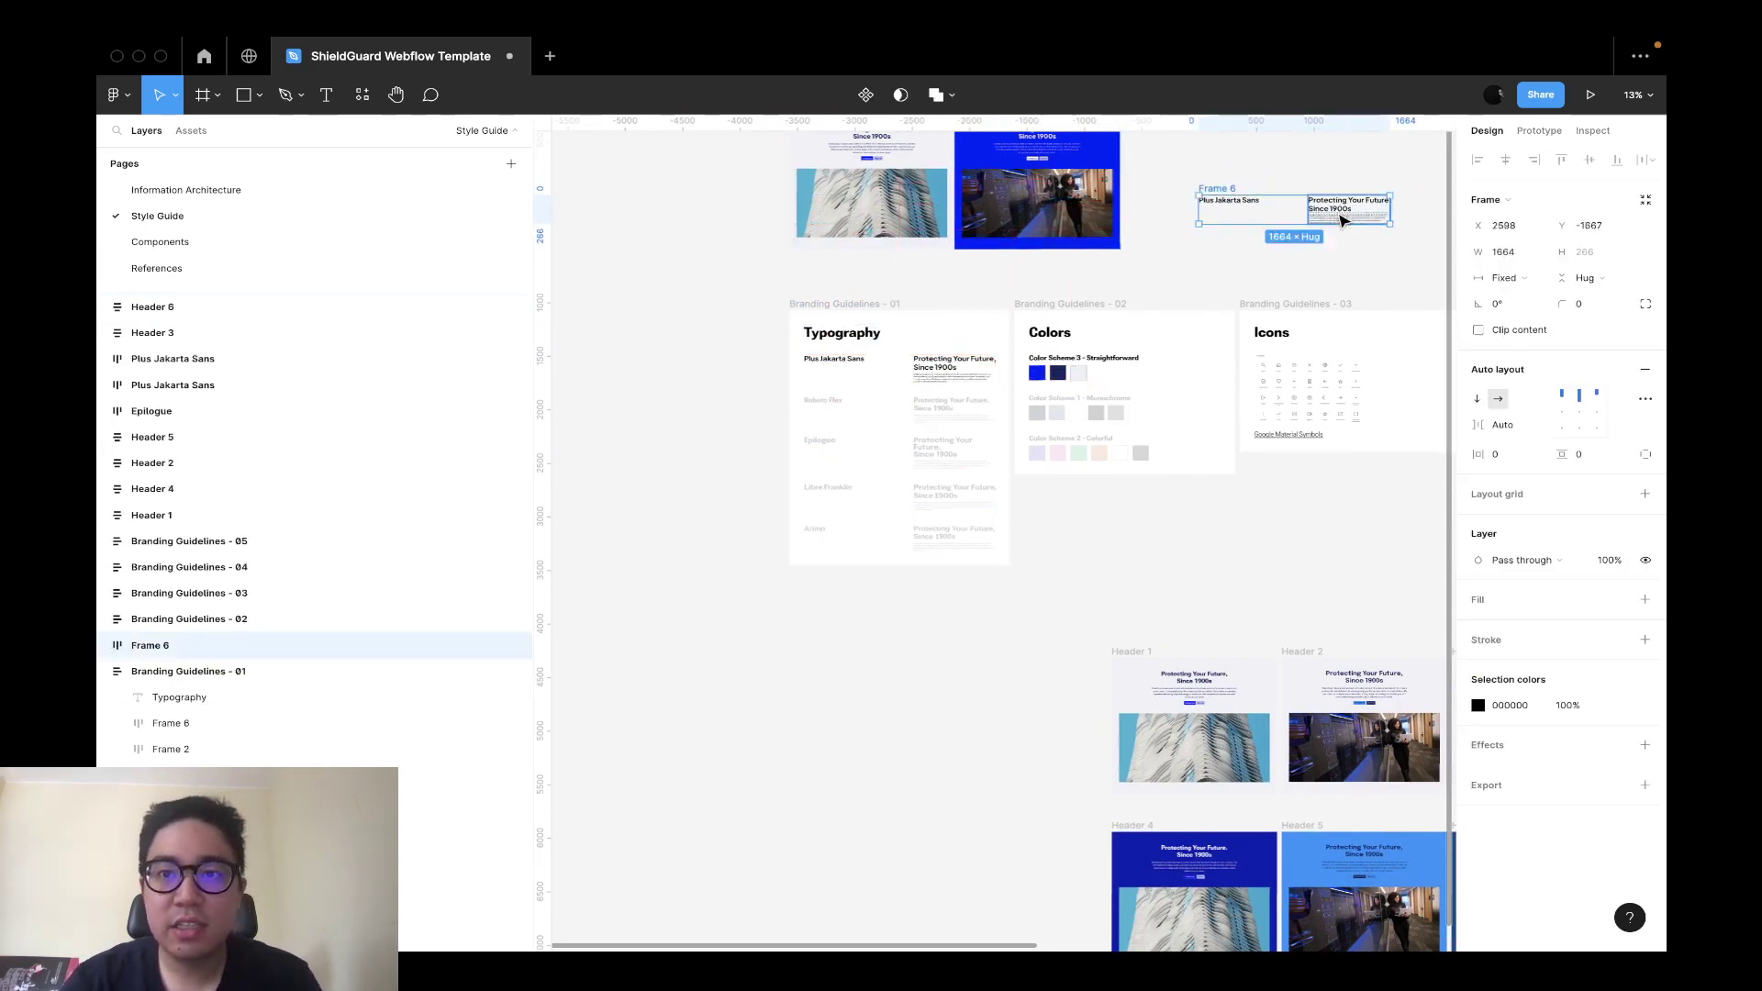
# Copy the Color Scheme 3 - Straightforward block from Branding Guidelines - 02 to the empty canvas beside the copied typography row.
pyautogui.scroll(2, 1022, 423)
pyautogui.hscroll(2, 1021, 423)
pyautogui.moveTo(849, 548); pyautogui.dragTo(1275, 384)
pyautogui.hscroll(3, 1145, 442)
pyautogui.scroll(2, 1146, 441)
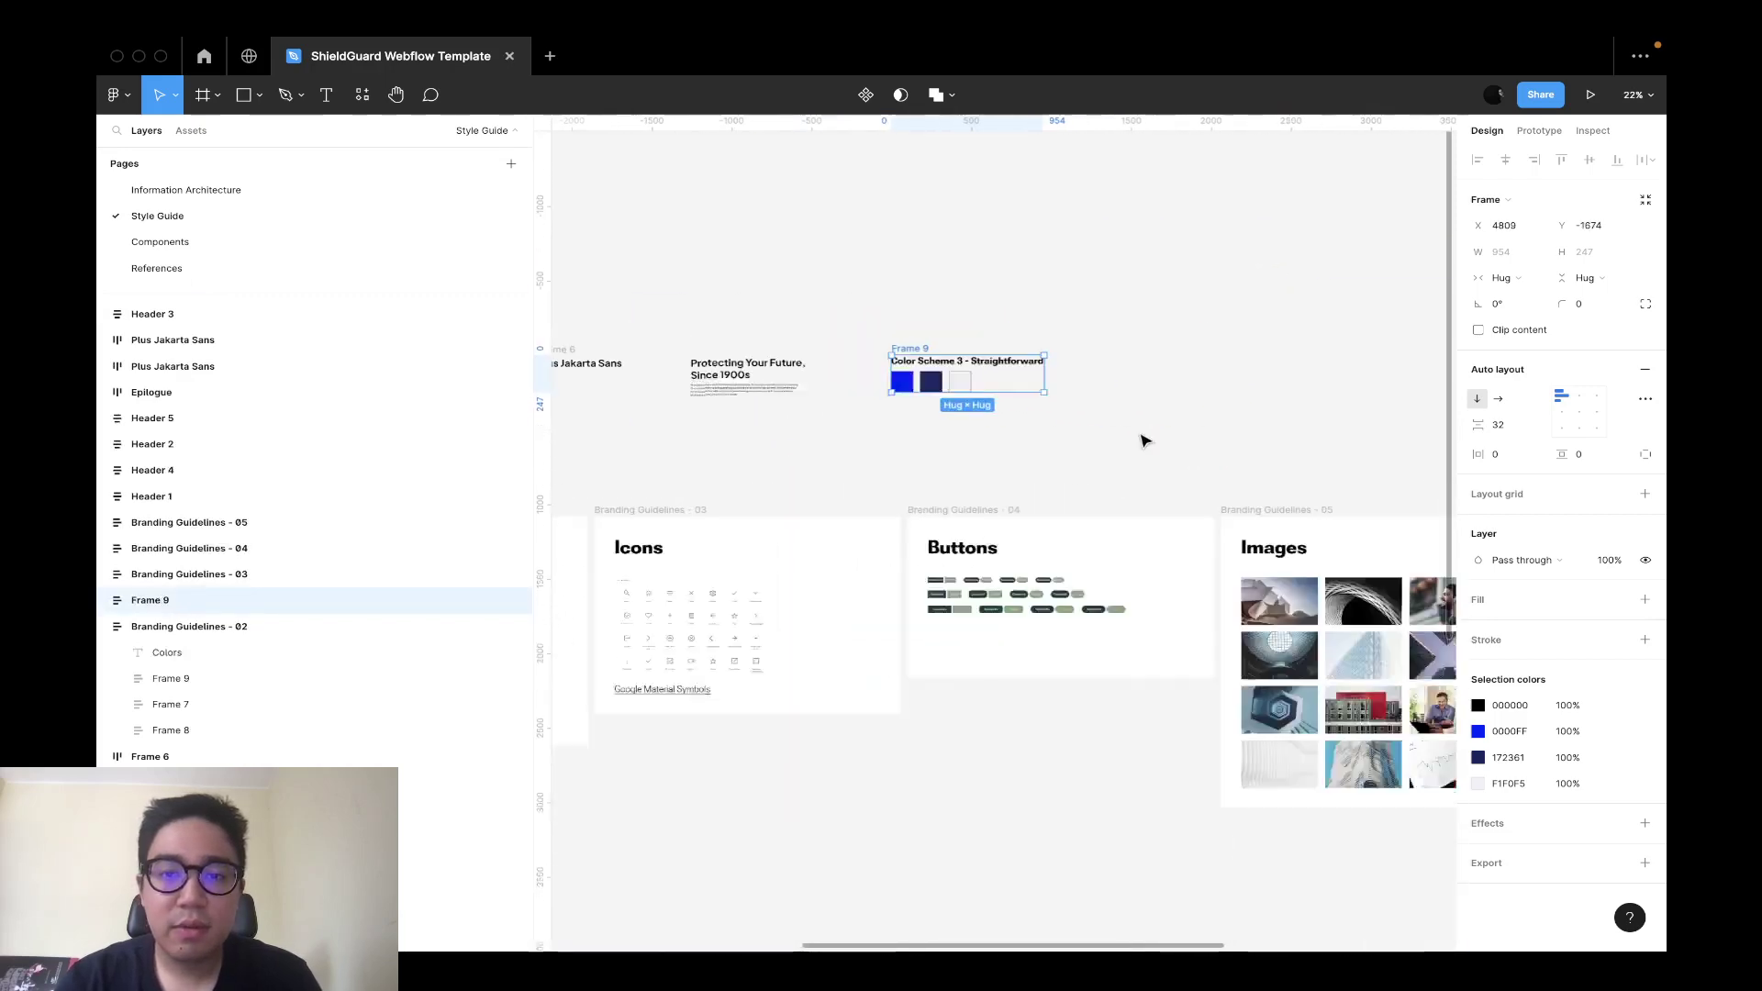
# Examine the copied typography and color scheme frames alongside the header pair and the branding guidelines boards.
pyautogui.moveTo(1146, 441); pyautogui.dragTo(598, 303)
pyautogui.hscroll(-7, 714, 321)
pyautogui.scroll(-1, 714, 321)
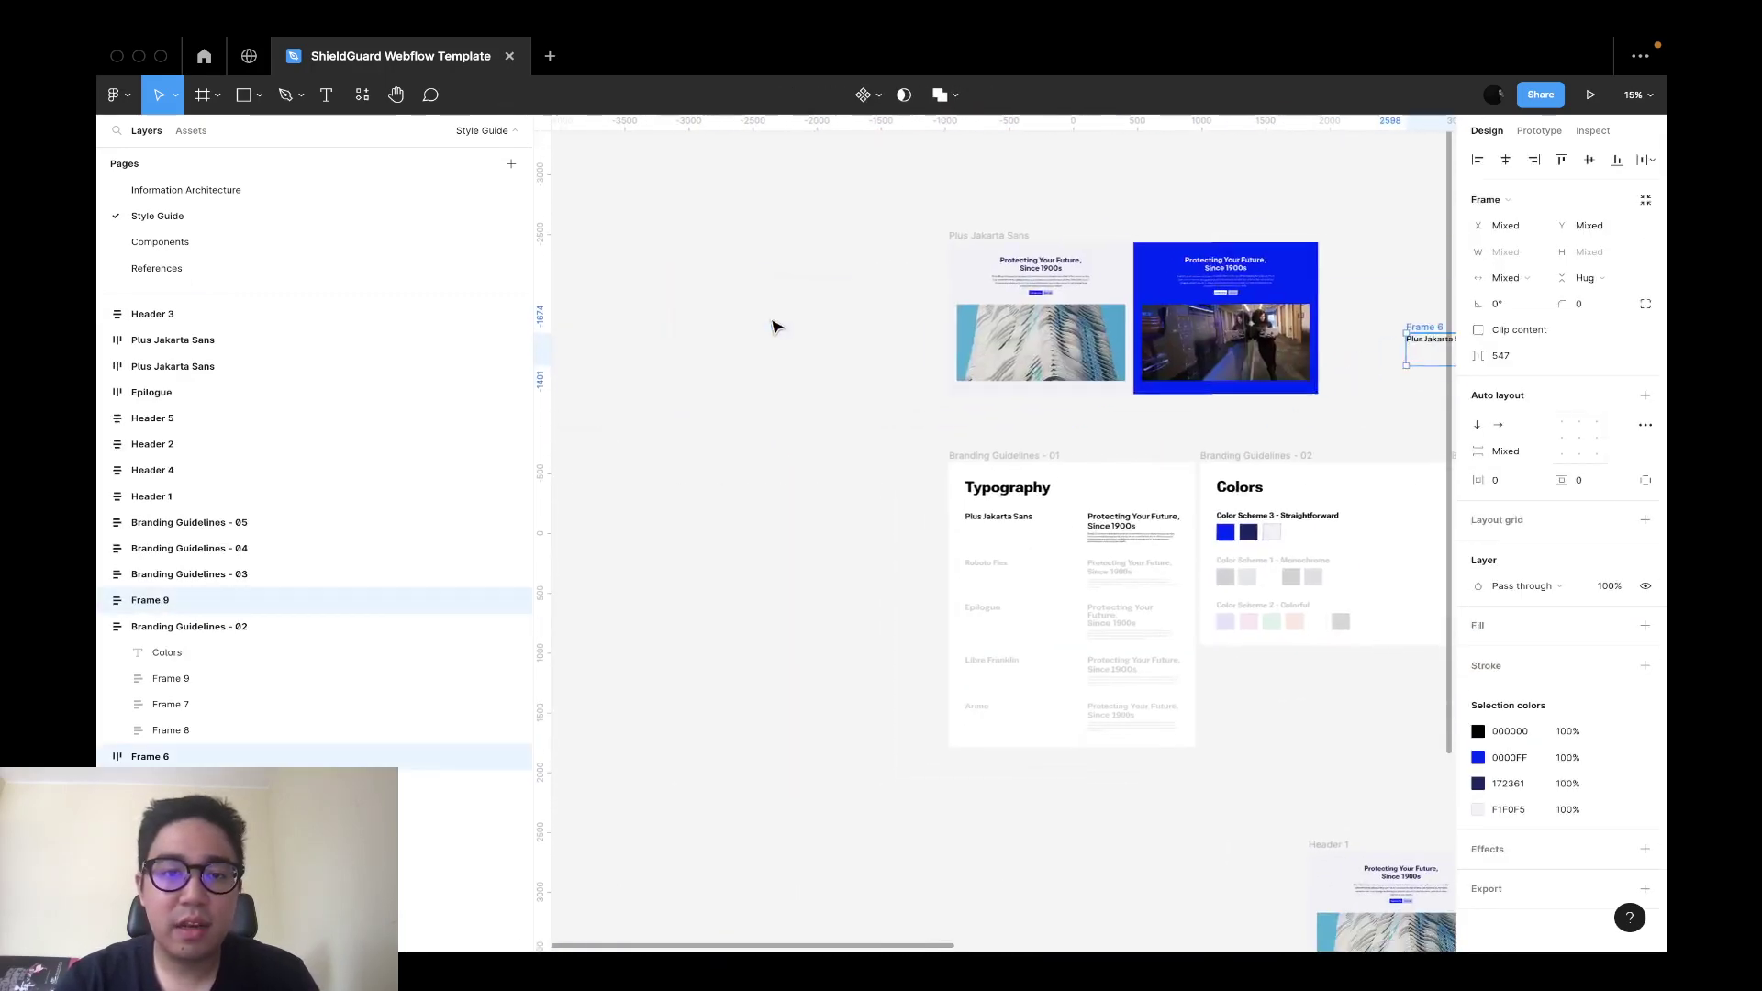
pyautogui.scroll(-3, 881, 397)
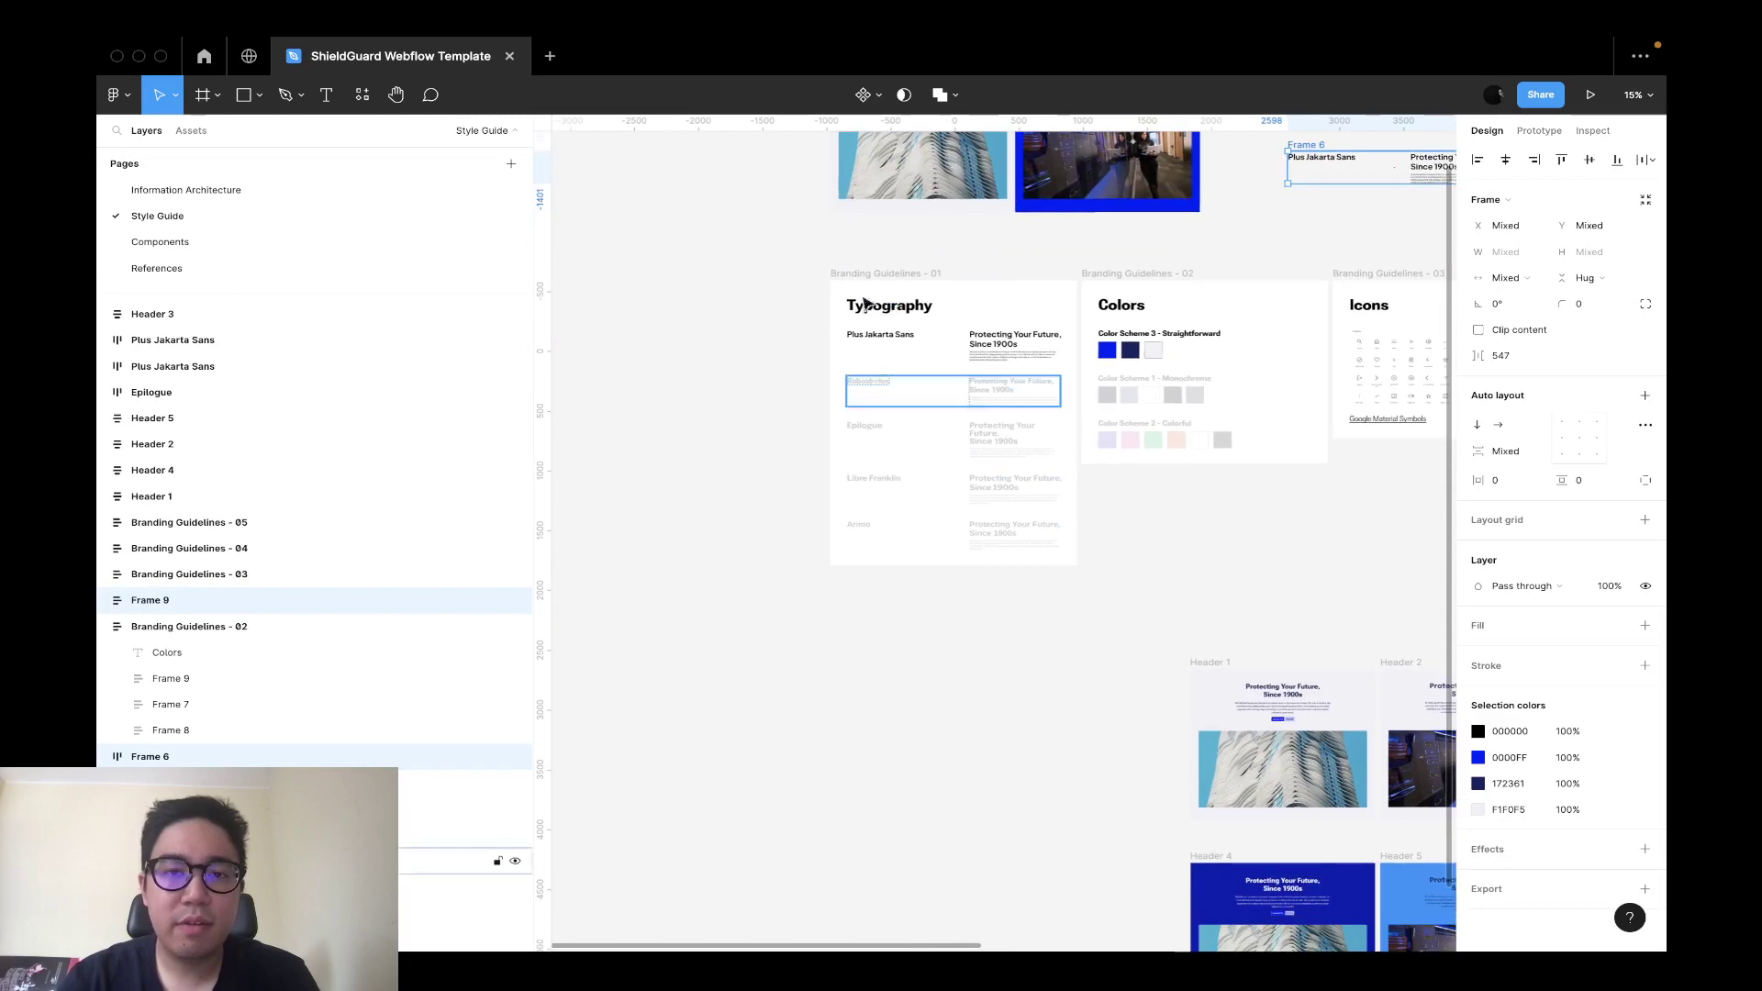
pyautogui.hscroll(5, 890, 349)
pyautogui.scroll(4, 890, 349)
pyautogui.scroll(3, 1145, 405)
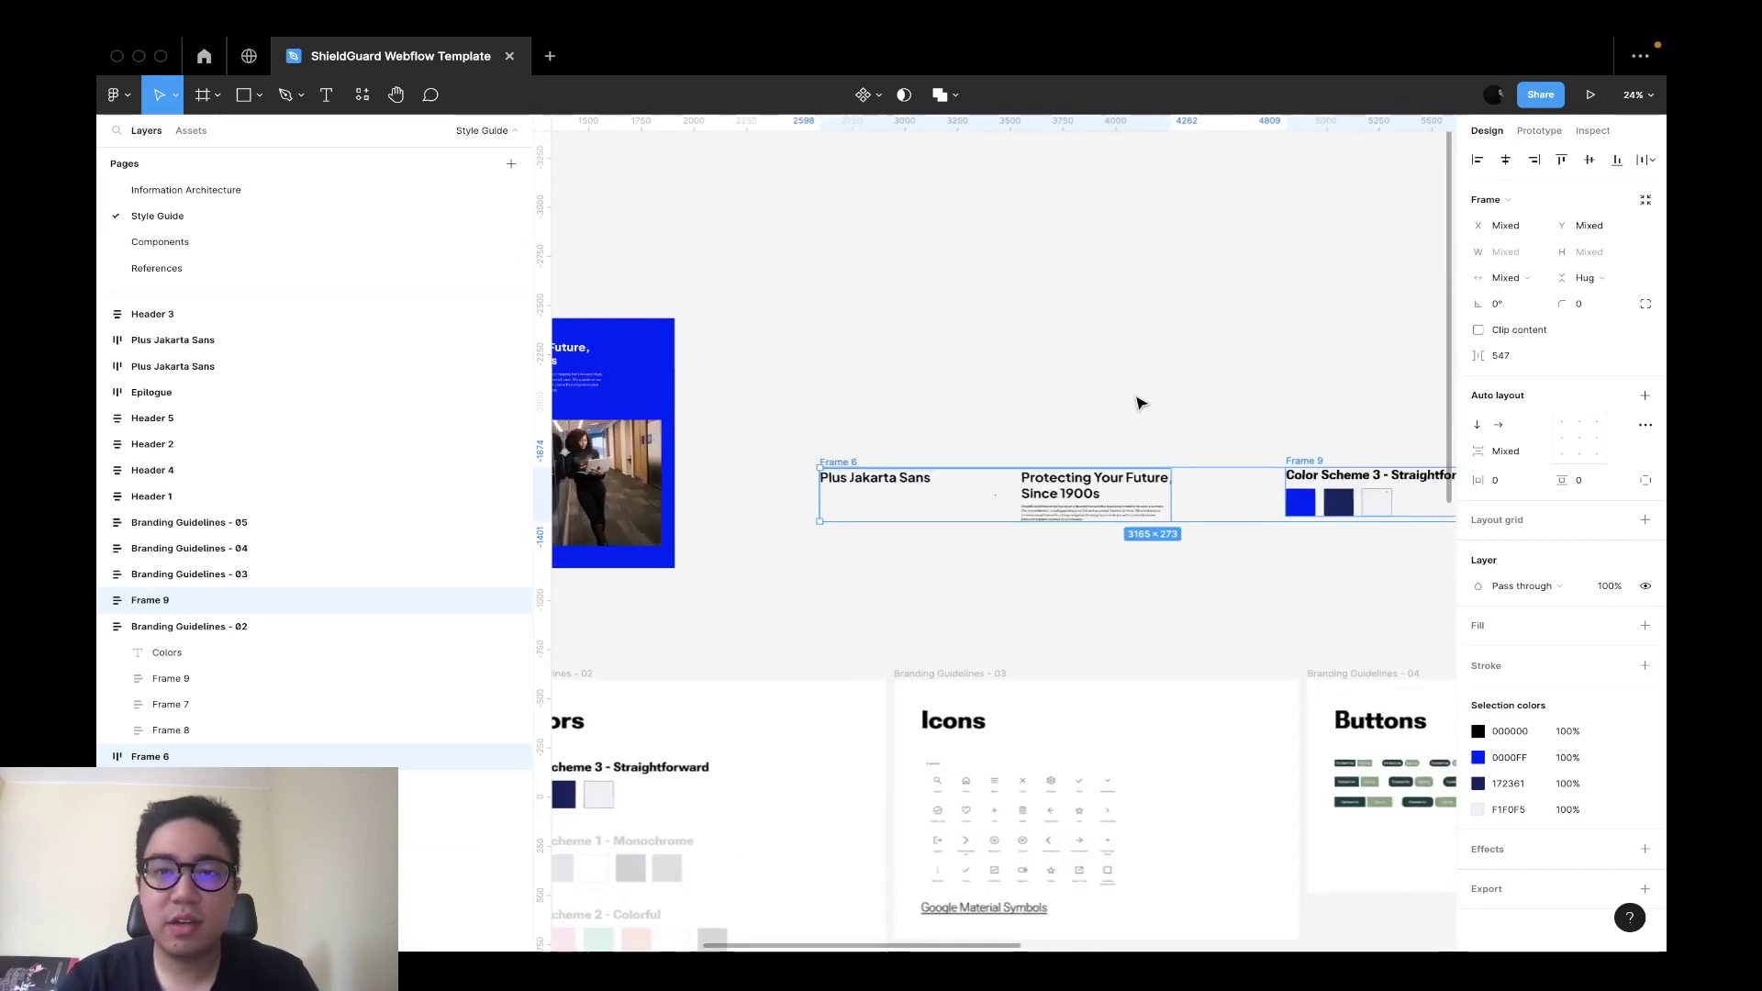
pyautogui.hscroll(5, 1263, 374)
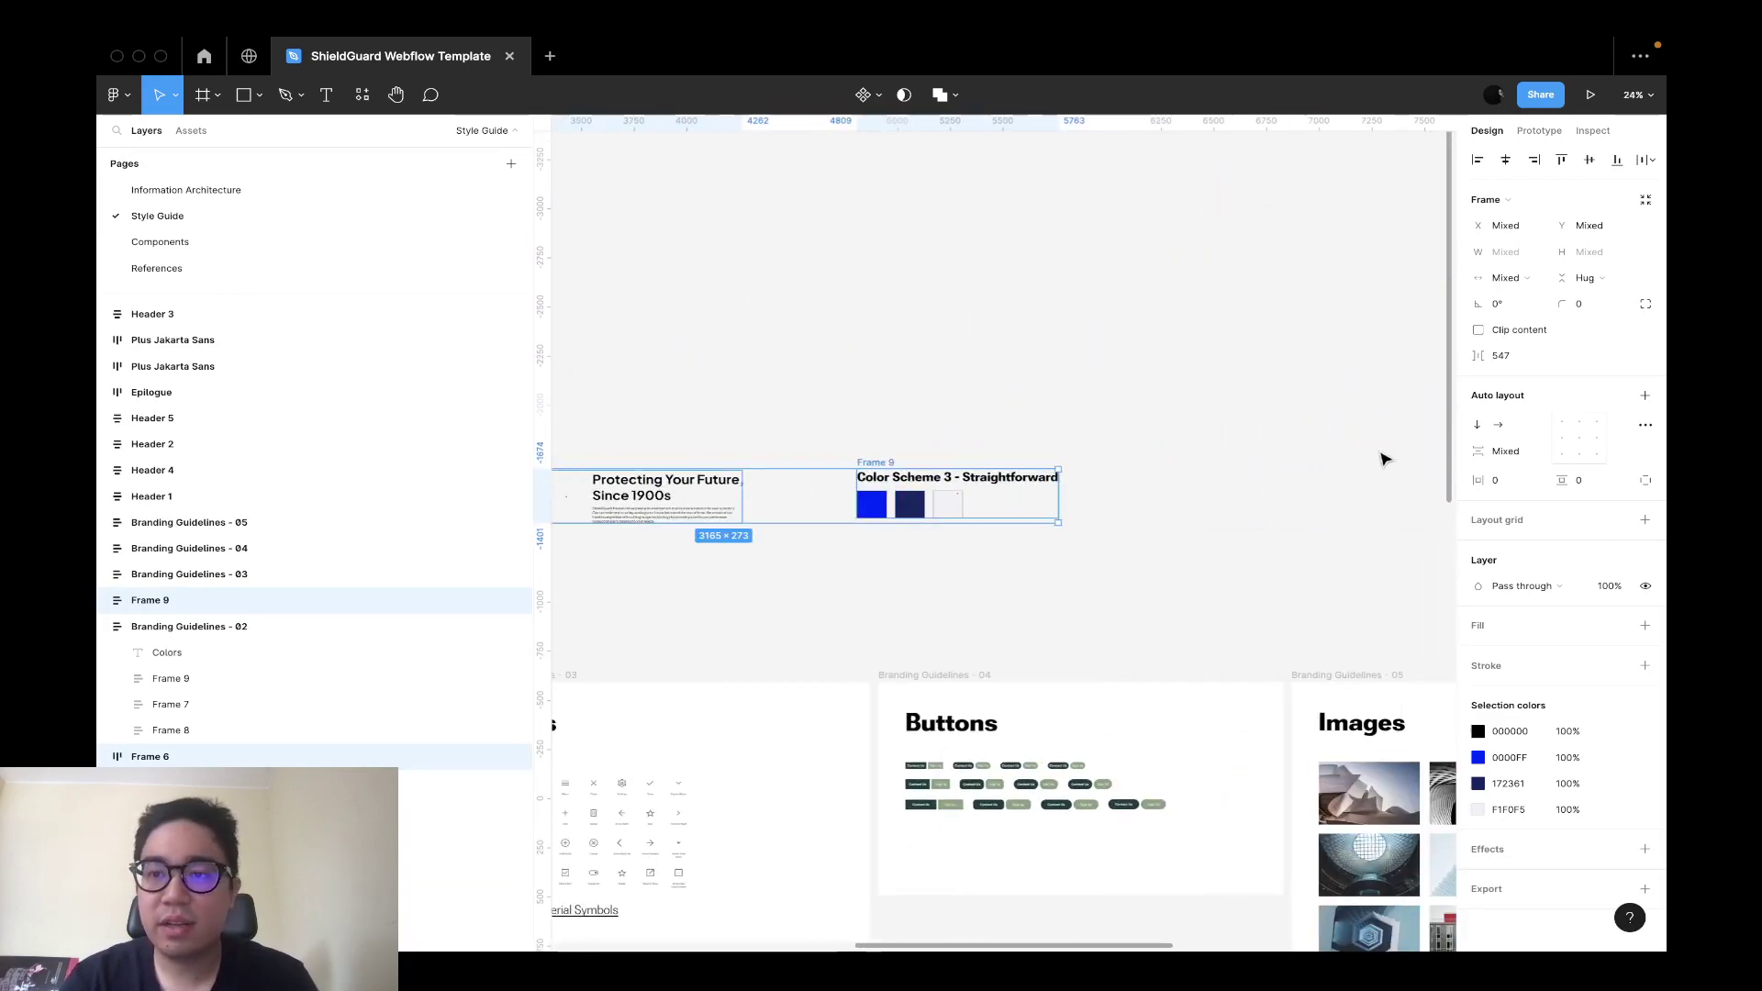
pyautogui.hscroll(-4, 1284, 459)
pyautogui.scroll(2, 1283, 459)
pyautogui.click(1283, 458)
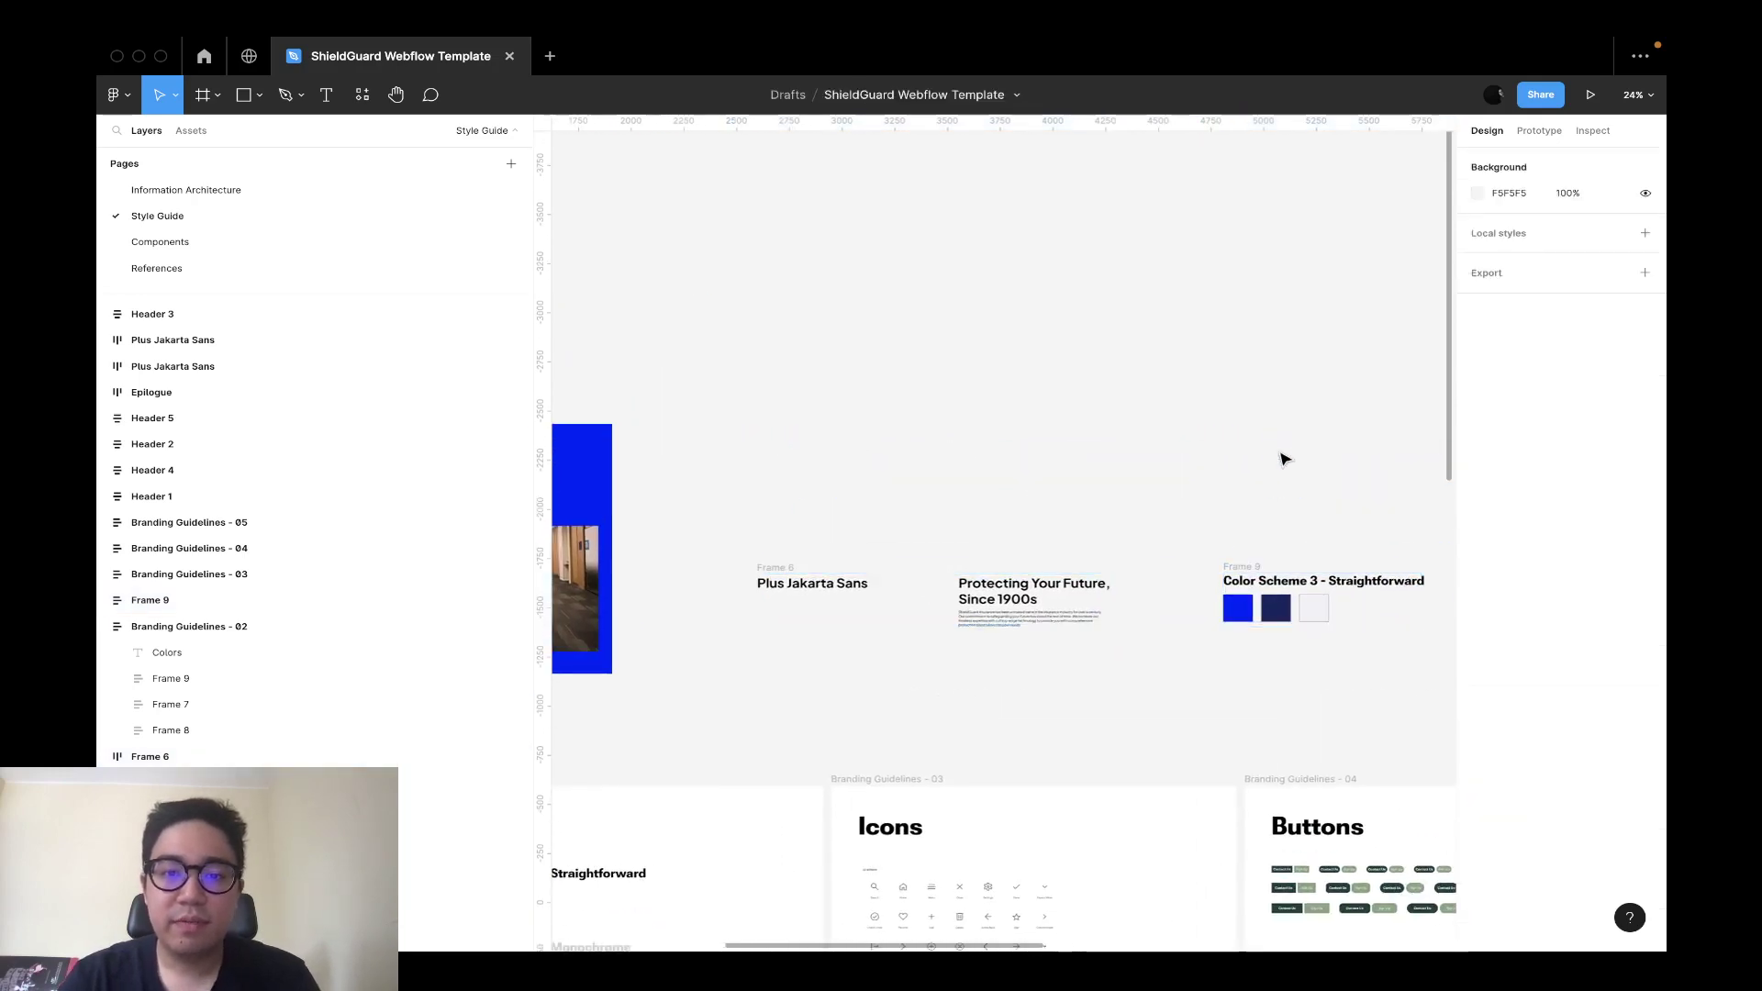
pyautogui.click(773, 570)
pyautogui.keyDown('shift'); pyautogui.click(1272, 578); pyautogui.keyUp('shift')
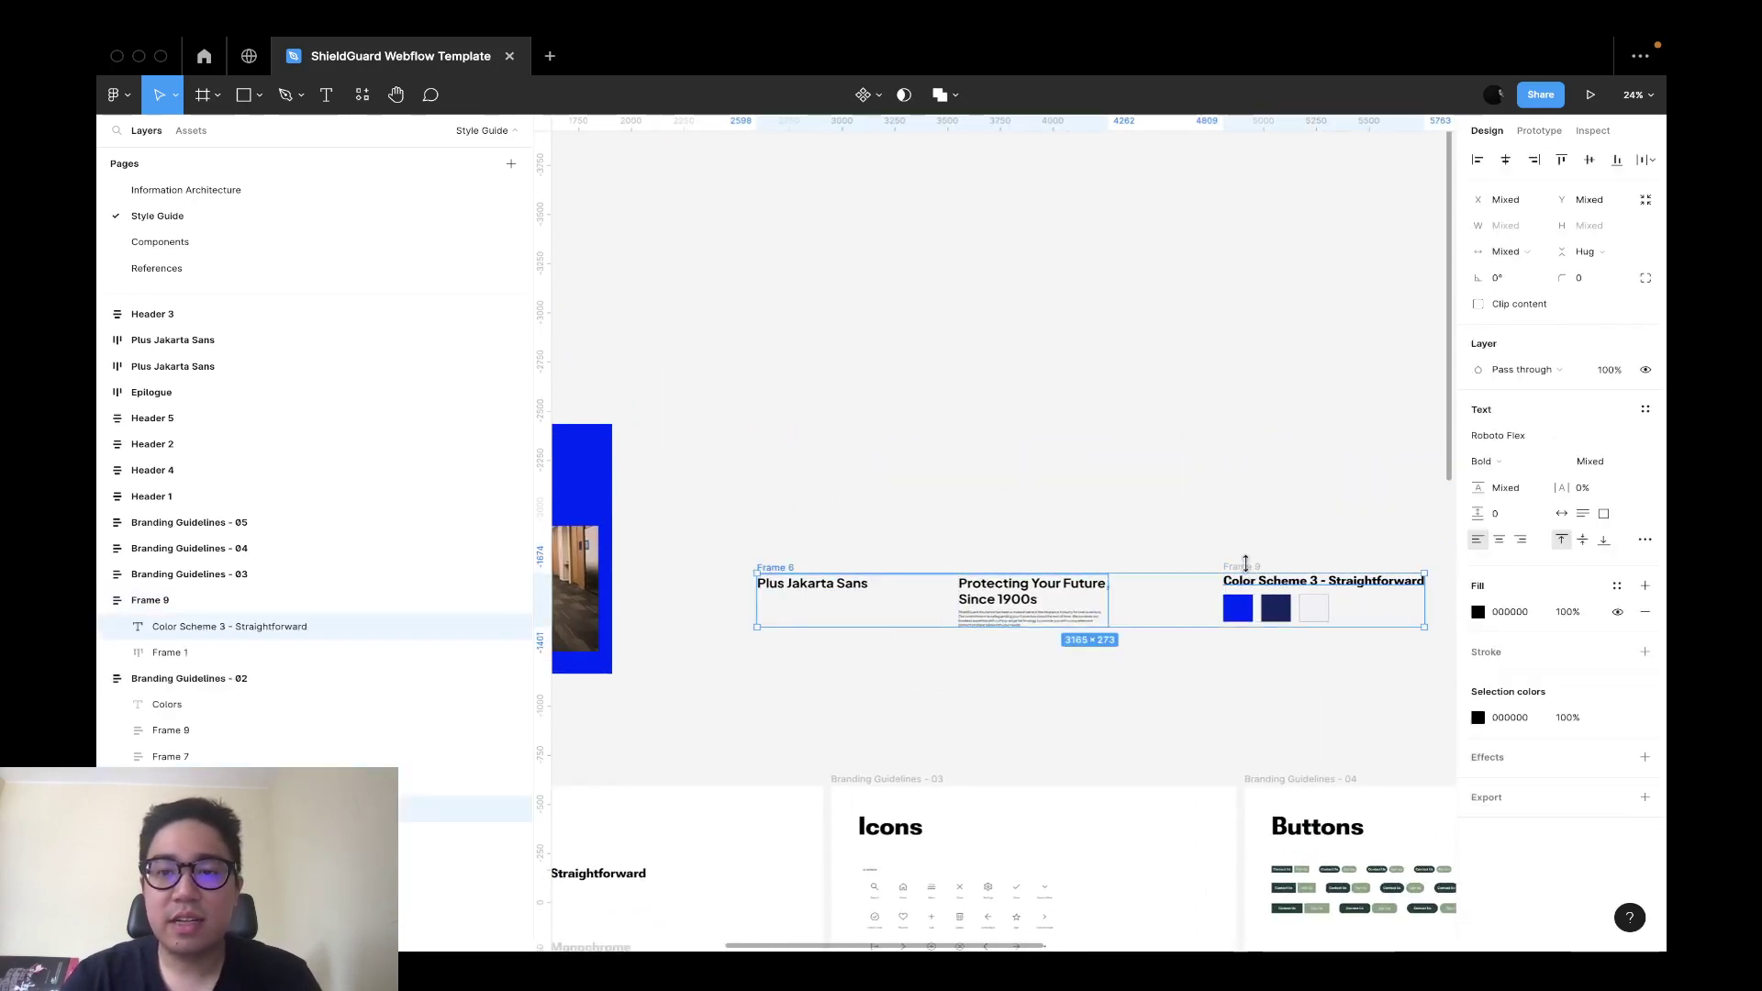
pyautogui.keyDown('shift'); pyautogui.click(1258, 569); pyautogui.keyUp('shift')
pyautogui.click(1267, 531)
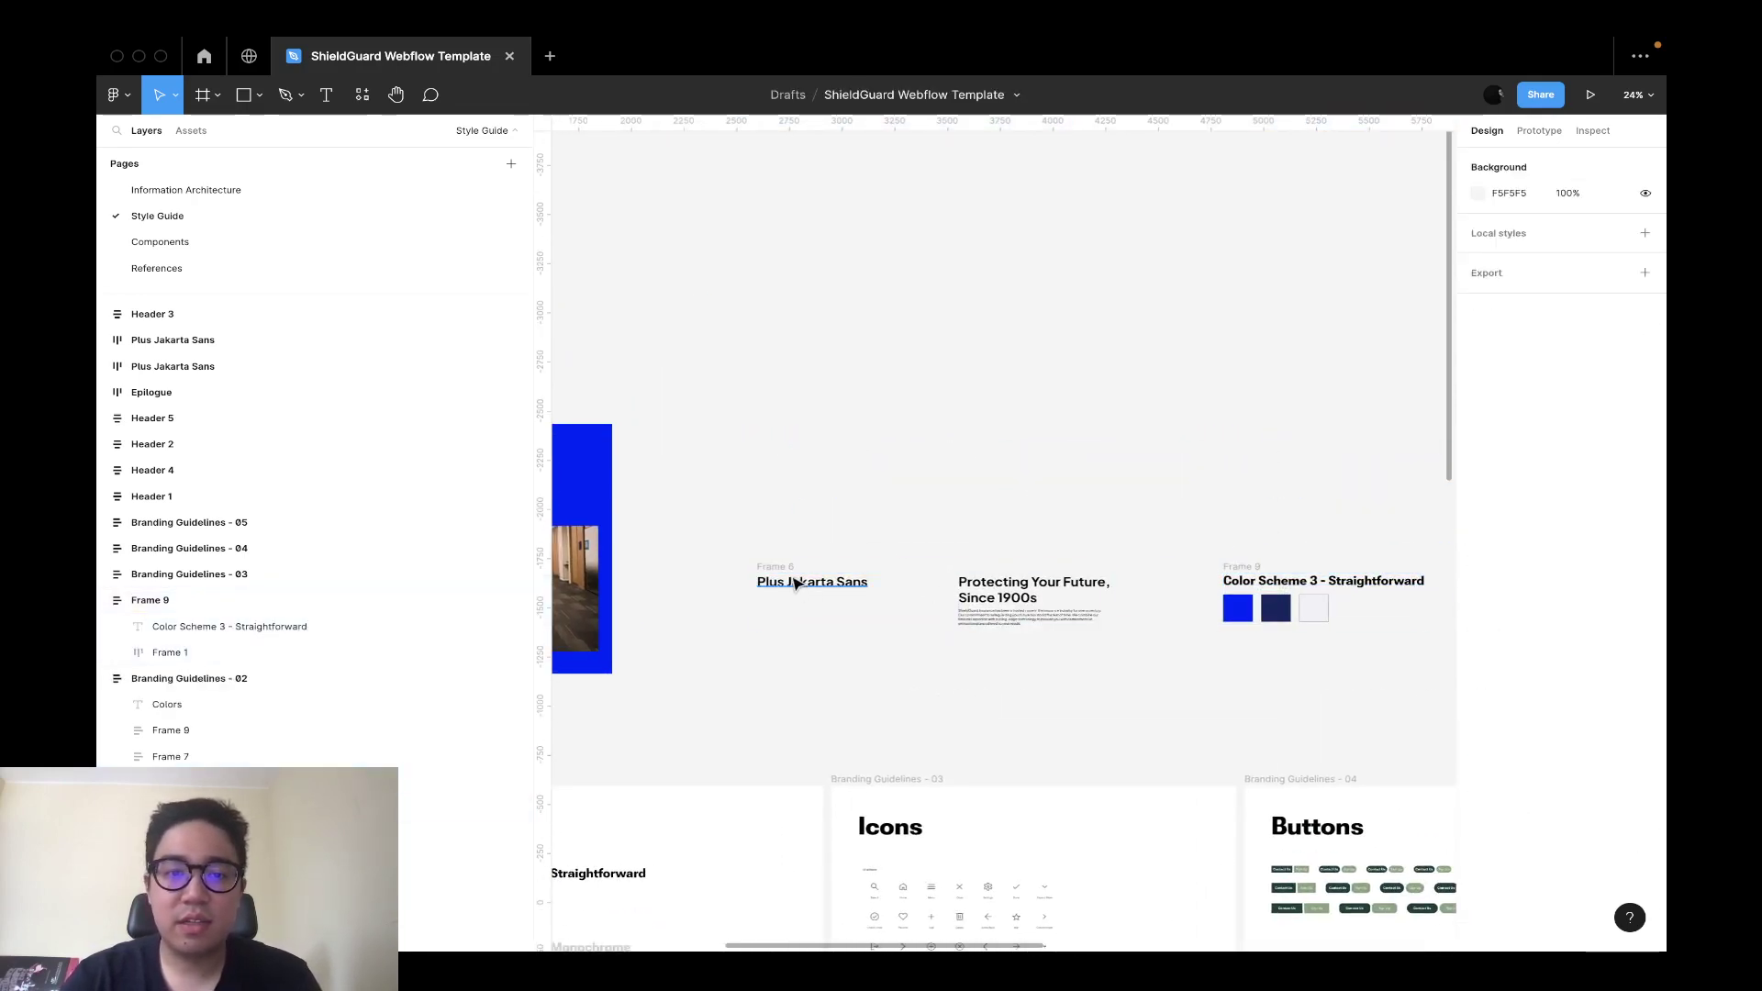
pyautogui.scroll(-5, 795, 584)
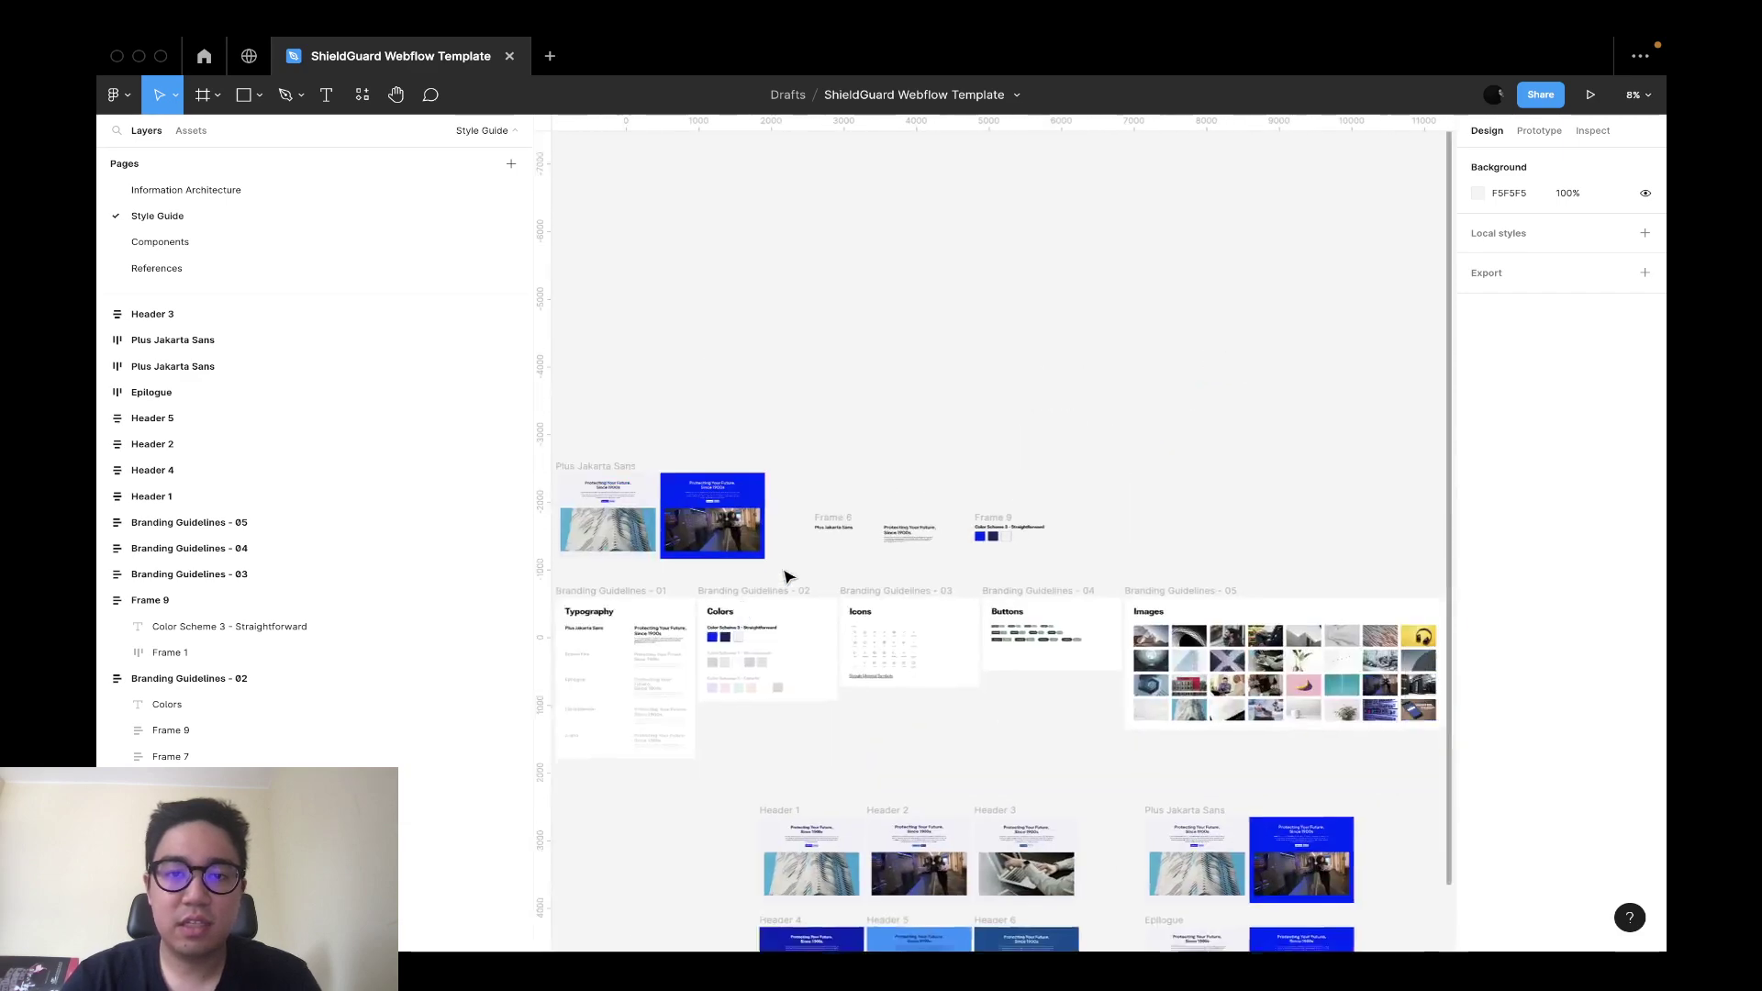
# Move the copied typography row, Frame 6, higher up on the empty canvas.
pyautogui.click(812, 573)
pyautogui.scroll(10, 890, 492)
pyautogui.moveTo(889, 496); pyautogui.dragTo(904, 303)
# Replace the Plus Jakarta Sans label in Frame 6 with the text "Heading 1".
pyautogui.click(951, 335)
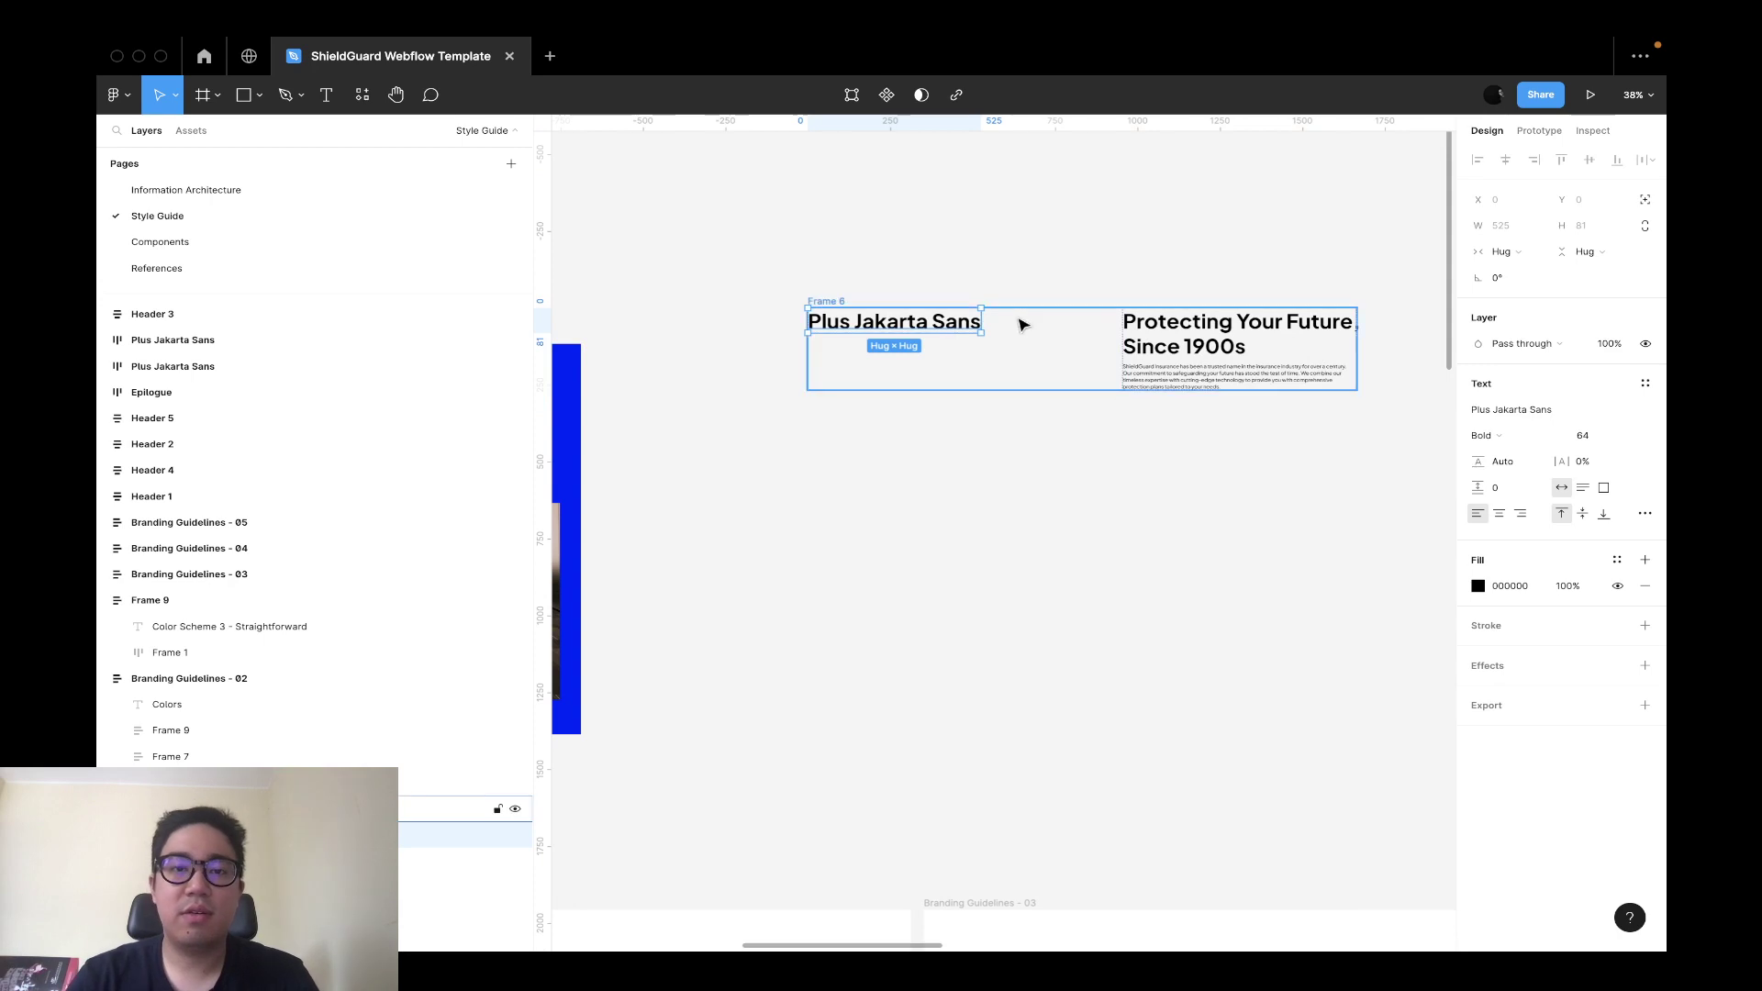
pyautogui.press('Return')
pyautogui.write('Heading 1')
pyautogui.press('Escape')
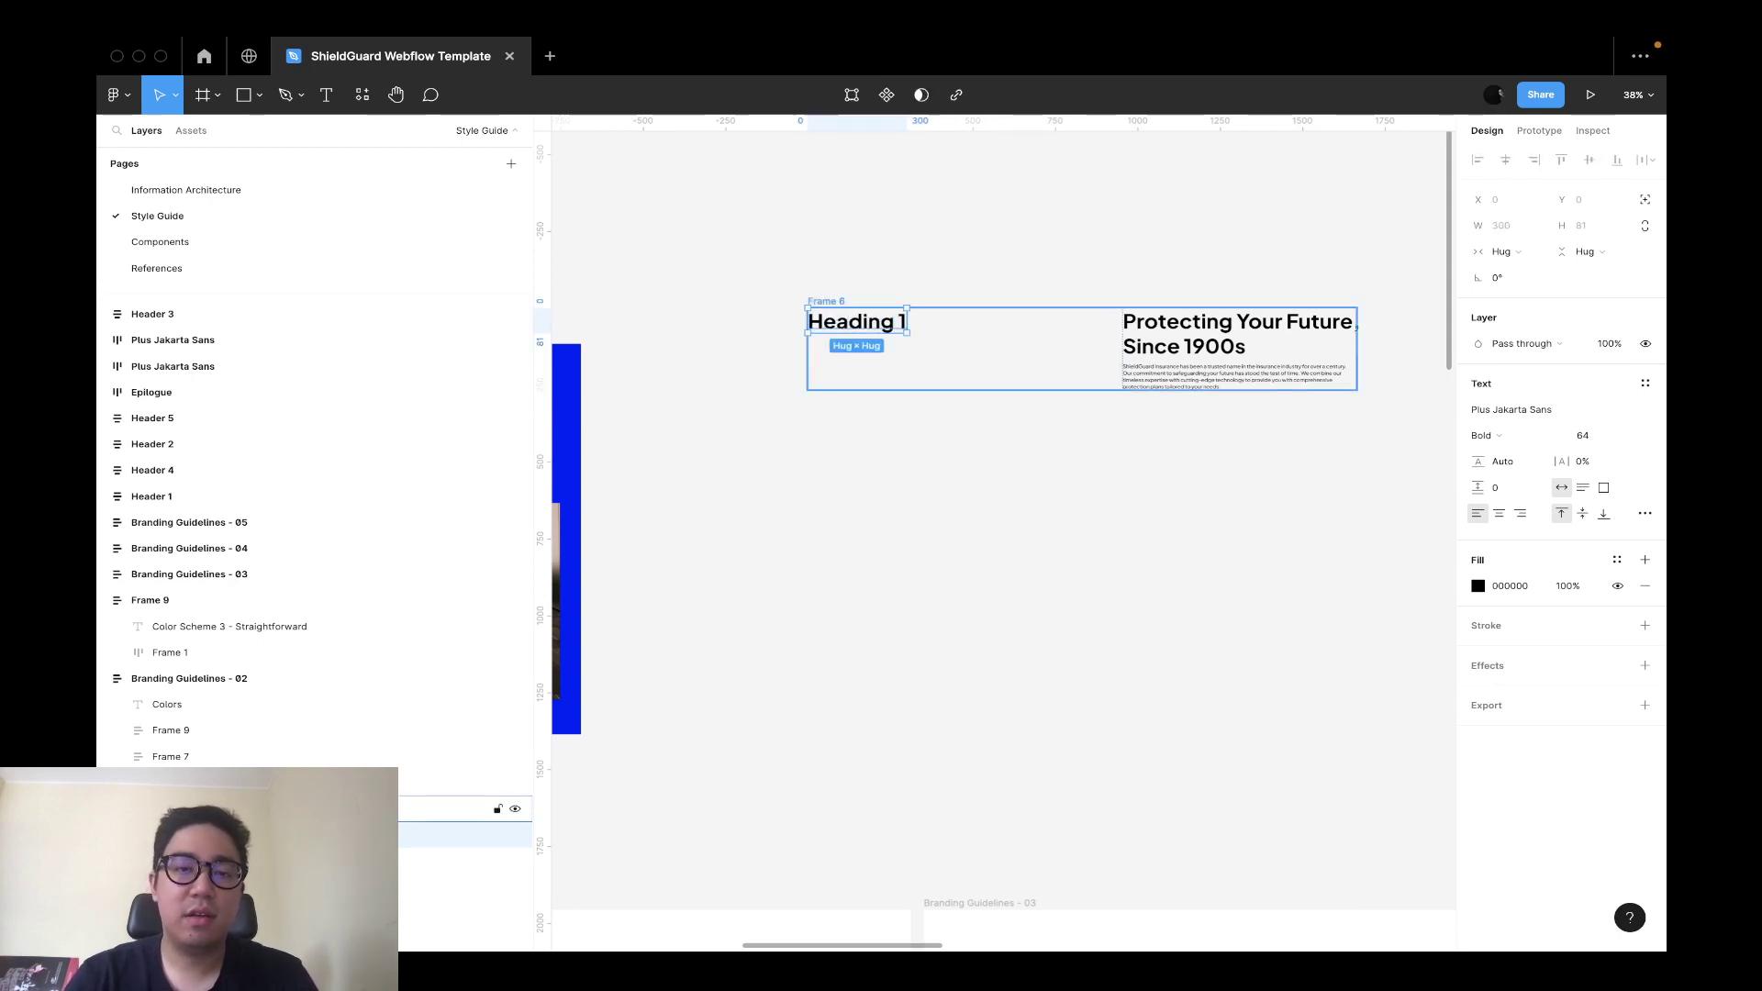
pyautogui.press('Return')
pyautogui.press('Escape')
# Duplicate the Heading 1 text until Frame 6 holds seven of them, and remove the sample headline and paragraph.
pyautogui.press('super+d')
pyautogui.press('super+d')
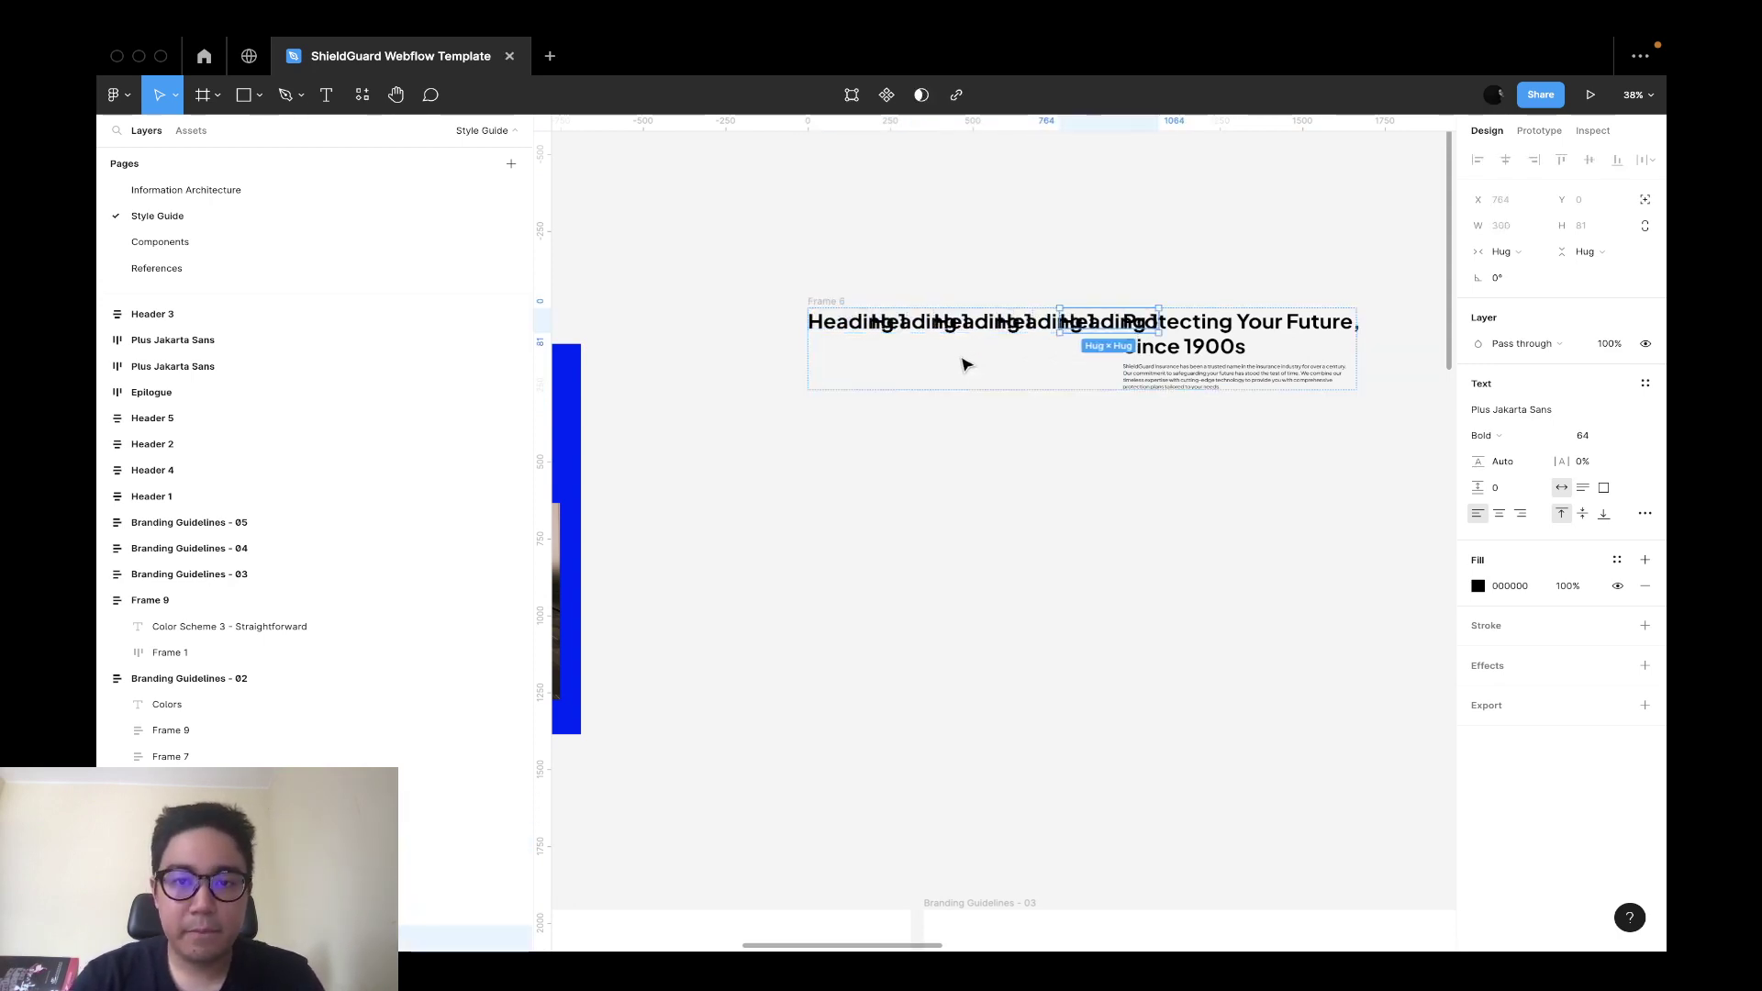
pyautogui.press('super+d')
pyautogui.press('super+d')
pyautogui.press('Escape')
pyautogui.press('Escape')
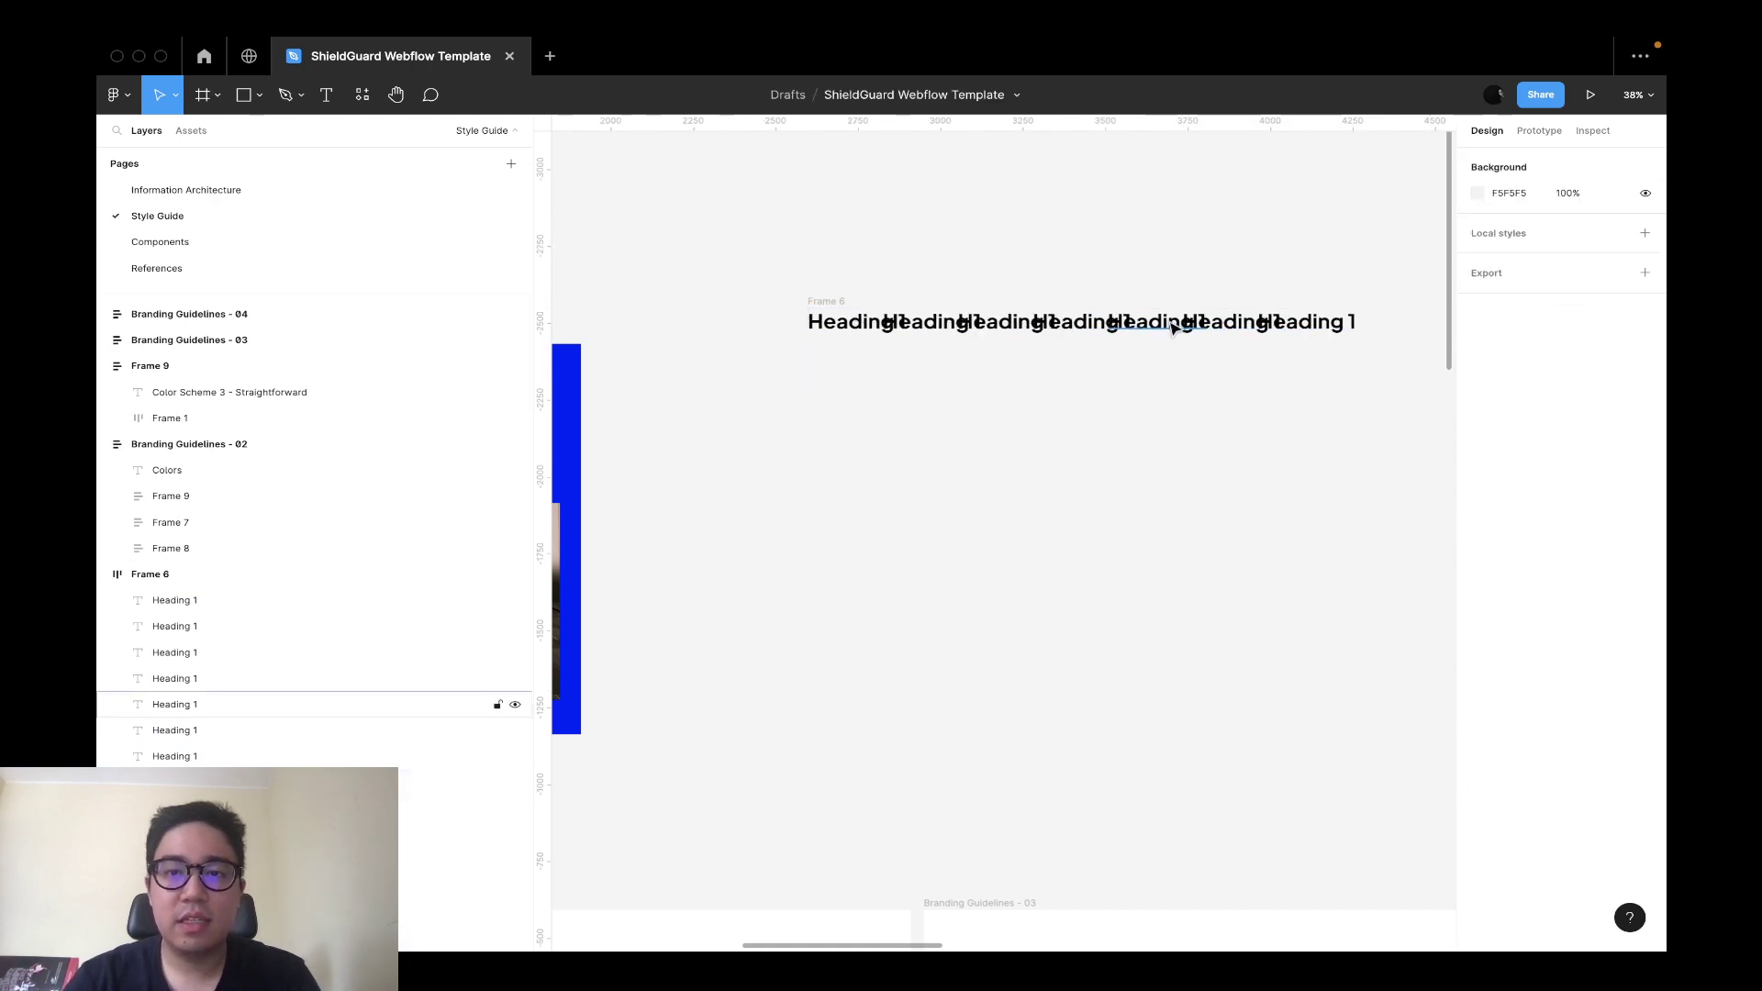
# Switch Frame 6 to a vertical auto layout and rename it "Style Guide - Typography".
pyautogui.click(823, 301)
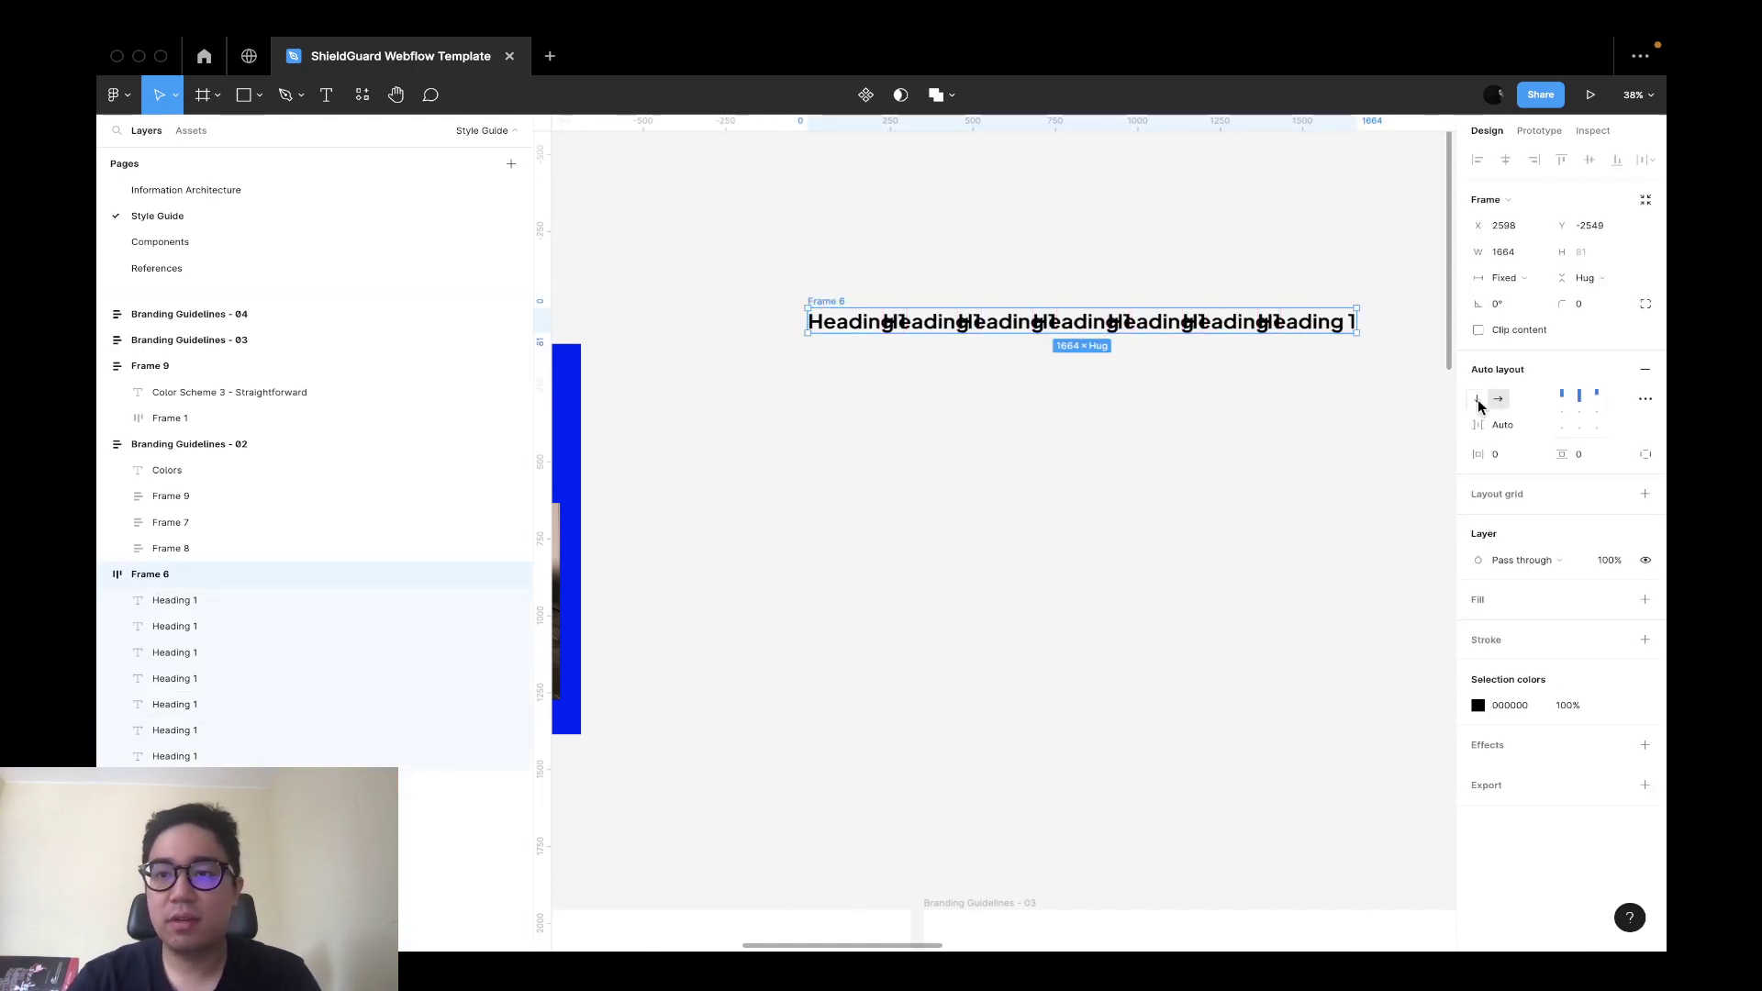
pyautogui.click(1478, 402)
pyautogui.press('super+r')
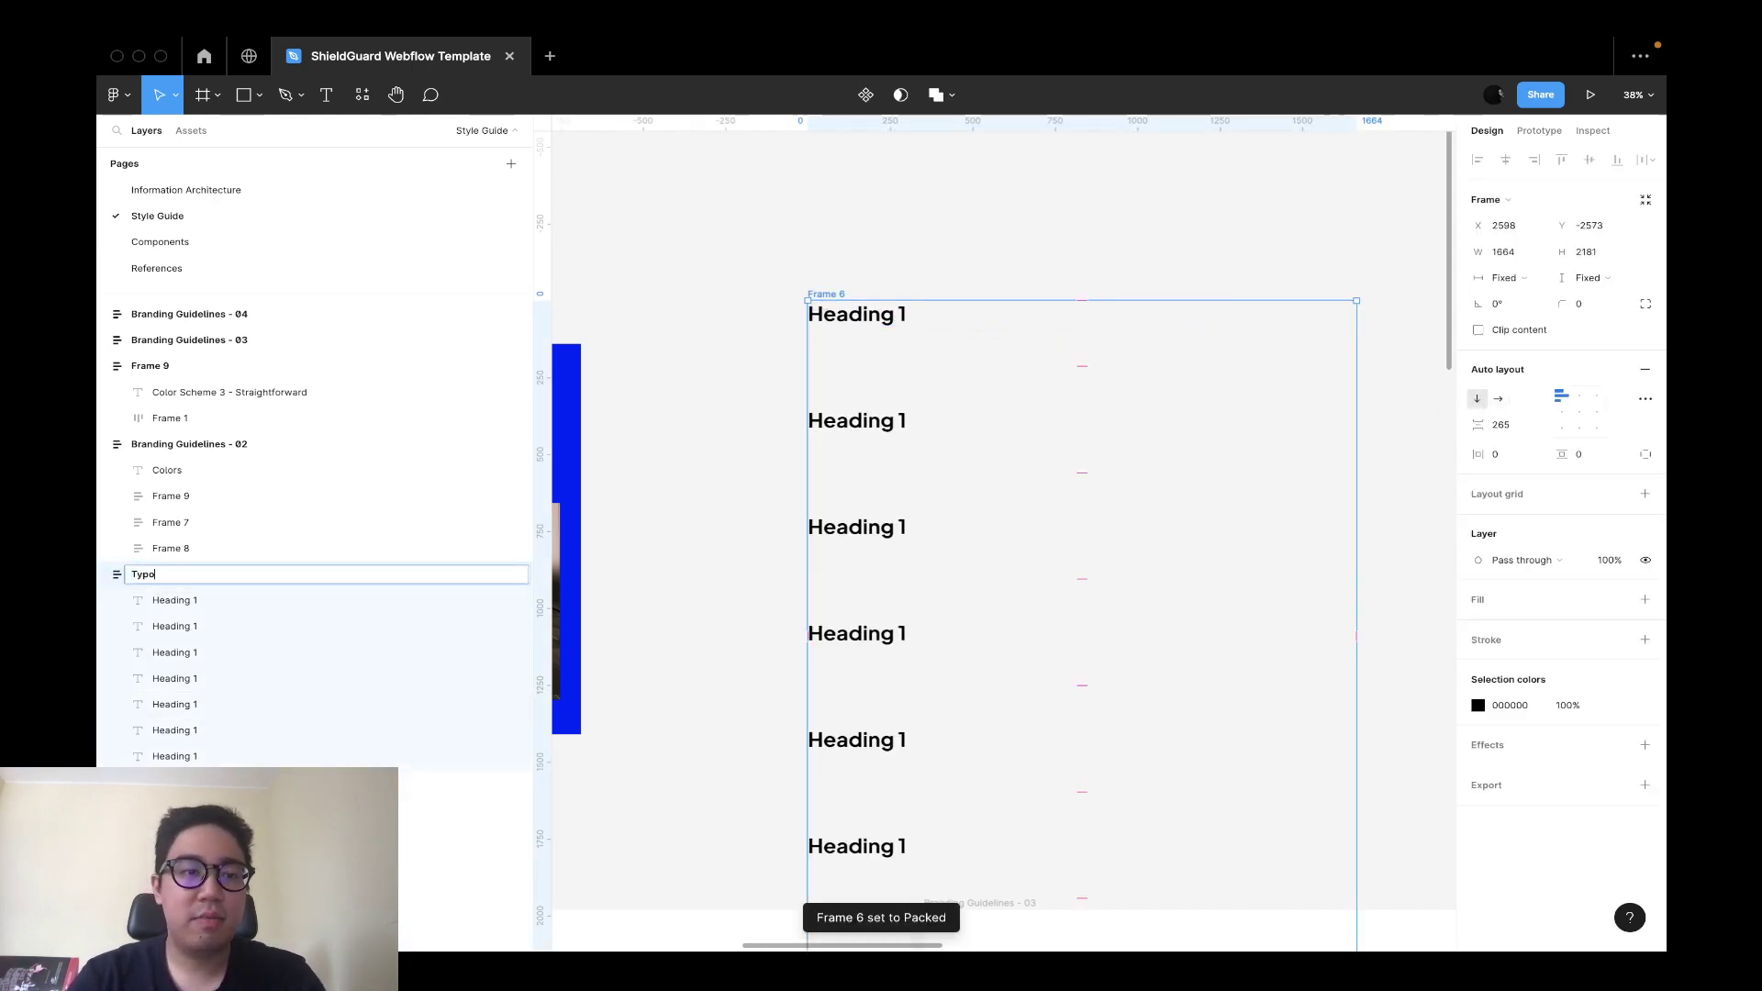
pyautogui.write('Design')
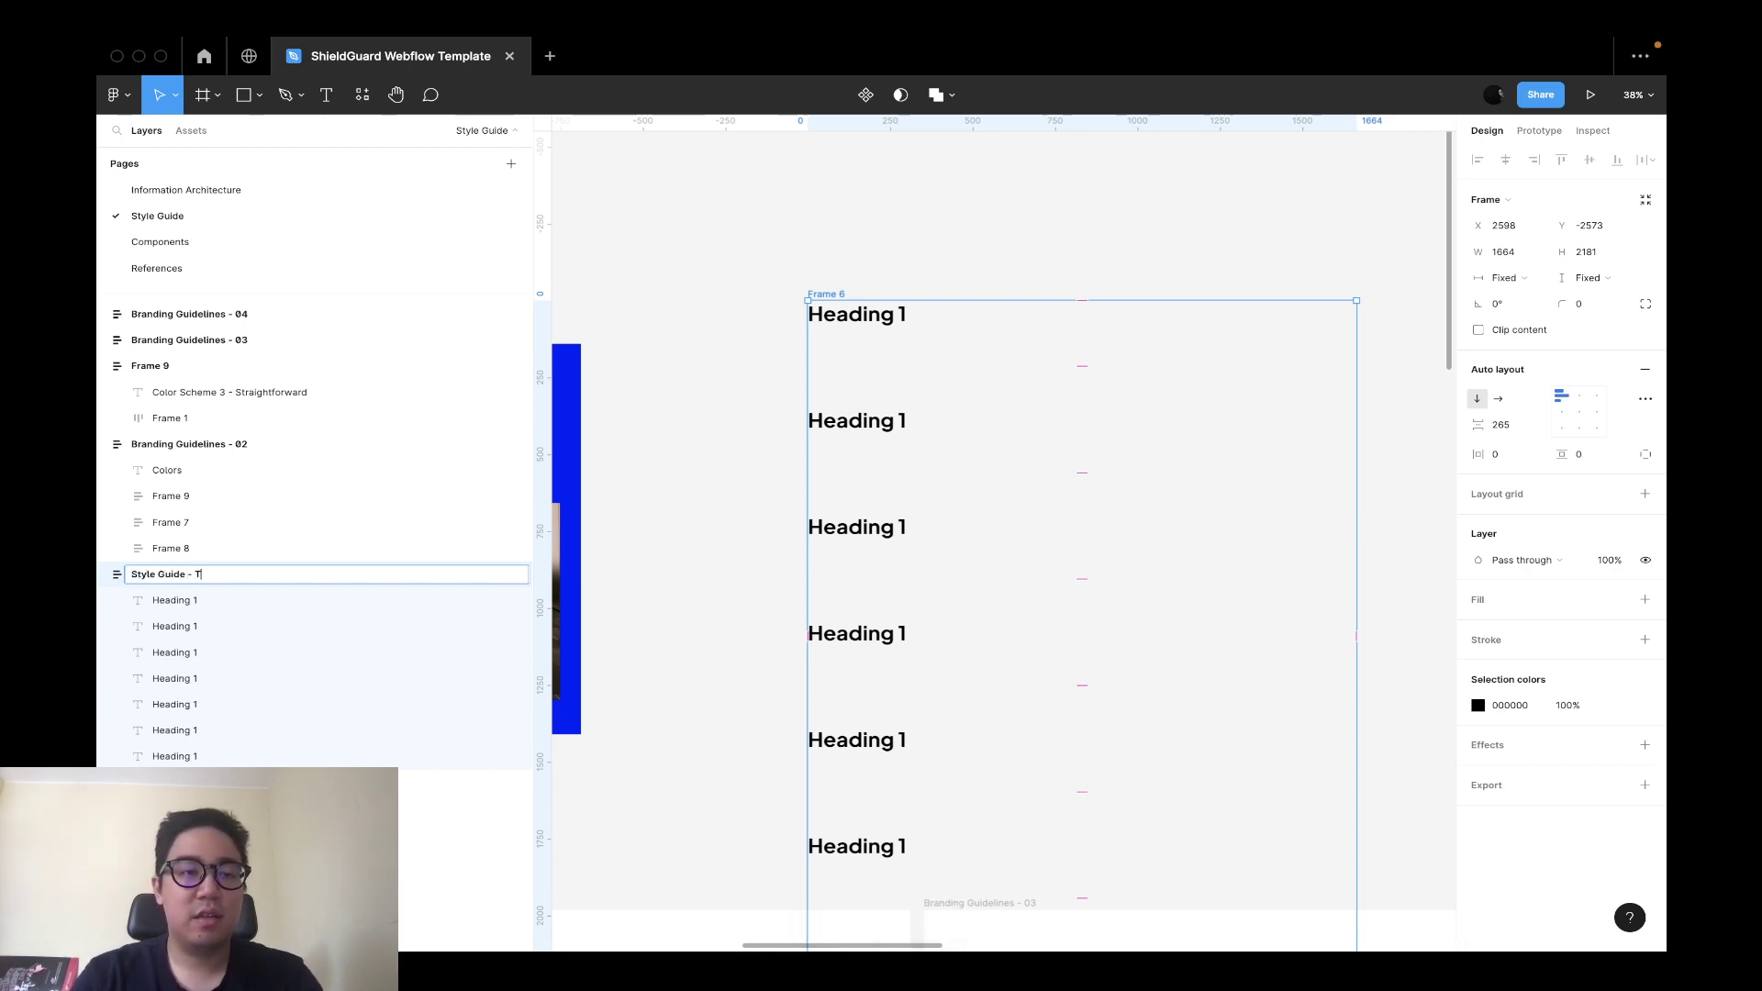
pyautogui.press('Return')
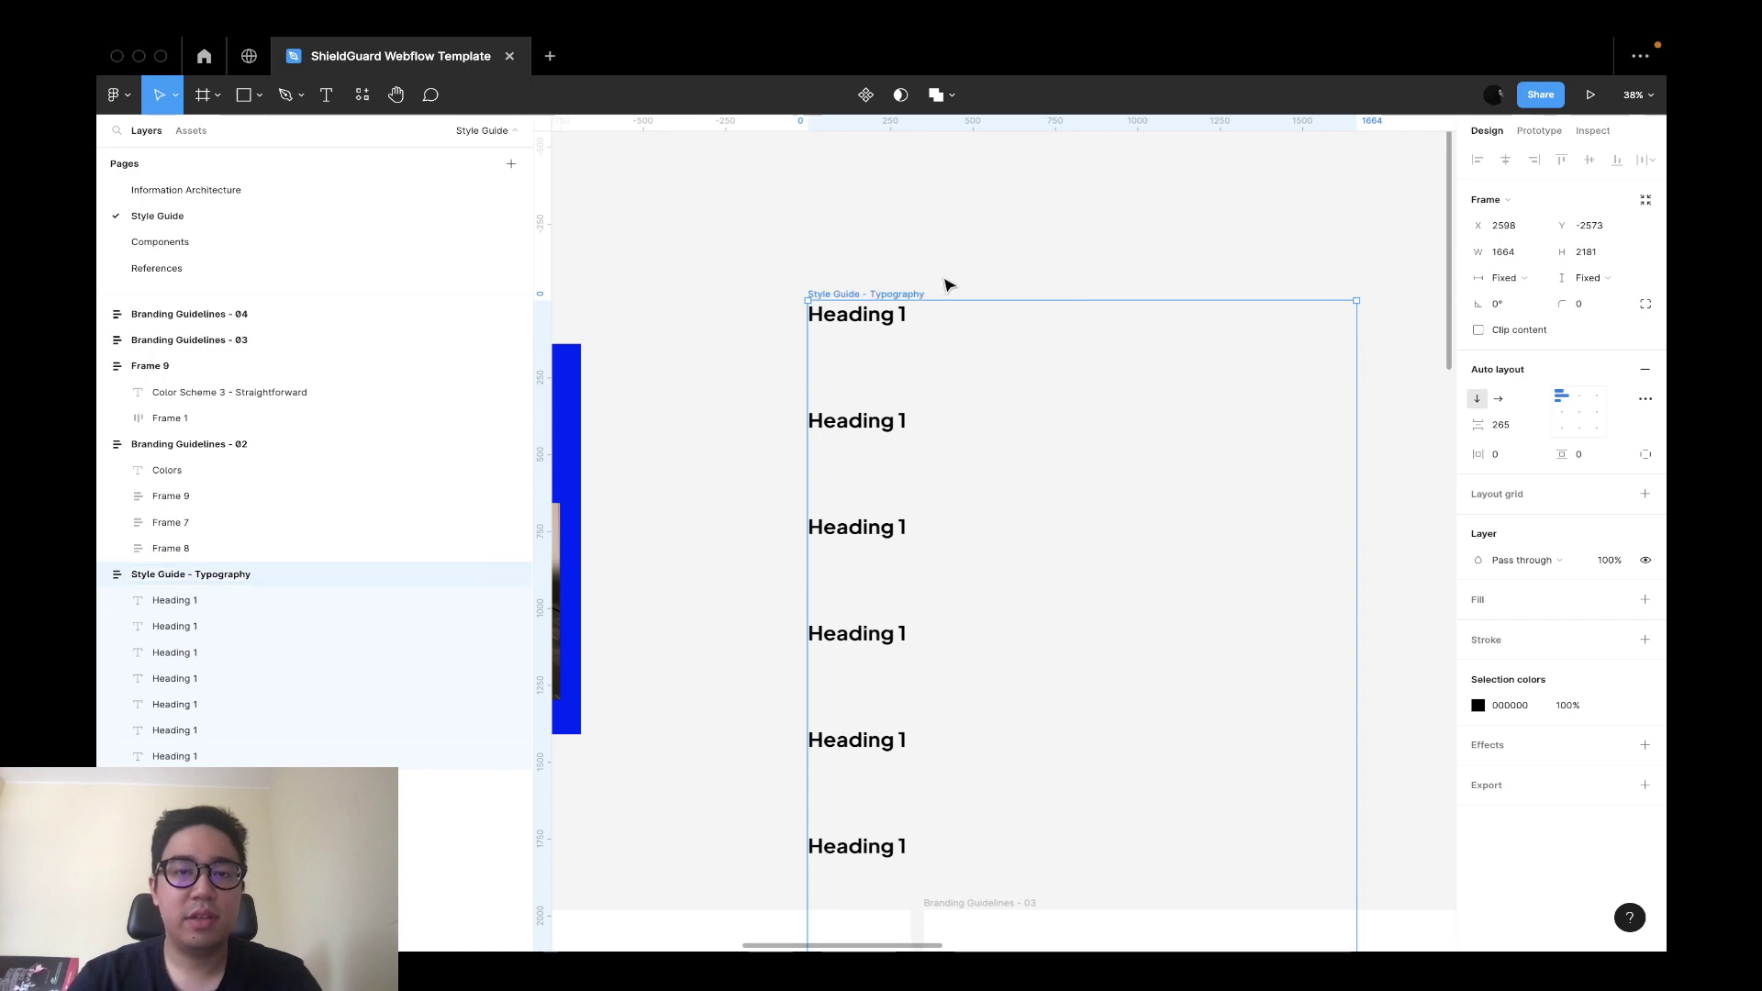
# Delete all the Heading 1 texts from the Style Guide - Typography frame and select the empty frame.
pyautogui.click(197, 614)
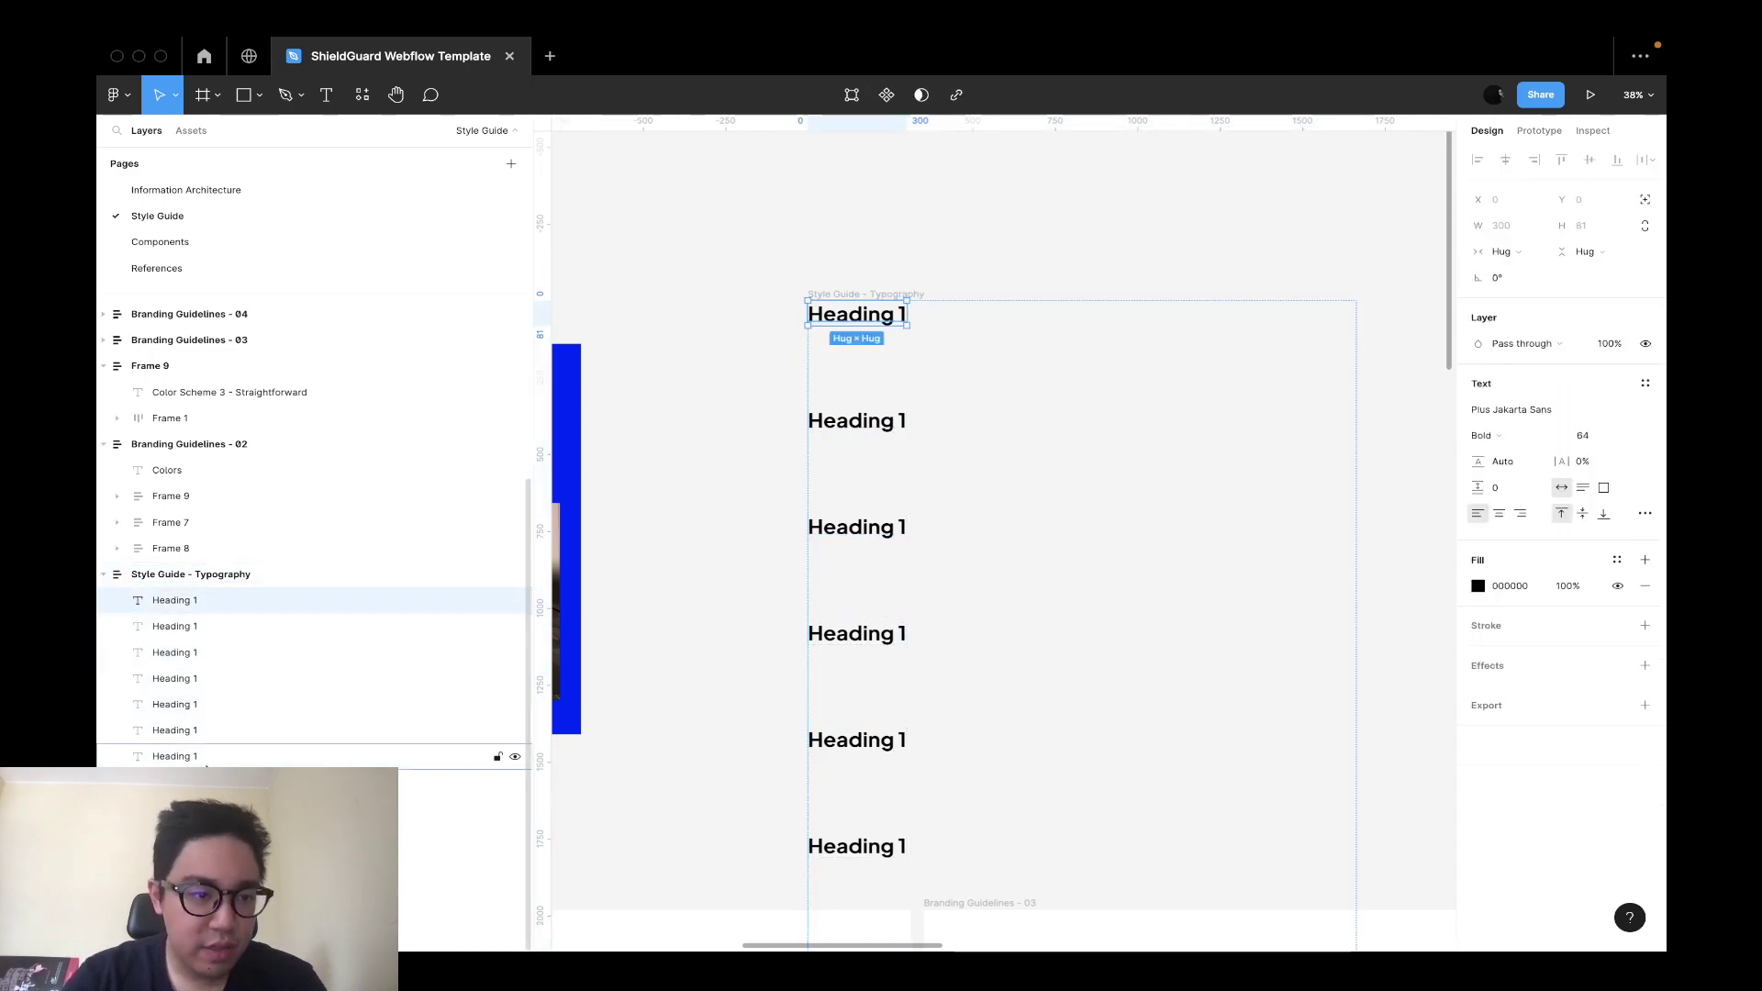
pyautogui.keyDown('shift'); pyautogui.click(208, 692); pyautogui.keyUp('shift')
pyautogui.press('Delete')
pyautogui.click(257, 755)
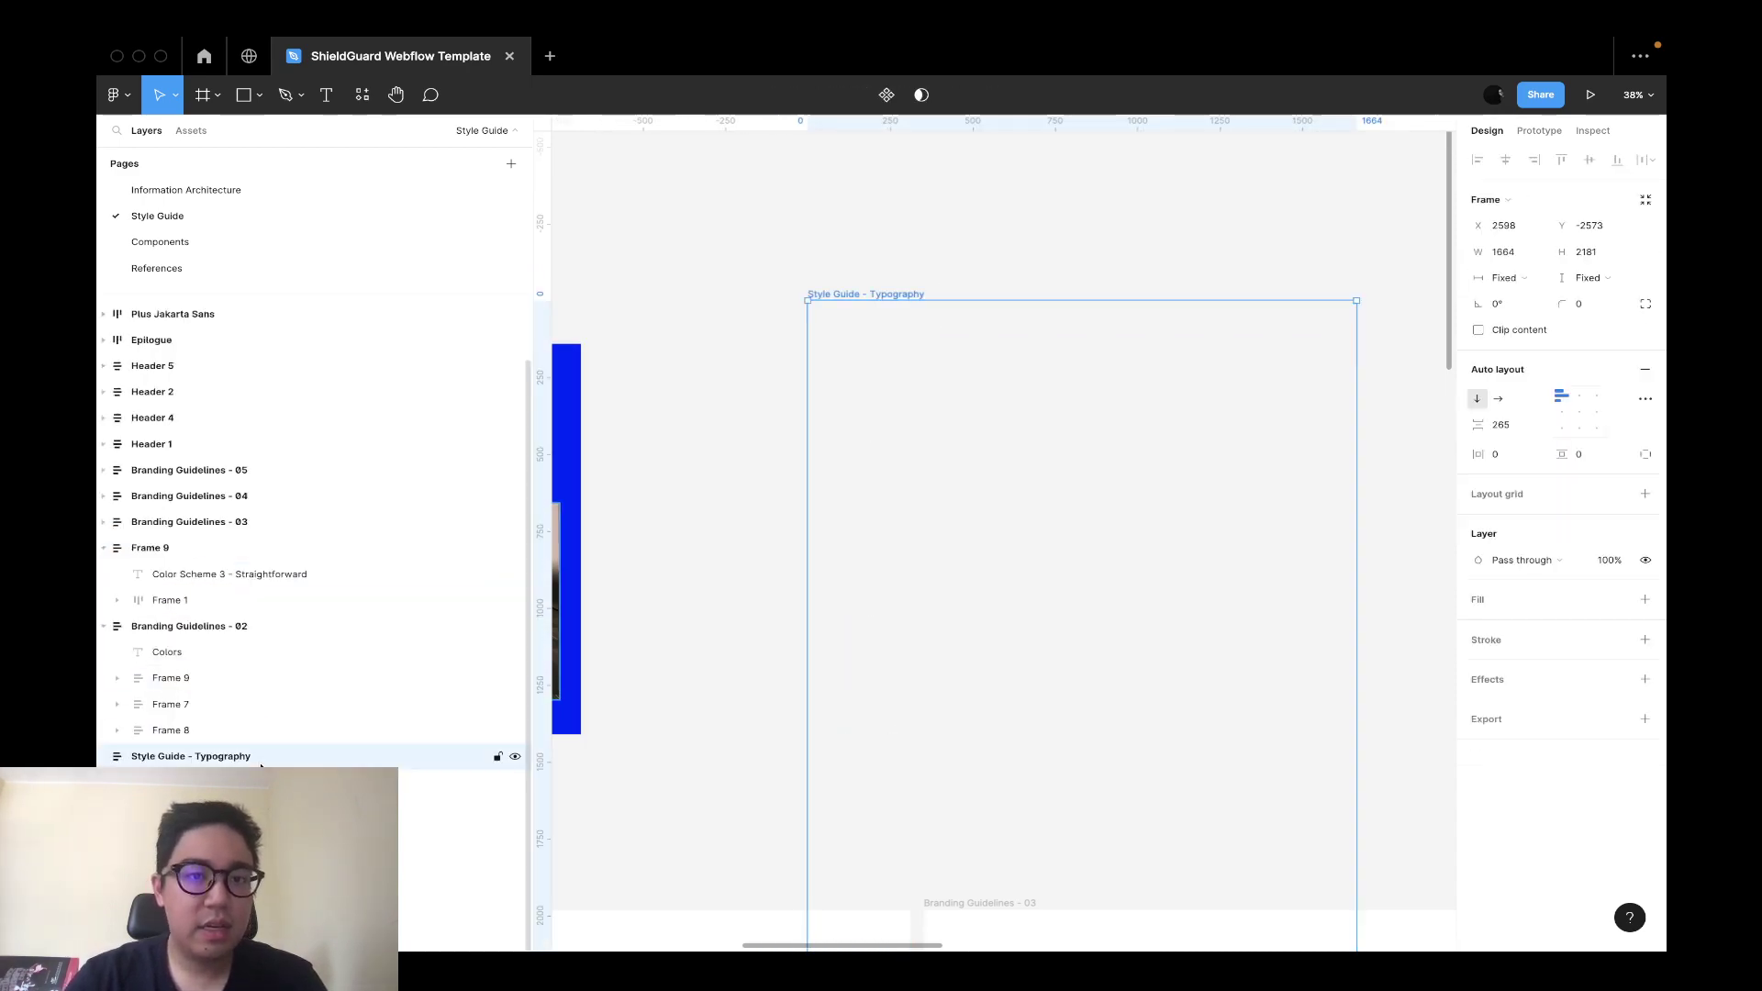
# Paste the seven copied Heading 1 texts into the Branding Guidelines - 01 frame, below the Plus Jakarta Sans row.
pyautogui.press('Escape')
pyautogui.scroll(-6, 866, 649)
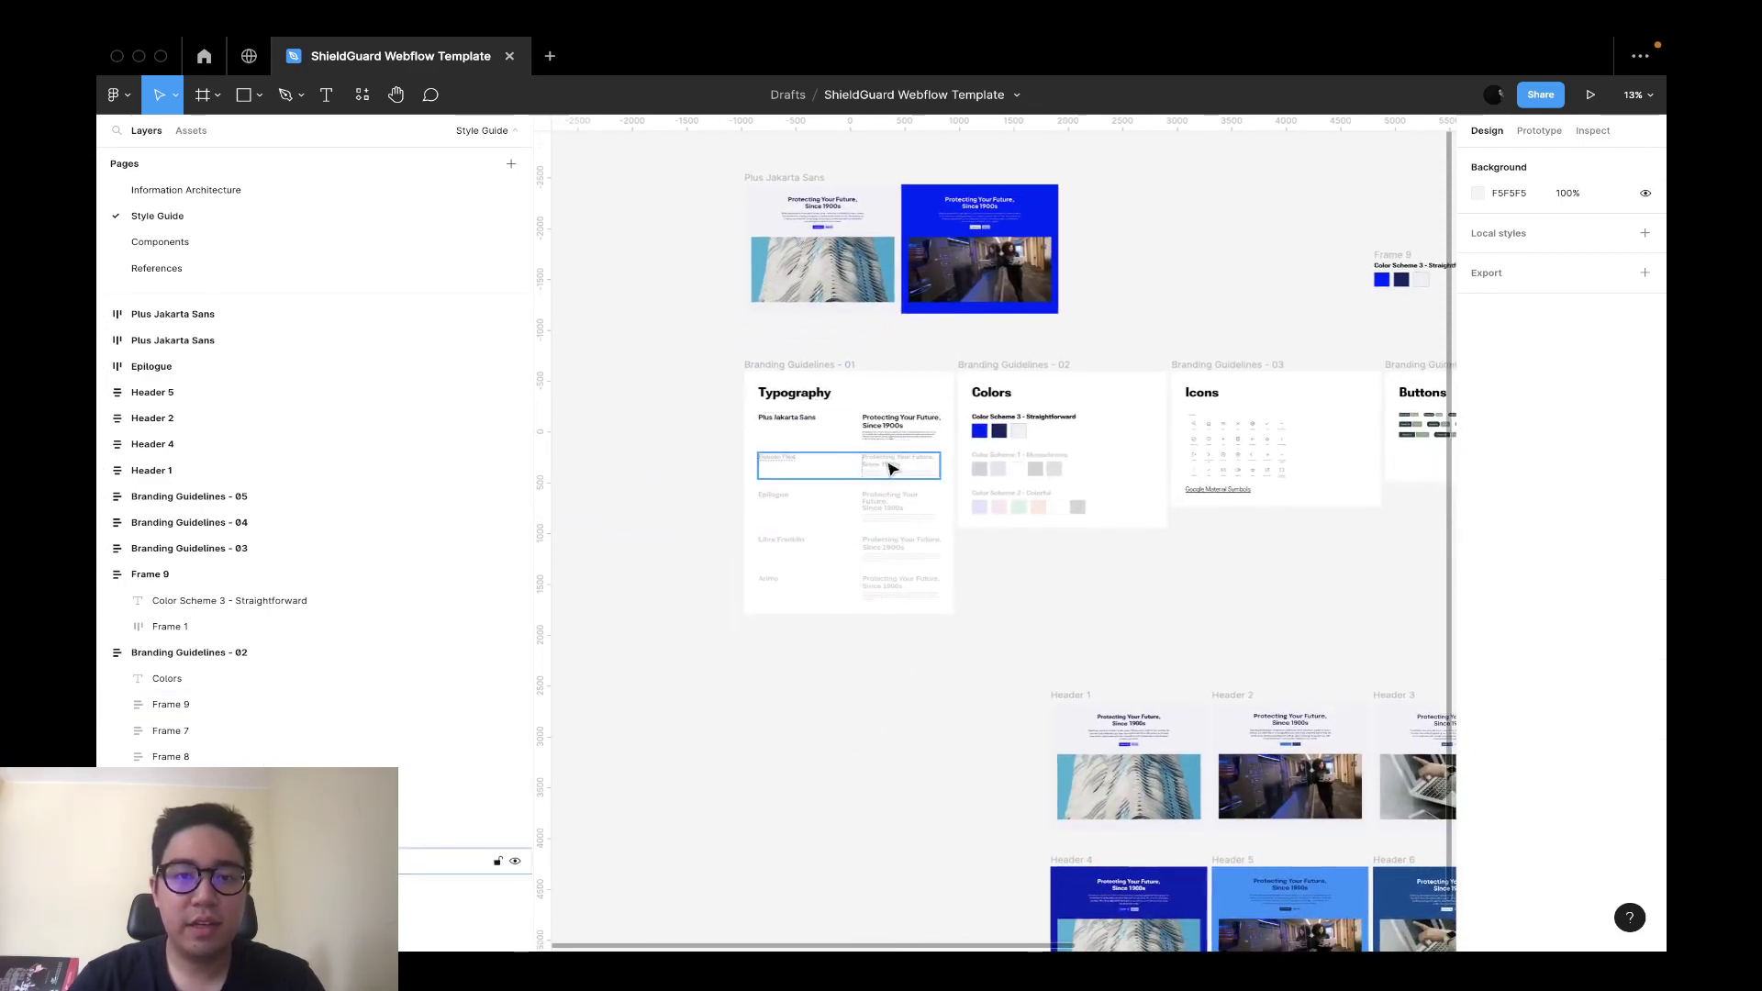
pyautogui.click(807, 365)
pyautogui.hotkey('ctrl', 'v')
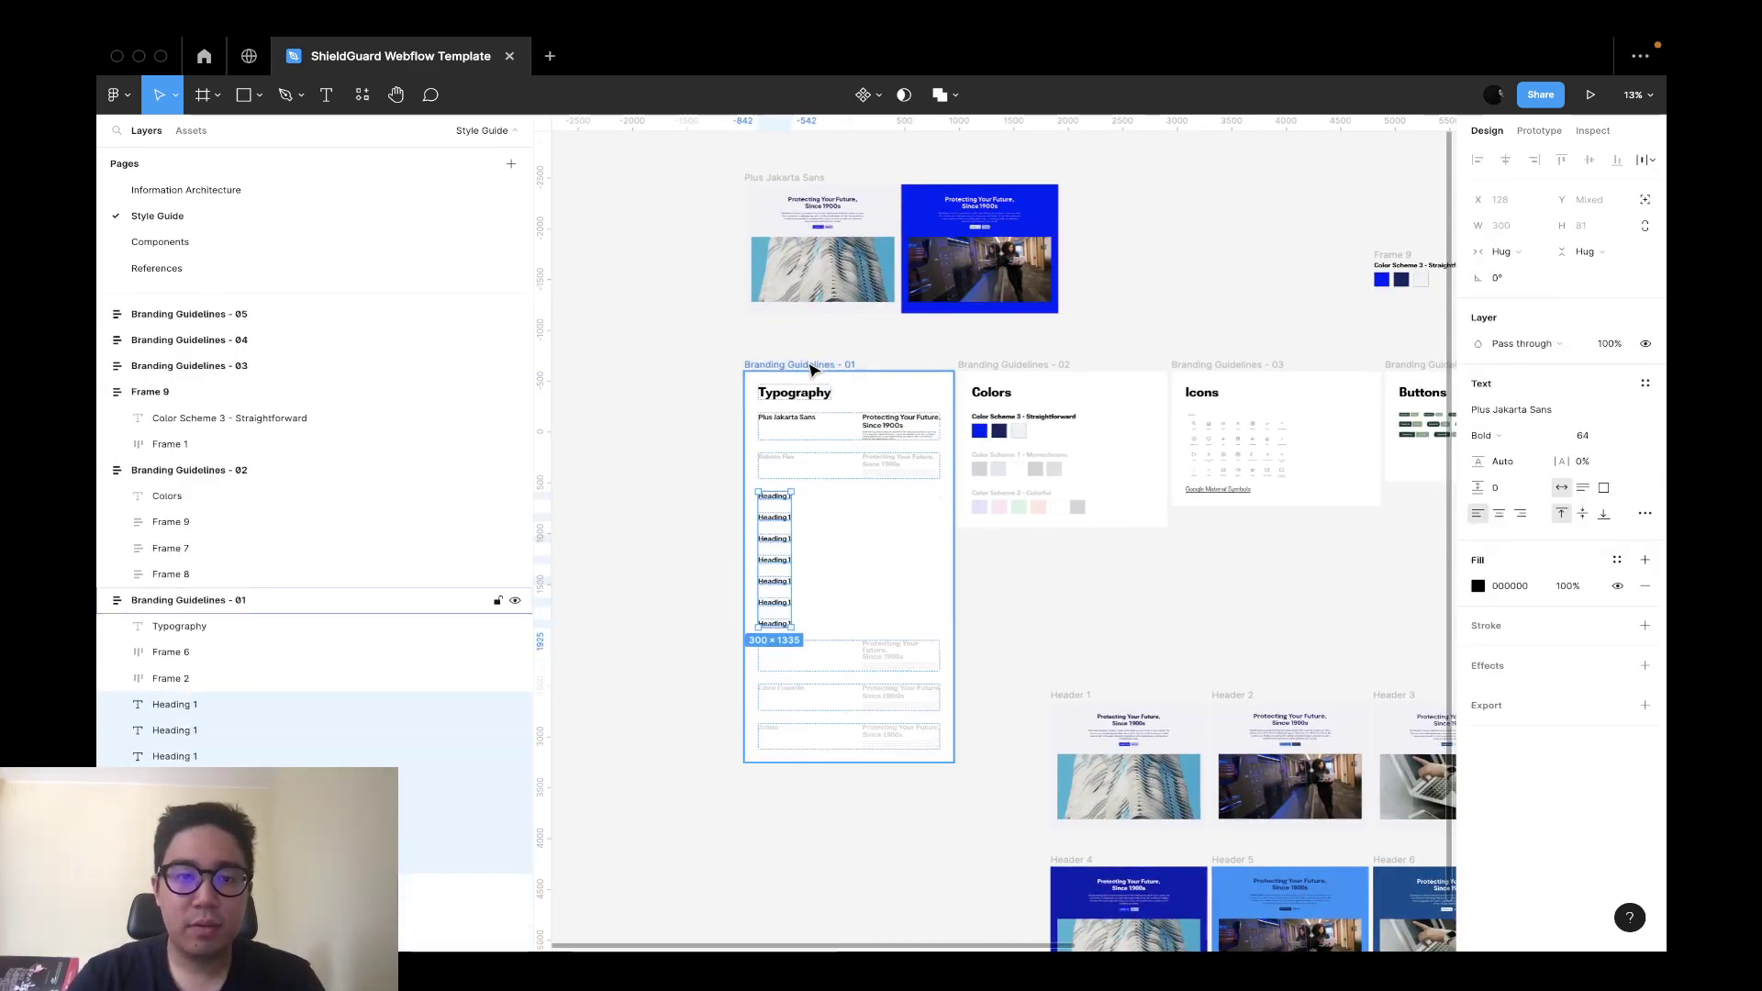
pyautogui.scroll(5, 807, 386)
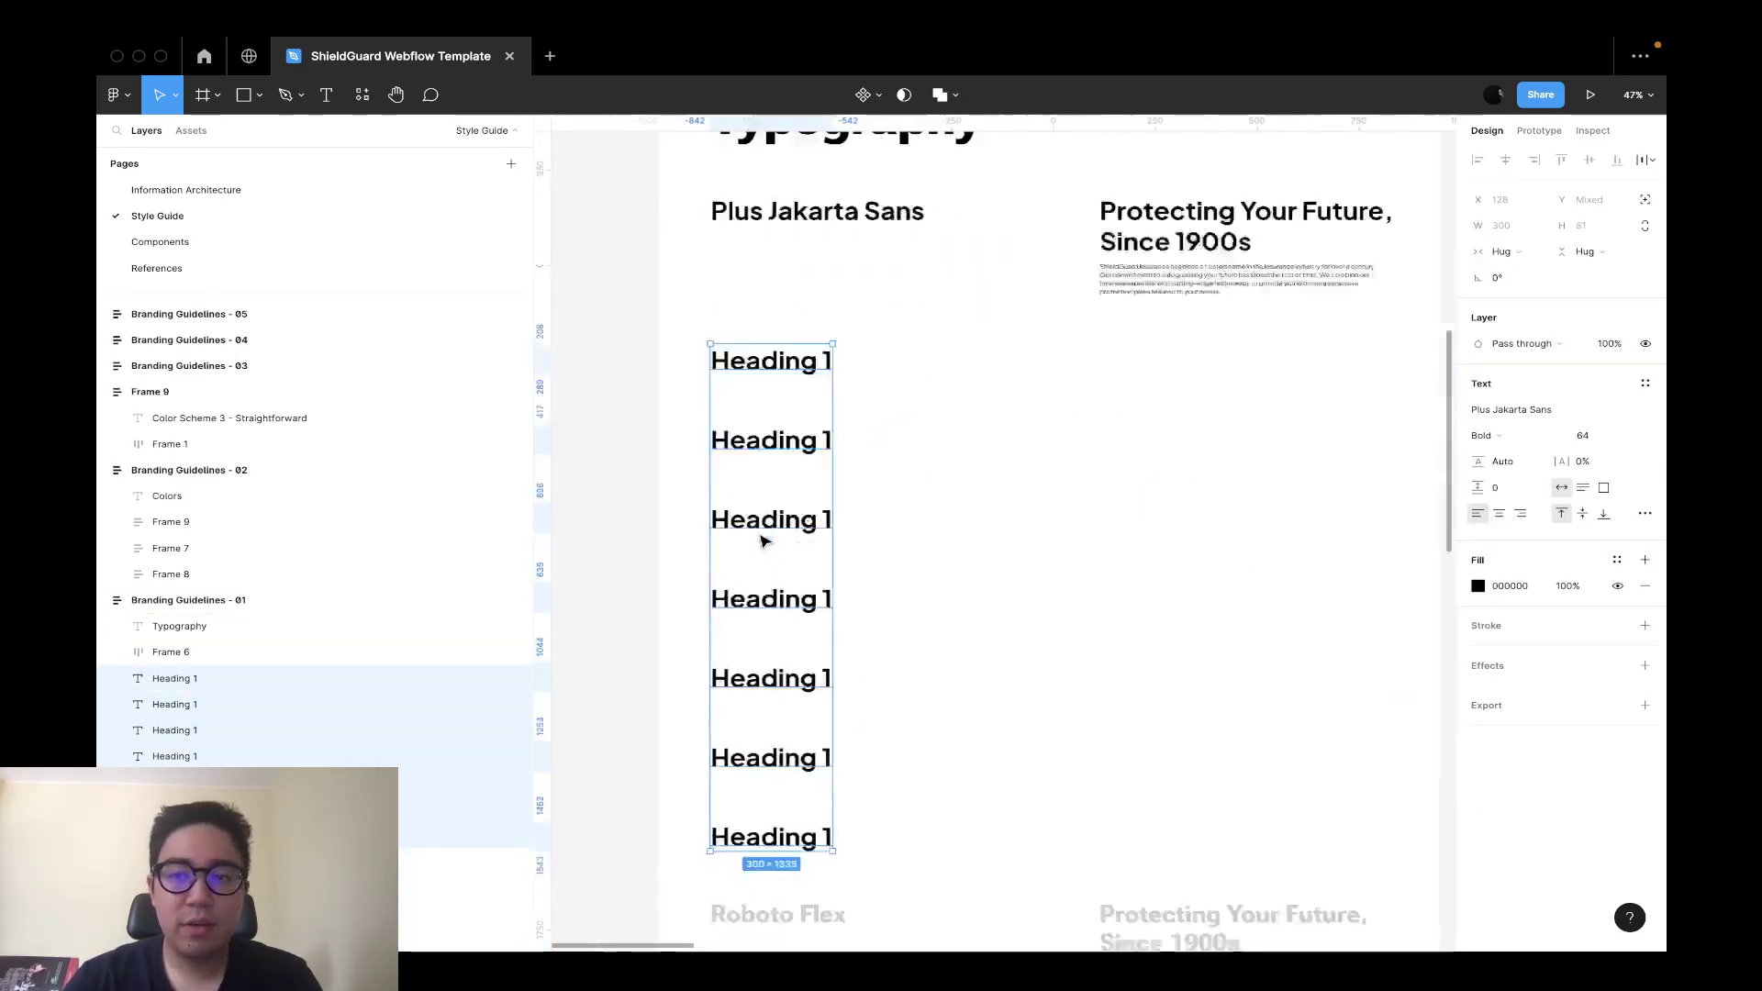
pyautogui.scroll(-1, 761, 540)
# Add a second line reading "Plus Jakarta Sans Bold 64px" to the first Heading 1 text.
pyautogui.click(796, 389)
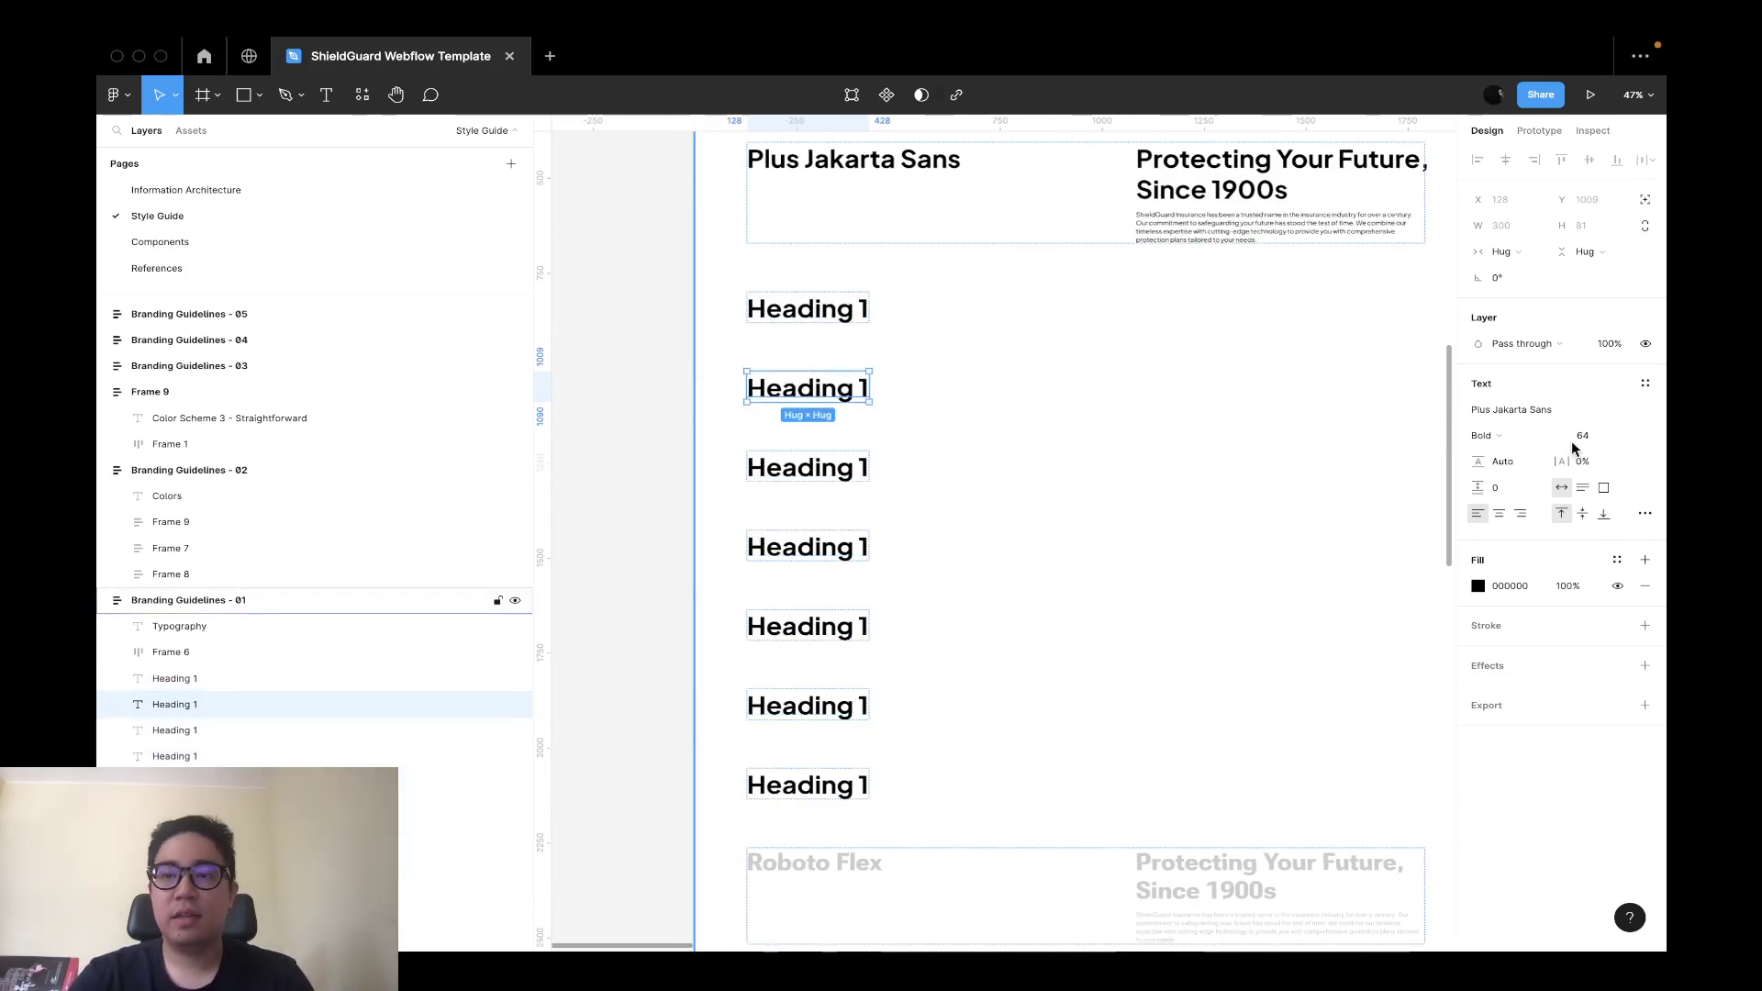
pyautogui.doubleClick(818, 308)
pyautogui.press('Right')
pyautogui.press('Return')
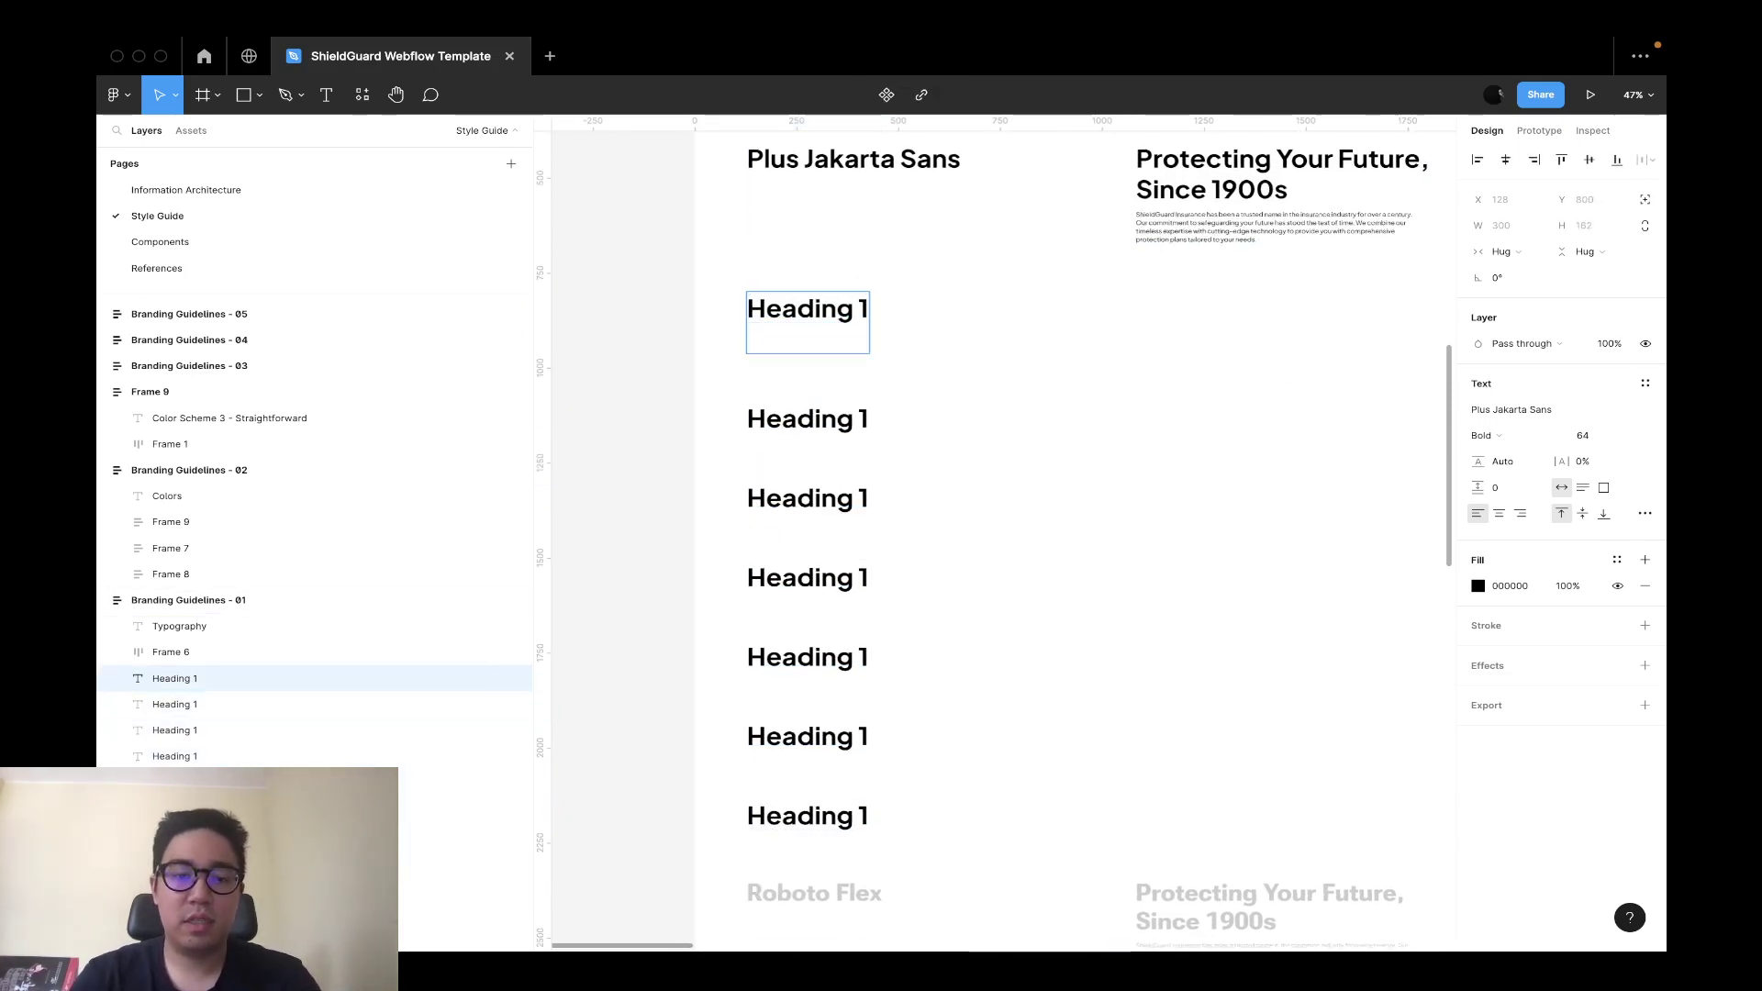
pyautogui.write('64px')
pyautogui.press('Escape')
pyautogui.press('Return')
# Append "1.4 LH" to the first heading's description and break the line before "64px".
pyautogui.click(797, 339)
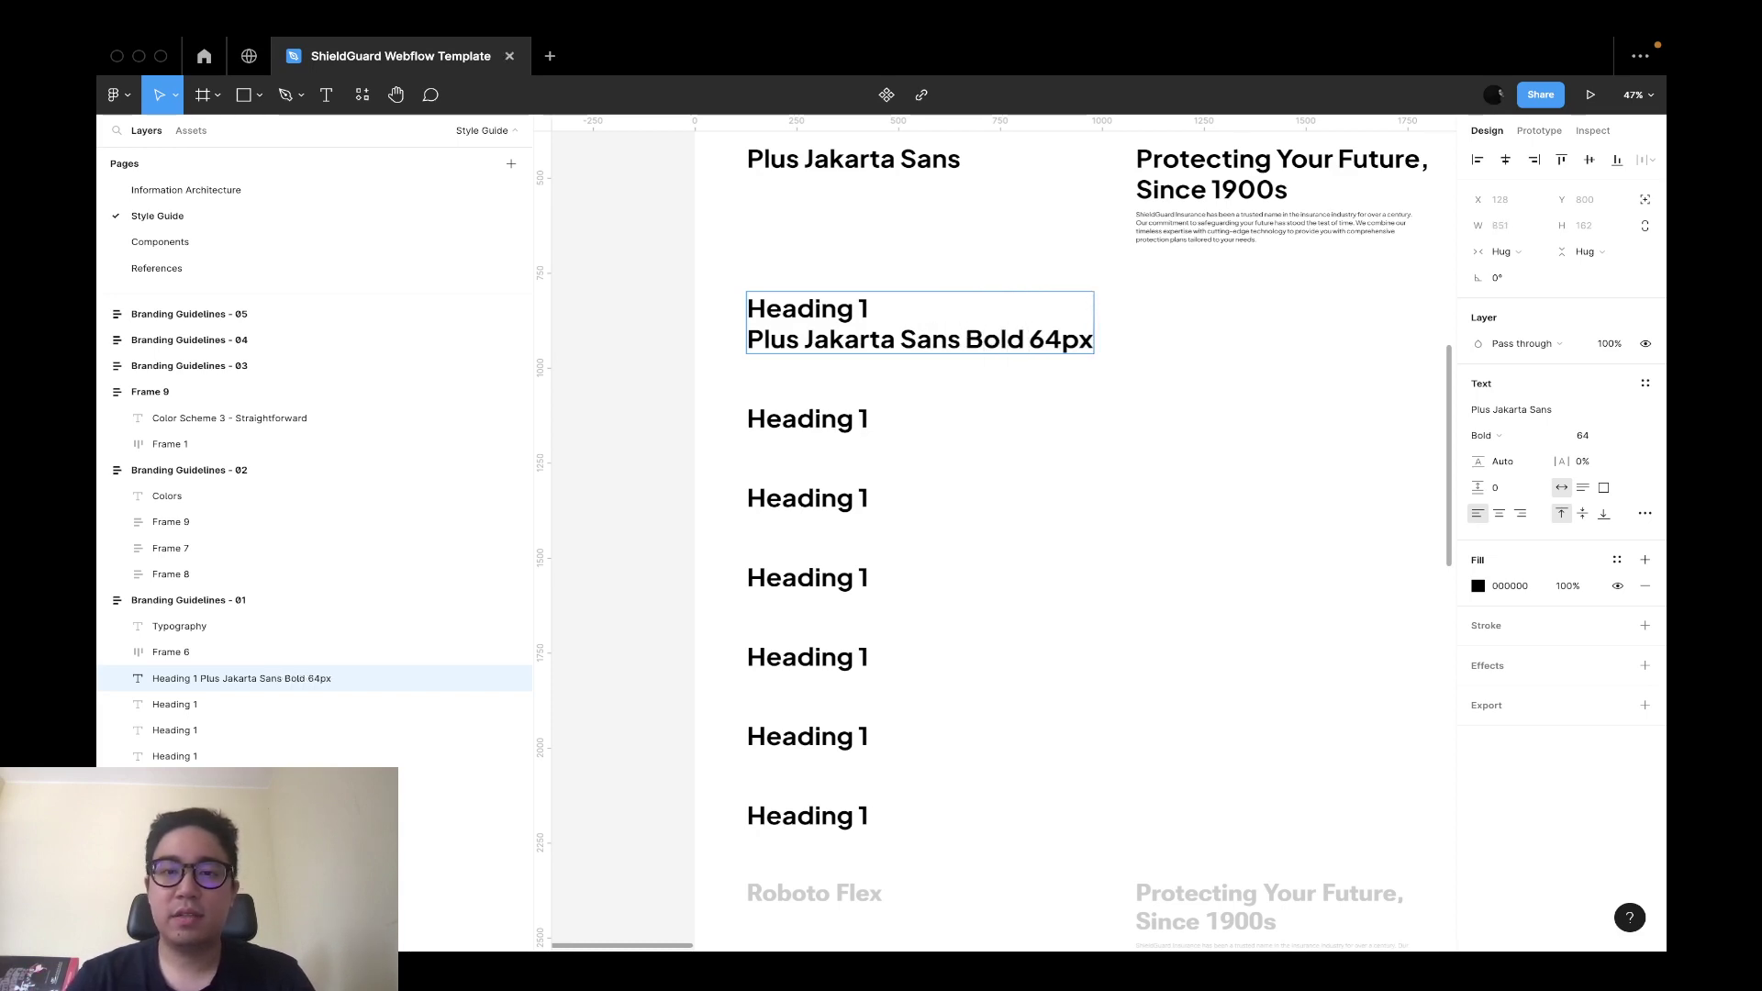
pyautogui.write('140')
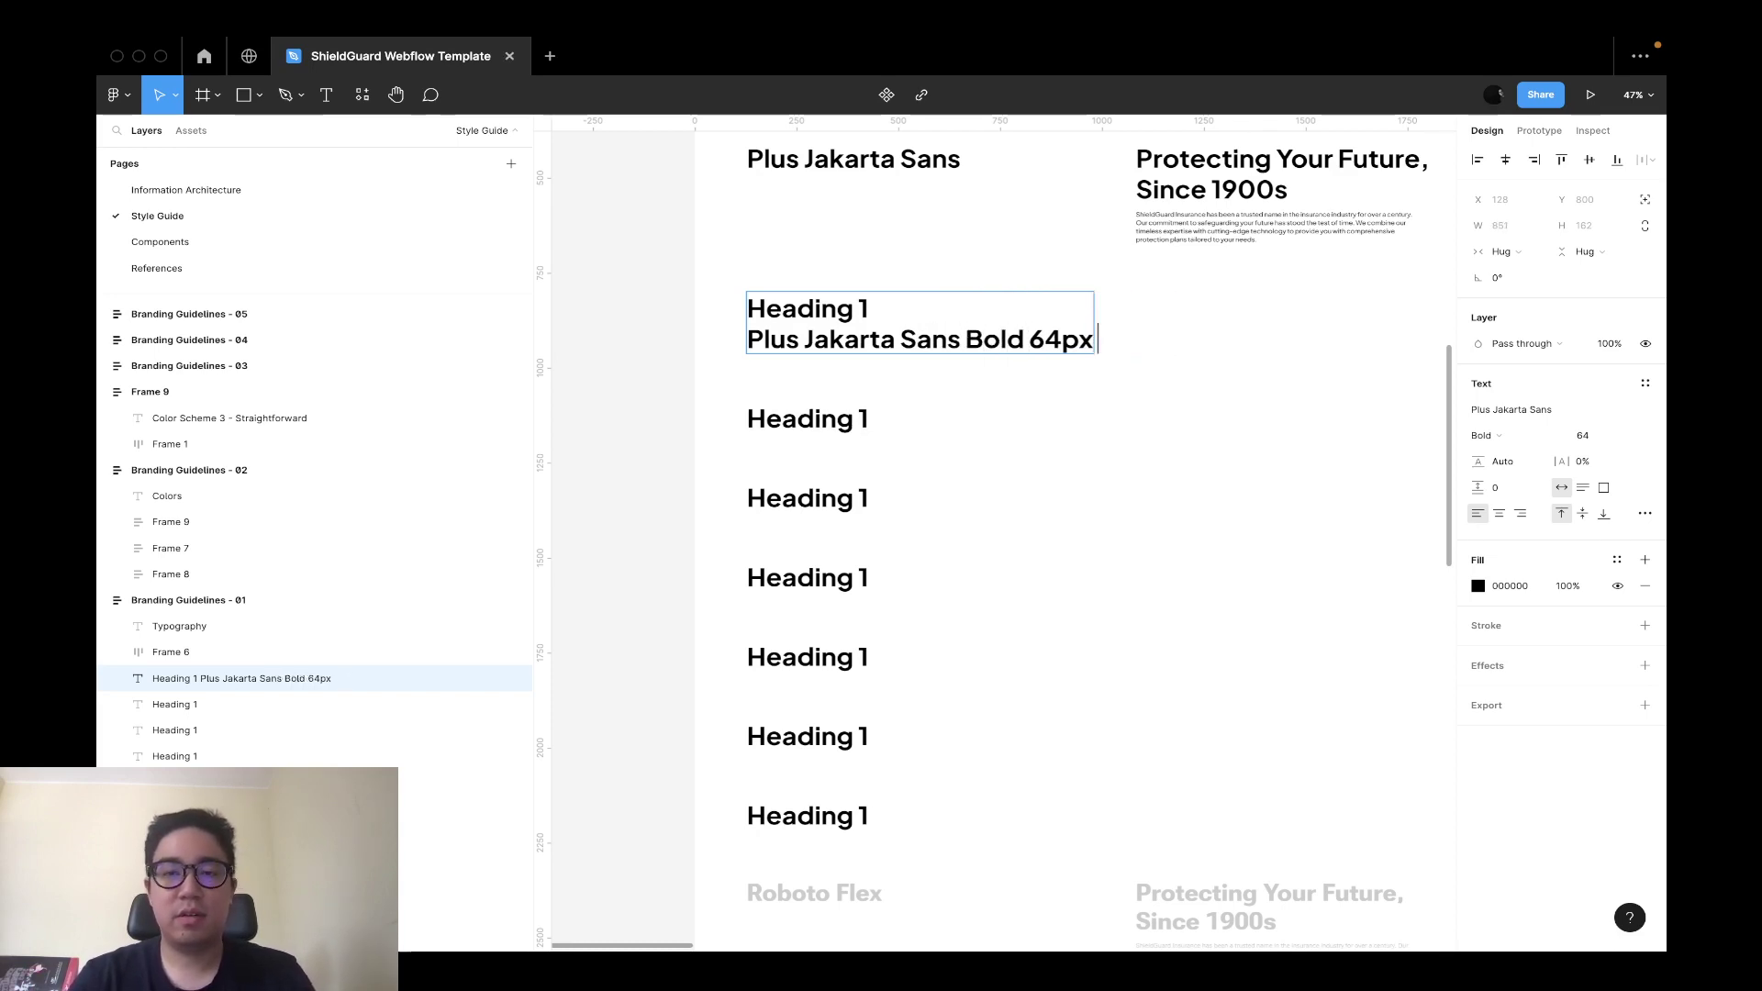
pyautogui.write(' 1.4 LH')
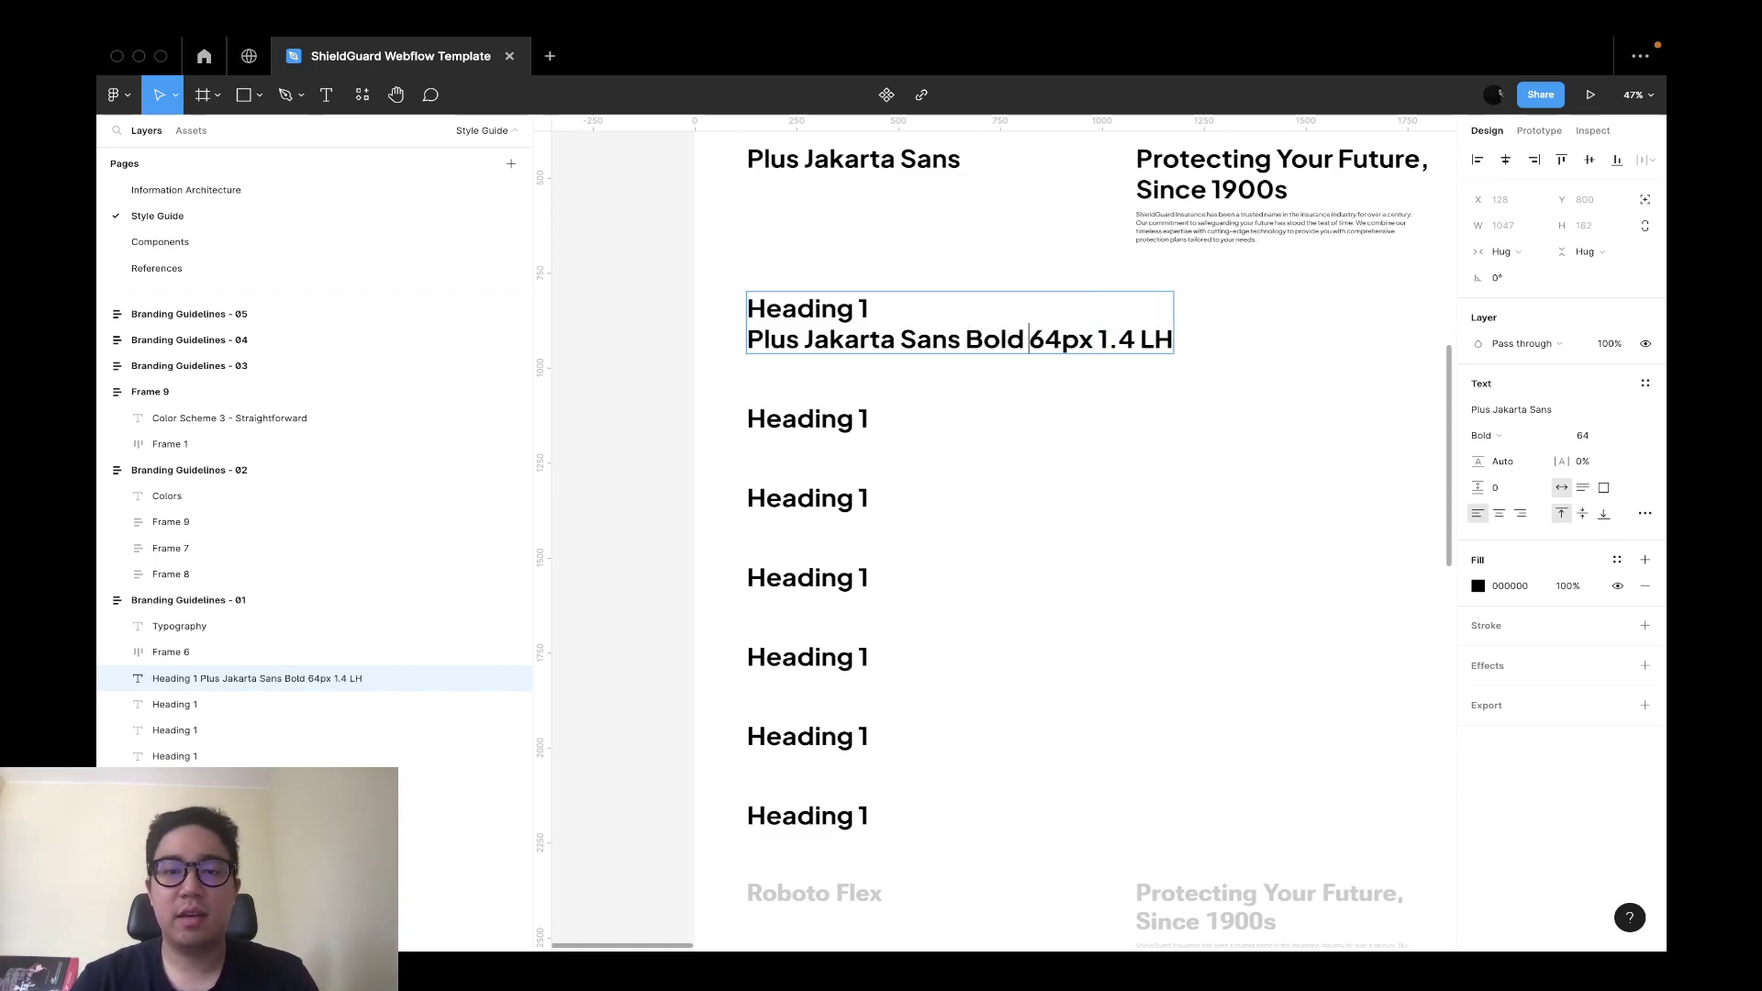
pyautogui.press('Return')
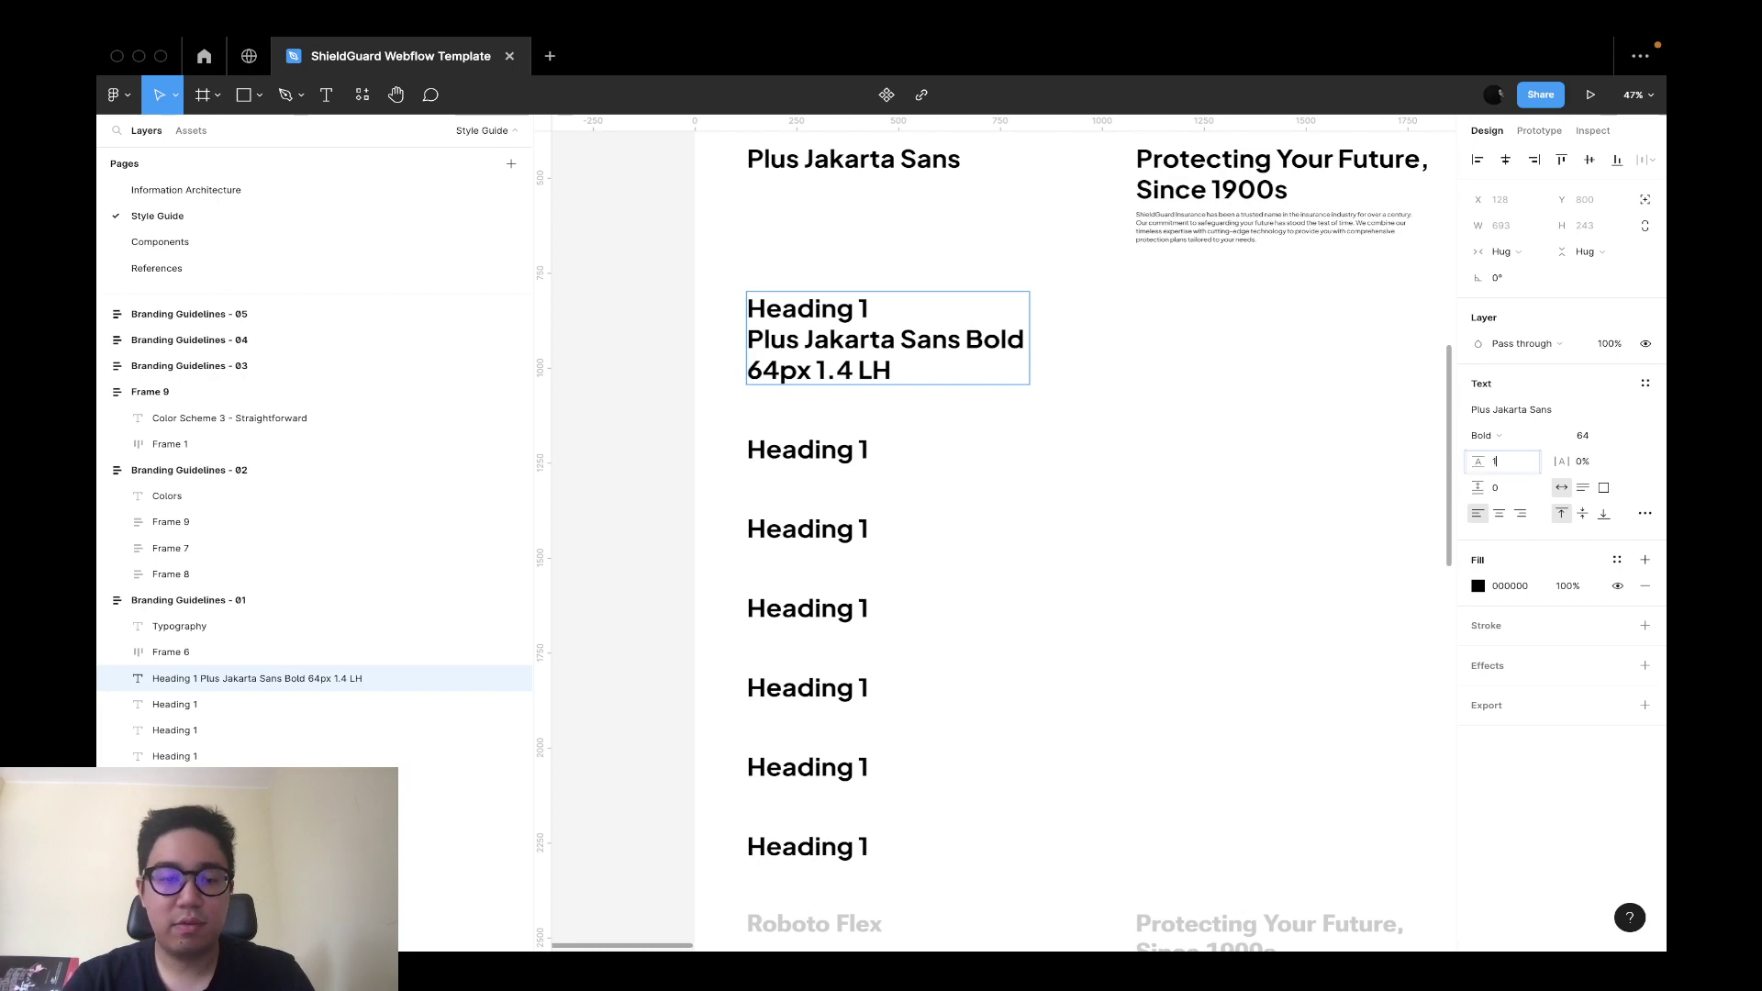
pyautogui.press('Escape')
pyautogui.press('Escape')
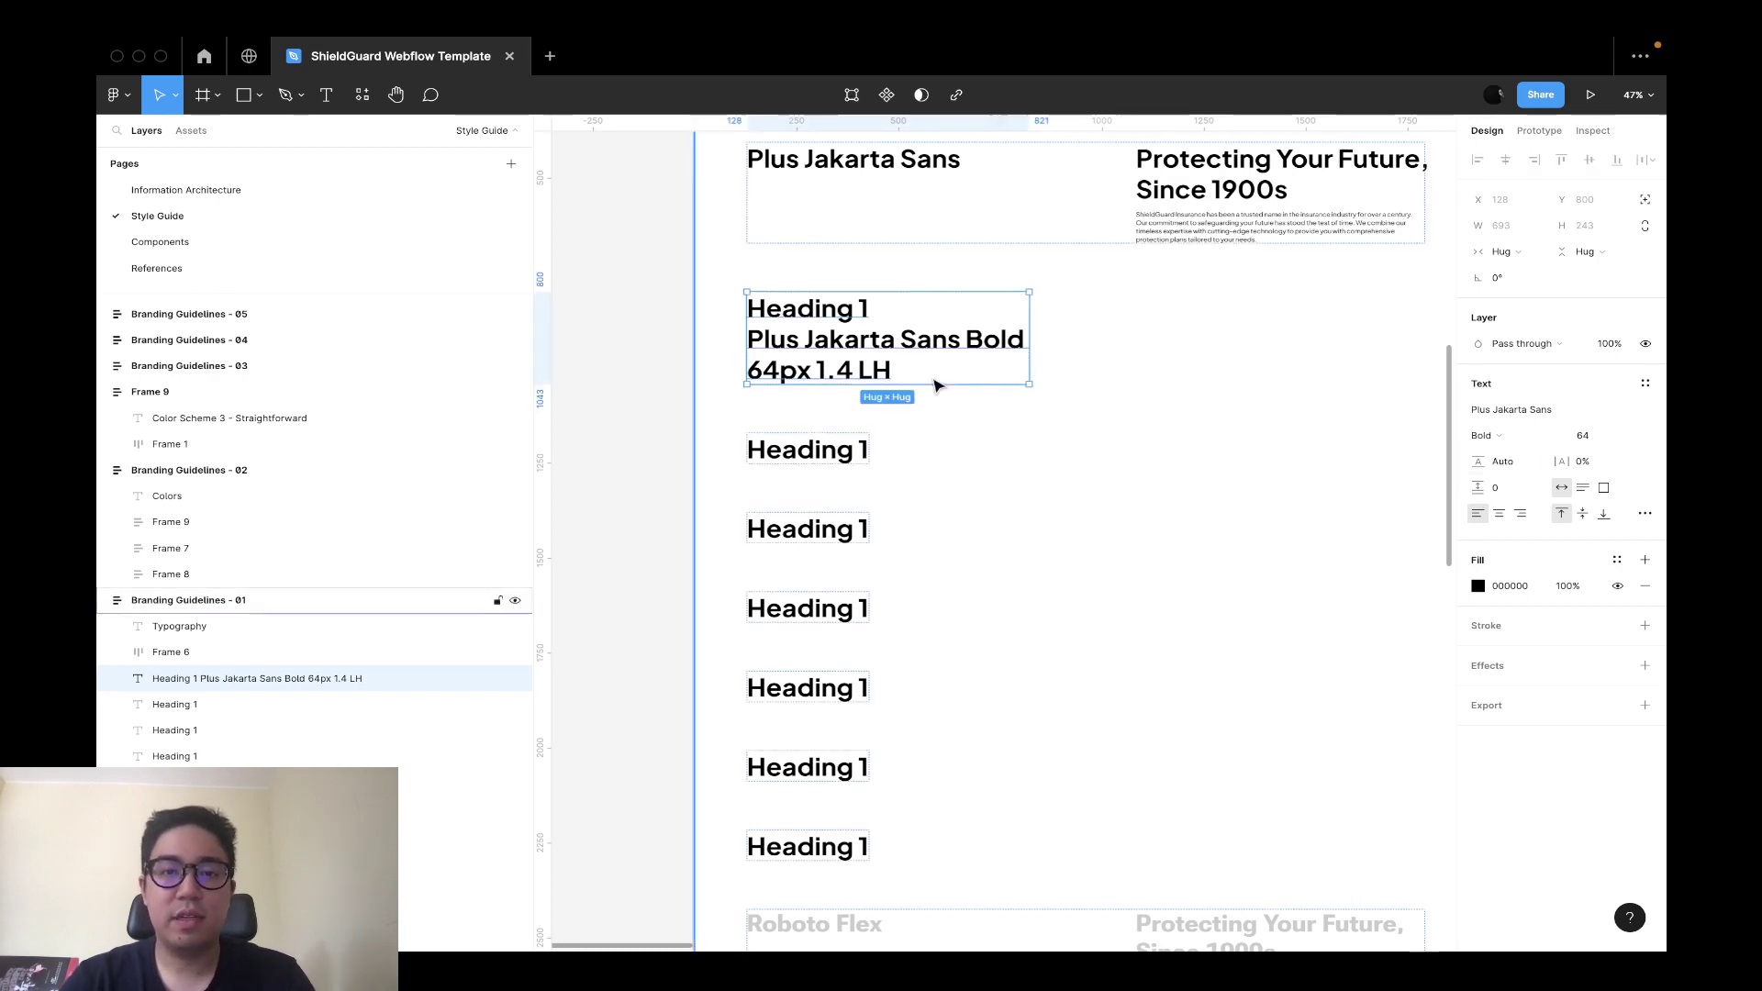
# Set the first heading block's line height to 150% and change its description to "1.5 LH".
pyautogui.doubleClick(840, 333)
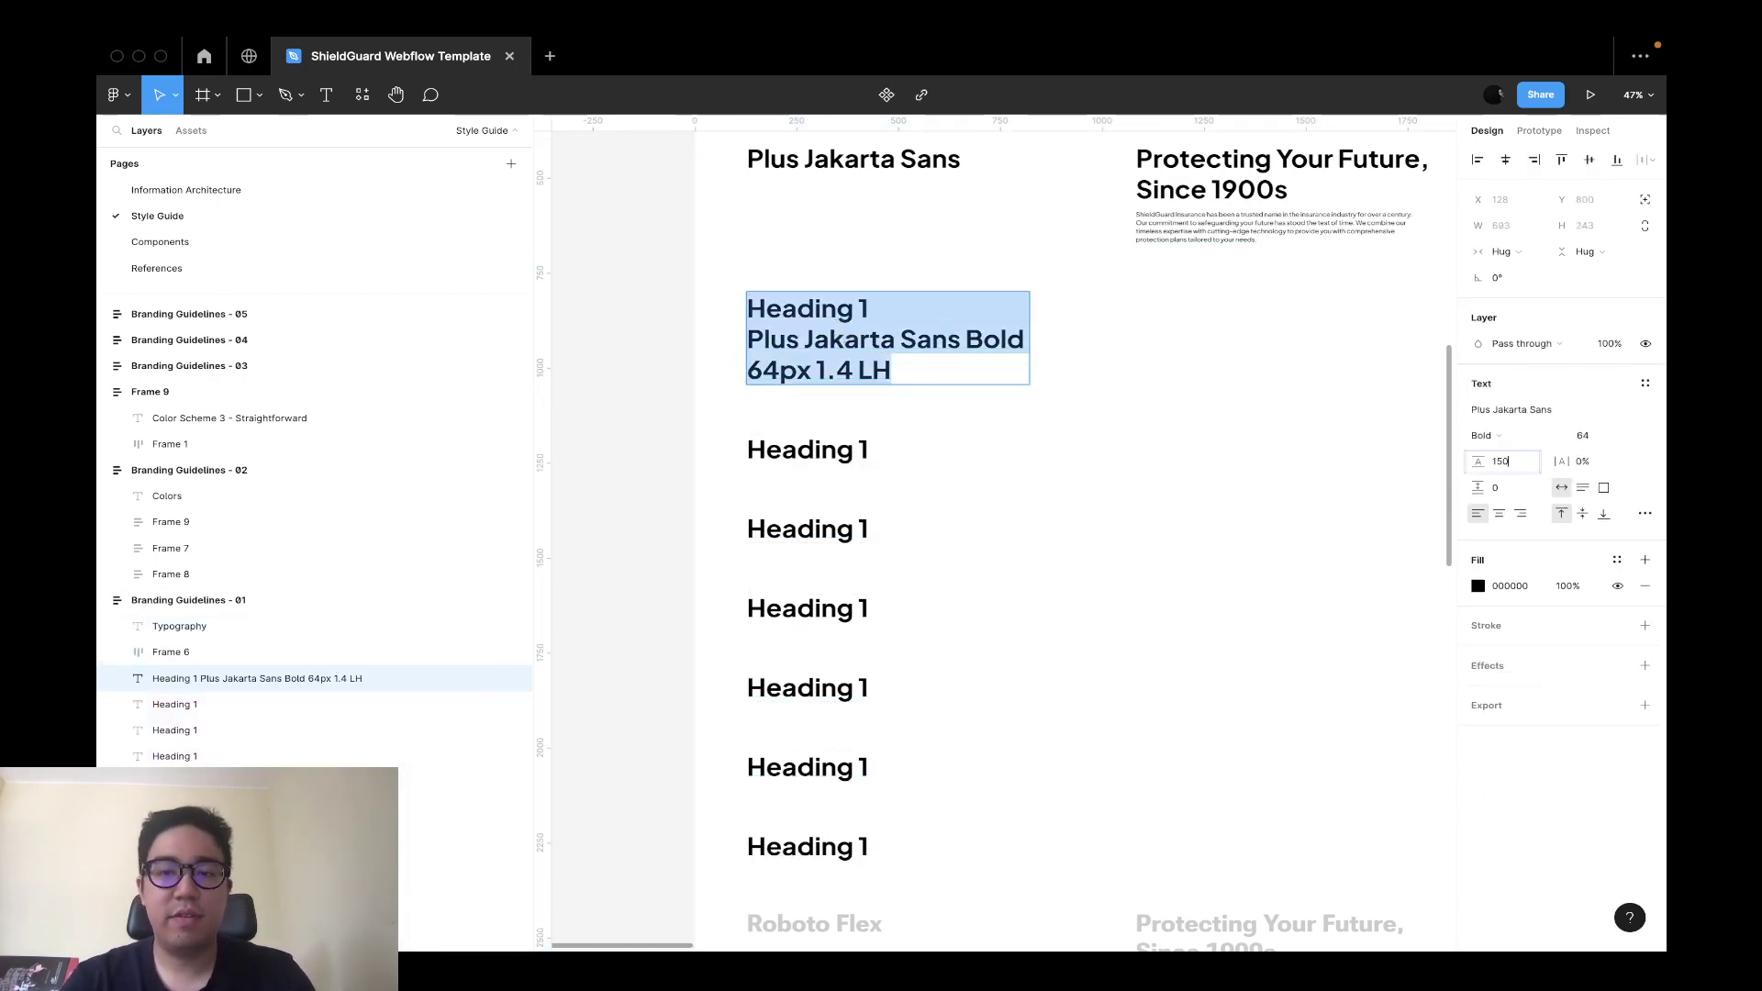
pyautogui.write('150')
pyautogui.press('Return')
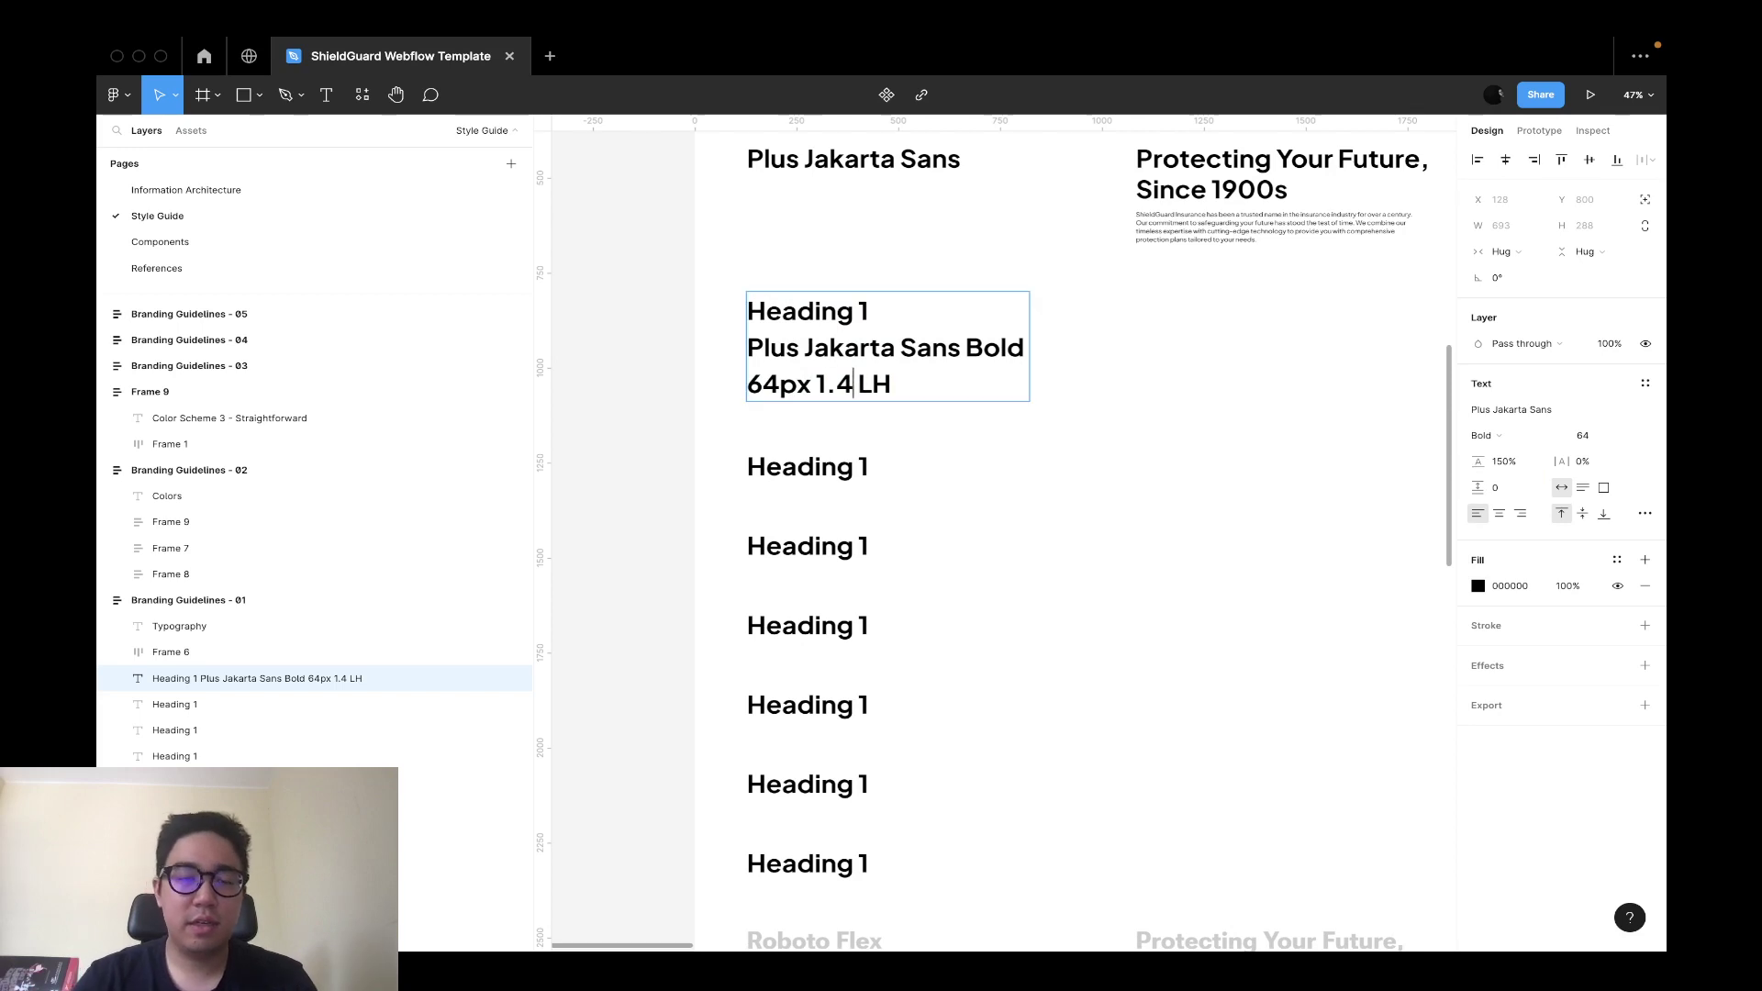
pyautogui.press('BackSpace')
pyautogui.write('5')
pyautogui.press('Escape')
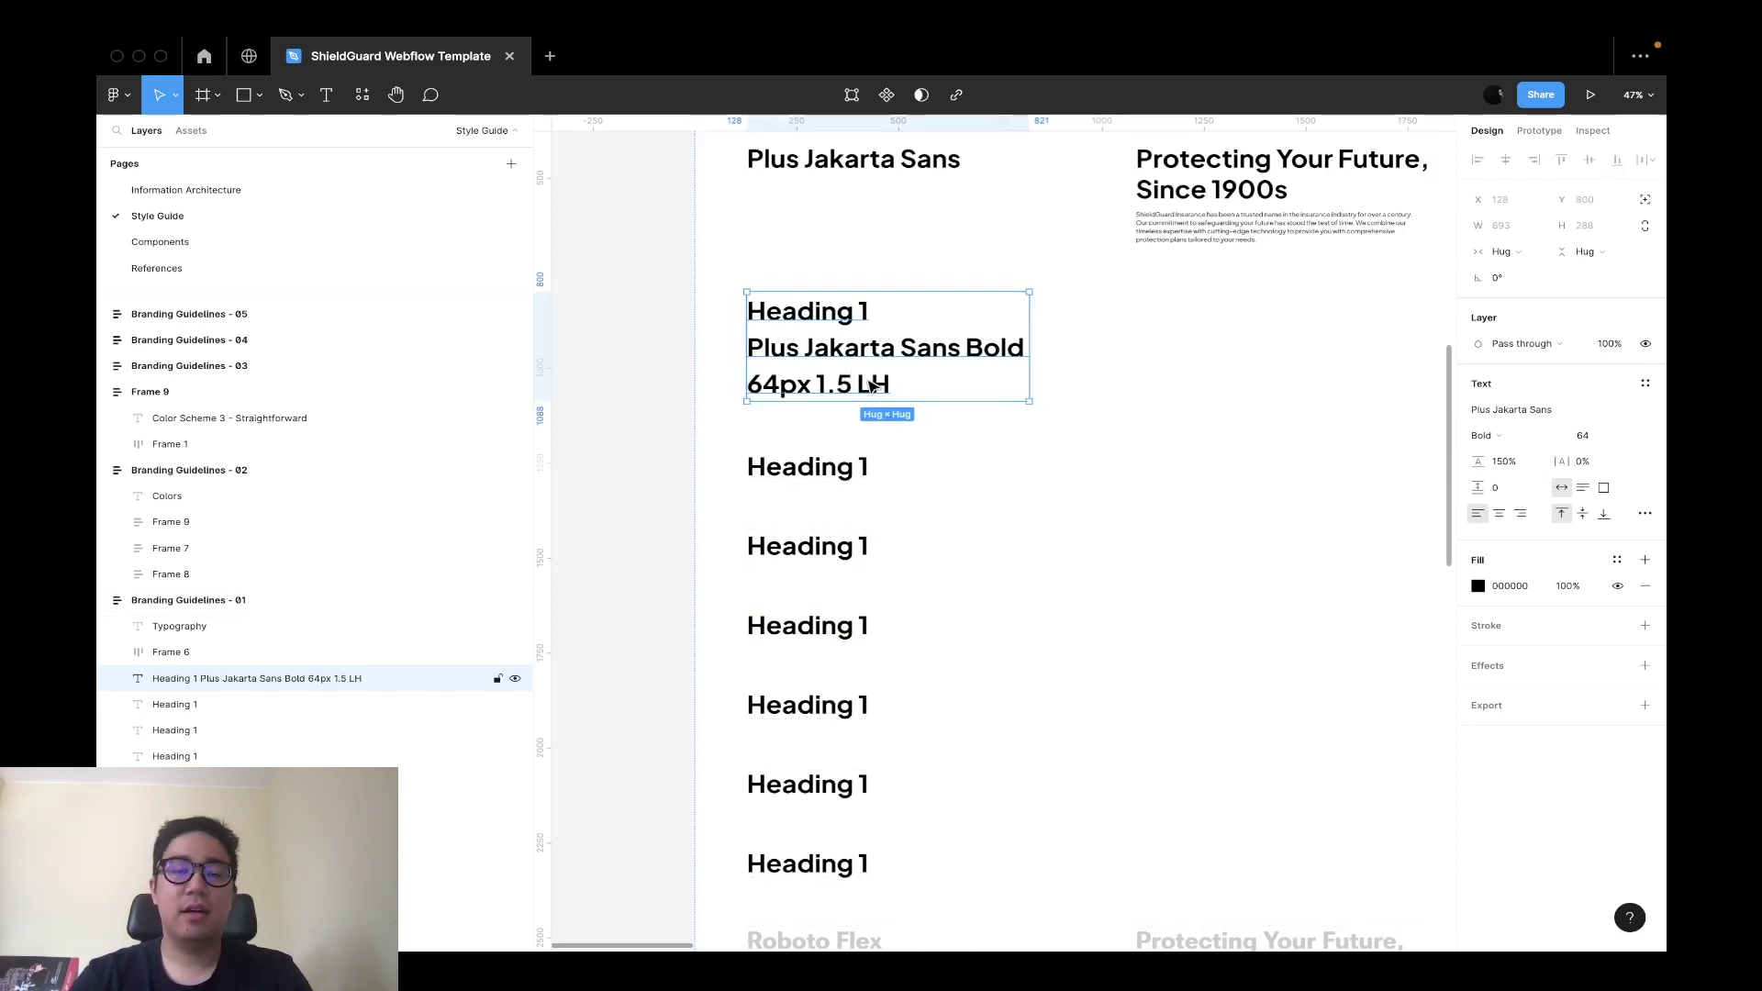
# Create a text style named "Heading 1" from the first heading block.
pyautogui.click(1644, 383)
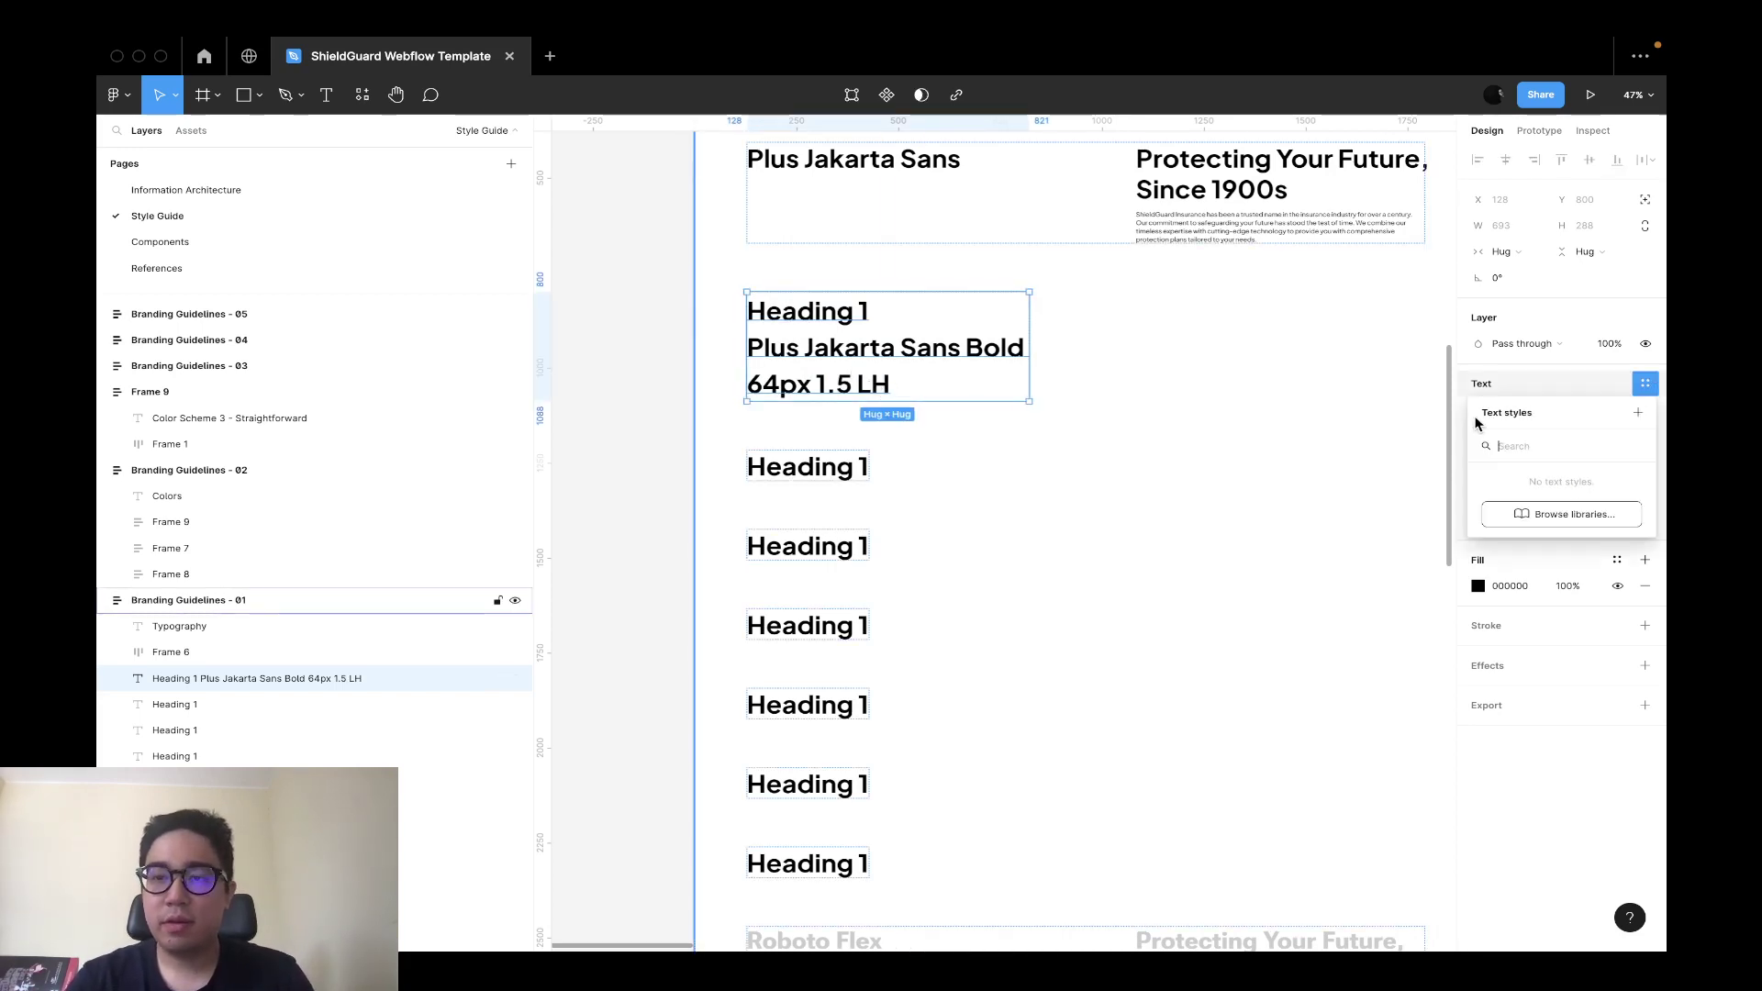
pyautogui.click(1638, 414)
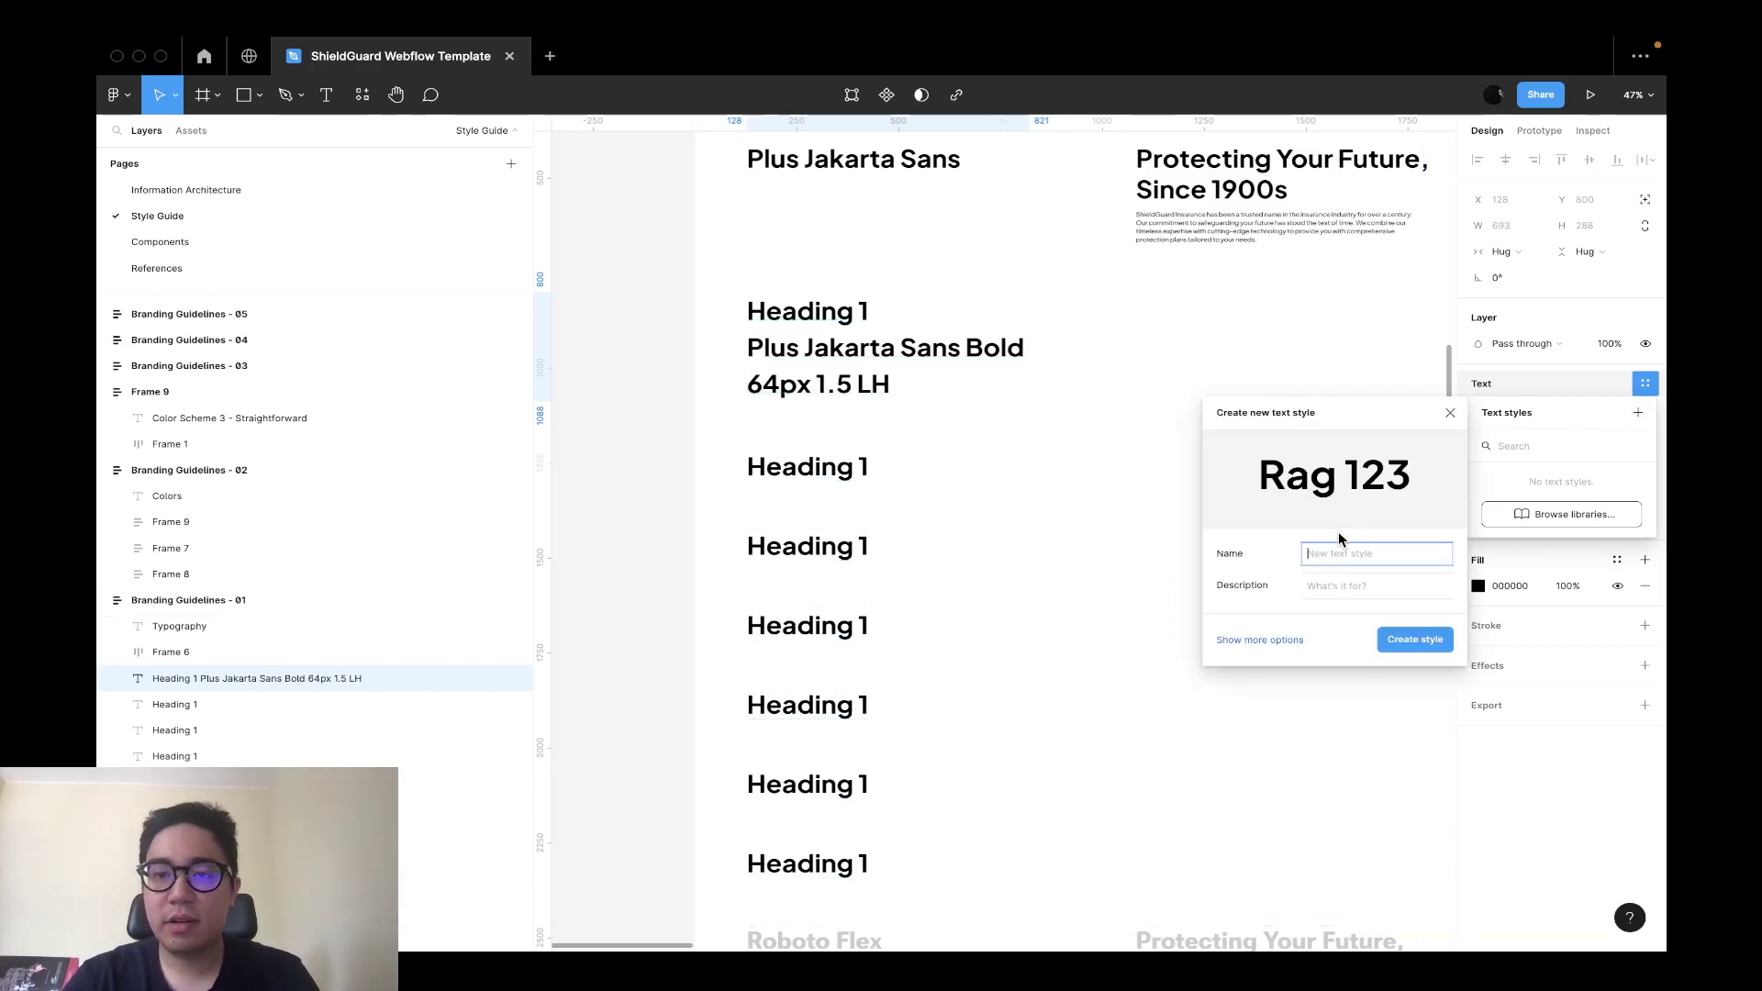
pyautogui.write('Heading 1')
pyautogui.press('Return')
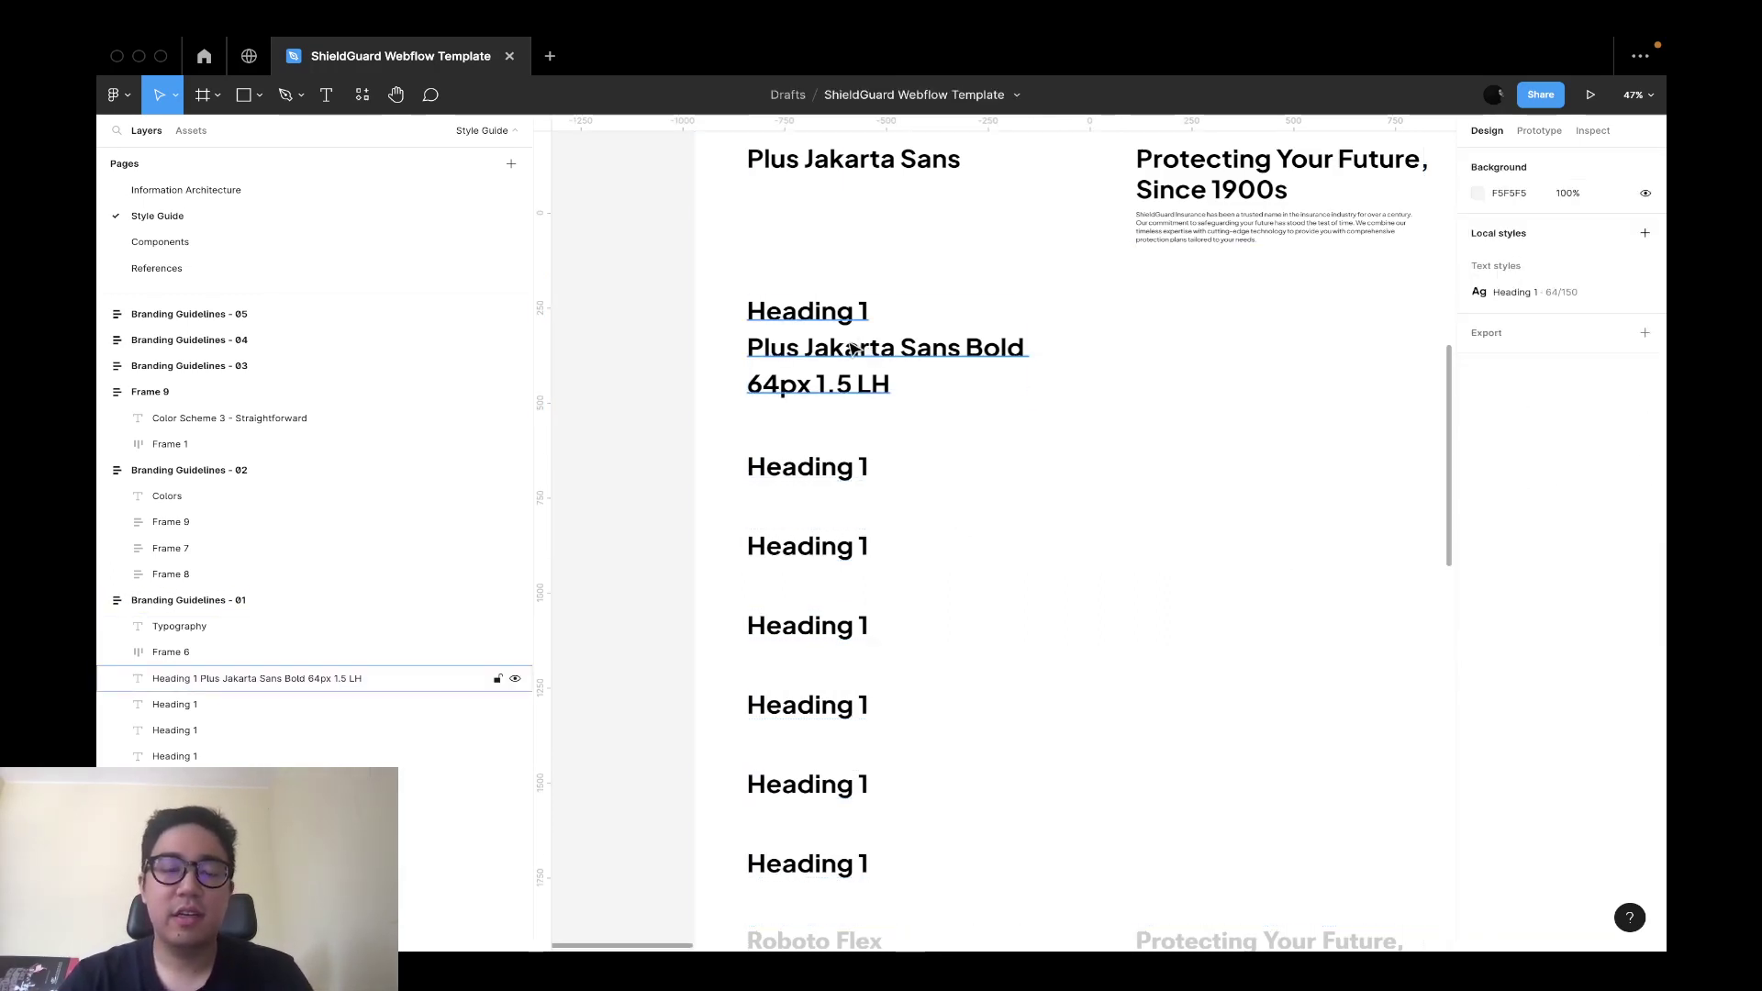
# Replace the second heading with a copy of the styled Heading 1 block and change its title to "Heading 2".
pyautogui.click(174, 704)
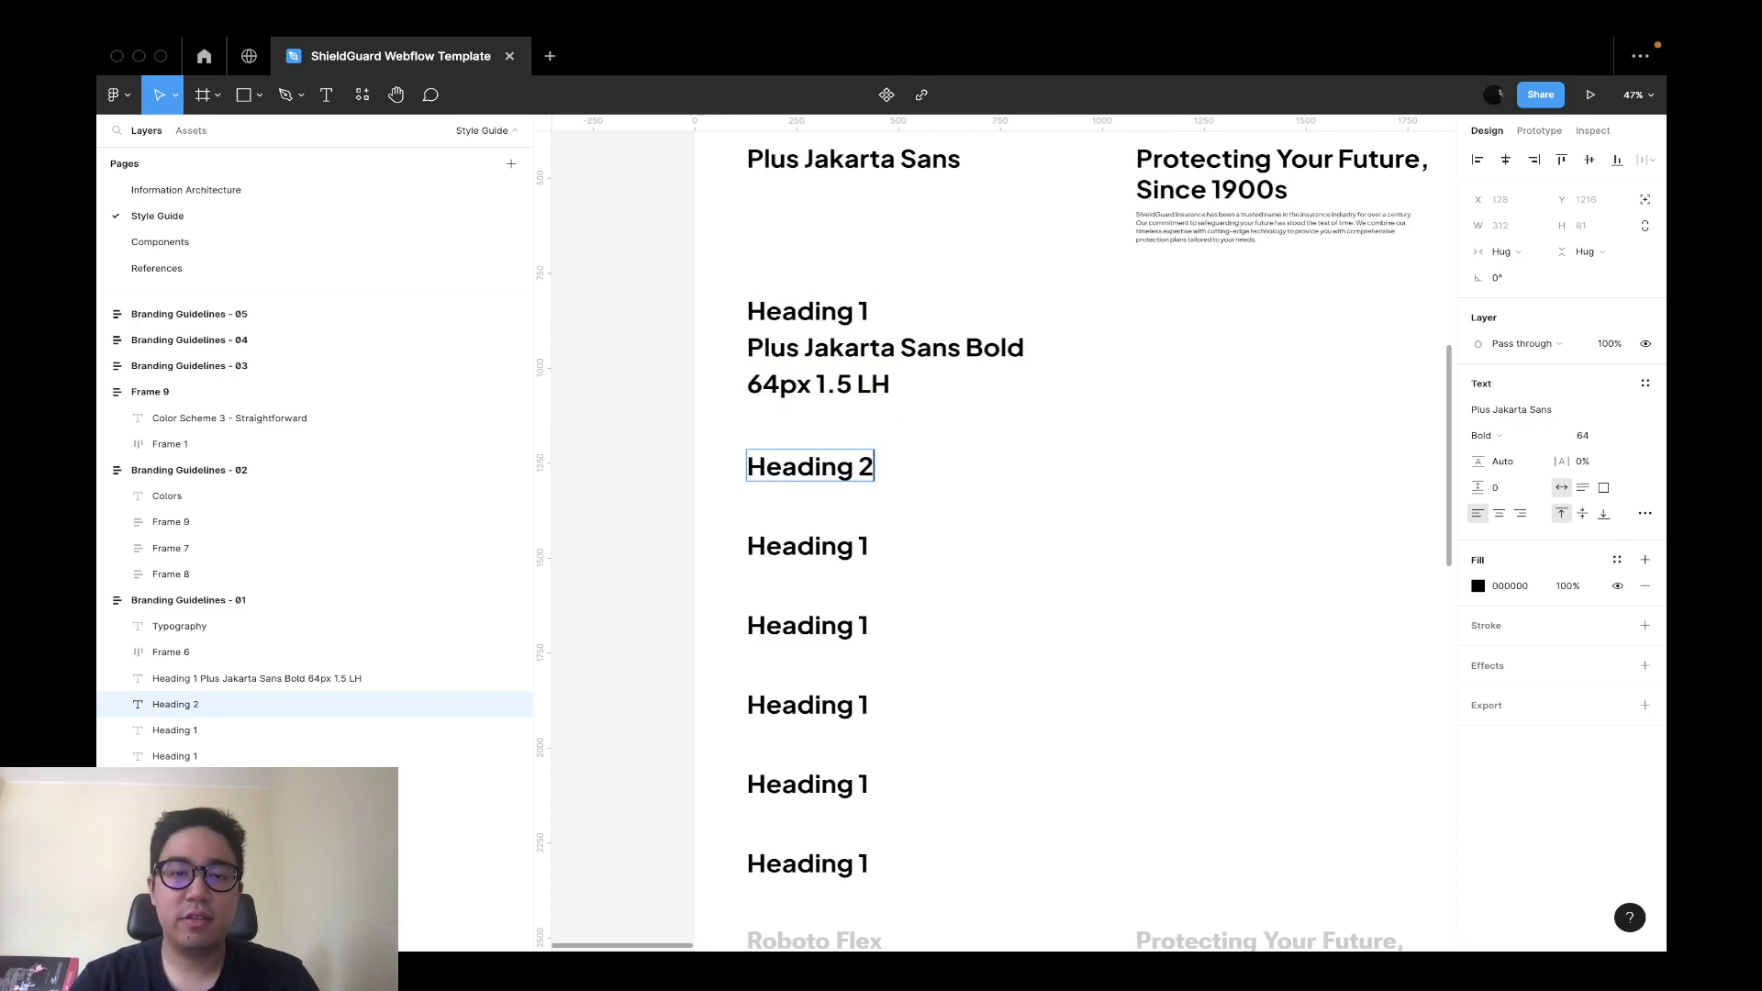
pyautogui.press('super+shift+r')
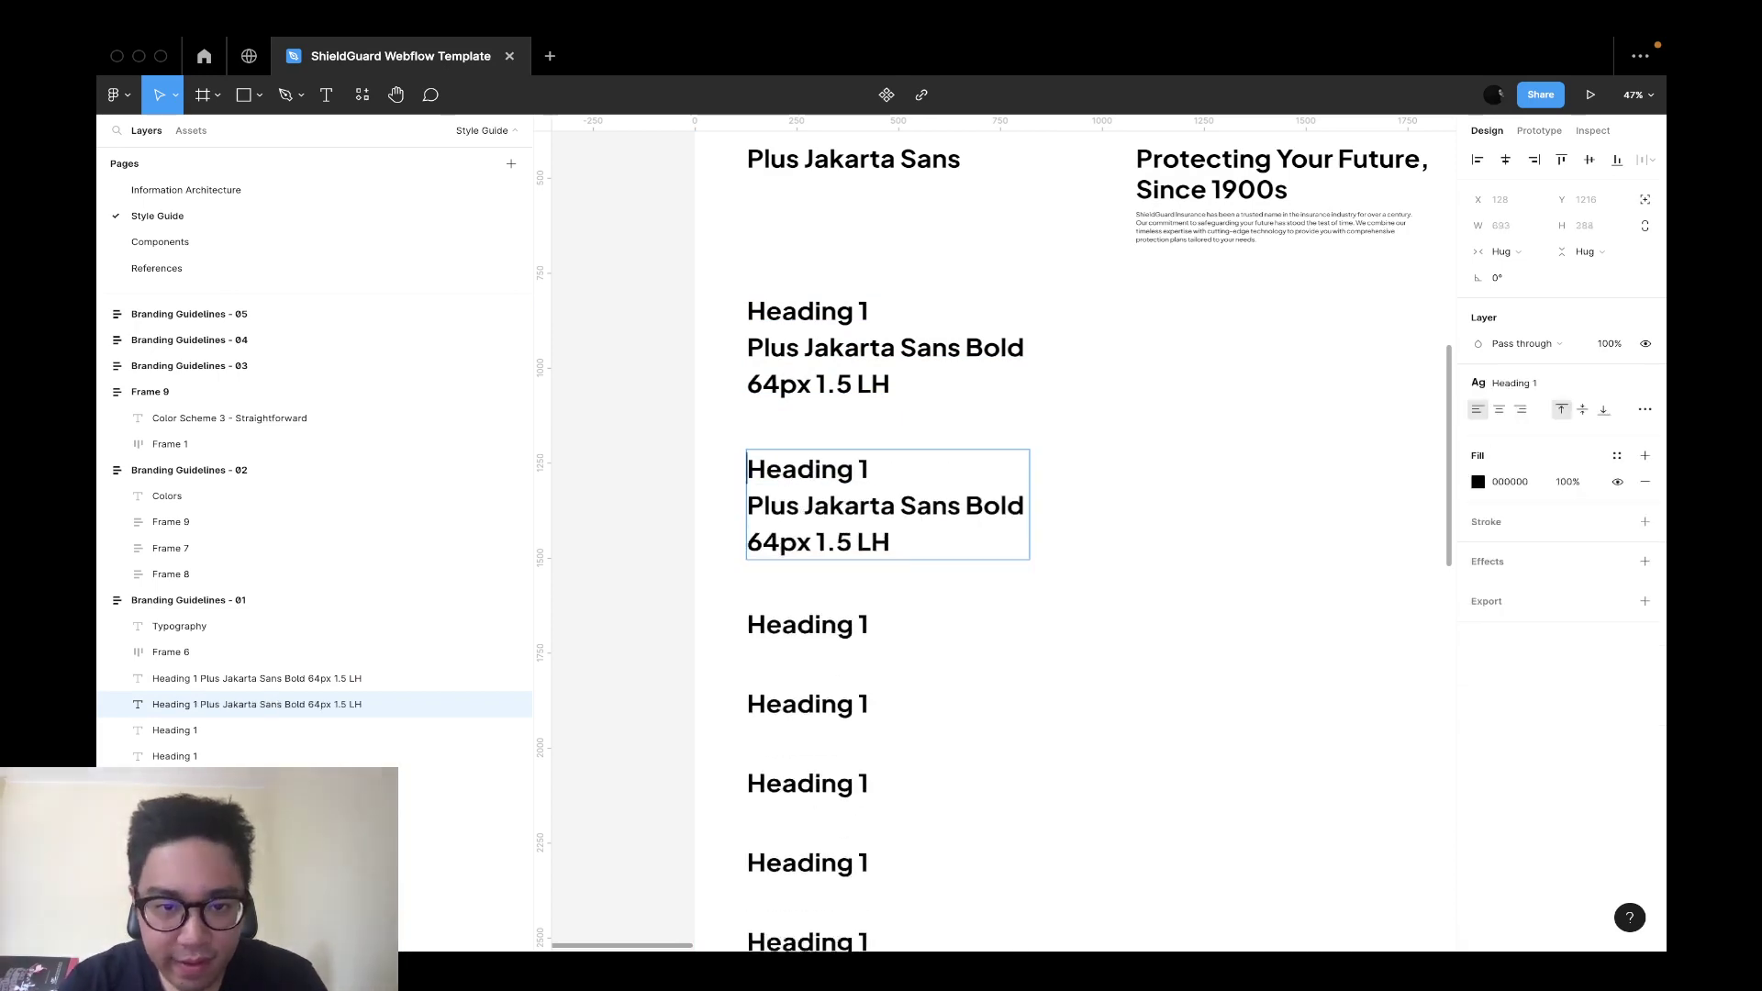
pyautogui.press('BackSpace')
pyautogui.write('2')
pyautogui.press('Escape')
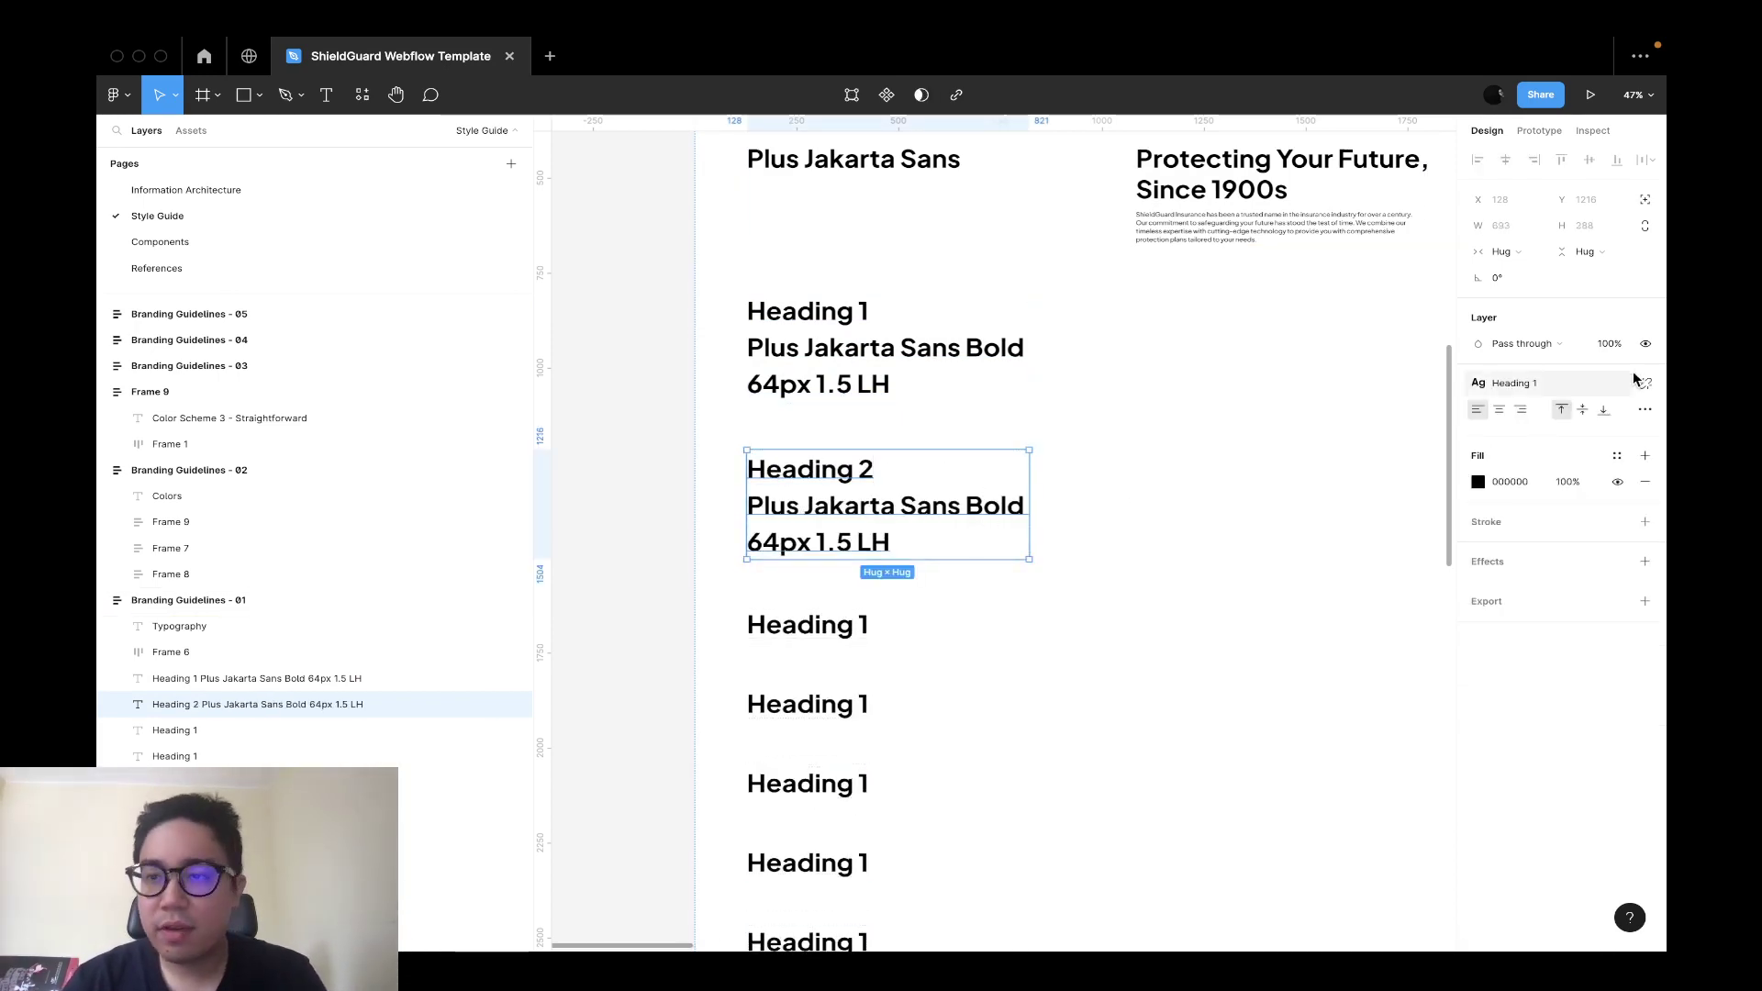
# Detach the Heading 2 block from the Heading 1 style and set its font size to 48.
pyautogui.click(1644, 383)
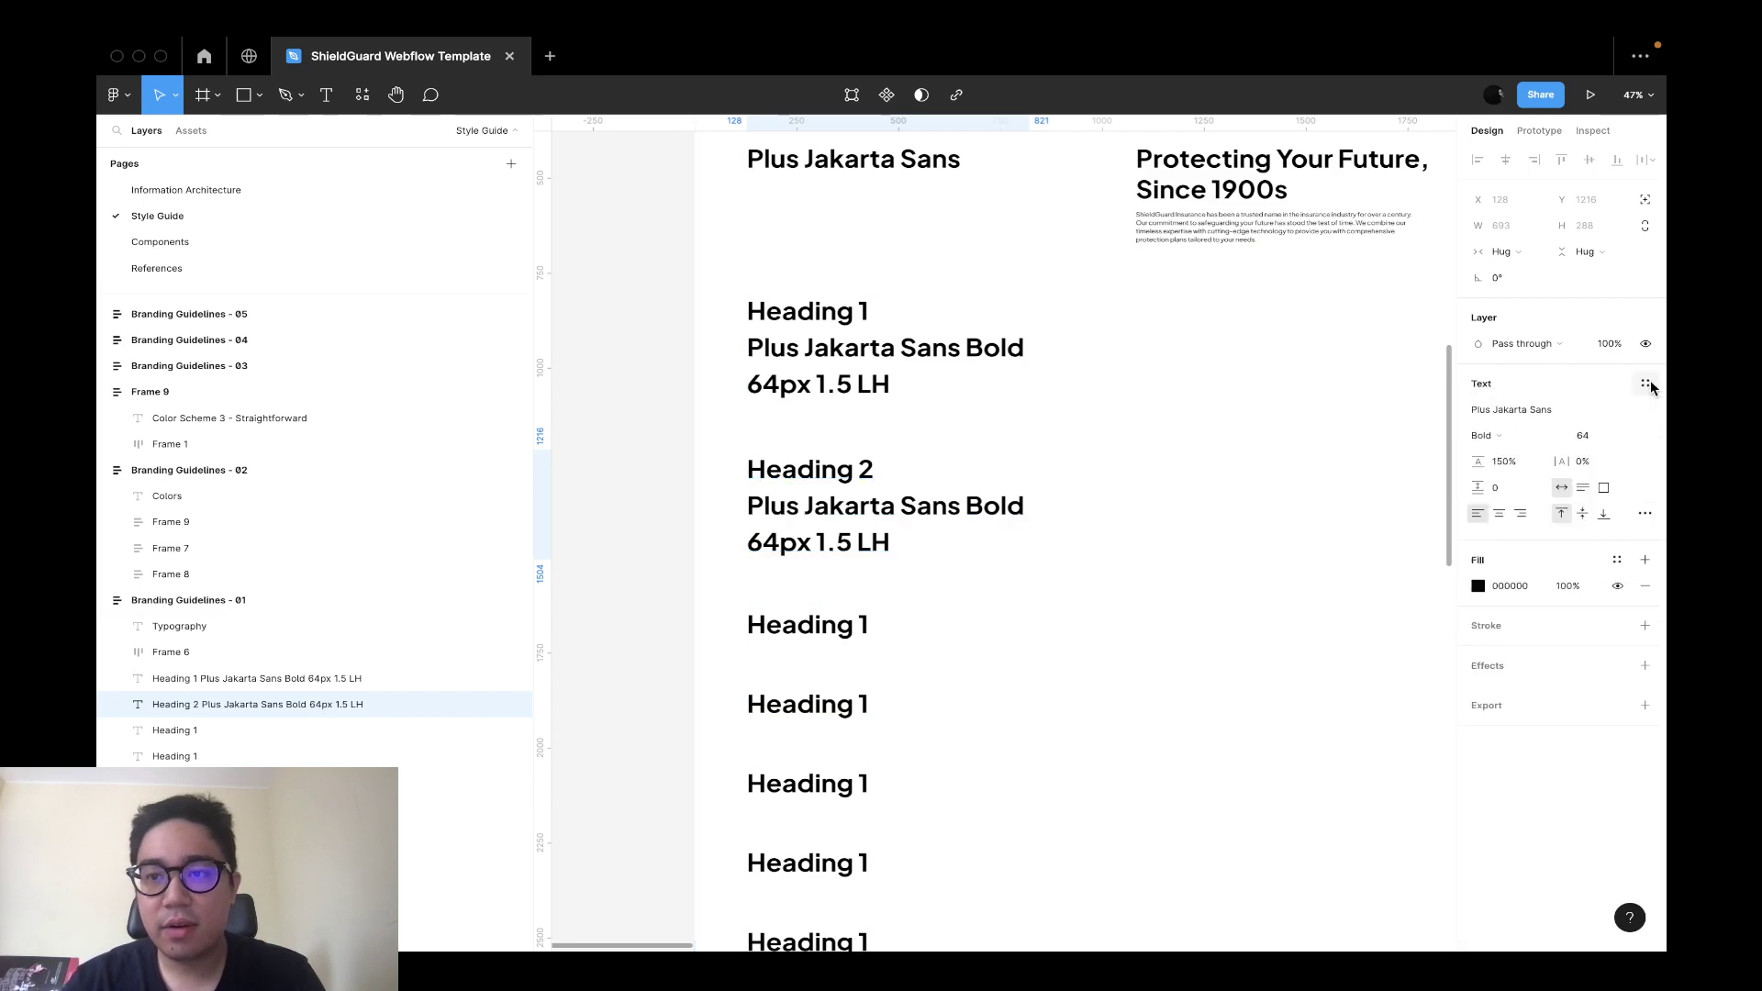
pyautogui.click(1590, 438)
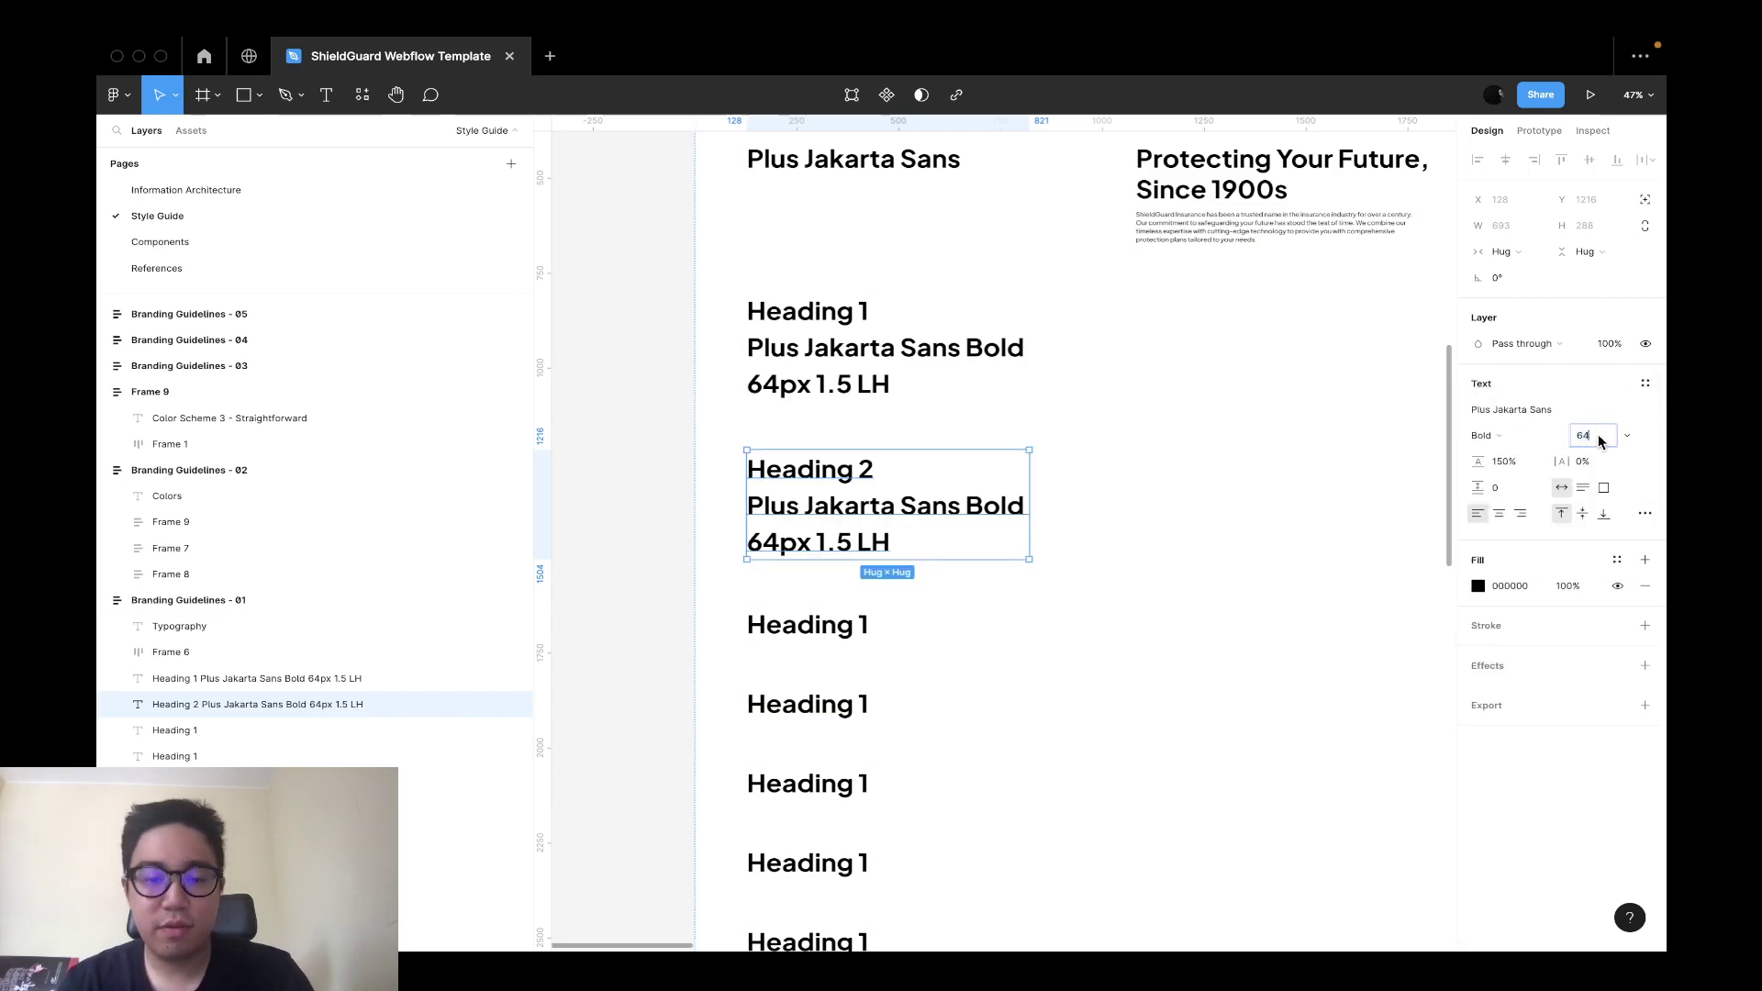
pyautogui.write('48')
pyautogui.press('Return')
# Set the font size in the Heading 1 text style to 48.
pyautogui.click(496, 678)
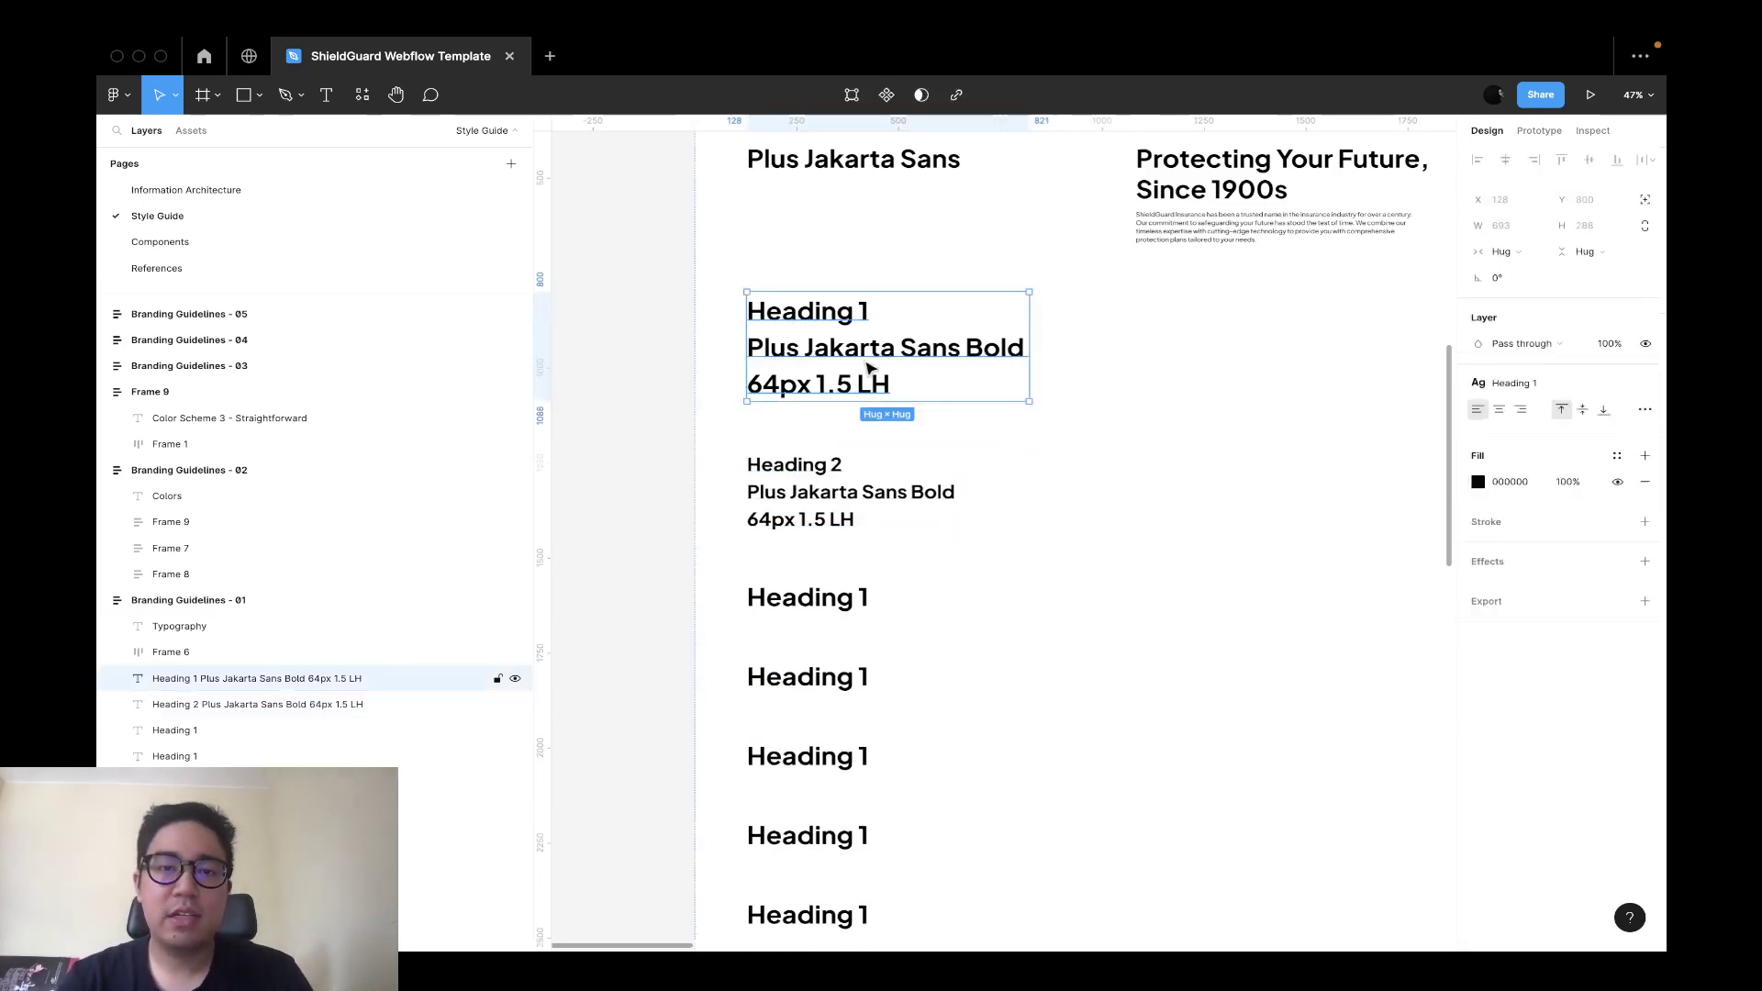
pyautogui.click(1547, 390)
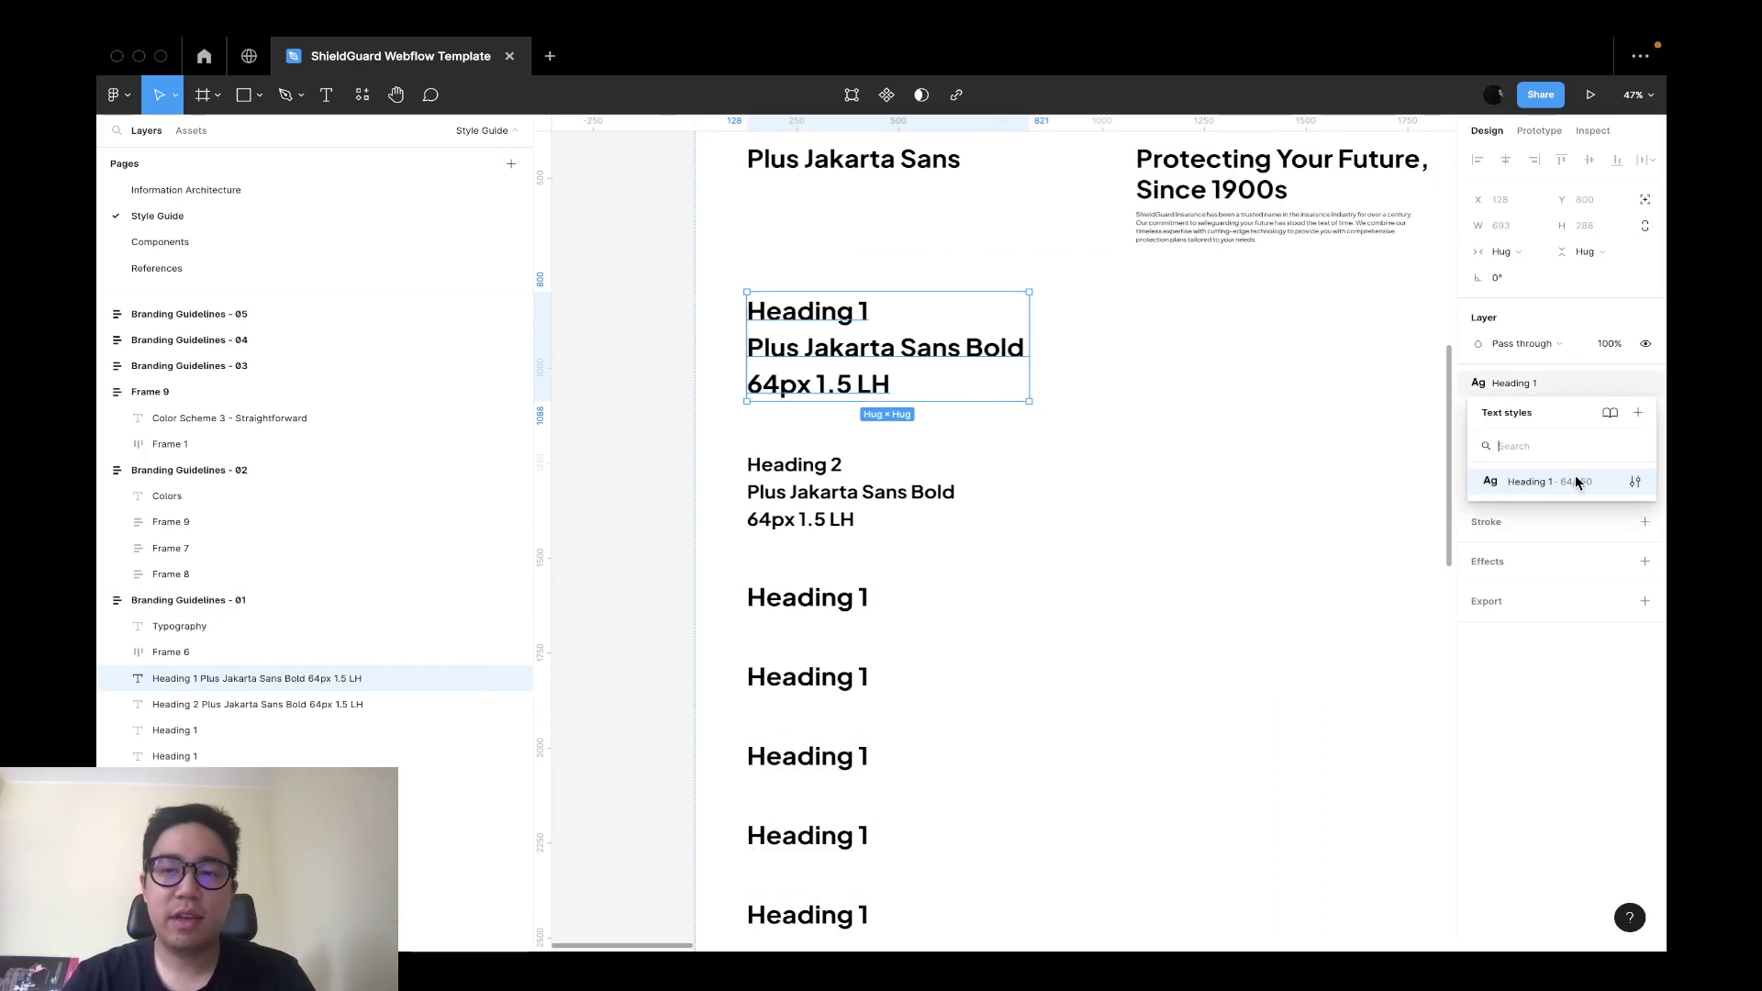
pyautogui.click(1635, 483)
pyautogui.click(1356, 758)
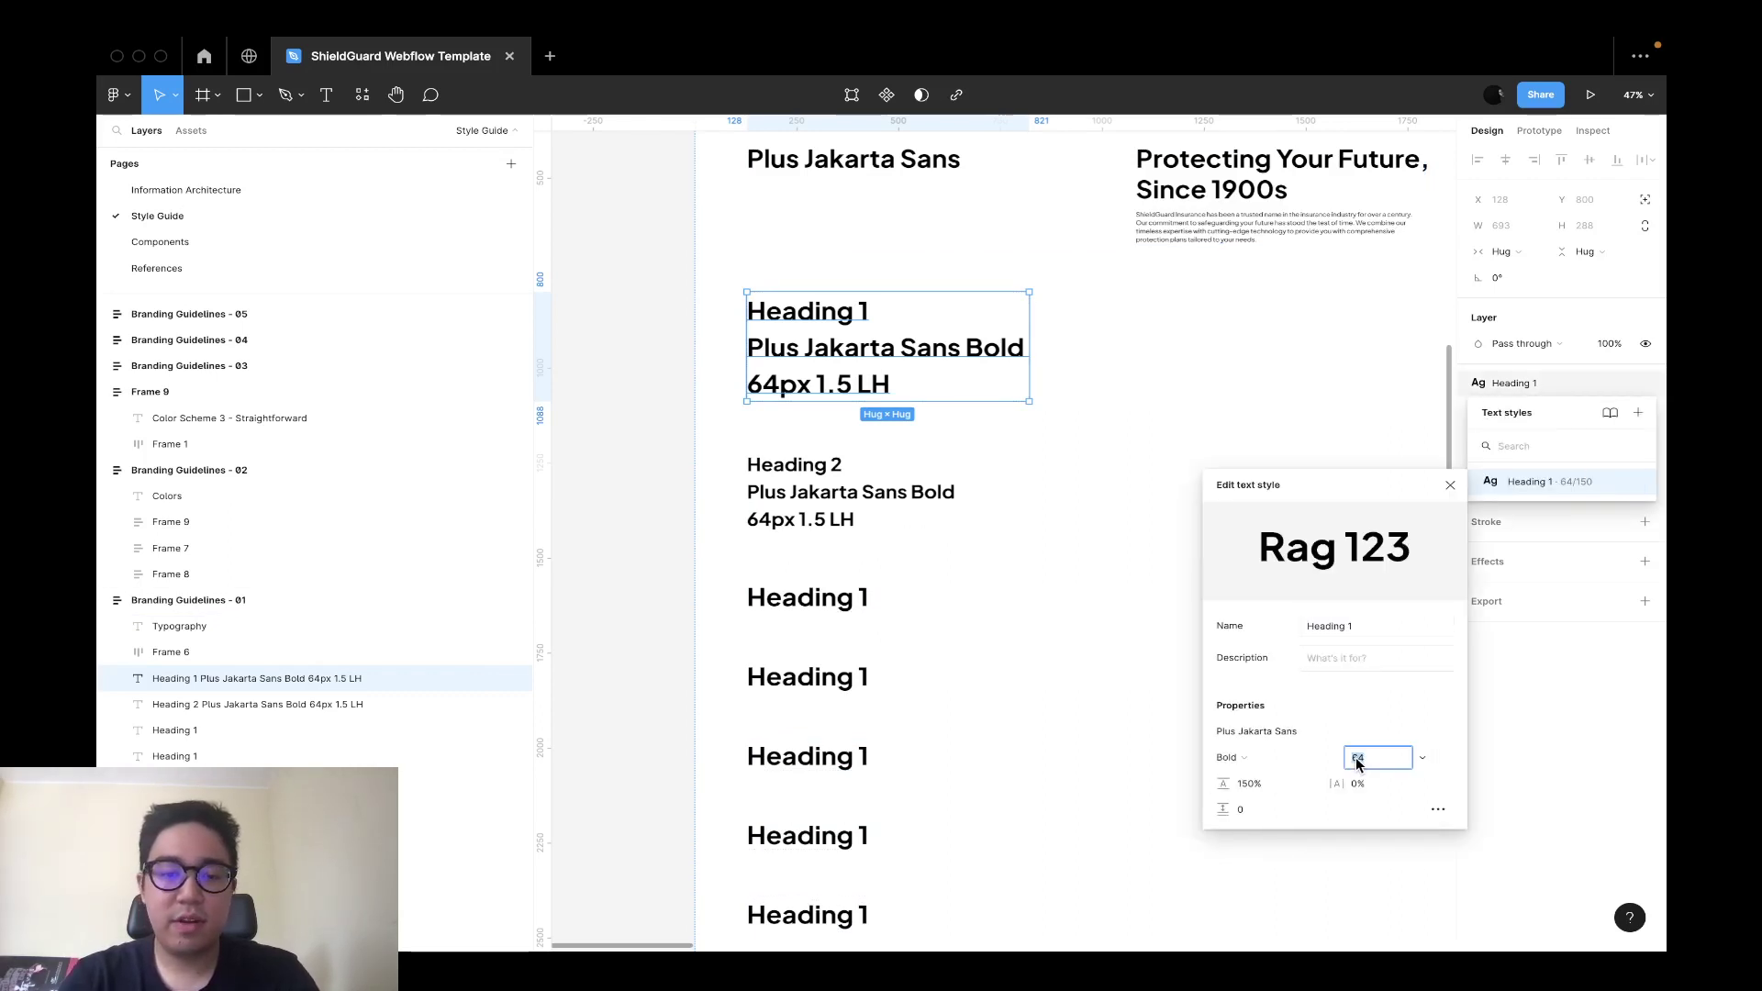
pyautogui.write('48')
pyautogui.press('Return')
pyautogui.press('Escape')
# Undo the font size change on the Heading 1 block.
pyautogui.scroll(5, 762, 459)
pyautogui.click(815, 342)
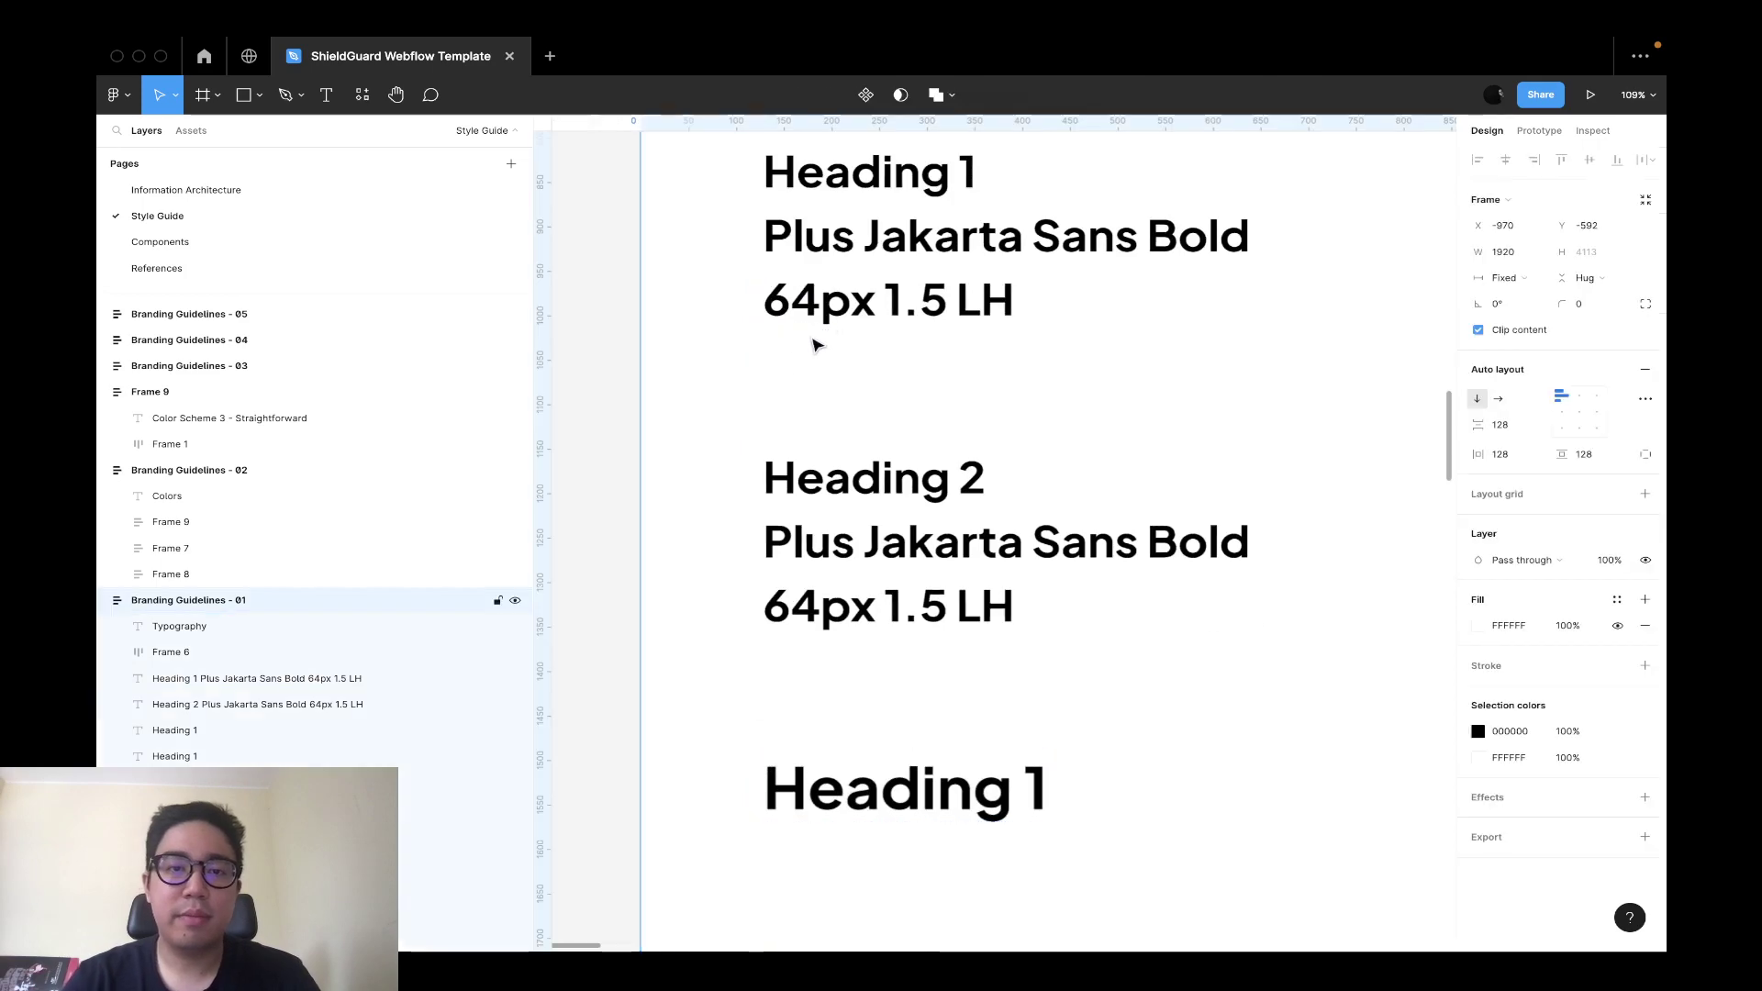
pyautogui.press('Return')
pyautogui.hotkey('ctrl', 'c')
pyautogui.click(956, 299)
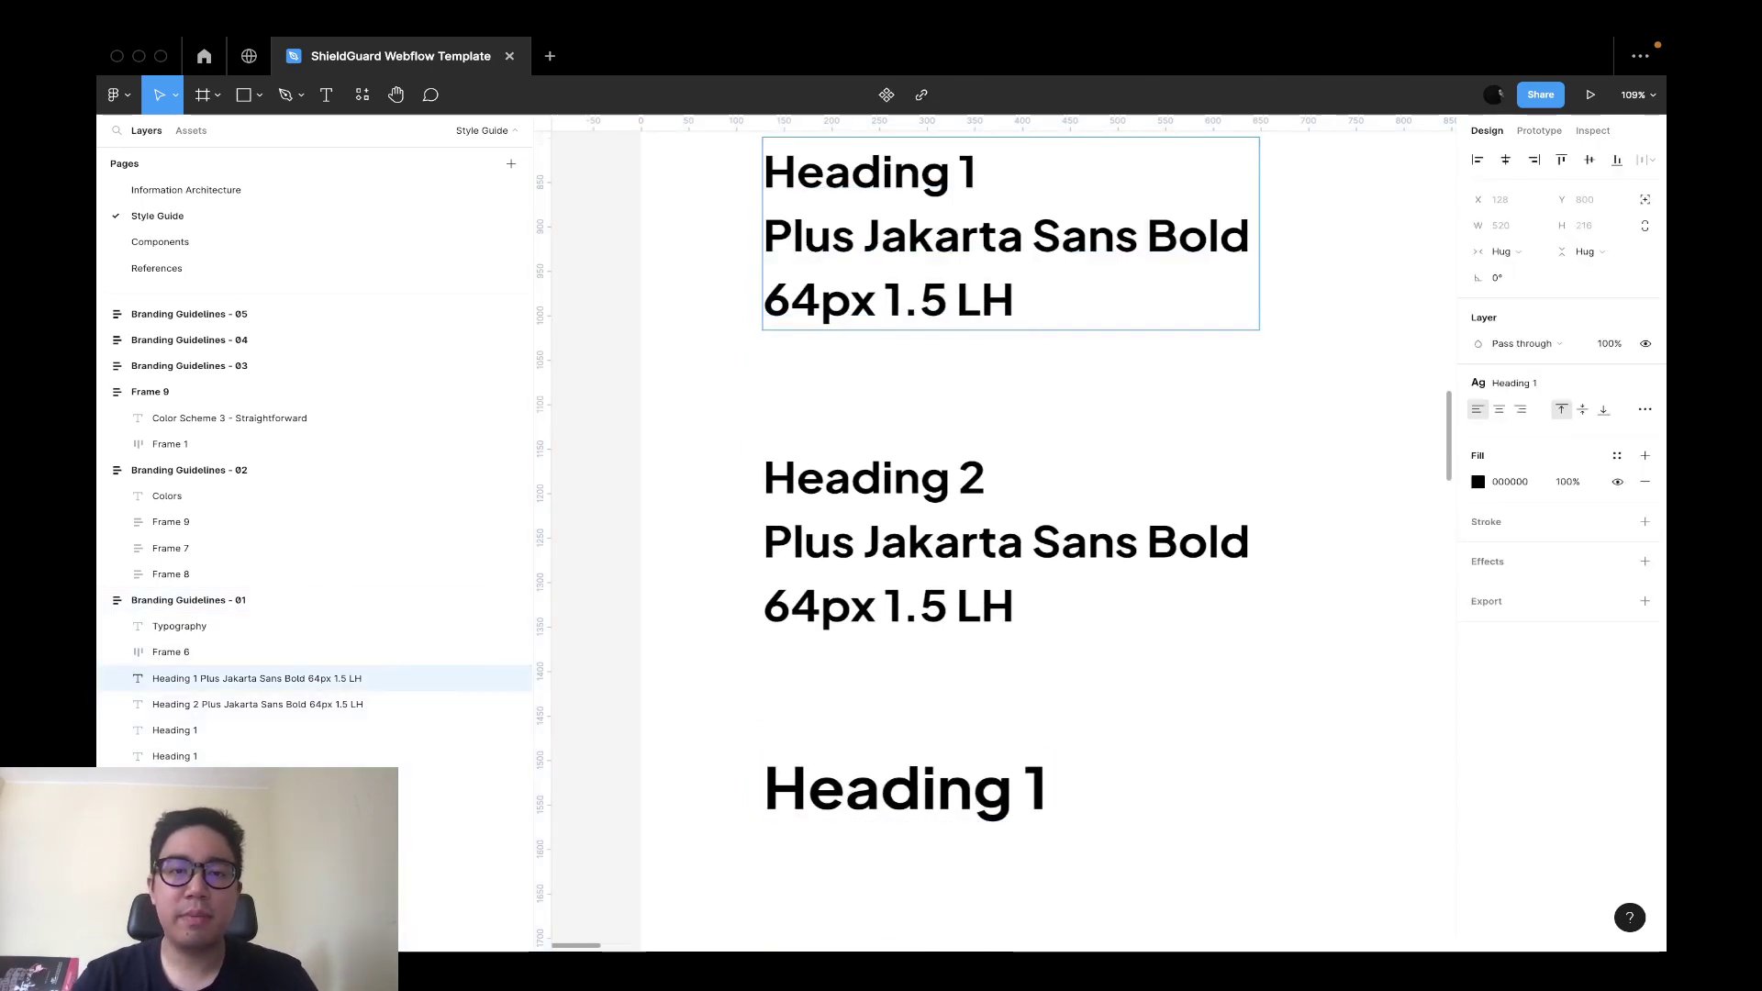
pyautogui.press('Escape')
pyautogui.press('Escape')
pyautogui.press('Escape')
pyautogui.hotkey('ctrl', 'z')
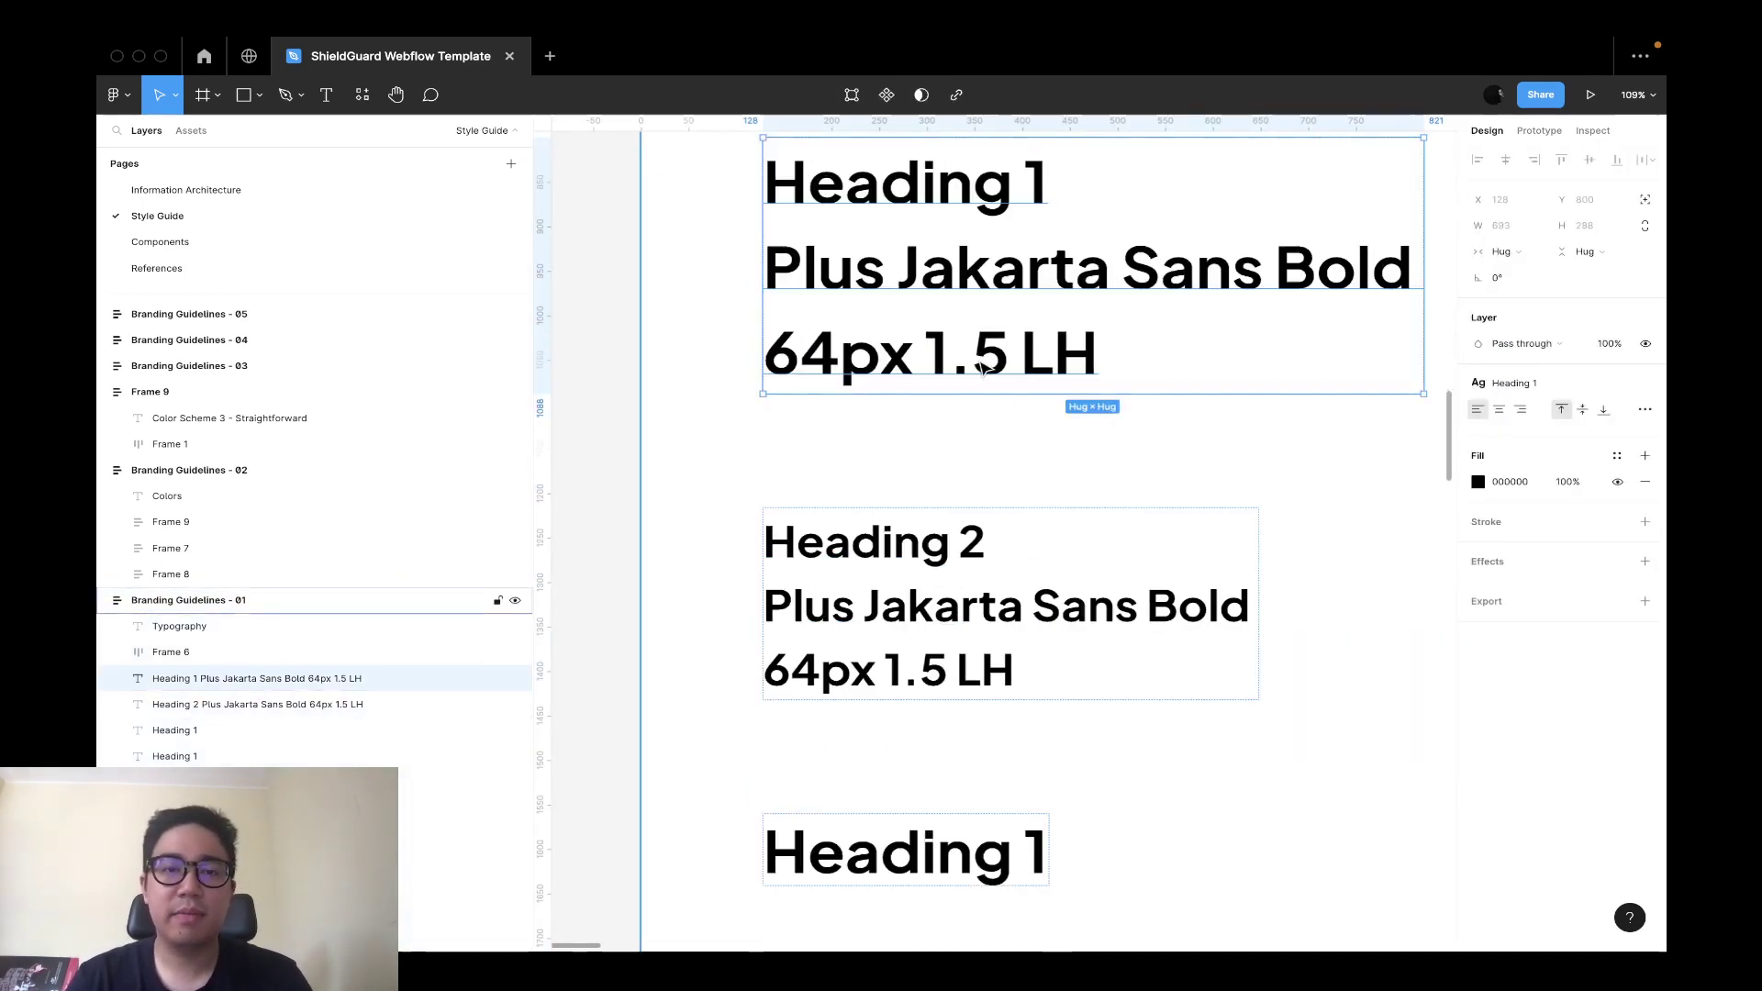
# Change the size in the Heading 2 block's description to "48px".
pyautogui.click(896, 669)
pyautogui.doubleClick(897, 669)
pyautogui.click(790, 670)
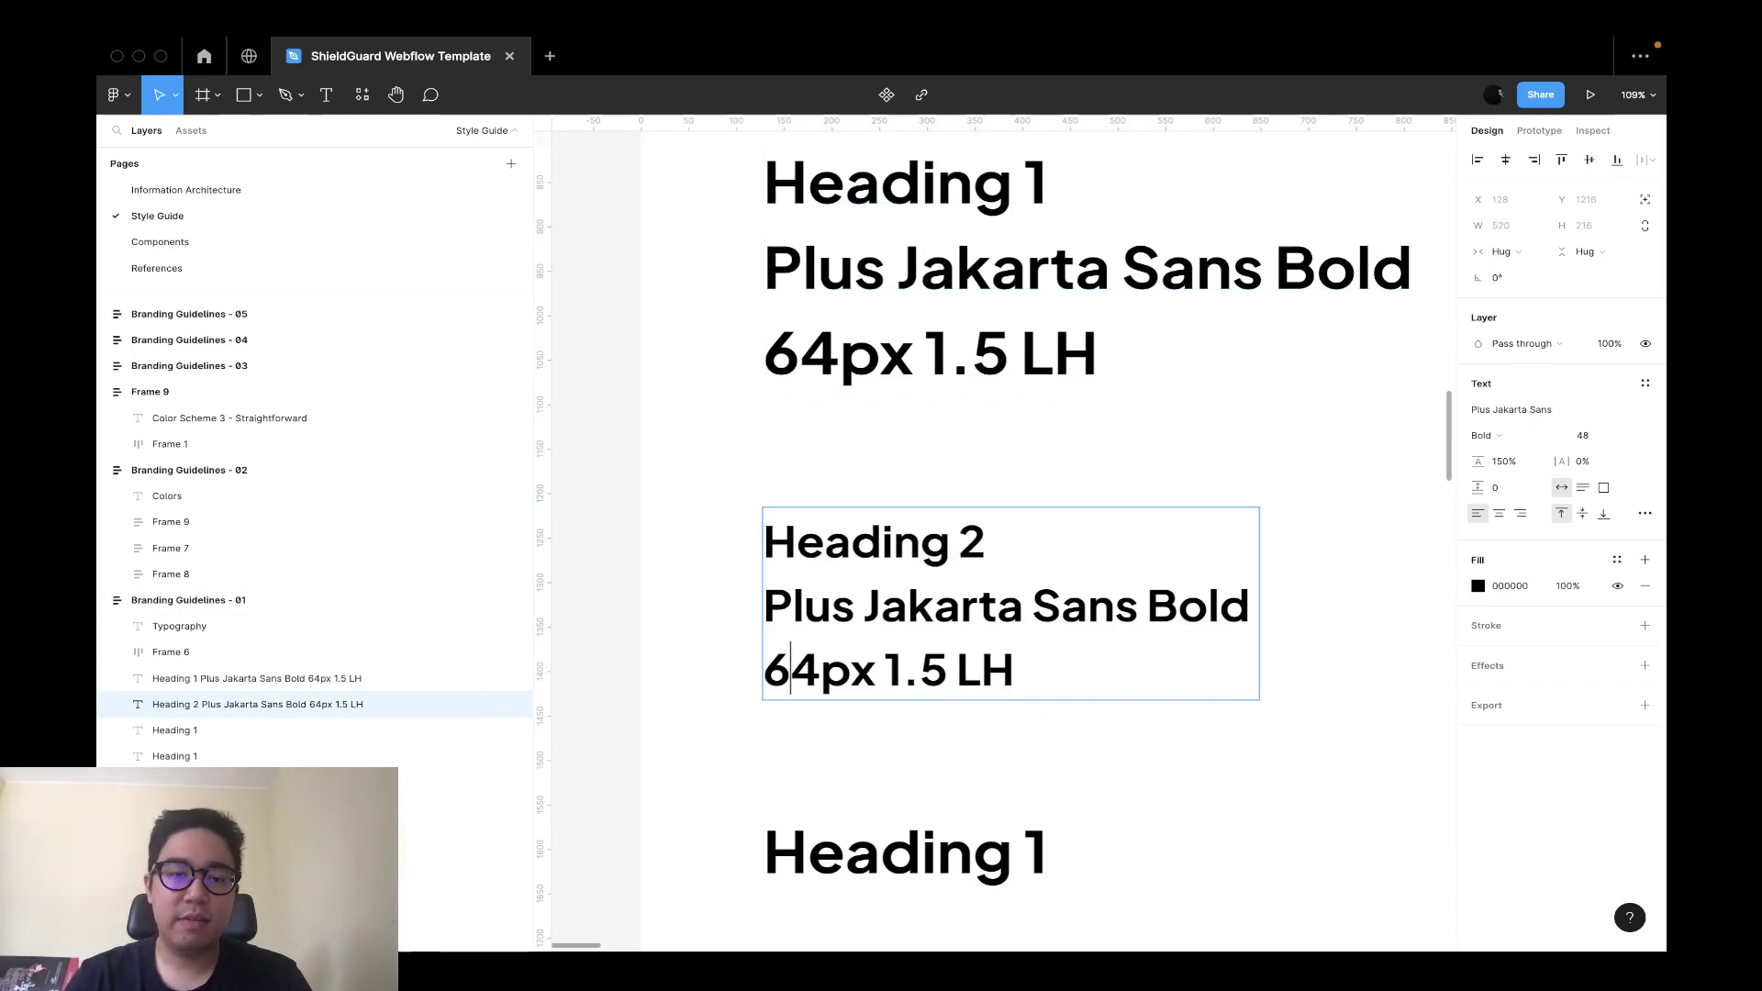
pyautogui.hotkey('shift', 'Home')
pyautogui.write('48')
pyautogui.press('Escape')
pyautogui.scroll(-5, 1010, 633)
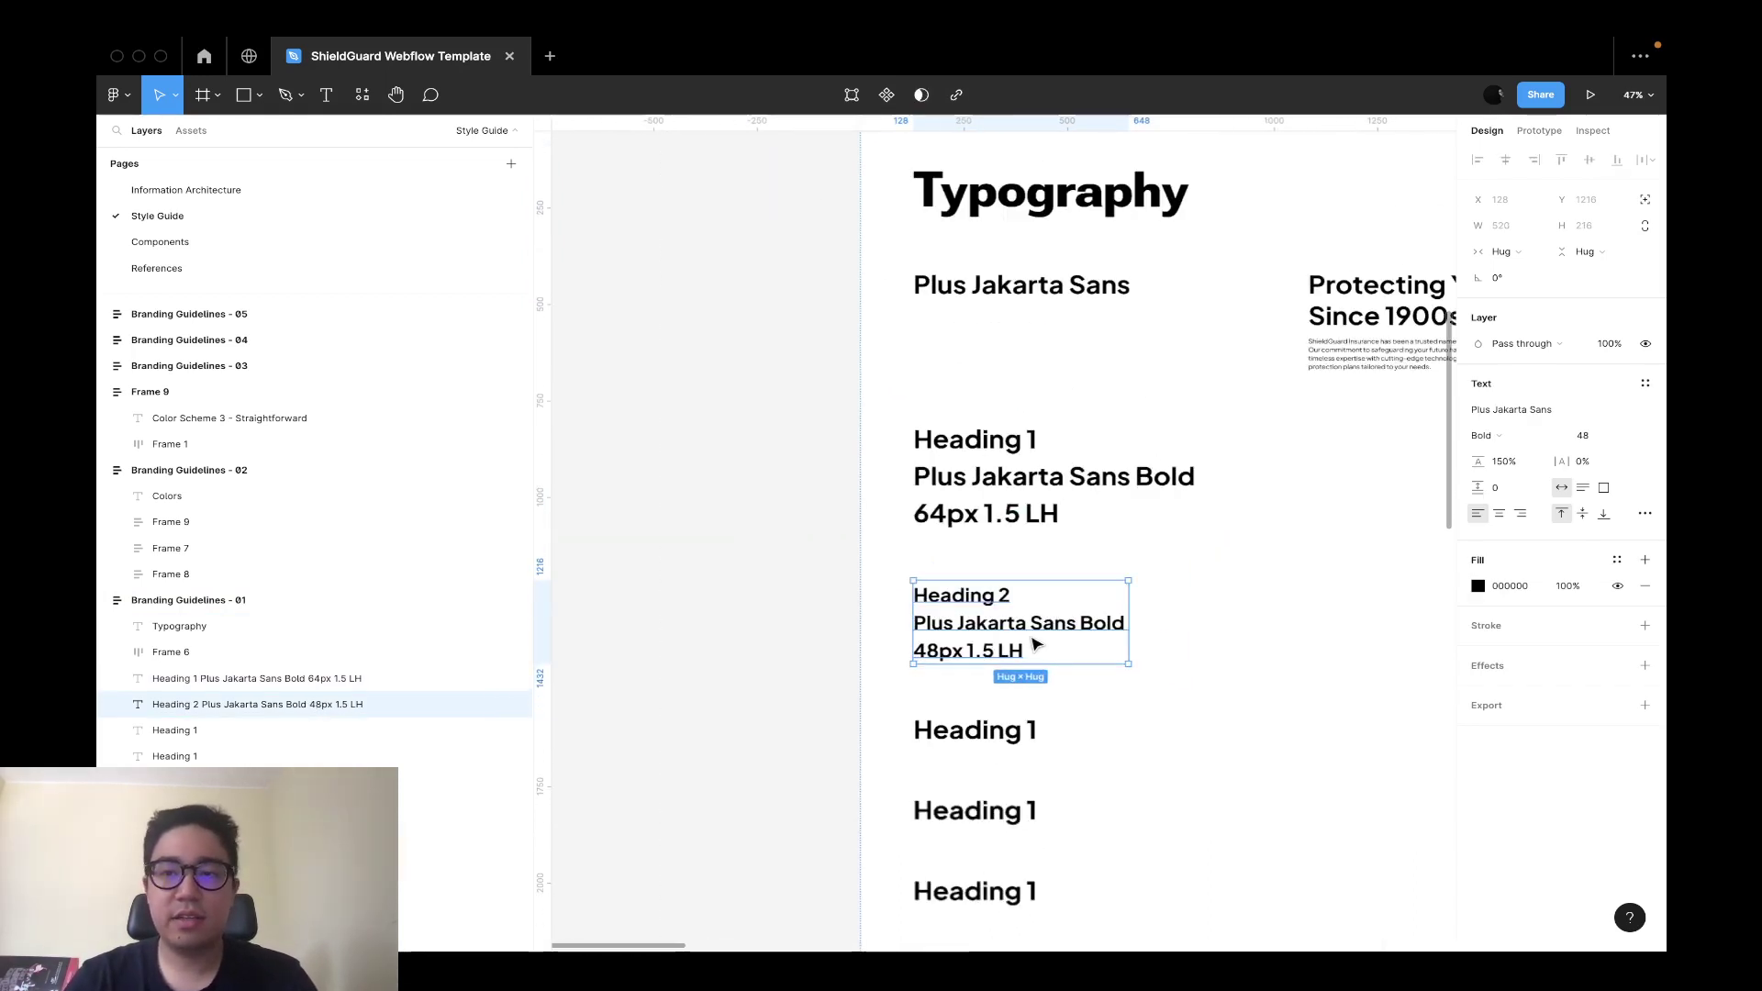
# Create a text style named "Heading 2" from the Heading 2 block.
pyautogui.click(1646, 384)
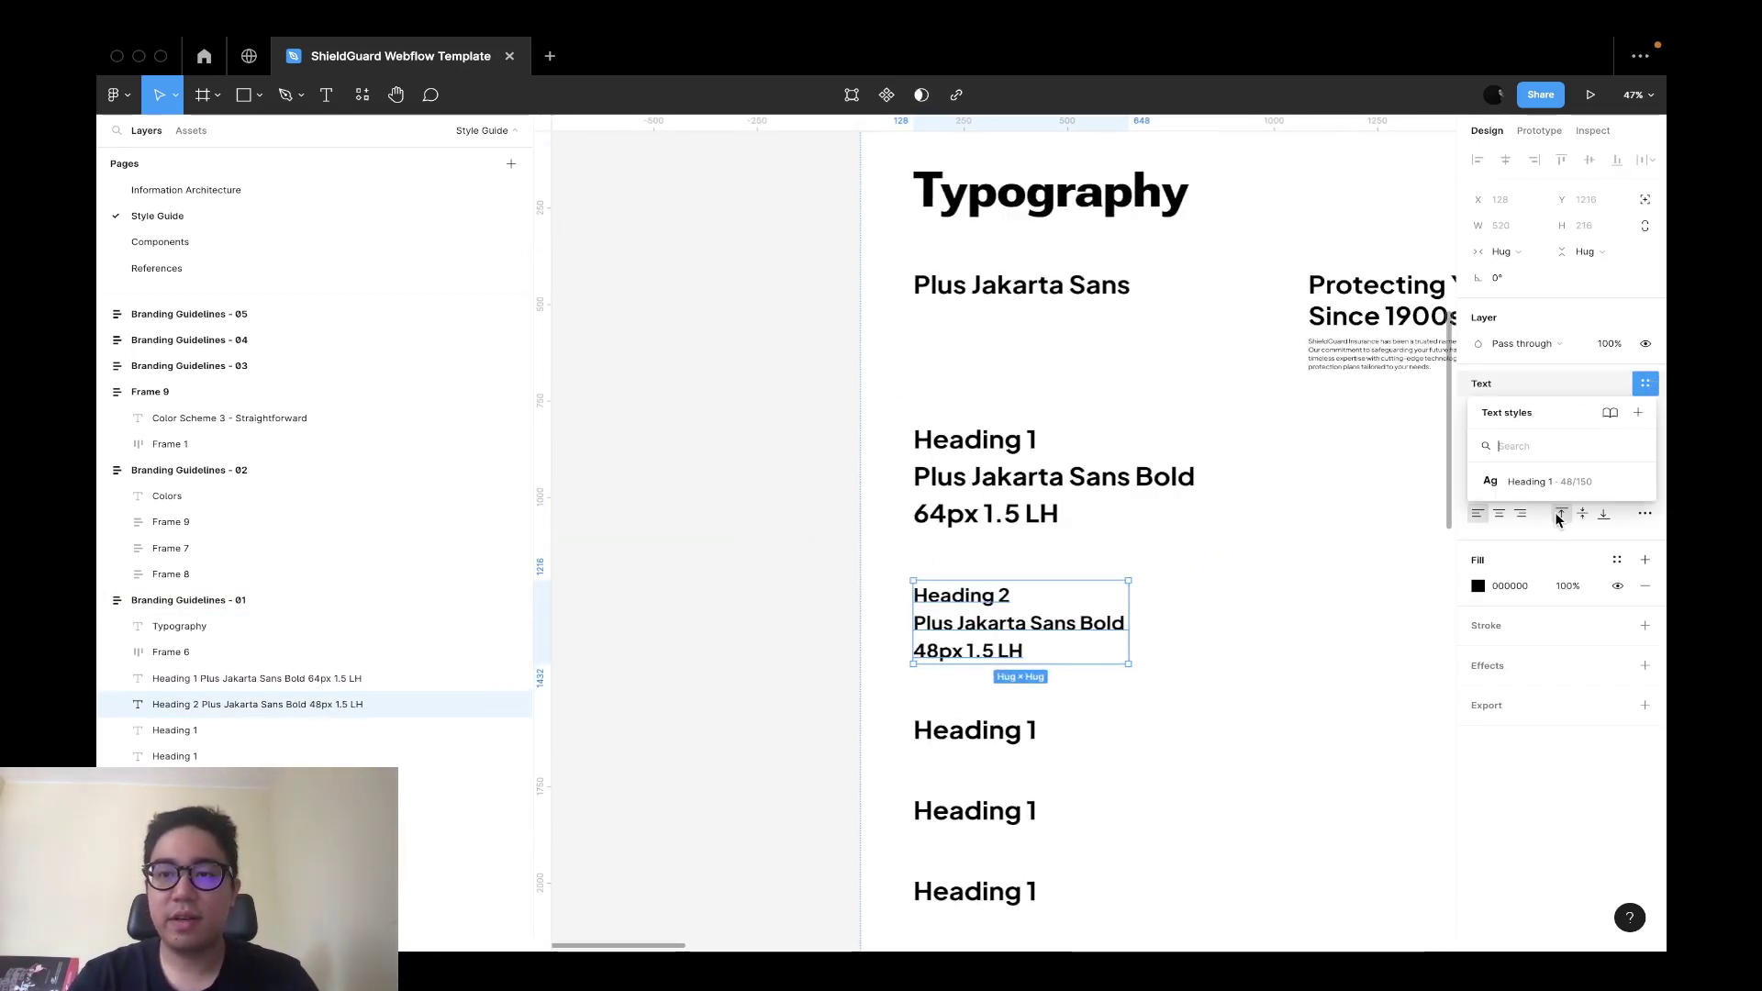
pyautogui.click(1640, 414)
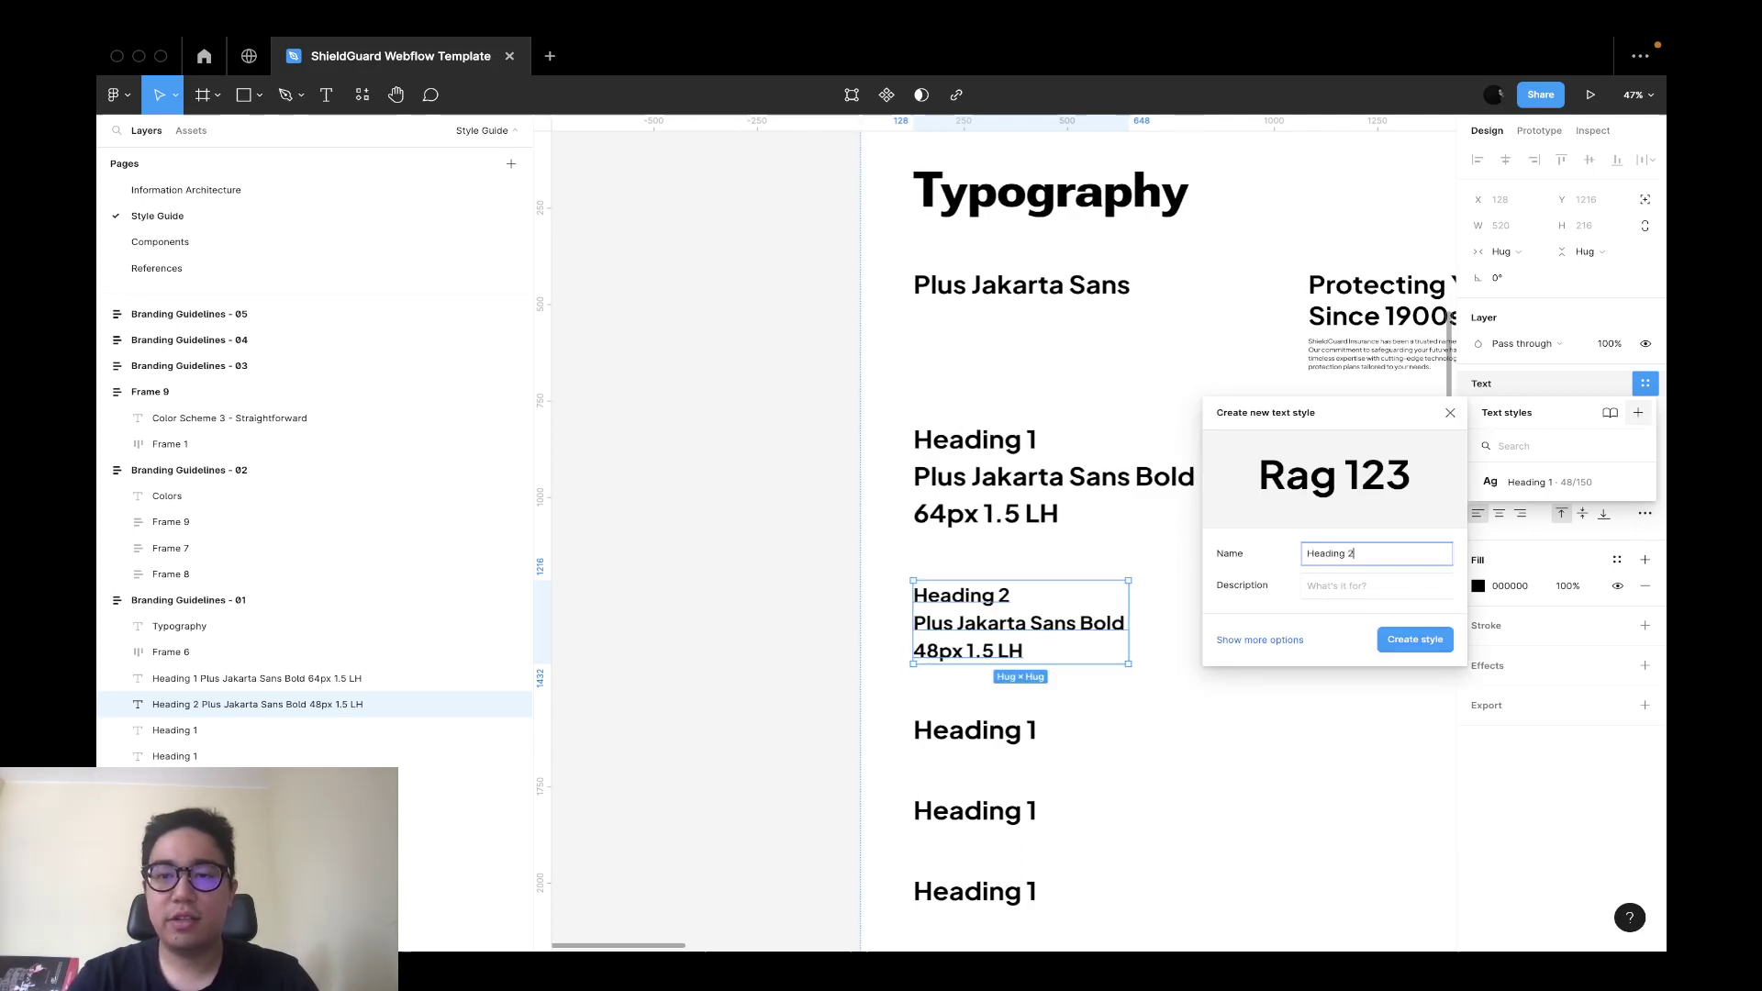
pyautogui.click(1129, 661)
# Replace the third heading with a copy of the Heading 1 block and change its title to "Heading 3".
pyautogui.scroll(-3, 1056, 597)
pyautogui.click(980, 503)
pyautogui.press('Return')
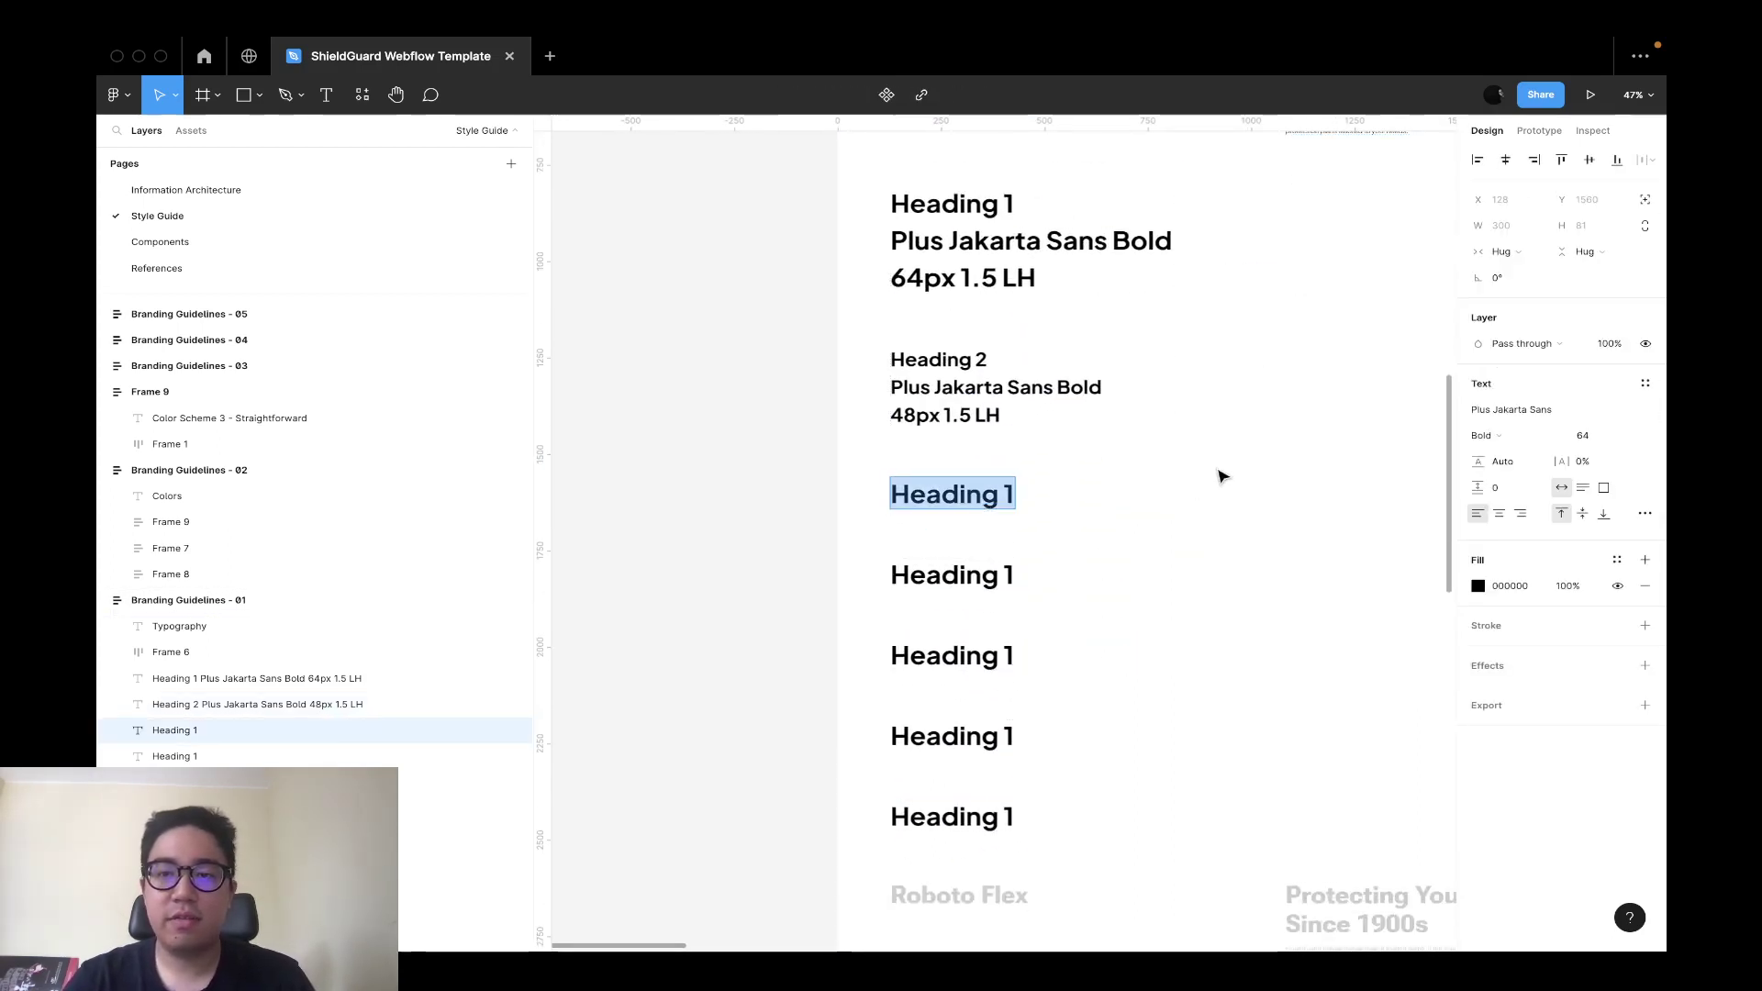
pyautogui.hotkey('ctrl', 'v')
pyautogui.press('End')
pyautogui.press('BackSpace')
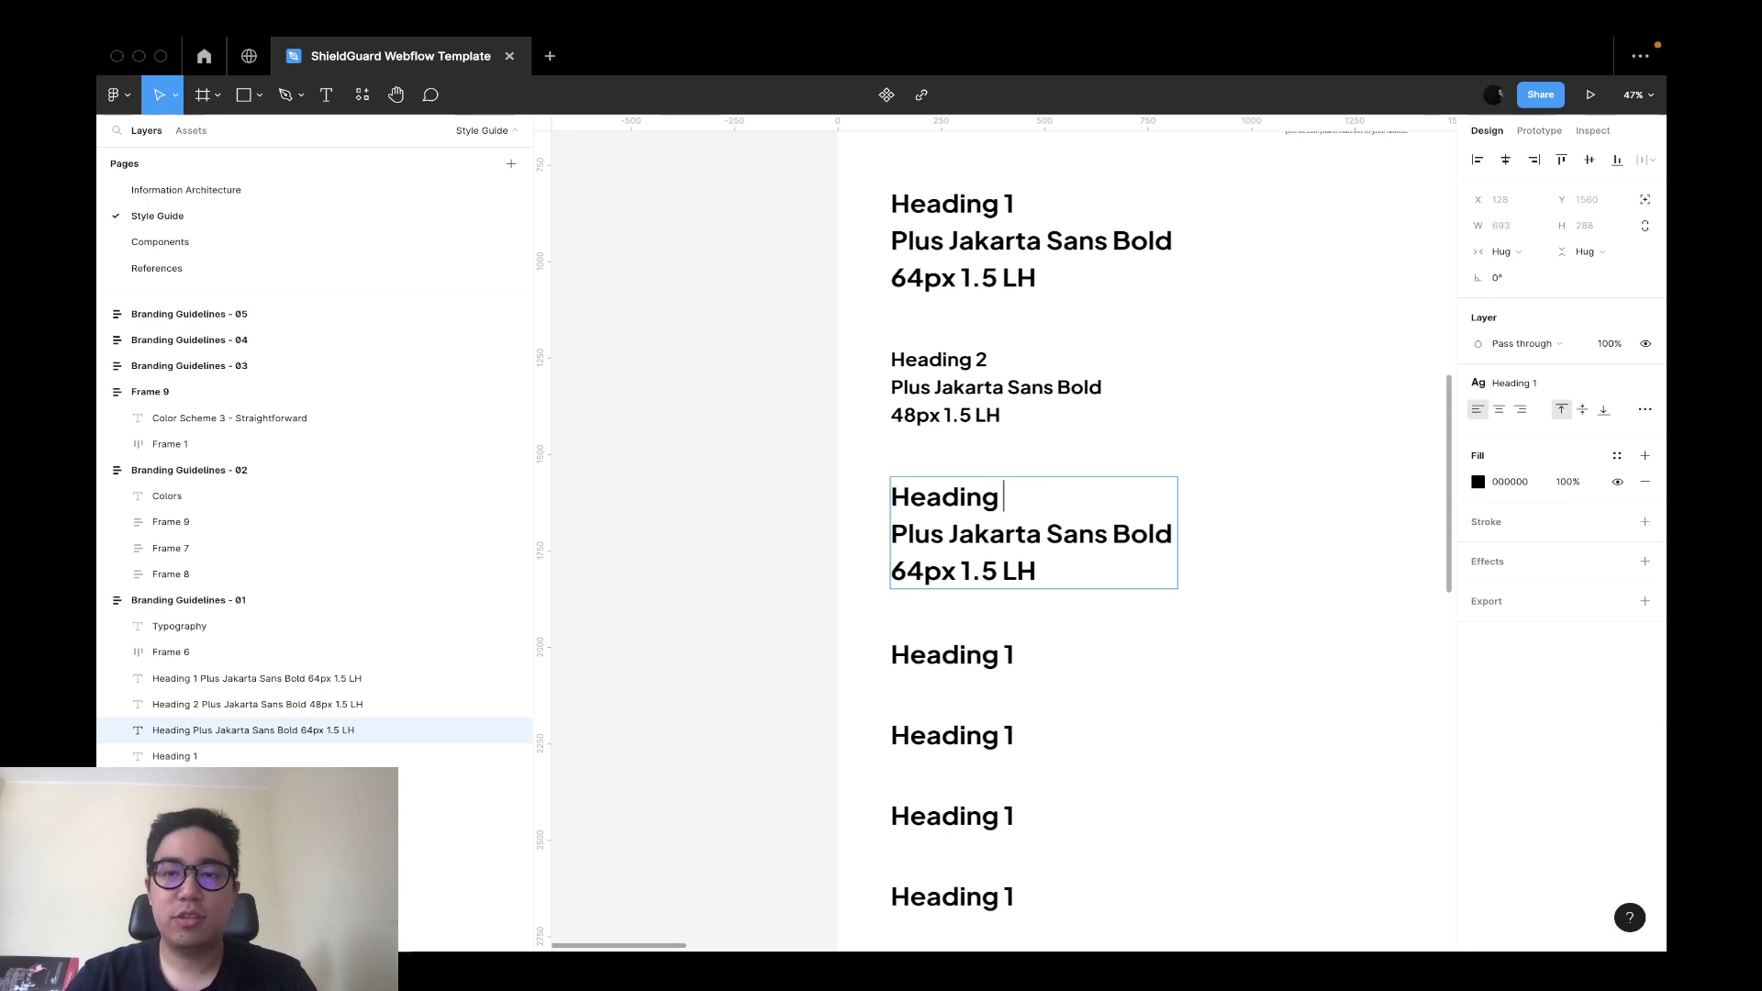
pyautogui.write('3')
pyautogui.press('Home')
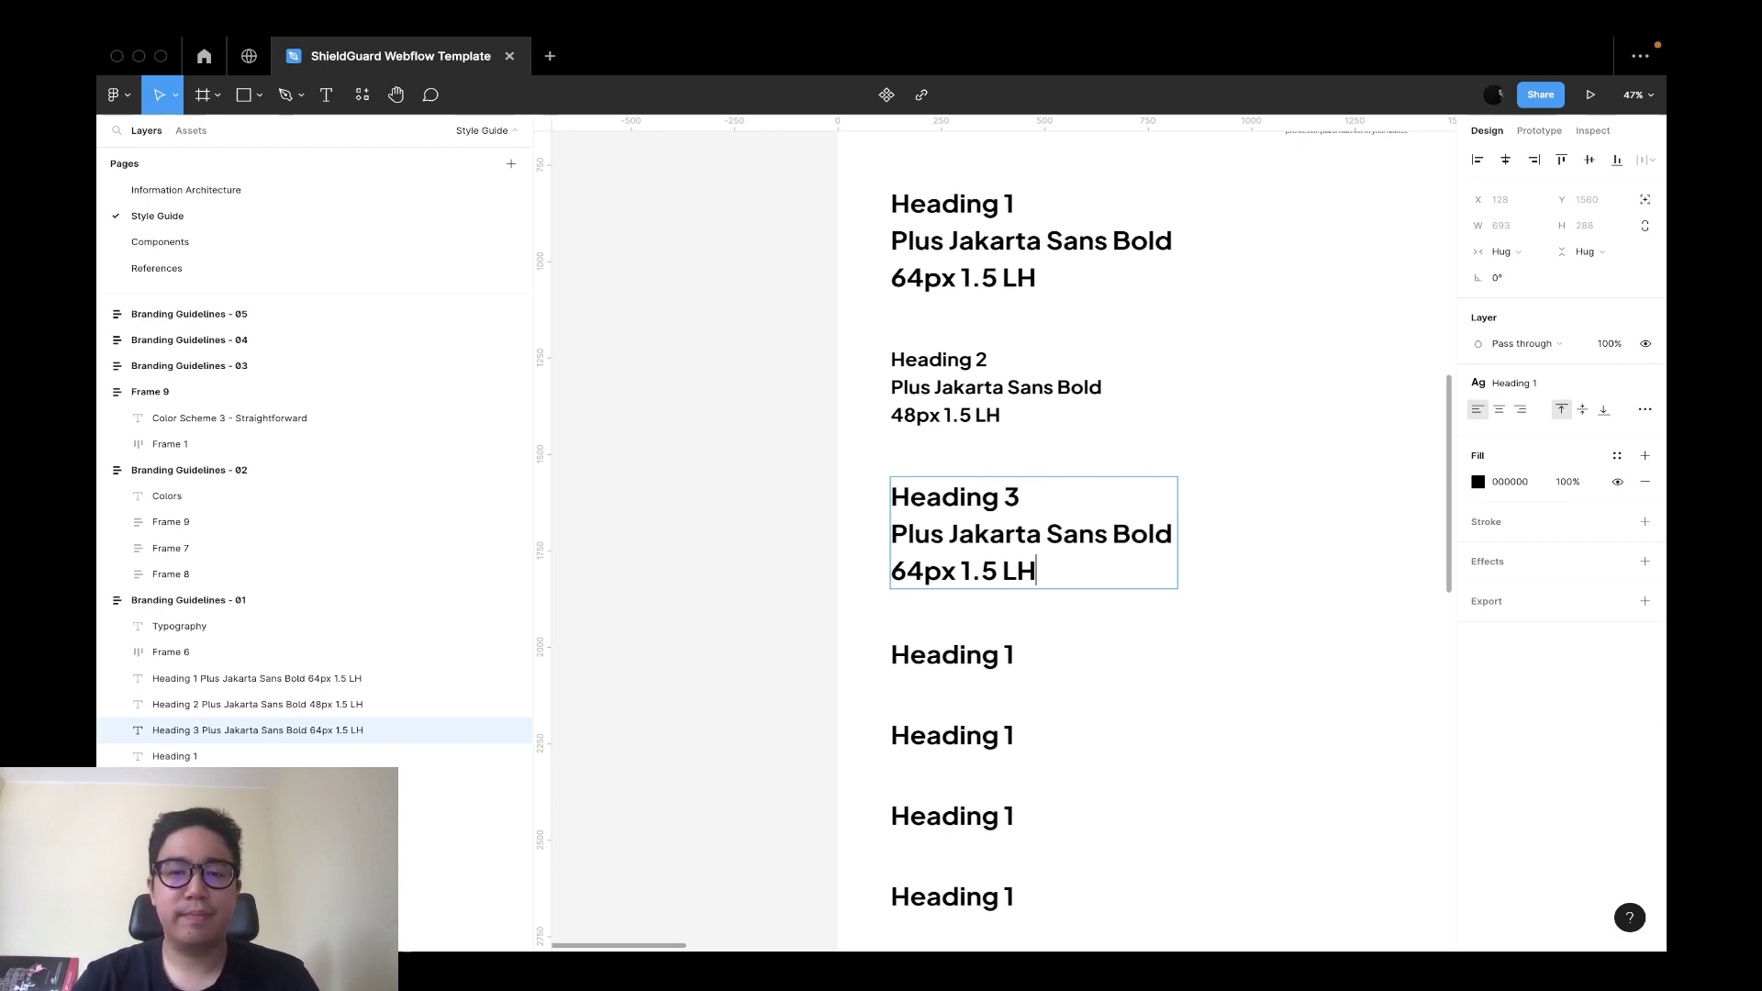
pyautogui.doubleClick(1148, 536)
pyautogui.click(1647, 385)
pyautogui.click(1487, 435)
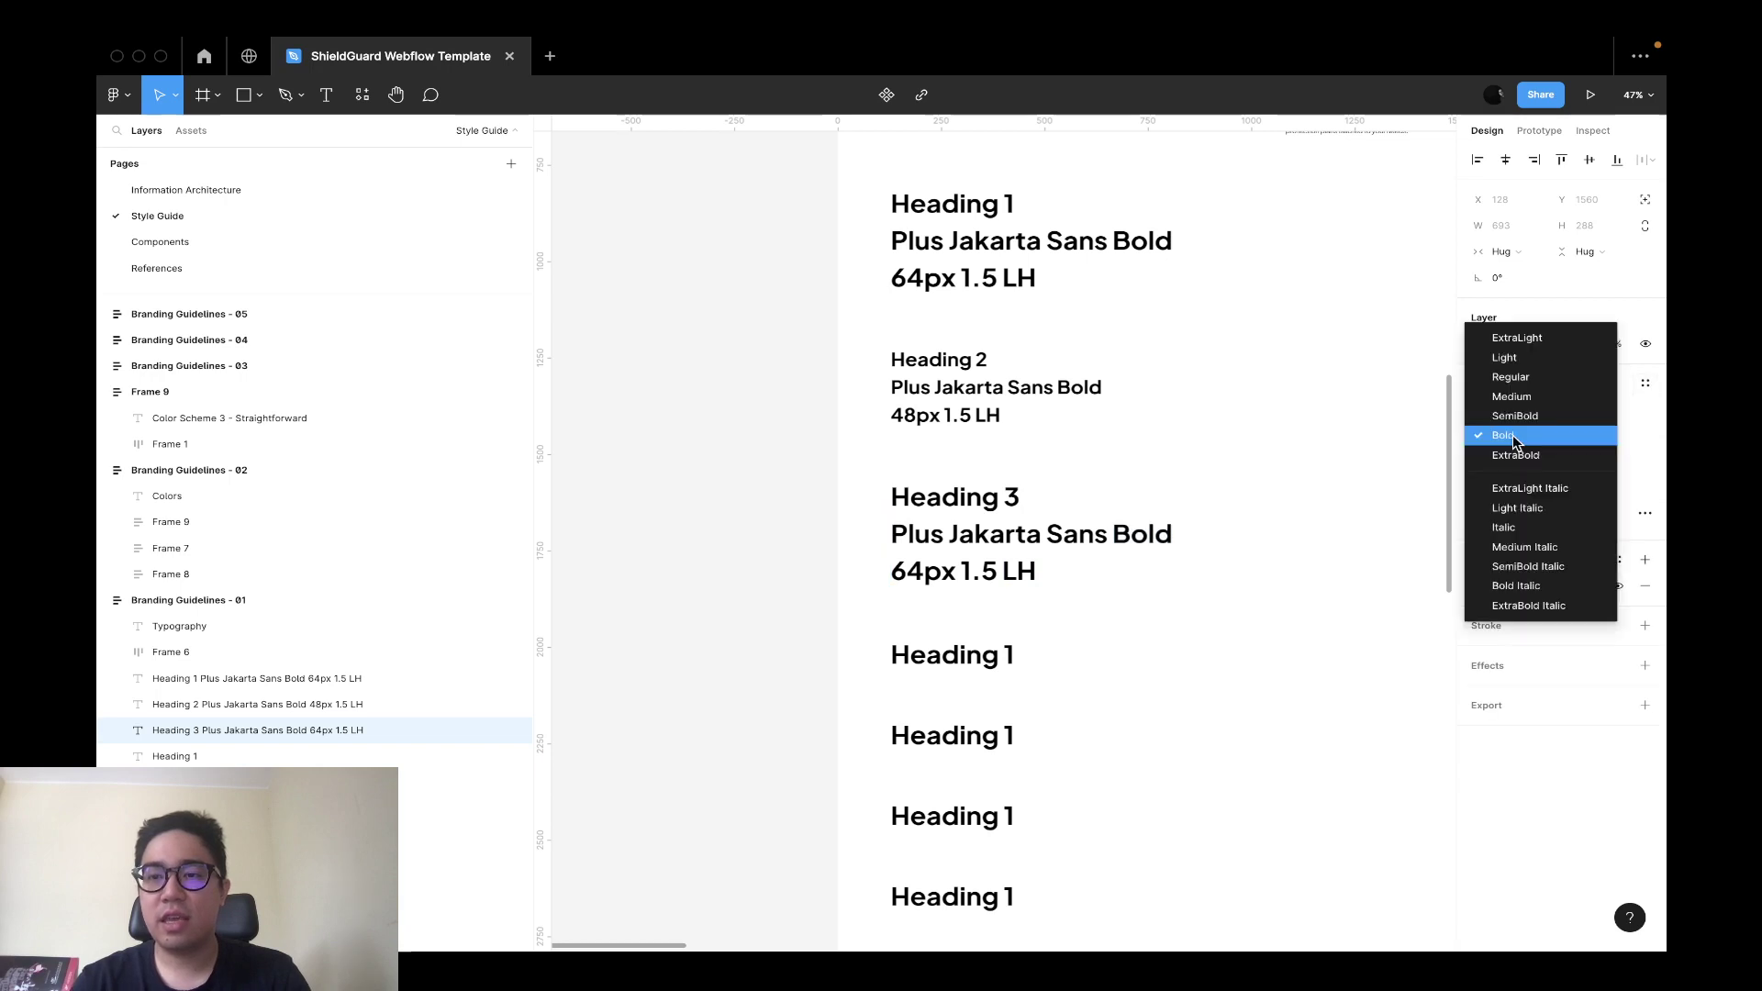
pyautogui.click(1487, 432)
pyautogui.click(1154, 536)
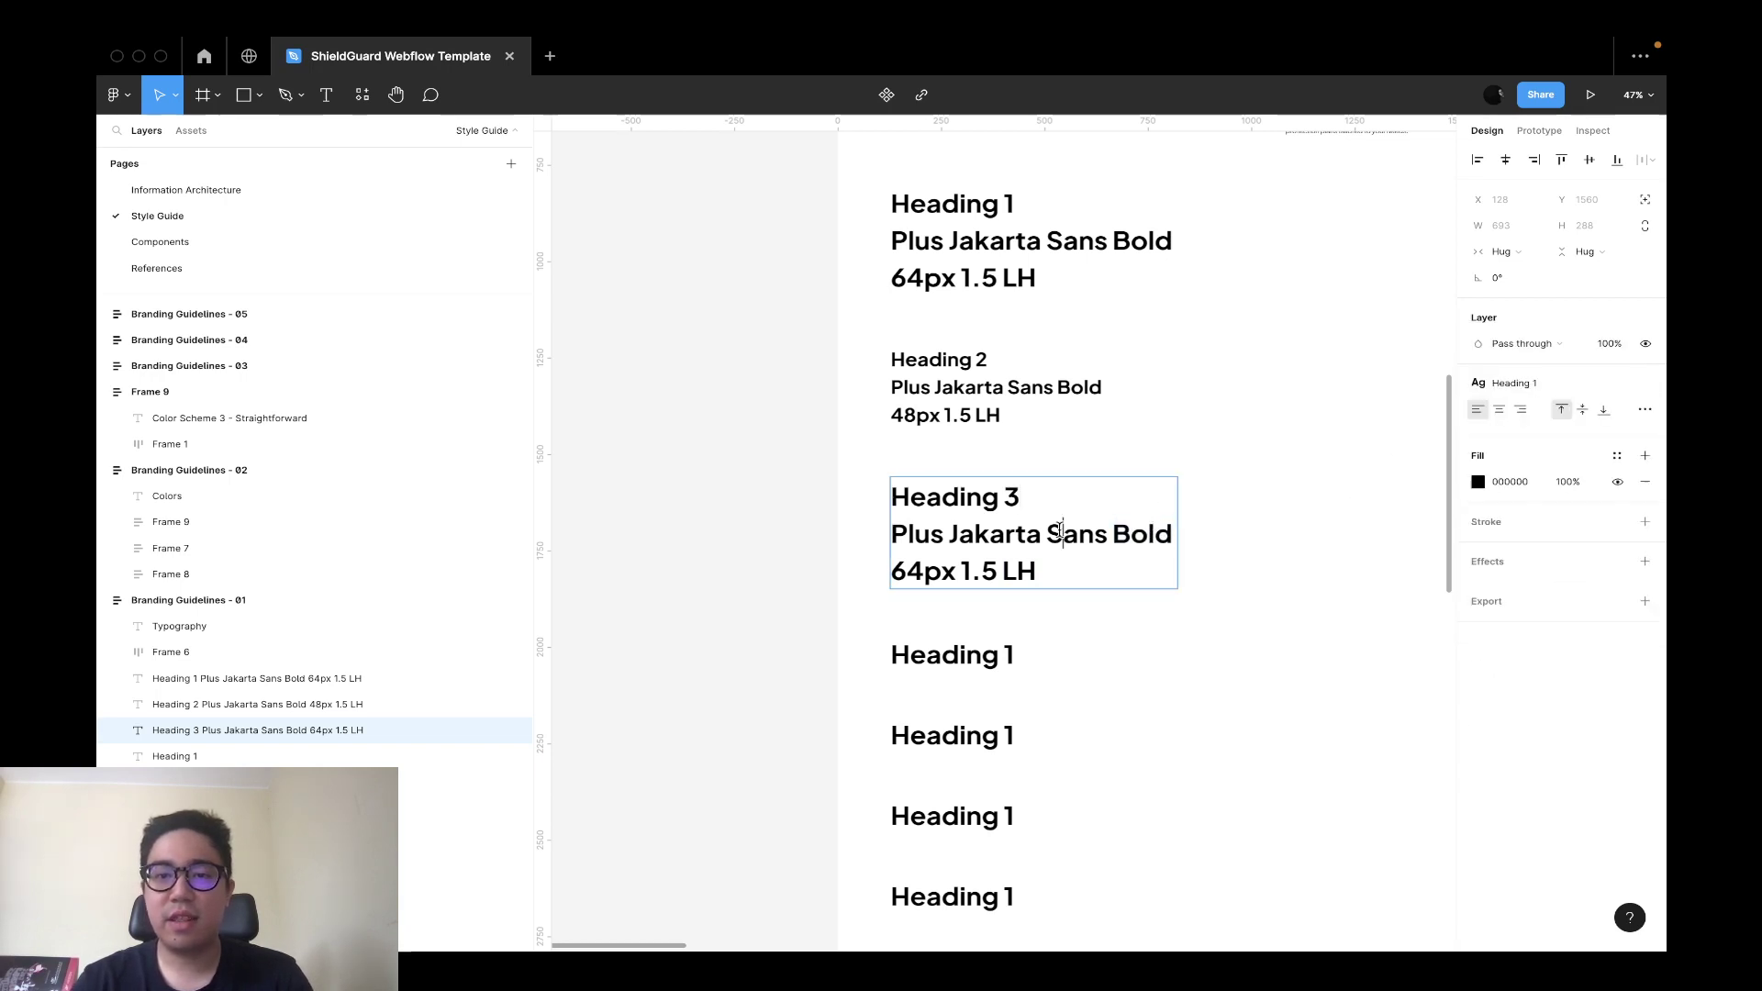
pyautogui.hotkey('ctrl', 'a')
pyautogui.click(1563, 409)
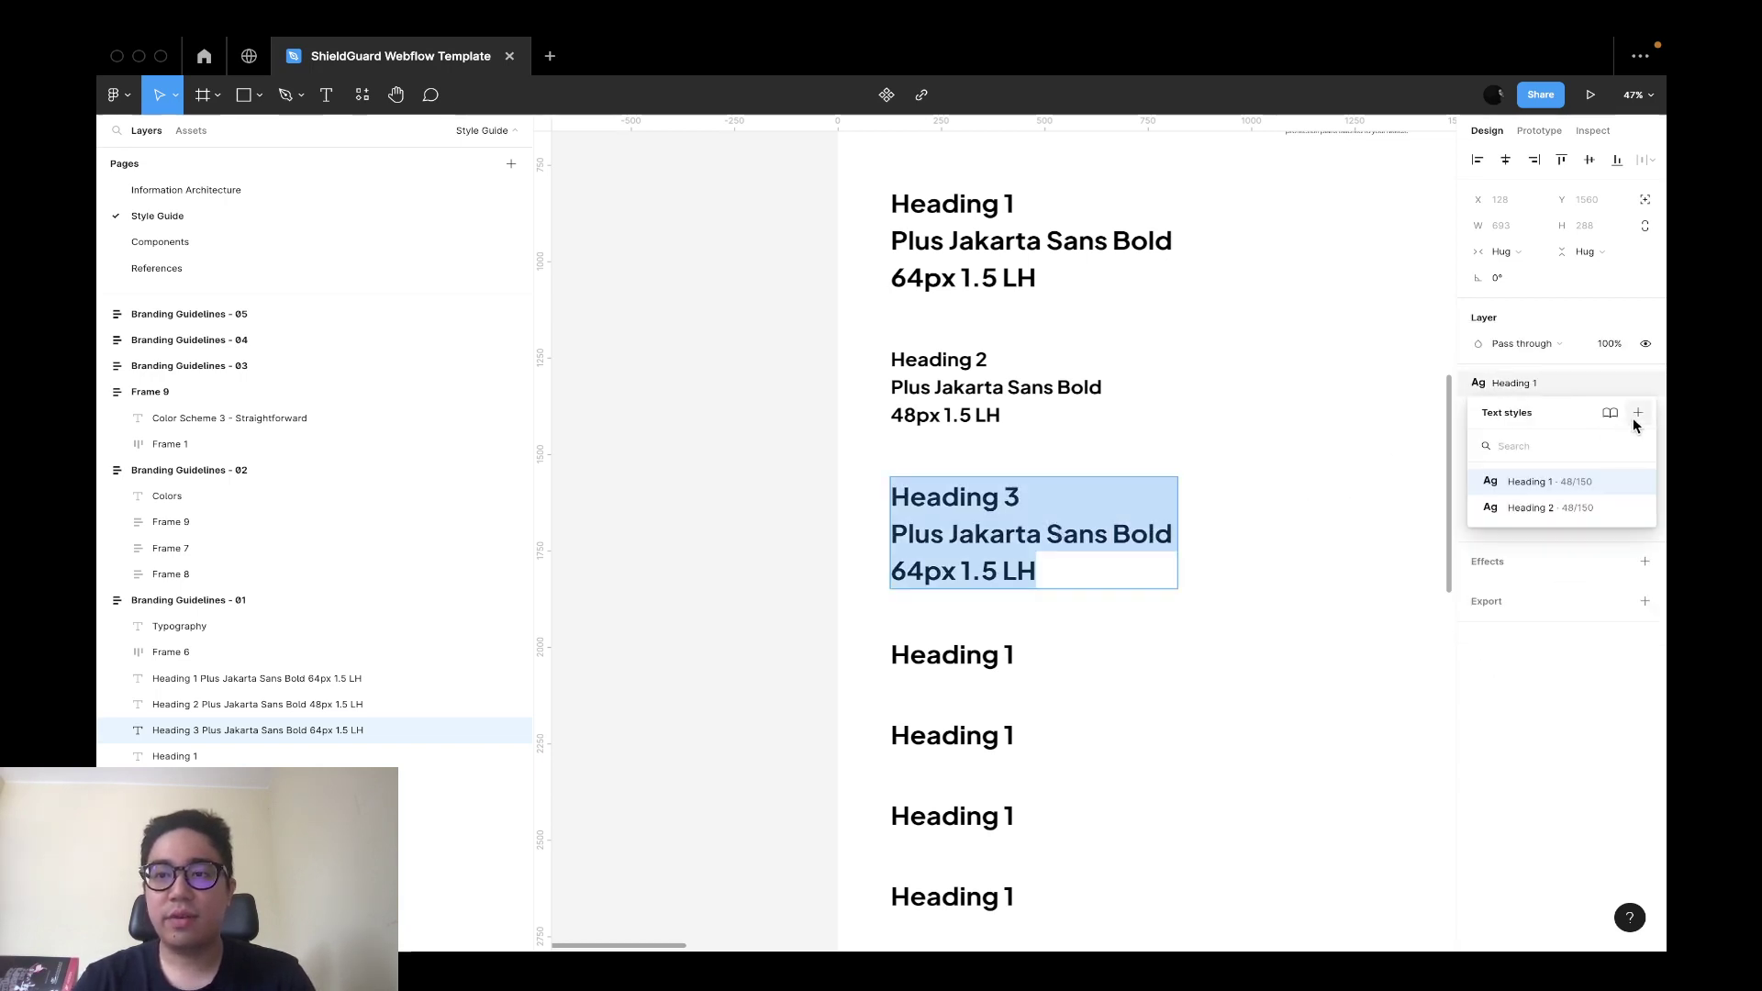
pyautogui.click(1594, 378)
pyautogui.click(1648, 397)
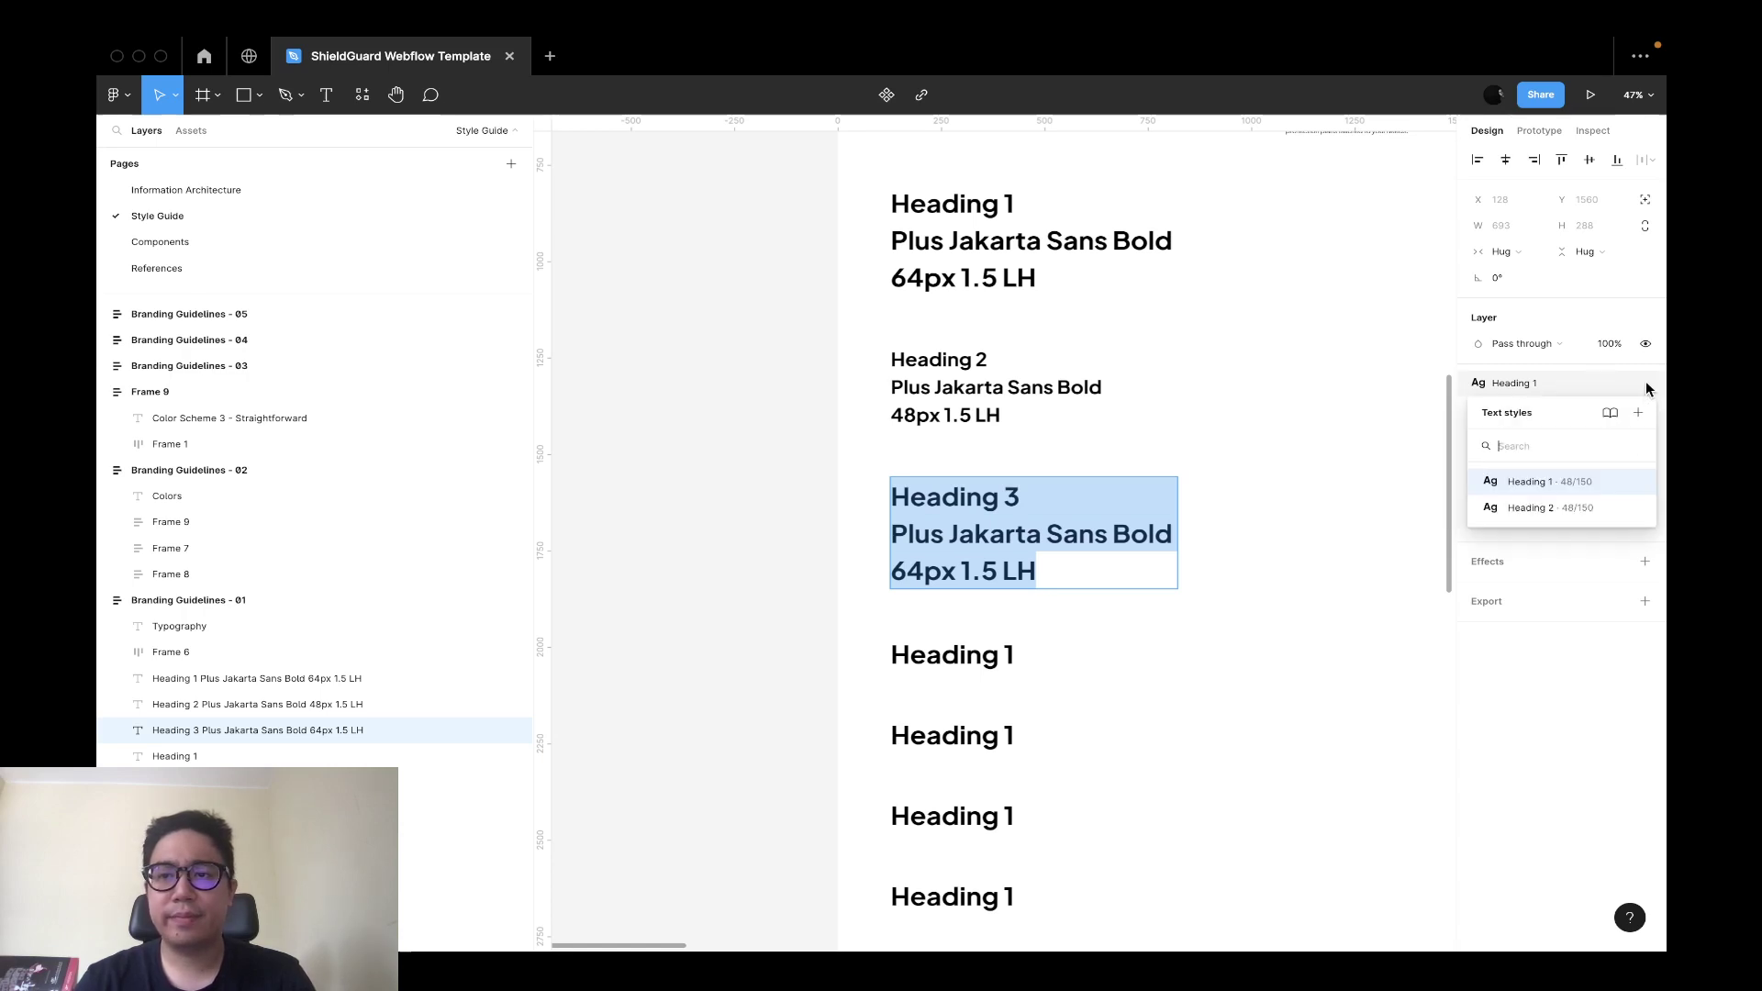
pyautogui.click(1647, 396)
pyautogui.click(1074, 613)
pyautogui.click(1131, 523)
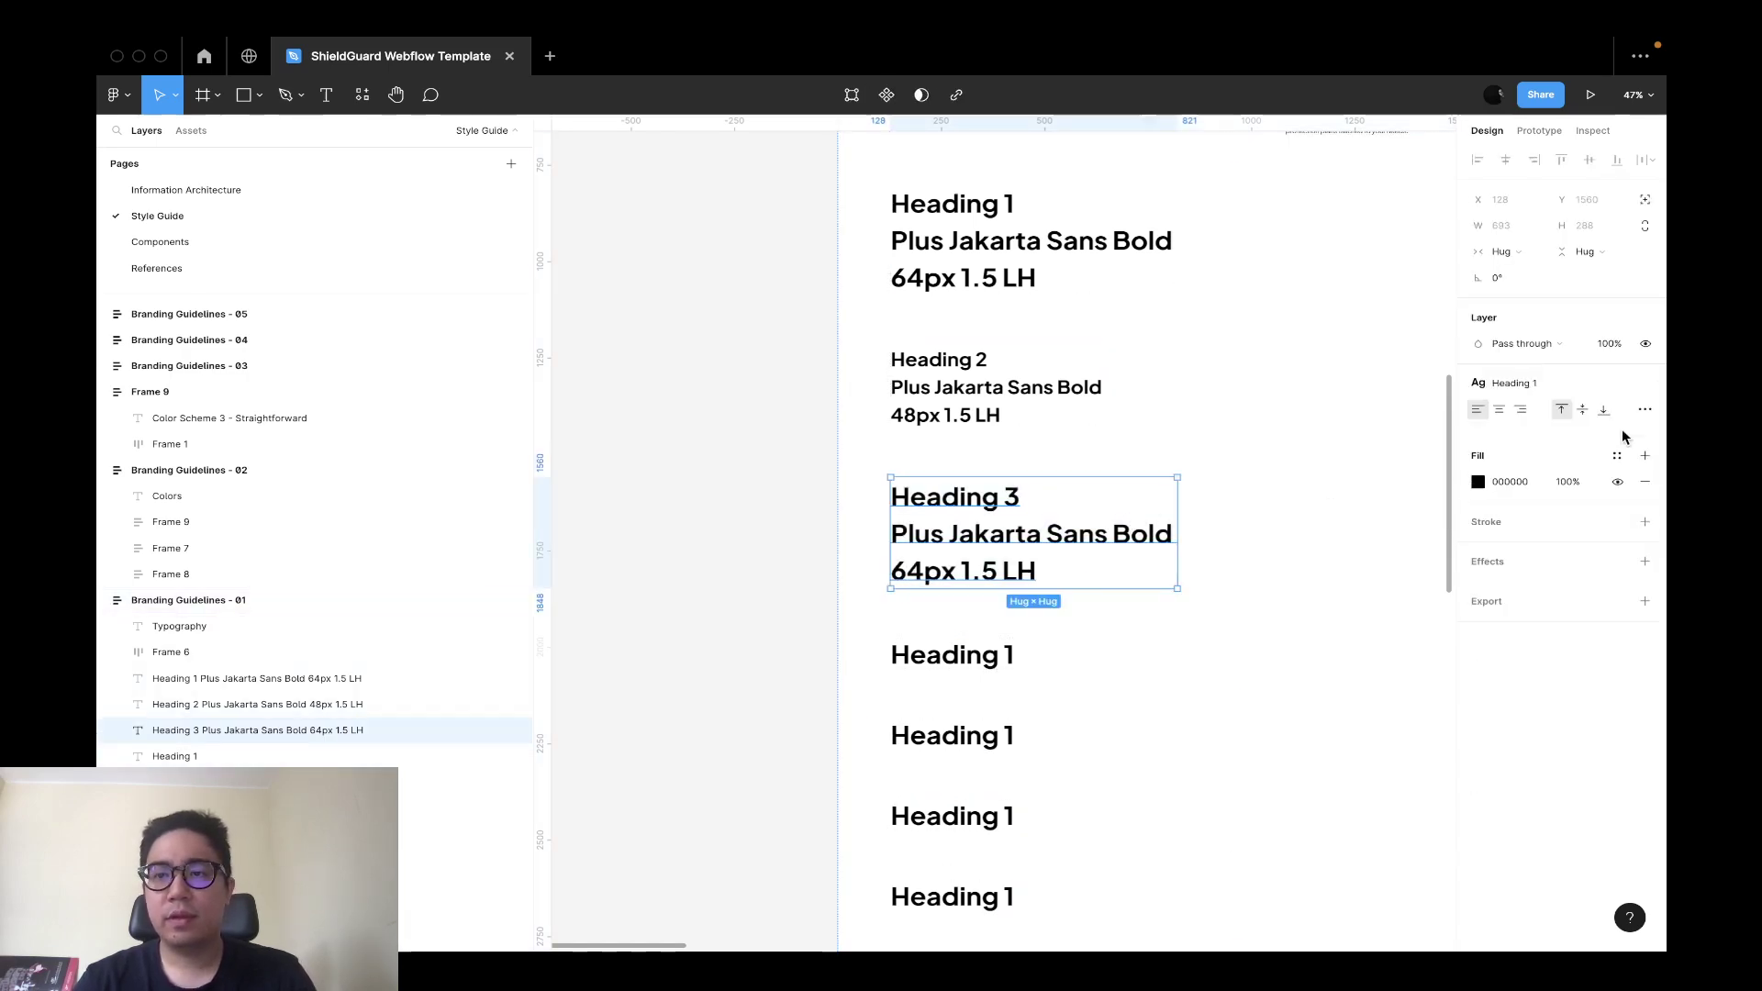
pyautogui.click(1645, 386)
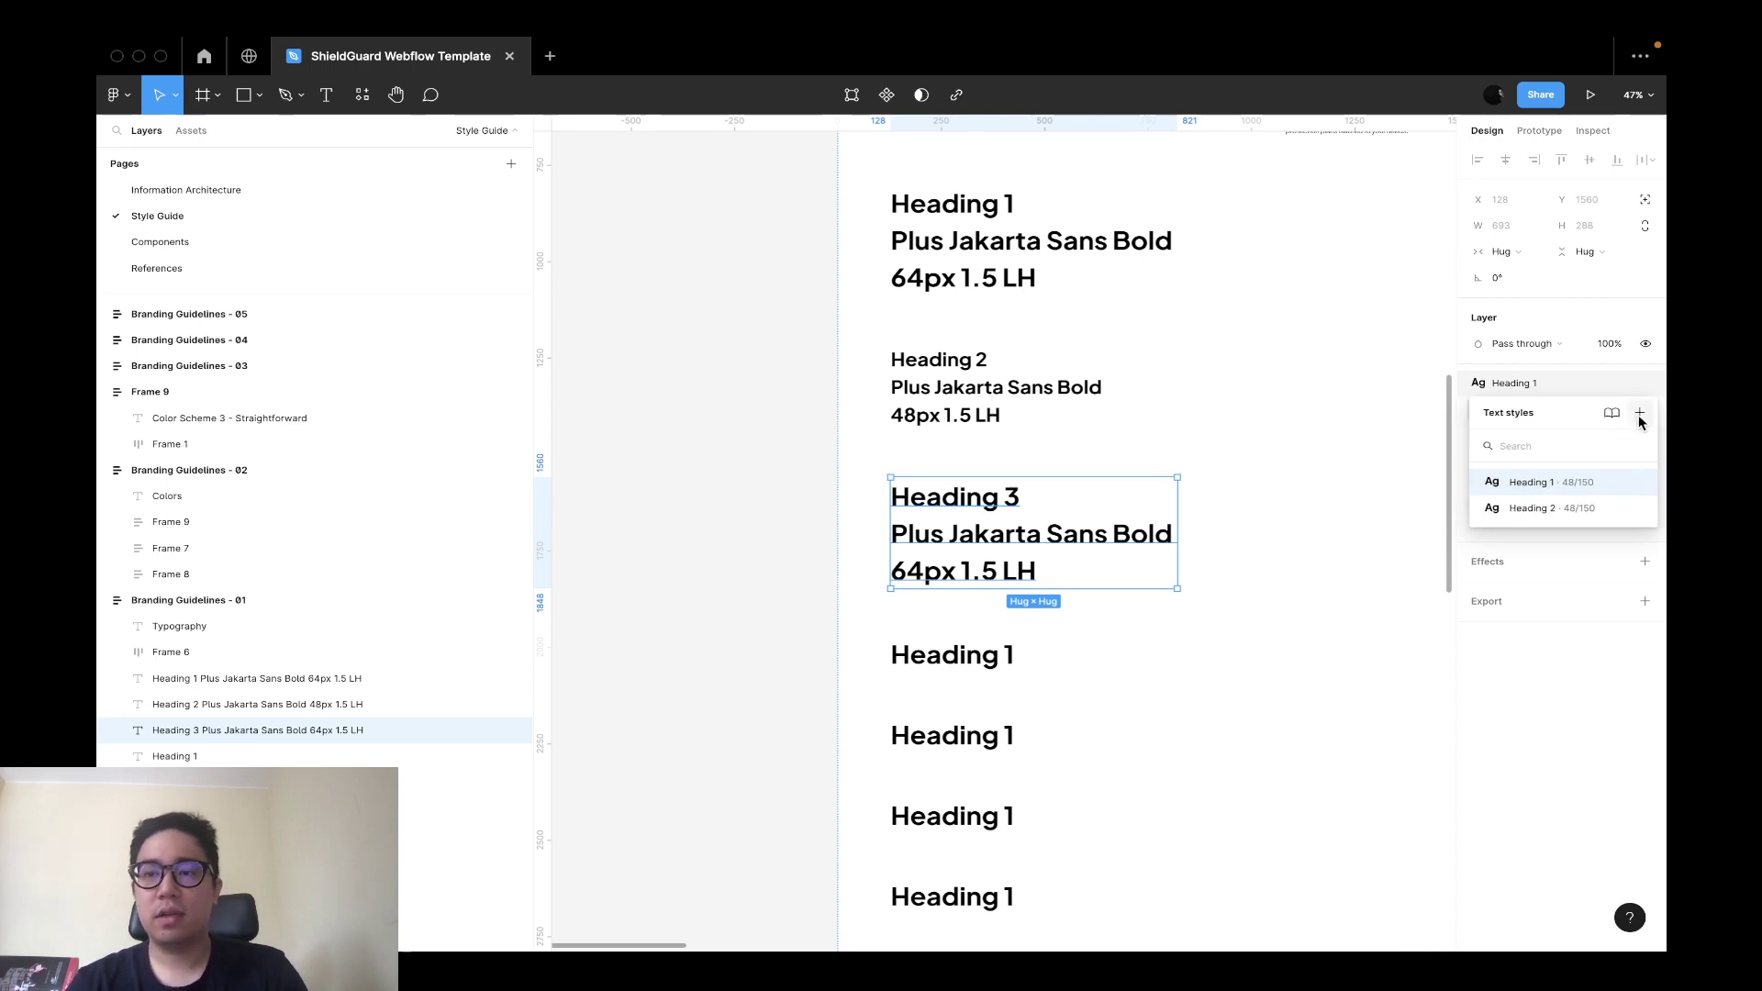
pyautogui.click(1558, 811)
pyautogui.click(808, 601)
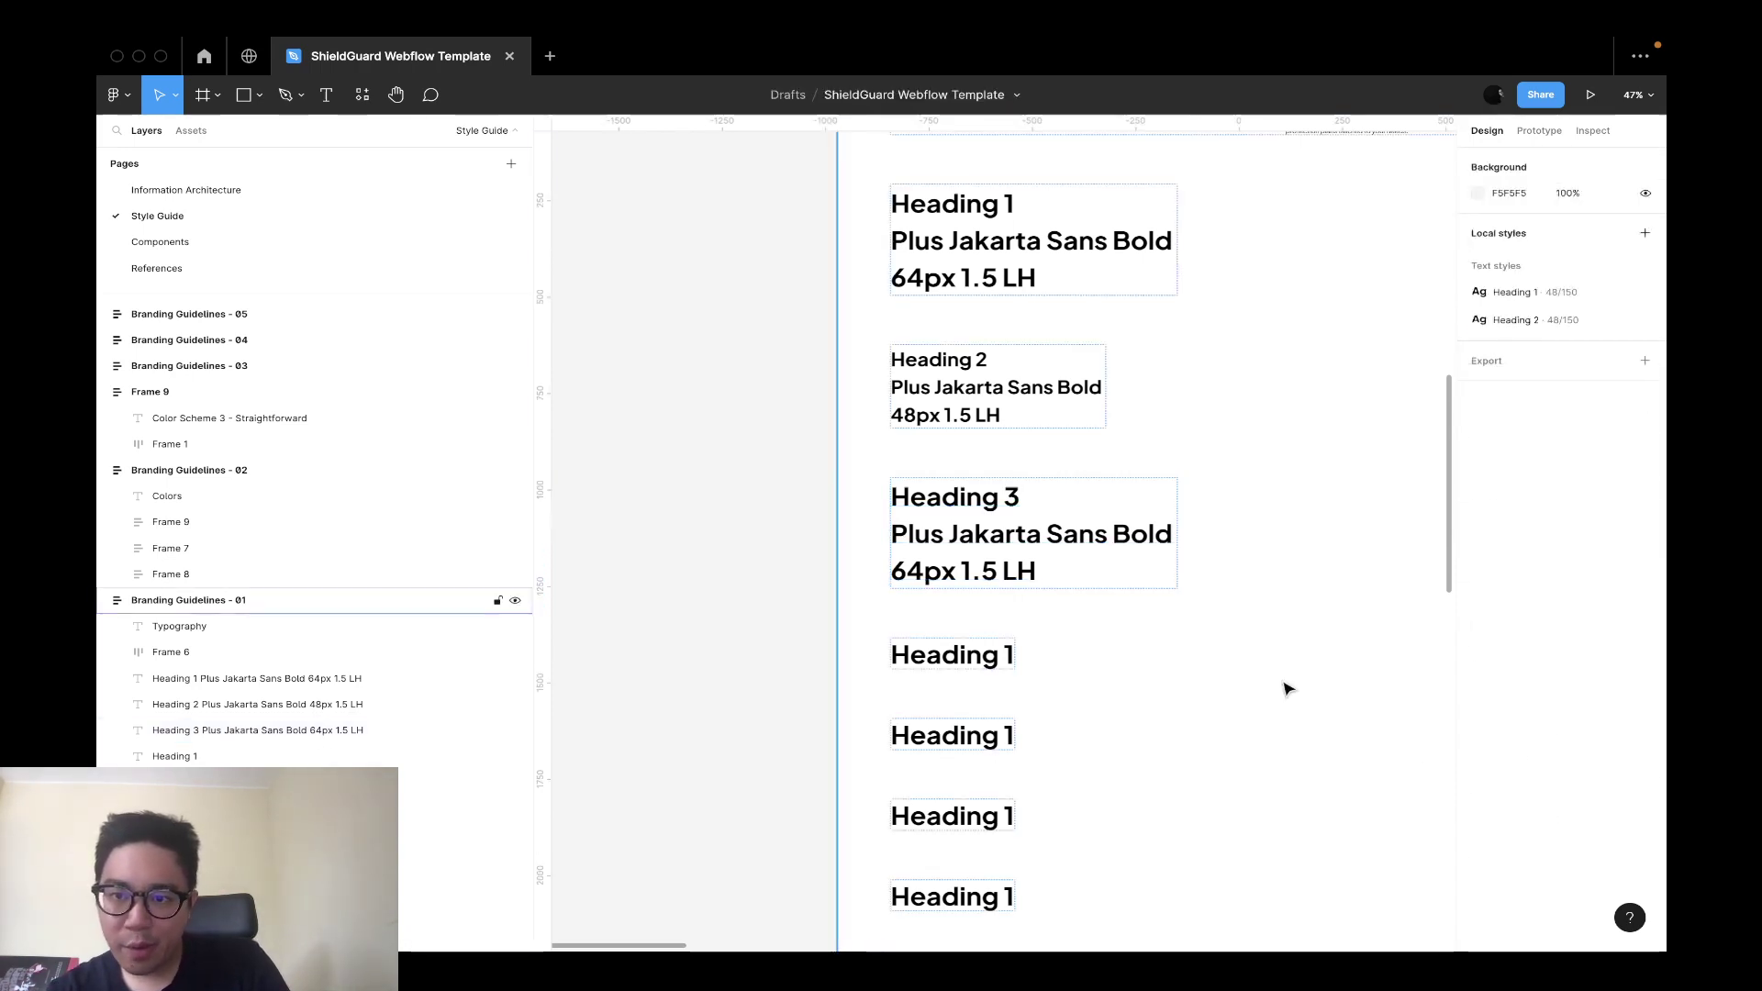
# Delete the "Heading 3" block with the 64px description from the typography column.
pyautogui.scroll(-5, 810, 602)
pyautogui.click(895, 567)
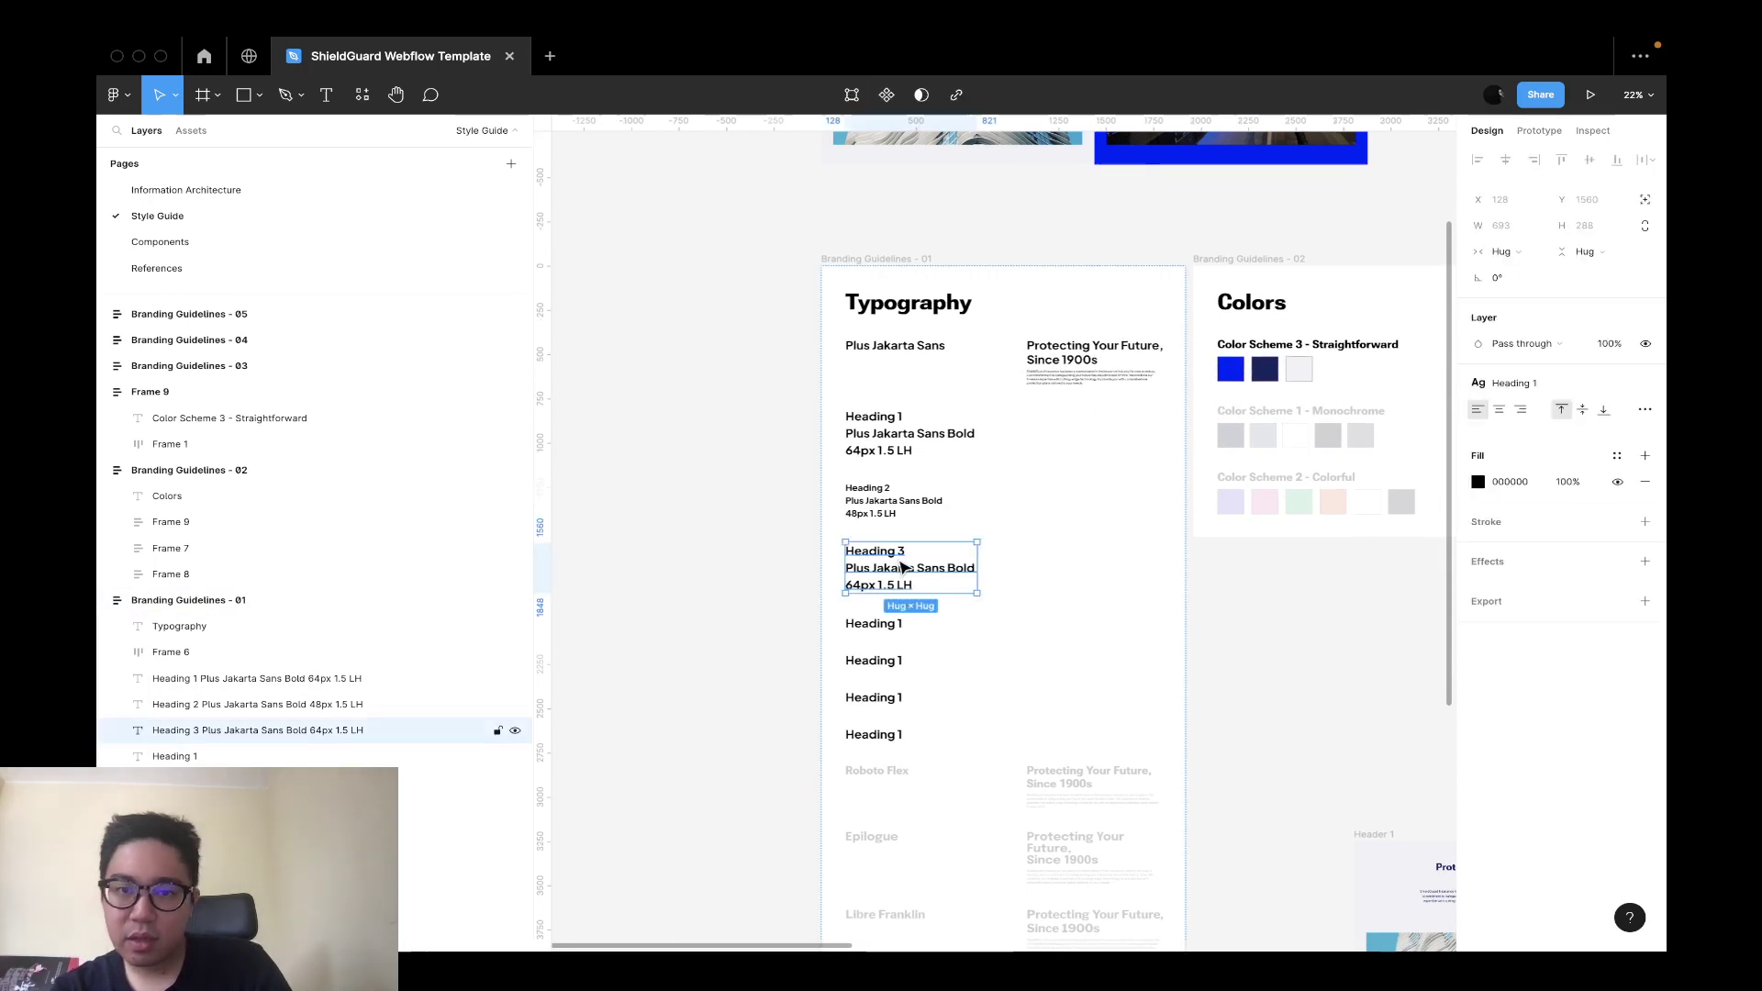
pyautogui.press('Delete')
# Change the title of the heading directly below the Heading 2 block to "Heading 3".
pyautogui.click(900, 496)
pyautogui.scroll(3, 900, 496)
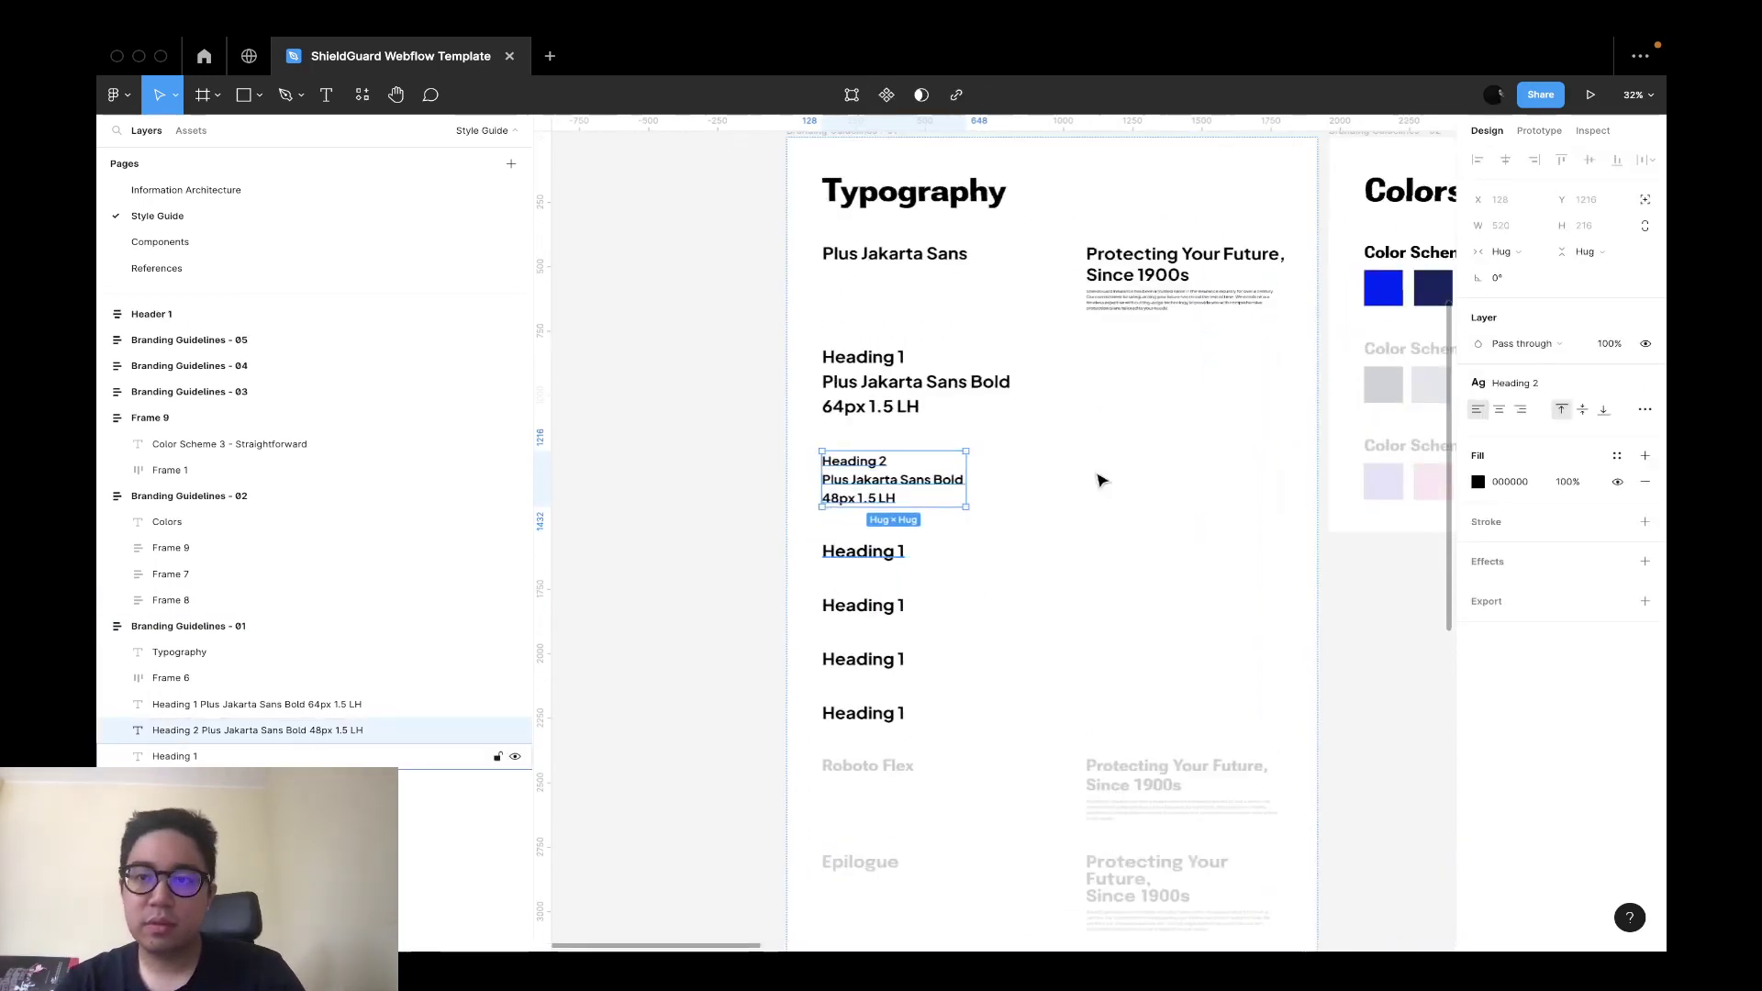
pyautogui.doubleClick(895, 553)
pyautogui.write('Heading')
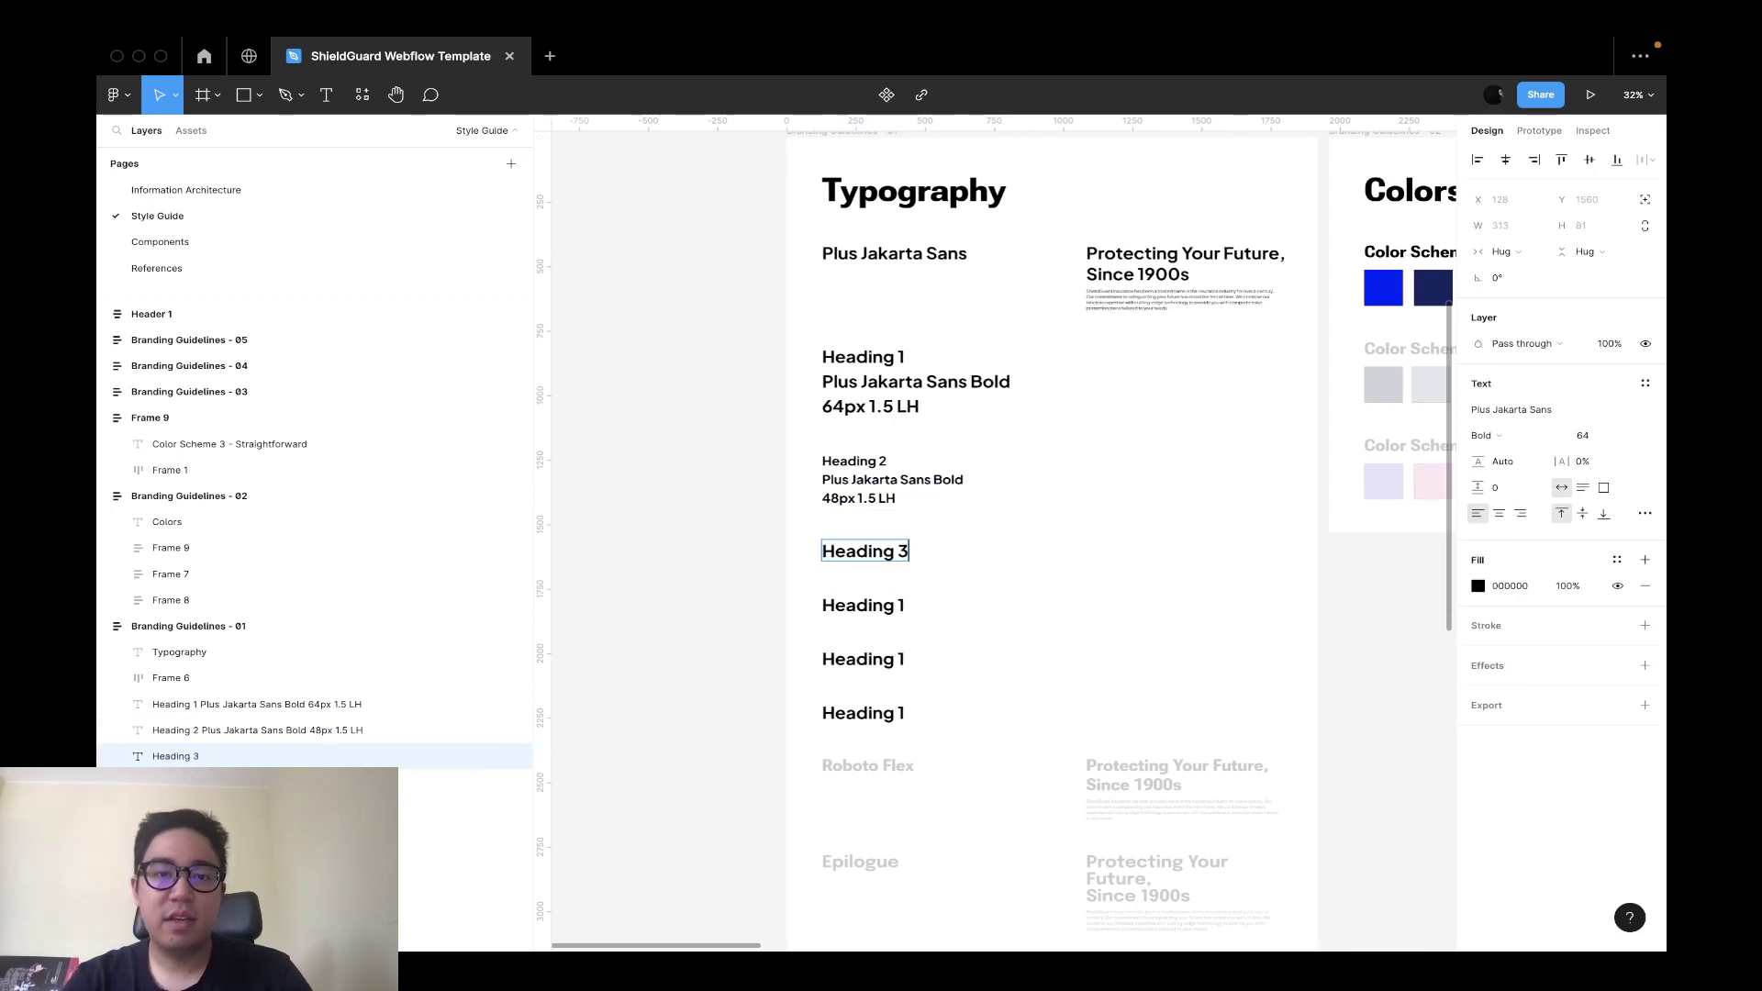
# Copy the Heading 2 block's styled text into the third heading, with "Heading 3" as its title.
pyautogui.click(879, 504)
pyautogui.press('Return')
pyautogui.press('super+a')
pyautogui.click(822, 479)
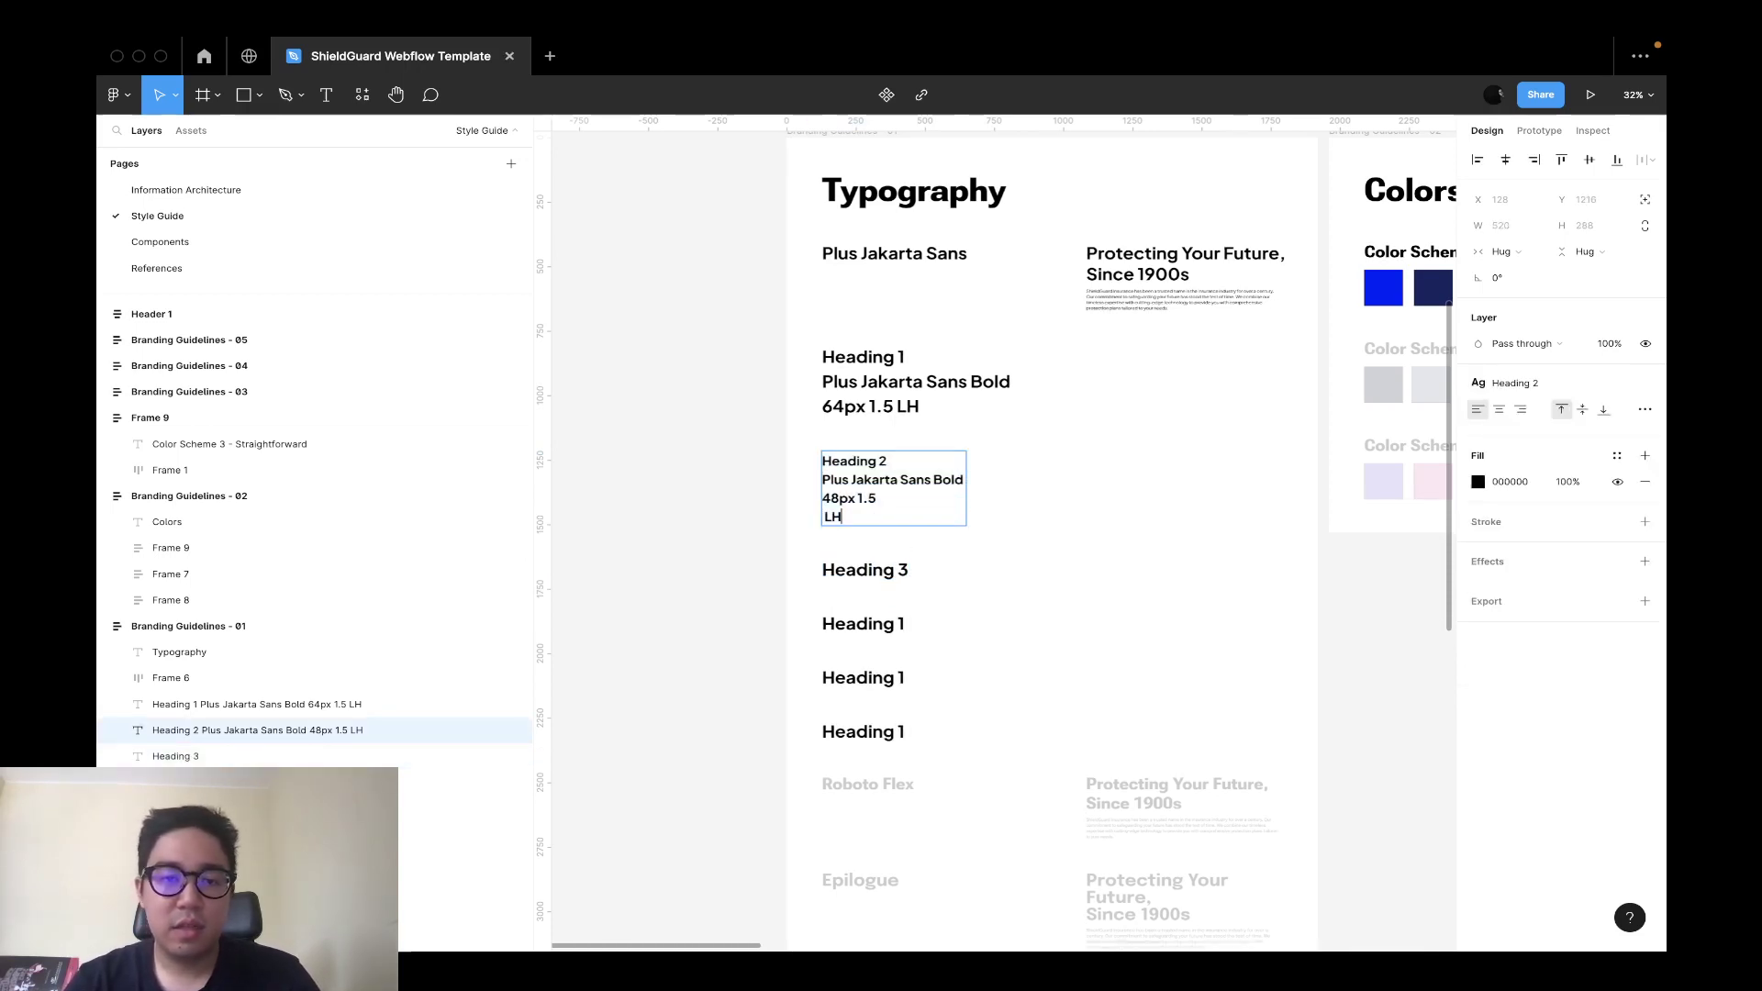
pyautogui.press('BackSpace')
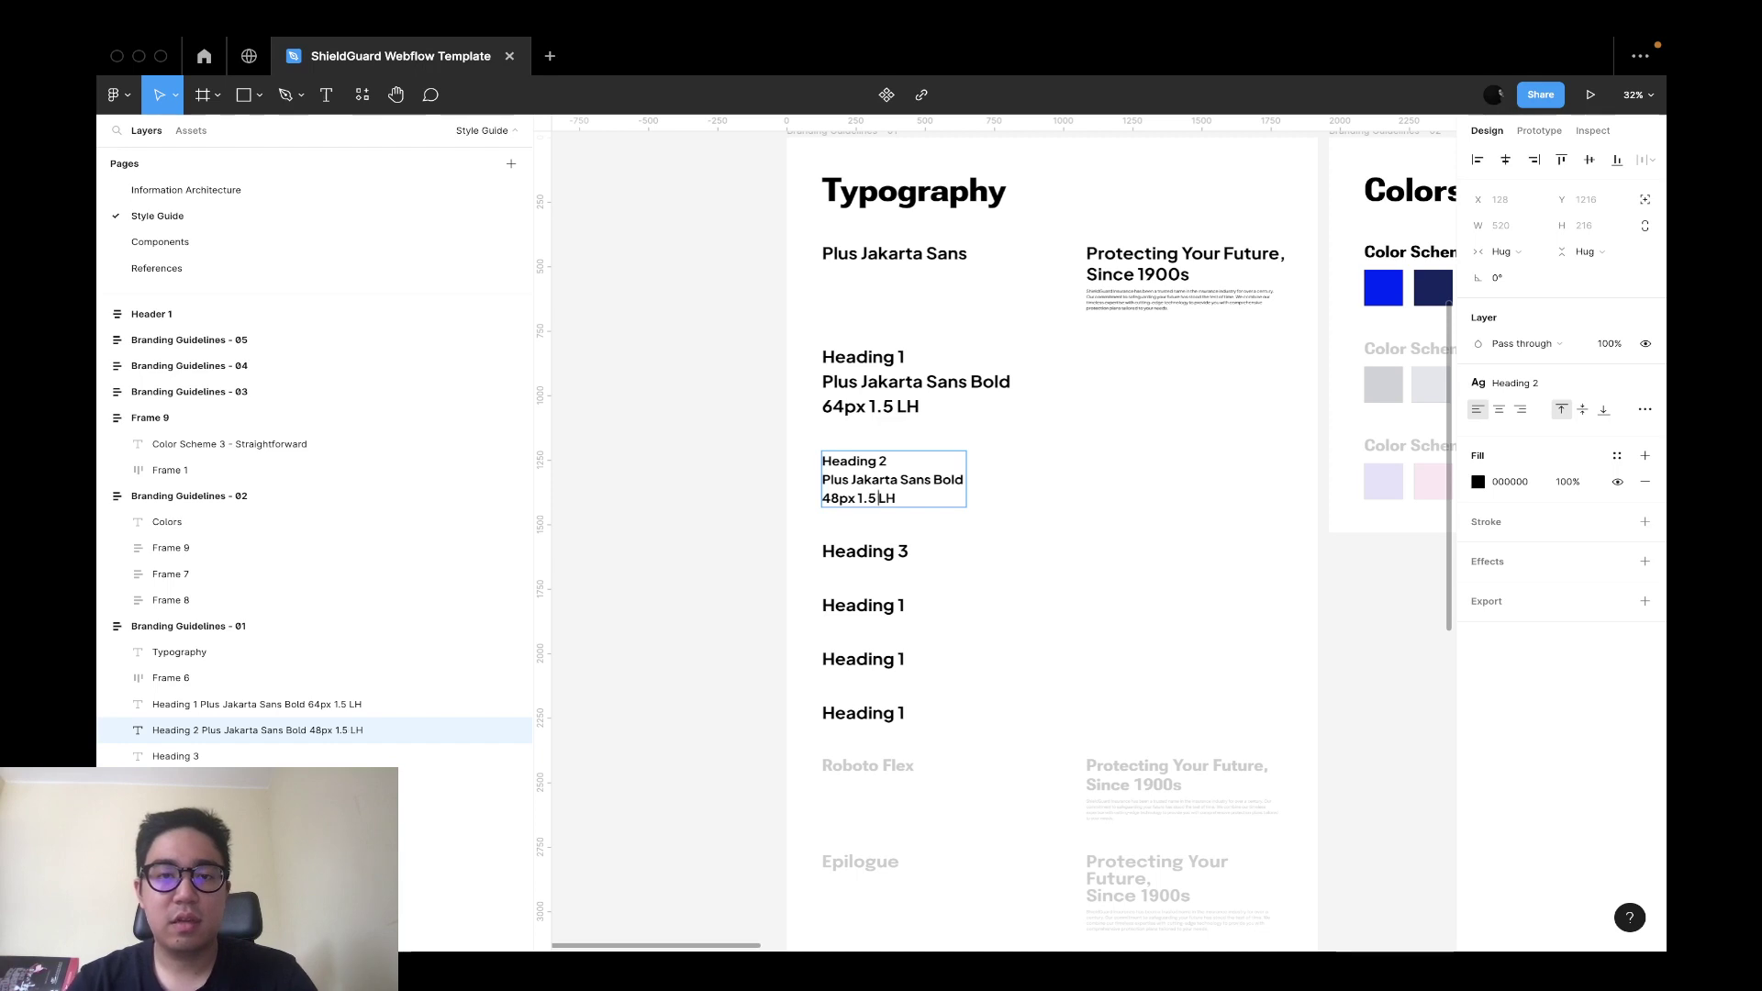
pyautogui.press('super+a')
pyautogui.press('super+c')
pyautogui.doubleClick(893, 554)
pyautogui.press('super+v')
pyautogui.scroll(5, 978, 552)
# Change the size in the Heading 3 block's description to "32px".
pyautogui.click(843, 587)
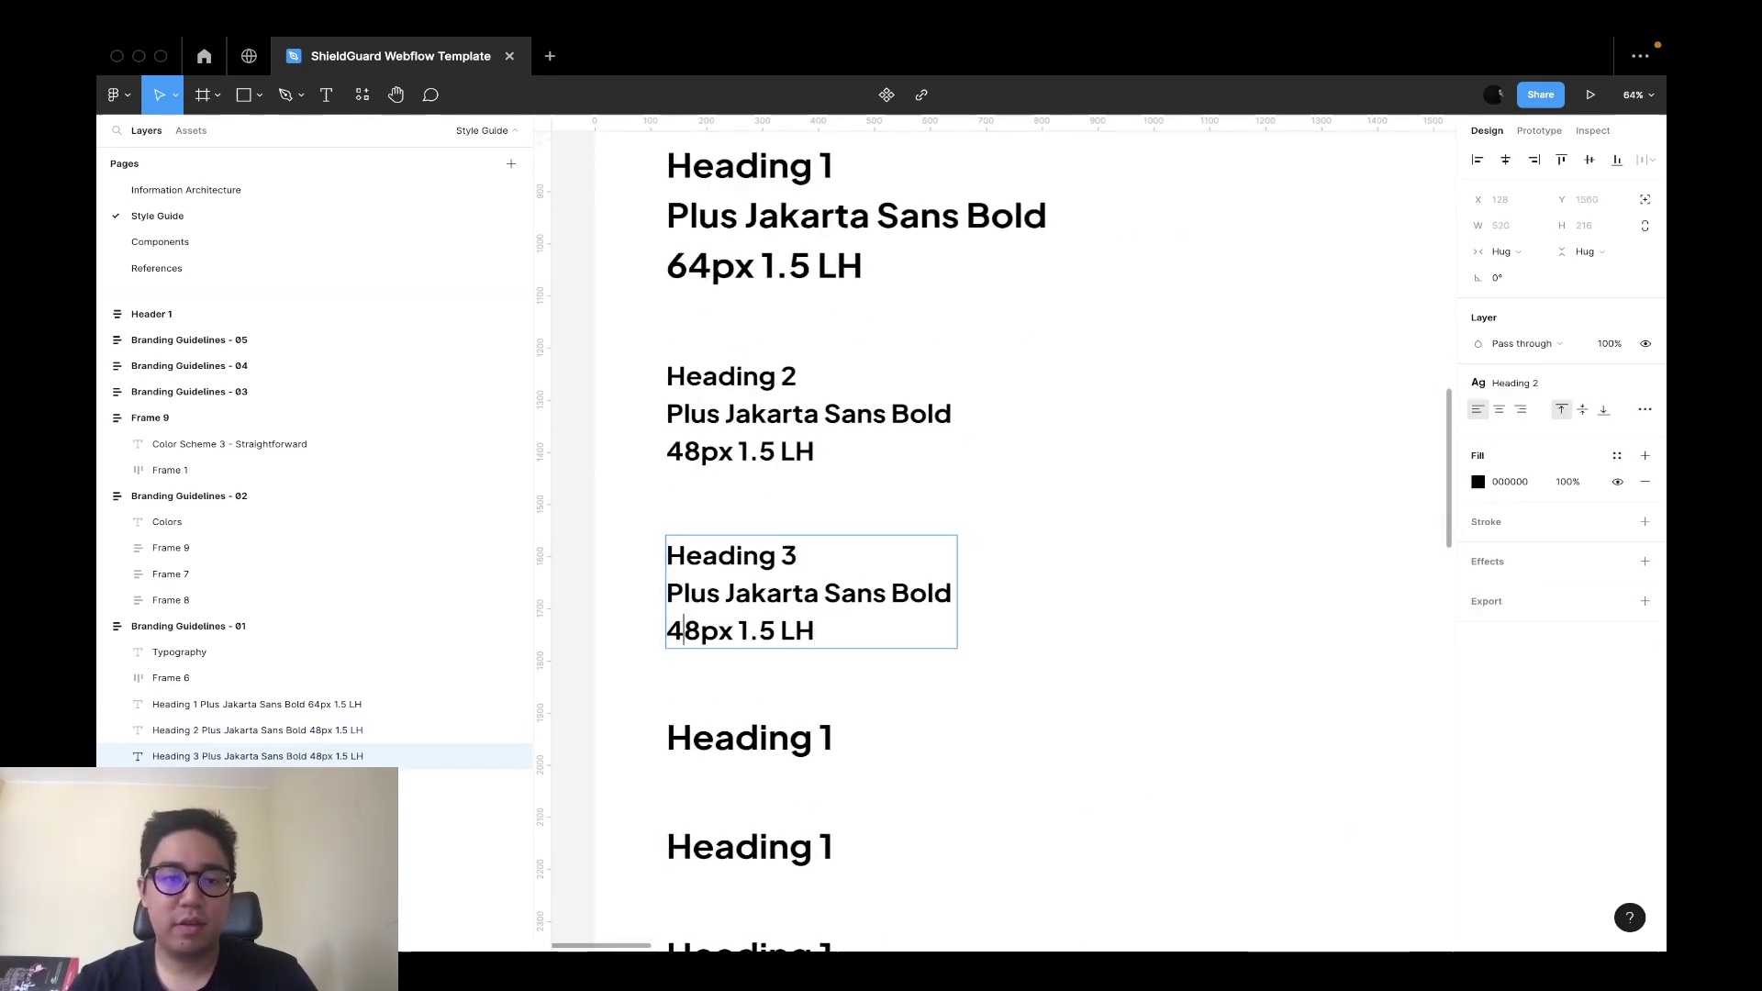
pyautogui.press('Left')
pyautogui.hotkey('shift', 'Right')
pyautogui.hotkey('shift', 'Right')
pyautogui.write('32')
pyautogui.press('Escape')
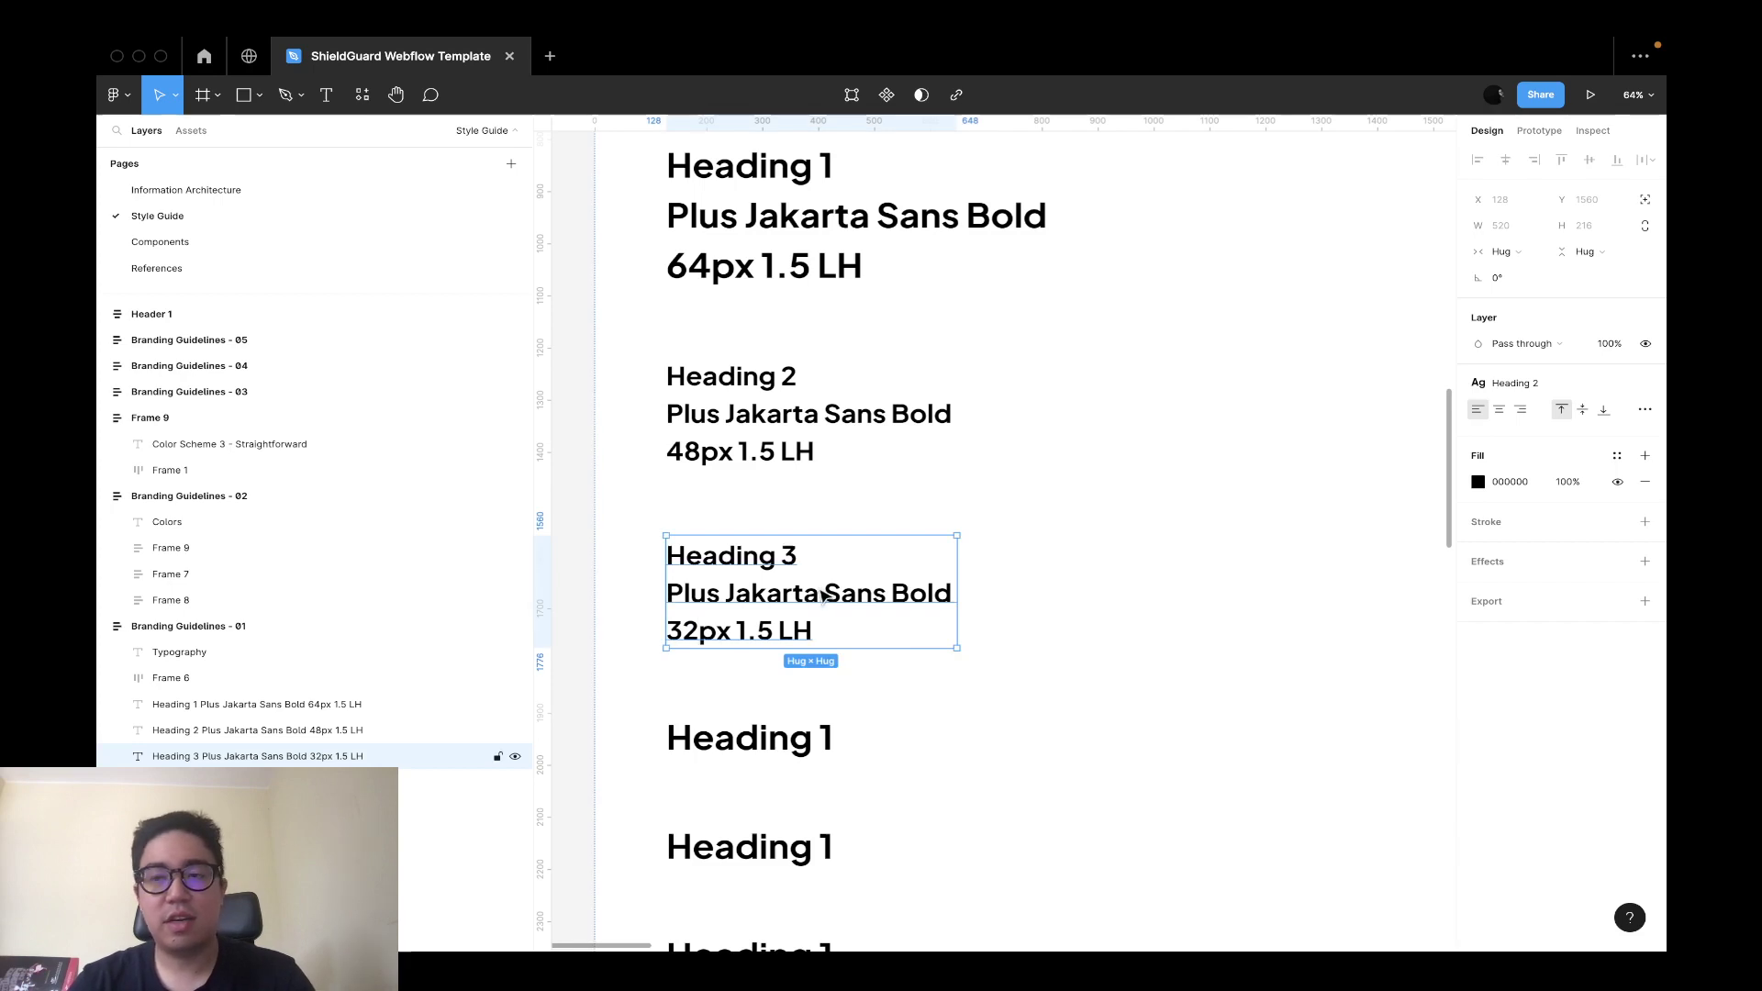
# Detach the Heading 2 text style from the Heading 3 block and set its font size to 32.
pyautogui.click(1639, 384)
pyautogui.click(1643, 385)
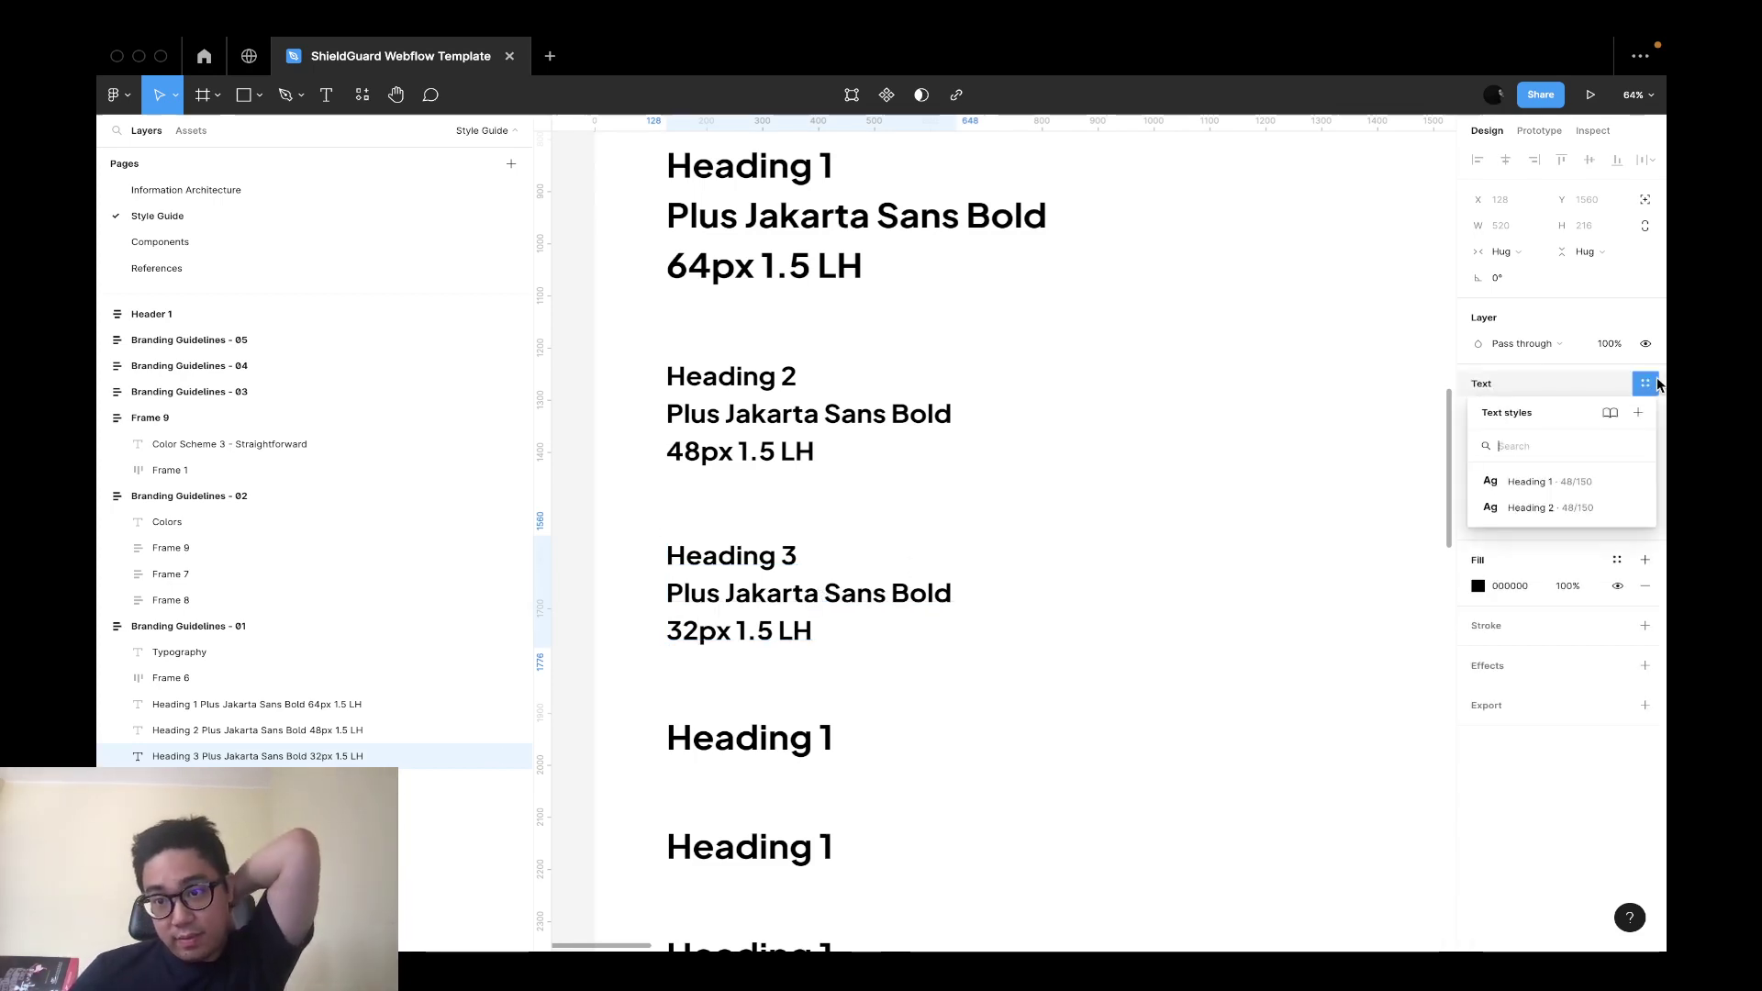
pyautogui.press('Escape')
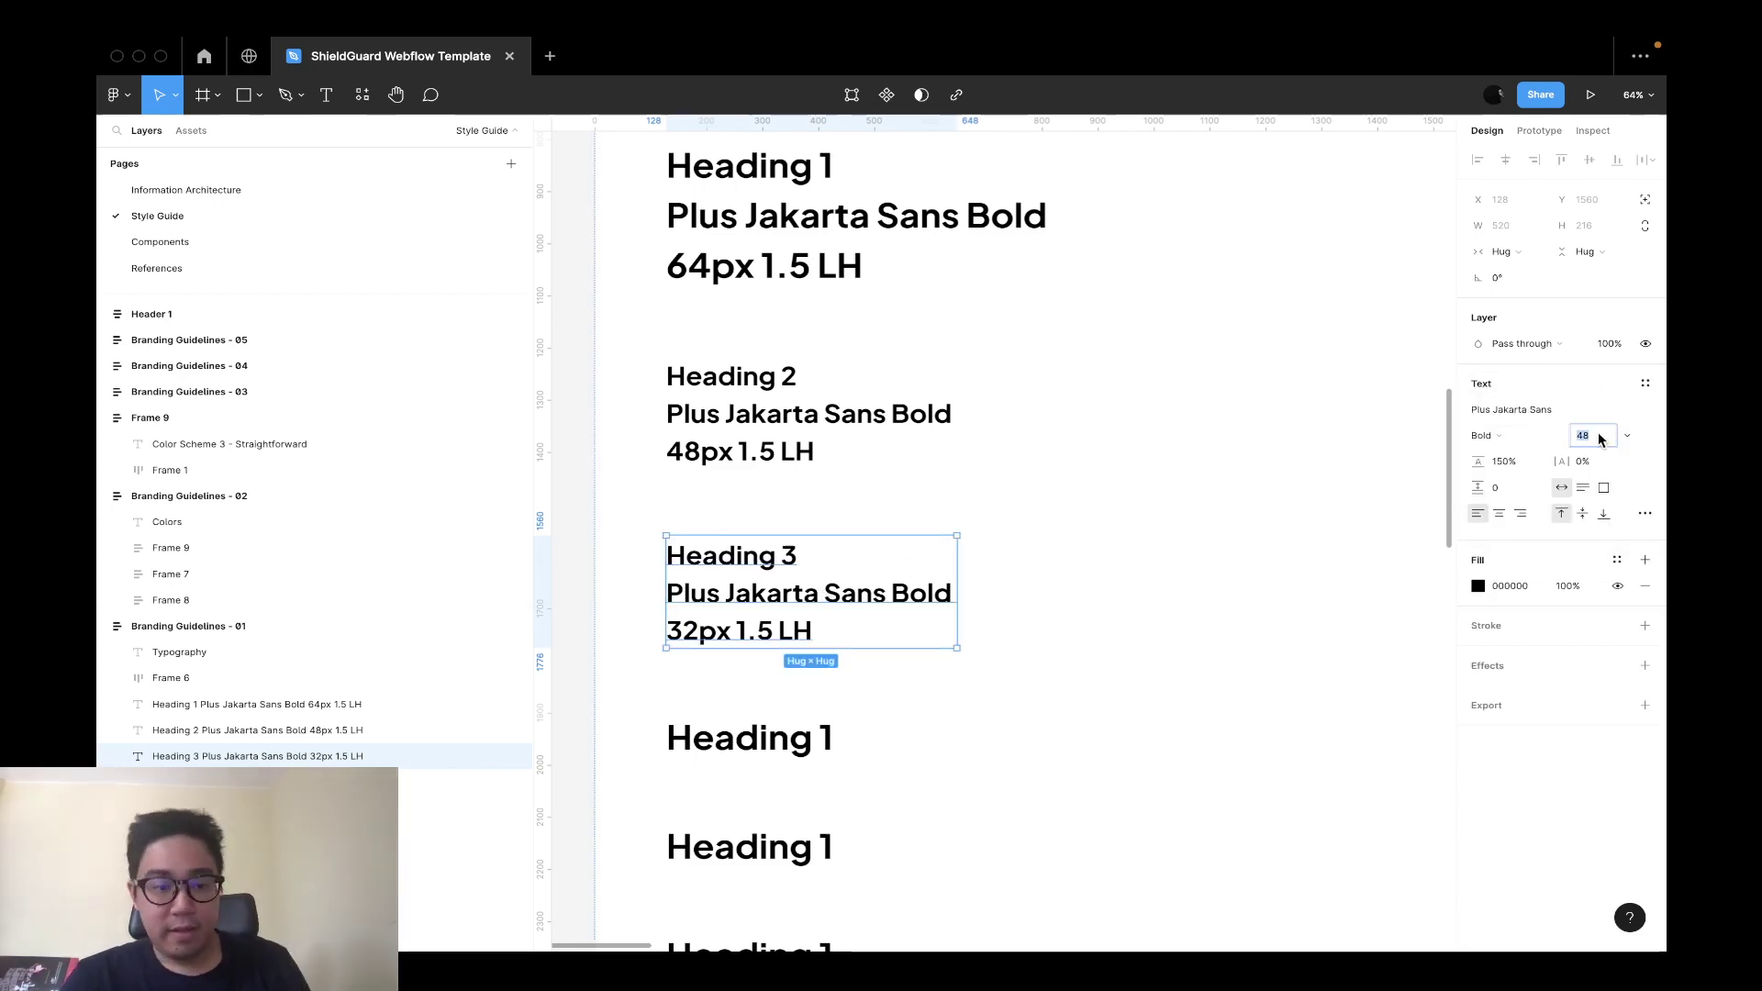
pyautogui.click(1597, 435)
pyautogui.write('32')
pyautogui.press('Tab')
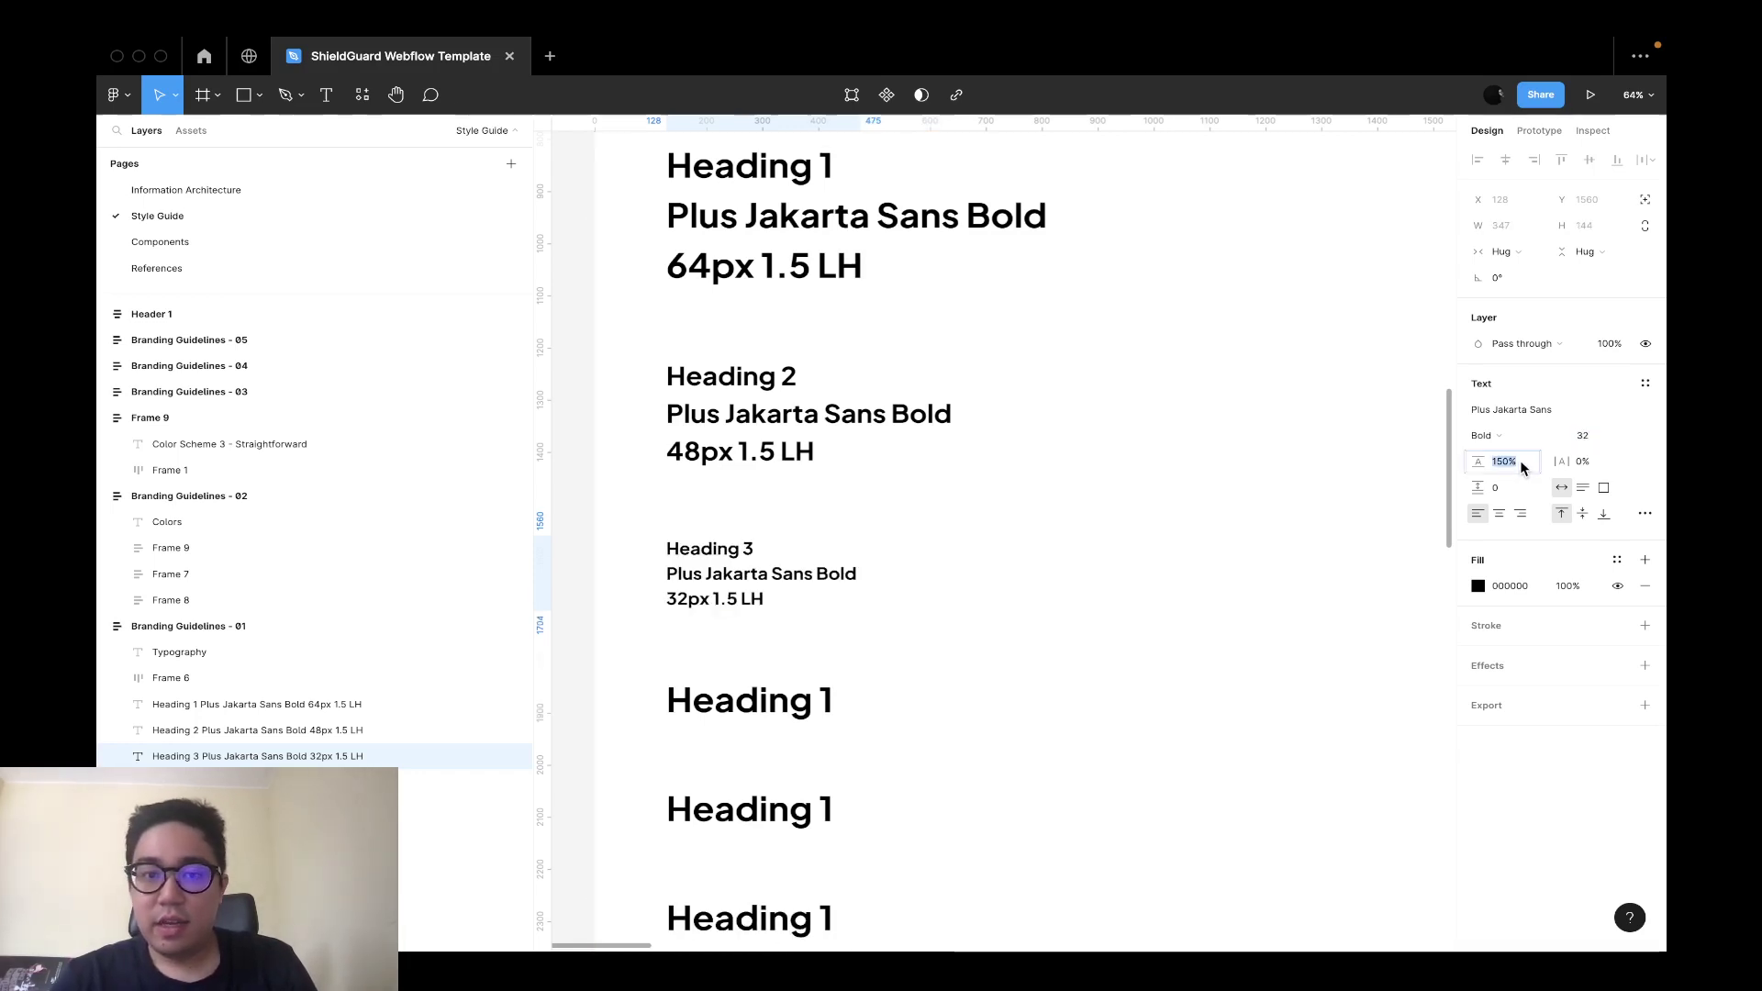
# Set the Heading 3 block's font weight to Medium and change "Bold" to "Medium" in its description.
pyautogui.click(1540, 435)
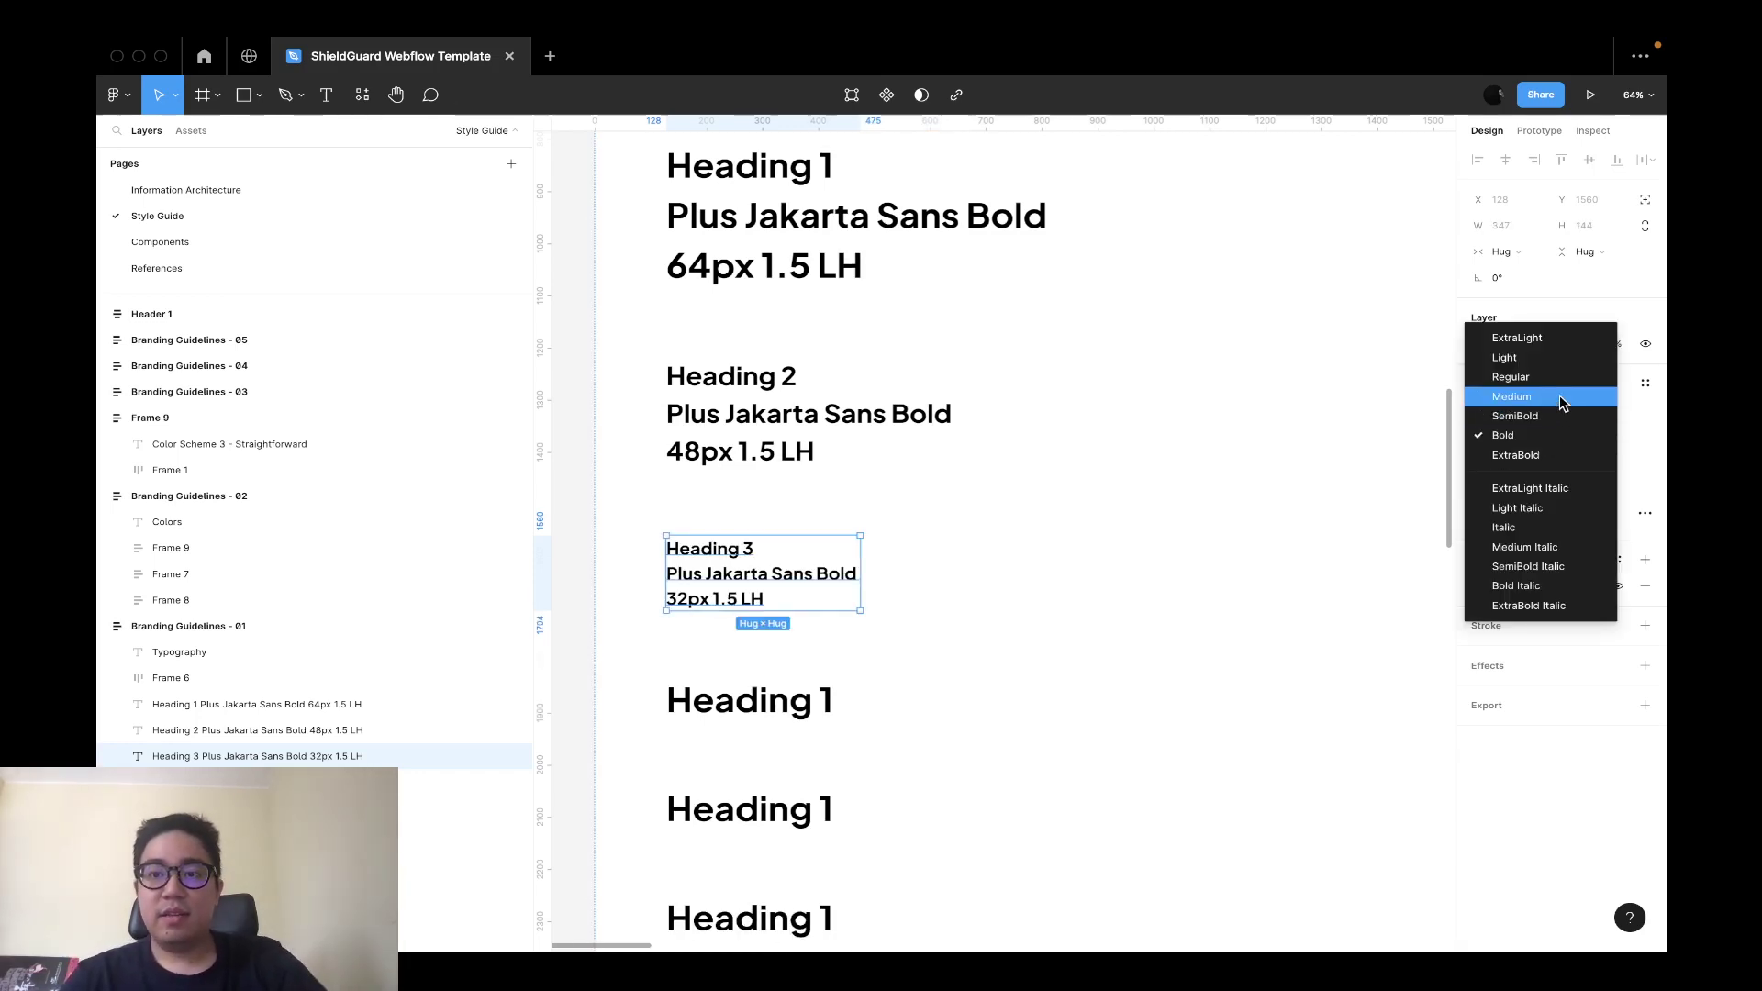
pyautogui.click(1560, 395)
pyautogui.click(1294, 492)
pyautogui.doubleClick(845, 590)
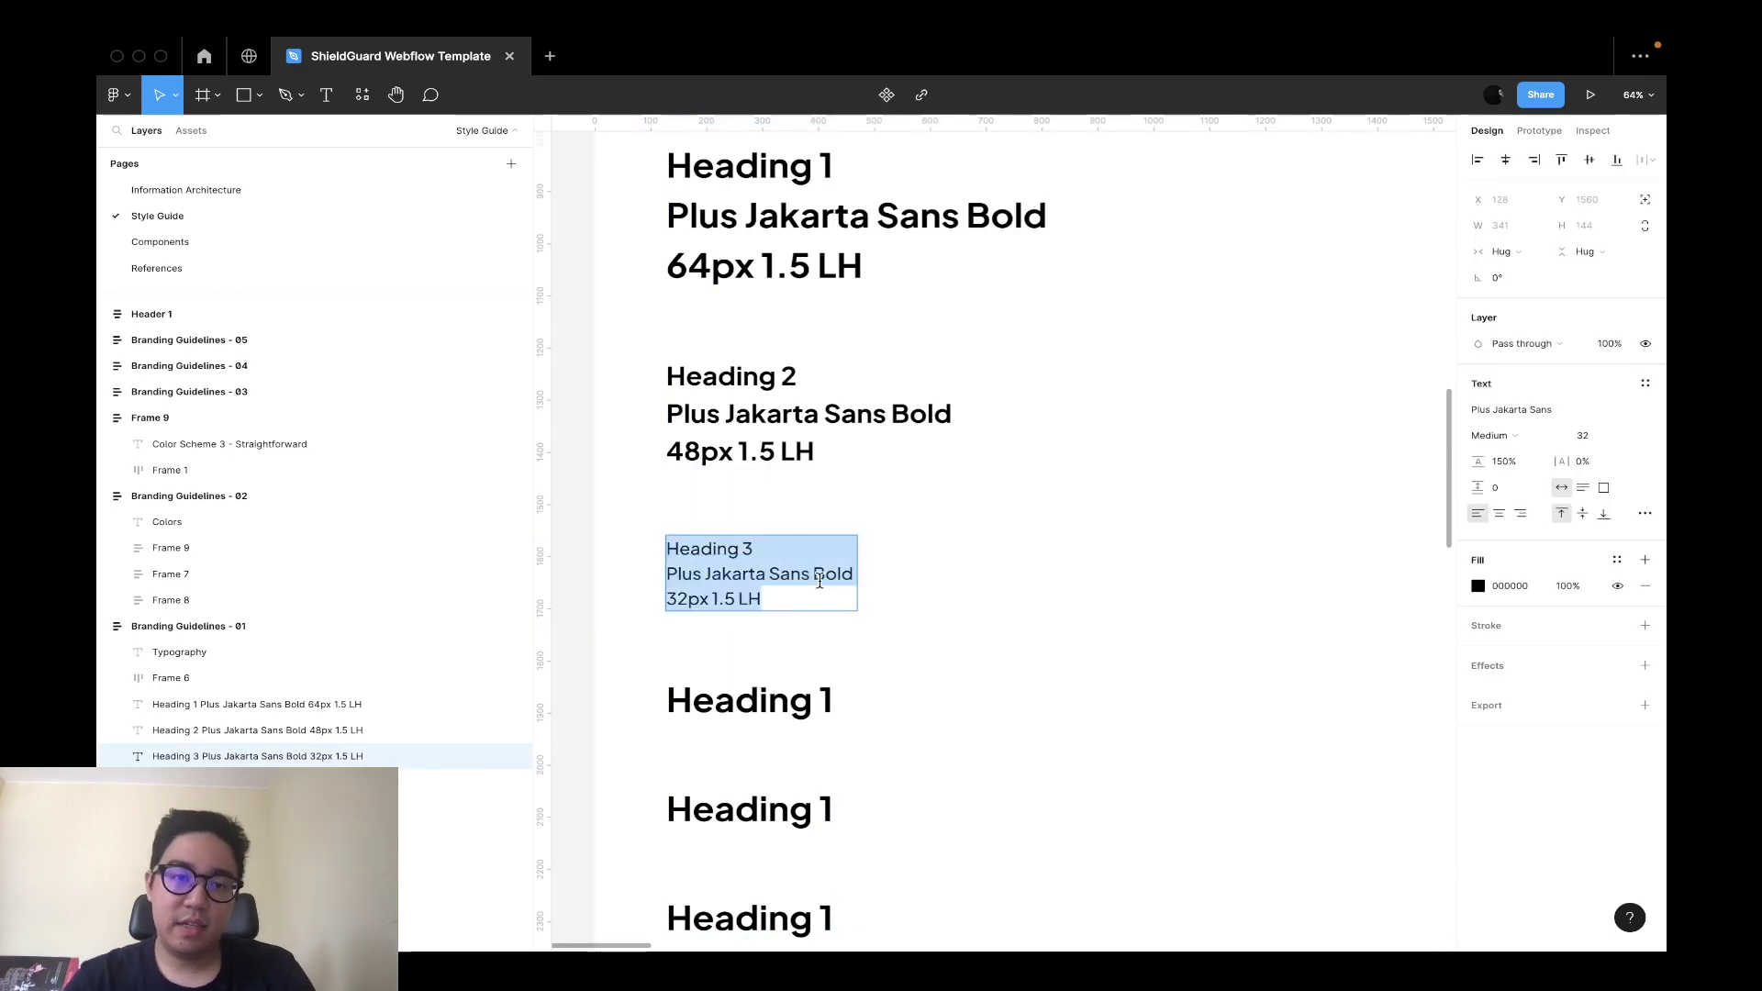
pyautogui.press('Right')
pyautogui.write('Medium')
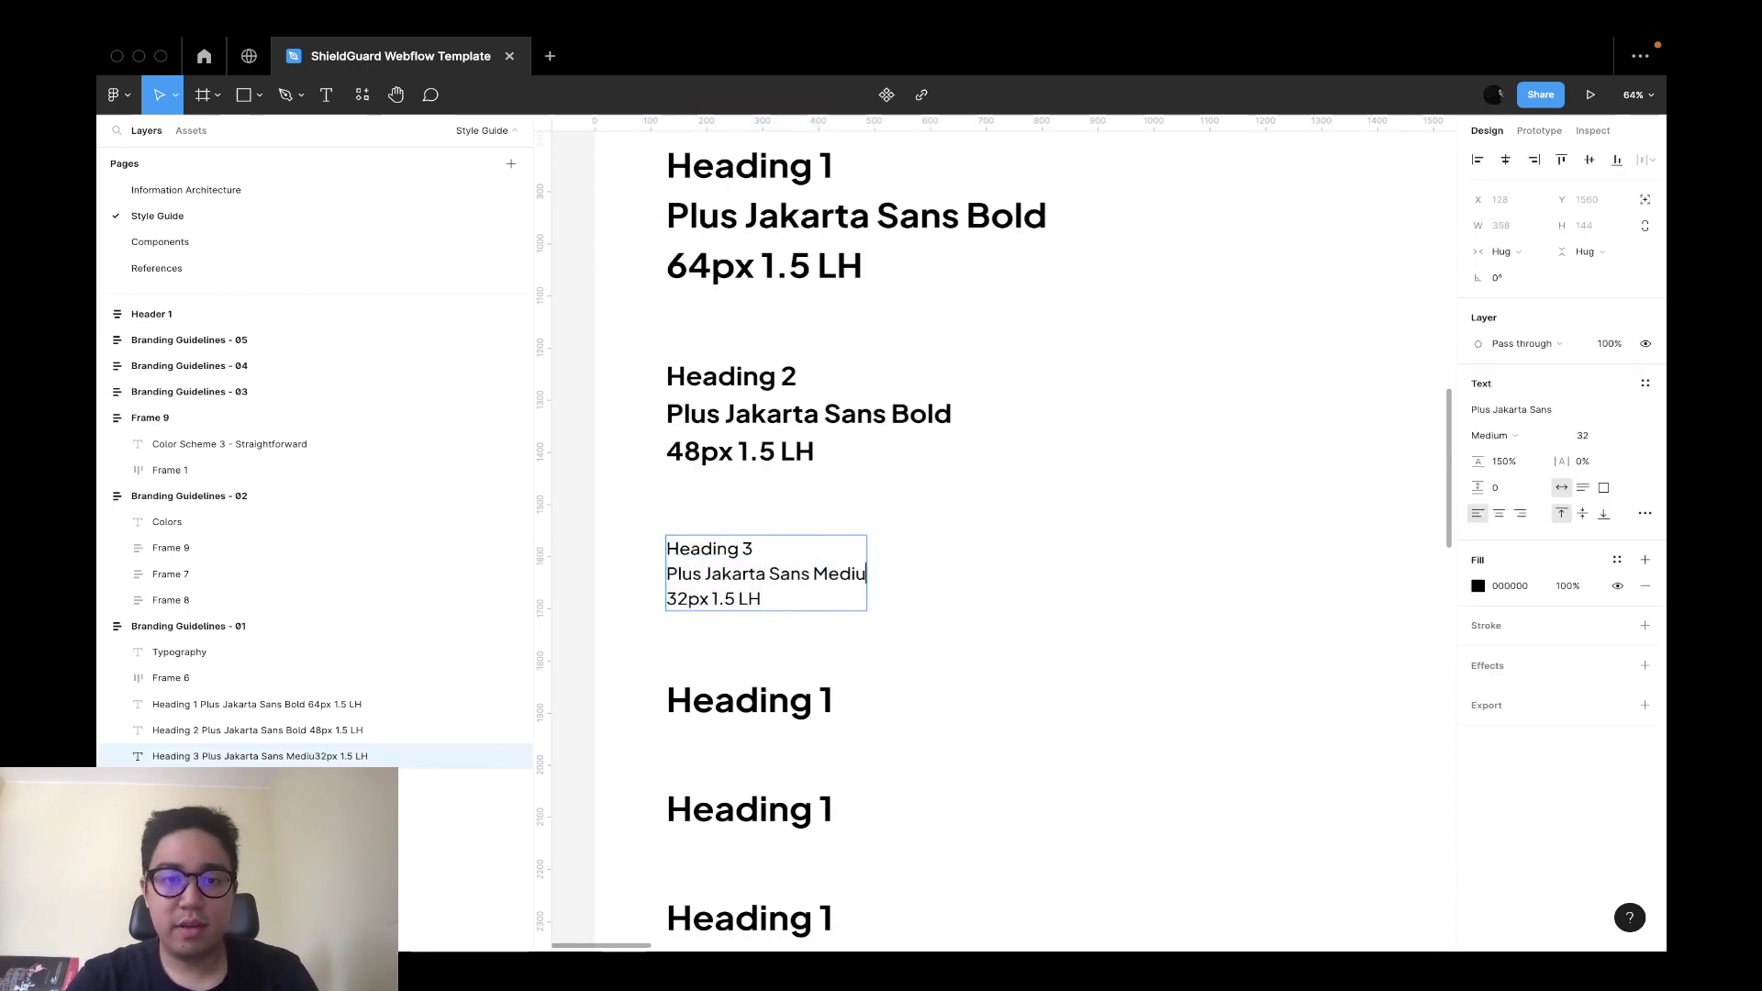
pyautogui.press('Escape')
# Create a text style named "Heading 3" from the Heading 3 block.
pyautogui.click(1646, 384)
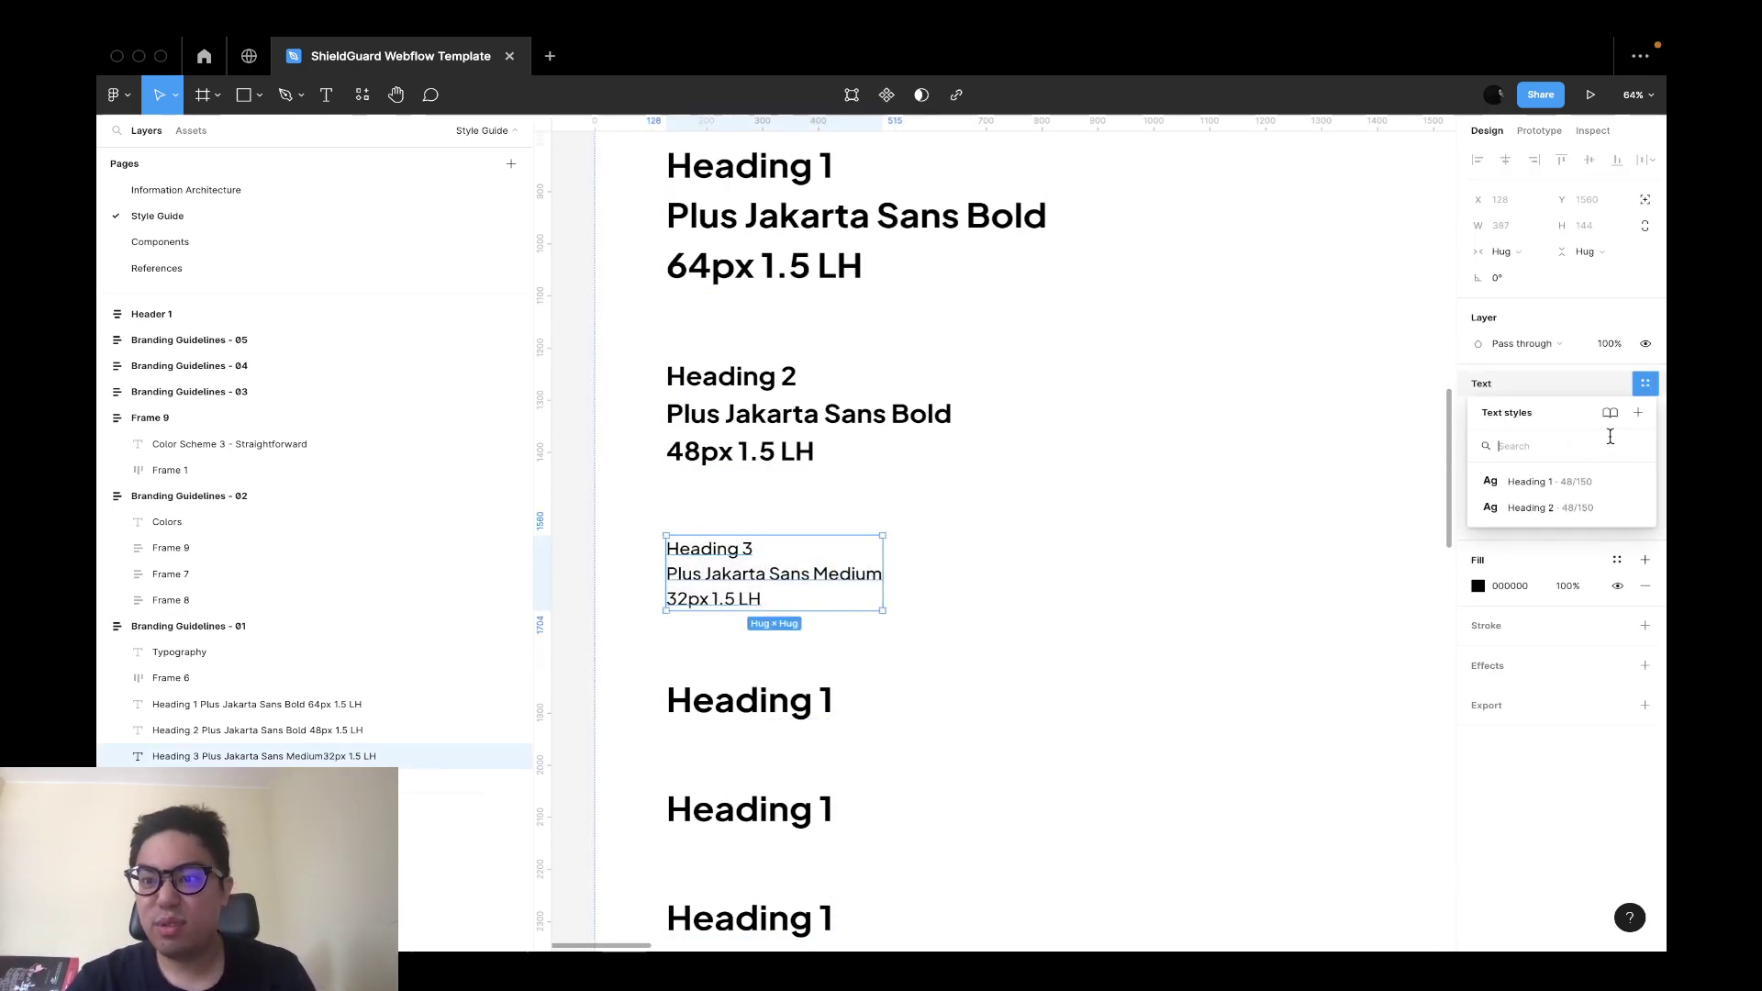
pyautogui.click(1638, 412)
pyautogui.write('Heading 3')
pyautogui.press('Return')
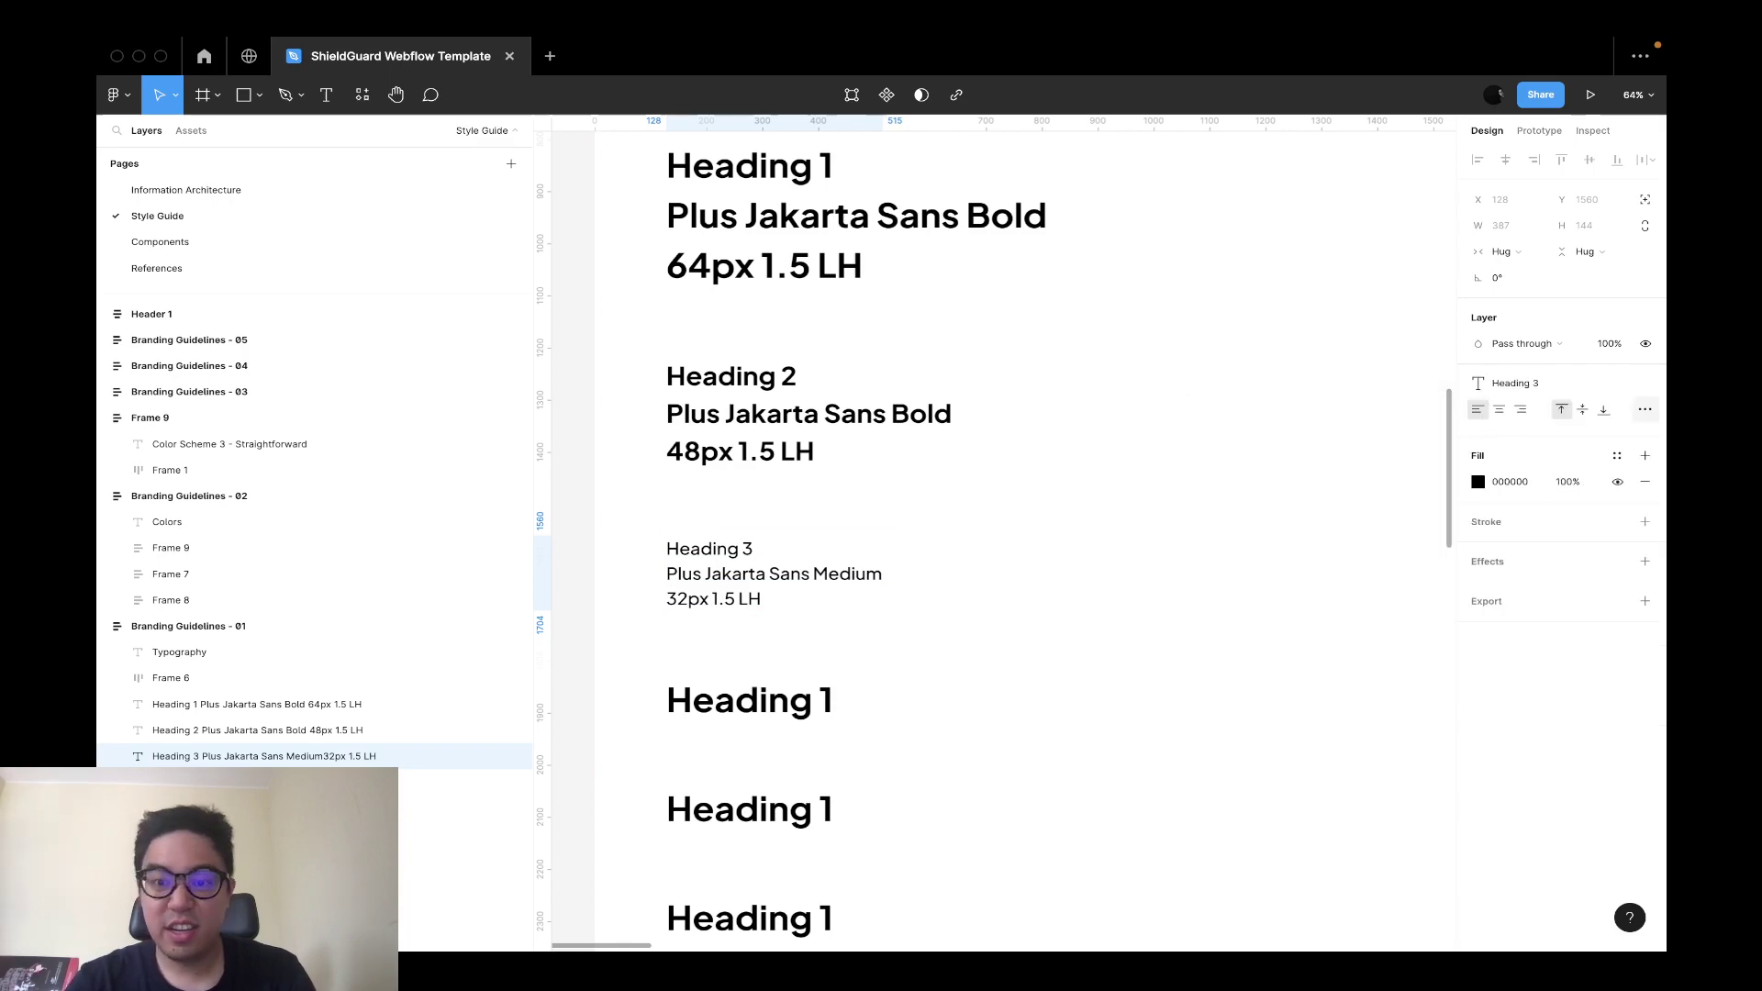
# Replace the fourth heading's text with a copy of the Heading 3 block's text.
pyautogui.scroll(-2, 999, 567)
pyautogui.click(849, 582)
pyautogui.scroll(-3, 918, 579)
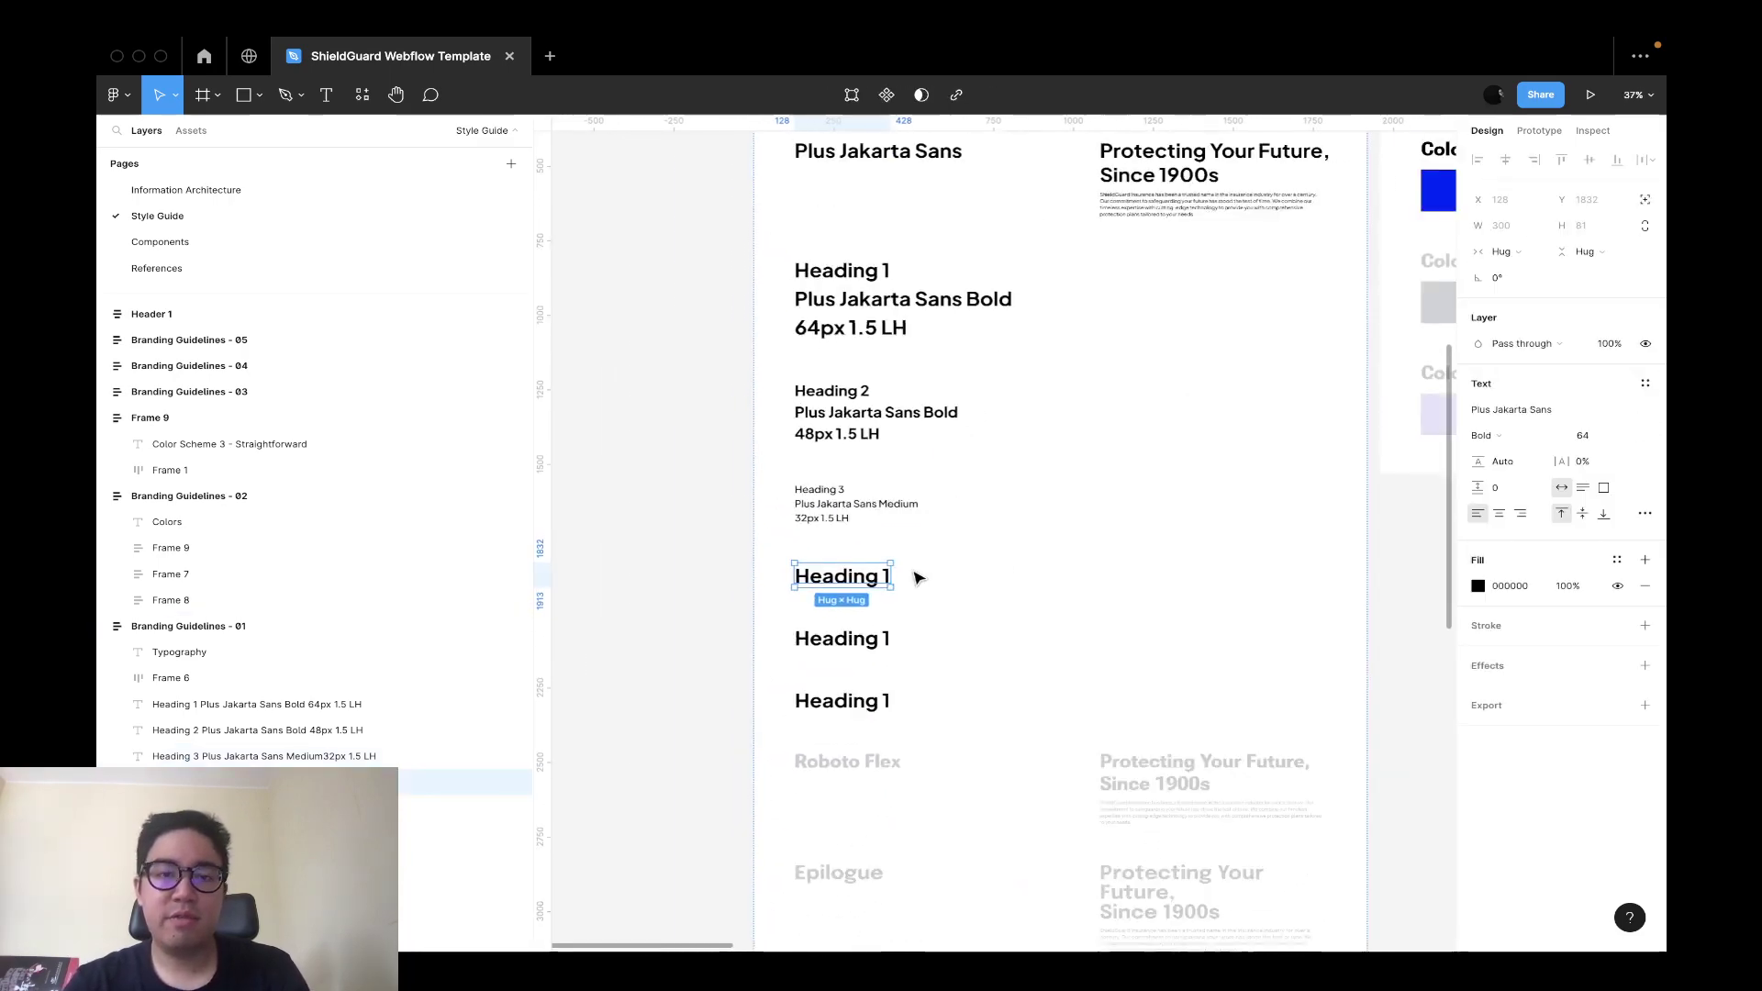
pyautogui.click(861, 525)
pyautogui.doubleClick(856, 520)
pyautogui.press('super+c')
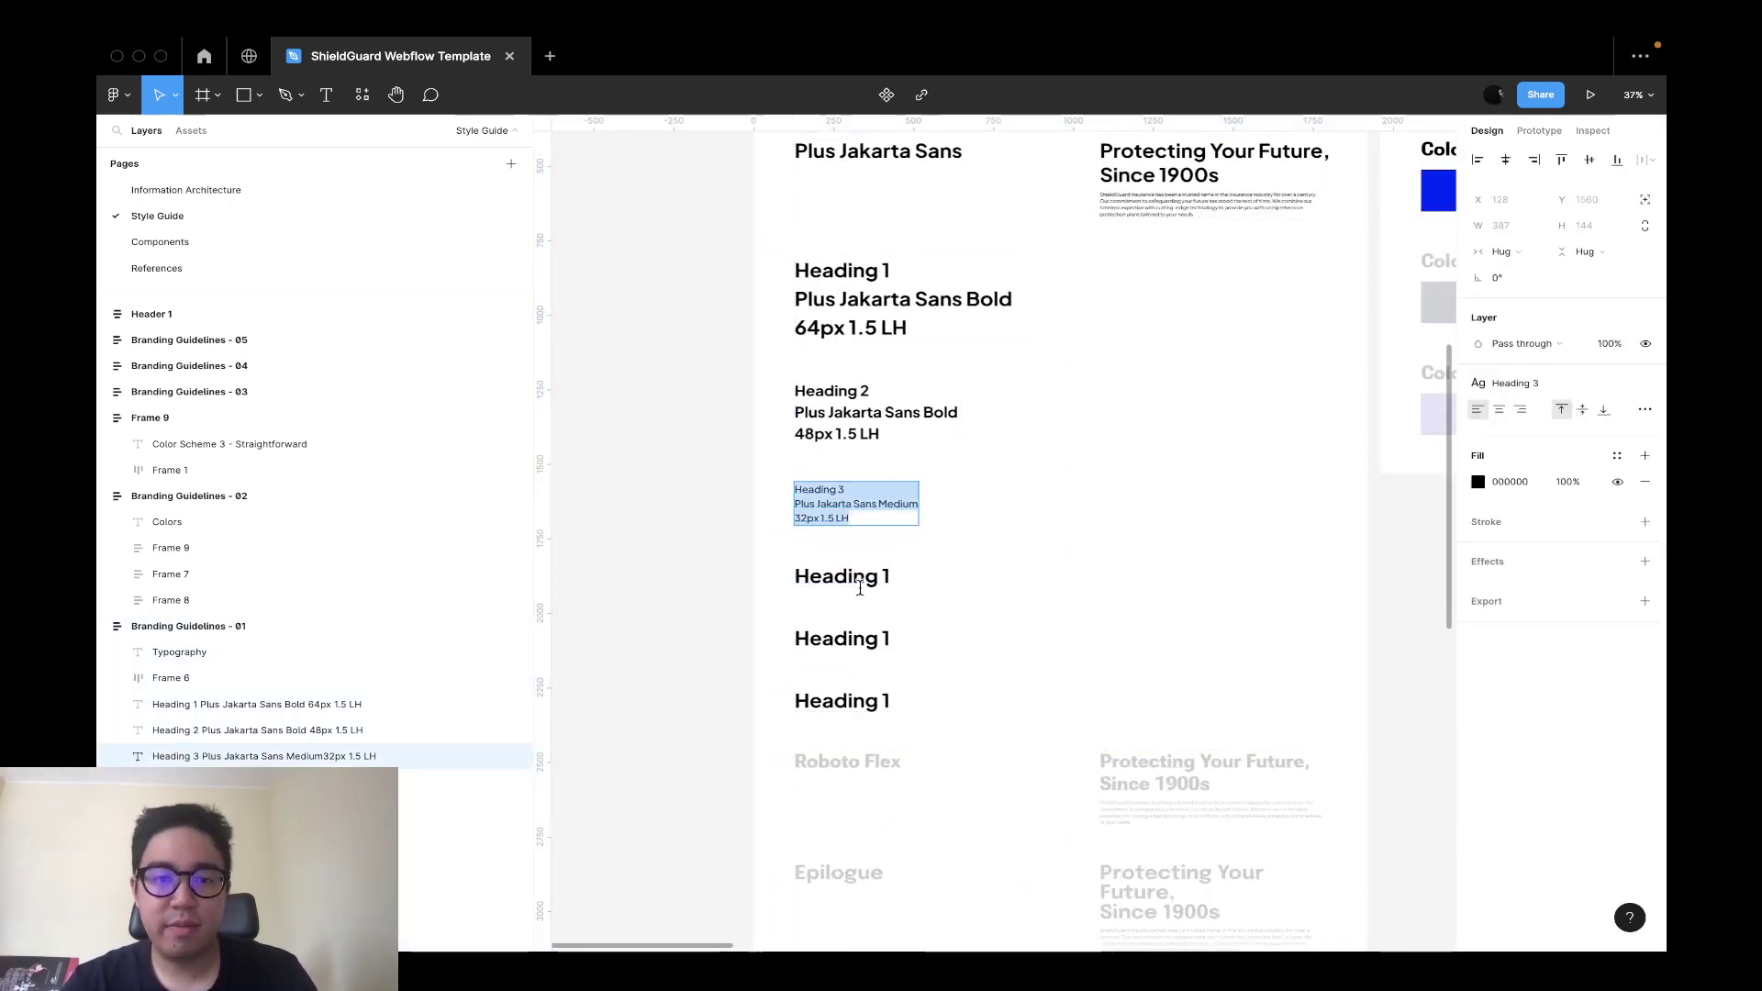
pyautogui.click(865, 585)
pyautogui.doubleClick(868, 584)
pyautogui.press('super+v')
# Change the fourth block's title to "Heading 4" and the size in its description to "24px".
pyautogui.scroll(5, 868, 584)
pyautogui.click(845, 570)
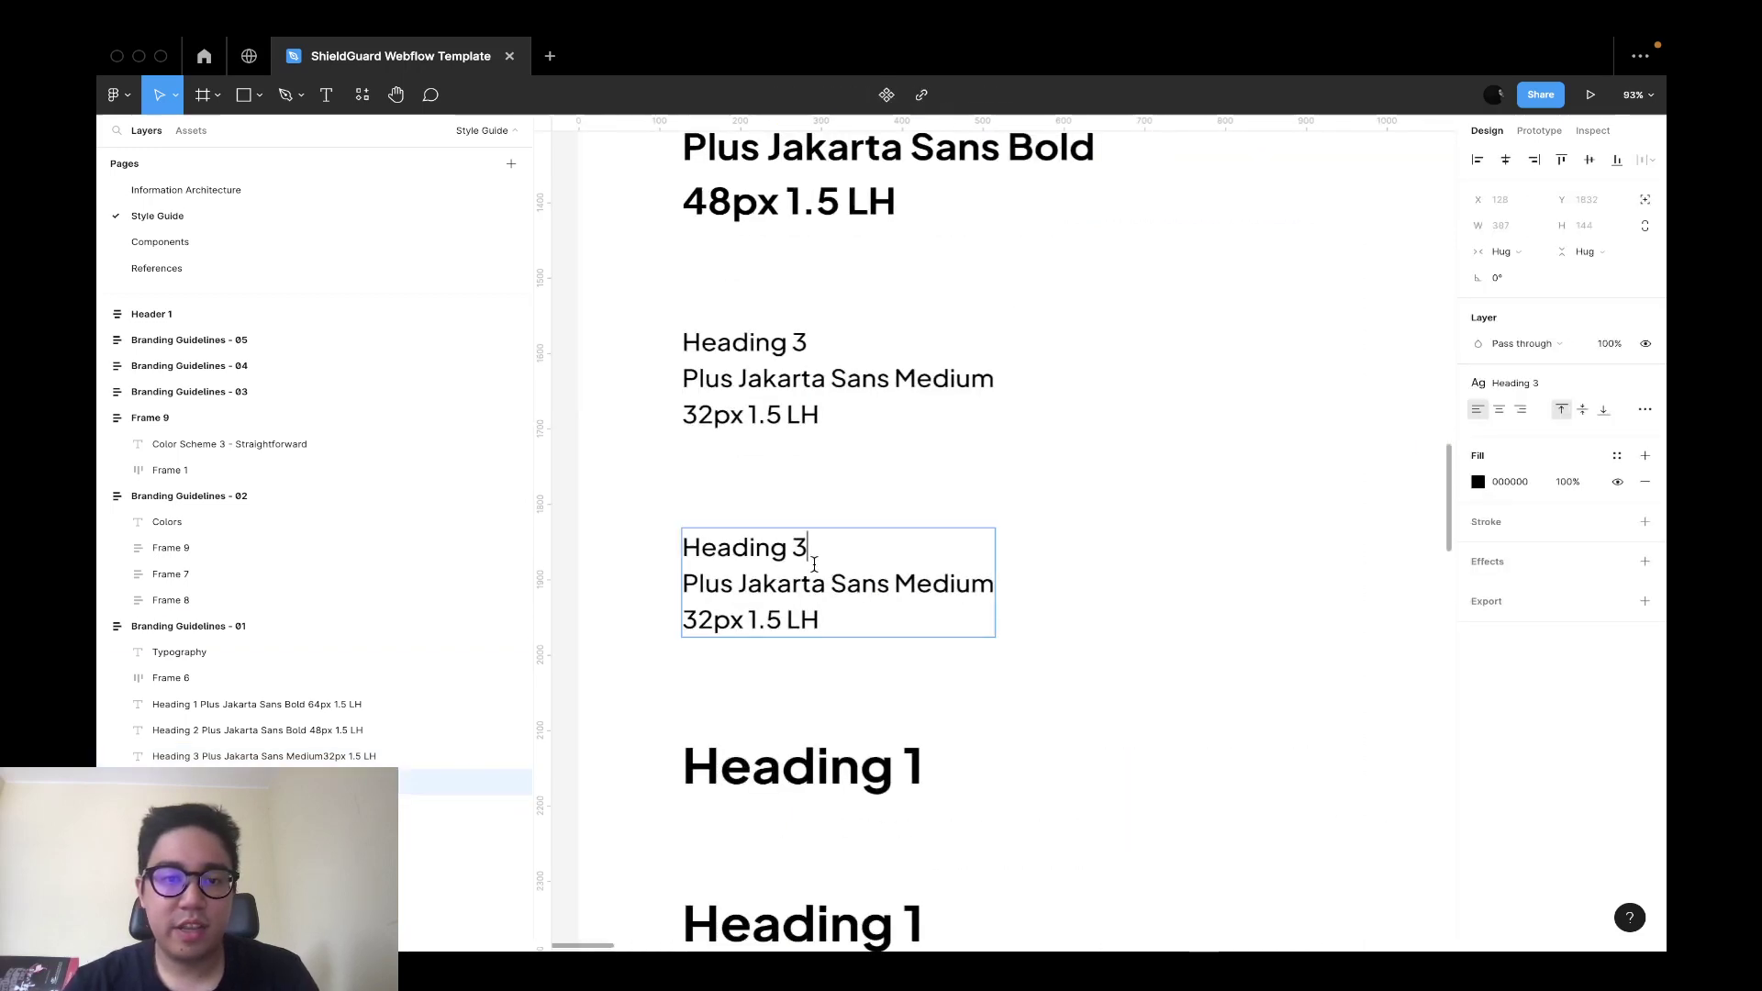
pyautogui.press('BackSpace')
pyautogui.write('4')
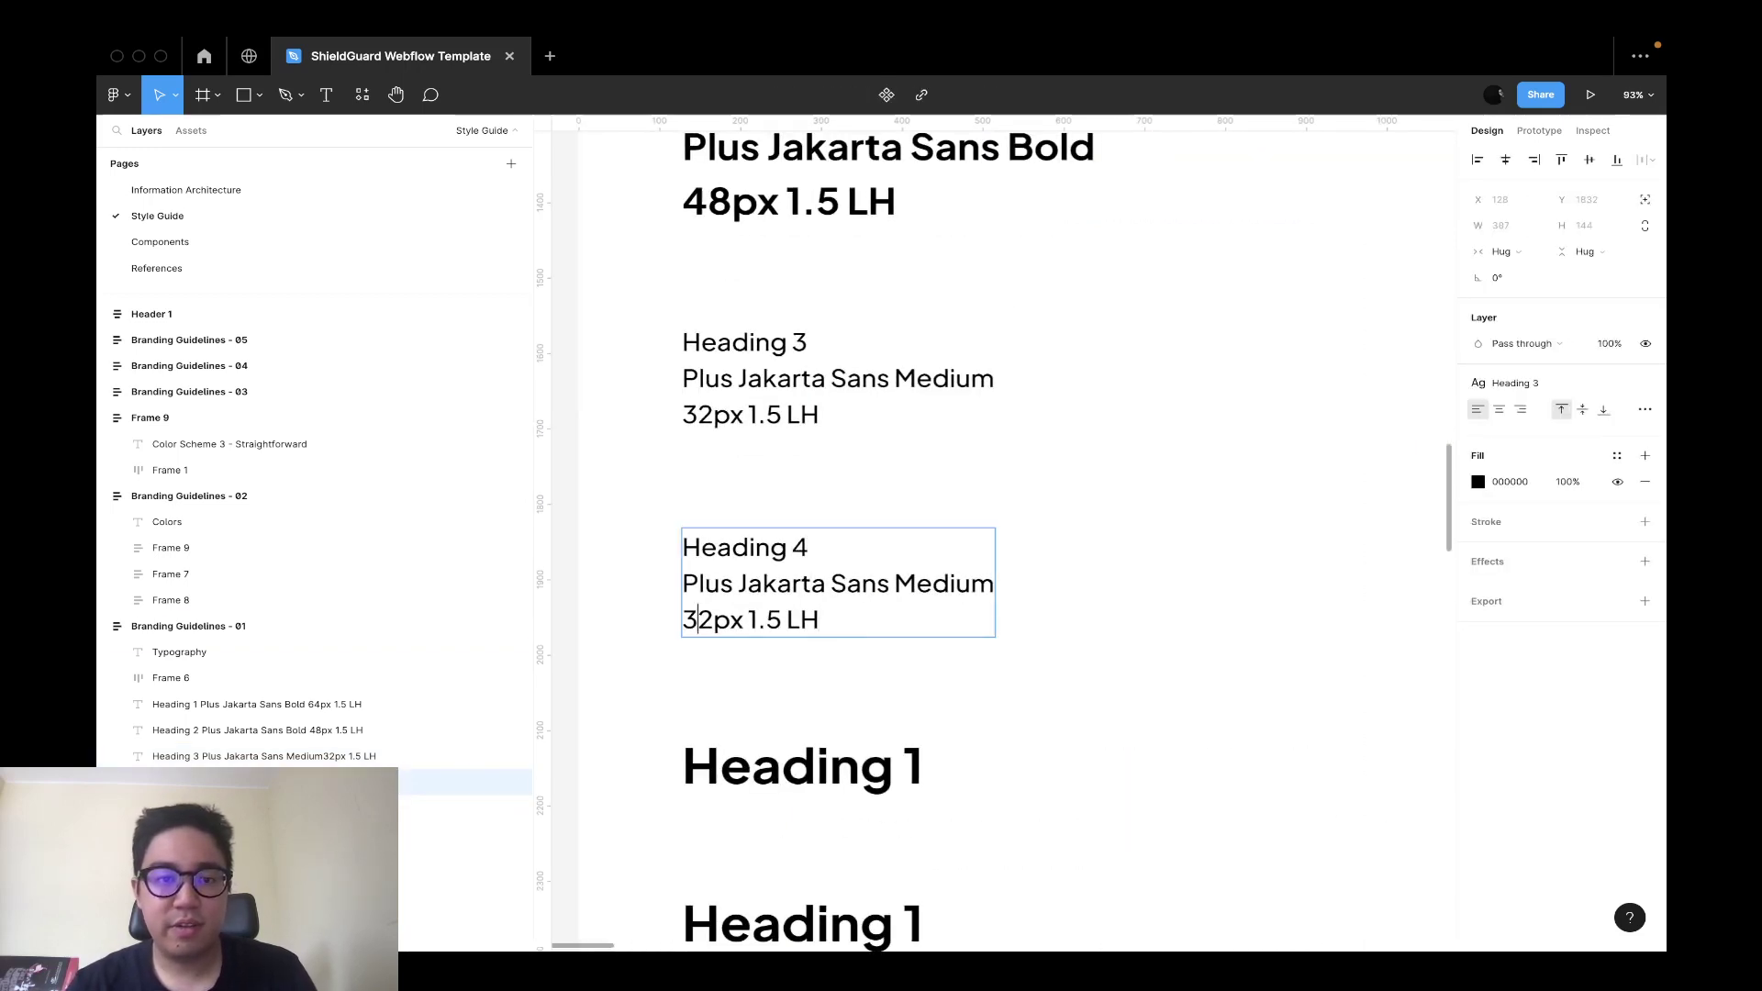
pyautogui.write('24')
pyautogui.press('Escape')
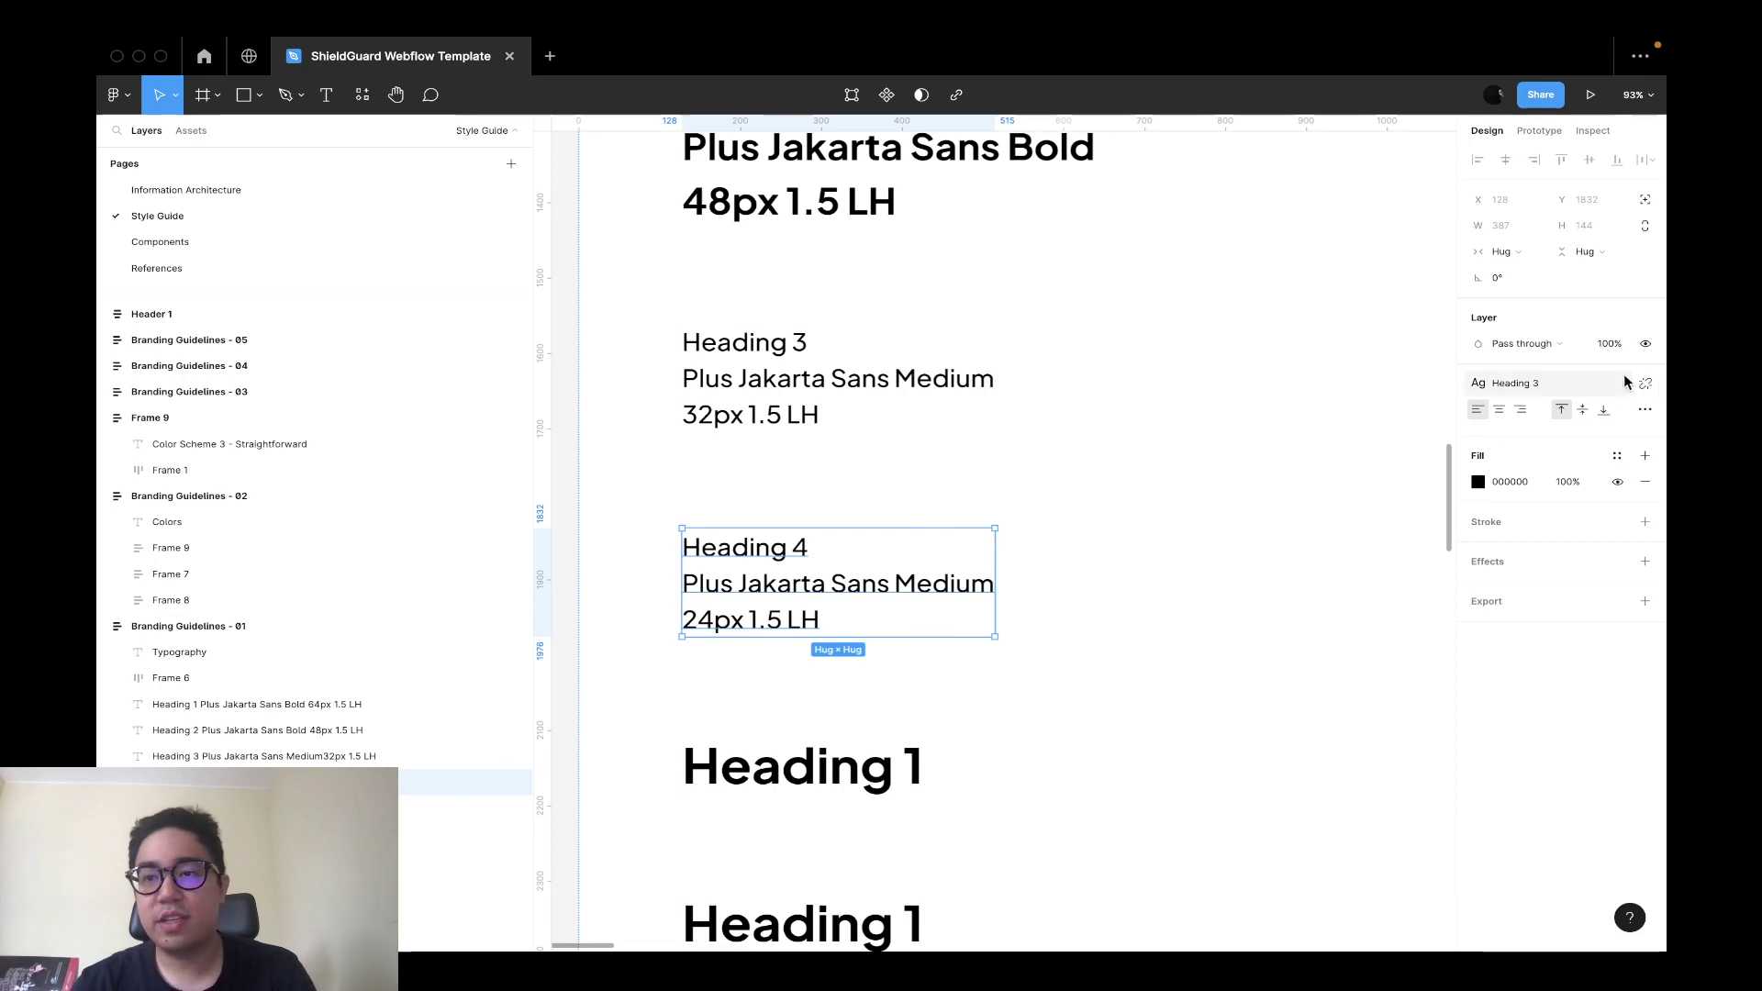
# Detach the Heading 3 style from the Heading 4 block and create a text style named "Heading 4".
pyautogui.click(1646, 384)
pyautogui.click(1645, 384)
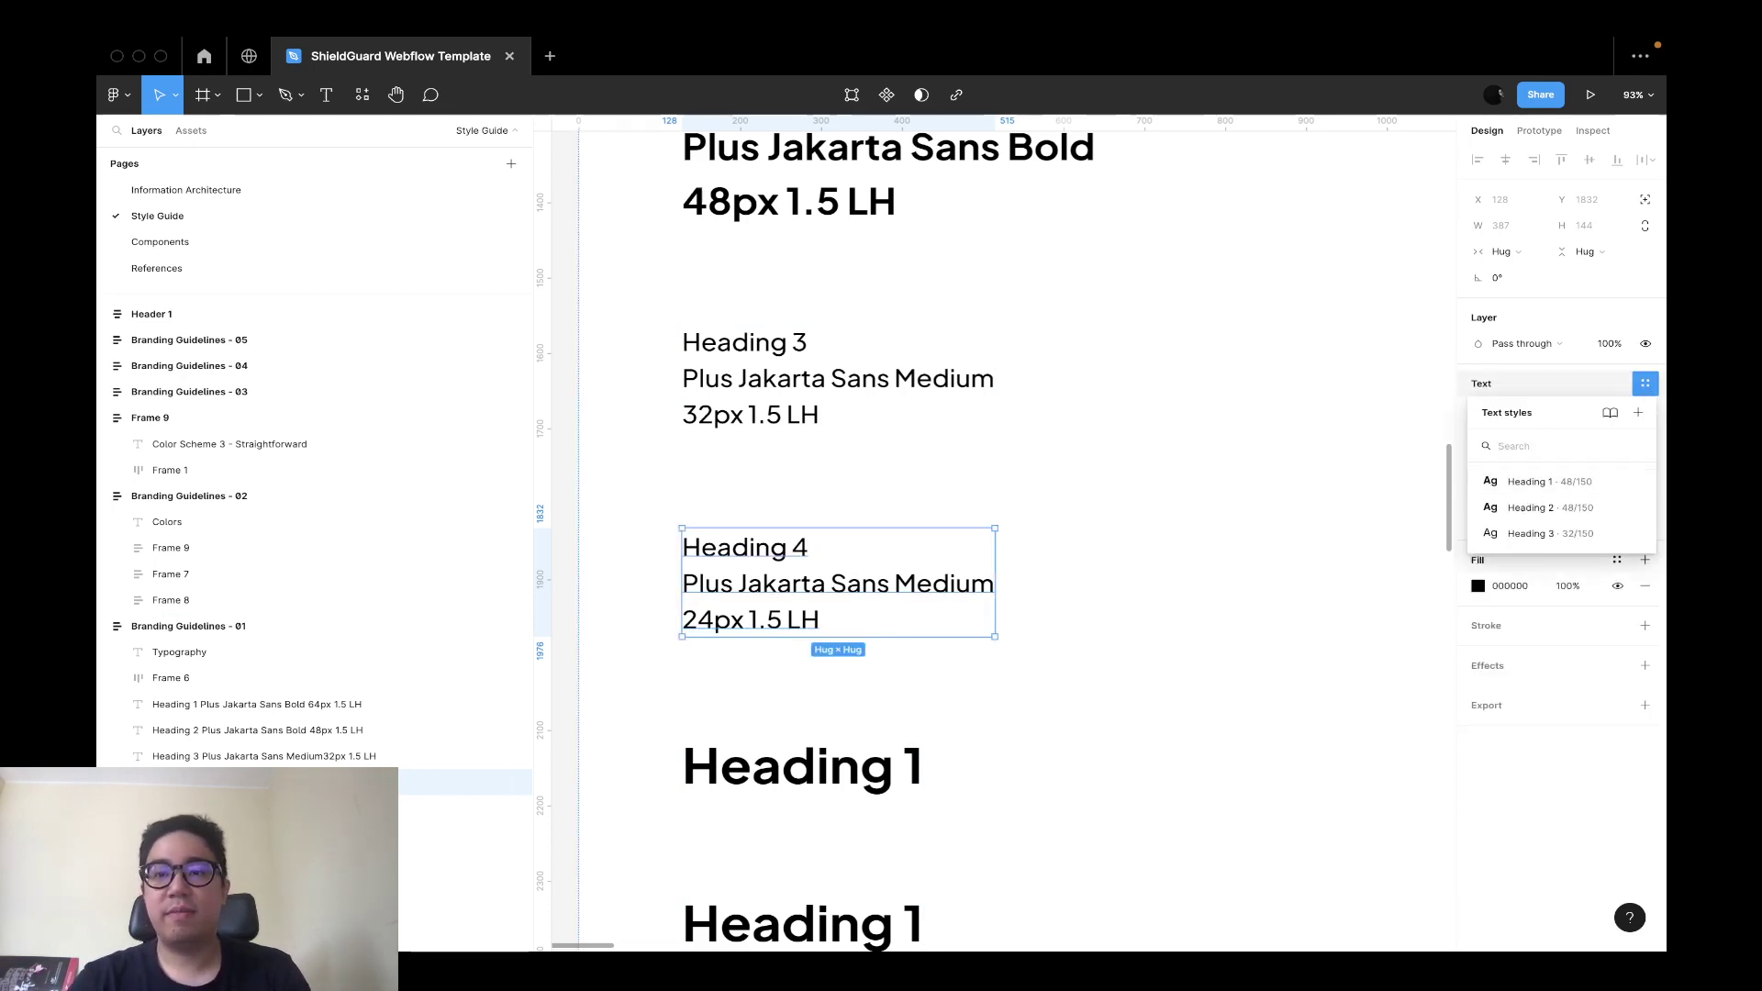
pyautogui.click(1638, 413)
pyautogui.write('Heading 4')
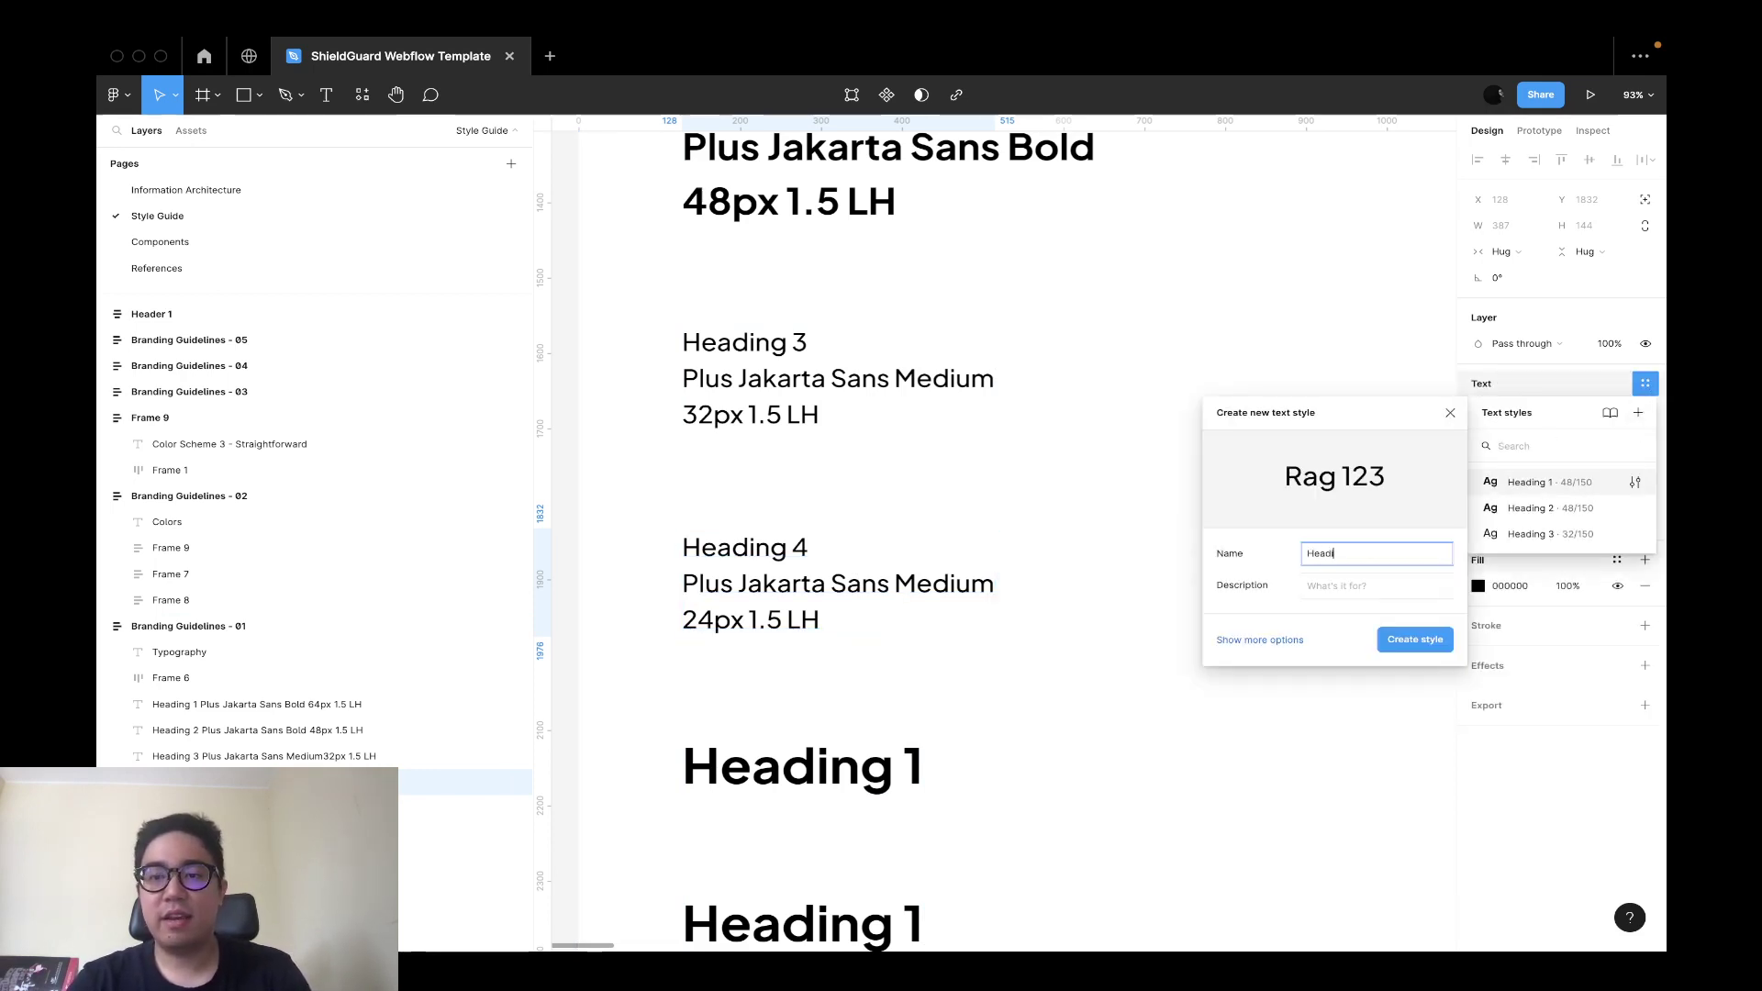
pyautogui.press('Return')
# Detach the Heading 4 text style from the Heading 4 block and set its font size to 24.
pyautogui.scroll(-3, 842, 704)
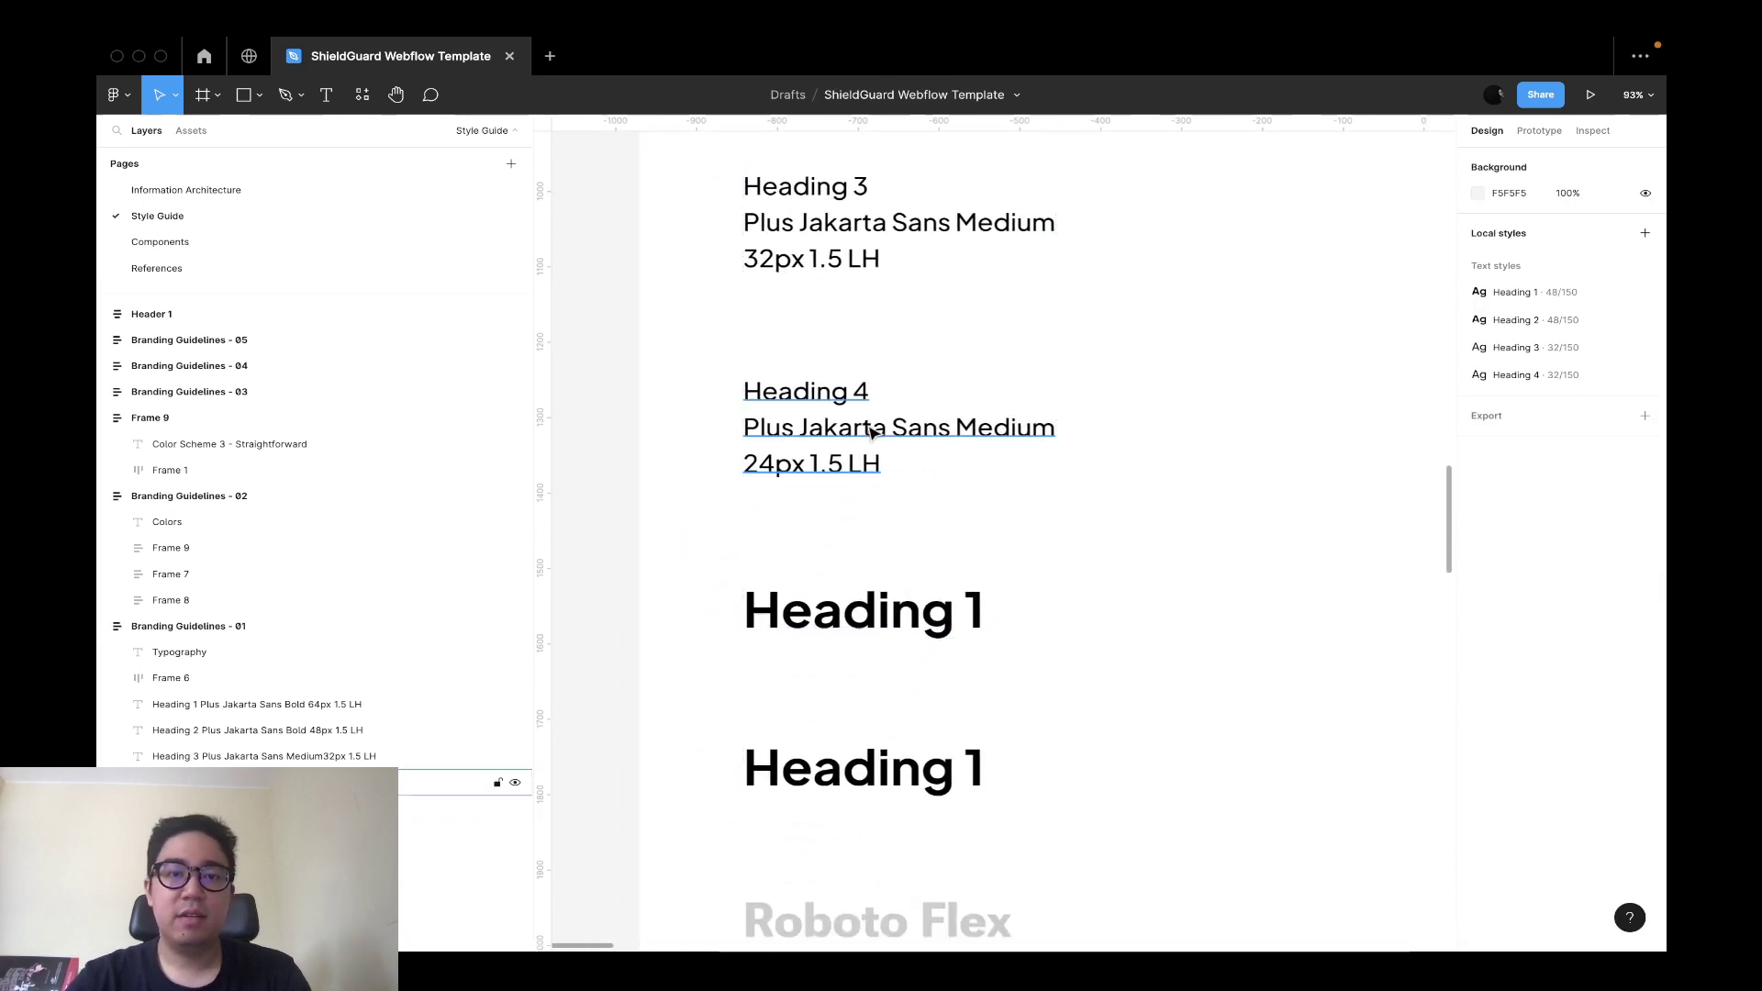
pyautogui.click(1645, 384)
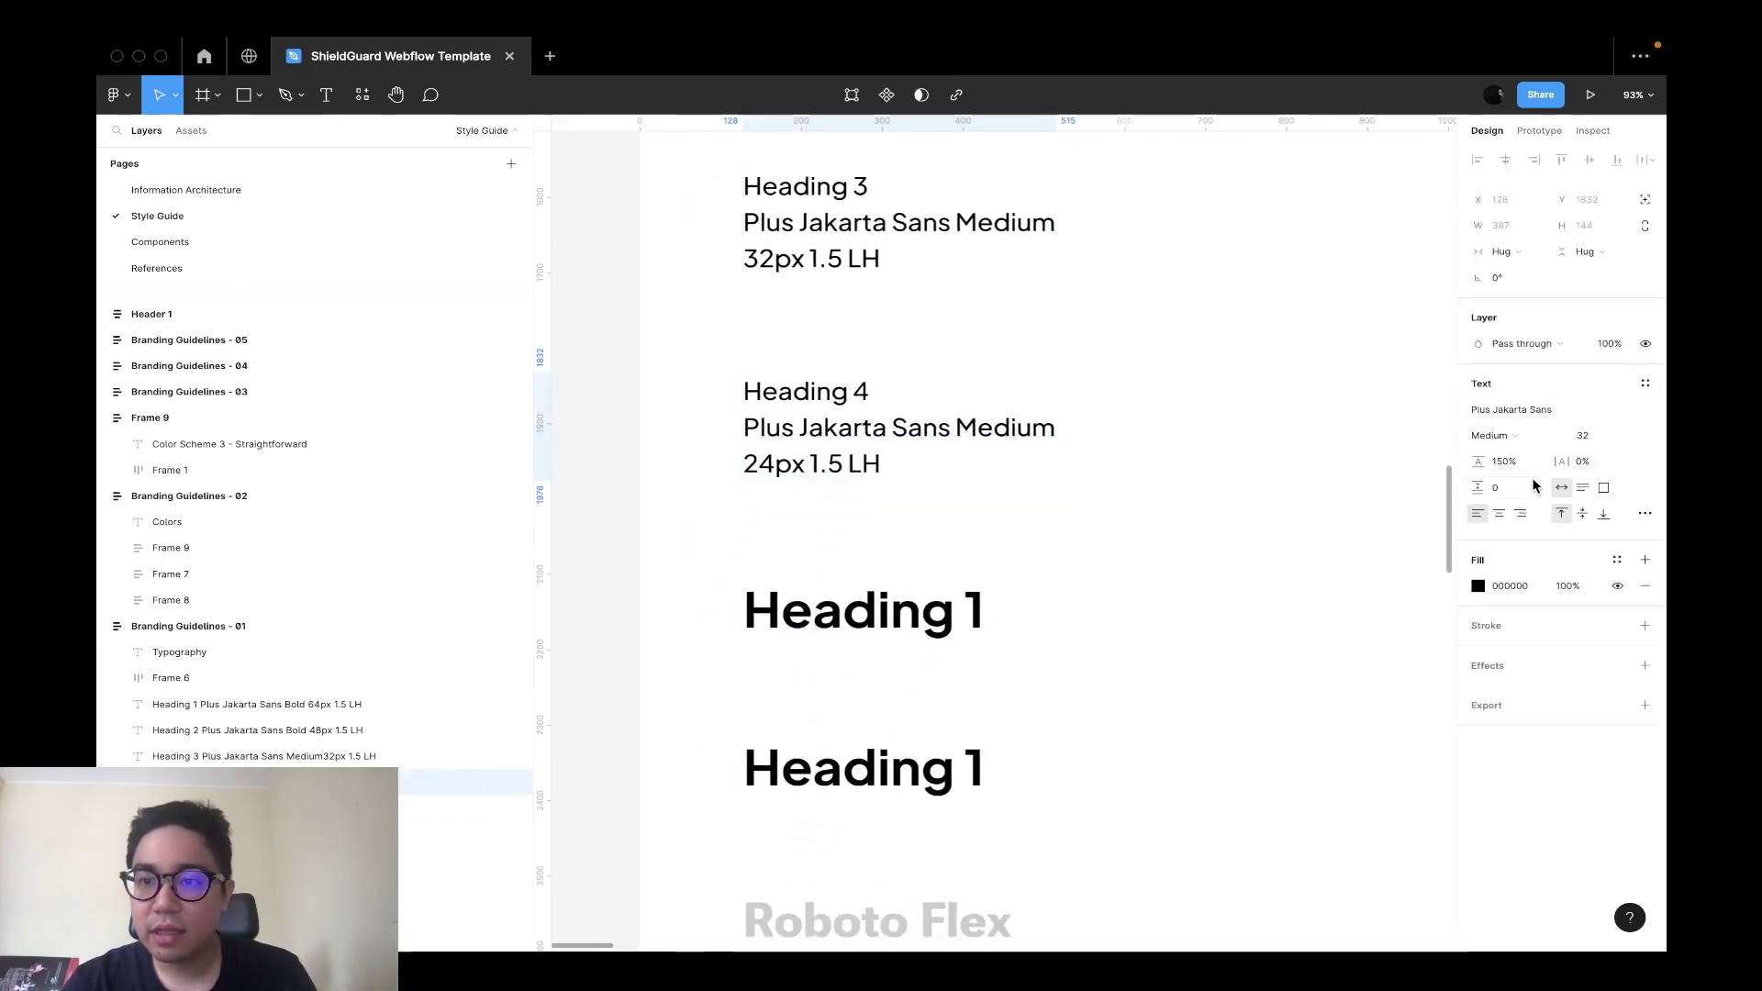
pyautogui.click(1015, 440)
pyautogui.scroll(5, 1015, 441)
pyautogui.scroll(-5, 1015, 440)
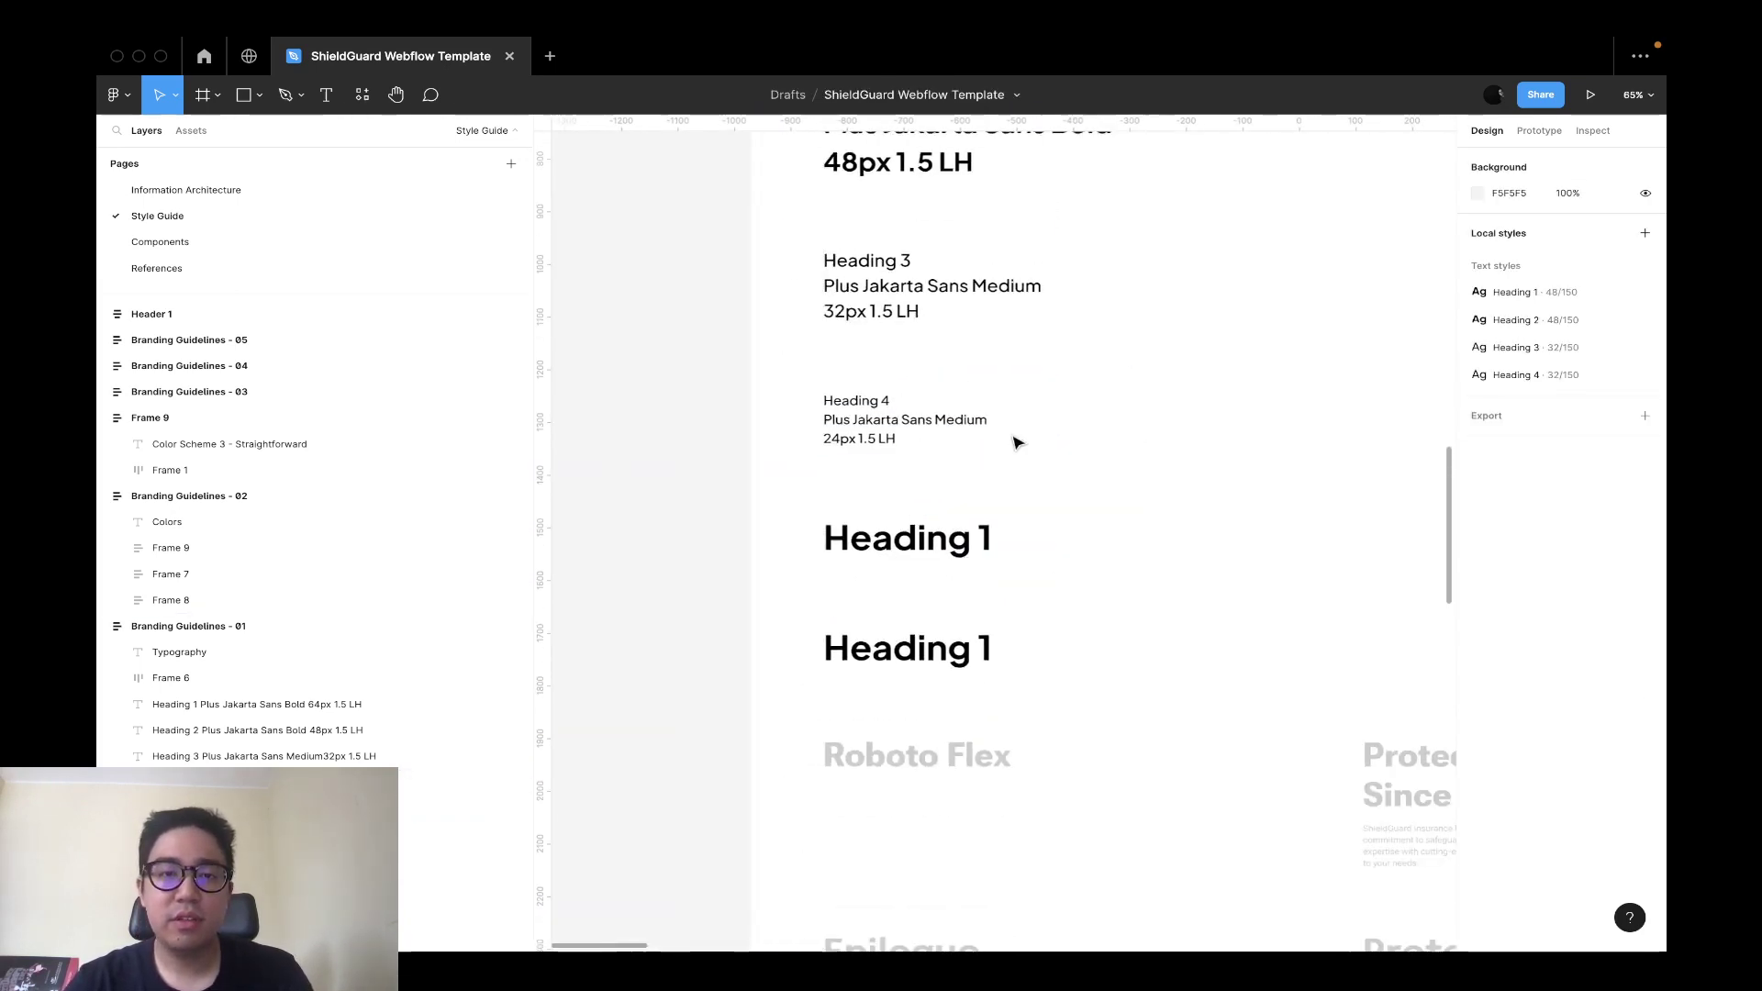
pyautogui.scroll(4, 911, 427)
pyautogui.scroll(-5, 915, 447)
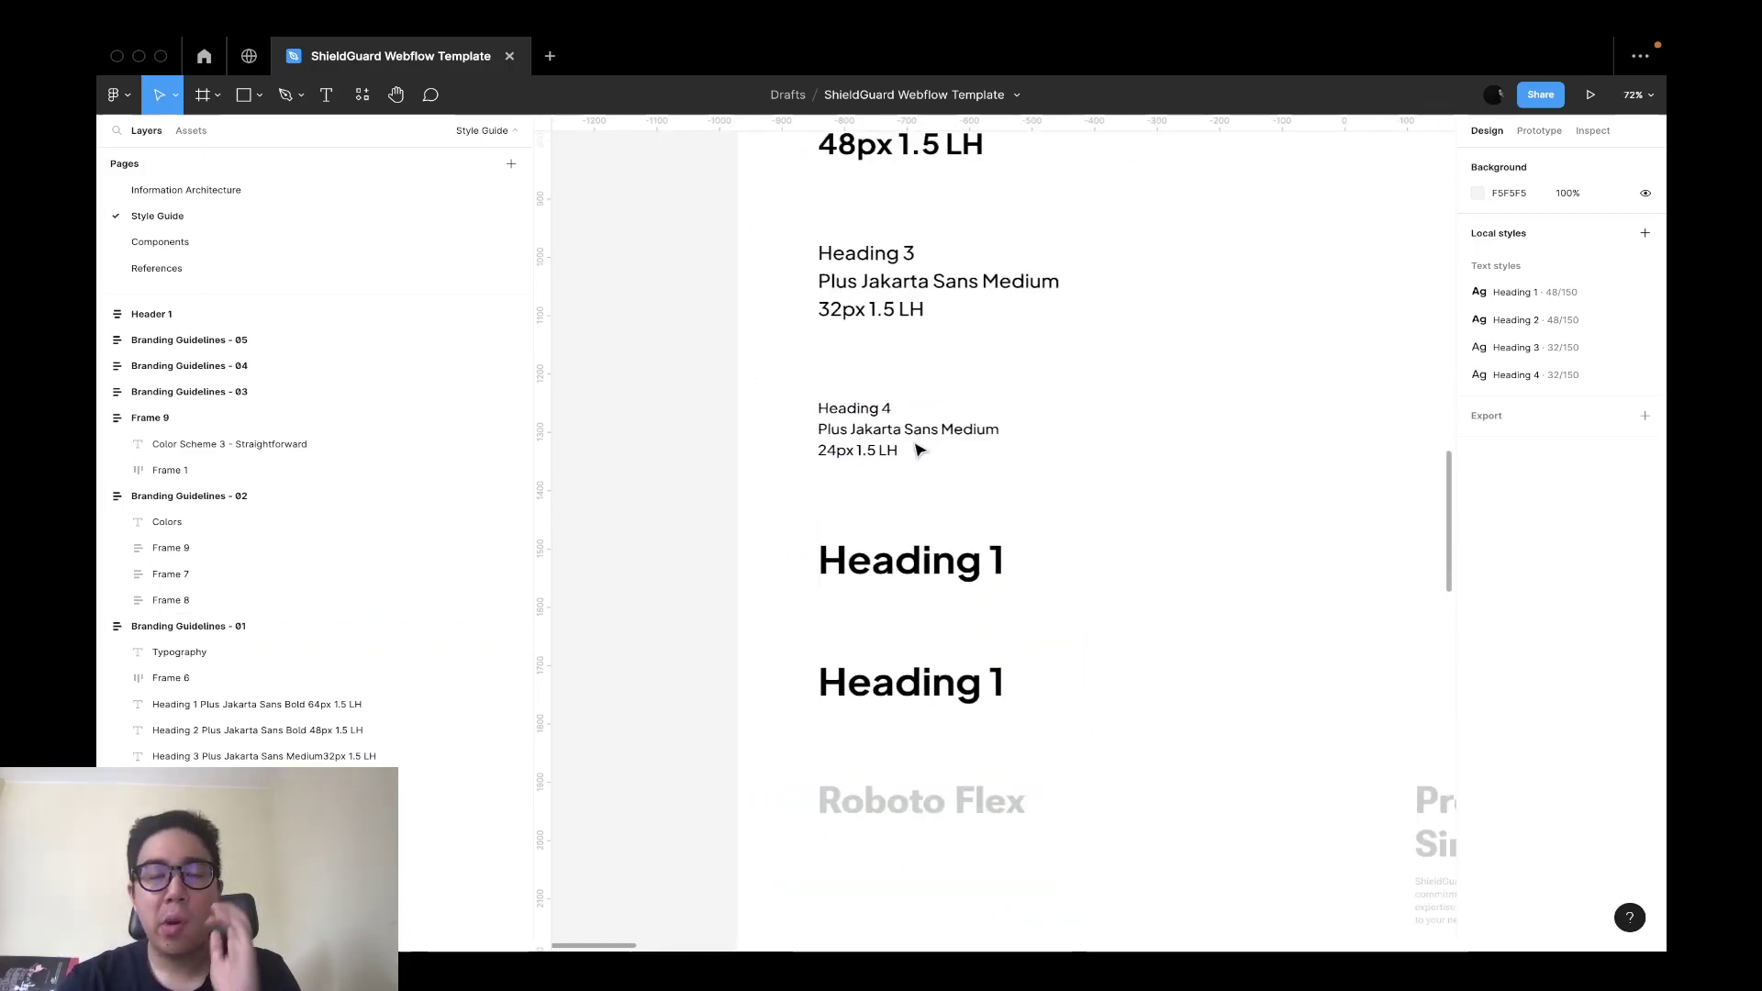
pyautogui.click(921, 450)
pyautogui.scroll(3, 1129, 440)
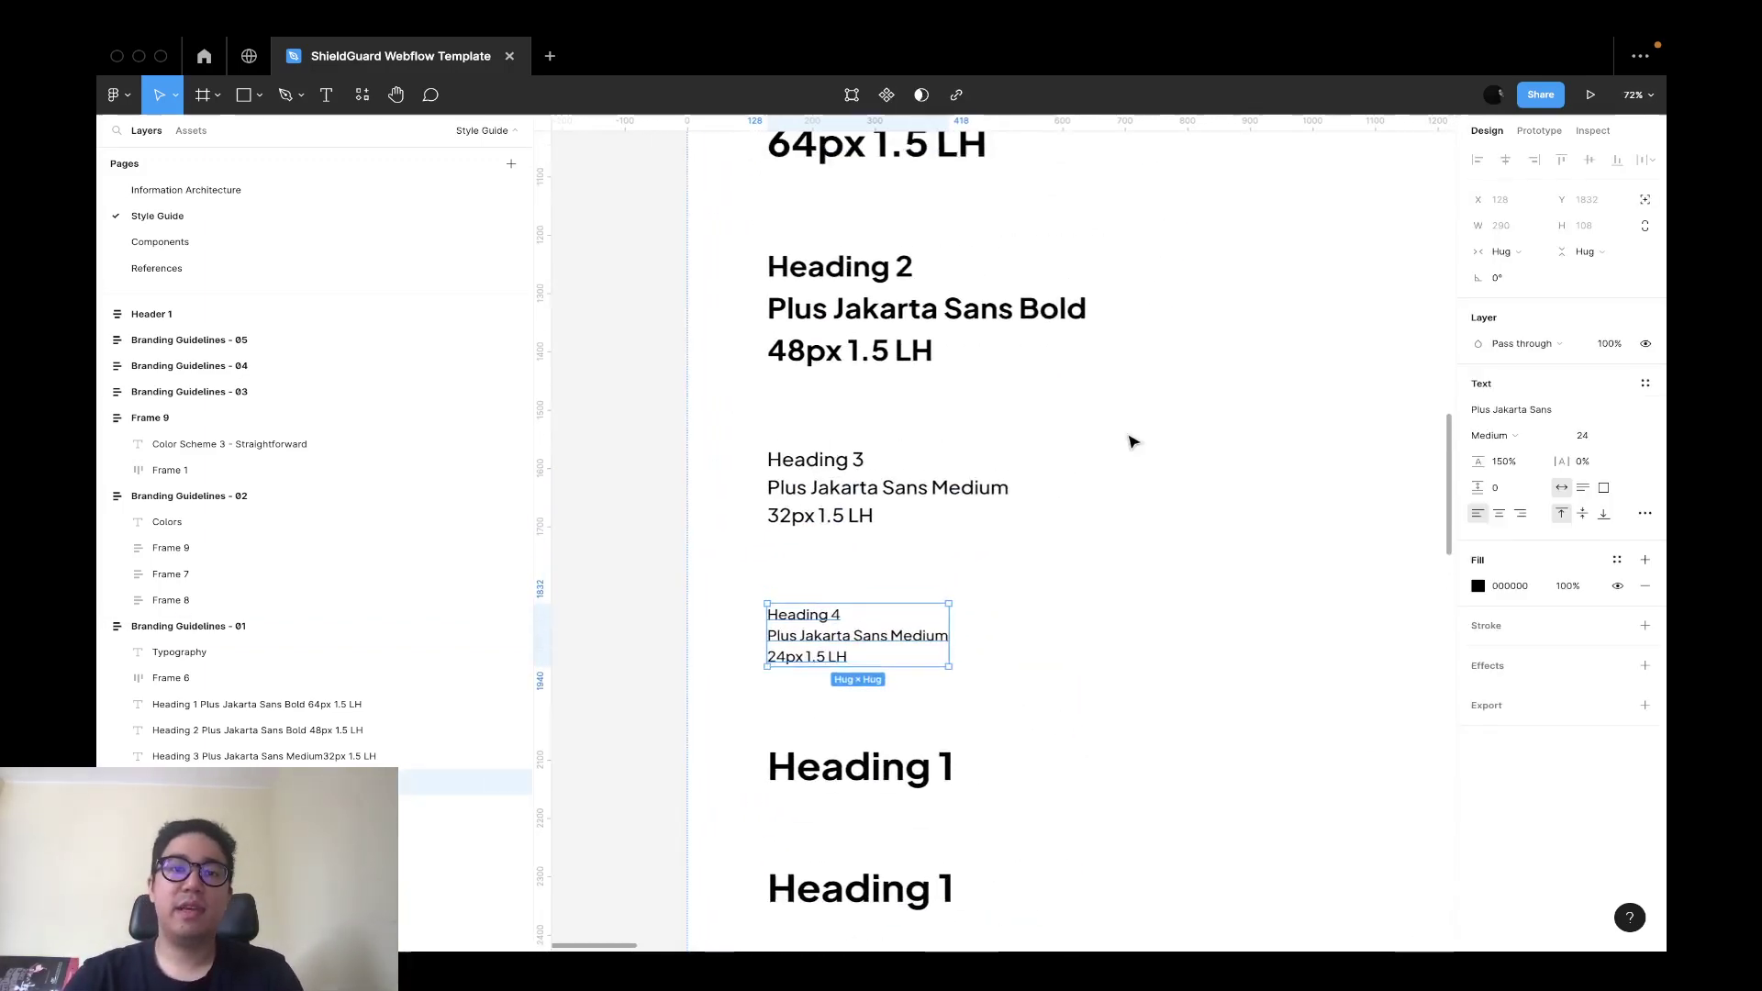
pyautogui.scroll(-3, 1129, 441)
# Set the first leftover Heading 1 block below Heading 4 to Light weight, size 16 and 150% line height.
pyautogui.click(878, 568)
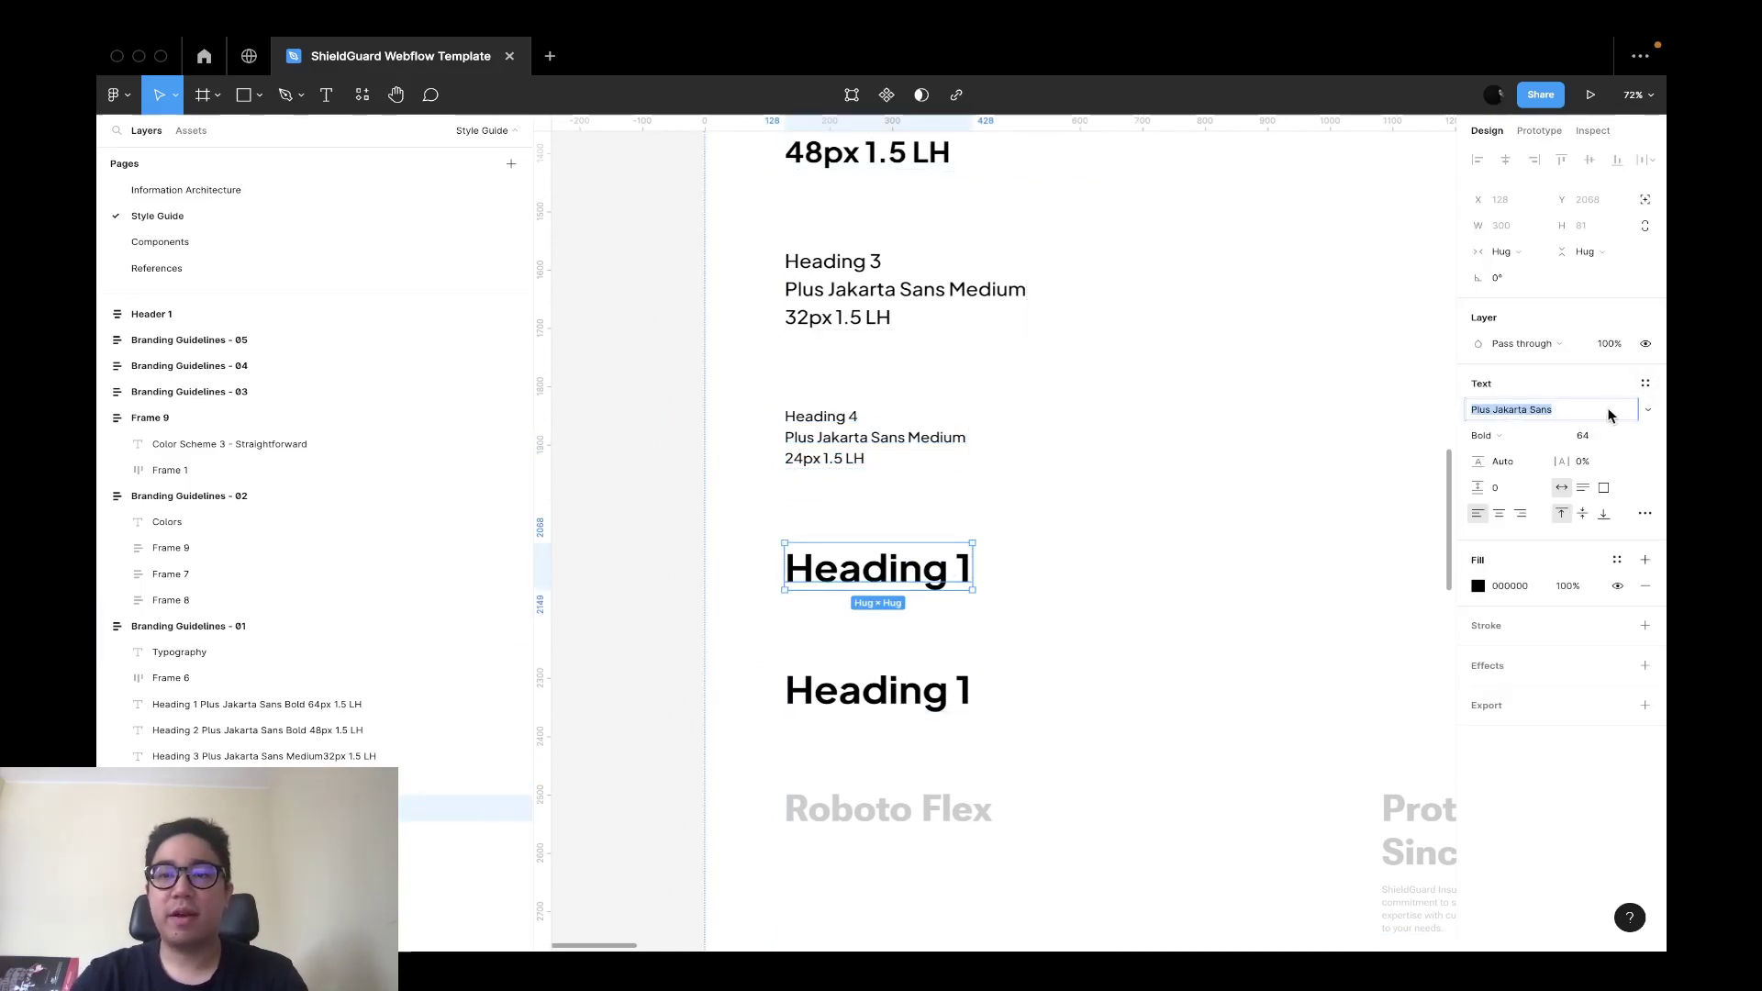
pyautogui.click(1520, 436)
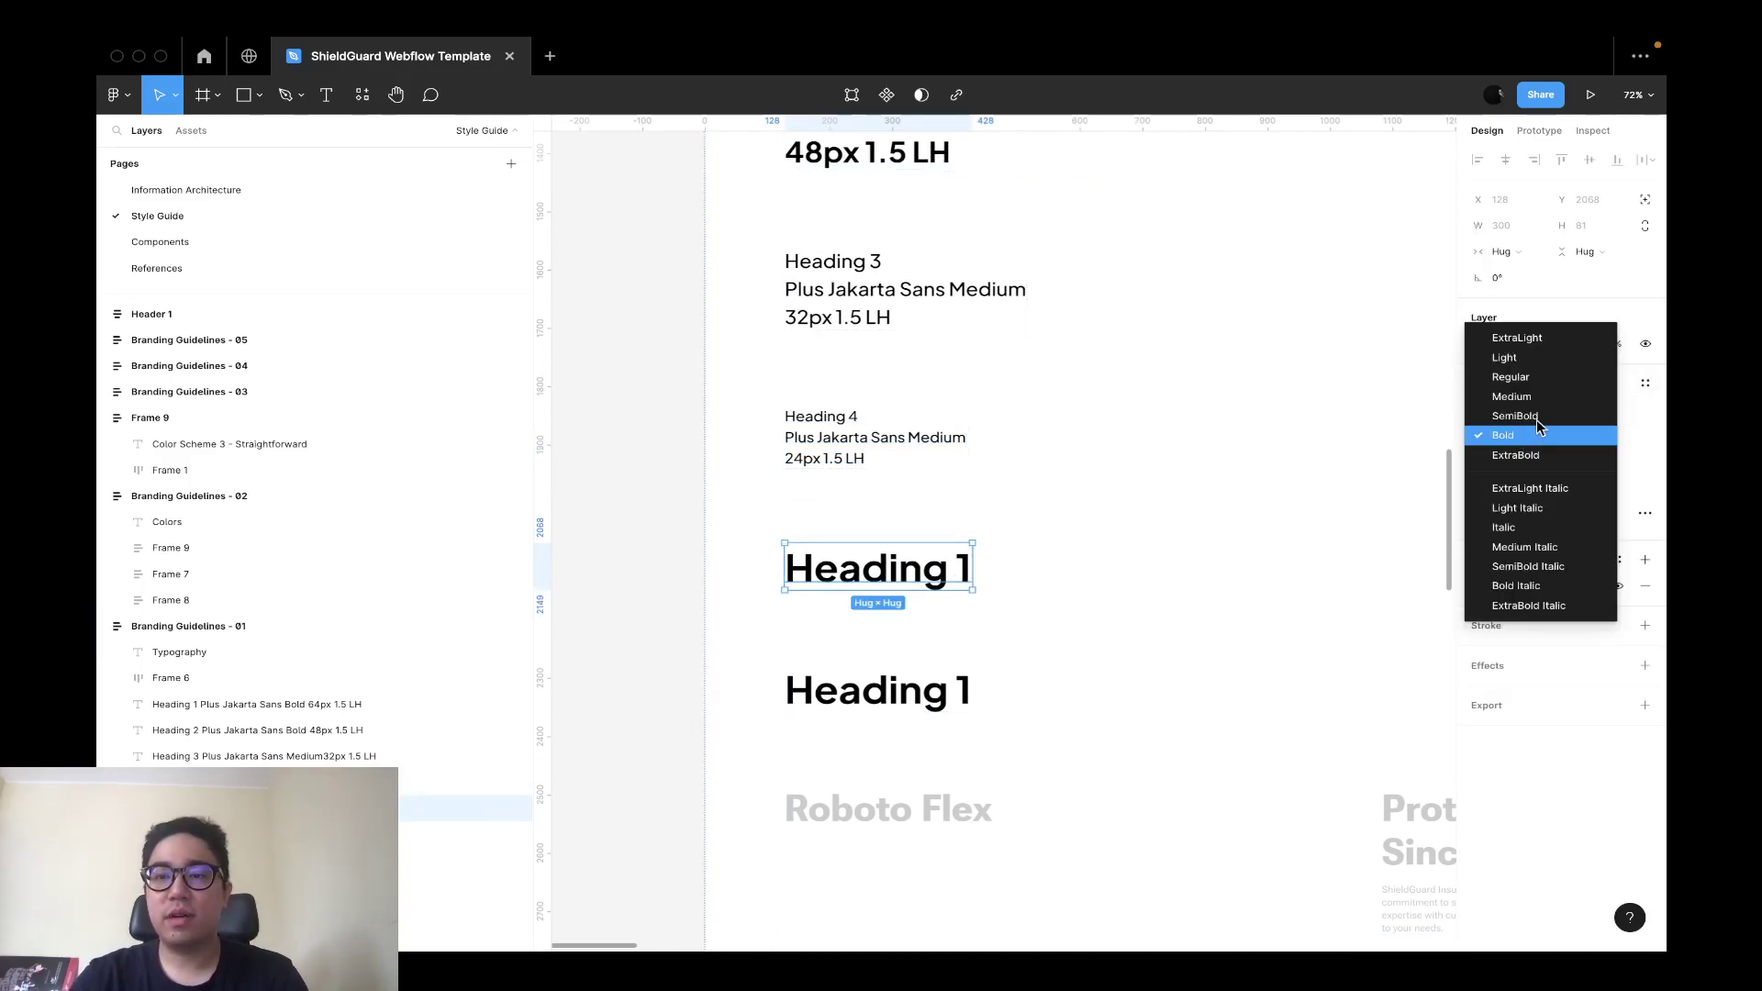
pyautogui.click(1562, 362)
pyautogui.click(1626, 437)
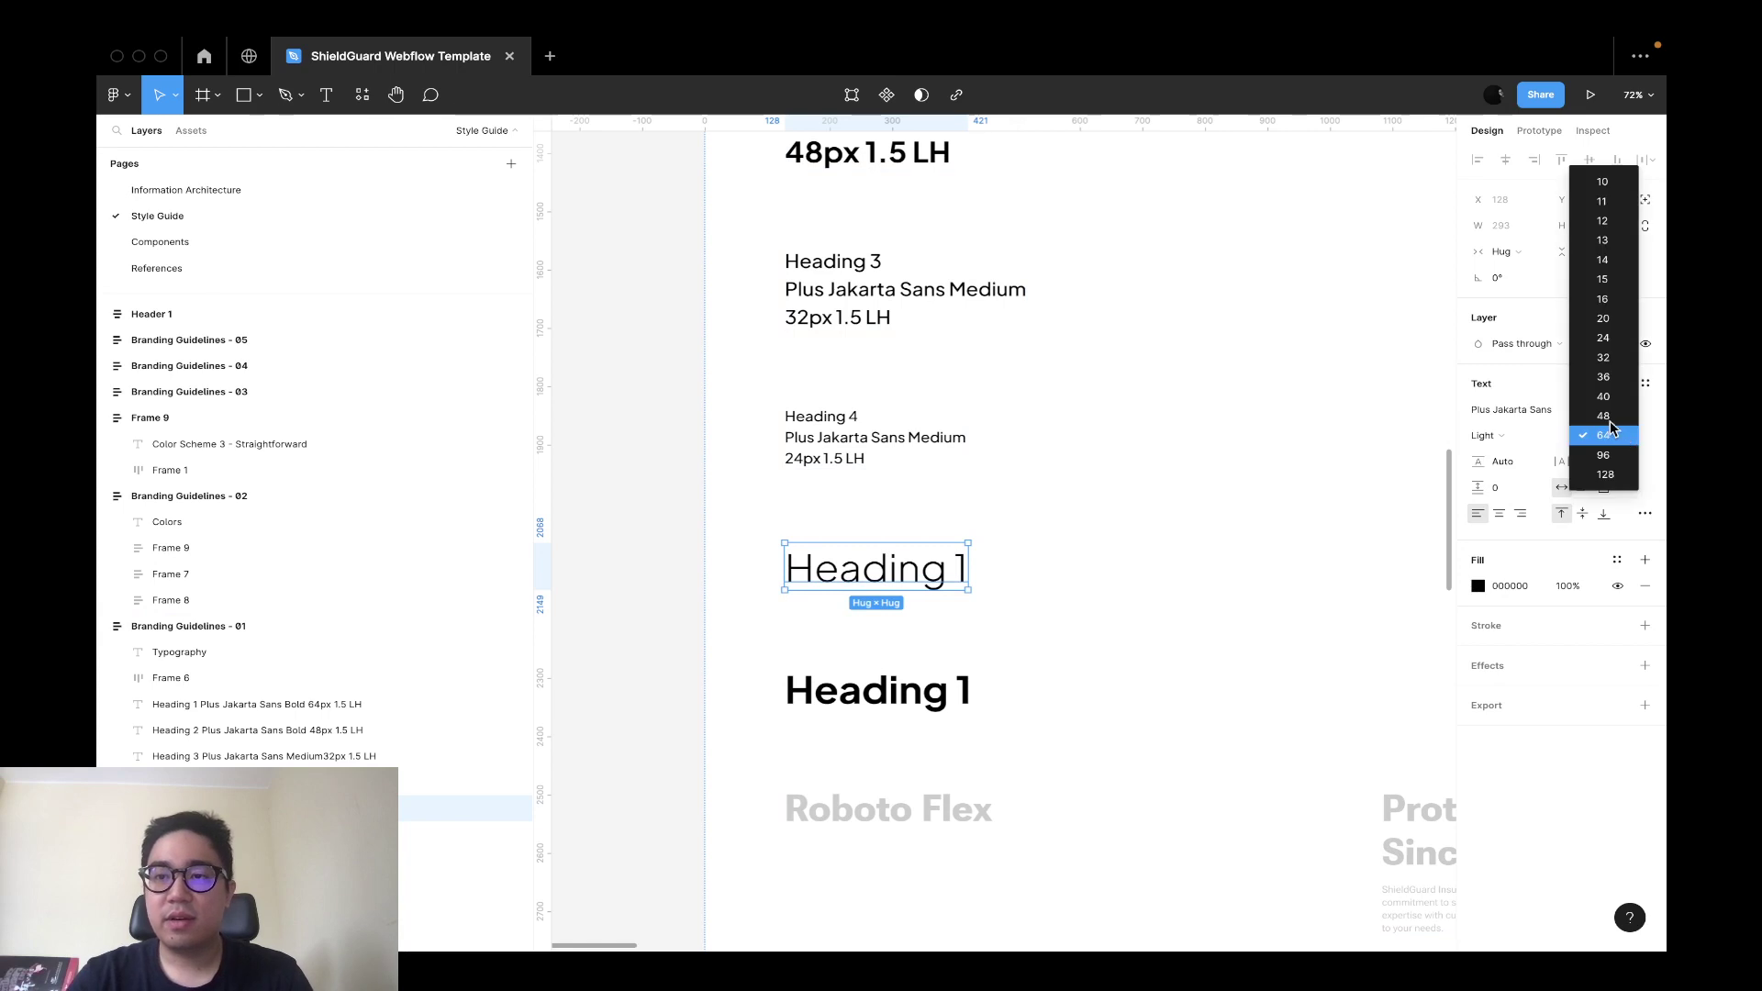
pyautogui.click(1626, 299)
pyautogui.write('150%')
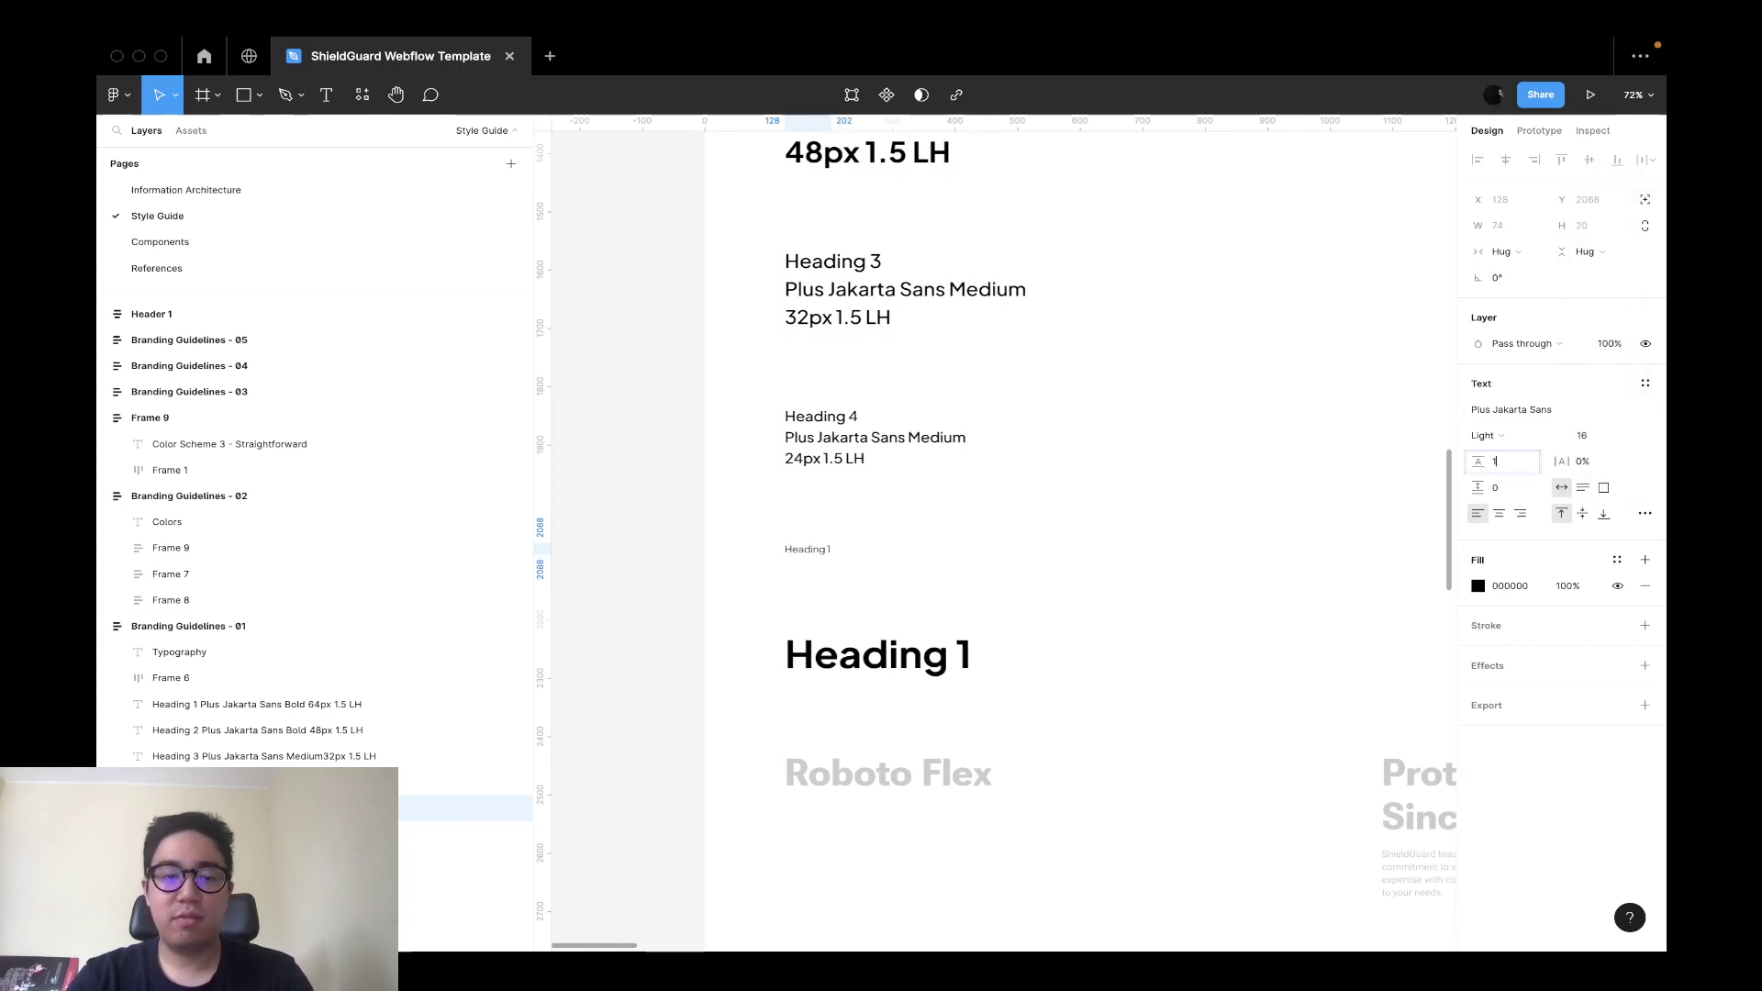
pyautogui.press('Return')
# Replace the text of the restyled 16 px Light block with "Paragraph".
pyautogui.press('Return')
pyautogui.write('Paragraph')
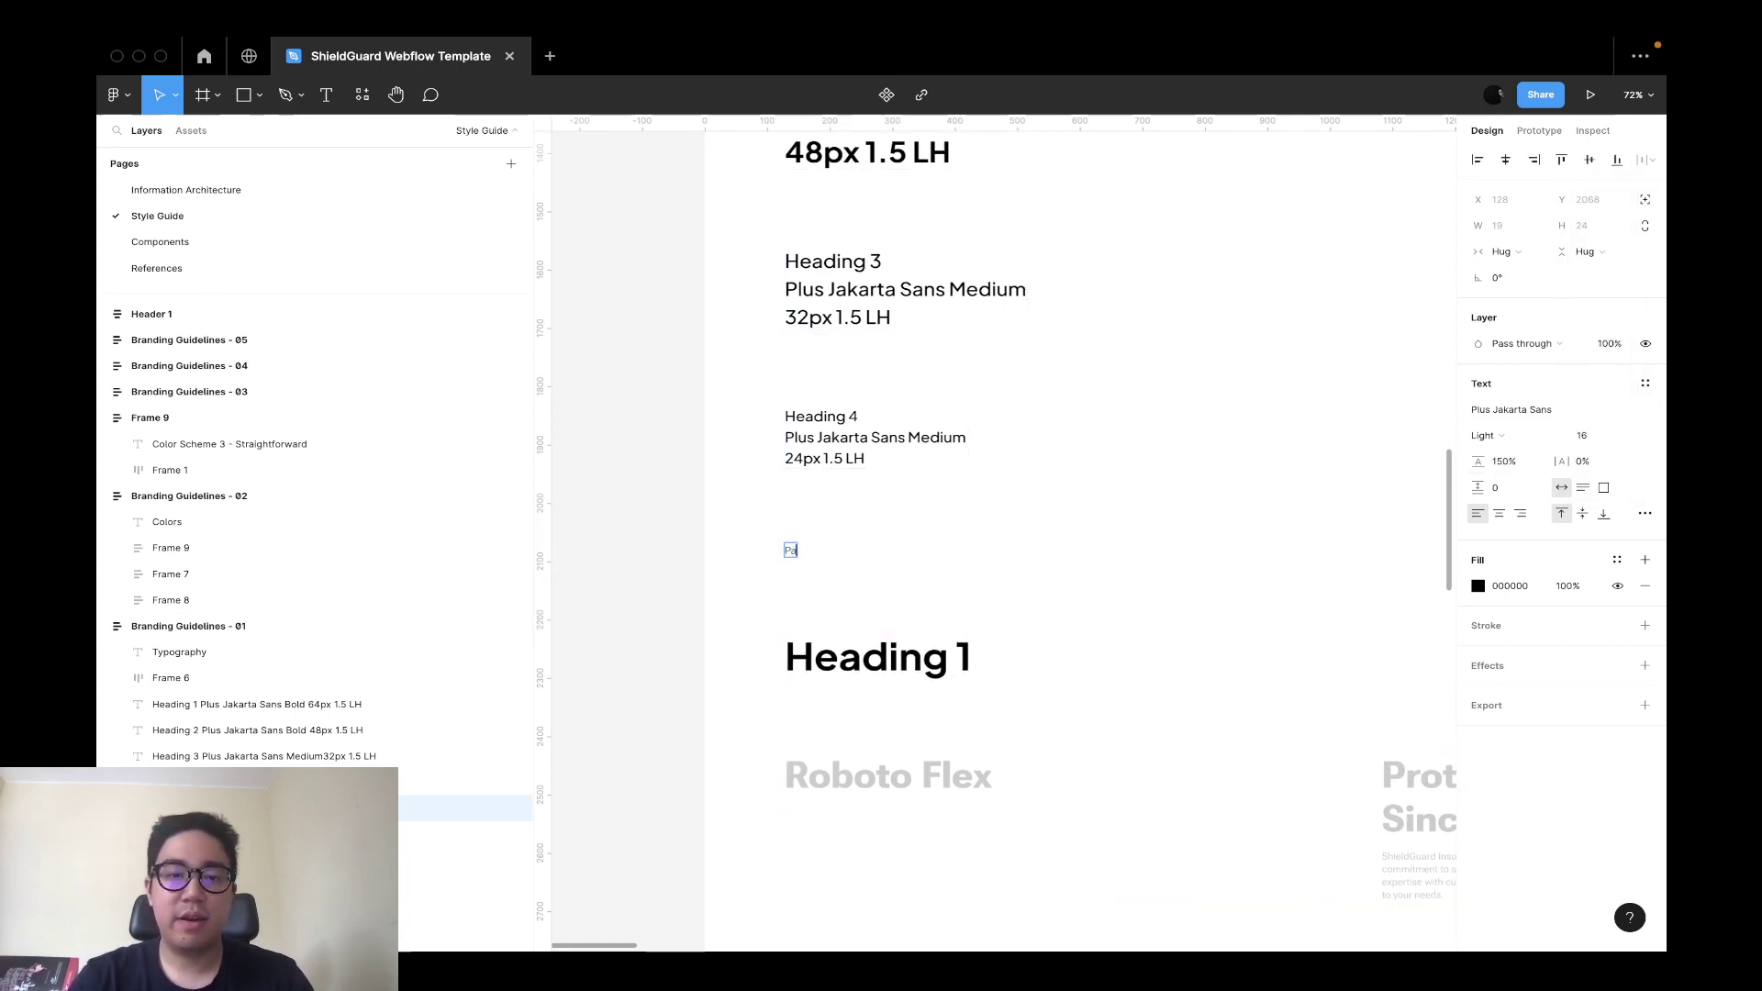
pyautogui.click(1369, 511)
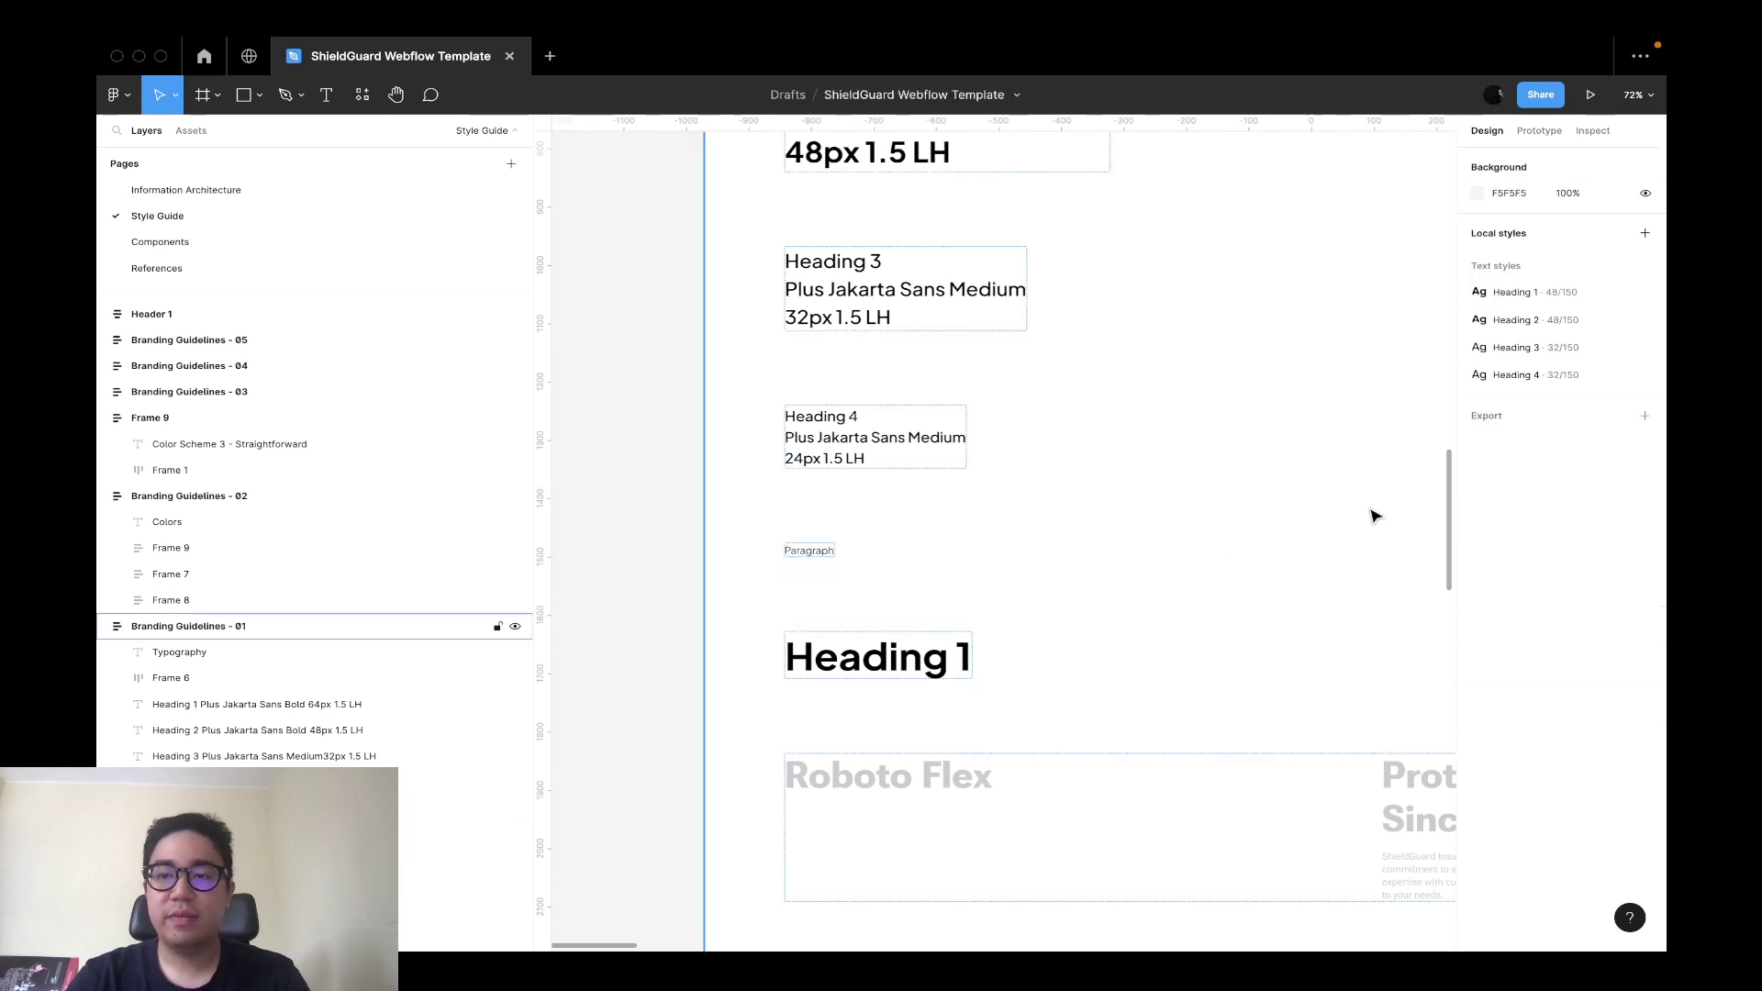
# Copy the Heading 4 block's font and size lines beneath the "Paragraph" title.
pyautogui.click(808, 553)
pyautogui.doubleClick(875, 441)
pyautogui.click(873, 439)
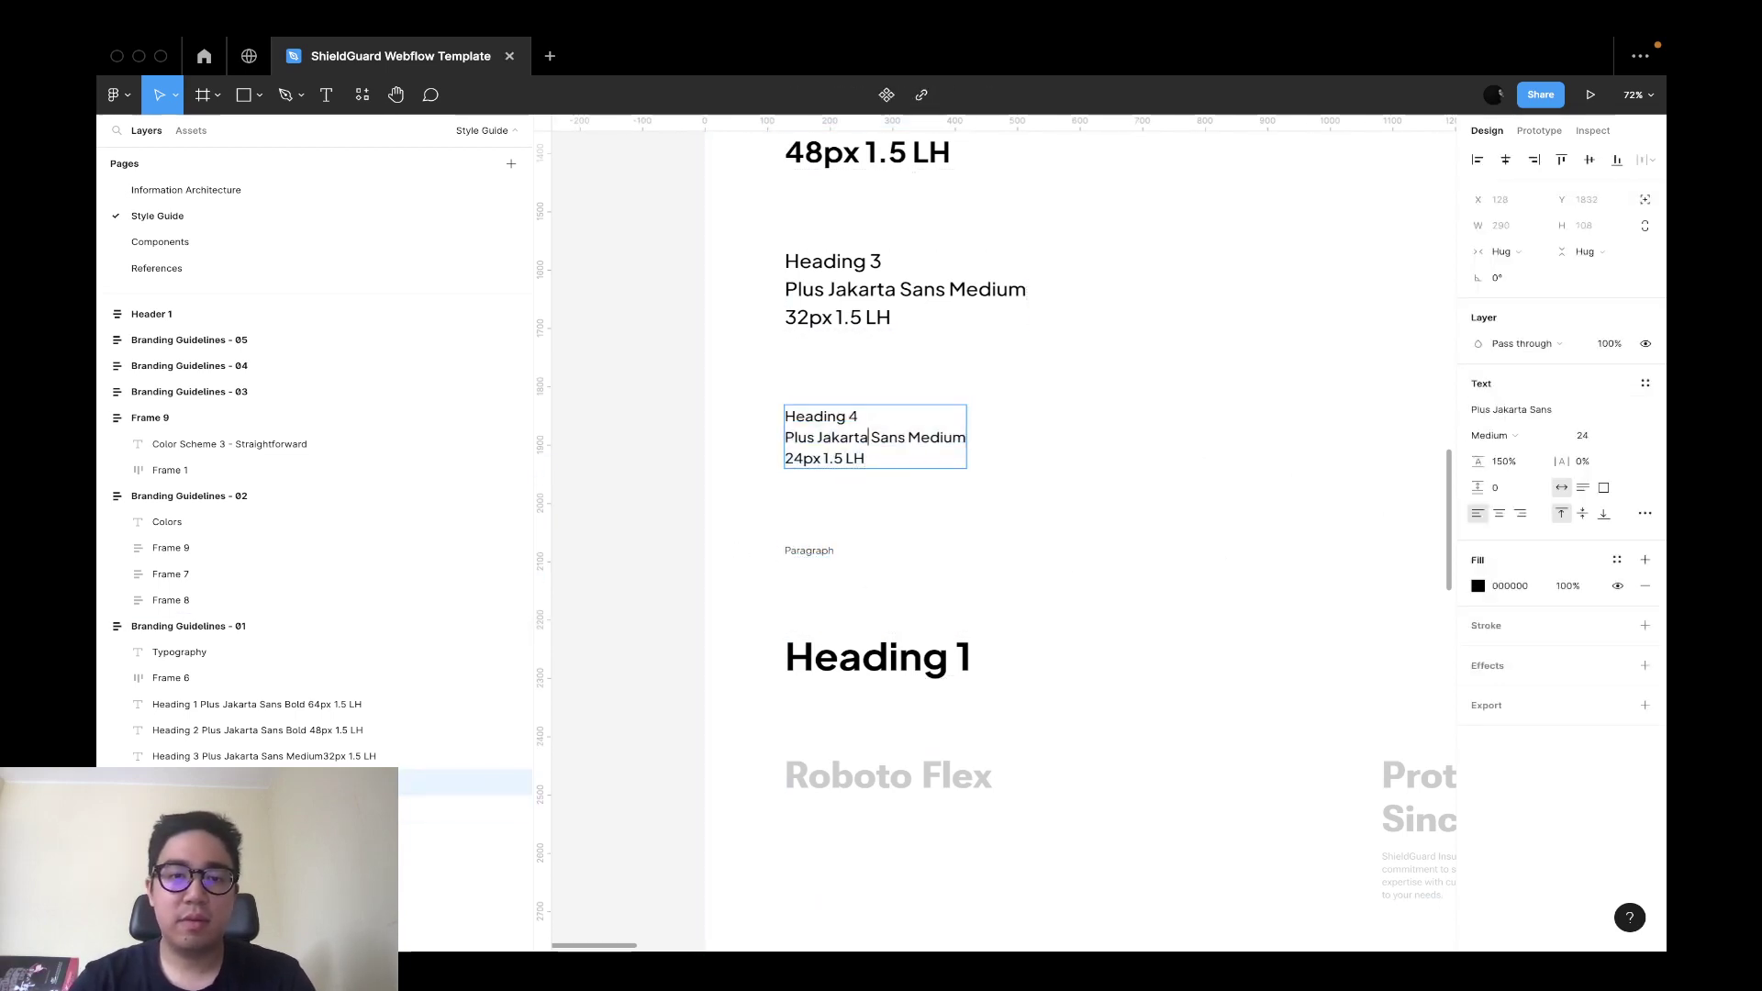
pyautogui.tripleClick(873, 439)
pyautogui.click(873, 525)
pyautogui.click(809, 551)
pyautogui.doubleClick(831, 551)
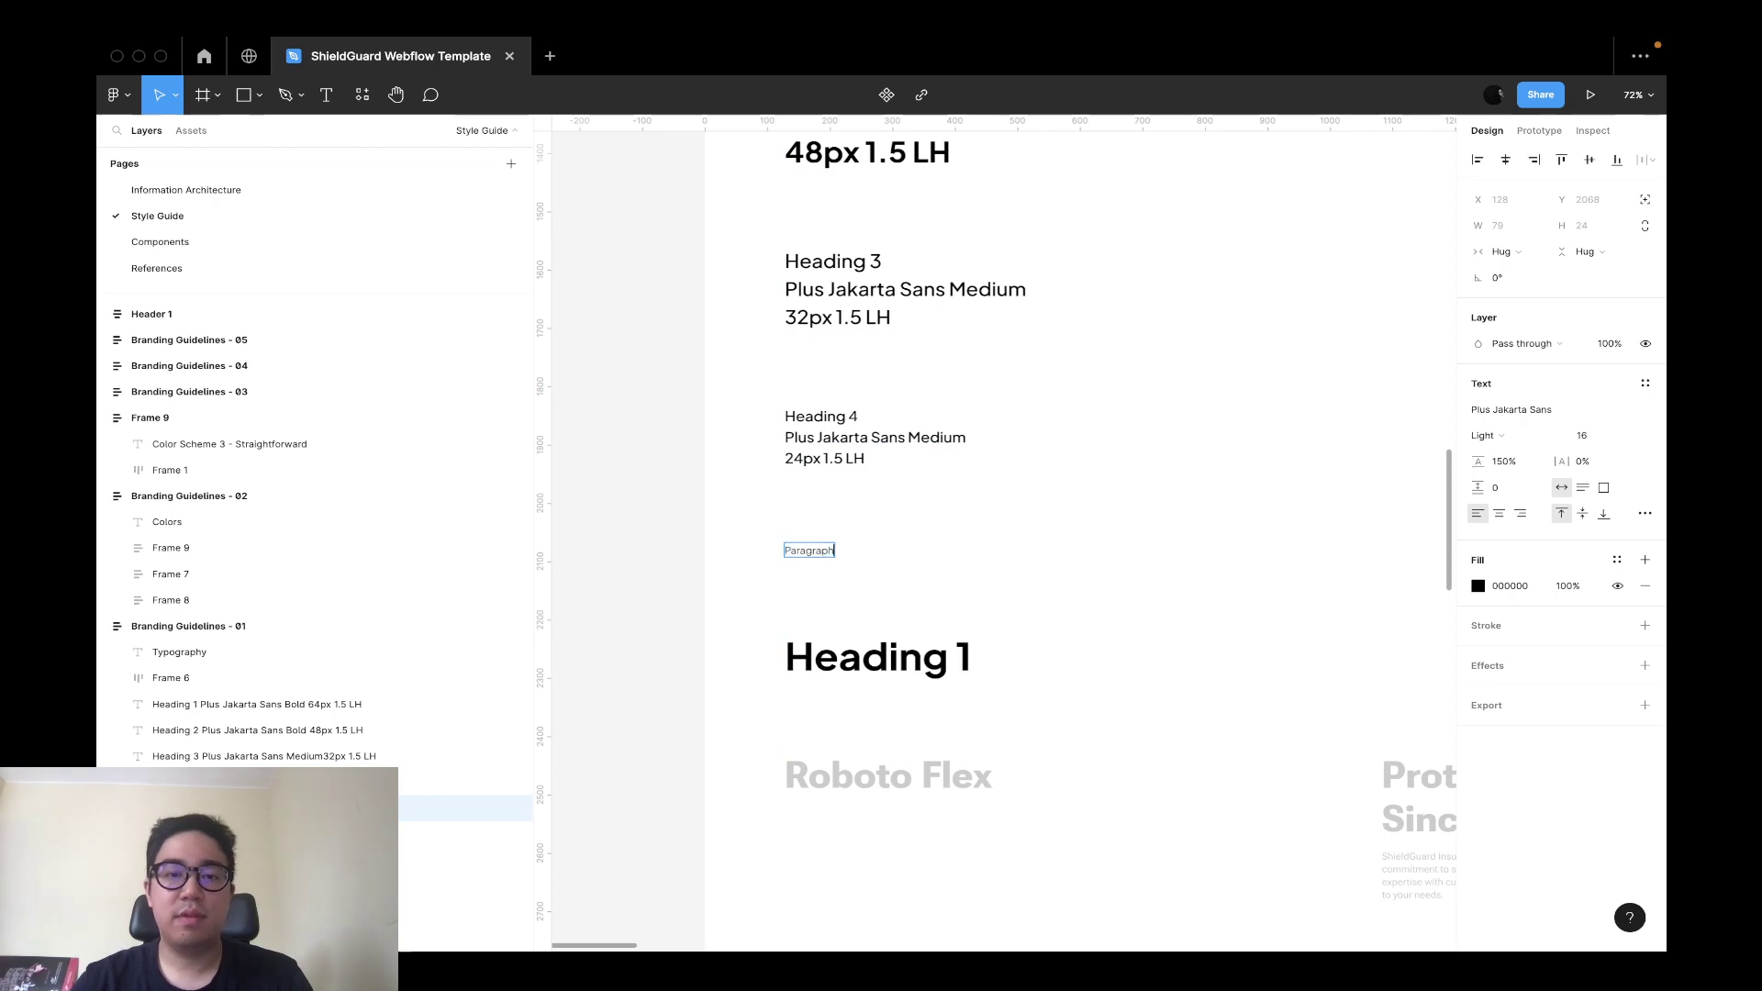
pyautogui.press('Return')
pyautogui.hotkey('ctrl', 'v')
# Edit the Paragraph block's description to "Plus Jakarta Sans Light" and "16px", and set all its text to Light weight.
pyautogui.moveTo(866, 565); pyautogui.dragTo(905, 564)
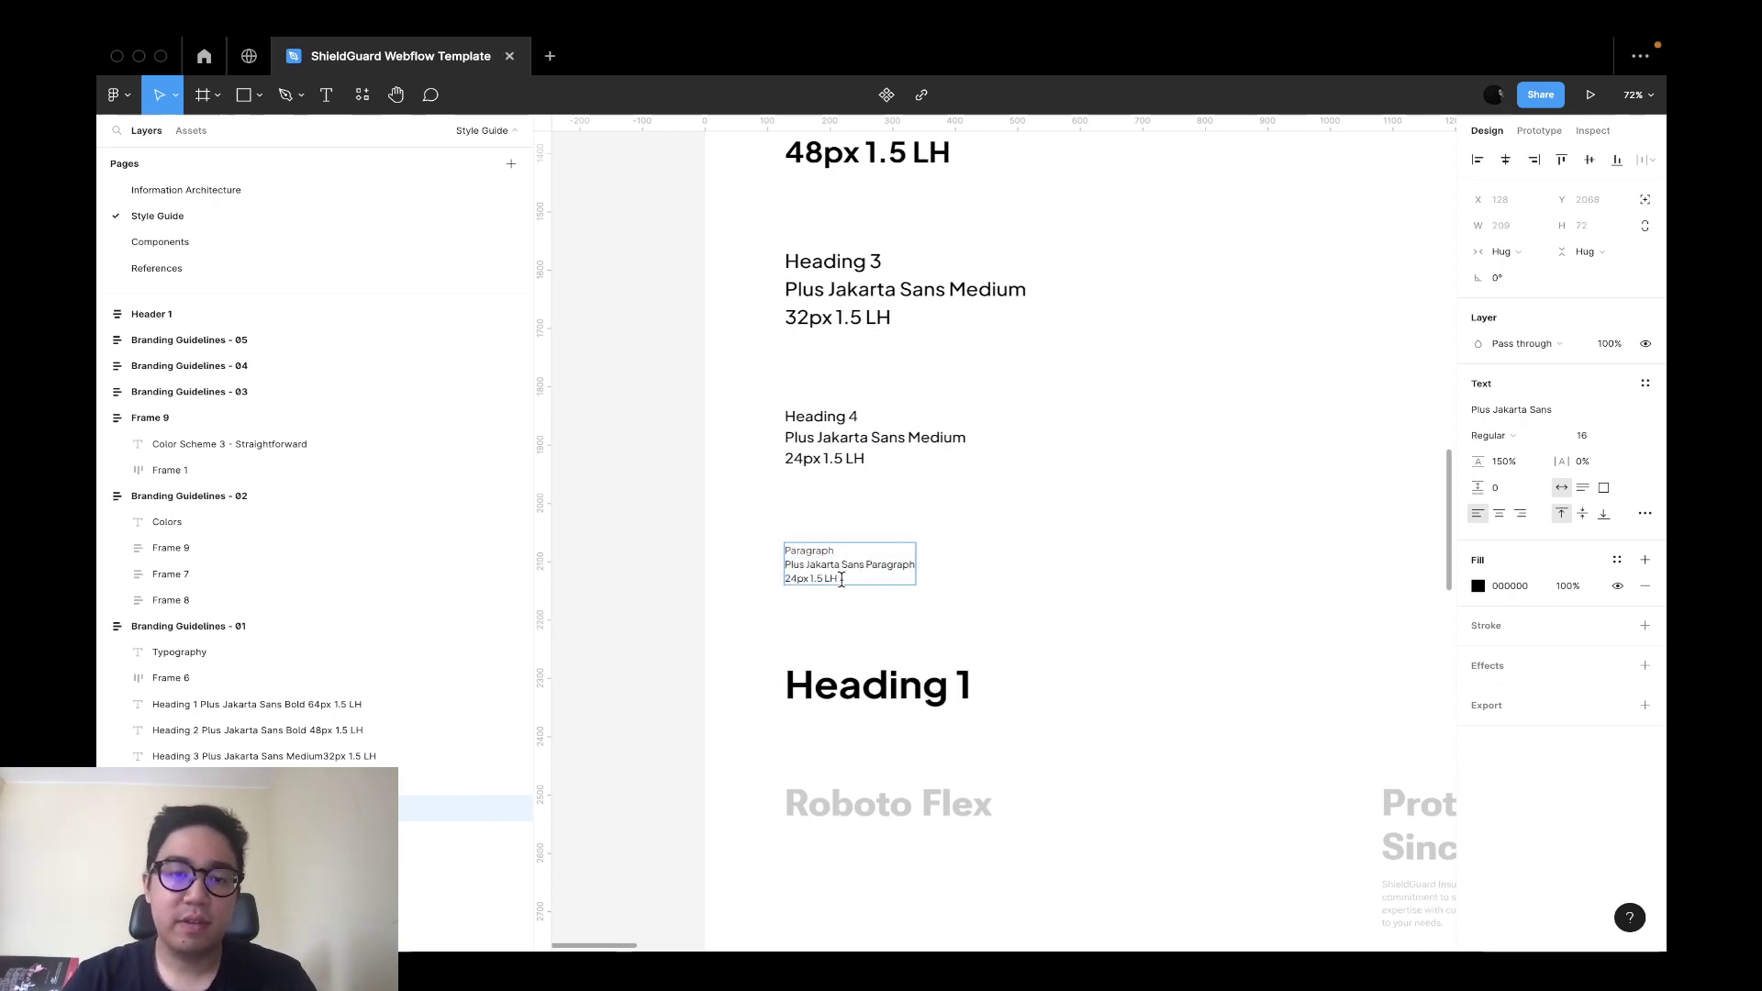
pyautogui.press('BackSpace')
pyautogui.press('BackSpace')
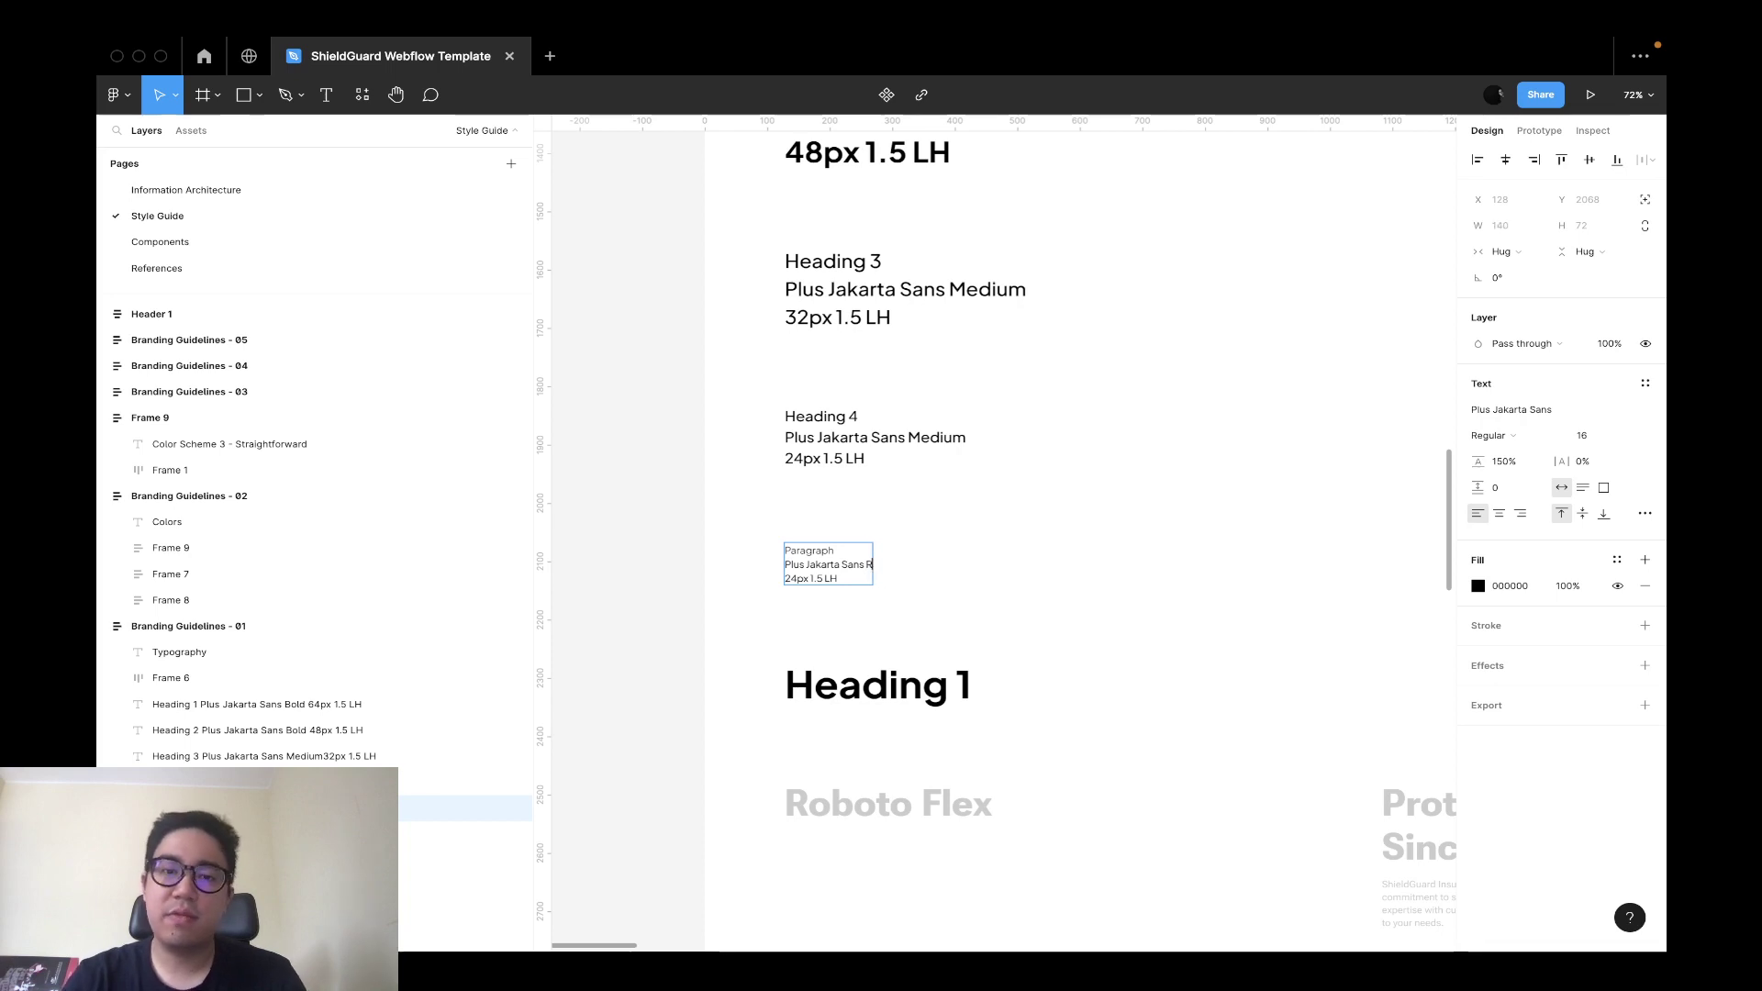
pyautogui.hotkey('ctrl', 'a')
pyautogui.click(1492, 435)
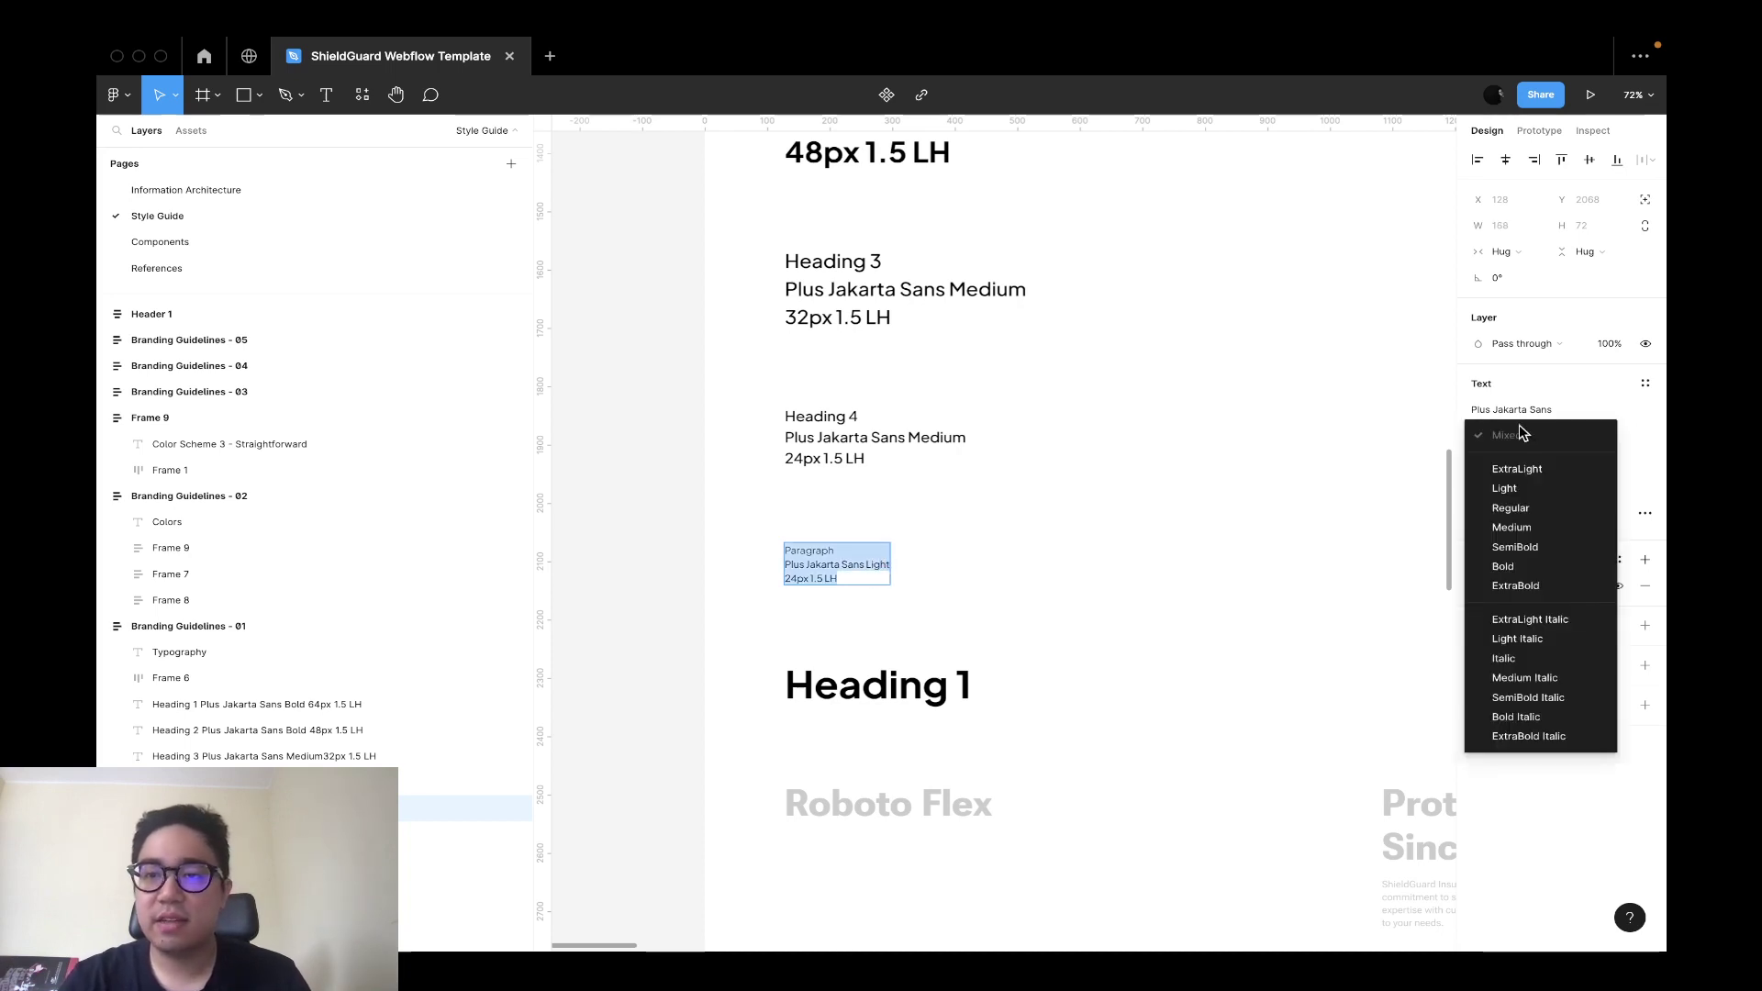
pyautogui.click(1542, 495)
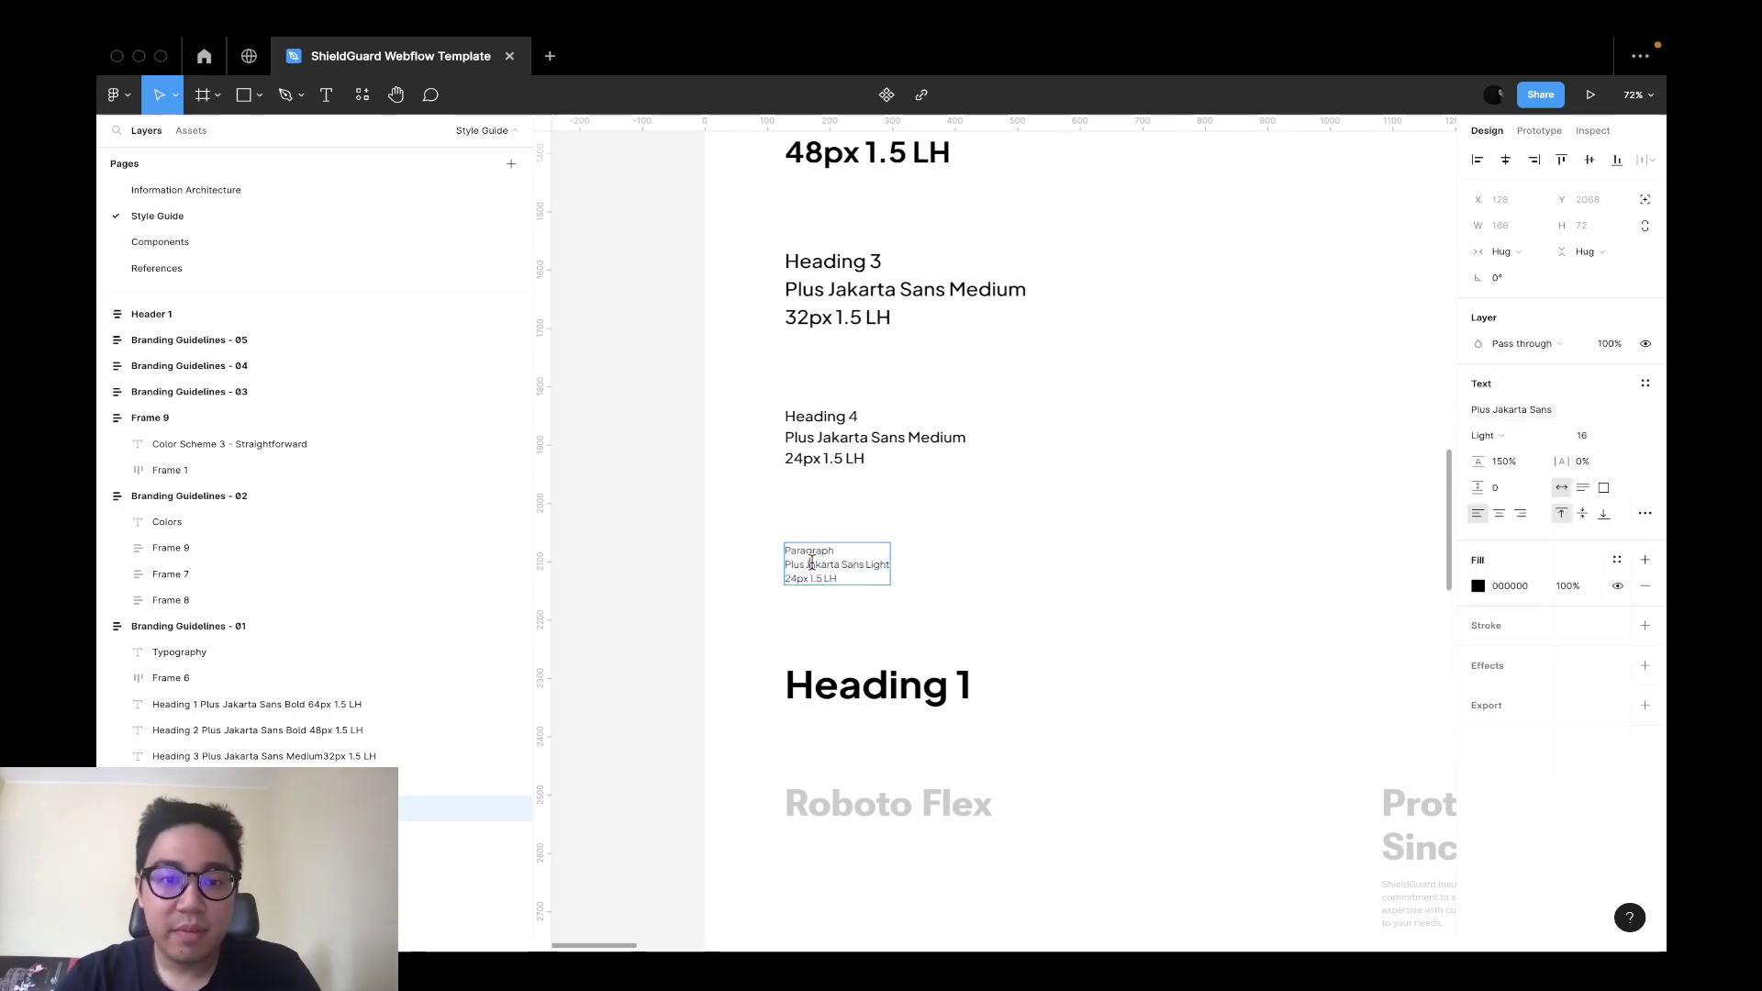
pyautogui.click(789, 578)
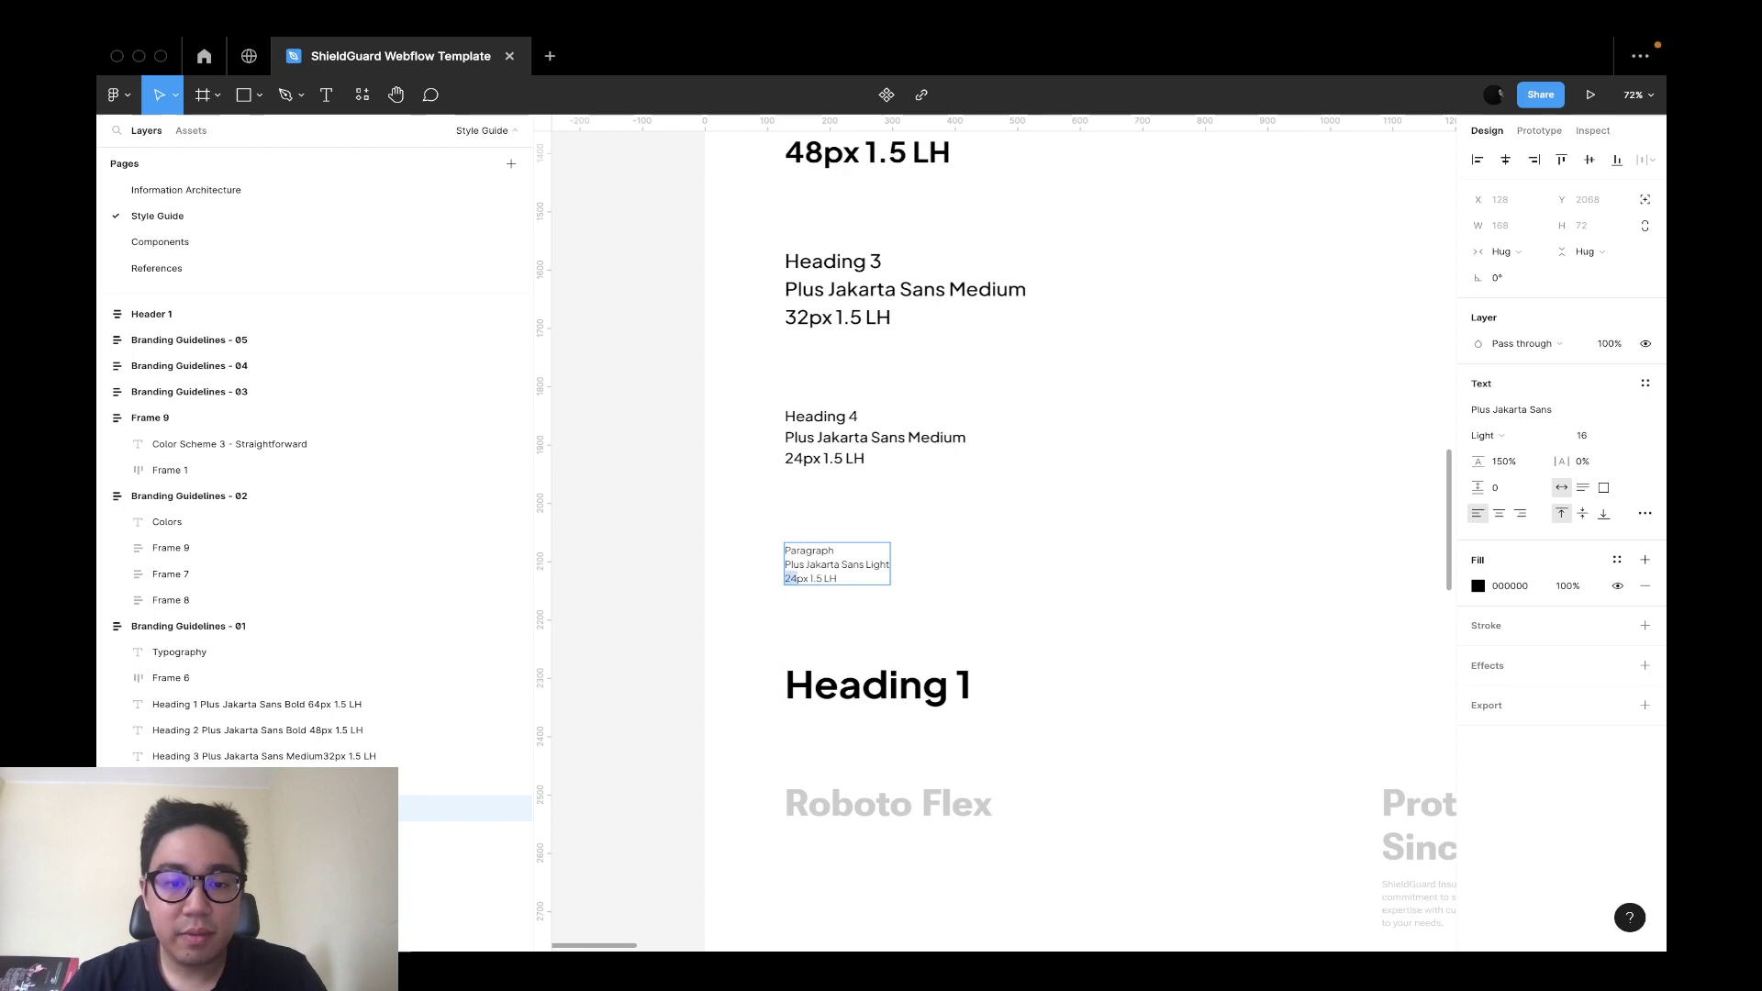
pyautogui.press('Escape')
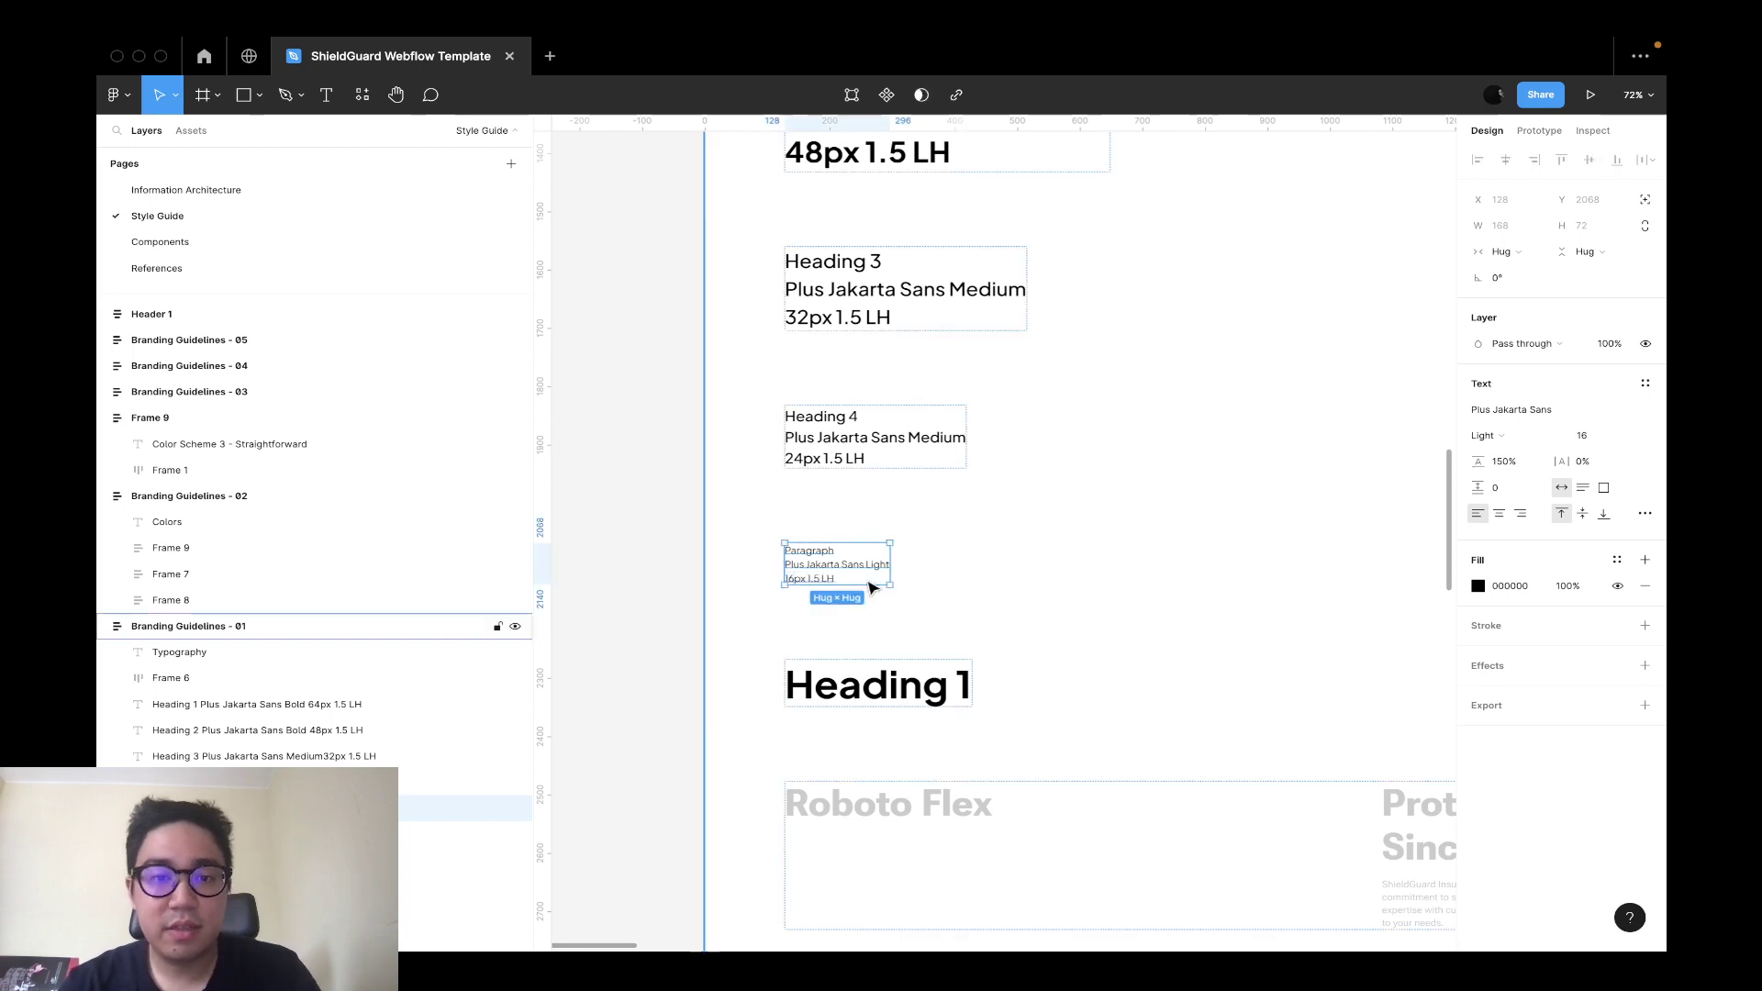
# Create a text style named "Paragraph" from the Paragraph block.
pyautogui.click(1645, 384)
pyautogui.click(1639, 414)
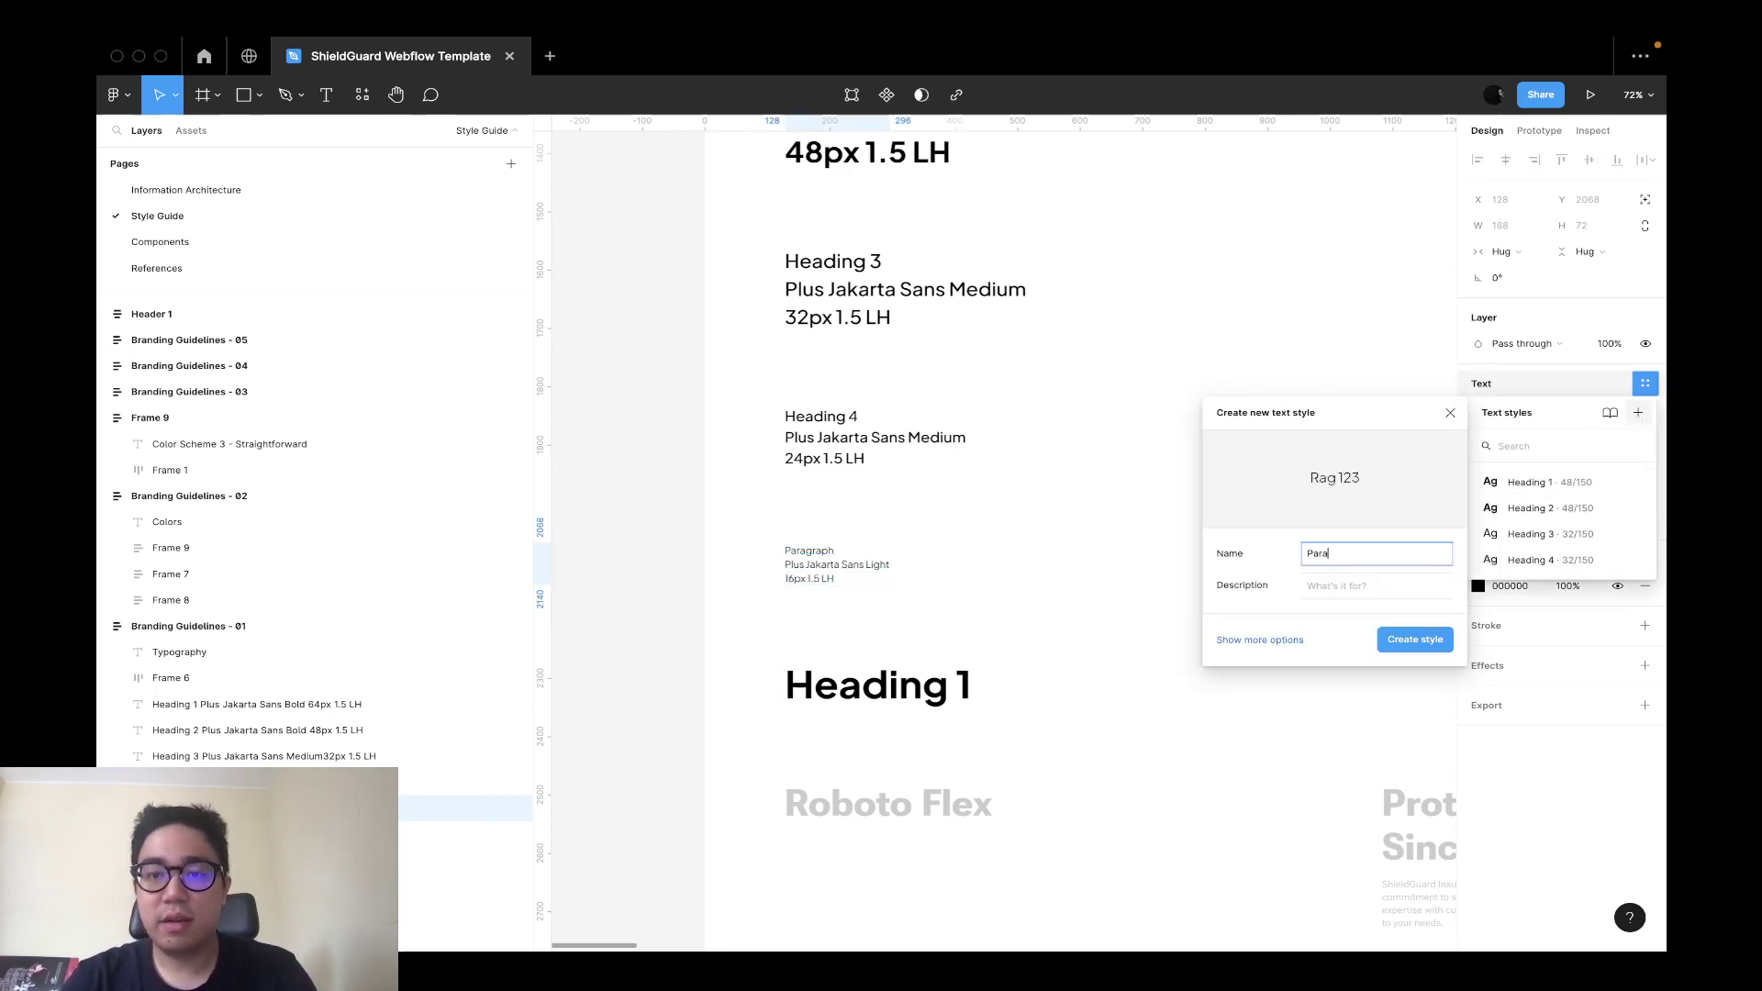
pyautogui.write('Paragraph')
pyautogui.press('Return')
pyautogui.click(960, 645)
# Replace the remaining Heading 1 block with a copy of the Paragraph block, titled "Footnote" and described as "12px".
pyautogui.click(830, 562)
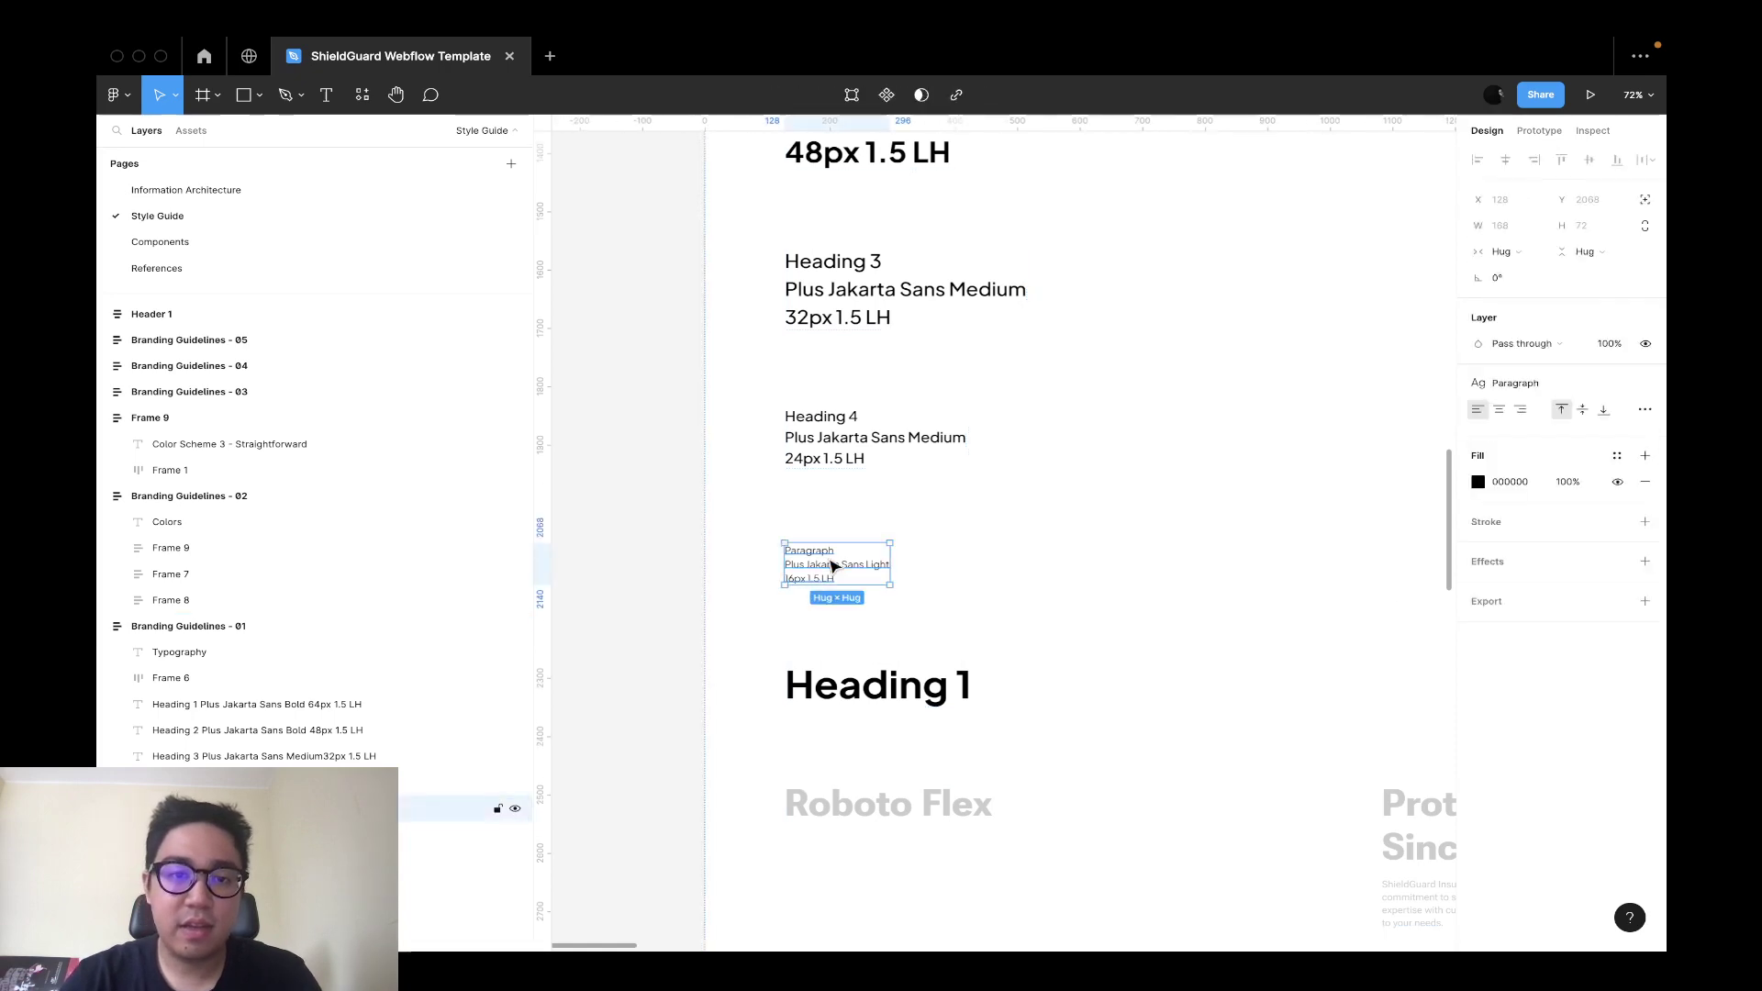
pyautogui.click(874, 719)
pyautogui.hotkey('ctrl', 'shift', 'r')
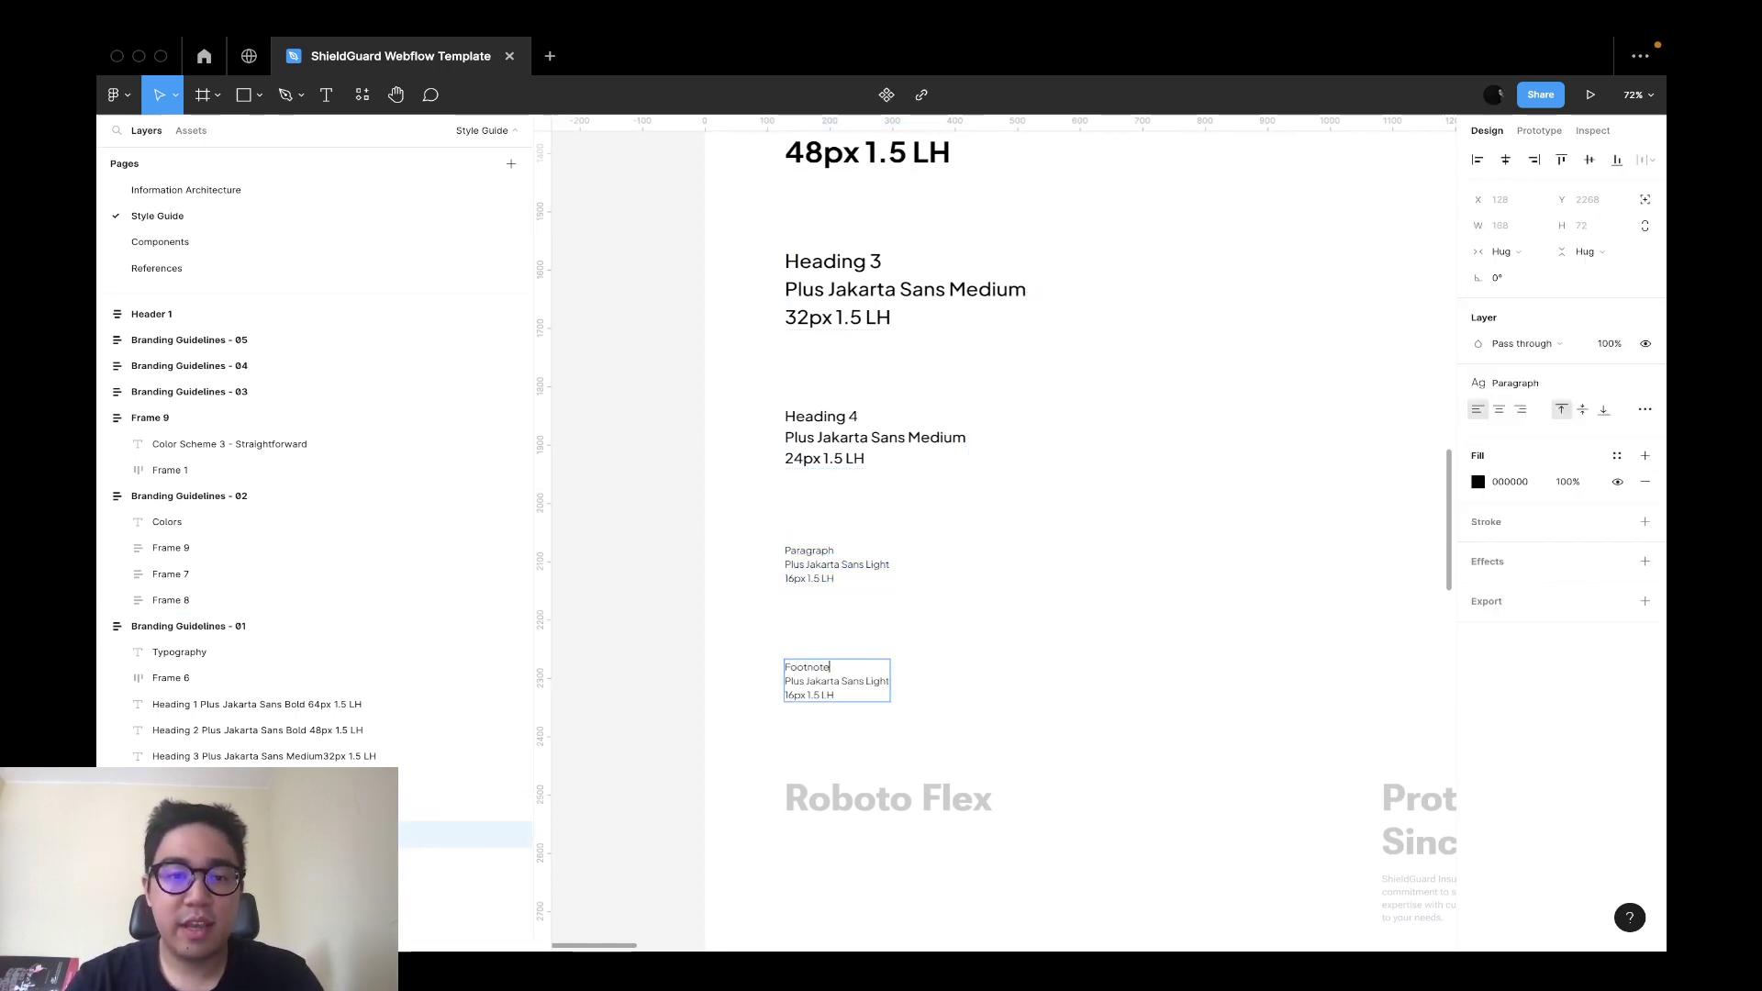
pyautogui.hotkey('ctrl', 'a')
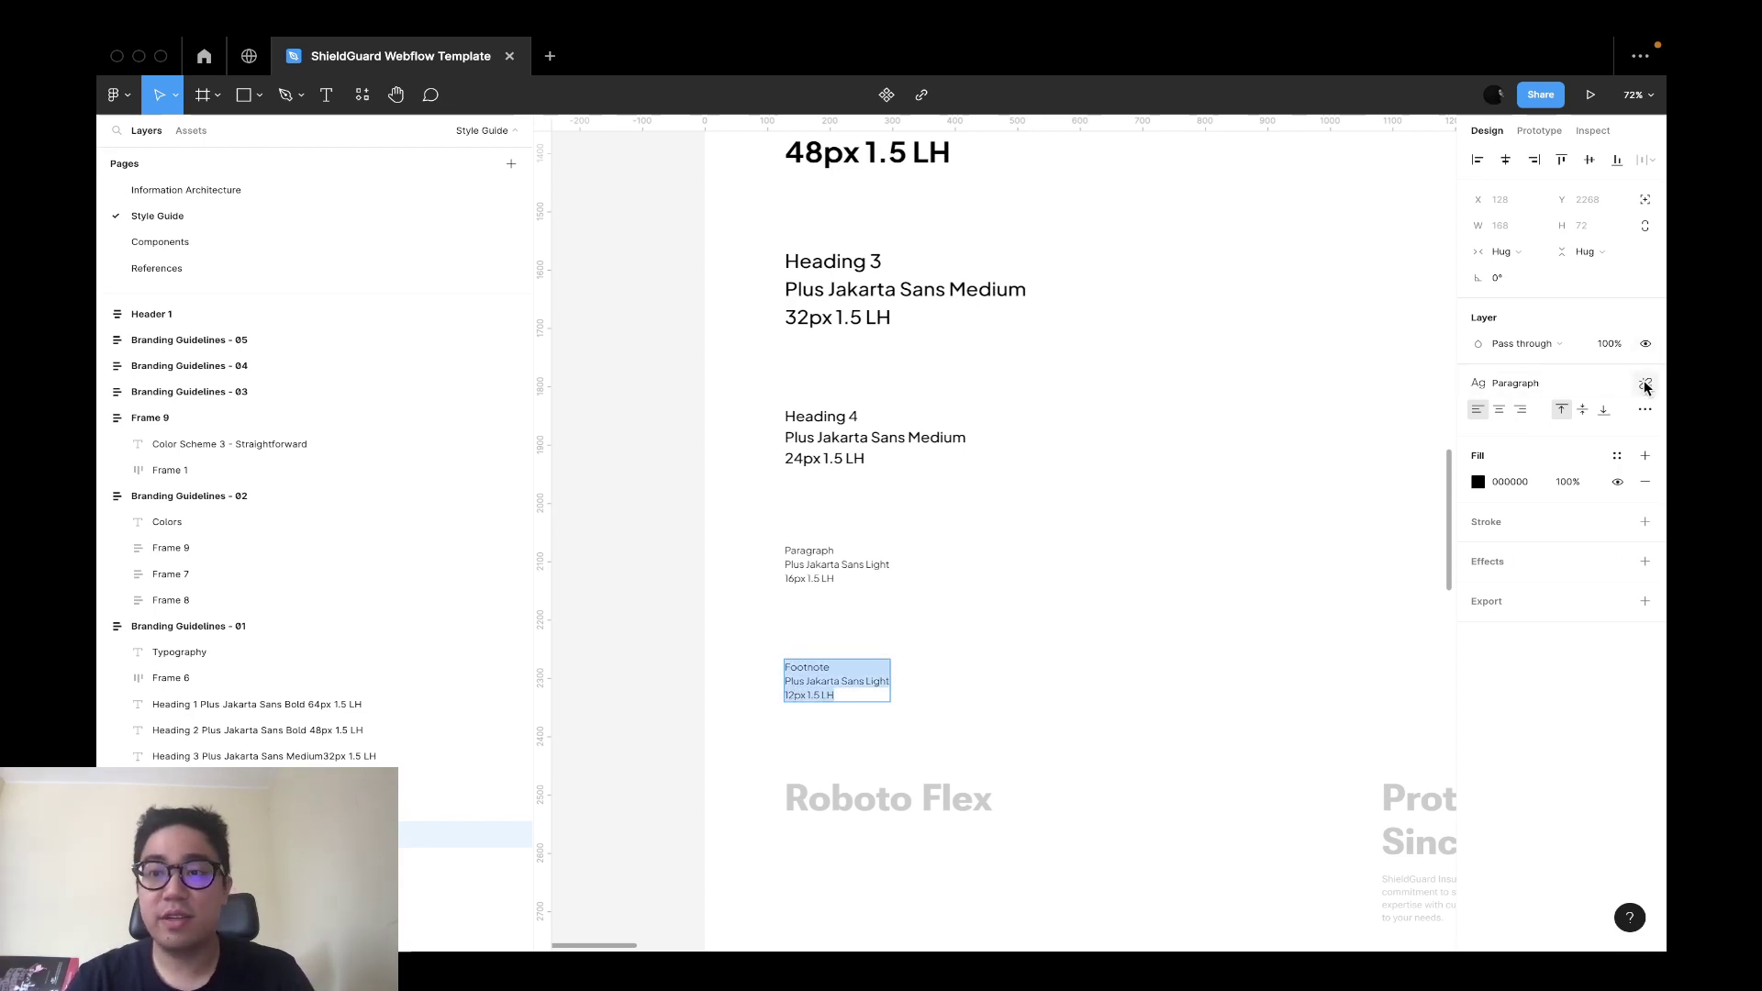
# Detach the Paragraph style from the Footnote block and set its font size to 12.
pyautogui.click(1644, 384)
pyautogui.click(1604, 434)
pyautogui.write('12')
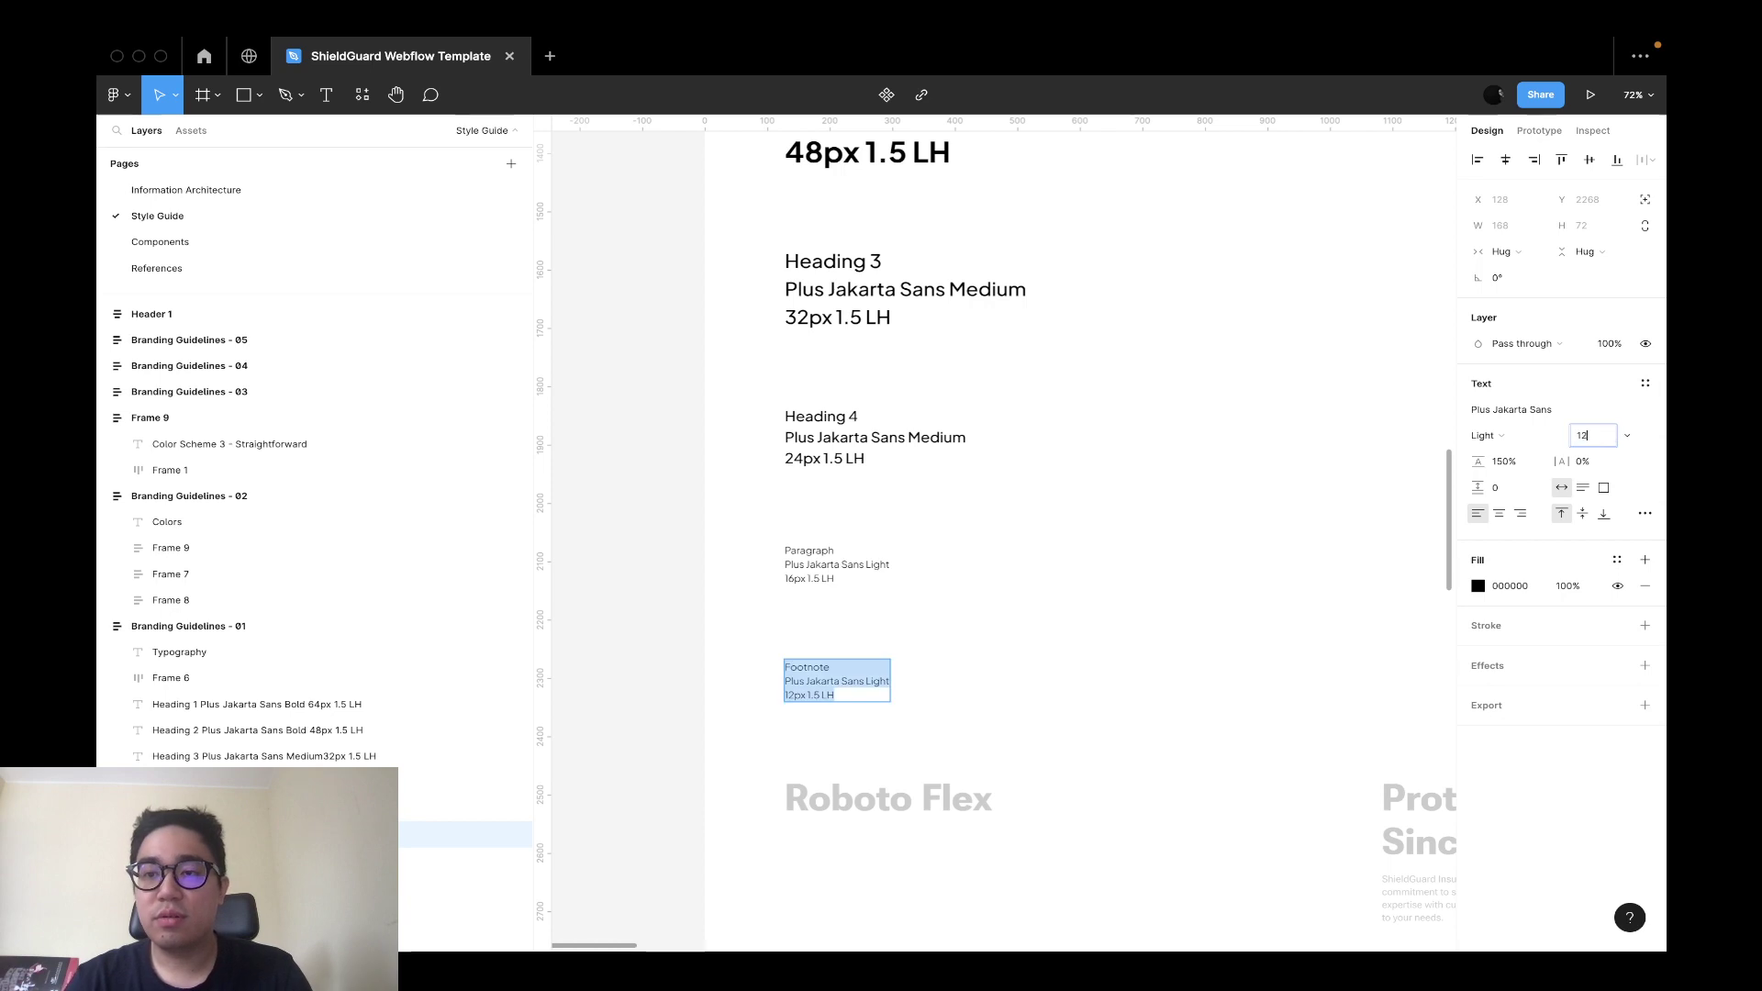
pyautogui.press('Return')
# Create a text style named "Footnote" from the Footnote block.
pyautogui.click(1643, 392)
pyautogui.click(1639, 413)
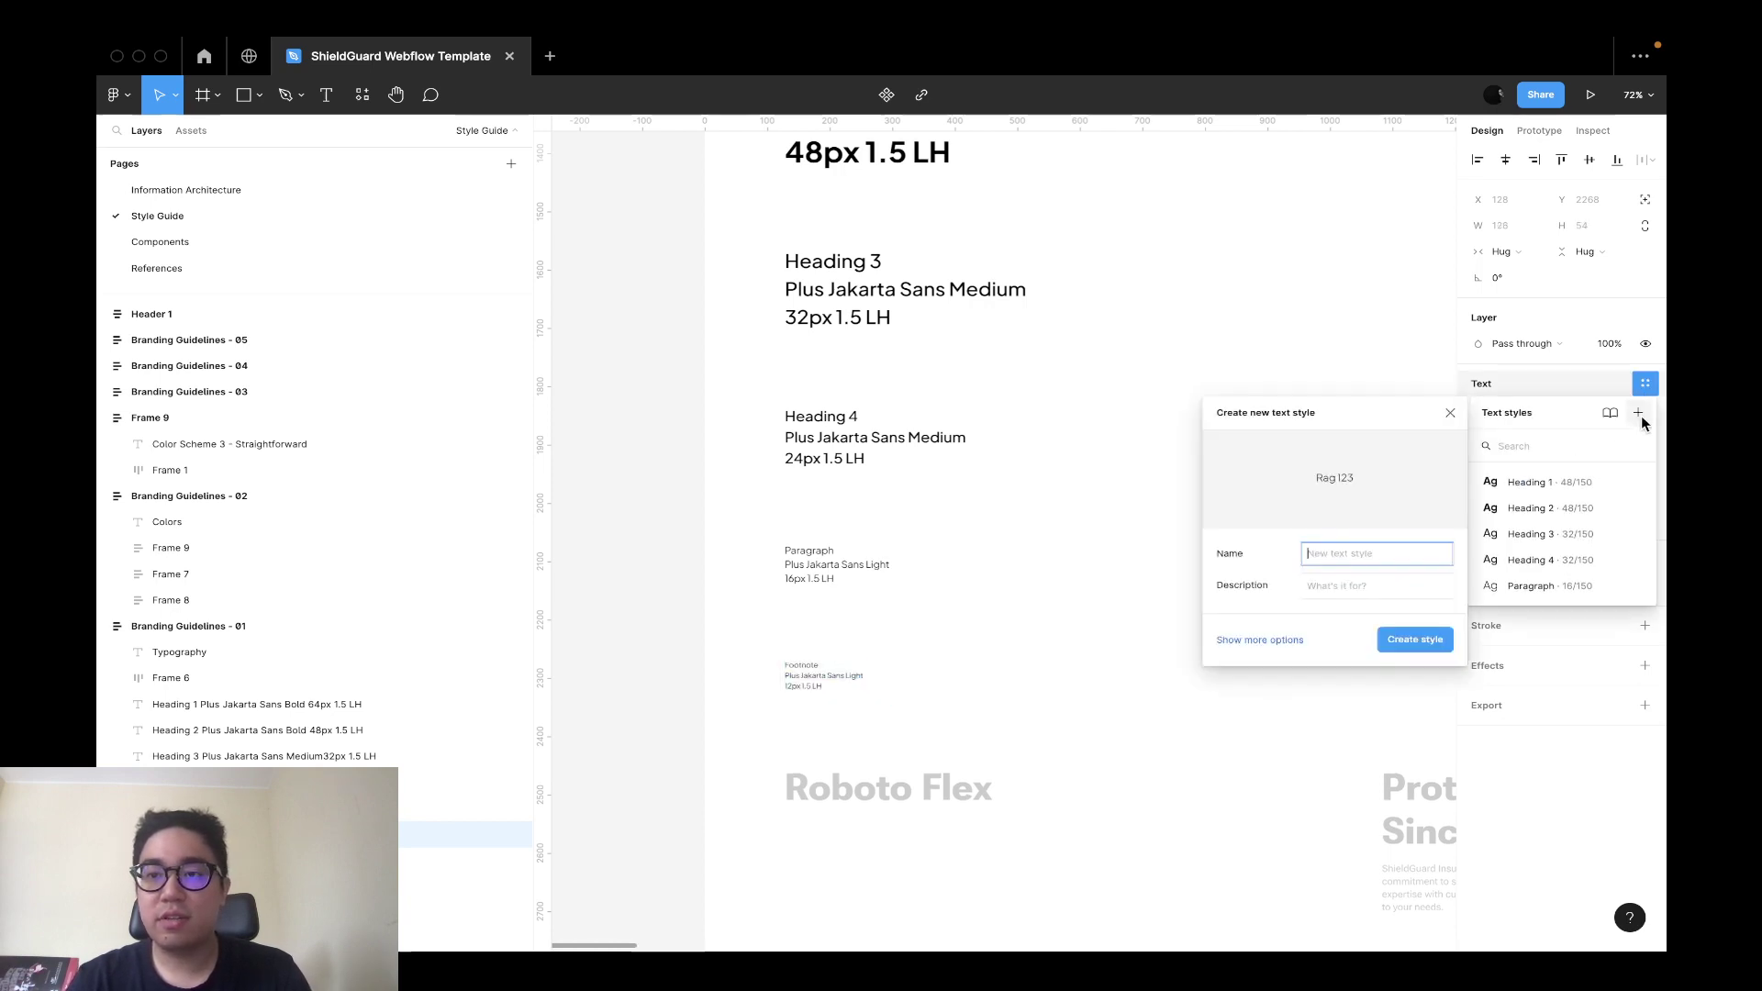
pyautogui.write('Foot')
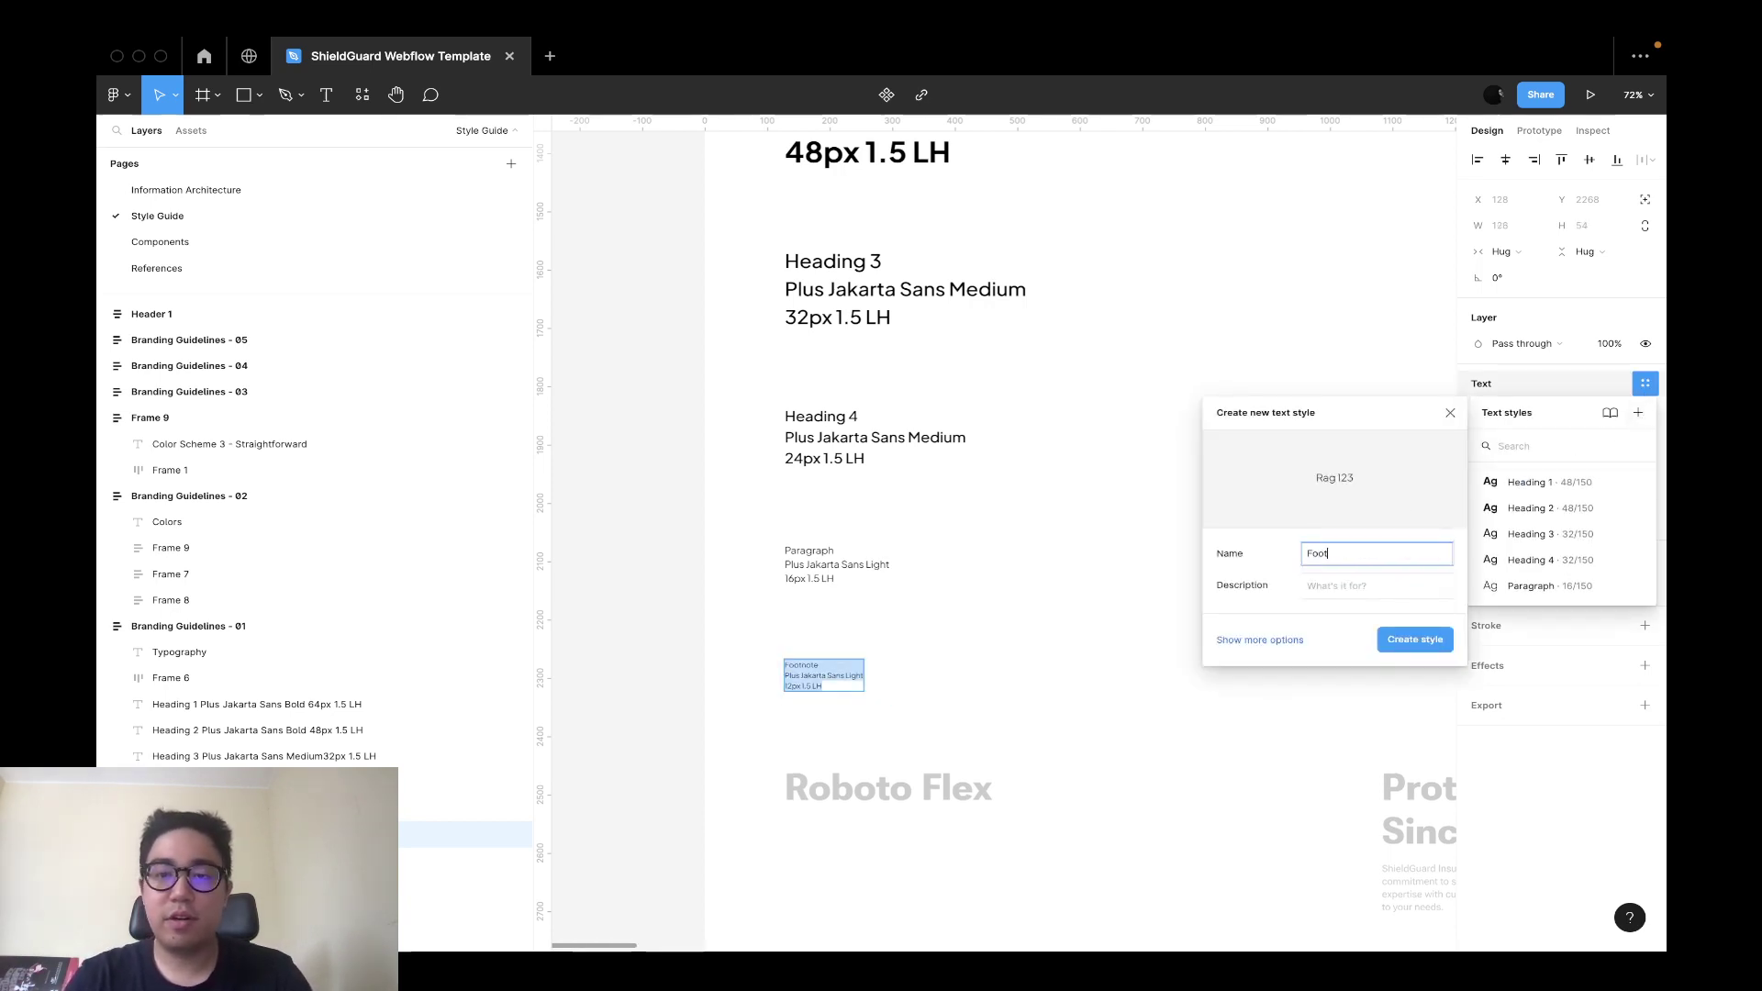
pyautogui.write('note')
pyautogui.press('Return')
pyautogui.click(873, 617)
# Group the six text blocks from Heading 1 to Footnote in a vertical auto layout with 32 spacing.
pyautogui.keyDown('ctrl'); pyautogui.scroll(-5, 872, 618); pyautogui.keyUp('ctrl')
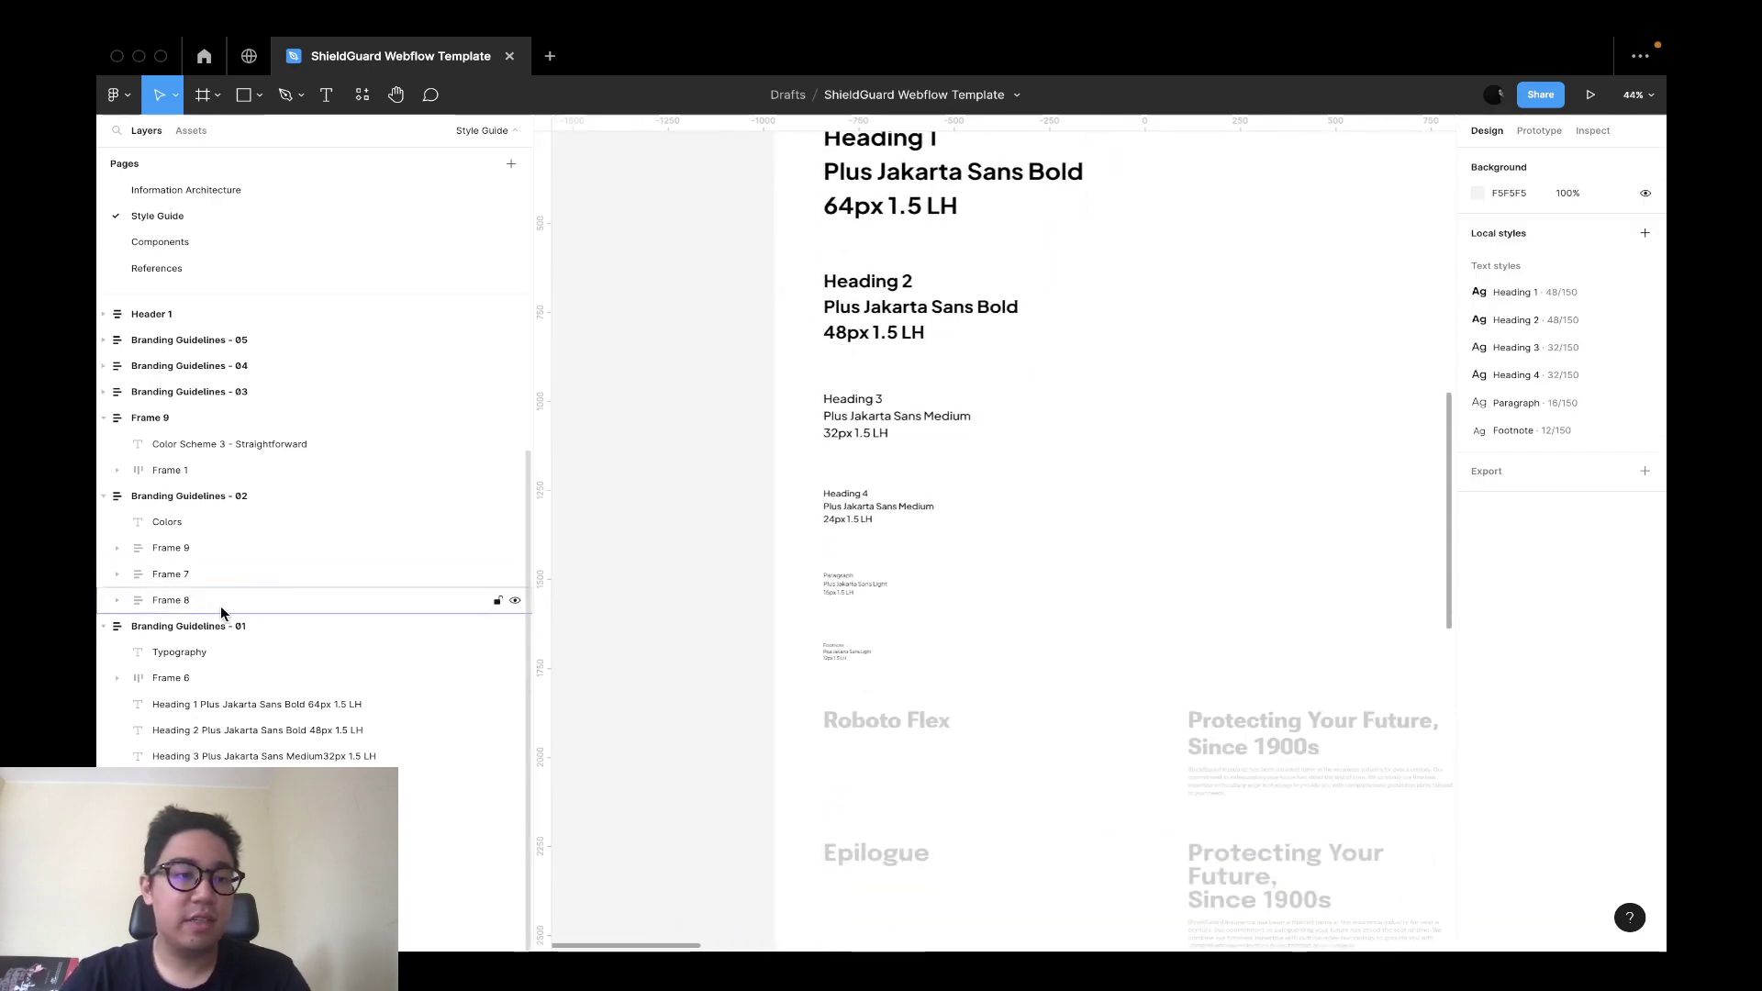
pyautogui.click(341, 709)
pyautogui.keyDown('shift'); pyautogui.click(477, 834); pyautogui.keyUp('shift')
pyautogui.scroll(5, 613, 591)
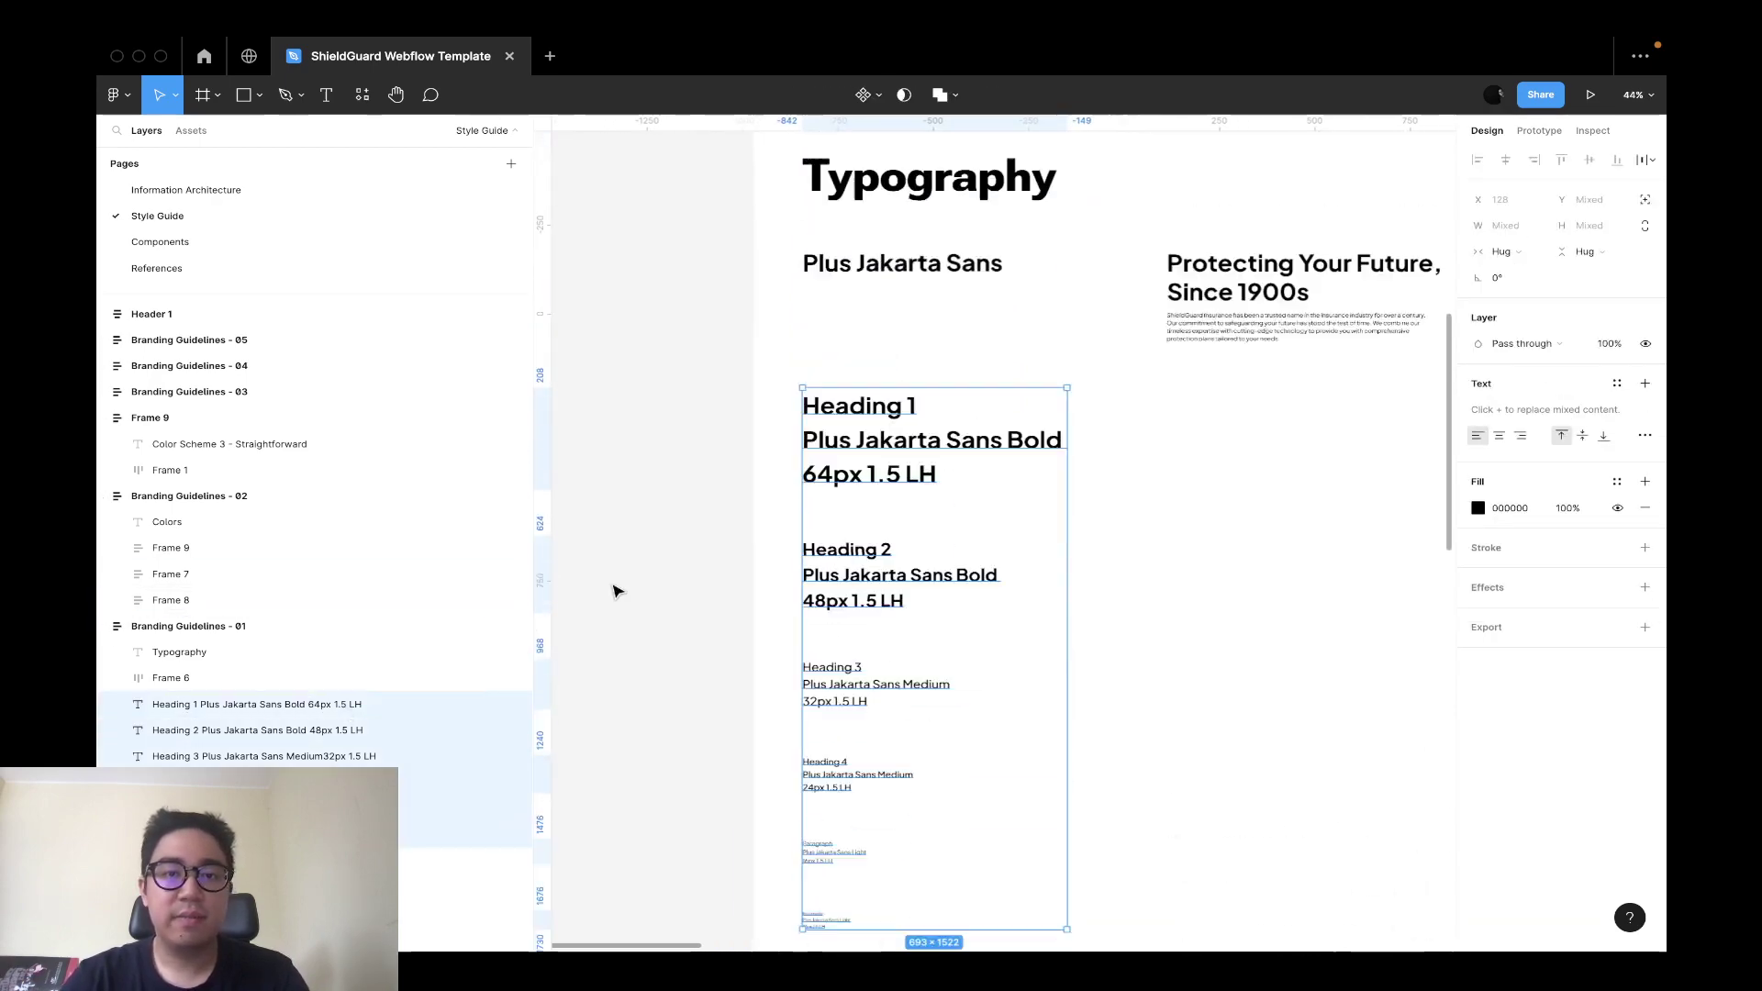
pyautogui.hotkey('shift', 'a')
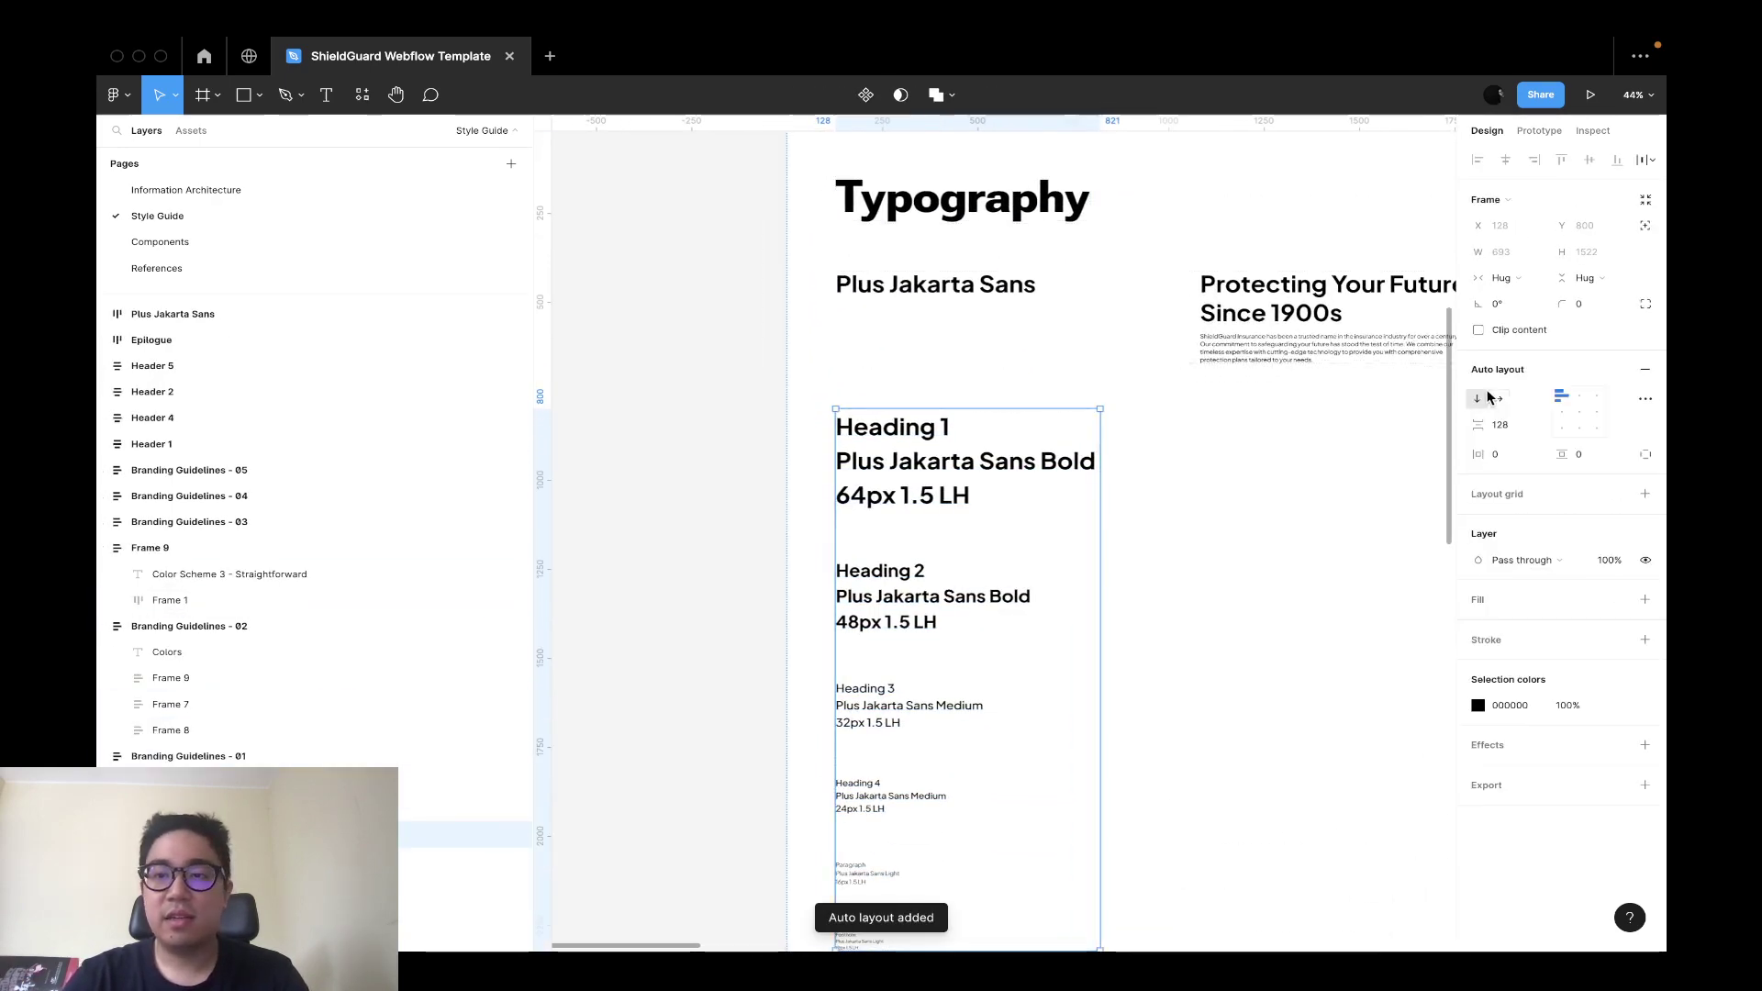
pyautogui.write('32')
pyautogui.press('Return')
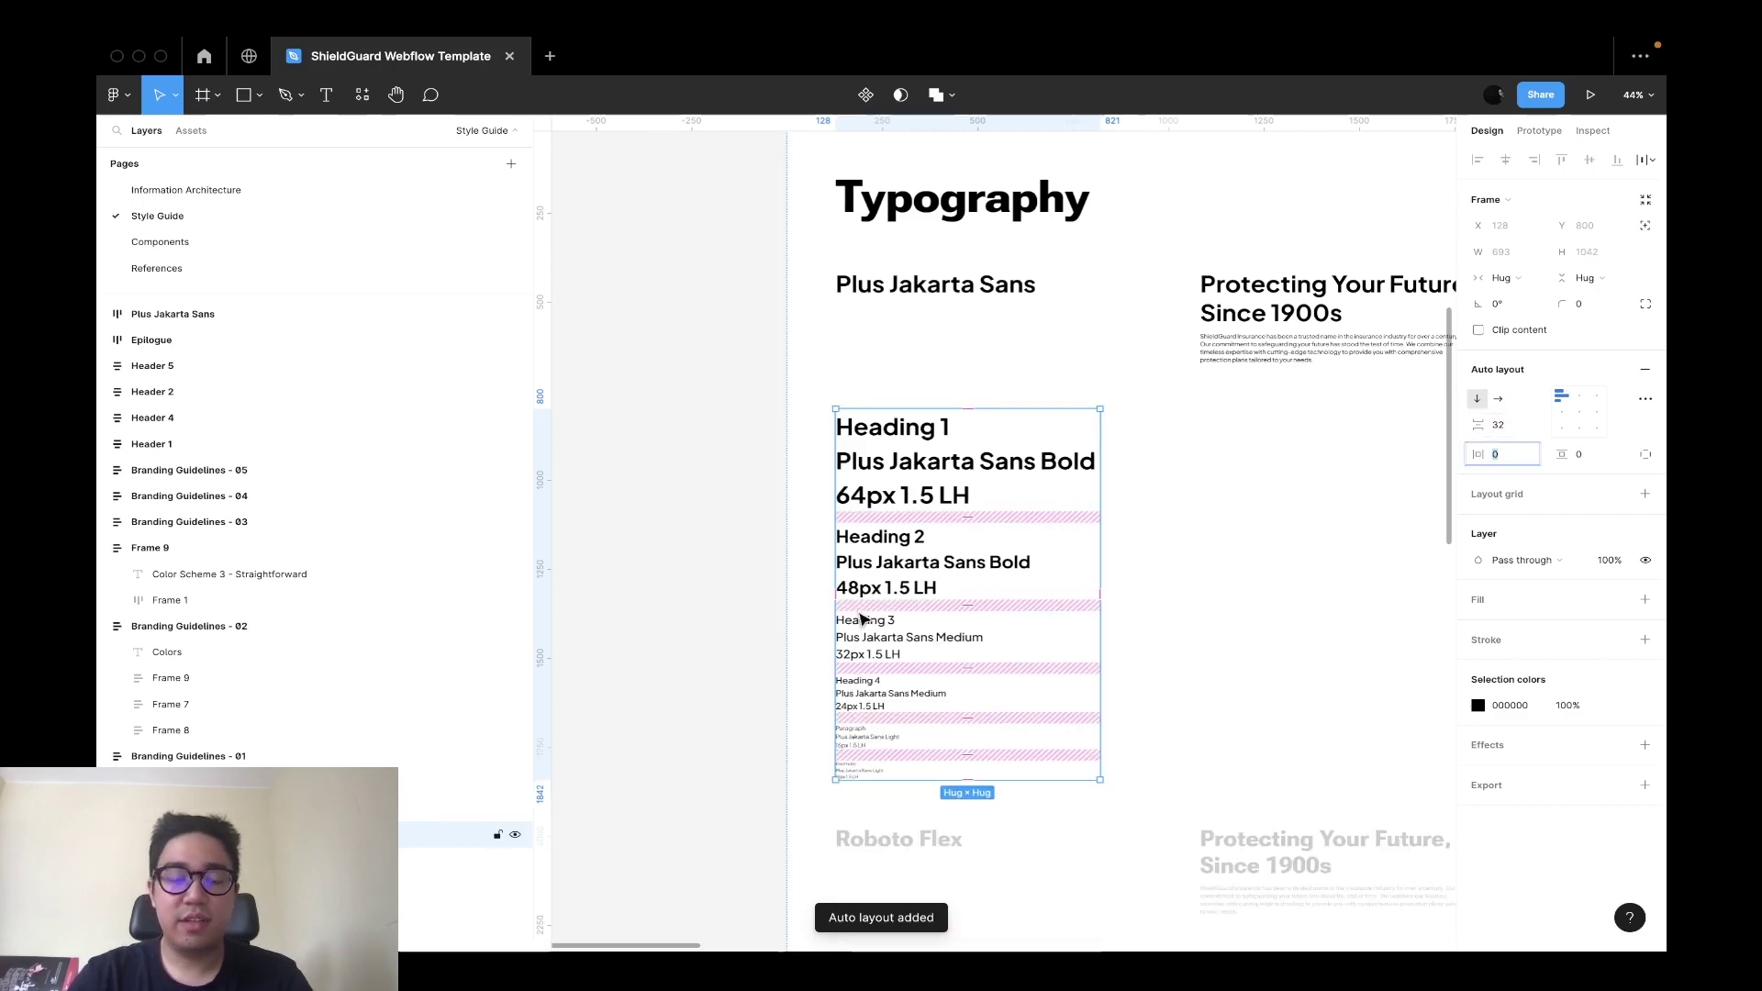
pyautogui.scroll(-5, 734, 639)
pyautogui.click(733, 640)
# Review the typography and hero frames, and inspect the blue and navy swatches of Color Scheme 3 - Straightforward.
pyautogui.scroll(-2, 897, 425)
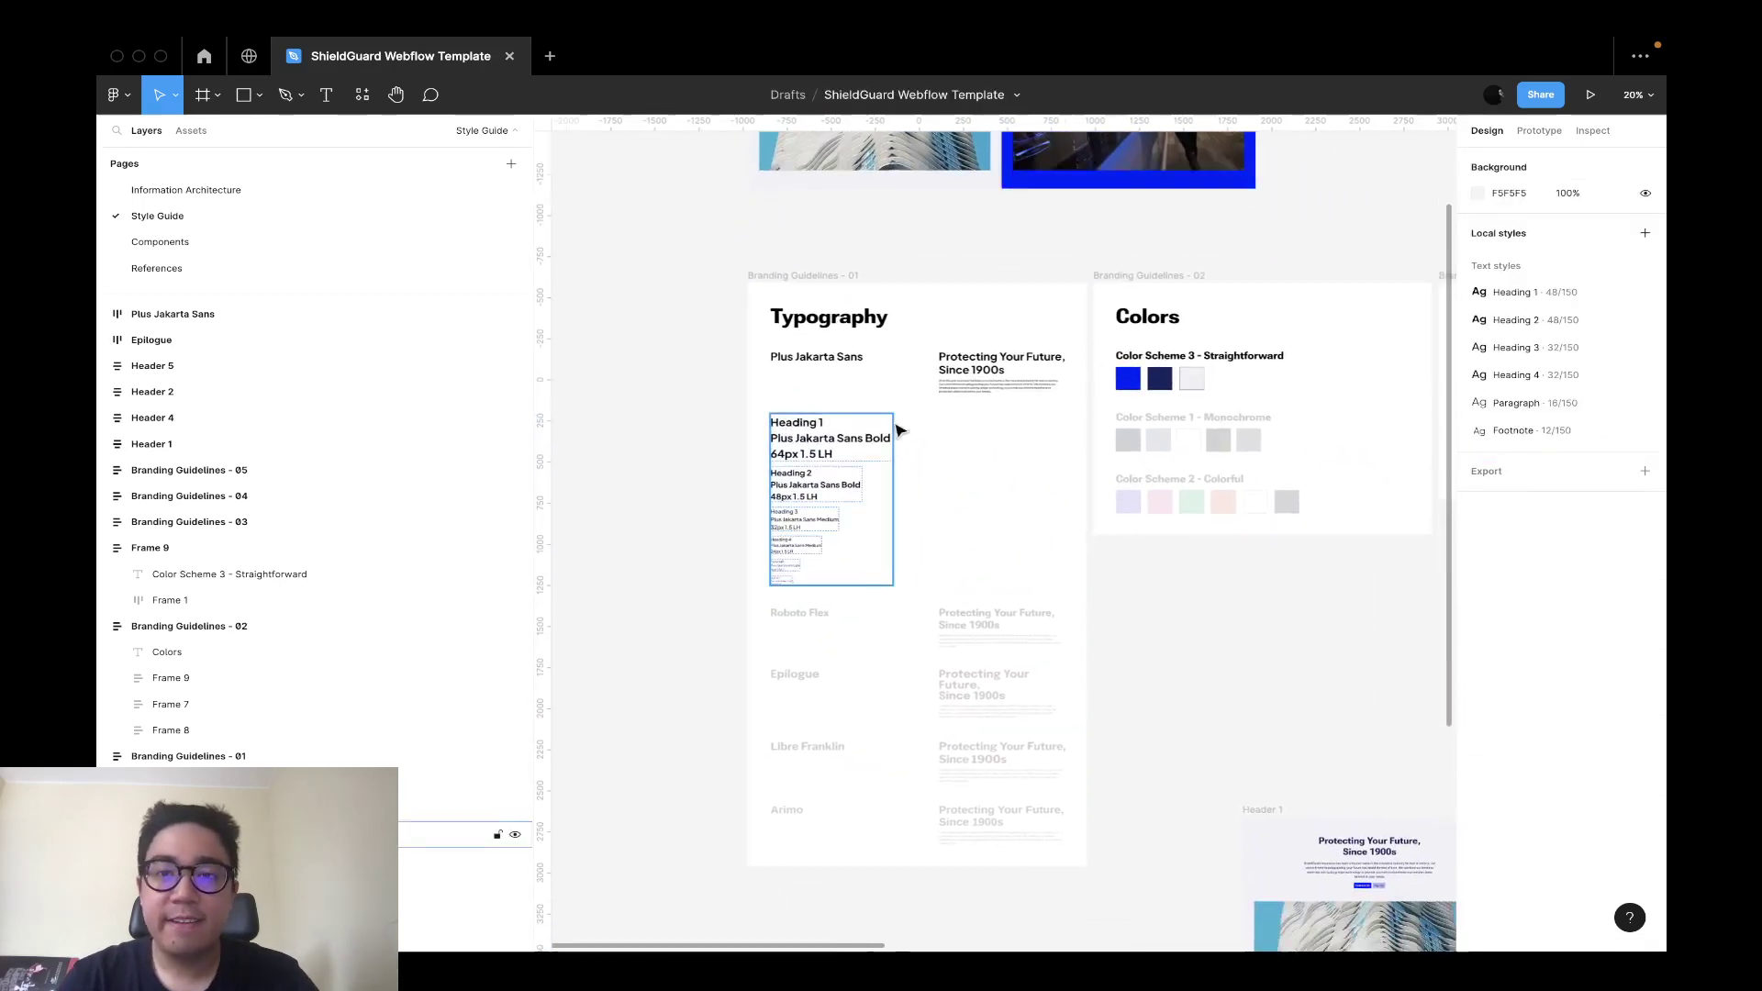
pyautogui.hscroll(3, 918, 413)
pyautogui.scroll(3, 1017, 407)
pyautogui.scroll(10, 991, 543)
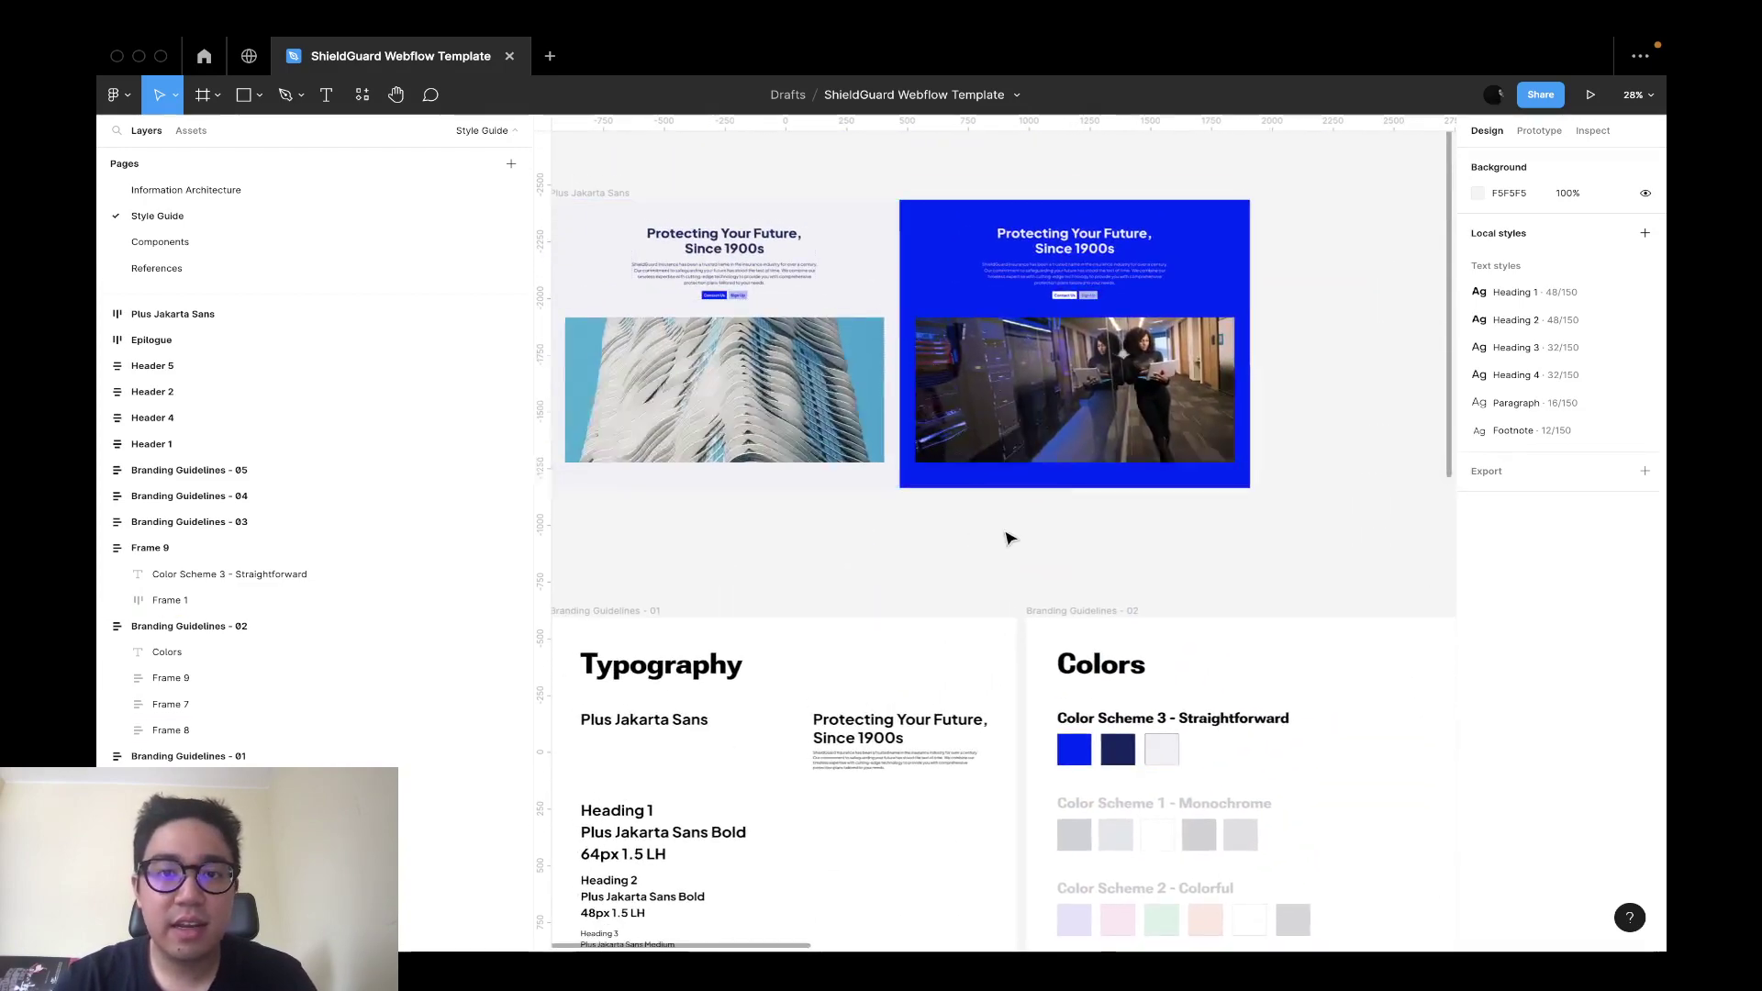
pyautogui.scroll(5, 1007, 535)
pyautogui.press('r')
pyautogui.press('v')
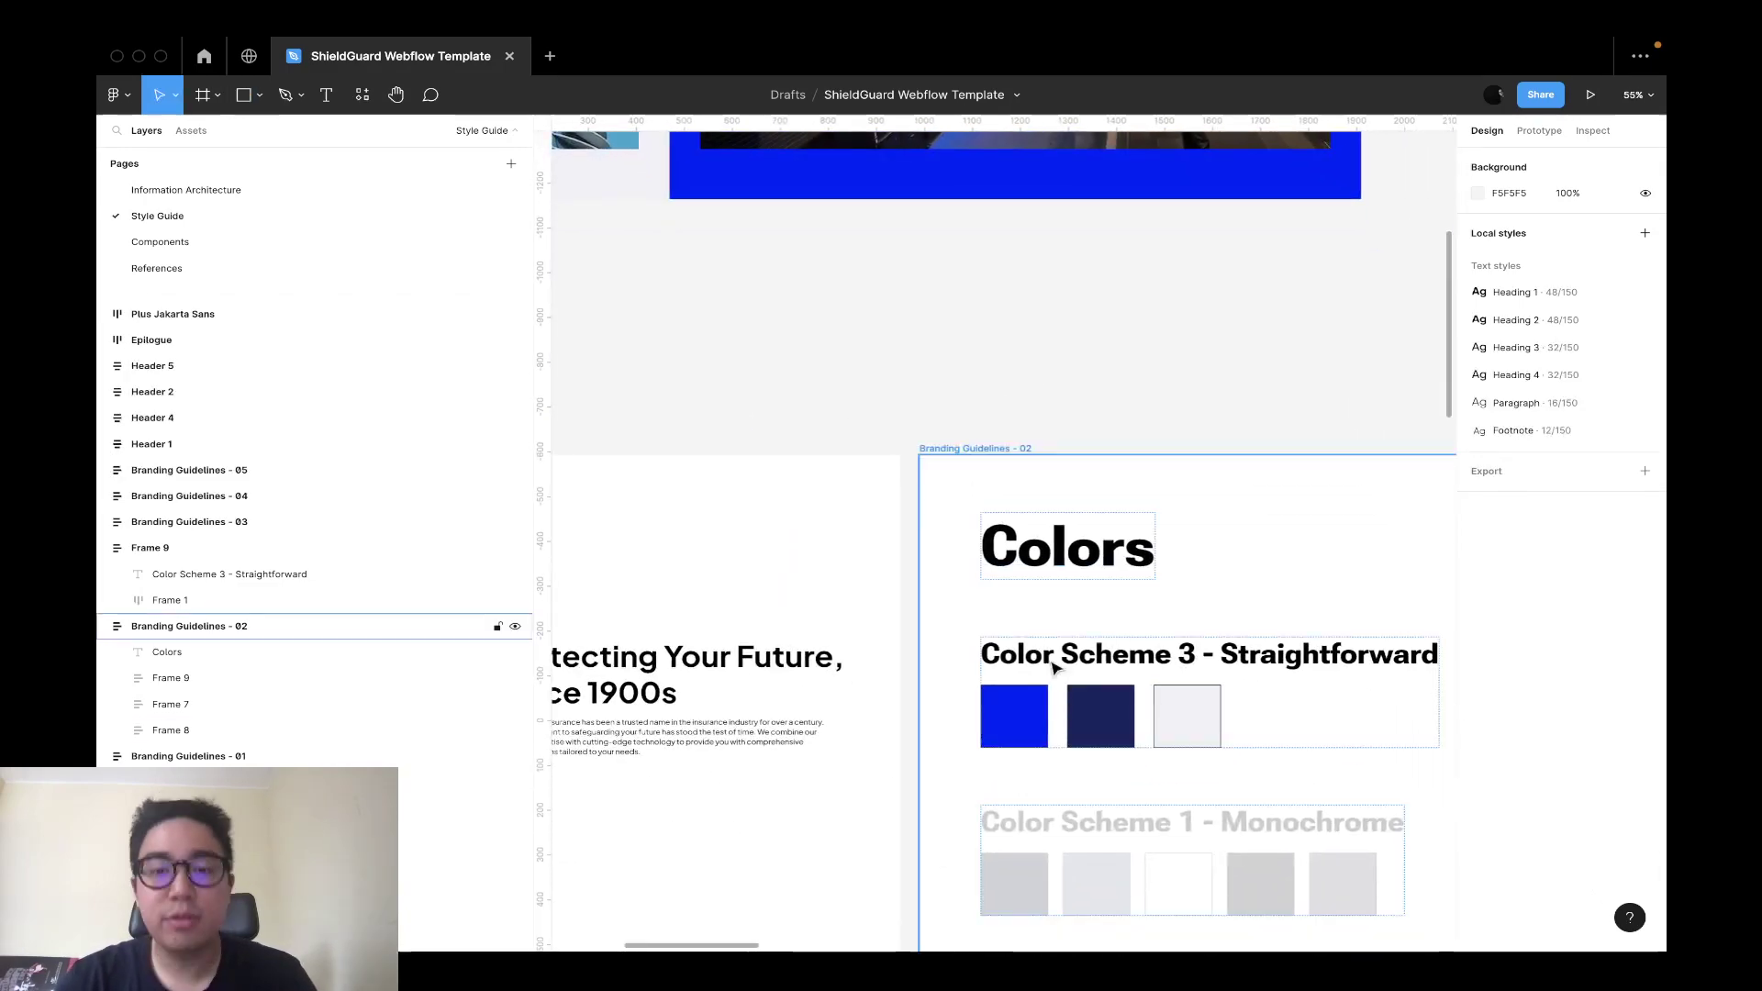
pyautogui.click(1025, 715)
pyautogui.keyDown('shift'); pyautogui.click(1108, 729); pyautogui.keyUp('shift')
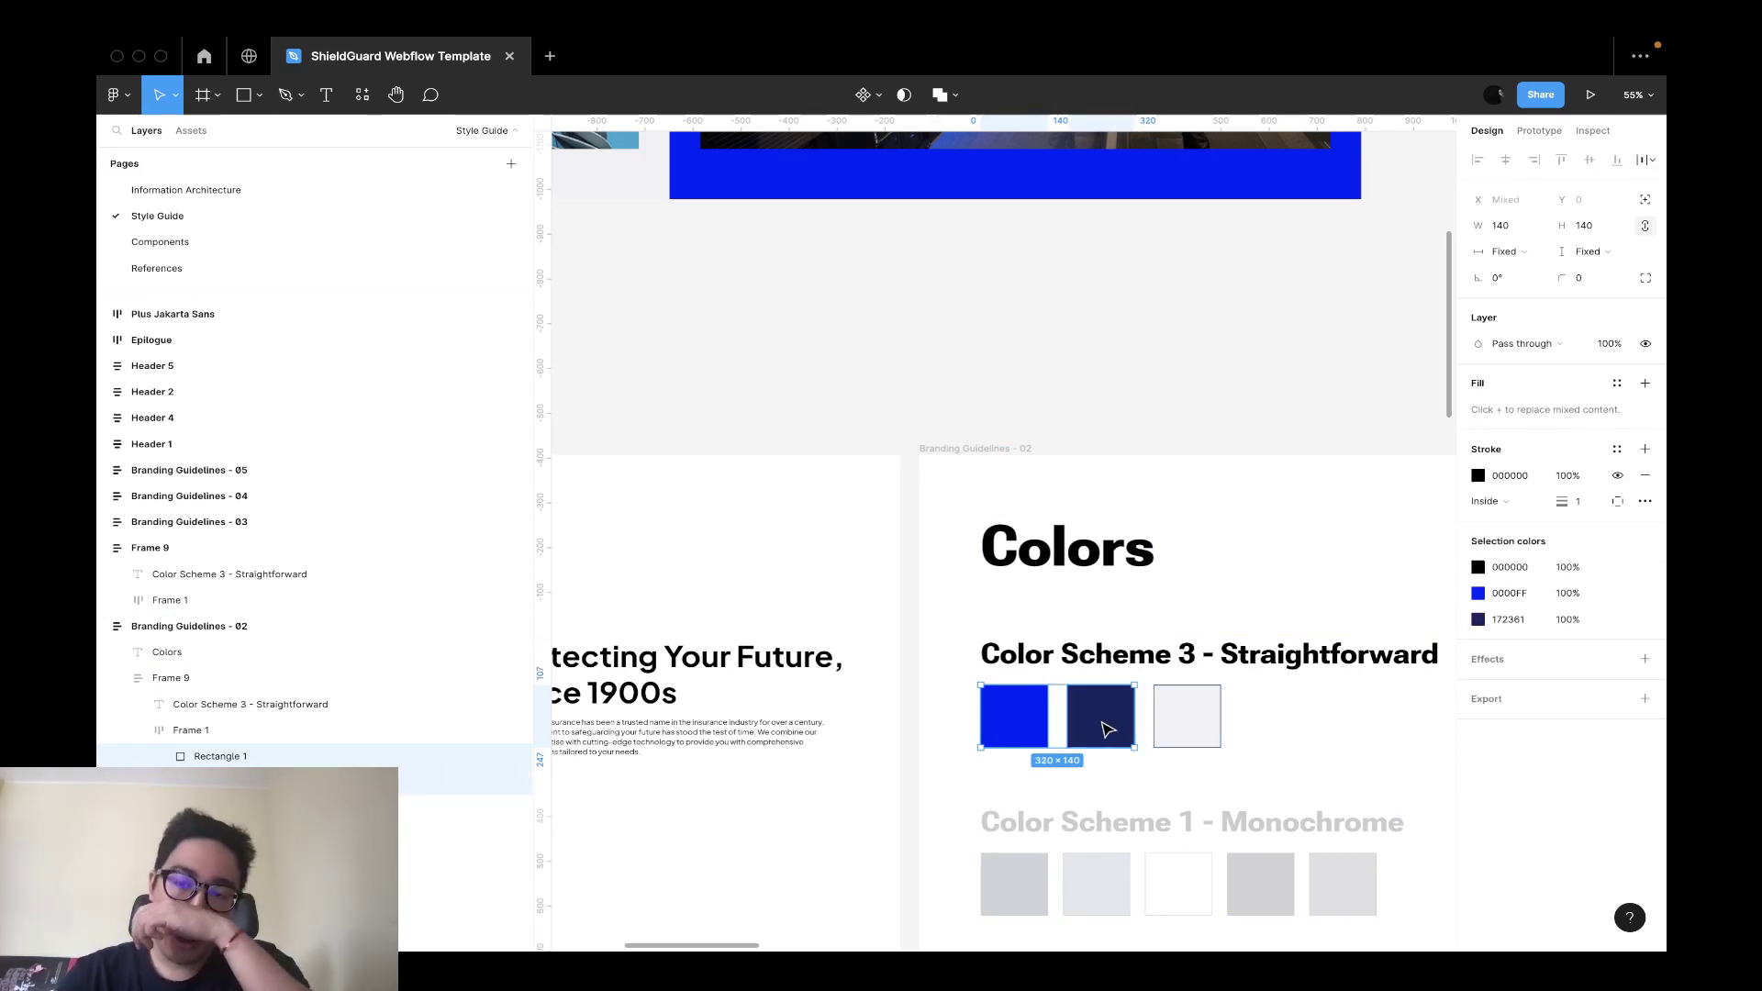
pyautogui.click(1086, 398)
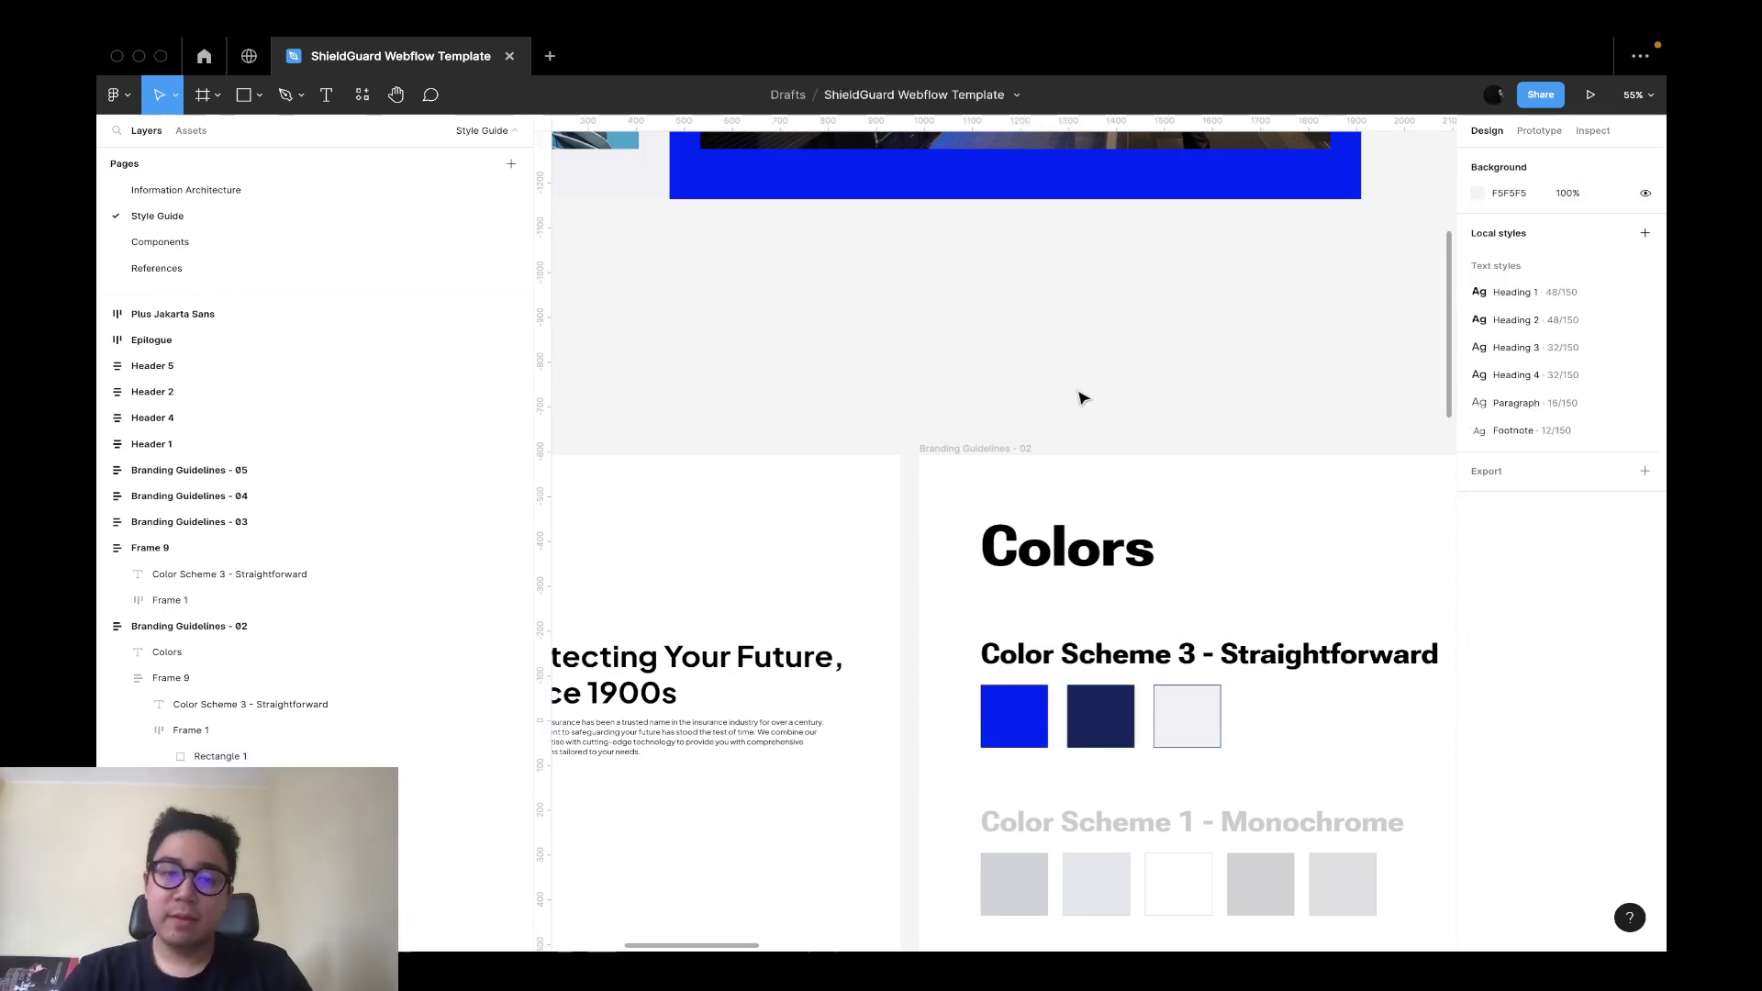
# Inspect the heading text fills of the light hero frame and the blue hero frame.
pyautogui.scroll(6, 1043, 736)
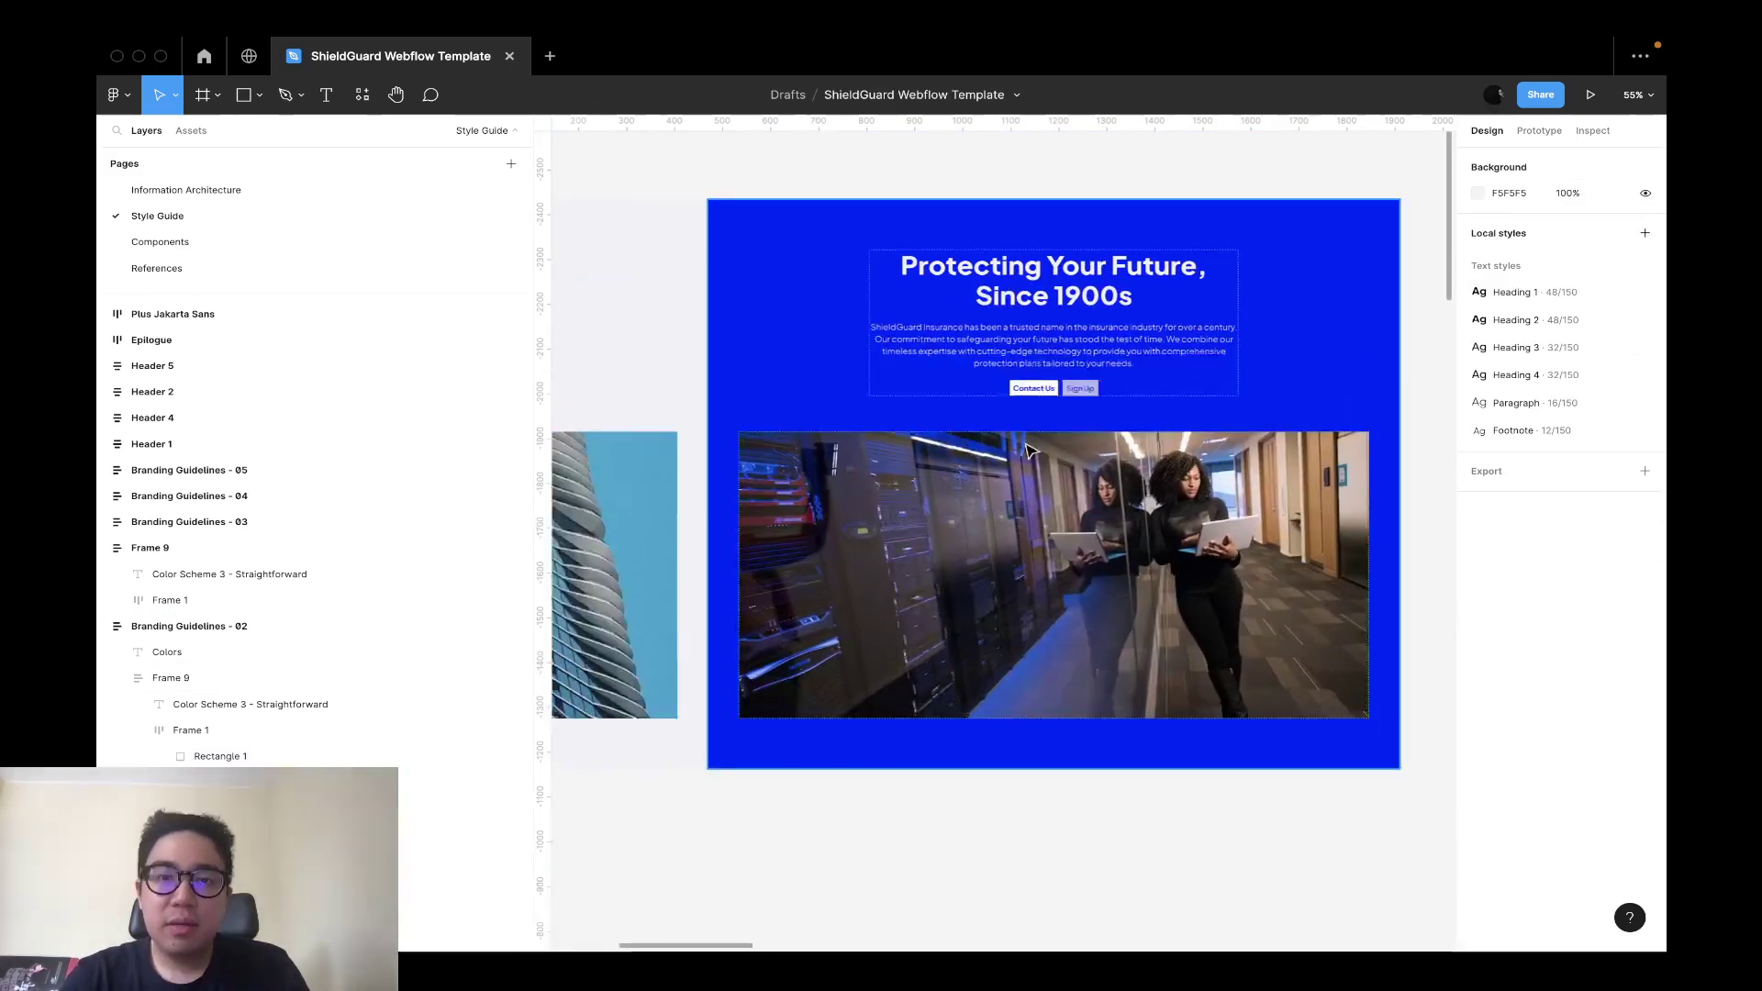
pyautogui.hscroll(-5, 1030, 450)
pyautogui.click(944, 293)
pyautogui.hscroll(4, 987, 326)
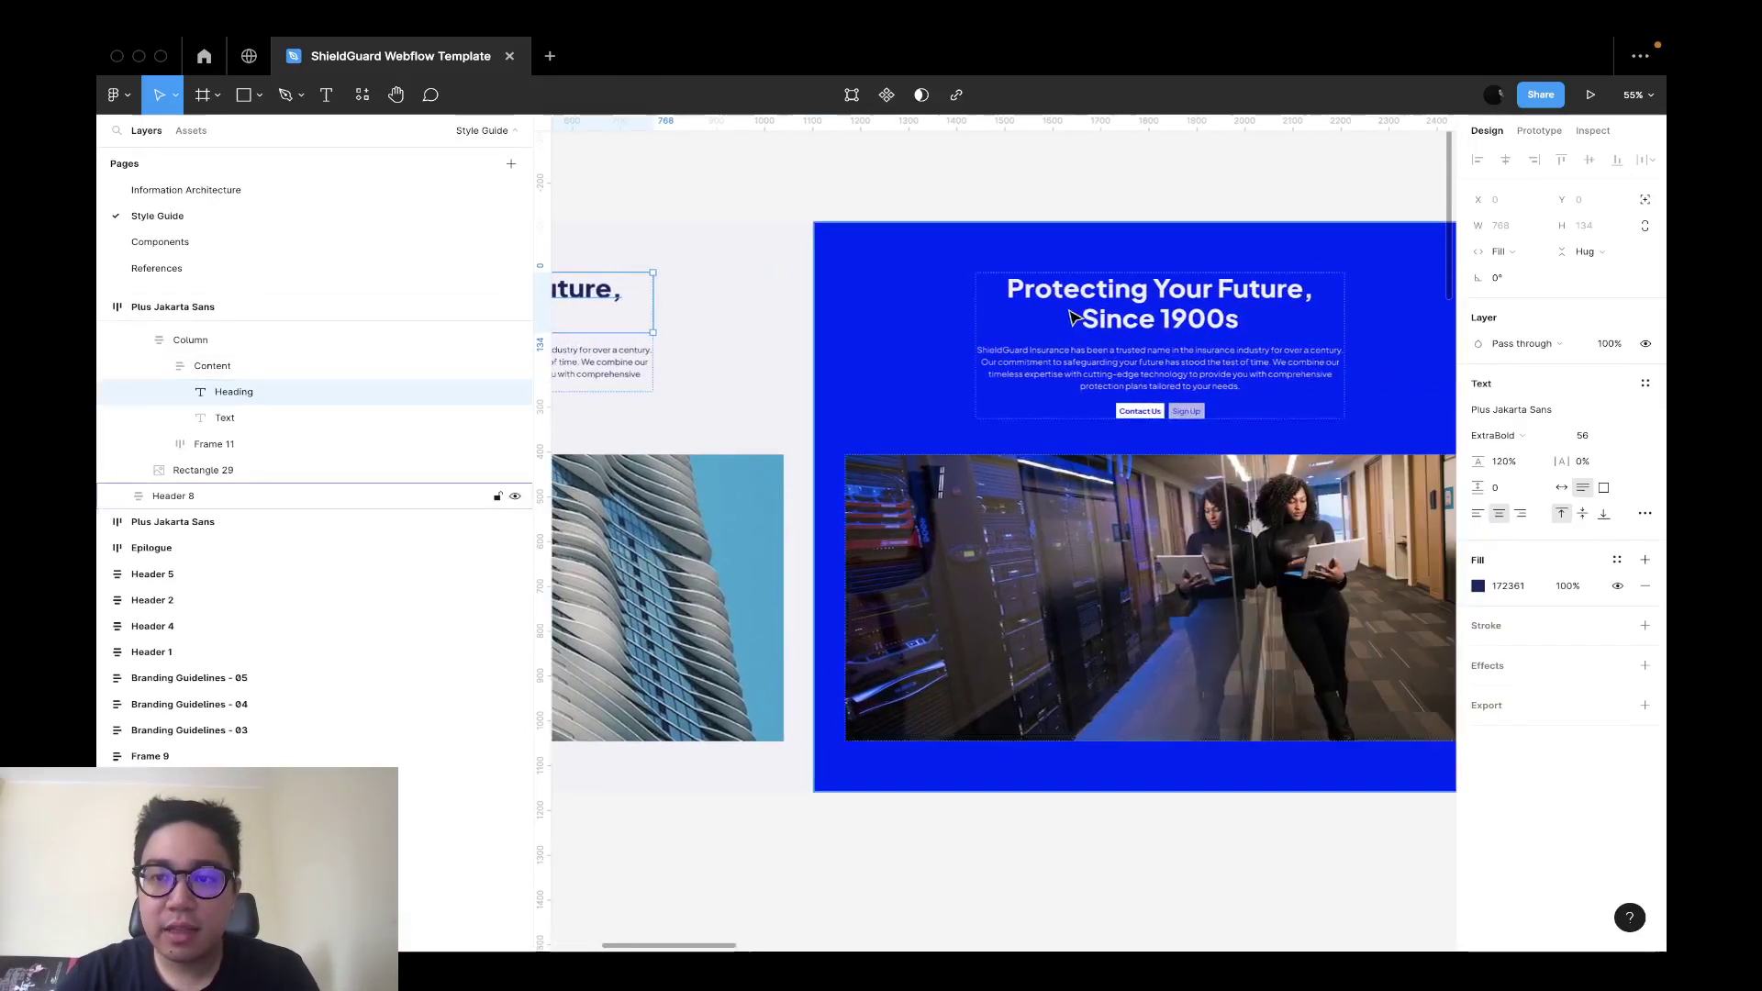
pyautogui.click(1156, 296)
pyautogui.scroll(-1, 1121, 516)
pyautogui.scroll(5, 1119, 517)
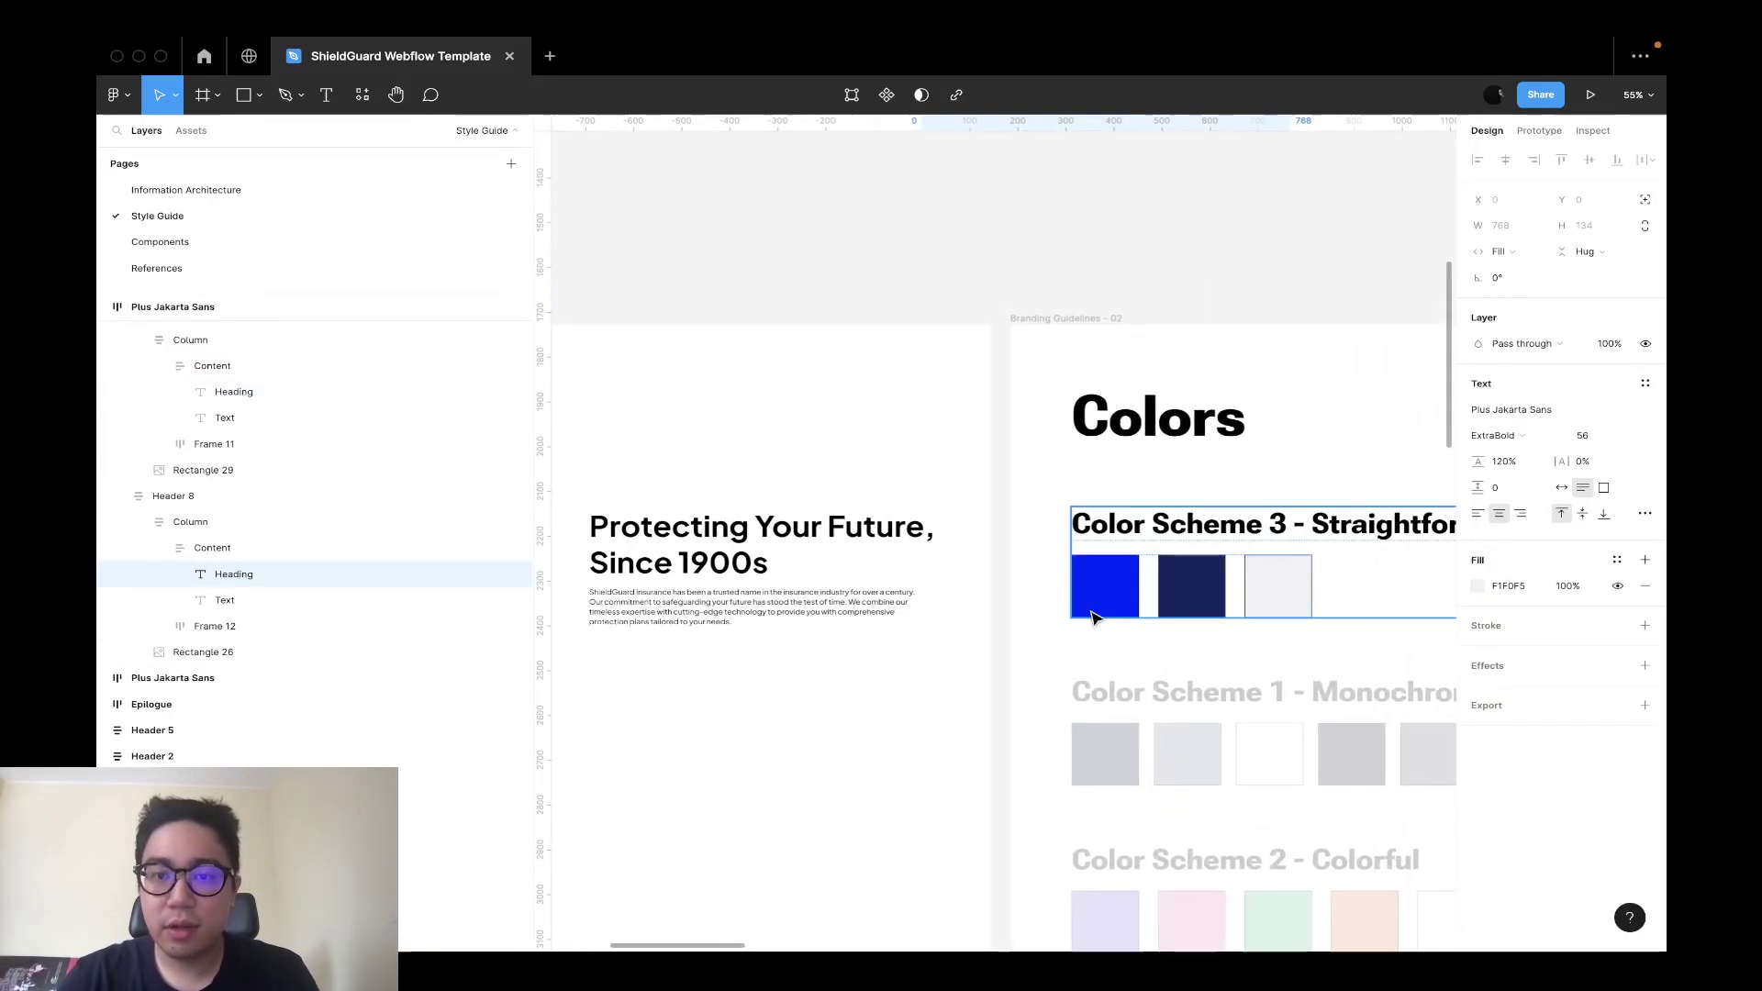
# Create a color style named "Primary Blue" from the blue swatch of Color Scheme 3 - Straightforward.
pyautogui.click(1104, 586)
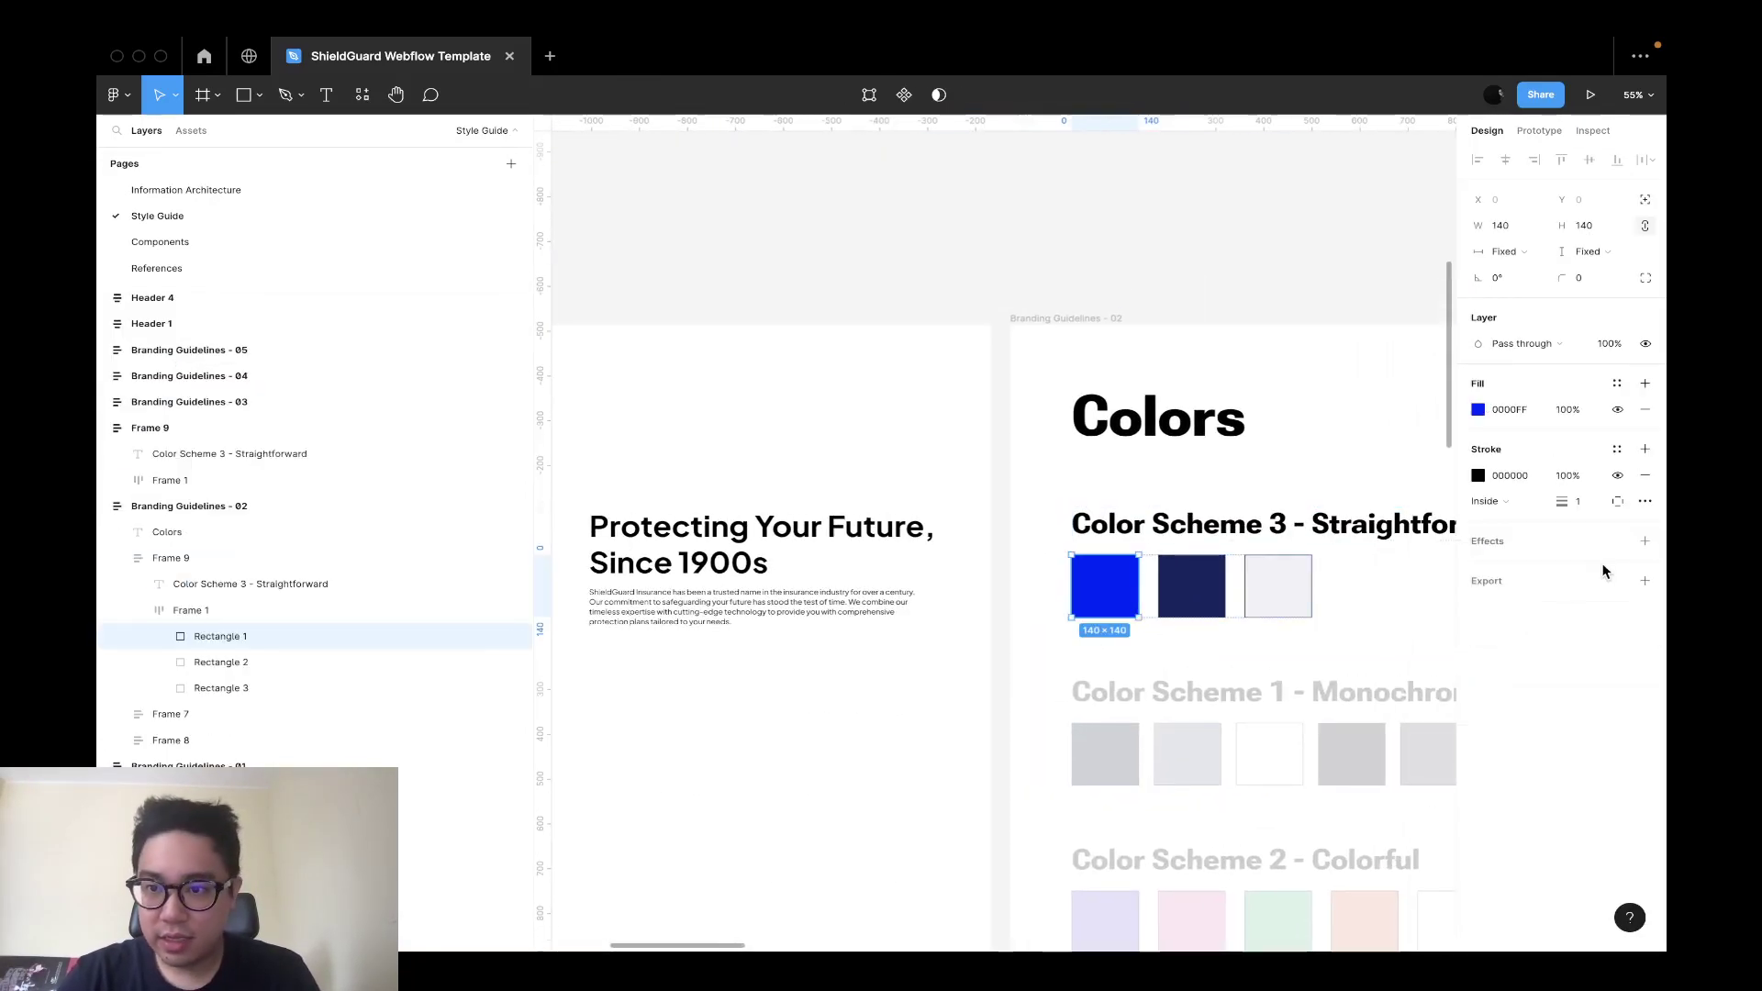
pyautogui.click(1618, 385)
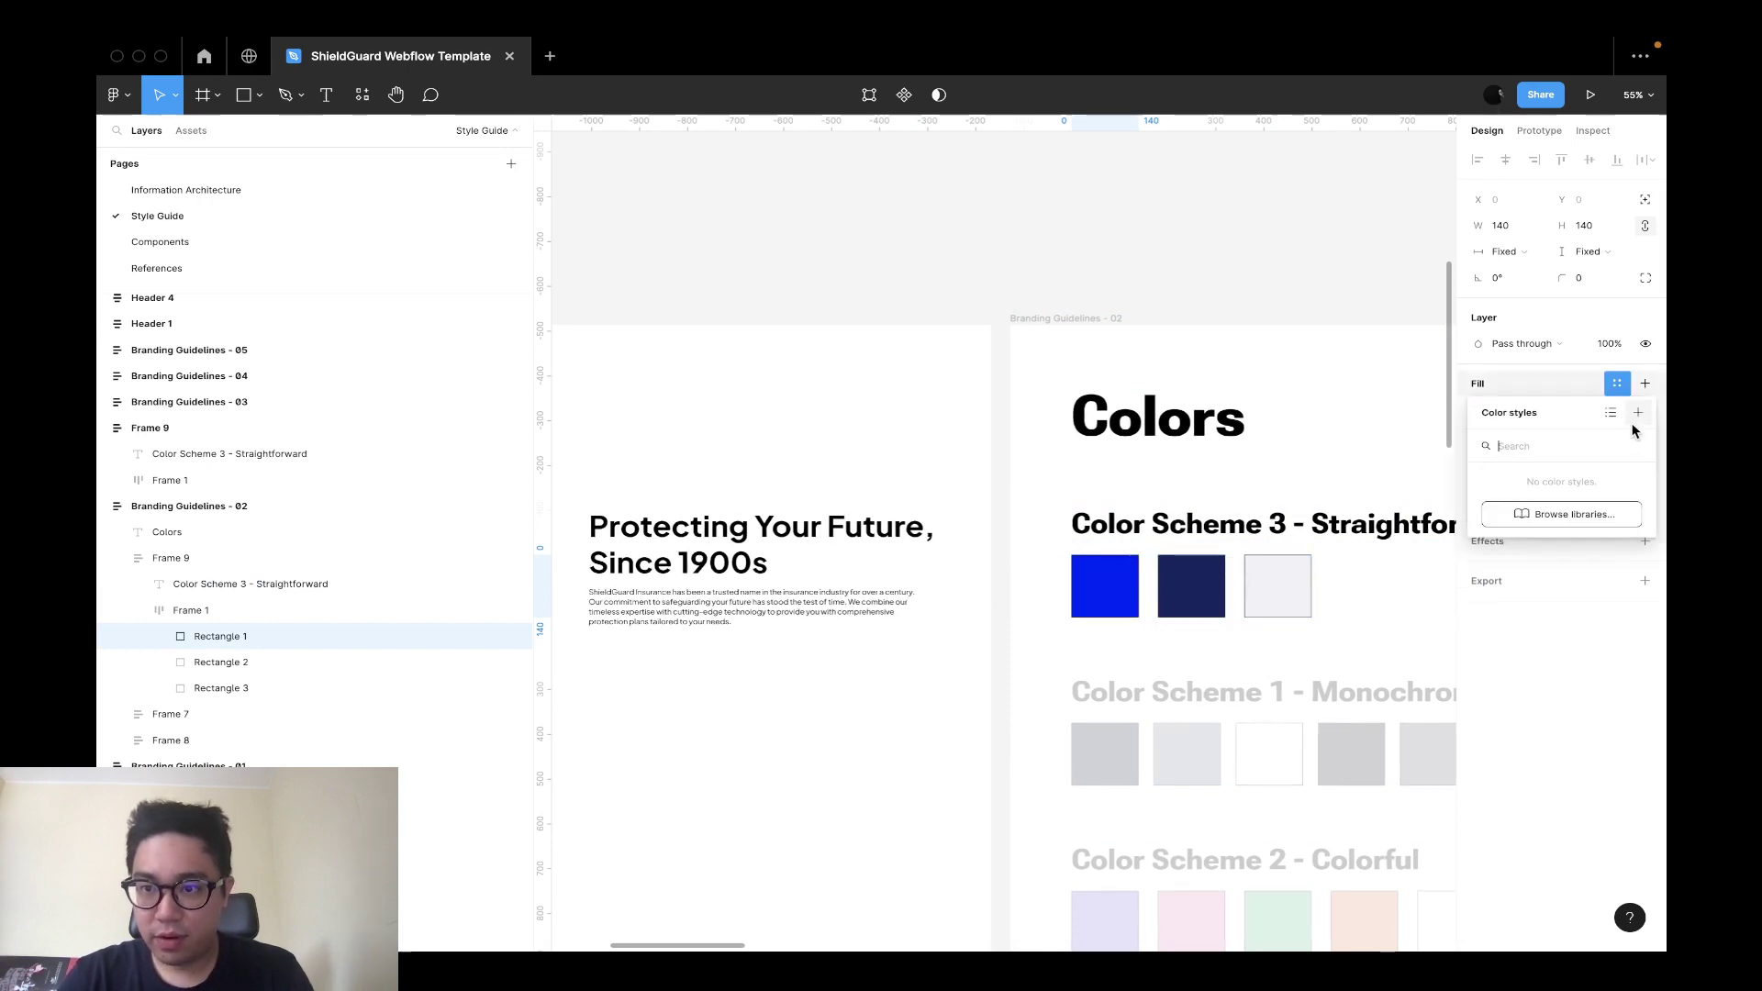
pyautogui.click(1639, 415)
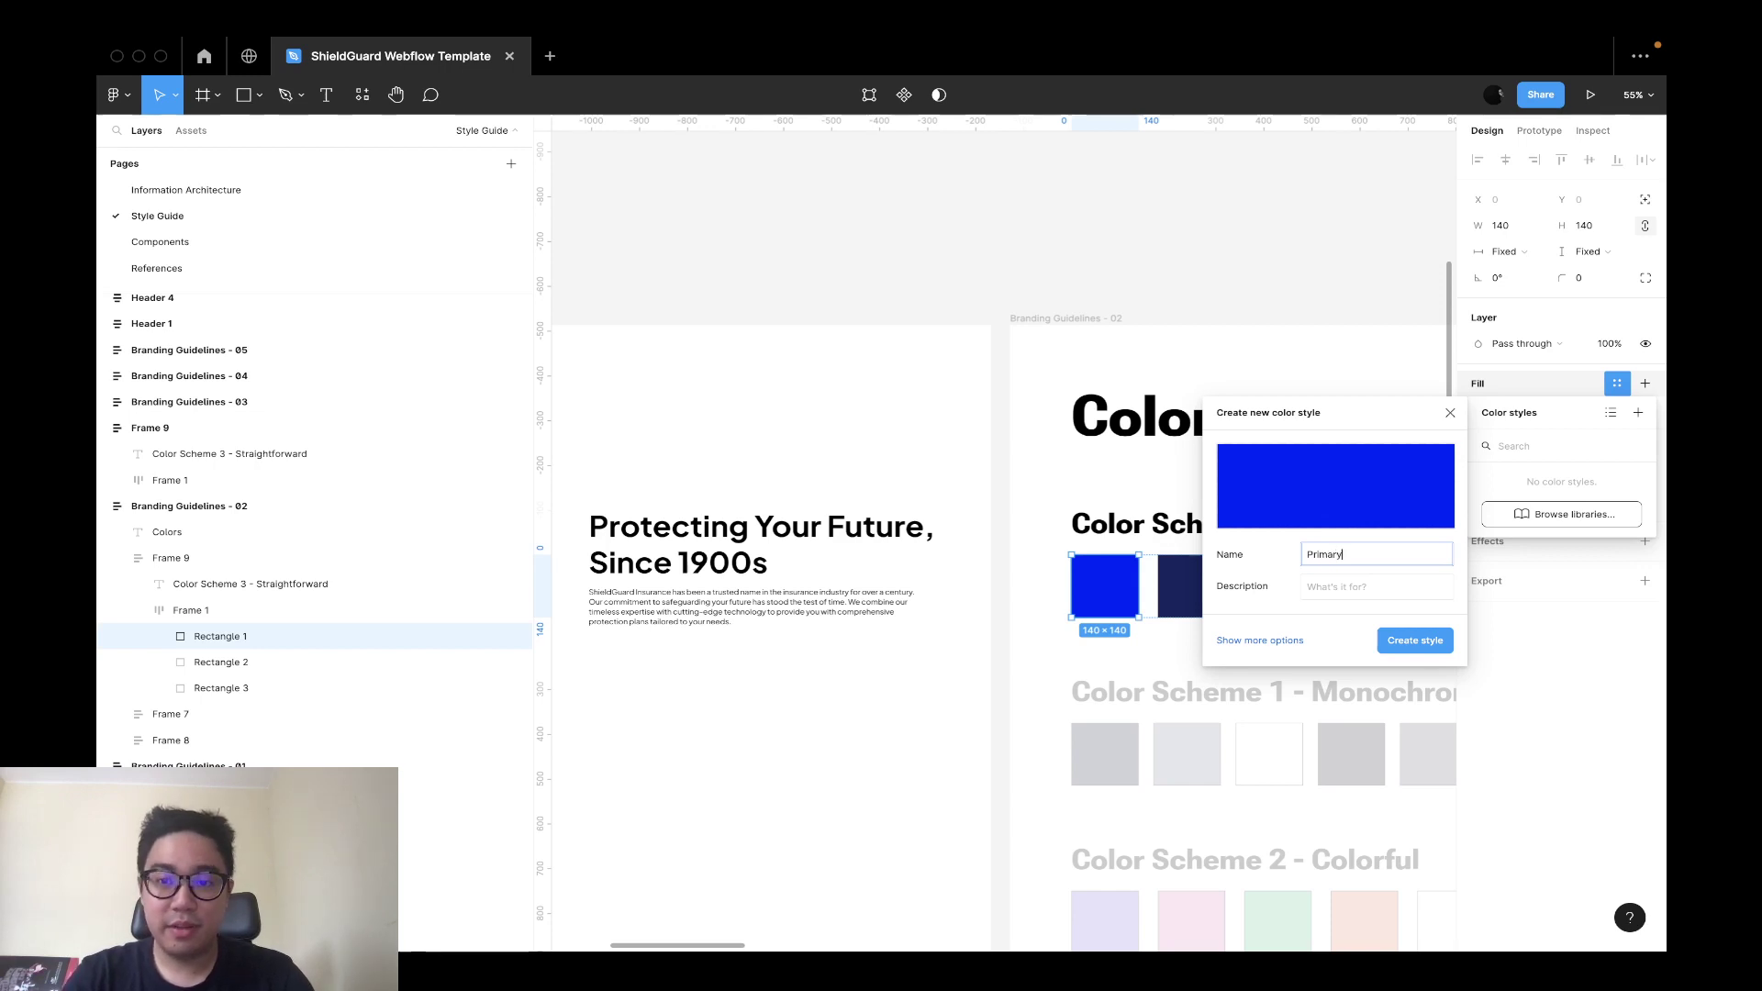
pyautogui.click(1427, 640)
# Create a color style named "Black" from the navy swatch of Color Scheme 3 - Straightforward.
pyautogui.click(1196, 591)
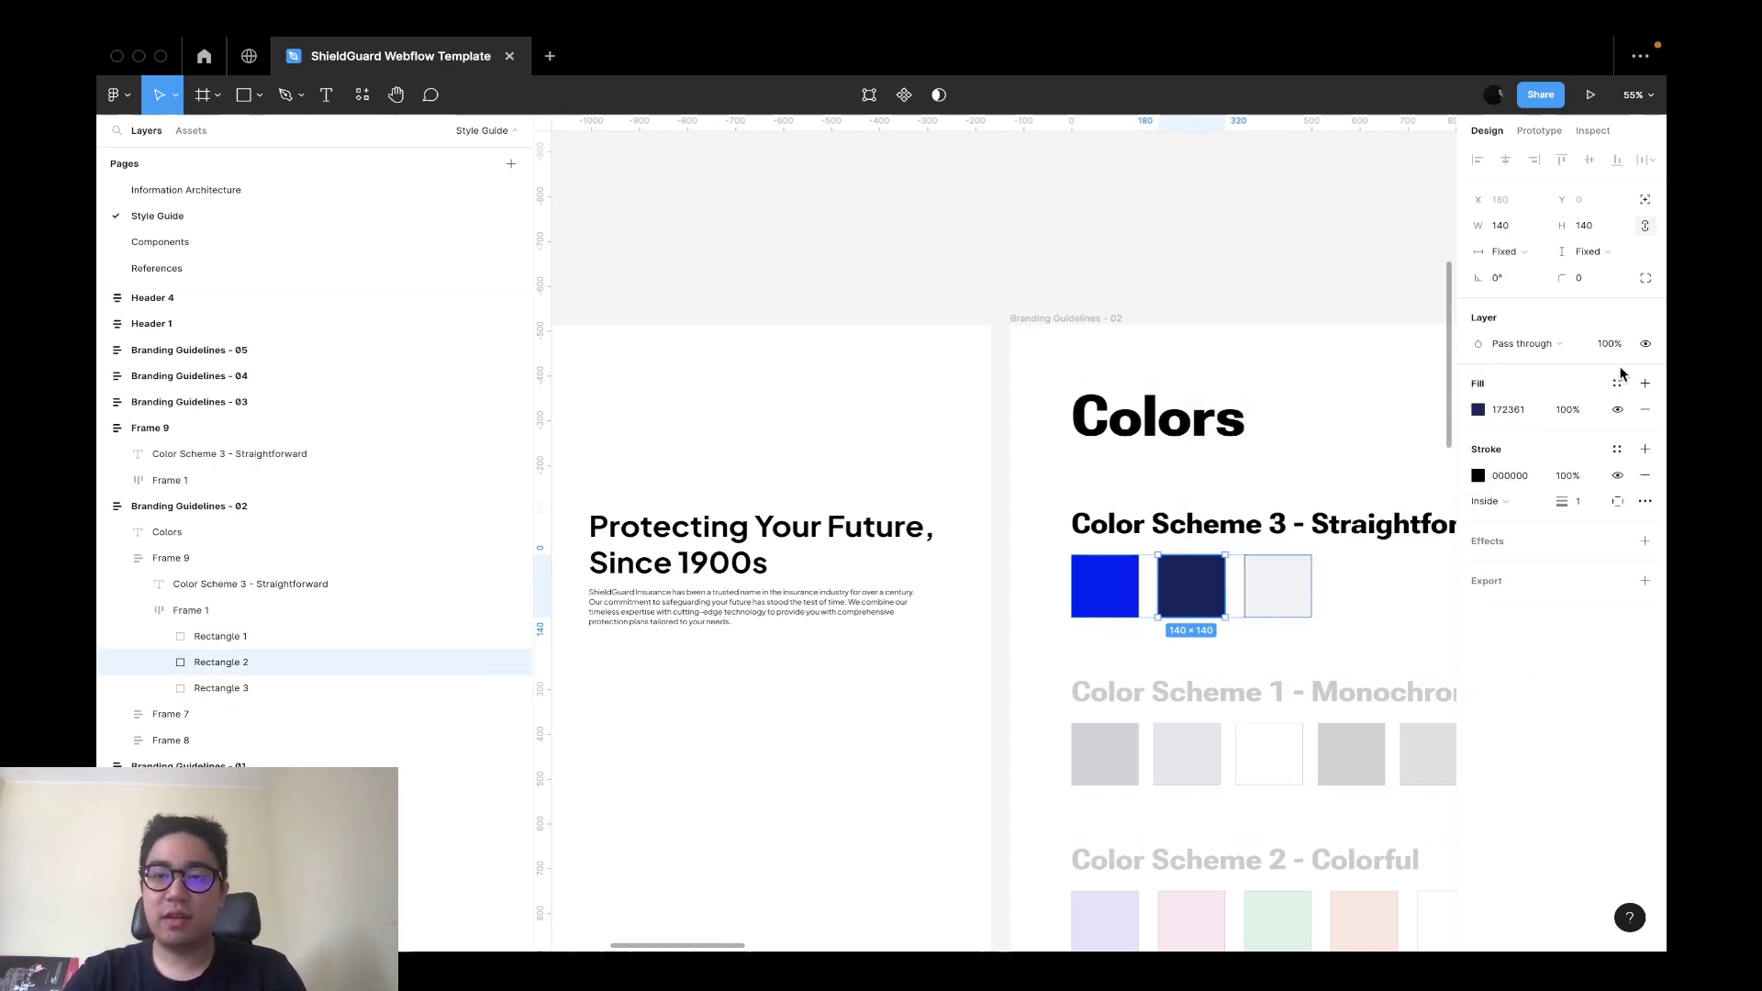
pyautogui.click(1645, 382)
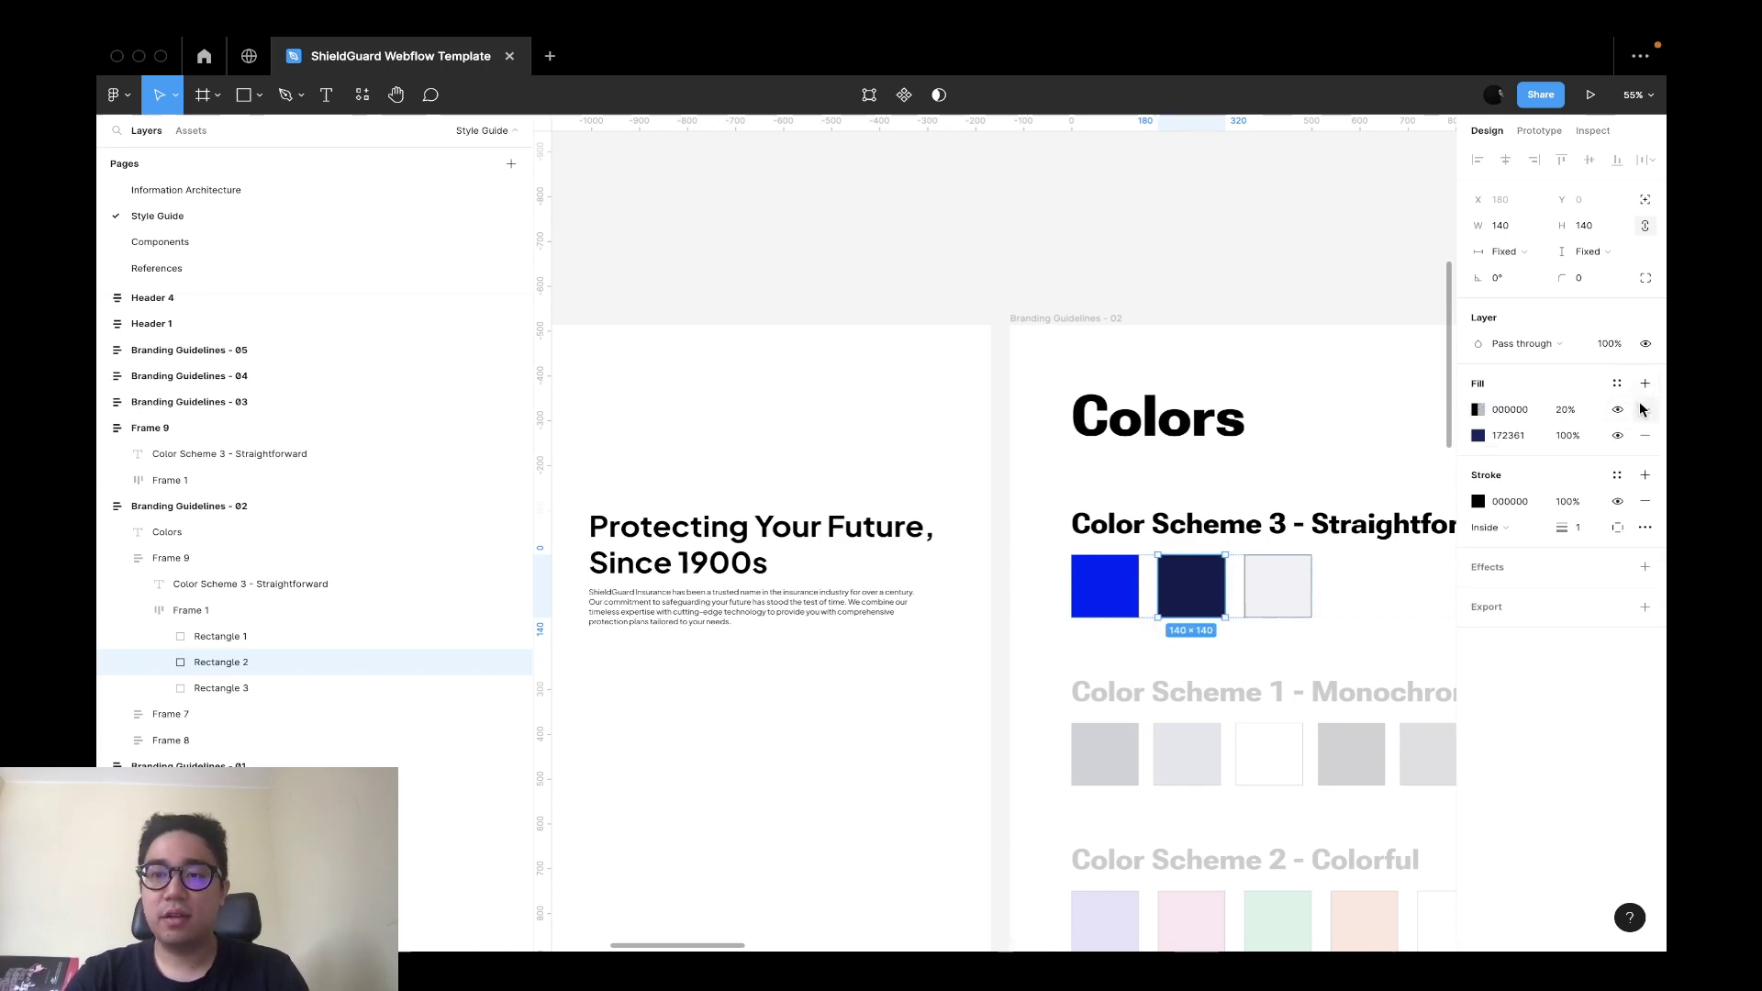
pyautogui.click(1645, 409)
pyautogui.click(1617, 382)
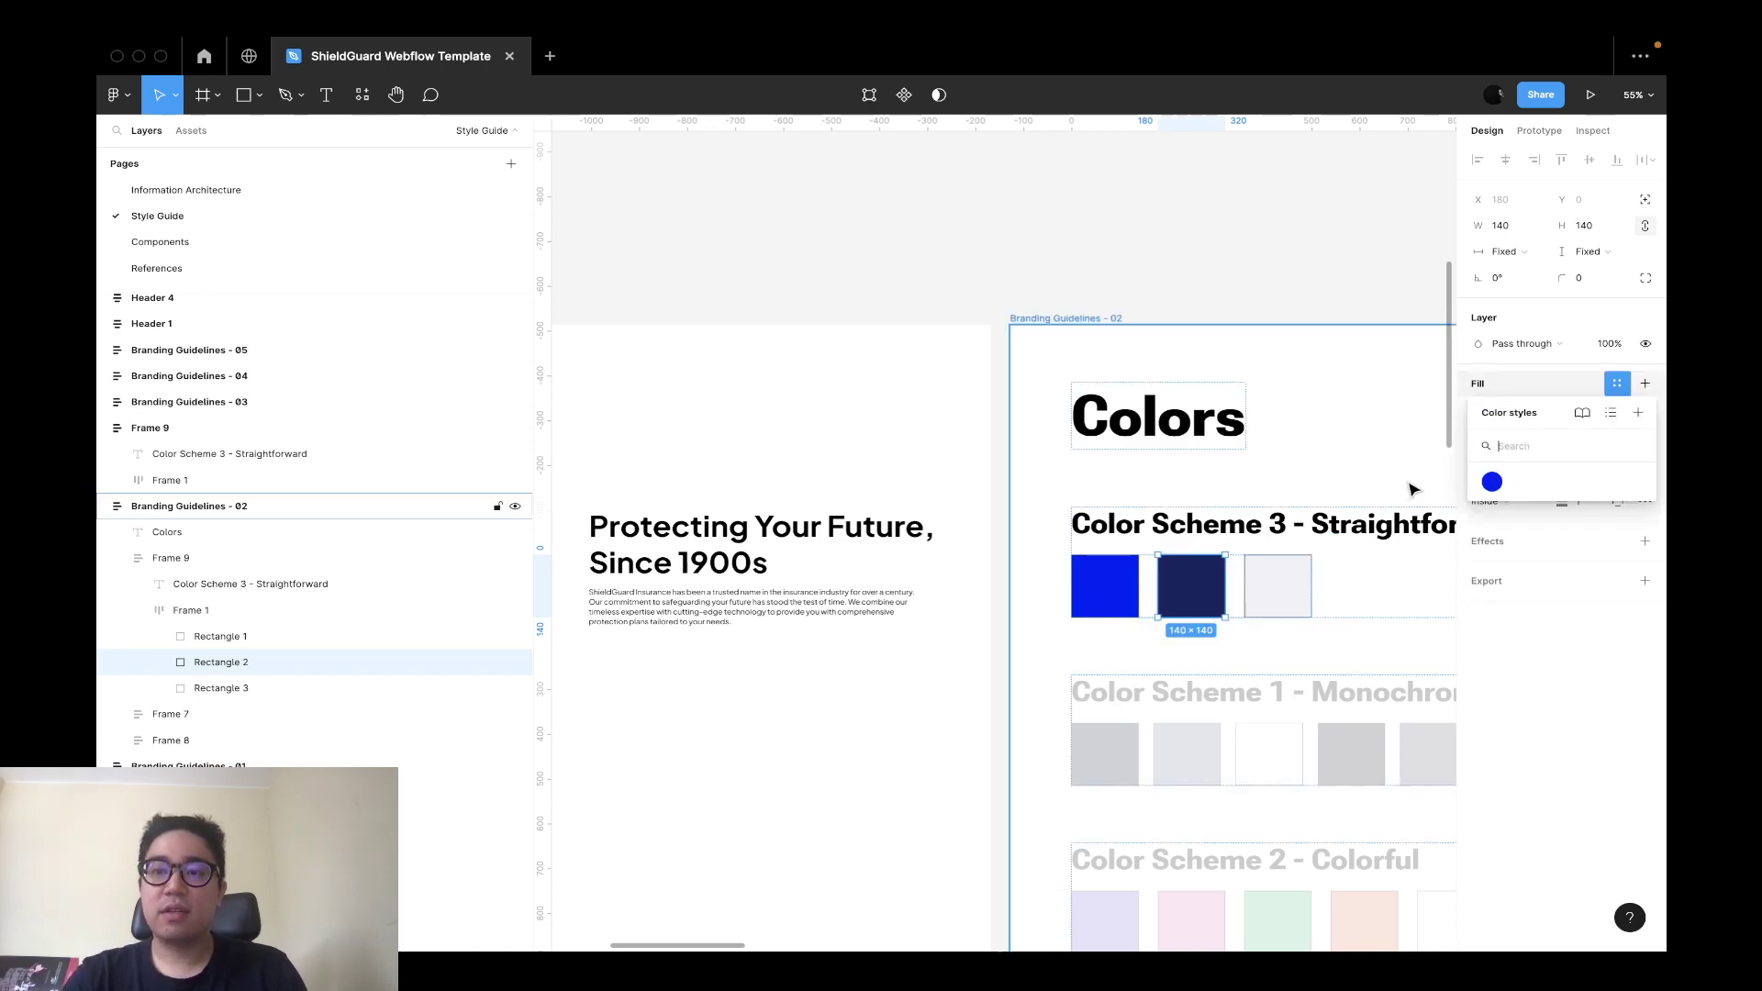
pyautogui.click(1639, 413)
pyautogui.write('Black')
pyautogui.press('Return')
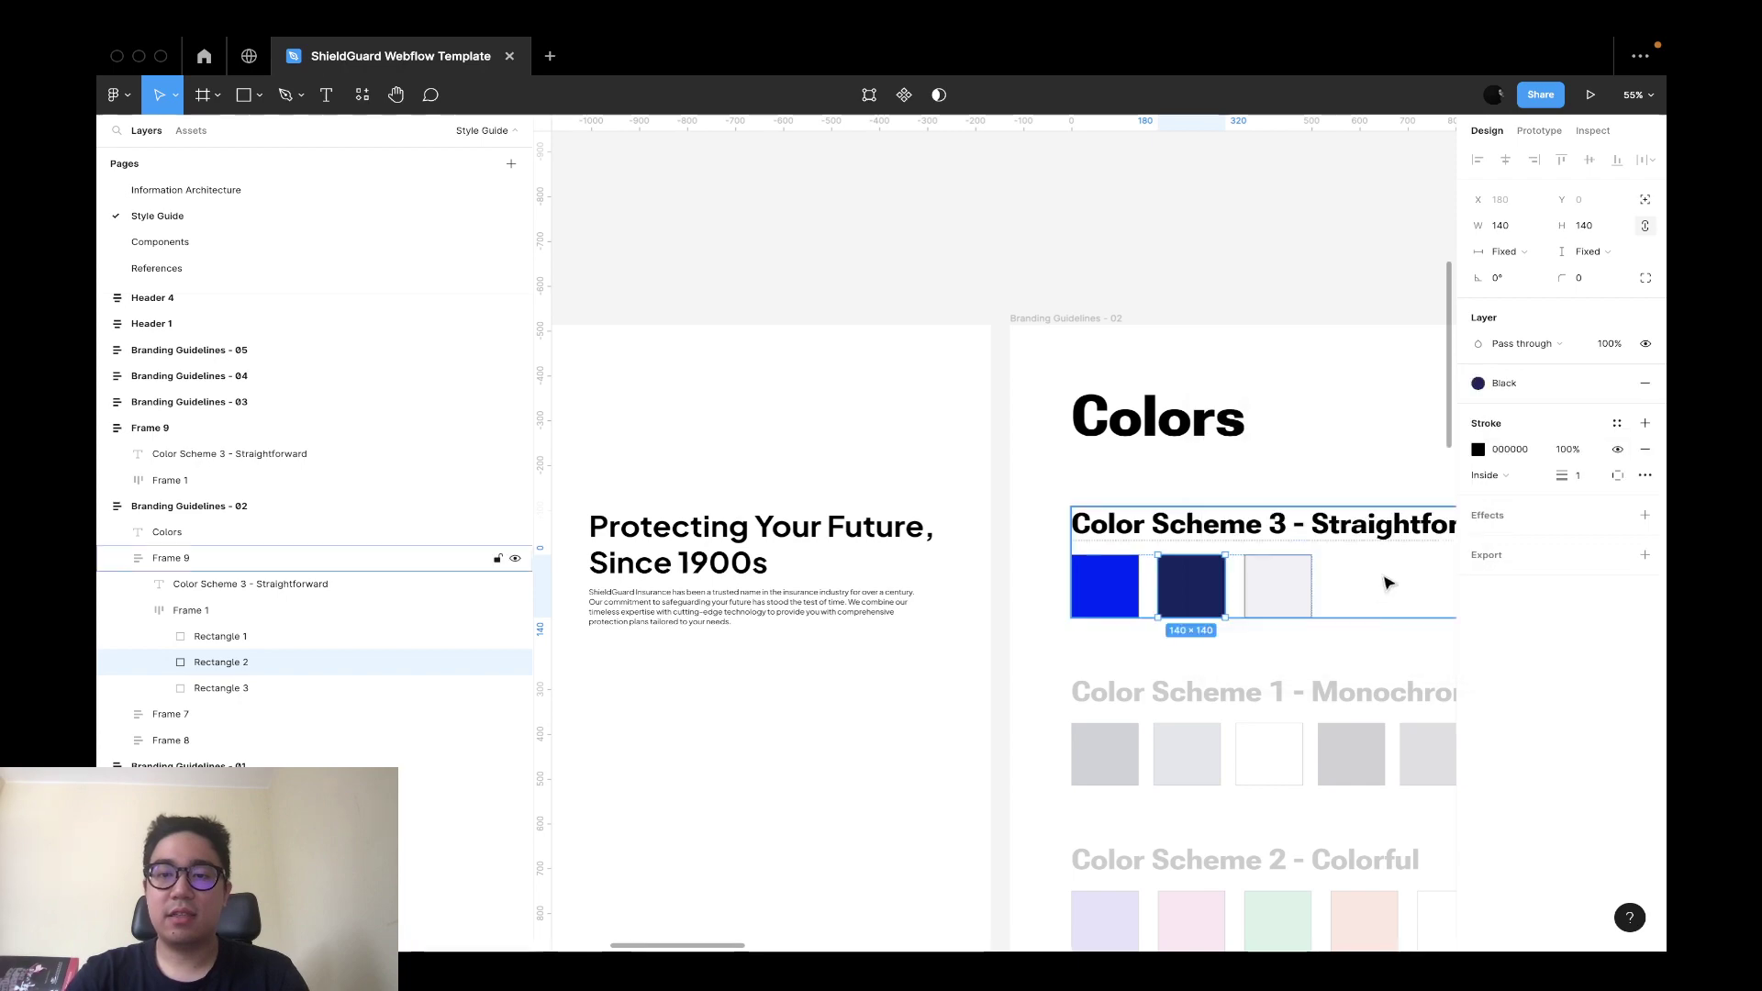
# Create a color style named "White" from the light swatch of Color Scheme 3 and clear the selection.
pyautogui.click(1292, 605)
pyautogui.click(1617, 382)
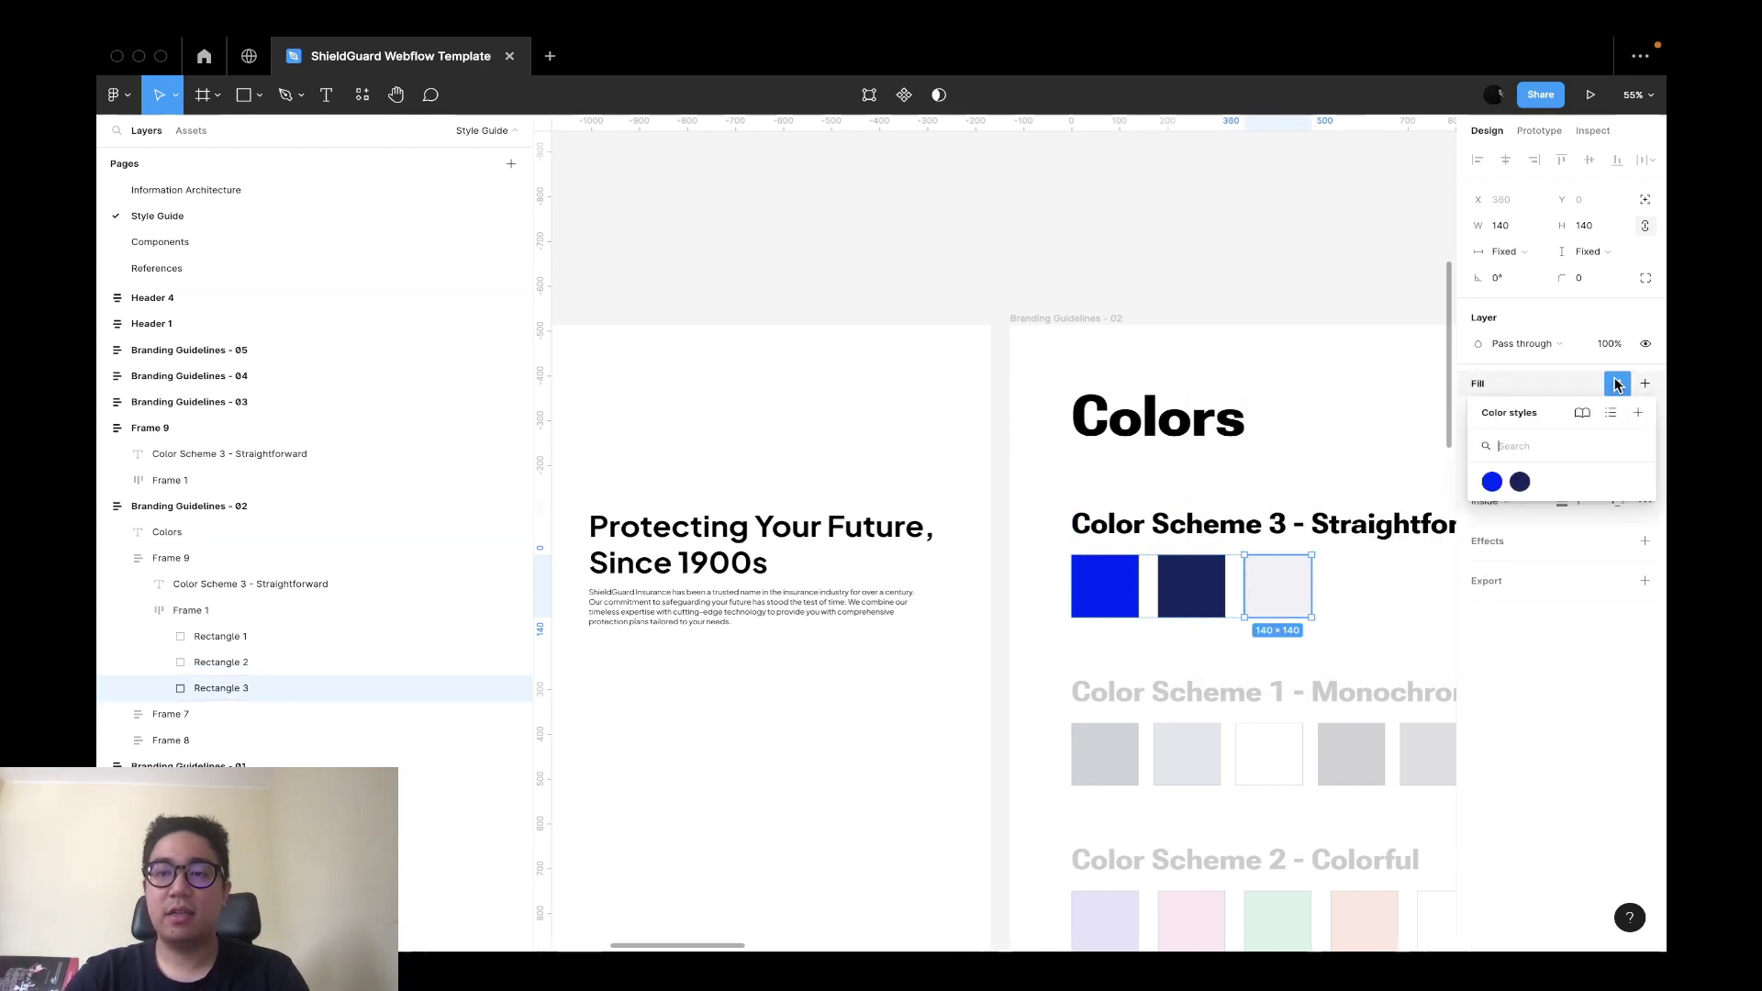
pyautogui.click(1640, 414)
pyautogui.press('Return')
pyautogui.press('Escape')
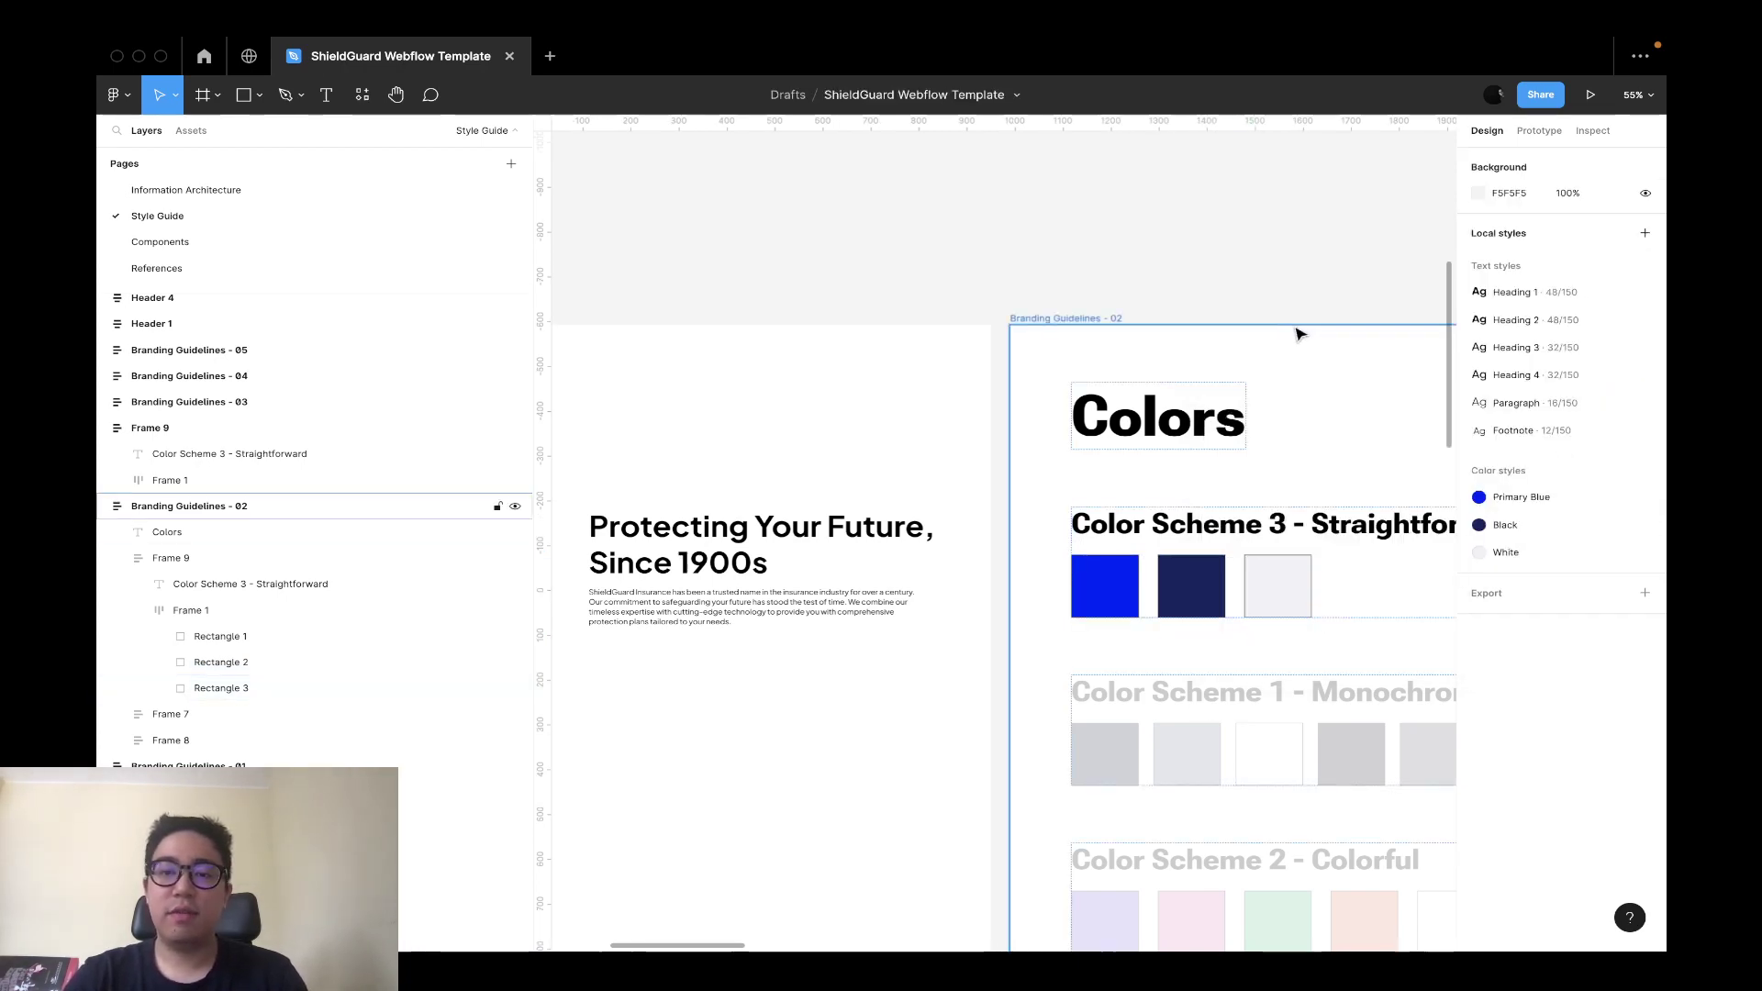
# Review the style guide's typography, colors, icons and hero frames, and check which kinds of local styles can be added.
pyautogui.scroll(-5, 1298, 334)
pyautogui.scroll(-5, 1297, 334)
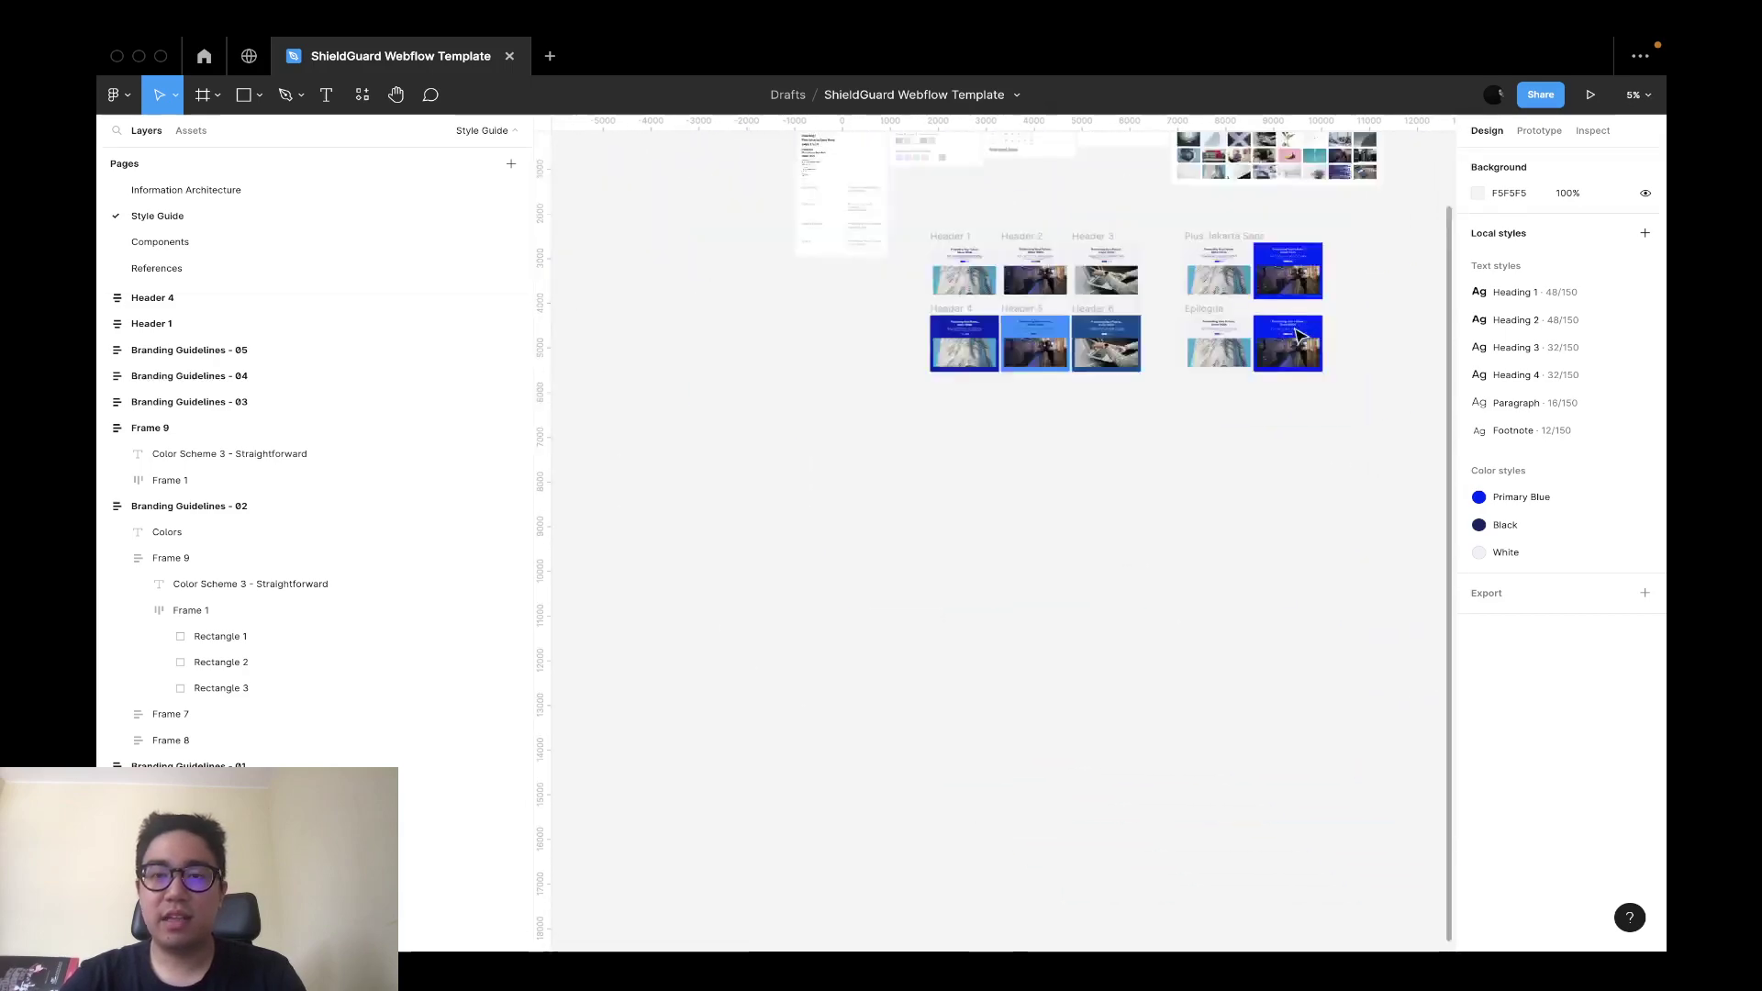
pyautogui.scroll(5, 1297, 334)
pyautogui.scroll(-3, 1298, 334)
pyautogui.scroll(5, 897, 410)
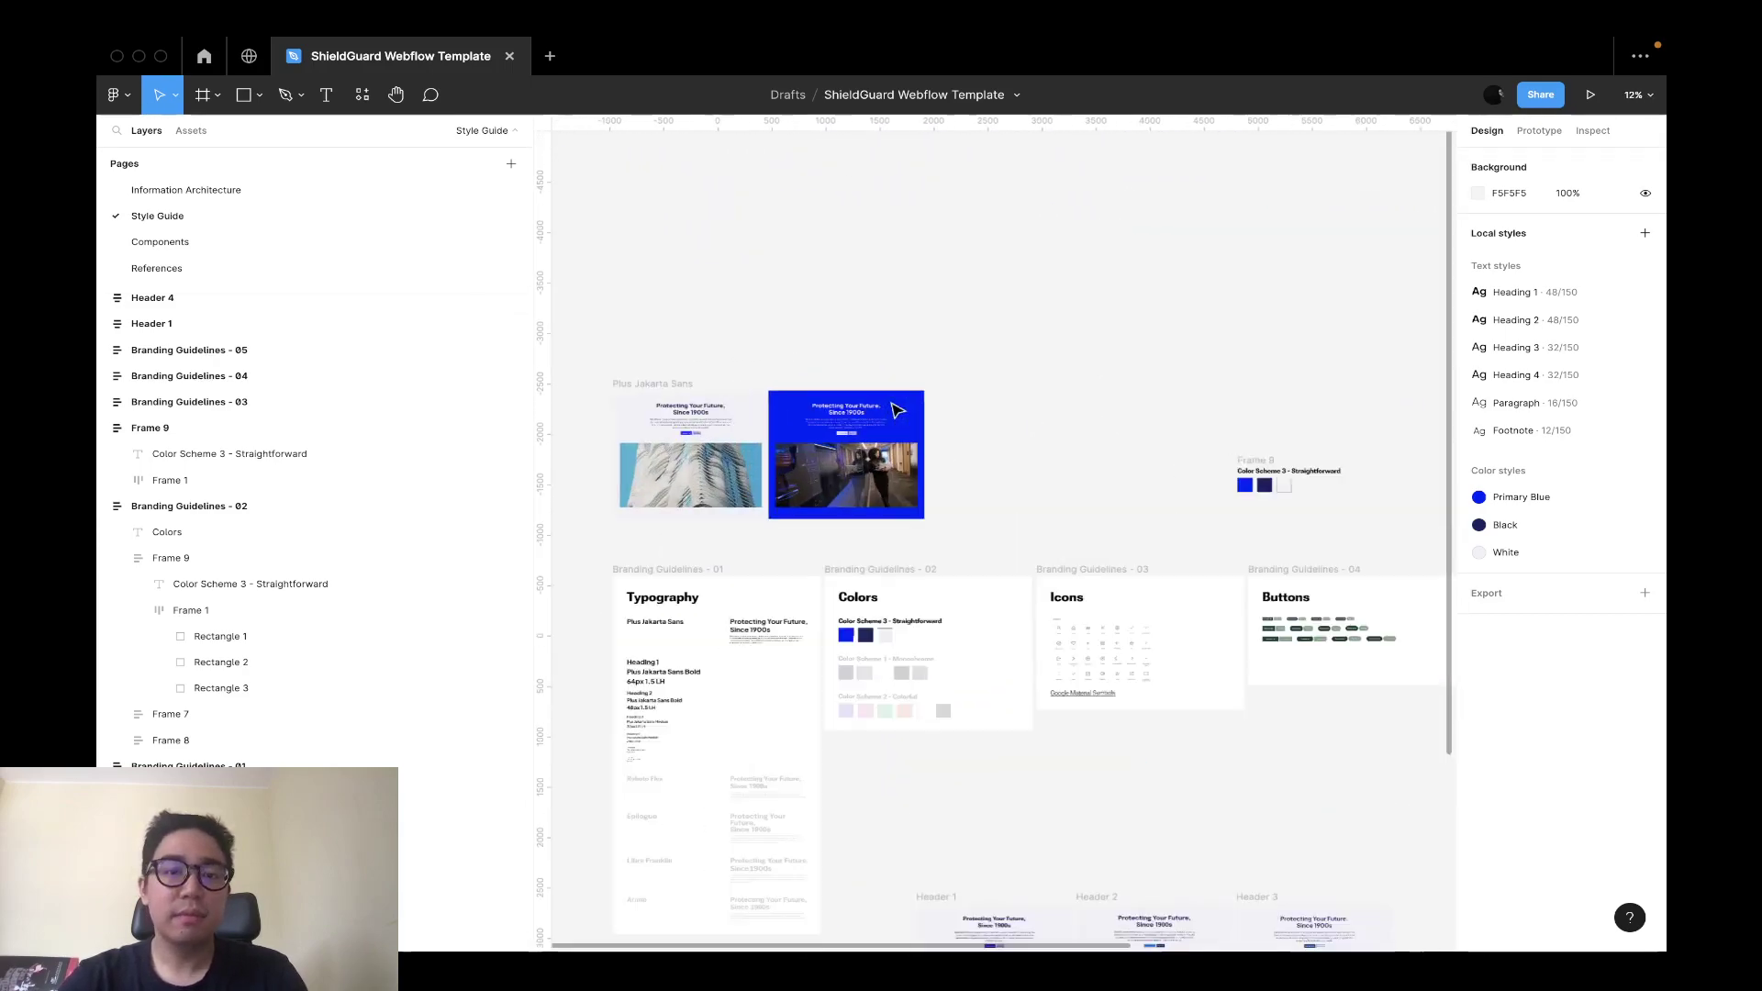
pyautogui.hscroll(3, 895, 406)
pyautogui.scroll(-2, 1078, 299)
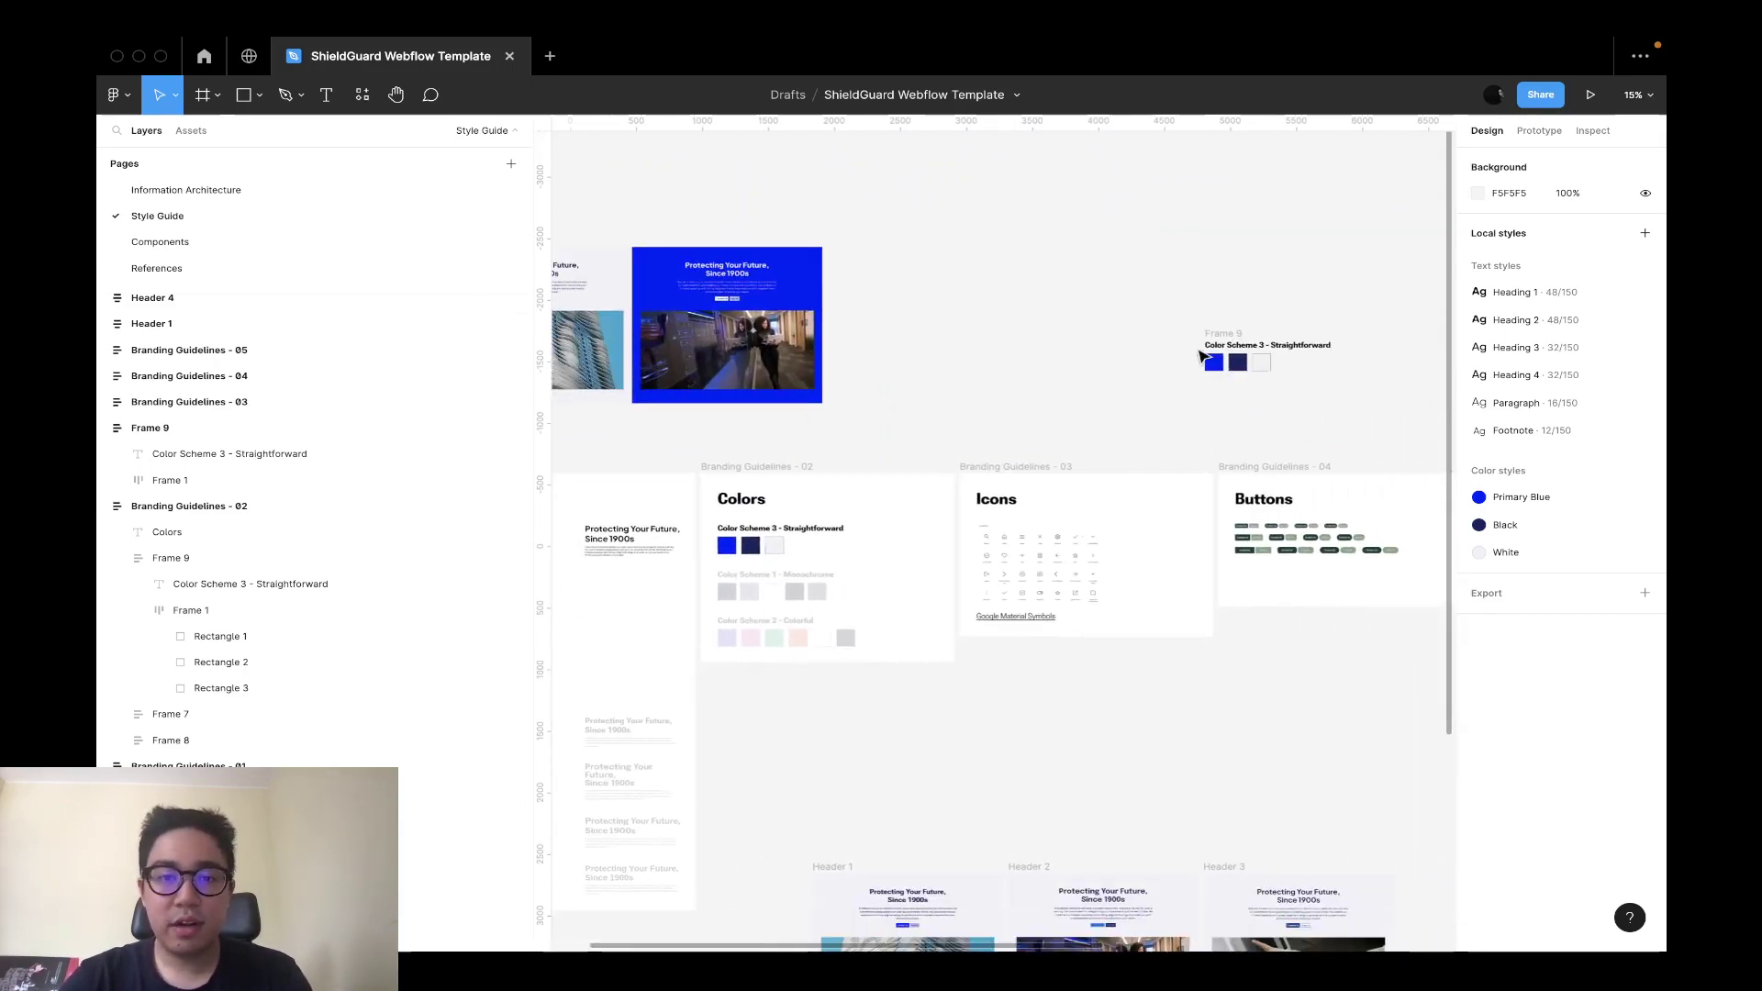
pyautogui.hscroll(-5, 913, 472)
pyautogui.scroll(5, 1430, 509)
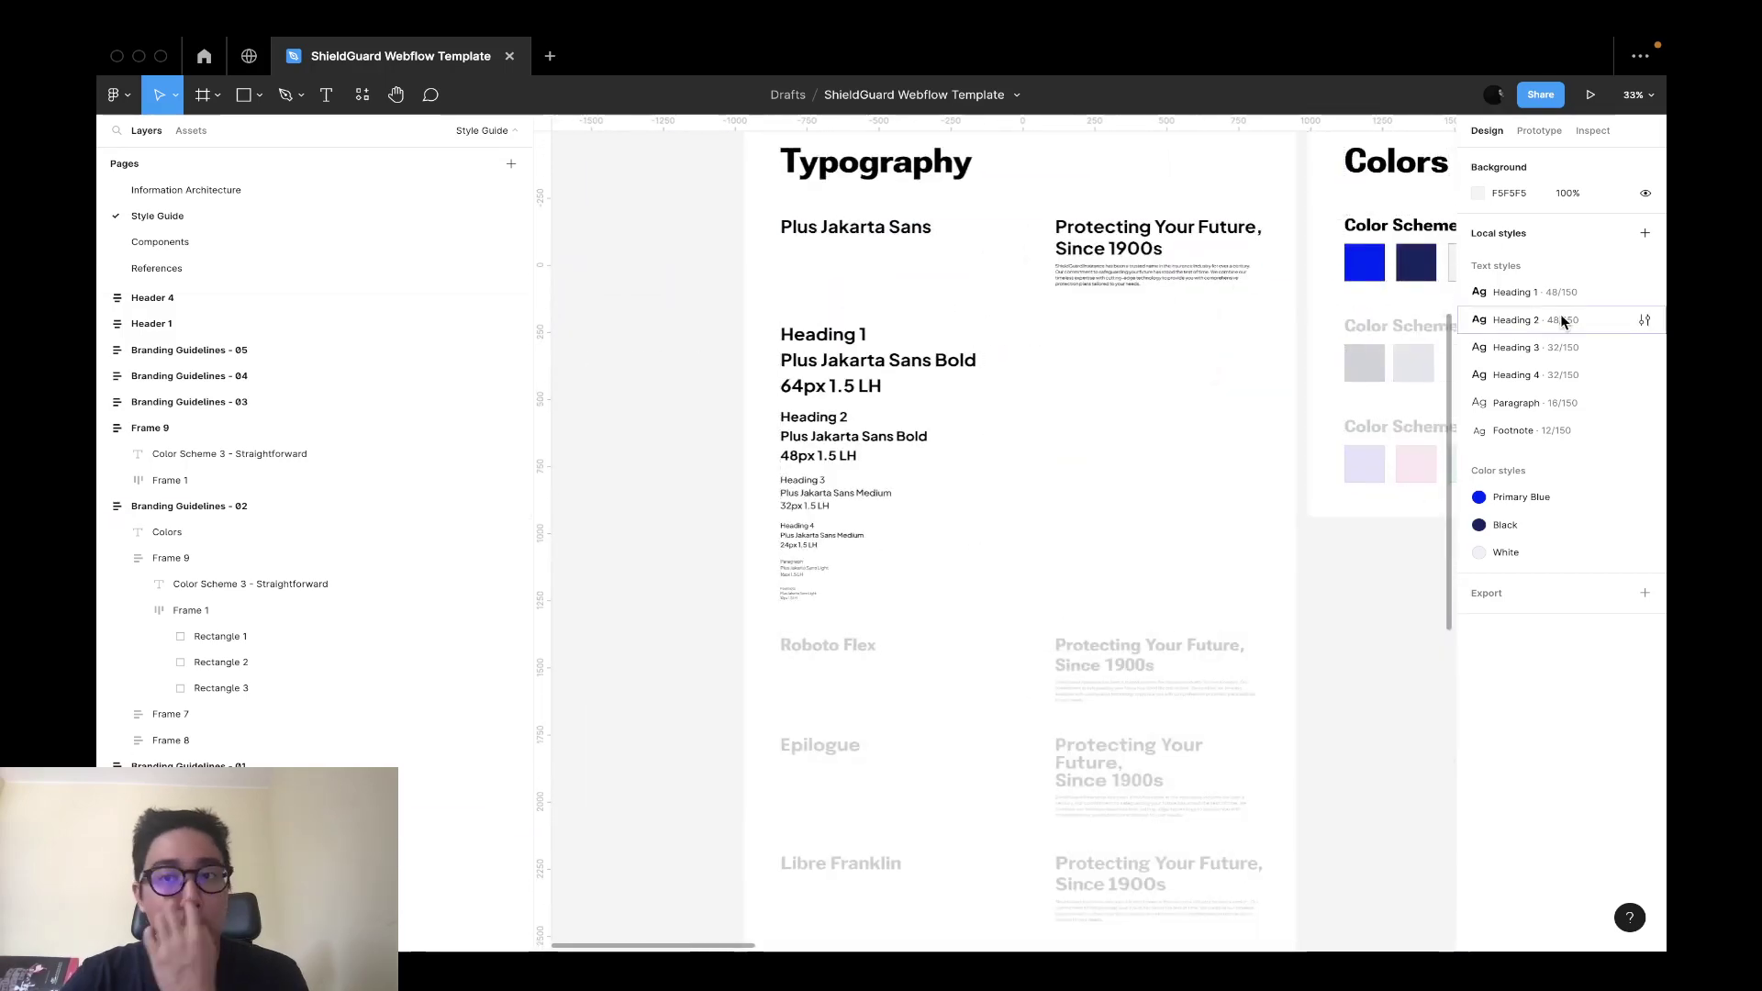
pyautogui.click(1645, 233)
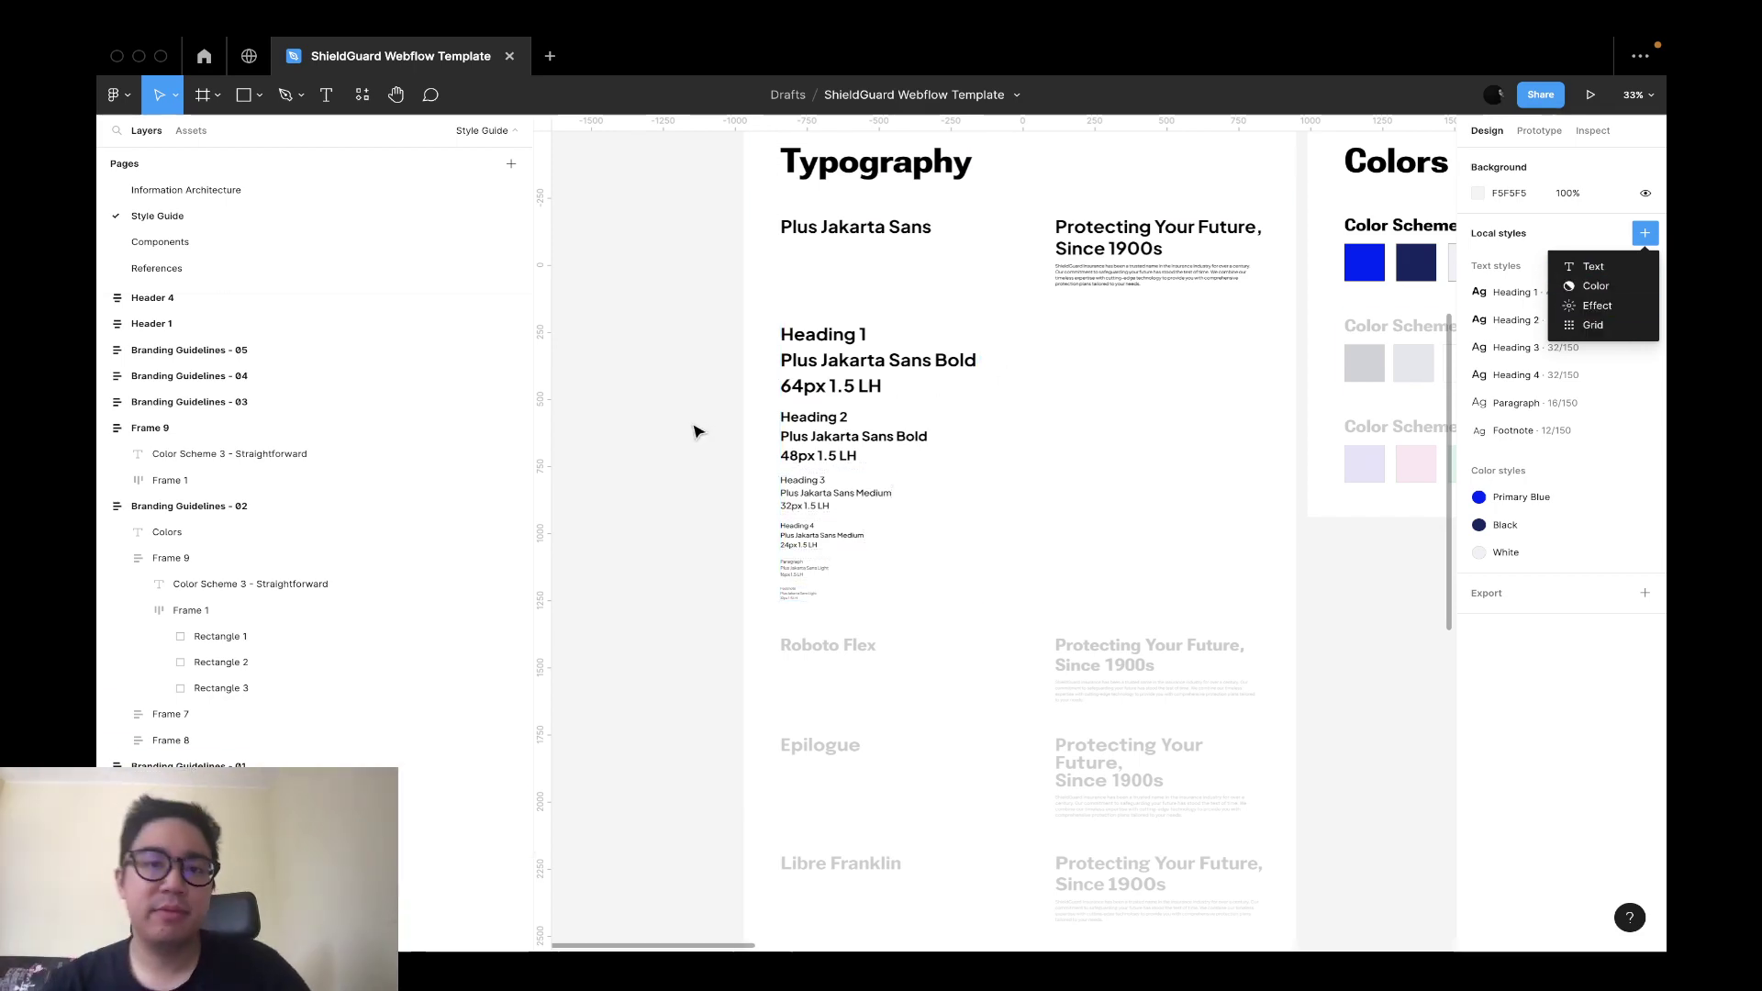
pyautogui.scroll(-5, 694, 431)
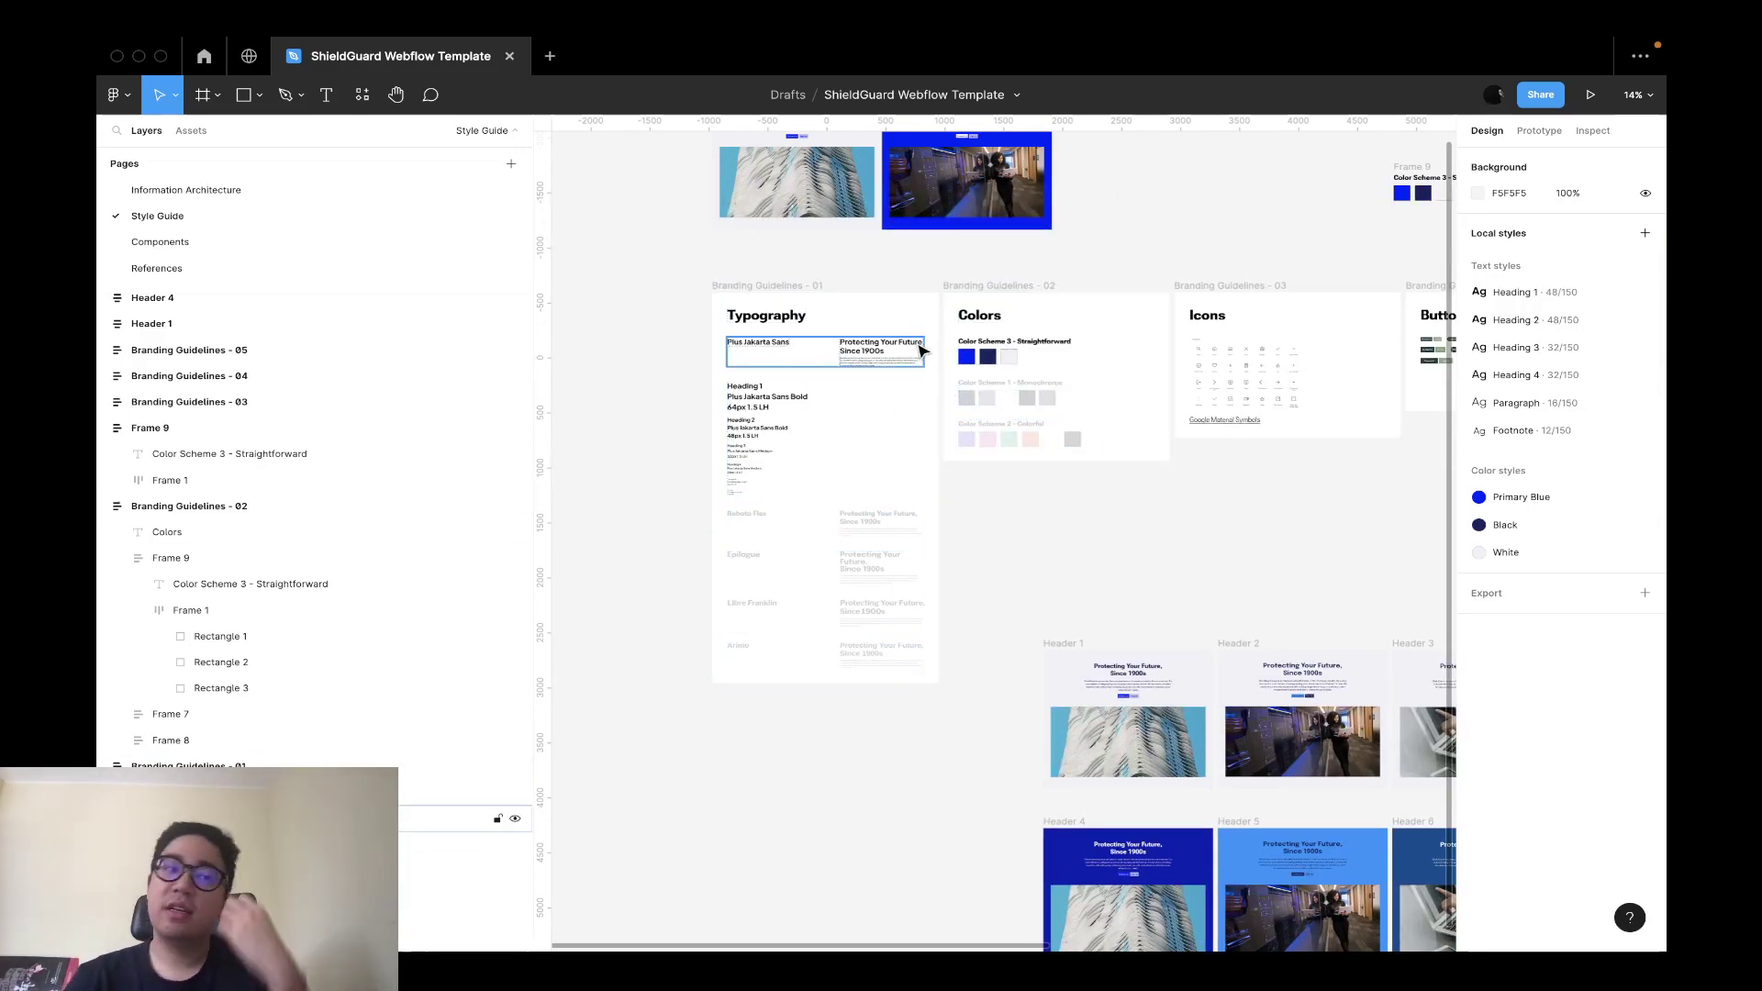
pyautogui.scroll(3, 918, 347)
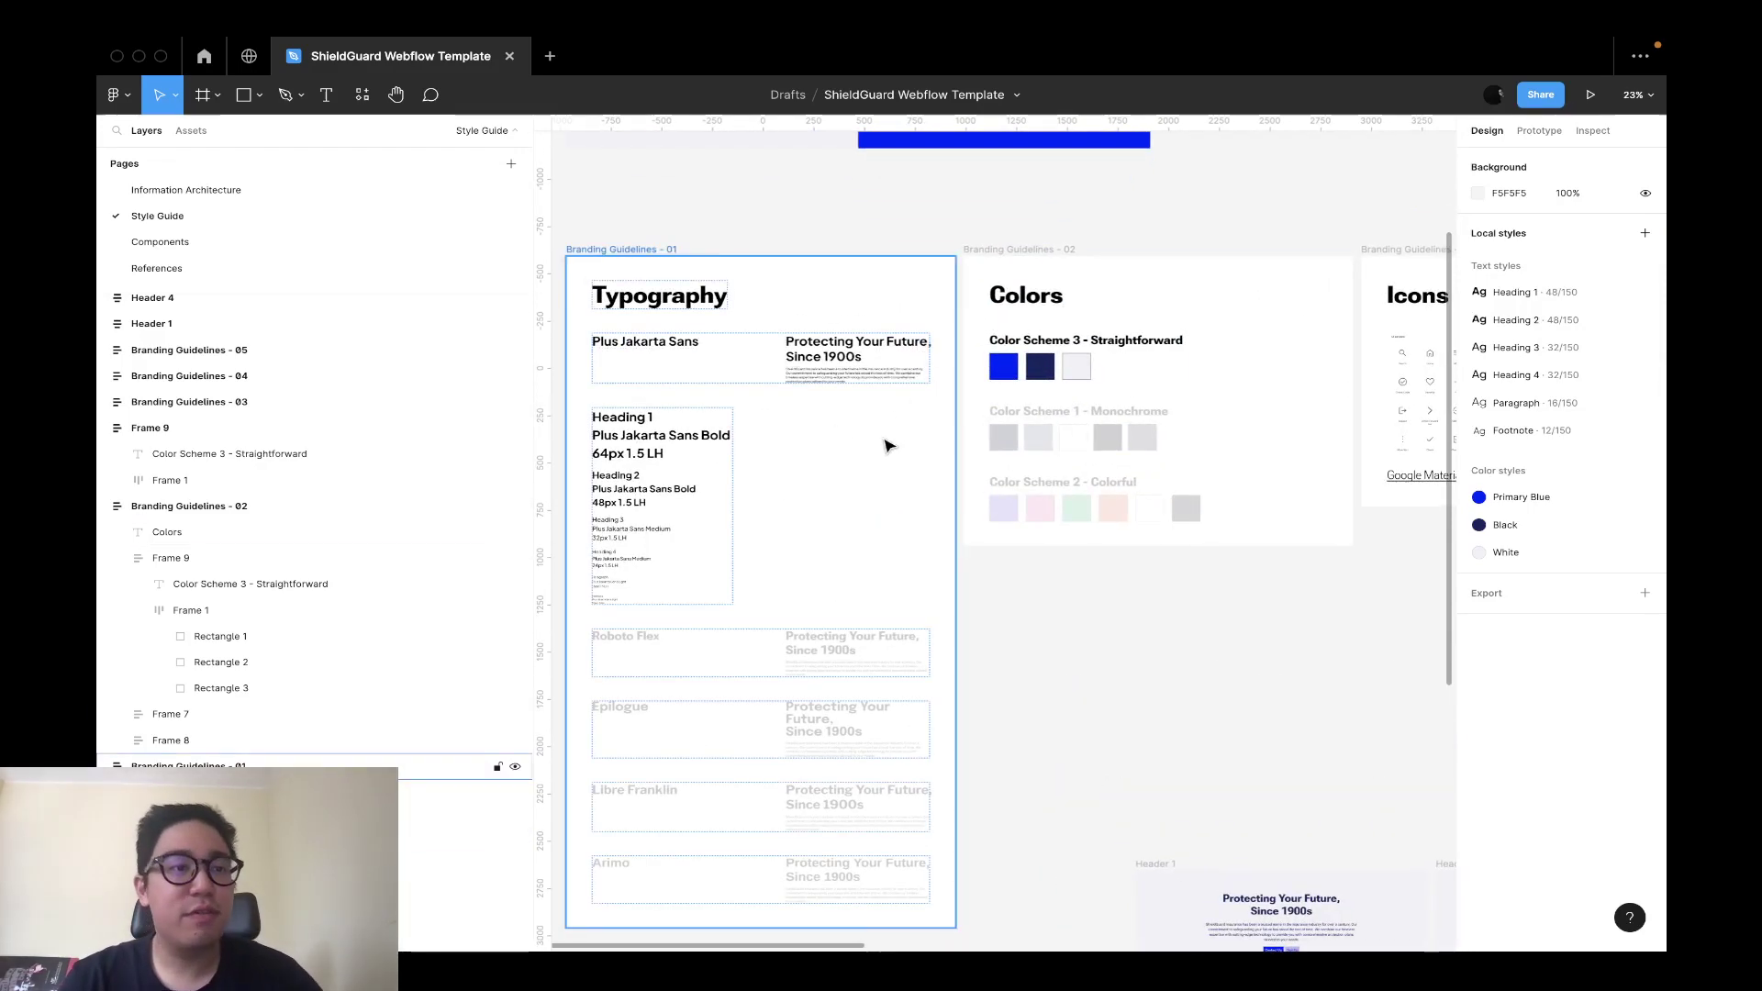
# Apply the Heading 1 text style to the "Var 1" label on the Components page.
pyautogui.click(357, 243)
pyautogui.scroll(2, 845, 386)
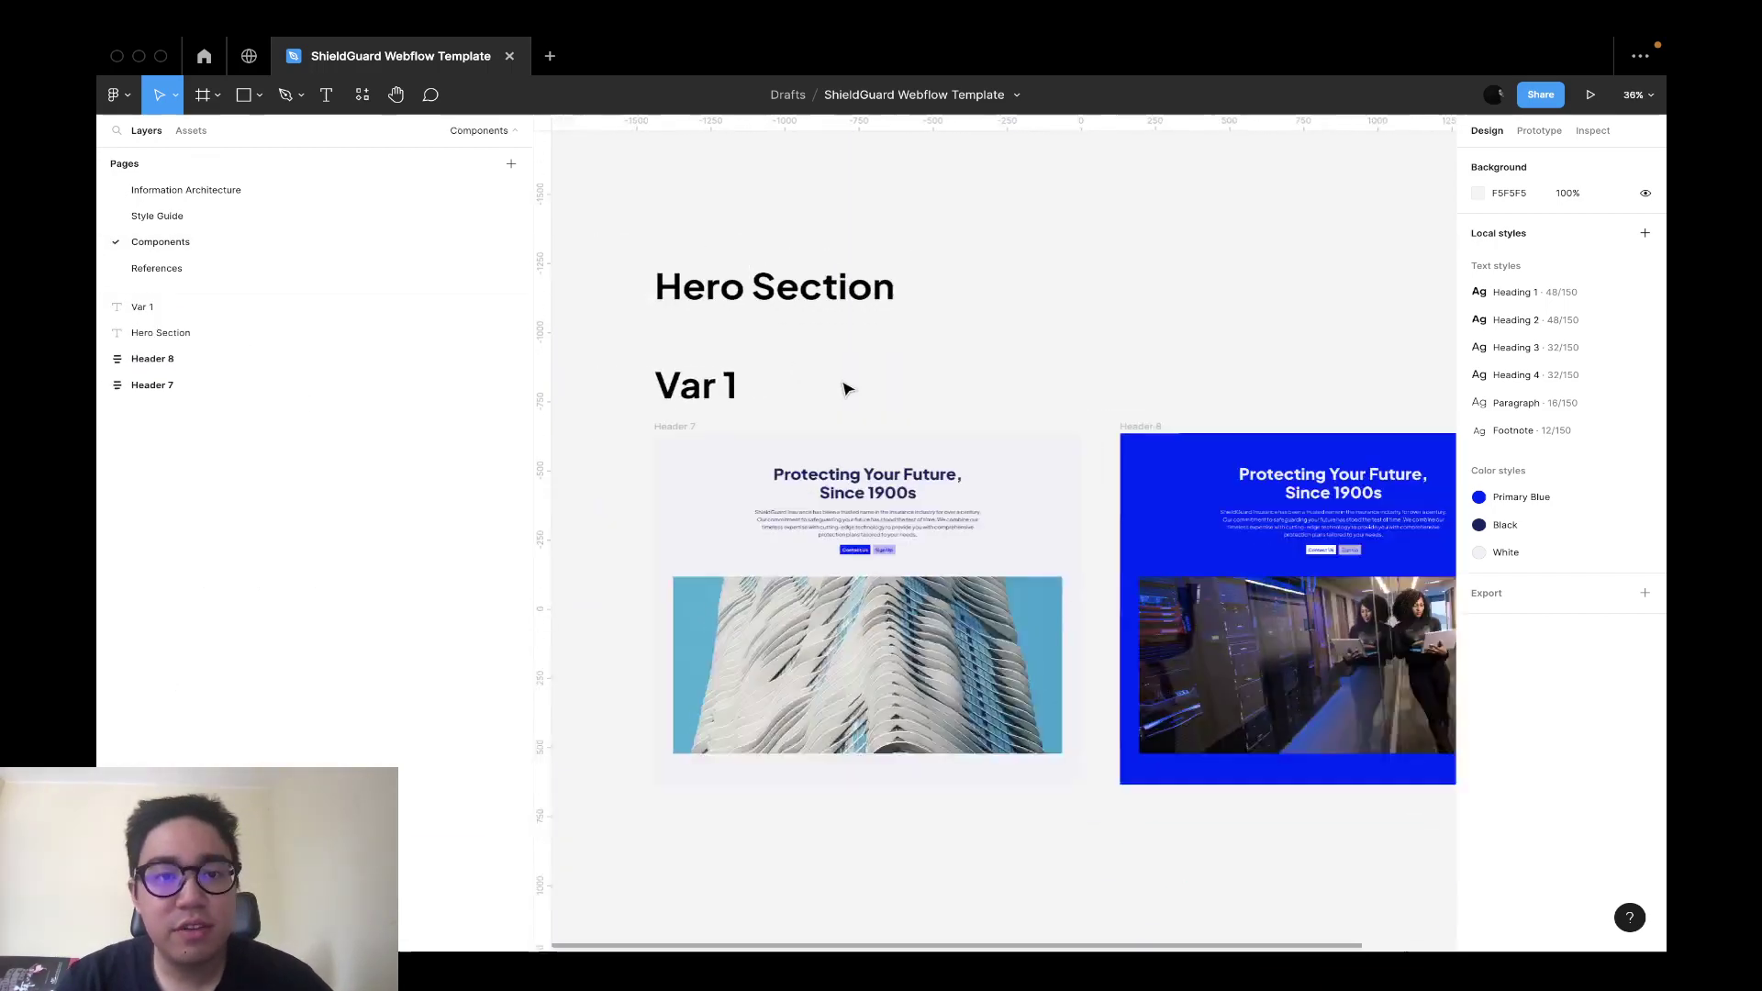
pyautogui.scroll(-2, 817, 357)
pyautogui.click(718, 418)
pyautogui.scroll(-3, 837, 319)
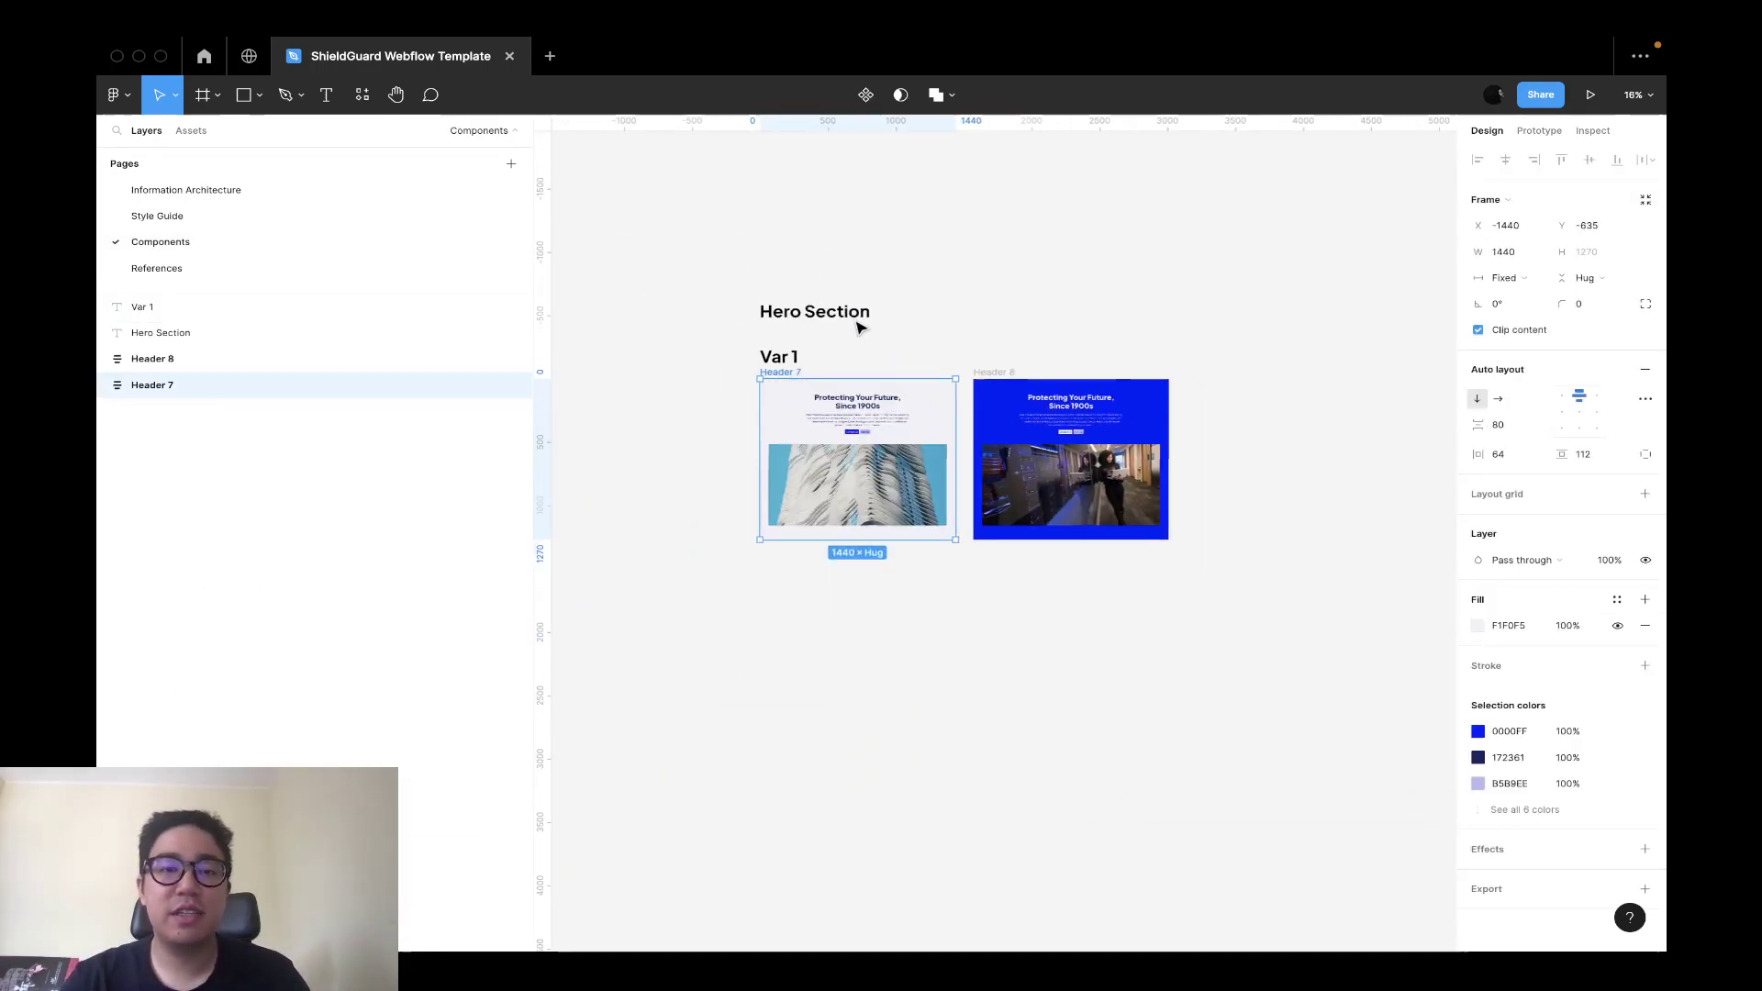
pyautogui.click(787, 355)
pyautogui.scroll(1, 1356, 353)
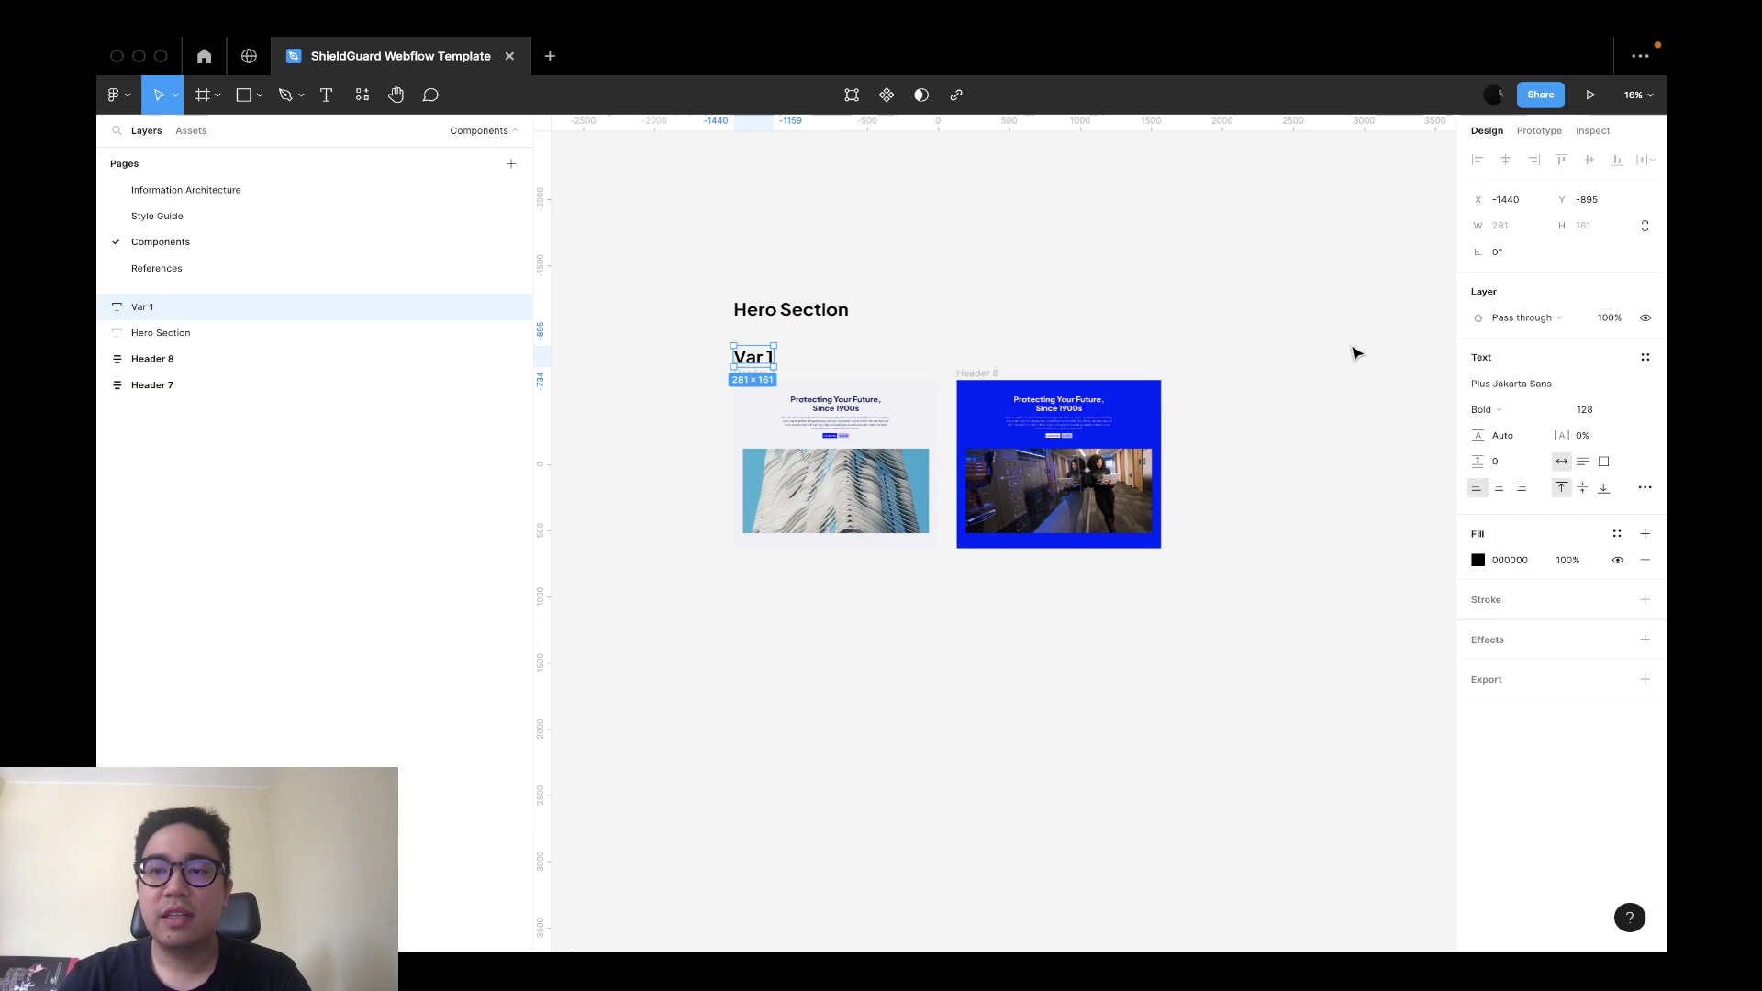
pyautogui.click(1642, 358)
pyautogui.click(1577, 454)
pyautogui.click(684, 390)
pyautogui.scroll(5, 684, 390)
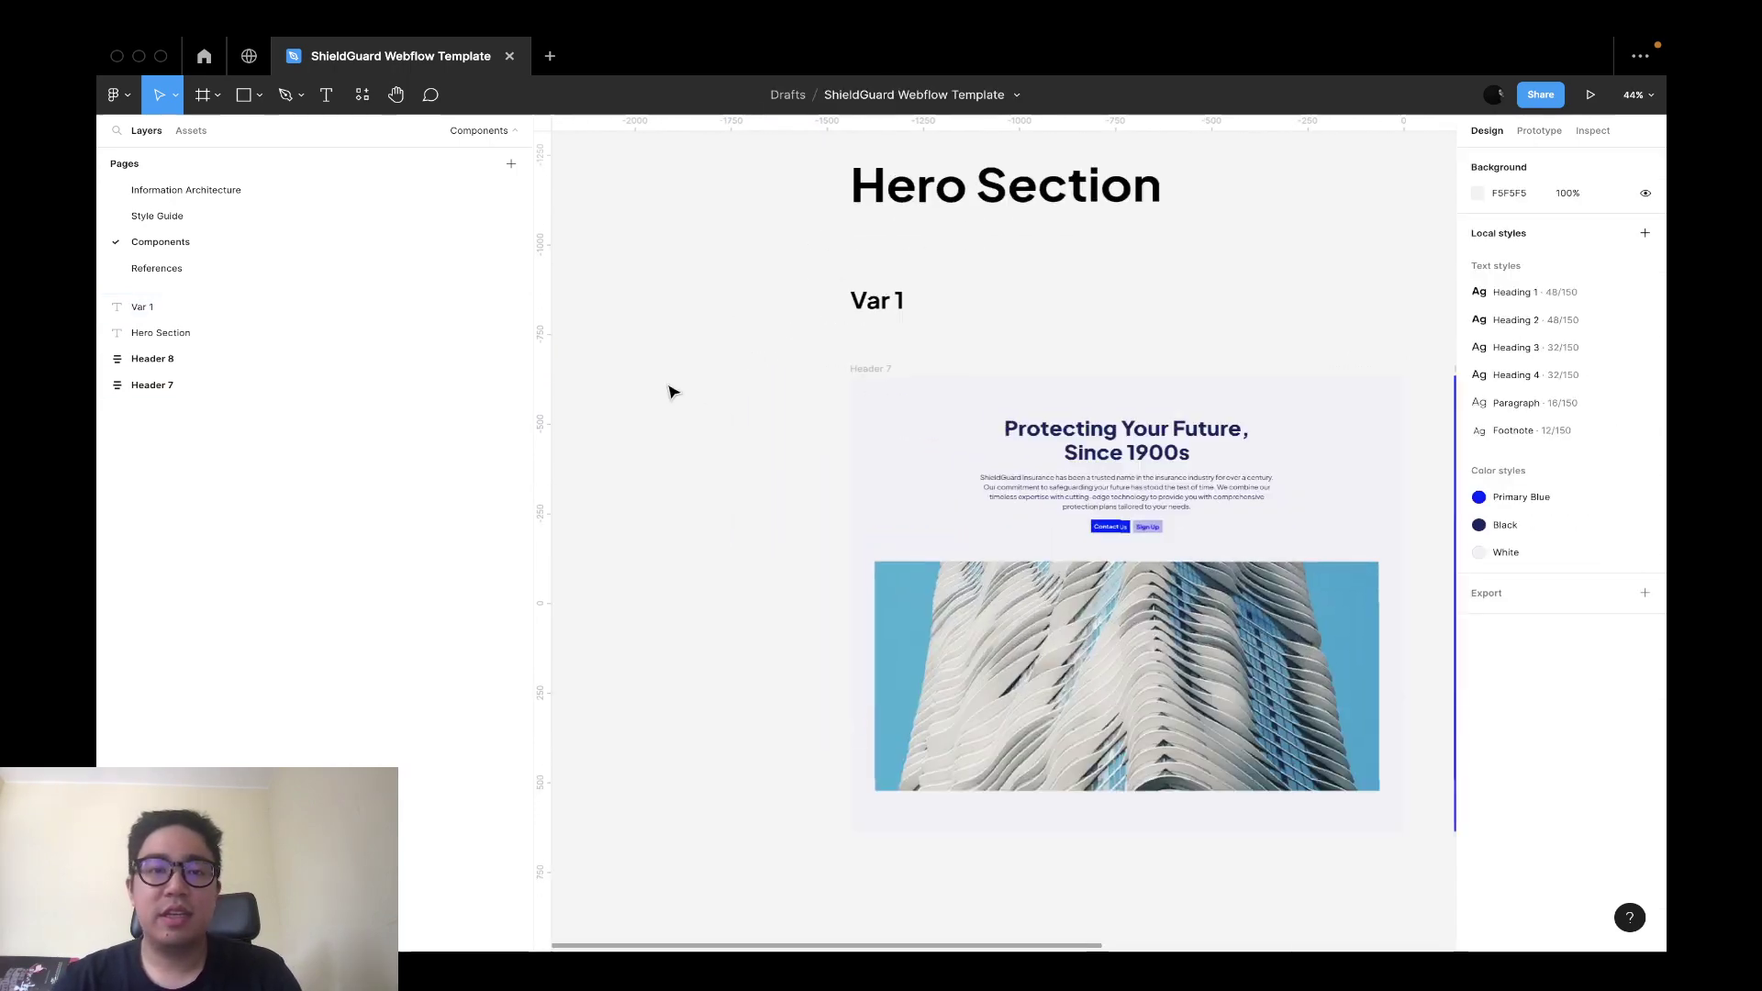
# Move the "Hero Section" title down, closer to the "Var 1" label.
pyautogui.click(1010, 200)
pyautogui.moveTo(1009, 200); pyautogui.dragTo(1011, 244)
pyautogui.press('Escape')
pyautogui.scroll(-4, 1013, 242)
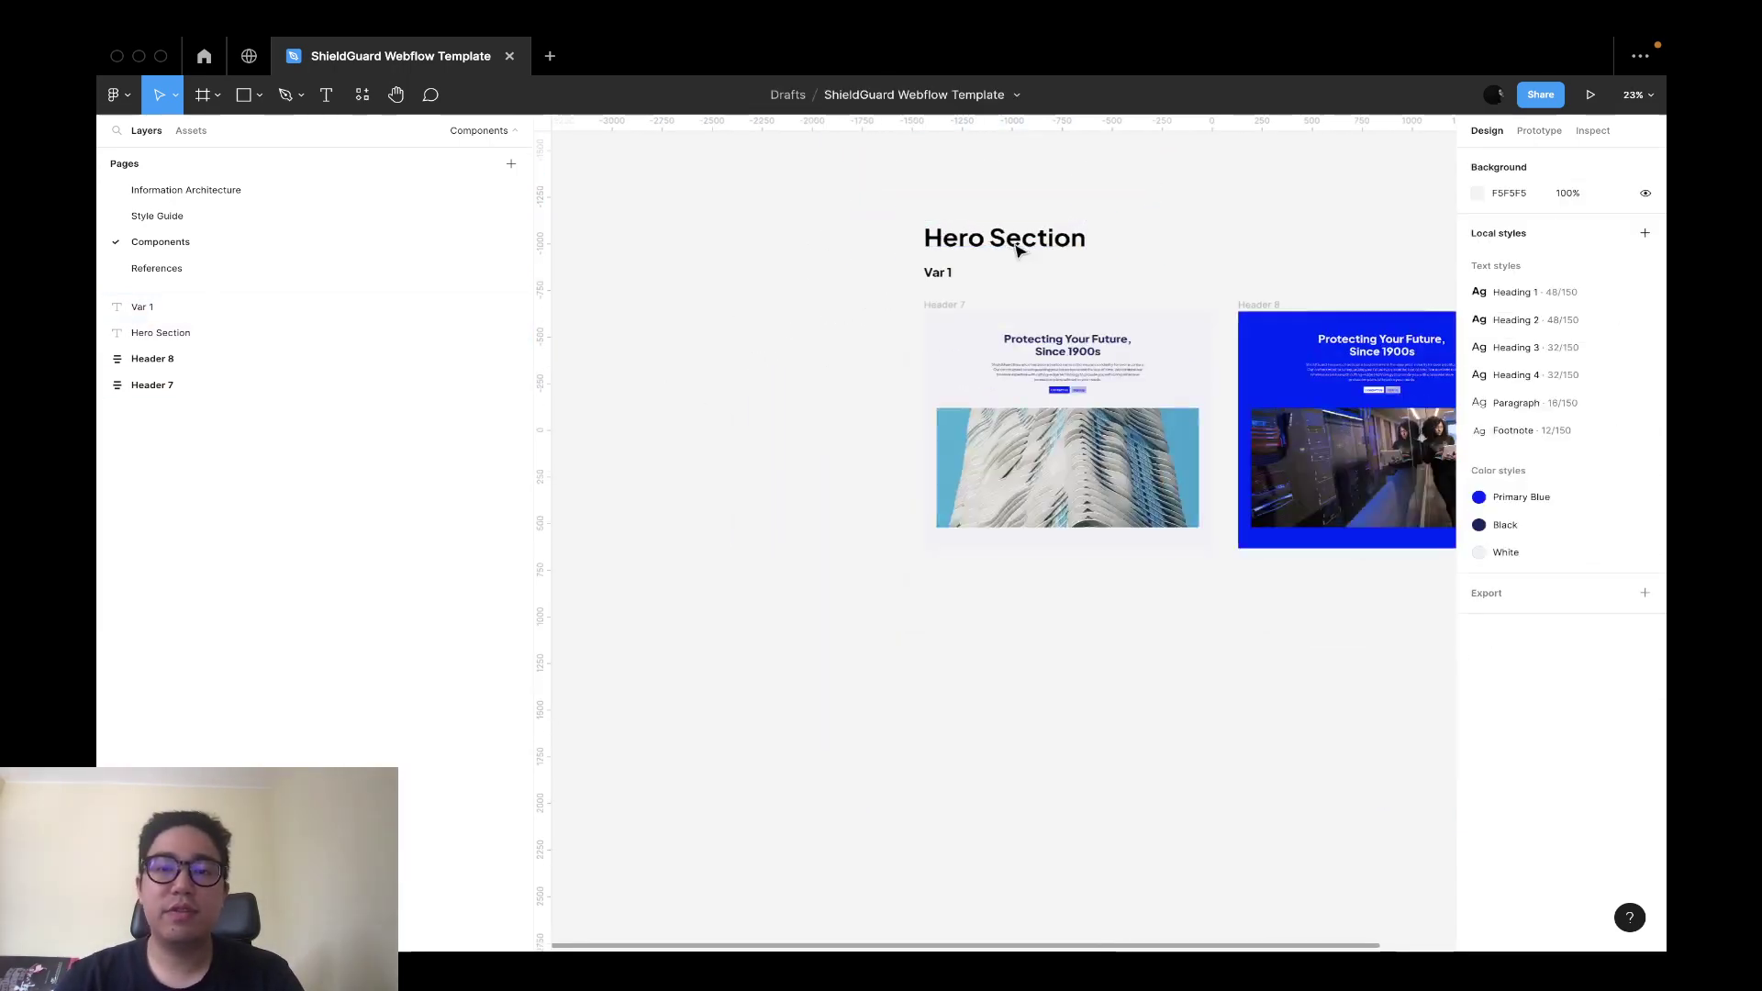
# Rename the light hero frame Header 7 as "Hero 1 - White BG".
pyautogui.hscroll(2, 1345, 274)
pyautogui.click(1000, 457)
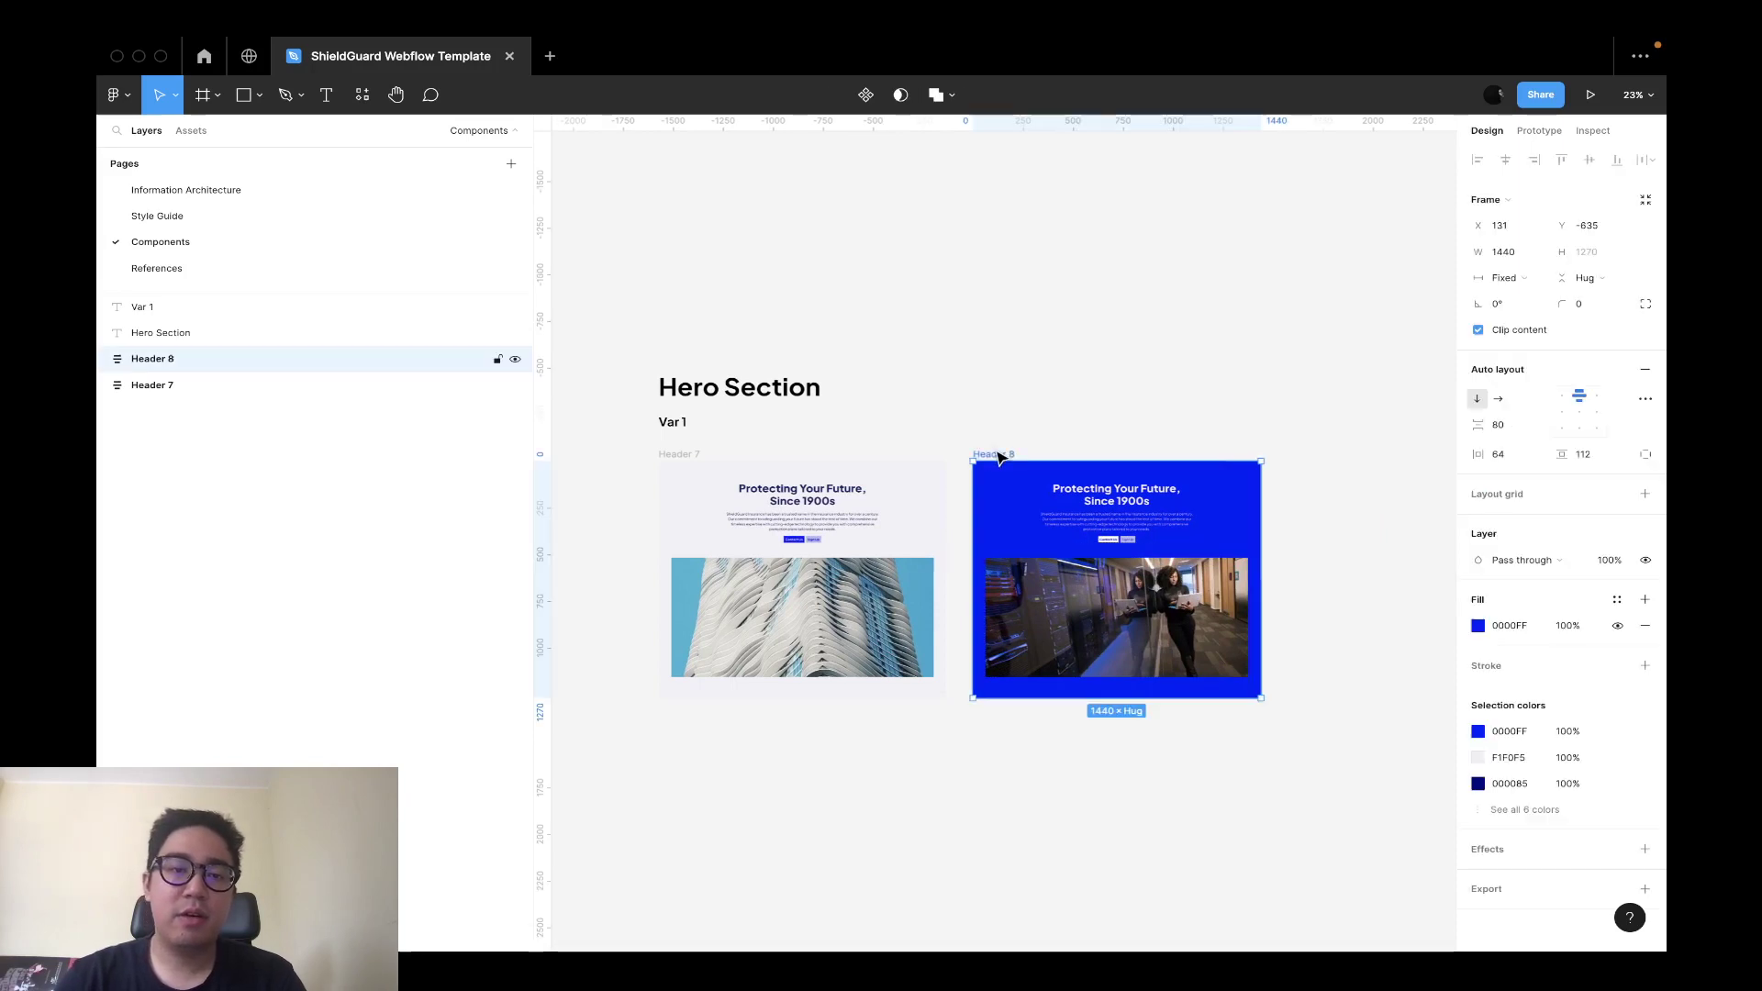
pyautogui.doubleClick(677, 455)
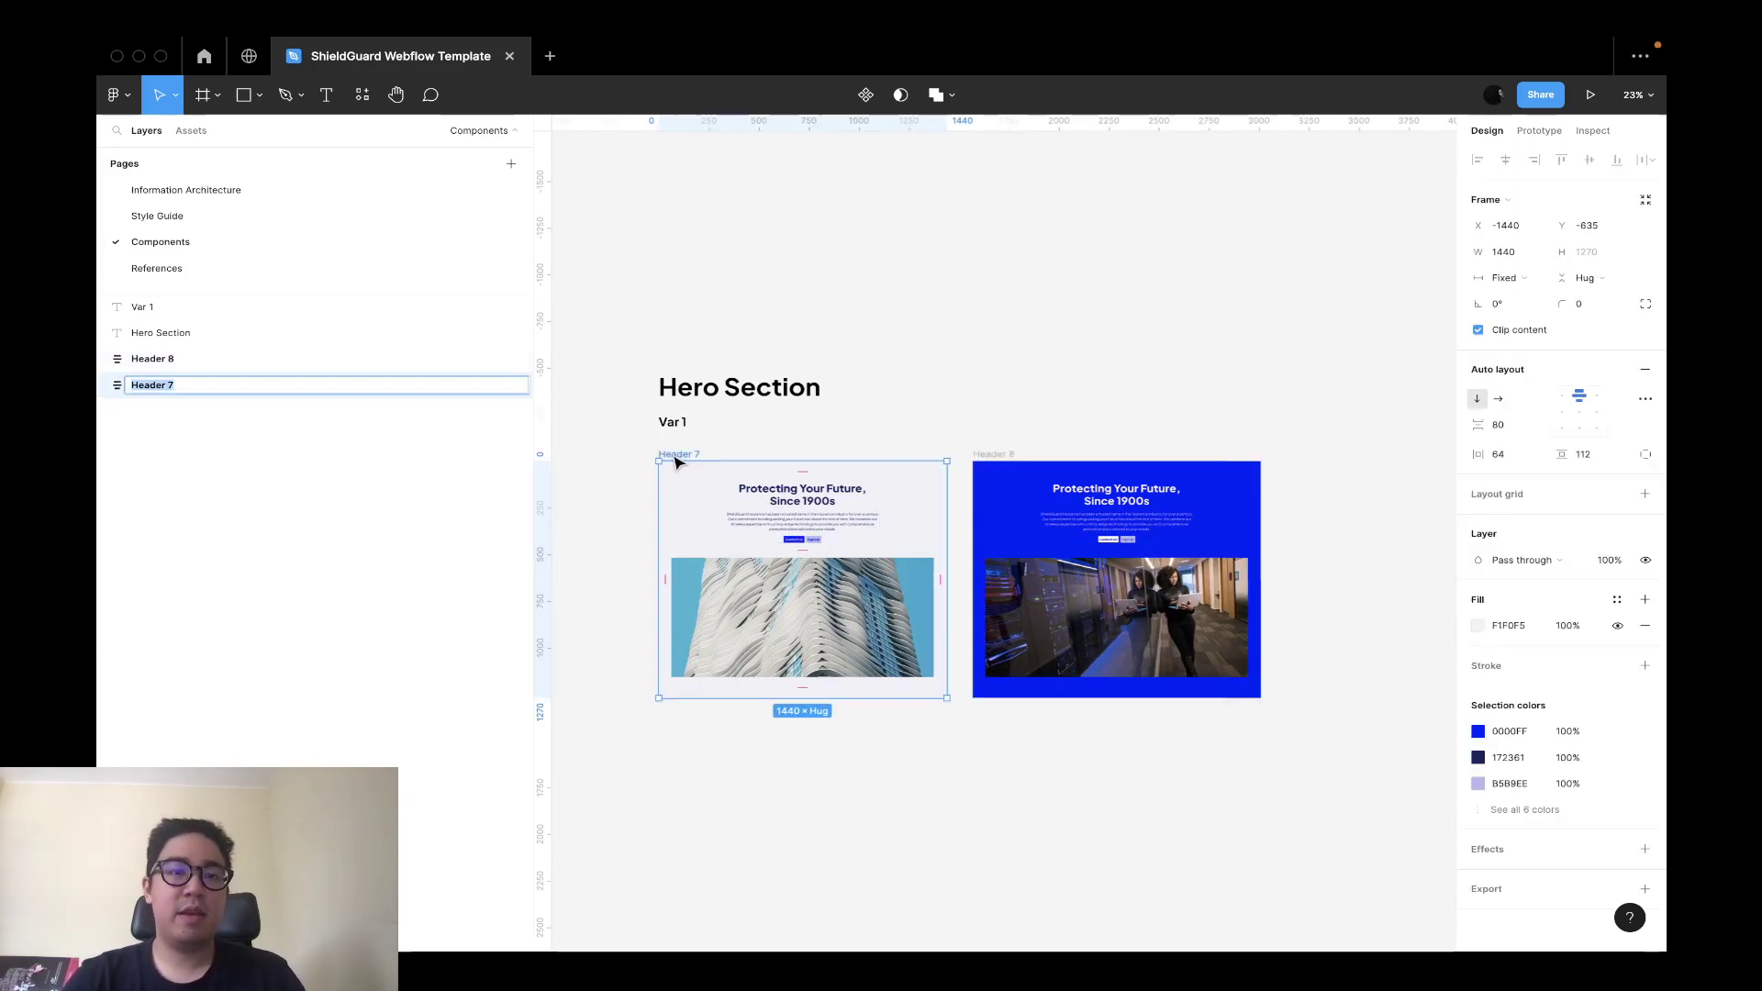
pyautogui.write('Hero 1 - Whit')
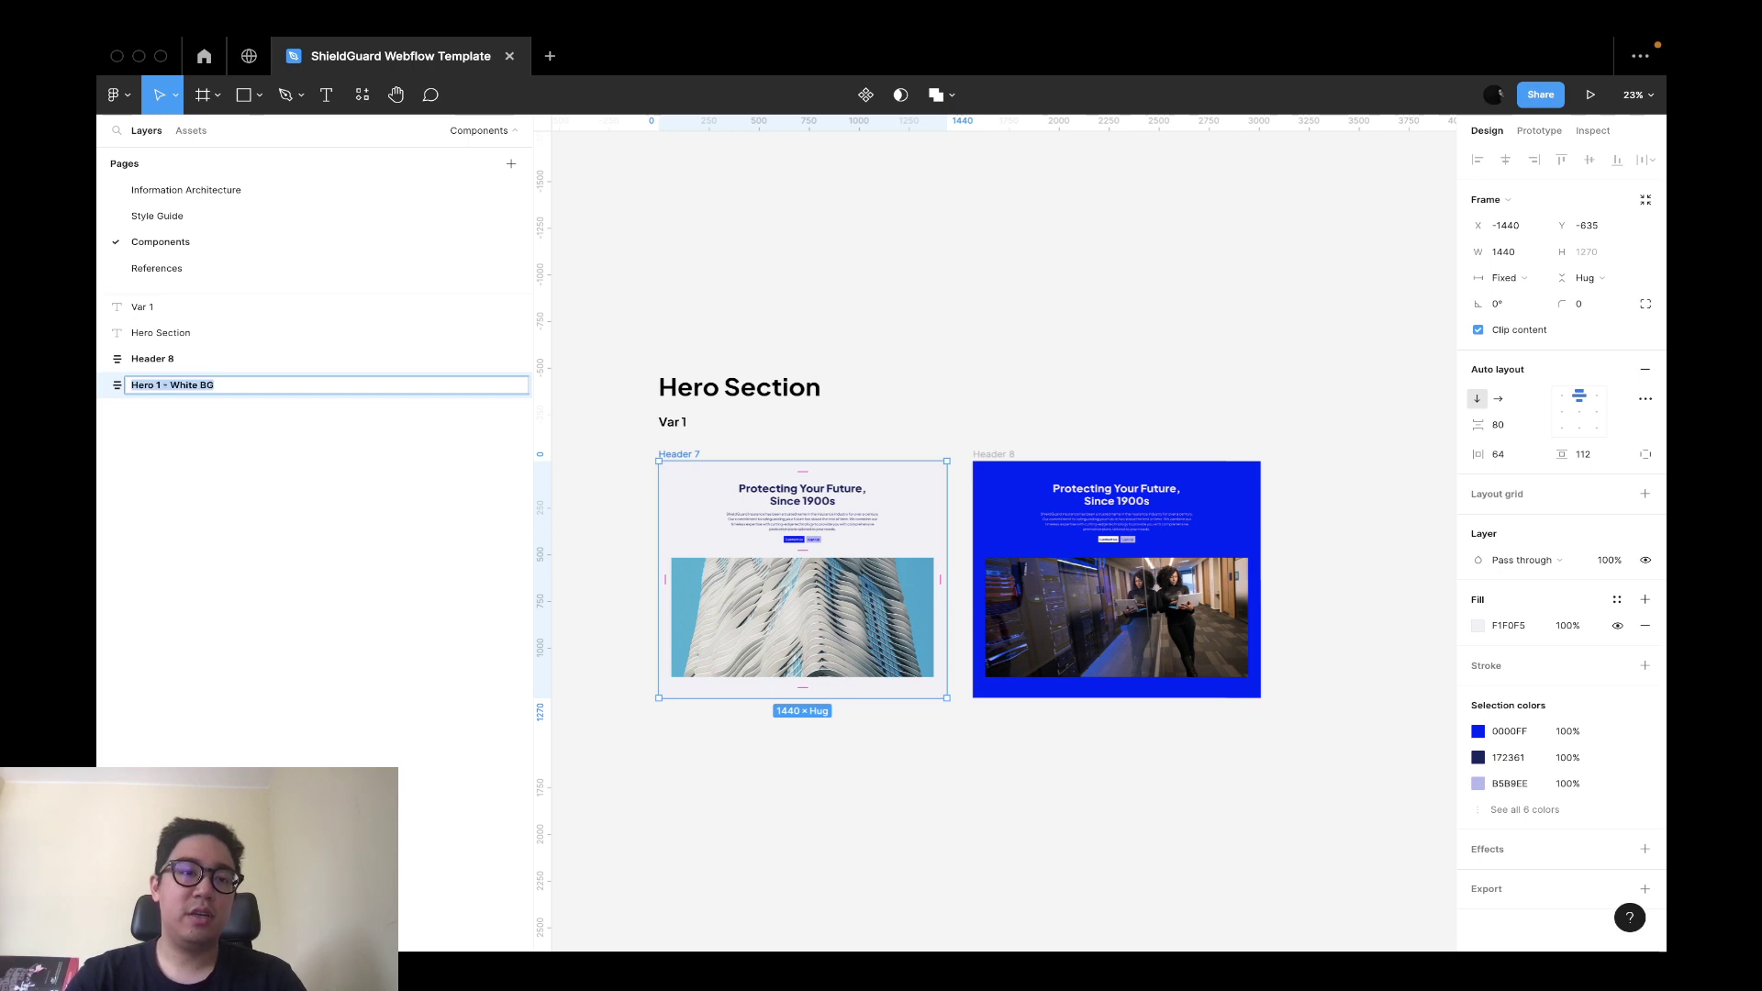
pyautogui.press('Return')
pyautogui.press('Escape')
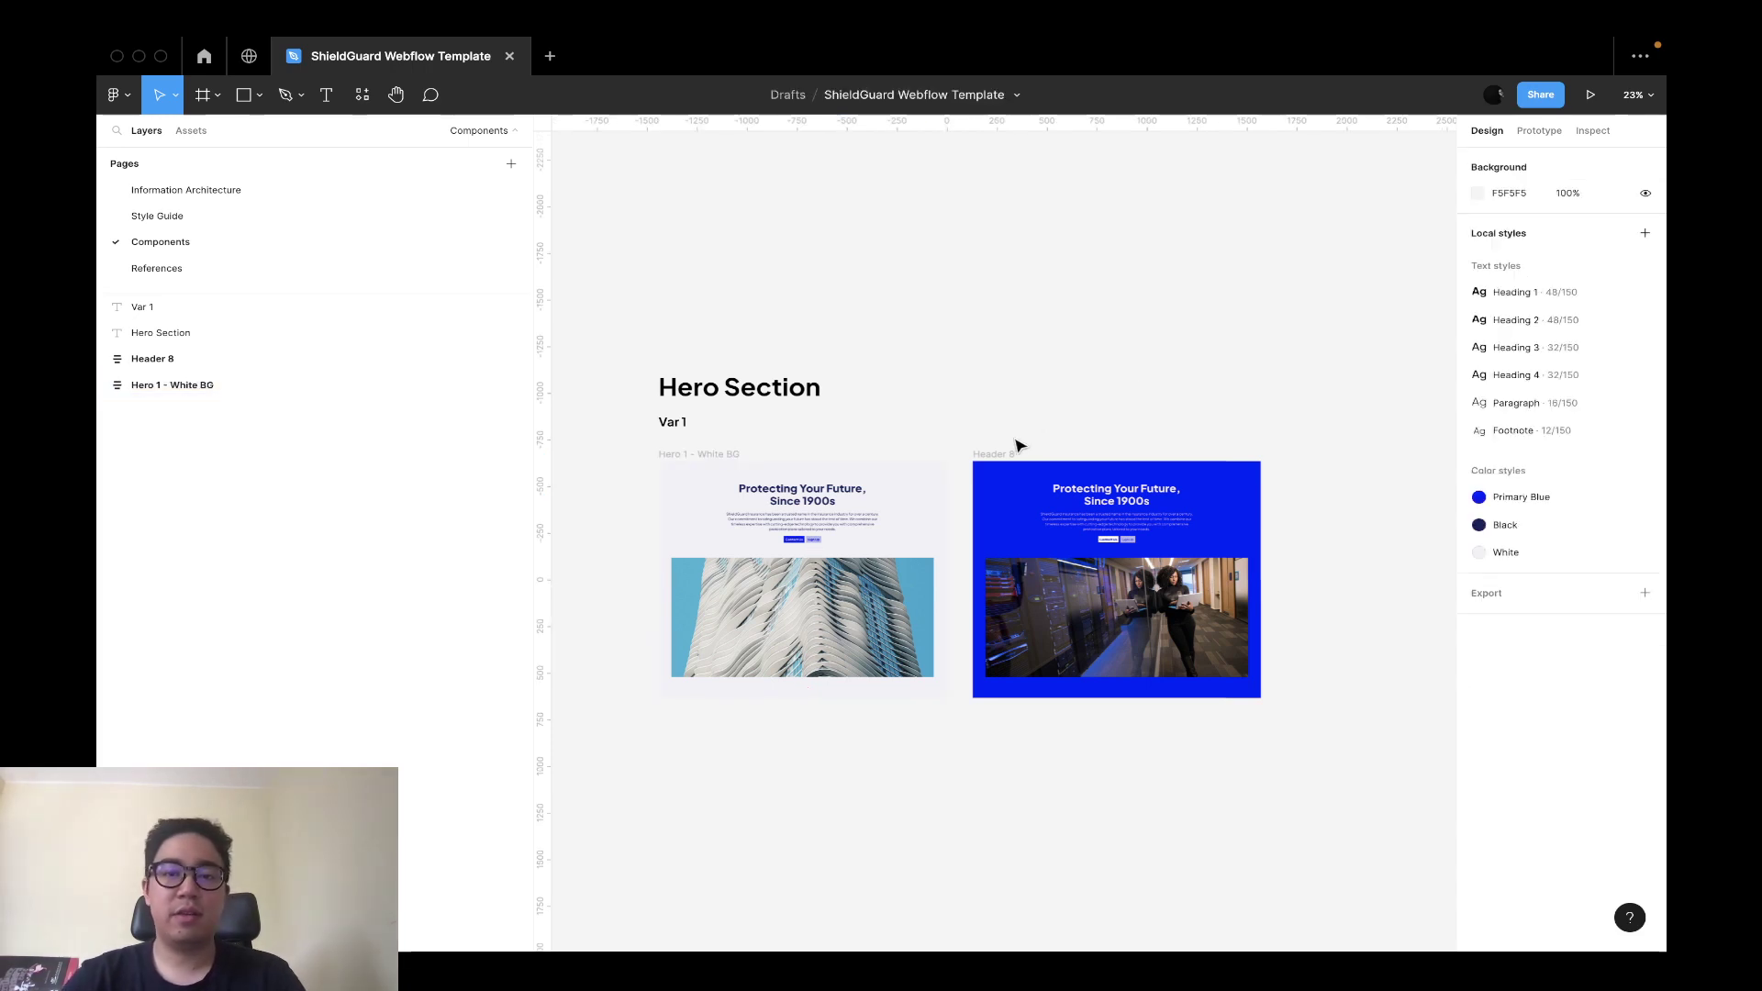
# Rename the blue hero frame Header 8 as "Hero 1 - Primary BG".
pyautogui.doubleClick(1008, 453)
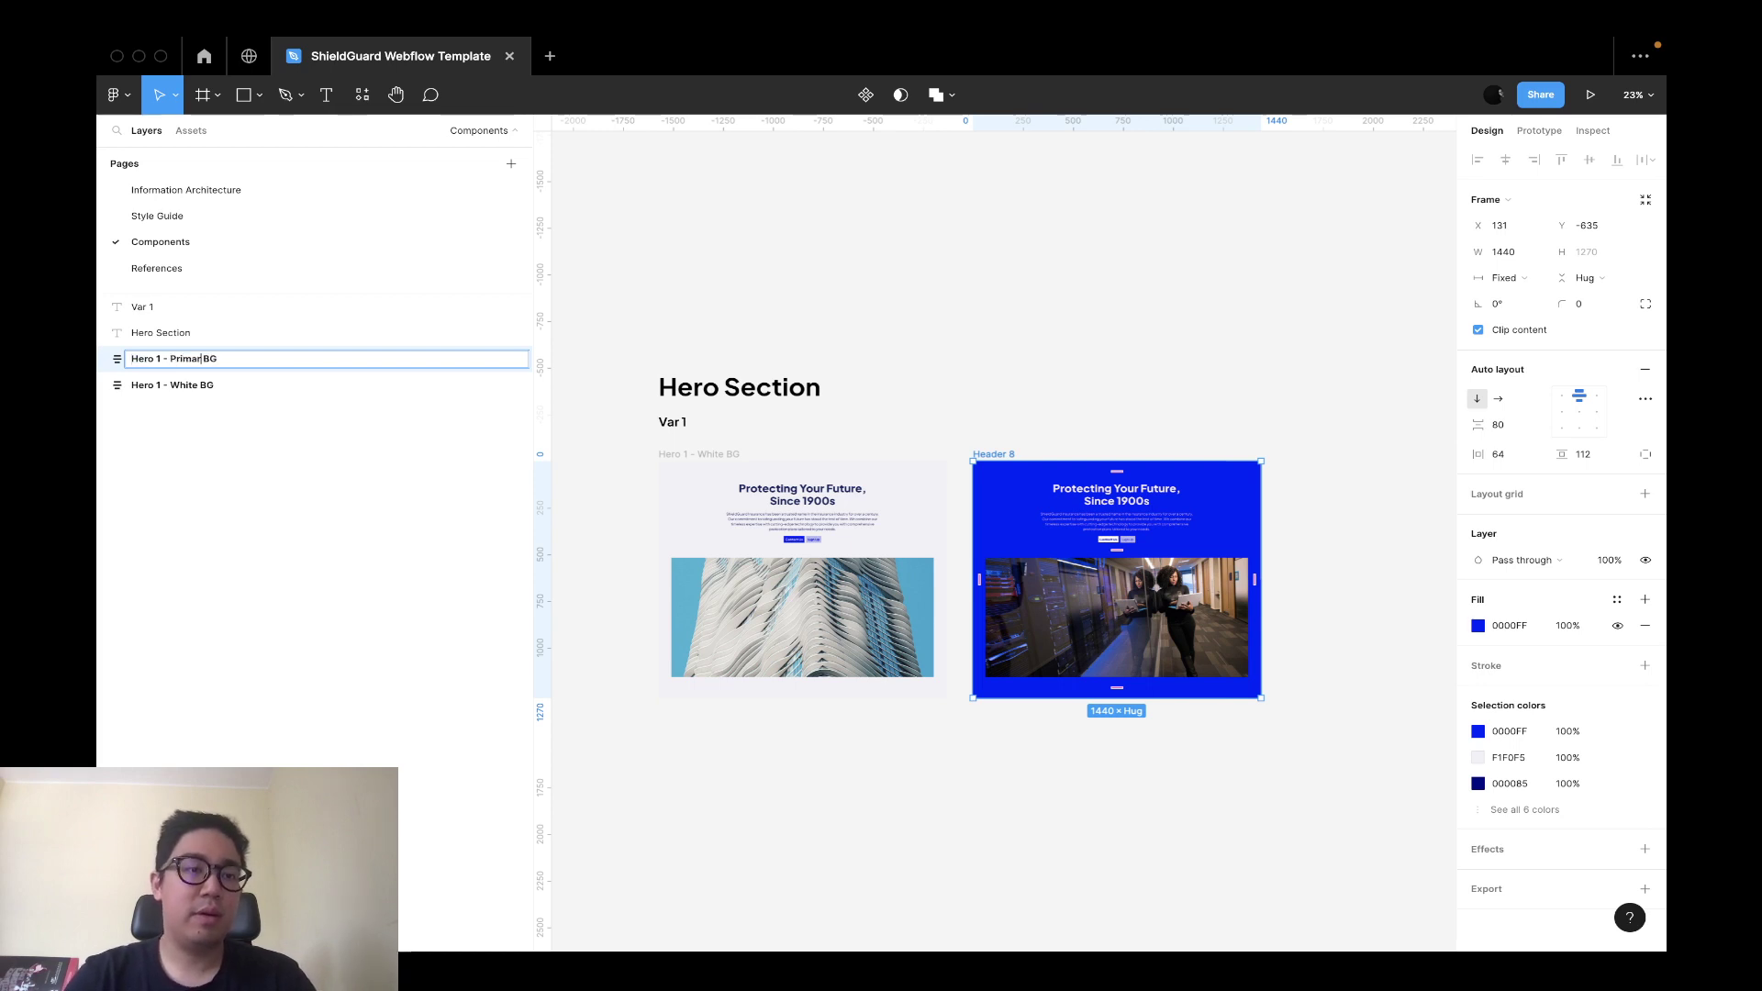
pyautogui.write('Hero 1 - Primary BG')
pyautogui.press('Return')
pyautogui.click(1138, 422)
# Duplicate the Hero 1 - Primary BG frame.
pyautogui.click(1045, 451)
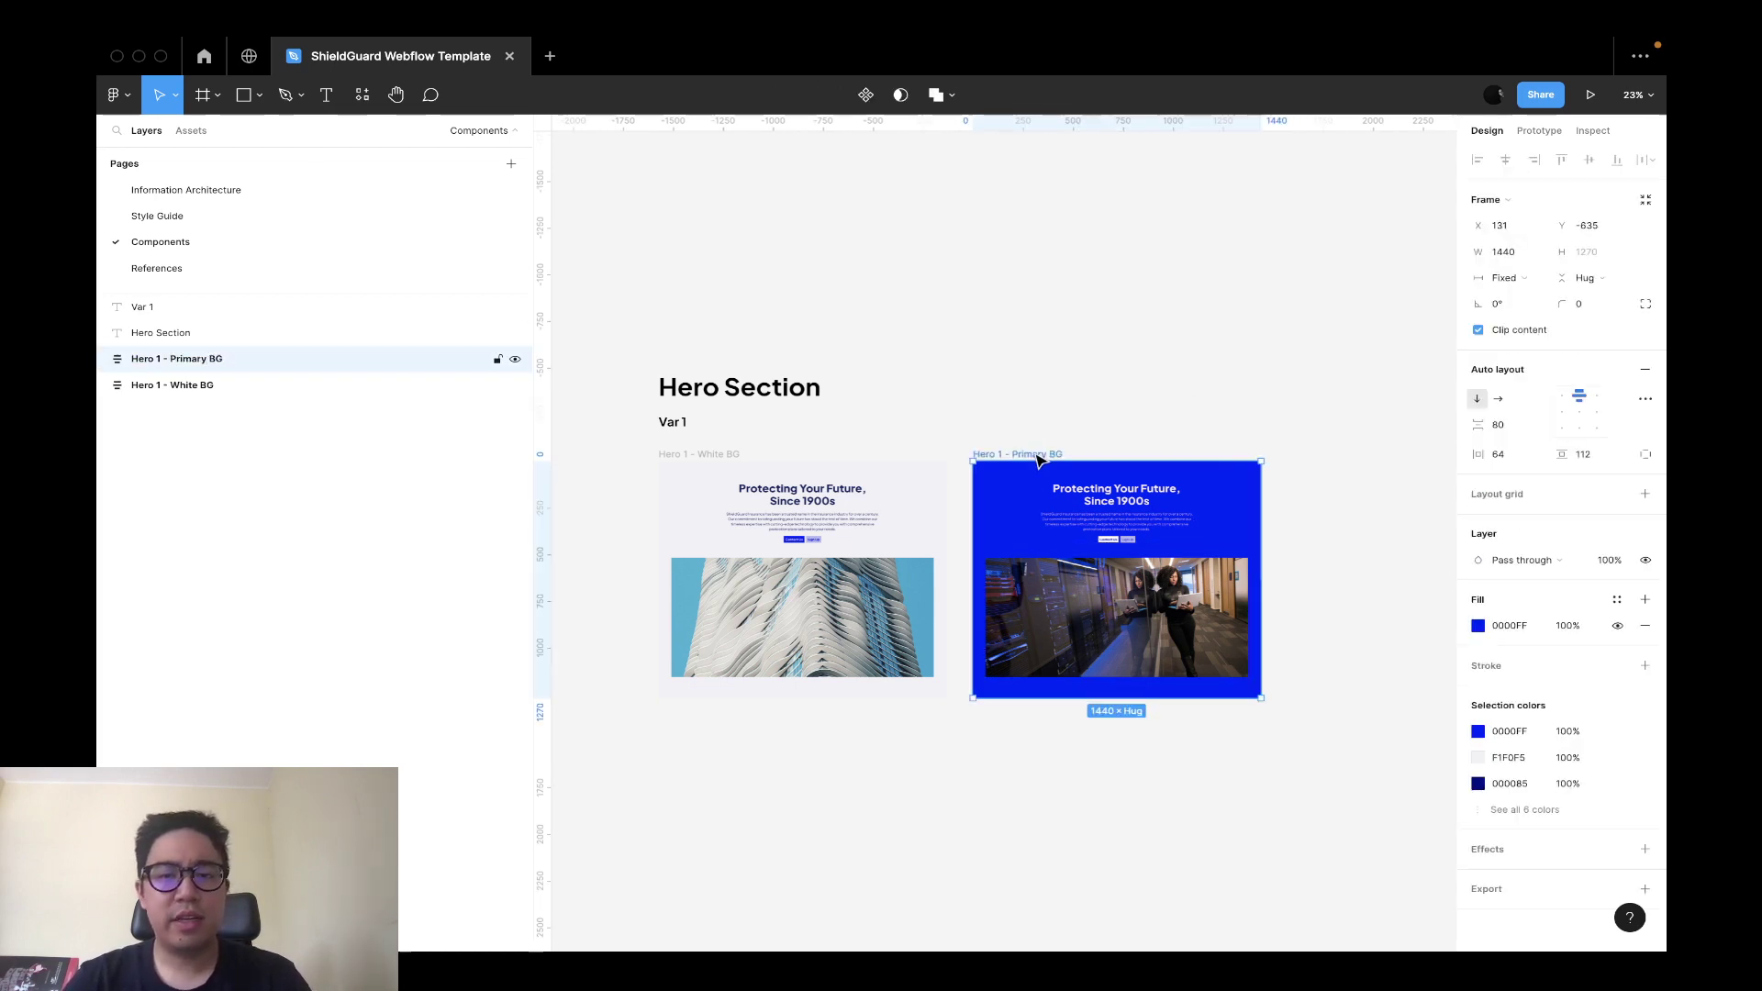
pyautogui.press('super+d')
pyautogui.click(1208, 374)
pyautogui.hscroll(5, 1049, 435)
# Set the duplicated hero frame's fill to the local color style Black.
pyautogui.click(996, 449)
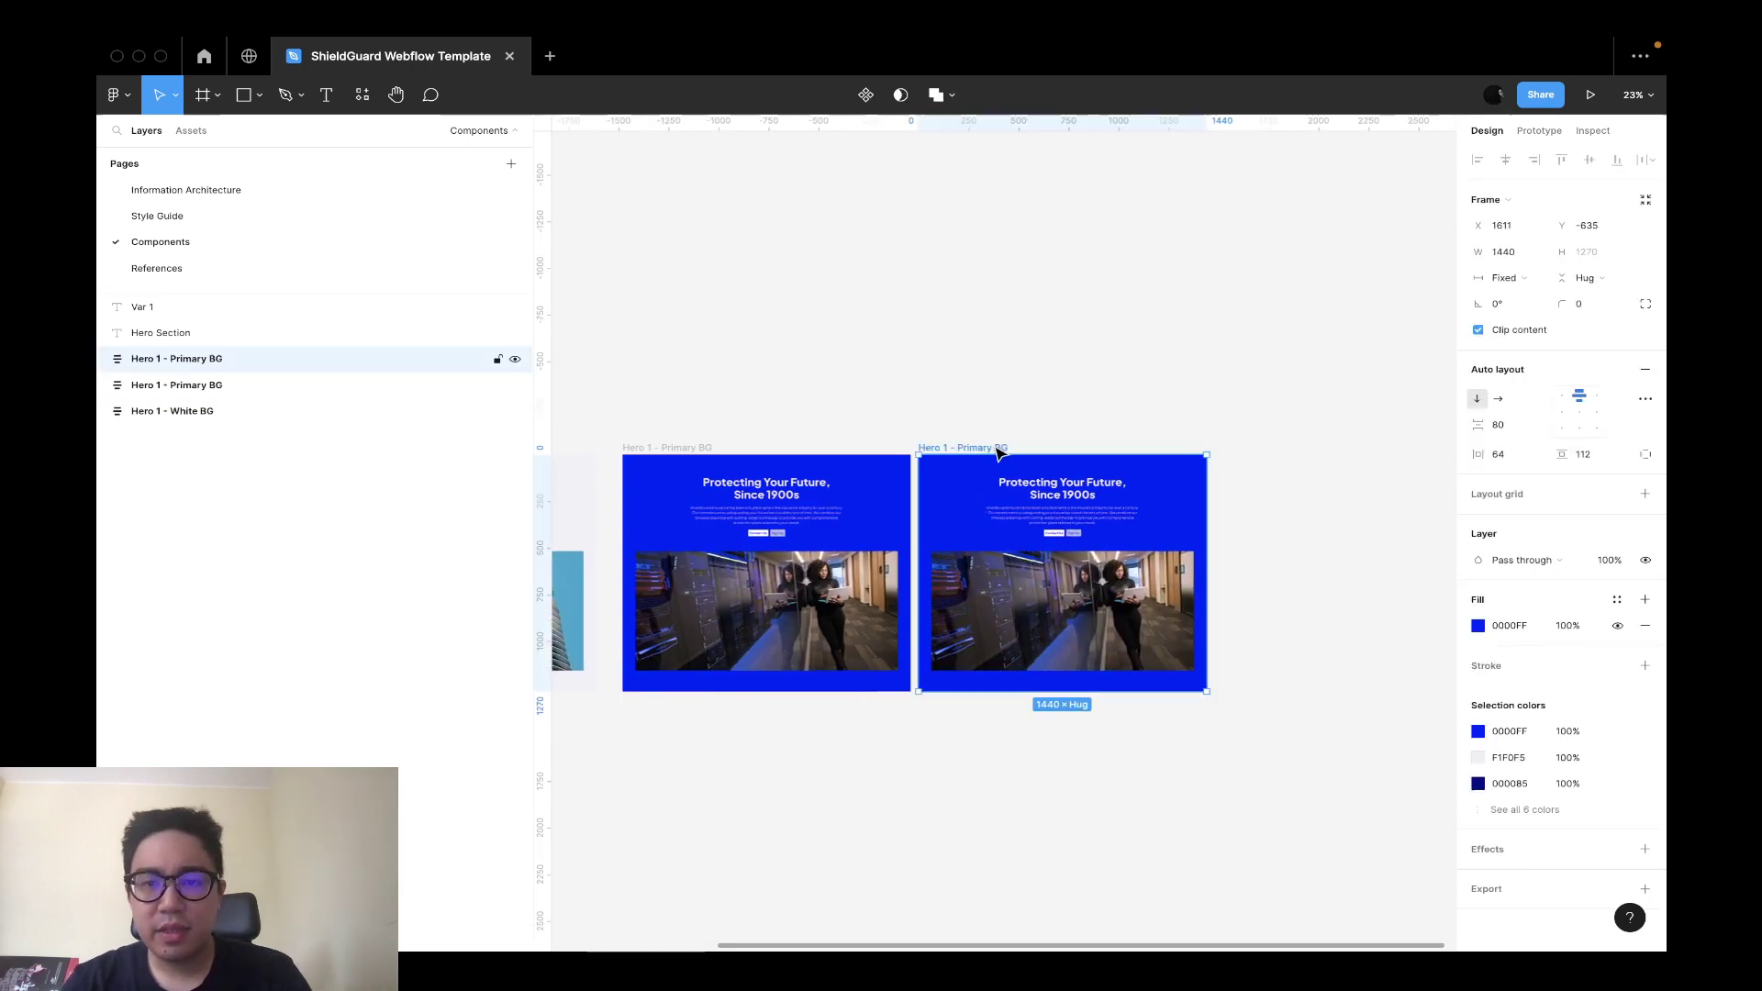
pyautogui.click(1481, 630)
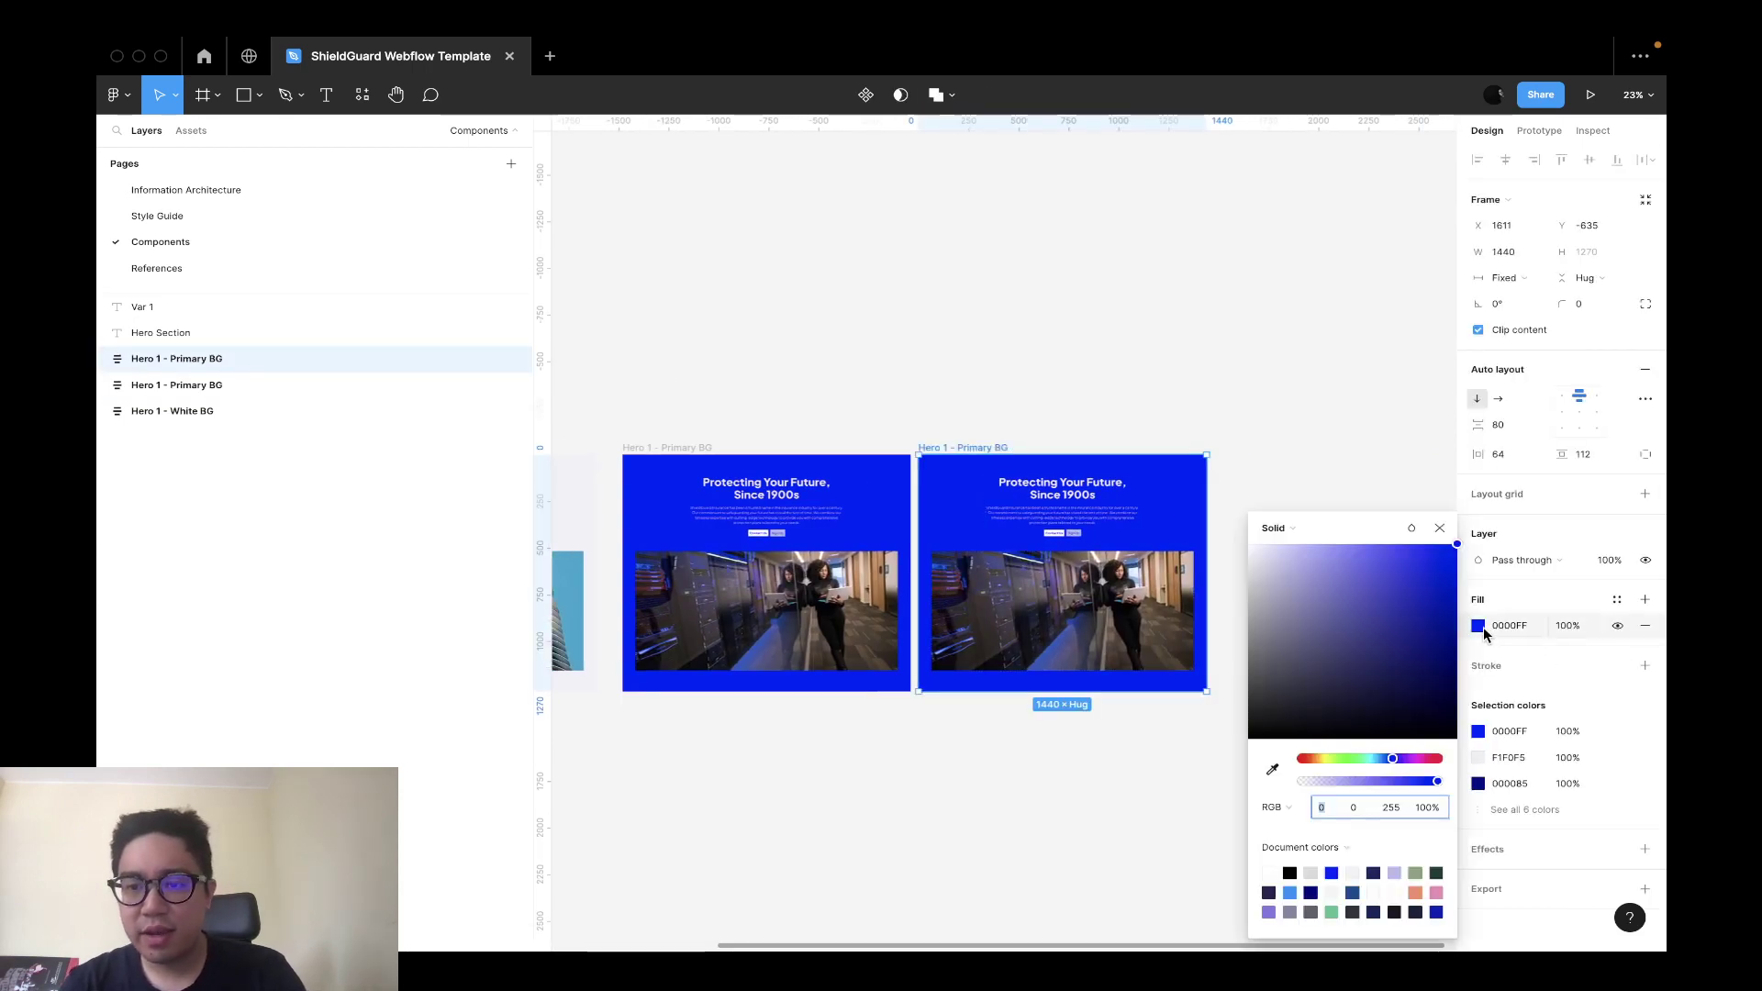
pyautogui.click(1299, 849)
pyautogui.click(1303, 868)
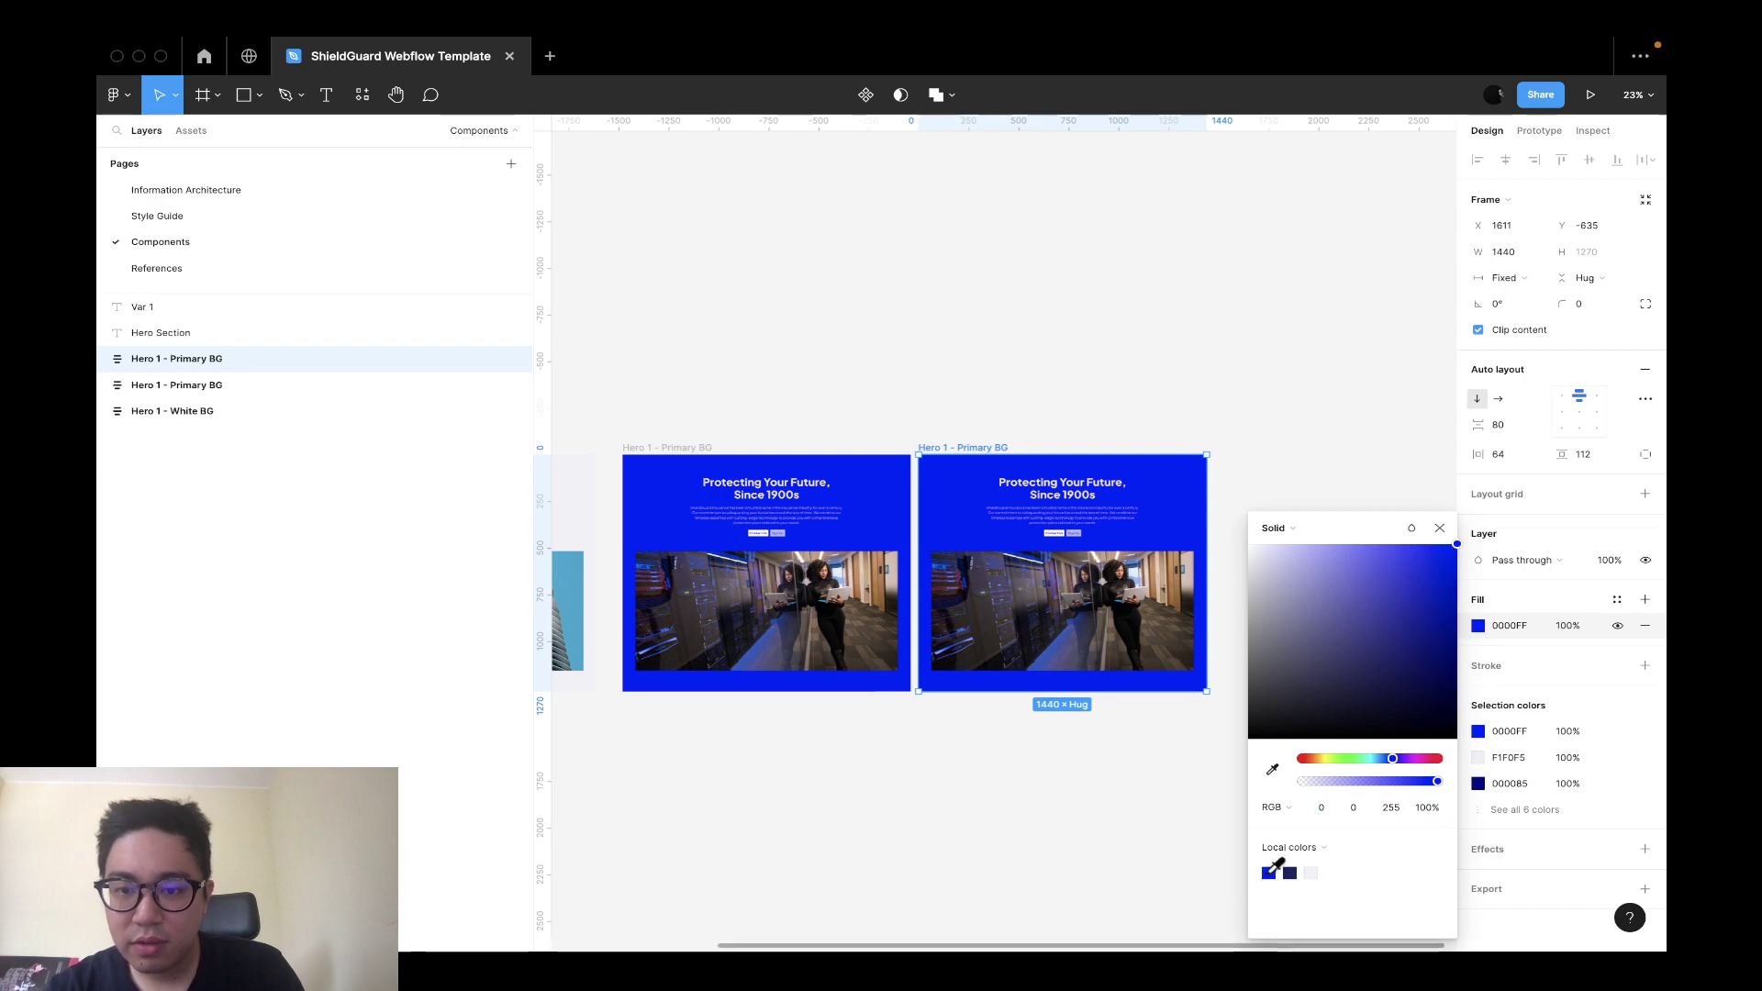
pyautogui.click(1289, 872)
pyautogui.press('Escape')
pyautogui.scroll(-5, 1147, 716)
pyautogui.click(1193, 728)
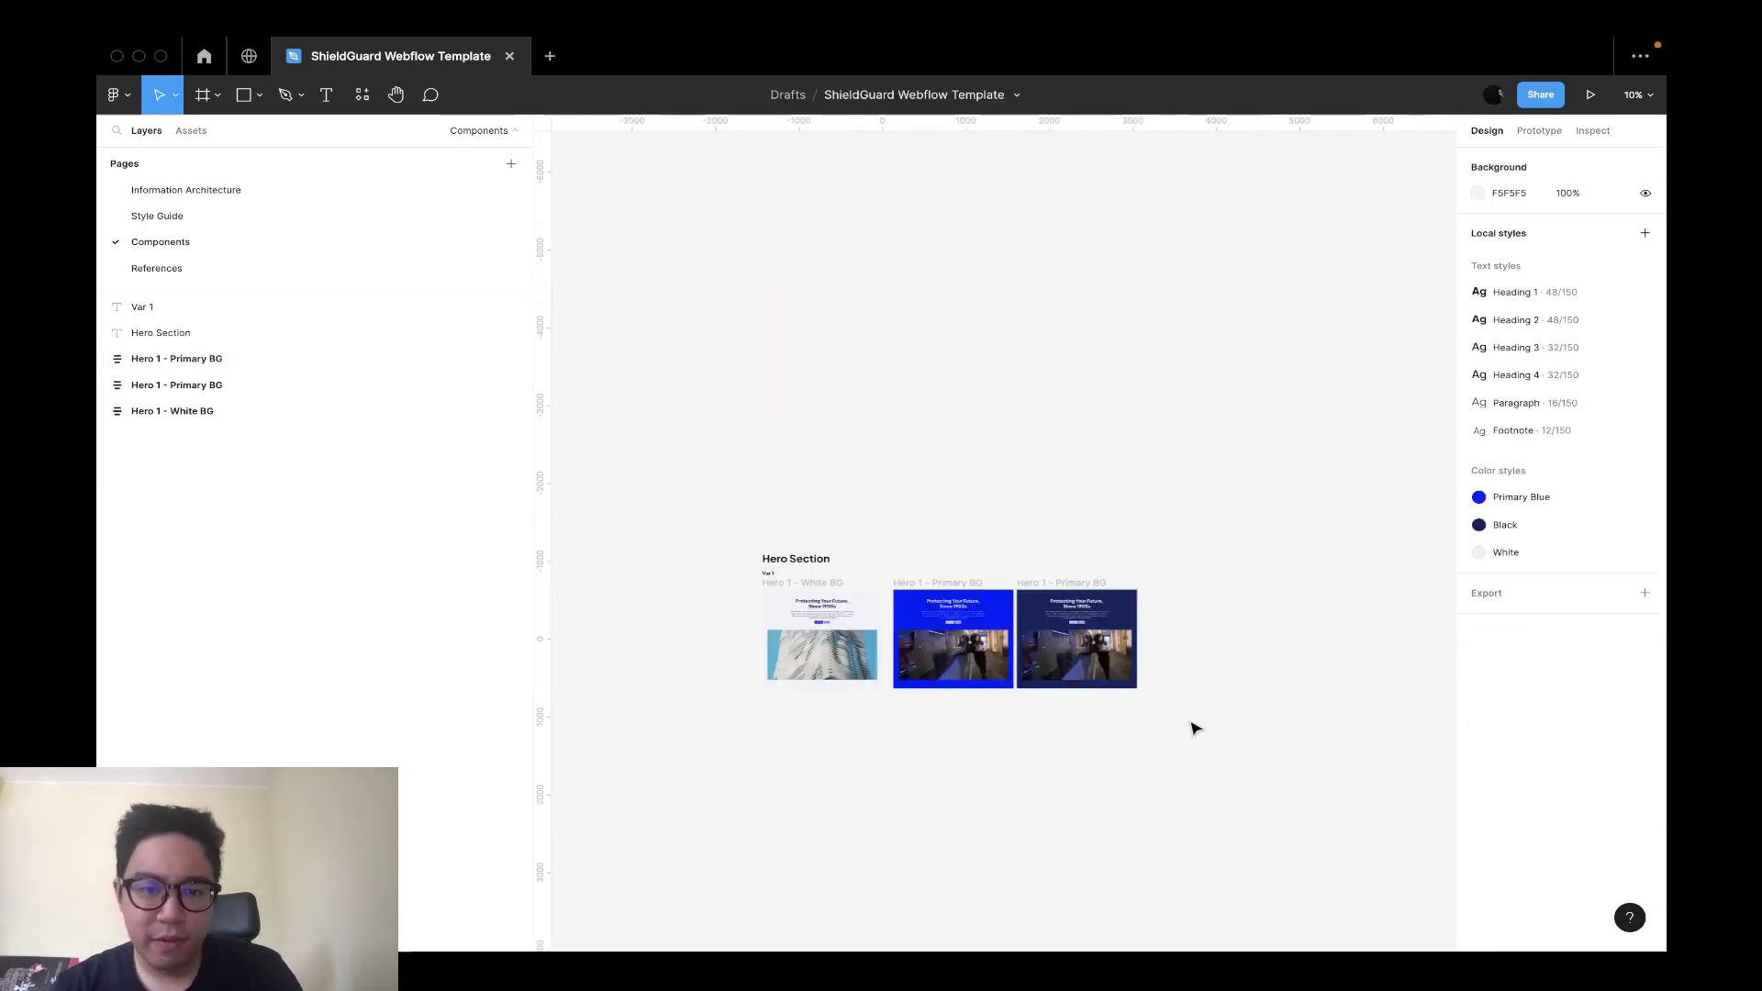
pyautogui.scroll(5, 1193, 728)
pyautogui.moveTo(1392, 647); pyautogui.dragTo(670, 432)
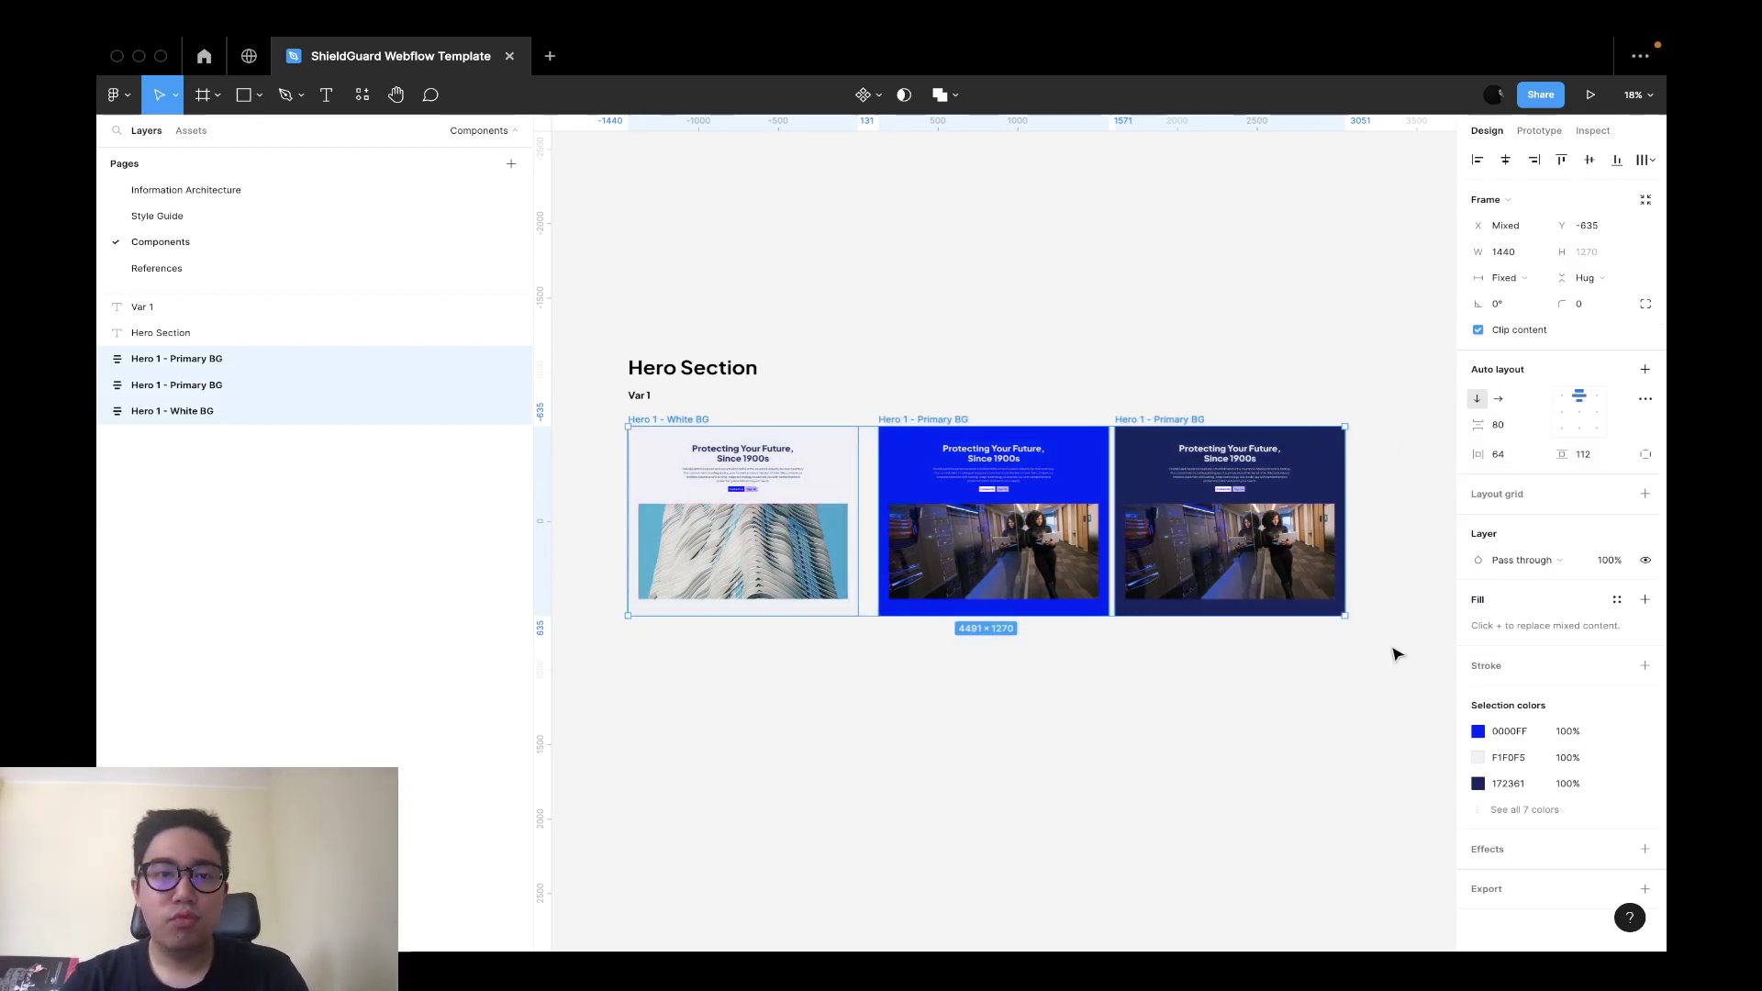
pyautogui.click(1338, 707)
pyautogui.scroll(-3, 1337, 707)
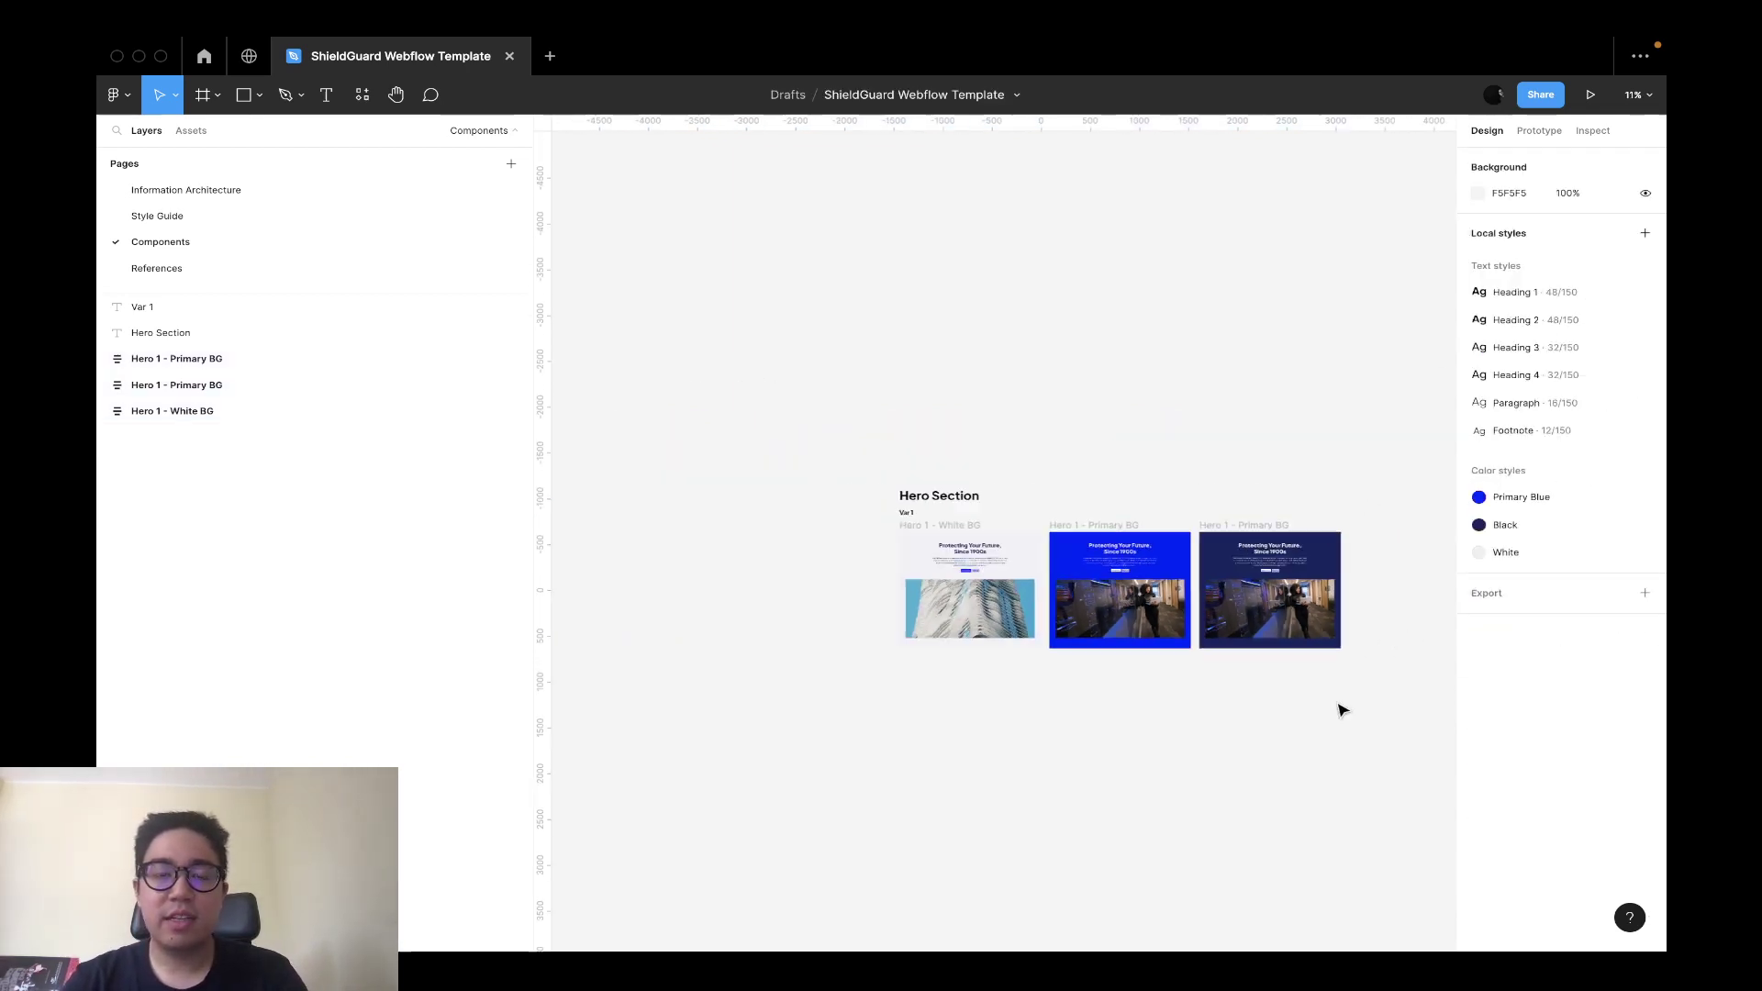
# Rename the dark blue hero frame as "Hero 1 - Dark BG".
pyautogui.scroll(3, 1337, 707)
pyautogui.click(1245, 511)
pyautogui.press('super+r')
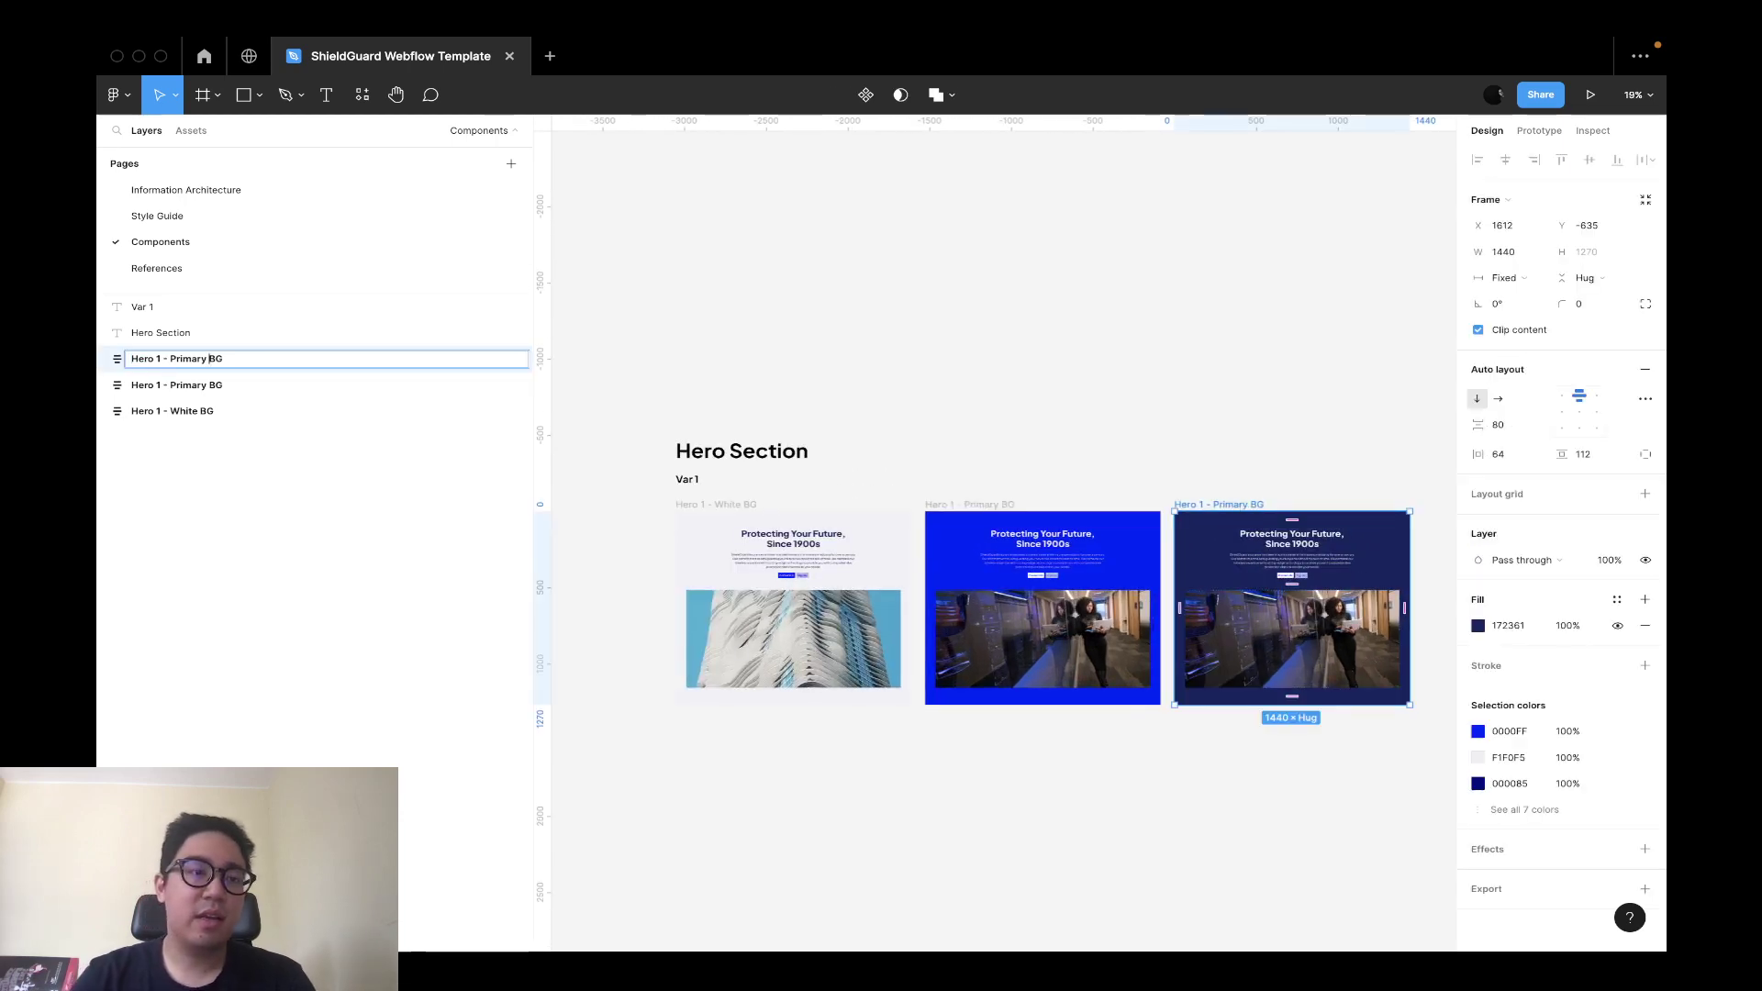
pyautogui.write('Dark')
pyautogui.press('Return')
# Rename the Hero 1 - White BG frame as "Hero 1 - Light BG" and deselect it.
pyautogui.click(171, 411)
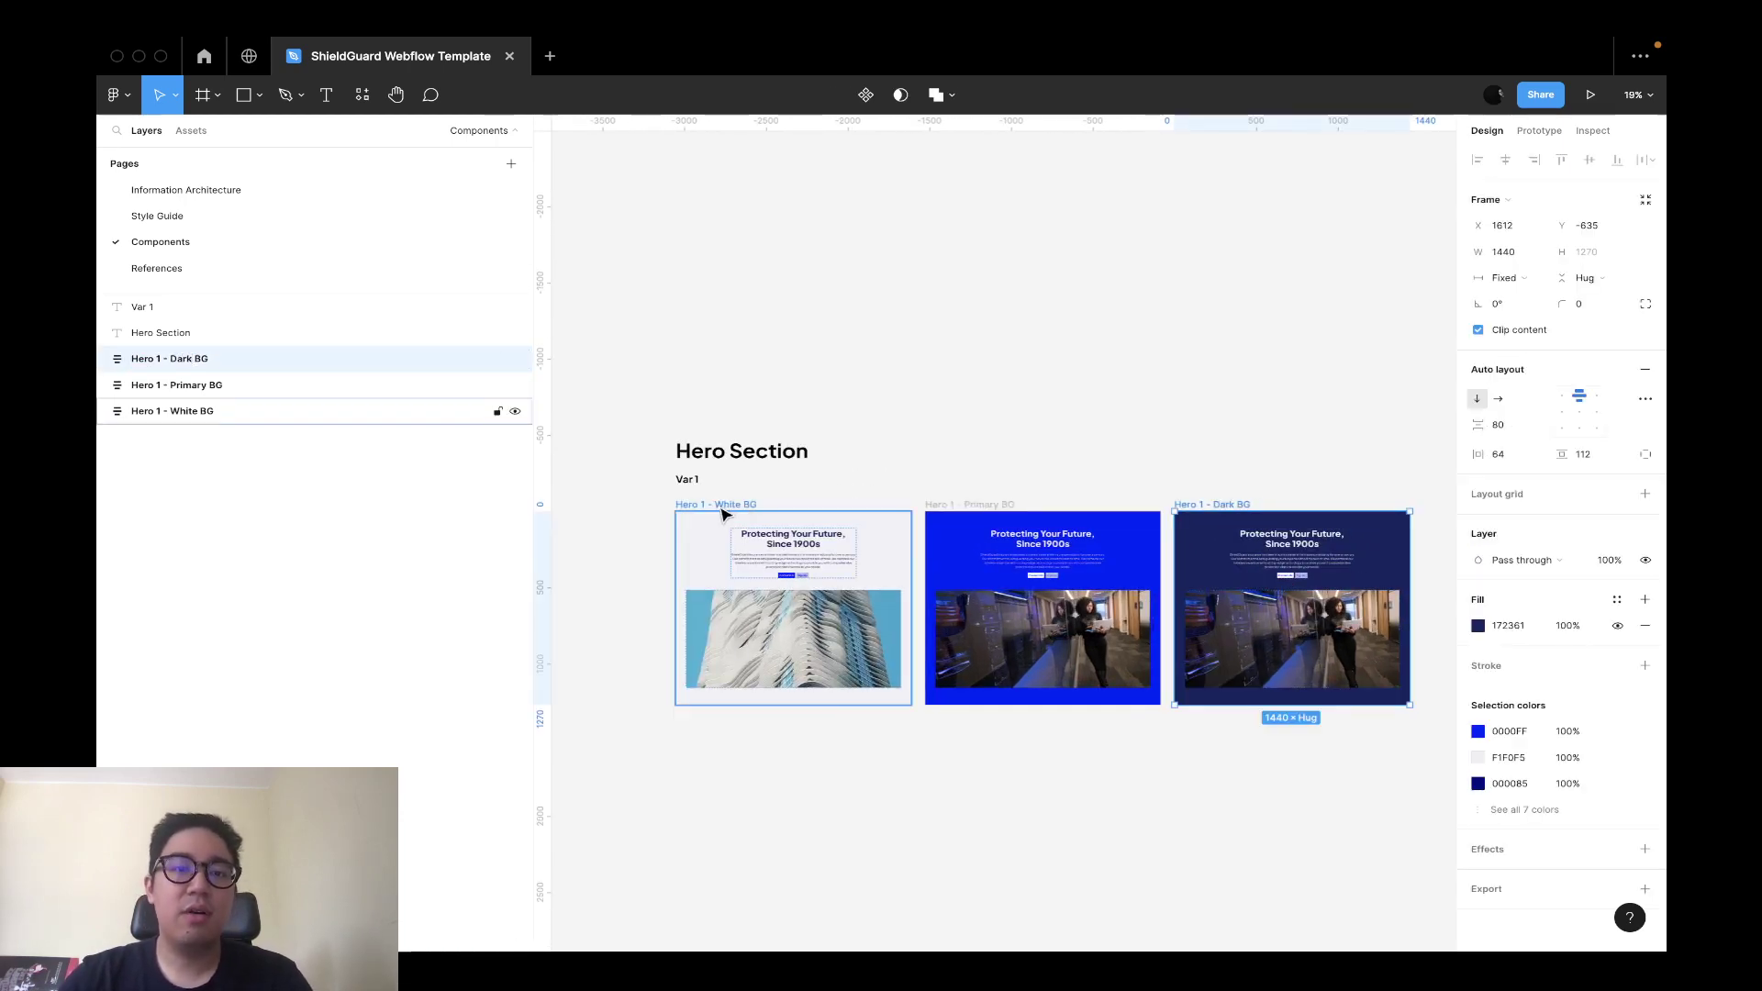
pyautogui.press('super+r')
pyautogui.click(170, 411)
pyautogui.write('Ligh')
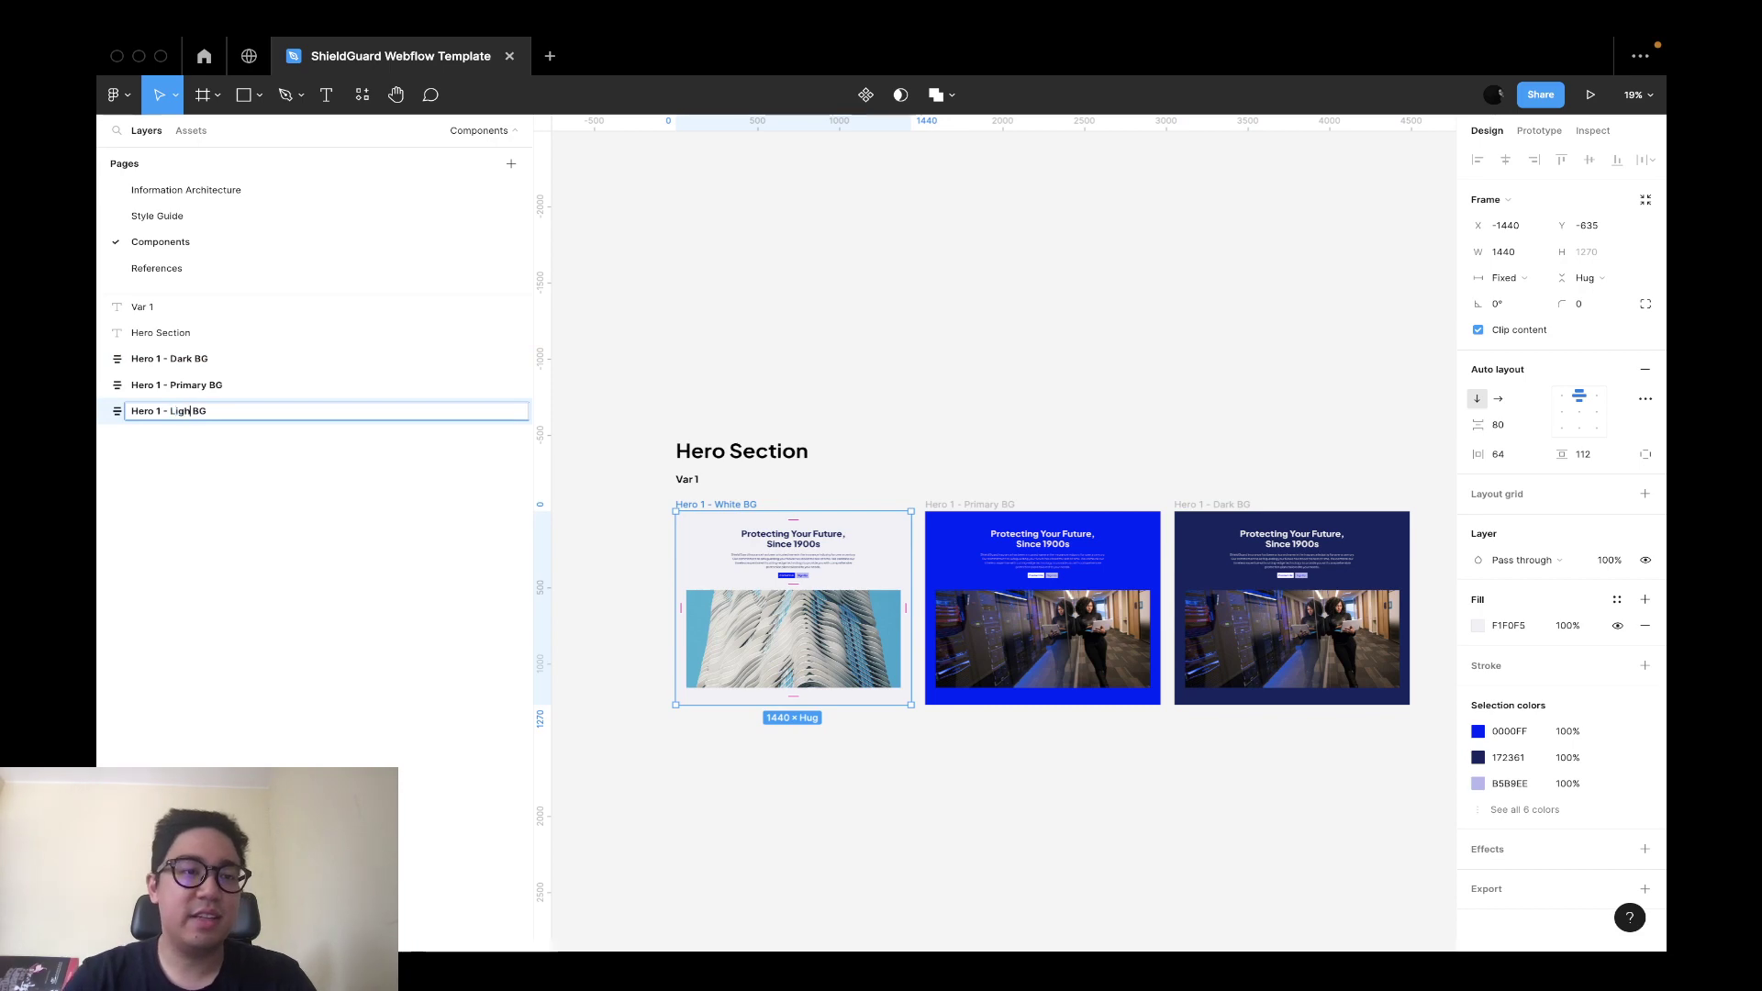
pyautogui.write('t')
pyautogui.press('Return')
pyautogui.click(1093, 390)
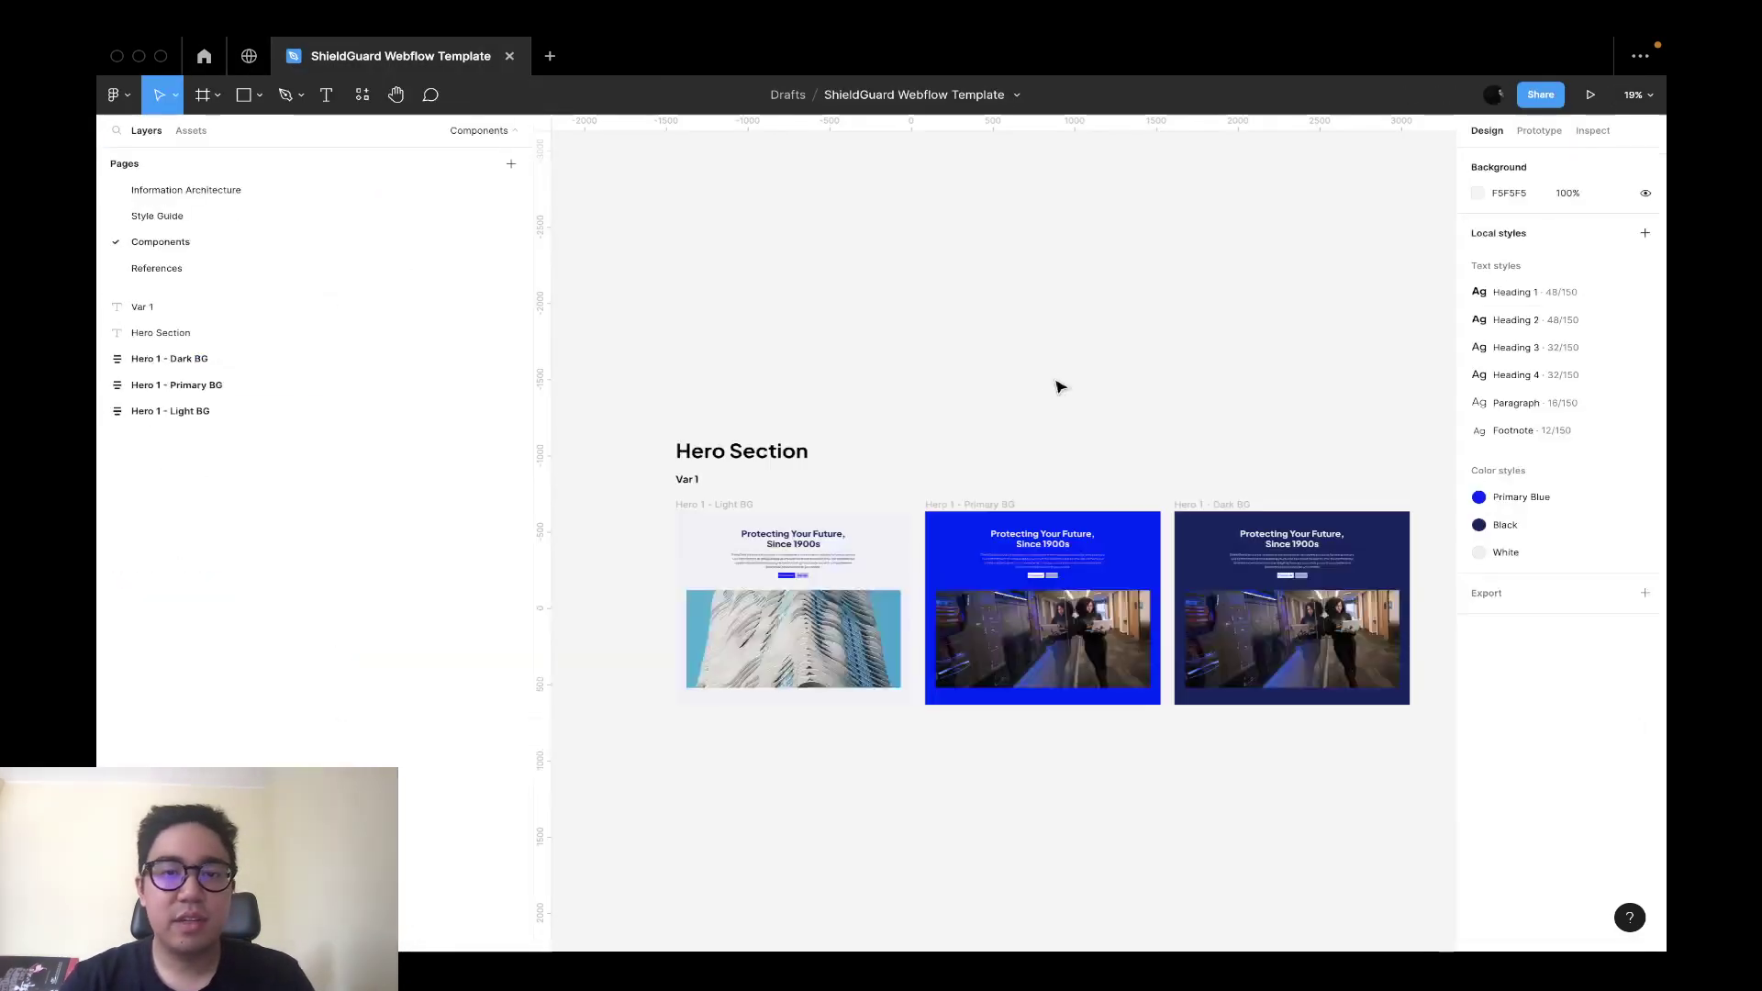
# On the Style Guide page, rename the Primary Blue color style as "Primary".
pyautogui.click(257, 219)
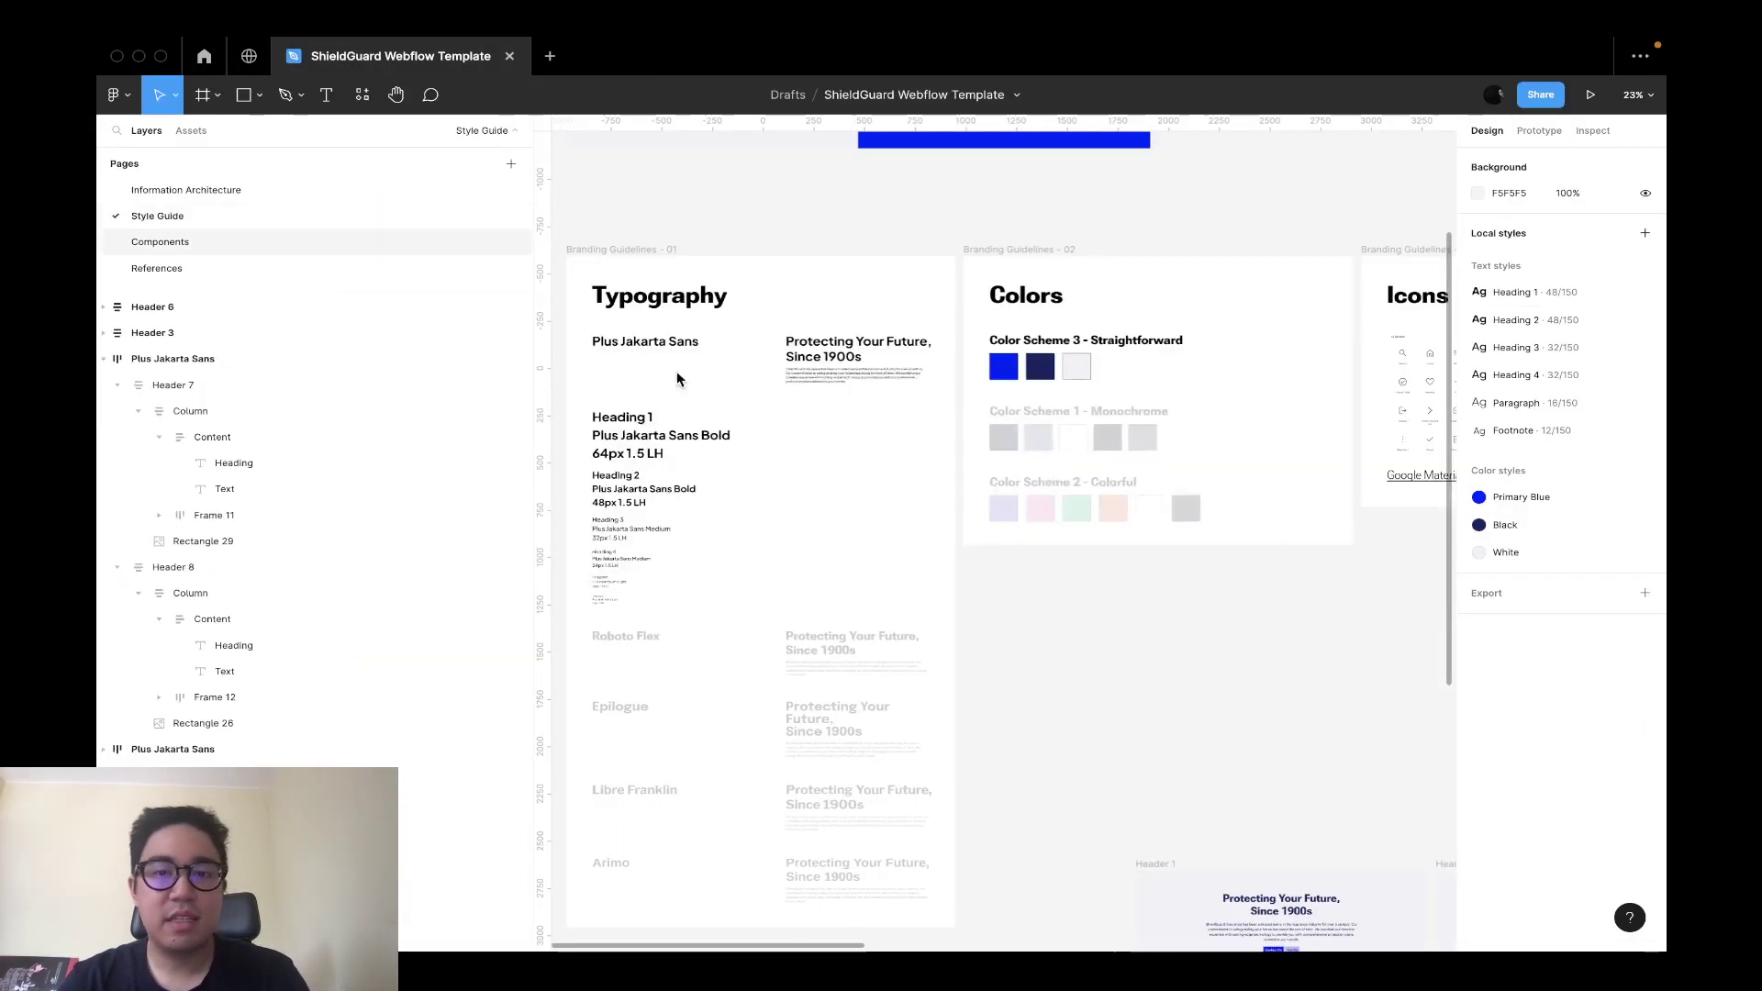
pyautogui.click(1645, 499)
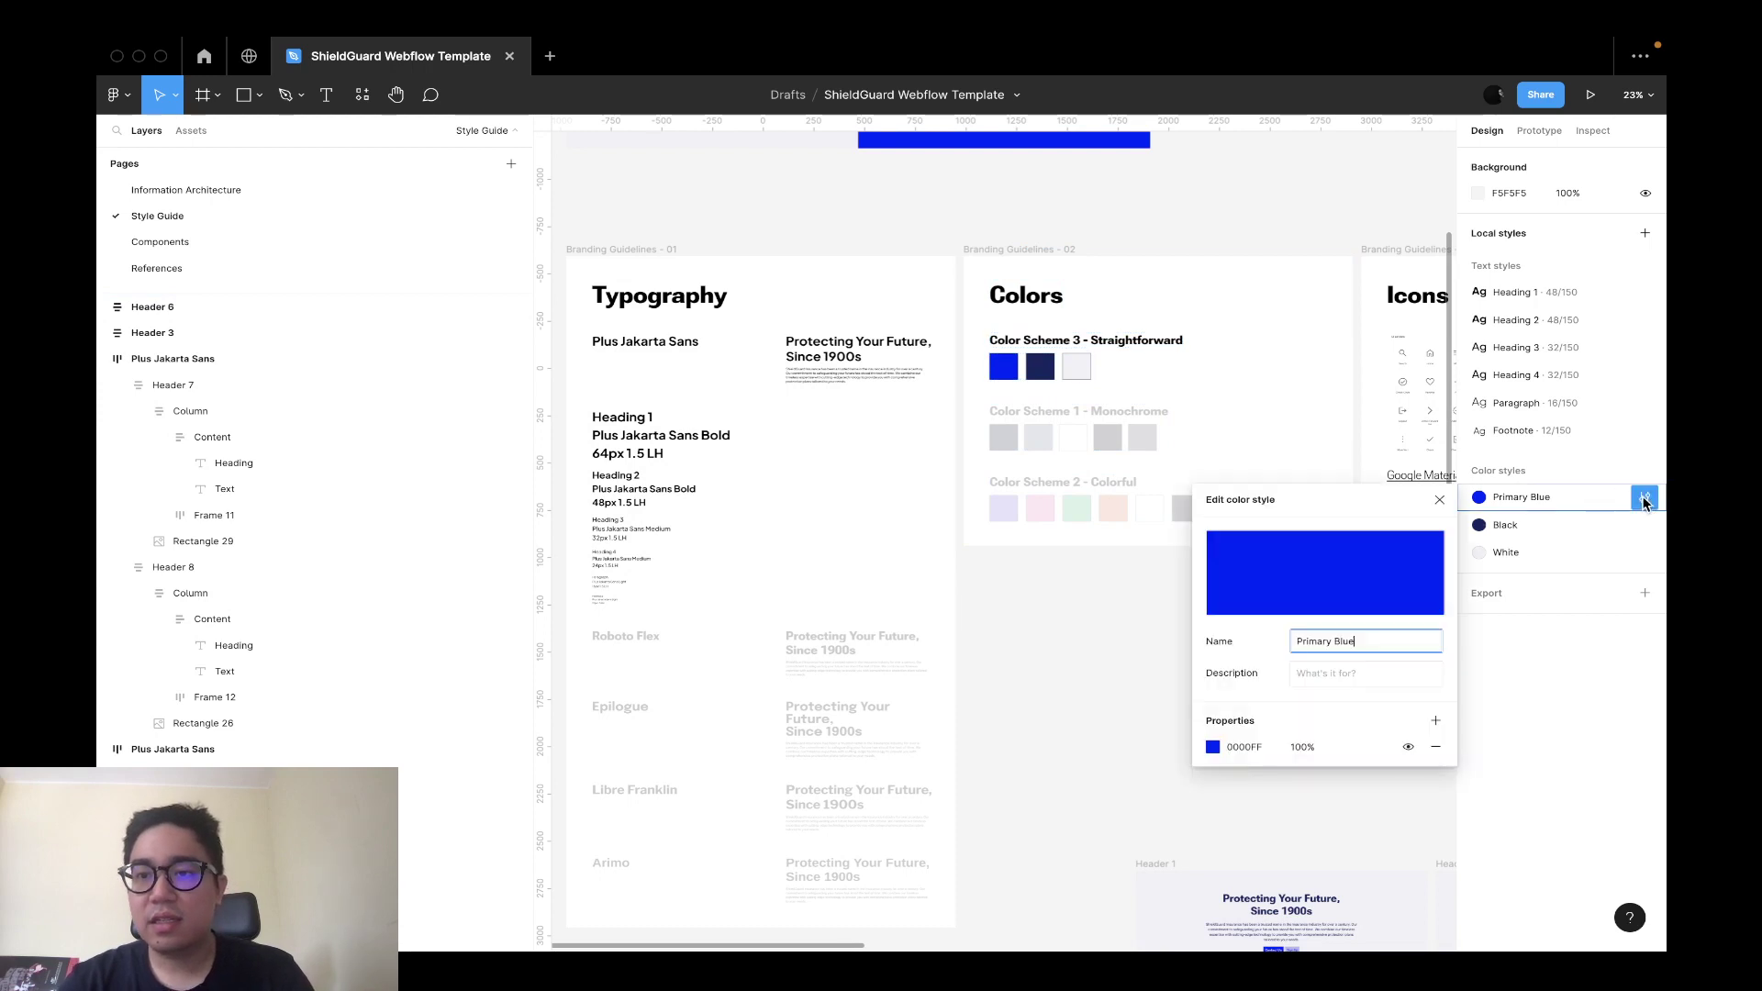
pyautogui.click(1580, 554)
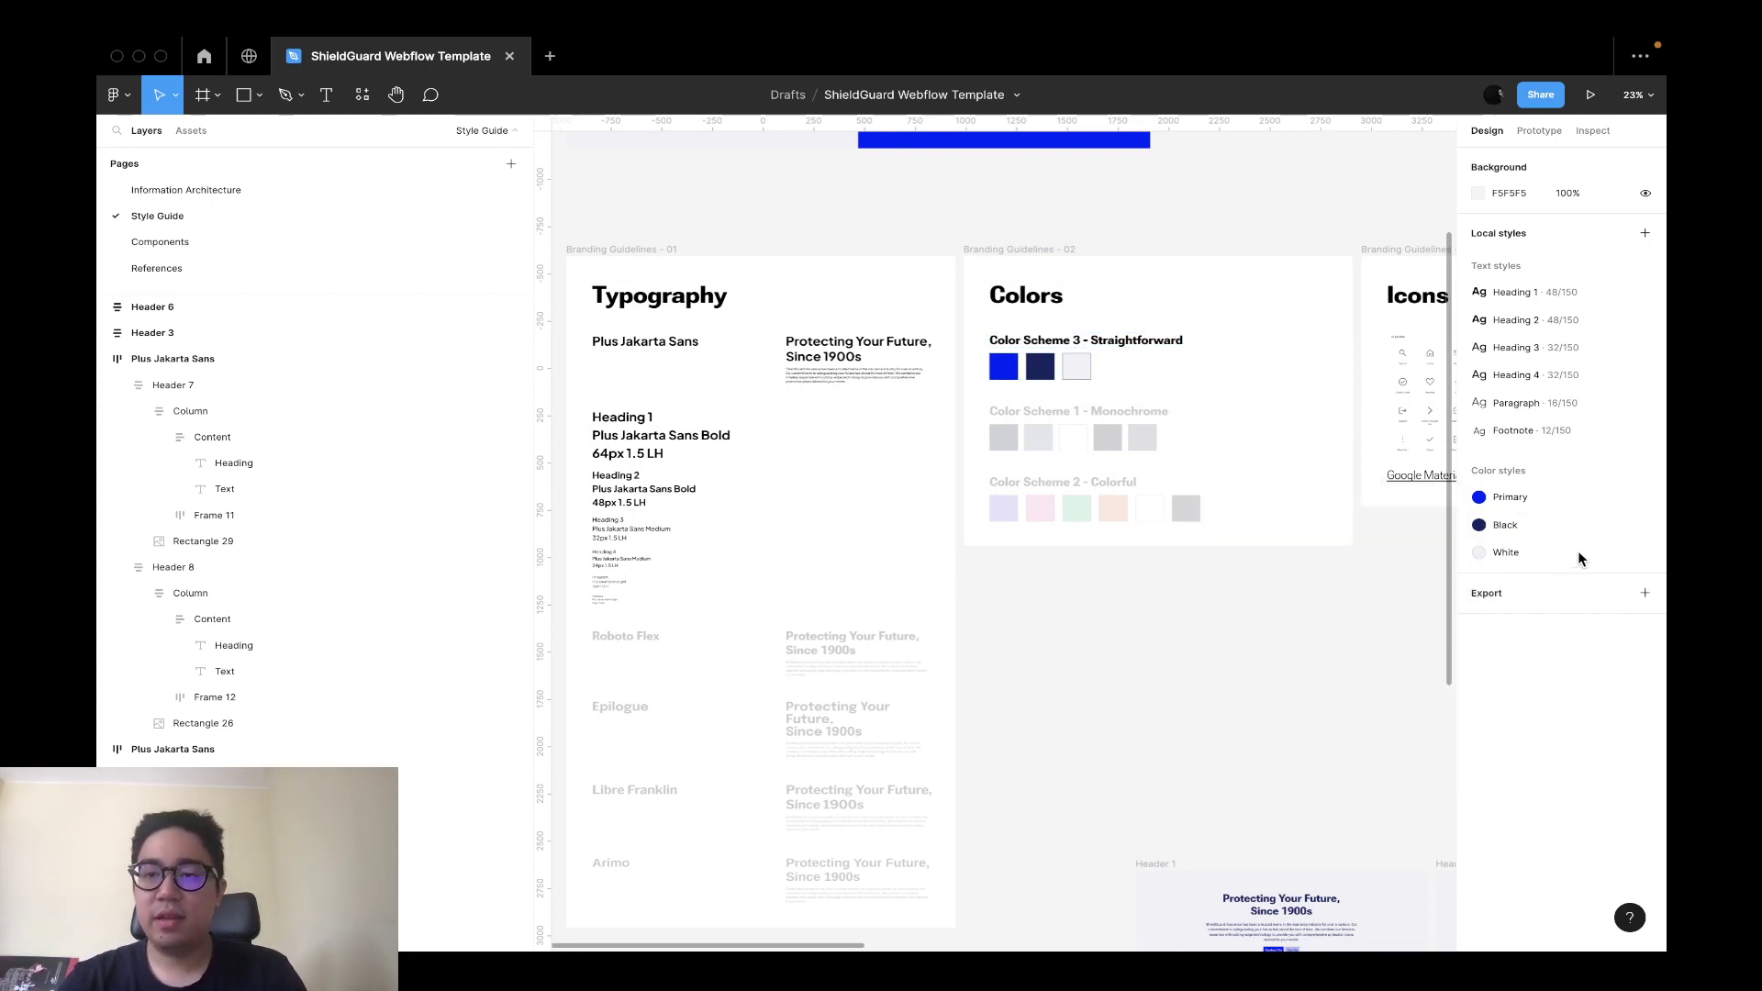
# Rename the Black color style as "Dark" and the White color style as "Light".
pyautogui.click(1645, 526)
pyautogui.write('Dar')
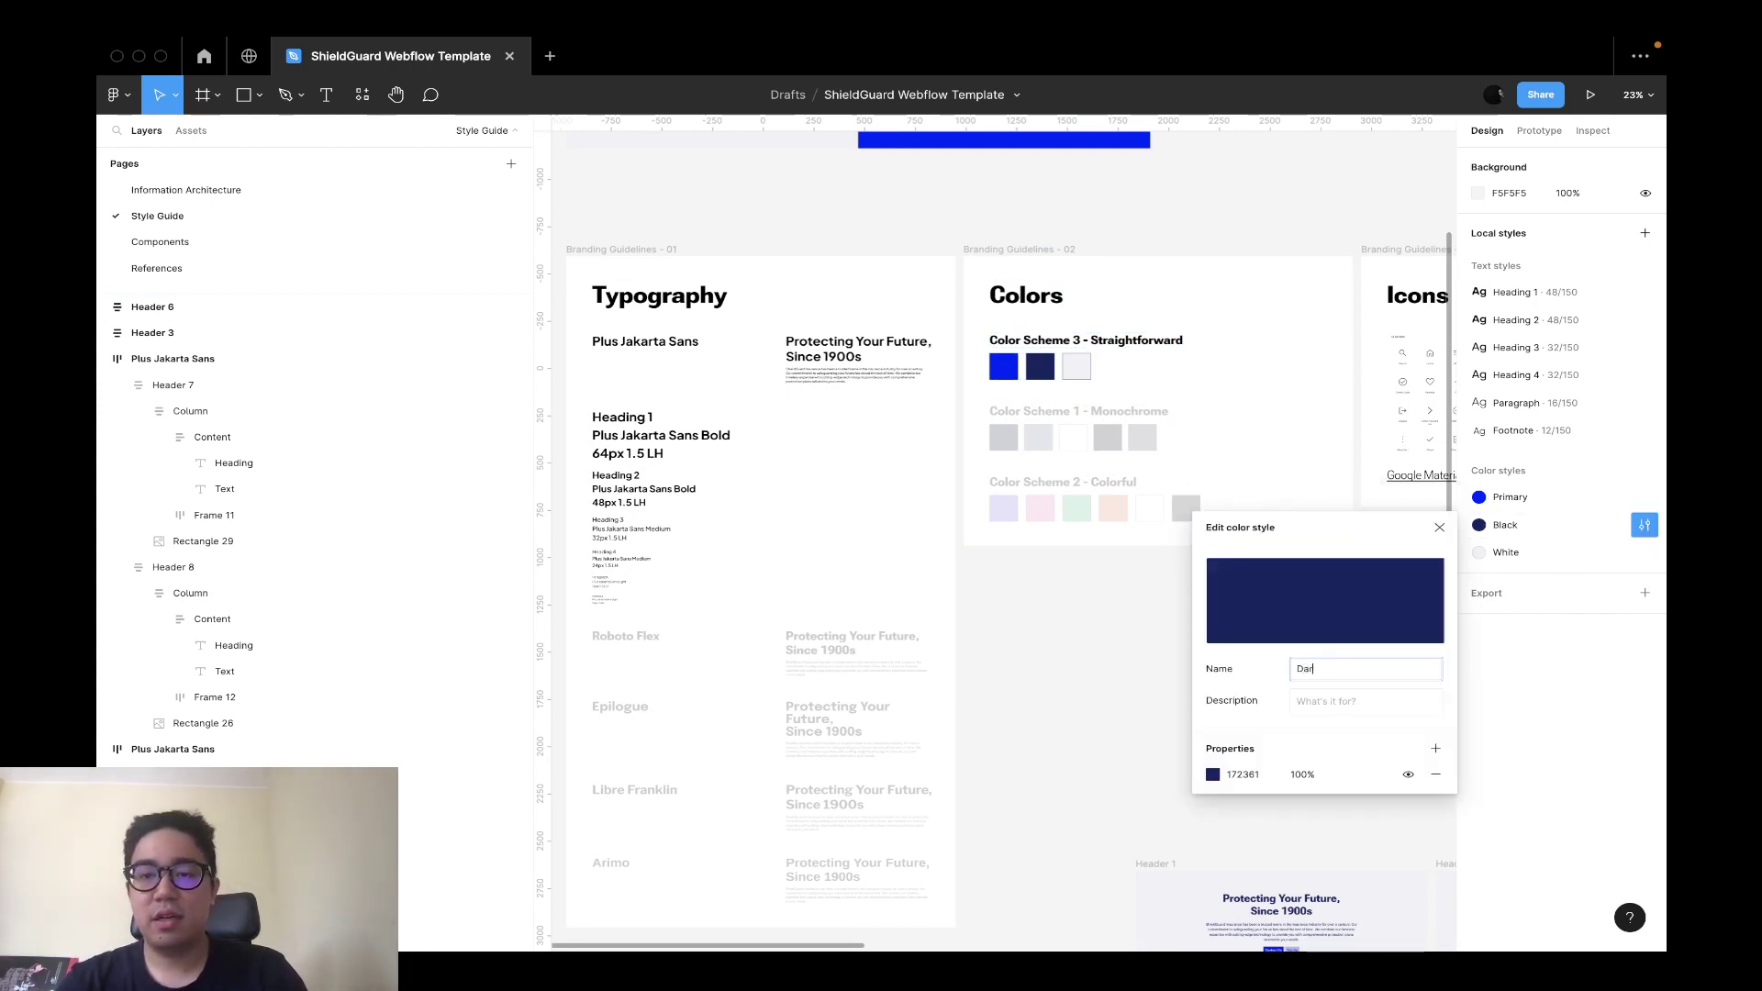
pyautogui.write('k')
pyautogui.click(1576, 554)
pyautogui.click(1647, 555)
pyautogui.write('L')
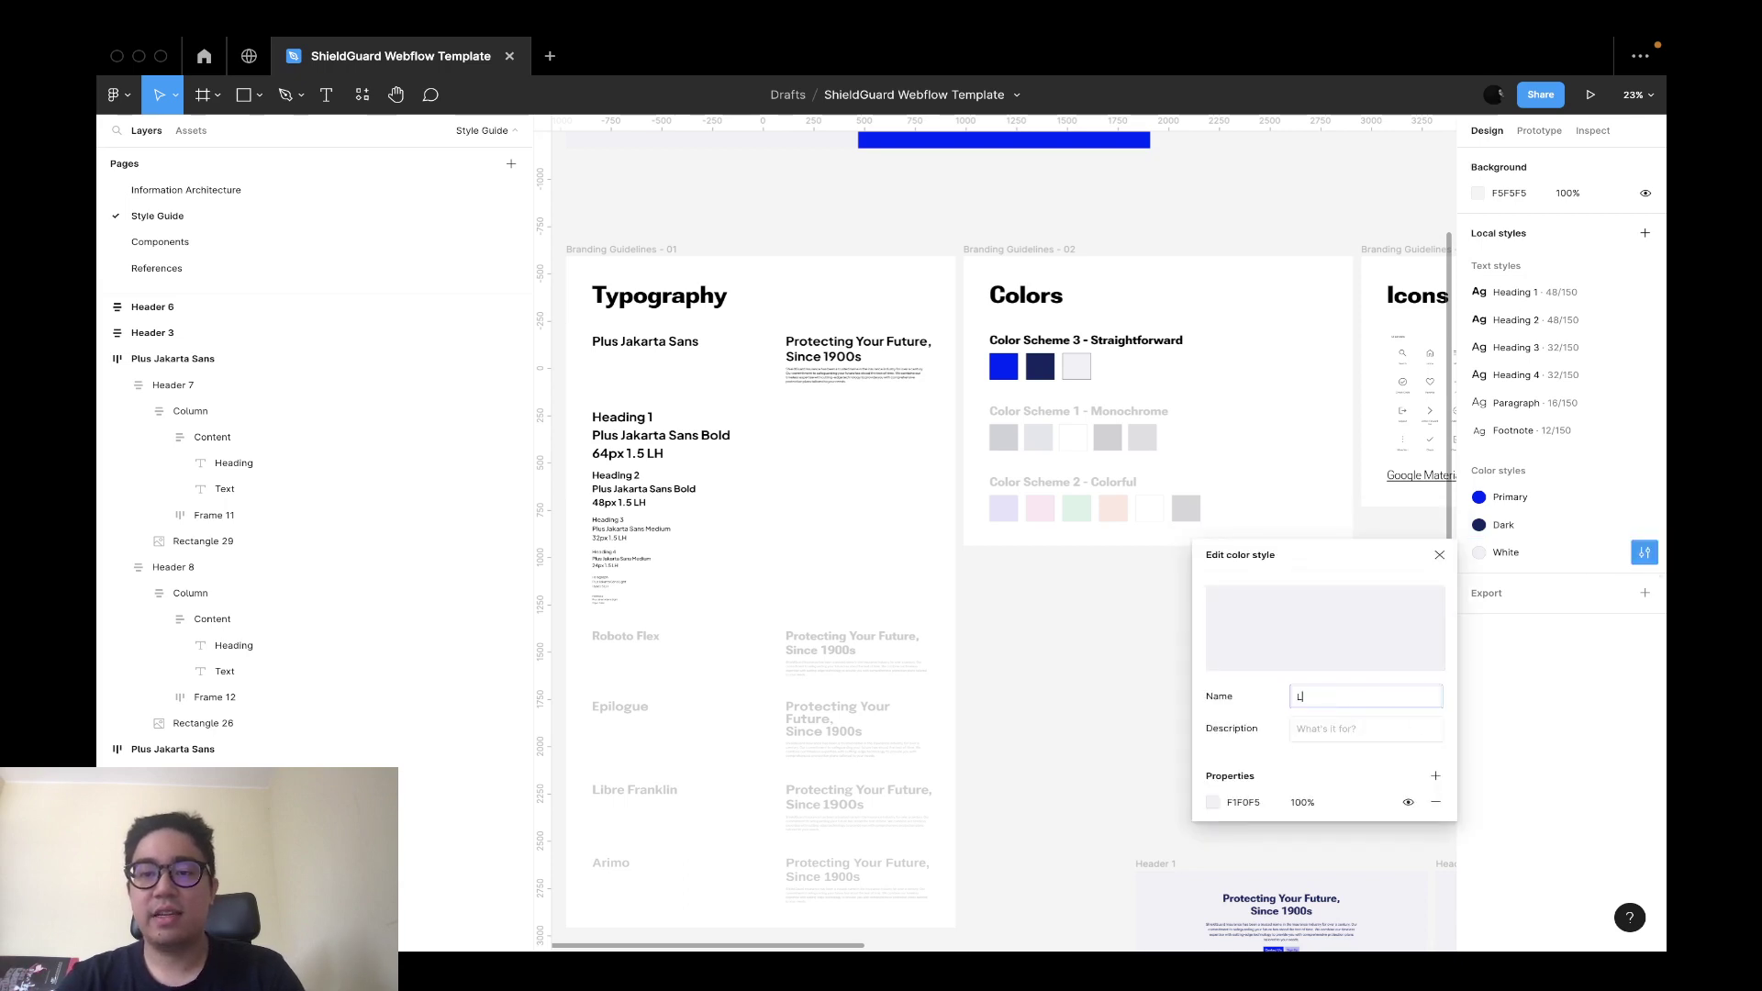
pyautogui.write('ight')
pyautogui.press('Return')
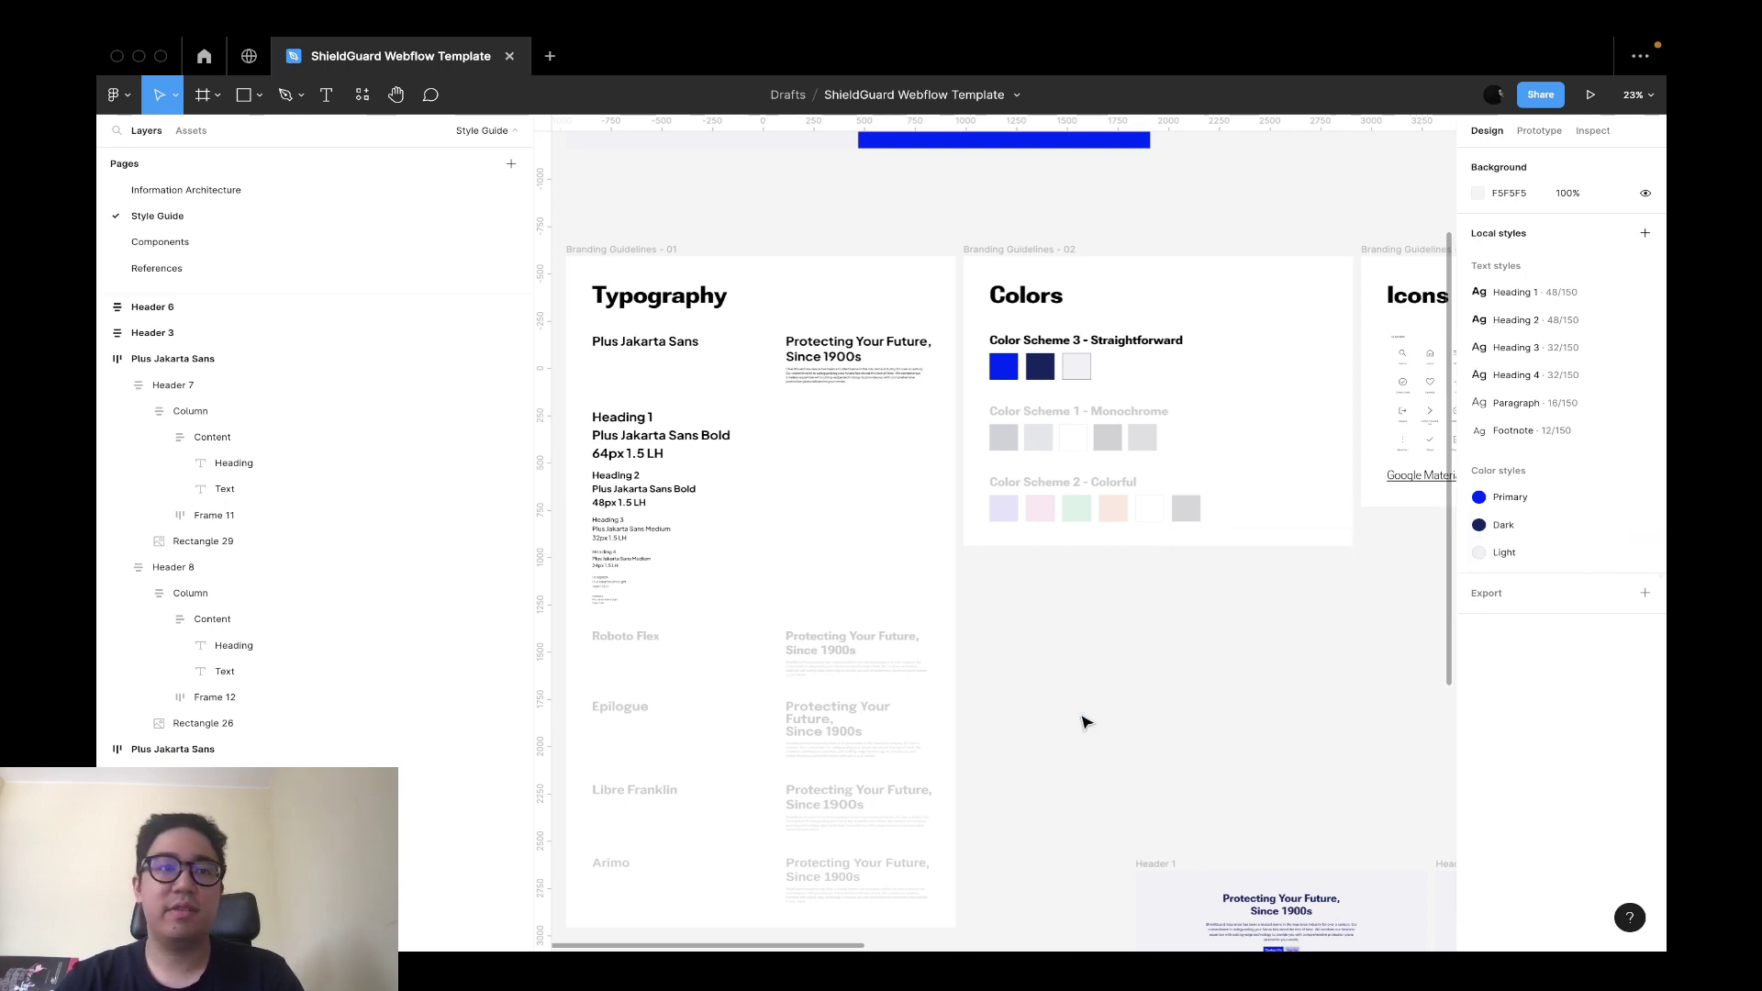
# Open the Components page and compare the Light, Primary and Dark hero variations up close.
pyautogui.click(158, 241)
pyautogui.scroll(-3, 949, 462)
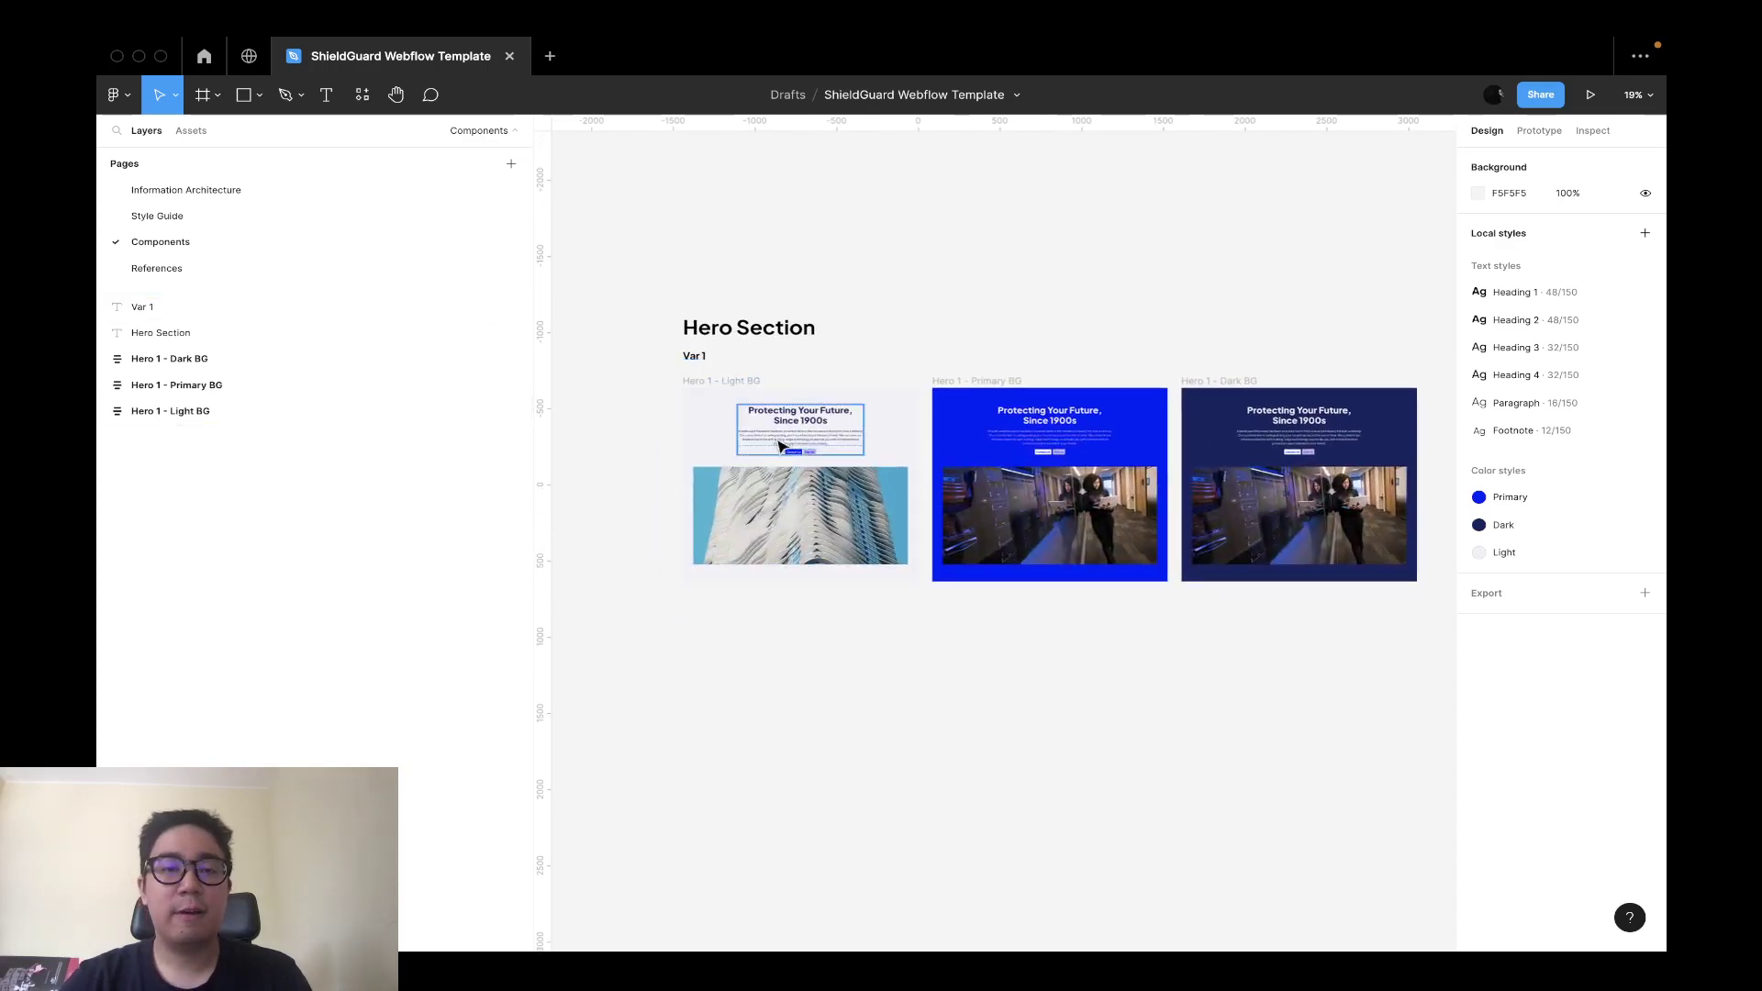
pyautogui.scroll(5, 947, 398)
pyautogui.scroll(3, 948, 398)
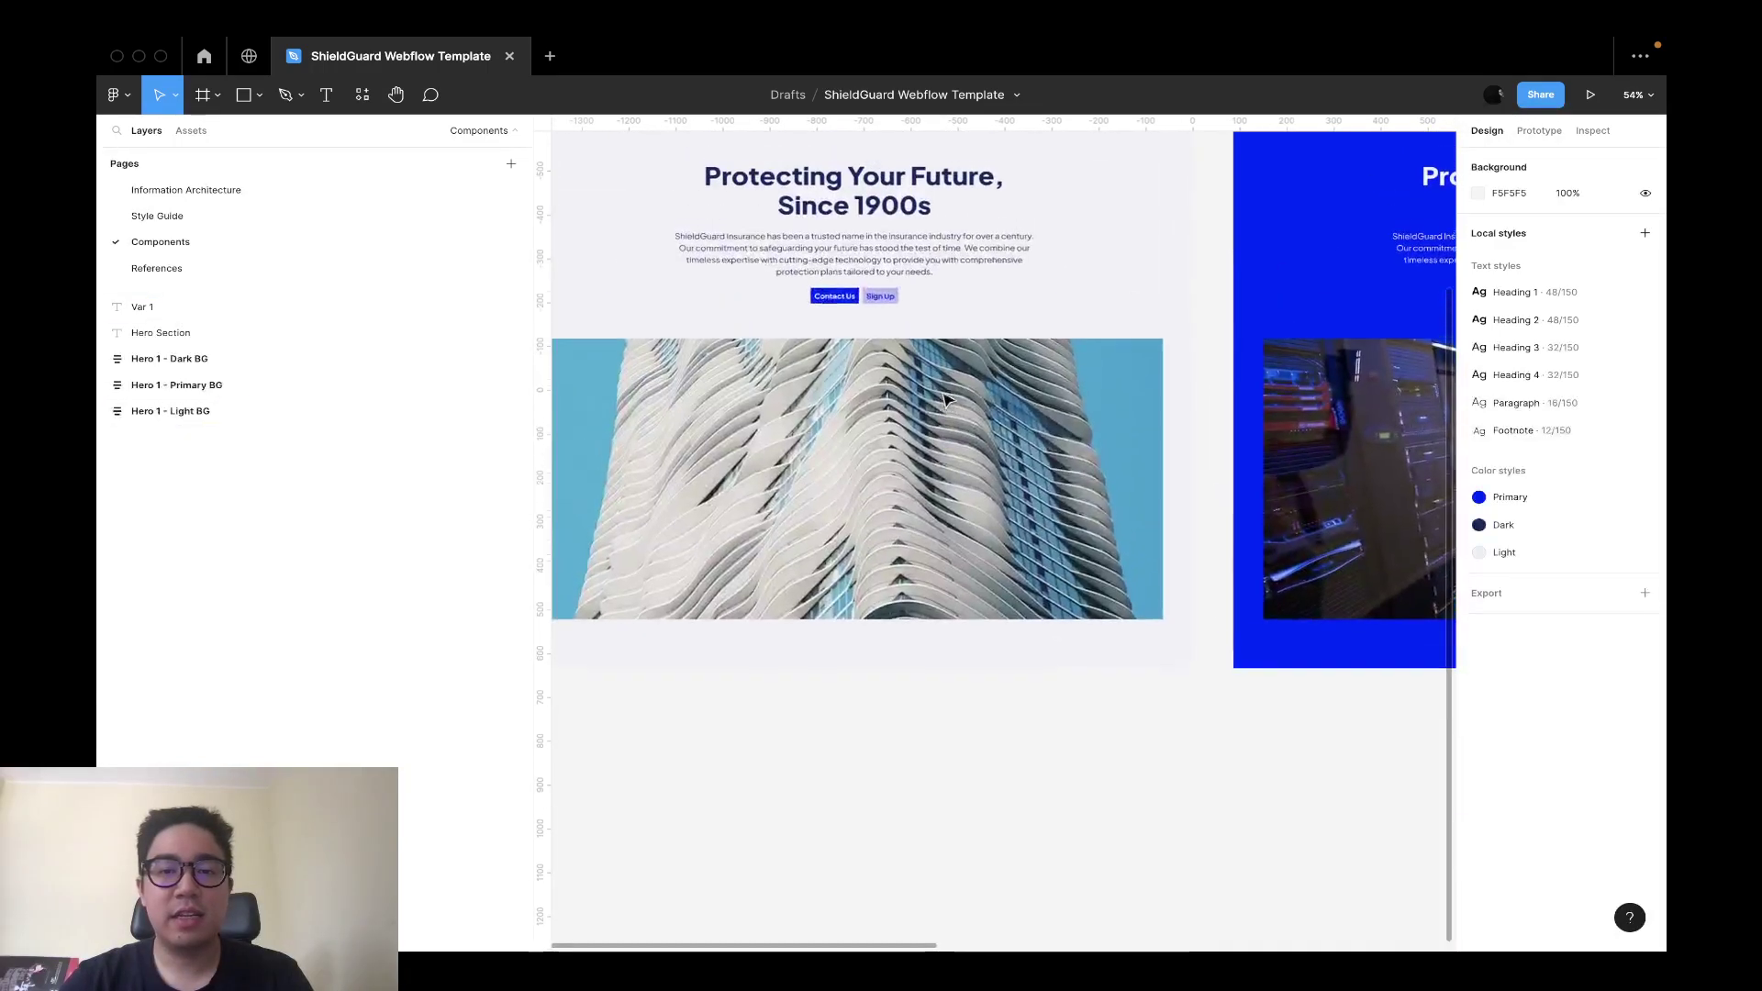
pyautogui.scroll(-3, 948, 399)
pyautogui.hscroll(4, 948, 398)
pyautogui.hscroll(5, 948, 398)
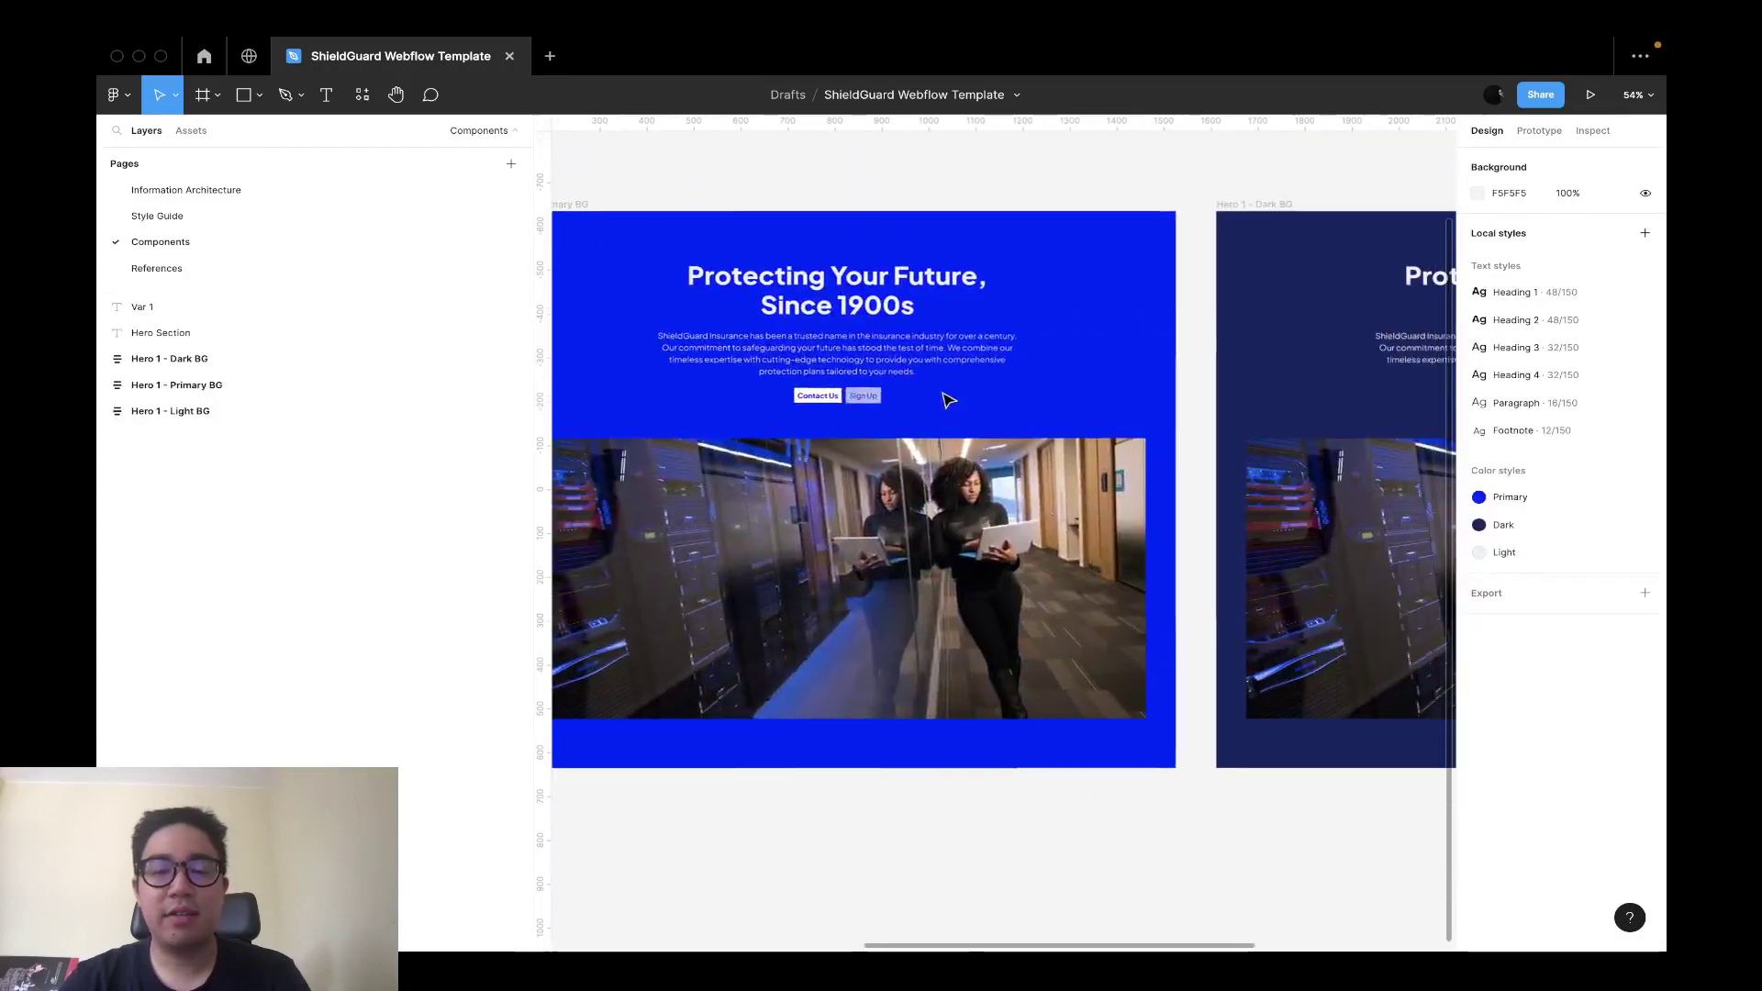
pyautogui.press('super+backslash')
pyautogui.hscroll(-6, 948, 398)
pyautogui.press('super+backslash')
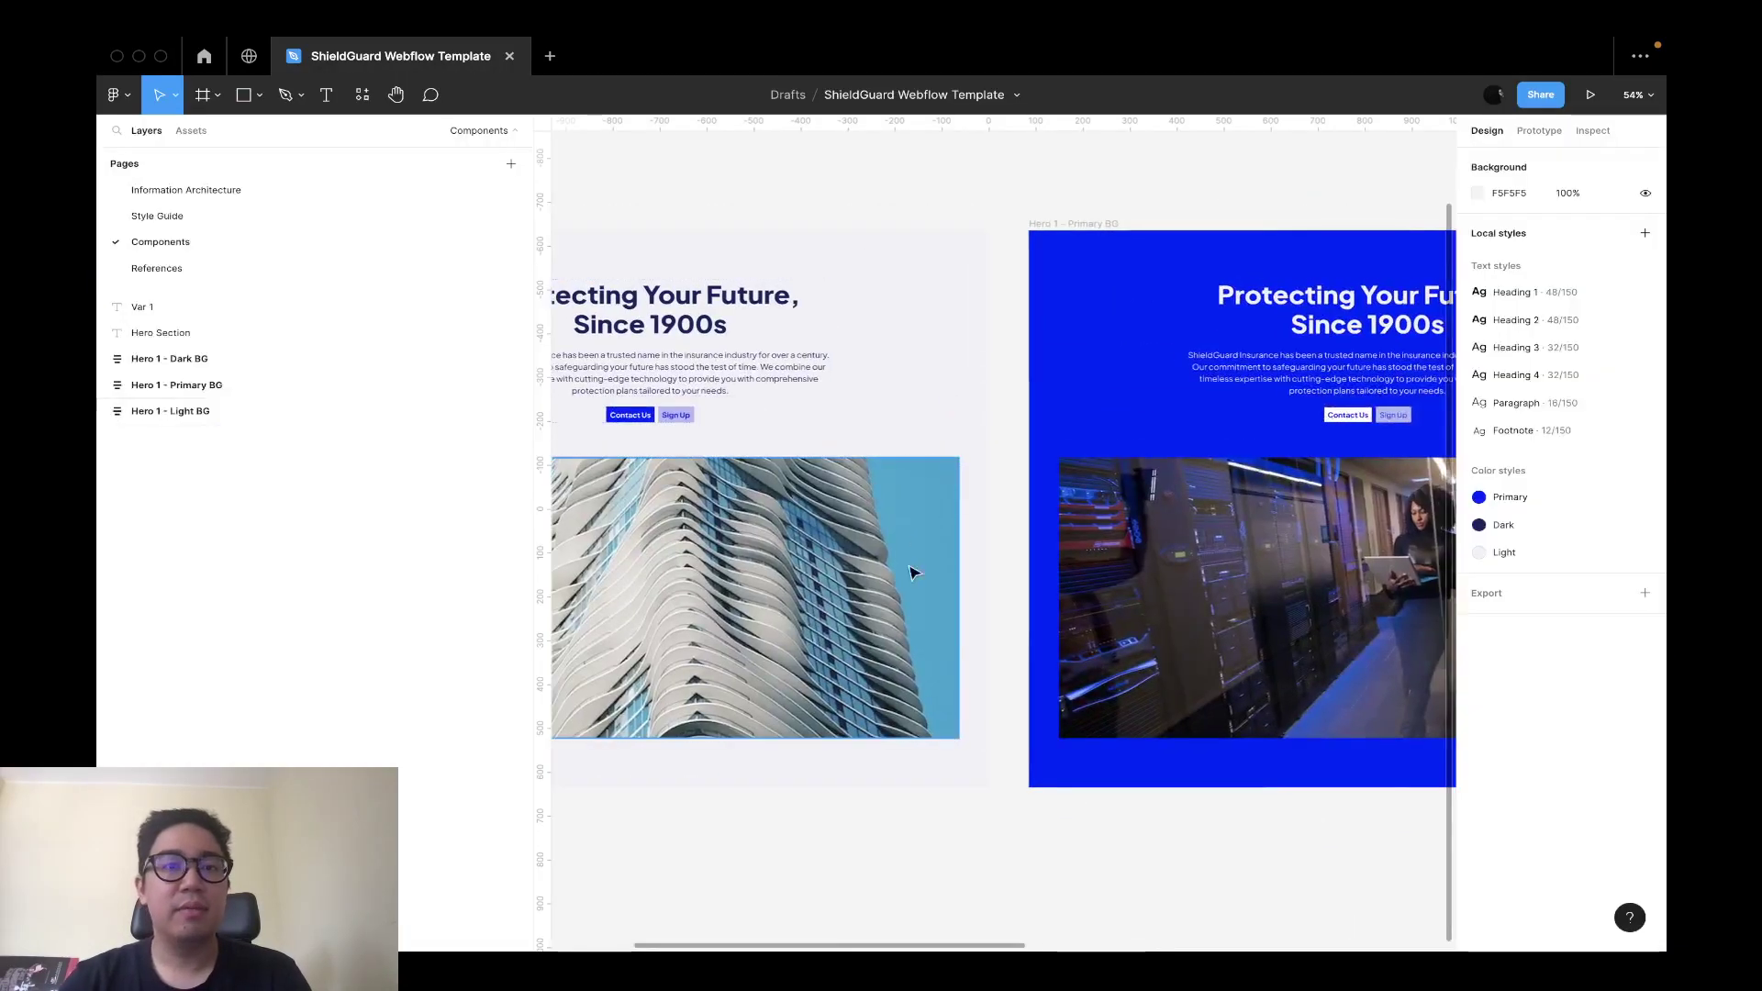
pyautogui.hscroll(-1, 948, 398)
pyautogui.hotkey('ctrl', 'Right')
pyautogui.hotkey('ctrl', 'Up')
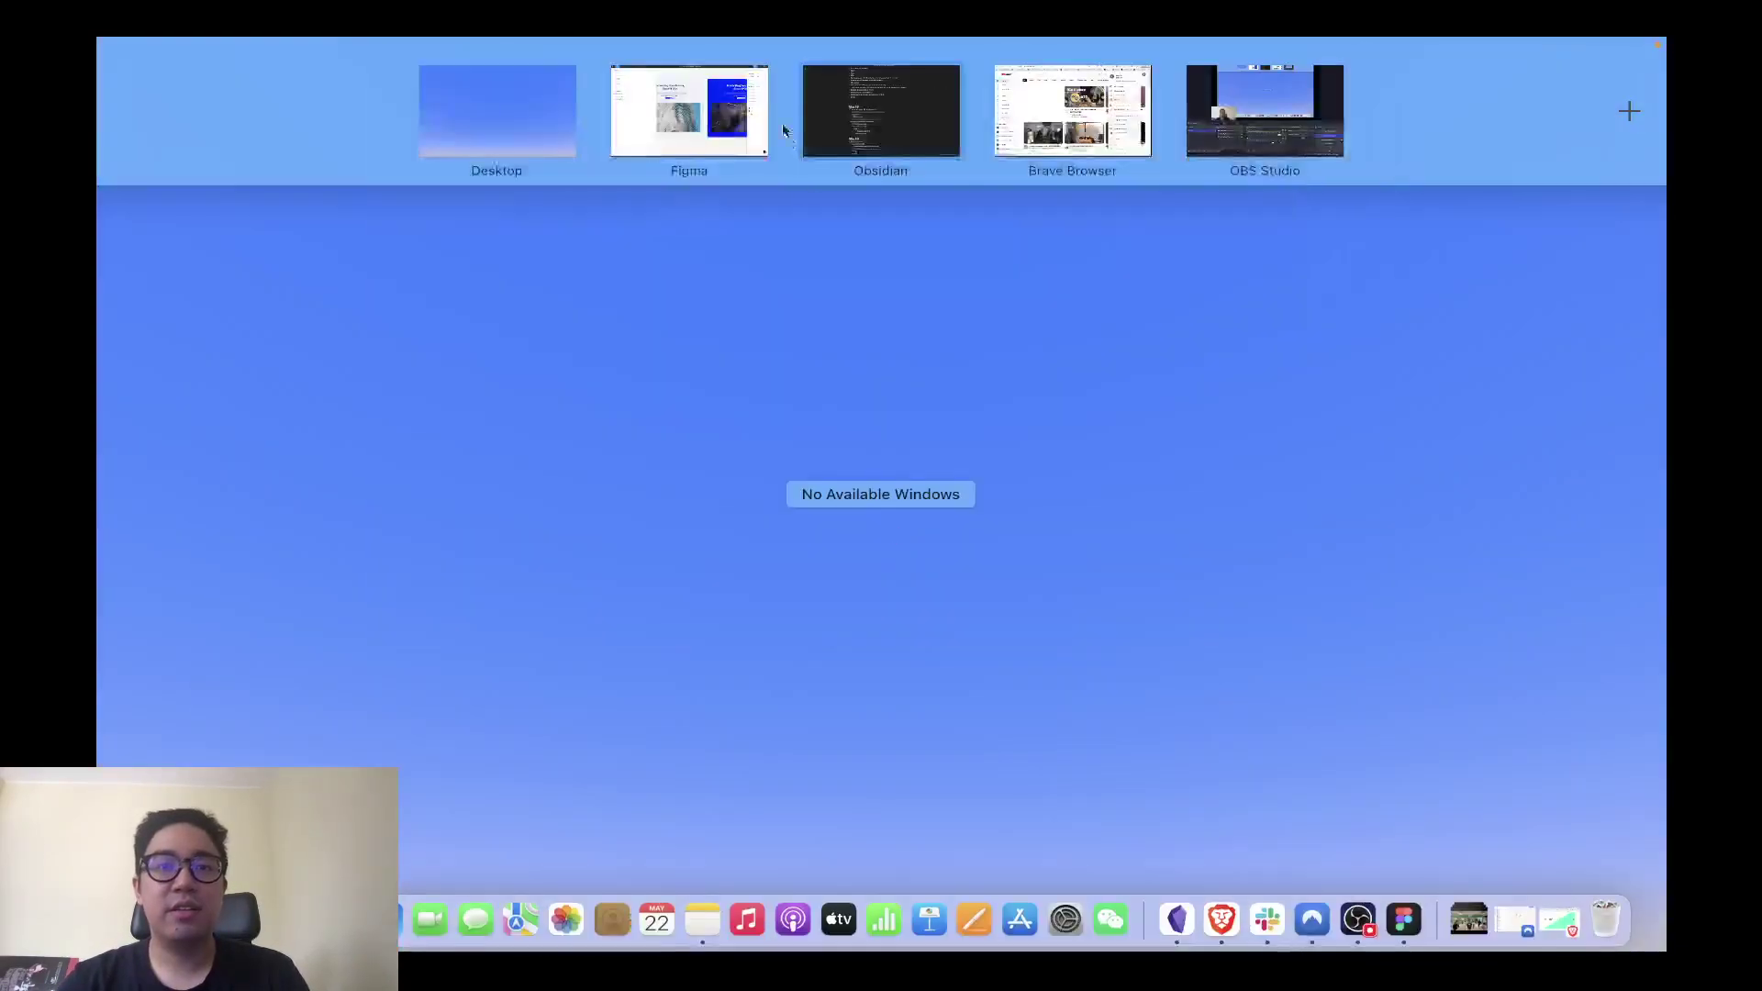
pyautogui.click(730, 86)
pyautogui.hotkey('ctrl', 'Right')
pyautogui.hotkey('ctrl', 'Up')
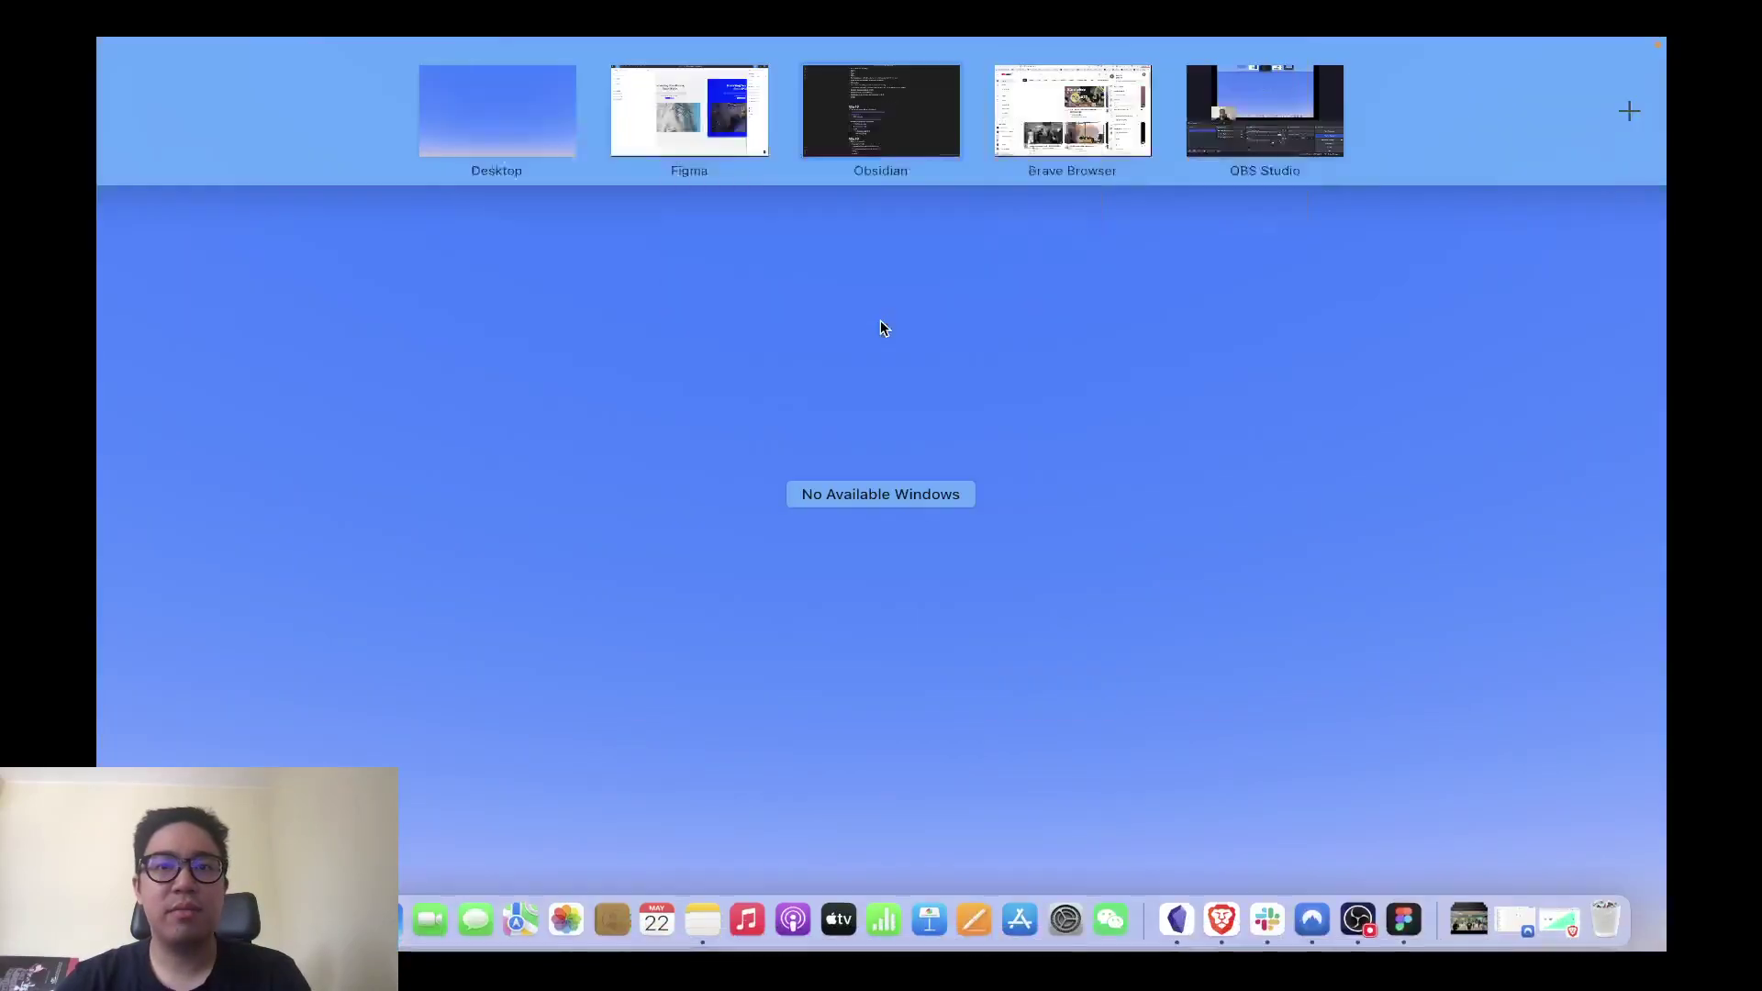
pyautogui.click(656, 90)
pyautogui.scroll(-3, 649, 425)
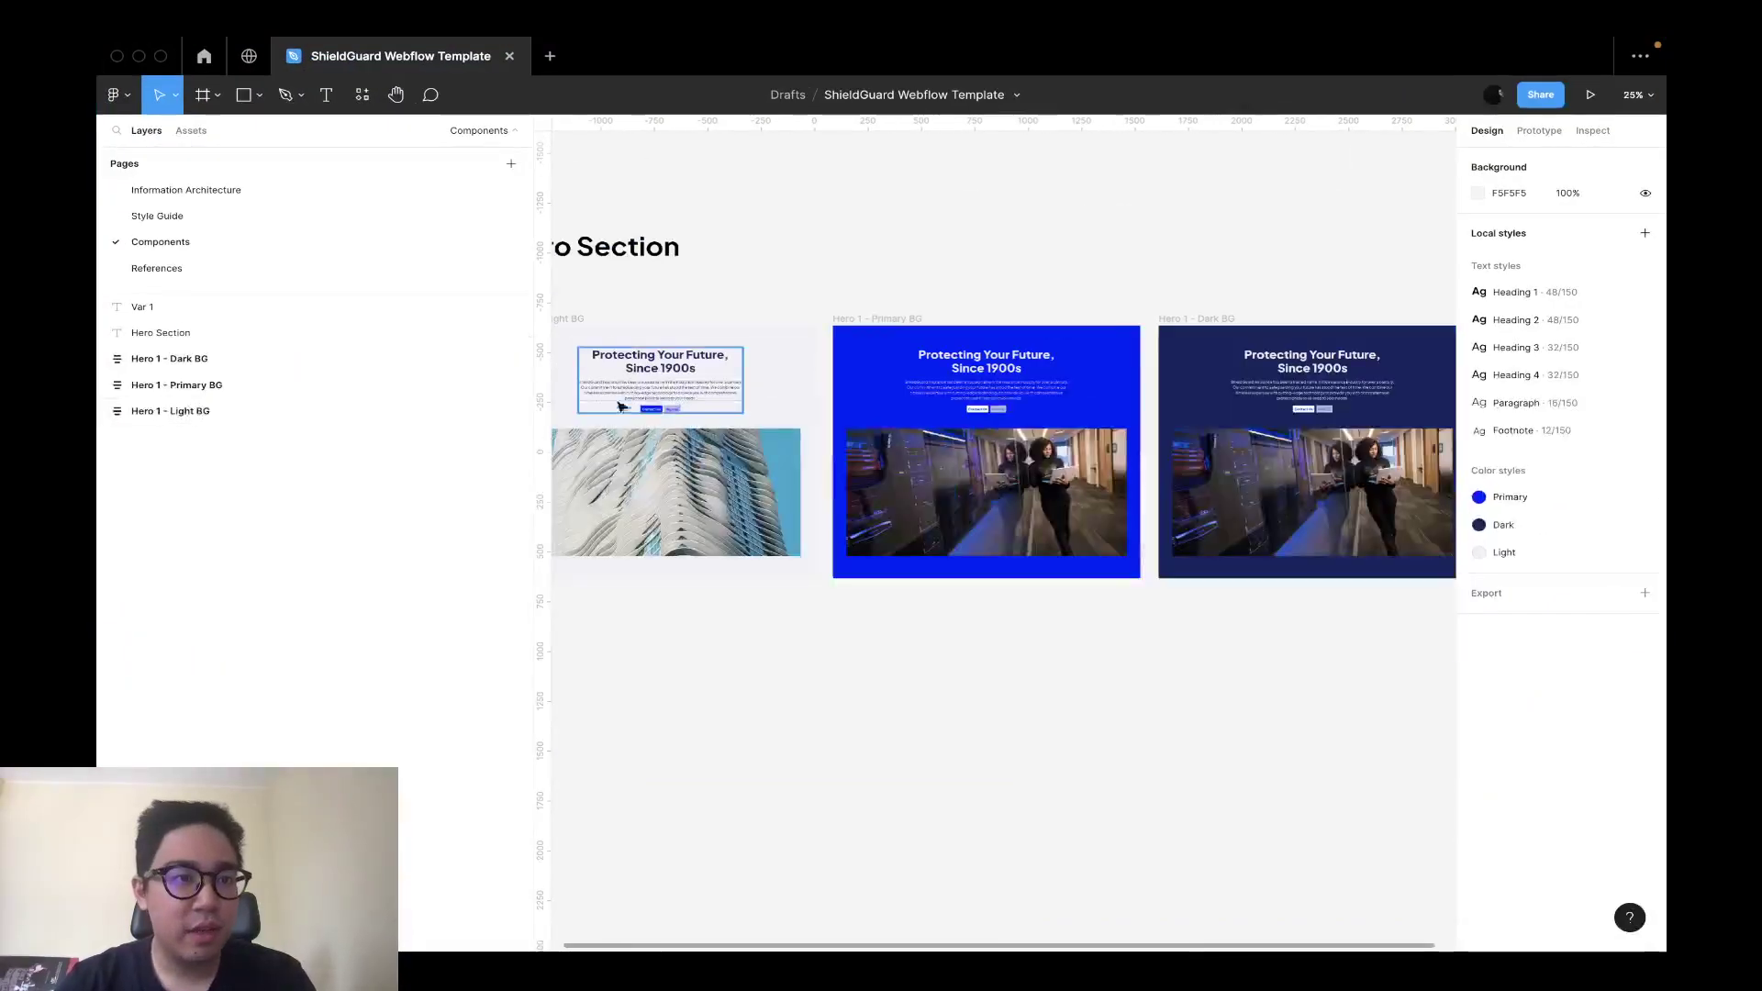
# Examine the website layouts on the References page, including the overall styles group, and return to the Components page.
pyautogui.click(406, 266)
pyautogui.hscroll(2, 923, 495)
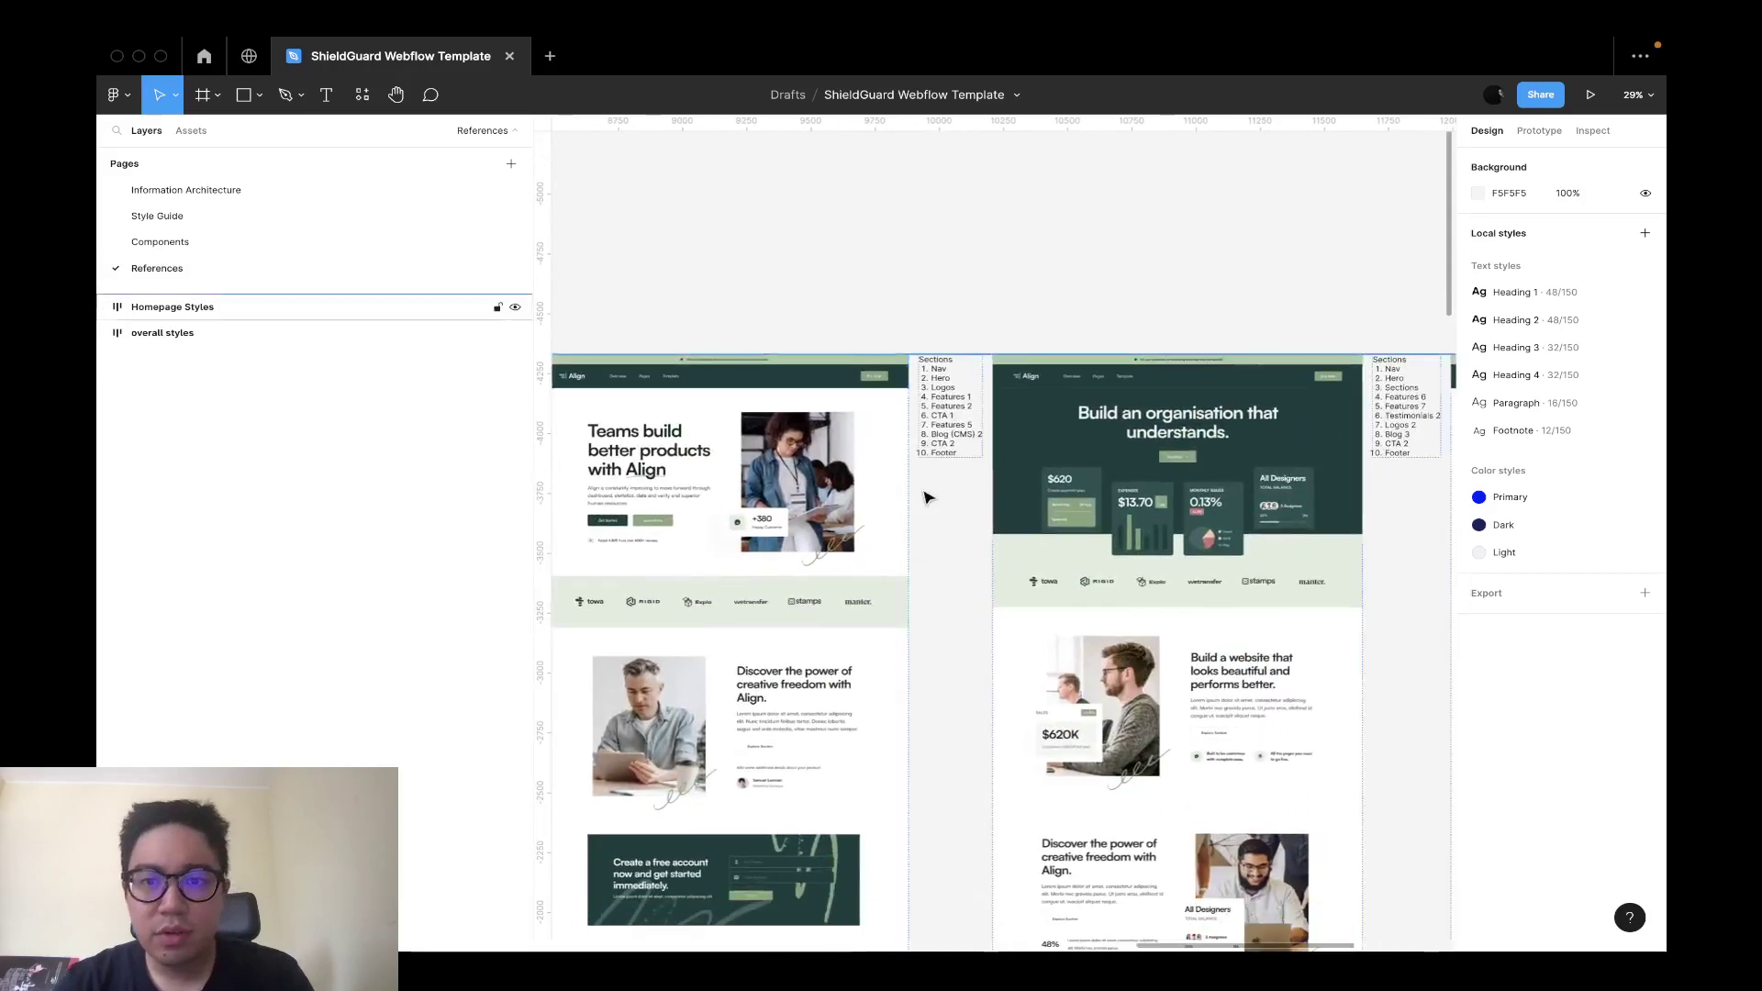
pyautogui.hscroll(-10, 928, 499)
pyautogui.scroll(-4, 930, 501)
pyautogui.hscroll(-3, 936, 505)
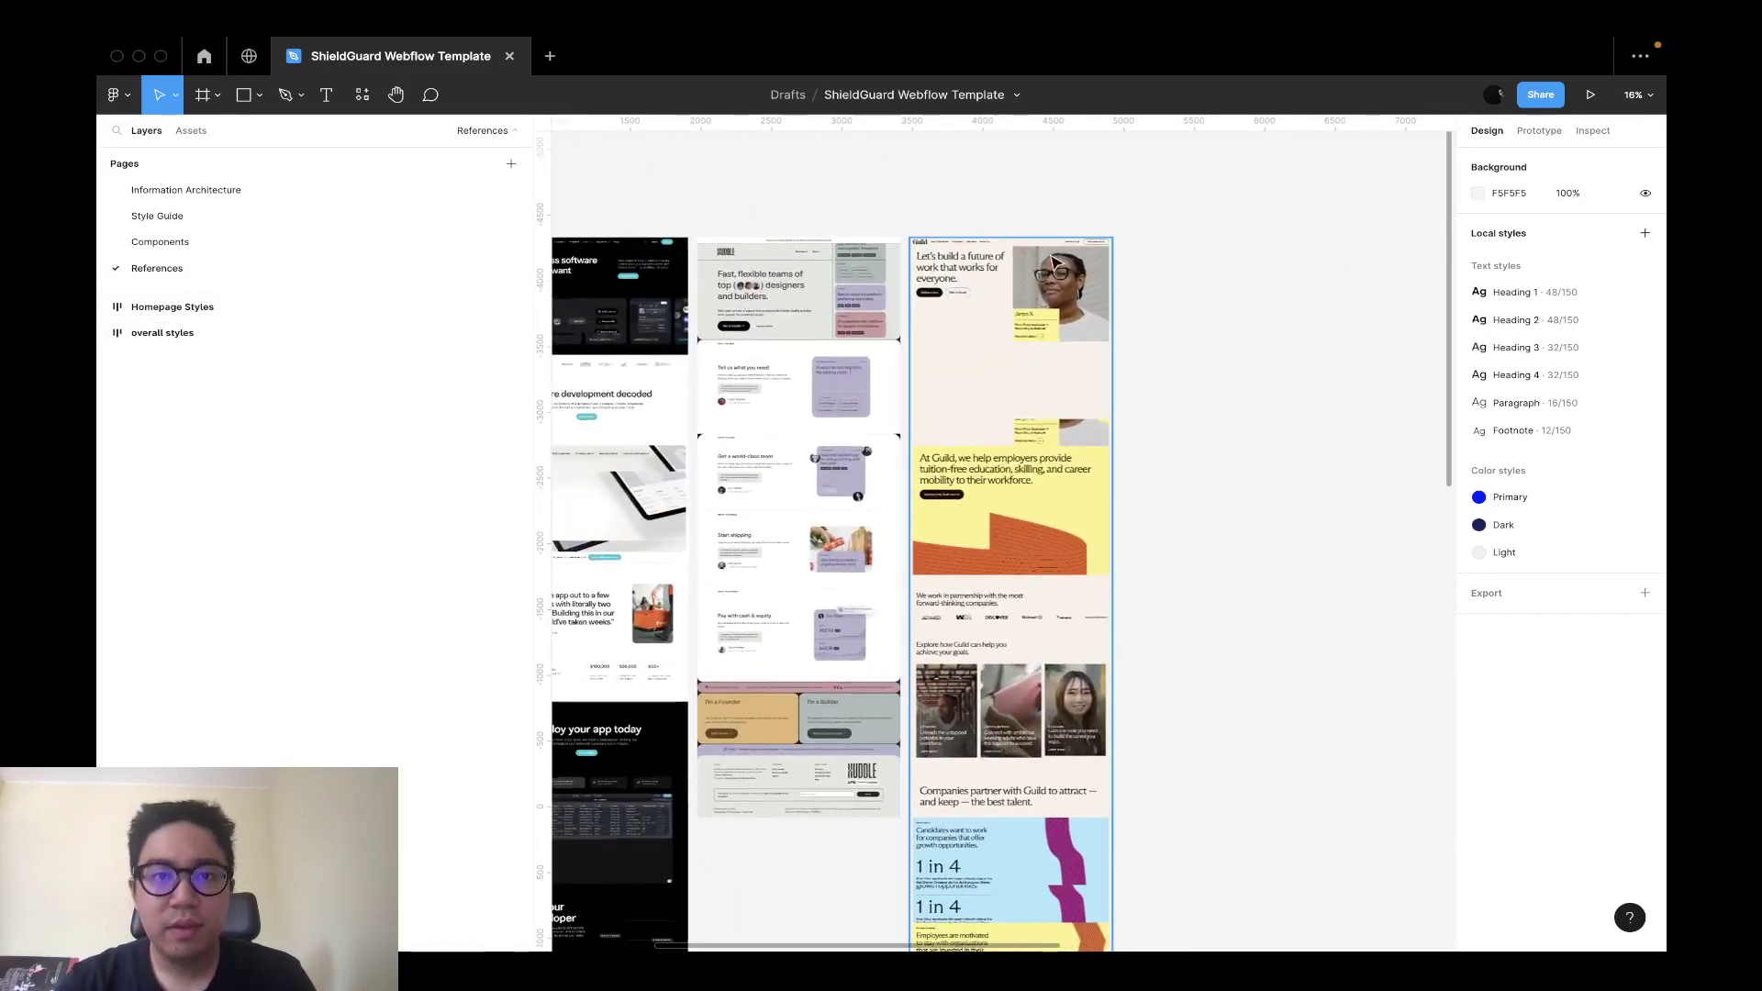
pyautogui.hscroll(-6, 1054, 263)
pyautogui.scroll(5, 1053, 263)
pyautogui.scroll(1, 1054, 263)
pyautogui.hscroll(1, 1053, 264)
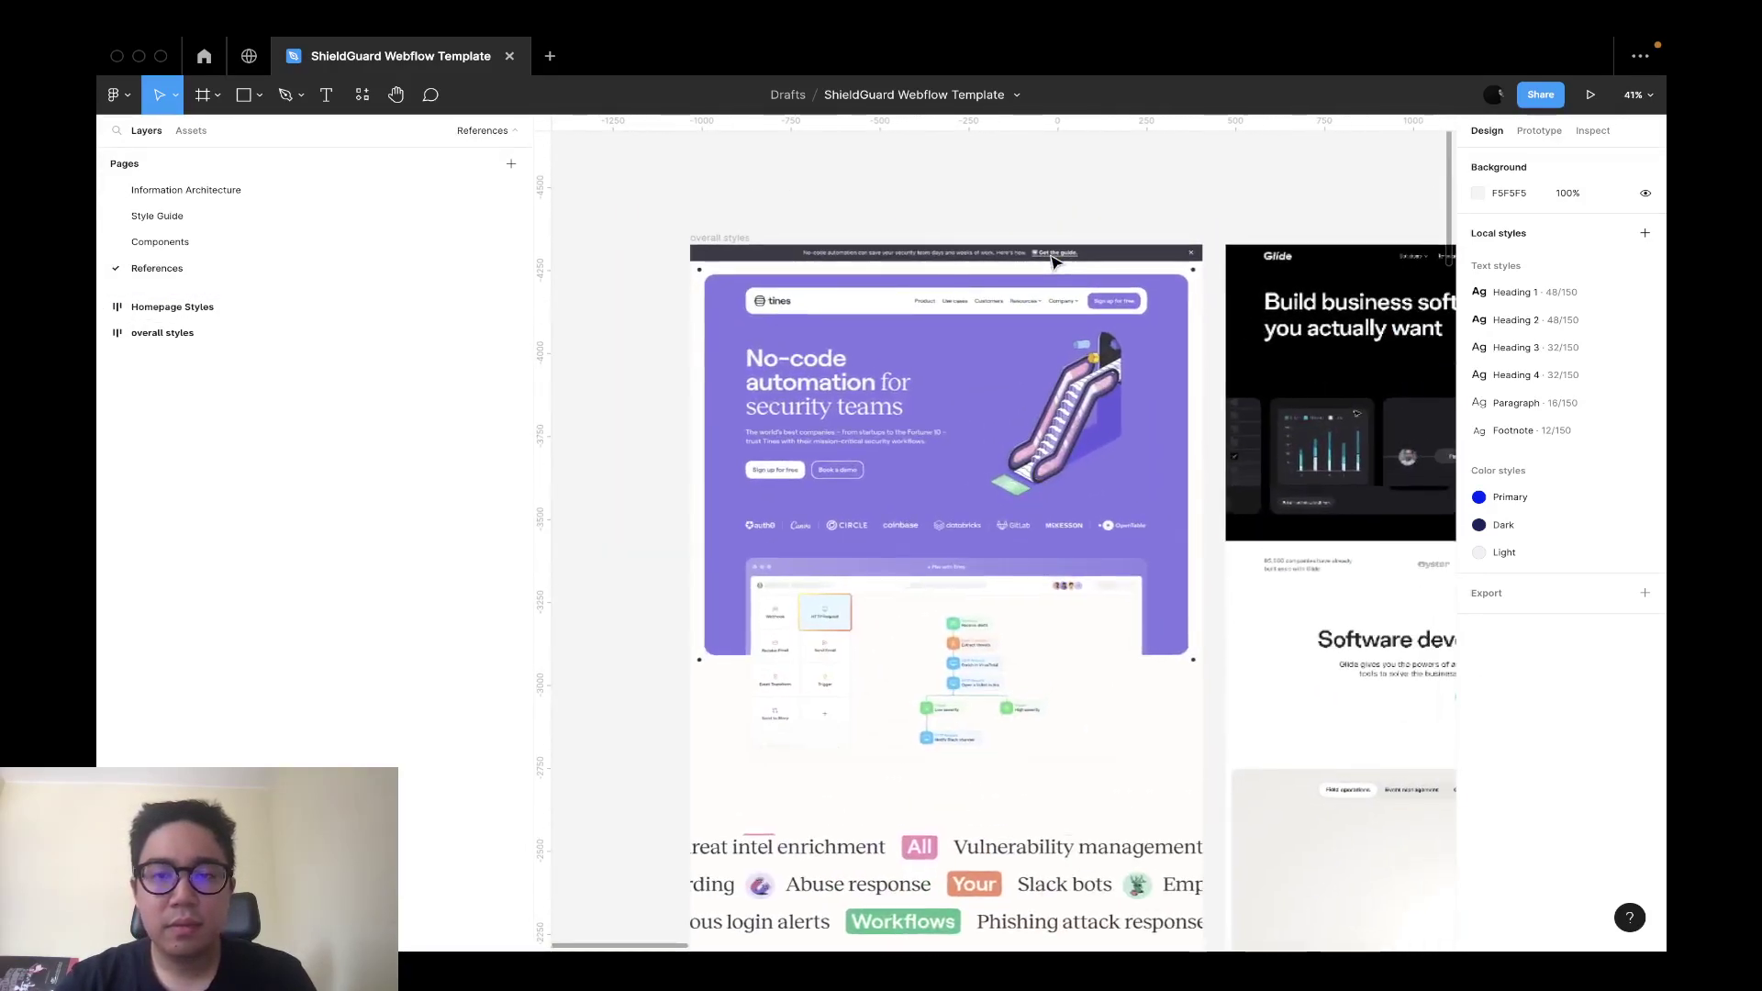
pyautogui.click(317, 241)
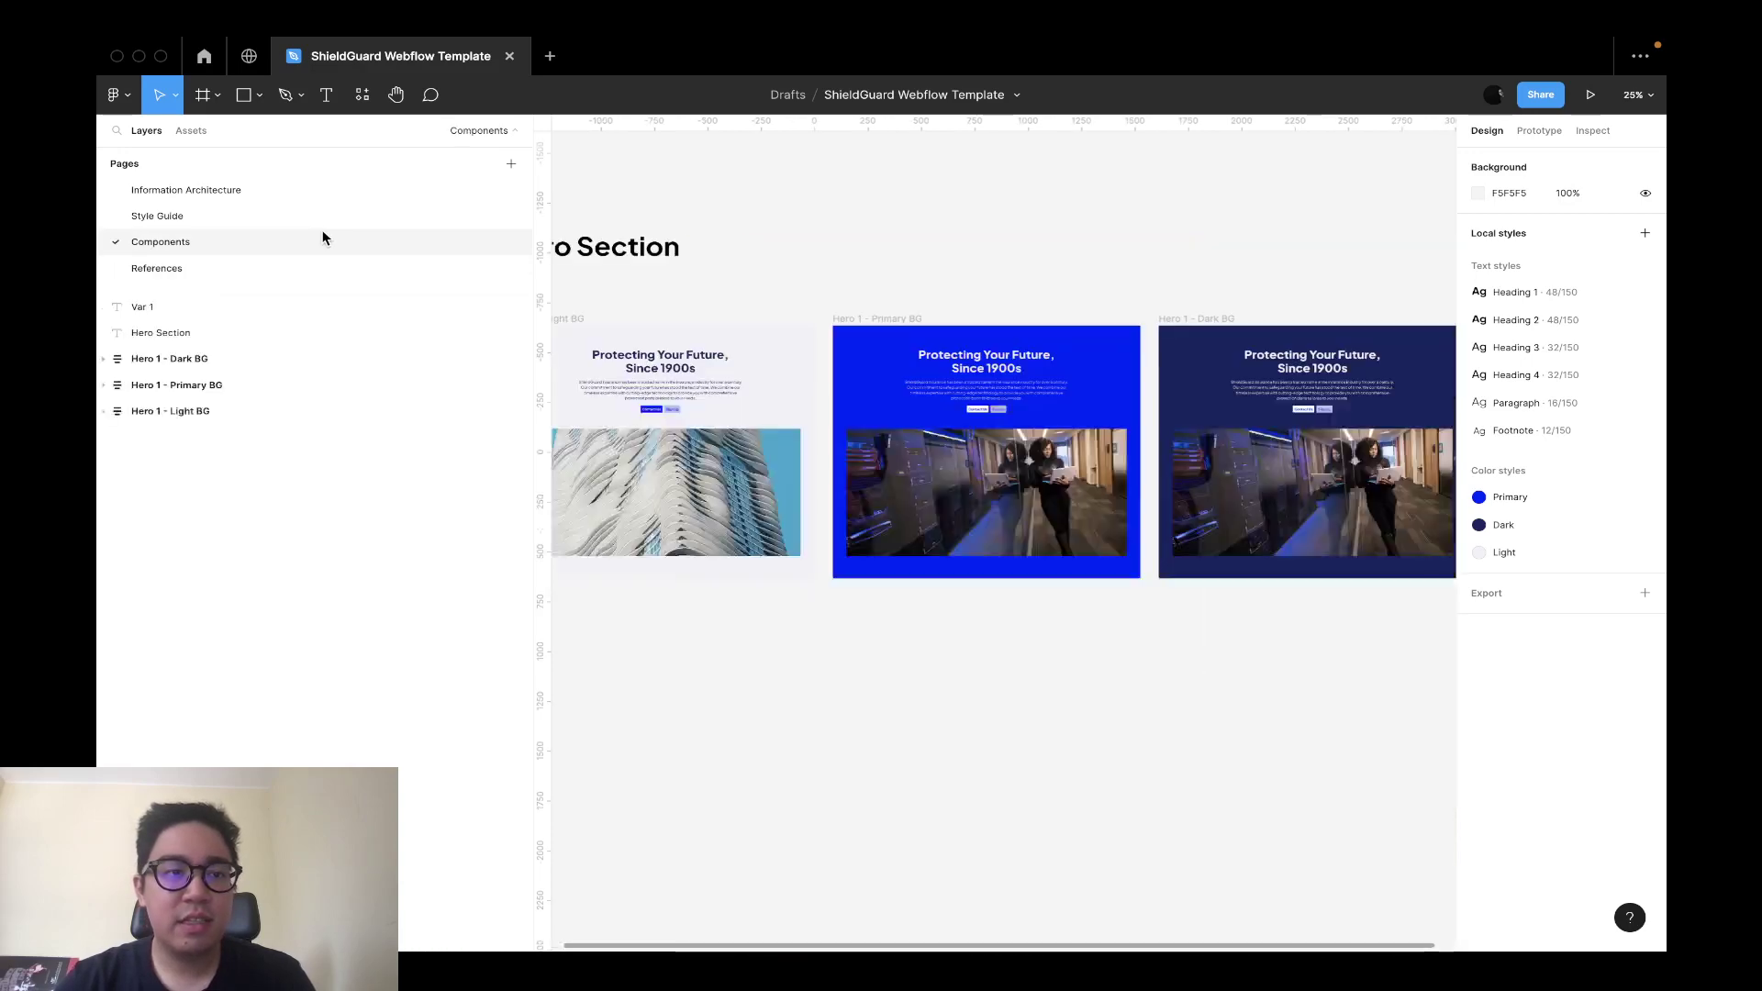
pyautogui.scroll(-5, 845, 271)
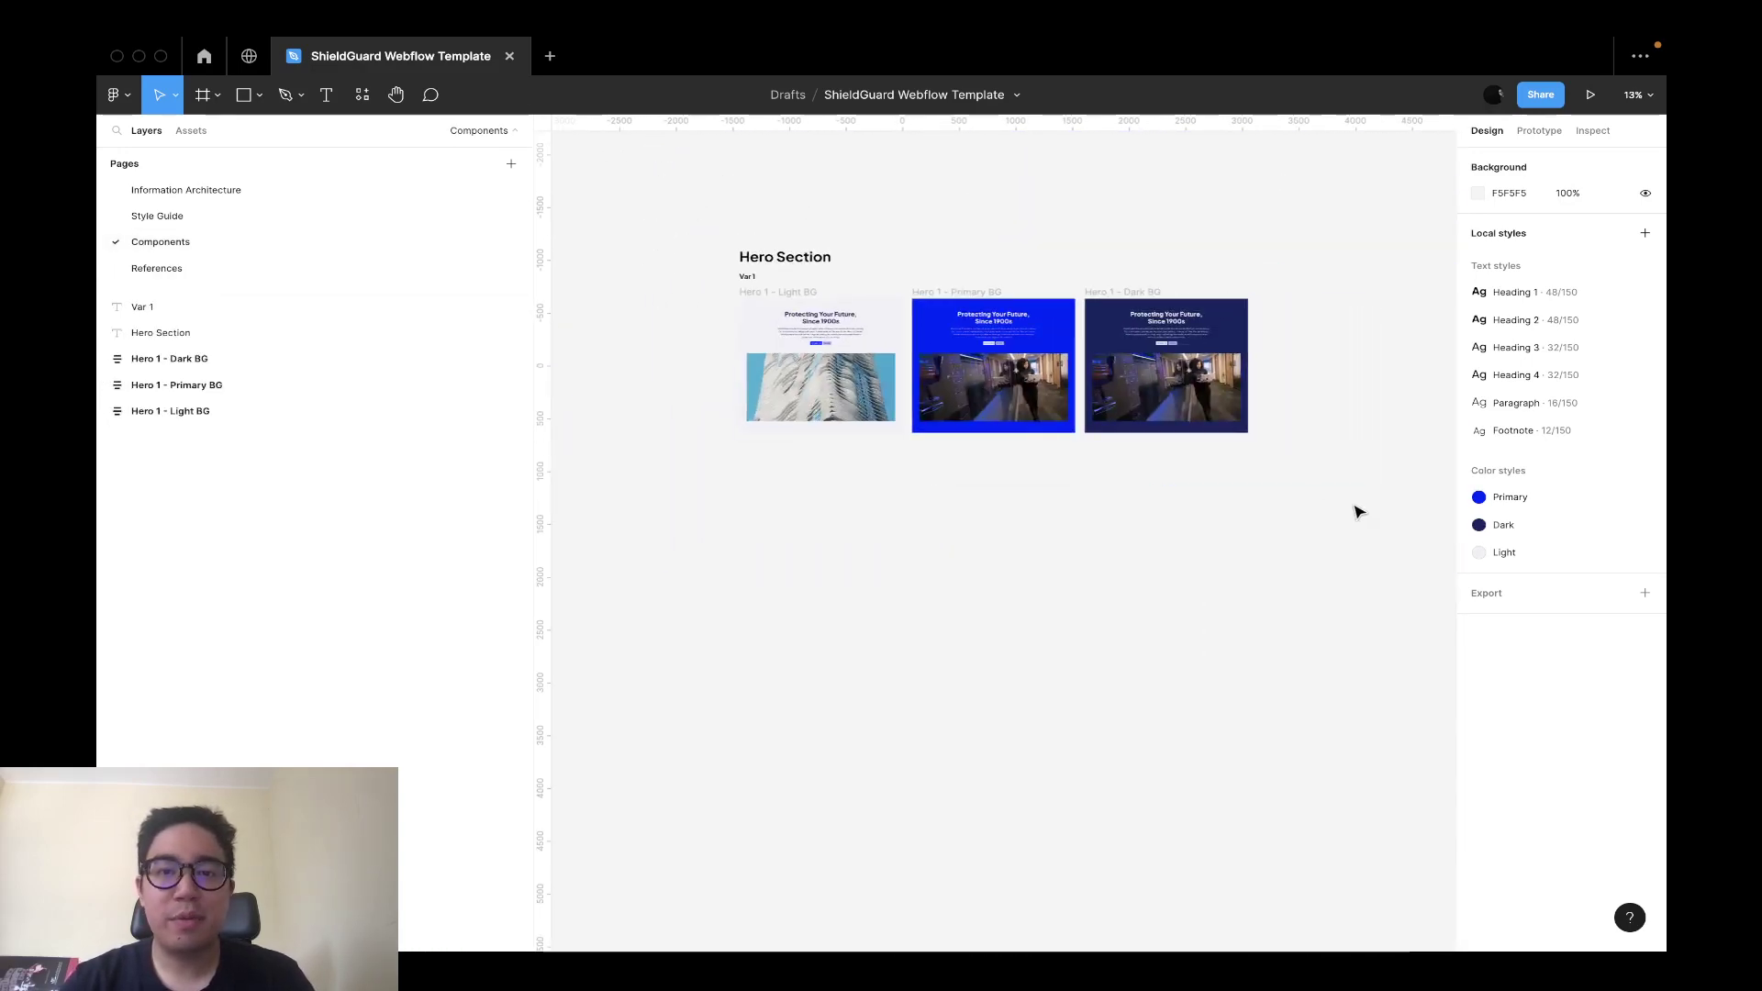
pyautogui.moveTo(1353, 503)
pyautogui.mouseDown()
pyautogui.moveTo(712, 315)
pyautogui.moveTo(697, 277)
pyautogui.mouseUp()
pyautogui.hotkey('shift', 'a')
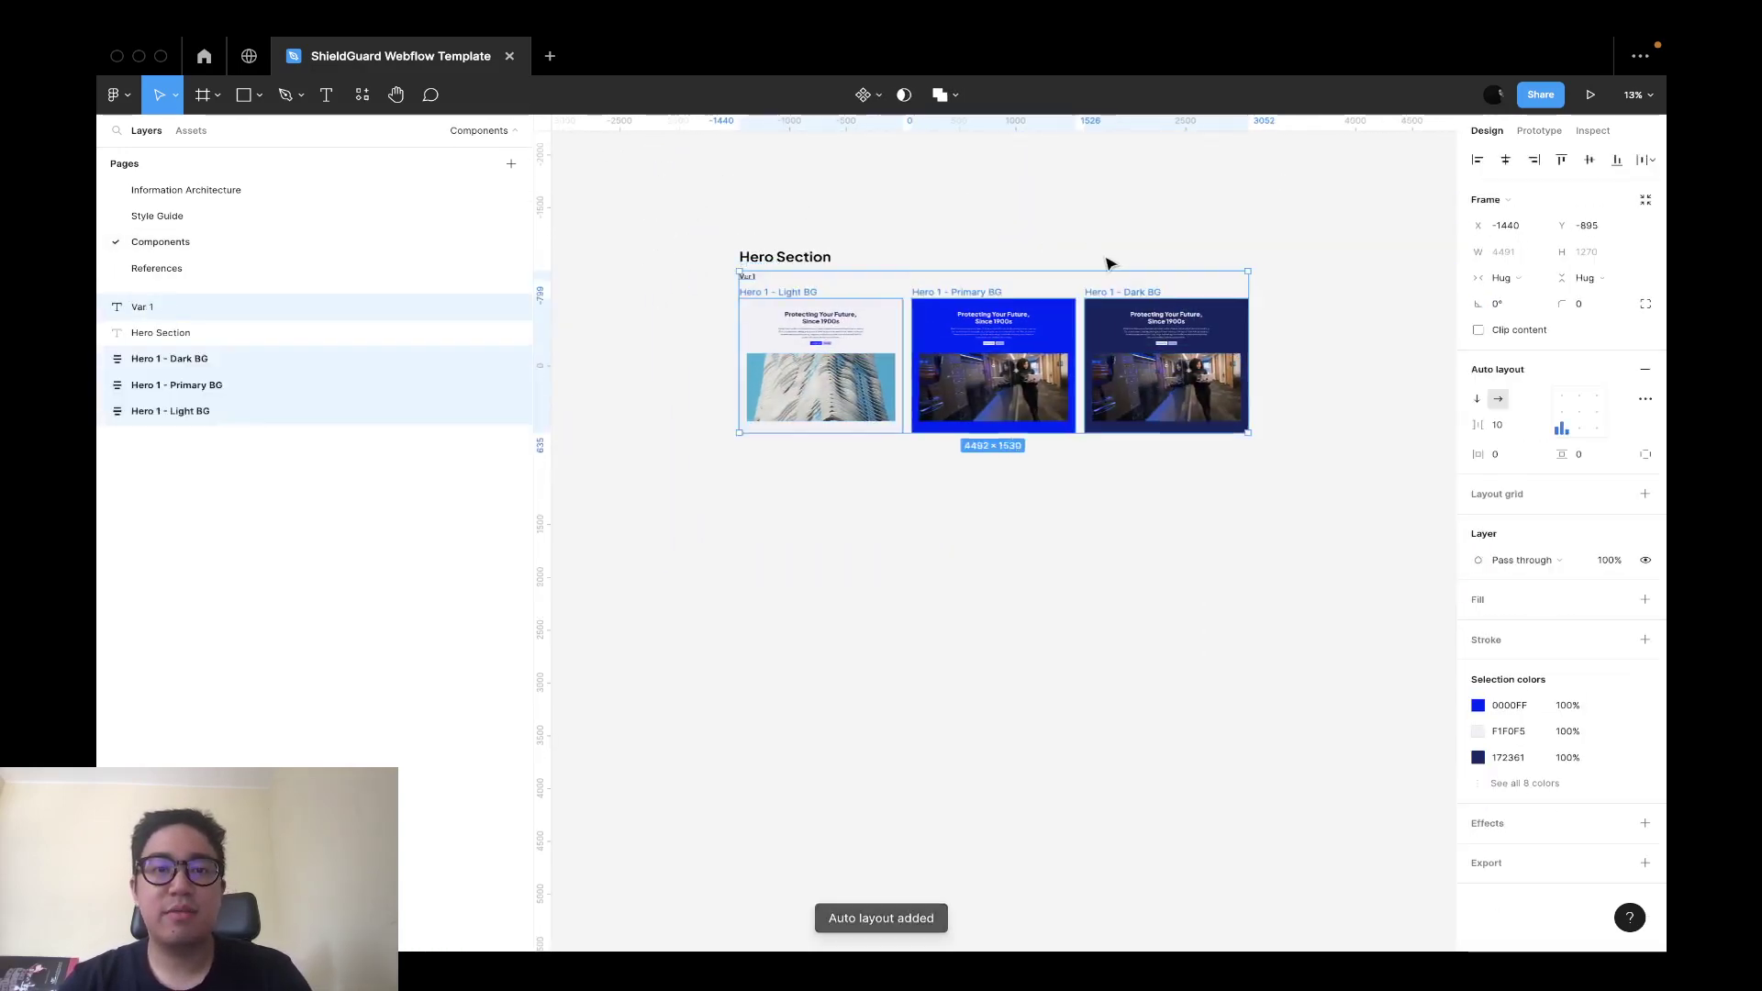
pyautogui.hotkey('ctrl', 'z')
# Wrap only the three Hero 1 background frames in a horizontal auto layout frame.
pyautogui.moveTo(1321, 491); pyautogui.dragTo(672, 294)
pyautogui.hotkey('shift', 'a')
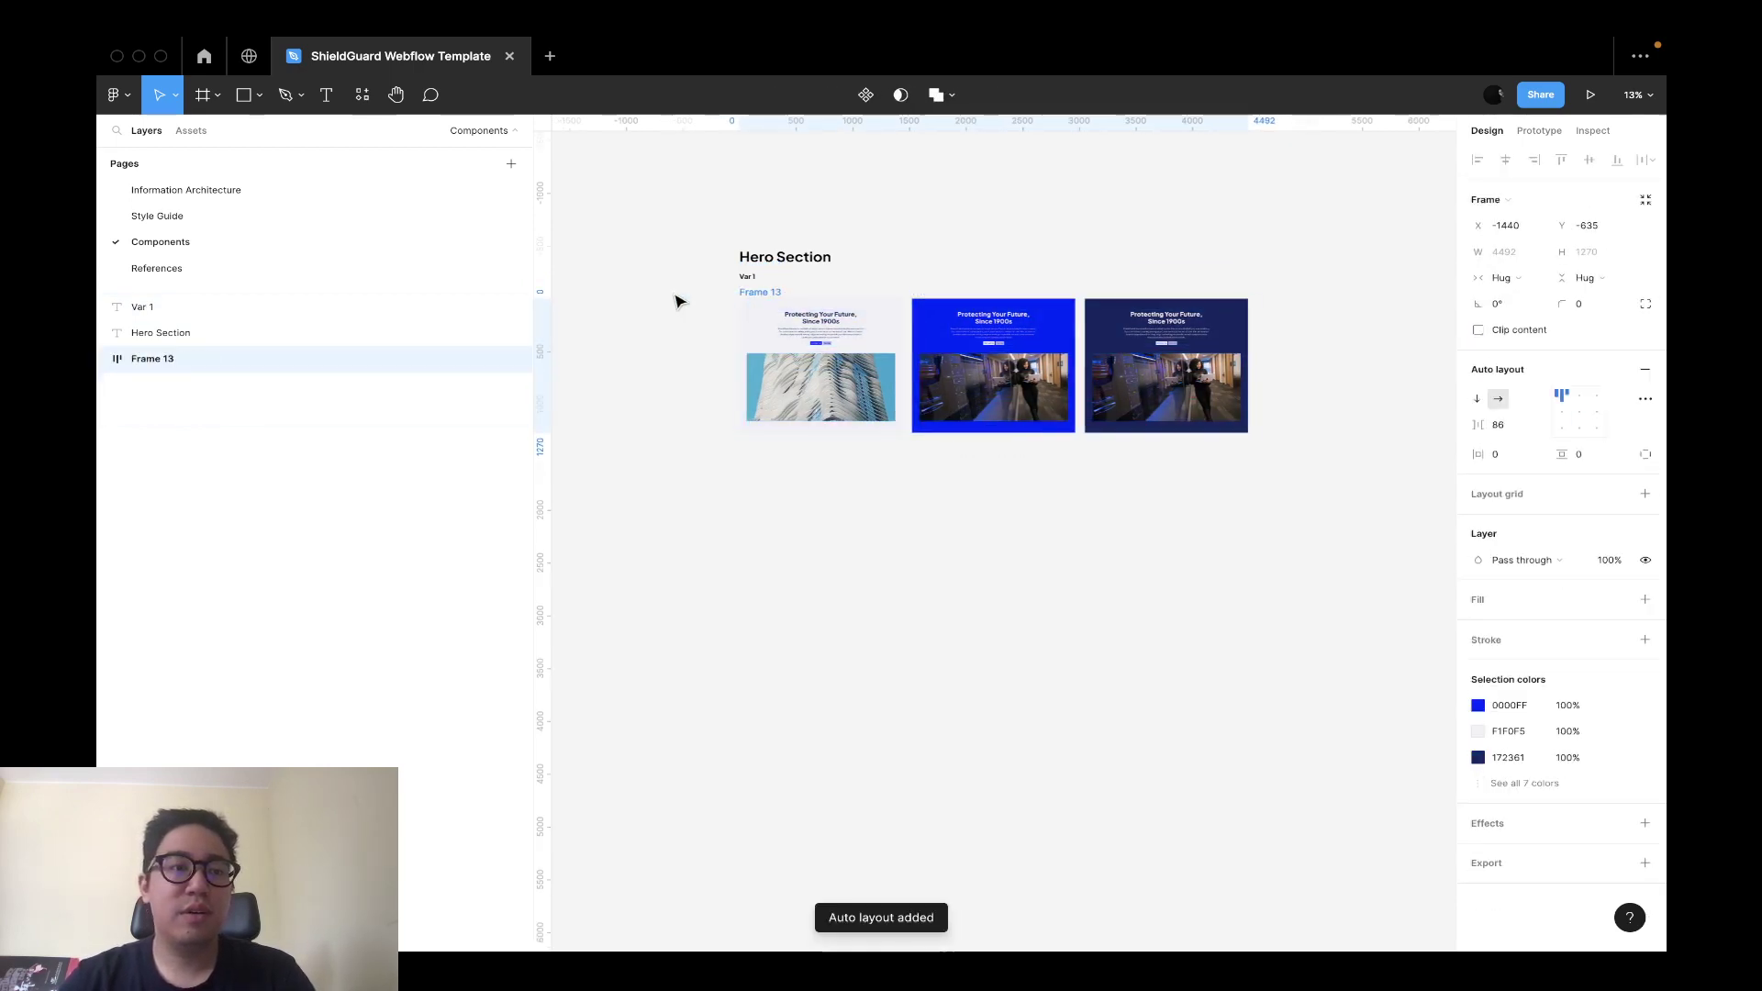
pyautogui.keyDown('shift'); pyautogui.click(184, 338); pyautogui.keyUp('shift')
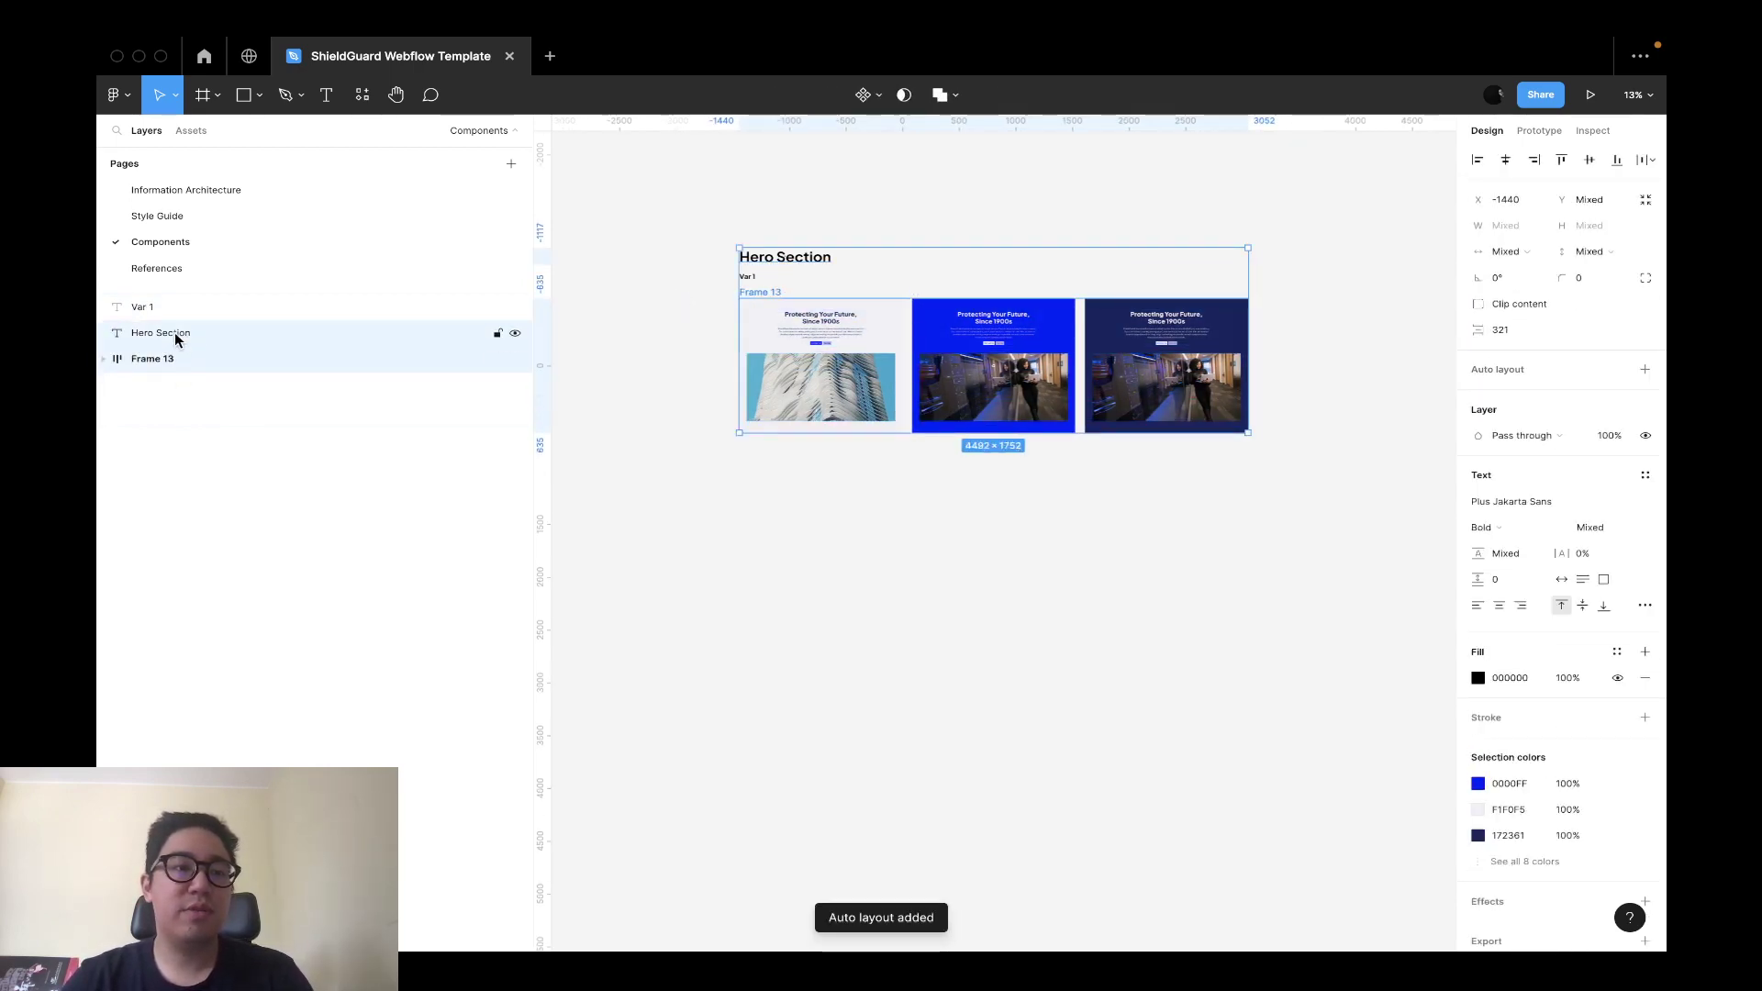
# Move the Var 1 text layer below Hero Section and wrap it with the hero row in a vertical auto layout.
pyautogui.click(179, 308)
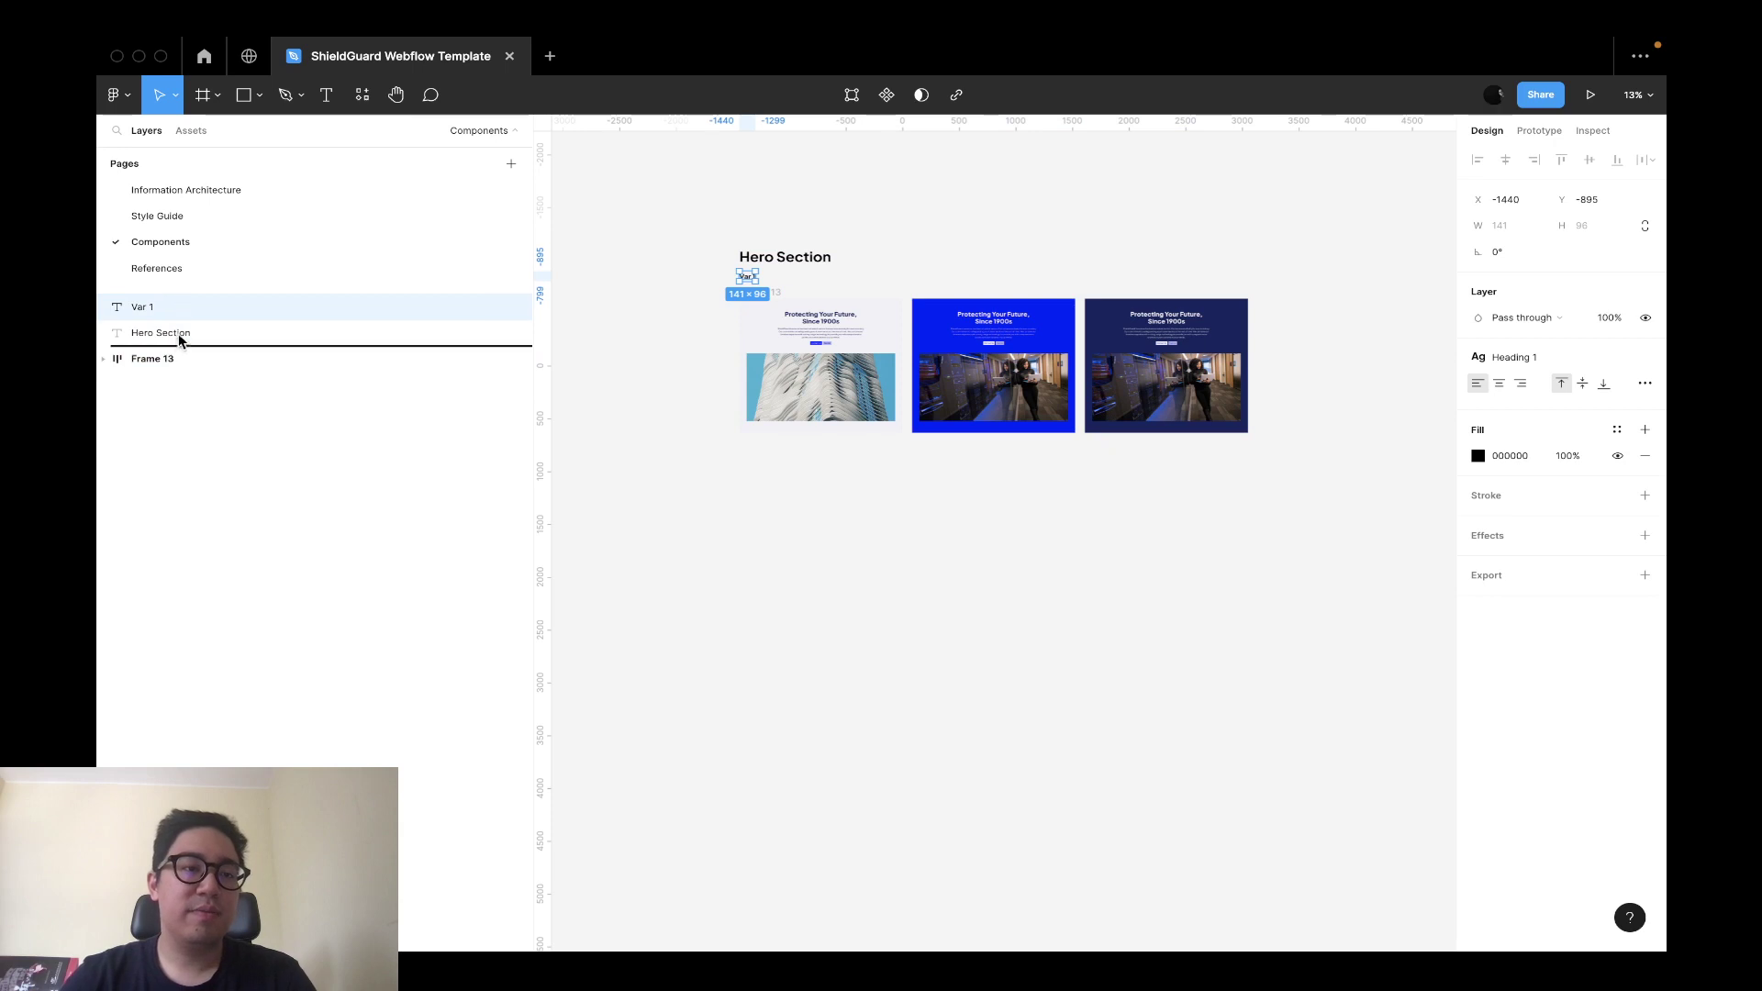
pyautogui.moveTo(178, 339); pyautogui.dragTo(174, 339)
pyautogui.click(184, 354)
pyautogui.keyDown('shift'); pyautogui.click(186, 334); pyautogui.keyUp('shift')
pyautogui.hotkey('shift', 'a')
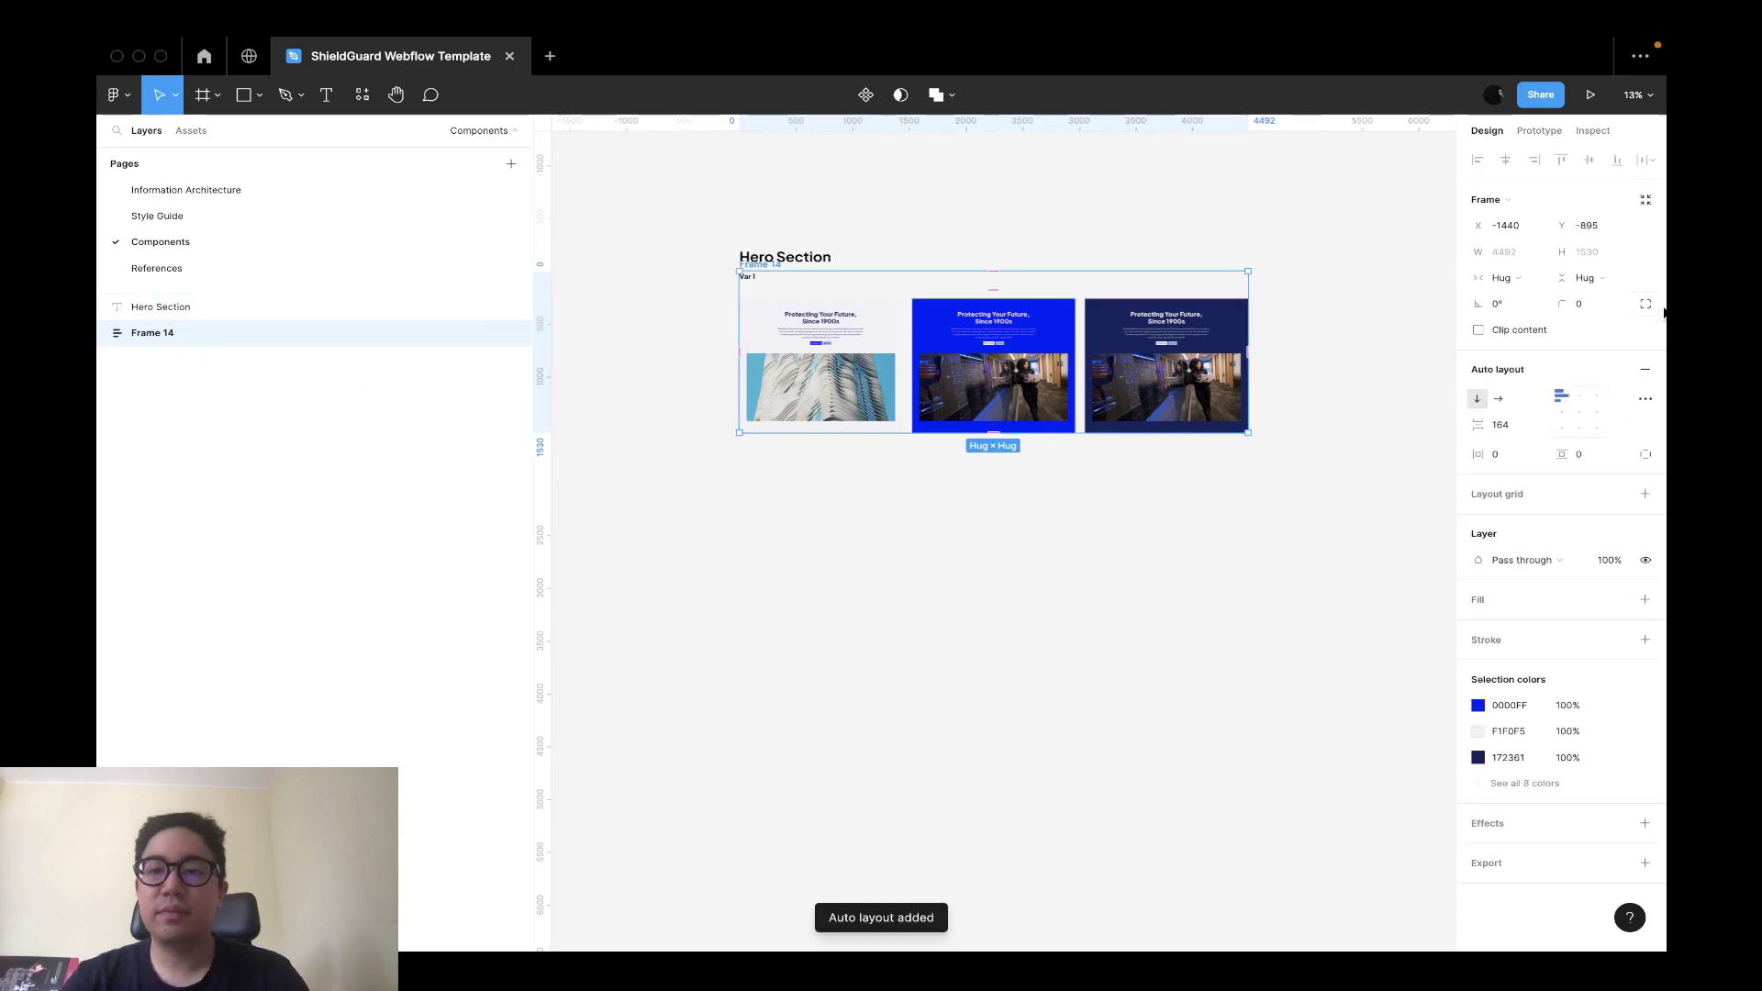
# Set the vertical spacing between the Var 1 label and the hero row to 32.
pyautogui.click(1509, 428)
pyautogui.write('32')
pyautogui.press('Return')
pyautogui.click(1322, 396)
pyautogui.scroll(4, 1058, 355)
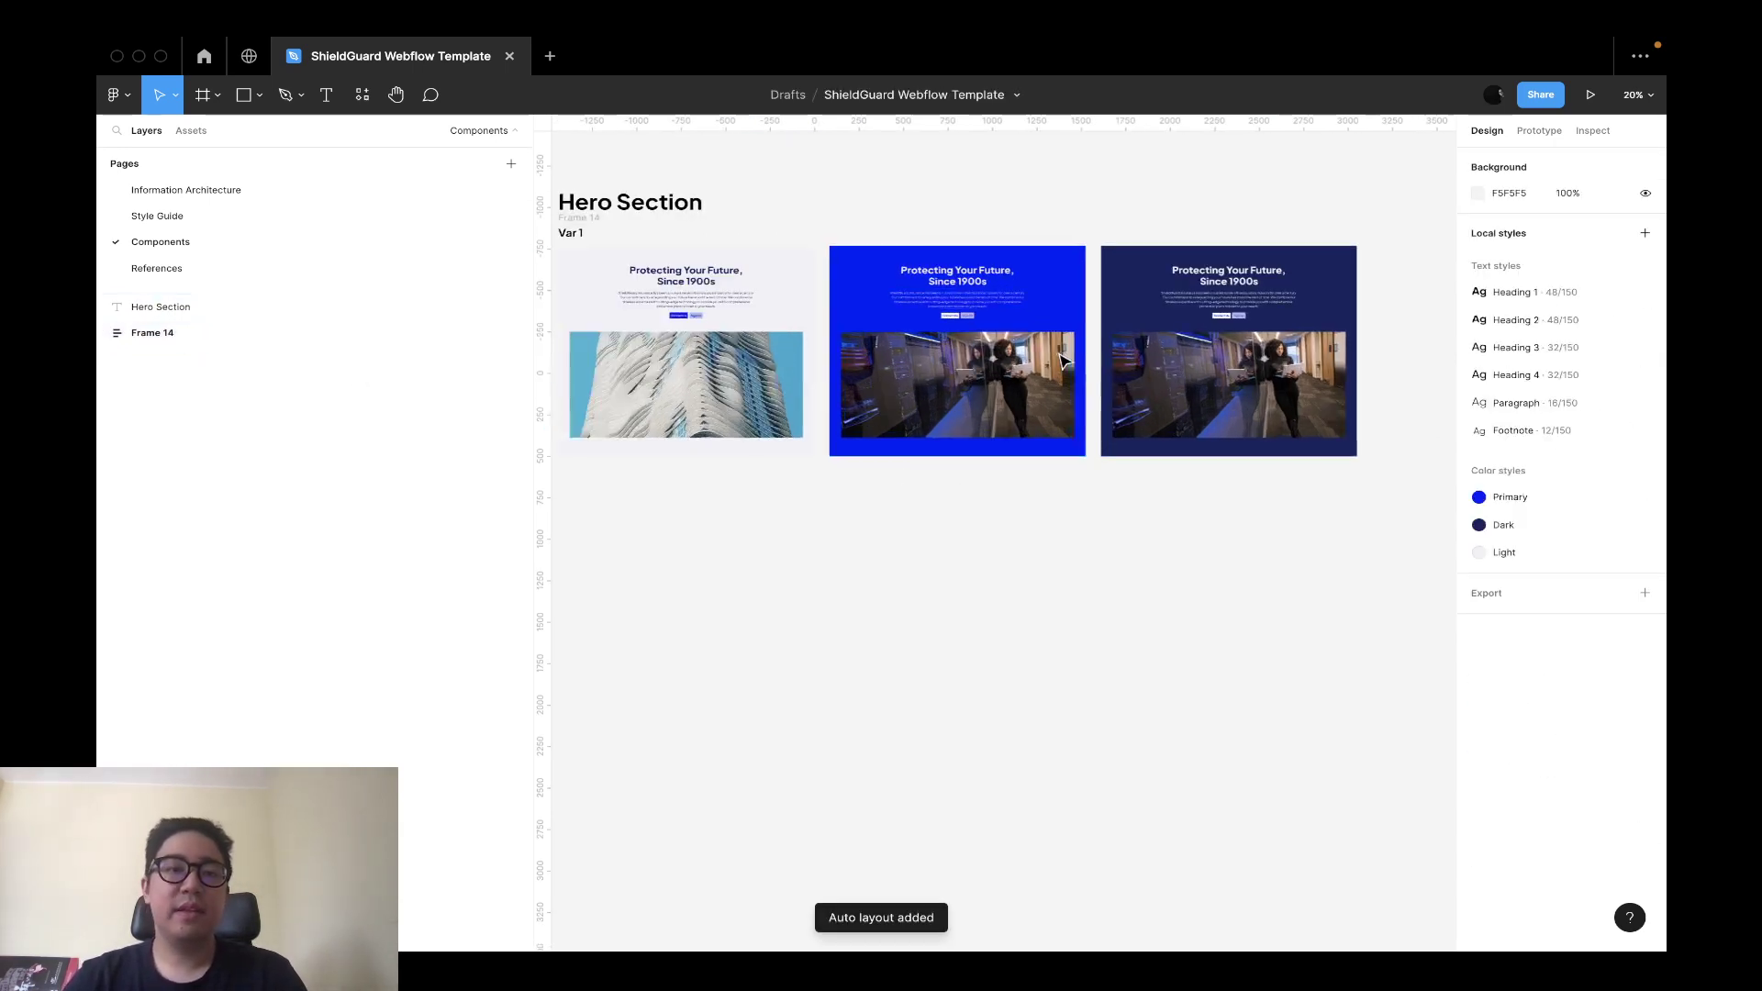
# Rename the outer auto layout frame as "Hero - Var 1" and its Var 1 text layer as "Title".
pyautogui.doubleClick(133, 335)
pyautogui.write('Hero - Var')
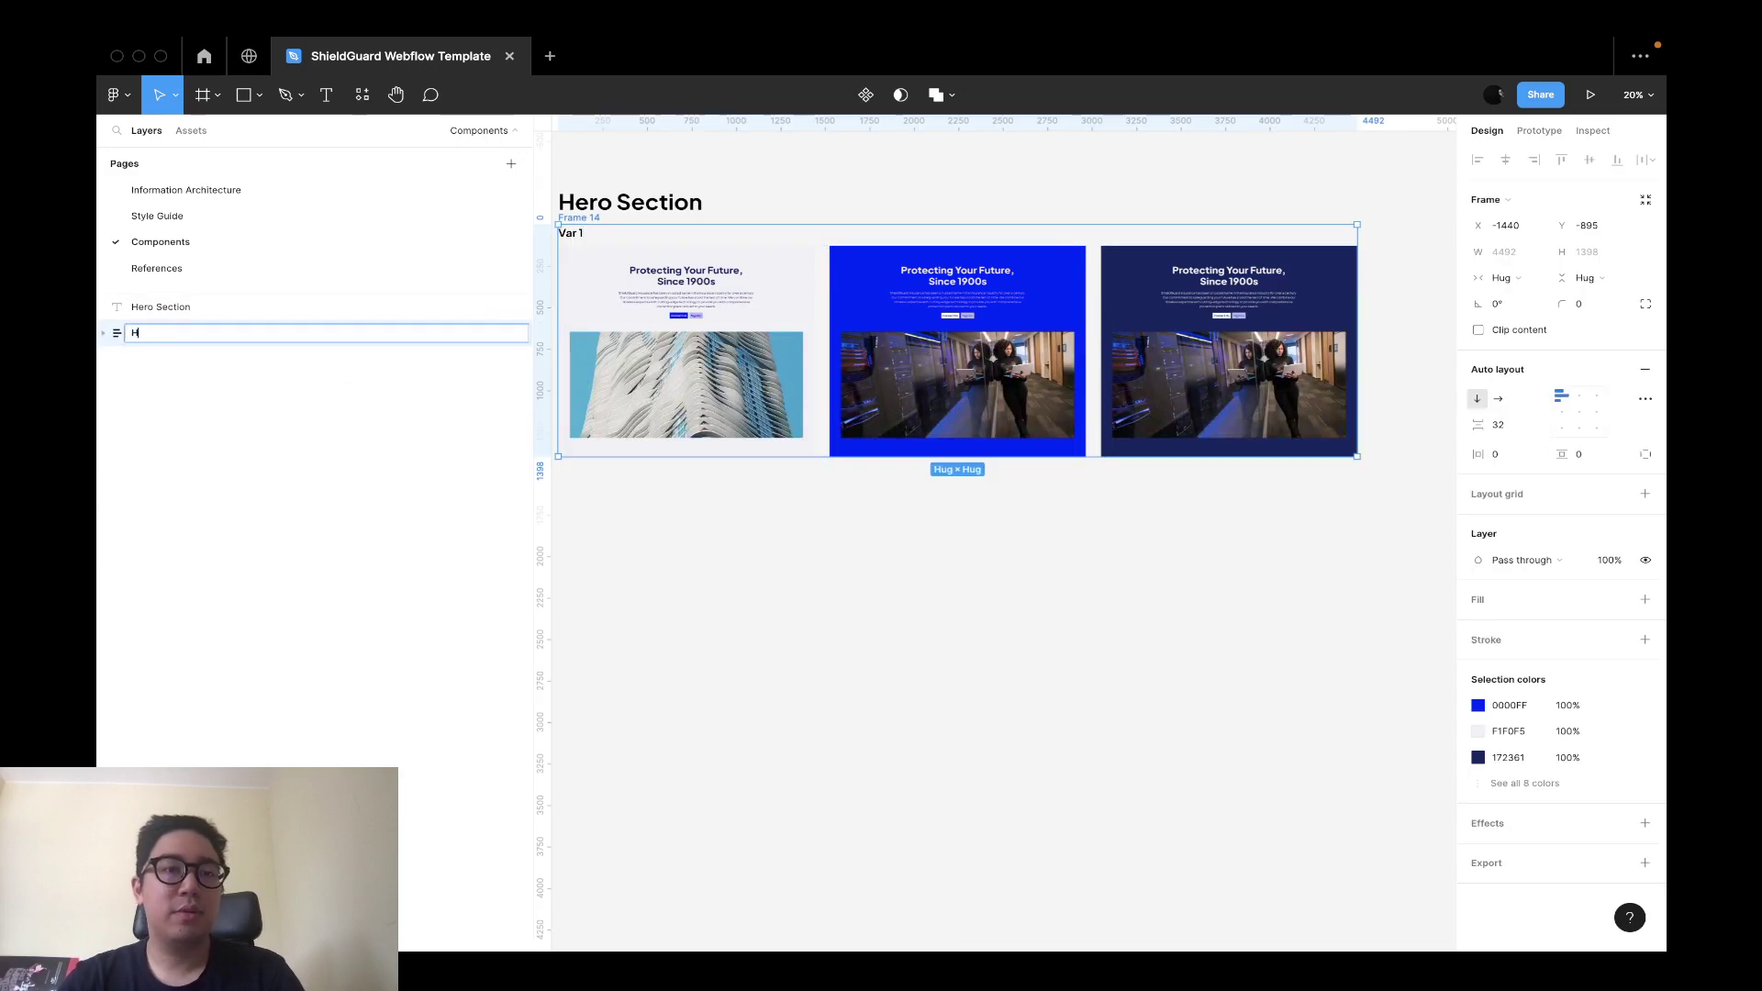
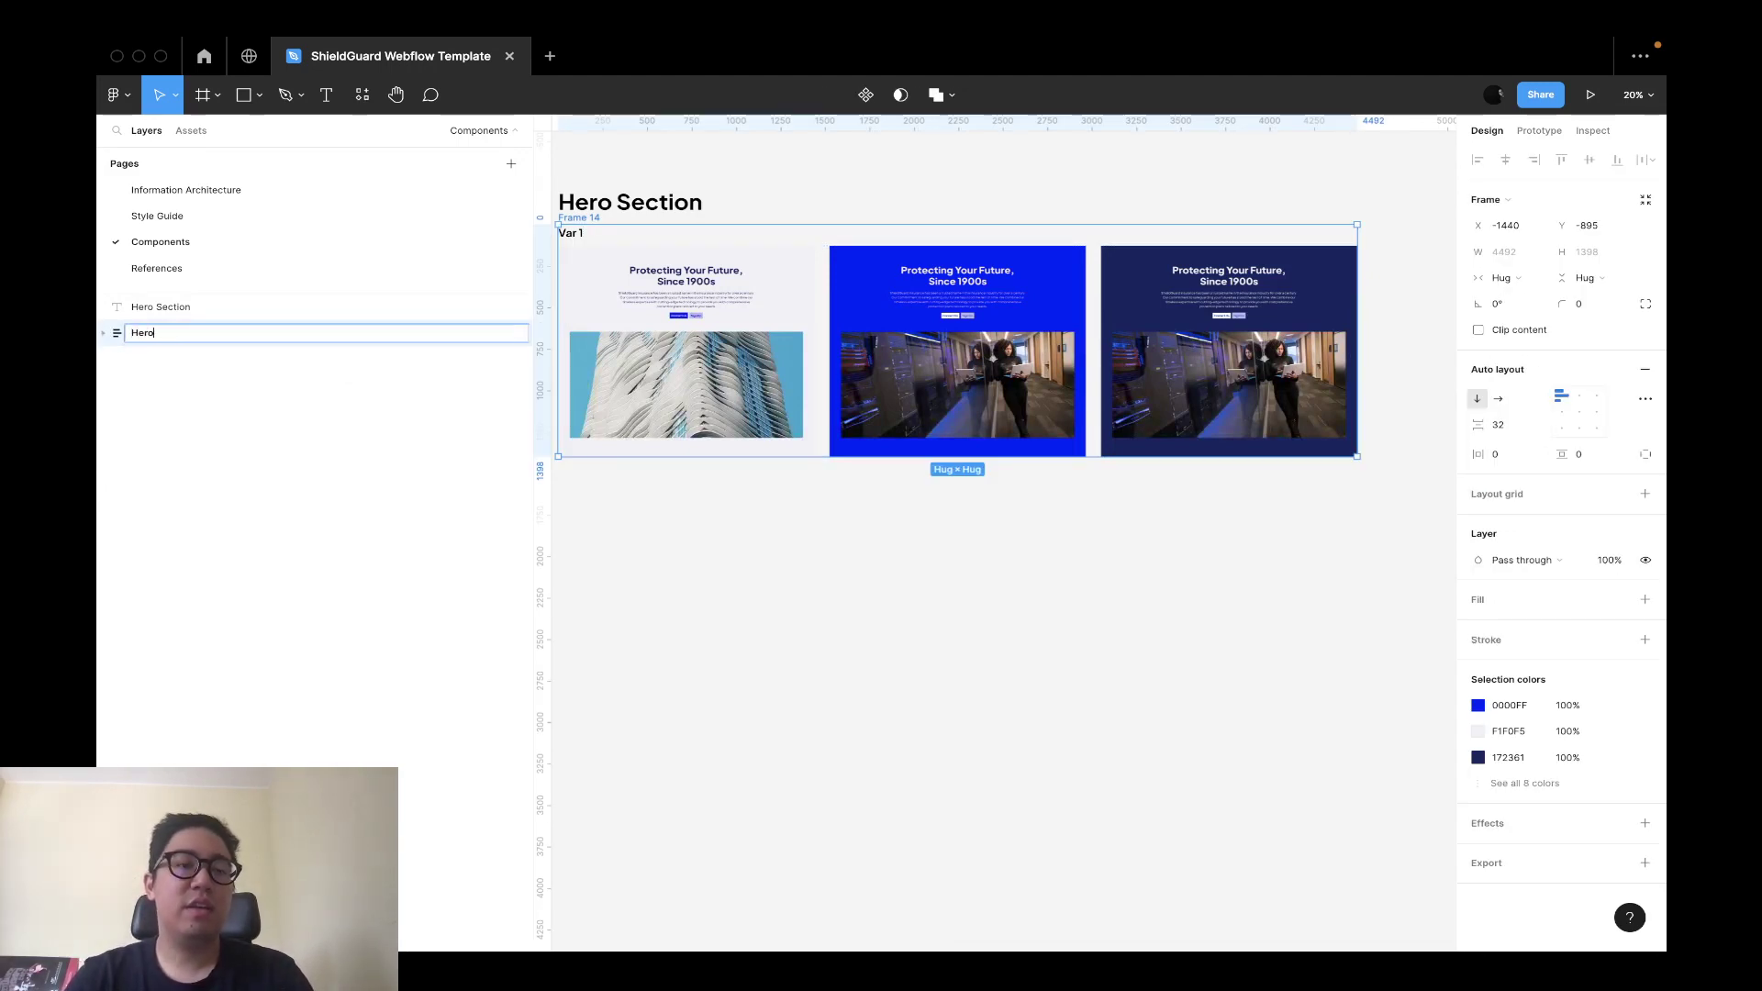
pyautogui.press('Return')
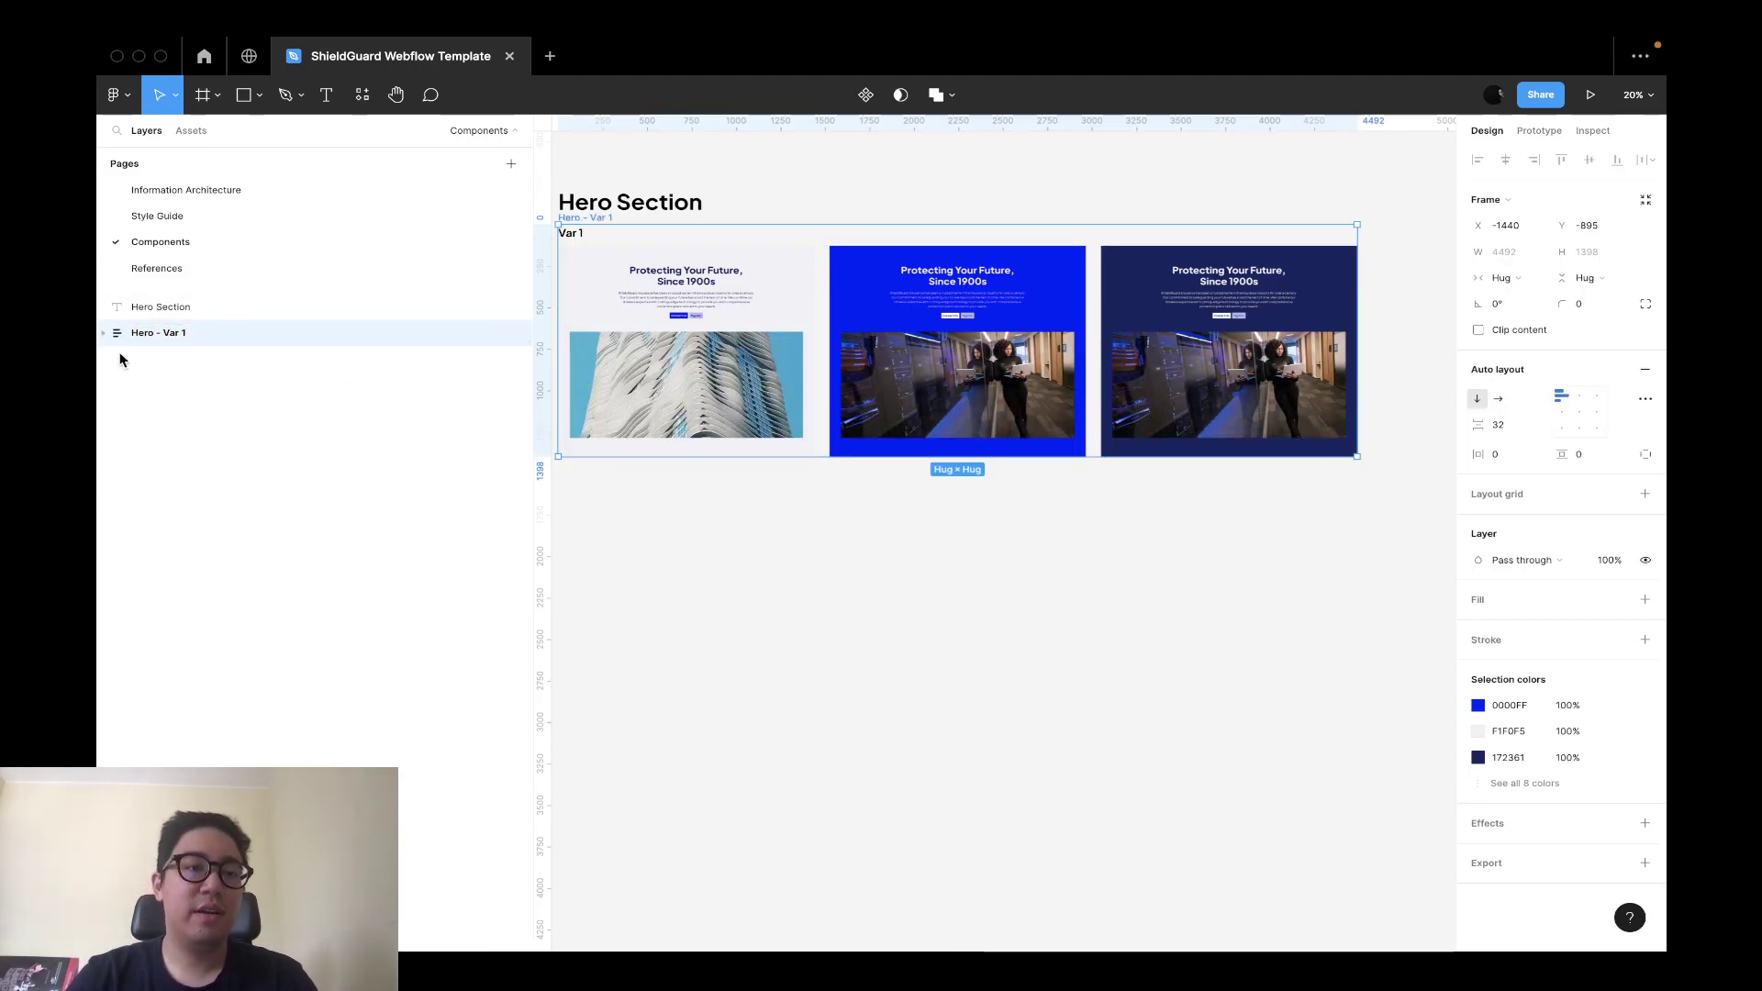
pyautogui.doubleClick(162, 359)
pyautogui.write('Title')
pyautogui.press('Return')
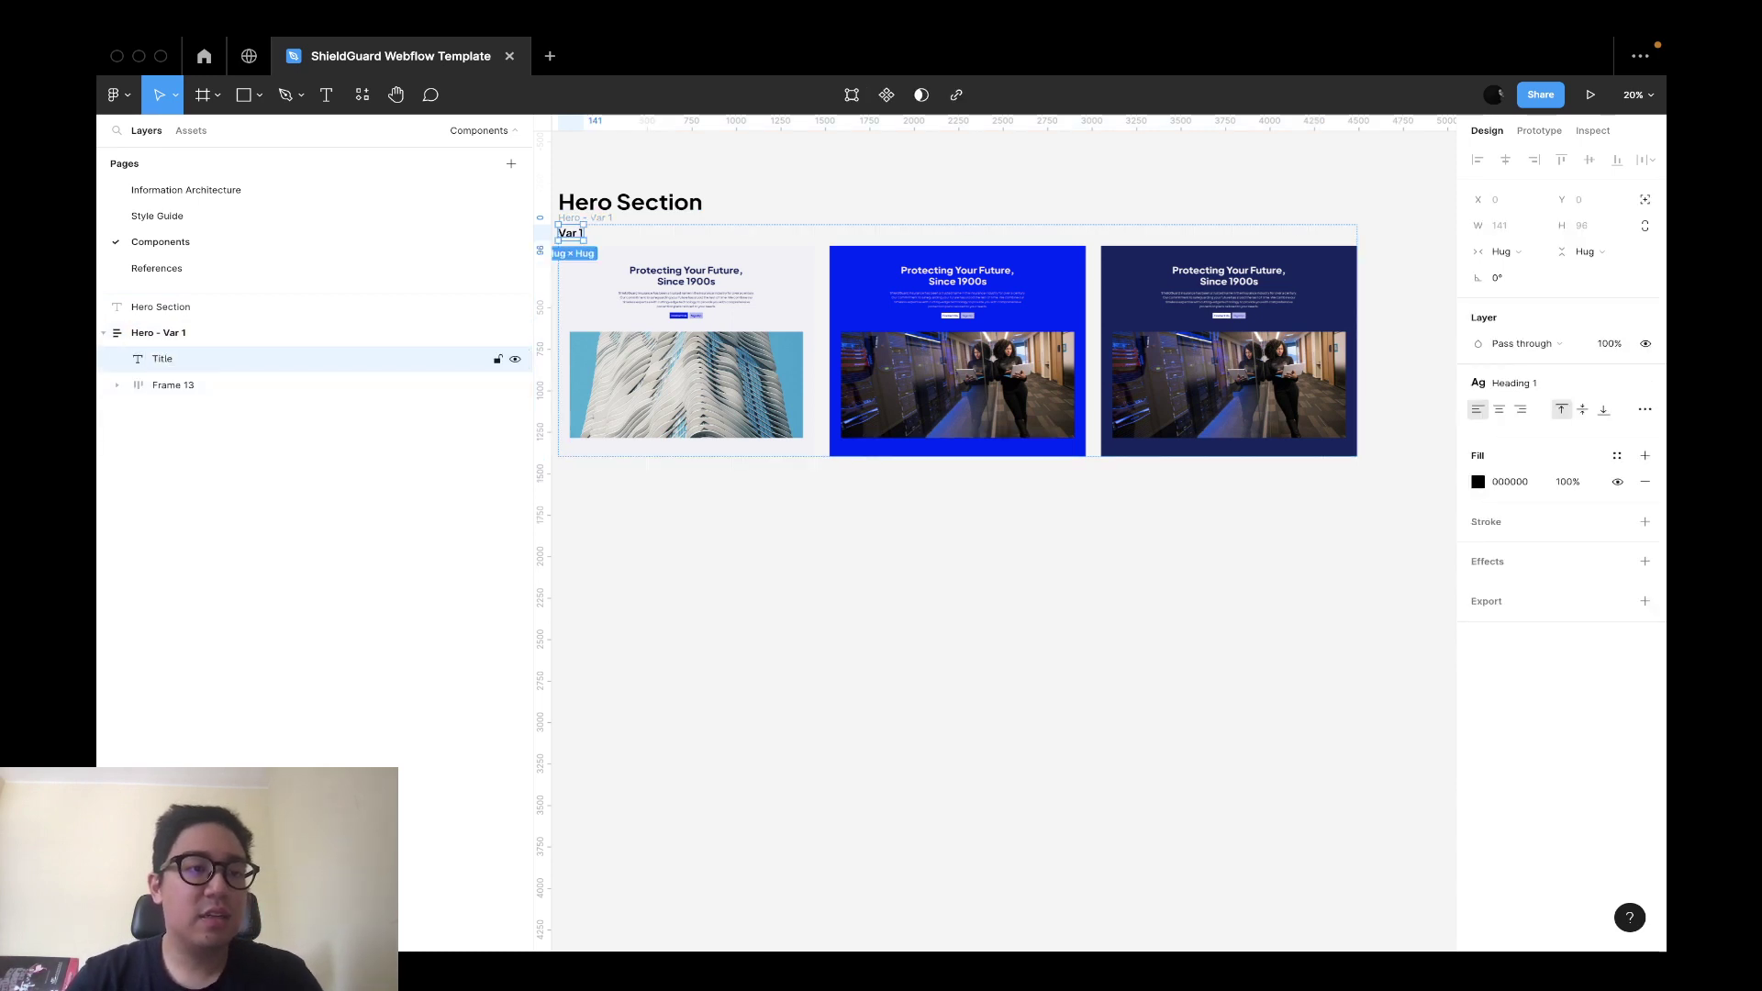
# Rename the horizontal auto layout frame holding the three Hero 1 backgrounds as "Sections".
pyautogui.click(196, 387)
pyautogui.doubleClick(196, 387)
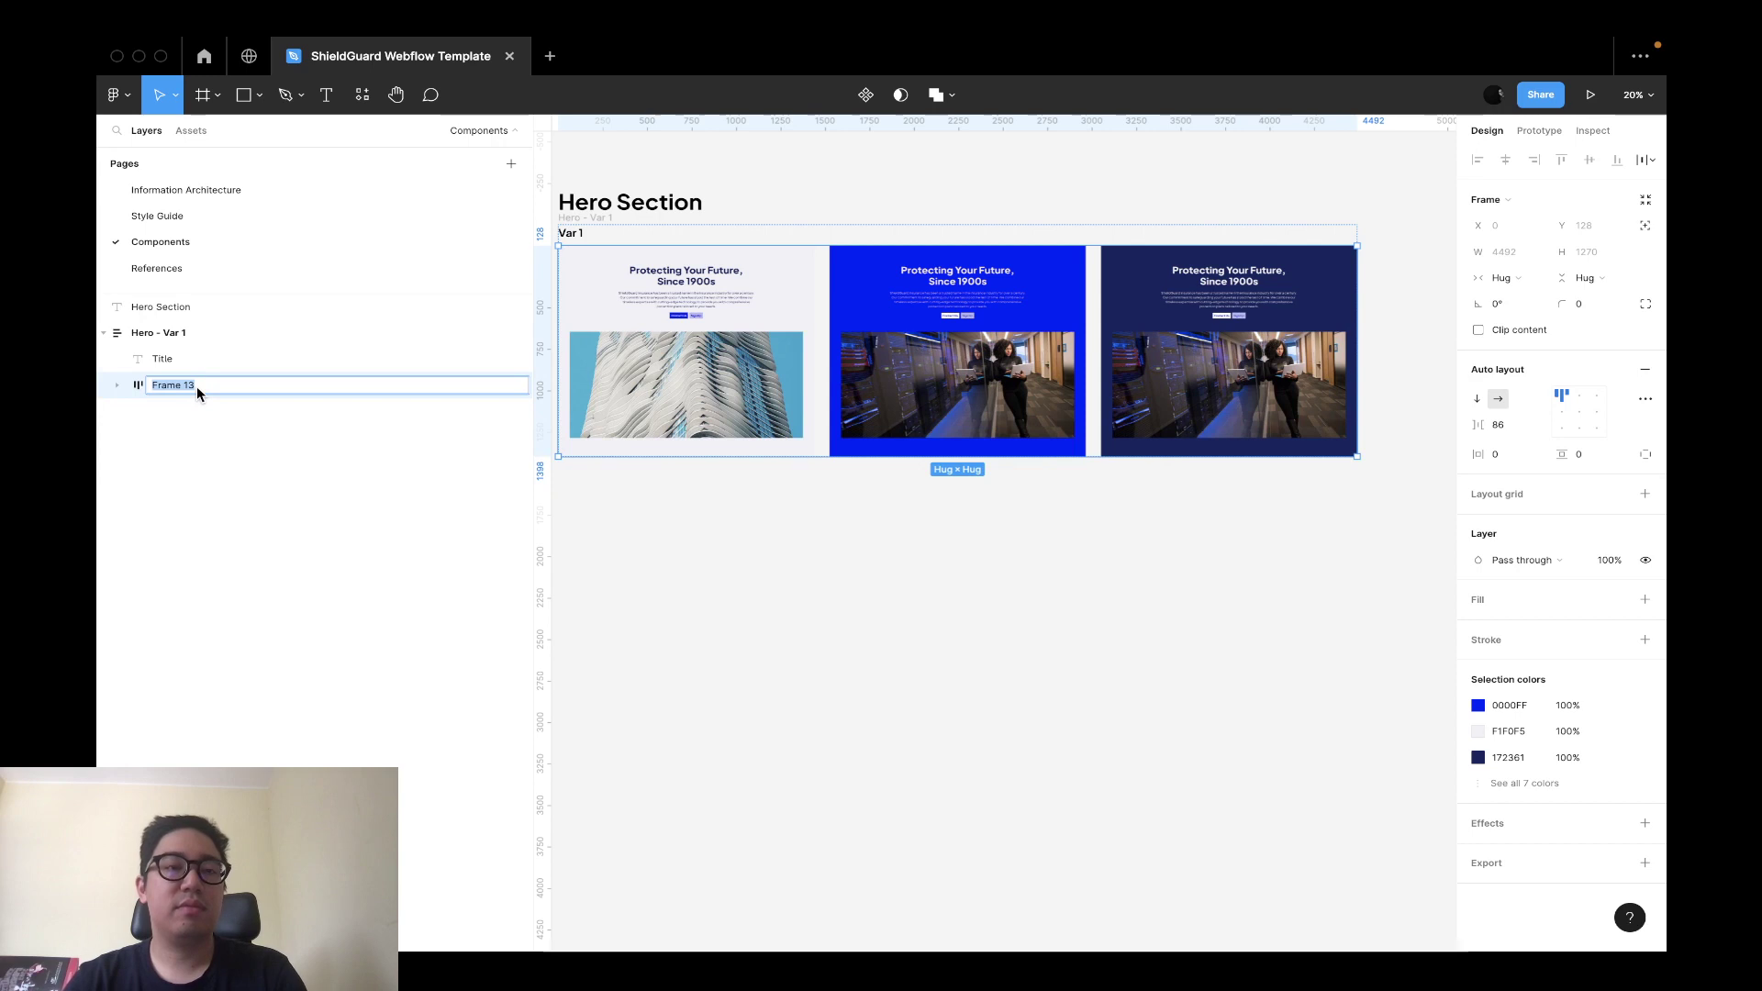
pyautogui.press('Return')
pyautogui.click(116, 384)
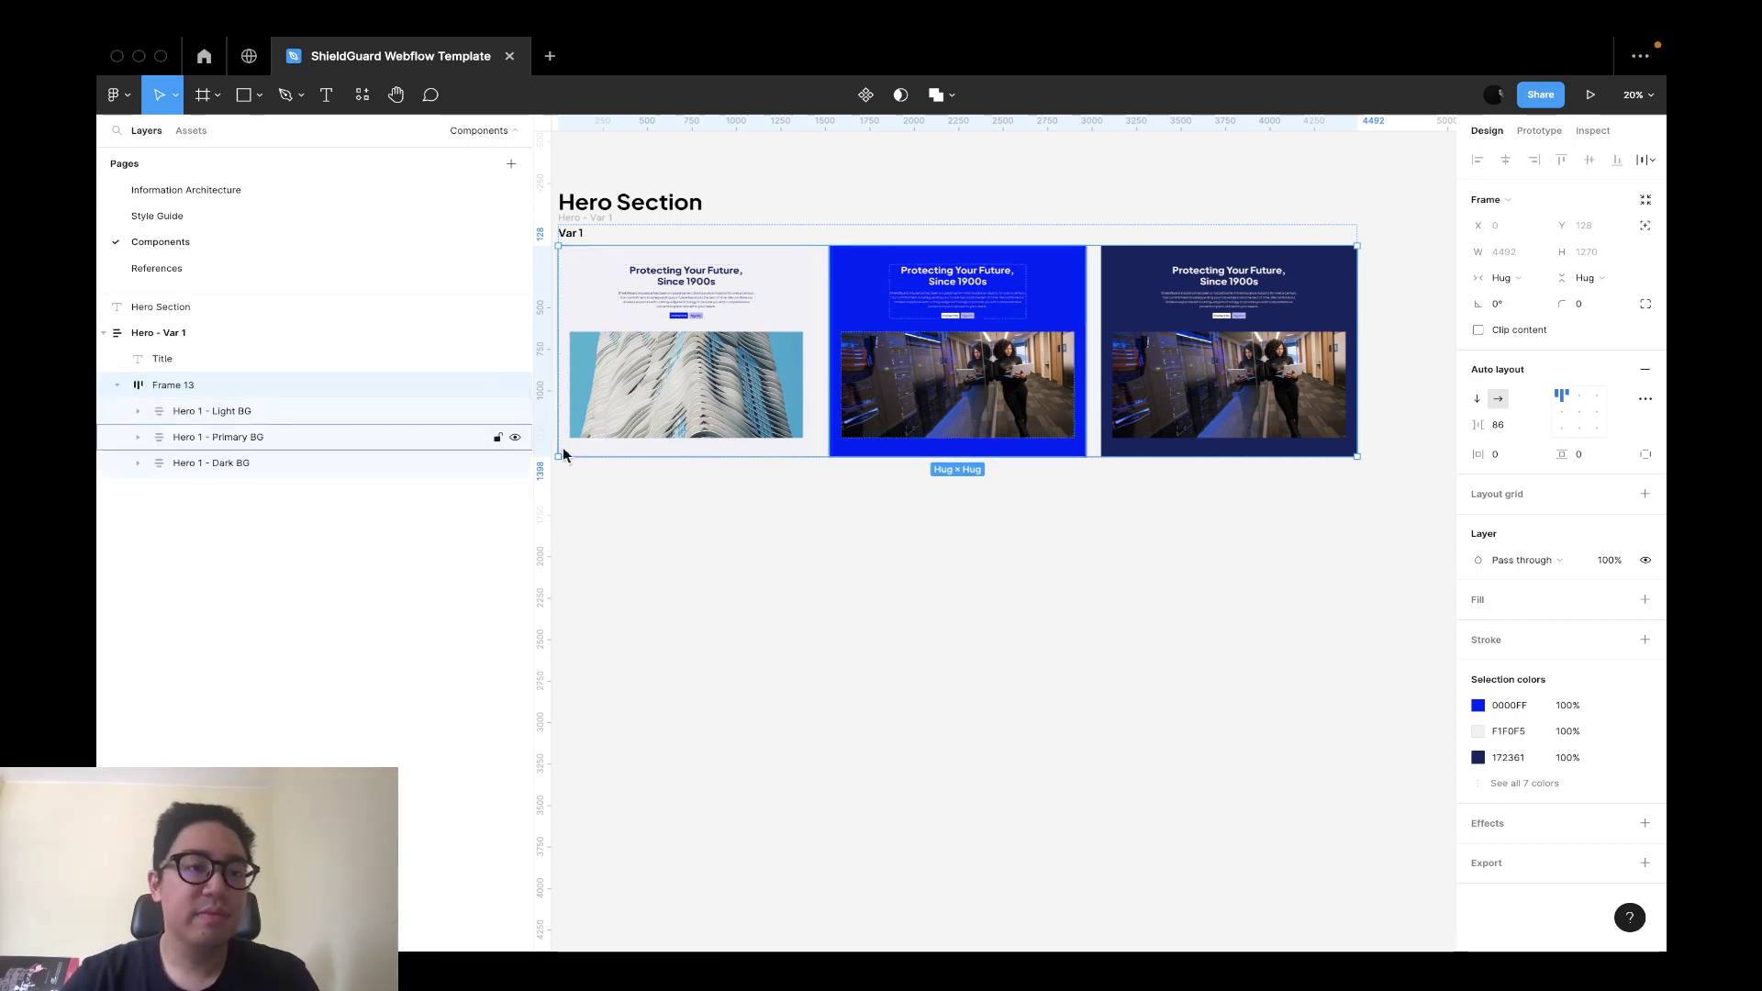
pyautogui.click(756, 471)
pyautogui.scroll(-3, 755, 472)
pyautogui.click(173, 386)
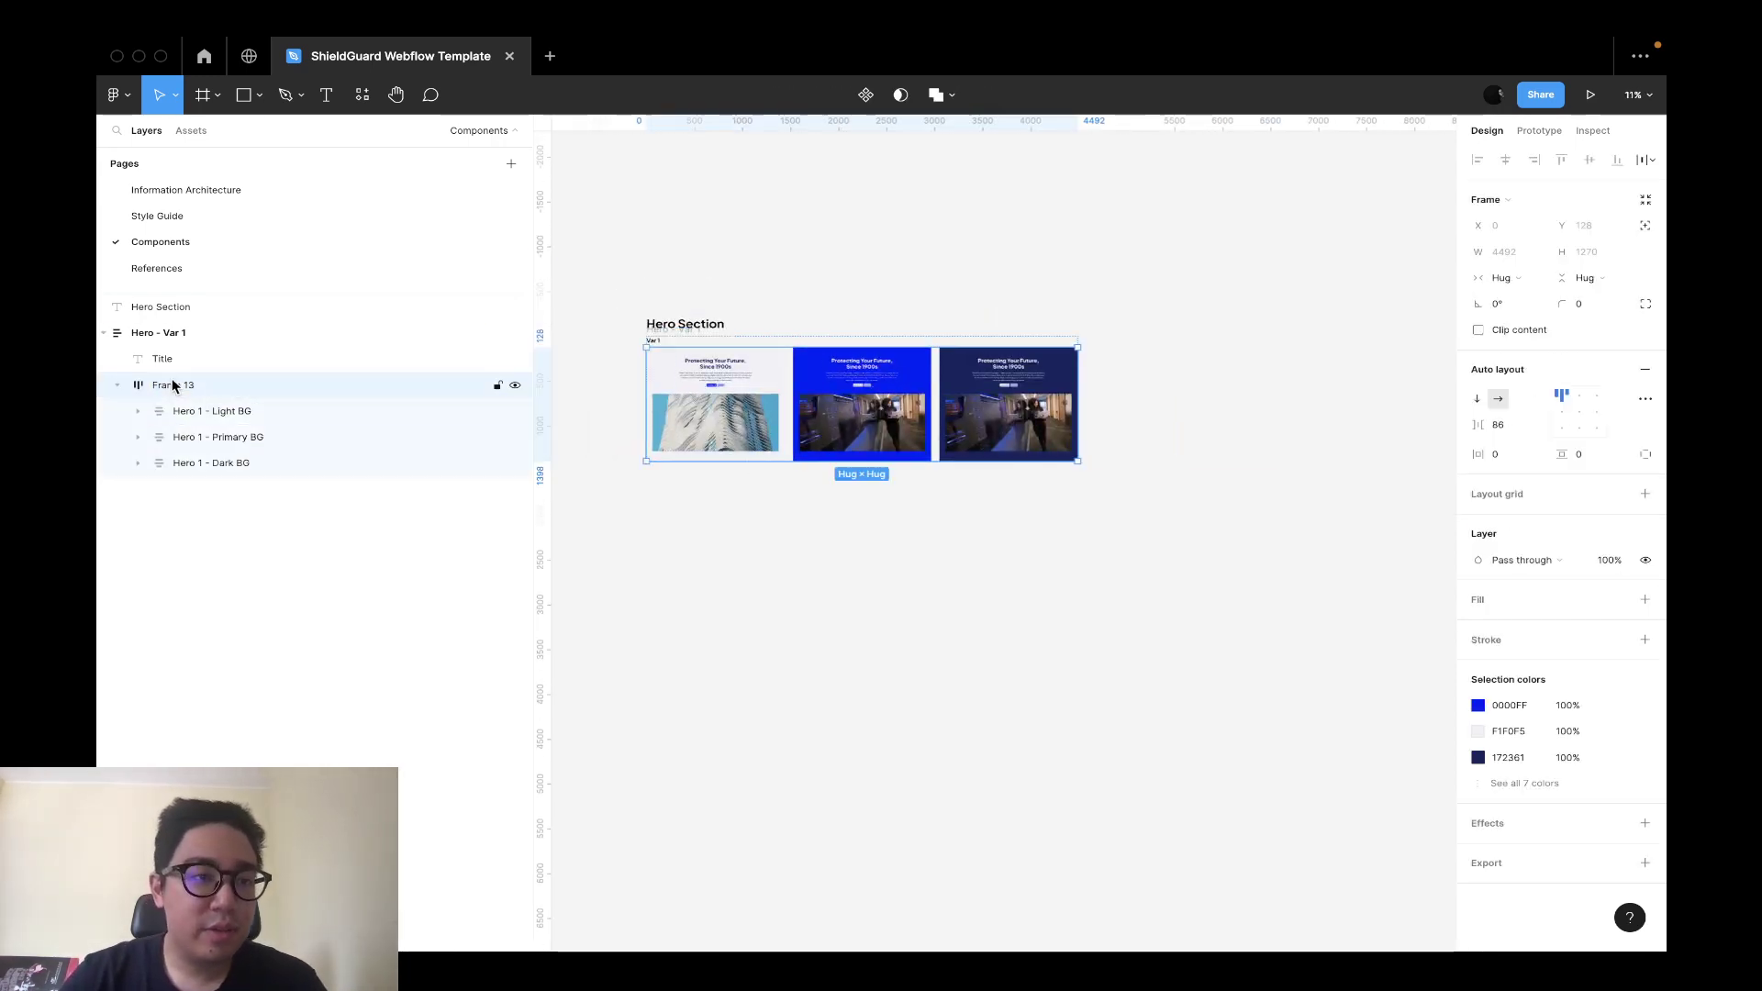
pyautogui.press('super+r')
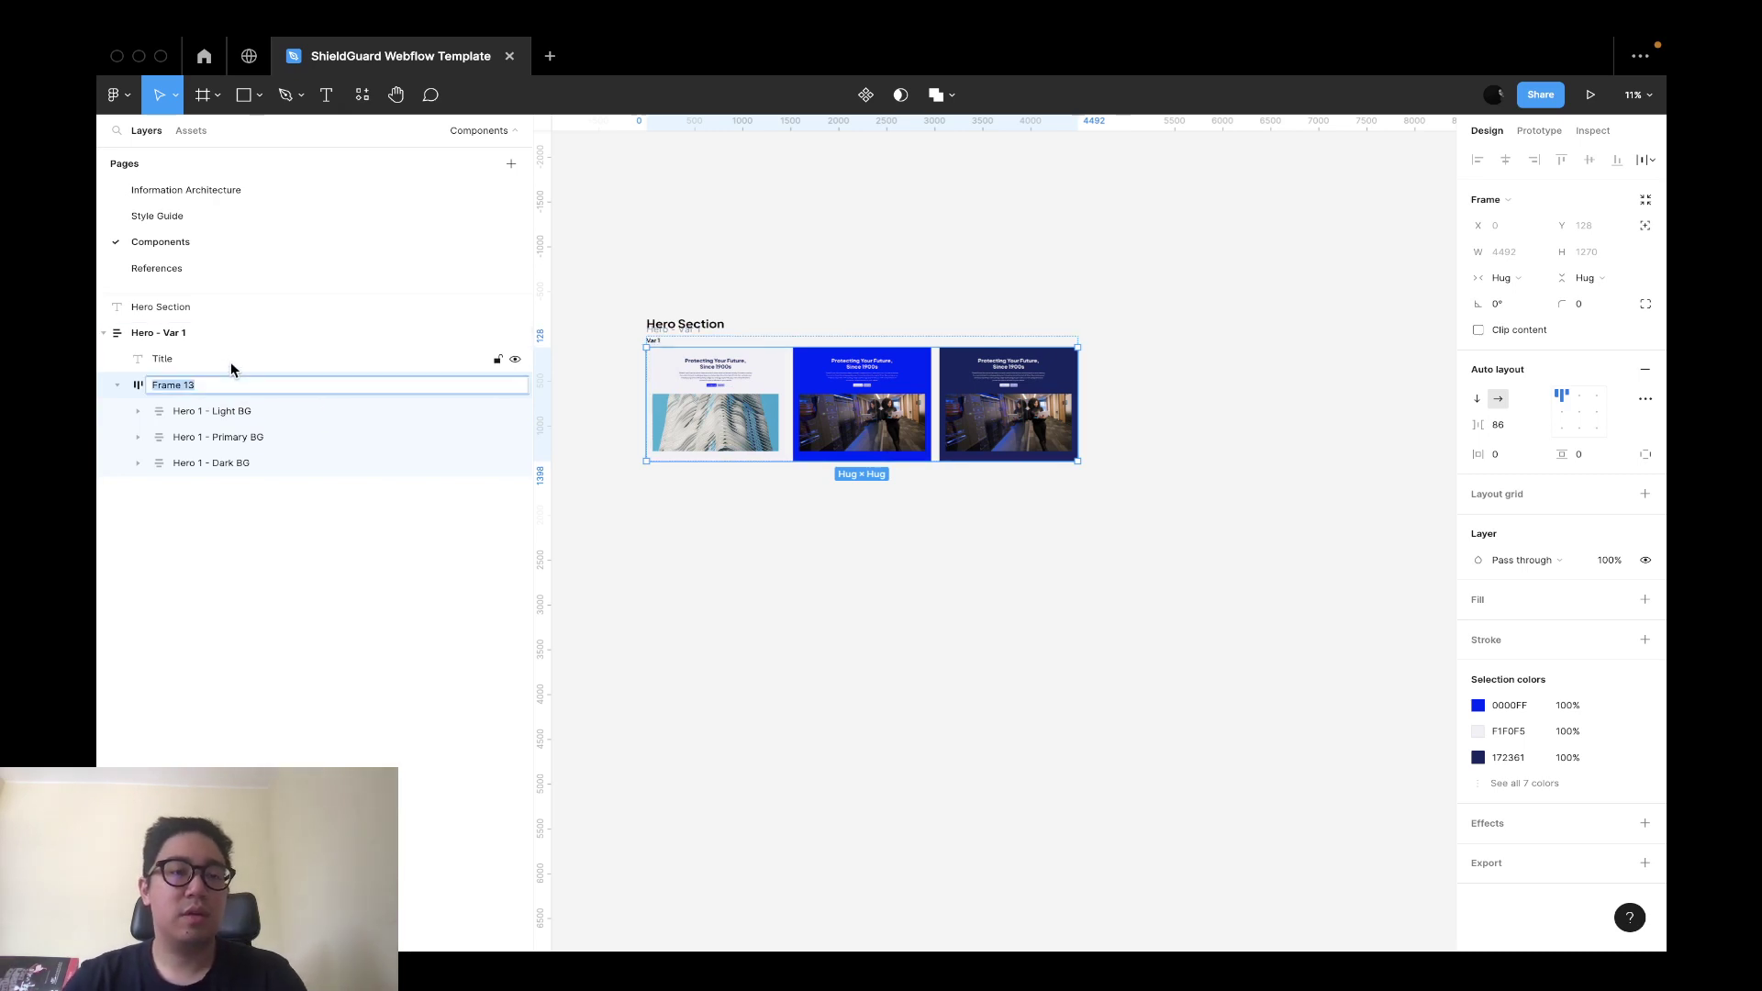
pyautogui.write('Sections')
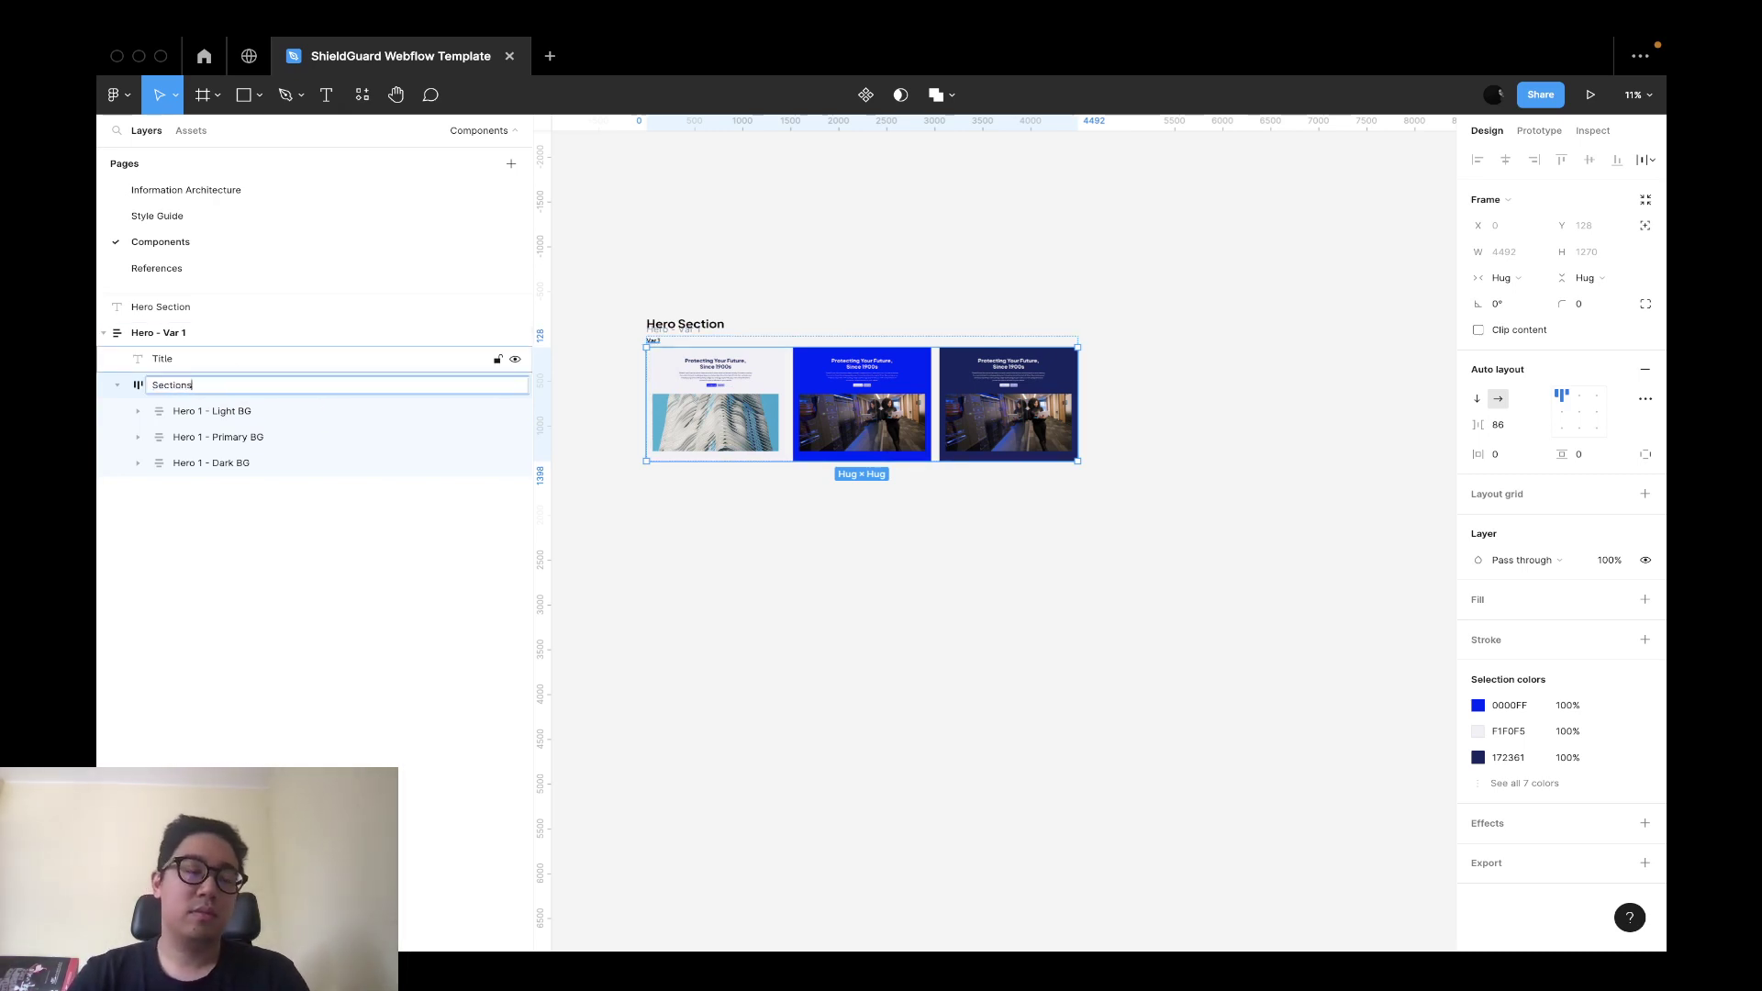
pyautogui.press('Return')
# Duplicate the whole Hero - Var 1 frame and place the copy beside the original.
pyautogui.click(217, 336)
pyautogui.press('super+d')
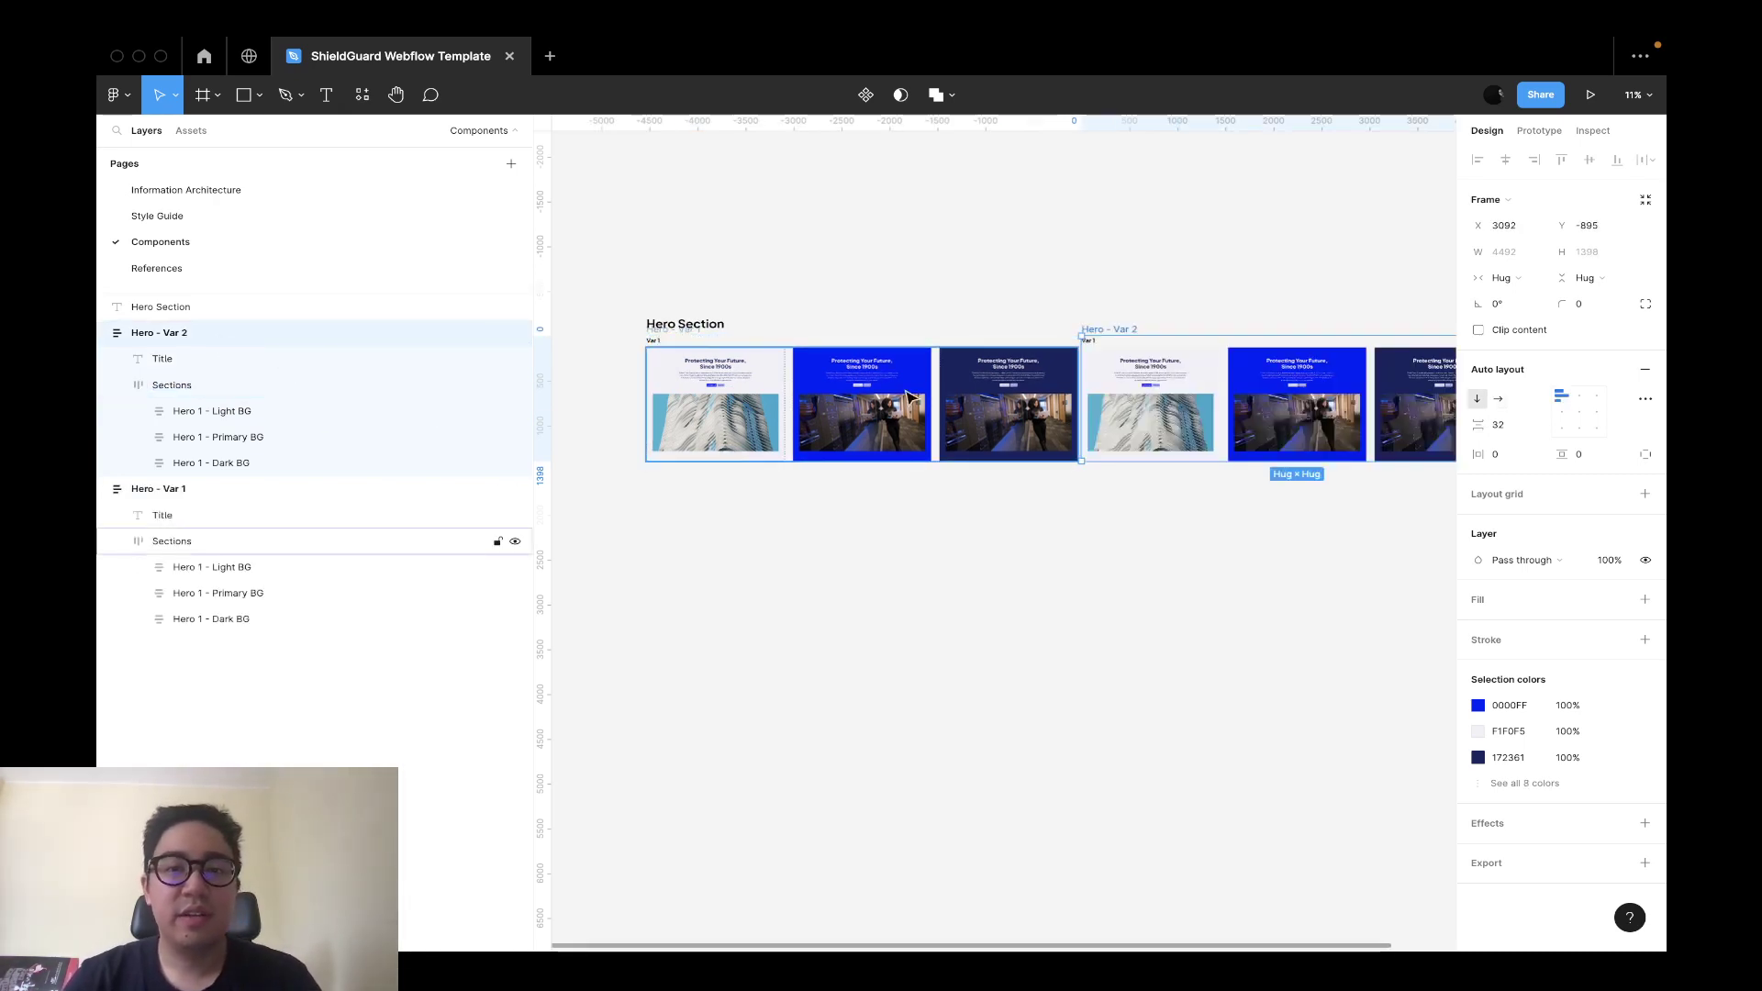
pyautogui.scroll(5, 906, 396)
pyautogui.moveTo(1252, 438); pyautogui.dragTo(1260, 443)
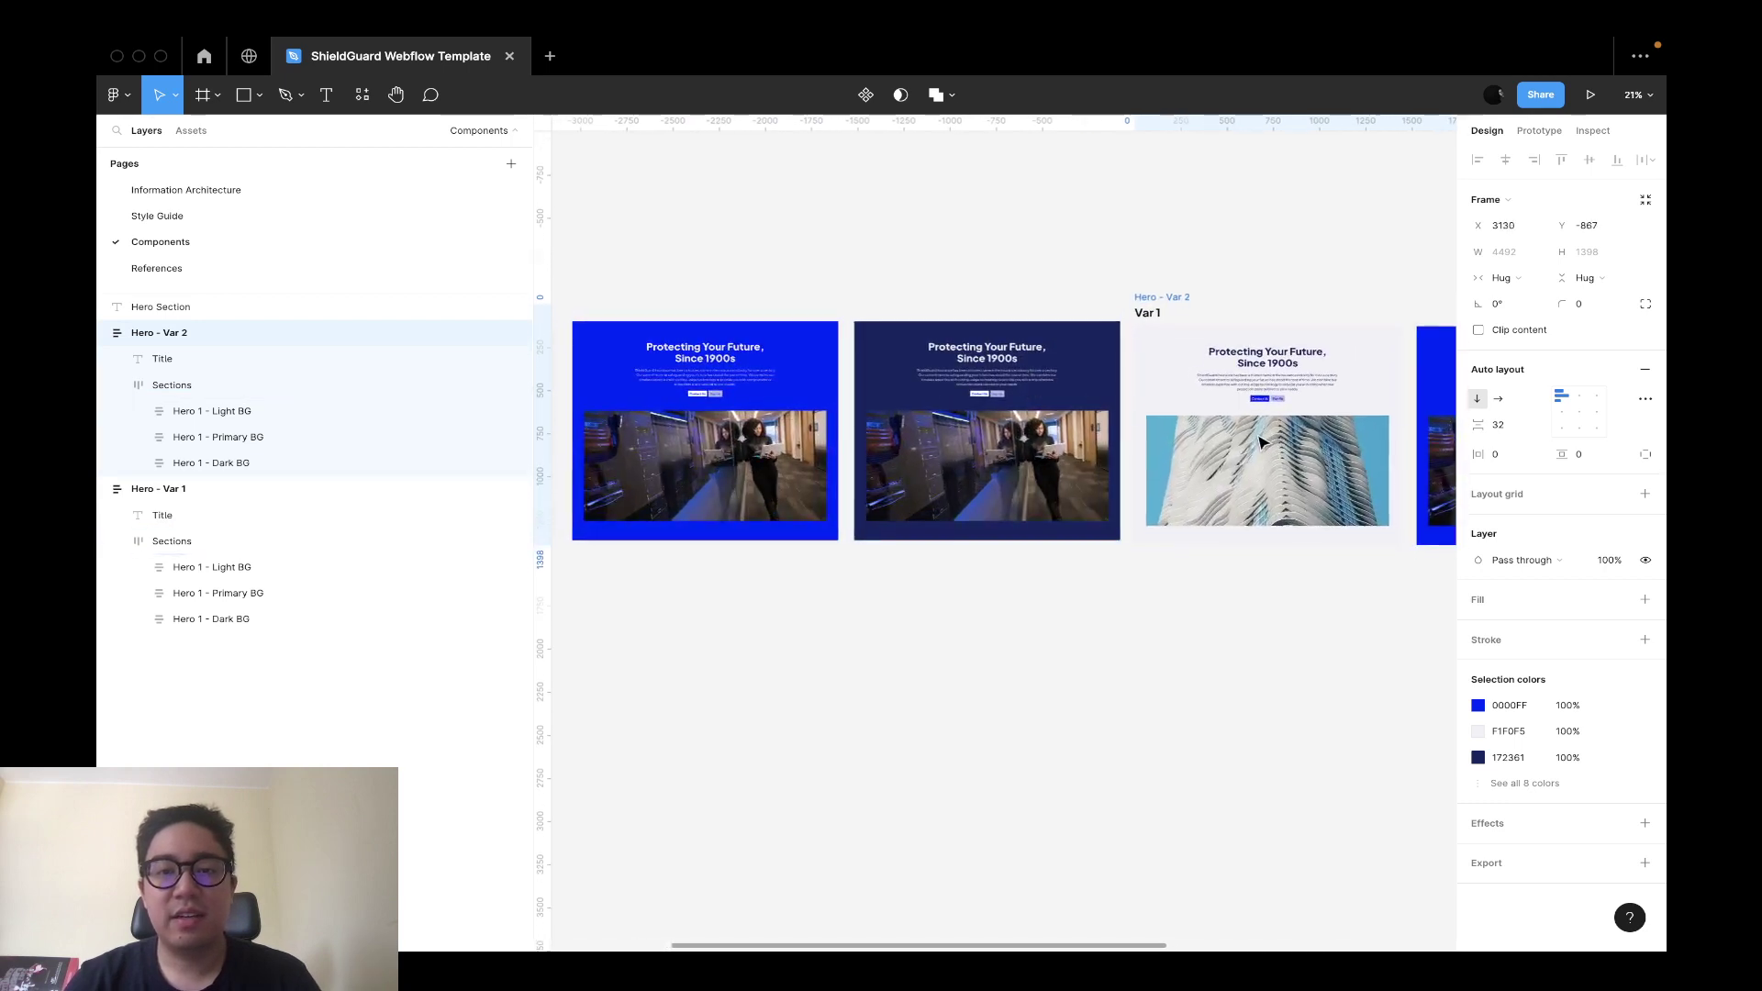
pyautogui.scroll(-5, 1260, 443)
pyautogui.click(1306, 569)
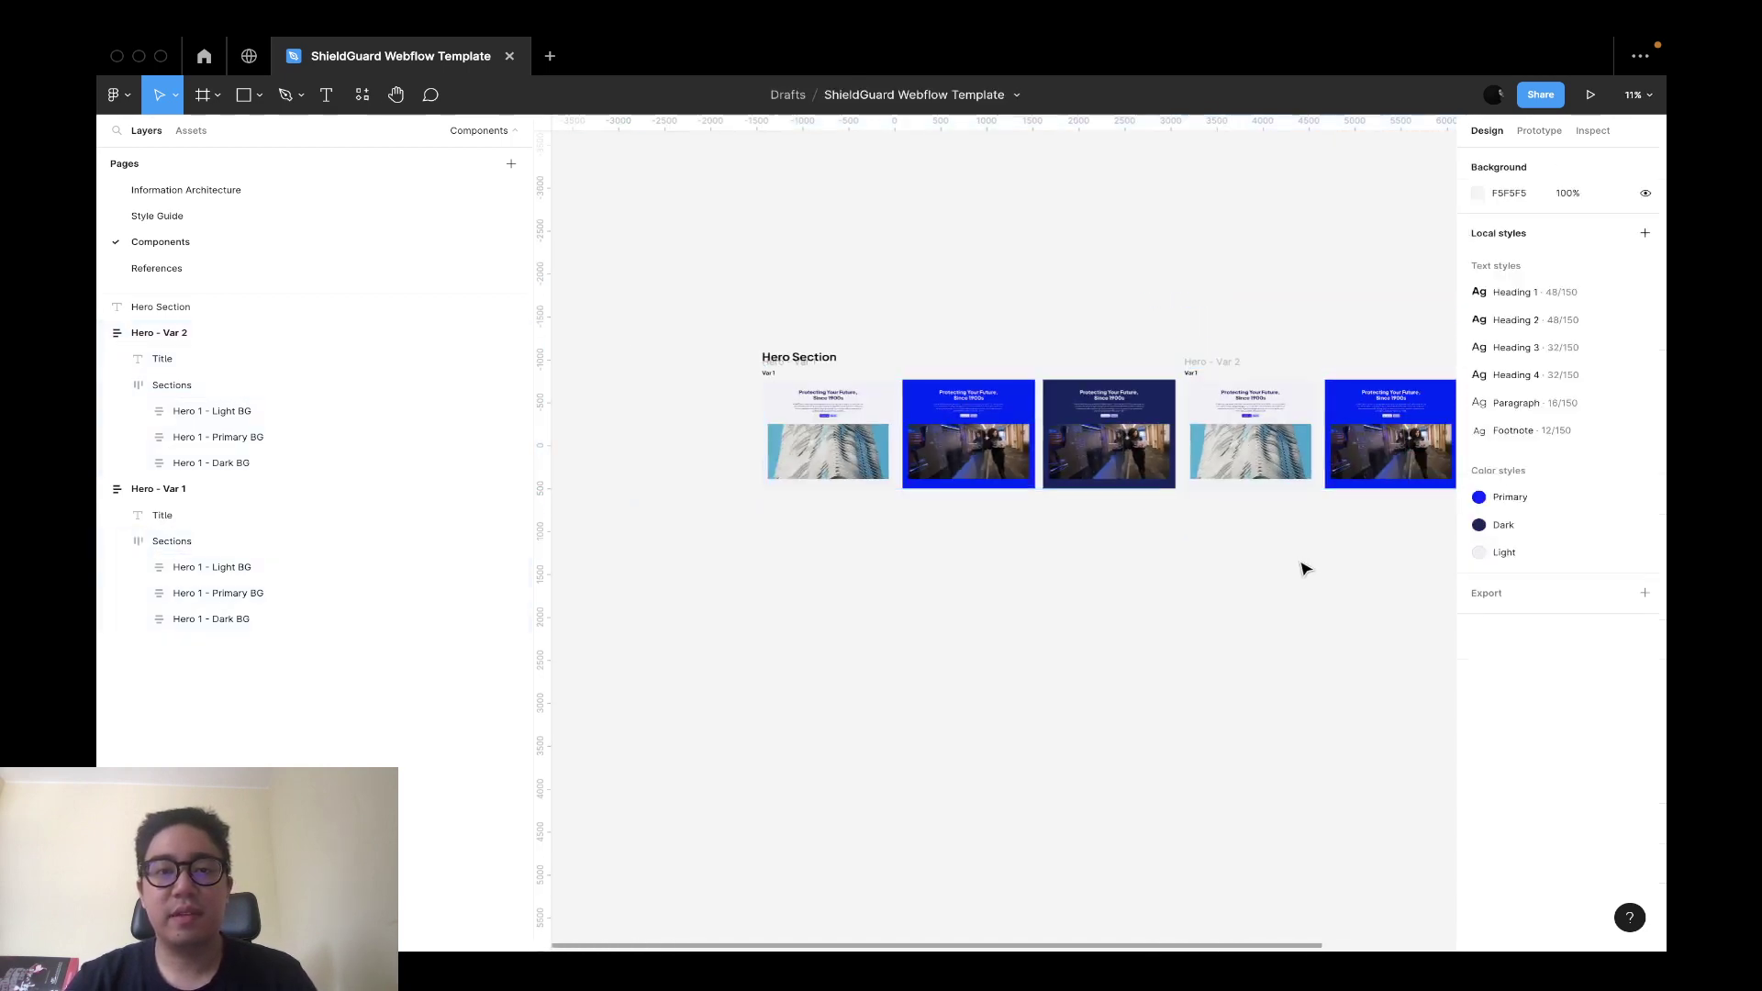
# Set the horizontal spacing between the Hero - Var 1 and Hero - Var 2 frames to 200.
pyautogui.click(778, 363)
pyautogui.scroll(5, 776, 365)
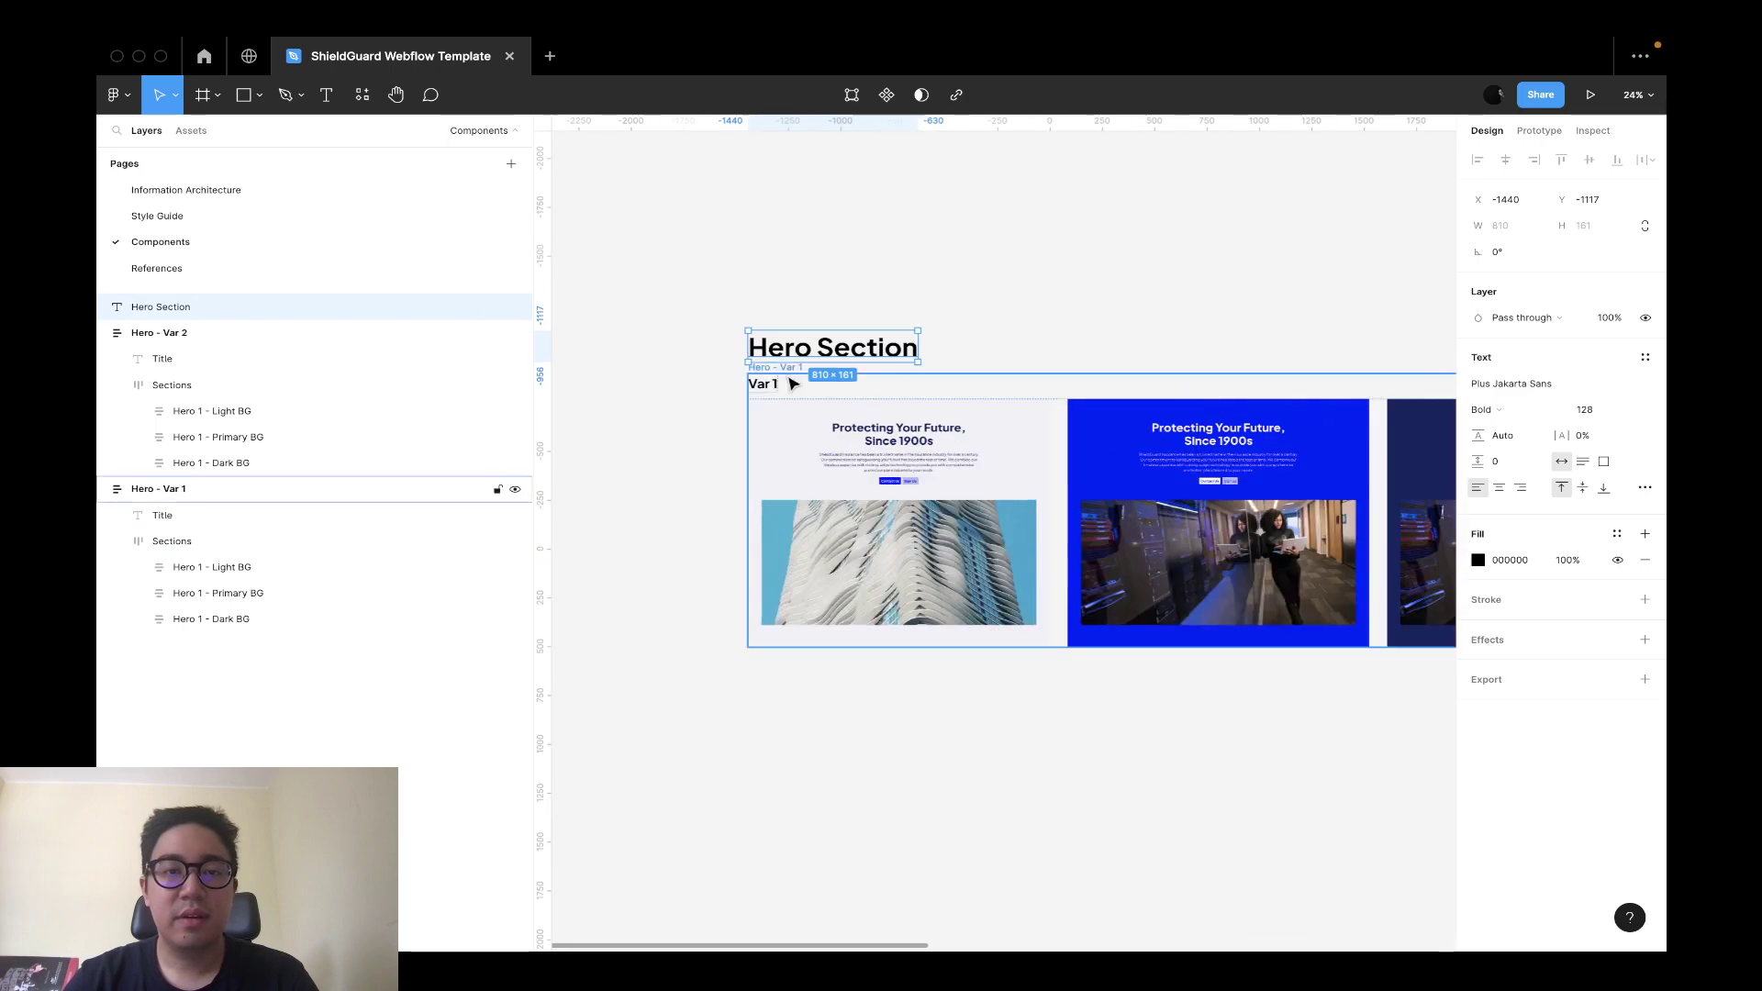
pyautogui.click(780, 369)
pyautogui.hscroll(5, 928, 381)
pyautogui.keyDown('shift'); pyautogui.click(933, 368); pyautogui.keyUp('shift')
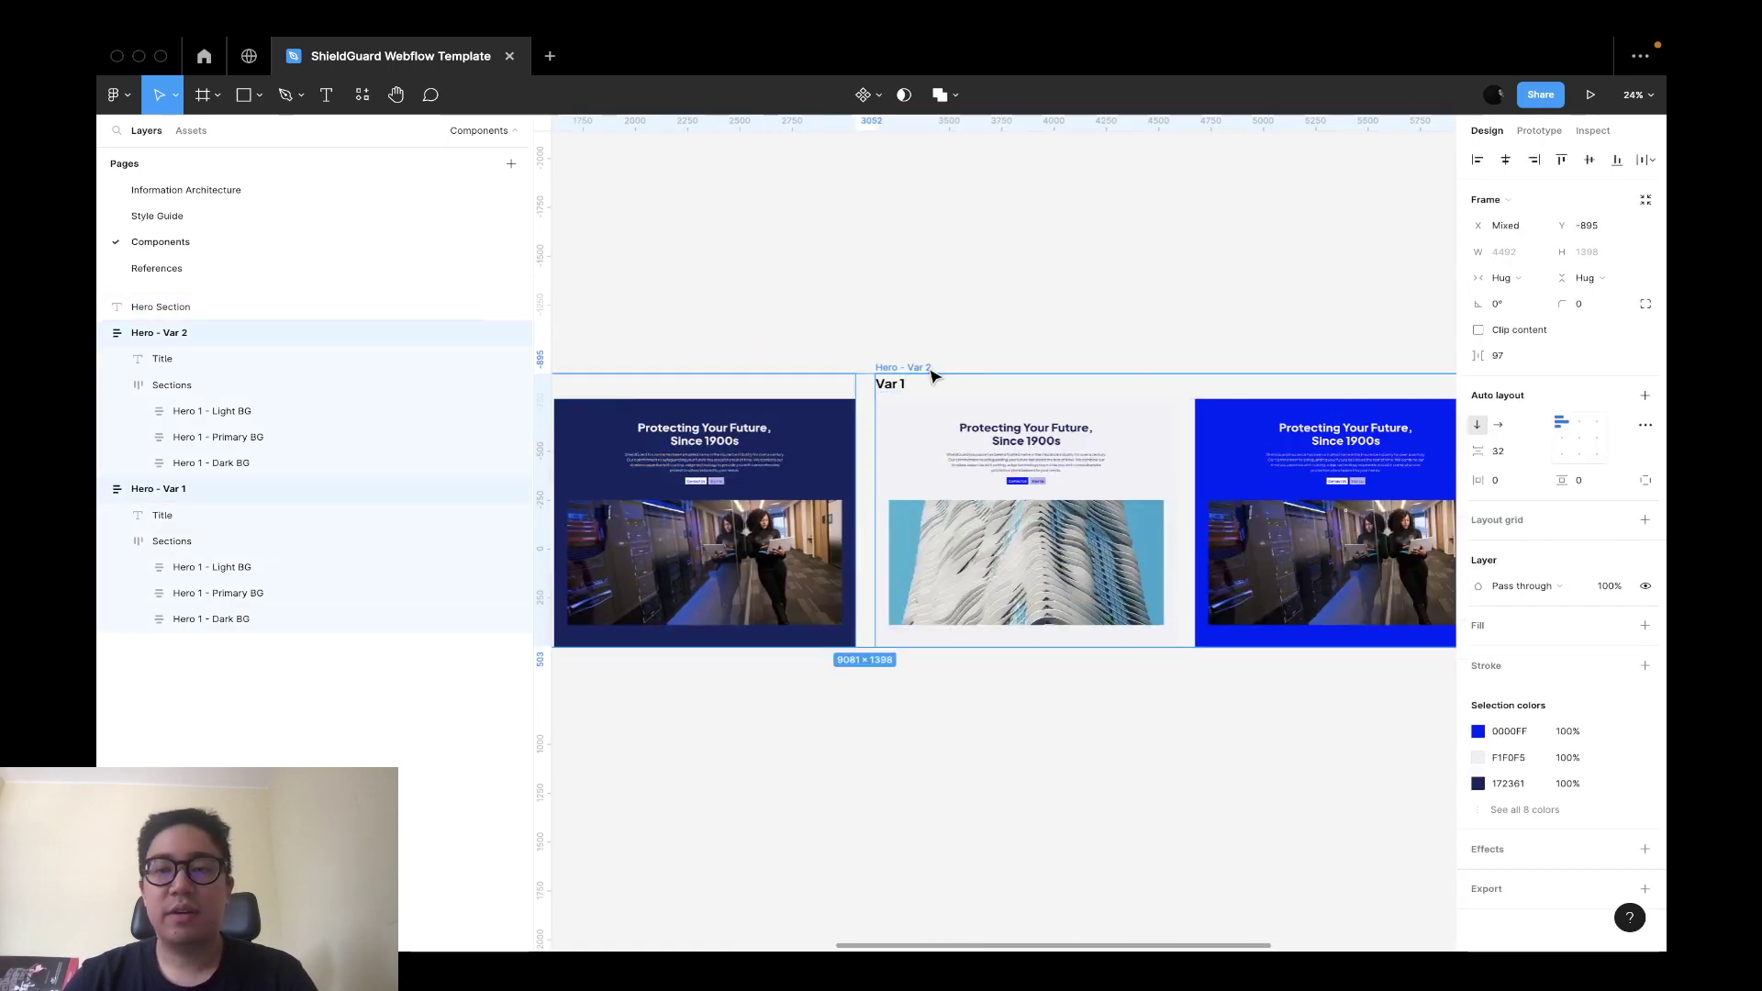
pyautogui.write('200')
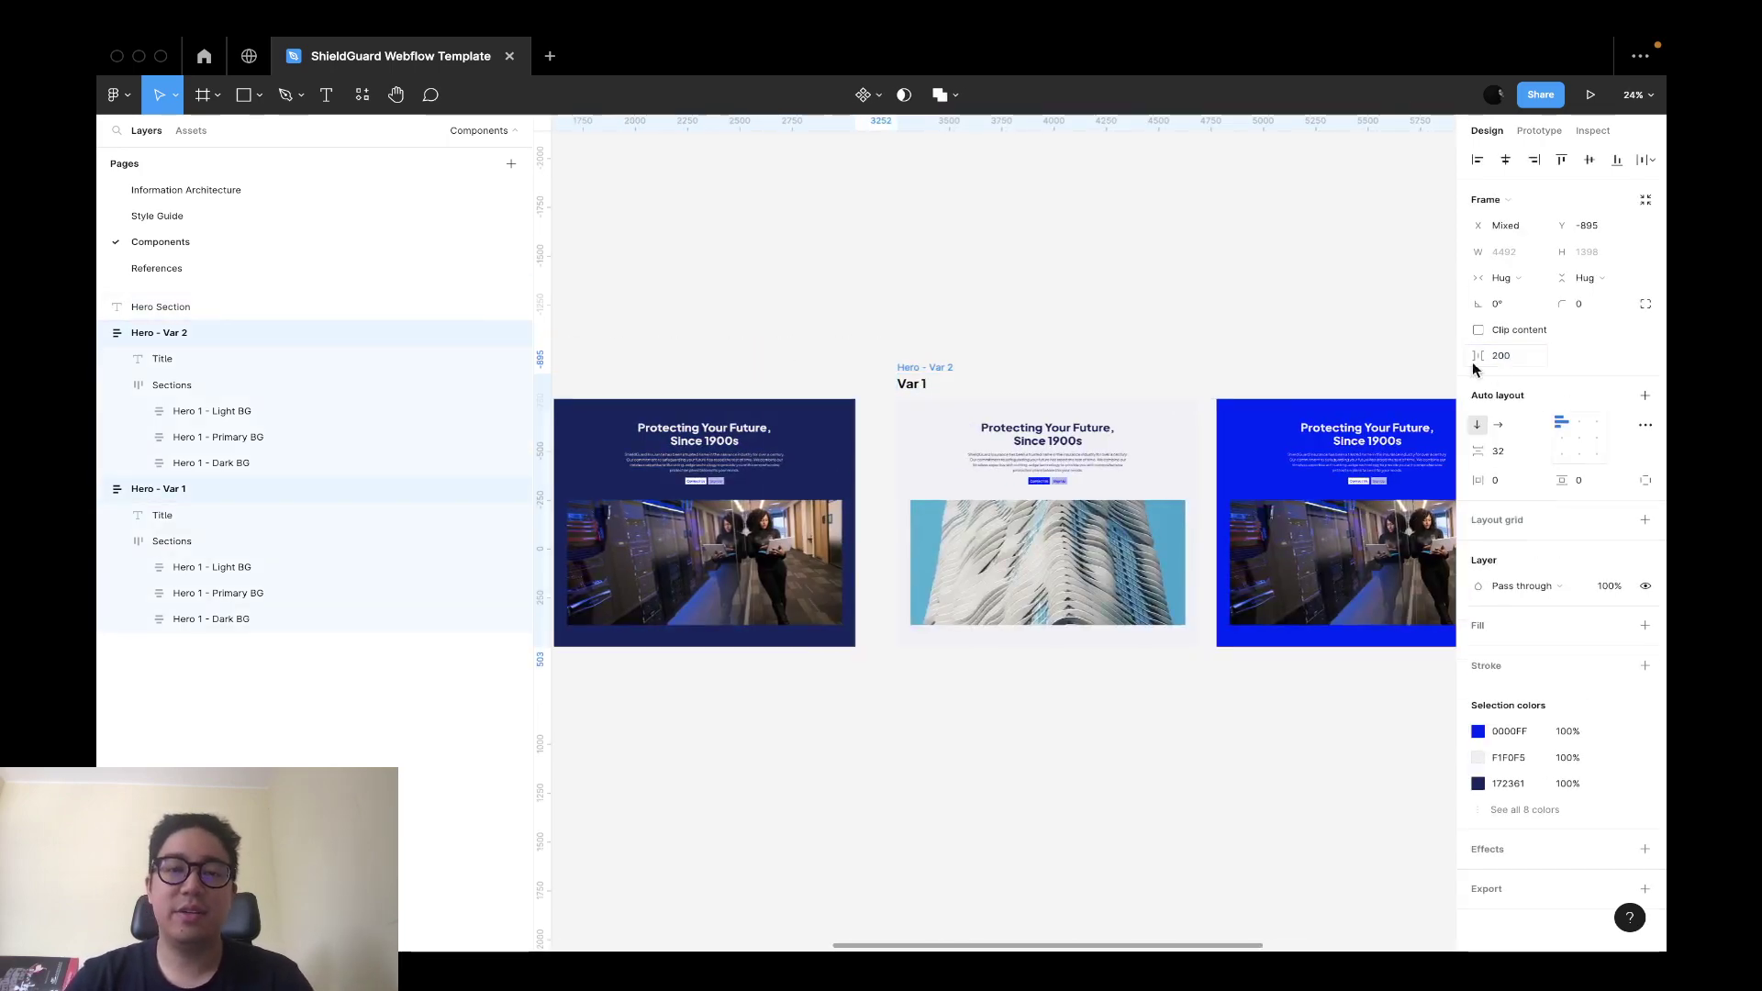
pyautogui.click(1154, 178)
# Place a copy of the Hero 1 - Light BG frame on the empty canvas above the Hero - Var 2 row.
pyautogui.hscroll(2, 1039, 229)
pyautogui.scroll(-5, 1053, 197)
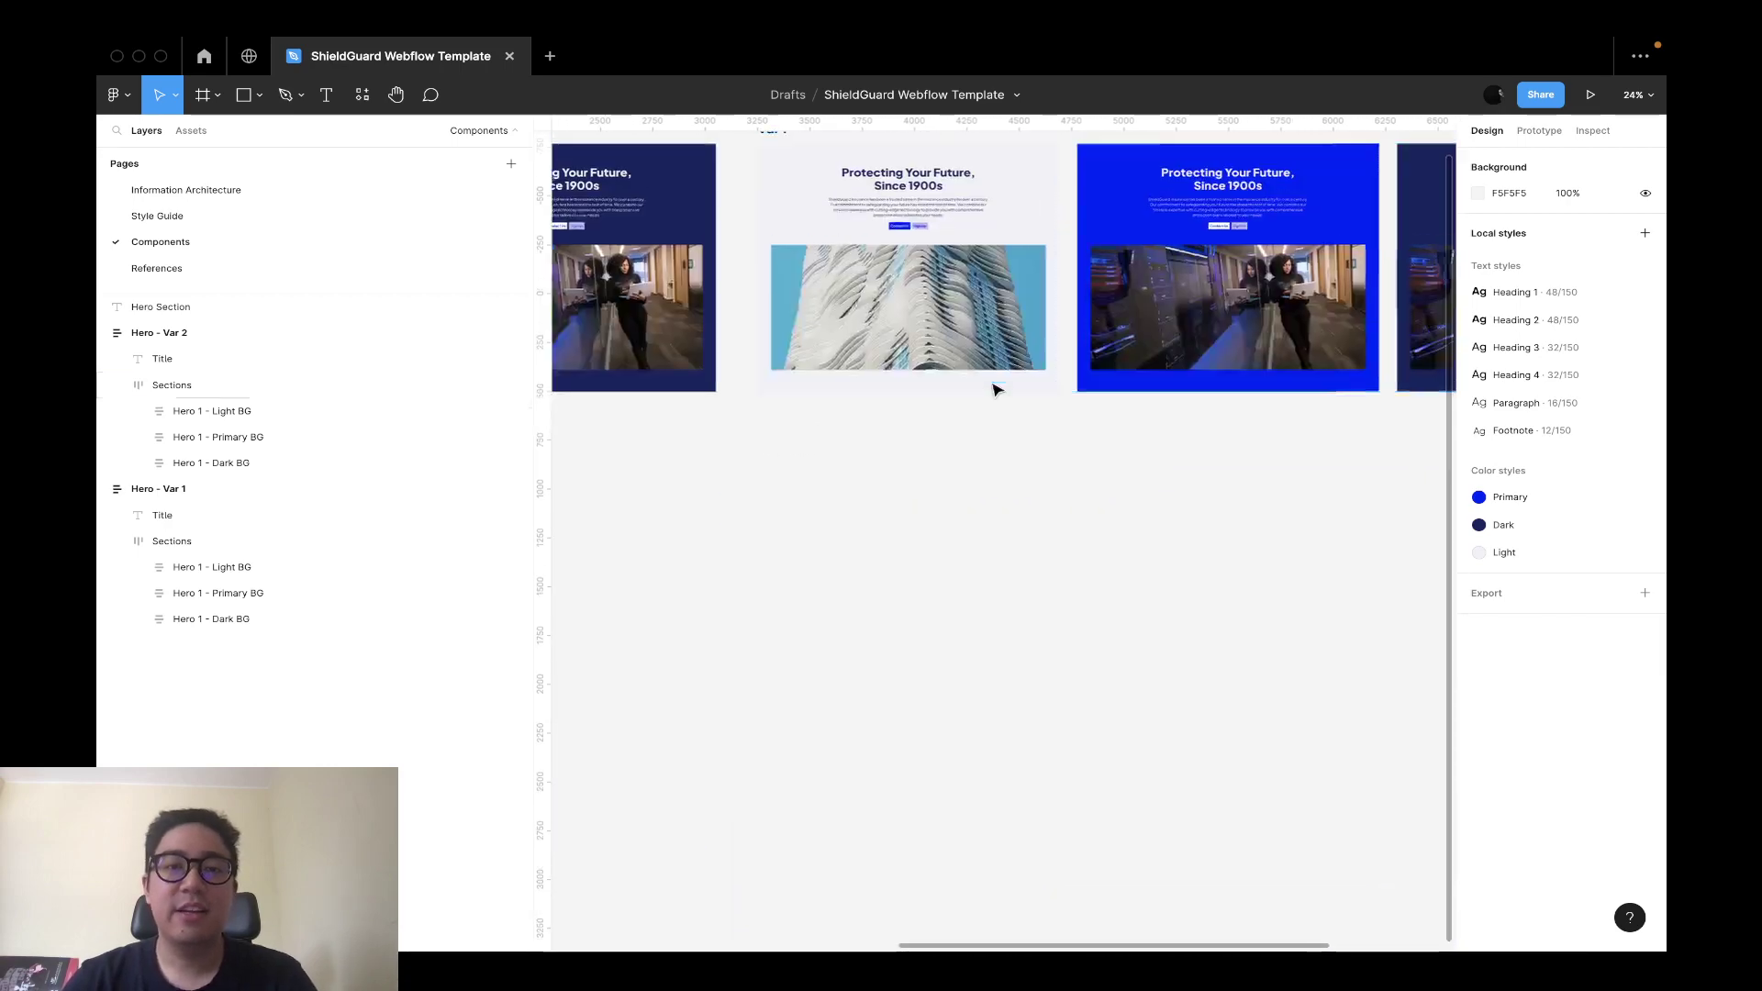
pyautogui.scroll(5, 995, 383)
pyautogui.scroll(2, 1005, 398)
pyautogui.moveTo(889, 546); pyautogui.dragTo(981, 121)
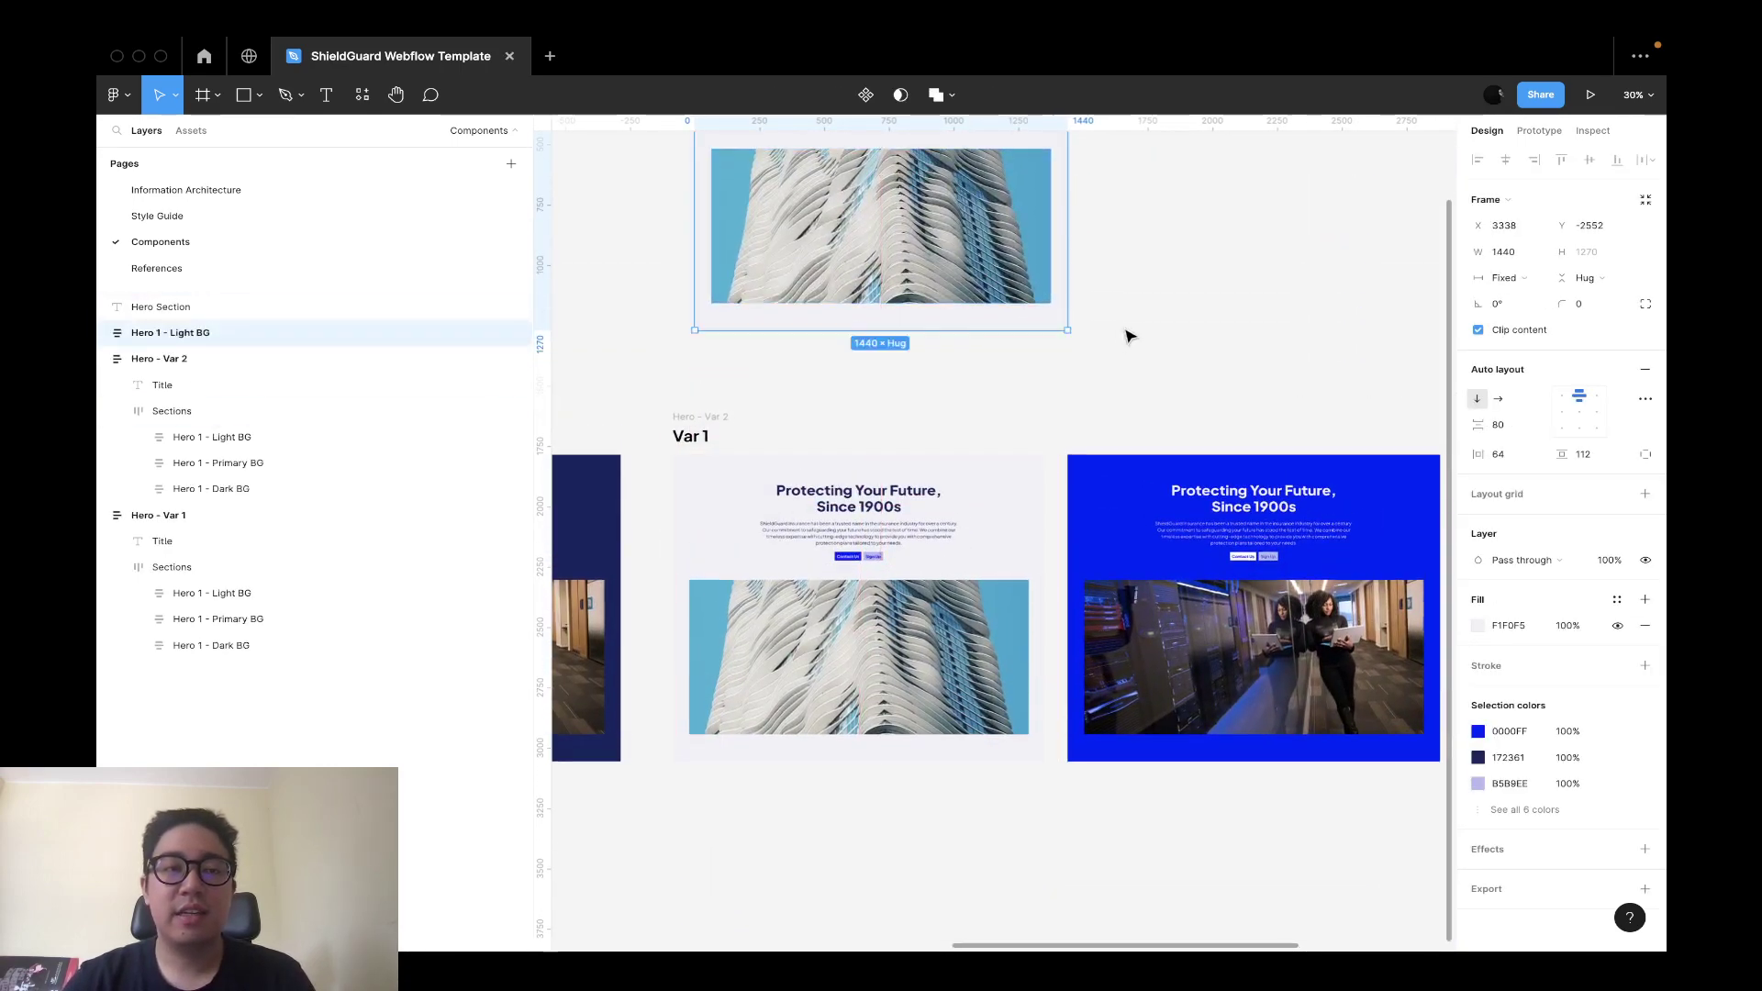
# Change the copied Hero 1 - Light BG frame's auto layout to horizontal and align its contents to the center.
pyautogui.click(1132, 334)
pyautogui.scroll(3, 1133, 334)
pyautogui.scroll(5, 640, 209)
pyautogui.hscroll(-4, 639, 208)
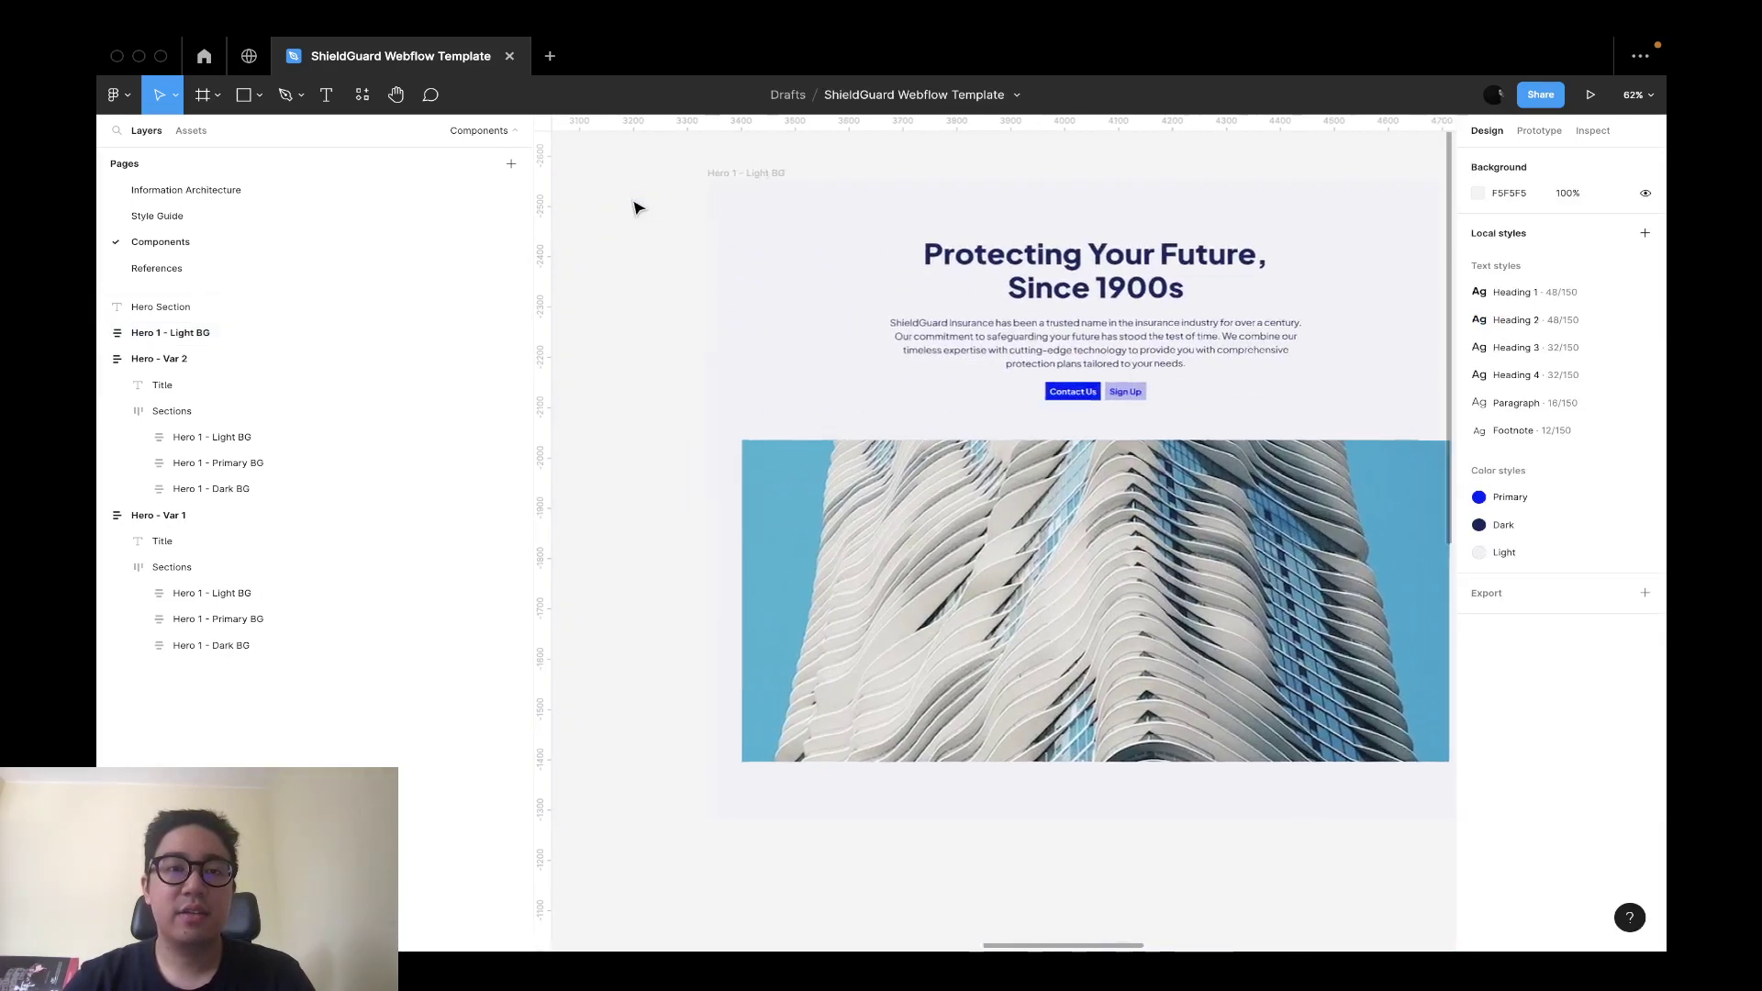
pyautogui.click(1224, 225)
pyautogui.click(1498, 398)
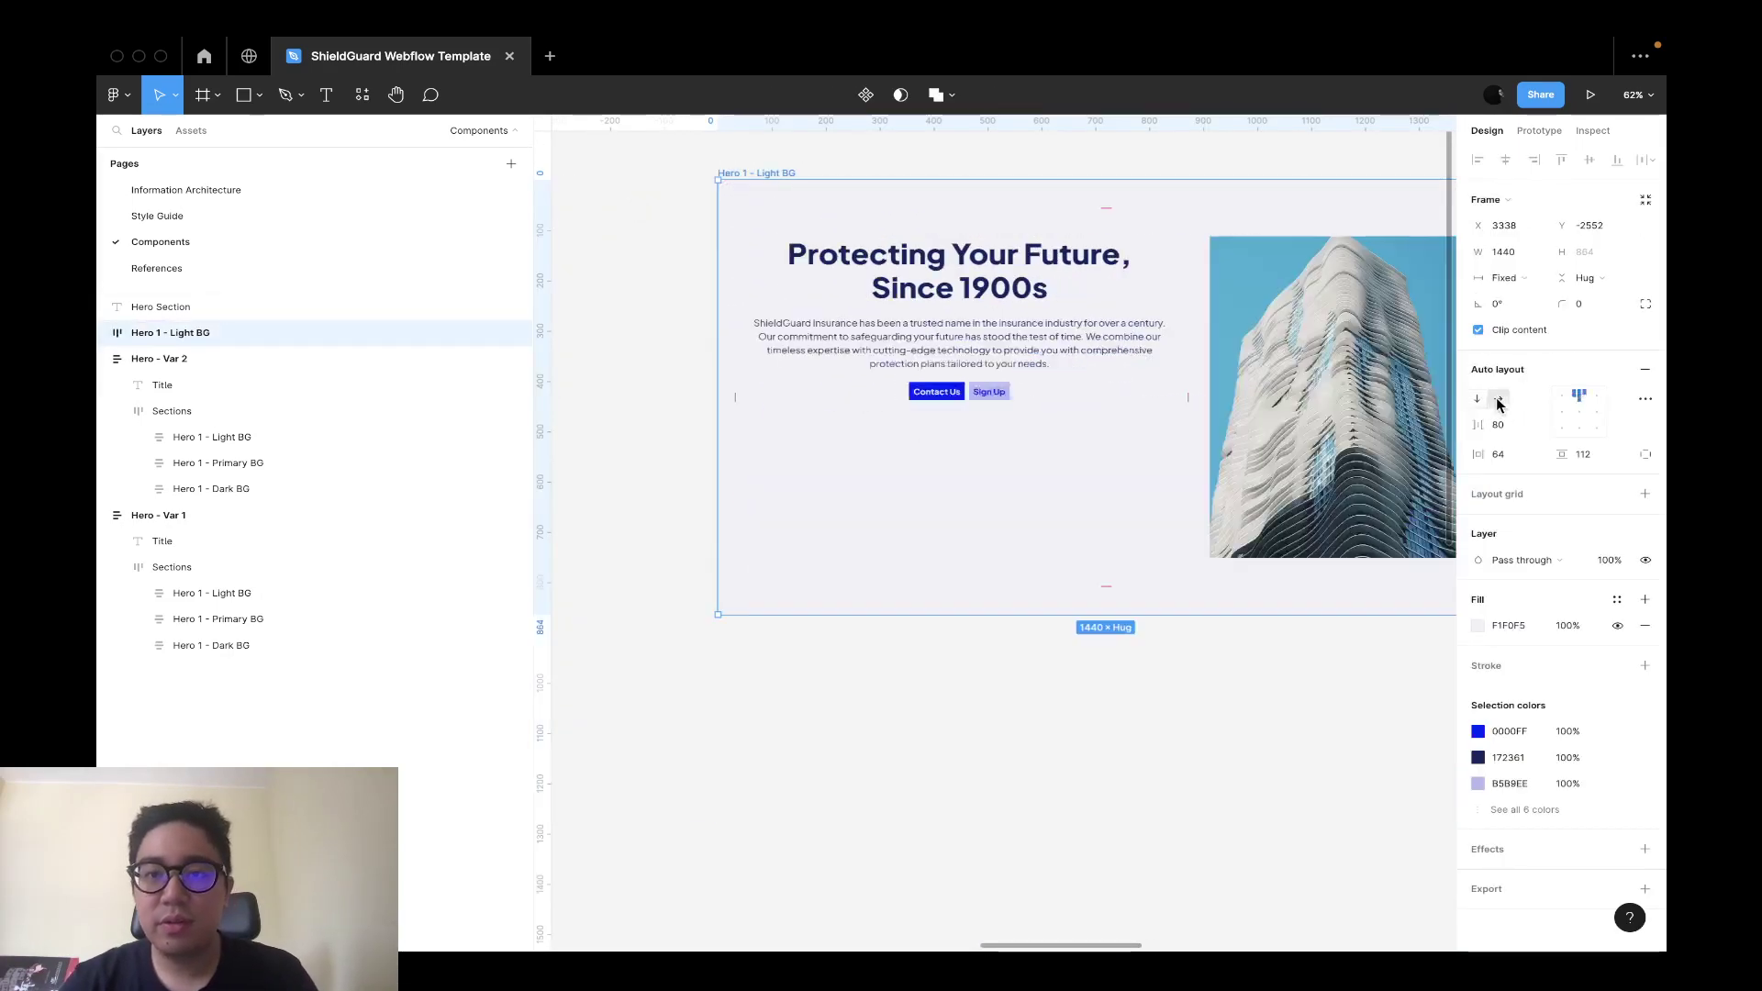
pyautogui.scroll(2, 959, 510)
pyautogui.hscroll(-2, 959, 510)
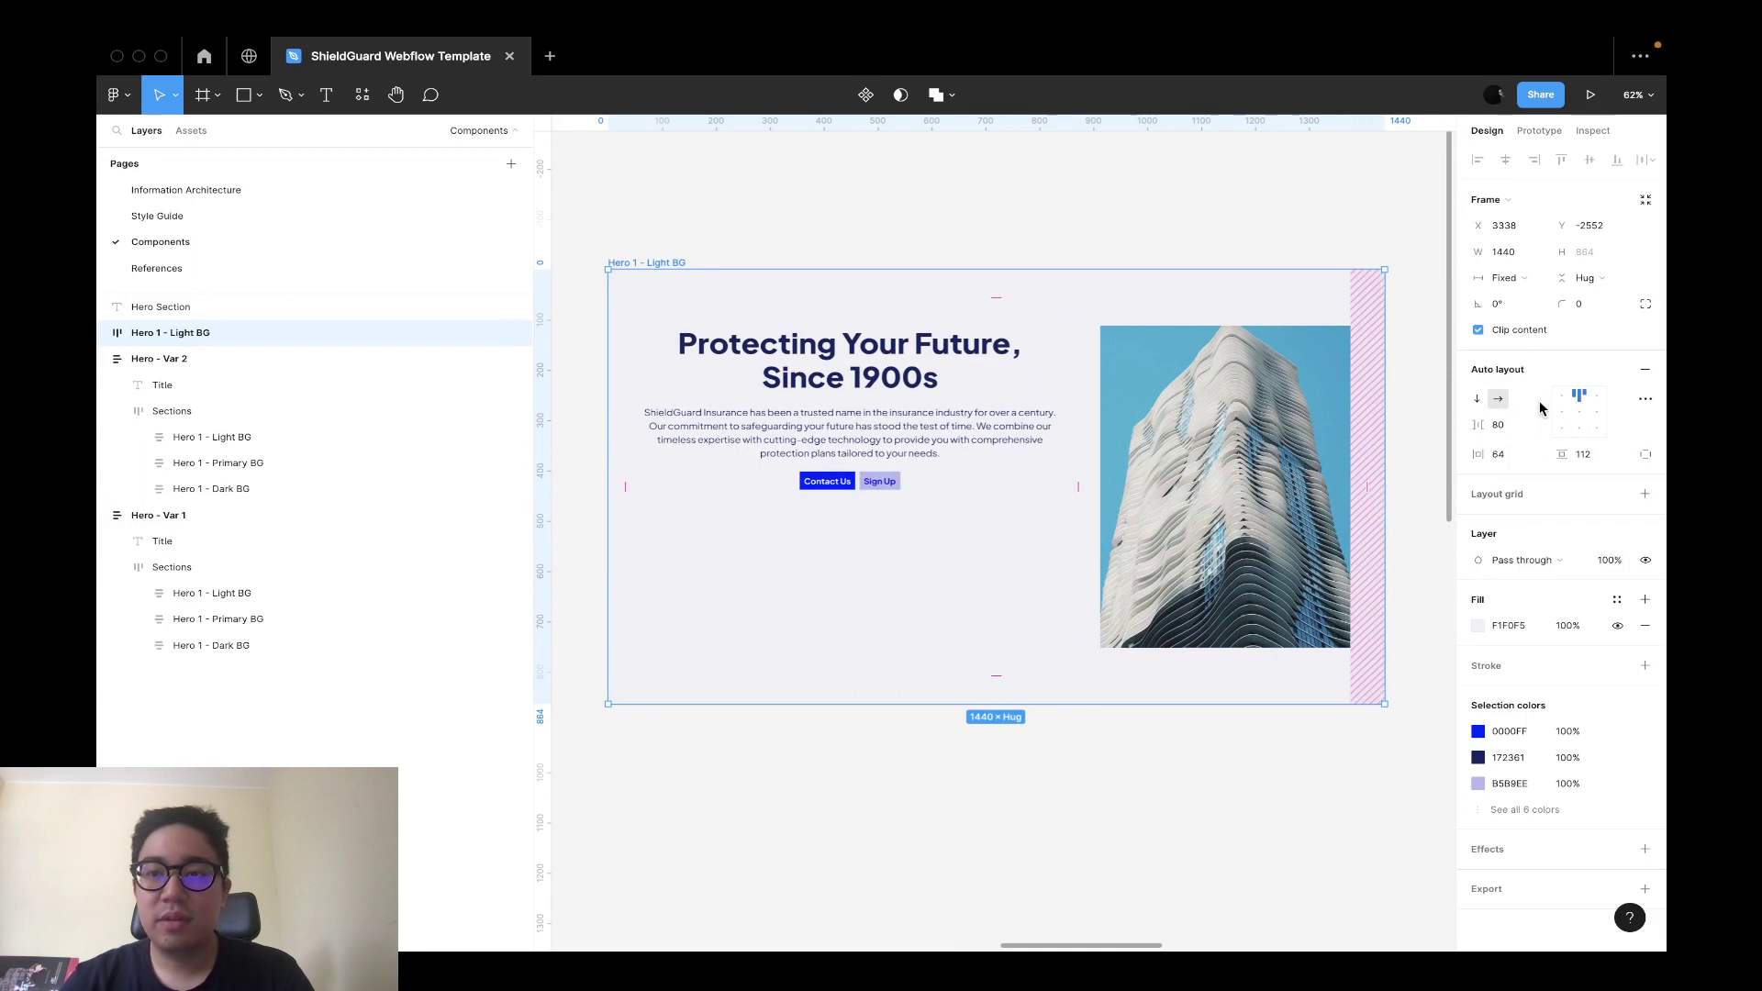
pyautogui.click(1575, 409)
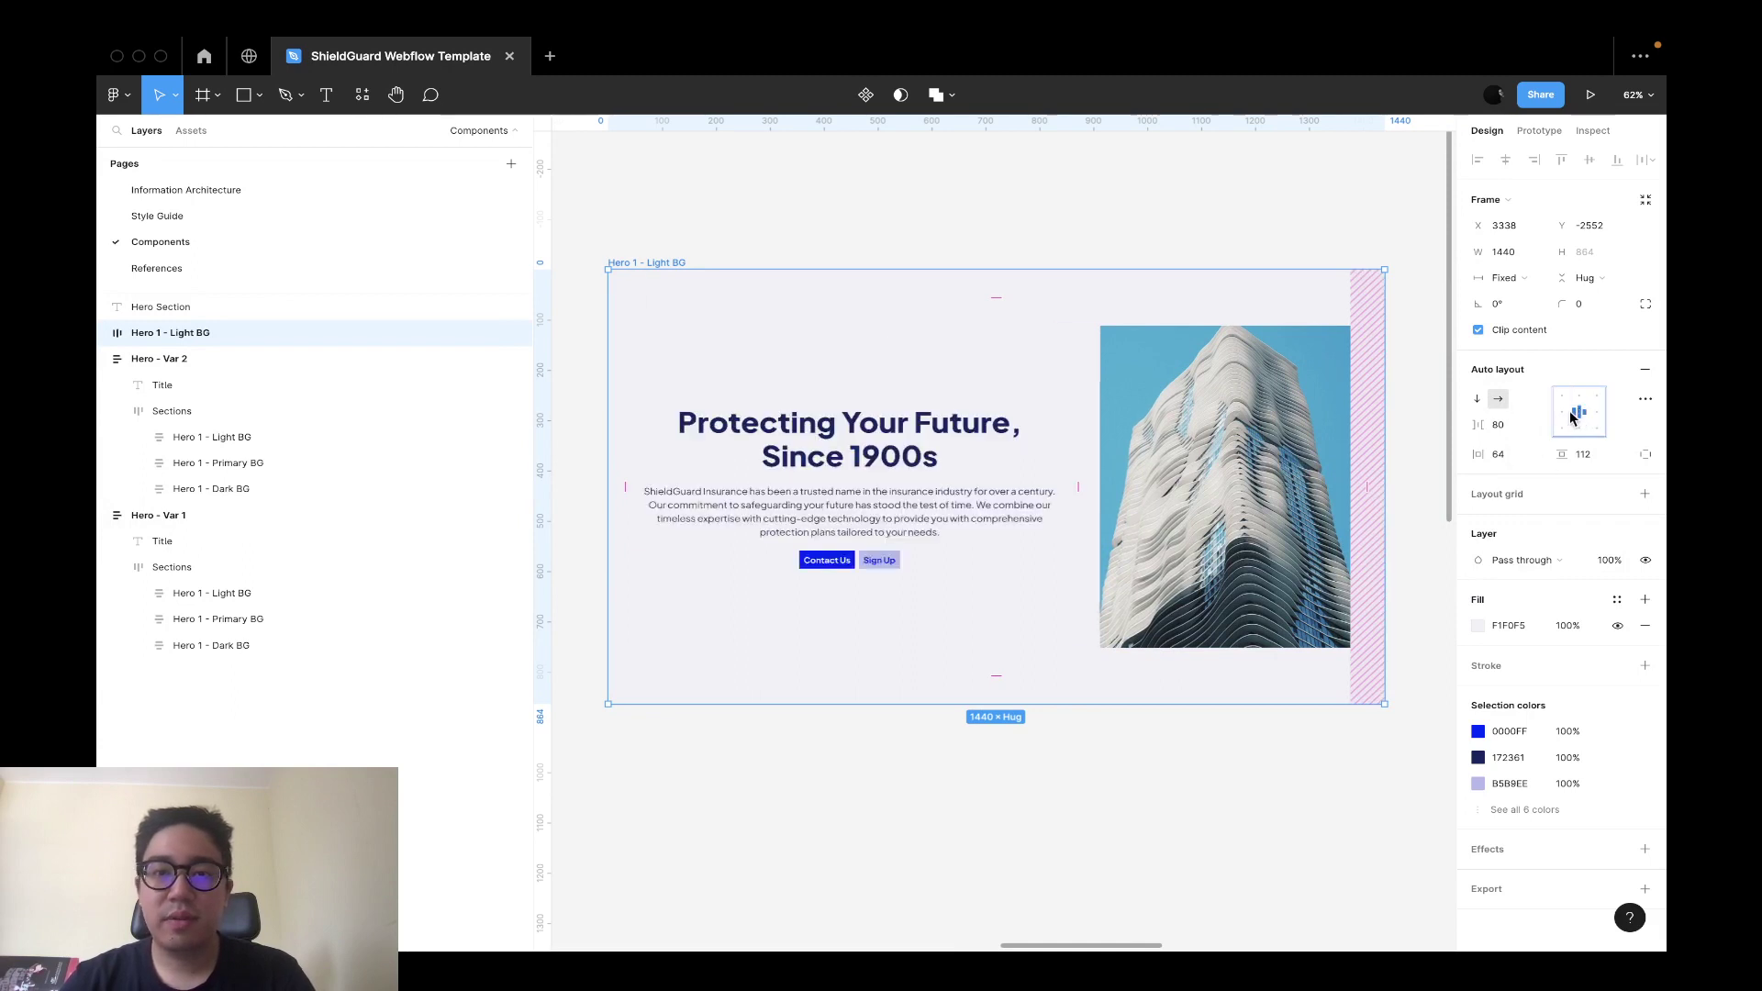
# Left-align the heading and paragraph text in the copied hero, and align the Column frame's contents to the top left.
pyautogui.doubleClick(923, 454)
pyautogui.keyDown('shift'); pyautogui.click(925, 522); pyautogui.keyUp('shift')
pyautogui.click(1483, 514)
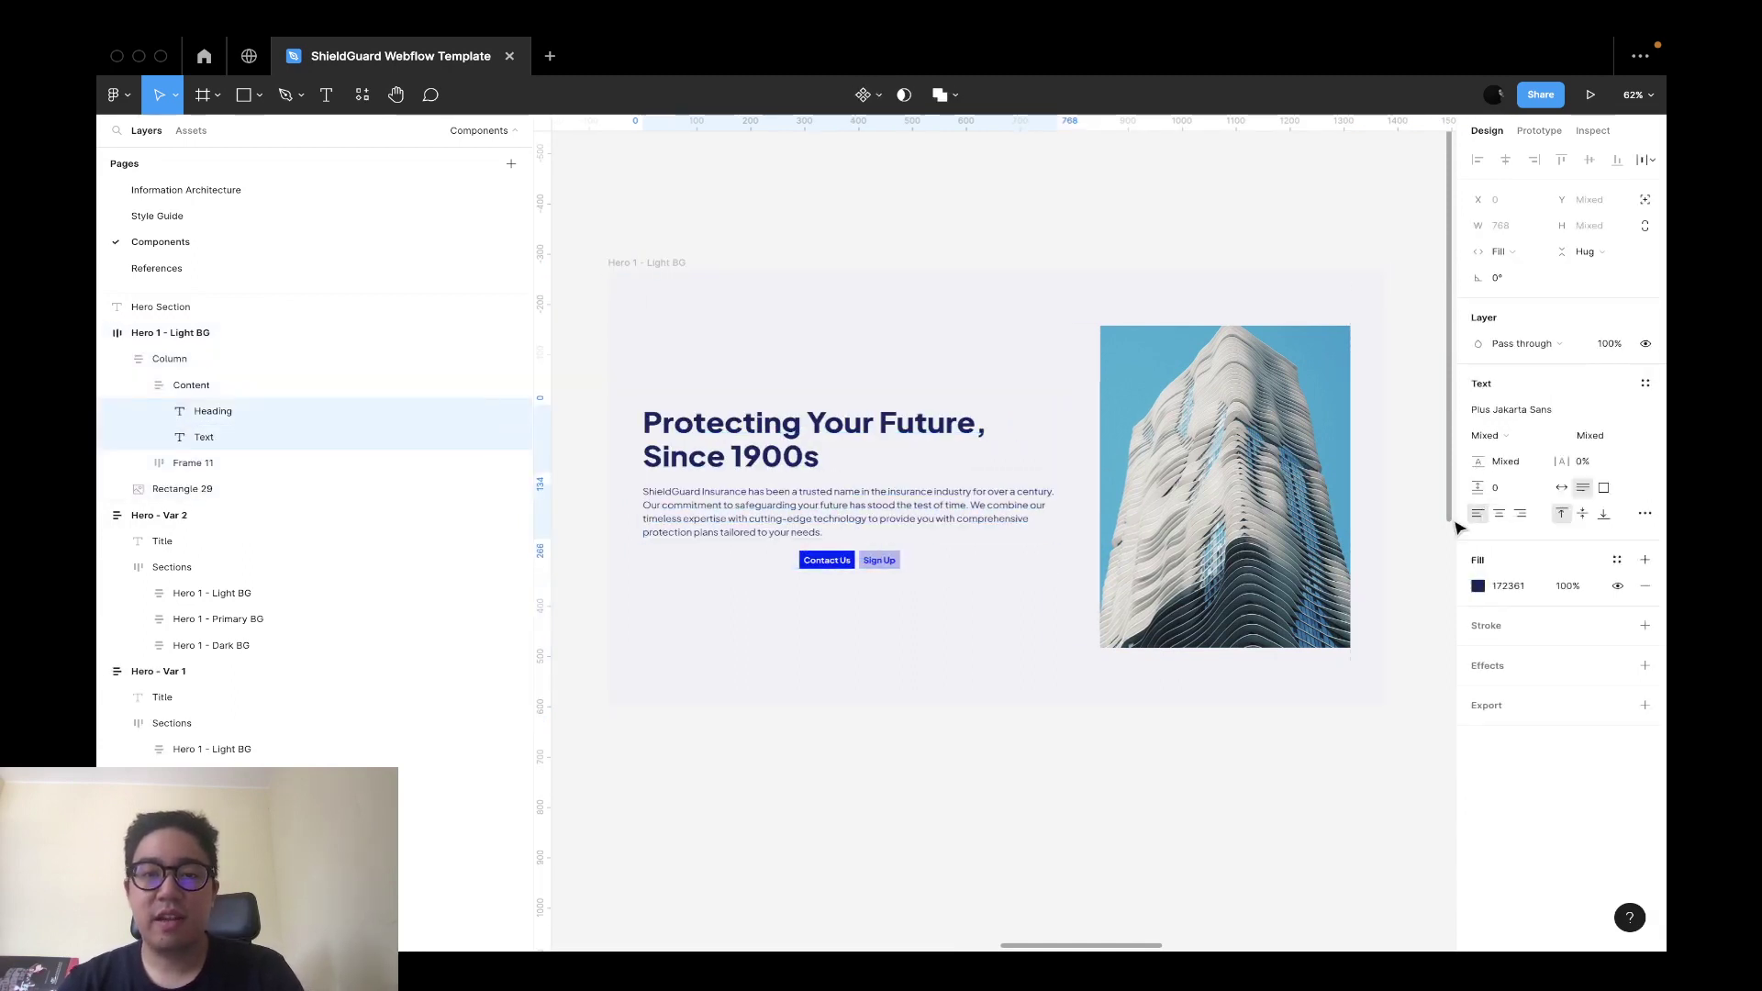
pyautogui.click(944, 563)
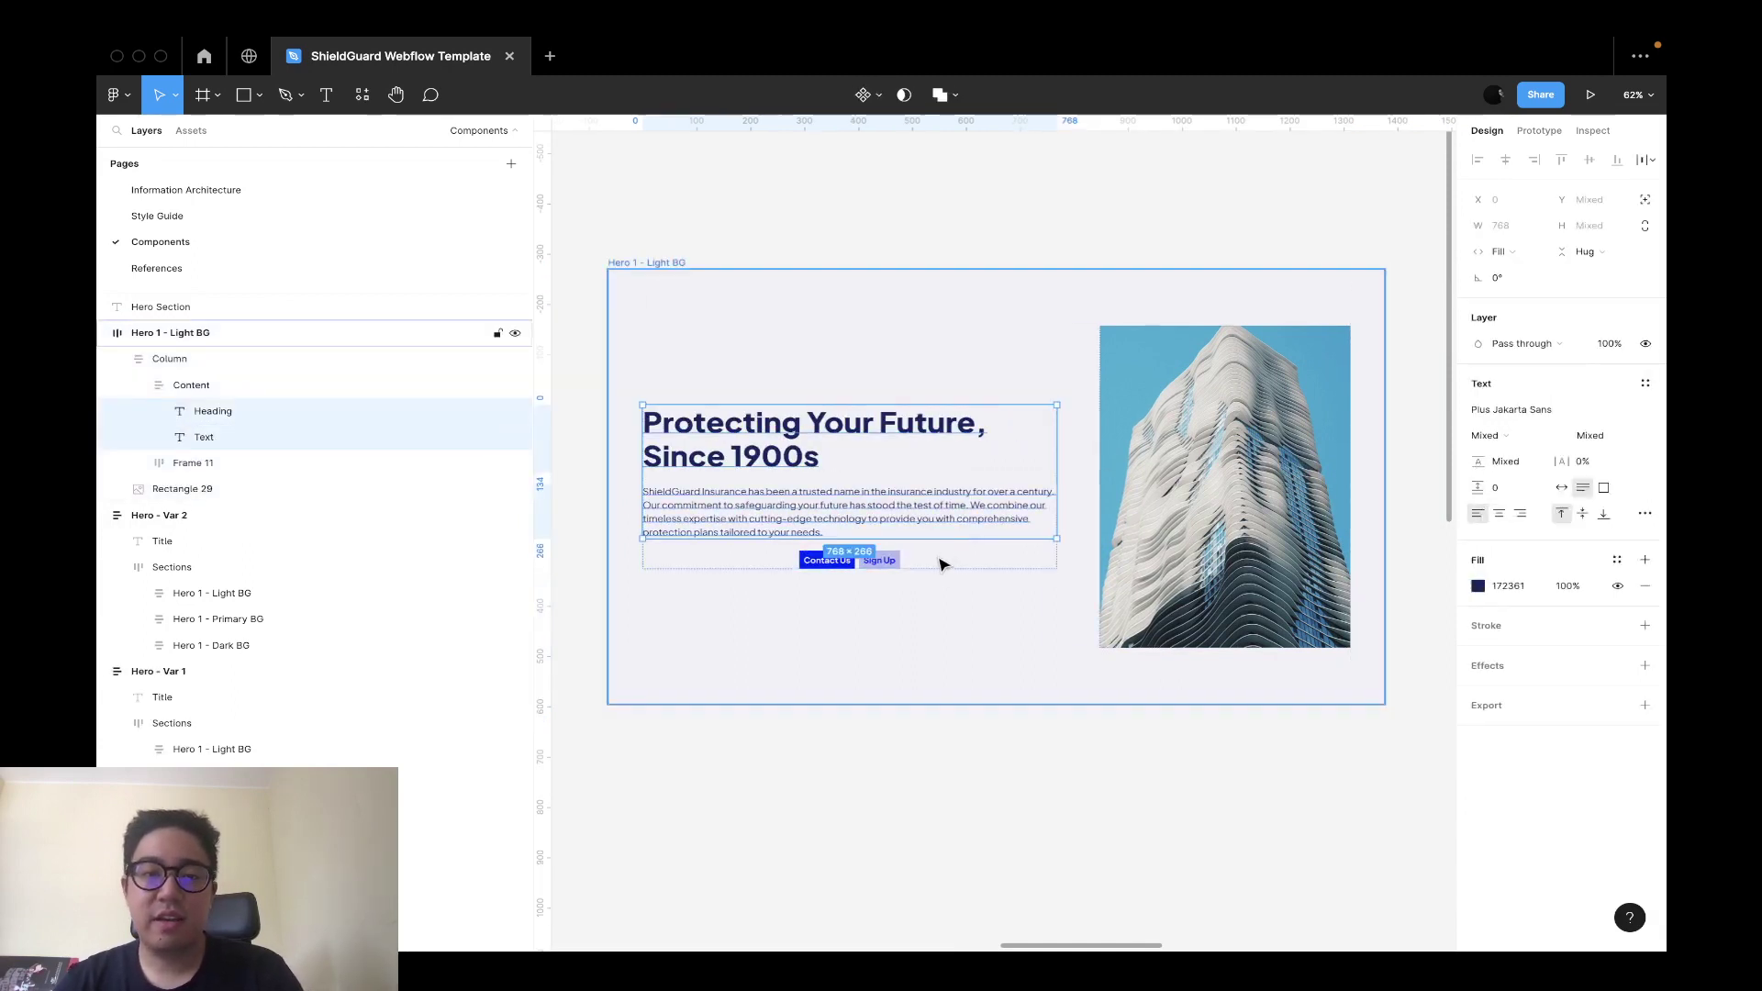
pyautogui.doubleClick(916, 513)
pyautogui.hotkey('shift', 'Return')
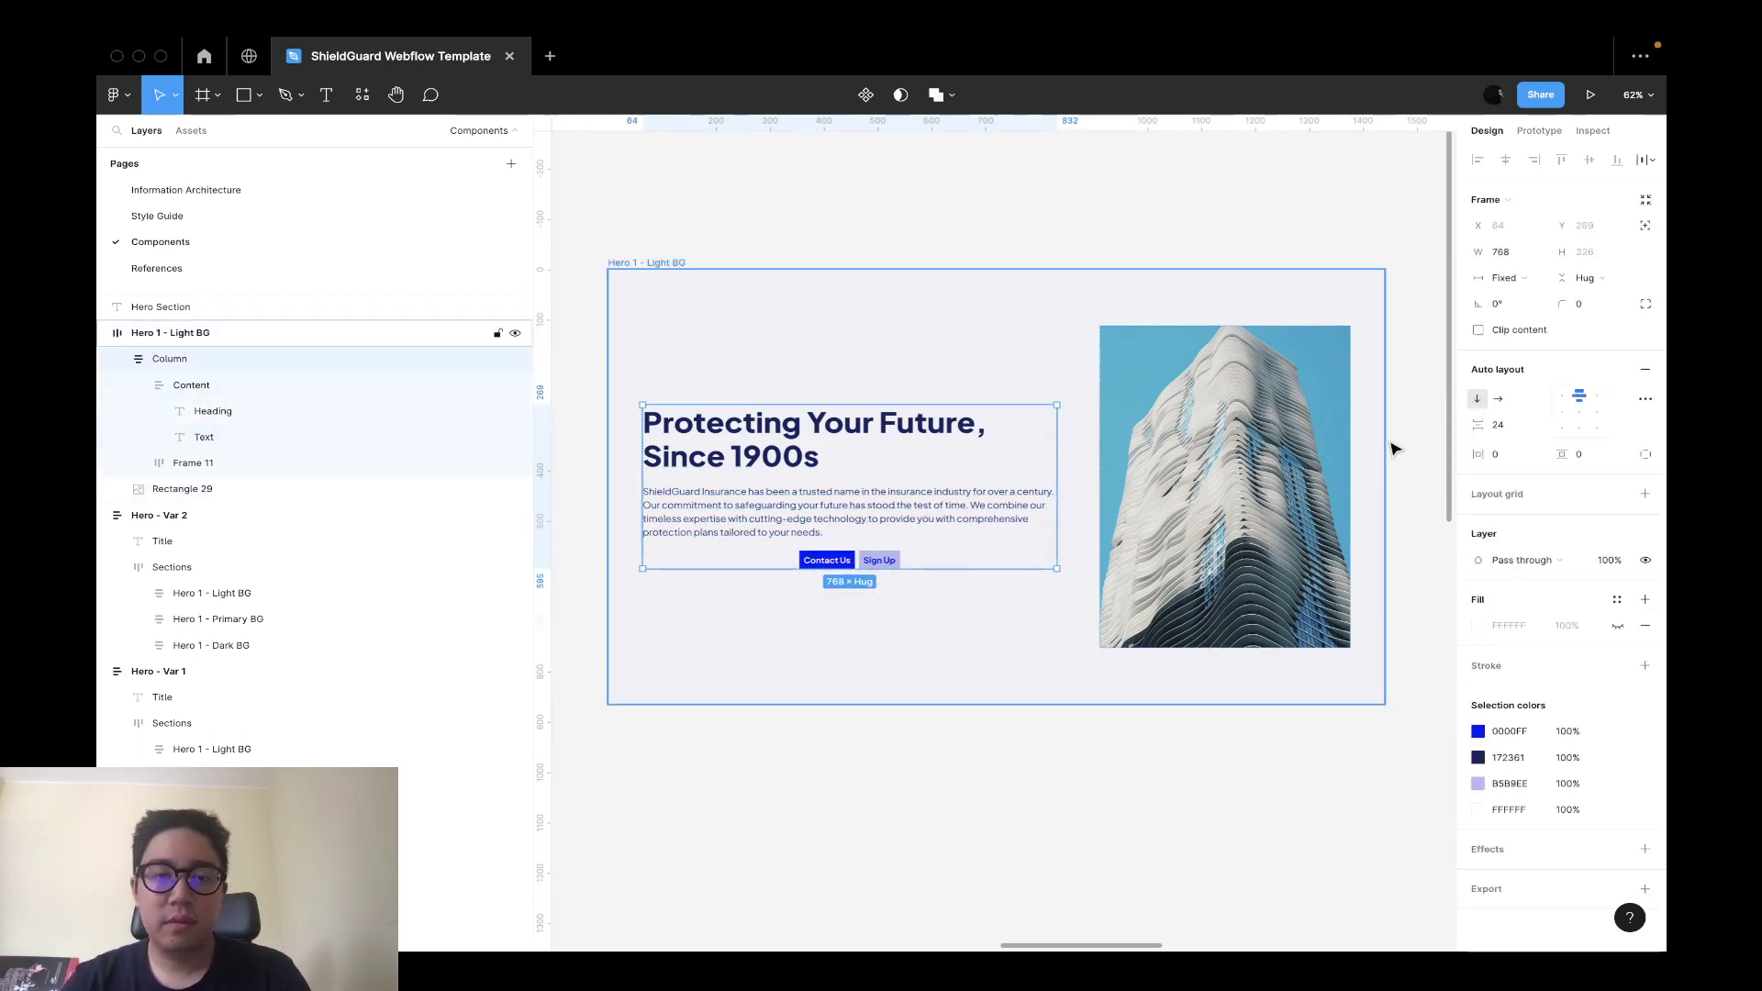
pyautogui.click(1563, 396)
pyautogui.click(1011, 800)
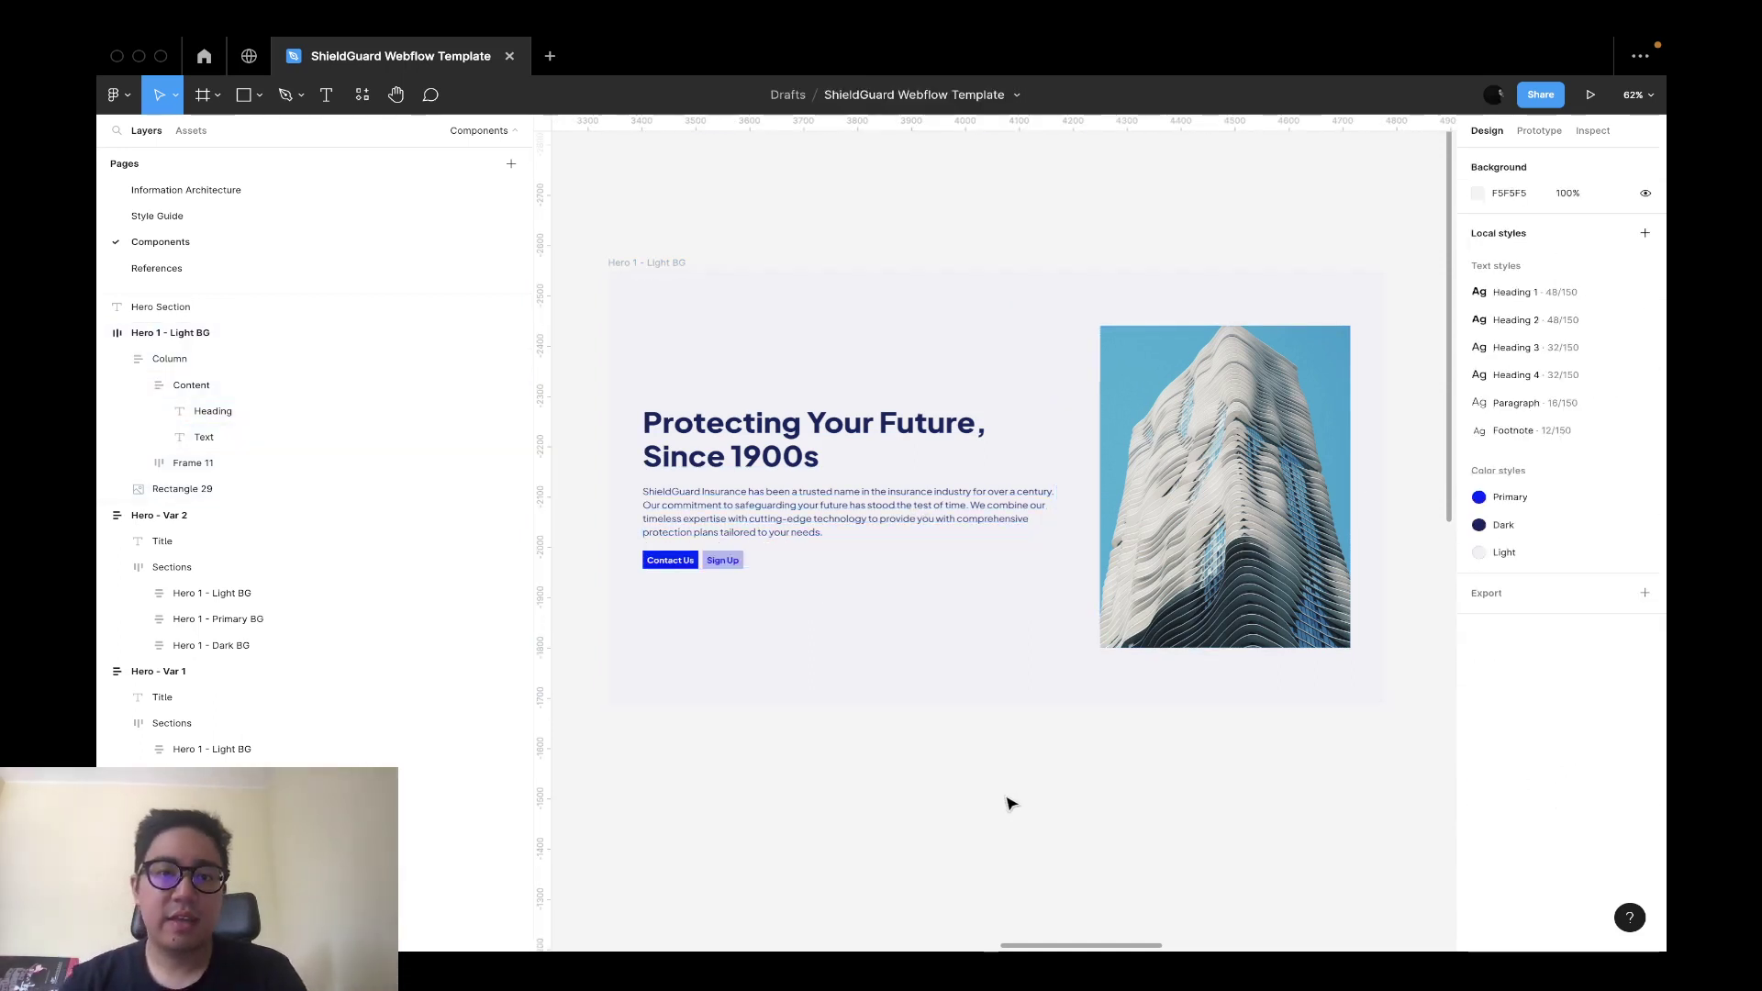
# Rename the building picture layer in the copied hero as "Image".
pyautogui.hscroll(3, 1038, 737)
pyautogui.scroll(-1, 1038, 738)
pyautogui.hscroll(-3, 1038, 738)
pyautogui.keyDown('super'); pyautogui.click(944, 417); pyautogui.keyUp('super')
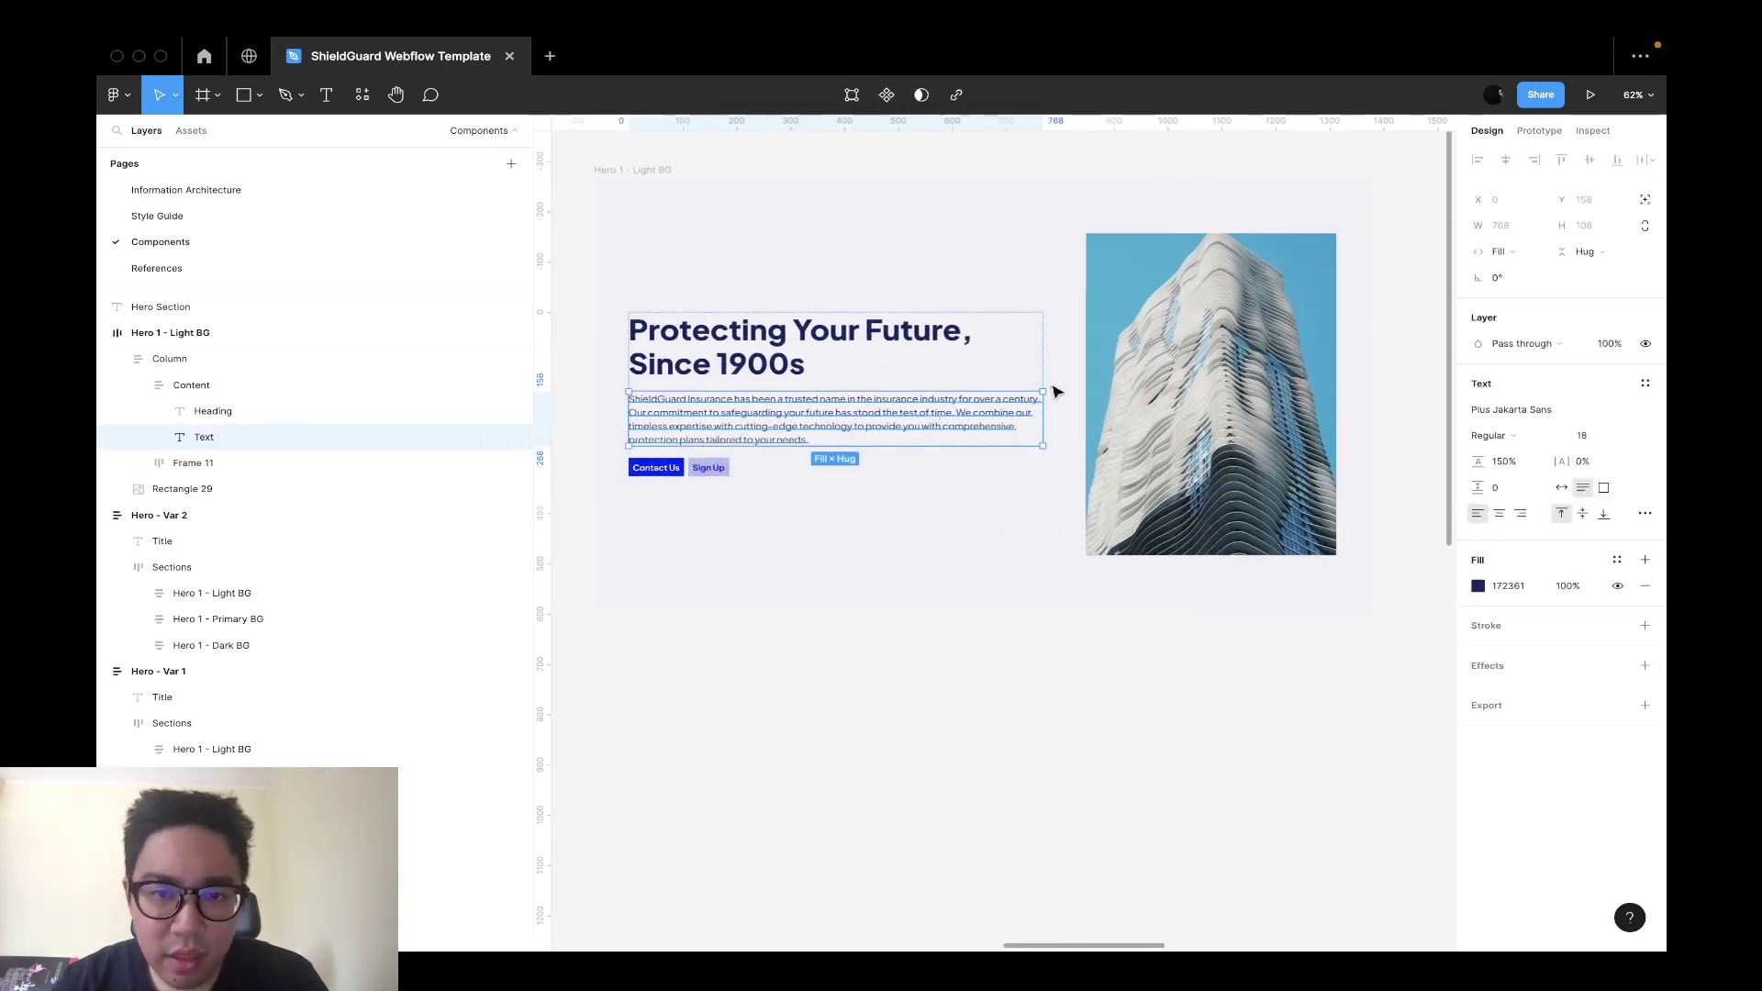
pyautogui.hotkey('shift', 'Return')
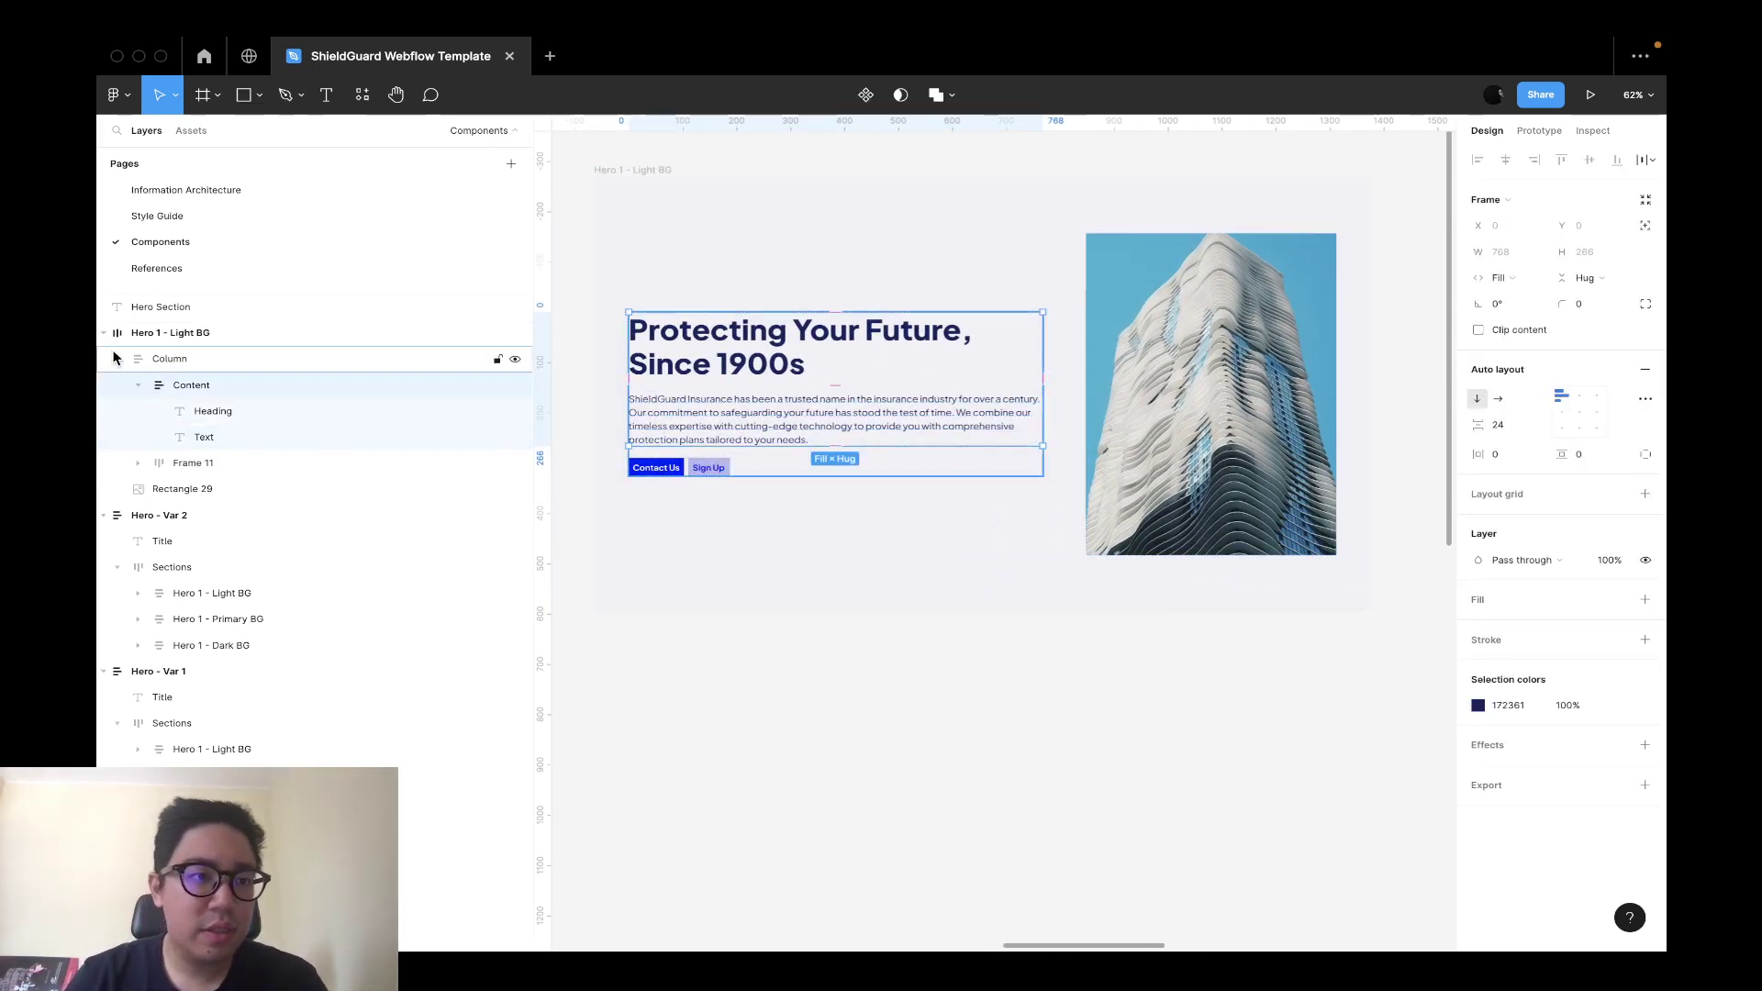
pyautogui.click(161, 358)
pyautogui.click(168, 385)
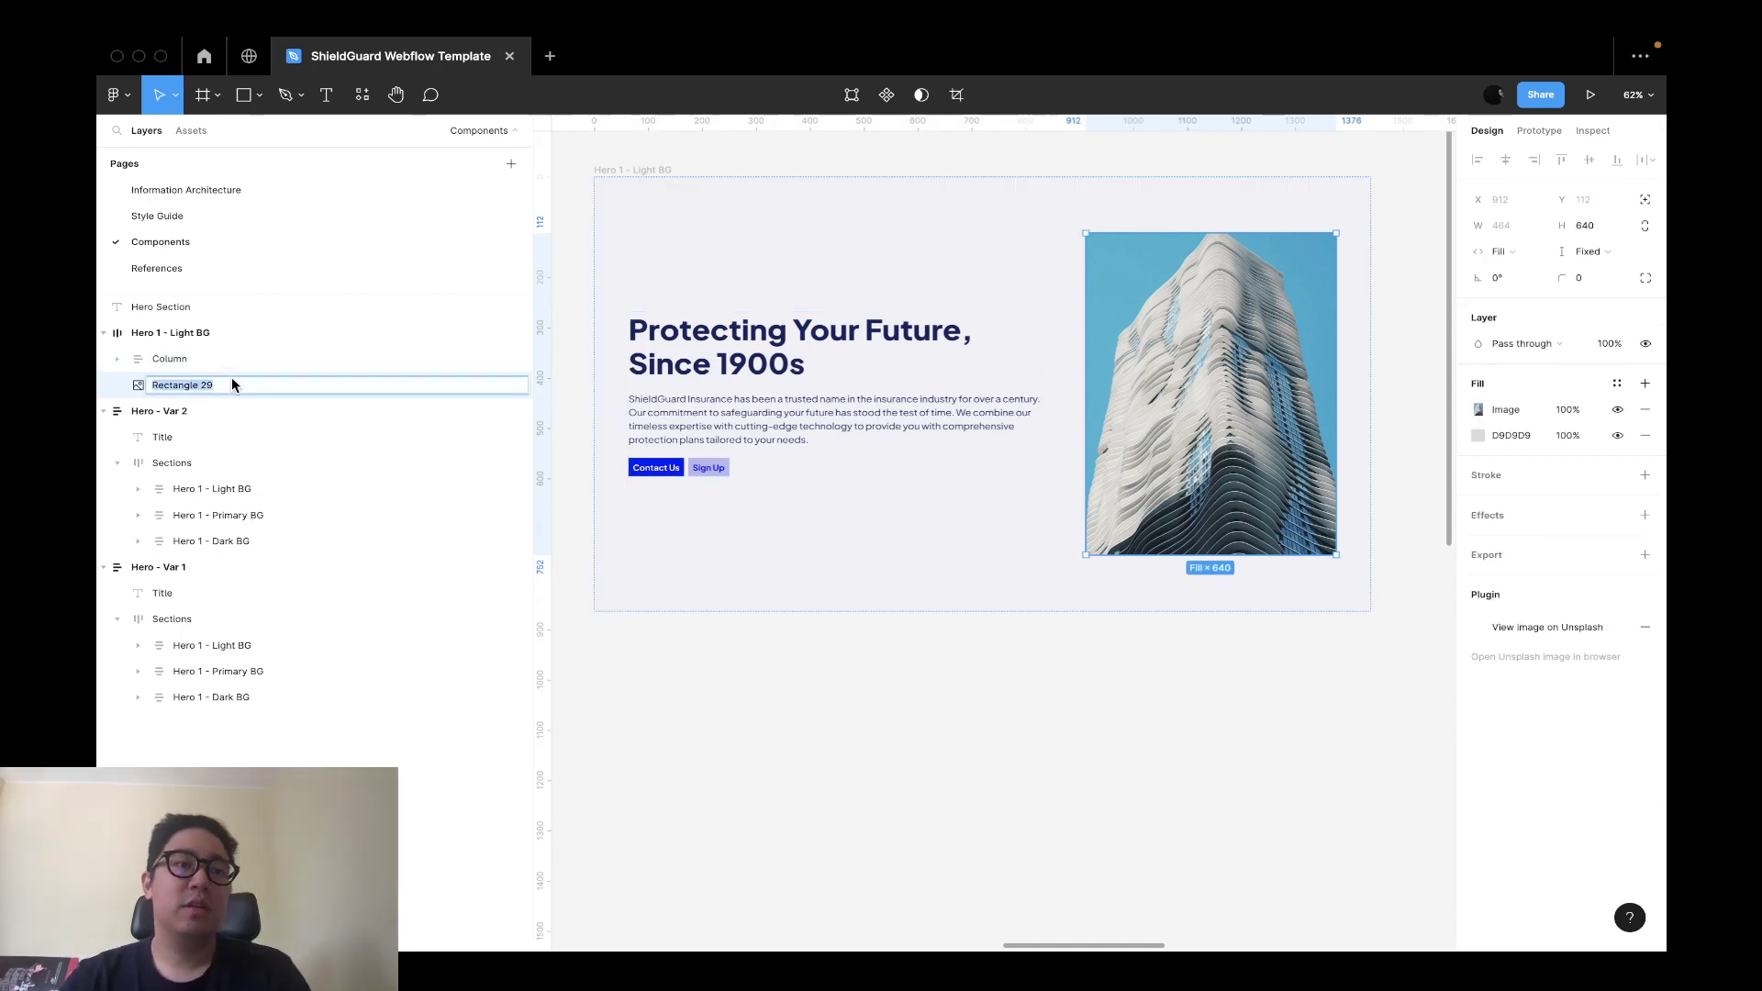
pyautogui.doubleClick(231, 377)
pyautogui.write('Image')
pyautogui.press('Return')
# Set the width of both the Column and Image layers to fill the container so they share the hero equally.
pyautogui.keyDown('shift'); pyautogui.click(226, 367); pyautogui.keyUp('shift')
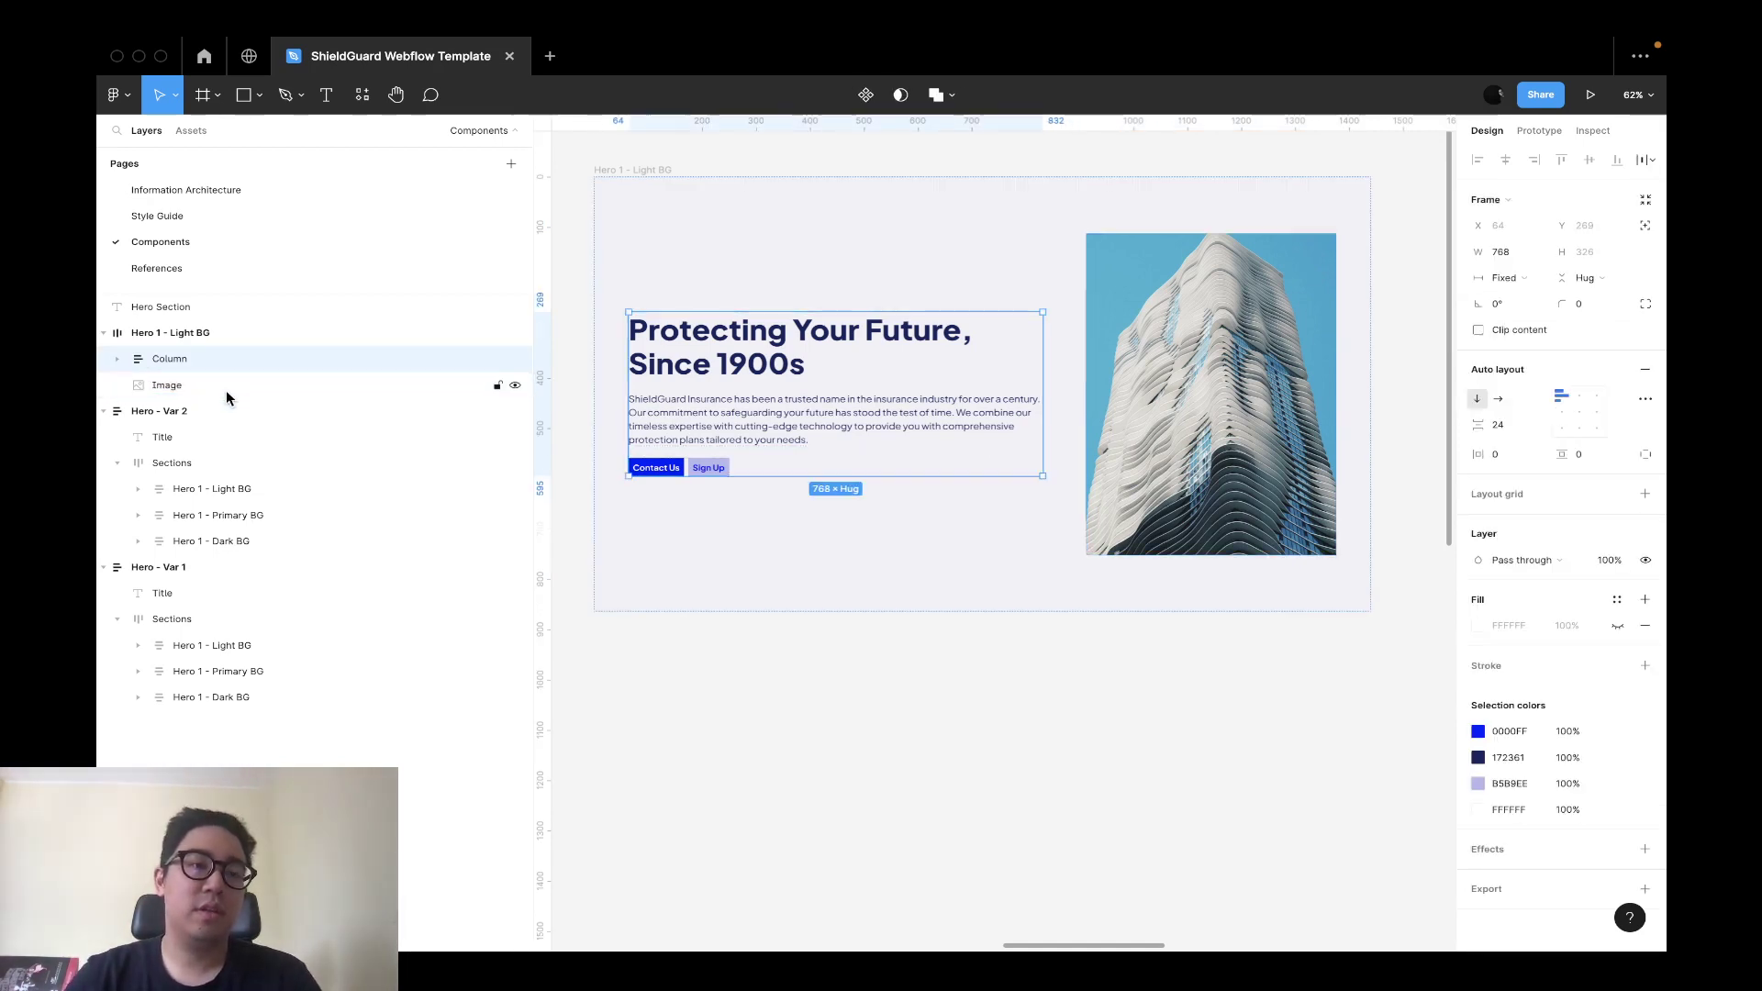
pyautogui.click(1534, 256)
pyautogui.click(1549, 317)
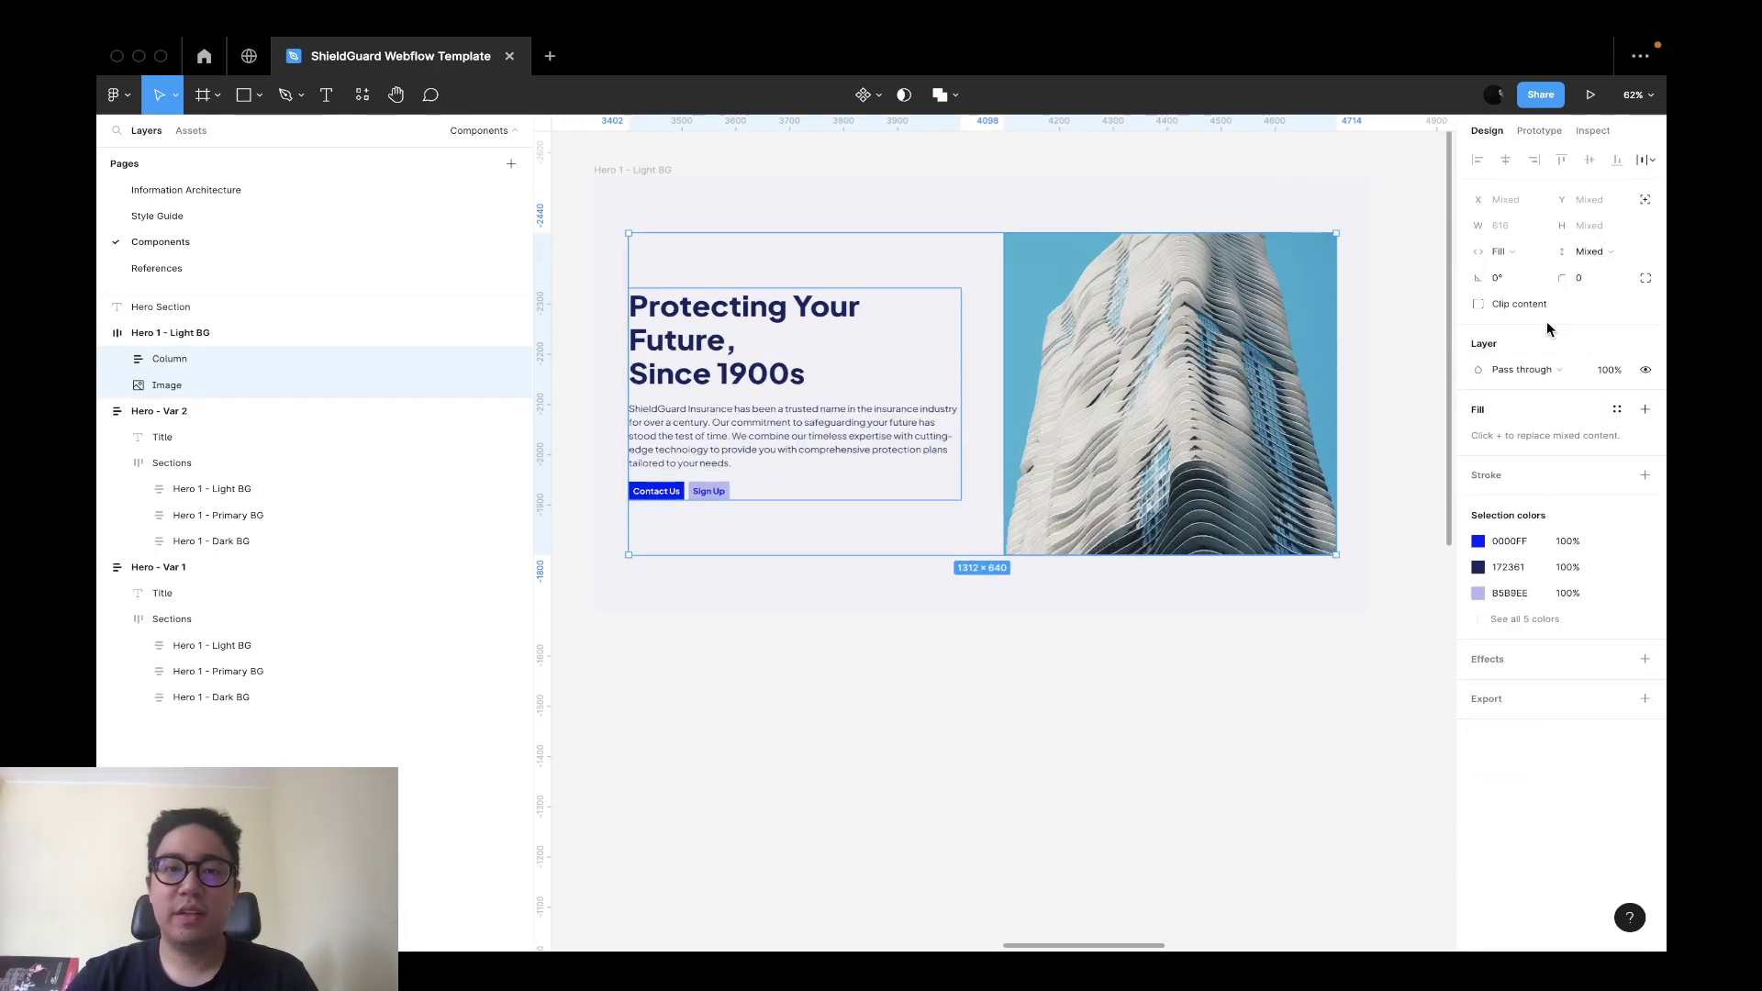
pyautogui.click(1207, 801)
# Rename the separate side-by-side hero frame as "Hero 2 - Light BG".
pyautogui.hscroll(-2, 1175, 686)
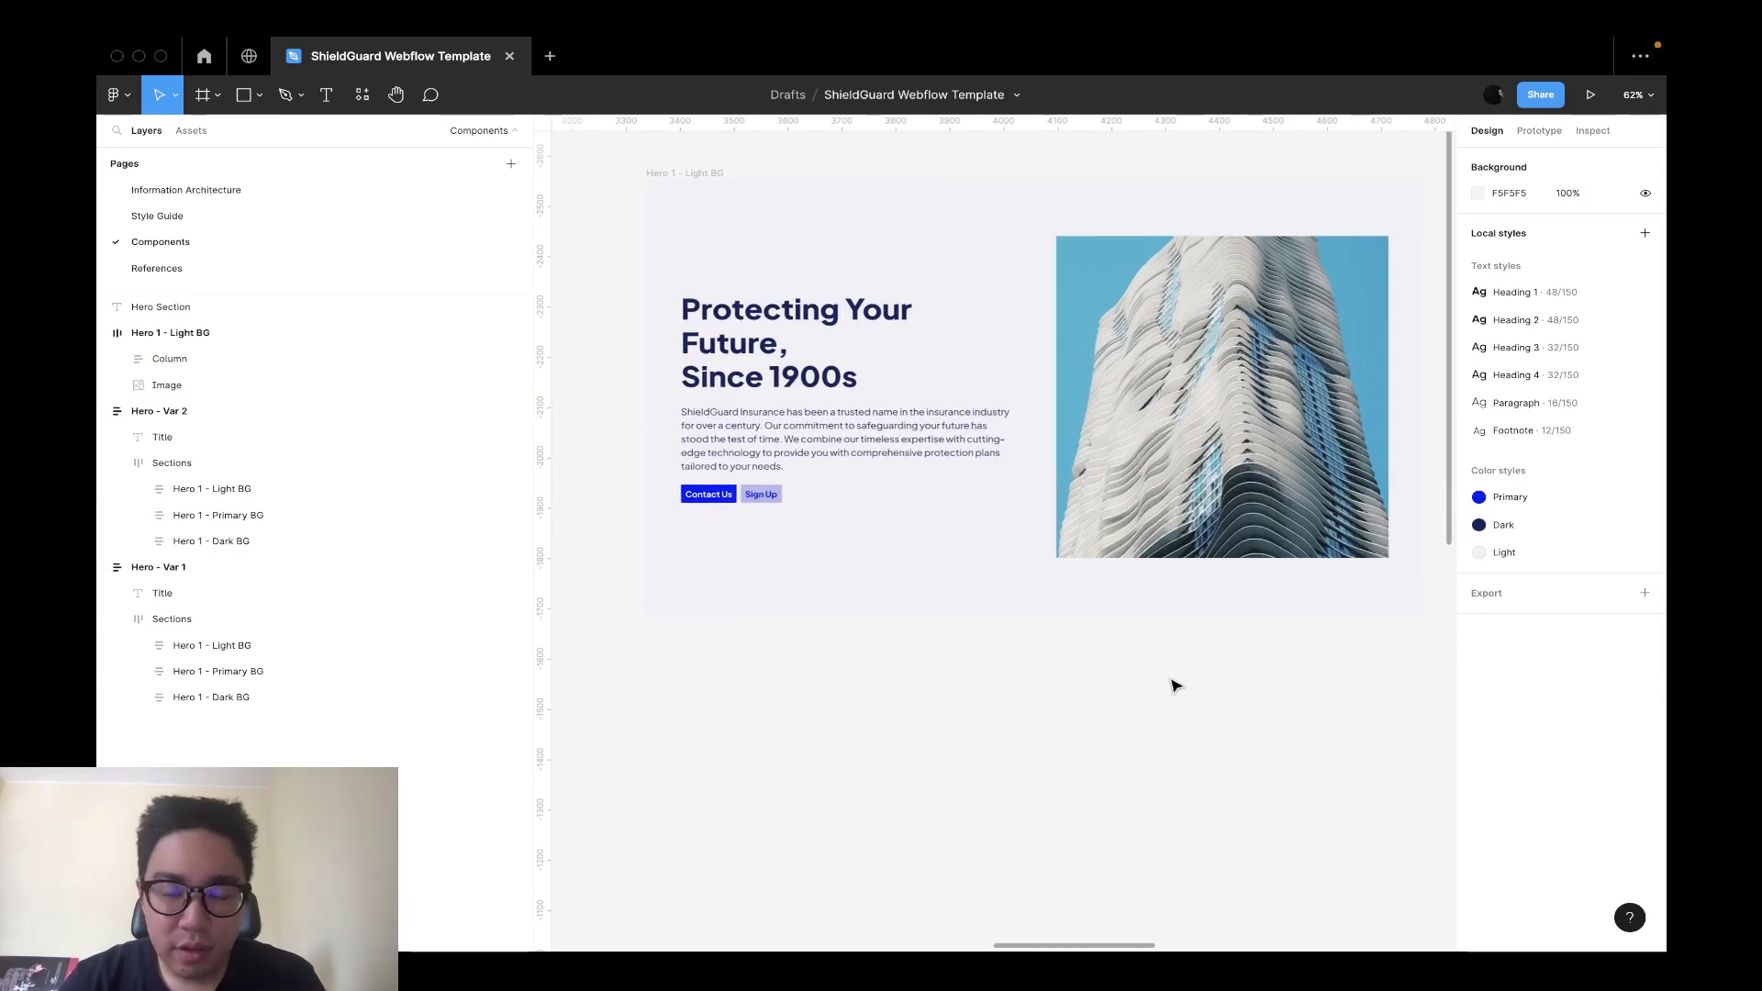
pyautogui.scroll(-5, 1081, 362)
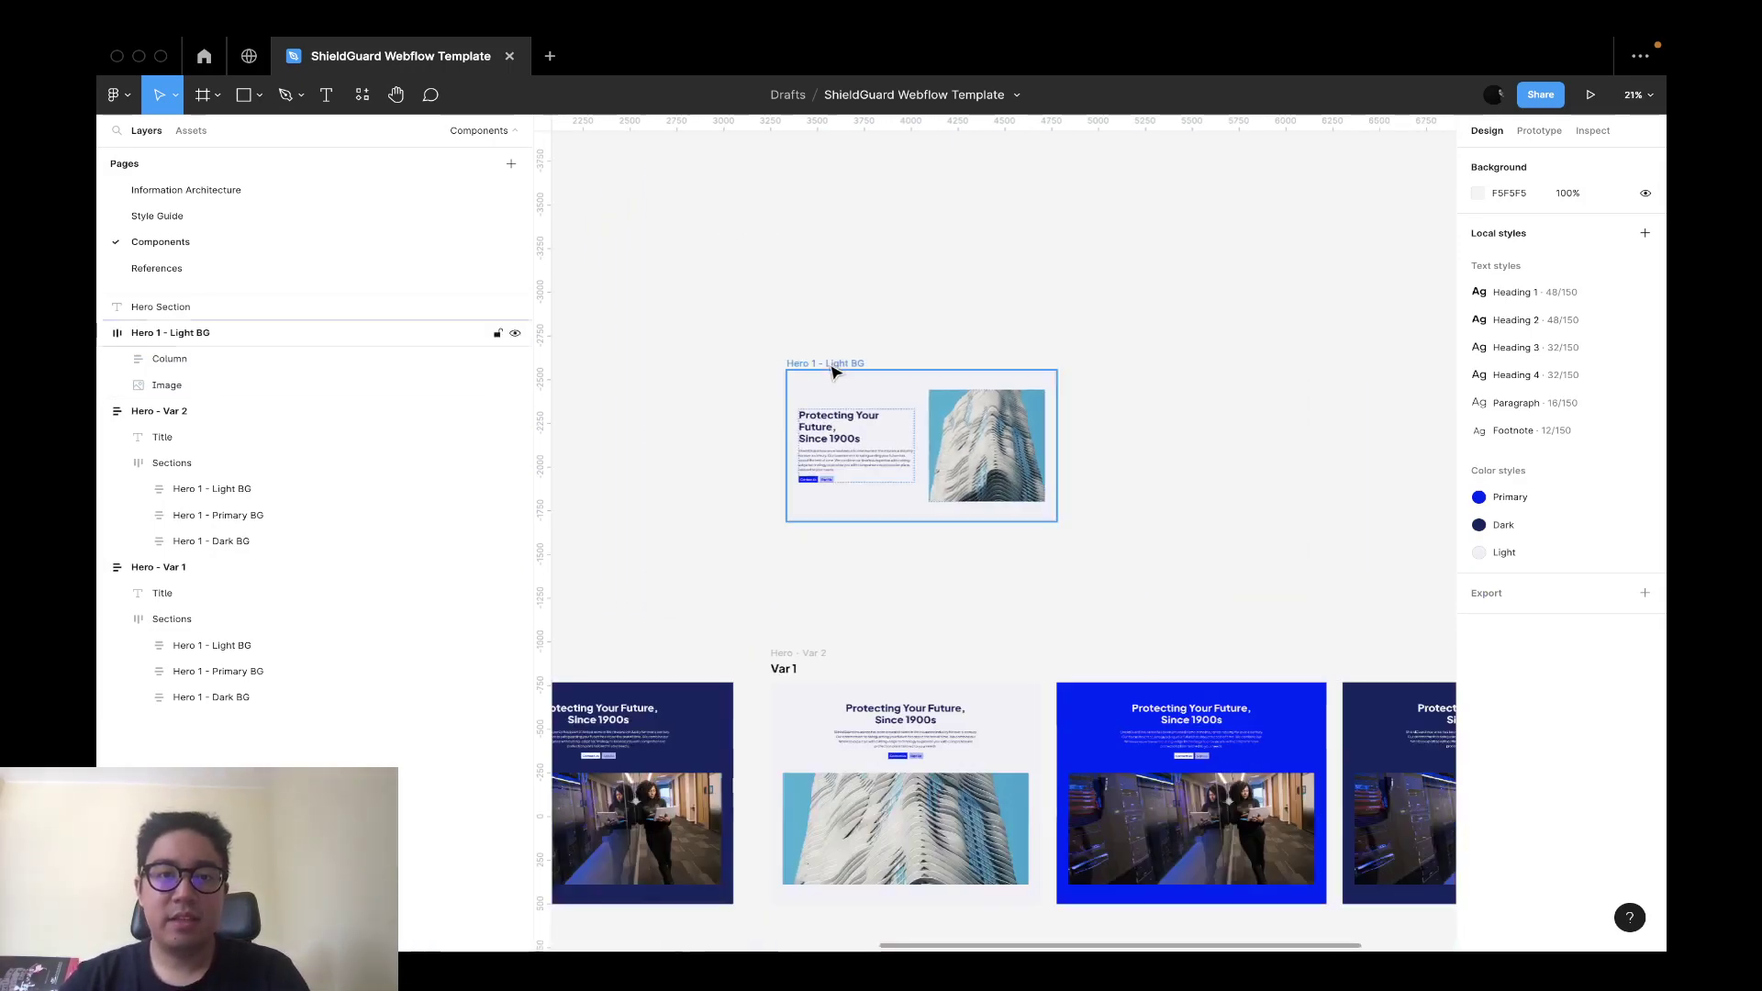
pyautogui.click(833, 368)
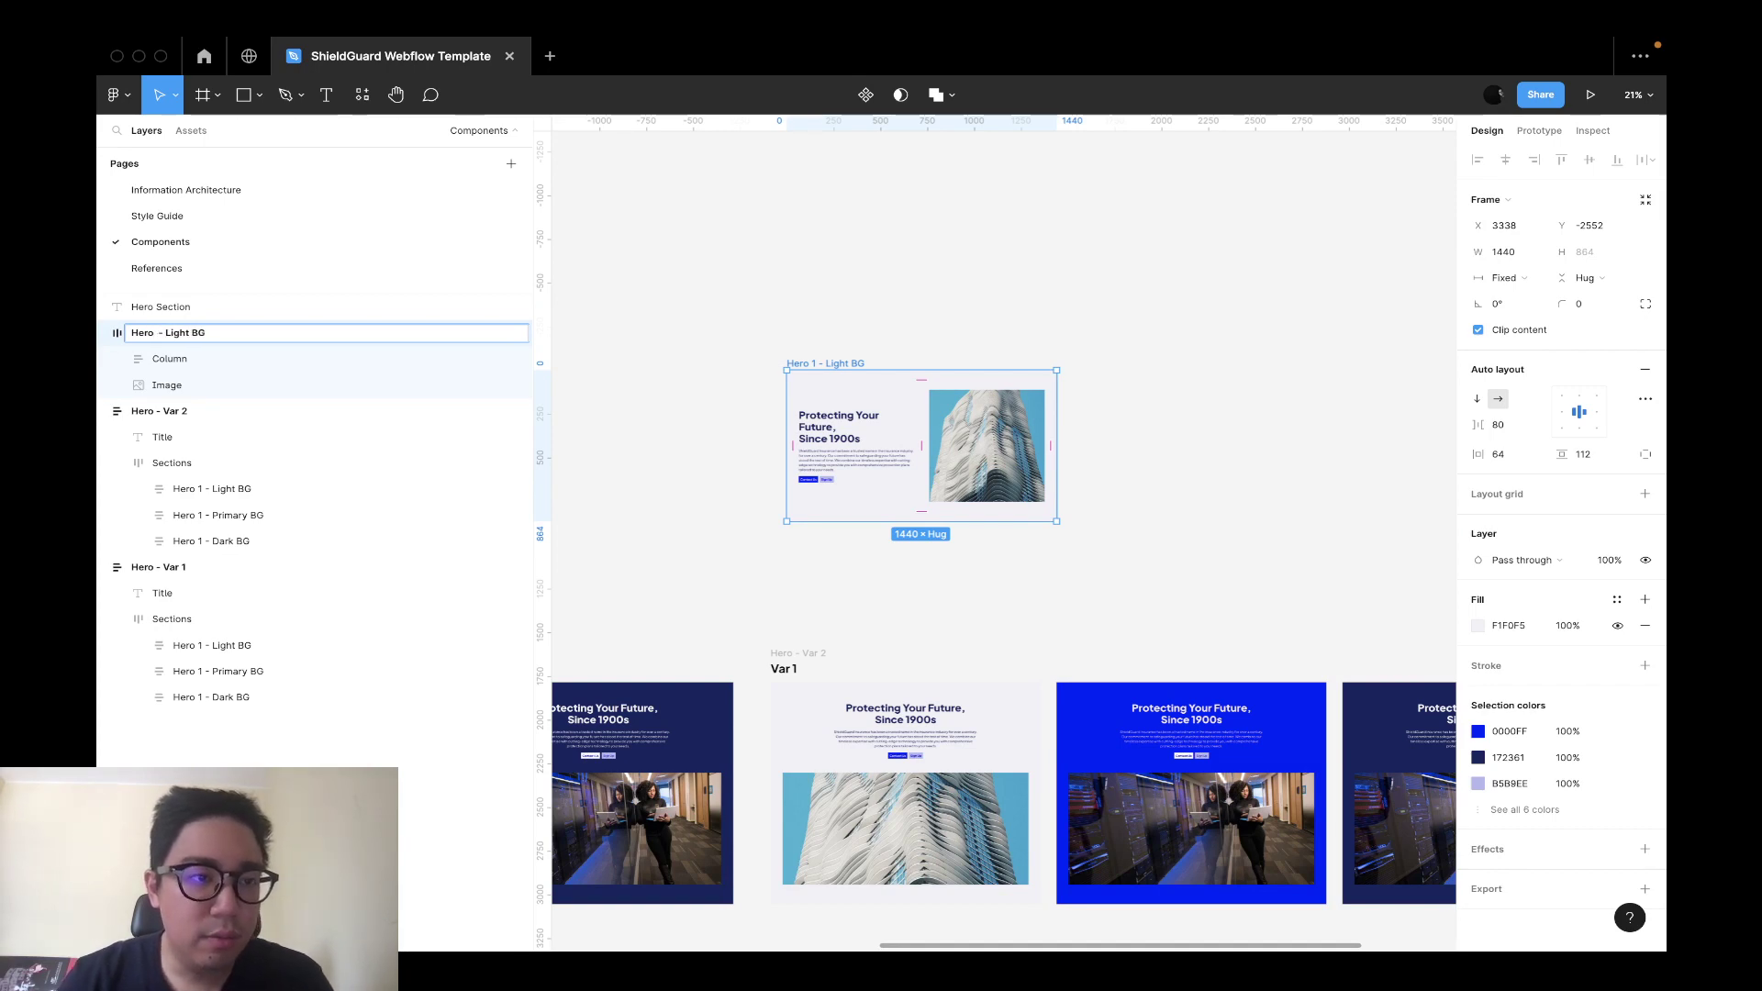
pyautogui.click(1102, 266)
pyautogui.scroll(-2, 933, 373)
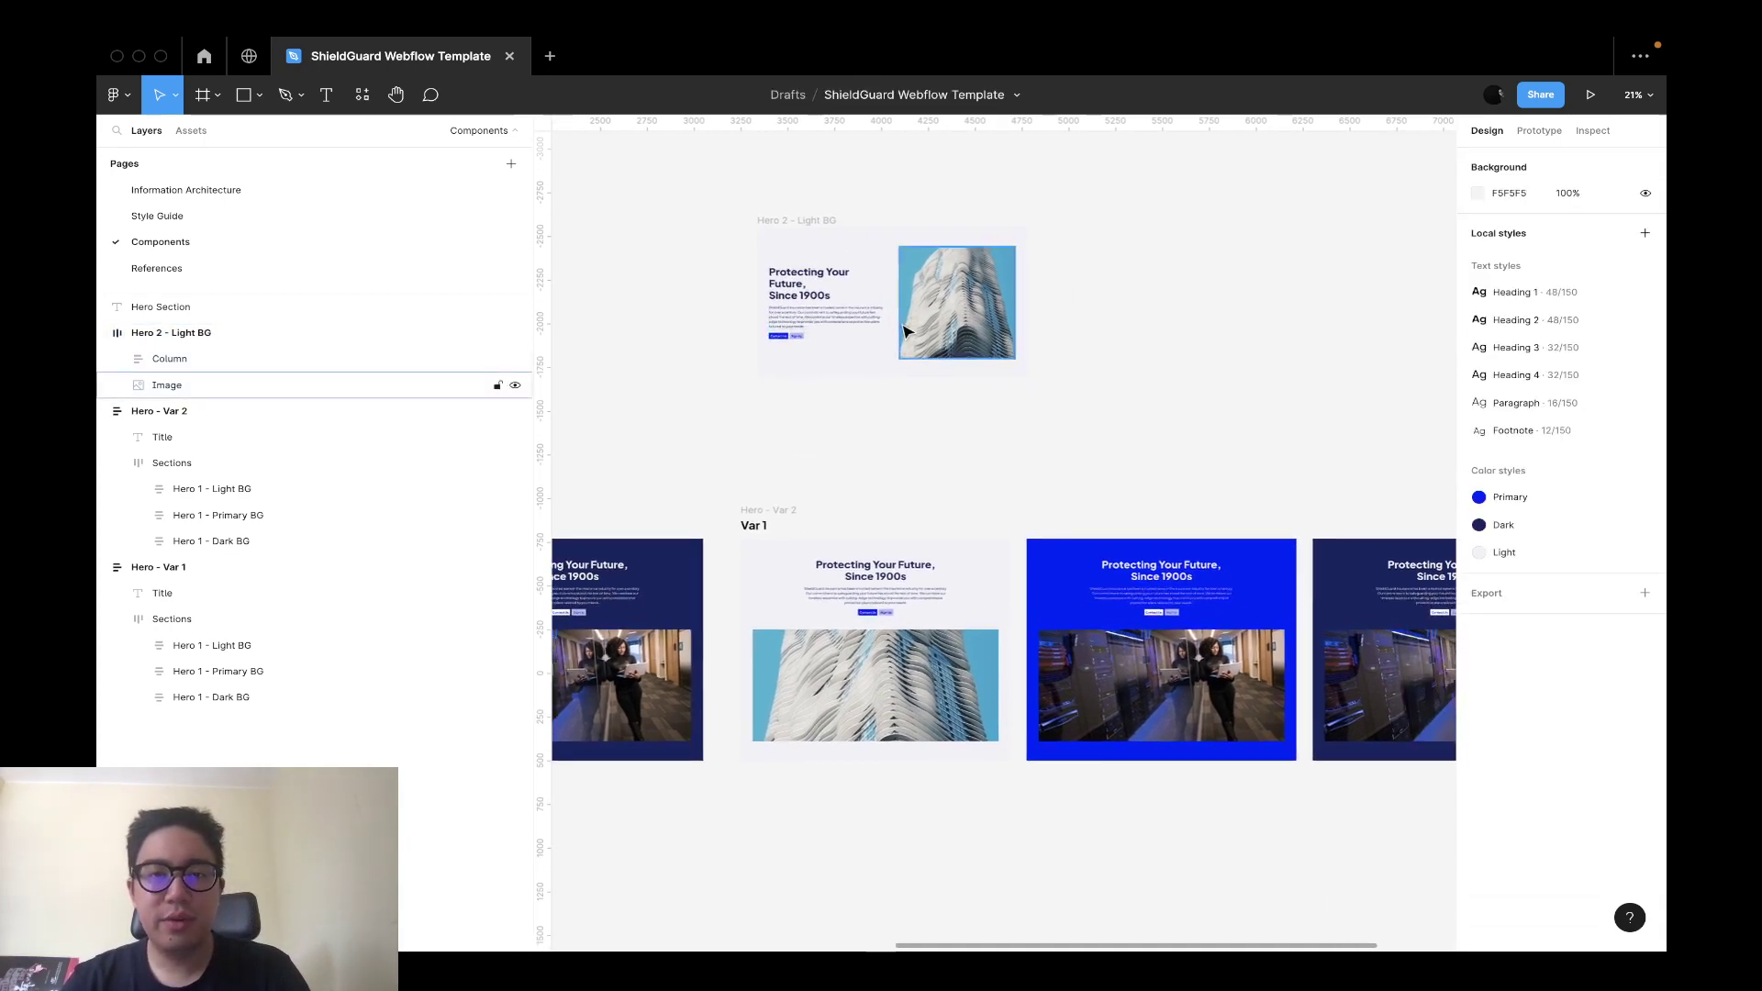
# Duplicate the Hero 2 - Light BG frame twice to form a row of three heroes.
pyautogui.scroll(2, 905, 334)
pyautogui.scroll(4, 905, 333)
pyautogui.click(704, 380)
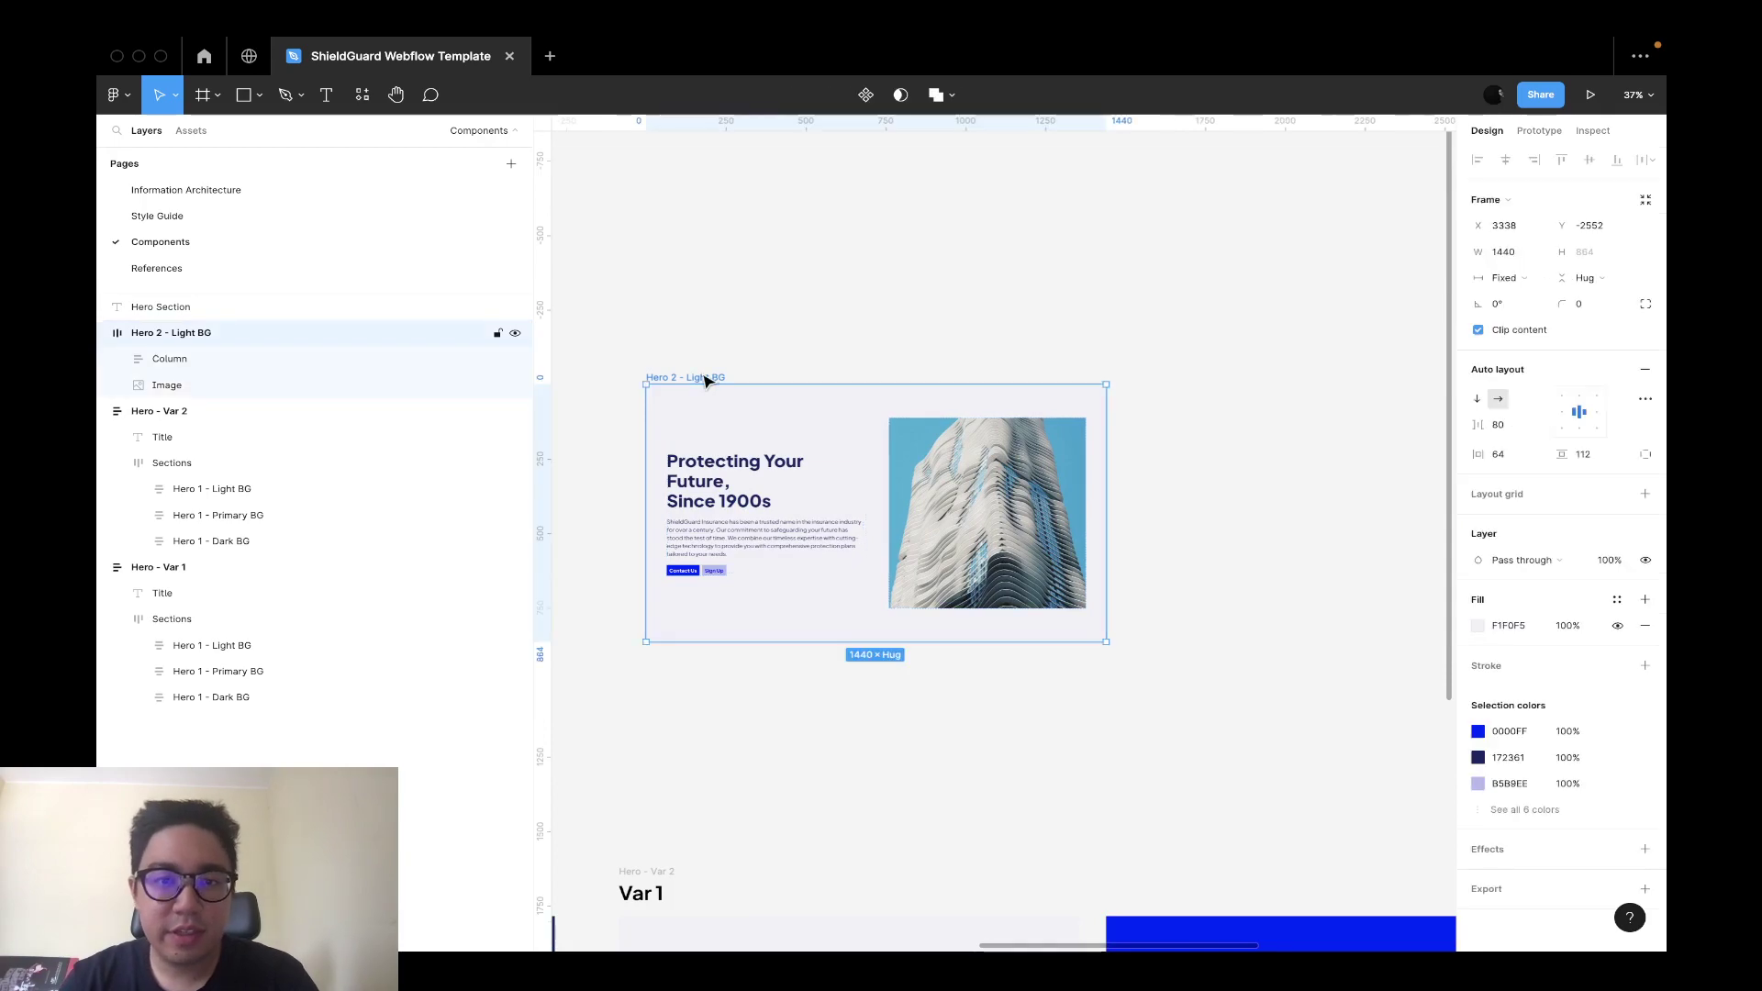
pyautogui.hotkey('ctrl', 'd')
pyautogui.scroll(-5, 902, 349)
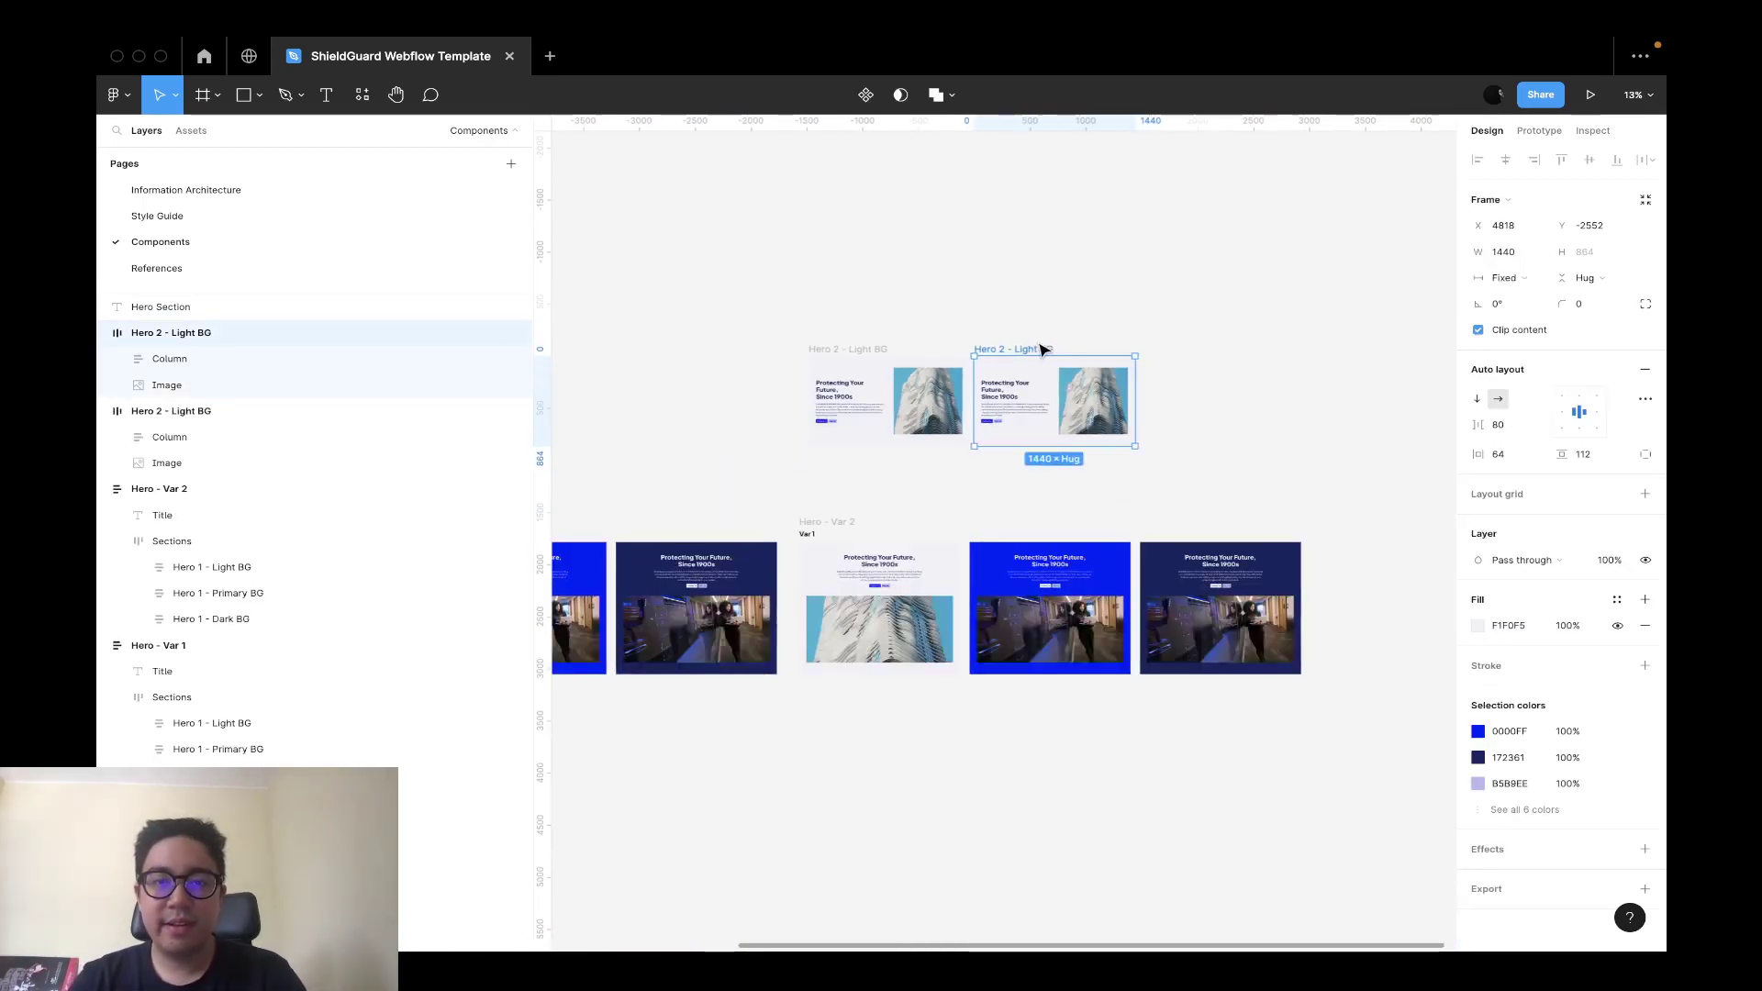
pyautogui.hotkey('ctrl', 'd')
pyautogui.click(1098, 303)
# Apply the Primary color style to the fill of the middle Hero 2 frame.
pyautogui.click(1046, 354)
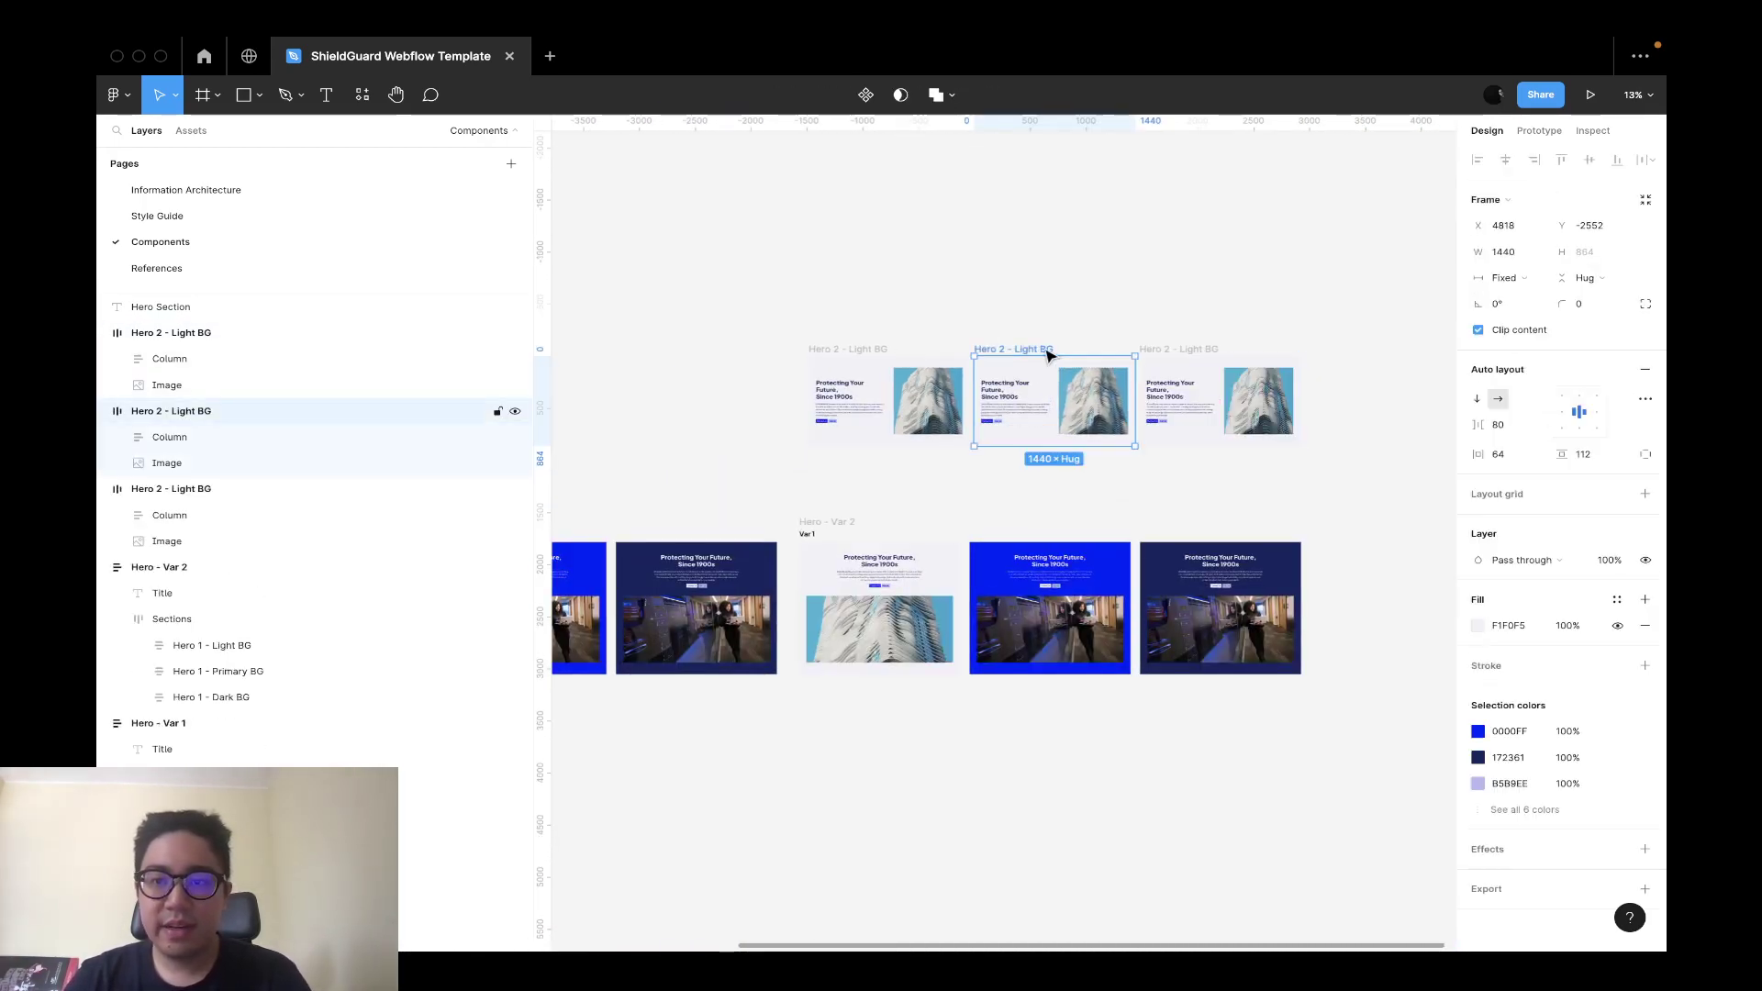
pyautogui.click(1617, 601)
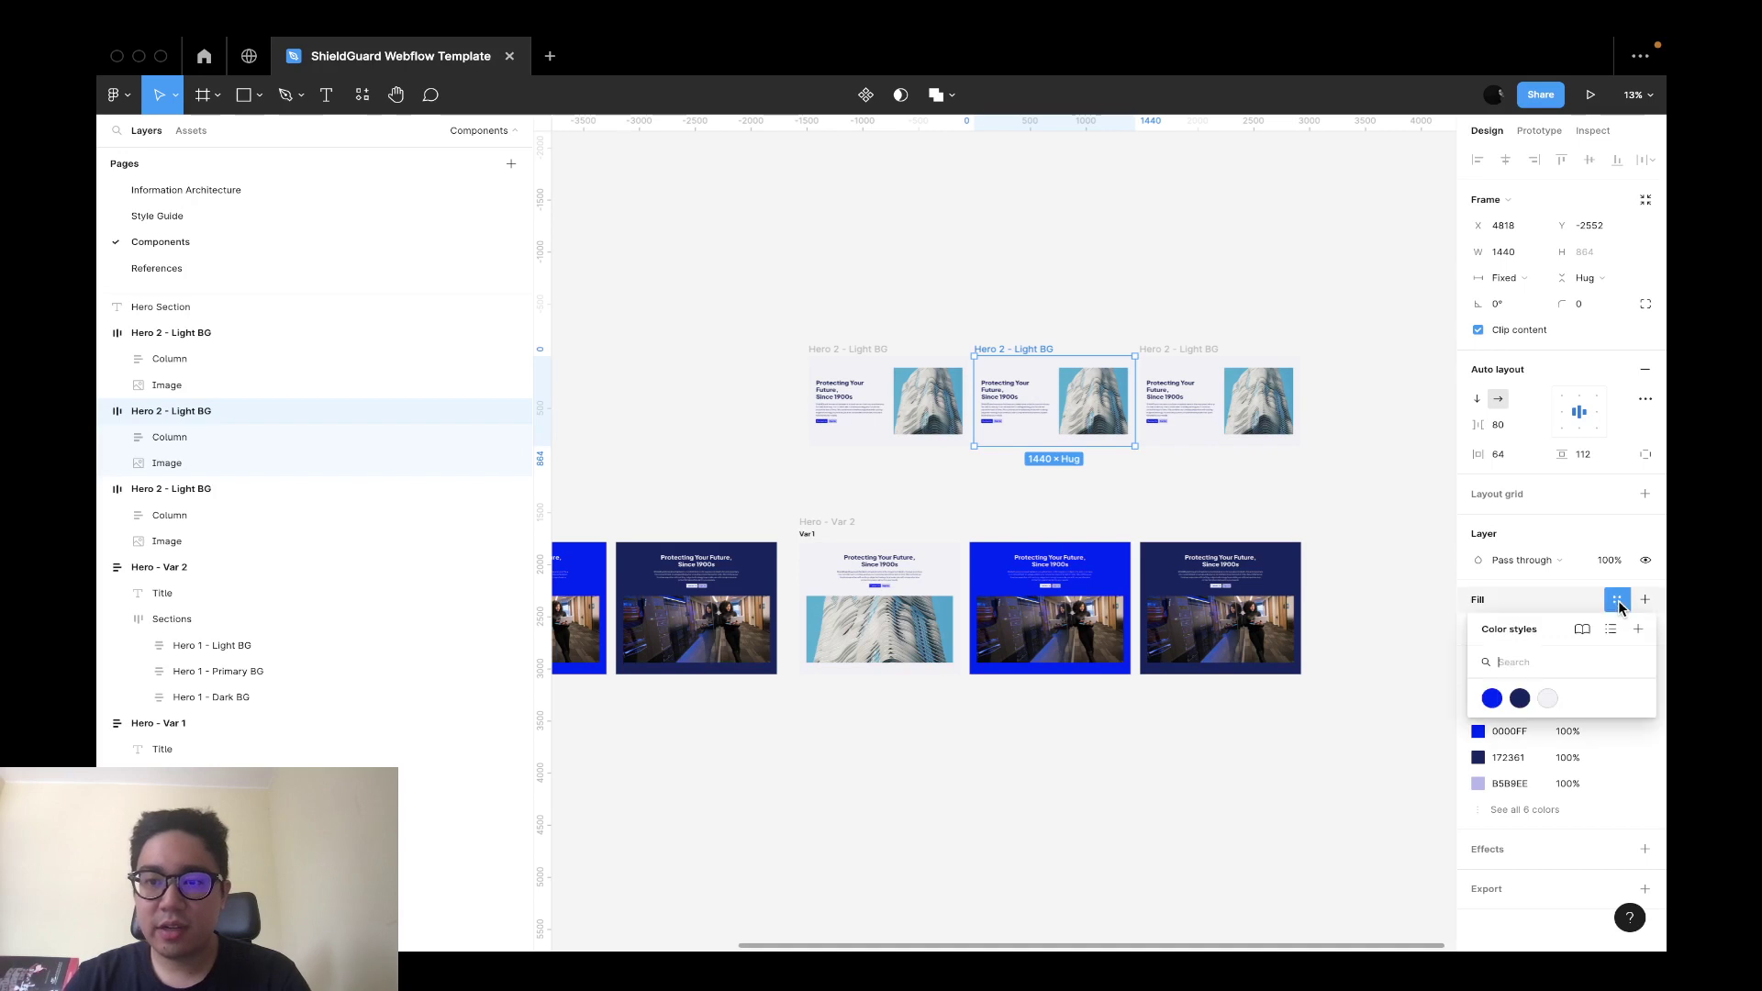
pyautogui.click(1492, 699)
pyautogui.click(1333, 464)
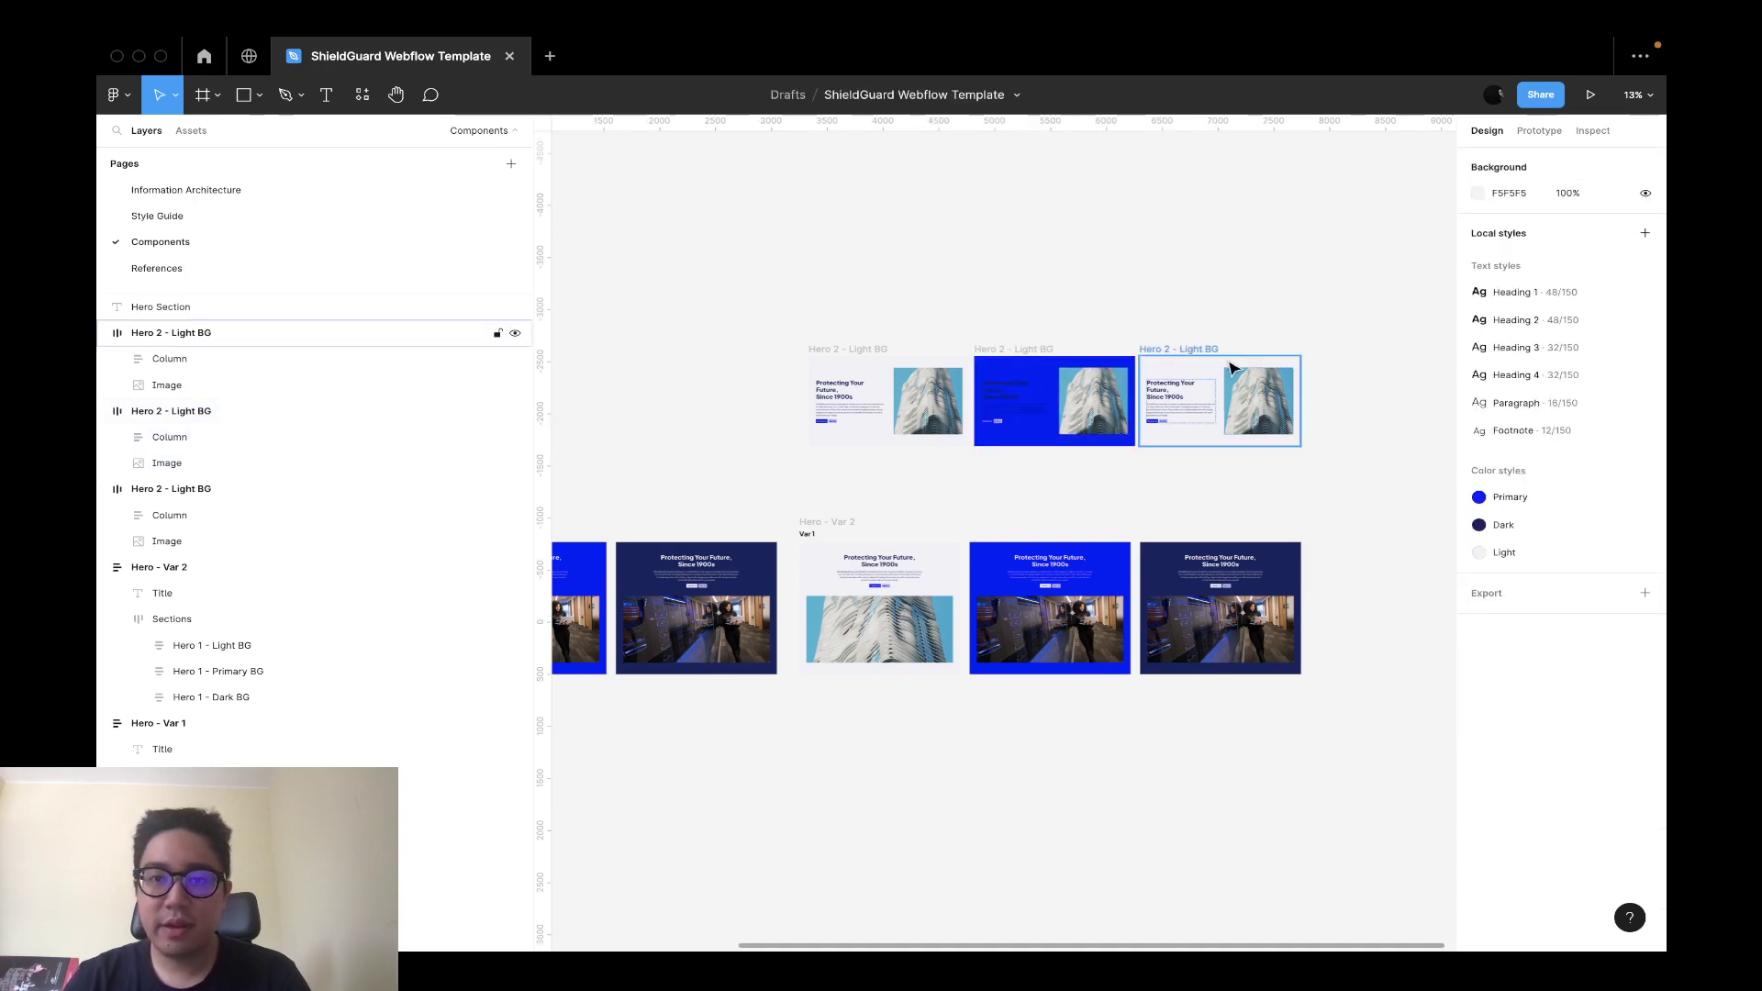
# Set the fill of the third Hero 2 frame to the dark local color 172361.
pyautogui.click(1233, 368)
pyautogui.click(1478, 628)
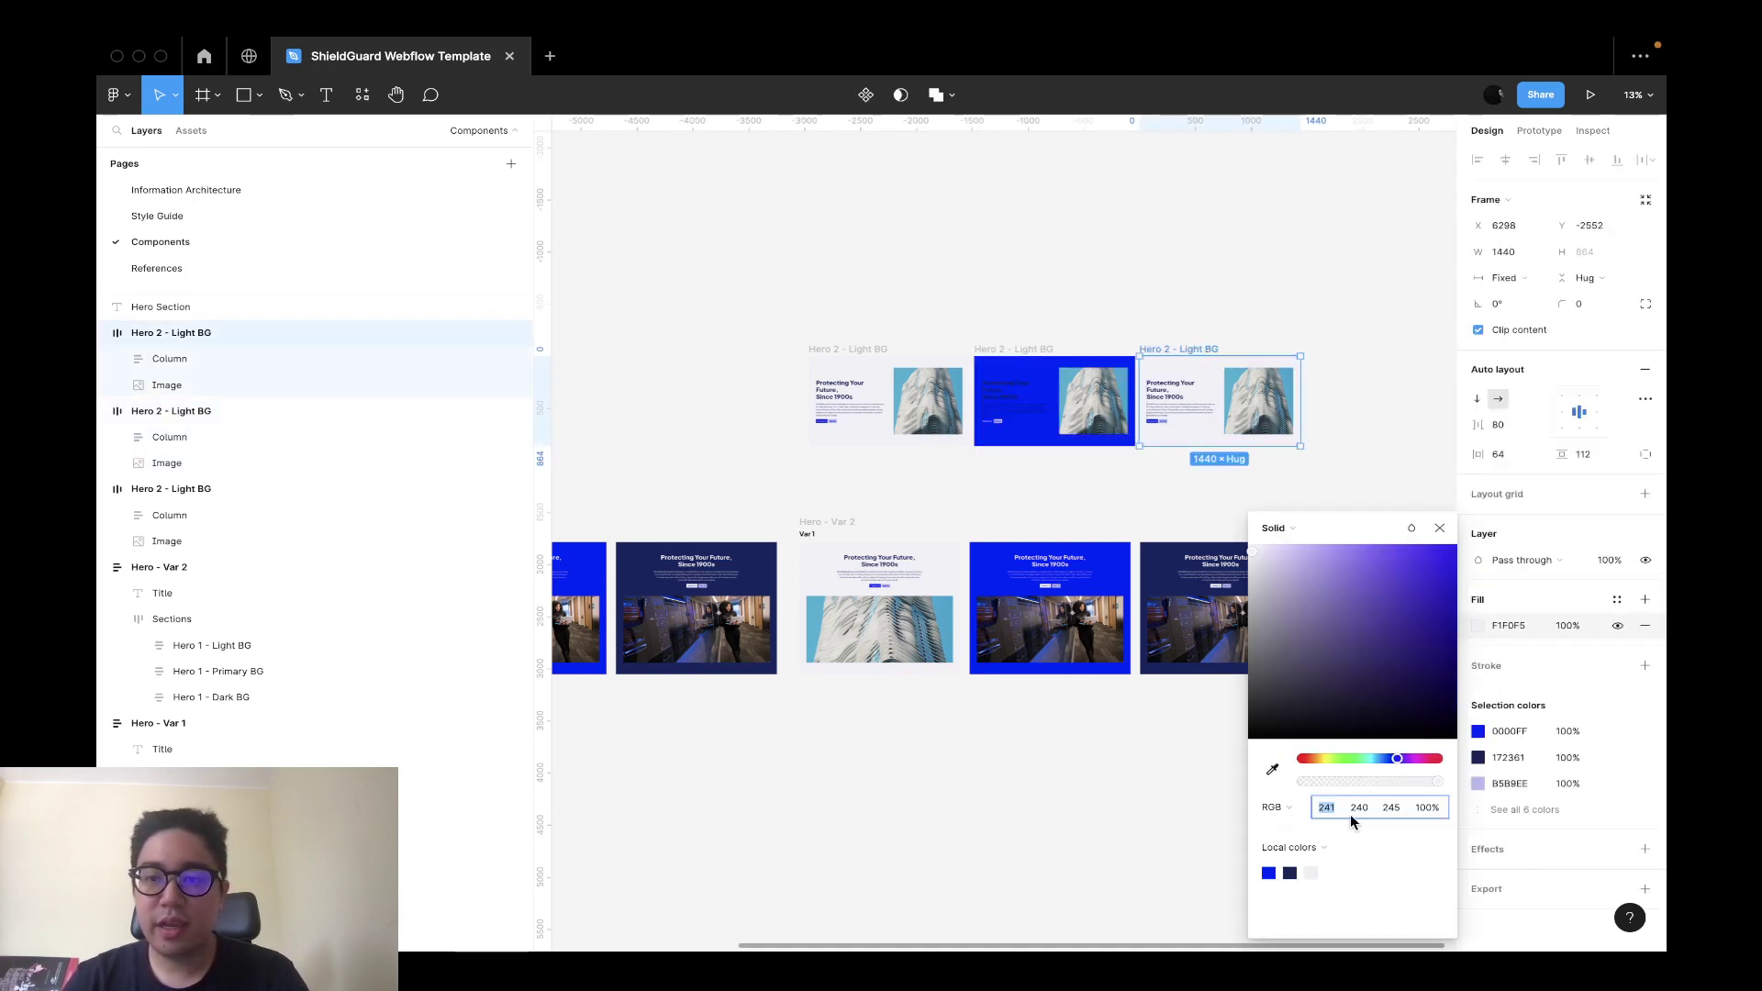
pyautogui.click(1290, 872)
pyautogui.press('Escape')
# Apply the Light color style to the heading and paragraph text of the middle, blue Hero 2 frame.
pyautogui.scroll(5, 1169, 810)
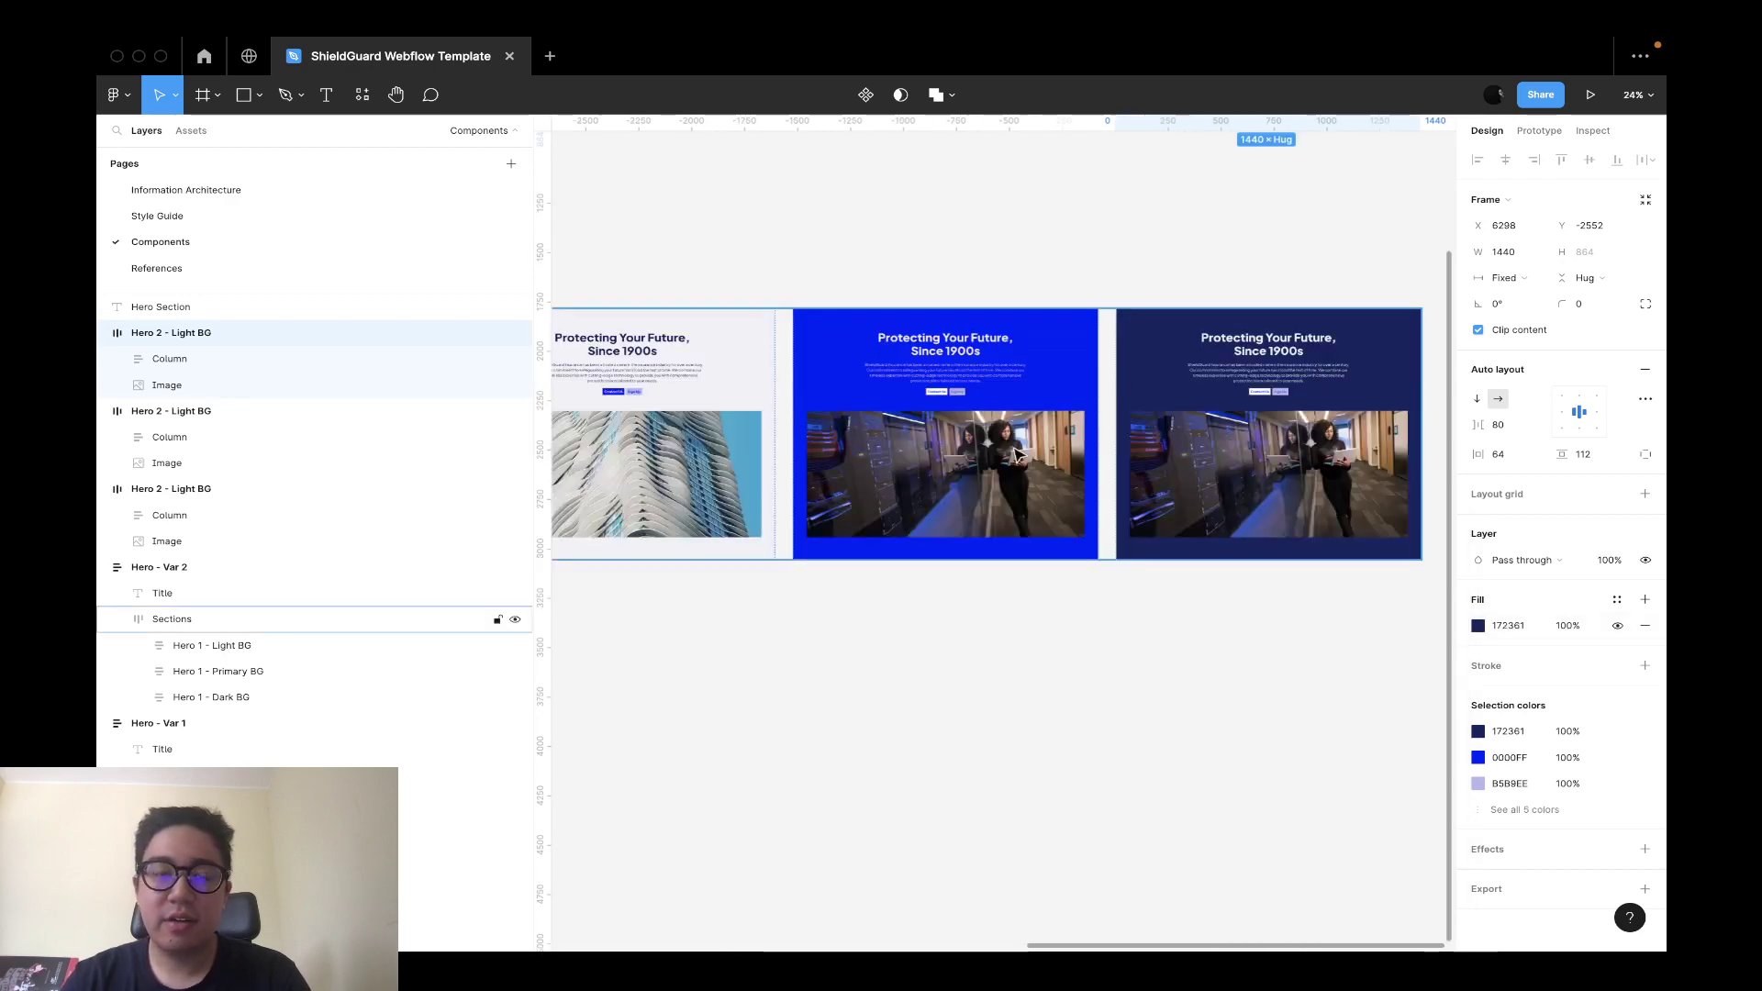
pyautogui.scroll(2, 932, 479)
pyautogui.scroll(3, 968, 453)
pyautogui.scroll(5, 913, 444)
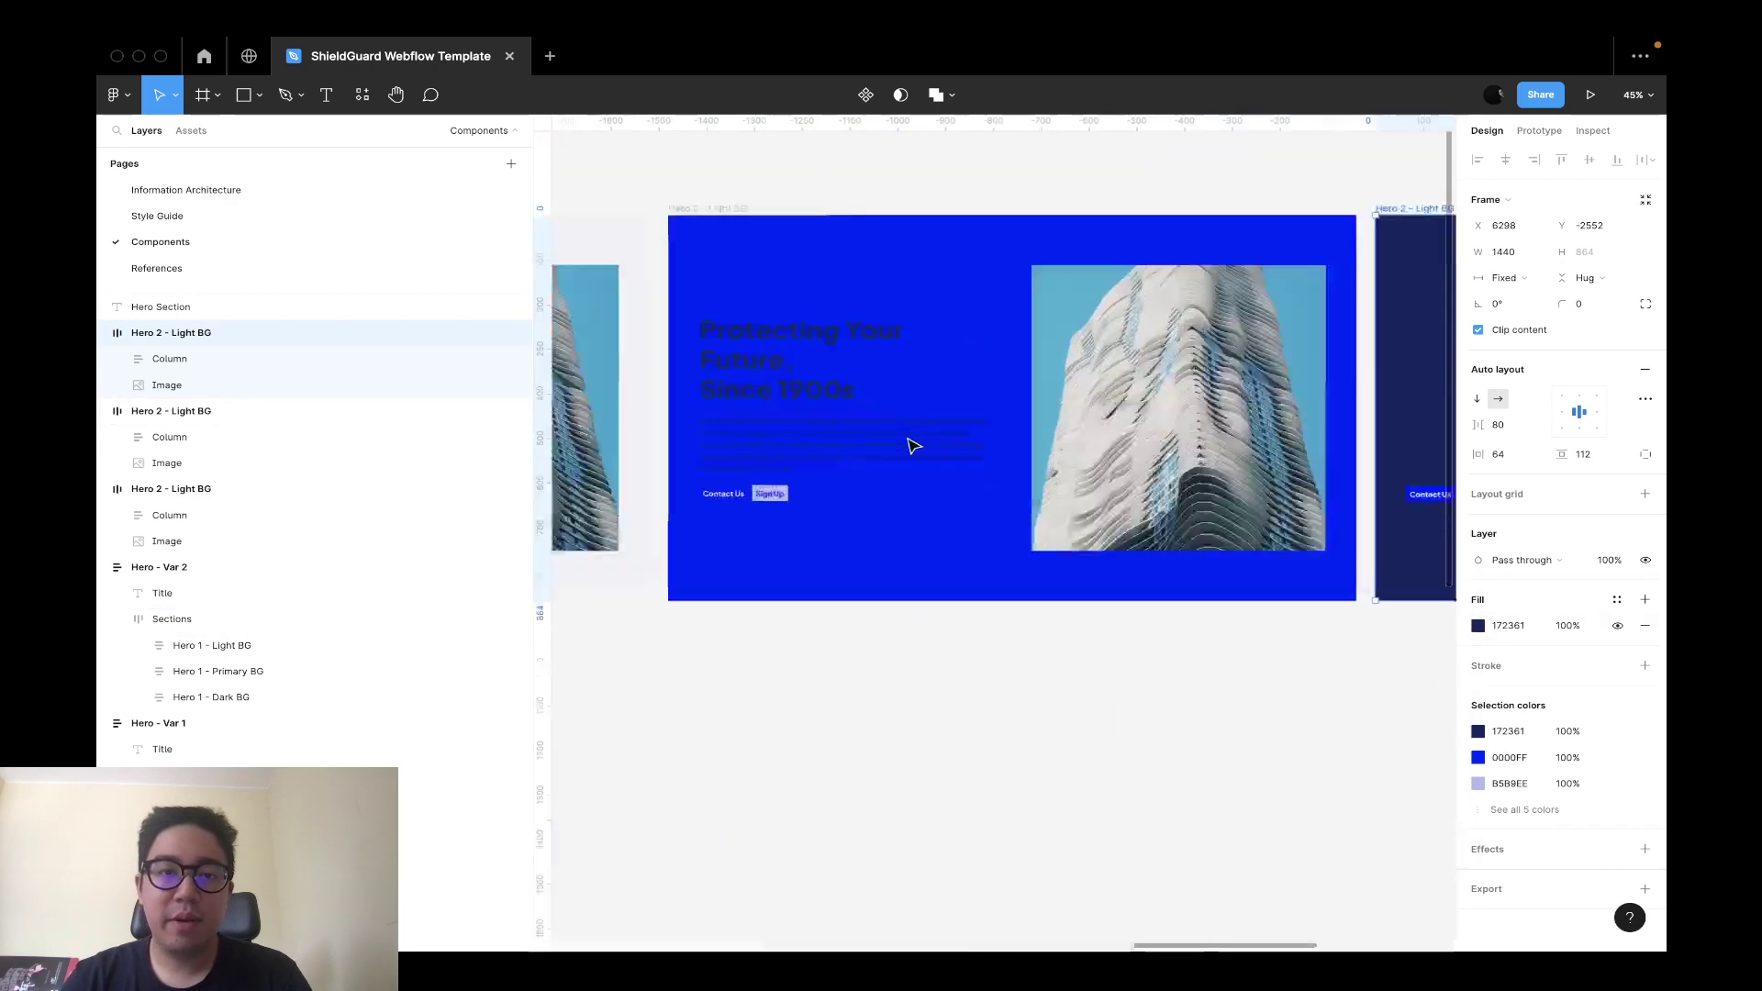
pyautogui.scroll(-5, 913, 444)
pyautogui.hscroll(-2, 900, 645)
pyautogui.keyDown('super'); pyautogui.click(918, 415); pyautogui.keyUp('super')
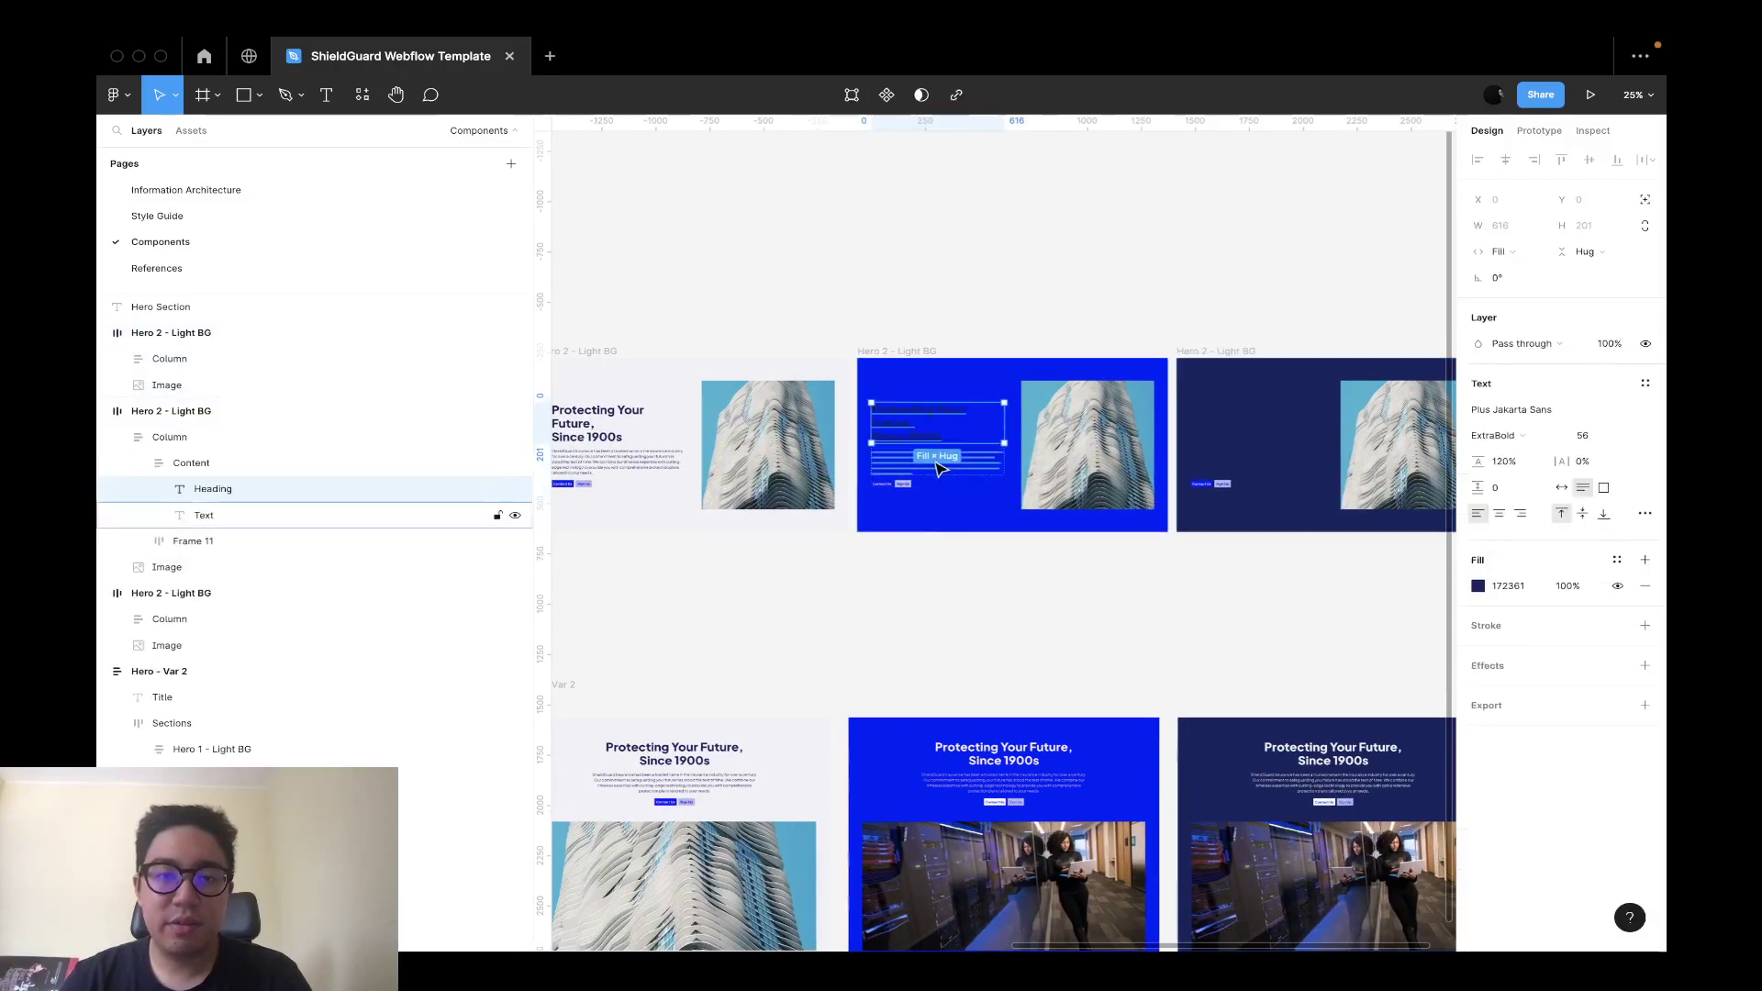
pyautogui.keyDown('shift'); pyautogui.click(937, 456); pyautogui.keyUp('shift')
pyautogui.click(1617, 560)
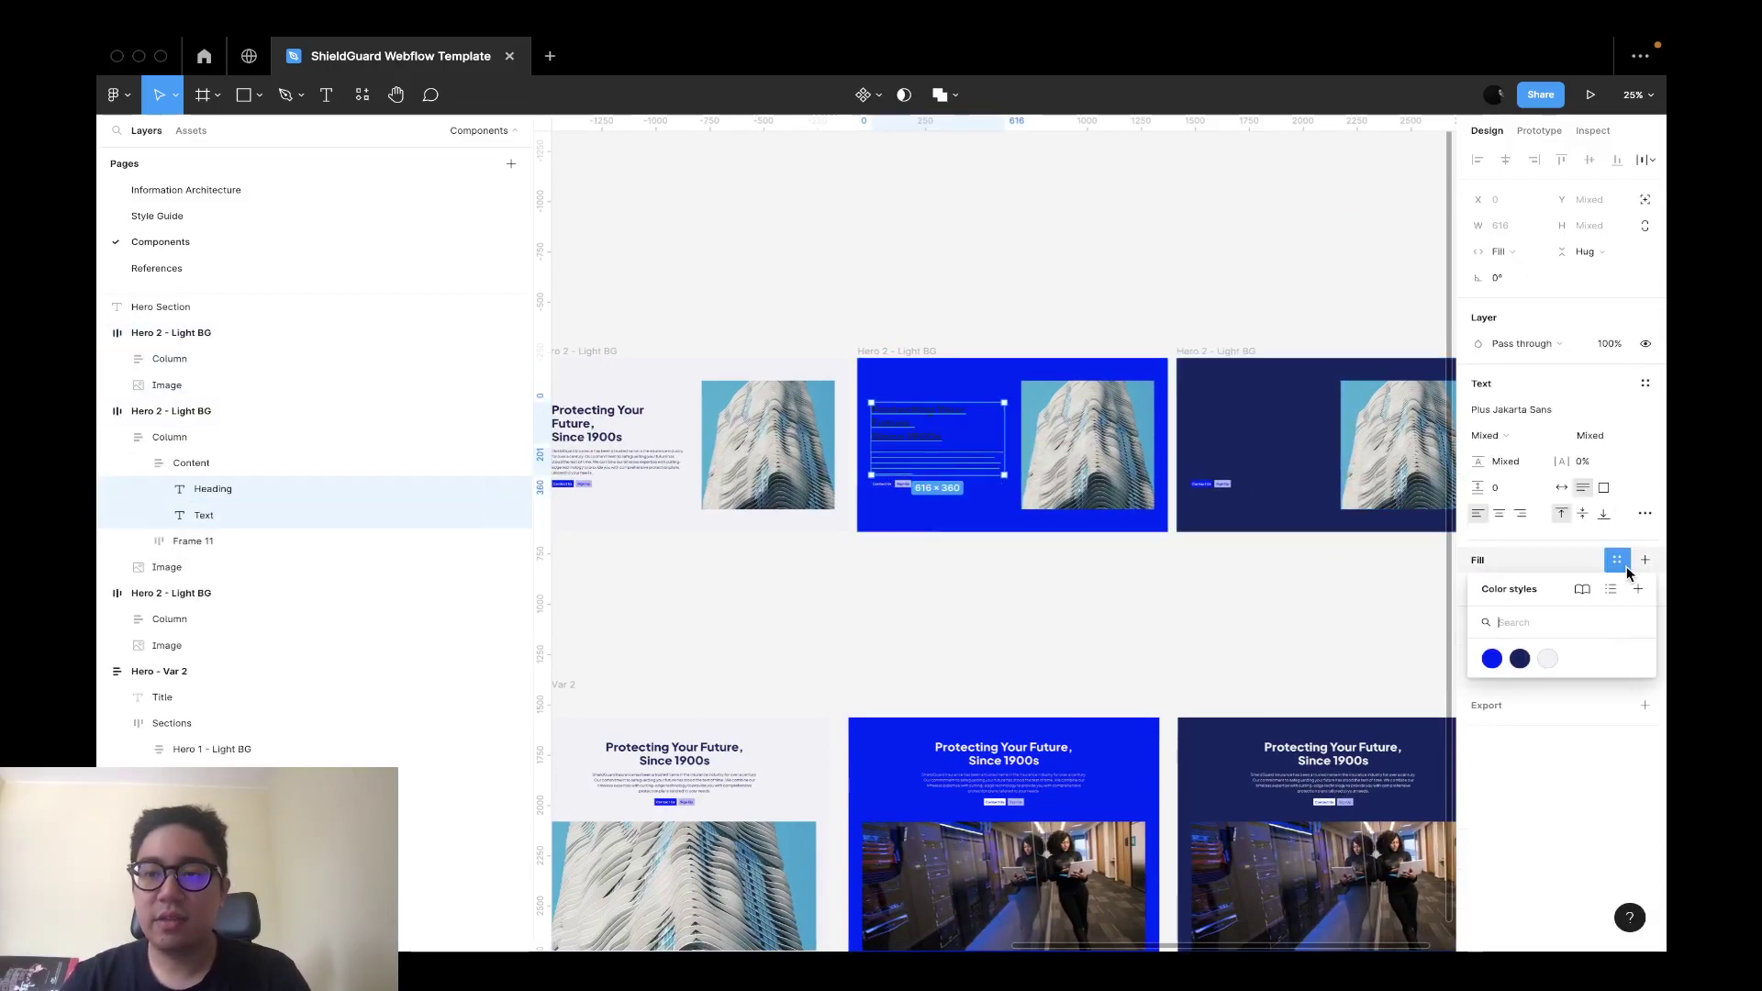
pyautogui.click(1548, 659)
# Replace the button row in the blue Hero 2 frame with a copy of the Primary Hero 1 button row.
pyautogui.scroll(8, 936, 539)
pyautogui.hscroll(-3, 786, 382)
pyautogui.scroll(3, 790, 383)
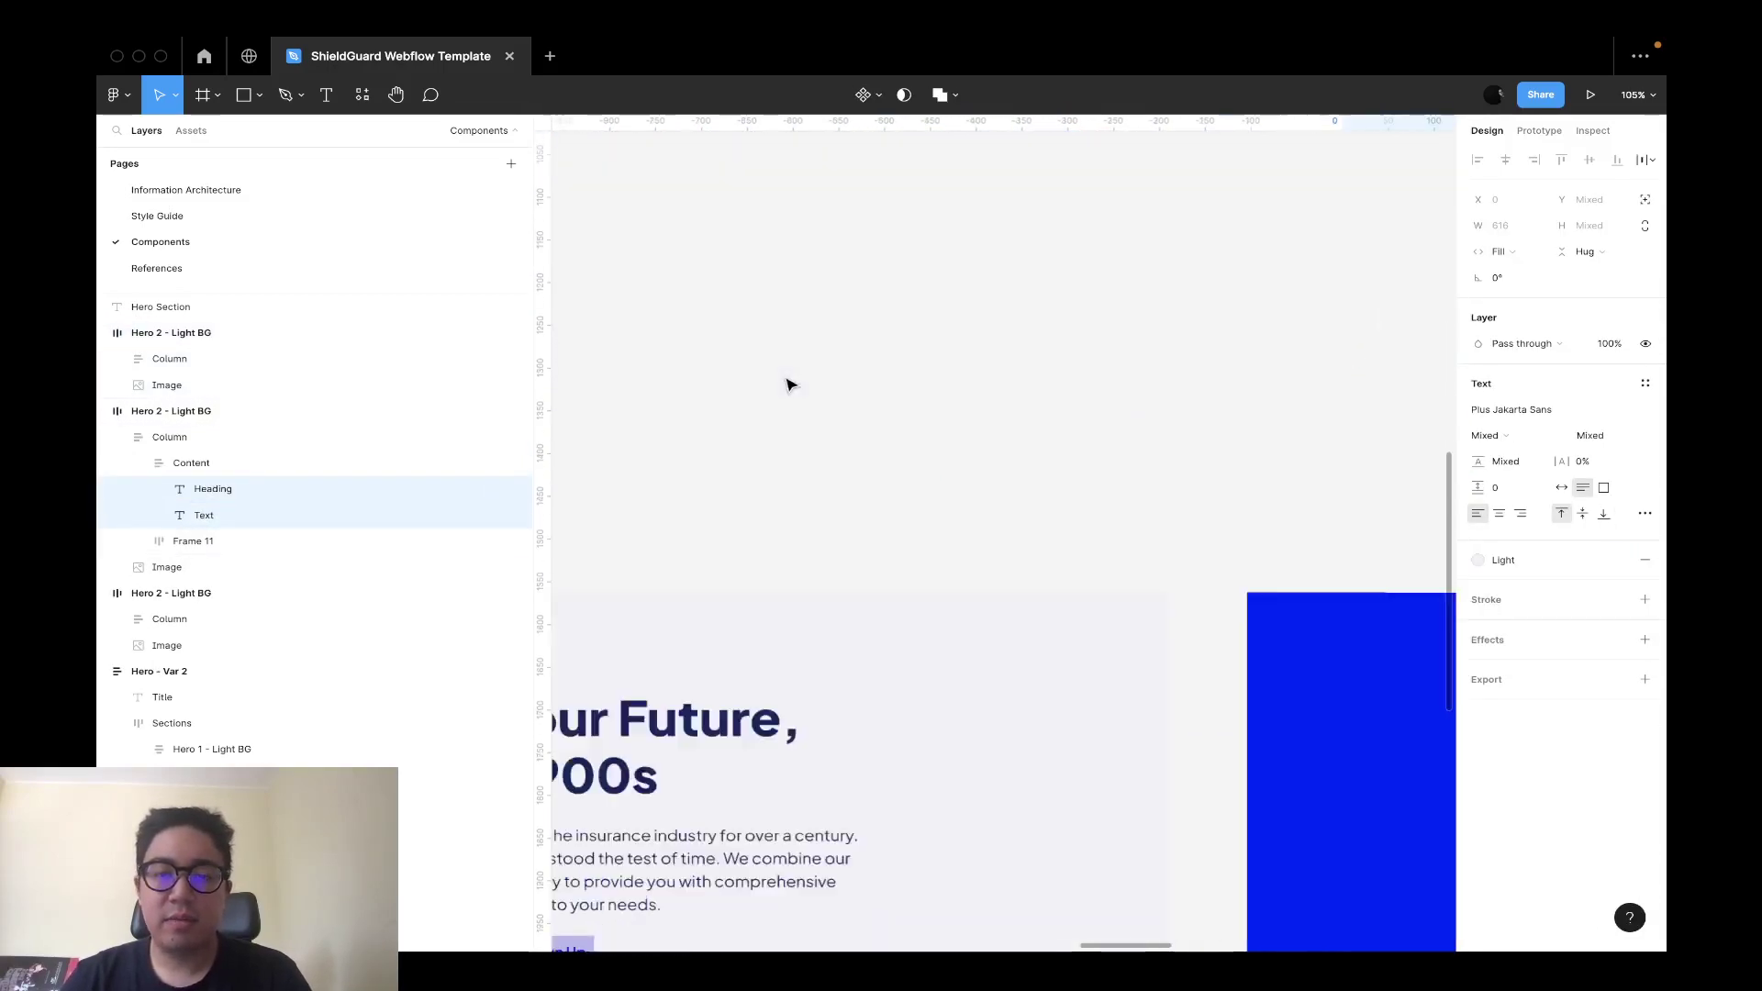
pyautogui.scroll(-5, 790, 384)
pyautogui.click(1208, 474)
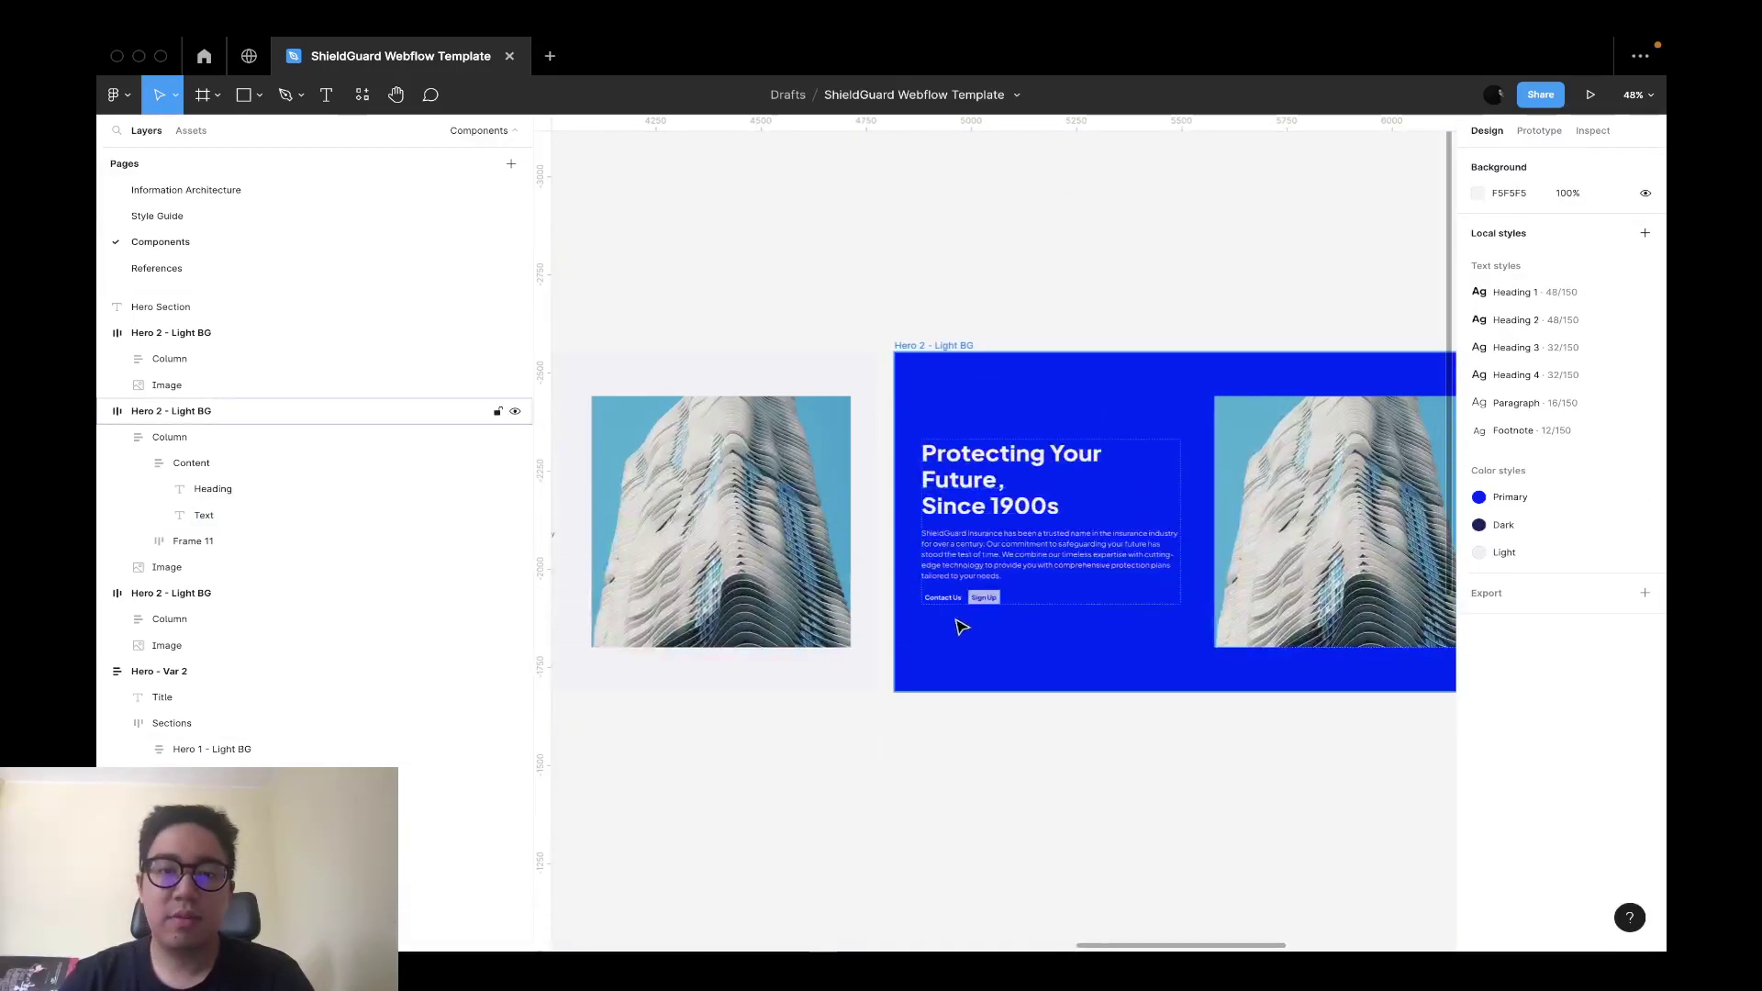
pyautogui.keyDown('super'); pyautogui.click(955, 599); pyautogui.keyUp('super')
pyautogui.hotkey('shift', 'Return')
pyautogui.hotkey('shift', 'Return')
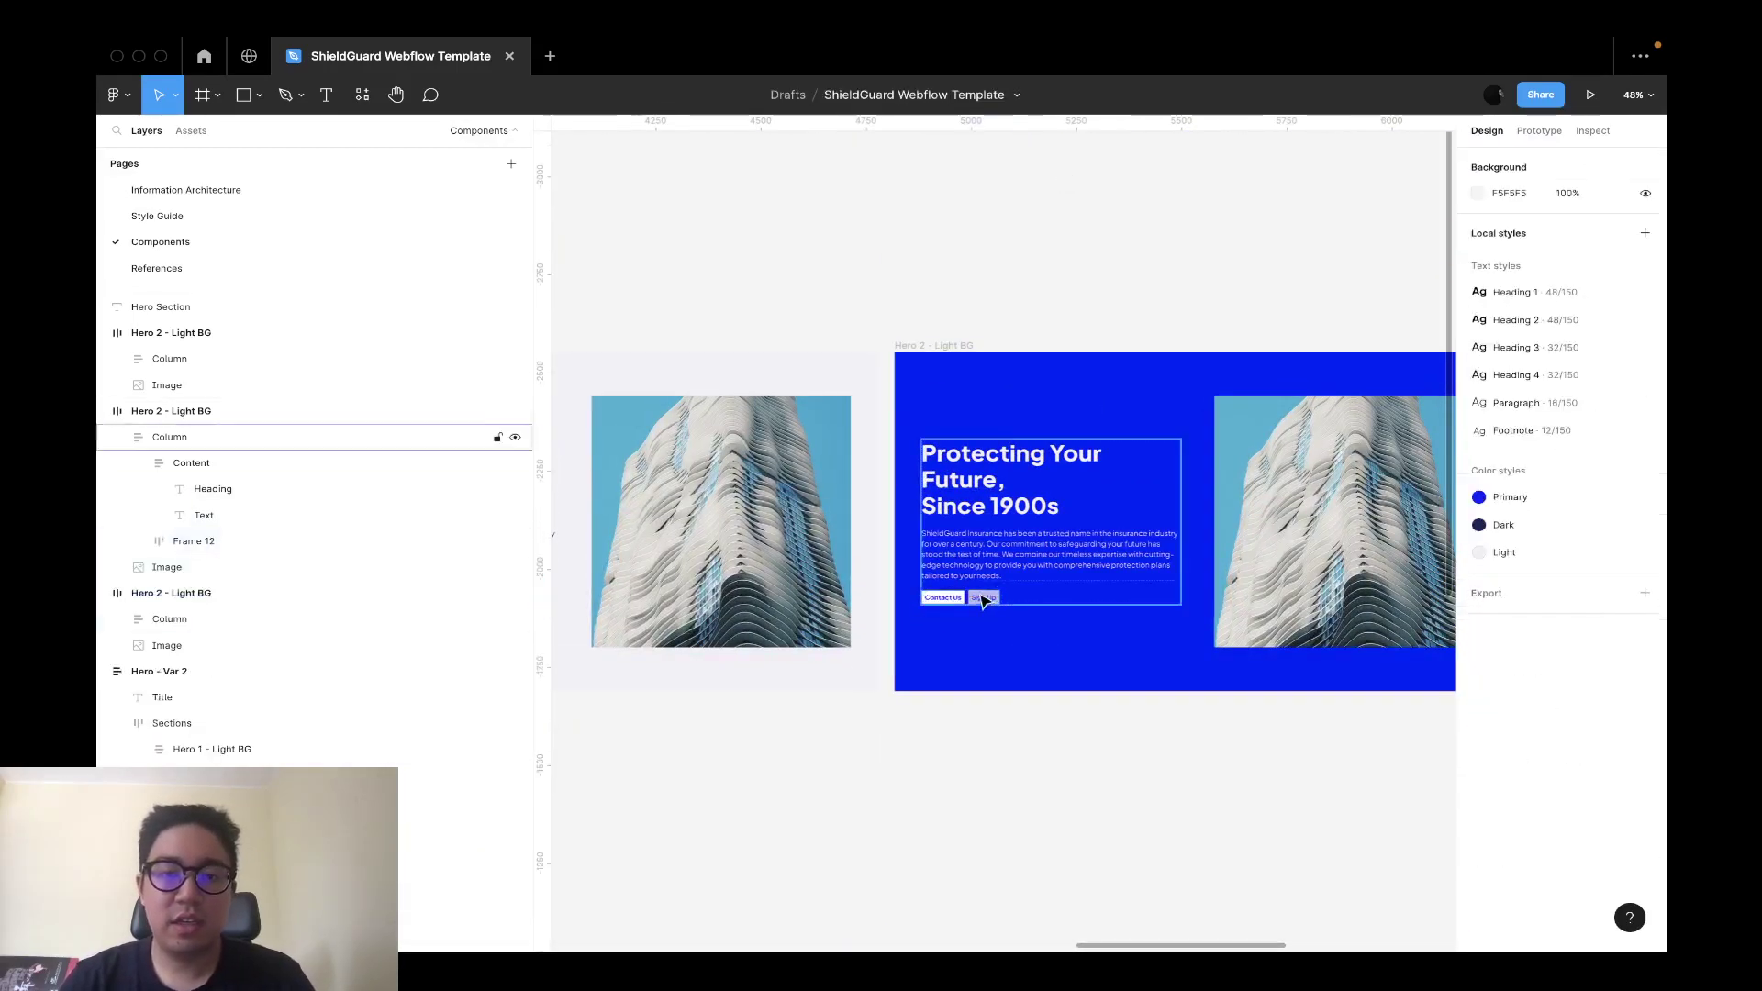
# Remove the Contact Us button's stroke and save its white fill as a color style named "White".
pyautogui.scroll(10, 976, 594)
pyautogui.click(874, 608)
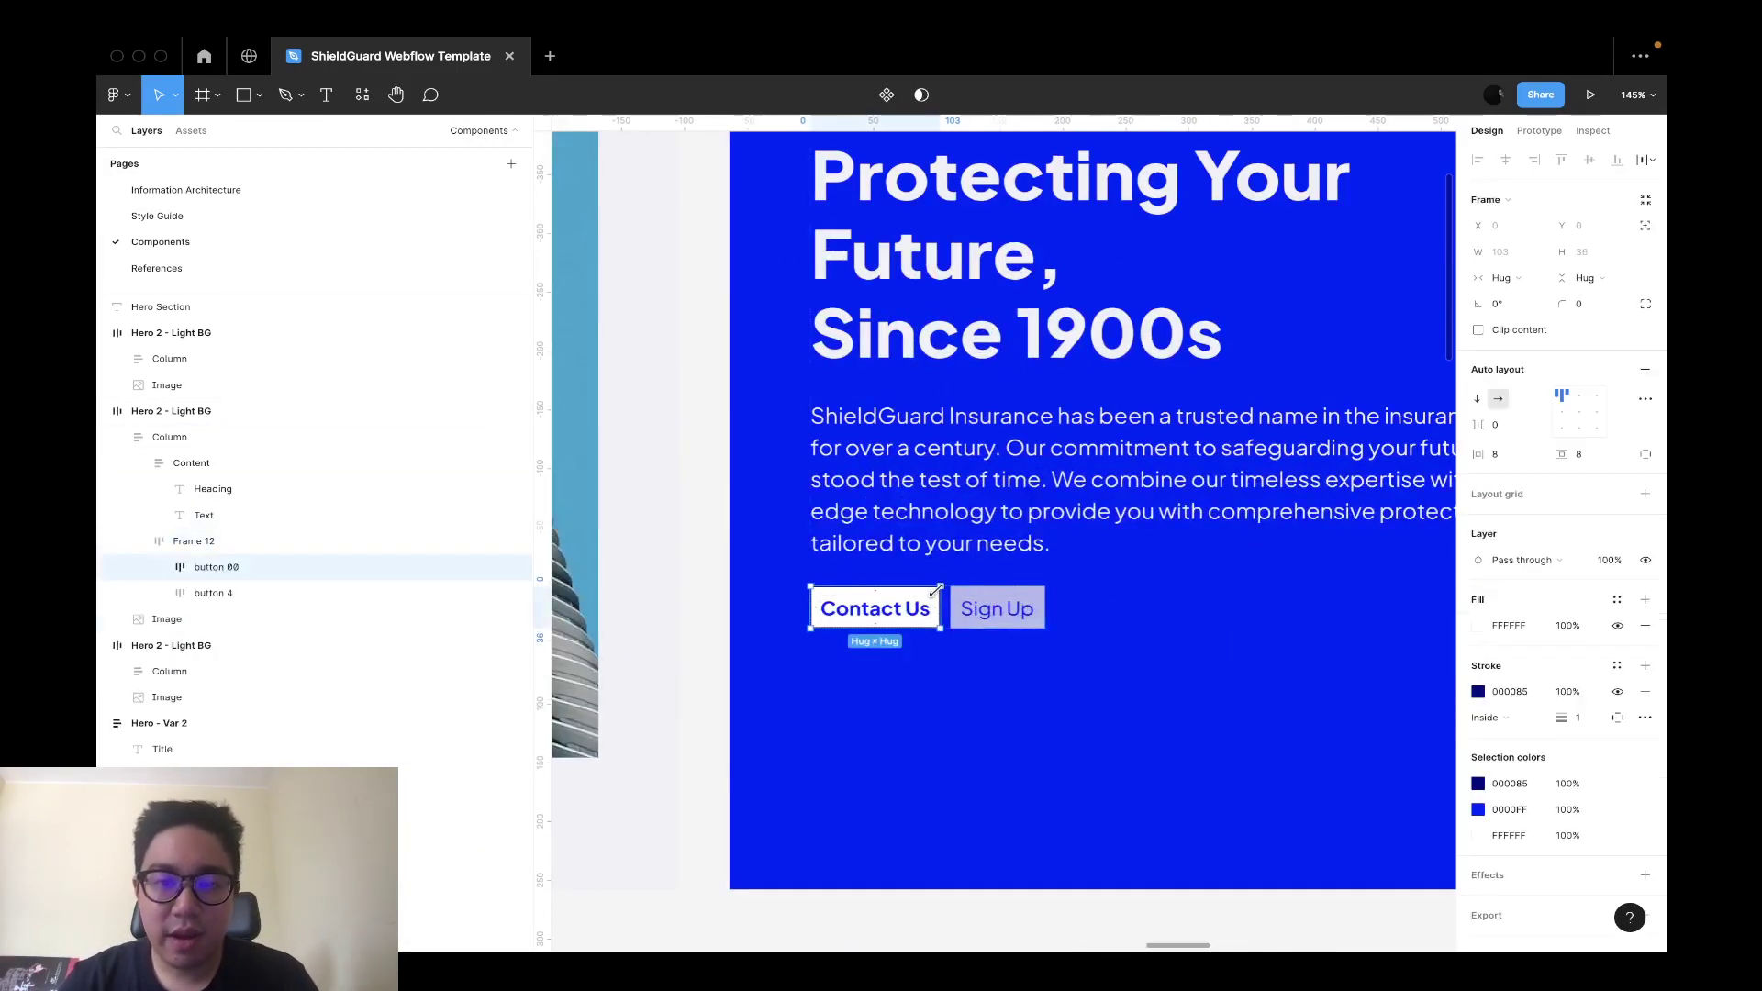
pyautogui.click(1645, 692)
pyautogui.click(1617, 600)
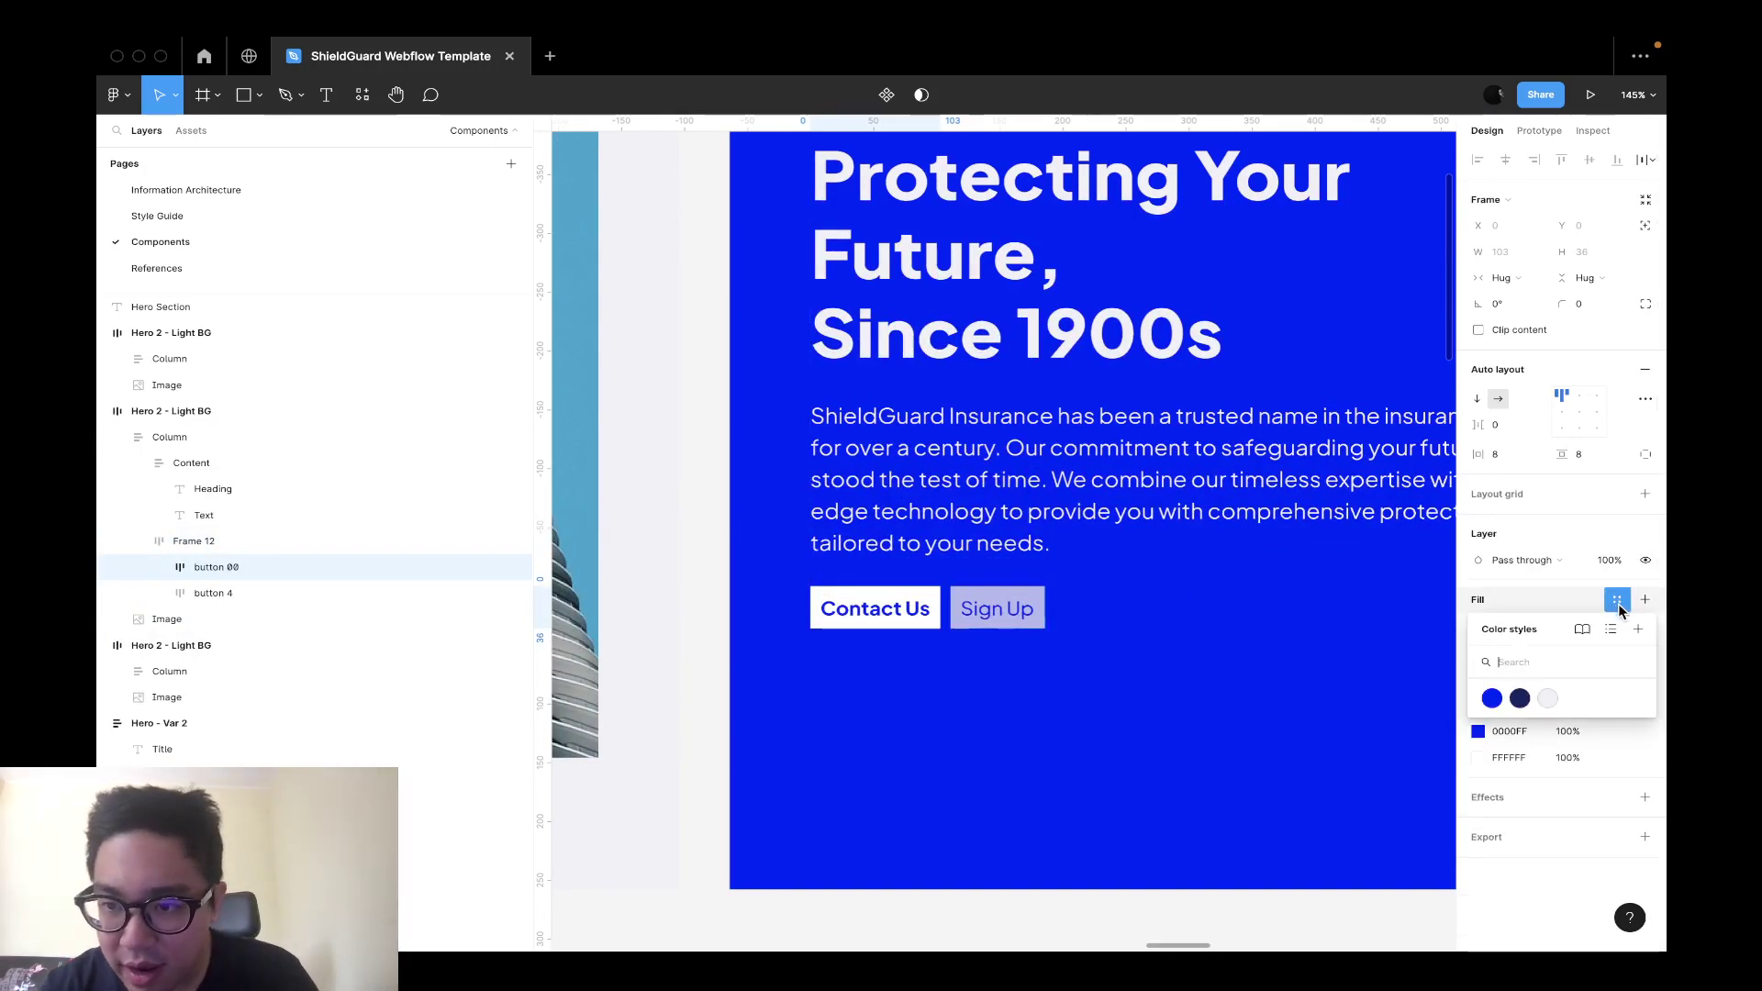
pyautogui.click(1638, 630)
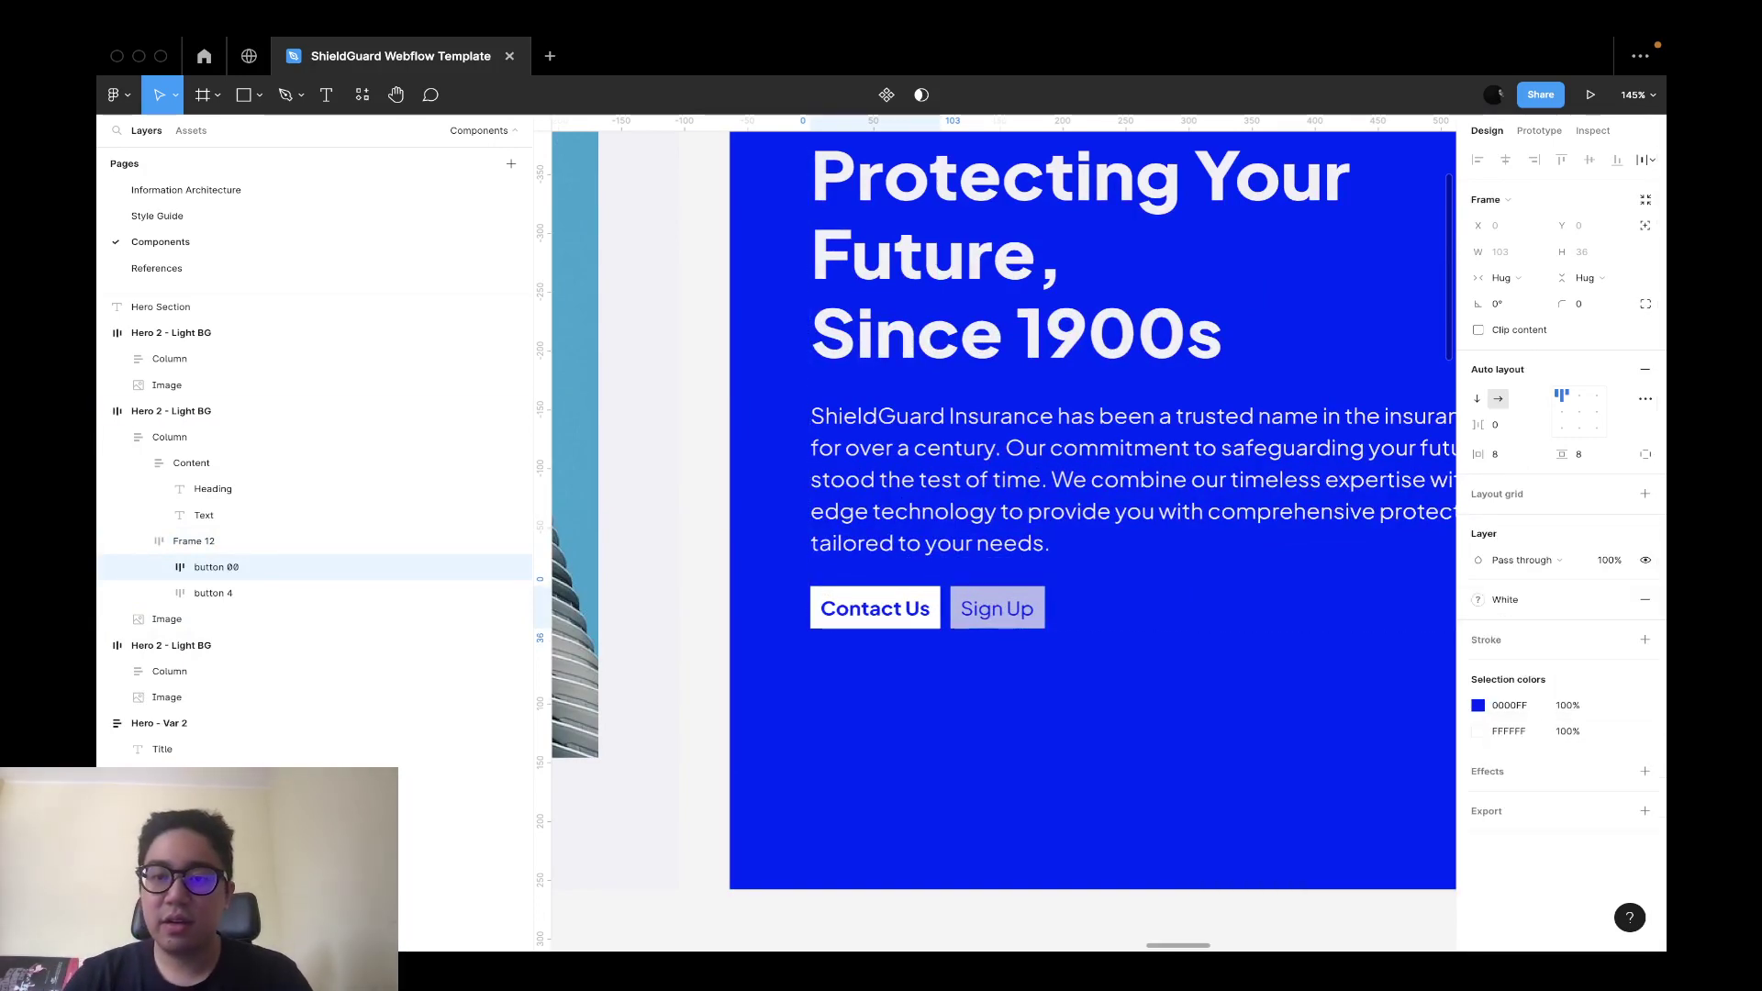
pyautogui.press('Escape')
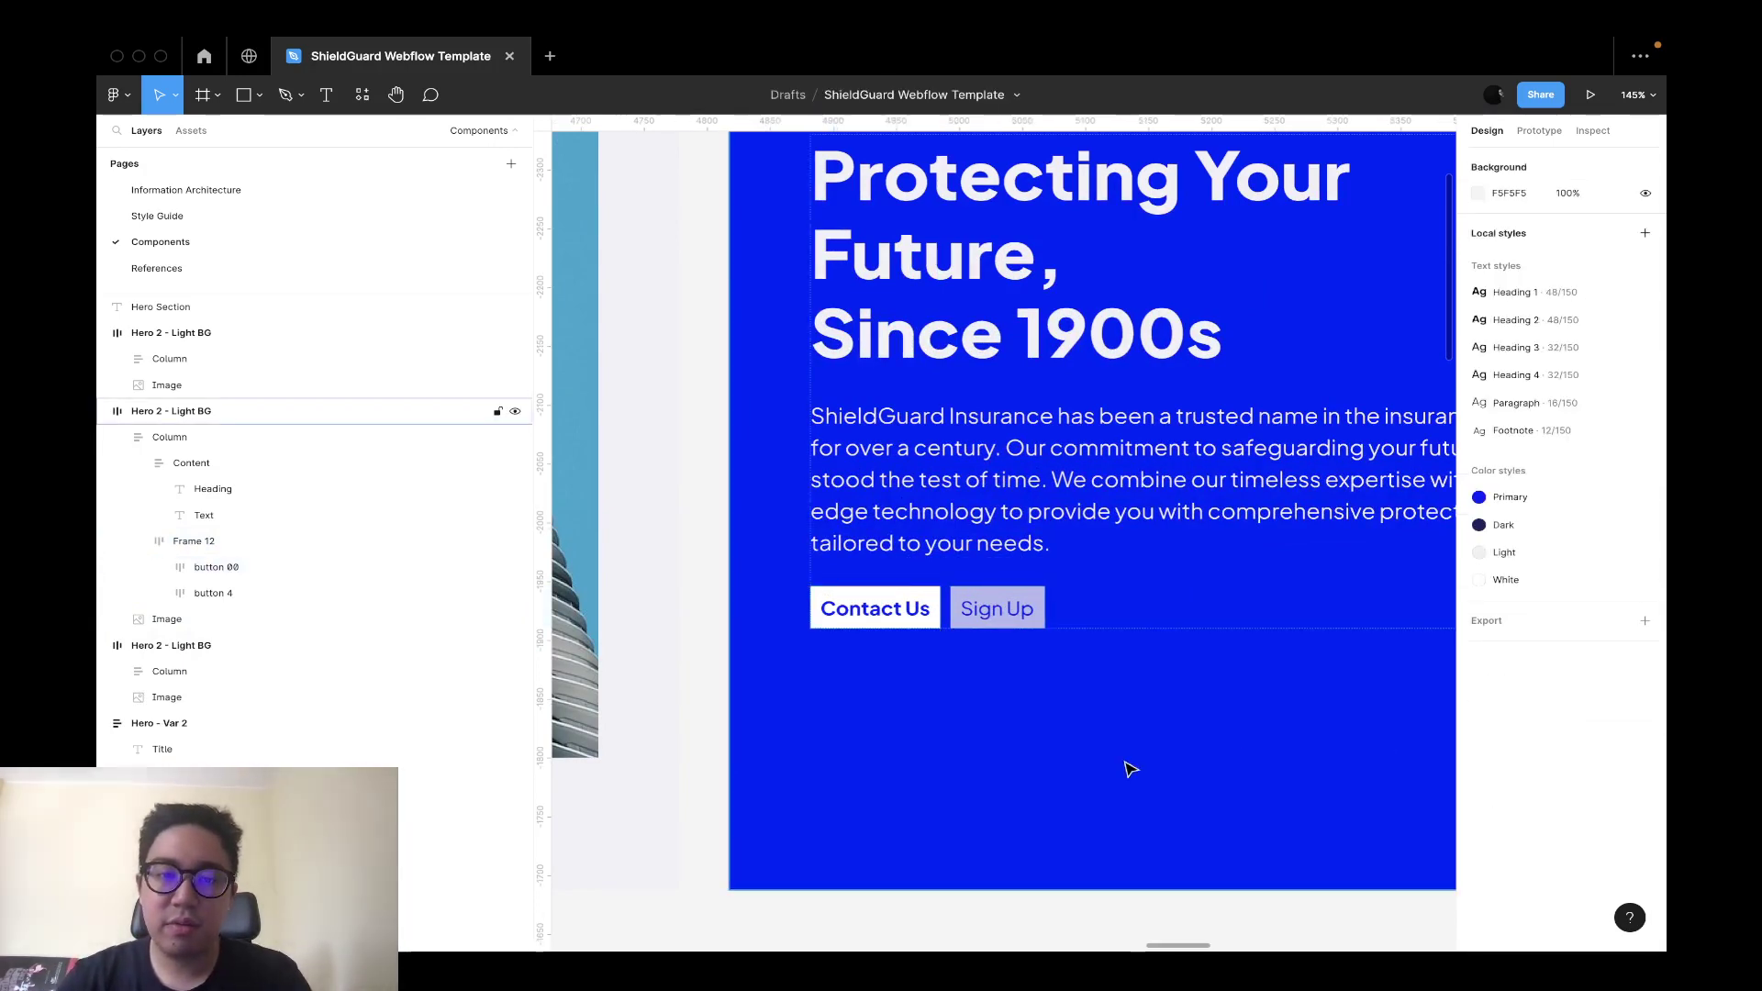
# Replace the Column in the dark Hero 2 frame with a copy of the blue Hero 2 frame's Column.
pyautogui.scroll(-5, 1131, 768)
pyautogui.scroll(-5, 1131, 767)
pyautogui.scroll(-5, 1120, 661)
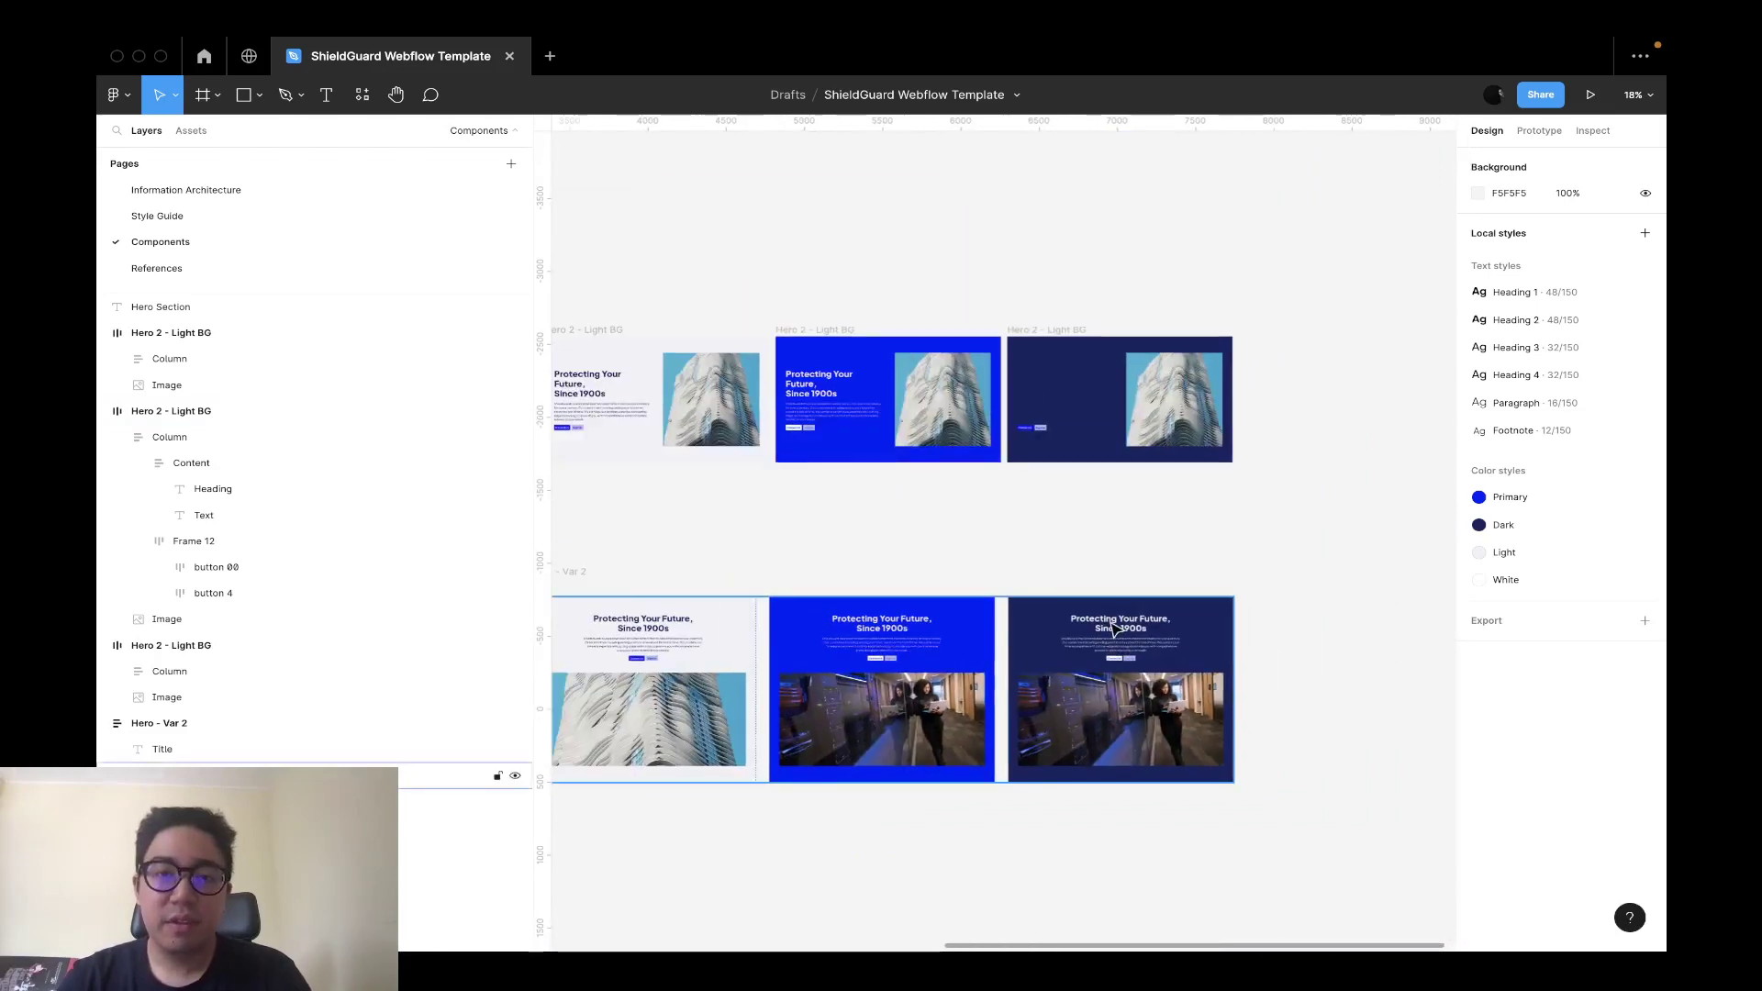
pyautogui.scroll(5, 1115, 627)
pyautogui.click(842, 431)
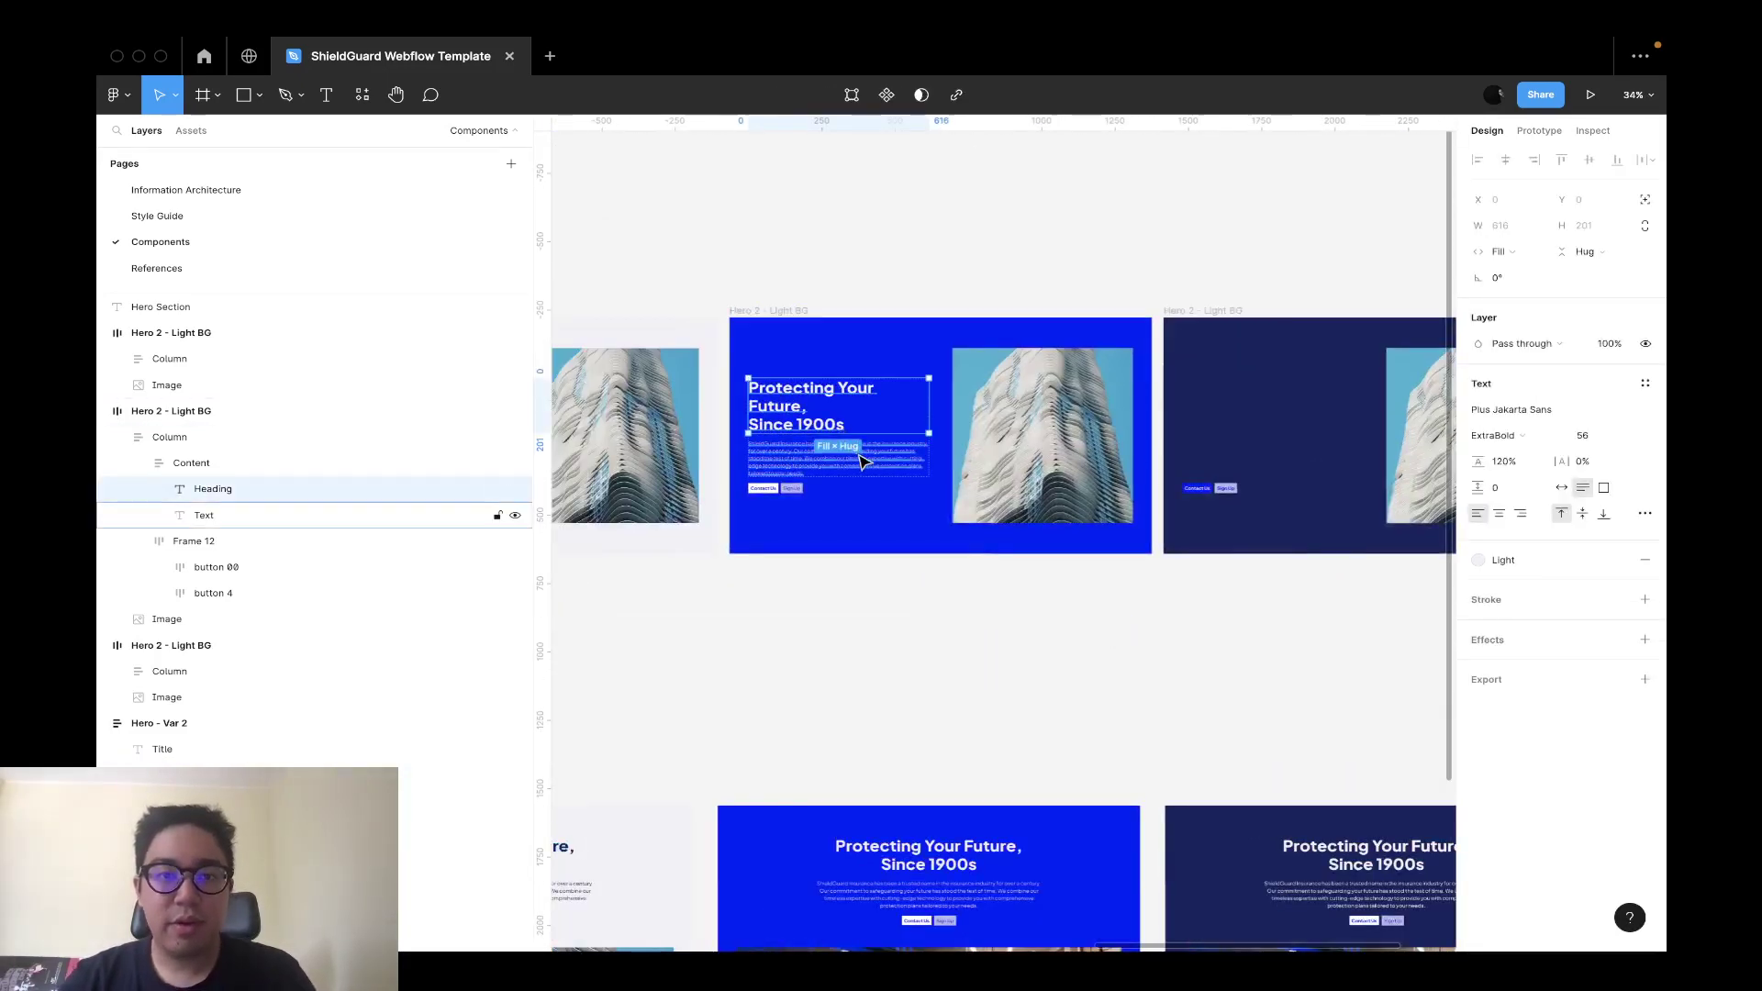
pyautogui.hotkey('shift', 'Return')
pyautogui.hotkey('shift', 'Return')
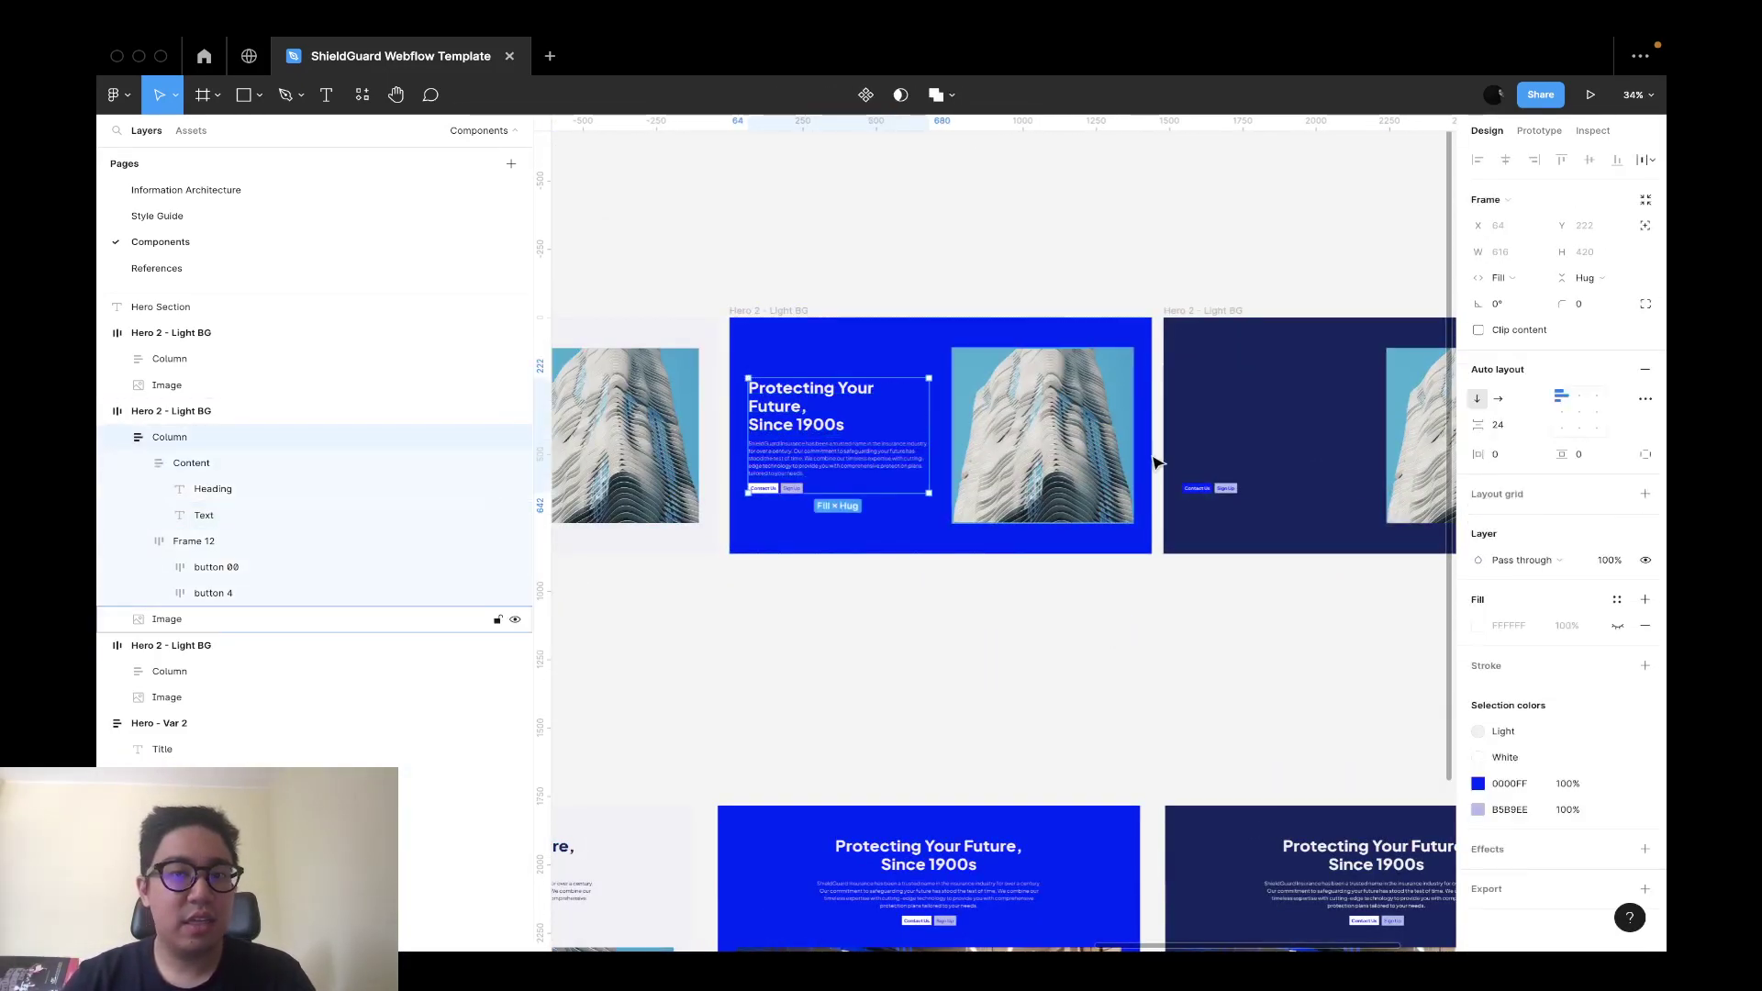
pyautogui.click(1276, 417)
pyautogui.doubleClick(1248, 419)
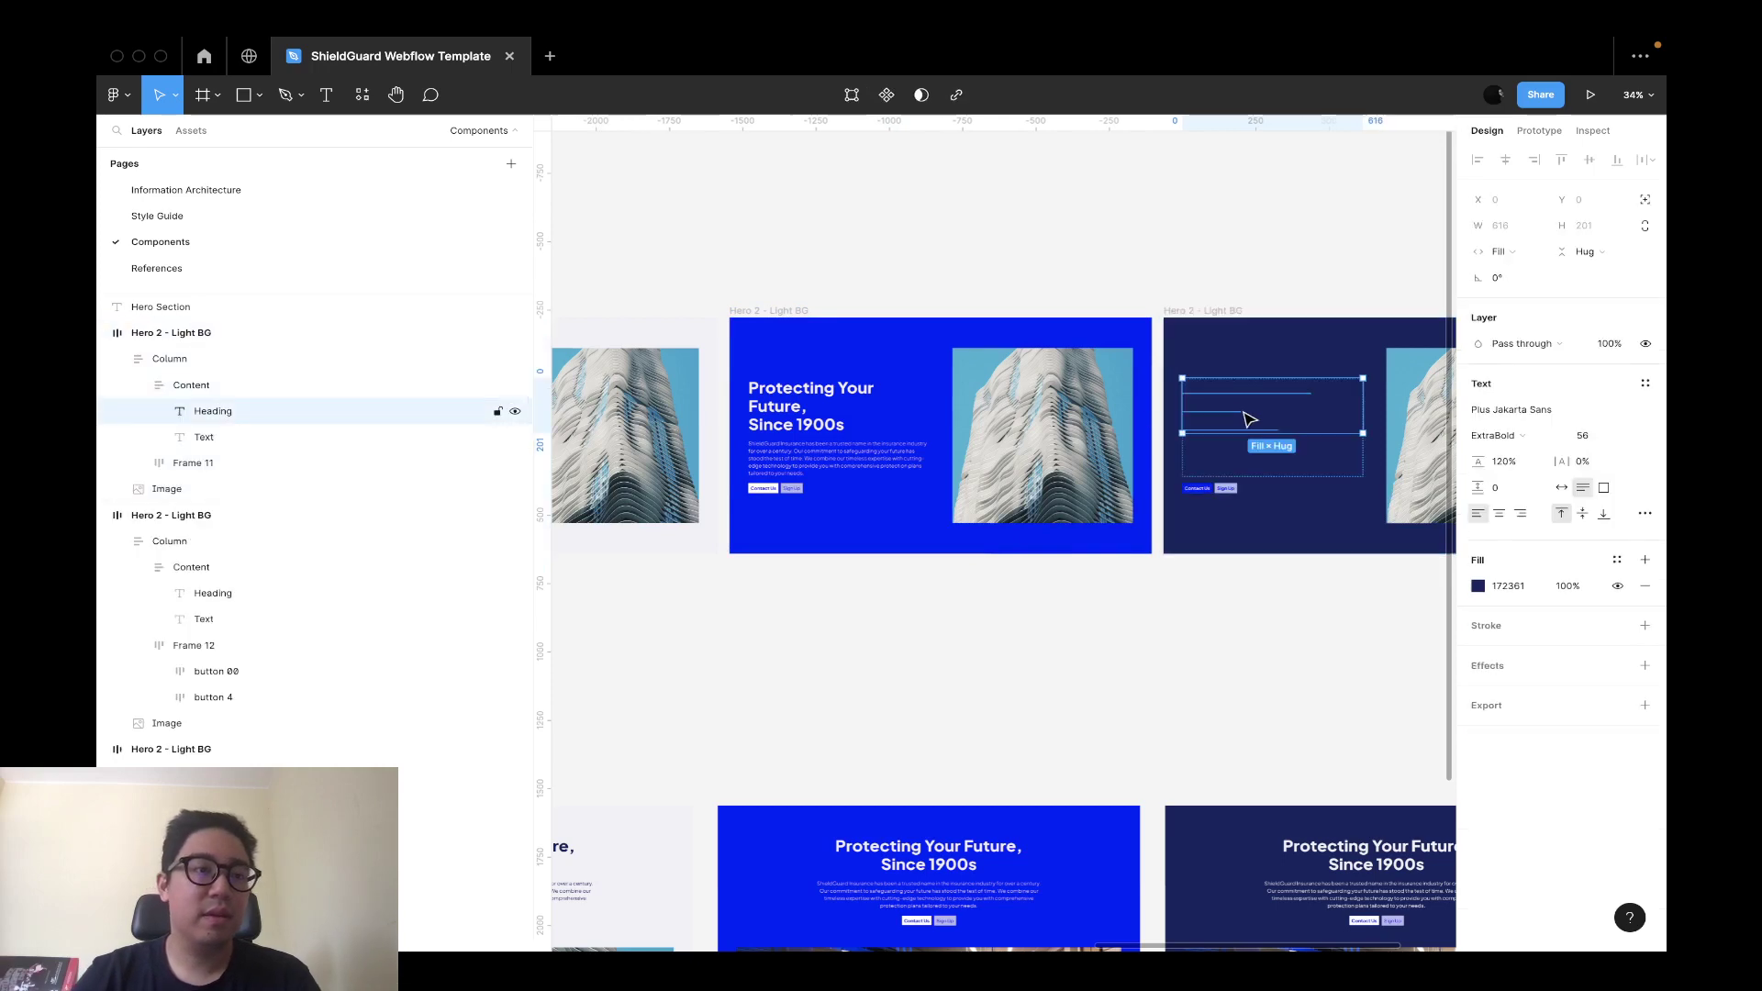
pyautogui.click(231, 362)
pyautogui.scroll(-4, 702, 506)
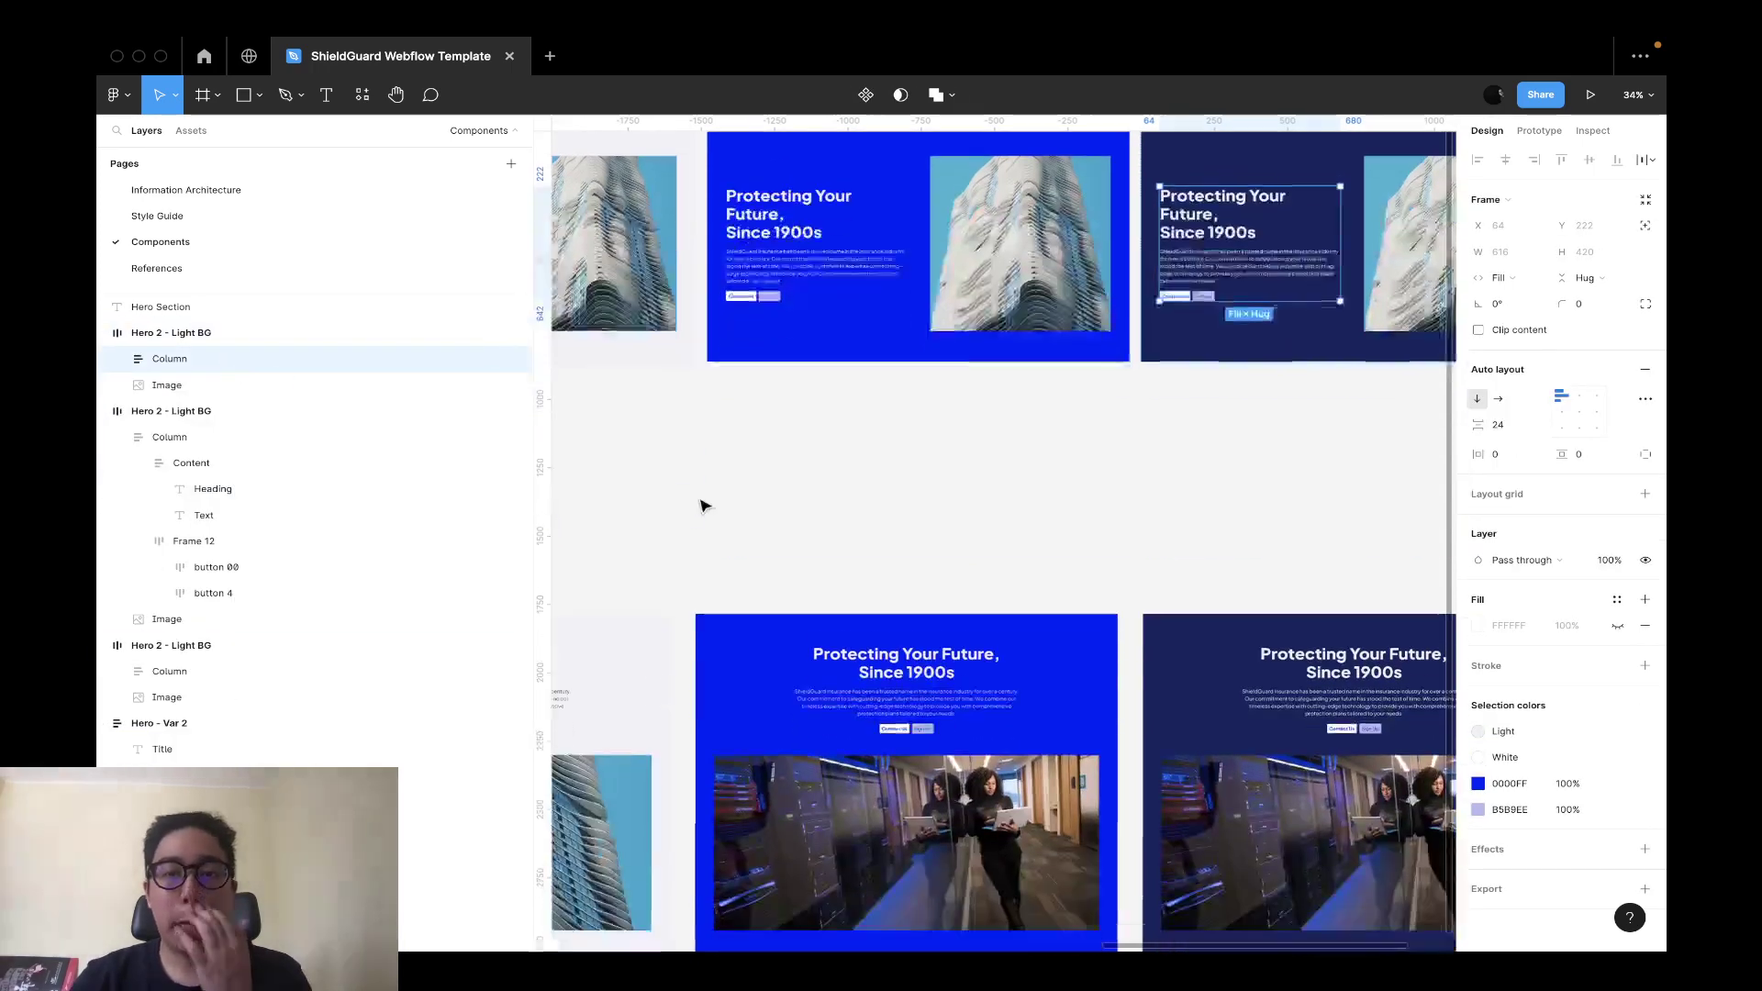
# Rename the blue hero frame as "Hero 2 - Primary BG" and the dark one as "Hero 2 - Dark BG".
pyautogui.scroll(-5, 1030, 441)
pyautogui.click(808, 264)
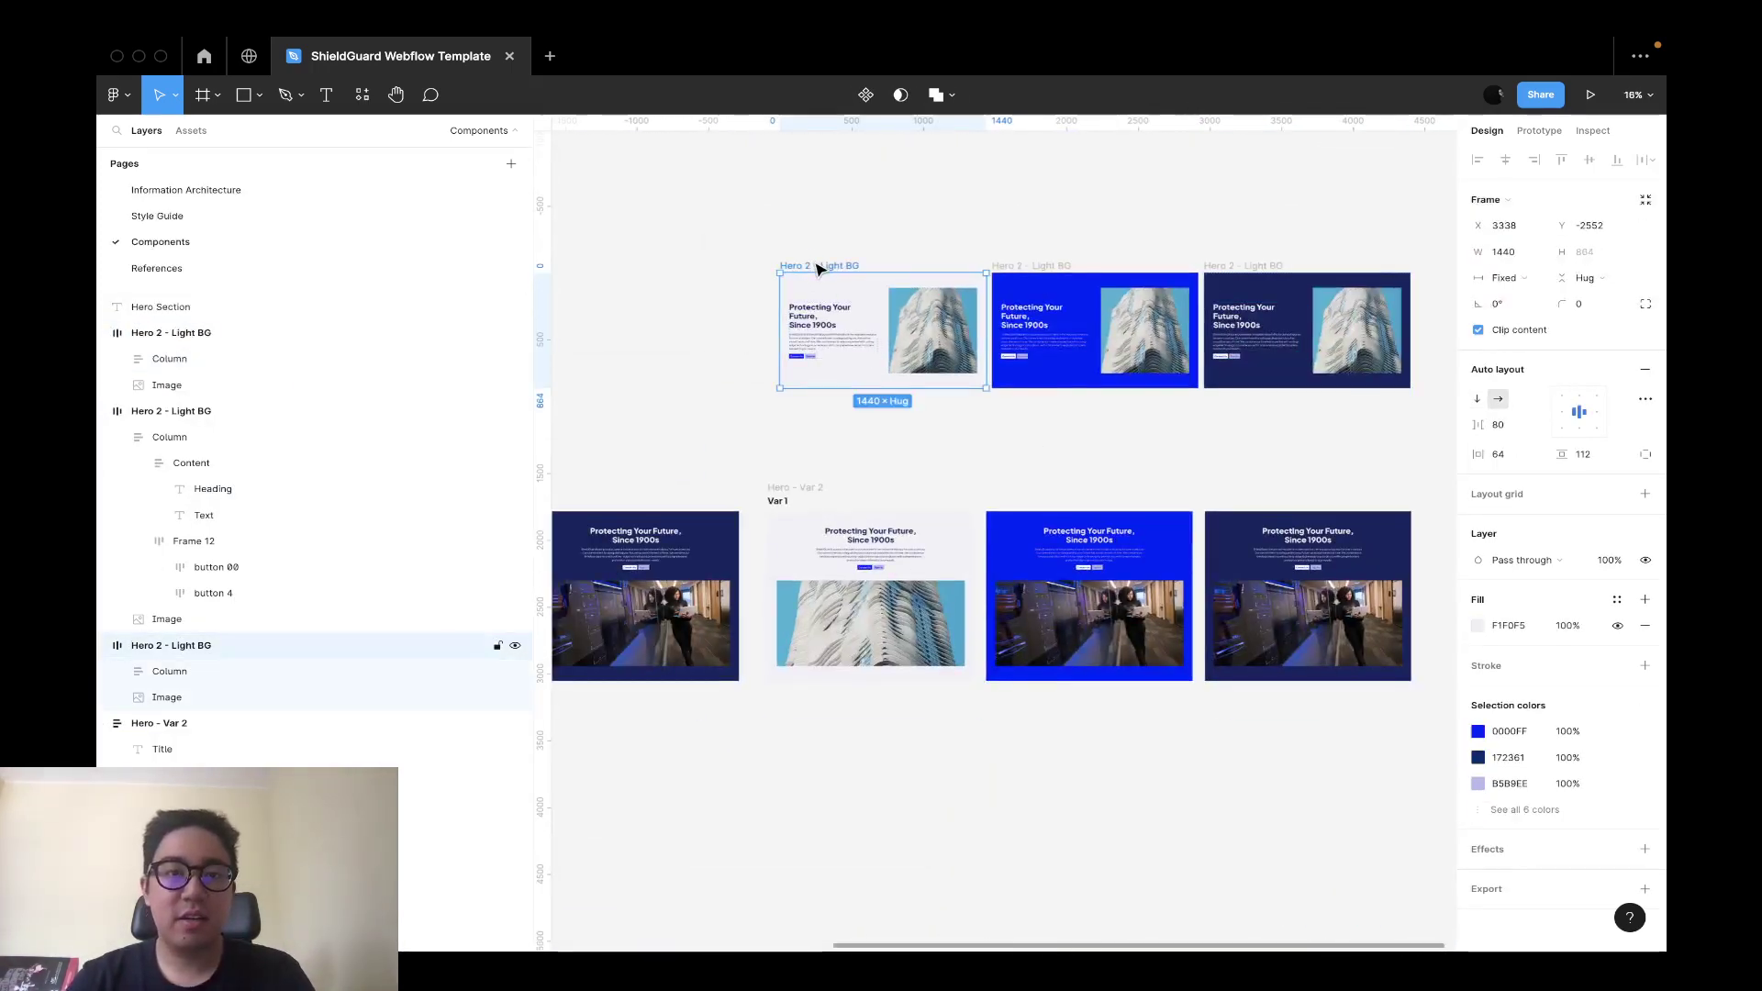
pyautogui.click(1368, 431)
pyautogui.doubleClick(1010, 268)
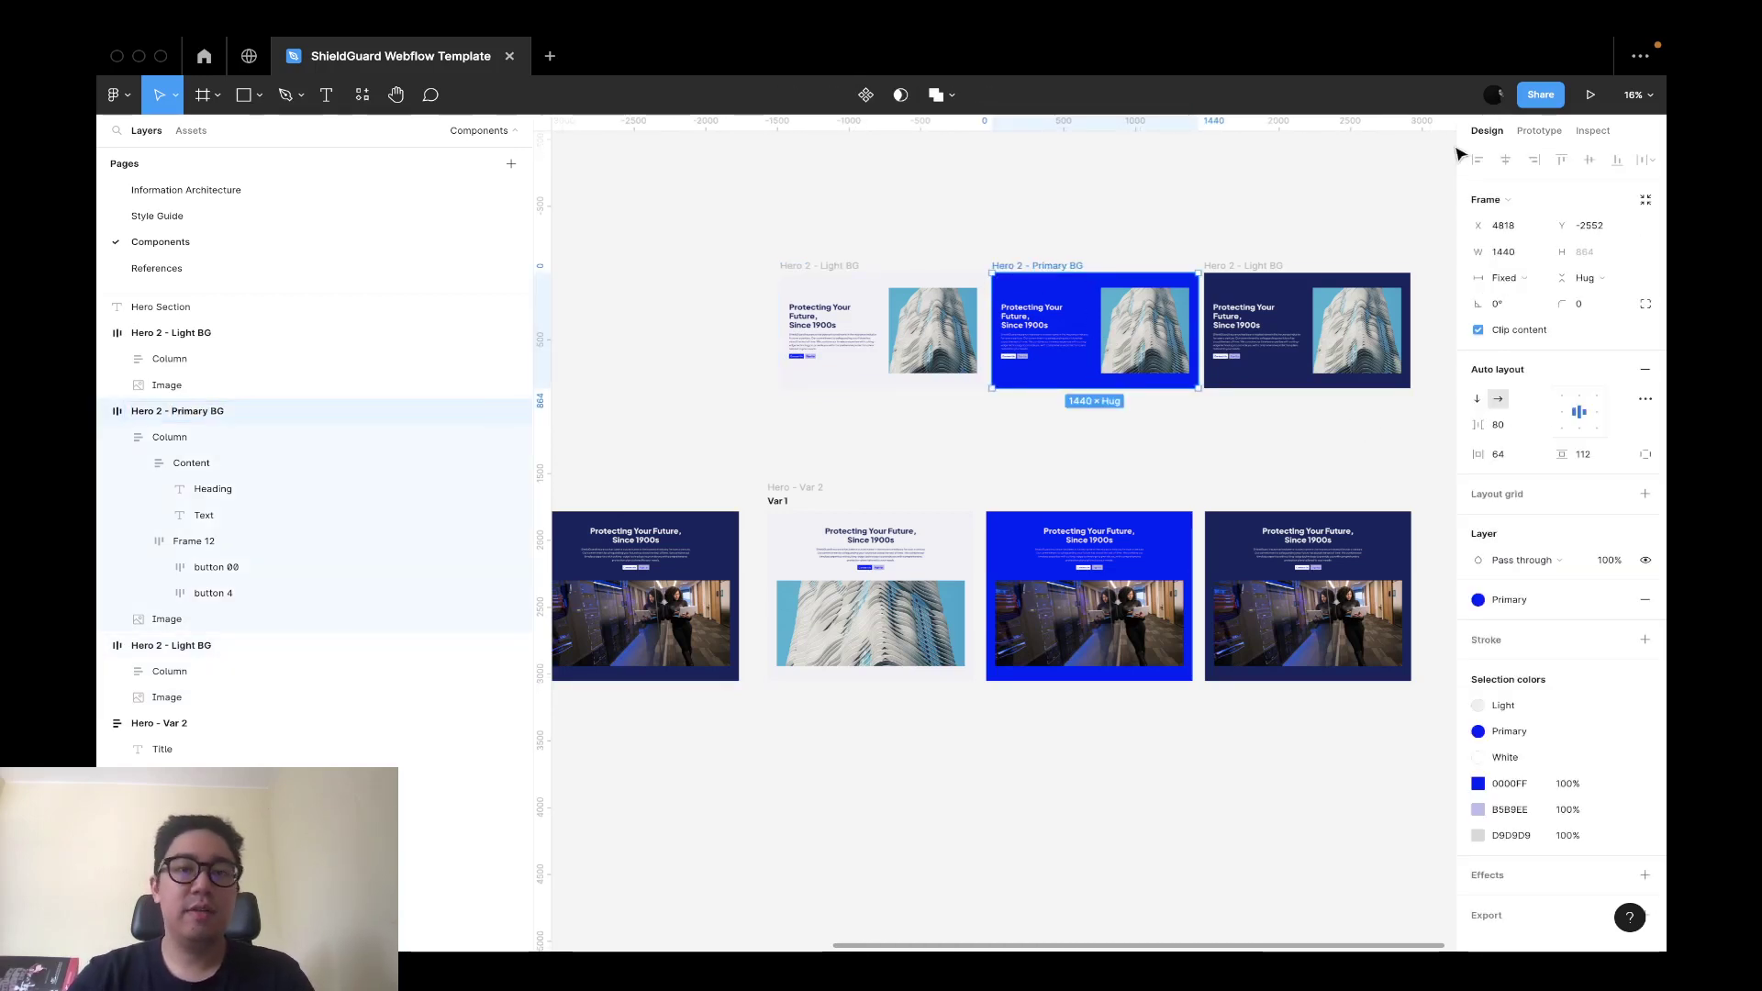
pyautogui.doubleClick(1253, 268)
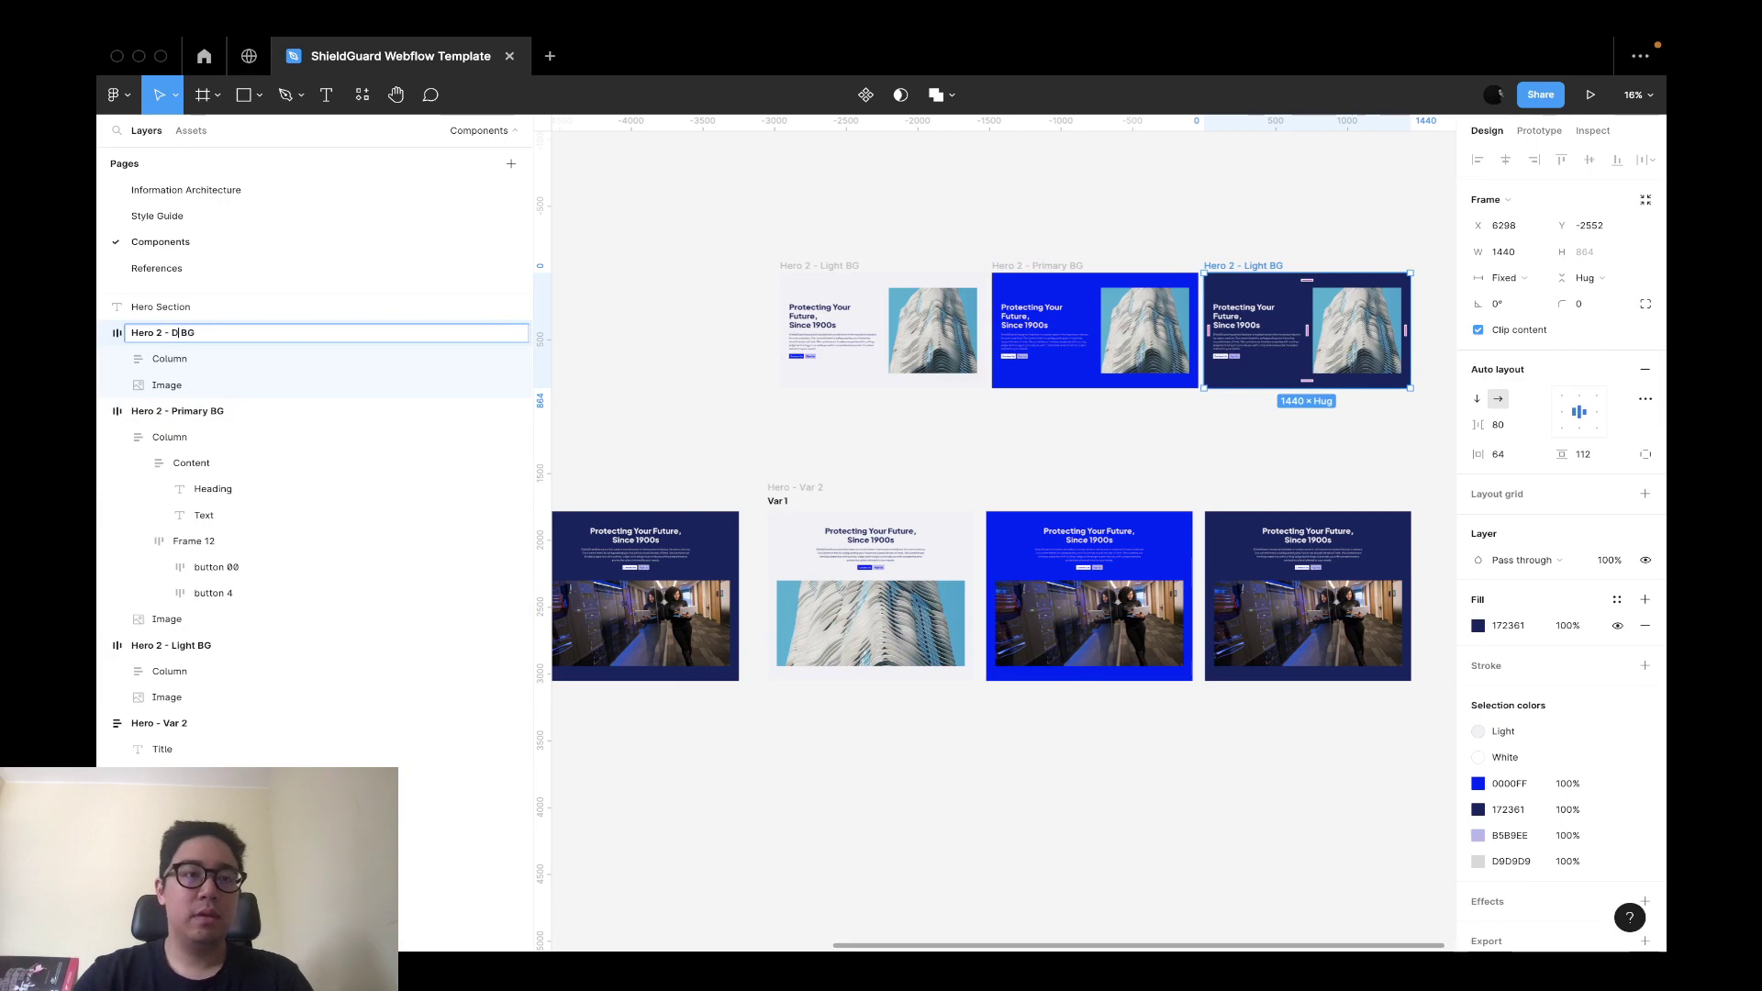
pyautogui.press('Escape')
# Wrap the three Hero 2 frames in a horizontal auto layout frame and name it "Var 2".
pyautogui.moveTo(737, 225); pyautogui.dragTo(1445, 464)
pyautogui.hotkey('shift', 'a')
pyautogui.doubleClick(776, 267)
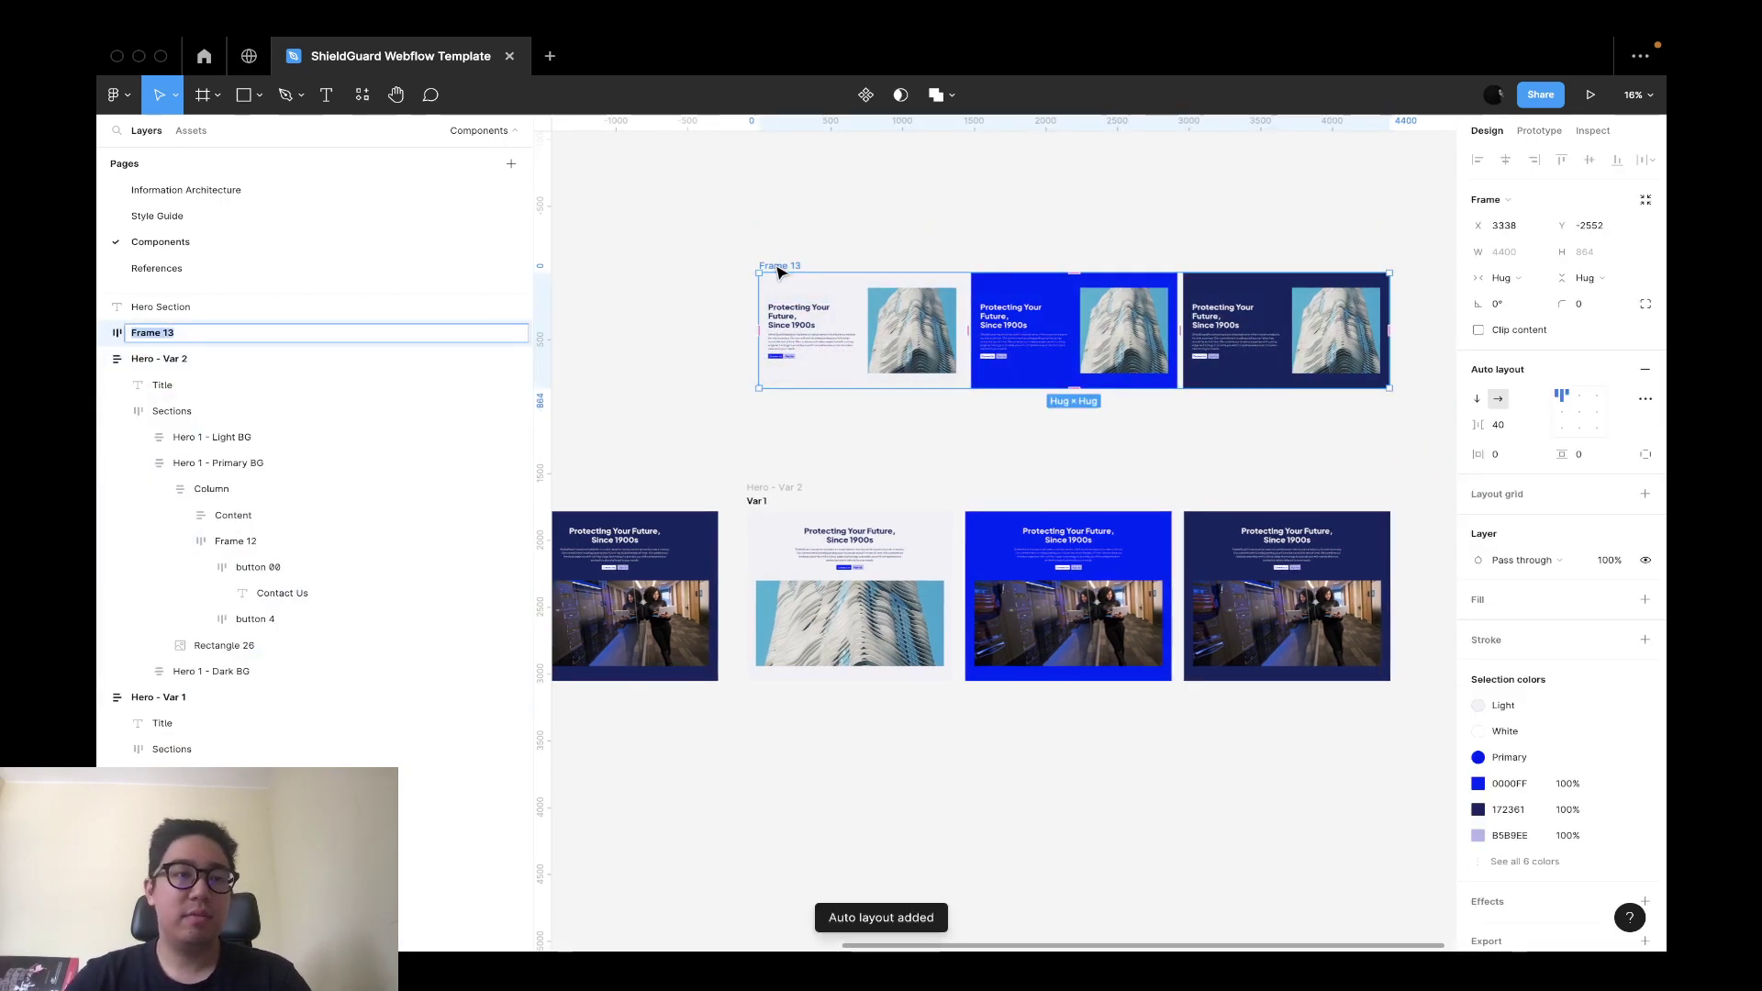
pyautogui.press('Escape')
pyautogui.doubleClick(797, 267)
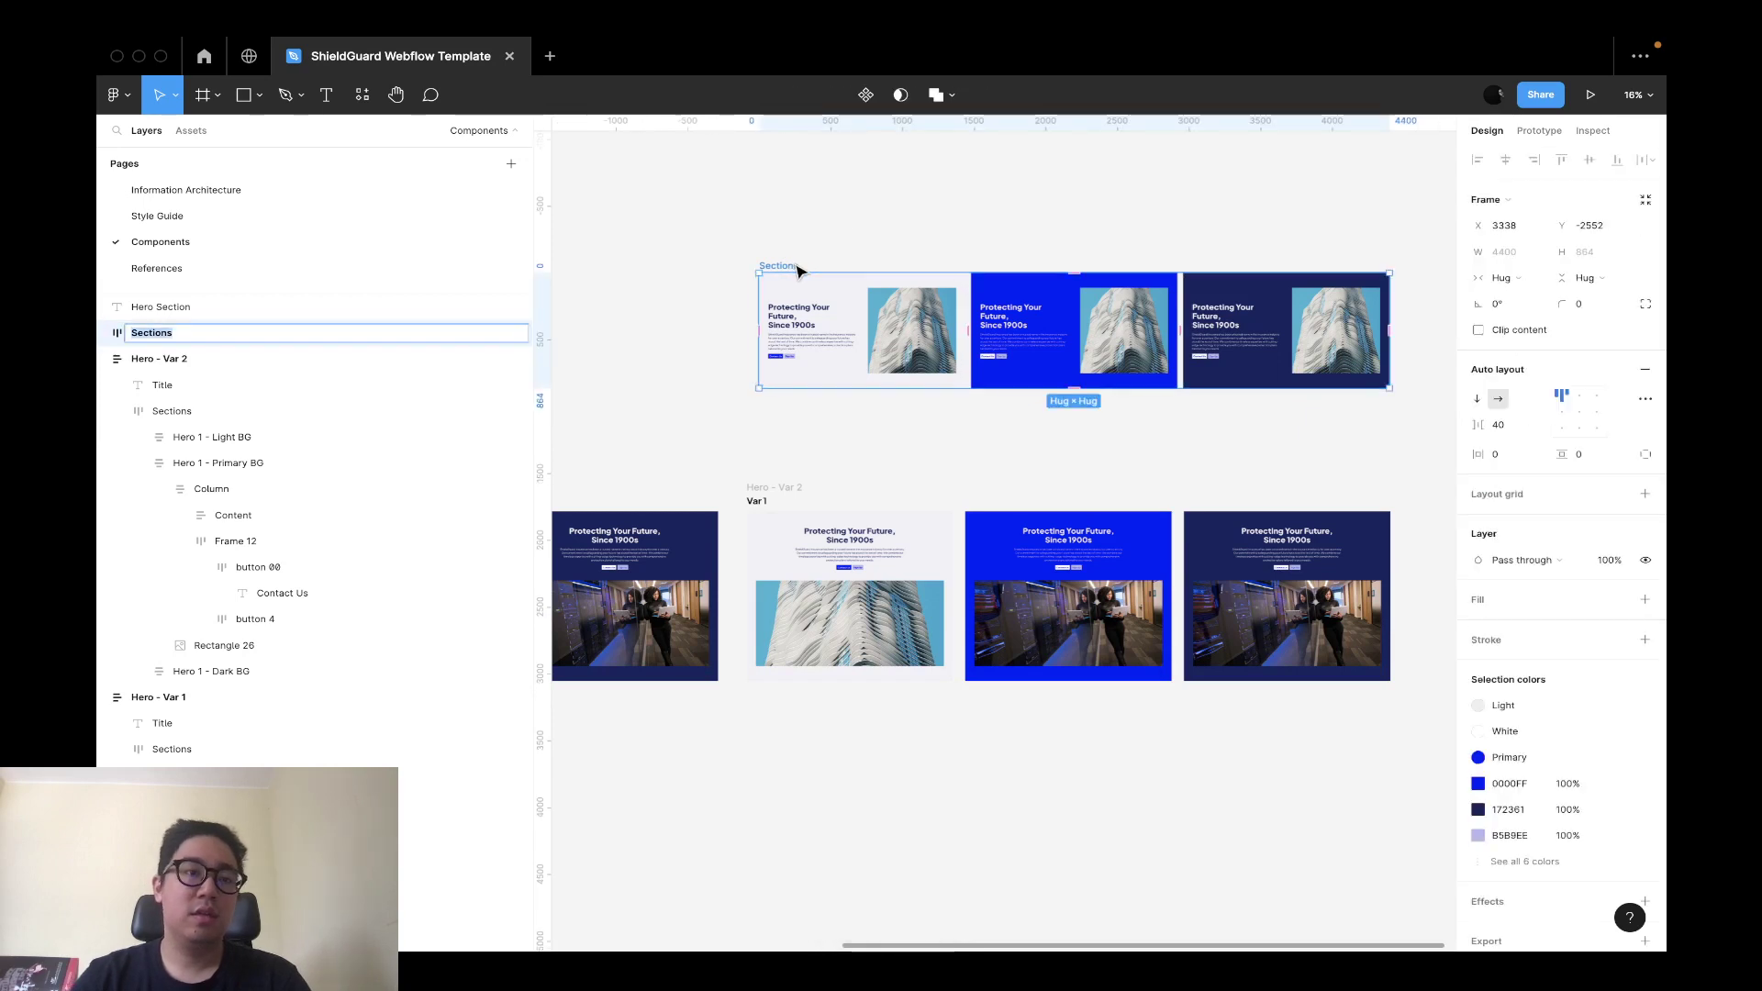
pyautogui.write('Var 2')
pyautogui.press('Return')
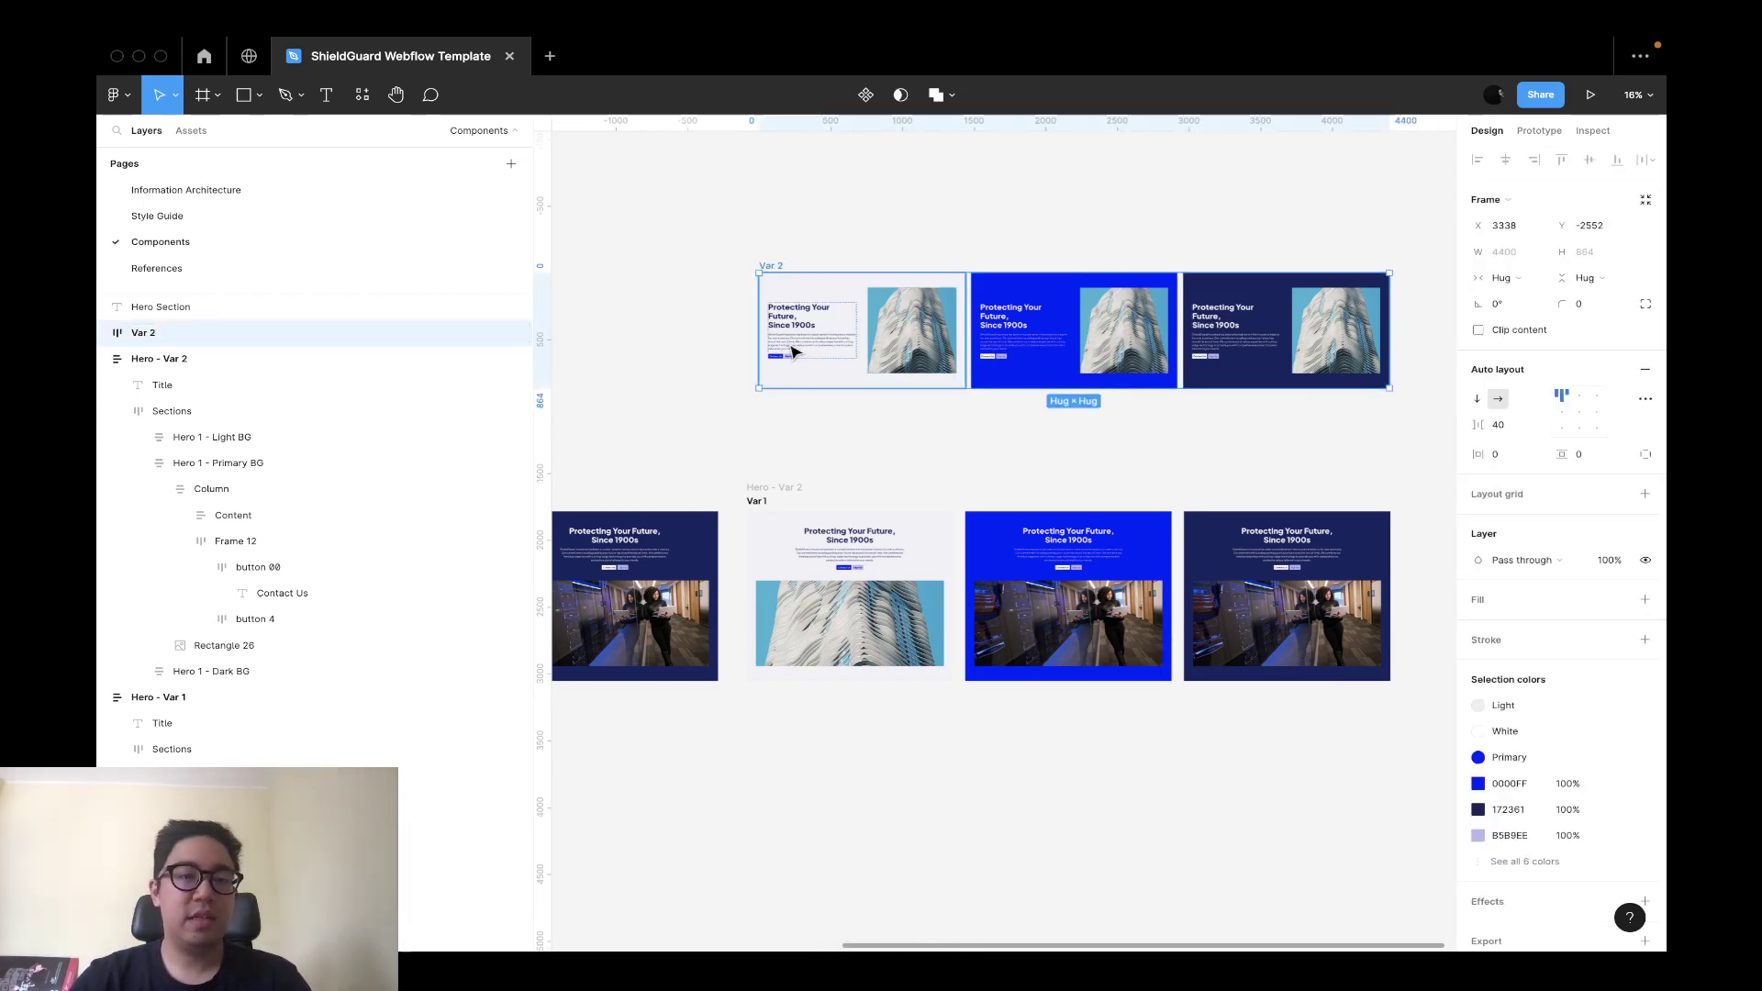
# Rename the Sections frame inside Hero - Var 1 as "Var 1".
pyautogui.hscroll(-3, 889, 333)
pyautogui.scroll(-1, 889, 333)
pyautogui.hscroll(-5, 1043, 466)
pyautogui.click(1092, 494)
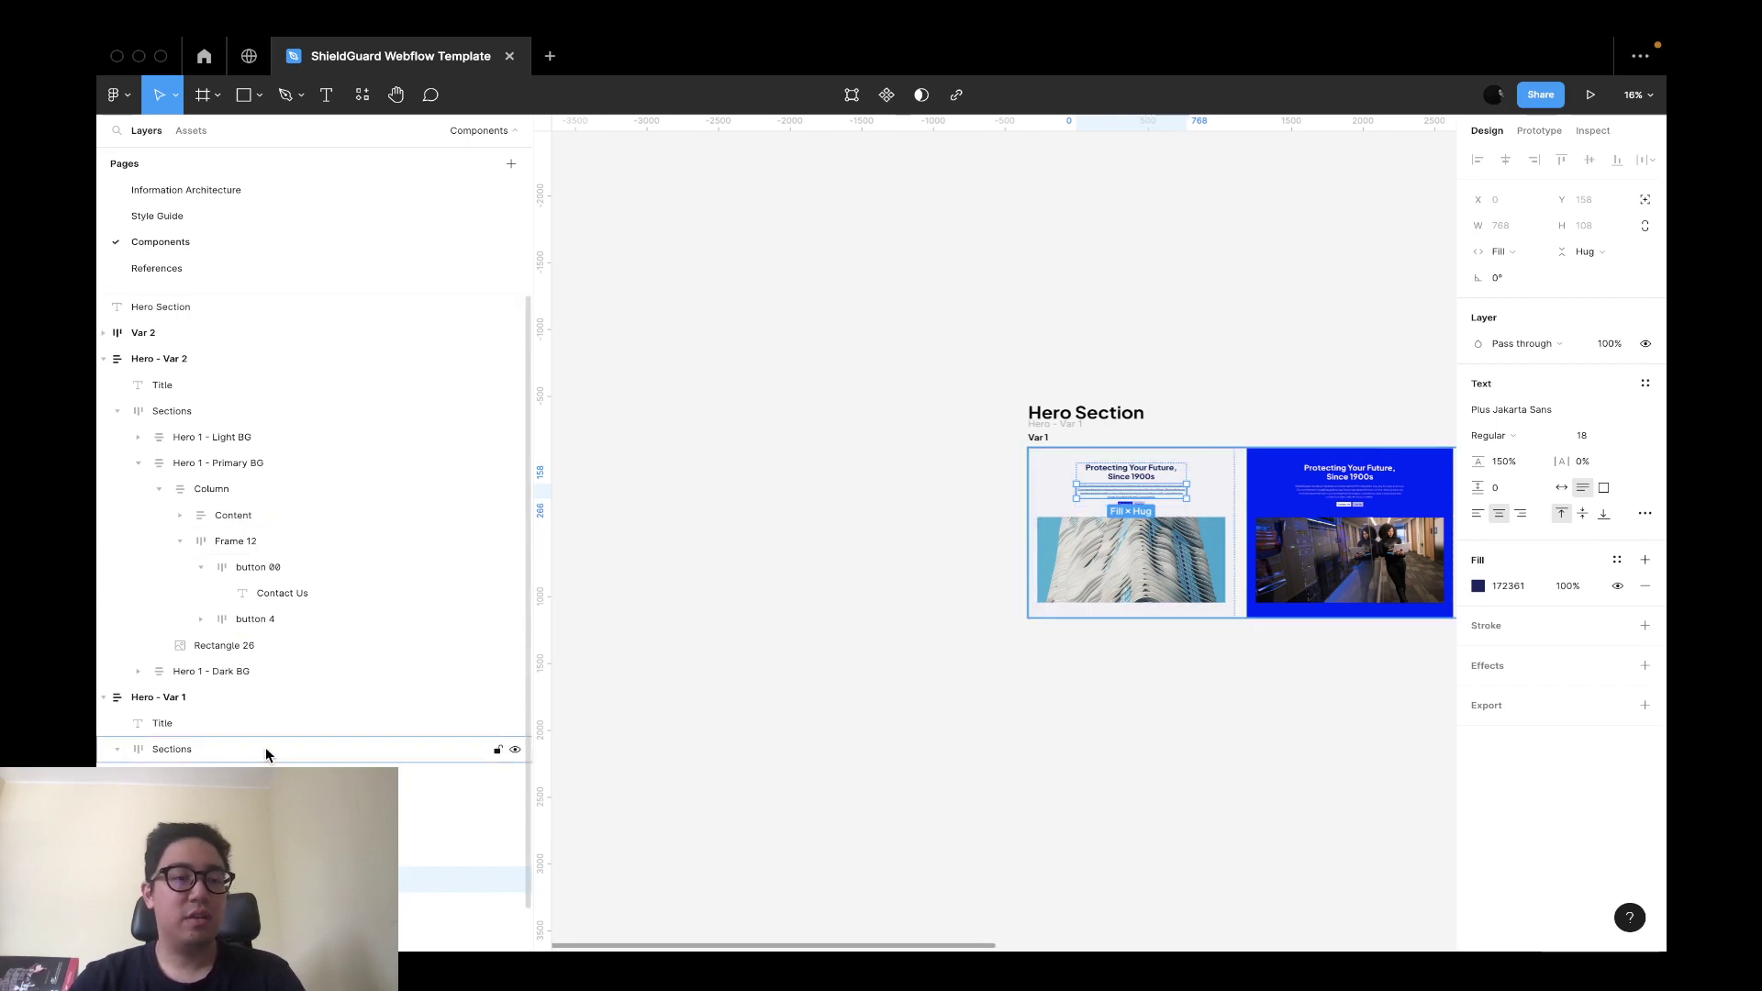
pyautogui.doubleClick(266, 753)
pyautogui.write('Var 1')
pyautogui.click(696, 550)
# Replace the Sections row inside Hero - Var 2 with the Var 2 row of side-by-side heroes.
pyautogui.hscroll(10, 707, 551)
pyautogui.scroll(5, 708, 550)
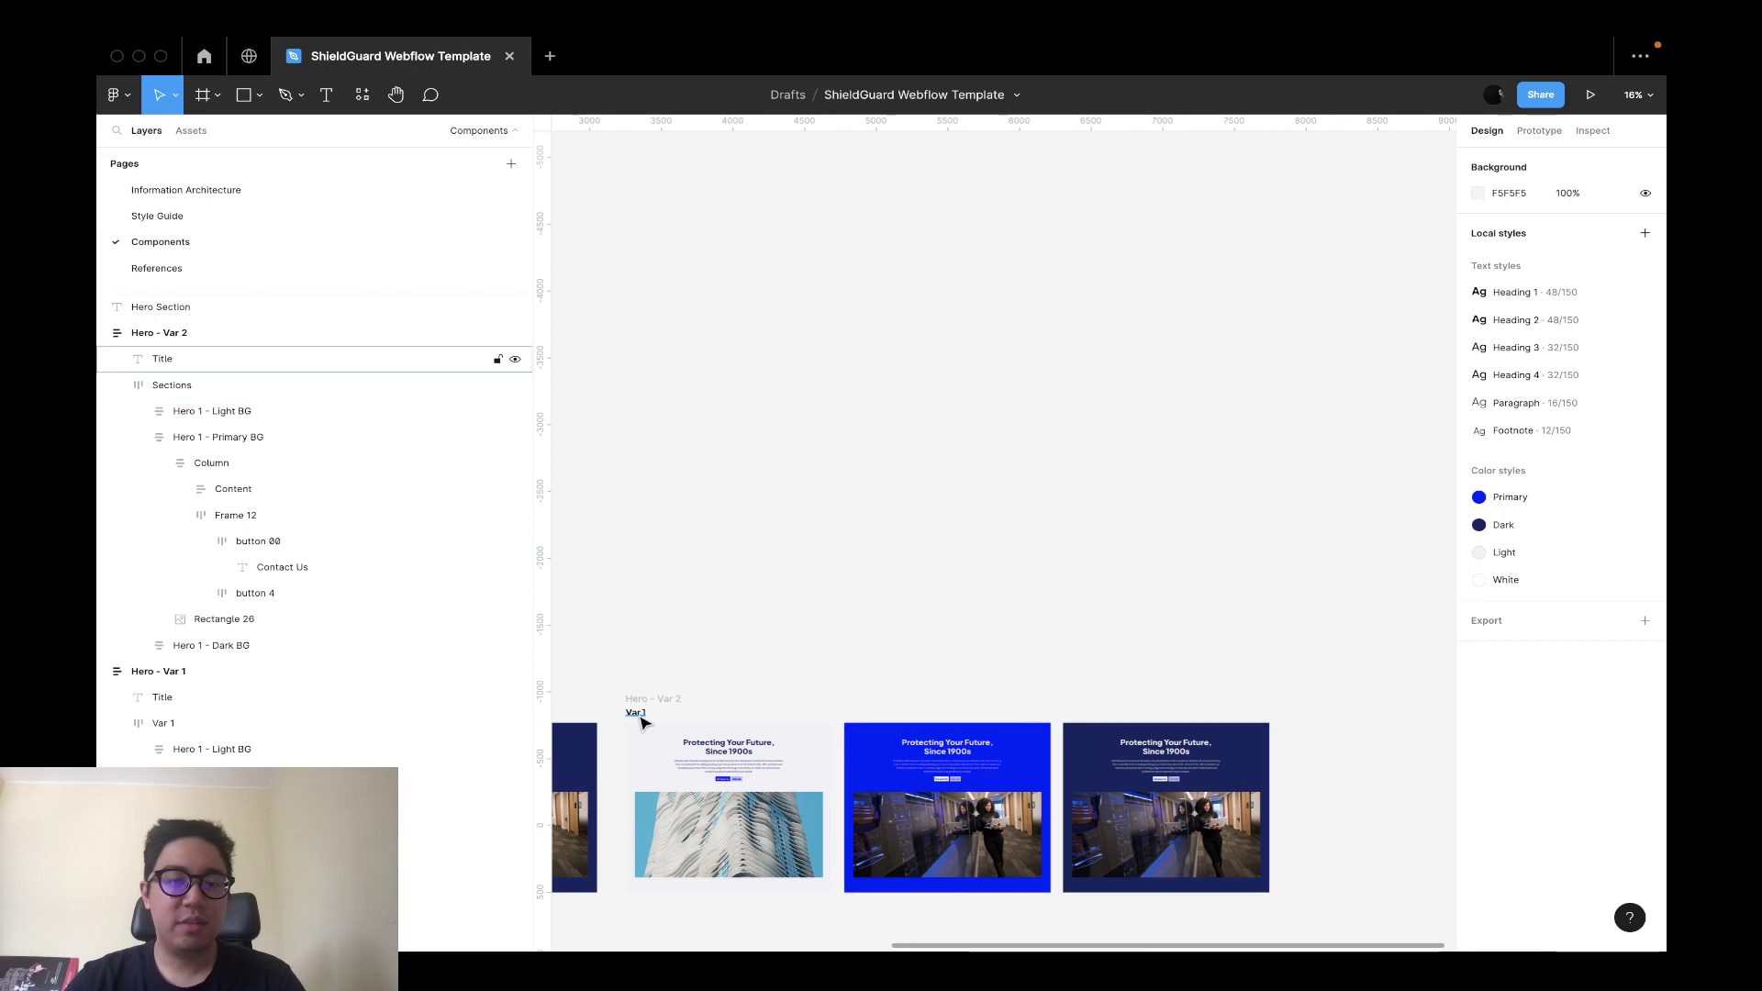
pyautogui.click(644, 725)
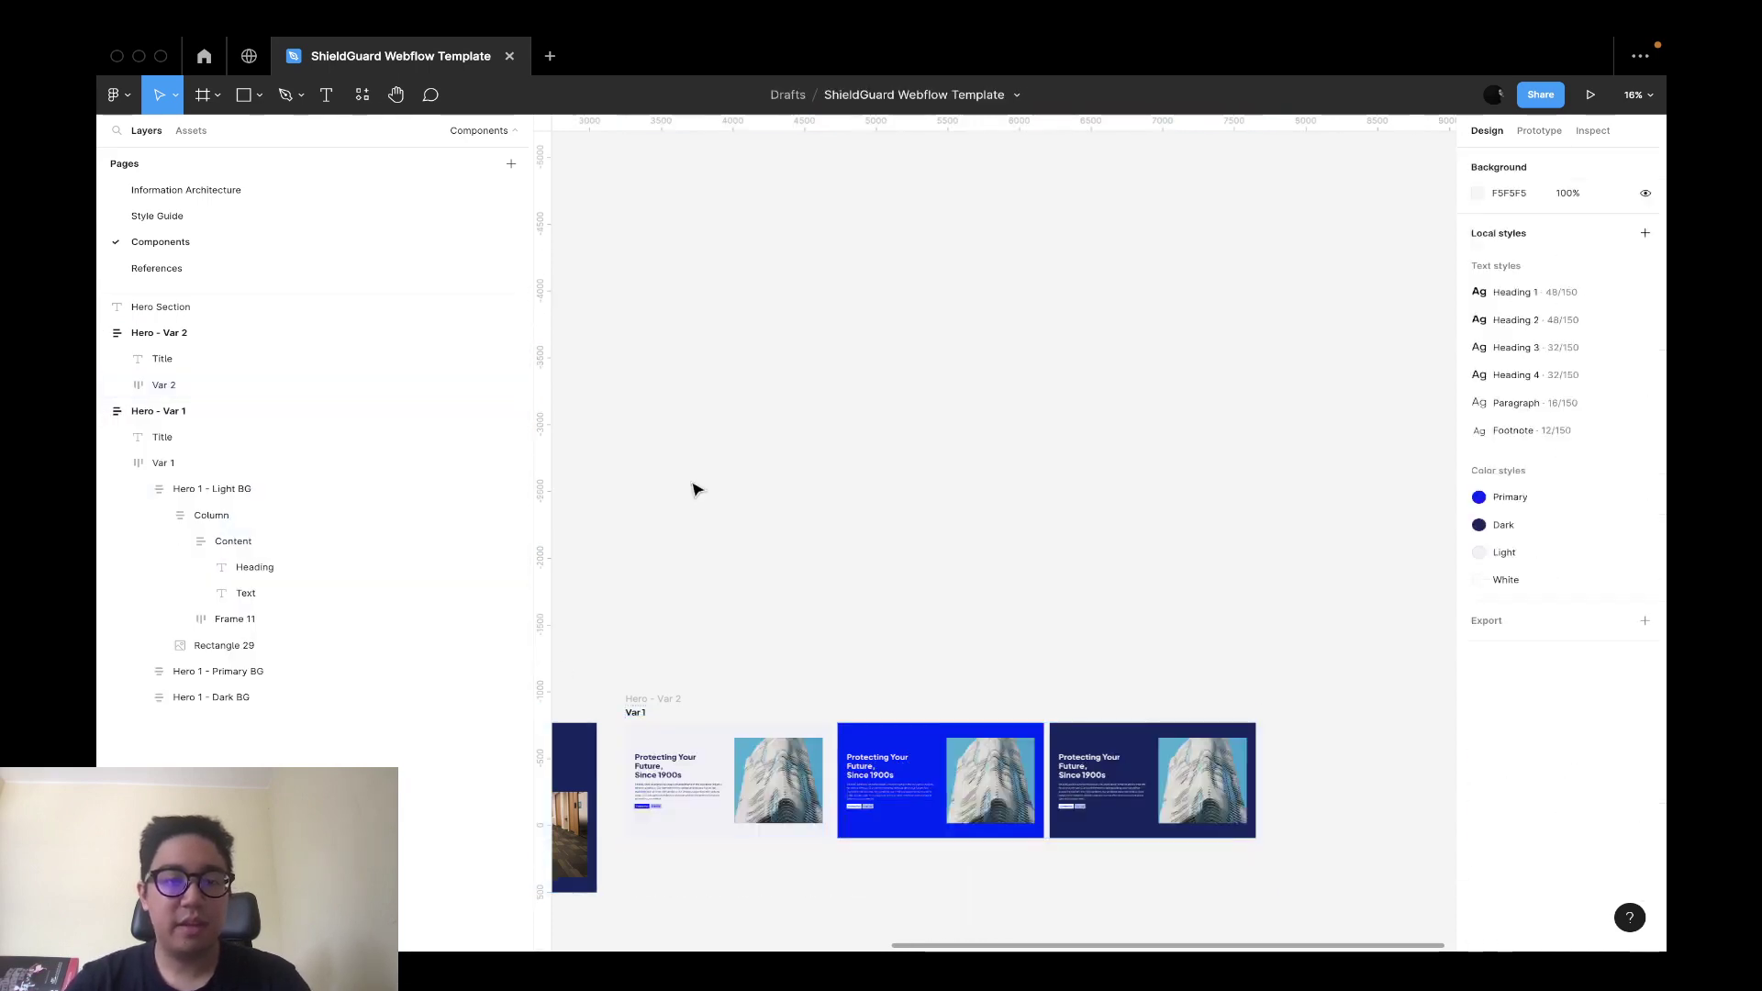
pyautogui.scroll(-5, 692, 486)
pyautogui.hscroll(-10, 695, 489)
pyautogui.hscroll(5, 695, 489)
pyautogui.scroll(-5, 716, 484)
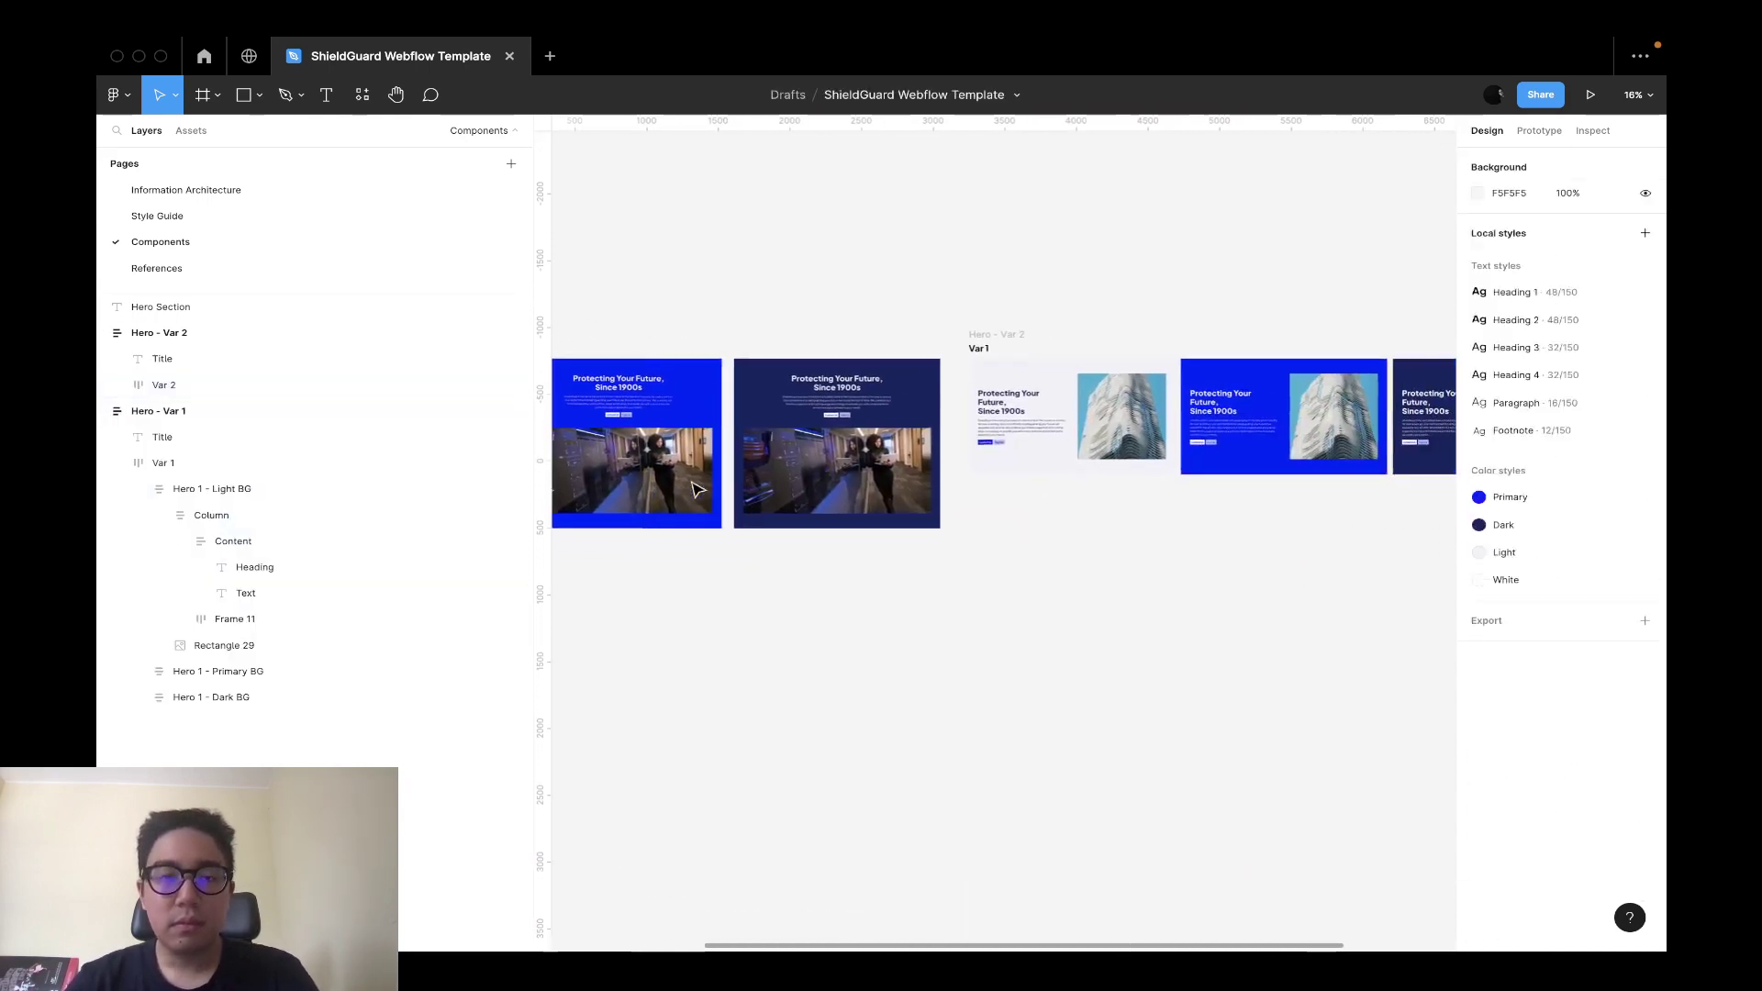
# Change the title text above the side-by-side heroes in Hero - Var 2 to "Var 2".
pyautogui.click(879, 425)
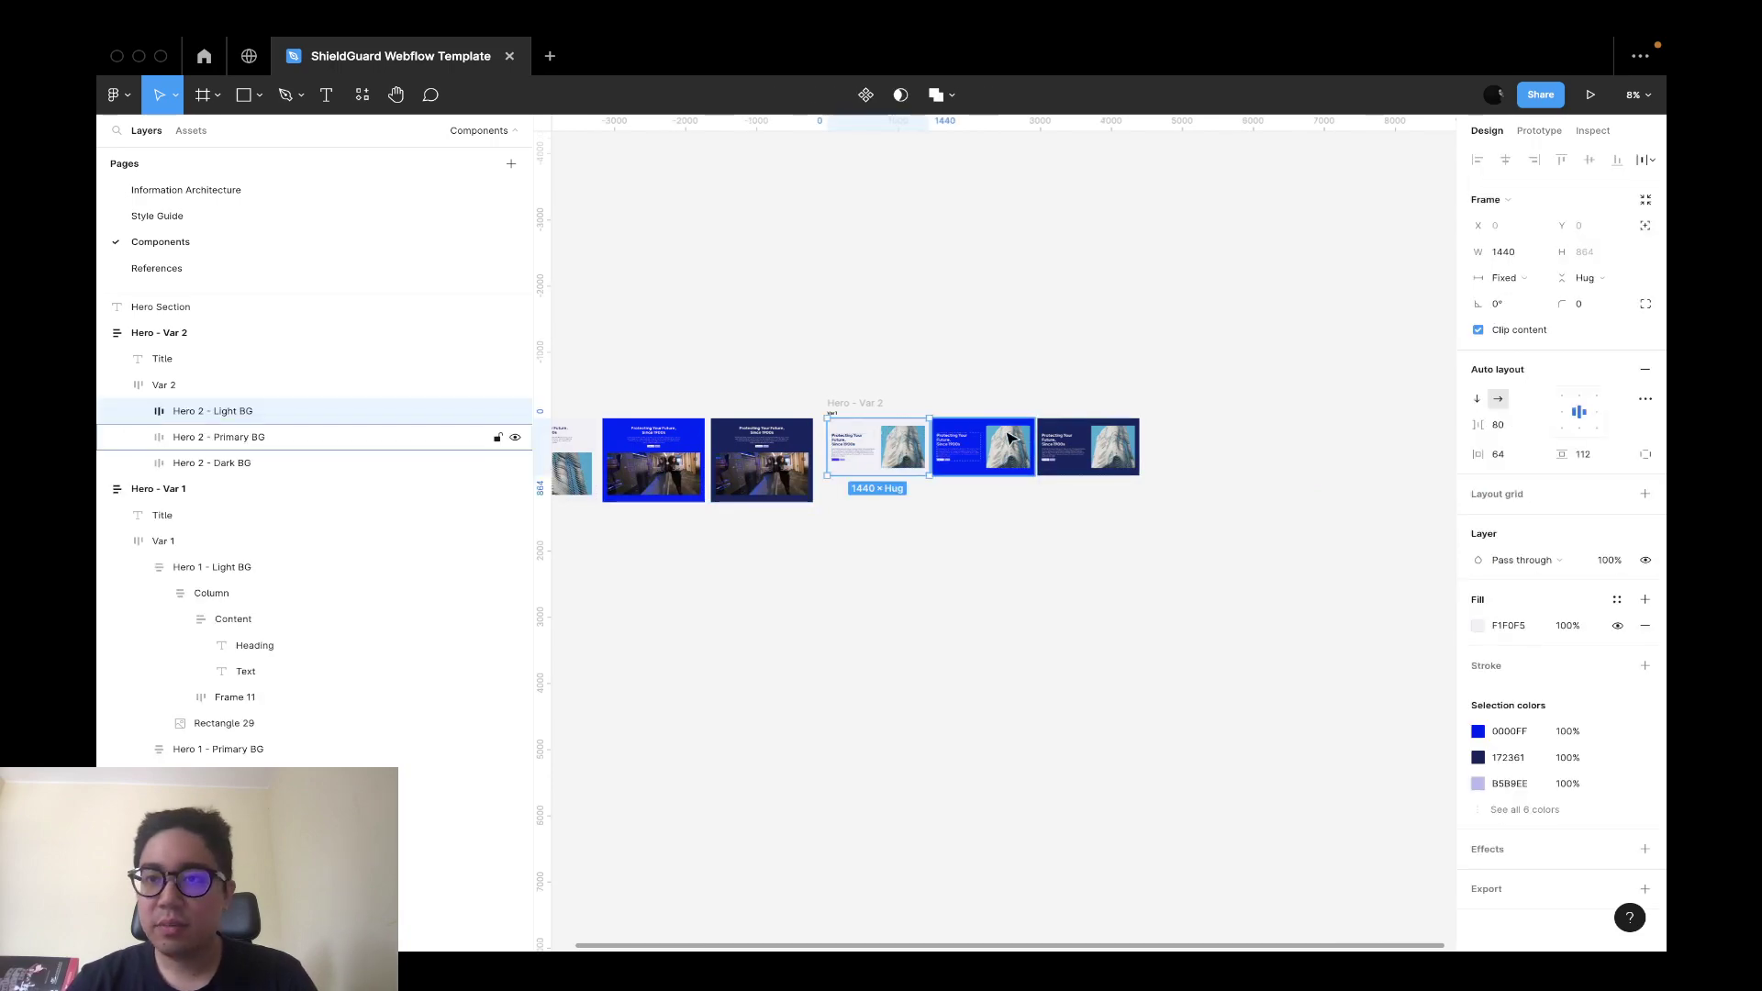
pyautogui.scroll(5, 1001, 451)
pyautogui.scroll(-5, 1028, 422)
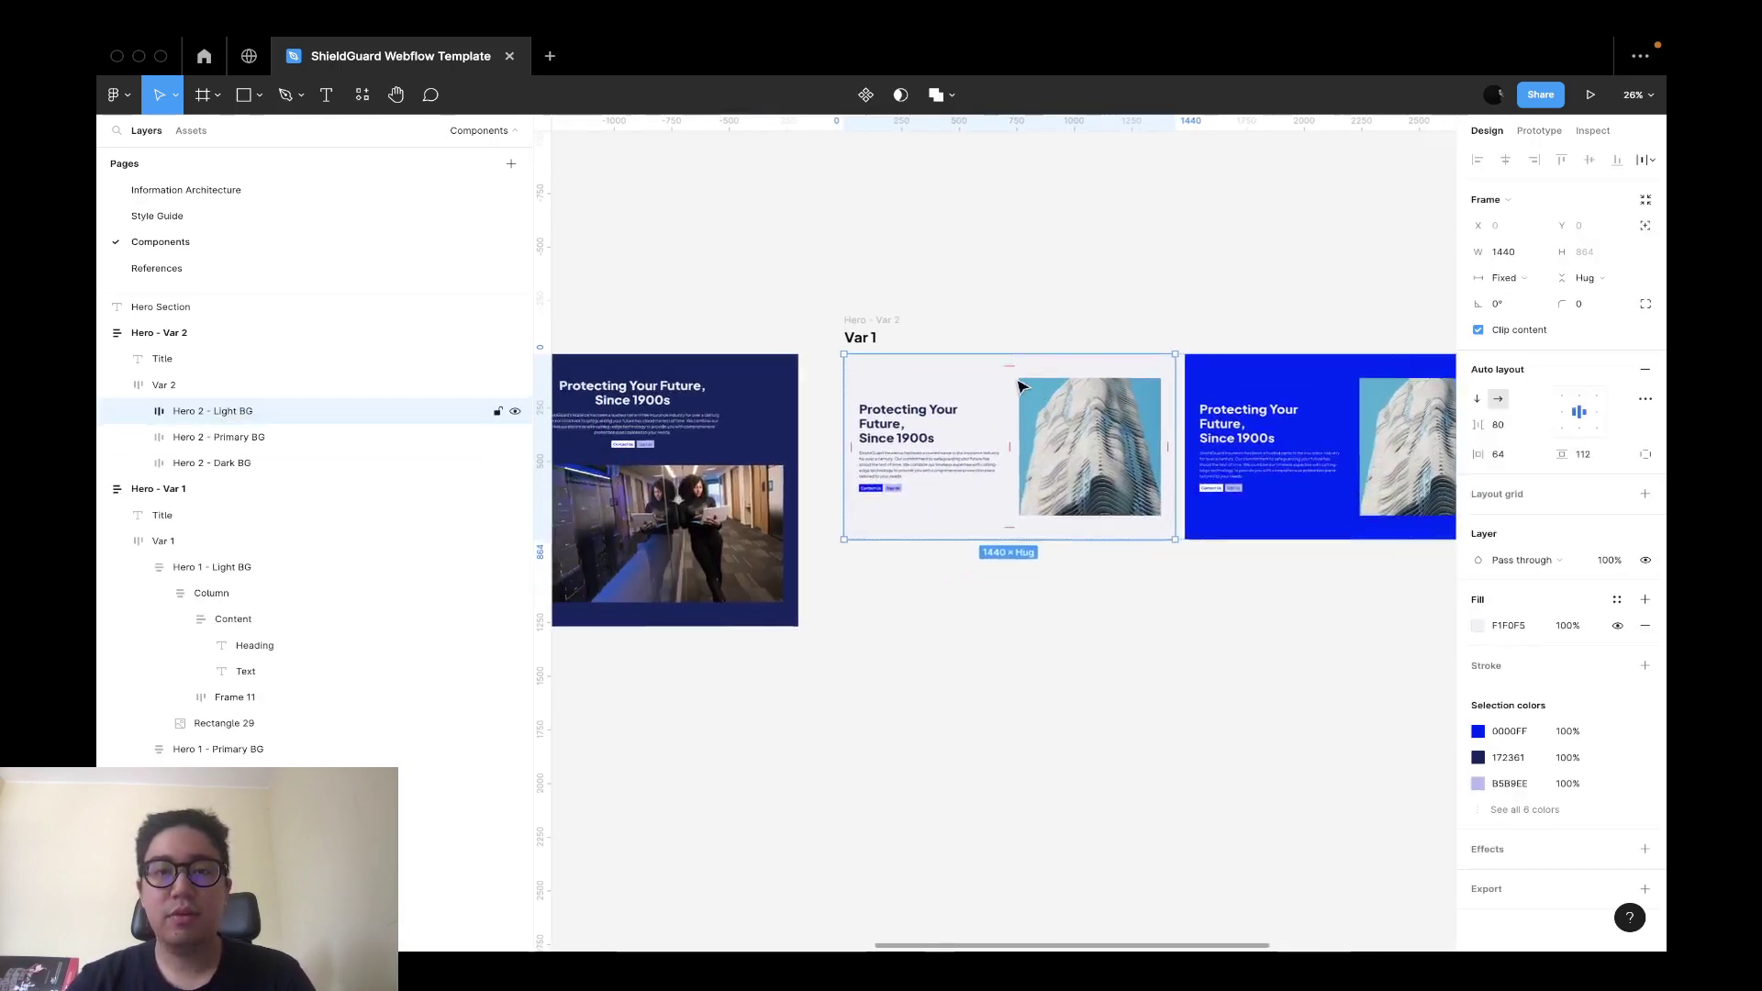
pyautogui.scroll(5, 927, 359)
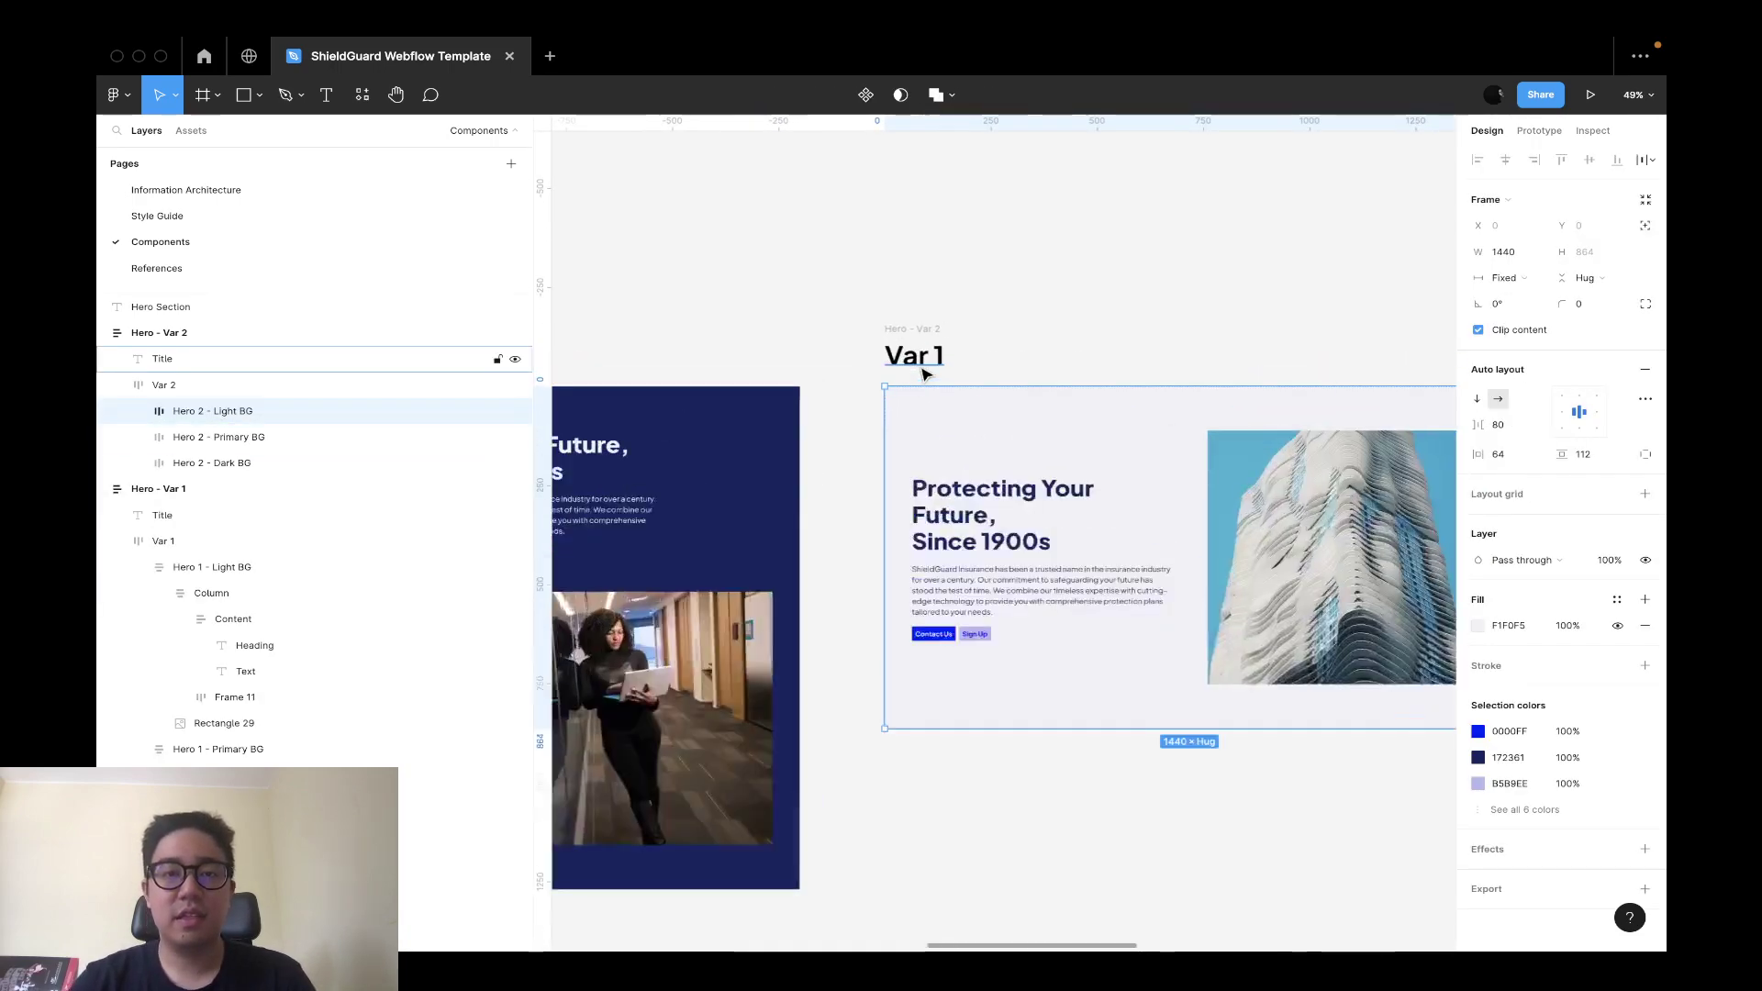
pyautogui.click(921, 363)
pyautogui.click(1053, 310)
pyautogui.scroll(-10, 1053, 310)
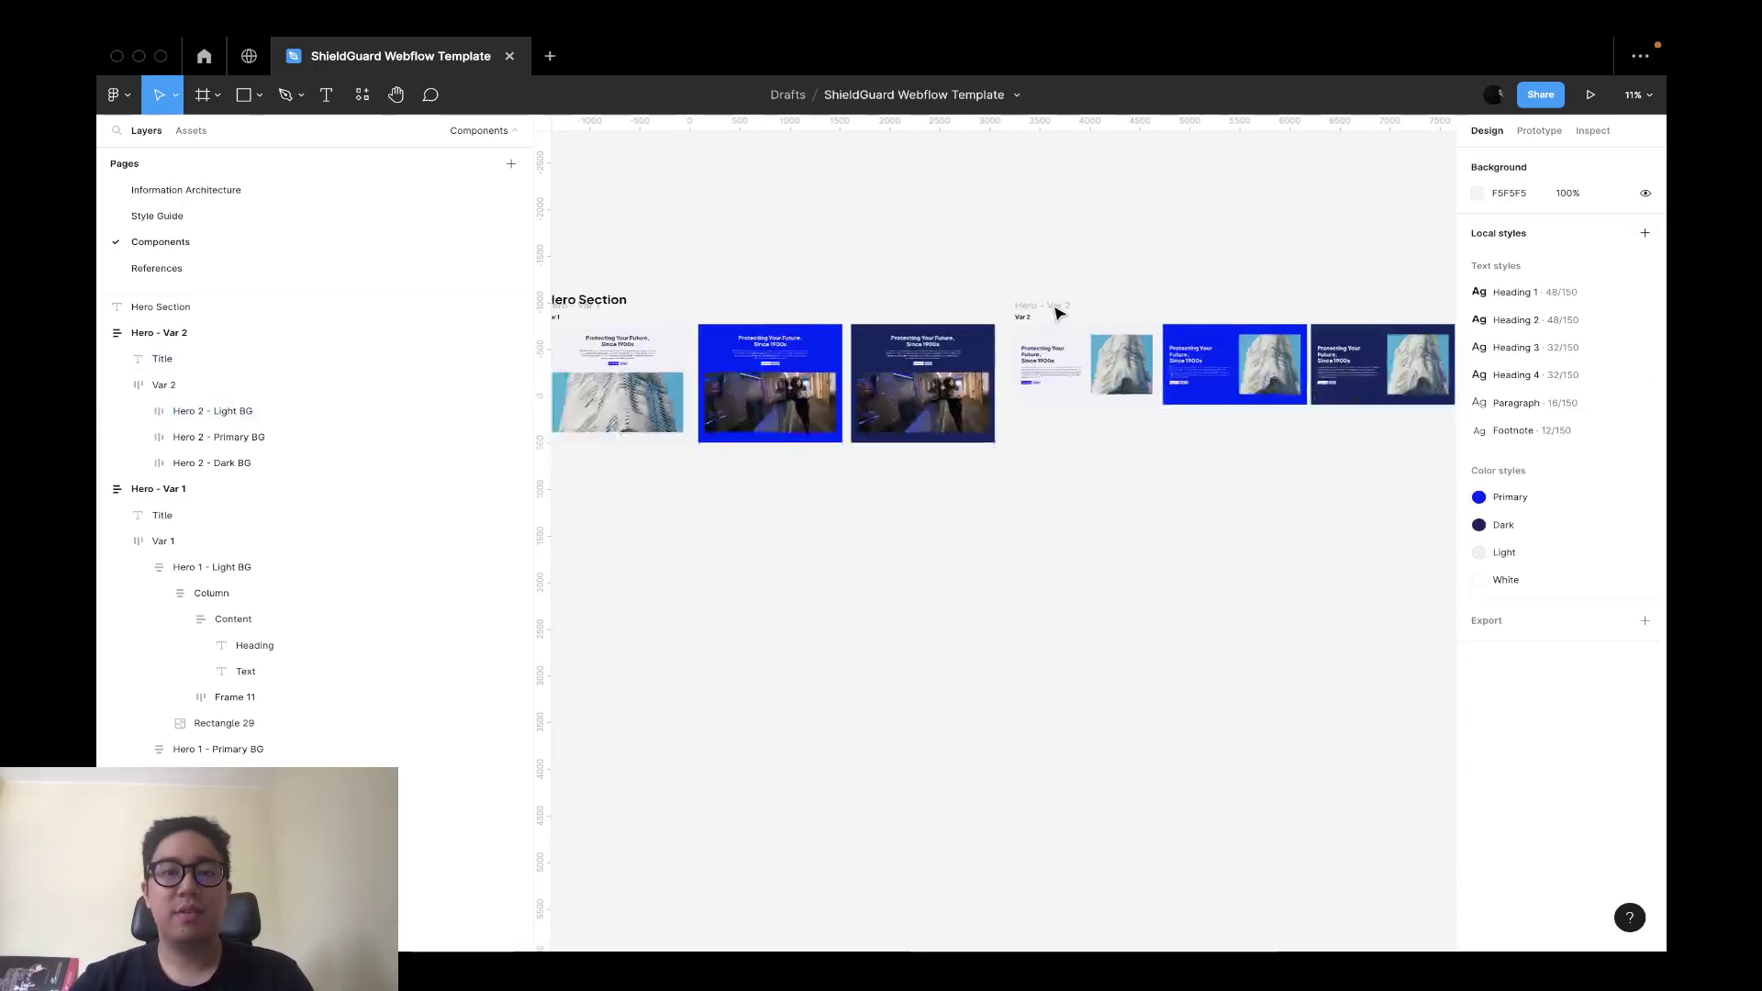
# Move the Hero - Var 2 frame below Hero - Var 1 and align their left edges.
pyautogui.moveTo(1055, 311); pyautogui.dragTo(1085, 470)
pyautogui.hscroll(-4, 1084, 470)
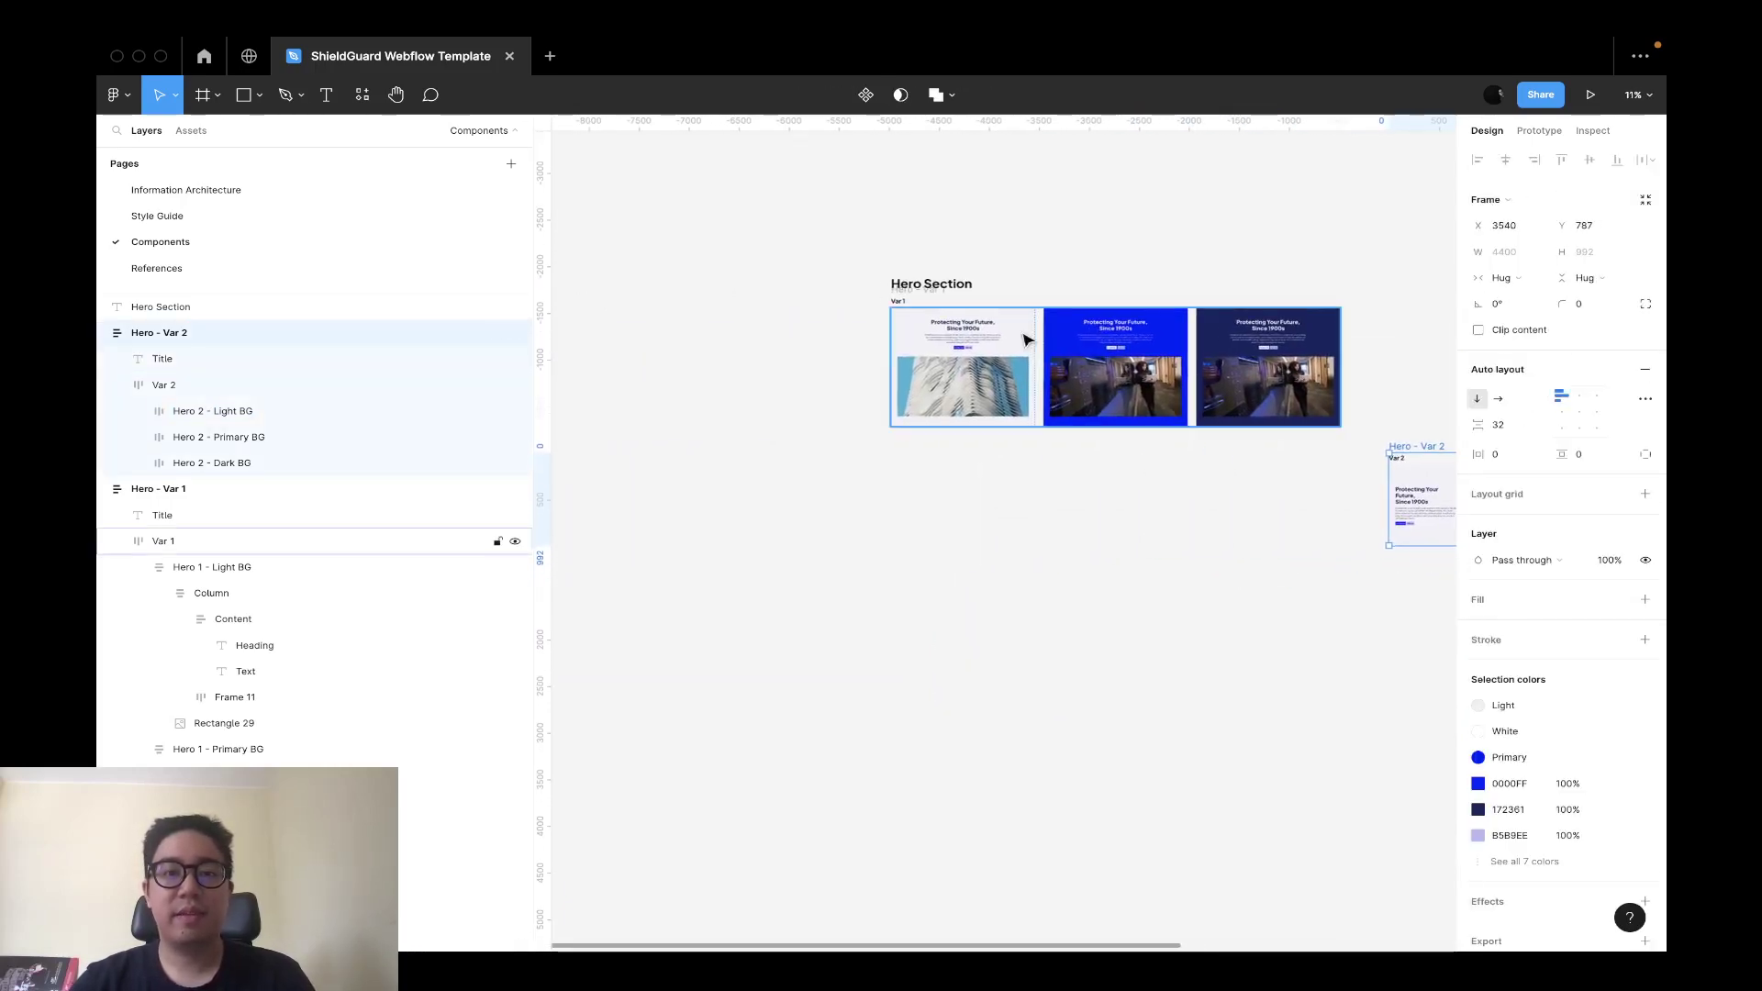
pyautogui.keyDown('shift'); pyautogui.click(904, 302); pyautogui.keyUp('shift')
pyautogui.hotkey('alt', 'a')
pyautogui.click(1287, 229)
pyautogui.hscroll(1, 1353, 289)
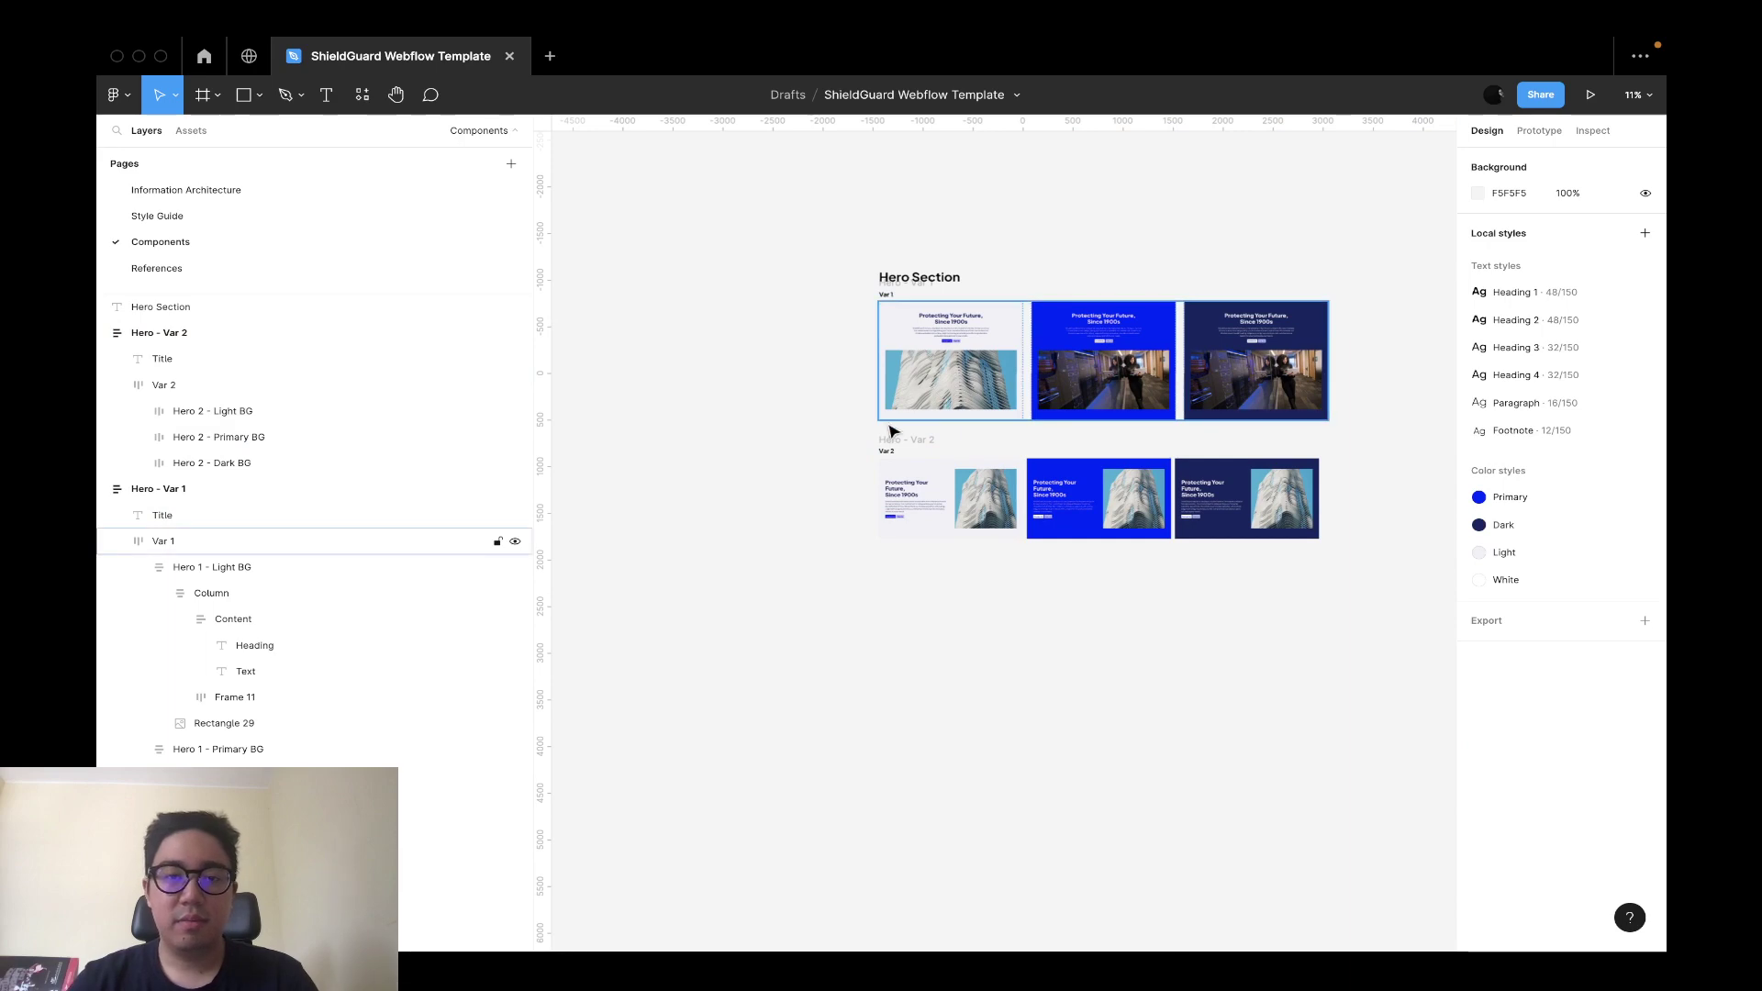
# Duplicate the Hero - Var 2 frame directly below the original and open the Style Guide page.
pyautogui.moveTo(894, 439); pyautogui.dragTo(904, 552)
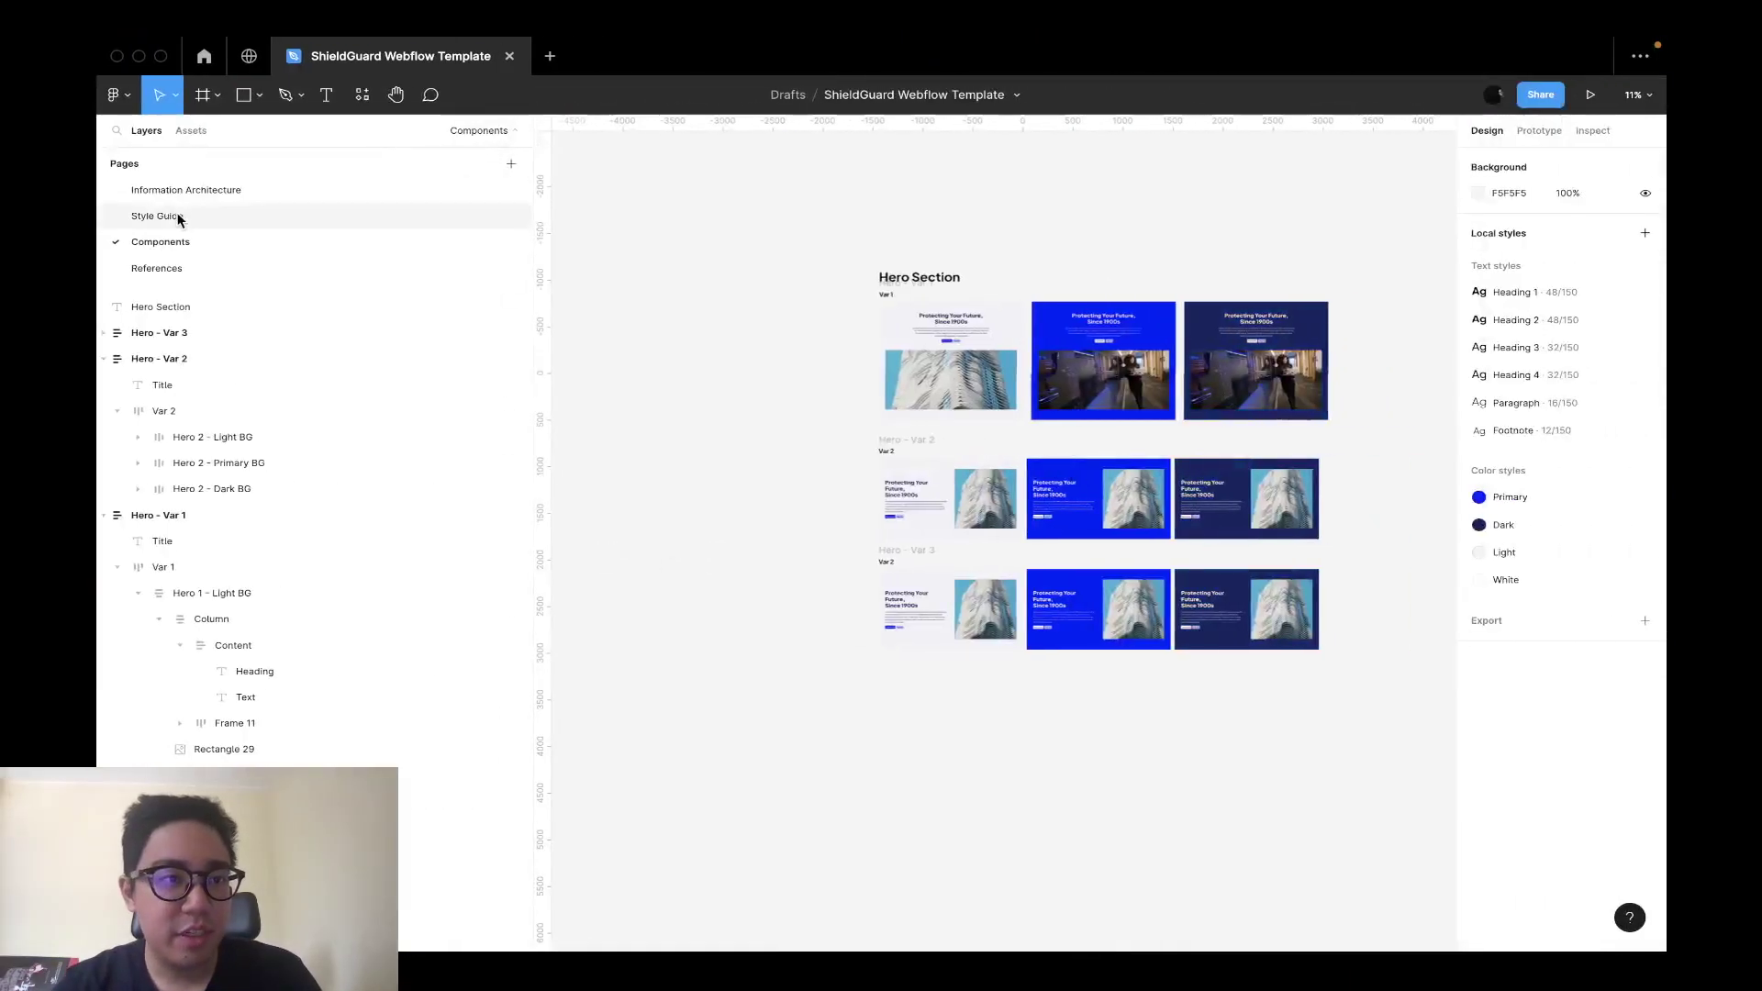
pyautogui.click(177, 217)
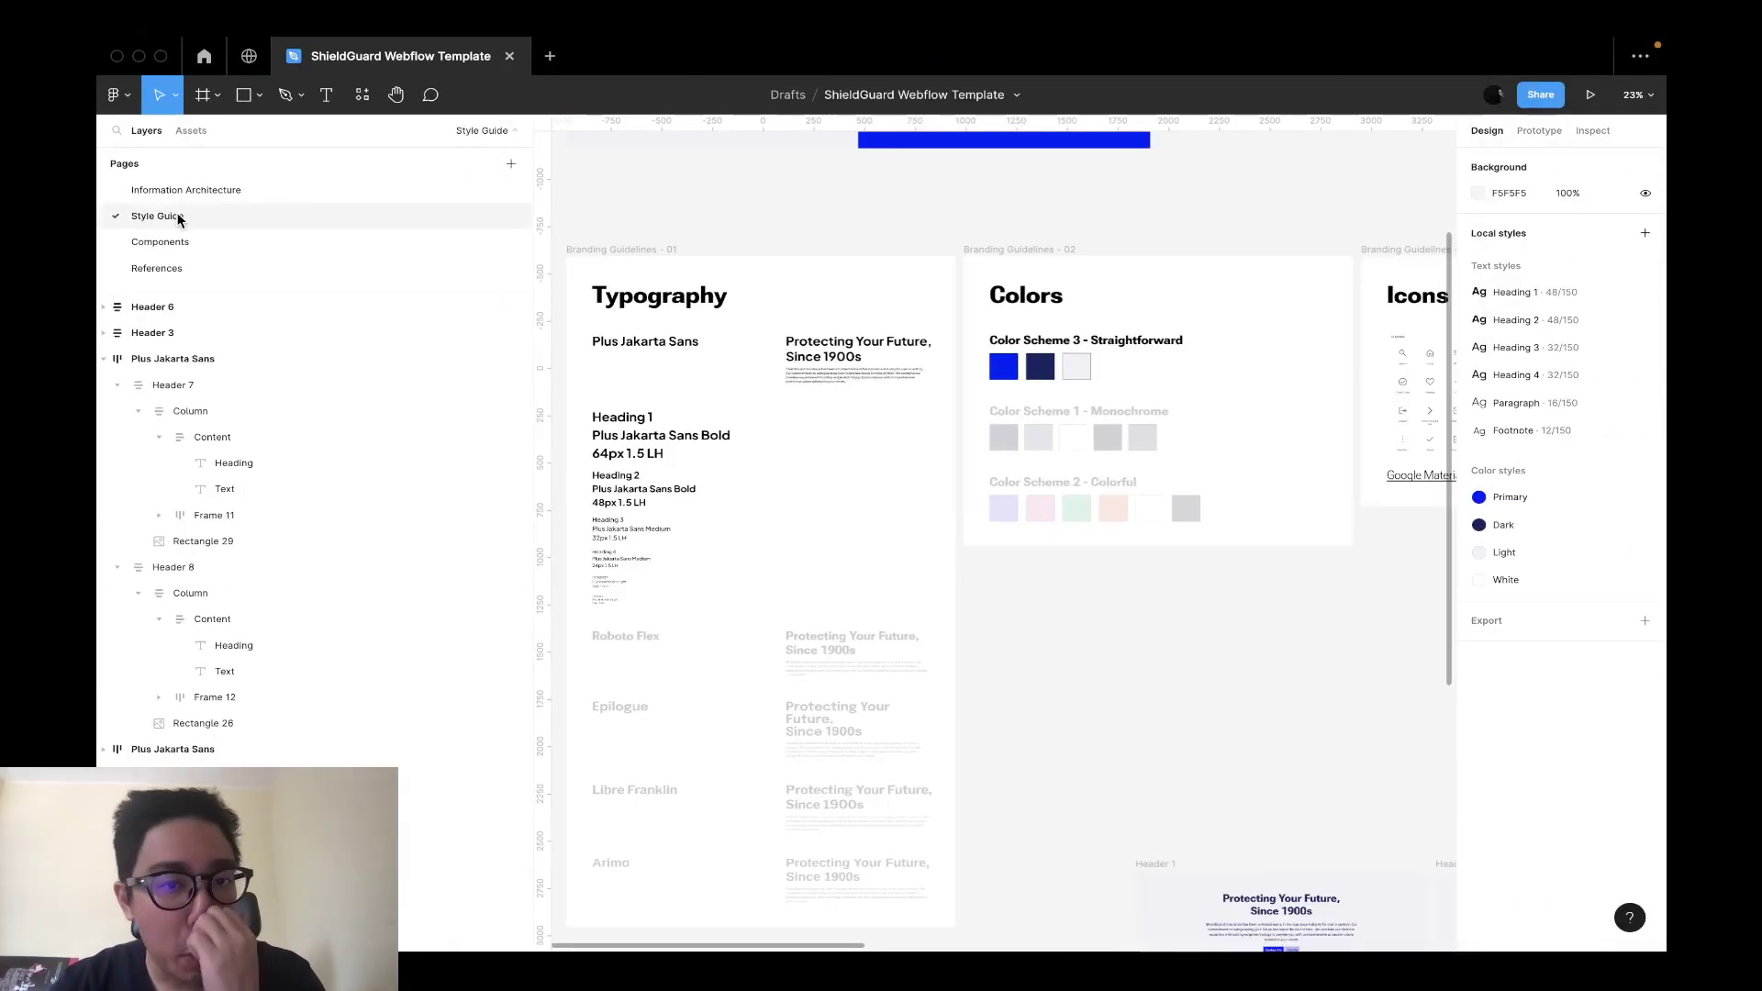
# Open the References page and examine the hero layouts of the collected website designs for a third hero variation.
pyautogui.click(300, 240)
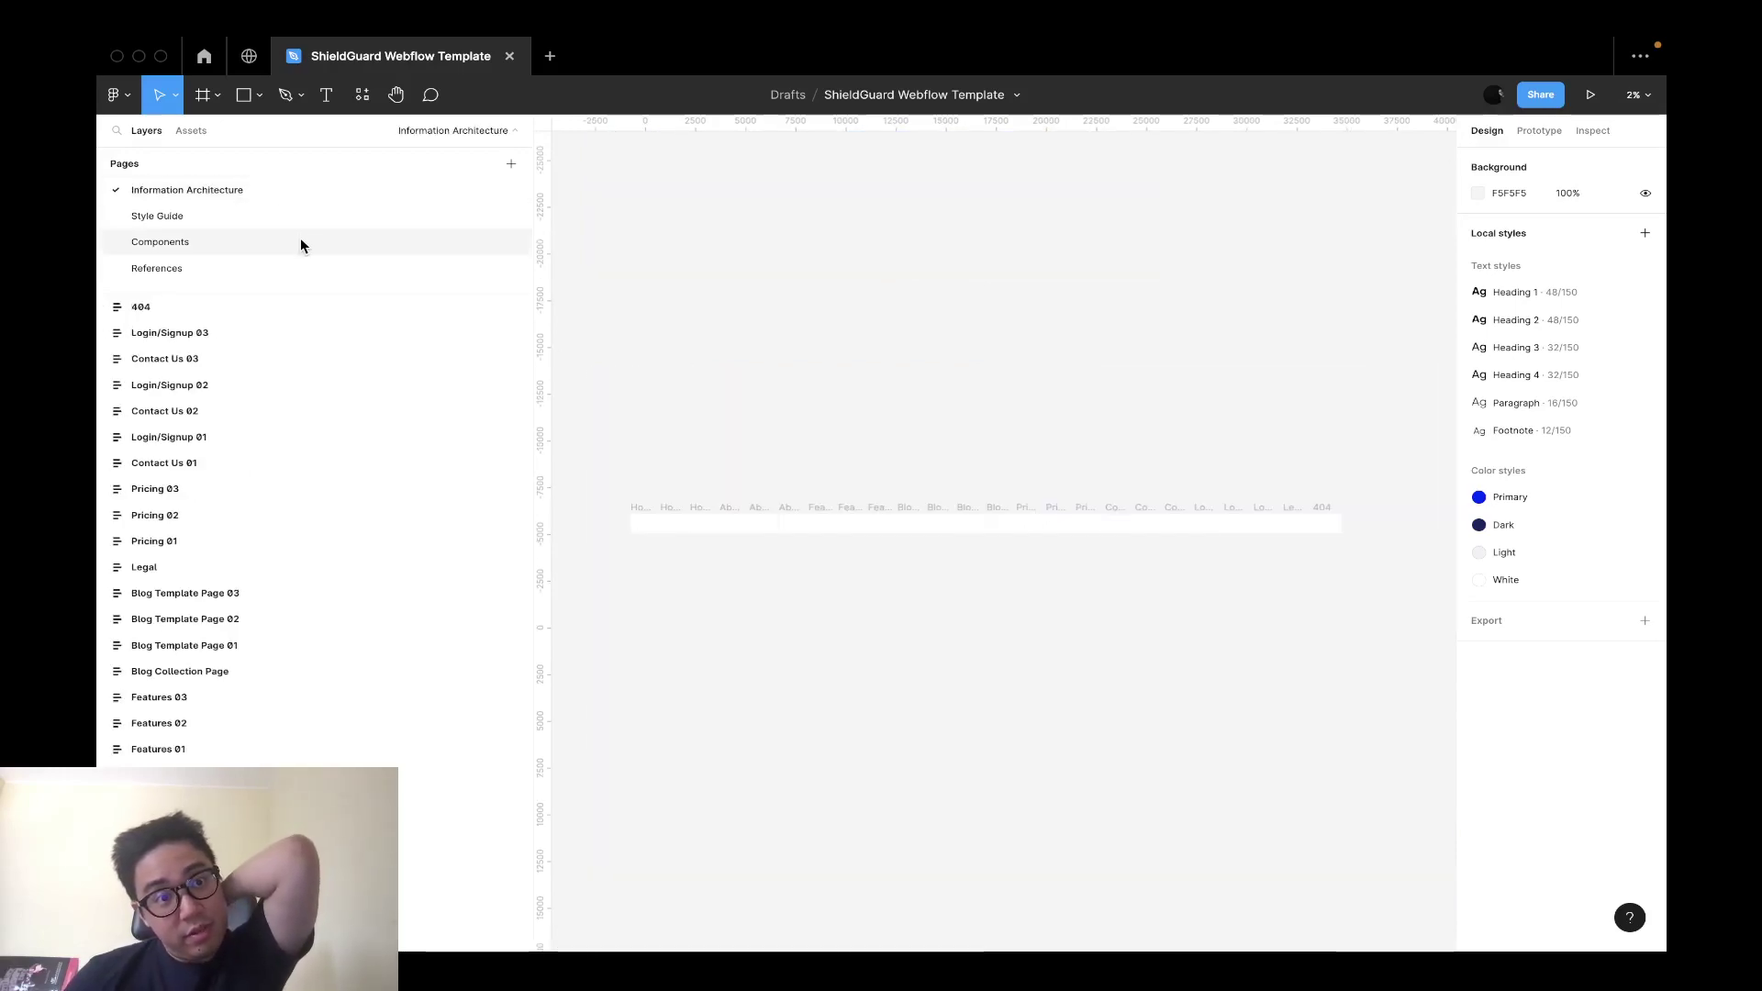
pyautogui.click(301, 268)
pyautogui.hscroll(10, 670, 316)
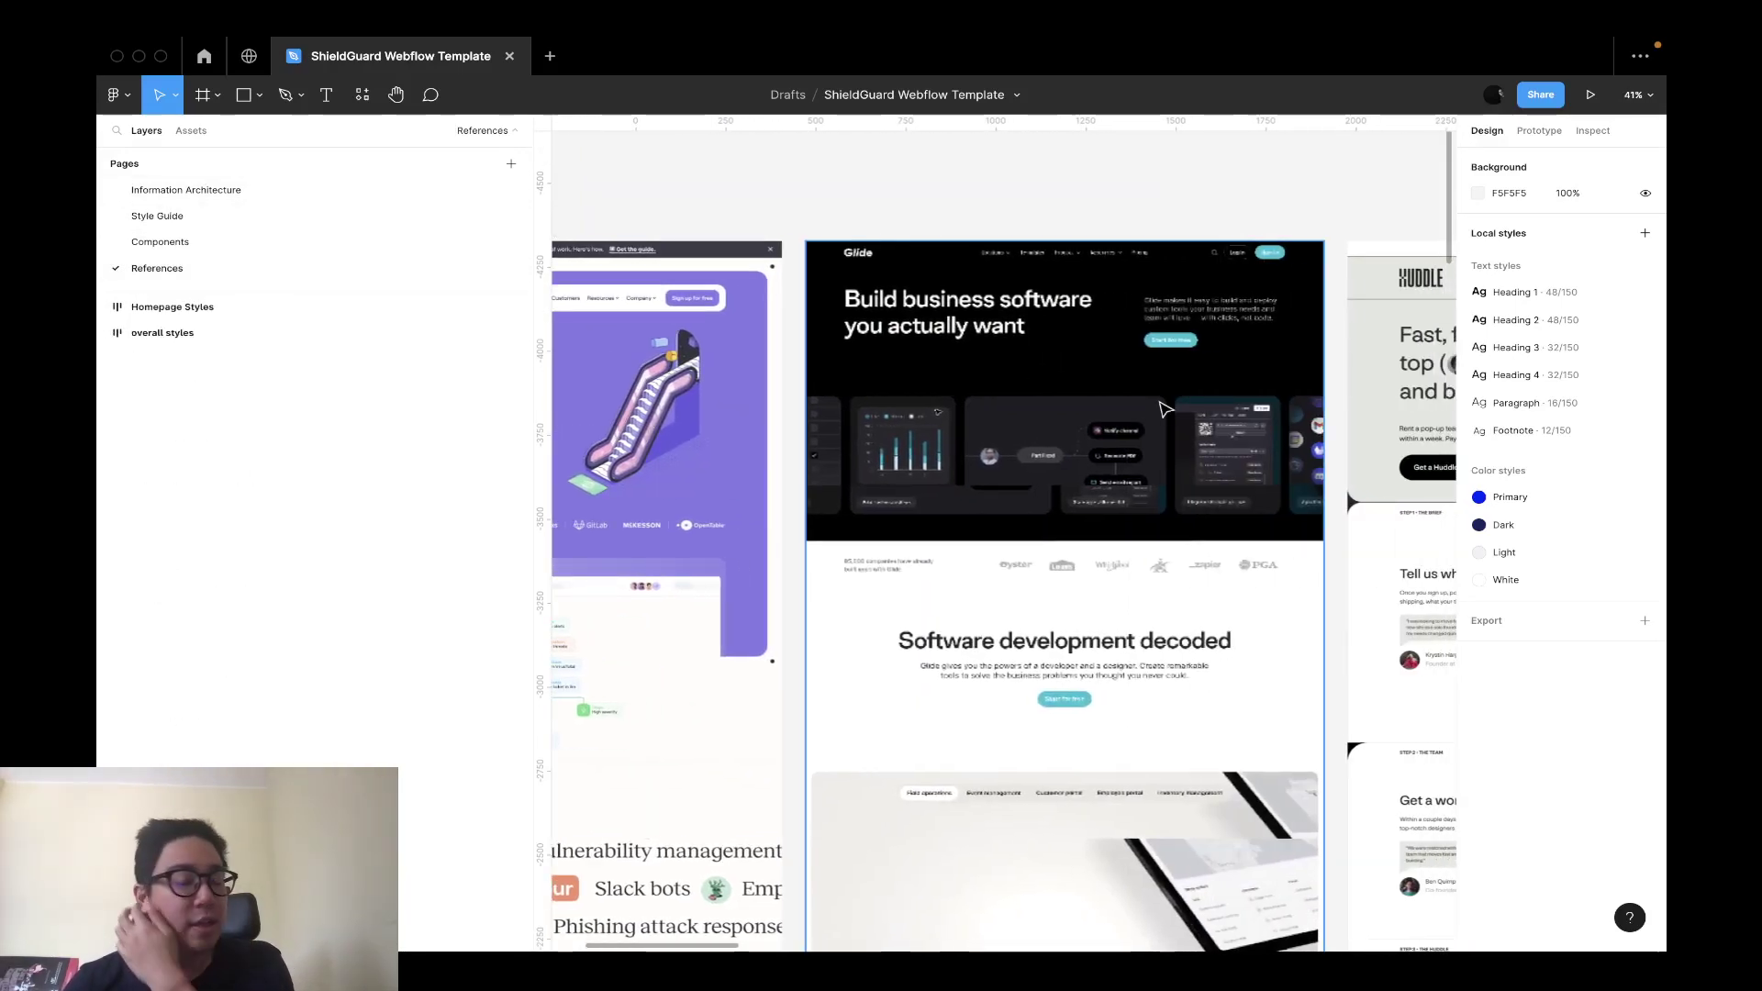
pyautogui.hscroll(15, 1163, 409)
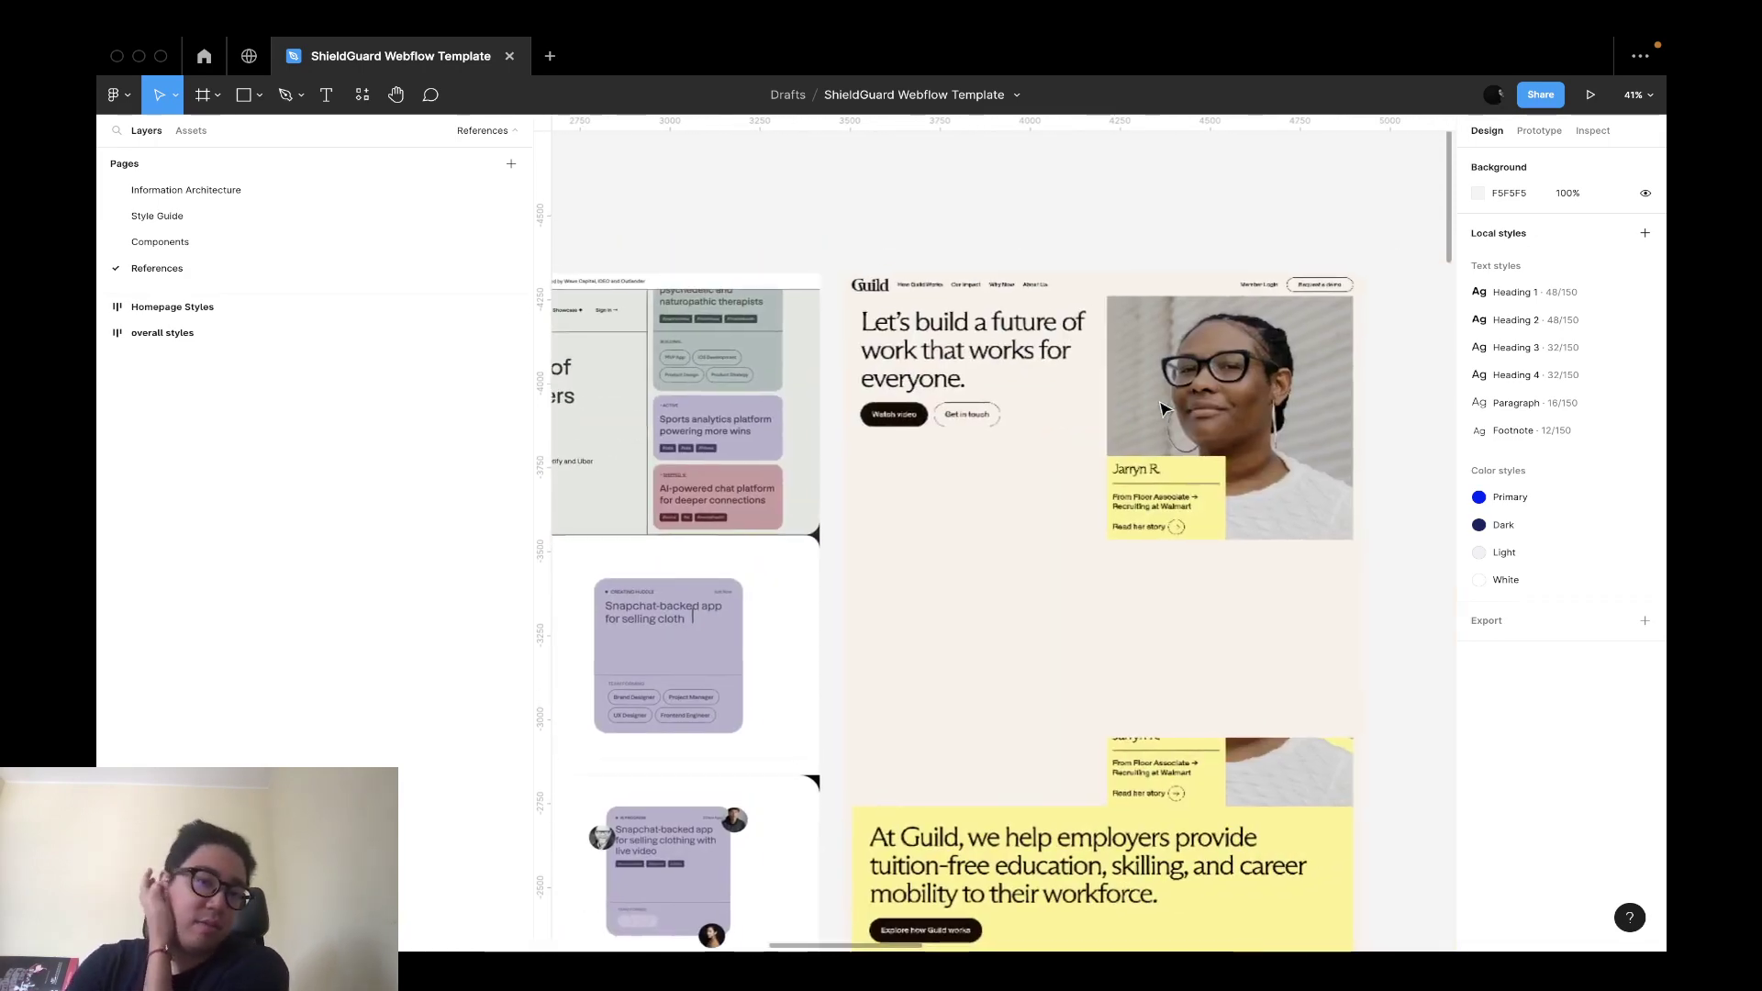
pyautogui.scroll(-10, 1164, 408)
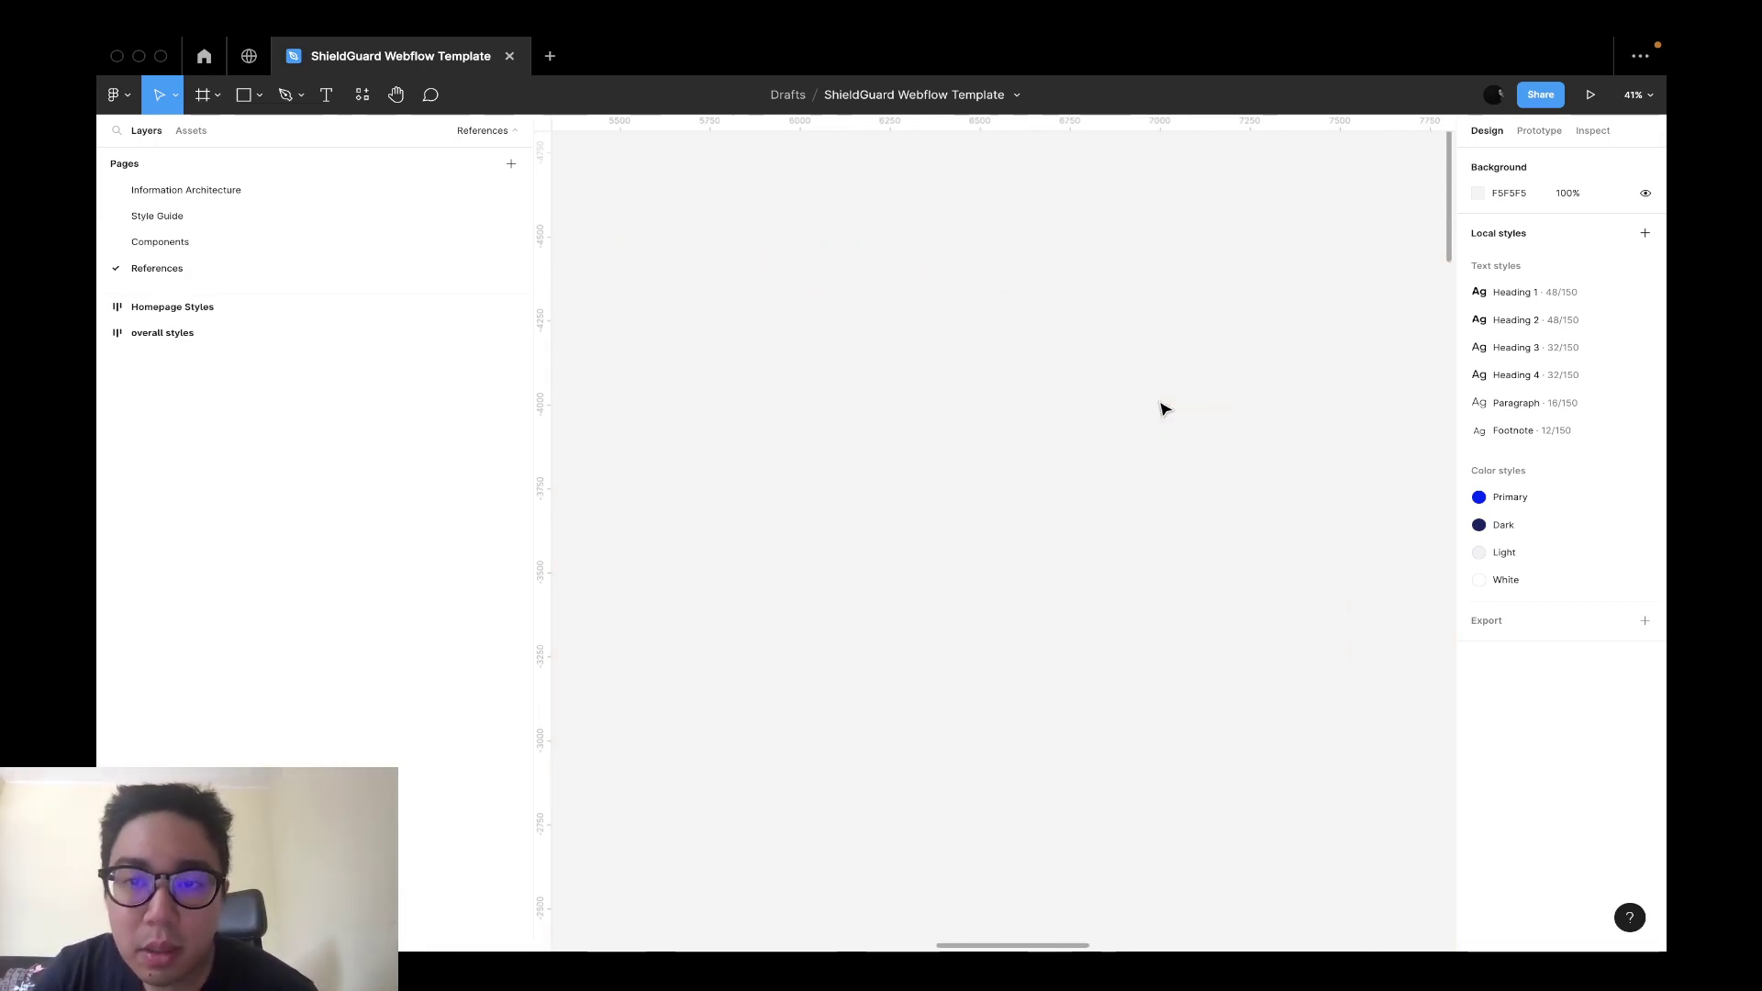
pyautogui.hotkey('shift', '2')
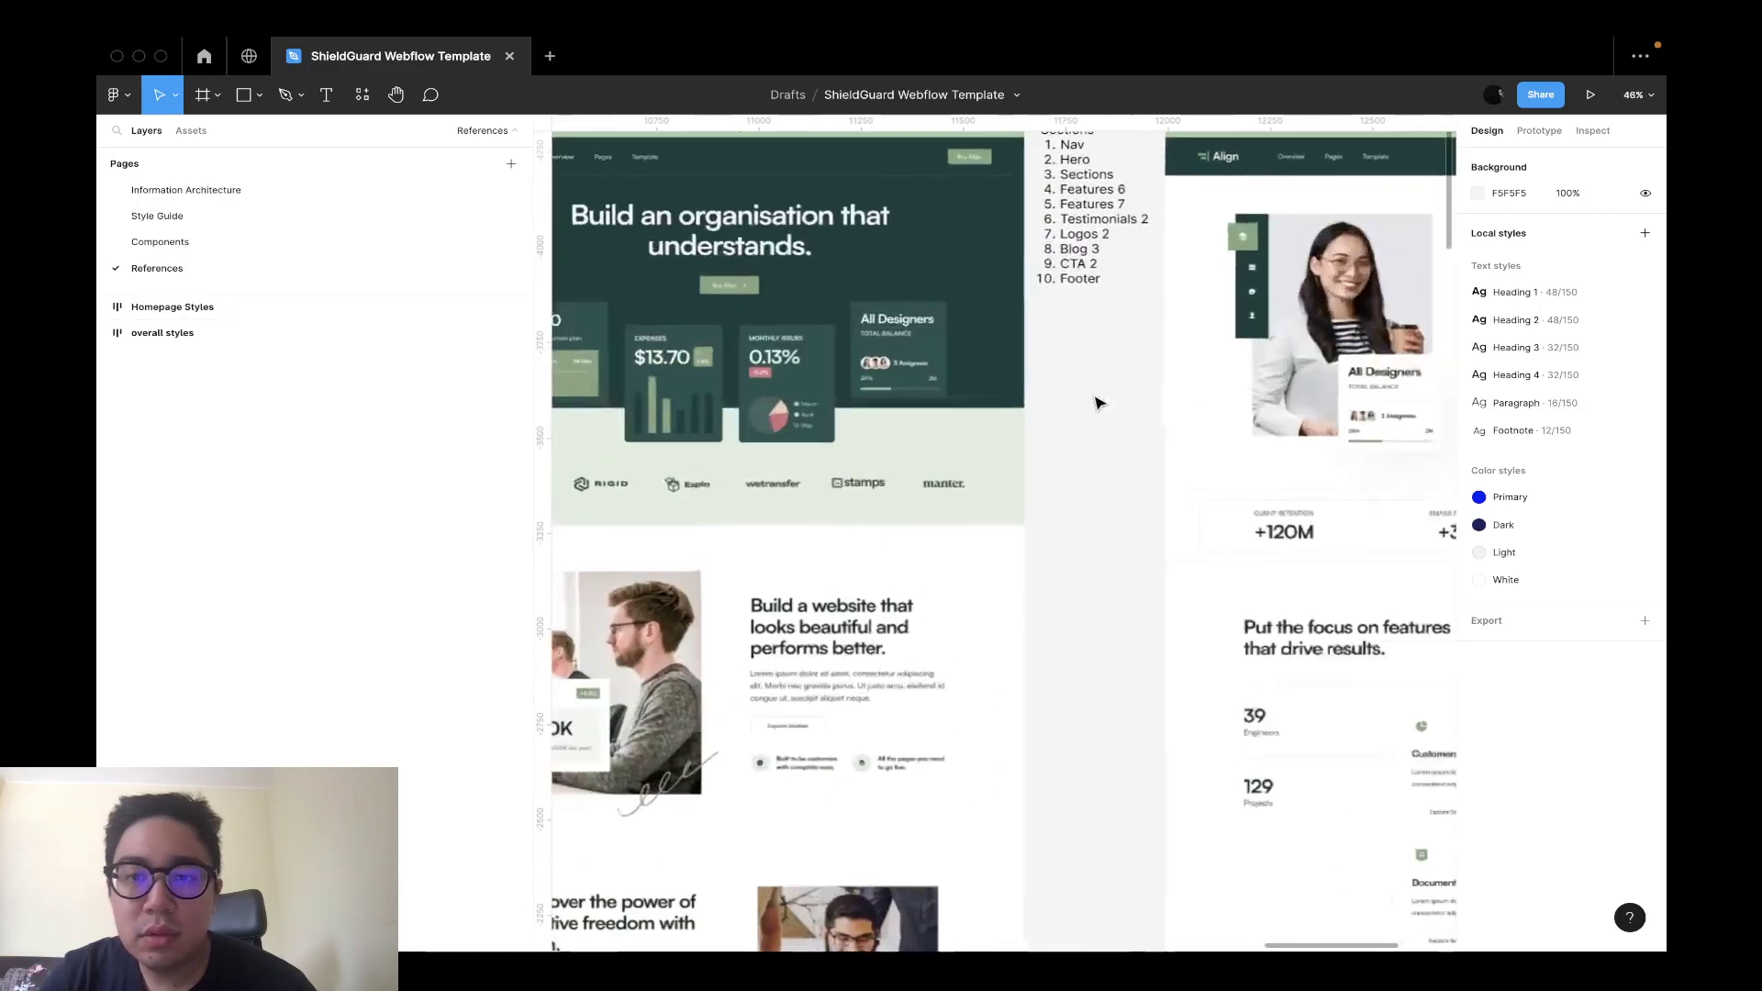
pyautogui.hscroll(-10, 1099, 402)
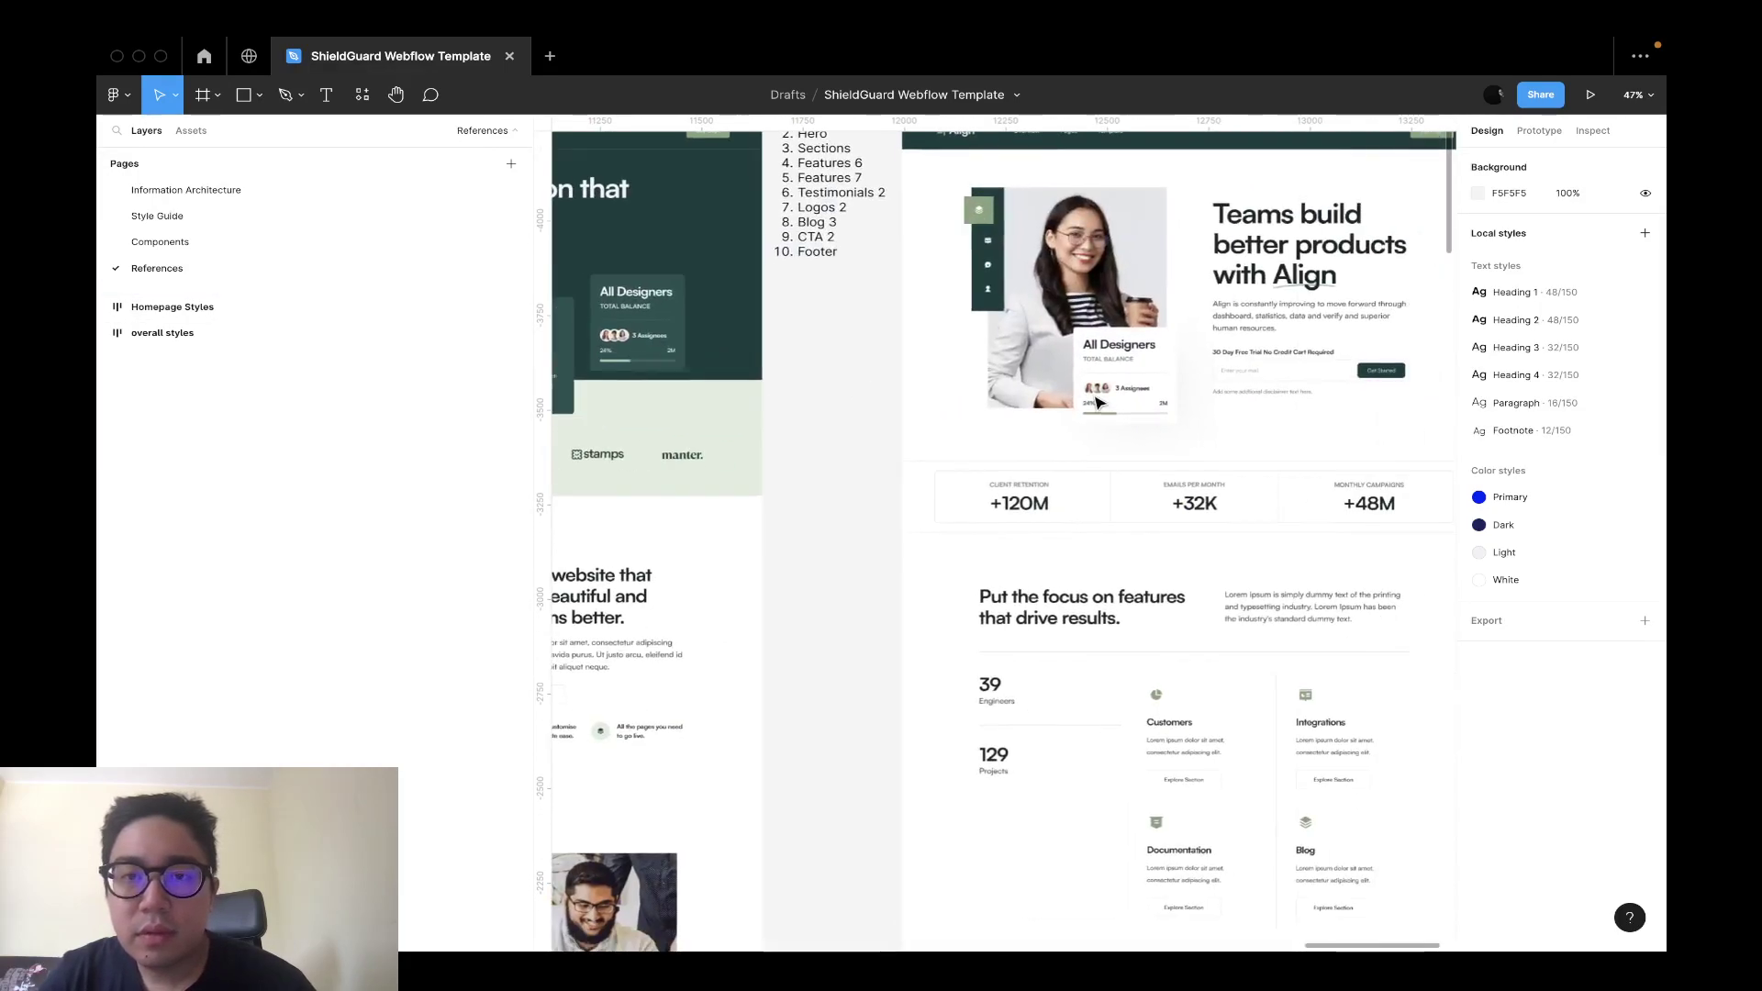
pyautogui.hscroll(10, 1098, 402)
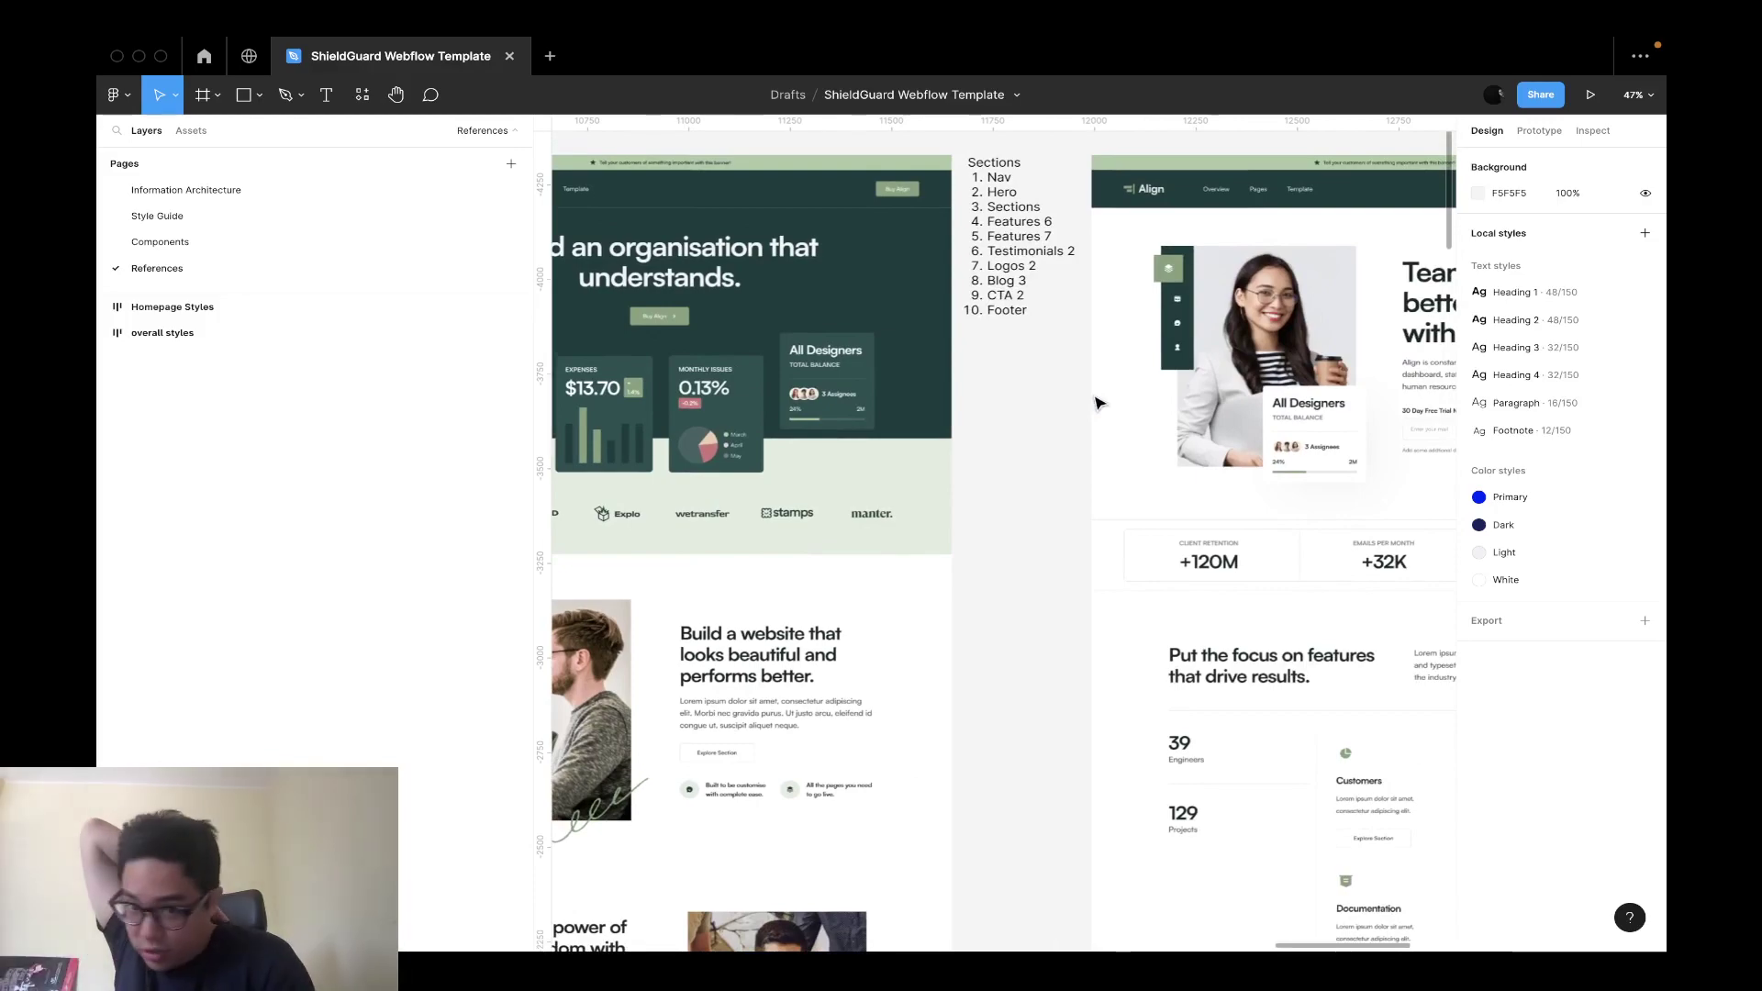
# Switch from Figma to the web browser window.
pyautogui.hotkey('ctrl', 'Left')
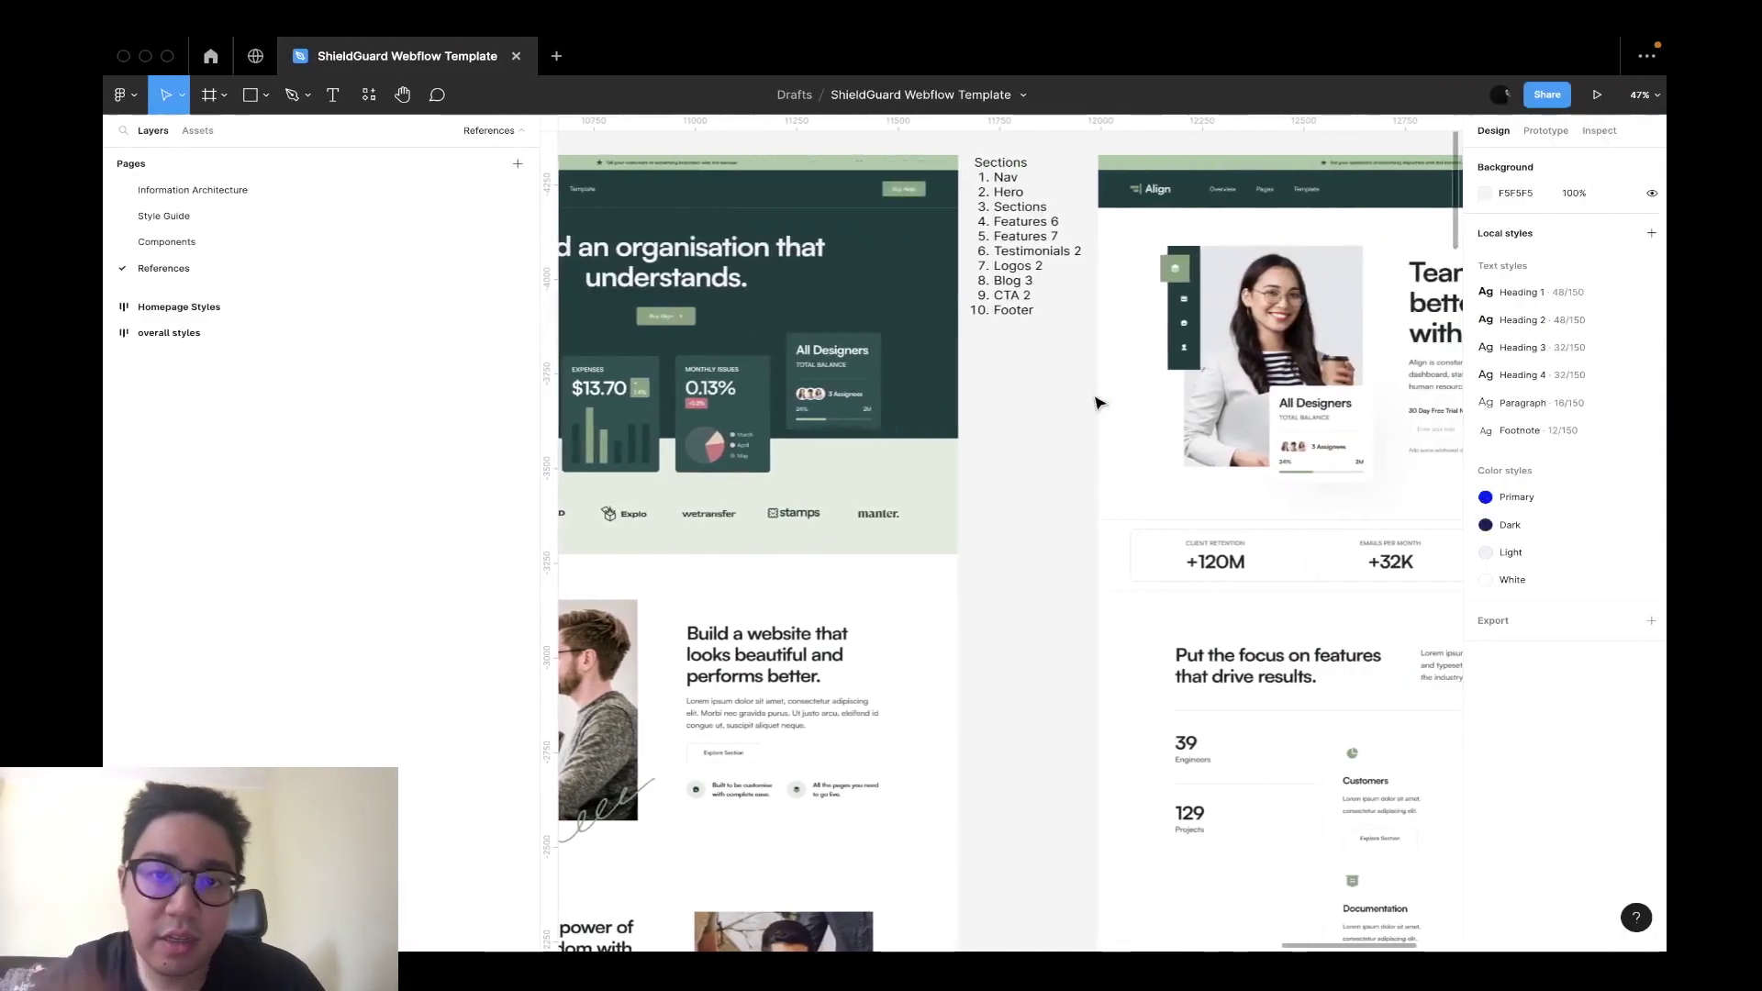
pyautogui.hotkey('ctrl', 'Right')
pyautogui.hotkey('ctrl', 'Right')
pyautogui.hotkey('ctrl', 'Right')
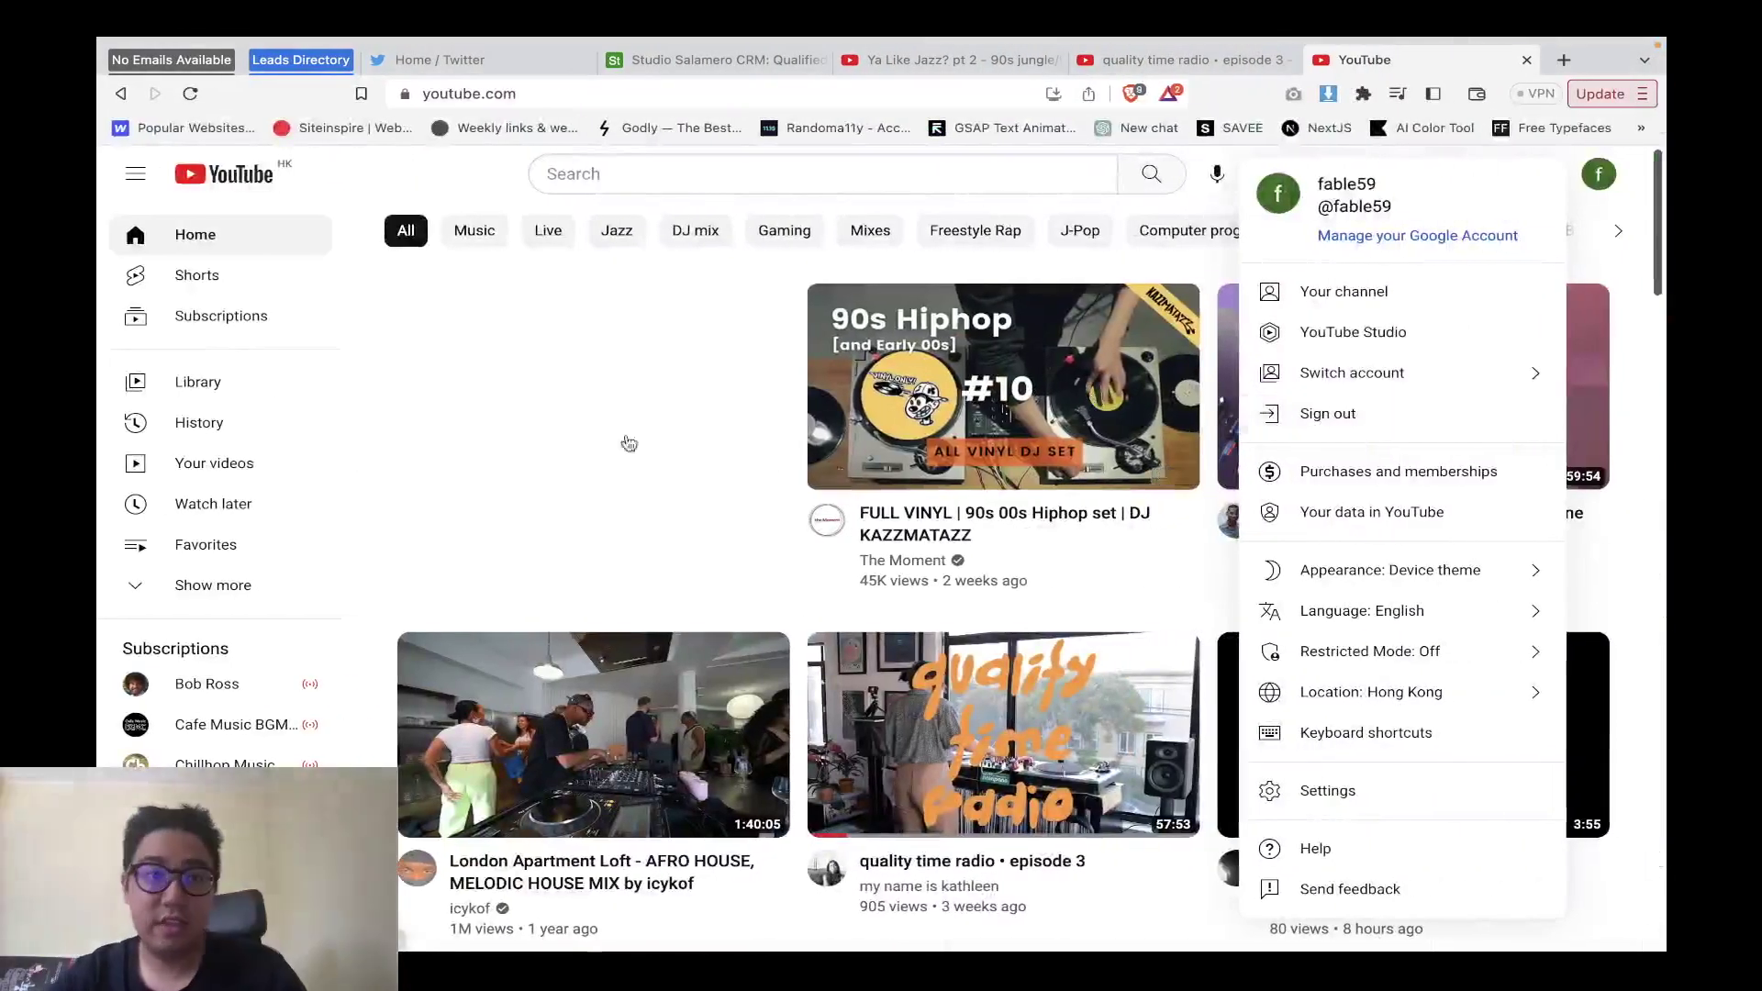
# Open siteinspire.com in a new browser tab.
pyautogui.click(619, 438)
pyautogui.press('super+t')
pyautogui.write('siteinspire.com')
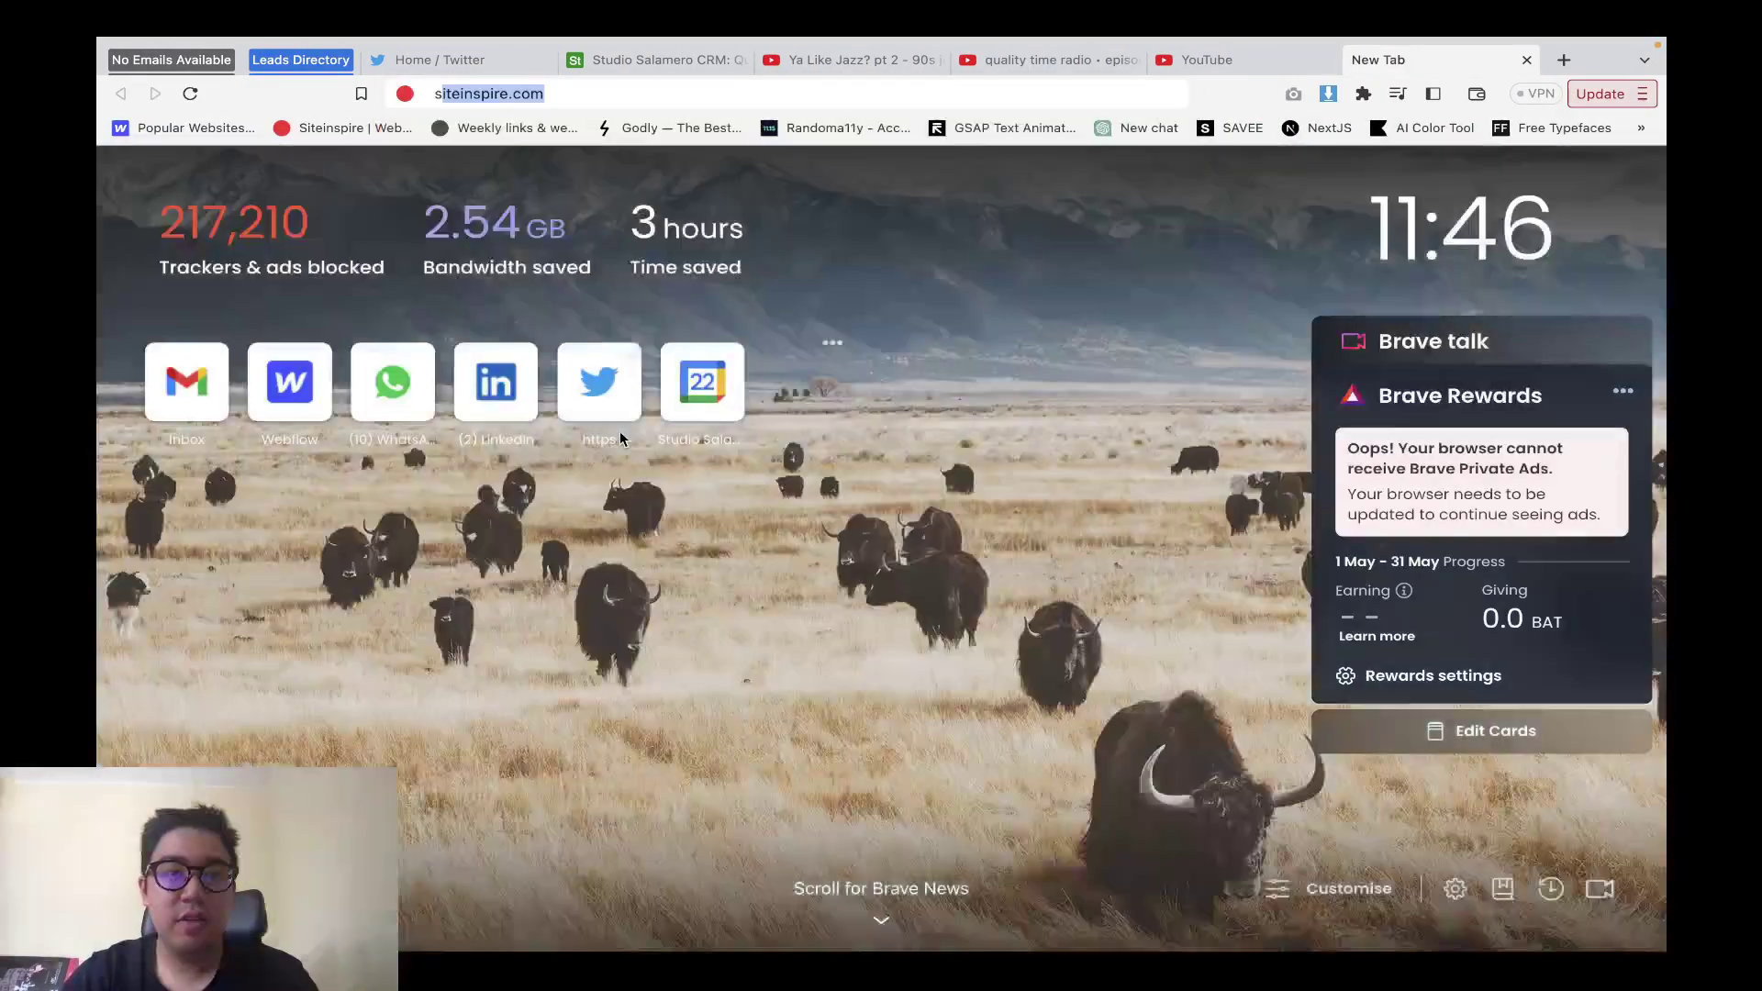
pyautogui.press('Return')
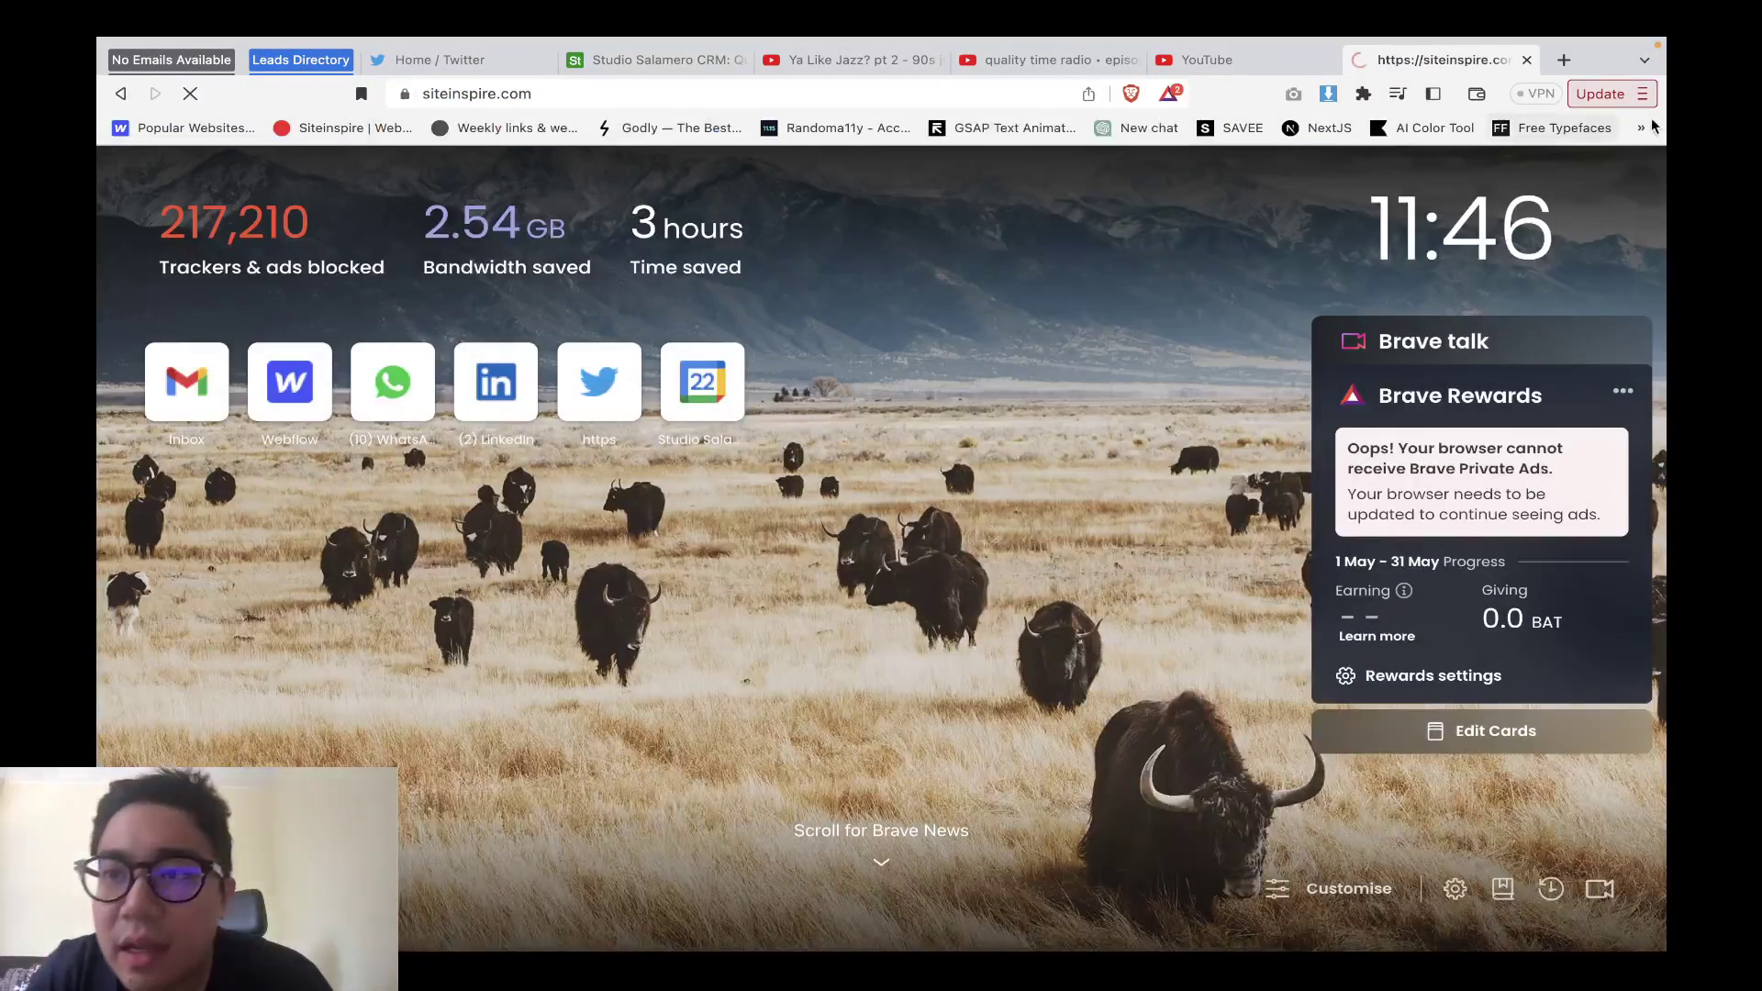
# Open the bookmarked SAVEE site in a separate tab while keeping Siteinspire in view.
pyautogui.click(1641, 128)
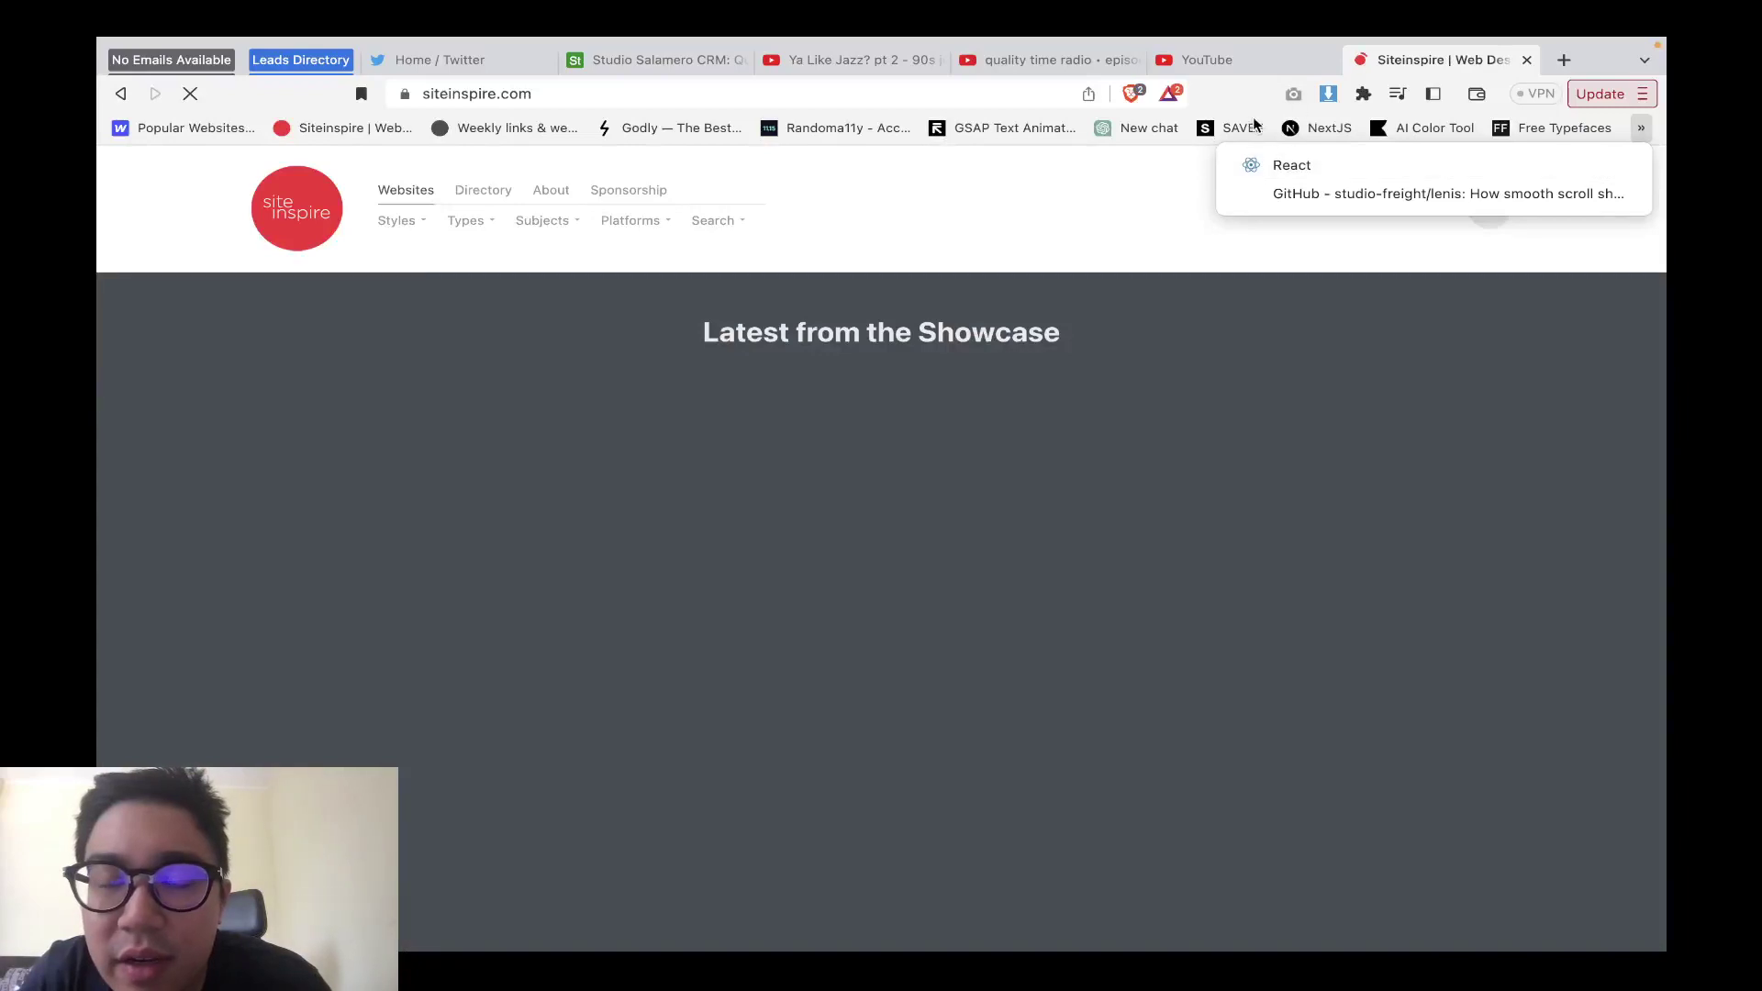
pyautogui.click(1253, 125)
pyautogui.keyDown('super'); pyautogui.click(1243, 127); pyautogui.keyUp('super')
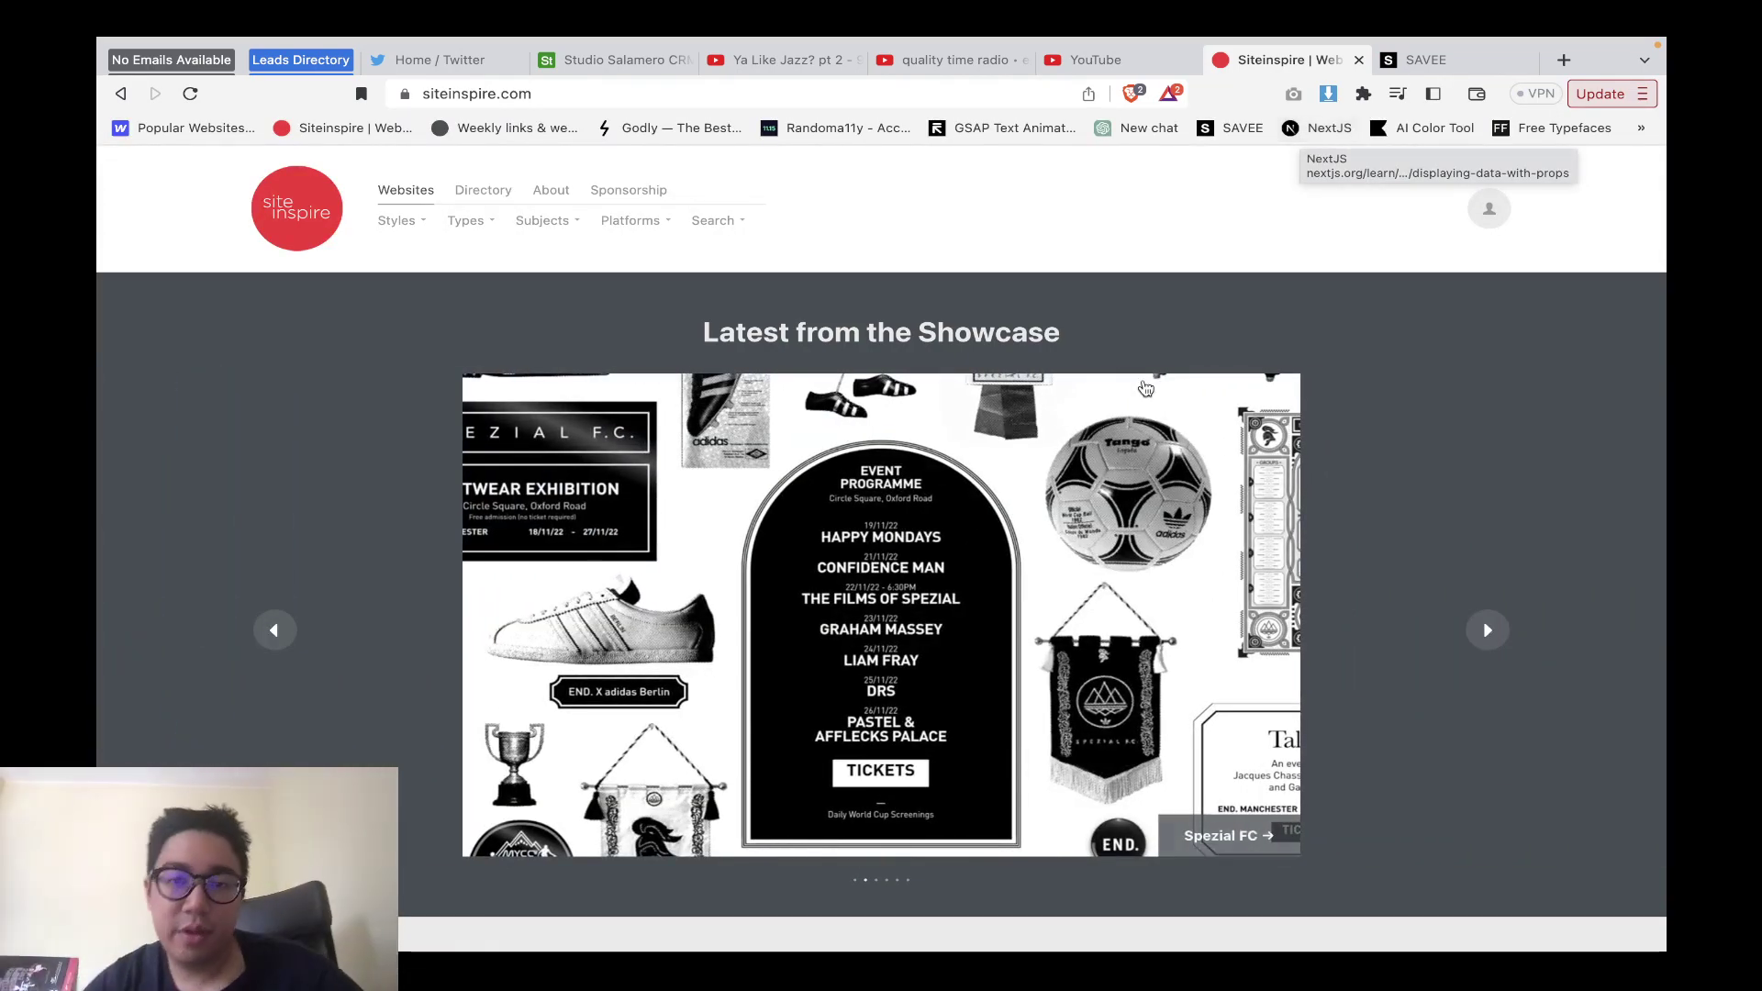
# Browse the latest websites in the Siteinspire showcase for a hero layout reference.
pyautogui.scroll(-8, 1145, 387)
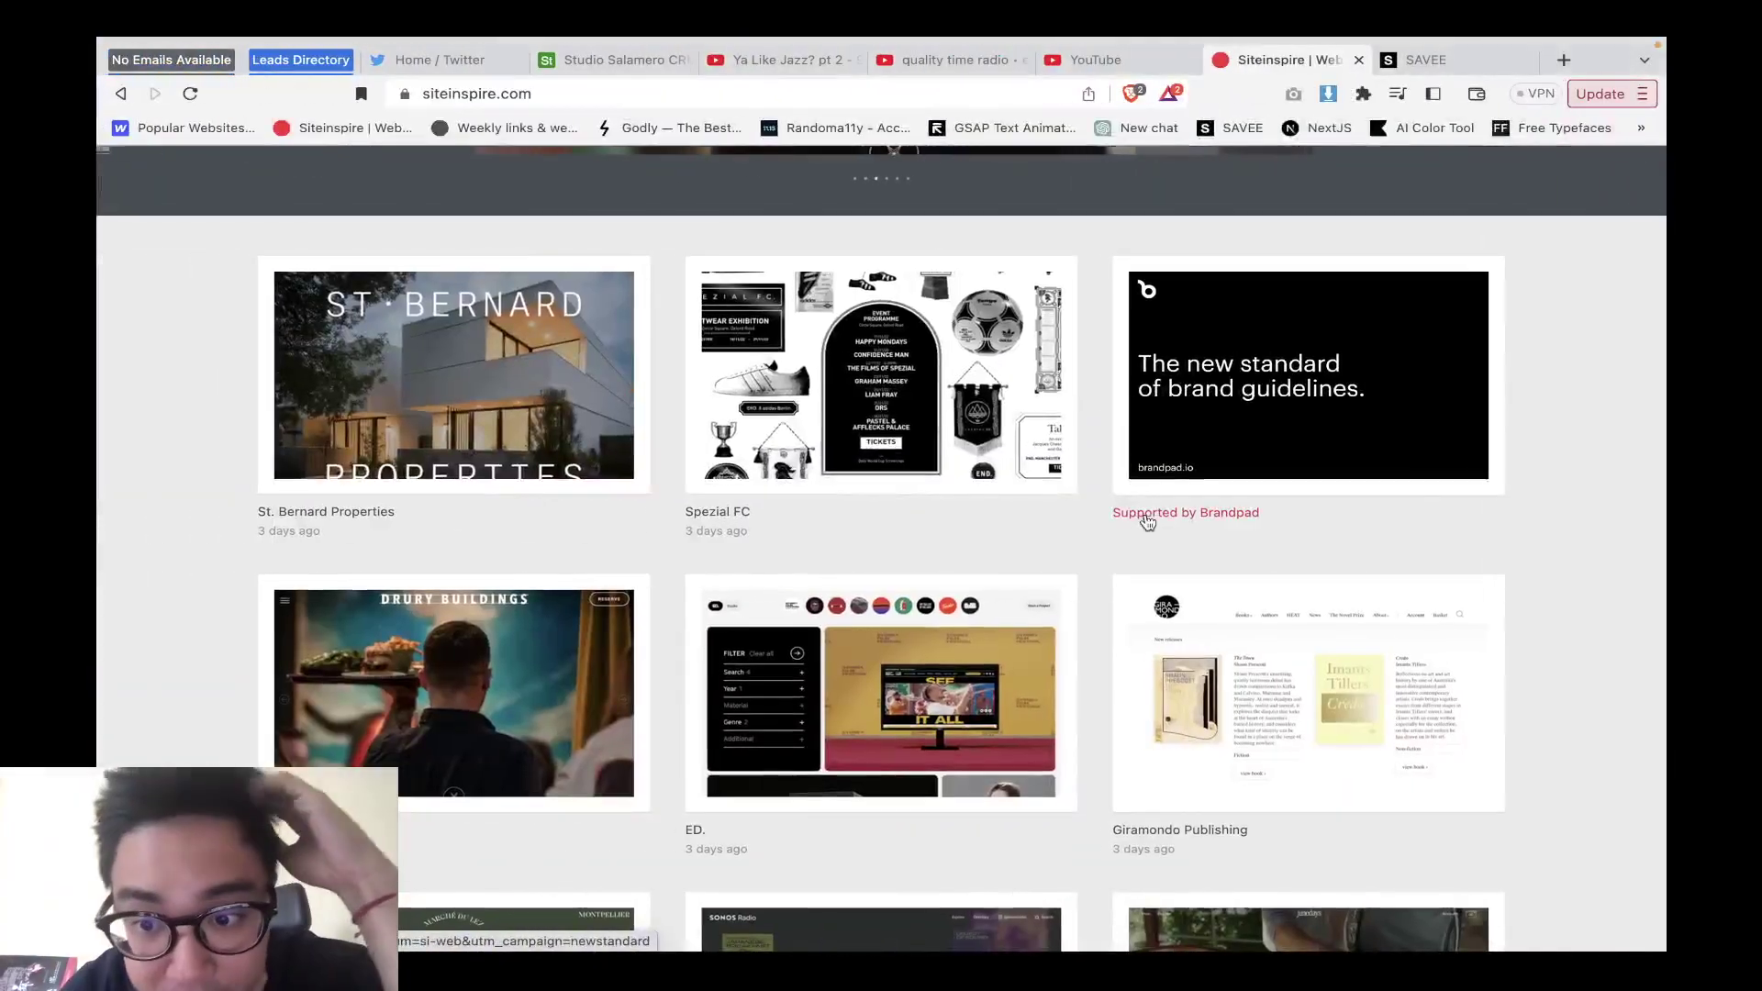
pyautogui.scroll(-7, 1147, 521)
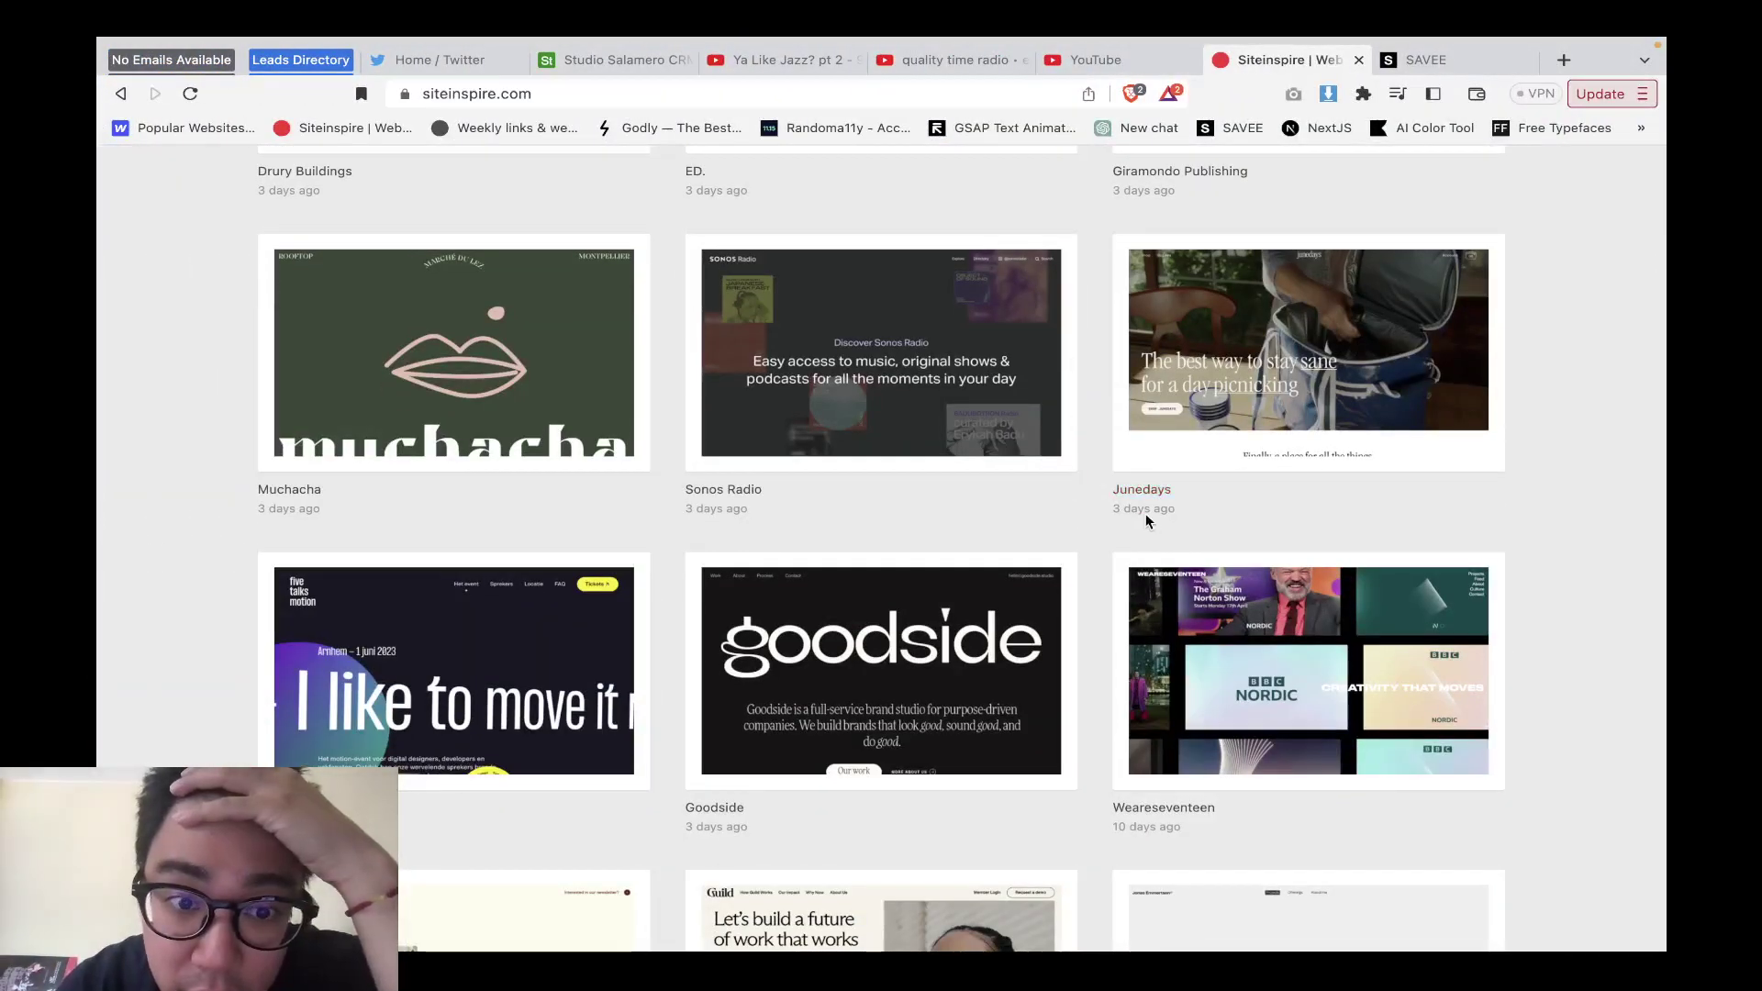
pyautogui.scroll(-7, 1147, 522)
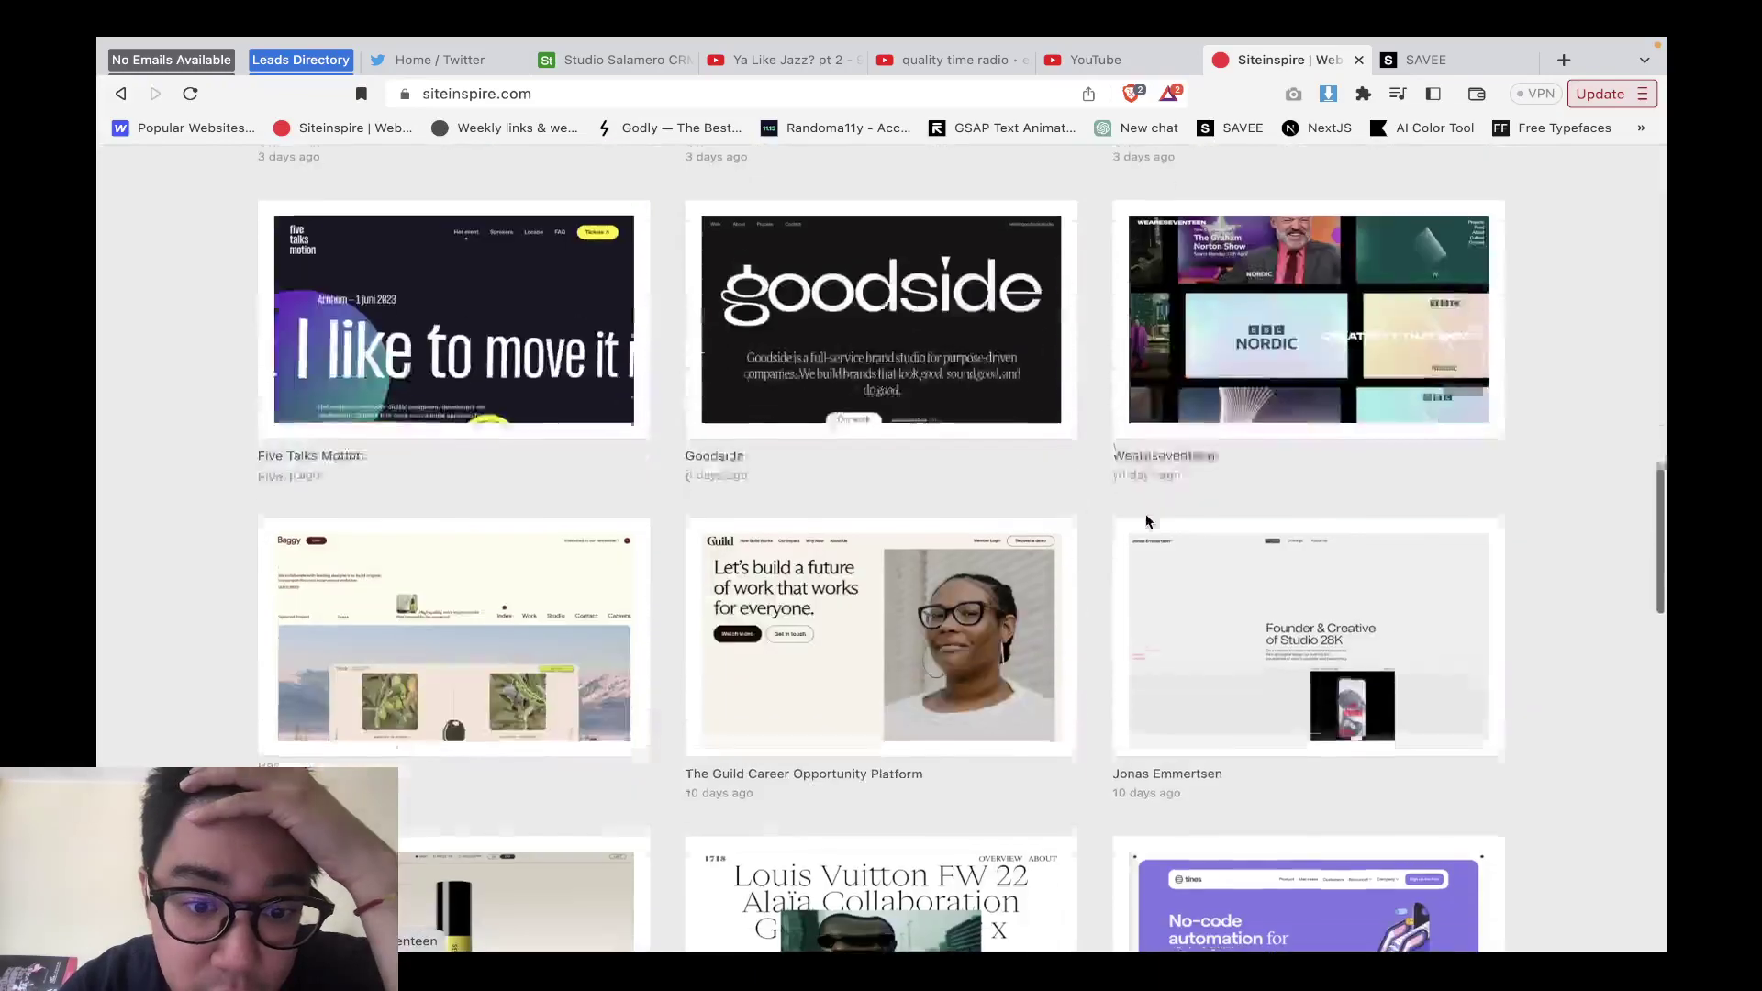
pyautogui.scroll(-1, 1196, 625)
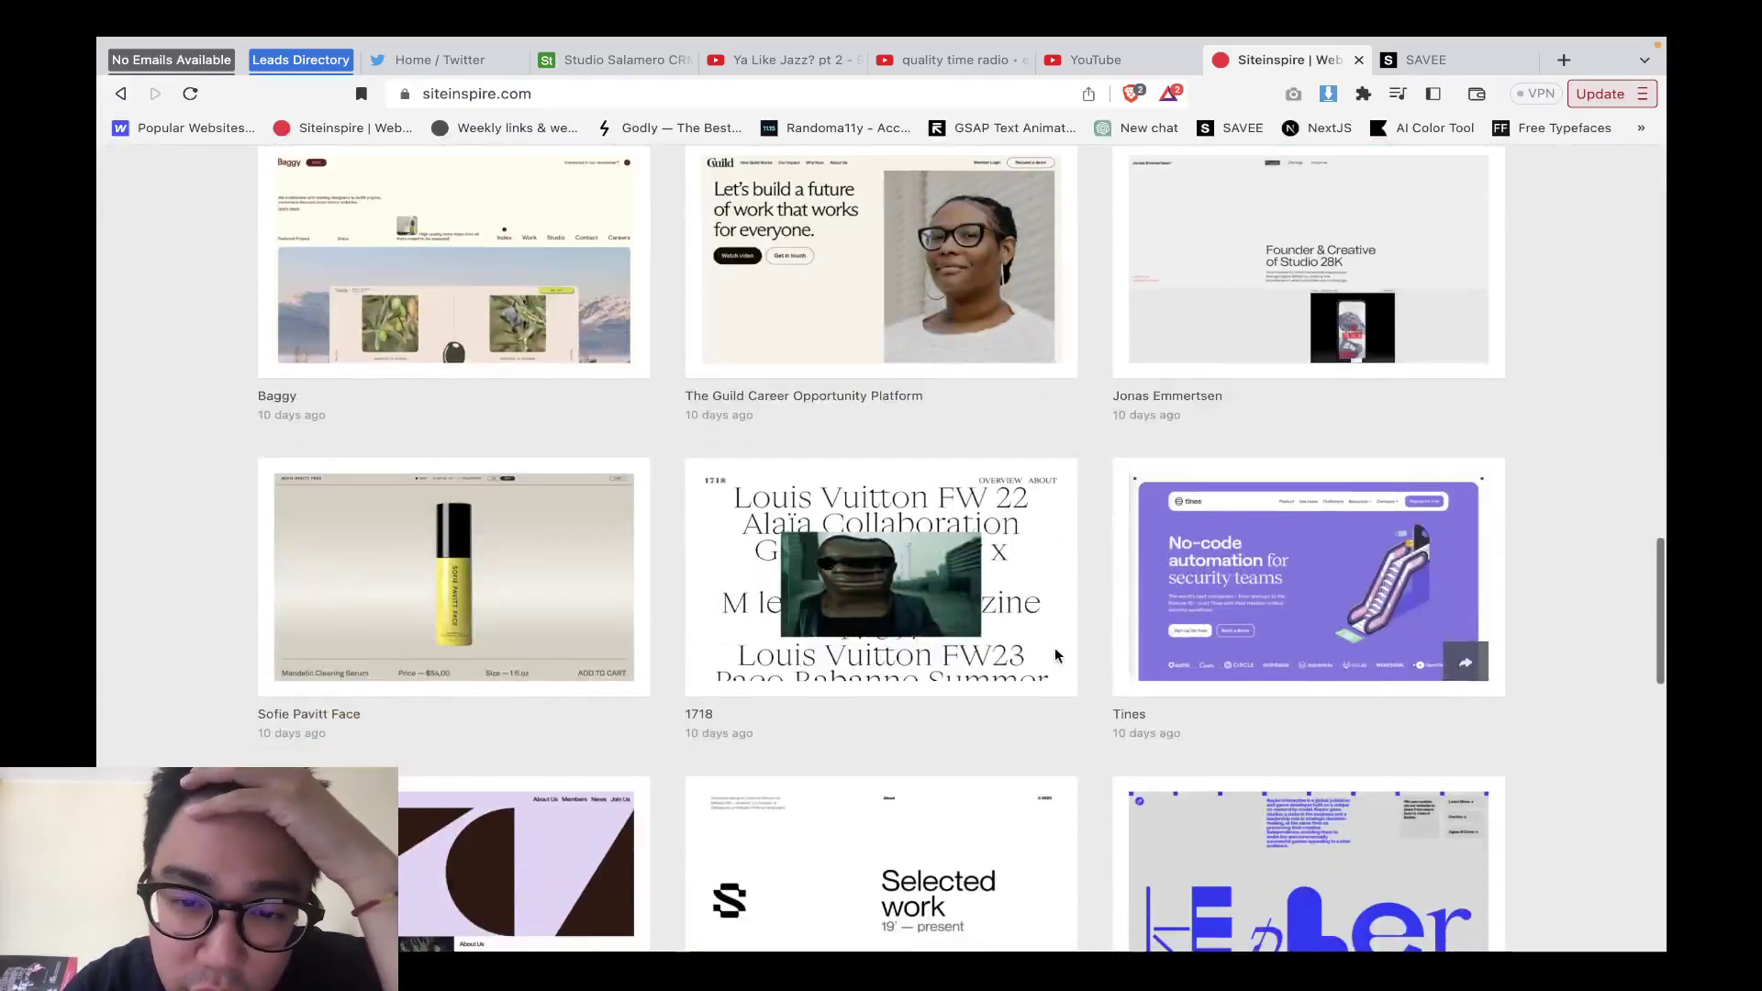
pyautogui.scroll(-2, 1036, 660)
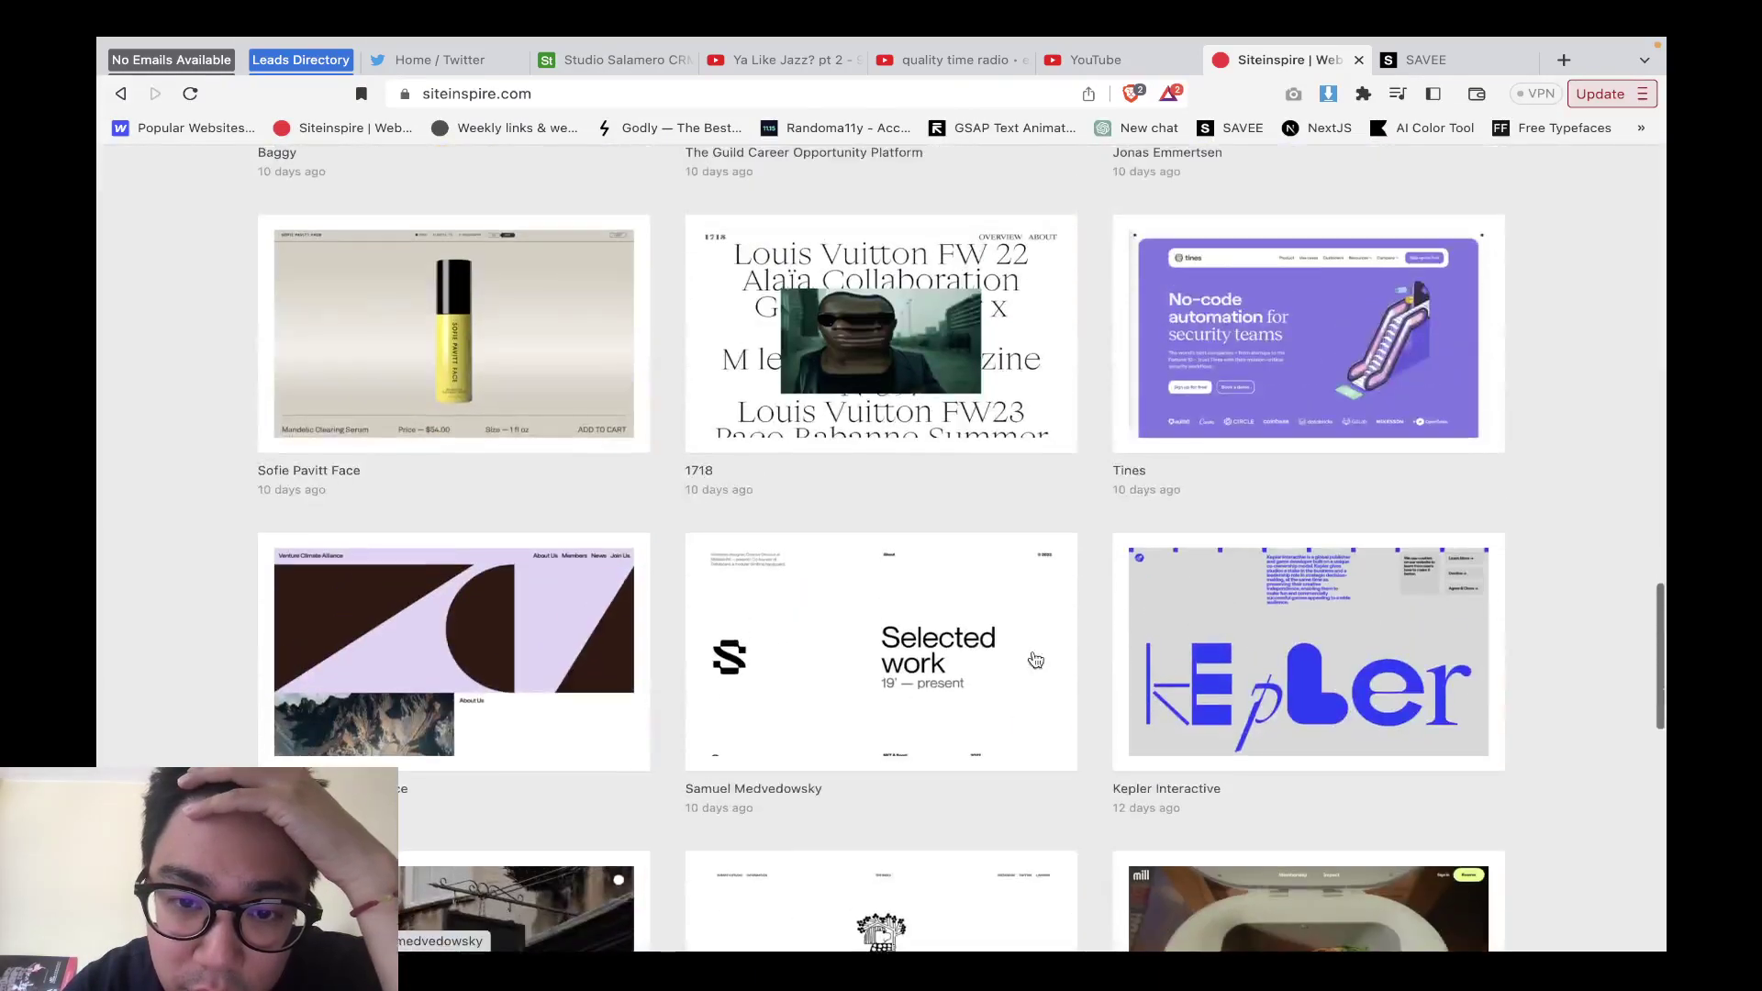
pyautogui.hotkey('ctrl', 'Left')
pyautogui.hotkey('ctrl', 'Left')
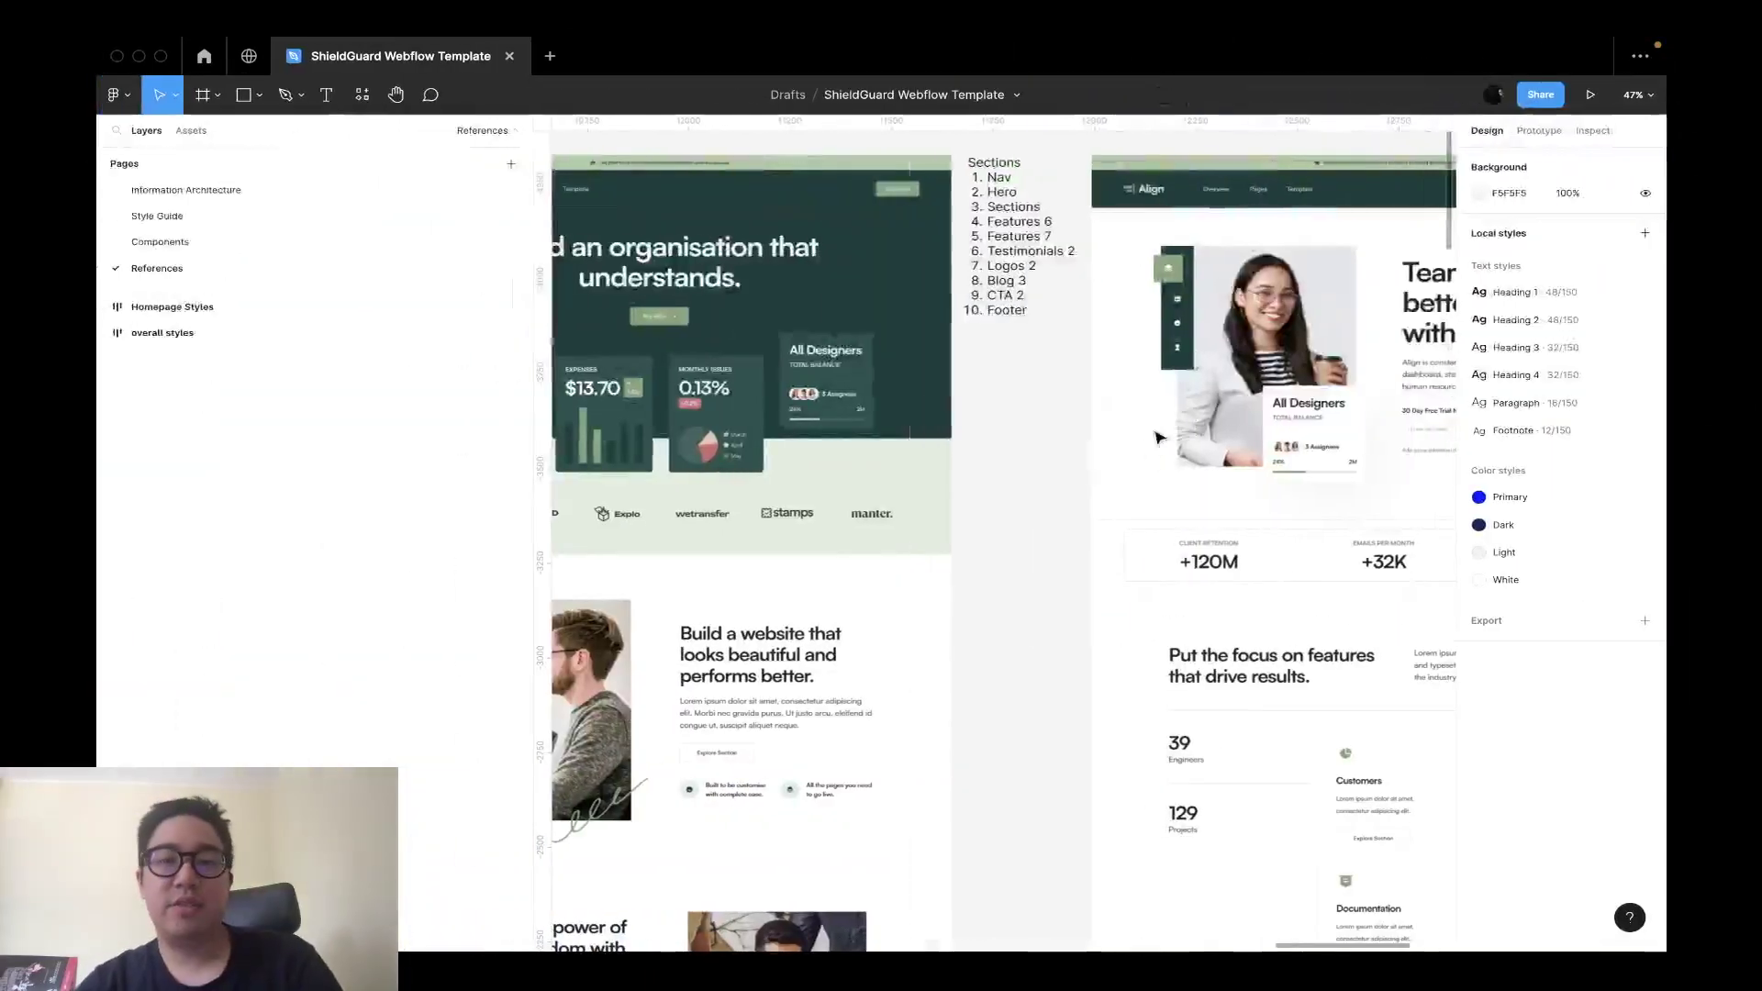
pyautogui.hotkey('ctrl', 'Right')
pyautogui.hotkey('ctrl', 'Right')
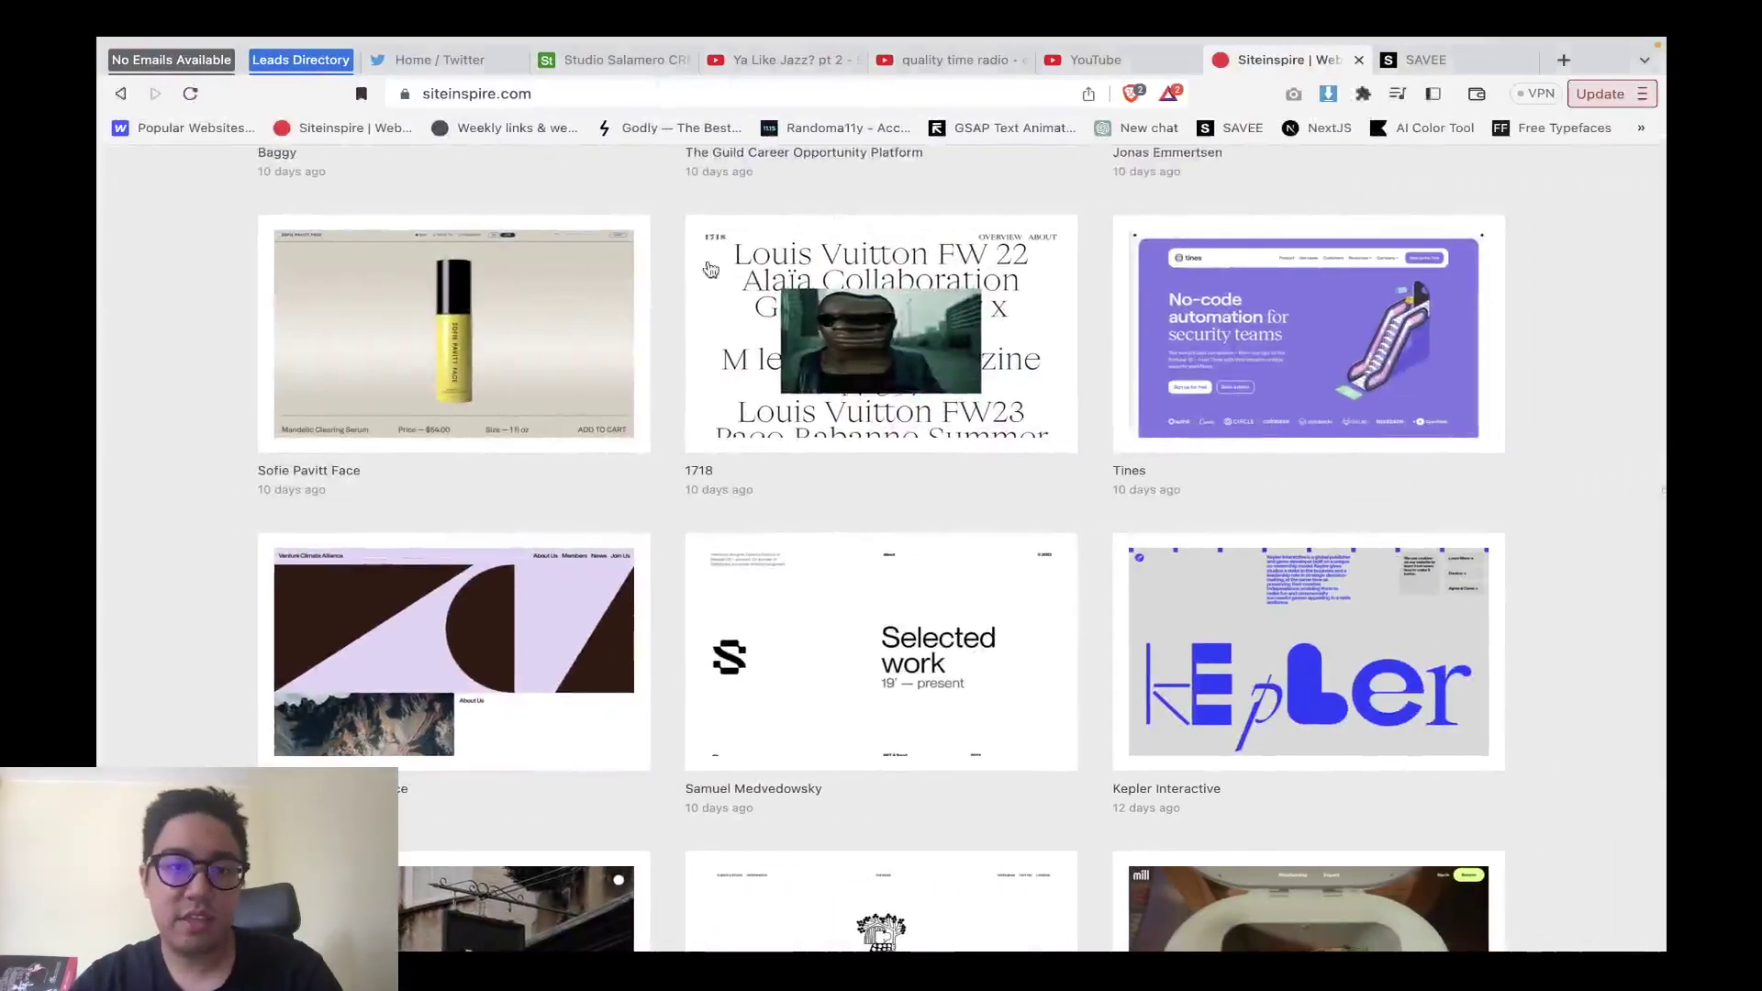
# Capture a screenshot of the 1718 website card and switch to the ShieldGuard Webflow Template file in Figma.
pyautogui.moveTo(661, 196); pyautogui.dragTo(1127, 525)
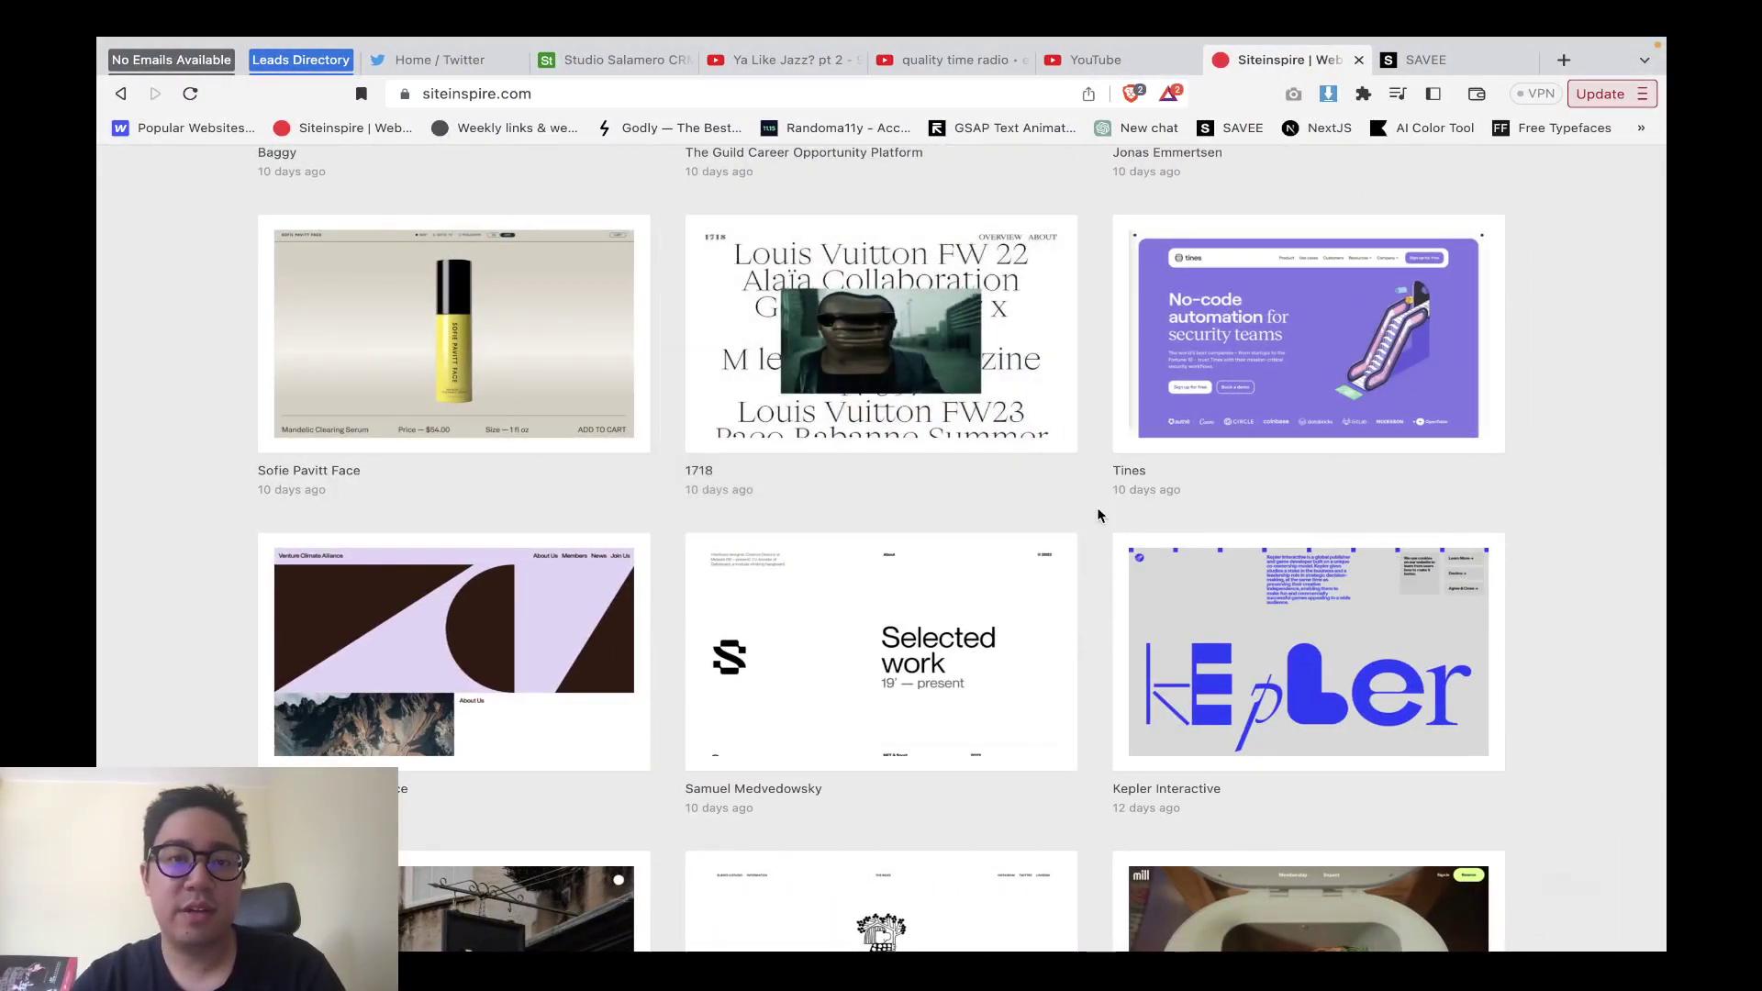
pyautogui.hotkey('ctrl', 'Left')
pyautogui.hotkey('ctrl', 'Left')
# Open the Components page and bring the hero section variations into view.
pyautogui.moveTo(1561, 881); pyautogui.dragTo(1137, 217)
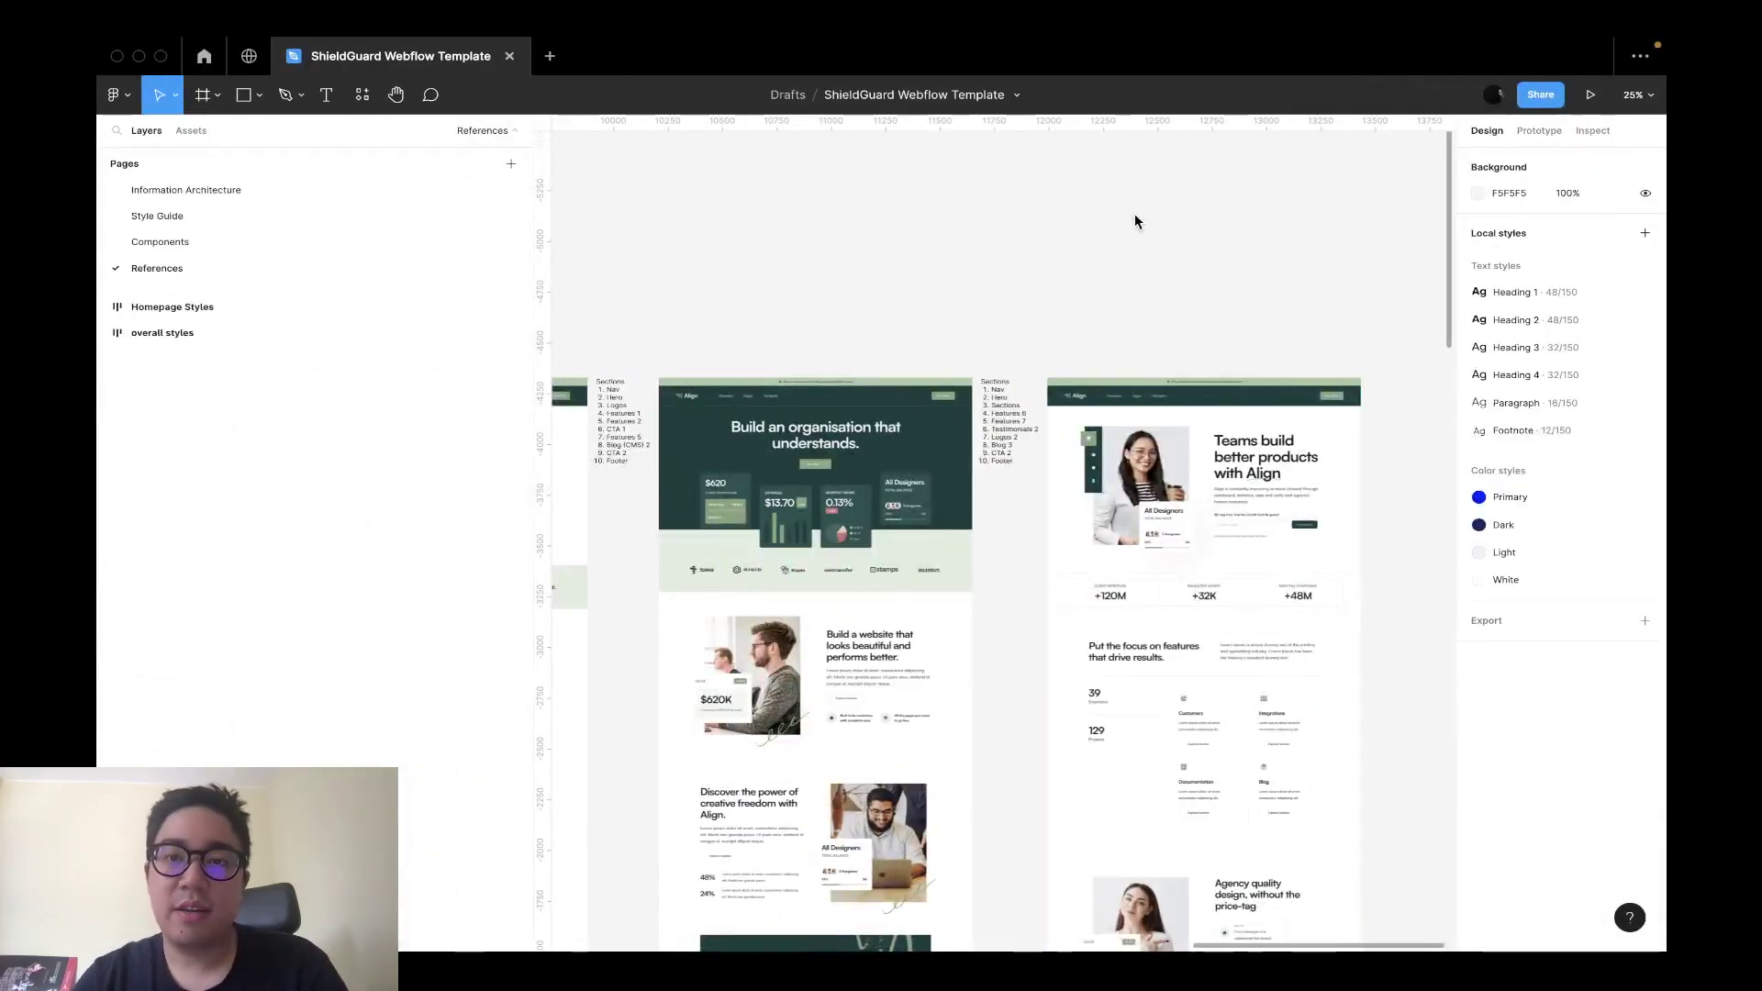
pyautogui.scroll(3, 1132, 356)
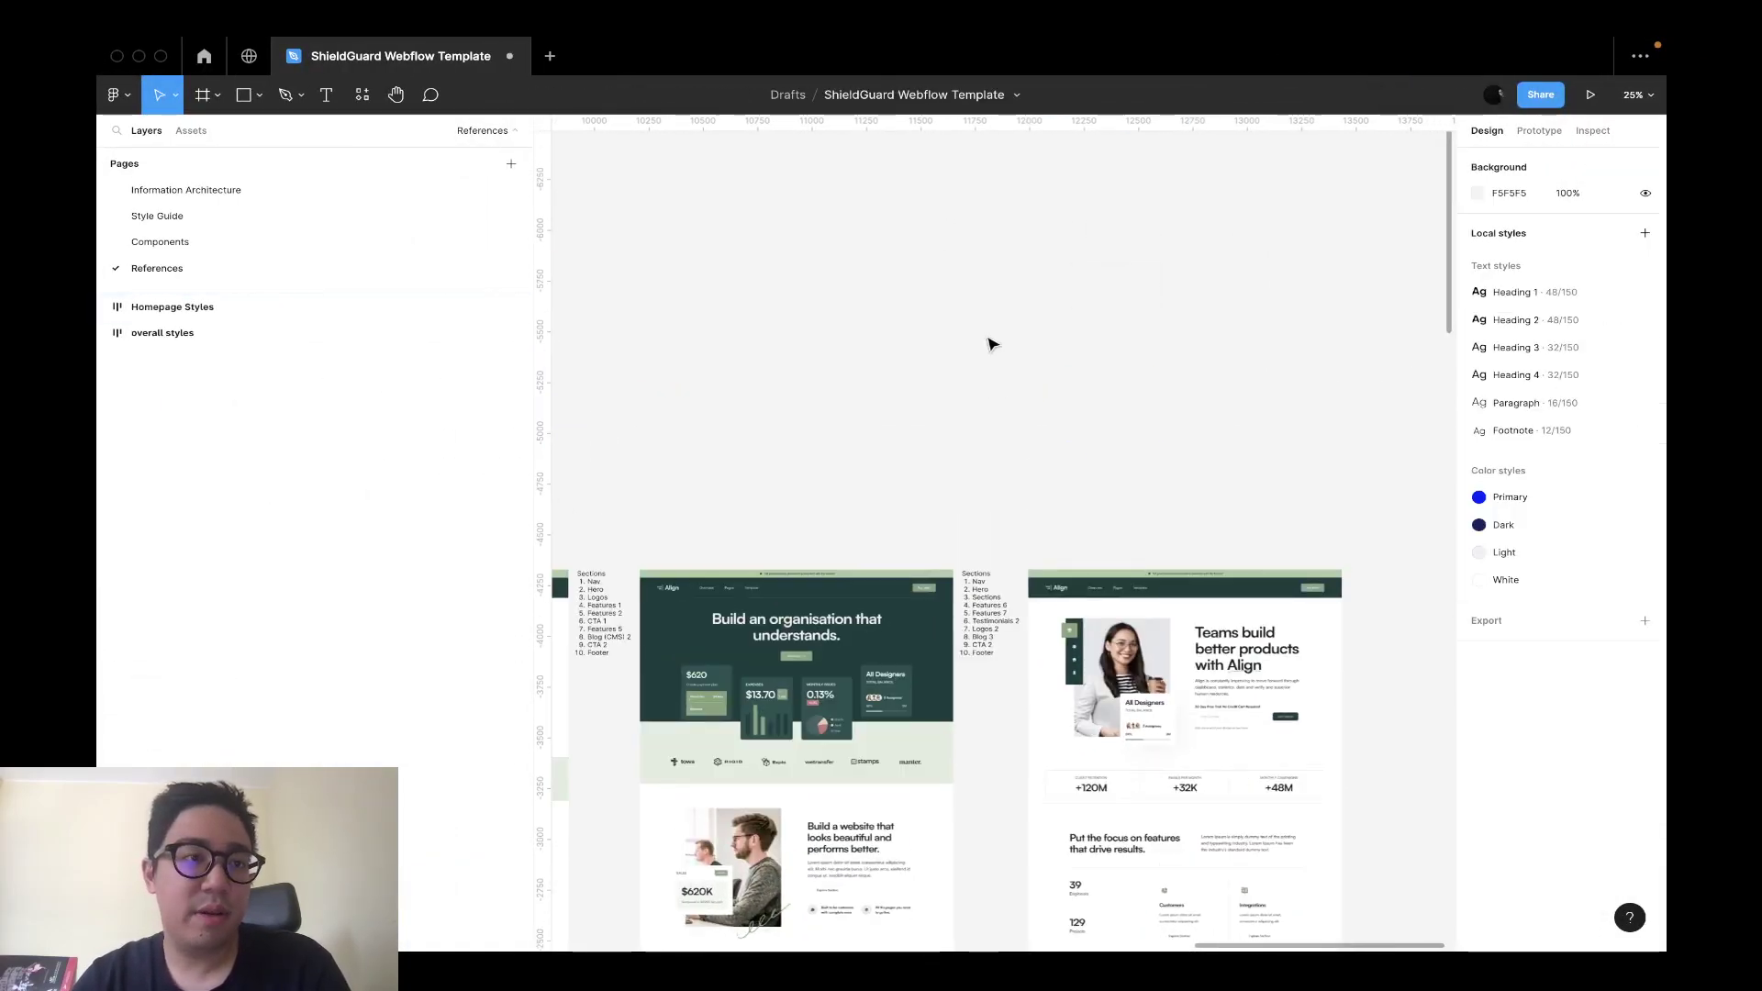
pyautogui.click(261, 241)
pyautogui.click(257, 217)
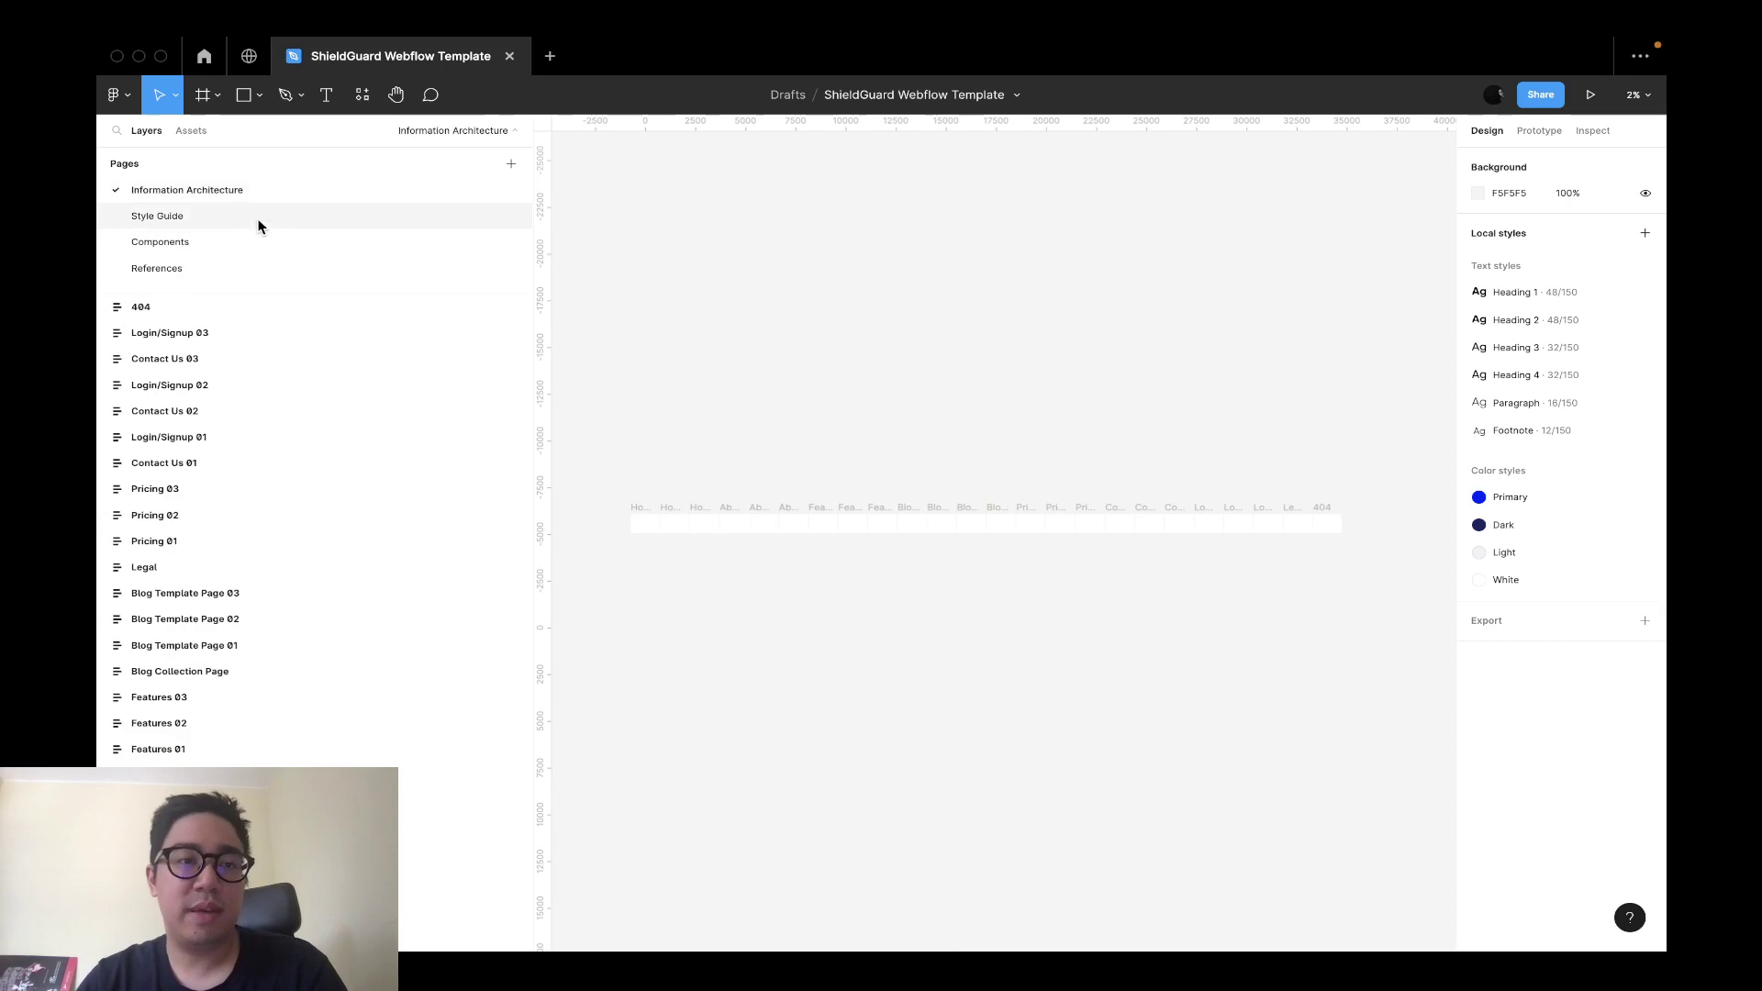
pyautogui.scroll(-5, 826, 384)
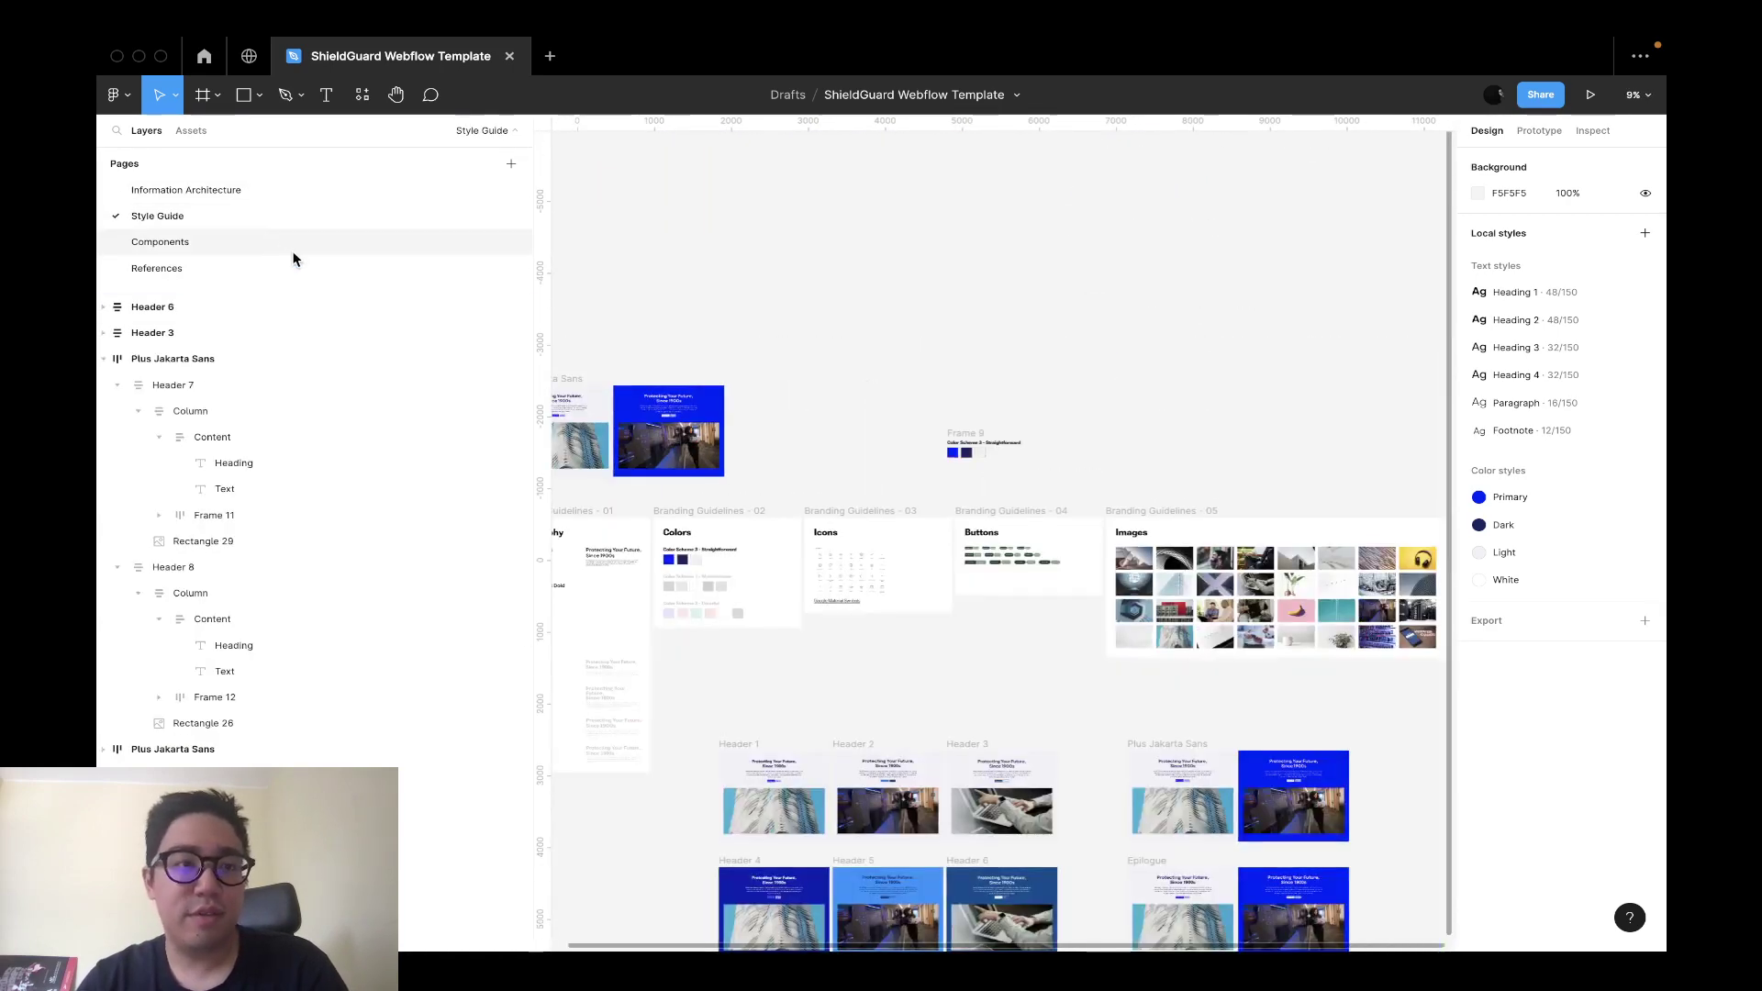
pyautogui.click(282, 242)
pyautogui.hscroll(3, 1019, 484)
pyautogui.scroll(5, 708, 570)
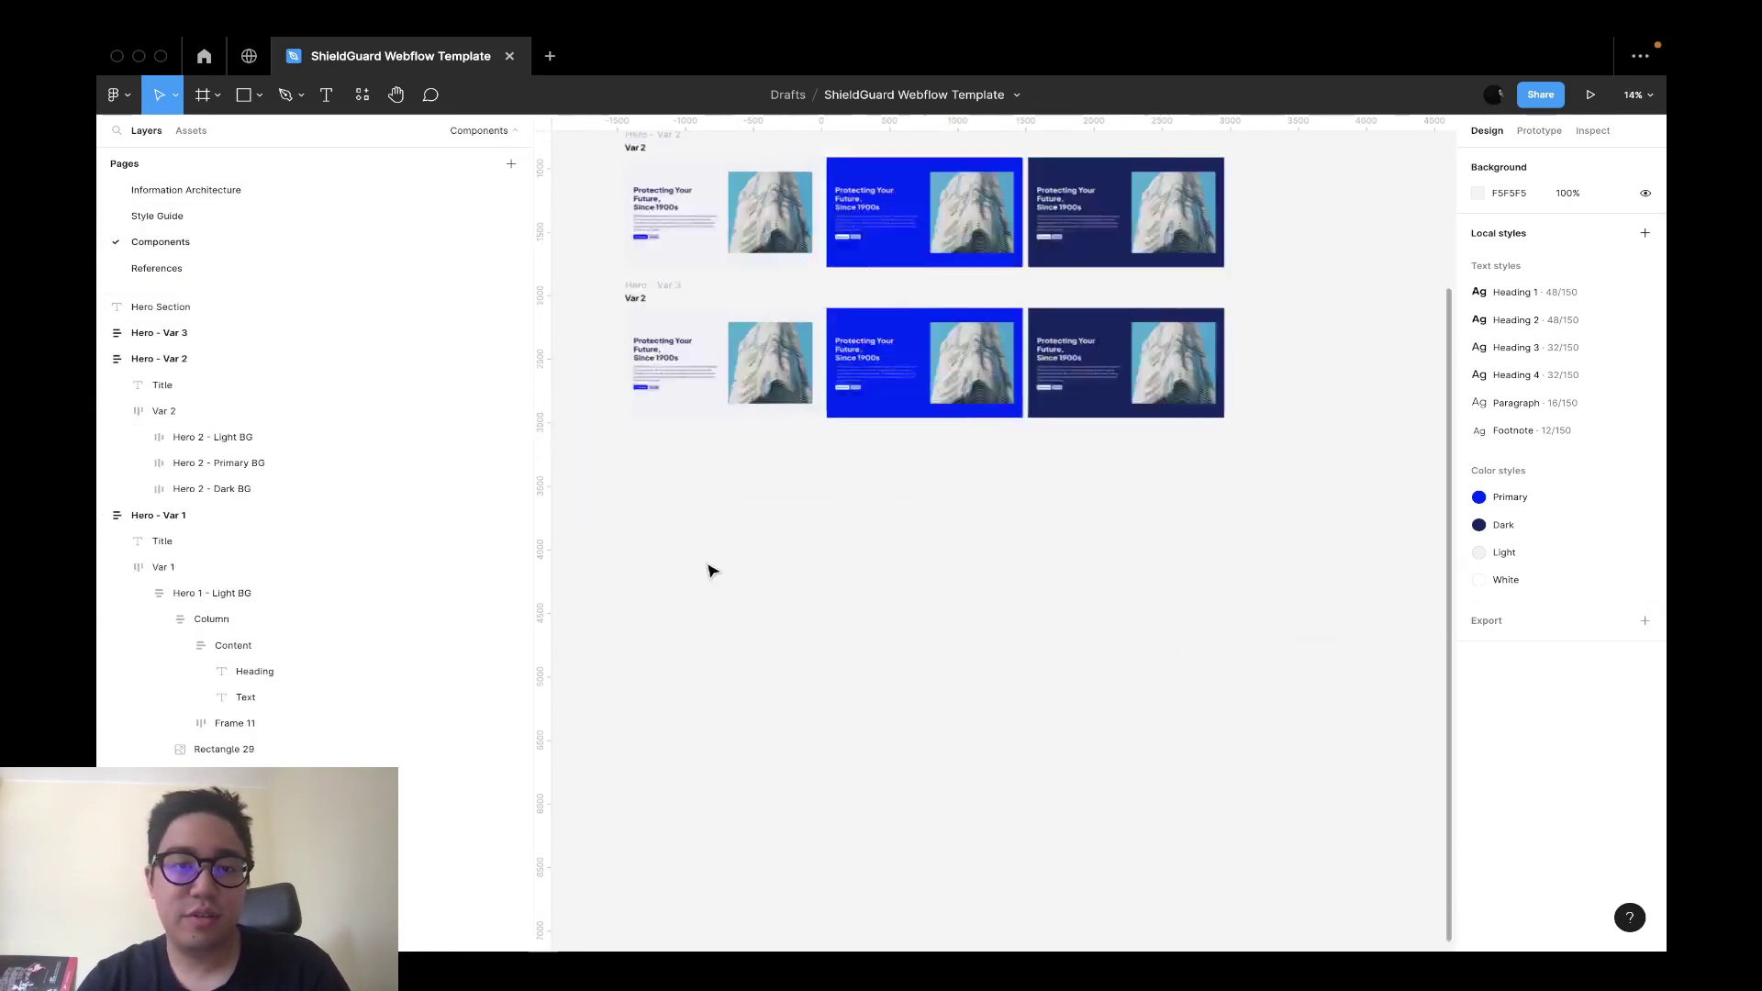
# Paste the captured 1718 screenshot beside the Hero - Var 3 row and enlarge it to about 1434 × 1102.
pyautogui.hotkey('ctrl', 'v')
pyautogui.moveTo(991, 524); pyautogui.dragTo(932, 334)
pyautogui.hscroll(-8, 728, 327)
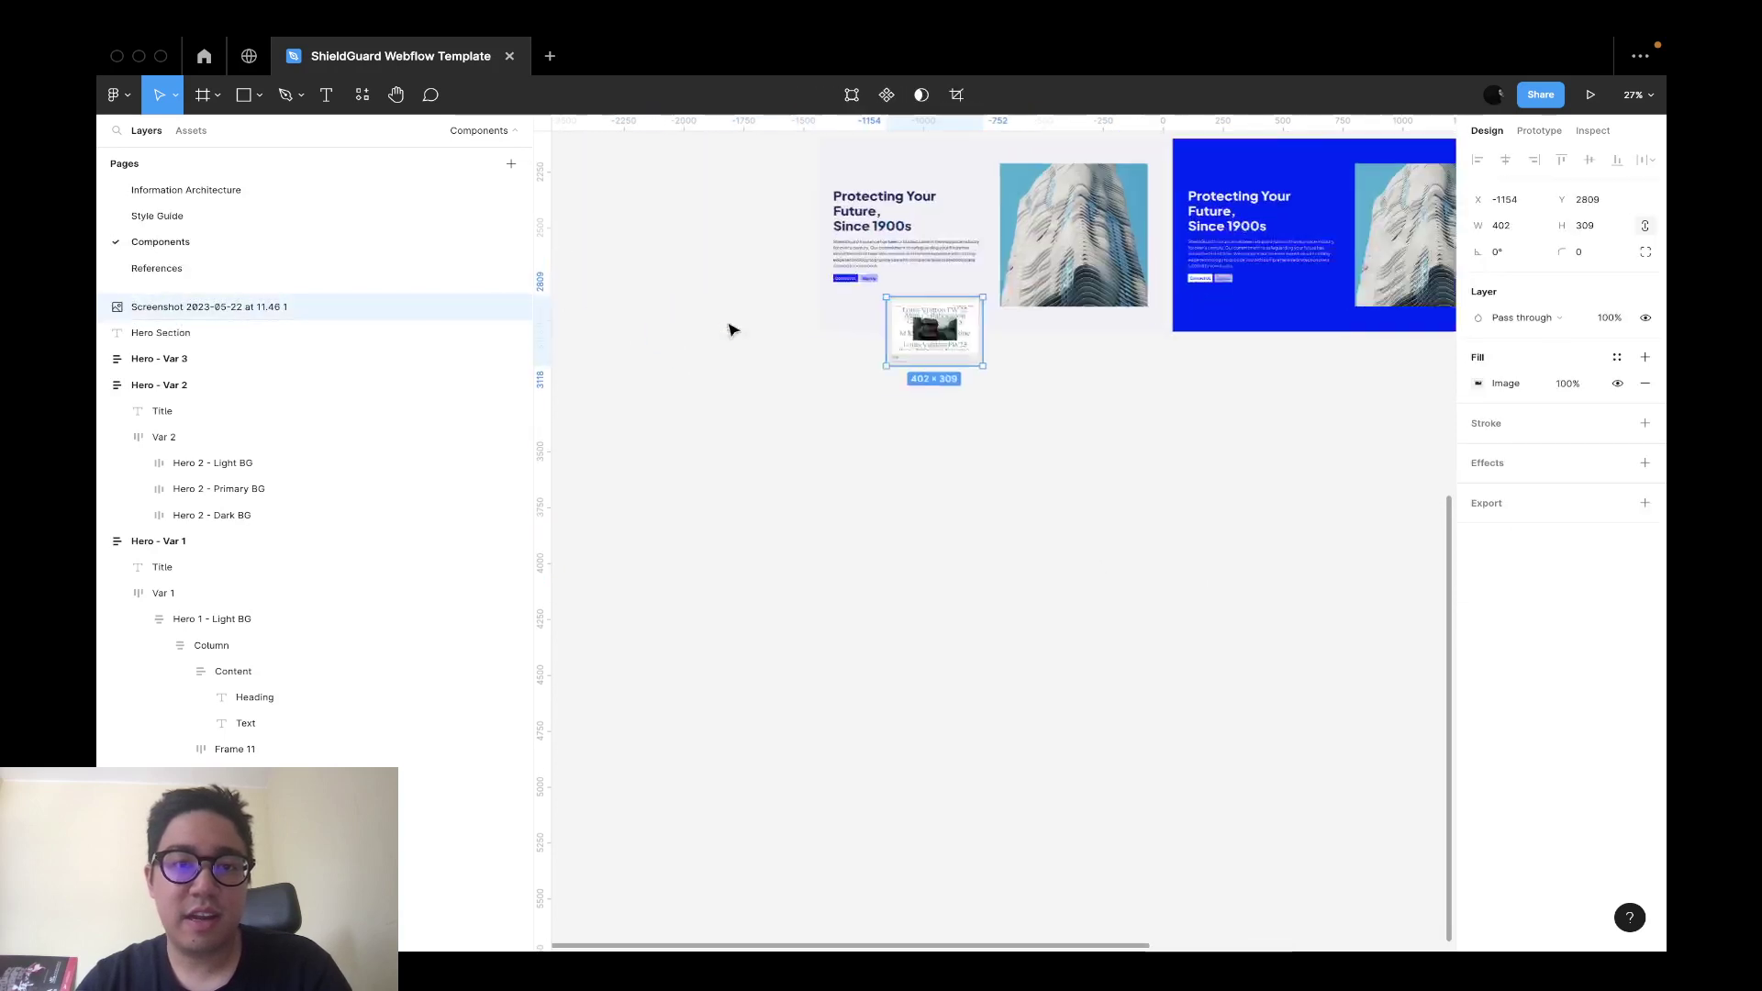
pyautogui.hscroll(3, 1322, 390)
pyautogui.moveTo(1346, 362); pyautogui.dragTo(858, 409)
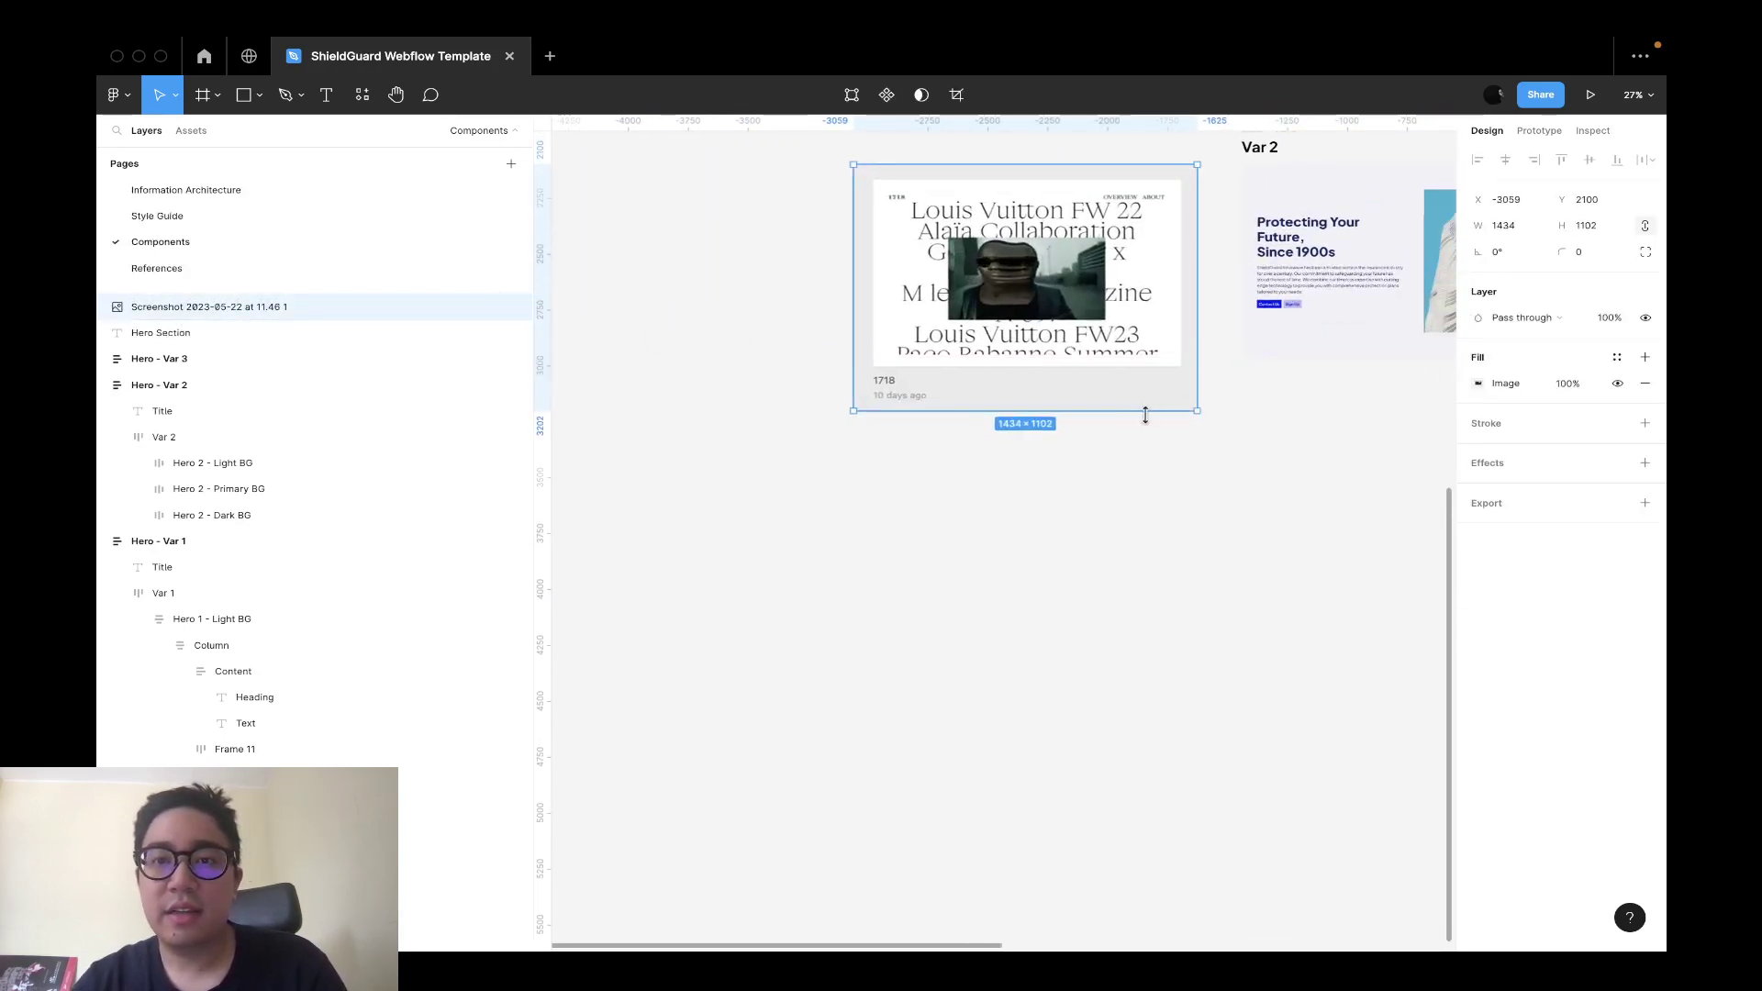
# Delete the text column from the light background hero in Hero - Var 3, leaving only its image.
pyautogui.hscroll(4, 961, 317)
pyautogui.doubleClick(936, 286)
pyautogui.doubleClick(933, 277)
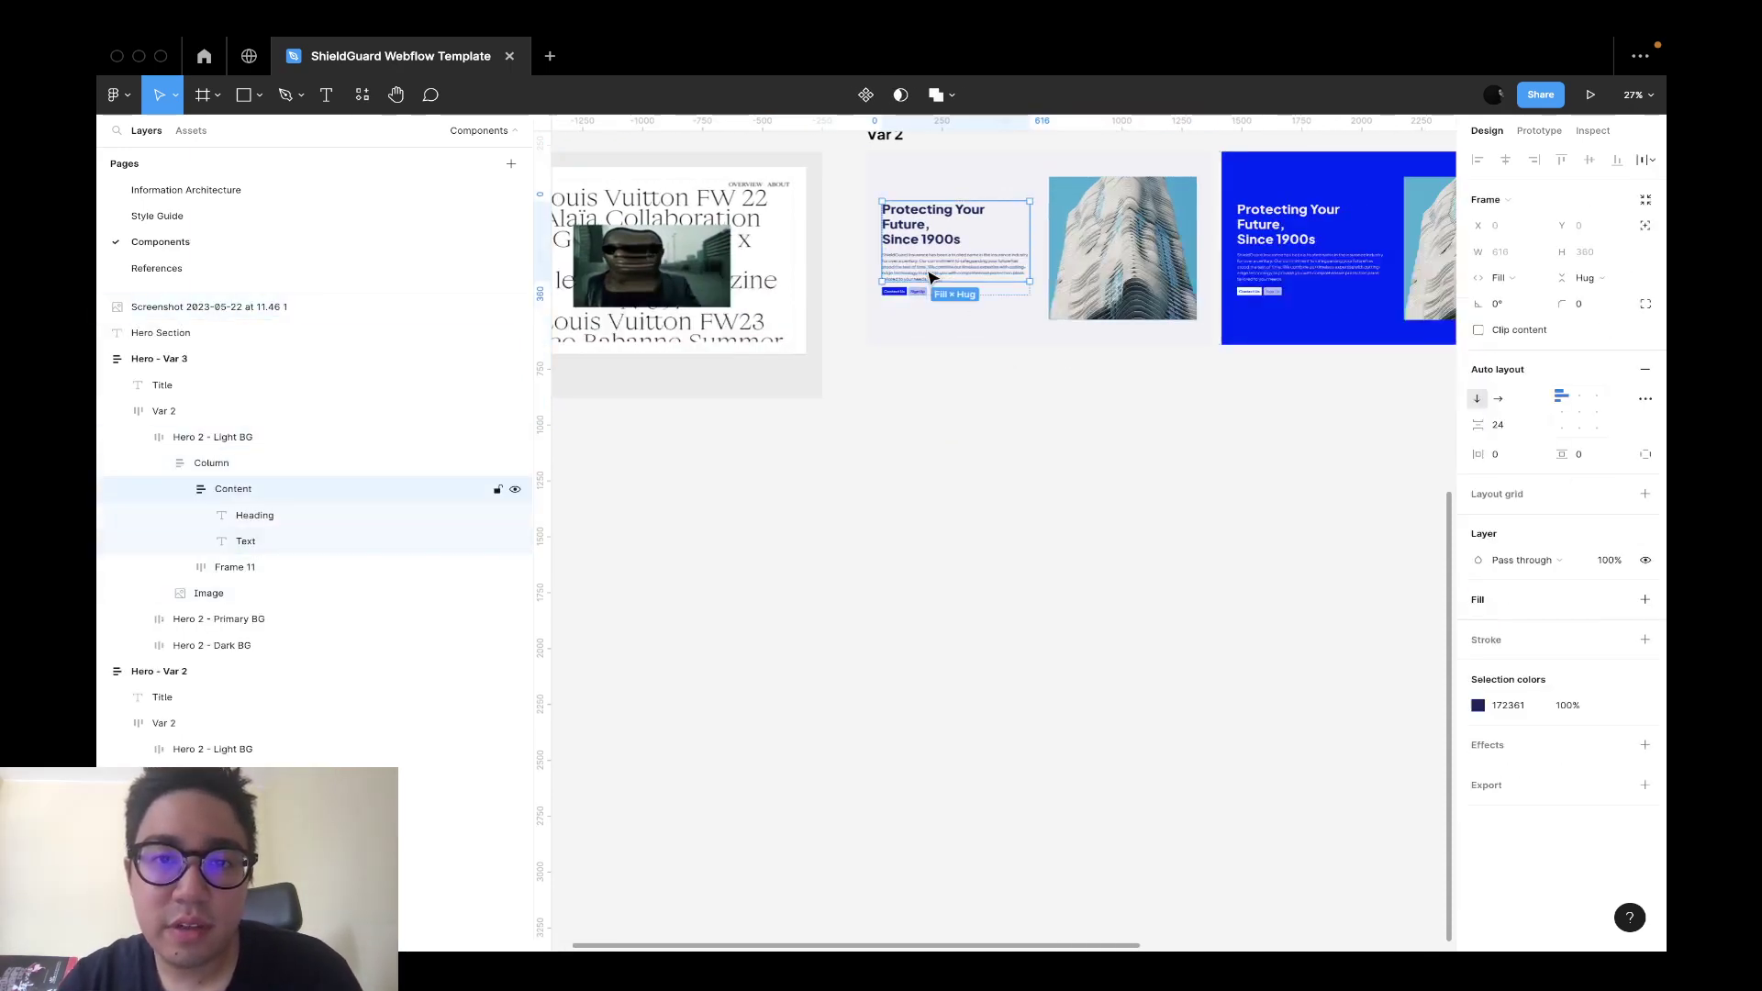
pyautogui.hotkey('shift', 'Return')
pyautogui.press('Delete')
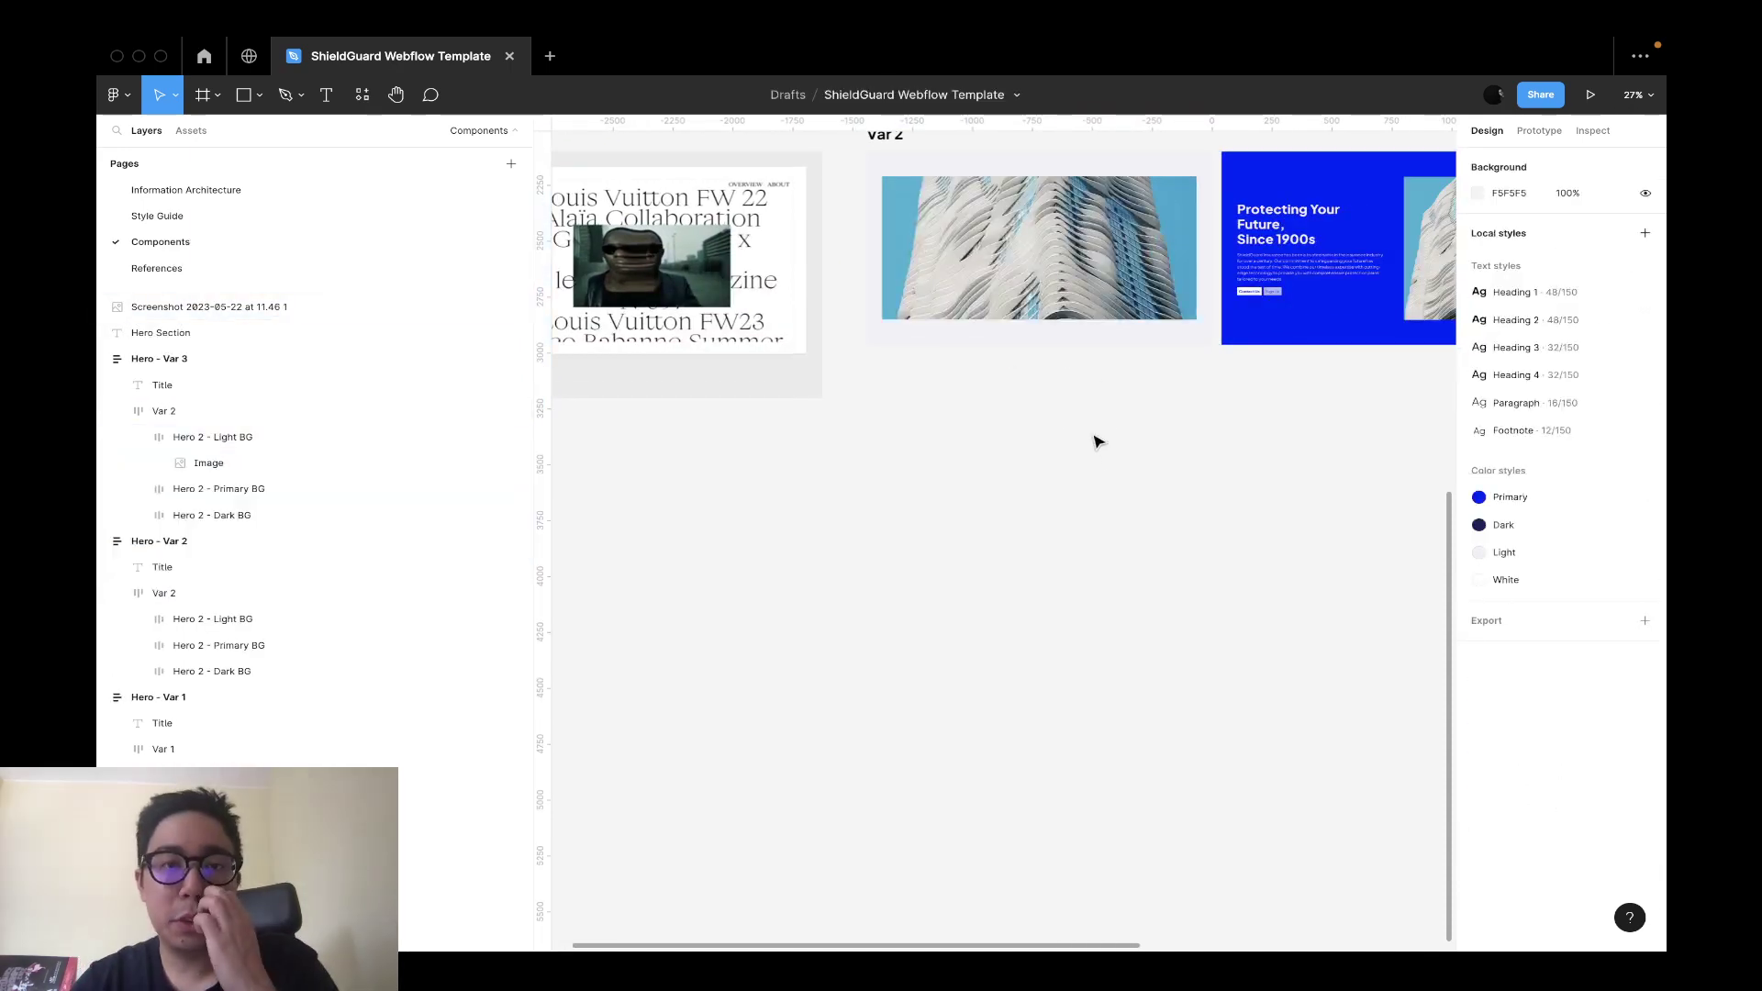
# Shrink the image in Hero - Var 3's light background hero to about 574 px wide, reducing its height as well.
pyautogui.click(1133, 243)
pyautogui.moveTo(1203, 225); pyautogui.dragTo(1107, 225)
pyautogui.click(1077, 500)
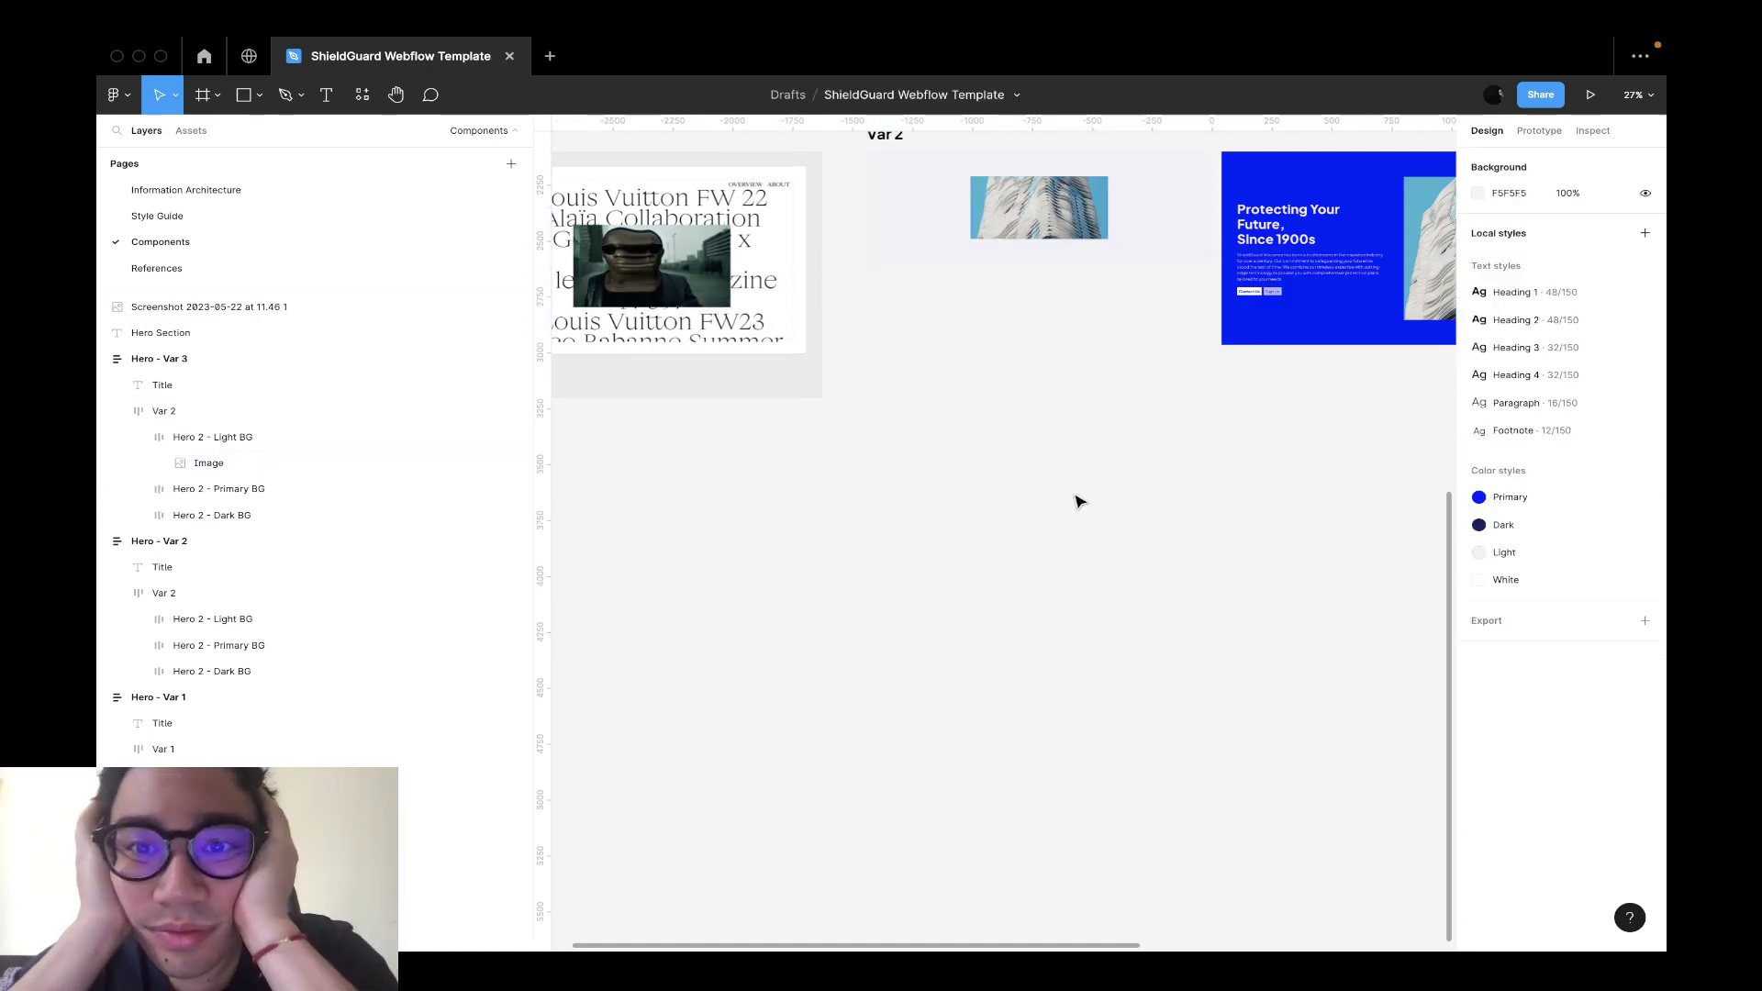
# Copy the centred text column from the light background hero in Hero - Var 1.
pyautogui.scroll(1, 1118, 420)
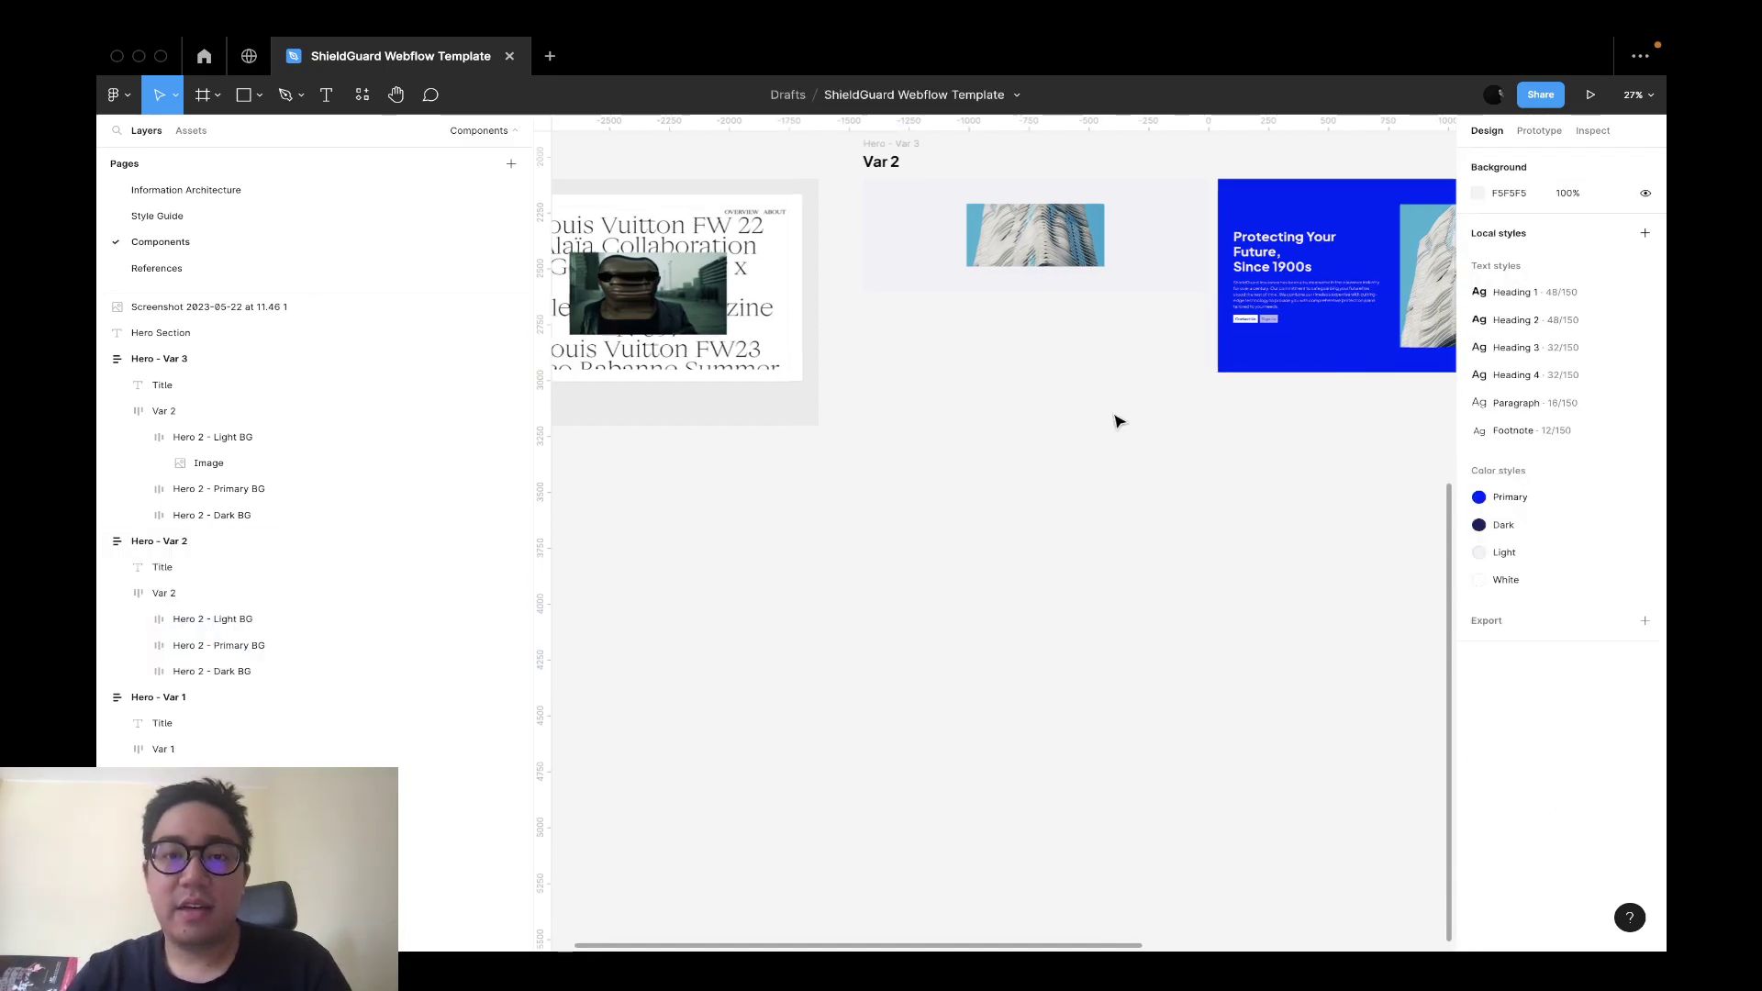
pyautogui.scroll(8, 1118, 421)
pyautogui.click(1001, 415)
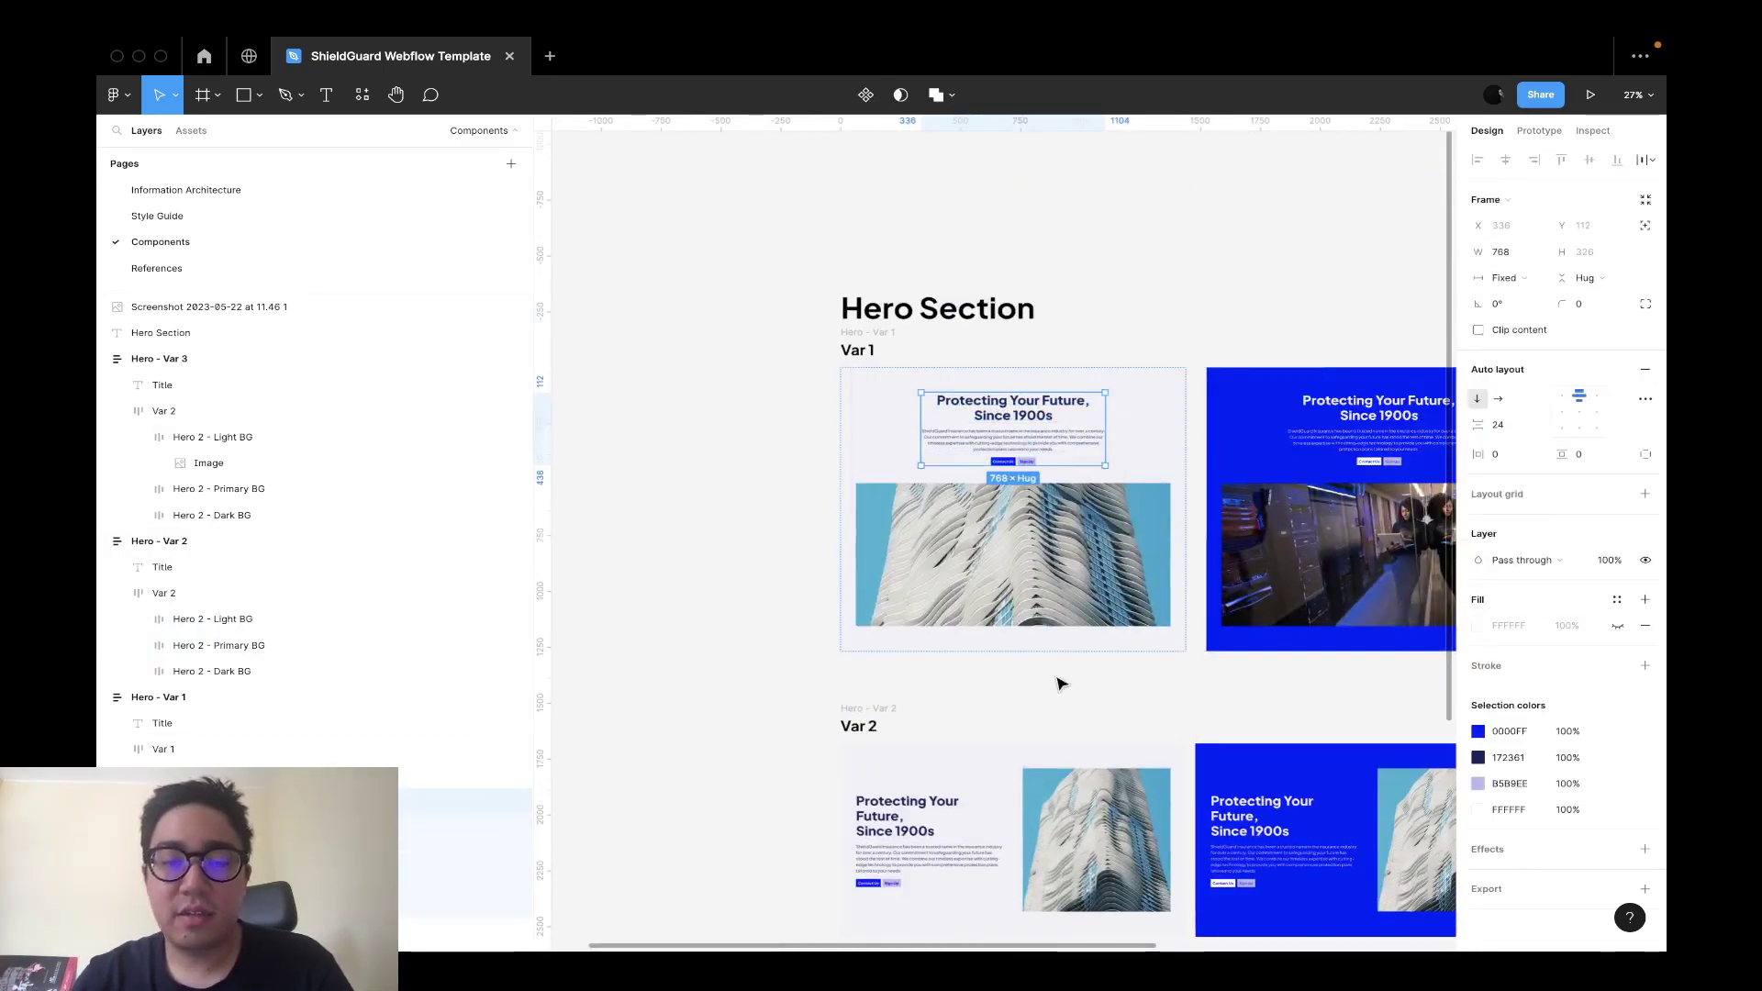
# Paste the centred text column into Hero - Var 3's light background hero and set its auto layout direction to vertical.
pyautogui.scroll(-5, 1062, 684)
pyautogui.click(1007, 707)
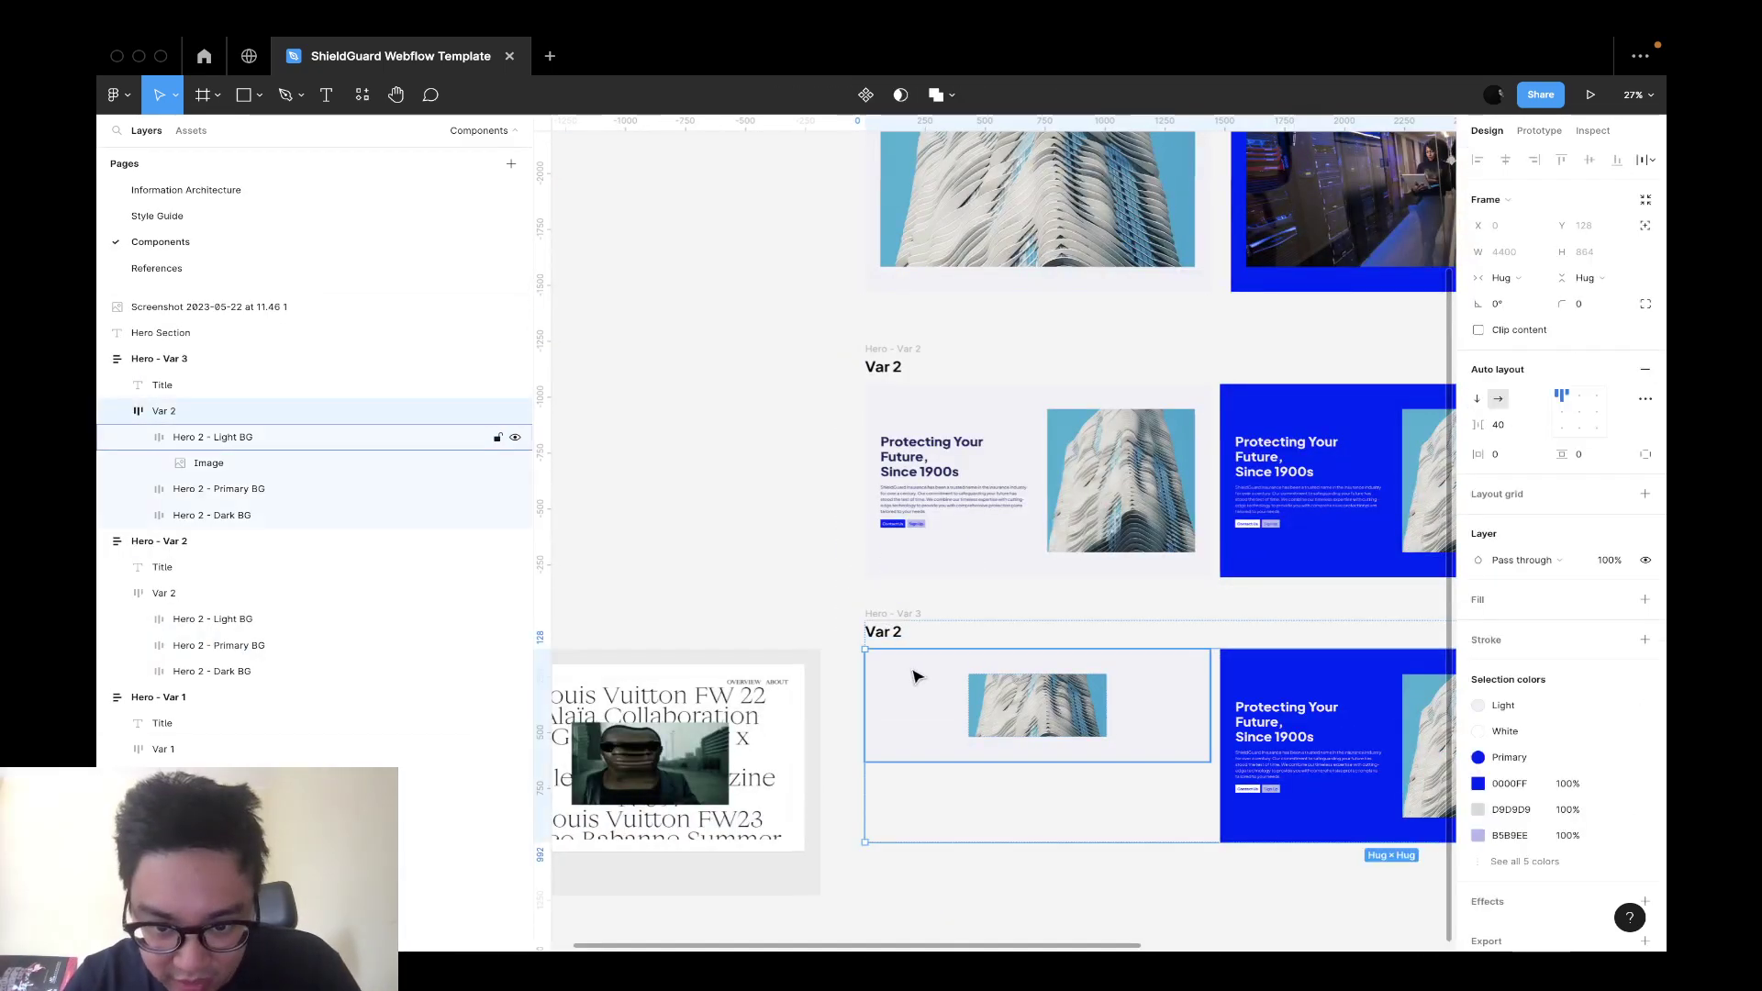
pyautogui.hscroll(10, 916, 676)
pyautogui.hscroll(-10, 1105, 602)
pyautogui.hscroll(-5, 1193, 578)
pyautogui.press('Escape')
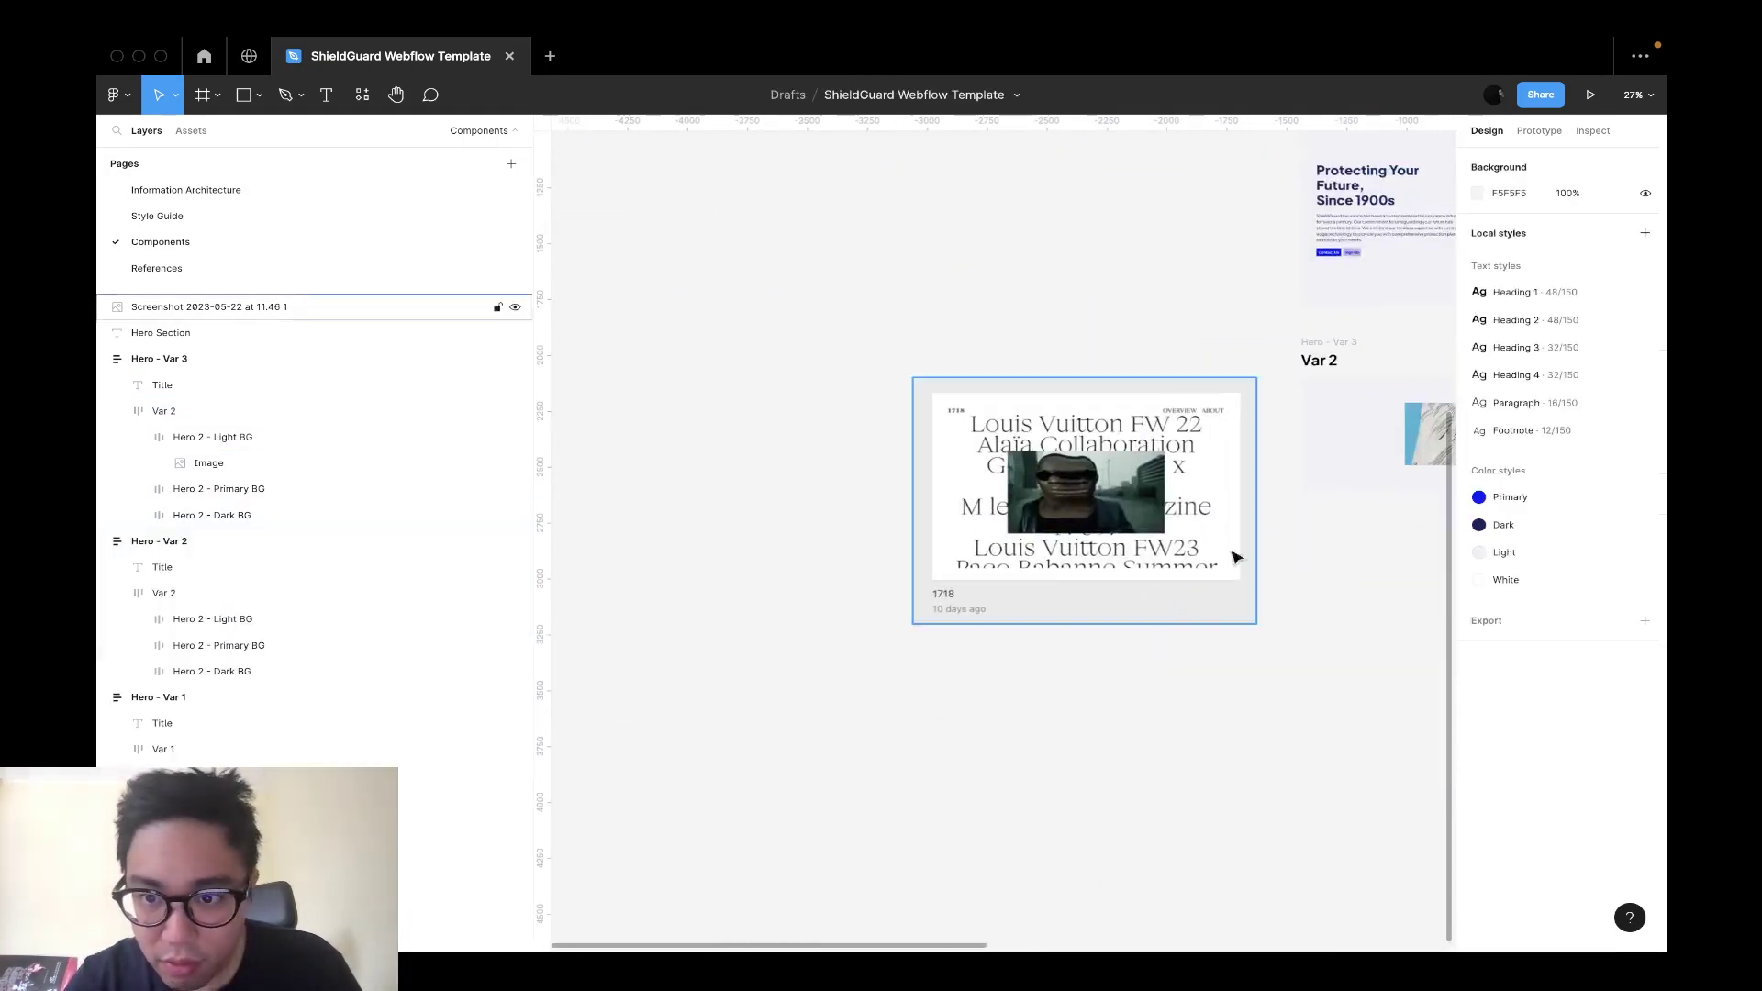
pyautogui.click(1345, 492)
pyautogui.doubleClick(1350, 477)
pyautogui.hscroll(3, 1349, 477)
pyautogui.doubleClick(1349, 476)
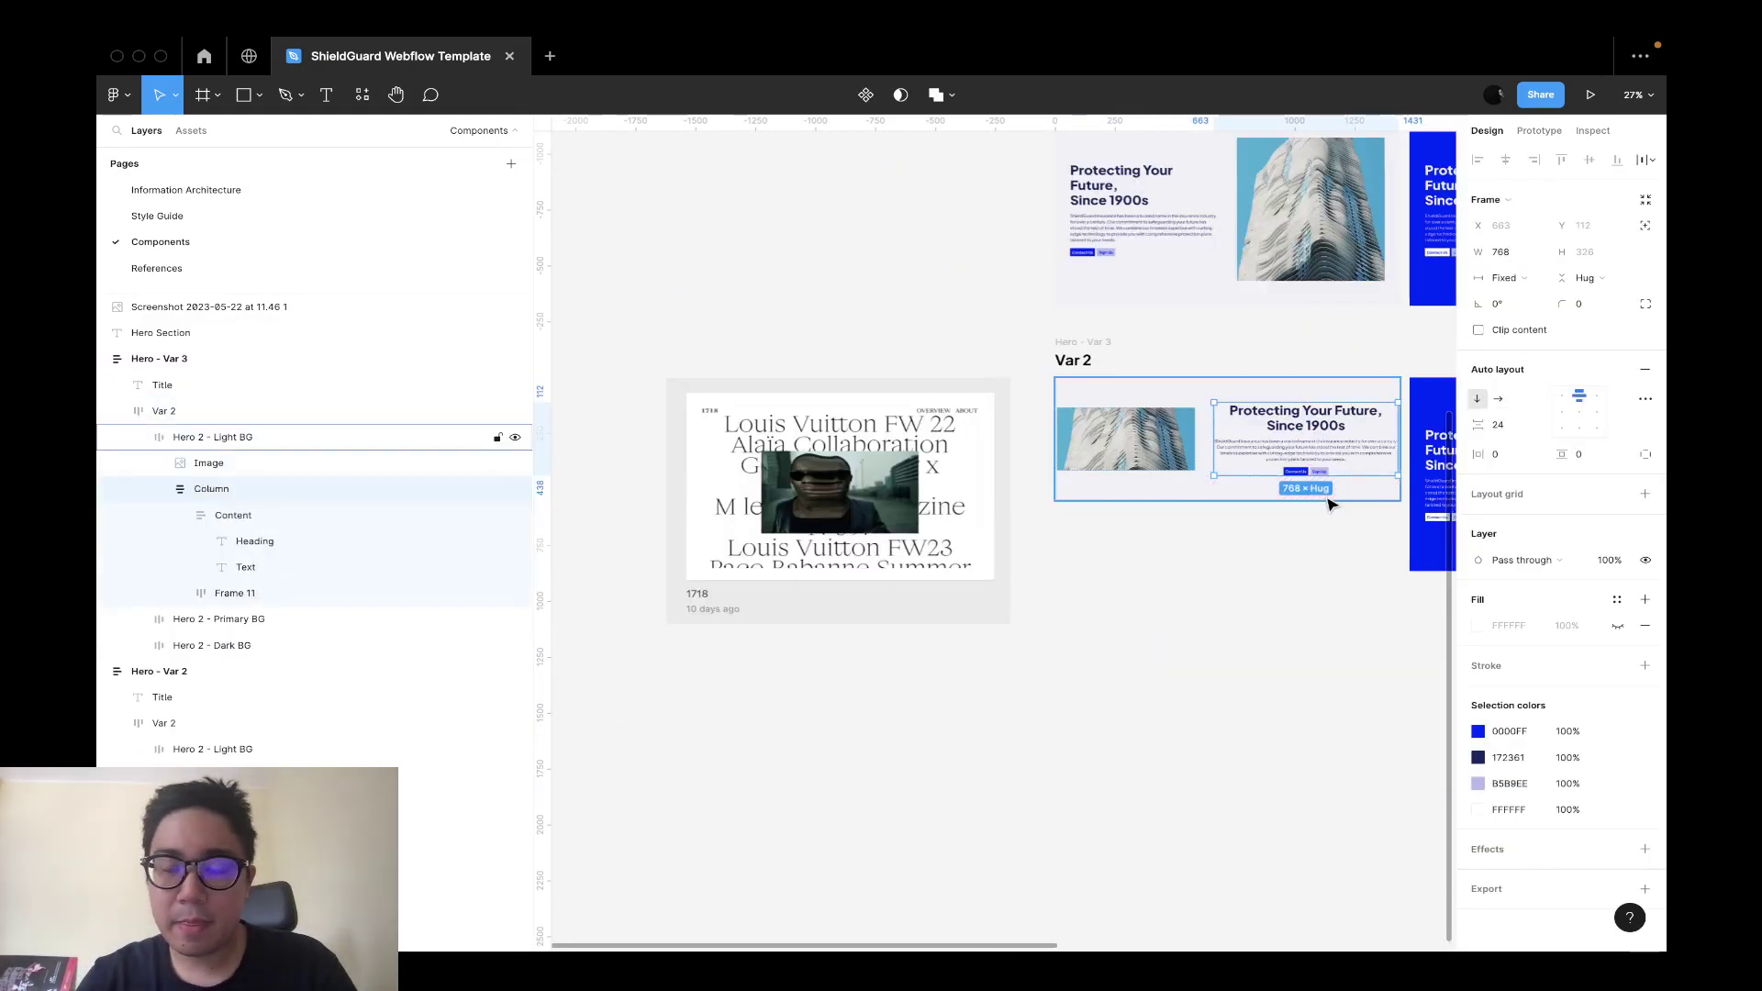
pyautogui.press('Escape')
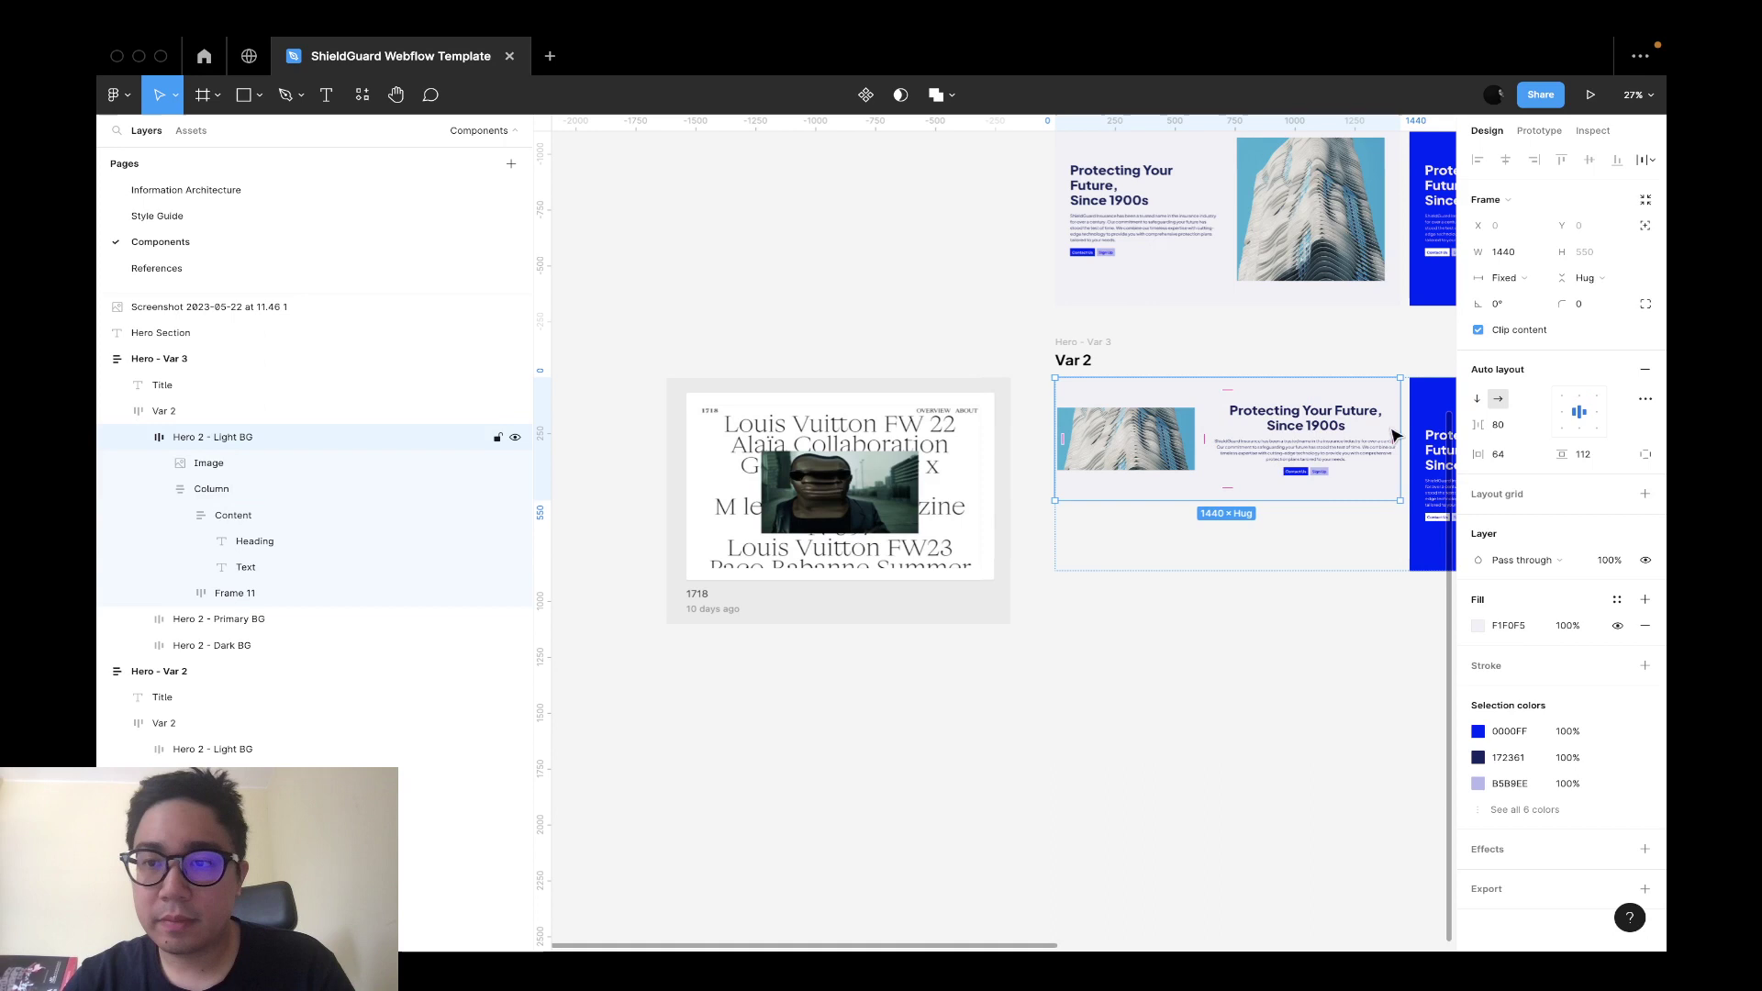
pyautogui.click(1477, 398)
# Try enlarging the image in Hero - Var 3's light background hero to about 1302 × 620.
pyautogui.click(1239, 468)
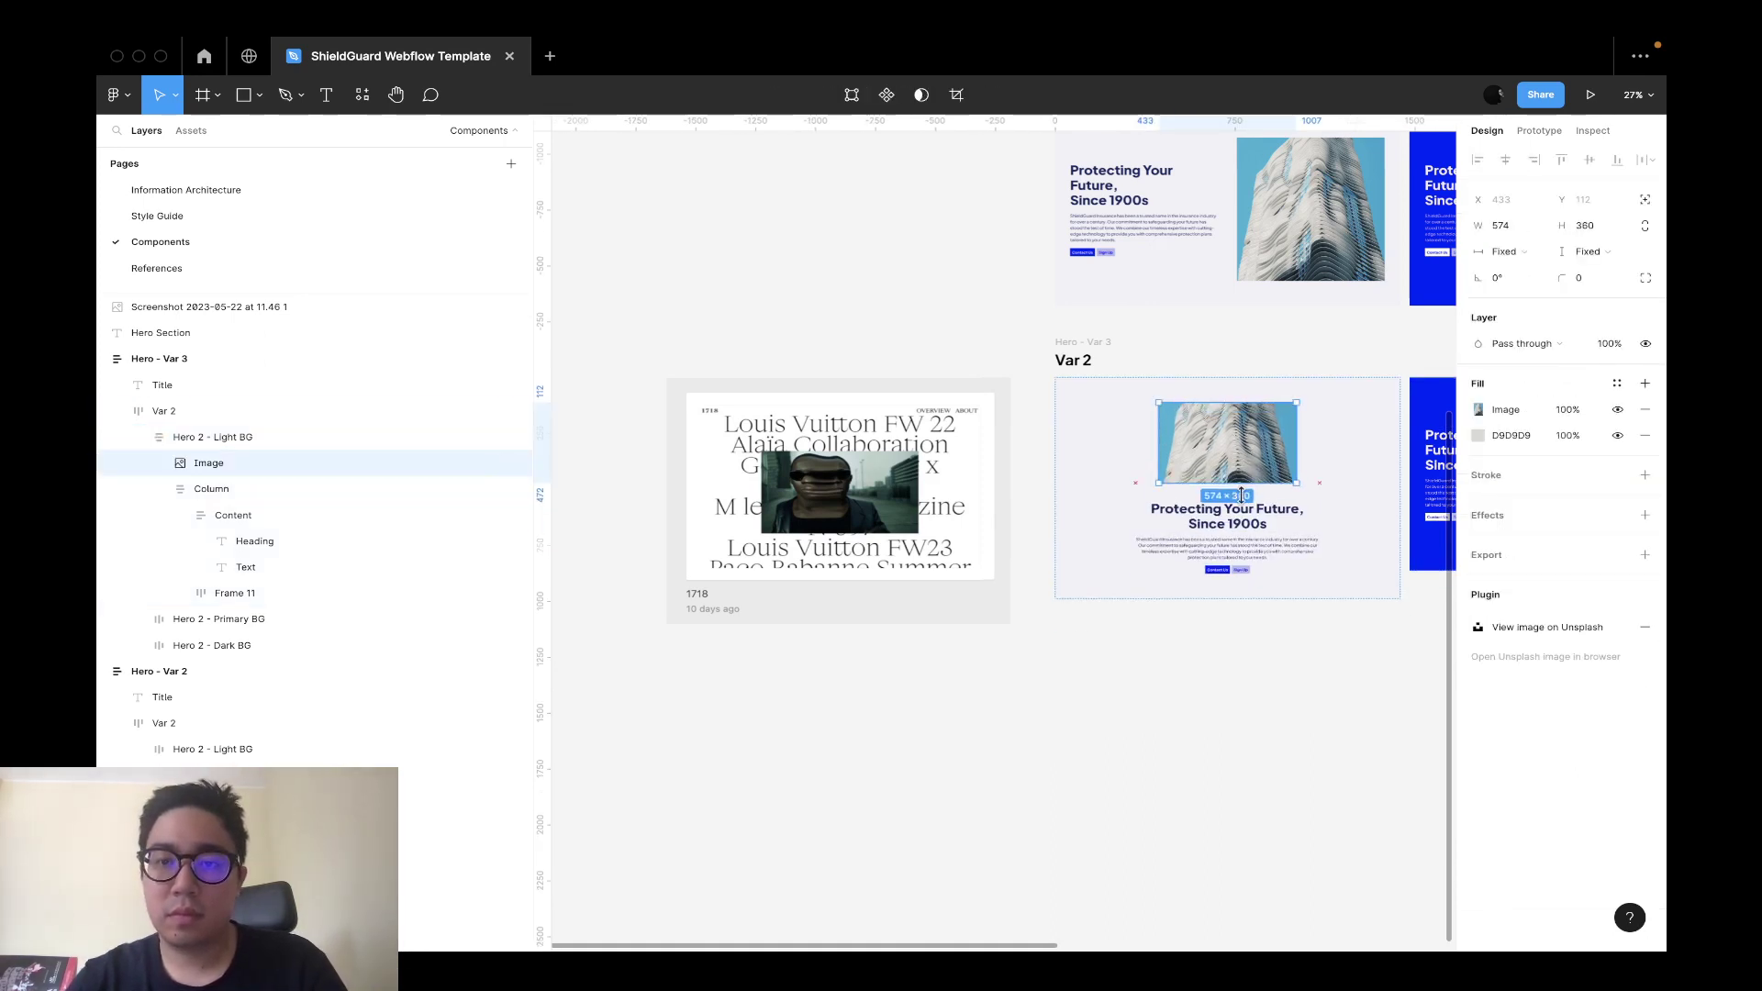
pyautogui.moveTo(1241, 484); pyautogui.dragTo(1383, 498)
pyautogui.hscroll(3, 1351, 659)
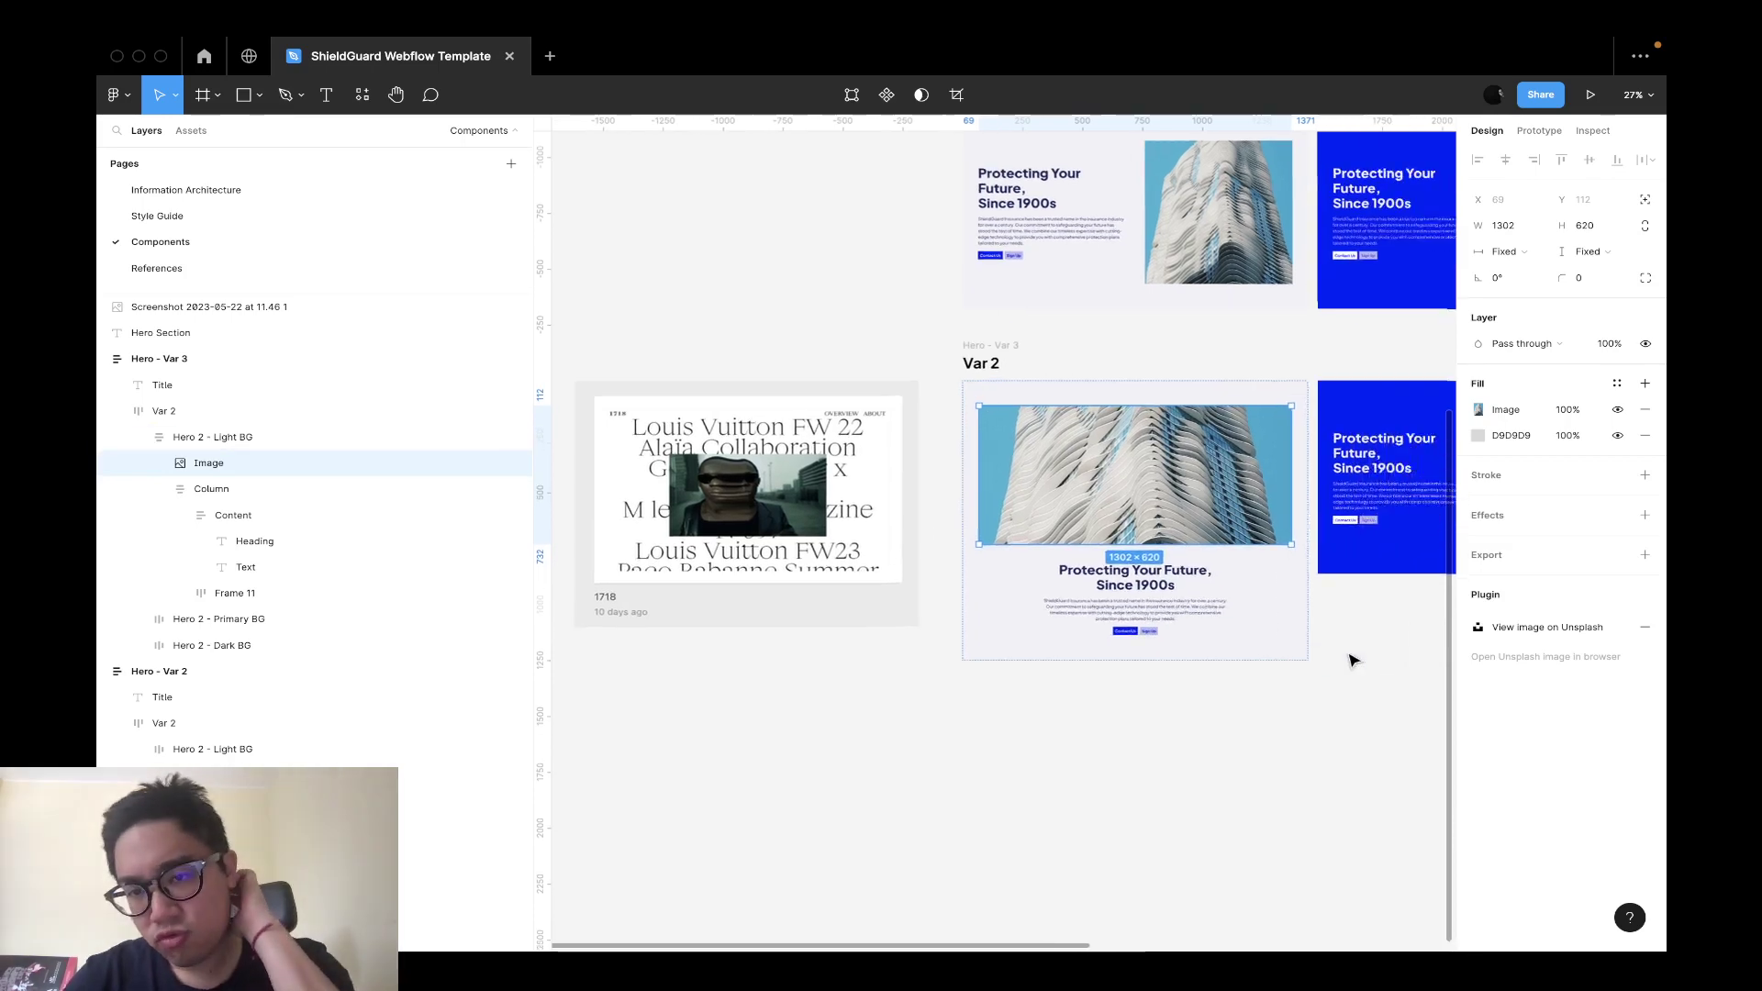
pyautogui.scroll(-2, 1351, 659)
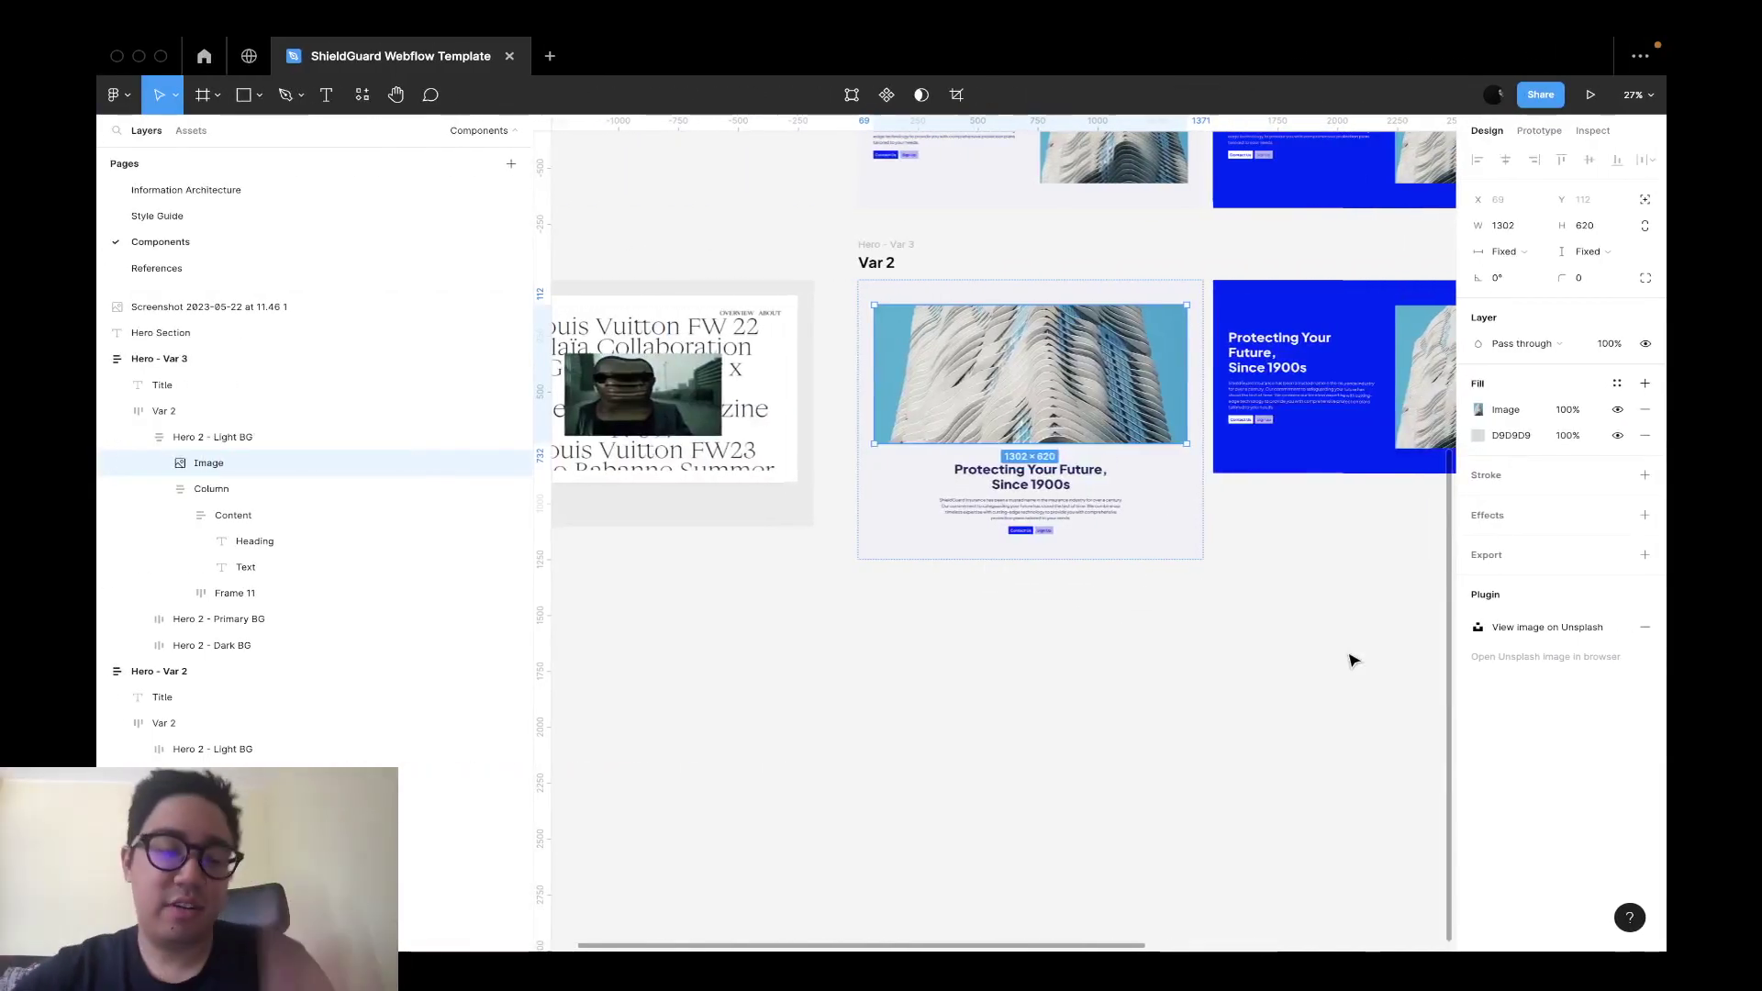
# Undo the enlargement of the light background hero's image.
pyautogui.hotkey('ctrl', 'z')
pyautogui.hotkey('ctrl', 'z')
pyautogui.hotkey('ctrl', 'z')
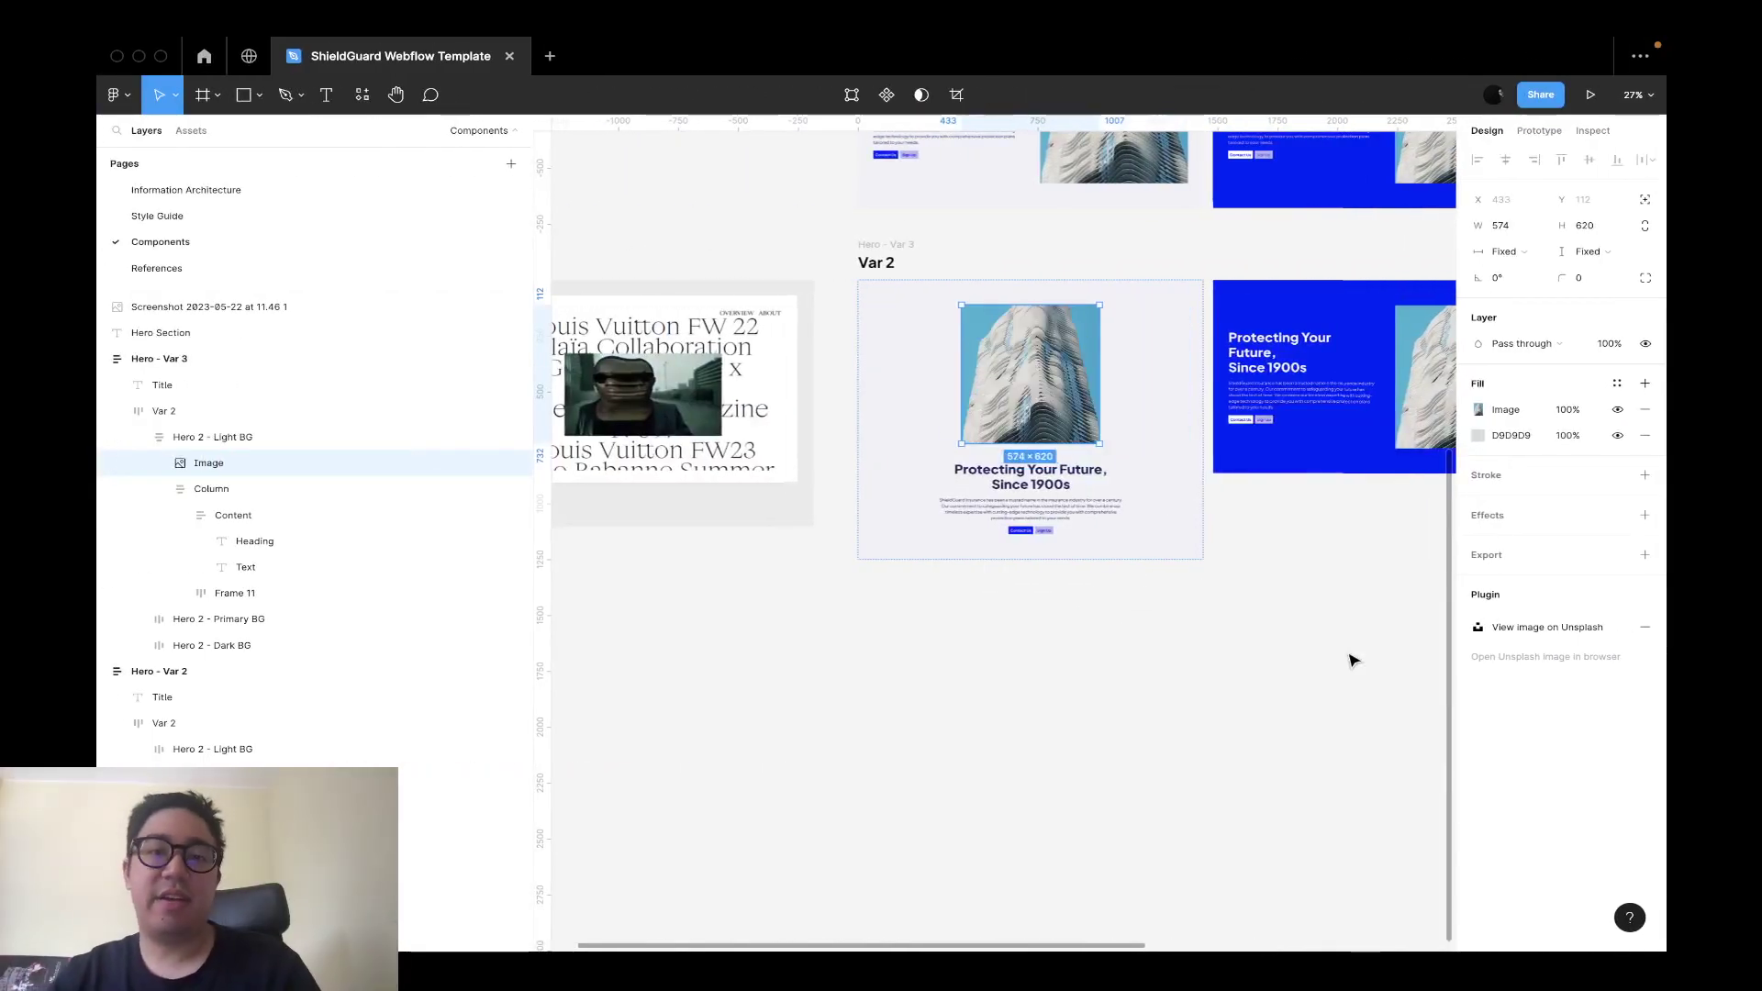
# Examine the 1718 reference screenshot up close beside the light background hero of Hero - Var 3.
pyautogui.click(745, 428)
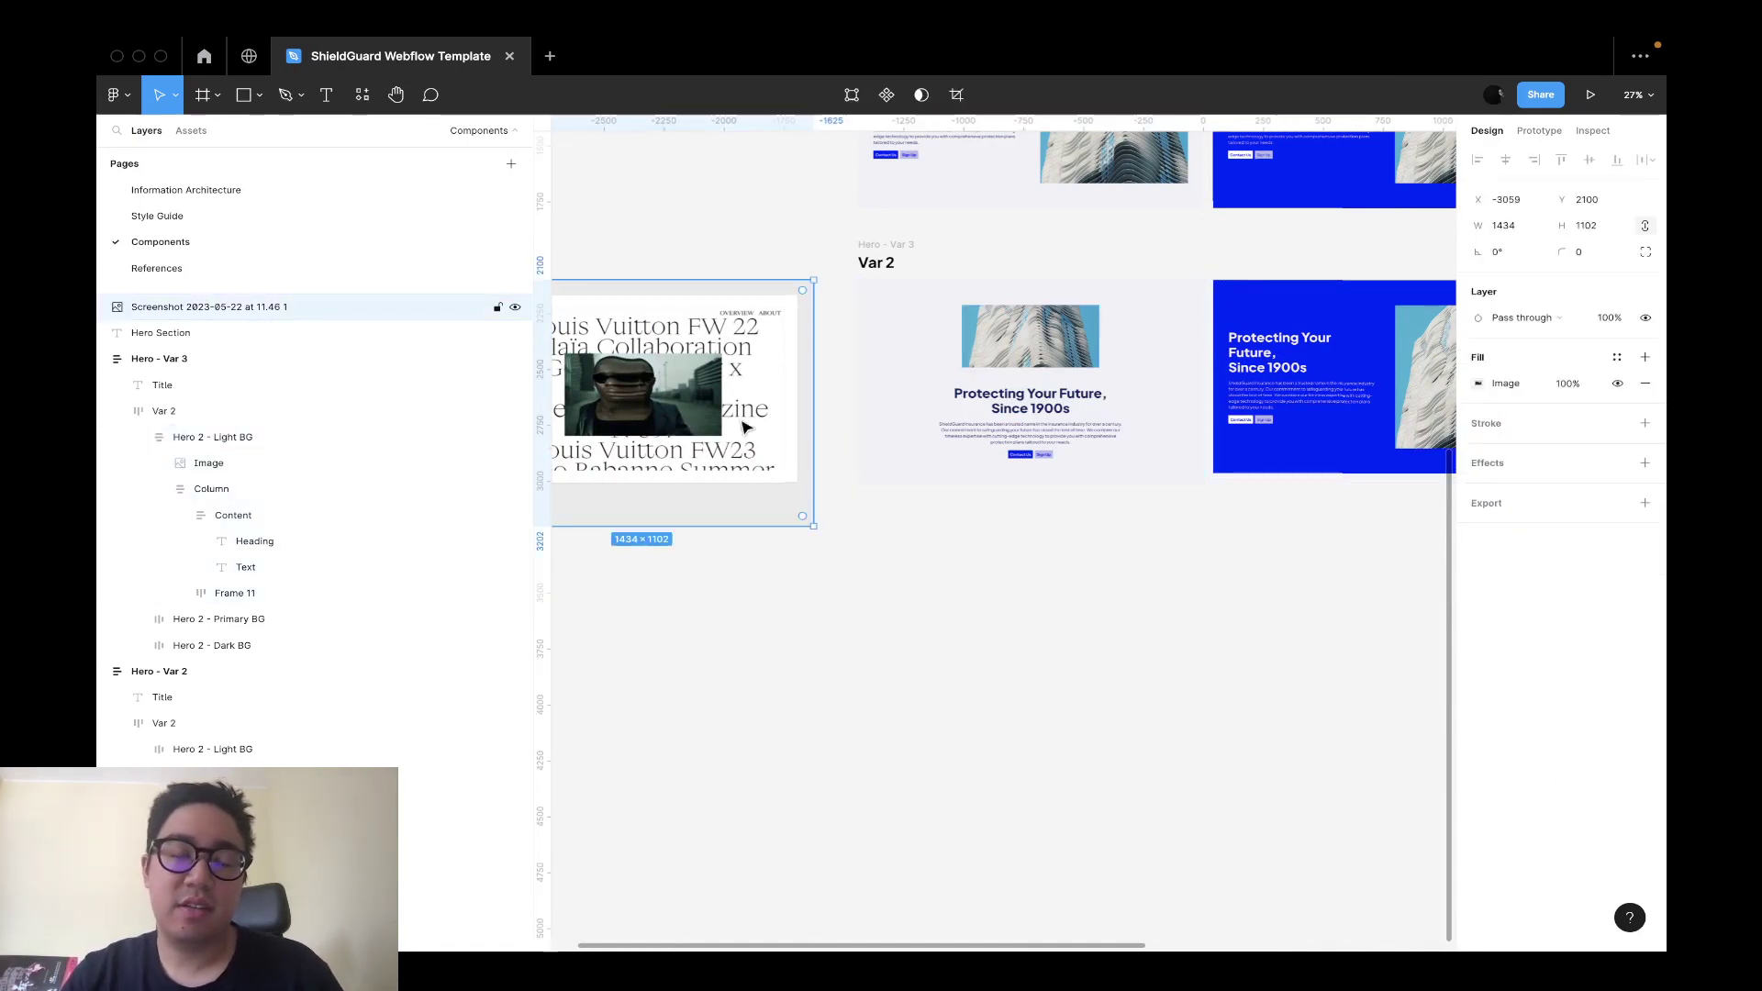
pyautogui.hscroll(-2, 745, 428)
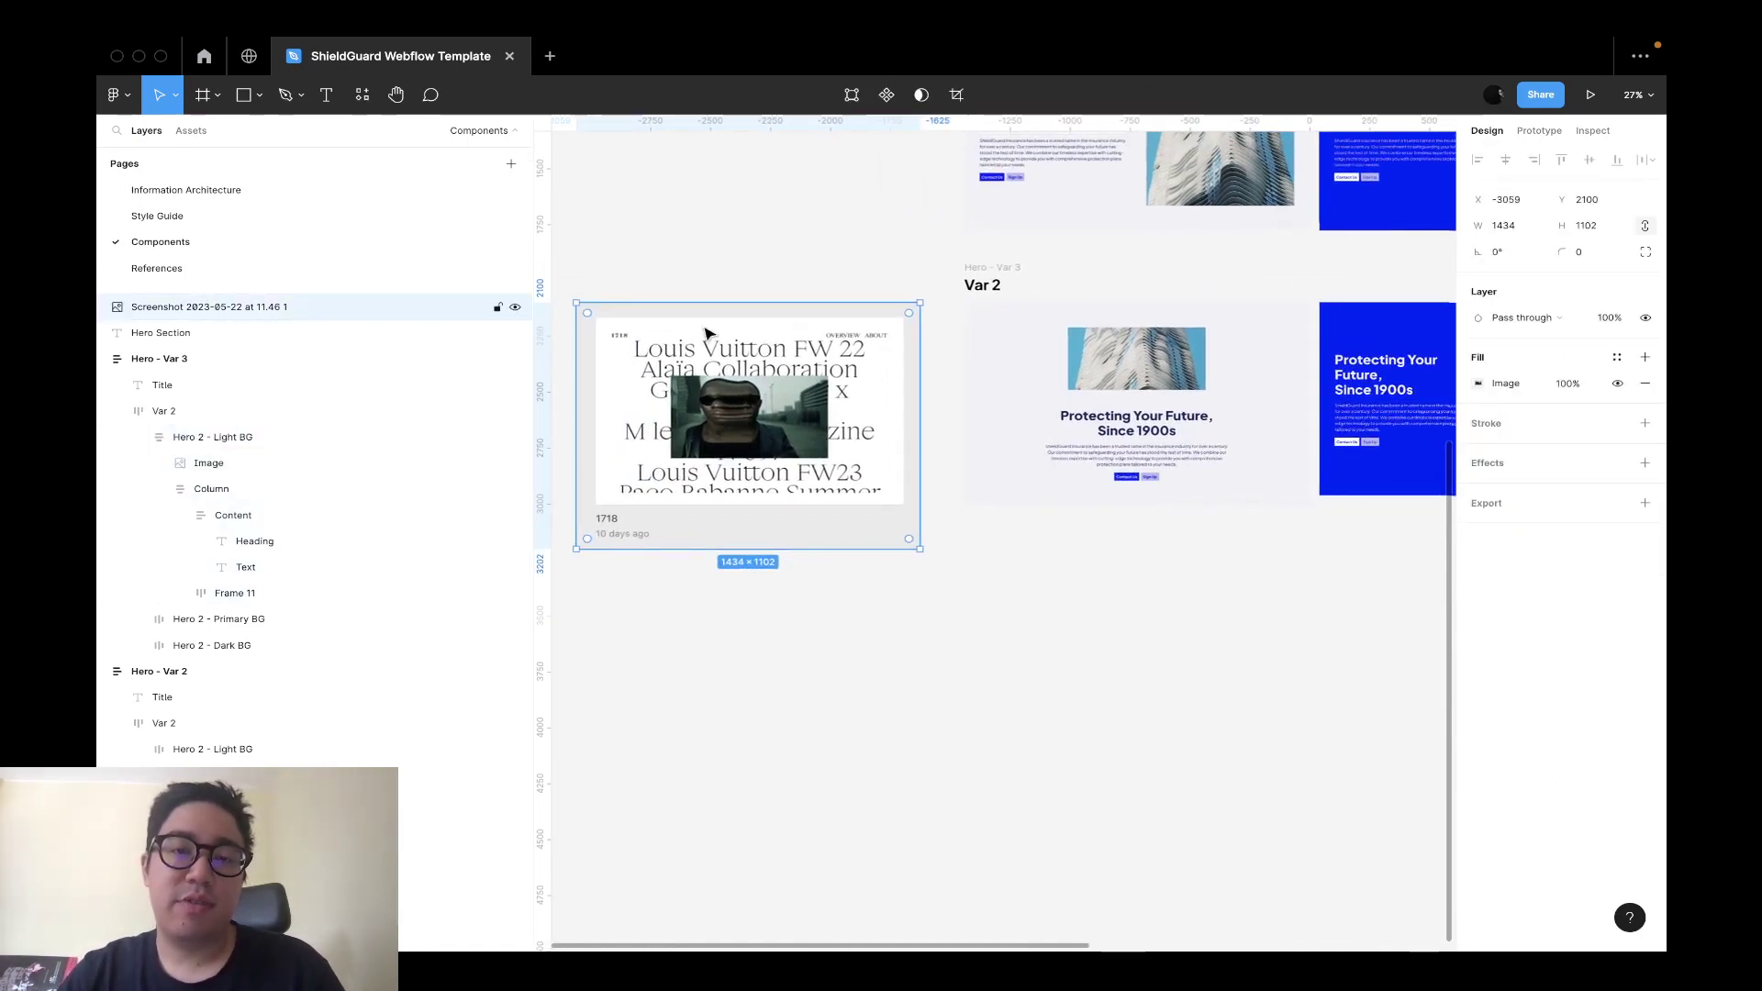
pyautogui.scroll(5, 745, 428)
pyautogui.scroll(-2, 747, 387)
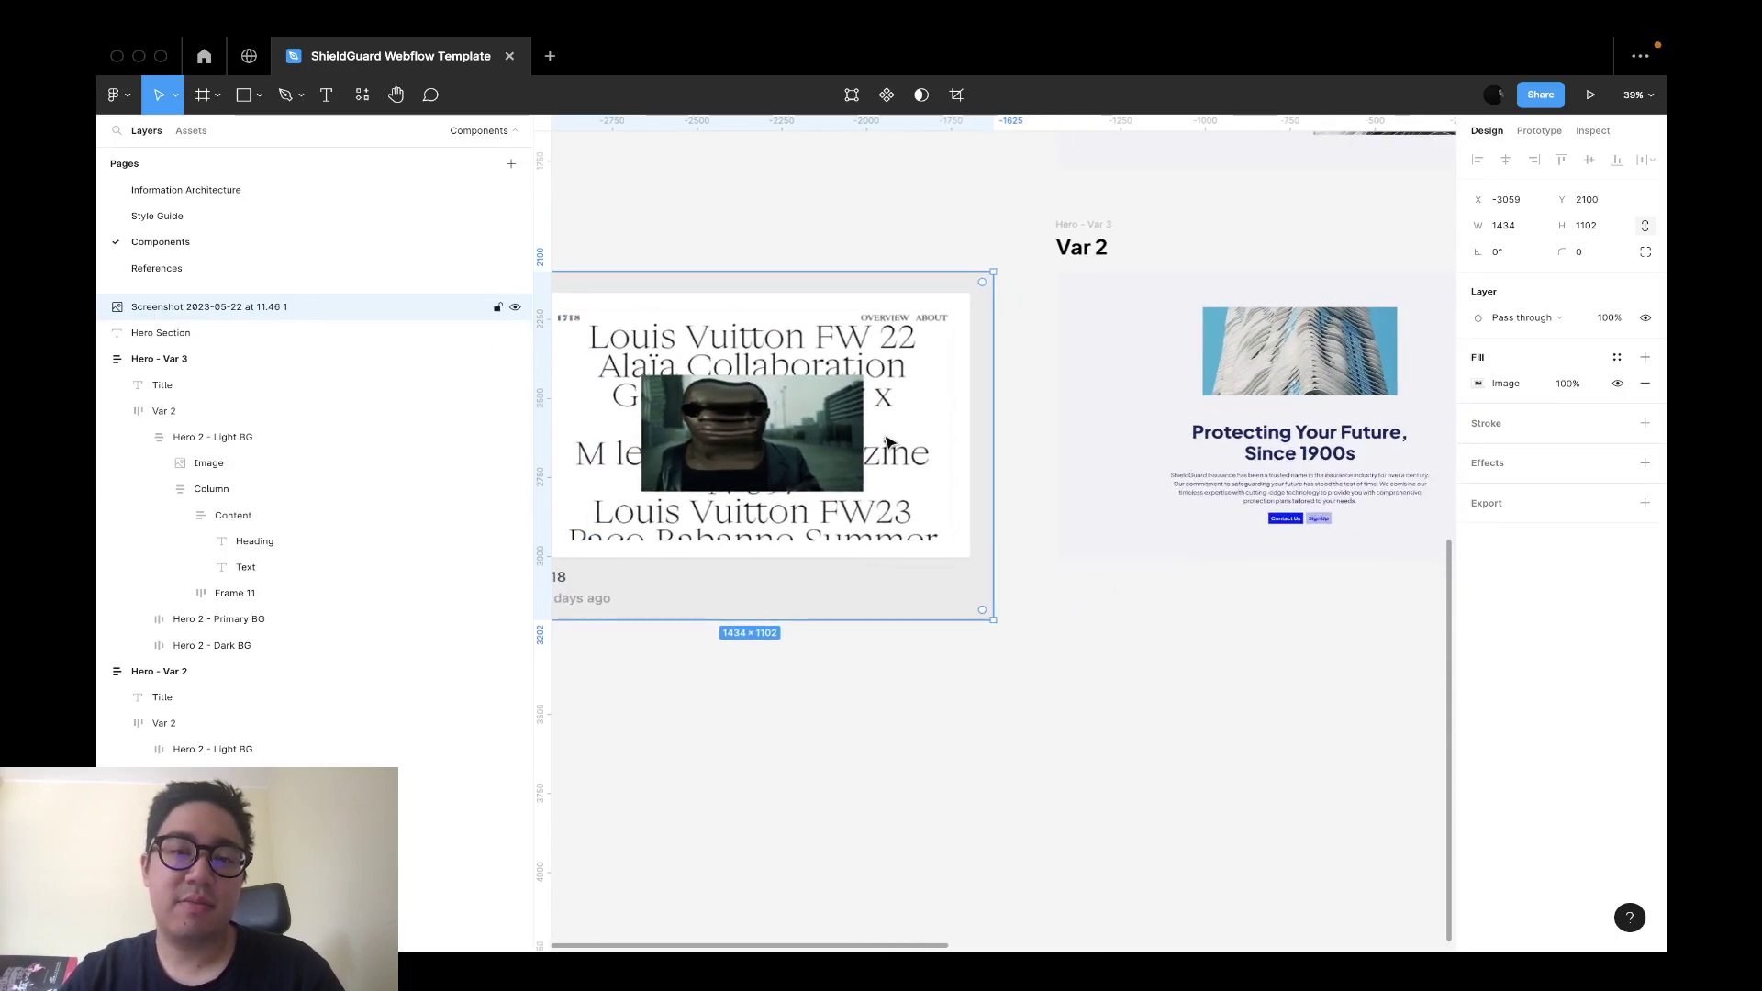
# Switch to the browser and browse Siteinspire's gallery, including its second page, for another hero layout reference.
pyautogui.hotkey('ctrl', 'Right')
pyautogui.hotkey('ctrl', 'Left')
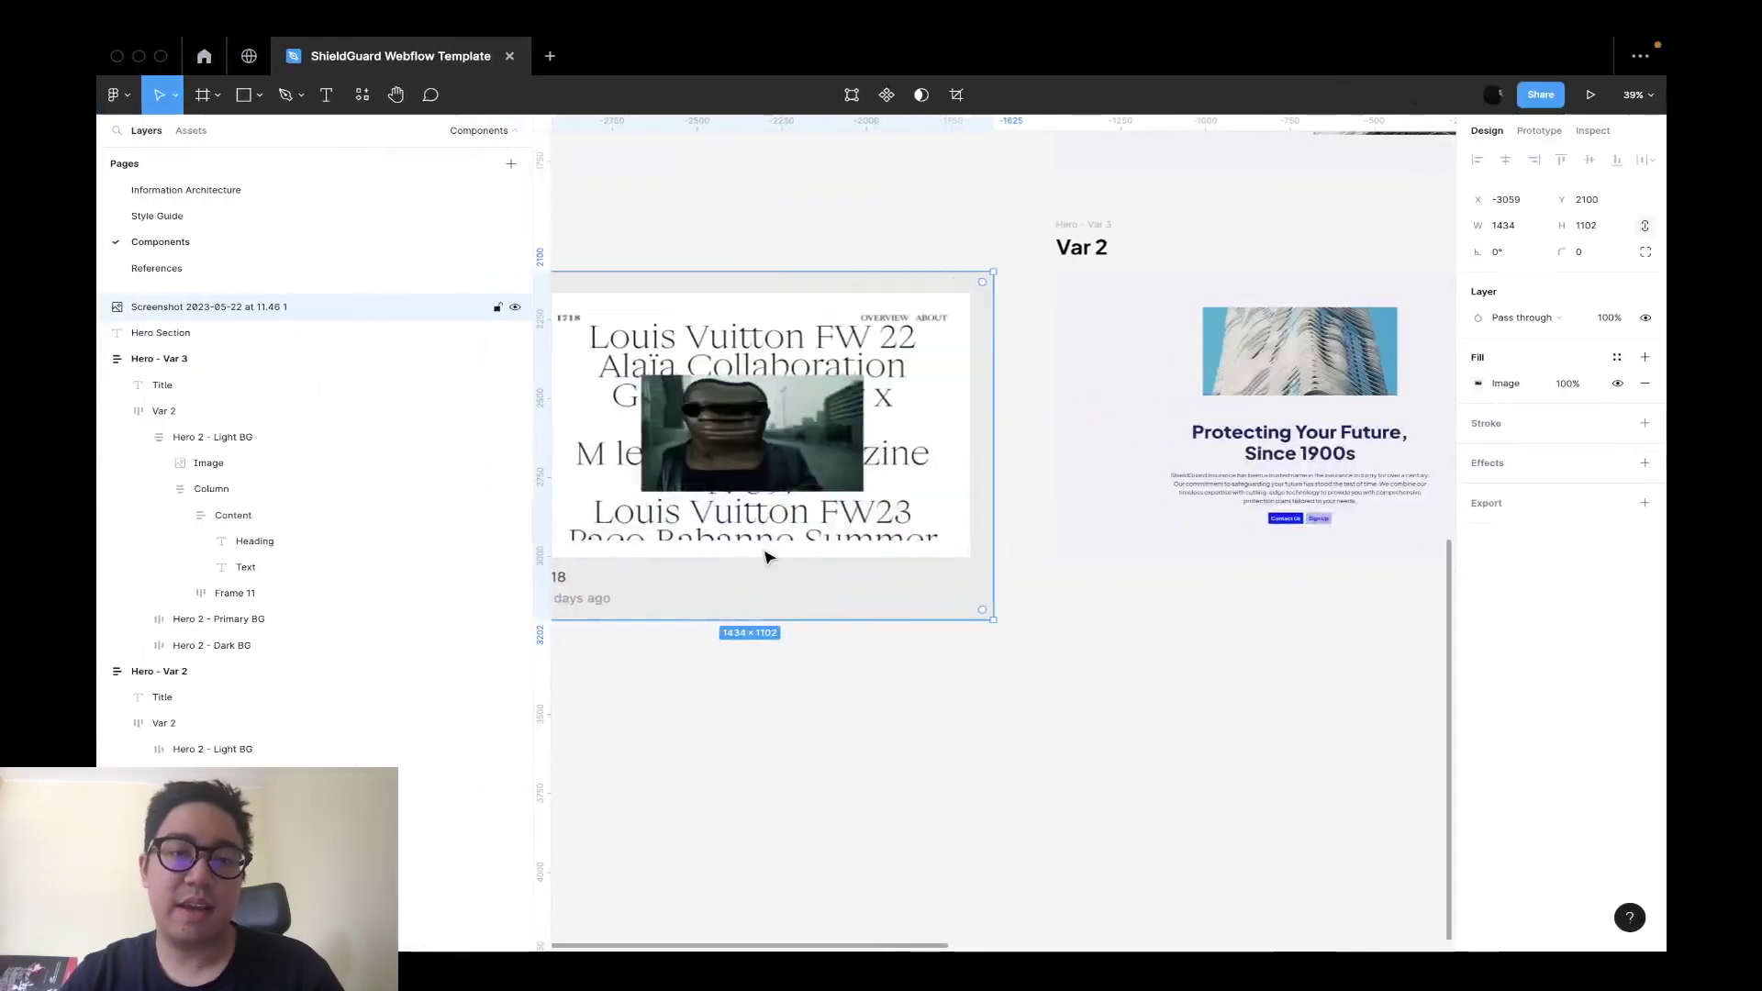
pyautogui.hotkey('ctrl', 'Left')
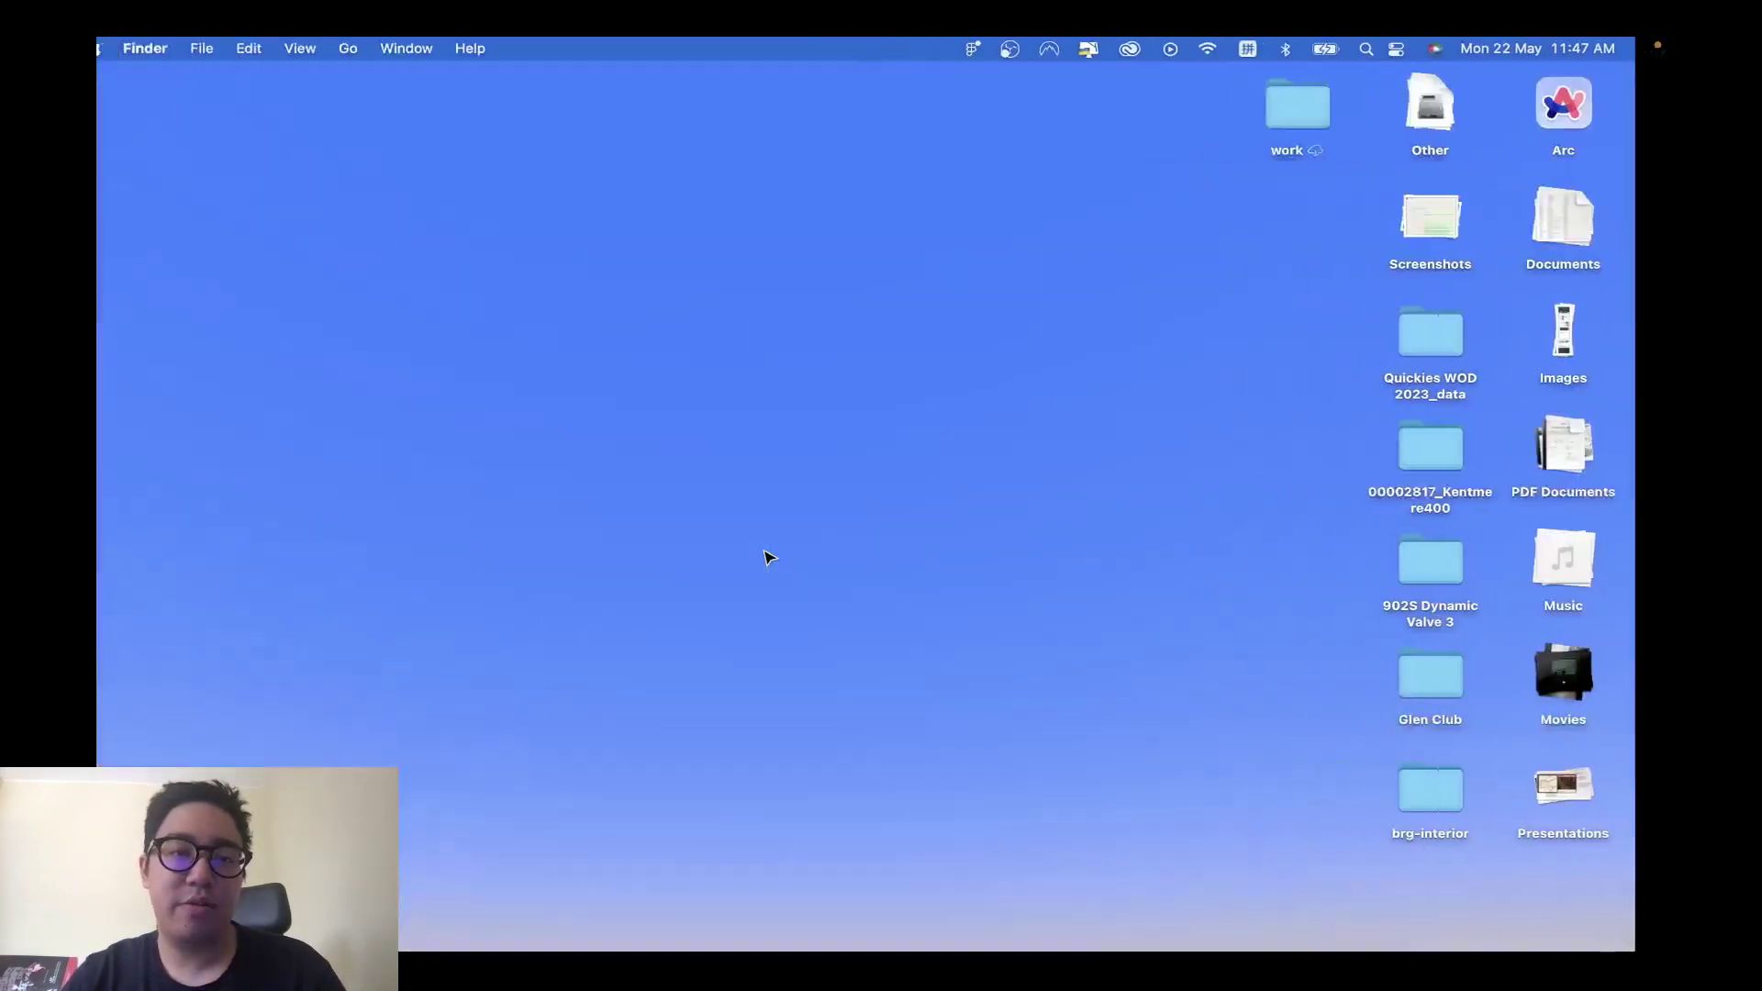
pyautogui.hotkey('ctrl', 'Right')
pyautogui.hotkey('ctrl', 'Right')
pyautogui.hotkey('ctrl', 'Right')
pyautogui.scroll(-1, 764, 556)
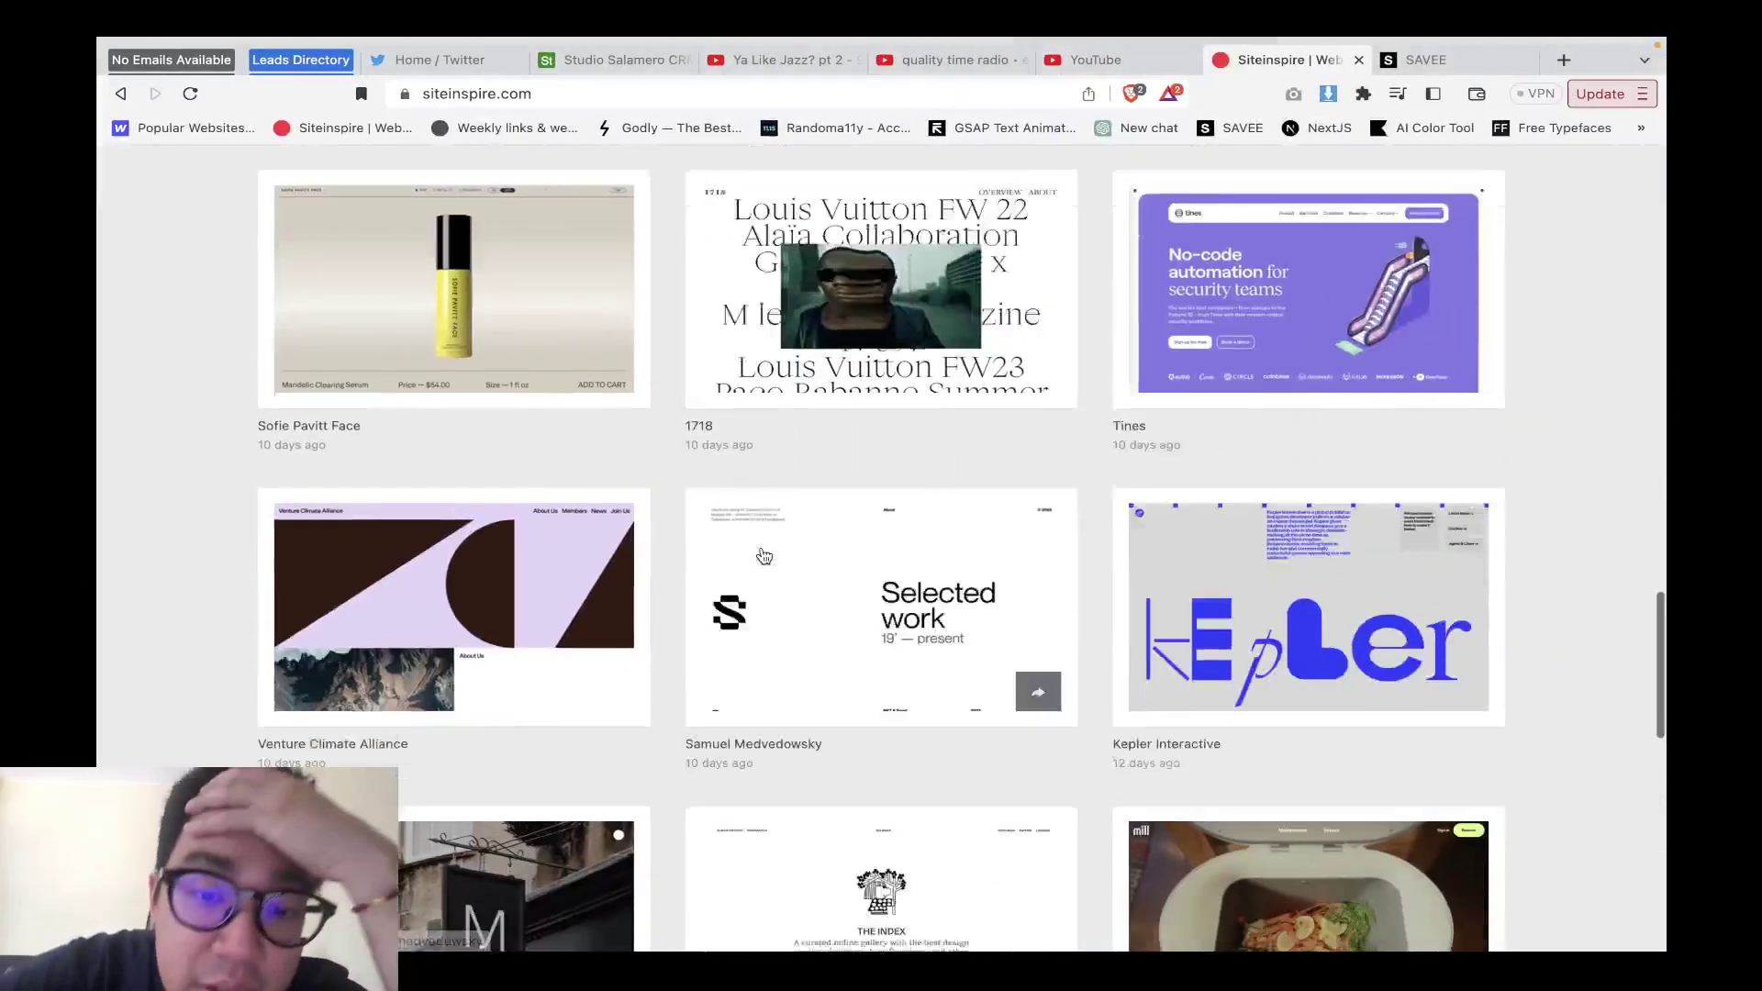
pyautogui.scroll(-15, 764, 555)
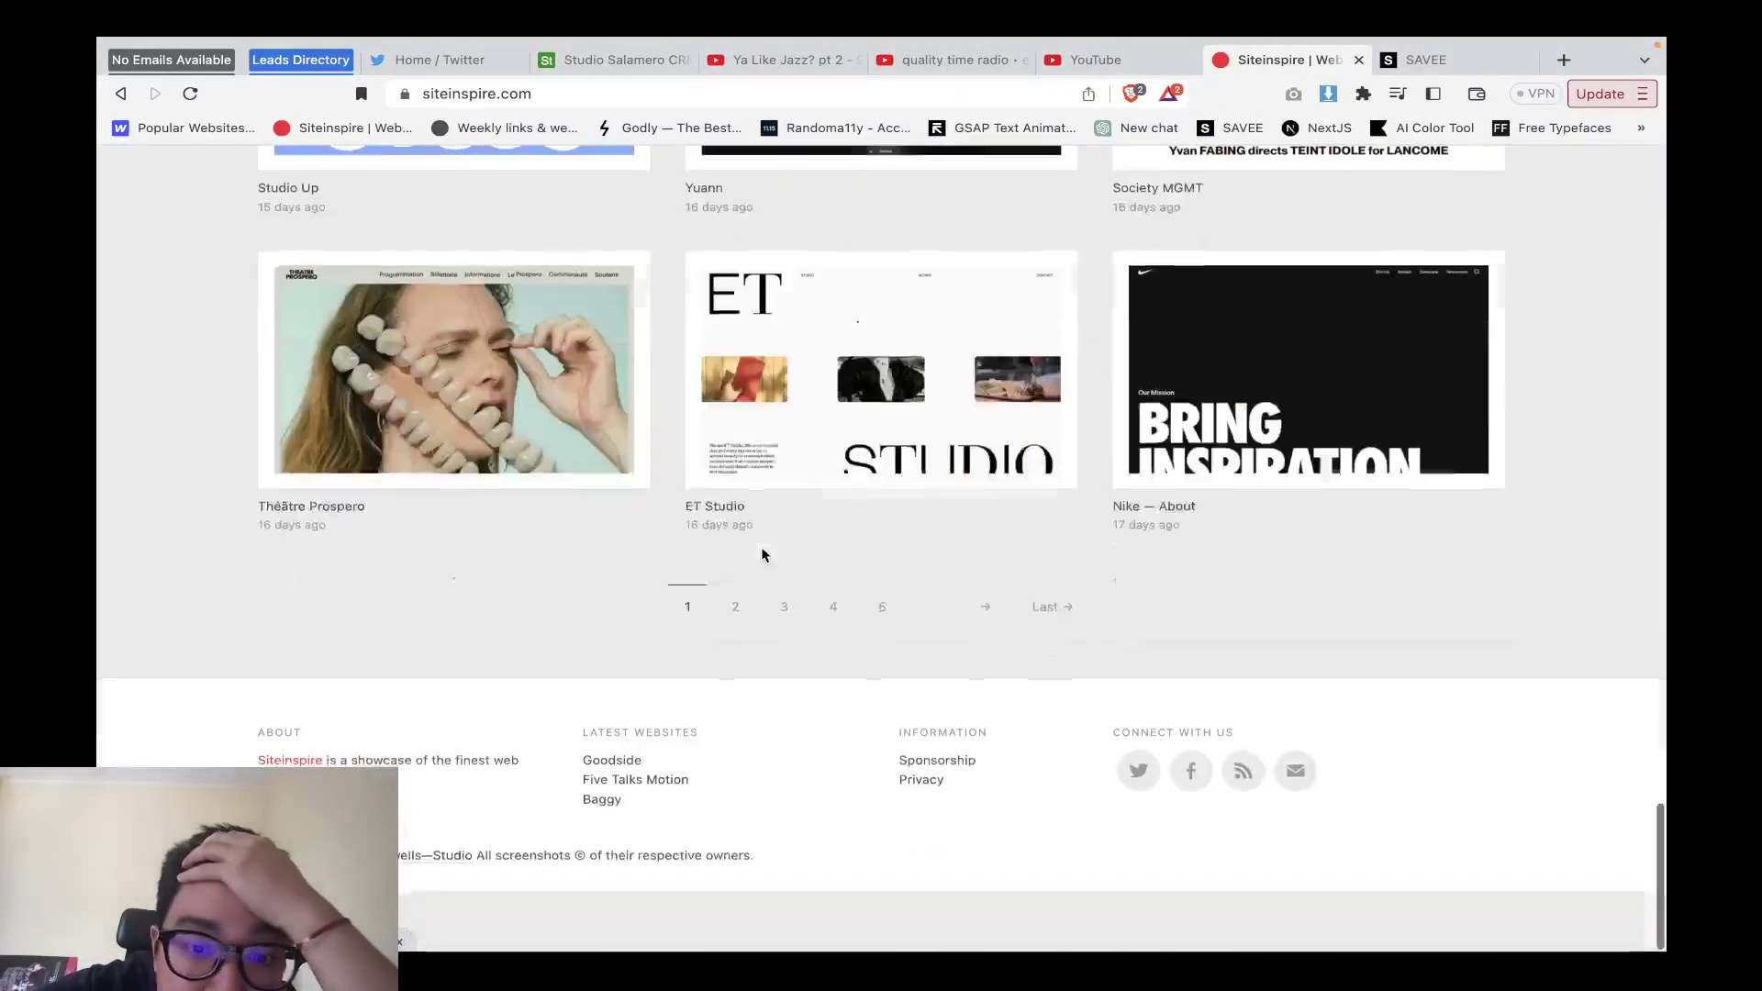
pyautogui.click(731, 693)
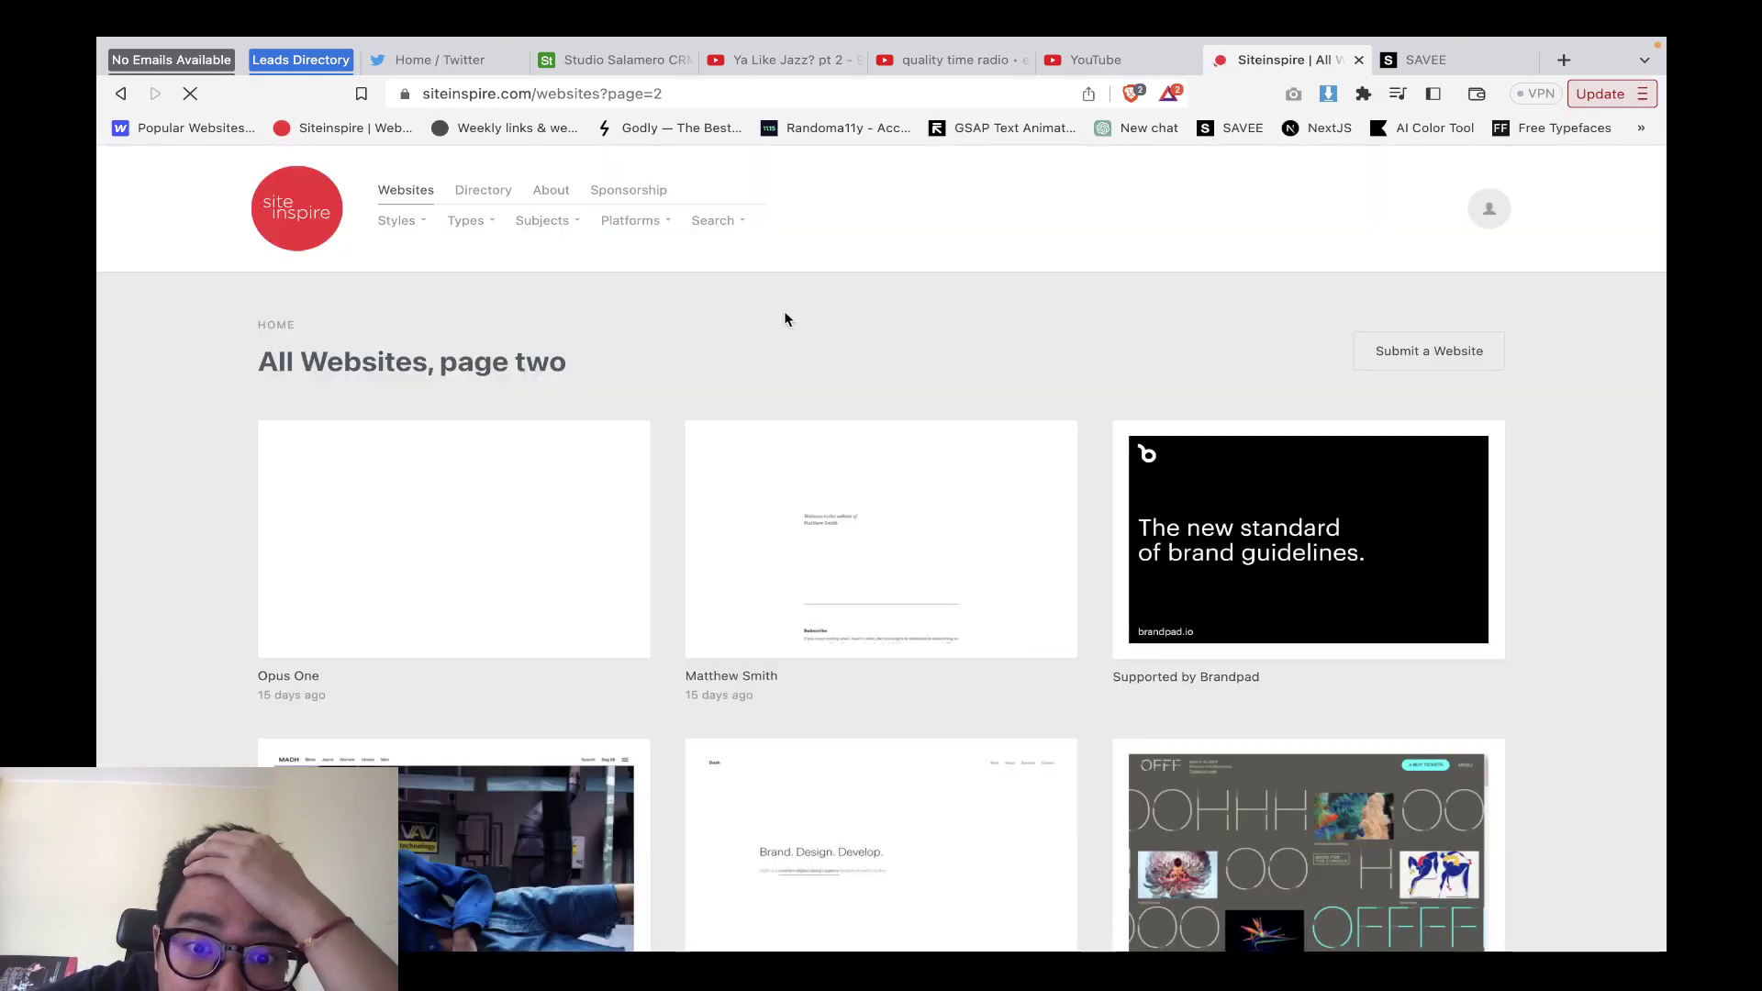
pyautogui.scroll(-3, 784, 318)
pyautogui.scroll(-9, 786, 319)
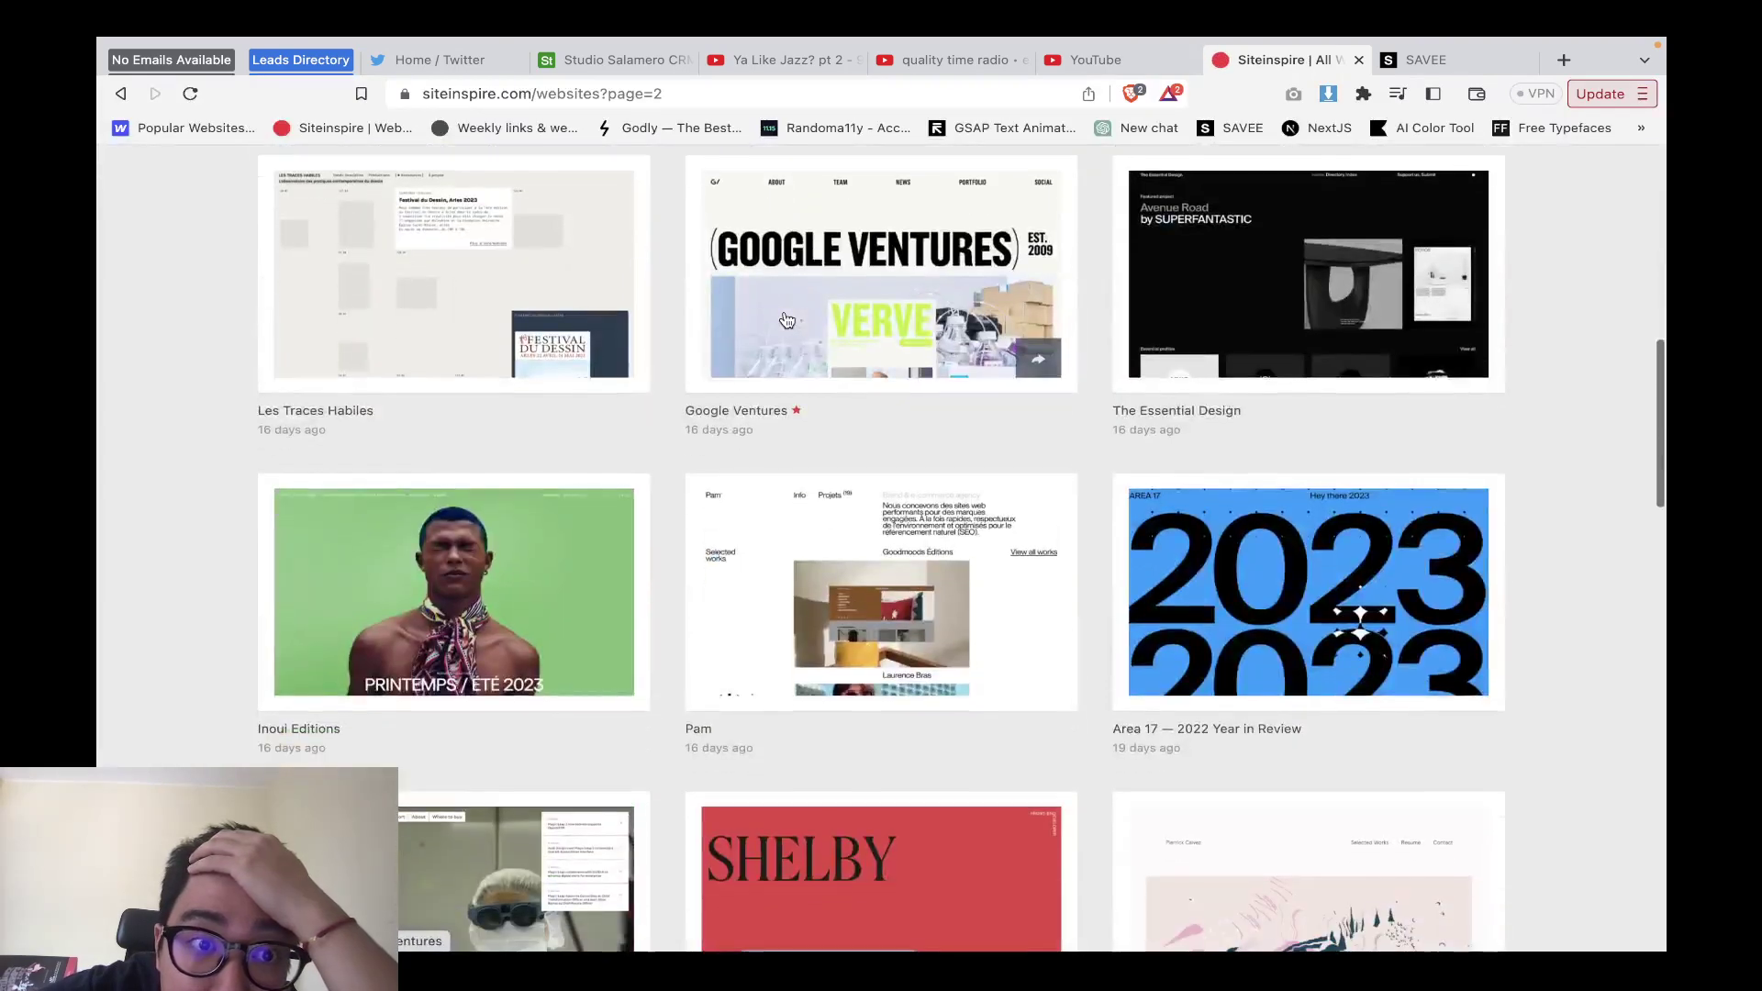
pyautogui.scroll(-1, 786, 319)
pyautogui.scroll(-5, 784, 312)
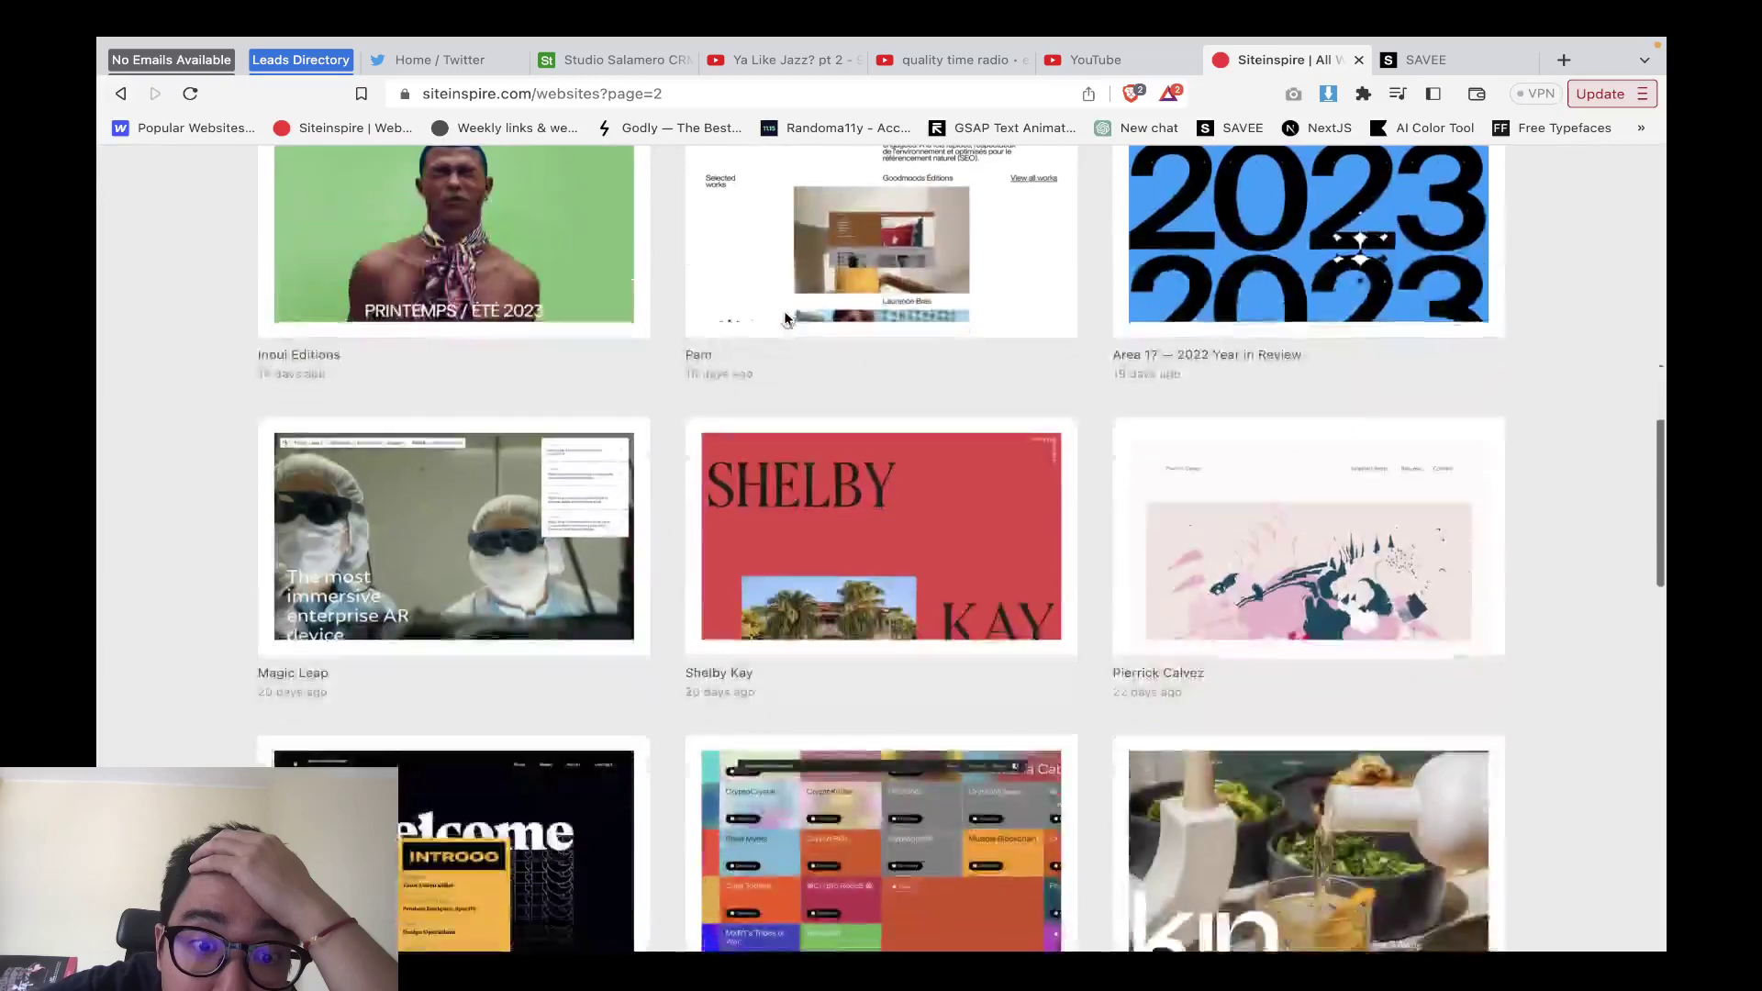
pyautogui.scroll(-11, 826, 562)
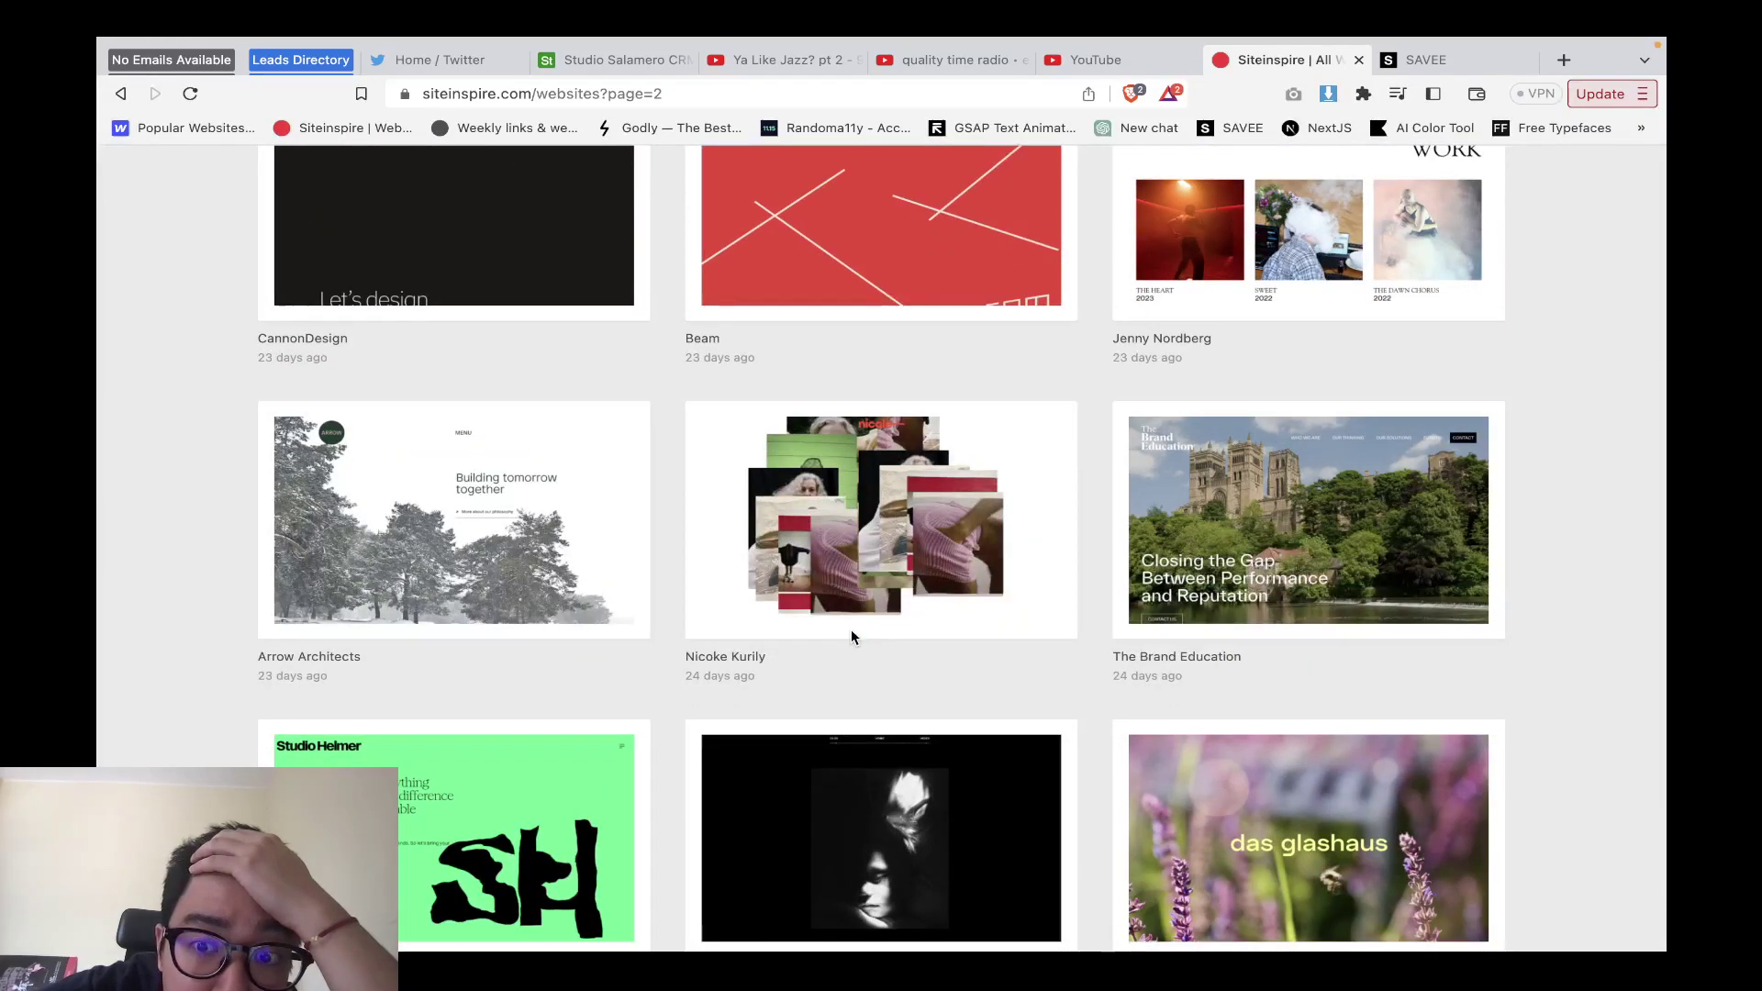
pyautogui.hotkey('ctrl', 'Left')
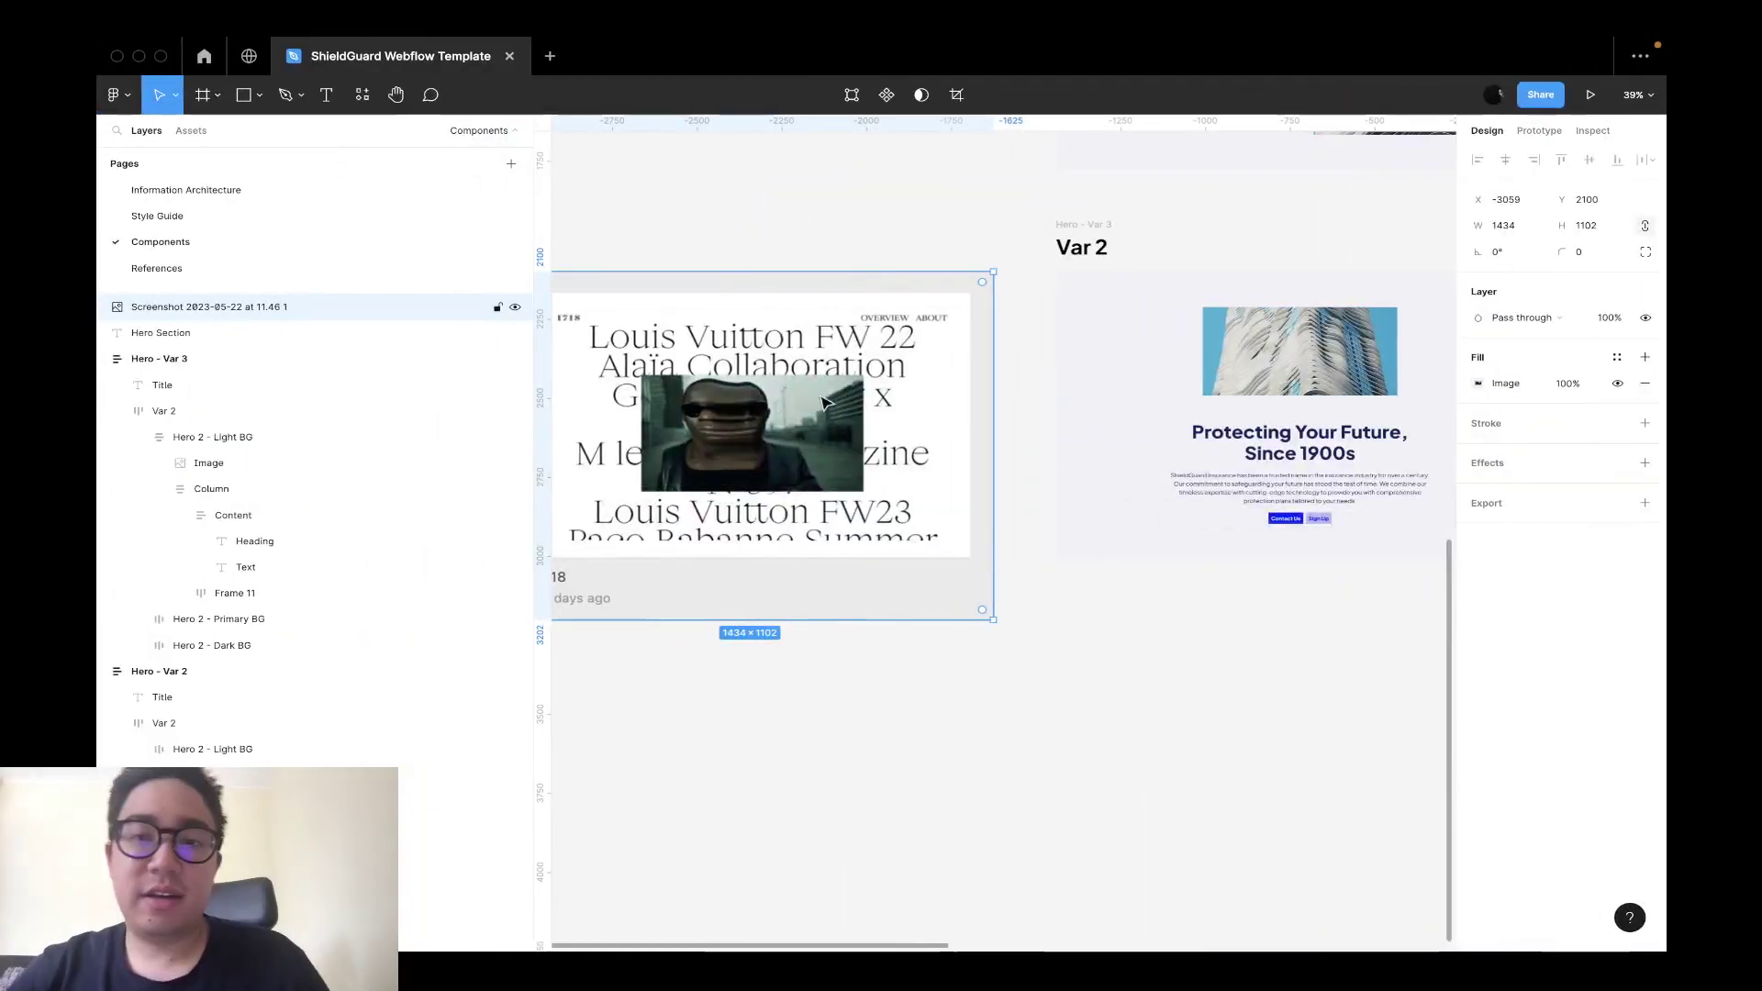
# Try placing a copy of the light background hero's image on the empty canvas below Hero - Var 3.
pyautogui.doubleClick(1336, 385)
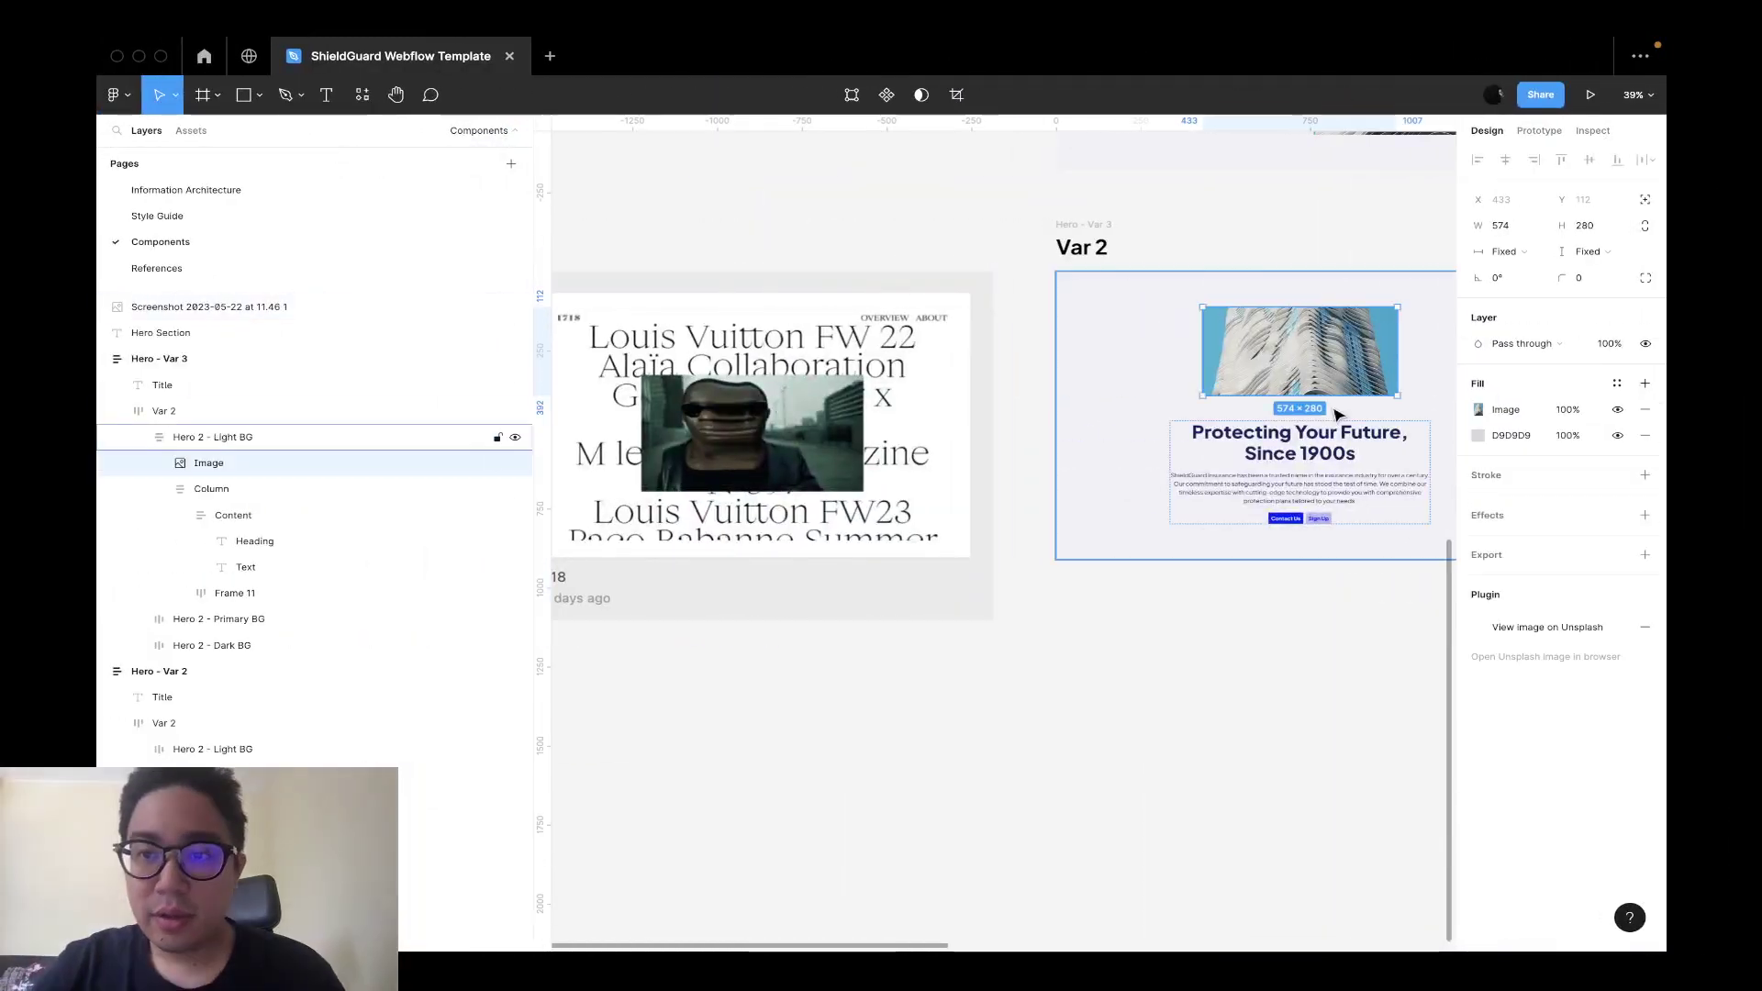
pyautogui.click(1102, 262)
pyautogui.hscroll(5, 1109, 569)
pyautogui.click(1106, 796)
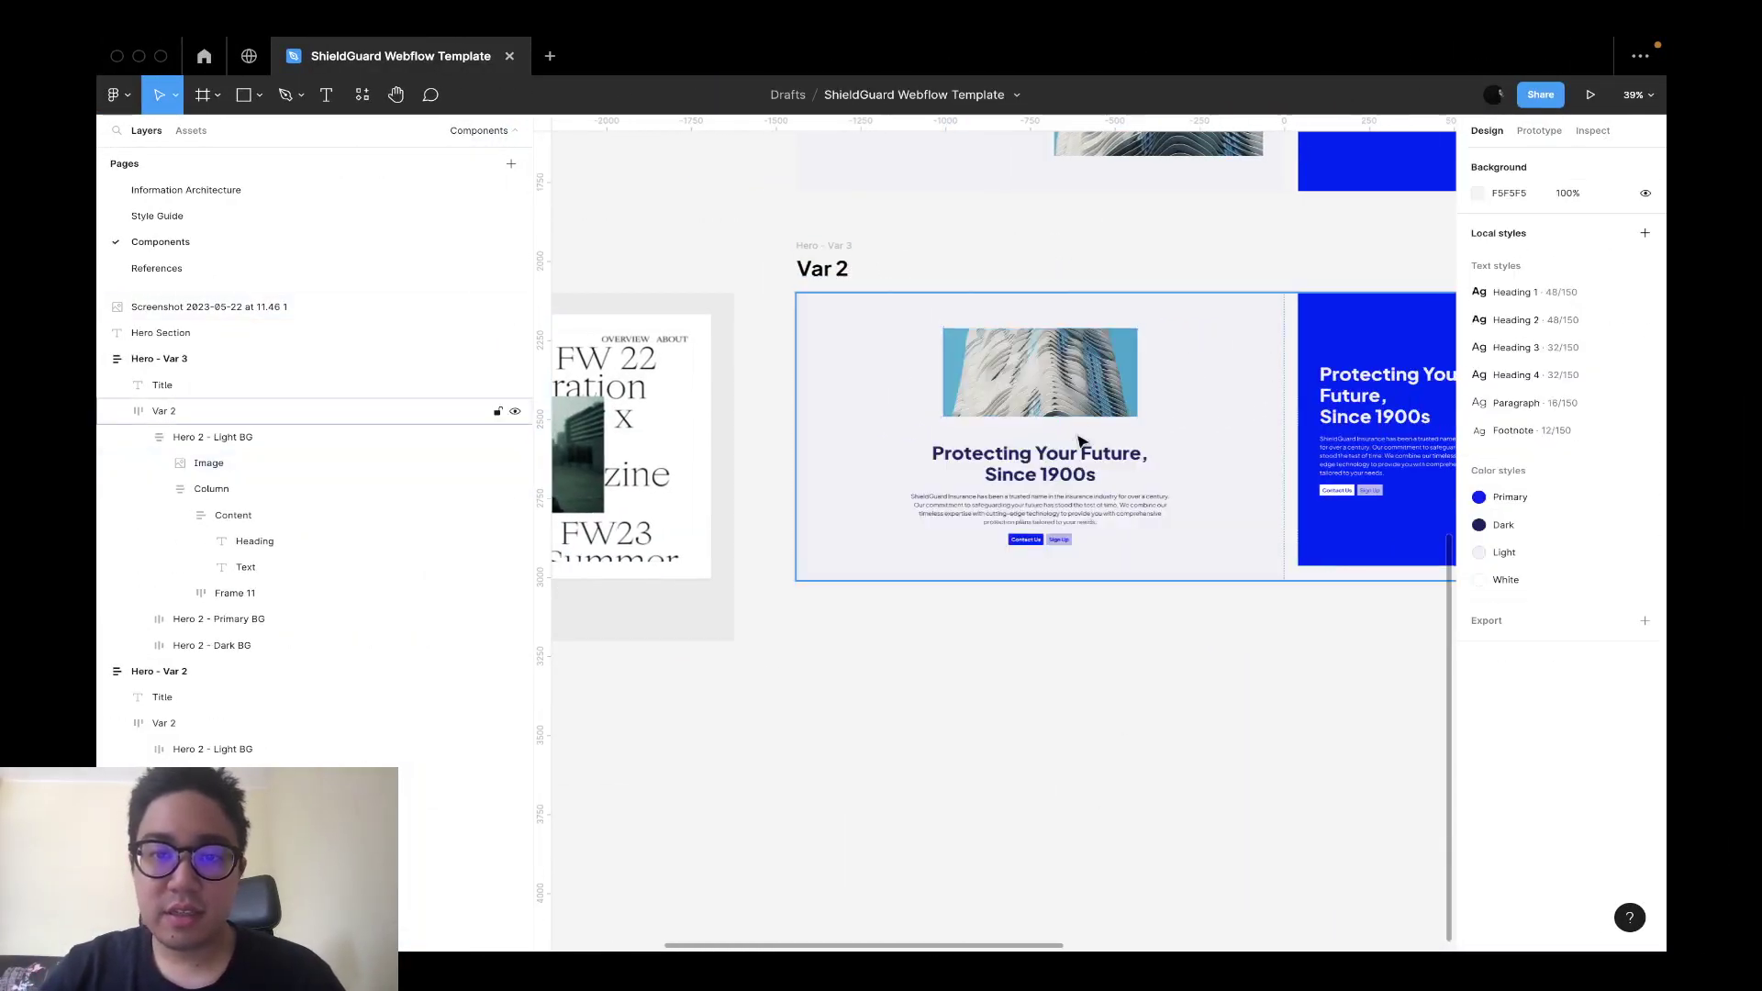
pyautogui.doubleClick(1081, 386)
pyautogui.moveTo(1081, 386); pyautogui.dragTo(1113, 783)
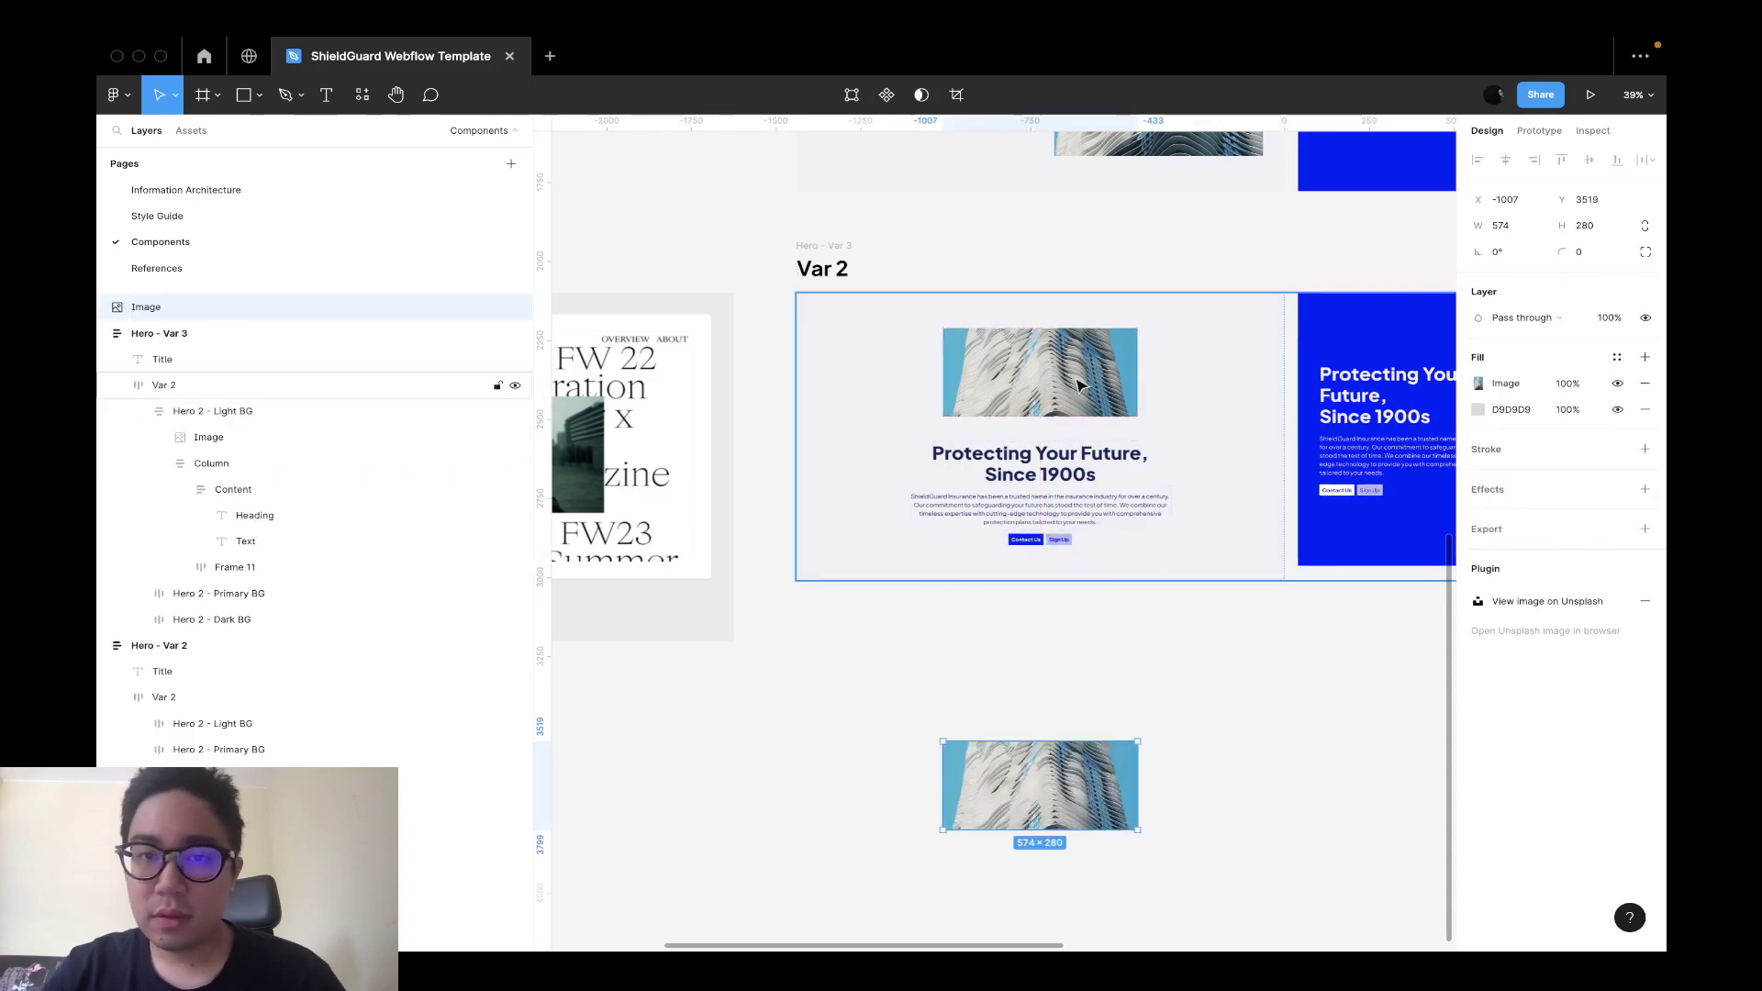
pyautogui.press('Delete')
pyautogui.click(823, 297)
pyautogui.click(824, 297)
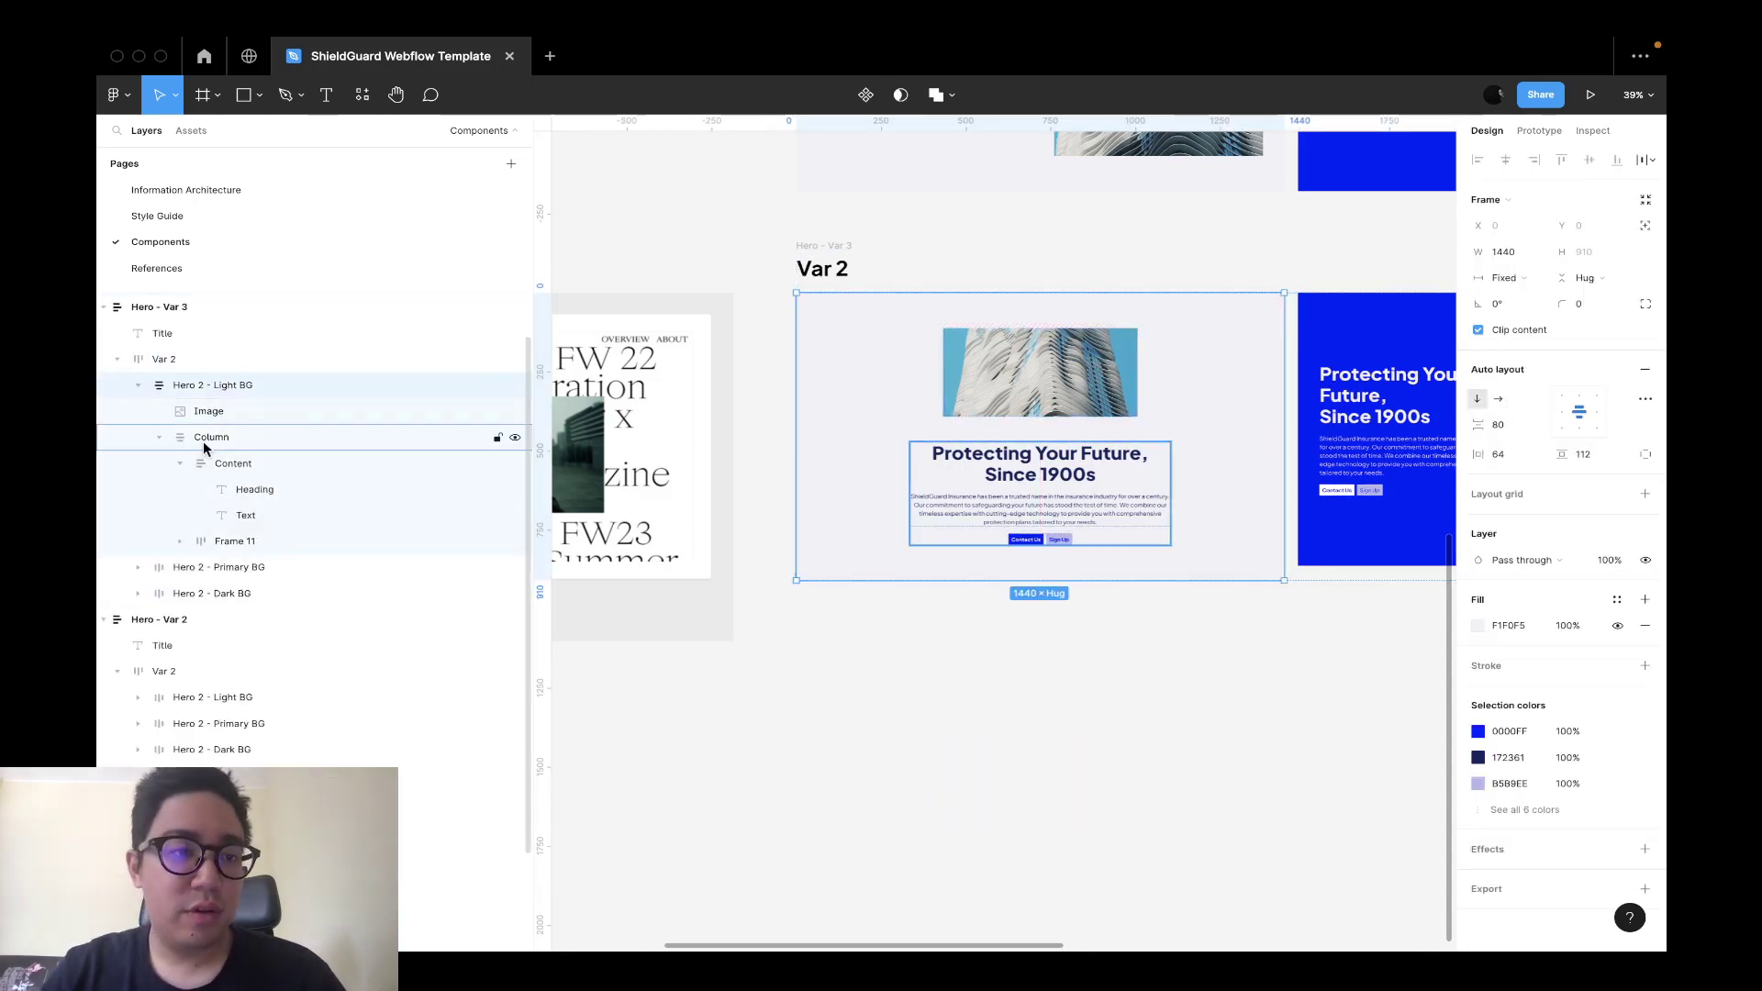
pyautogui.press('Return')
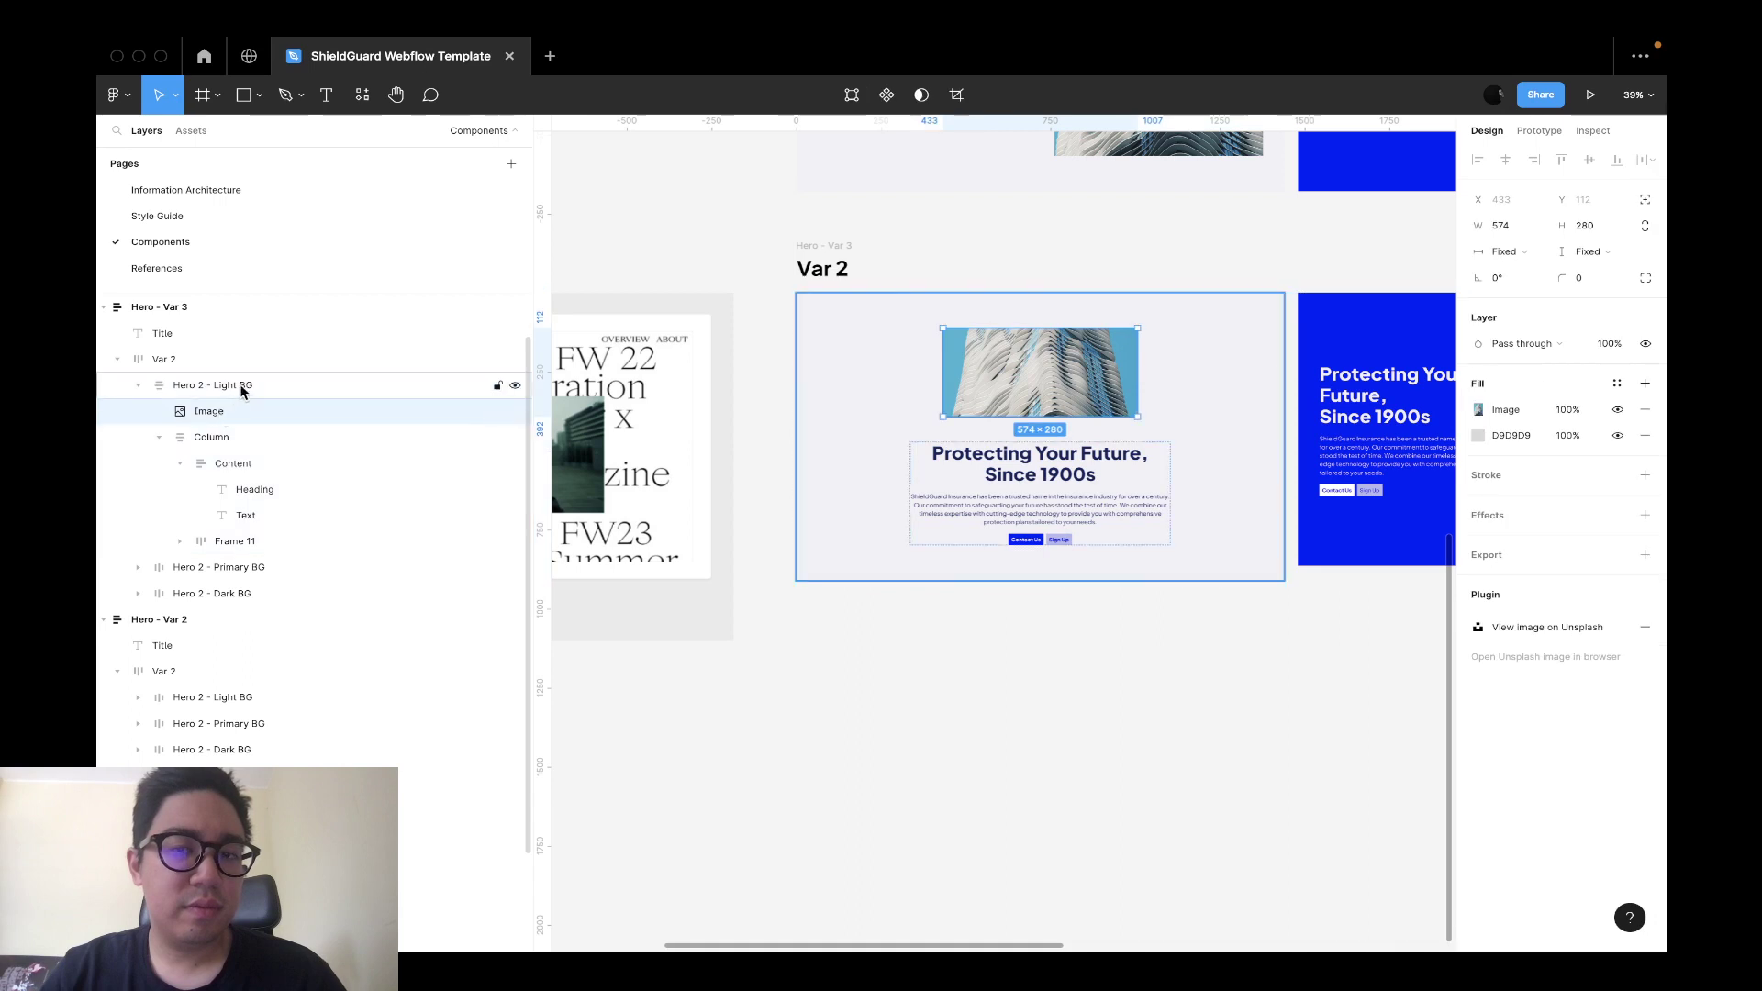
pyautogui.hotkey('shift', 'Return')
pyautogui.press('Return')
pyautogui.hotkey('shift', 'Return')
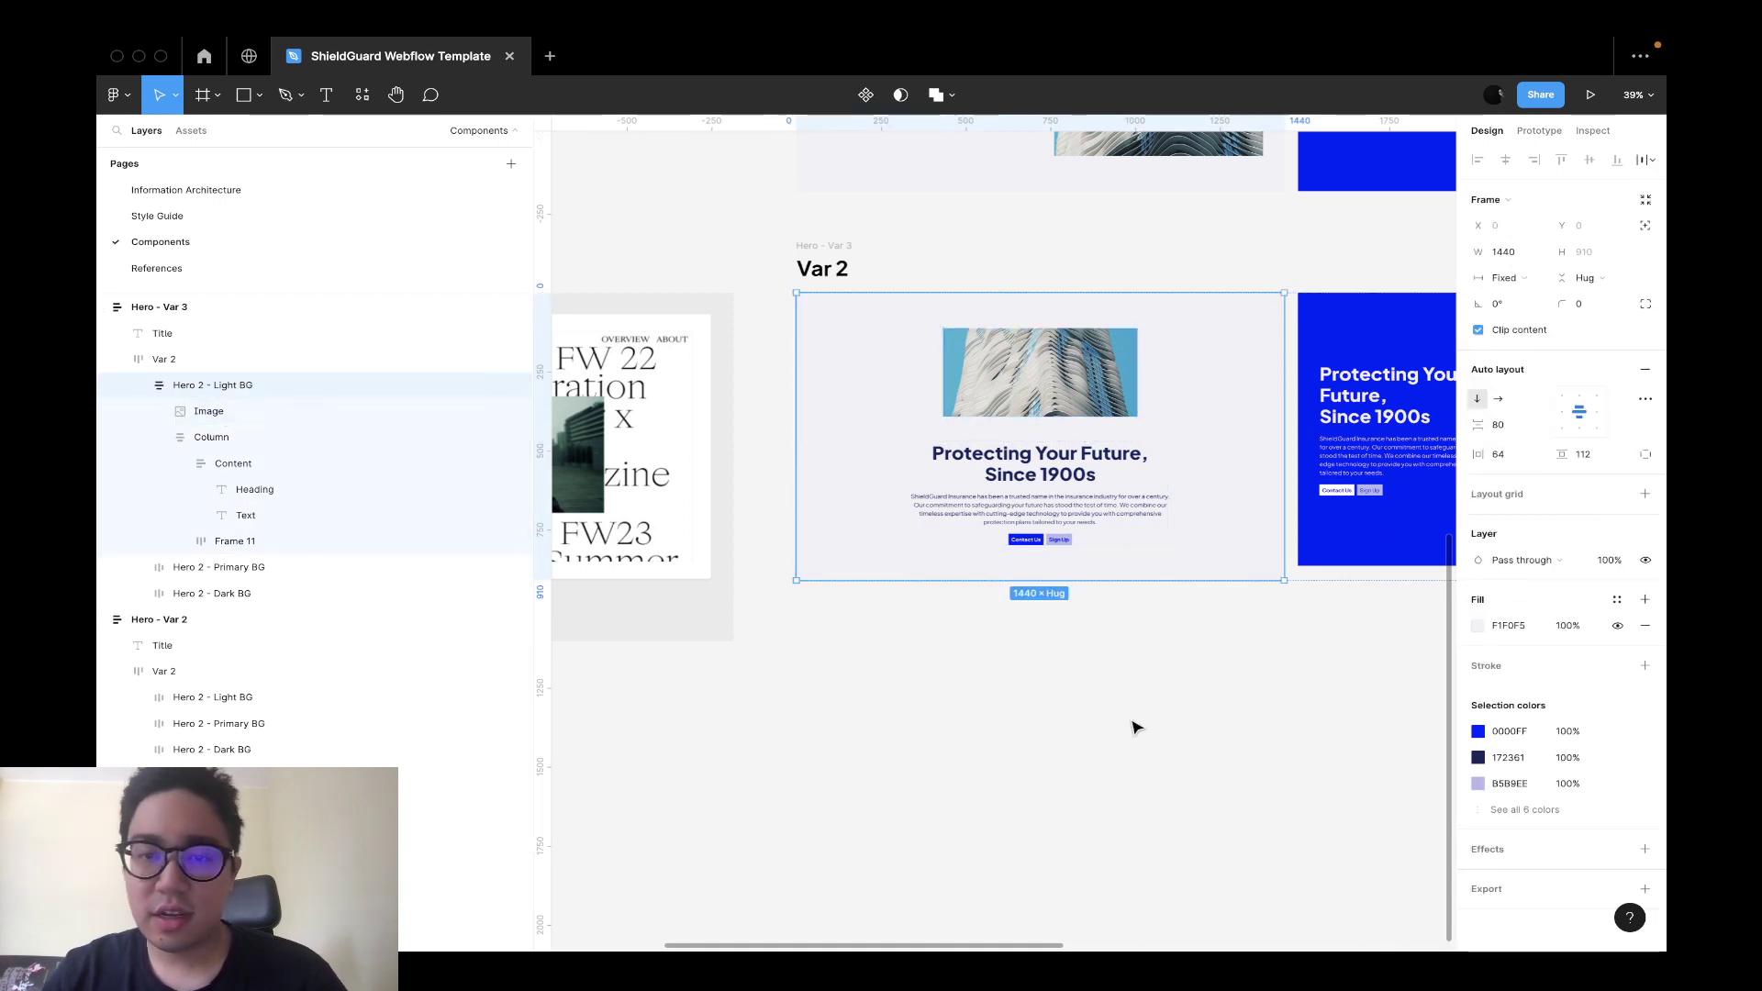
pyautogui.press('Return')
pyautogui.hotkey('shift', 'Return')
pyautogui.press('Return')
pyautogui.hotkey('shift', 'Return')
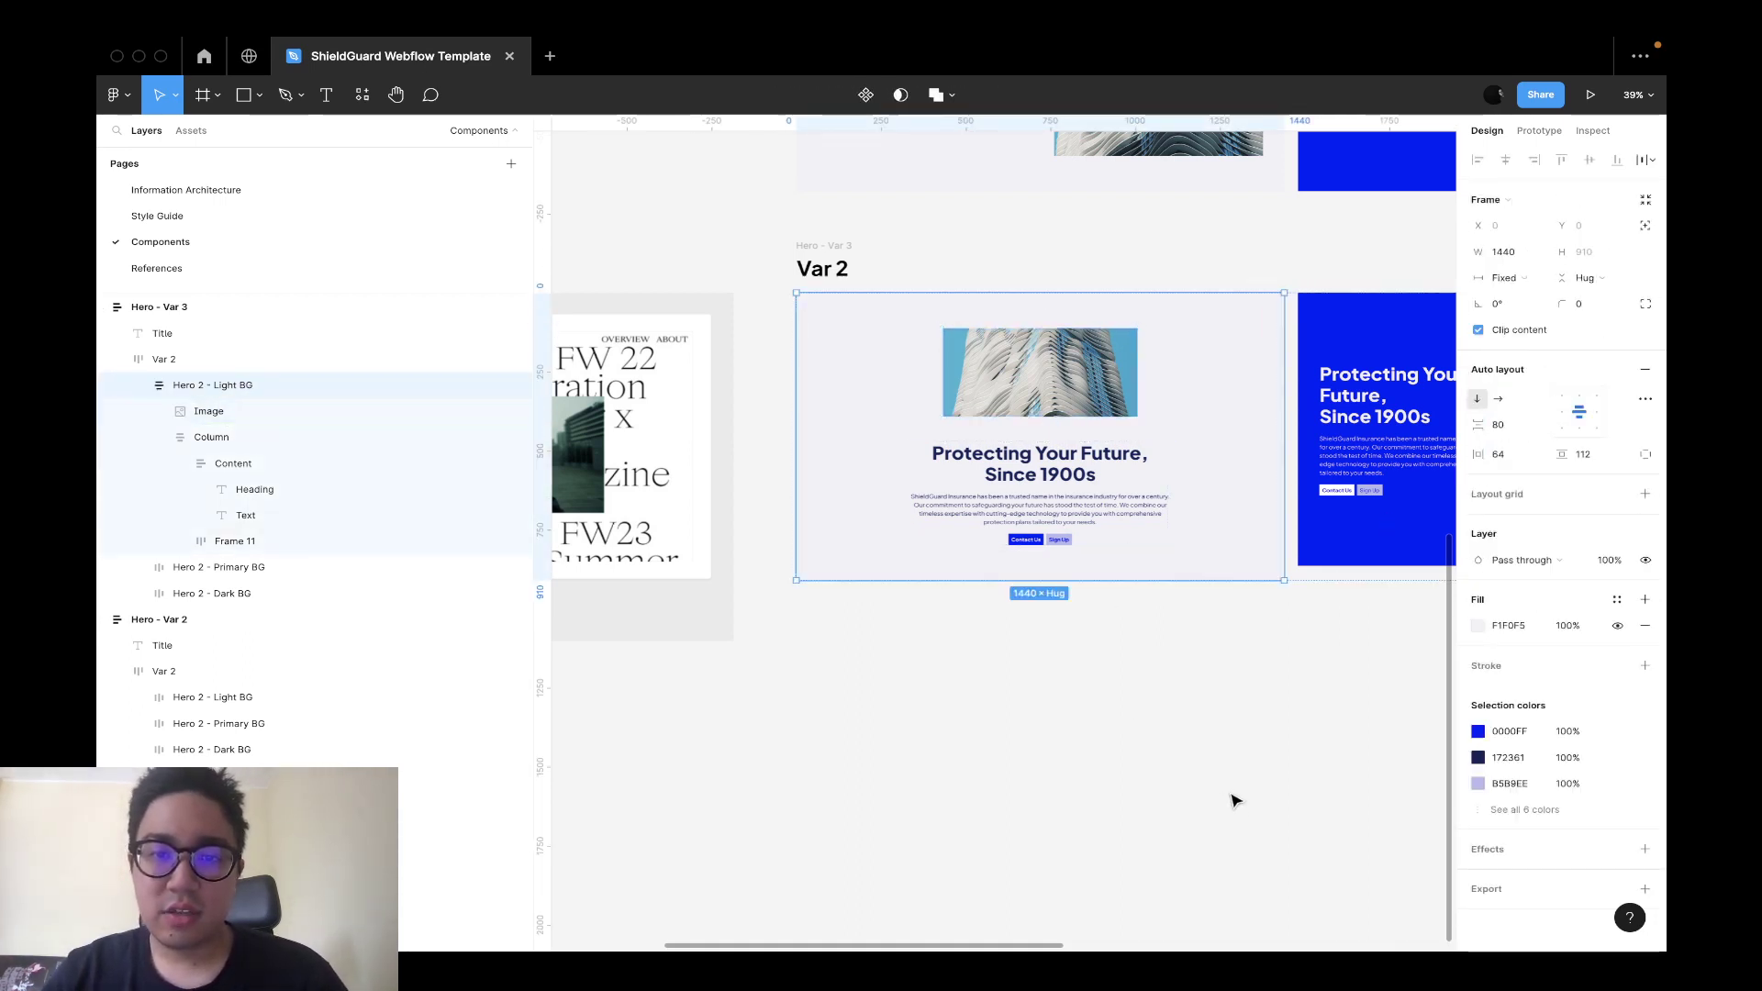
# Place a copy of the hero image below the frame, enlarge it to about 1318 × 643, and export it as Image.jpg.
pyautogui.click(1083, 454)
pyautogui.moveTo(1127, 500); pyautogui.dragTo(1391, 901)
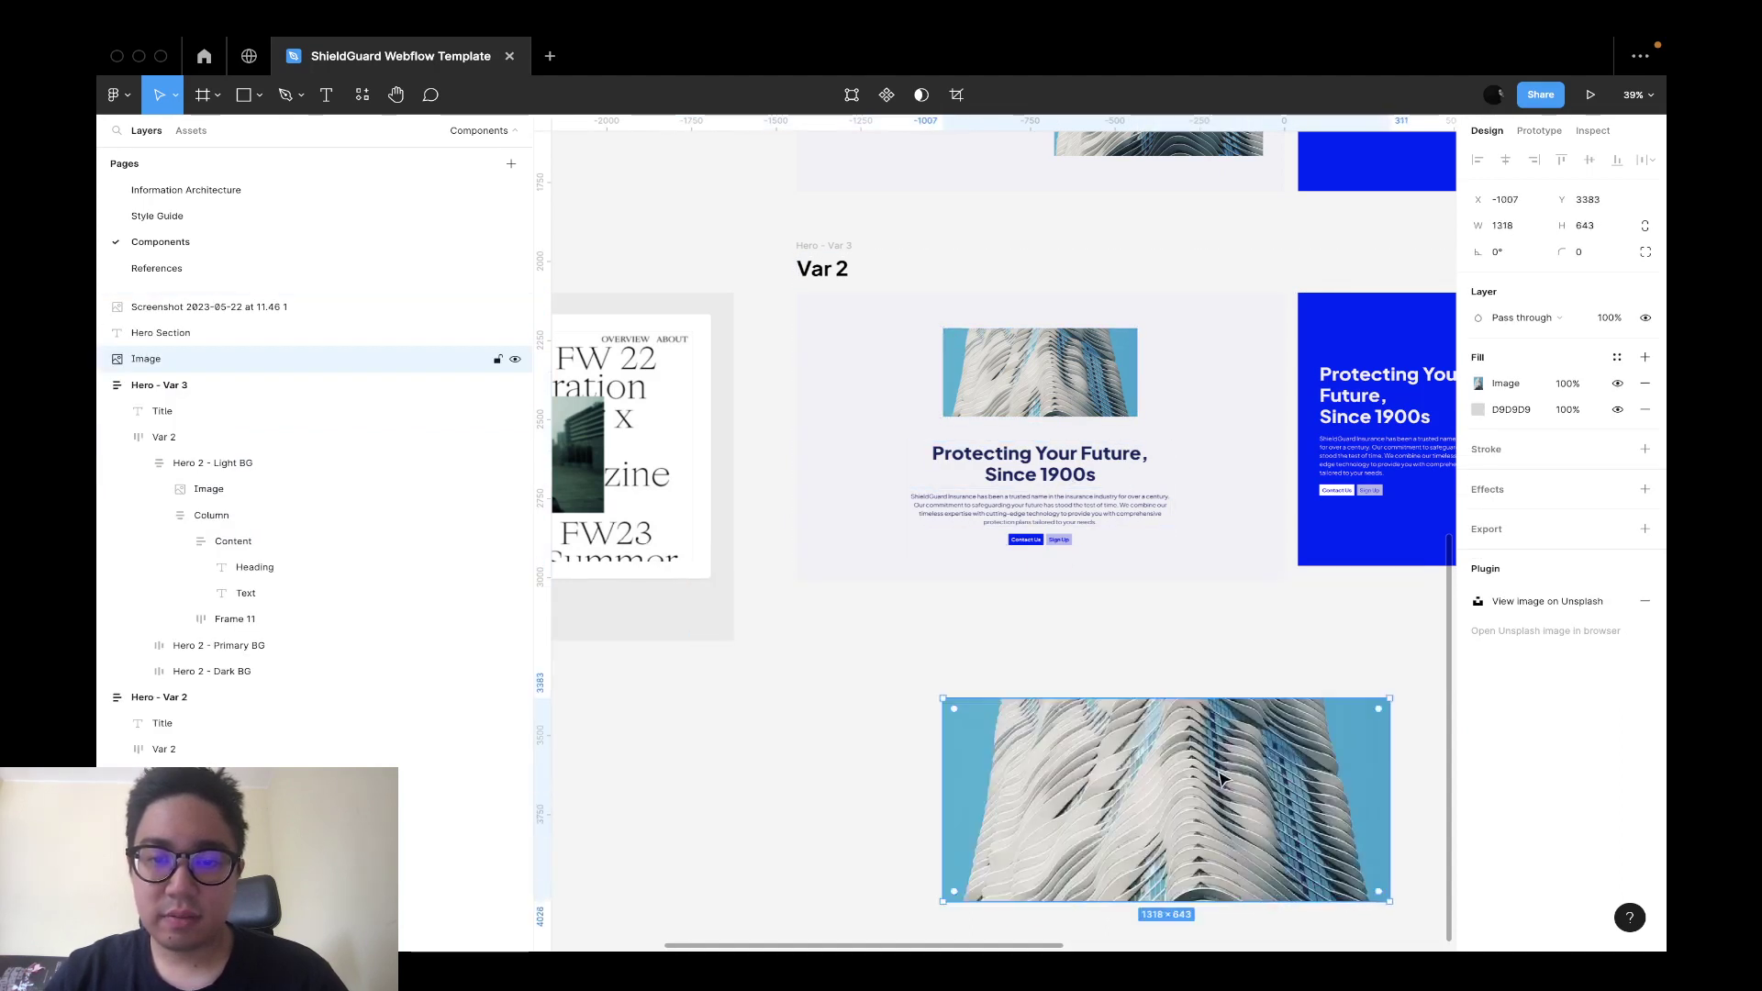
pyautogui.click(1644, 529)
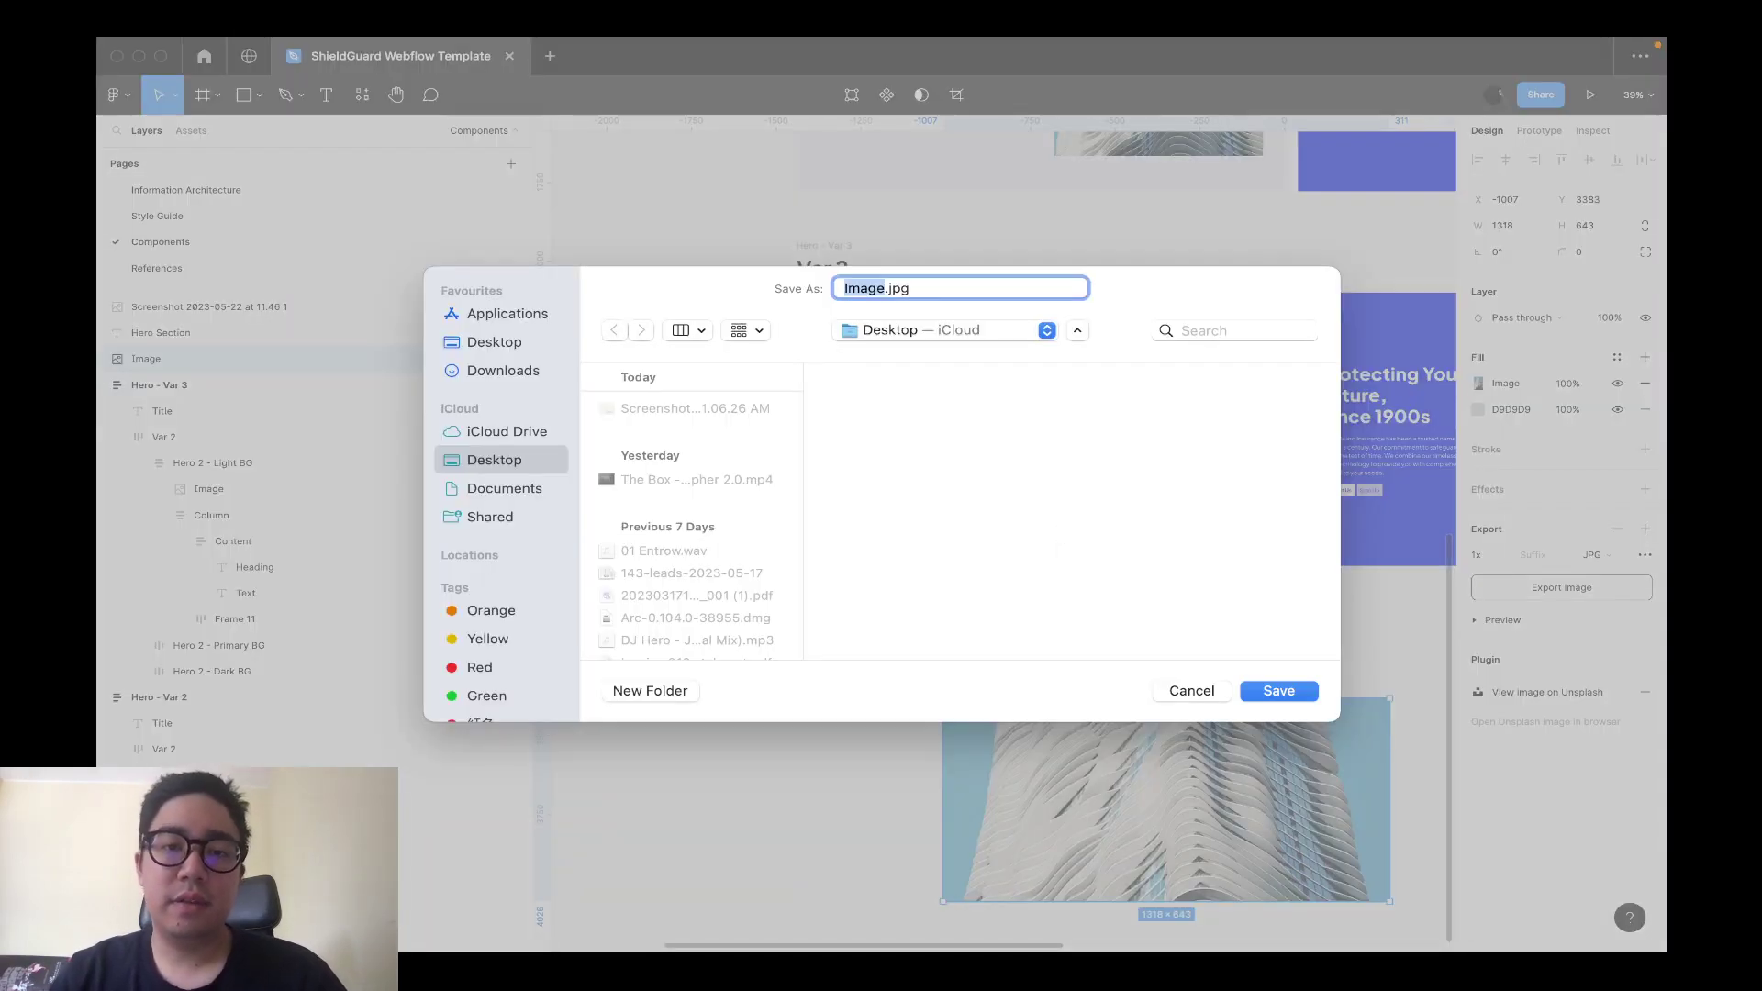
pyautogui.press('Return')
# Delete the image above the heading in Hero - Var 3's light background hero.
pyautogui.click(1028, 607)
pyautogui.click(838, 401)
pyautogui.doubleClick(1010, 376)
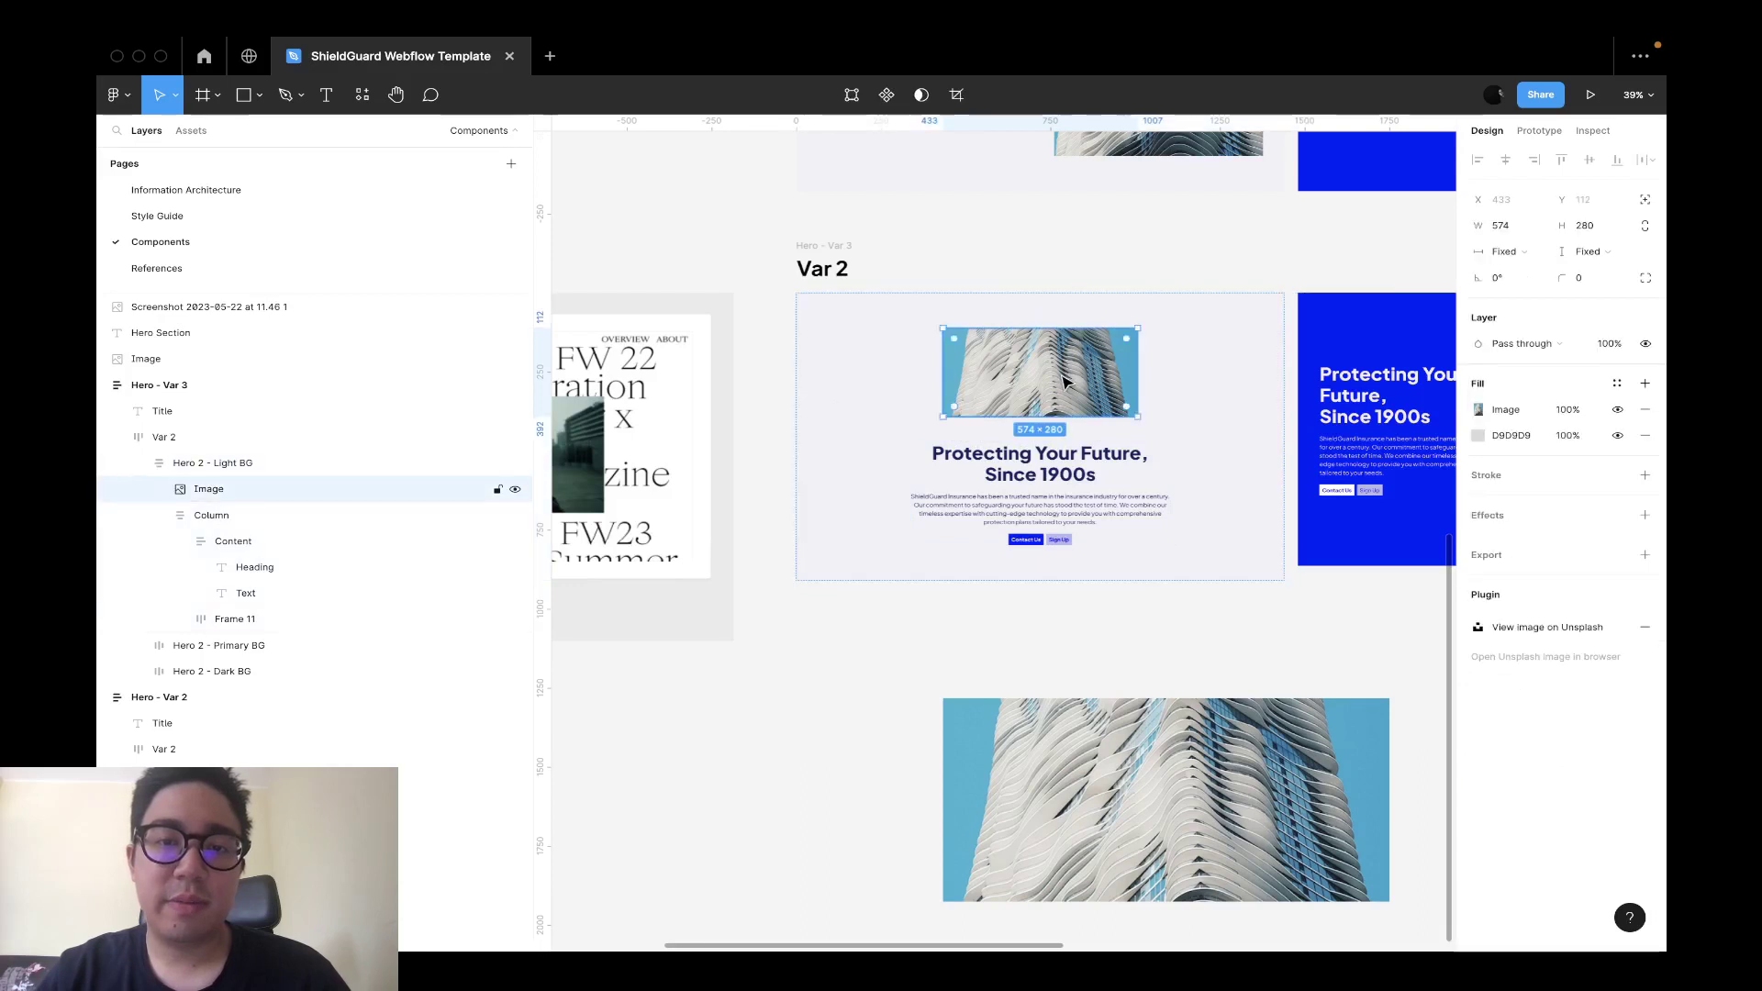
pyautogui.press('Delete')
# Replace the light background hero frame's solid fill with Image.jpg and overlay a 000000 fill at 20%.
pyautogui.click(870, 367)
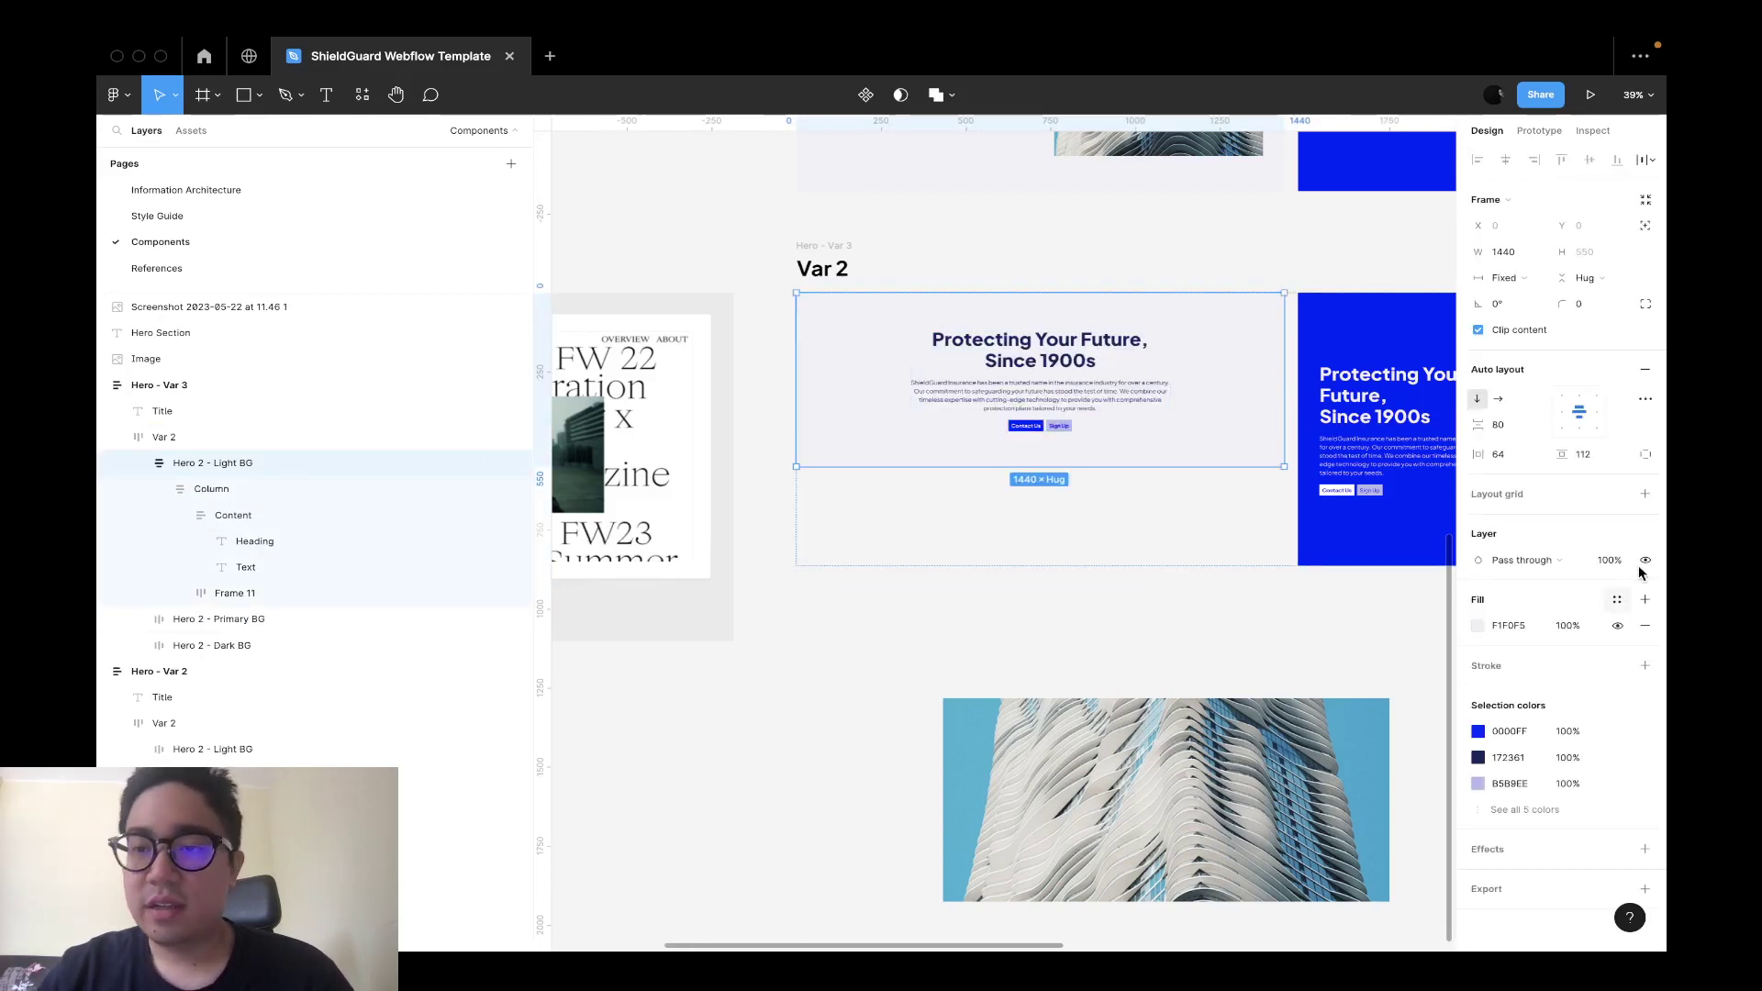
pyautogui.click(1648, 625)
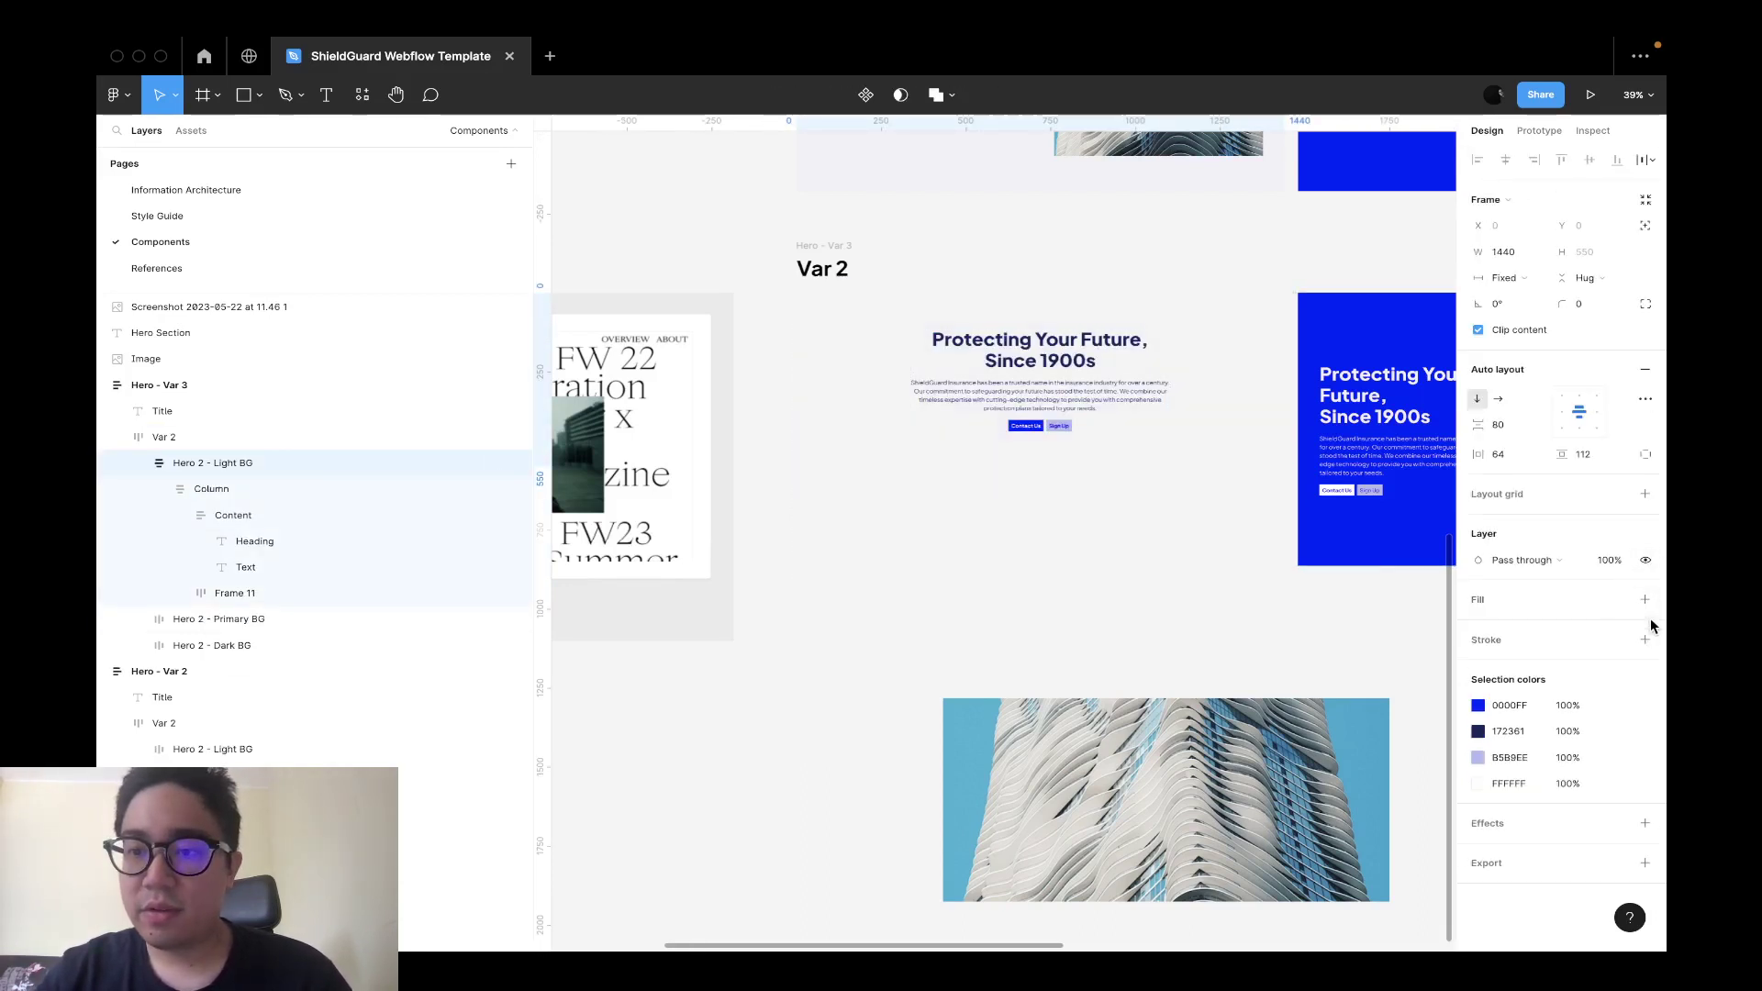
pyautogui.click(1648, 600)
pyautogui.click(1470, 625)
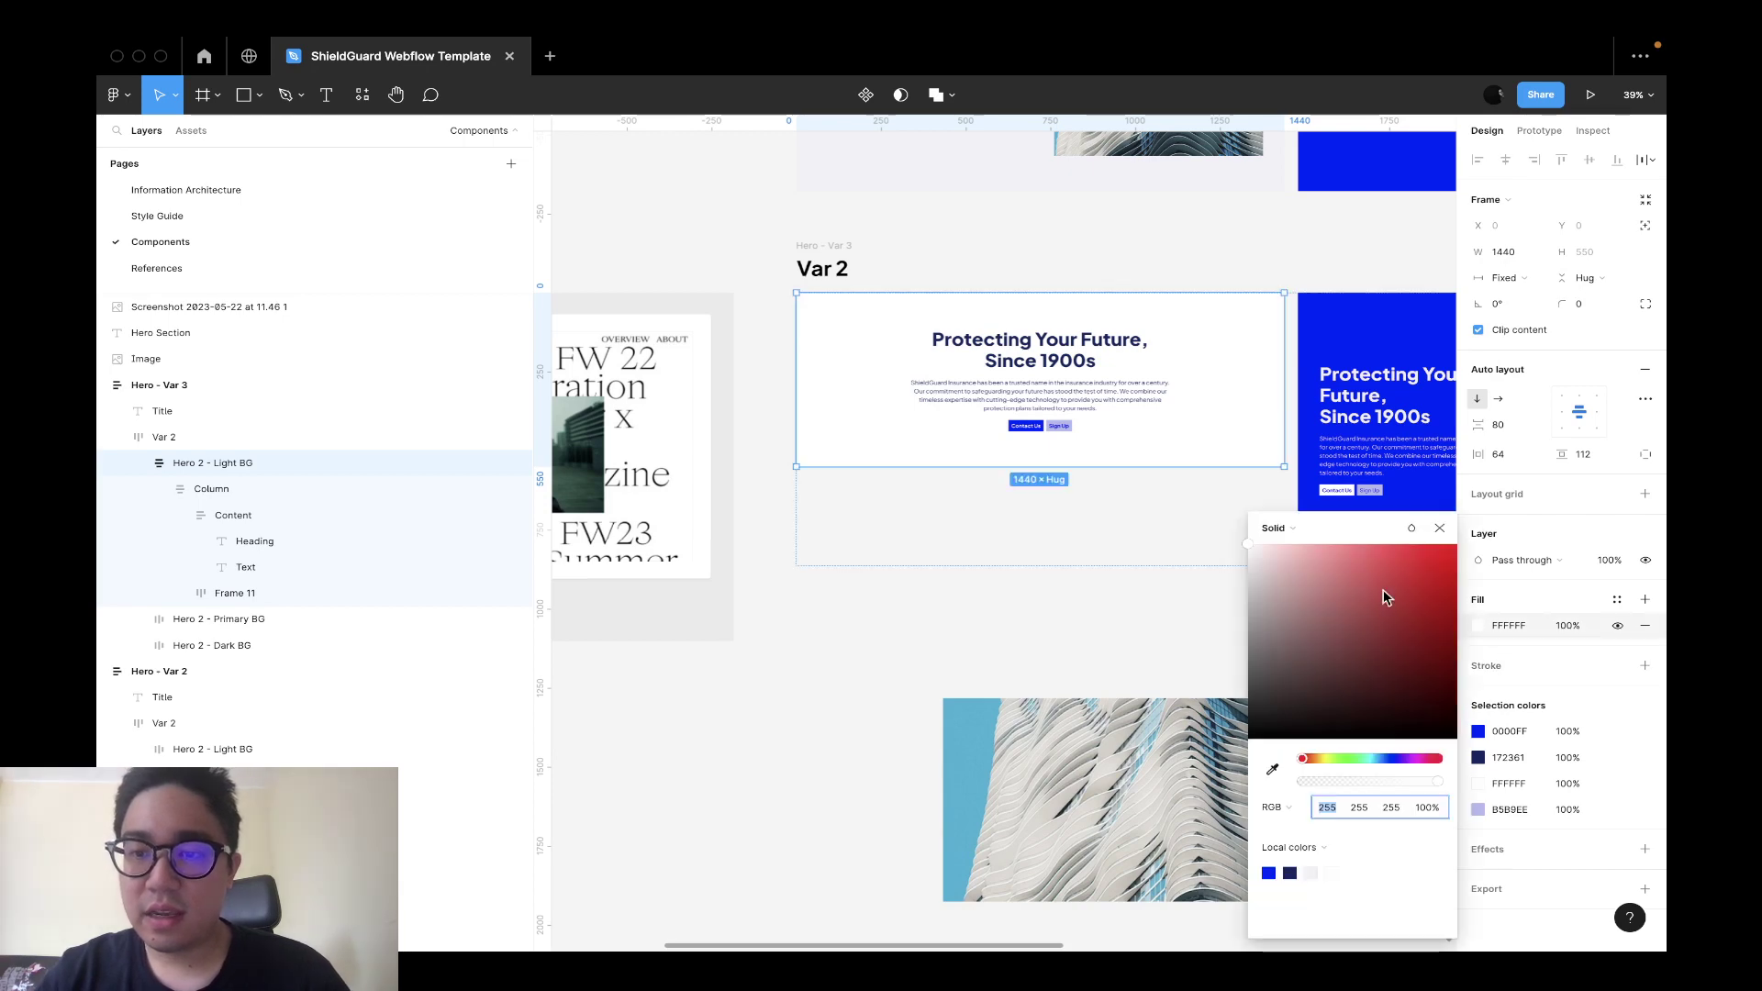
pyautogui.click(1306, 528)
pyautogui.click(1299, 629)
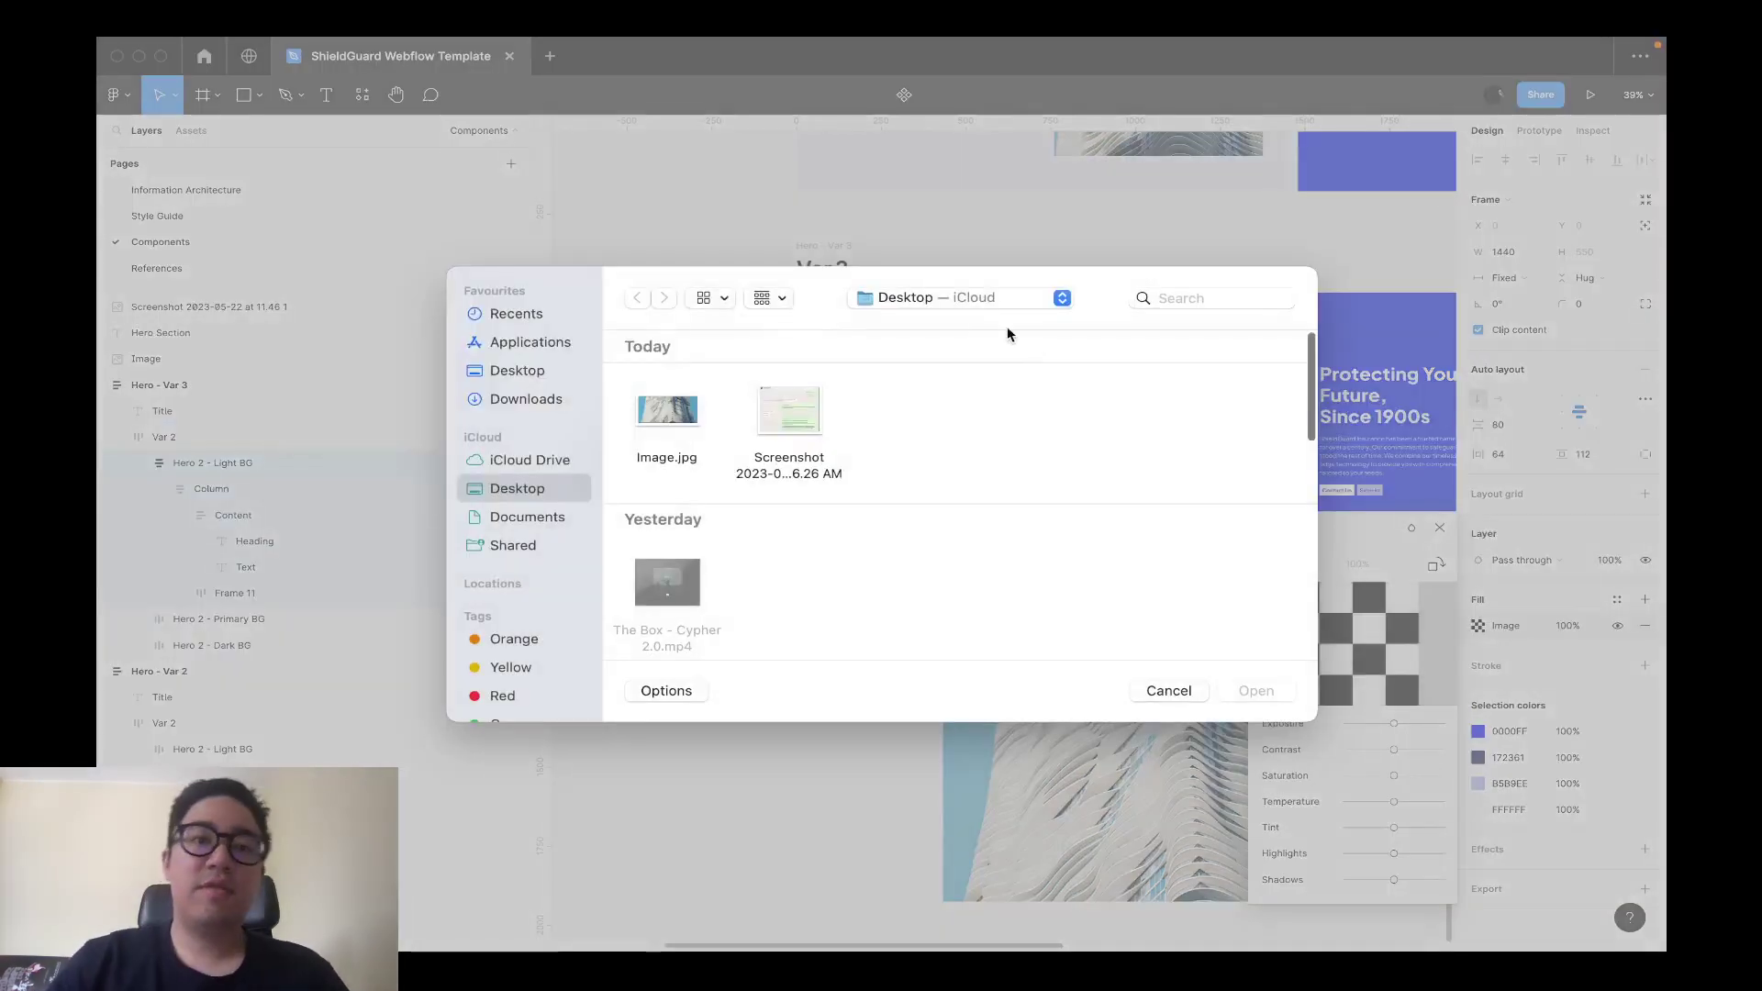
pyautogui.doubleClick(667, 414)
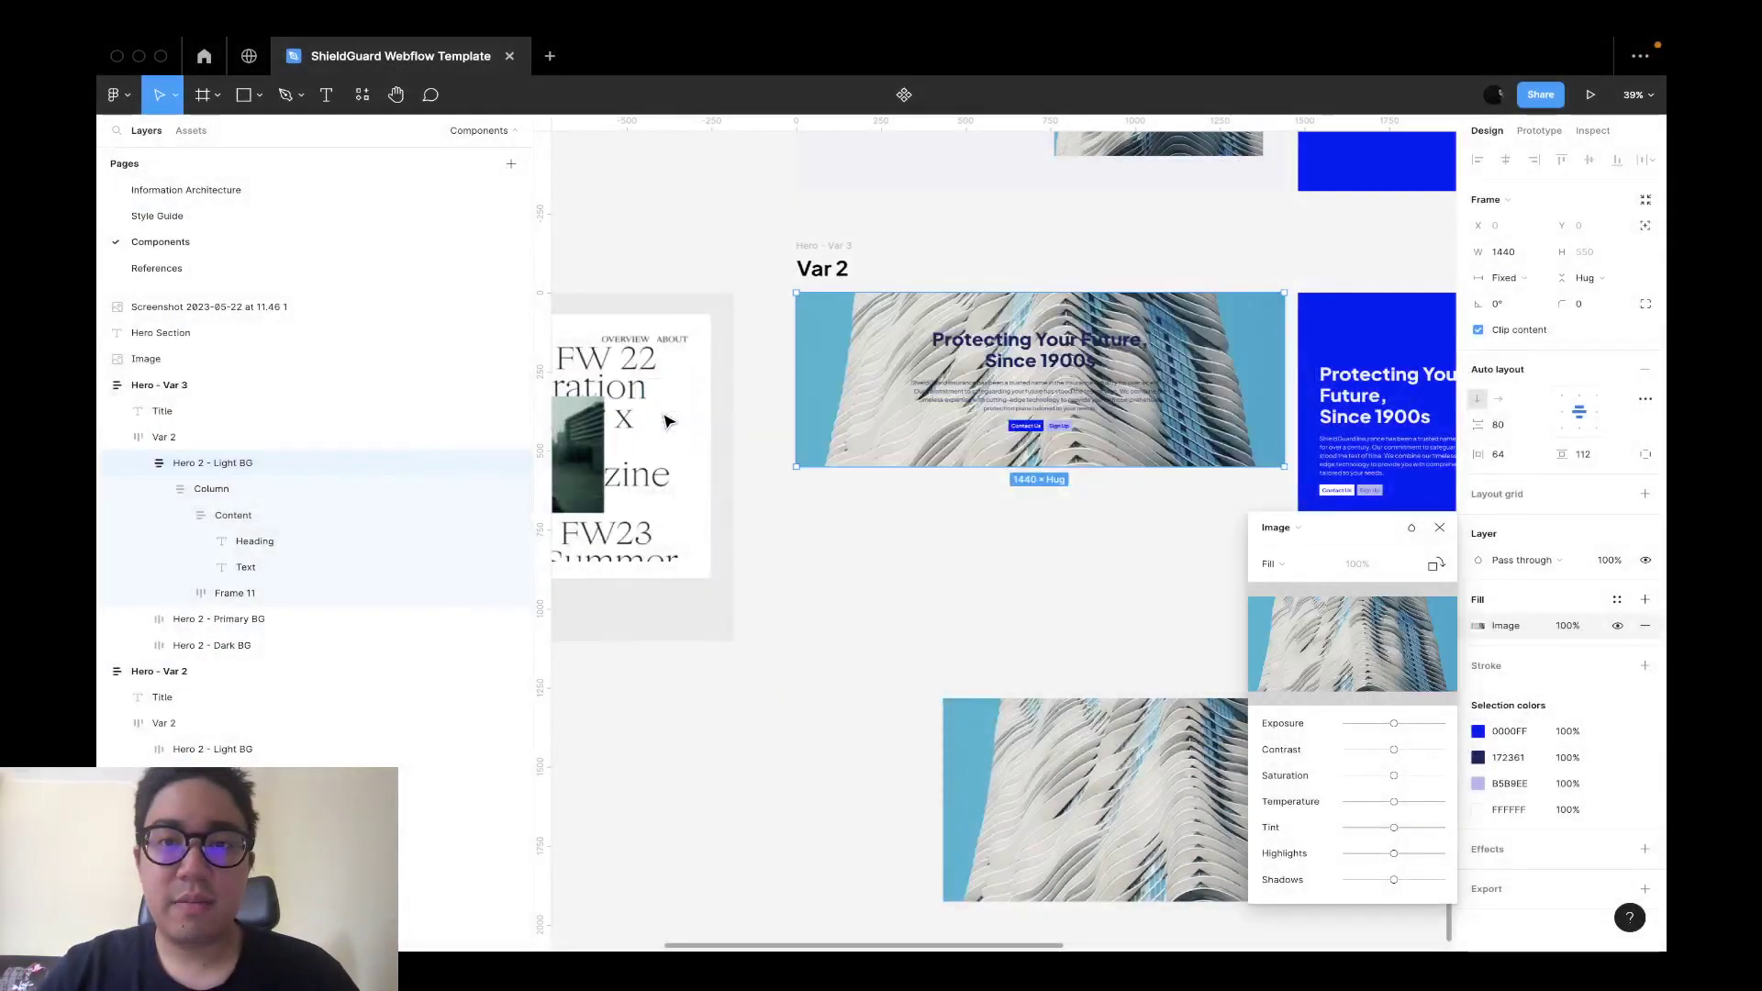
pyautogui.press('Escape')
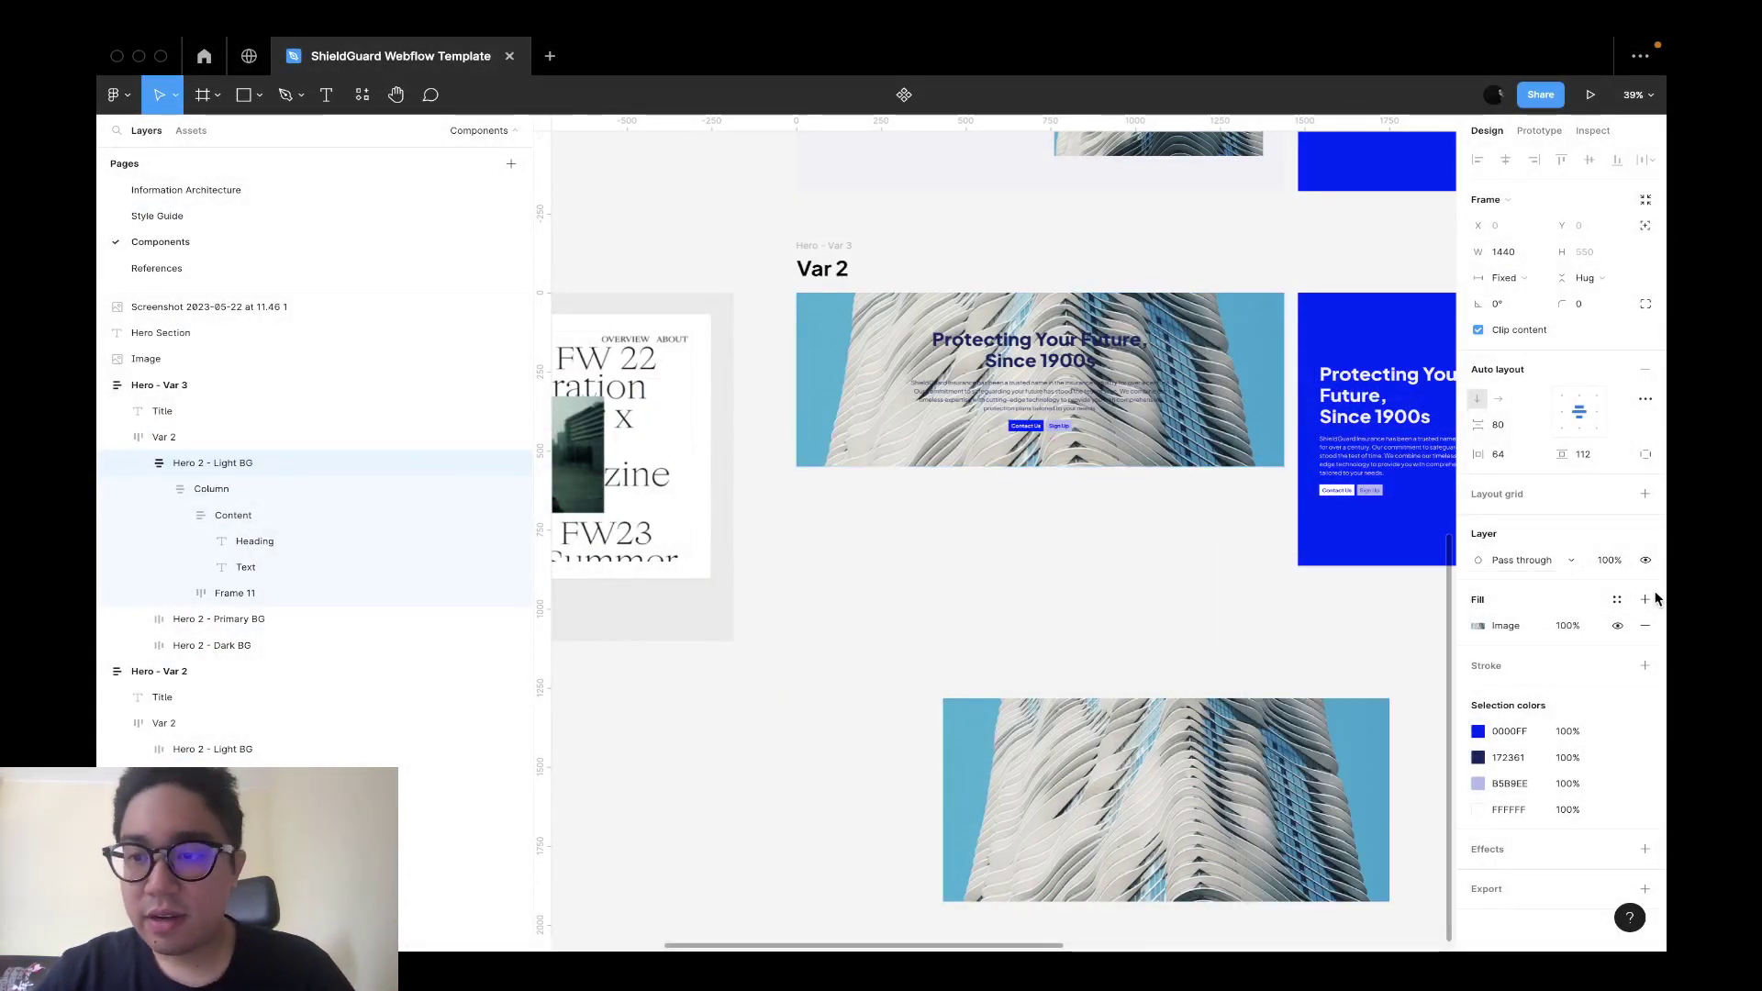
pyautogui.click(1645, 599)
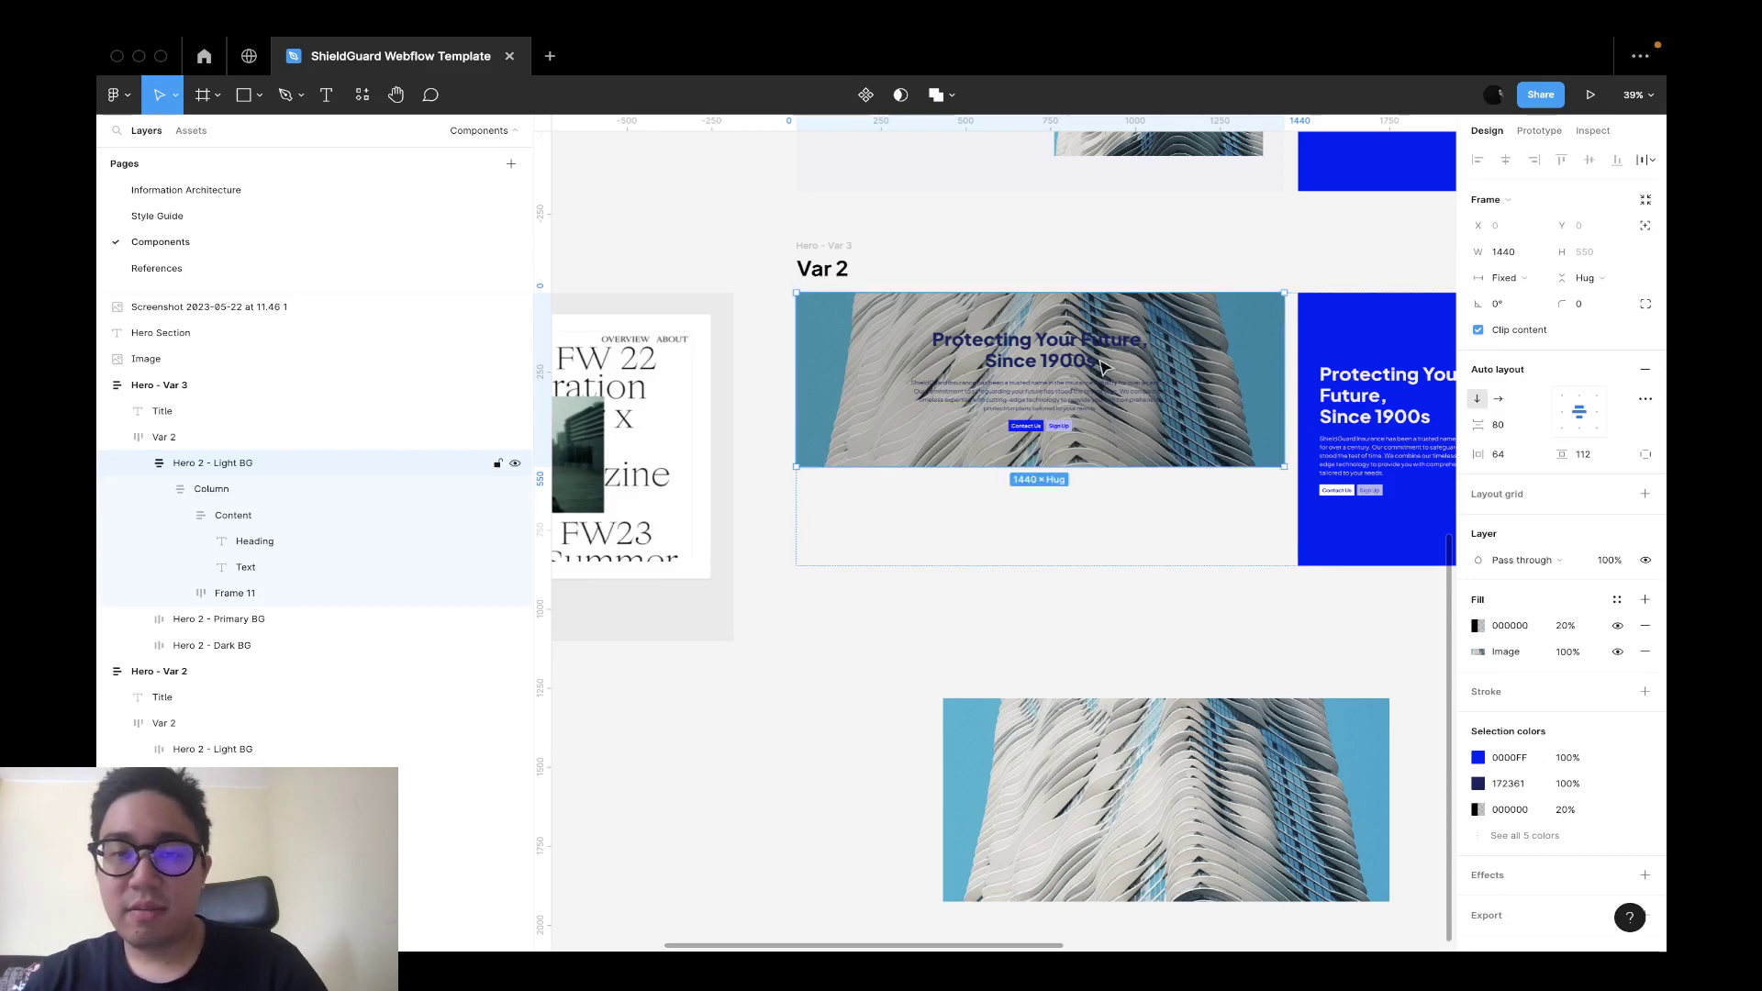
# Set the fill of the heading and paragraph over the hero's background image to white (FFFFFF).
pyautogui.click(255, 541)
pyautogui.keyDown('shift'); pyautogui.click(246, 566); pyautogui.keyUp('shift')
pyautogui.hscroll(3, 1101, 440)
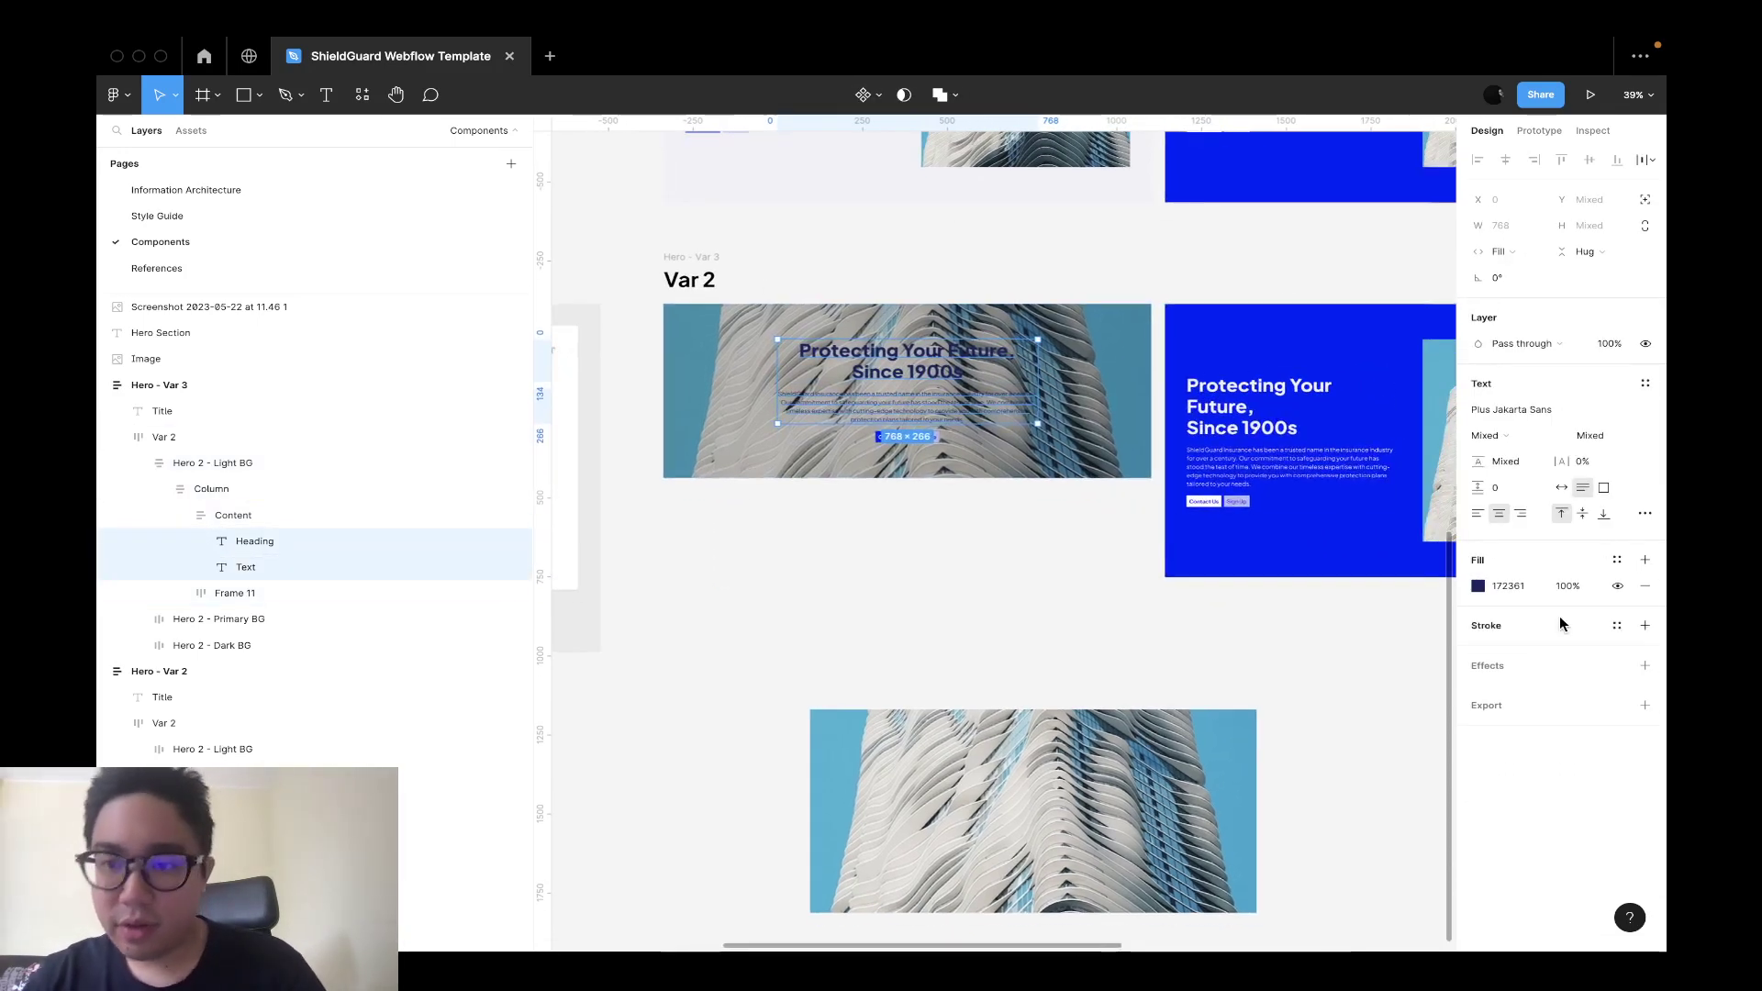
pyautogui.click(1477, 585)
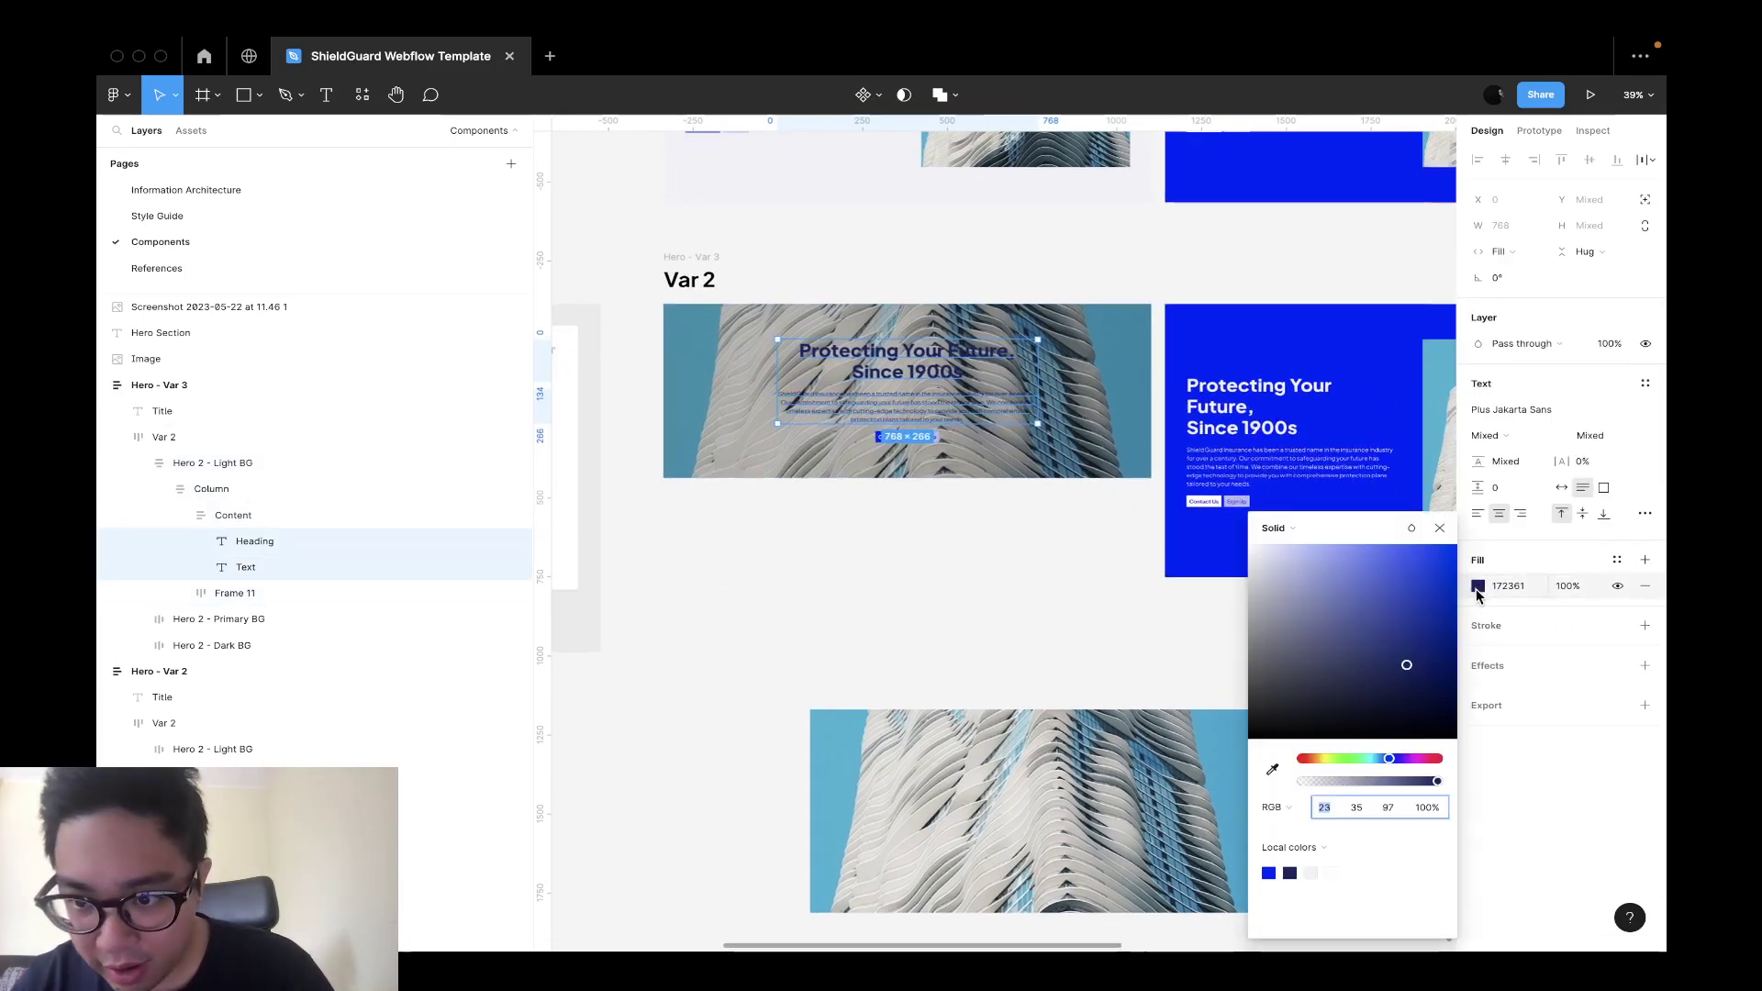
pyautogui.click(1313, 873)
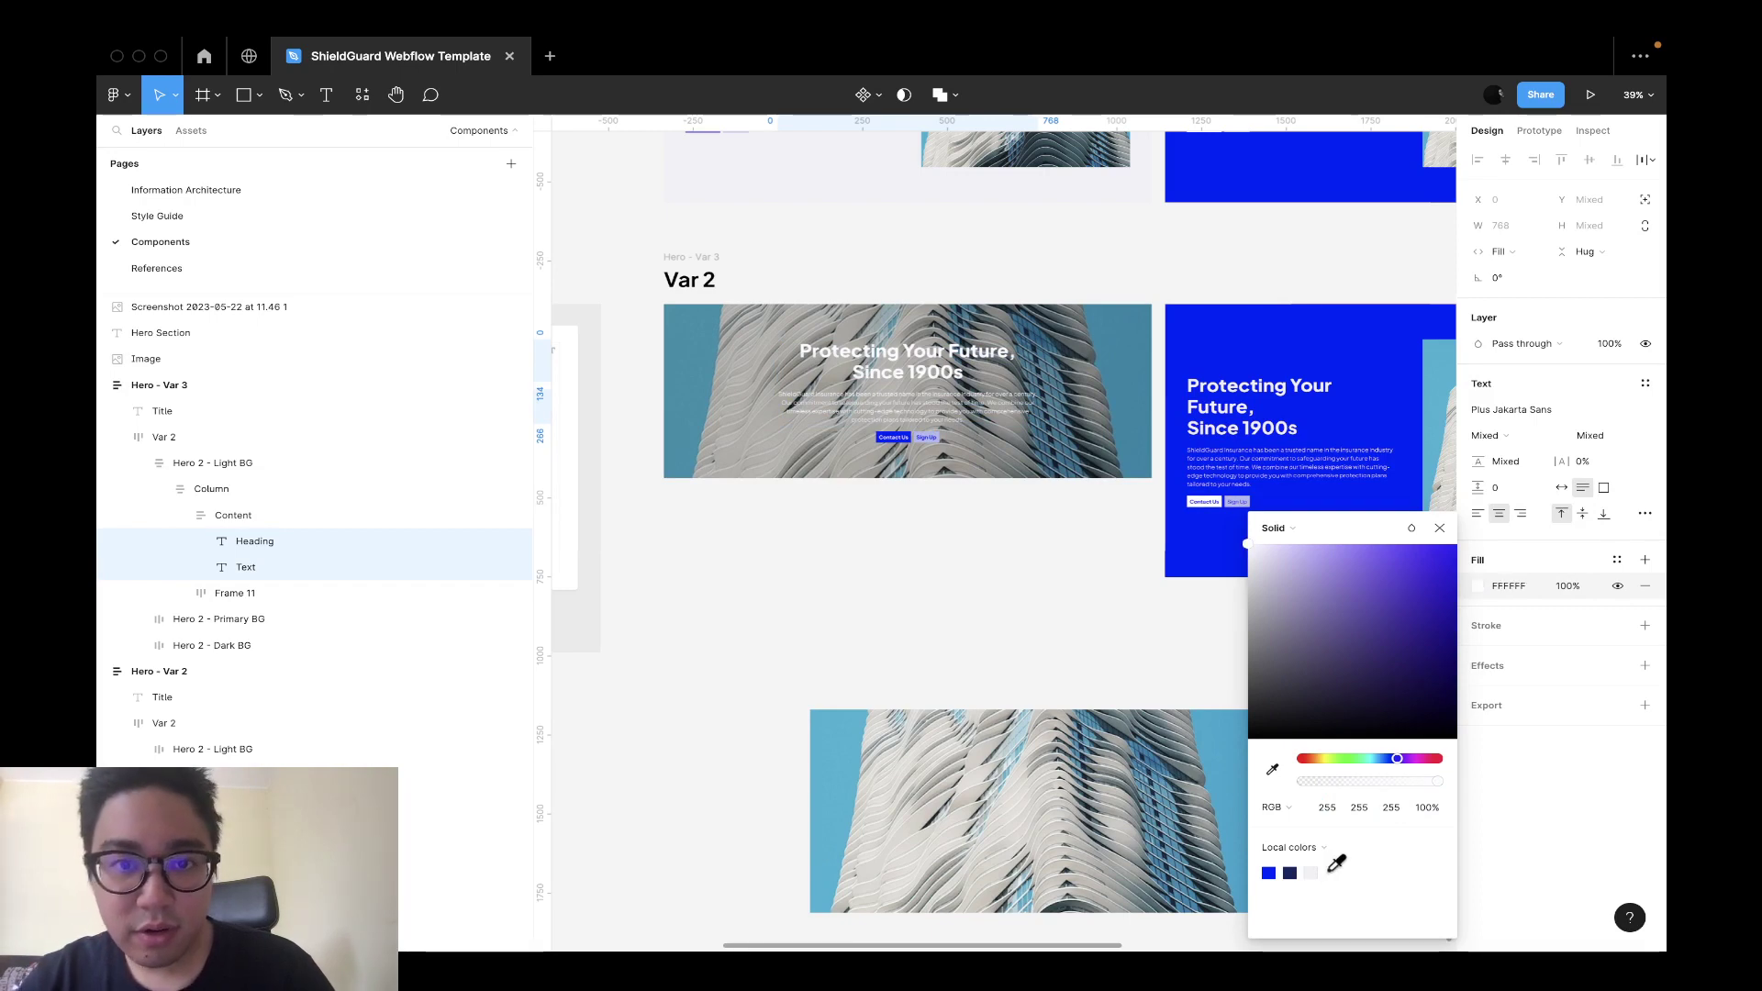
pyautogui.click(1110, 633)
# Align the hero frame's content to the left and left-align its heading and paragraph text.
pyautogui.click(1106, 413)
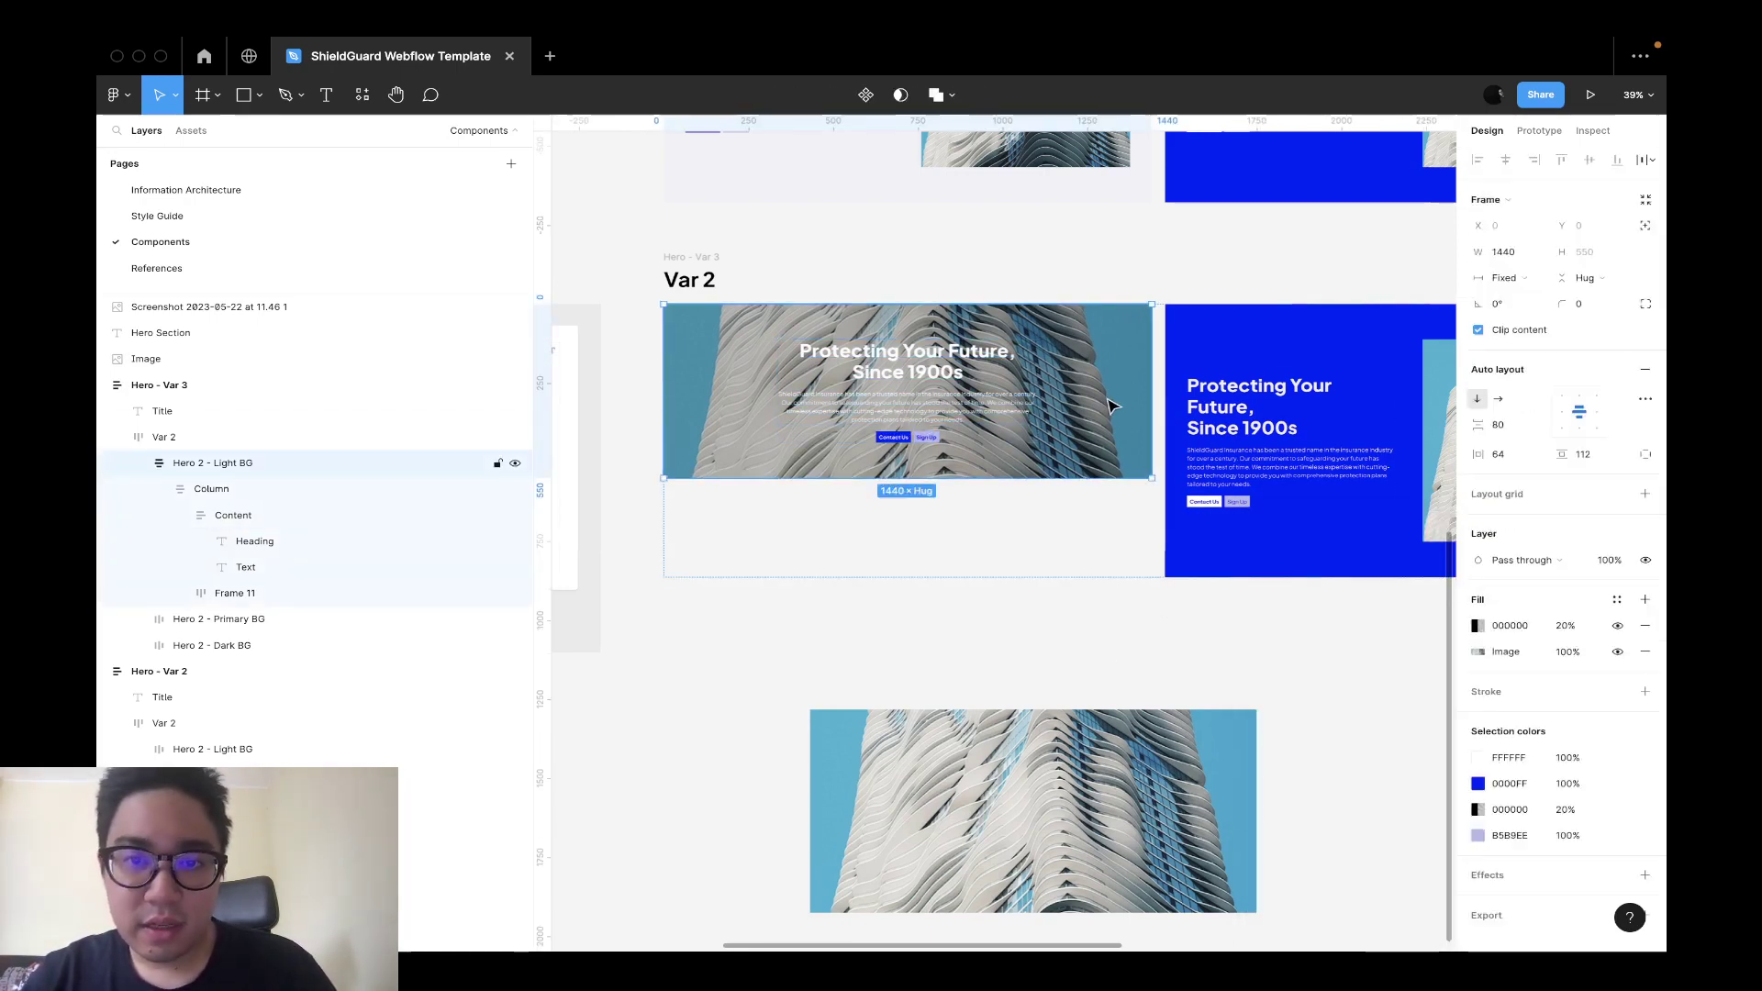
pyautogui.click(1561, 412)
pyautogui.click(872, 403)
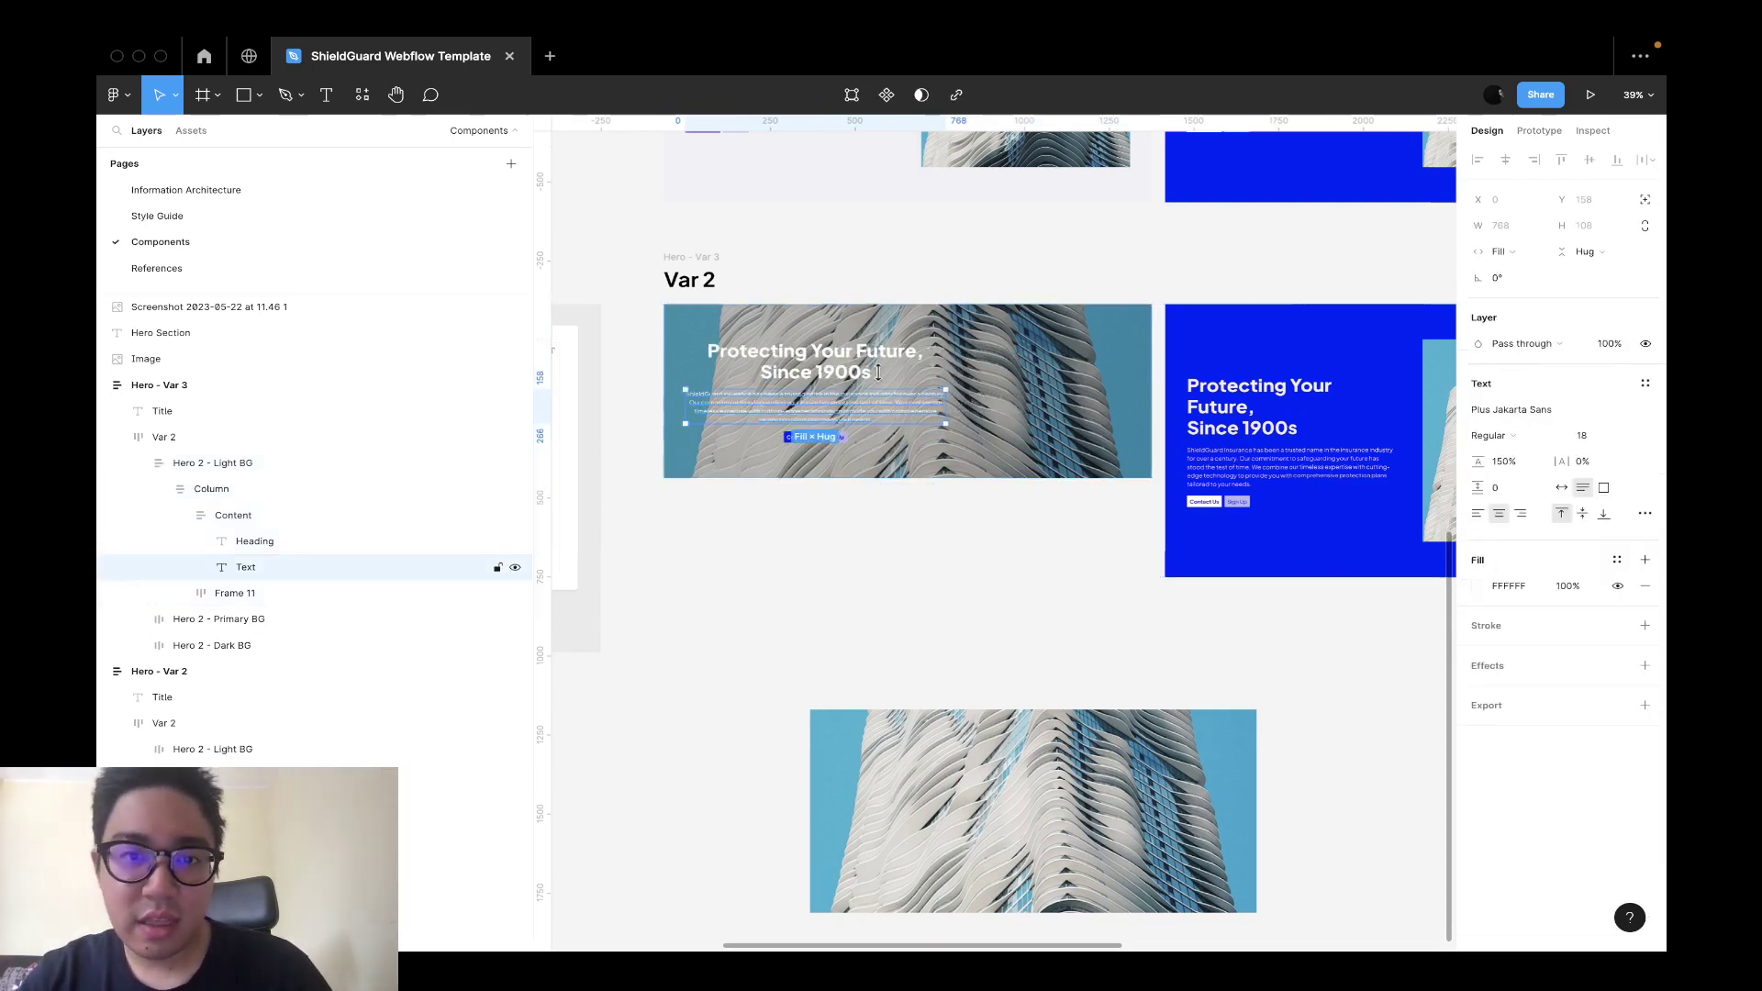
pyautogui.keyDown('shift'); pyautogui.click(879, 372); pyautogui.keyUp('shift')
pyautogui.click(1477, 514)
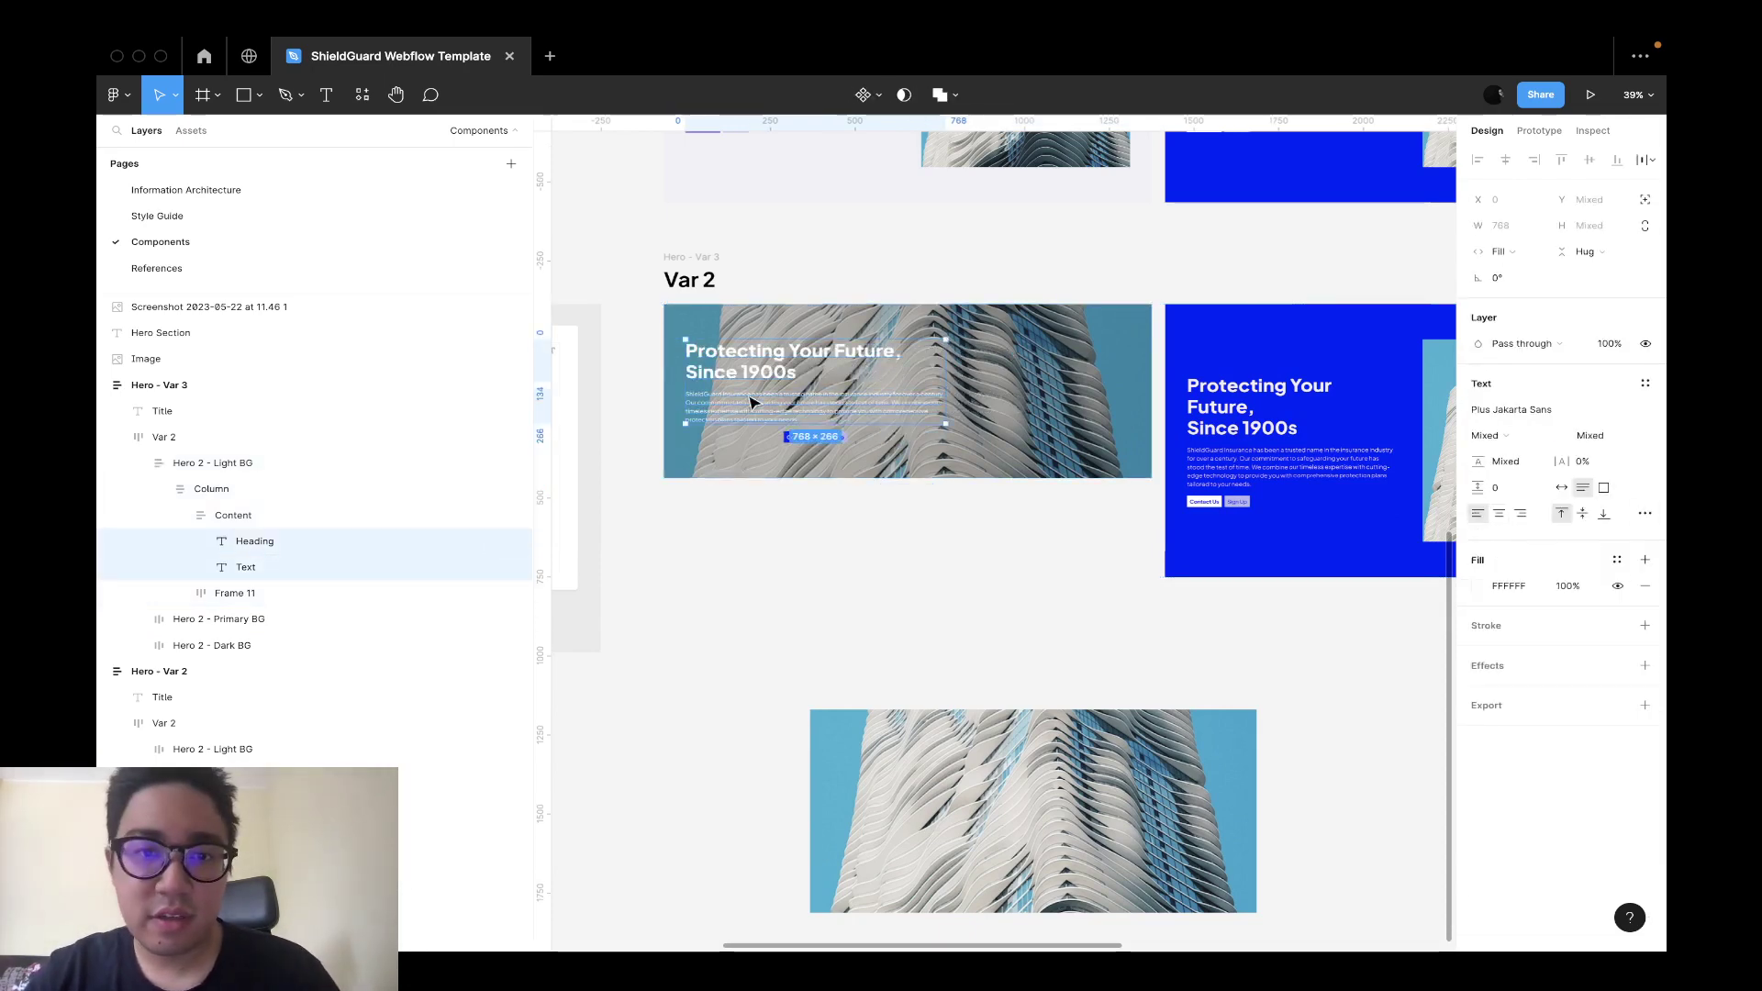
# Set the auto layout alignment to bottom left for the text column and its parent hero frame.
pyautogui.hotkey('shift', 'Return')
pyautogui.hotkey('shift', 'Return')
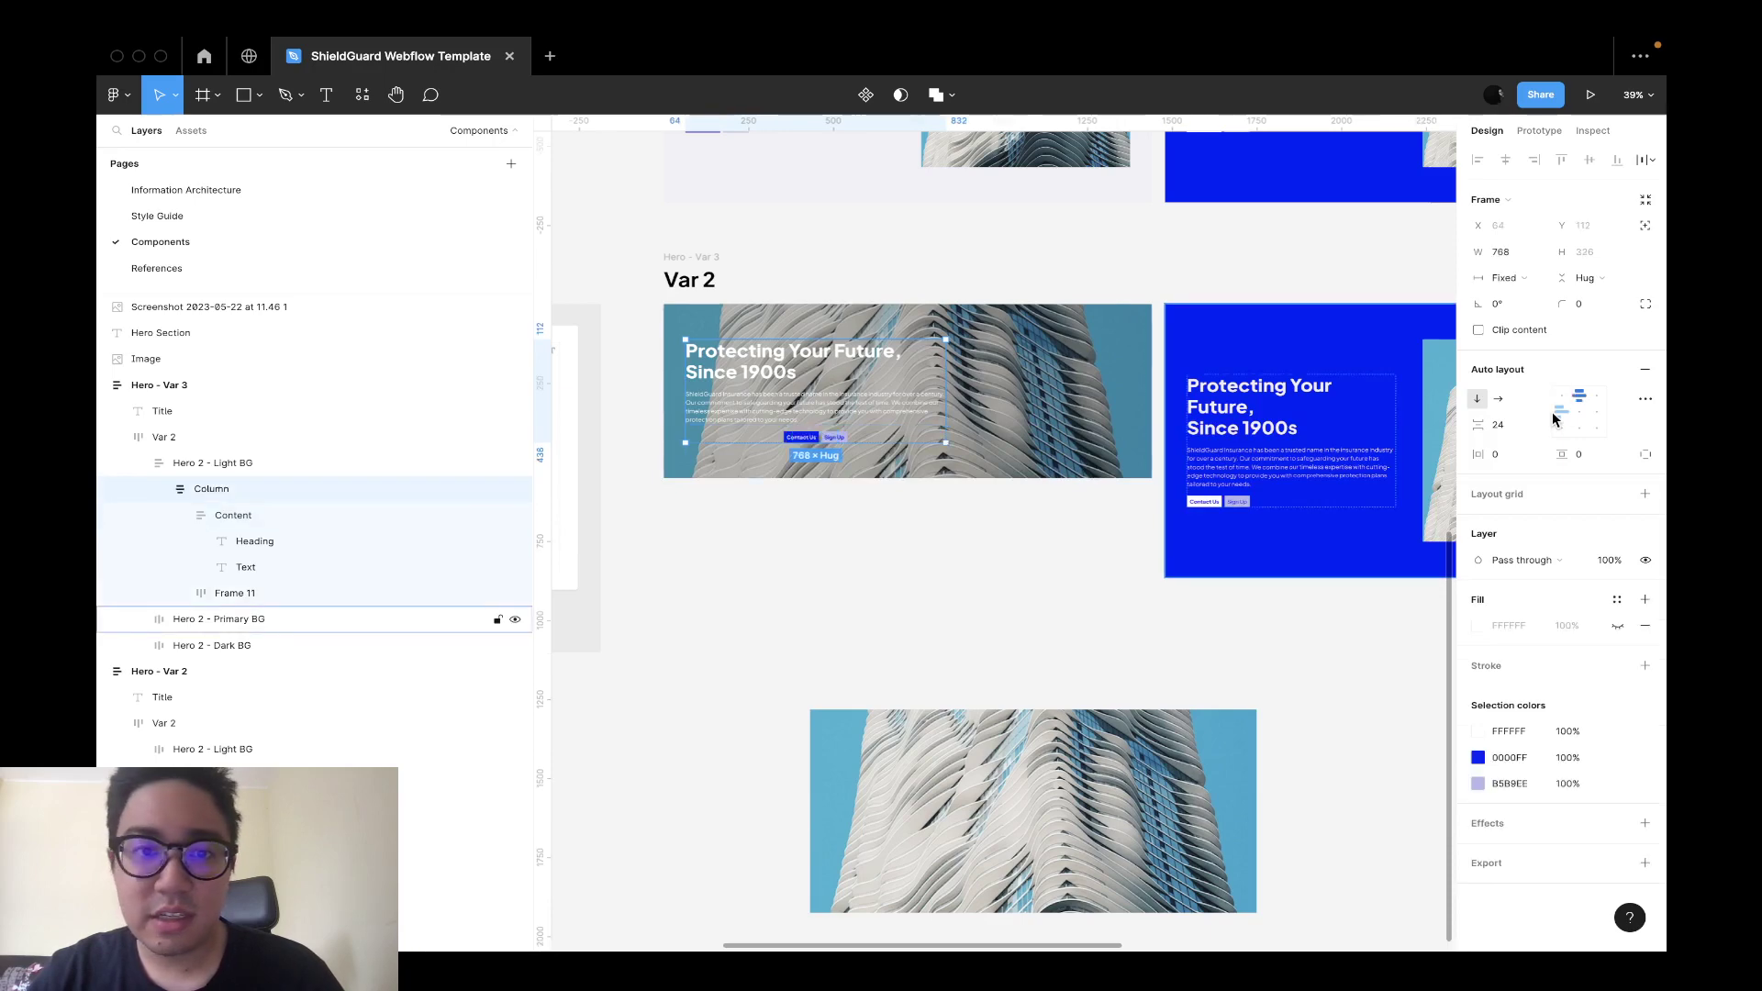
pyautogui.click(1561, 427)
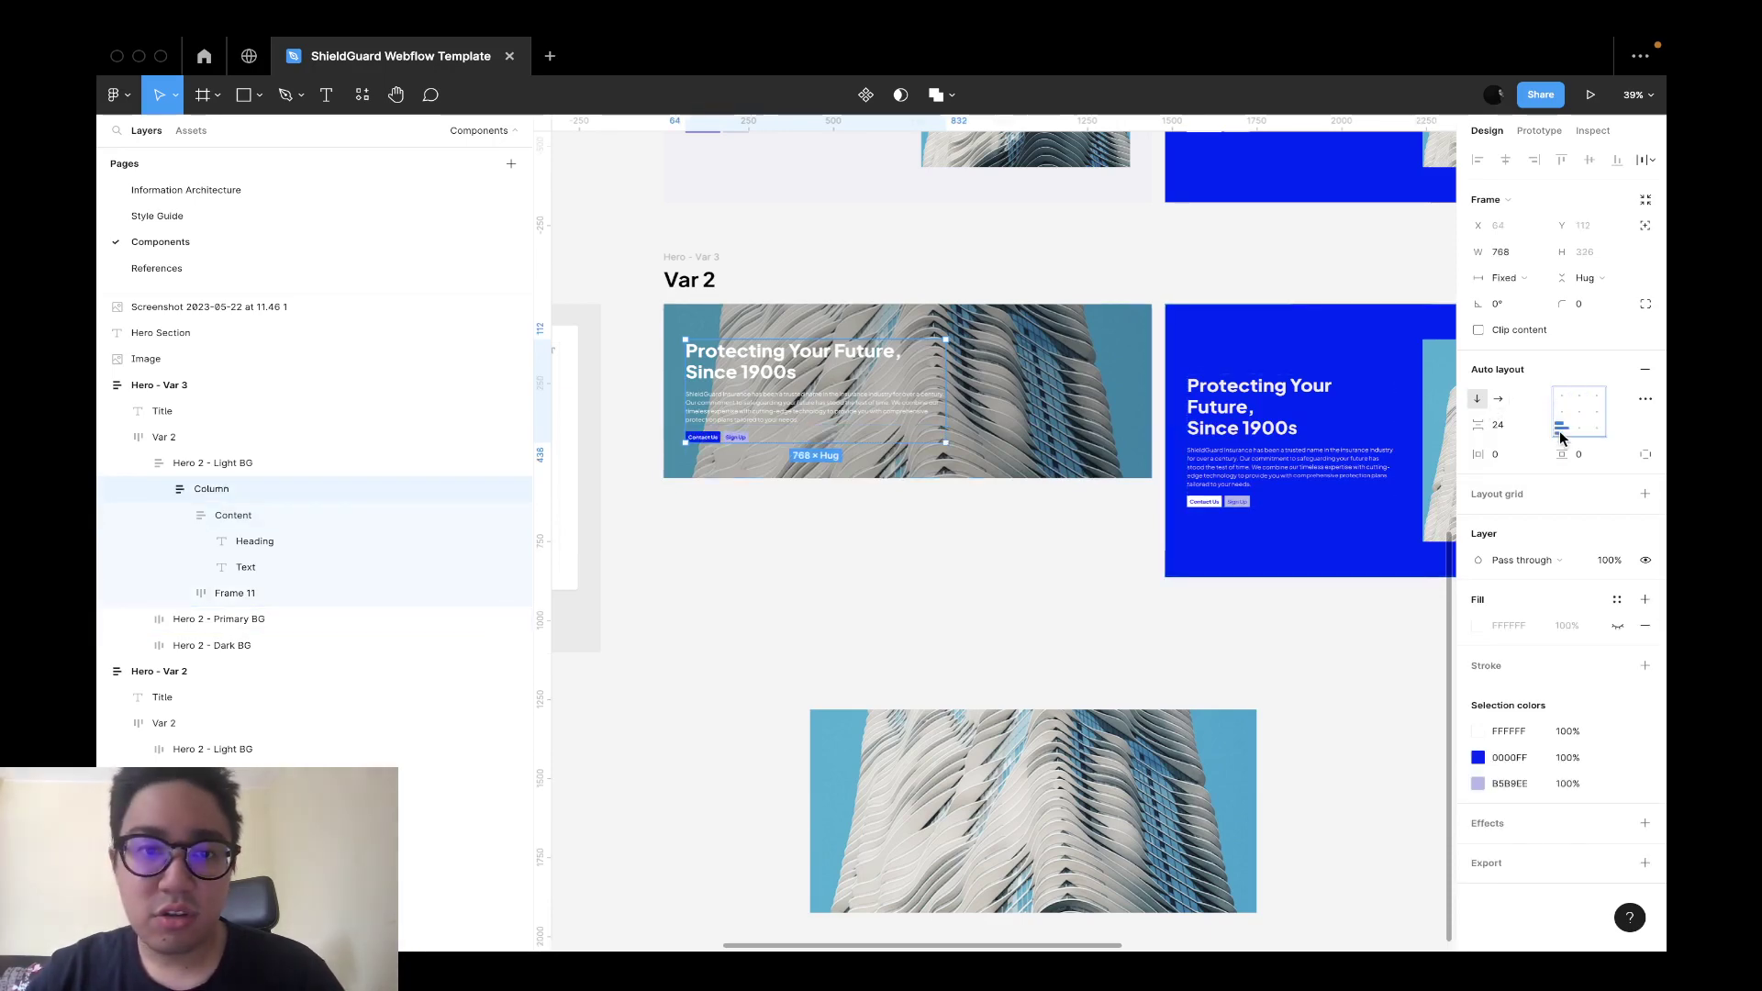
pyautogui.hotkey('shift', 'Return')
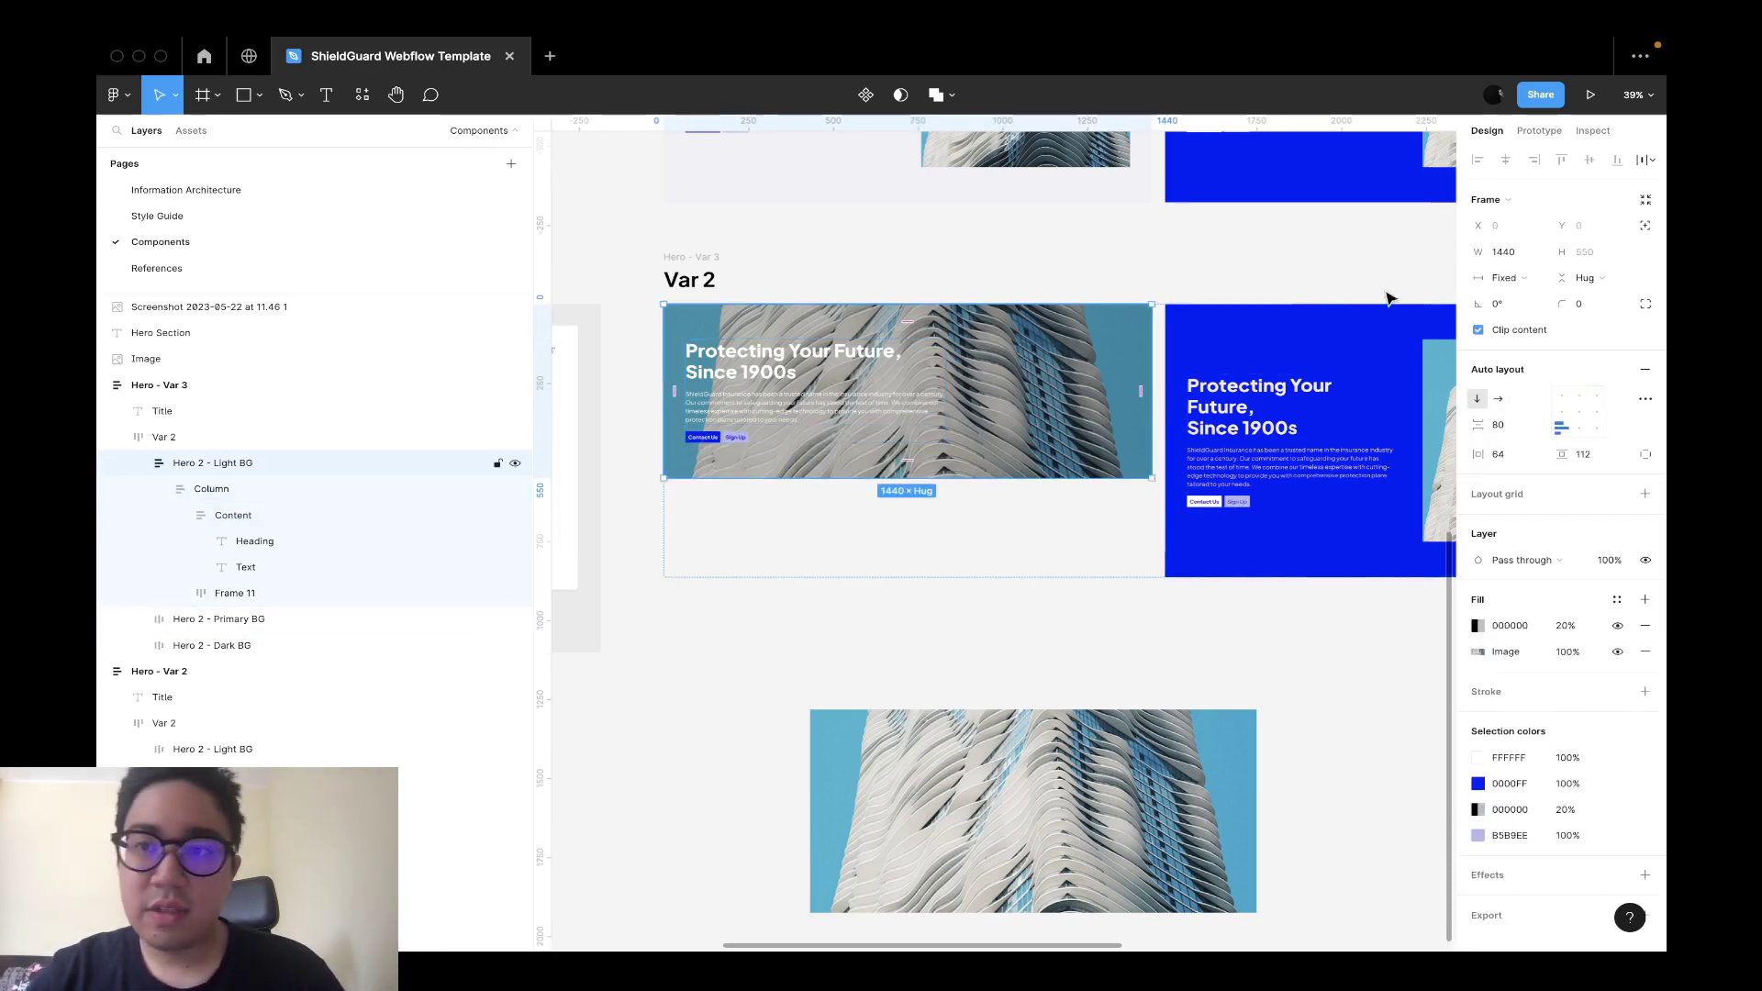
# Set the light background hero frame's height to fill its container and its vertical padding to 64.
pyautogui.click(1585, 277)
pyautogui.click(1596, 292)
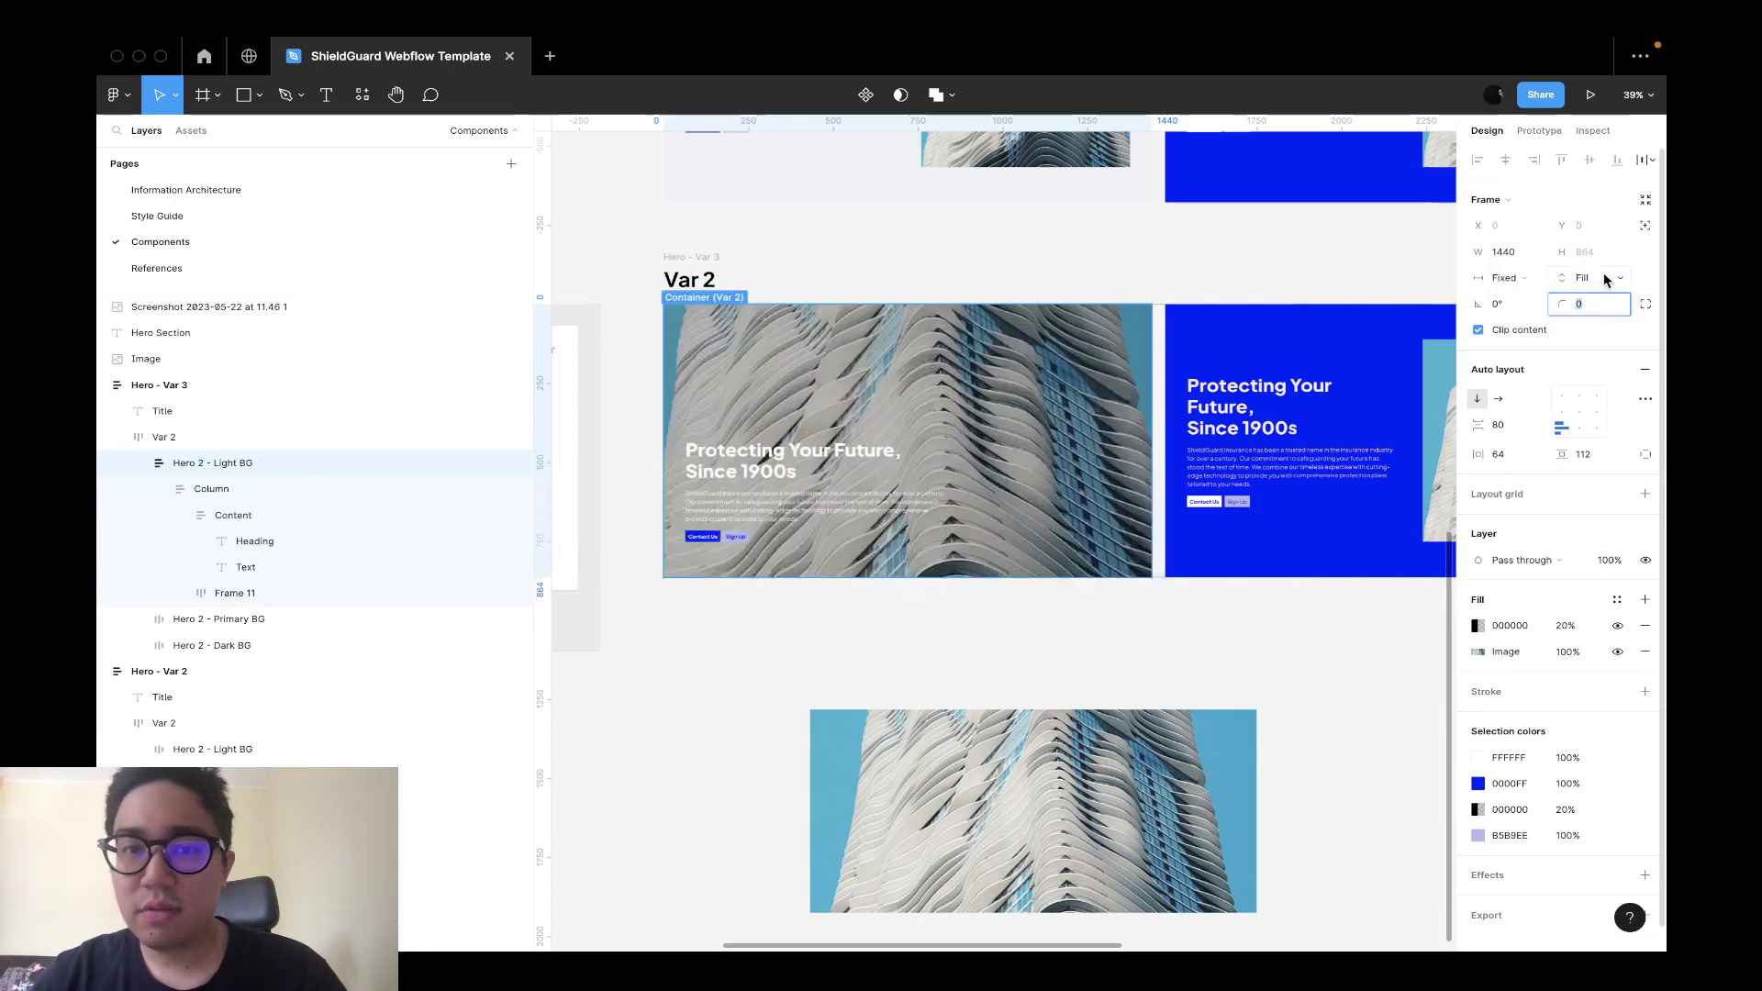
pyautogui.click(1605, 279)
pyautogui.click(1602, 277)
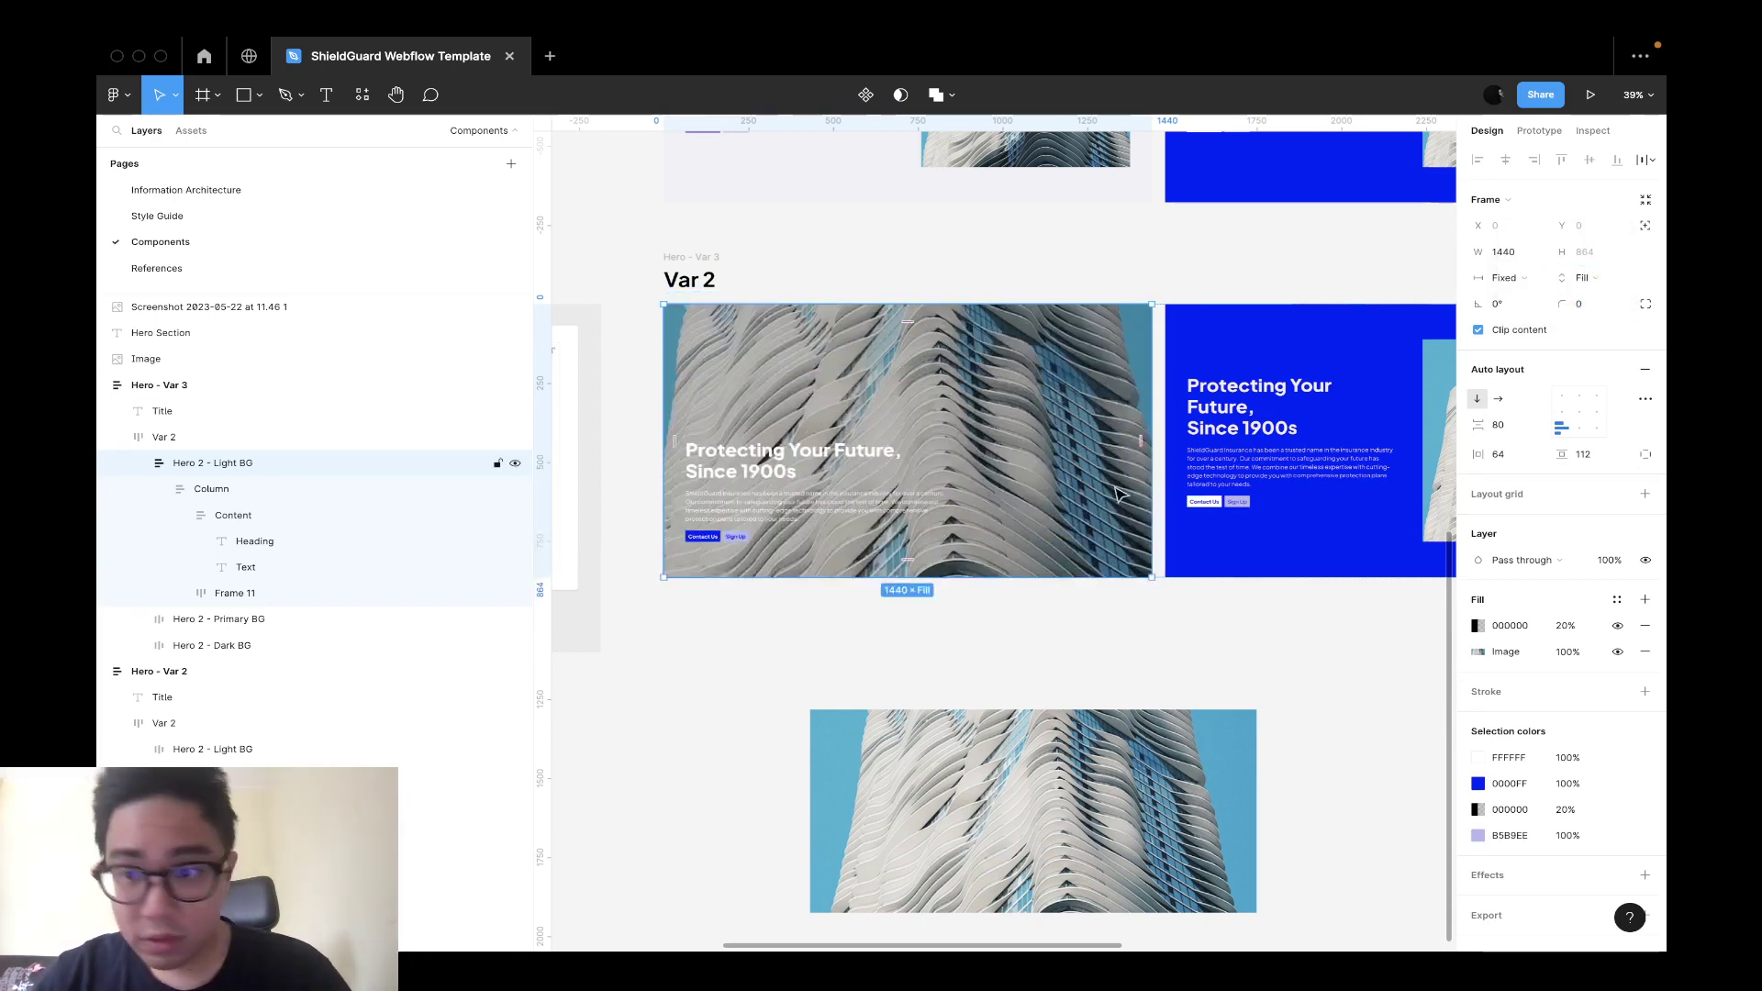
pyautogui.click(1609, 457)
pyautogui.write('160')
pyautogui.press('Return')
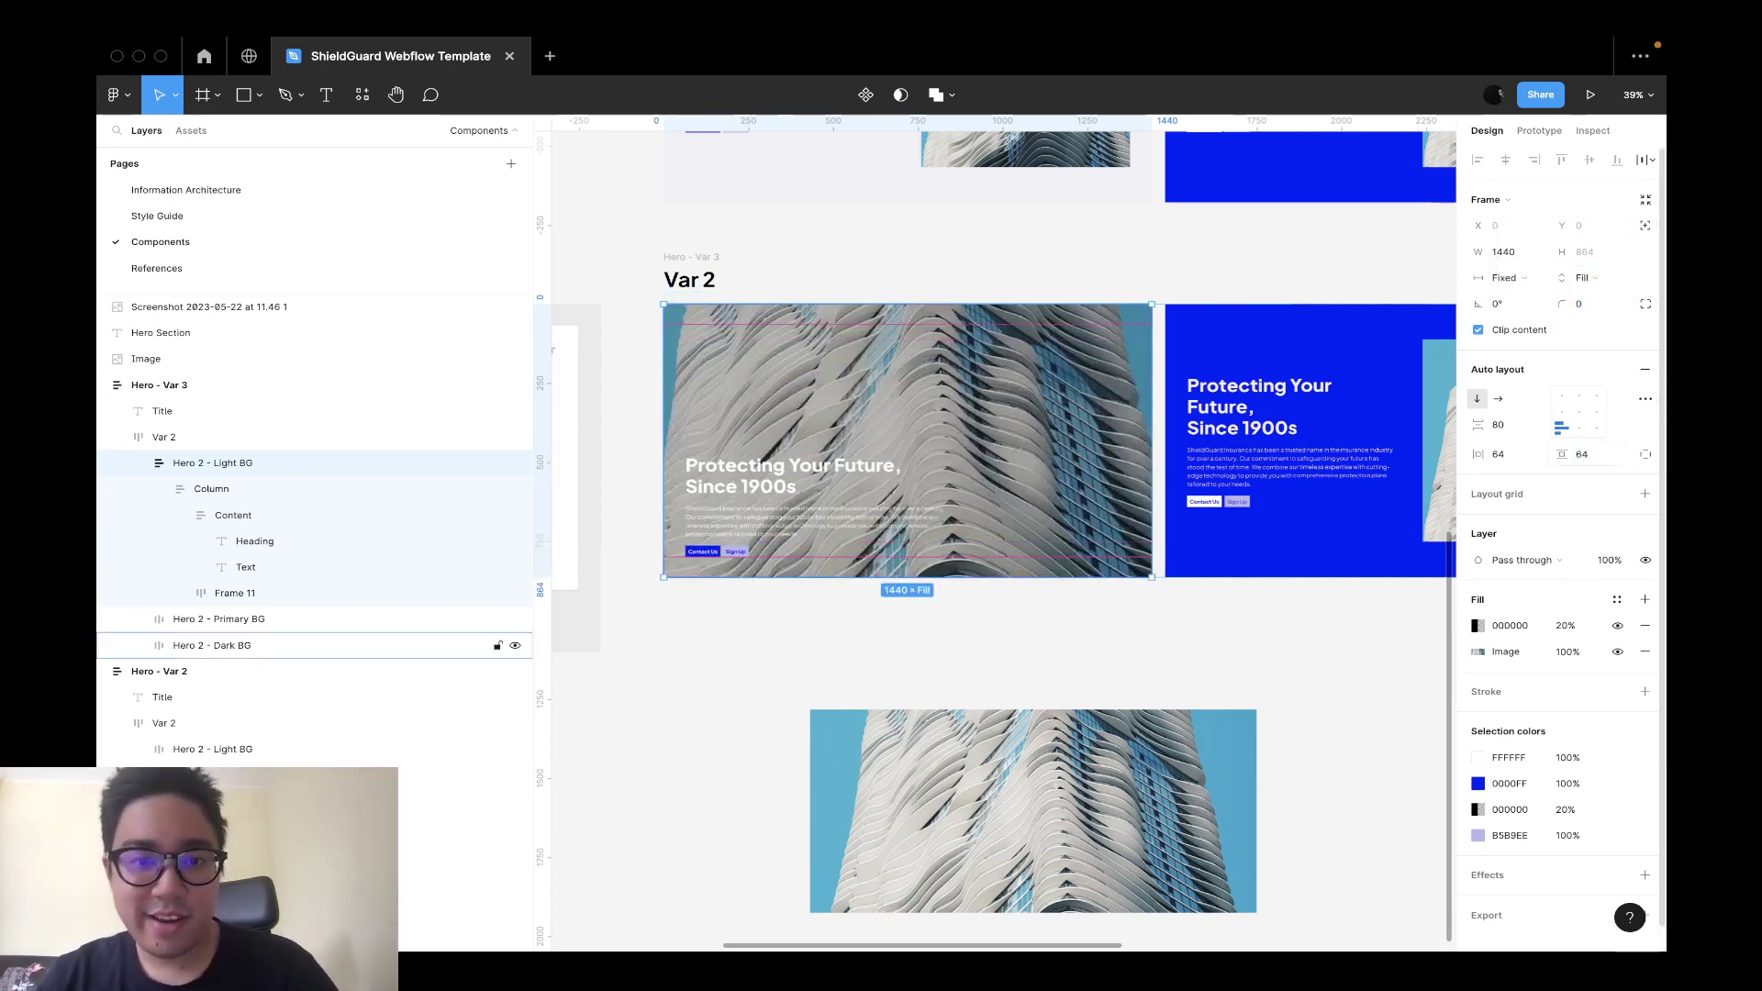
# Apply the Heading 1 text style to the heading over the hero's background image.
pyautogui.click(147, 359)
pyautogui.click(254, 541)
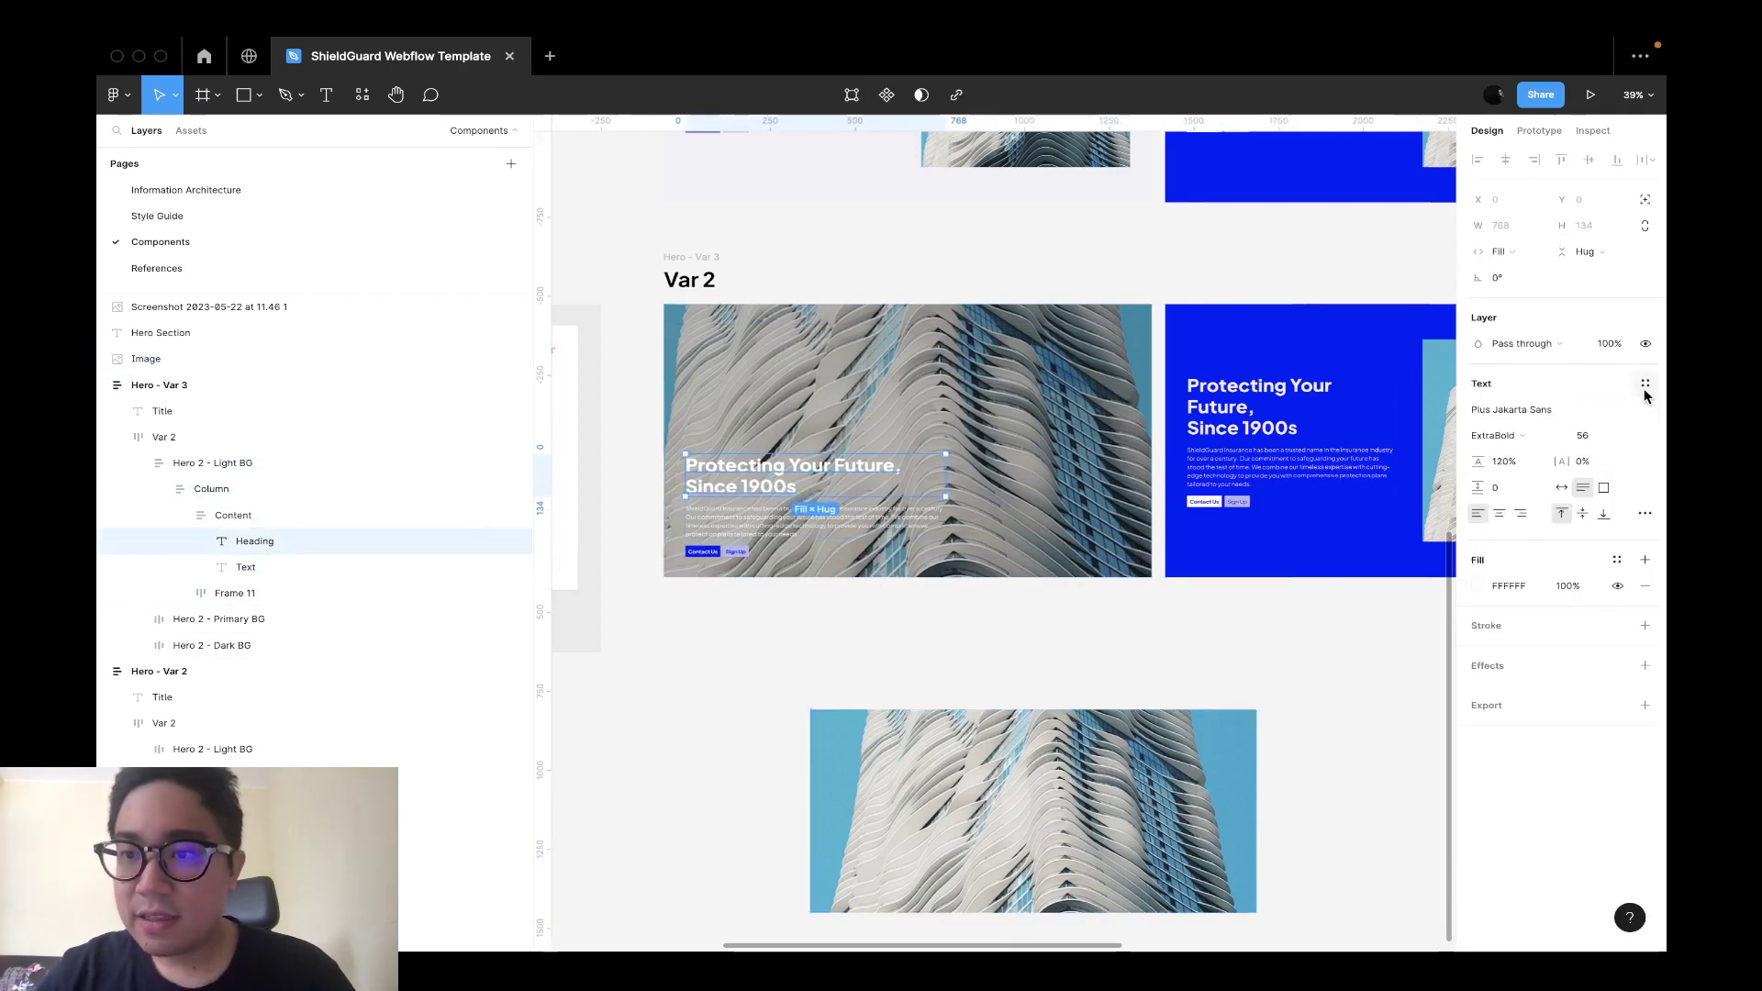
pyautogui.click(1646, 391)
pyautogui.click(1540, 483)
pyautogui.click(1283, 641)
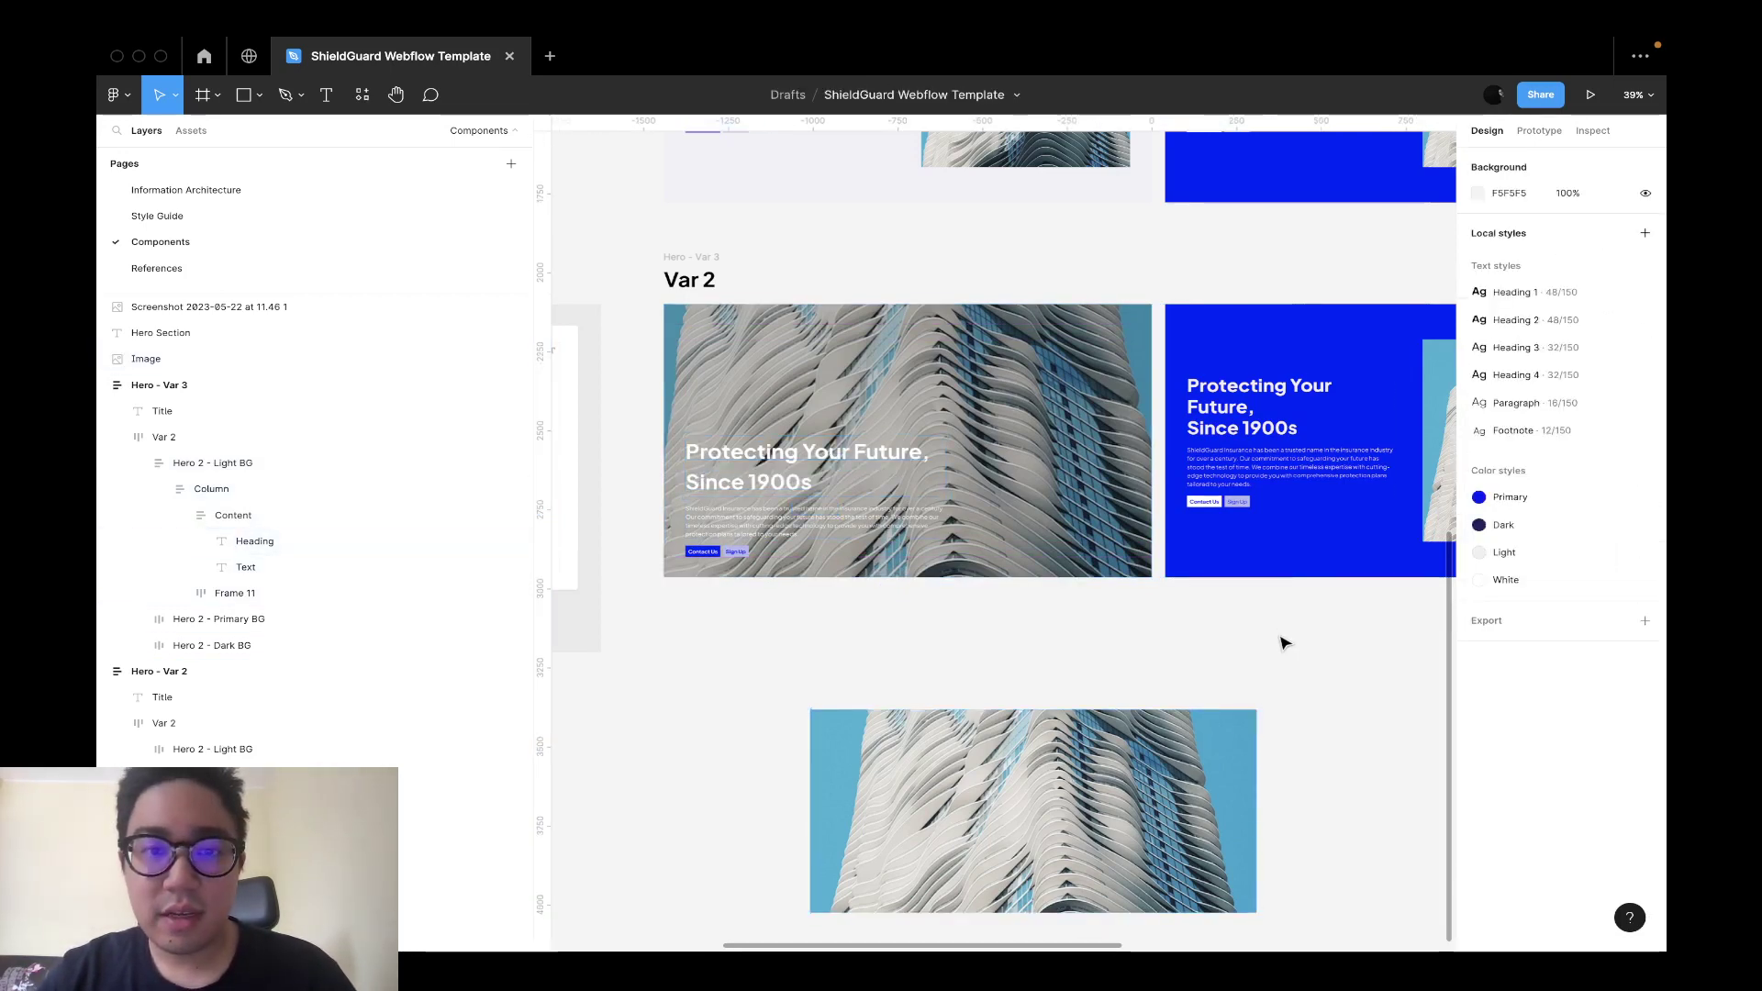
# Detach the hero heading's text style and apply Heading 1 to it again.
pyautogui.click(254, 542)
pyautogui.hscroll(-3, 1010, 459)
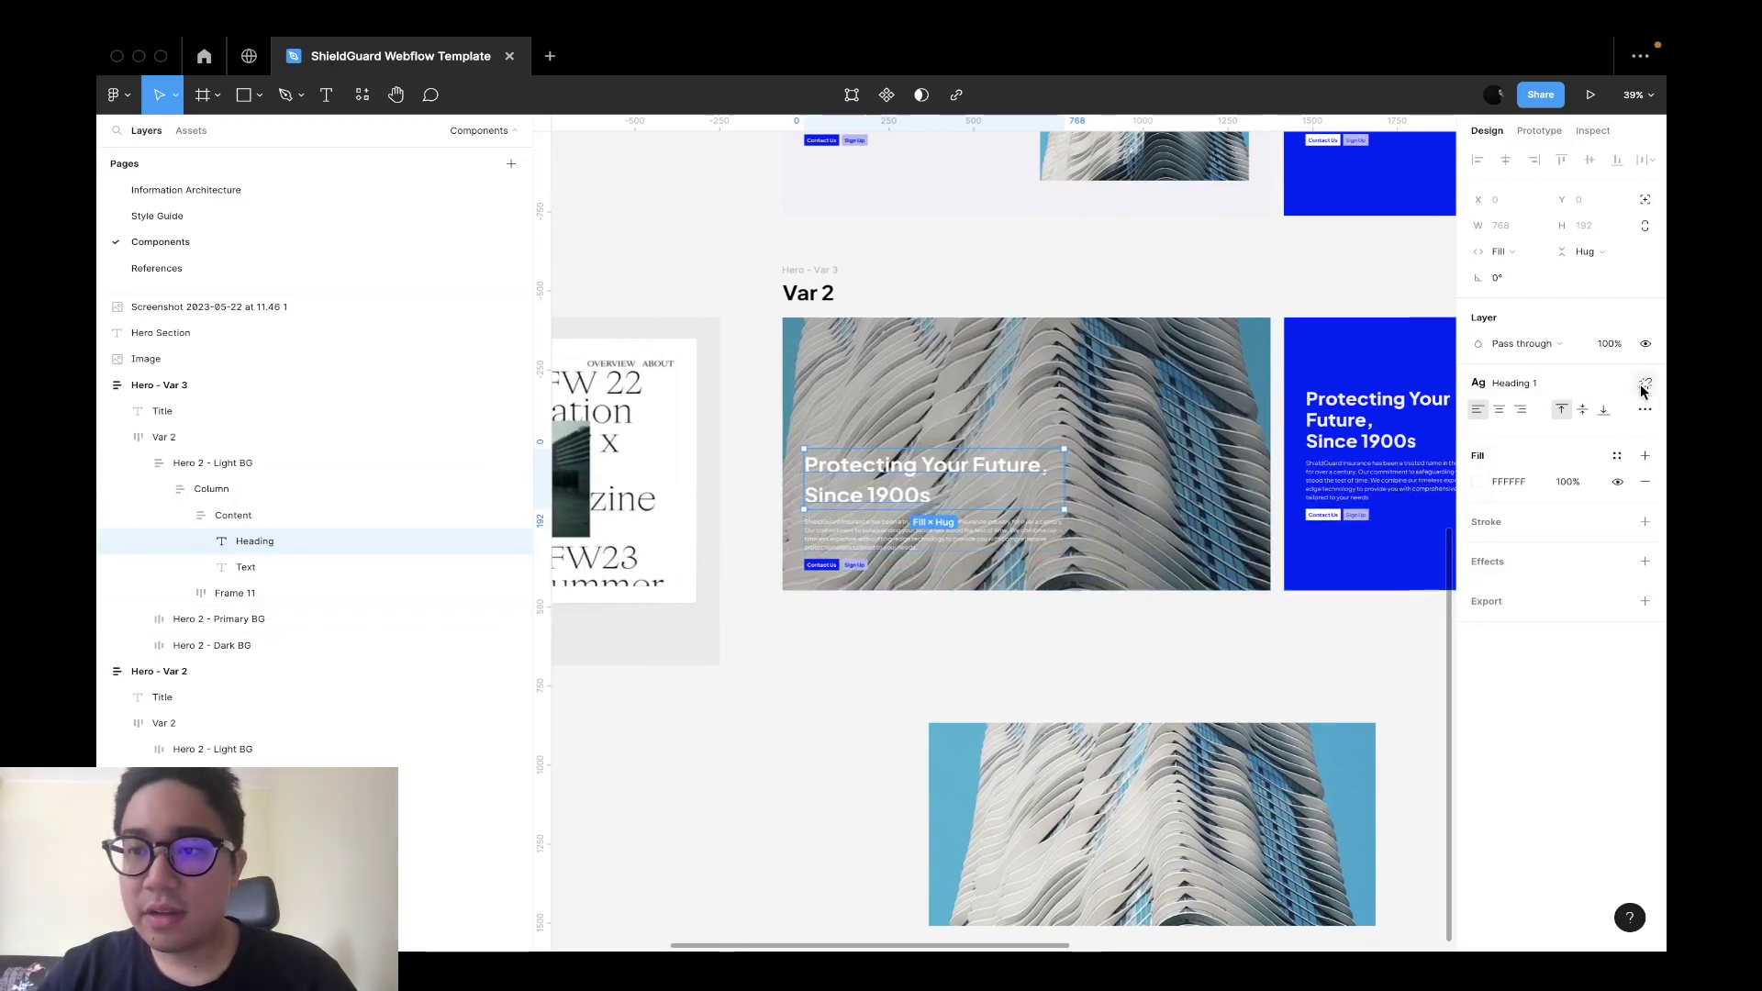
pyautogui.click(1645, 386)
pyautogui.click(1203, 649)
pyautogui.scroll(2, 1204, 649)
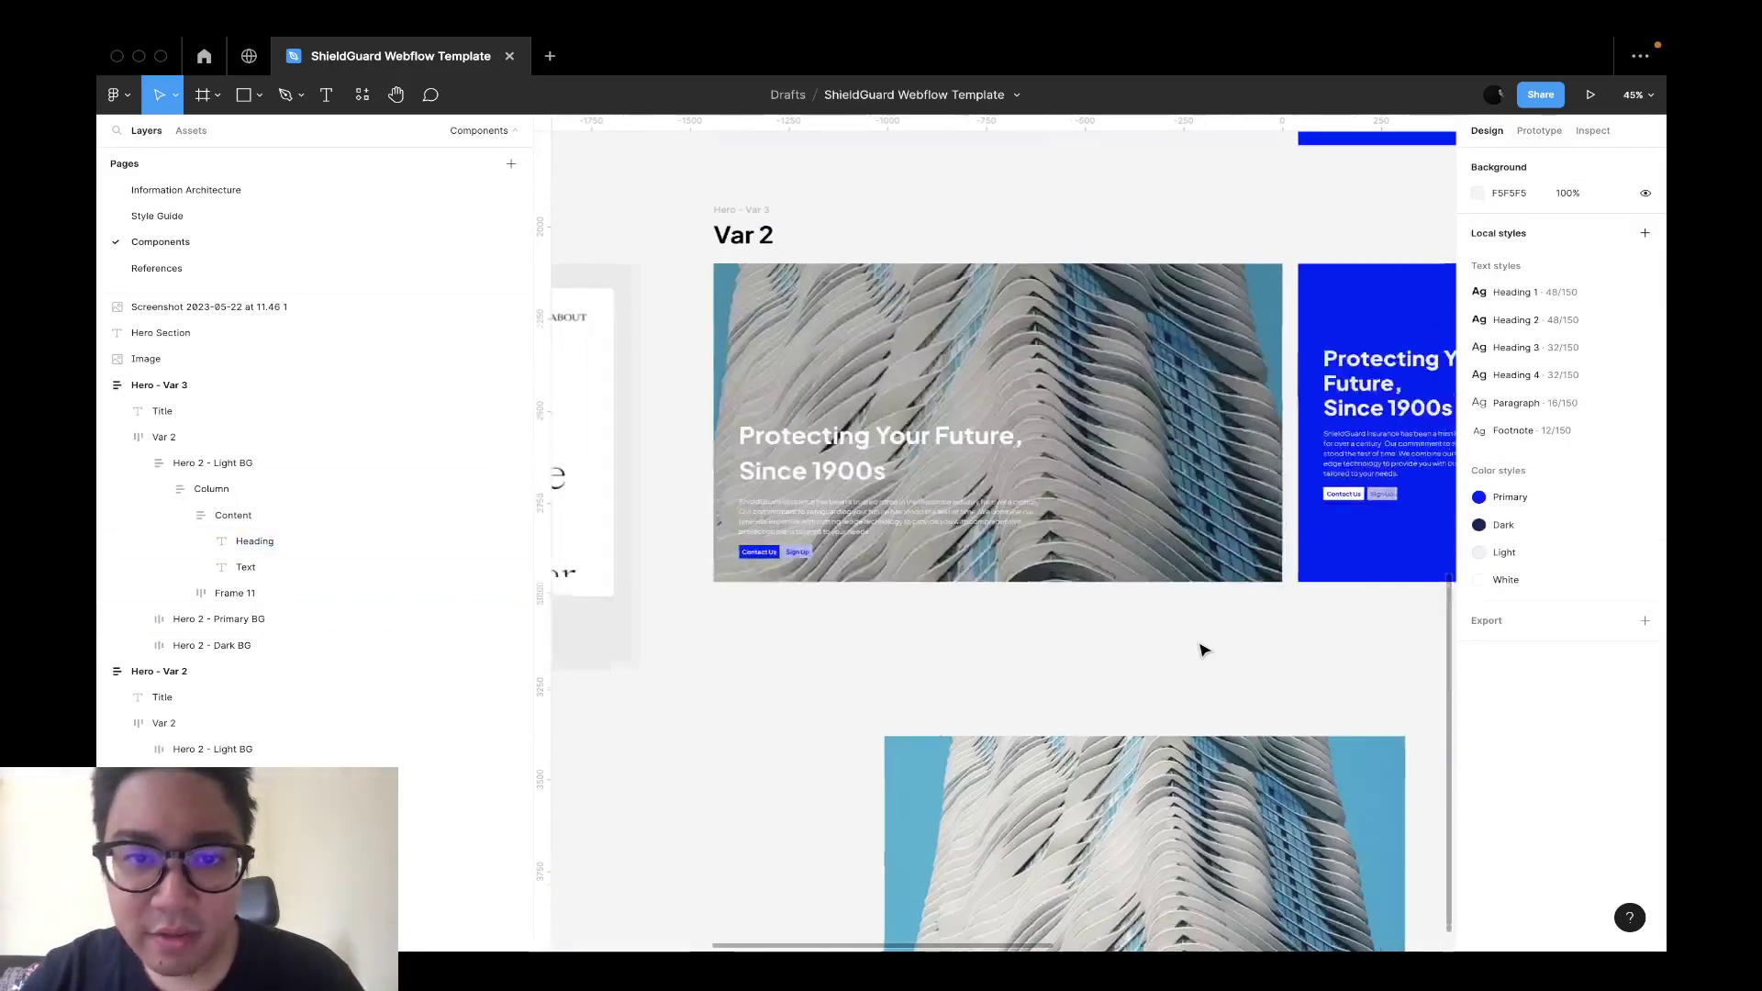
pyautogui.click(868, 438)
pyautogui.doubleClick(867, 438)
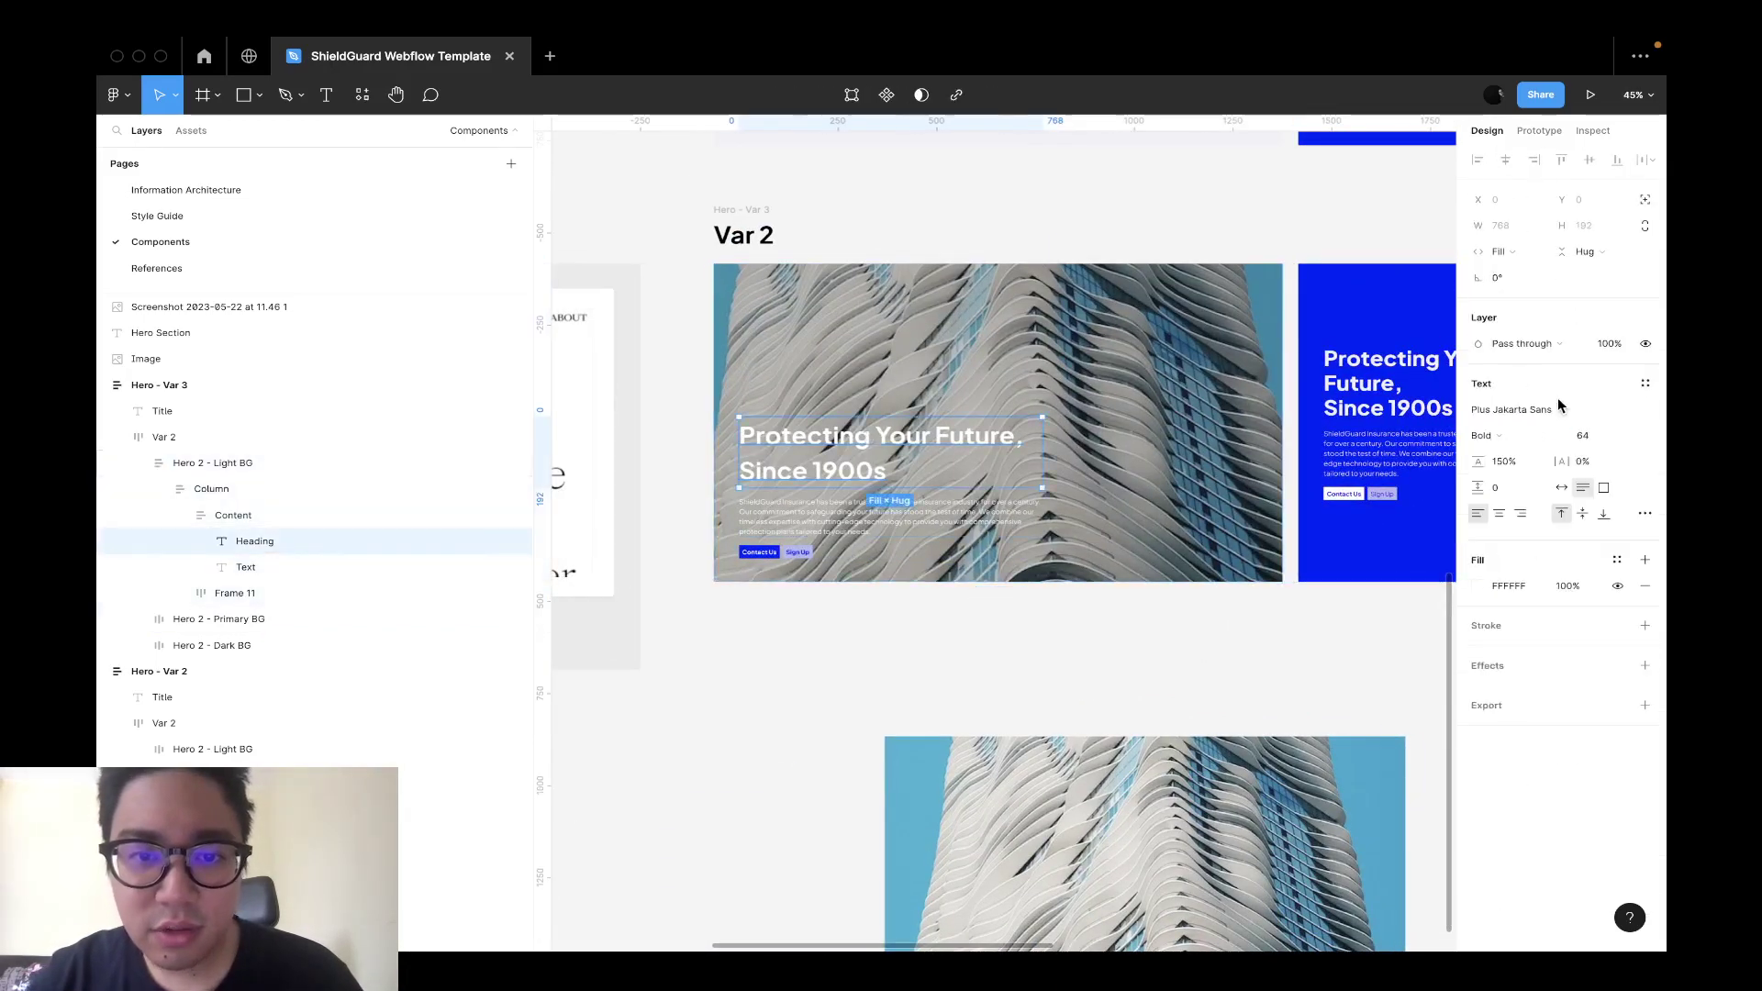
pyautogui.click(1645, 386)
pyautogui.click(1597, 479)
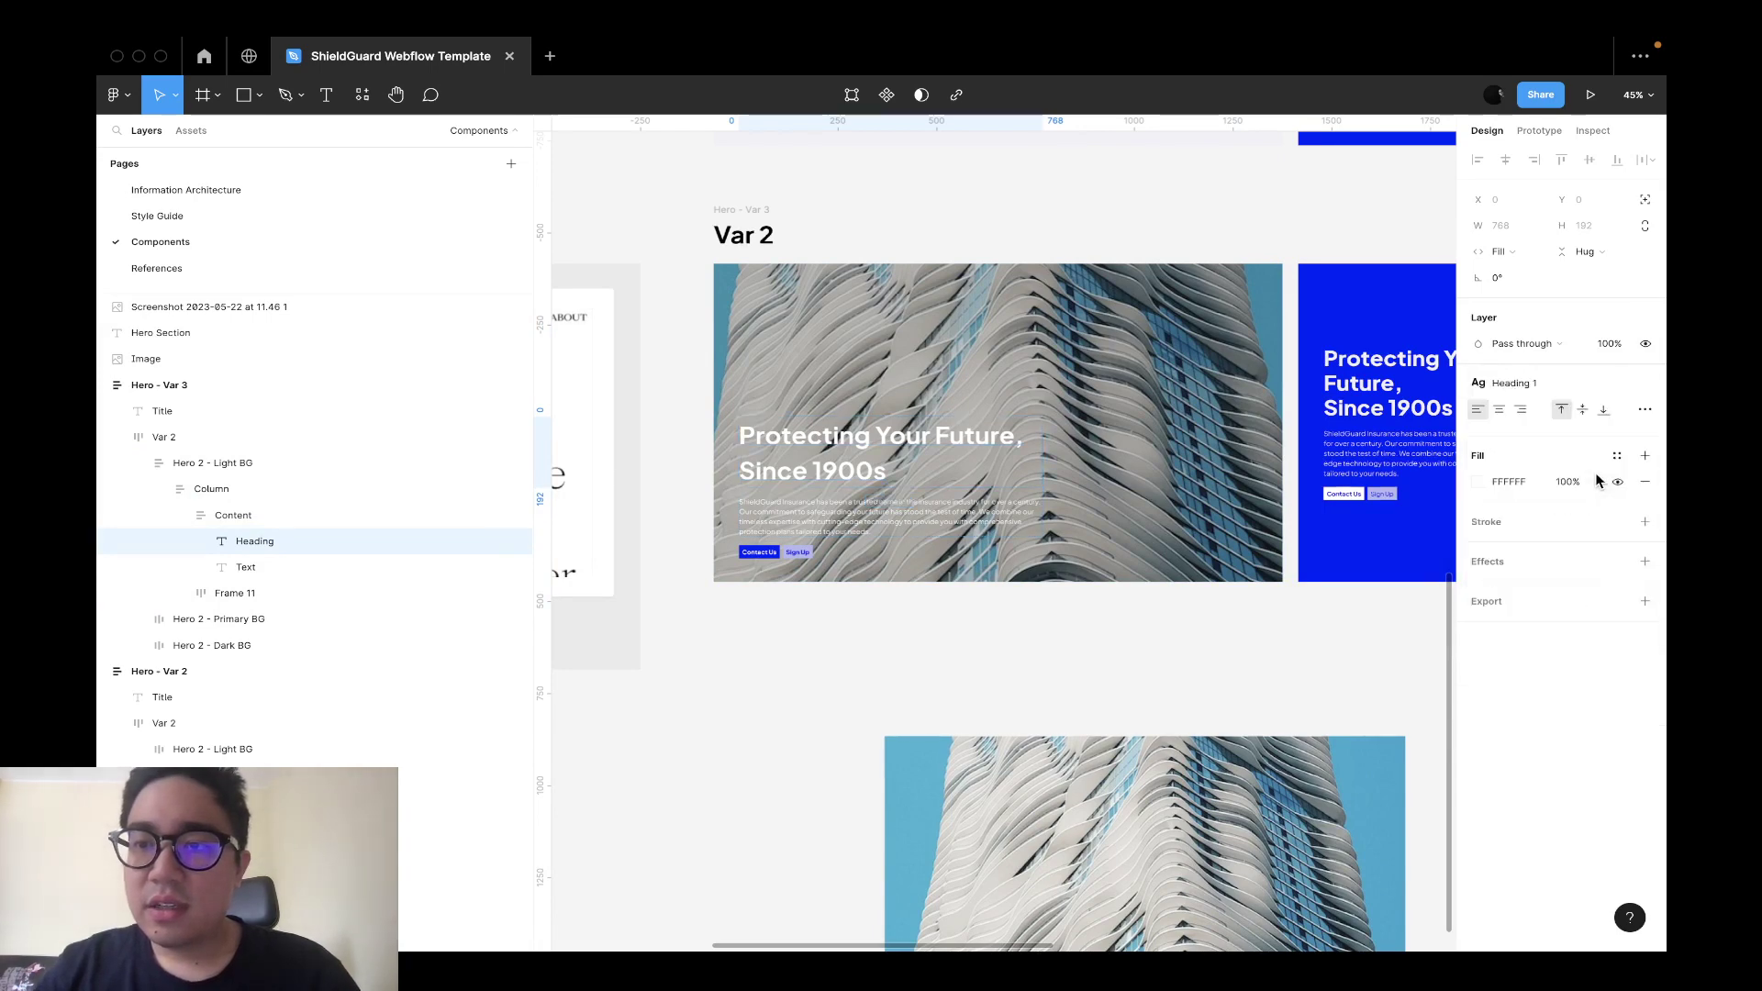
pyautogui.click(1643, 386)
pyautogui.click(1645, 383)
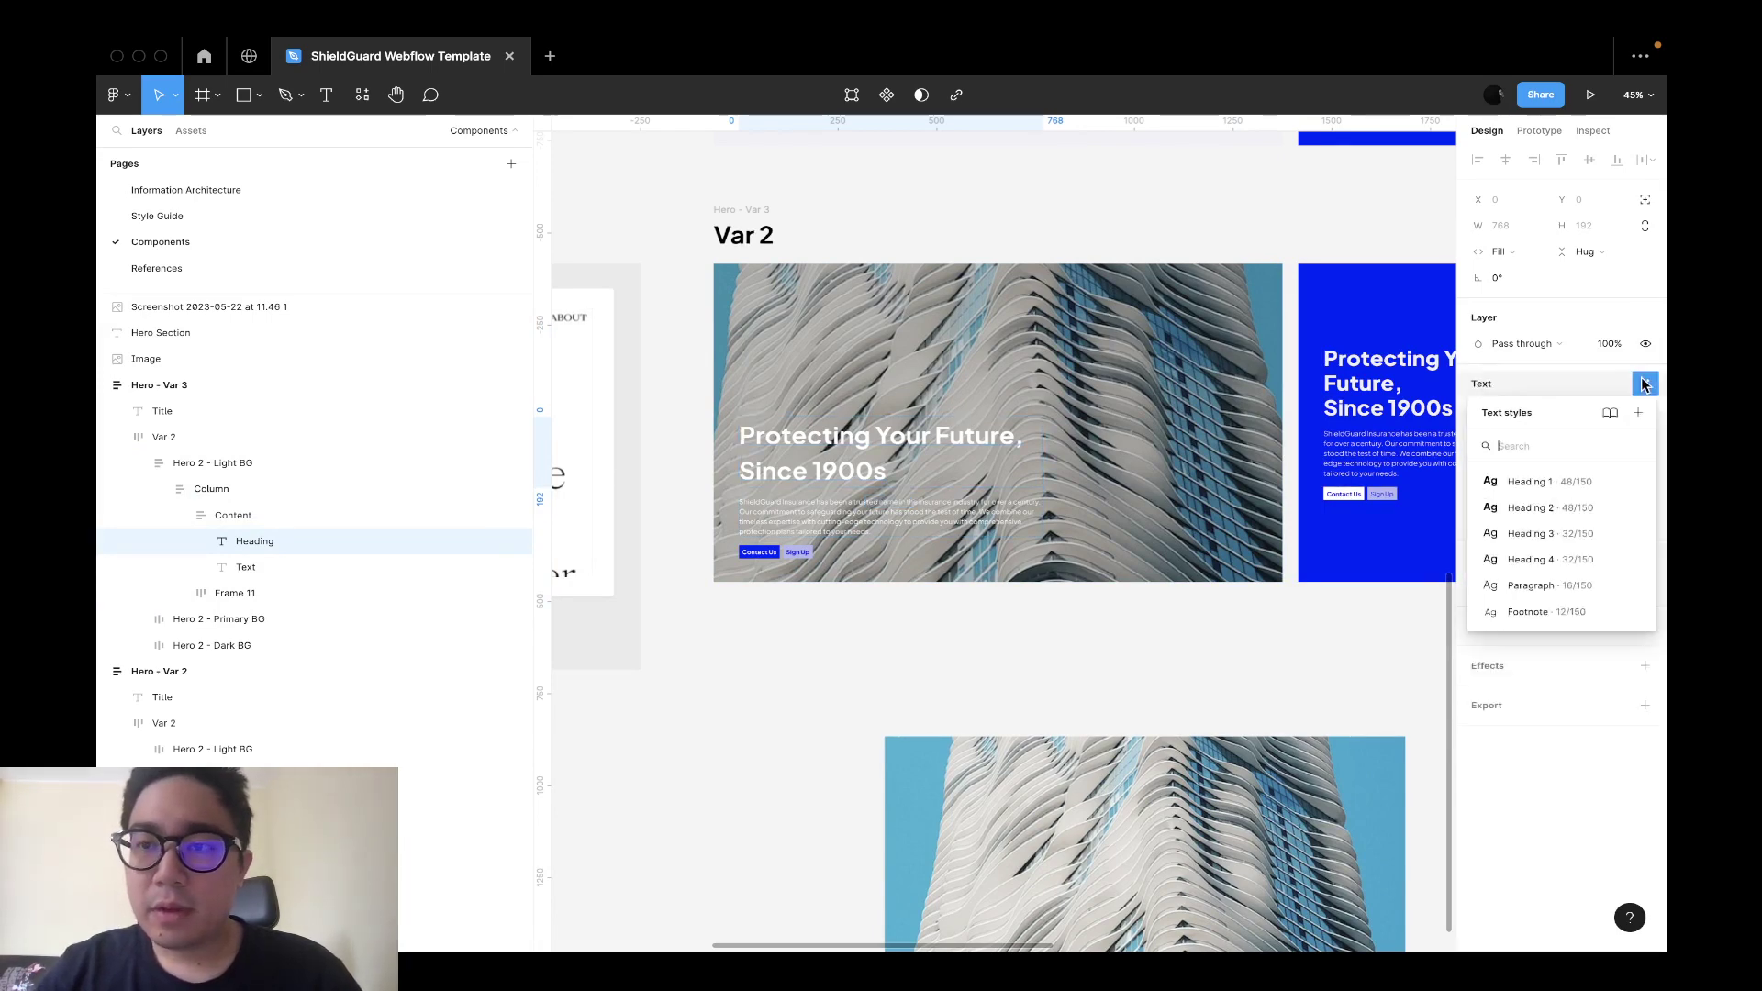
pyautogui.click(1603, 487)
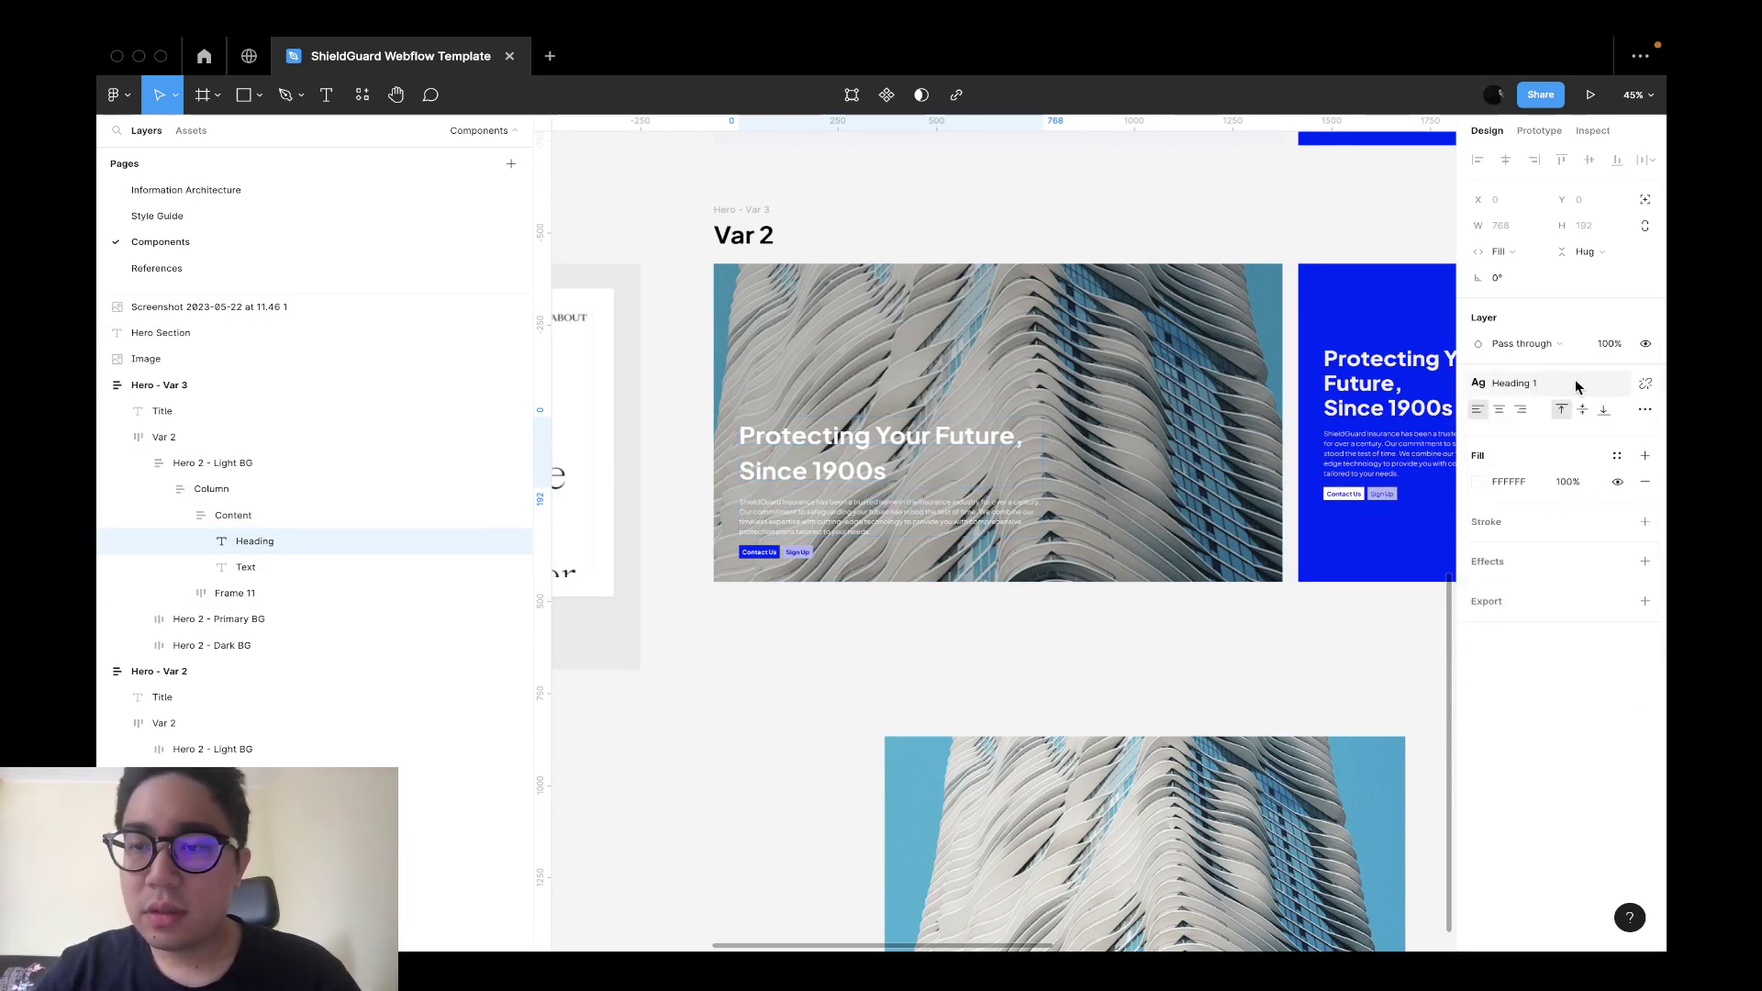
# Edit the Heading 1 text style to use a line height of 110%.
pyautogui.click(1579, 387)
pyautogui.click(1636, 483)
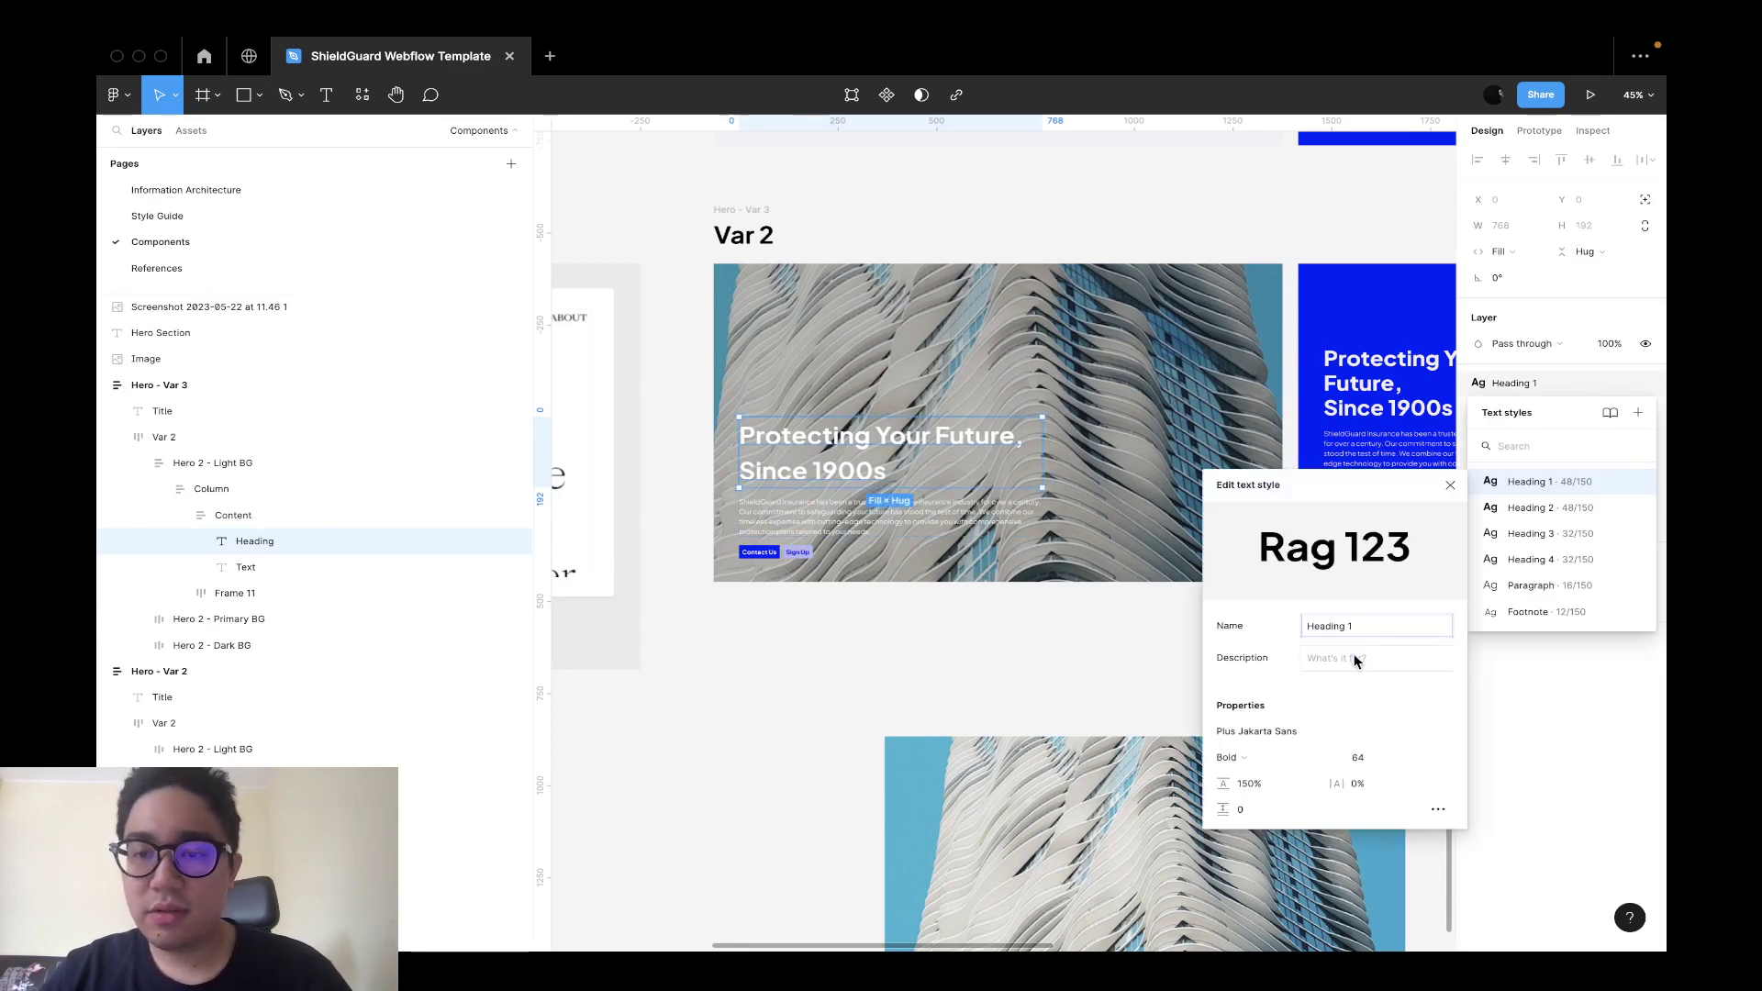
pyautogui.scroll(5, 836, 468)
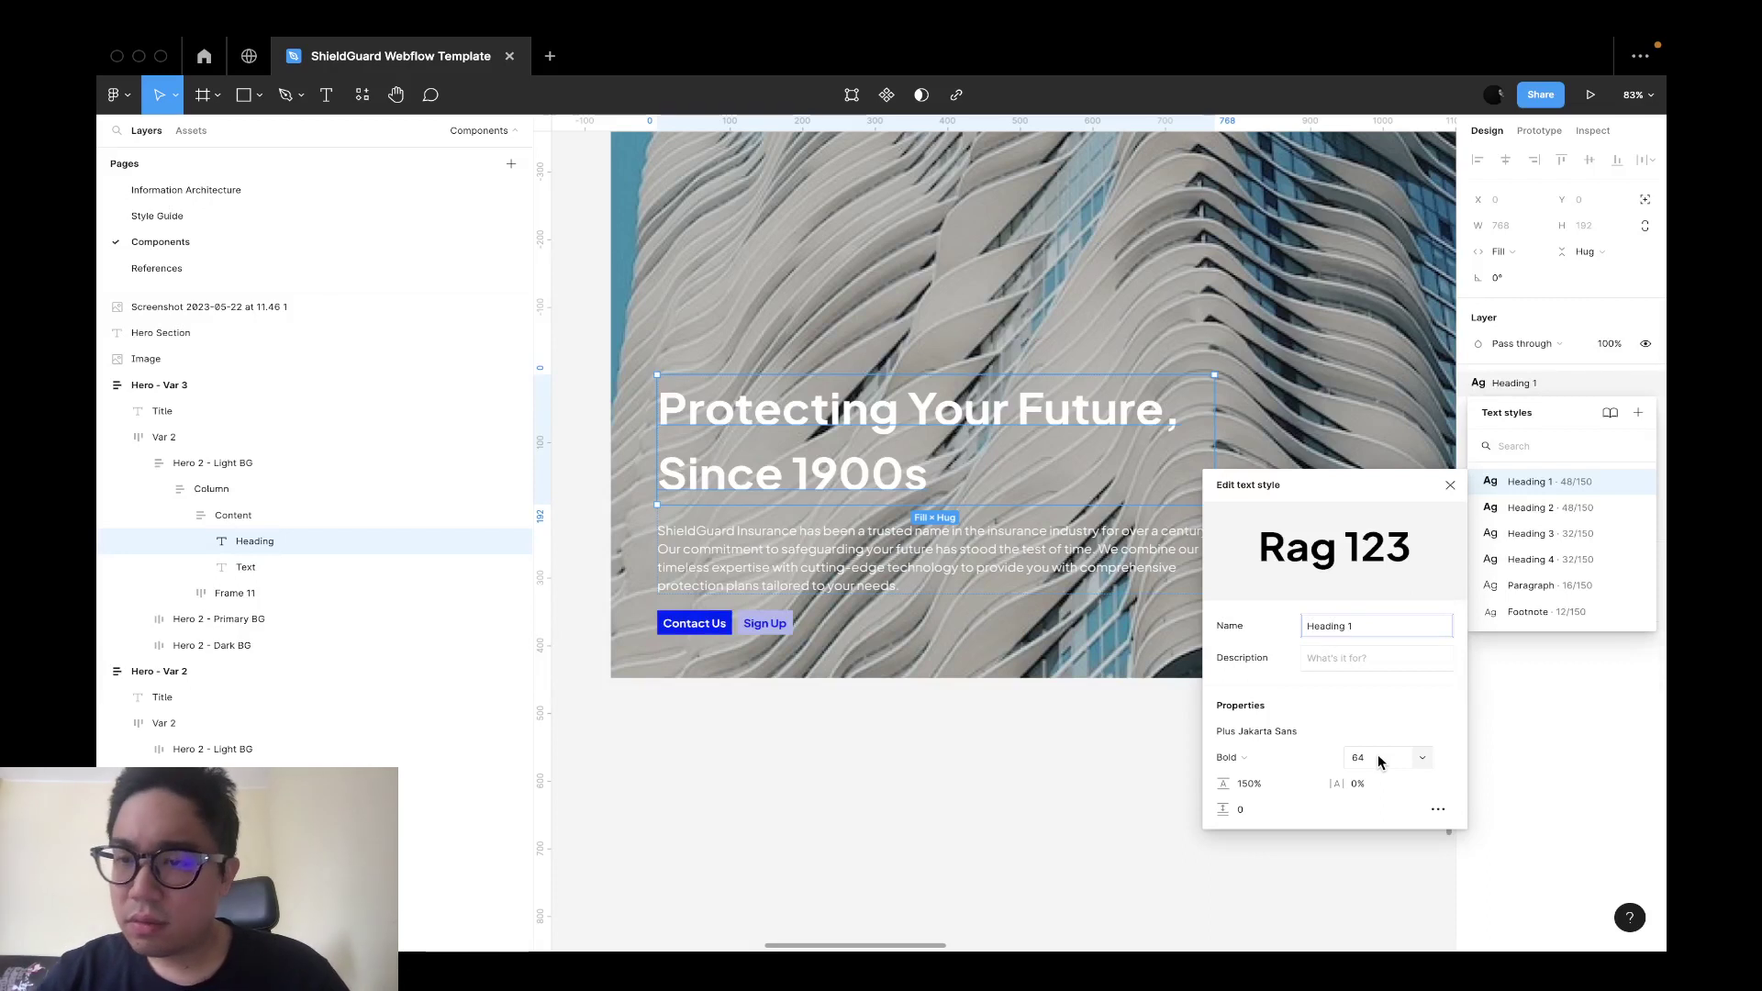
pyautogui.click(1250, 784)
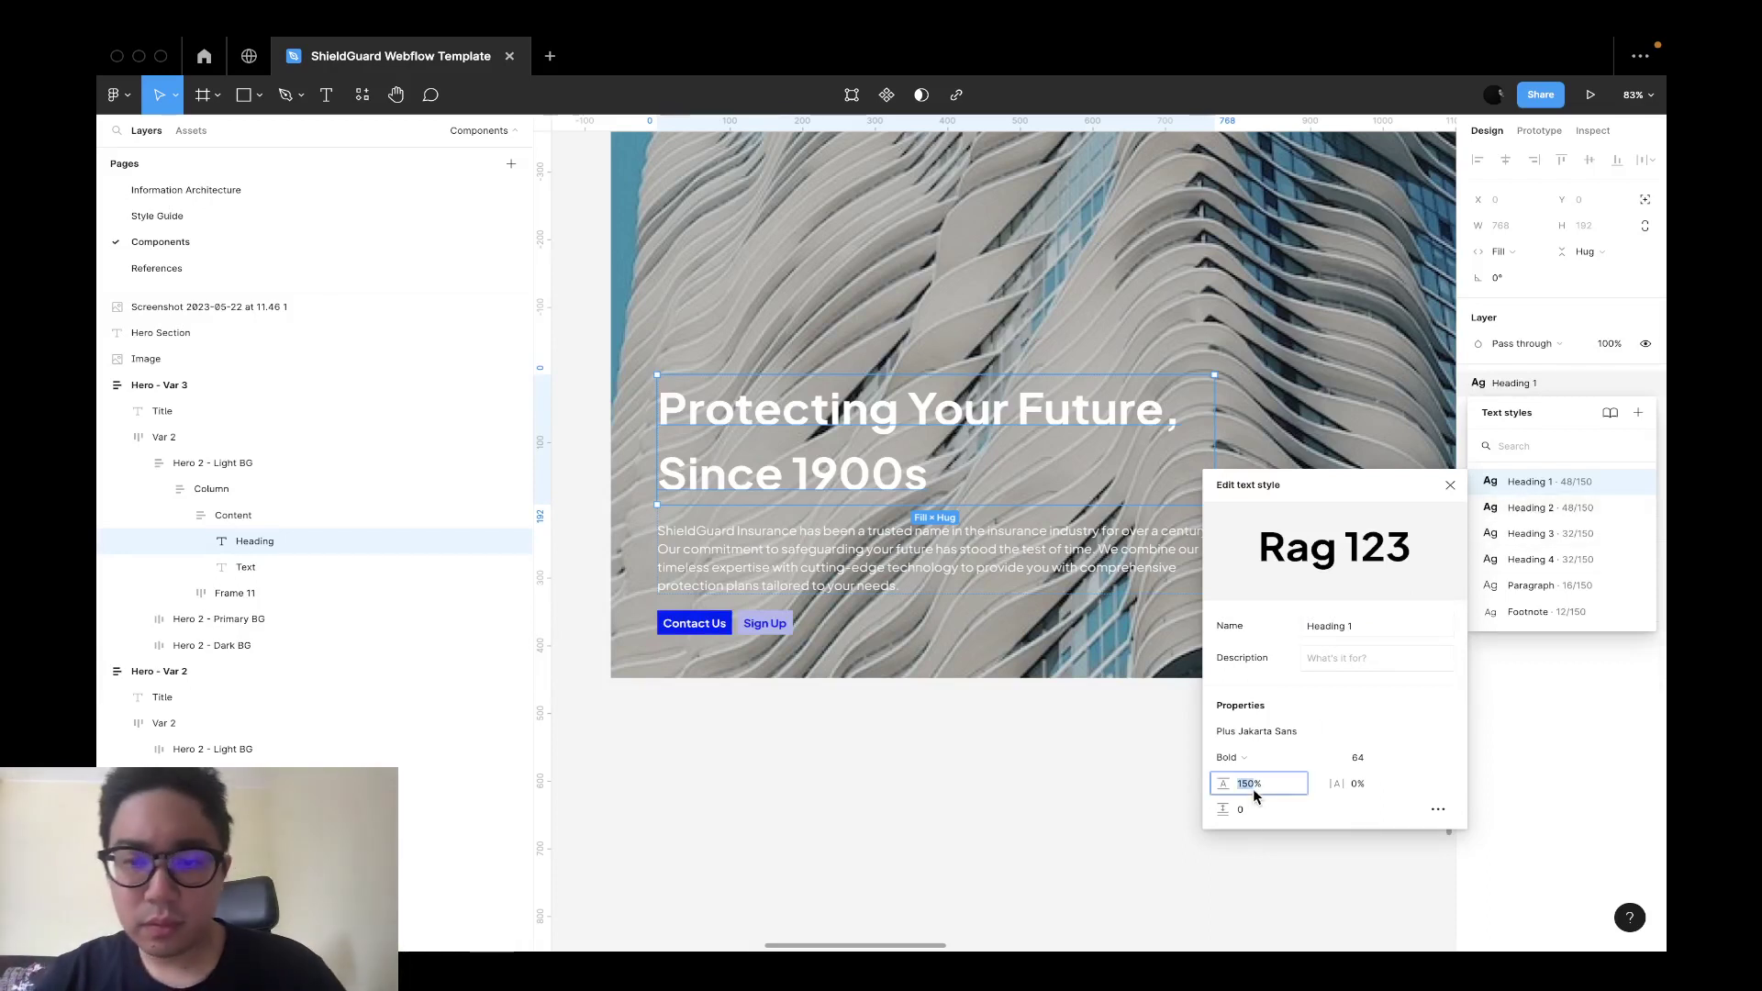
pyautogui.write('110')
pyautogui.press('Return')
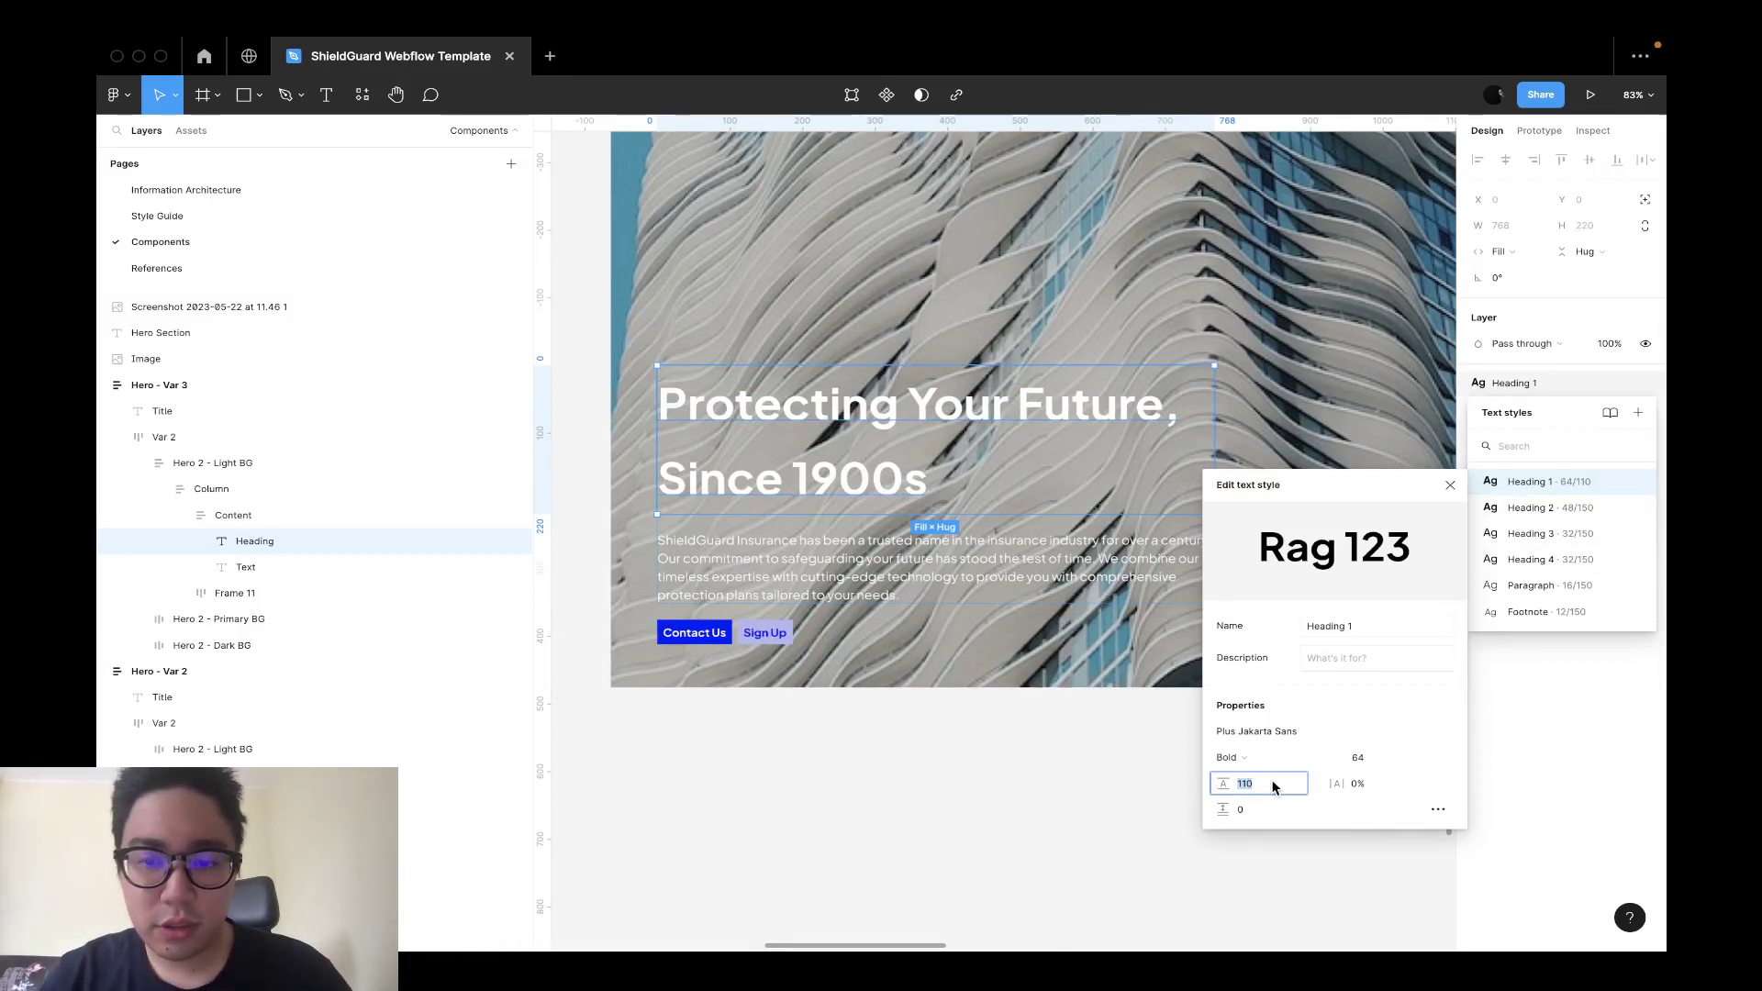
pyautogui.write('%')
pyautogui.press('Return')
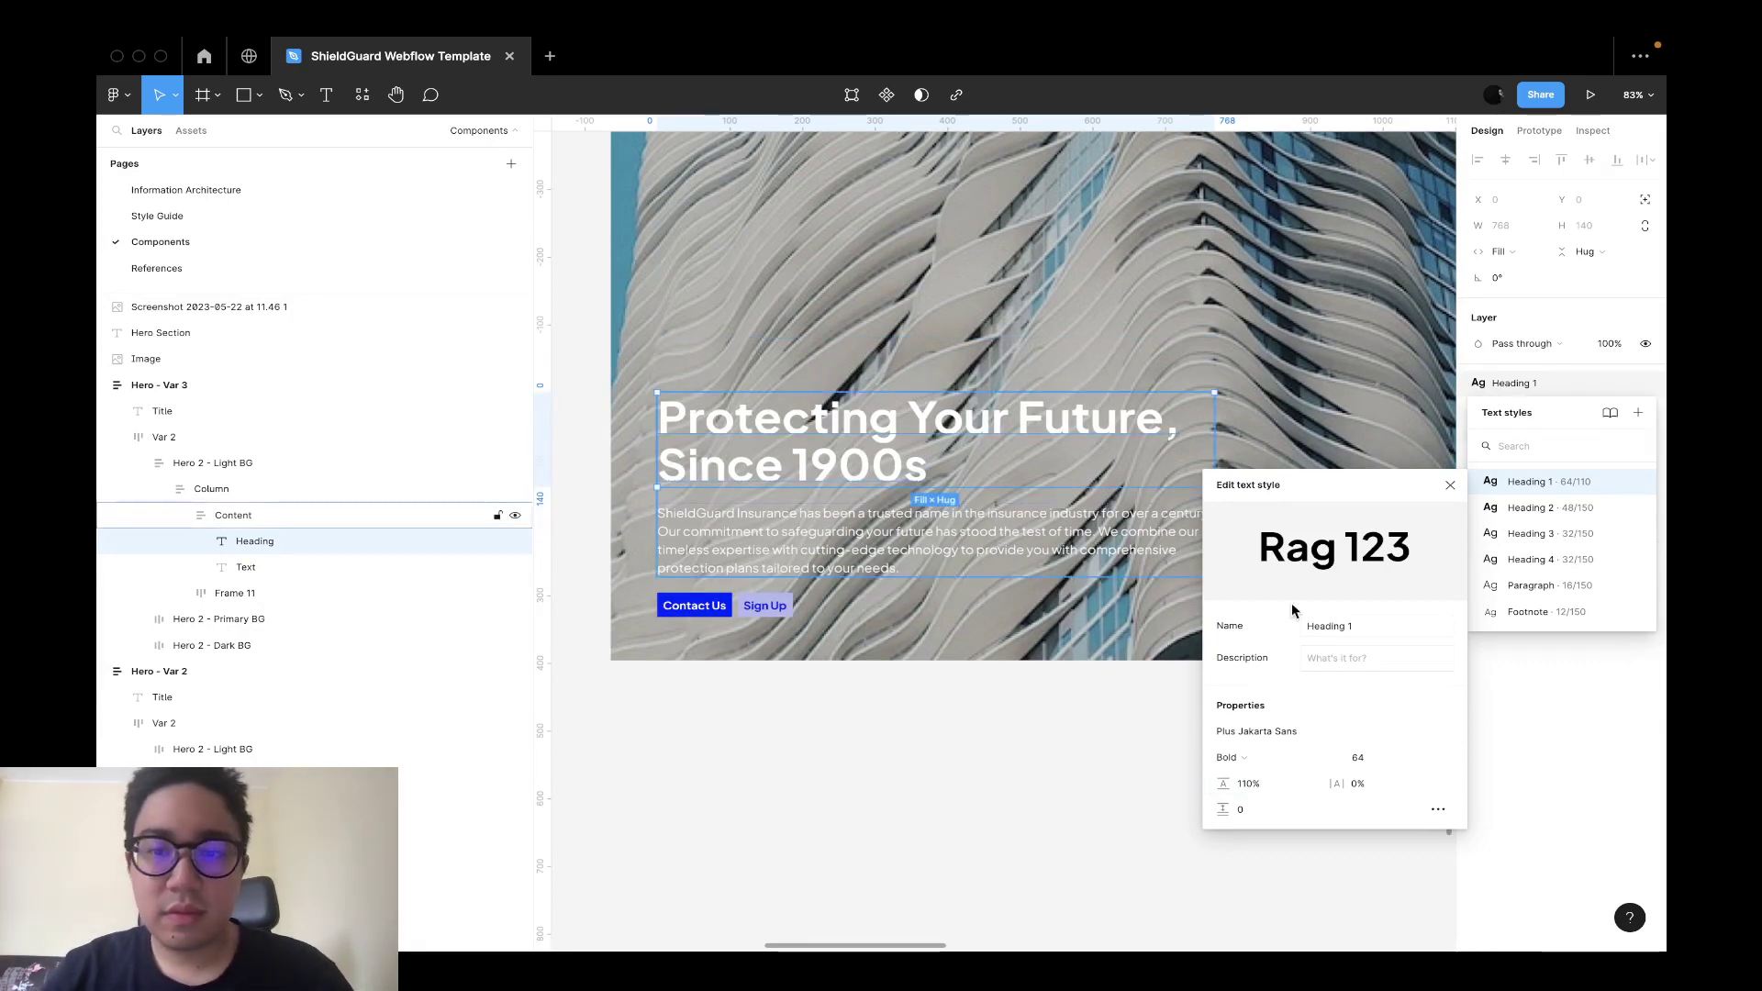
# Set the Heading 1 text style's font size to 72 and close the style editor.
pyautogui.write('72')
pyautogui.press('Return')
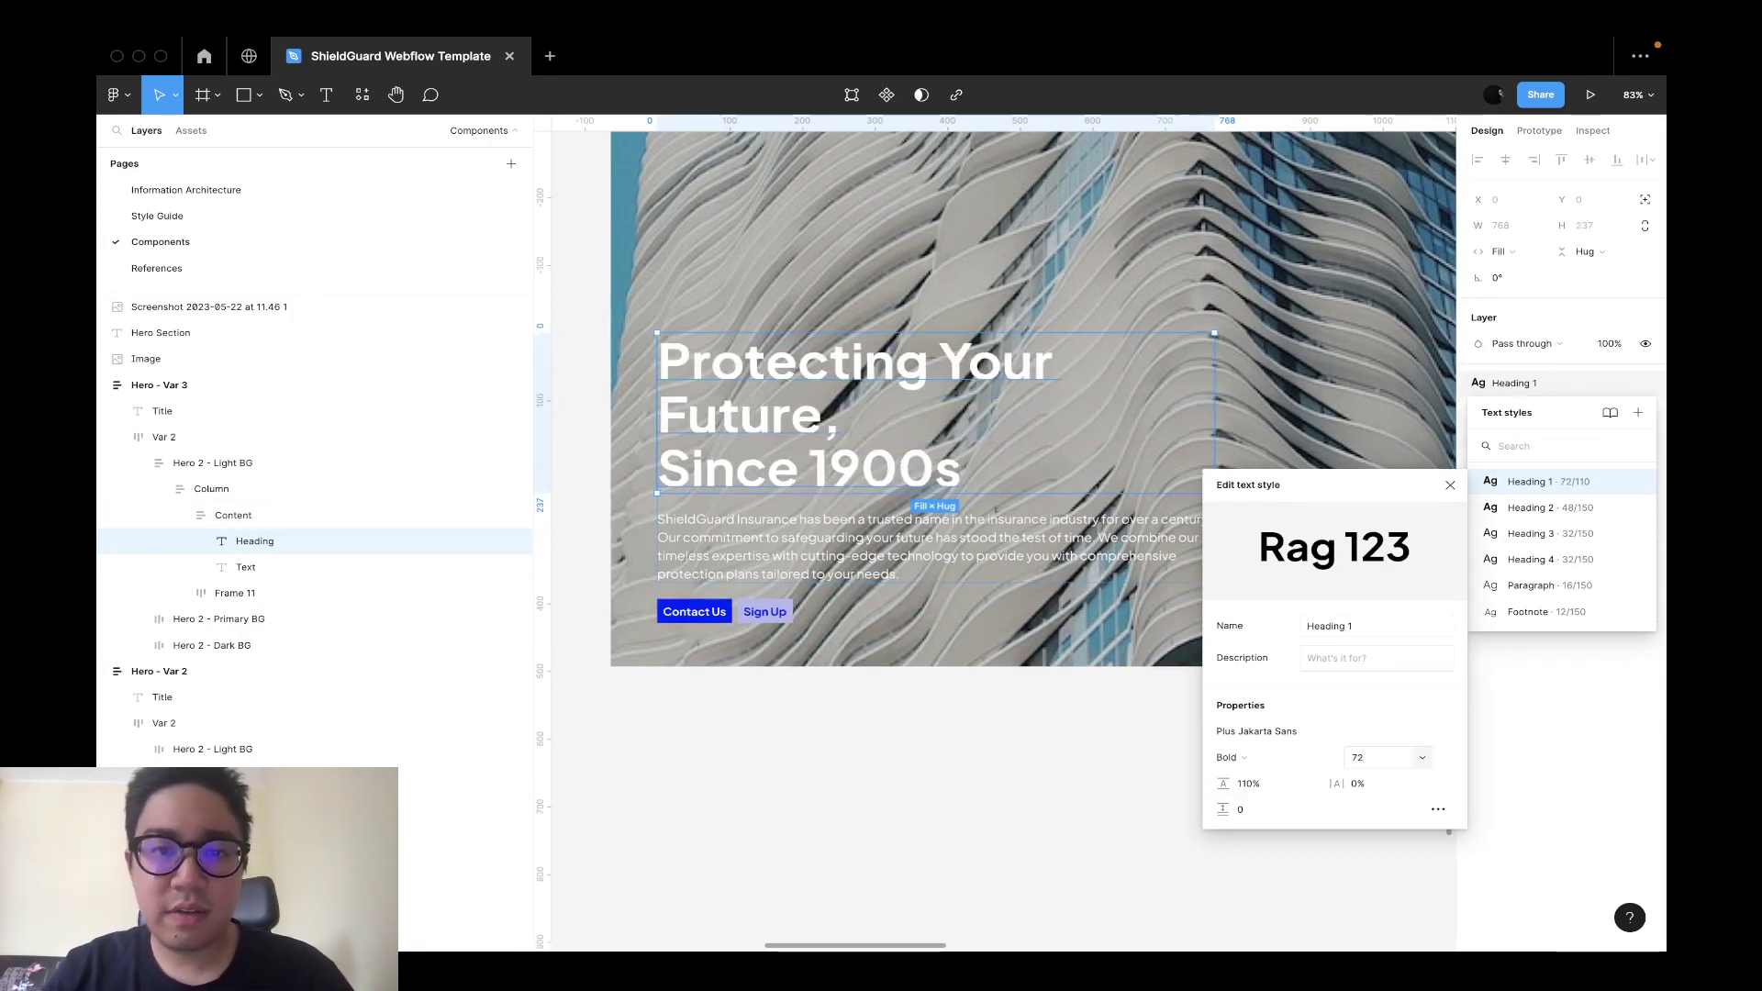
pyautogui.hscroll(2, 1197, 582)
pyautogui.hscroll(-1, 1142, 566)
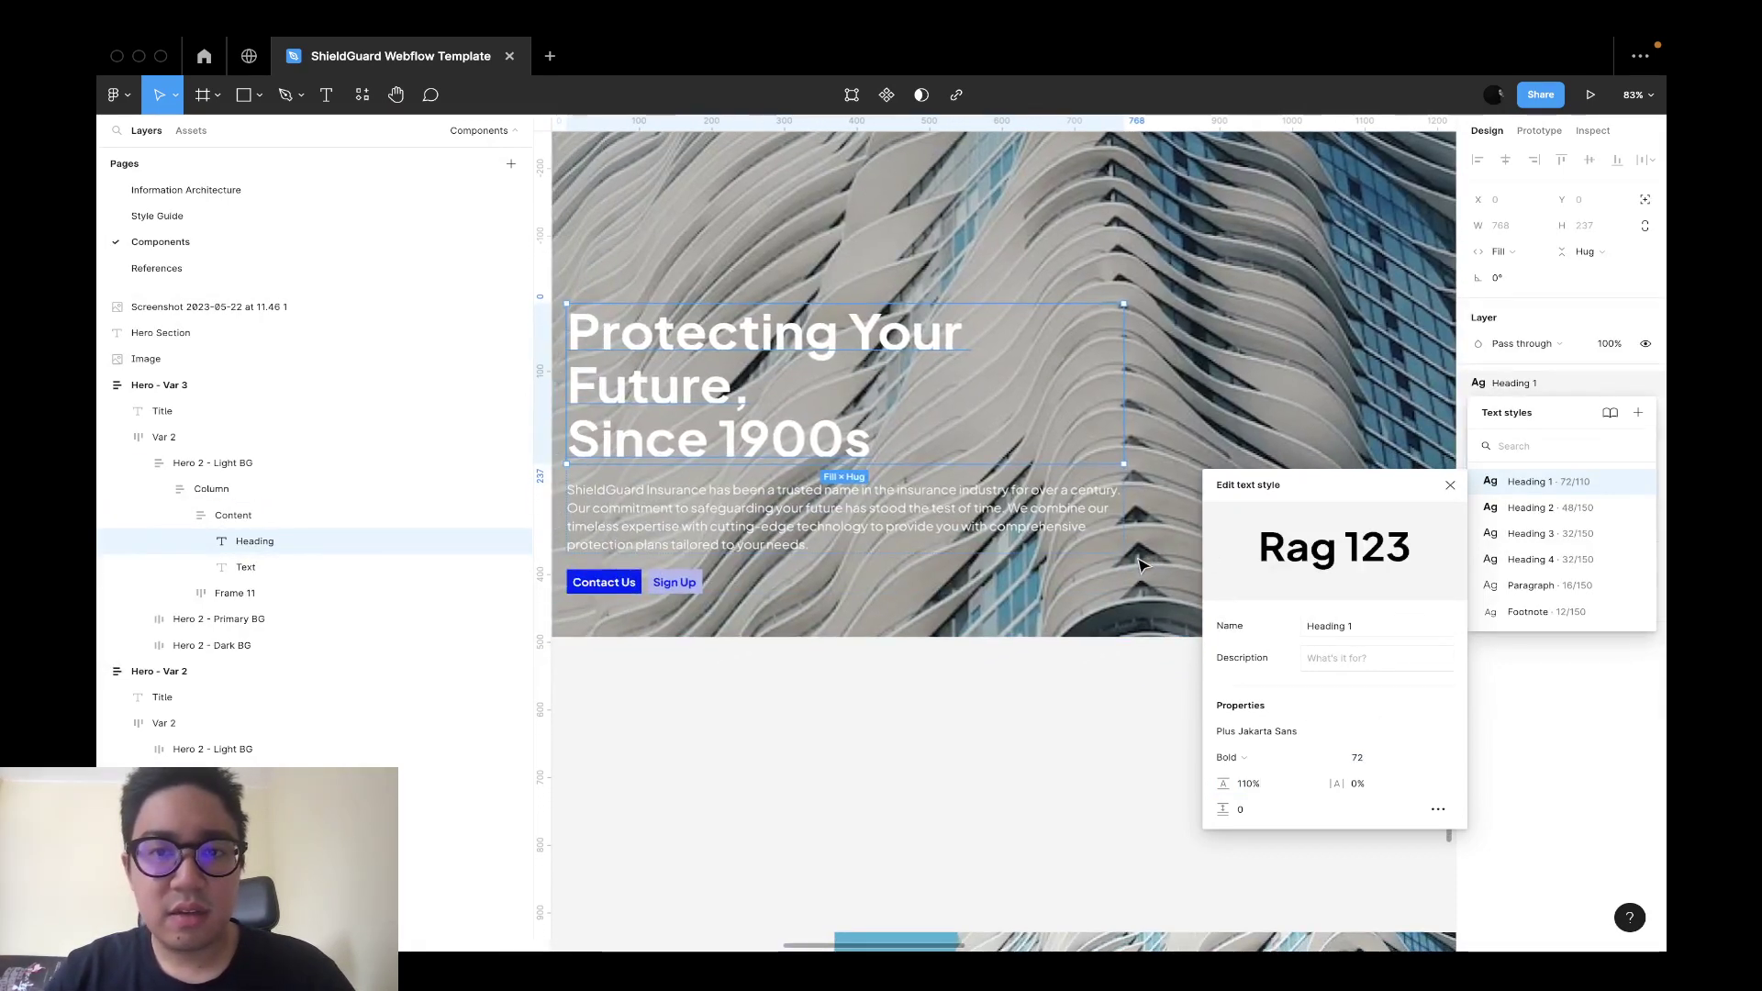
pyautogui.press('Escape')
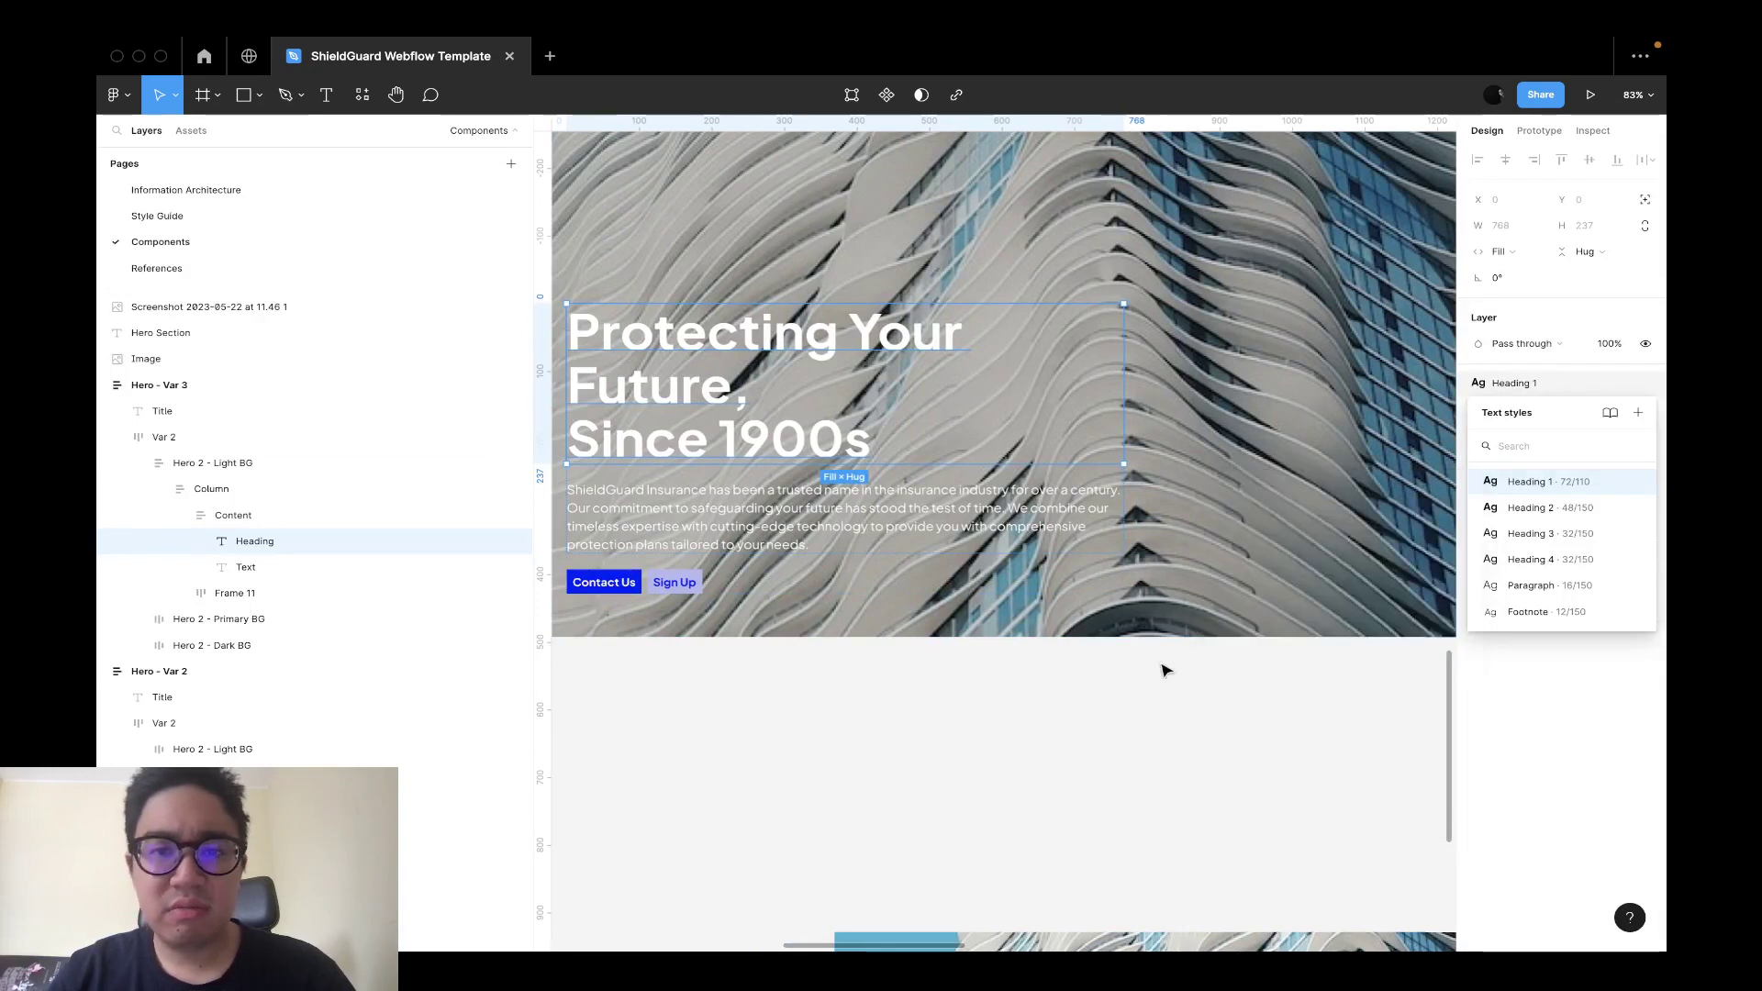
# Stretch the hero's text column to fill its parent, make its width fixed, and halve it to 656.
pyautogui.click(257, 487)
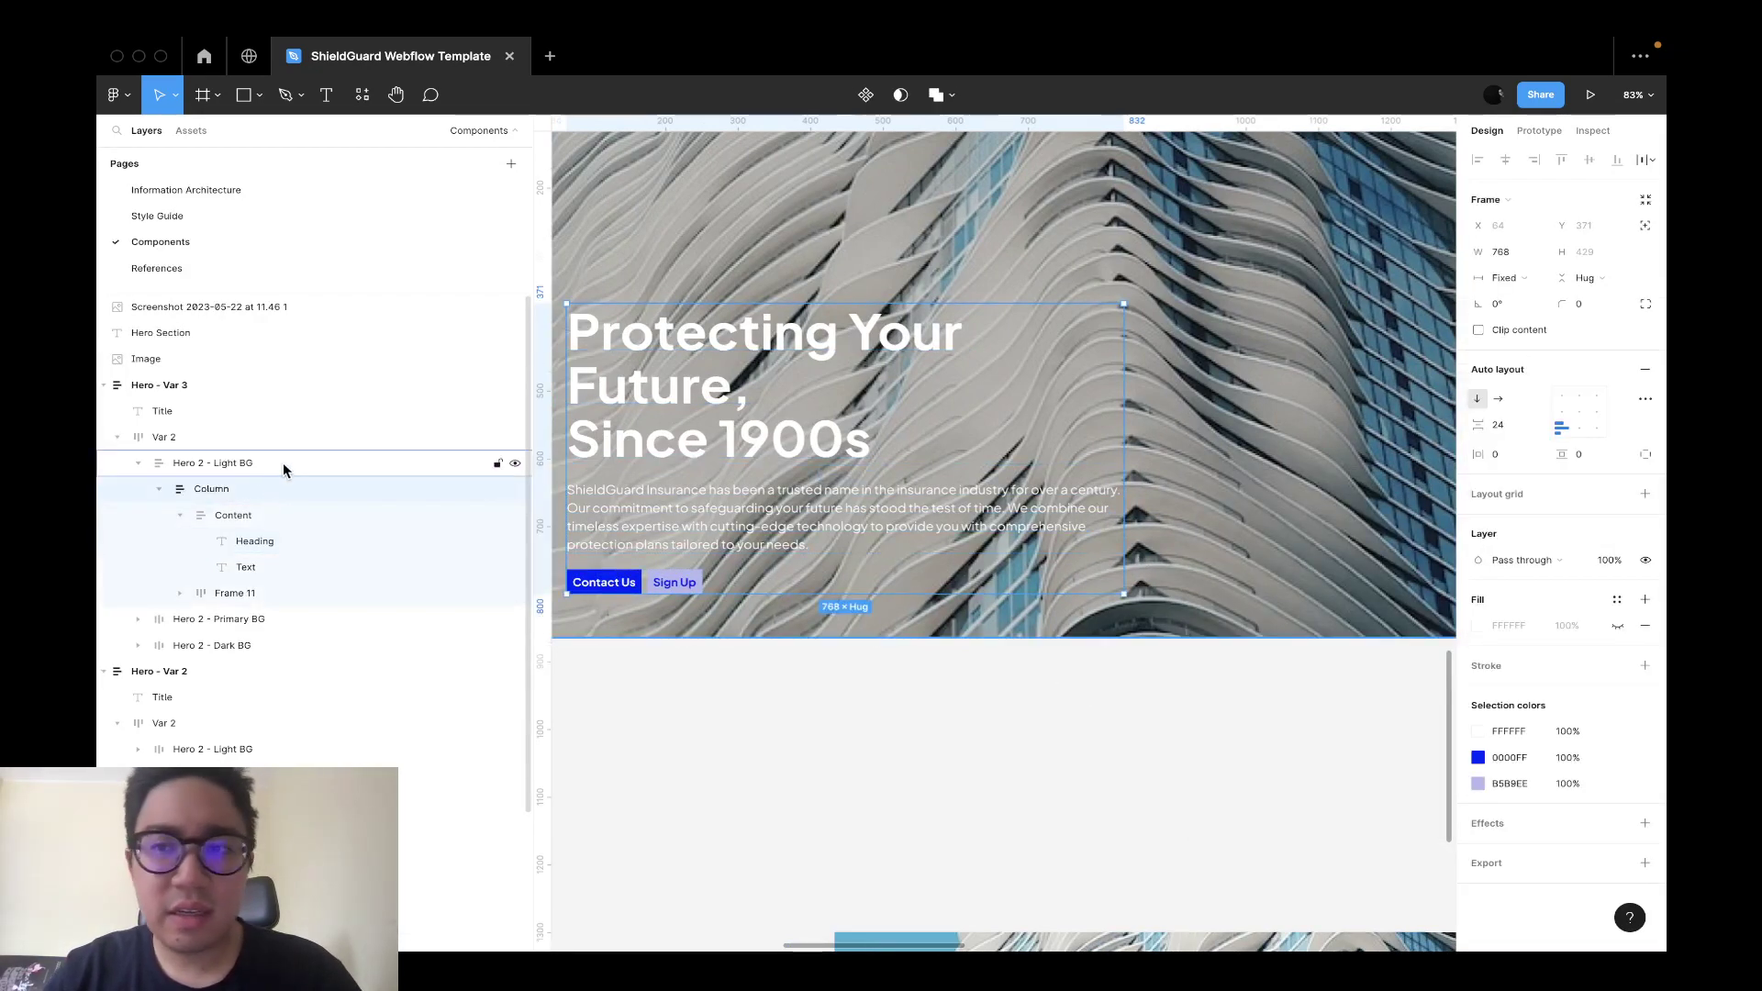
pyautogui.click(1505, 277)
pyautogui.click(1530, 318)
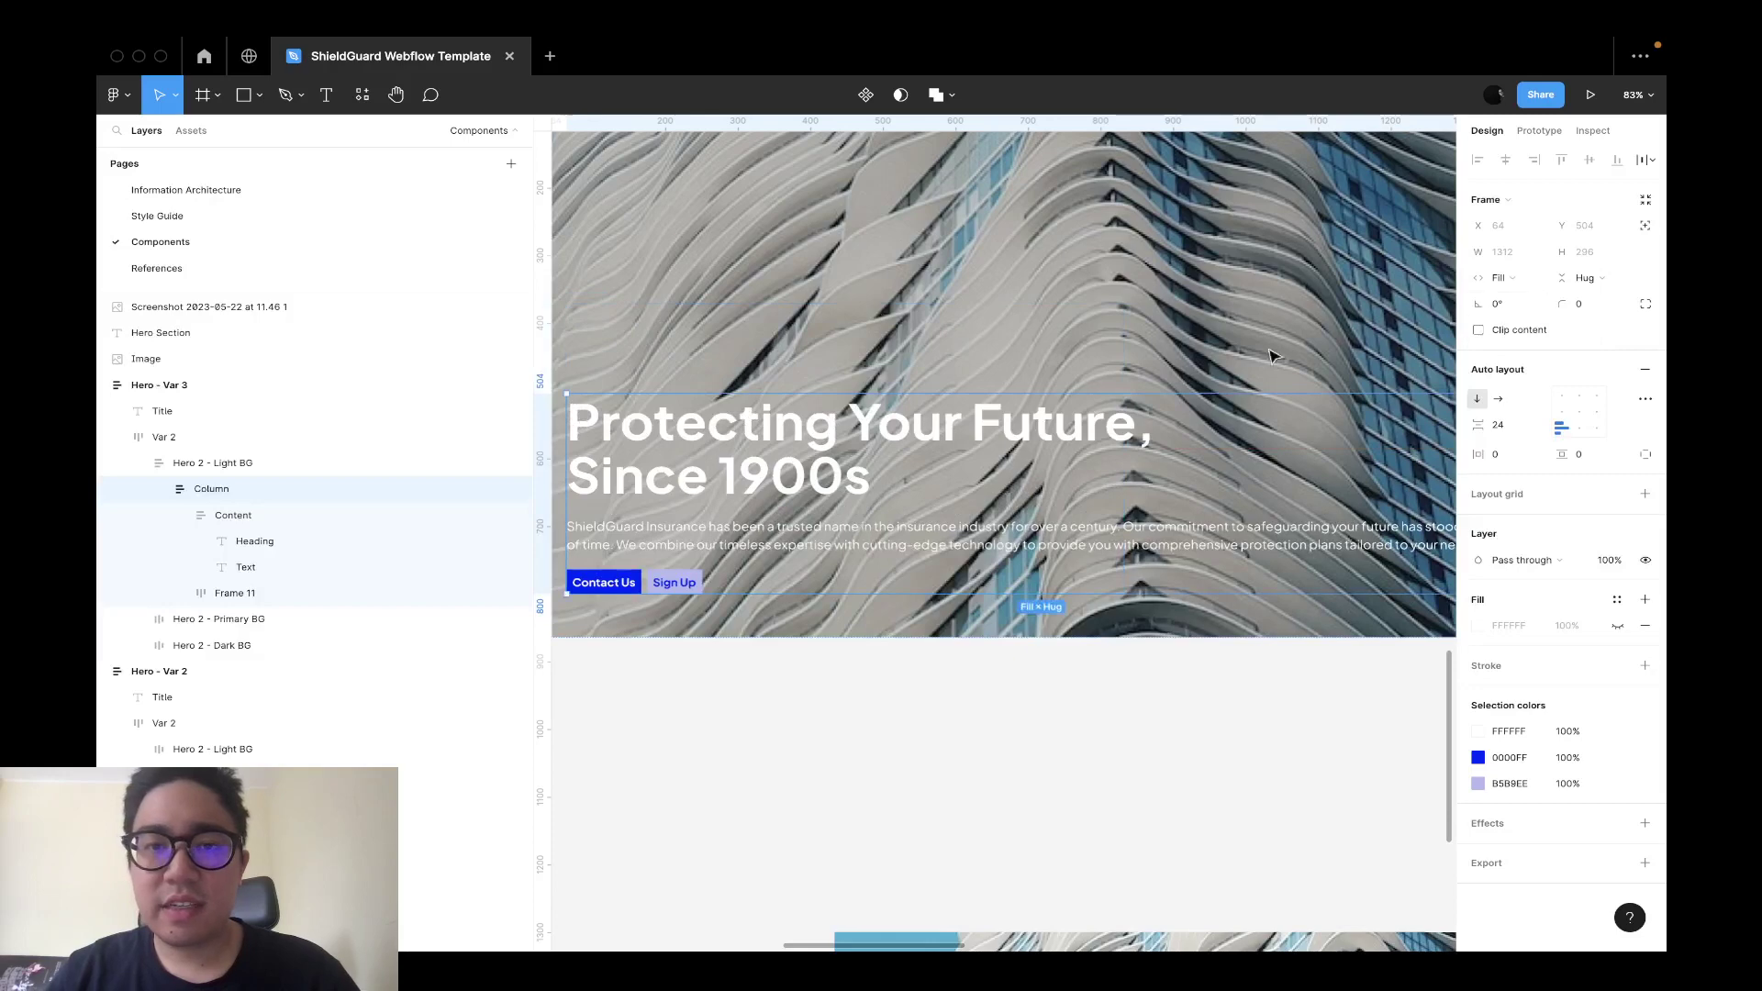
pyautogui.scroll(-5, 1048, 298)
pyautogui.click(1506, 278)
pyautogui.click(1542, 251)
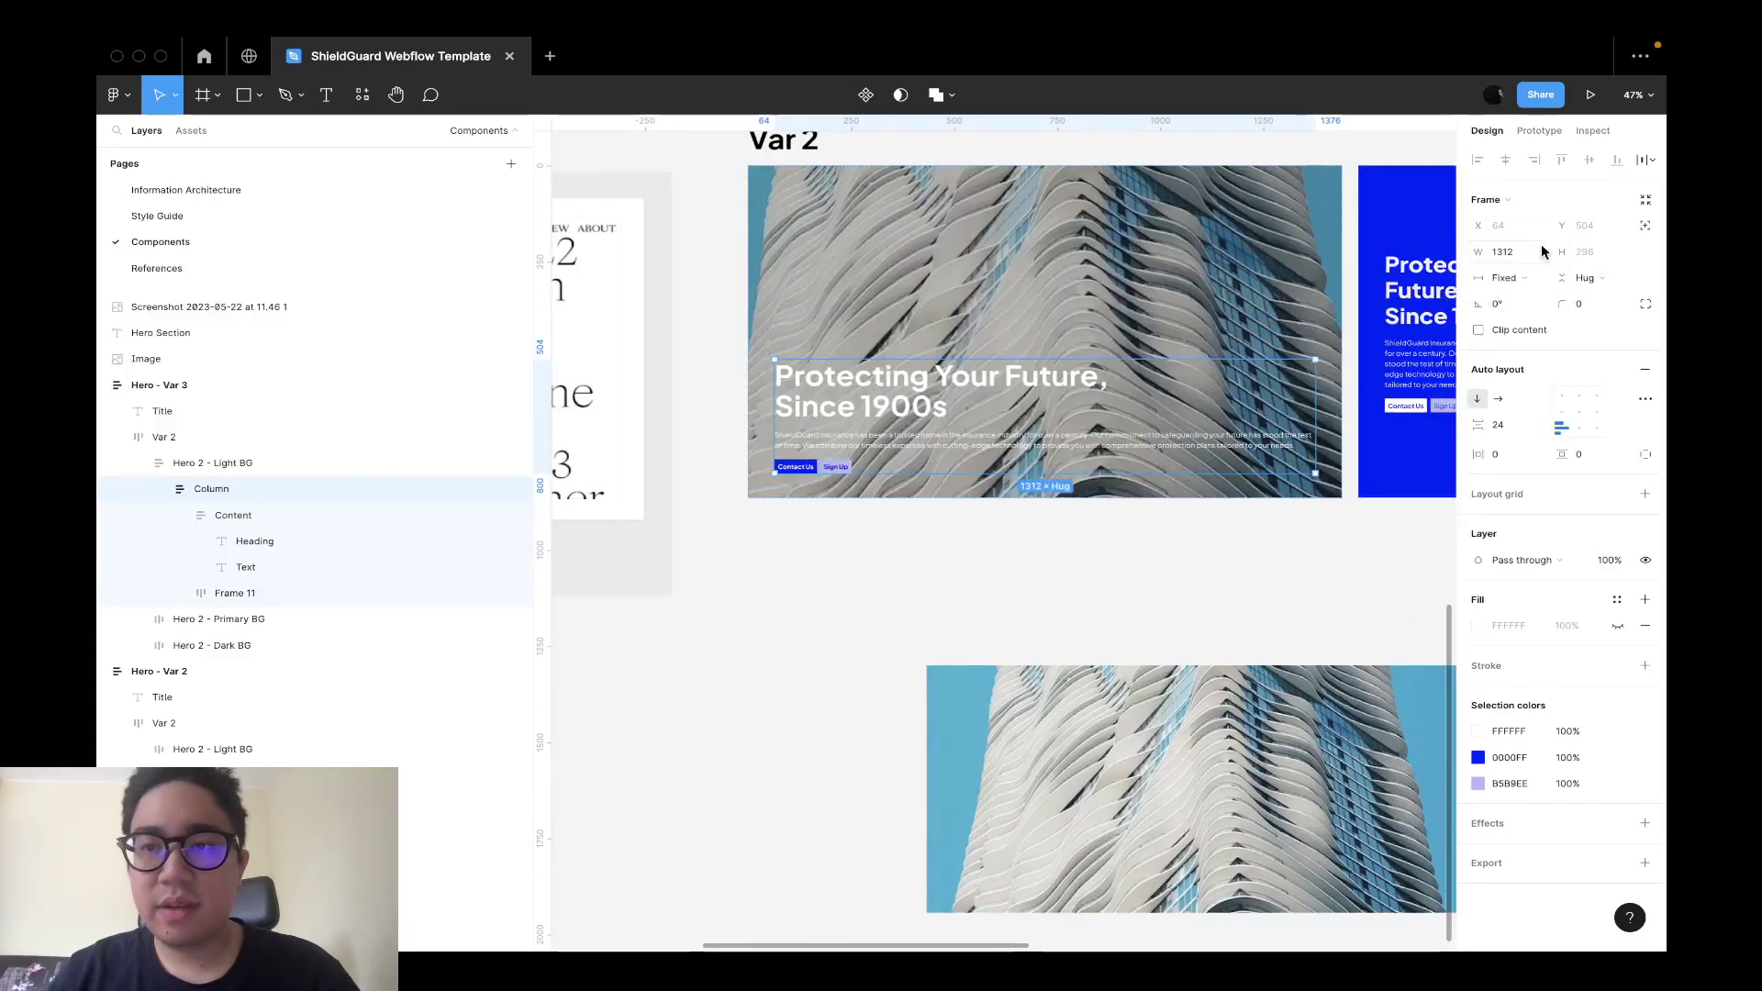
pyautogui.write('/2')
pyautogui.press('Return')
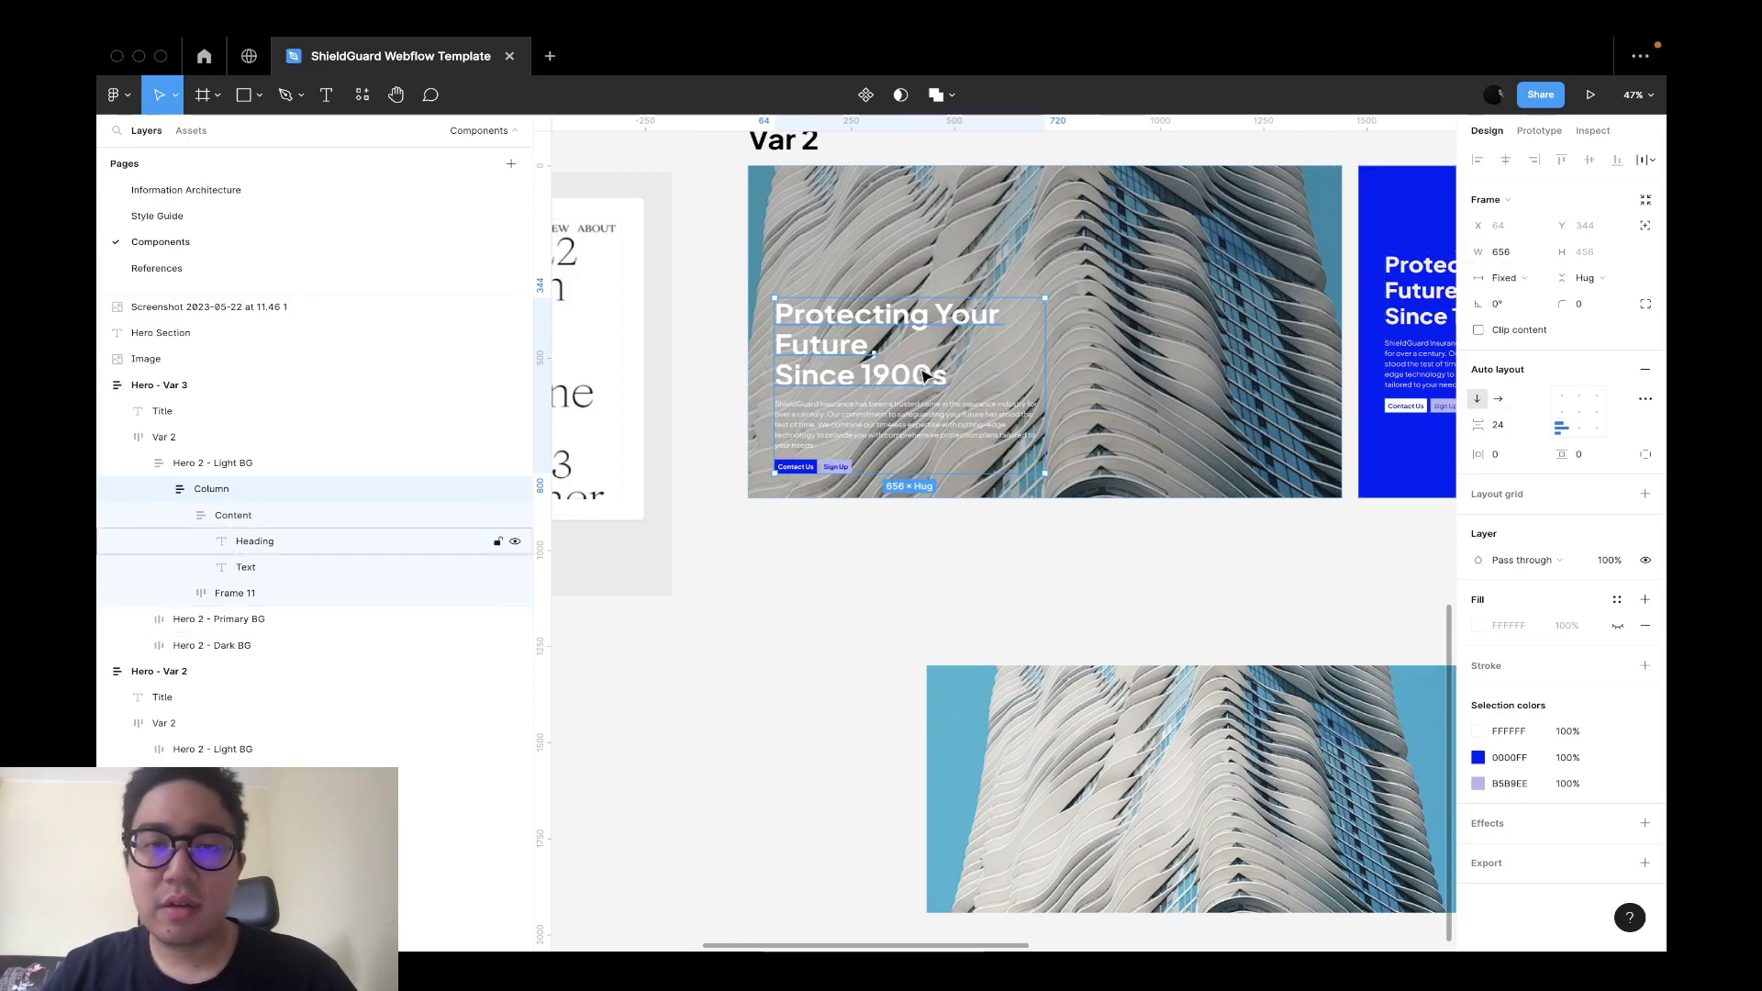
# Try a text column width of one third of 1312, and undo it to return to 1312.
pyautogui.click(254, 541)
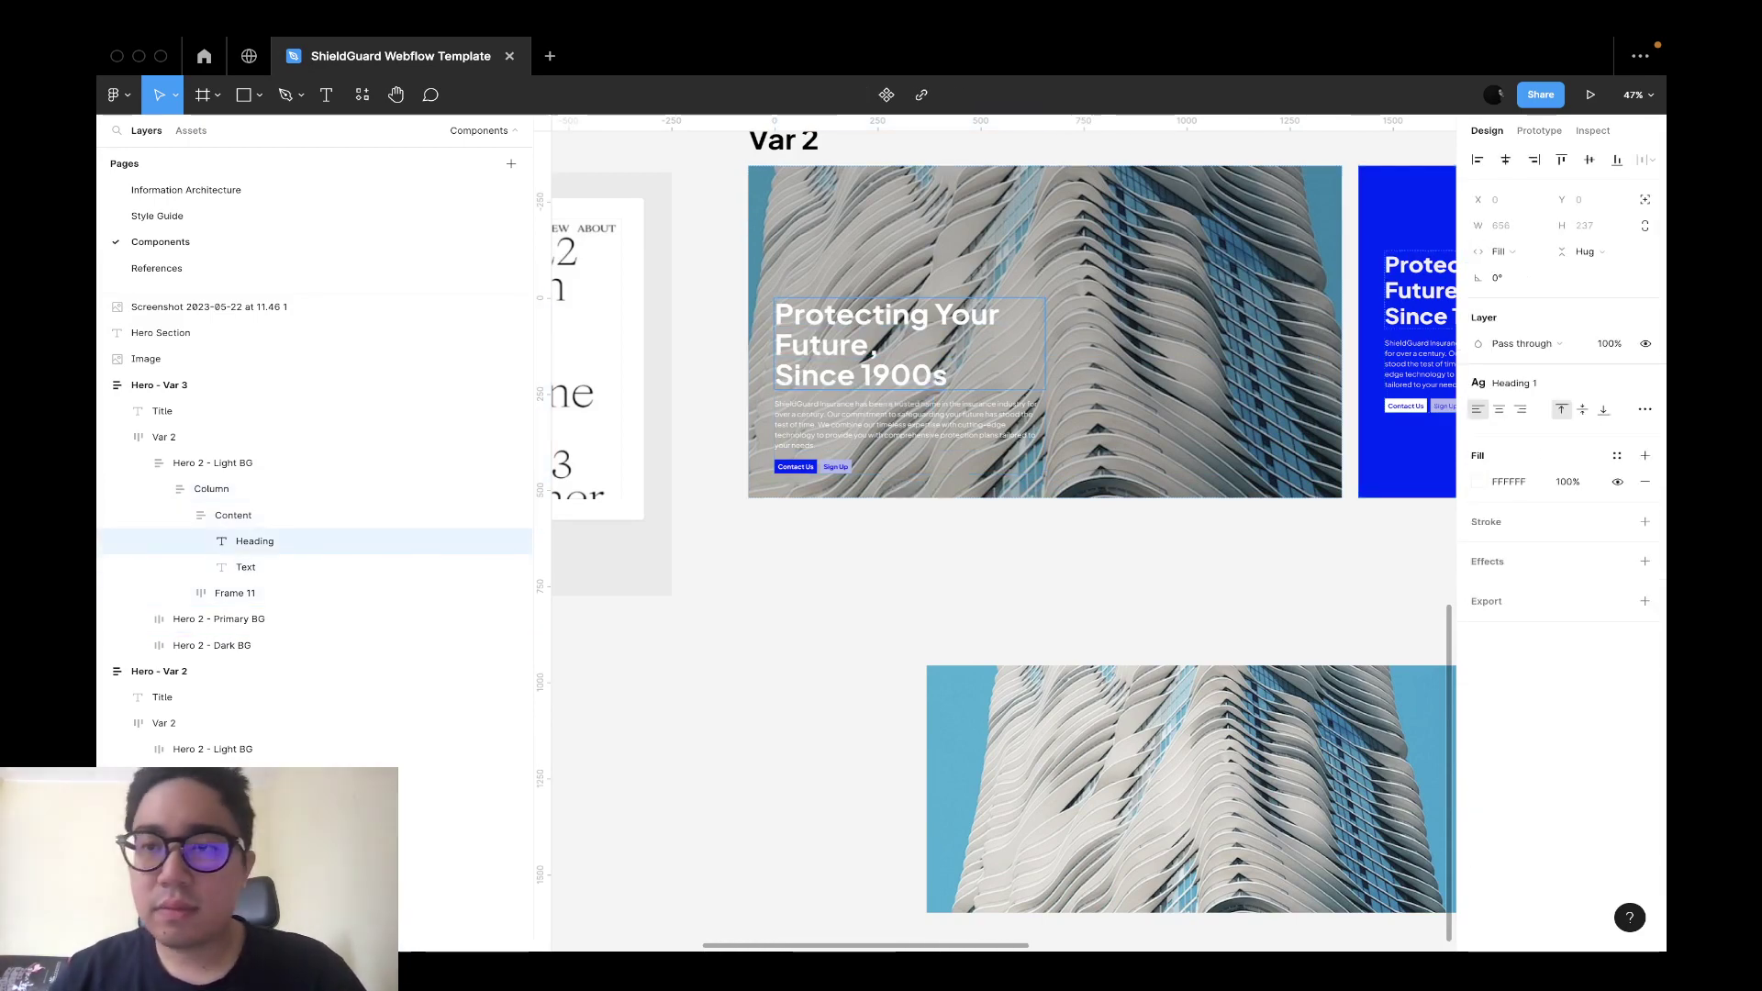
pyautogui.press('super+z')
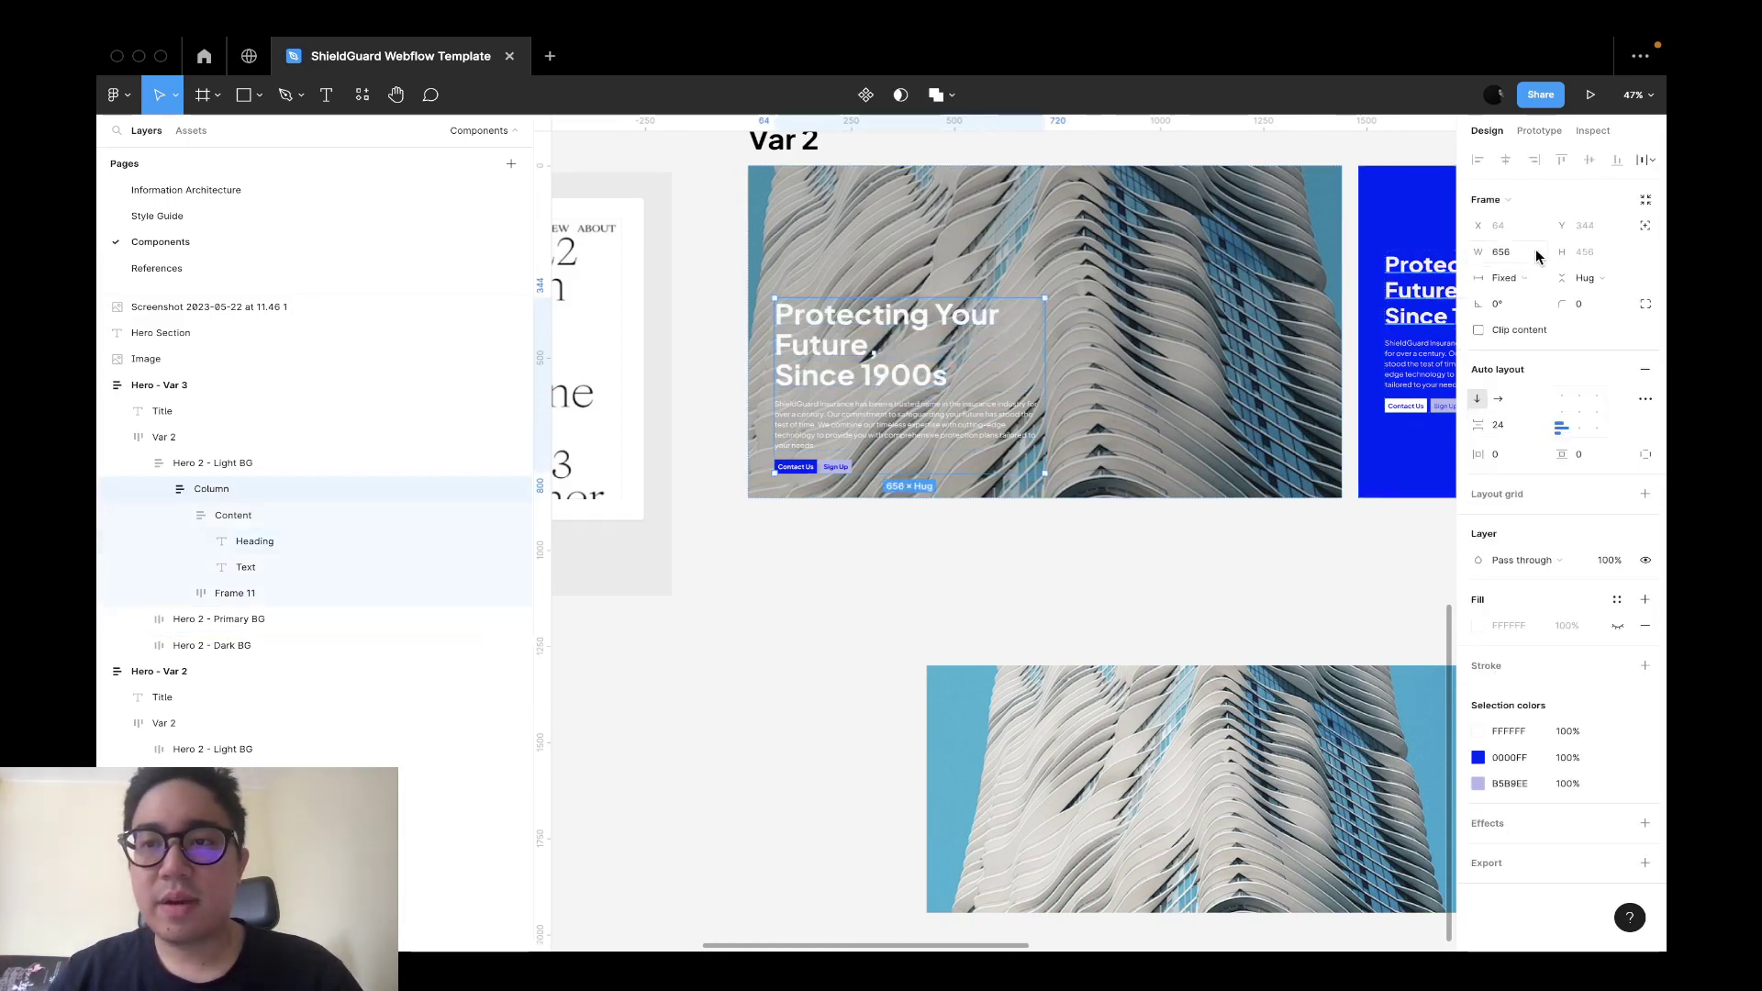
pyautogui.click(1524, 251)
pyautogui.write('1312')
pyautogui.press('Return')
pyautogui.write('1312/3')
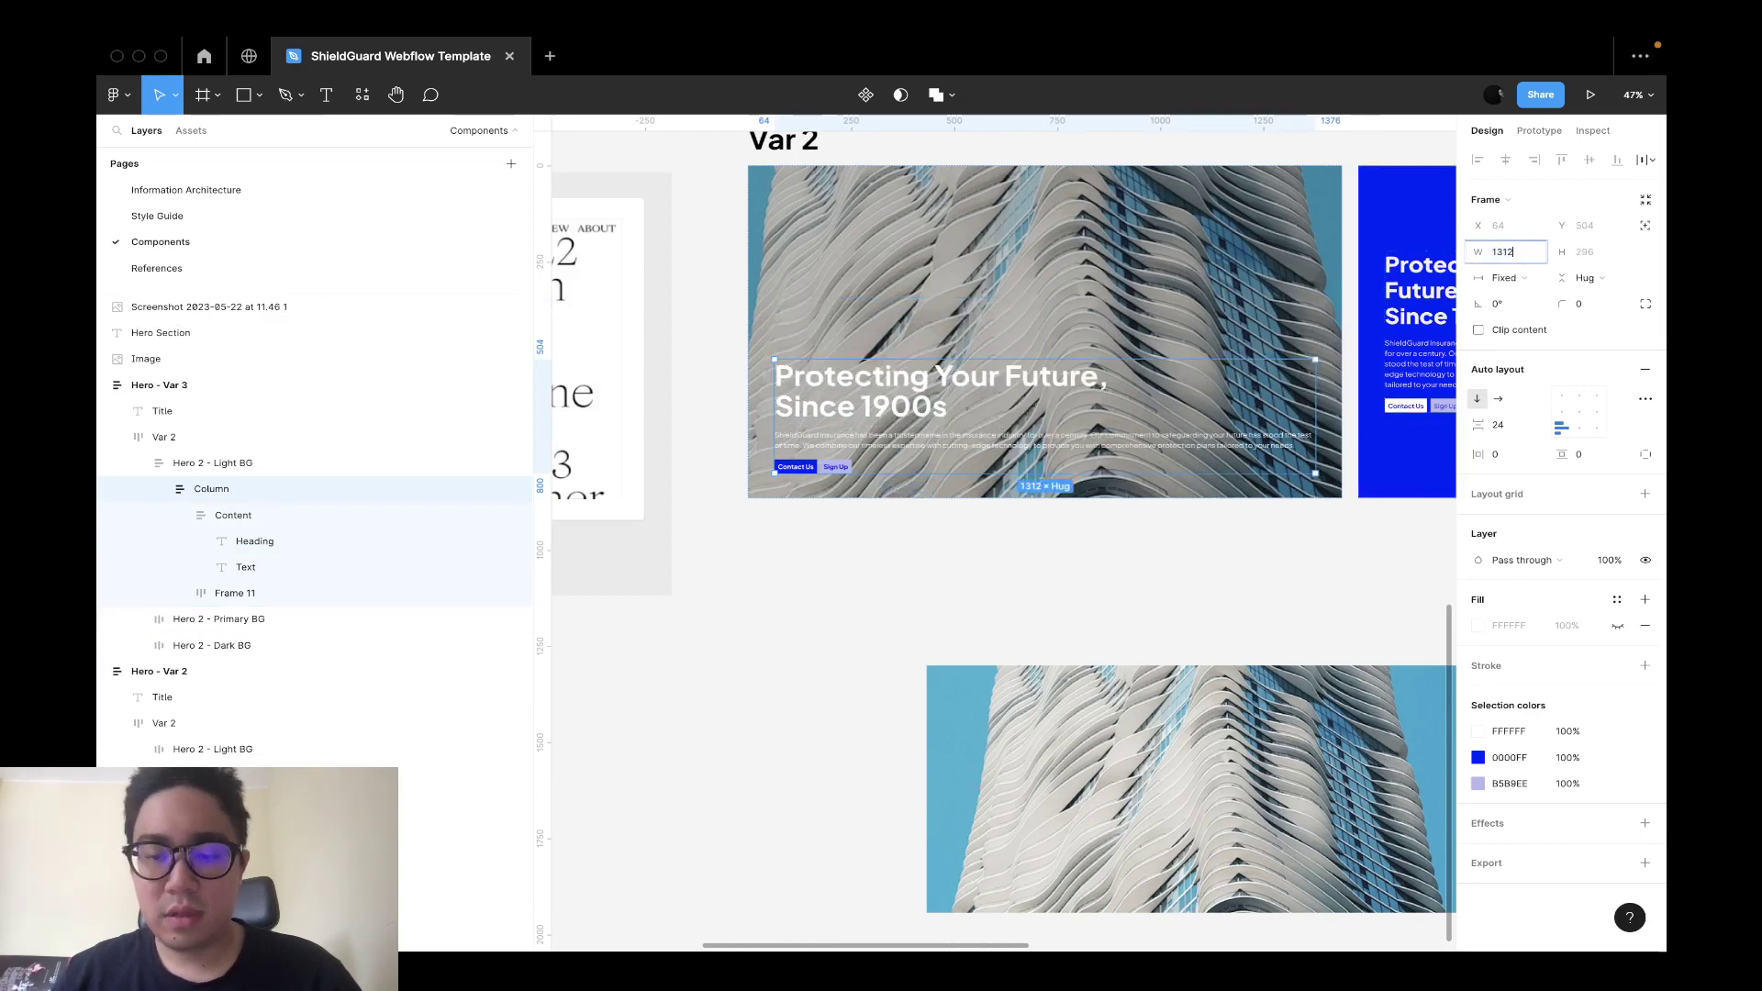
pyautogui.press('Return')
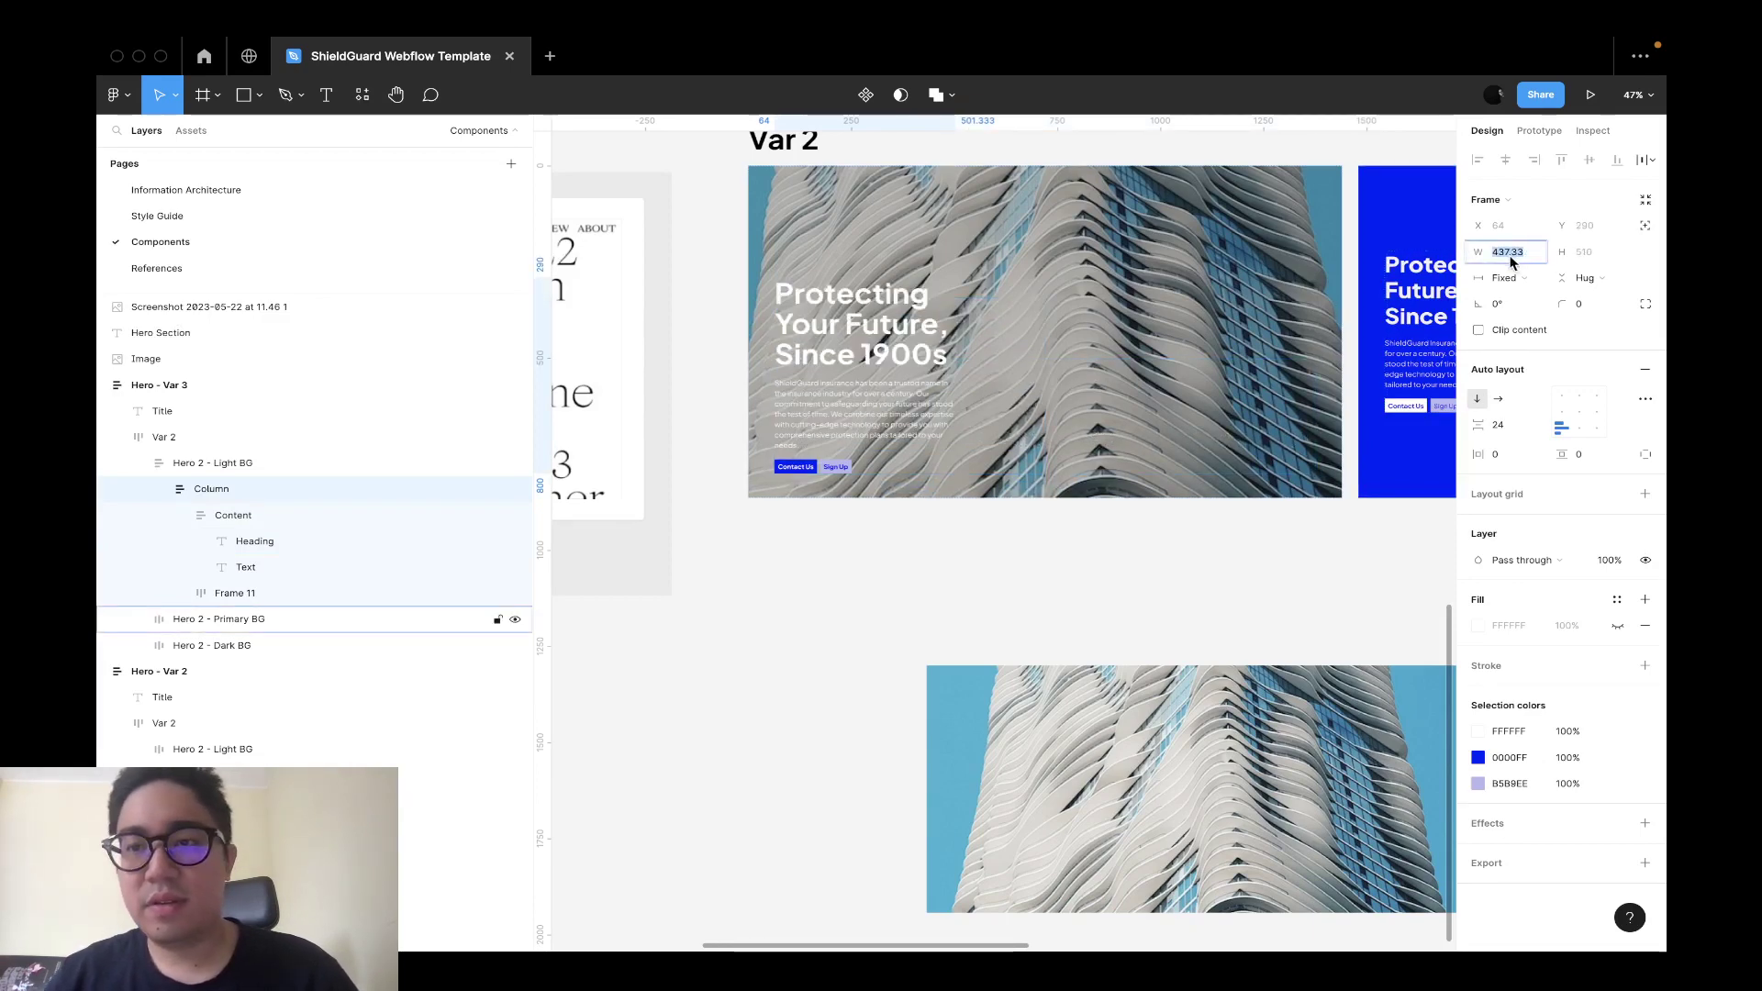
pyautogui.press('super+z')
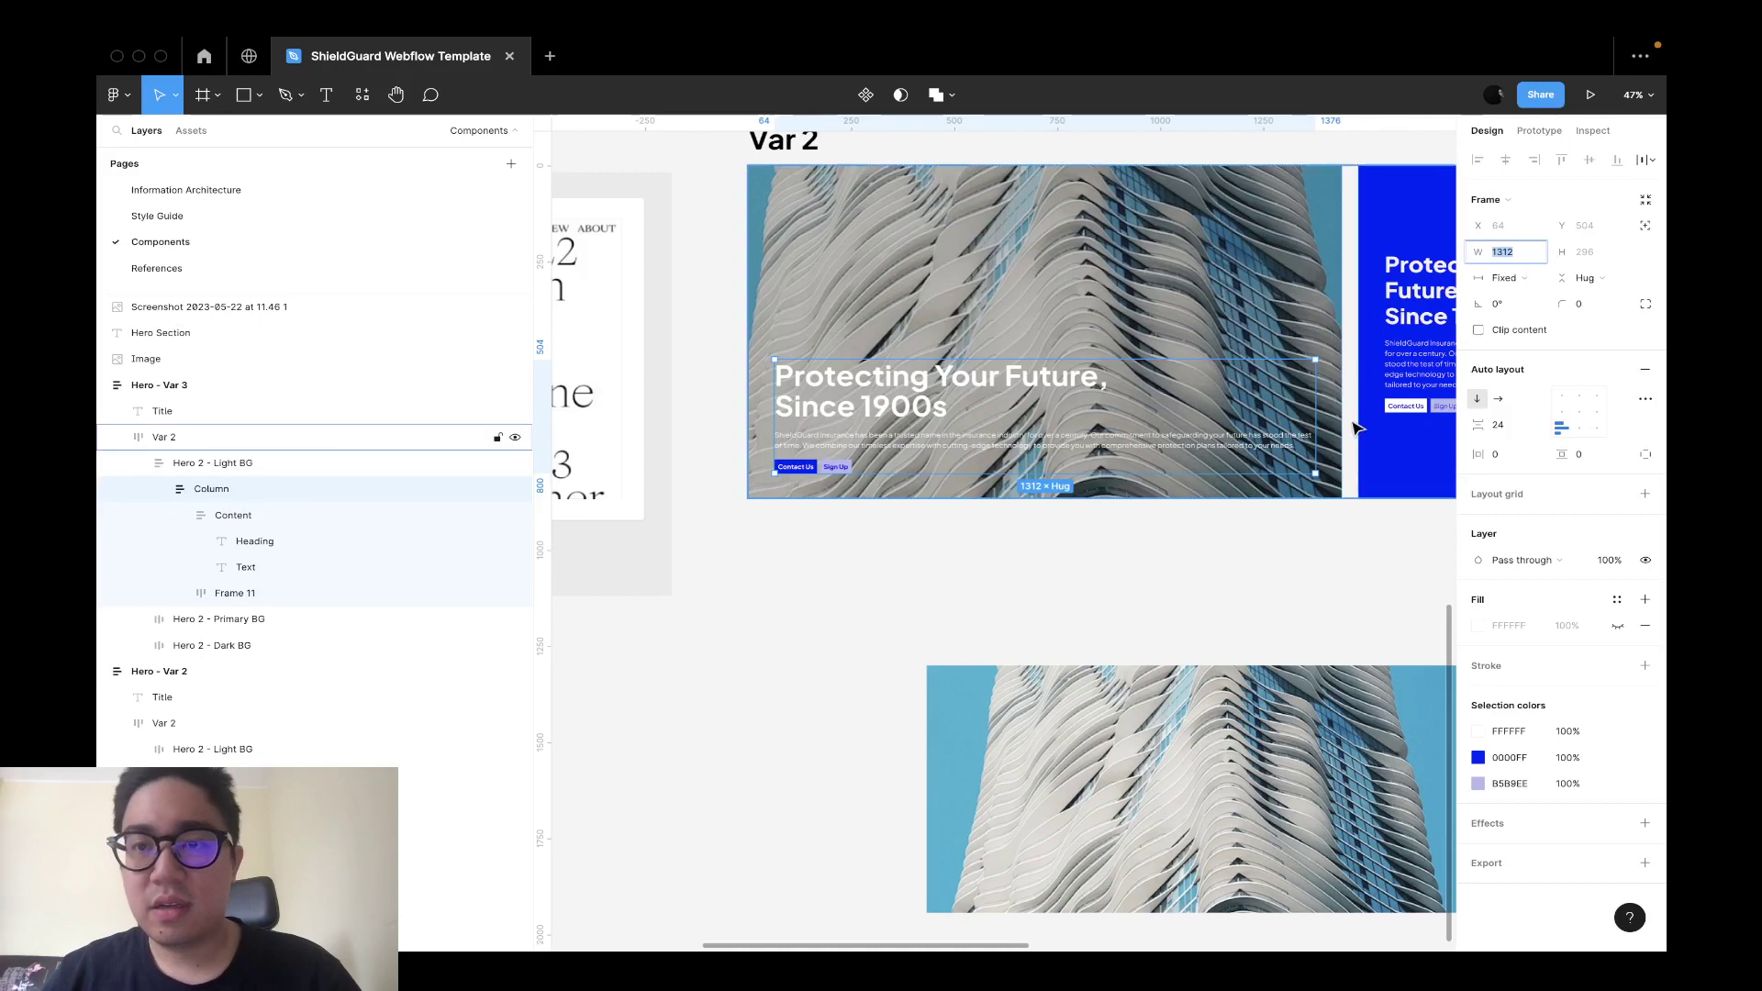
# Narrow the hero's text column to a fixed width of 865.
pyautogui.moveTo(1315, 431); pyautogui.dragTo(1094, 450)
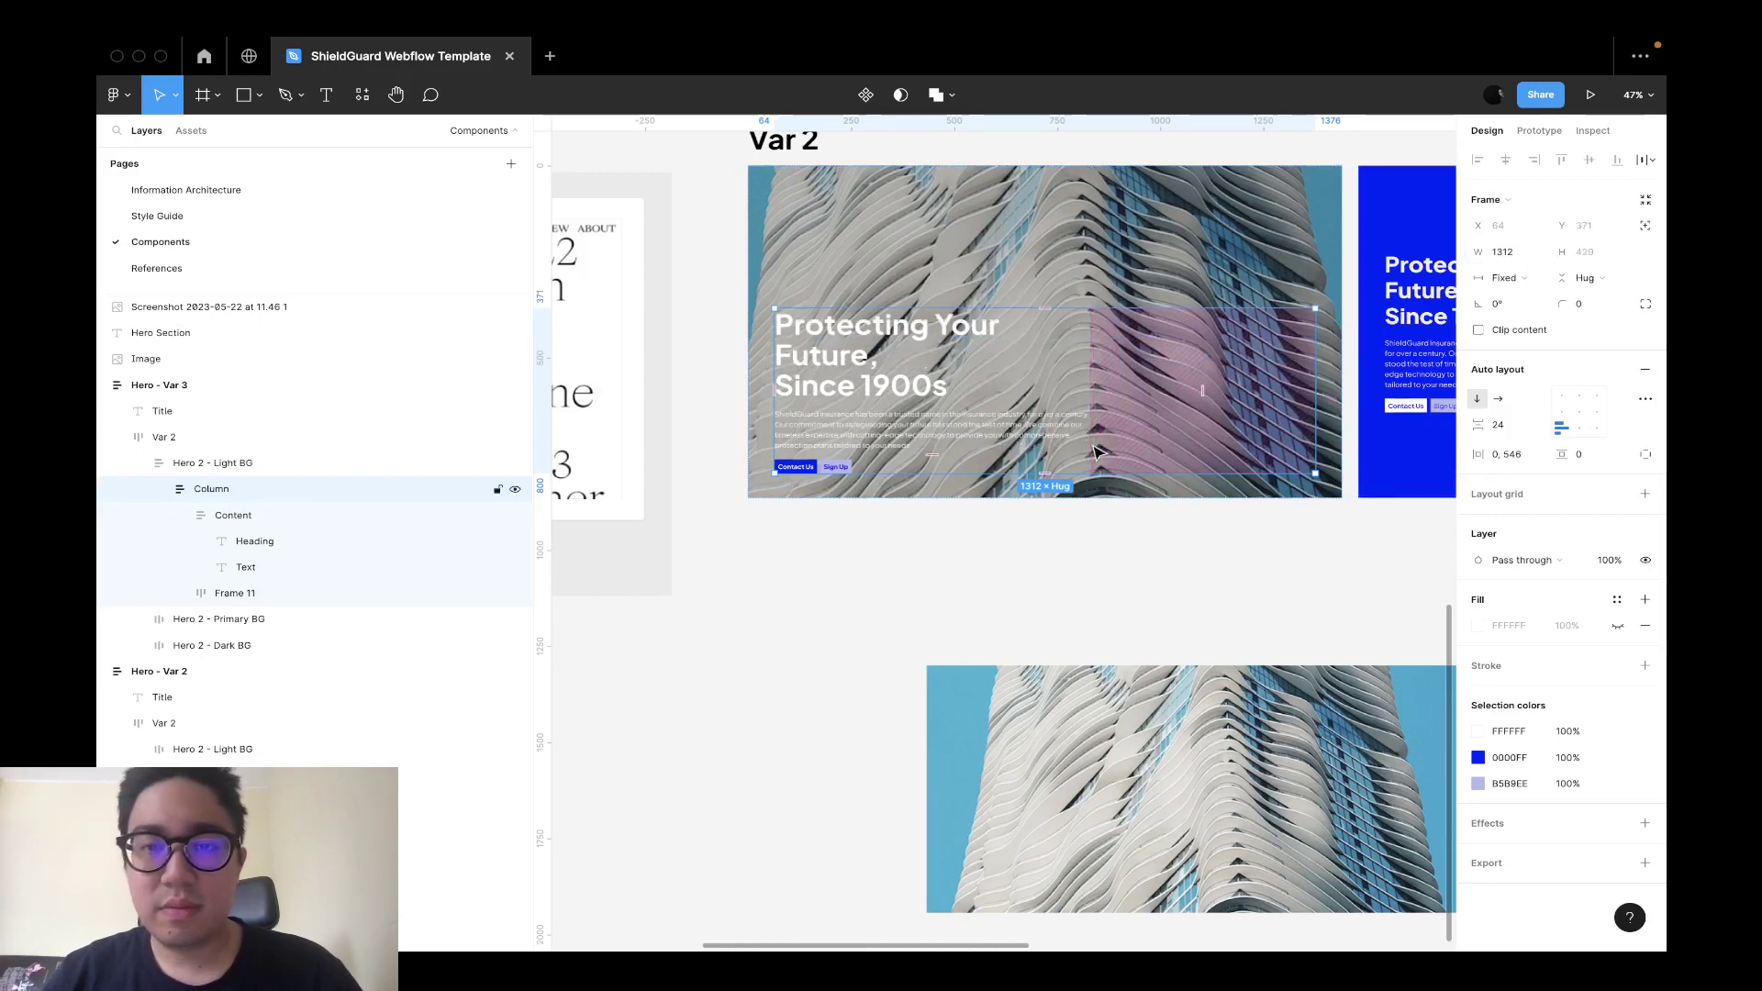
pyautogui.press('super+z')
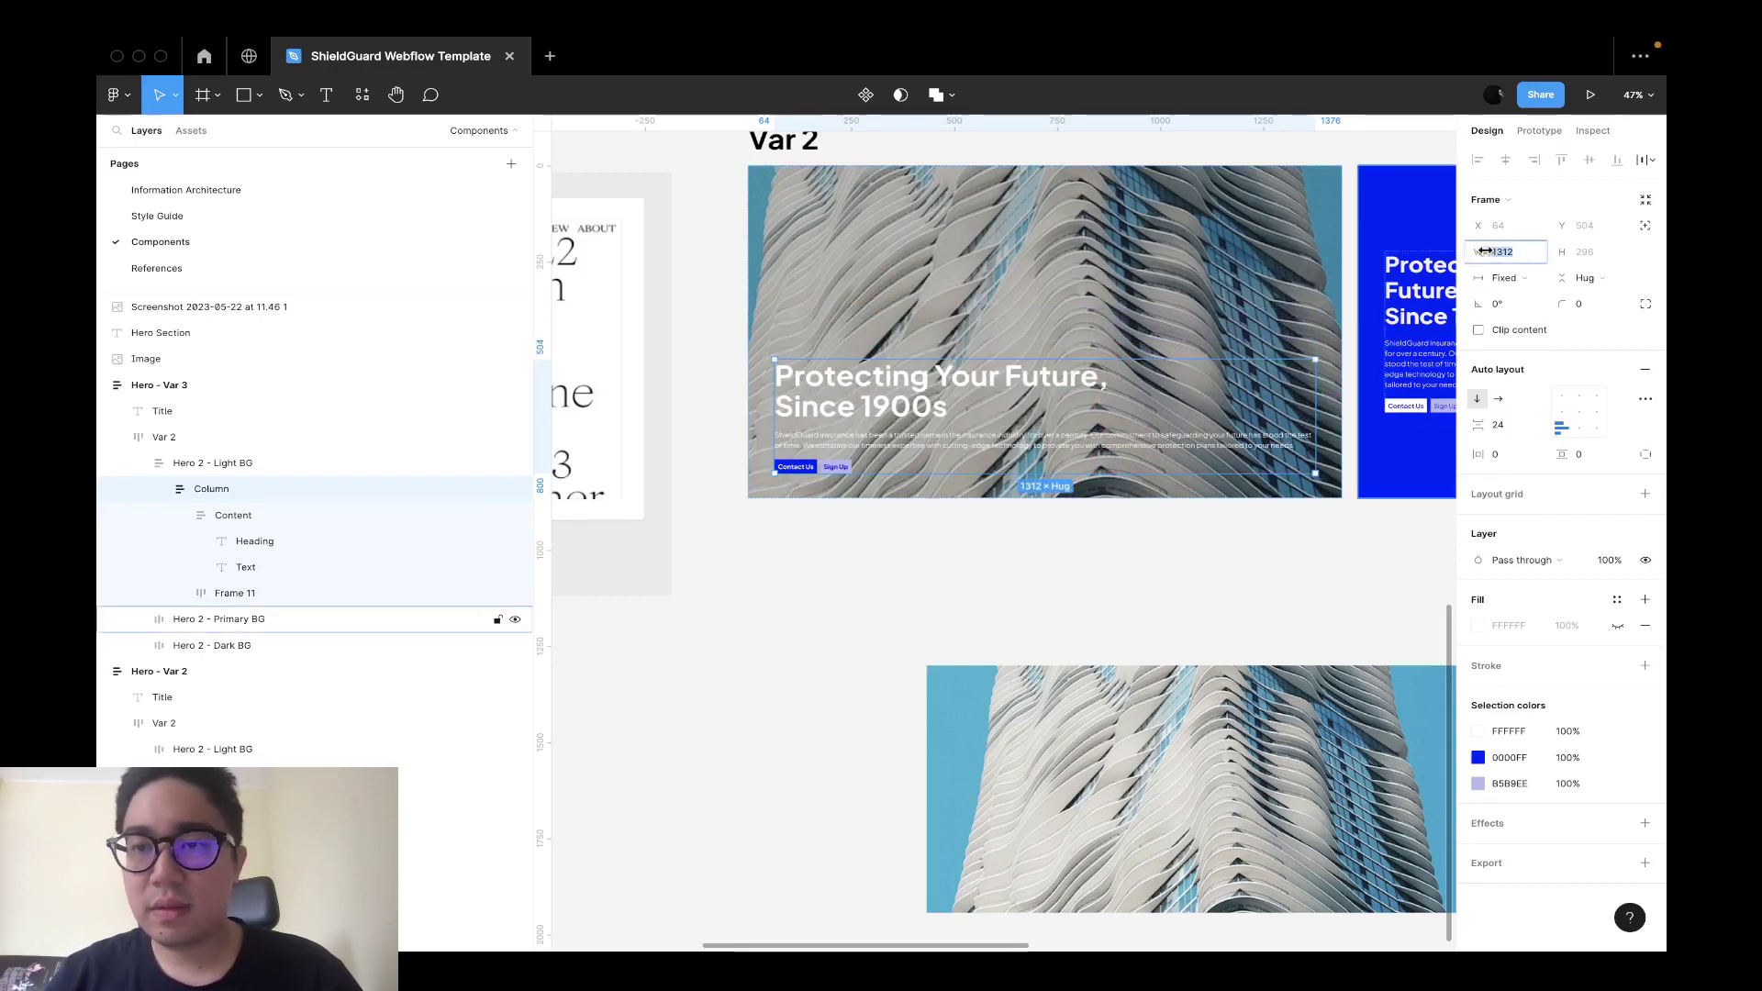
pyautogui.moveTo(1484, 250); pyautogui.dragTo(1374, 256)
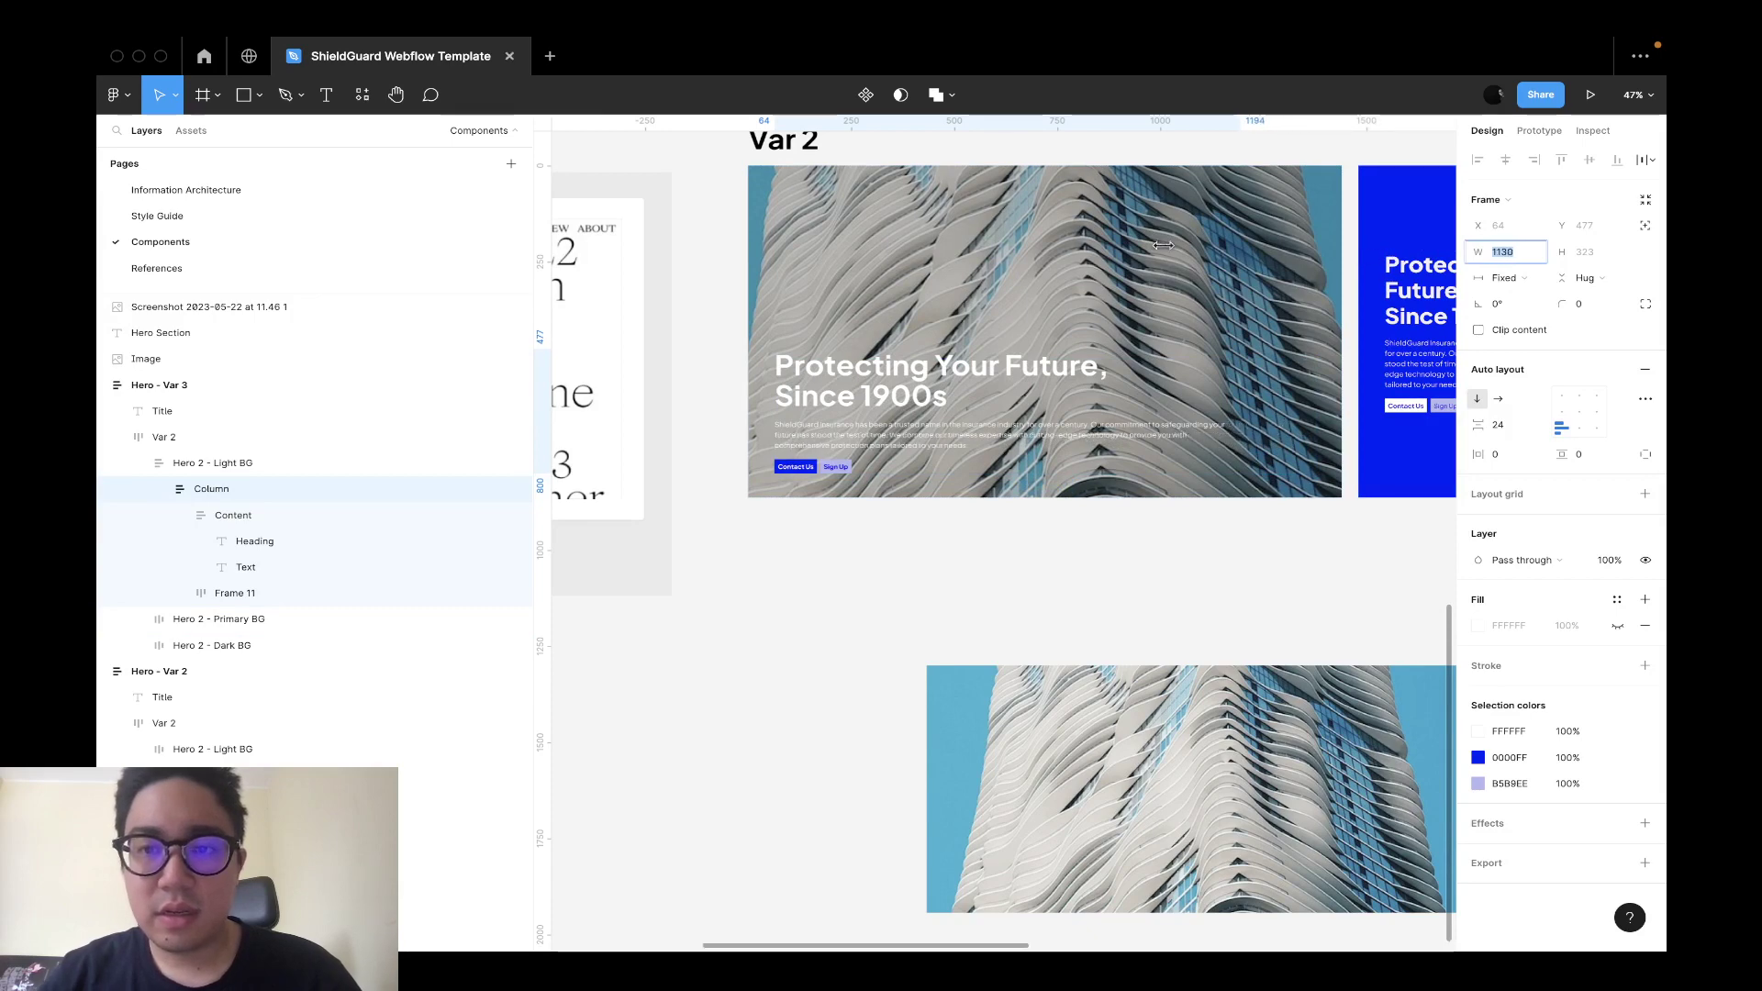
pyautogui.moveTo(829, 217); pyautogui.dragTo(705, 171)
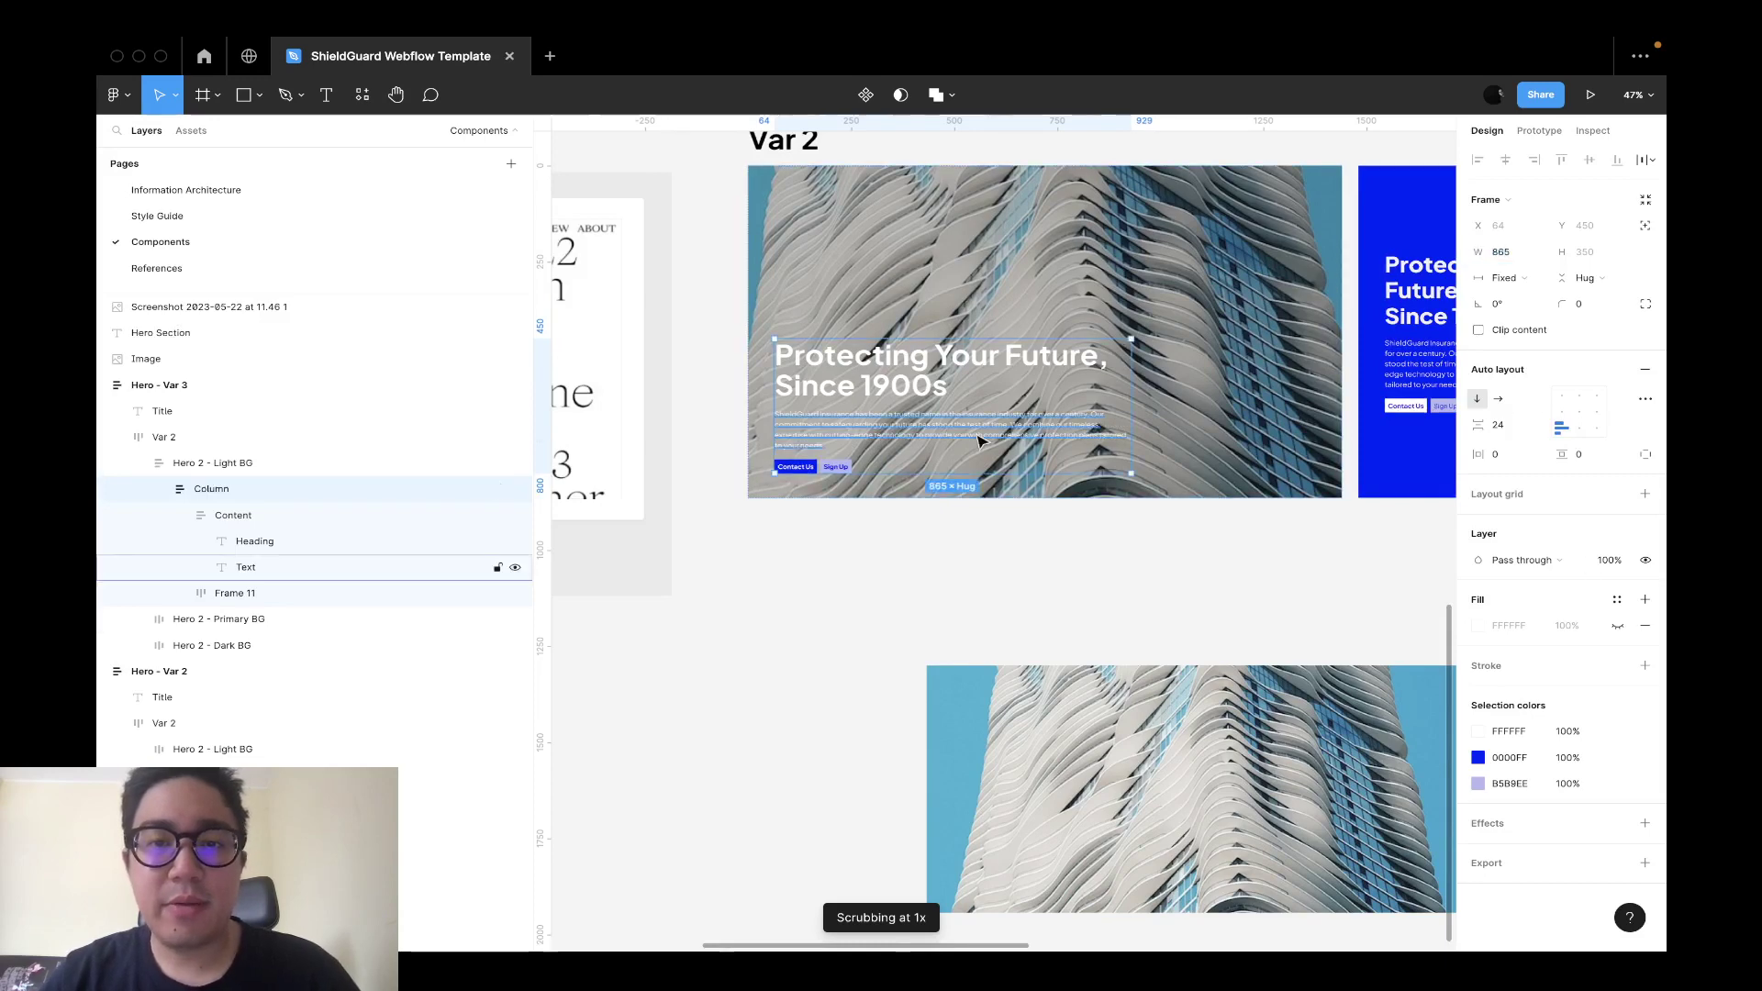
# Copy the paragraph onto the empty canvas below the hero and delete the original from the text column.
pyautogui.scroll(5, 990, 435)
pyautogui.keyDown('alt'); pyautogui.moveTo(990, 435); pyautogui.dragTo(991, 771); pyautogui.keyUp('alt')
pyautogui.click(954, 441)
pyautogui.press('Delete')
pyautogui.press('-')
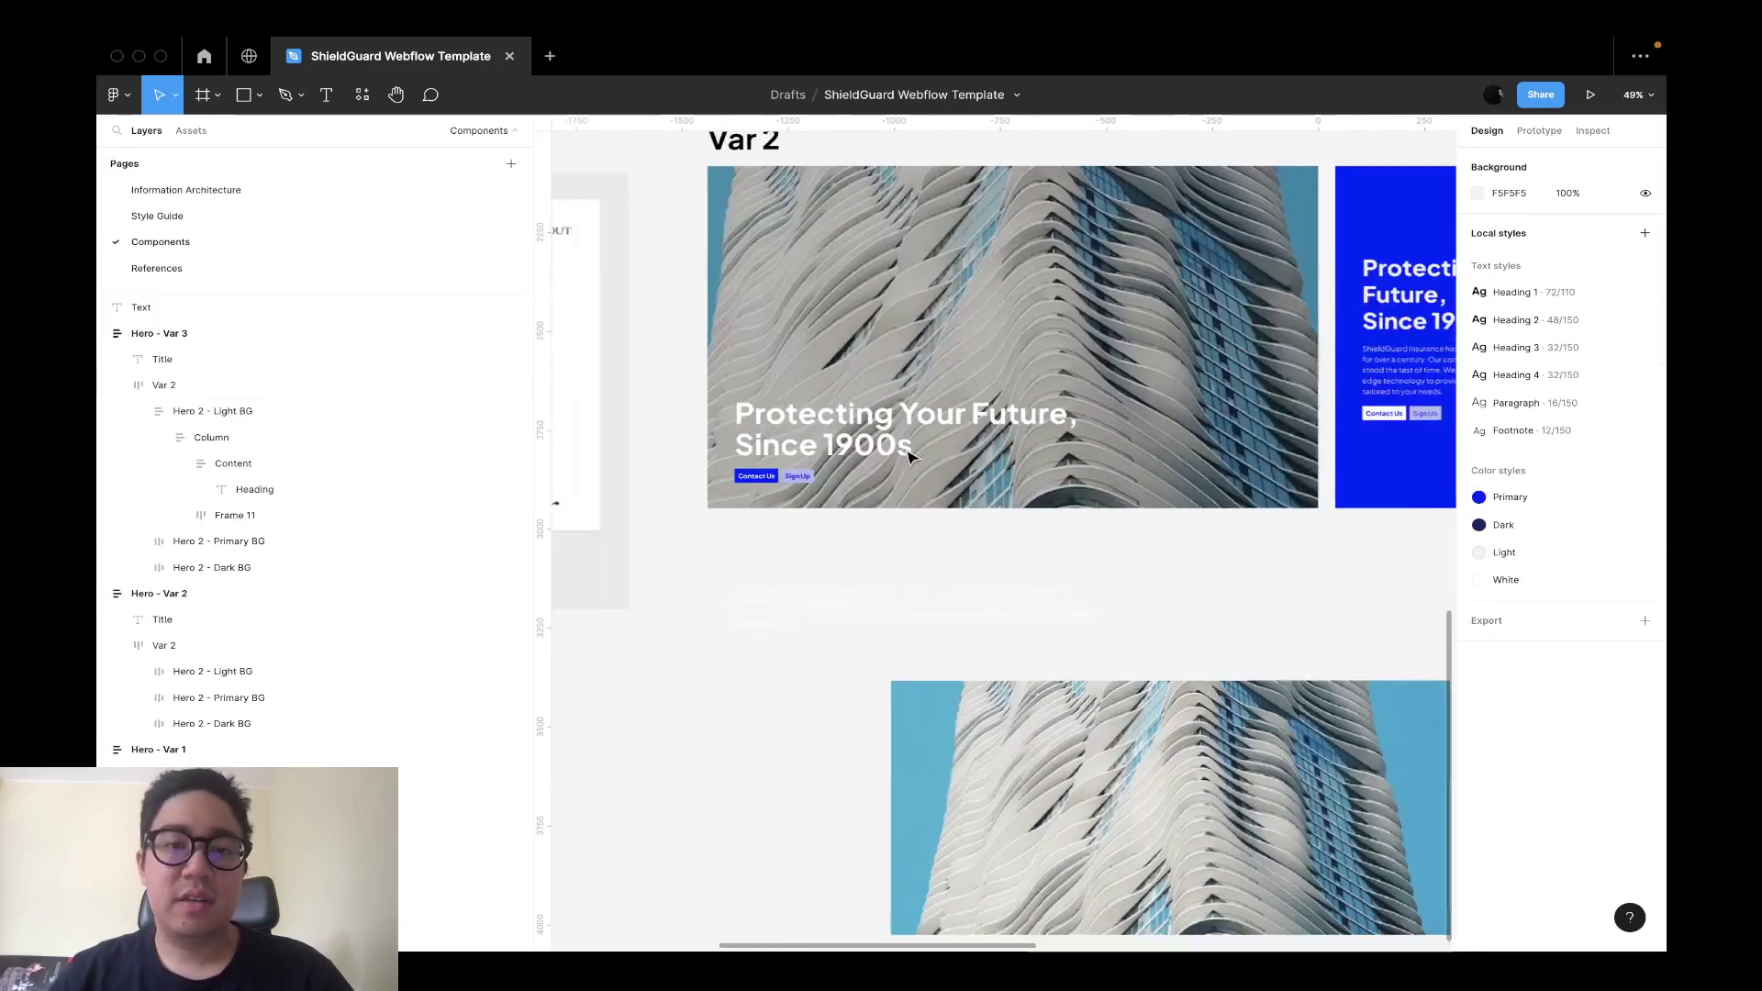
# Increase the auto layout gap between the heading and the buttons in the hero's text column.
pyautogui.click(879, 454)
pyautogui.press('Escape')
pyautogui.press('Escape')
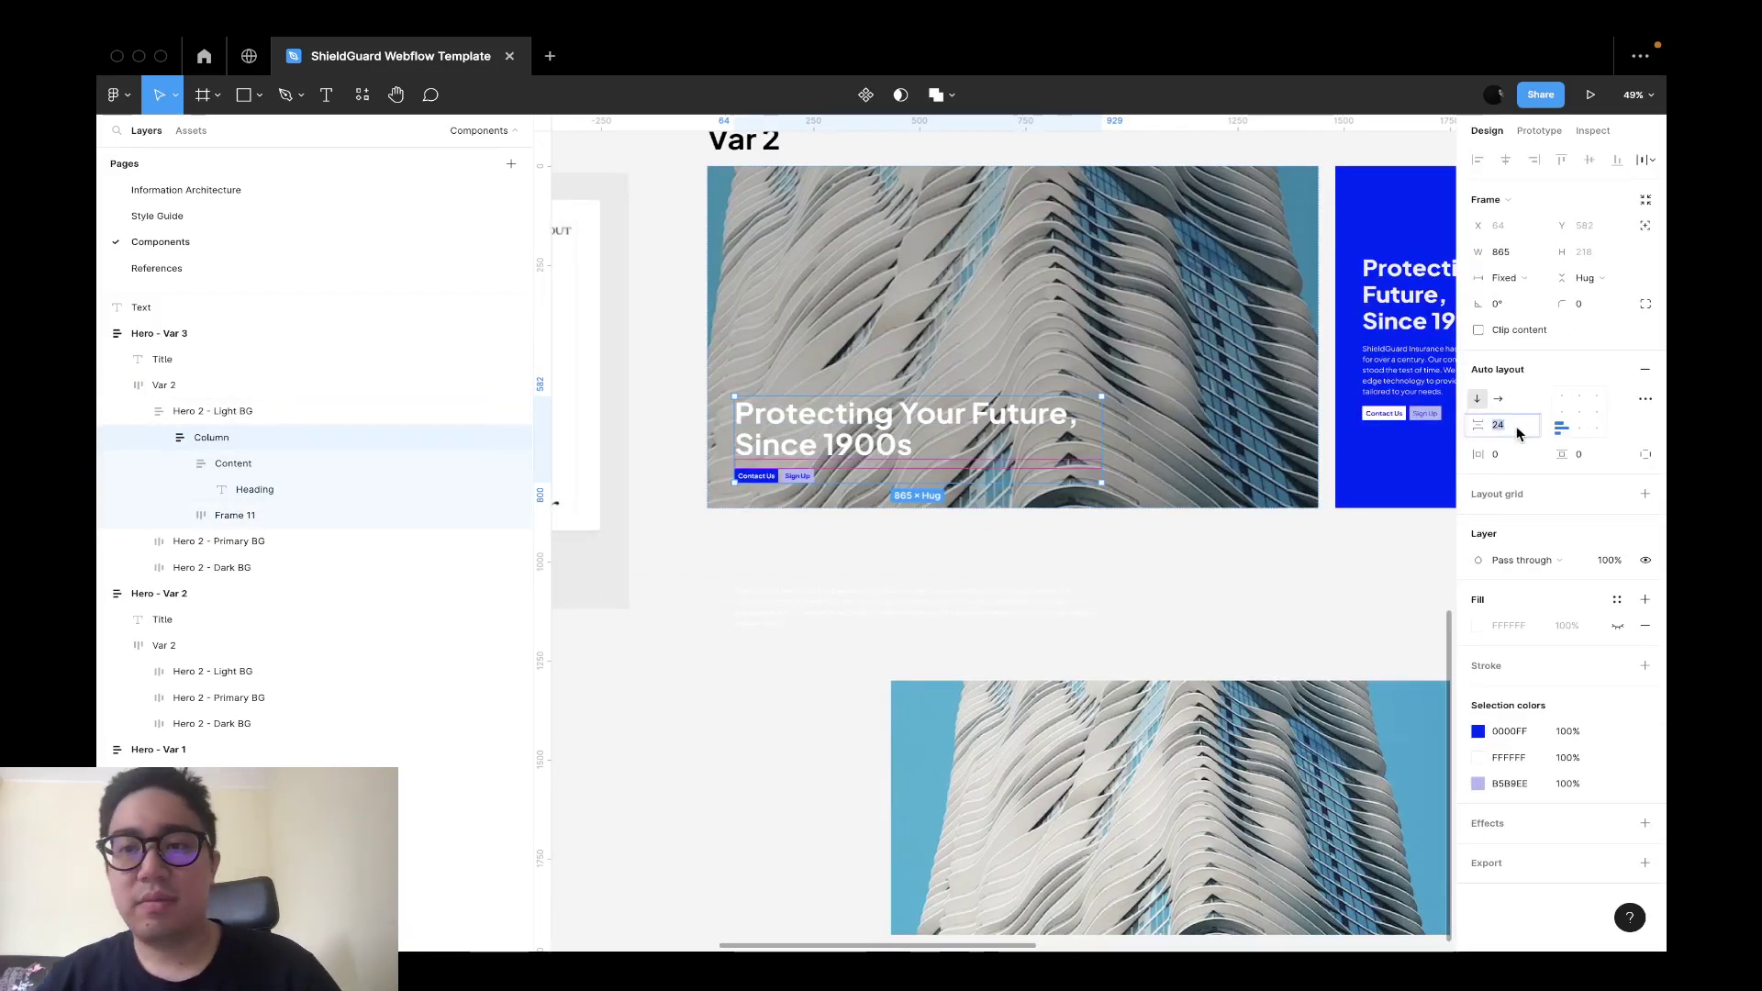
pyautogui.write('32')
pyautogui.press('Return')
pyautogui.press('Return')
pyautogui.click(1070, 538)
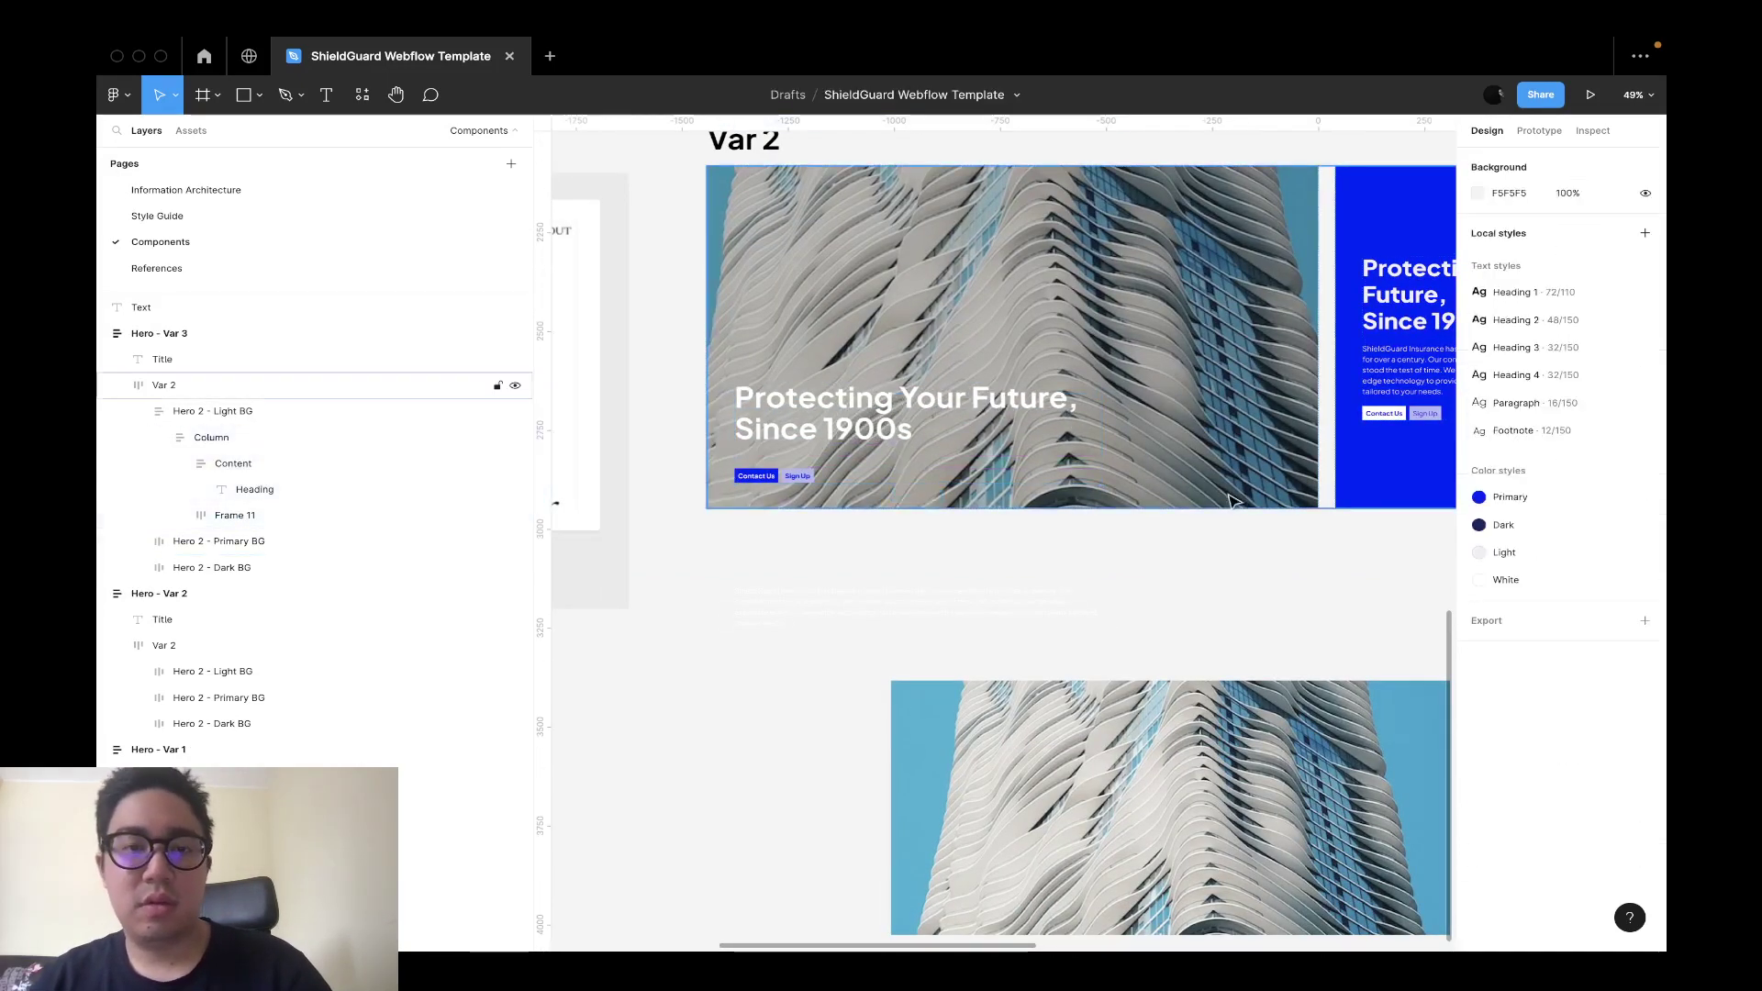
# Set the vertical padding of the image-background hero frame to 112.
pyautogui.scroll(4, 751, 470)
pyautogui.click(751, 470)
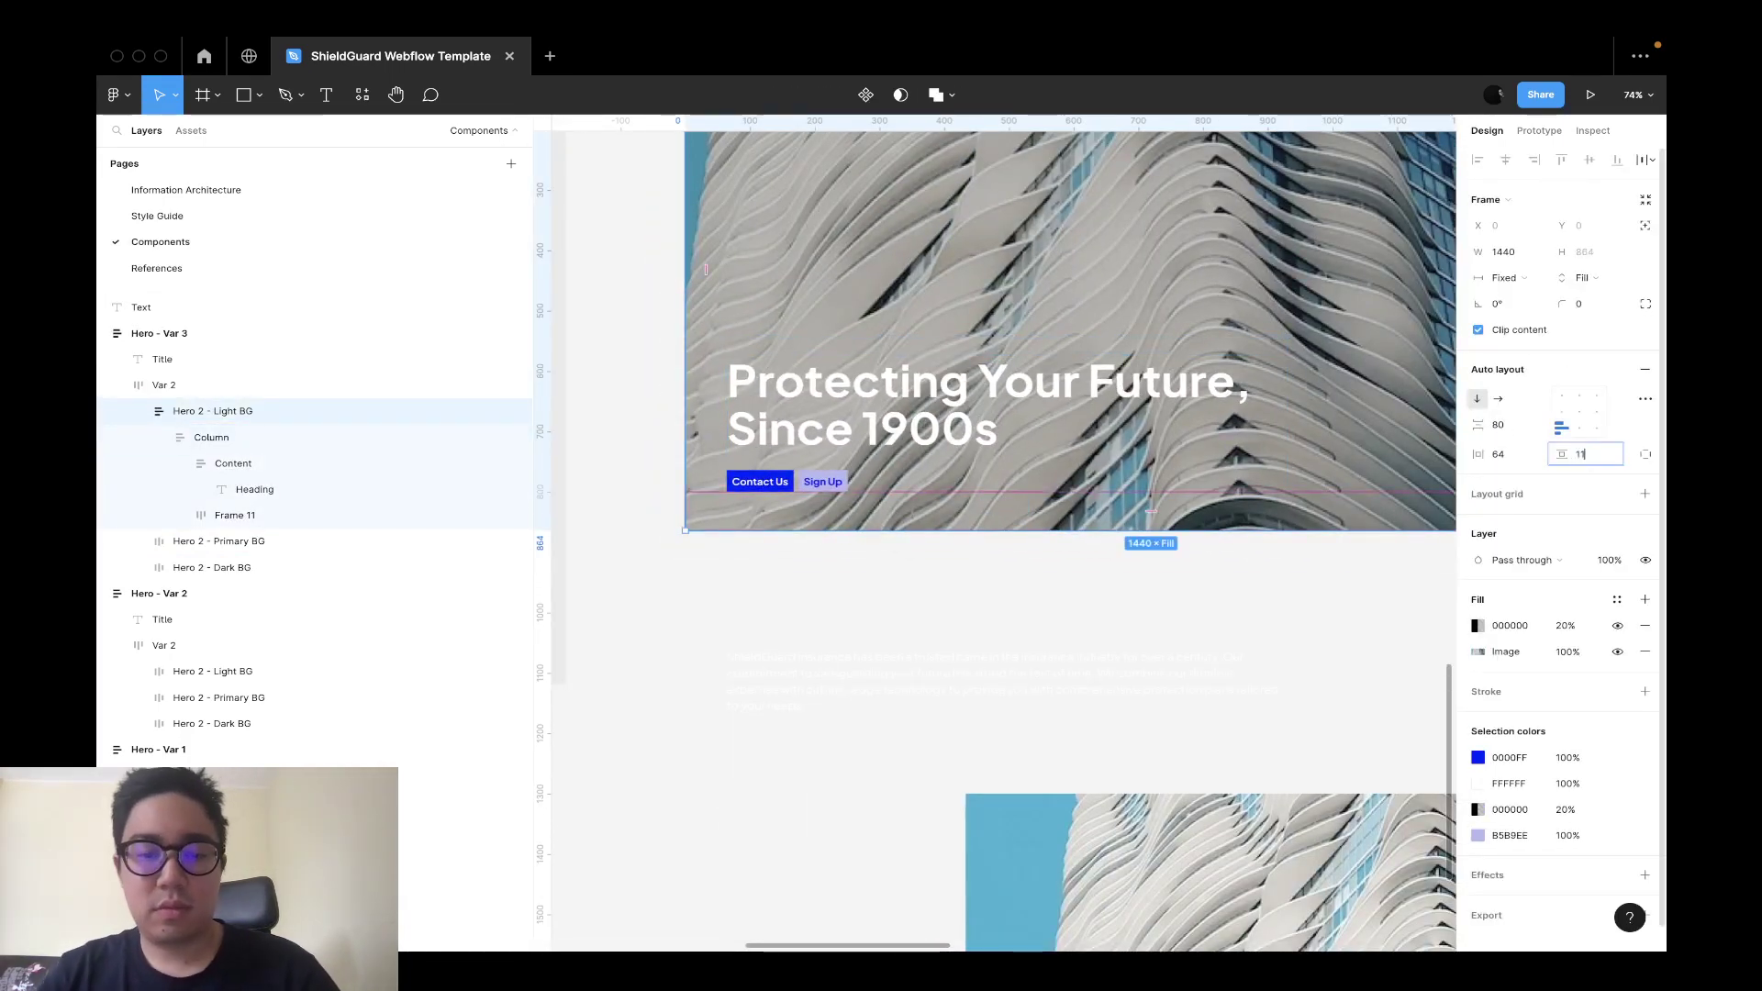
pyautogui.press('Return')
pyautogui.press('Escape')
pyautogui.scroll(-5, 983, 677)
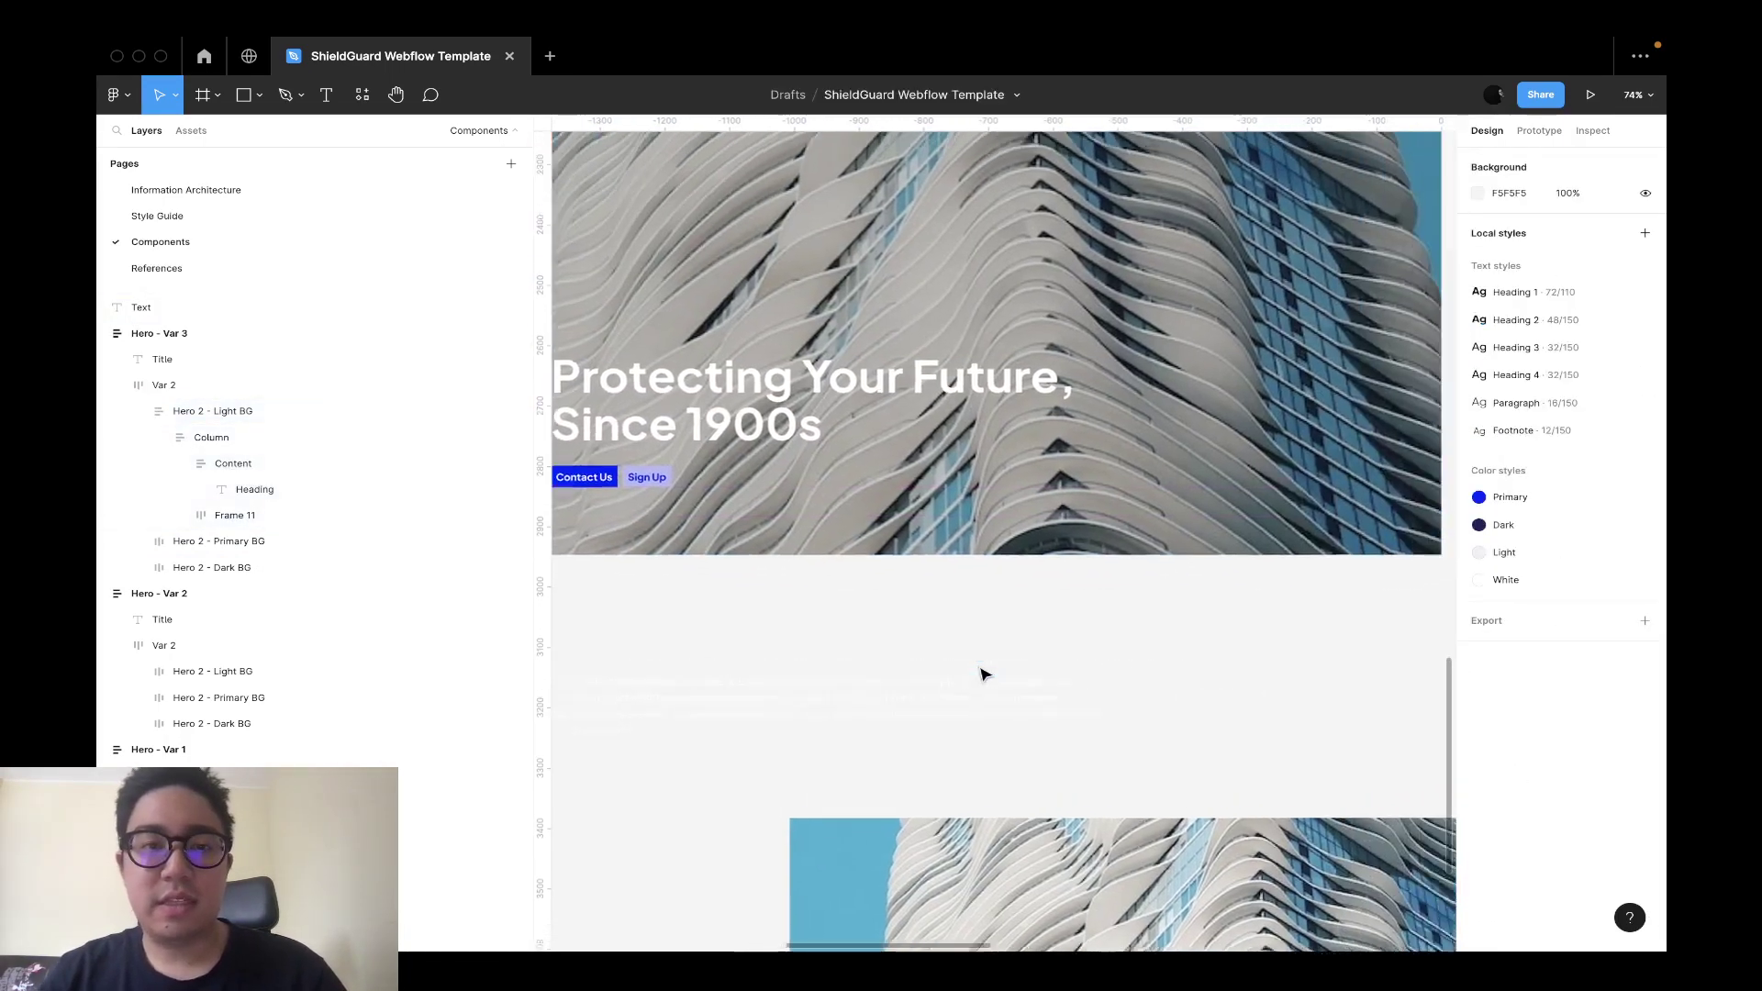
# Change the Heading 2 text style to size 64 with a 110% line height.
pyautogui.doubleClick(886, 543)
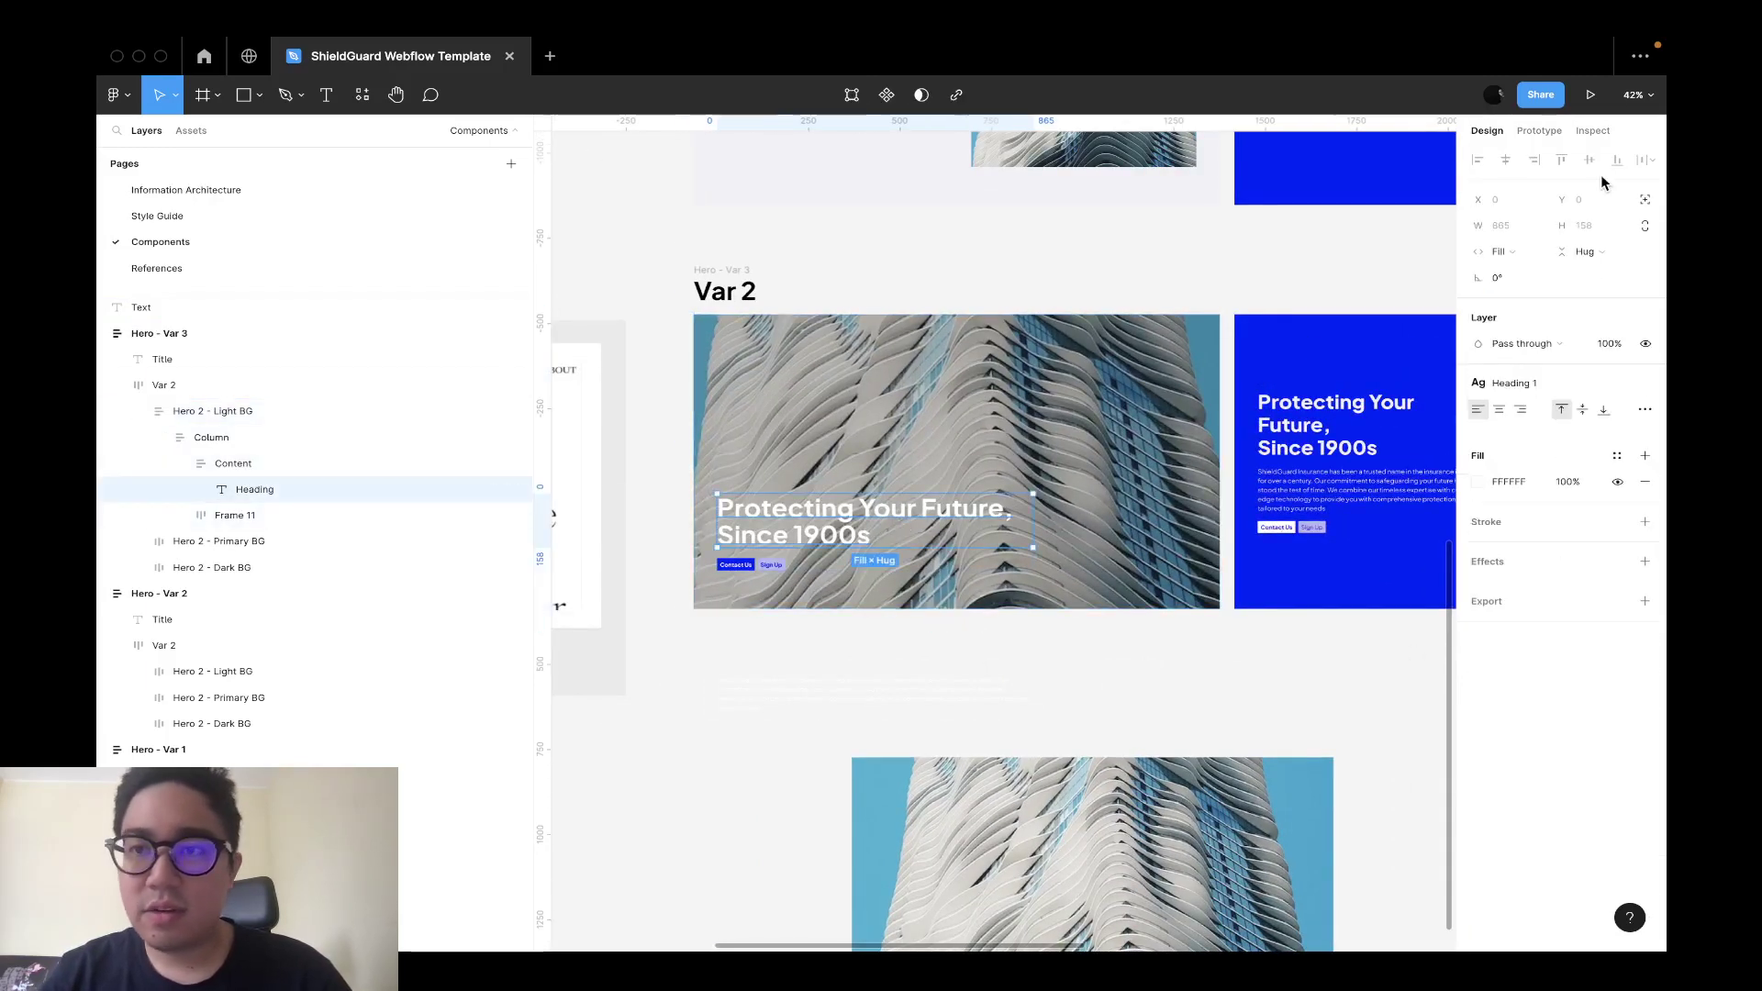
pyautogui.click(1386, 728)
pyautogui.click(1645, 321)
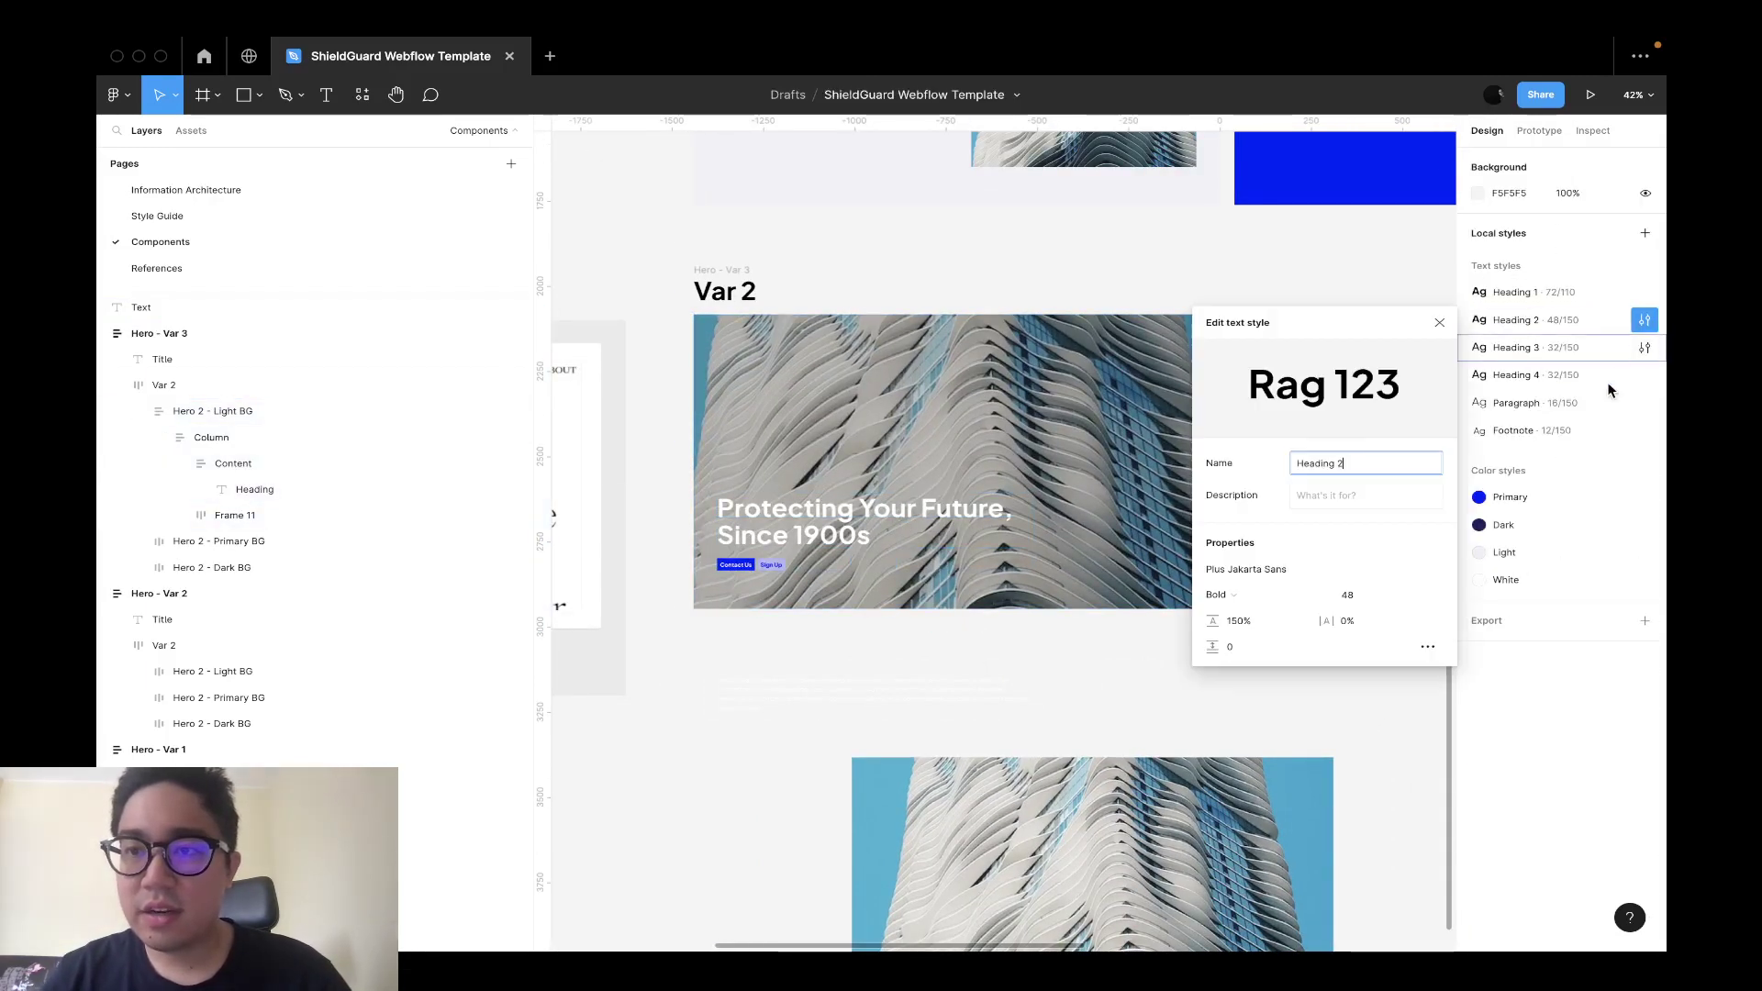
pyautogui.click(1366, 599)
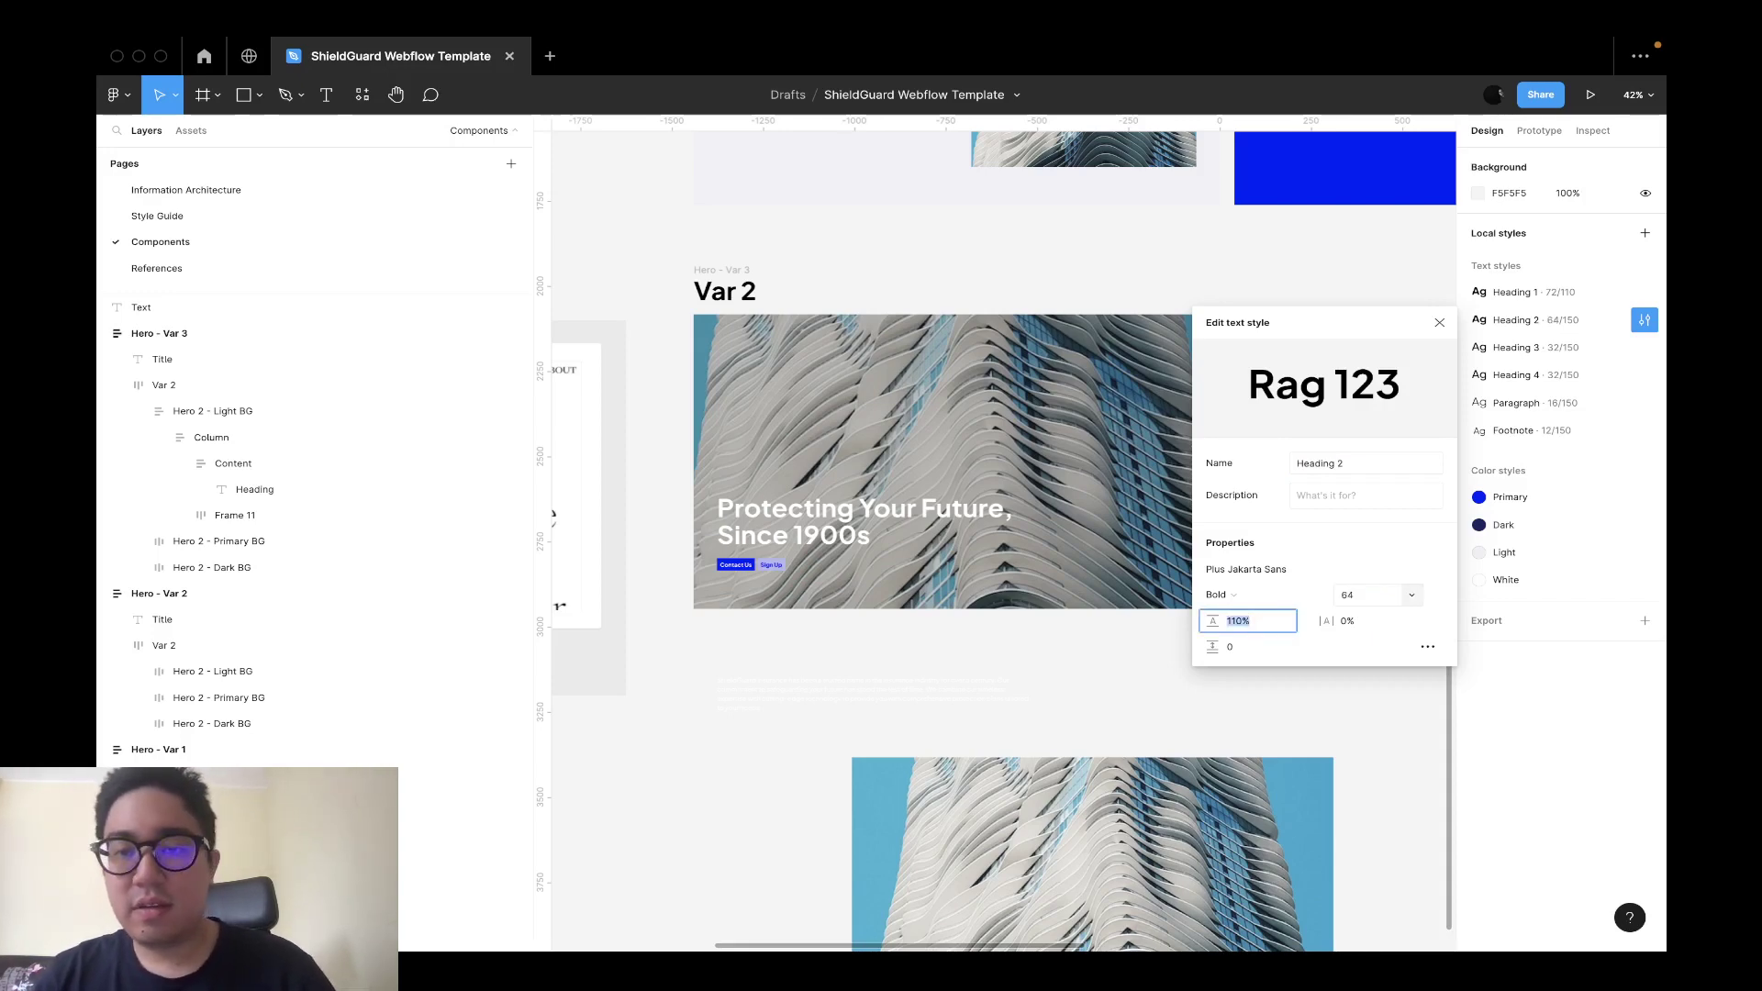
# Set the Heading 3 text style to size 48 with 110% line height, and the Heading 4 line height to 110%.
pyautogui.click(1644, 348)
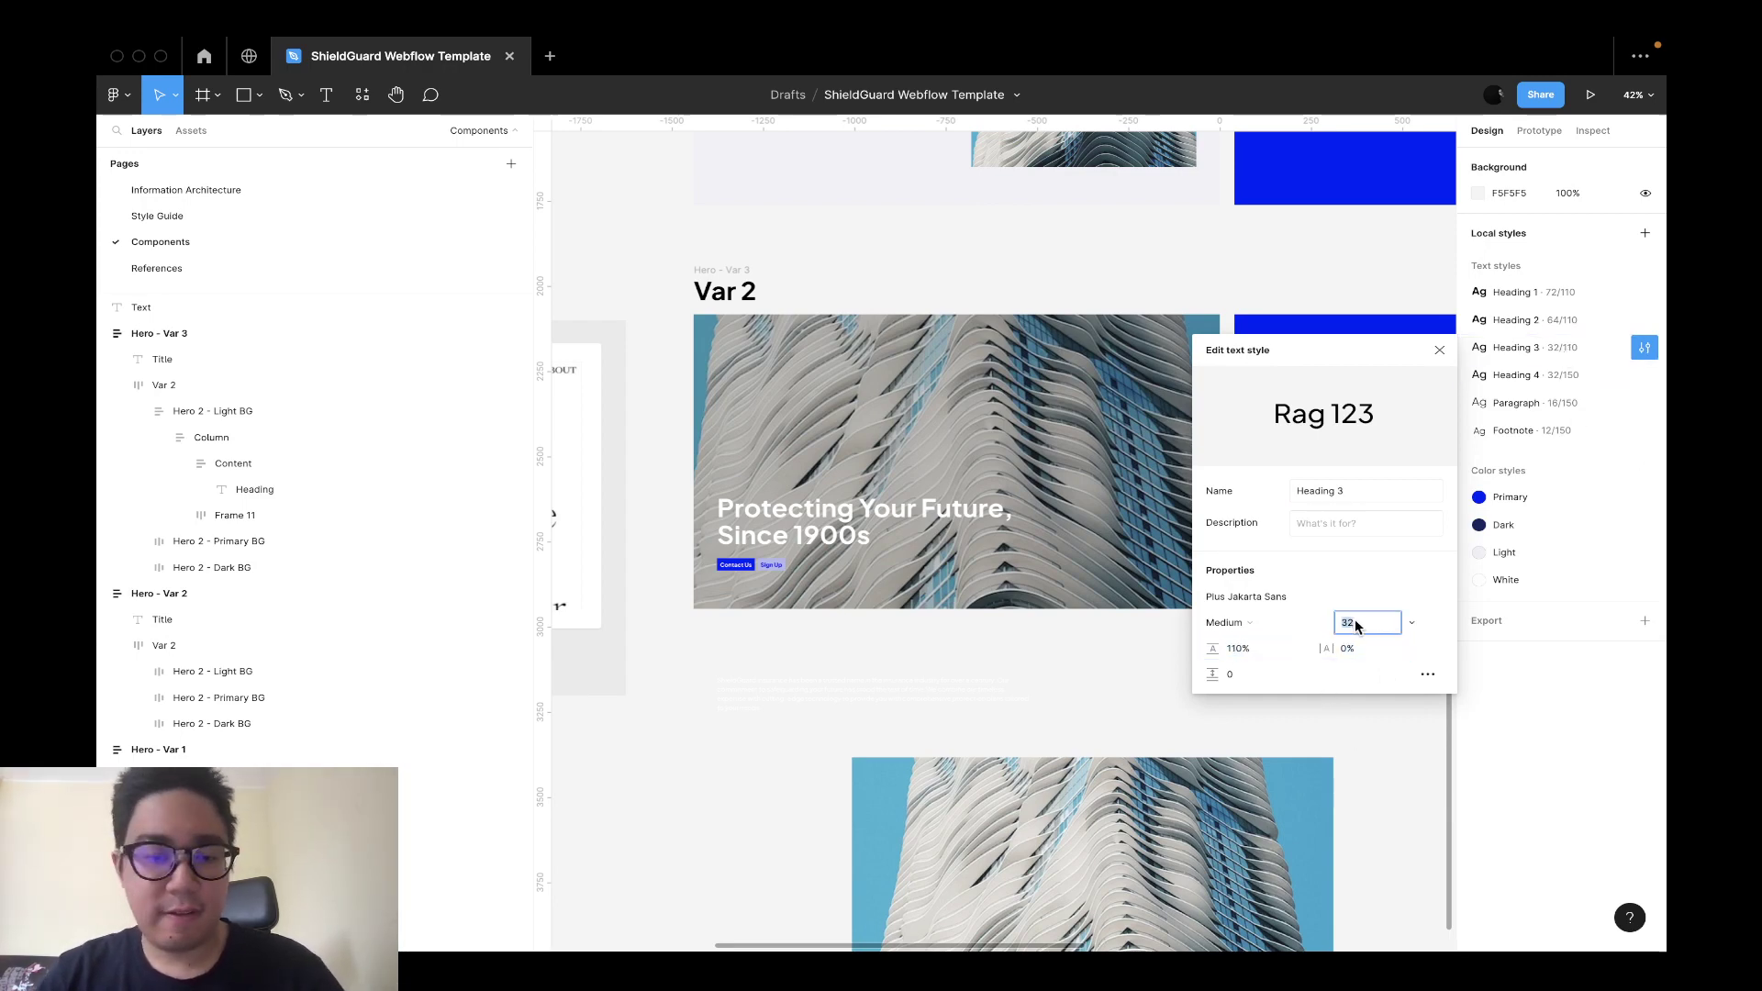
pyautogui.click(1366, 776)
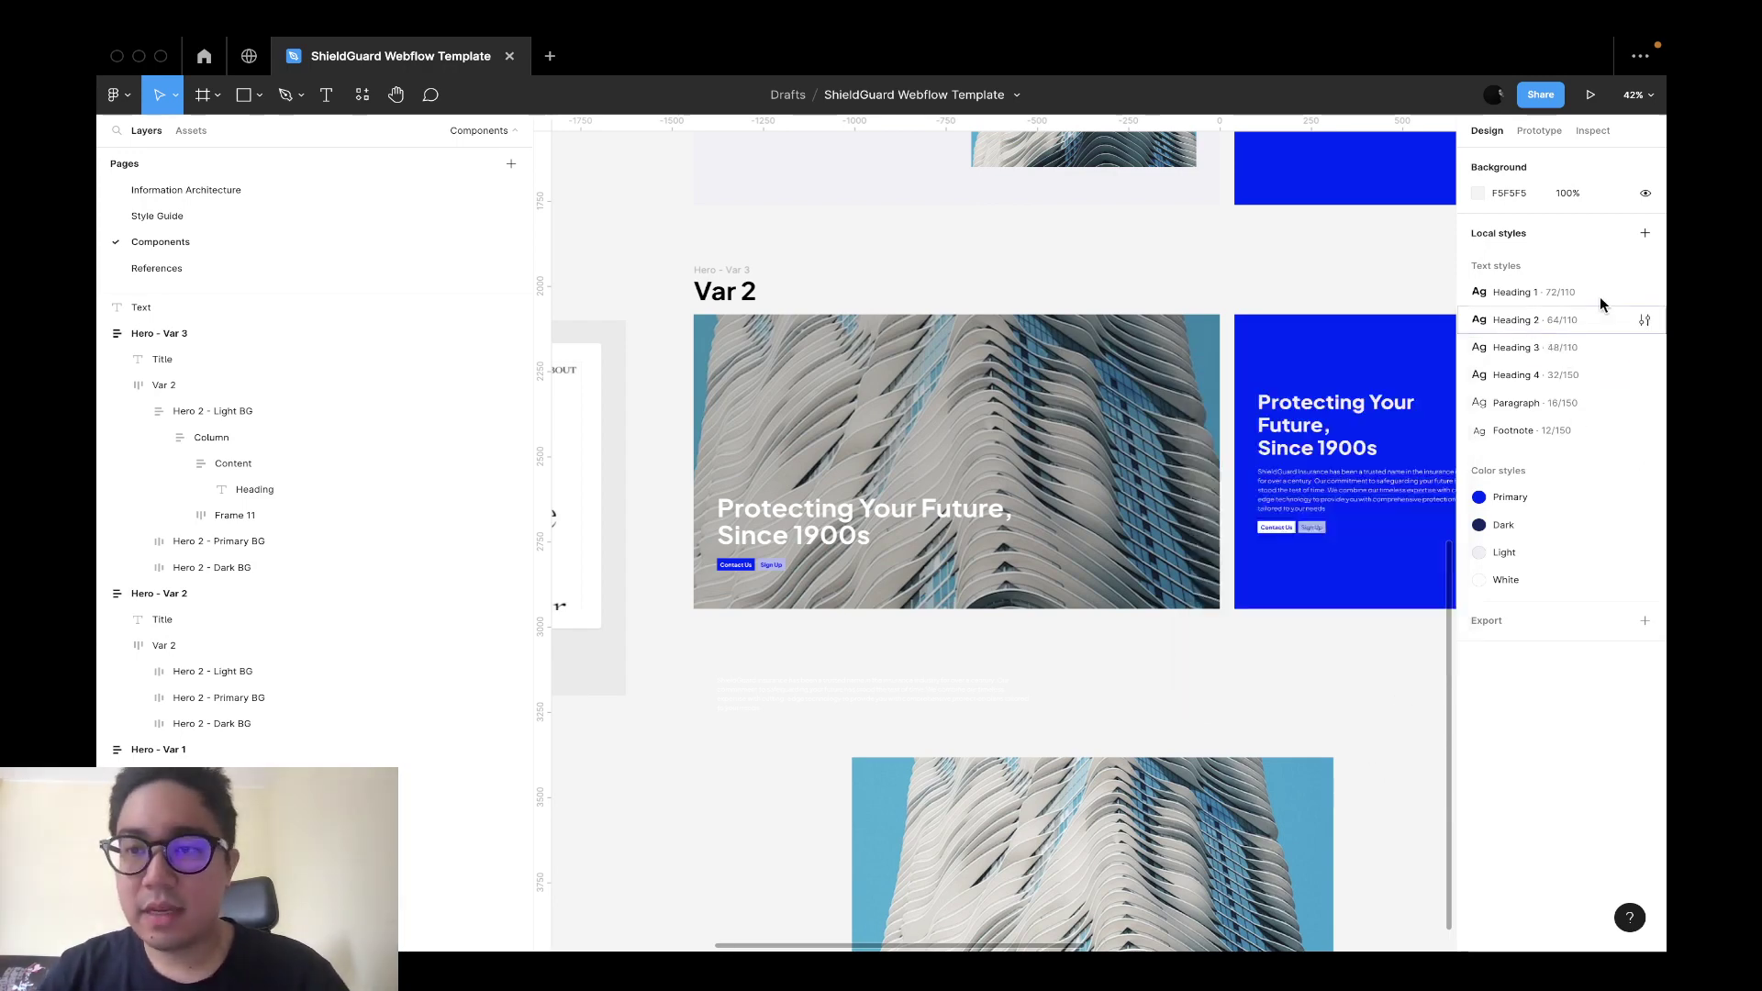
pyautogui.click(1643, 377)
pyautogui.click(1258, 677)
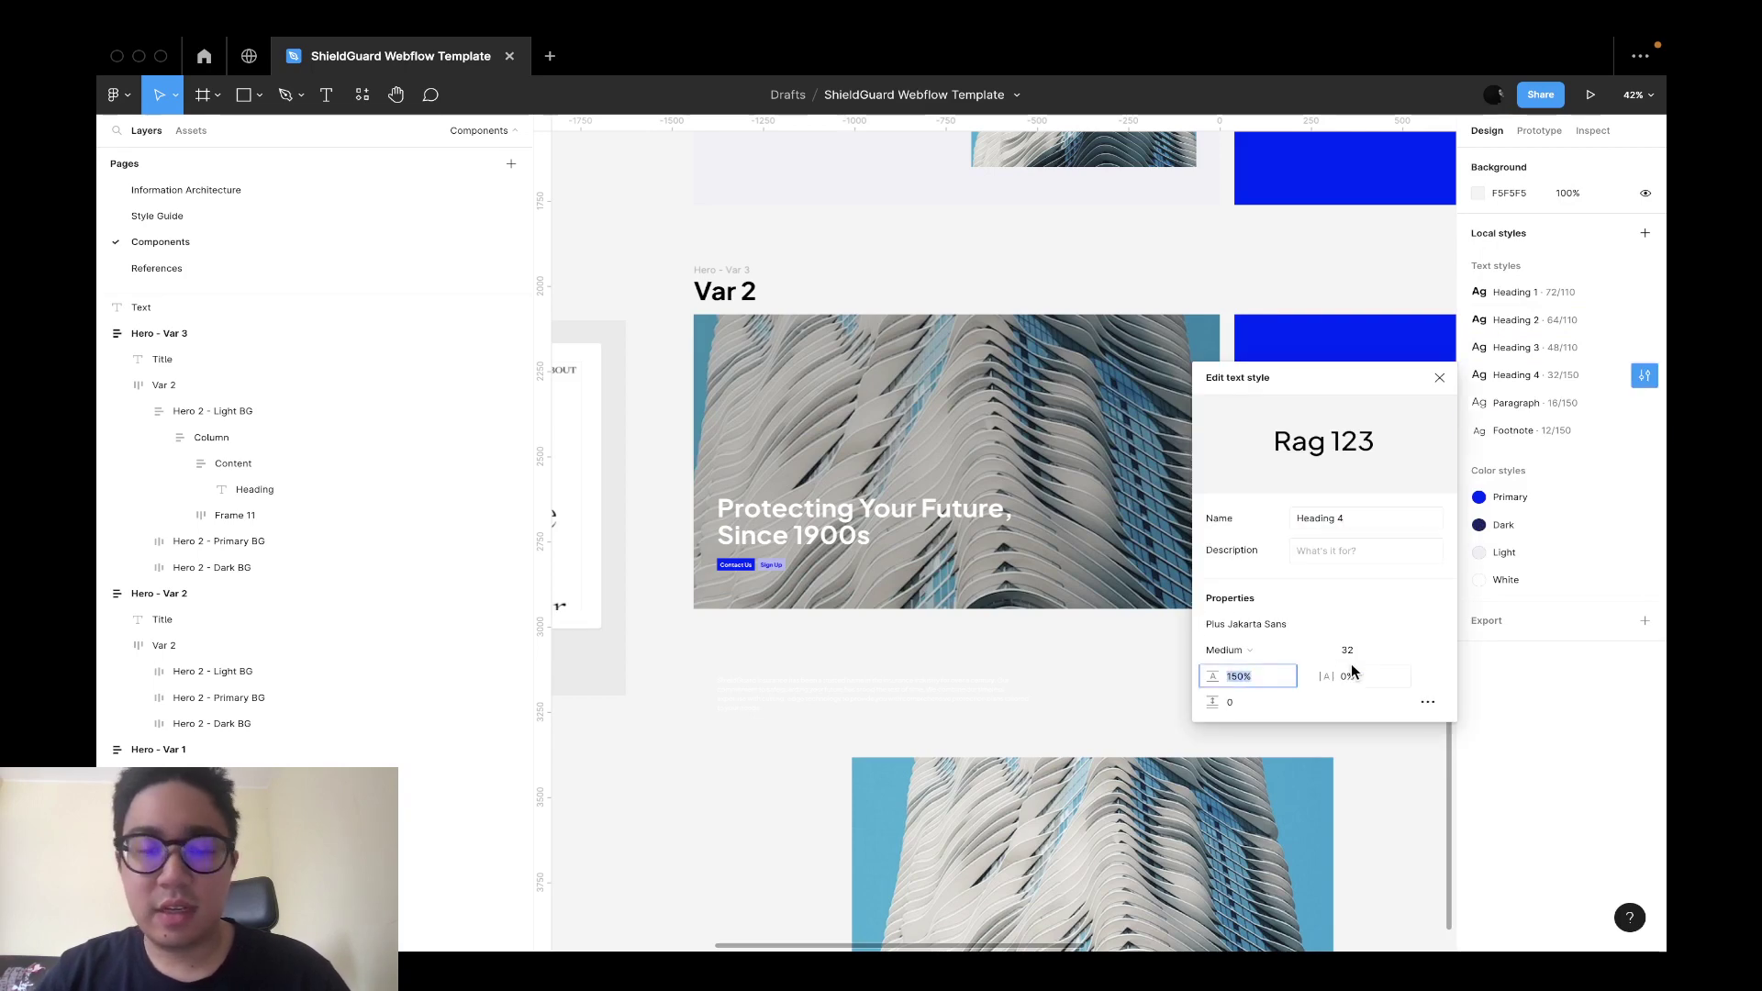
pyautogui.write('110')
pyautogui.press('Return')
pyautogui.click(1633, 407)
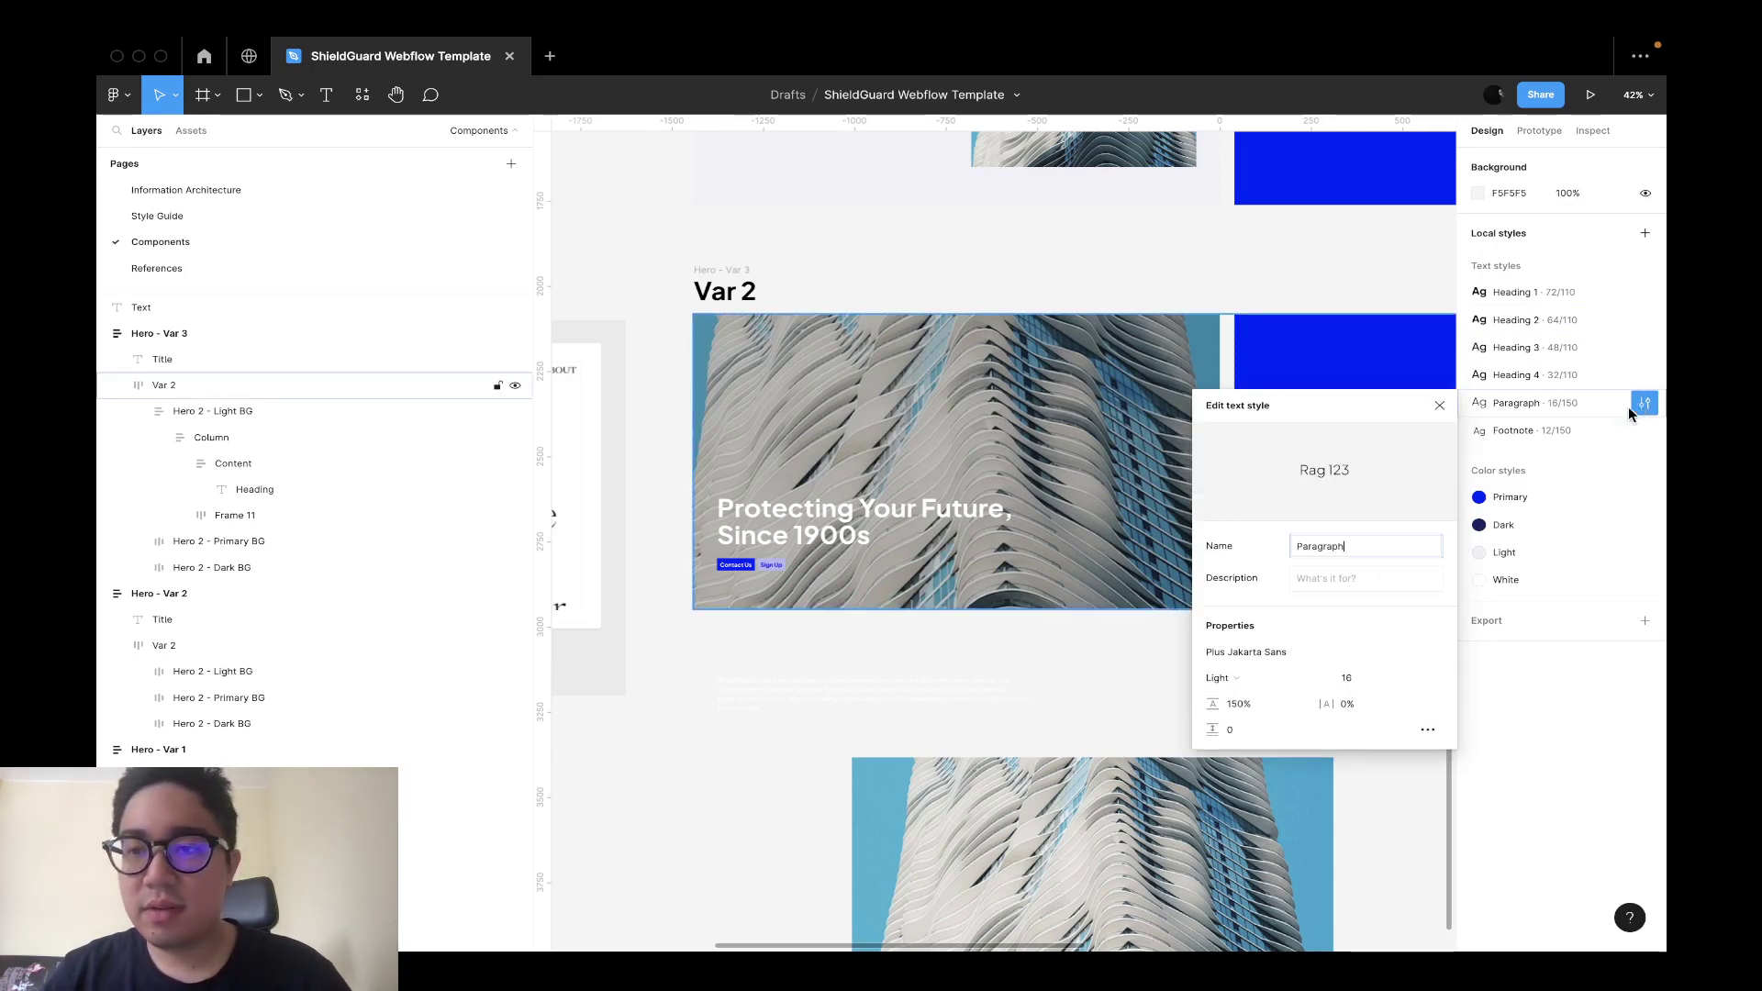
pyautogui.click(946, 690)
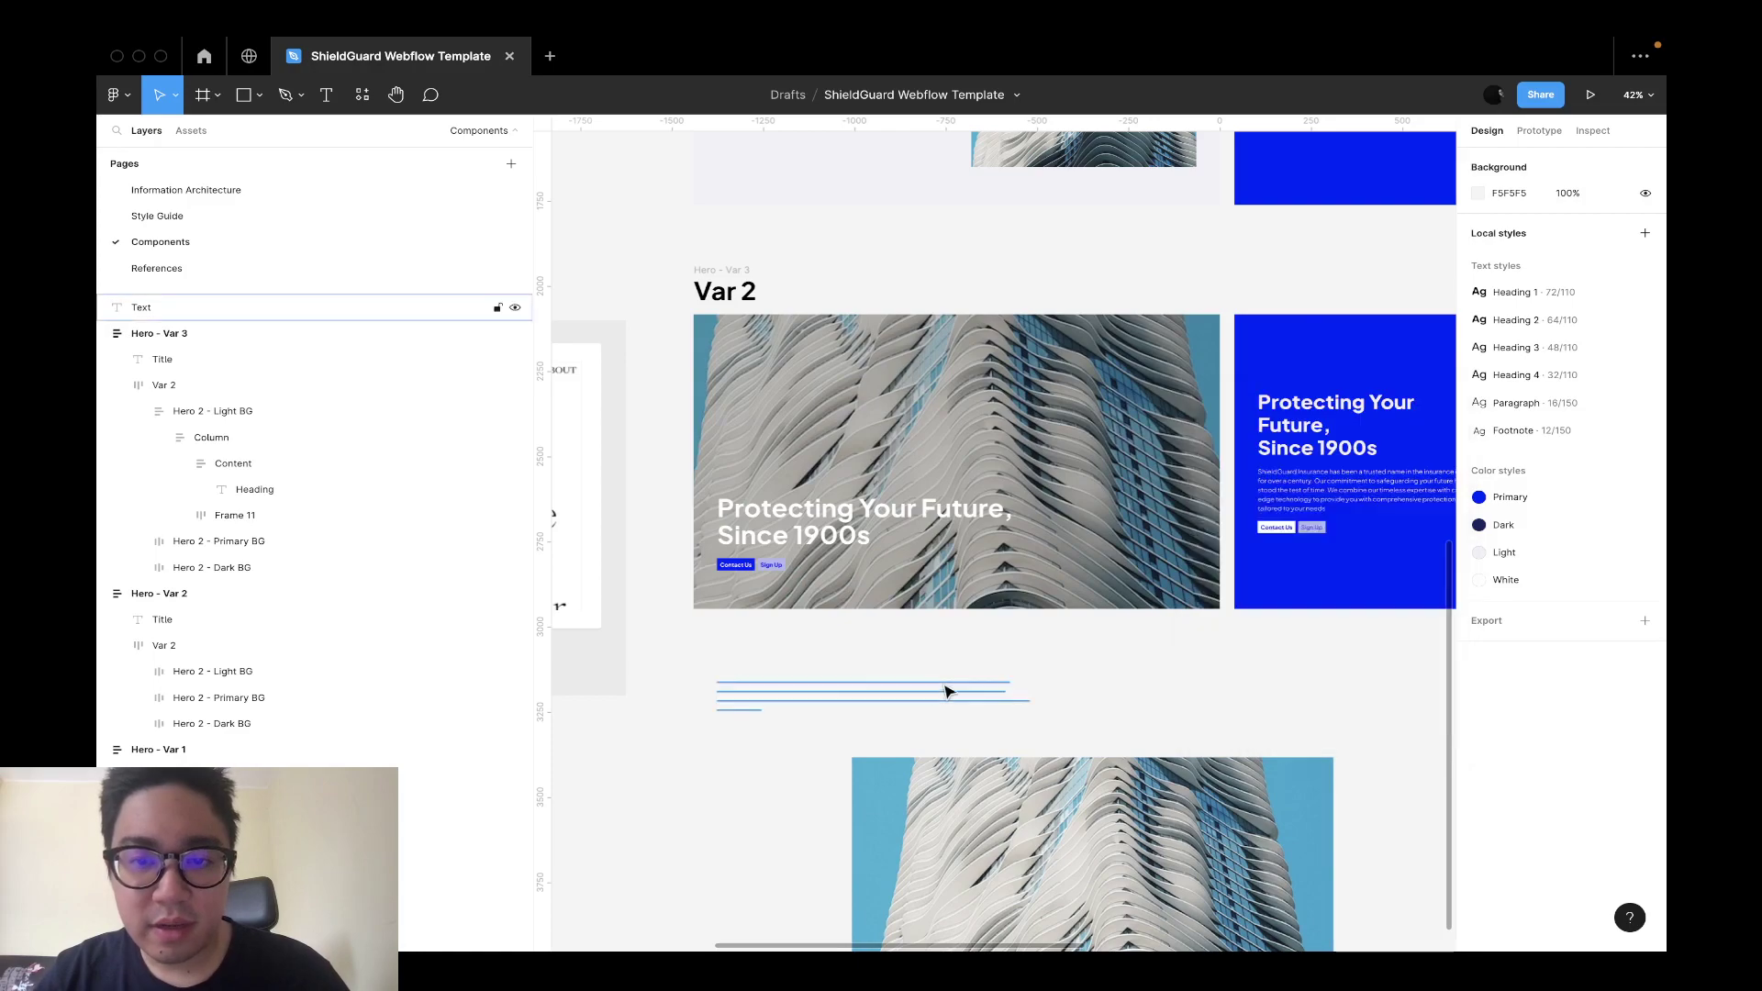
# Apply the Paragraph text style to the body text in the second variation's primary blue hero.
pyautogui.hscroll(5, 1198, 591)
pyautogui.scroll(2, 1199, 591)
pyautogui.click(1147, 577)
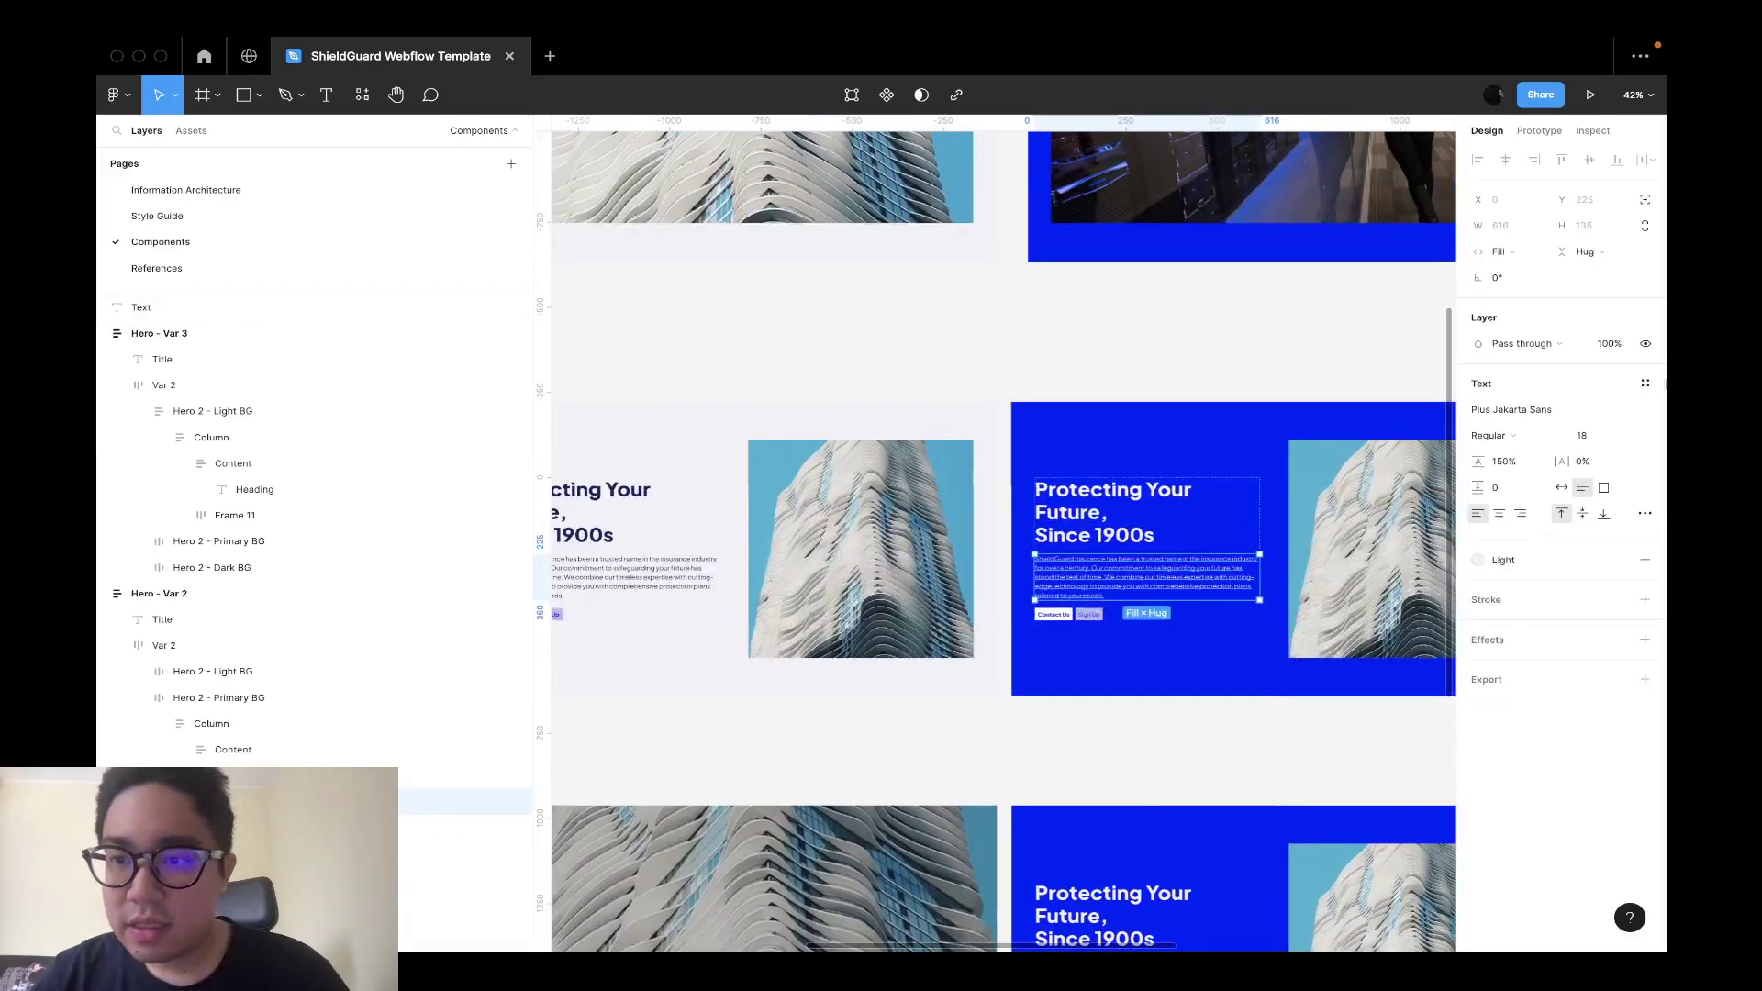
pyautogui.click(1645, 382)
pyautogui.click(1572, 585)
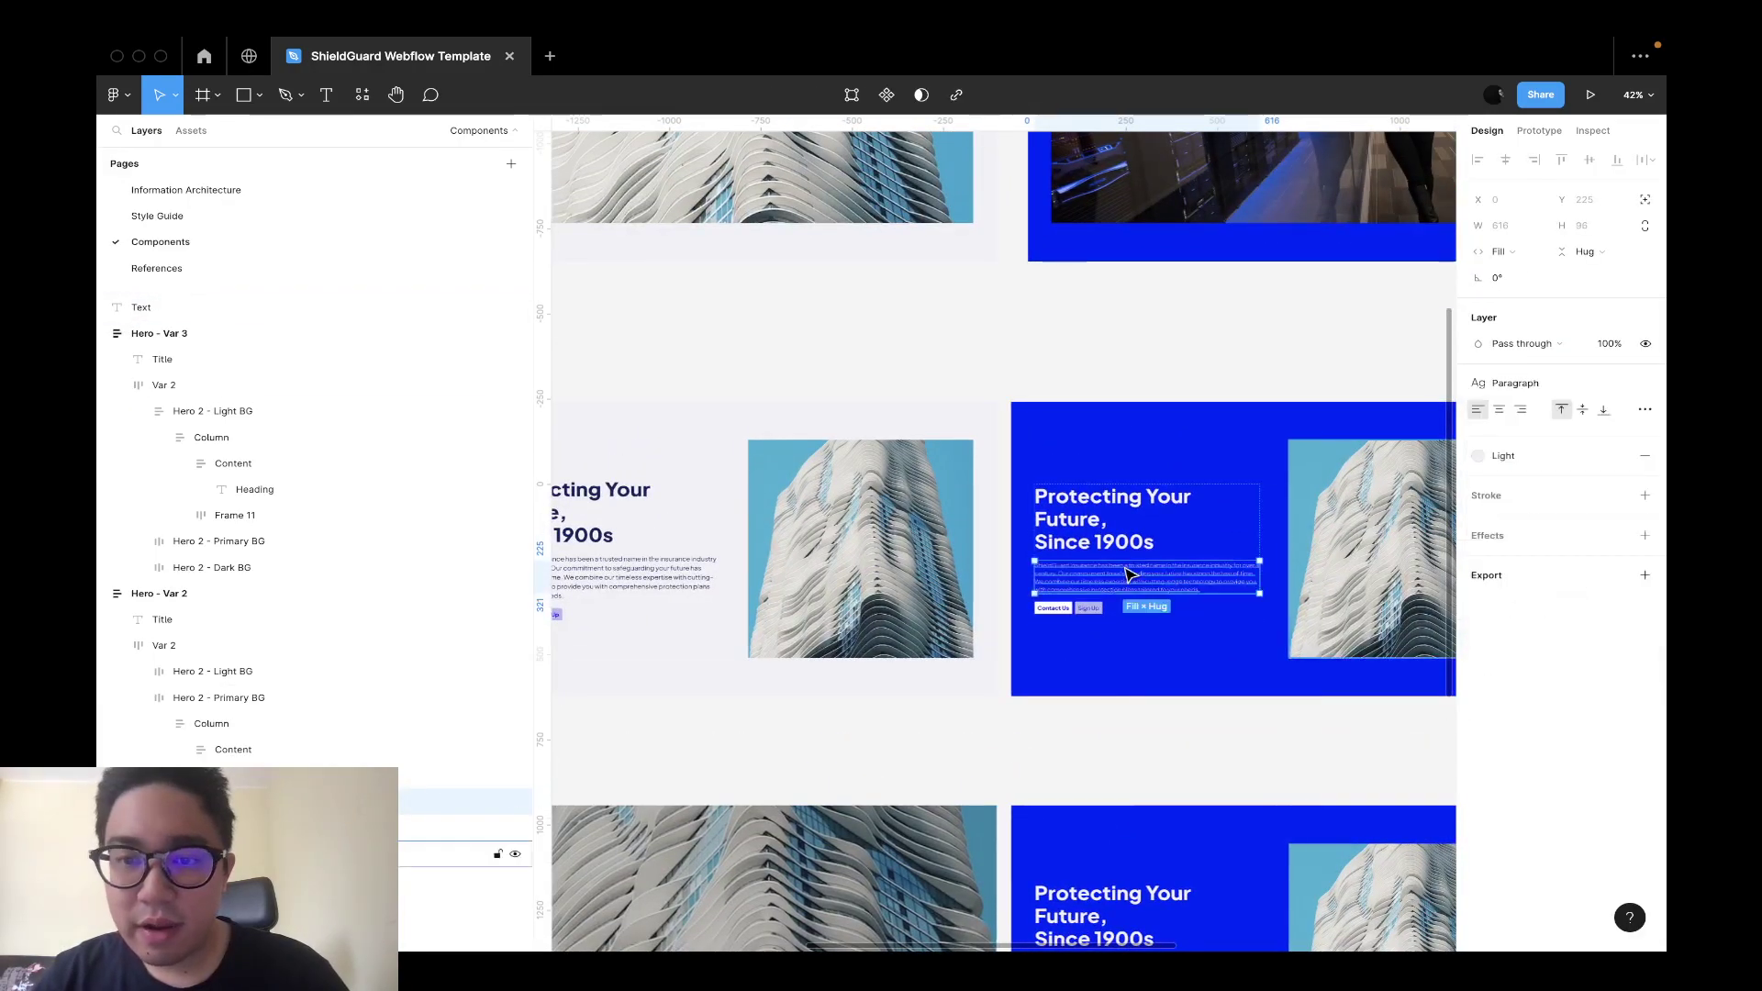
# Apply the Paragraph text style to the body text in the second variation's light hero.
pyautogui.scroll(5, 1129, 576)
pyautogui.scroll(-6, 1129, 577)
pyautogui.click(679, 575)
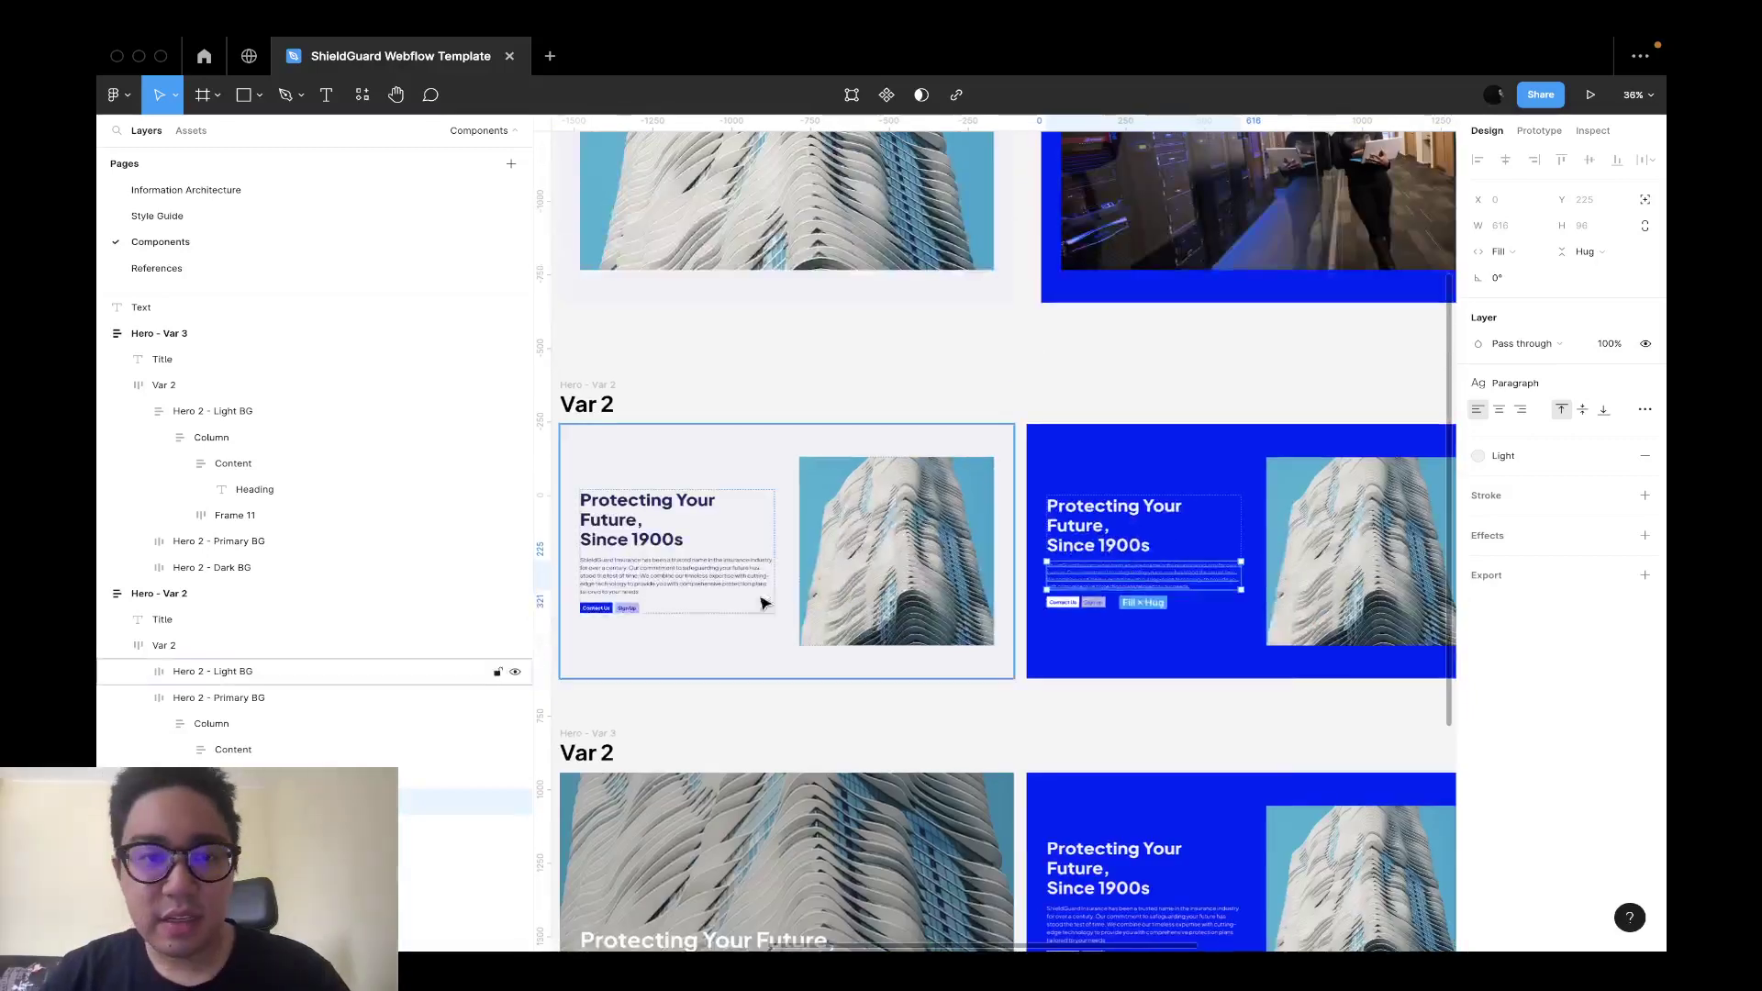
pyautogui.doubleClick(679, 576)
pyautogui.click(1645, 384)
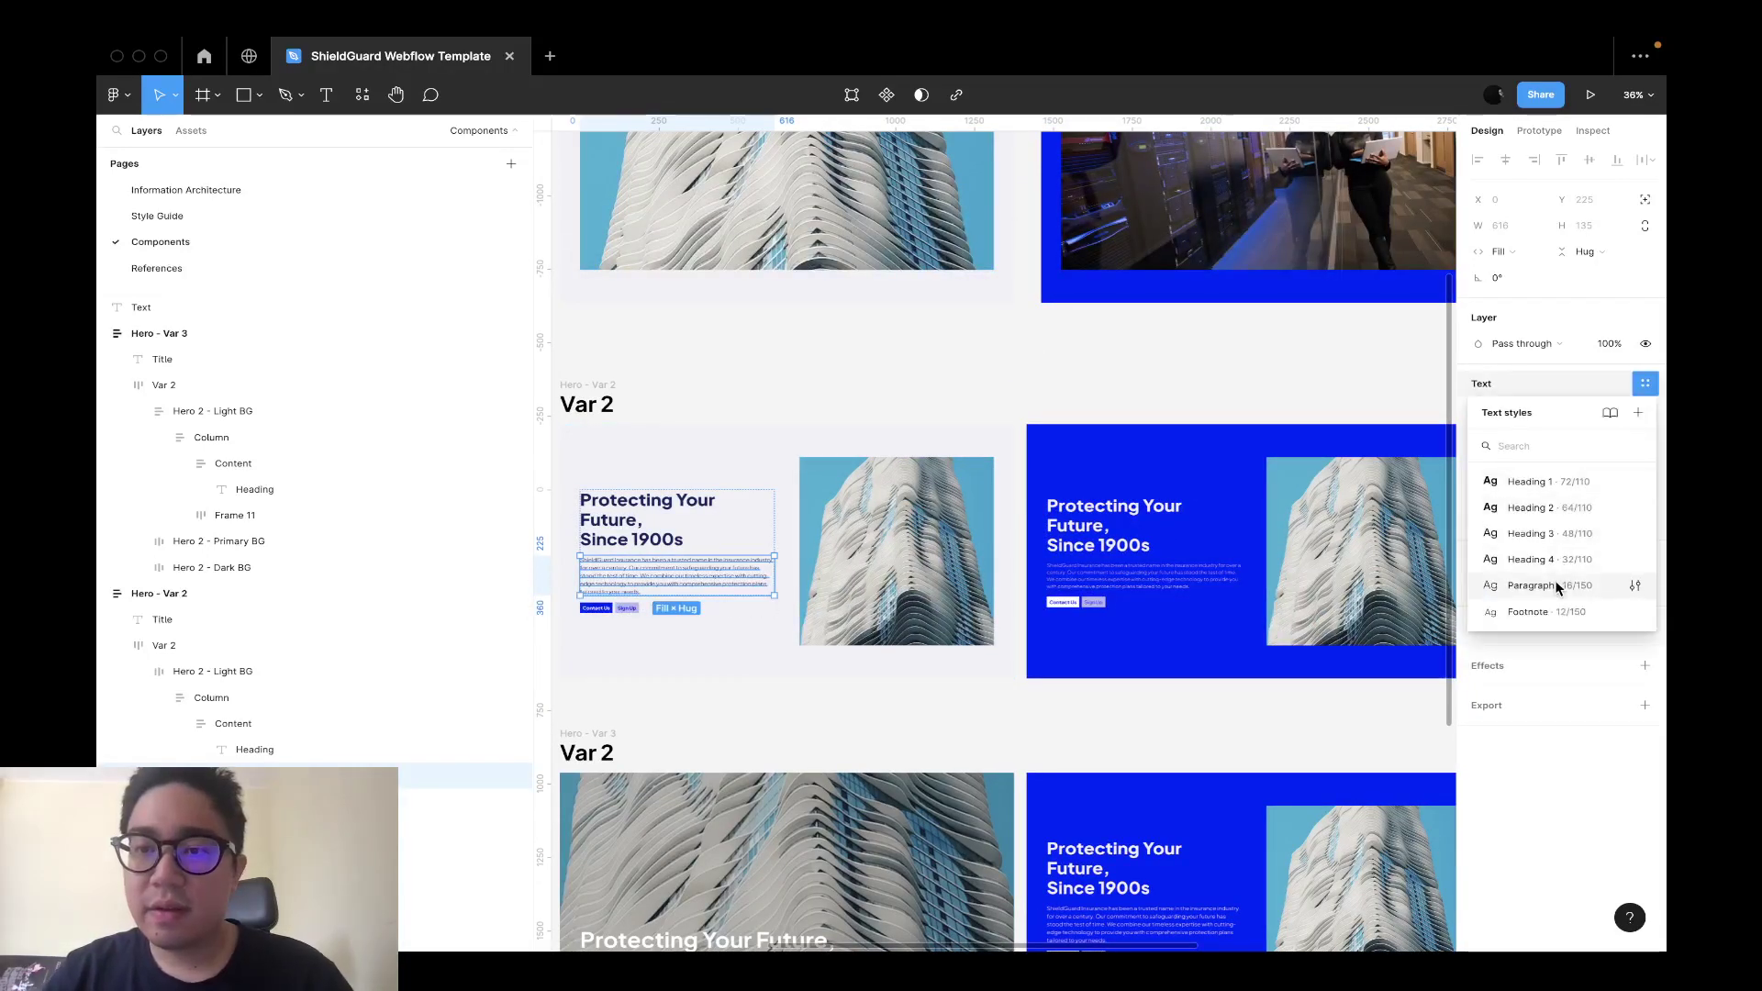
pyautogui.click(1557, 587)
# Apply the Heading 1 text style to the headings of the second variation's light, primary and dark heroes.
pyautogui.click(642, 519)
pyautogui.click(1645, 384)
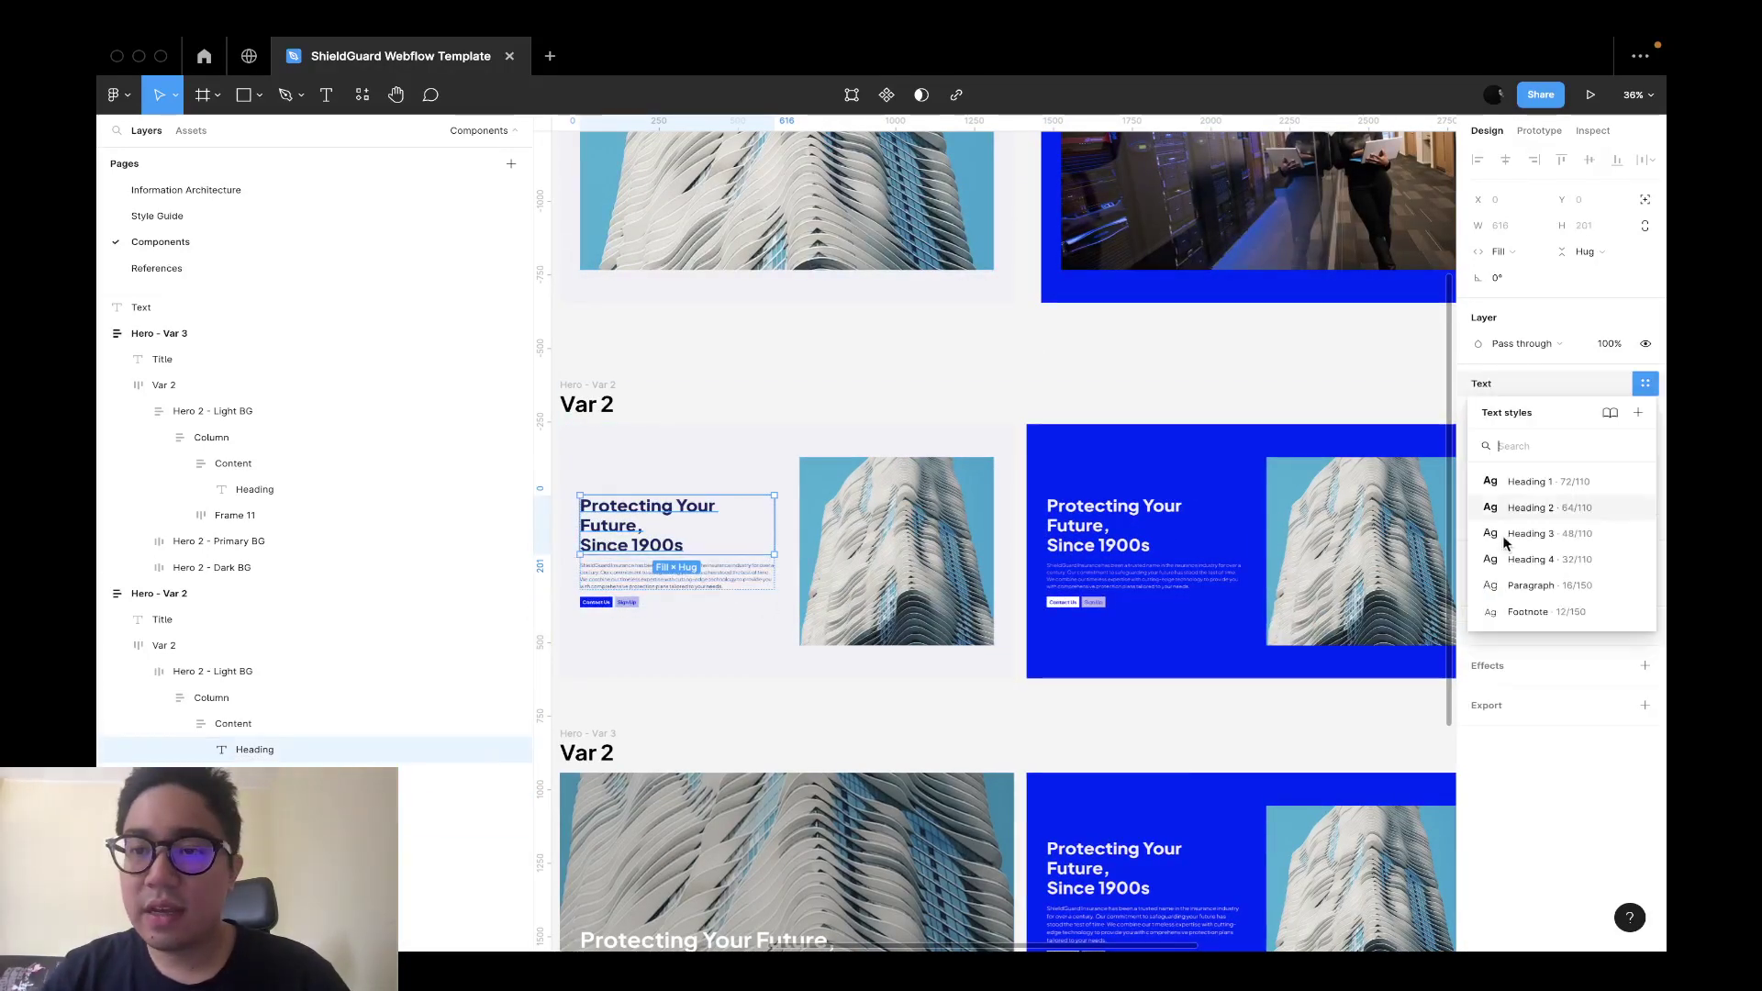
pyautogui.click(1528, 481)
pyautogui.click(1147, 528)
pyautogui.hscroll(5, 1129, 523)
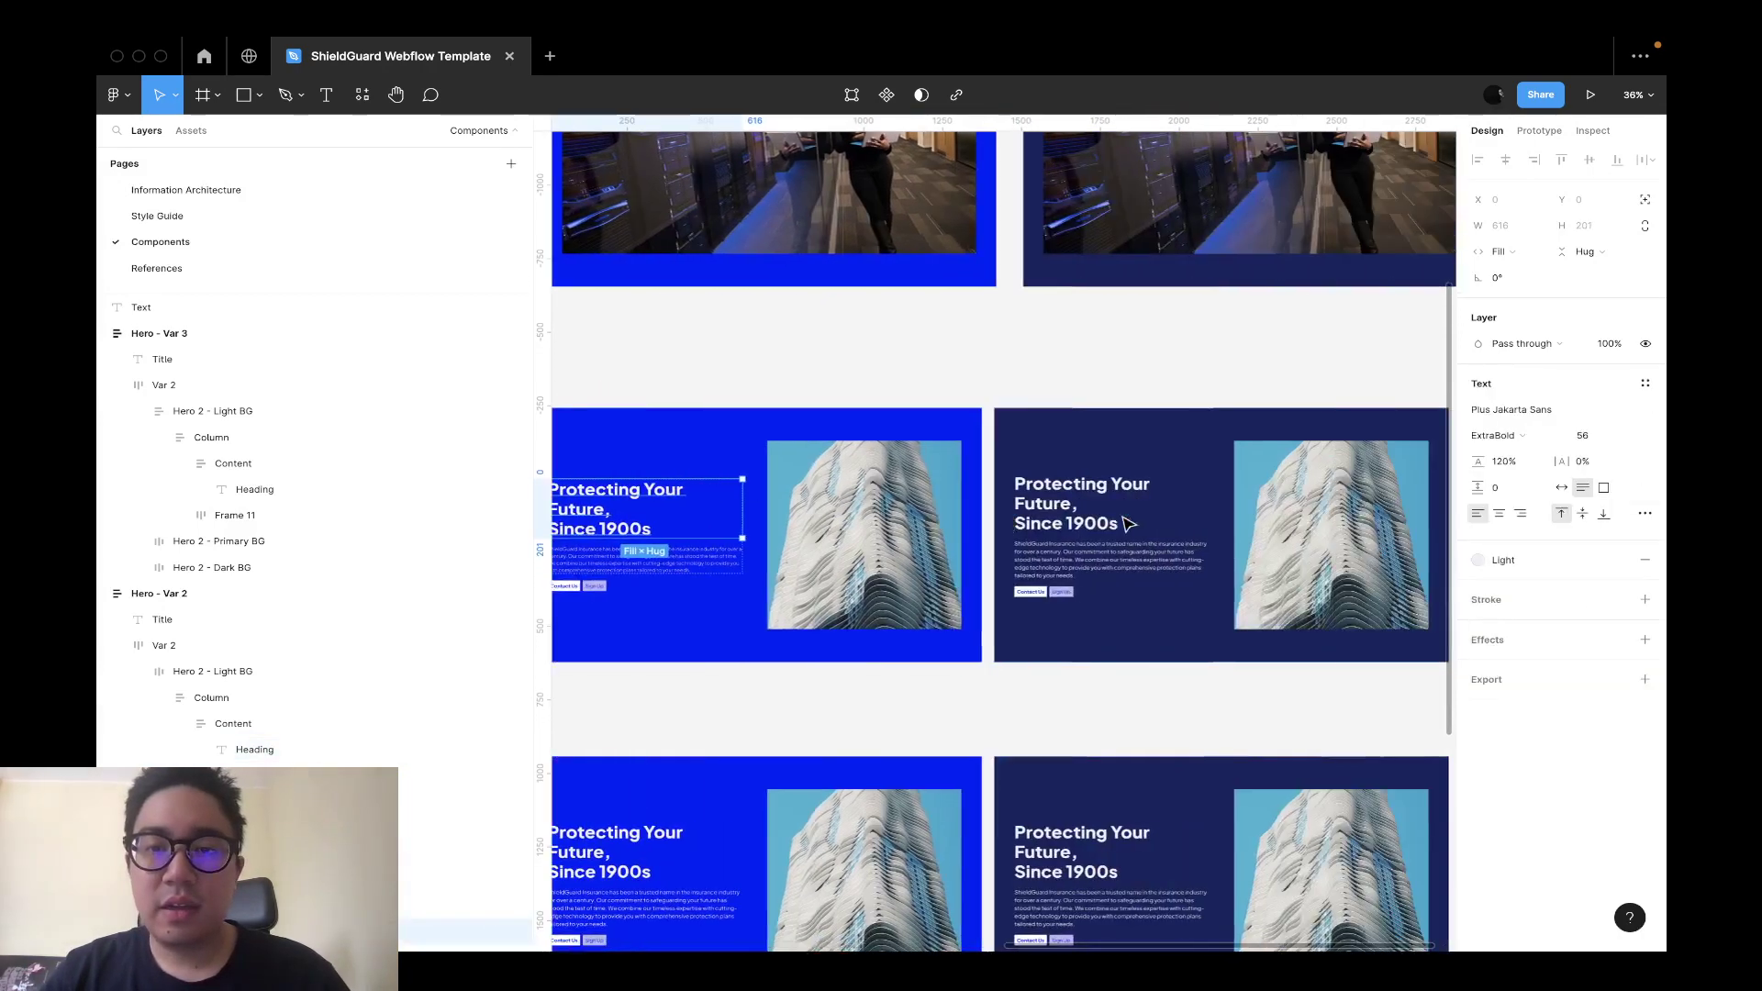
pyautogui.keyDown('shift'); pyautogui.click(1129, 523); pyautogui.keyUp('shift')
pyautogui.click(1644, 383)
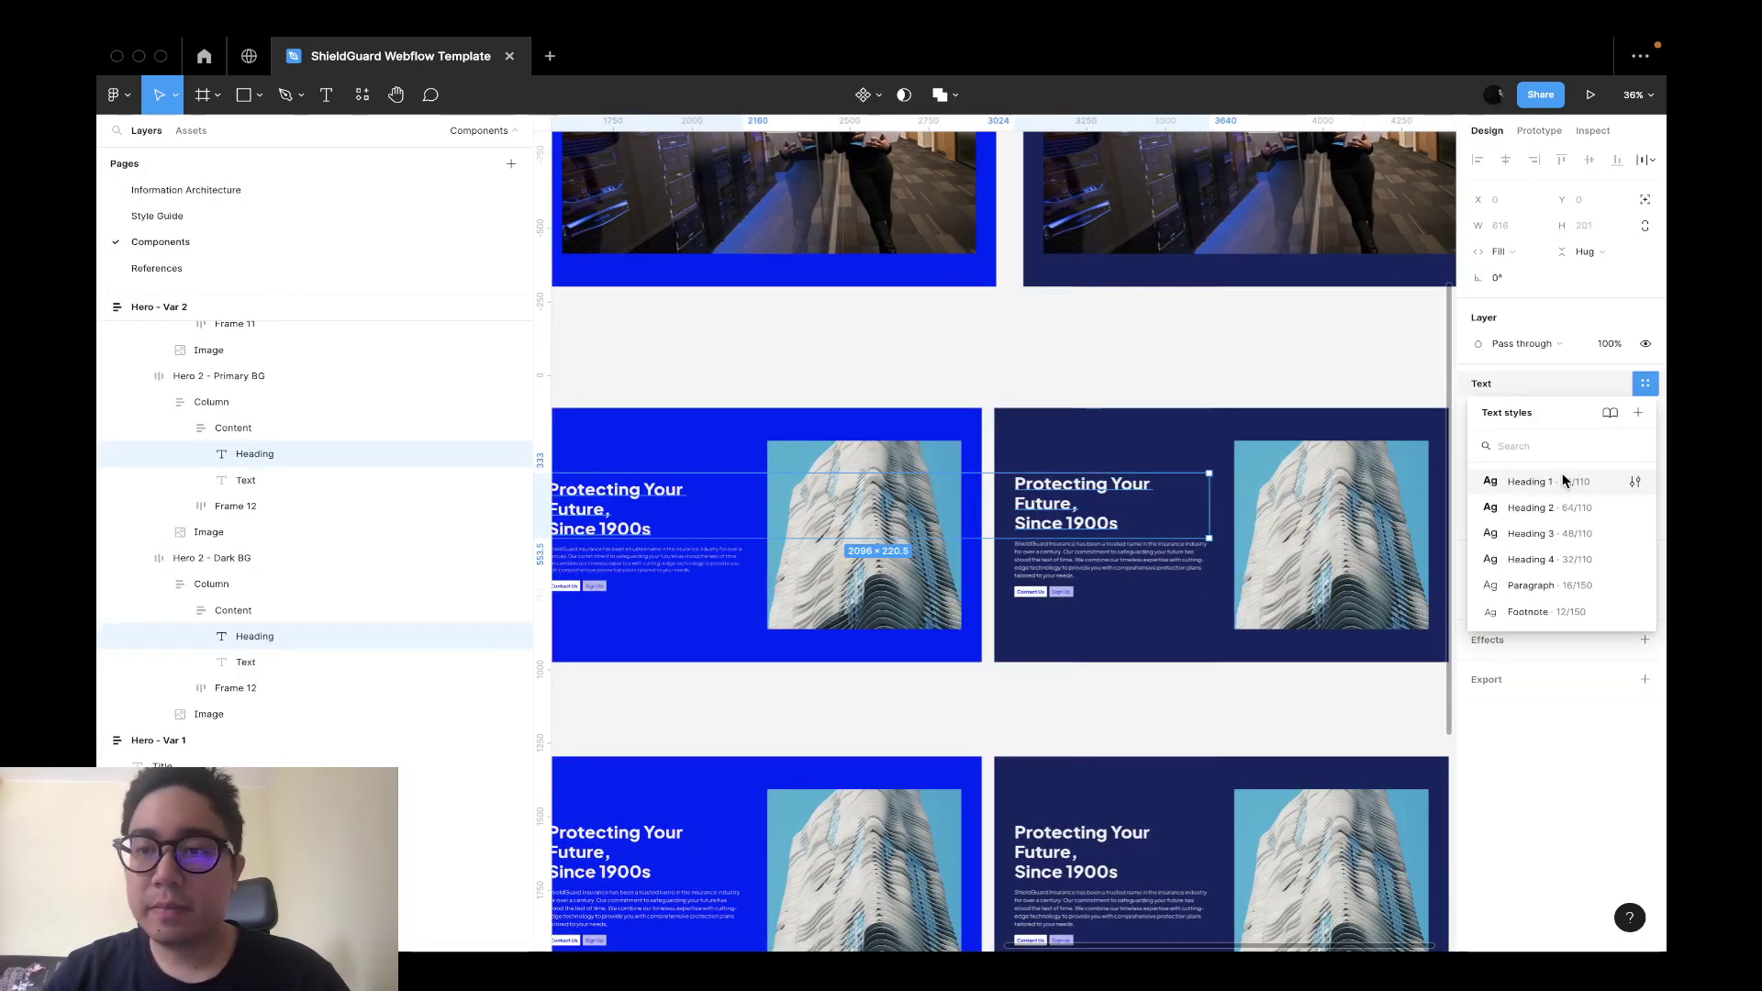
pyautogui.click(1528, 481)
# Apply the Heading 1 text style to the headings of all three Var 1 heroes together.
pyautogui.hscroll(-10, 1009, 505)
pyautogui.click(1060, 470)
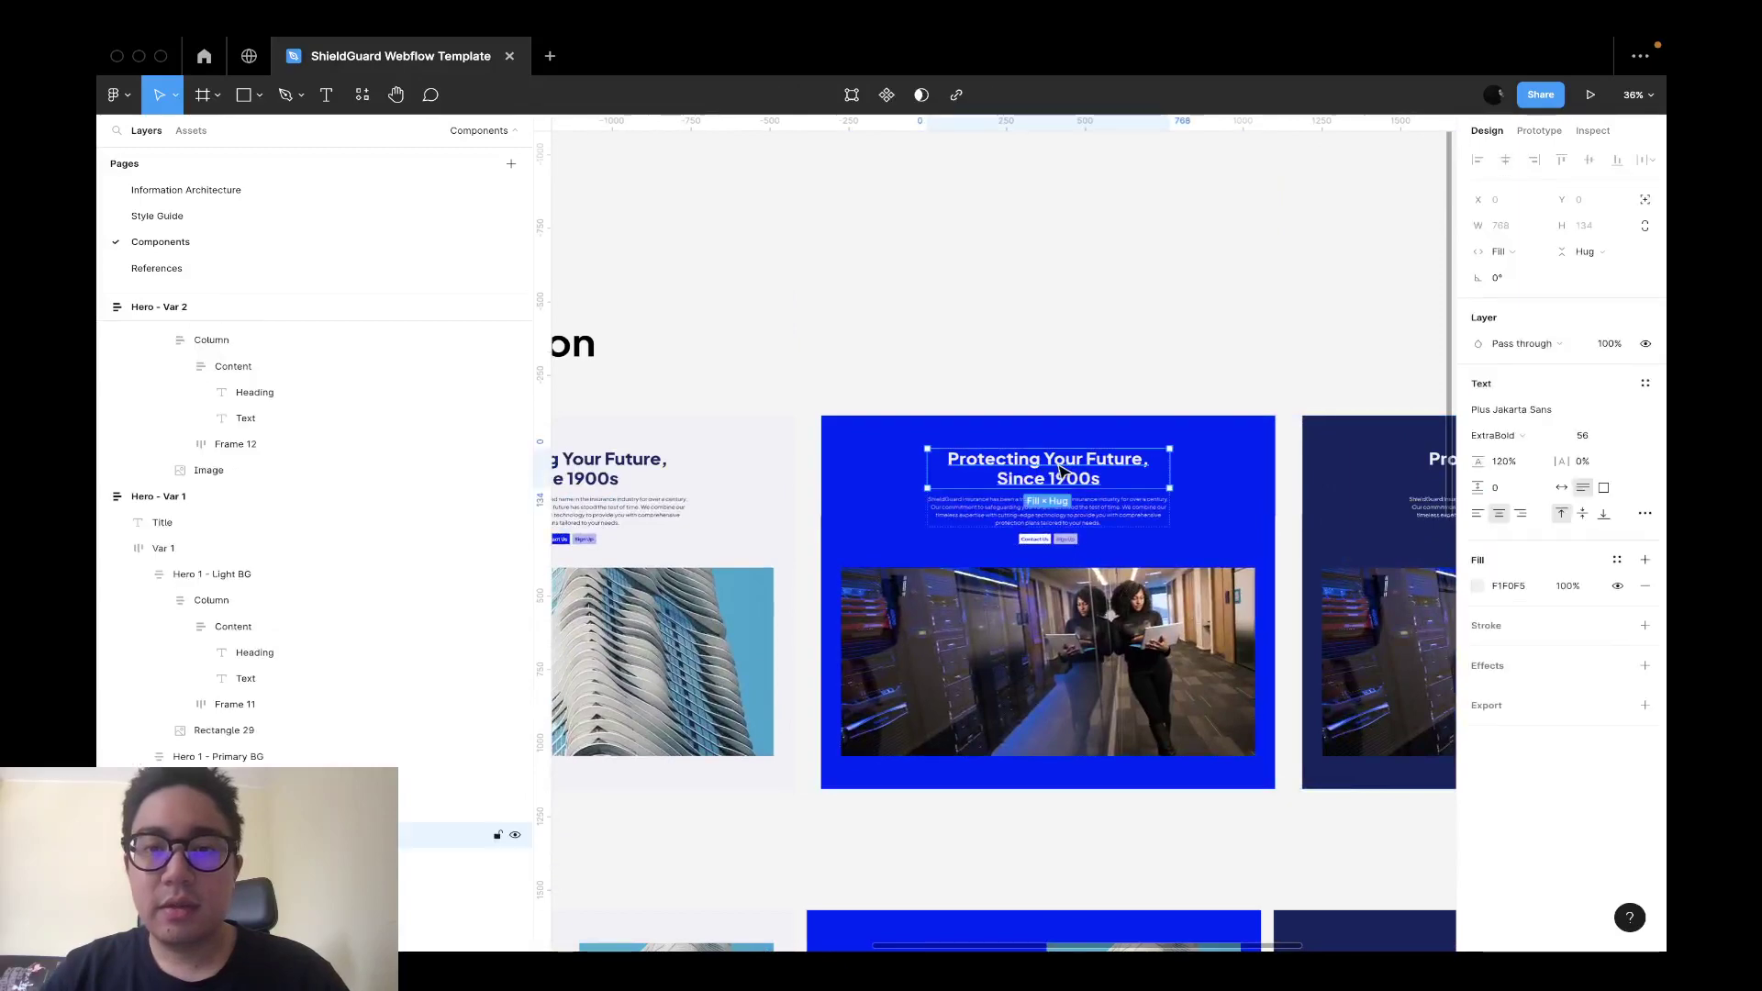
pyautogui.hscroll(4, 1060, 470)
pyautogui.hscroll(-8, 1060, 470)
pyautogui.keyDown('shift'); pyautogui.click(255, 495); pyautogui.keyUp('shift')
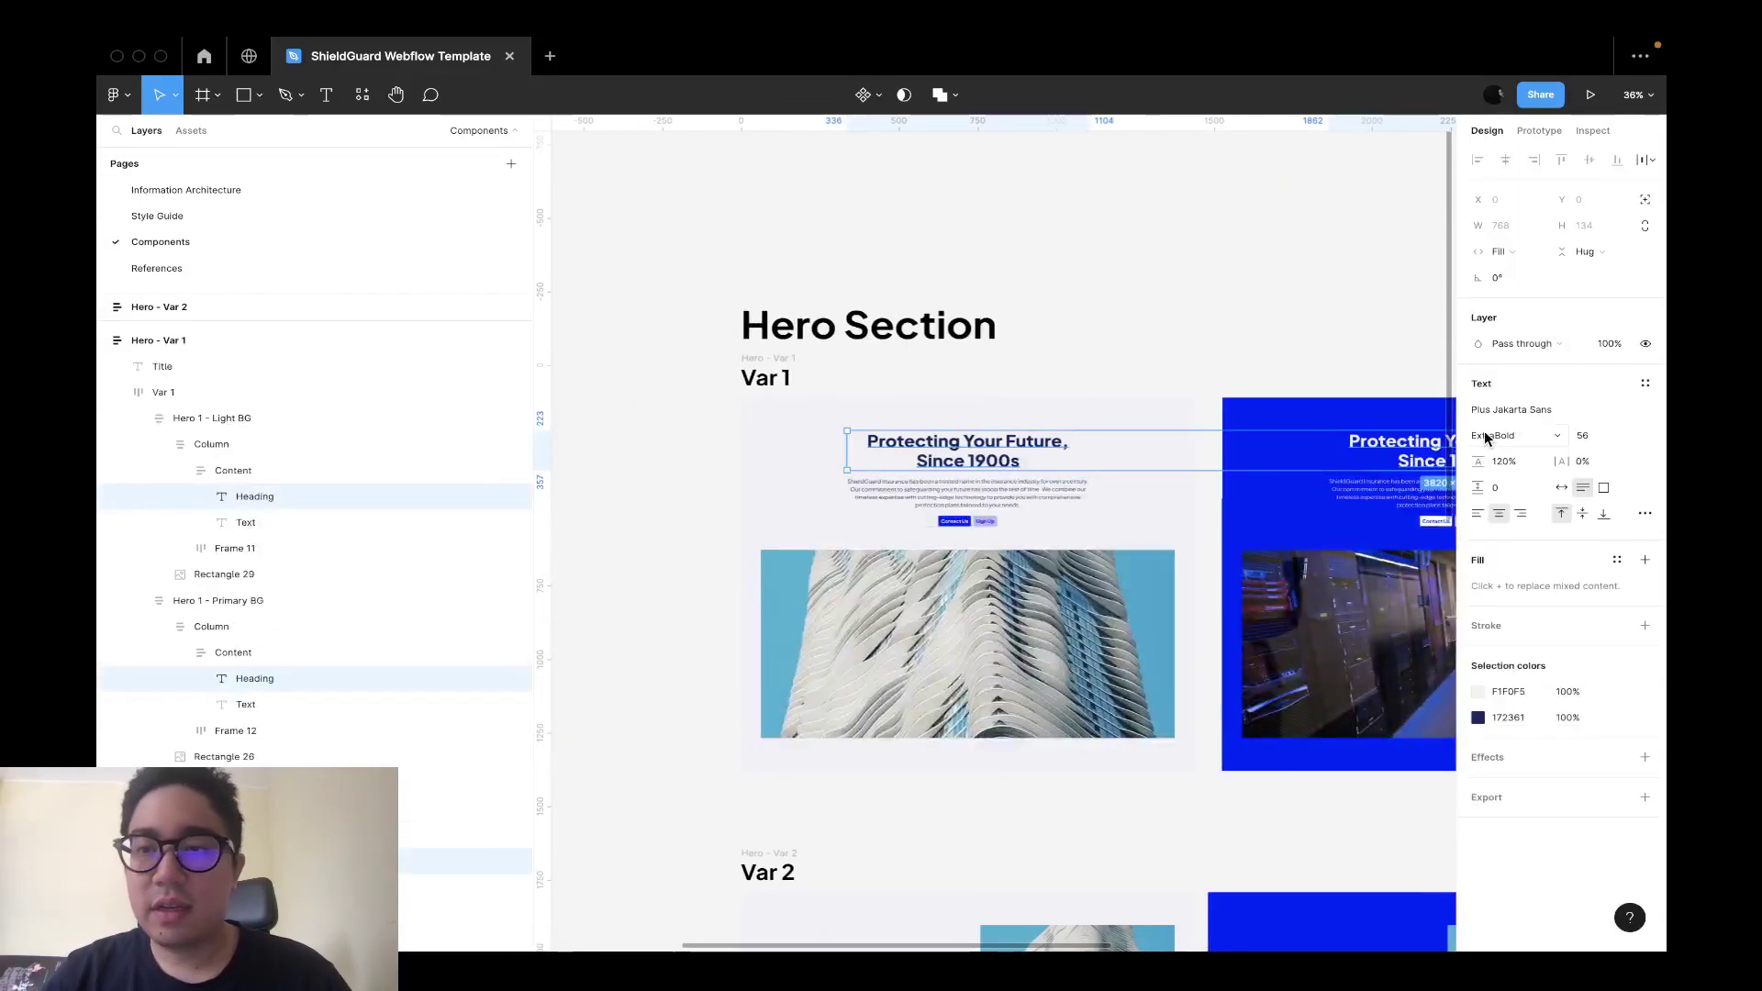
pyautogui.click(1645, 384)
pyautogui.click(1539, 481)
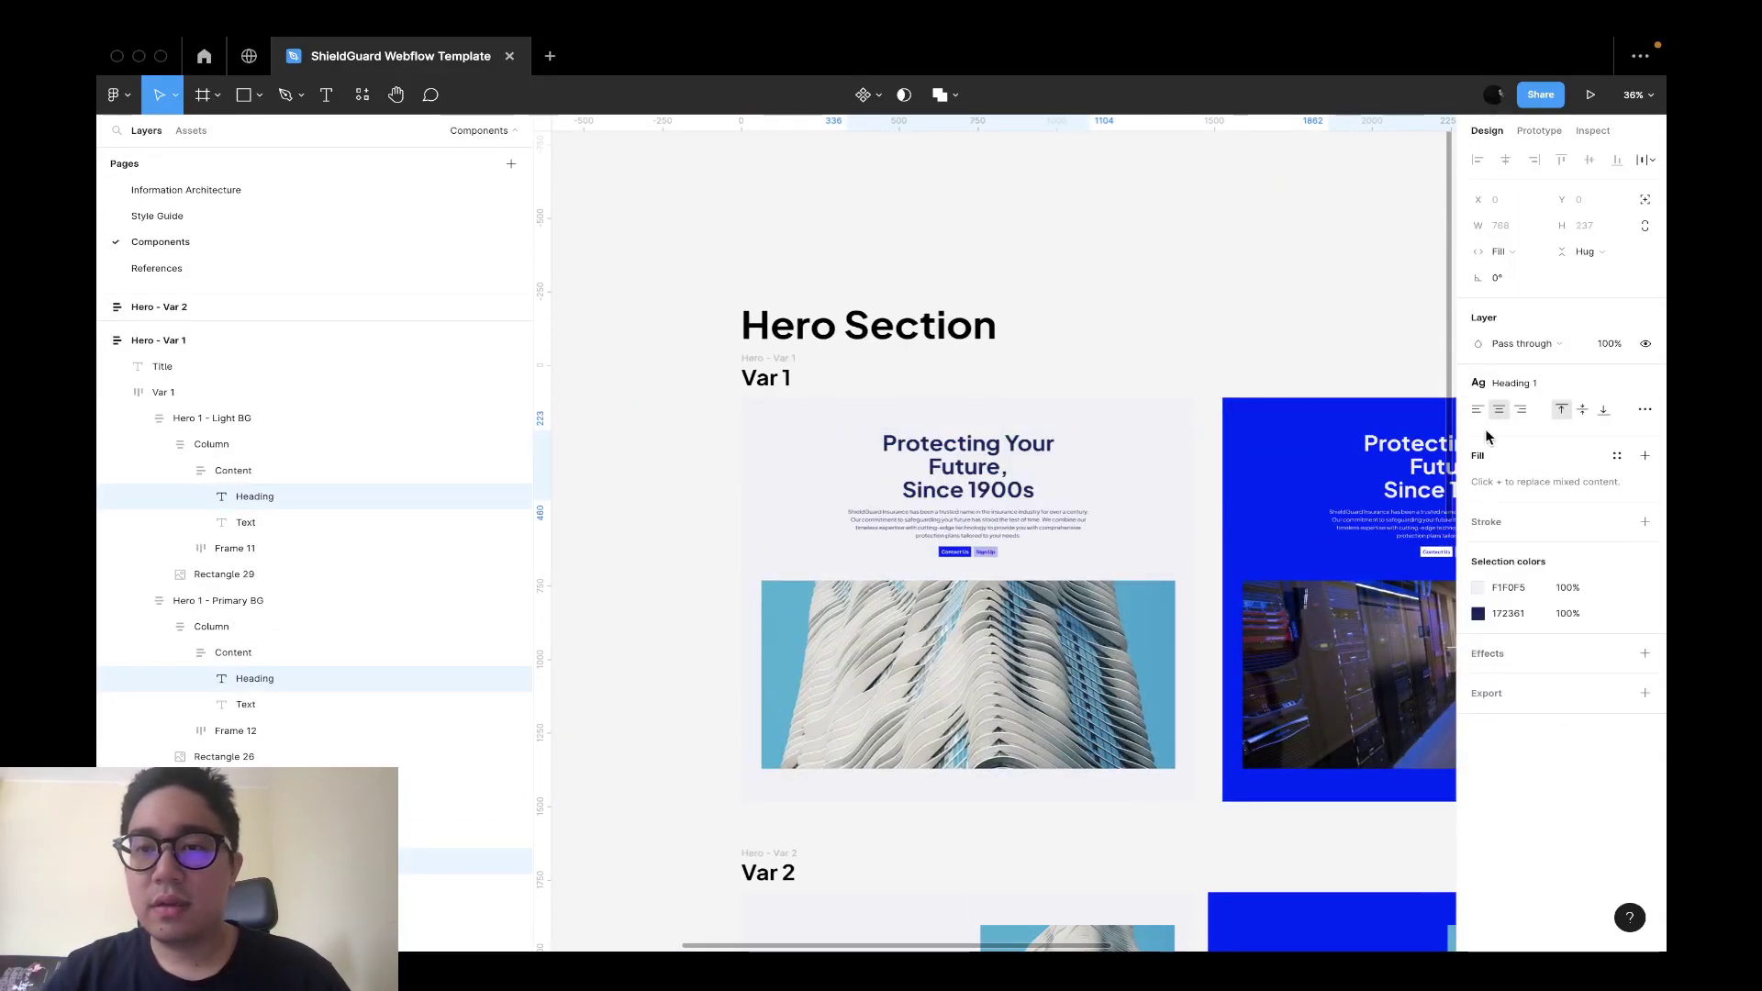
# Change the width of the Var 1 heroes' Content frames to Hug.
pyautogui.hotkey('shift', 'Return')
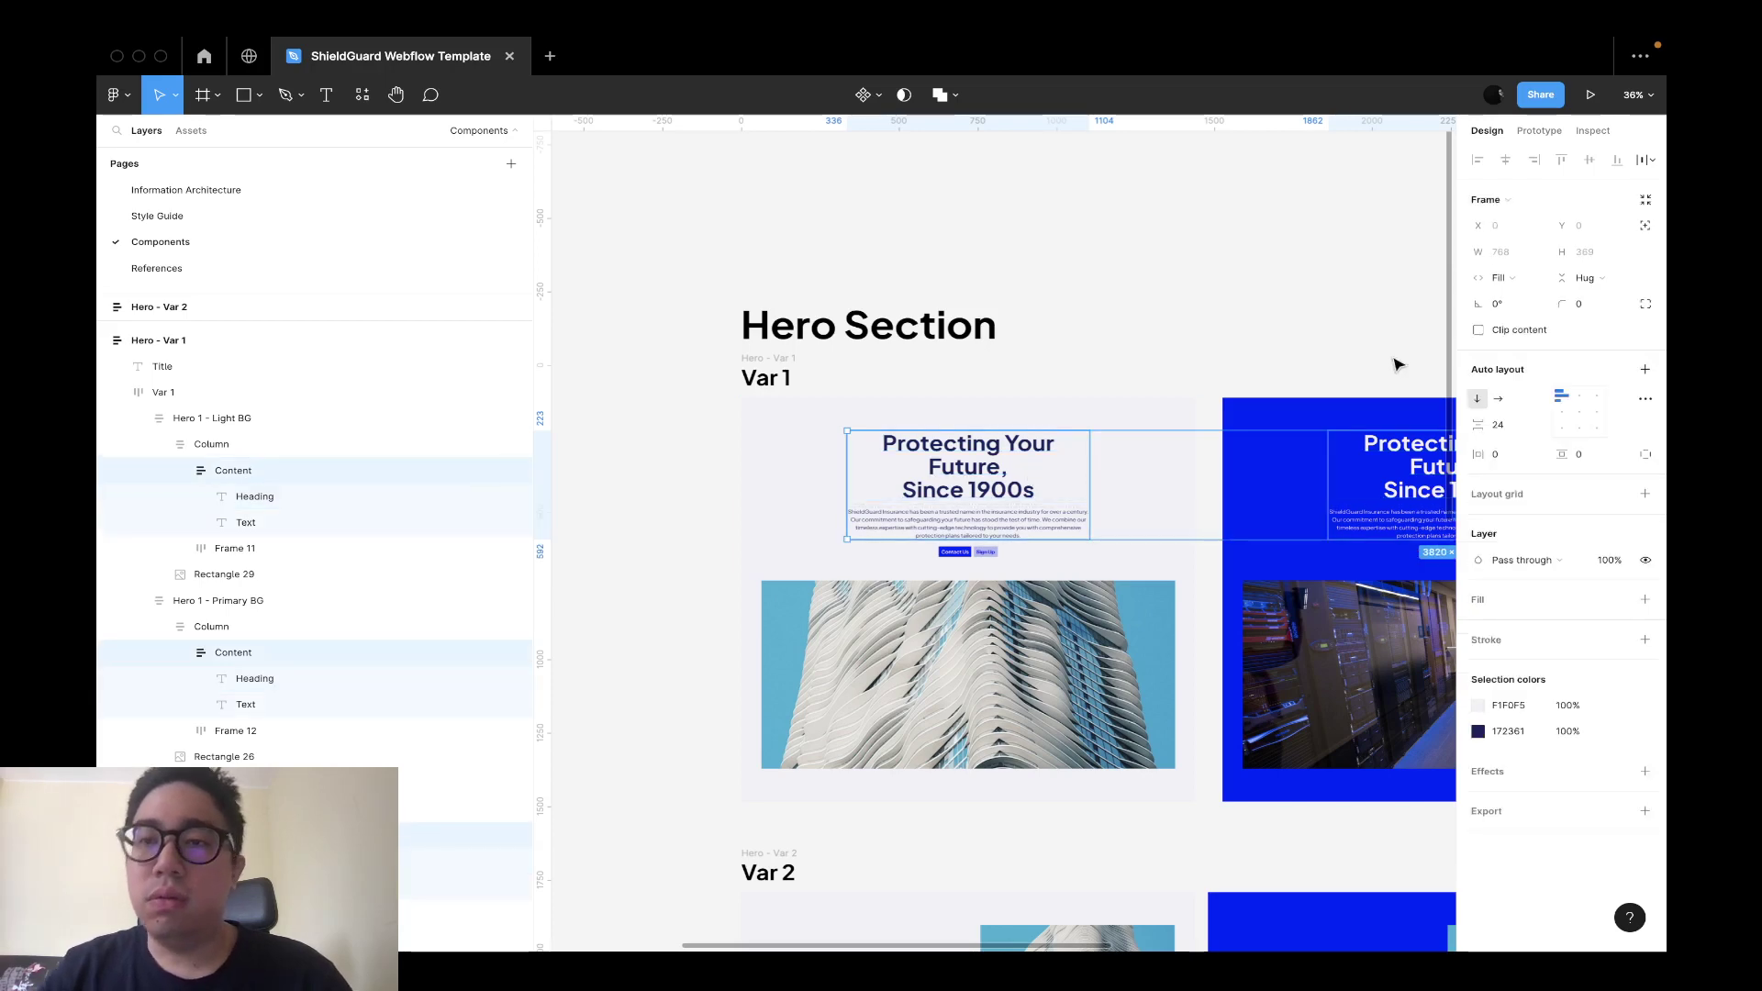
pyautogui.click(1531, 280)
pyautogui.click(1545, 259)
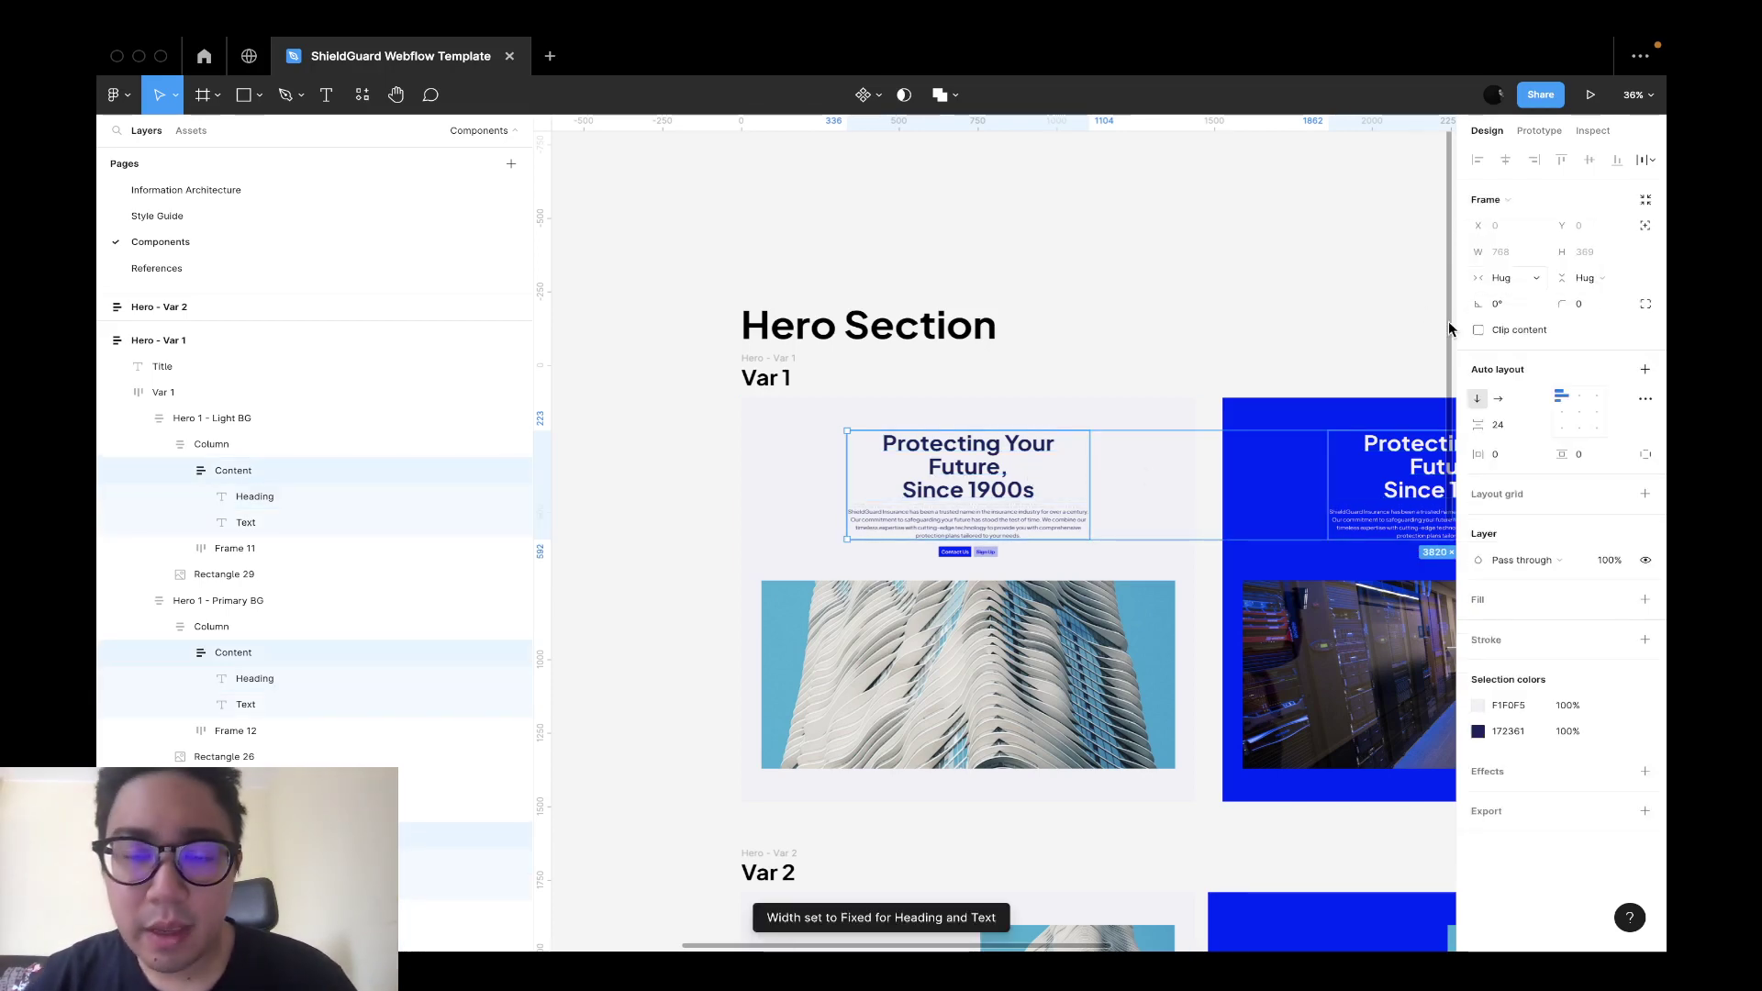
# Remove the line break before "Since 1900s" in the Var 1 light hero's heading.
pyautogui.doubleClick(998, 498)
pyautogui.press('Home')
pyautogui.press('BackSpace')
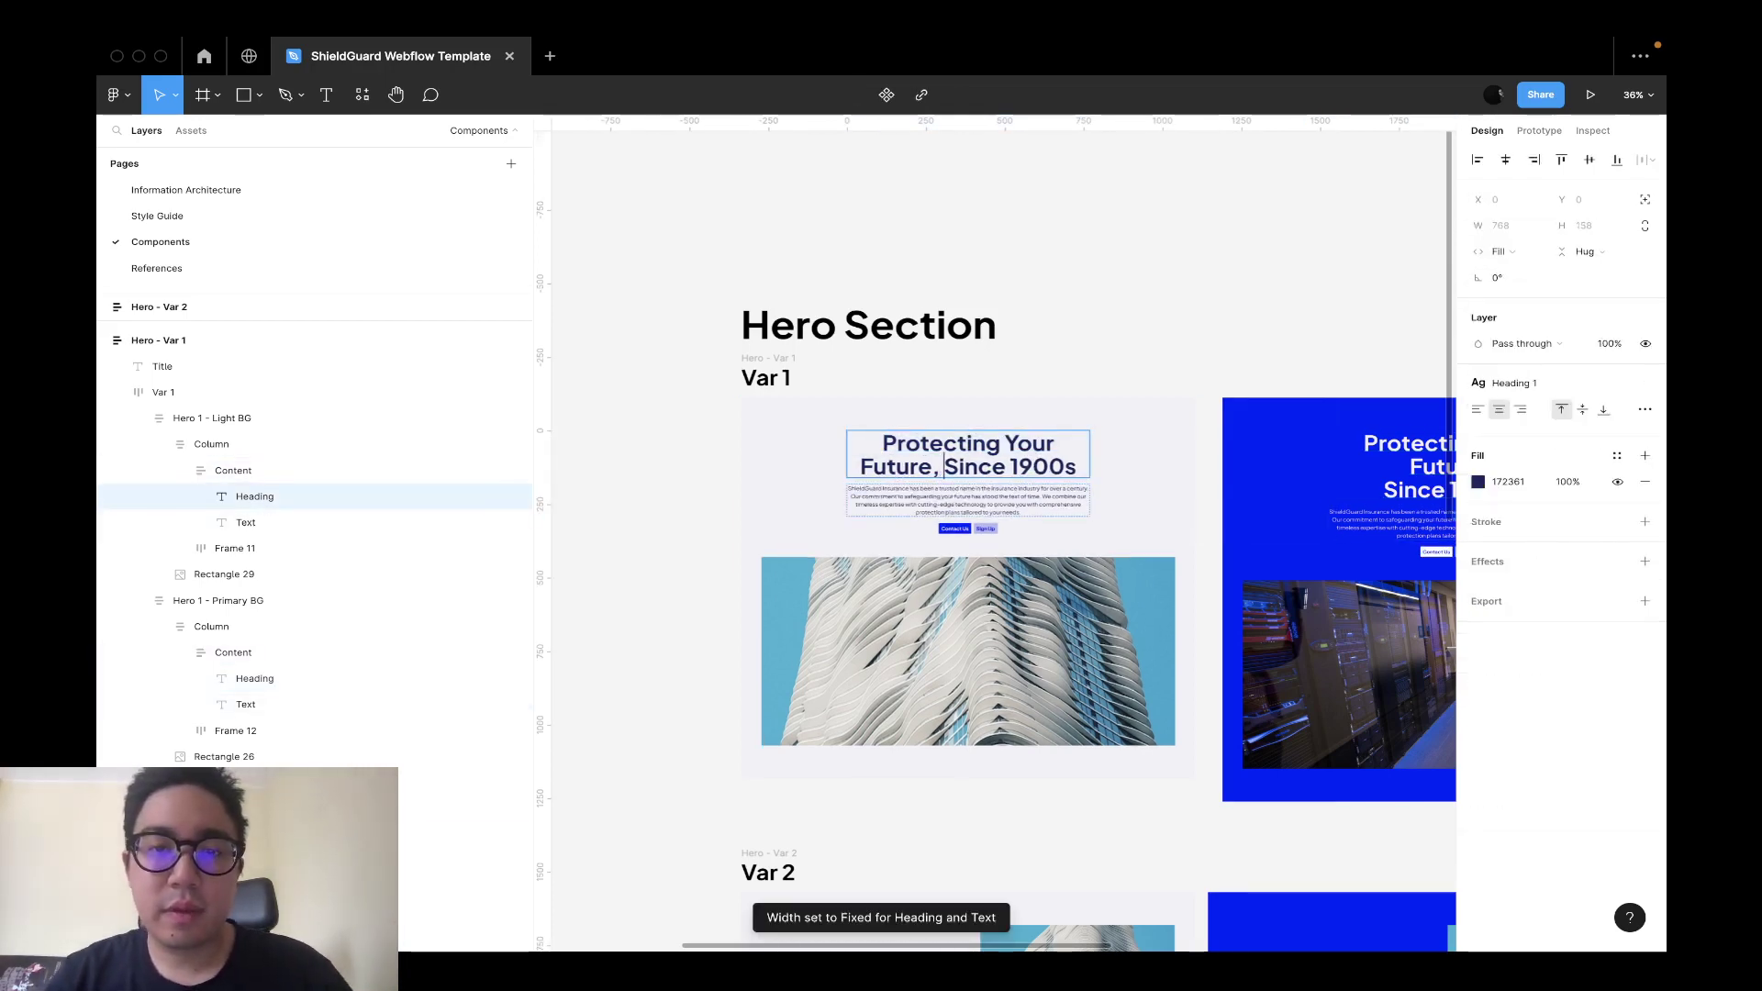
# Remove the line break before "Since 1900s" in the Var 1 primary blue hero's heading.
pyautogui.hscroll(5, 1135, 514)
pyautogui.click(1138, 464)
pyautogui.doubleClick(1138, 464)
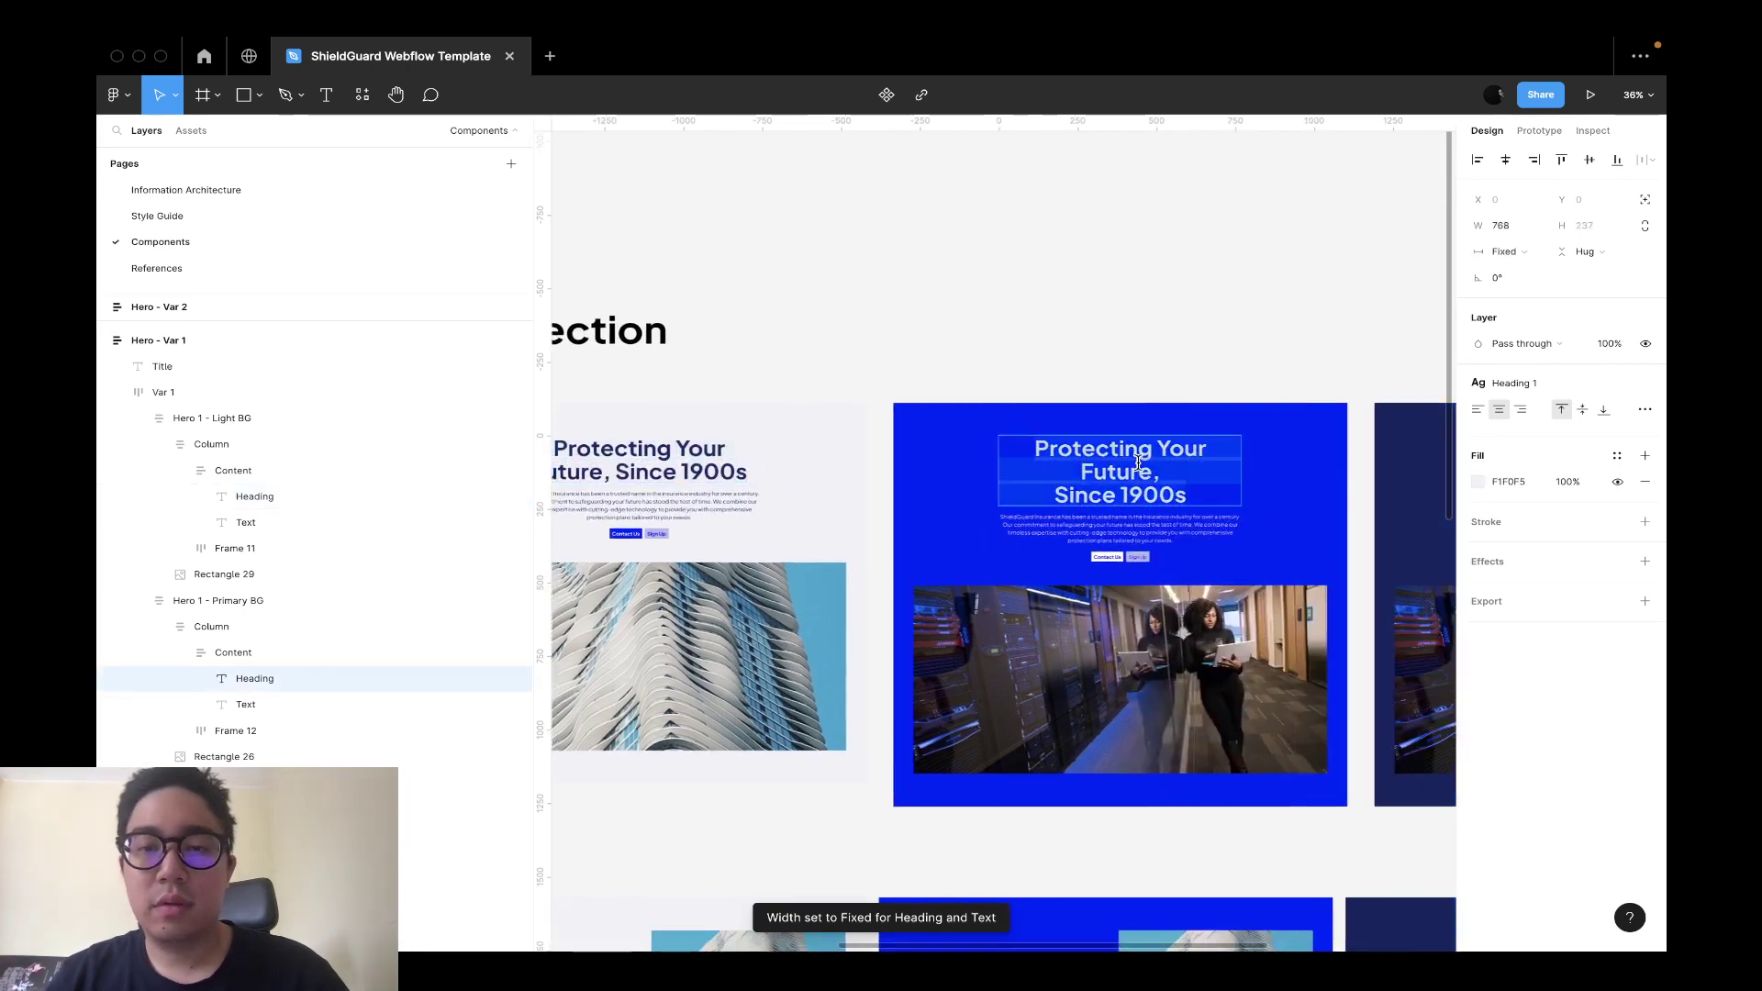
pyautogui.click(1106, 494)
pyautogui.press('Home')
pyautogui.press('BackSpace')
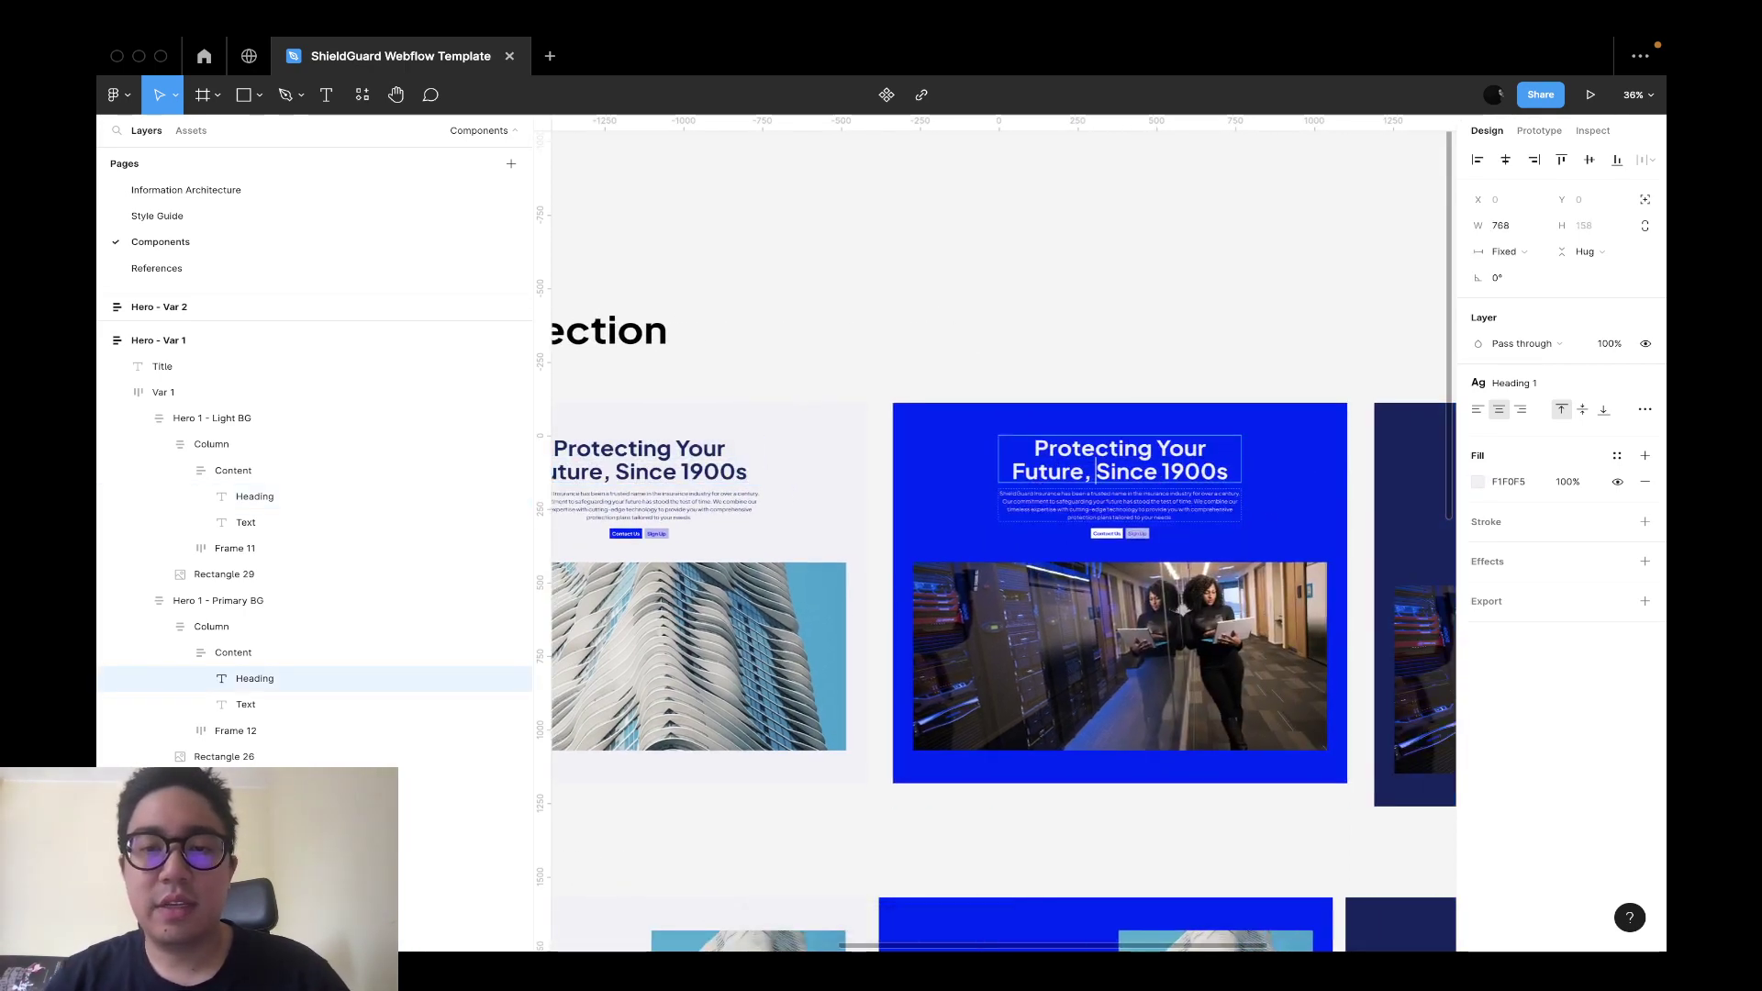
# Remove the line break before "Since 1900s" in the Var 1 dark hero's heading.
pyautogui.hscroll(8, 1246, 529)
pyautogui.doubleClick(920, 499)
pyautogui.click(921, 498)
pyautogui.press('Home')
pyautogui.press('BackSpace')
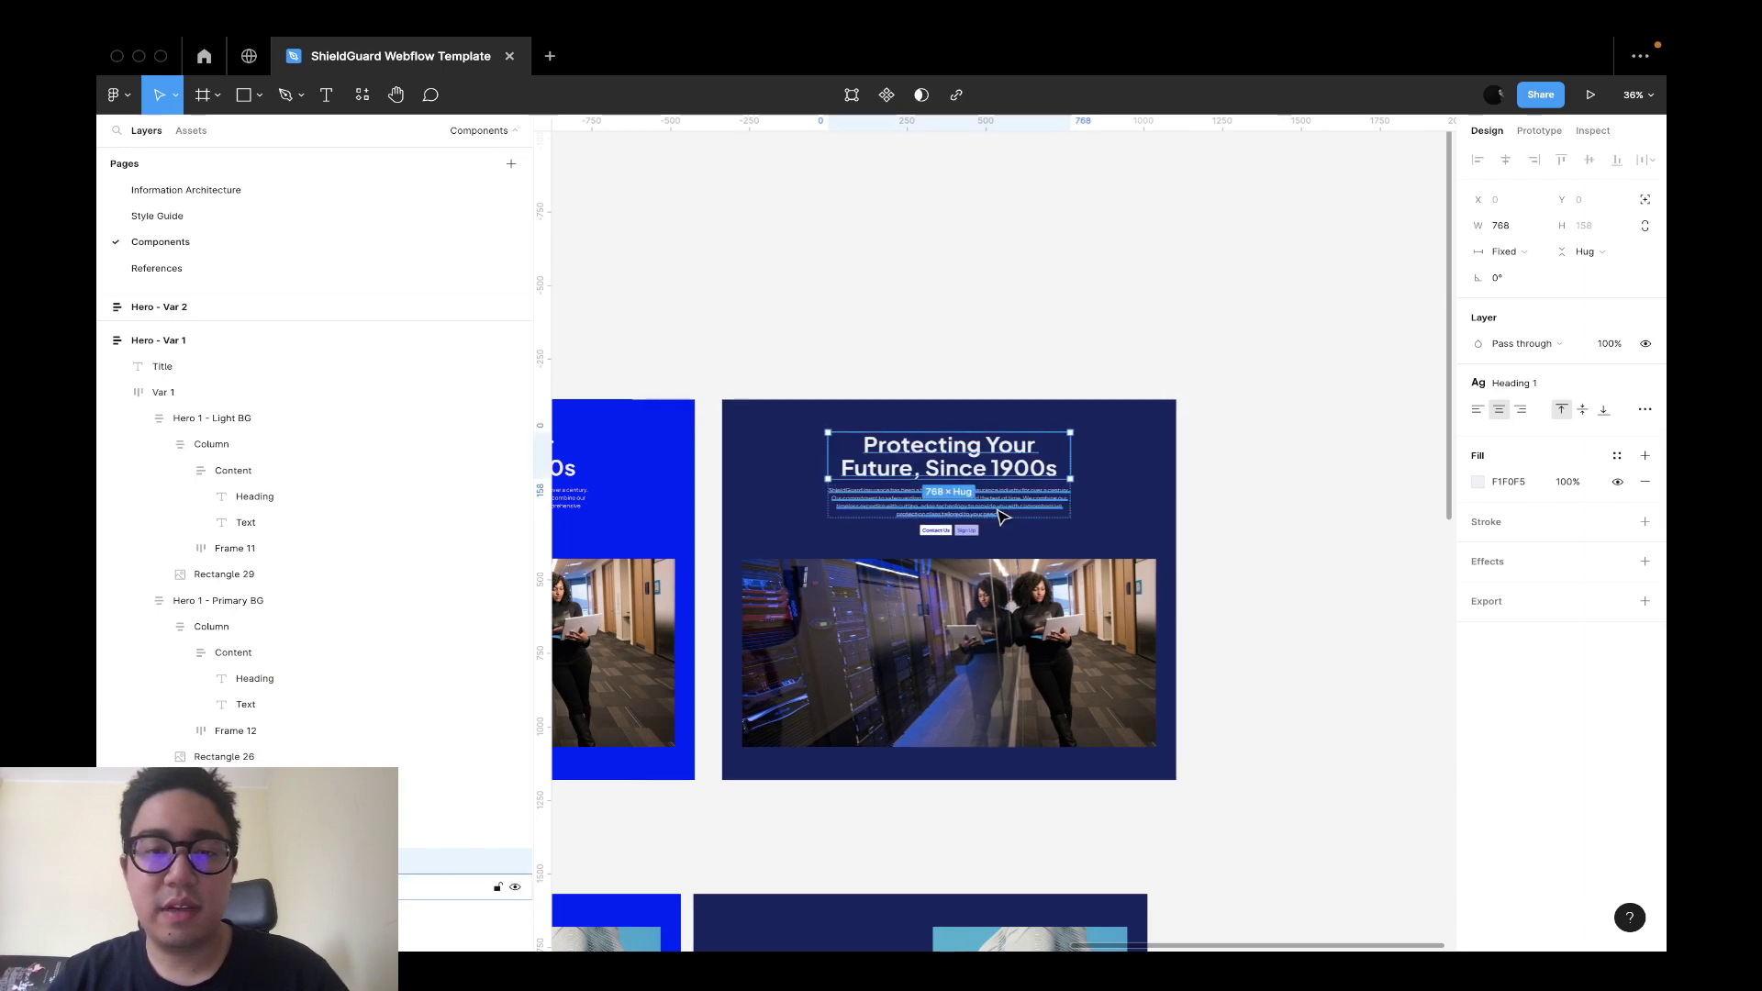
# Apply the Paragraph text style to the body text of all three Var 1 heroes together.
pyautogui.click(922, 507)
pyautogui.hscroll(-6, 918, 505)
pyautogui.hscroll(-8, 807, 492)
pyautogui.keyDown('shift'); pyautogui.click(917, 496); pyautogui.keyUp('shift')
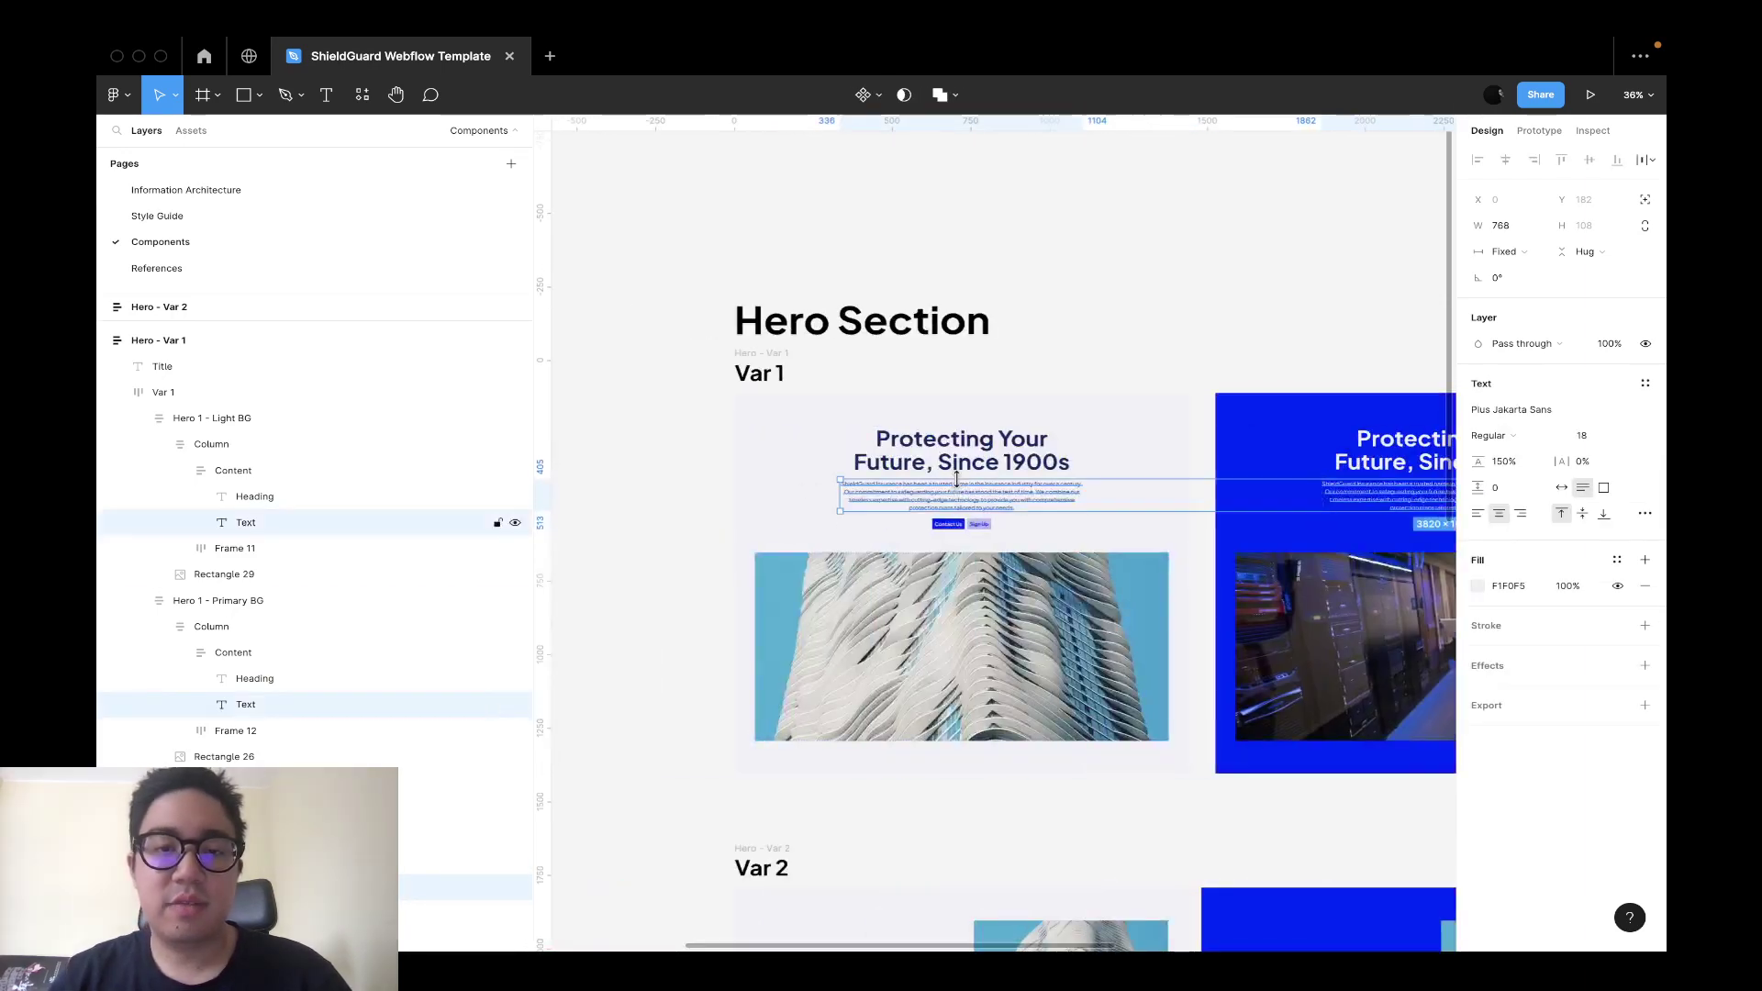
pyautogui.click(1645, 384)
pyautogui.click(1585, 585)
pyautogui.press('Escape')
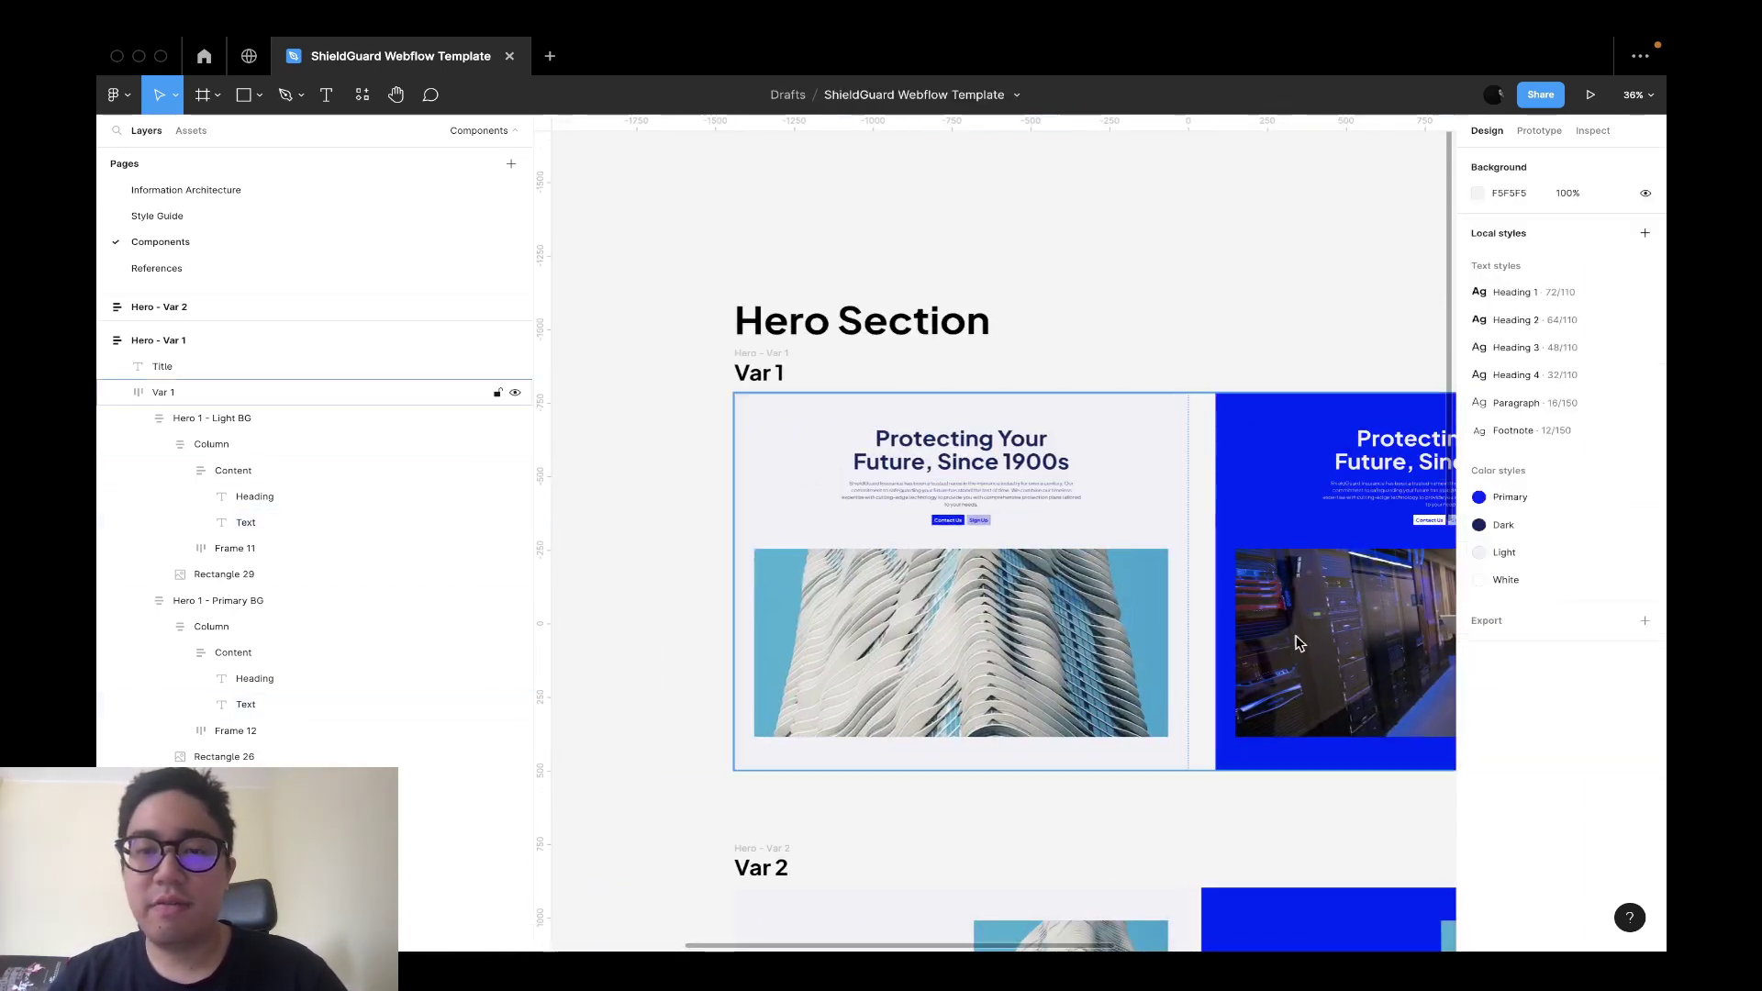
# Examine the text and layout of all the hero variations, ending on the image-background hero in the third row.
pyautogui.scroll(-3, 1172, 692)
pyautogui.scroll(2, 1172, 692)
pyautogui.scroll(5, 1026, 477)
pyautogui.scroll(5, 1027, 476)
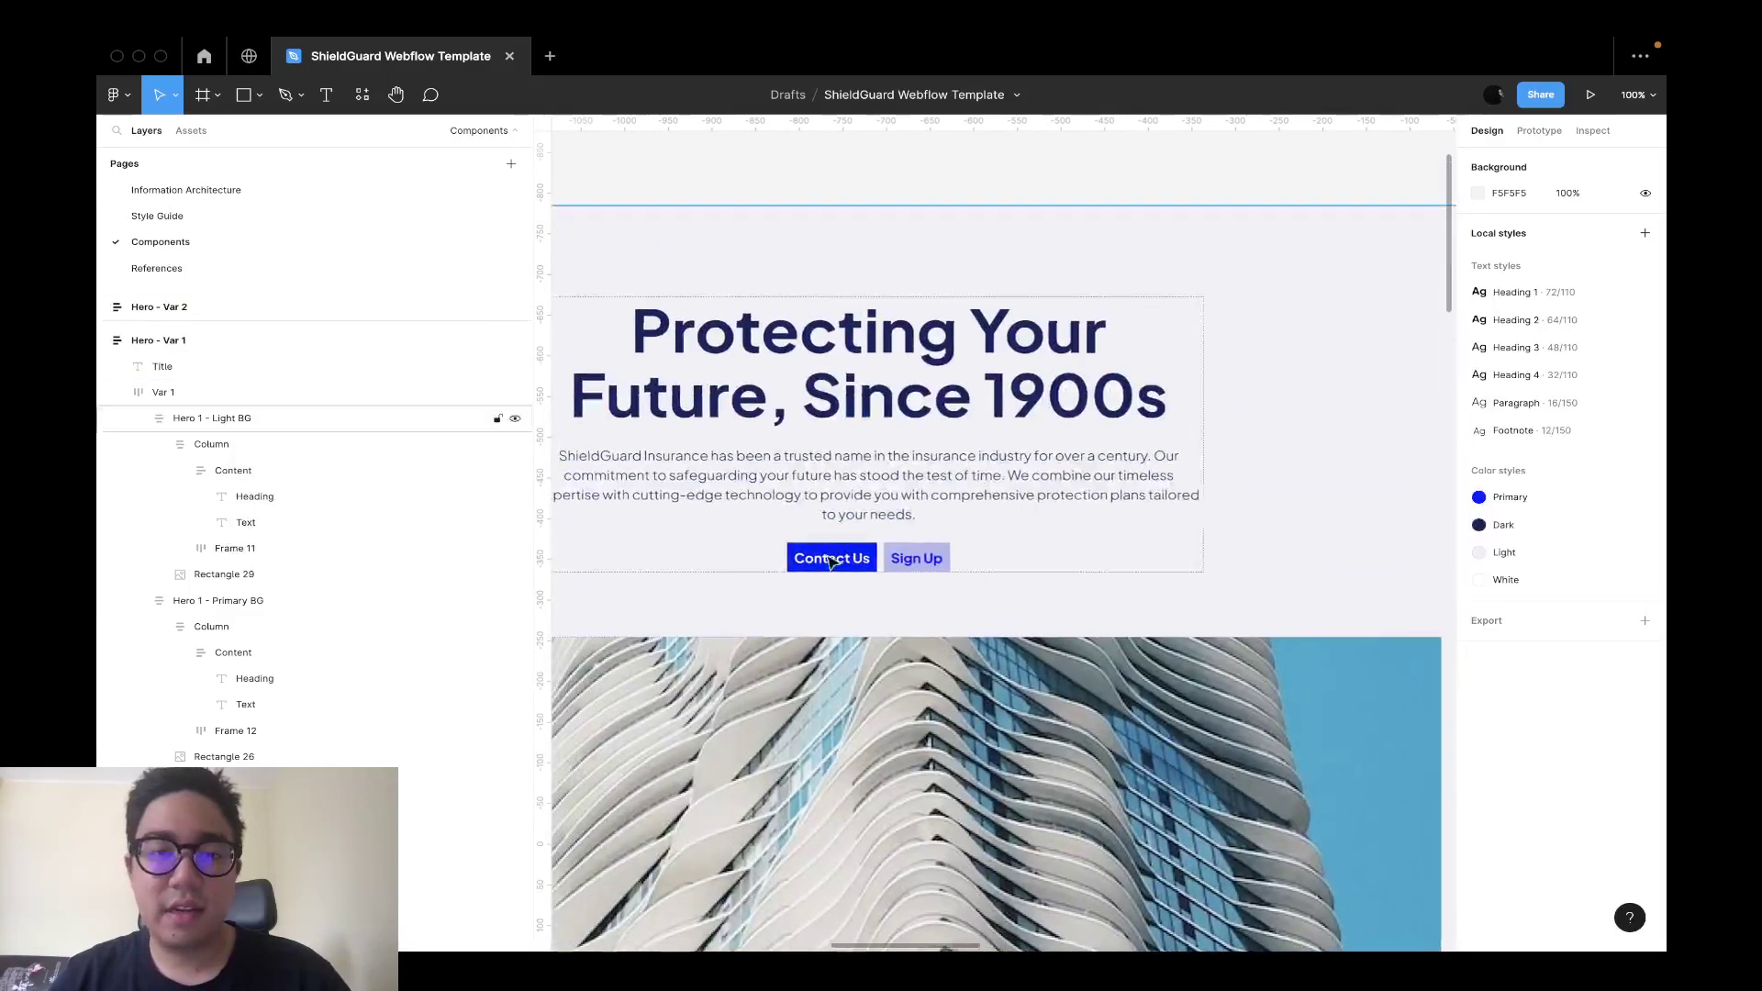
pyautogui.scroll(-10, 837, 566)
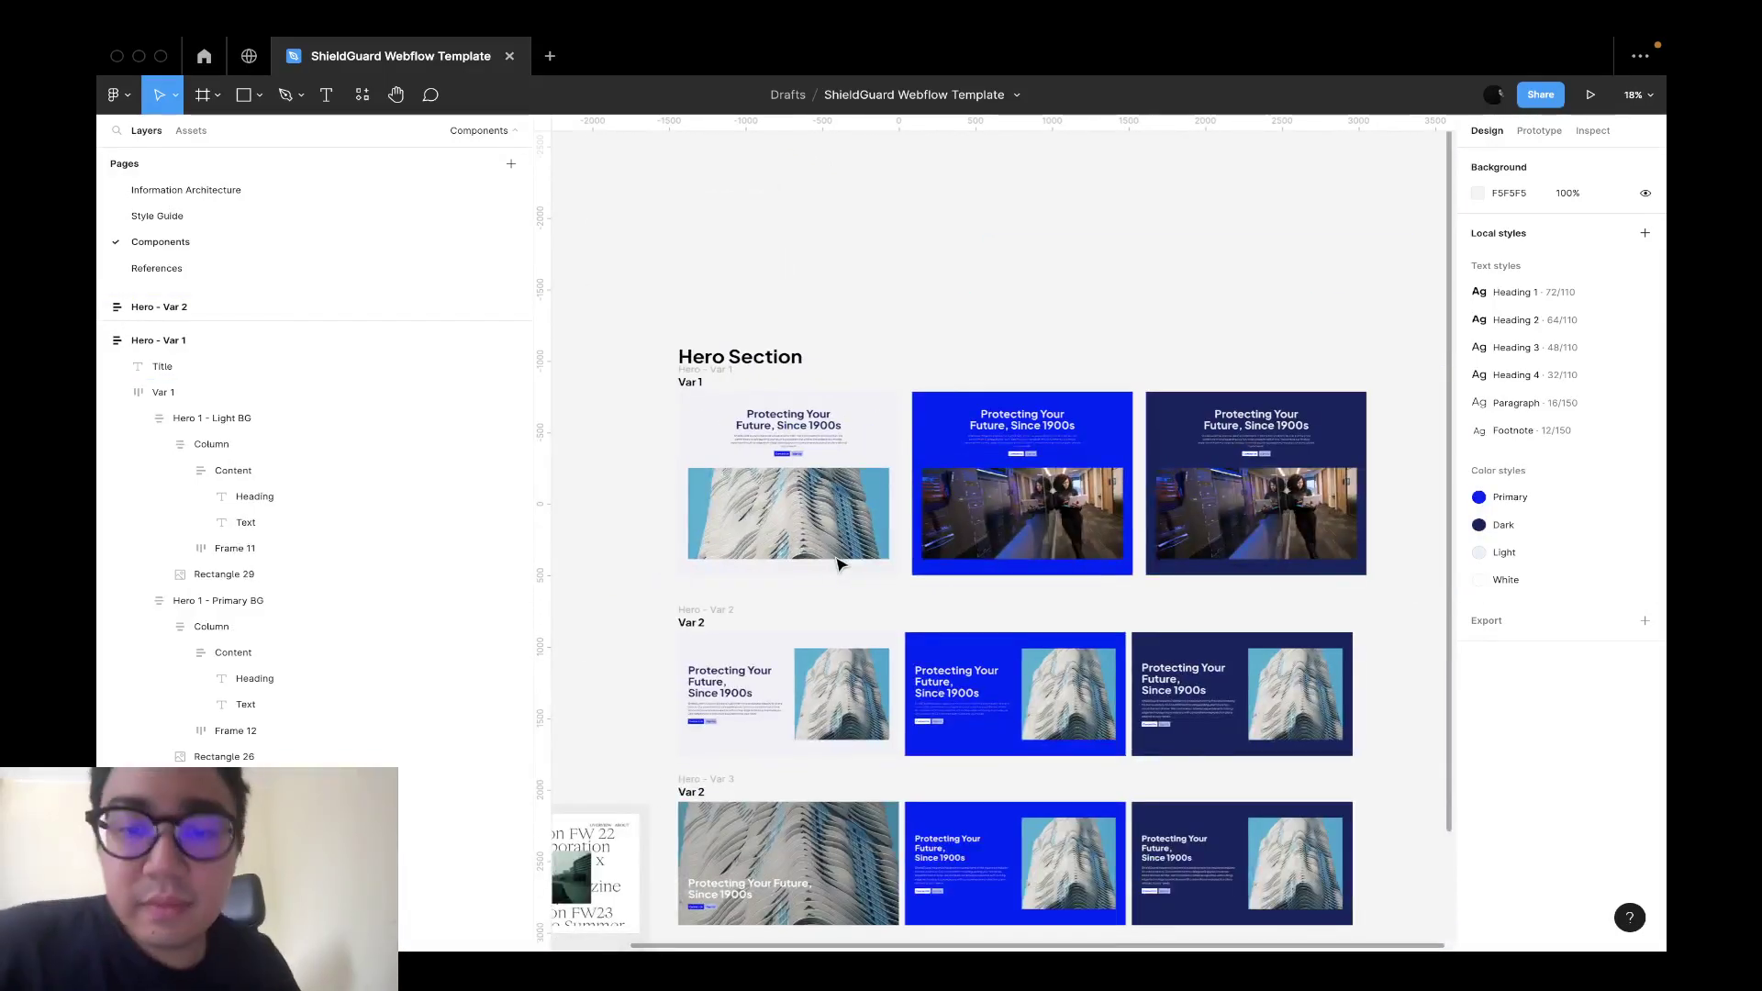
pyautogui.click(1070, 695)
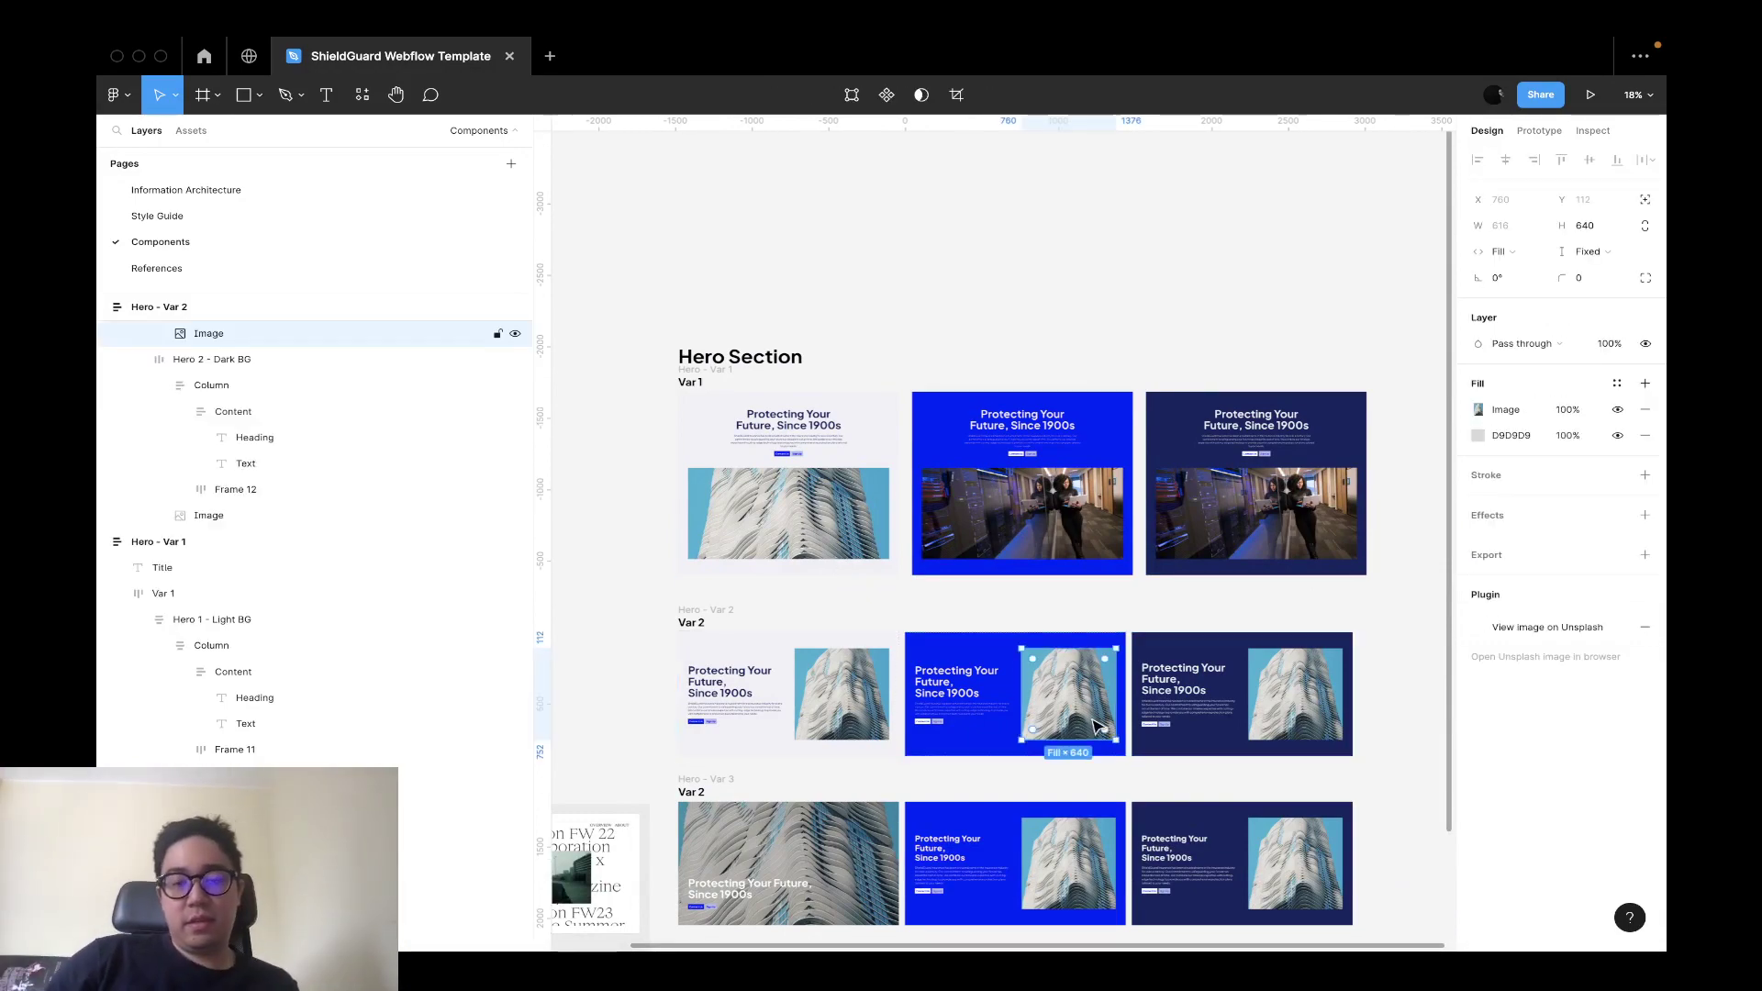
pyautogui.click(1113, 787)
pyautogui.scroll(-3, 1113, 787)
pyautogui.scroll(5, 942, 704)
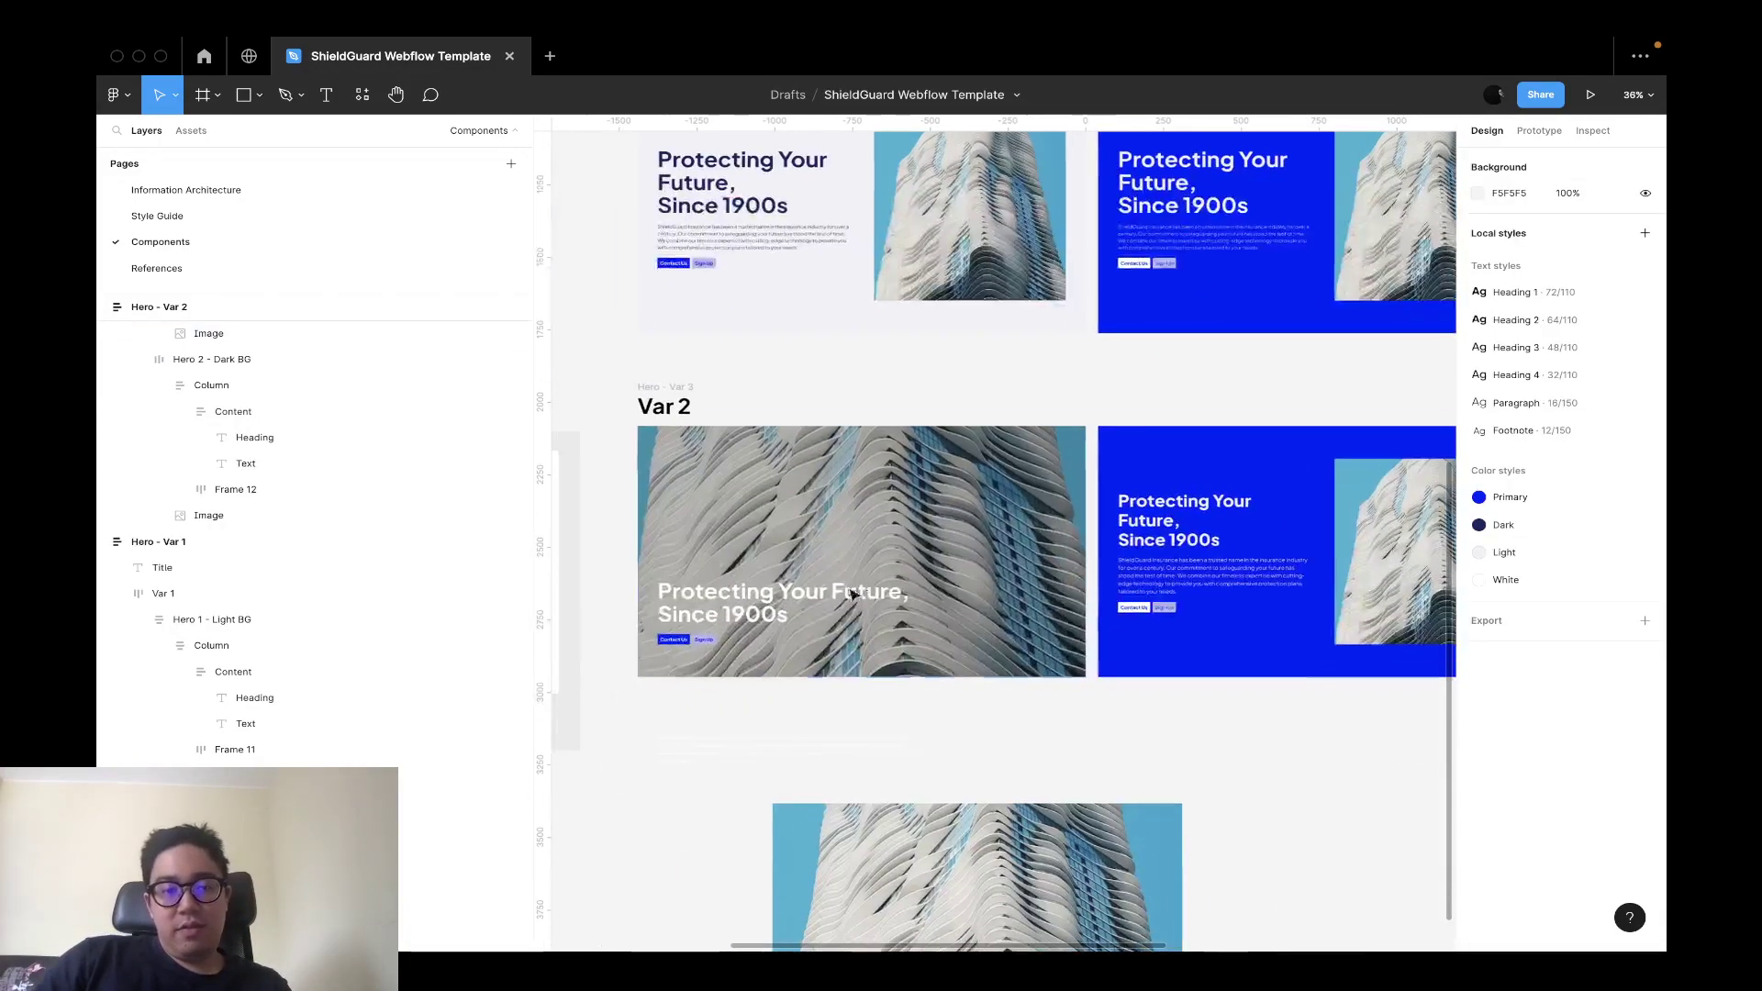
pyautogui.click(889, 580)
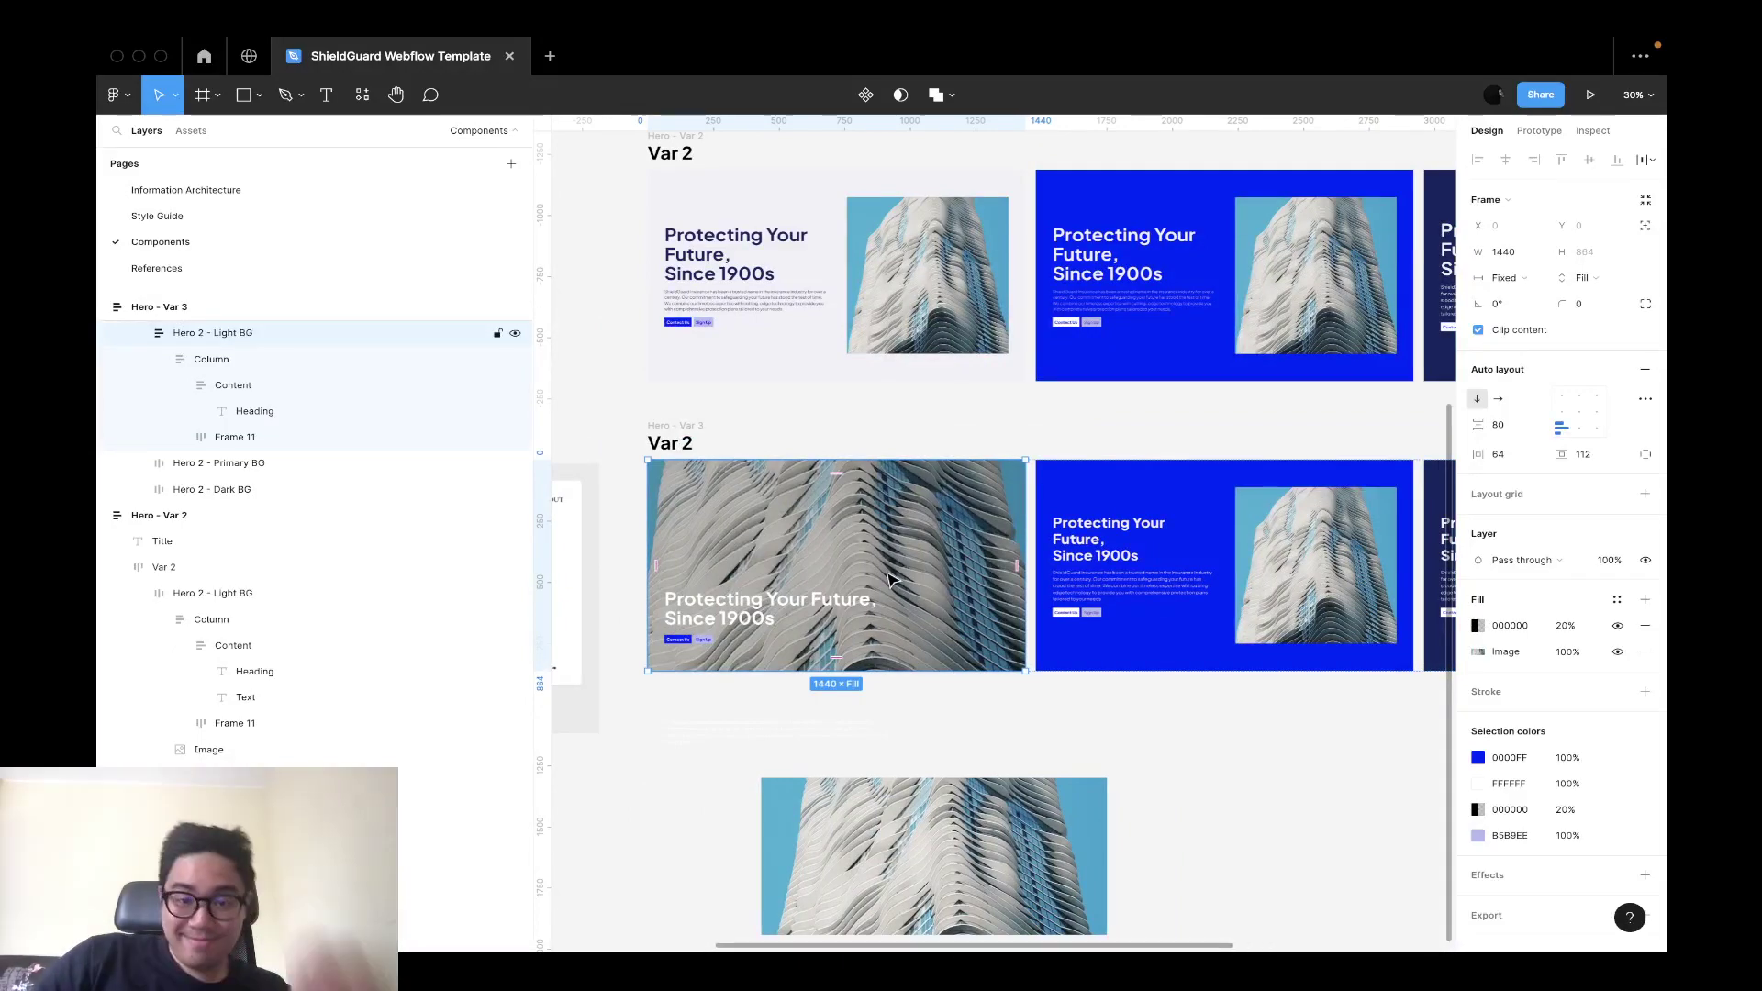
pyautogui.scroll(2, 895, 581)
pyautogui.scroll(-5, 945, 585)
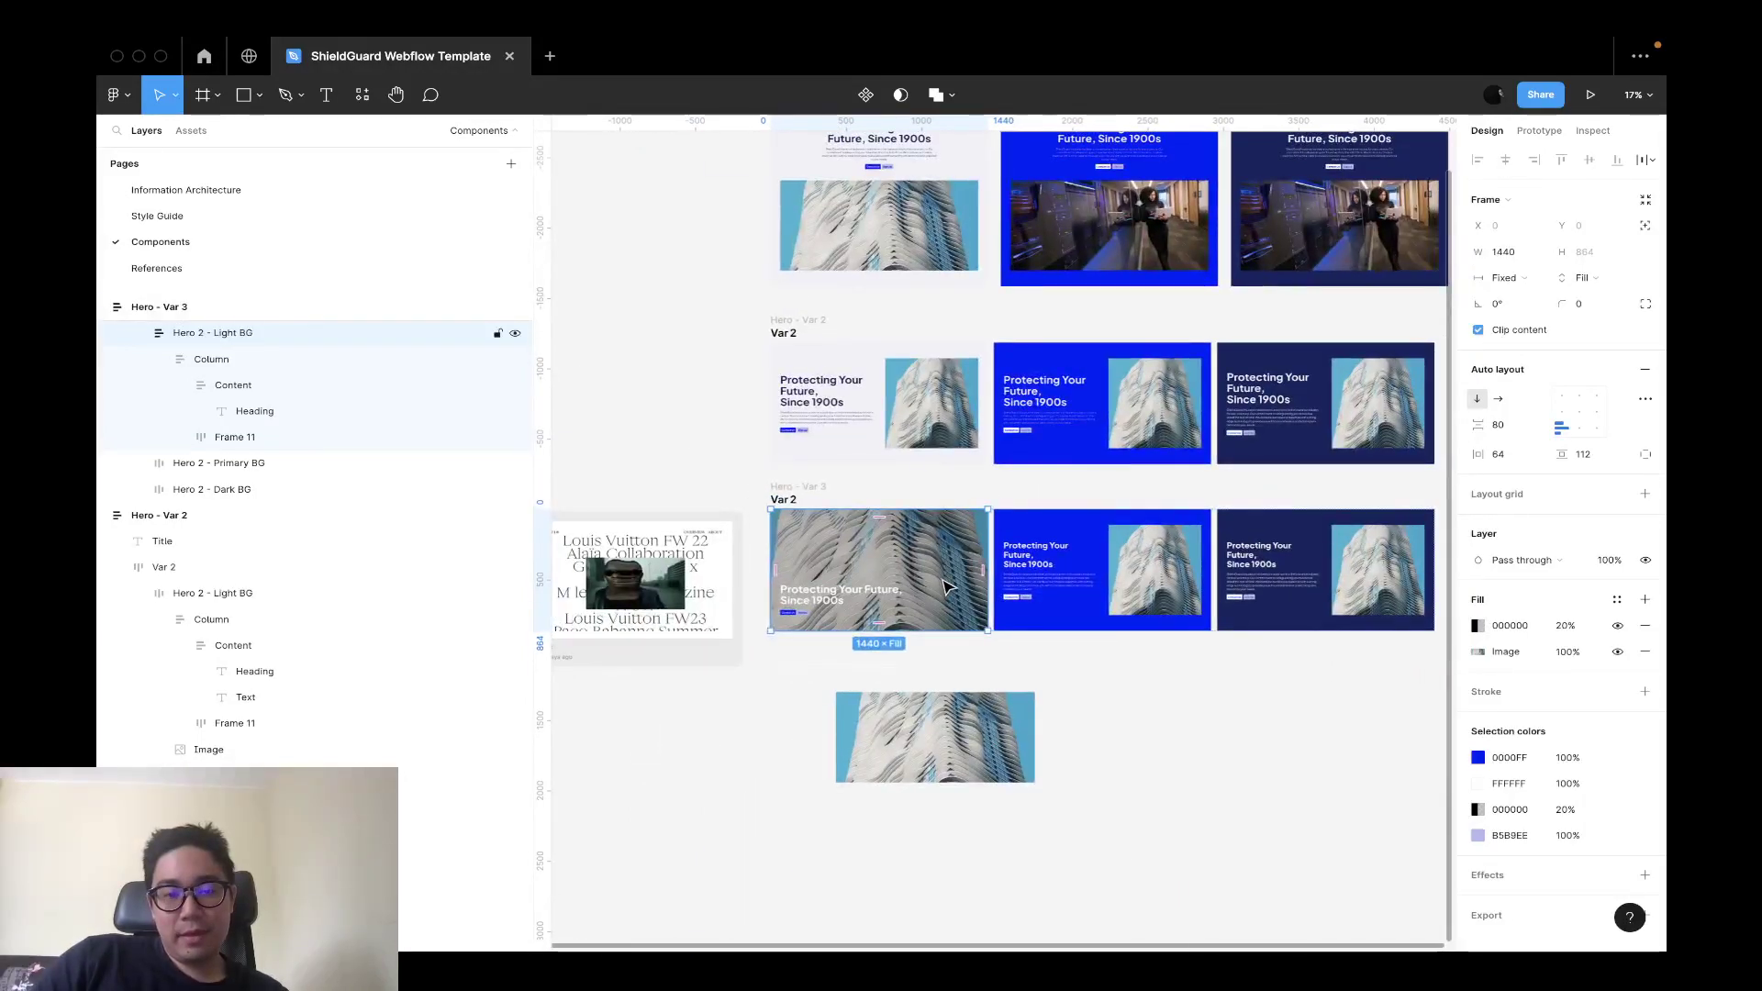
pyautogui.scroll(3, 948, 587)
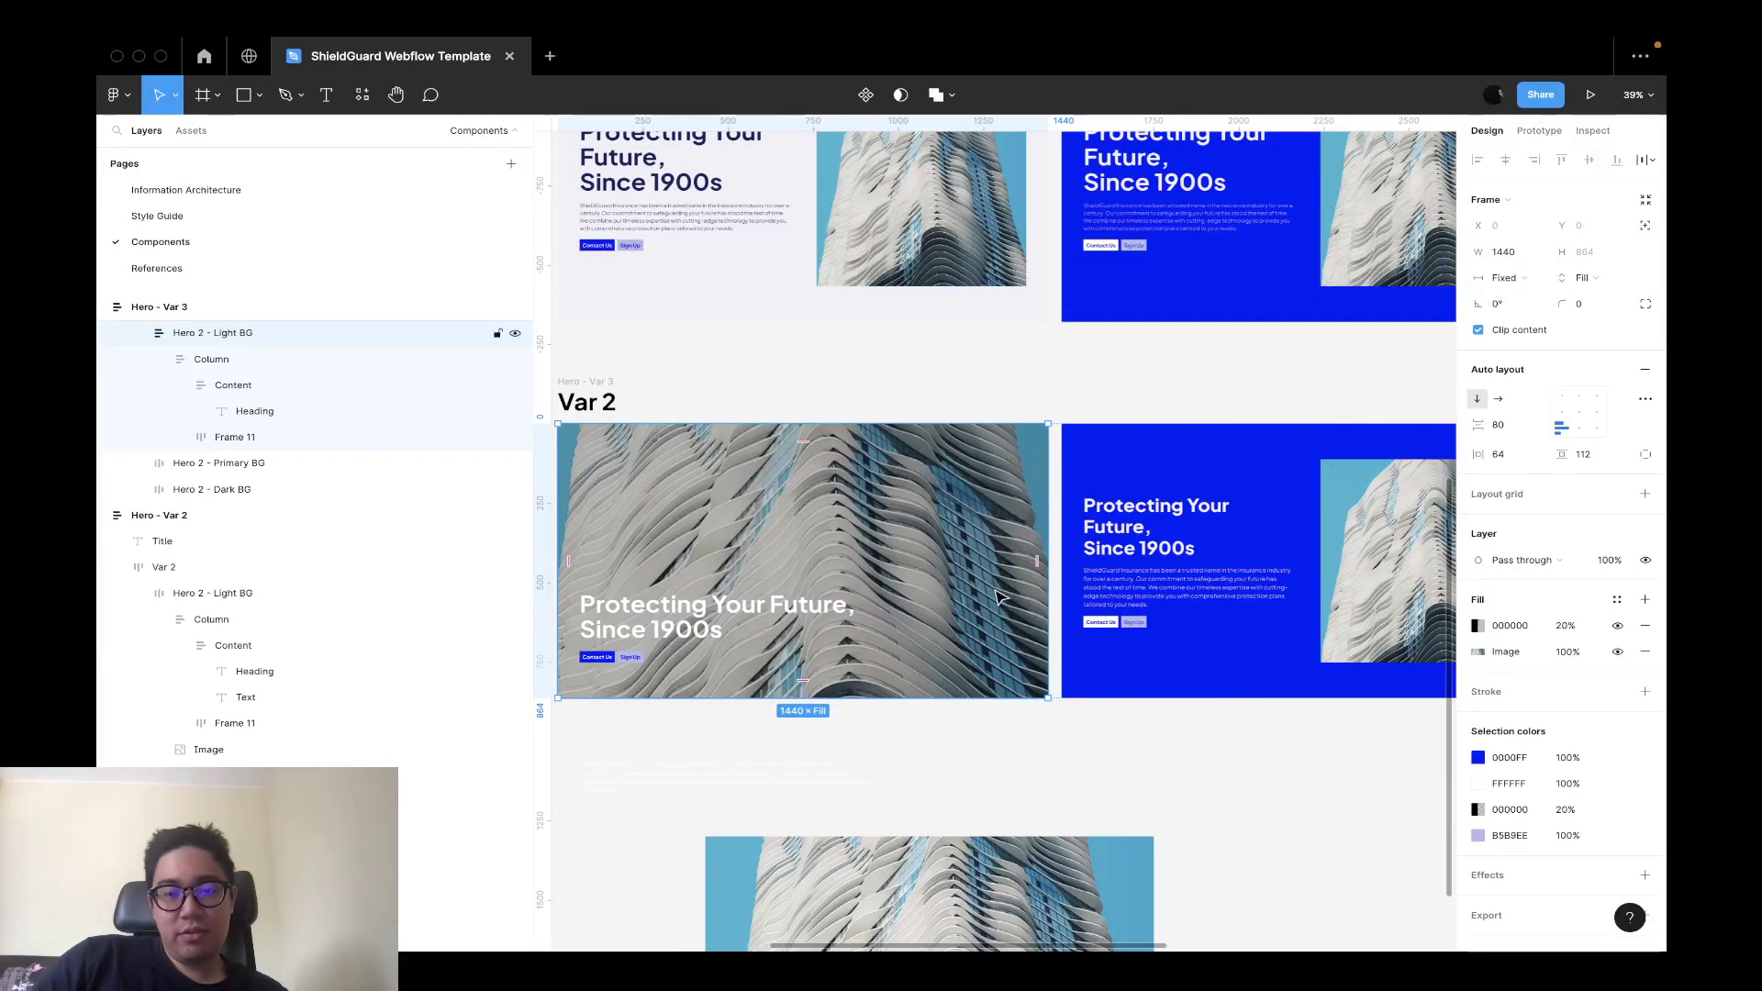
# Duplicate the image-background hero within the third hero row so the copy sits directly beside the original.
pyautogui.press('super+d')
pyautogui.hscroll(5, 1226, 519)
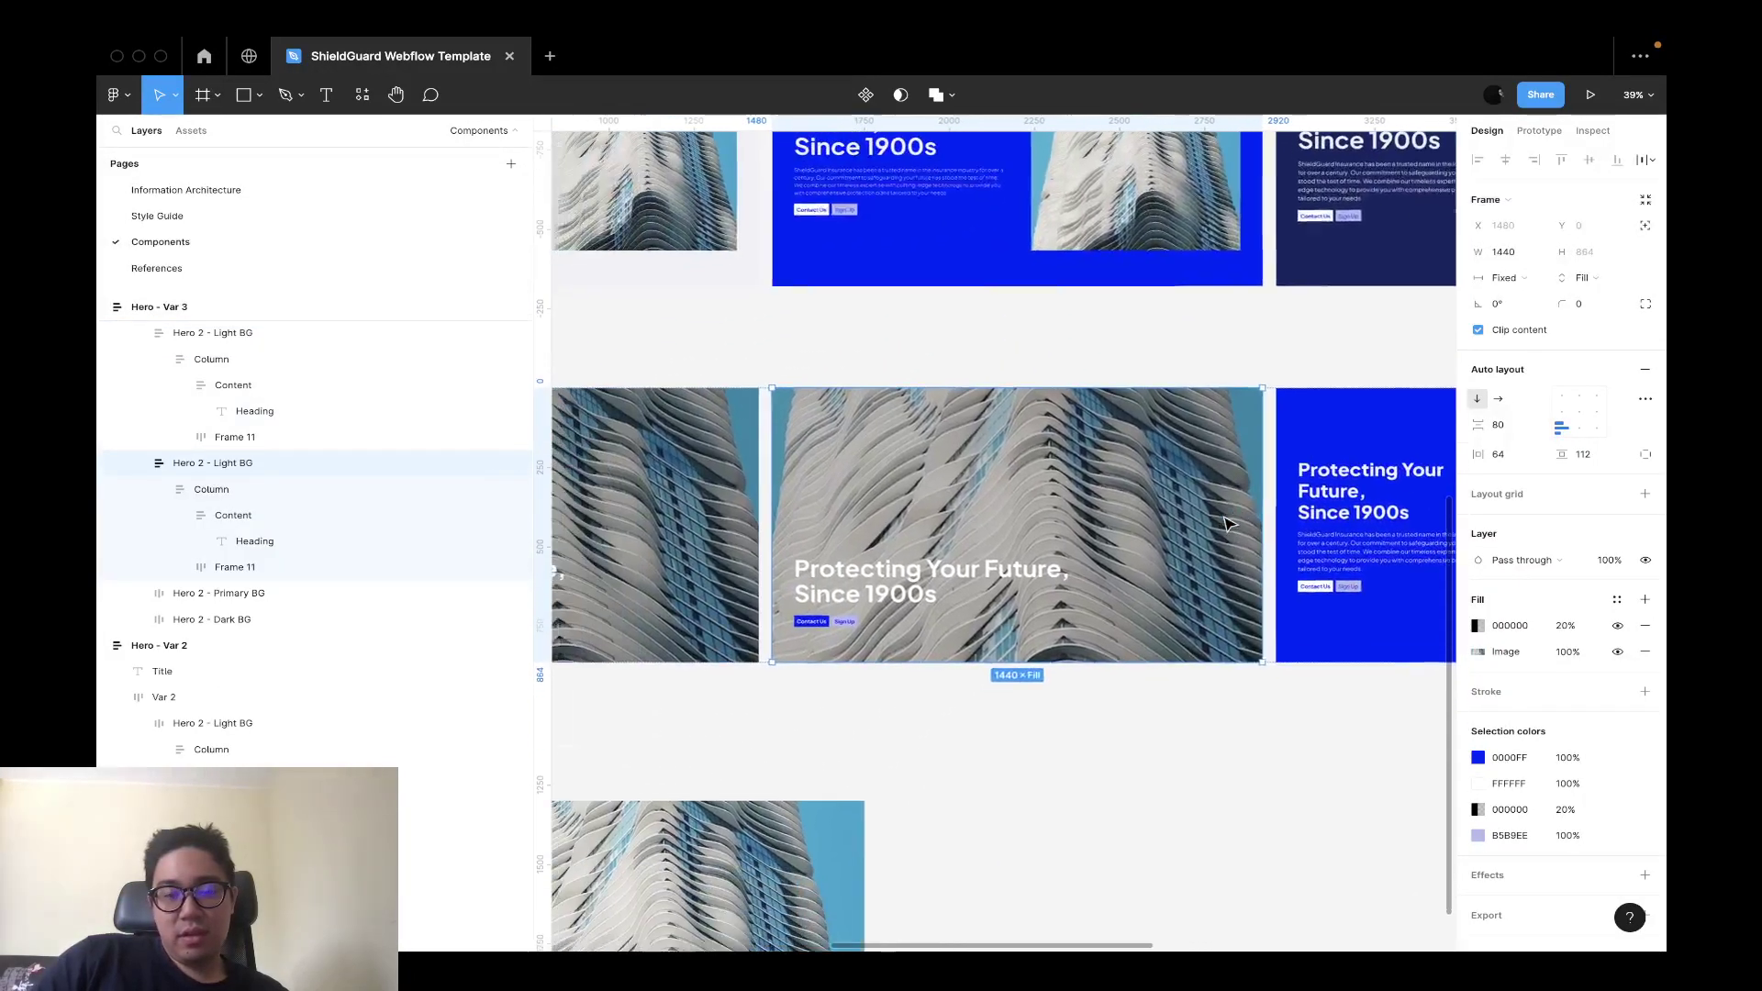
pyautogui.keyDown('super'); pyautogui.click(1006, 576); pyautogui.keyUp('super')
pyautogui.hotkey('ctrl', 'Right')
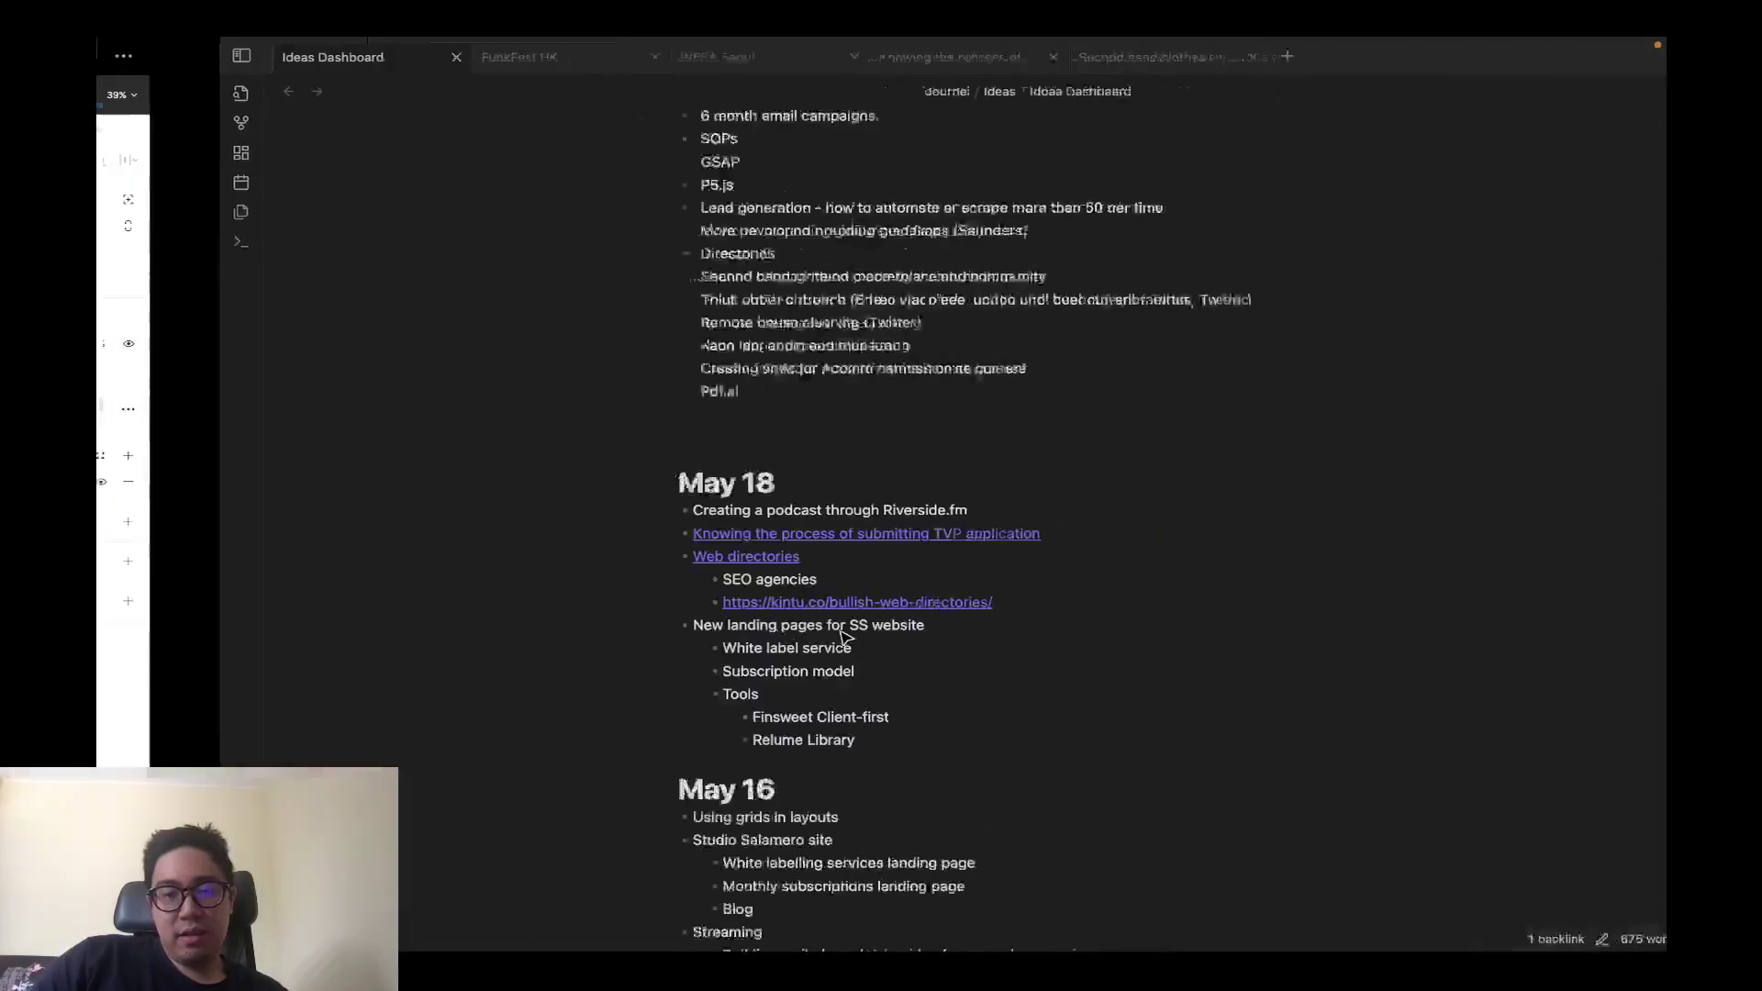
pyautogui.hotkey('ctrl', 'Left')
# Copy the body paragraph from the third row's primary blue hero into the duplicated image hero, between its heading and buttons.
pyautogui.keyDown('super'); pyautogui.click(1379, 557); pyautogui.keyUp('super')
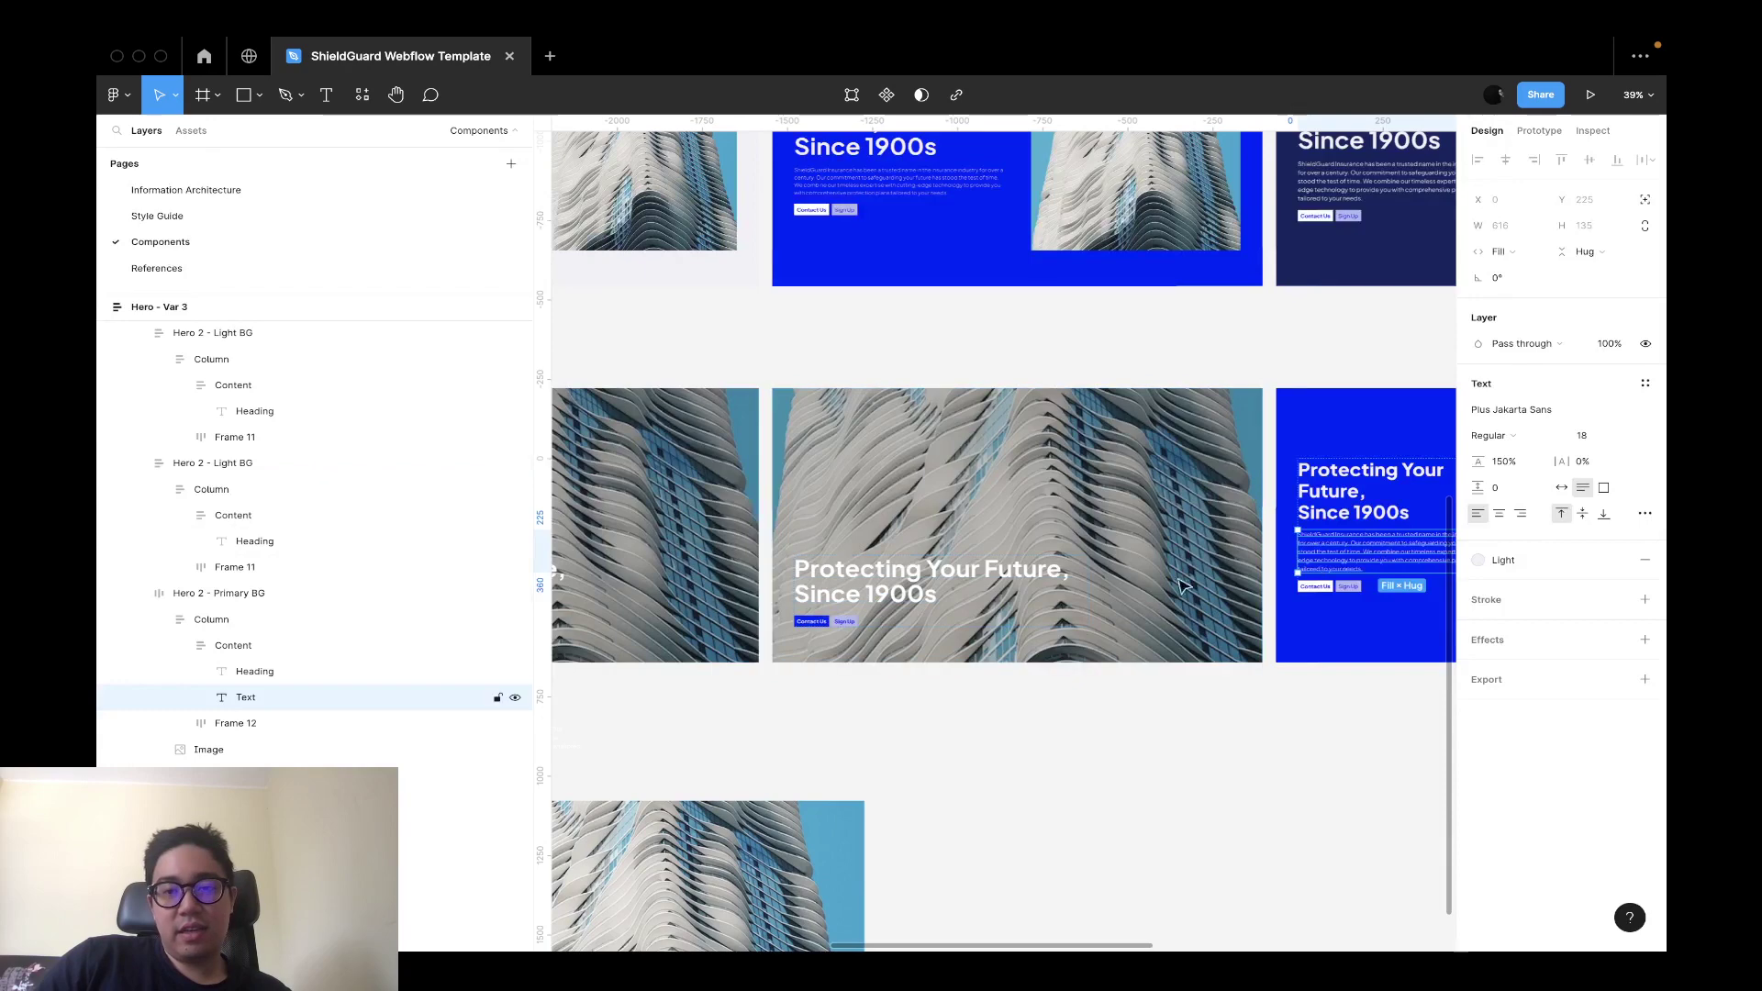
pyautogui.keyDown('super'); pyautogui.click(929, 594); pyautogui.keyUp('super')
pyautogui.hotkey('shift', 'Return')
pyautogui.hotkey('shift', 'Return')
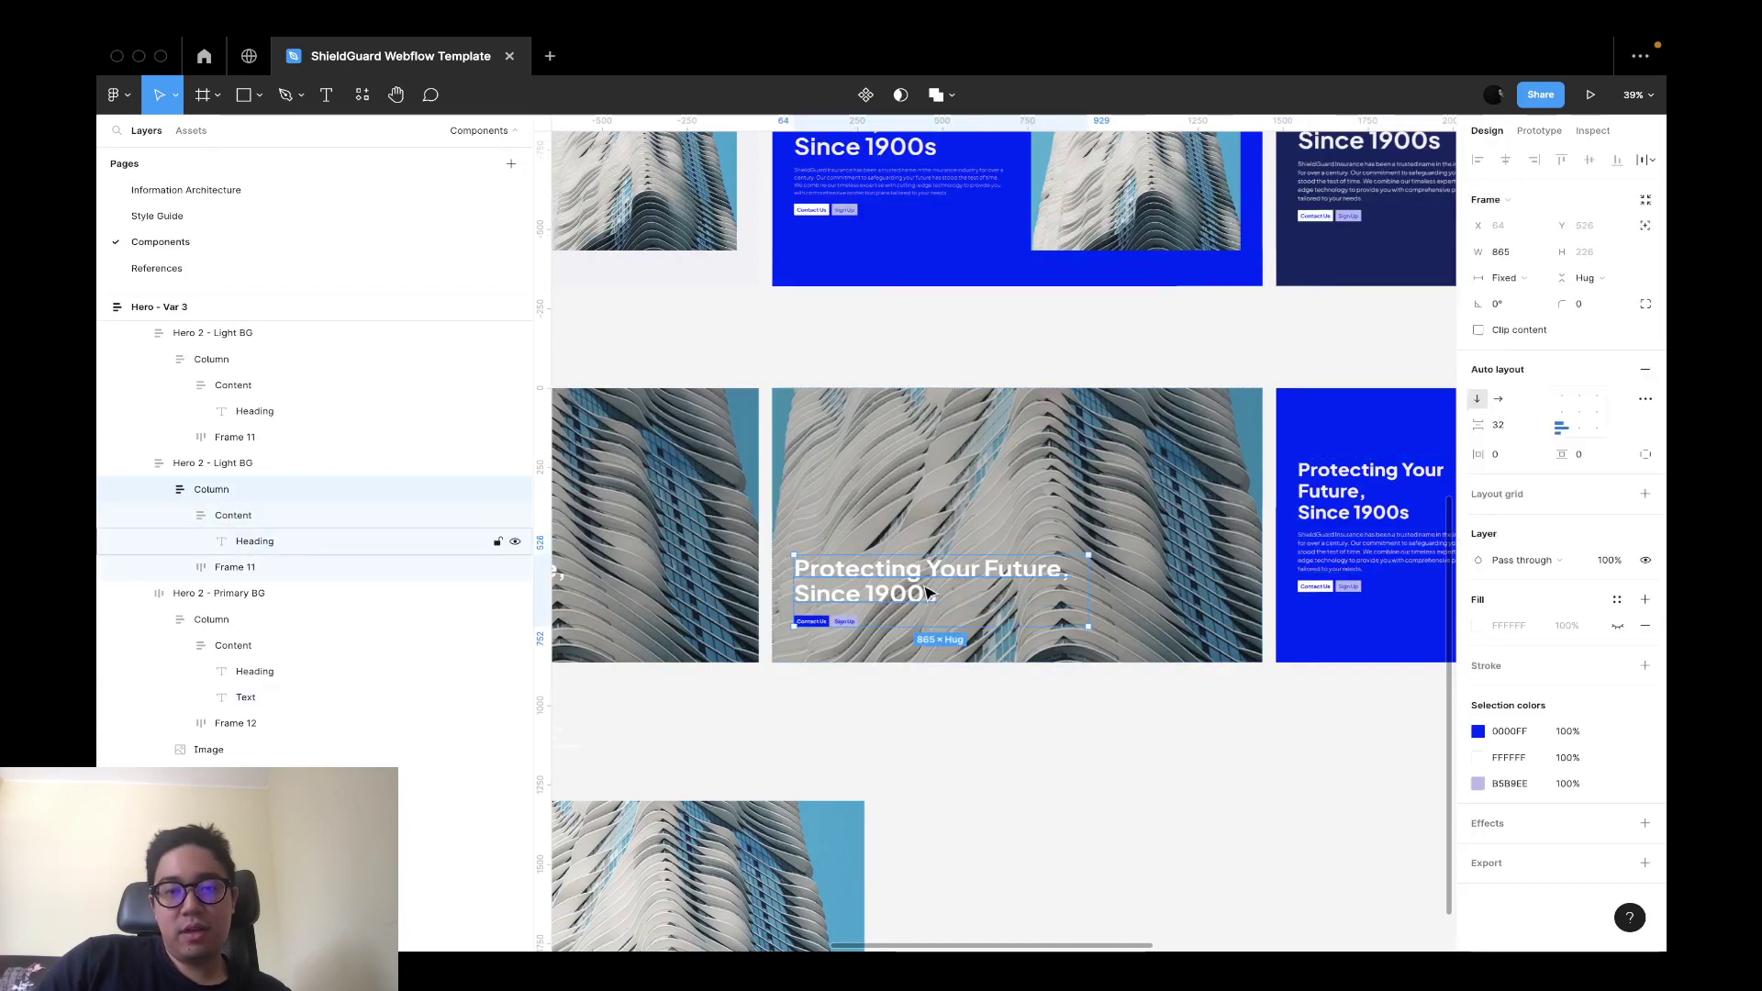
pyautogui.press('super+v')
pyautogui.press('Up')
pyautogui.scroll(5, 929, 594)
pyautogui.press('Escape')
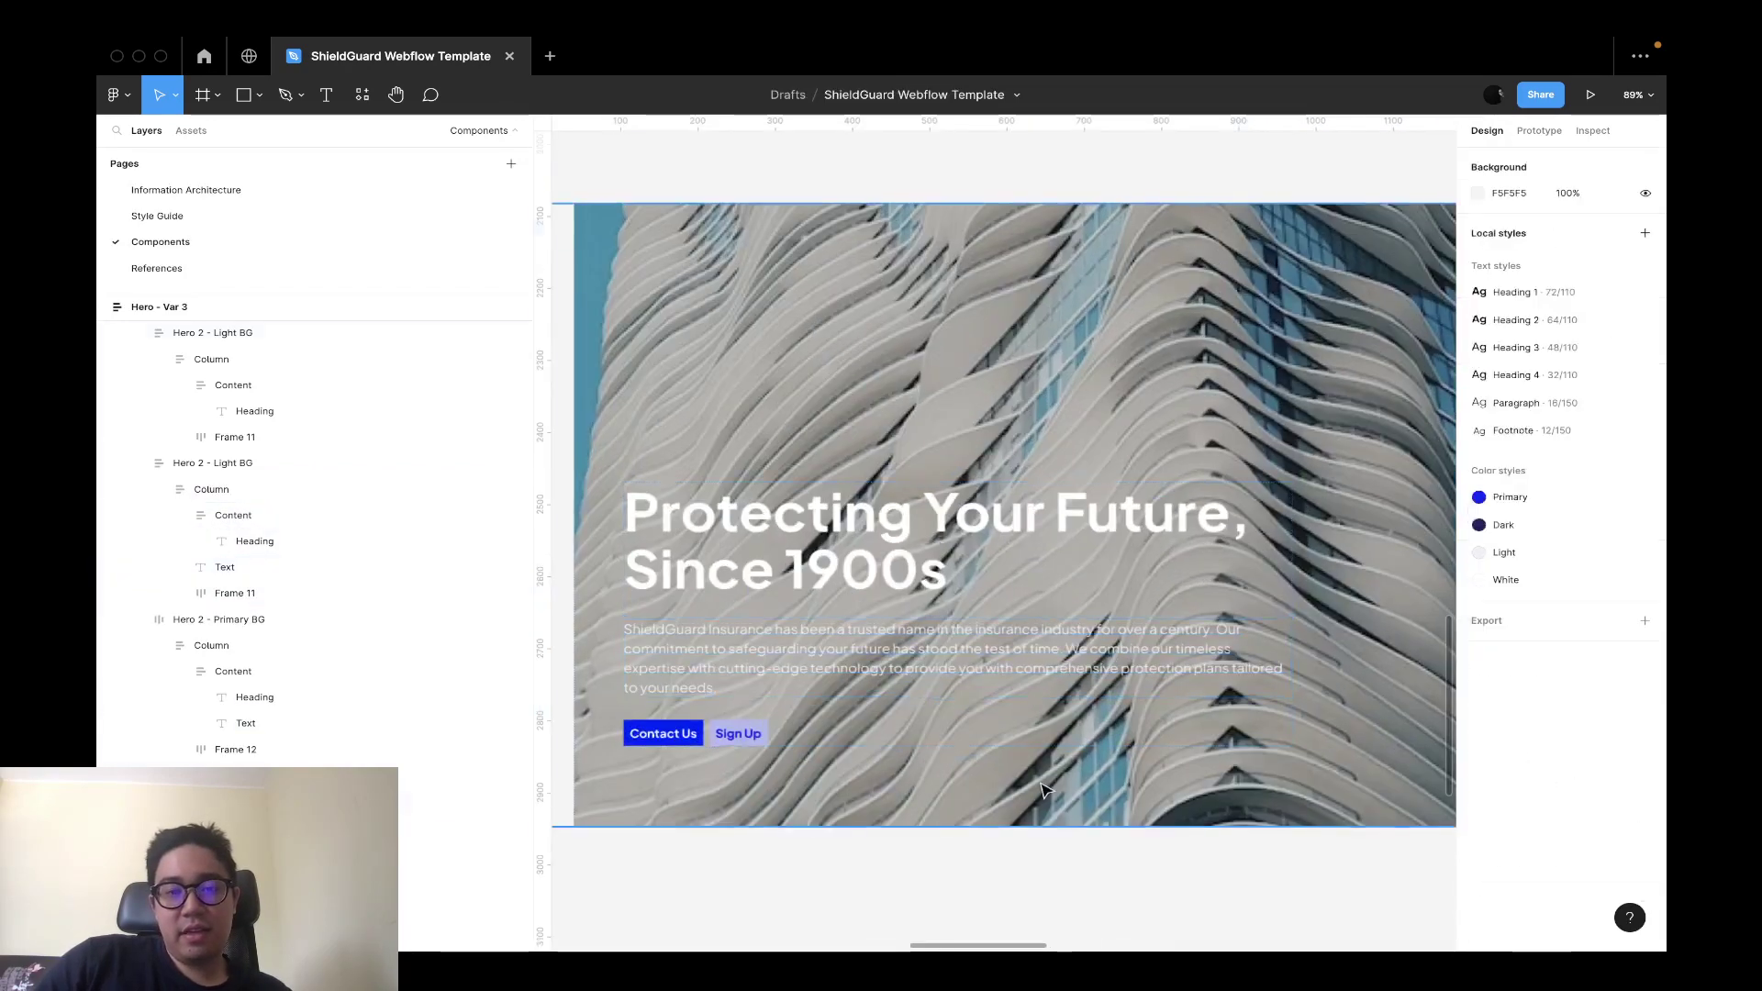
# Examine the two image-background heroes with the interface hidden, comparing the versions with and without body text, and restore the interface.
pyautogui.scroll(5, 929, 541)
pyautogui.scroll(-2, 929, 542)
pyautogui.press('super+backslash')
pyautogui.scroll(-3, 1042, 711)
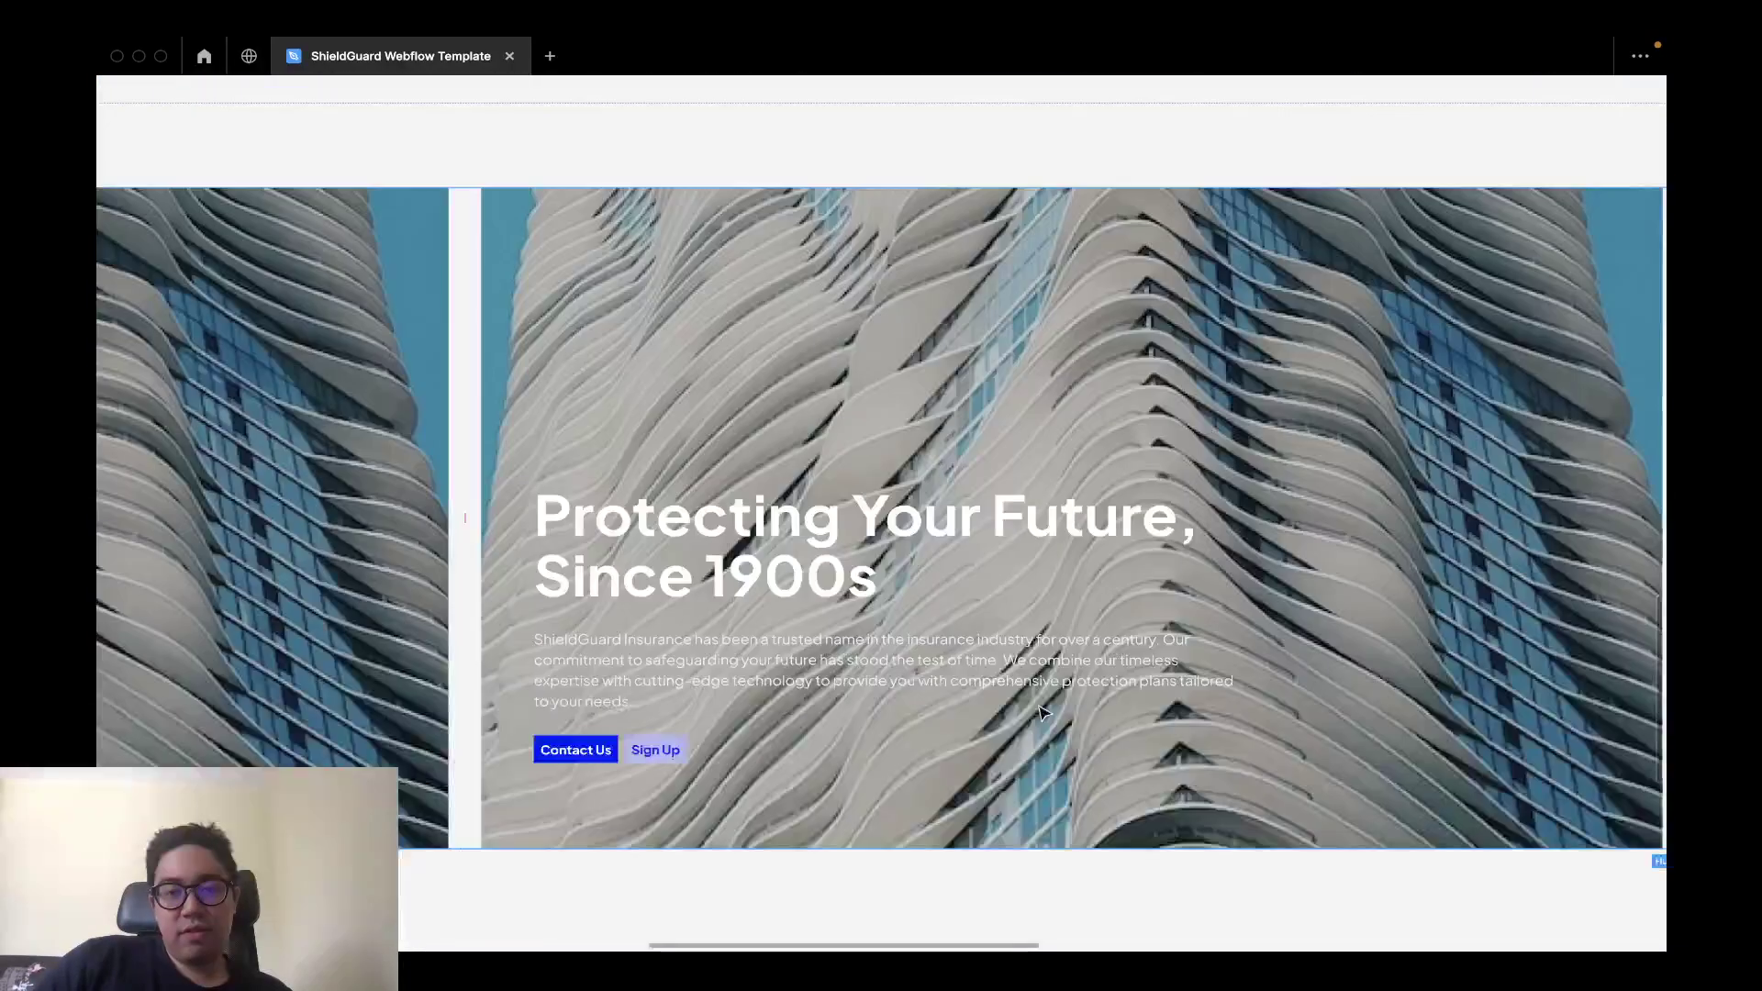
pyautogui.scroll(-5, 1166, 533)
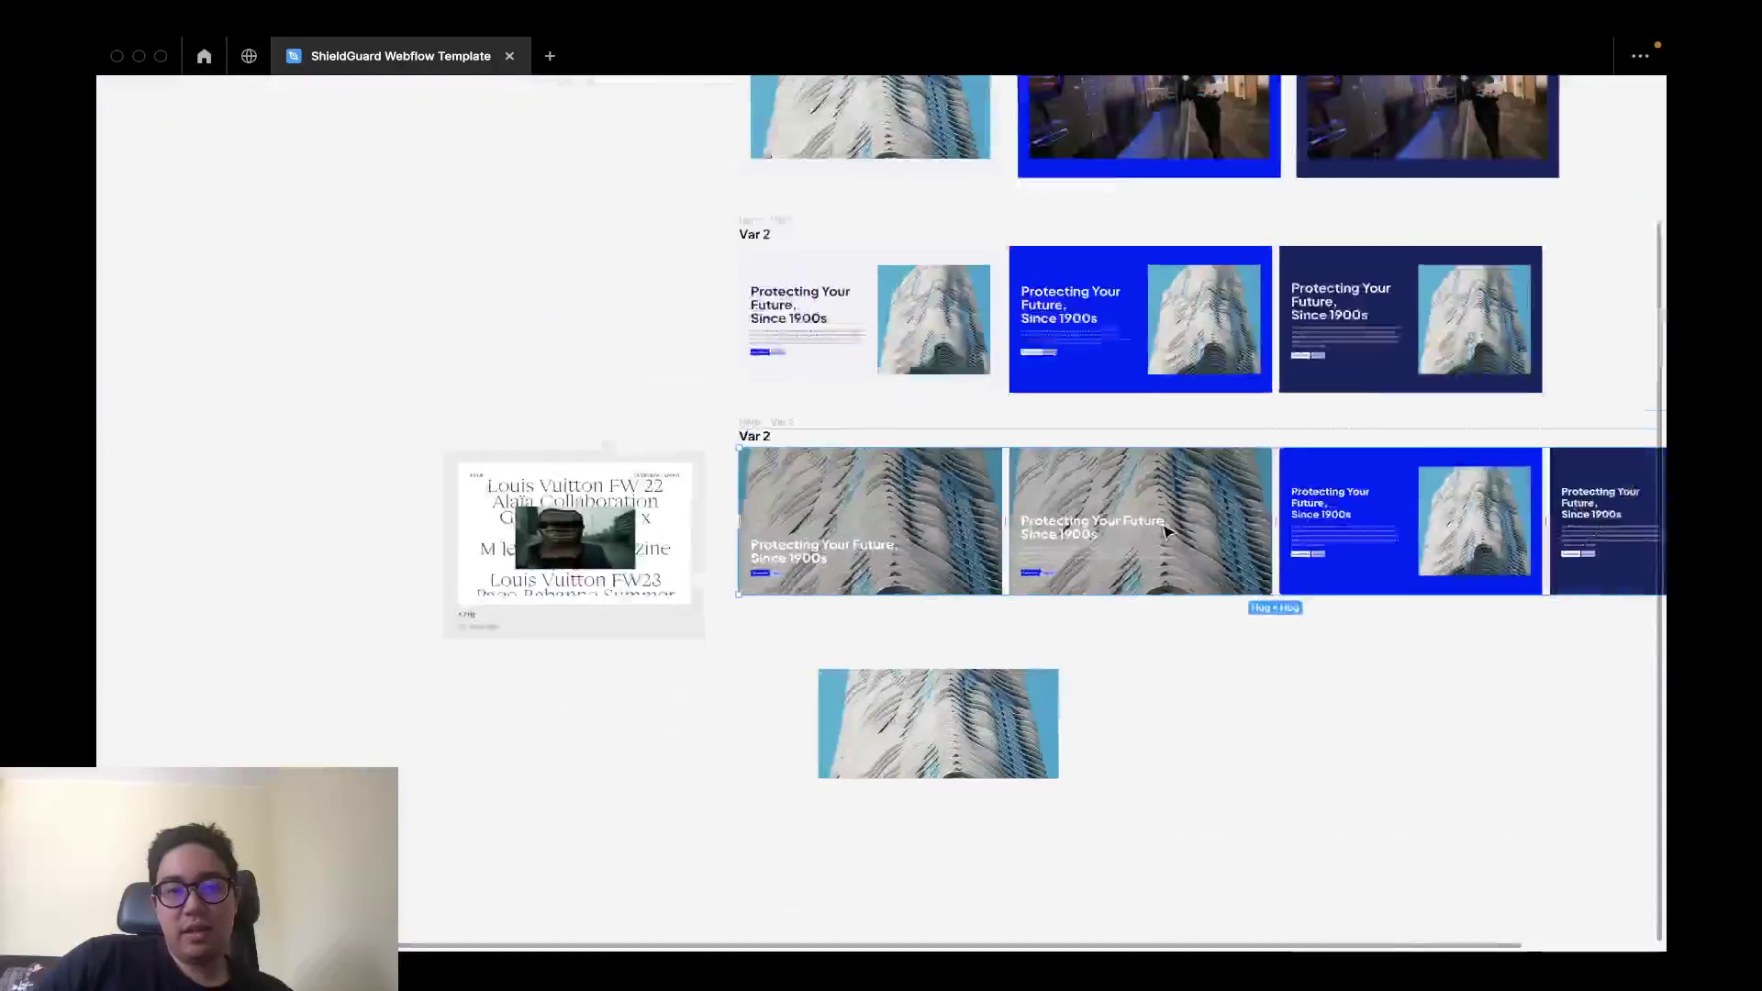
pyautogui.scroll(3, 1165, 532)
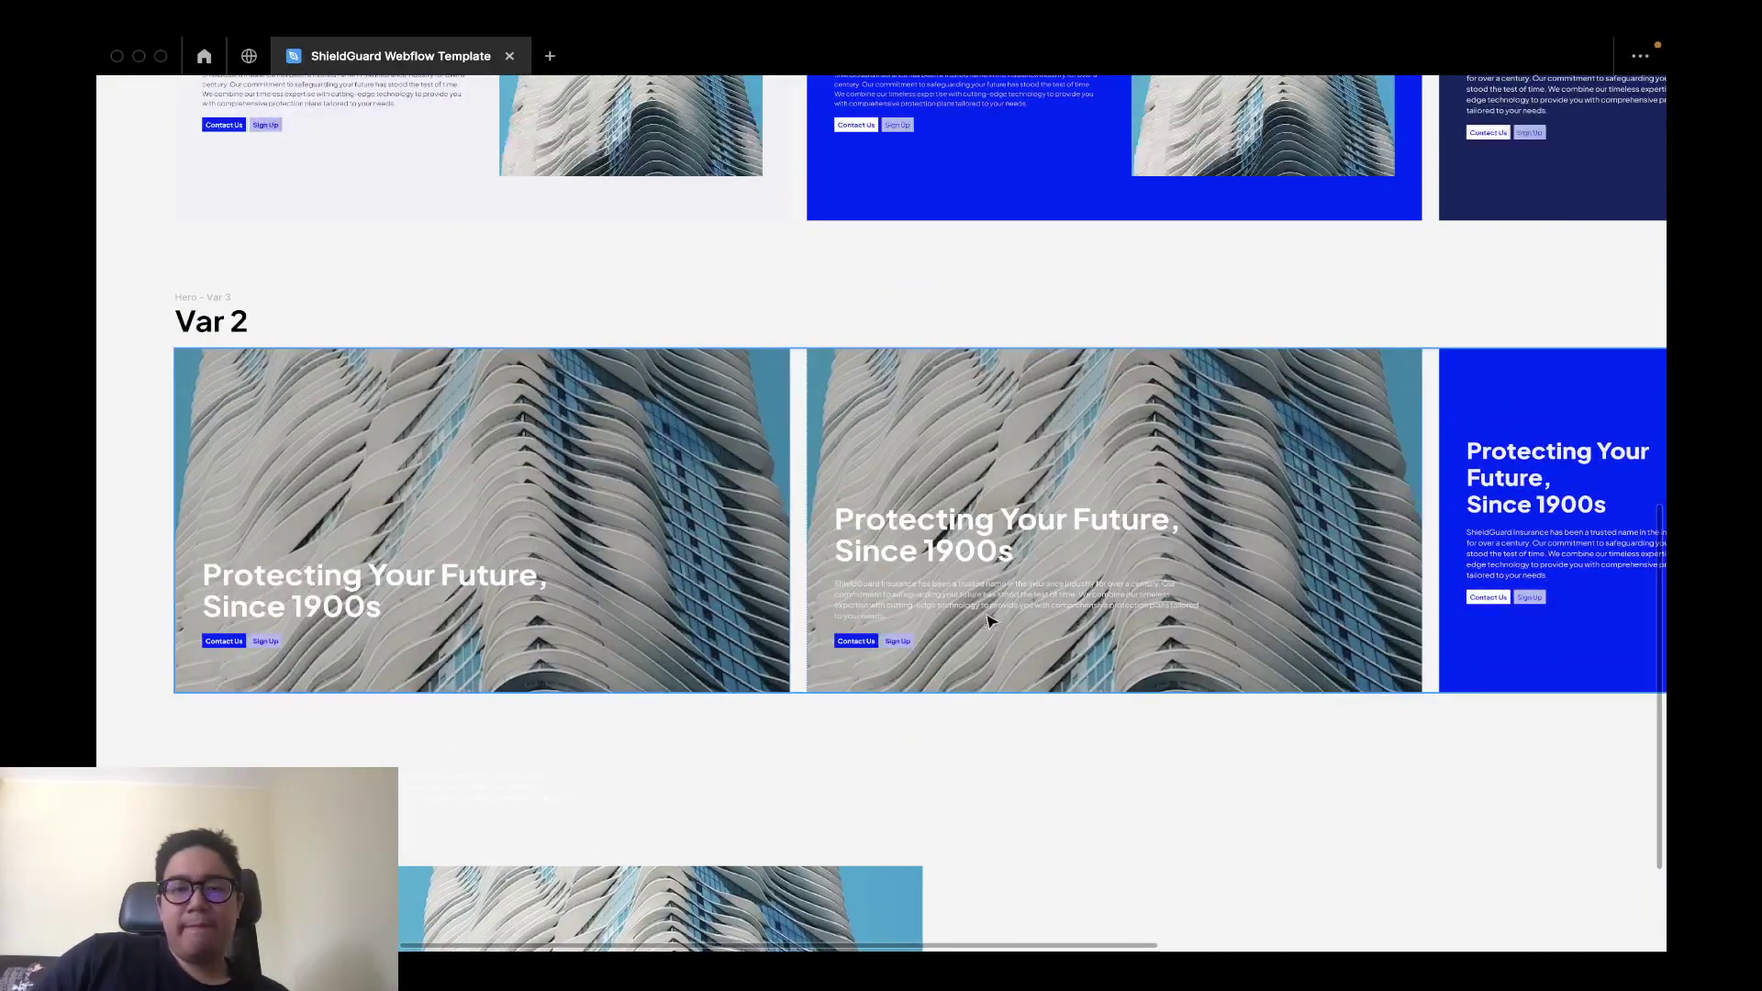
pyautogui.scroll(3, 987, 614)
pyautogui.click(1232, 369)
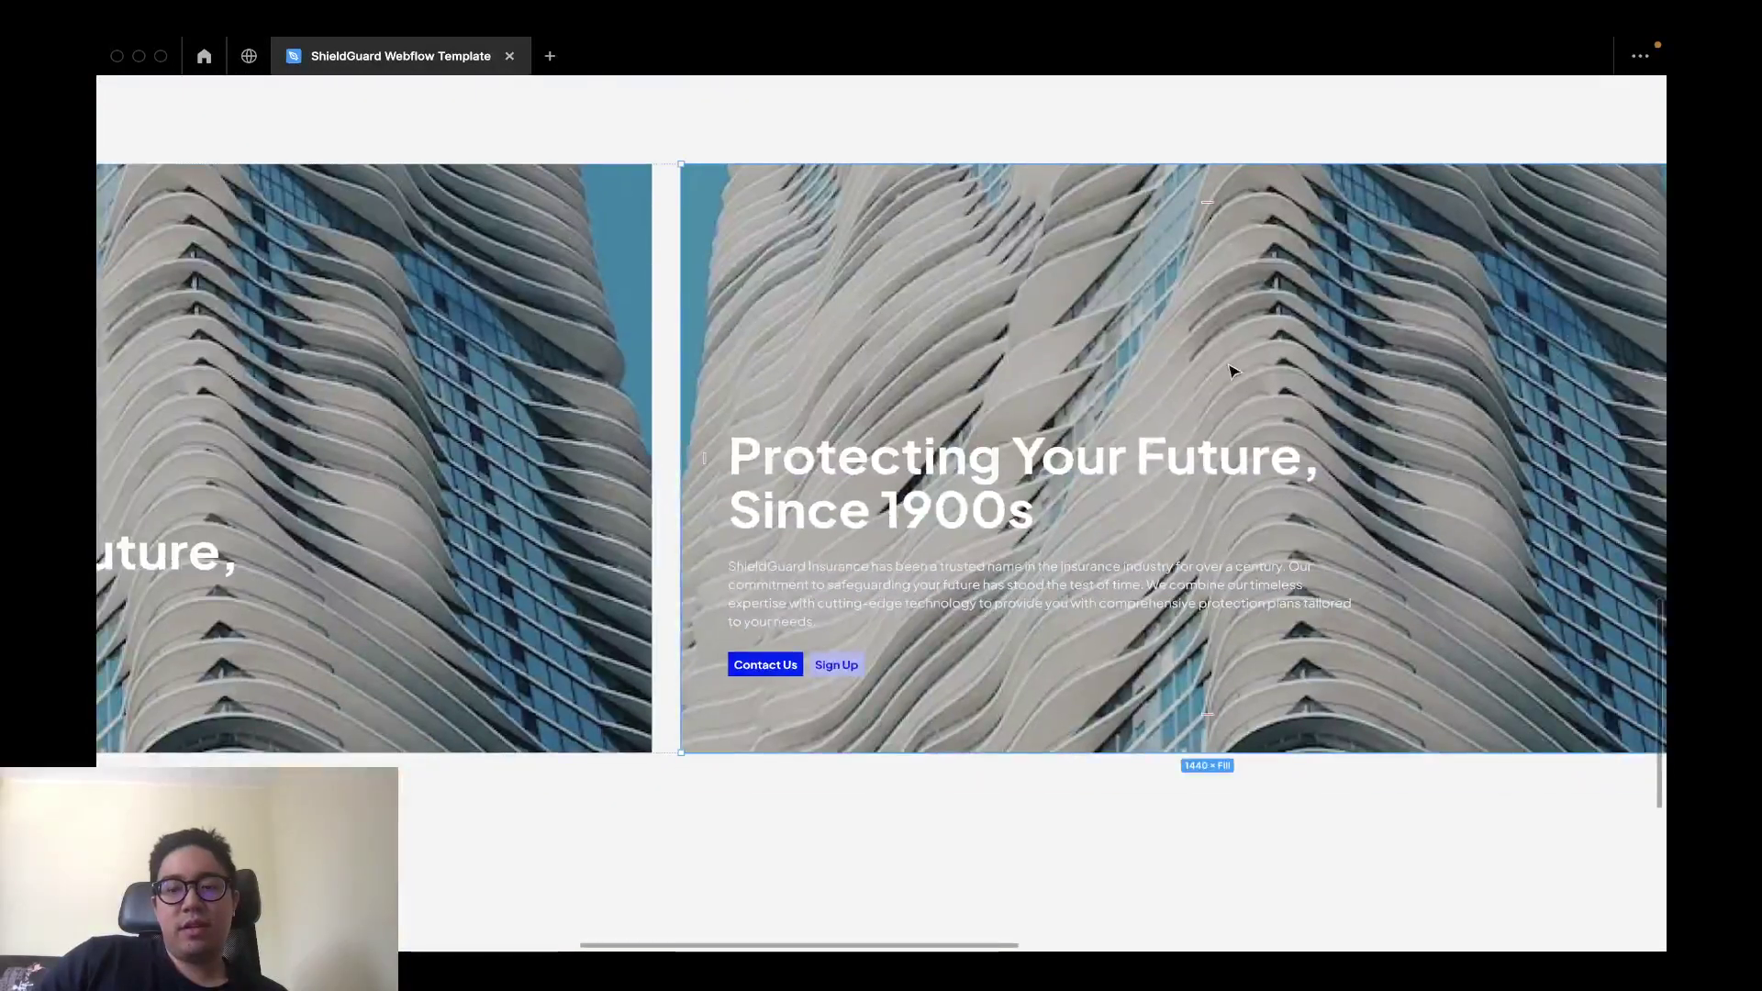
pyautogui.press('super+backslash')
pyautogui.press('Escape')
pyautogui.scroll(-5, 1232, 369)
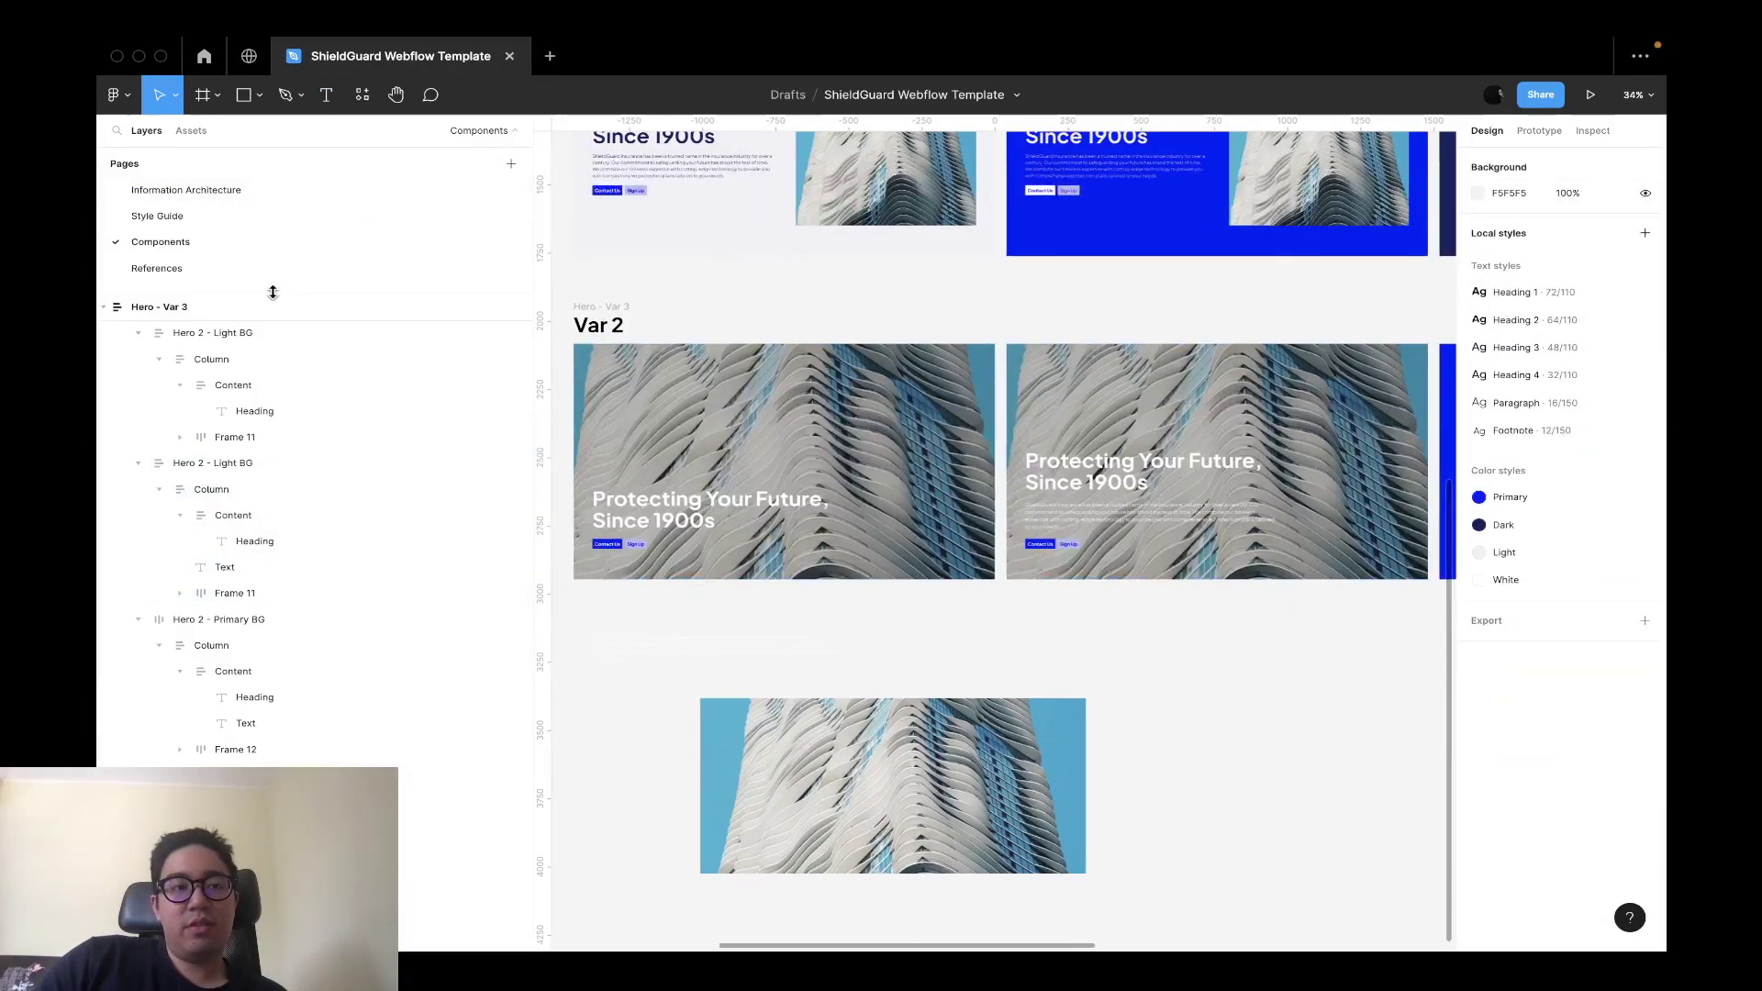
# Examine the hero layouts of the homepage reference designs on the References page, including the three Align homepages.
pyautogui.click(312, 269)
pyautogui.scroll(5, 799, 385)
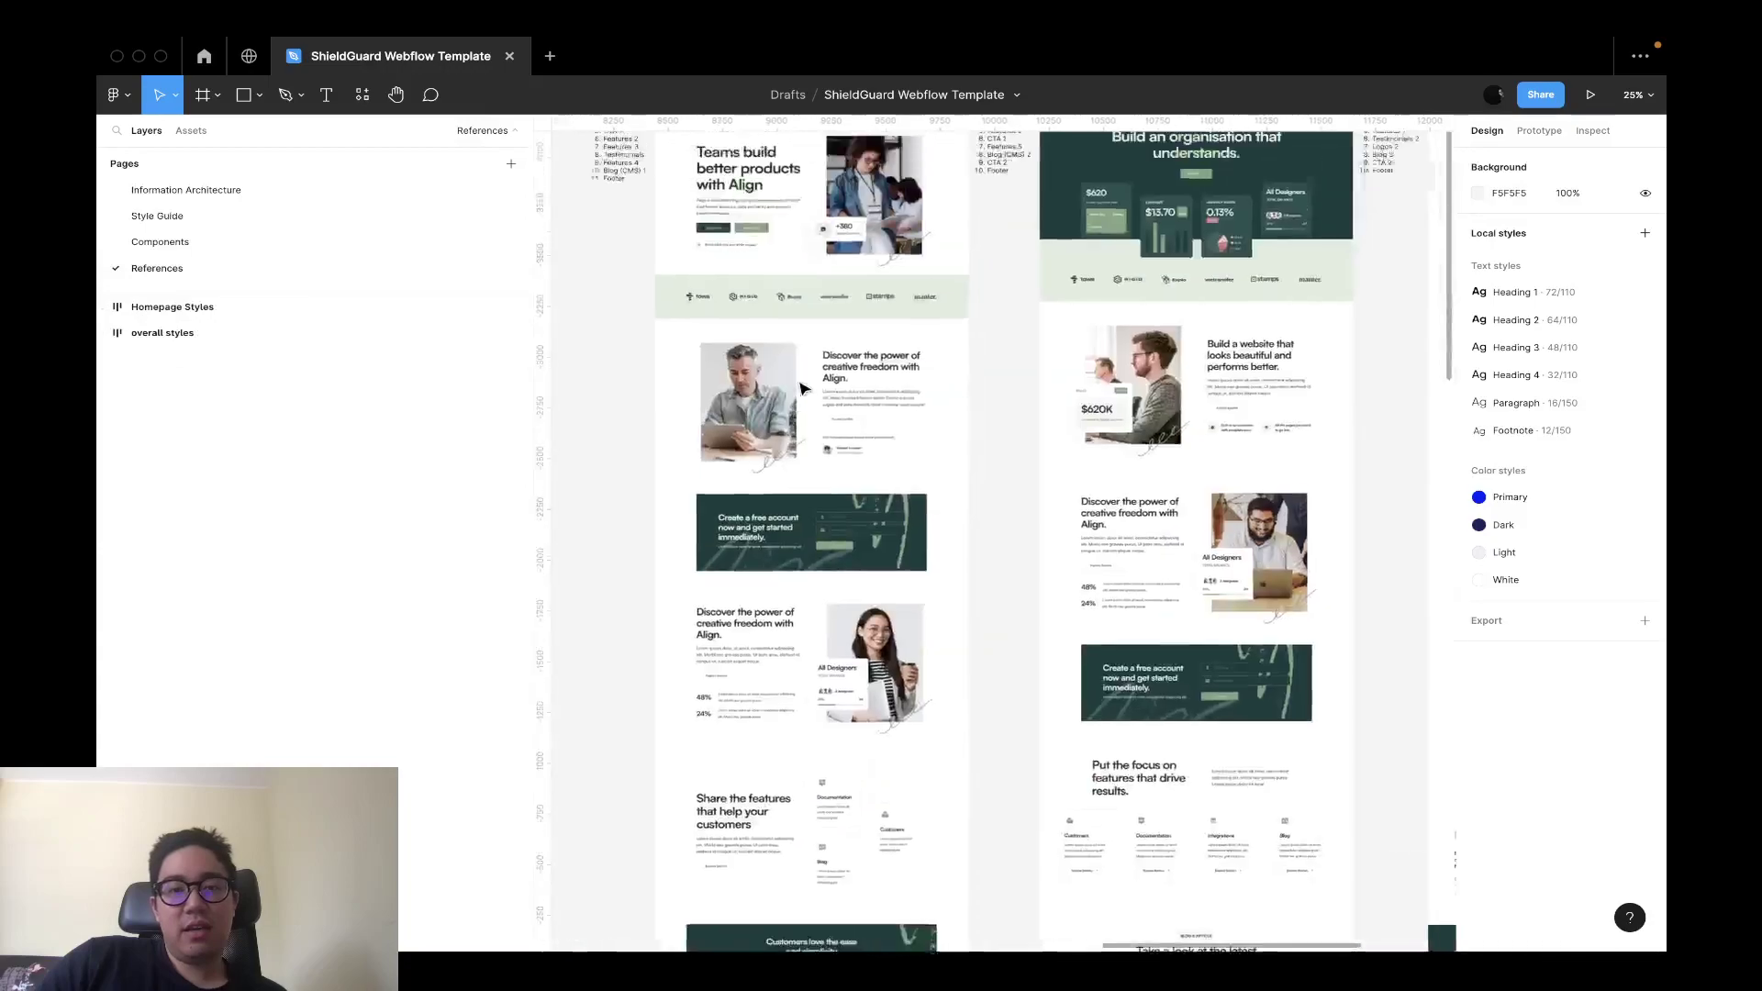
pyautogui.hscroll(3, 803, 386)
pyautogui.scroll(-5, 803, 386)
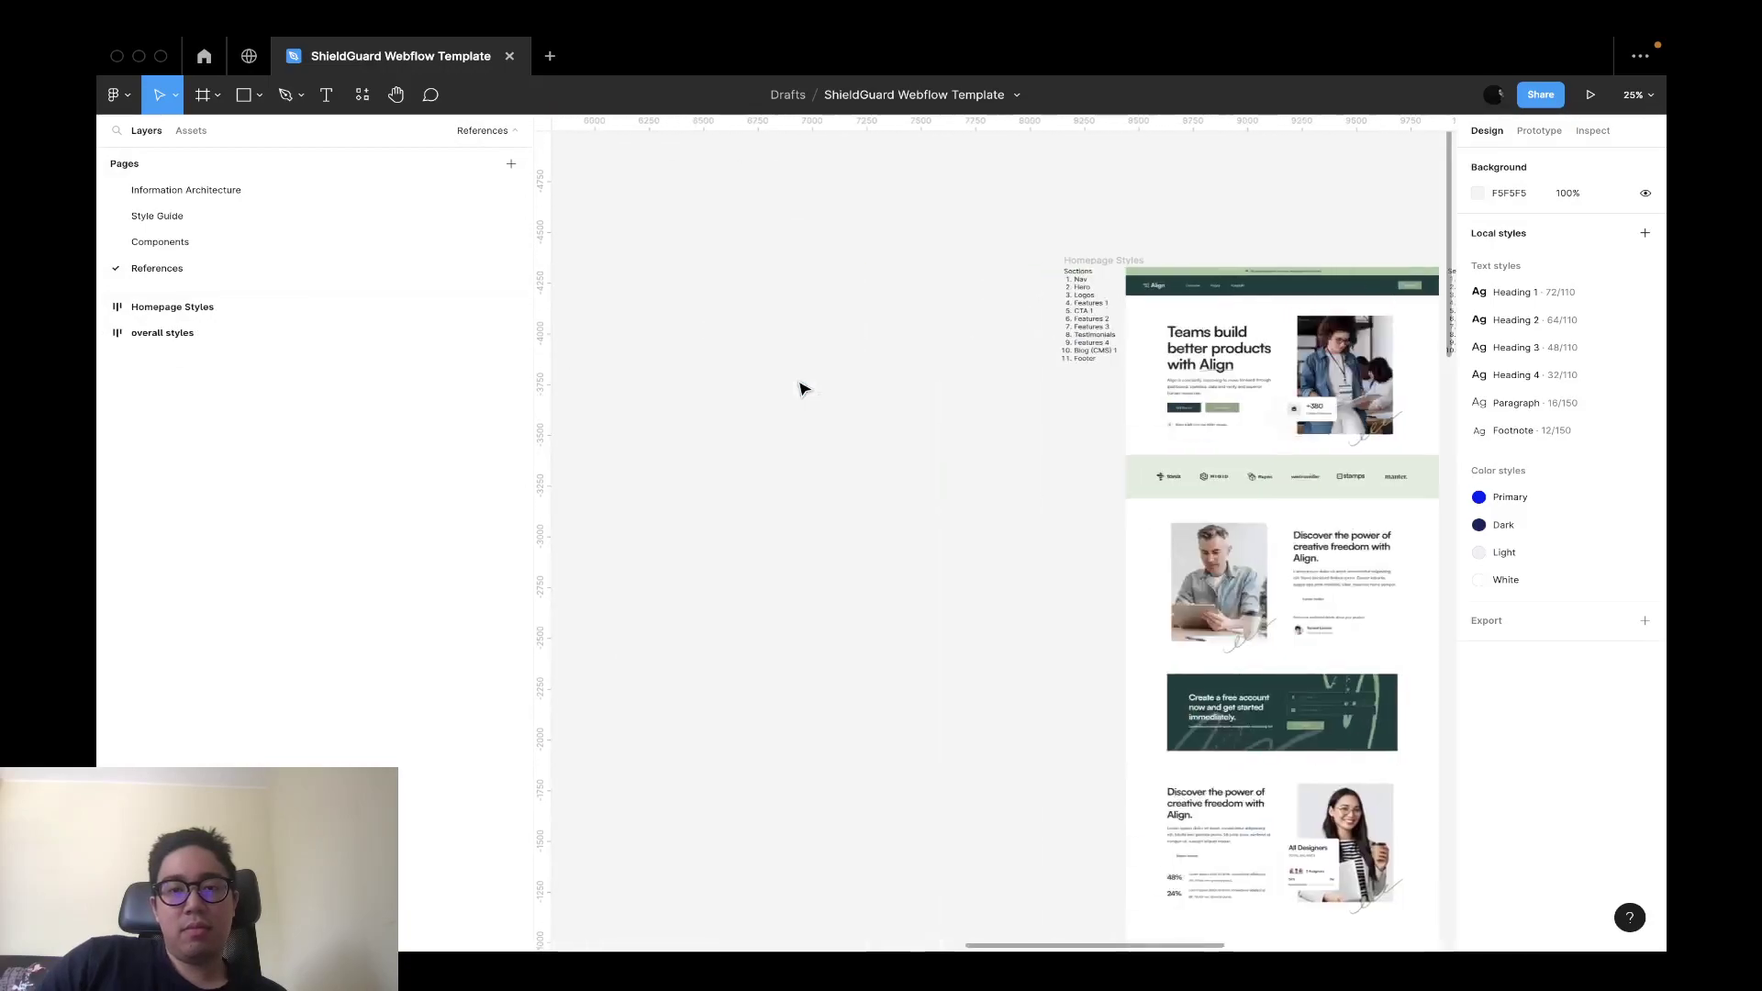
pyautogui.hscroll(-5, 801, 389)
pyautogui.scroll(5, 801, 389)
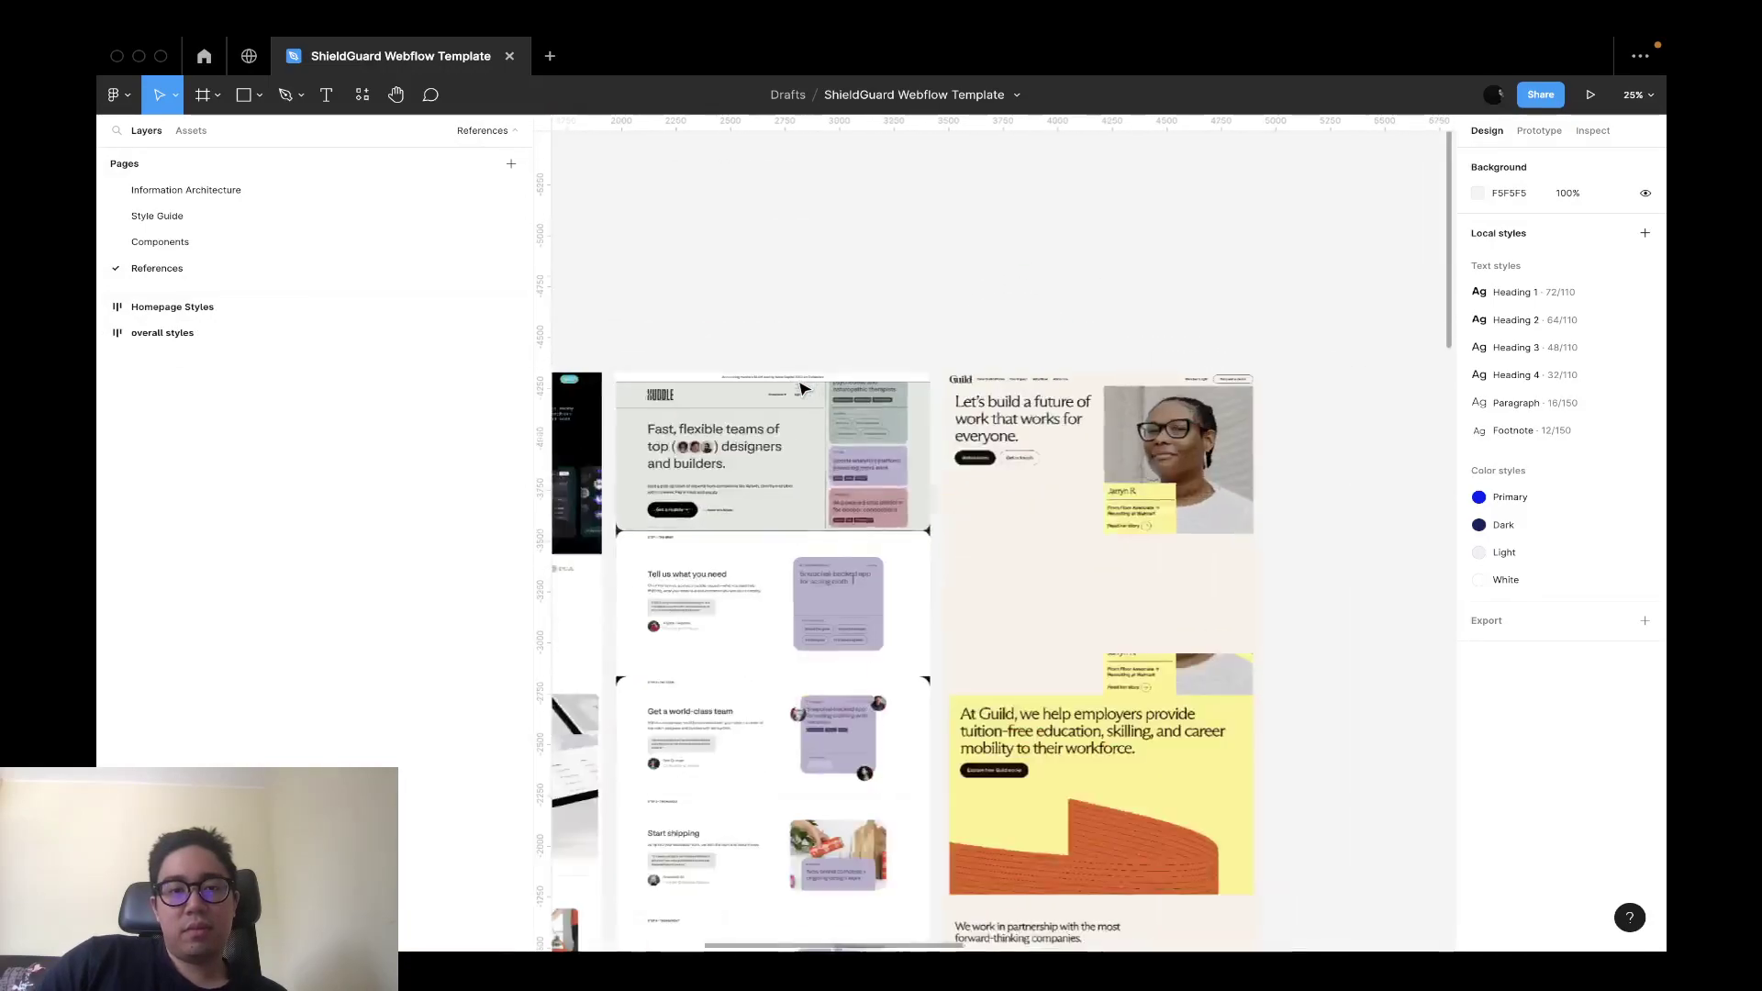
pyautogui.hscroll(10, 802, 389)
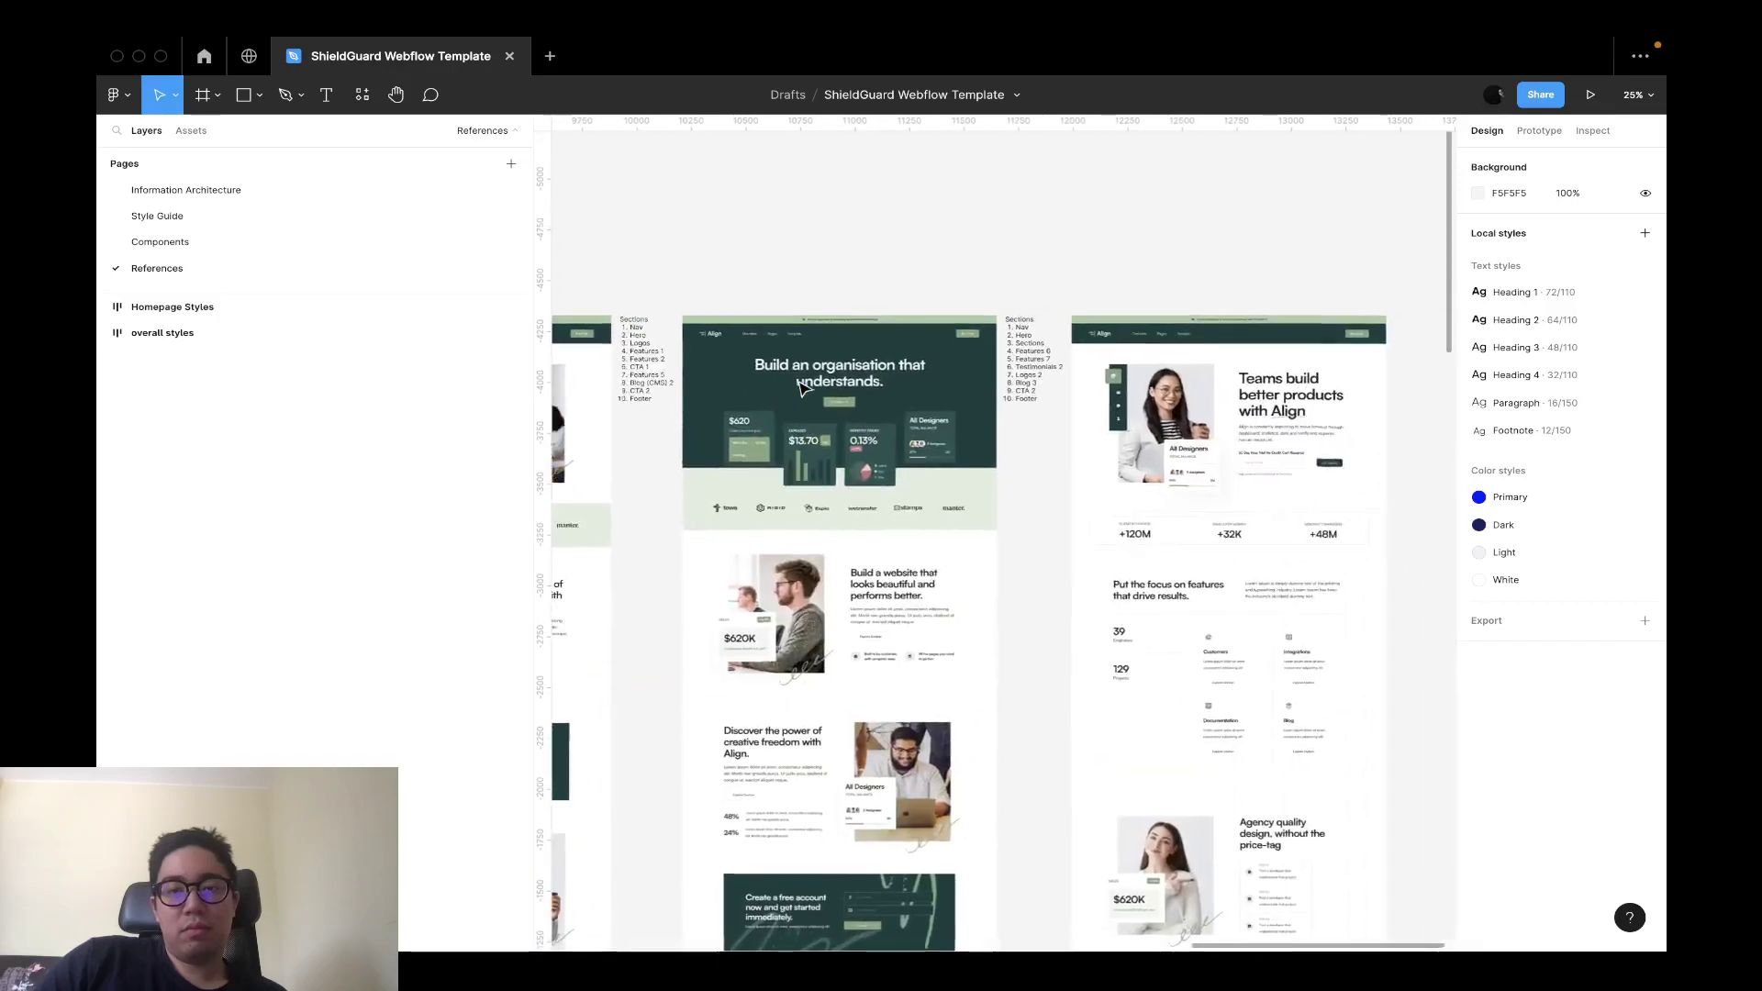
pyautogui.scroll(5, 850, 440)
pyautogui.hscroll(10, 851, 442)
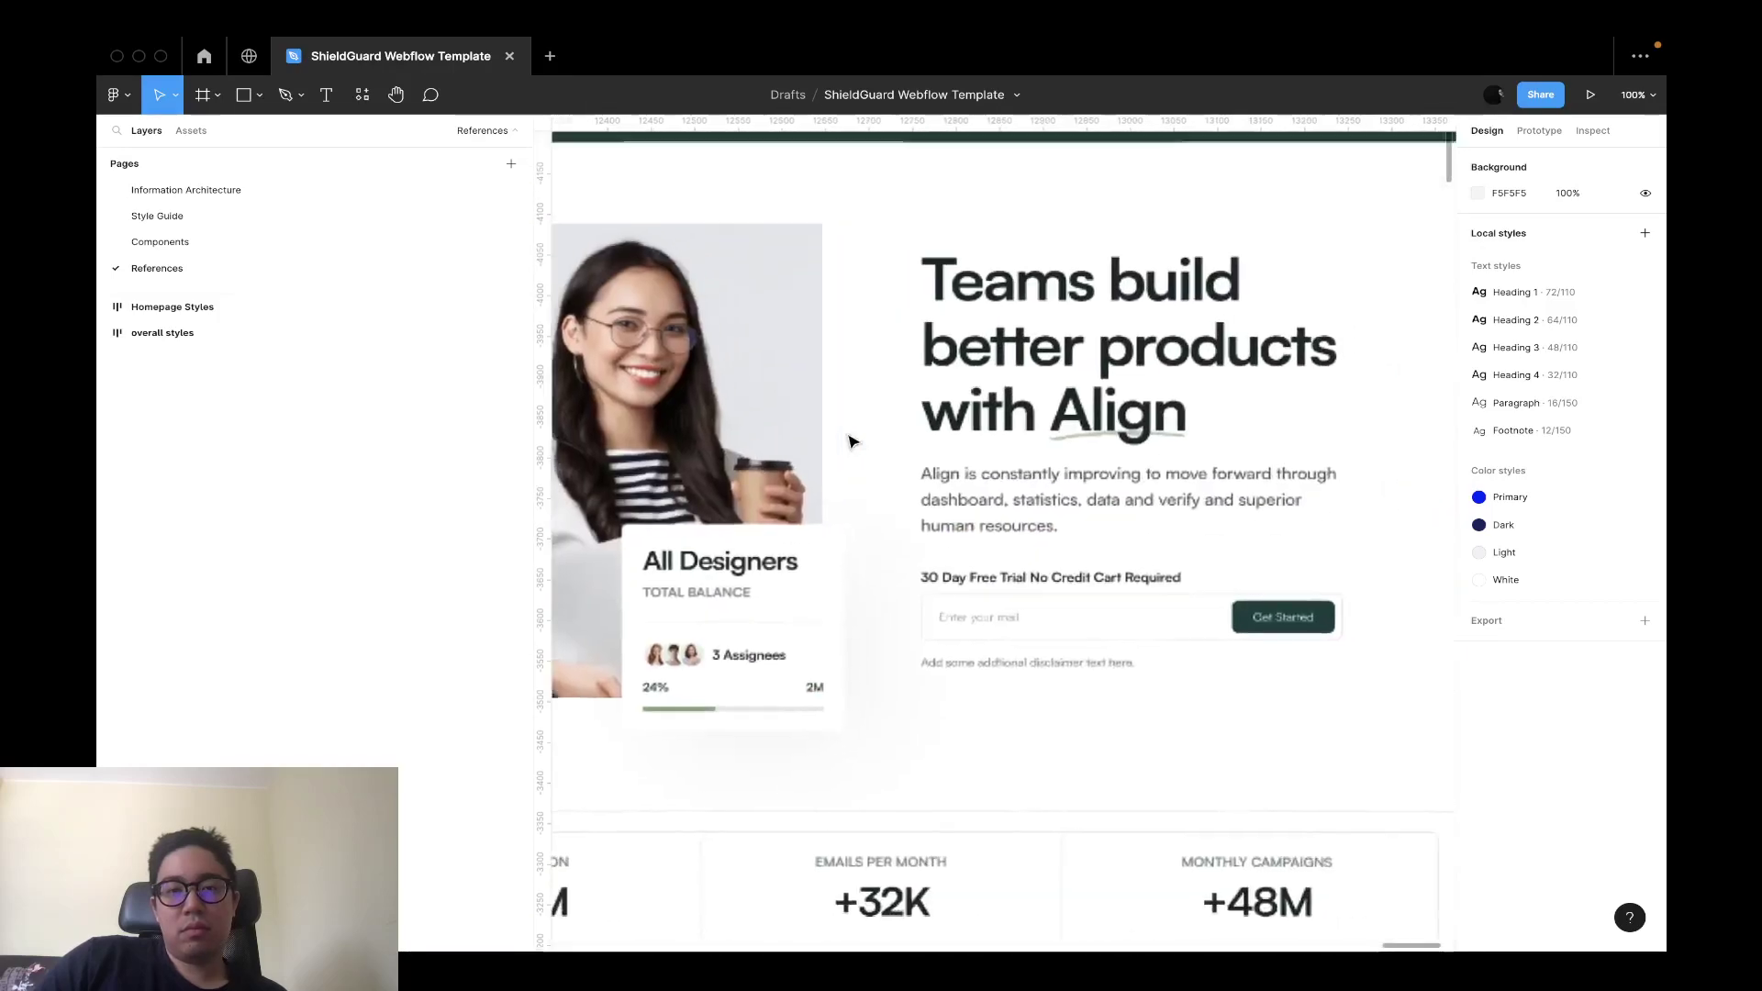
pyautogui.scroll(-3, 850, 442)
pyautogui.hscroll(-3, 845, 445)
pyautogui.scroll(10, 849, 450)
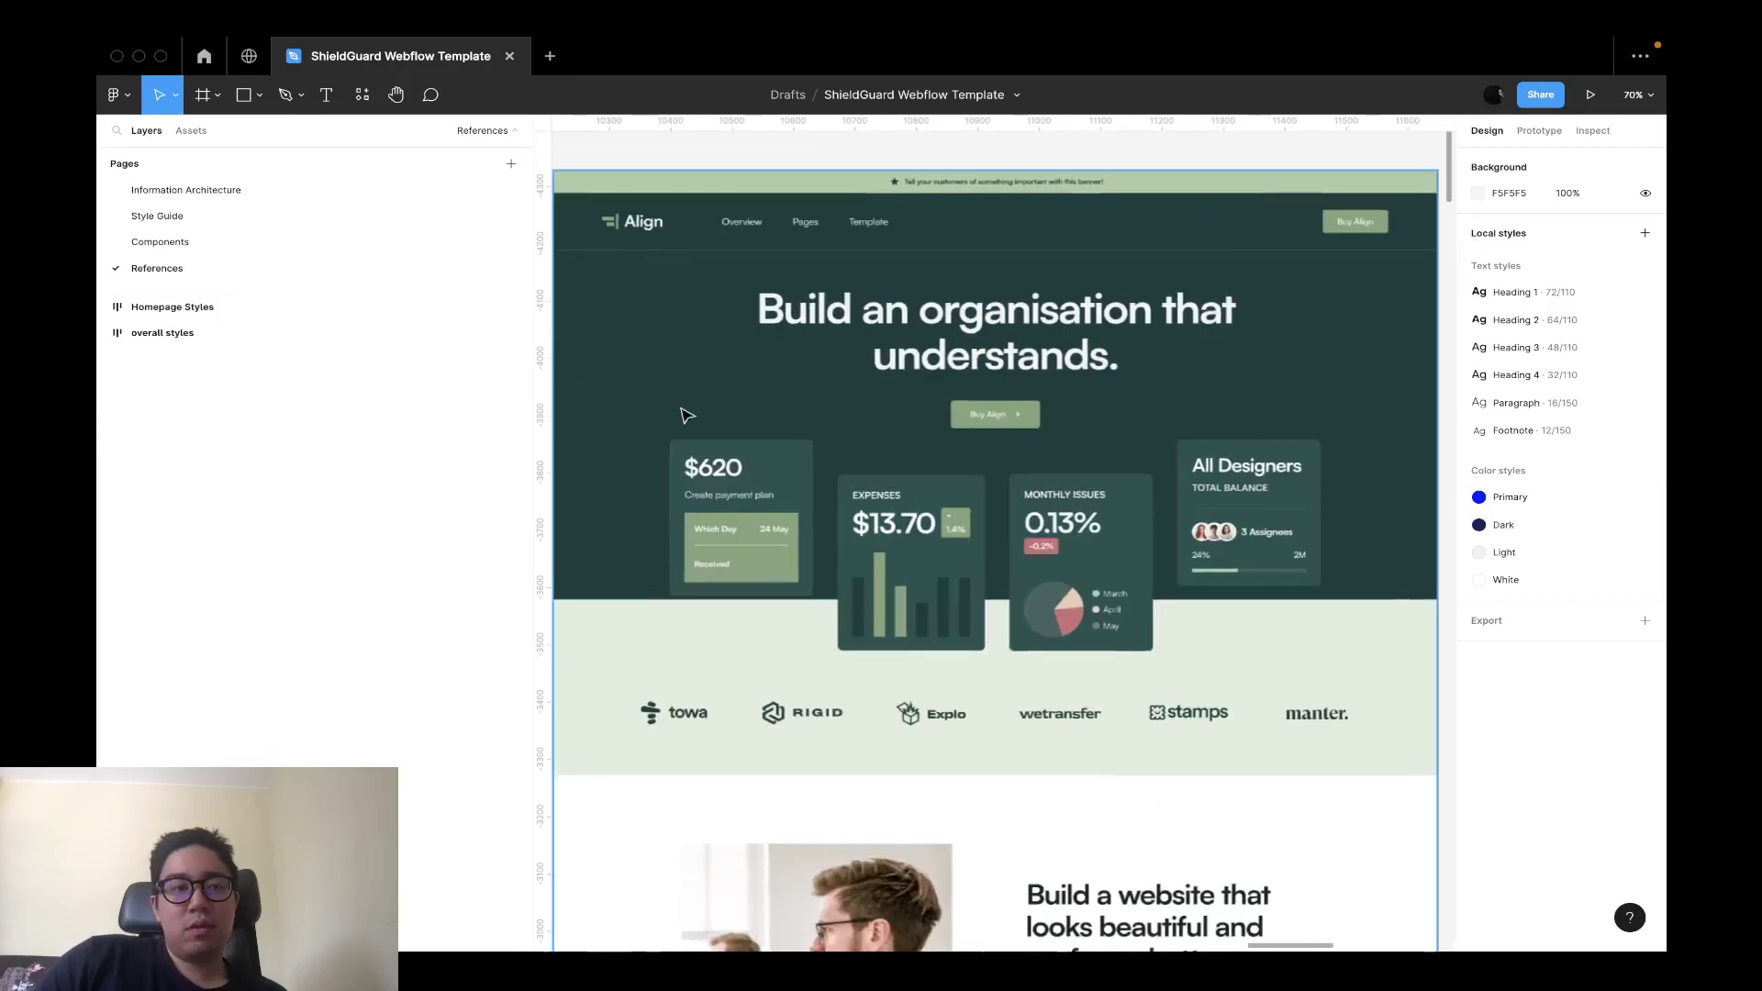
# Copy the angular white building photo from the Style Guide page's image grid and return to the Components page.
pyautogui.click(308, 241)
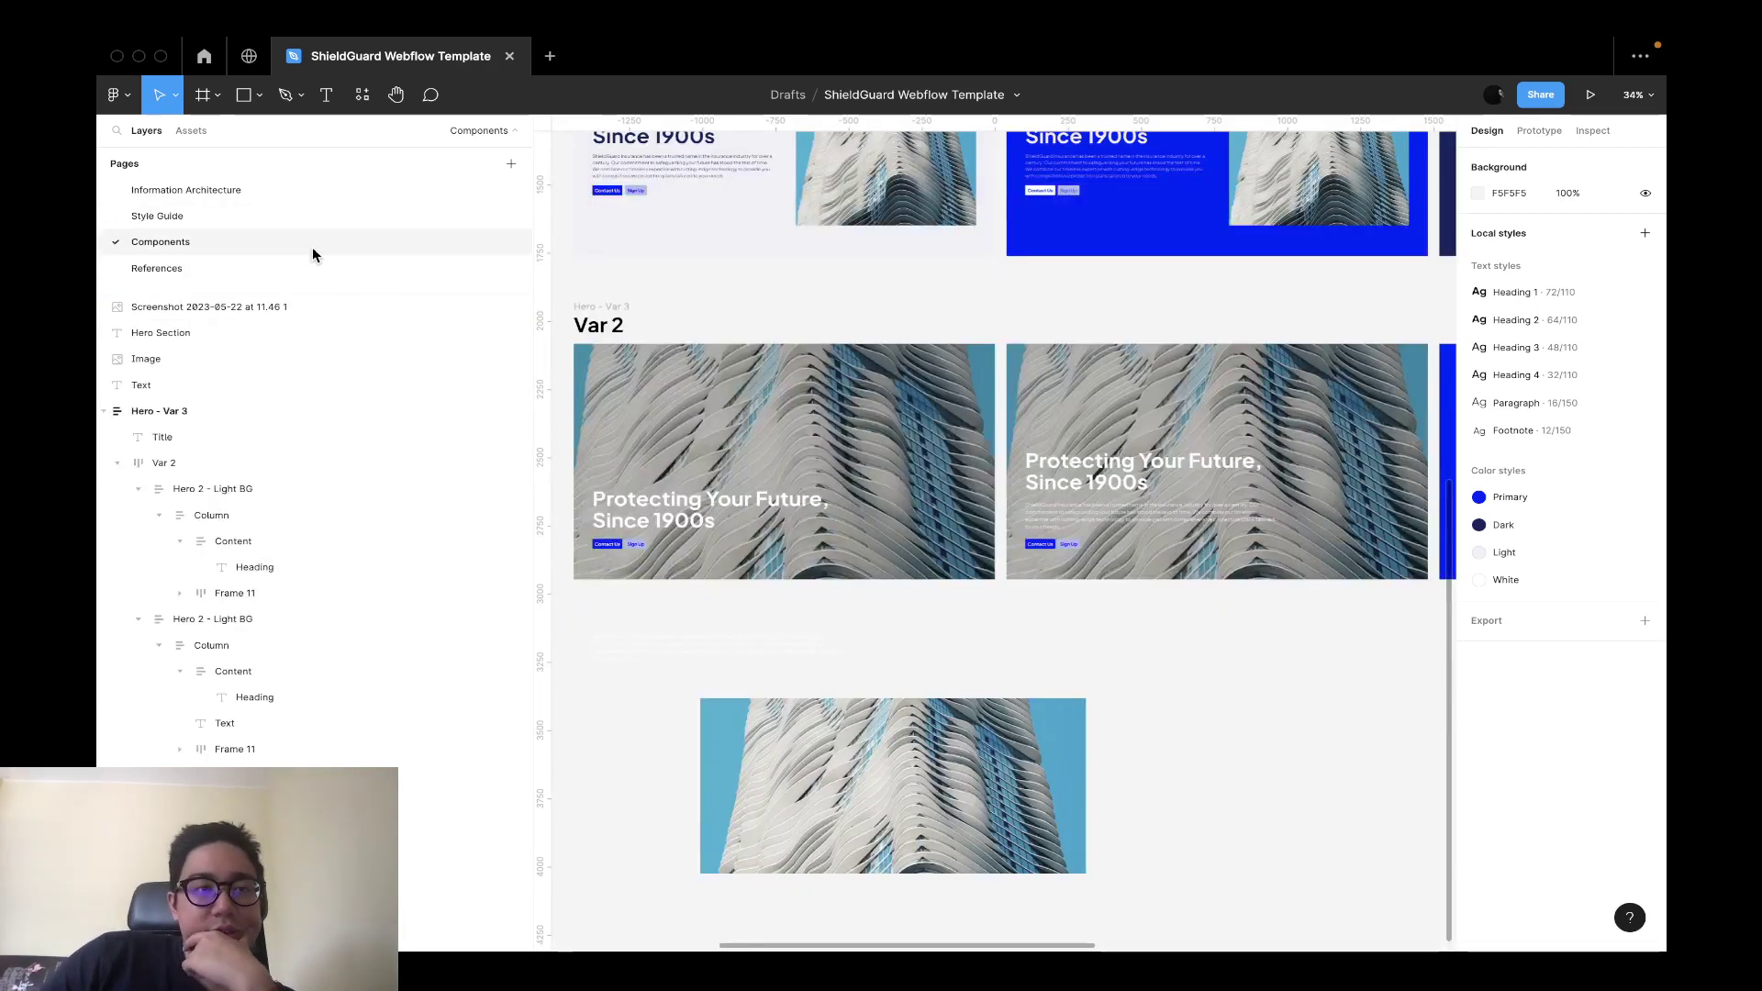
pyautogui.click(312, 217)
pyautogui.scroll(-2, 1138, 579)
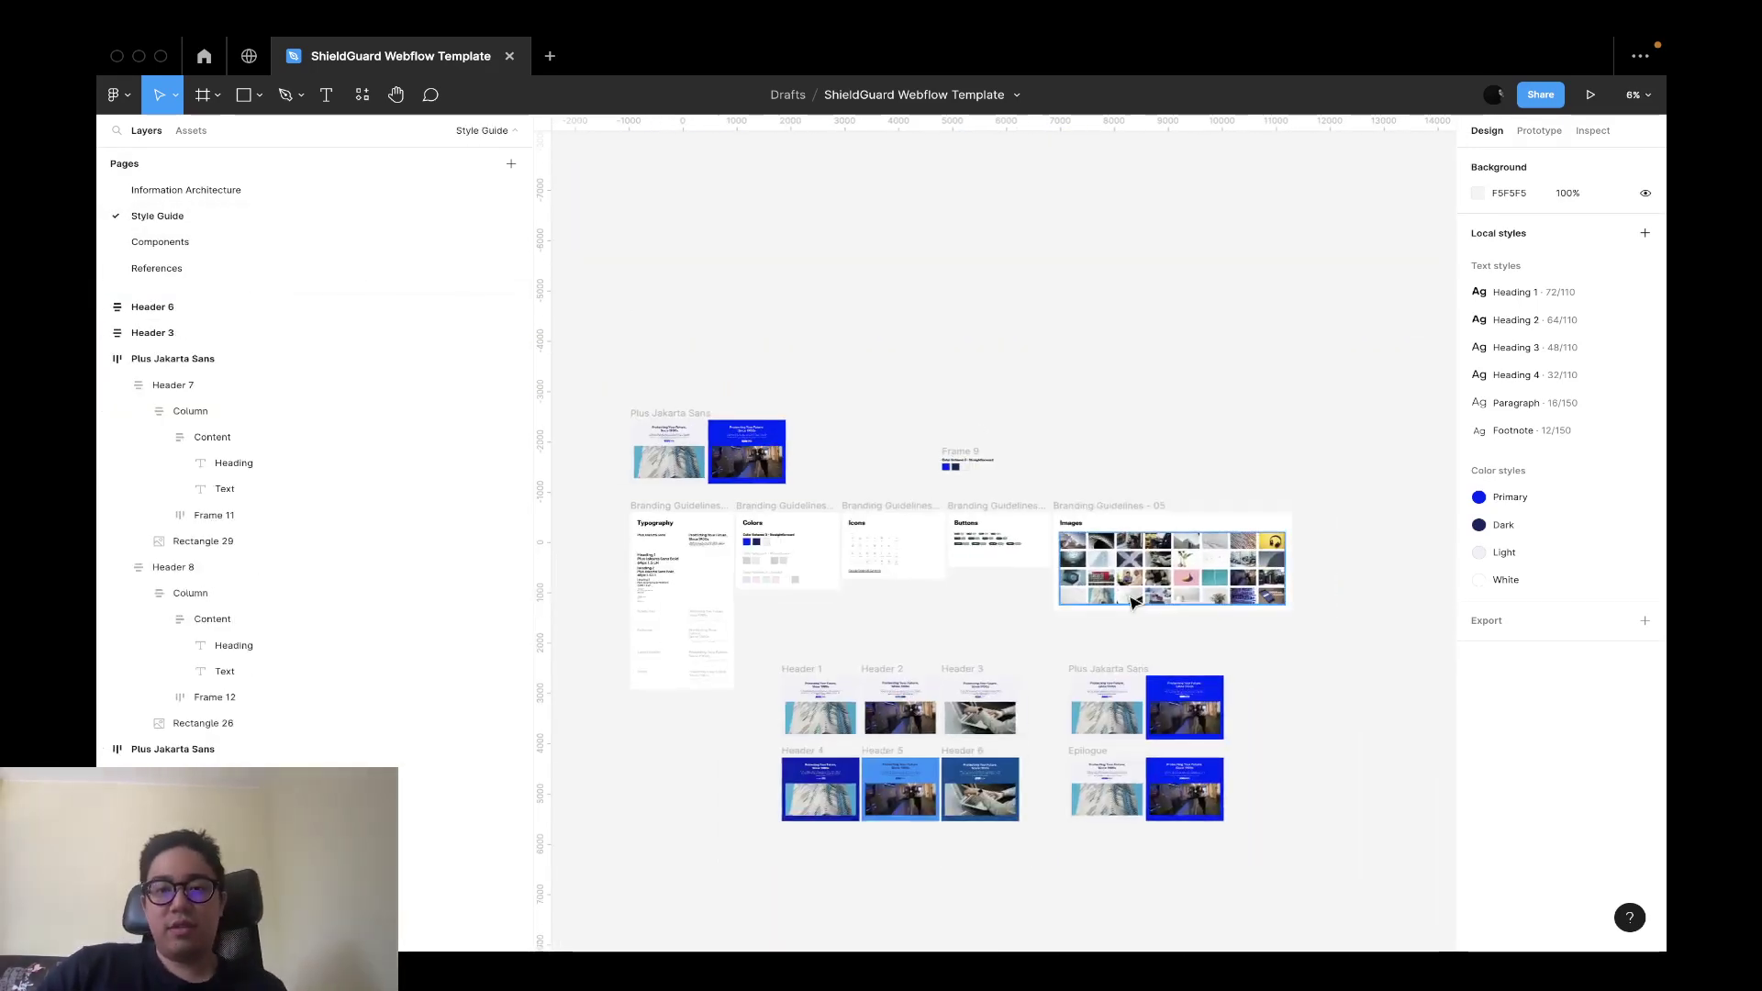
pyautogui.scroll(5, 1133, 601)
pyautogui.hscroll(5, 1134, 601)
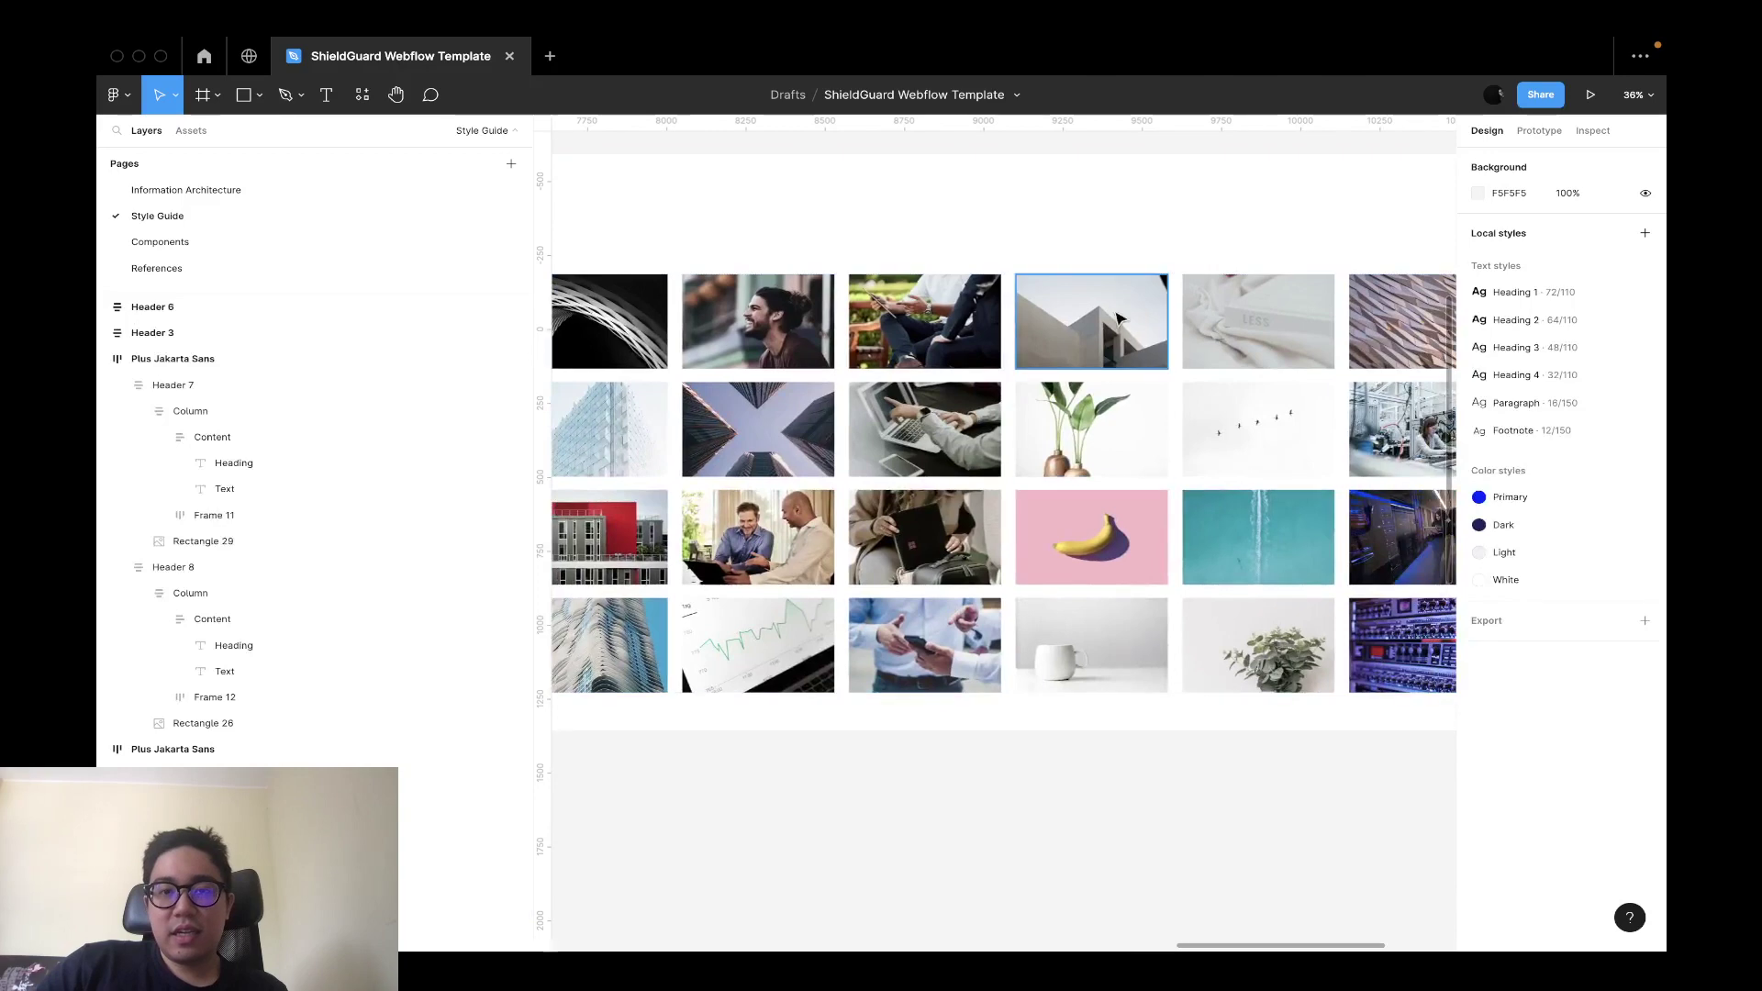
pyautogui.click(1106, 358)
pyautogui.press('Escape')
pyautogui.click(311, 242)
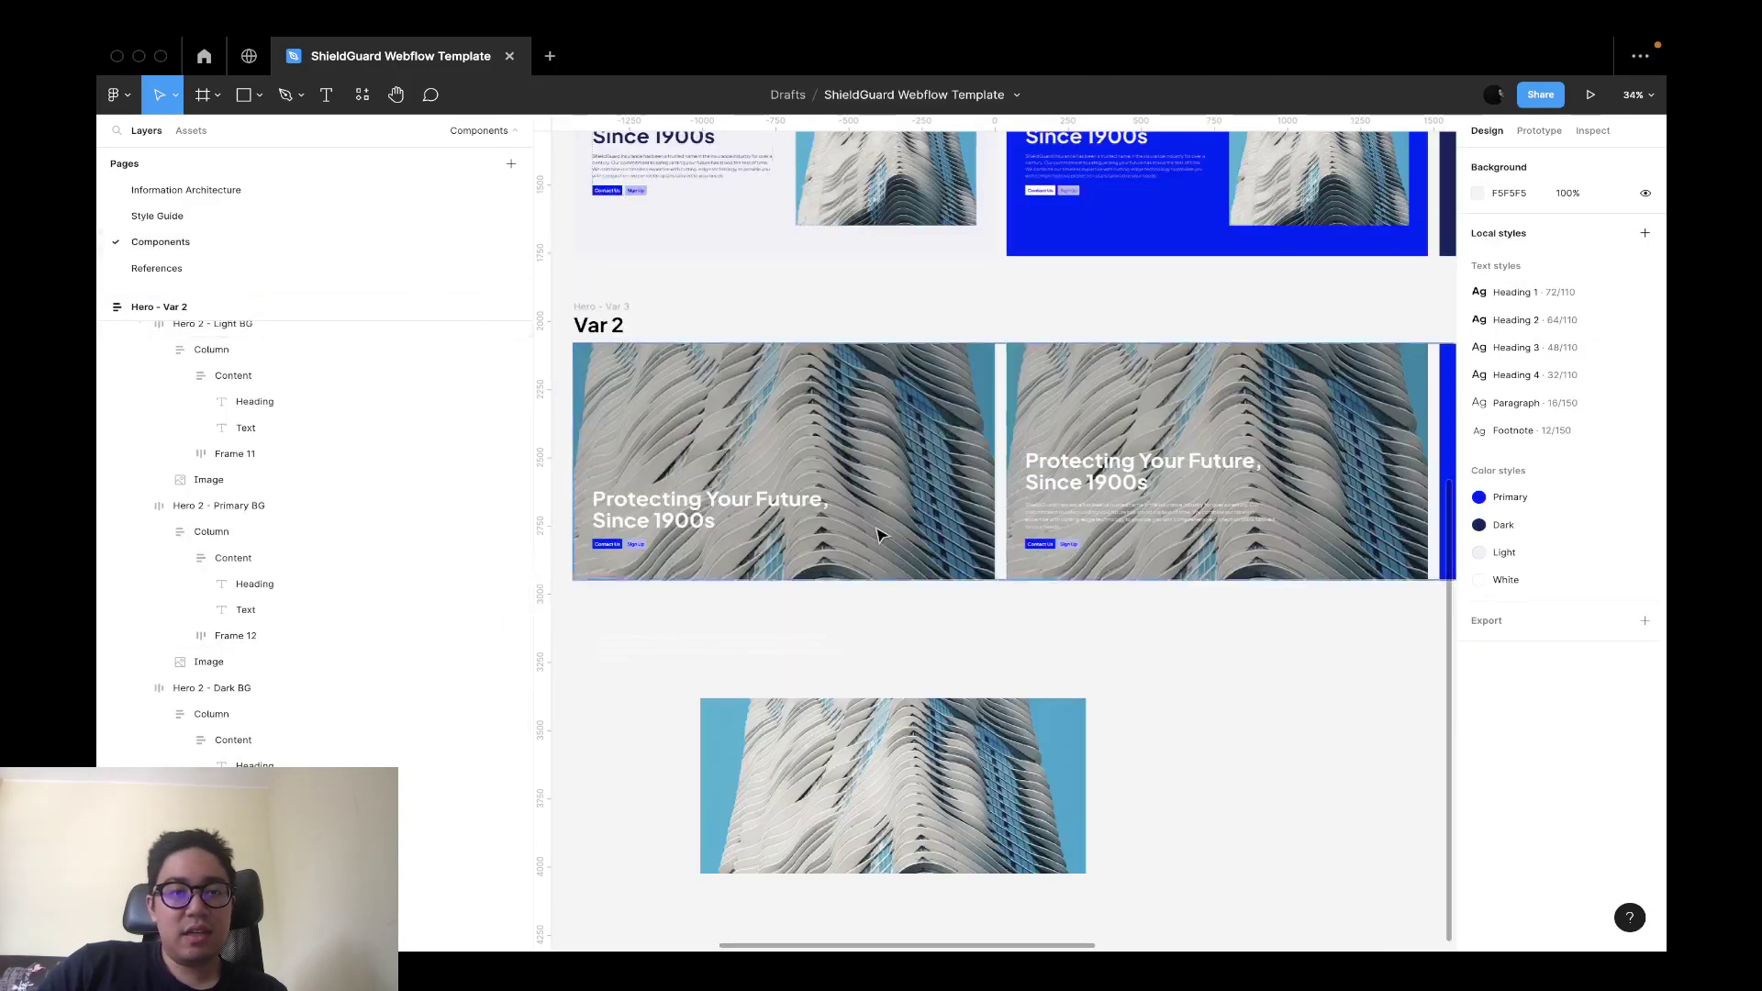
# Try pasting the angular building photo into the third row's group of heroes, and delete the pasted image.
pyautogui.click(961, 372)
pyautogui.hotkey('shift', 'Return')
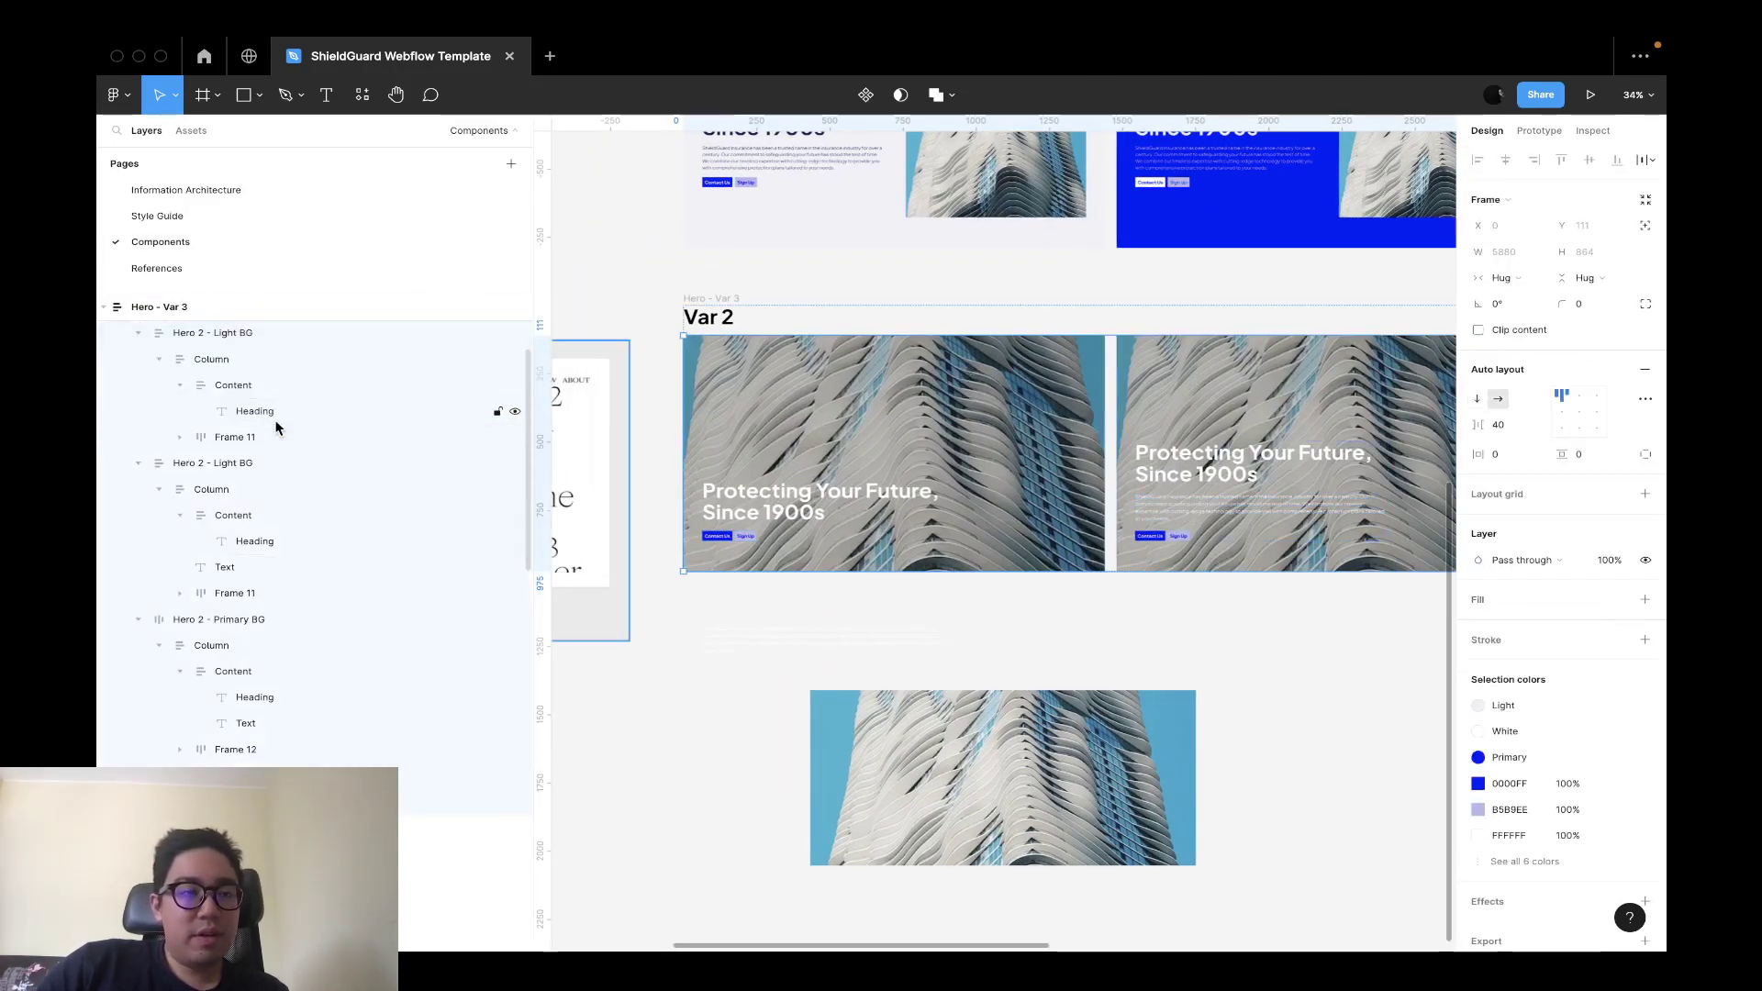
pyautogui.hotkey('ctrl', 'v')
pyautogui.hscroll(-13, 913, 453)
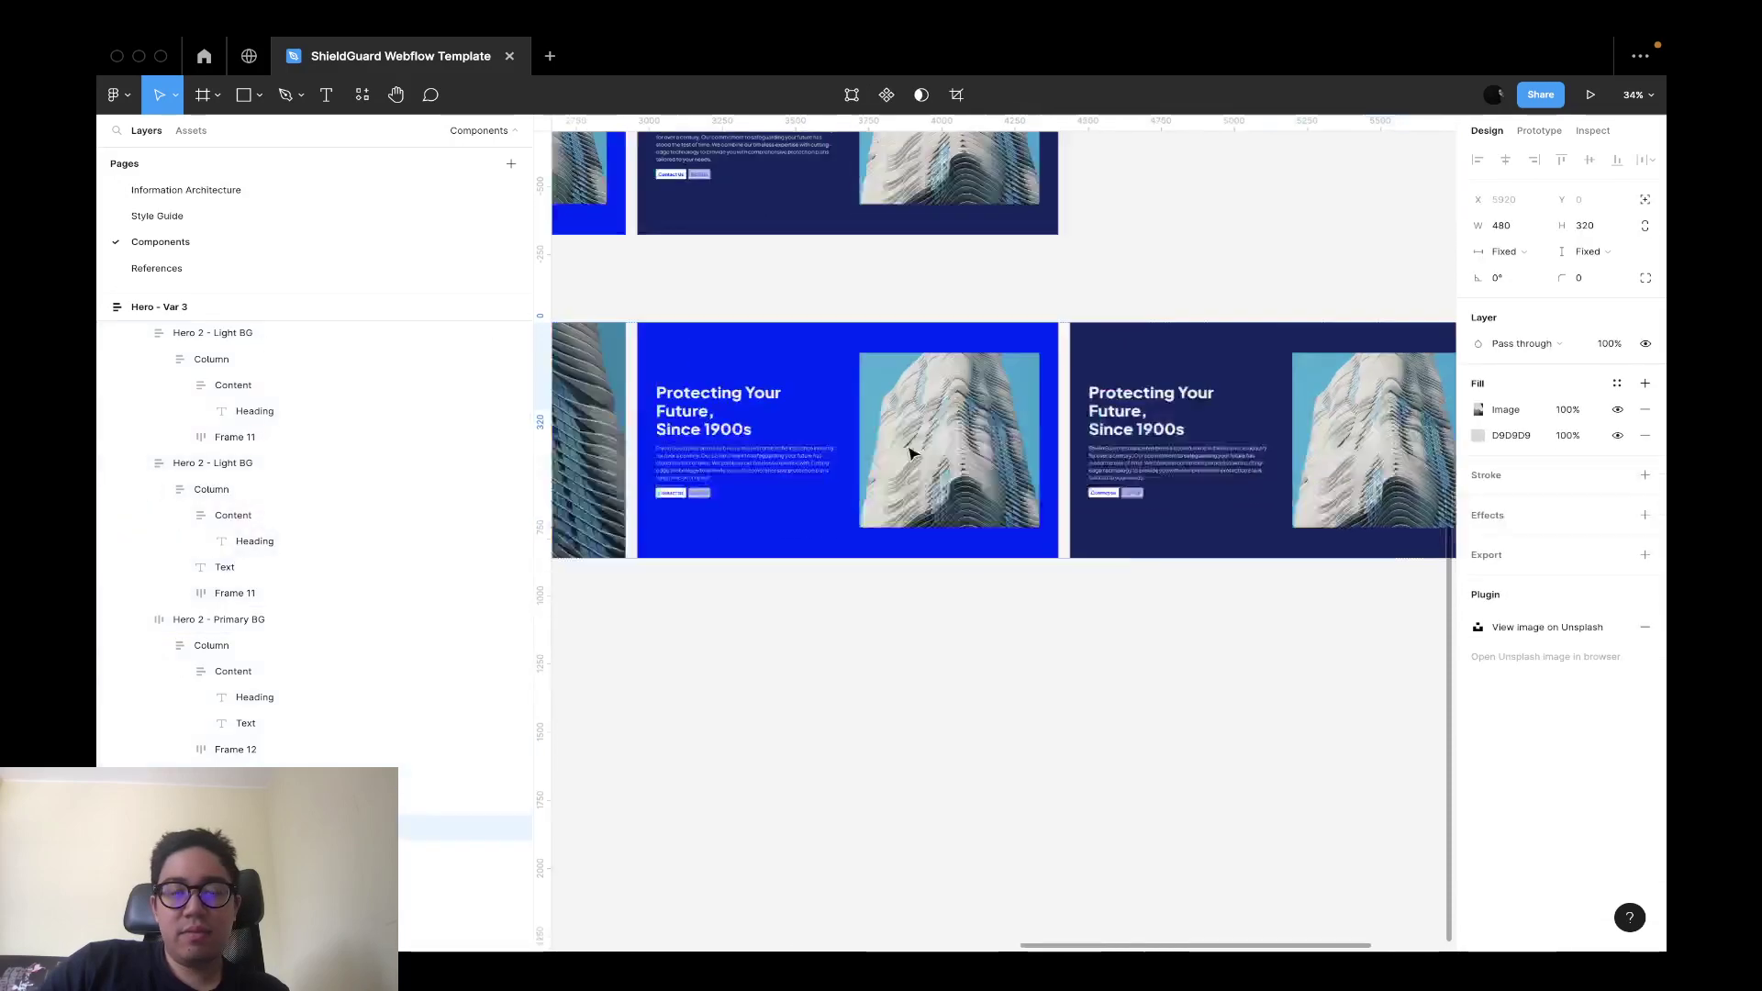
pyautogui.press('Delete')
# Try the angular building photo inside the first image hero with absolute positioning at 1440 by 10249, and remove it.
pyautogui.click(862, 365)
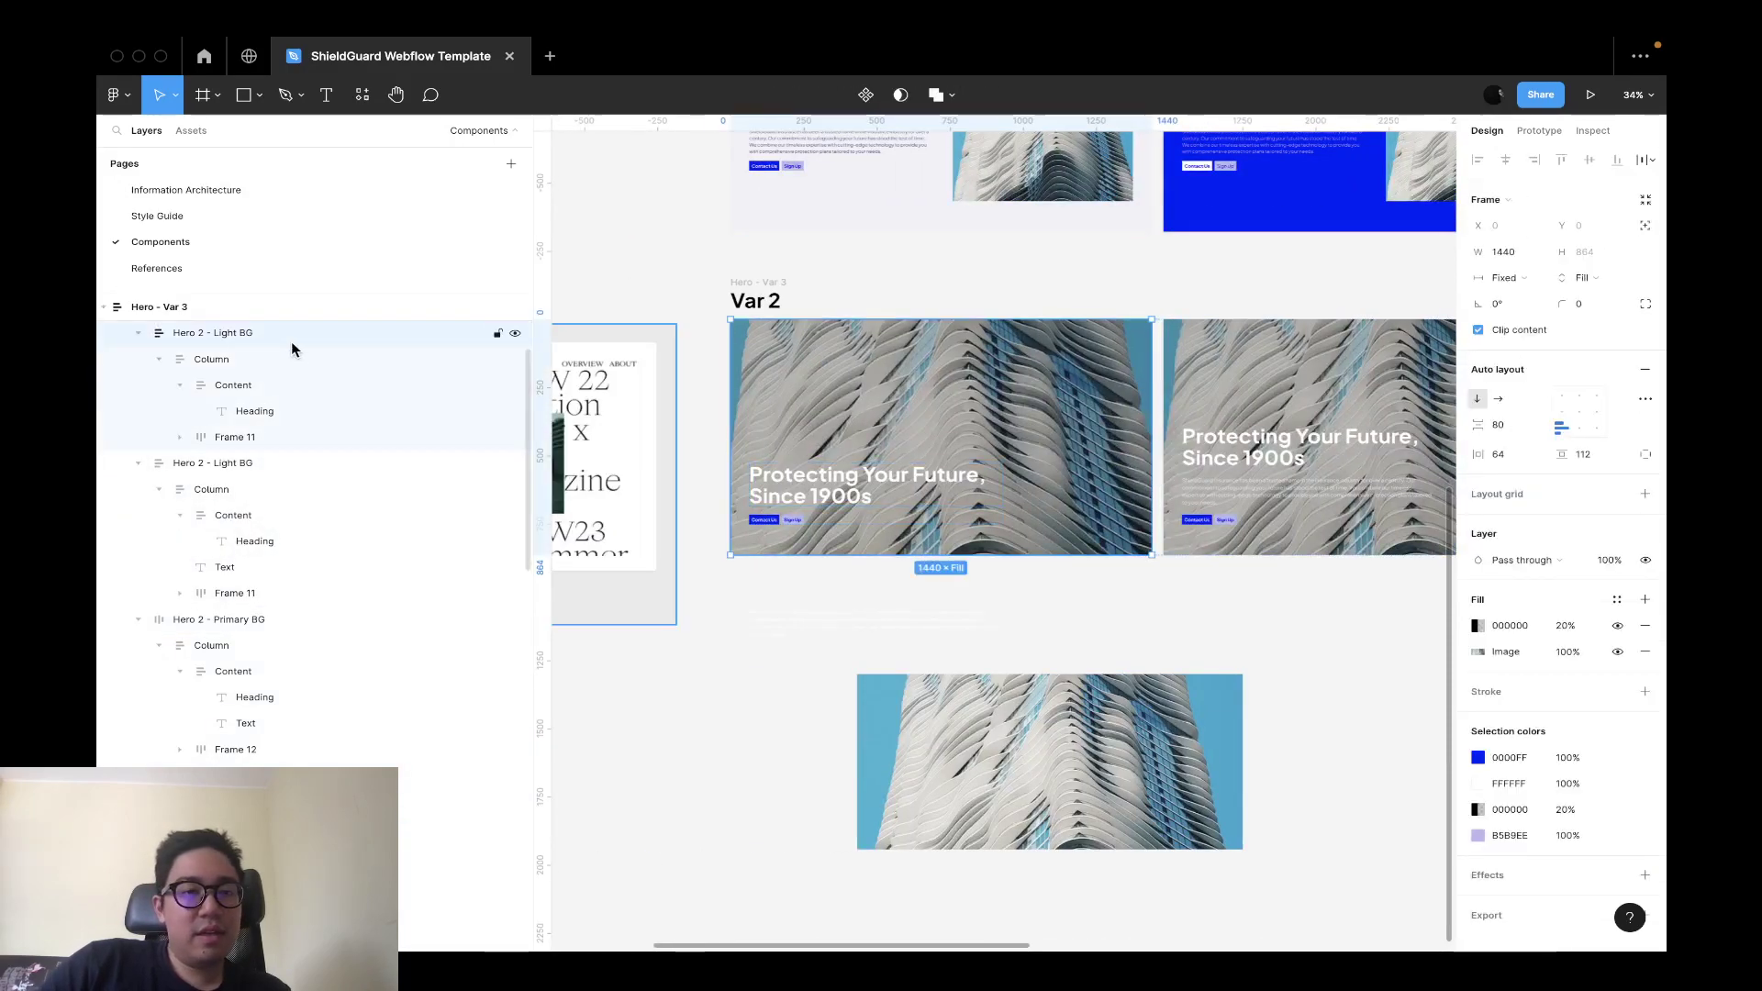
pyautogui.hotkey('ctrl', 'v')
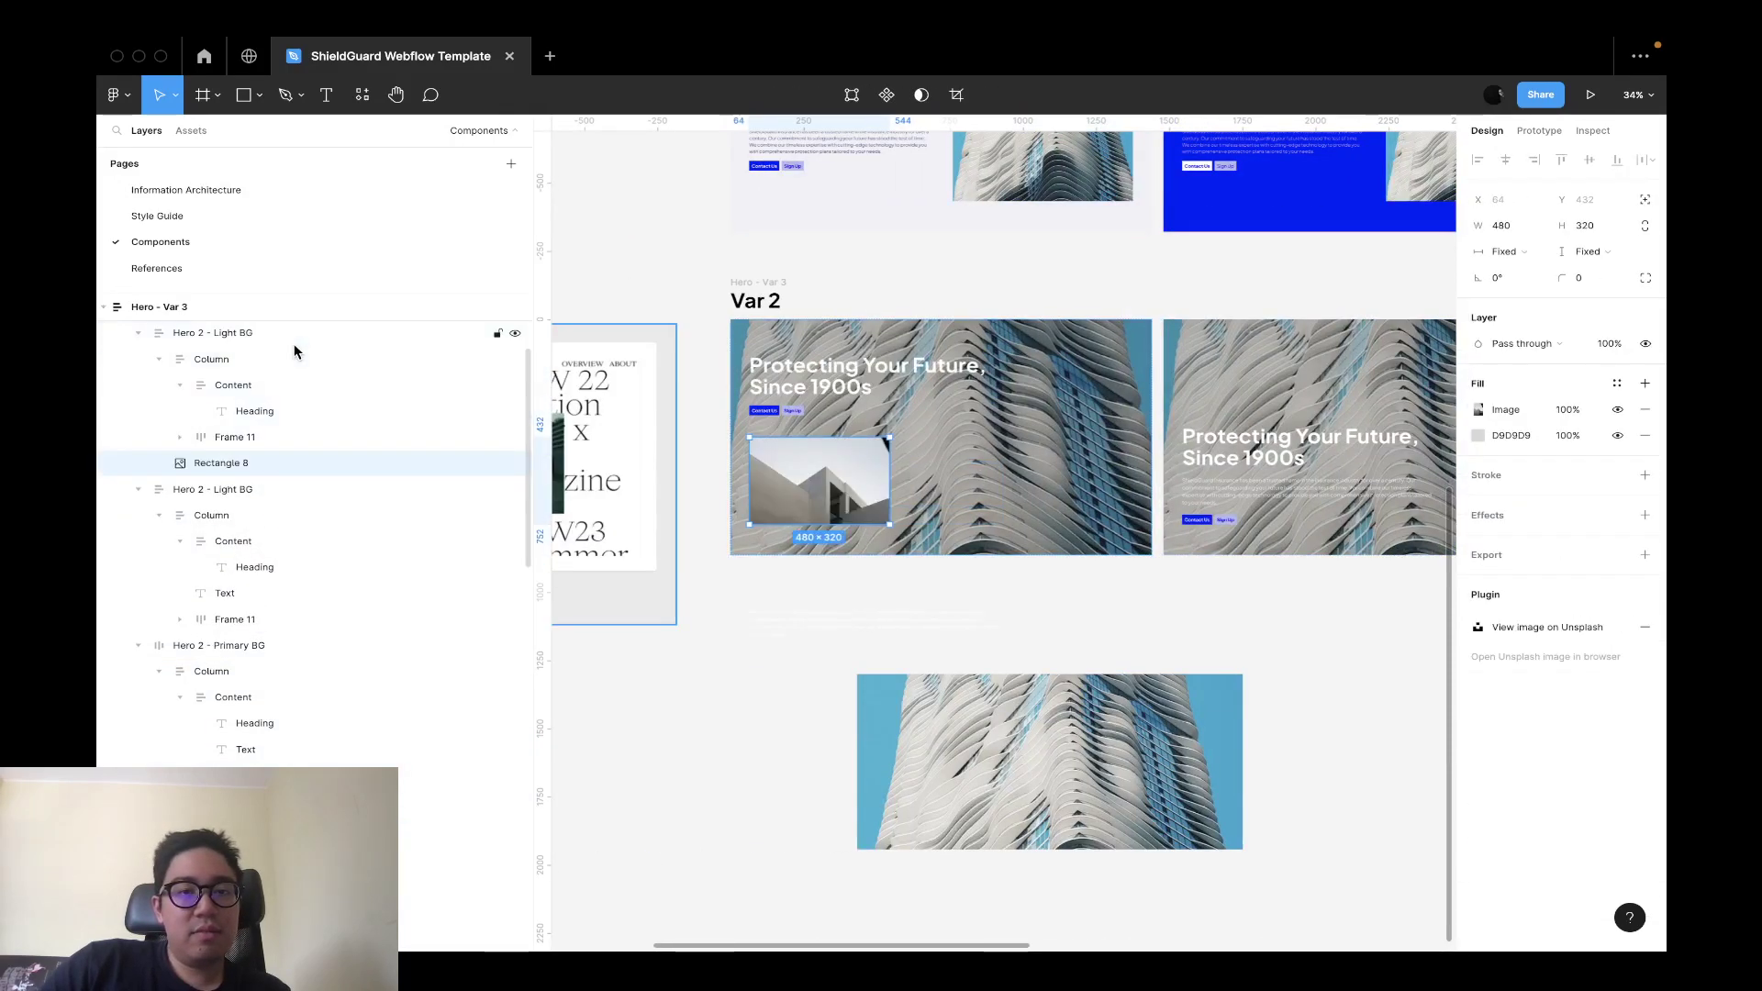
pyautogui.click(1651, 206)
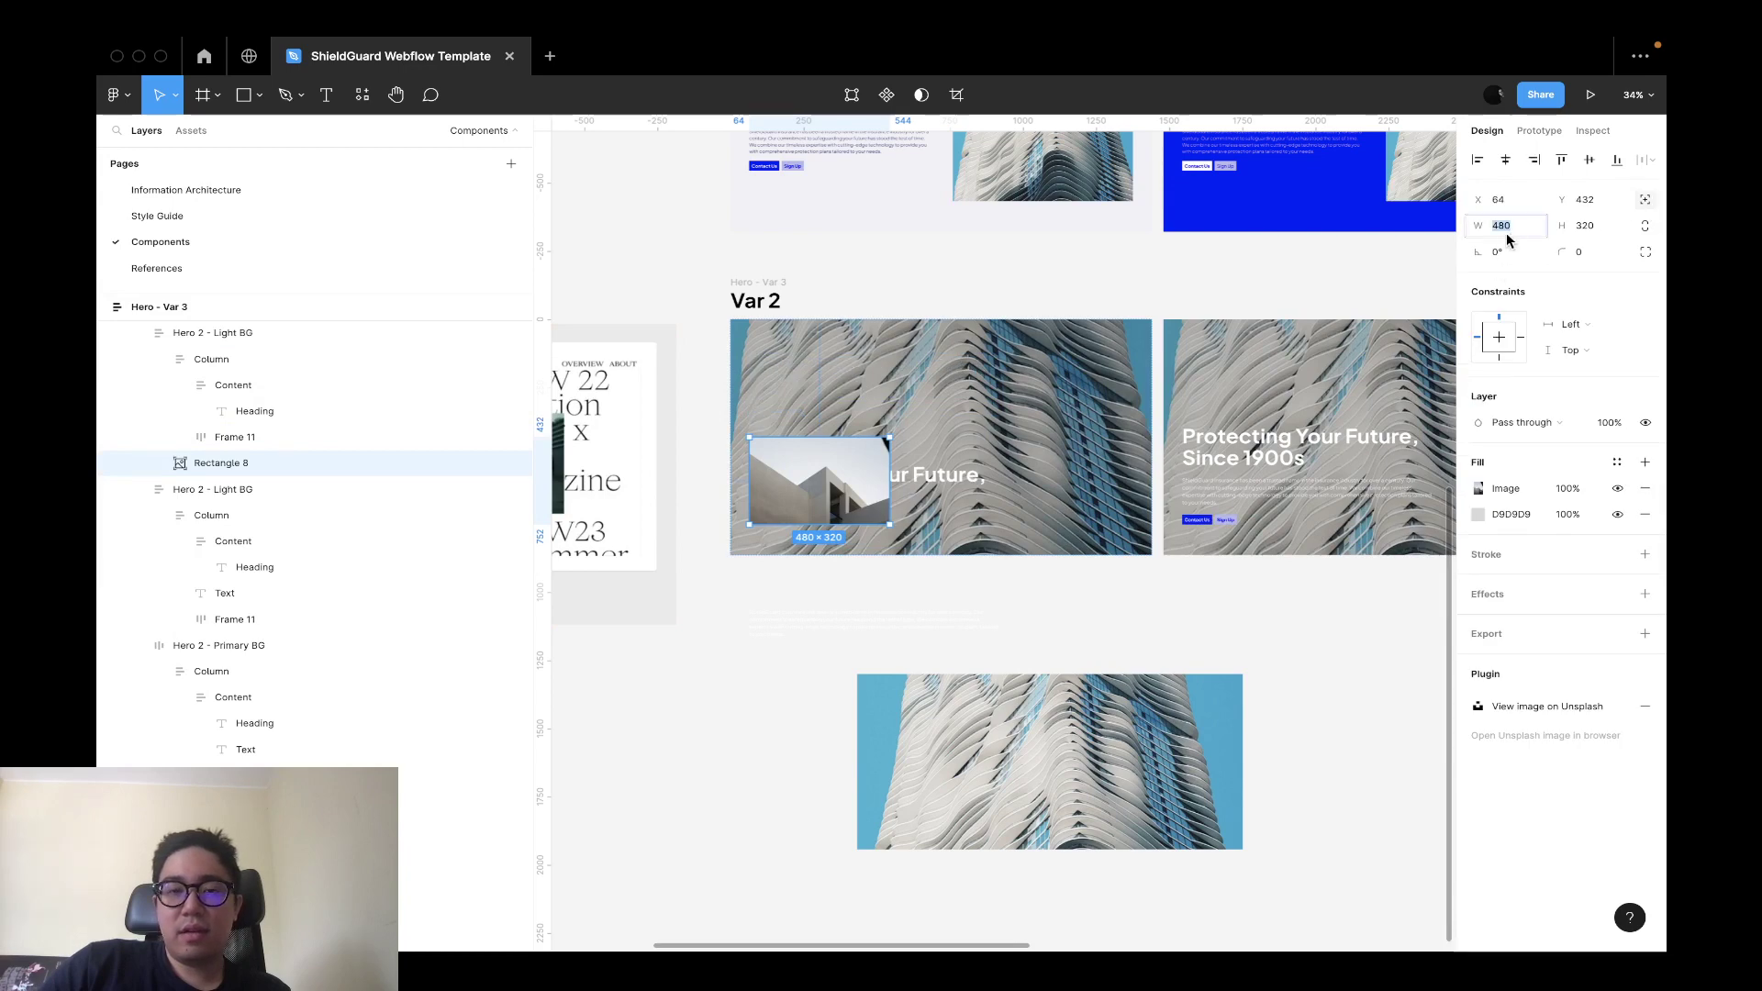
pyautogui.write('1440')
pyautogui.press('Tab')
pyautogui.write('1')
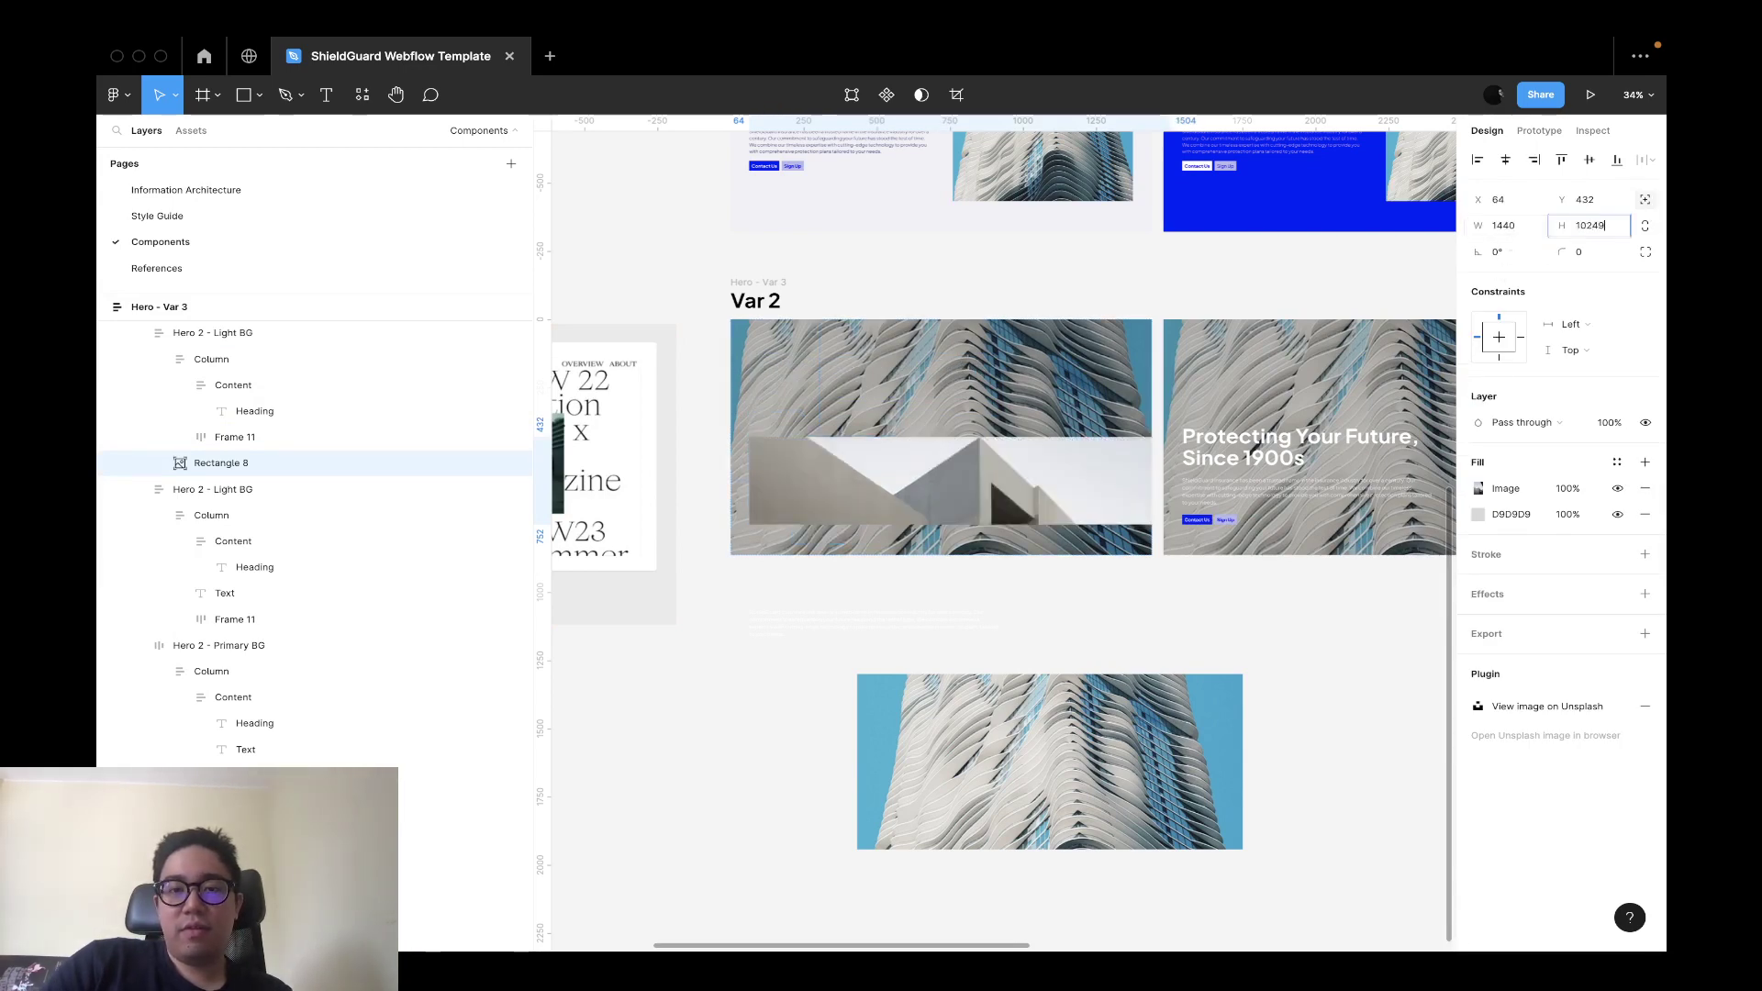
pyautogui.press('Return')
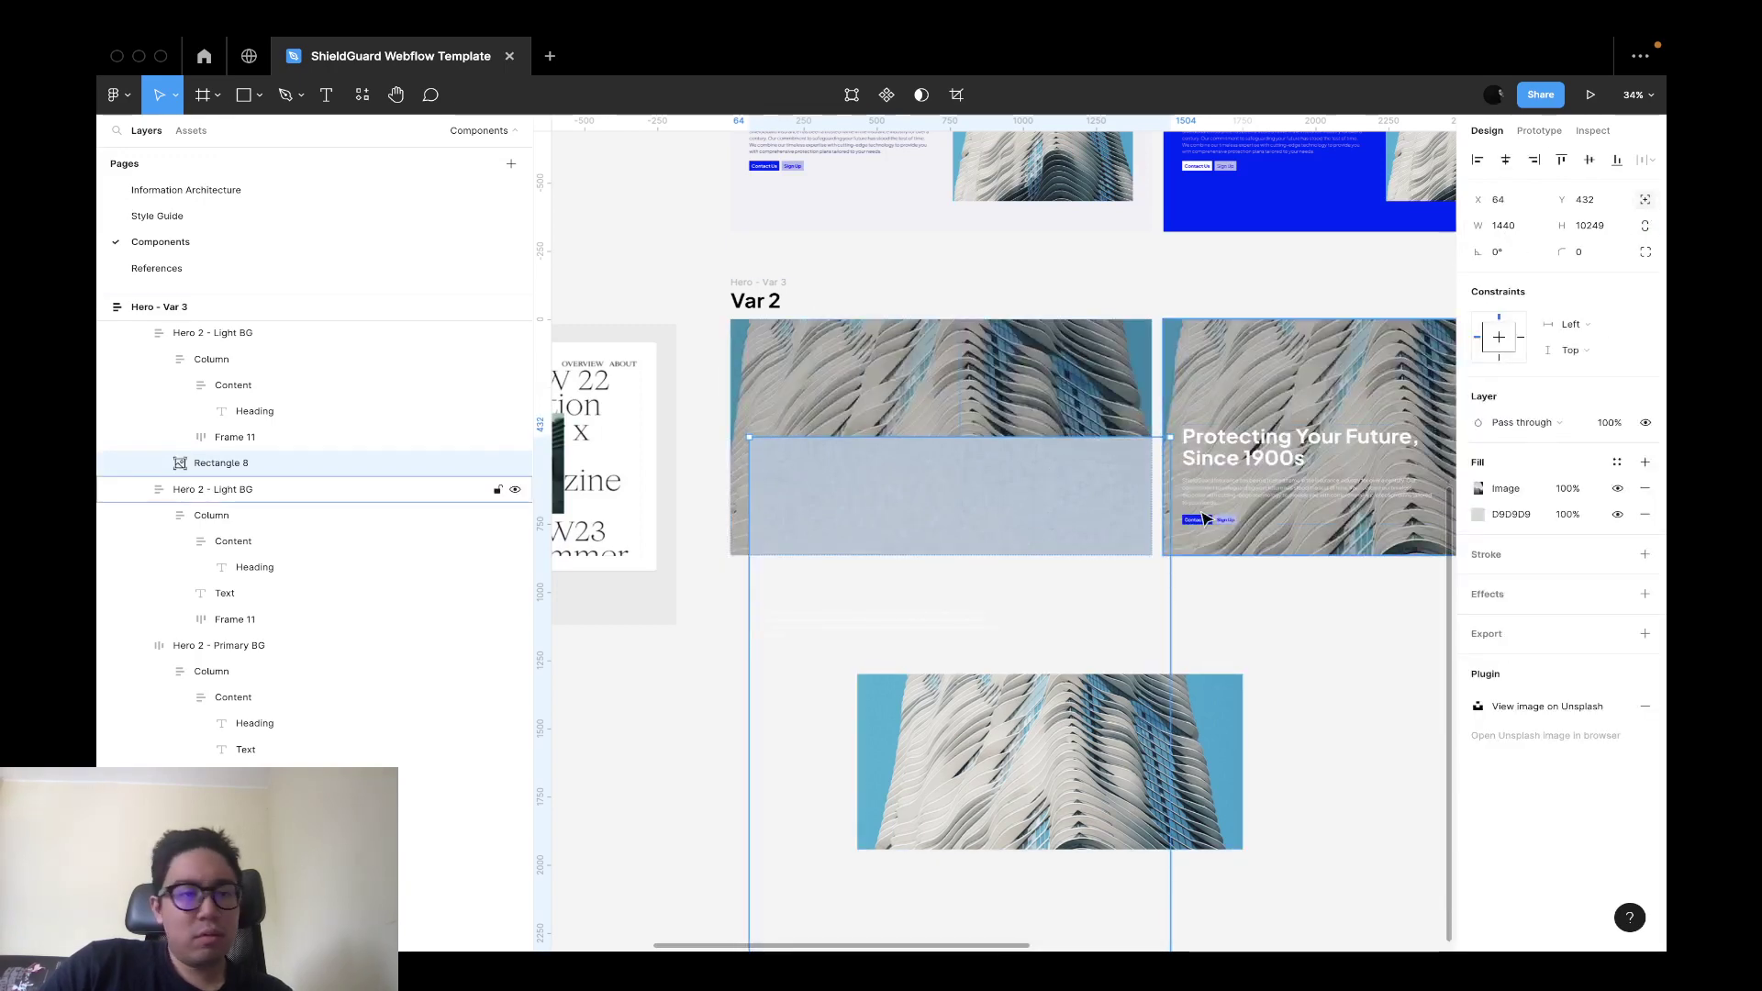
pyautogui.click(1647, 250)
pyautogui.press('Delete')
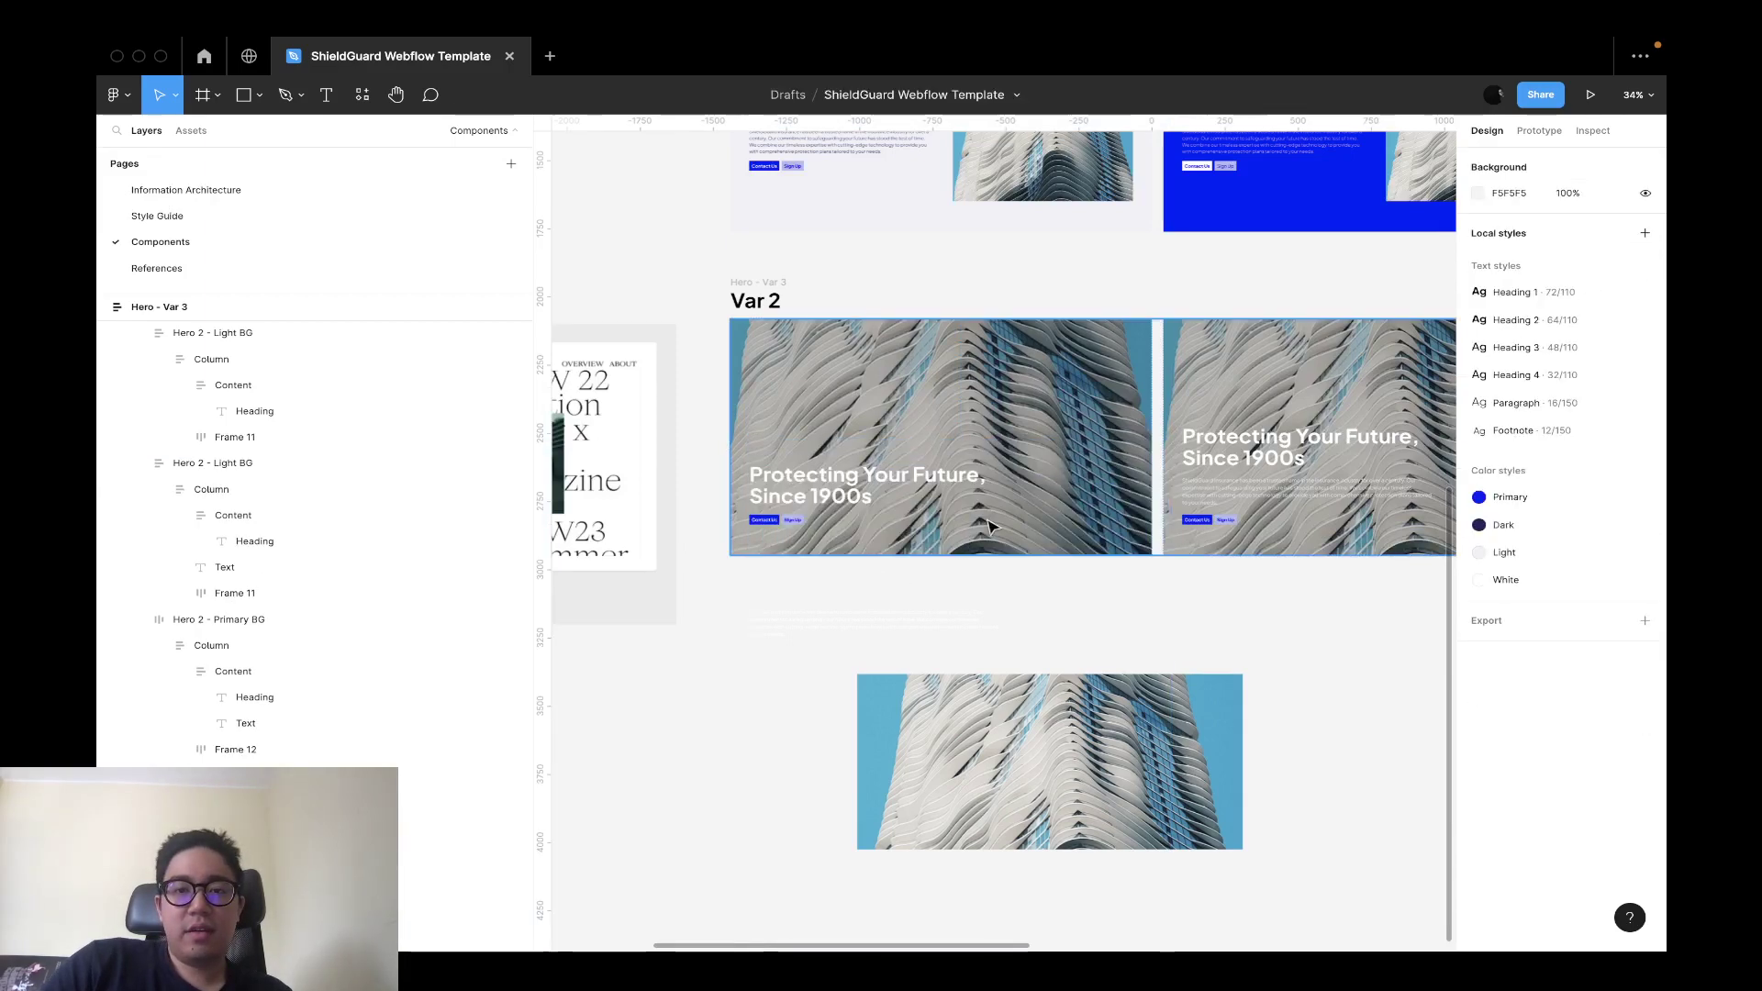
# Review the image-background heroes against the full homepage layouts on the References page.
pyautogui.scroll(-3, 991, 523)
pyautogui.scroll(4, 1021, 512)
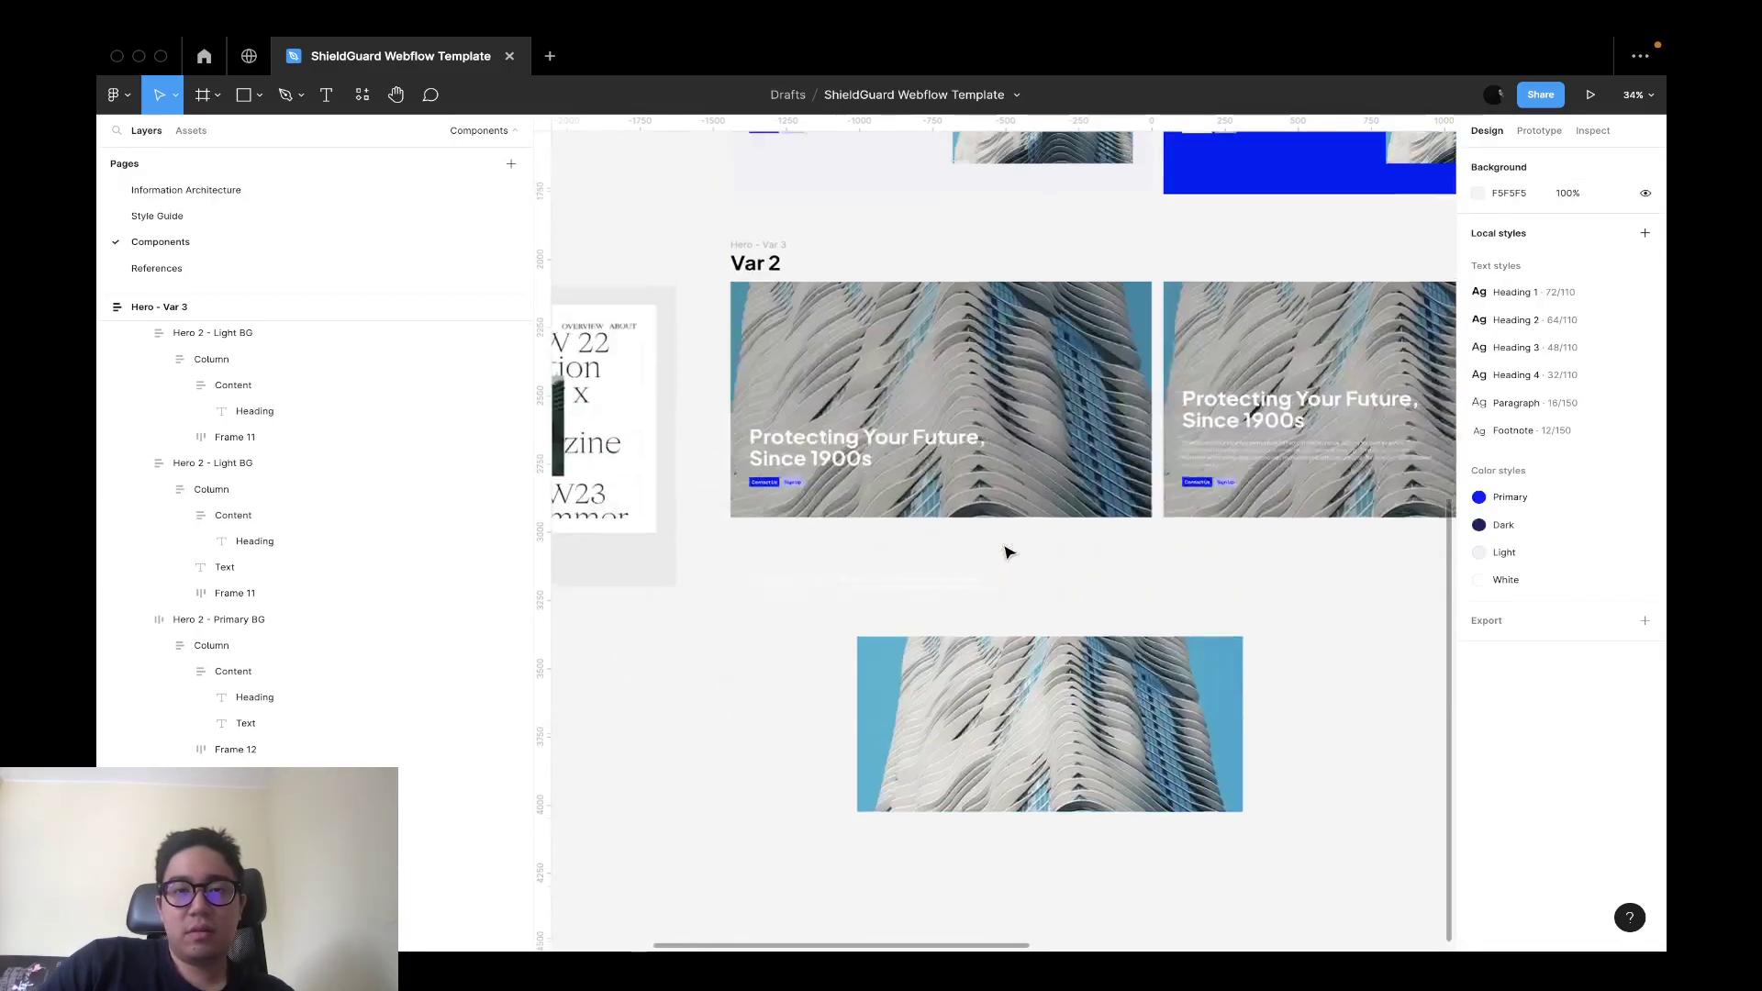
pyautogui.click(441, 332)
pyautogui.click(693, 716)
pyautogui.click(157, 268)
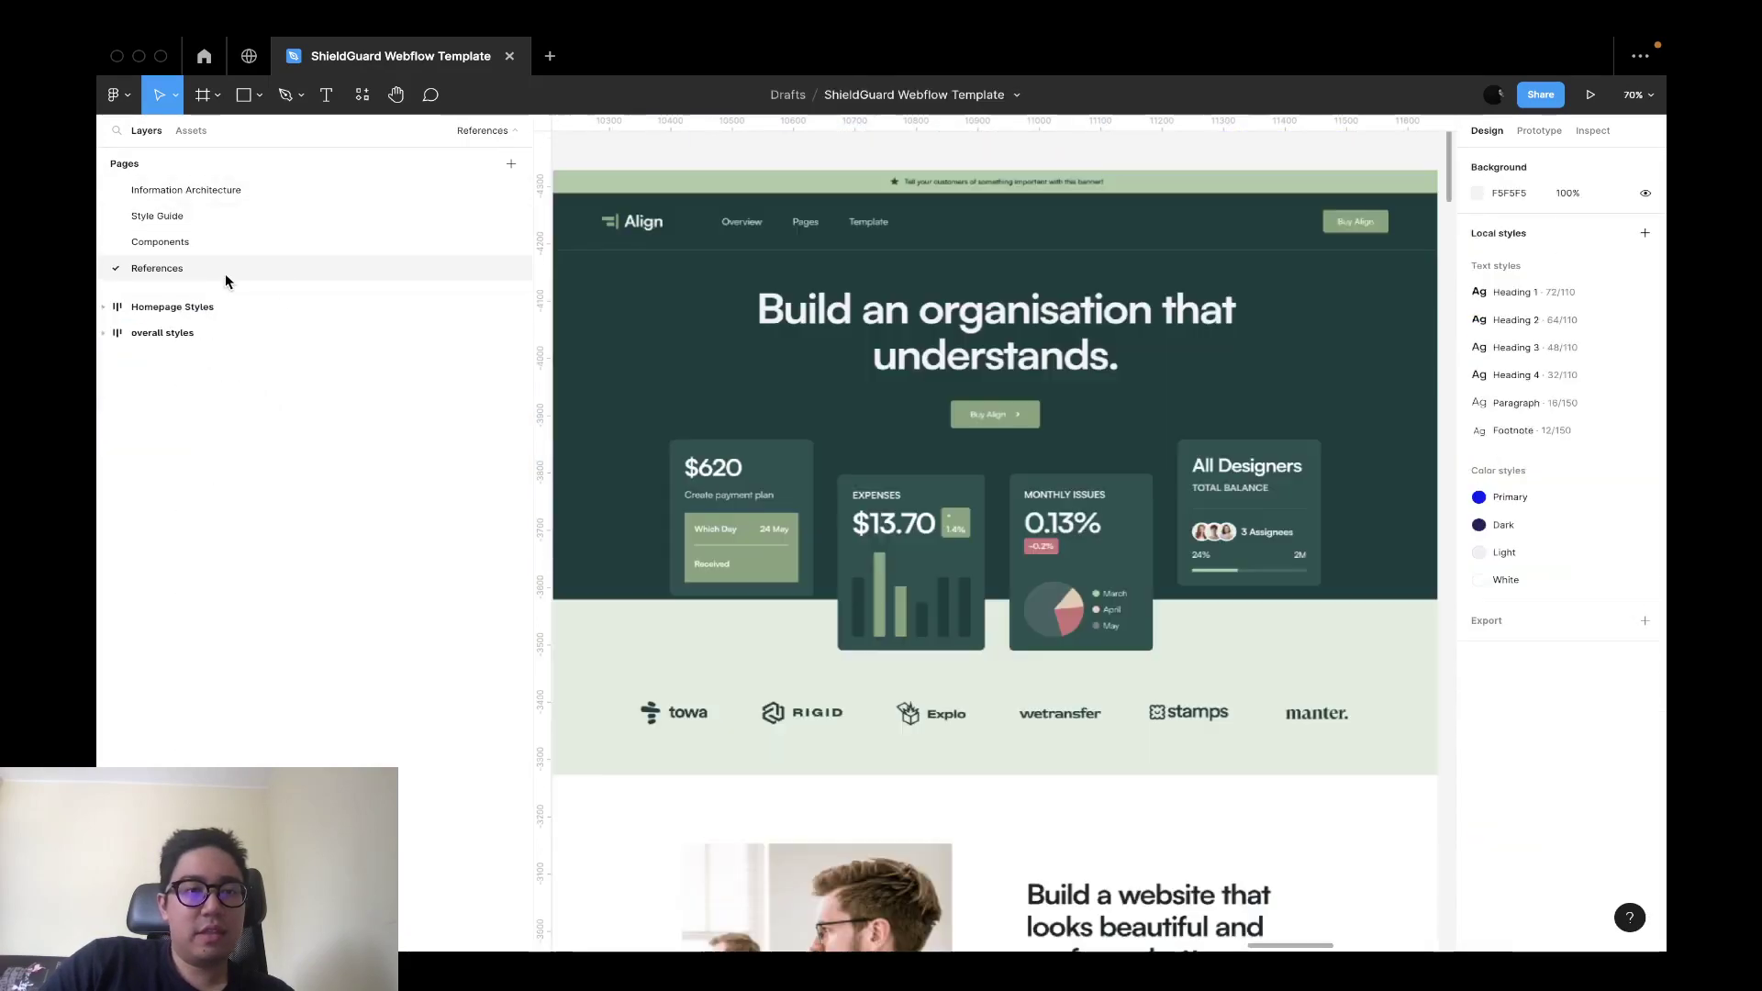
pyautogui.scroll(-4, 838, 456)
pyautogui.scroll(-2, 838, 456)
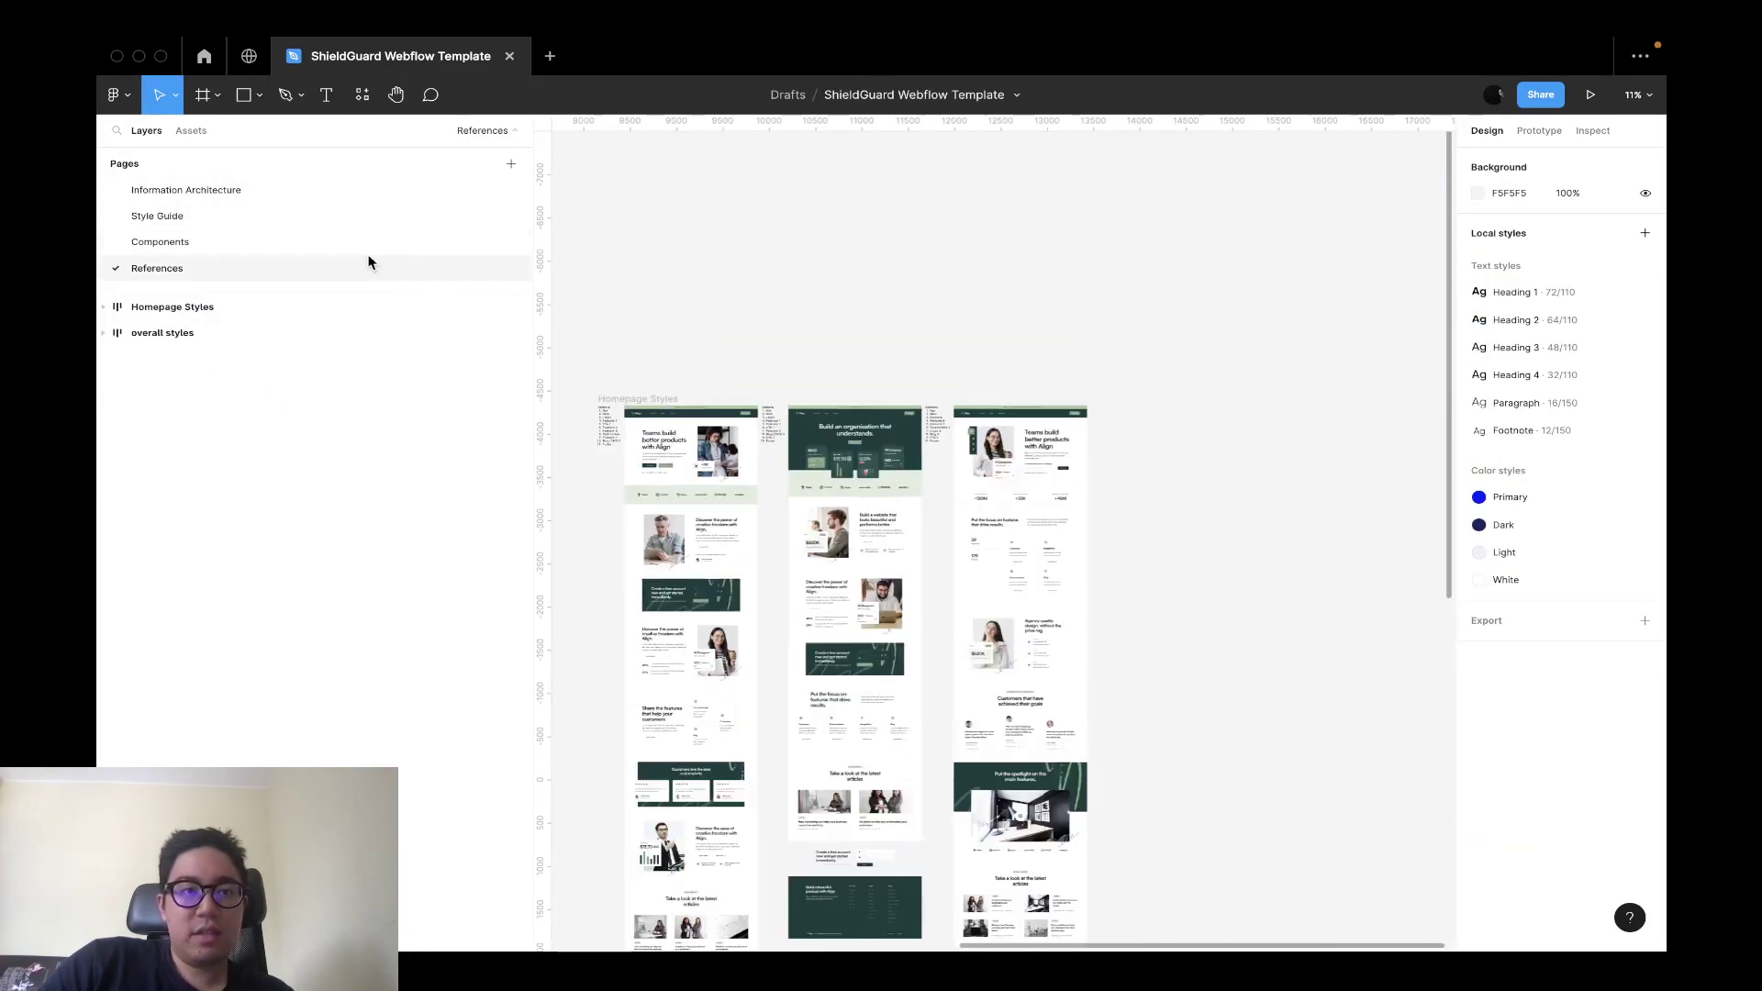
# Select the angular white building photo and the dark textured dome photo together in the Style Guide page's image grid.
pyautogui.click(325, 216)
pyautogui.scroll(3, 858, 511)
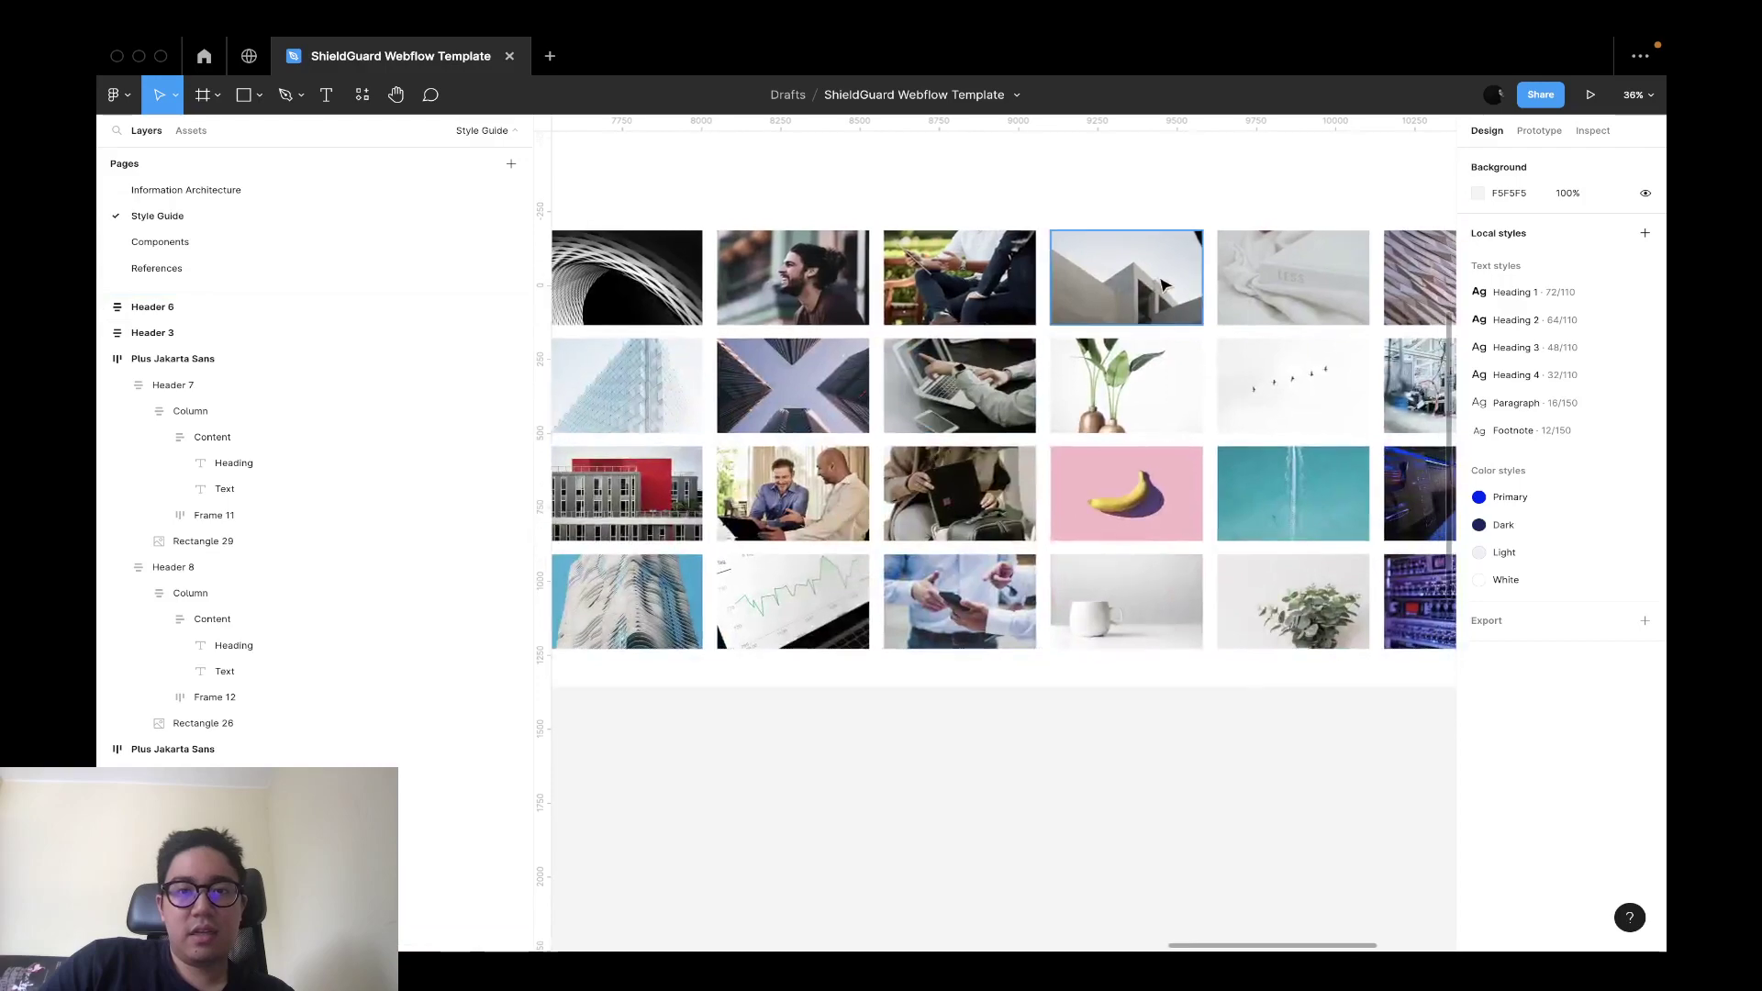
pyautogui.click(1158, 280)
pyautogui.hscroll(5, 1016, 425)
pyautogui.hscroll(2, 1016, 427)
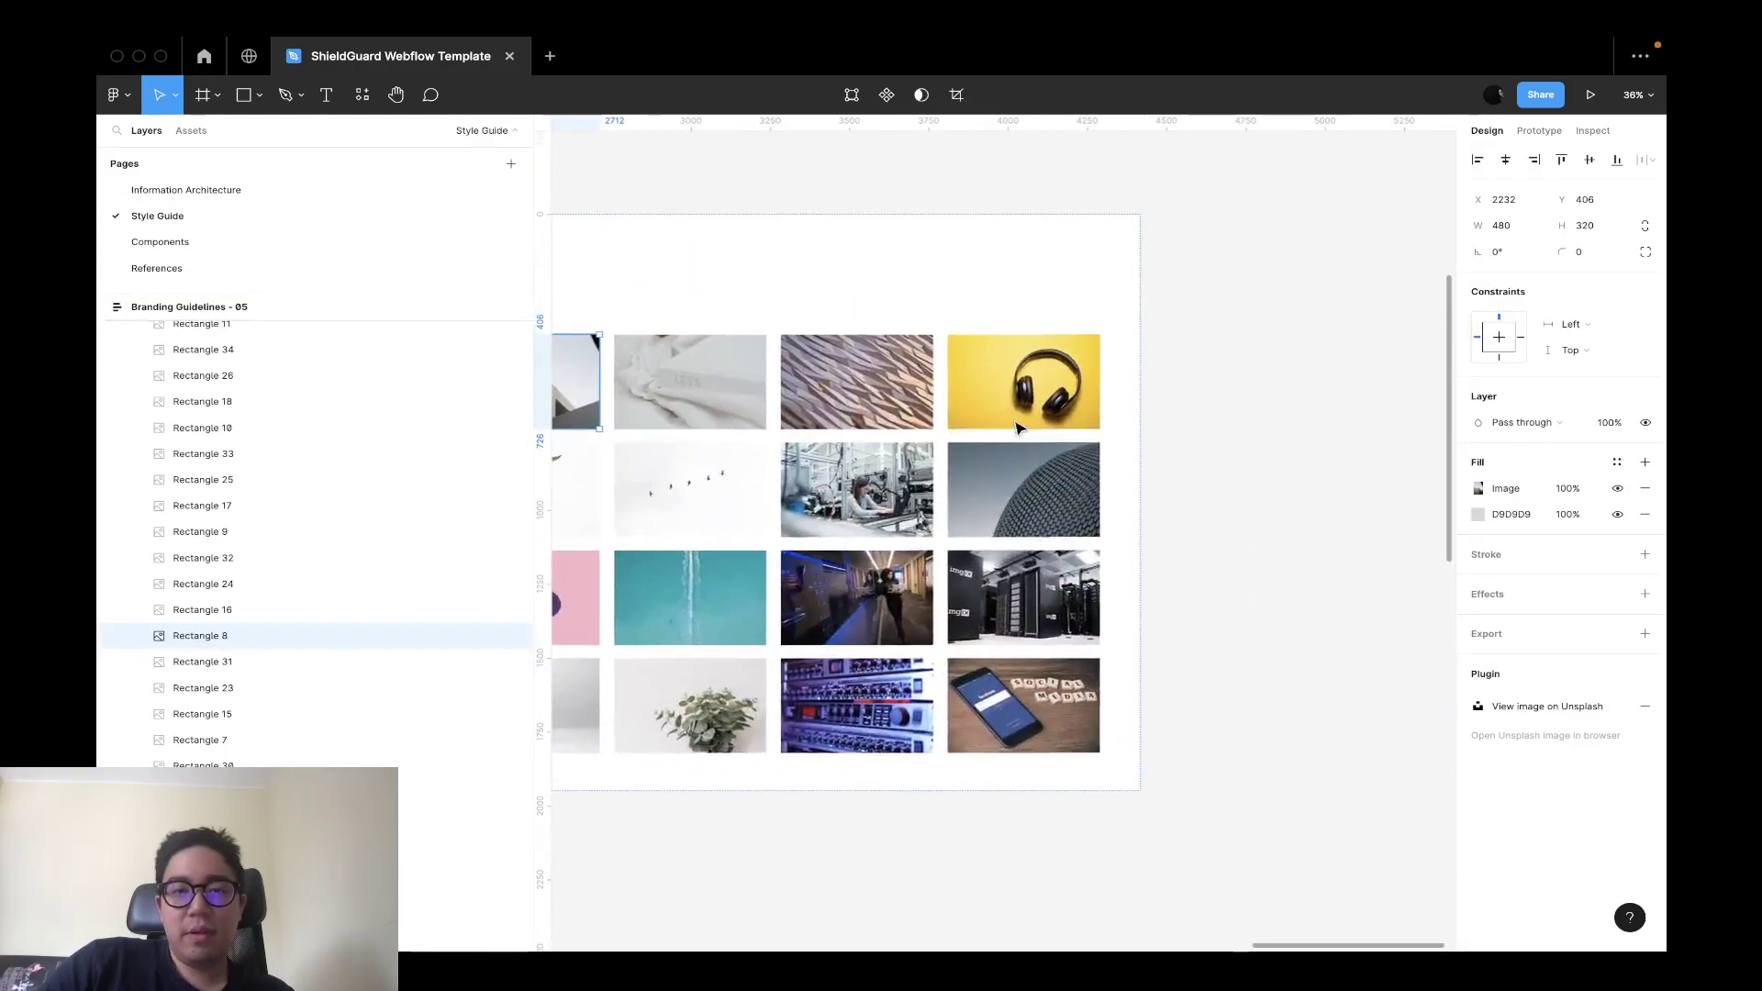
pyautogui.scroll(3, 1016, 427)
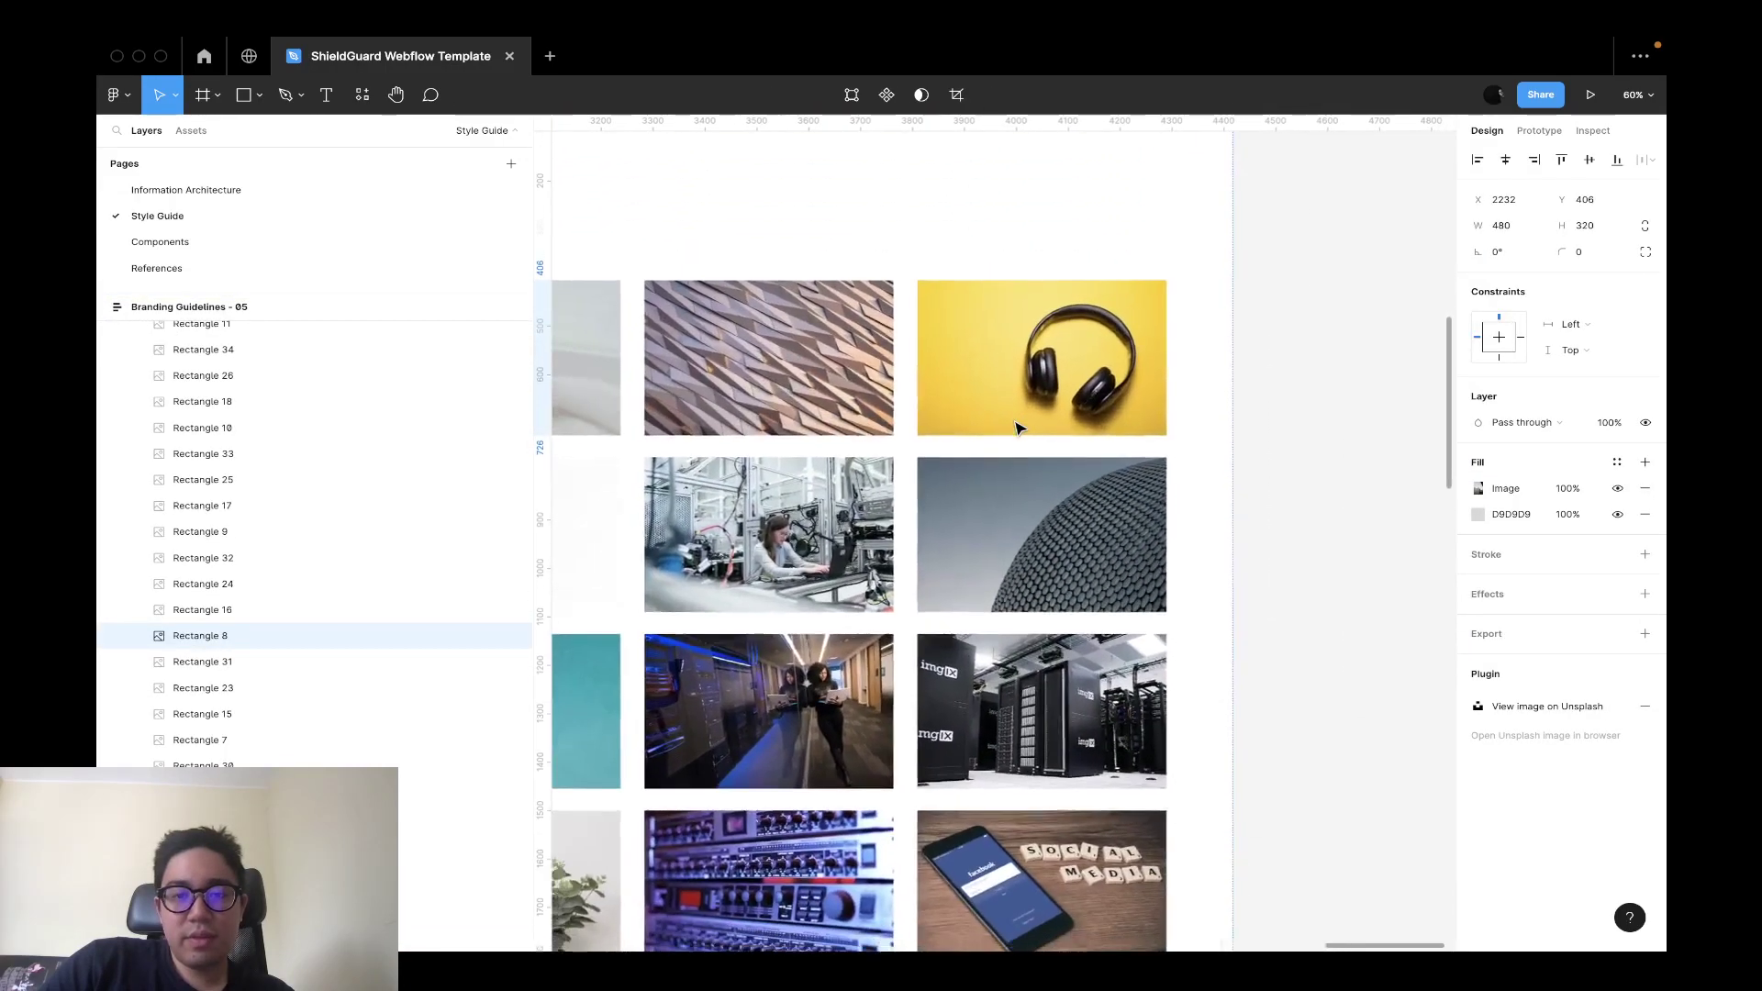
pyautogui.scroll(-3, 1016, 427)
pyautogui.click(1302, 541)
pyautogui.scroll(3, 1301, 541)
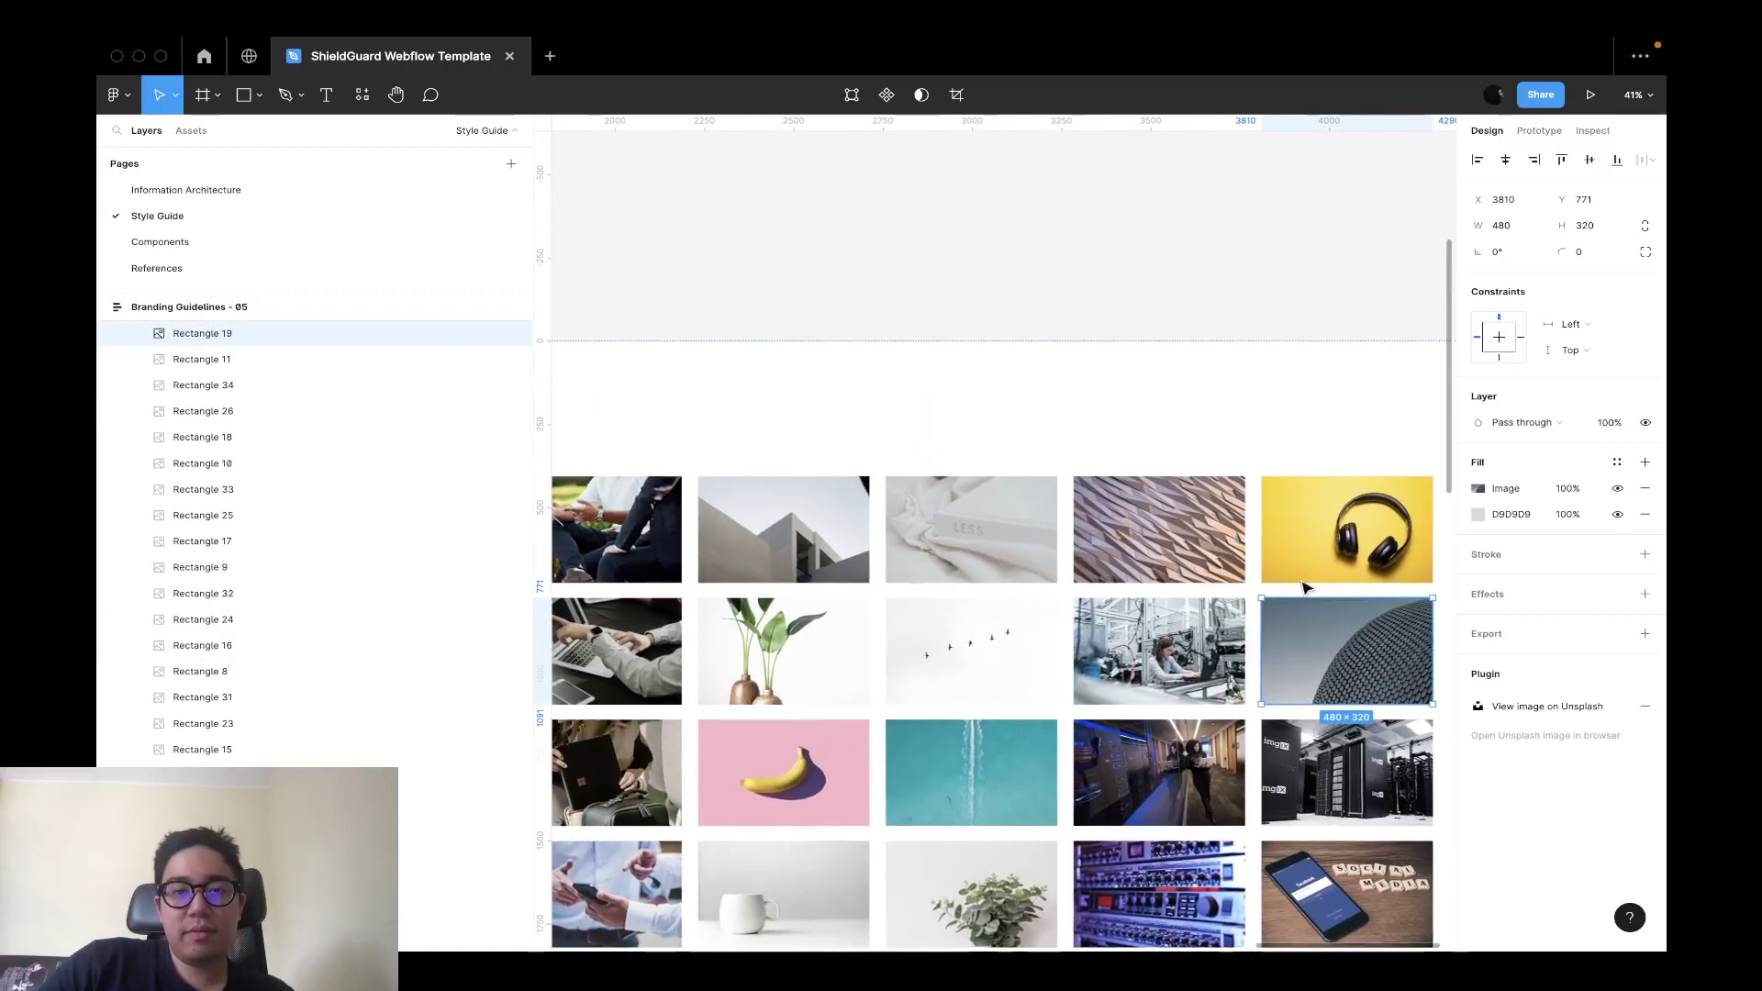
pyautogui.click(769, 574)
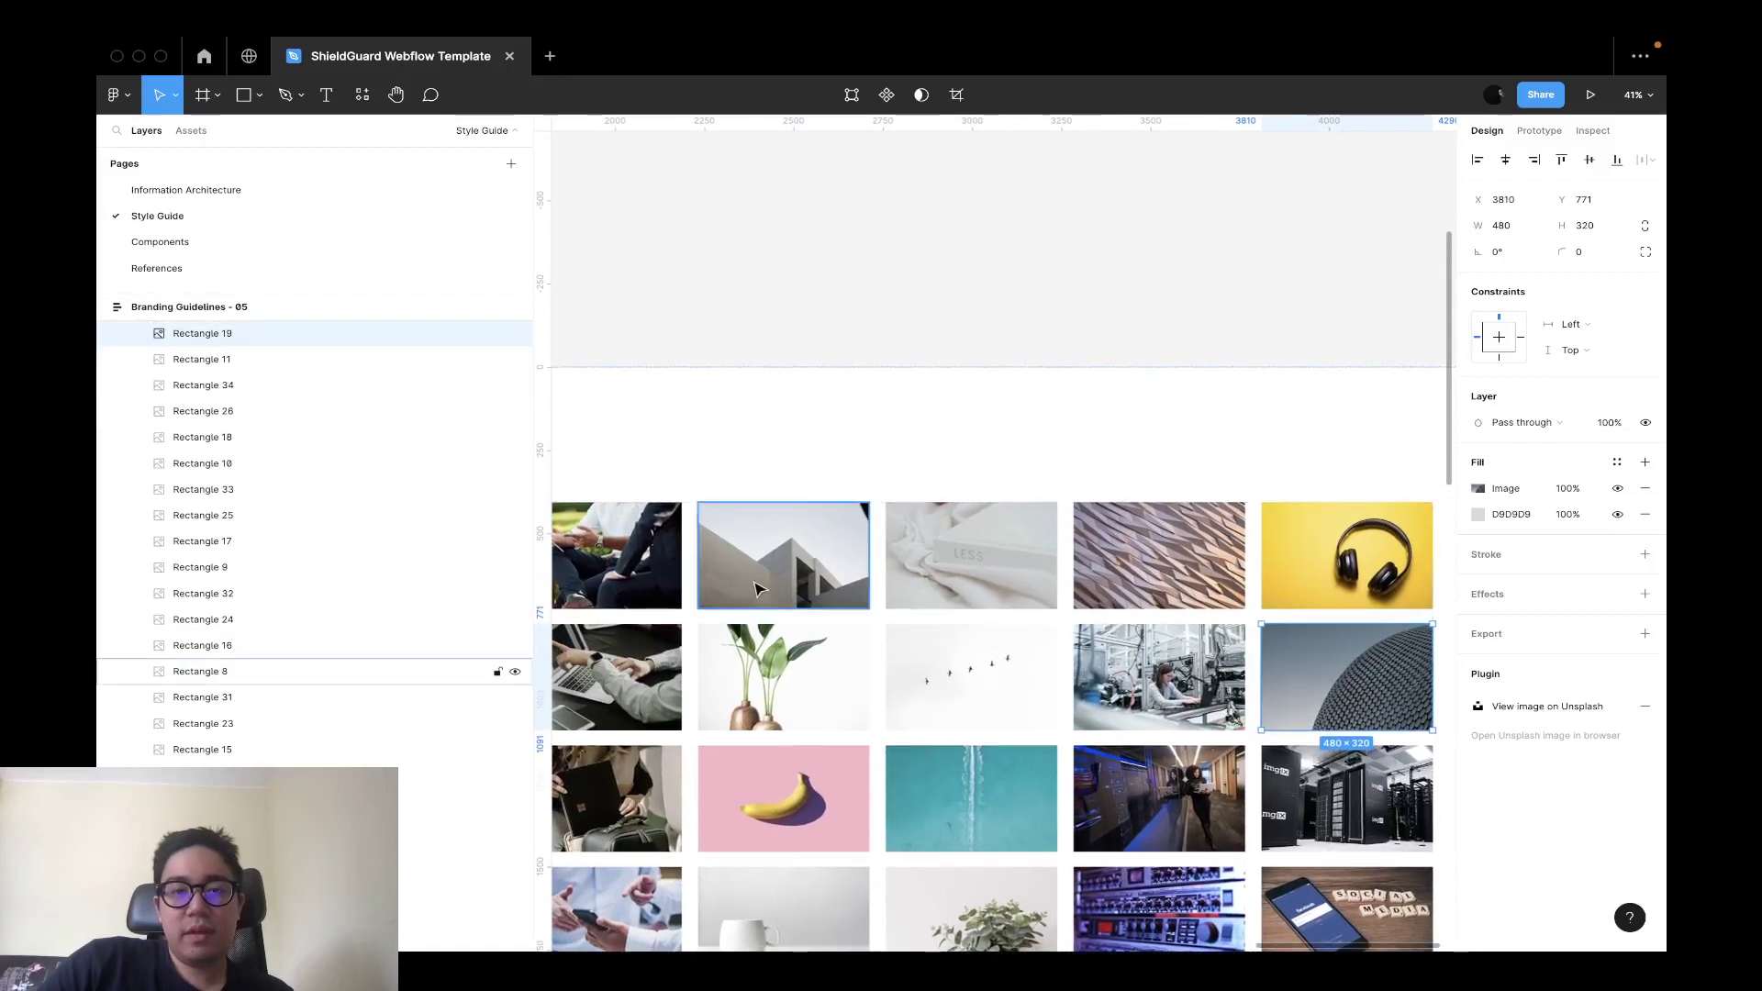
pyautogui.keyDown('shift'); pyautogui.click(1407, 705); pyautogui.keyUp('shift')
# Place copies of the two selected architecture photos in the empty canvas area above the Images frame.
pyautogui.scroll(-3, 1407, 705)
pyautogui.scroll(2, 1407, 705)
pyautogui.hscroll(-2, 1407, 705)
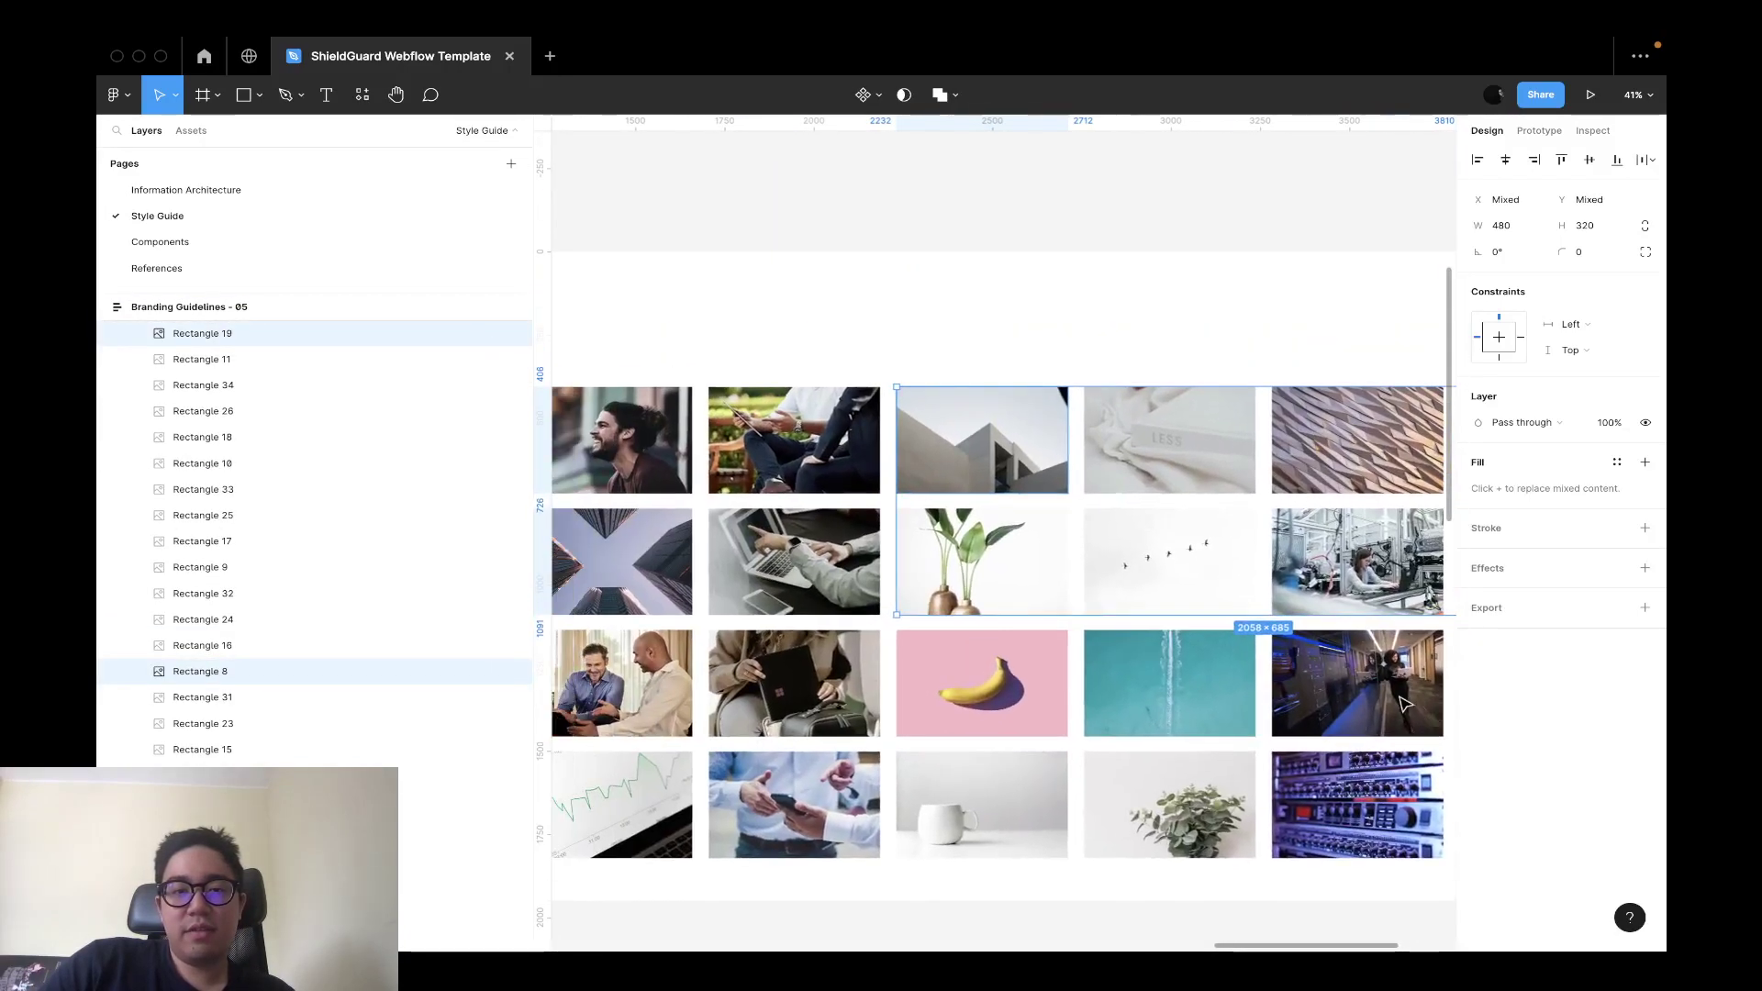
pyautogui.scroll(-2, 1254, 721)
pyautogui.hscroll(-5, 1254, 721)
pyautogui.scroll(2, 1254, 722)
pyautogui.scroll(-2, 1256, 723)
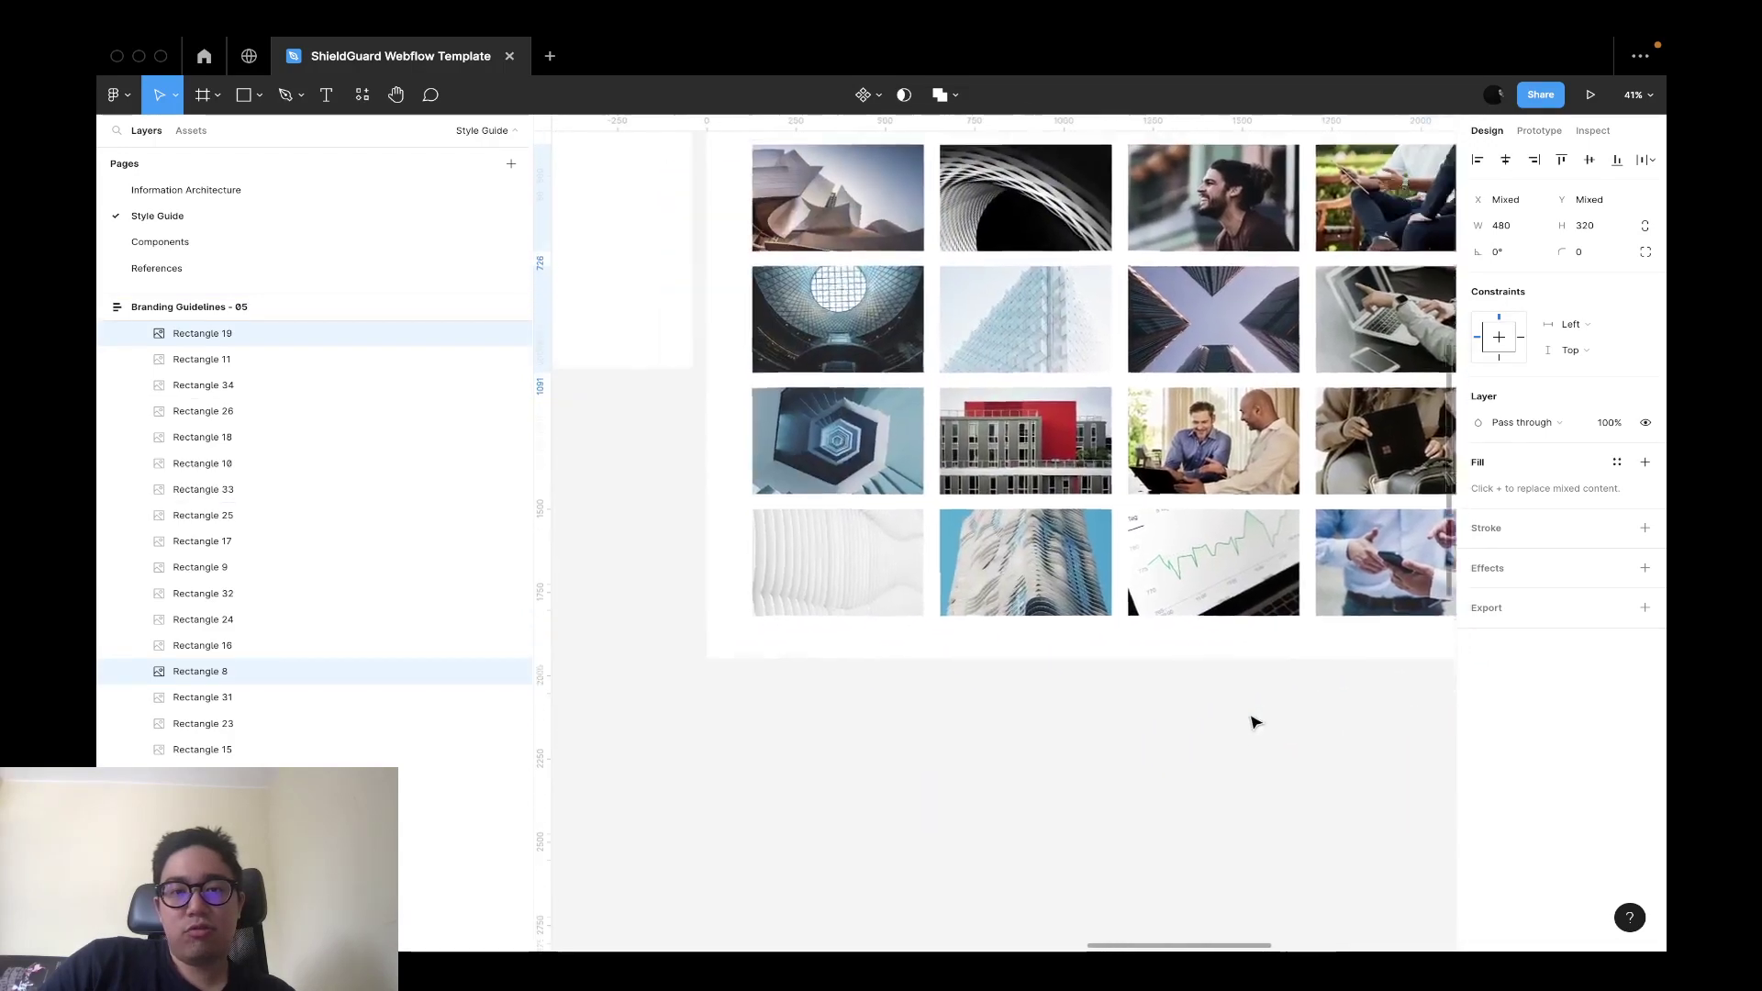
pyautogui.hscroll(8, 1256, 722)
pyautogui.scroll(3, 1255, 723)
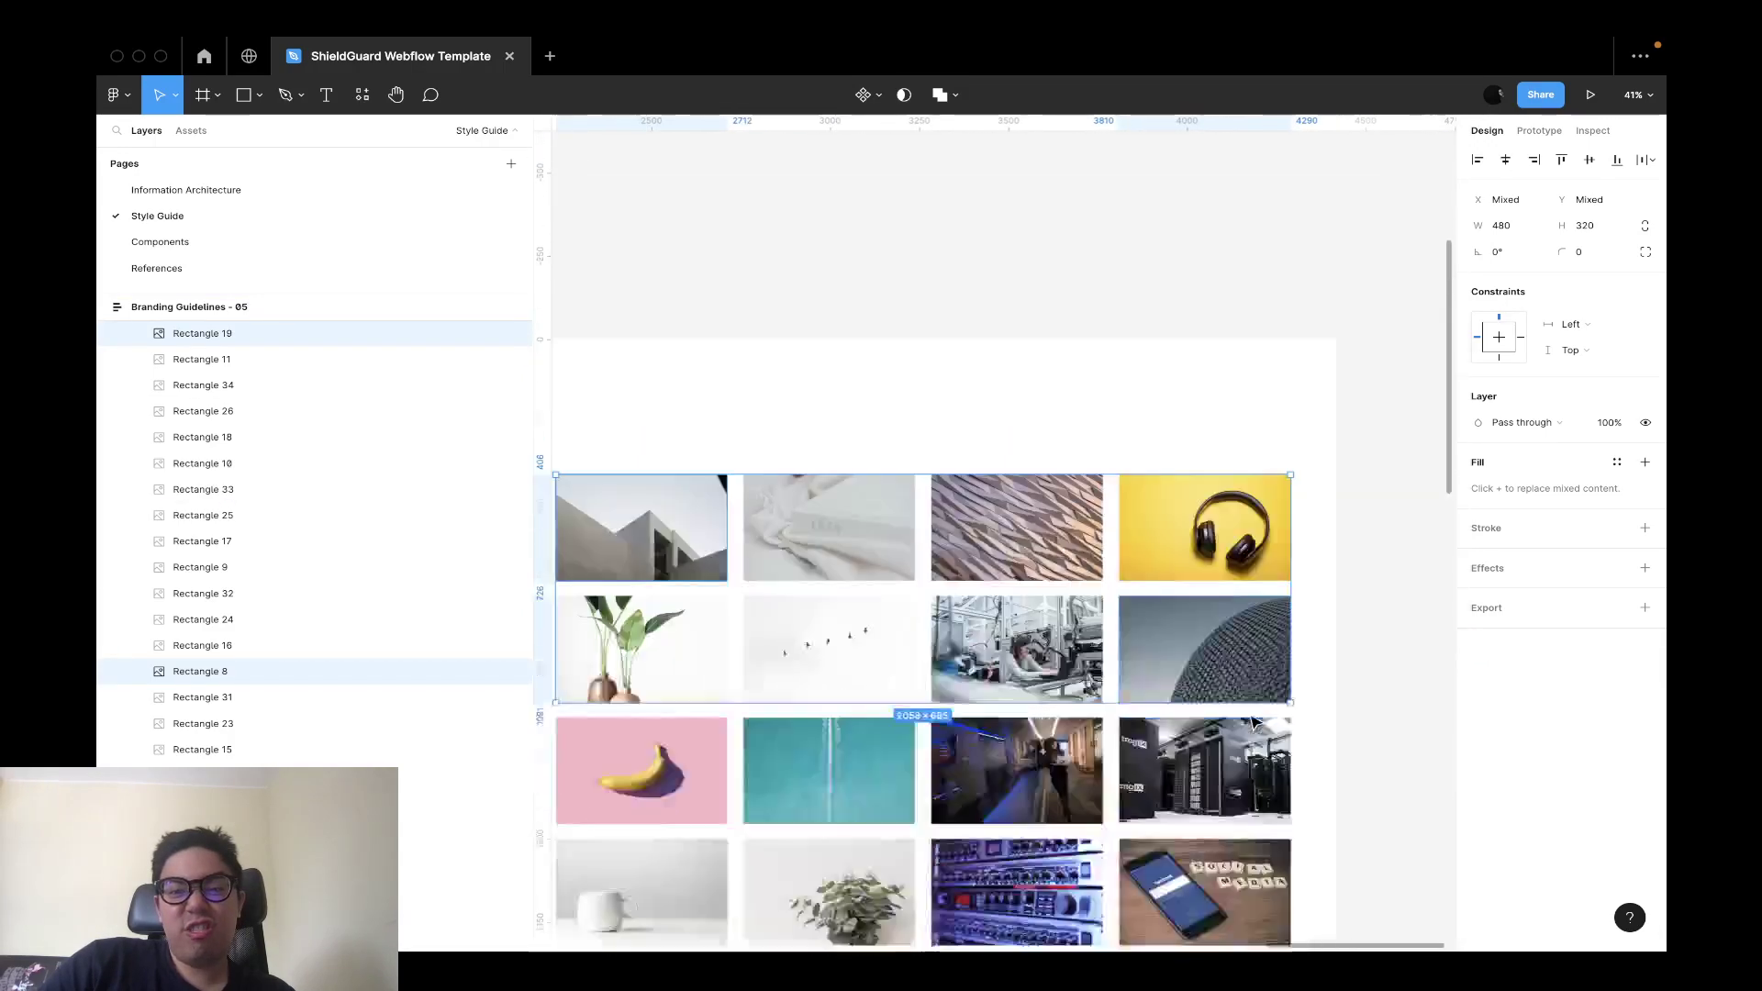
pyautogui.keyDown('ctrl'); pyautogui.scroll(-5, 1256, 723); pyautogui.keyUp('ctrl')
pyautogui.moveTo(983, 556); pyautogui.dragTo(983, 209)
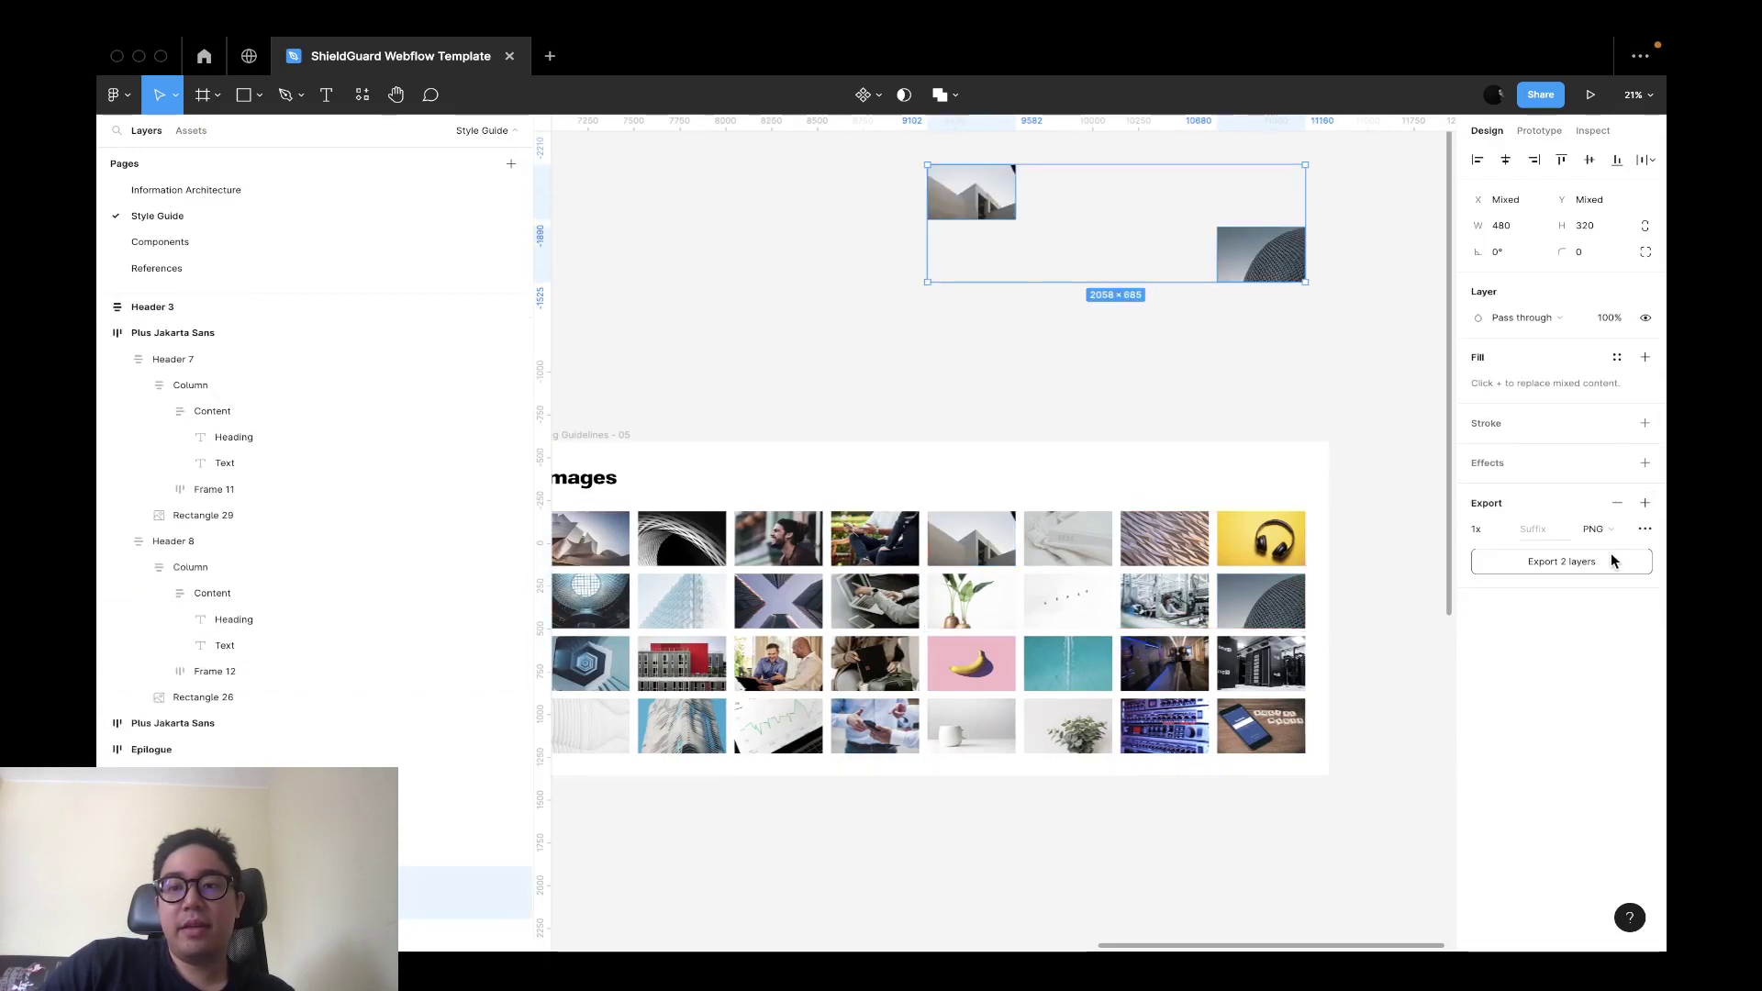
# Export the two copied architecture photos at 1x as JPG files to the Desktop.
pyautogui.click(1595, 532)
pyautogui.click(1601, 554)
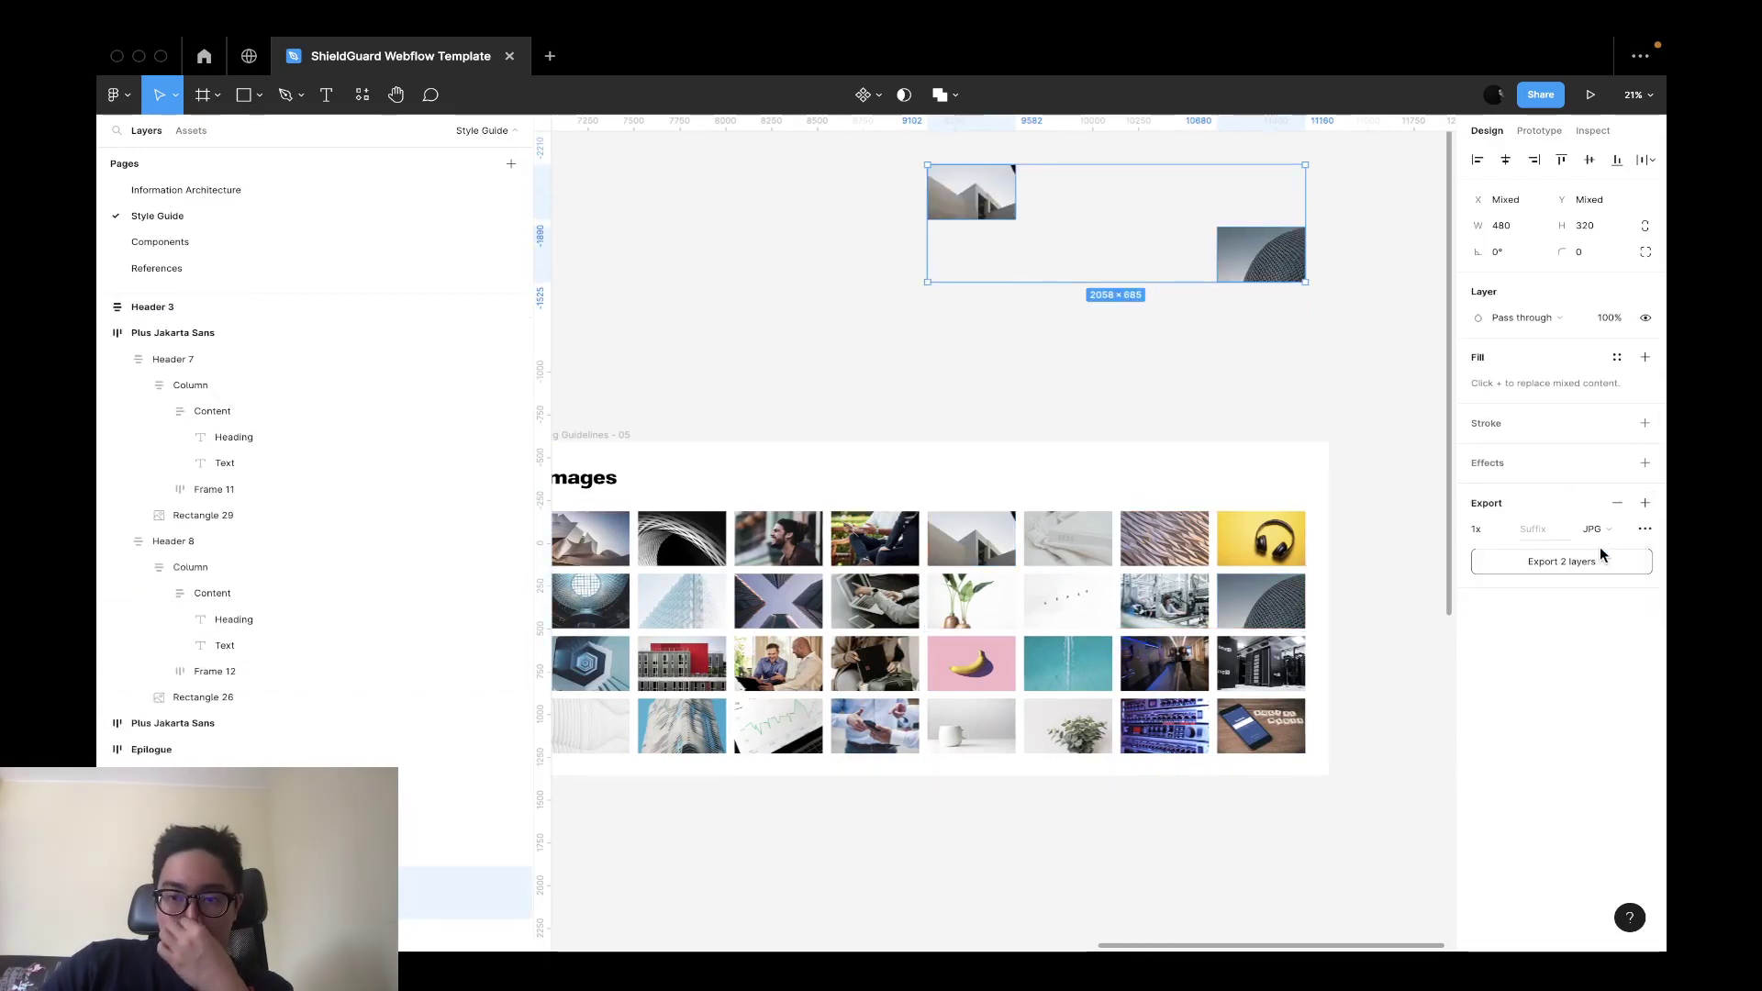
pyautogui.click(1601, 564)
pyautogui.press('Return')
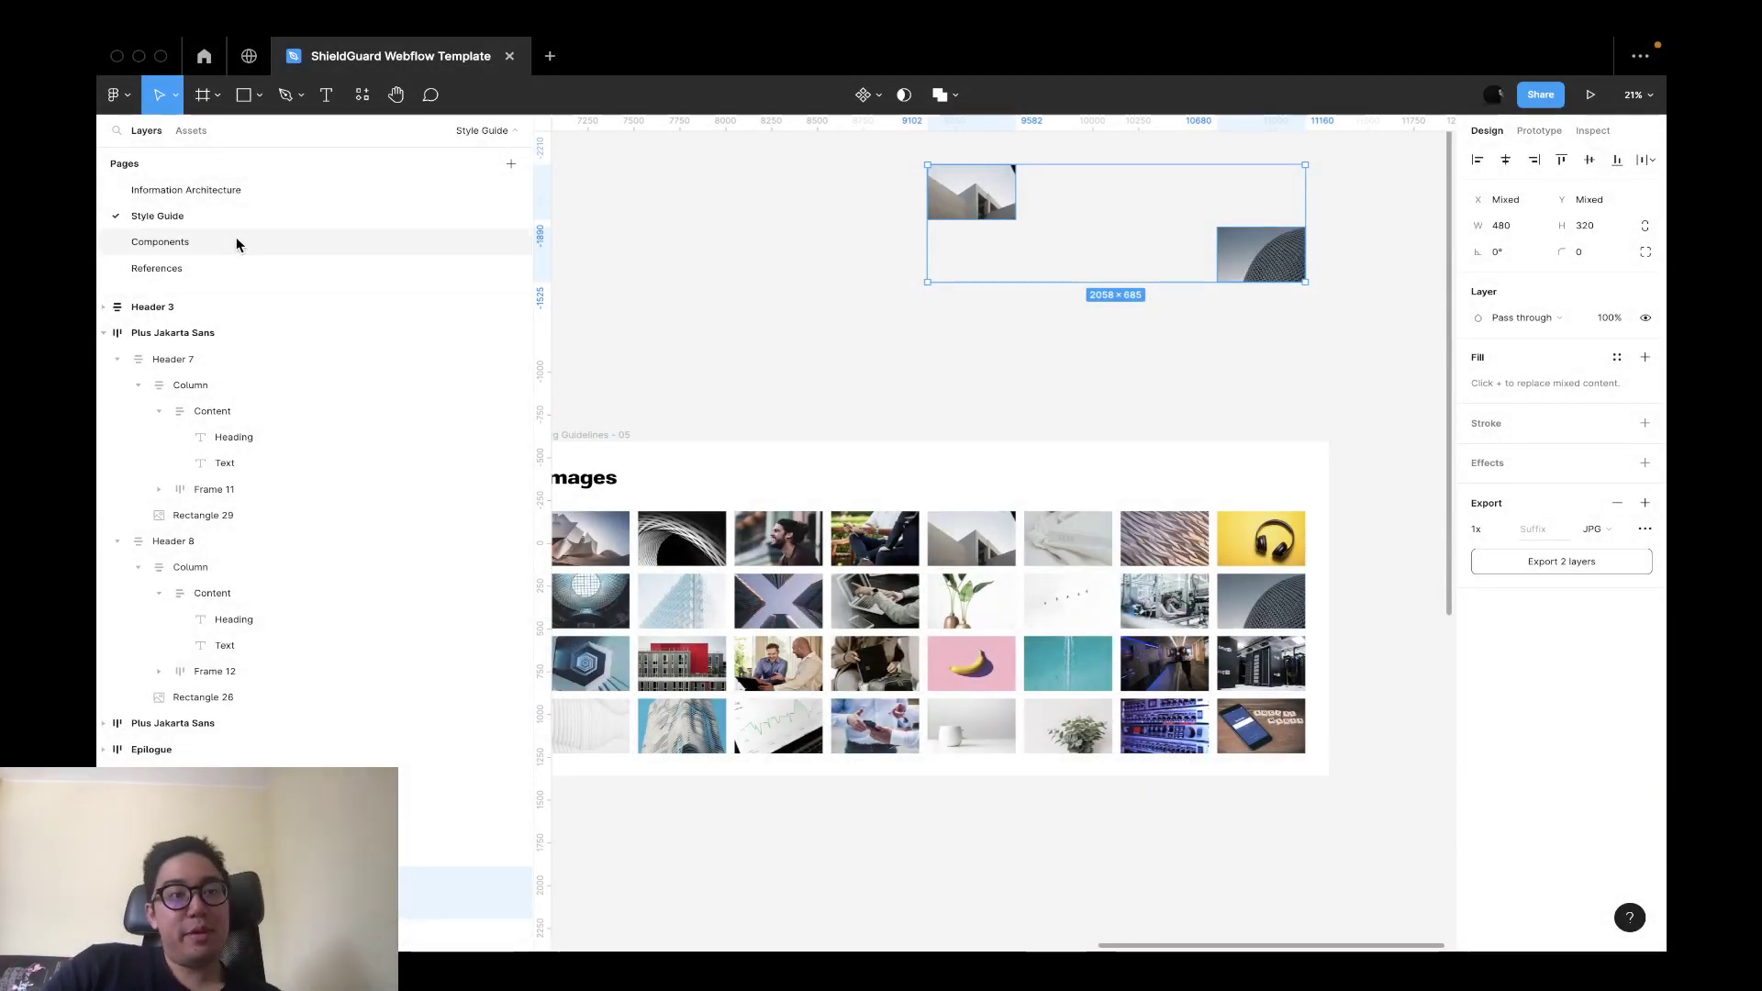
# On the Components page, replace the first image hero's background fill with the exported Rectangle 8.jpg.
pyautogui.click(160, 242)
pyautogui.click(1037, 445)
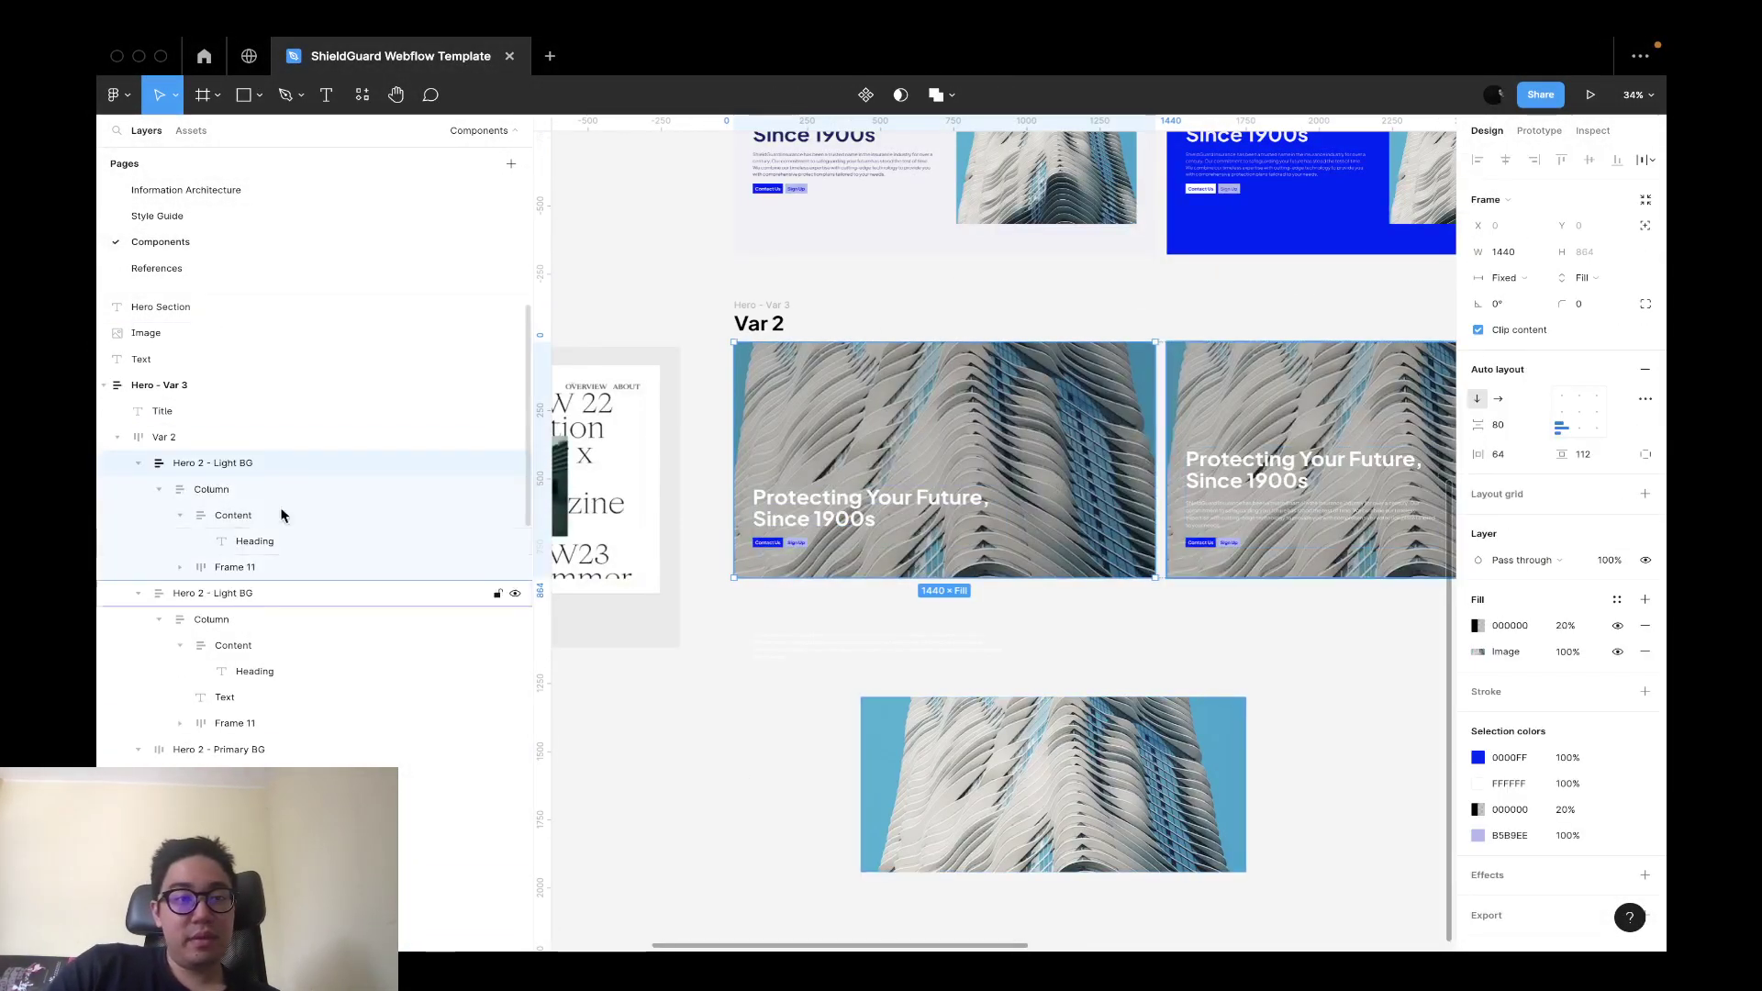
pyautogui.click(1479, 653)
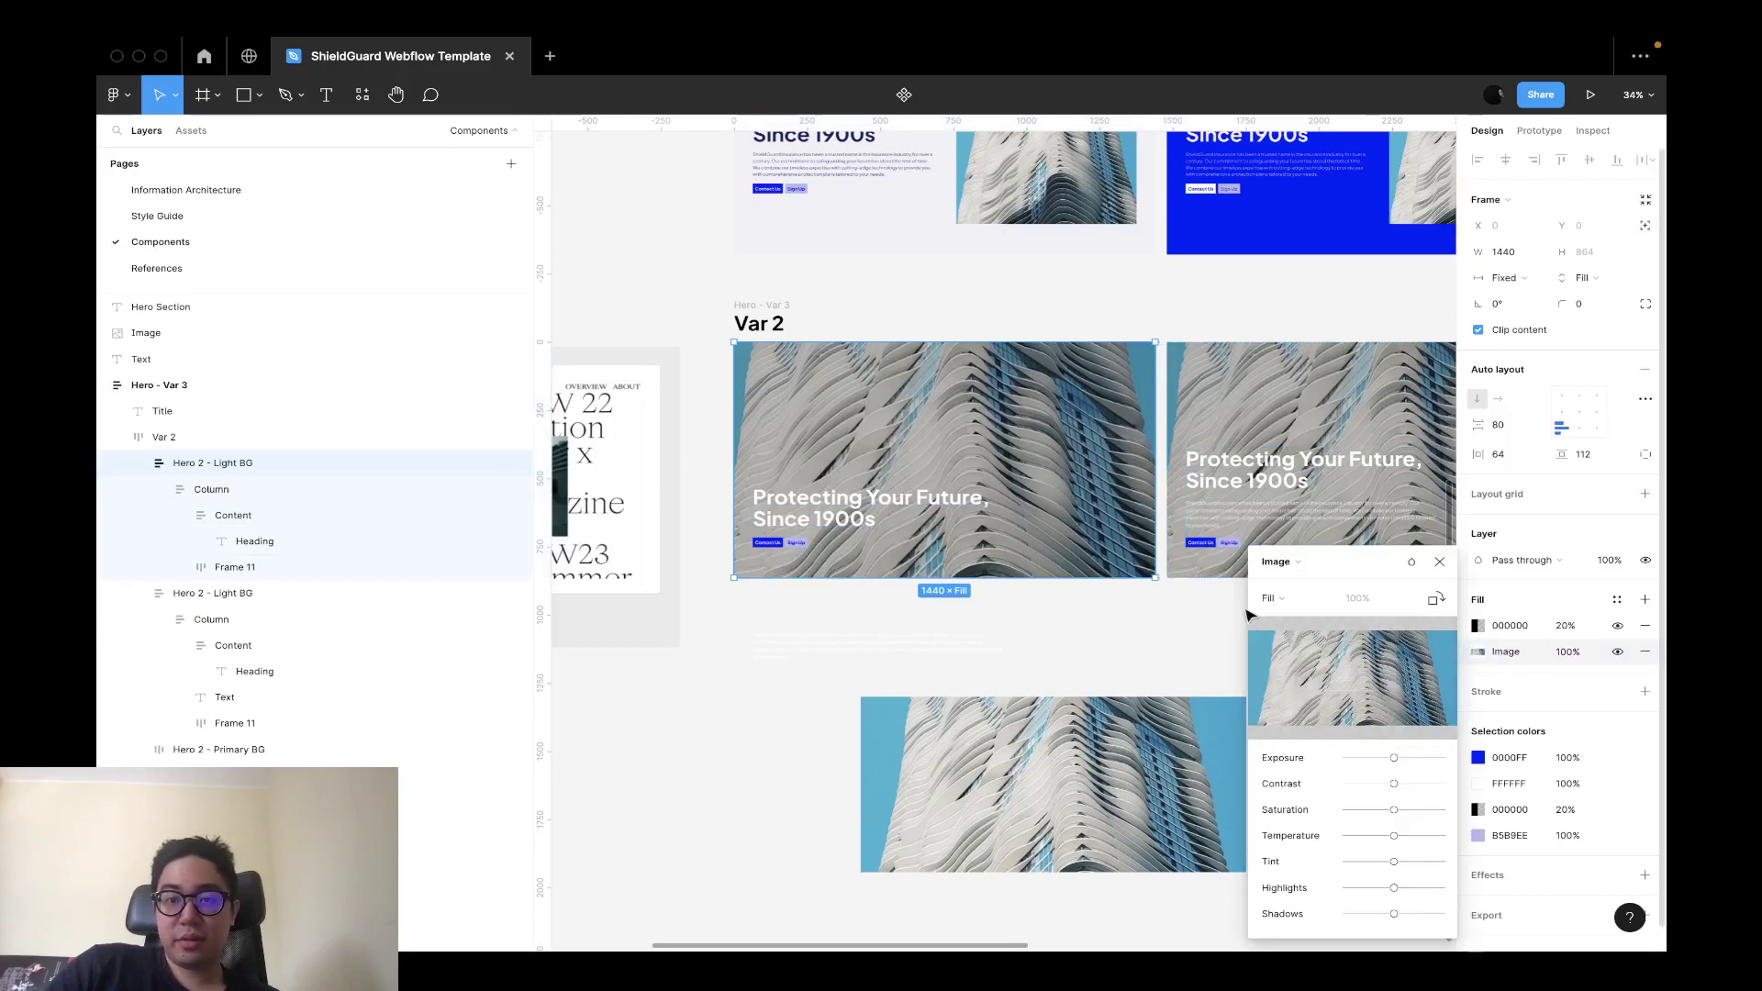
pyautogui.click(1345, 678)
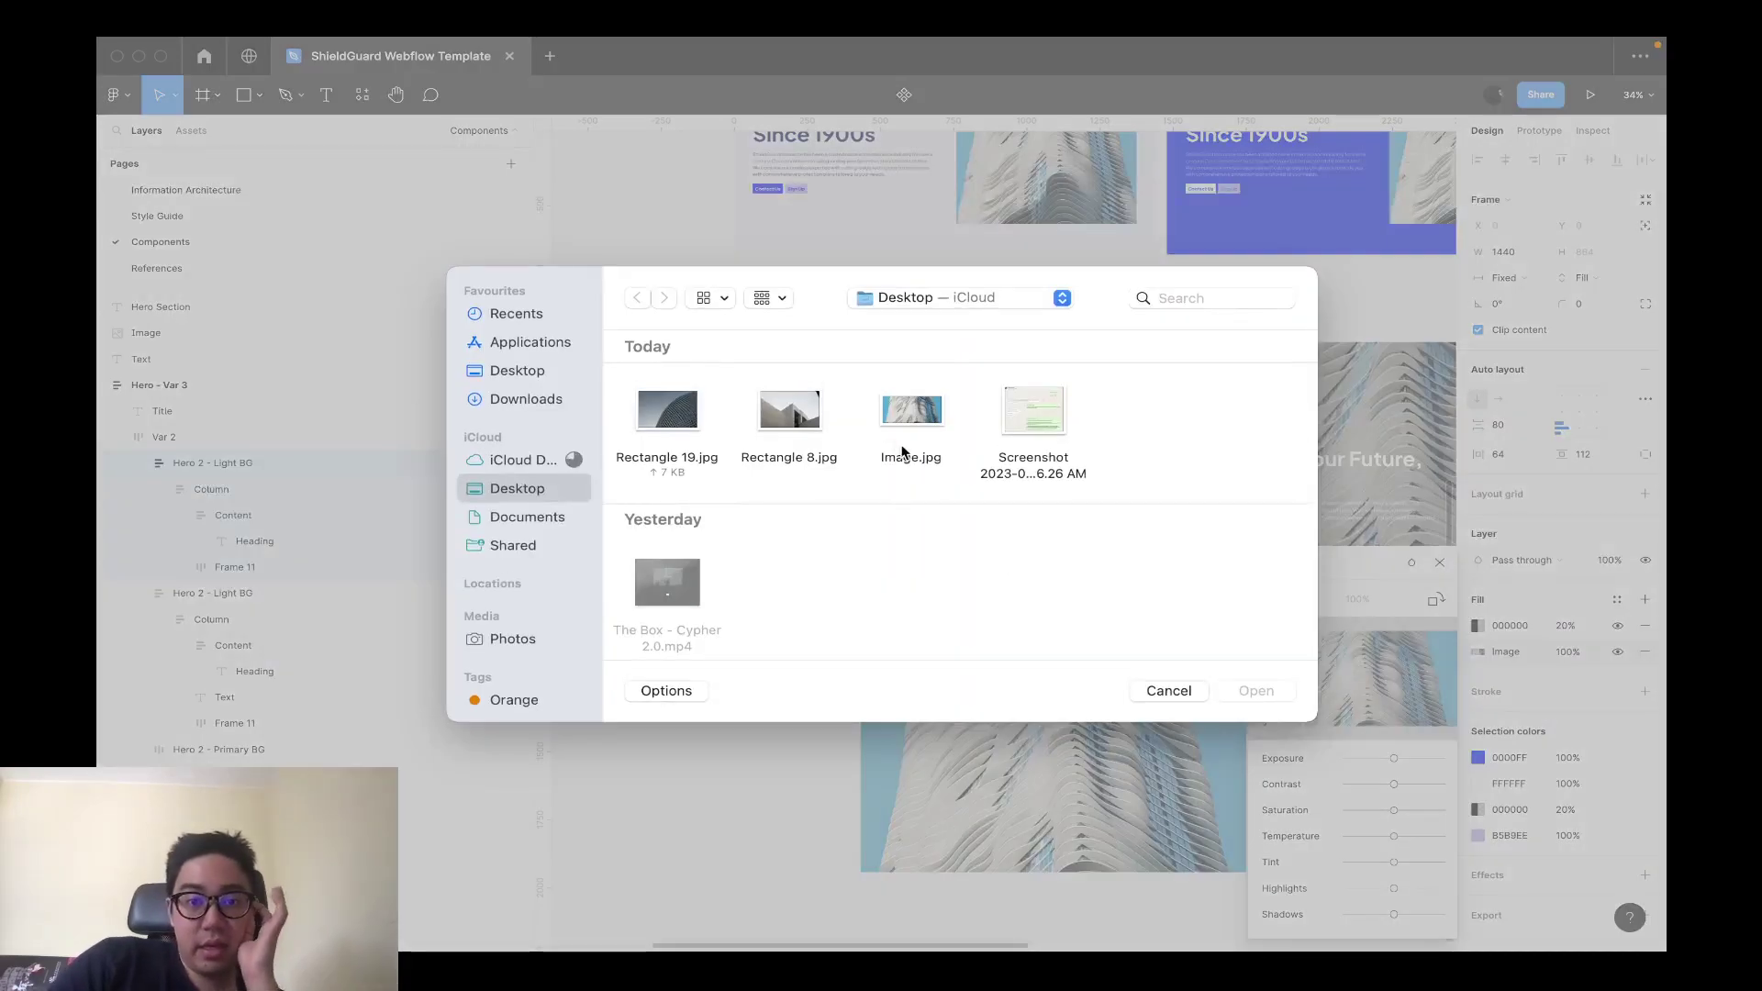
pyautogui.doubleClick(790, 409)
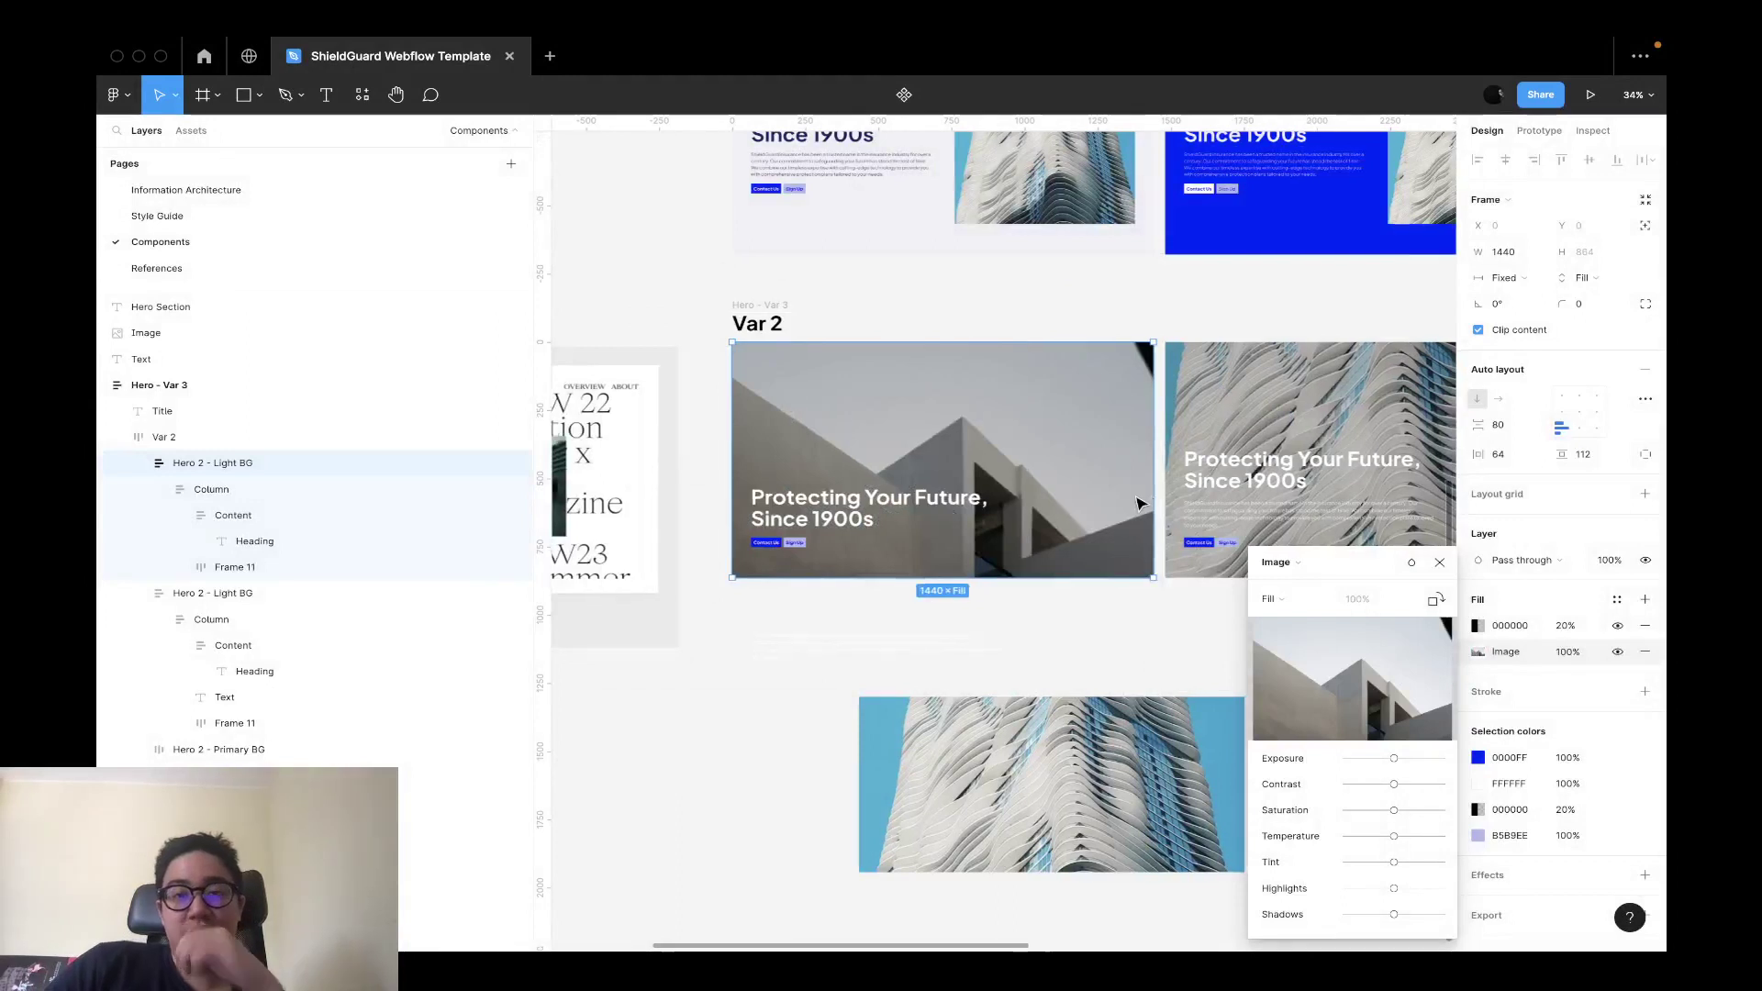
pyautogui.hscroll(3, 1138, 503)
pyautogui.click(1437, 564)
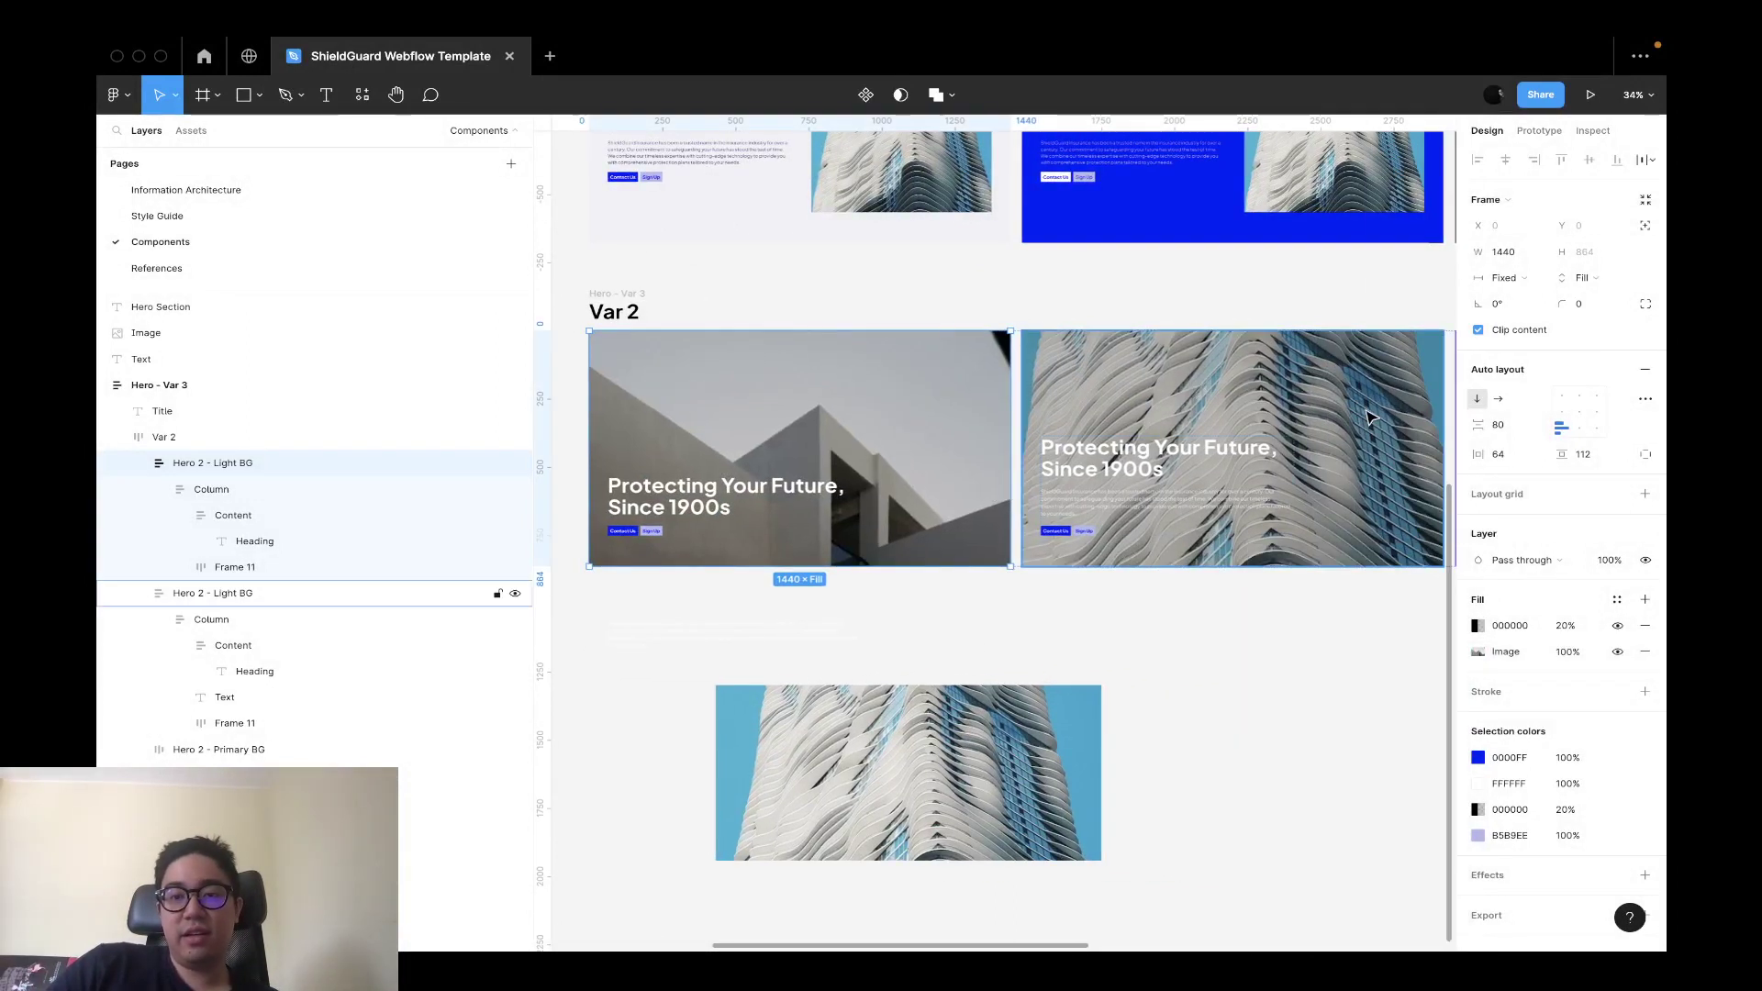
# Try deleting the body text from the second image hero, and undo the deletion.
pyautogui.click(1373, 417)
pyautogui.click(1166, 500)
pyautogui.press('Delete')
pyautogui.click(1304, 375)
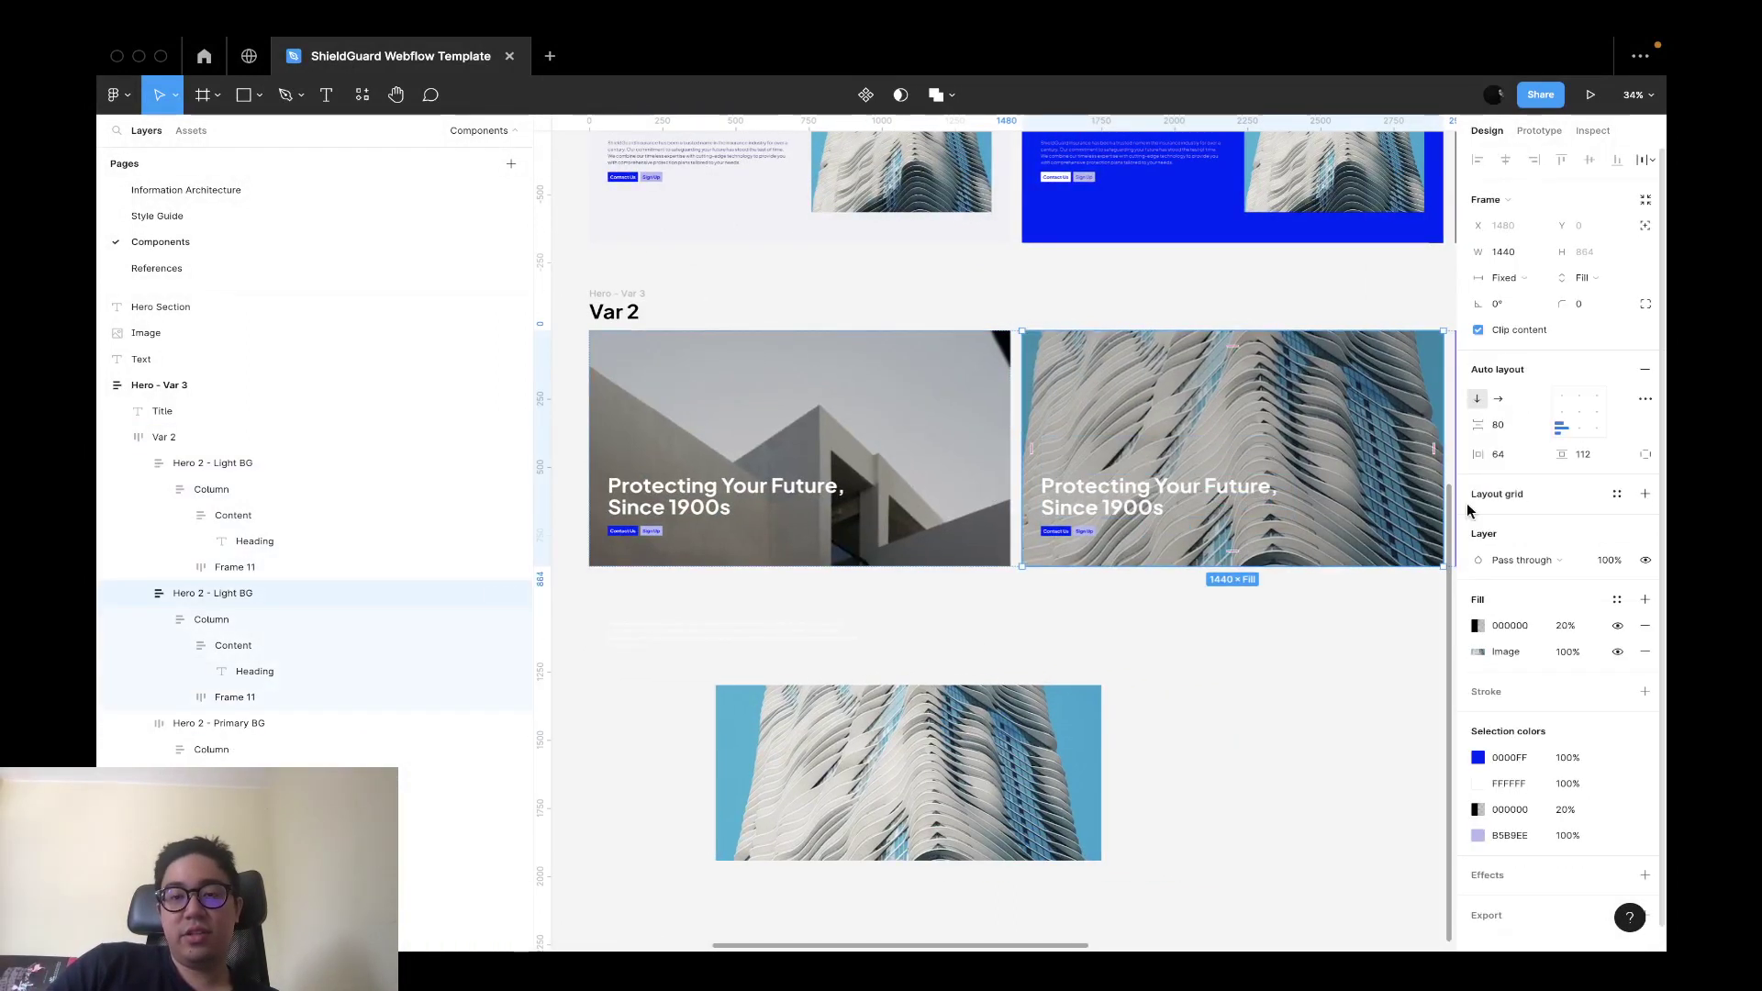
pyautogui.click(1216, 643)
pyautogui.hotkey('ctrl', 'z')
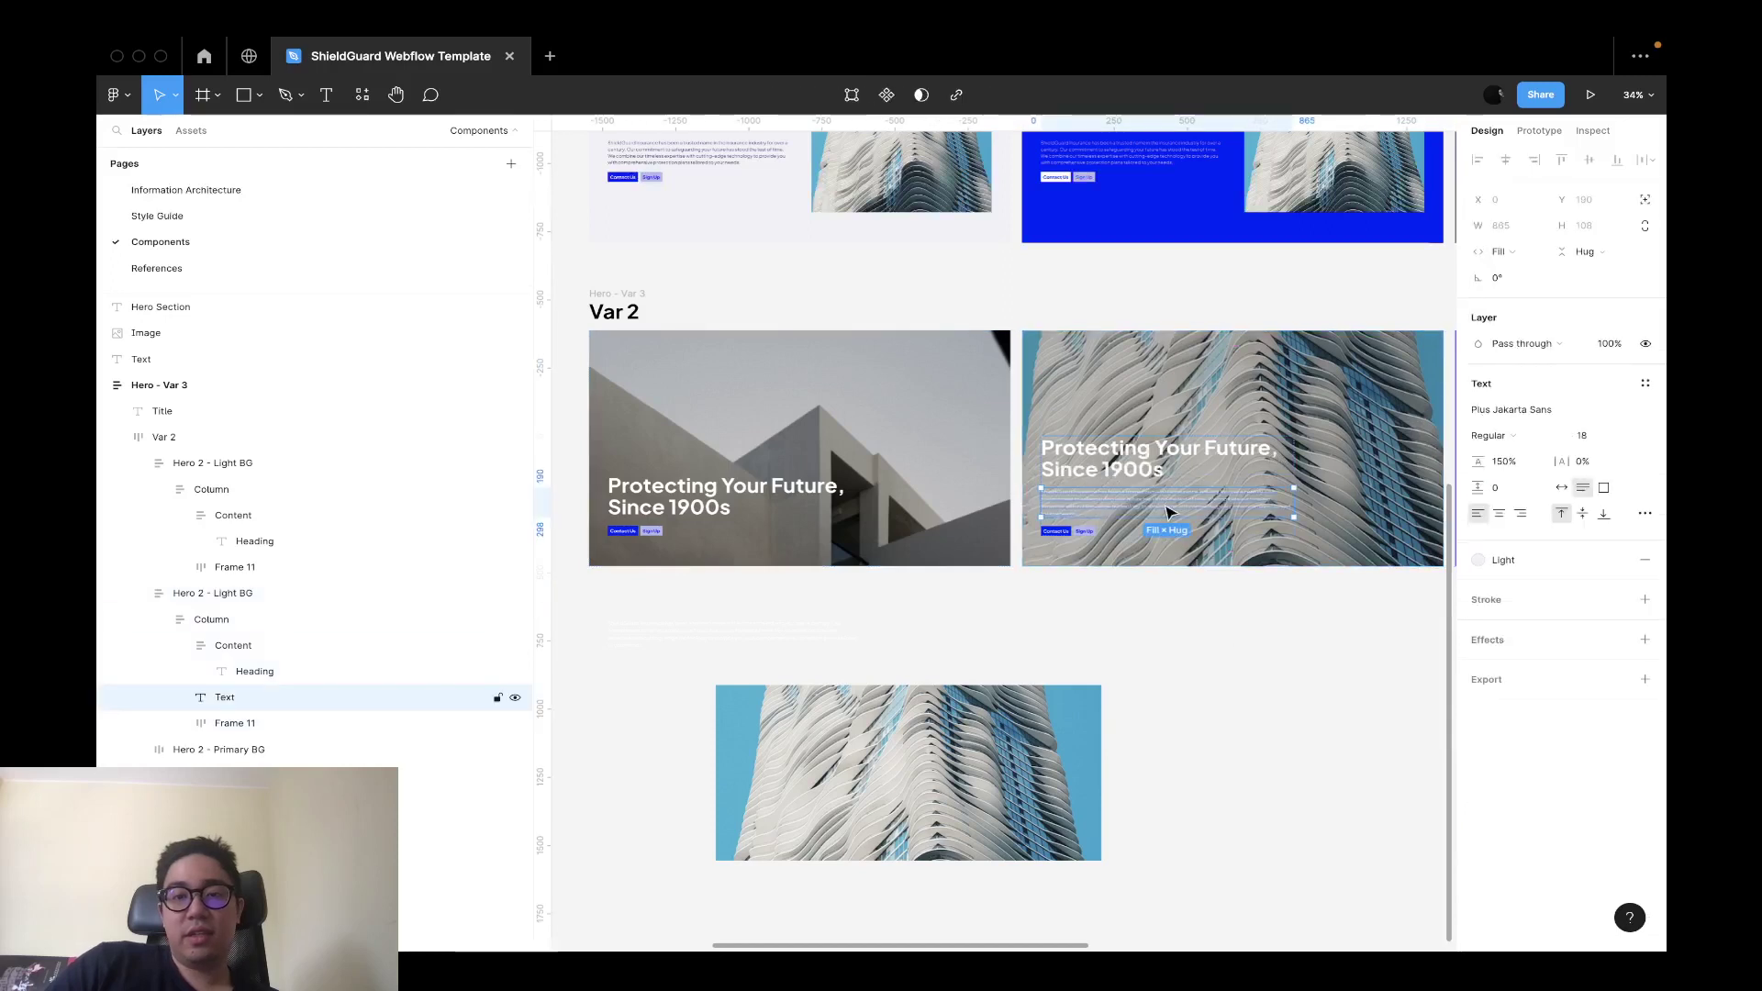
# Copy the second image hero's body text into the first image hero, directly below its heading.
pyautogui.moveTo(1167, 510); pyautogui.dragTo(690, 519)
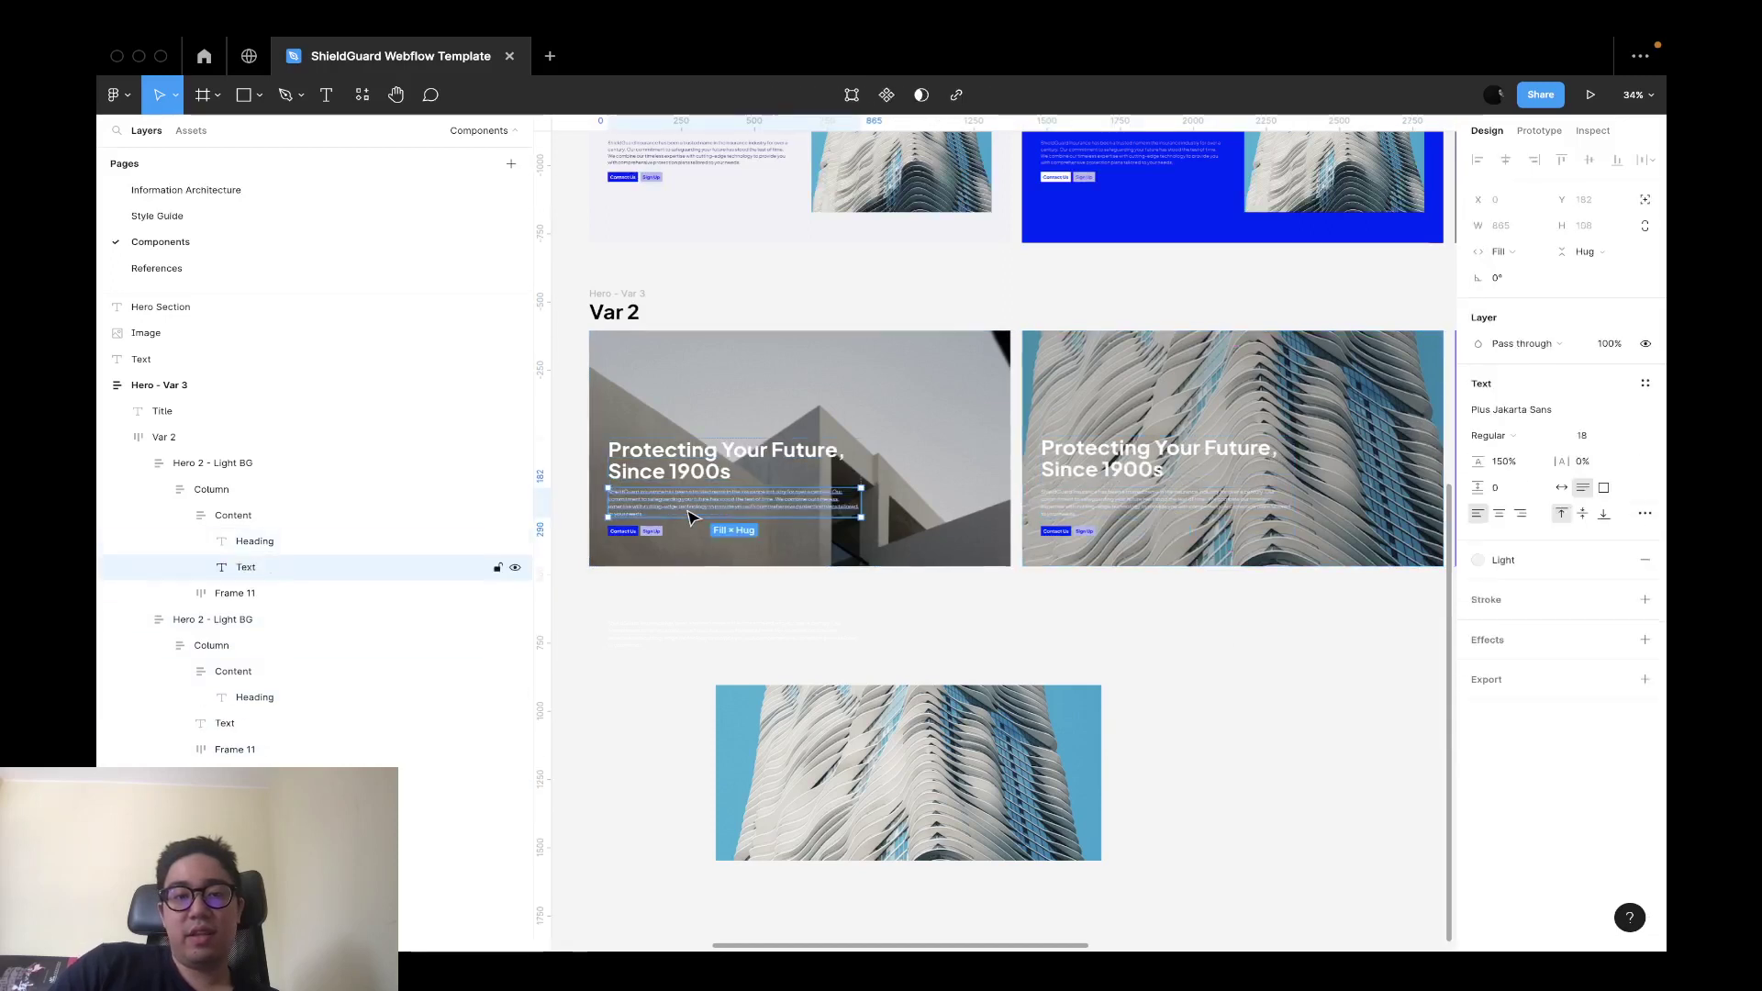
pyautogui.click(1089, 578)
# Replace the second image hero's background fill with the exported Rectangle 19.jpg.
pyautogui.click(220, 620)
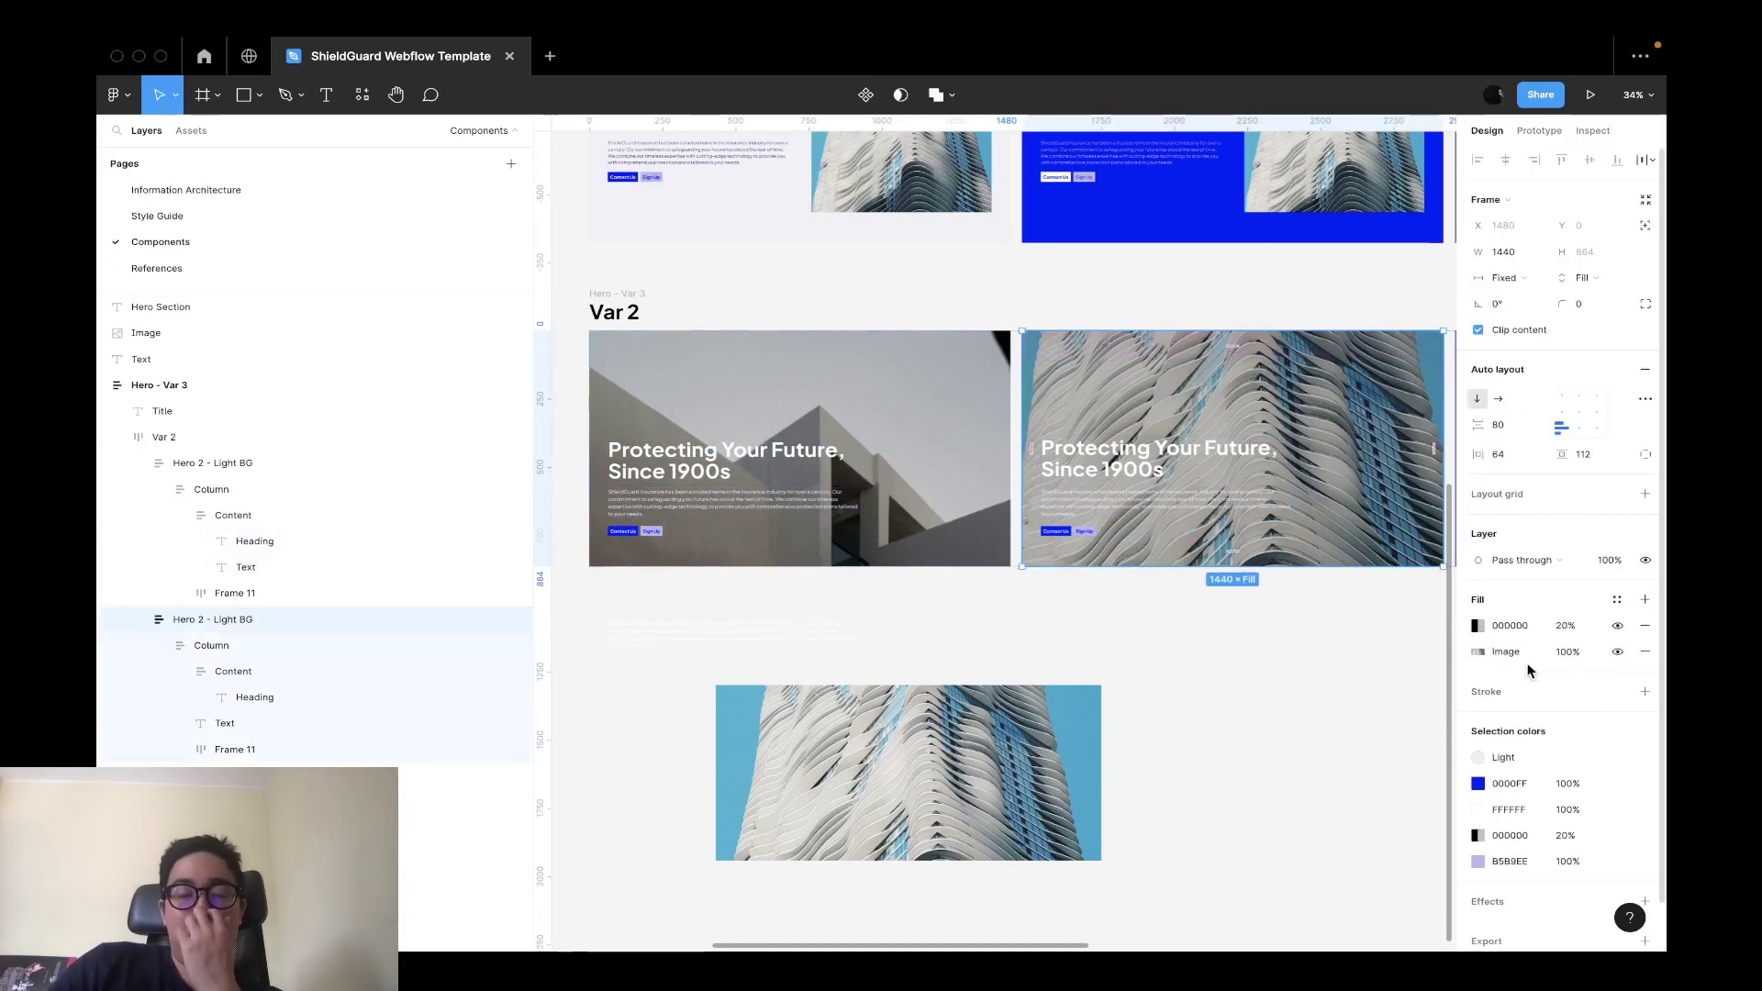
pyautogui.hscroll(2, 1331, 638)
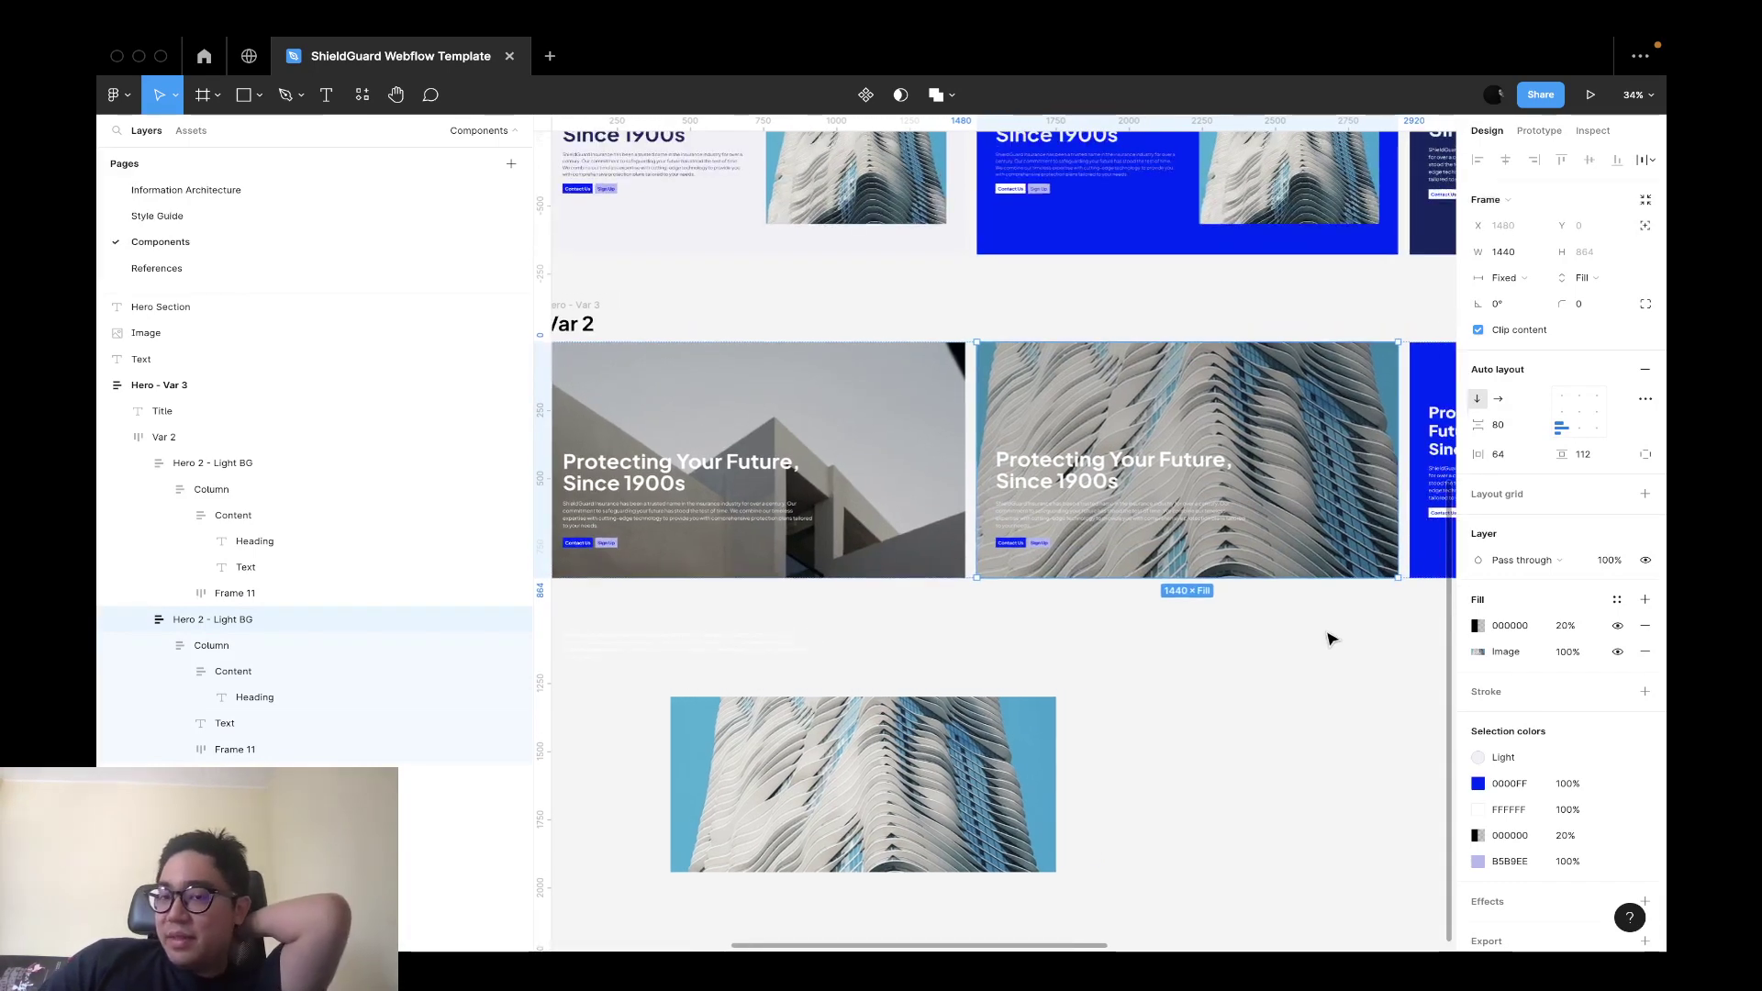
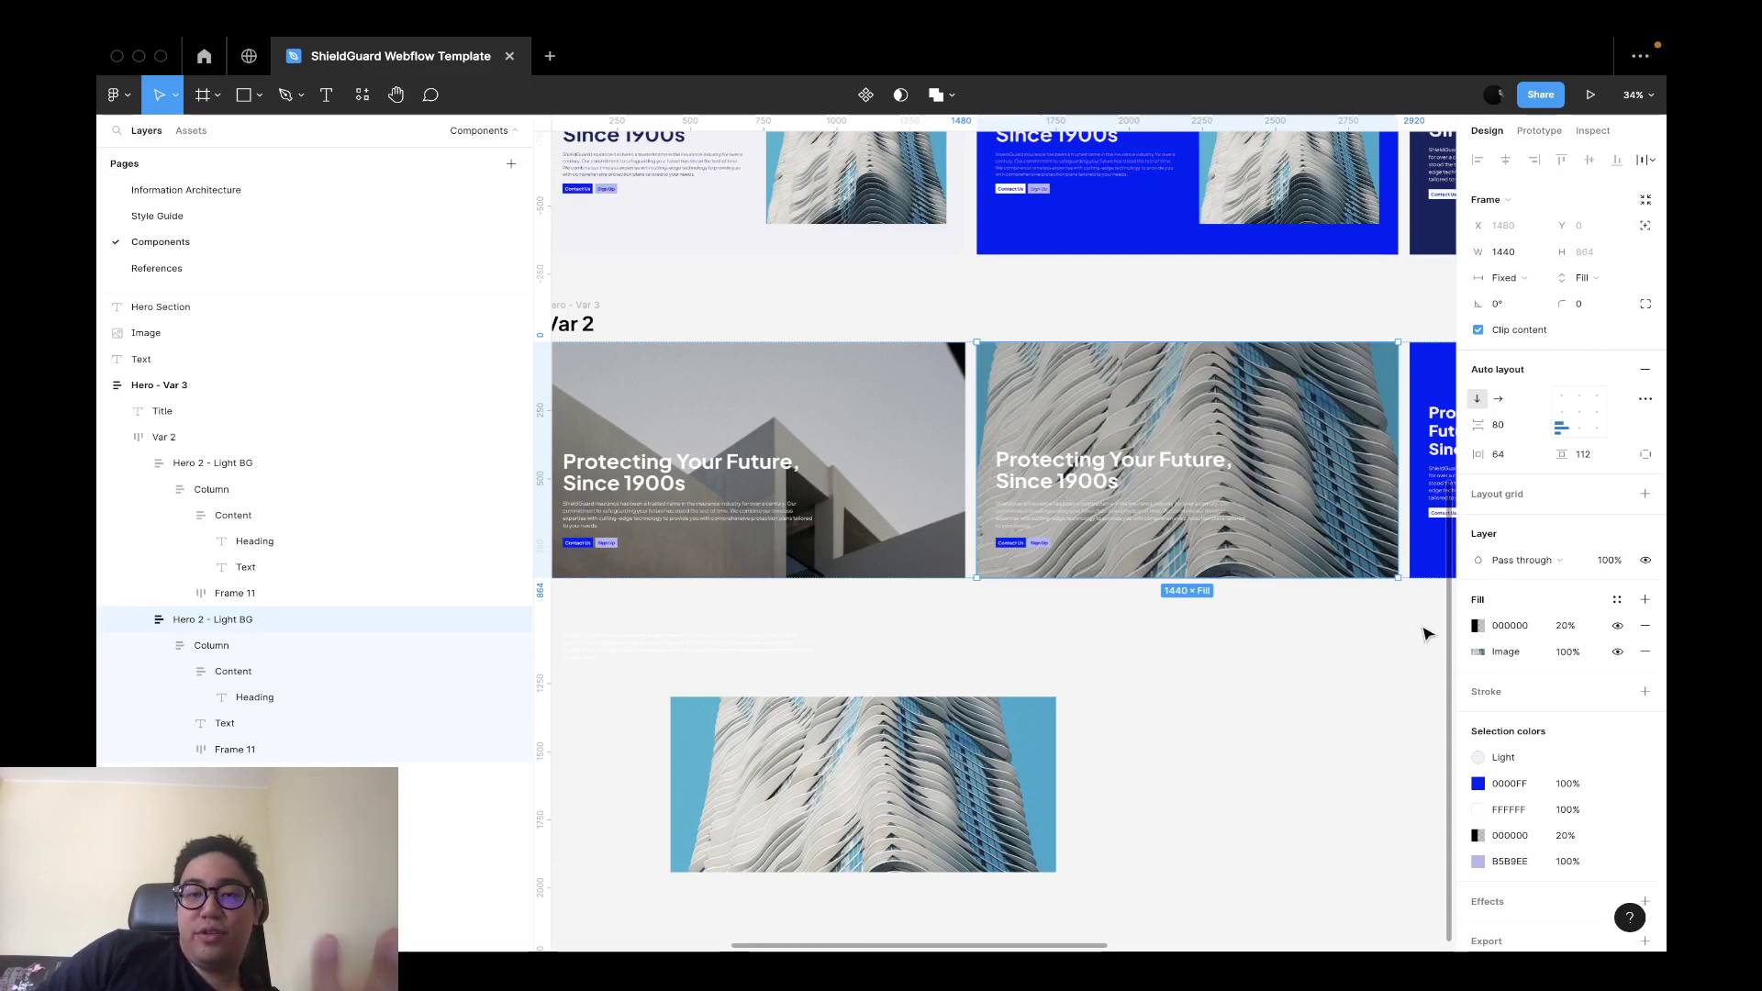
pyautogui.click(1478, 651)
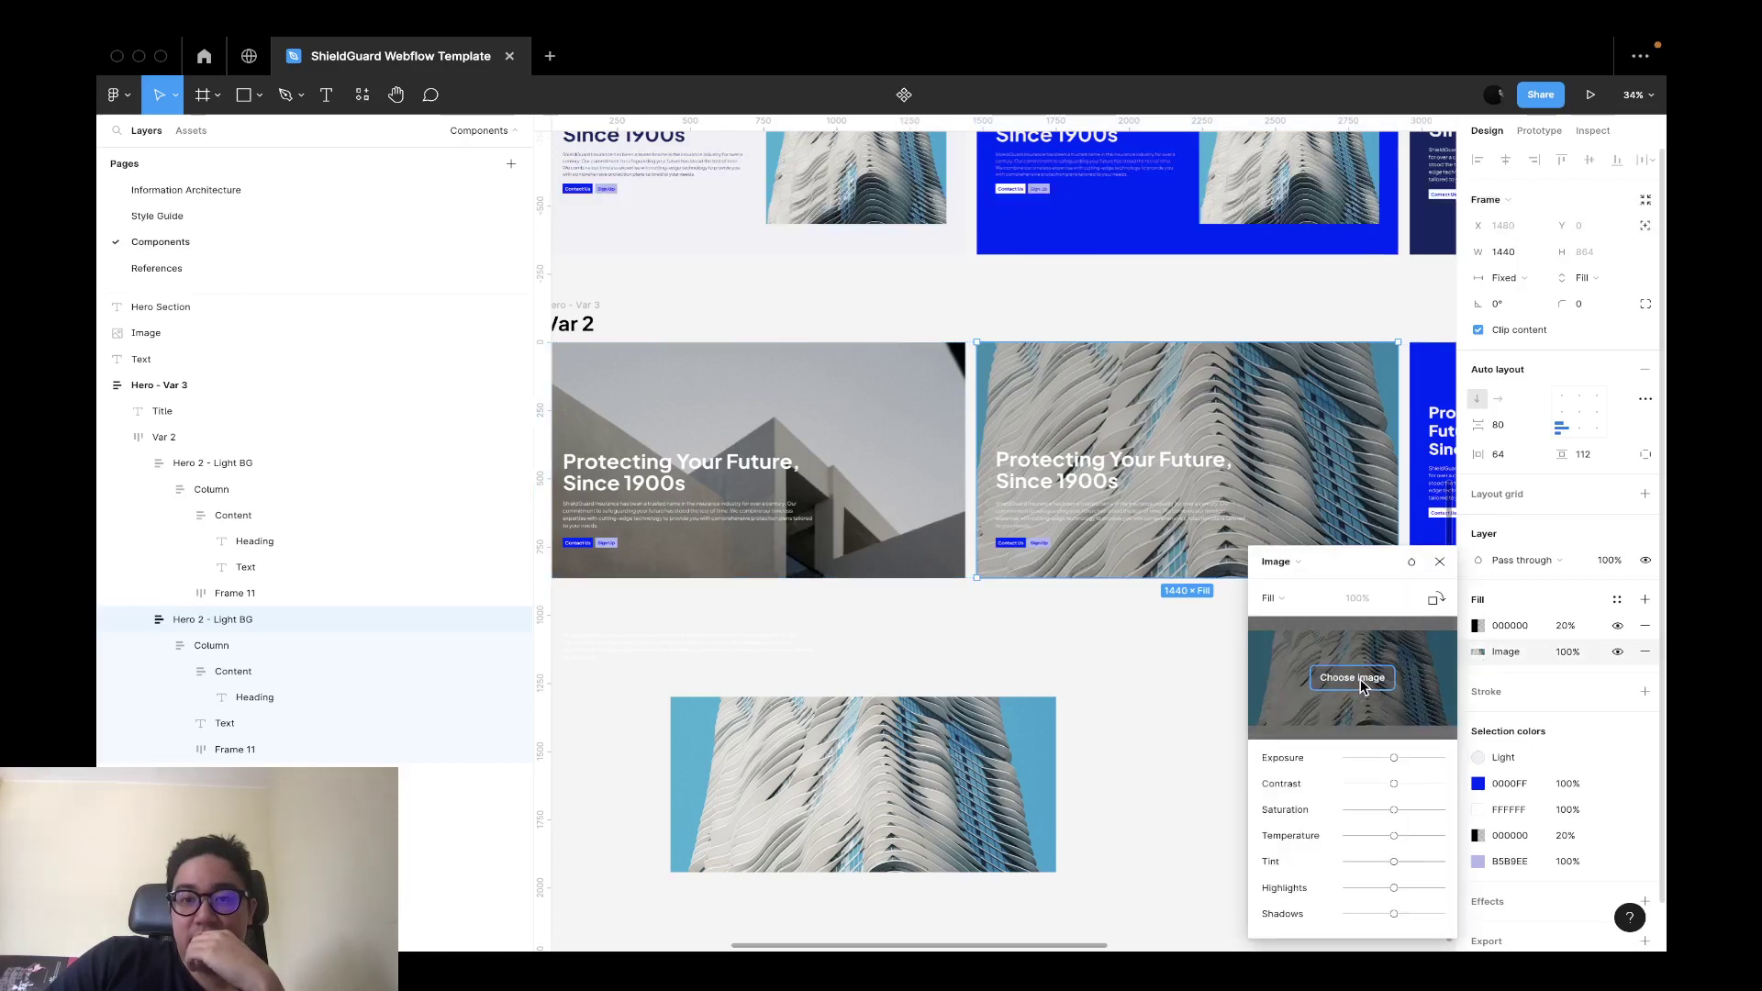
pyautogui.click(1362, 679)
pyautogui.doubleClick(667, 410)
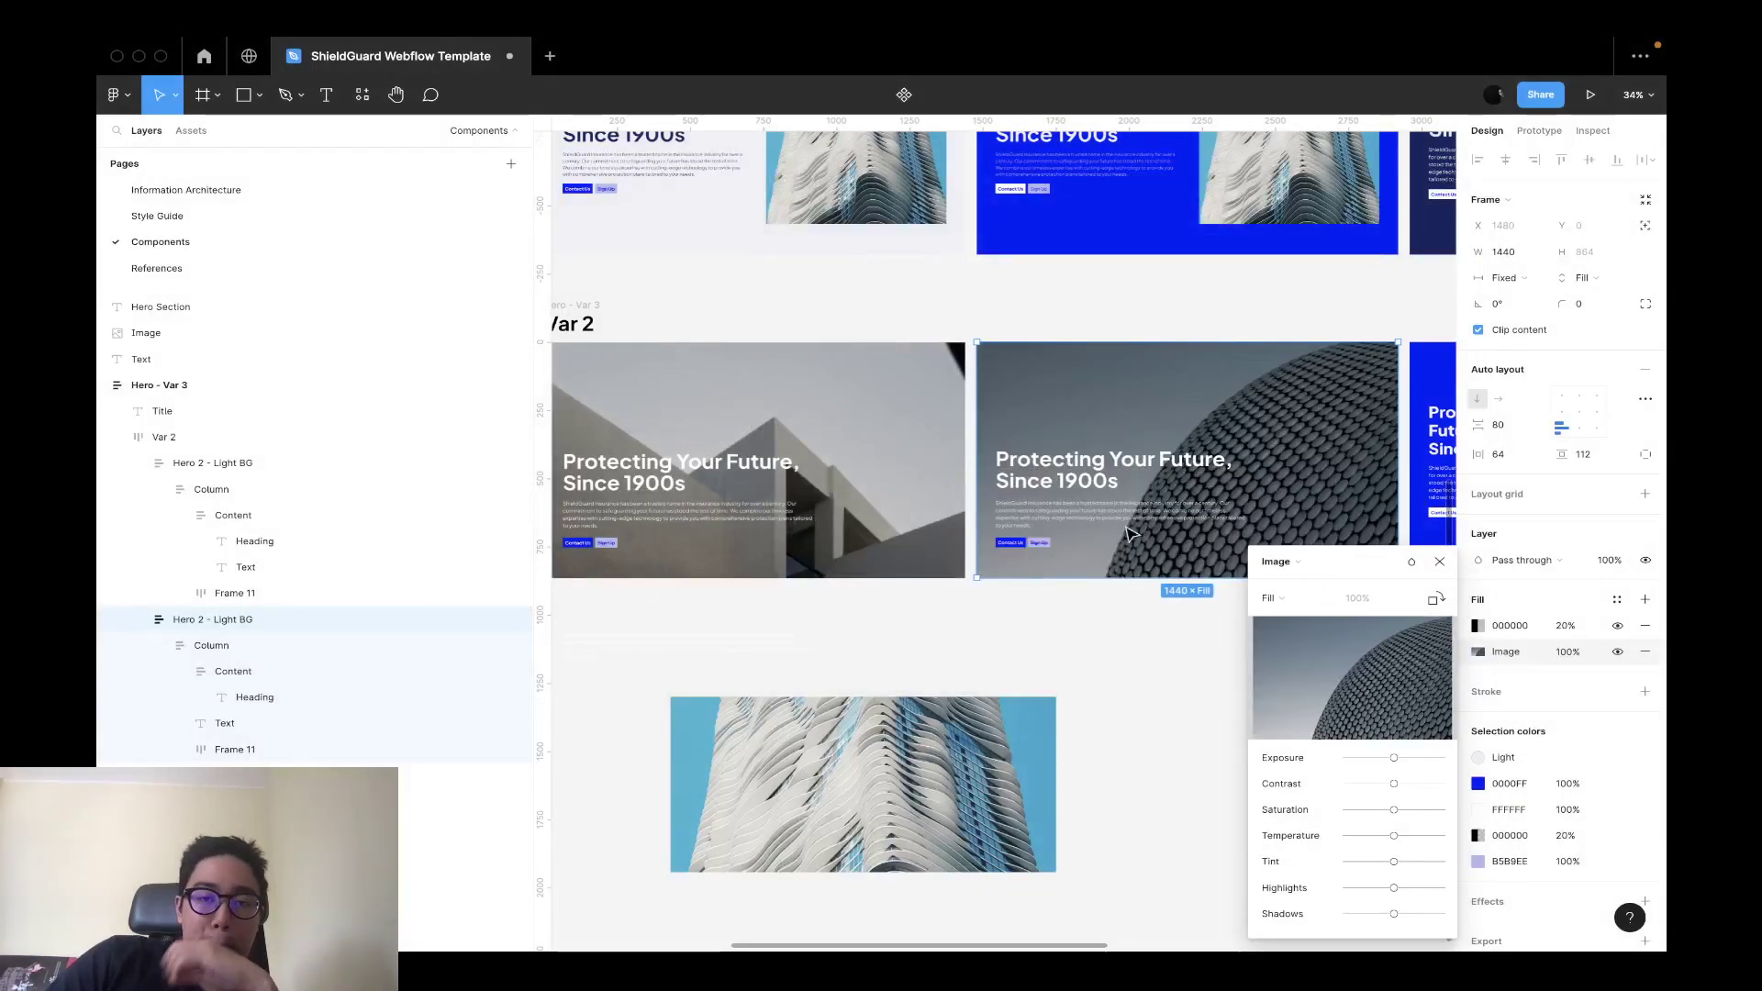
pyautogui.hscroll(2, 1131, 534)
pyautogui.press('Escape')
# Delete the blue hero with the side image from the third row of hero variations.
pyautogui.scroll(-5, 1121, 583)
pyautogui.click(1154, 669)
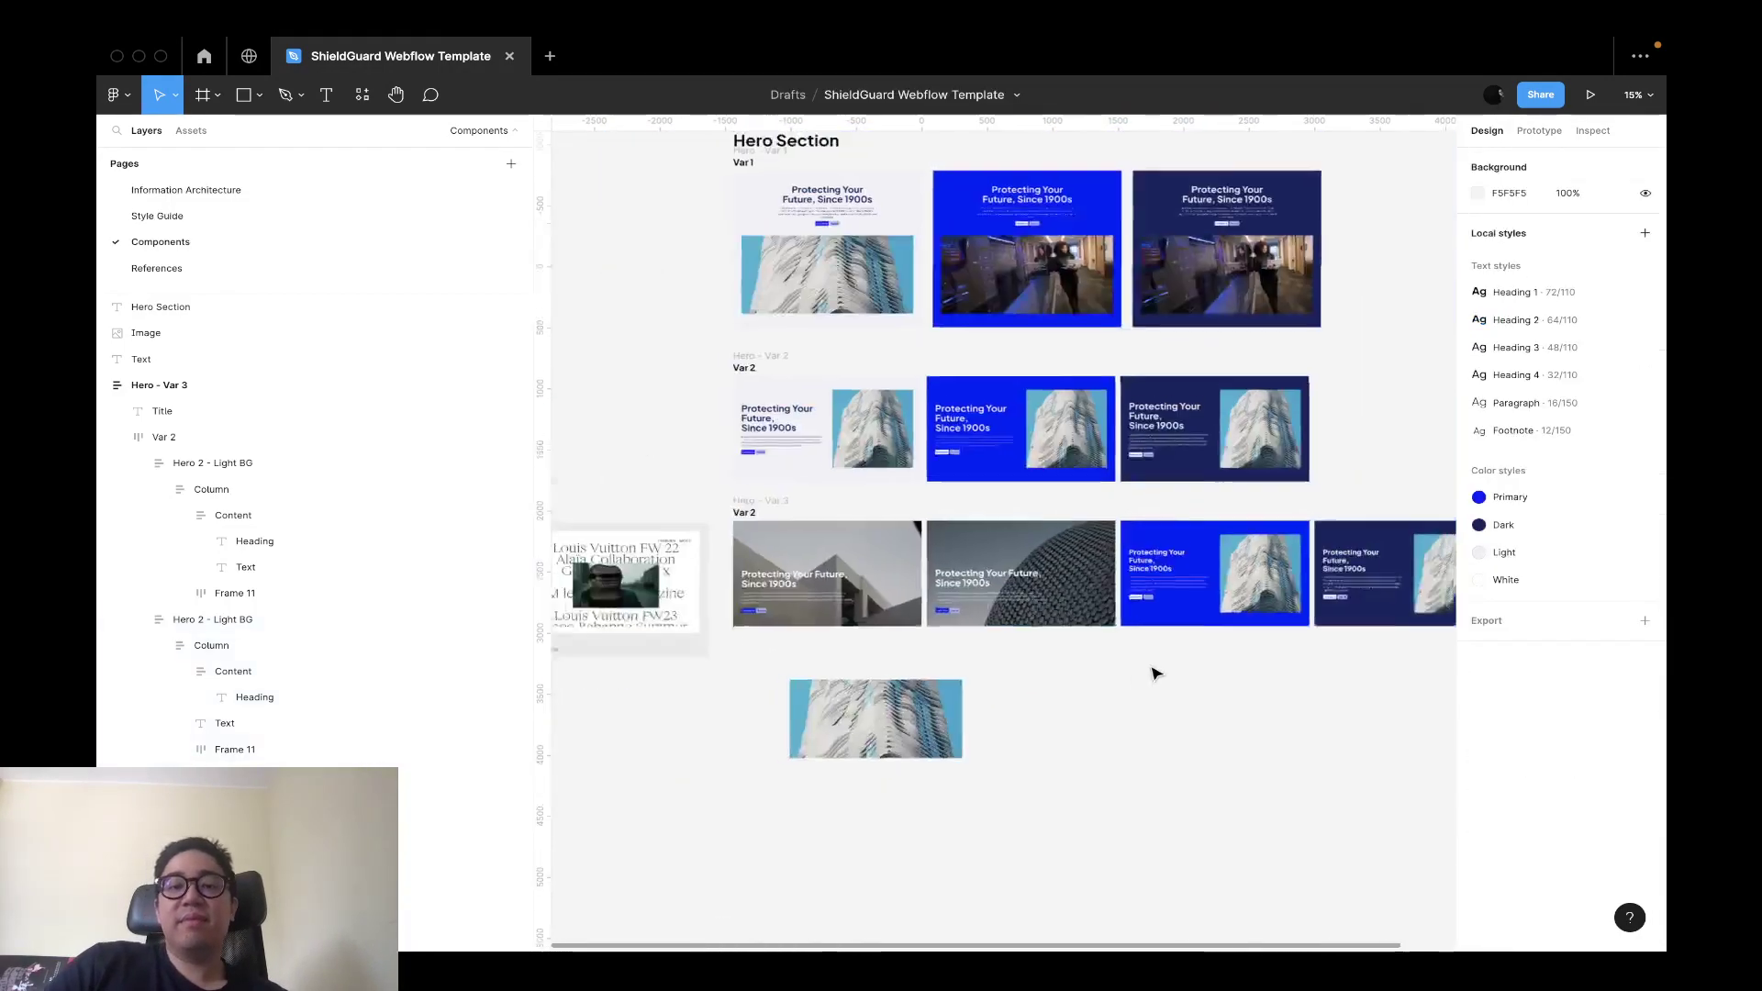
pyautogui.scroll(3, 1154, 675)
pyautogui.scroll(-3, 1040, 723)
pyautogui.scroll(2, 1039, 722)
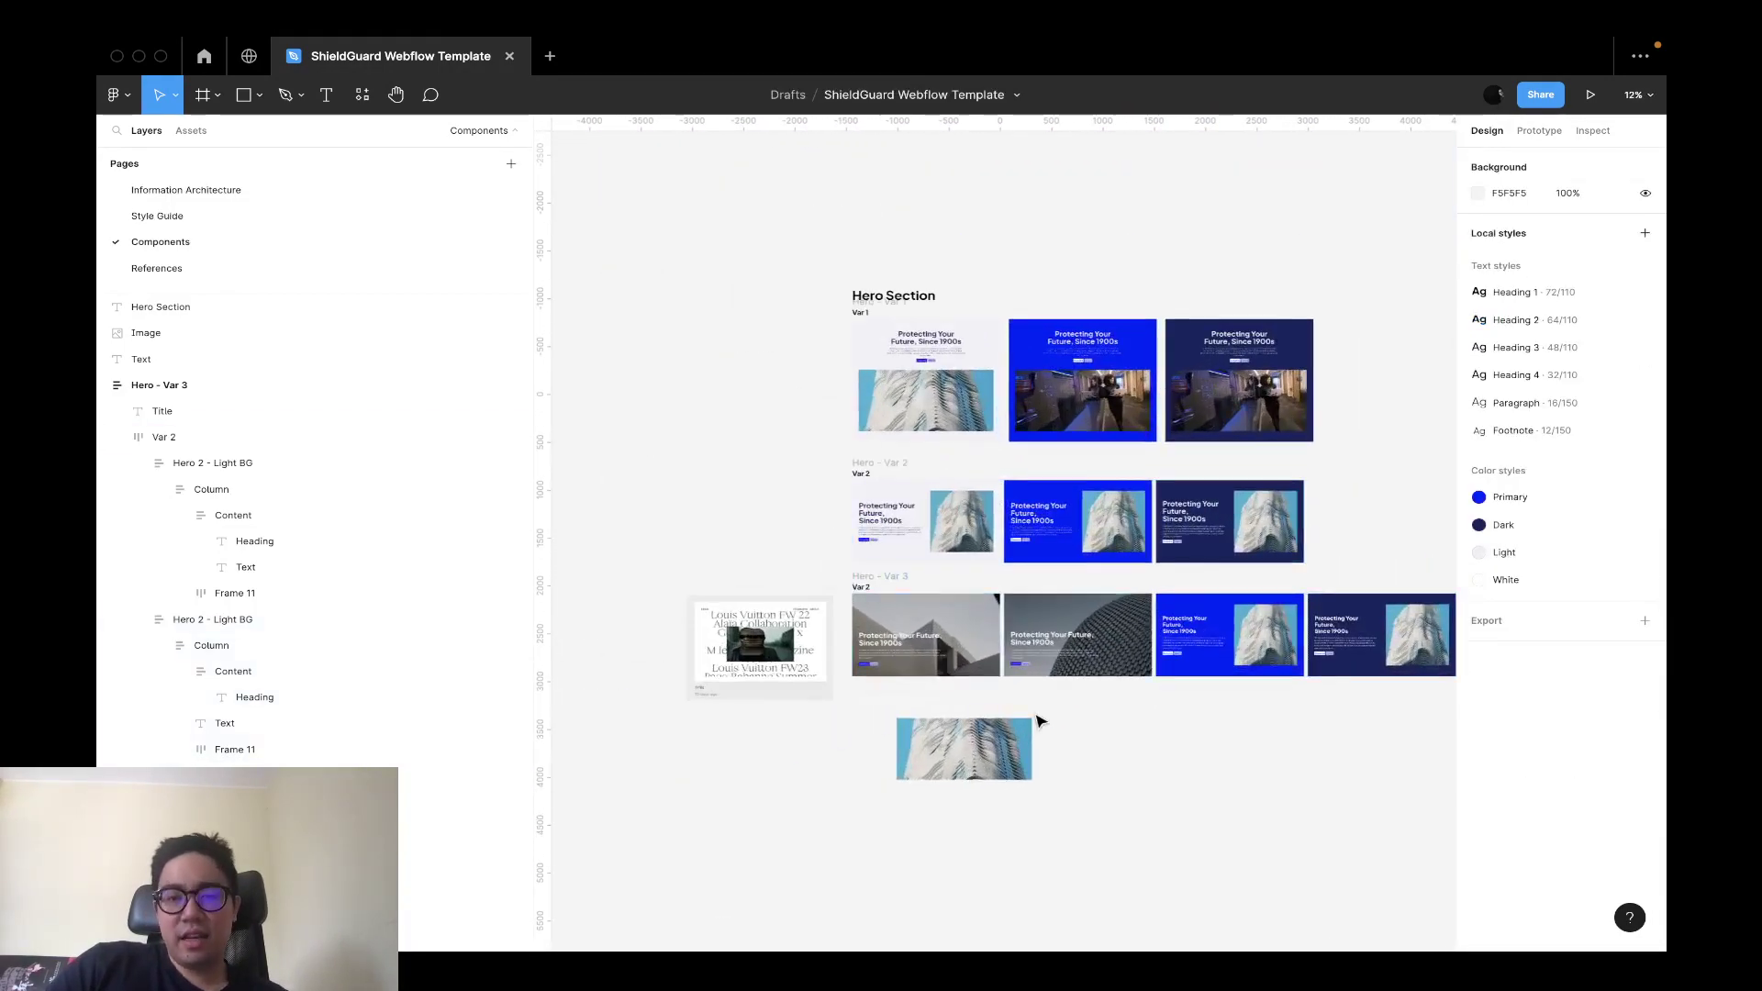
pyautogui.scroll(5, 1040, 722)
pyautogui.scroll(-3, 1231, 693)
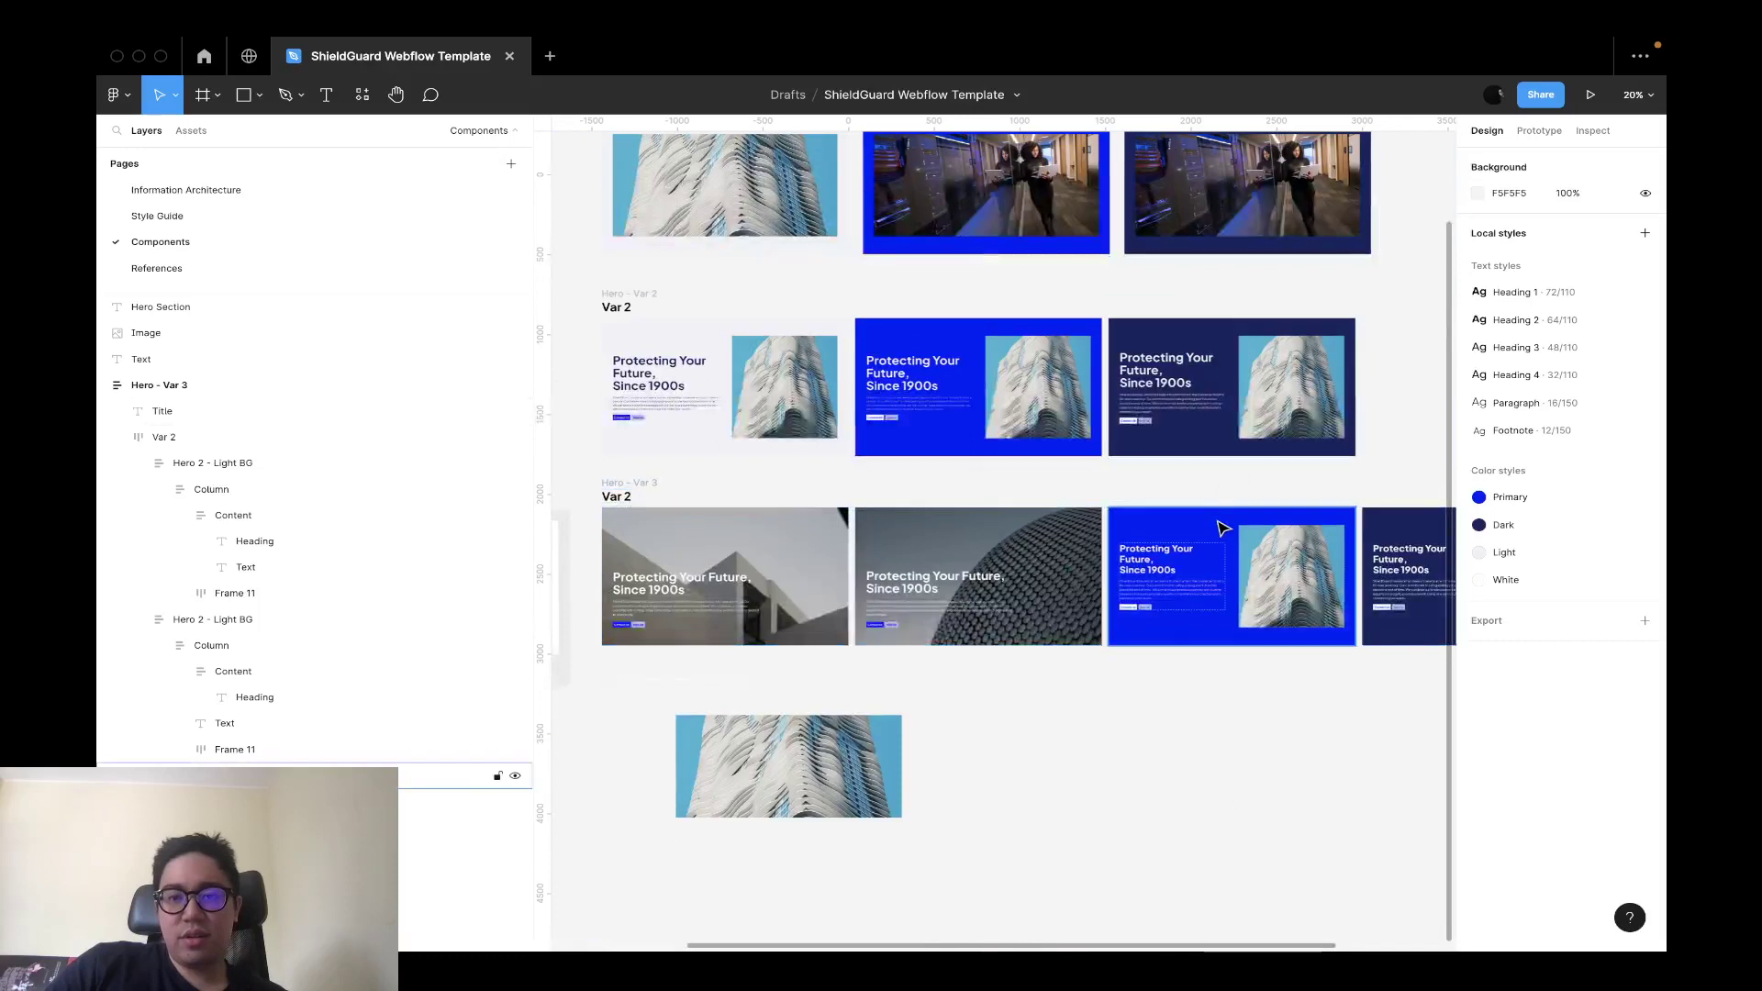
pyautogui.click(1223, 529)
pyautogui.press('Delete')
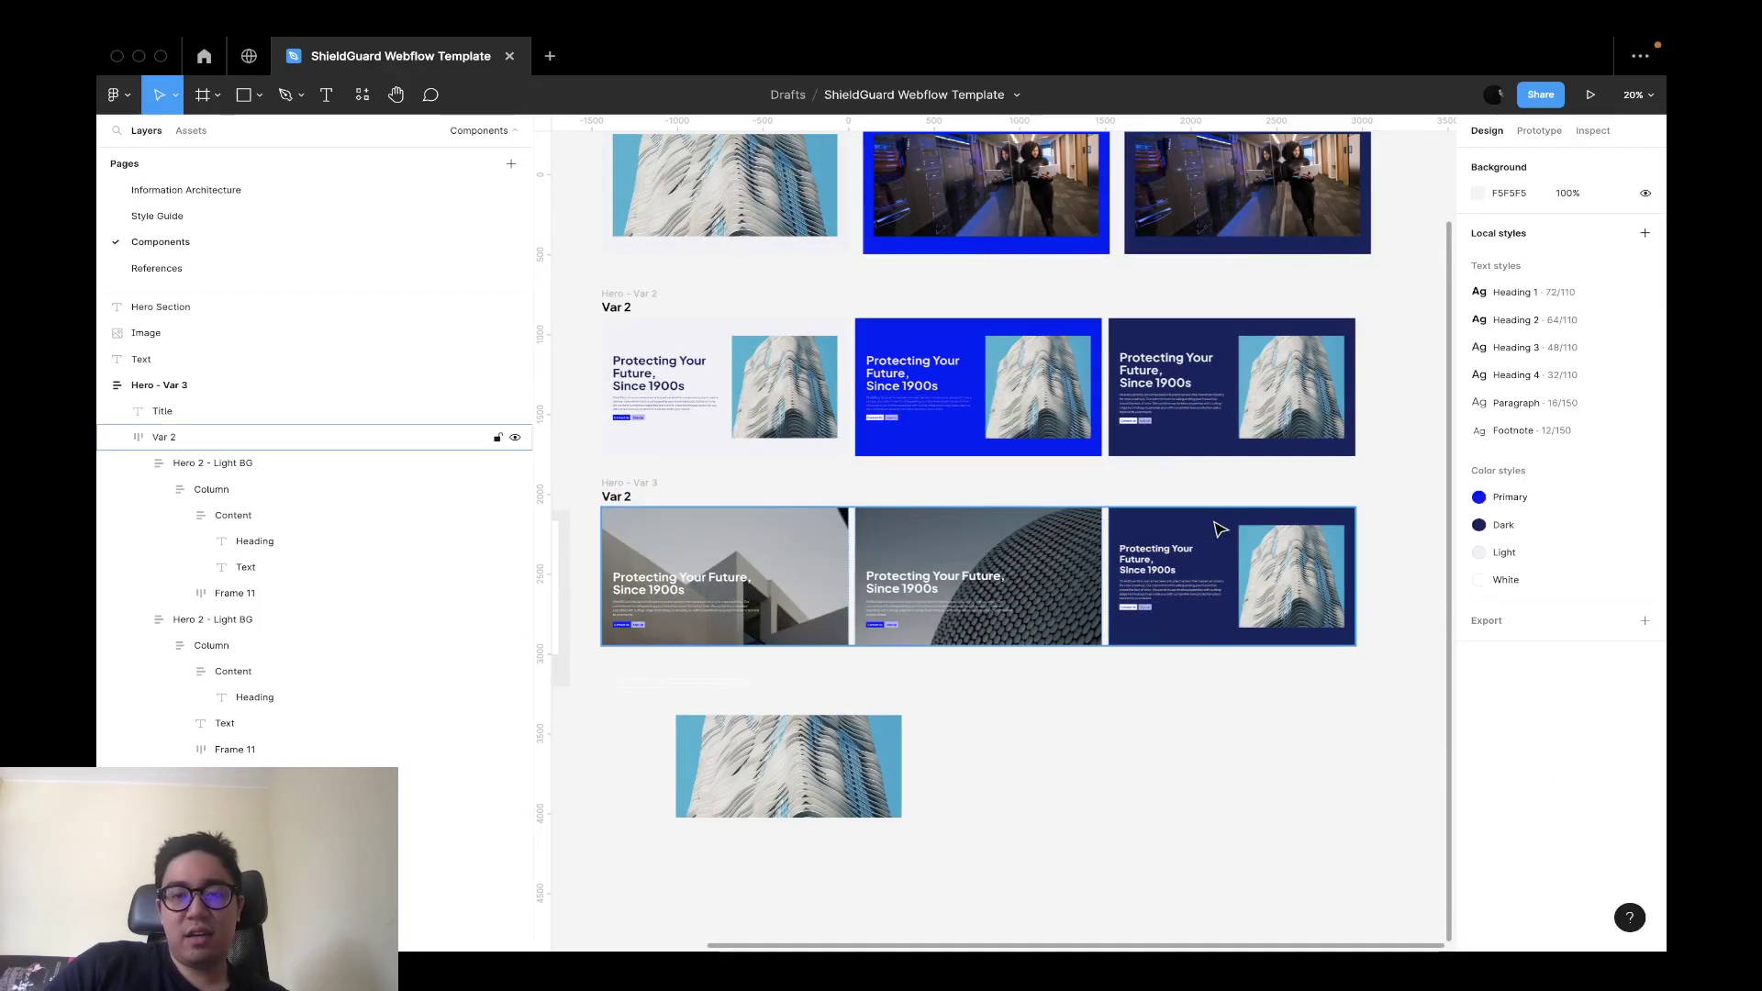
# Try deleting the navy hero from the third row, and undo the deletion.
pyautogui.click(1164, 557)
pyautogui.press('Delete')
pyautogui.click(1068, 532)
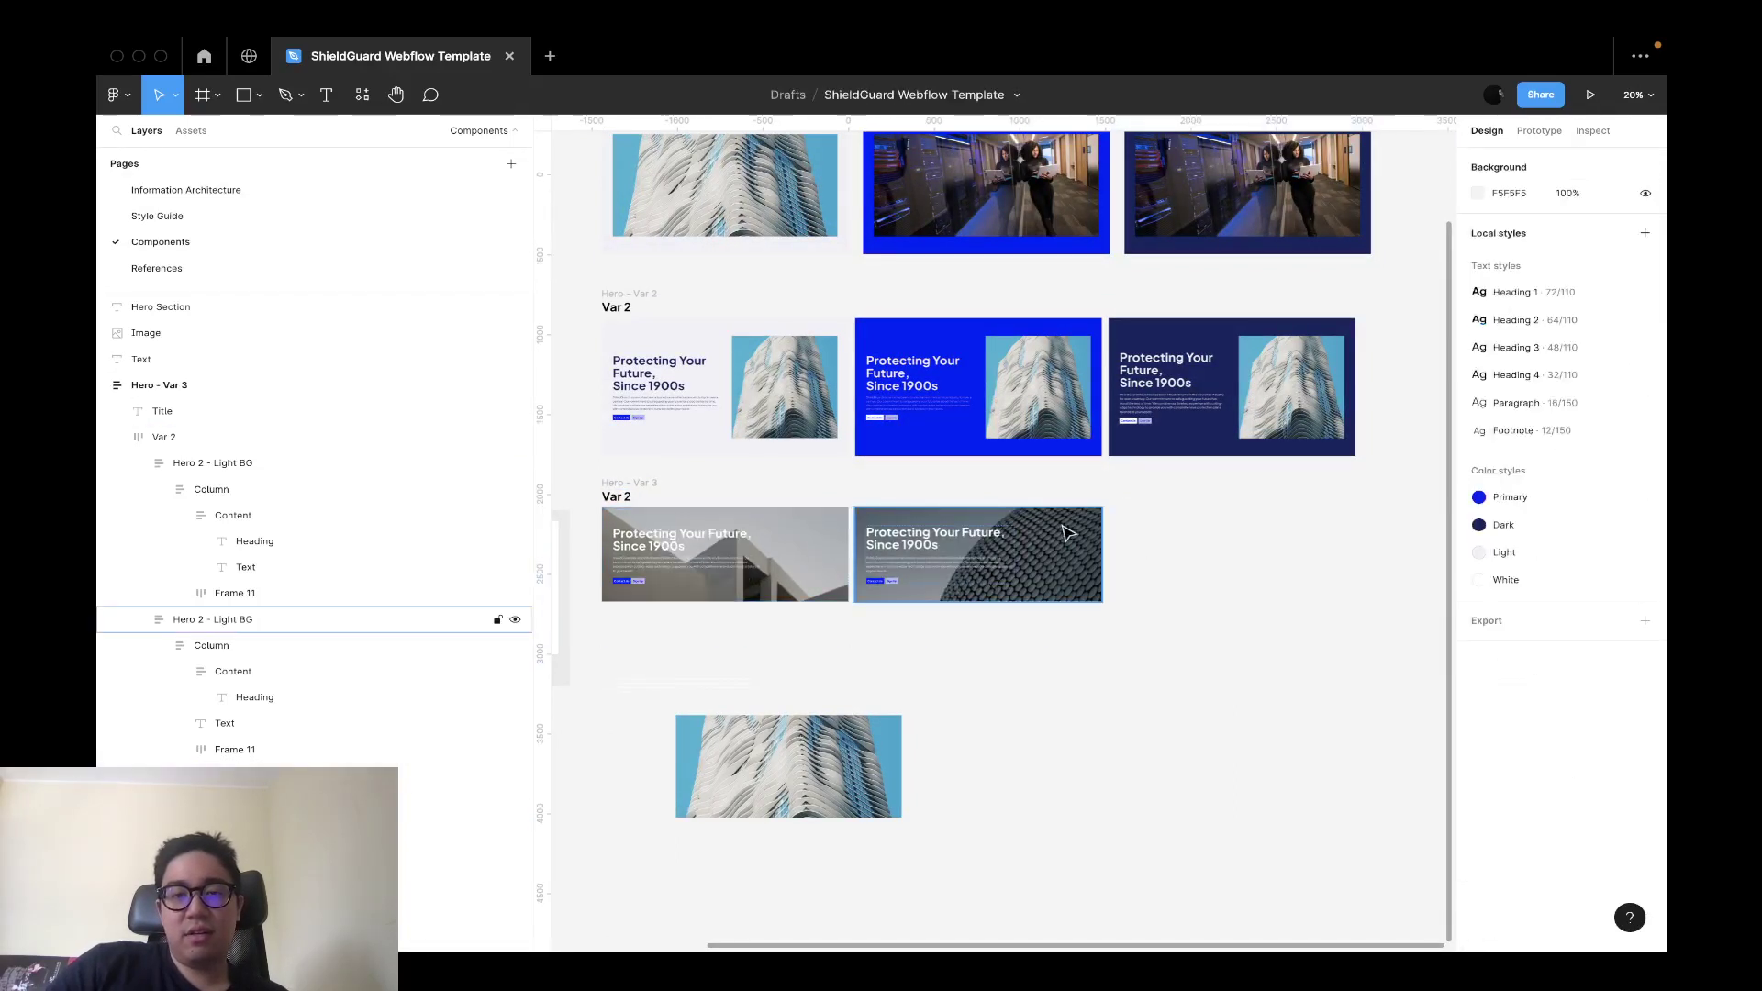
pyautogui.press('super+z')
# Give both image-background heroes in the third row a fixed height of 1024.
pyautogui.click(1009, 569)
pyautogui.keyDown('shift'); pyautogui.click(725, 578); pyautogui.keyUp('shift')
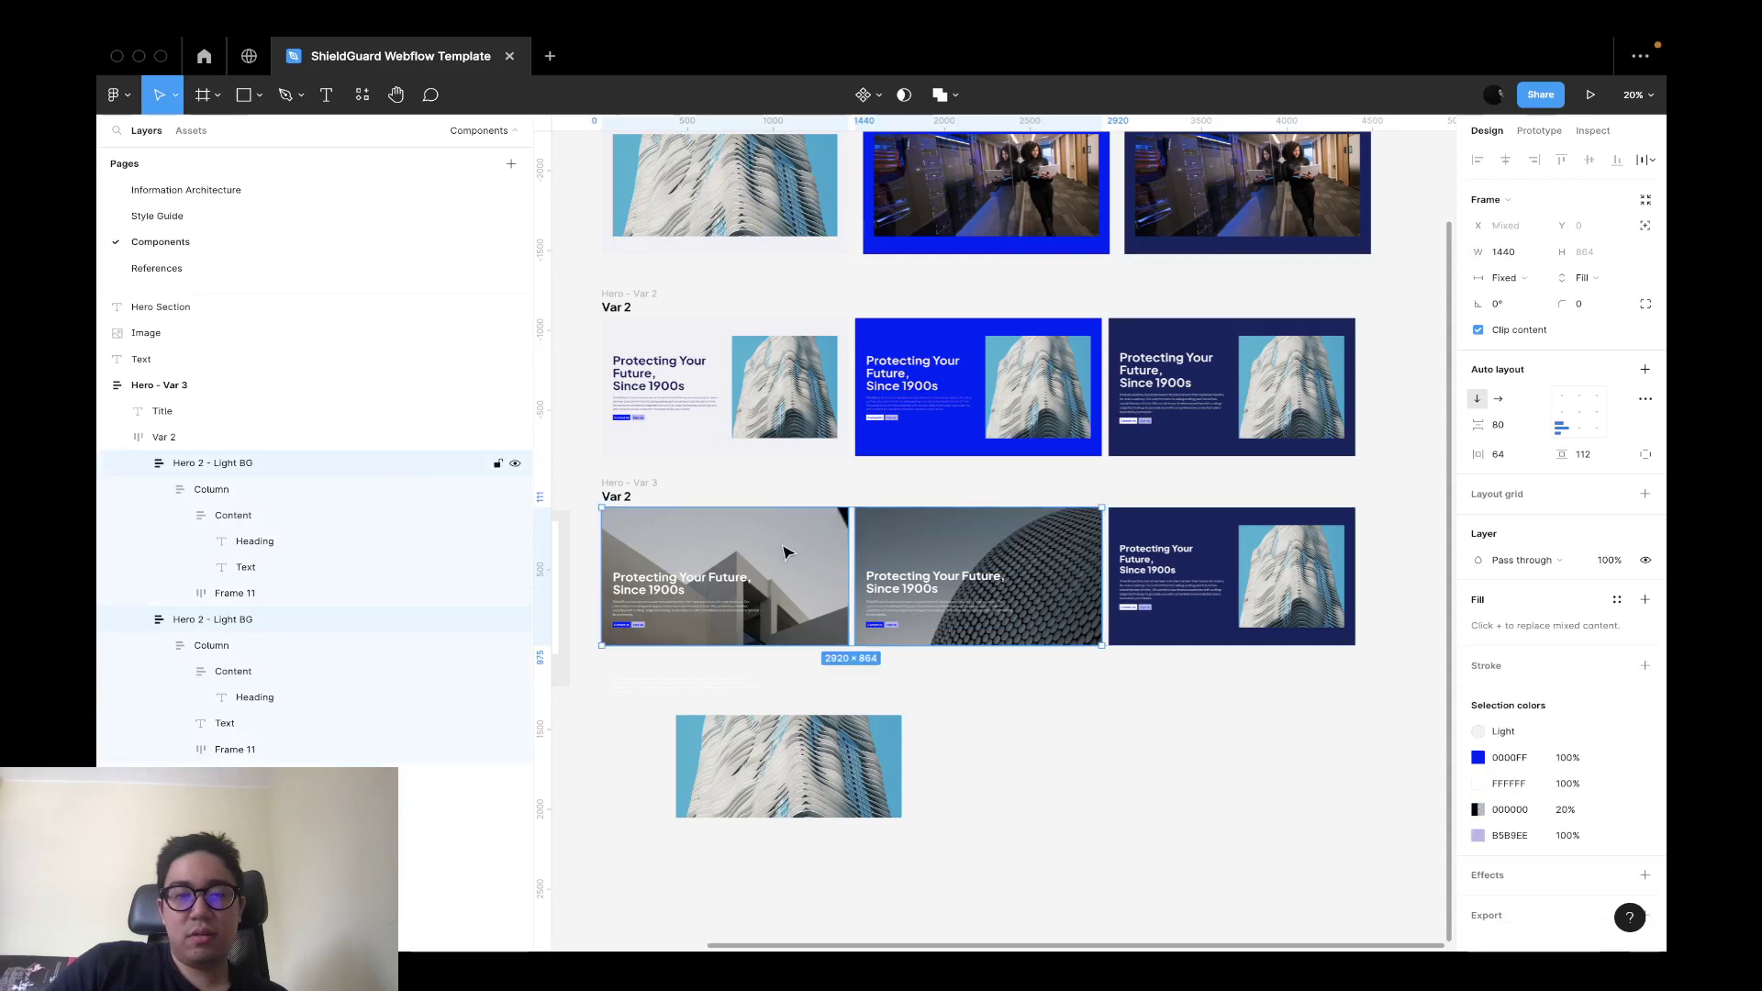
pyautogui.click(1586, 277)
pyautogui.click(1598, 250)
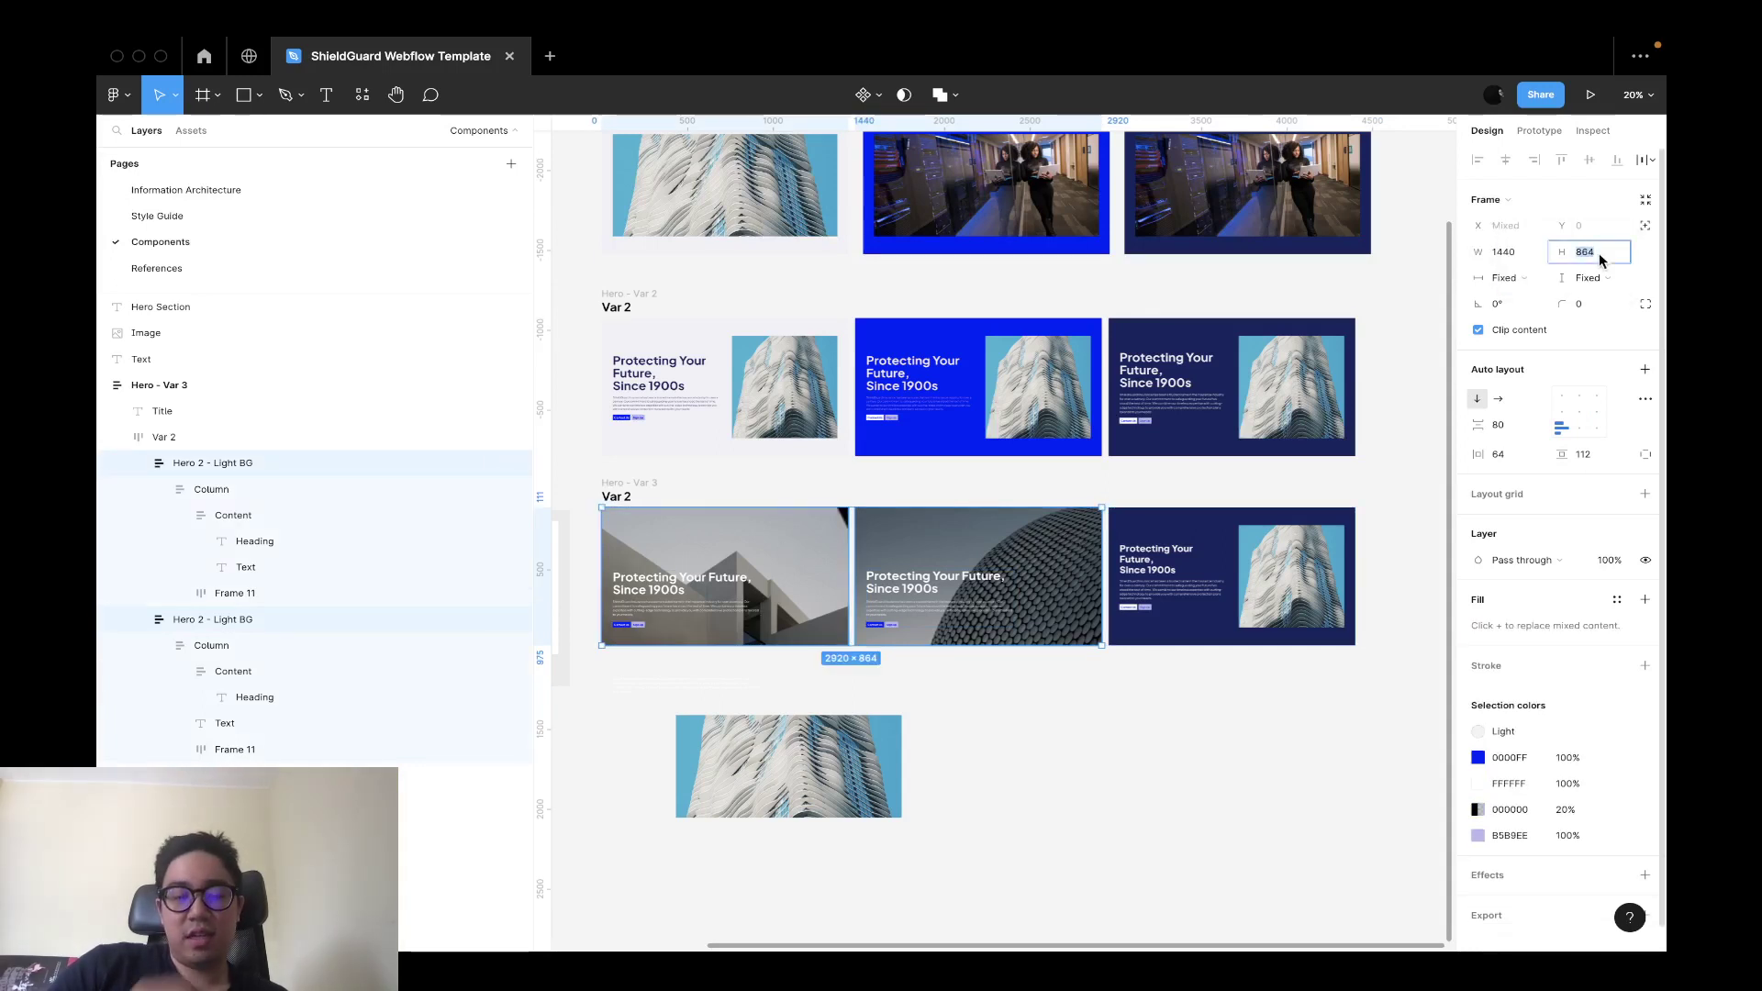
pyautogui.press('Return')
pyautogui.press('Escape')
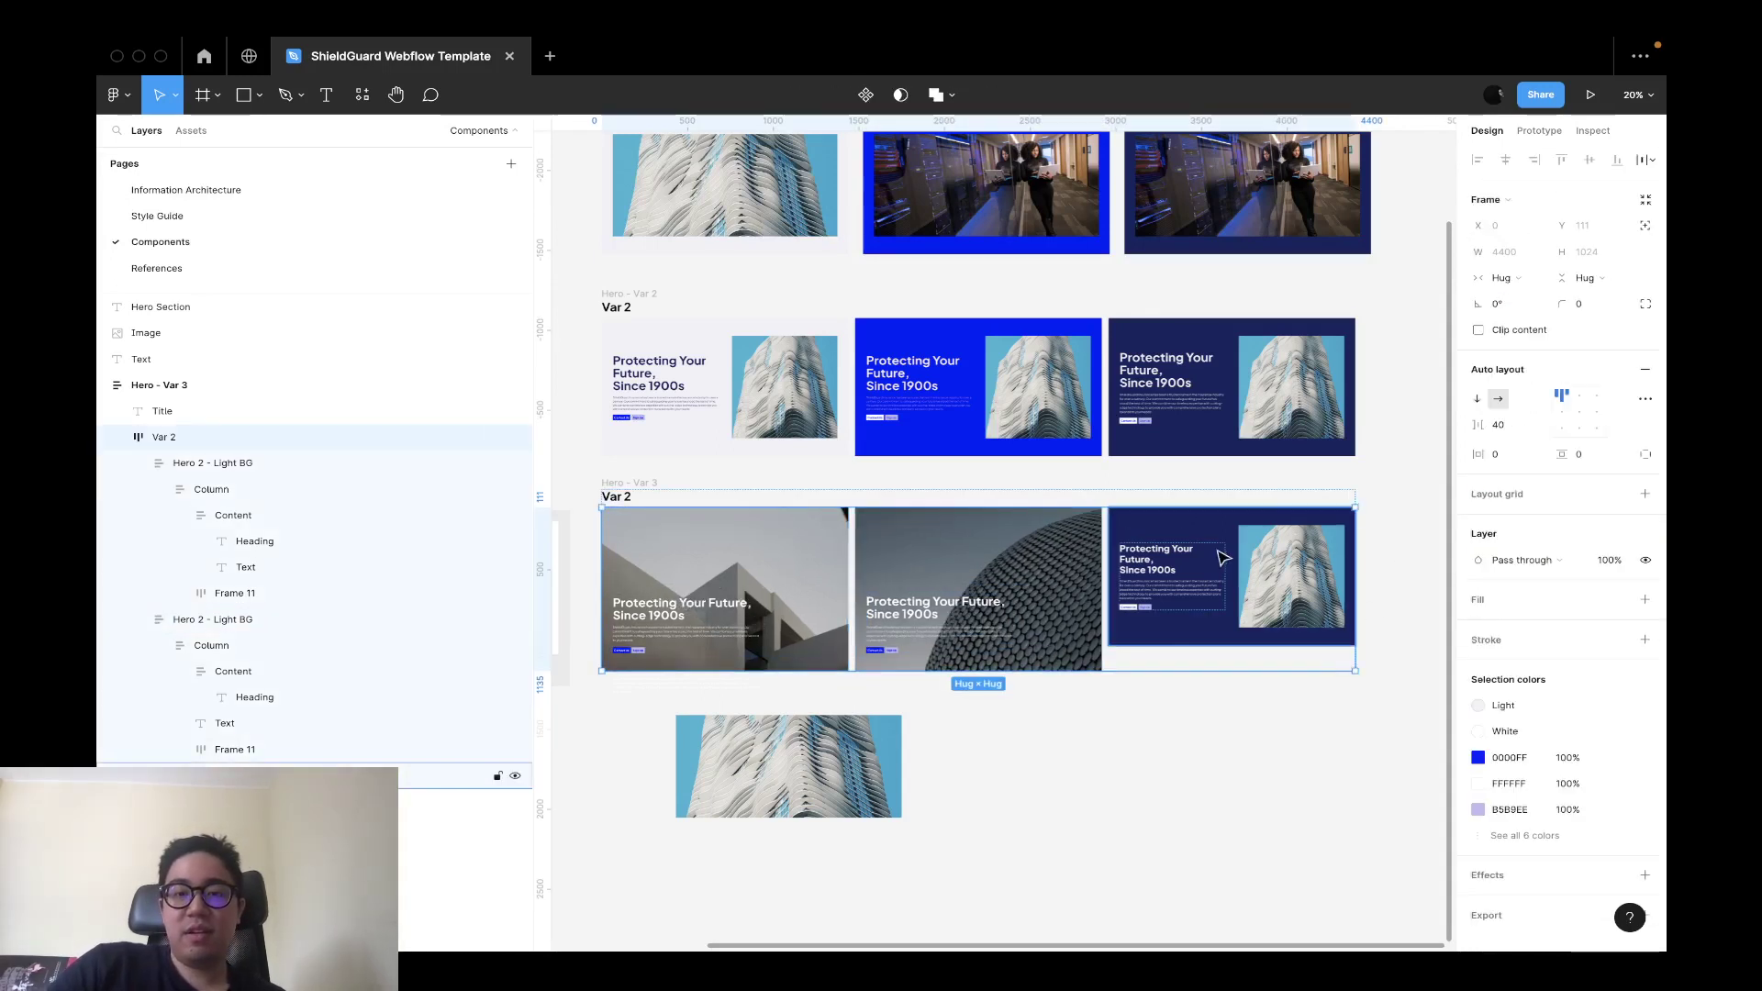
# Remove the navy hero from the third row and duplicate the textured dome hero in its place.
pyautogui.click(1216, 534)
pyautogui.press('Delete')
pyautogui.click(1009, 587)
pyautogui.hotkey('ctrl', 'd')
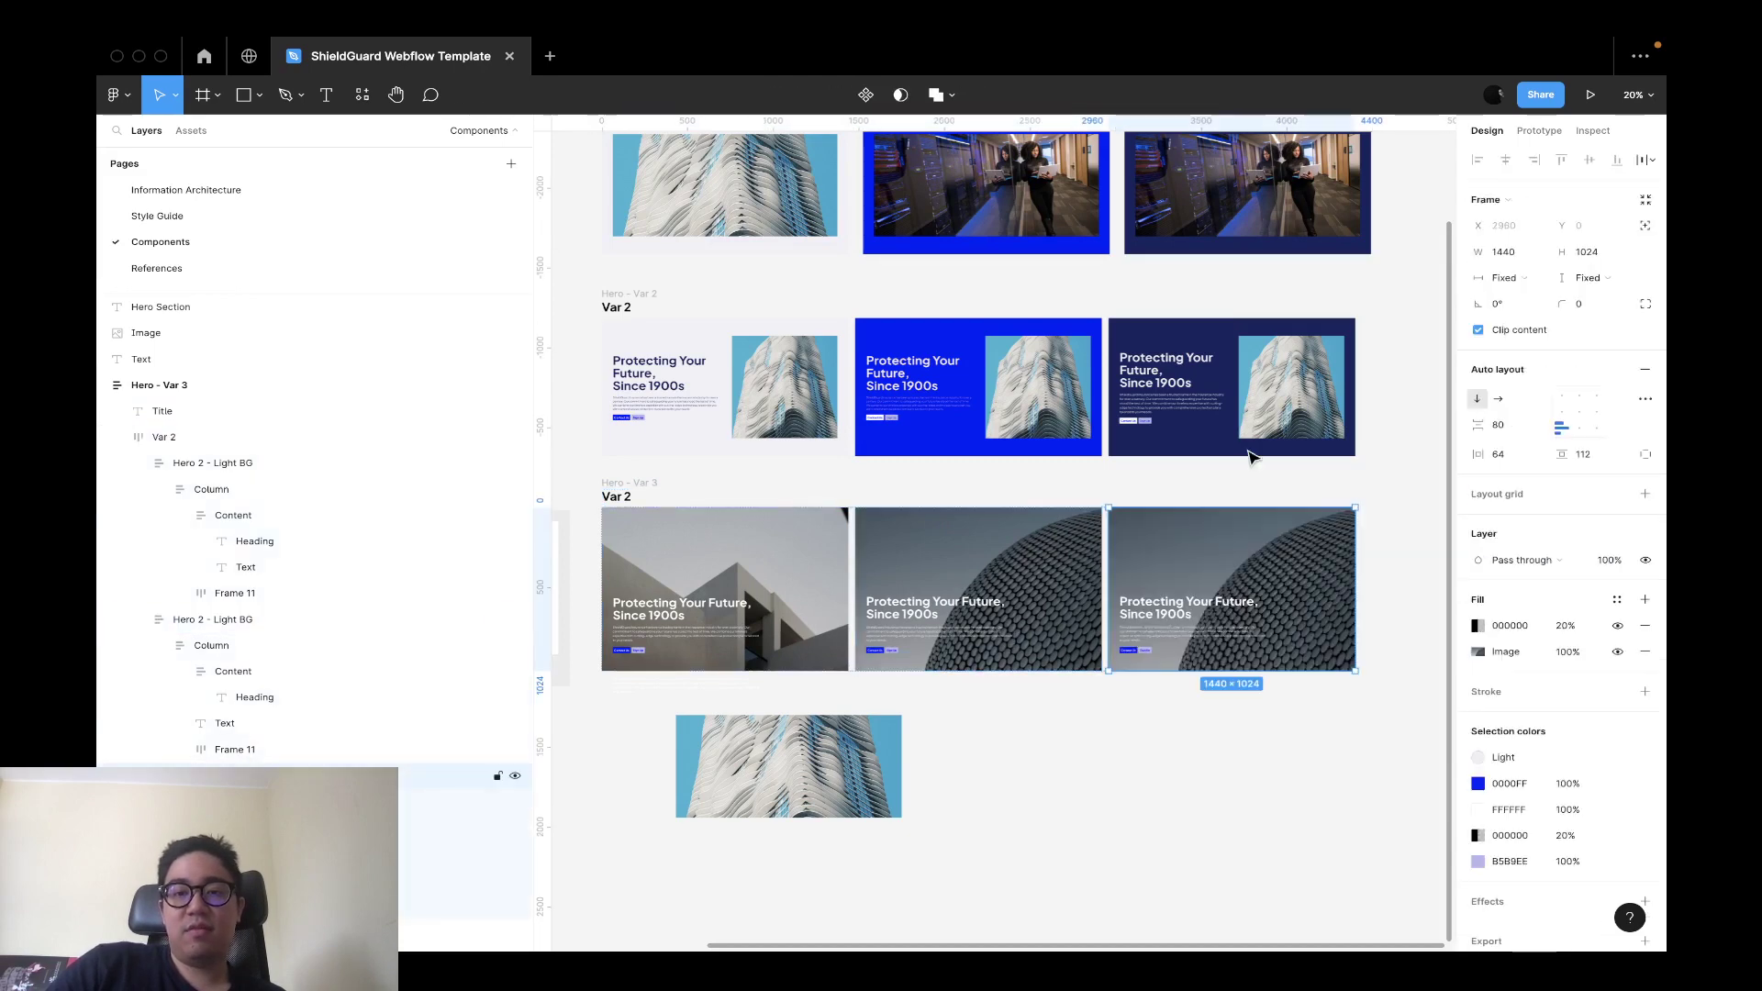
# Open the References page and examine the homepage layouts alongside the overall styles.
pyautogui.click(1255, 464)
pyautogui.scroll(2, 1214, 657)
pyautogui.click(326, 268)
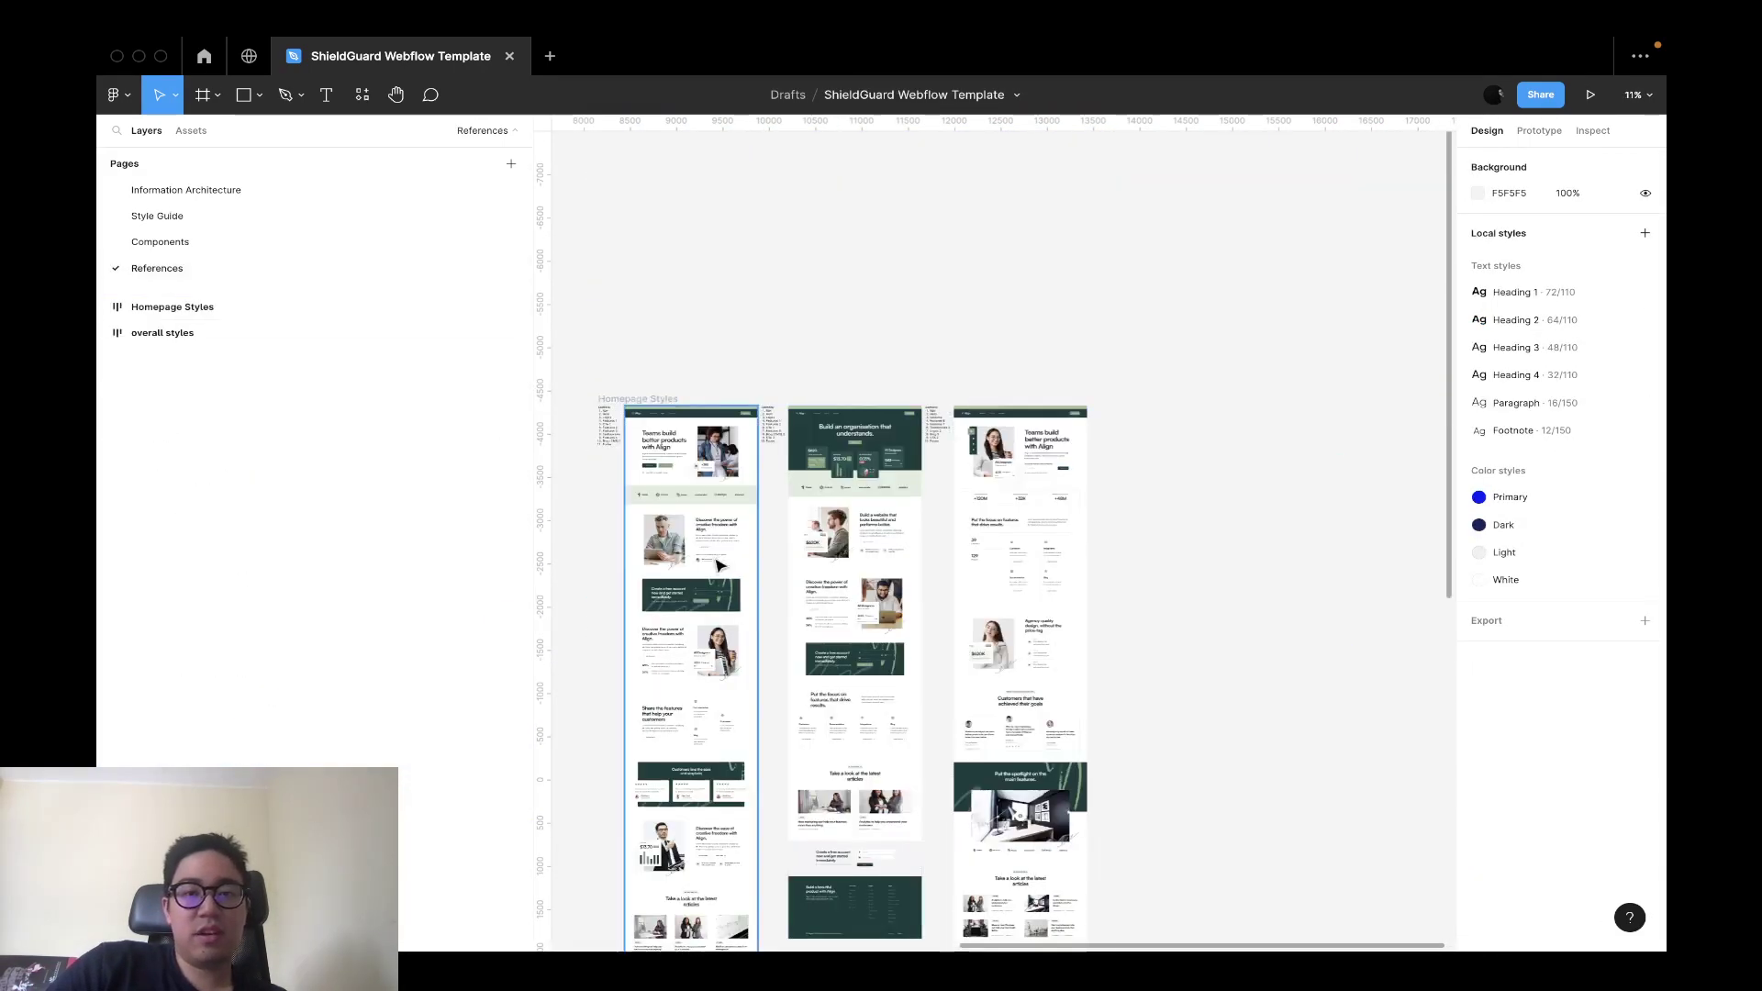
pyautogui.scroll(-4, 721, 566)
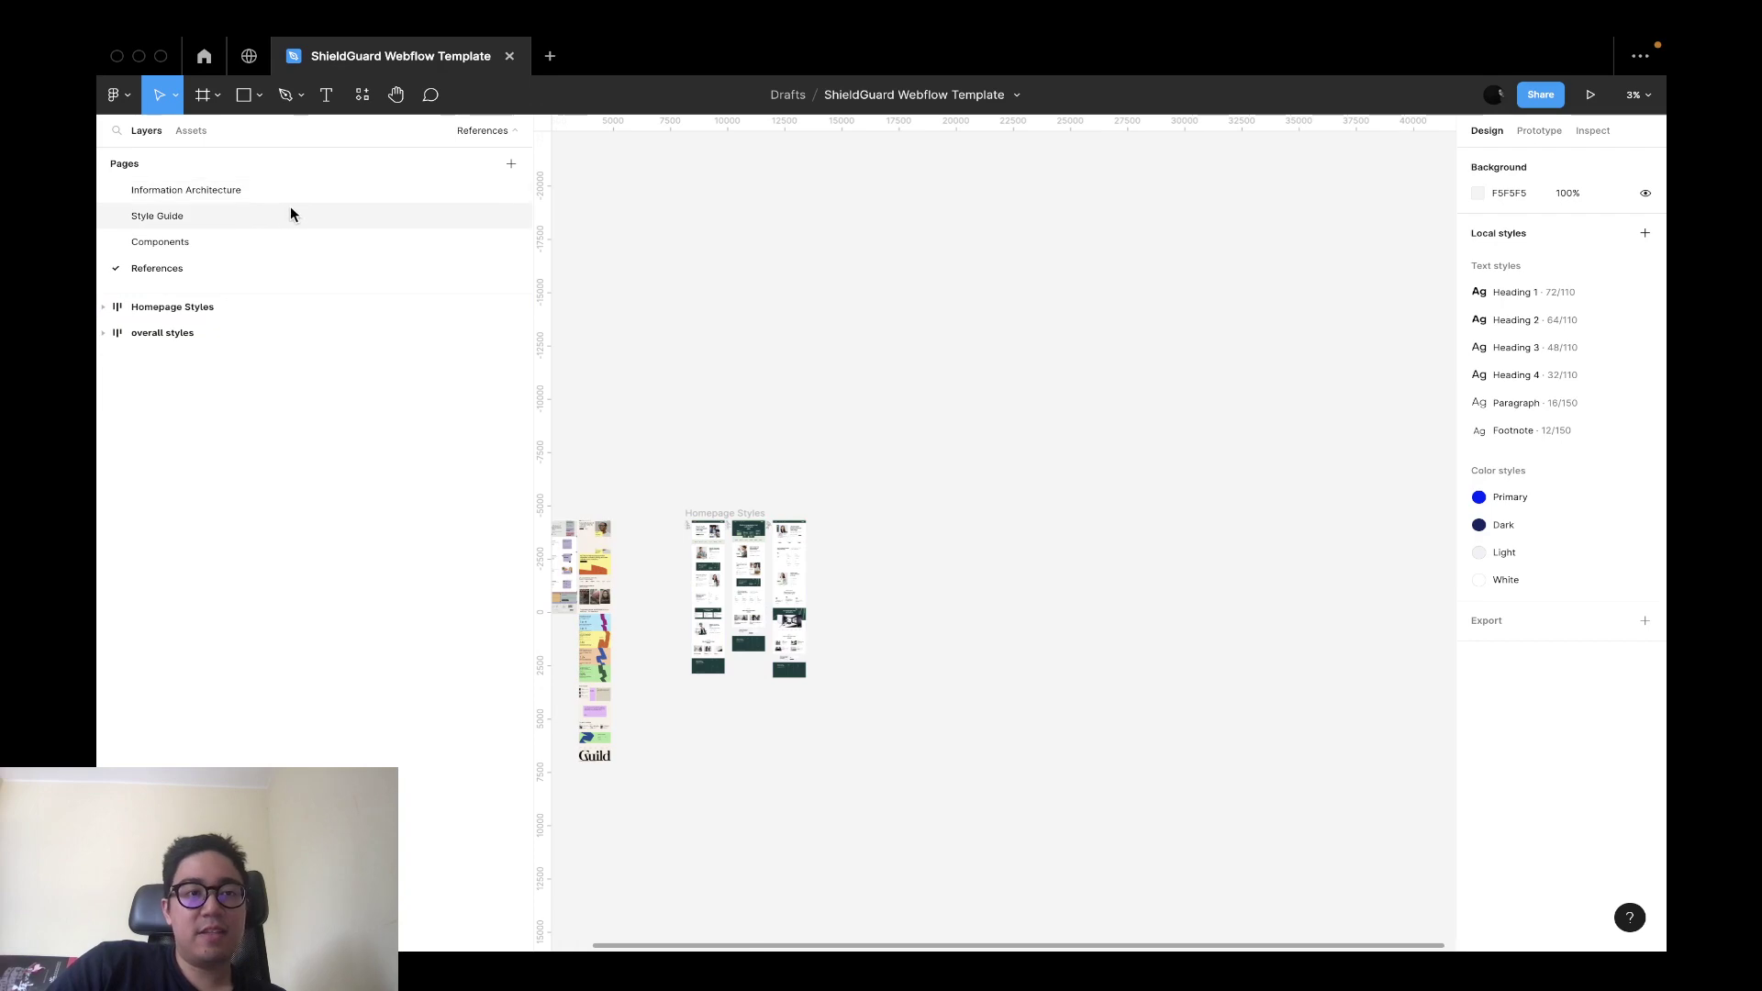
# Open the Style Guide page and look through the Images board for another architectural photo.
pyautogui.click(291, 213)
pyautogui.scroll(5, 999, 675)
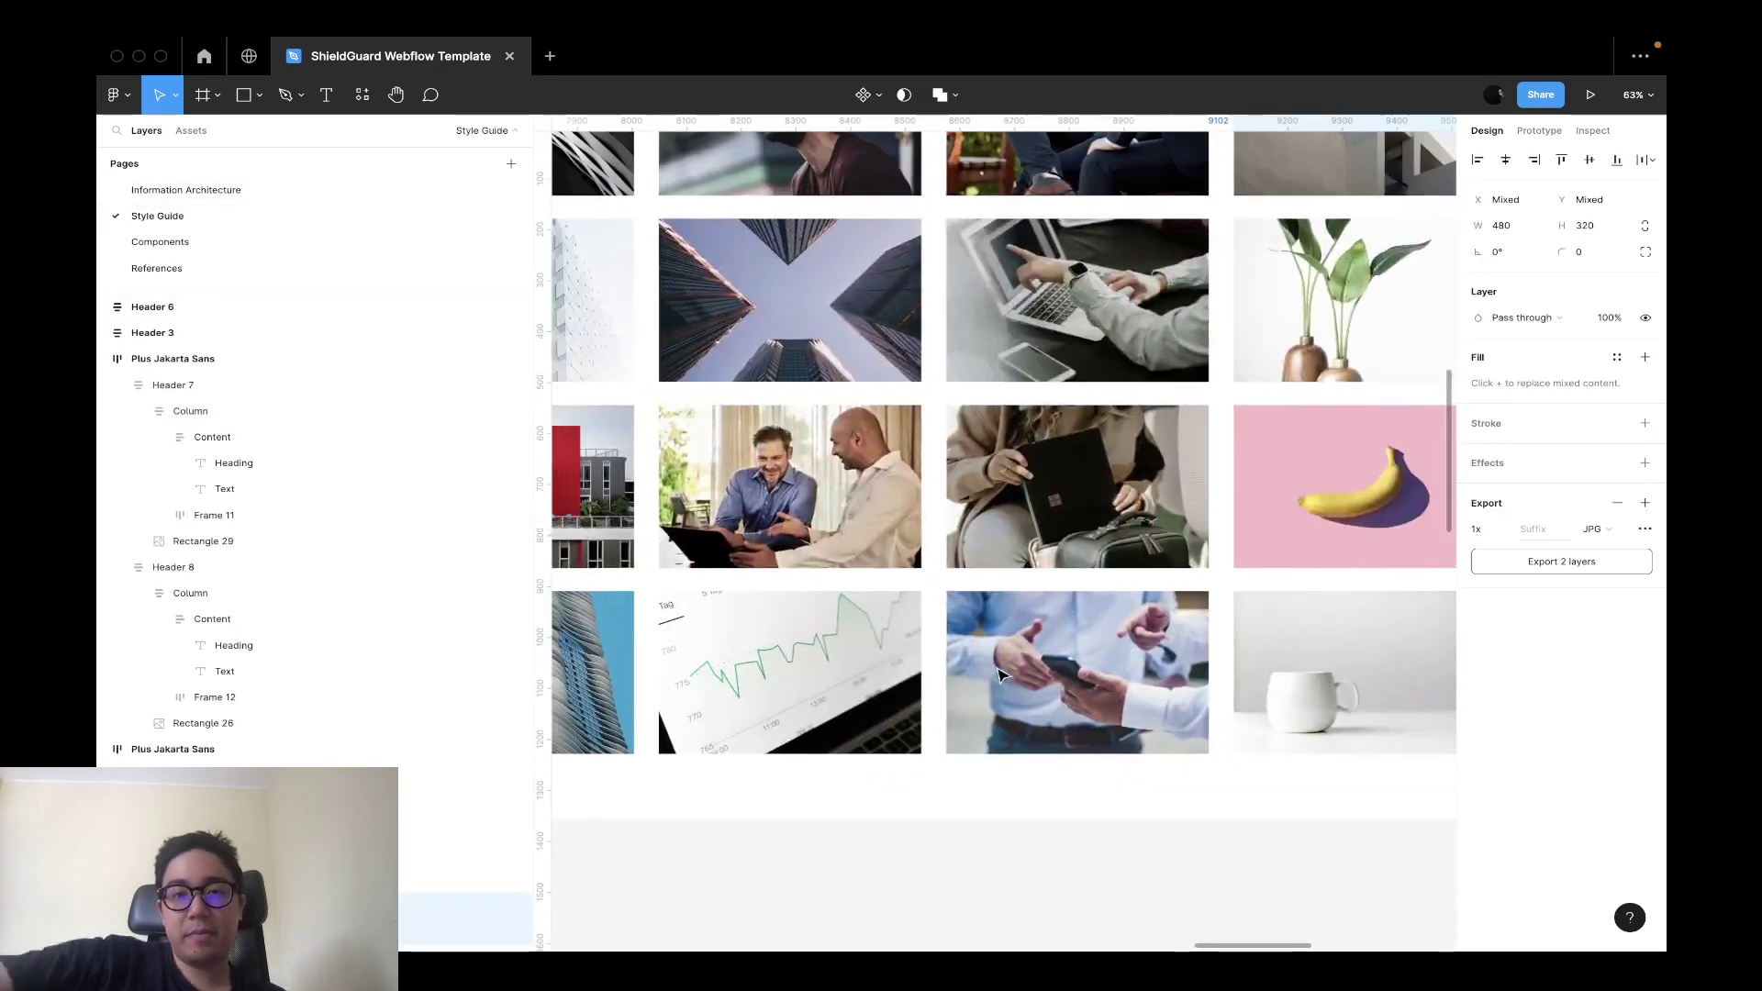
pyautogui.hscroll(-5, 998, 675)
pyautogui.scroll(2, 998, 675)
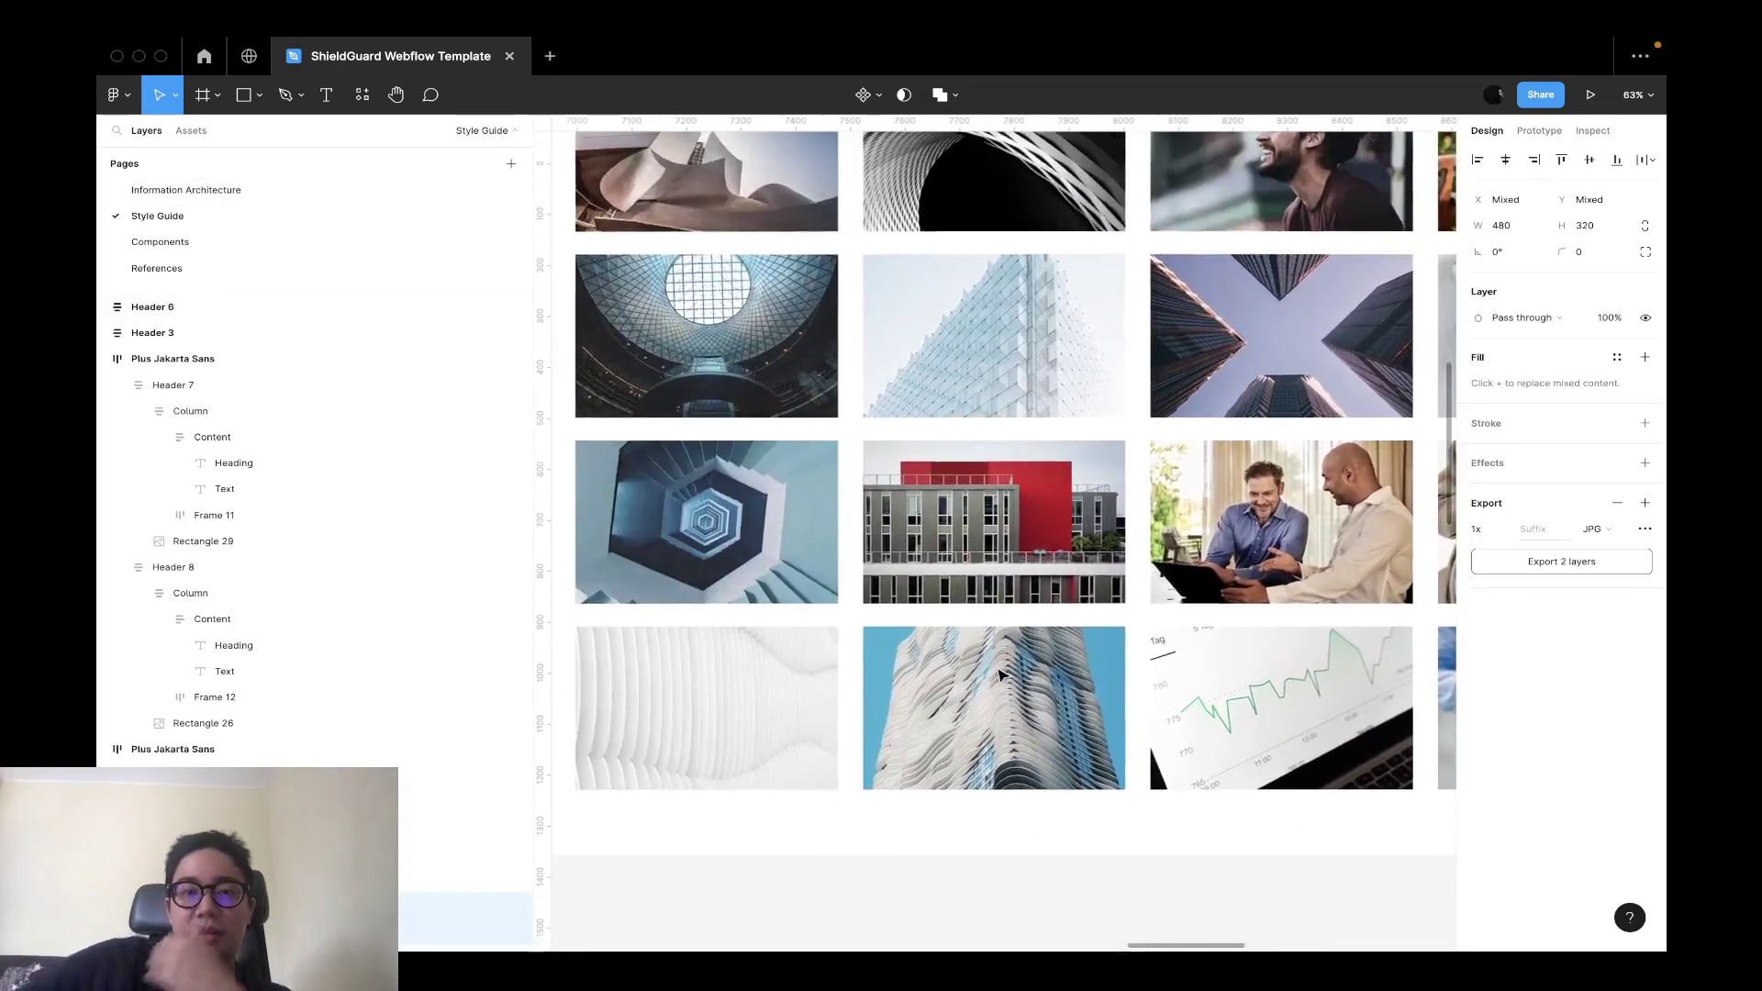
pyautogui.scroll(3, 999, 675)
pyautogui.hscroll(-2, 999, 675)
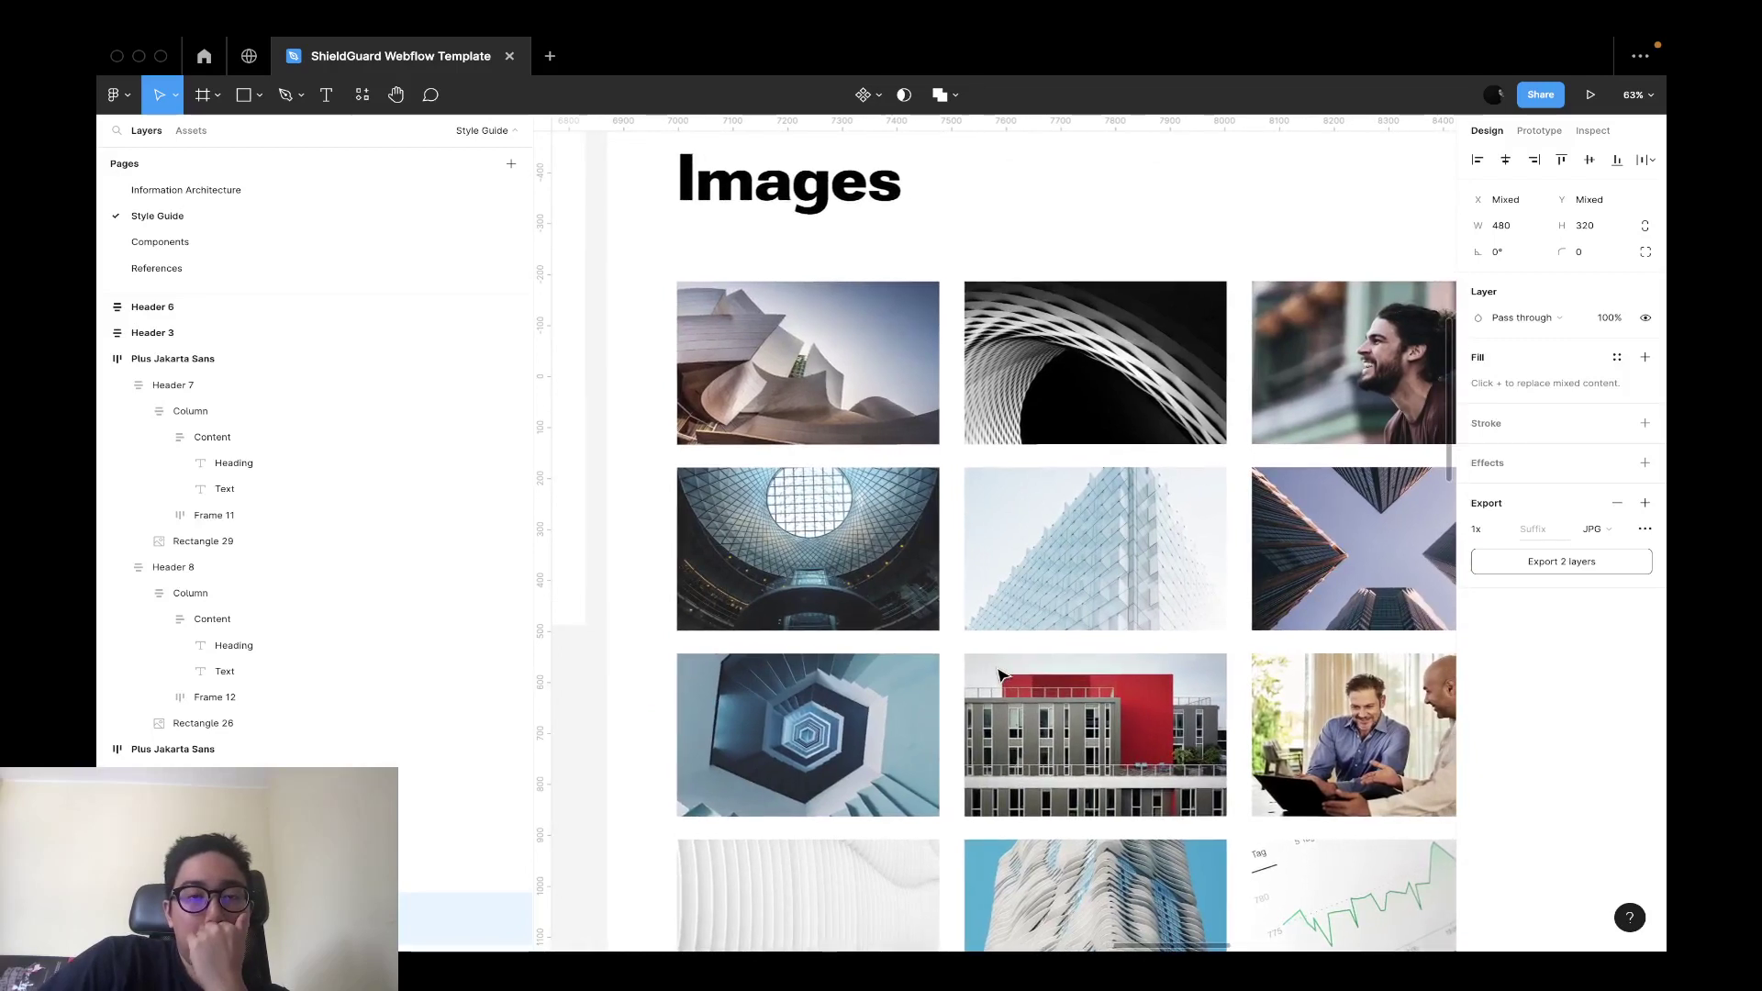
pyautogui.scroll(-1, 999, 675)
# Export the curved metallic building photo from the Images board as a JPG at 1x.
pyautogui.click(881, 367)
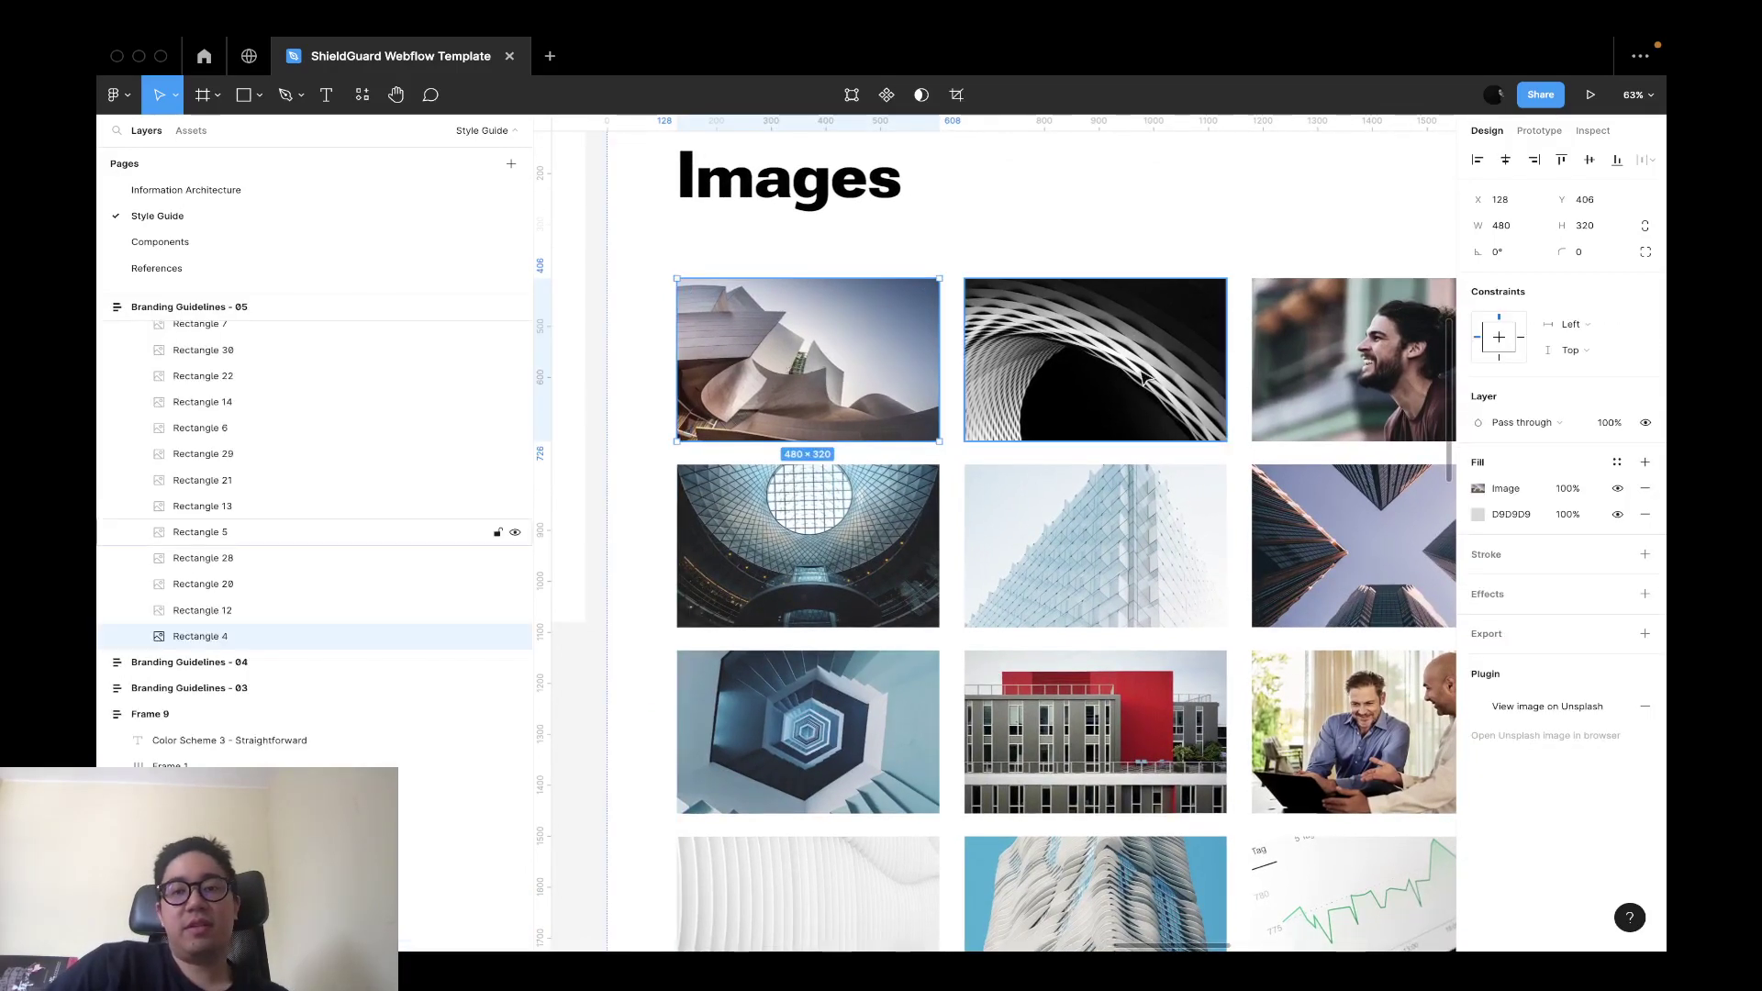
pyautogui.click(1644, 633)
pyautogui.click(1595, 660)
pyautogui.click(1595, 680)
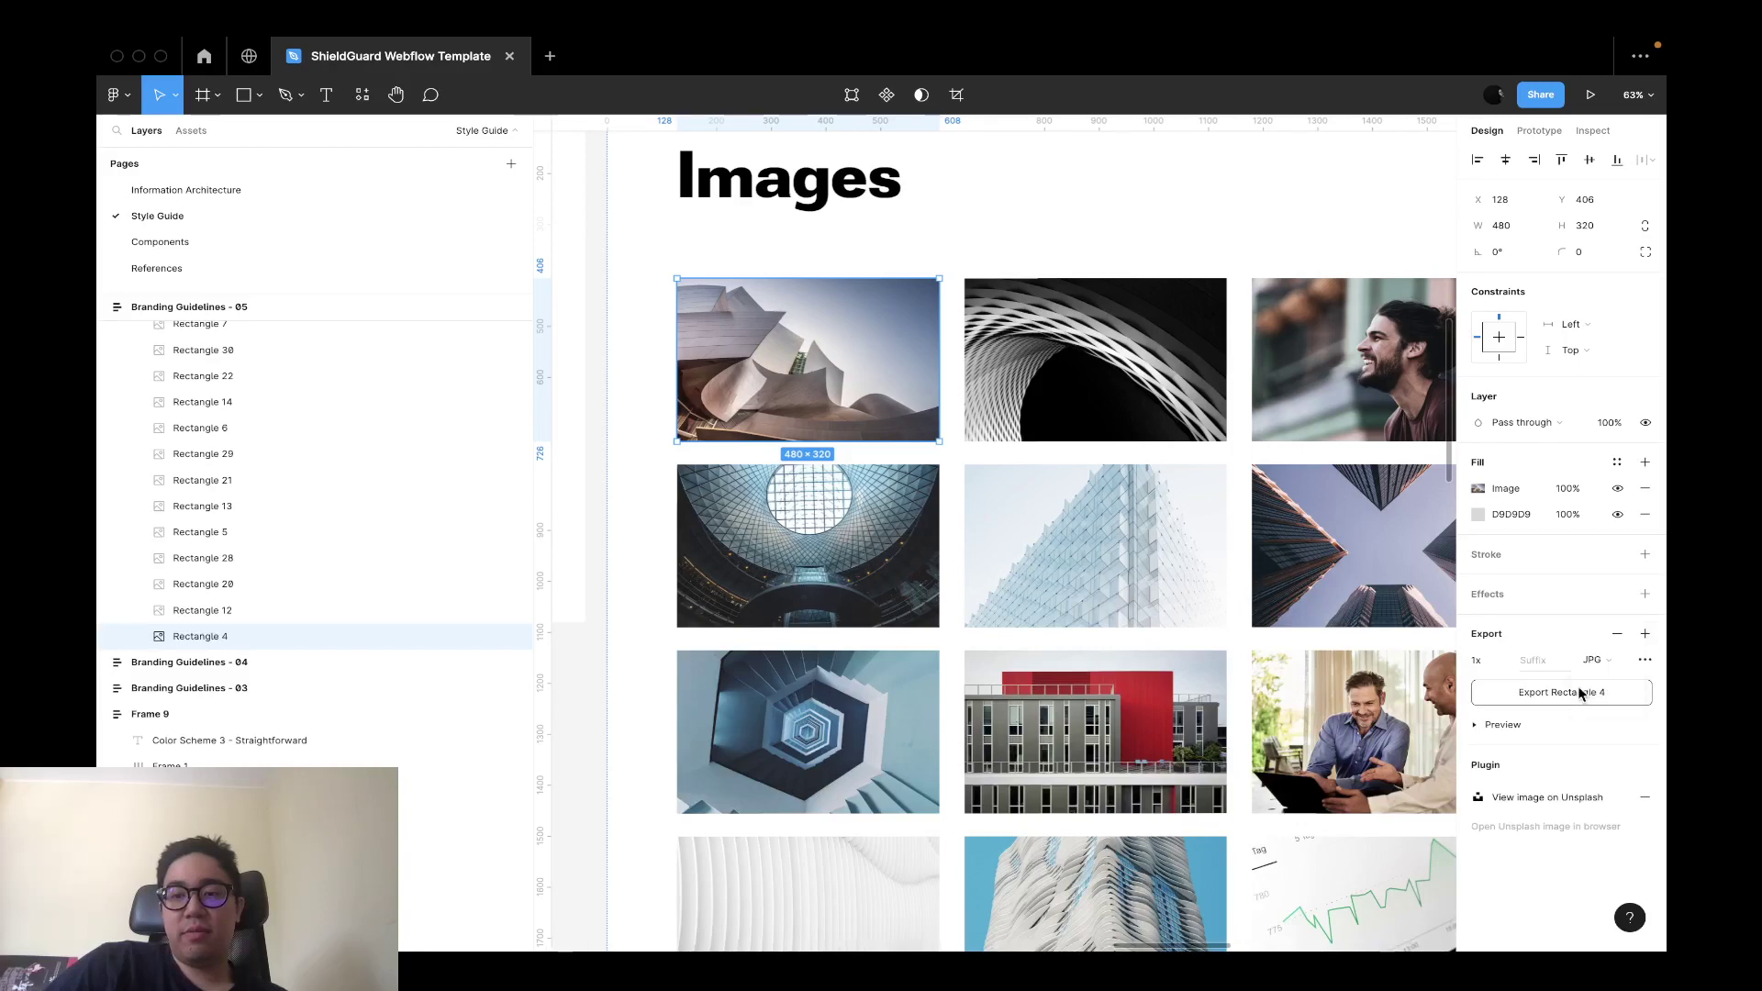
pyautogui.click(1559, 694)
pyautogui.press('Return')
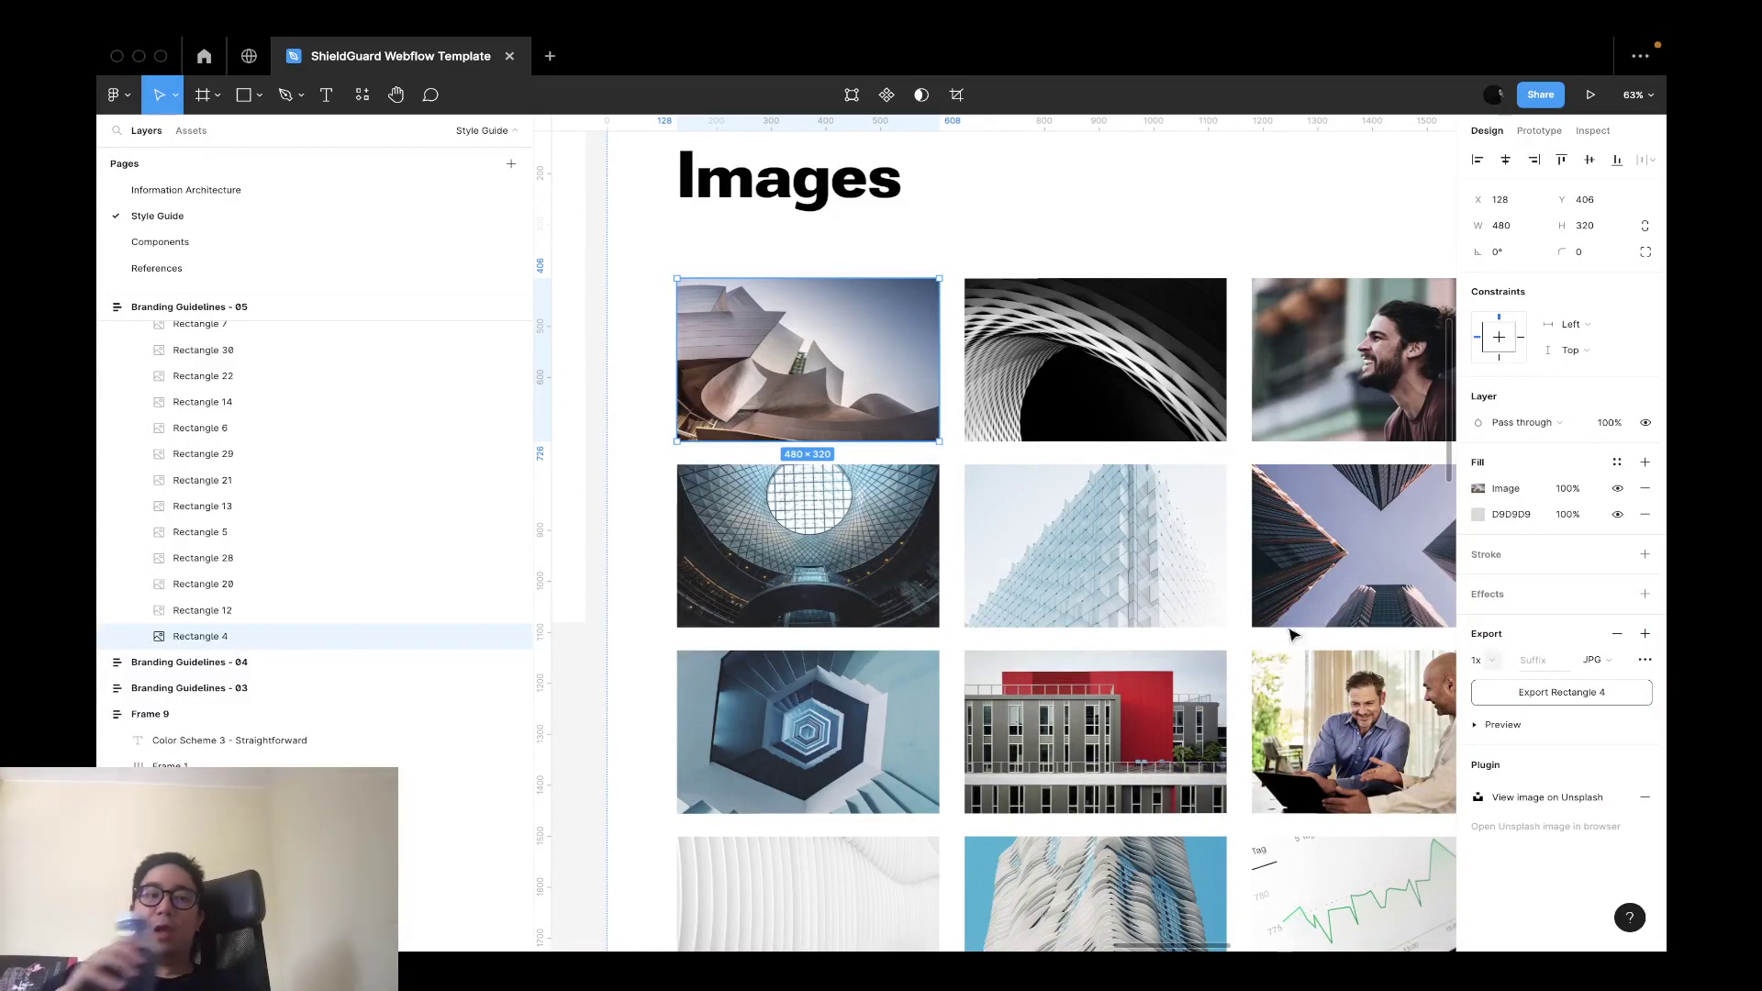
# On the Components page, replace the third row's last hero background with Rectangle 4.jpg and rotate the photo 180 degrees.
pyautogui.click(355, 242)
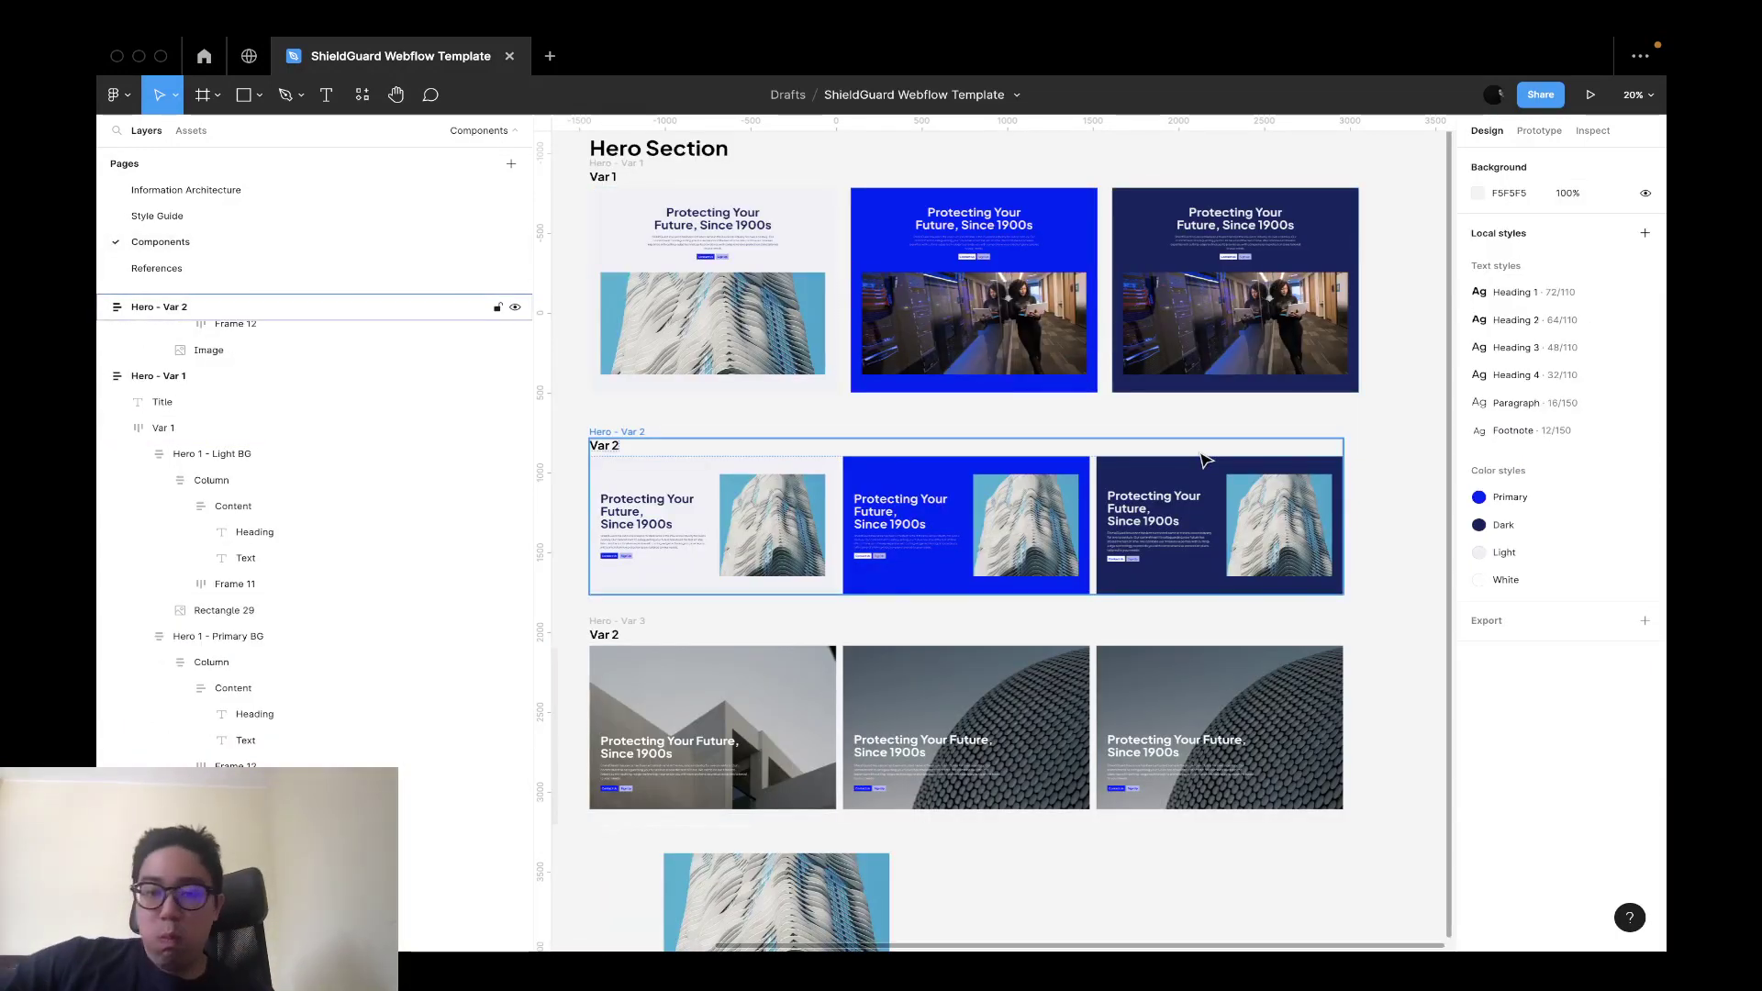
pyautogui.click(1271, 729)
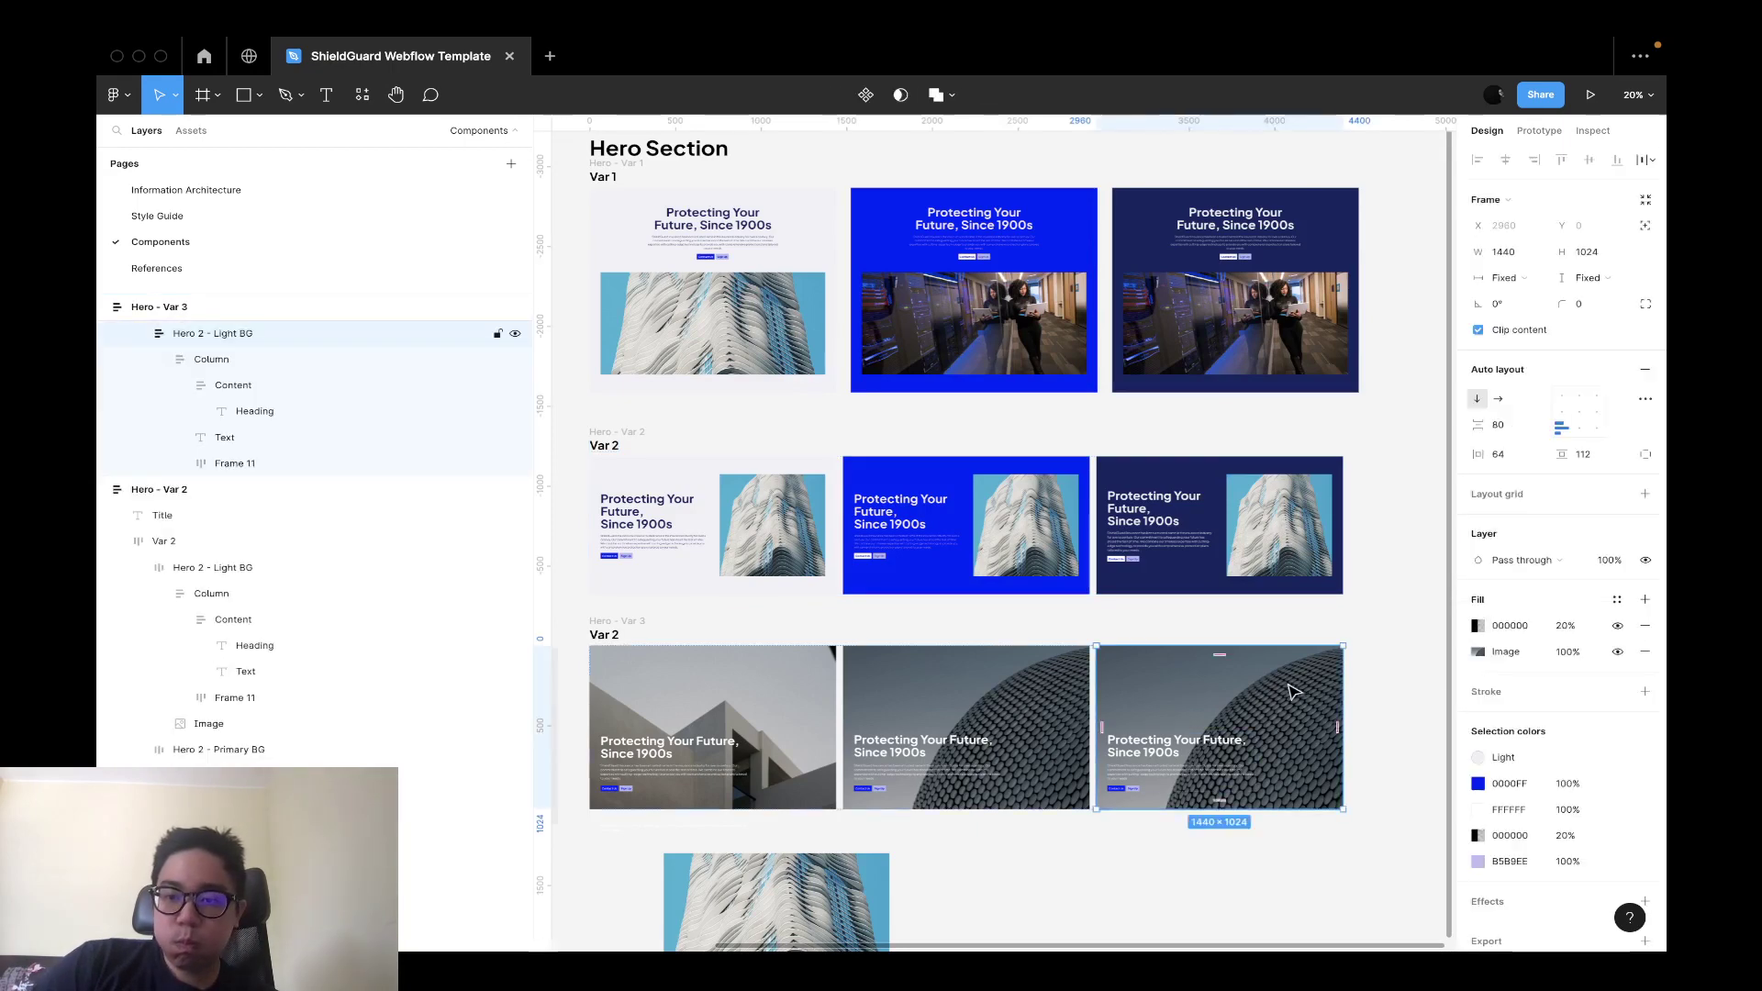
pyautogui.click(1510, 653)
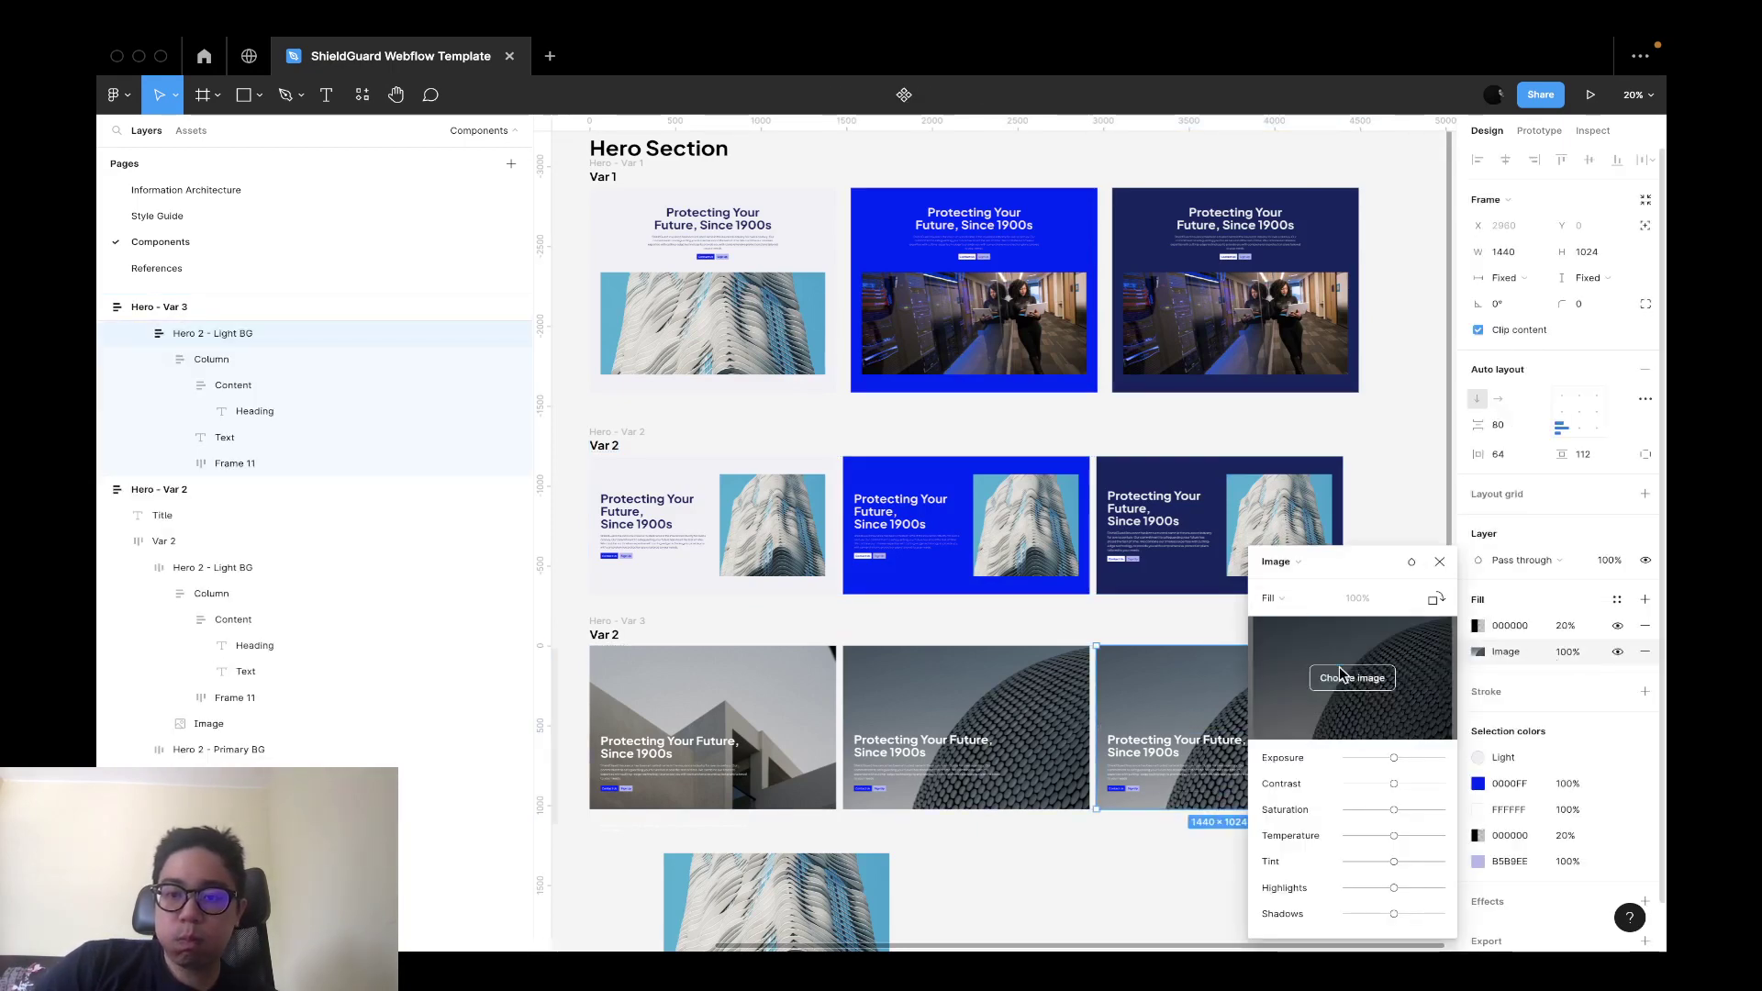
pyautogui.click(1331, 677)
pyautogui.click(676, 405)
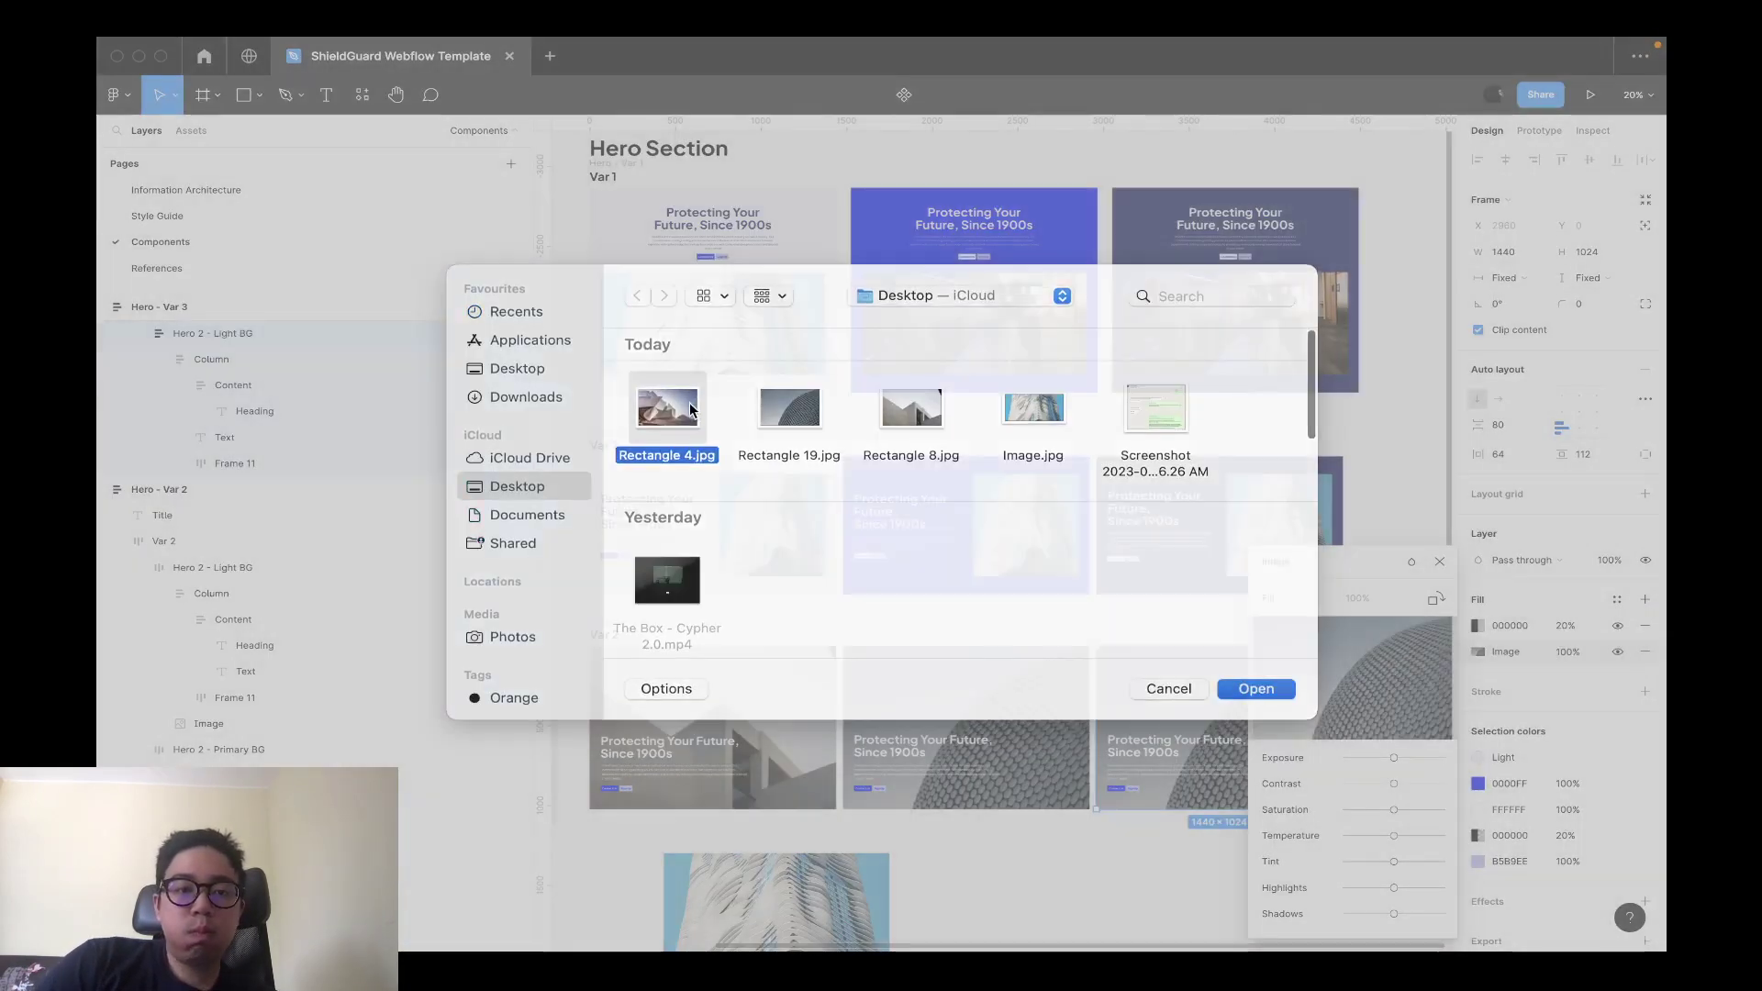
pyautogui.click(1255, 688)
pyautogui.click(1524, 607)
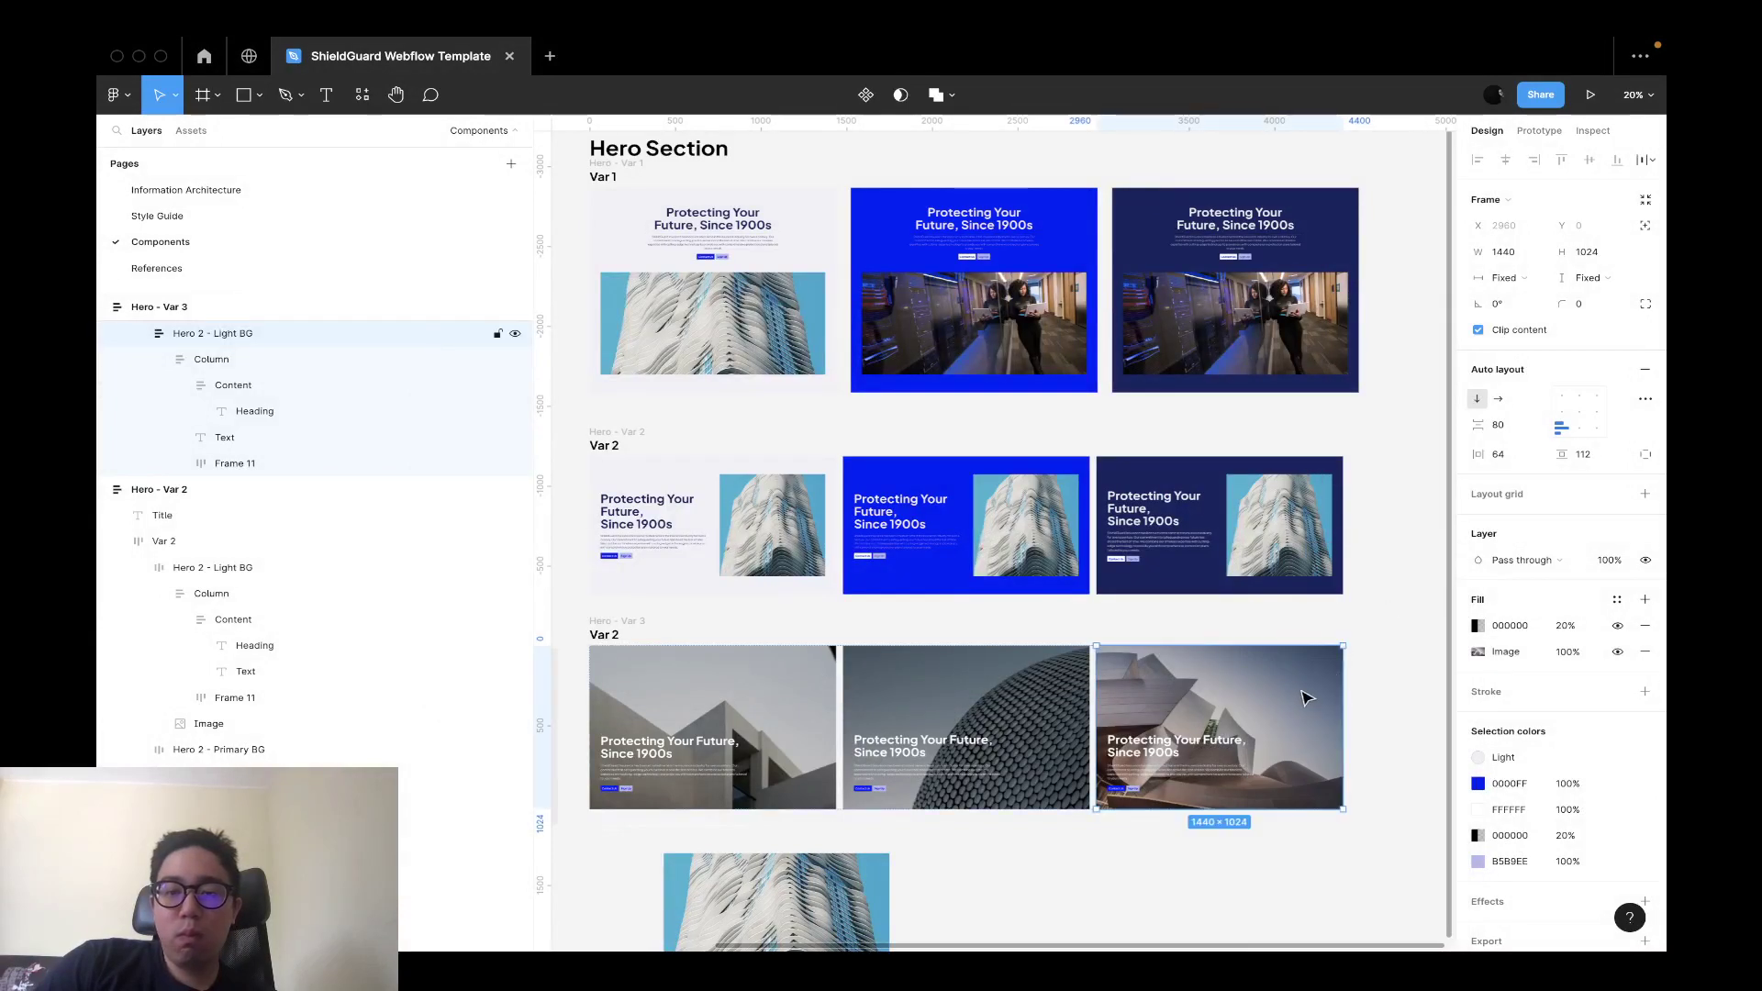
pyautogui.click(1478, 652)
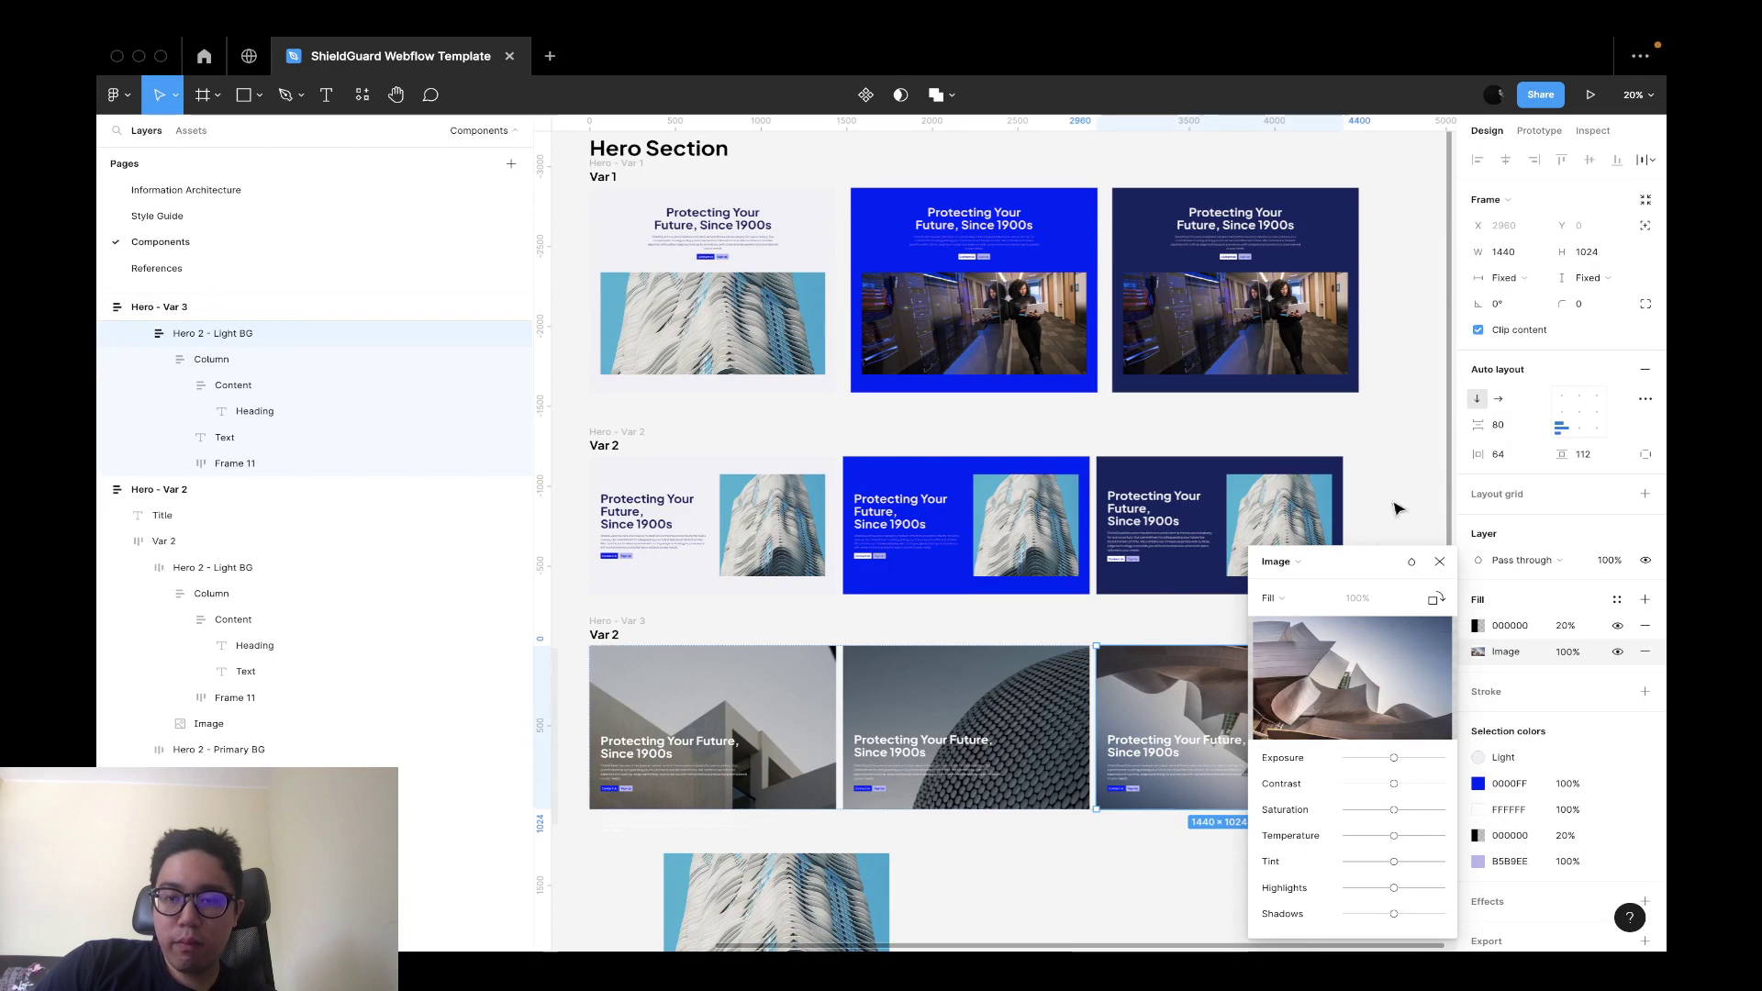
pyautogui.click(1396, 542)
# Examine the three image-background heroes in the third row, both up close and alongside the other variations.
pyautogui.scroll(-2, 1390, 569)
pyautogui.scroll(-1, 1390, 577)
pyautogui.scroll(5, 1386, 575)
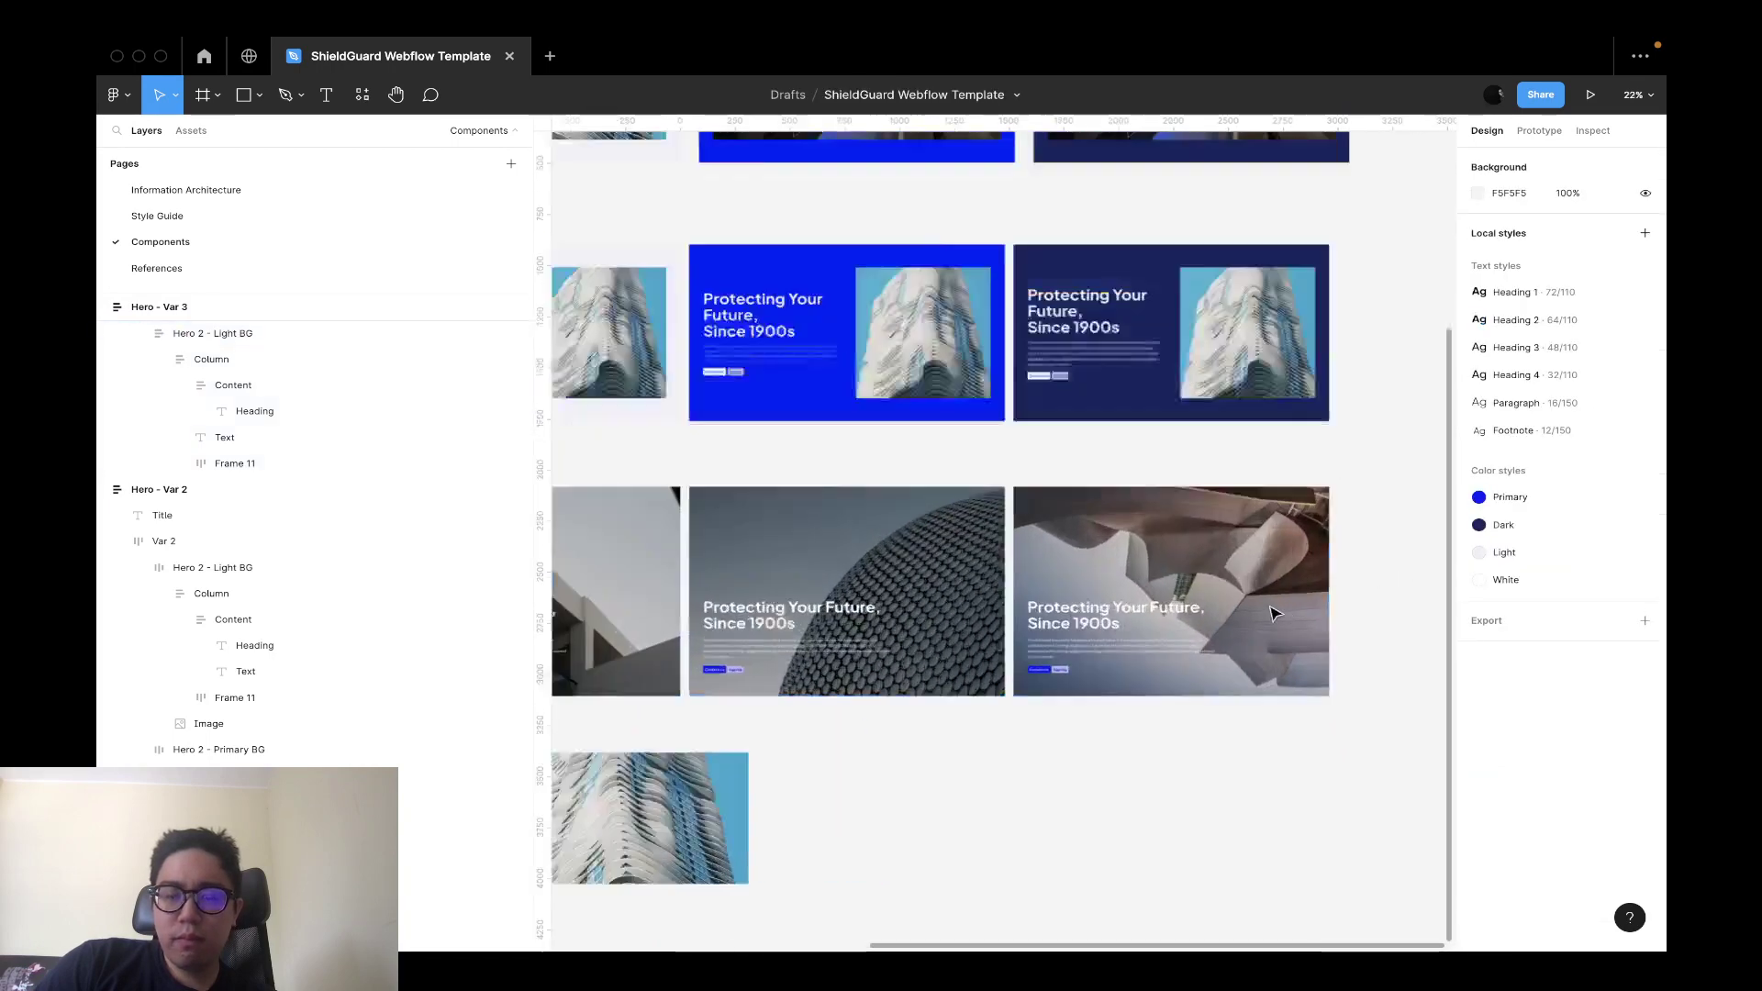
pyautogui.scroll(-2, 1275, 611)
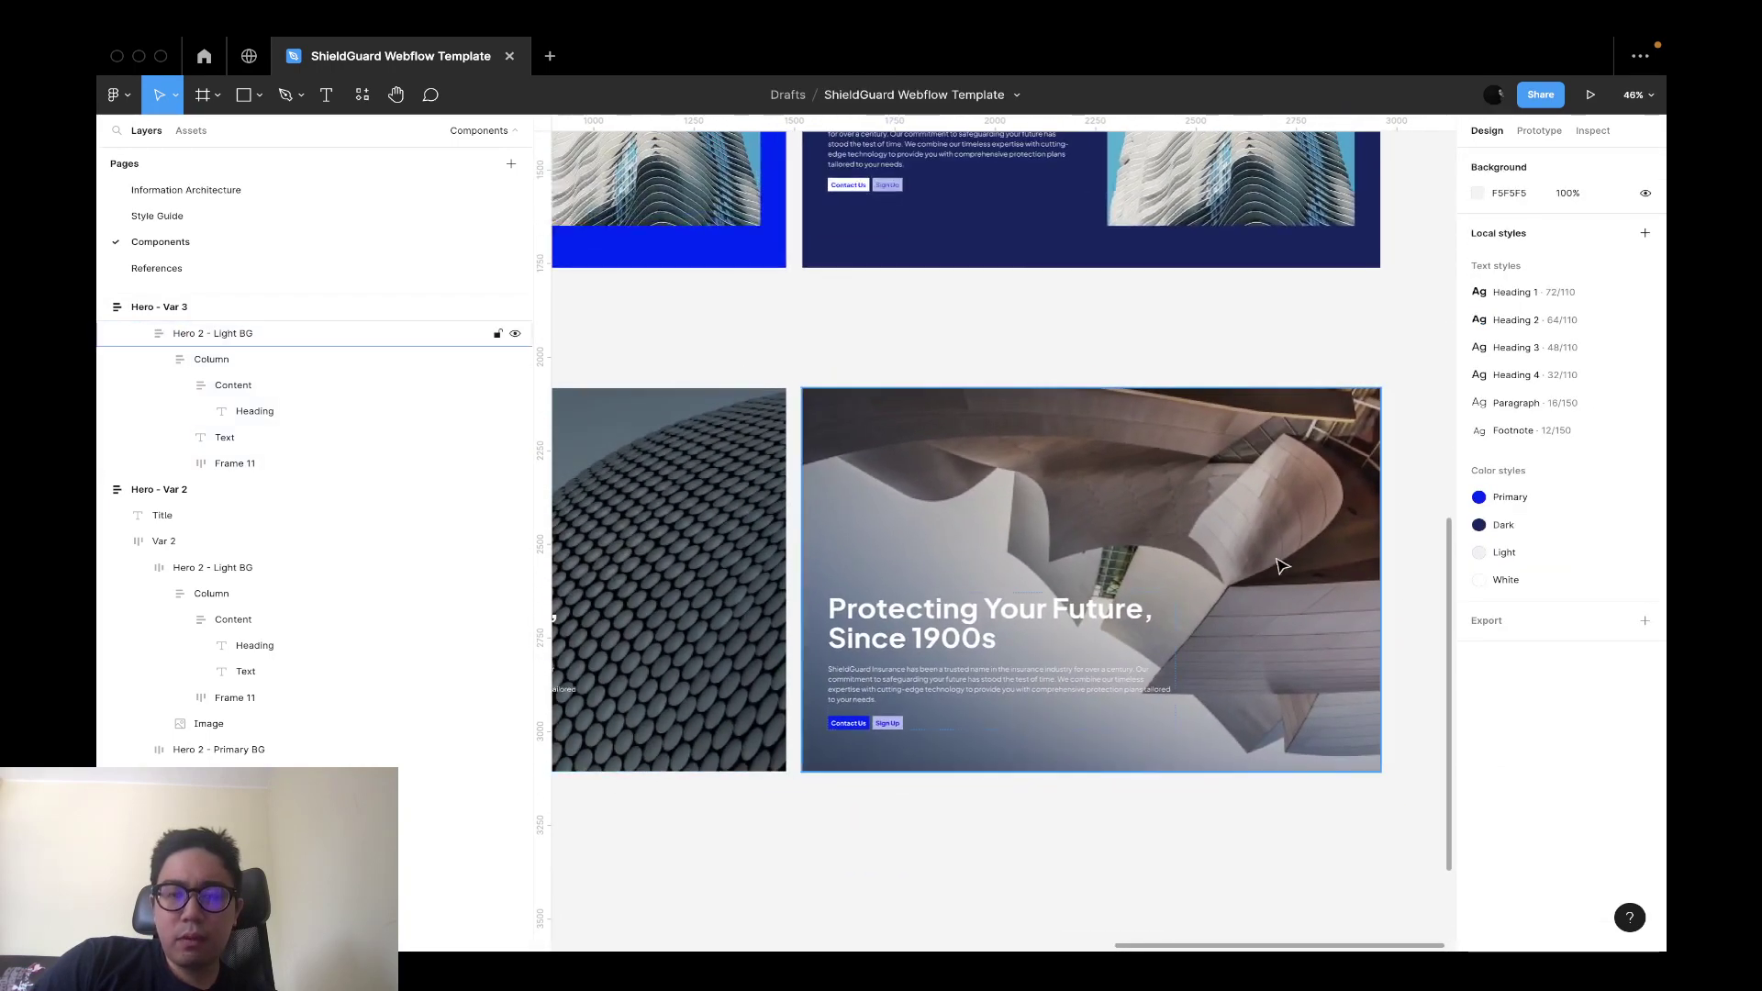
pyautogui.scroll(-4, 1291, 573)
pyautogui.scroll(2, 1110, 643)
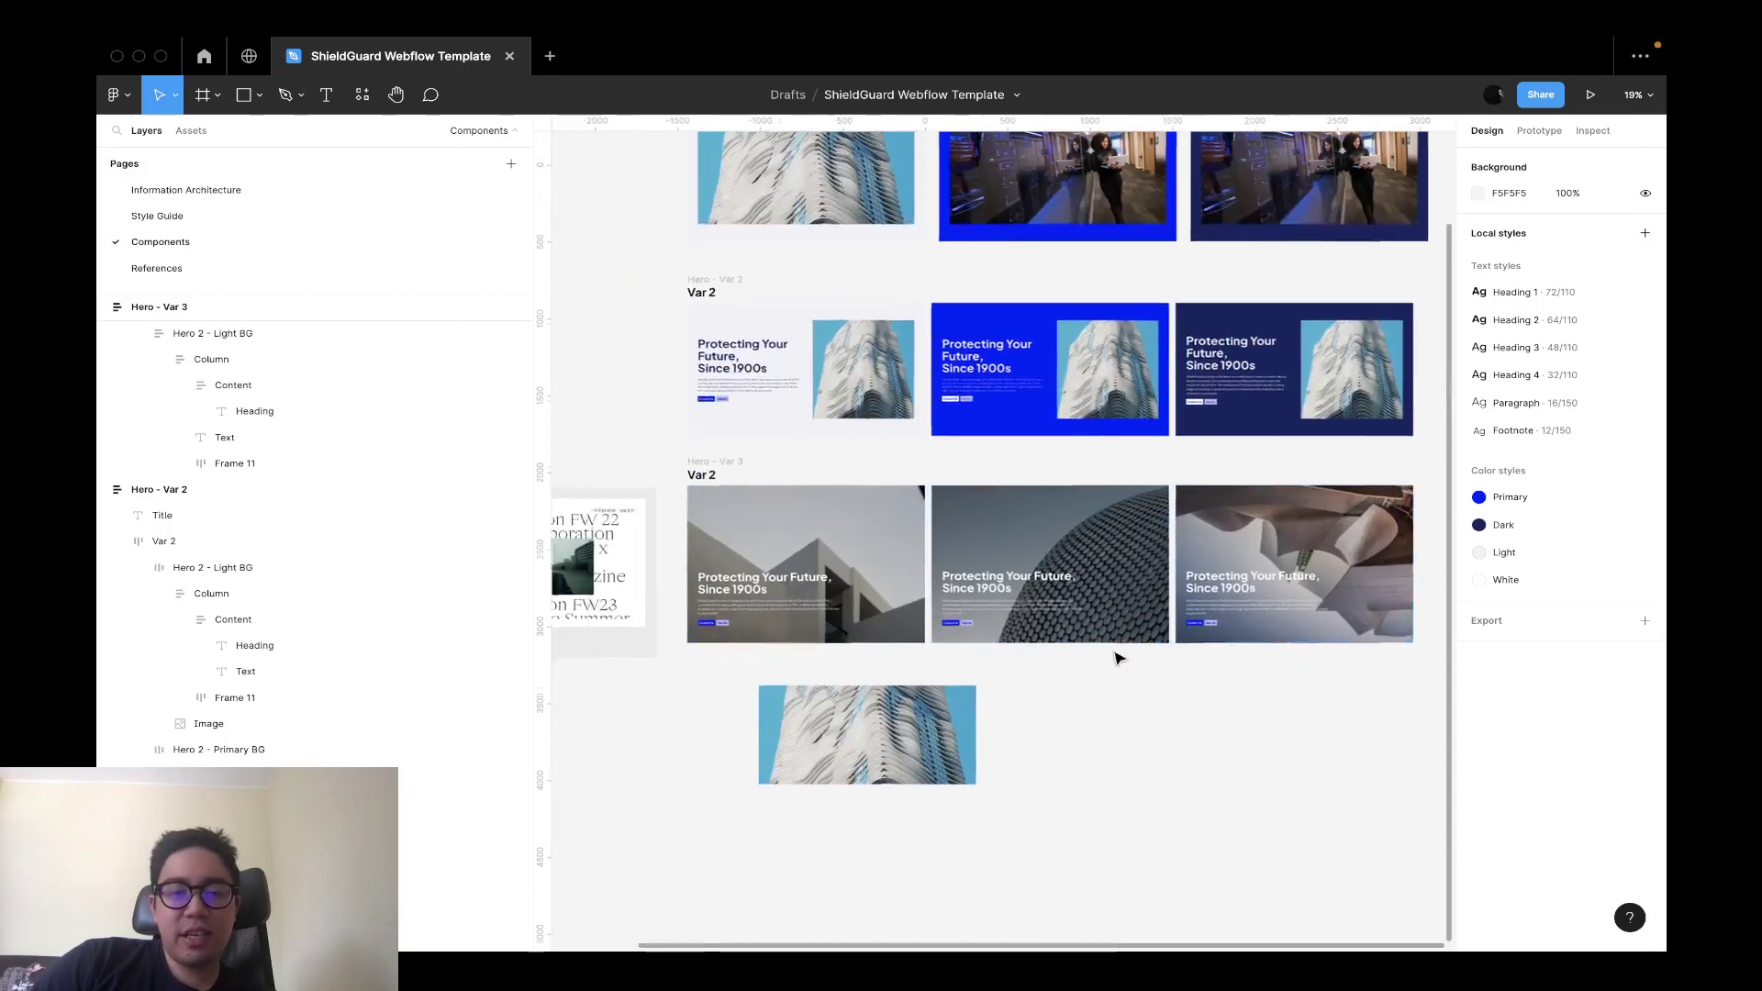
pyautogui.scroll(-1, 1104, 555)
pyautogui.scroll(2, 1104, 556)
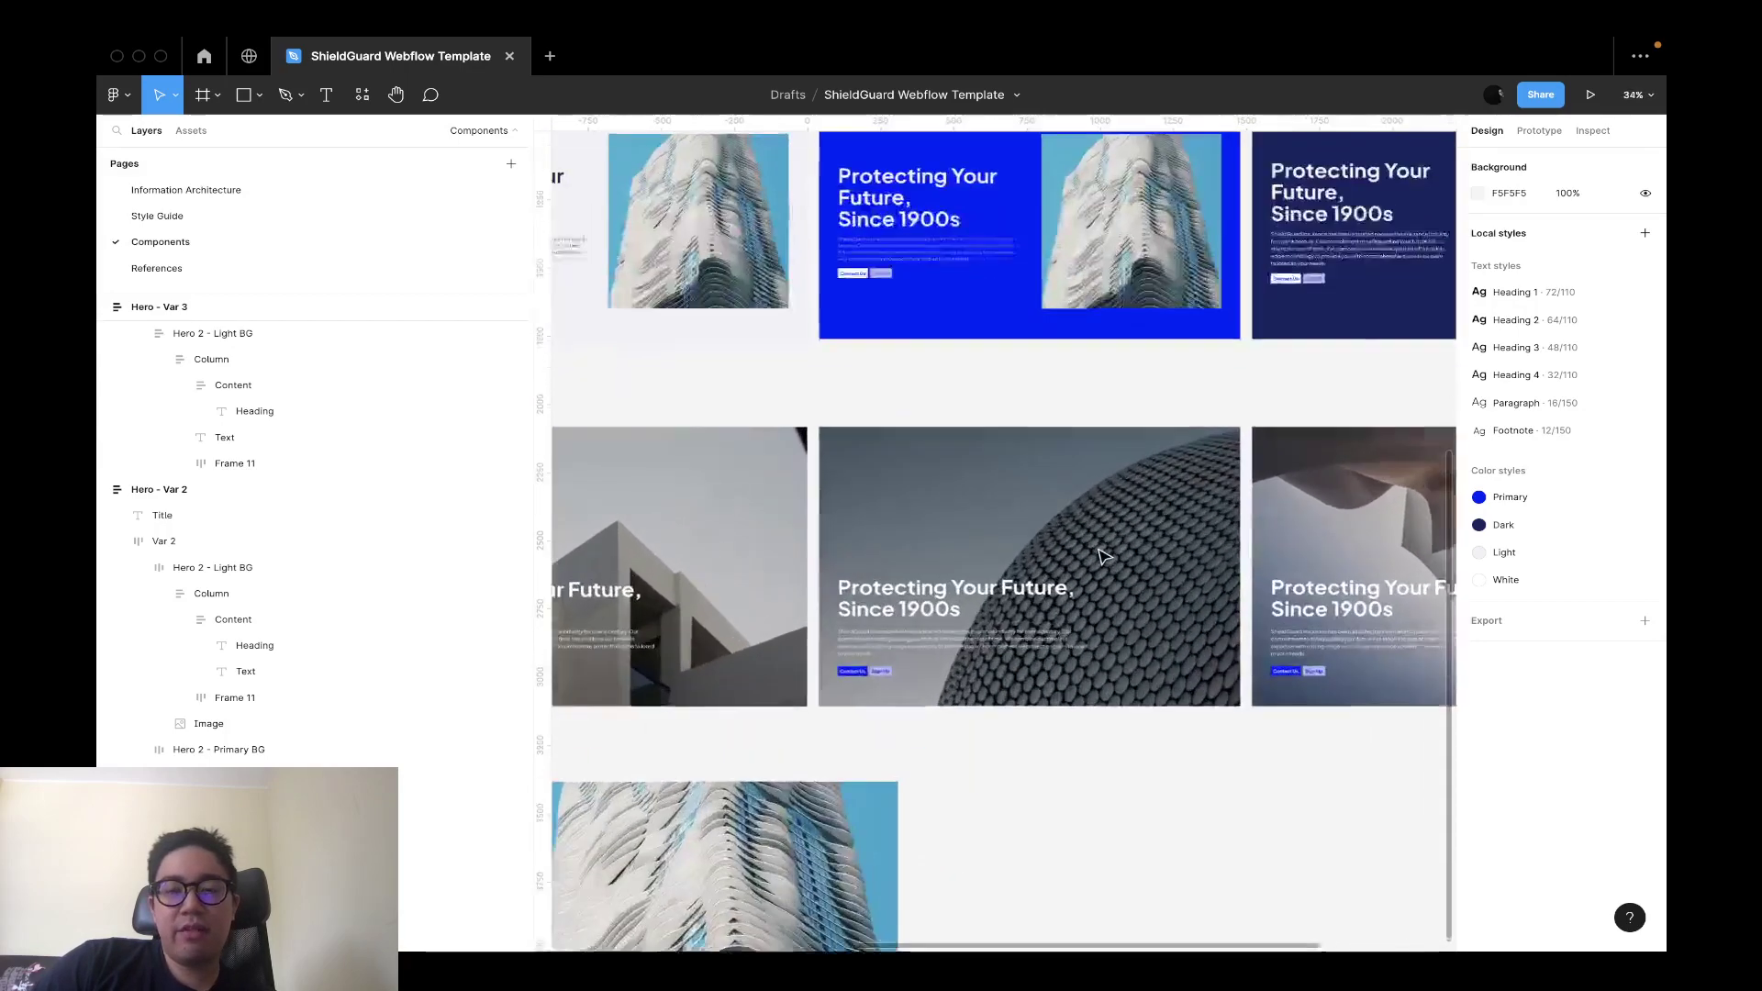
pyautogui.scroll(-1, 1104, 556)
pyautogui.scroll(2, 1104, 555)
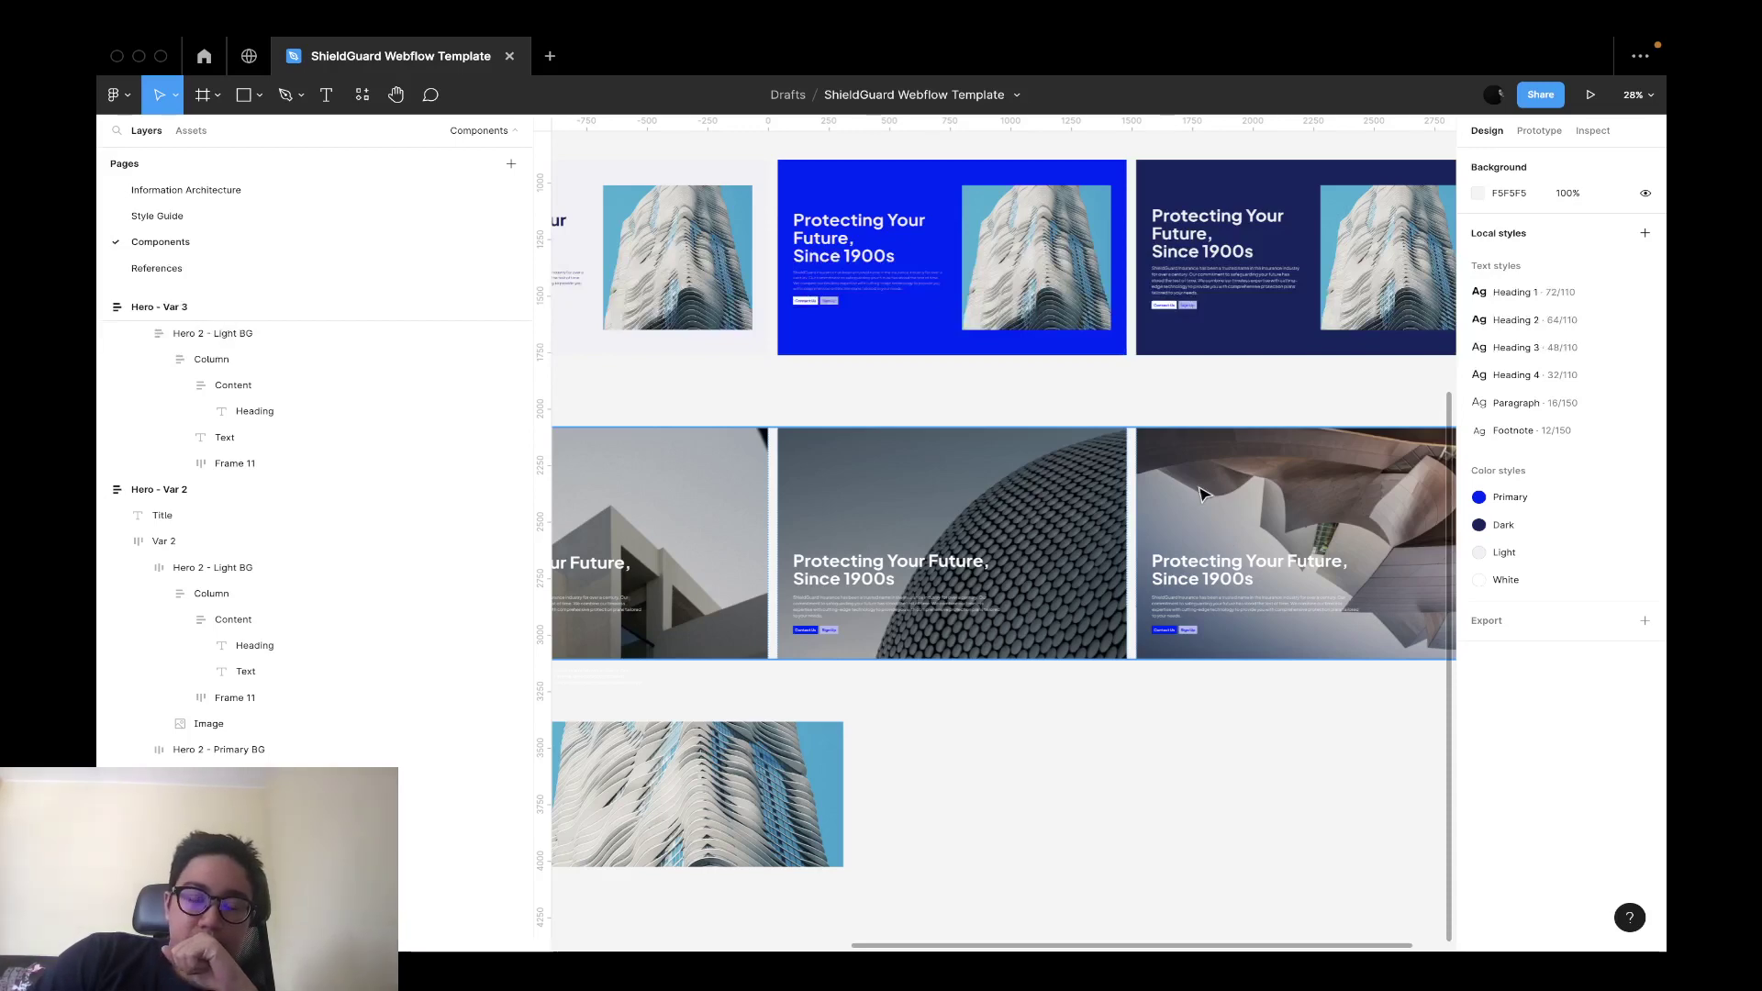
pyautogui.hscroll(3, 1304, 512)
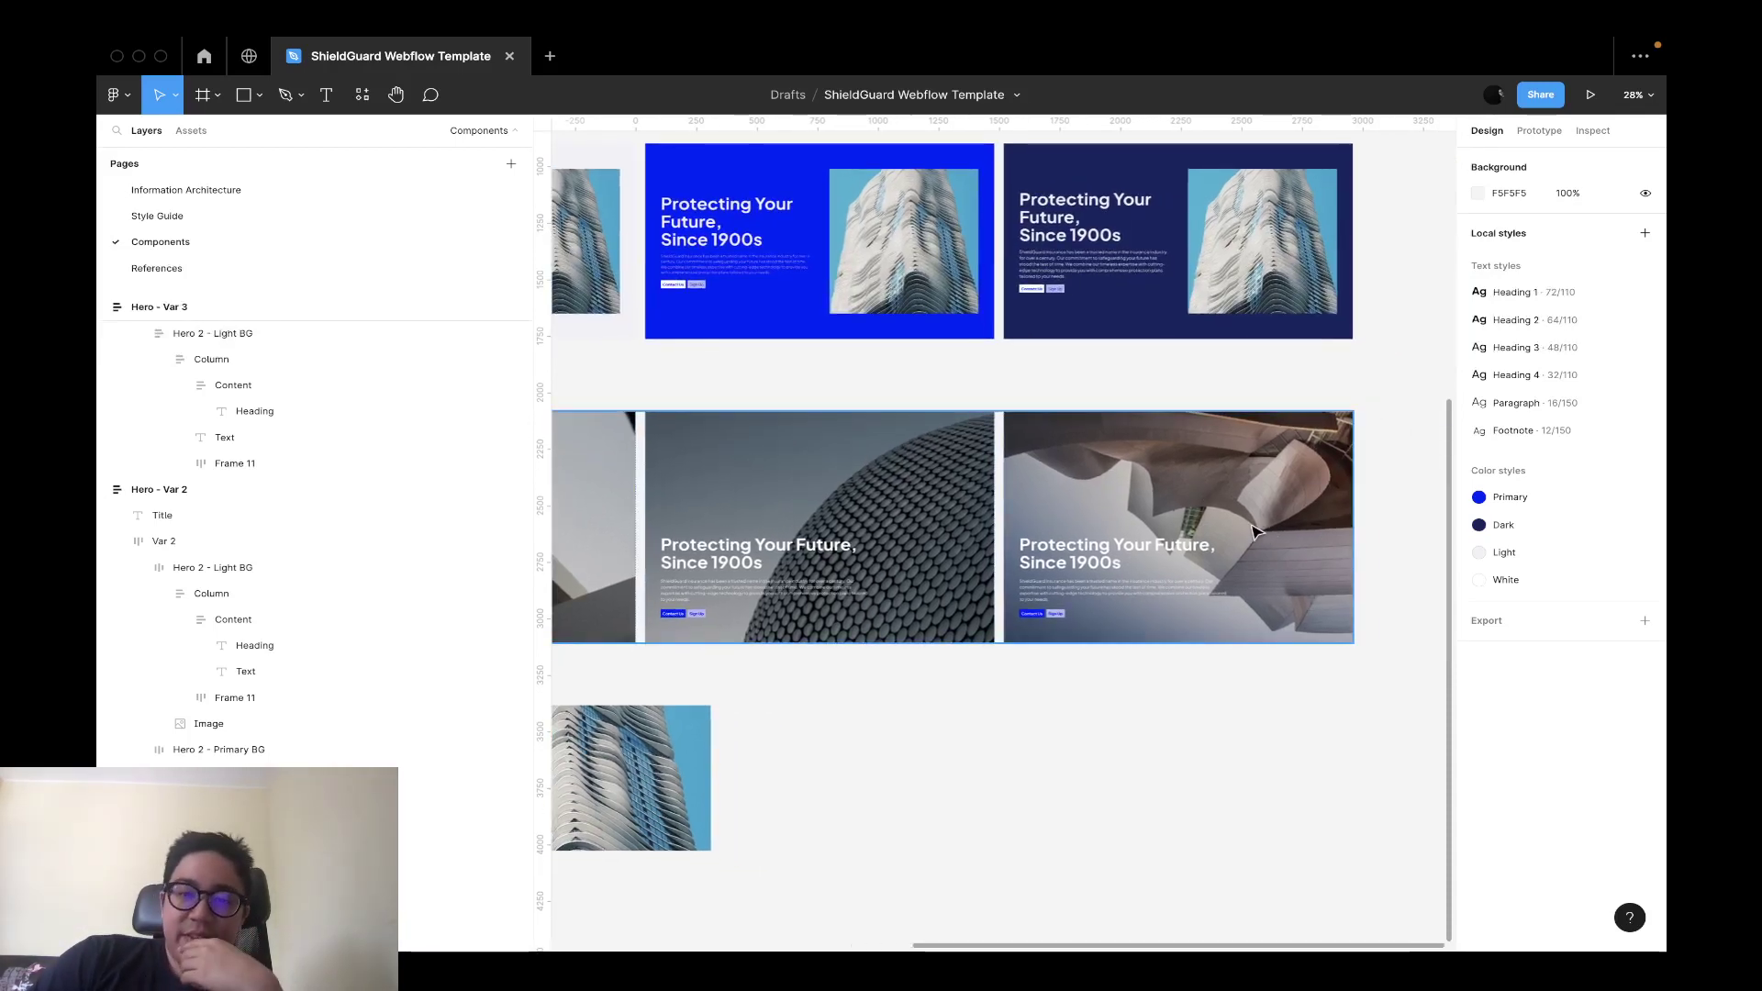
pyautogui.scroll(-5, 1257, 532)
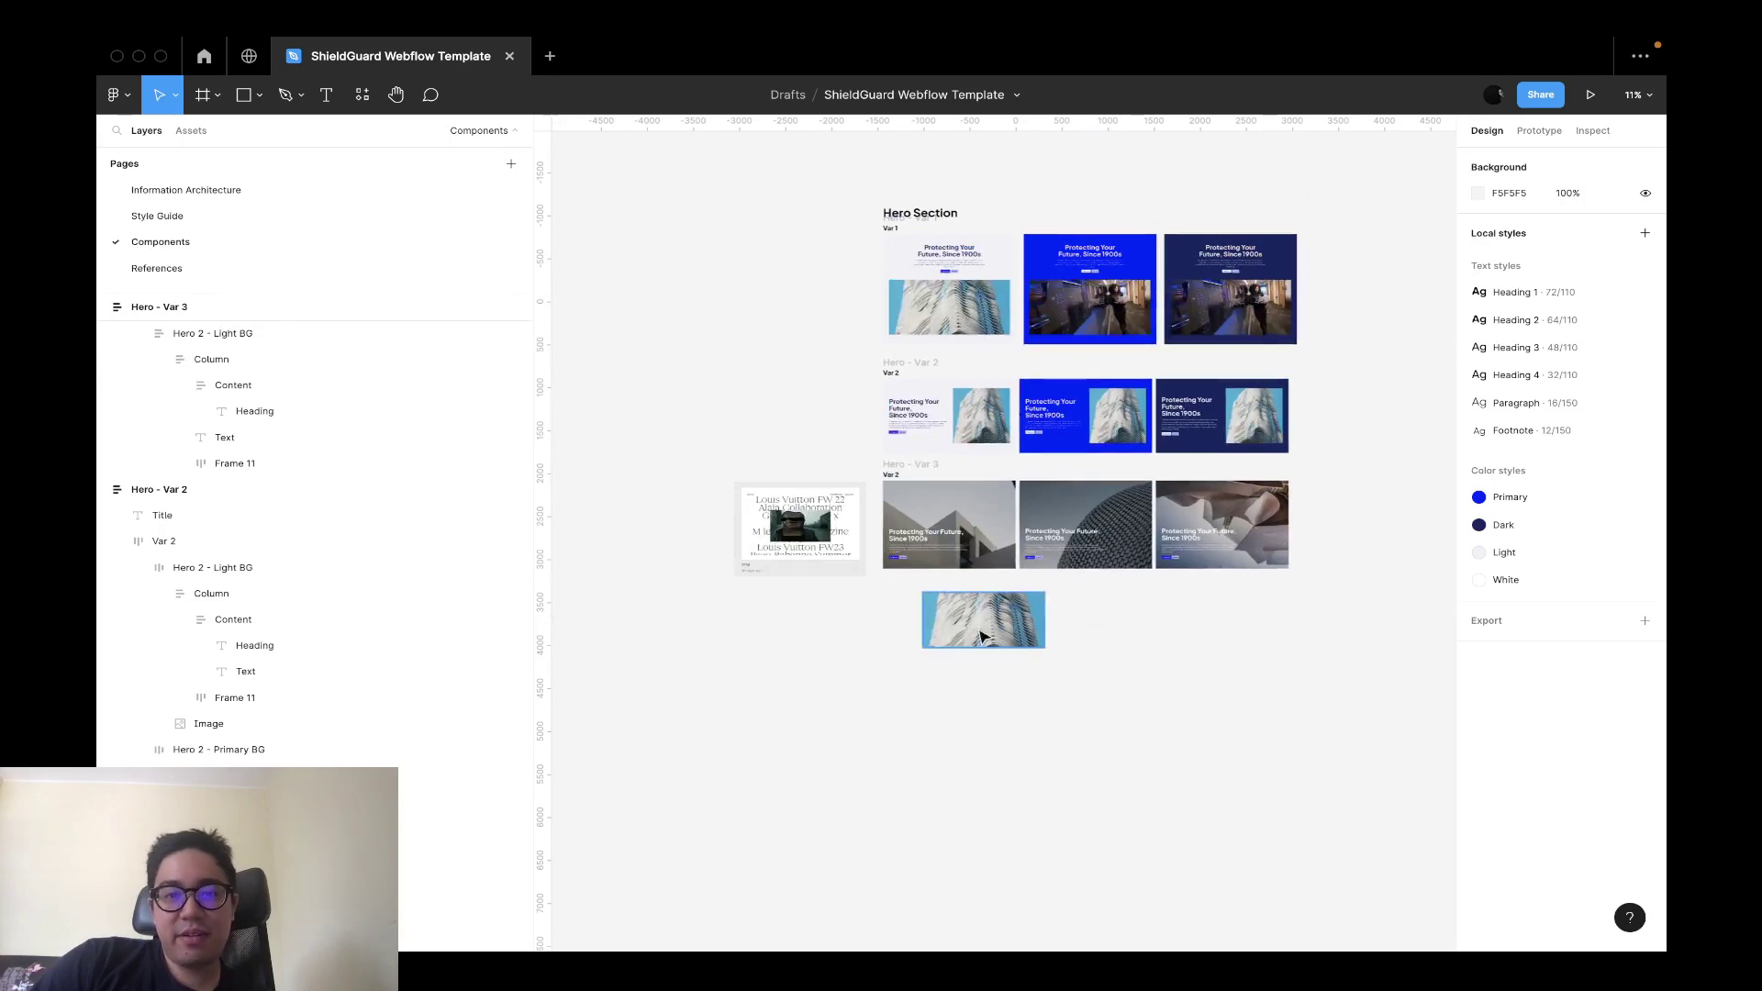
# Move the loose tower photo beneath the Louis Vuitton reference screenshot and retitle the third hero row "Var 3 – BG Image/Video".
pyautogui.moveTo(978, 621); pyautogui.dragTo(806, 597)
pyautogui.scroll(5, 820, 592)
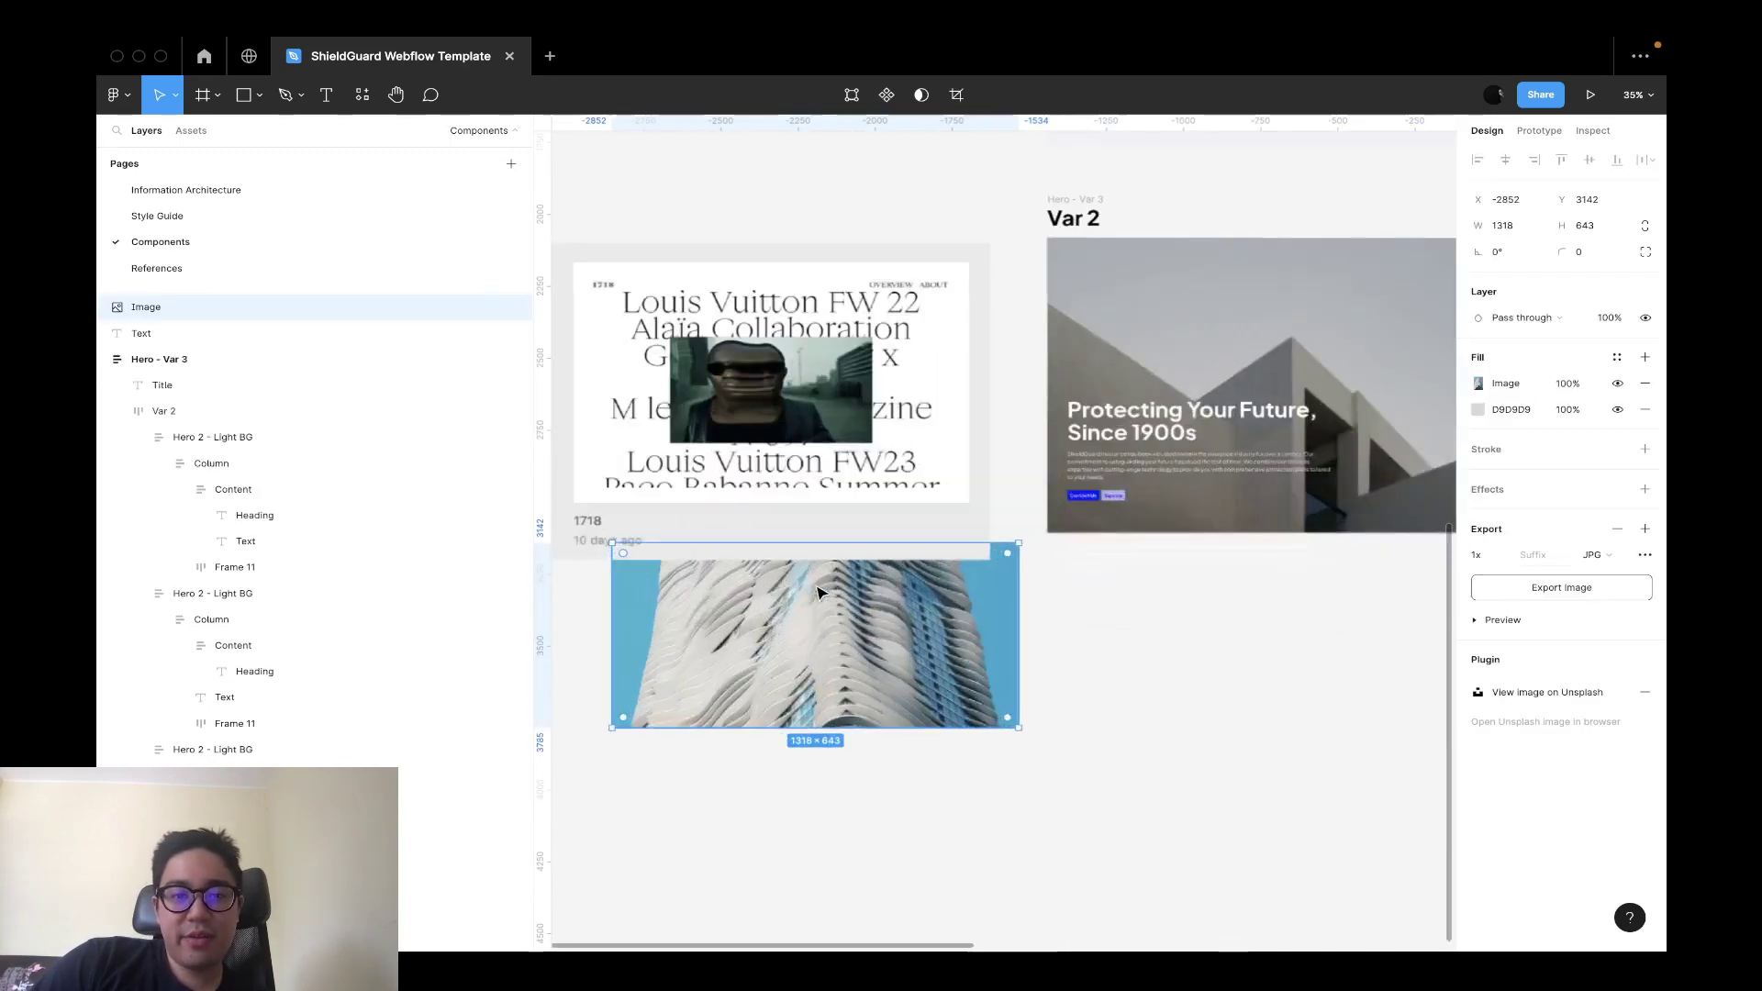
pyautogui.click(1087, 218)
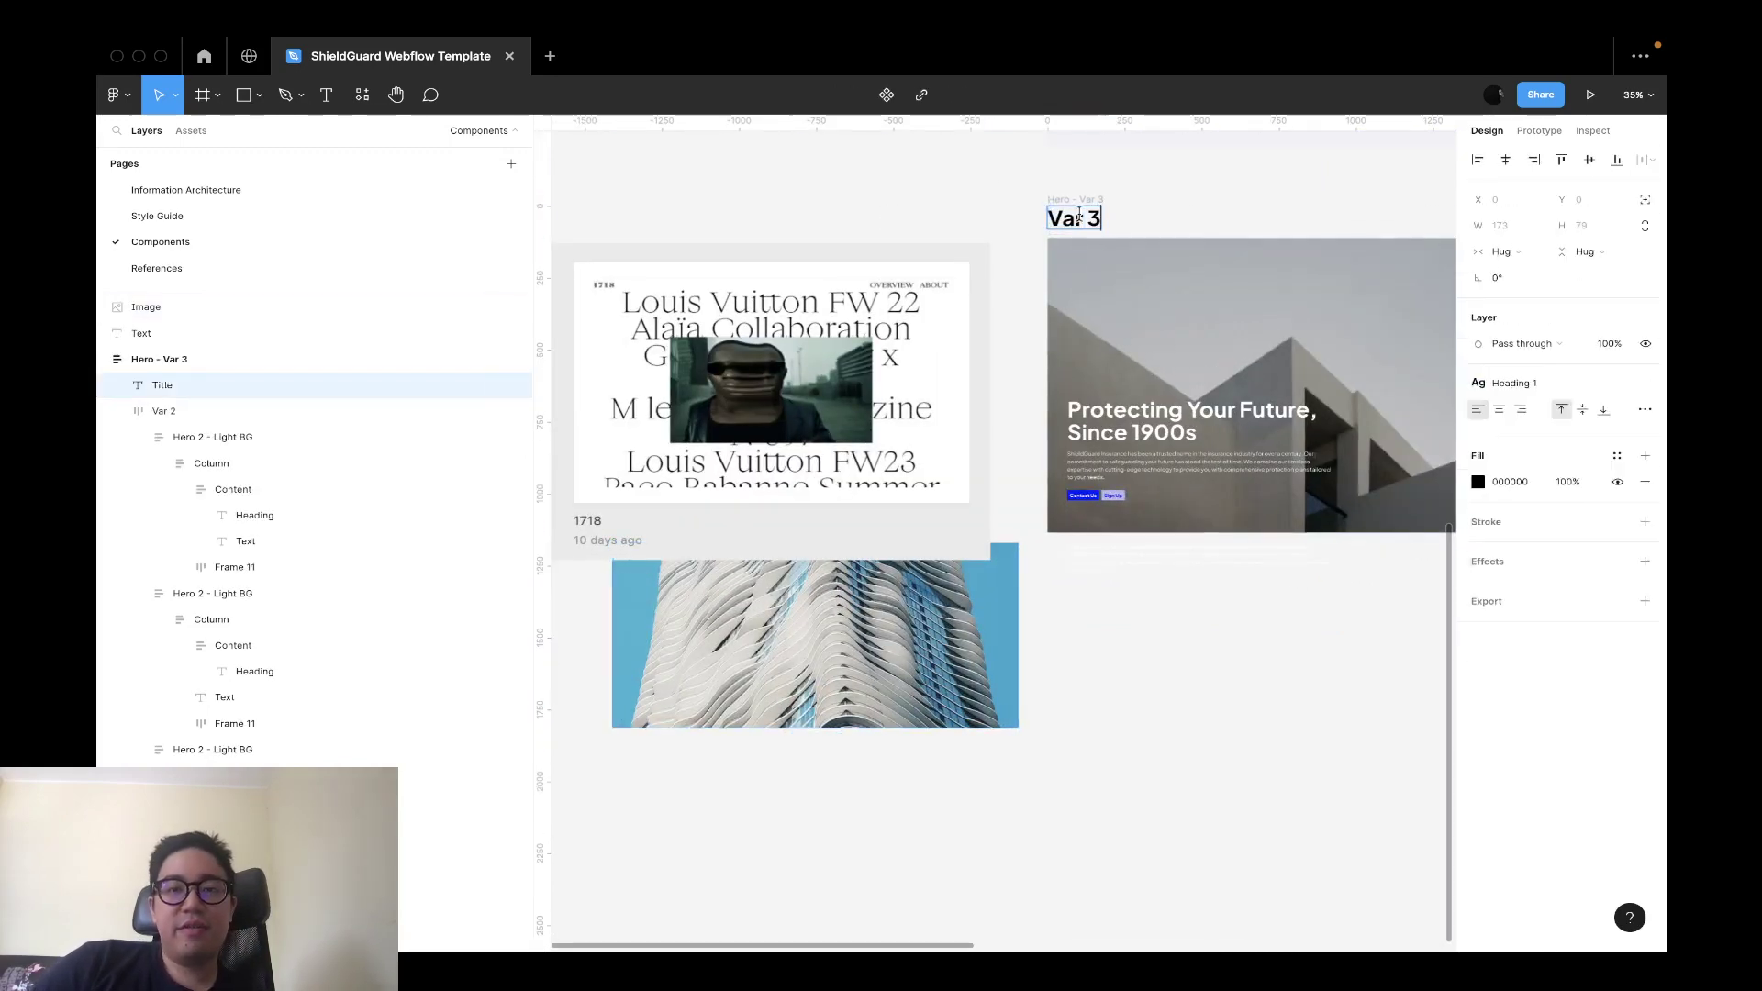
pyautogui.press('Escape')
pyautogui.press('Return')
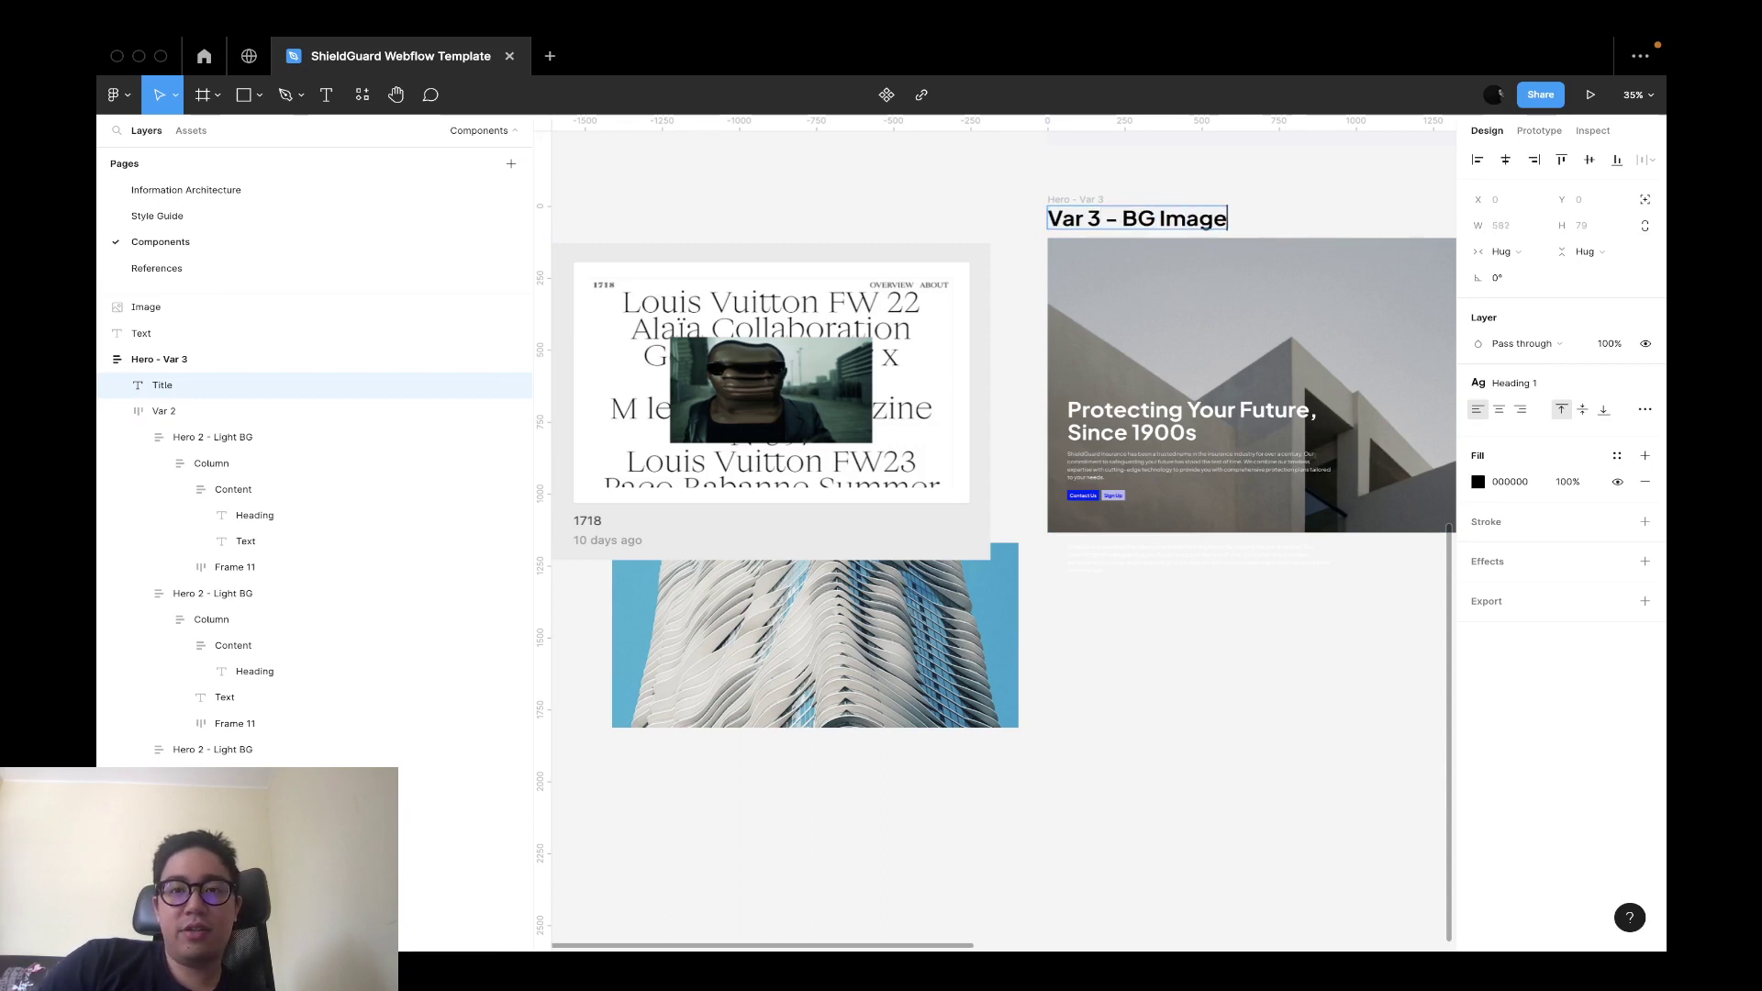
pyautogui.hscroll(5, 1000, 532)
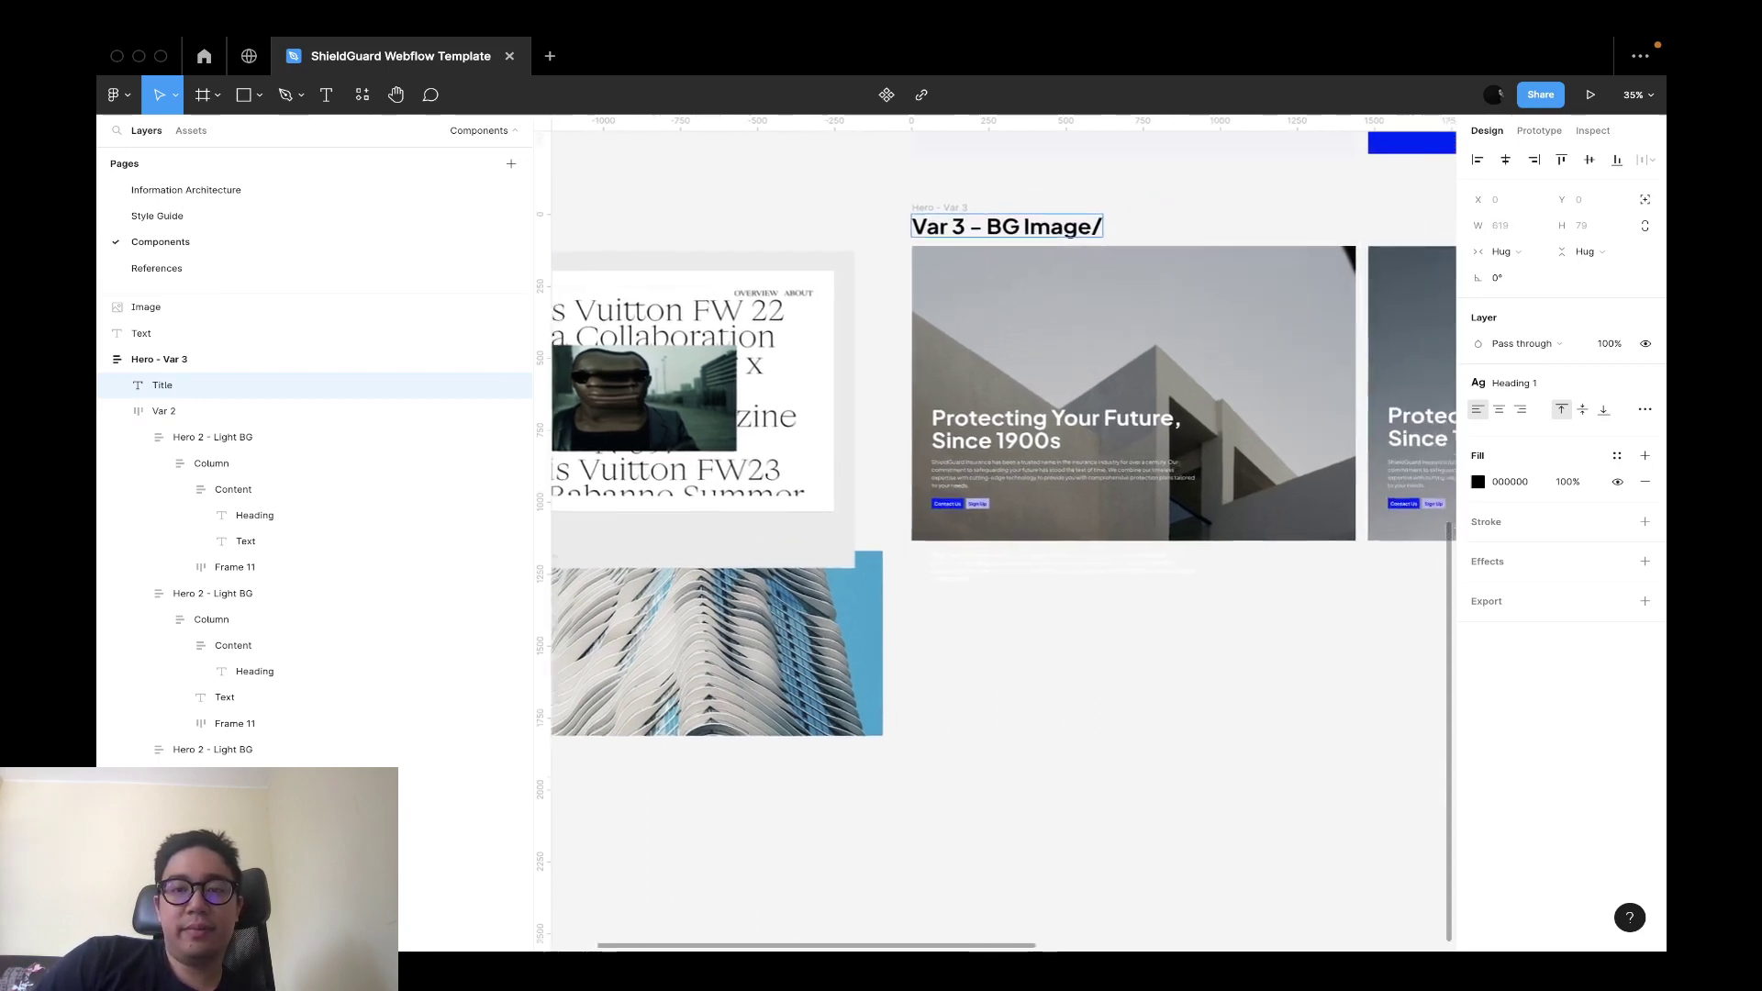
pyautogui.scroll(2, 1001, 533)
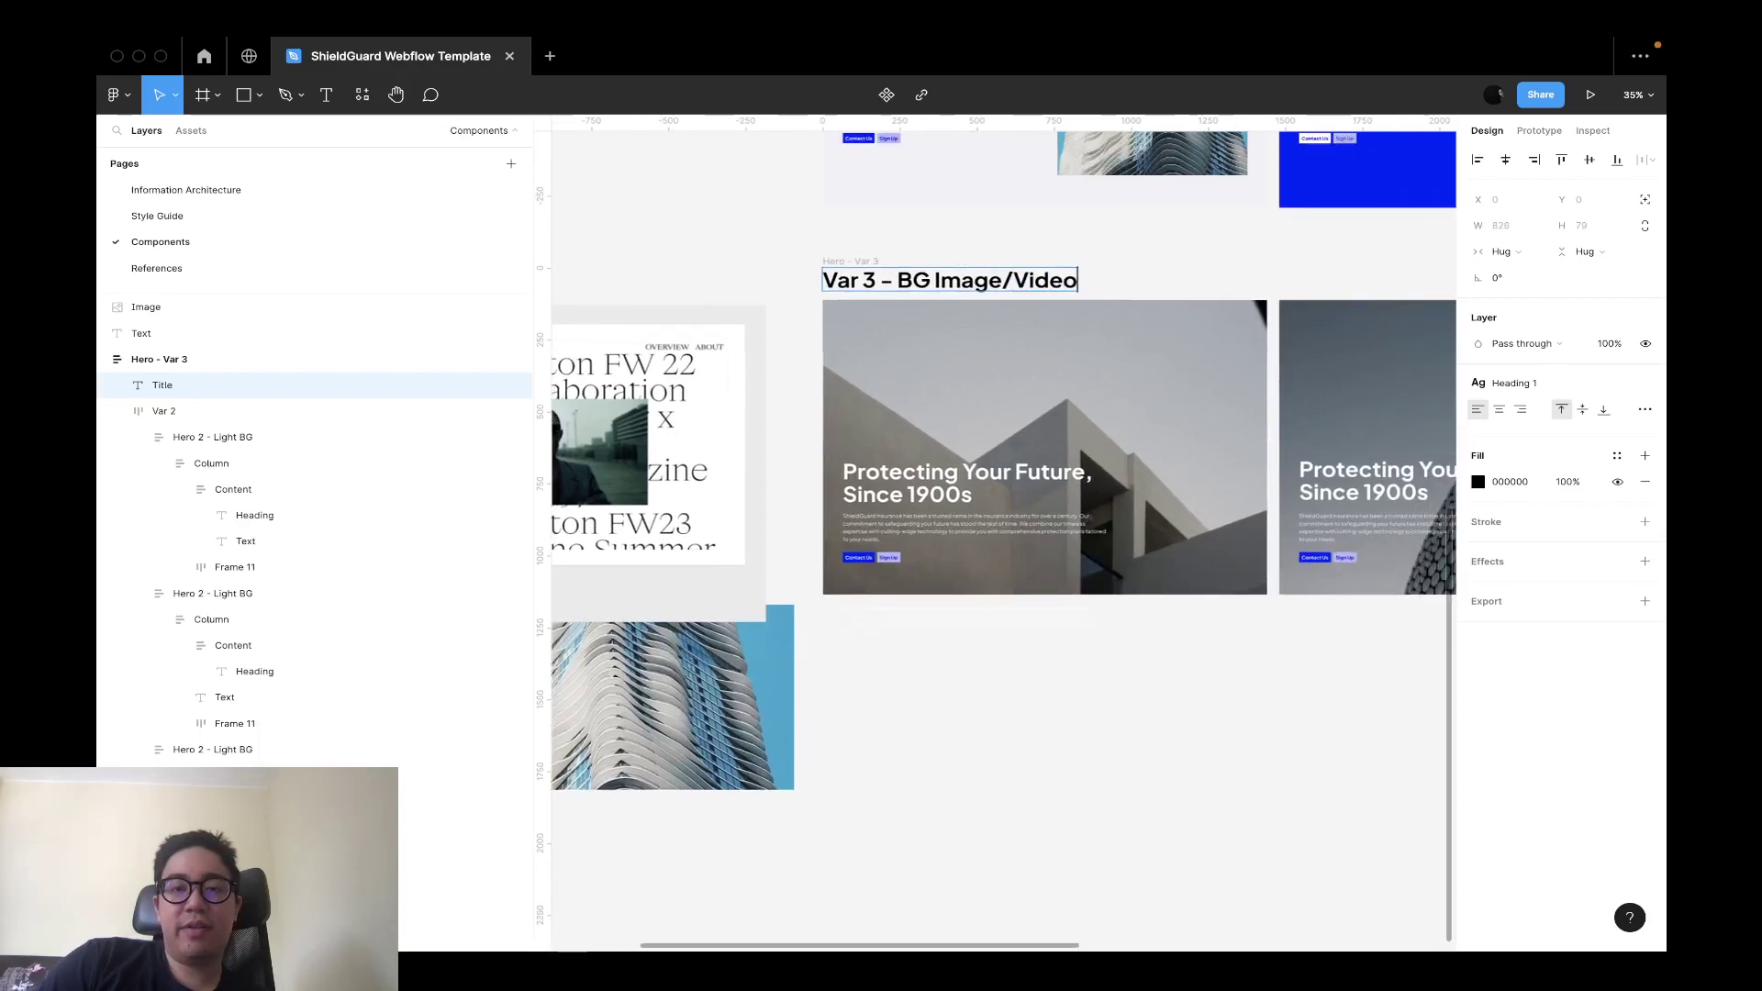
pyautogui.press('super+a')
# Retitle the second hero row "Var 2 – Horizontal Aligned".
pyautogui.scroll(8, 1220, 355)
pyautogui.click(817, 332)
pyautogui.press('Return')
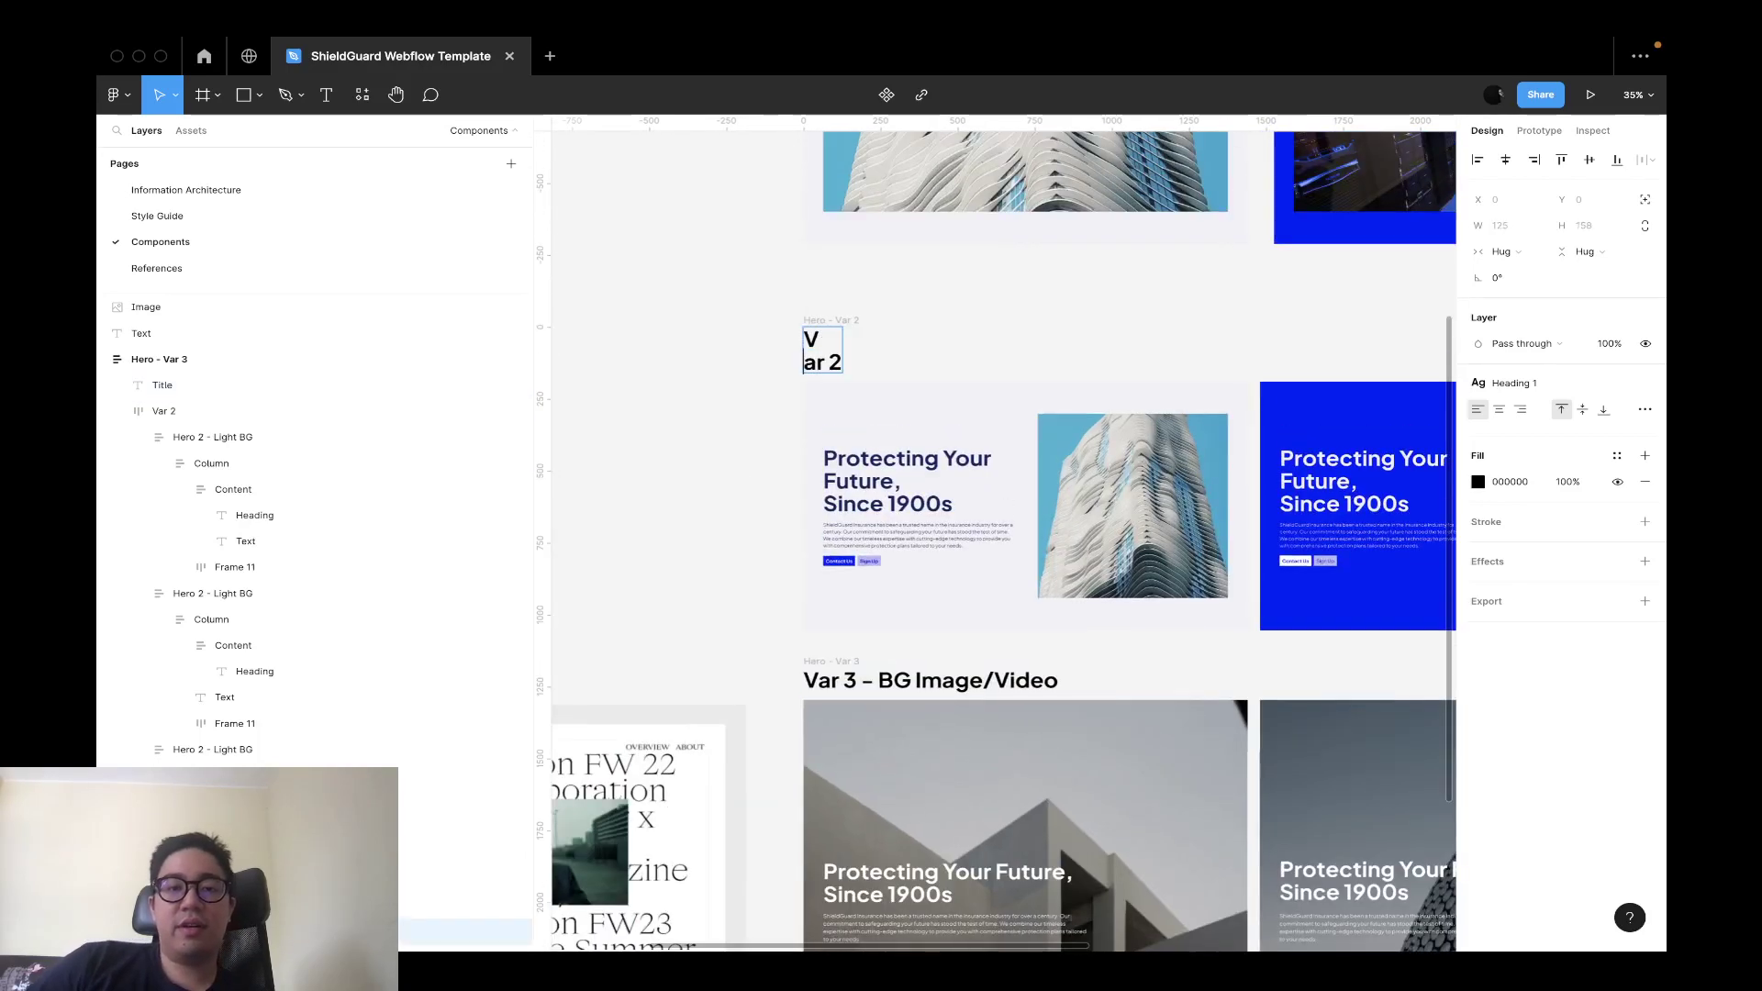
pyautogui.press('BackSpace')
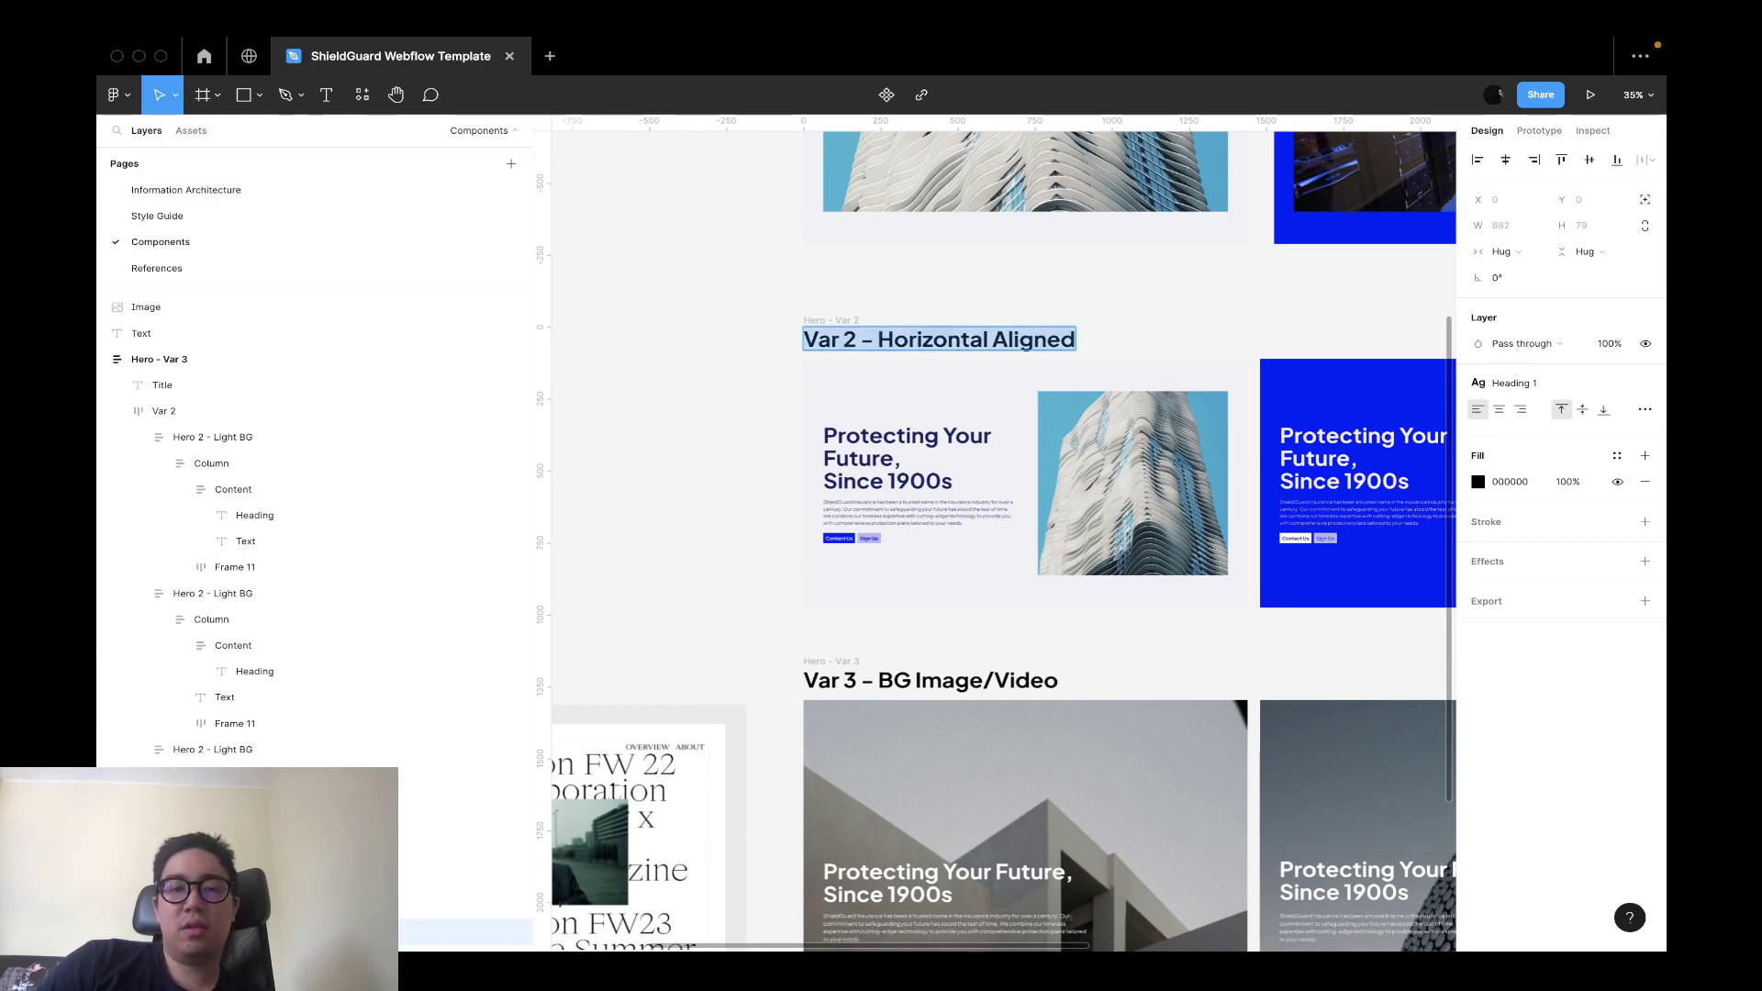
# Retitle the first hero row "Var 1 – Vertical Aligned".
pyautogui.scroll(5, 826, 334)
pyautogui.click(824, 279)
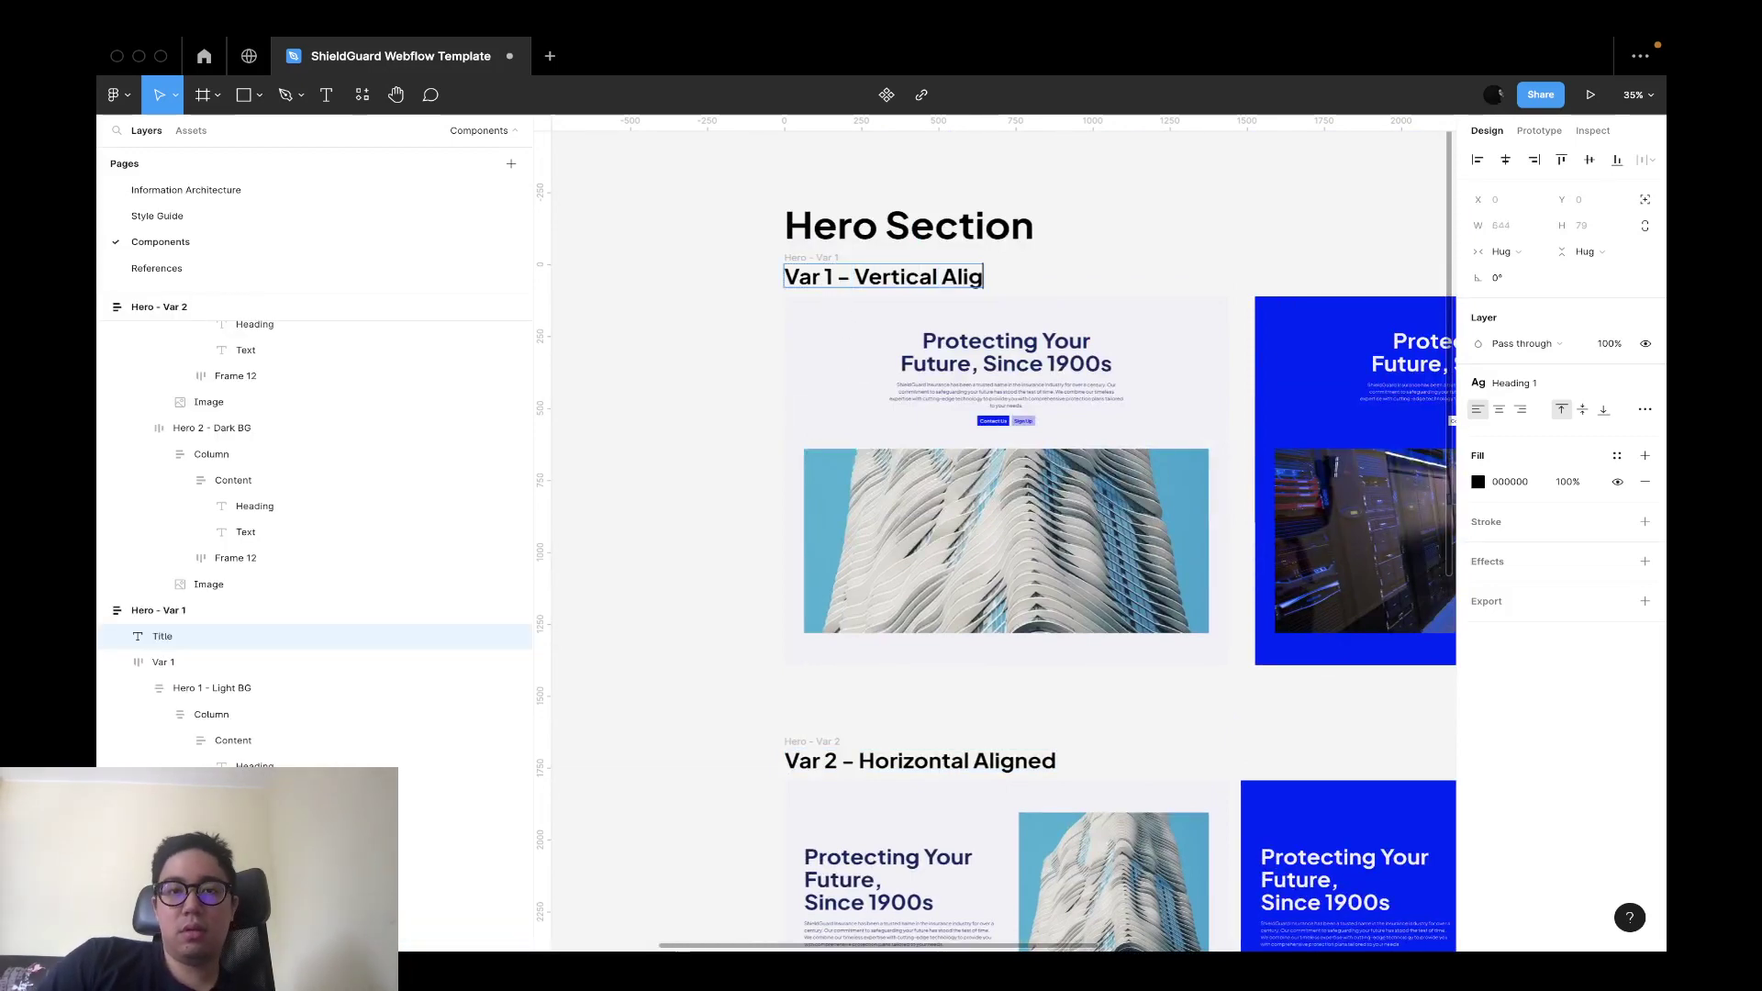
pyautogui.write('ned')
# Move the reference screenshot and the loose tower photo together farther away from the hero rows.
pyautogui.scroll(-5, 881, 344)
pyautogui.click(737, 601)
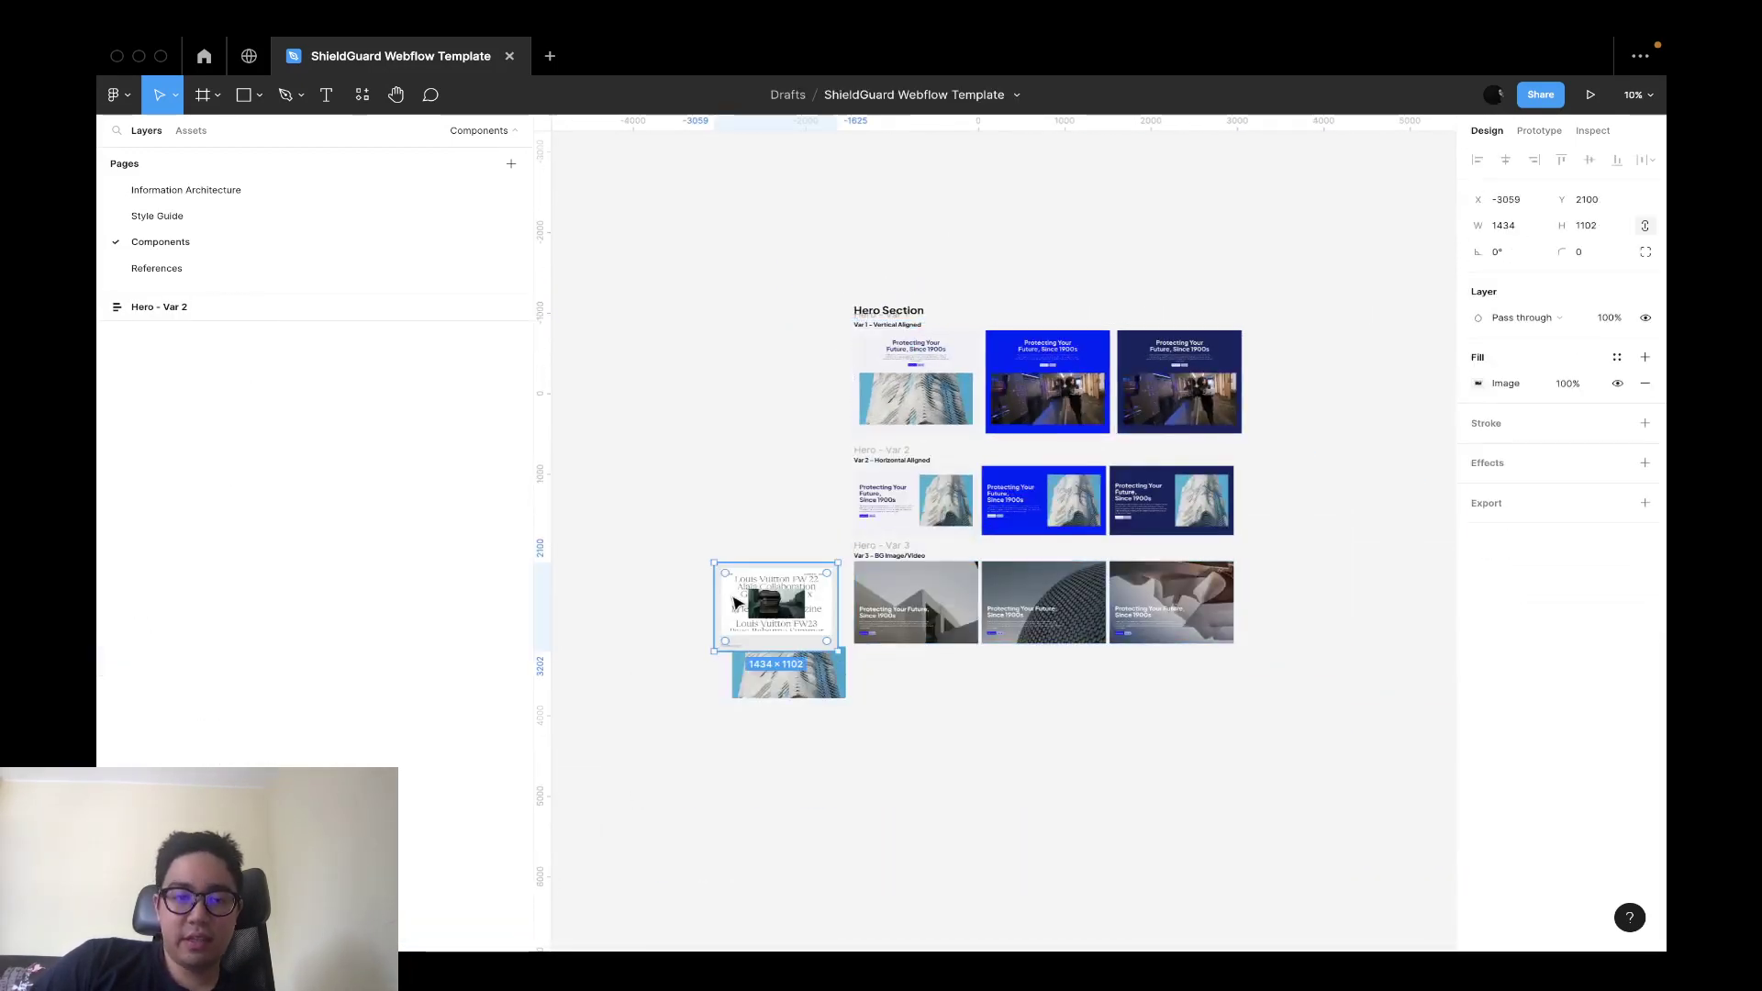
pyautogui.keyDown('shift'); pyautogui.click(787, 670); pyautogui.keyUp('shift')
pyautogui.moveTo(788, 634); pyautogui.dragTo(716, 569)
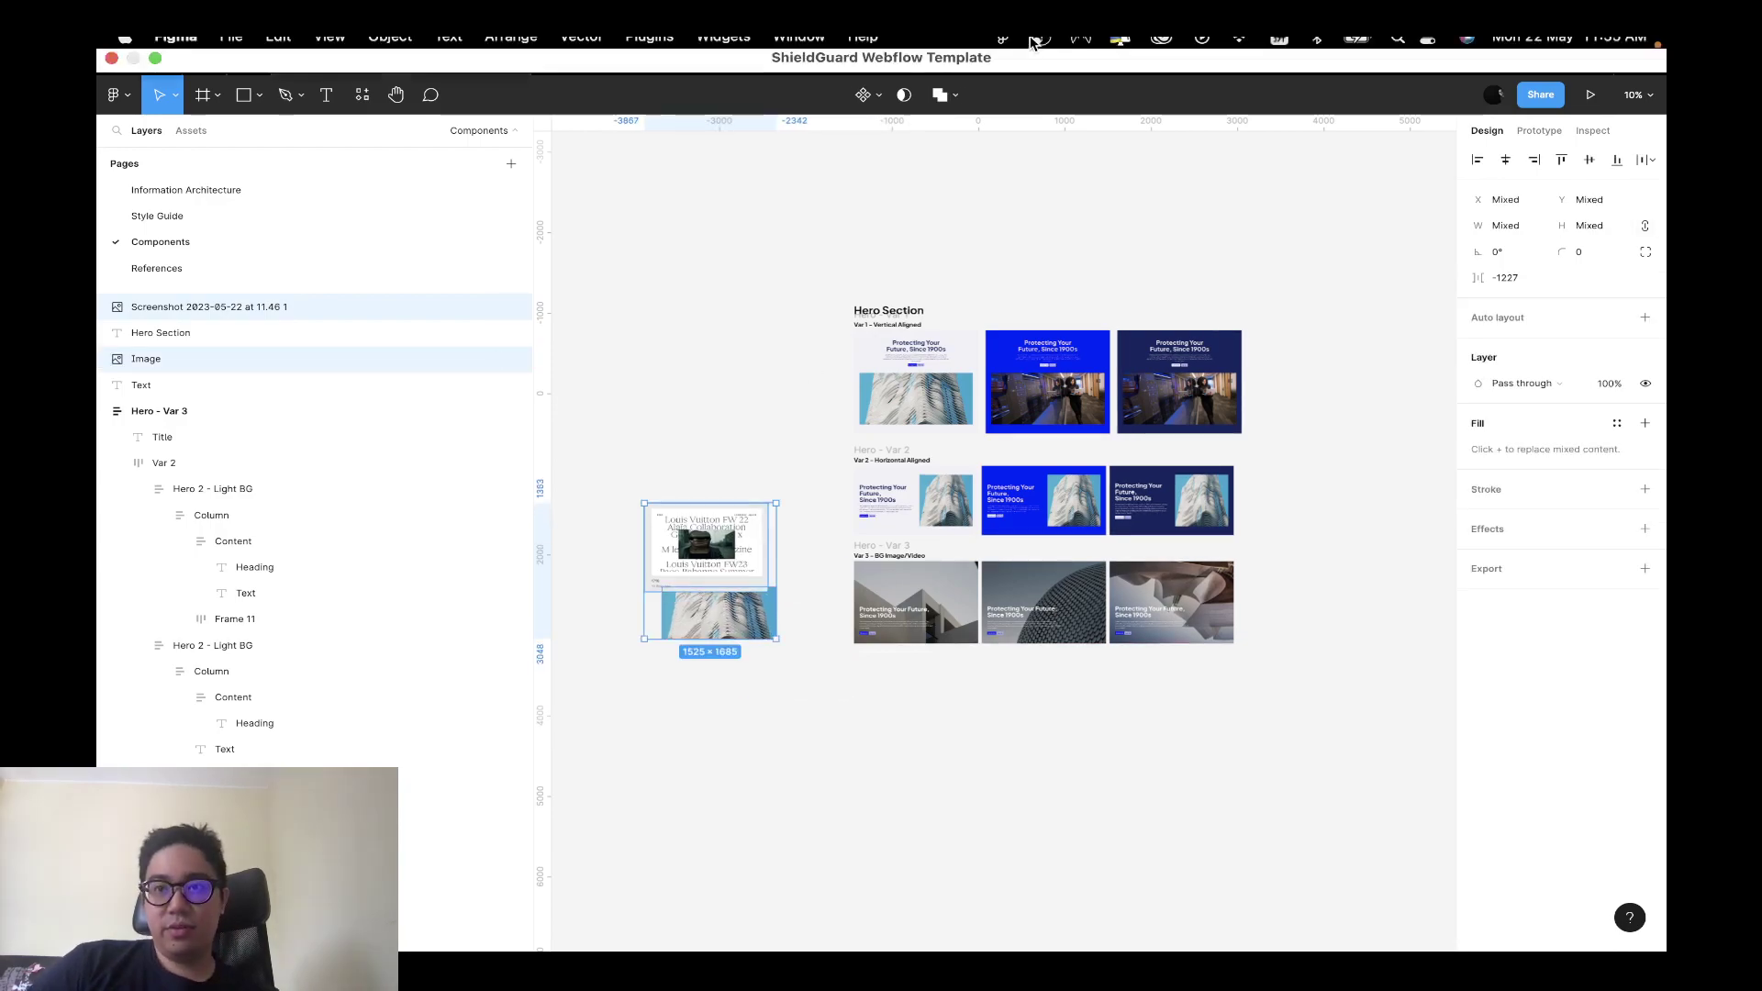
# Switch to the Brave browser and look through Siteinspire's website gallery, from page two through page three, for hero layout references.
pyautogui.hotkey('ctrl', 'Right')
pyautogui.hotkey('ctrl', 'Right')
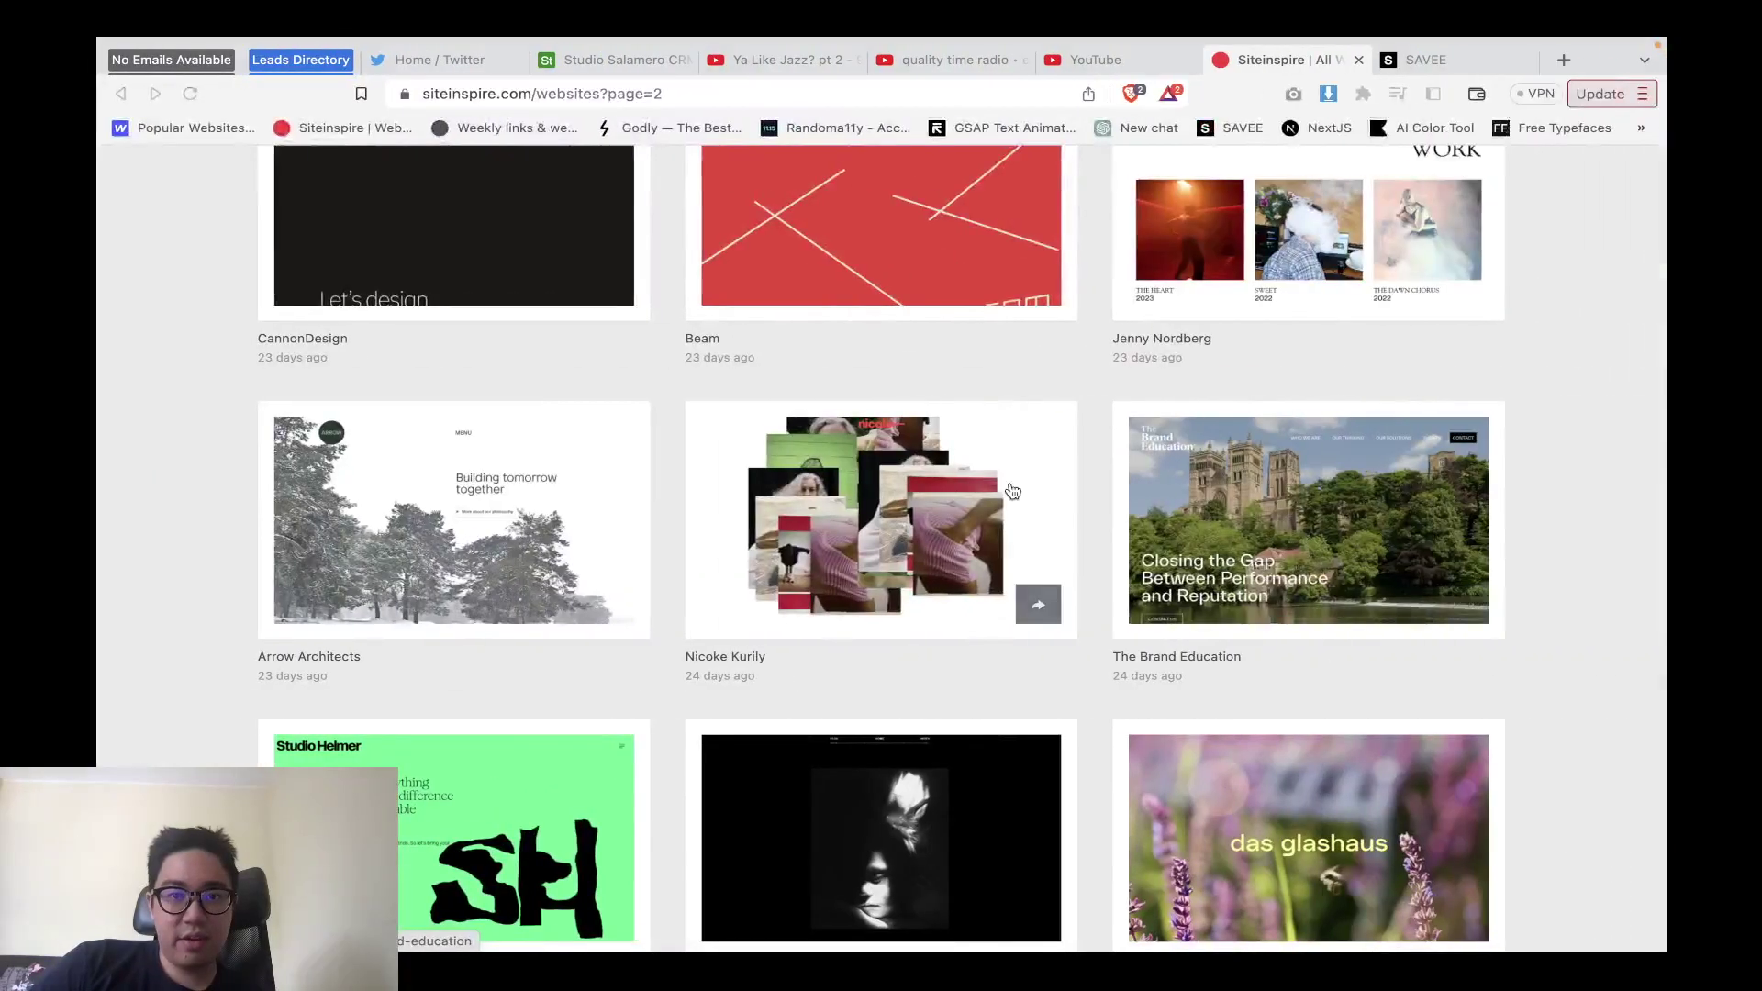
pyautogui.scroll(-10, 1012, 491)
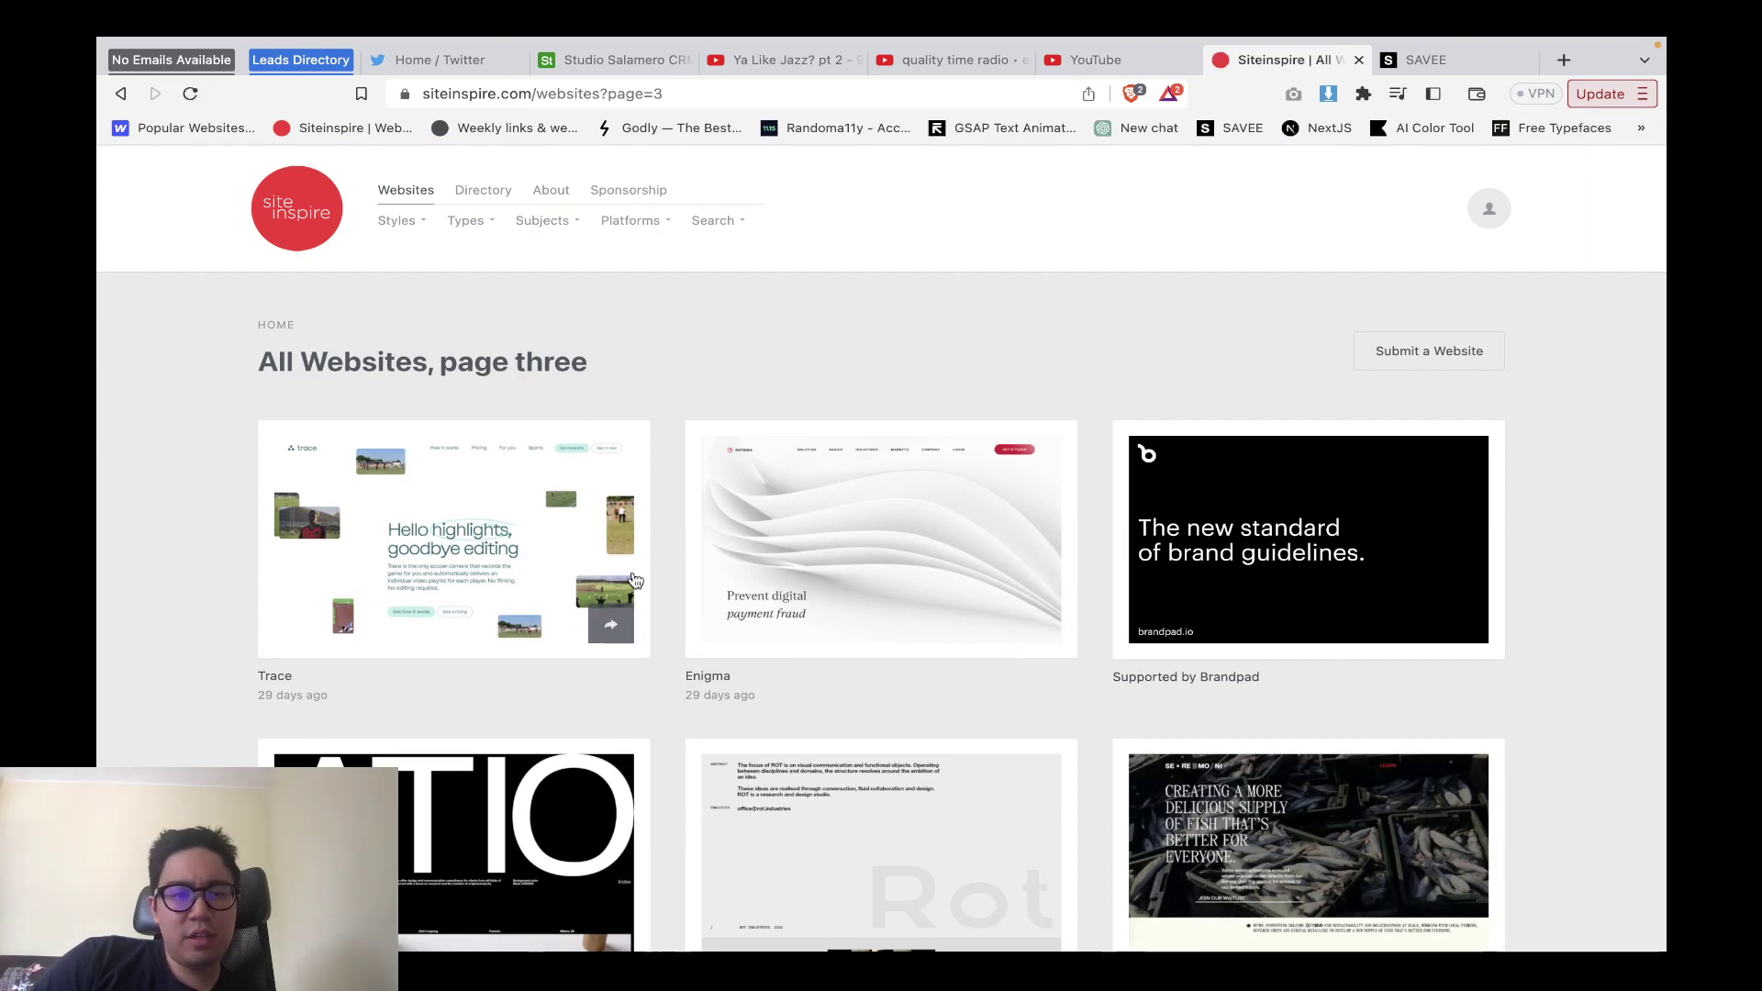
pyautogui.scroll(-2, 506, 592)
pyautogui.scroll(-5, 596, 615)
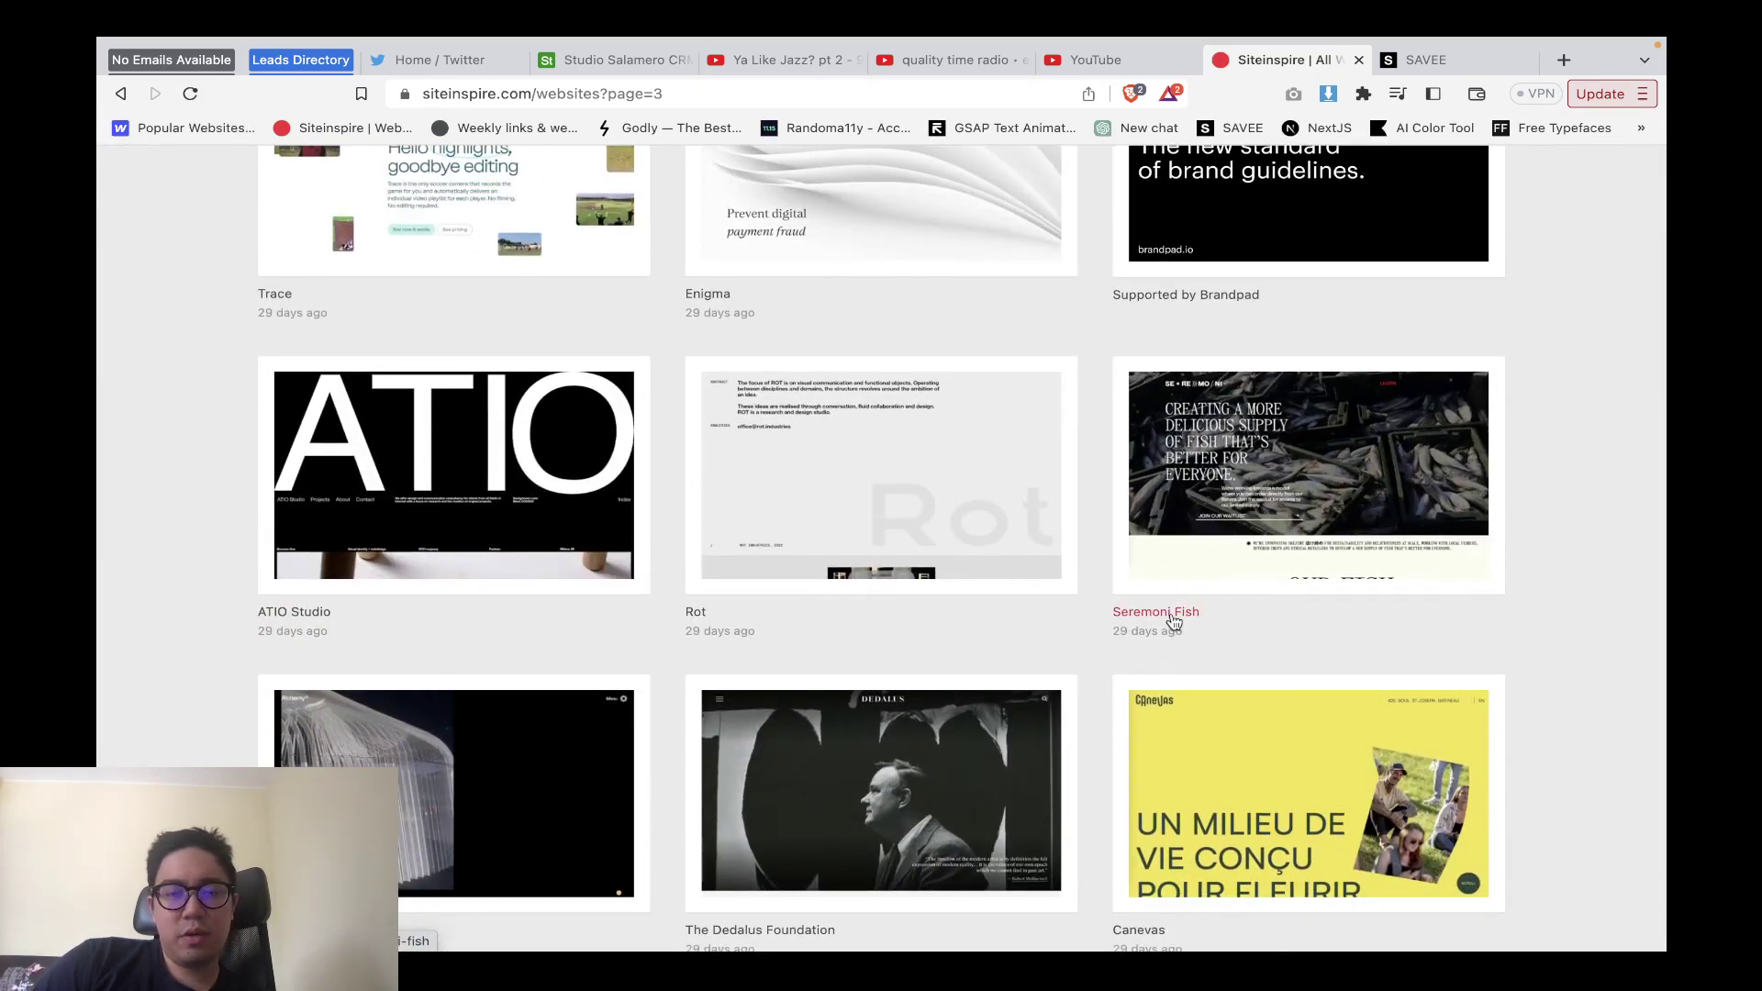
pyautogui.scroll(3, 1174, 623)
pyautogui.scroll(-3, 1259, 655)
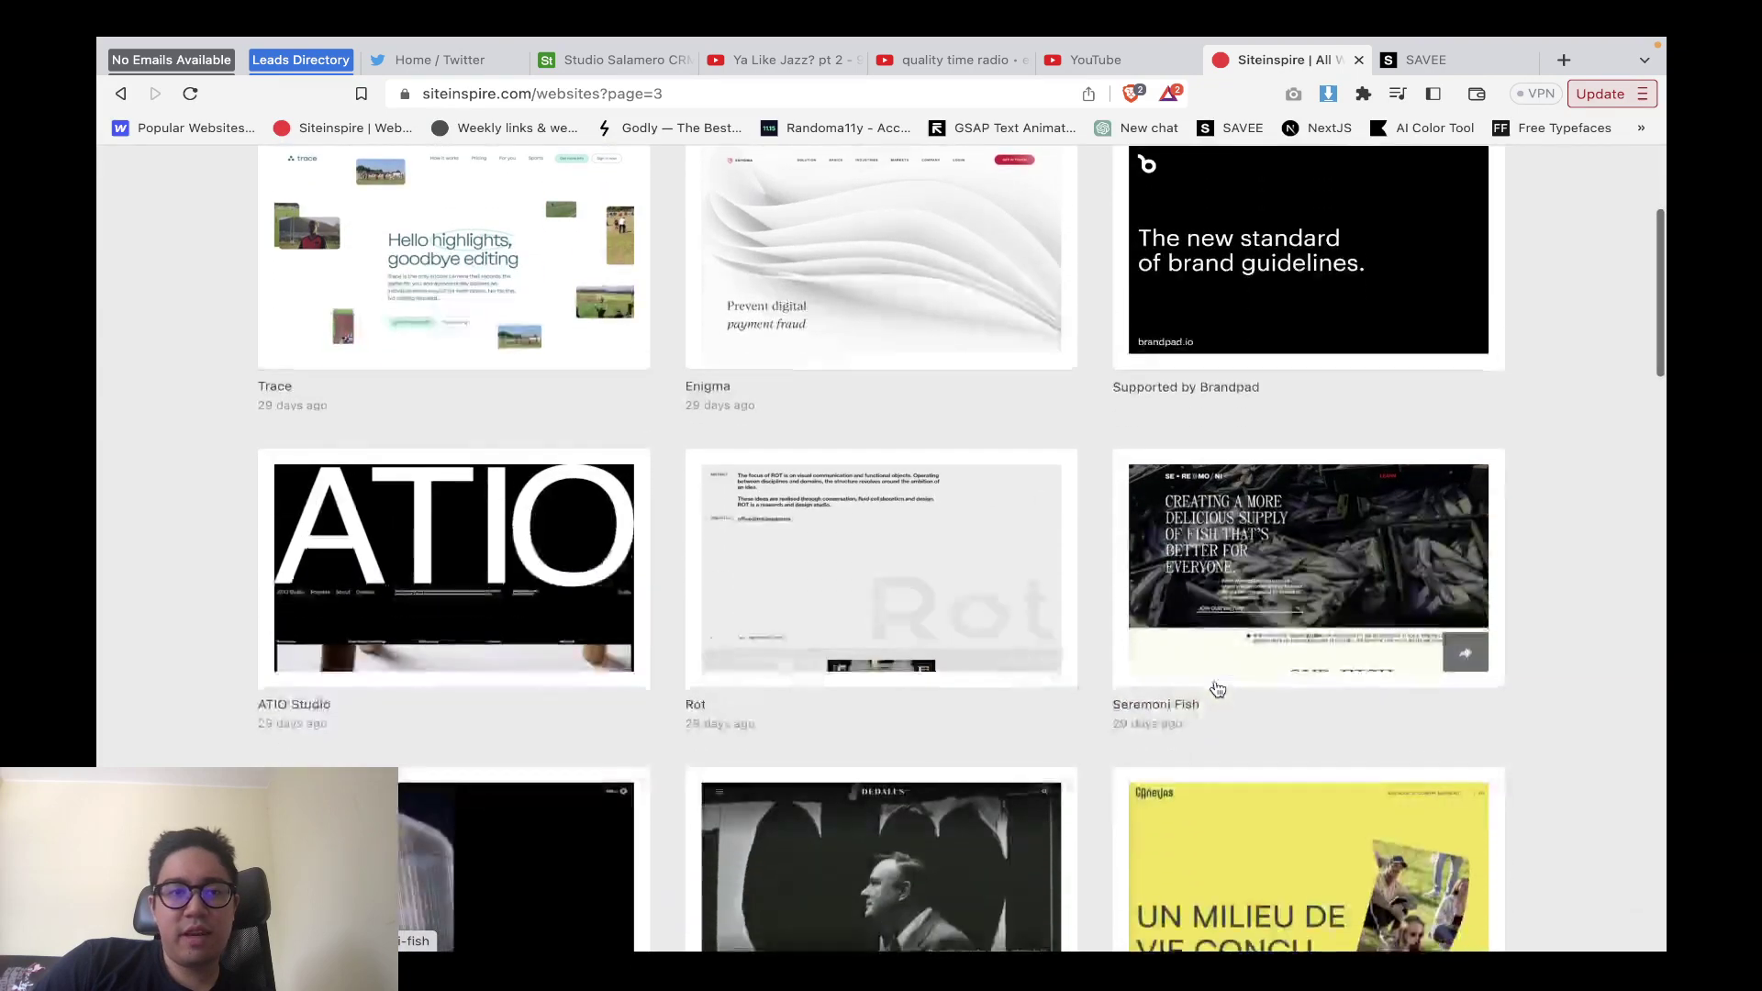
pyautogui.scroll(4, 1215, 692)
pyautogui.scroll(-15, 476, 495)
pyautogui.scroll(-3, 478, 497)
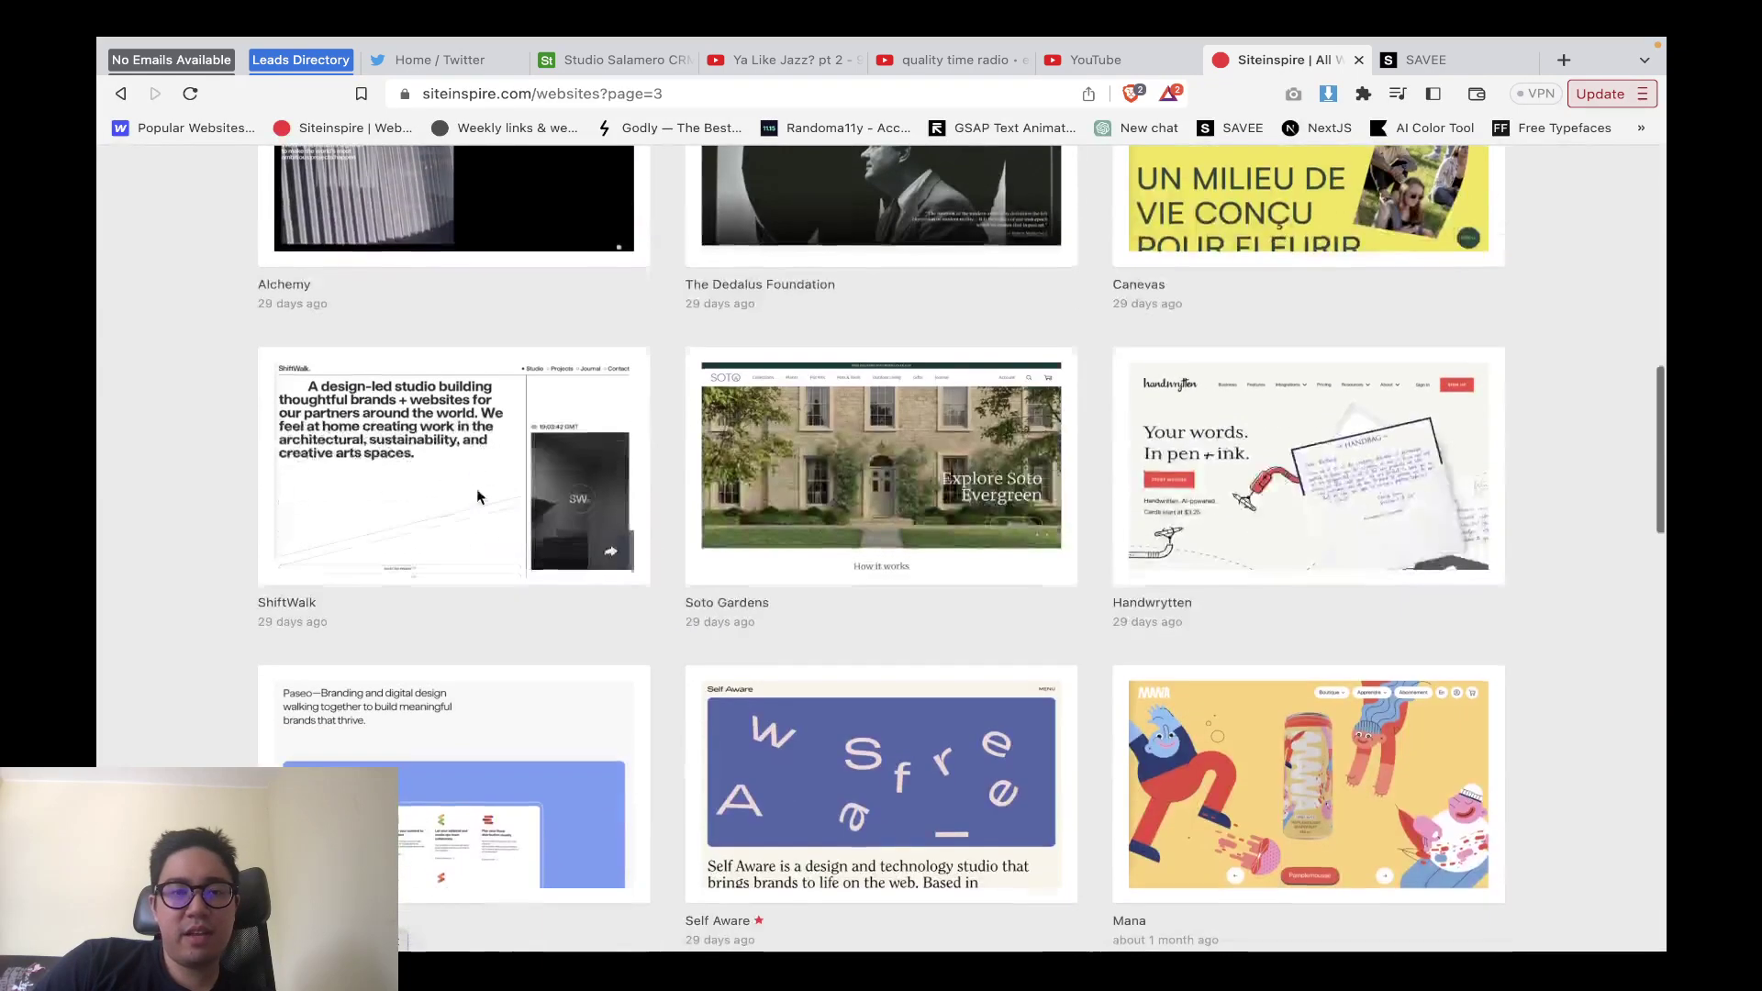
pyautogui.scroll(-2, 569, 548)
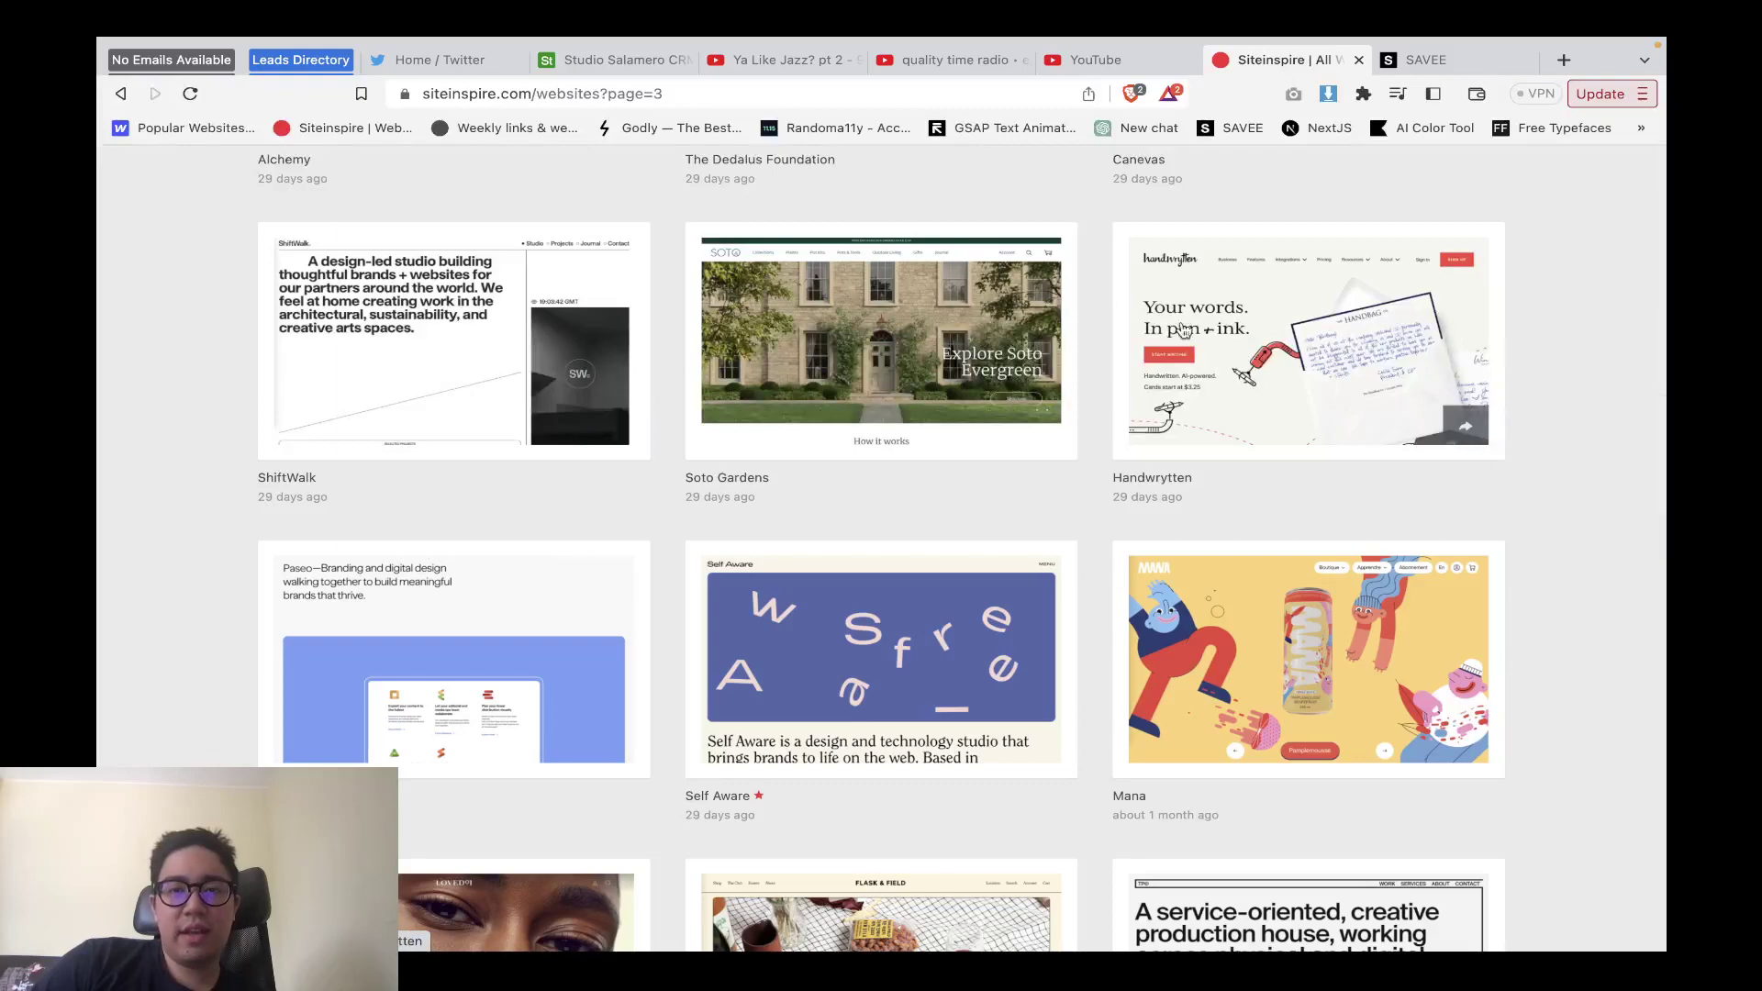
pyautogui.scroll(-5, 913, 653)
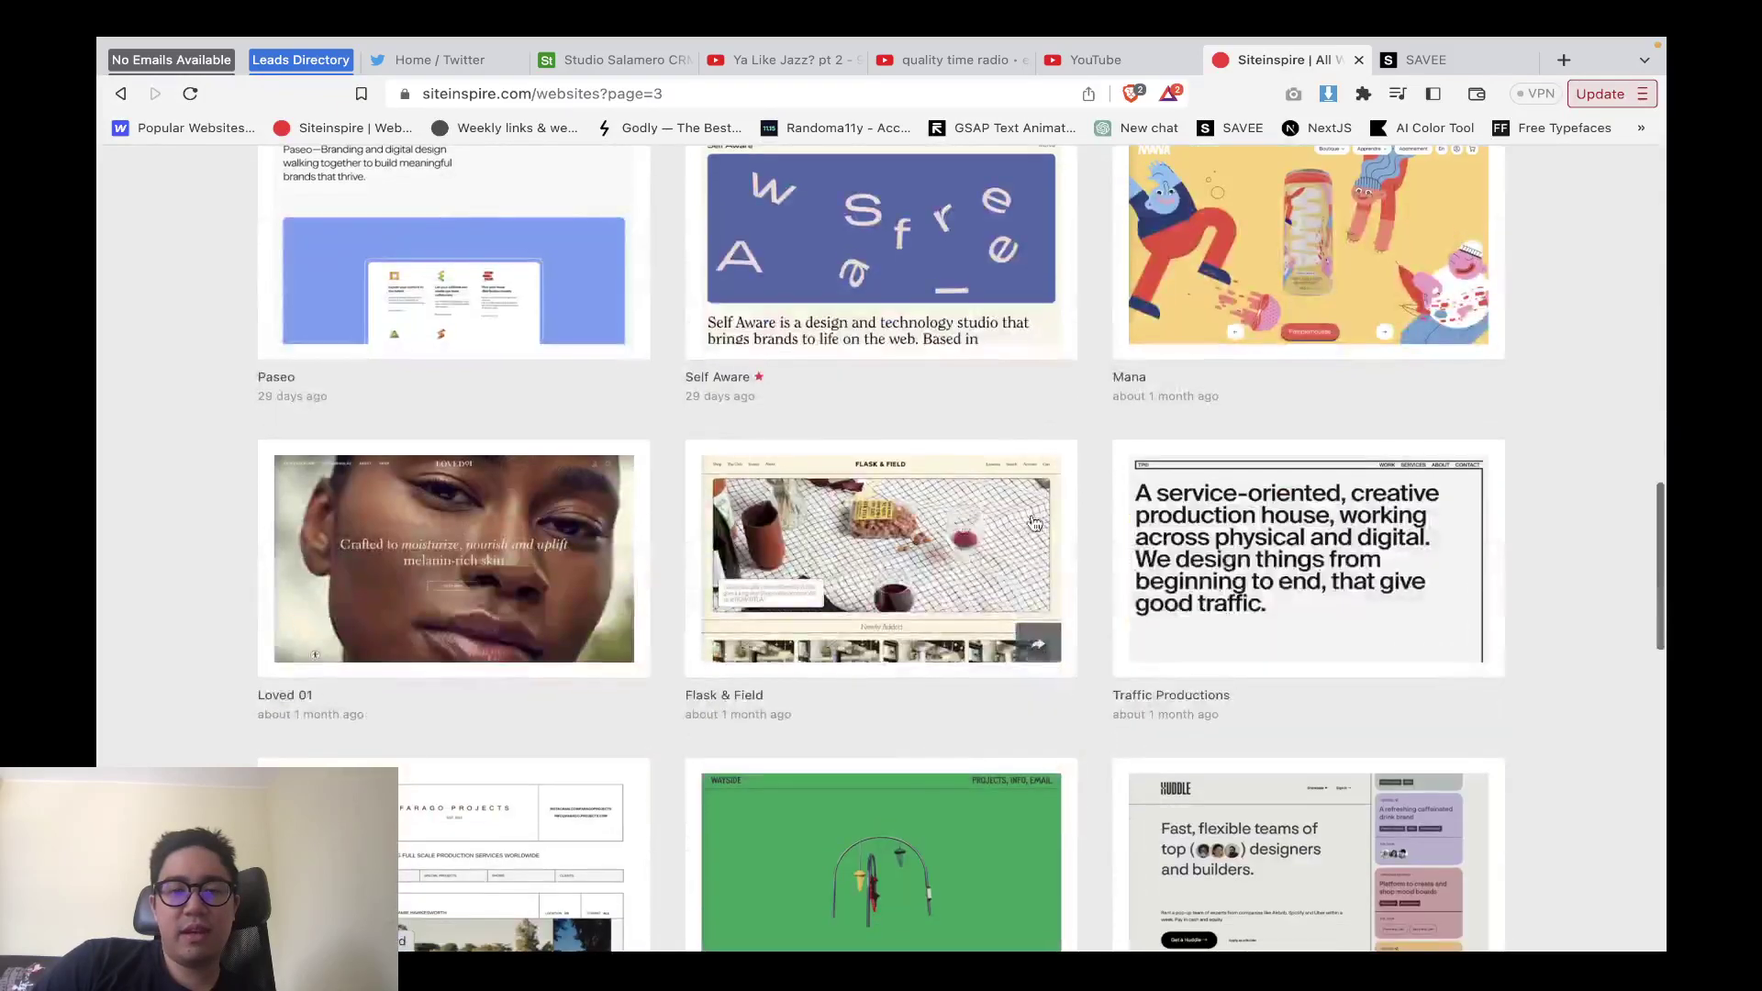
pyautogui.scroll(-12, 1313, 657)
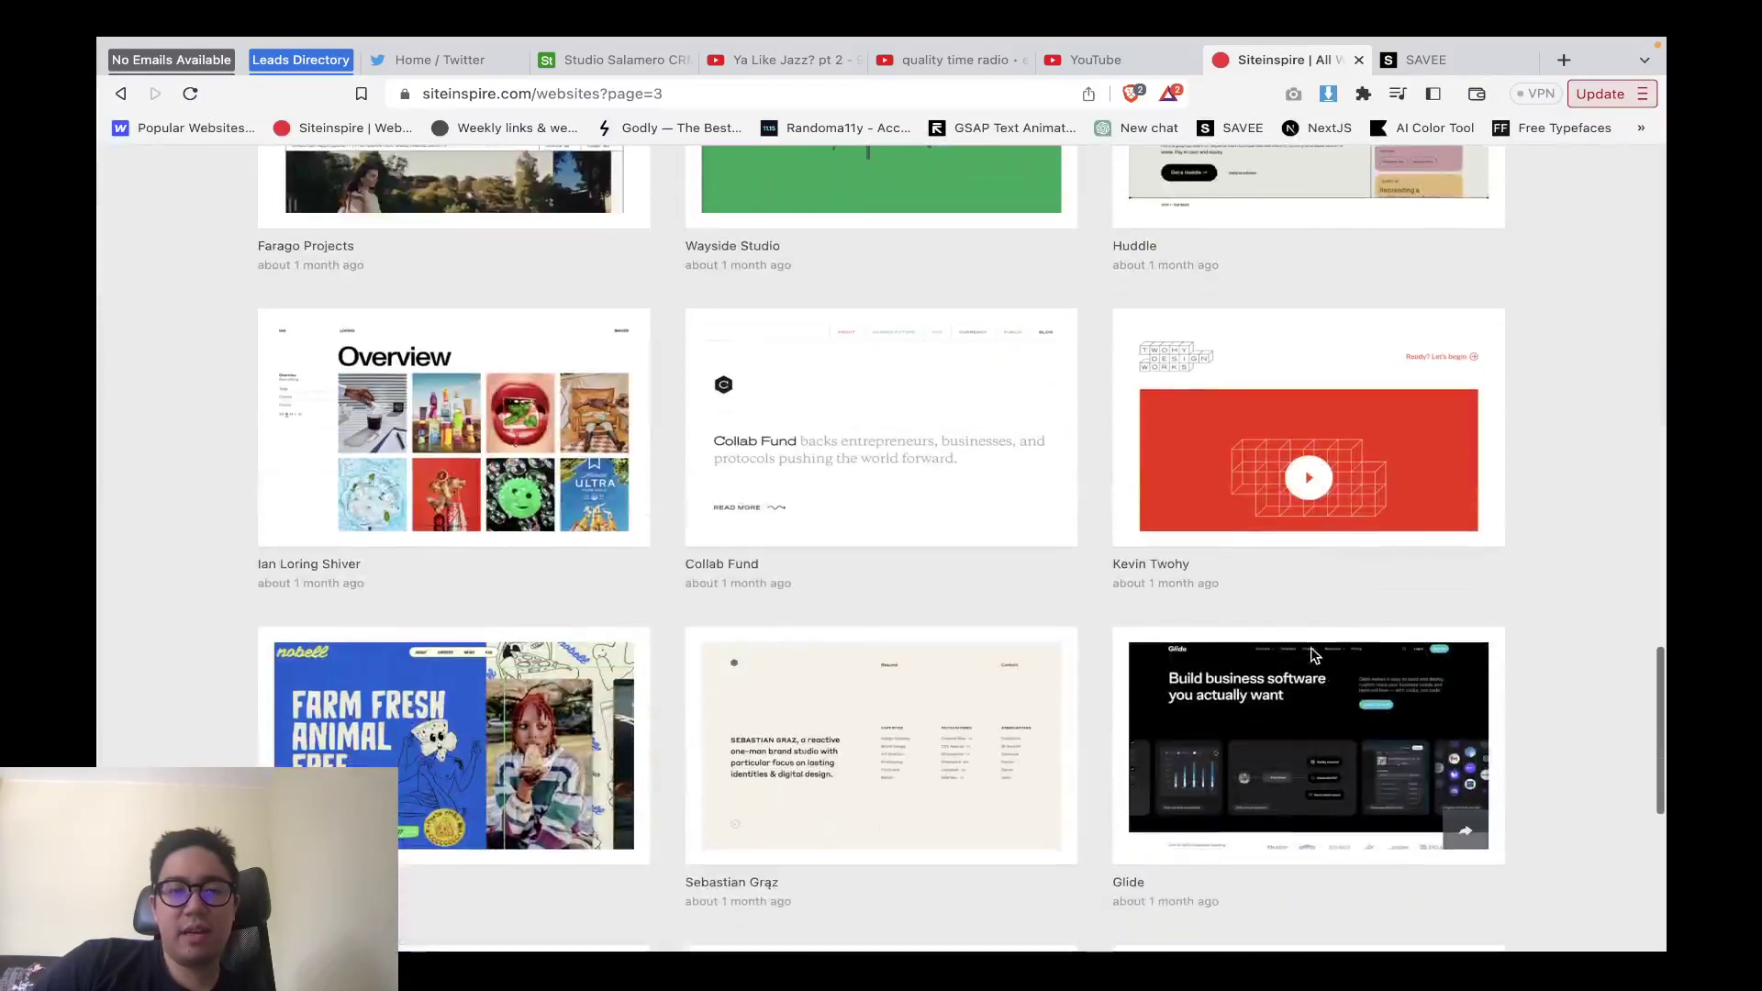
pyautogui.scroll(-5, 1315, 653)
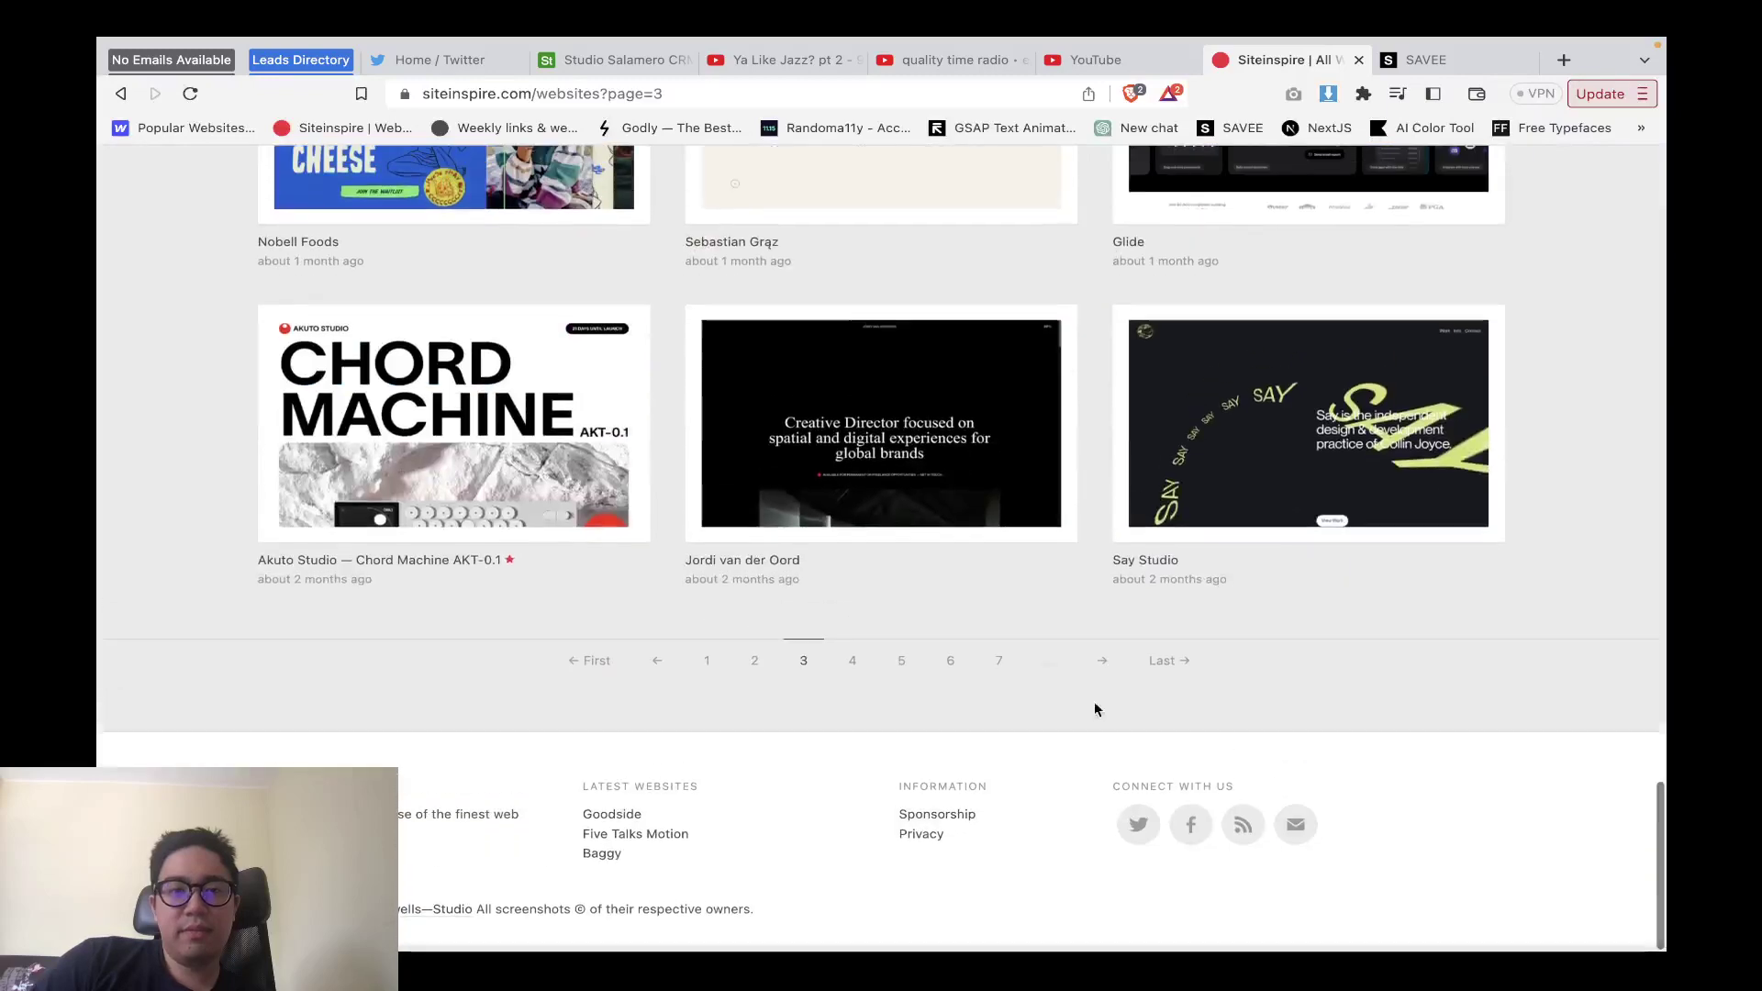
# Search the web for "webflow templates" in a separate browser tab.
pyautogui.hotkey('ctrl', 't')
pyautogui.write('webflow ')
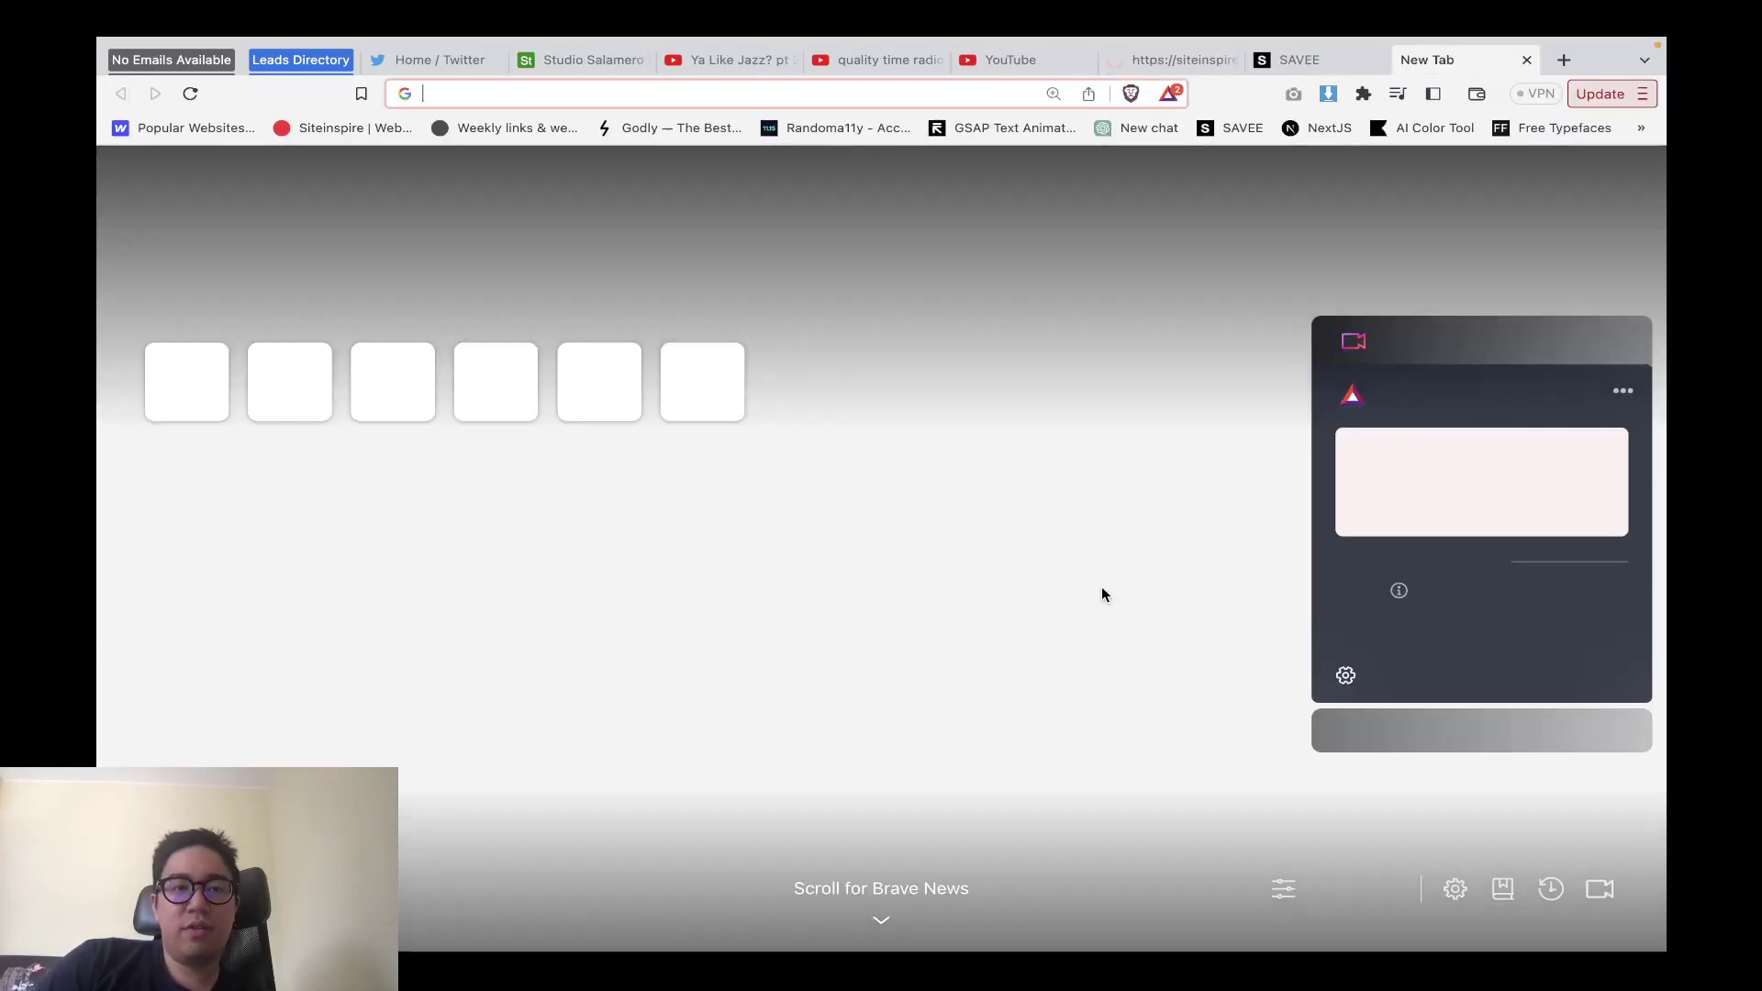
pyautogui.write('te')
pyautogui.press('Return')
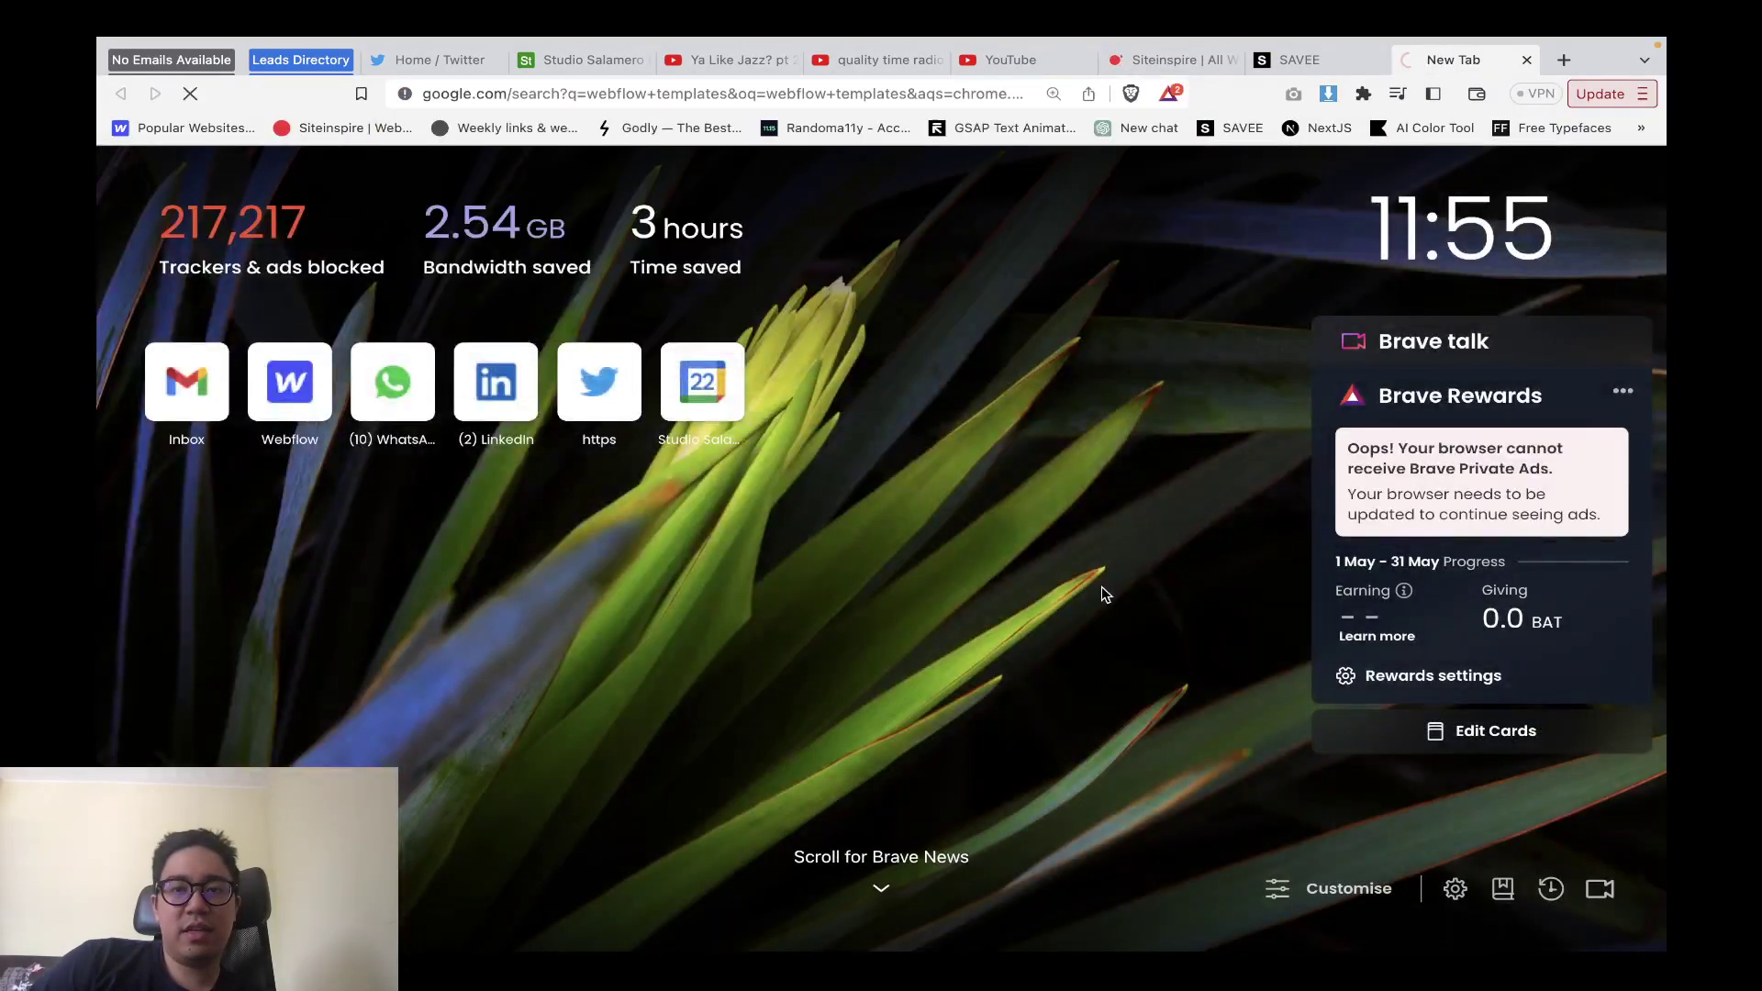
# Start signing up for SAVEE, first trying the Twitter option and discarding its page, and continue with Google instead.
pyautogui.hotkey('ctrl', 'shift', 'Tab')
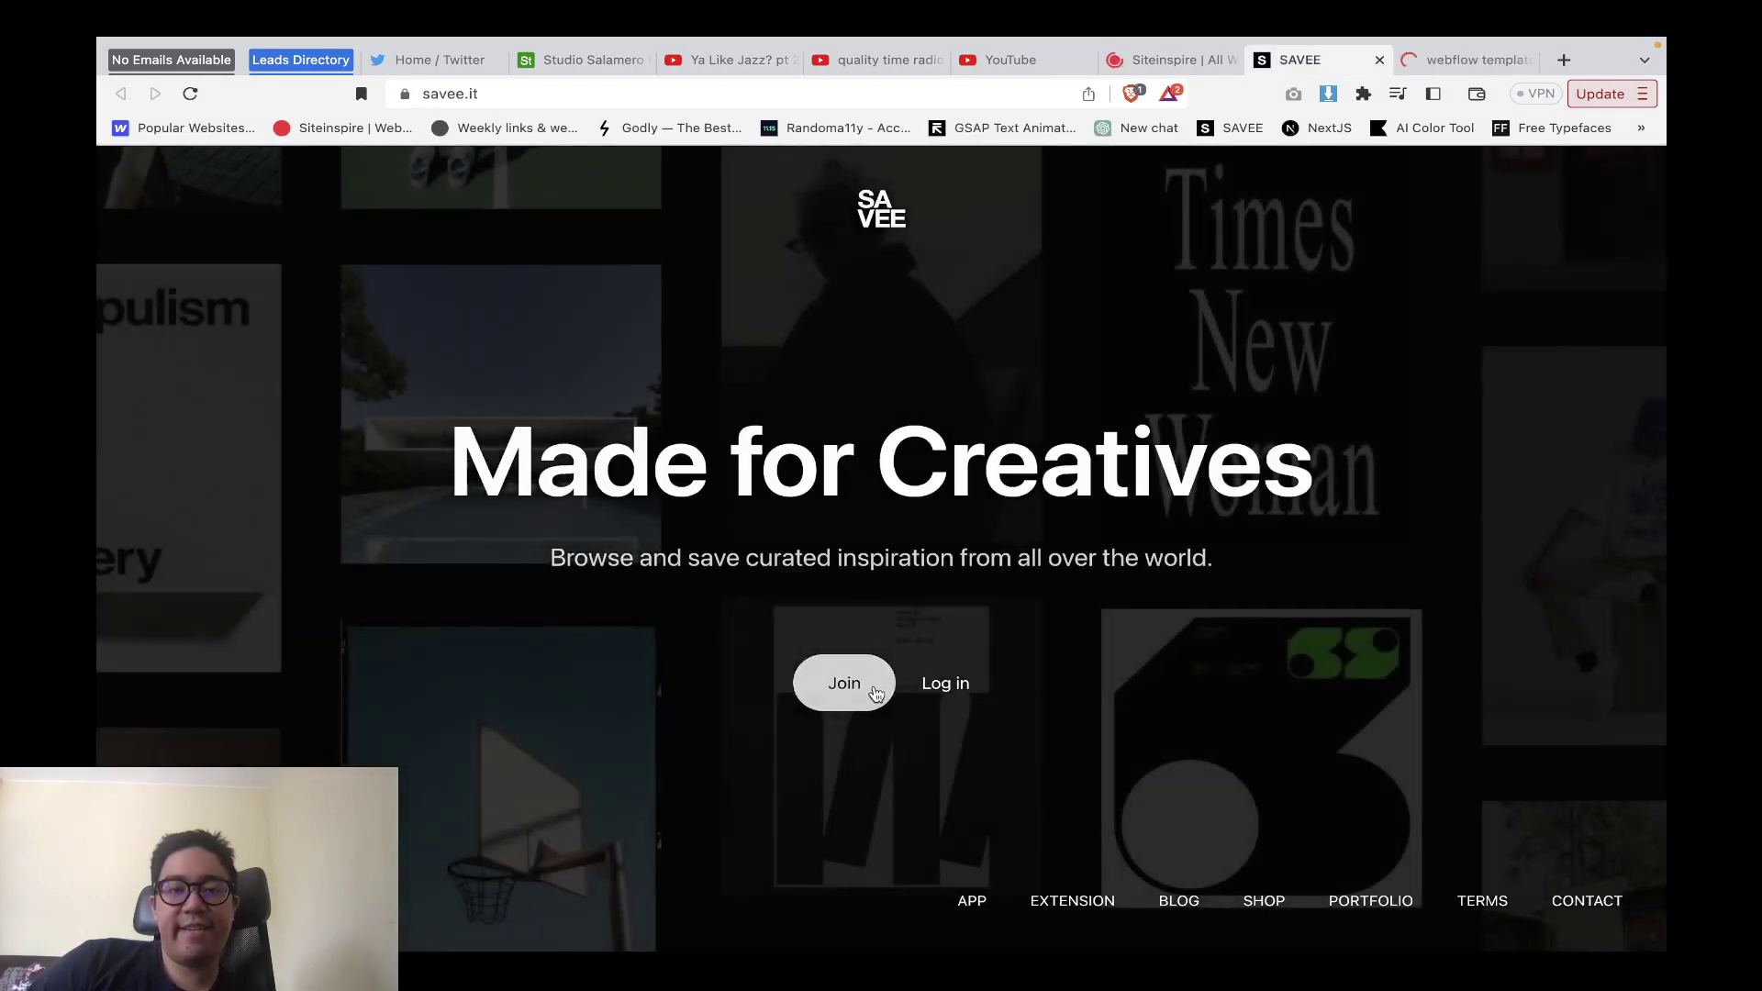
pyautogui.click(877, 695)
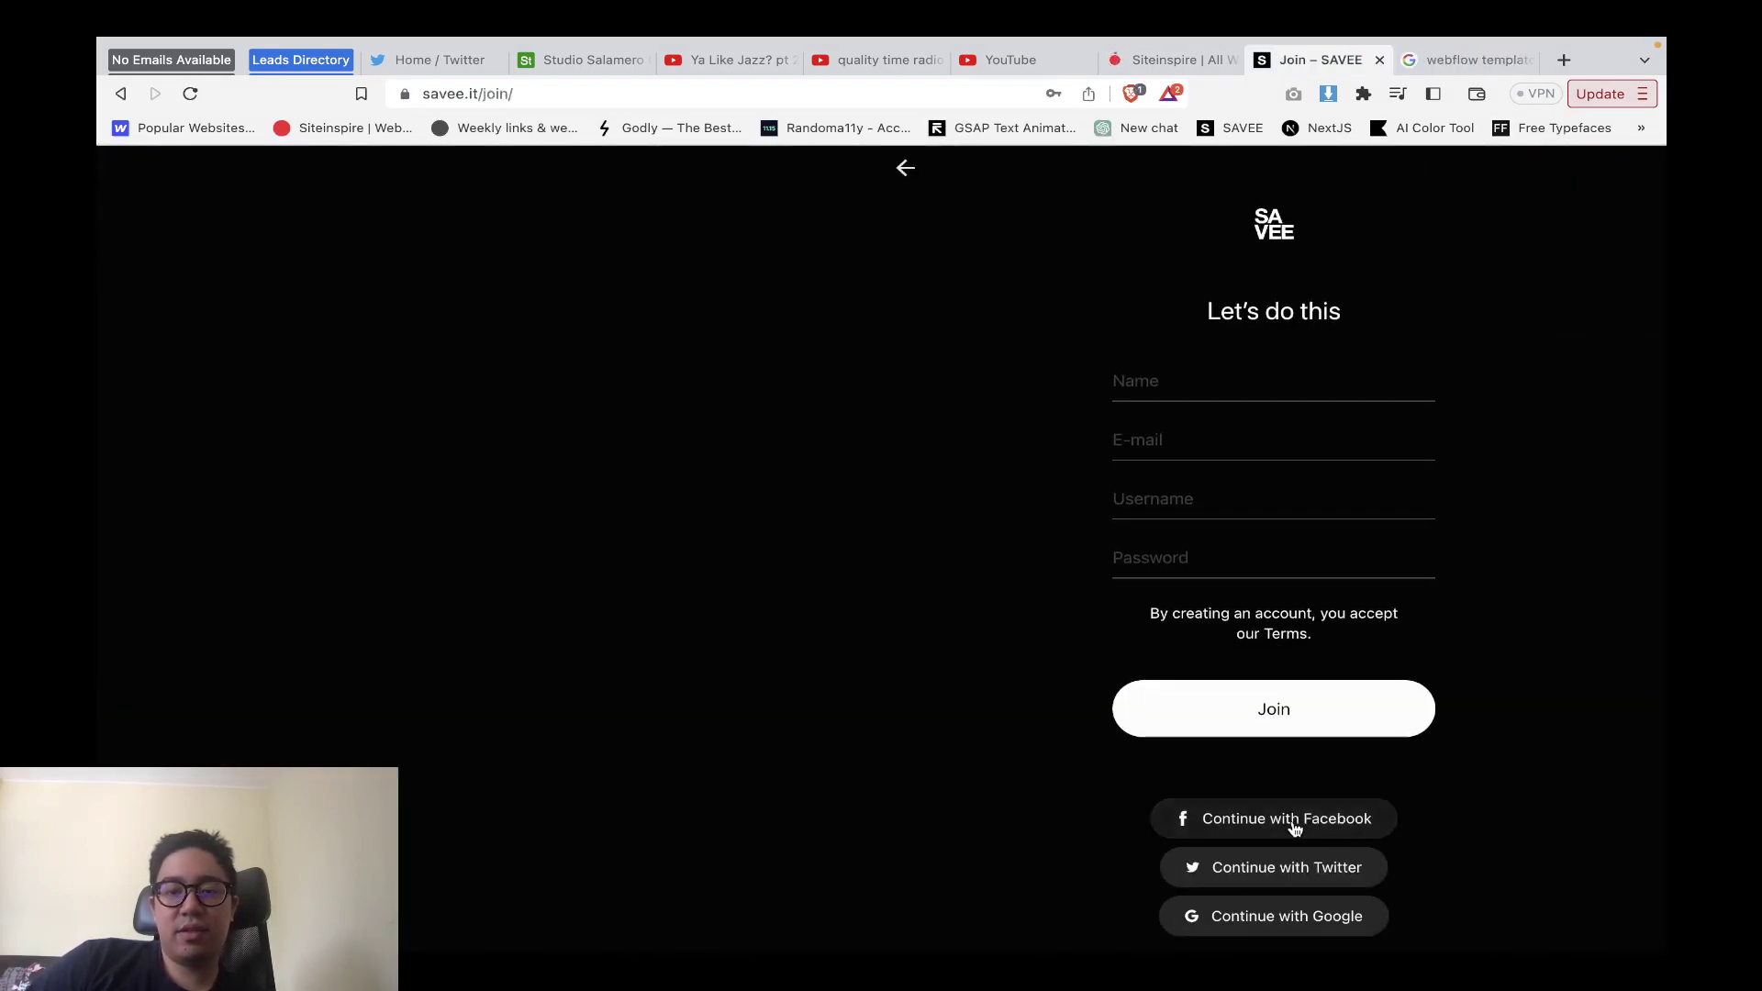
pyautogui.click(1311, 875)
pyautogui.hotkey('ctrl', 'shift', 'Tab')
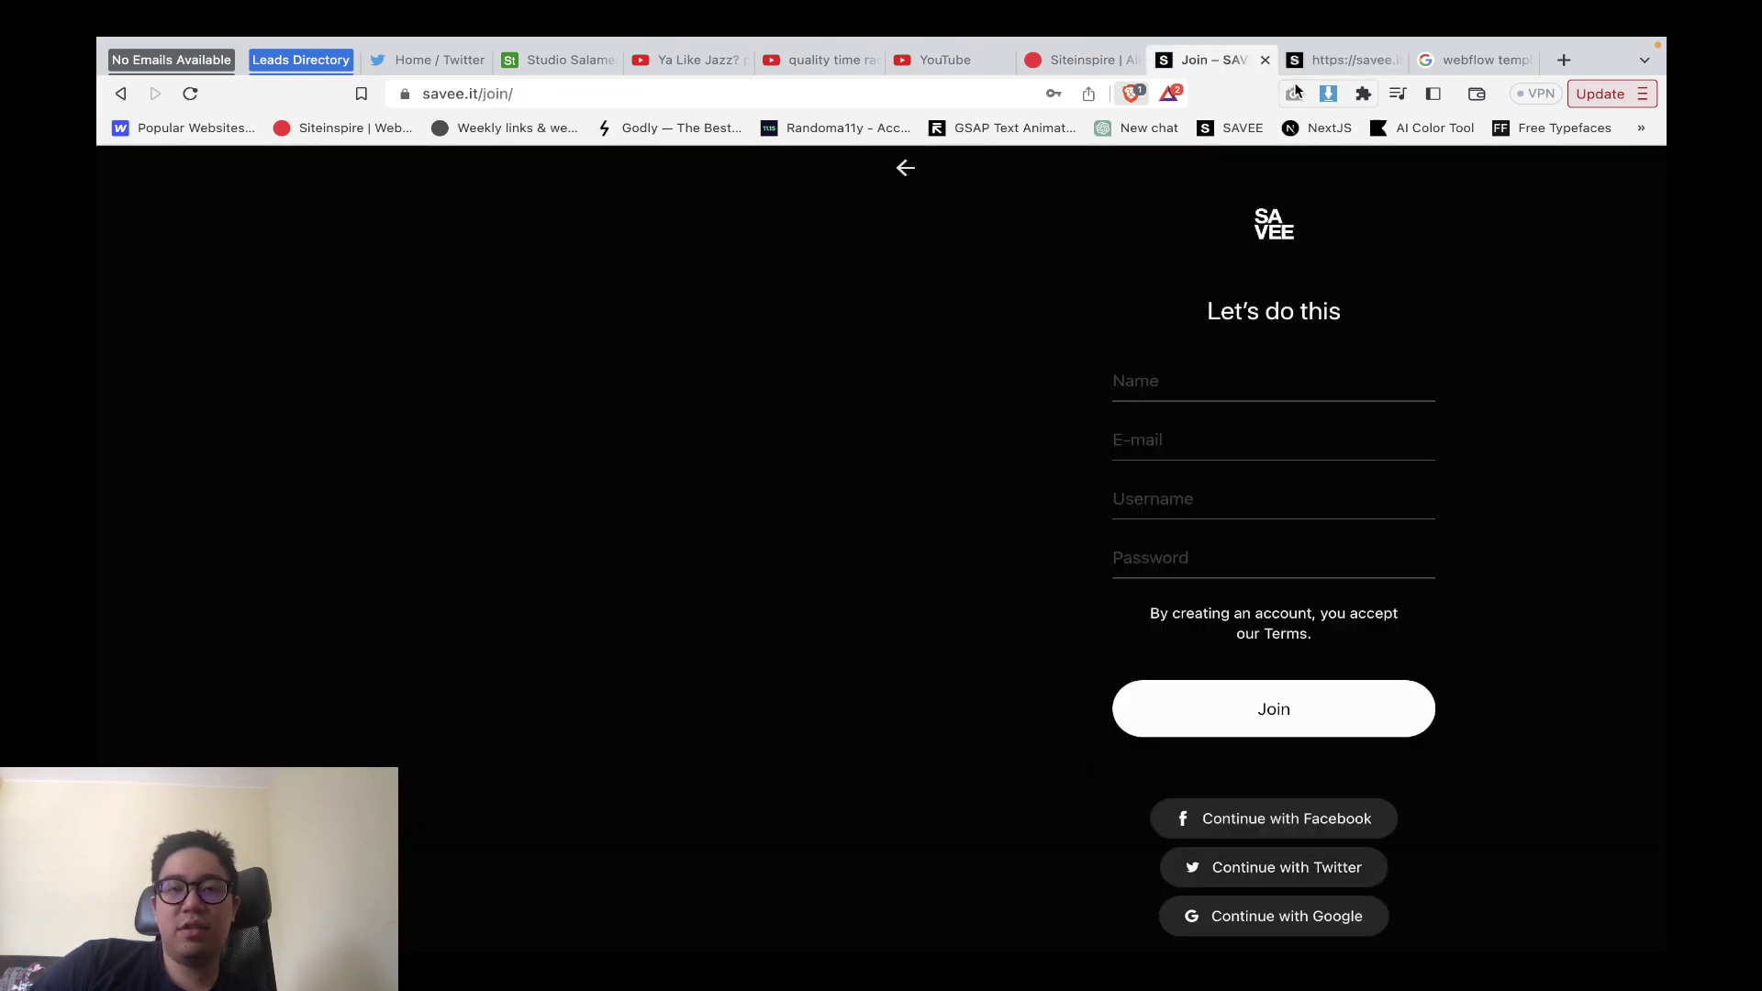
pyautogui.click(1357, 64)
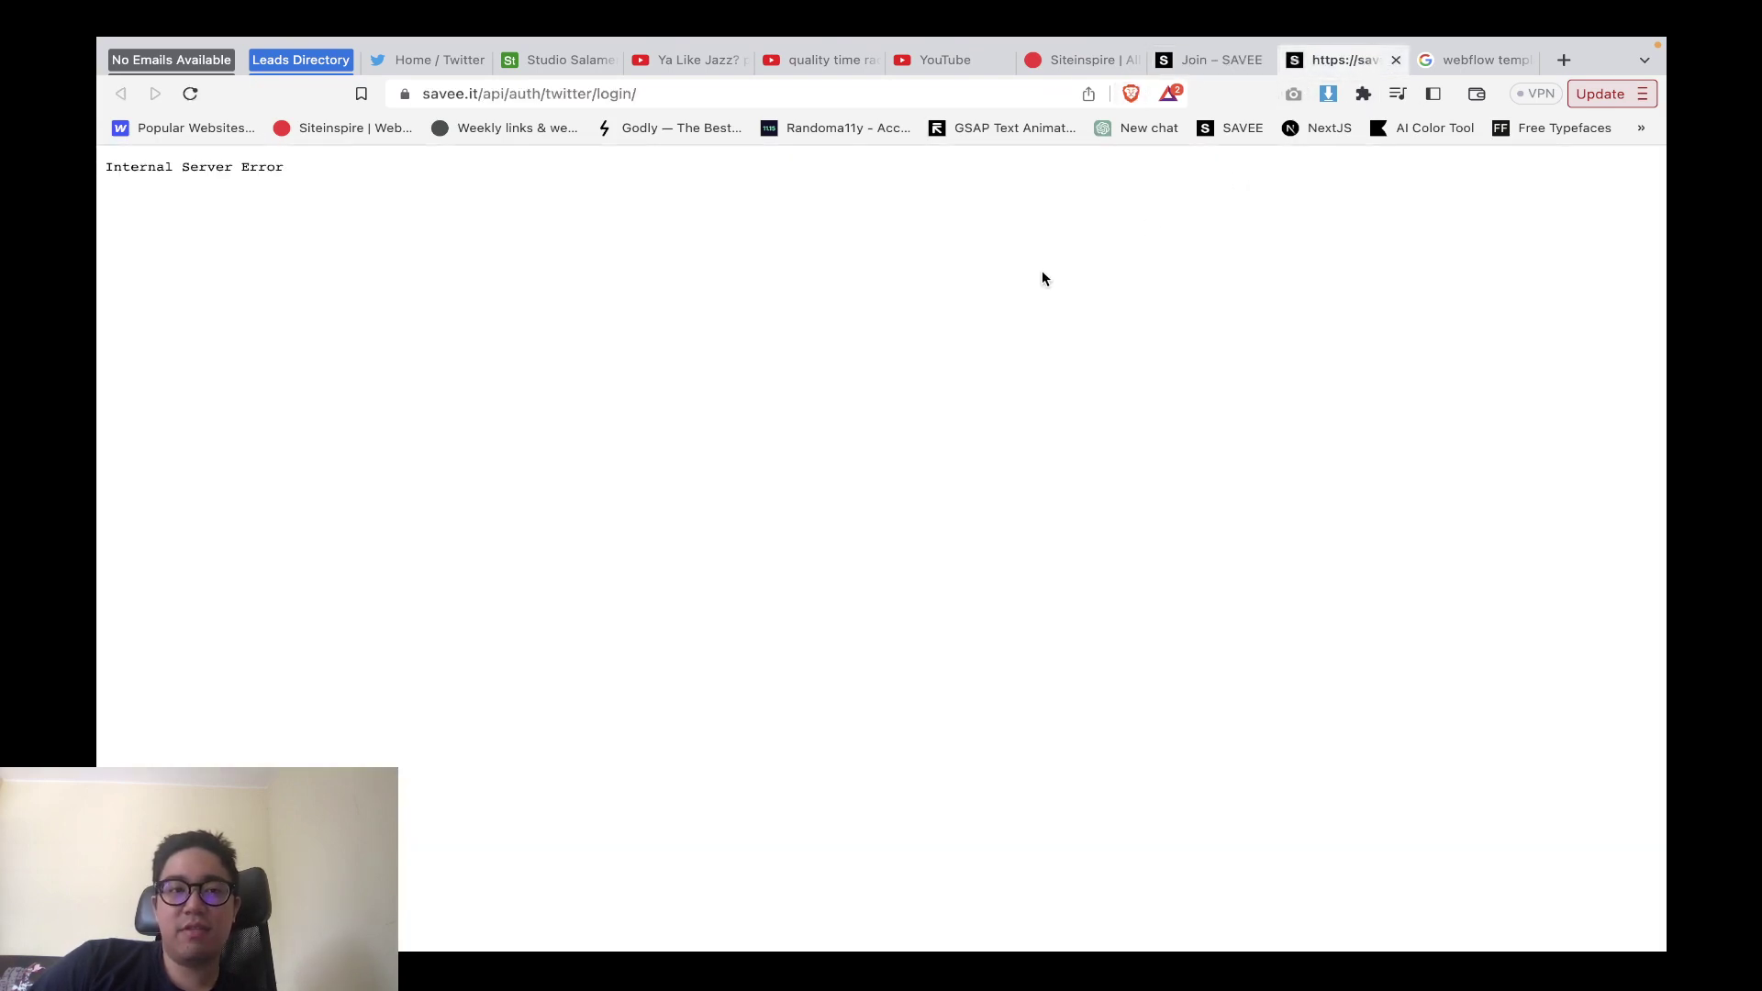
pyautogui.press('super+w')
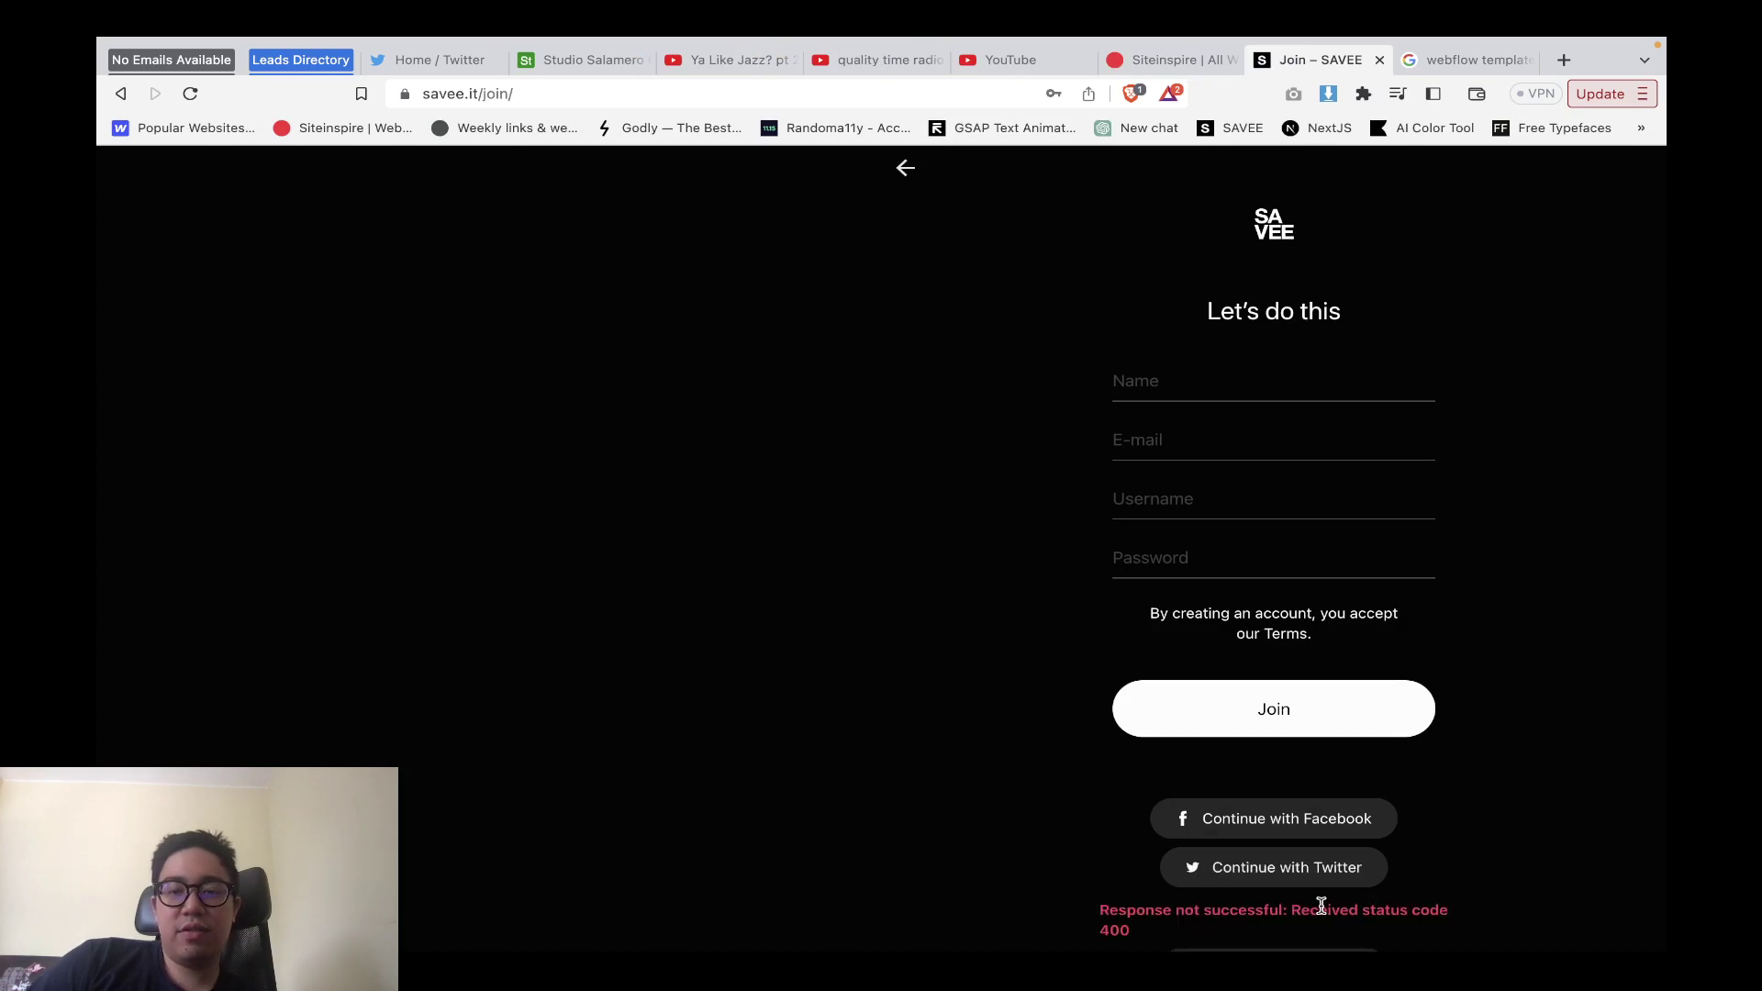
pyautogui.scroll(-3, 1322, 906)
pyautogui.click(1312, 797)
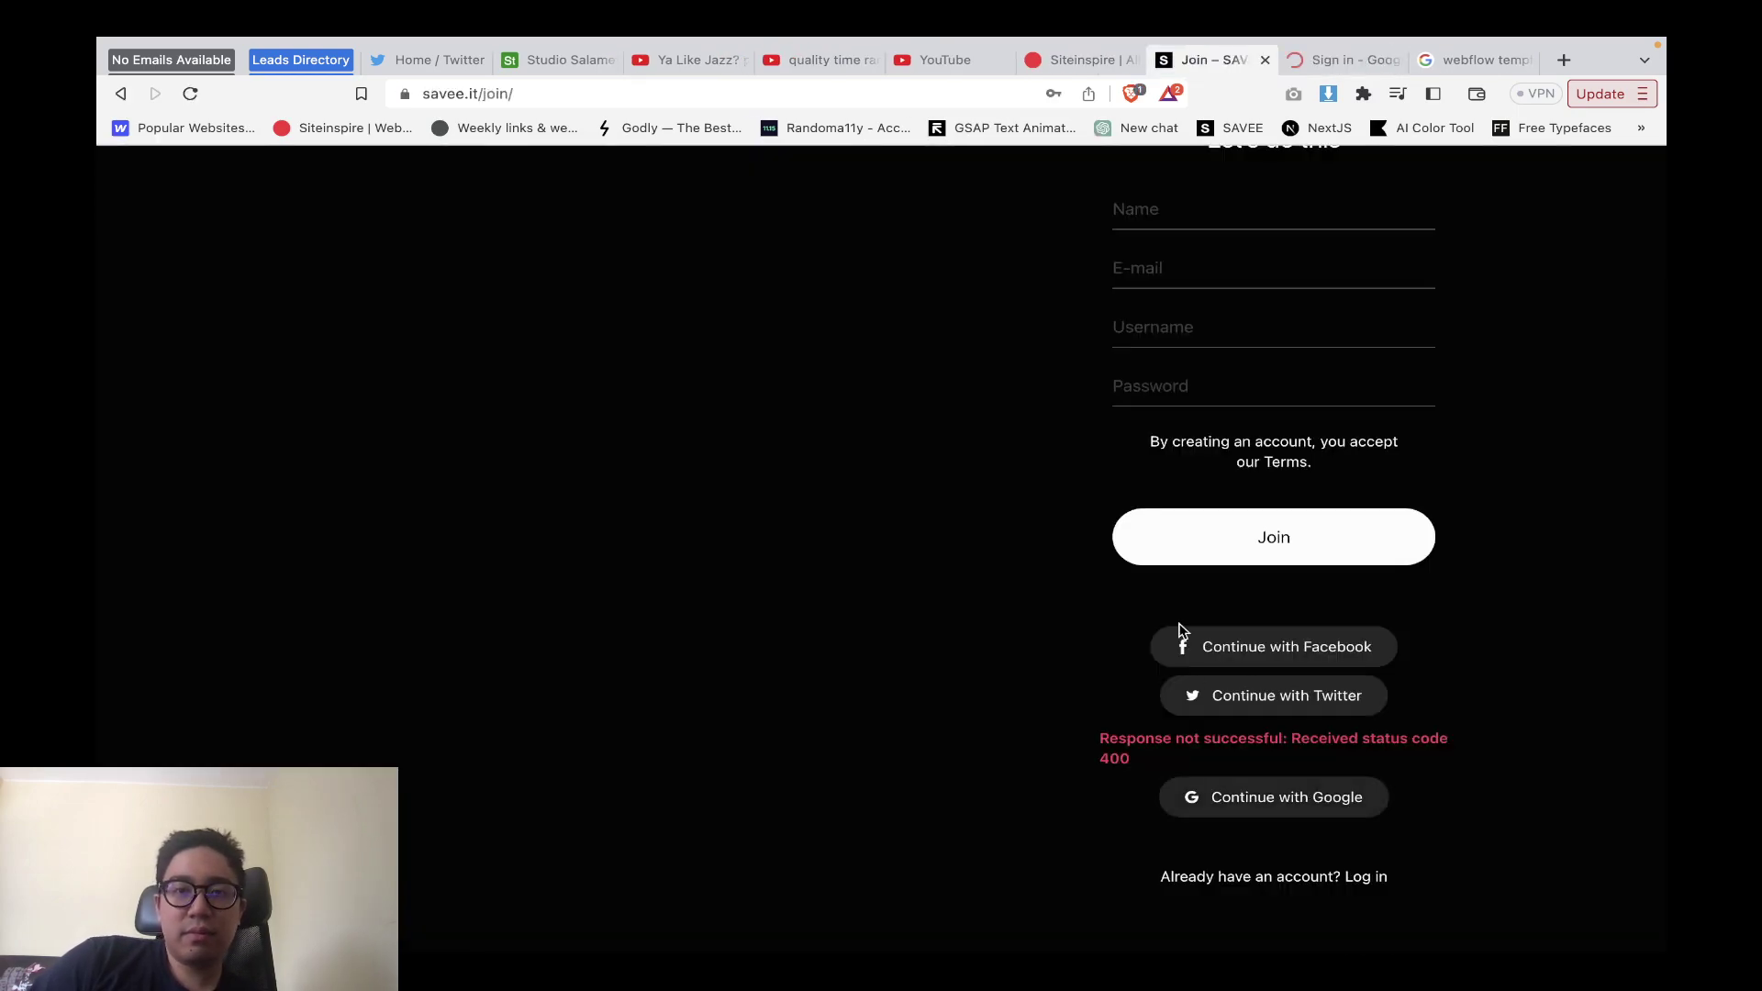
# Browse page four of Siteinspire for hero layout ideas, comparing them with the existing hero rows in Figma, and return to Figma.
pyautogui.hotkey('ctrl', 'shift', 'Tab')
pyautogui.scroll(-3, 833, 688)
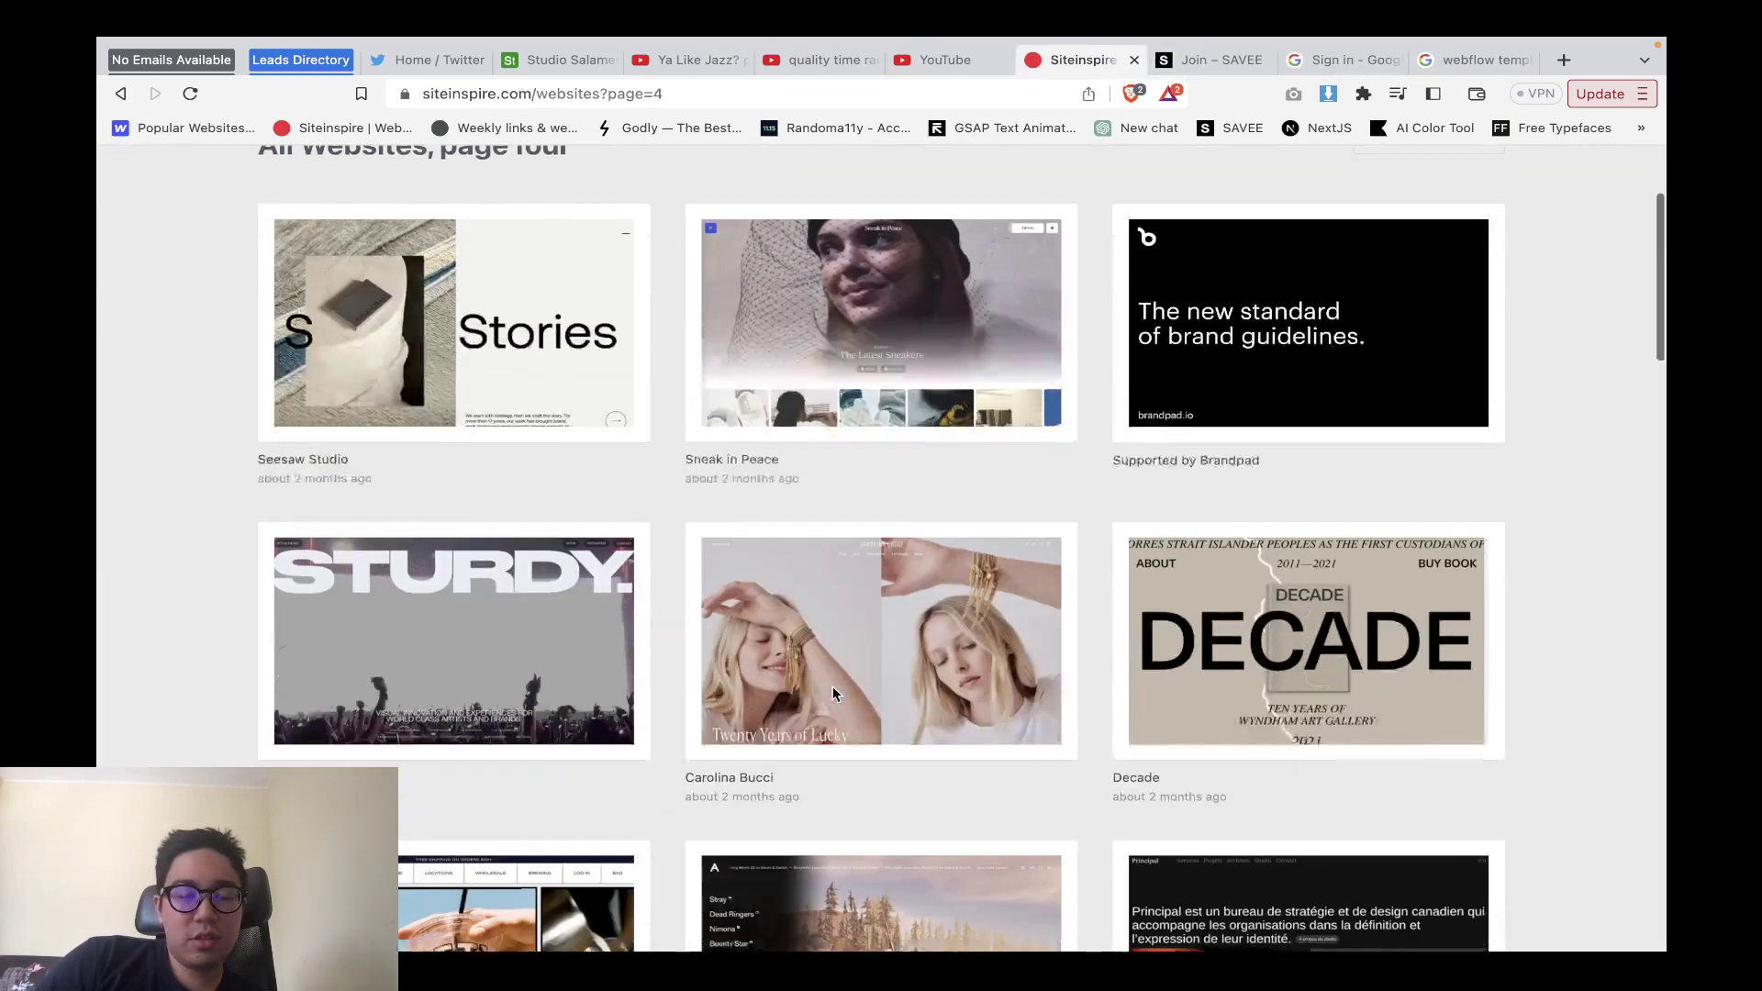
pyautogui.scroll(-9, 834, 695)
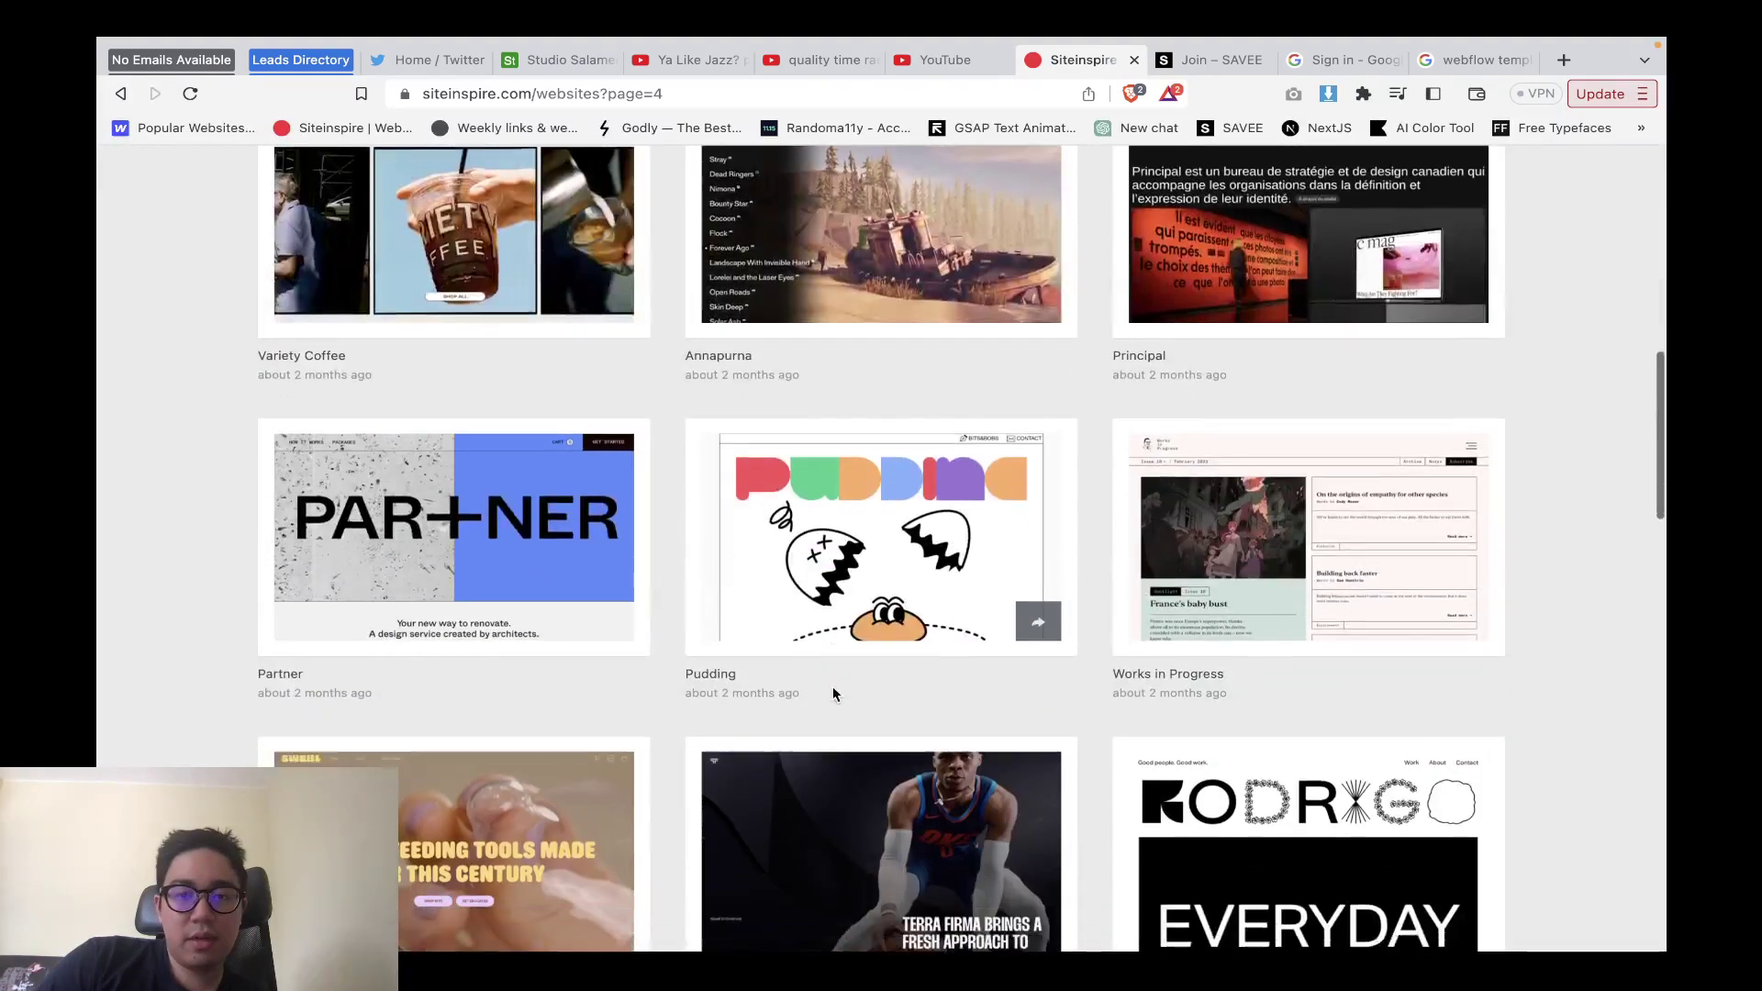
pyautogui.scroll(-11, 833, 695)
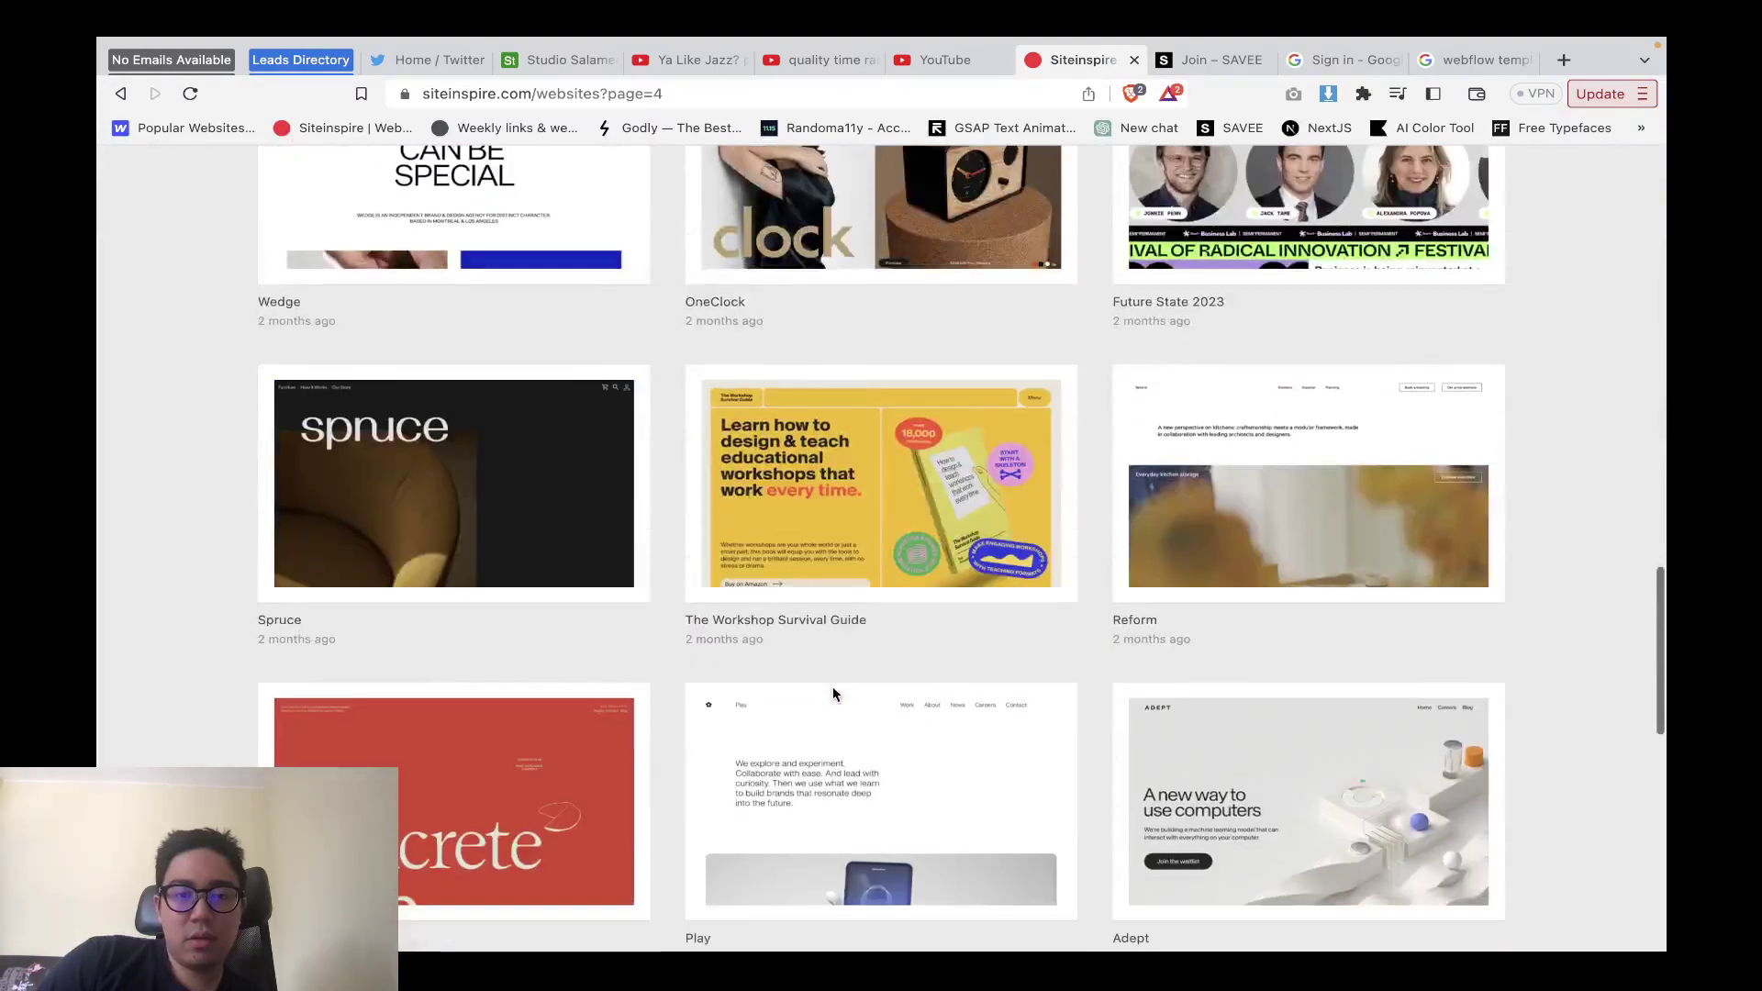
pyautogui.scroll(-2, 833, 695)
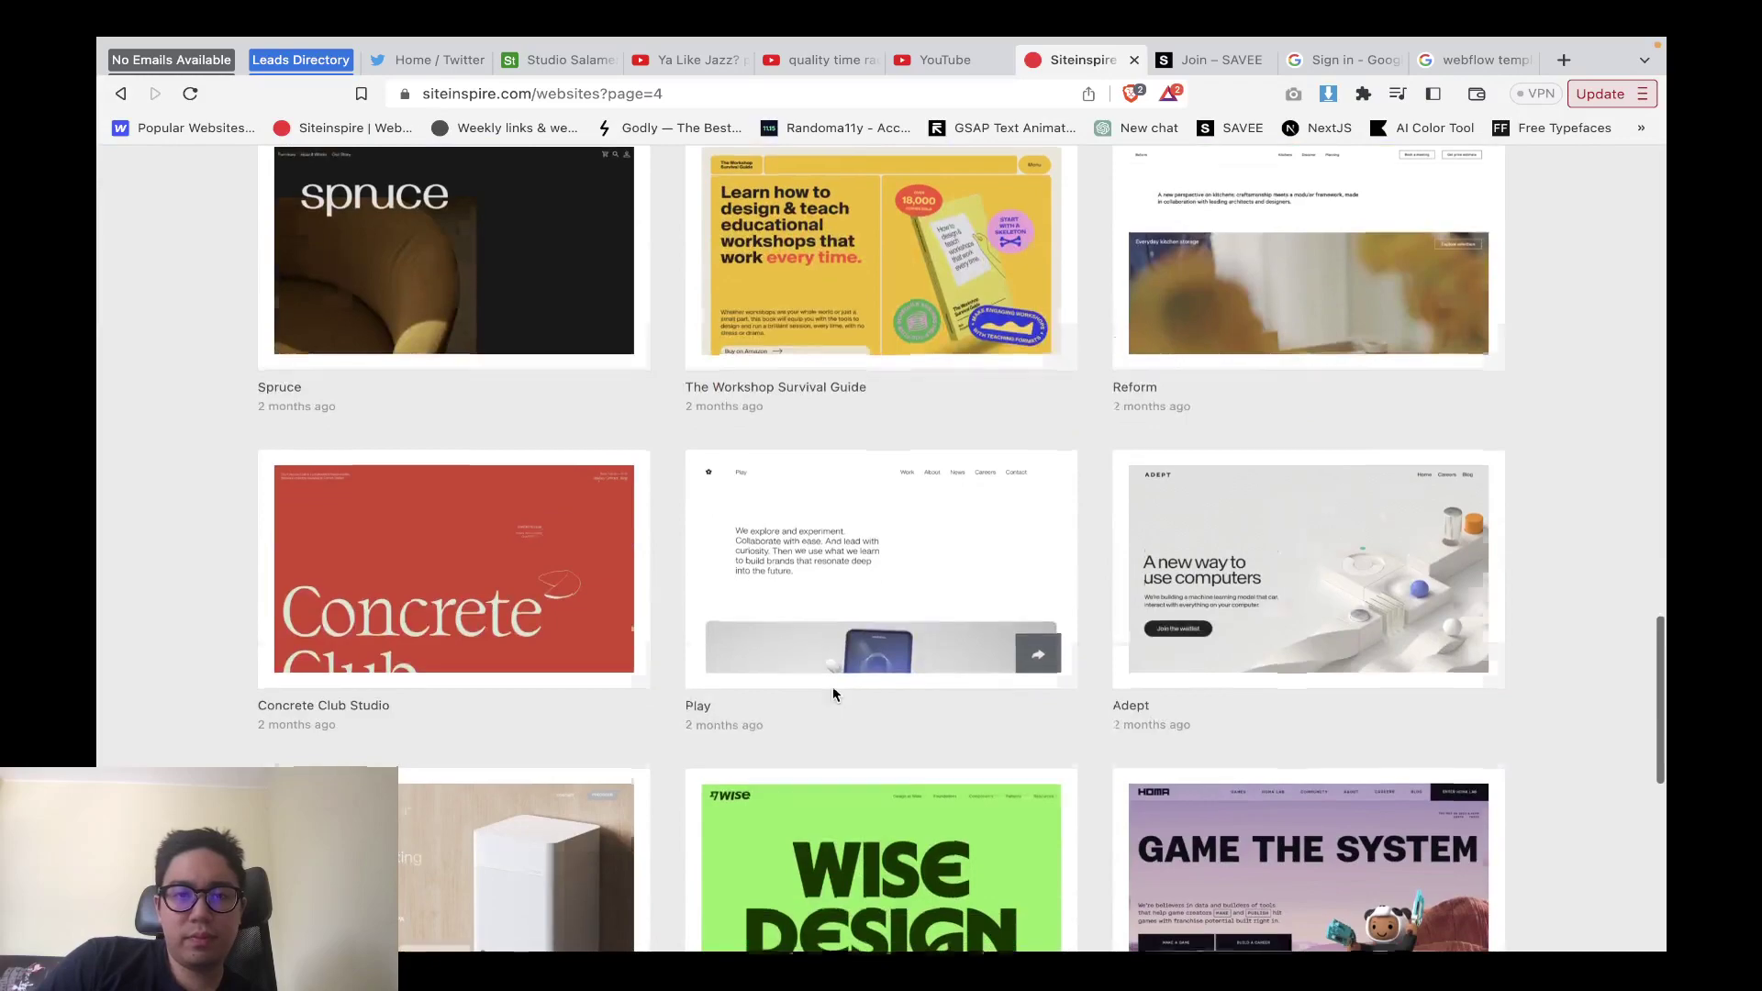
pyautogui.hotkey('ctrl', 'Left')
pyautogui.hotkey('ctrl', 'Left')
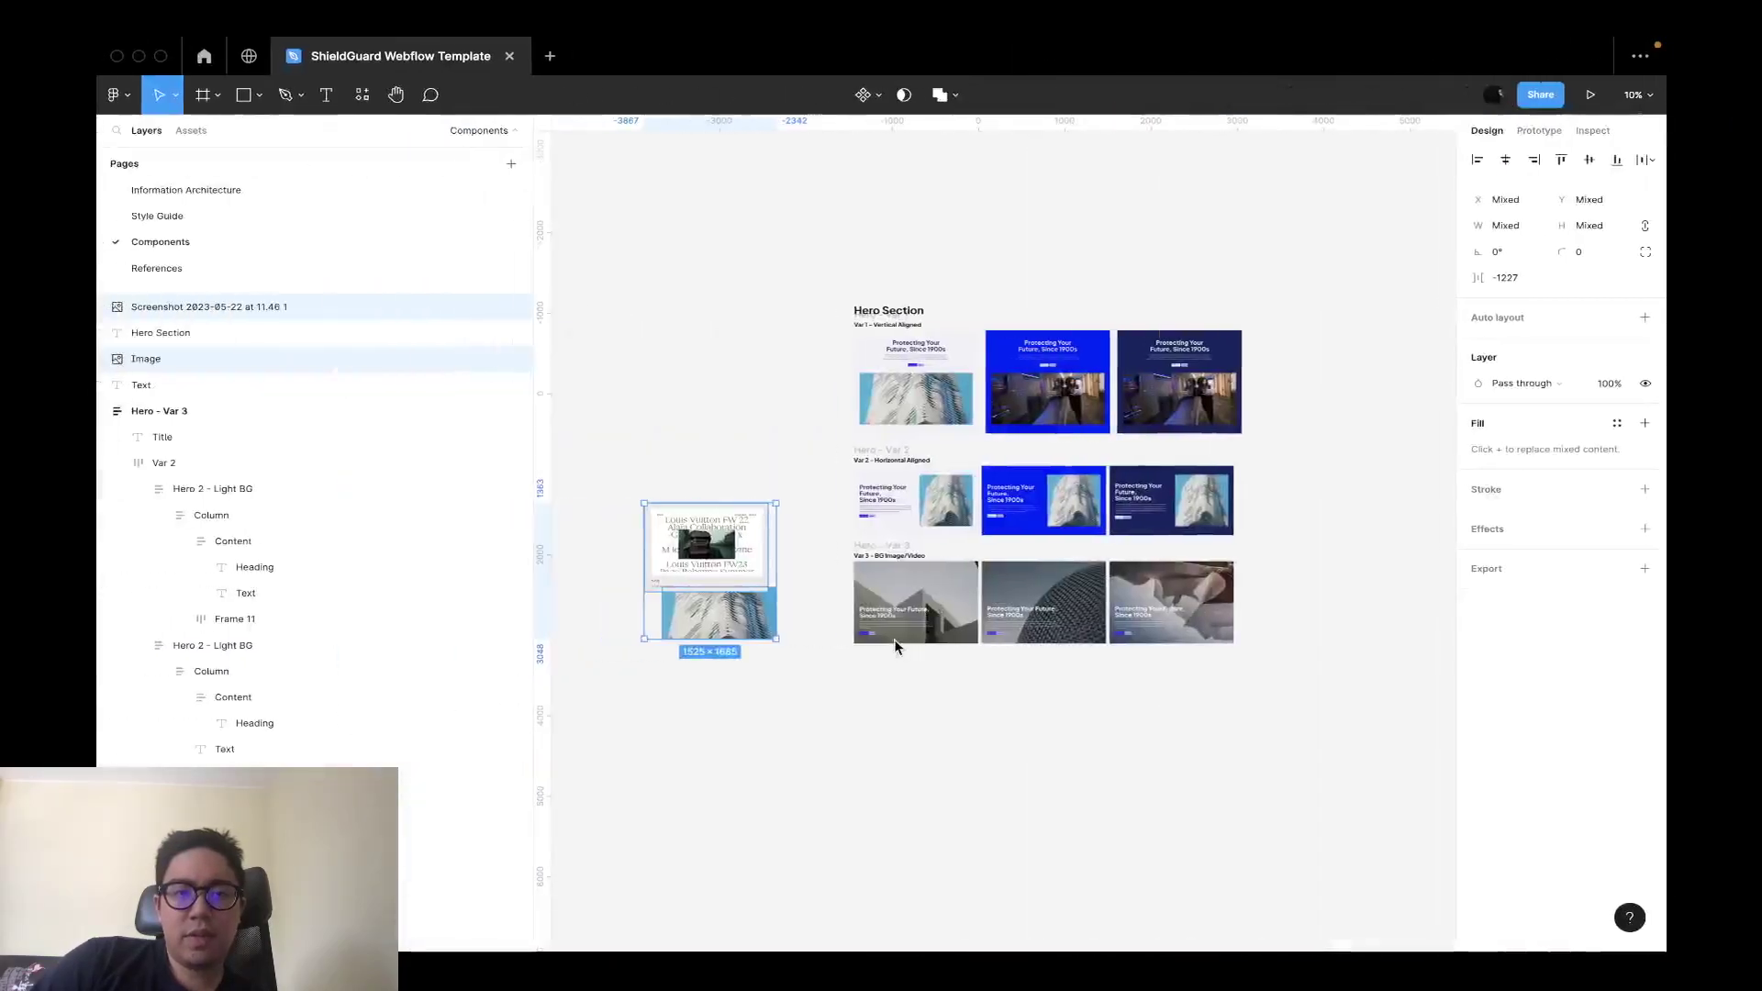
pyautogui.hotkey('ctrl', 'Up')
pyautogui.moveTo(883, 99); pyautogui.dragTo(1560, 128)
pyautogui.click(665, 161)
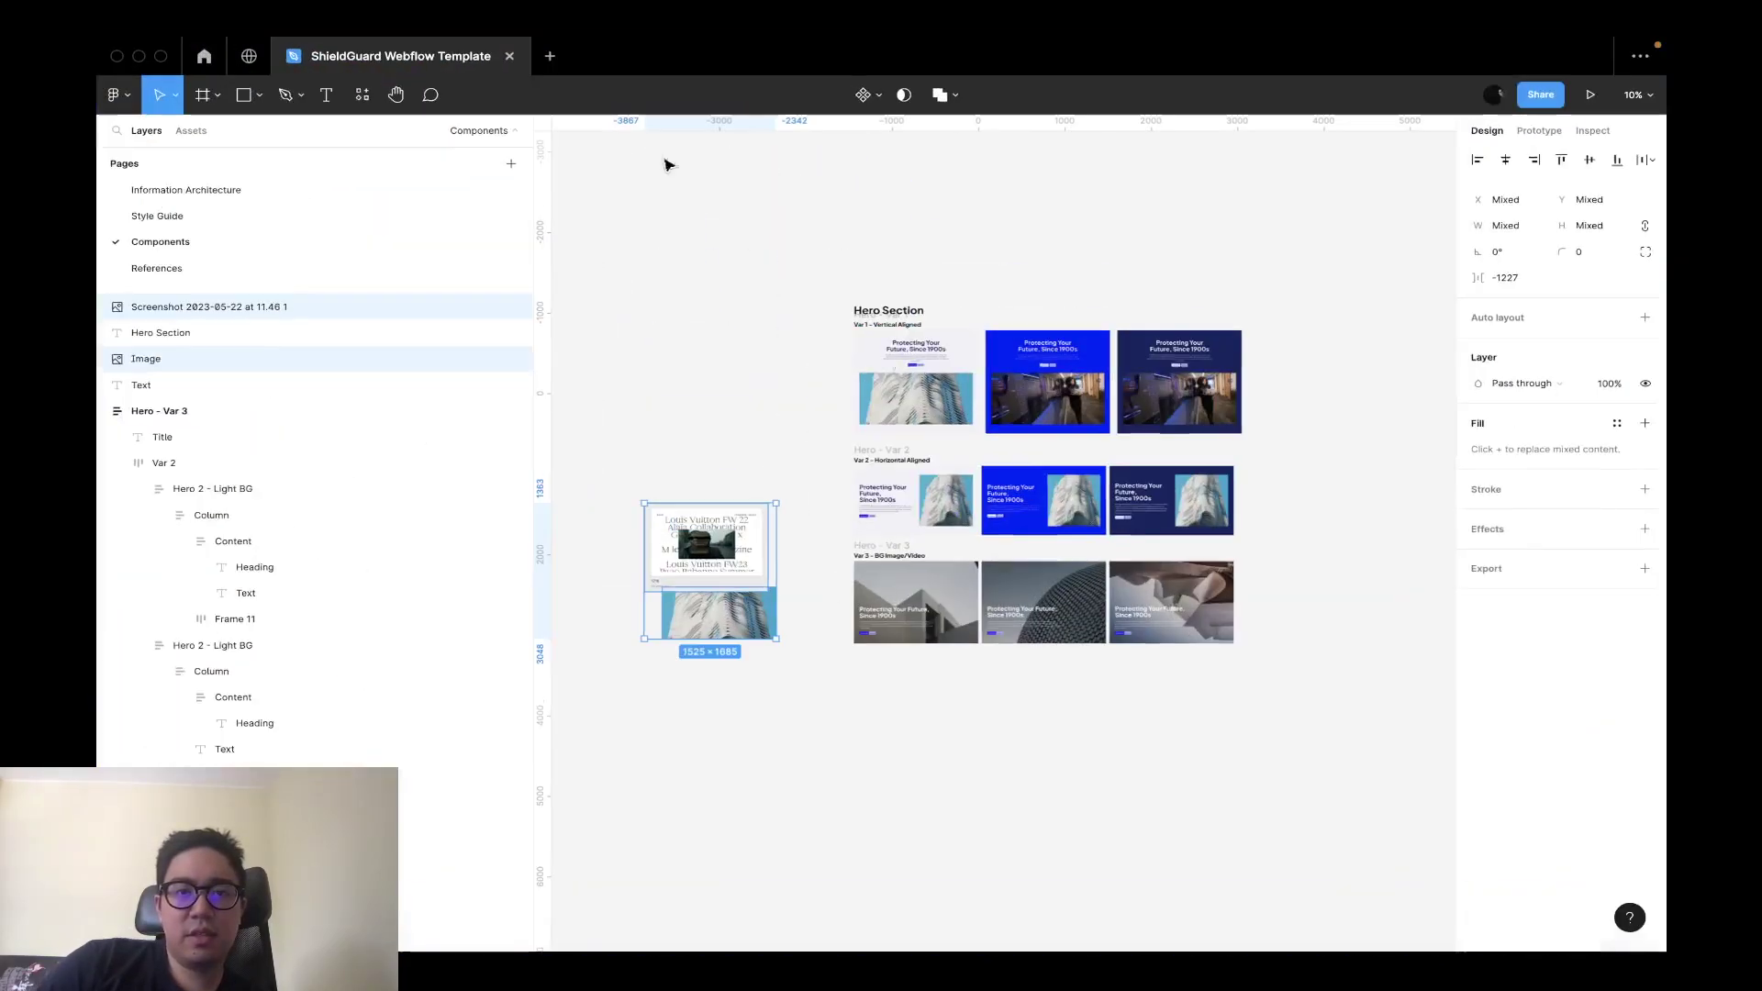
pyautogui.scroll(3, 944, 439)
pyautogui.scroll(-3, 943, 439)
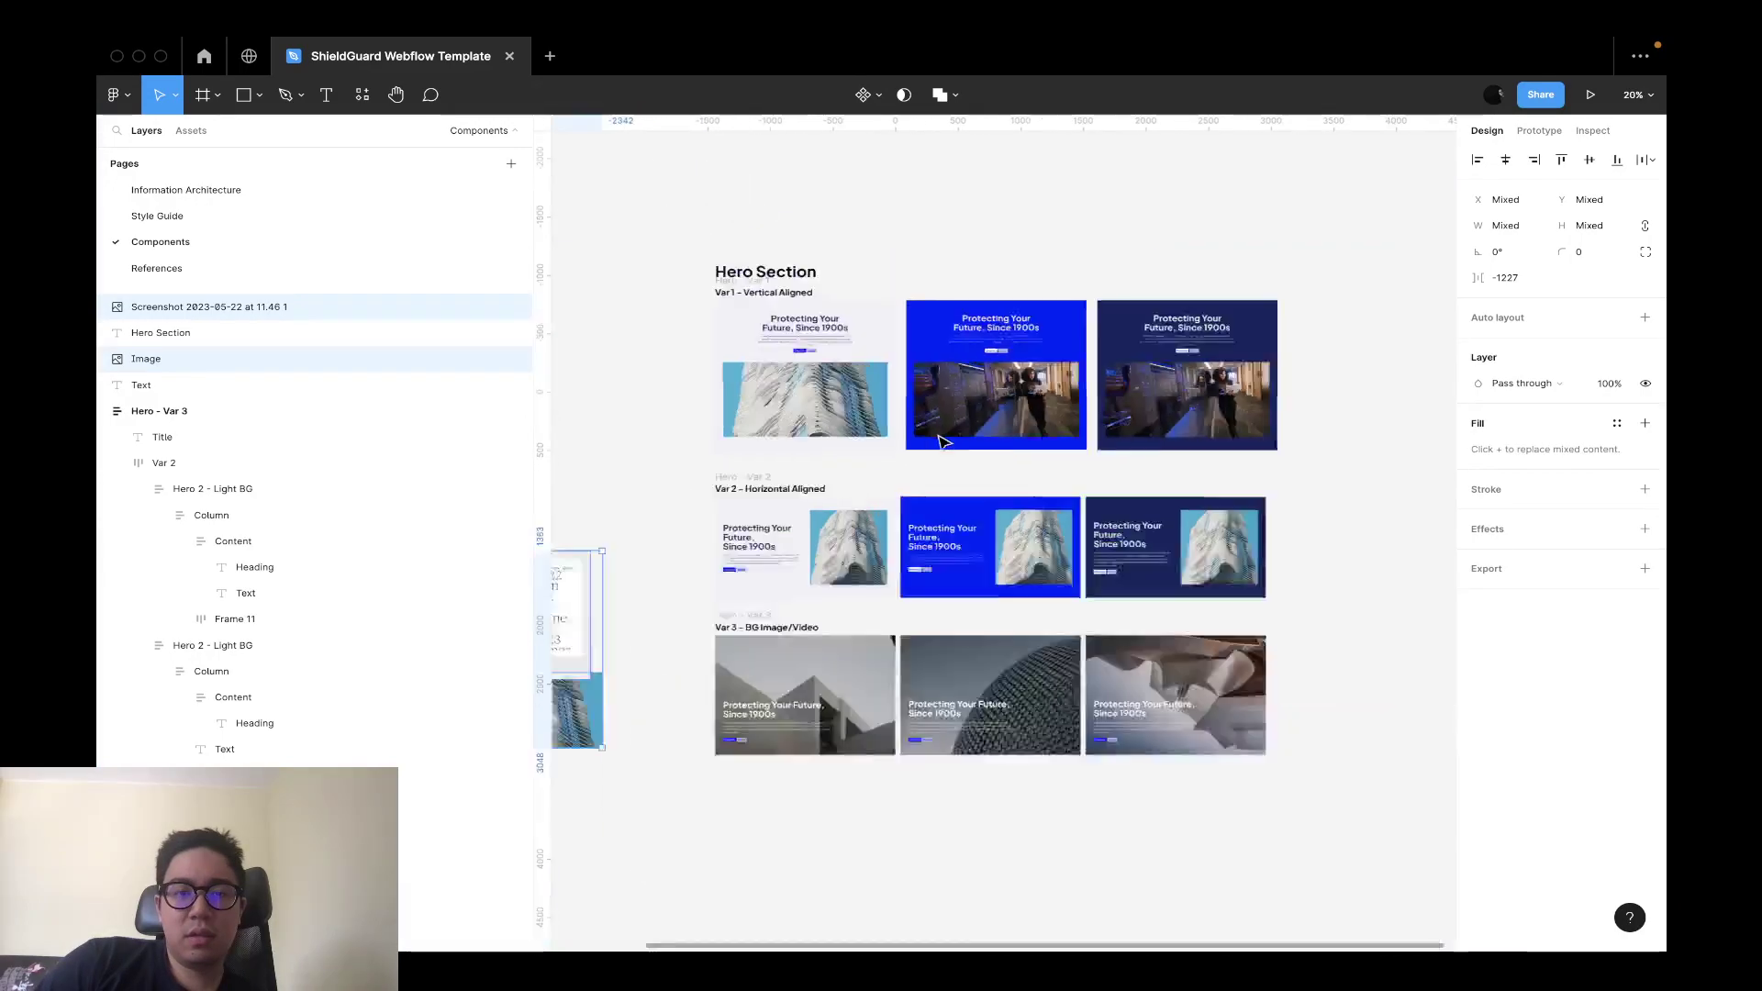
pyautogui.hotkey('ctrl', 'Right')
pyautogui.scroll(-5, 893, 696)
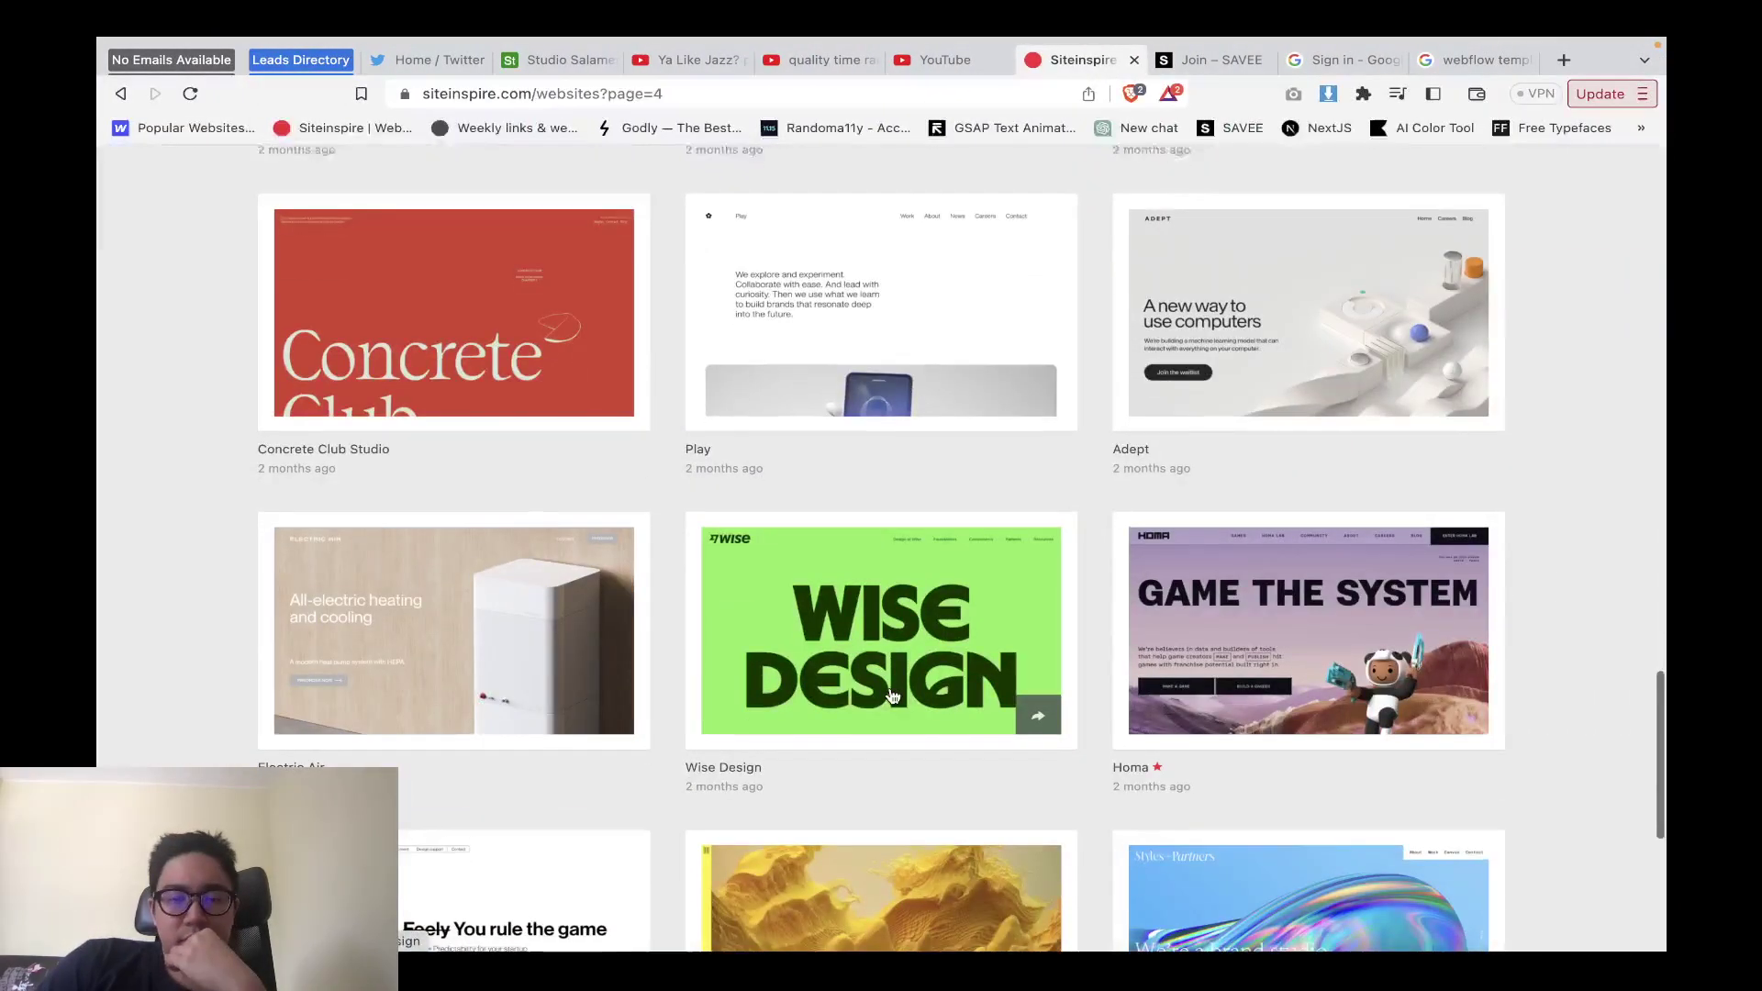
pyautogui.scroll(-5, 893, 696)
pyautogui.hotkey('ctrl', 'Left')
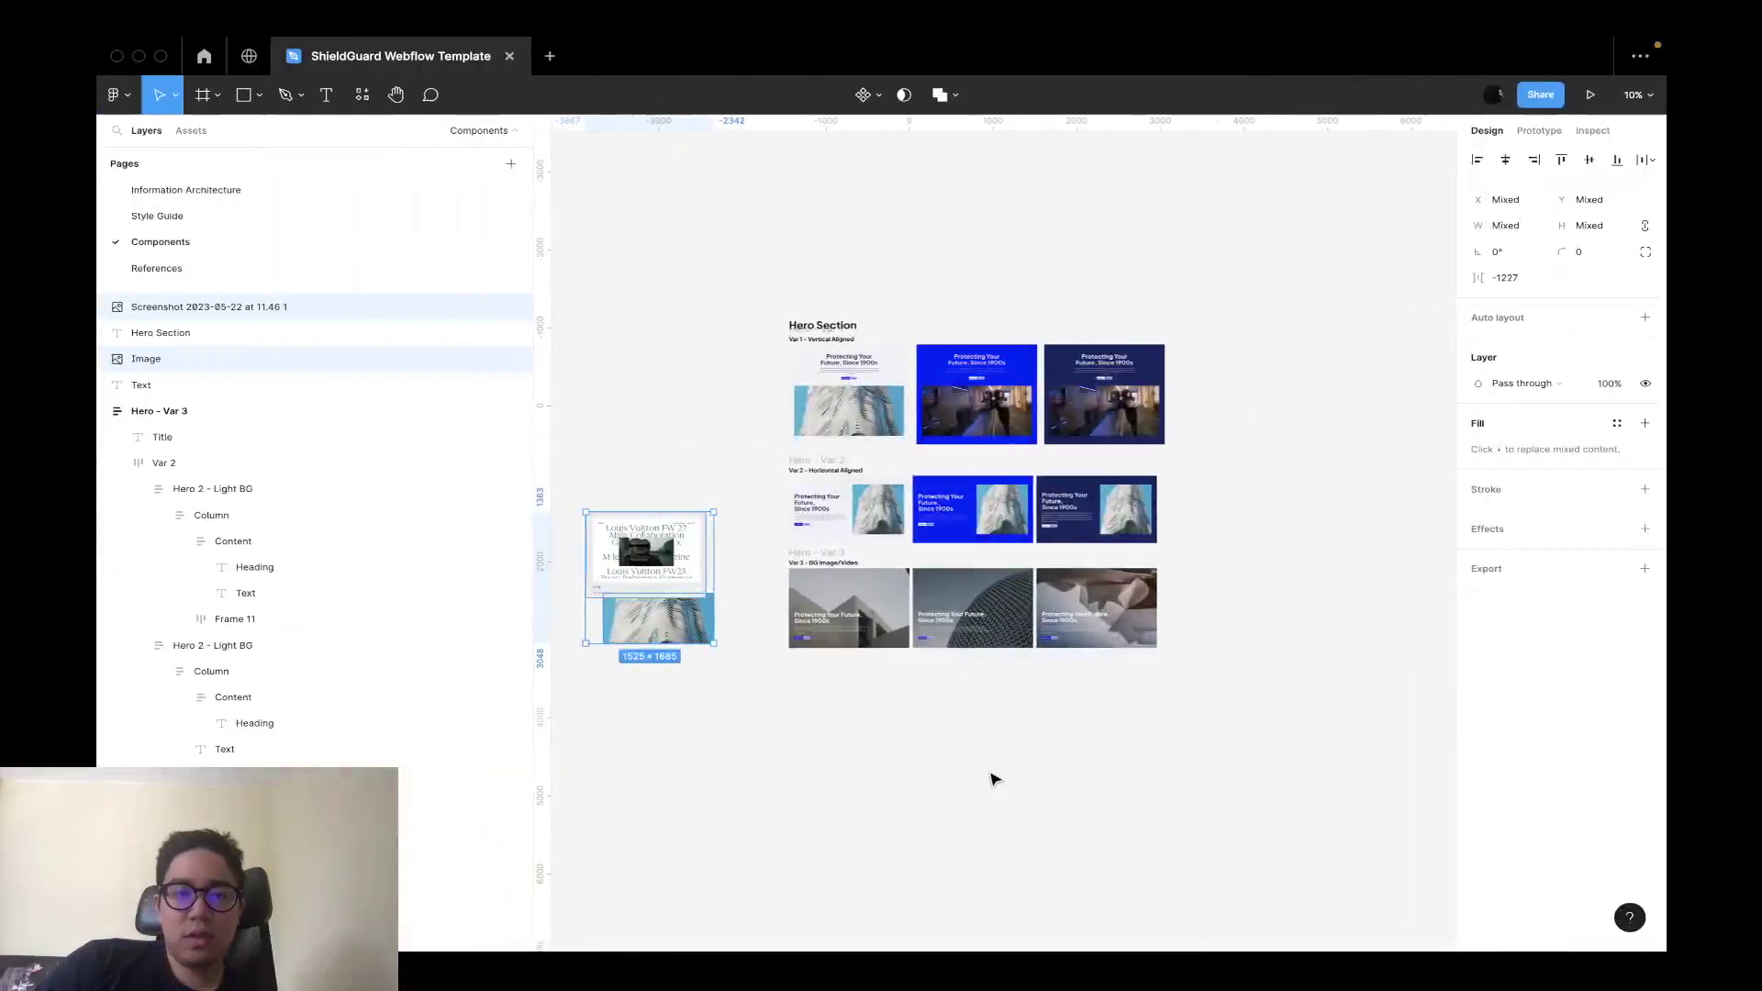
pyautogui.click(767, 531)
pyautogui.keyDown('alt'); pyautogui.moveTo(767, 531); pyautogui.dragTo(769, 693); pyautogui.keyUp('alt')
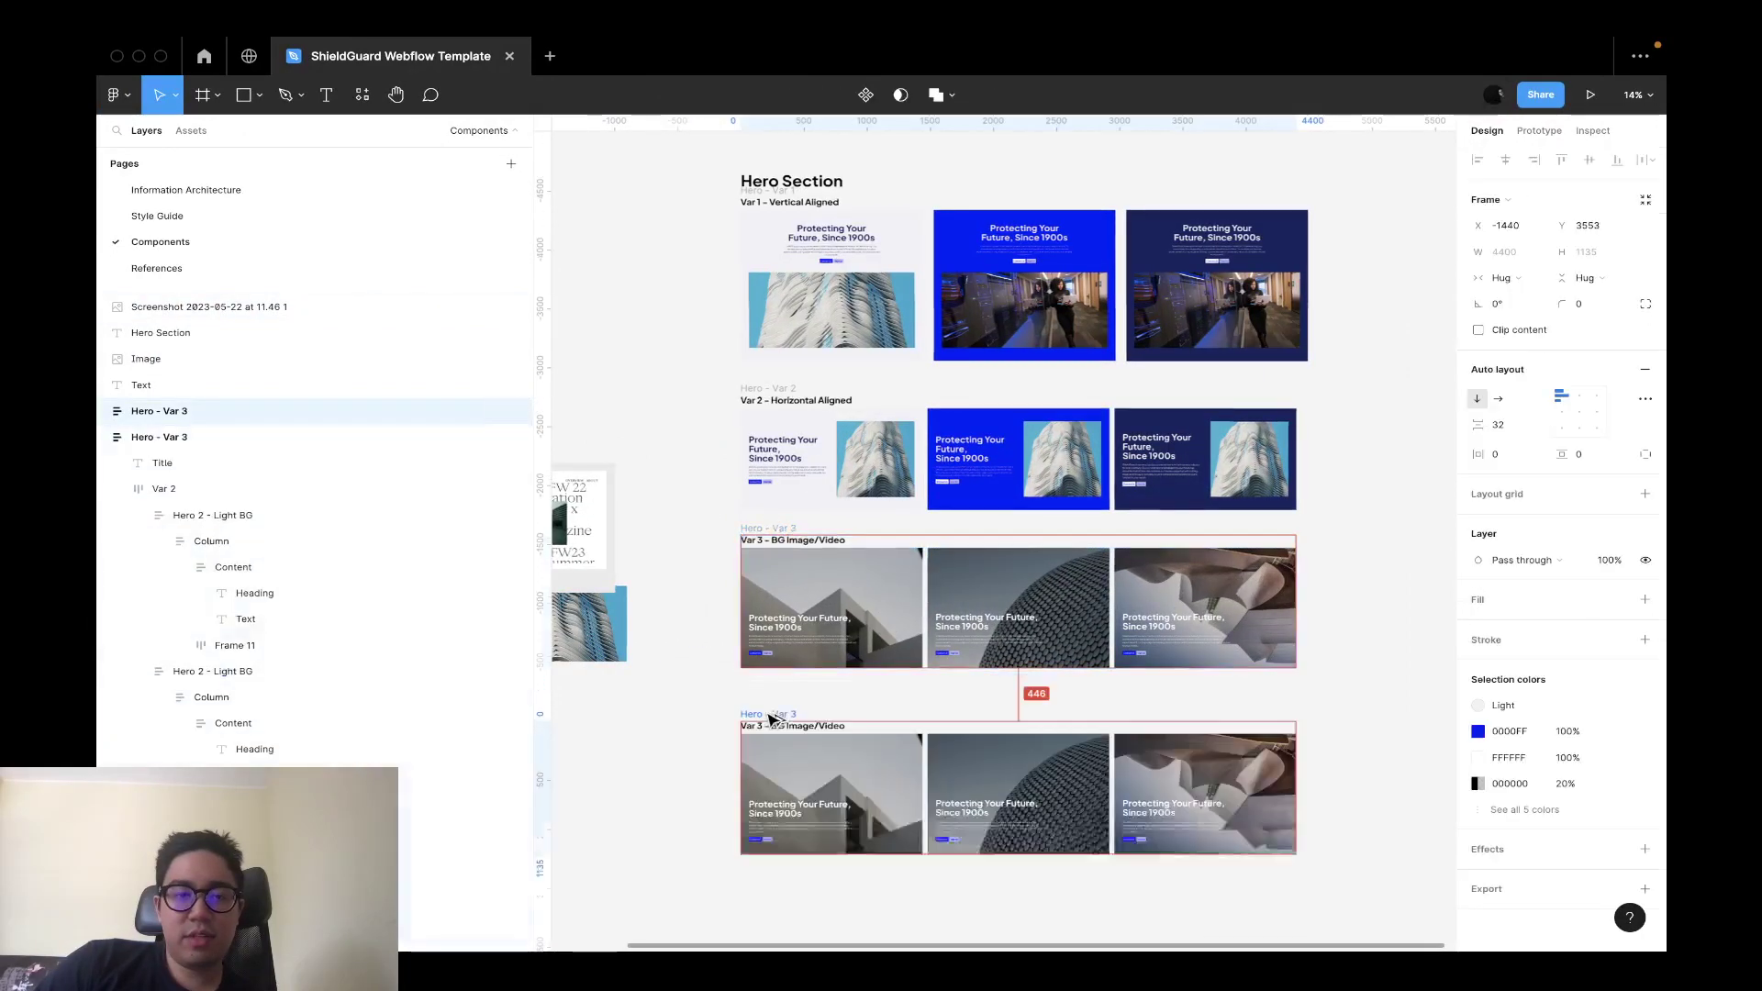
pyautogui.scroll(5, 735, 736)
pyautogui.scroll(-5, 918, 780)
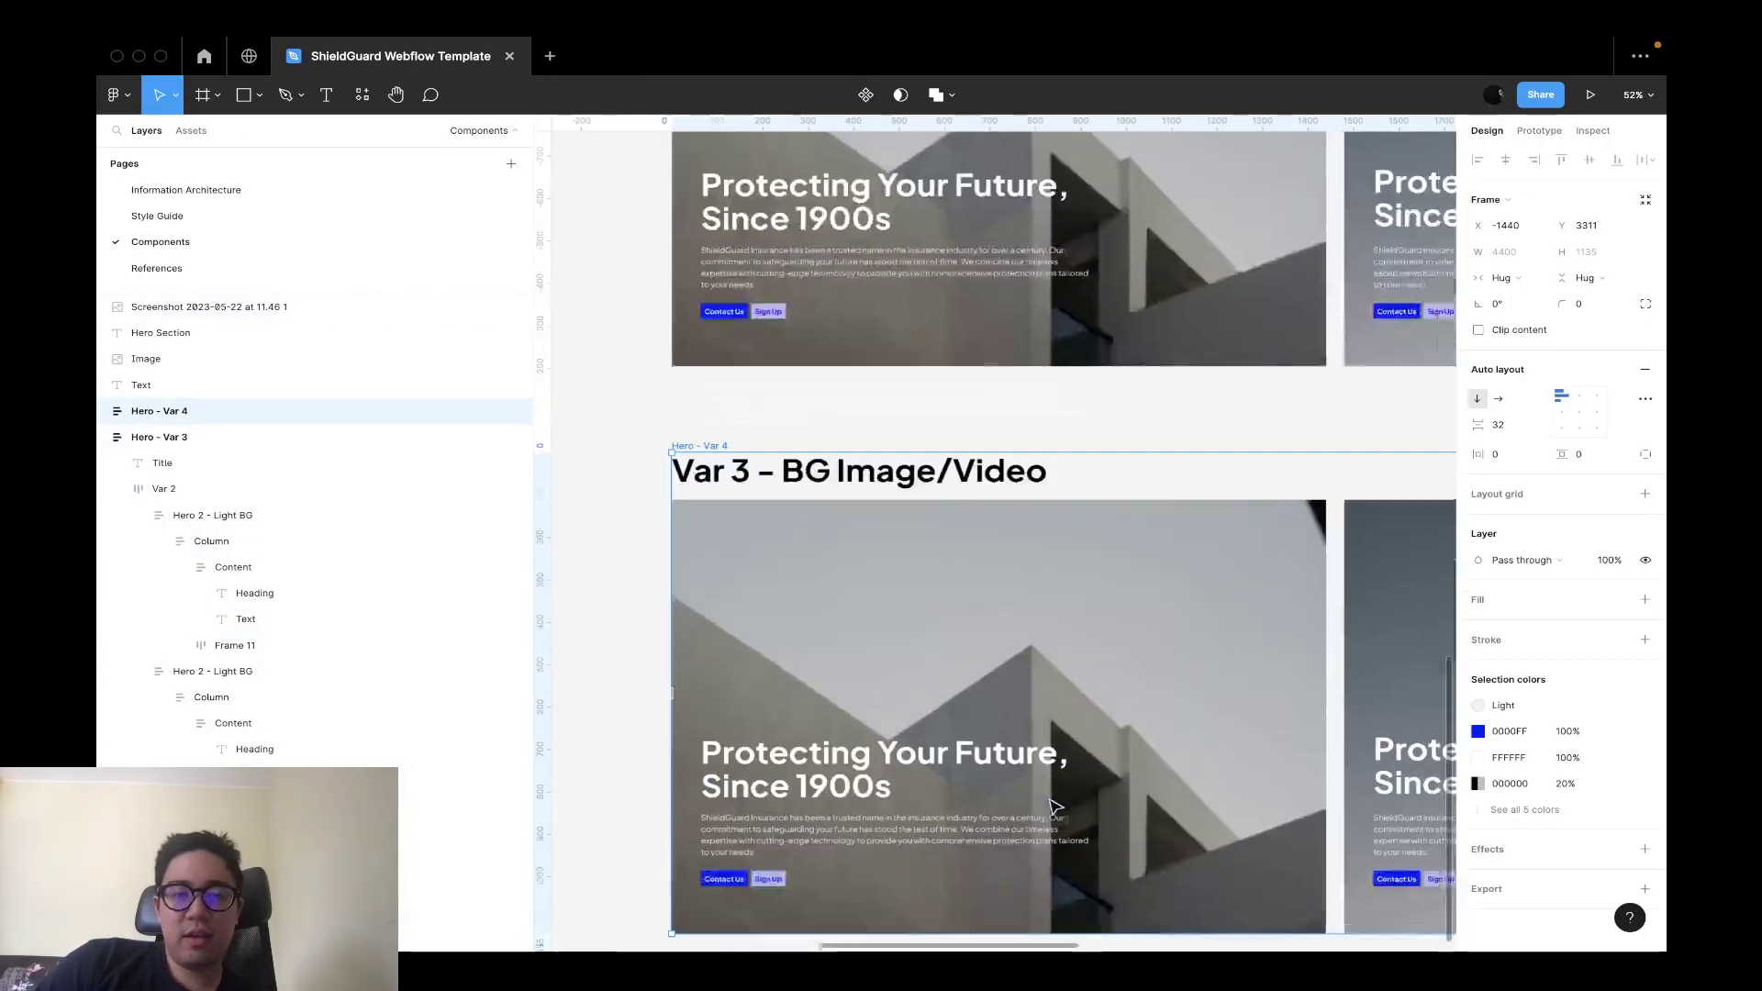
pyautogui.press('Delete')
# Duplicate the "Var 1 – Vertical Aligned" hero row and place the copy directly beneath the "Var 3 – BG Image/Video" row.
pyautogui.scroll(3, 1010, 551)
pyautogui.scroll(-3, 917, 413)
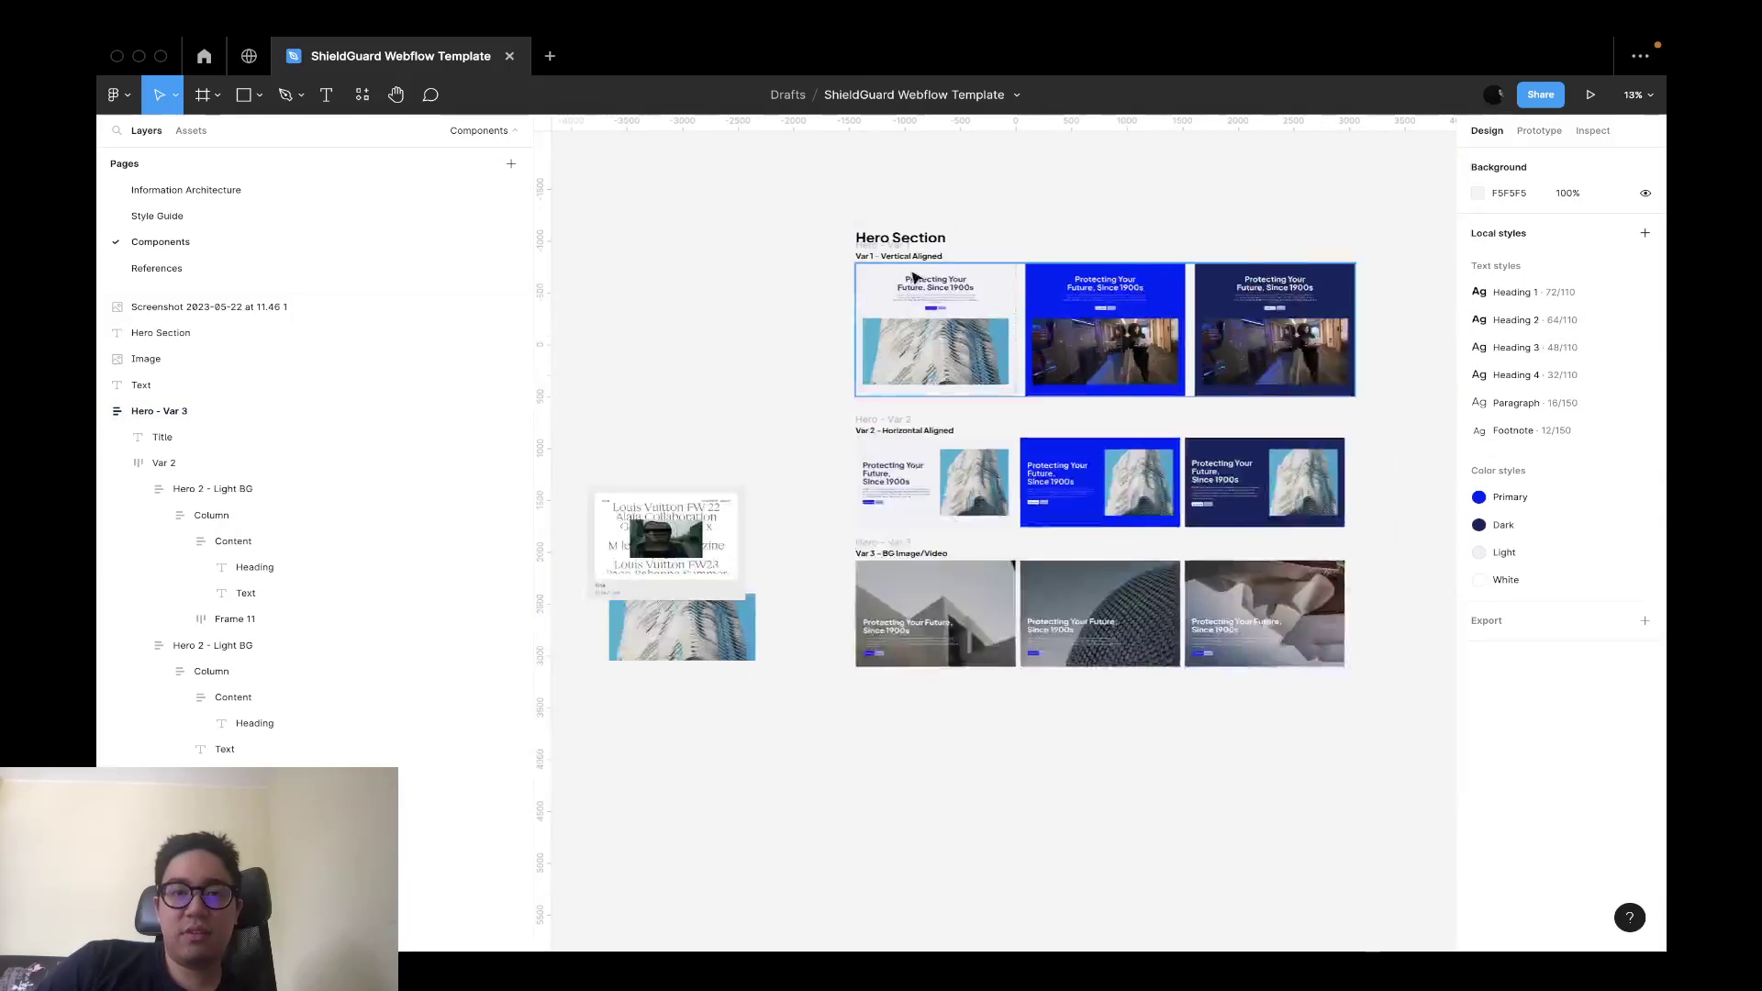
pyautogui.scroll(3, 907, 254)
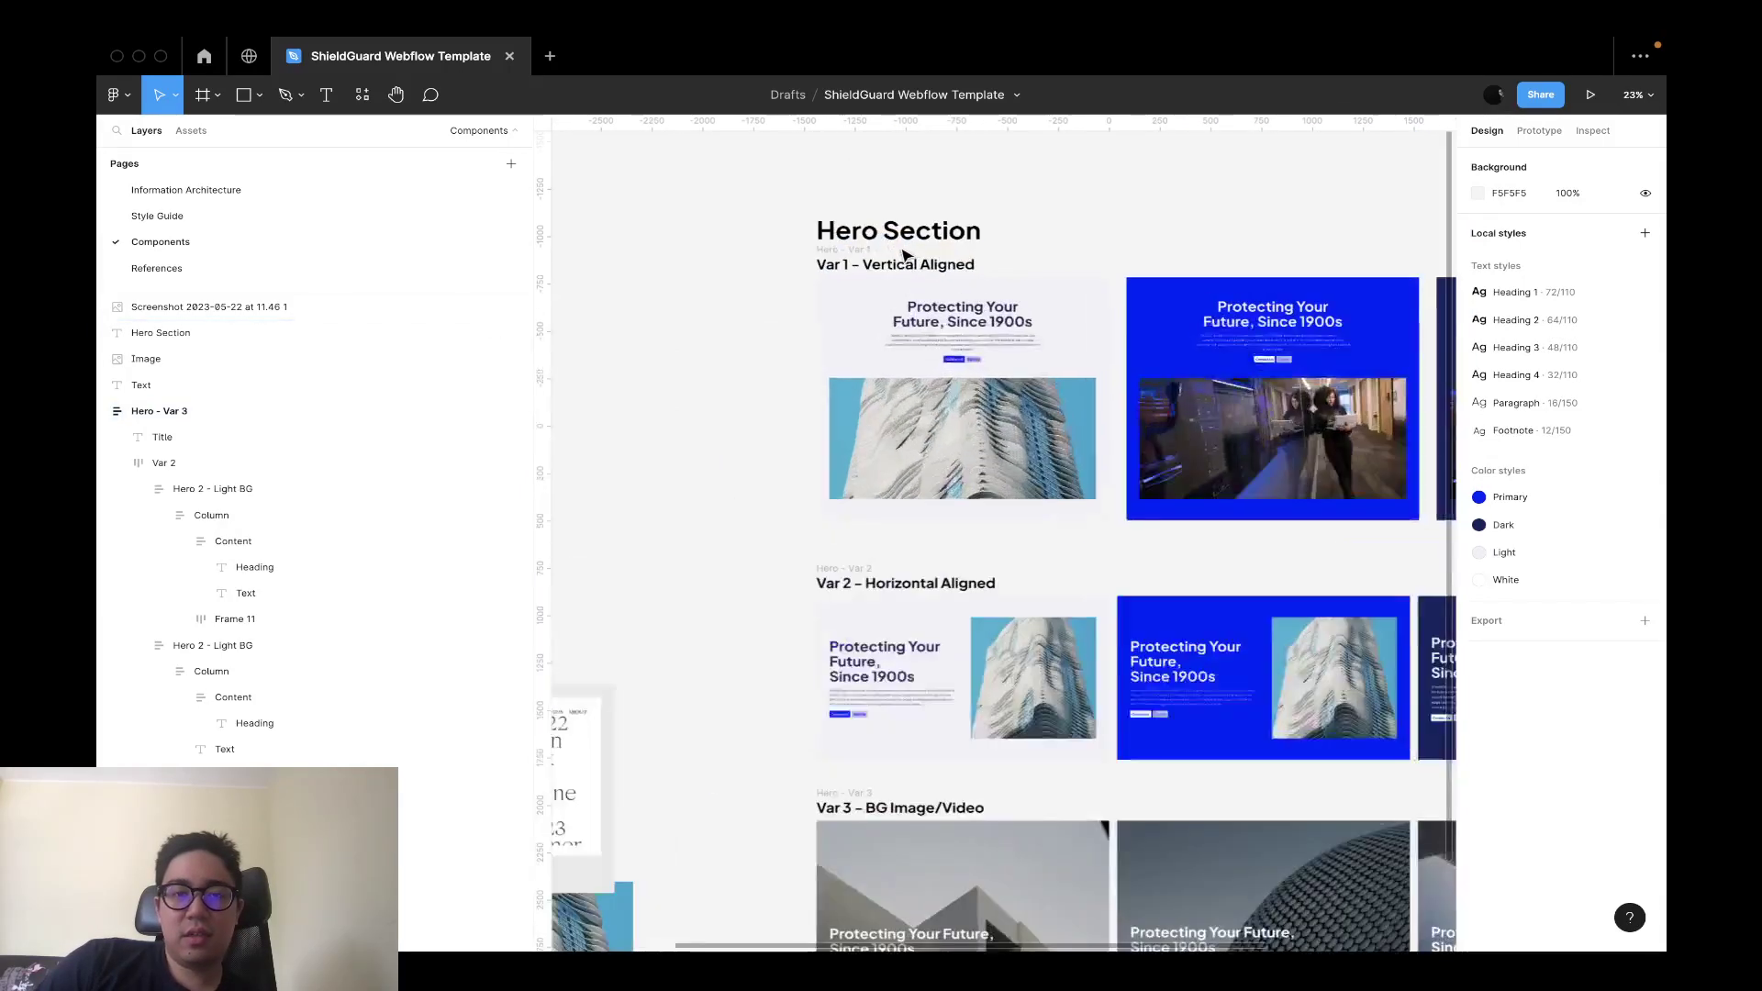
pyautogui.click(842, 337)
pyautogui.keyDown('alt'); pyautogui.moveTo(842, 336); pyautogui.dragTo(859, 804); pyautogui.keyUp('alt')
# Detach the Heading 1 style from all three headings in the duplicated hero row and set their font size to 128.
pyautogui.scroll(-5, 826, 807)
pyautogui.hscroll(3, 826, 808)
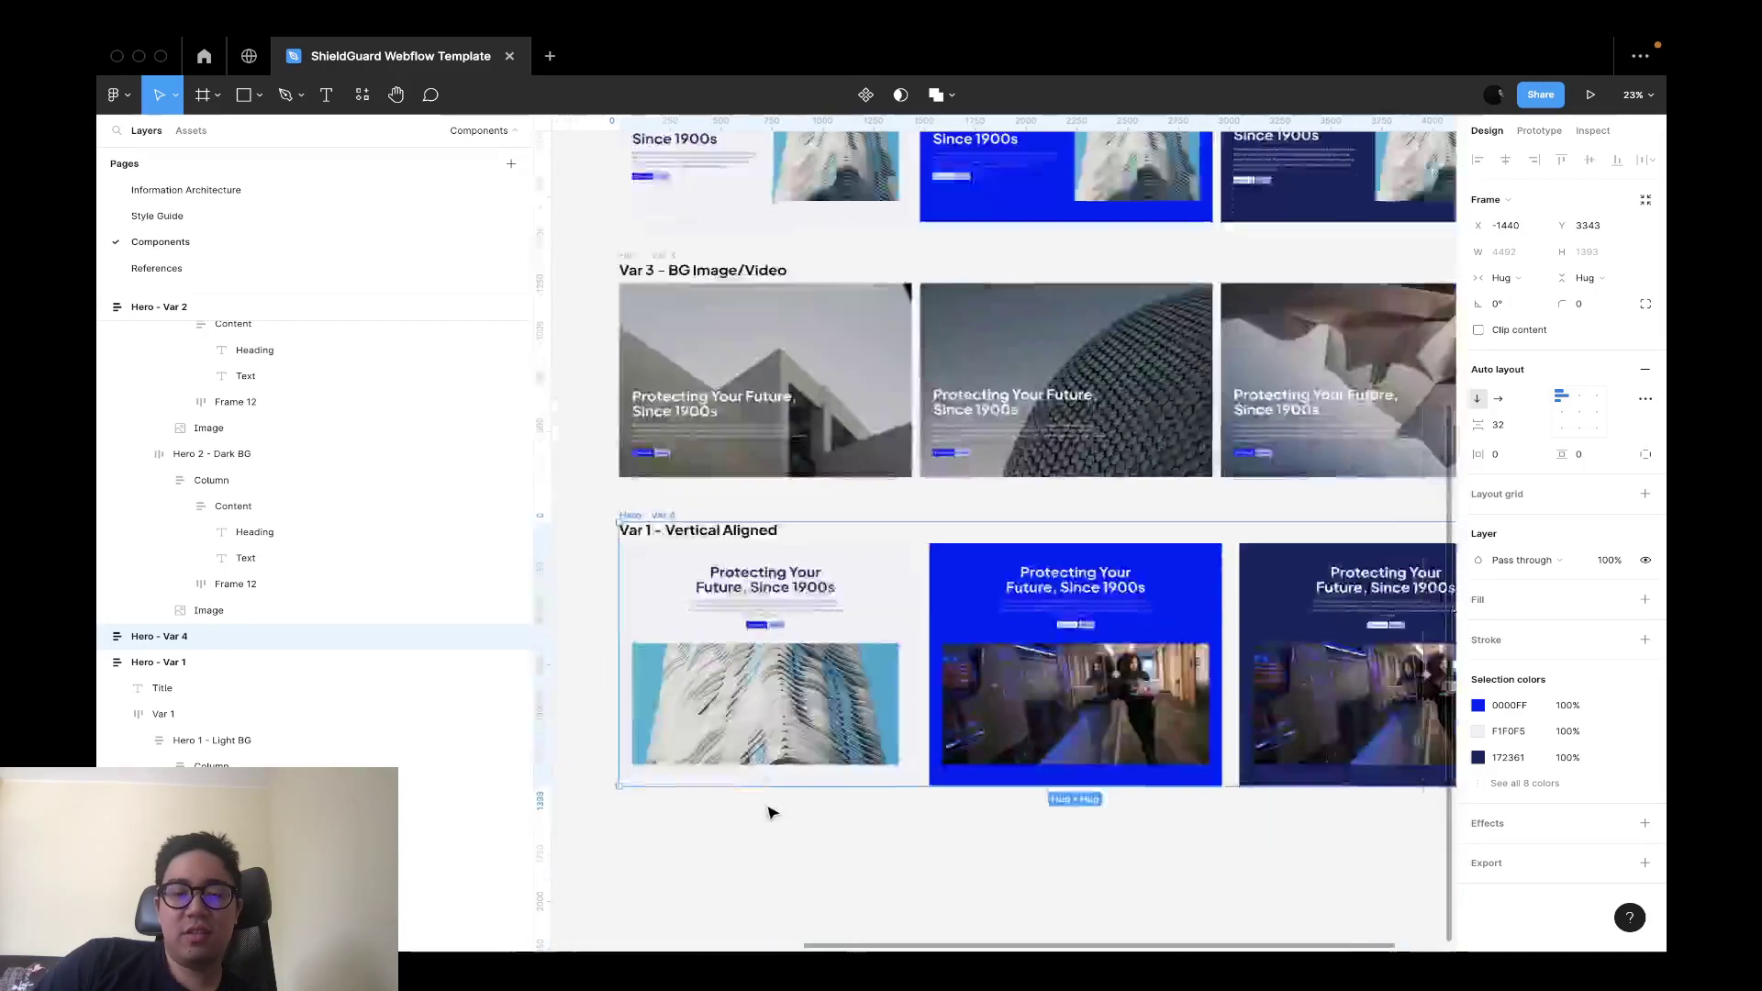
pyautogui.keyDown('super'); pyautogui.click(714, 449); pyautogui.keyUp('super')
pyautogui.keyDown('shift'); pyautogui.keyDown('super'); pyautogui.click(954, 448); pyautogui.keyUp('super'); pyautogui.keyUp('shift')
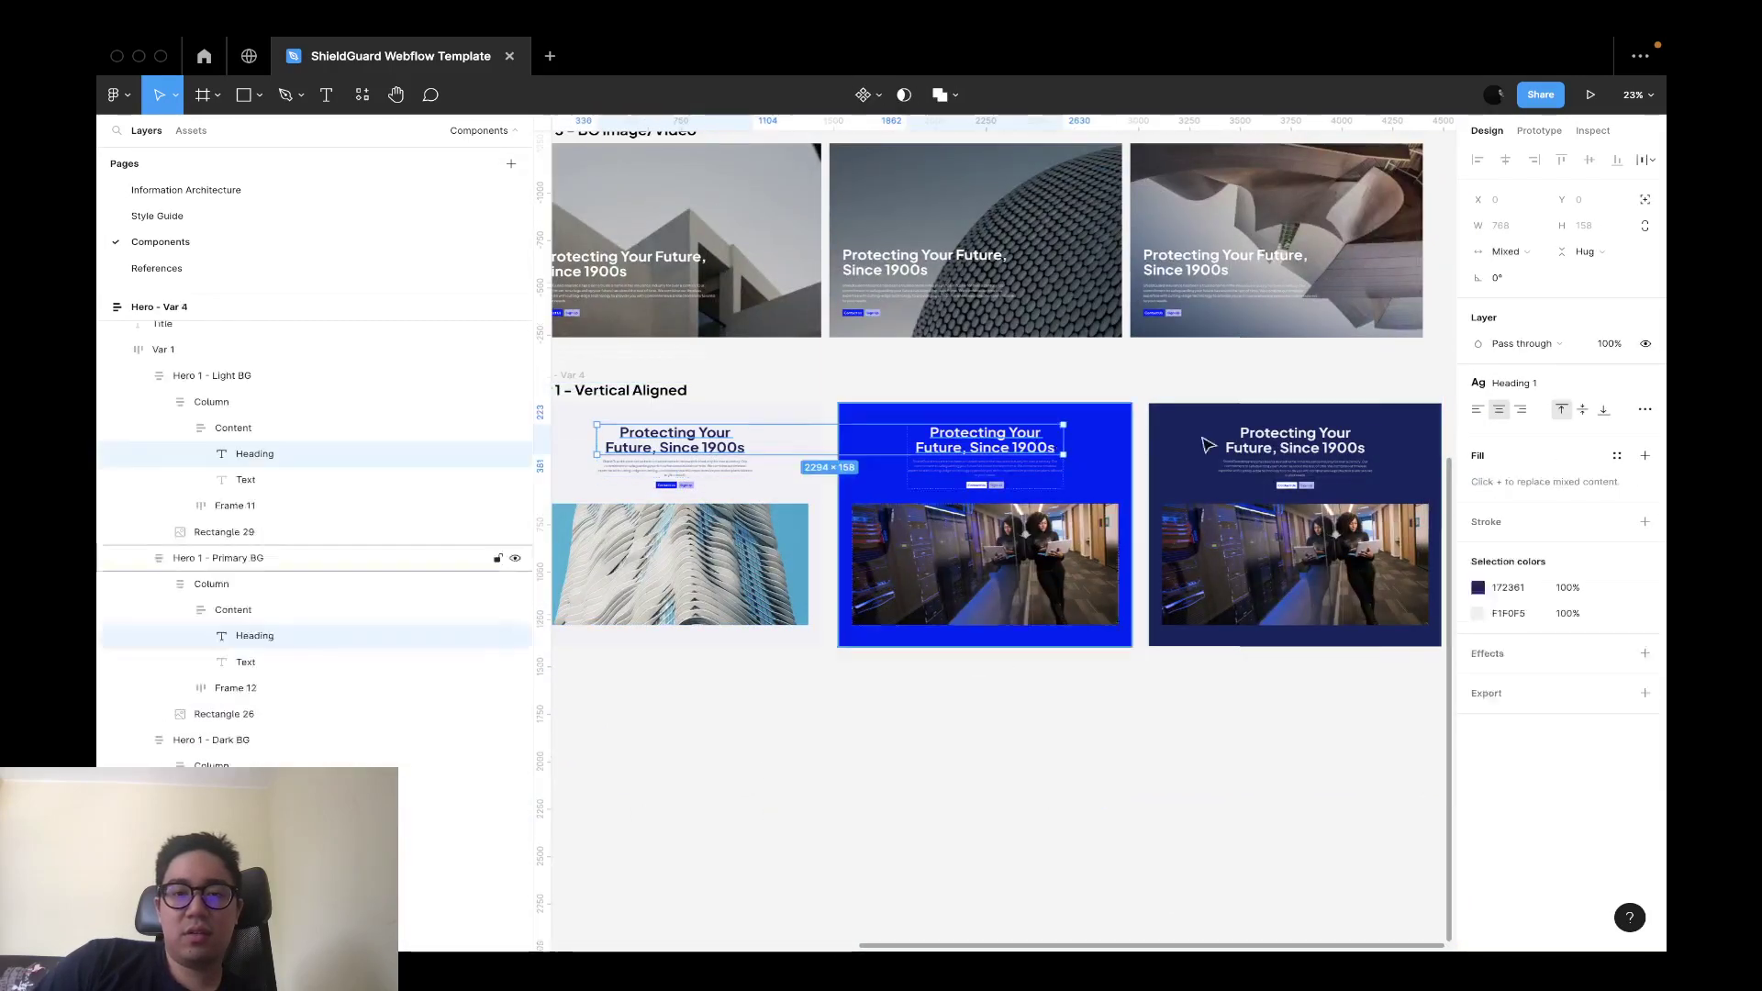
pyautogui.keyDown('shift'); pyautogui.keyDown('super'); pyautogui.click(1358, 444); pyautogui.keyUp('super'); pyautogui.keyUp('shift')
pyautogui.click(1644, 384)
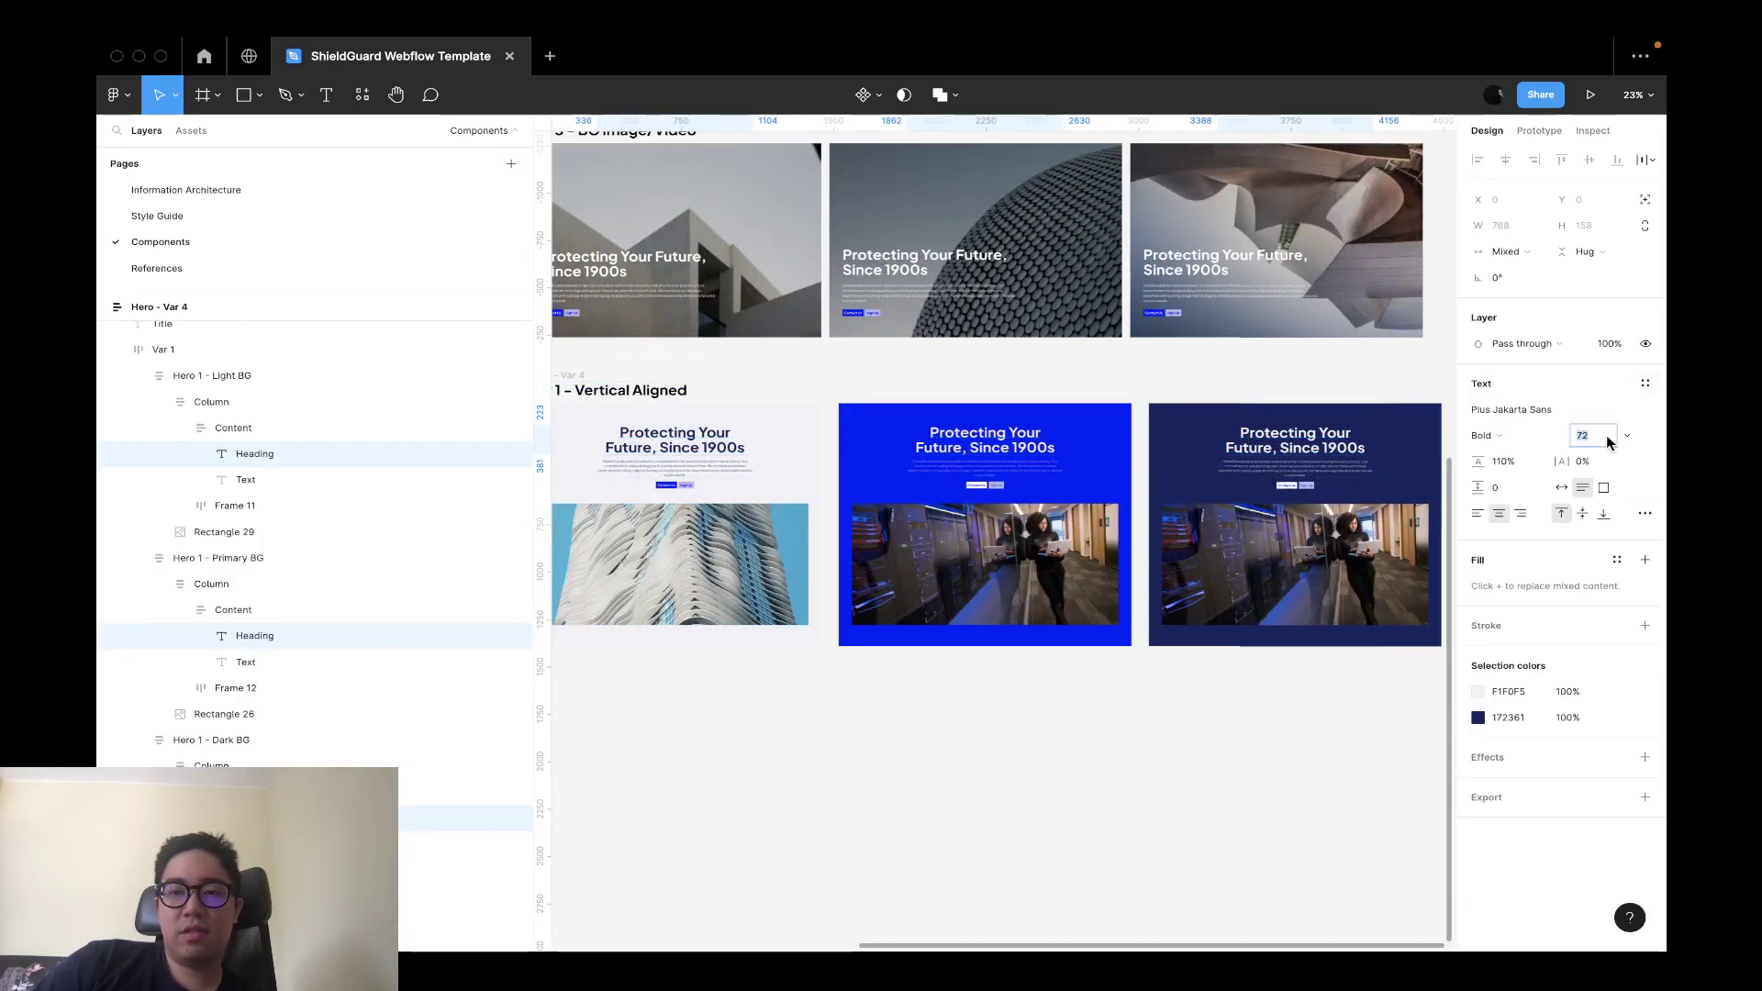
pyautogui.write('128')
pyautogui.press('Return')
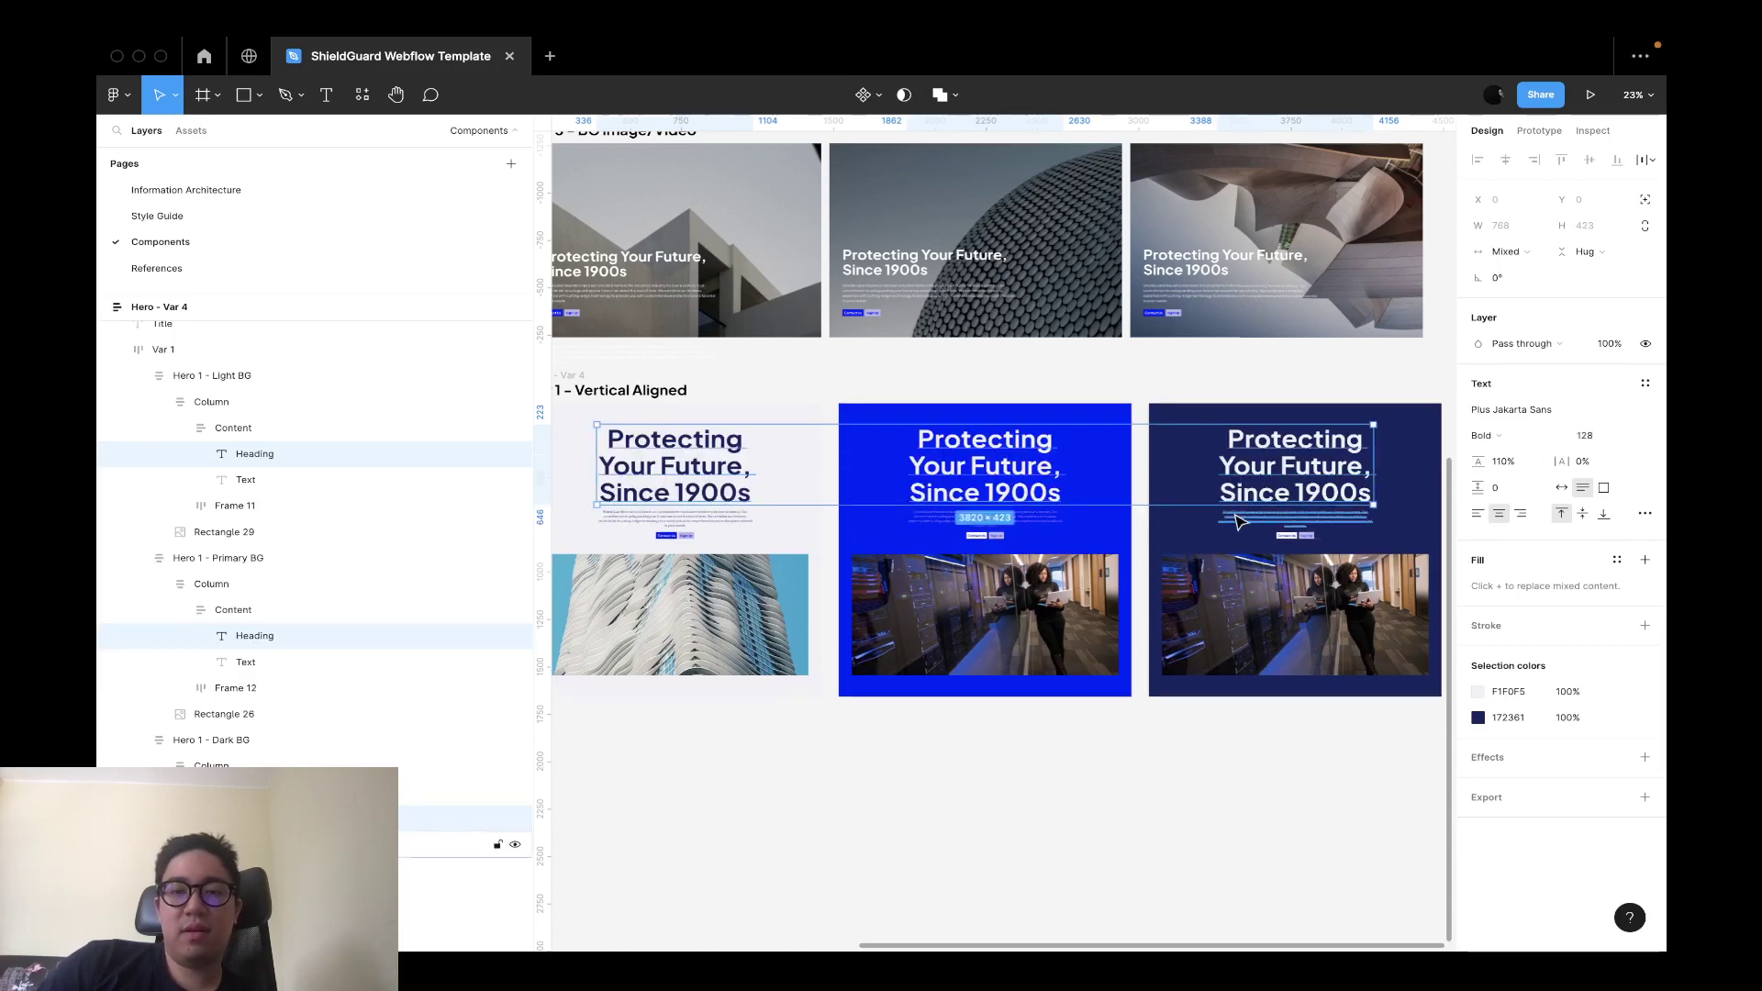
# Switch the Content frame holding the heading and paragraph in the light hero to a horizontal auto layout.
pyautogui.scroll(5, 1232, 514)
pyautogui.click(1356, 534)
pyautogui.scroll(-5, 1355, 534)
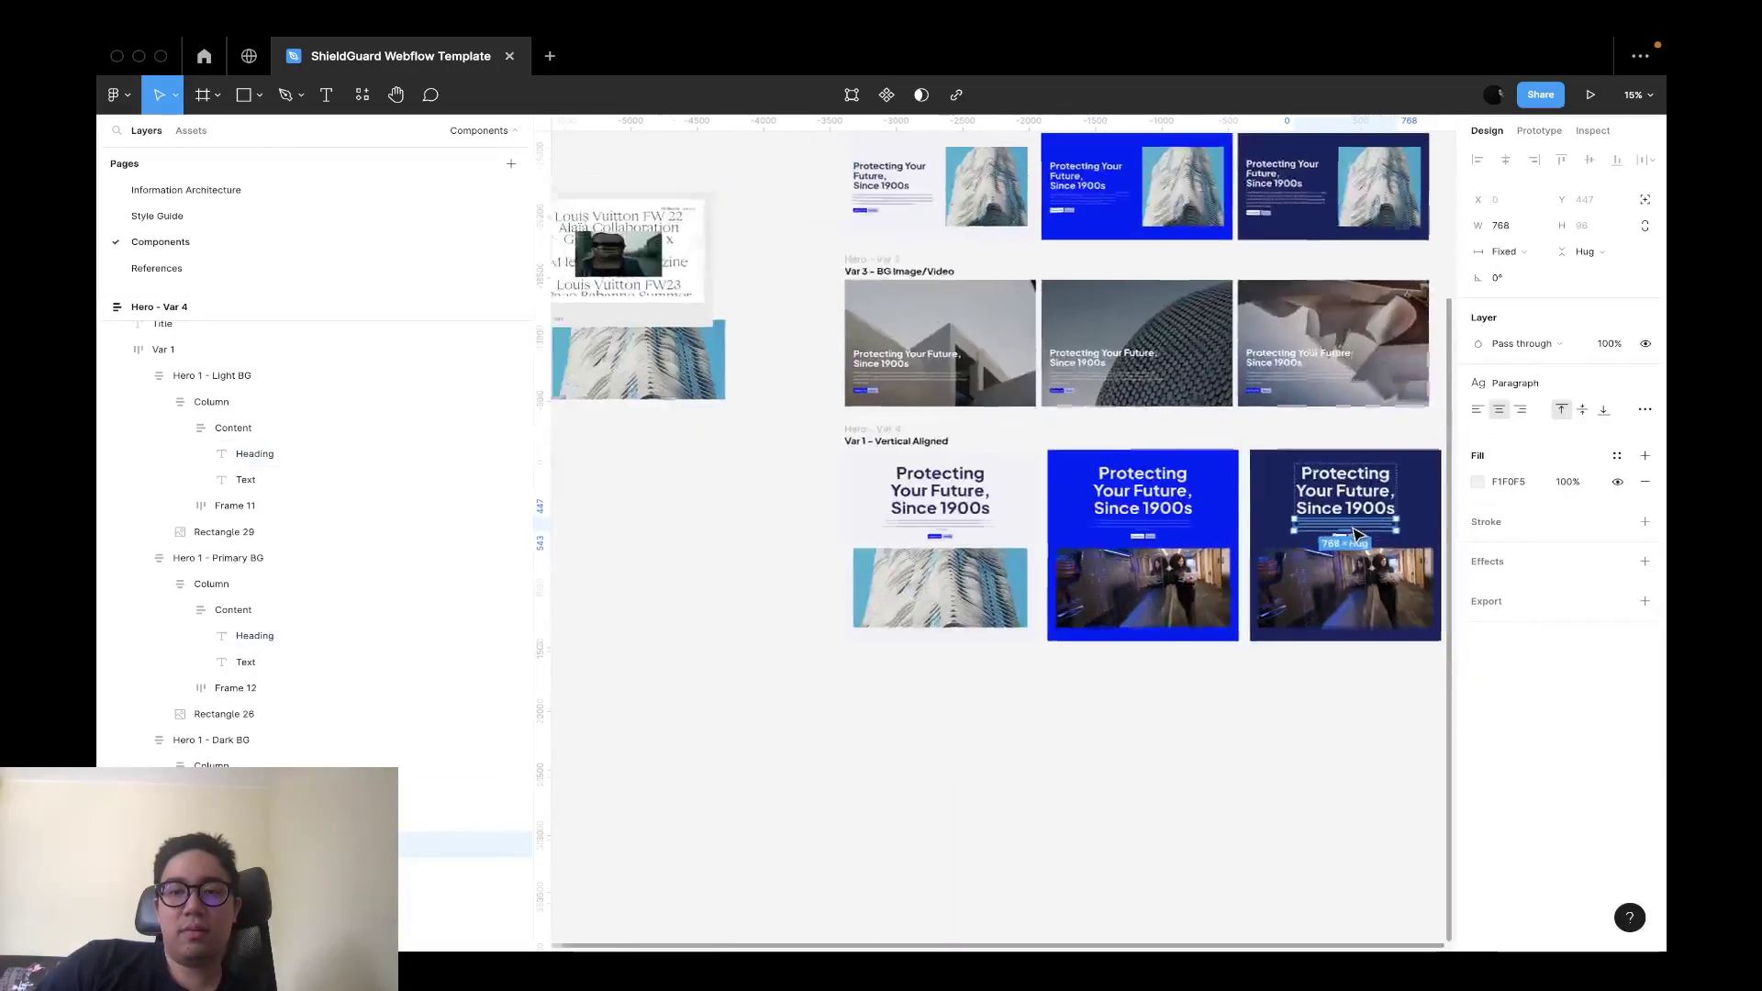
pyautogui.scroll(2, 1355, 559)
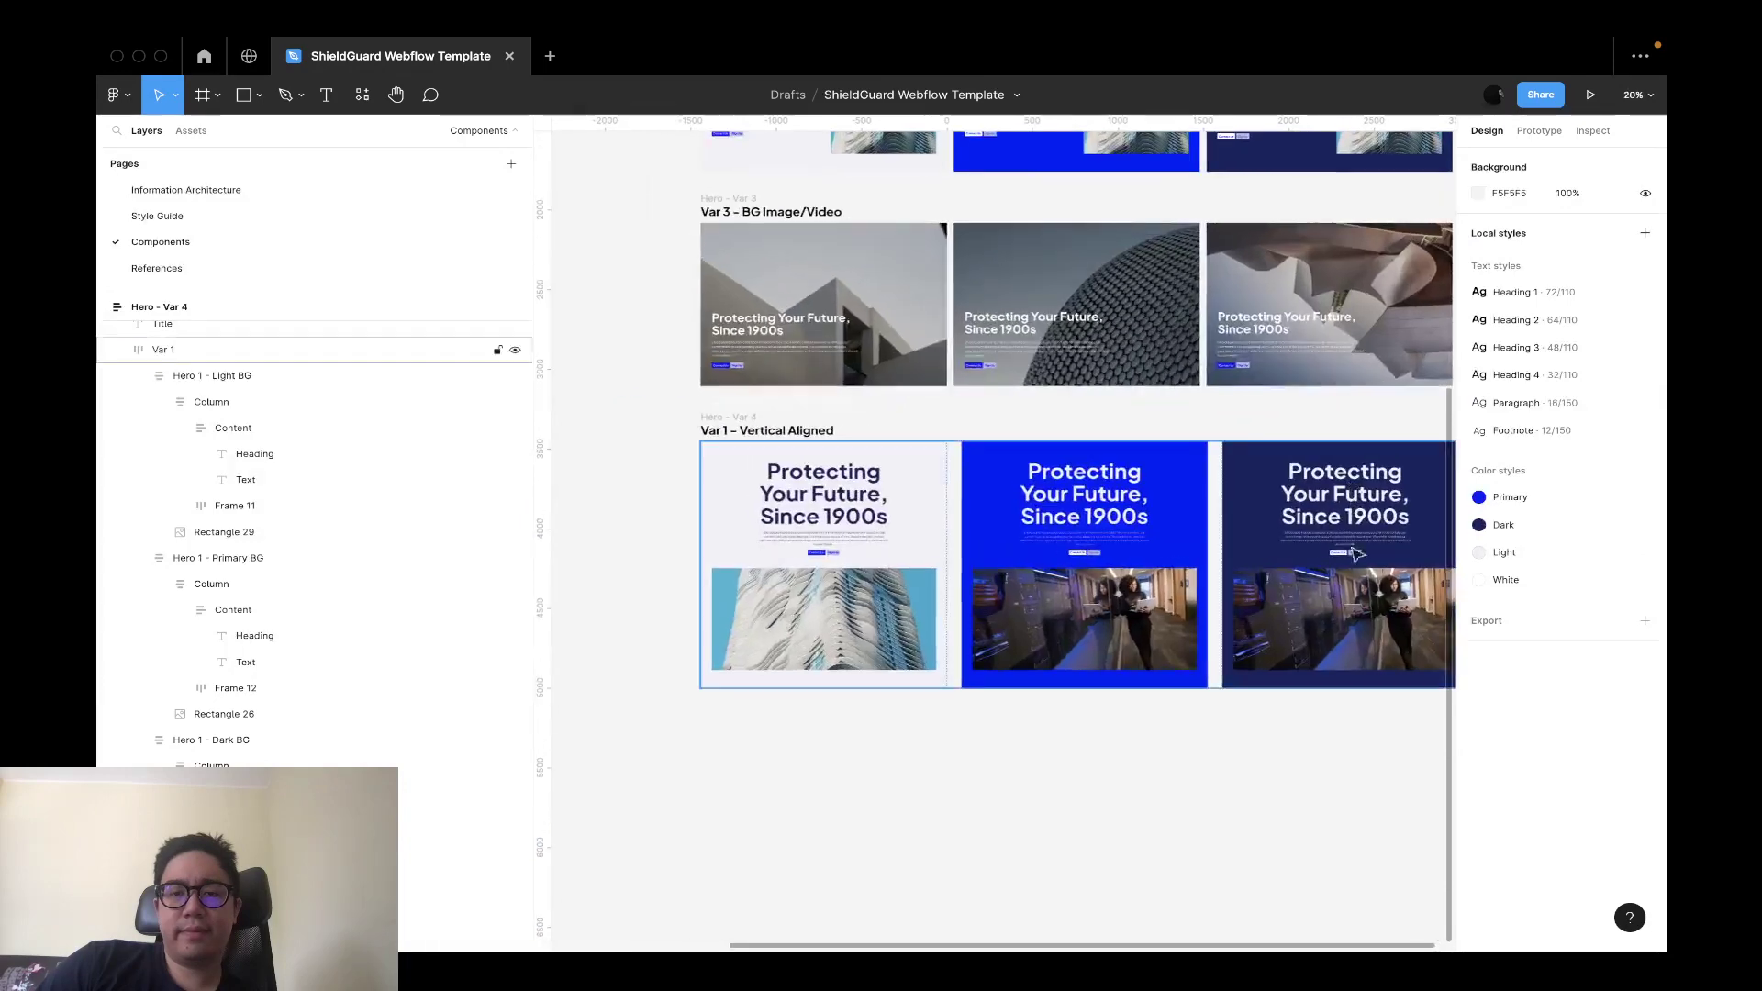
pyautogui.click(1365, 521)
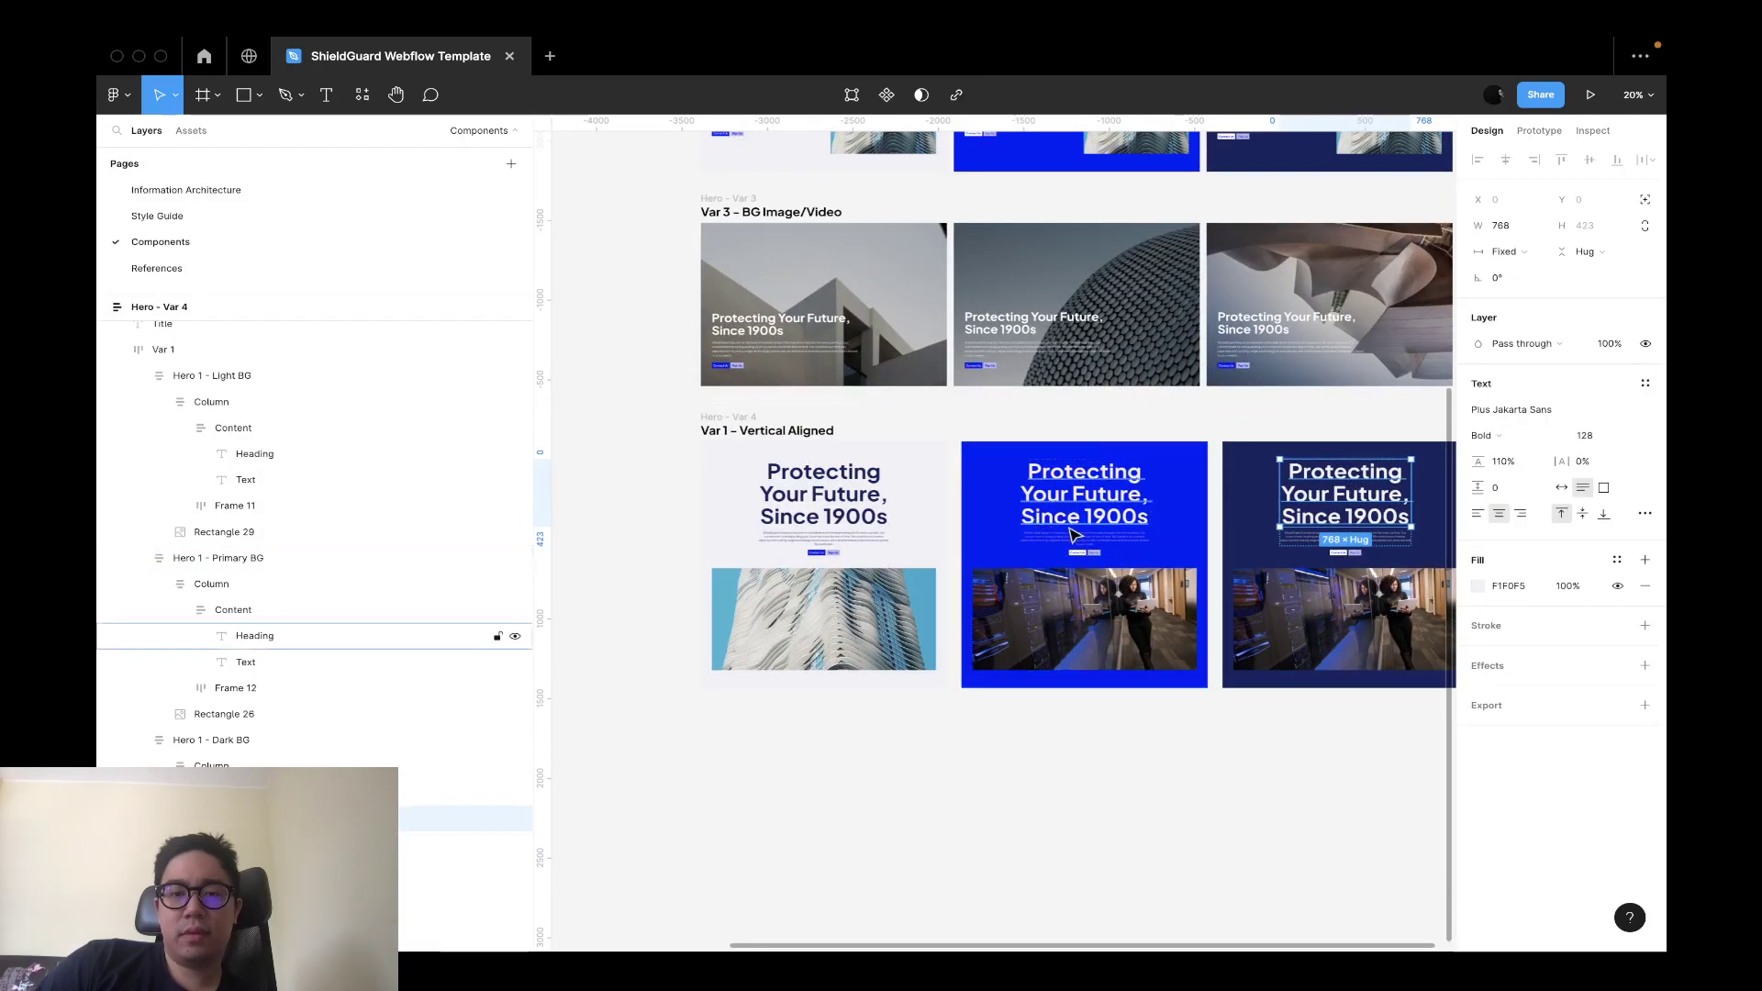
pyautogui.click(1084, 537)
pyautogui.click(853, 545)
pyautogui.keyDown('shift'); pyautogui.click(879, 507); pyautogui.keyUp('shift')
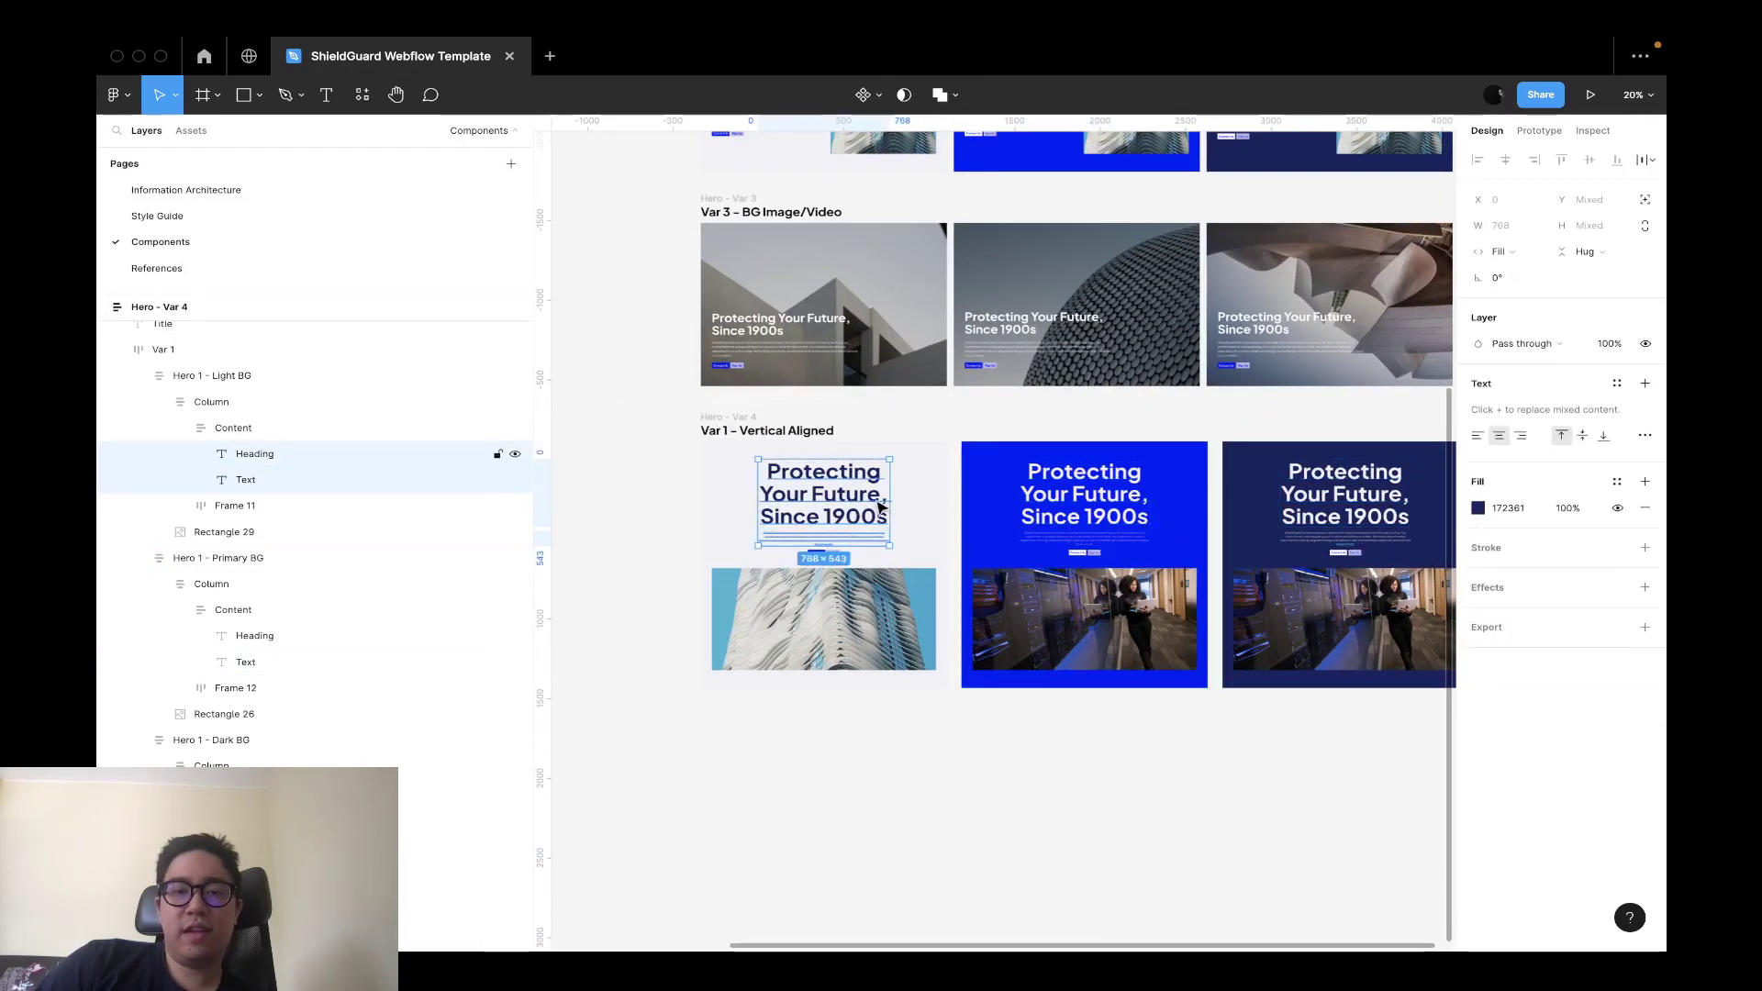
pyautogui.hotkey('shift', 'Return')
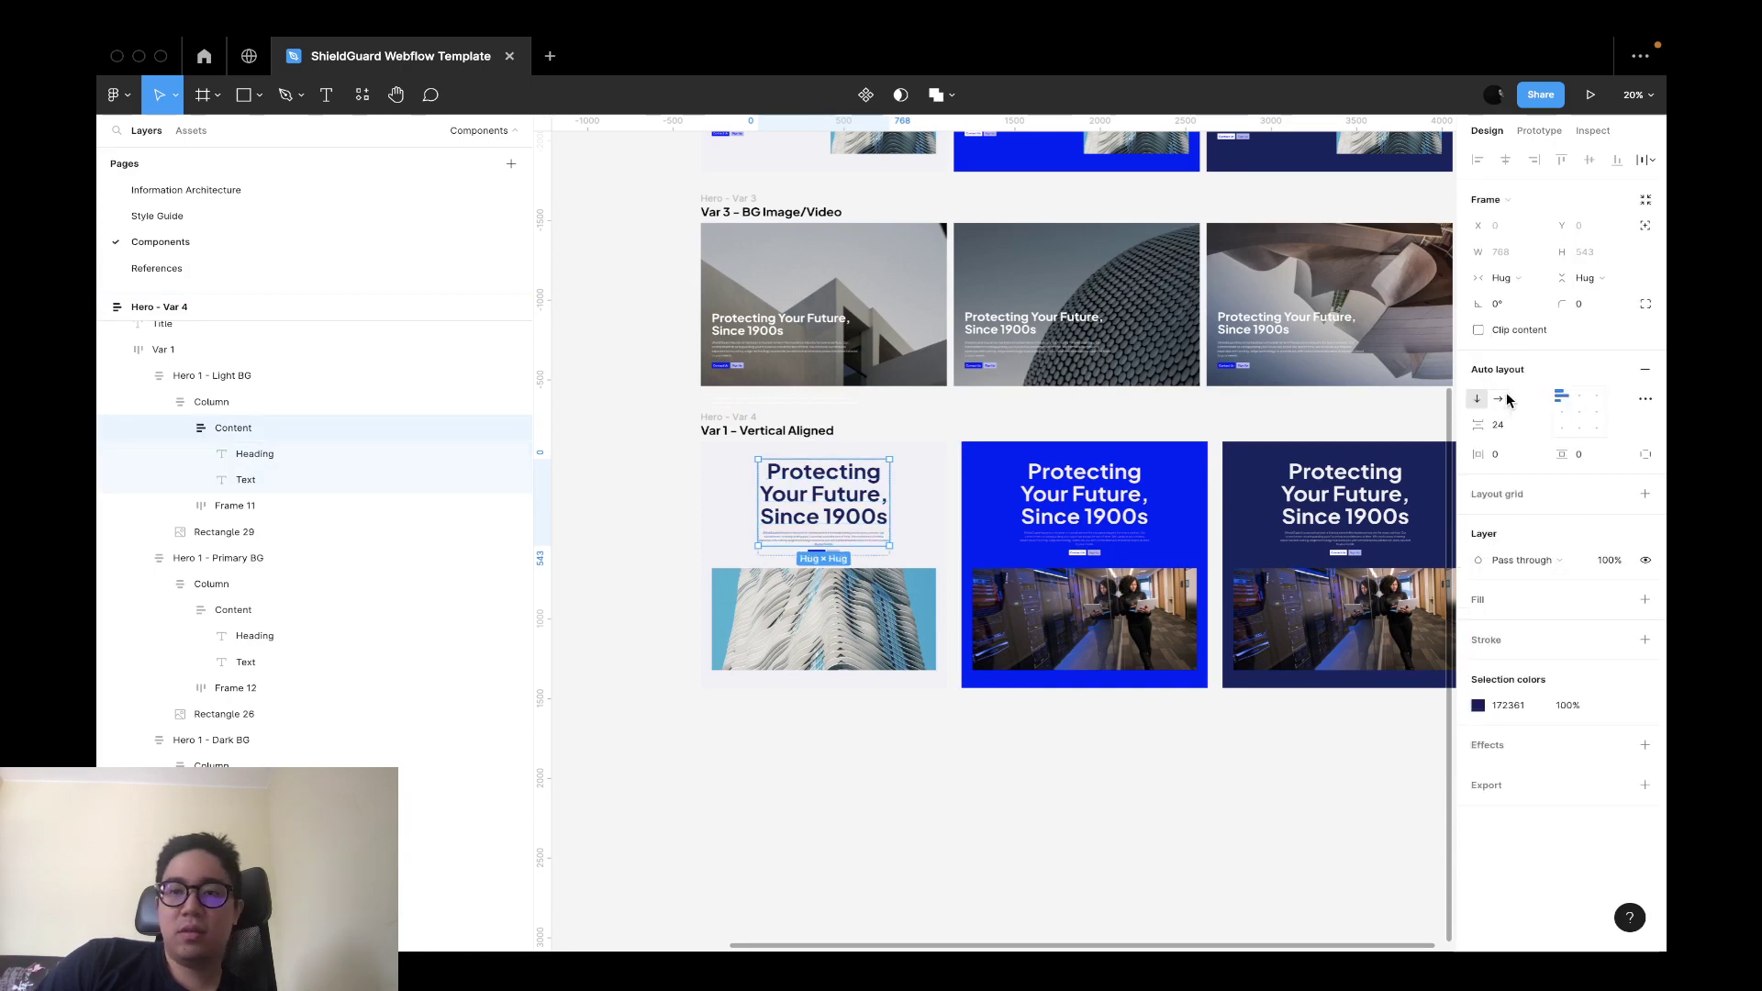
pyautogui.click(1501, 399)
# Set the widths of the light hero's Content frame and its parent Column to fill the container.
pyautogui.click(1538, 277)
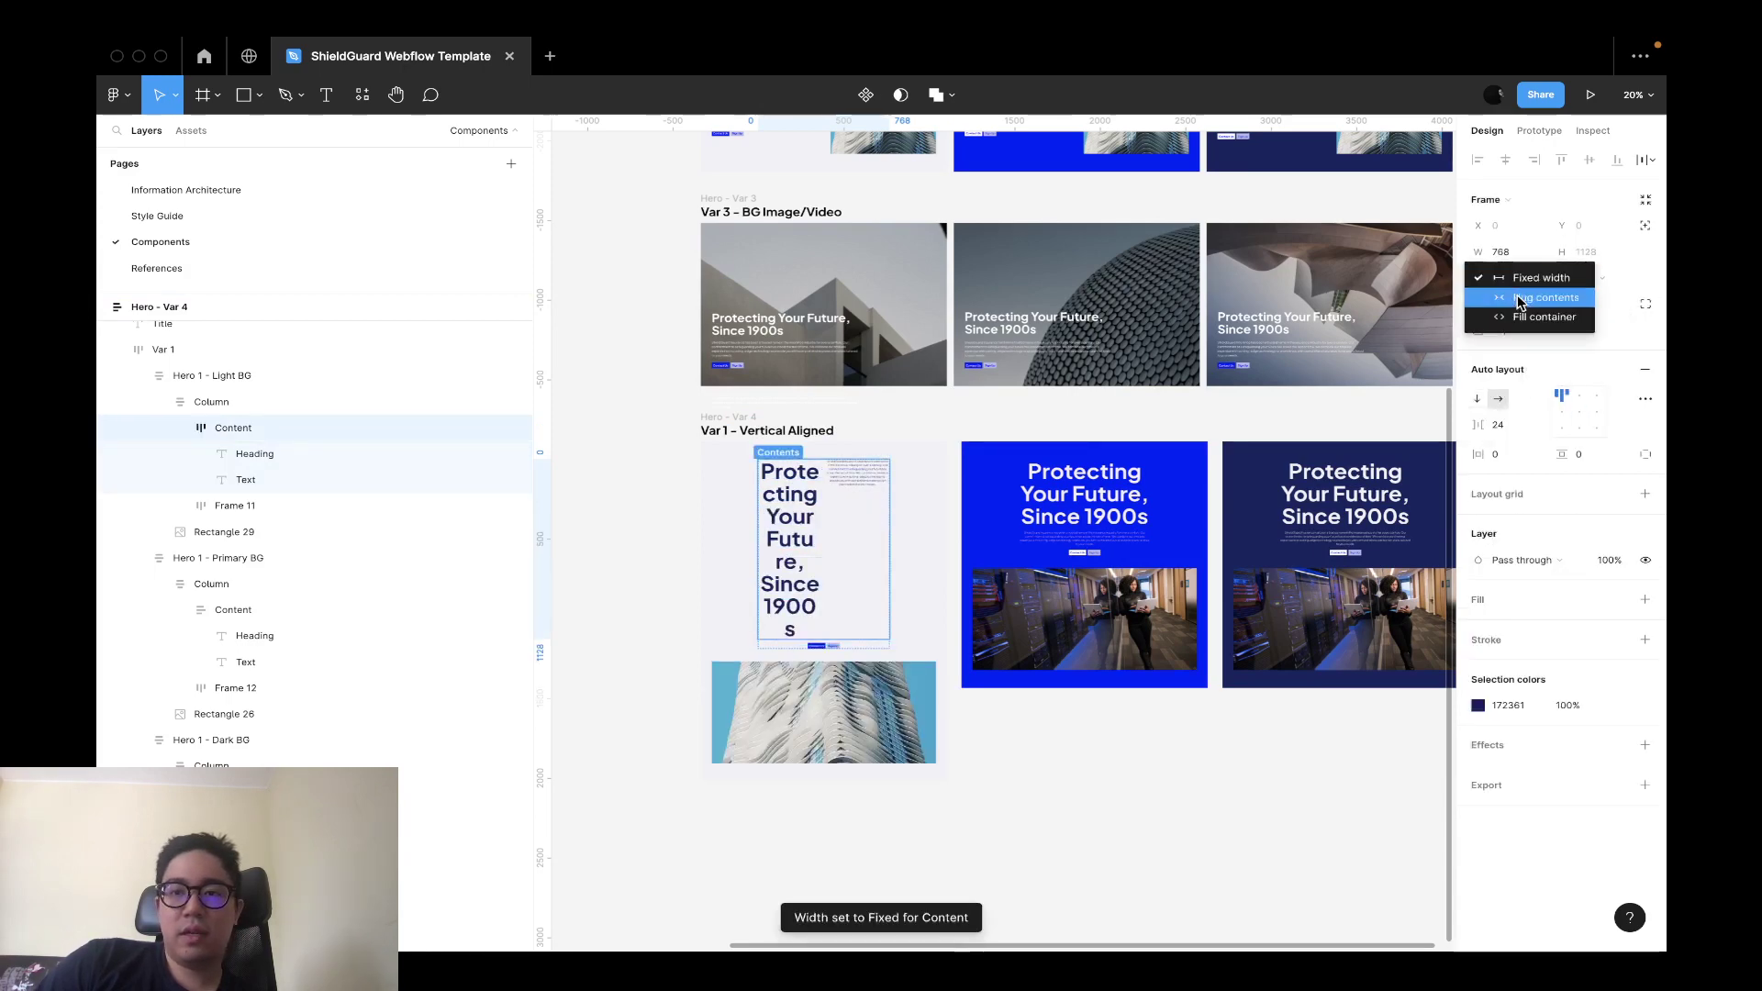
pyautogui.click(1530, 320)
pyautogui.hotkey('shift', 'Return')
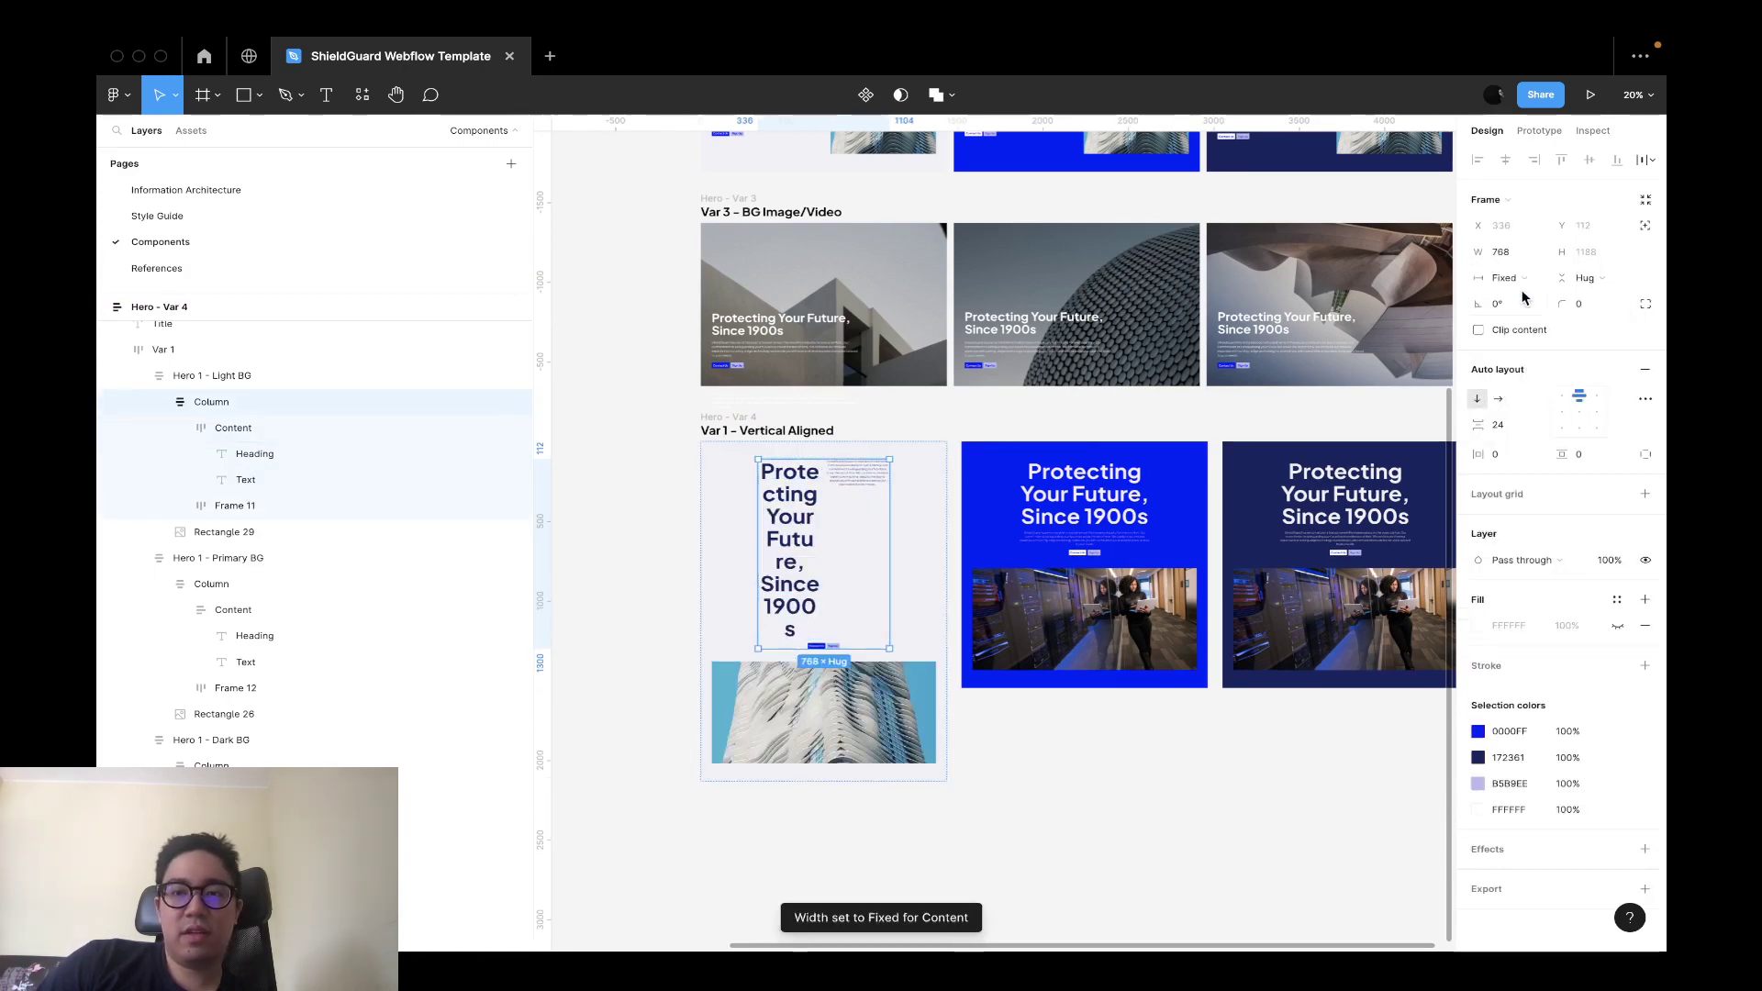
pyautogui.click(1498, 277)
pyautogui.click(1523, 327)
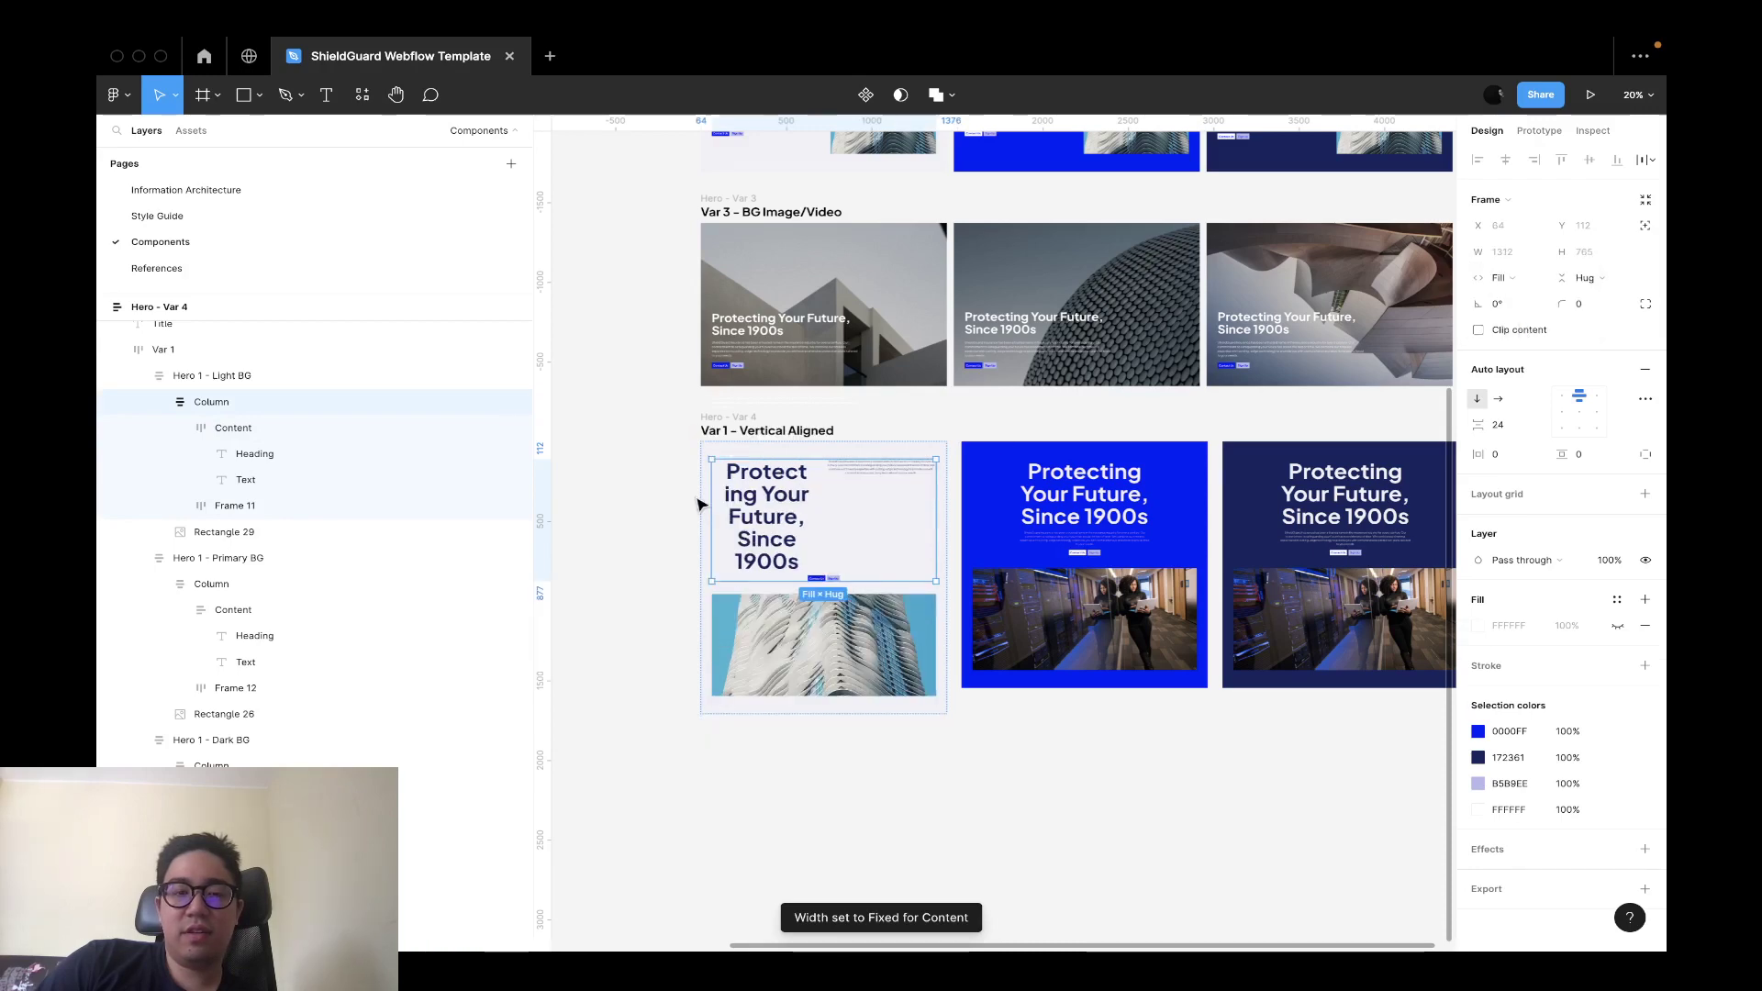
# Left-align the heading and the paragraph text in the light hero.
pyautogui.scroll(5, 698, 503)
pyautogui.click(1004, 570)
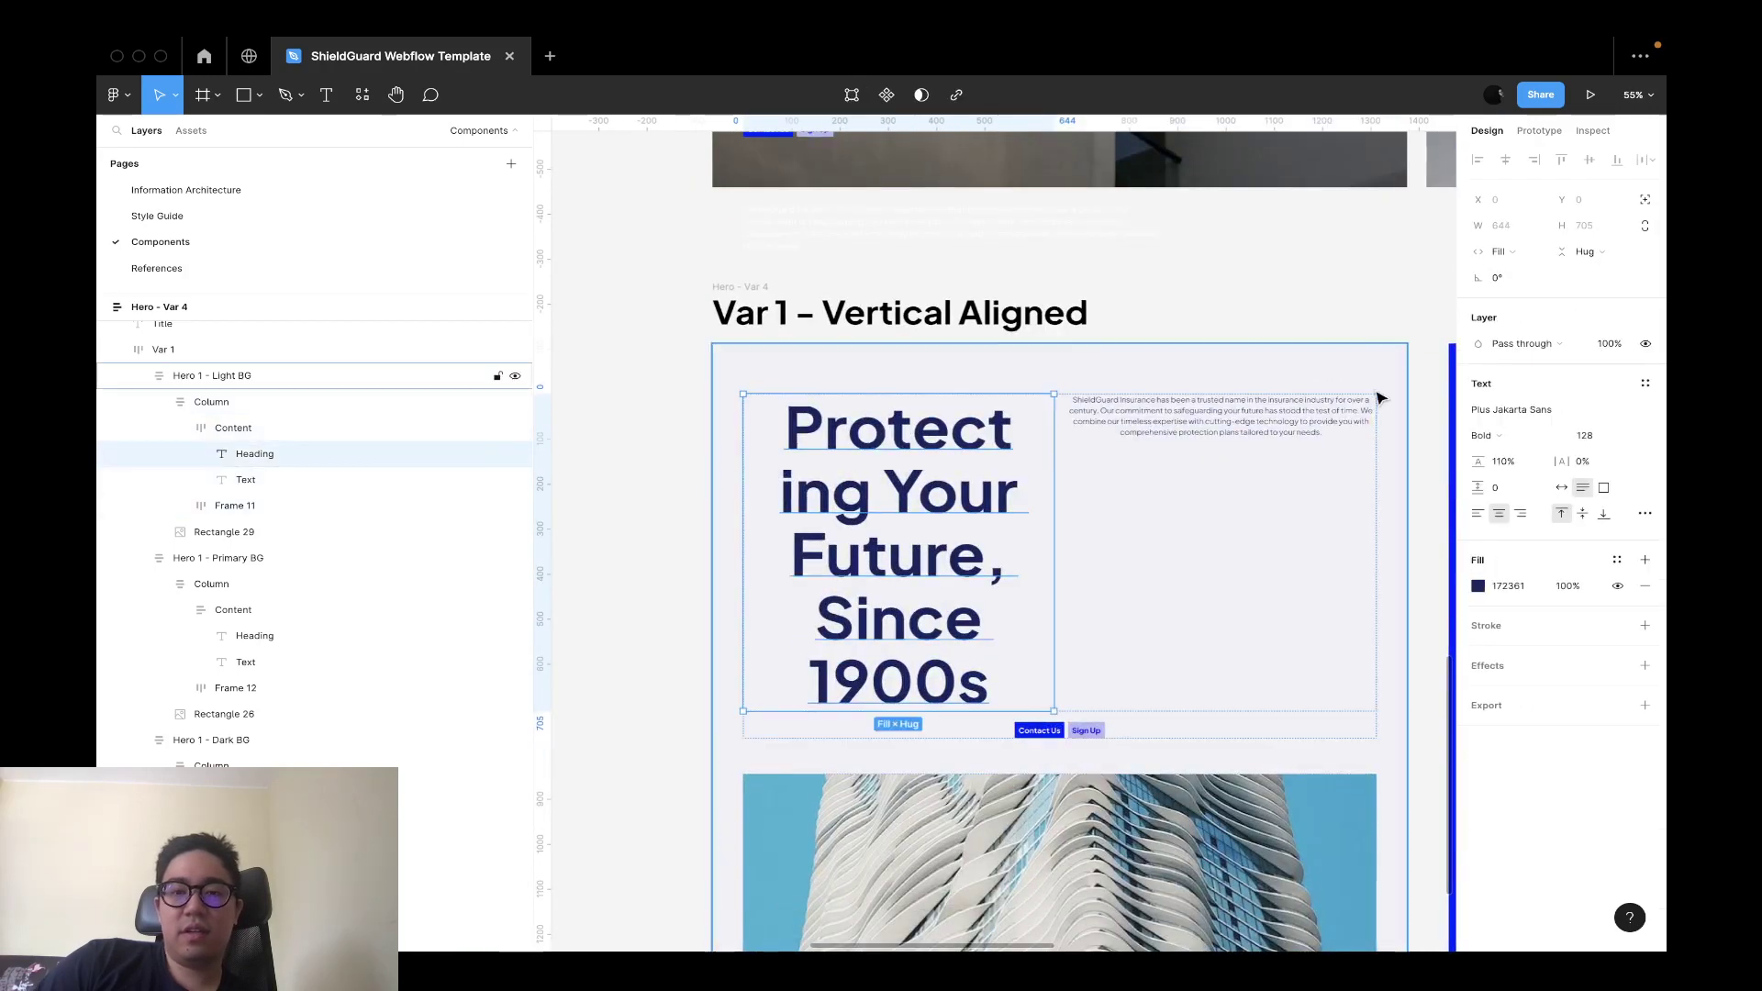
pyautogui.click(1478, 516)
pyautogui.click(1298, 432)
pyautogui.click(1478, 516)
# Set the font size of the light hero's heading to 96.
pyautogui.click(909, 526)
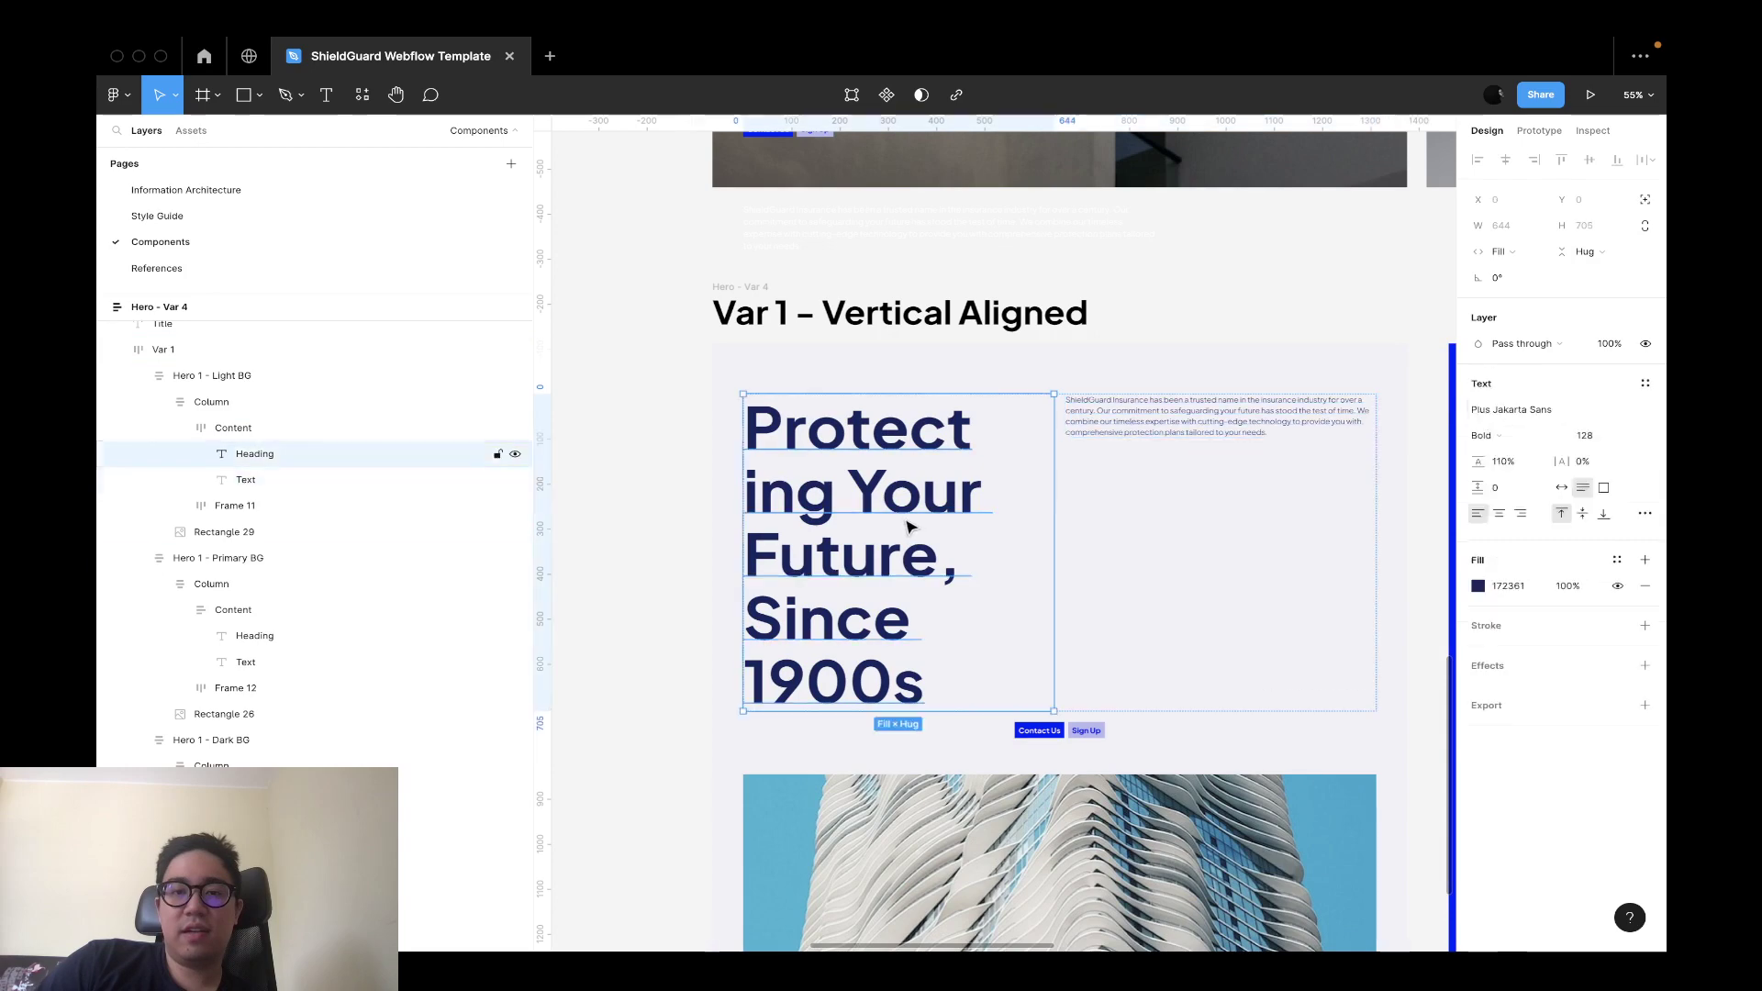
pyautogui.click(1625, 438)
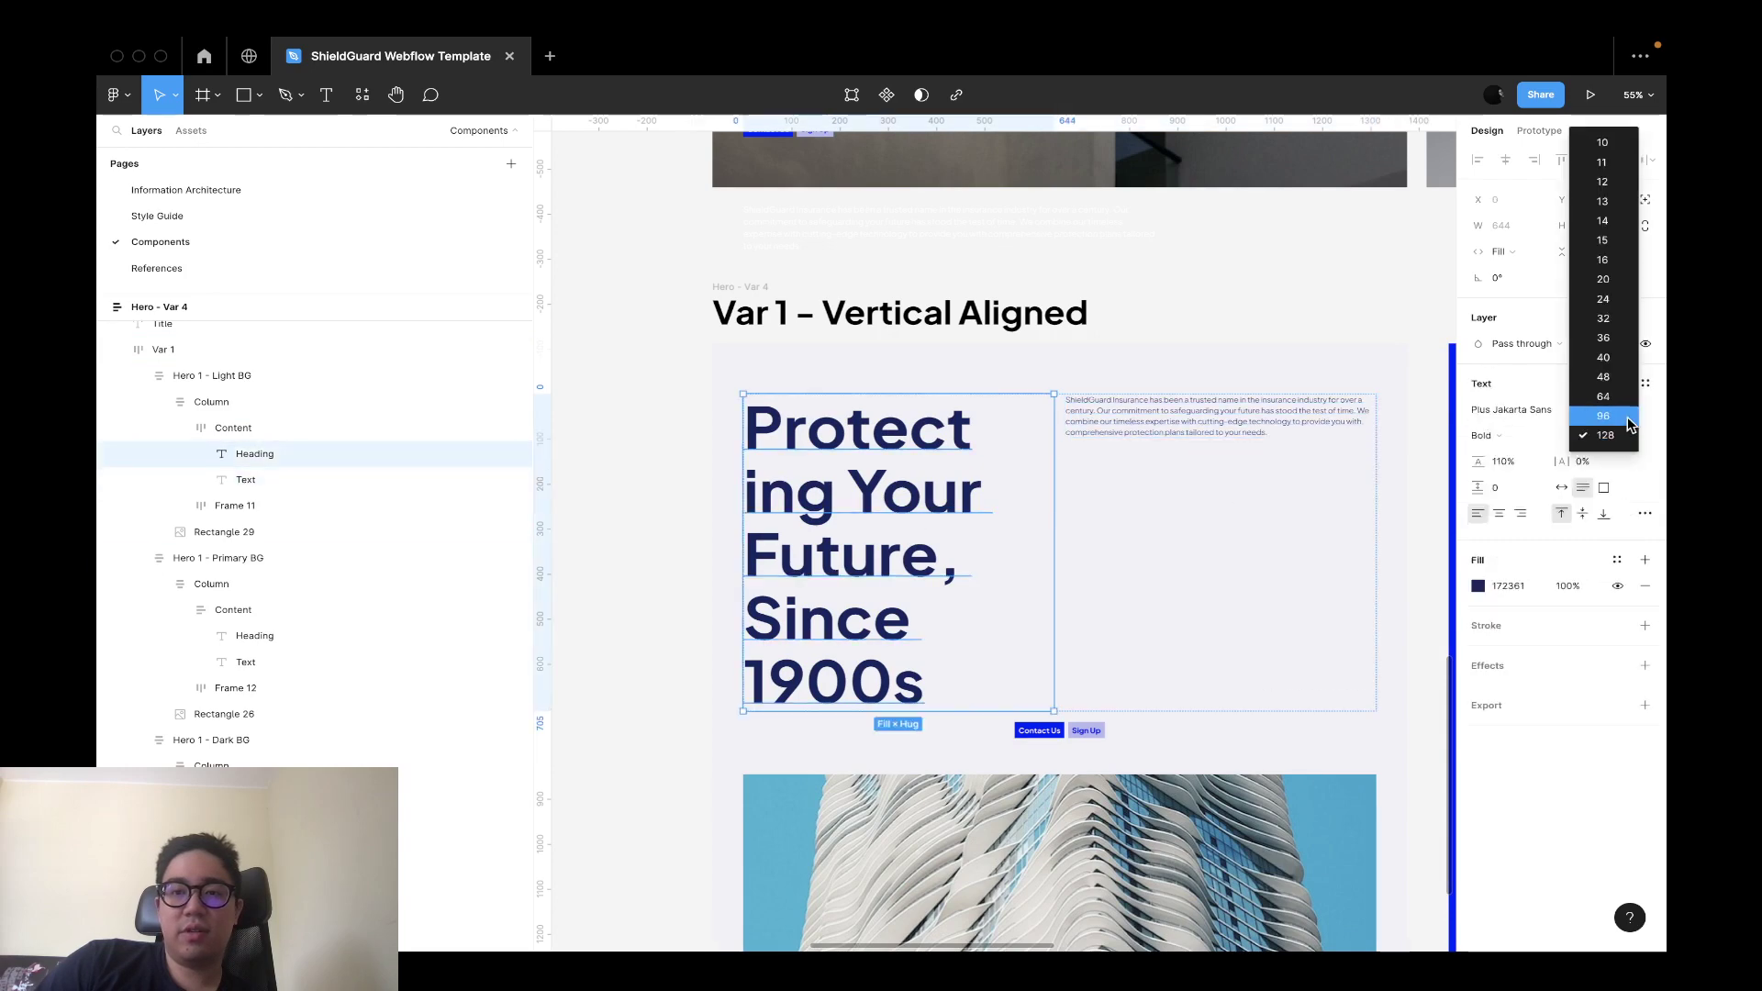
pyautogui.click(1603, 417)
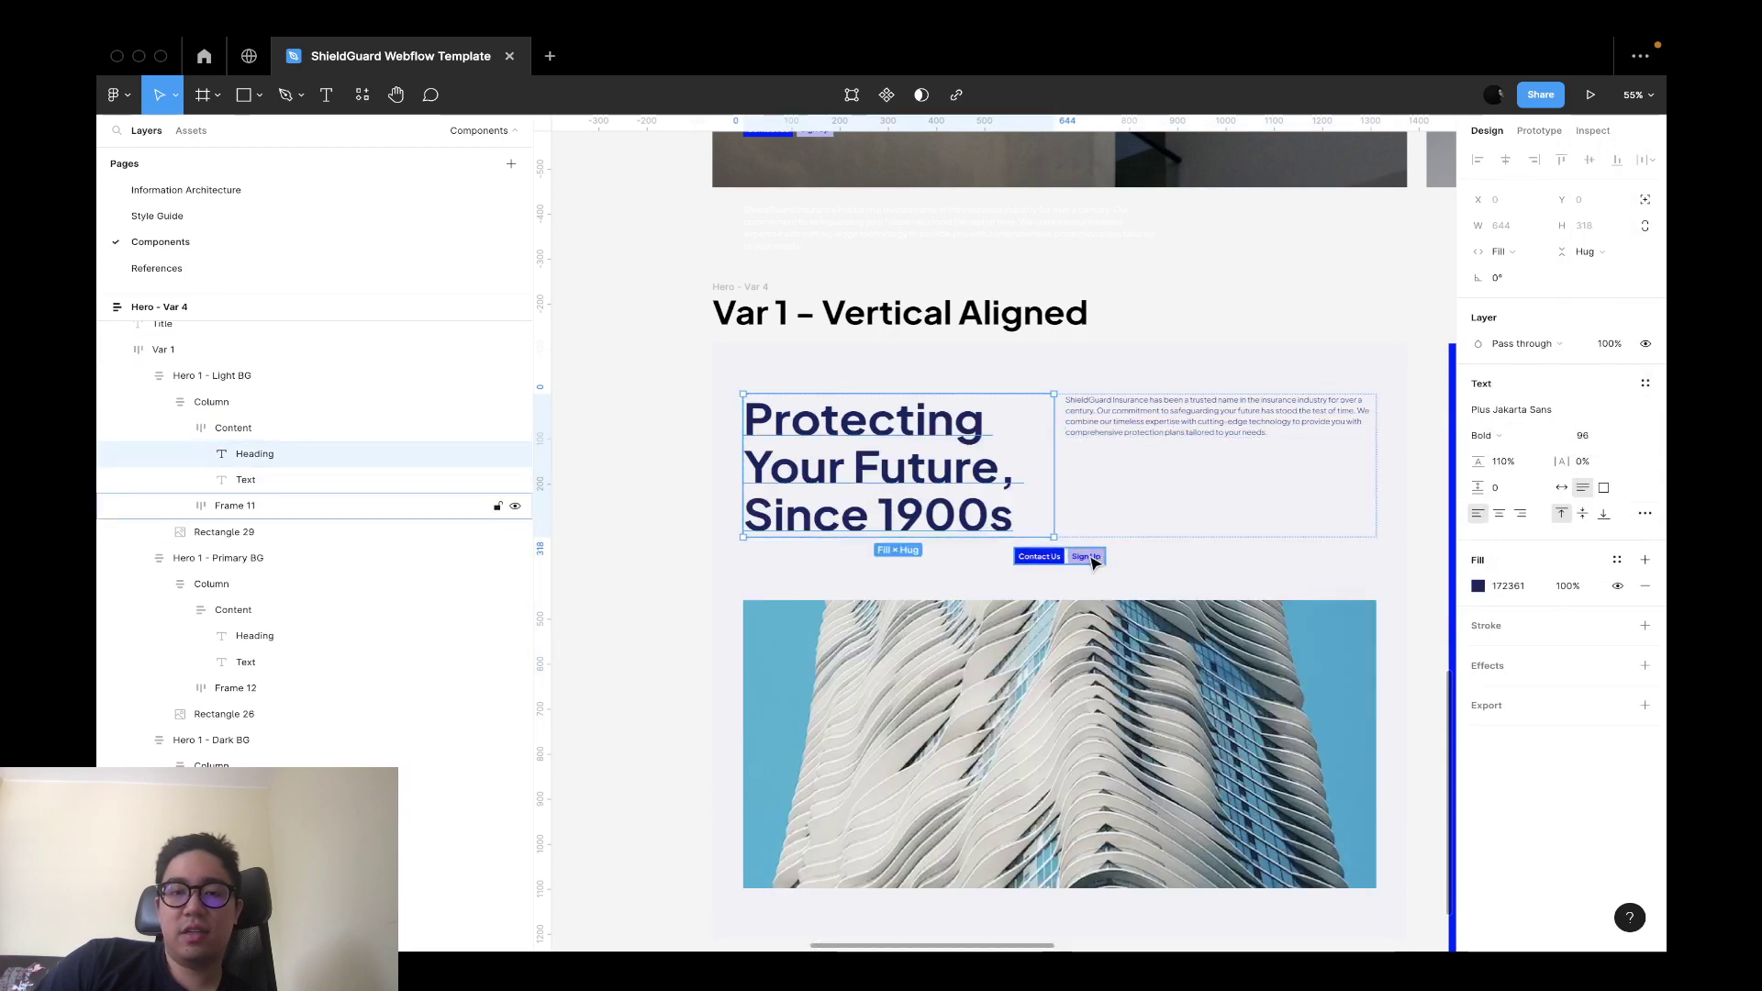
# Move the button group into the Content frame and stack it beneath the paragraph in a vertical auto layout.
pyautogui.moveTo(1092, 561); pyautogui.dragTo(1198, 439)
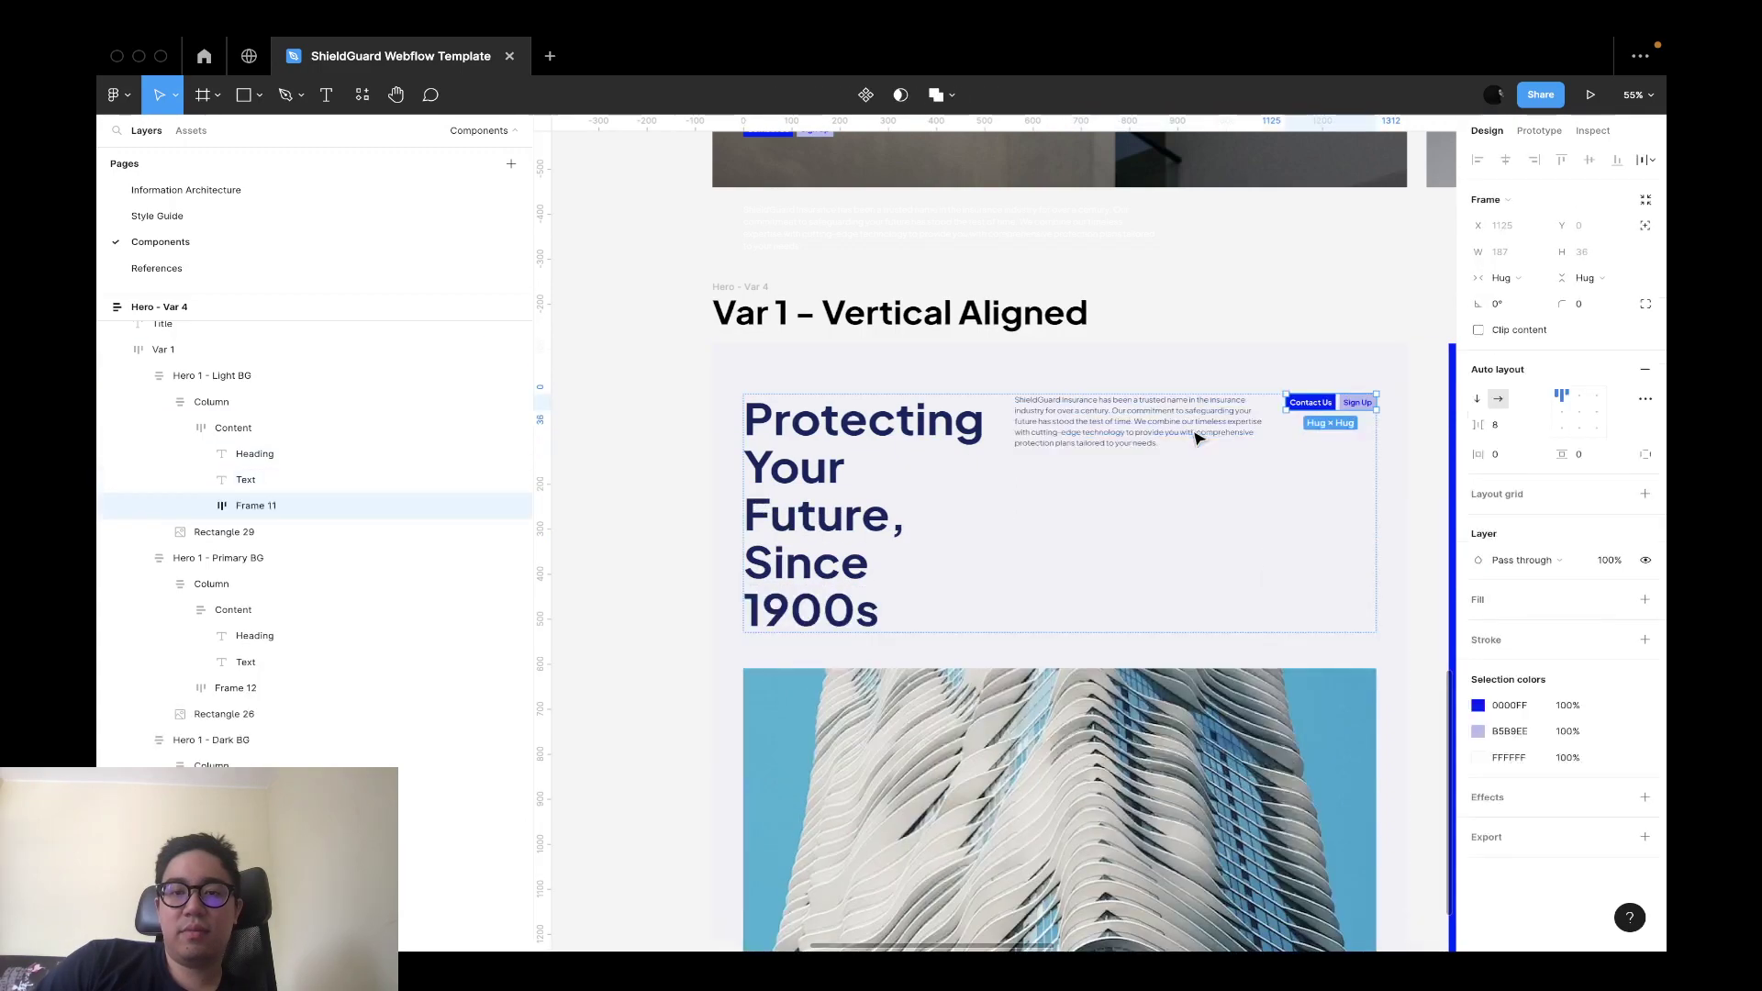
pyautogui.keyDown('shift'); pyautogui.click(1197, 432); pyautogui.keyUp('shift')
pyautogui.hotkey('shift', 'a')
pyautogui.click(1478, 399)
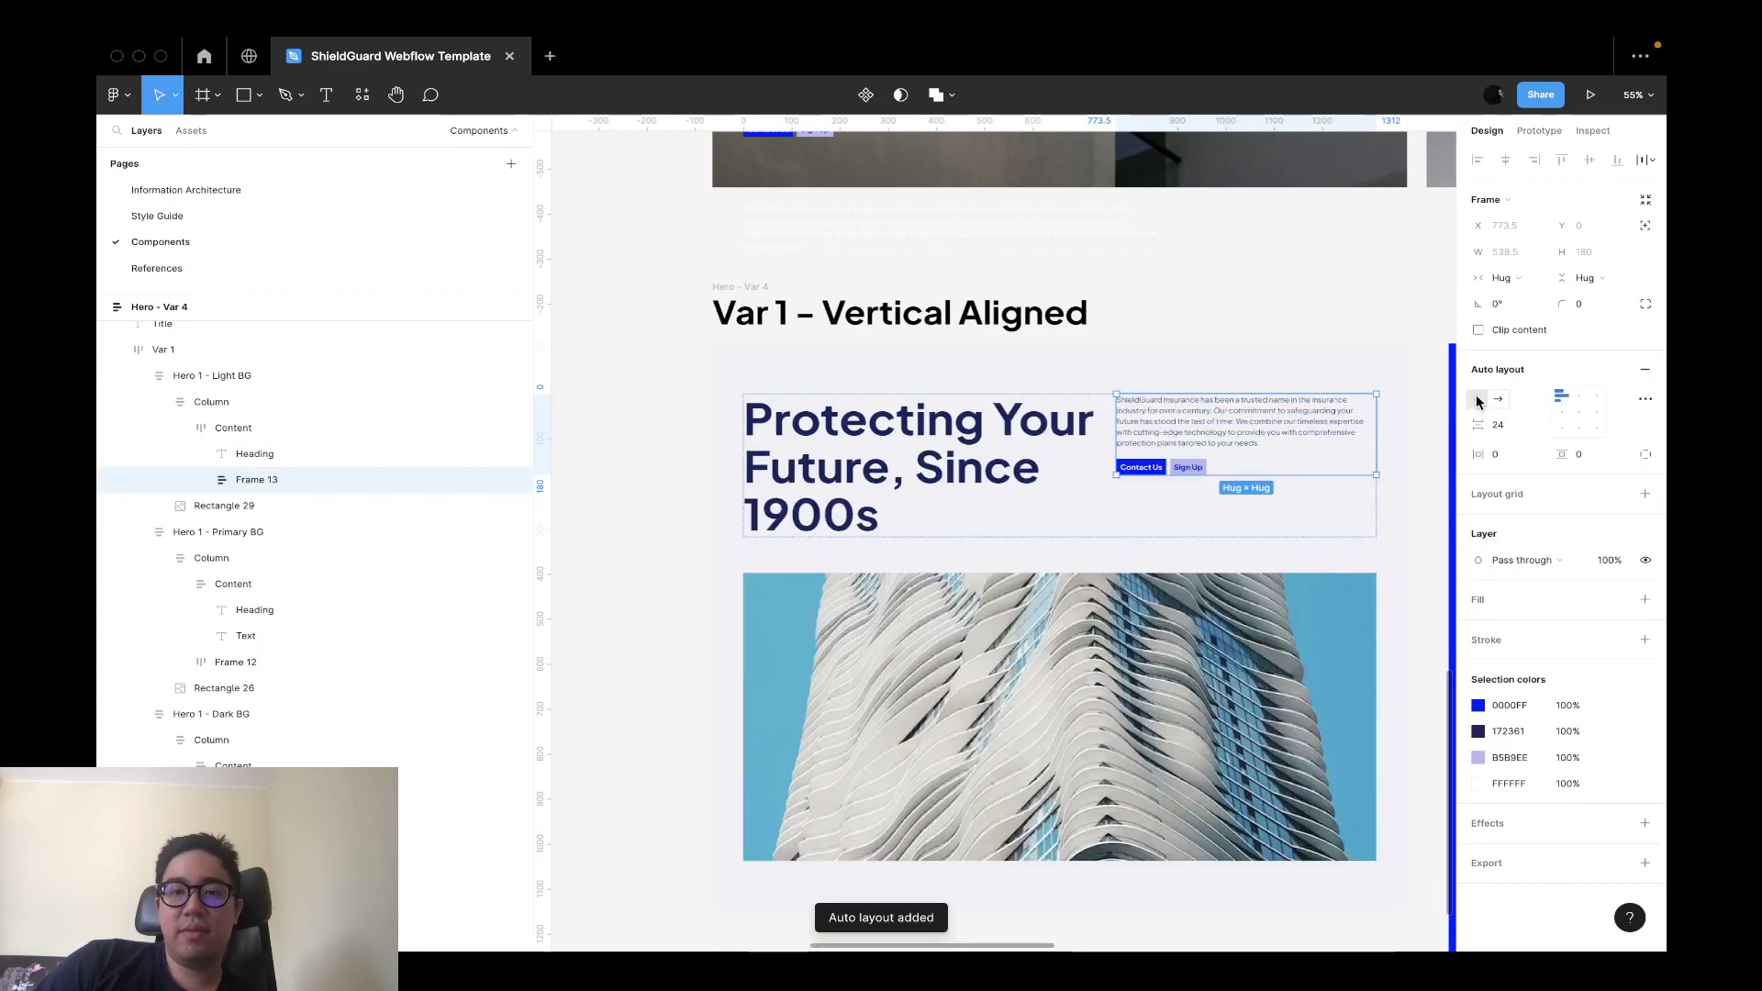
# Delete the blue and dark hero frames from the duplicated row, keeping only the light one.
pyautogui.scroll(2, 1080, 685)
pyautogui.scroll(-5, 1080, 685)
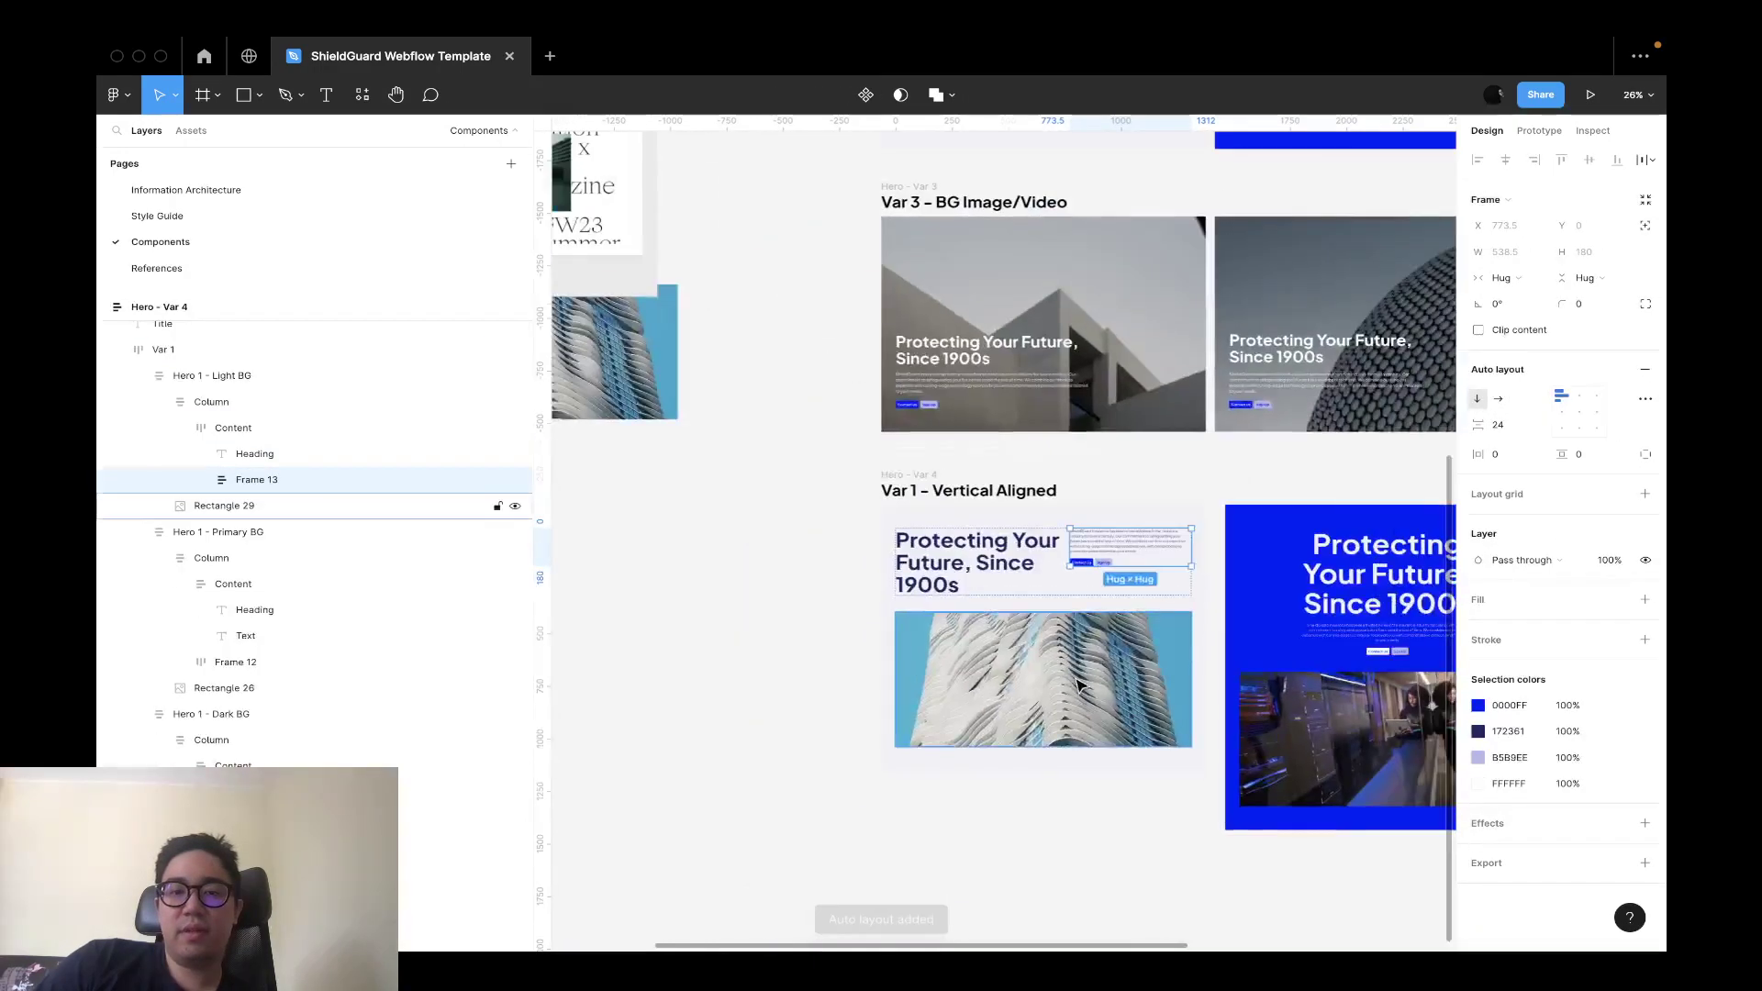
pyautogui.click(1079, 685)
pyautogui.scroll(2, 1077, 683)
pyautogui.scroll(-3, 1072, 677)
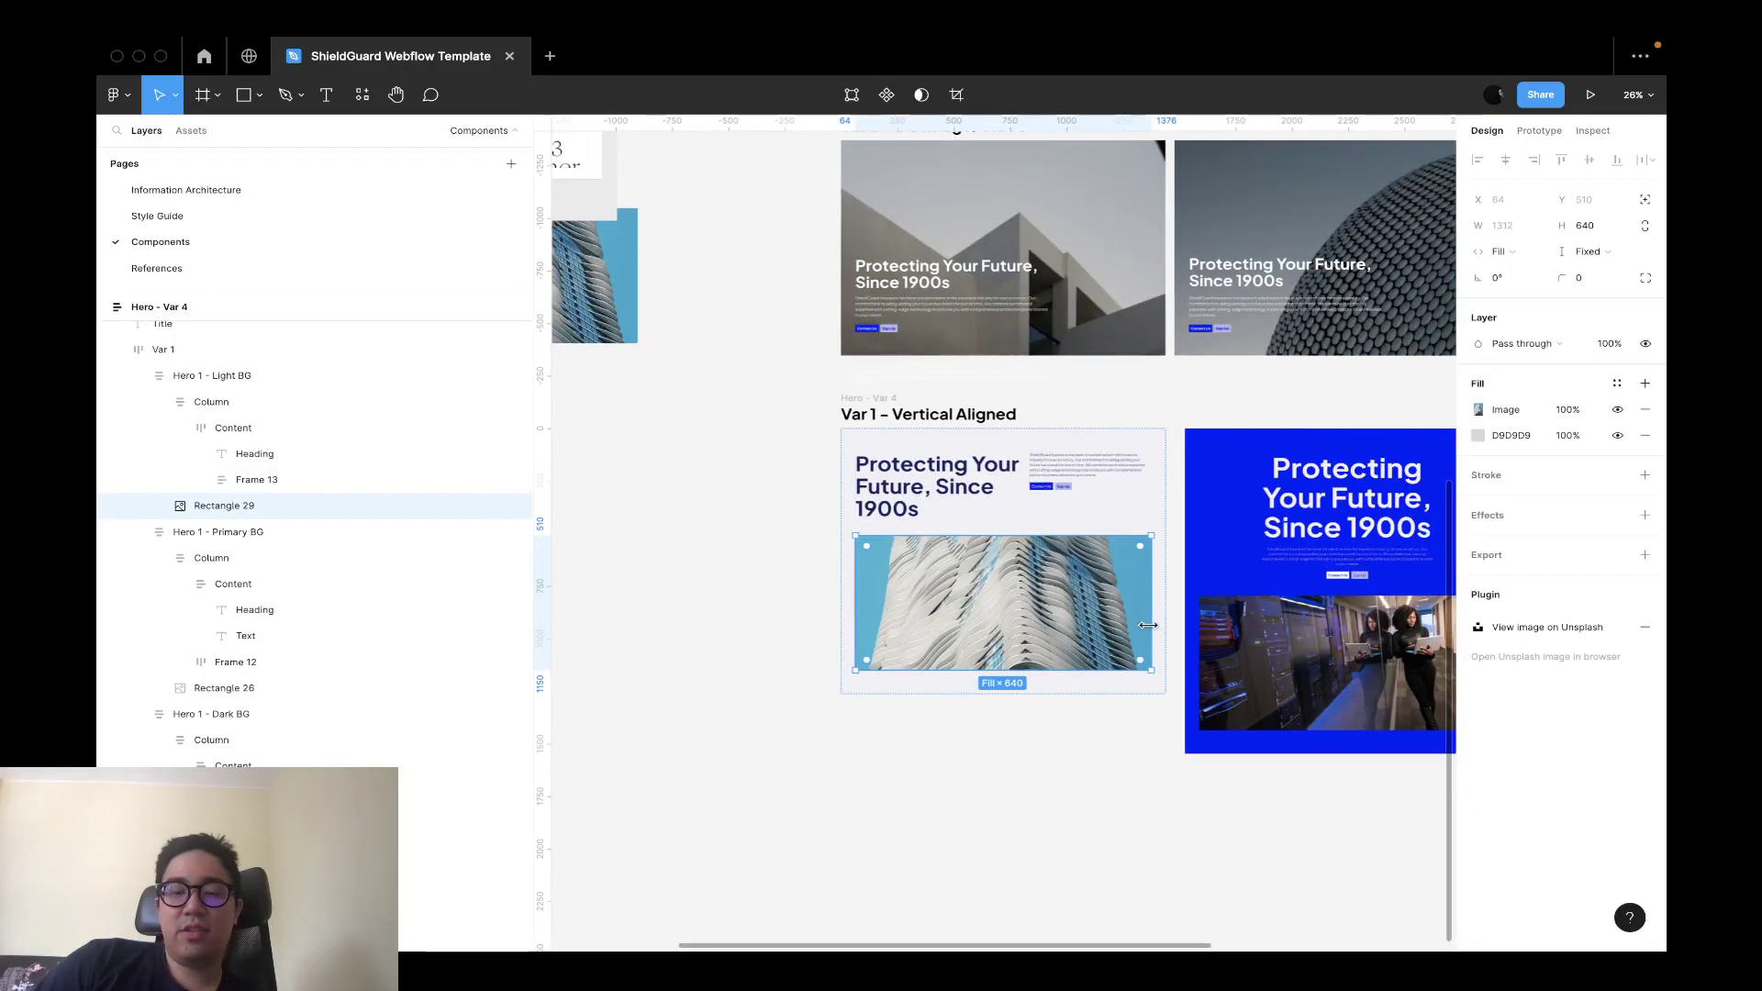
pyautogui.scroll(-3, 1149, 625)
pyautogui.click(1254, 587)
pyautogui.keyDown('shift'); pyautogui.click(1400, 588); pyautogui.keyUp('shift')
pyautogui.press('Delete')
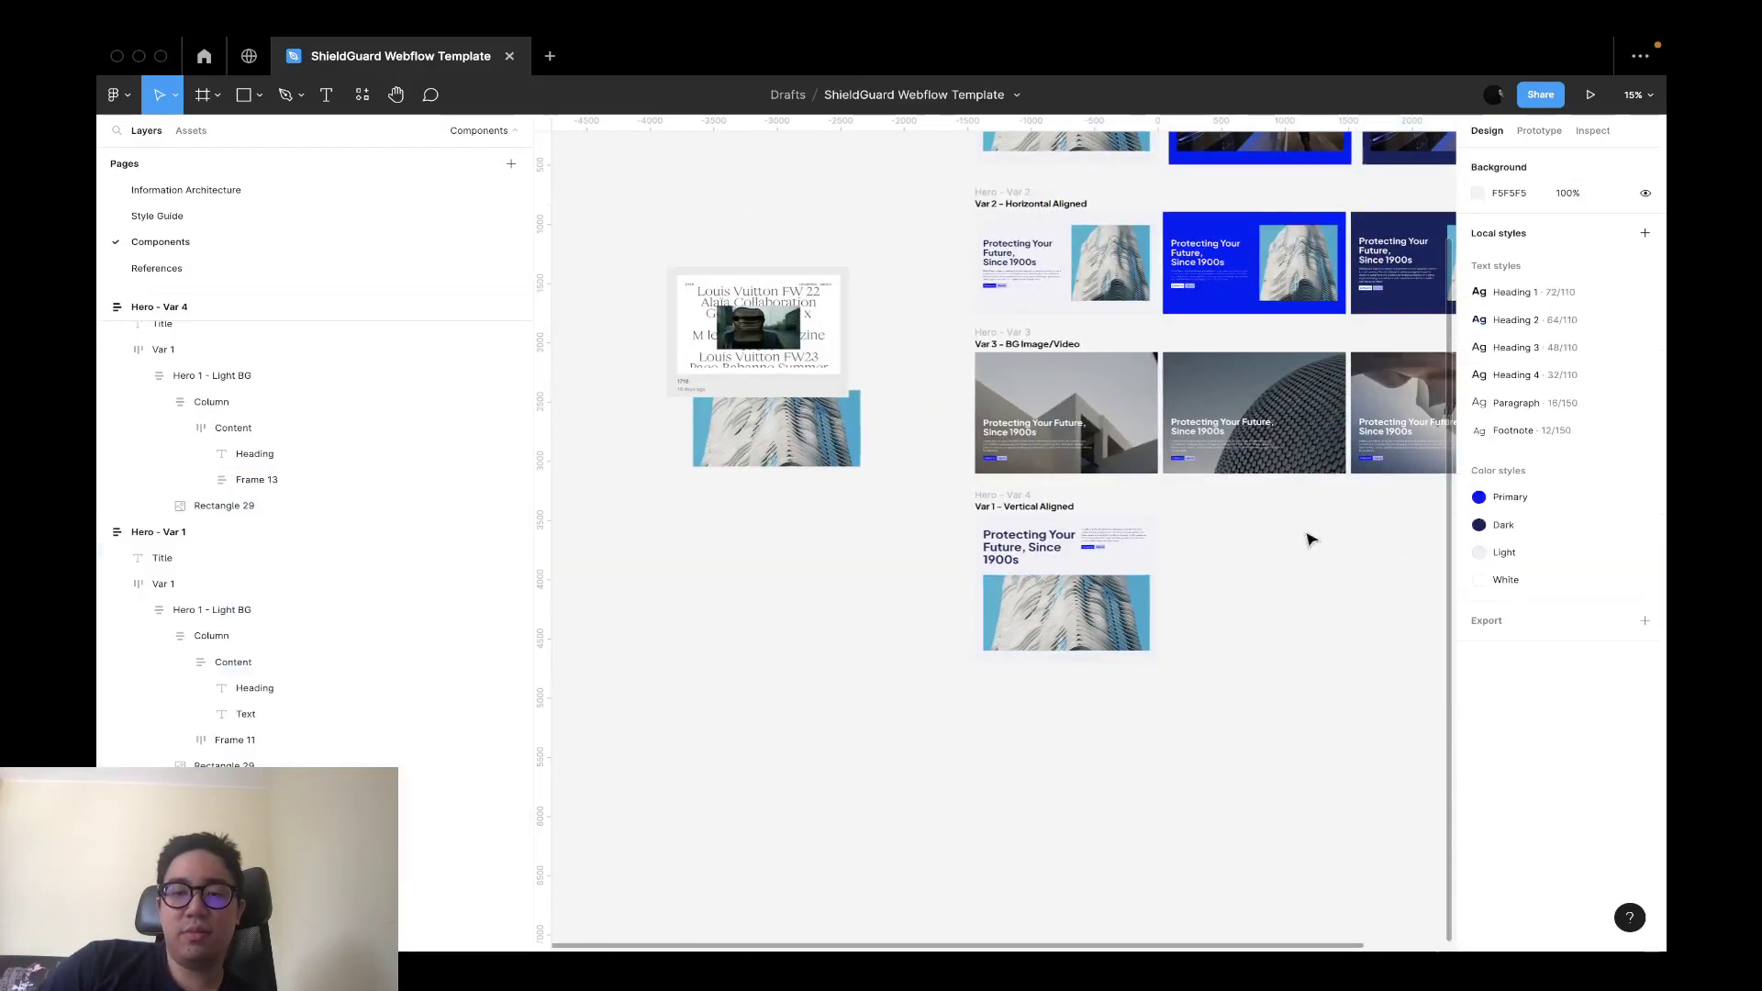
# Replace the light hero's building image with a copy of the office photo from the blue Var 1 hero.
pyautogui.scroll(5, 1310, 539)
pyautogui.scroll(-4, 1131, 514)
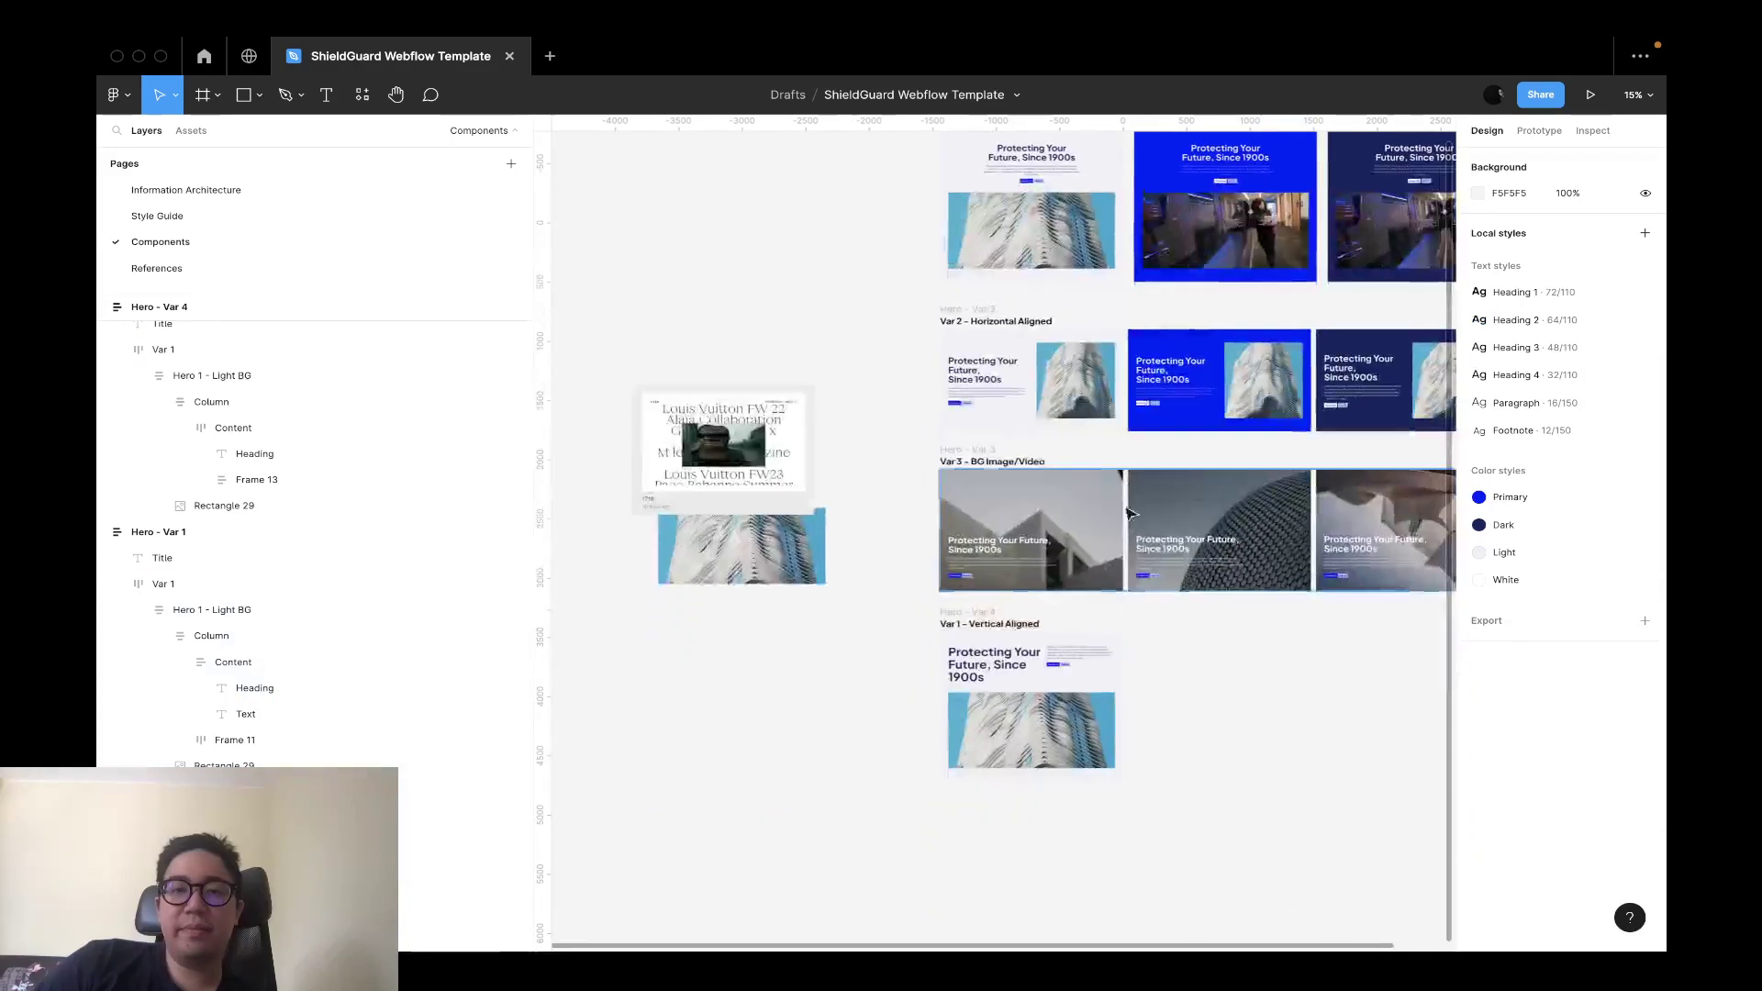
pyautogui.hscroll(2, 1130, 514)
pyautogui.click(1158, 230)
pyautogui.press('Escape')
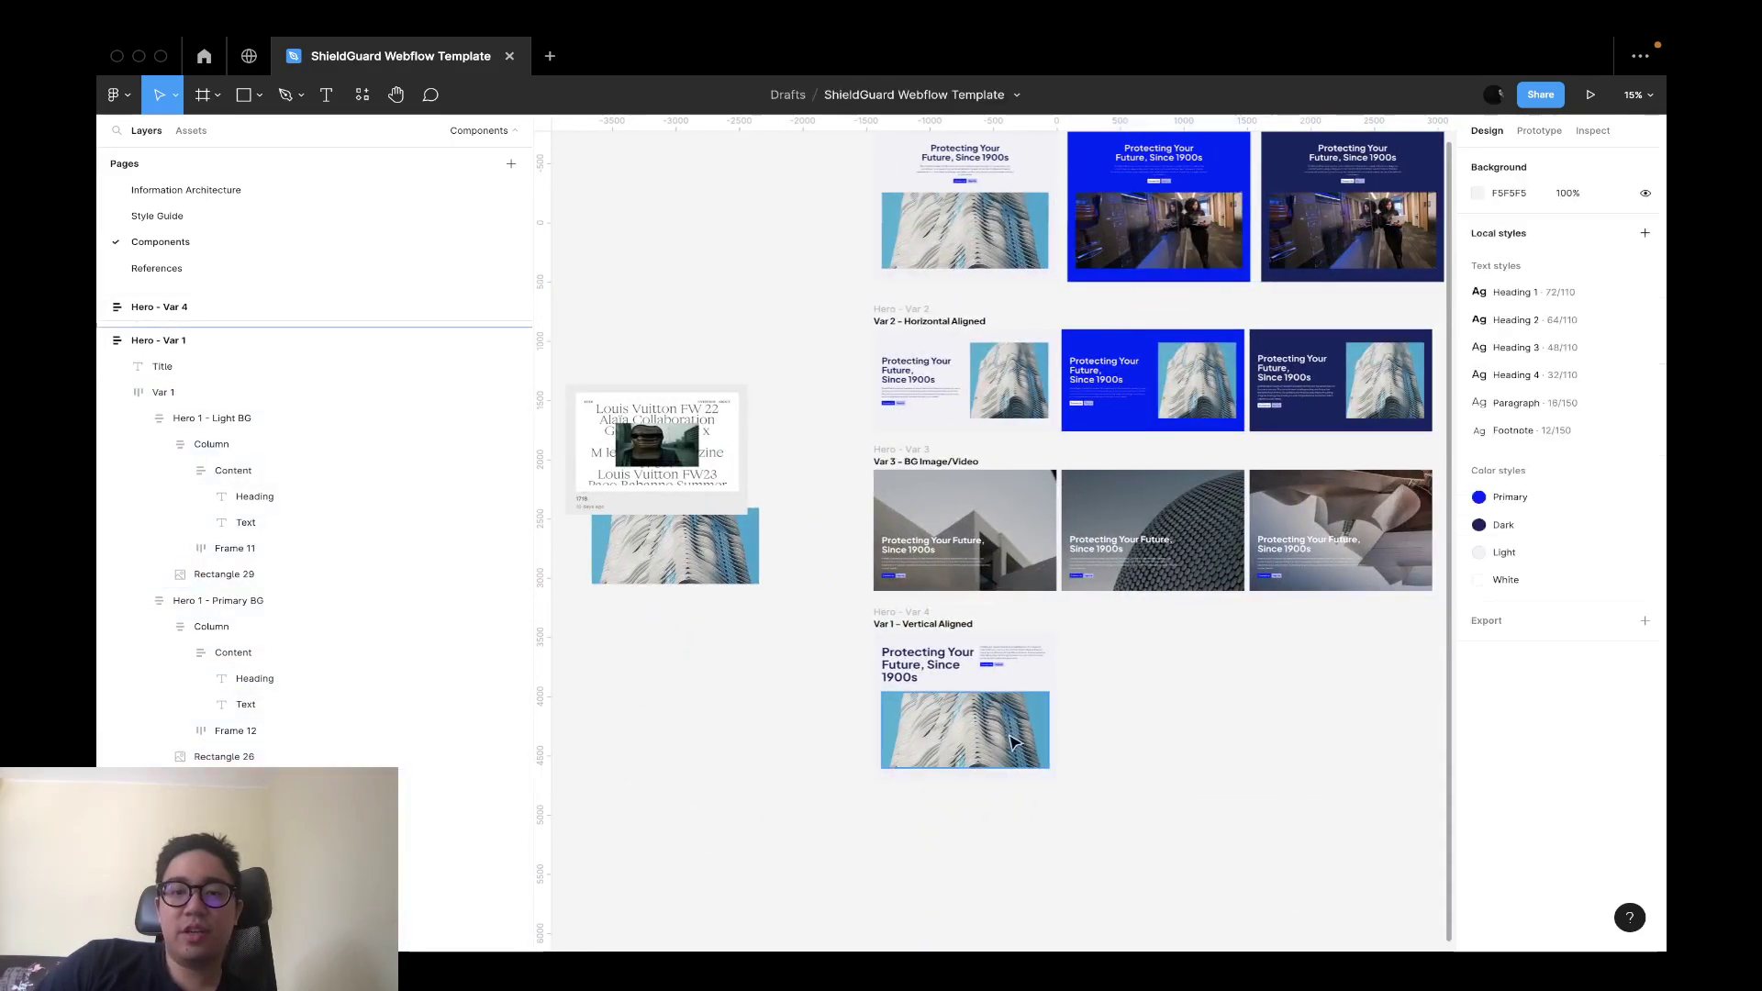
pyautogui.click(1012, 741)
pyautogui.hotkey('ctrl', 'v')
pyautogui.press('Escape')
# Retitle the duplicated hero row as "Var 4 – Huge Headings + Horizontal Aligned".
pyautogui.scroll(3, 1176, 720)
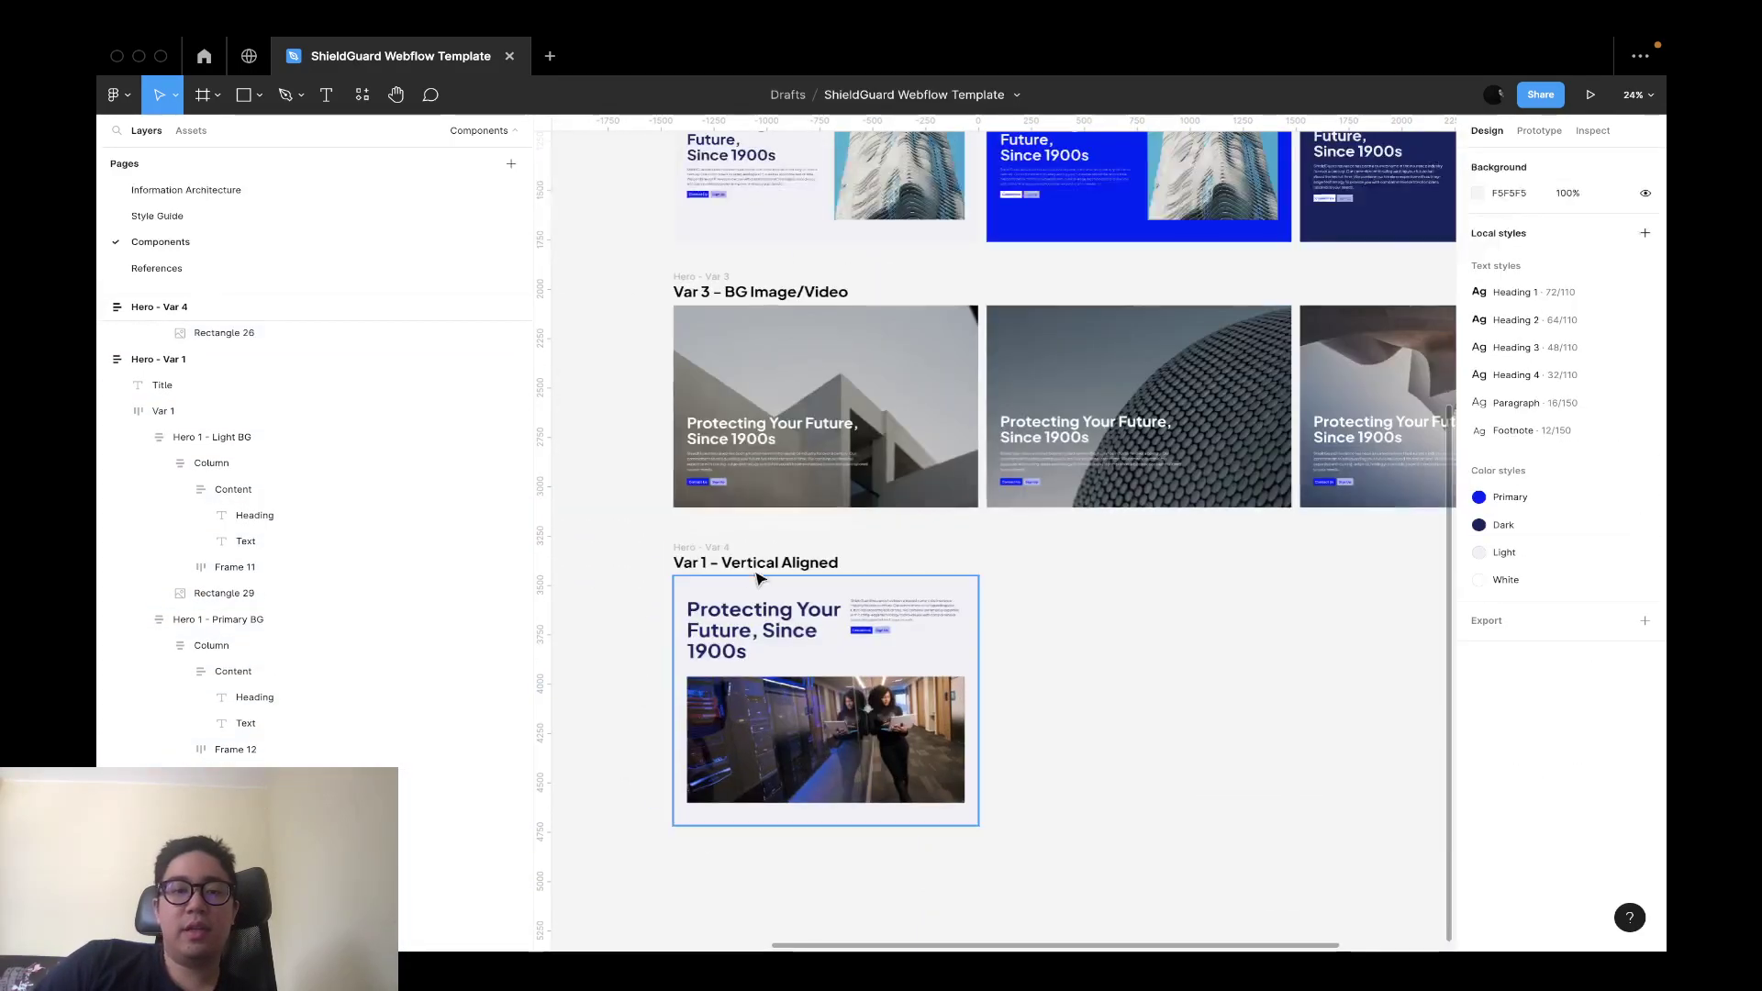
pyautogui.click(758, 569)
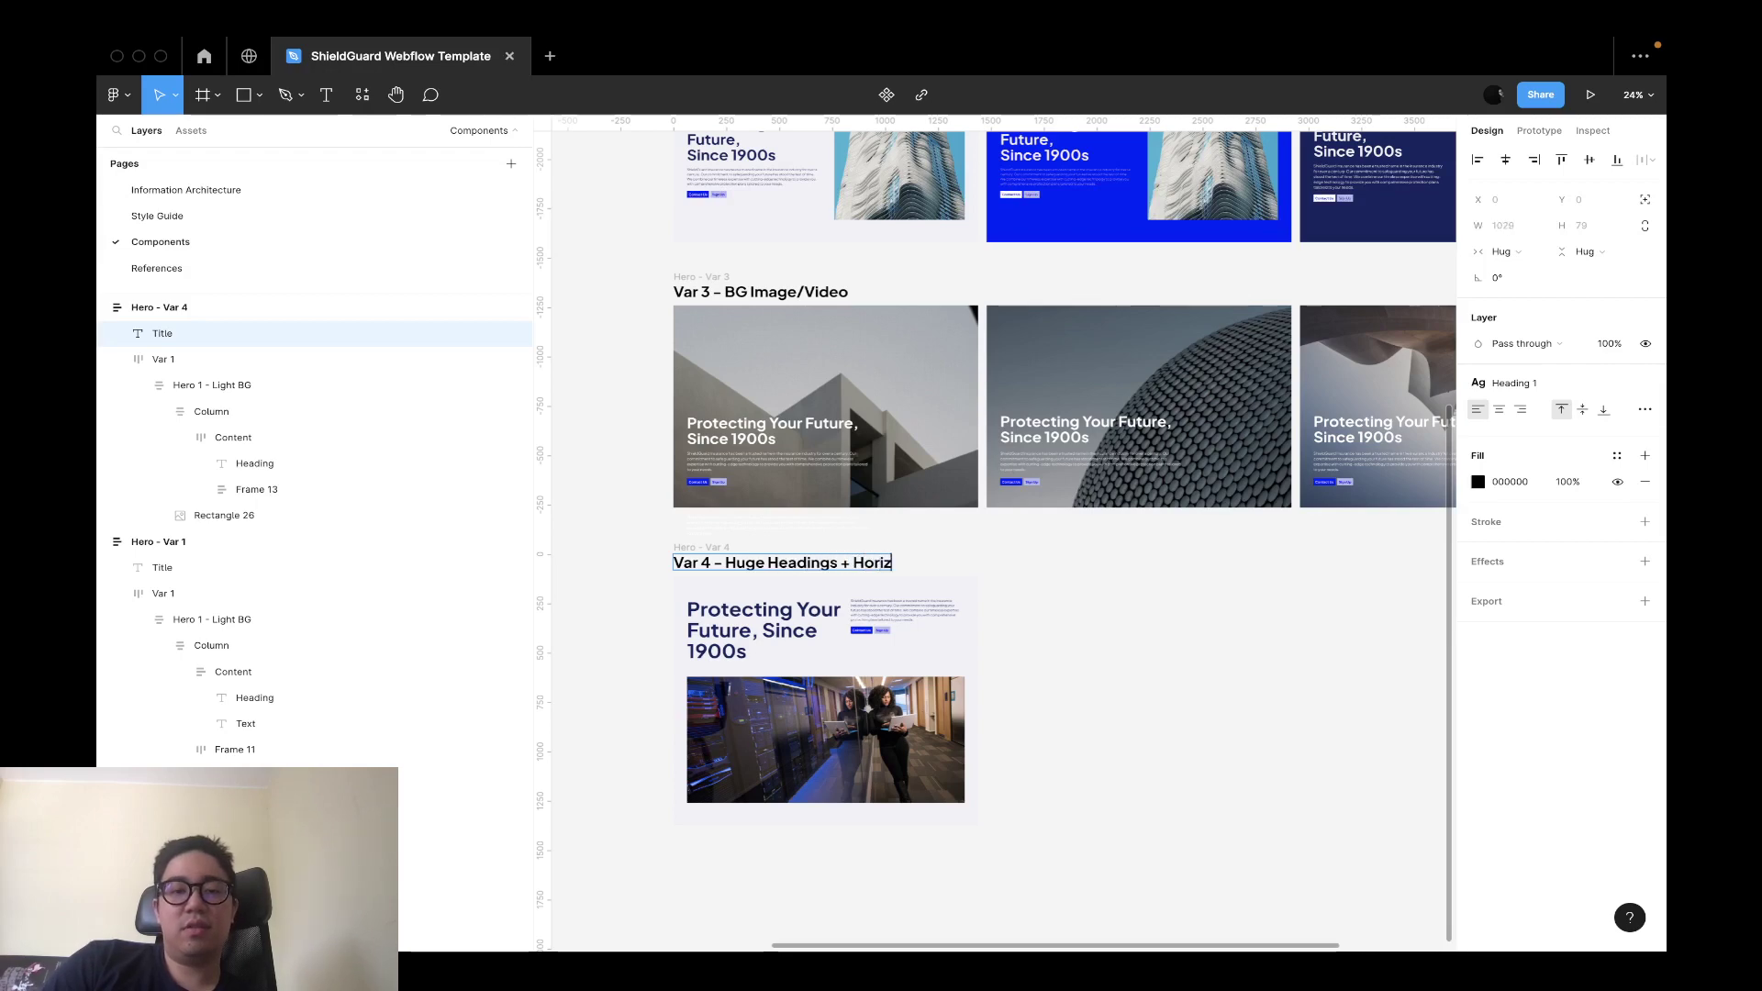
pyautogui.write('d')
pyautogui.press('Escape')
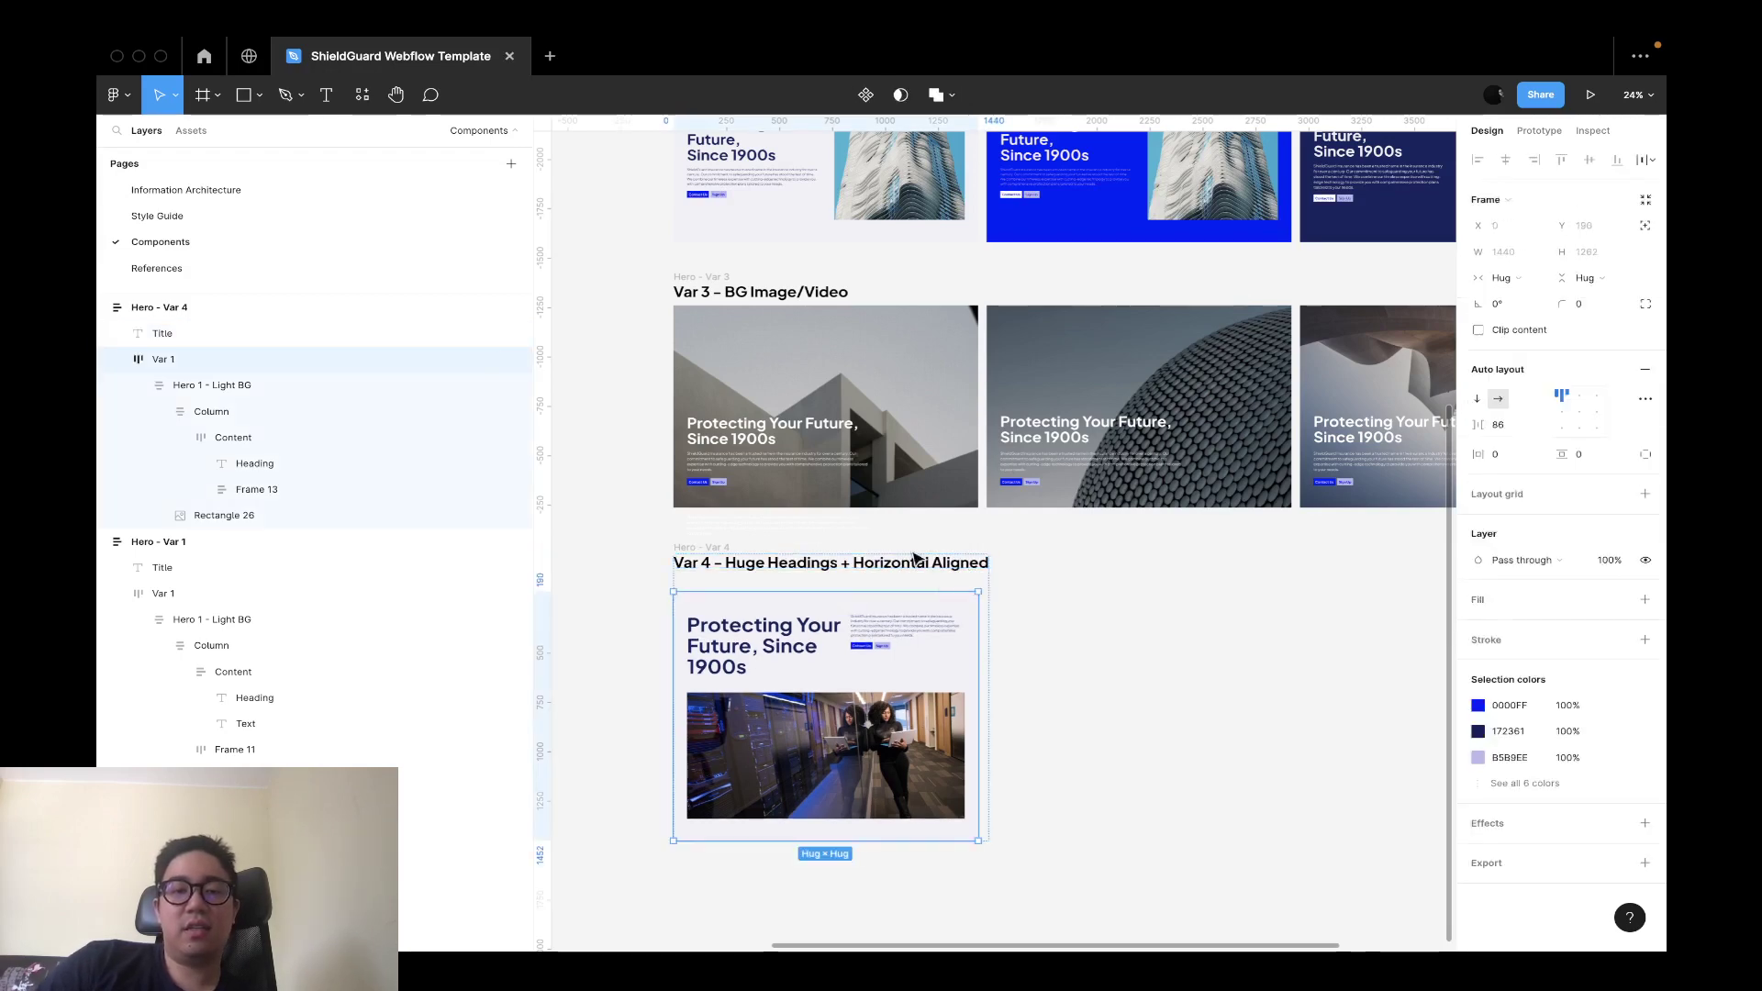
pyautogui.press('Escape')
pyautogui.doubleClick(929, 564)
pyautogui.press('Escape')
pyautogui.press('Escape')
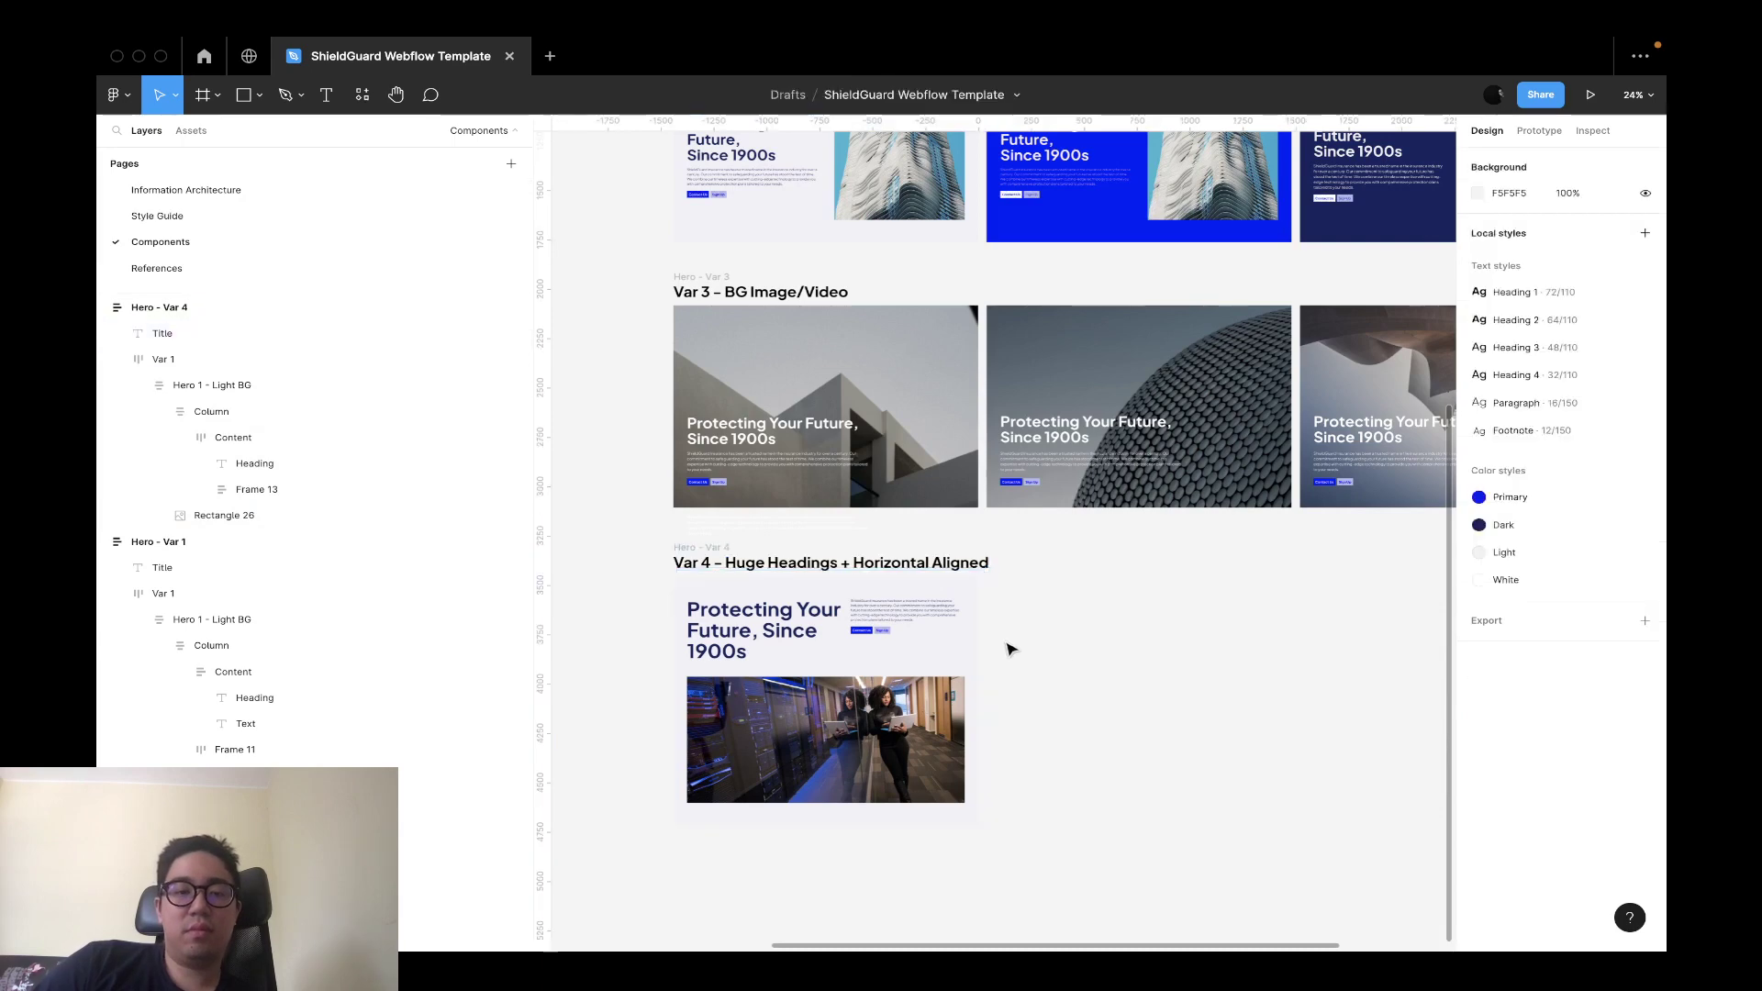
# Duplicate the Var 4 light hero frame twice.
pyautogui.click(970, 602)
pyautogui.press('super+d')
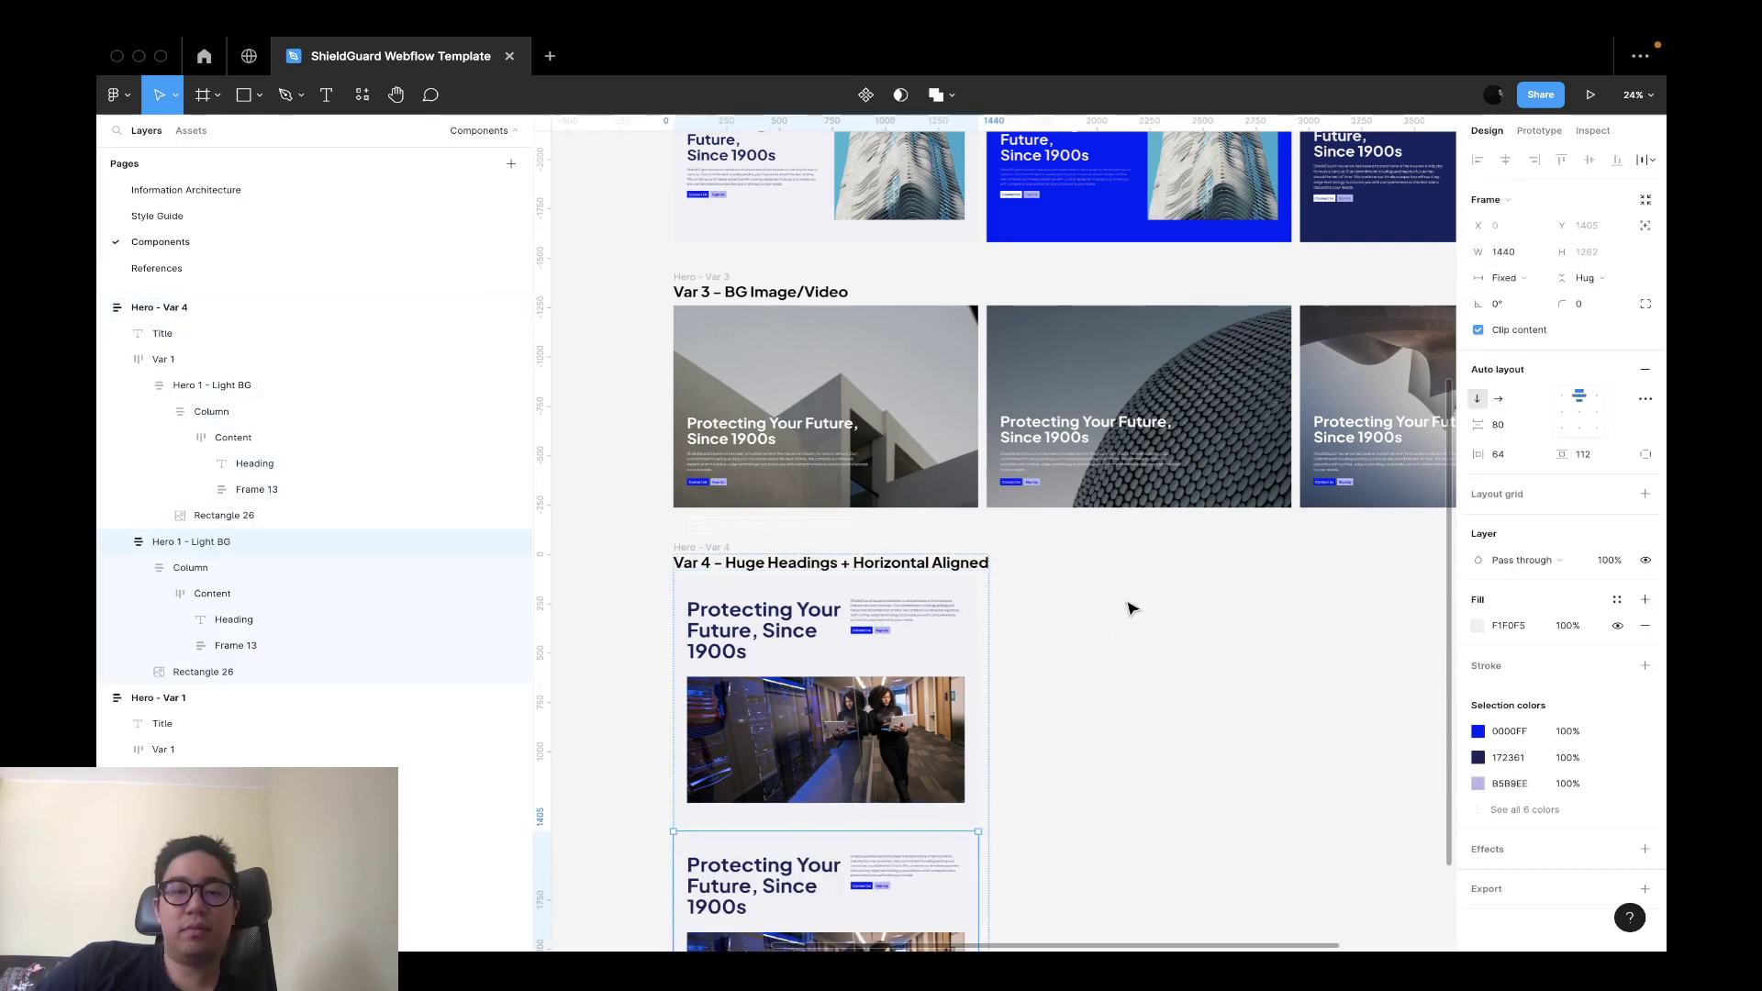
pyautogui.scroll(-5, 1102, 712)
pyautogui.press('super+d')
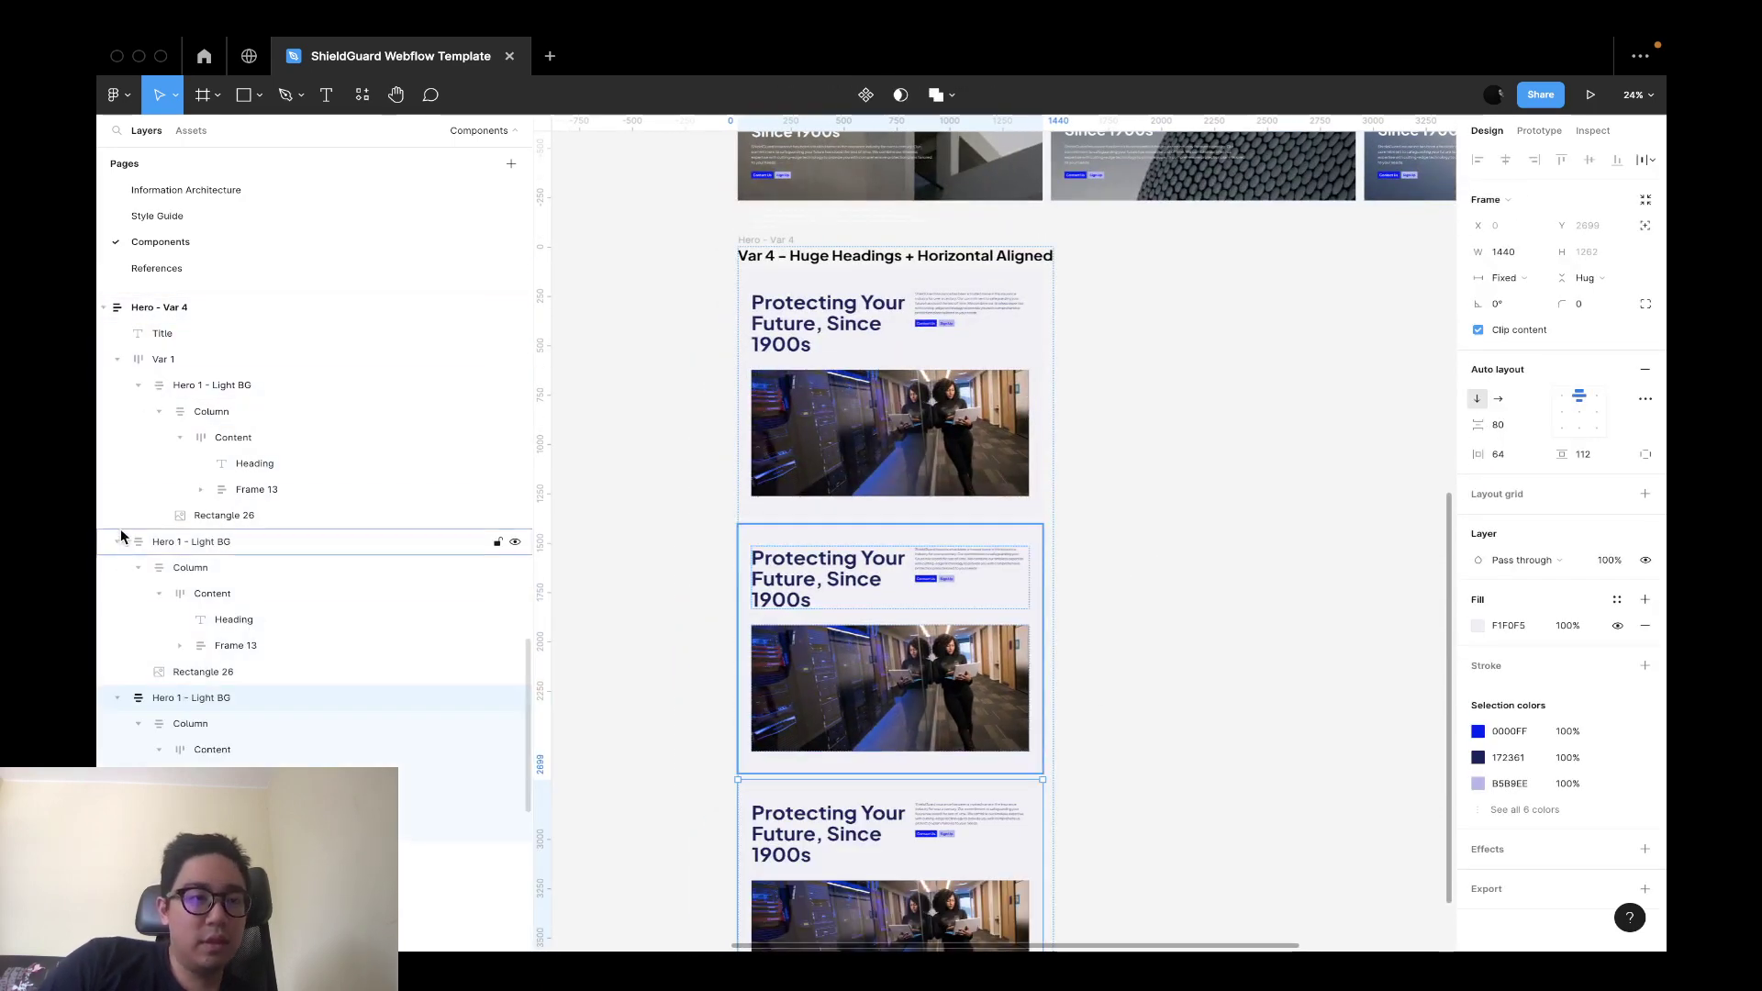
# Group the Var 1 frame and the two hero copies under the Var 4 title in one horizontal auto layout.
pyautogui.click(117, 359)
pyautogui.click(118, 387)
pyautogui.click(117, 411)
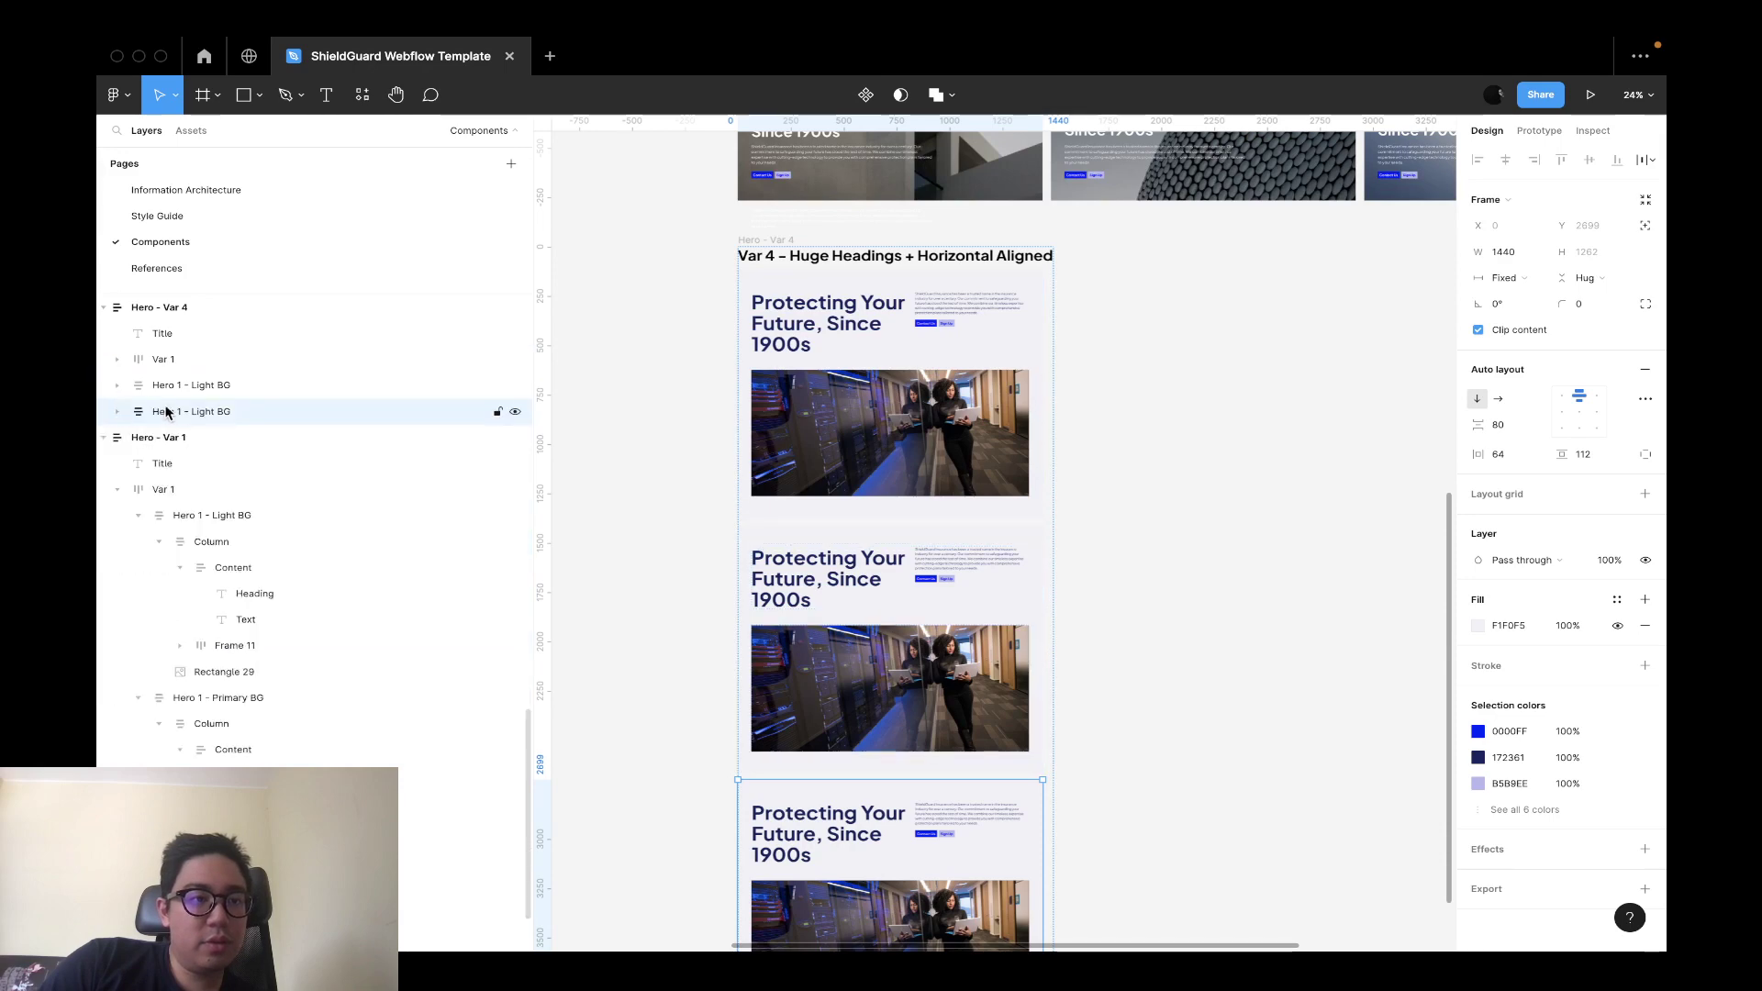
pyautogui.keyDown('shift'); pyautogui.click(190, 359); pyautogui.keyUp('shift')
pyautogui.hscroll(3, 1164, 413)
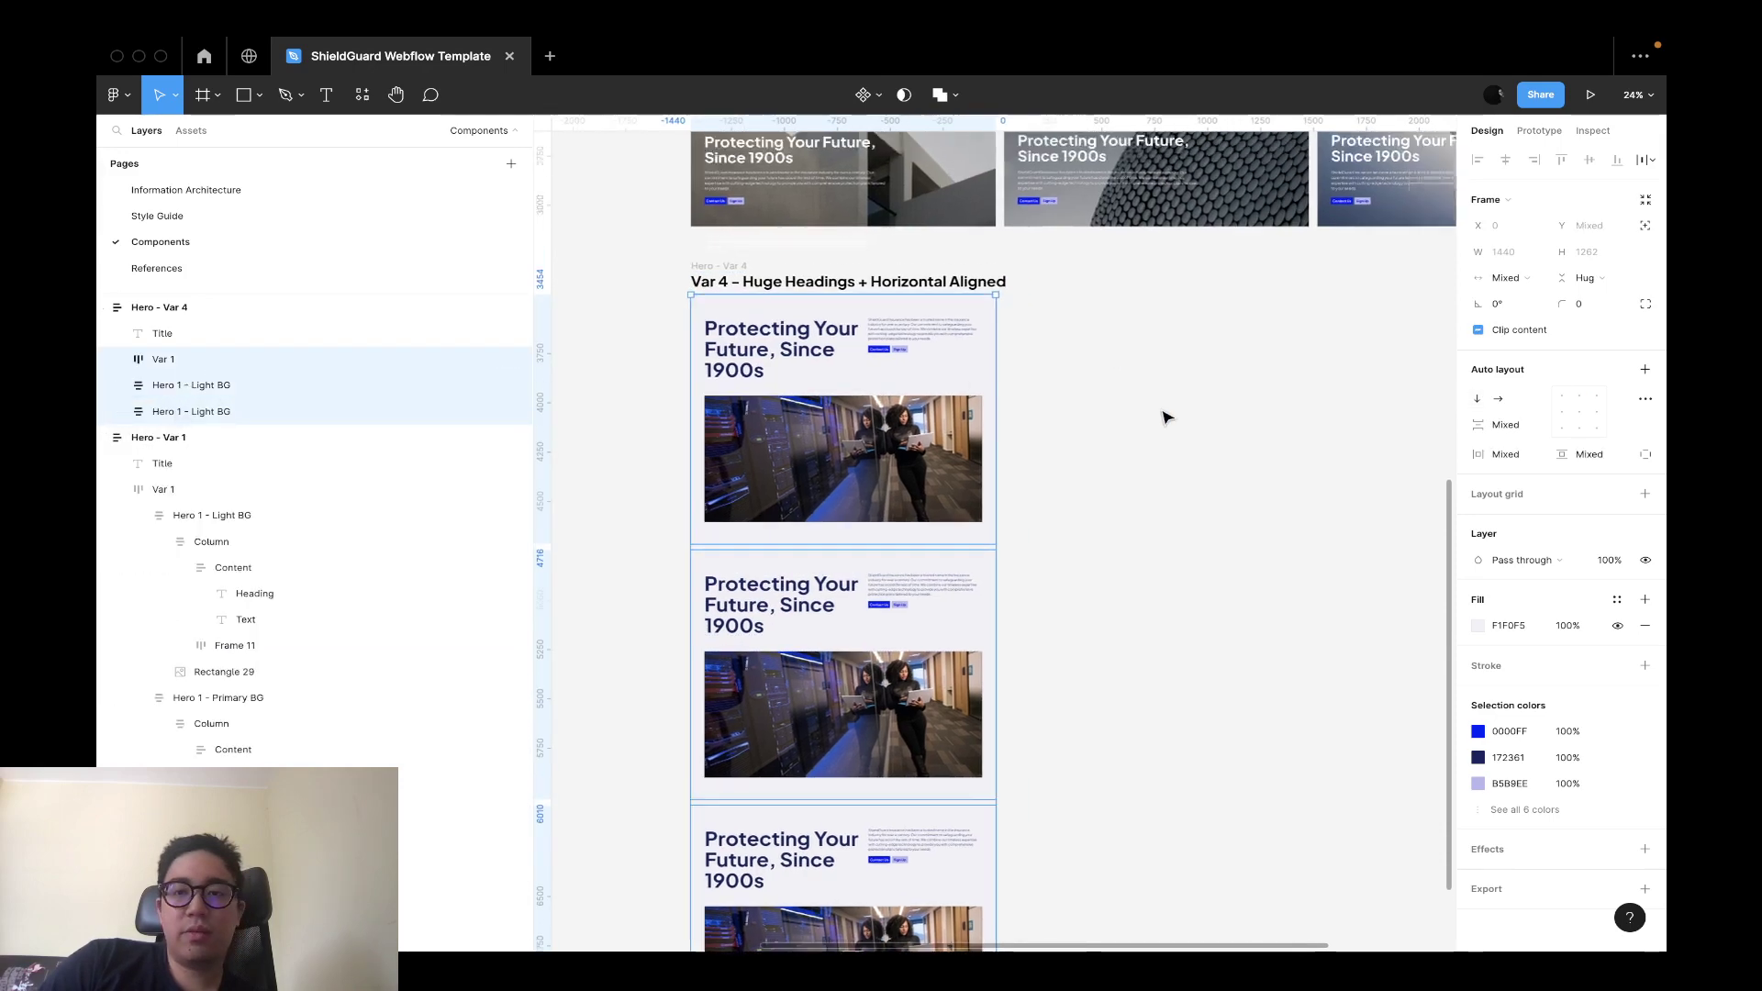
pyautogui.hotkey('shift', 'a')
pyautogui.click(1498, 398)
pyautogui.hscroll(3, 1193, 597)
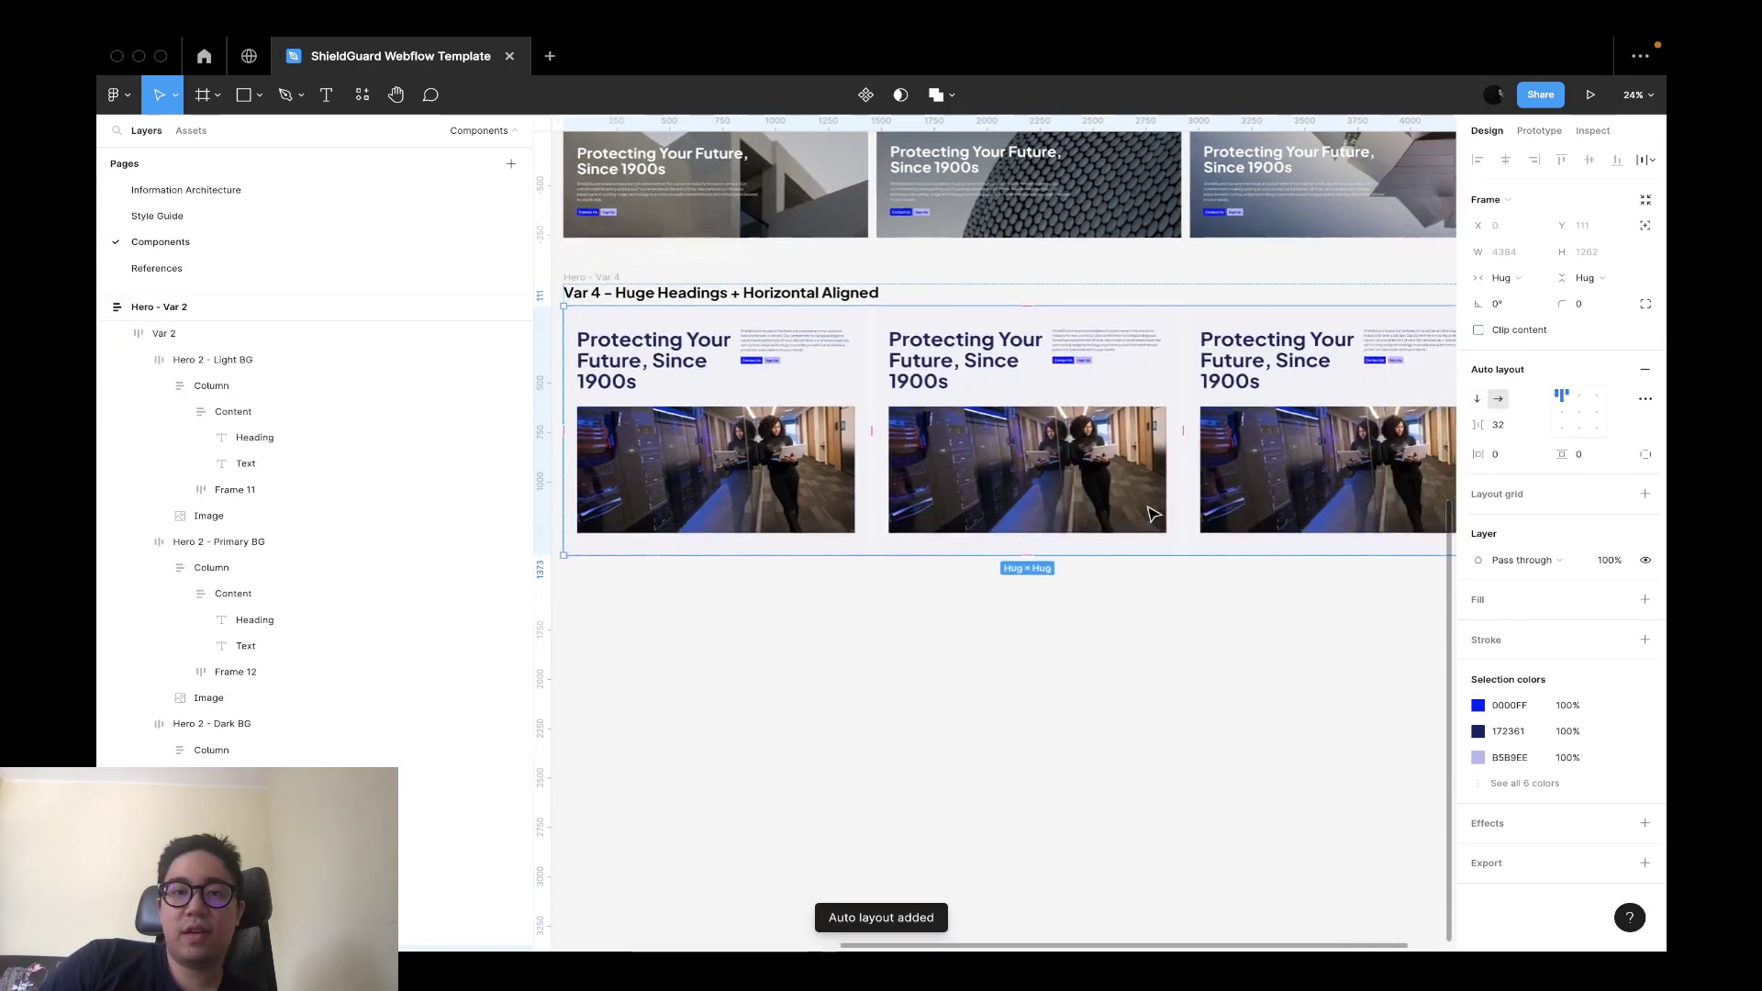
pyautogui.press('super+z')
pyautogui.press('super+z')
pyautogui.press('super+shift+z')
pyautogui.press('super+shift+z')
# Fill the middle Var 4 hero frame with the local blue Primary colour.
pyautogui.click(1178, 649)
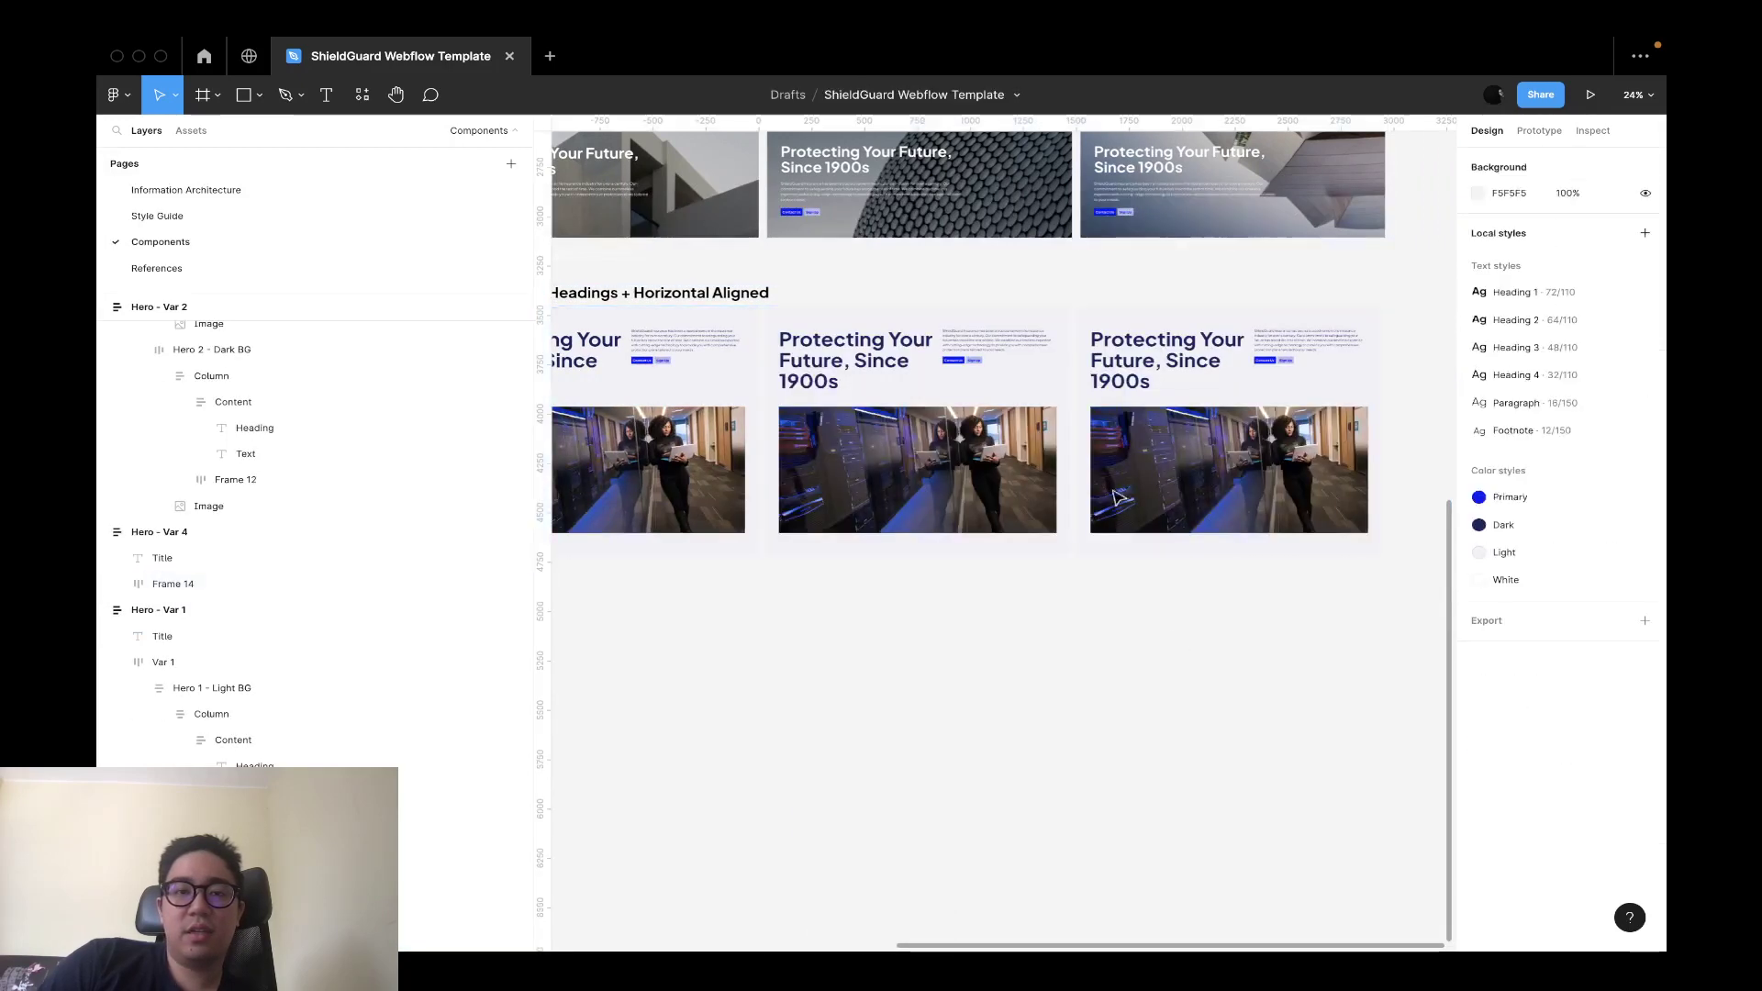
pyautogui.click(1092, 394)
pyautogui.click(1028, 391)
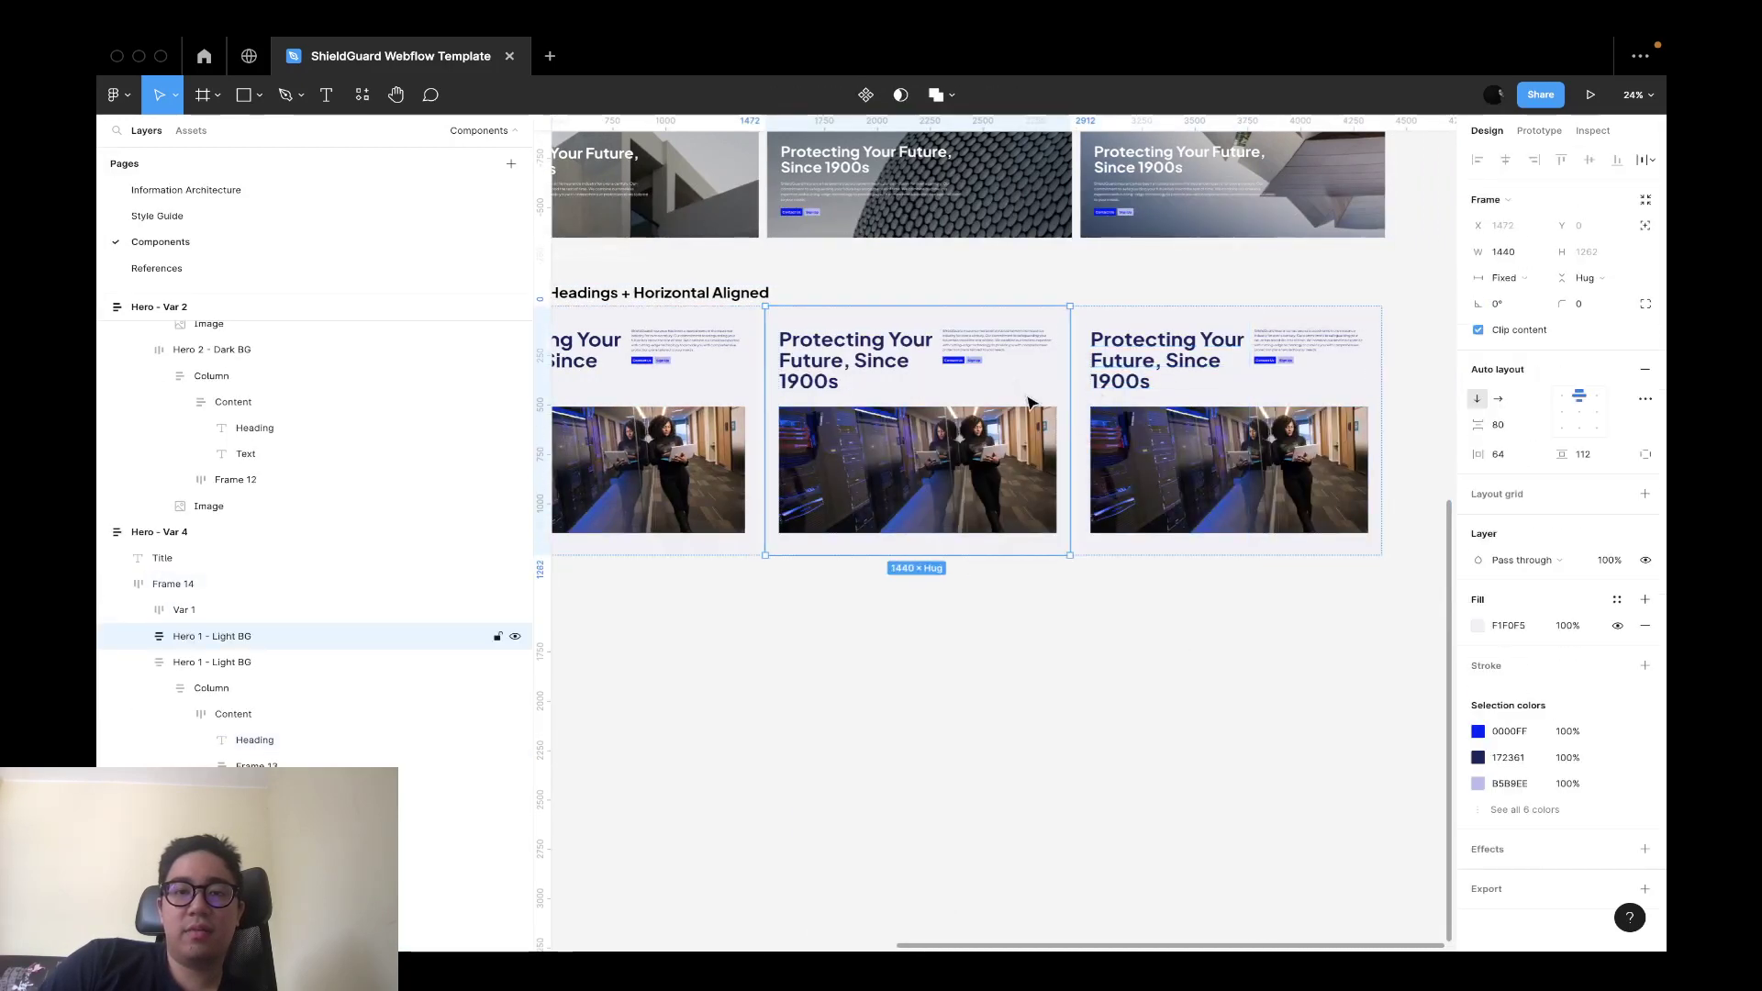
pyautogui.click(1109, 602)
pyautogui.click(1042, 404)
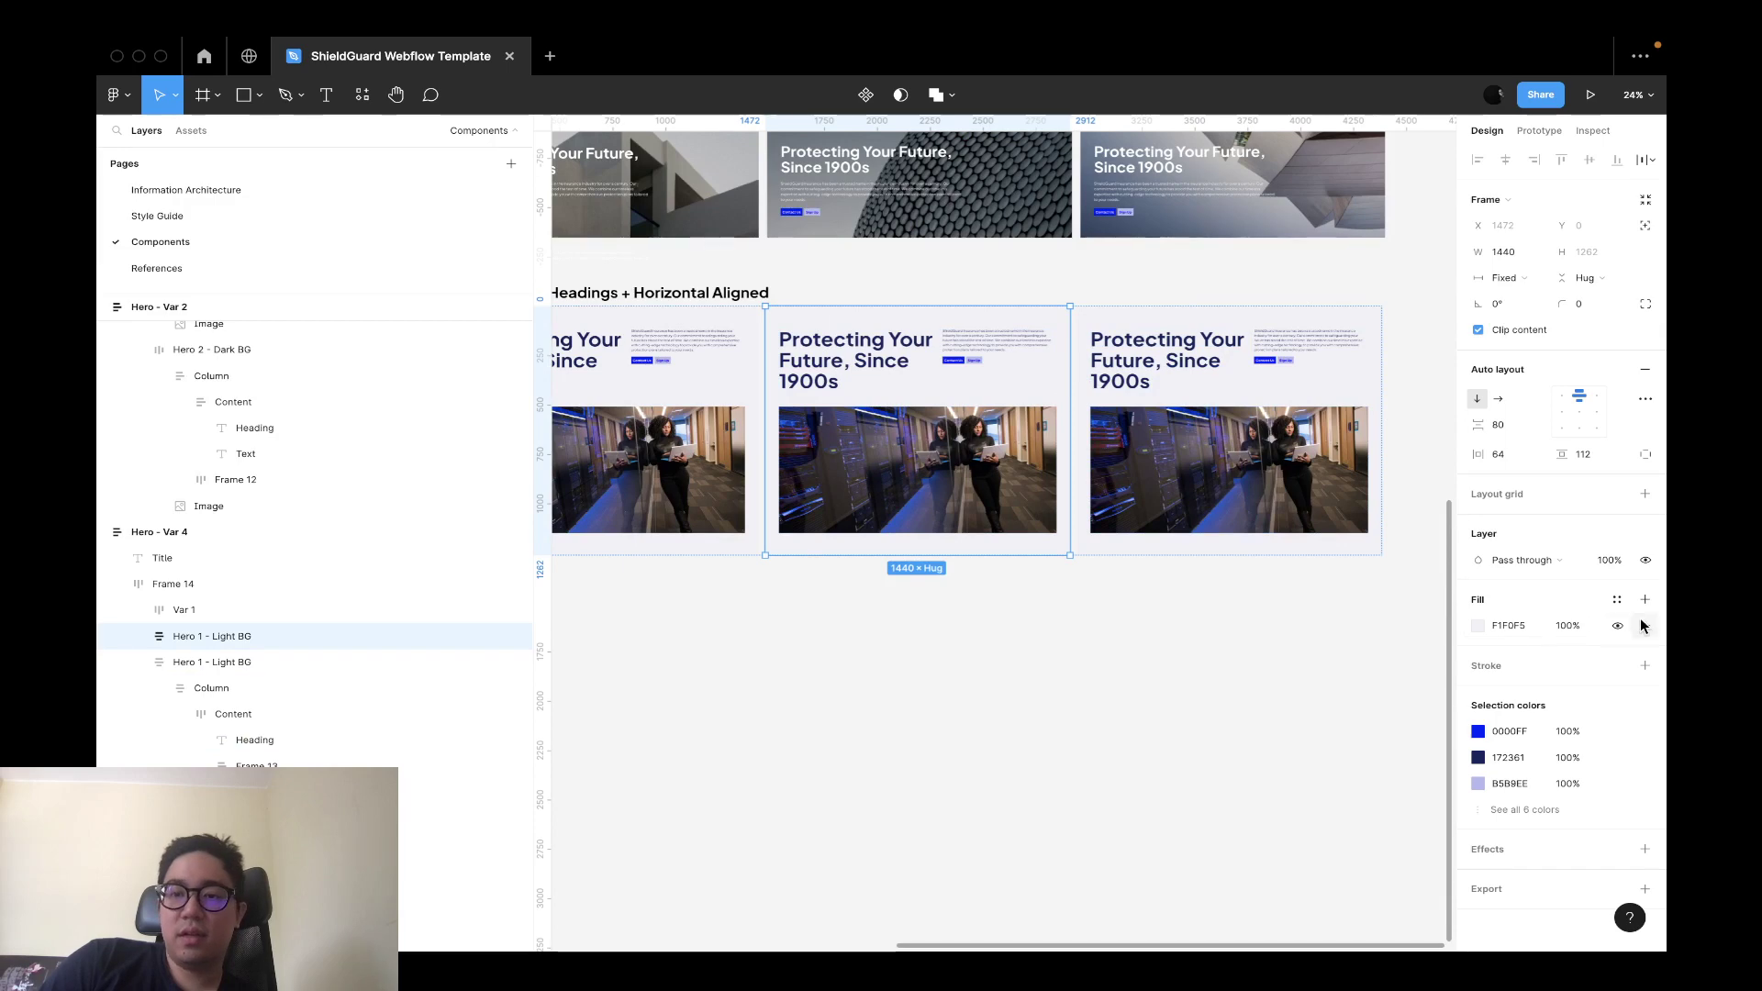
pyautogui.click(1479, 626)
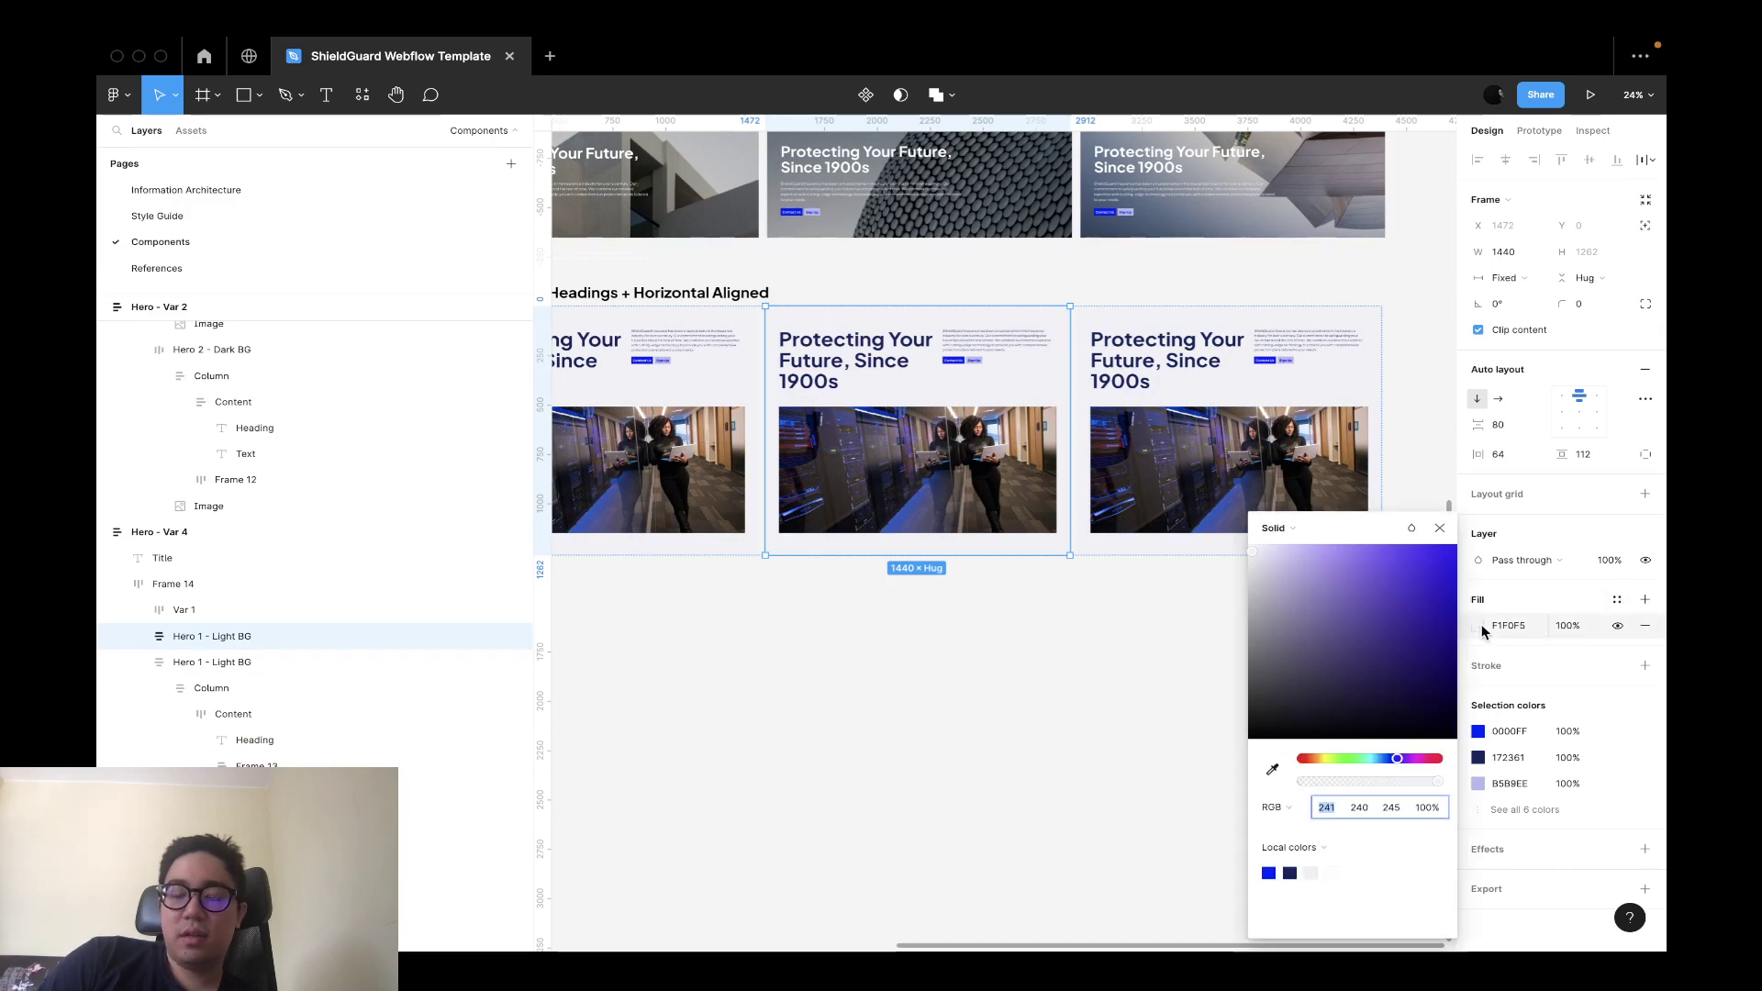
pyautogui.click(1270, 872)
pyautogui.press('Escape')
# Fill the third Var 4 hero frame with the local Dark colour.
pyautogui.click(1332, 399)
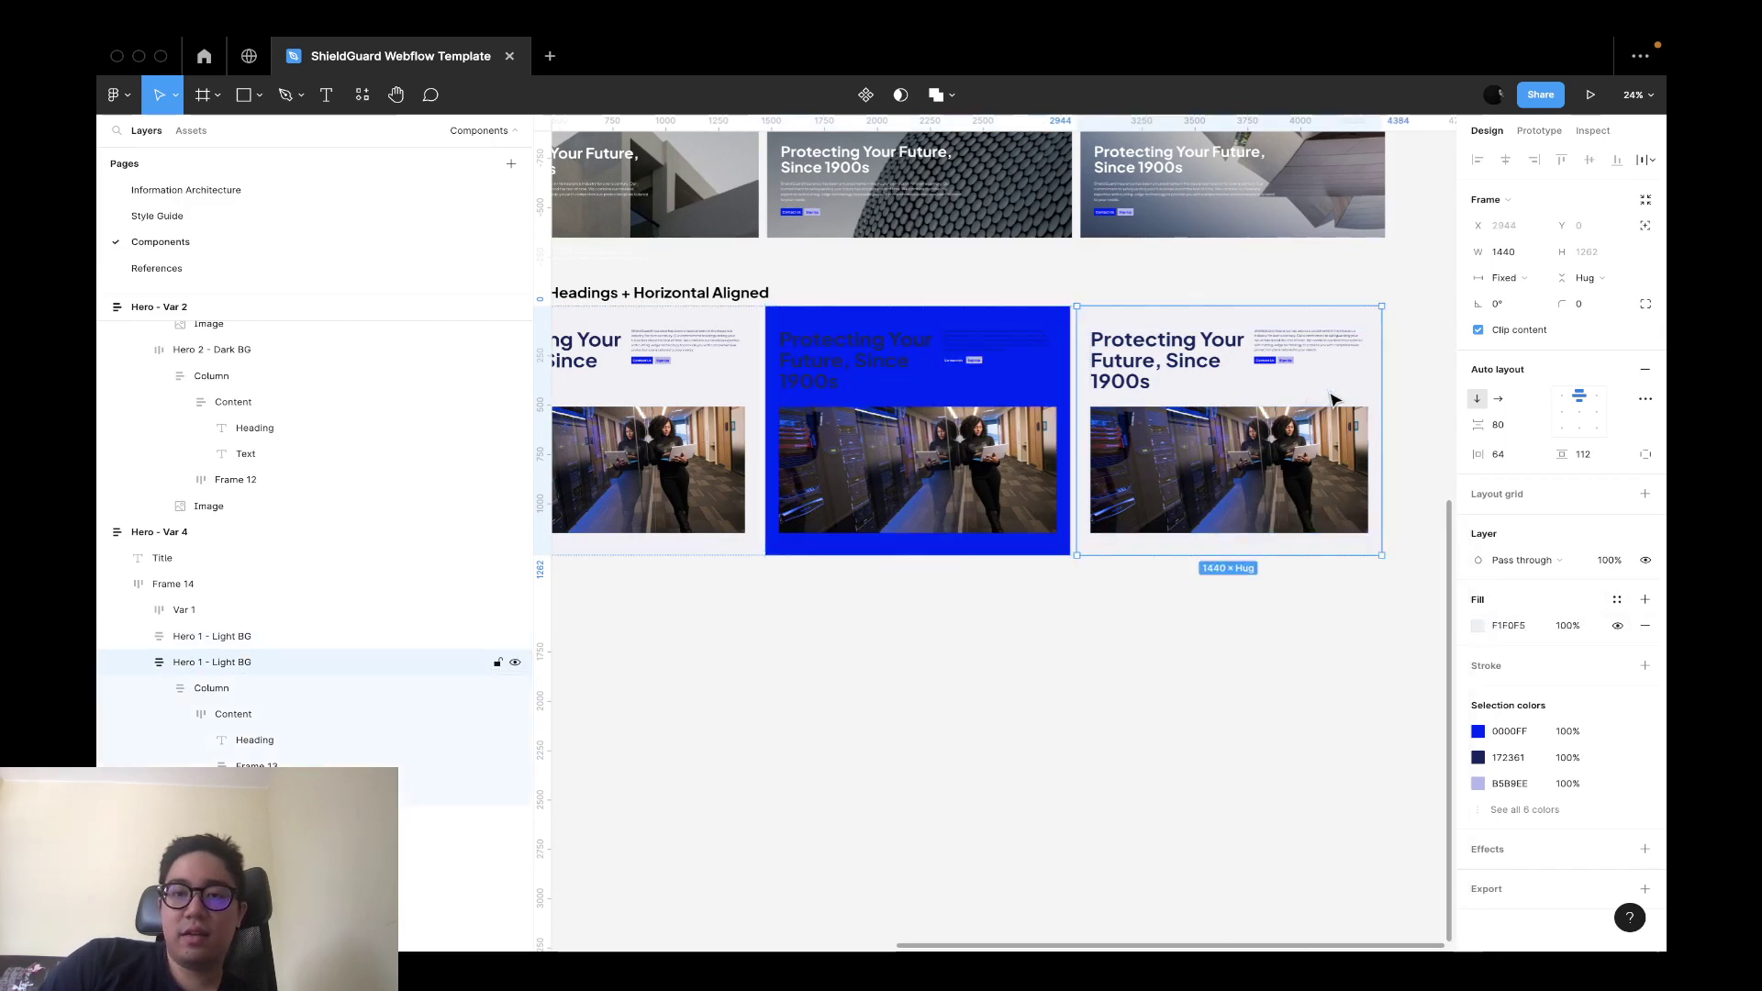
pyautogui.click(1482, 630)
pyautogui.click(1294, 870)
pyautogui.press('Escape')
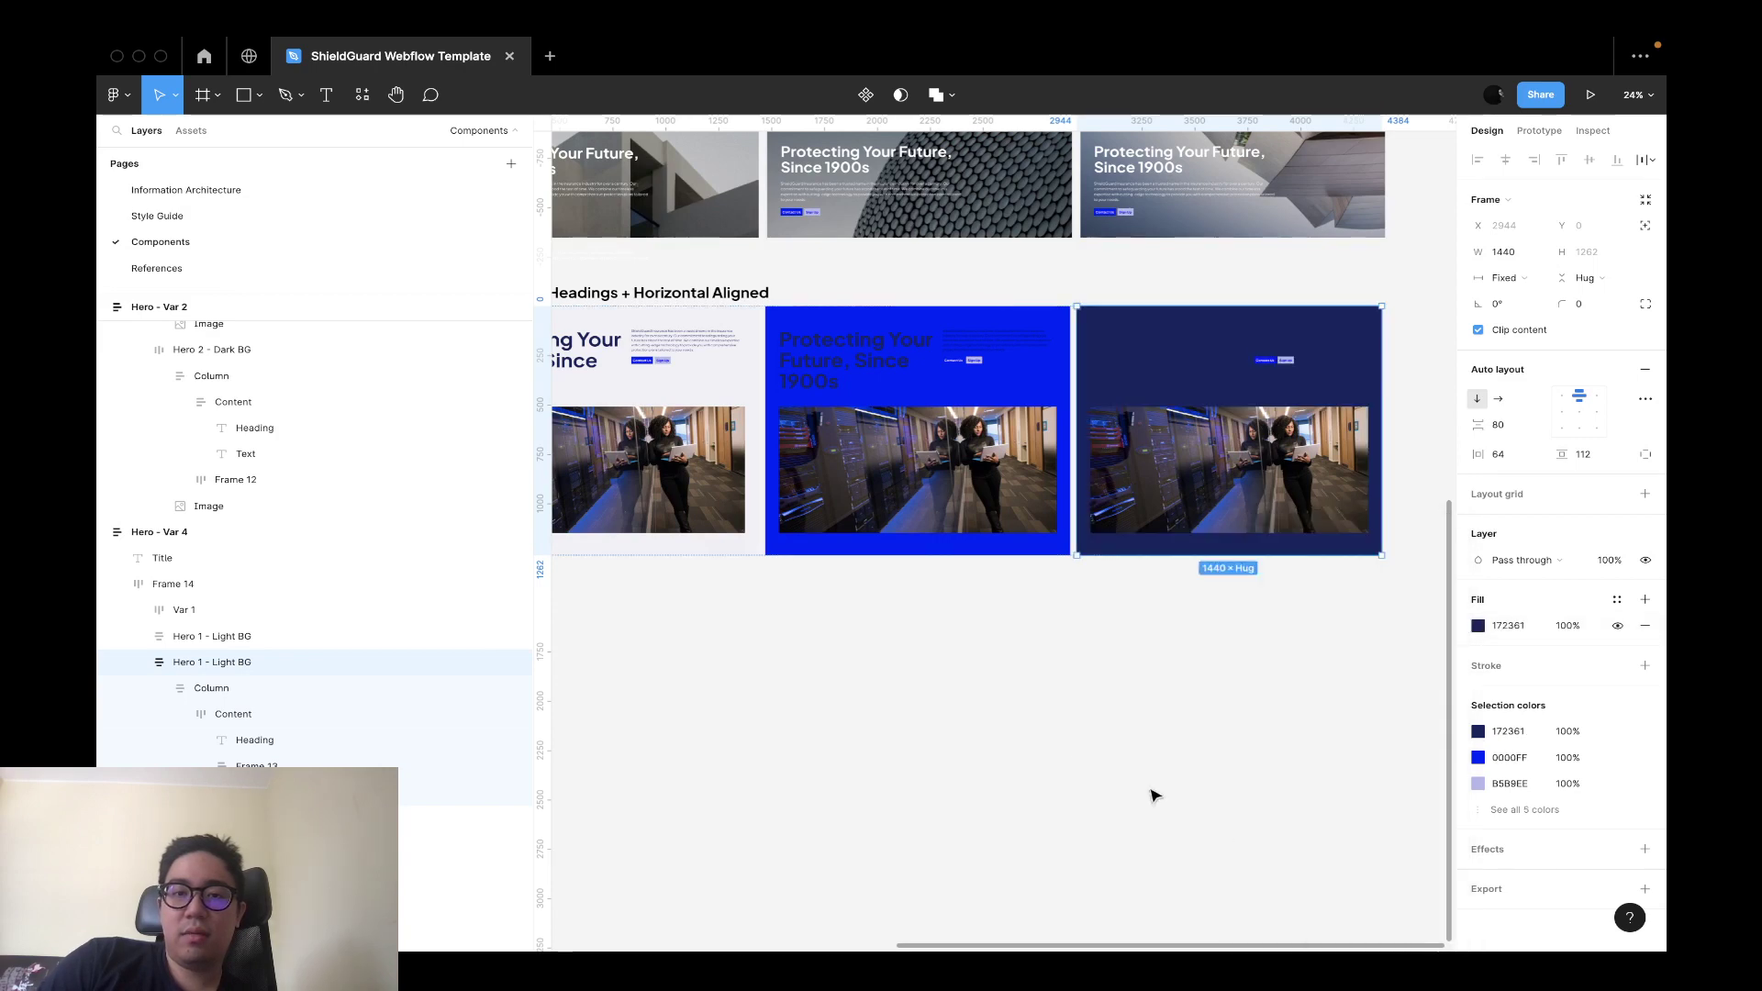
# Apply the local White colour style to the heading and paragraph text in the dark Var 4 hero.
pyautogui.moveTo(1144, 362); pyautogui.dragTo(1389, 431)
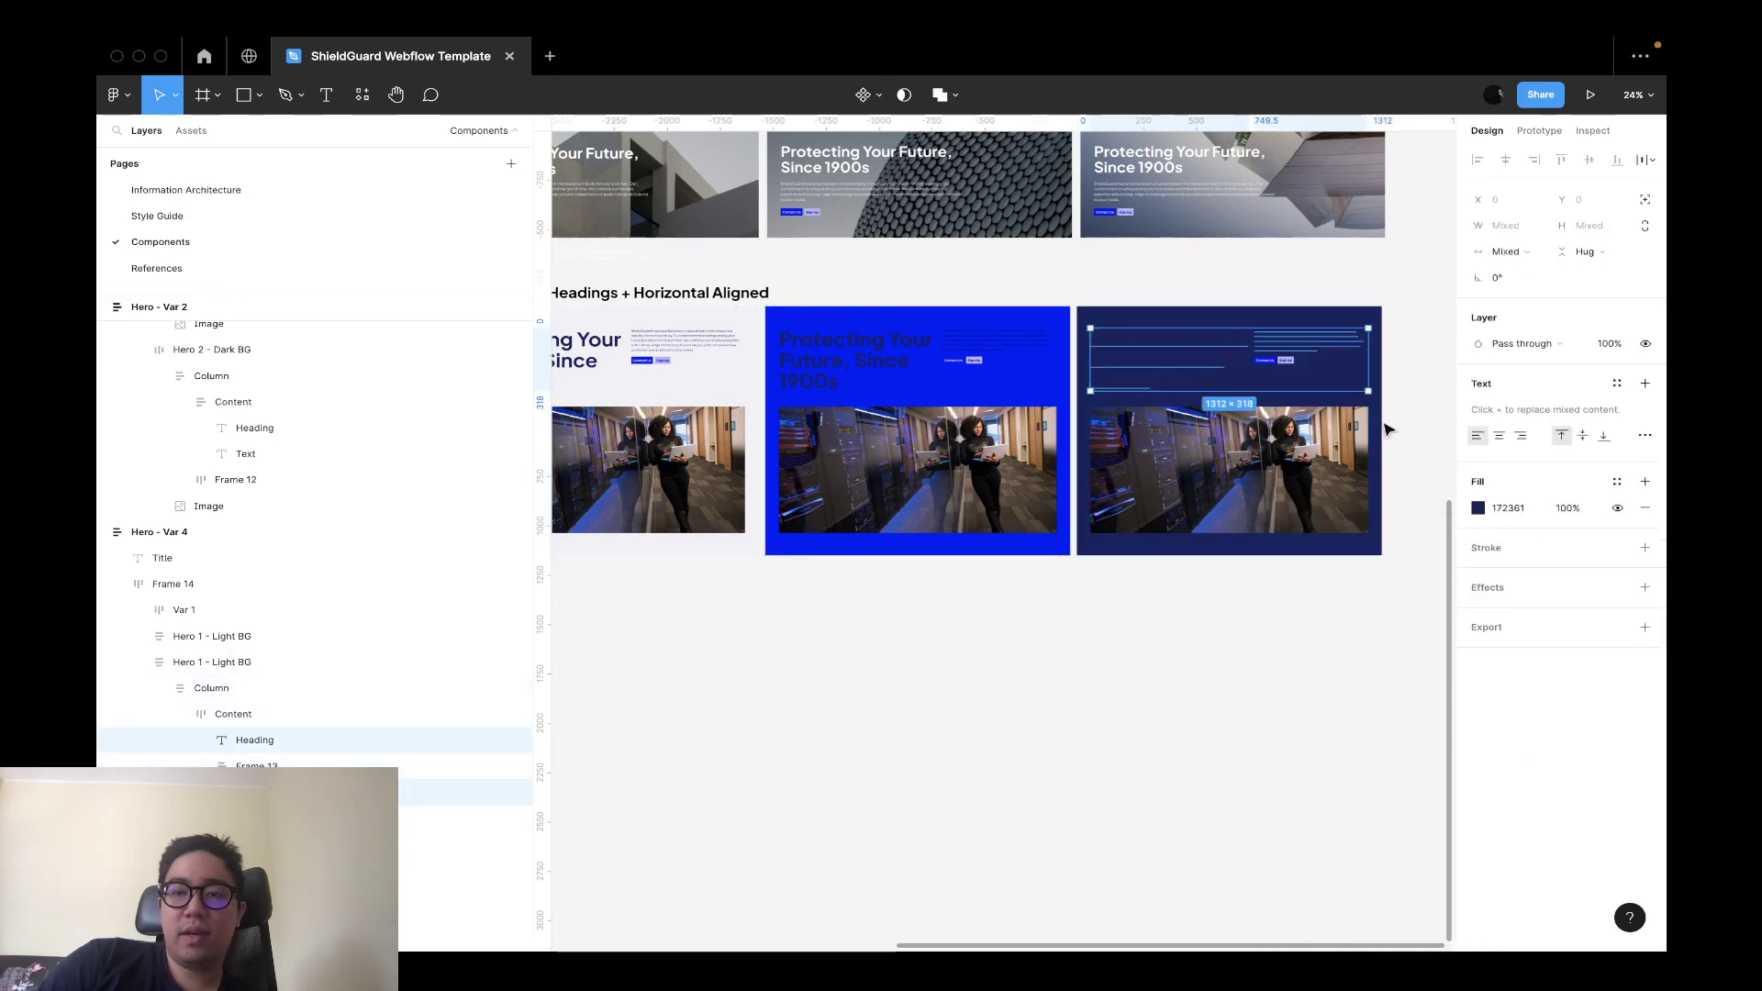
pyautogui.click(1618, 483)
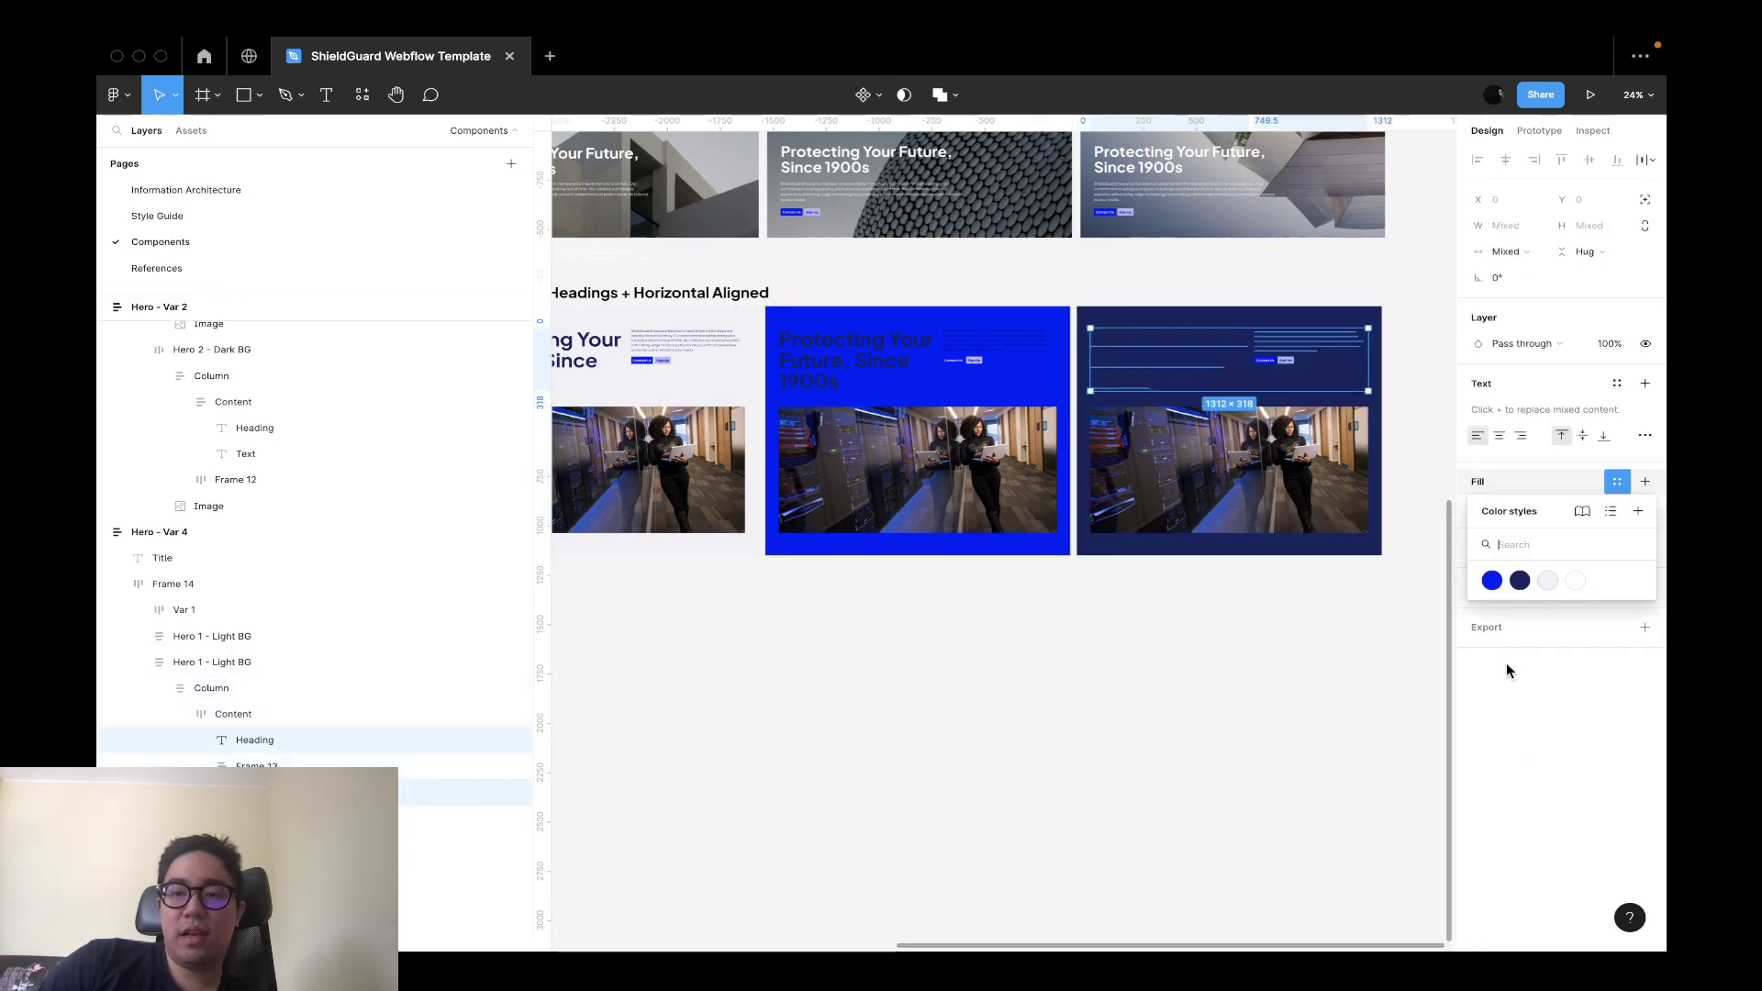
pyautogui.click(1574, 580)
pyautogui.click(1259, 609)
# Fill the Contact Us button in the dark Var 4 hero with the local Light colour style.
pyautogui.scroll(5, 1221, 617)
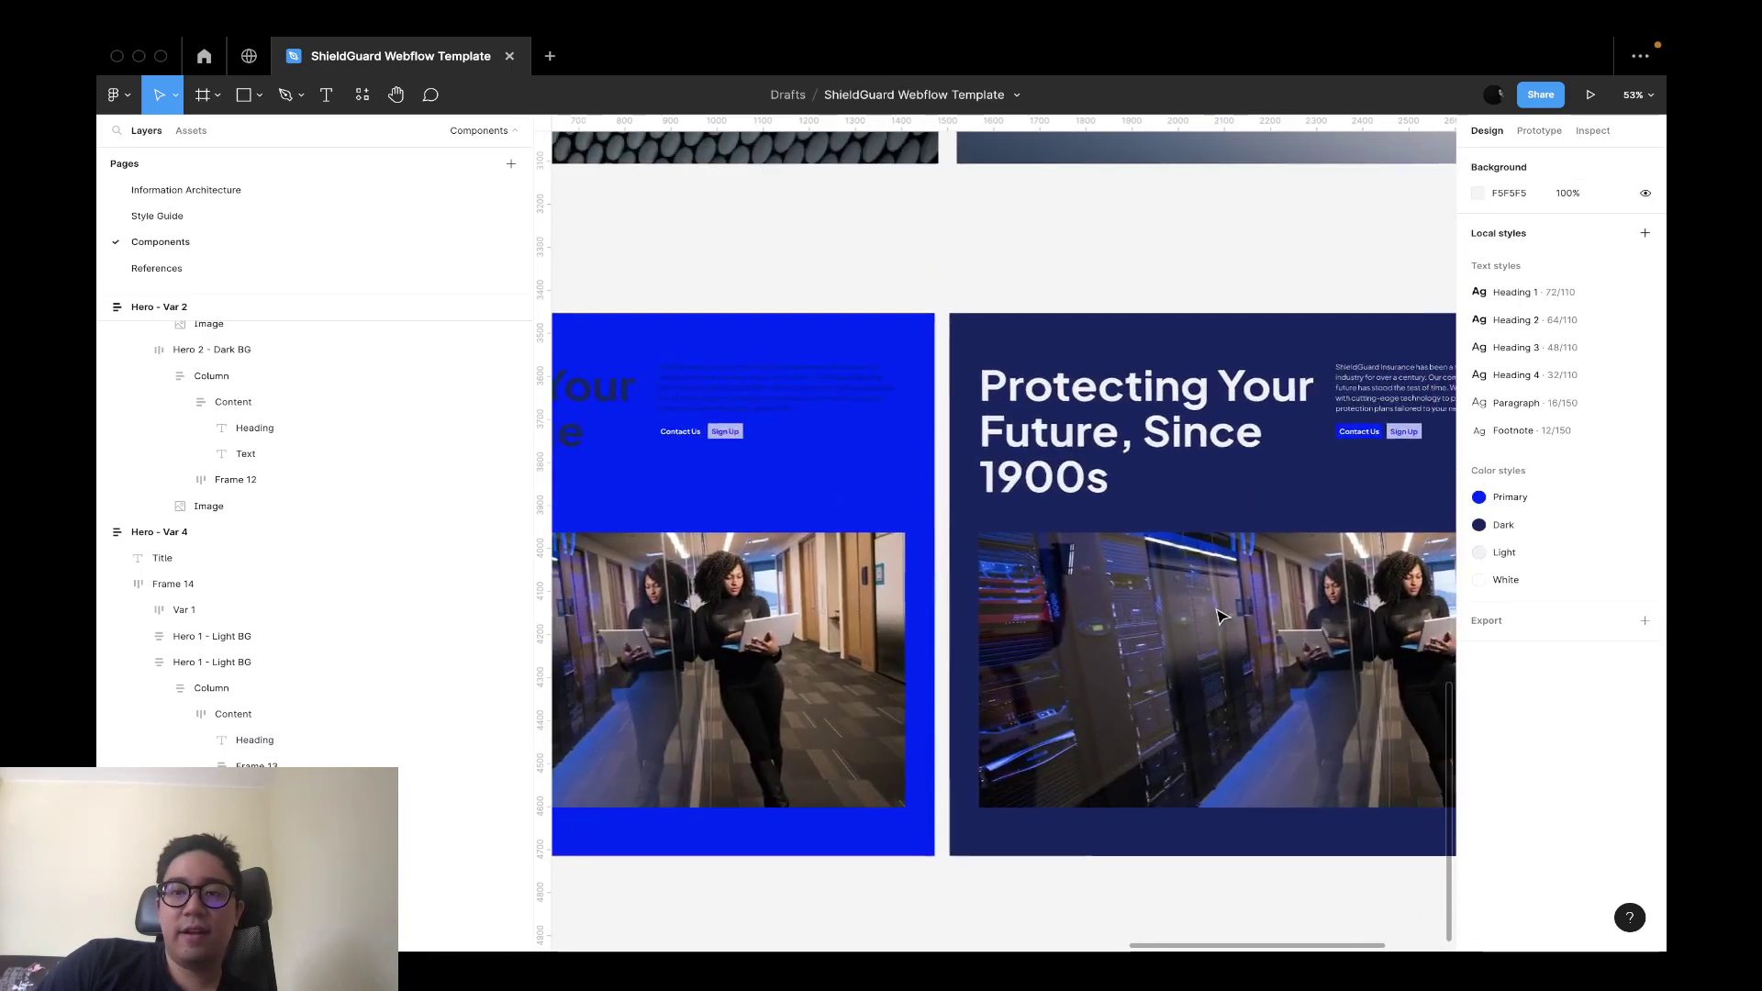
pyautogui.hscroll(3, 1221, 617)
pyautogui.click(1230, 433)
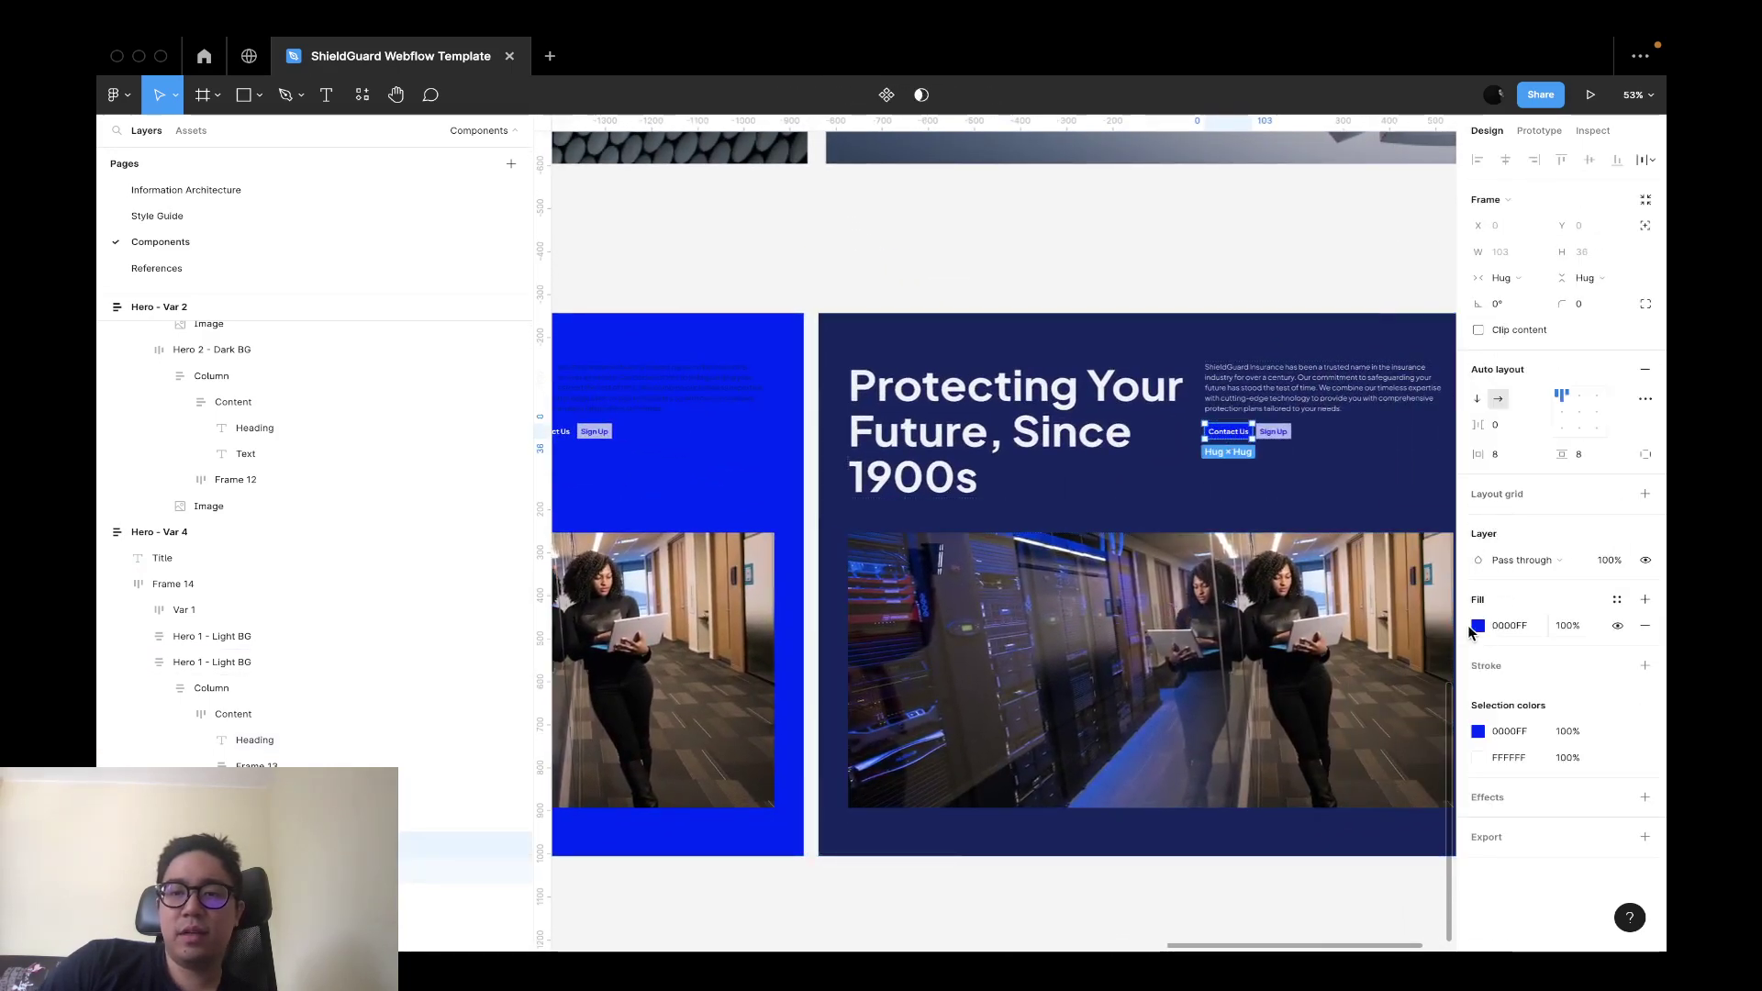
pyautogui.click(1617, 601)
pyautogui.click(1618, 601)
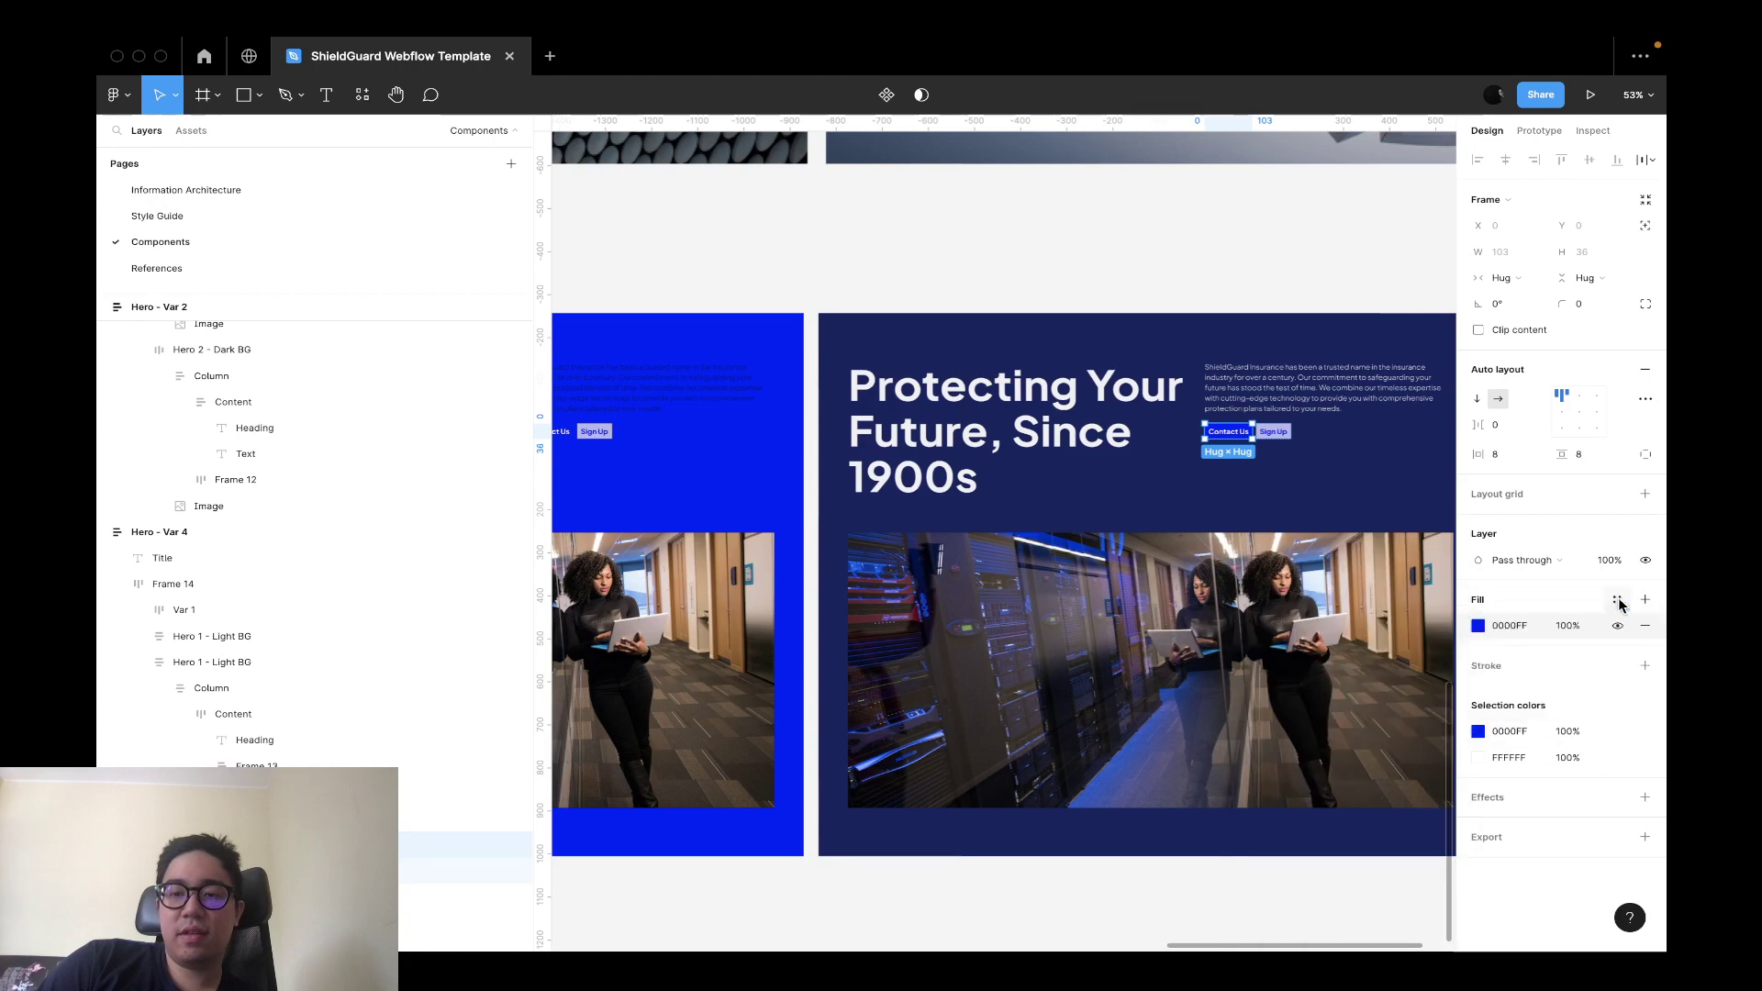
pyautogui.click(1618, 601)
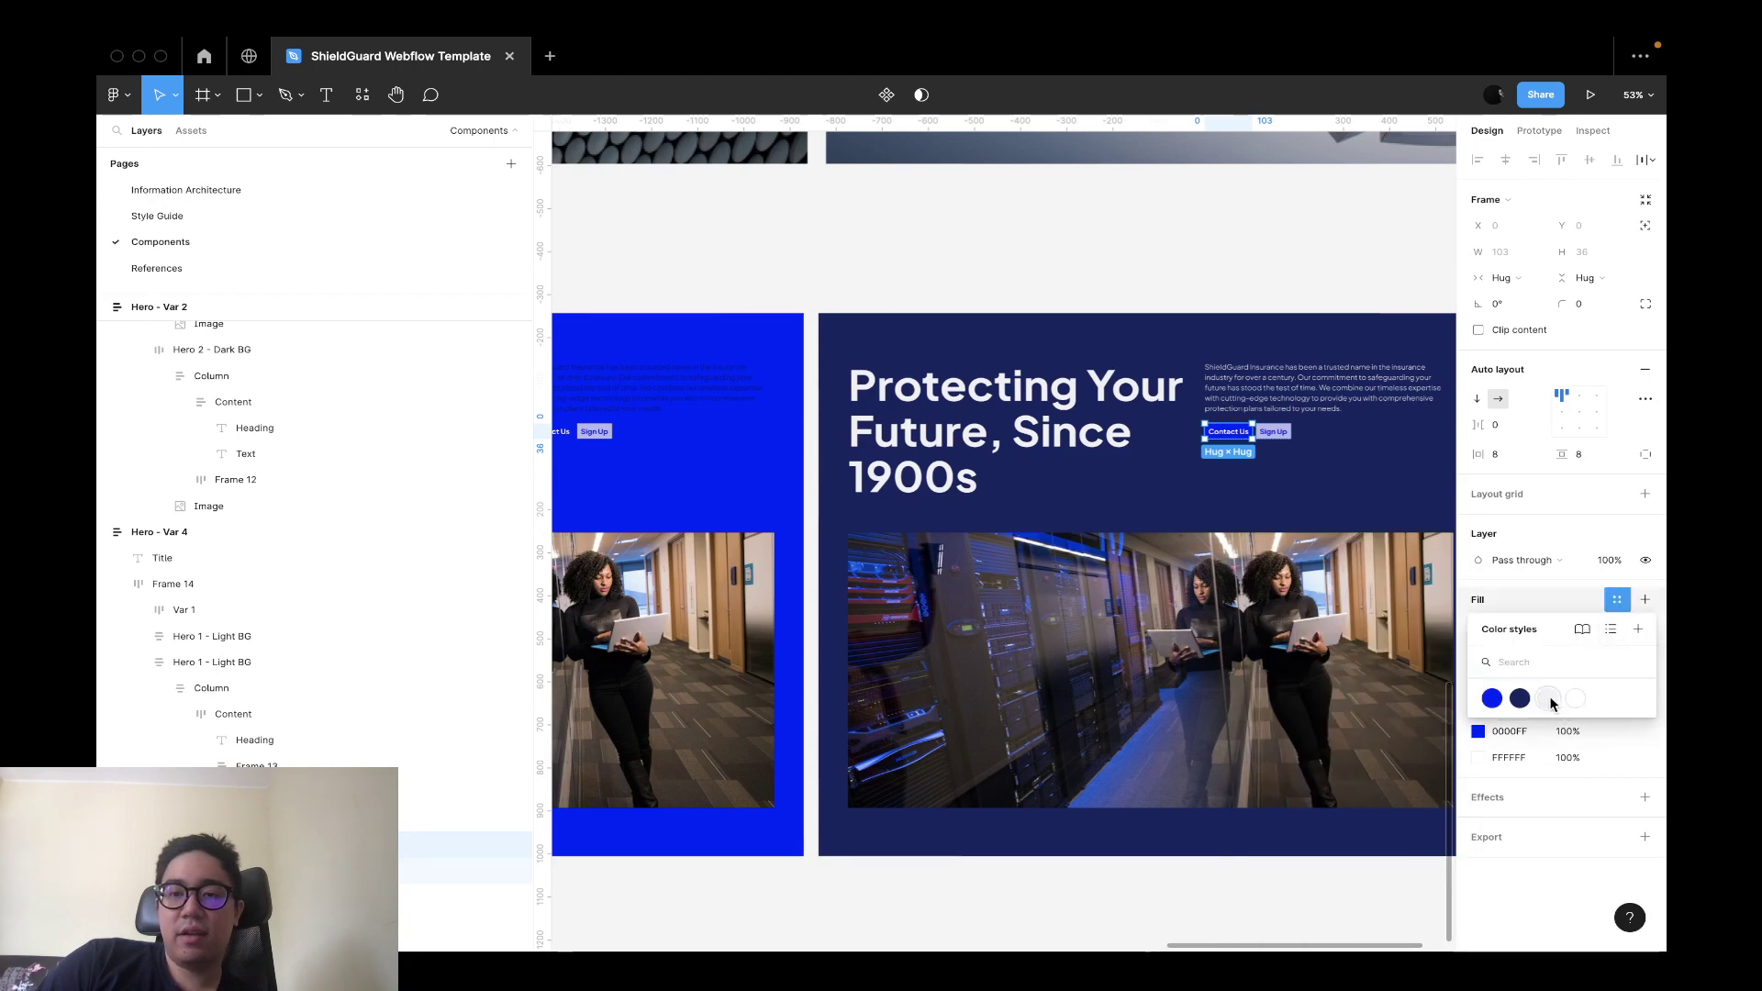
pyautogui.click(1548, 699)
# Apply the local Dark colour style to the Contact Us label in the dark Var 4 hero.
pyautogui.scroll(5, 1273, 514)
pyautogui.press('Return')
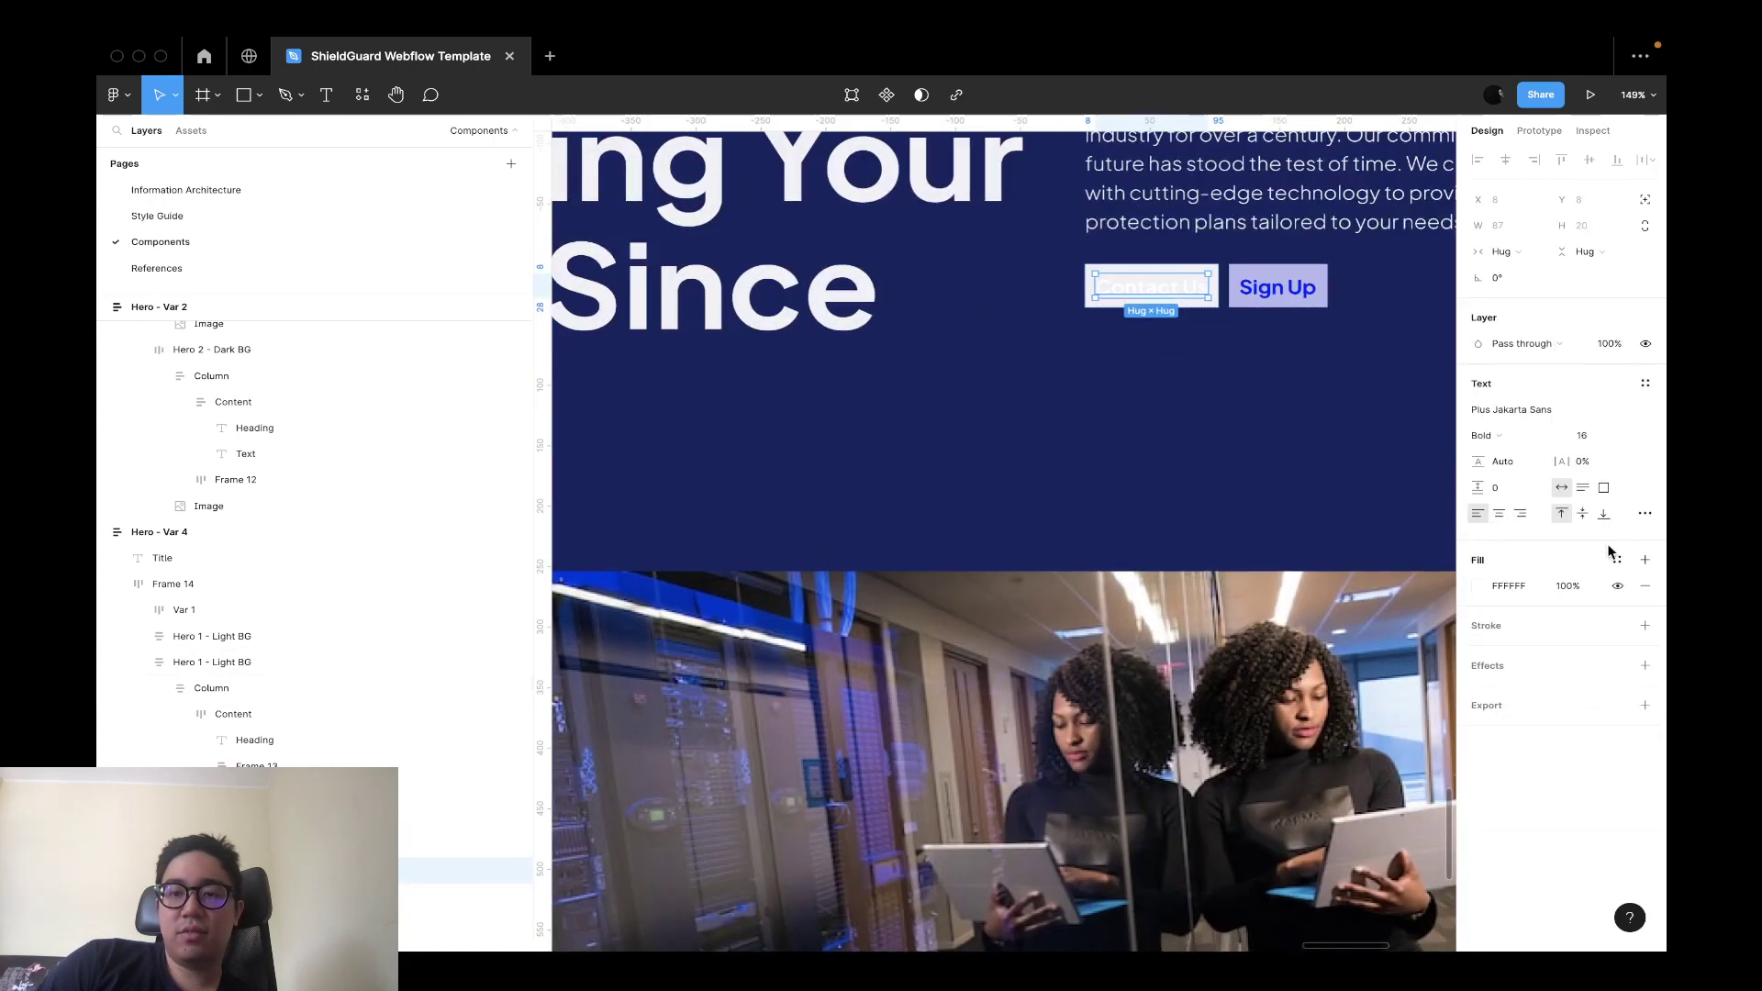
pyautogui.click(1618, 560)
pyautogui.click(1519, 658)
pyautogui.press('Escape')
# Check the Sign Up label's text settings and select the Contact Us button in the dark Var 2 hero for comparison.
pyautogui.scroll(-5, 1321, 508)
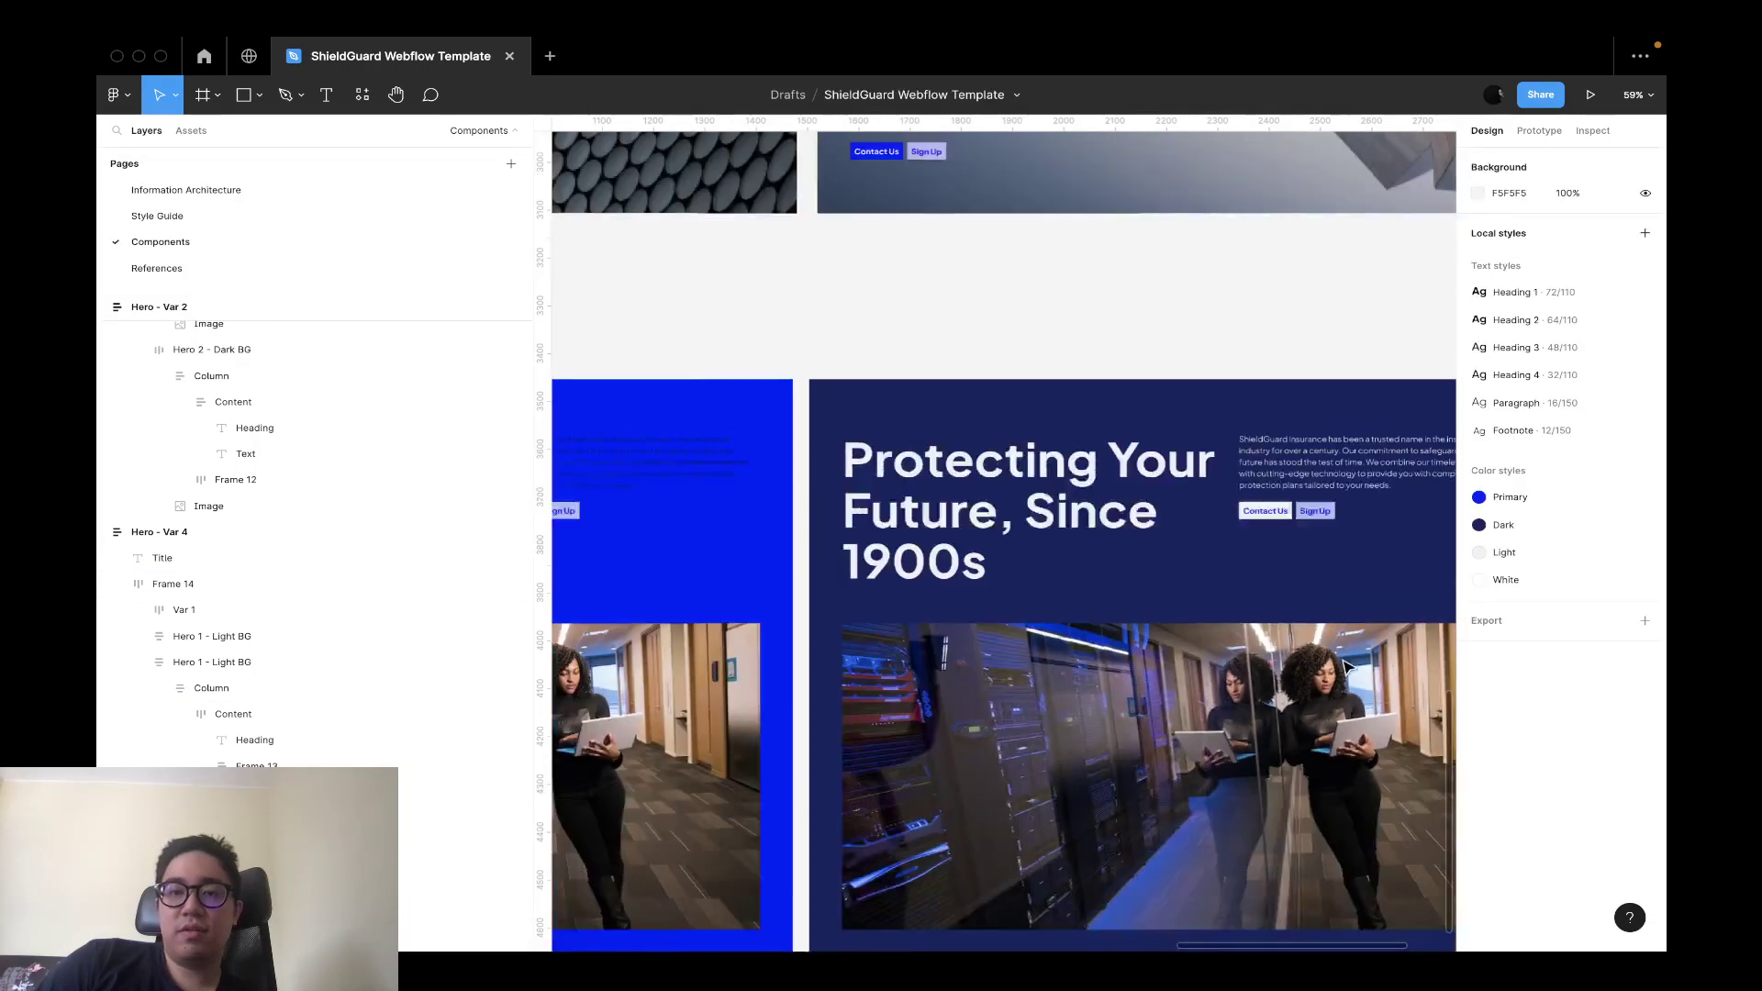
pyautogui.click(1321, 507)
pyautogui.scroll(-3, 1285, 514)
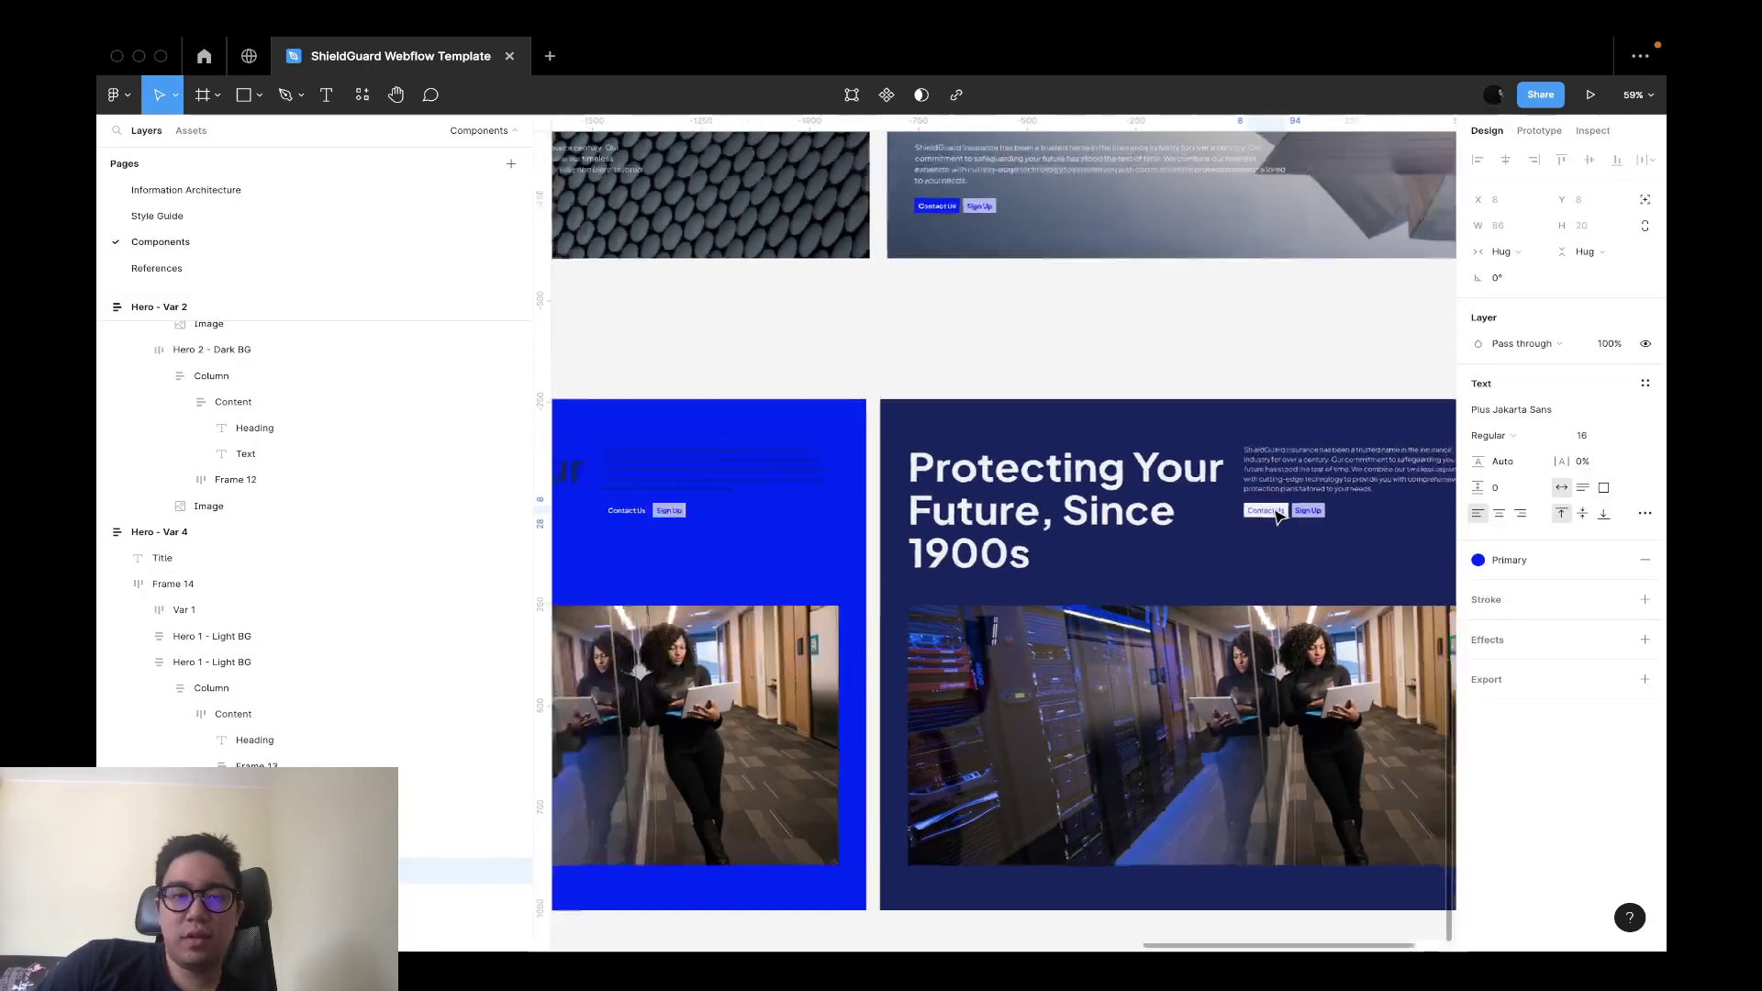
pyautogui.scroll(-3, 1108, 284)
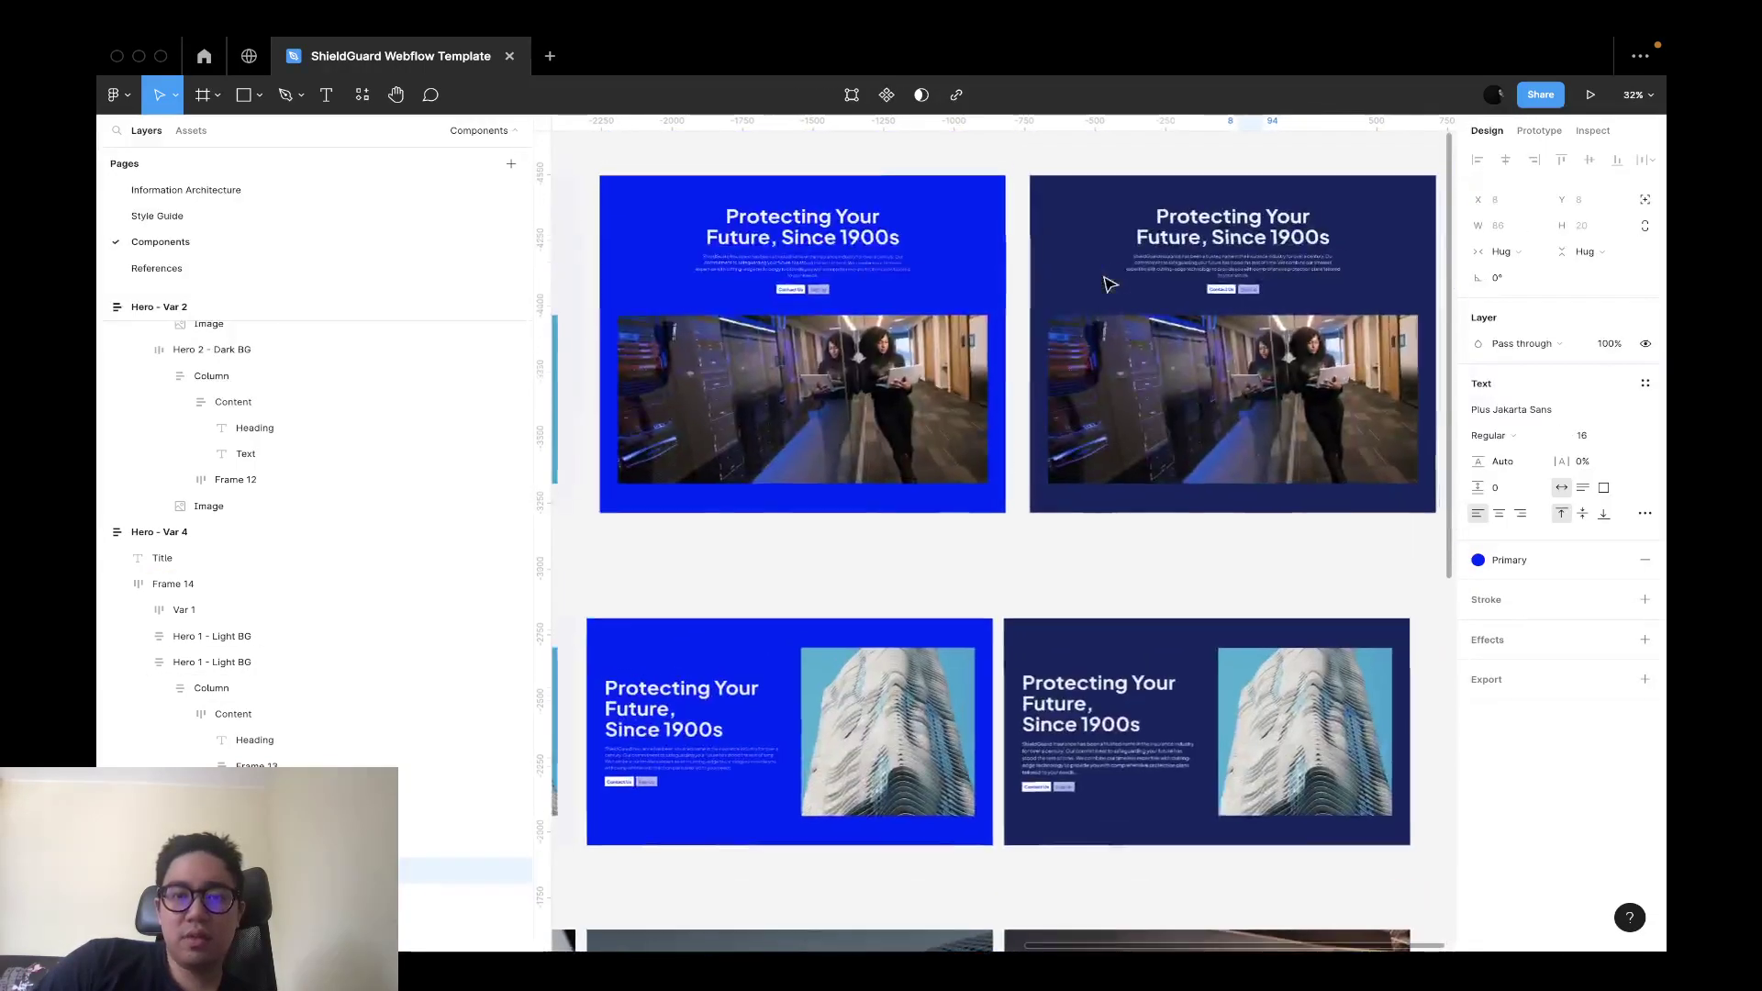
pyautogui.scroll(4, 1092, 710)
pyautogui.scroll(-2, 1092, 710)
pyautogui.click(1026, 765)
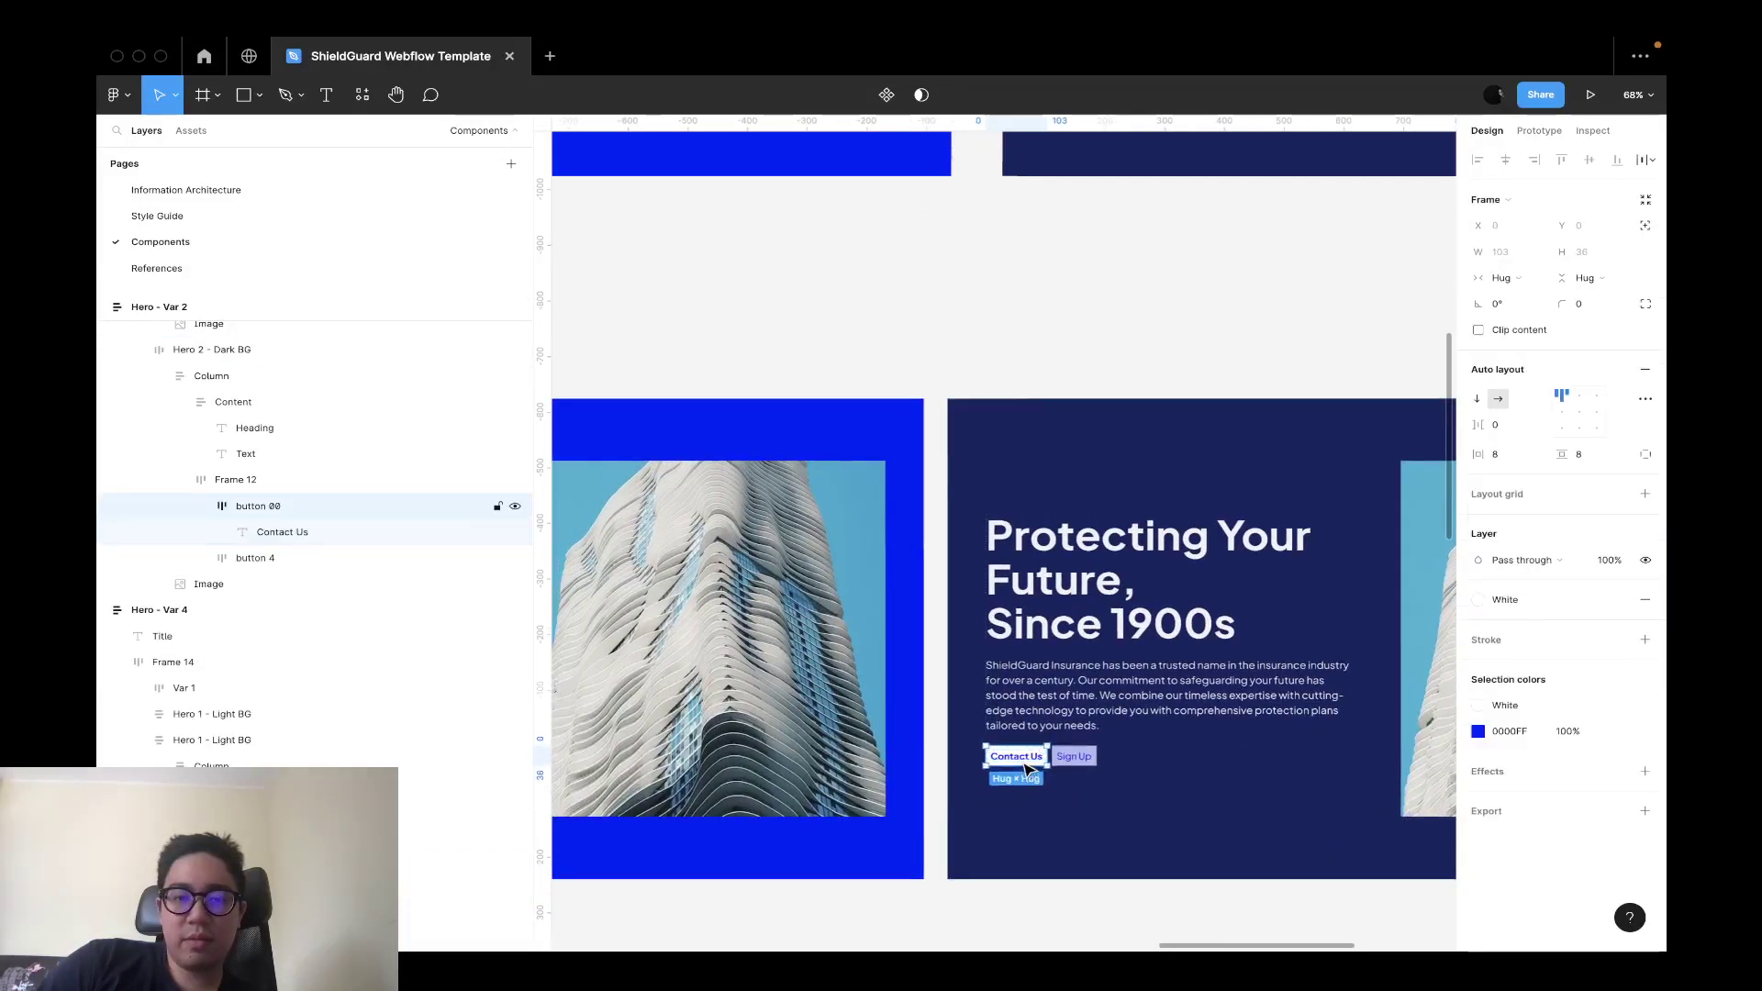
# Replace the buttons in the dark-blue Var 4 hero with the Contact Us and Sign Up pair from the dark Var 2 hero.
pyautogui.scroll(-15, 1077, 838)
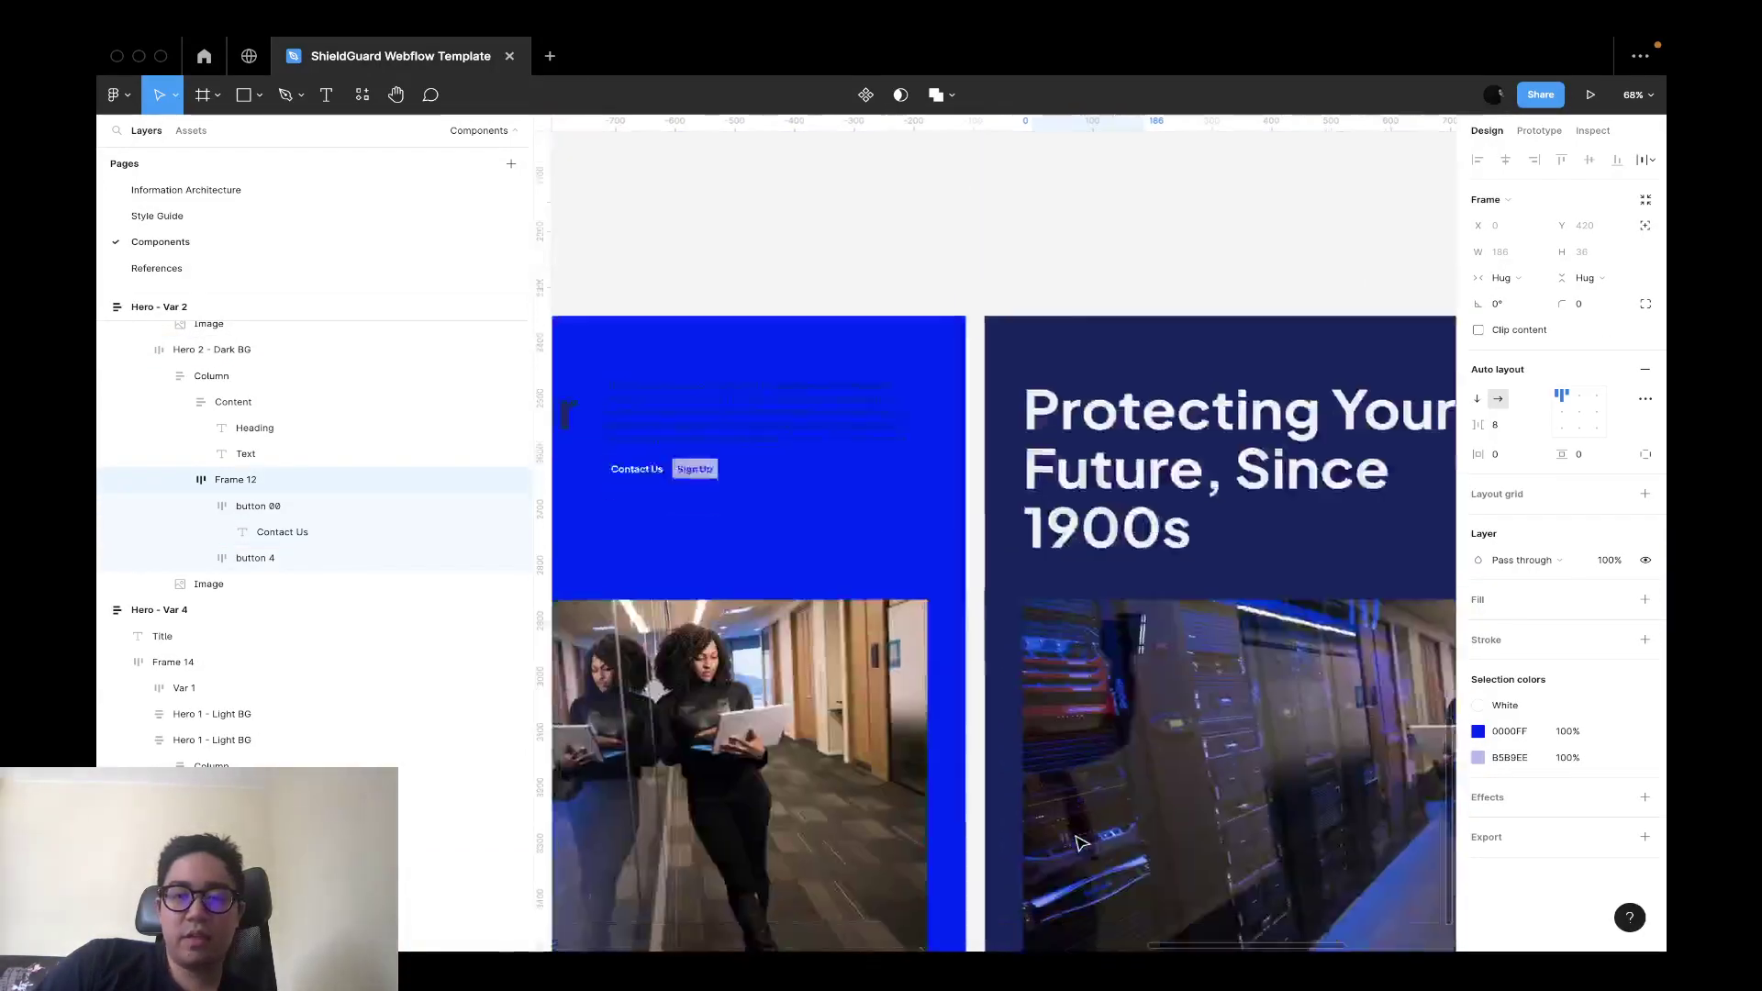
pyautogui.scroll(10, 1081, 842)
pyautogui.hscroll(3, 1080, 842)
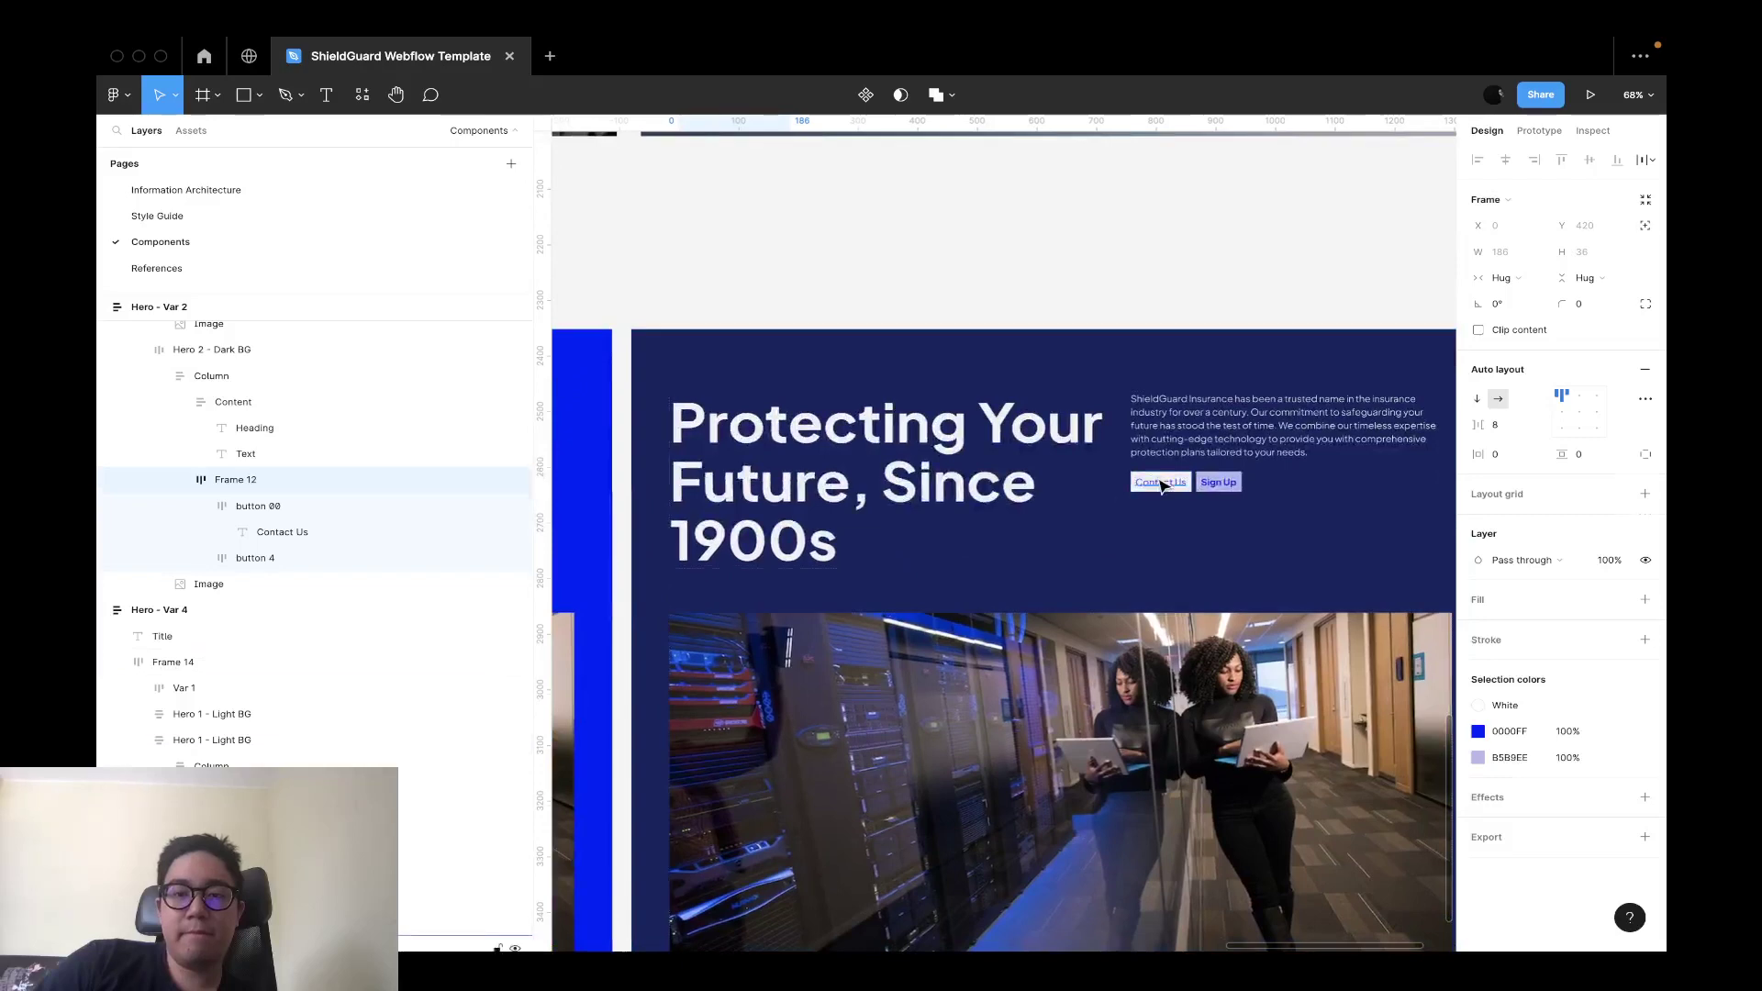
pyautogui.click(1161, 483)
pyautogui.hotkey('shift', 'Return')
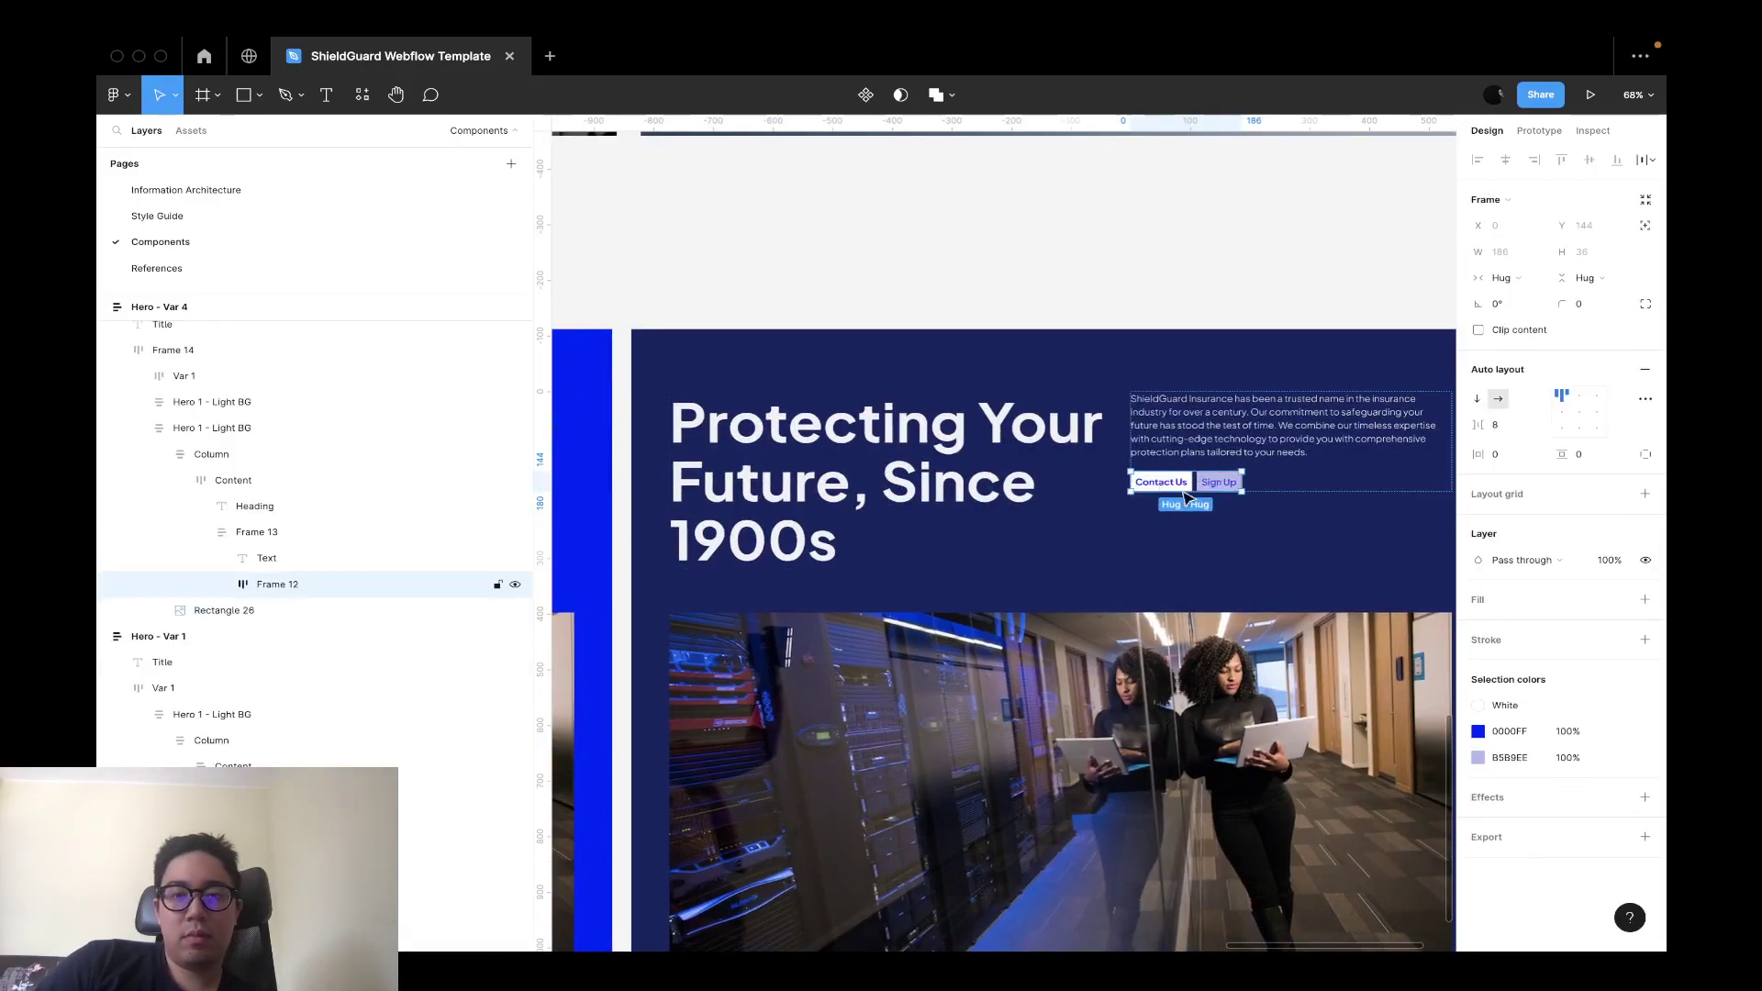
# Replace the button pair in the bright-blue Var 4 hero with the copied white Contact Us and Sign Up buttons.
pyautogui.hscroll(-8, 1162, 483)
pyautogui.click(1010, 464)
pyautogui.keyDown('super'); pyautogui.click(1010, 464); pyautogui.keyUp('super')
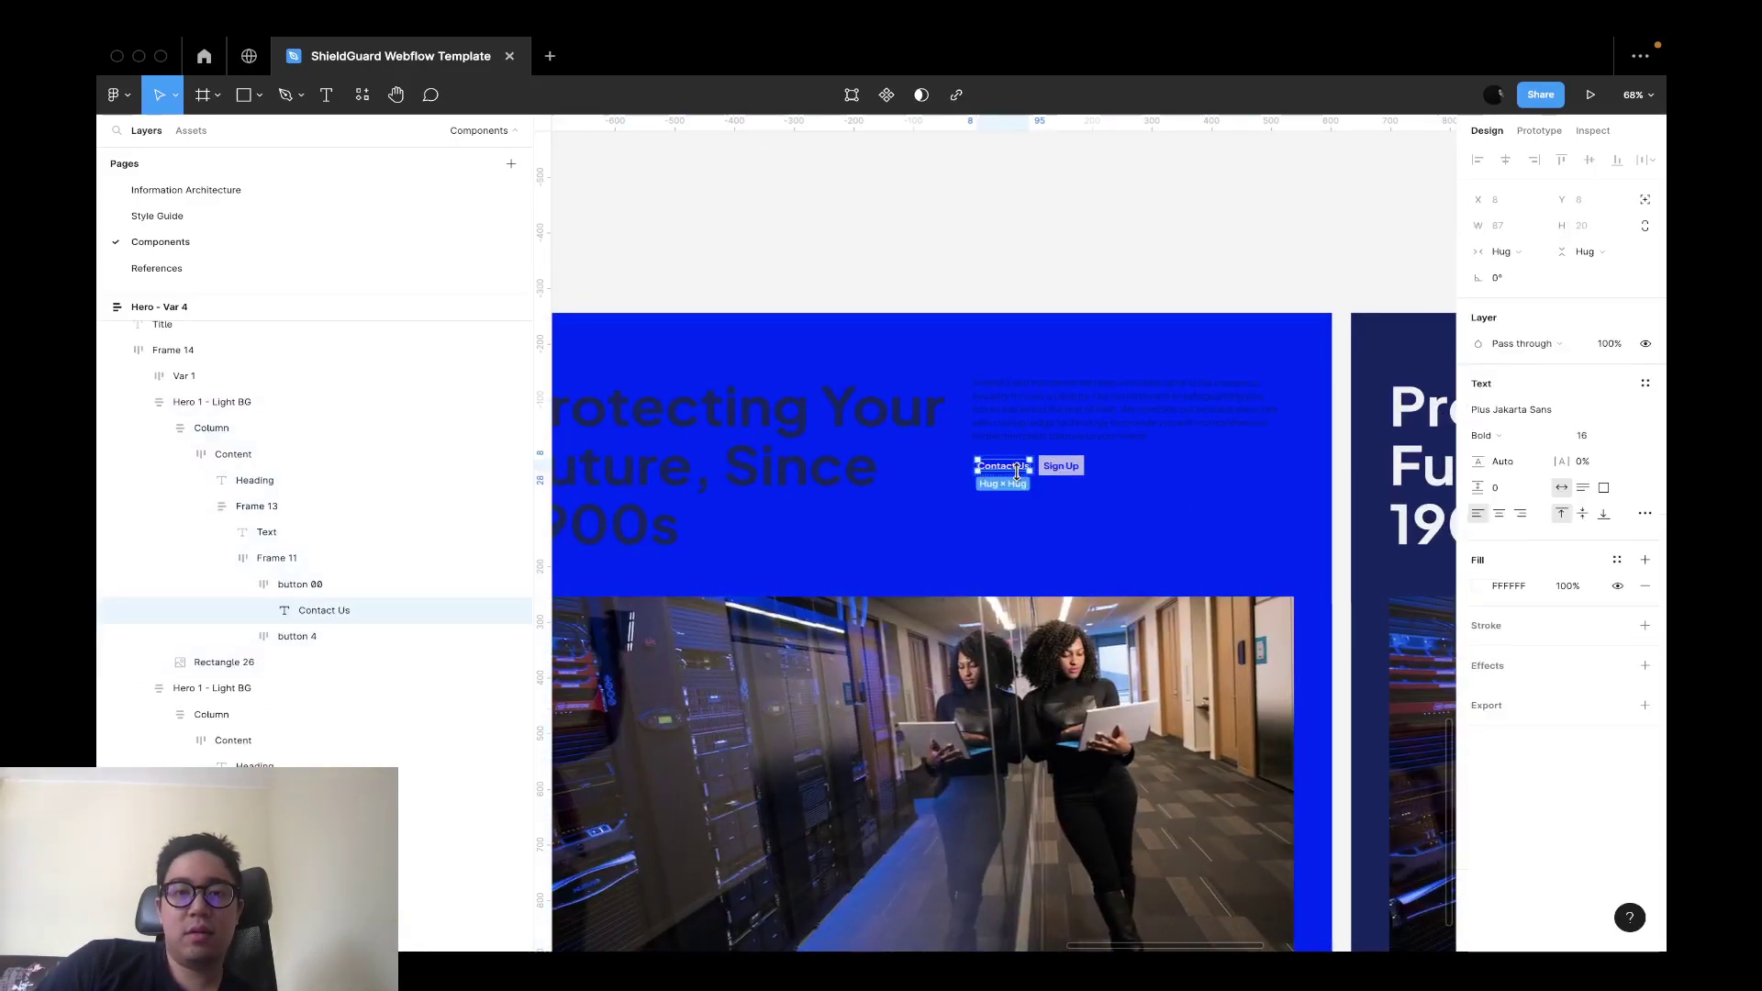
pyautogui.press('shift+super+r')
# Apply the Light color style to the heading and paragraph text in the bright-blue Var 4 hero.
pyautogui.keyDown('super'); pyautogui.click(825, 429); pyautogui.keyUp('super')
pyautogui.keyDown('shift'); pyautogui.keyDown('super'); pyautogui.click(1055, 413); pyautogui.keyUp('super'); pyautogui.keyUp('shift')
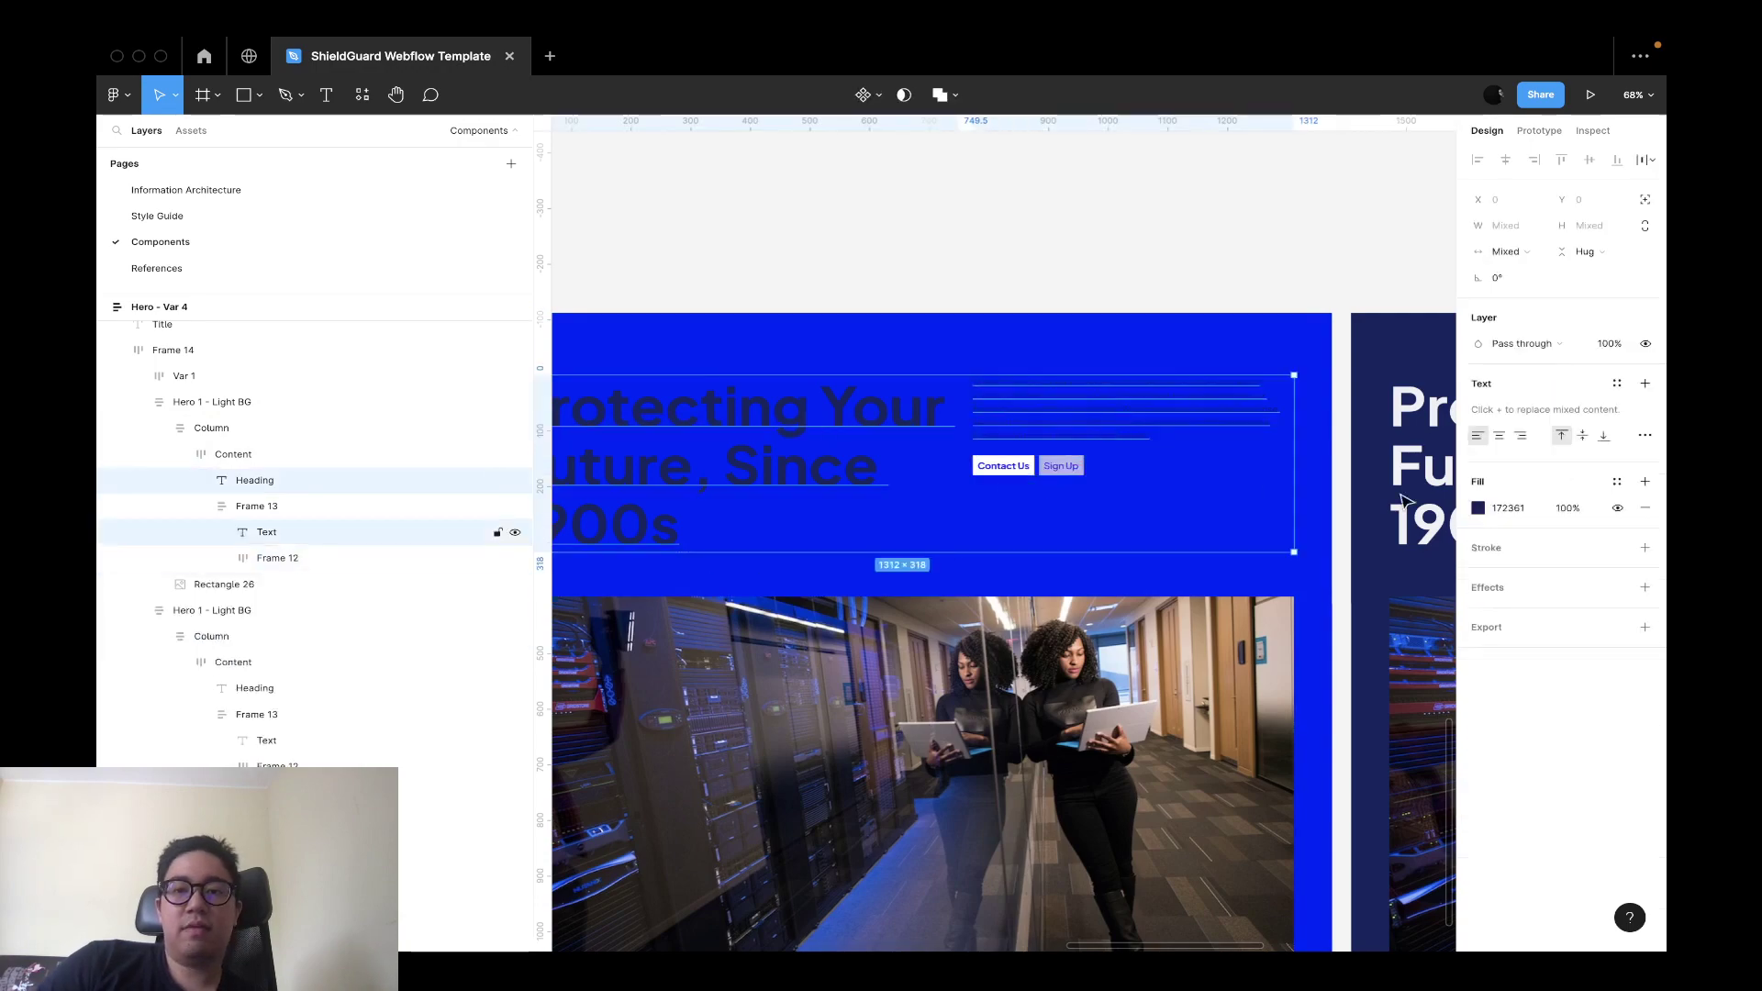
pyautogui.click(1615, 484)
pyautogui.click(1575, 581)
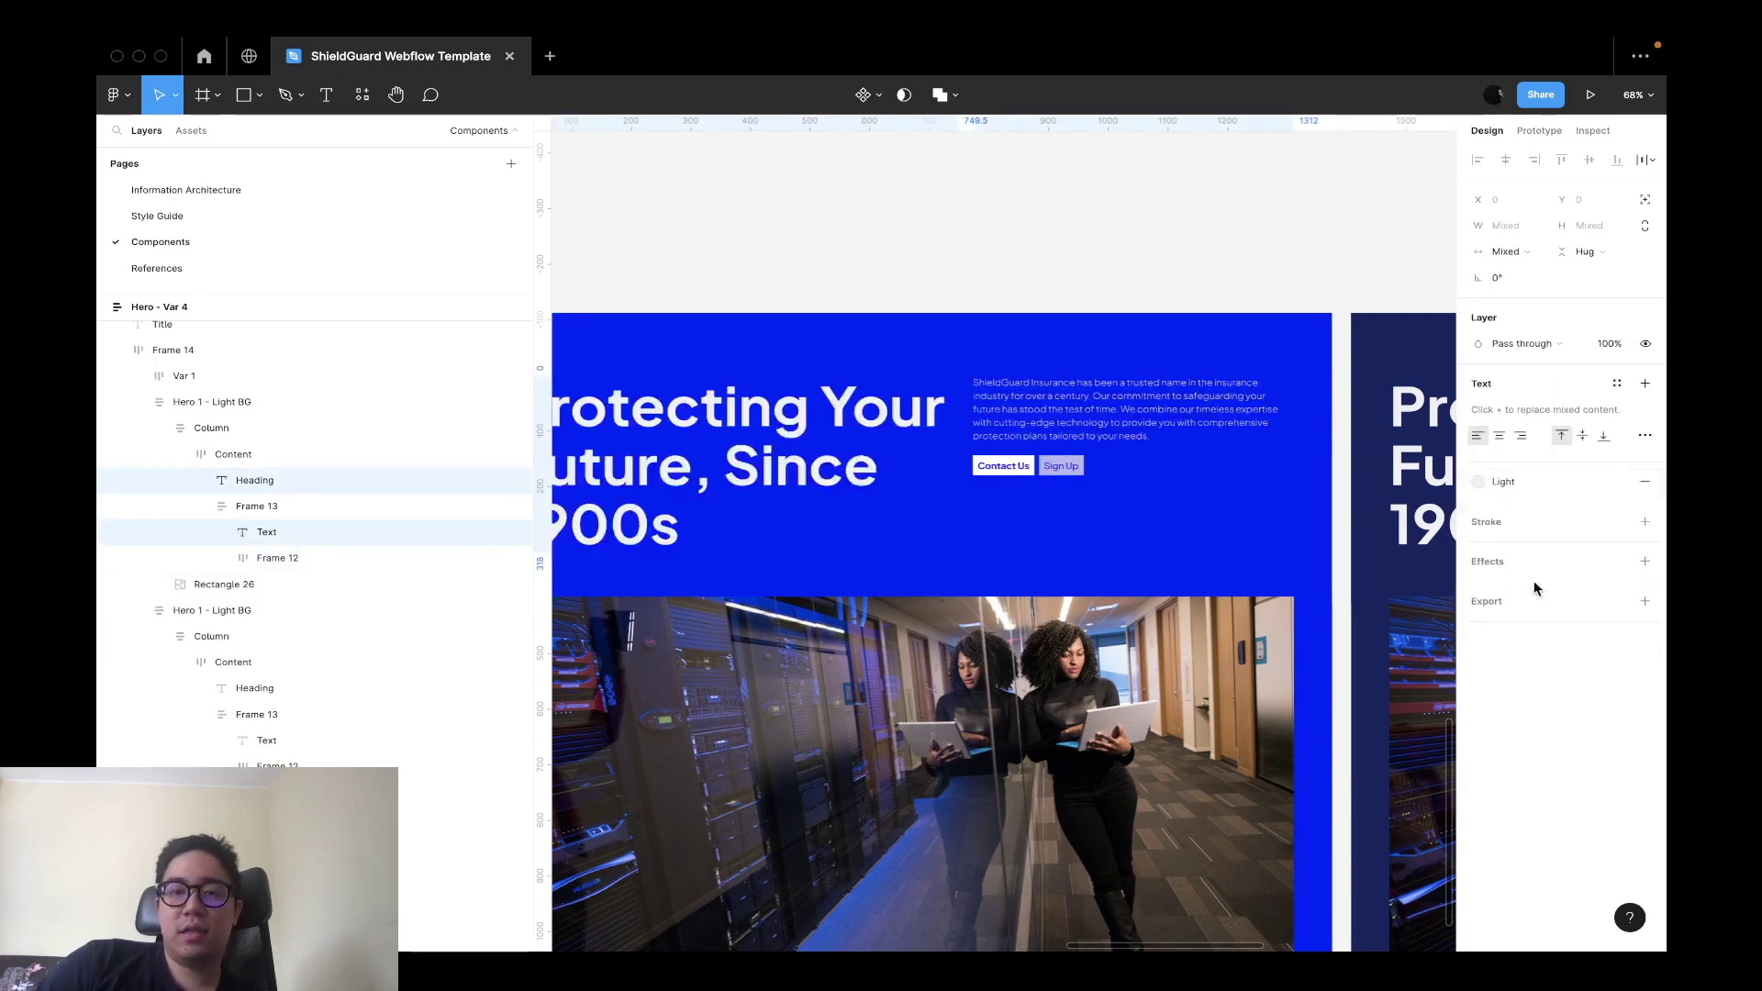
pyautogui.press('Escape')
# Set the line height of the light-background Var 4 hero's heading to 95%.
pyautogui.scroll(-10, 1137, 675)
pyautogui.scroll(5, 1136, 674)
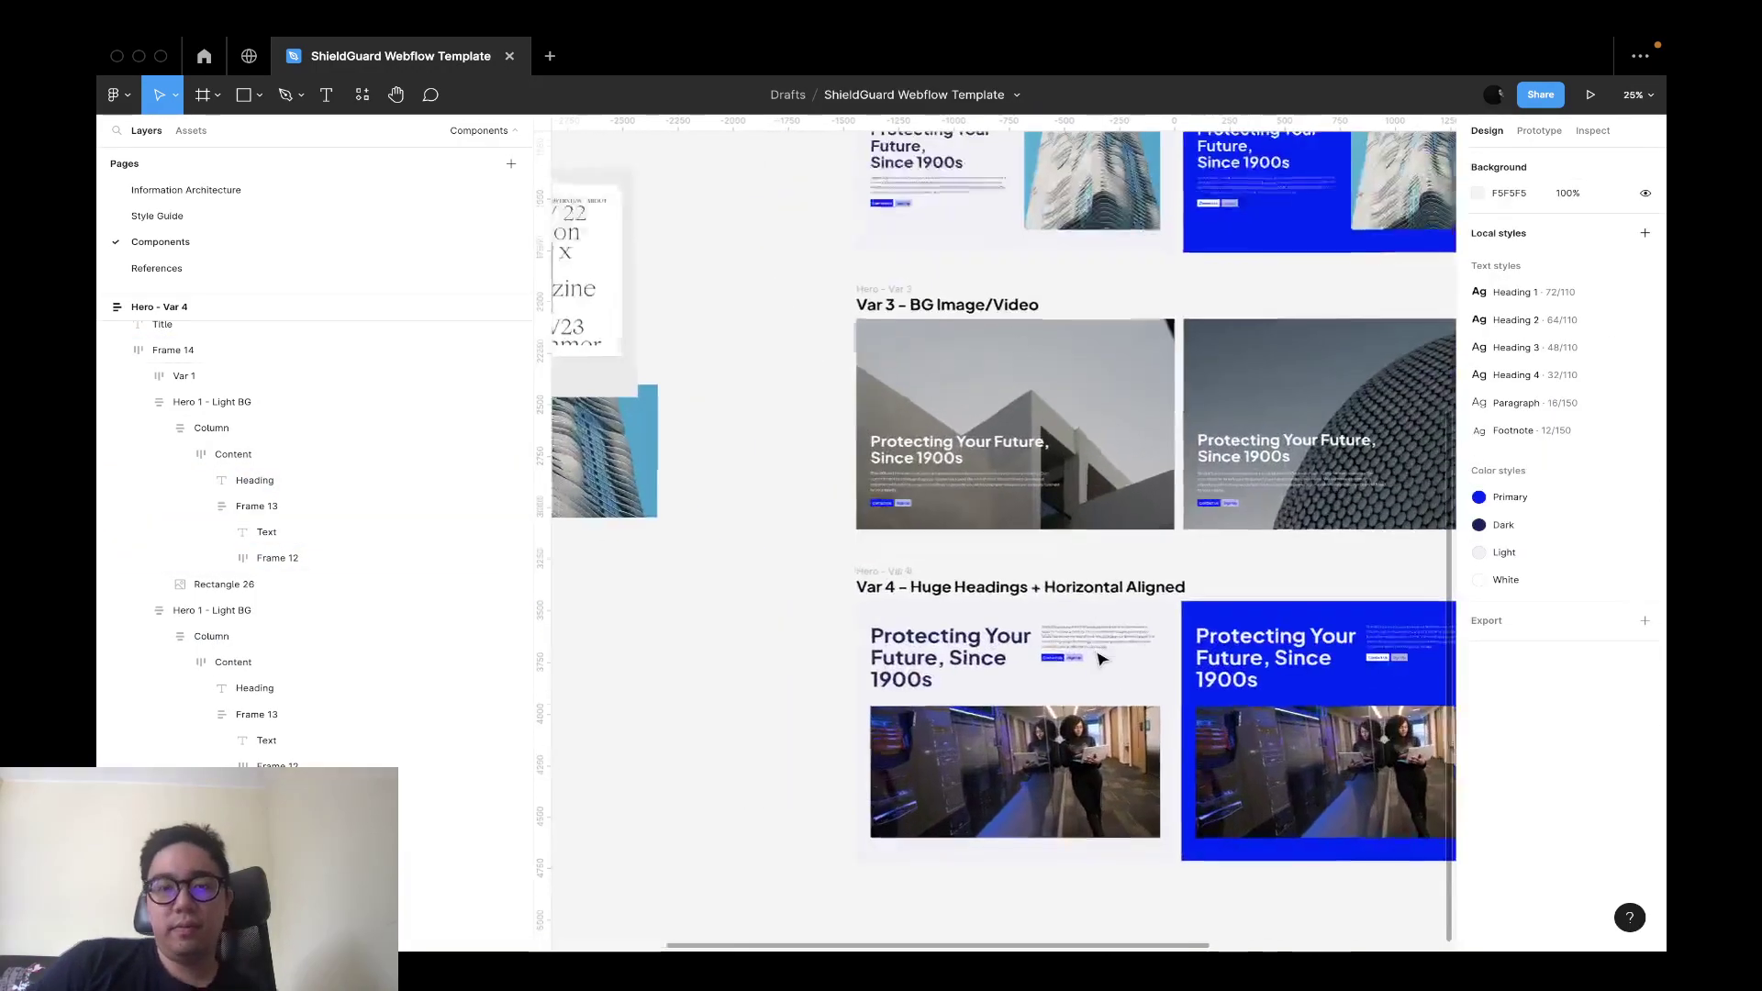
pyautogui.keyDown('super'); pyautogui.click(954, 659); pyautogui.keyUp('super')
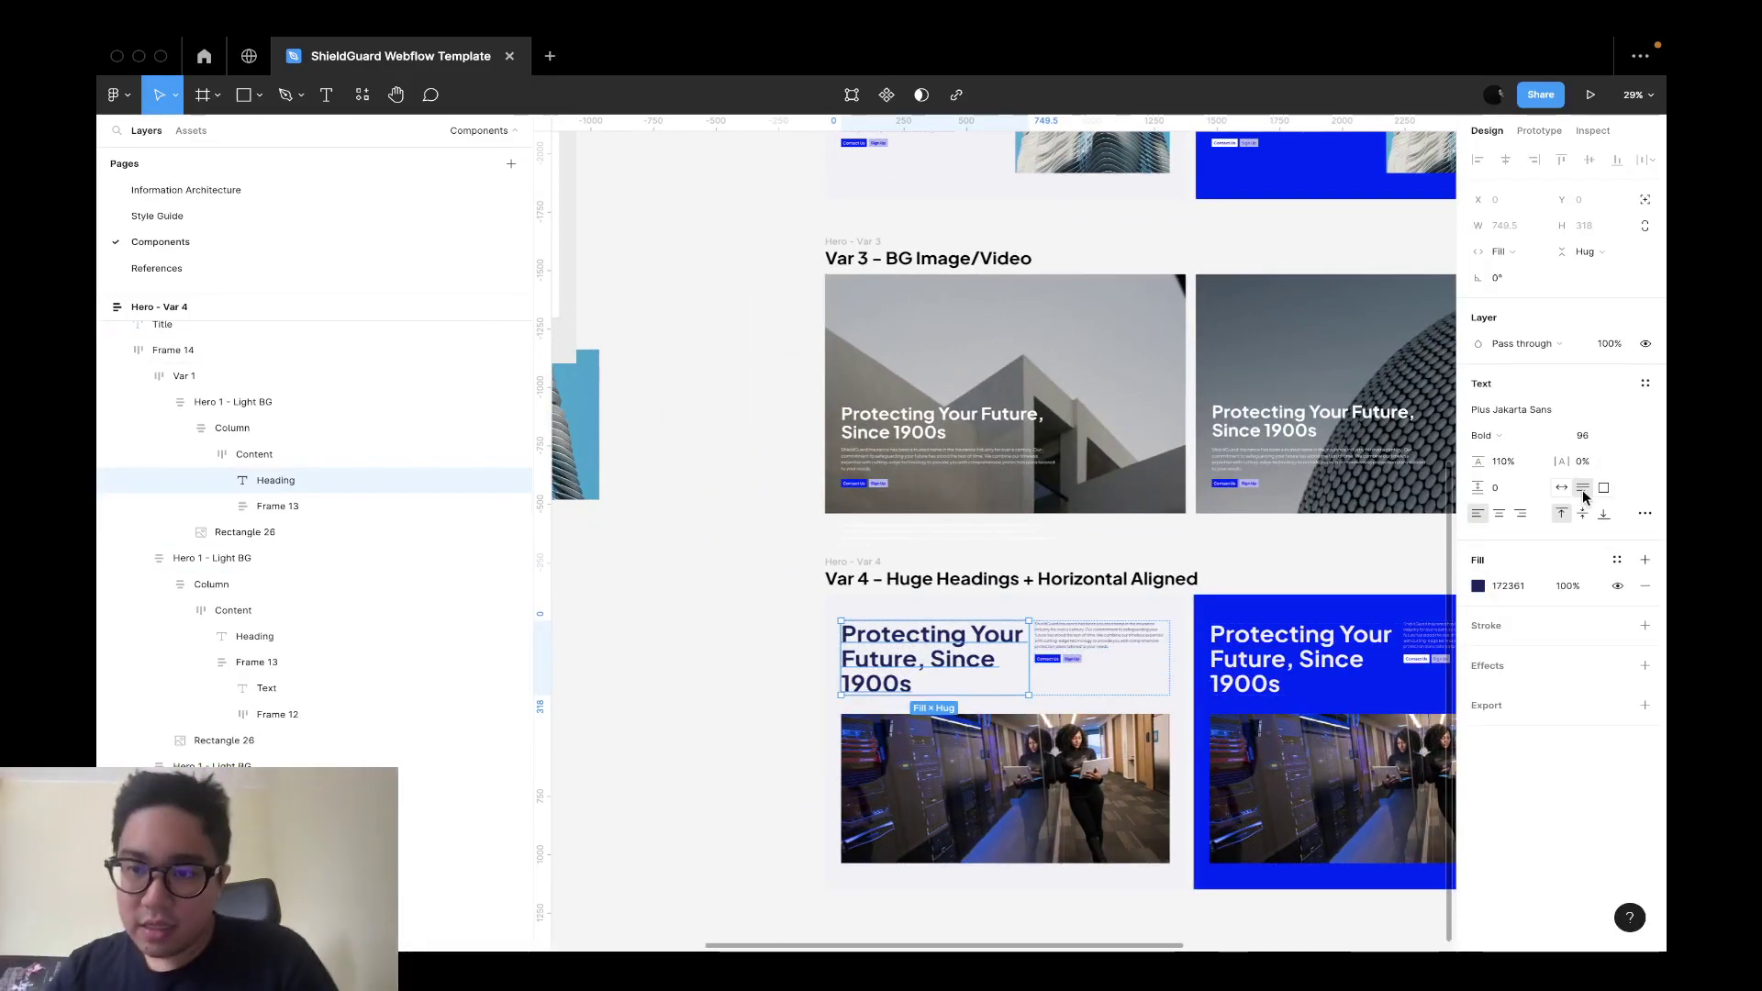
pyautogui.scroll(2, 916, 837)
pyautogui.scroll(4, 916, 837)
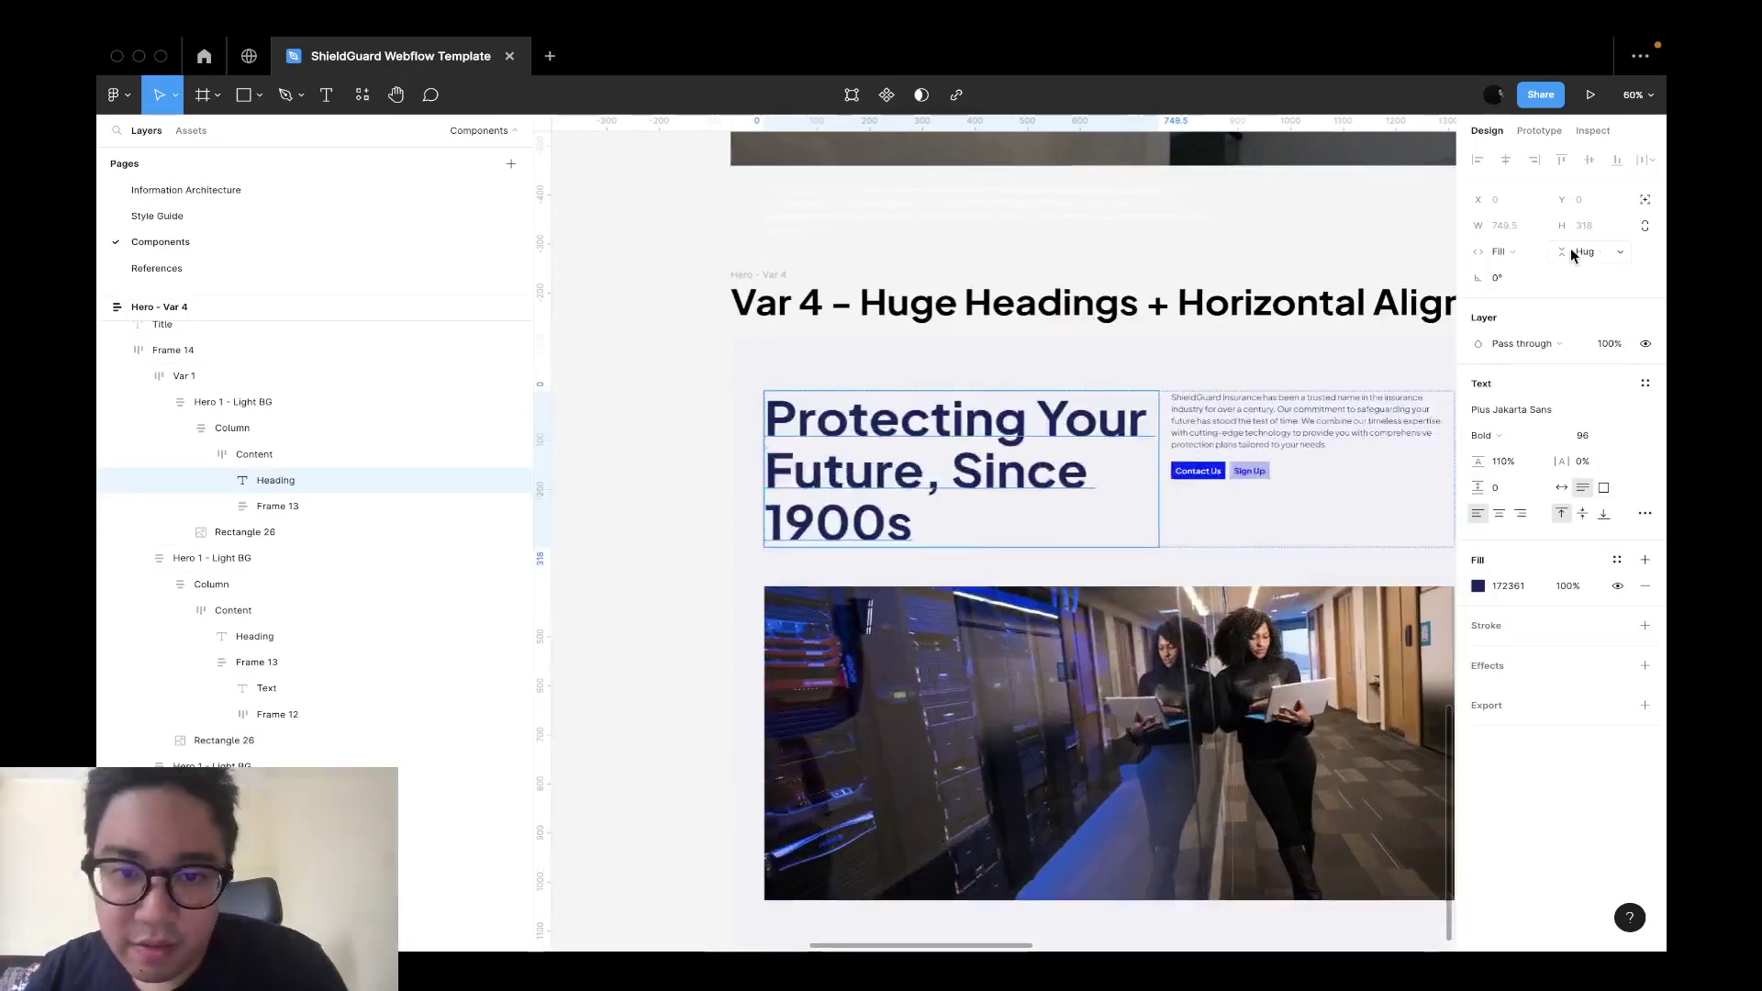
pyautogui.moveTo(1483, 464)
pyautogui.mouseDown()
pyautogui.moveTo(1433, 466)
pyautogui.moveTo(1457, 466)
pyautogui.mouseUp()
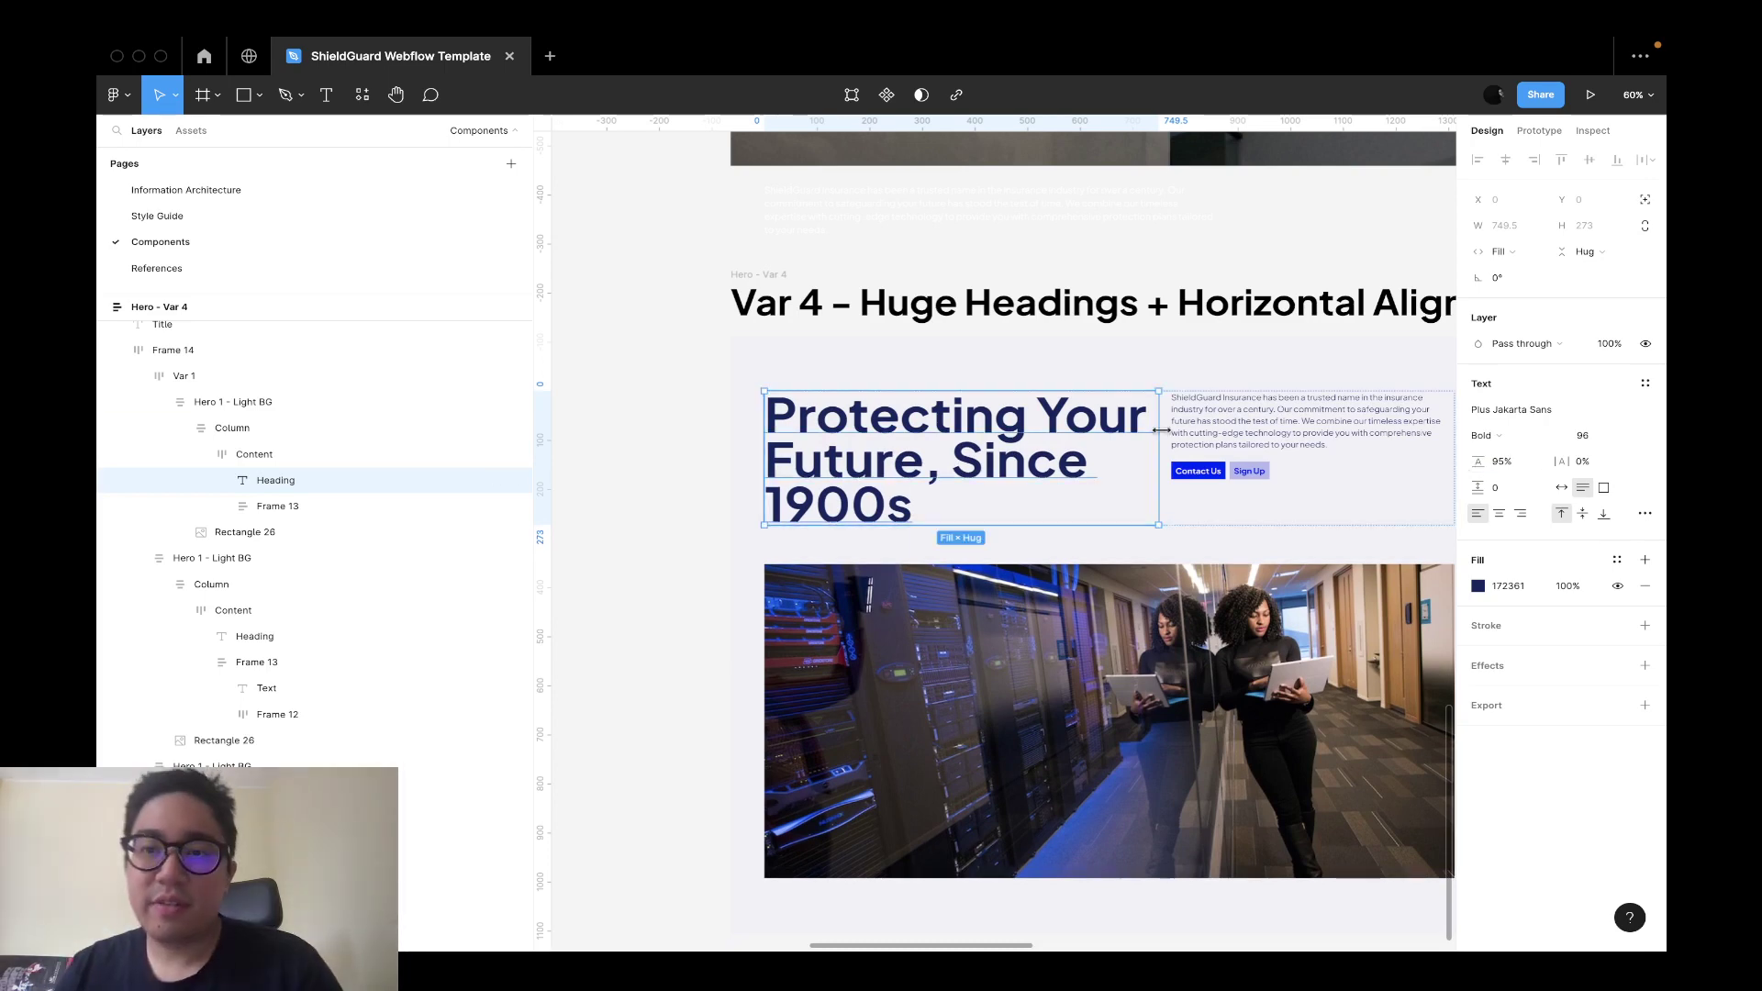
# Tighten the line height of the headings in the bright-blue and dark-blue Var 4 heroes together.
pyautogui.hscroll(5, 1265, 450)
pyautogui.click(1264, 449)
pyautogui.hscroll(5, 1264, 450)
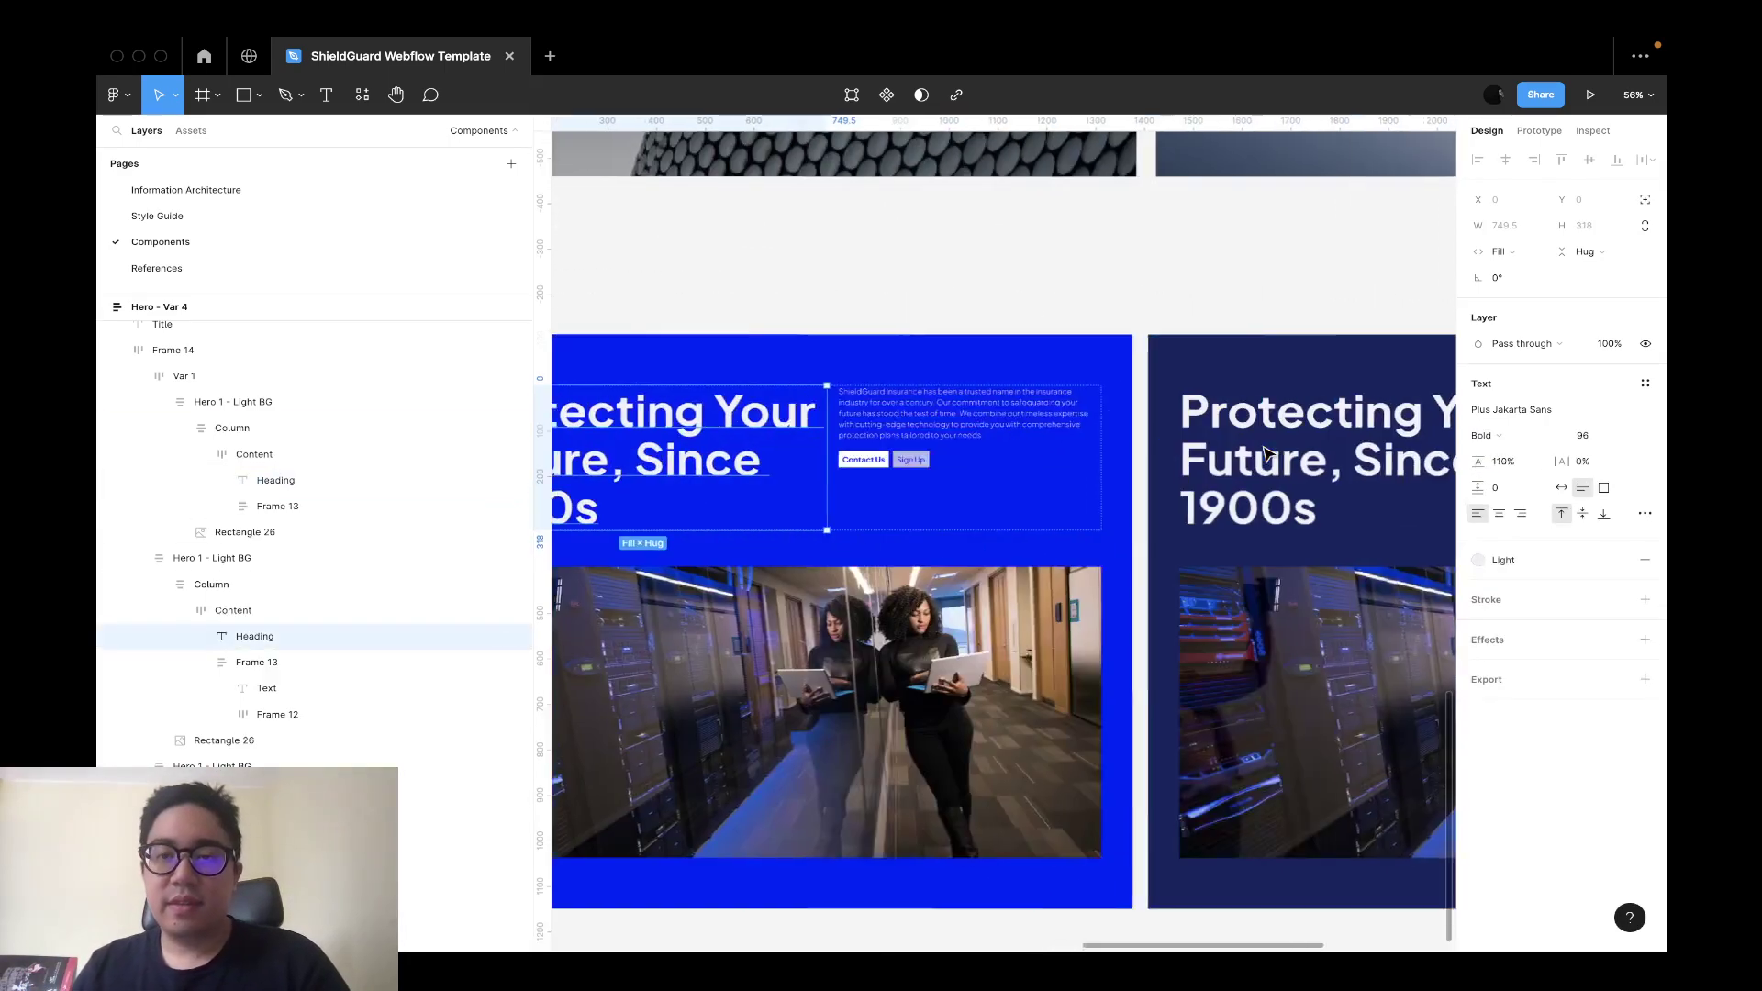
pyautogui.write('8')
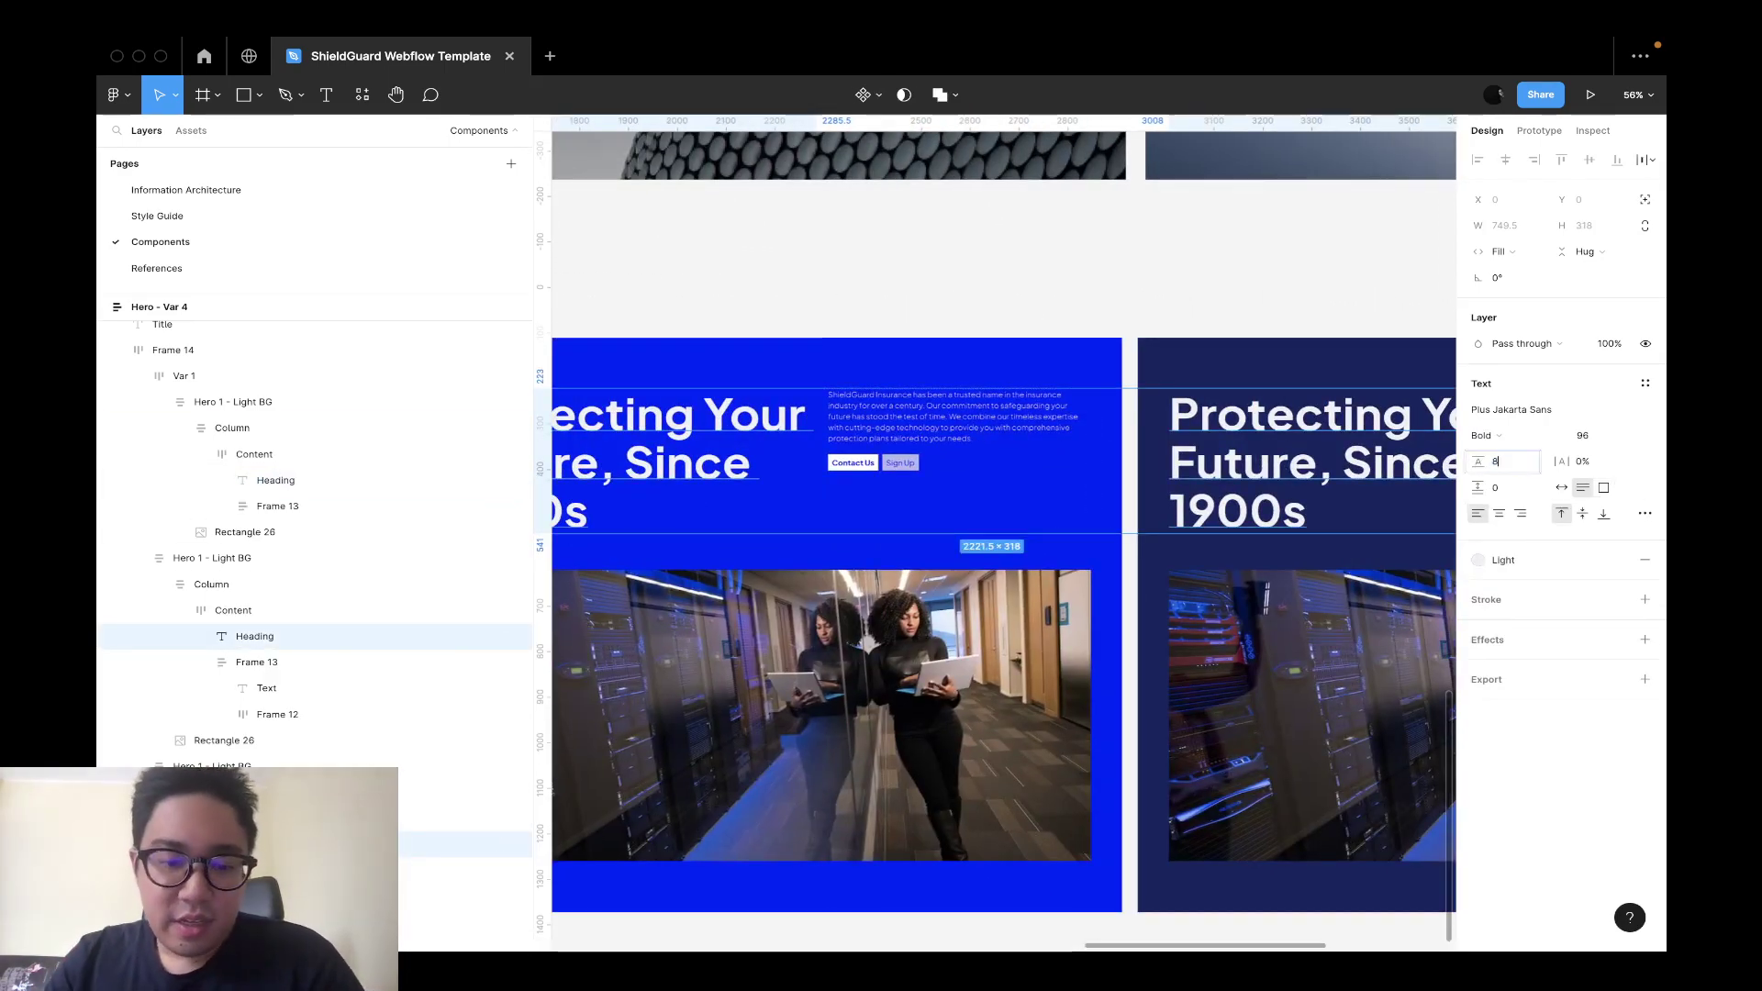
pyautogui.write('0')
pyautogui.press('Return')
pyautogui.press('Escape')
# Compare the Var 1 to Var 4 hero sections with page five of the Siteinspire gallery in the browser for further layout ideas.
pyautogui.scroll(-5, 979, 535)
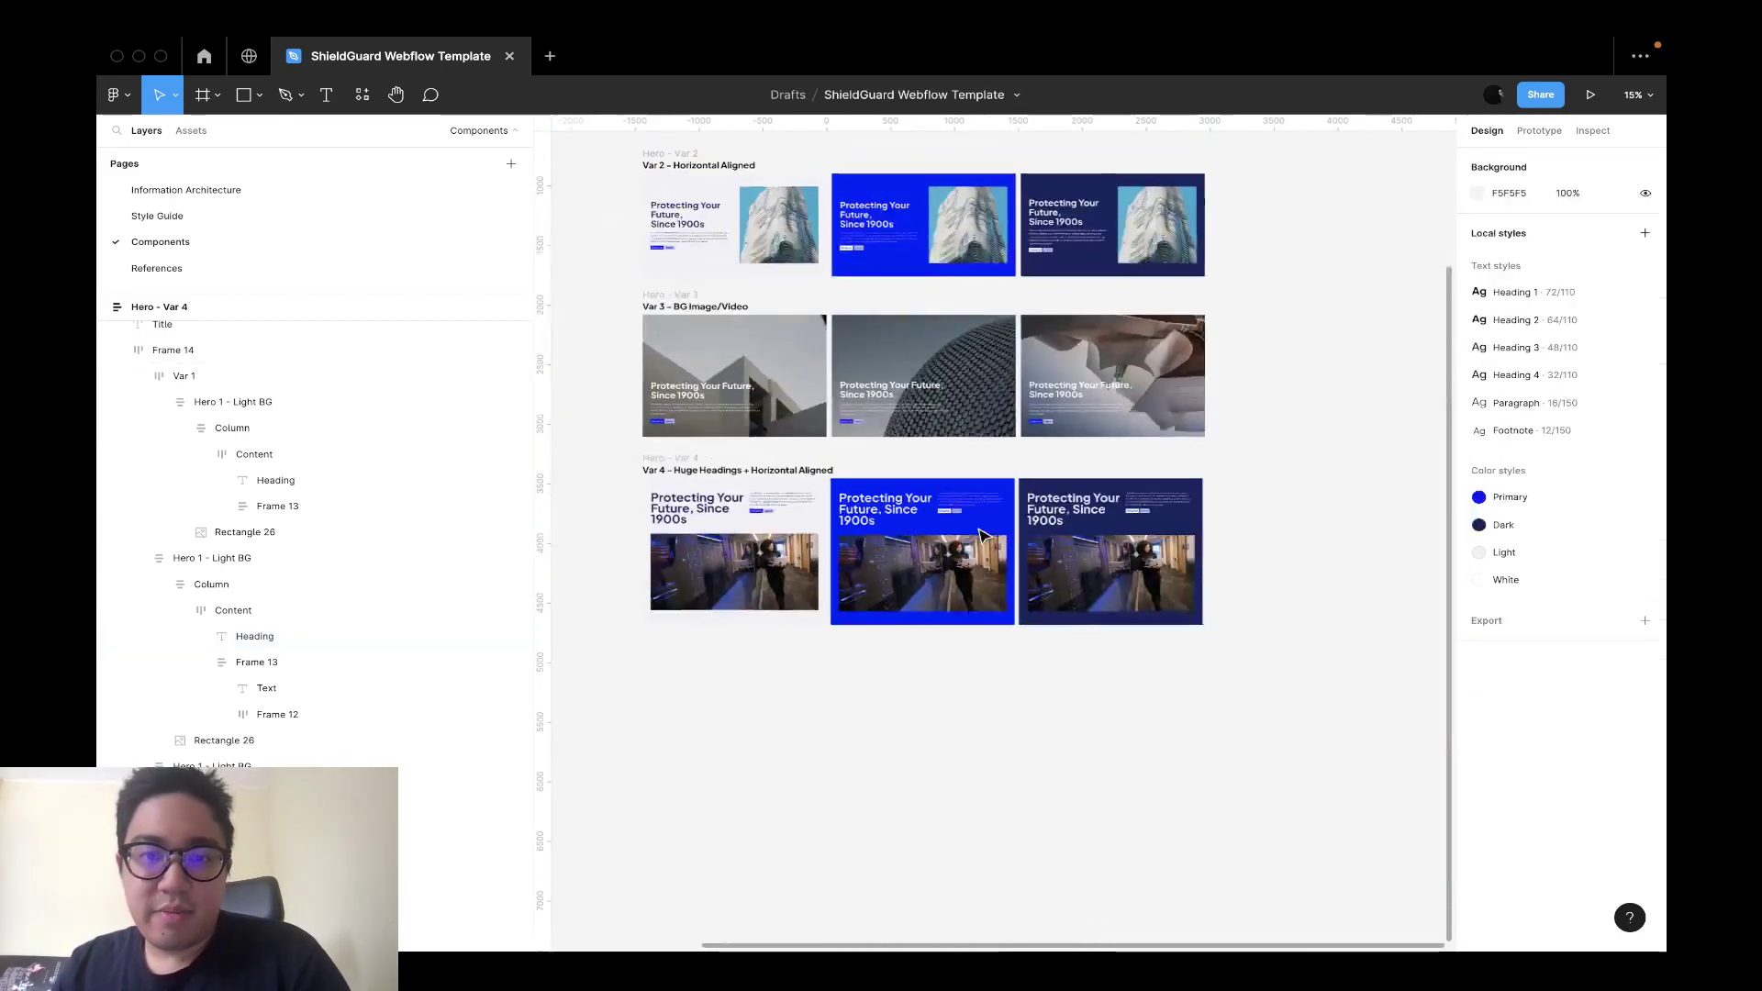
pyautogui.scroll(5, 979, 535)
pyautogui.hscroll(-2, 1056, 514)
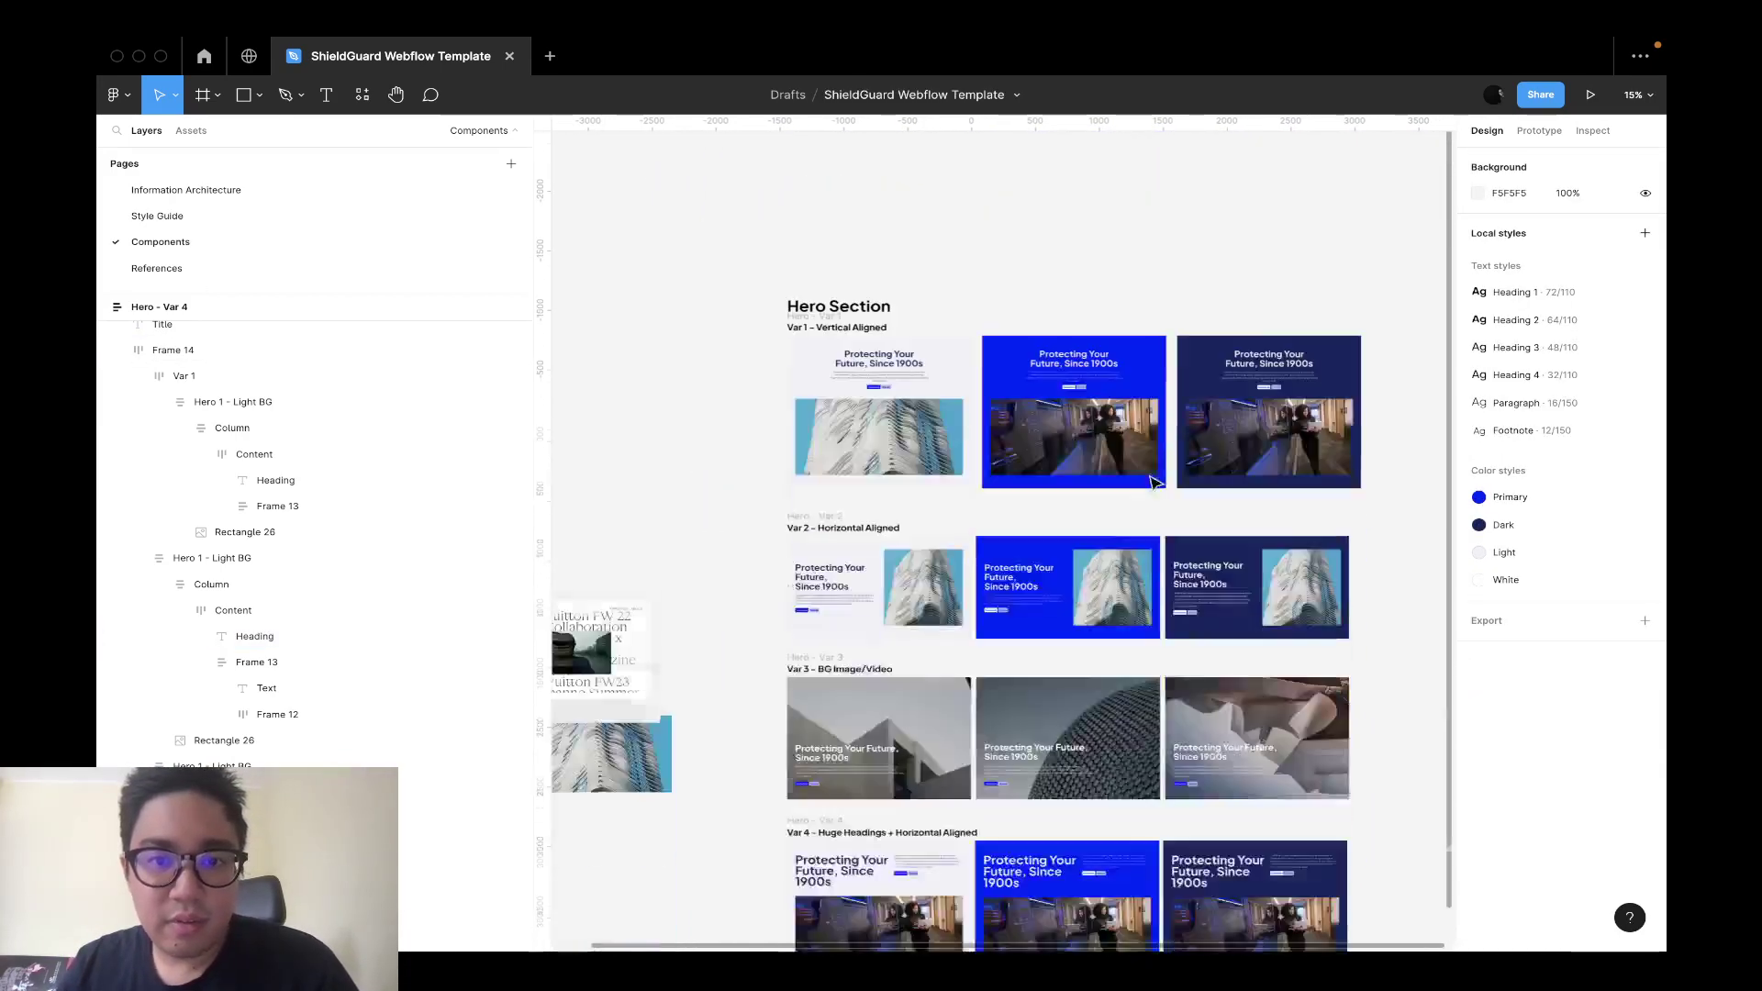
pyautogui.scroll(-6, 1155, 482)
pyautogui.press('super+Tab')
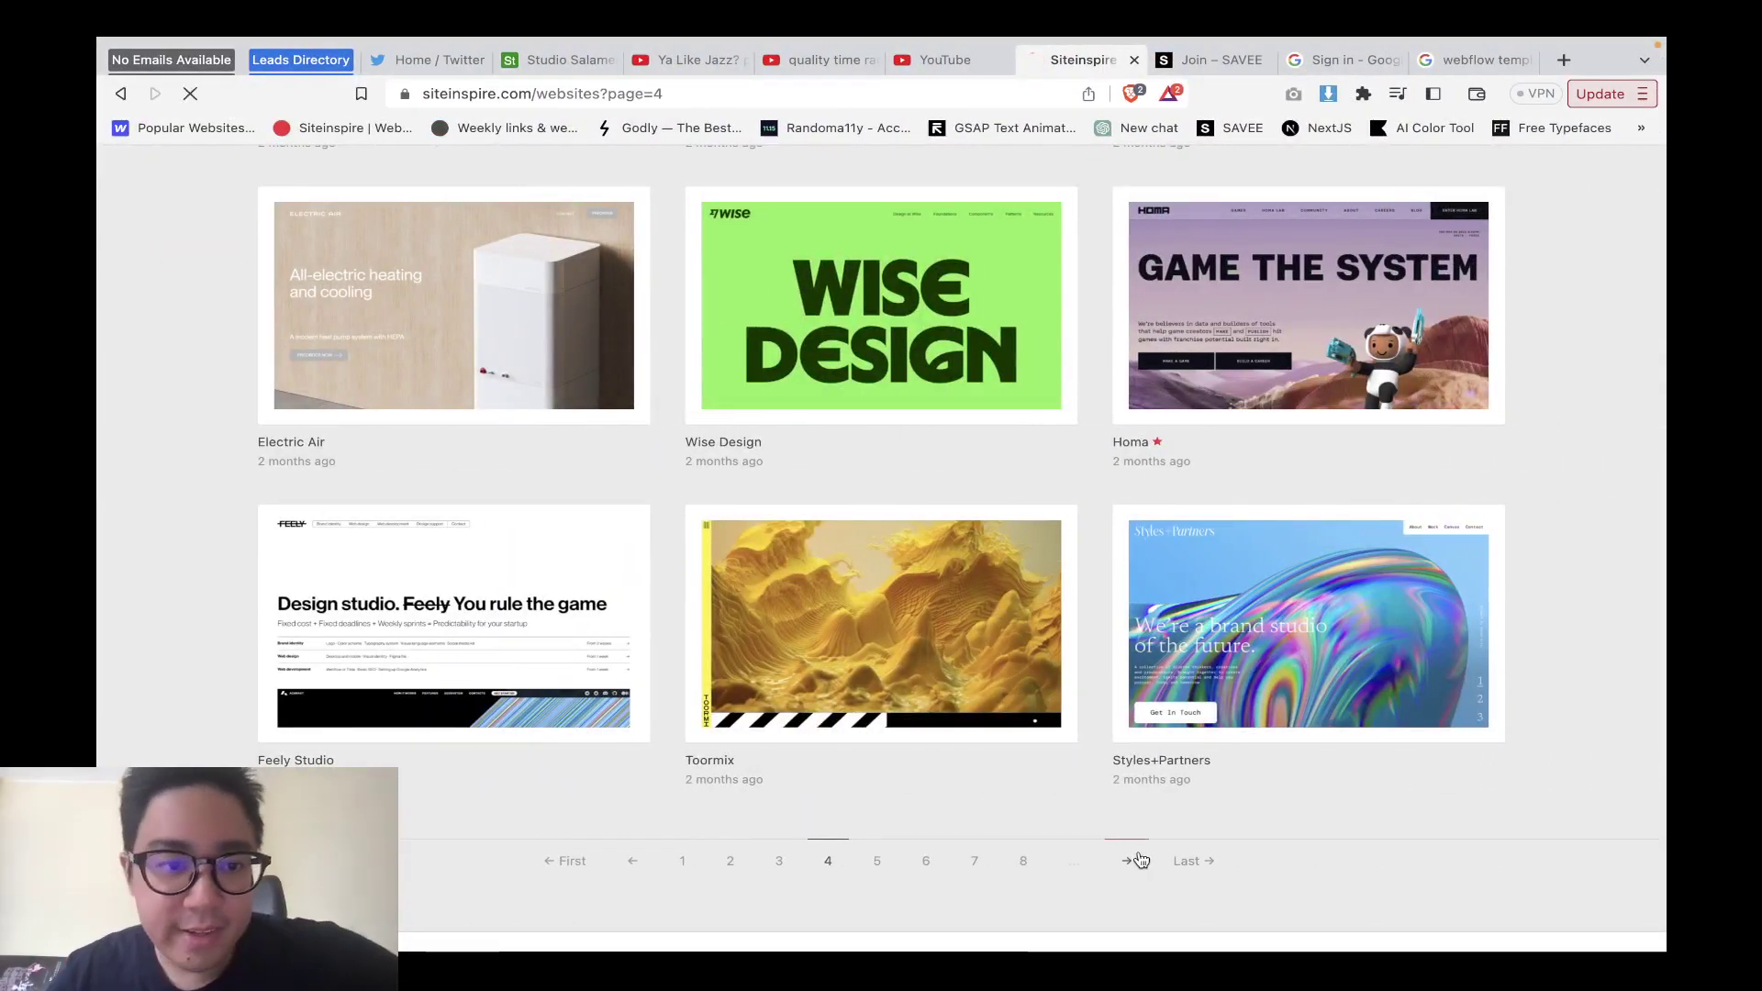
pyautogui.press('super+Tab')
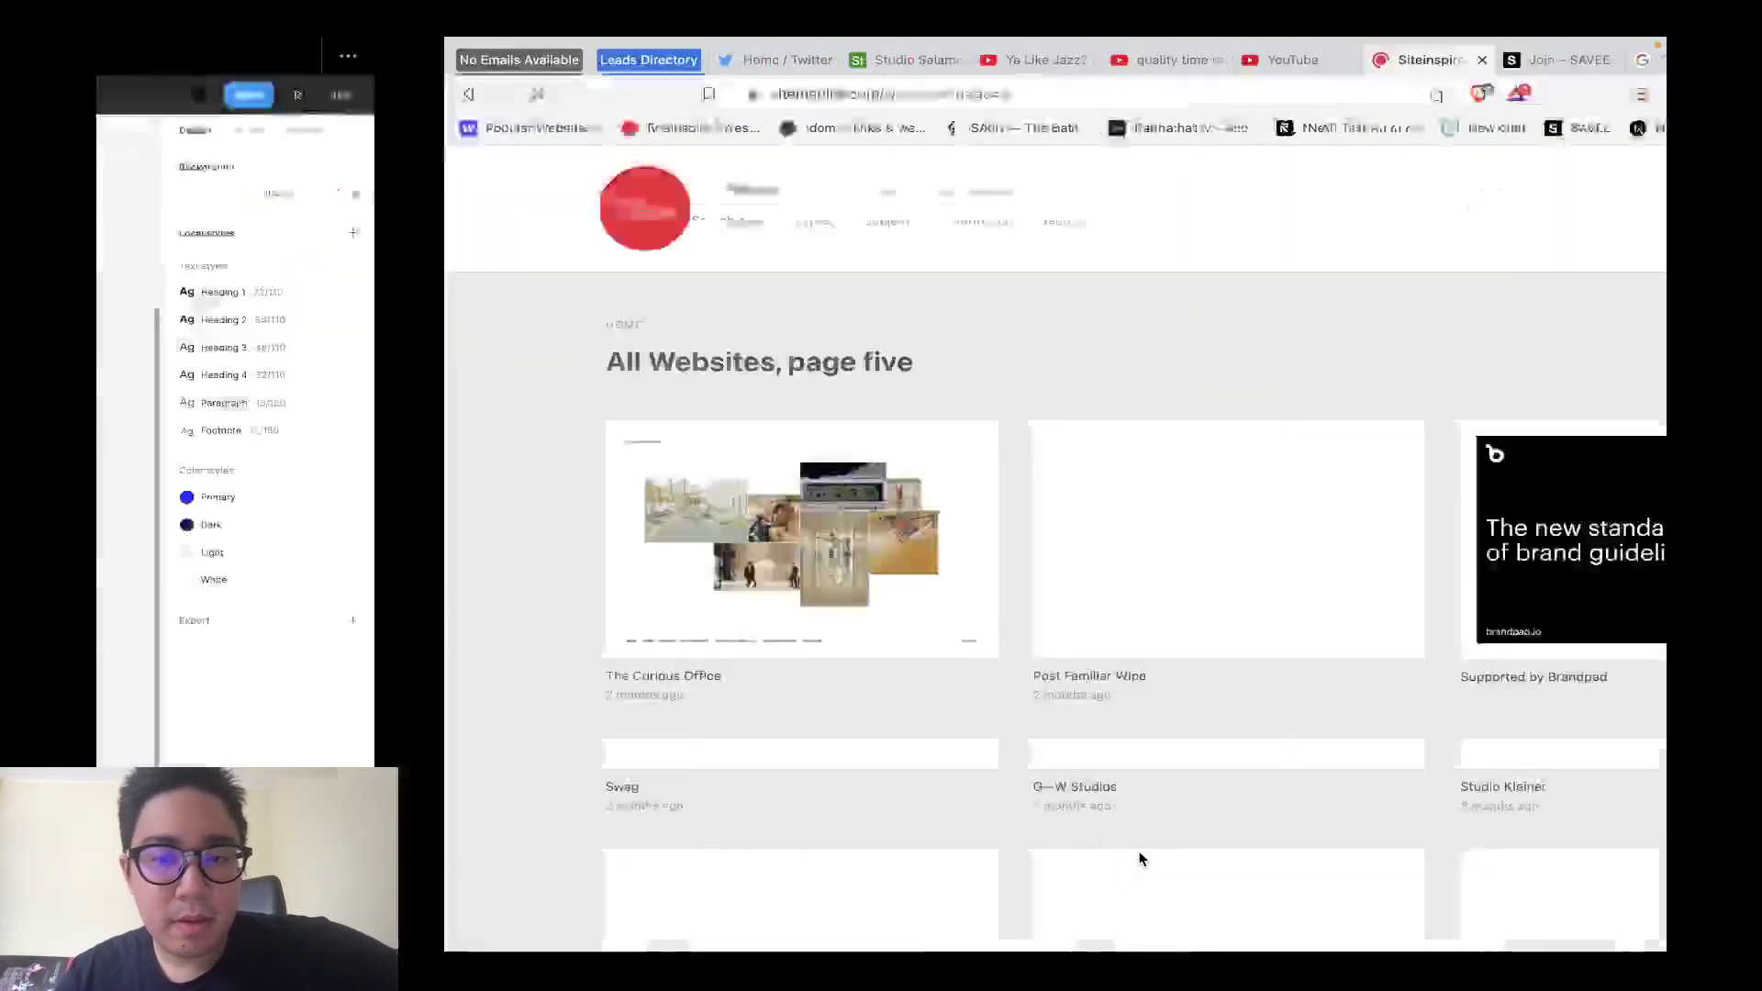
pyautogui.scroll(5, 886, 528)
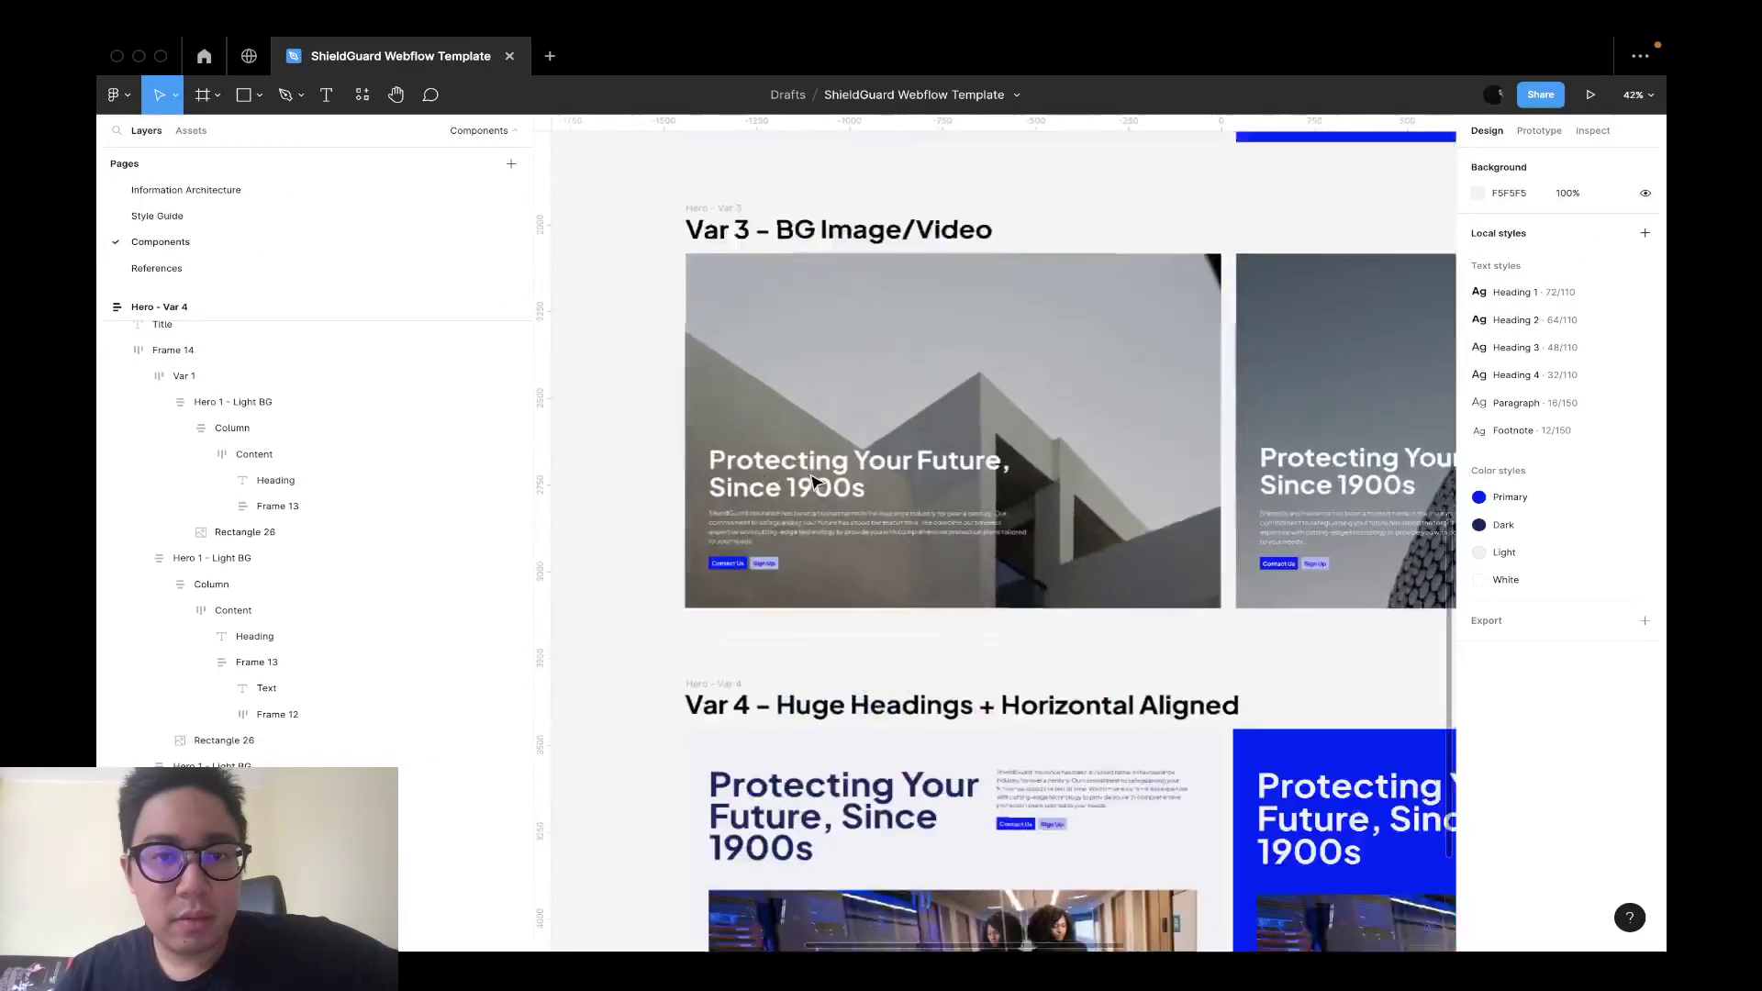
pyautogui.scroll(-5, 885, 527)
pyautogui.press('super+Tab')
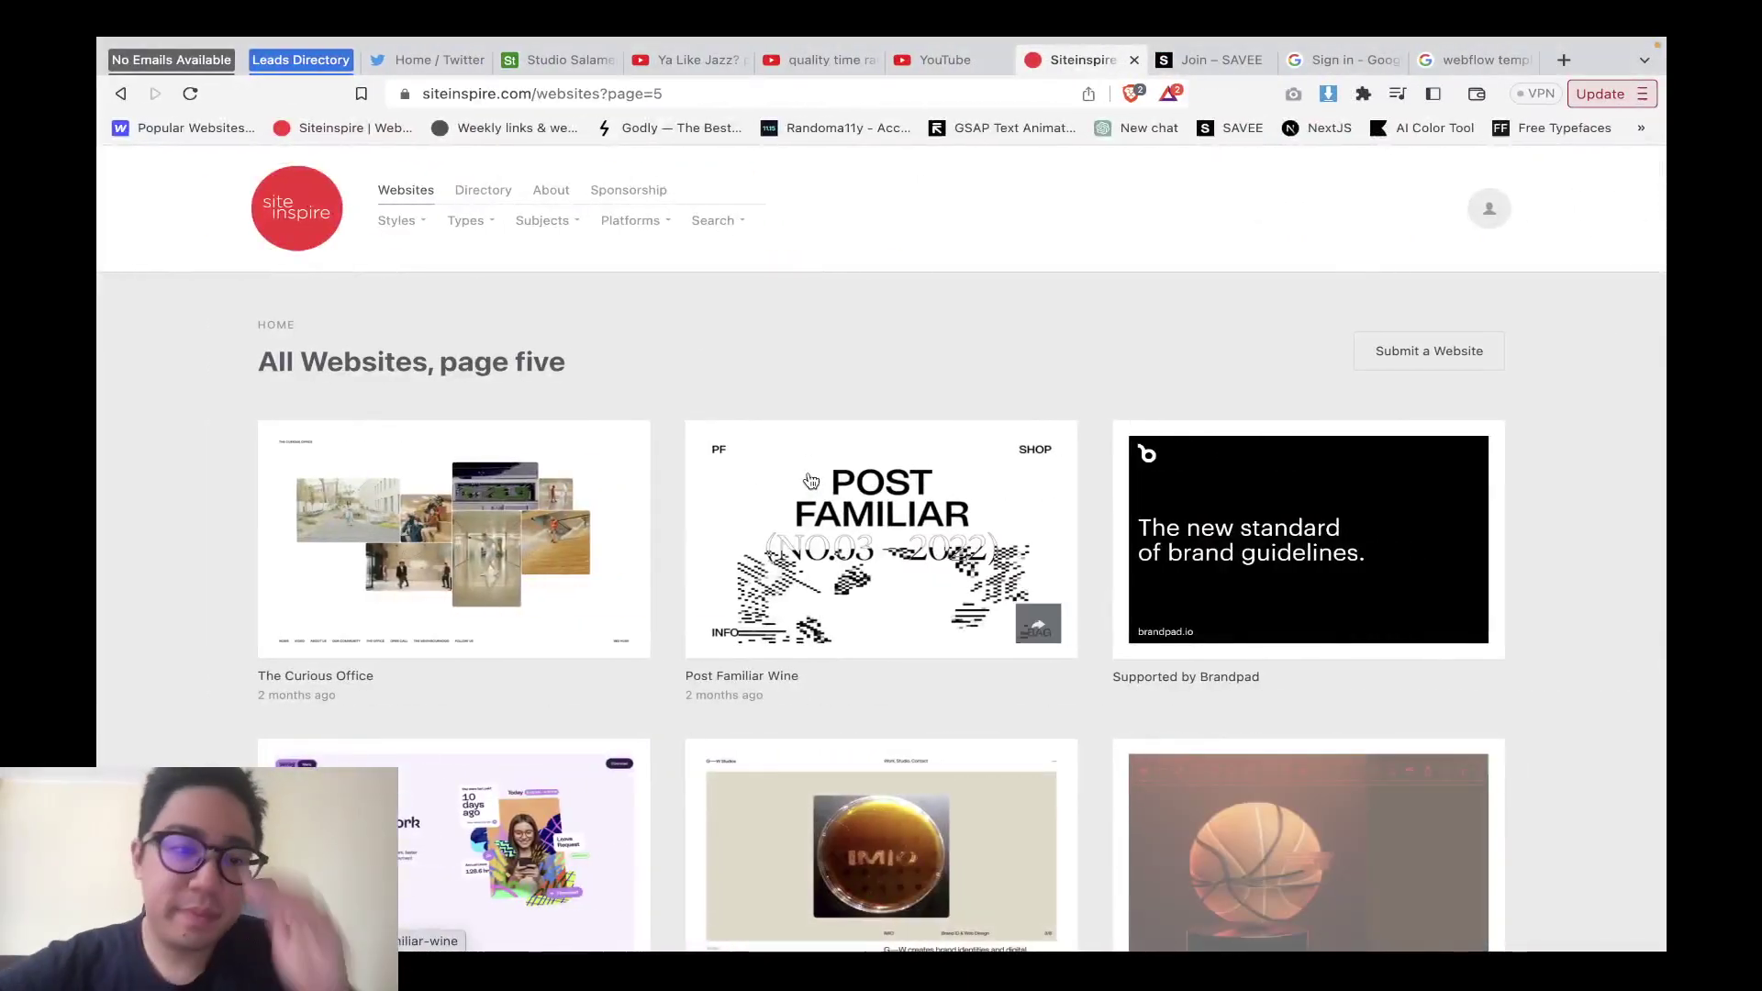
pyautogui.scroll(-6, 810, 481)
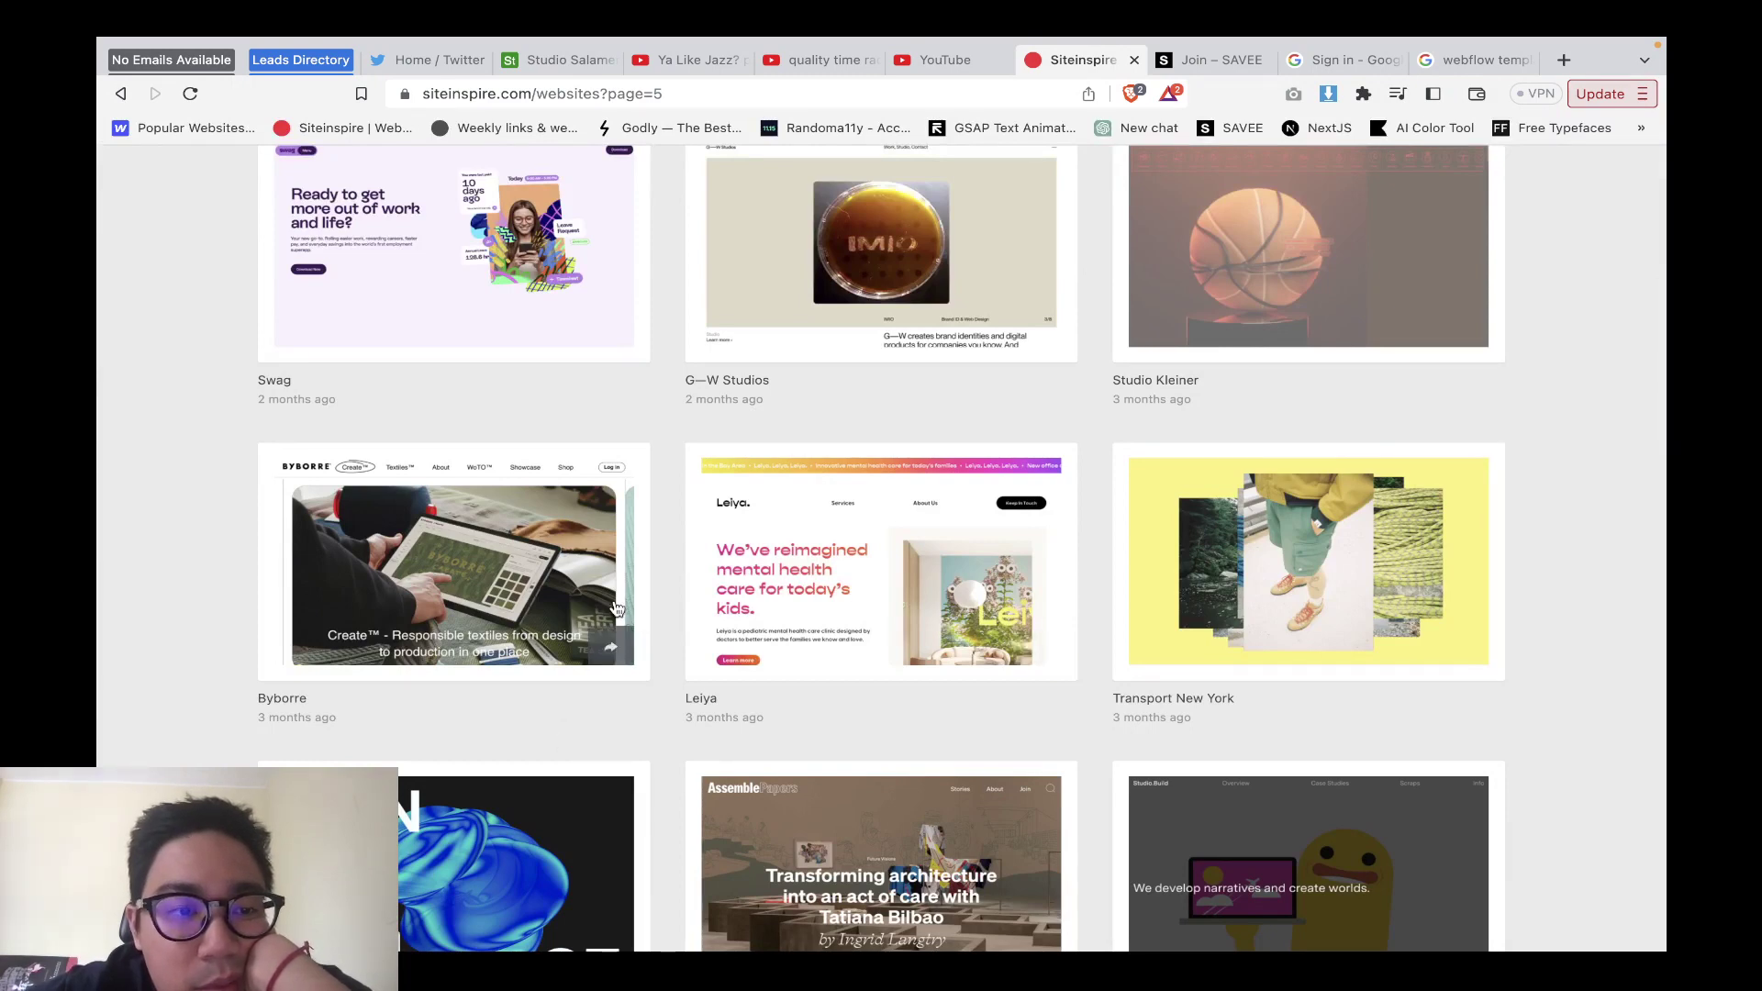
pyautogui.scroll(3, 490, 579)
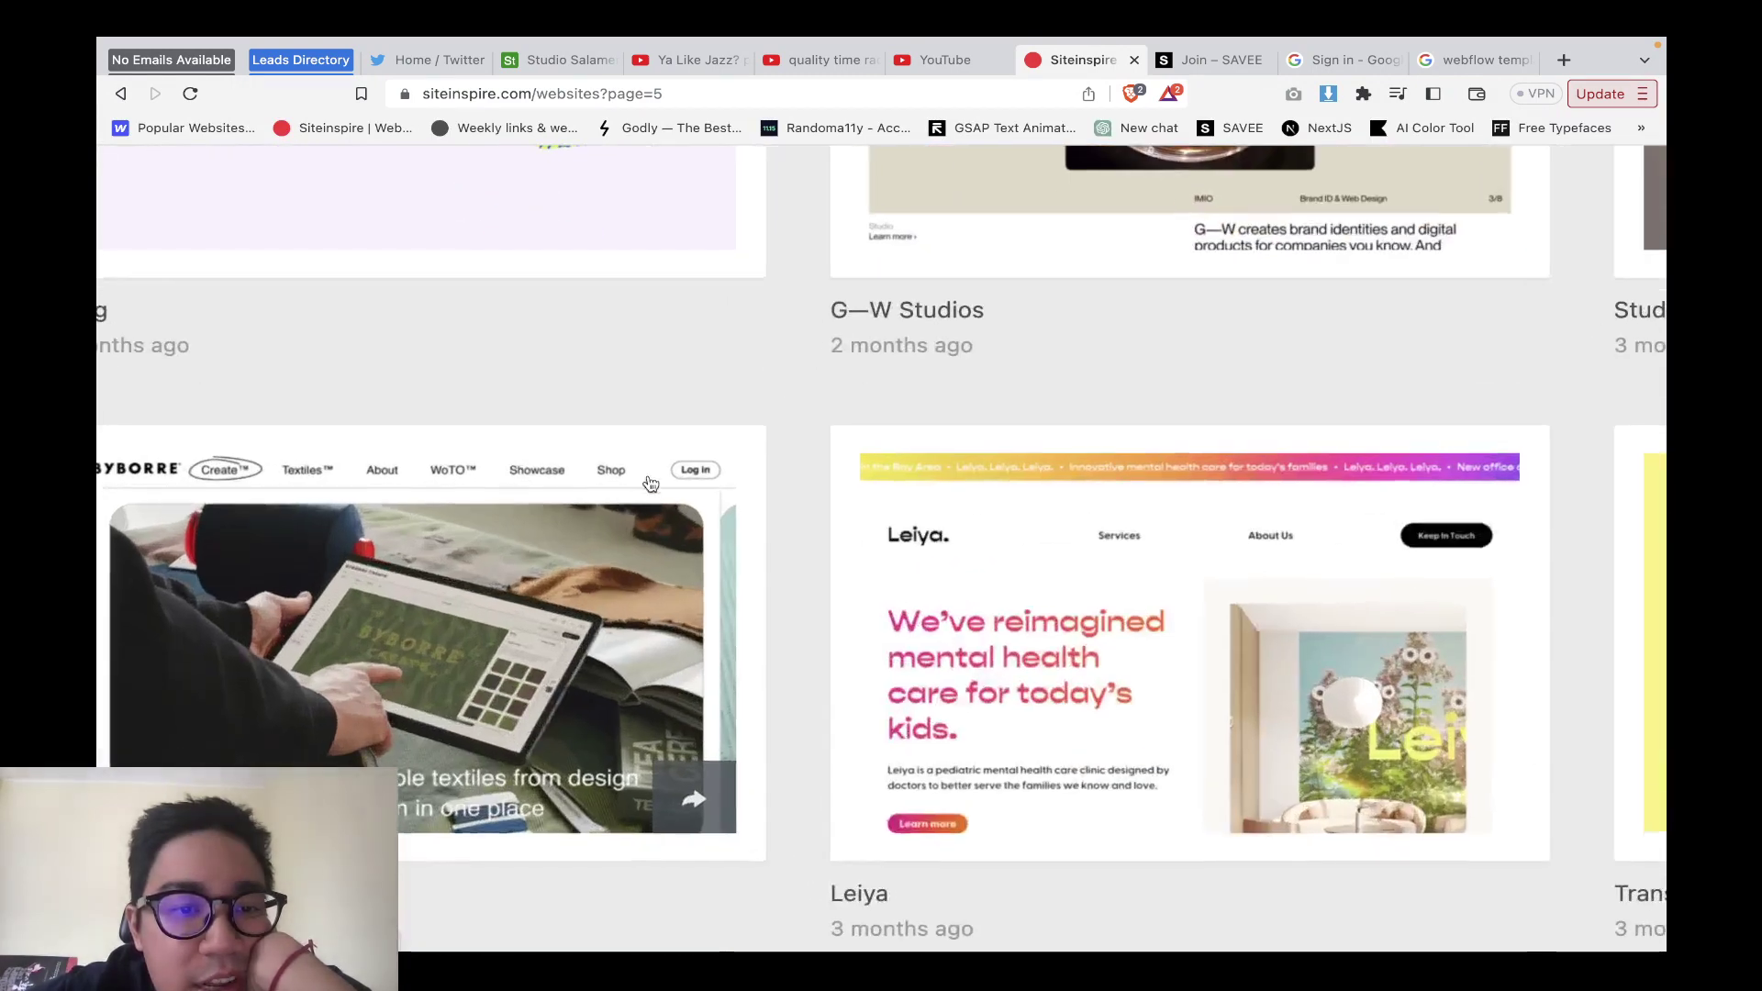
pyautogui.scroll(-3, 715, 567)
pyautogui.hotkey('ctrl', 'Left')
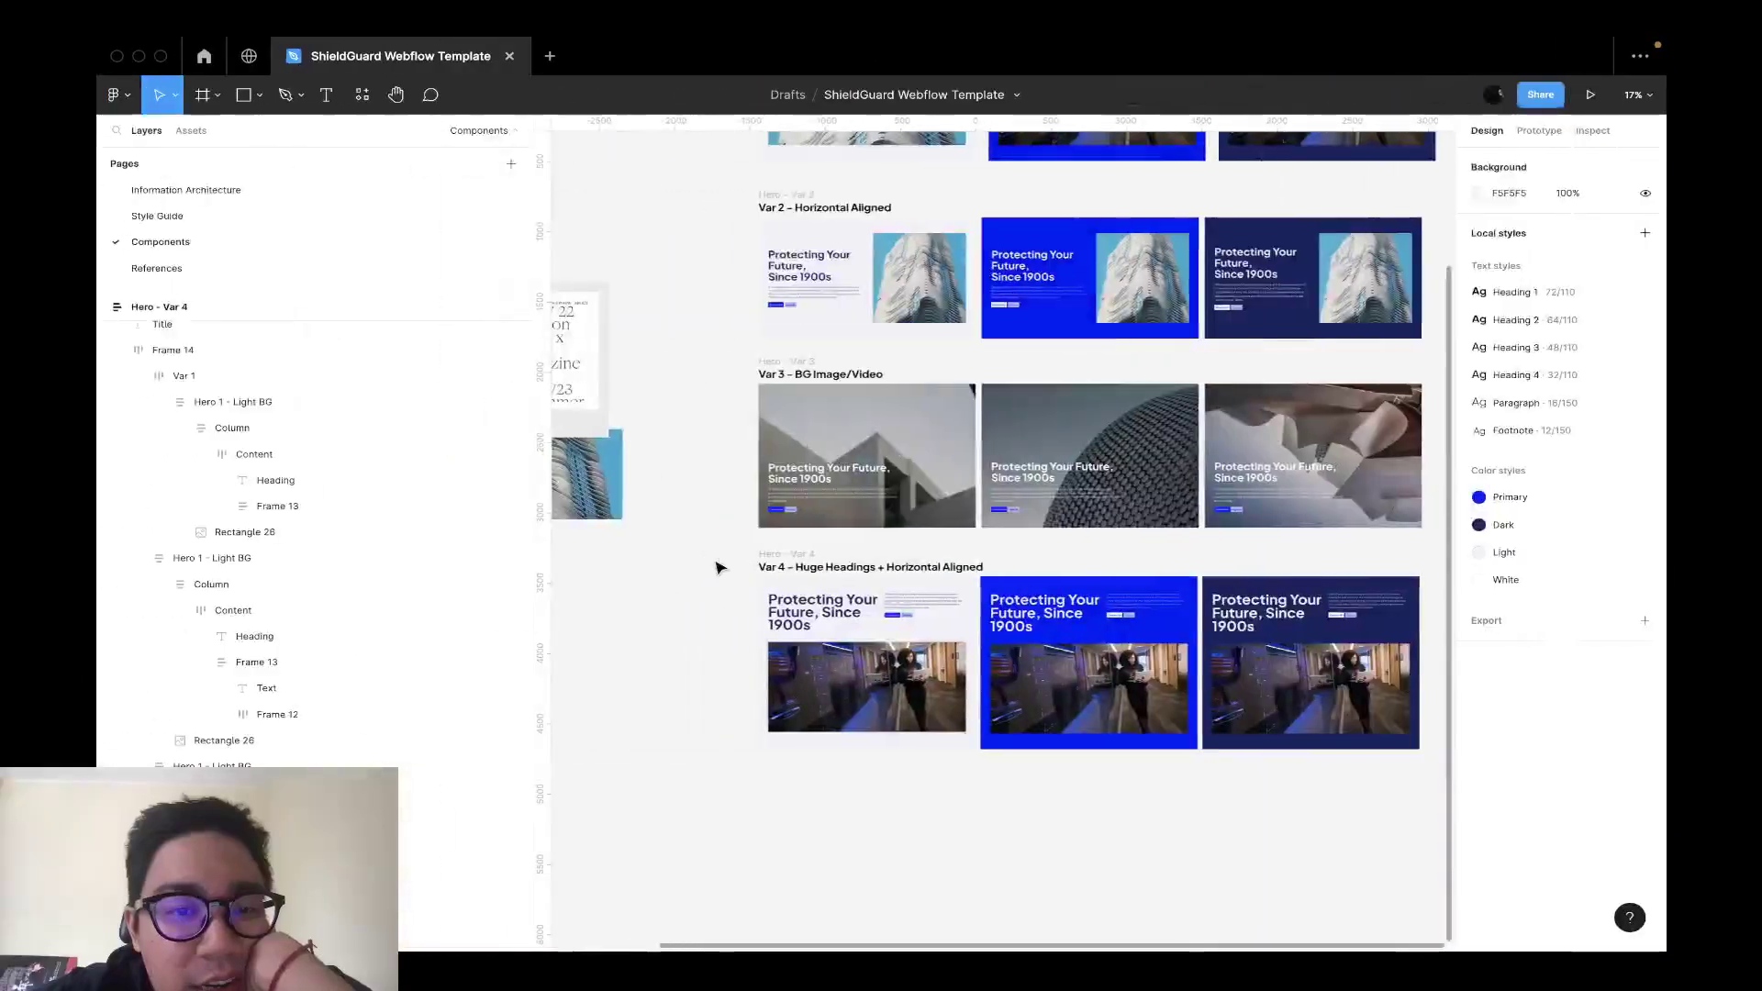
pyautogui.scroll(2, 719, 562)
pyautogui.hotkey('ctrl', 'Right')
pyautogui.hotkey('ctrl', 'Left')
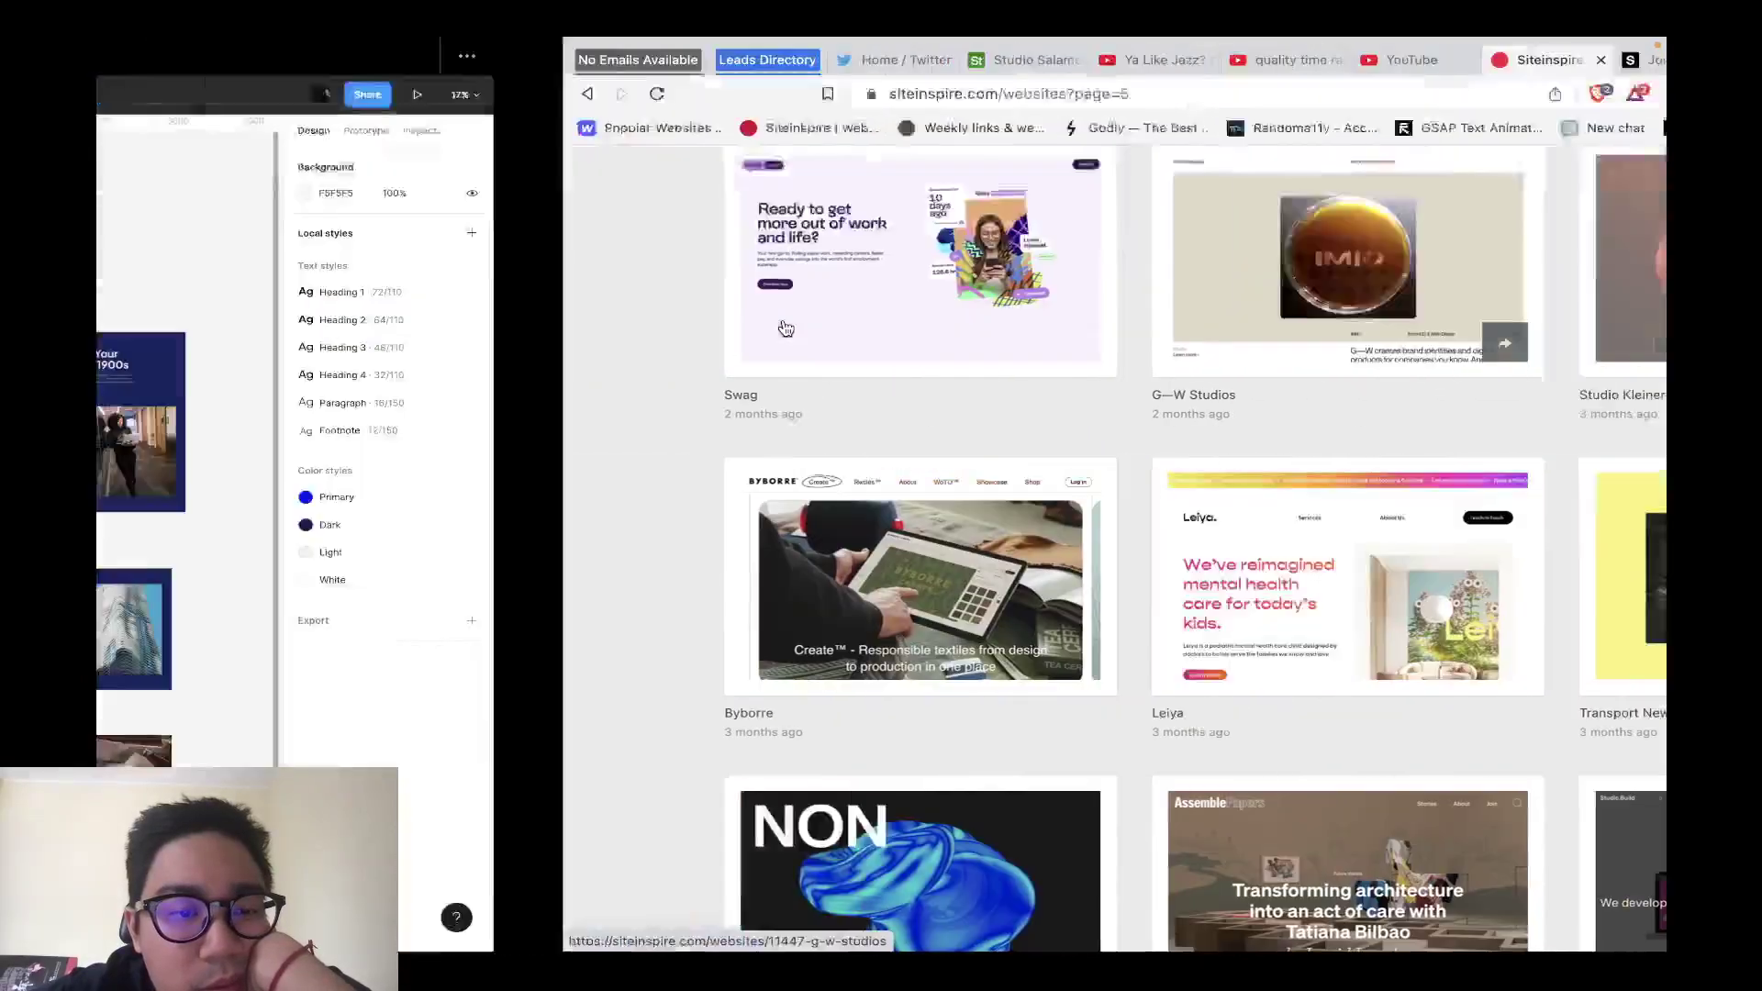
pyautogui.scroll(-5, 850, 594)
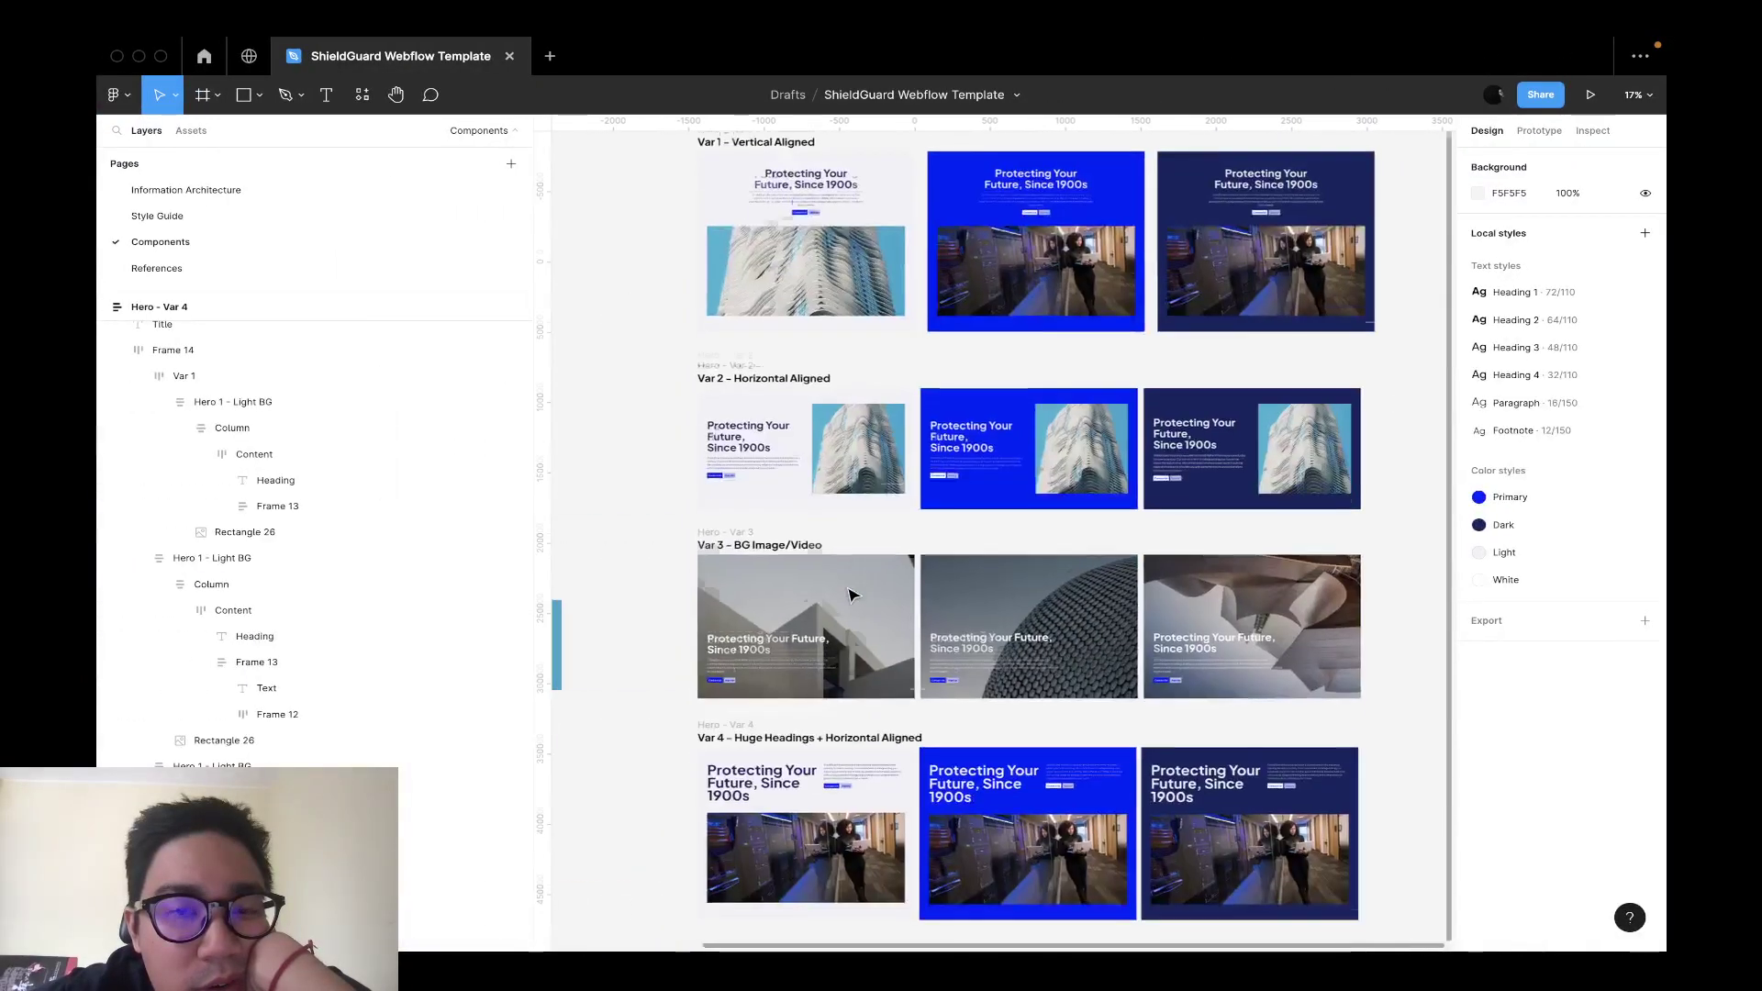
pyautogui.keyDown('ctrl'); pyautogui.scroll(-3, 826, 606); pyautogui.keyUp('ctrl')
pyautogui.keyDown('ctrl'); pyautogui.scroll(5, 820, 612); pyautogui.keyUp('ctrl')
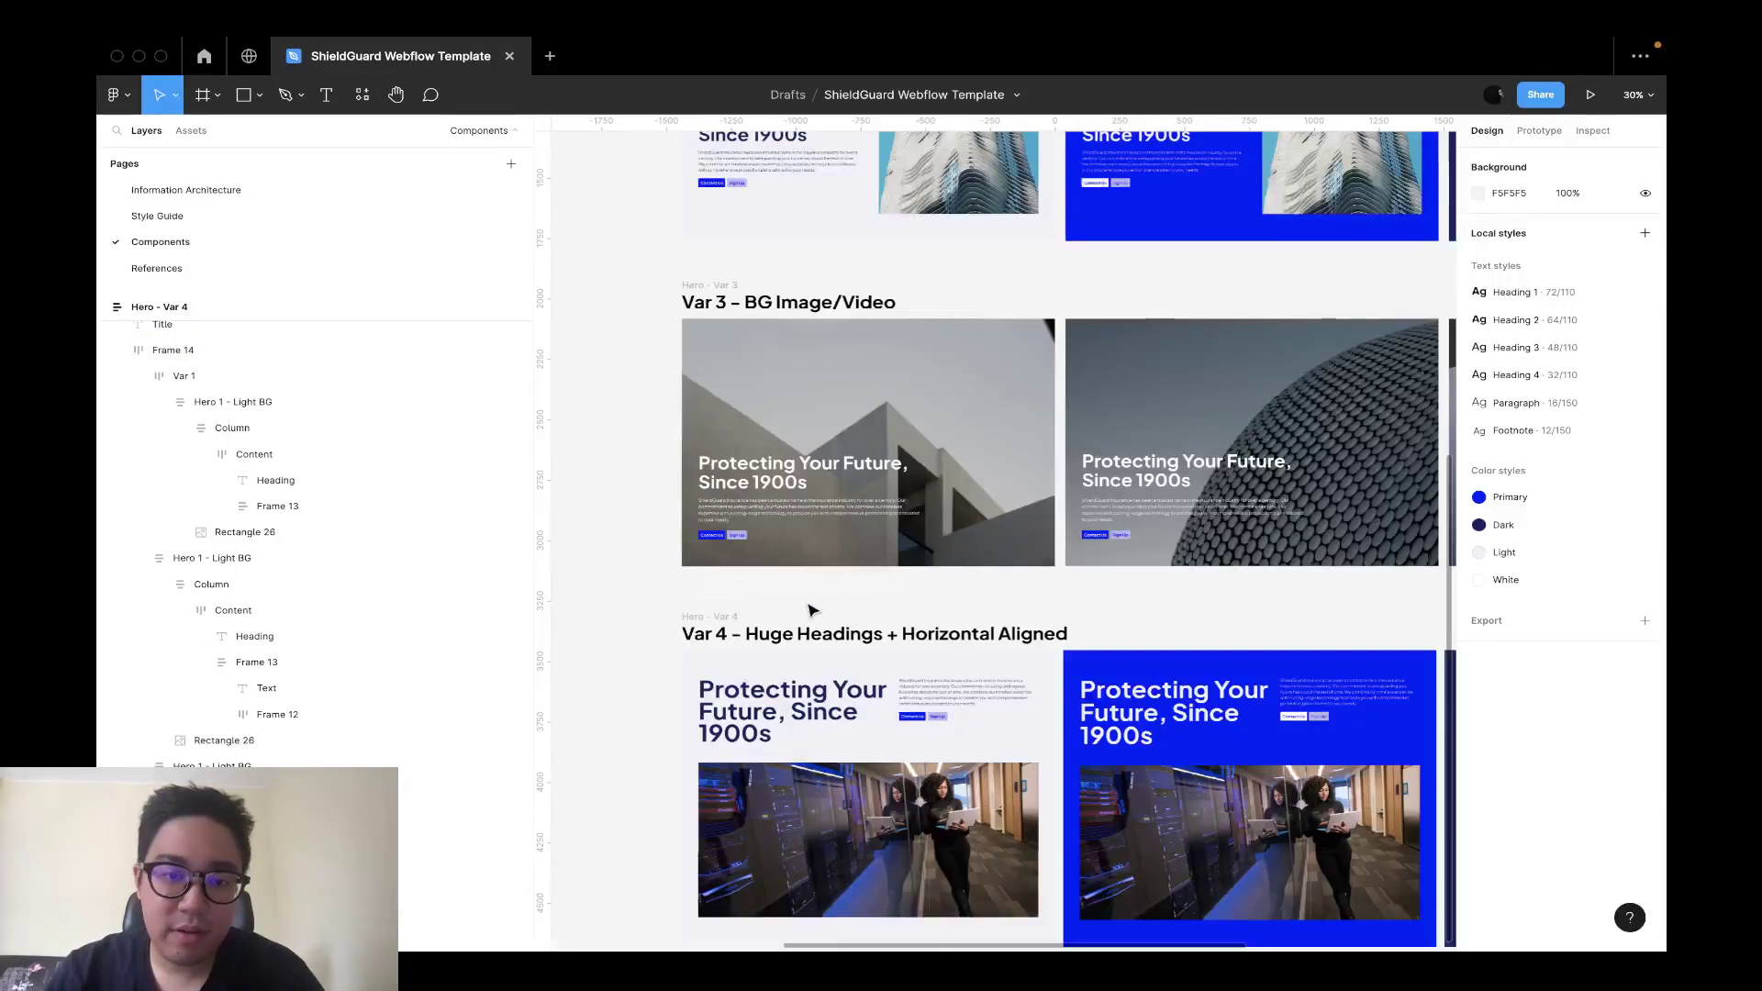
# Duplicate the Hero - Var 4 frame directly below the original, leaving a gap of 210.
pyautogui.click(738, 592)
pyautogui.press('Escape')
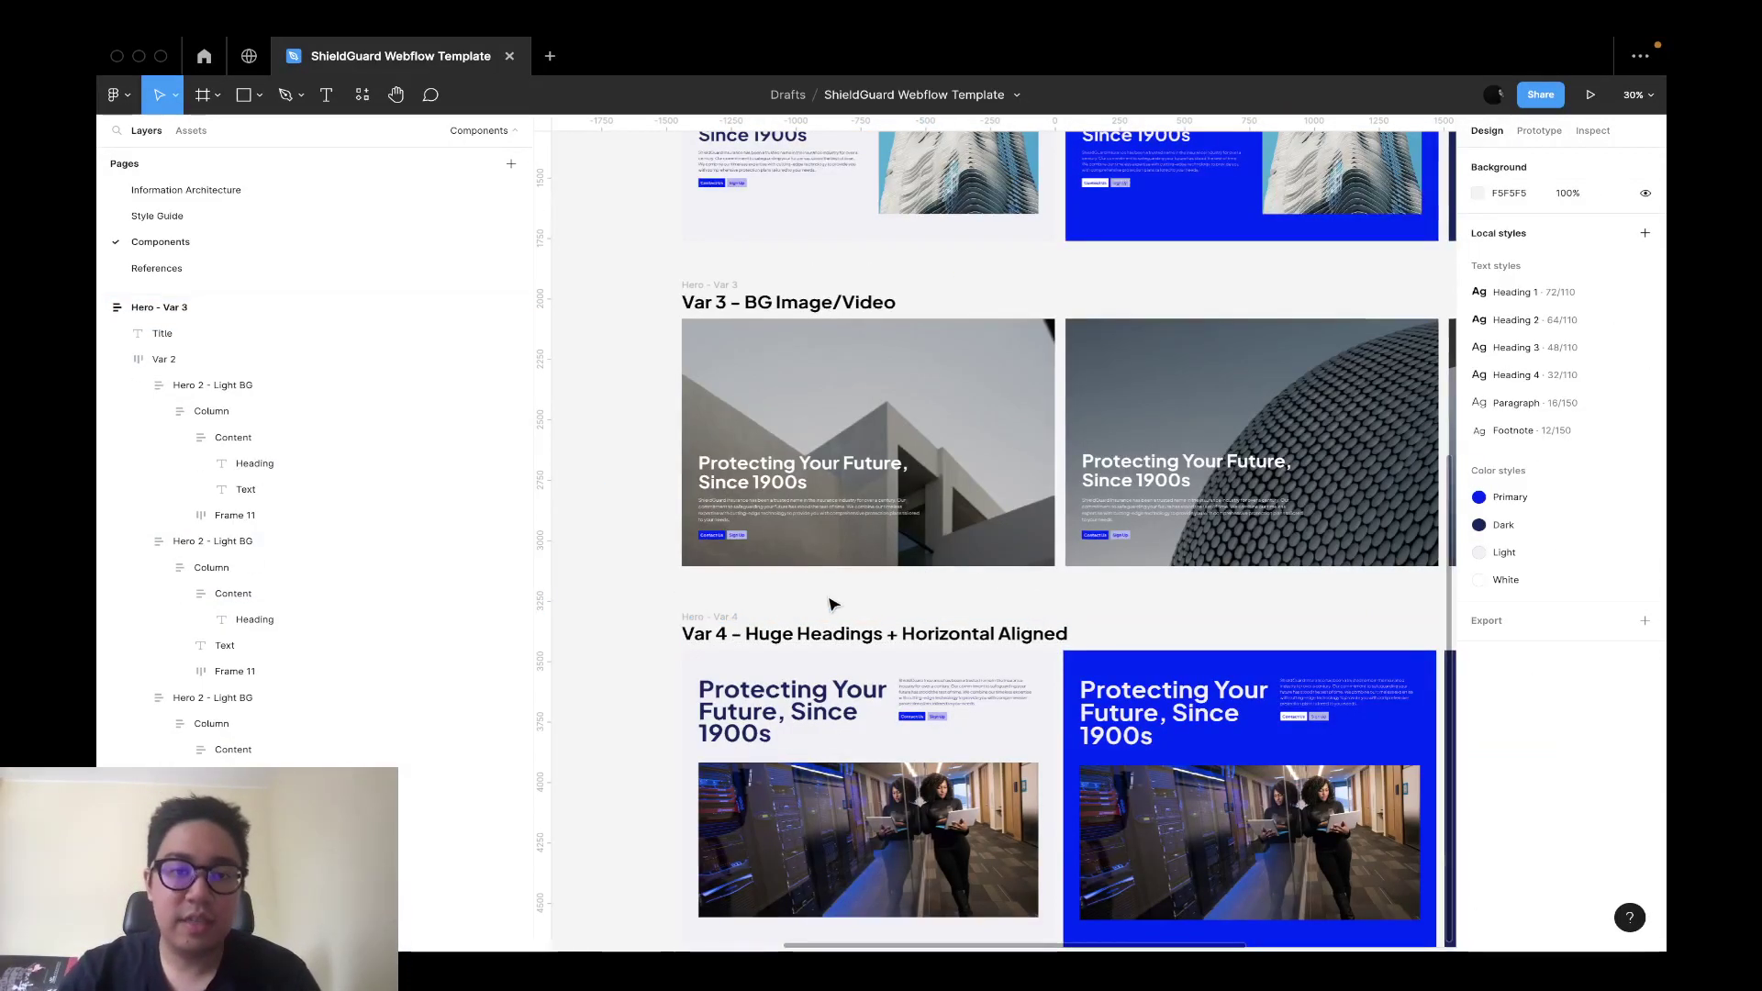
pyautogui.keyDown('ctrl'); pyautogui.scroll(-2, 830, 592); pyautogui.keyUp('ctrl')
pyautogui.click(725, 612)
pyautogui.keyDown('alt'); pyautogui.moveTo(762, 613); pyautogui.dragTo(774, 836); pyautogui.keyUp('alt')
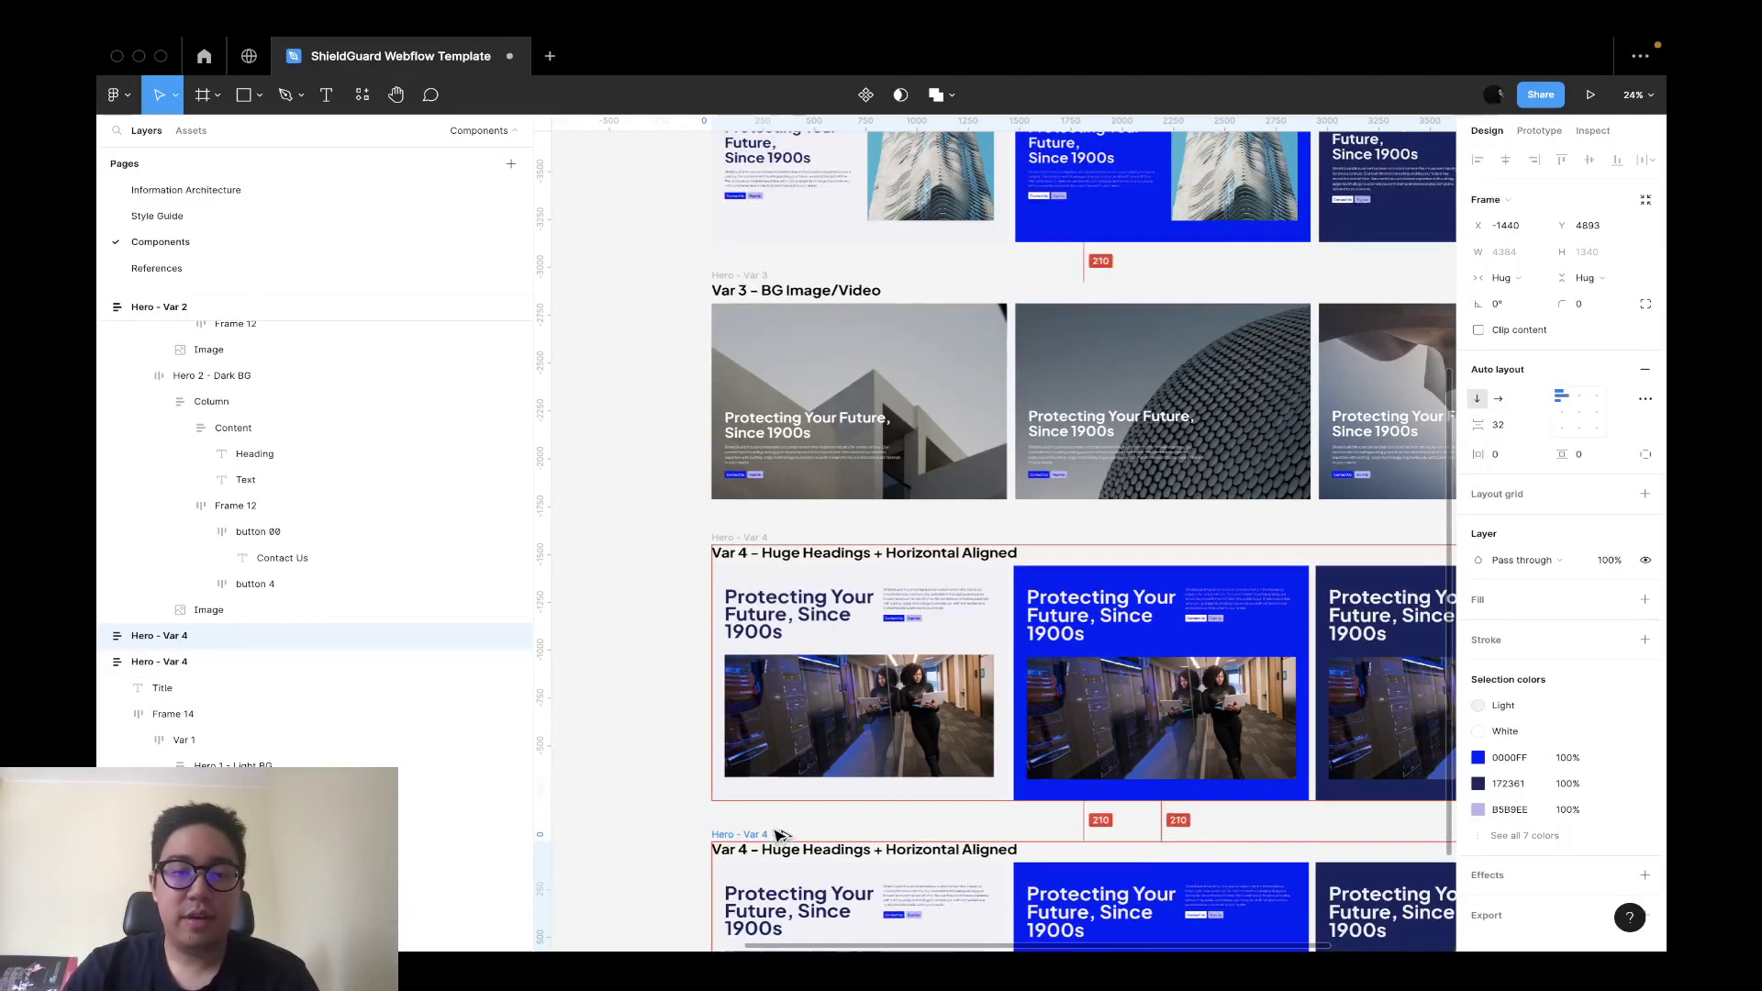
# Rename the duplicated frame Hero - Var 5 and change its title to "Var 5 – Round Corner Images".
pyautogui.click(633, 852)
pyautogui.click(744, 856)
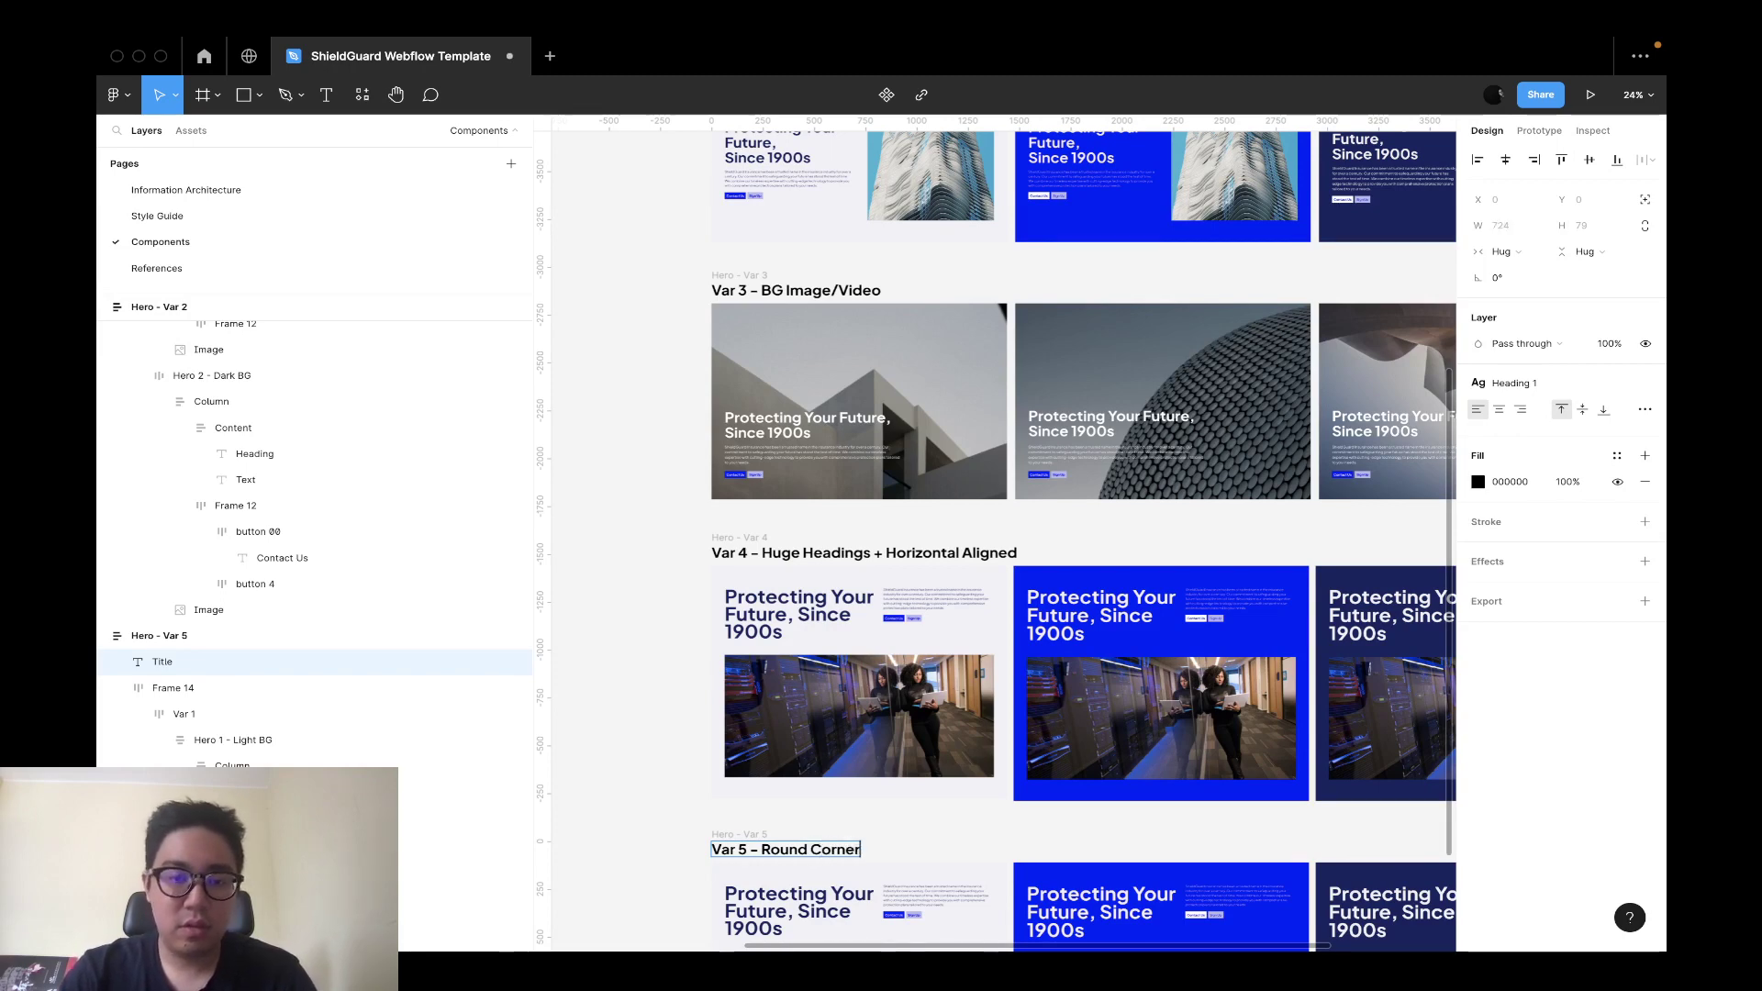
pyautogui.write('ages')
pyautogui.press('Escape')
# Move the heading, text and buttons of the light Var 5 hero onto the empty canvas below and delete the emptied Column frame.
pyautogui.scroll(5, 917, 643)
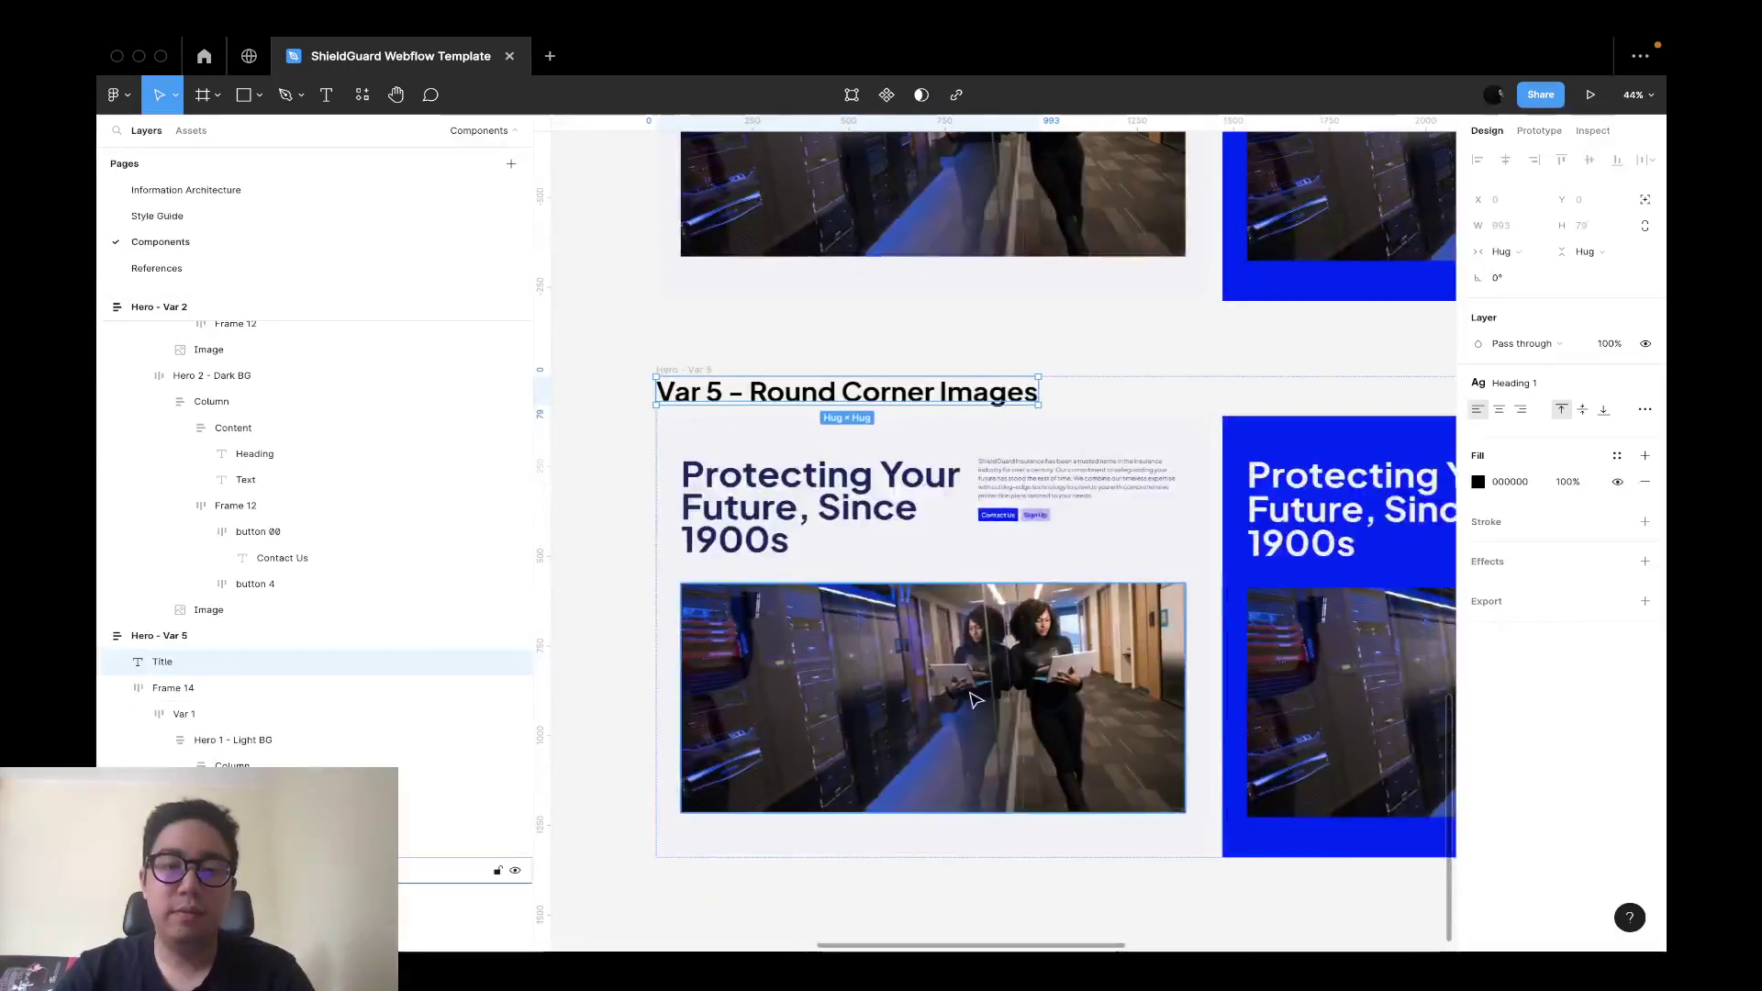
pyautogui.click(1143, 647)
pyautogui.click(843, 509)
pyautogui.moveTo(842, 509); pyautogui.dragTo(812, 917)
pyautogui.click(918, 643)
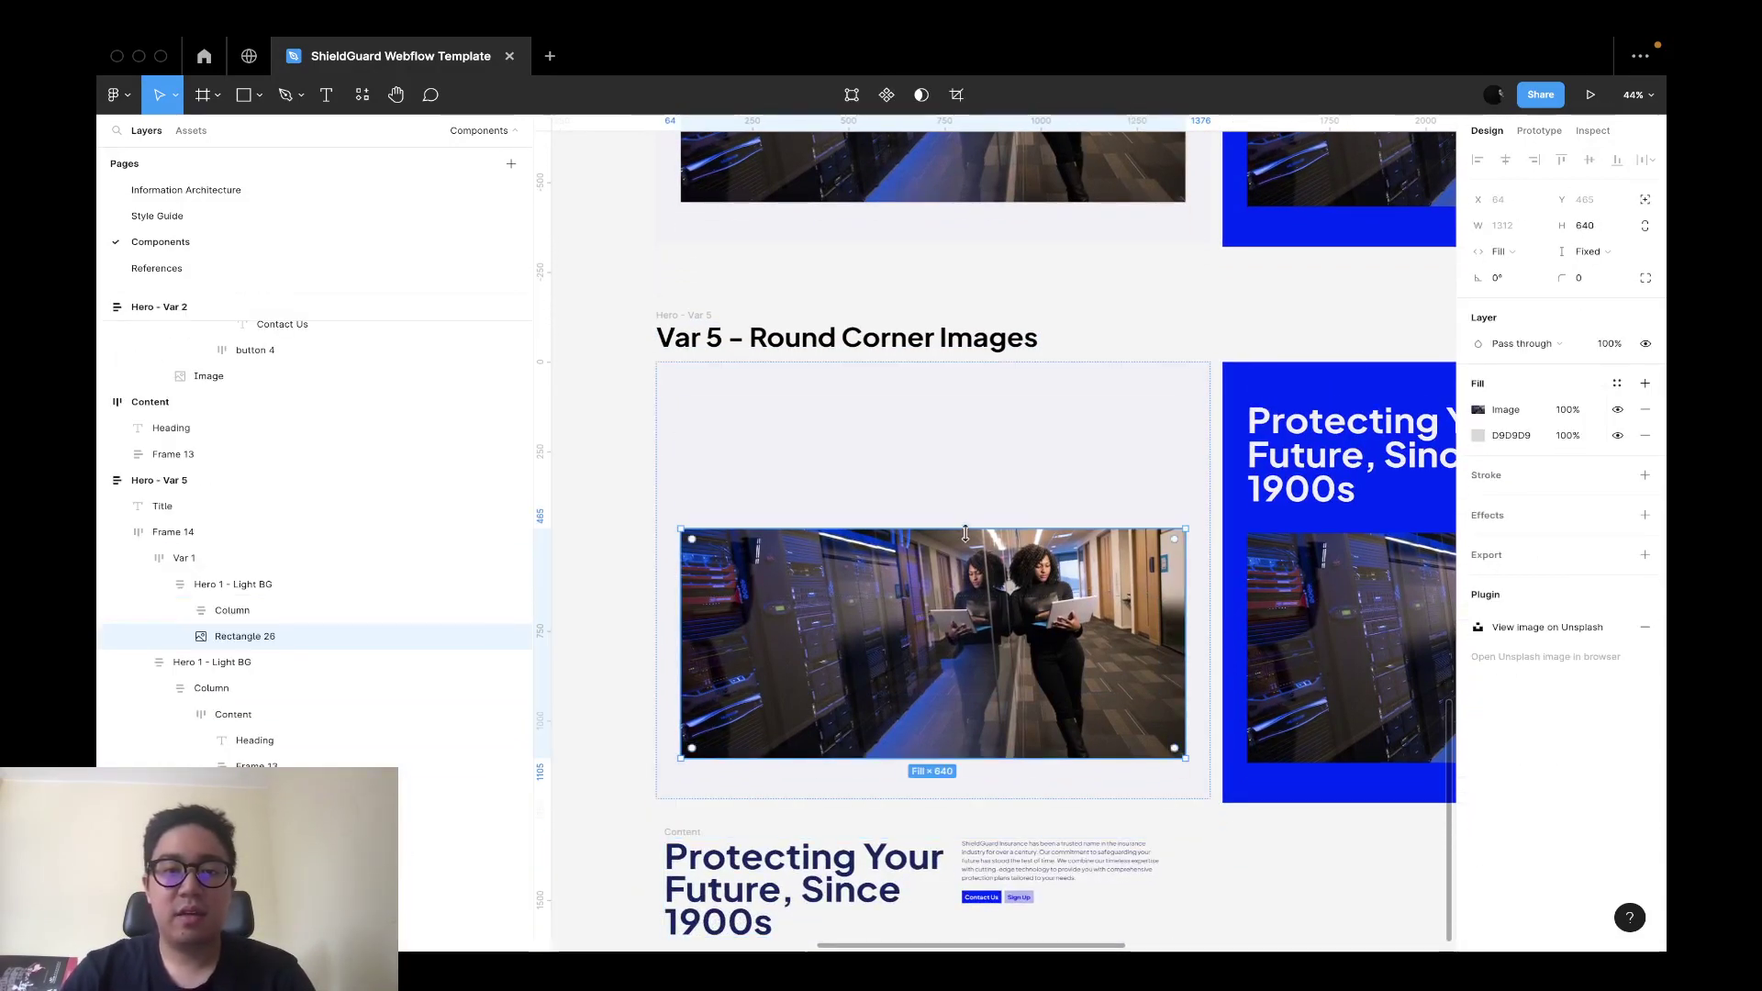
pyautogui.click(982, 493)
pyautogui.press('Delete')
pyautogui.click(1021, 494)
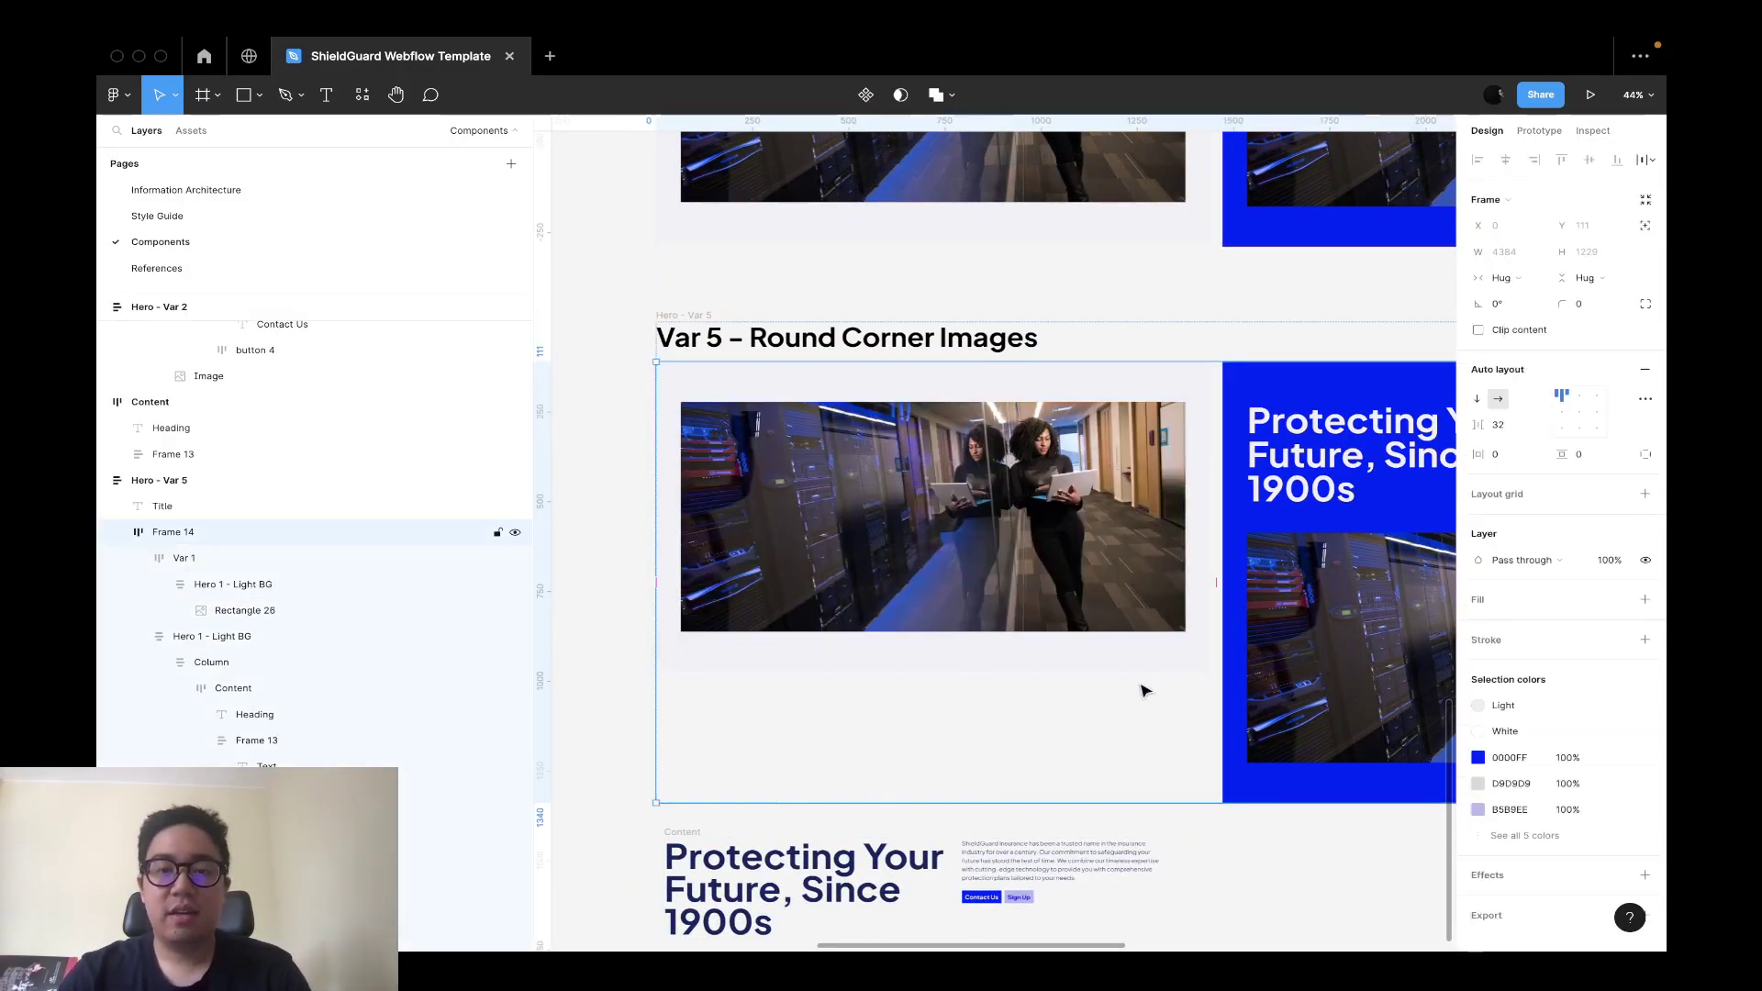
# Round the corners of the light Var 5 hero's image with a radius of 32.
pyautogui.click(1108, 536)
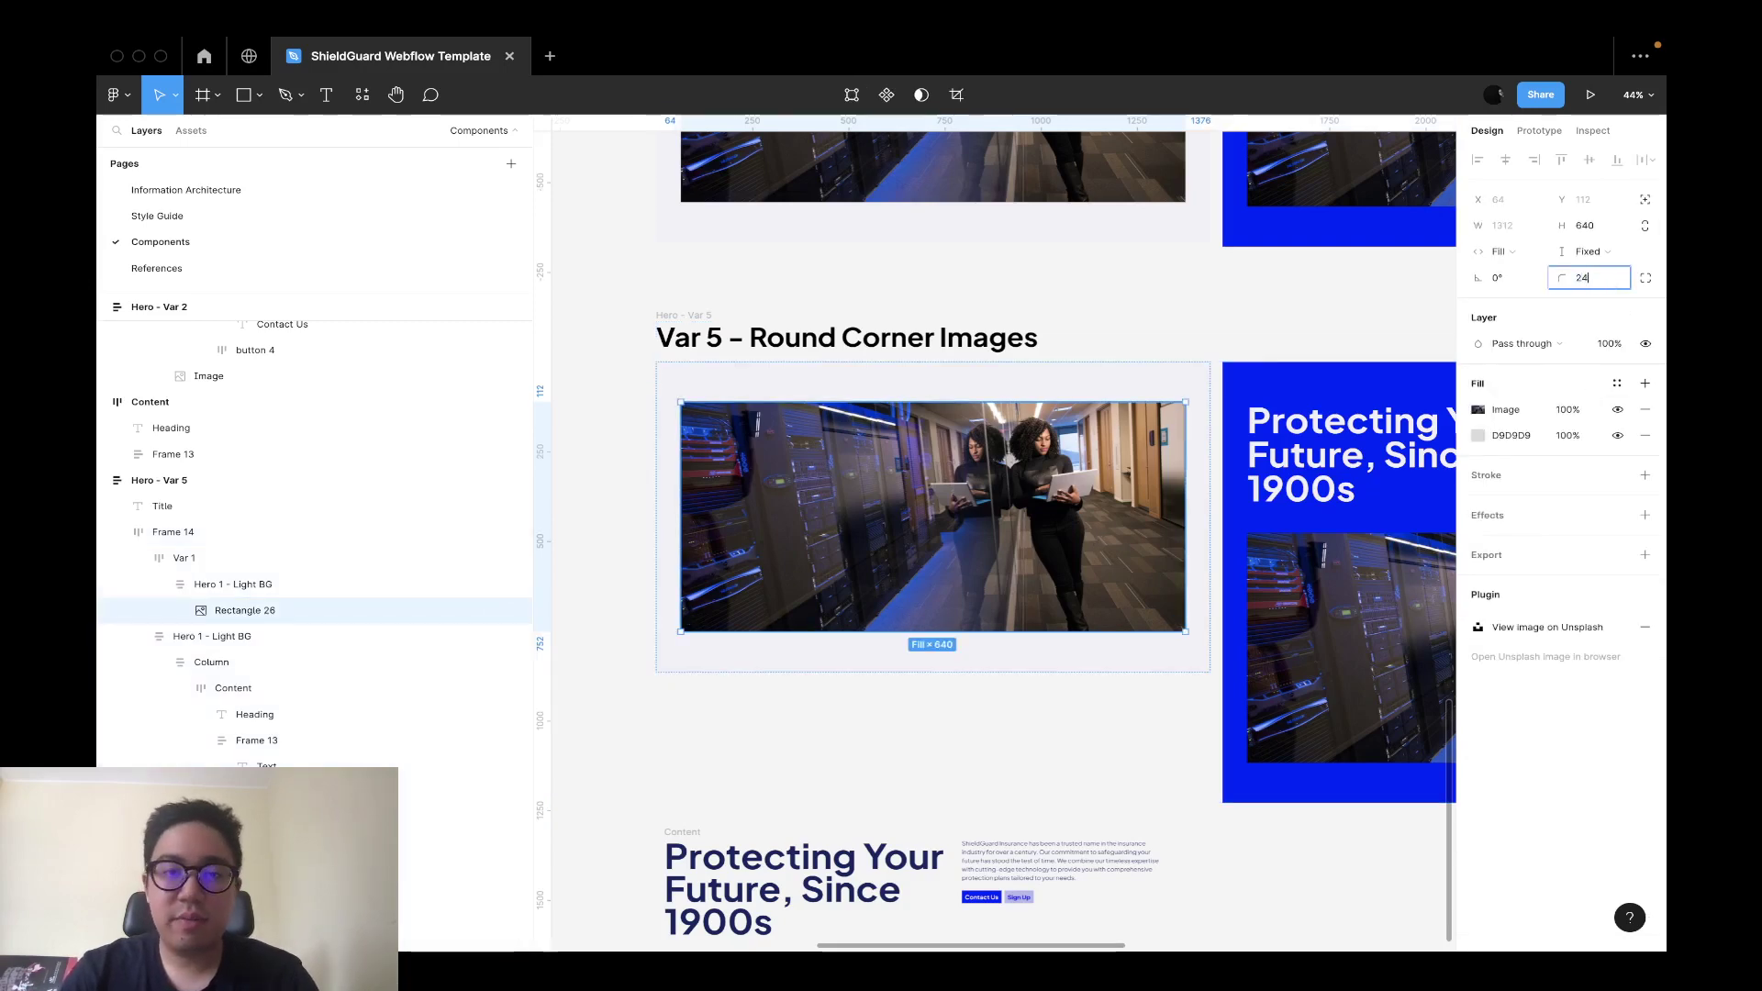
pyautogui.press('Return')
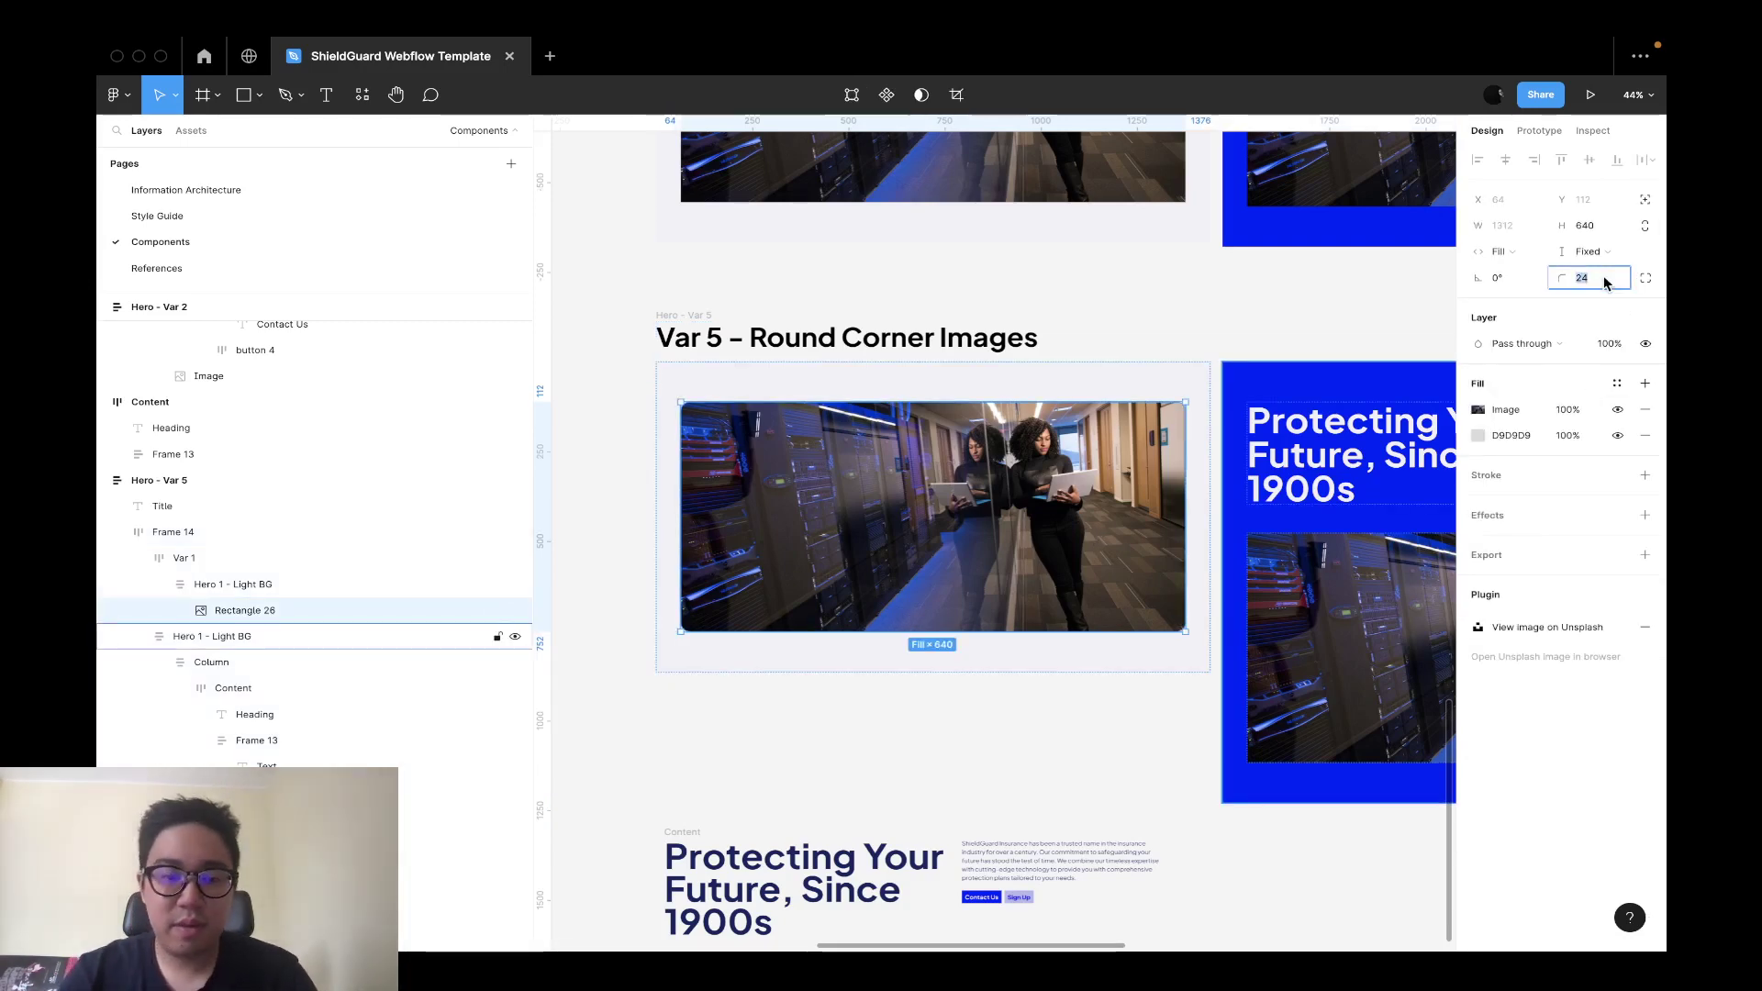
pyautogui.write('32')
pyautogui.press('Return')
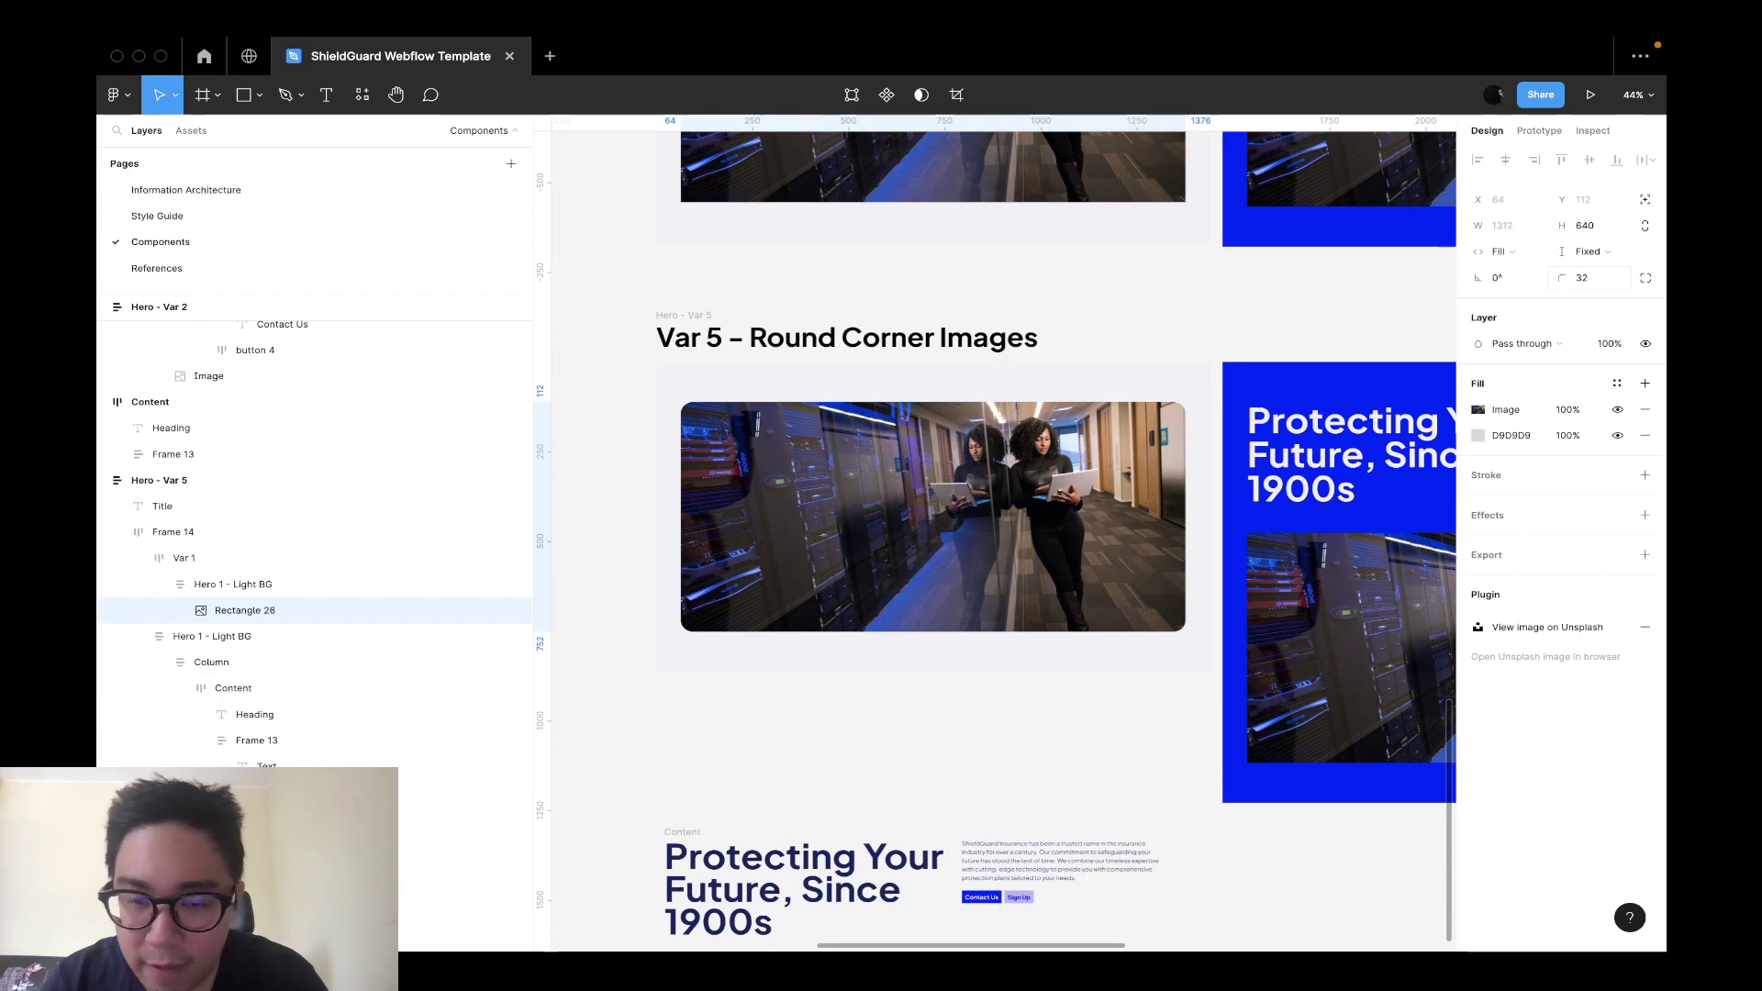
# Set the vertical sizing of the light Var 5 hero frame to a fixed height.
pyautogui.click(275, 585)
pyautogui.click(1597, 278)
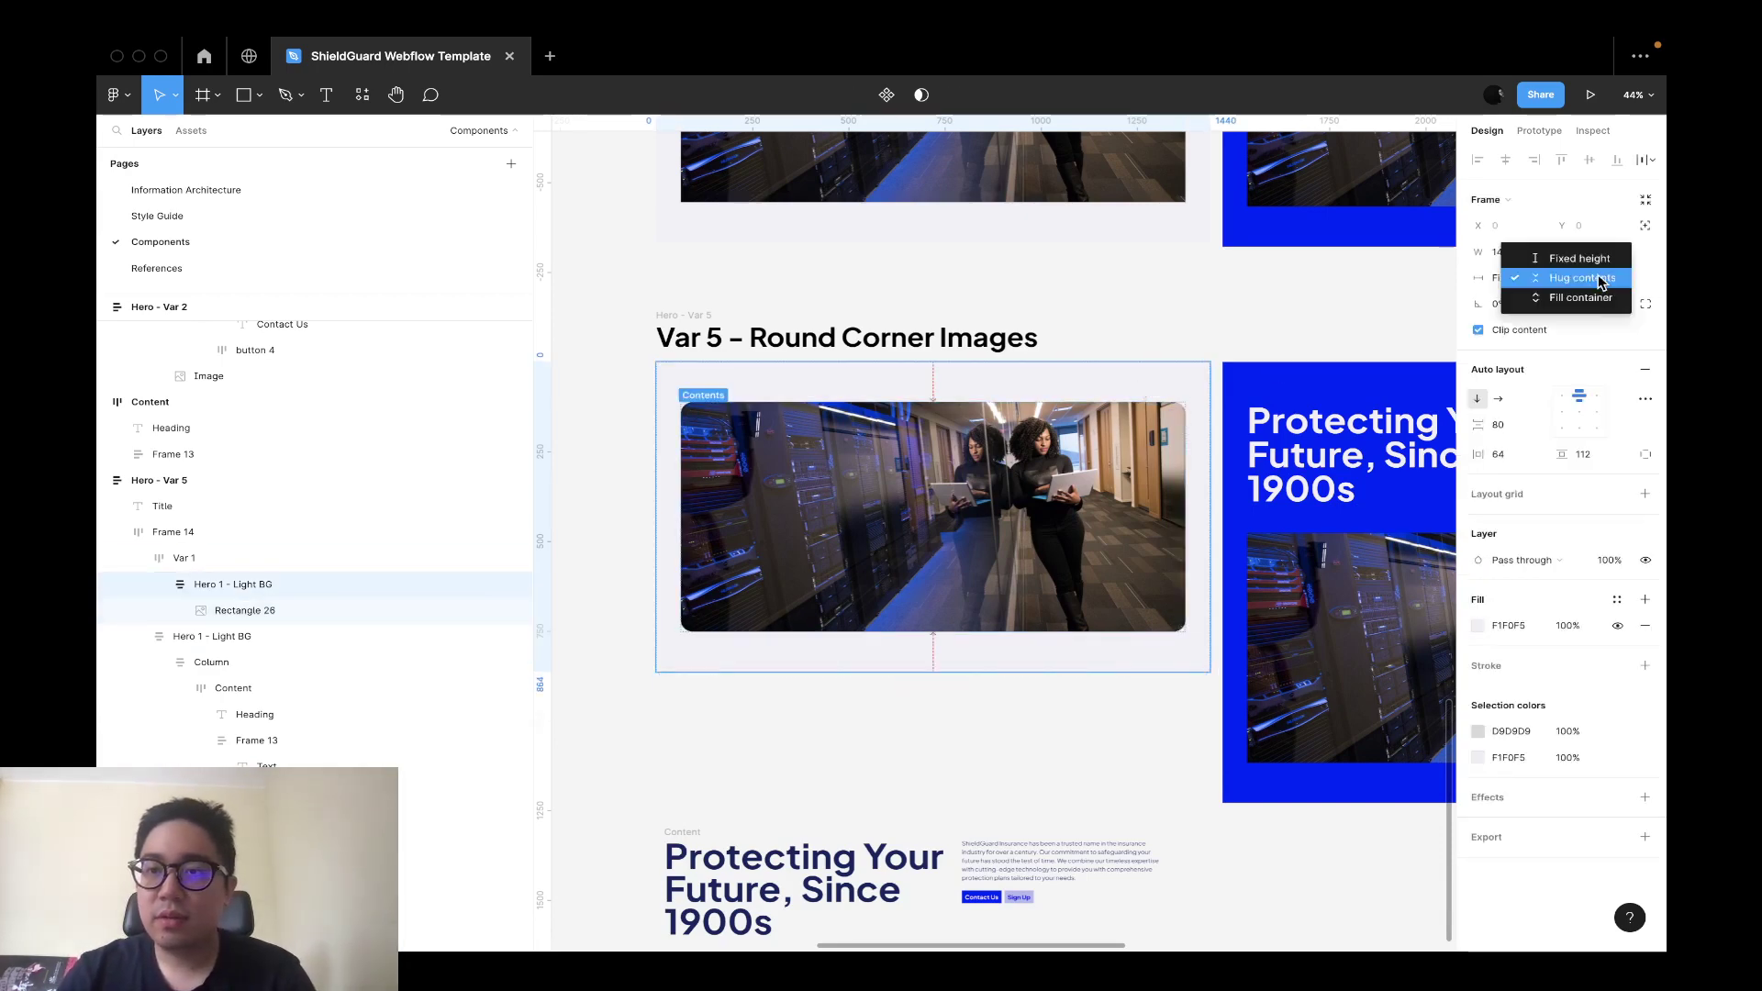
pyautogui.click(1602, 297)
pyautogui.click(1595, 281)
pyautogui.click(1597, 248)
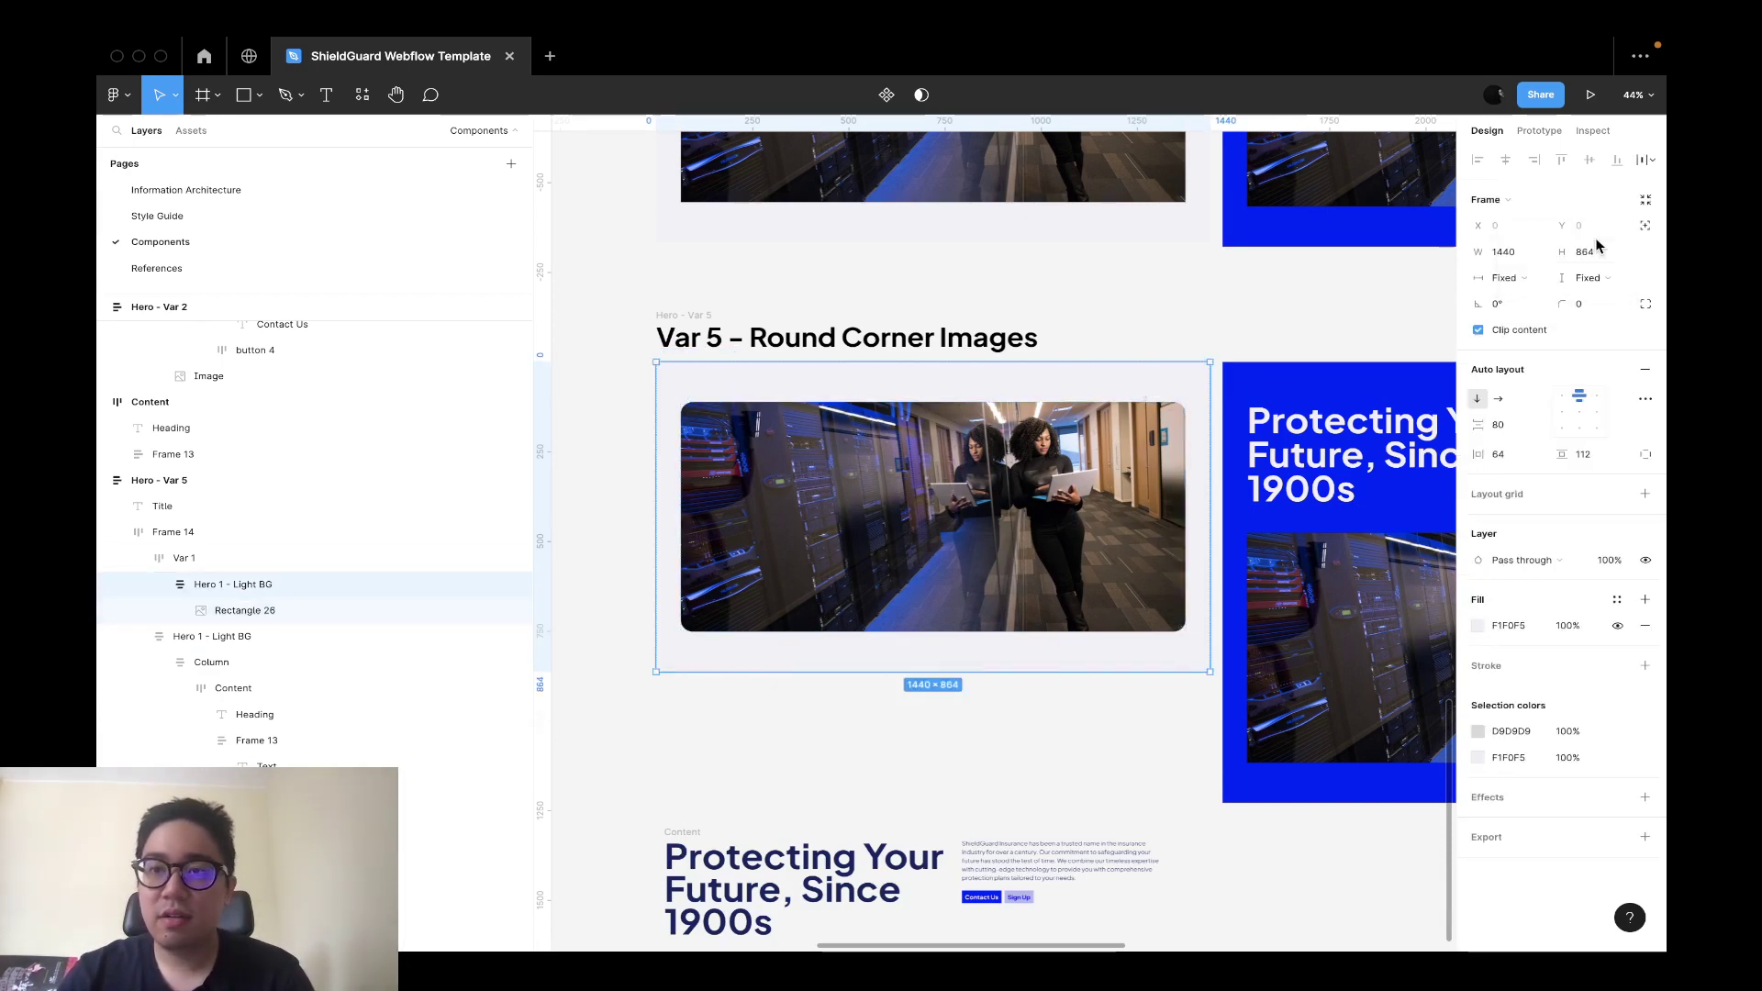
# Set the light Var 5 hero frame's height to 1024 and make its image fill the container vertically.
pyautogui.write('1024')
pyautogui.press('Return')
pyautogui.press('Escape')
pyautogui.keyDown('super'); pyautogui.click(1125, 601); pyautogui.keyUp('super')
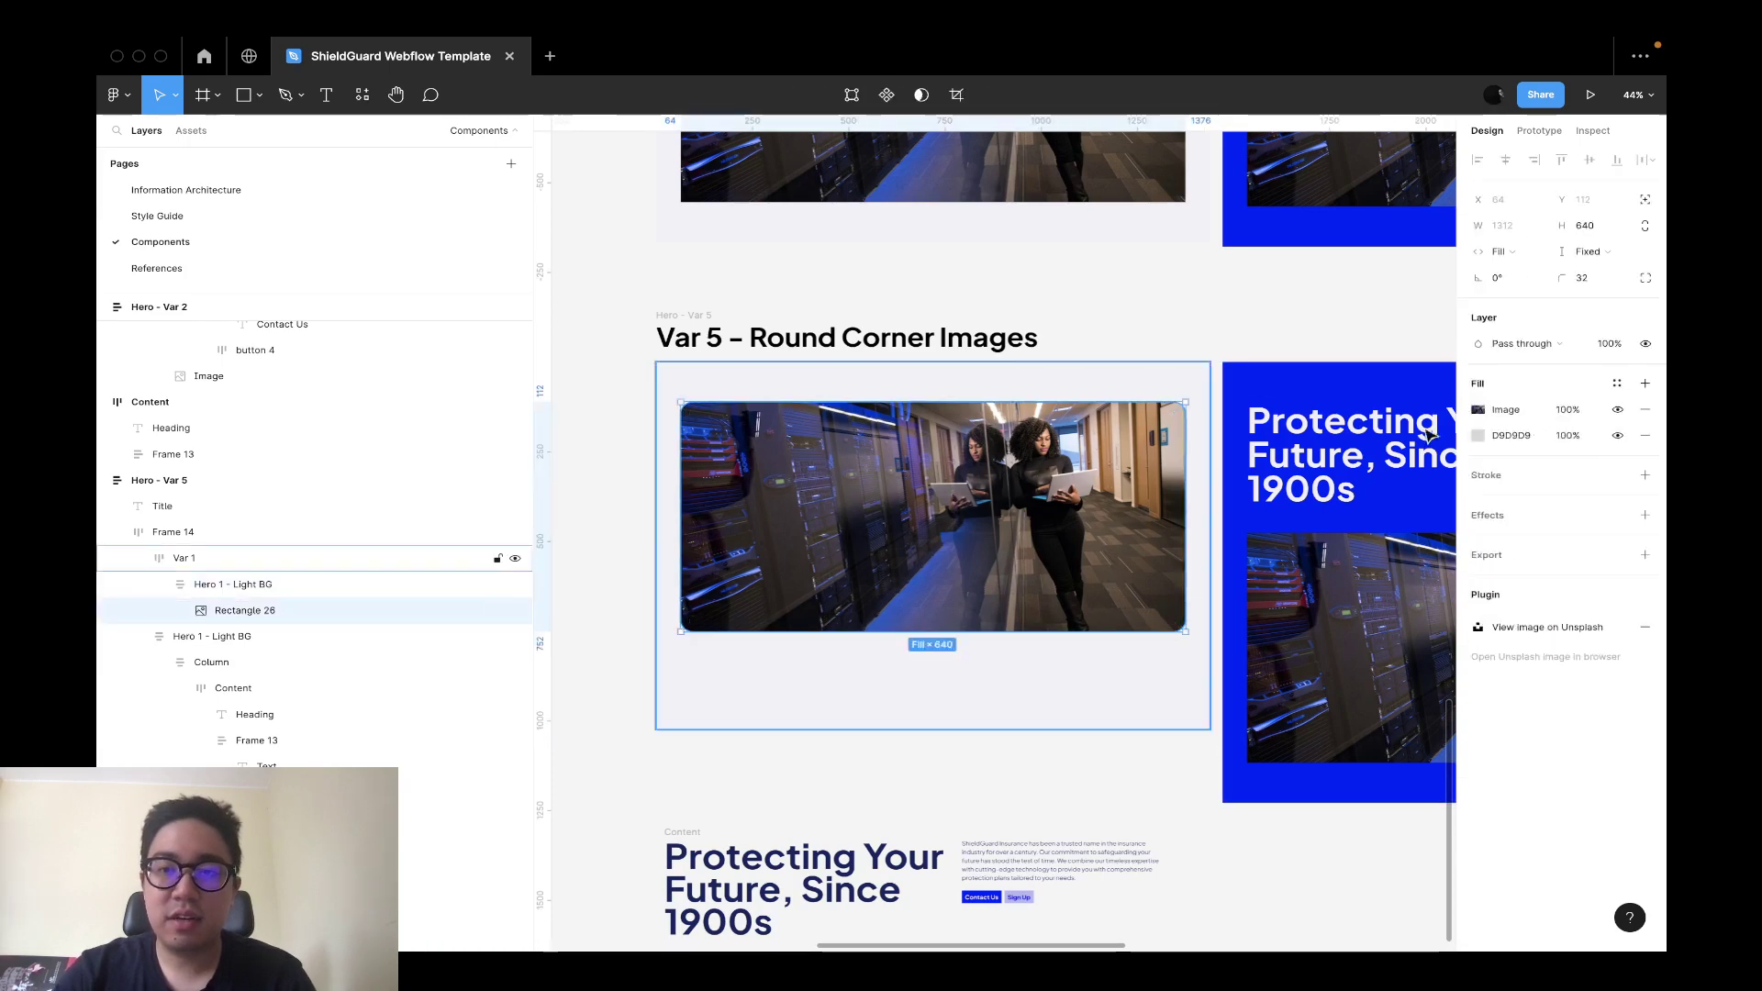
pyautogui.click(1592, 251)
pyautogui.click(1602, 274)
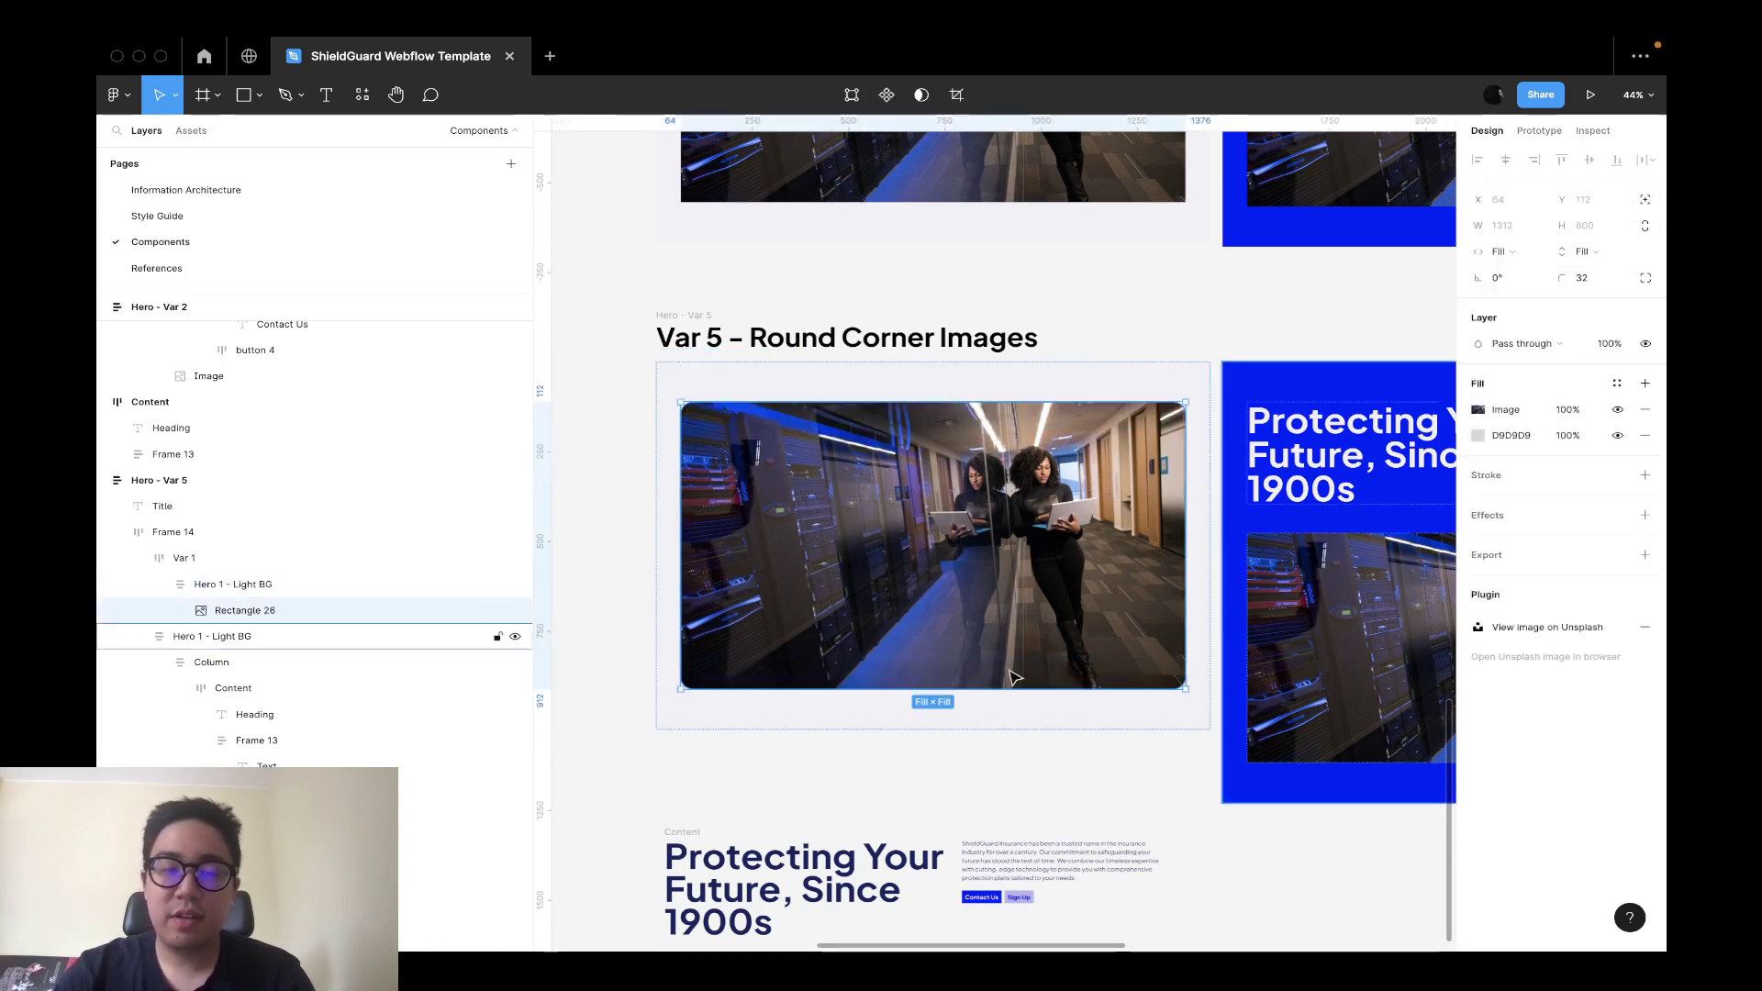
pyautogui.press('Escape')
pyautogui.scroll(-1, 879, 763)
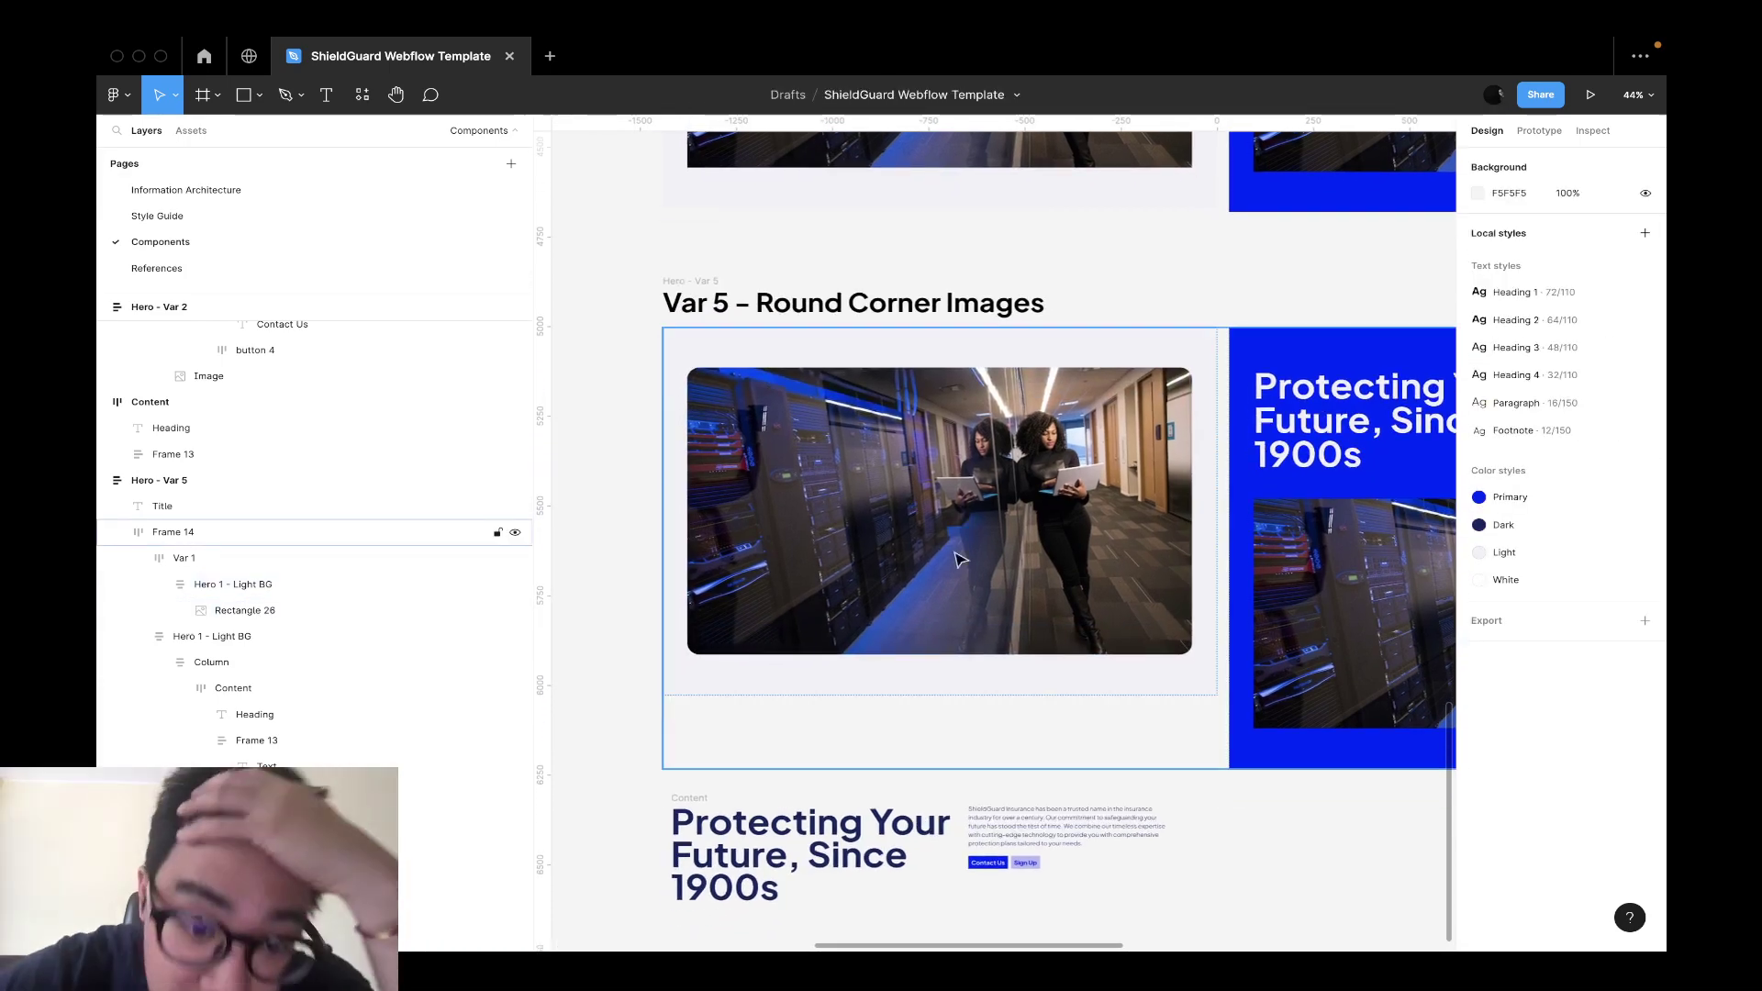
# Move the loose heading from the Content frame into the light Var 5 hero and order it above the image.
pyautogui.click(846, 826)
pyautogui.click(951, 532)
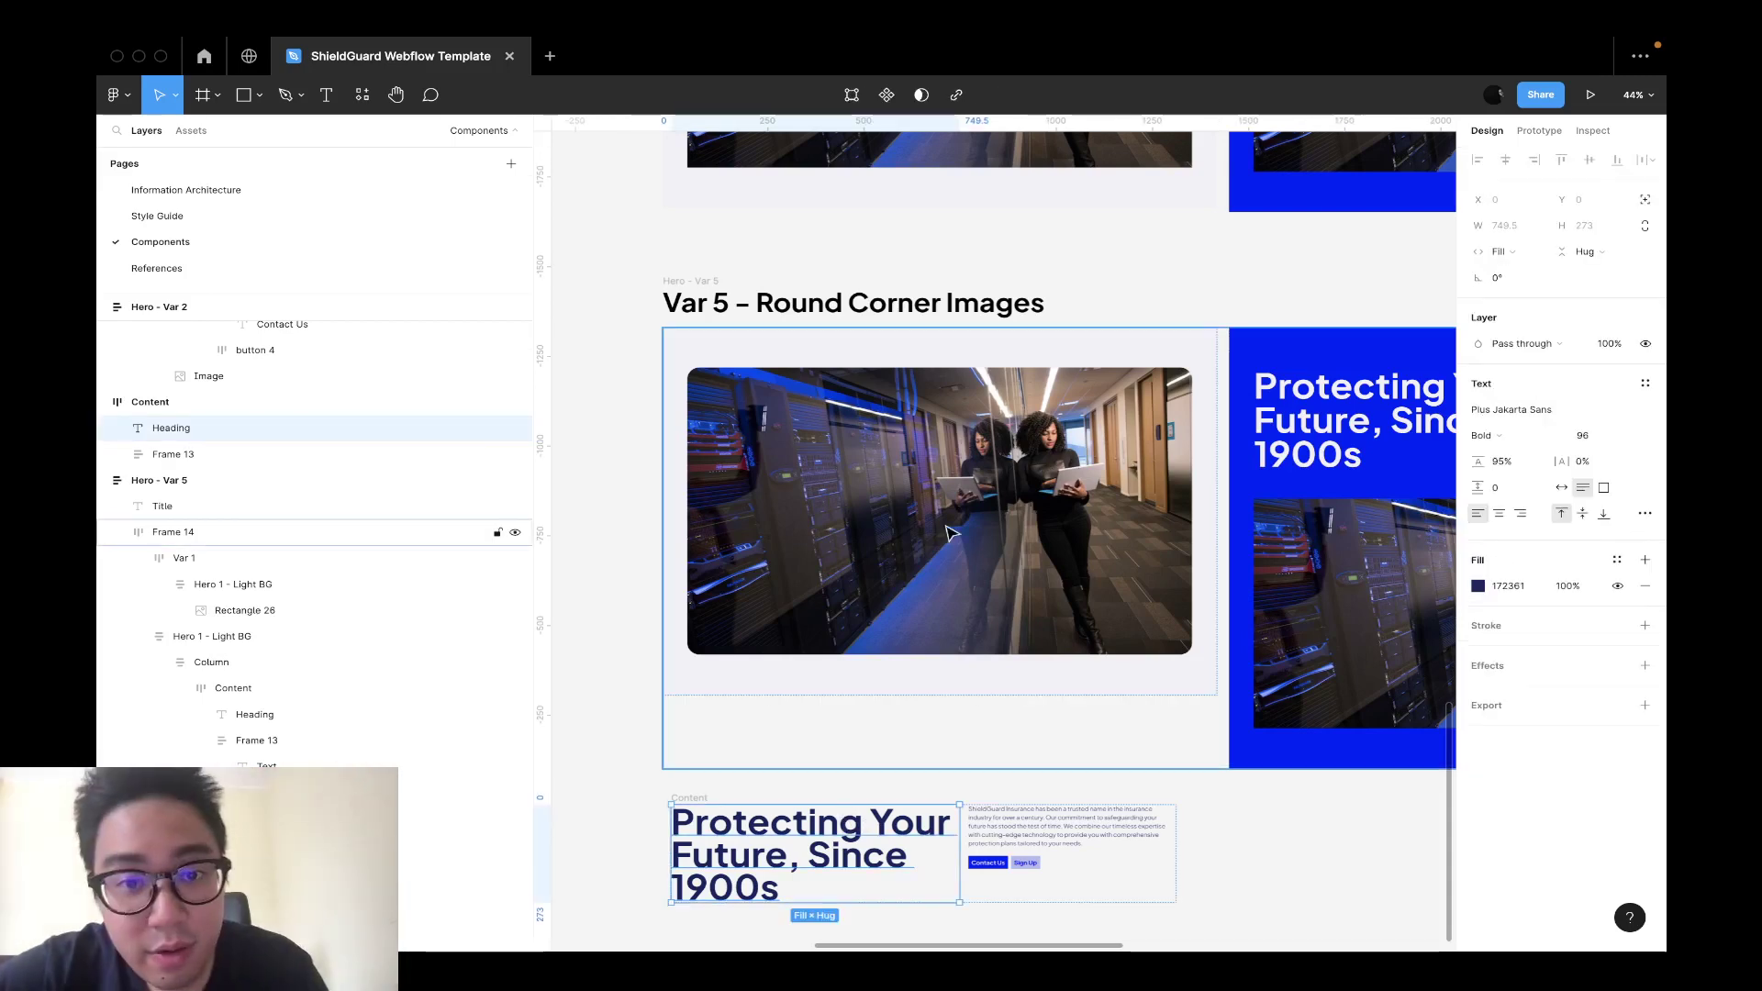
pyautogui.doubleClick(951, 532)
pyautogui.click(808, 853)
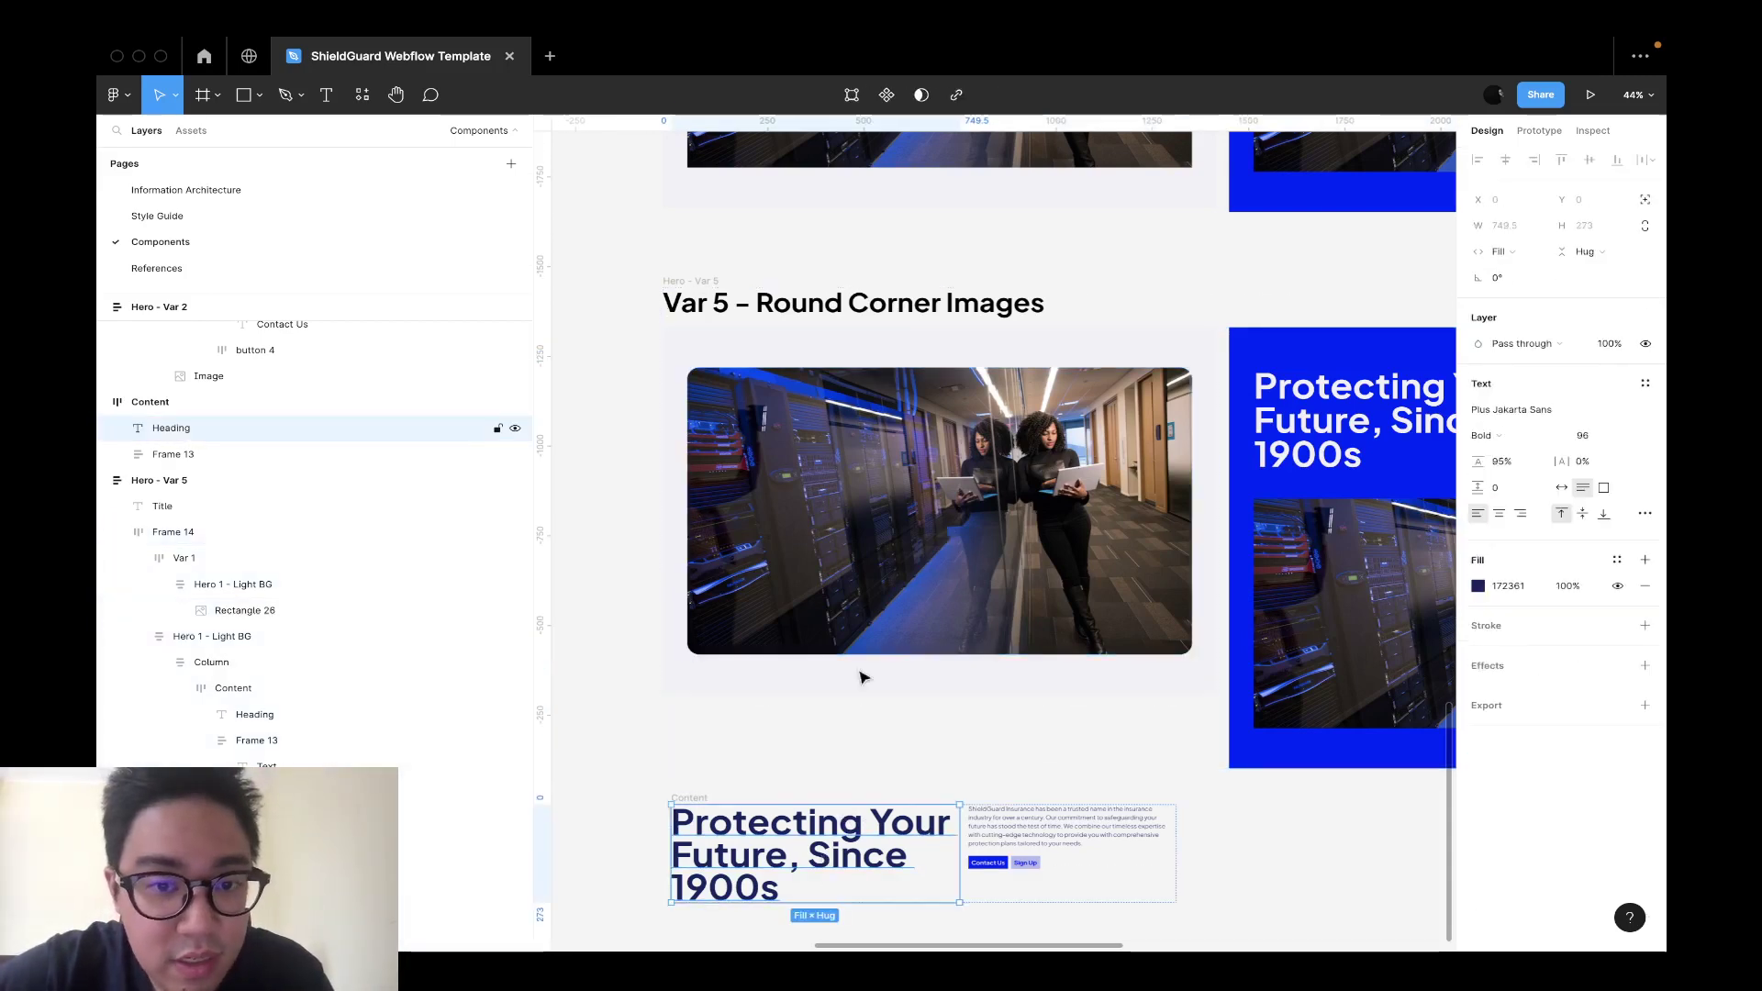
pyautogui.press('Delete')
pyautogui.doubleClick(922, 521)
pyautogui.hotkey('ctrl', 'v')
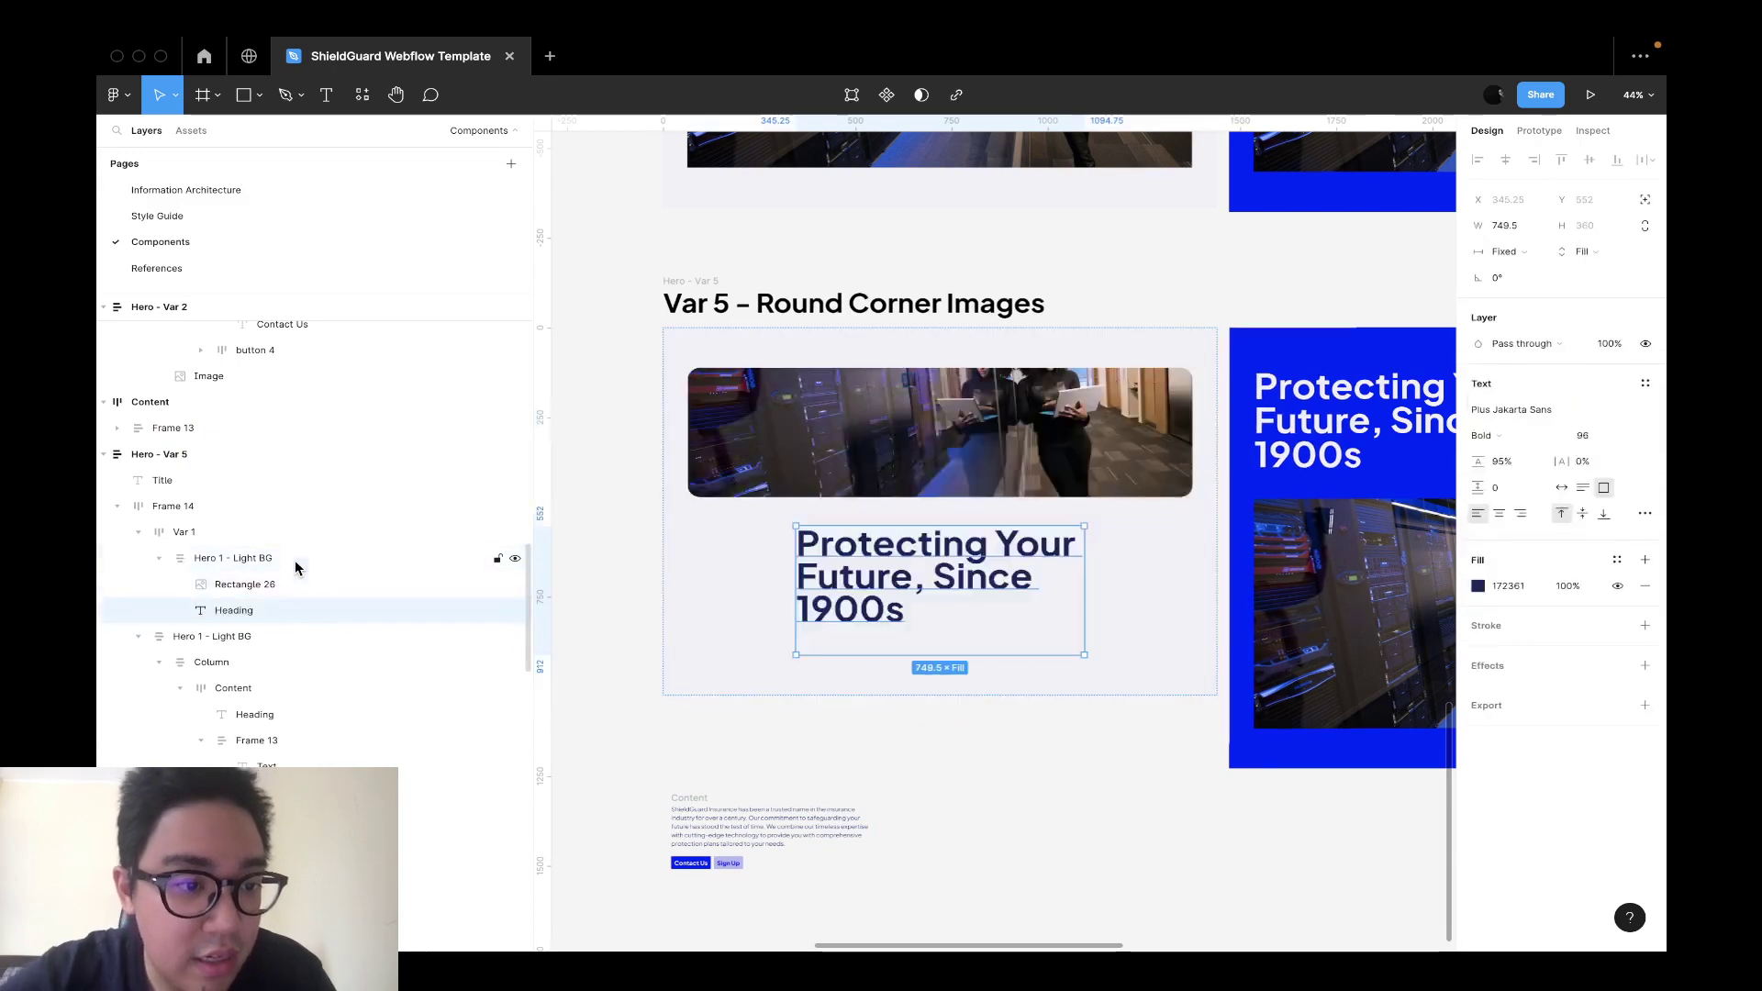
pyautogui.press('super+slash')
pyautogui.press('Up')
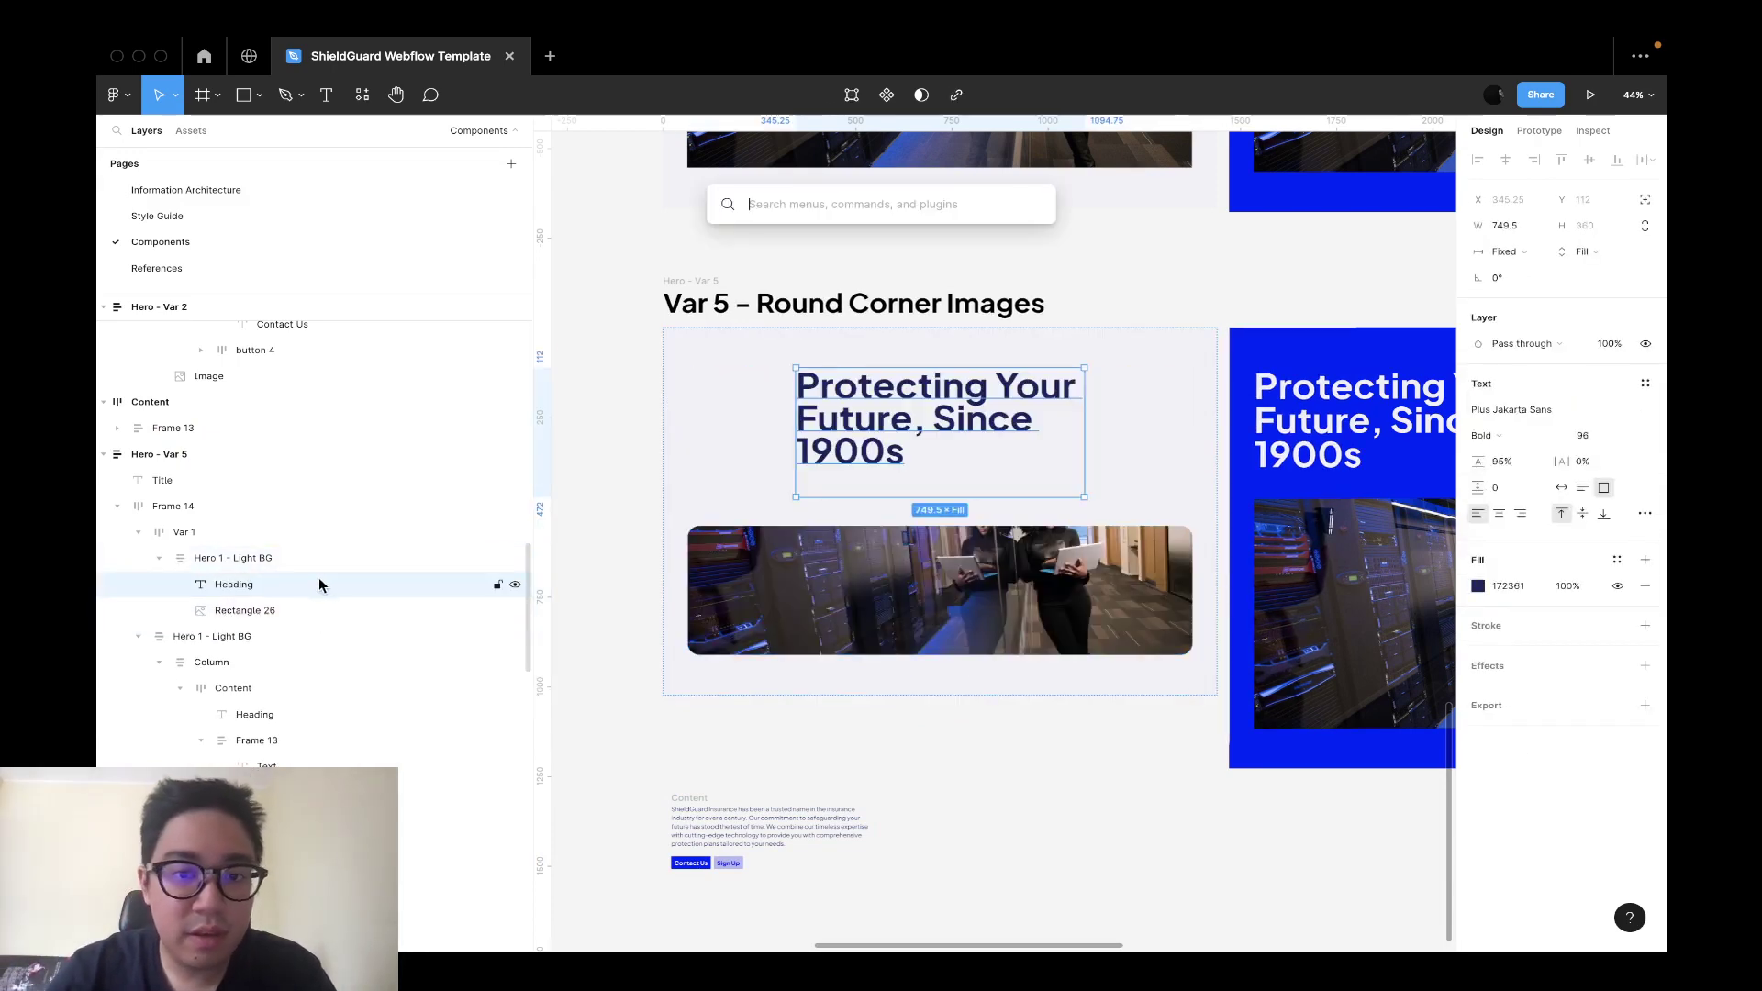
# Give the light Var 5 heading absolute position, centre its text and apply the White colour style.
pyautogui.click(1647, 201)
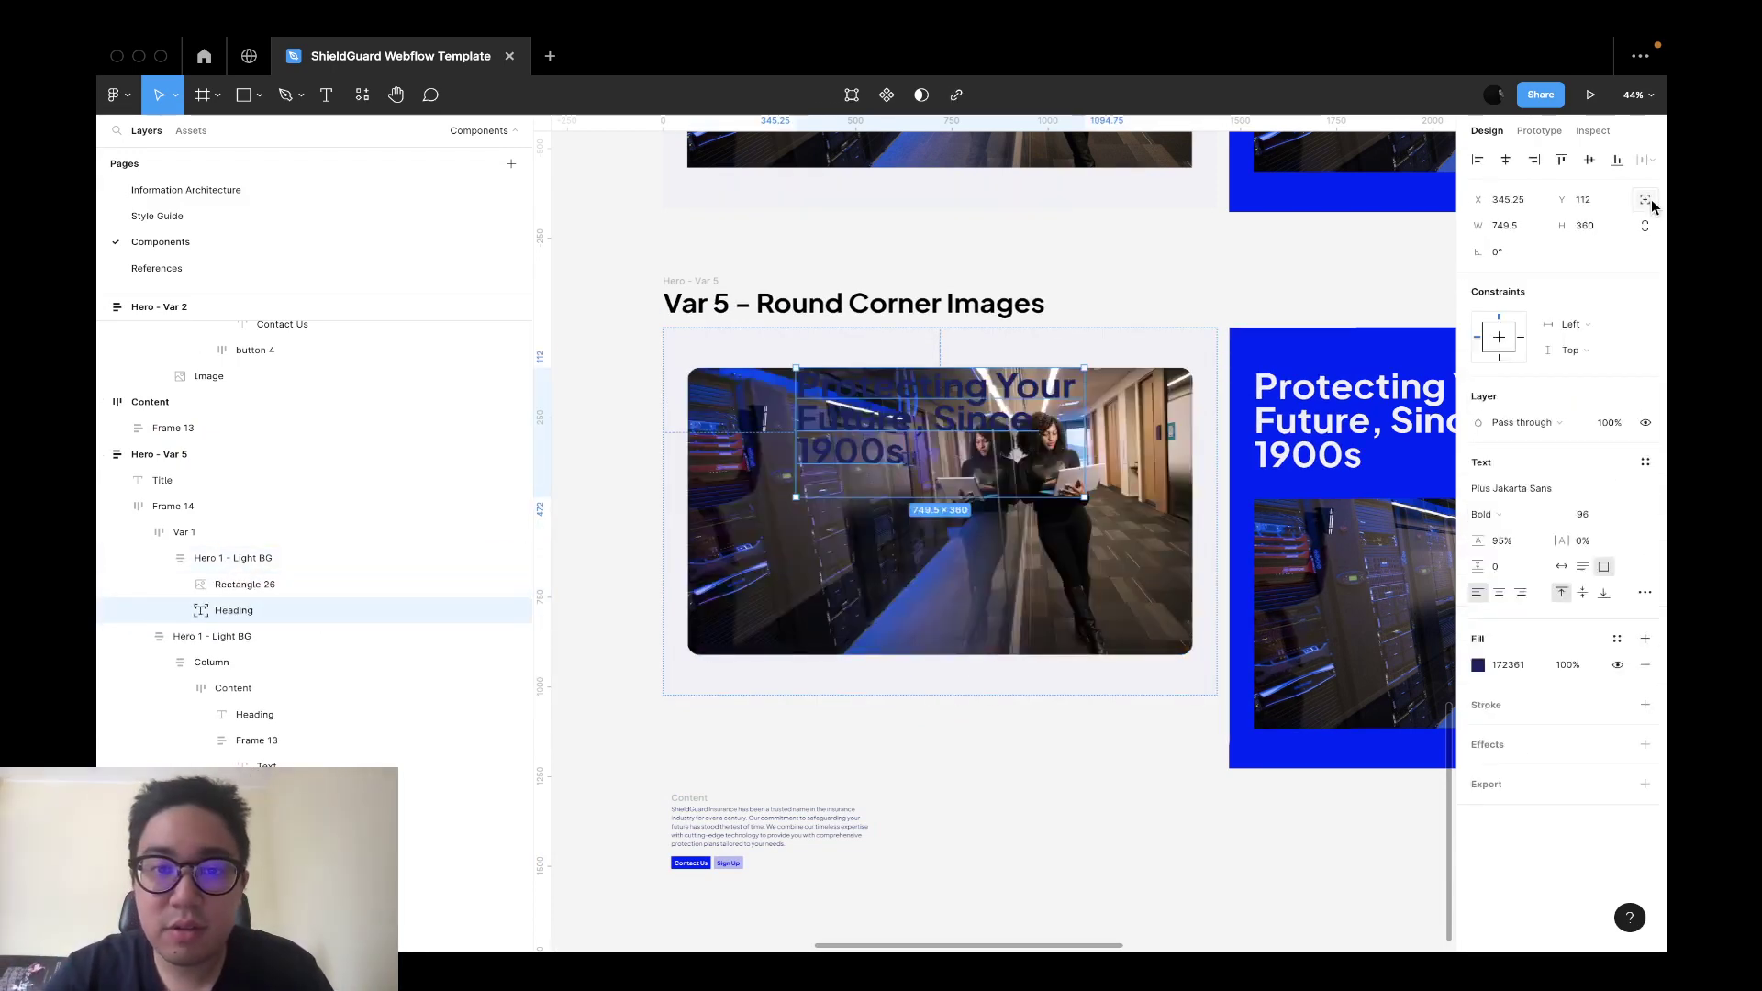
pyautogui.click(1499, 595)
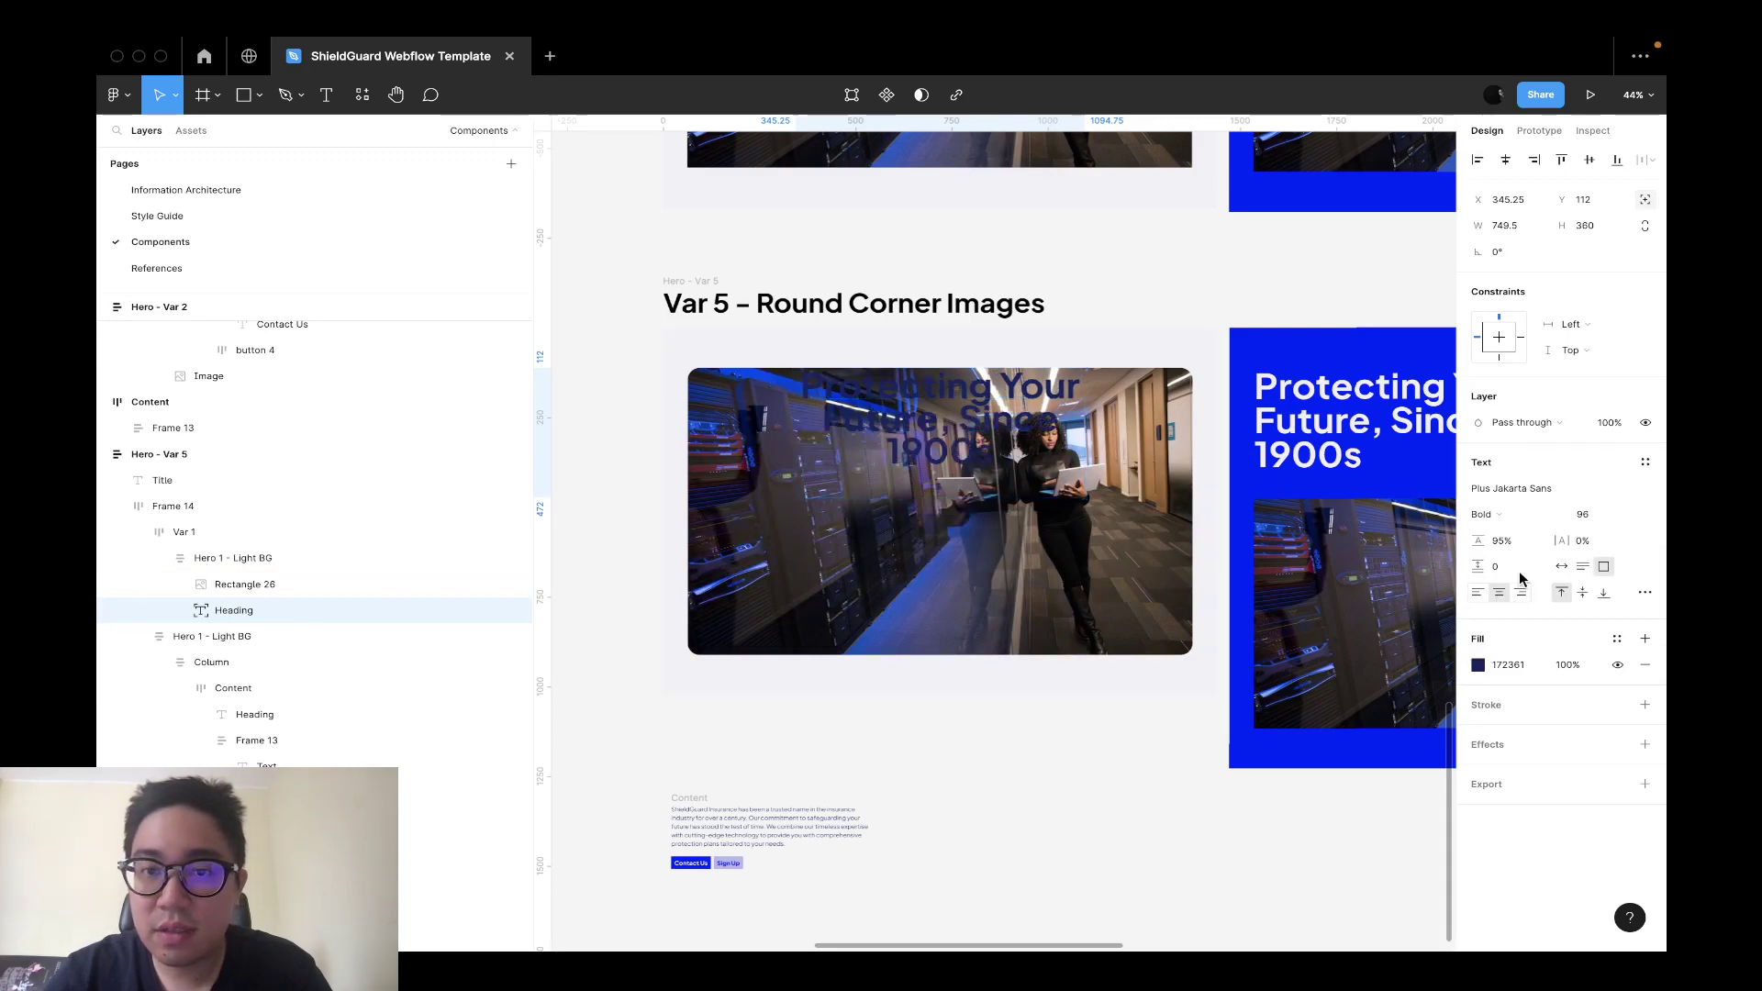
pyautogui.click(1617, 639)
pyautogui.click(1574, 739)
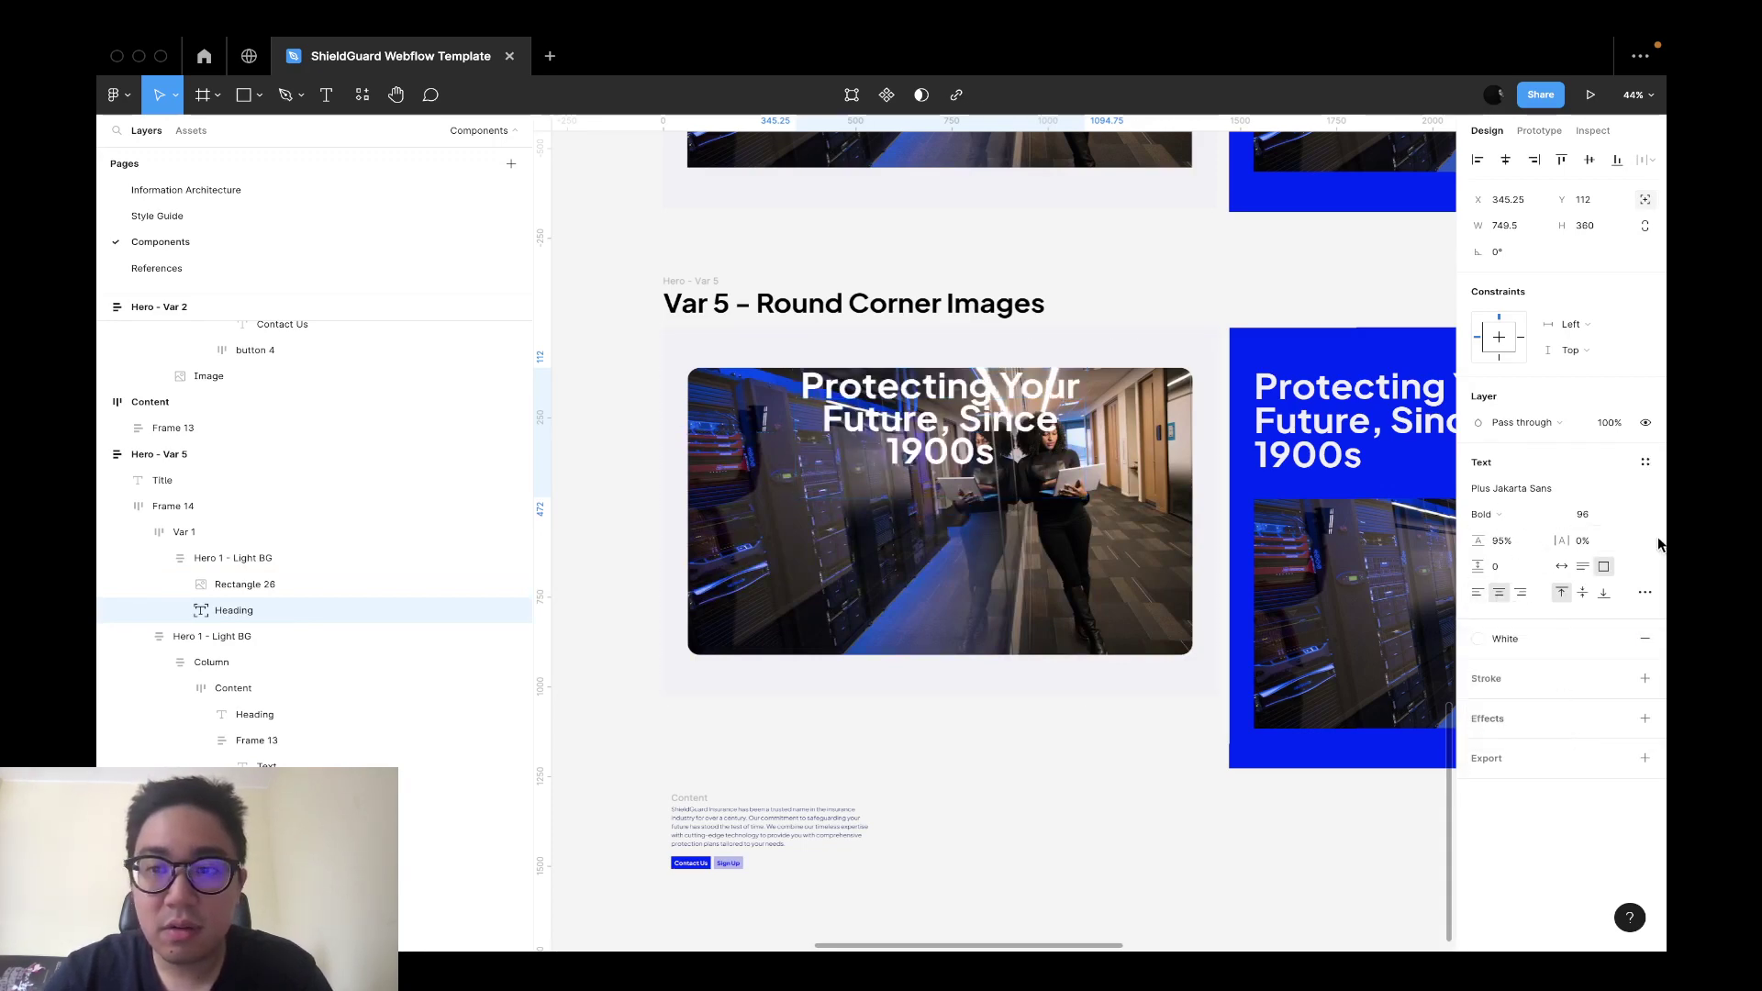
pyautogui.click(1603, 566)
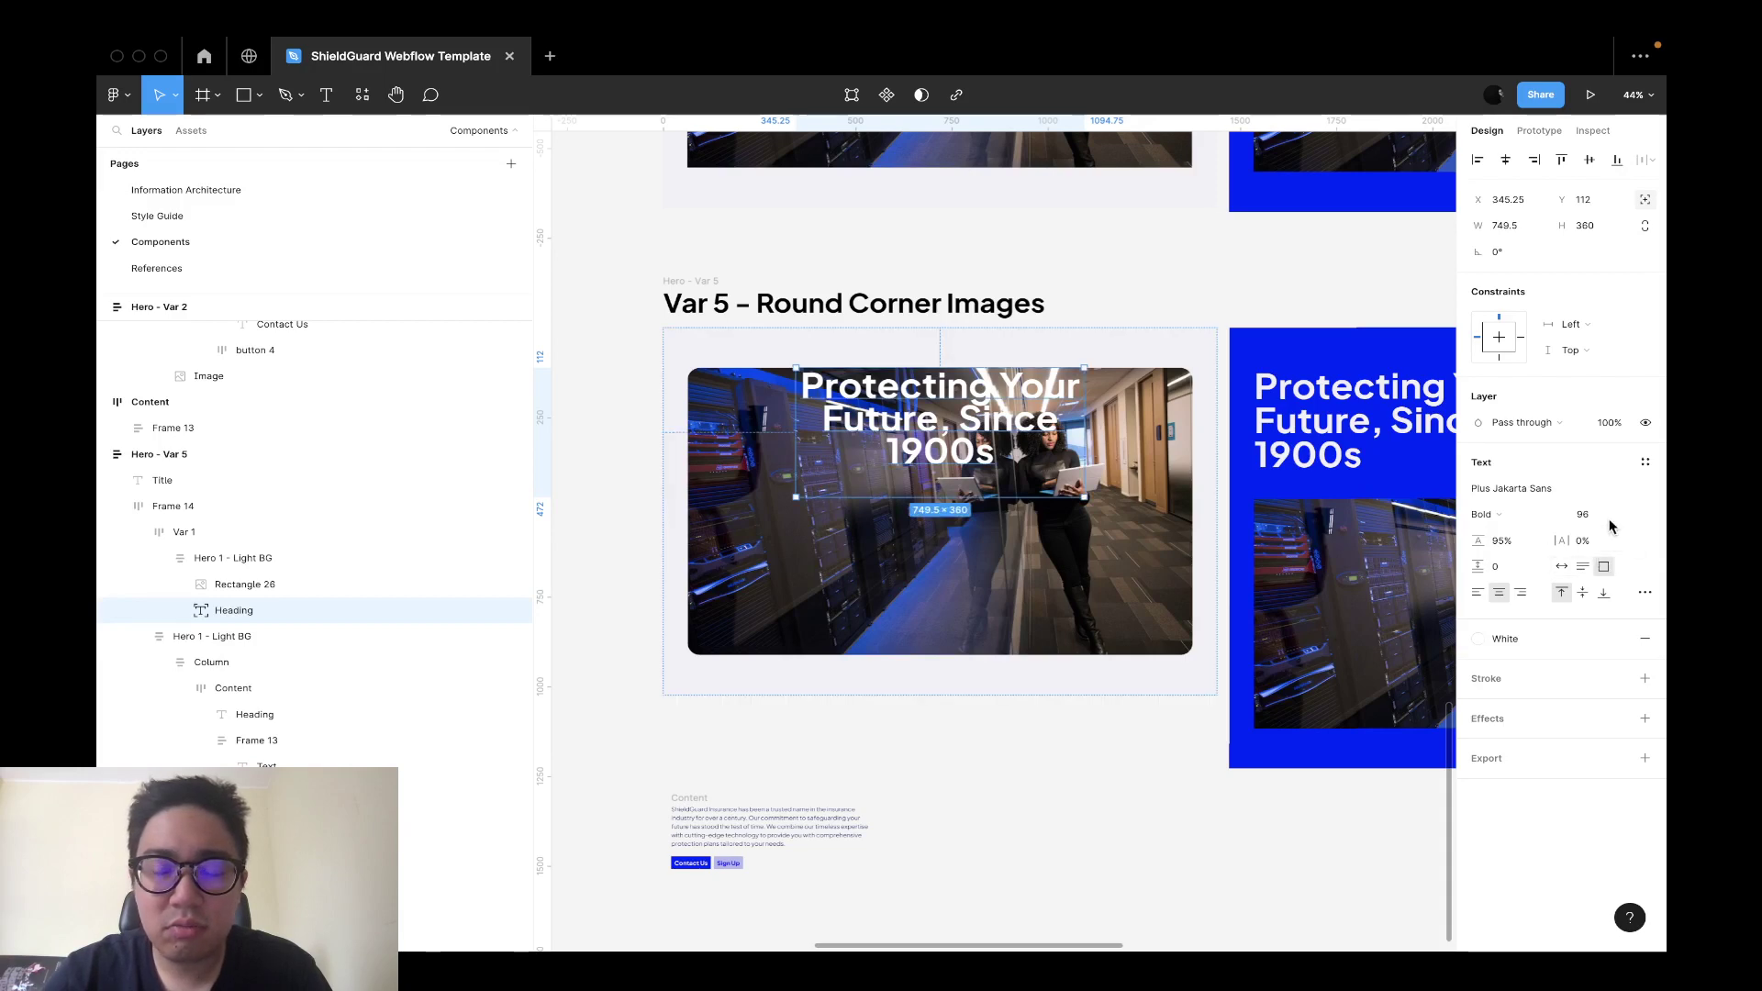
# Move the heading onto the lower part of the image at Y 614 and resize its text box to about 1218 × 195.
pyautogui.click(323, 560)
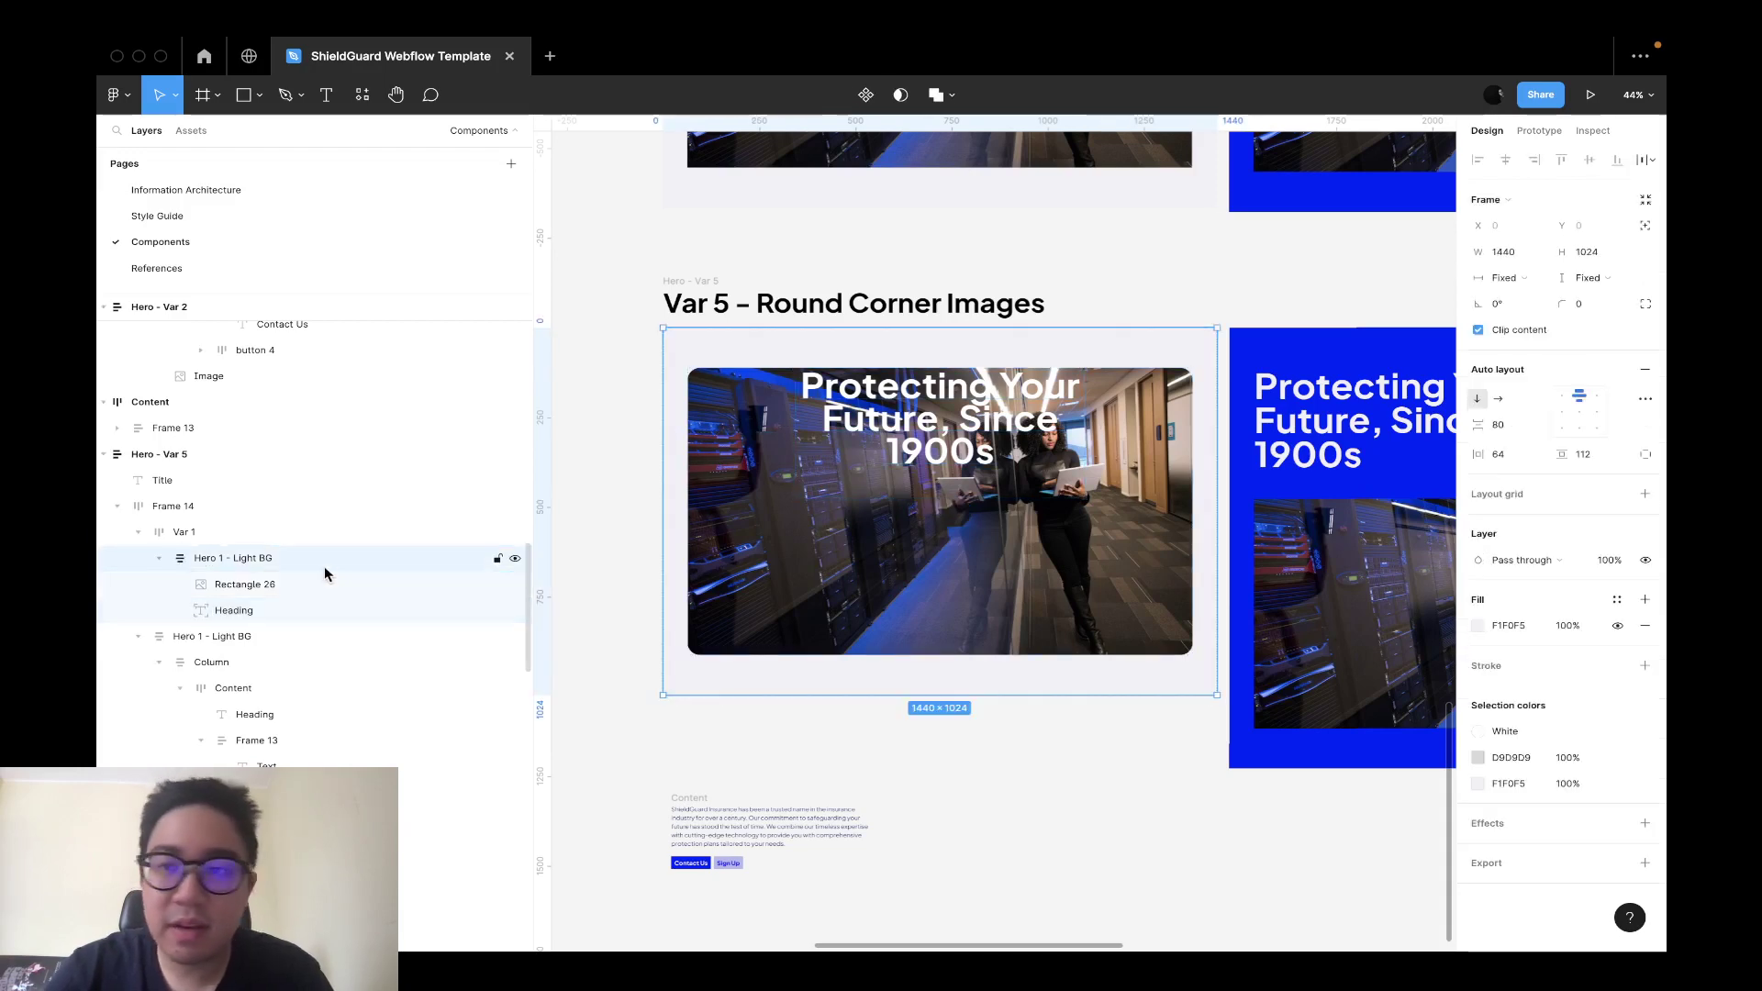
pyautogui.click(986, 417)
pyautogui.hotkey('alt', 's')
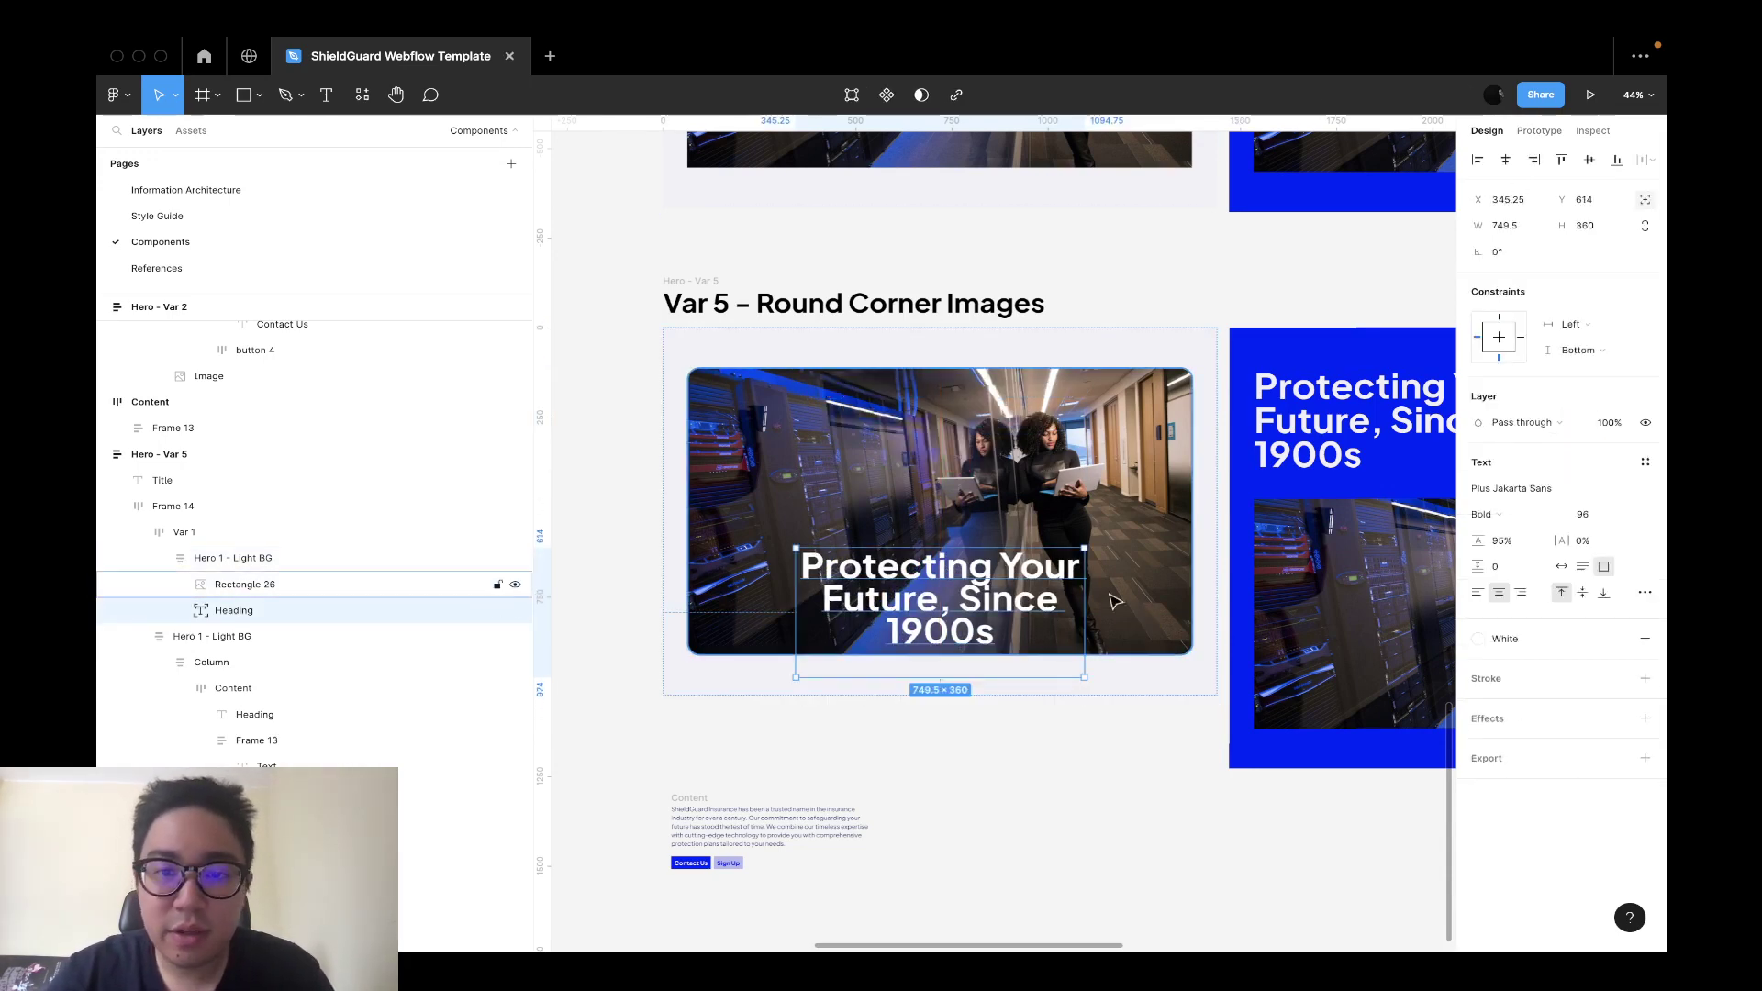
pyautogui.doubleClick(950, 571)
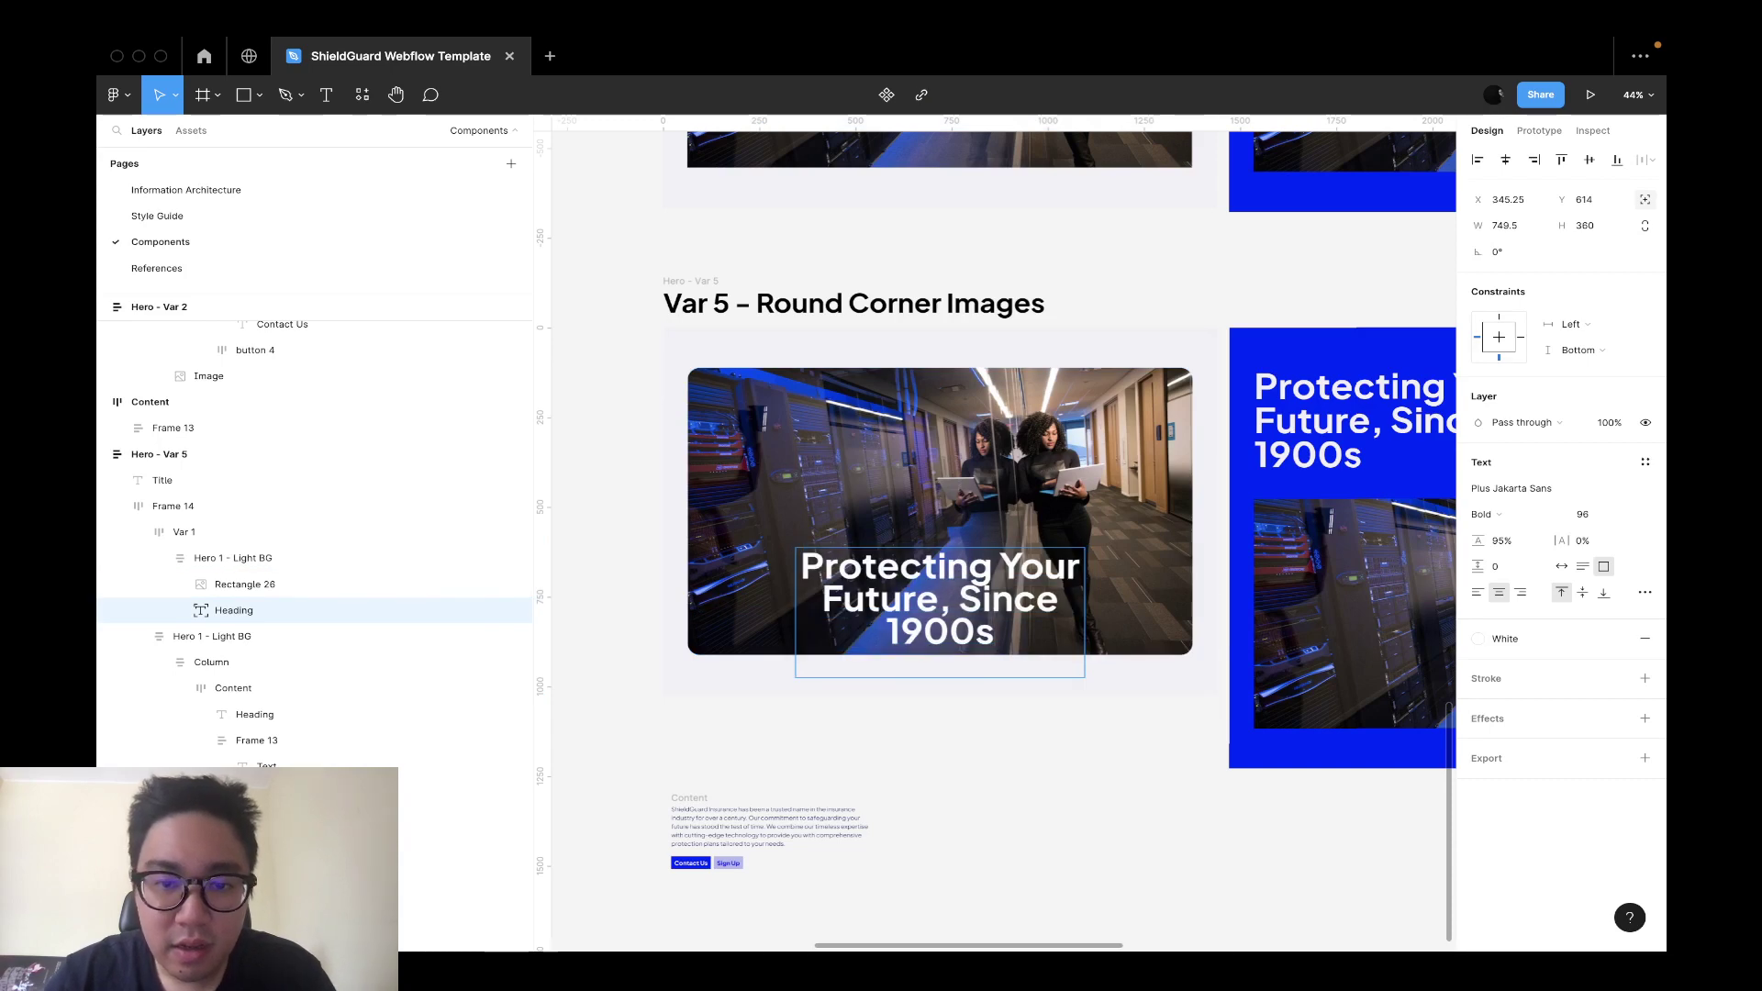
pyautogui.press('Escape')
pyautogui.moveTo(1128, 613); pyautogui.dragTo(1193, 613)
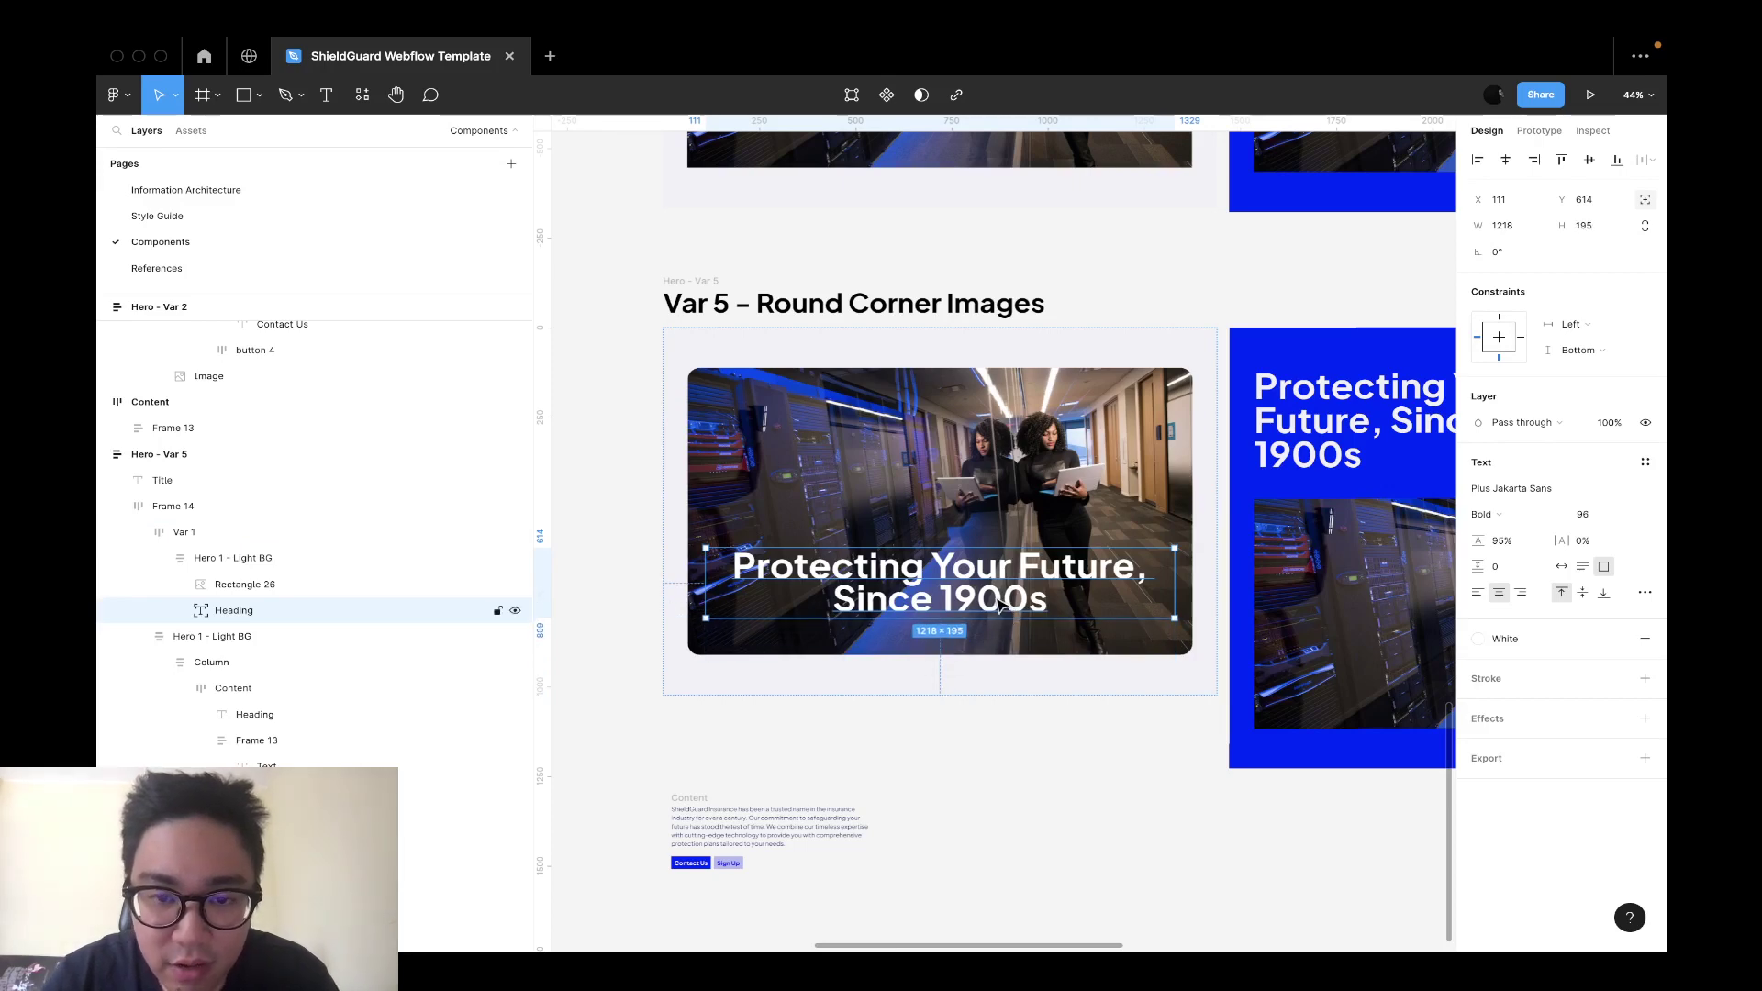
# Move the heading down to the hero frame's bottom edge and wrap it together with the image in an auto layout frame.
pyautogui.moveTo(1001, 603); pyautogui.dragTo(1042, 665)
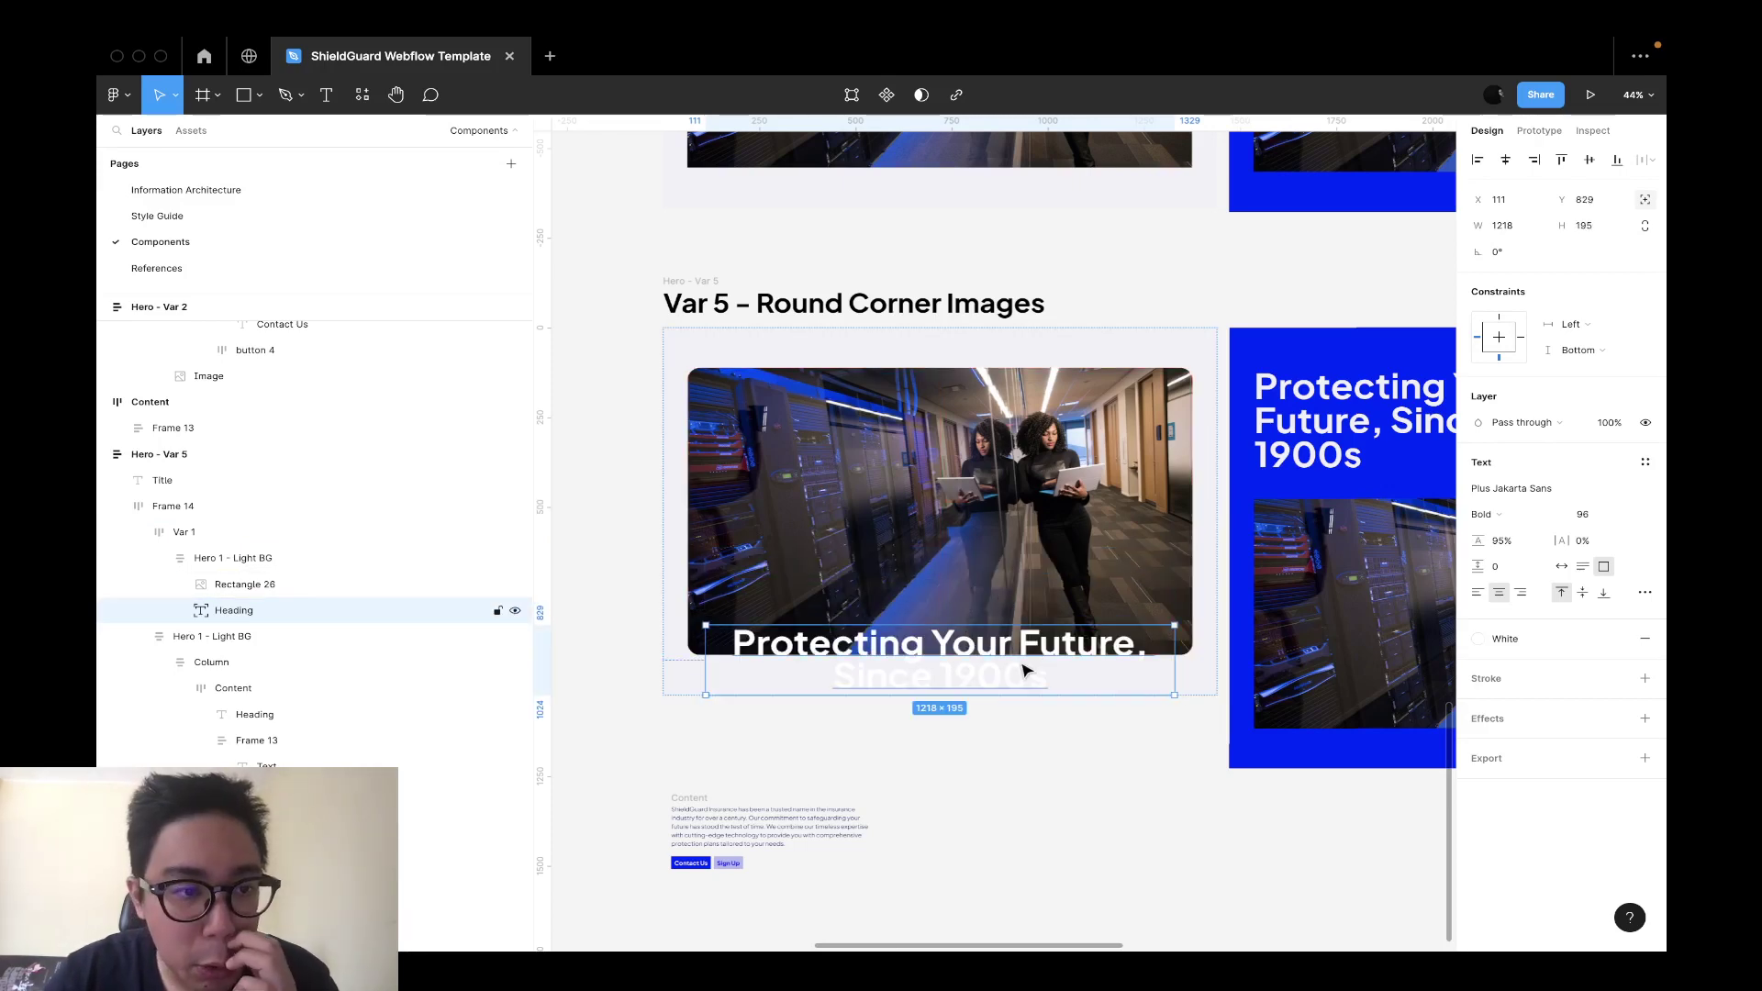
pyautogui.keyDown('shift'); pyautogui.click(314, 583); pyautogui.keyUp('shift')
pyautogui.hotkey('shift', 'a')
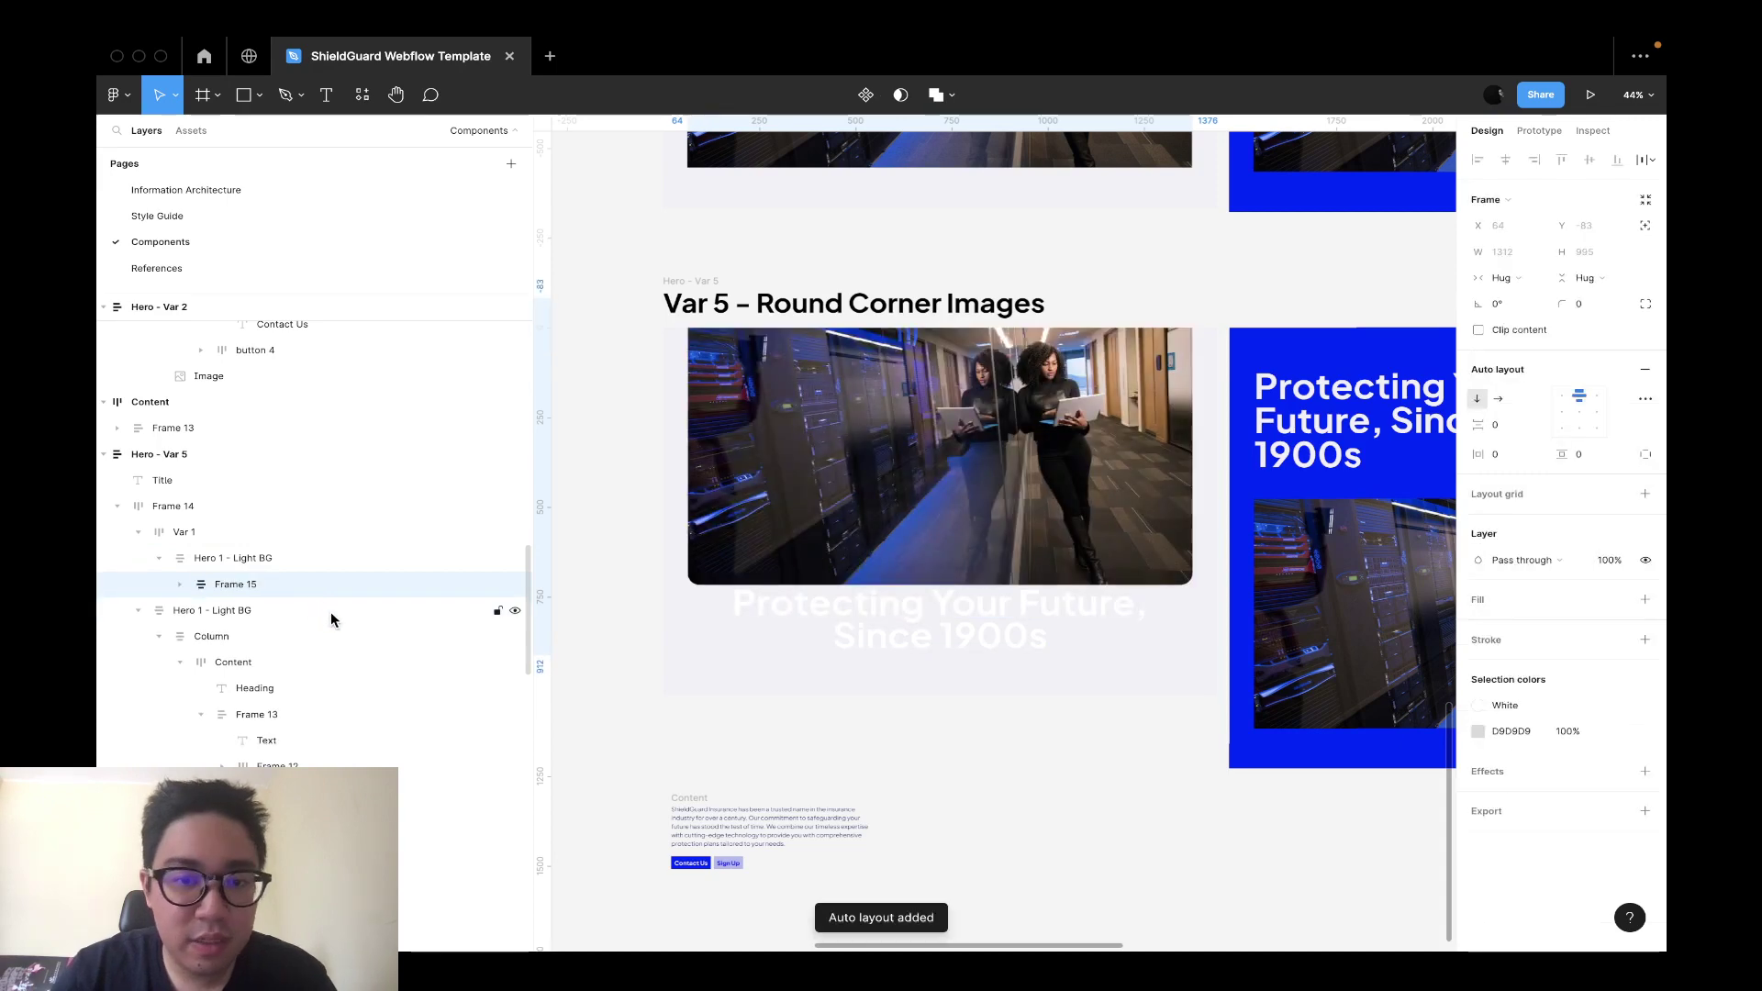
# Give the heading absolute position inside the new auto layout frame and raise it by 20 px to Y 585.
pyautogui.click(180, 584)
pyautogui.click(257, 611)
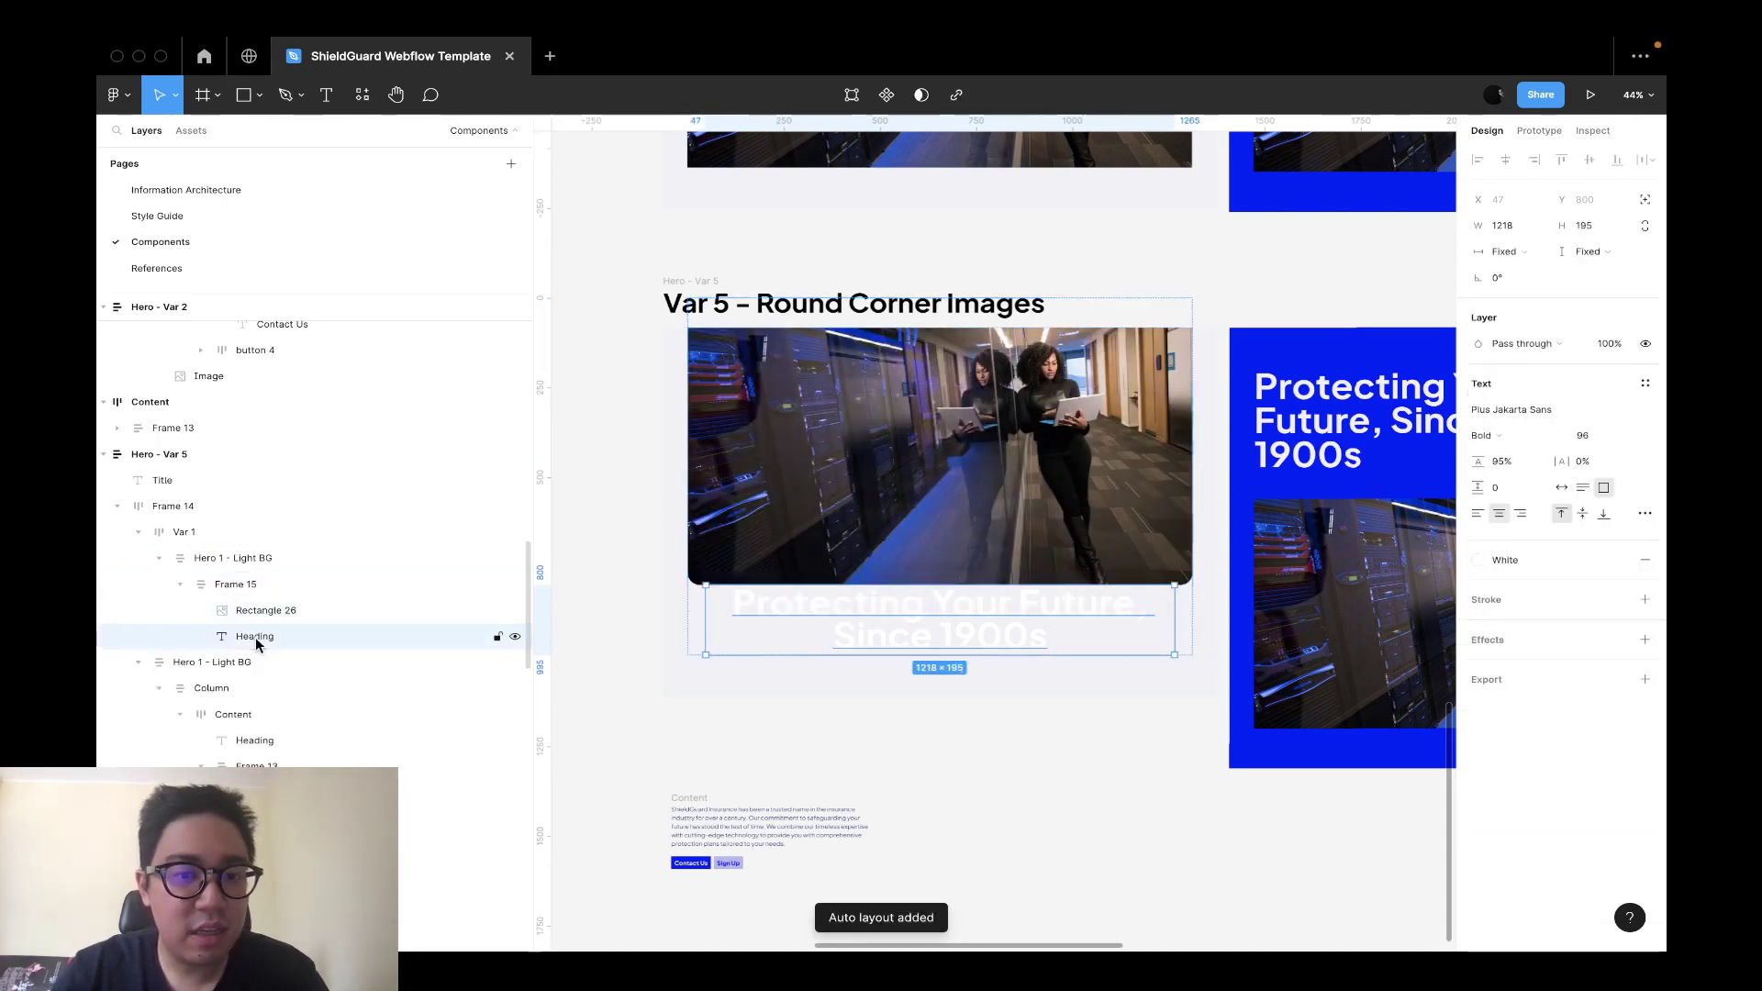
pyautogui.click(284, 633)
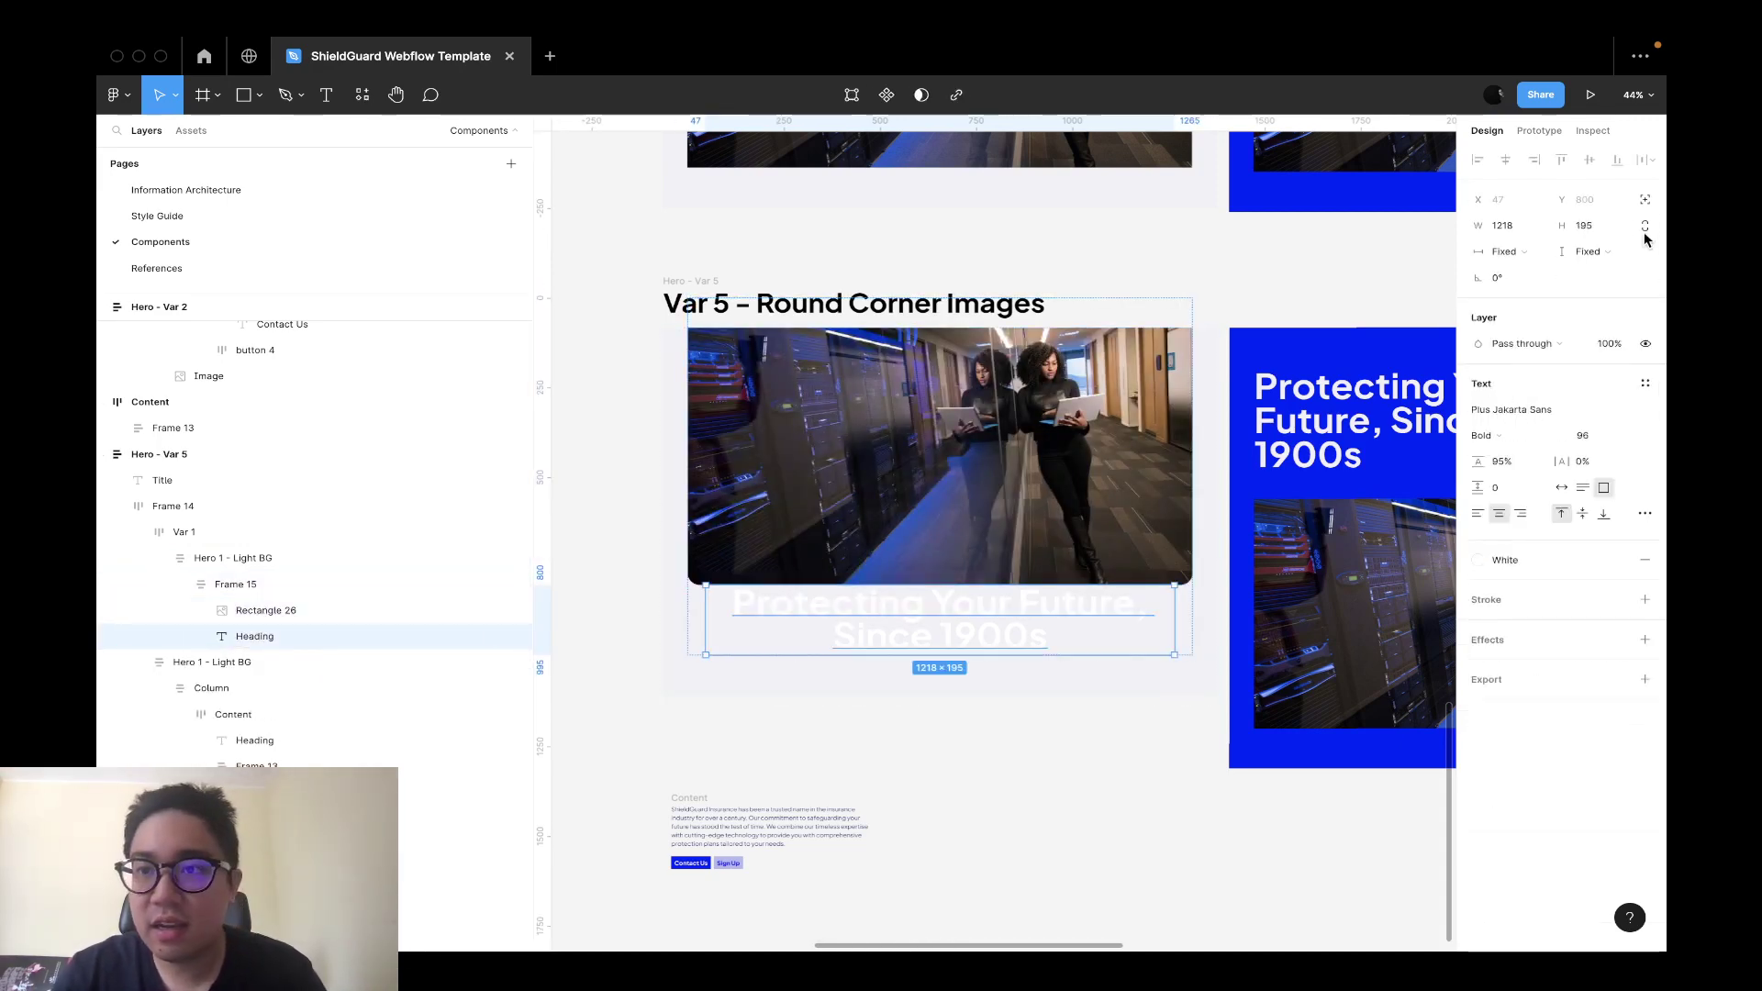
pyautogui.click(1644, 201)
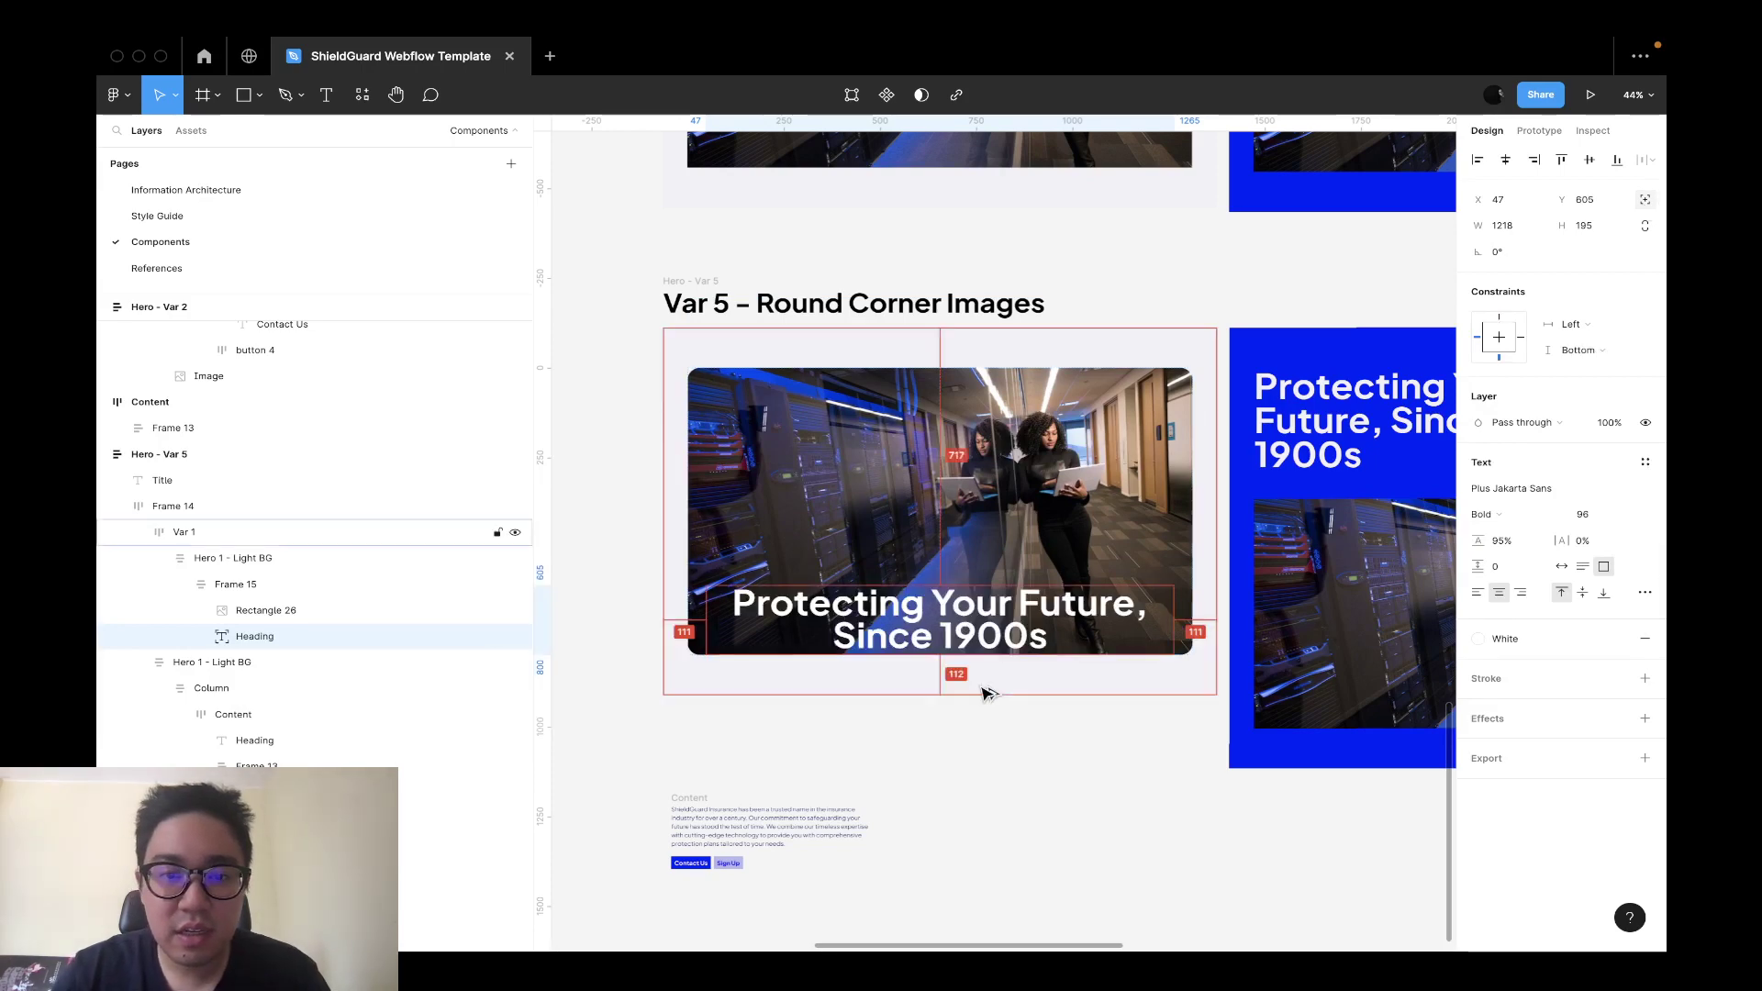
pyautogui.hotkey('shift', 'Up')
pyautogui.hotkey('shift', 'Up')
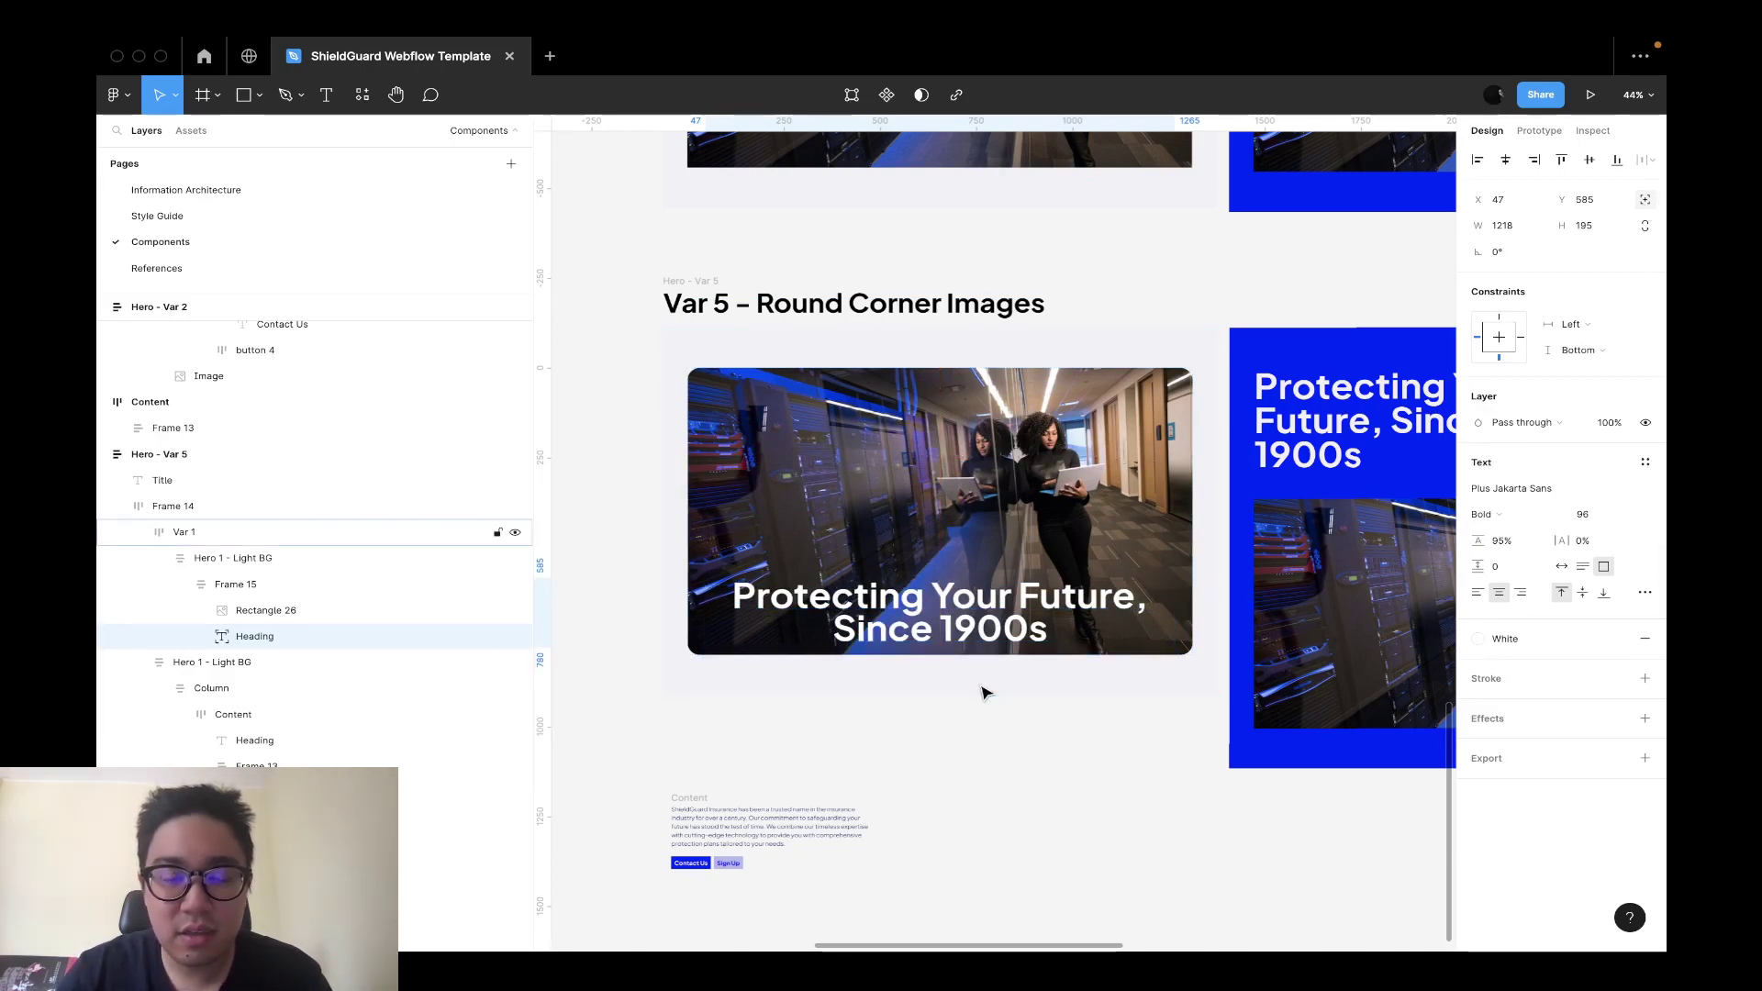
# Compare the light Var 5 hero with the earlier hero variations above it.
pyautogui.click(981, 517)
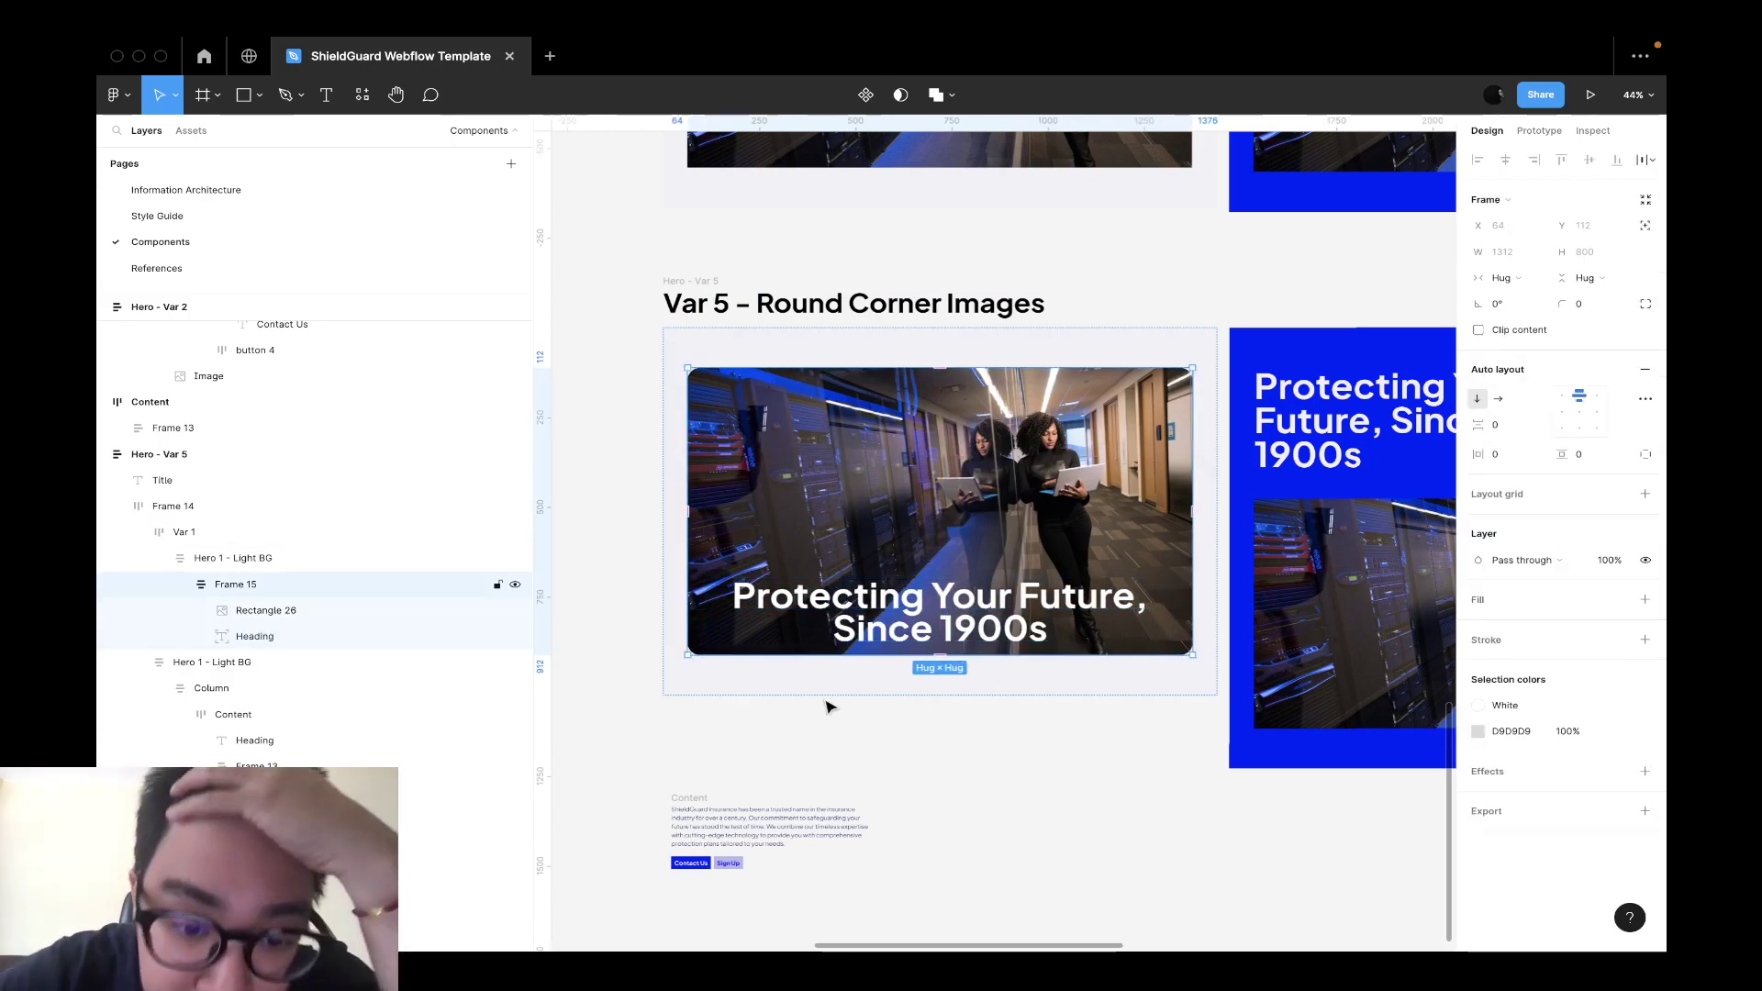
pyautogui.scroll(2, 872, 734)
pyautogui.scroll(10, 908, 710)
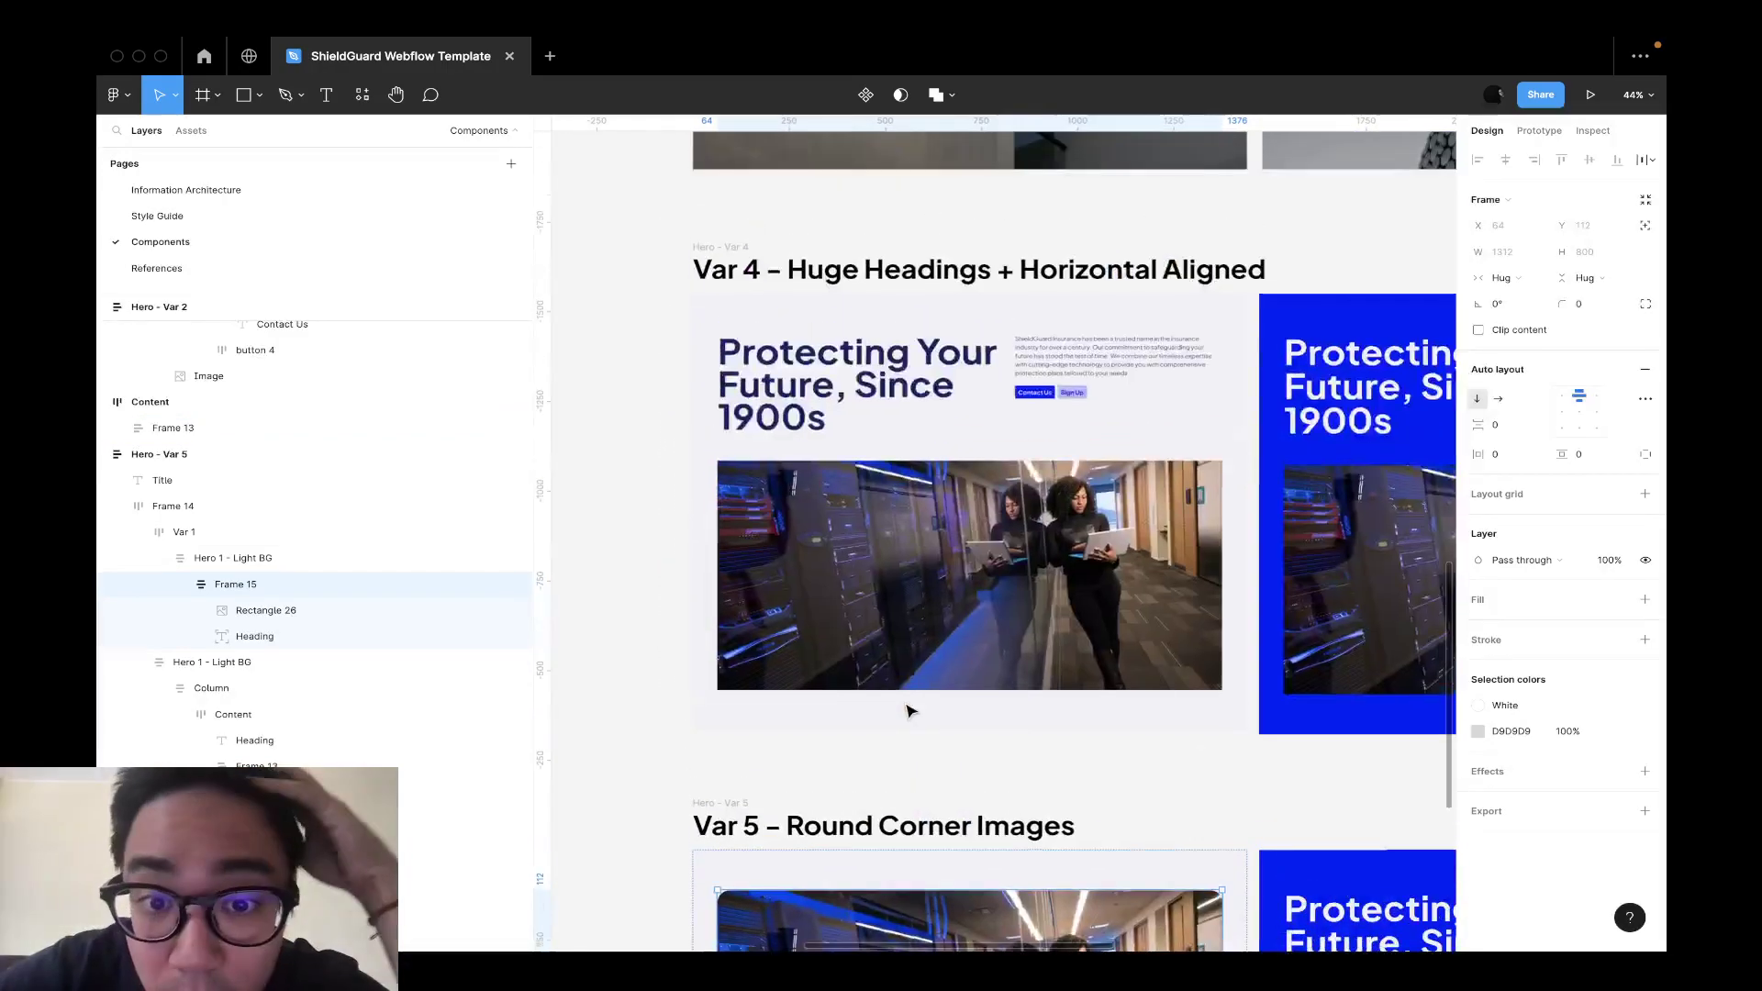
pyautogui.scroll(-4, 907, 711)
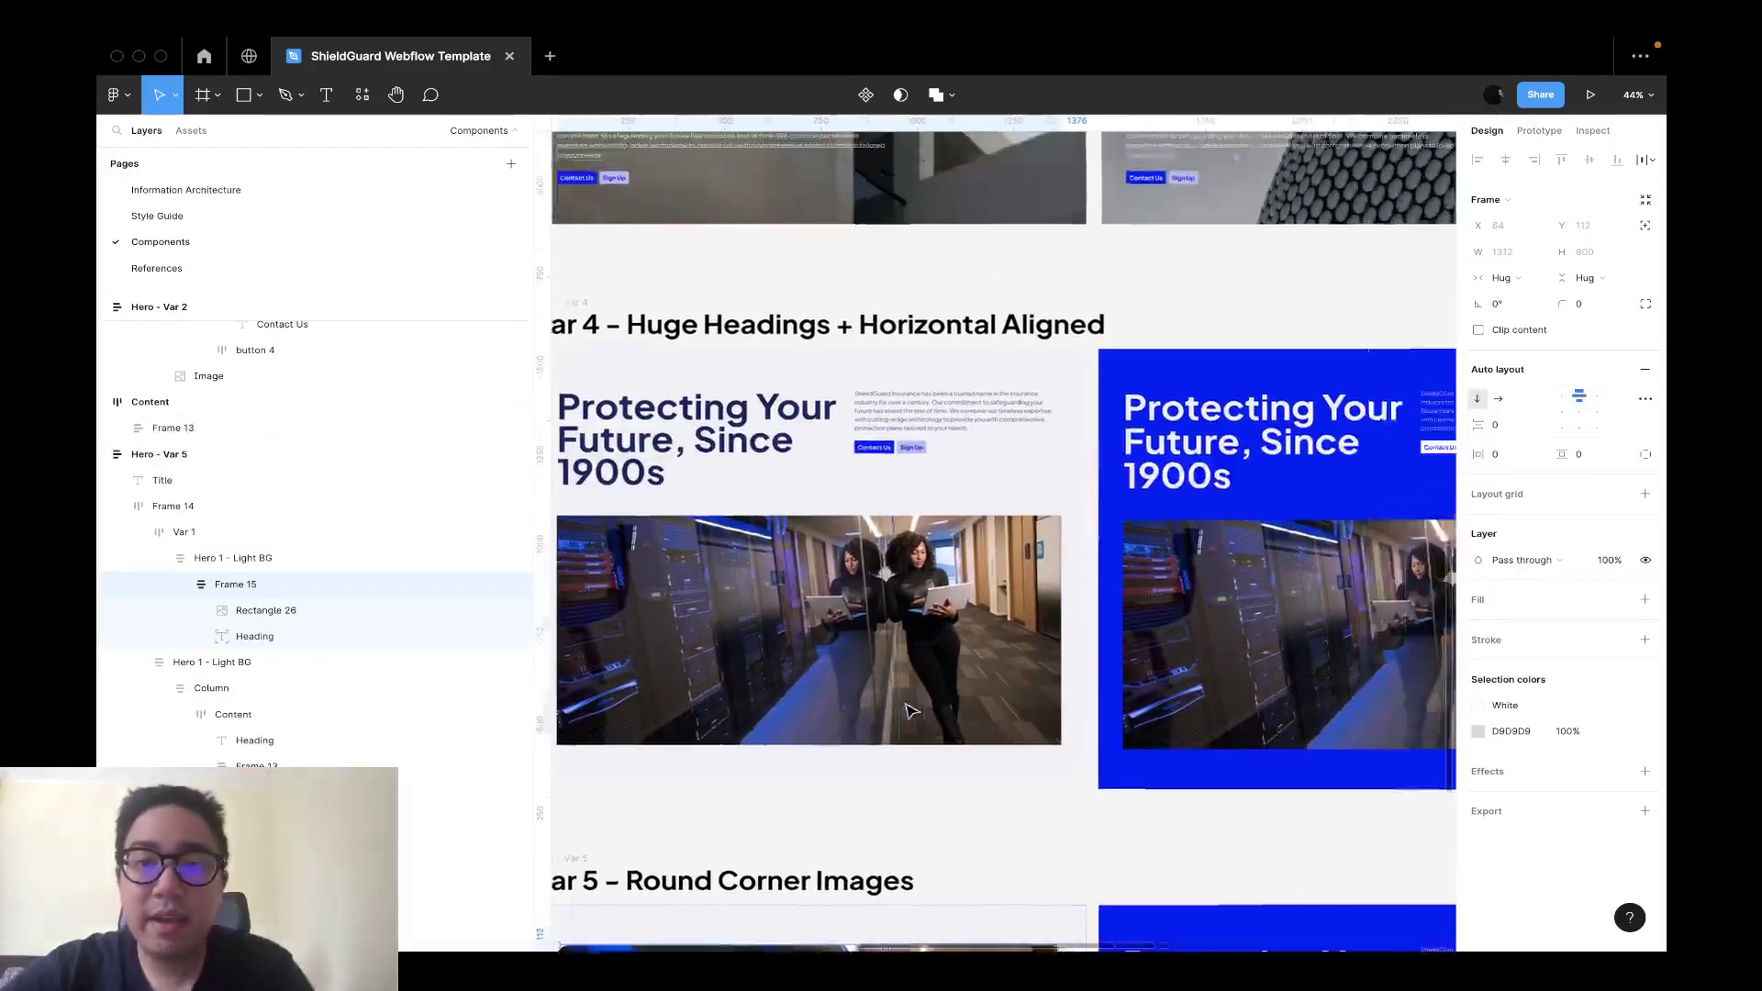
pyautogui.scroll(15, 907, 711)
pyautogui.click(1035, 235)
pyautogui.click(1041, 578)
pyautogui.scroll(-15, 1046, 578)
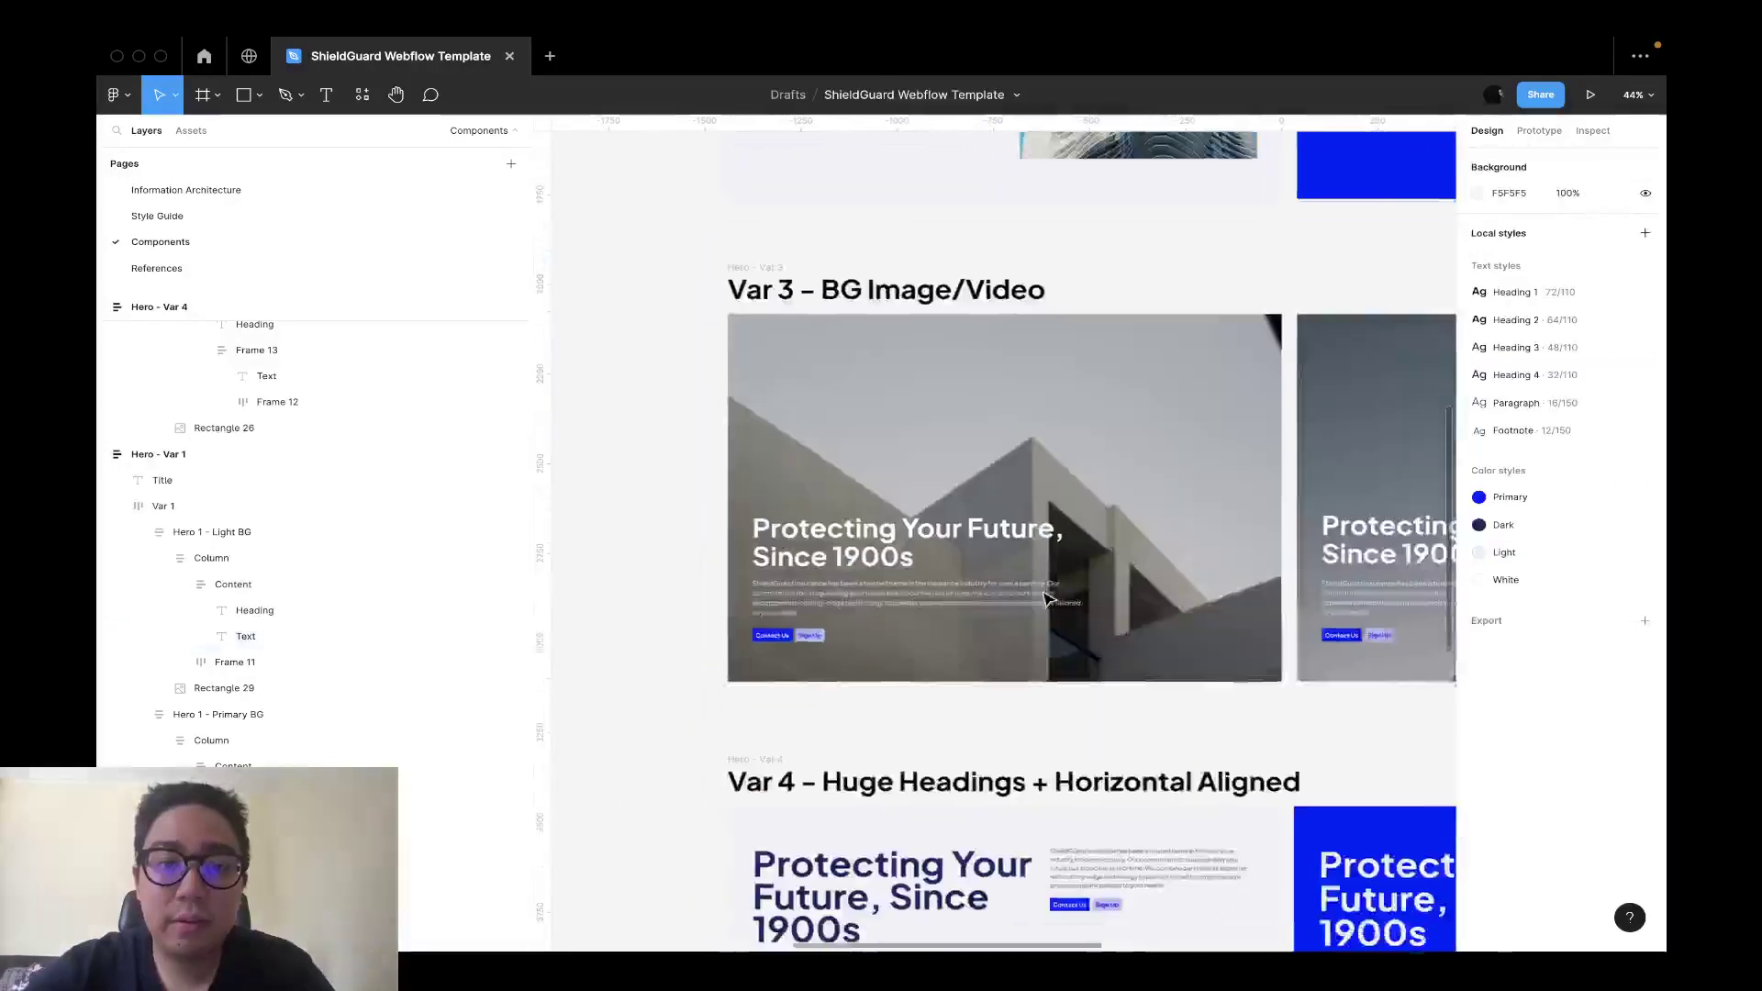
# Add the paragraph text centred below the image in the light Var 5 hero and give it a fixed width of 656.
pyautogui.click(1106, 481)
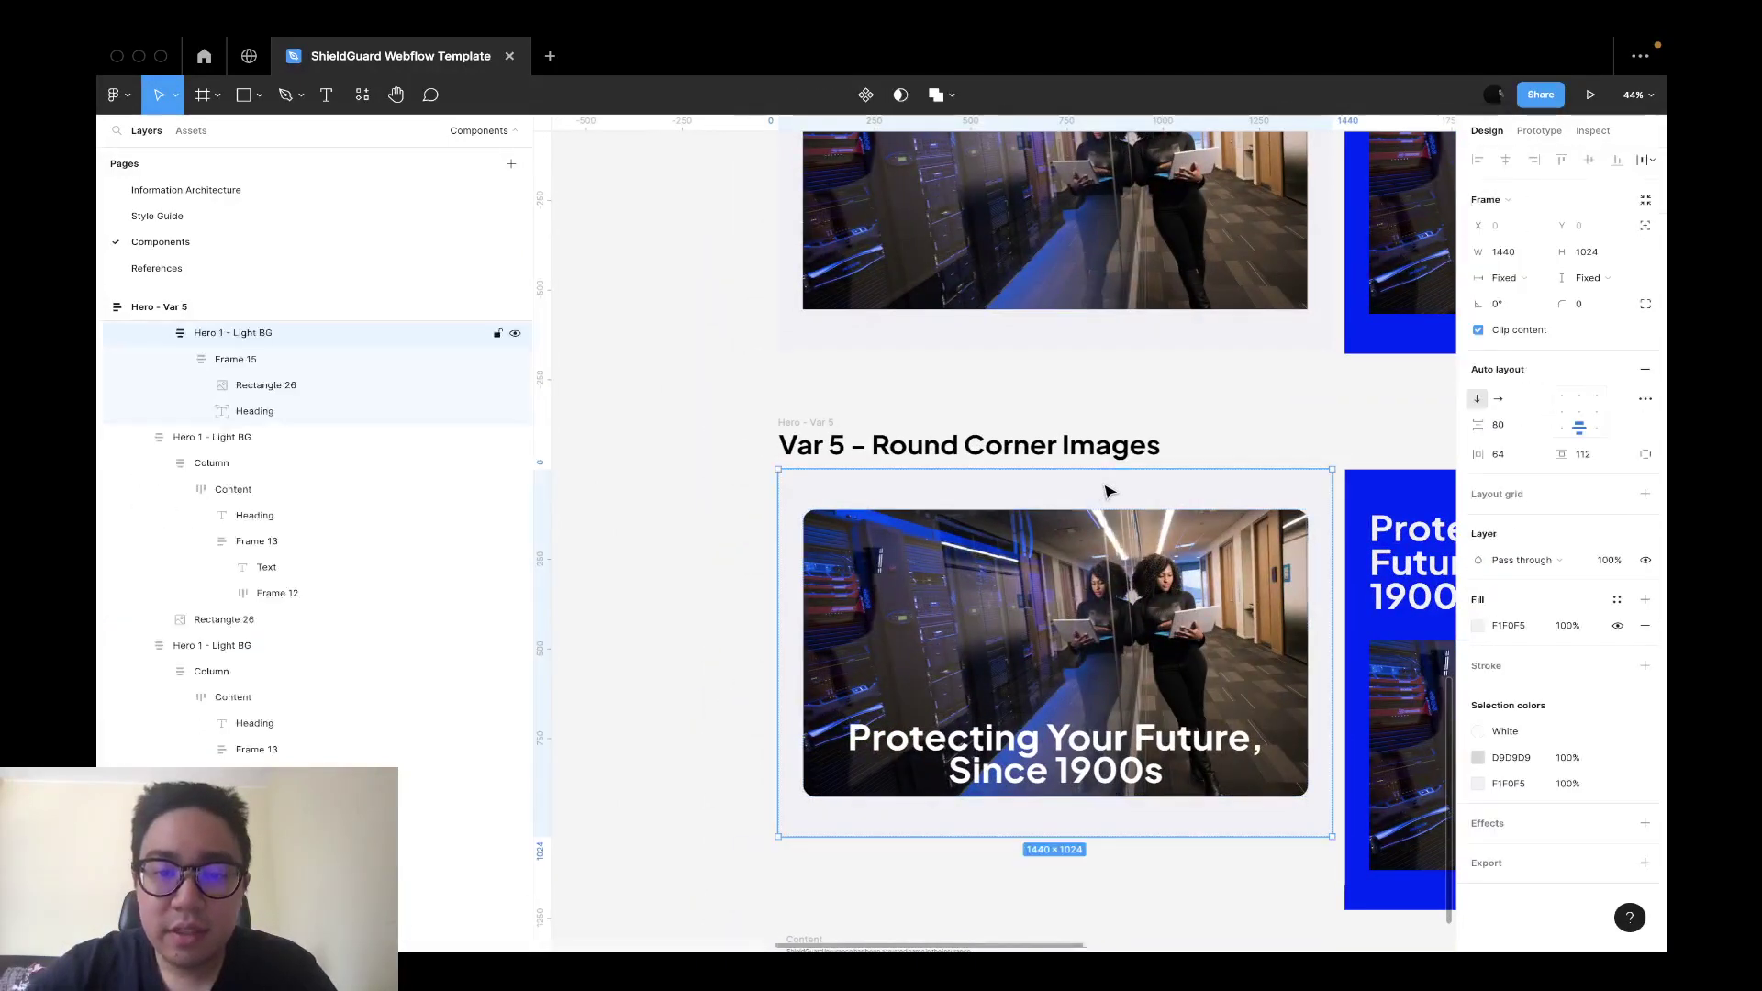
pyautogui.doubleClick(1267, 791)
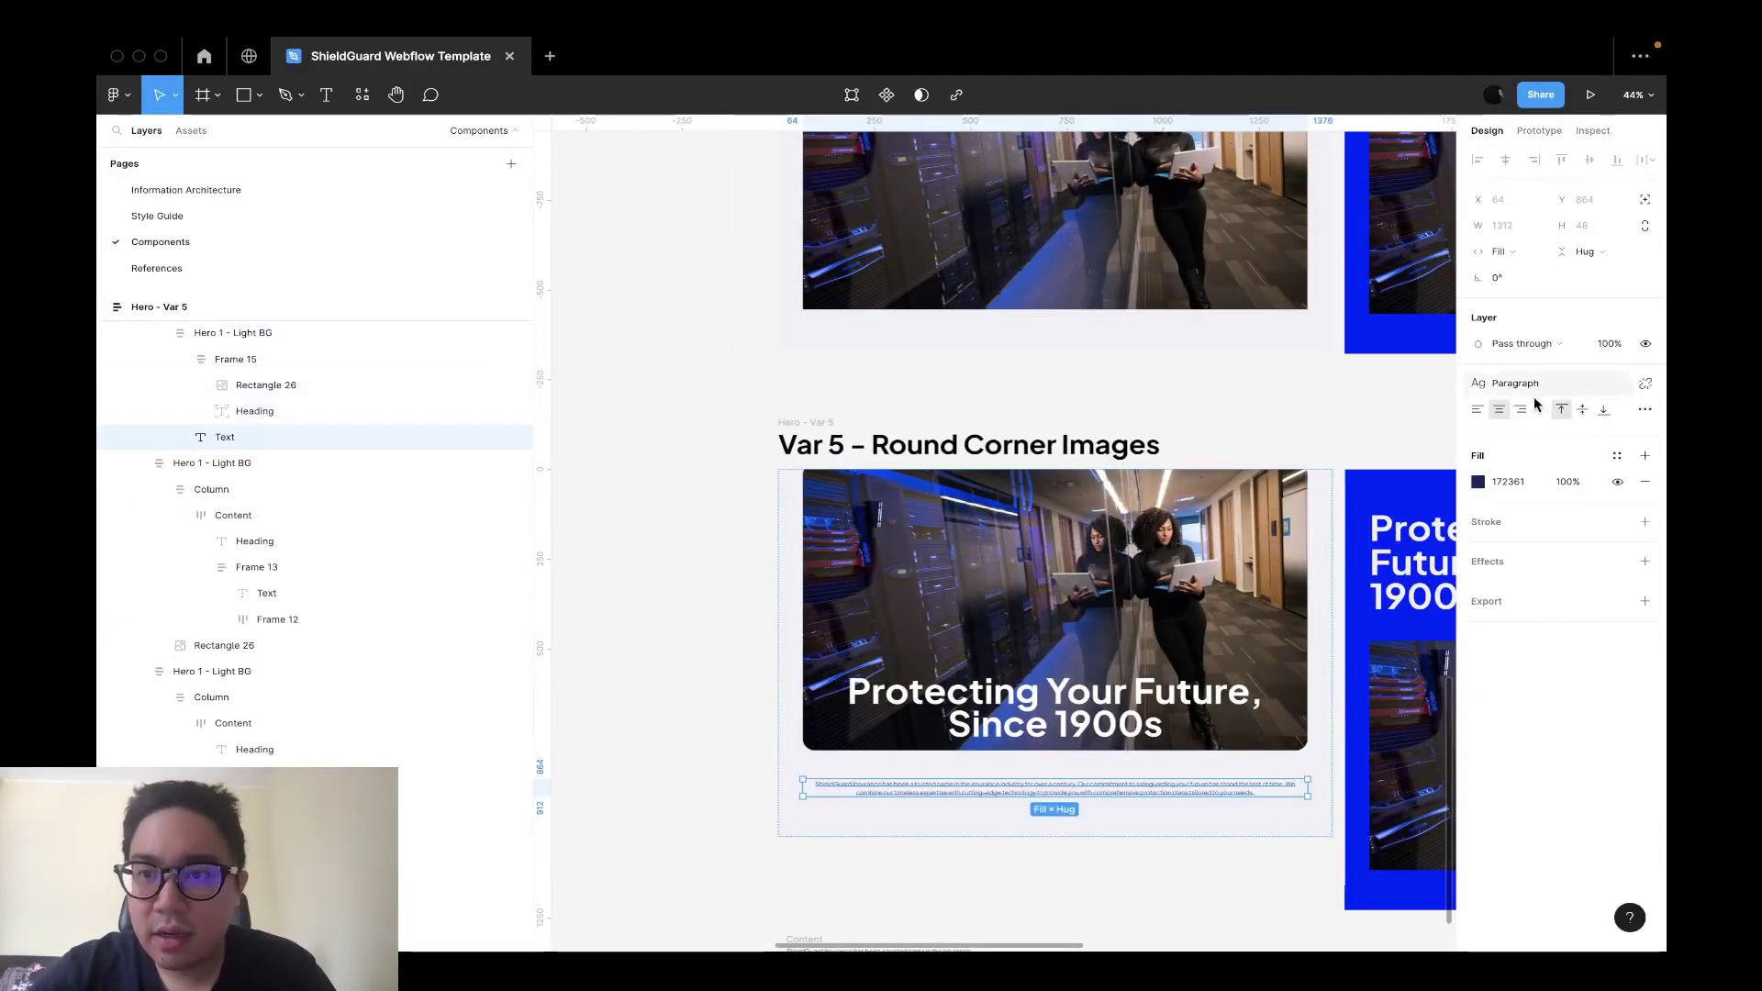
pyautogui.click(1569, 263)
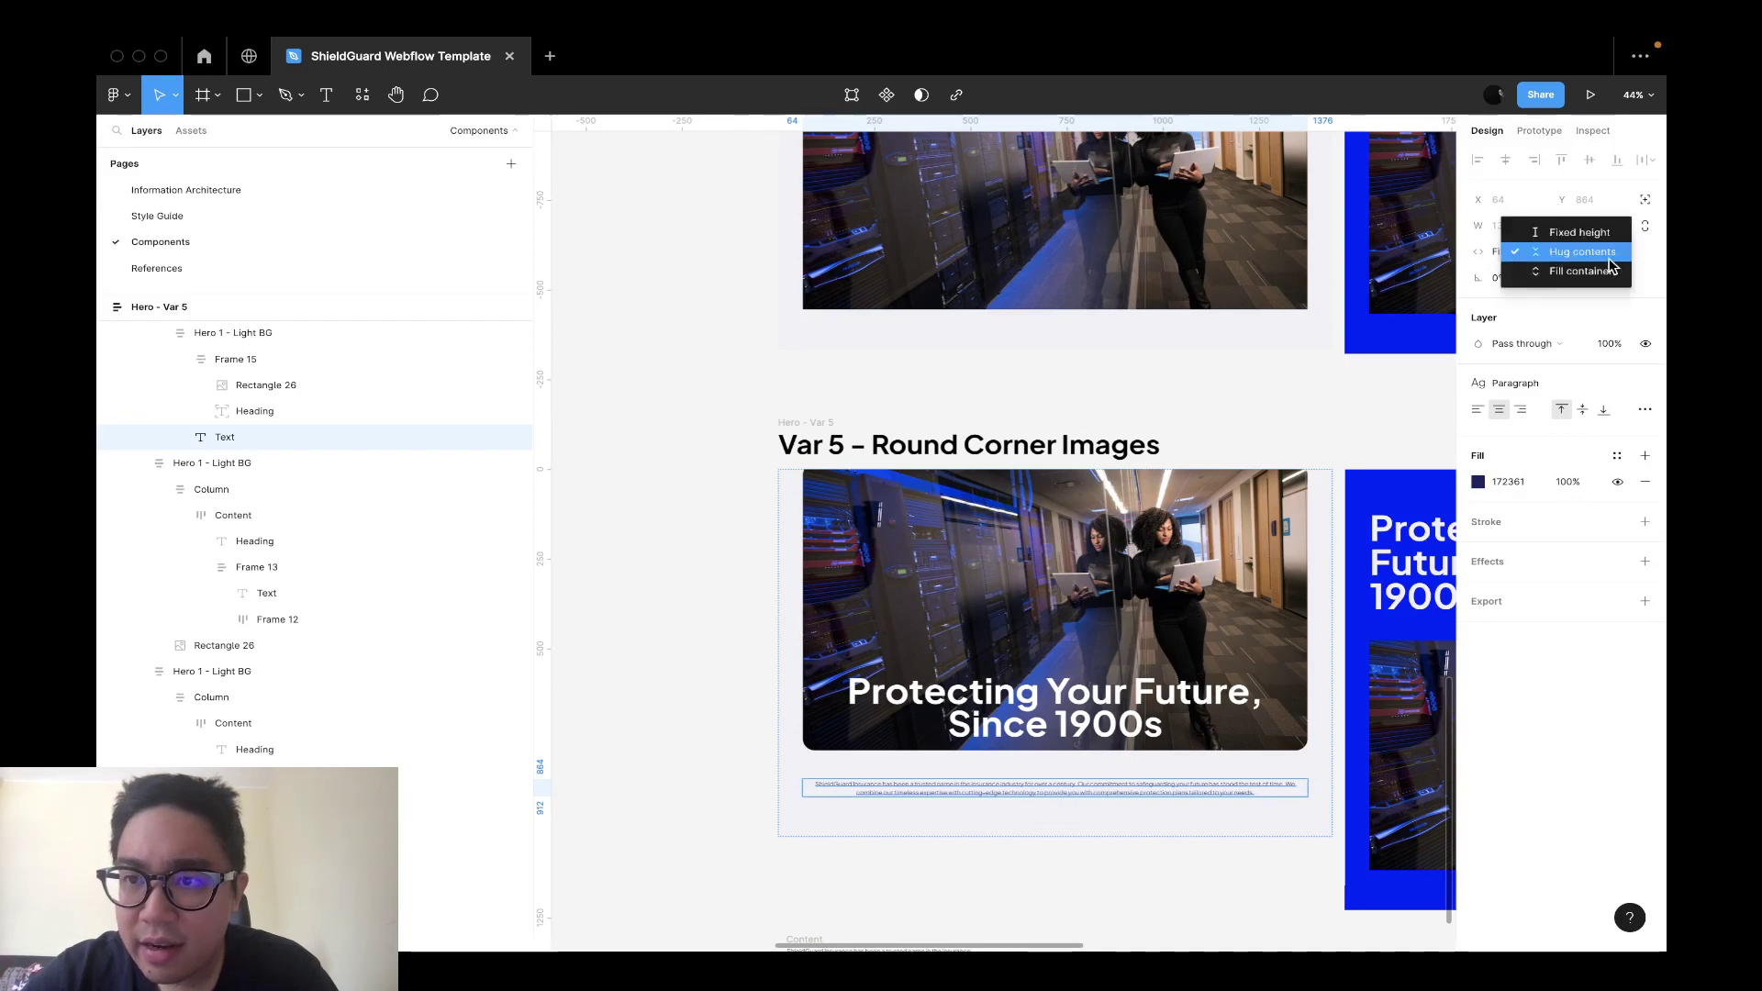
pyautogui.click(1579, 231)
pyautogui.click(1597, 254)
pyautogui.click(1601, 272)
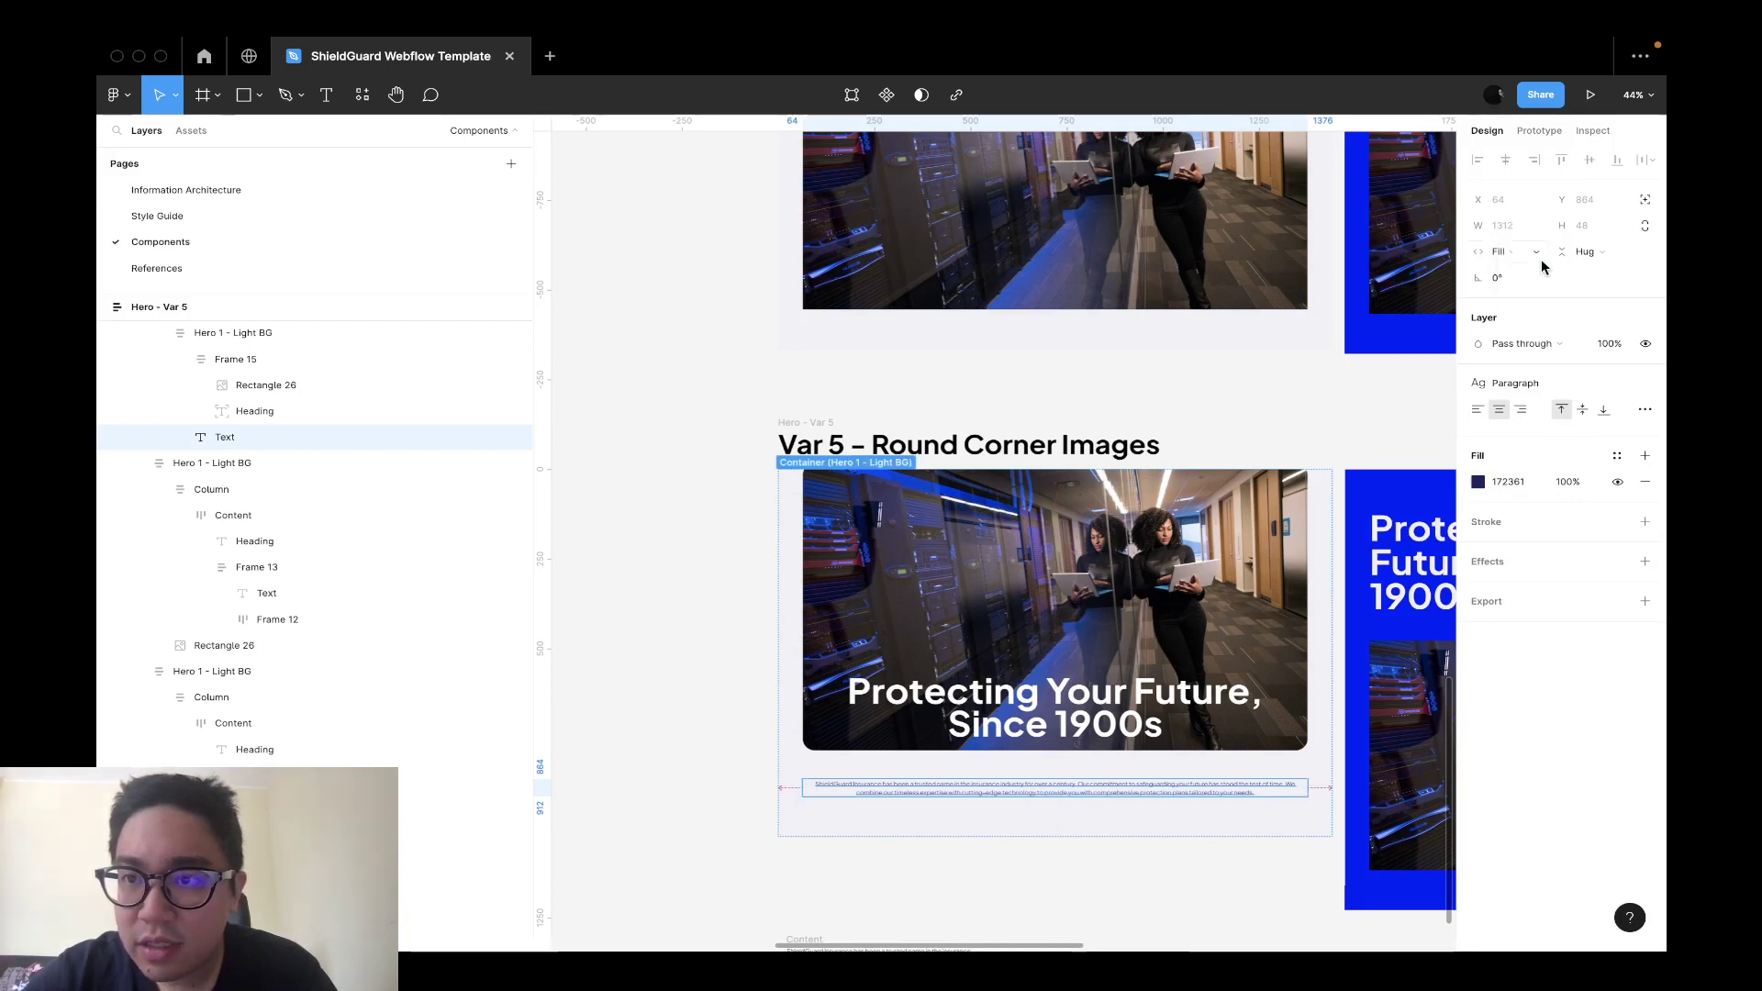
pyautogui.click(1506, 251)
pyautogui.click(1537, 227)
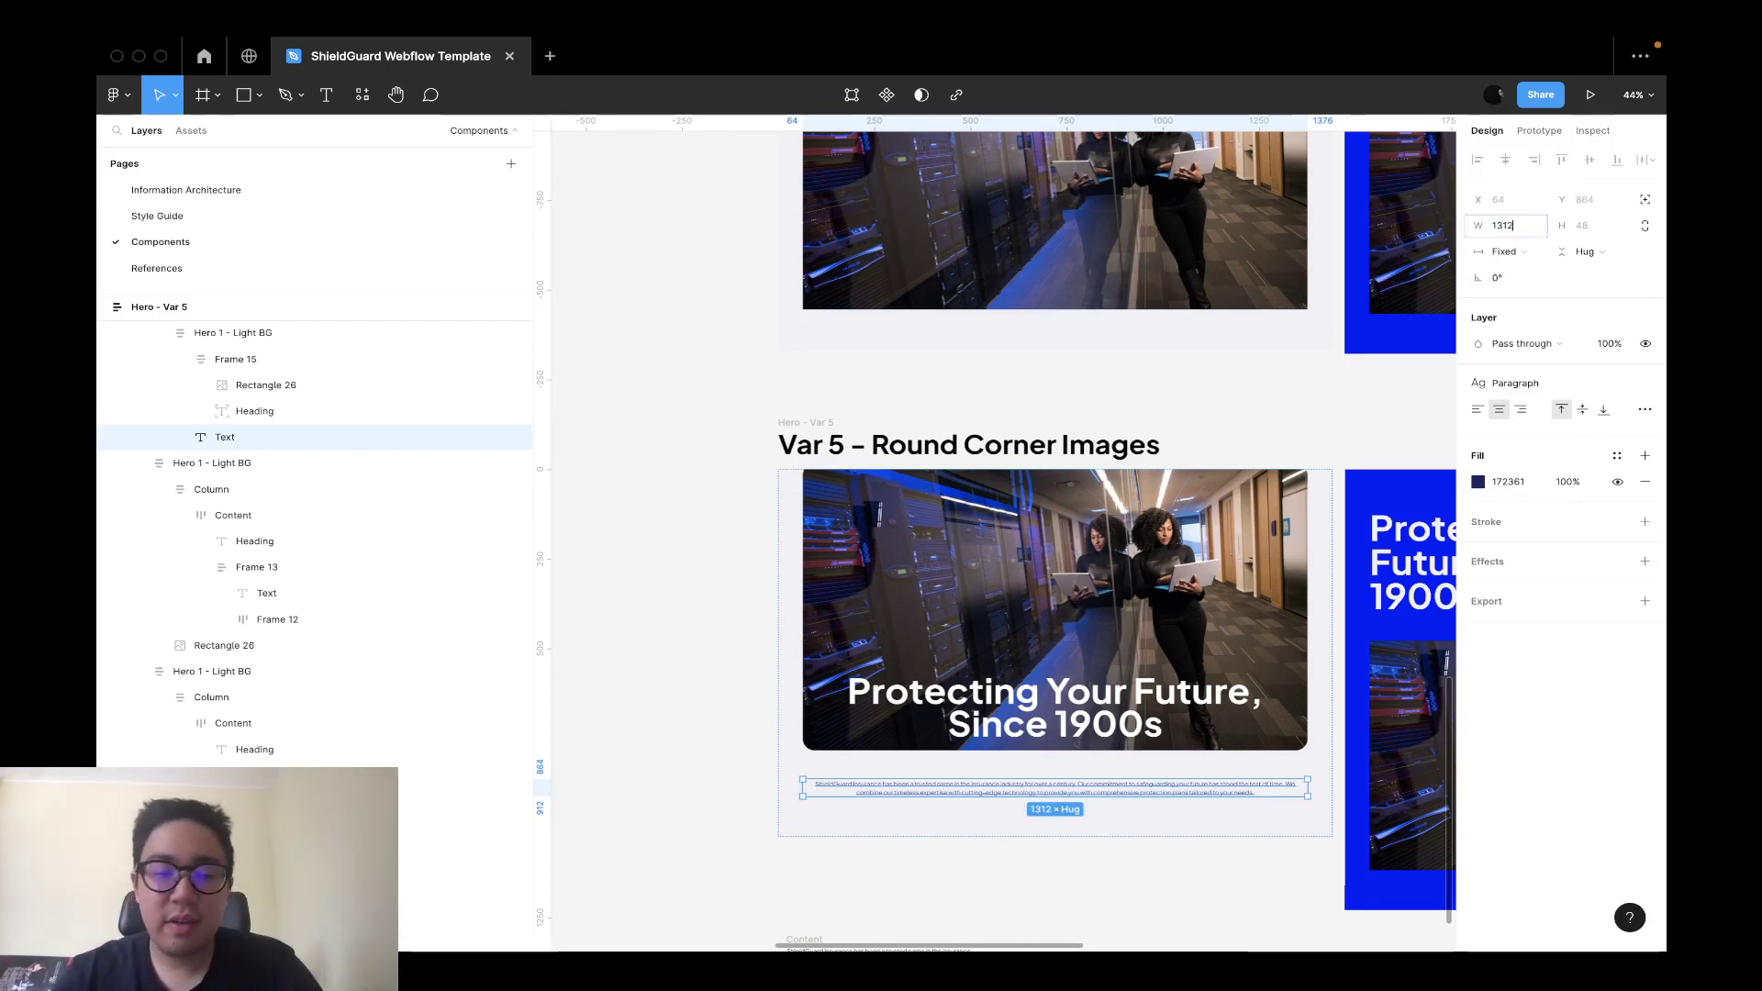
pyautogui.write('/2')
pyautogui.press('Return')
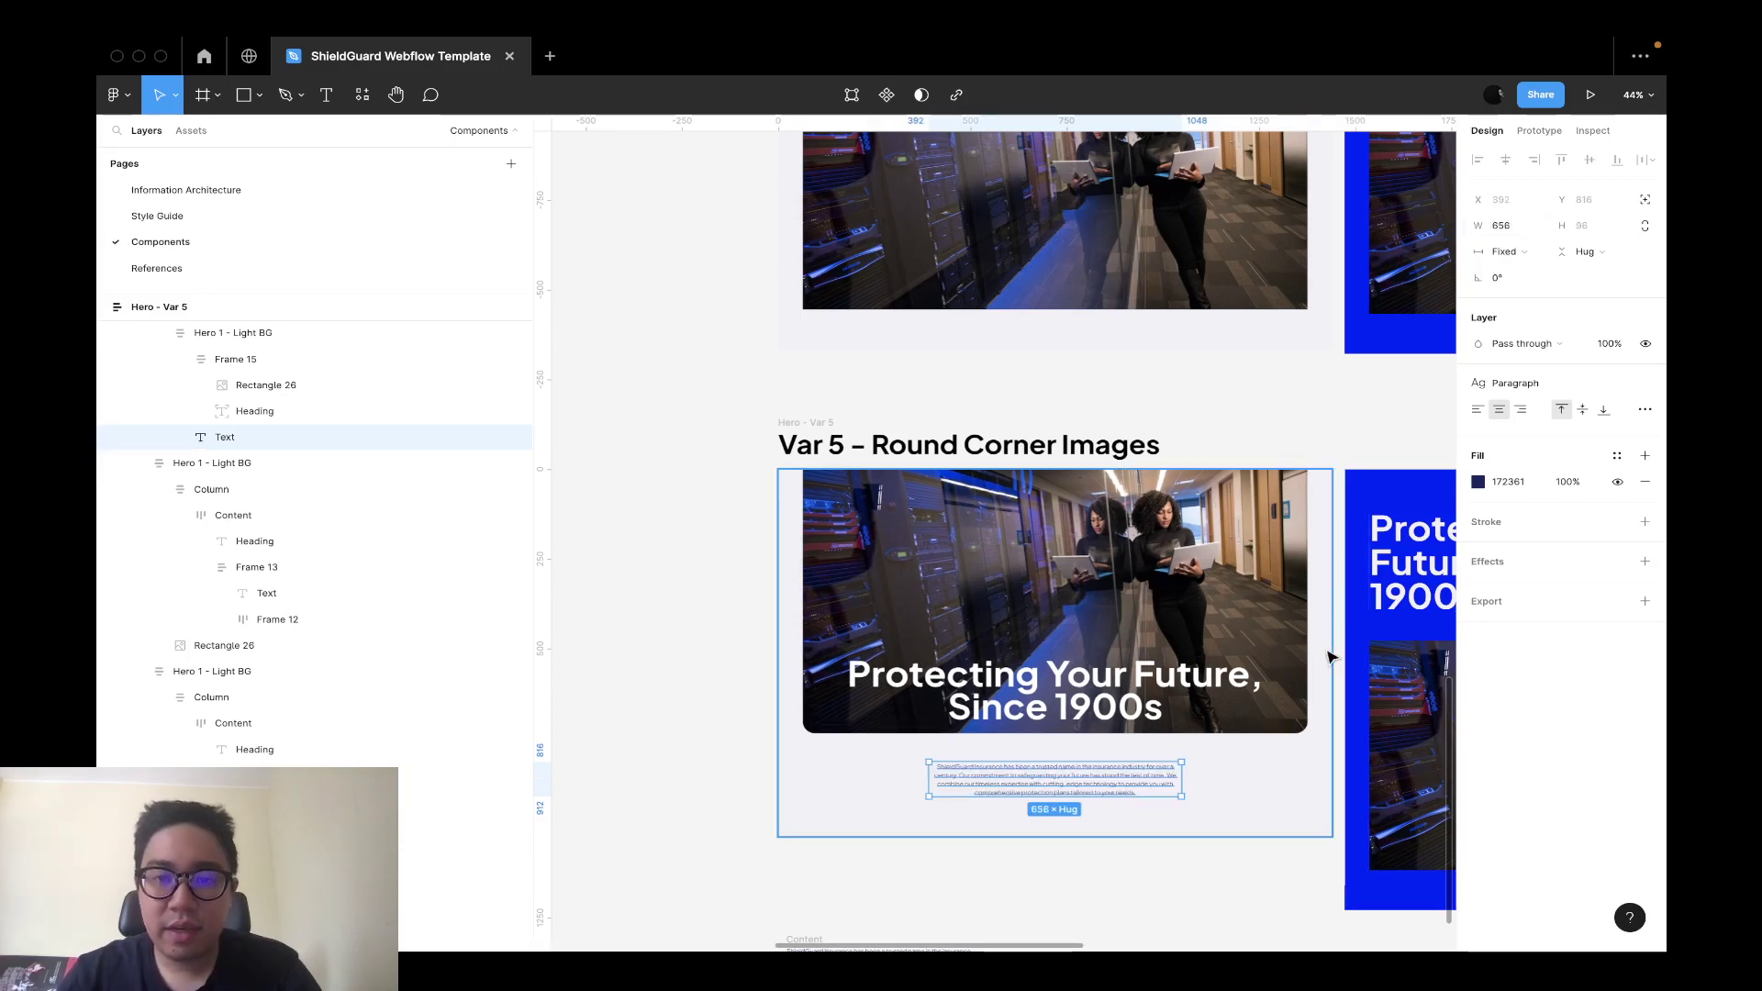
# Set the item spacing of the Var 1 frame that holds the light Var 5 hero to 0.
pyautogui.click(1241, 771)
pyautogui.scroll(2, 1141, 695)
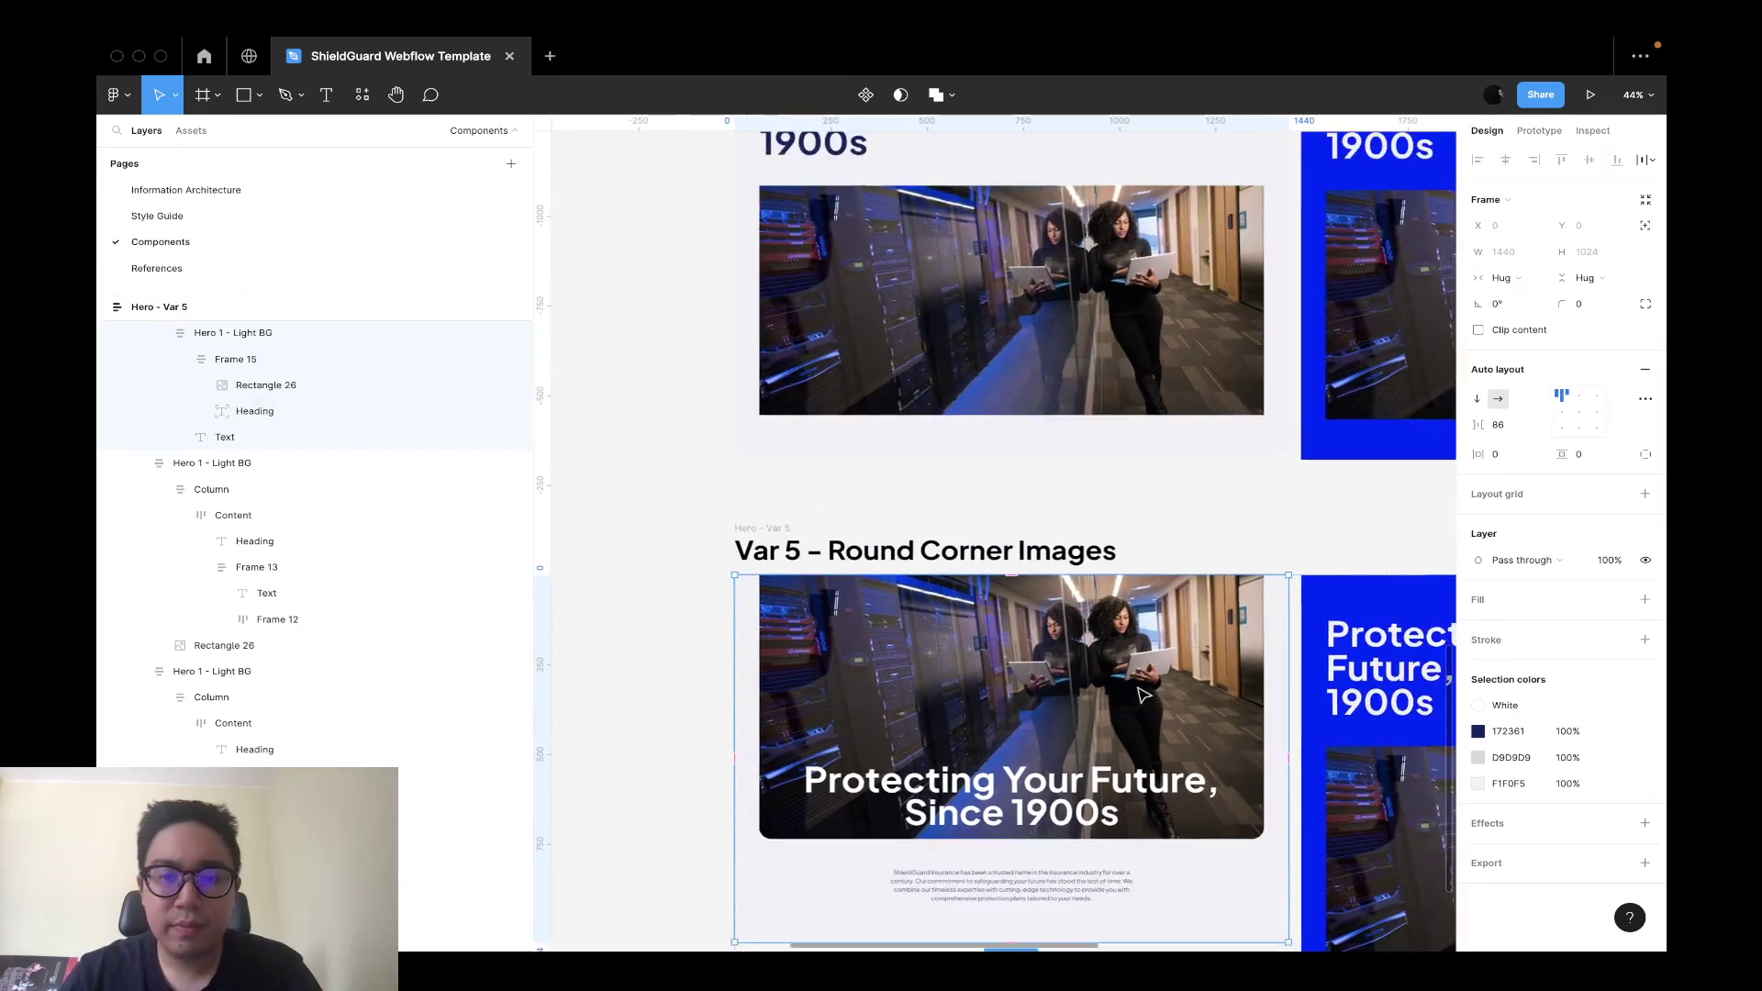
pyautogui.scroll(-4, 960, 554)
pyautogui.scroll(1, 312, 487)
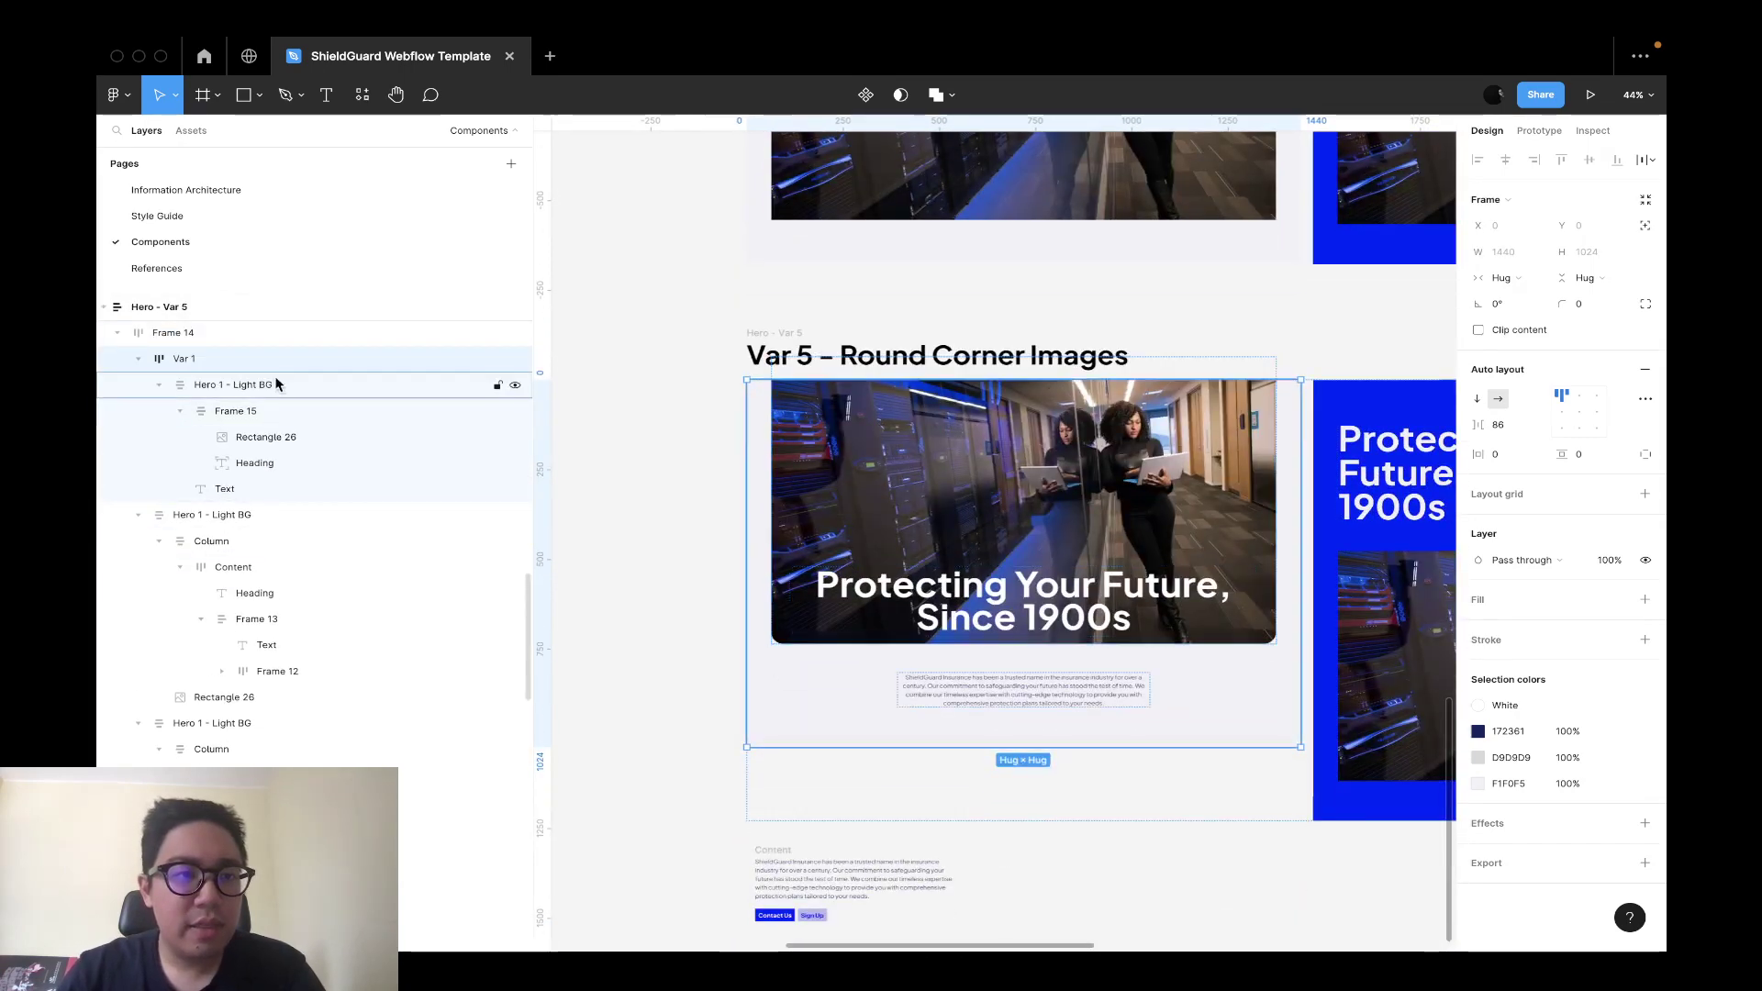
pyautogui.click(1506, 426)
pyautogui.write('0')
pyautogui.press('Return')
# Set the spacing between the image and the paragraph in the light Var 5 hero to 32.
pyautogui.click(383, 395)
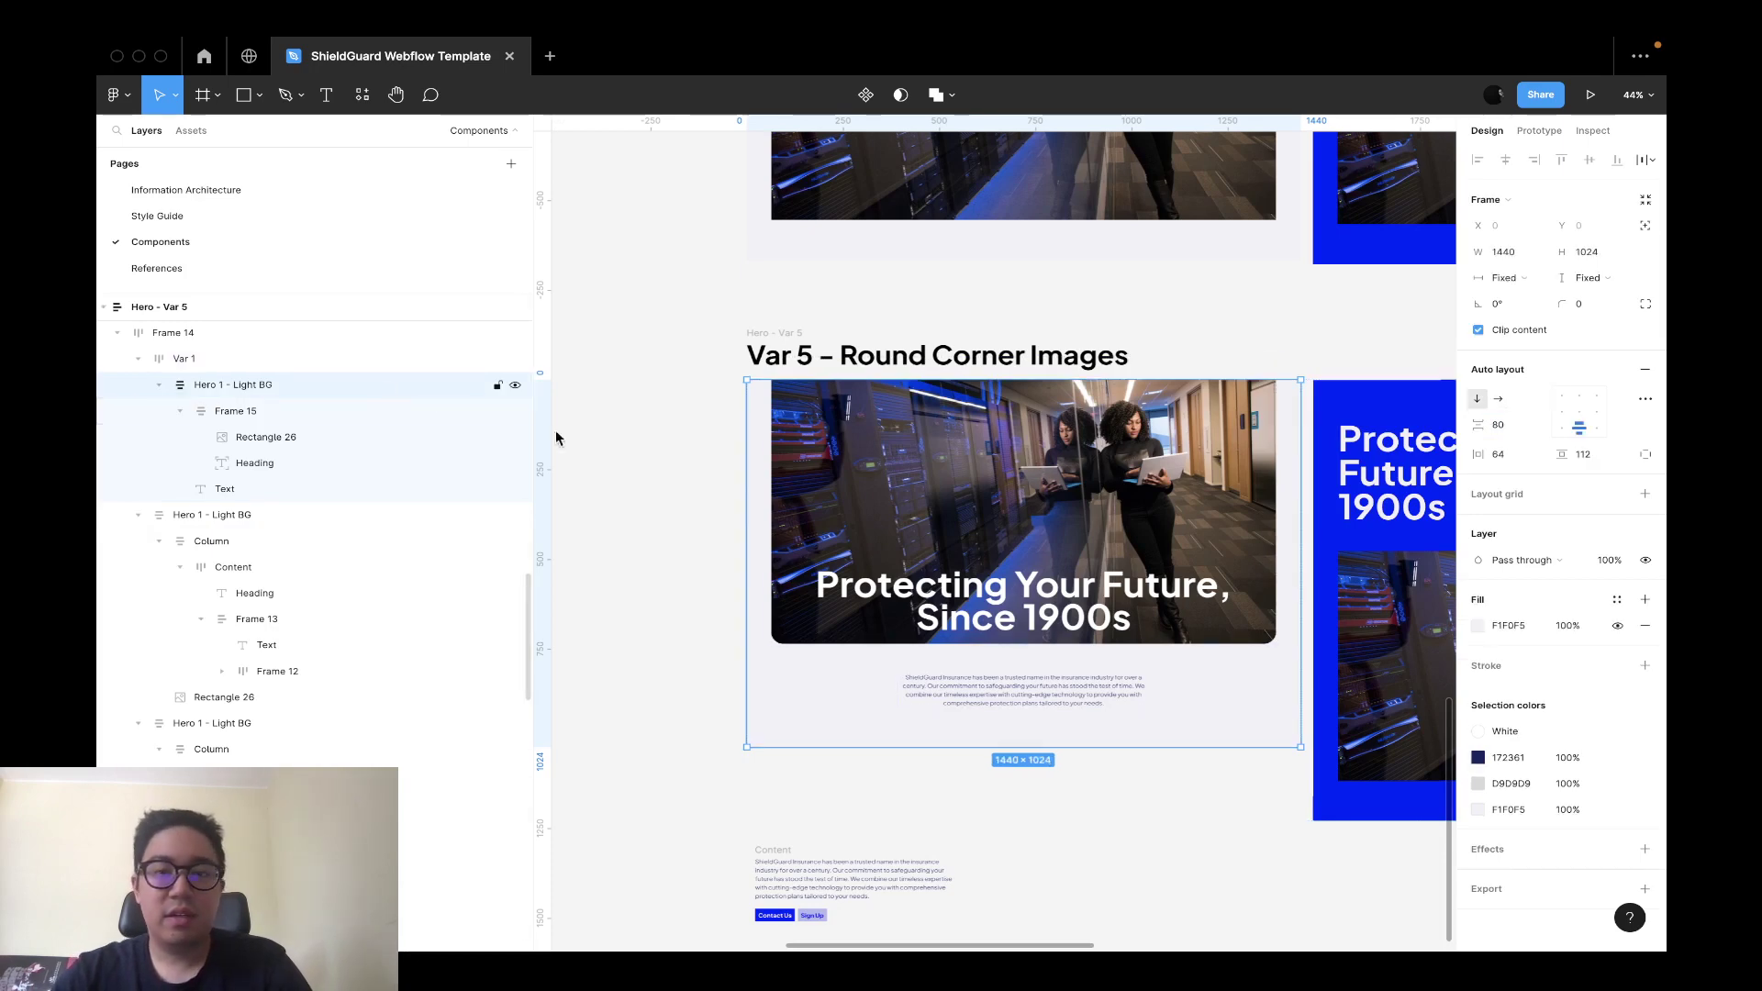
pyautogui.write('32')
pyautogui.press('Return')
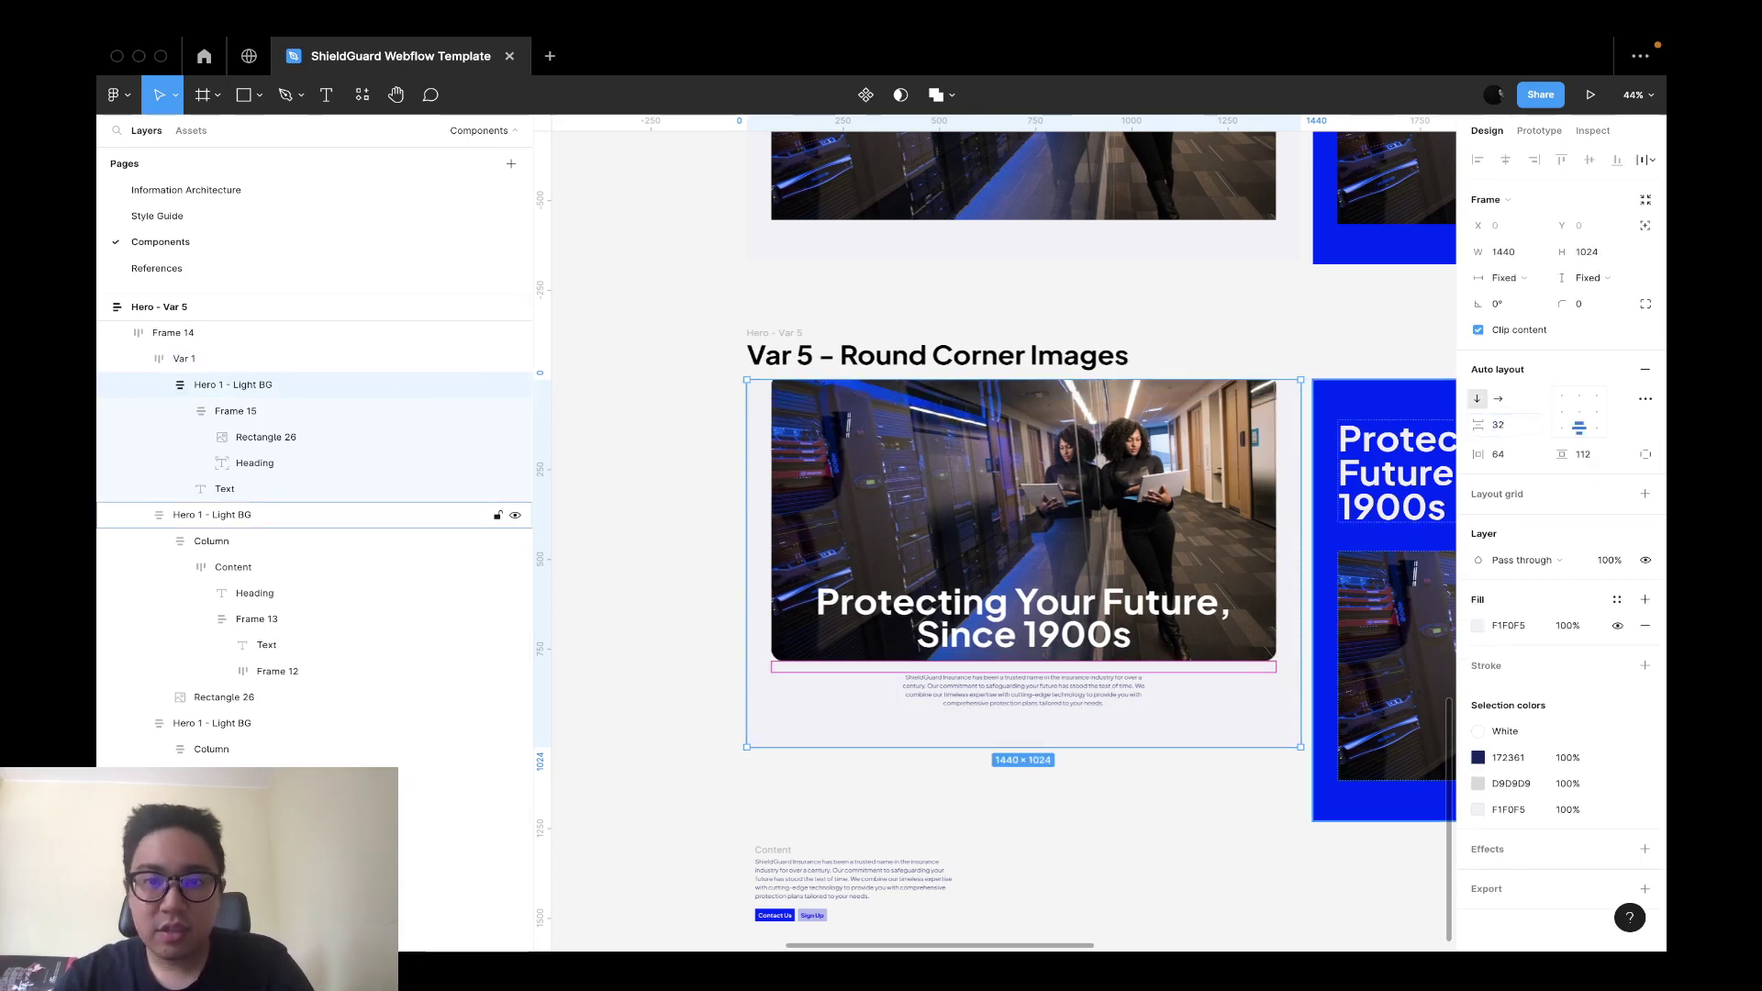
# Set the spacing between the image and the paragraph in the light Var 5 hero to 16.
pyautogui.hotkey('shift', 'Down')
pyautogui.hotkey('shift', 'Down')
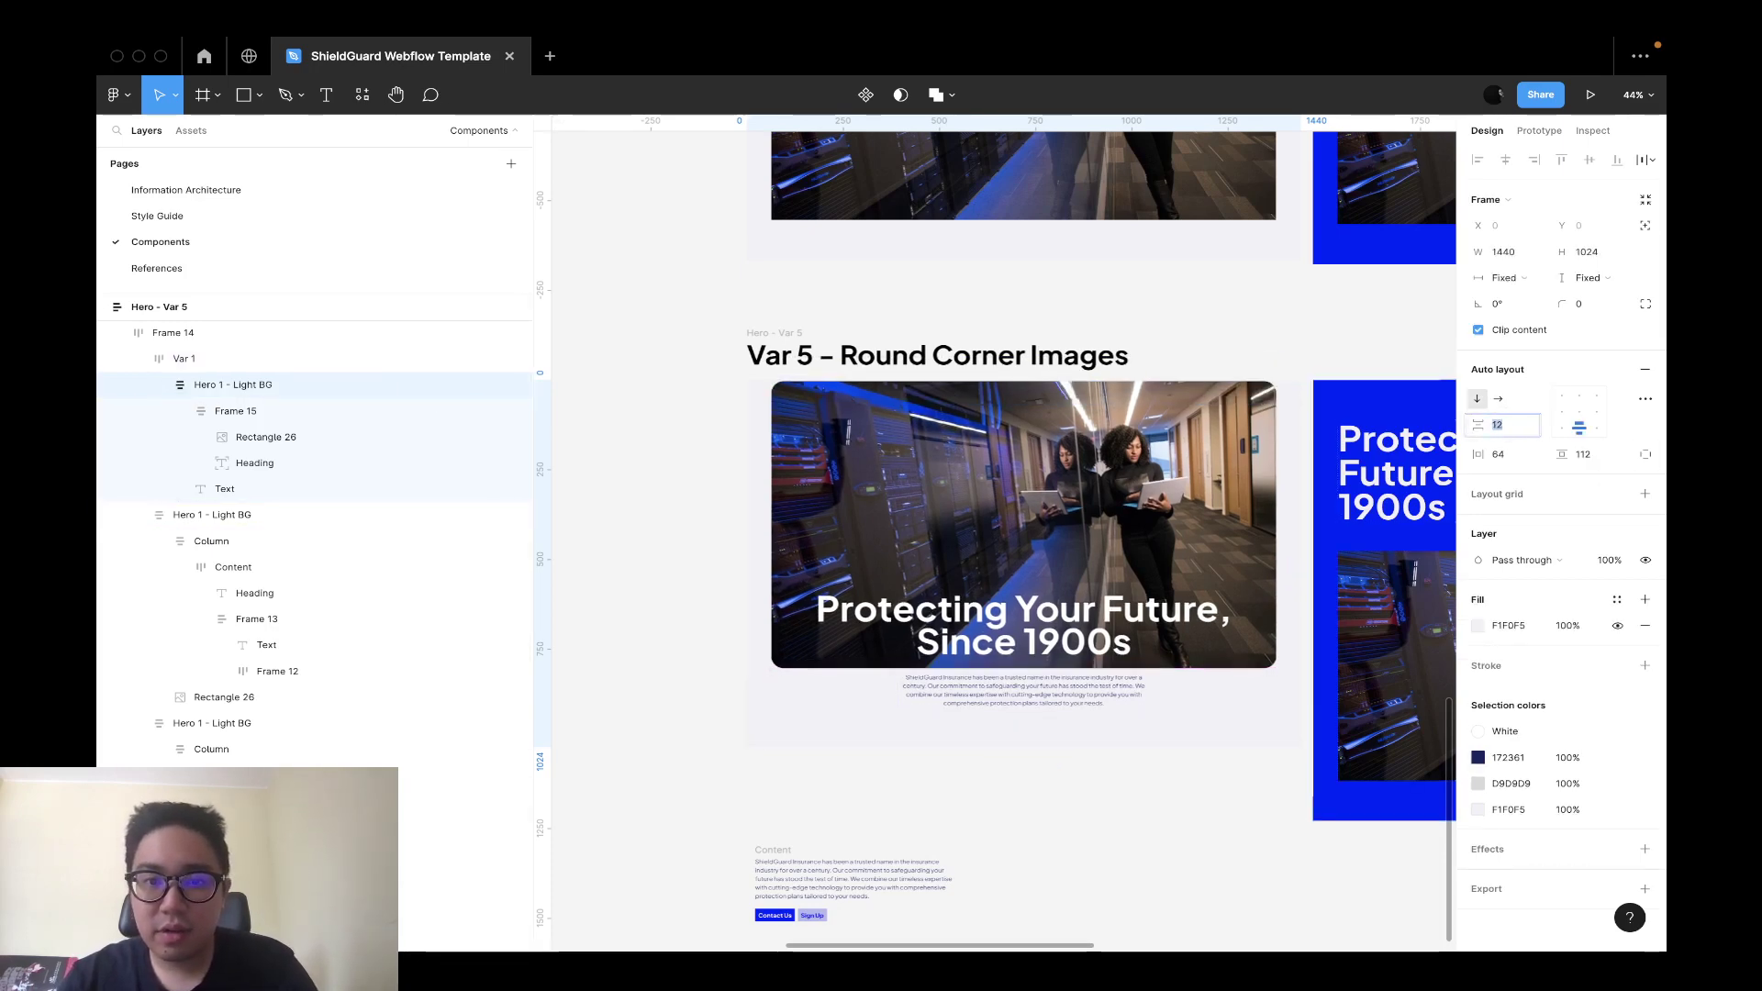
pyautogui.write('16')
pyautogui.press('Return')
pyautogui.press('Escape')
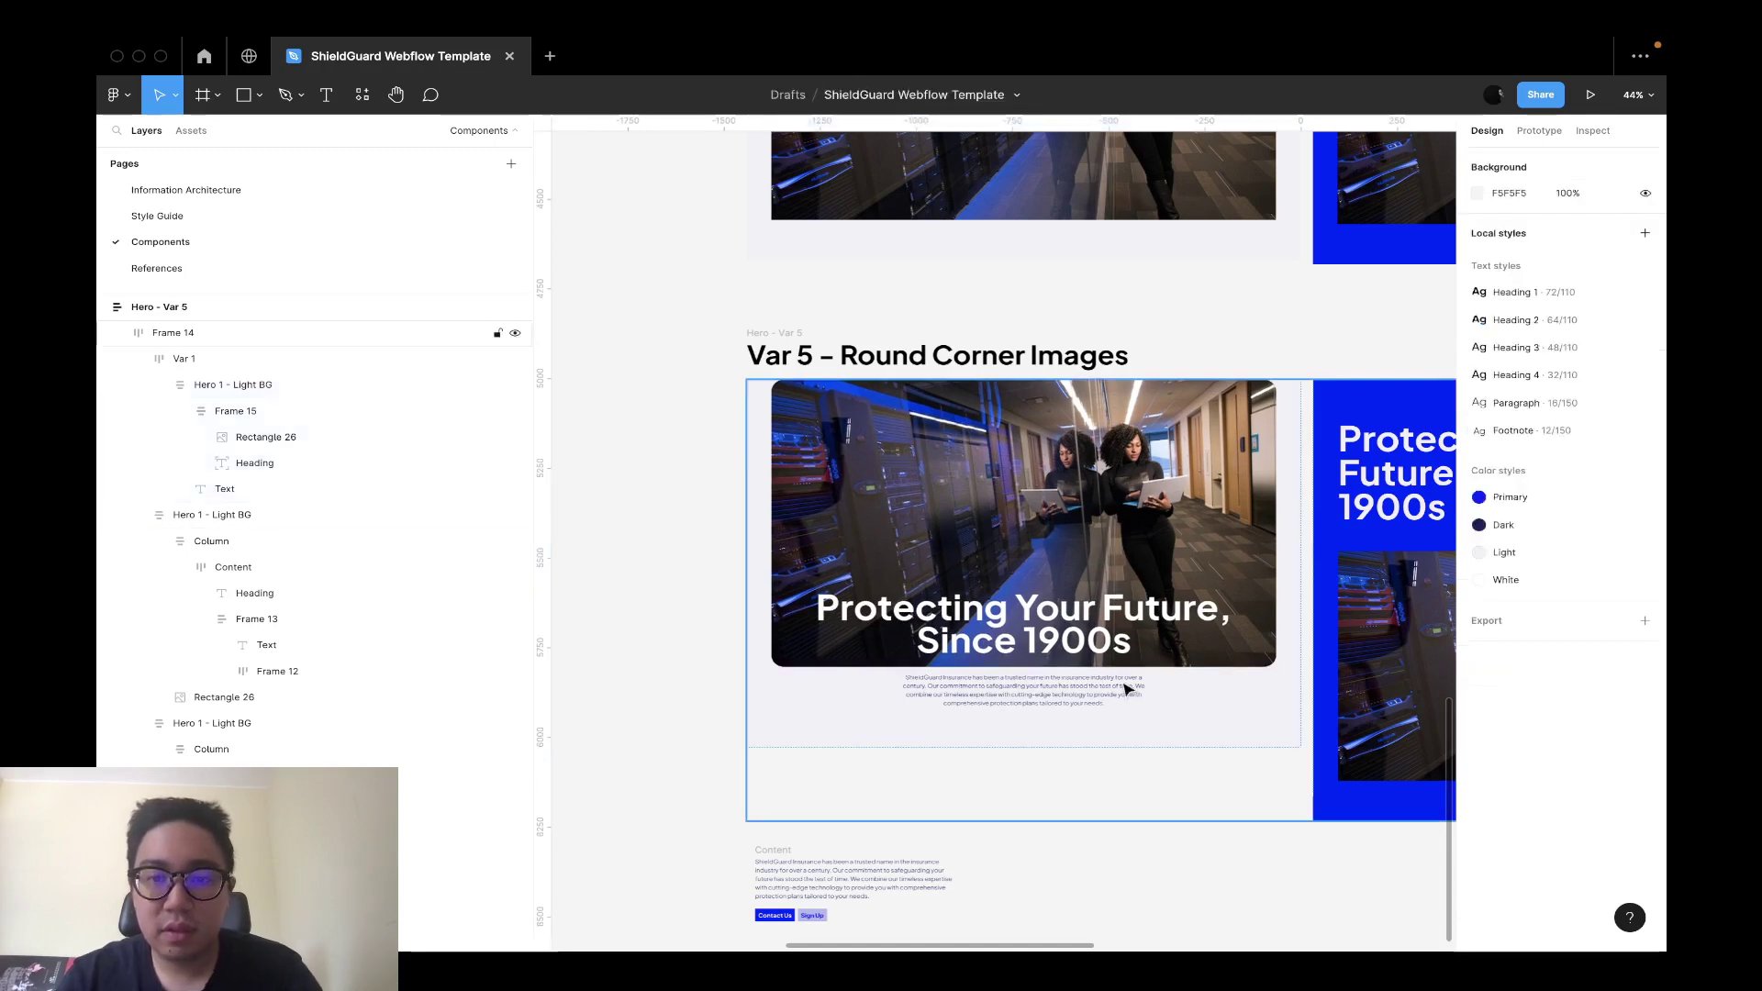
# Give the light Var 5 hero frame absolute positioning and make its height hug the contents.
pyautogui.click(1230, 704)
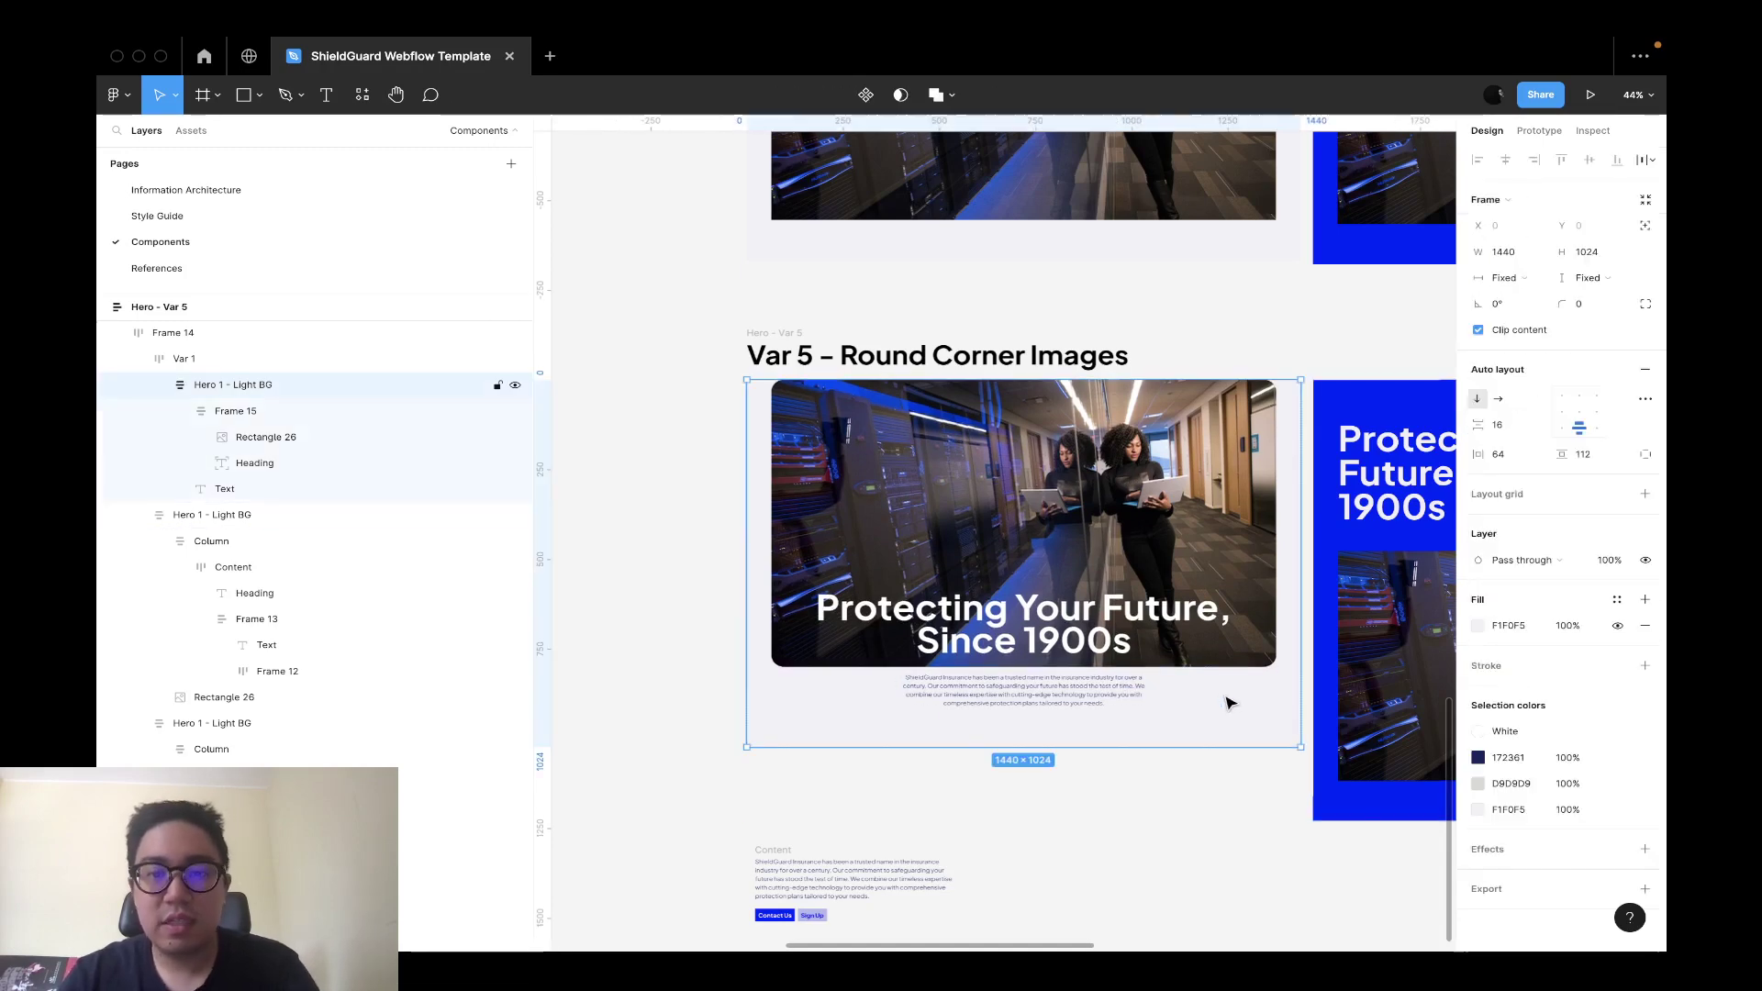
pyautogui.click(1647, 226)
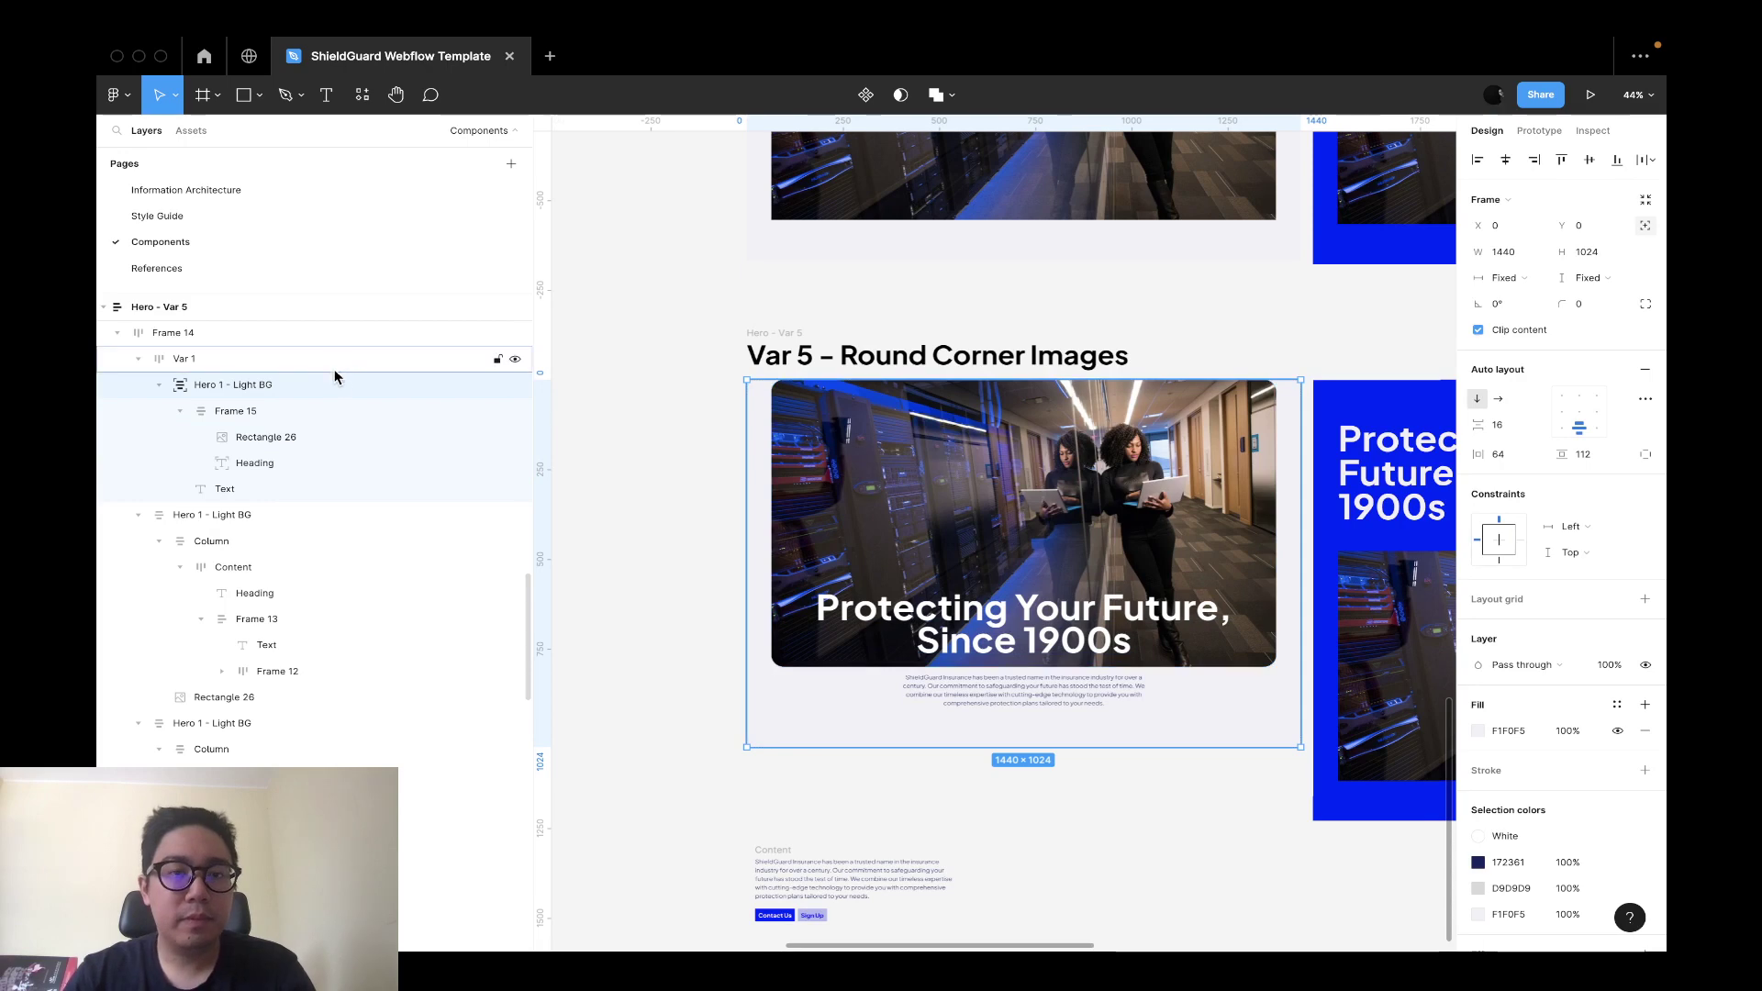
pyautogui.click(798, 735)
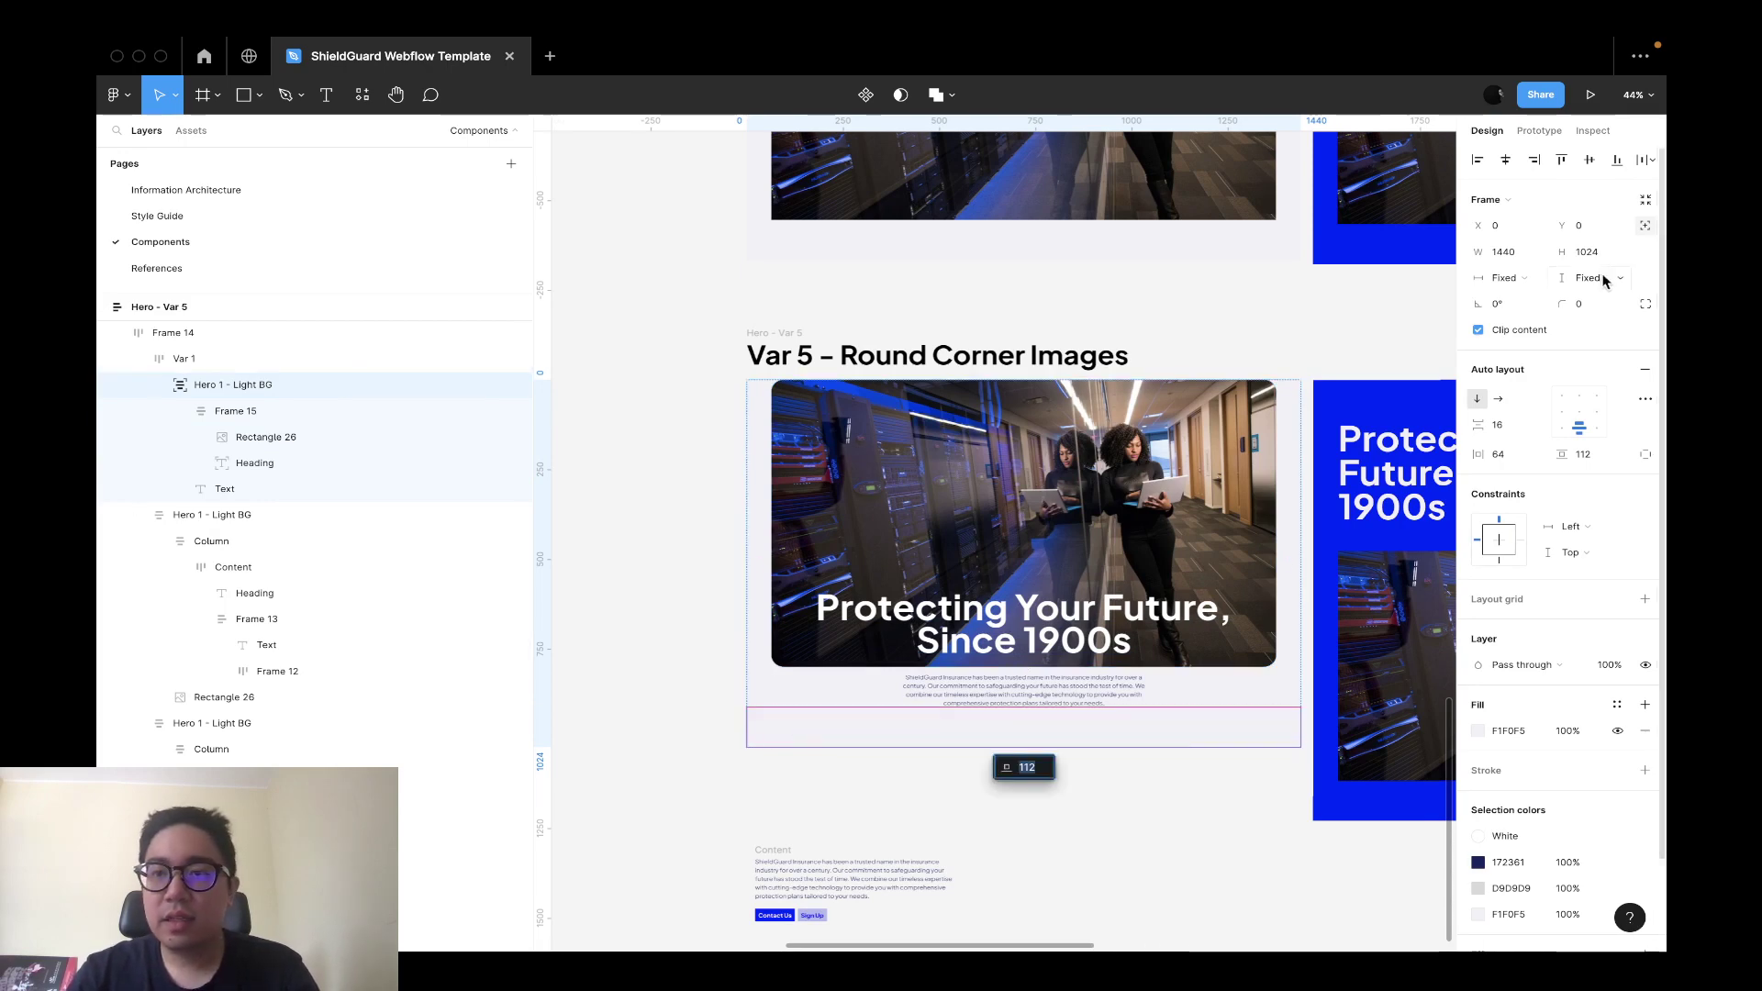
pyautogui.click(1605, 279)
pyautogui.click(1607, 302)
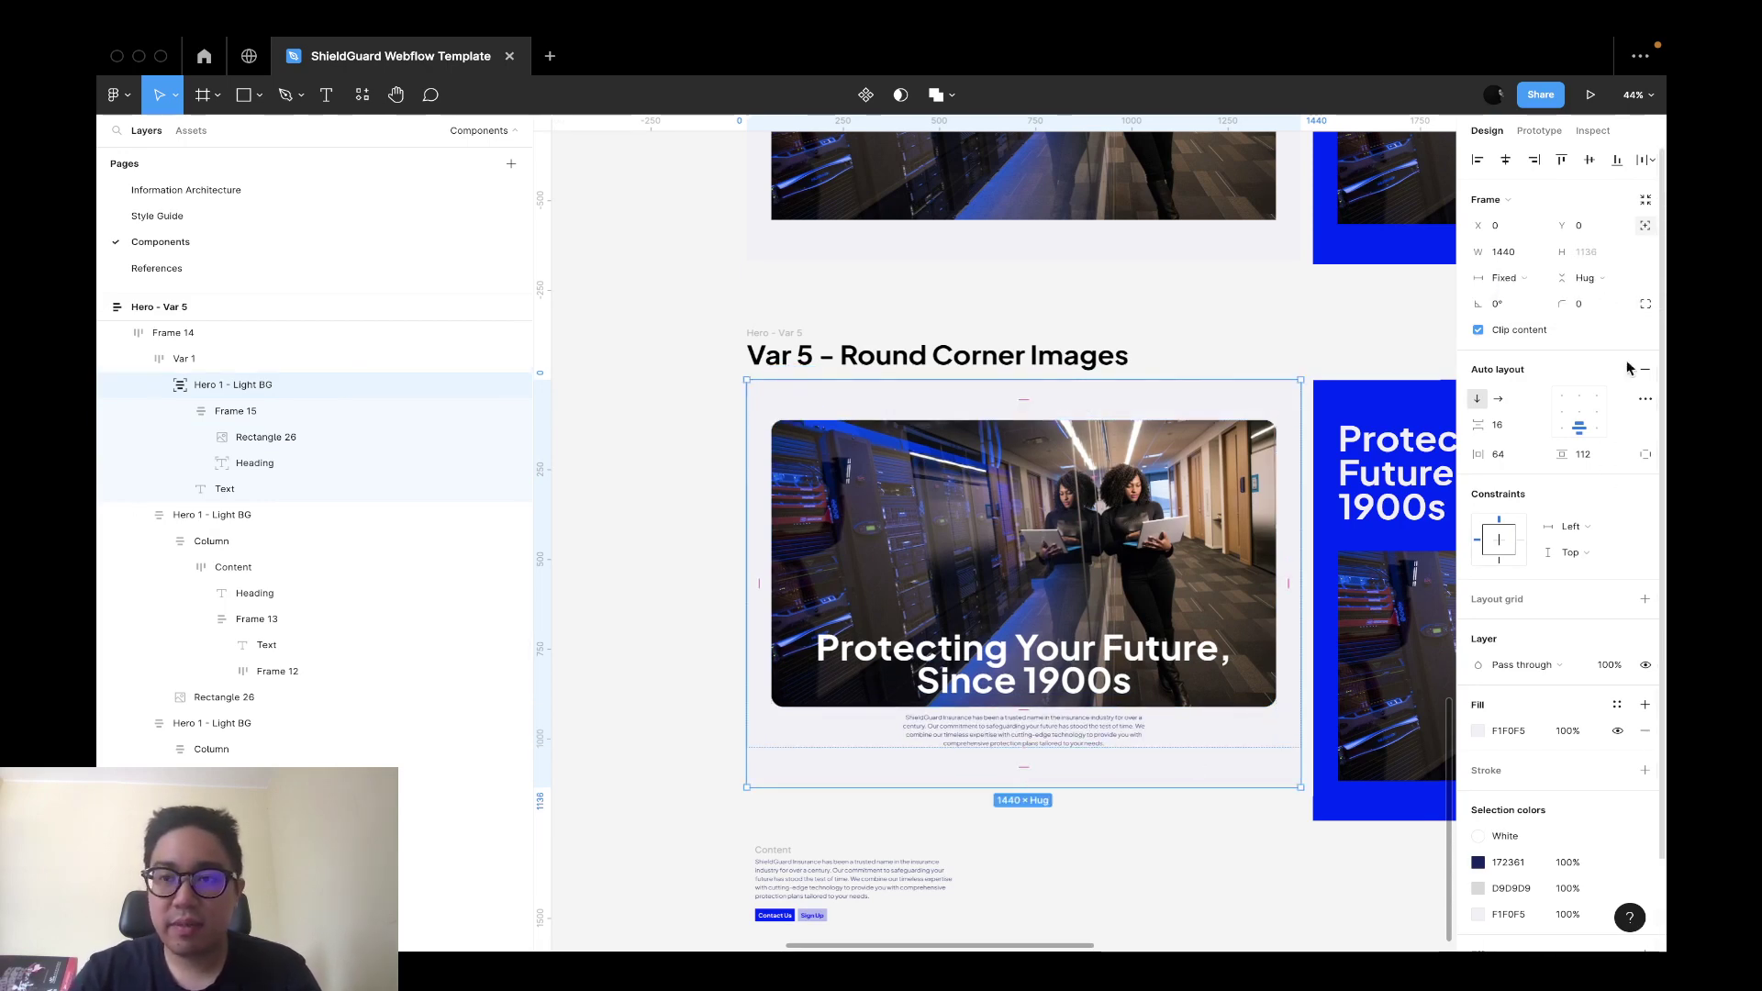
# Set the vertical padding of the light Var 5 hero frame to 64.
pyautogui.press('Return')
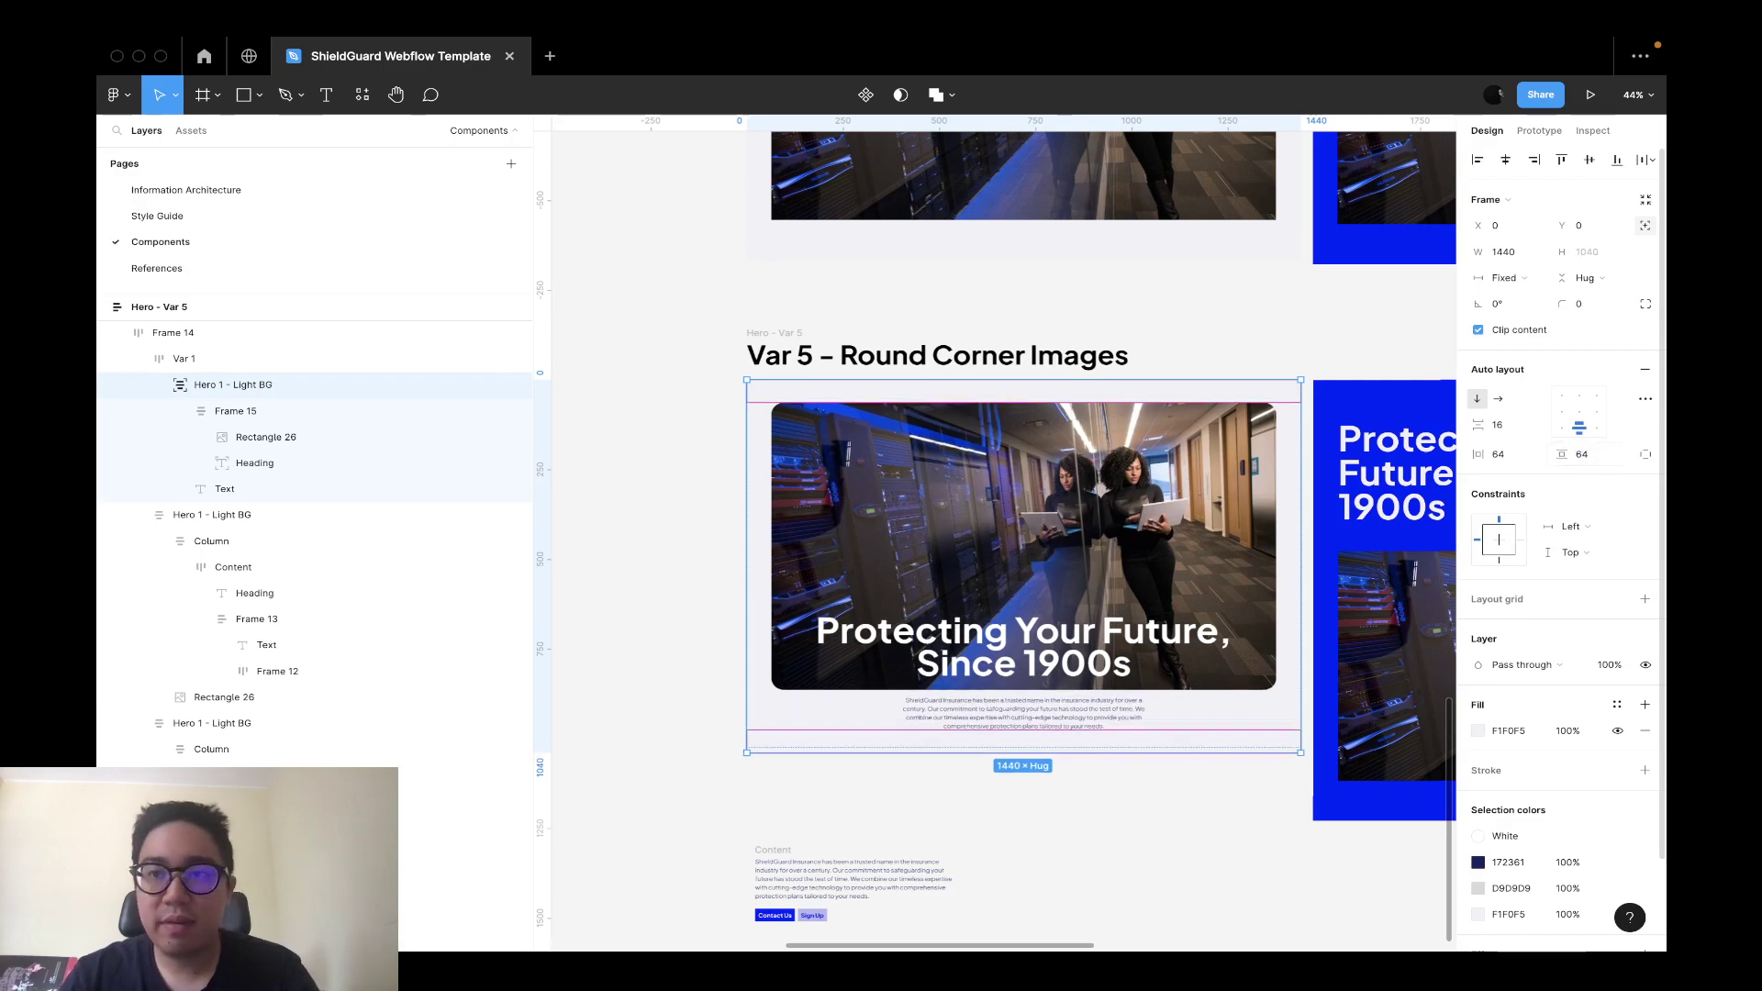
pyautogui.scroll(3, 1083, 750)
pyautogui.scroll(-4, 1101, 817)
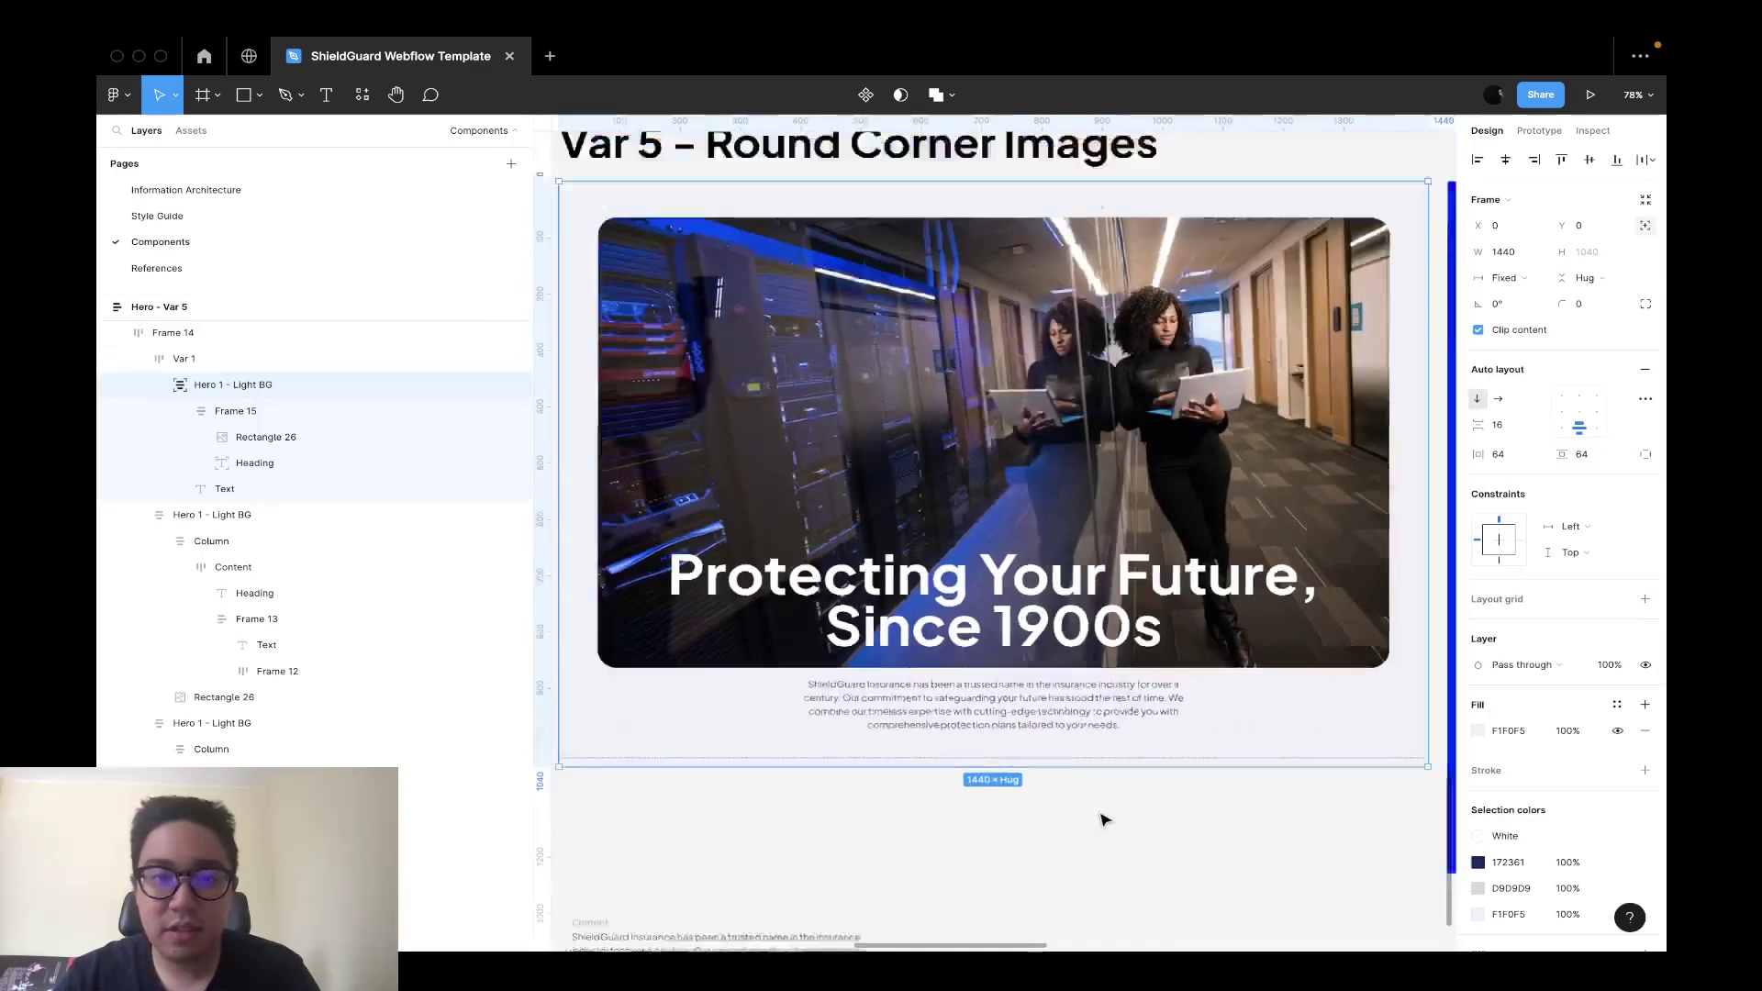
# Copy the Contact Us and Sign Up button row from the Content frame and paste it below the light Var 5 hero's paragraph.
pyautogui.scroll(-1, 1101, 817)
pyautogui.click(838, 804)
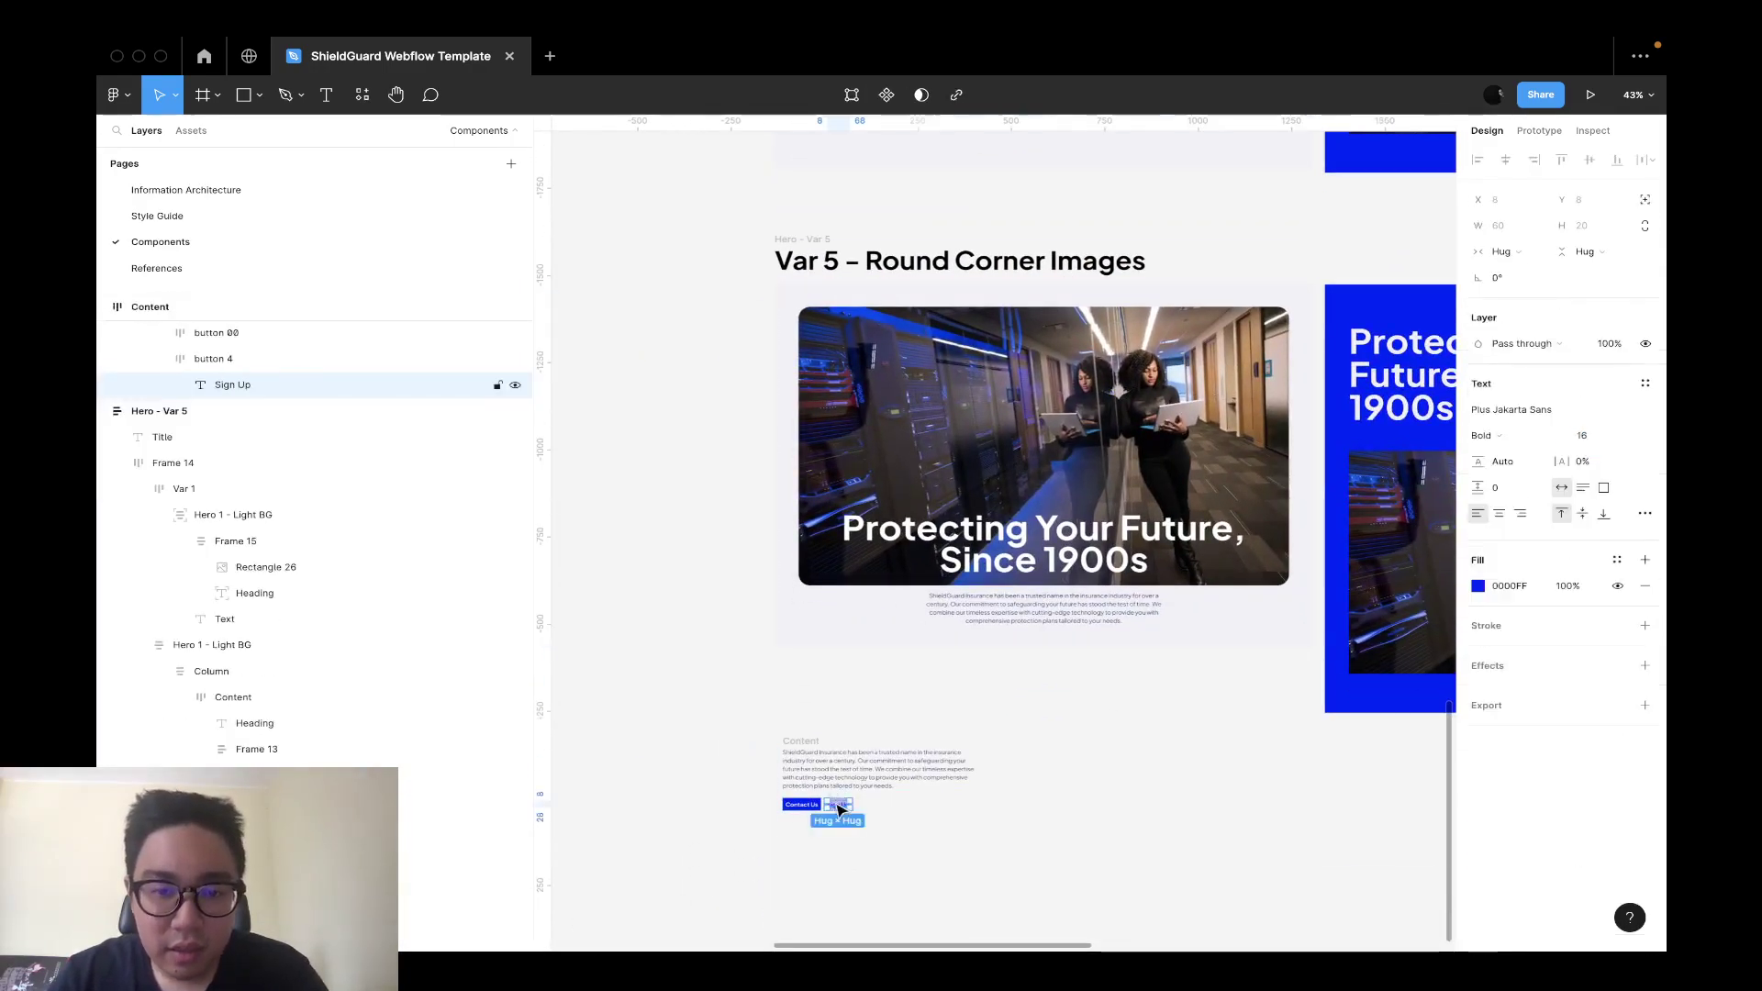
pyautogui.click(837, 807)
pyautogui.click(838, 806)
pyautogui.press('Escape')
pyautogui.press('Escape')
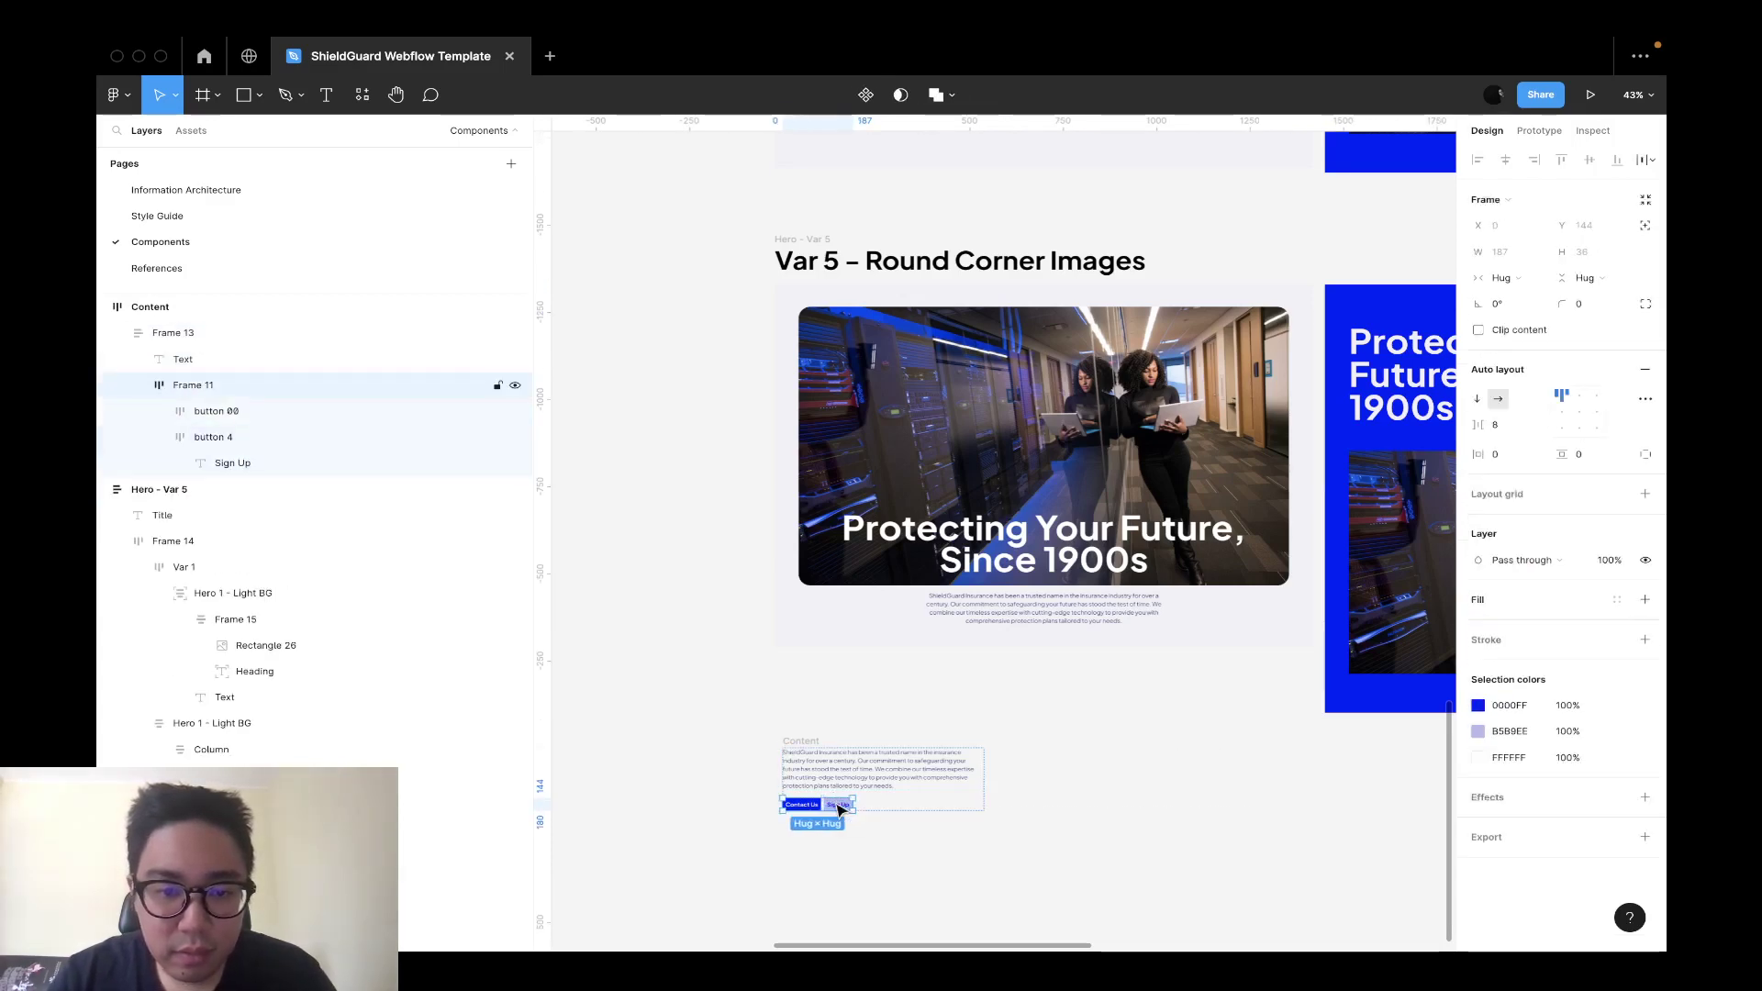
pyautogui.click(1078, 618)
pyautogui.hotkey('ctrl', 'v')
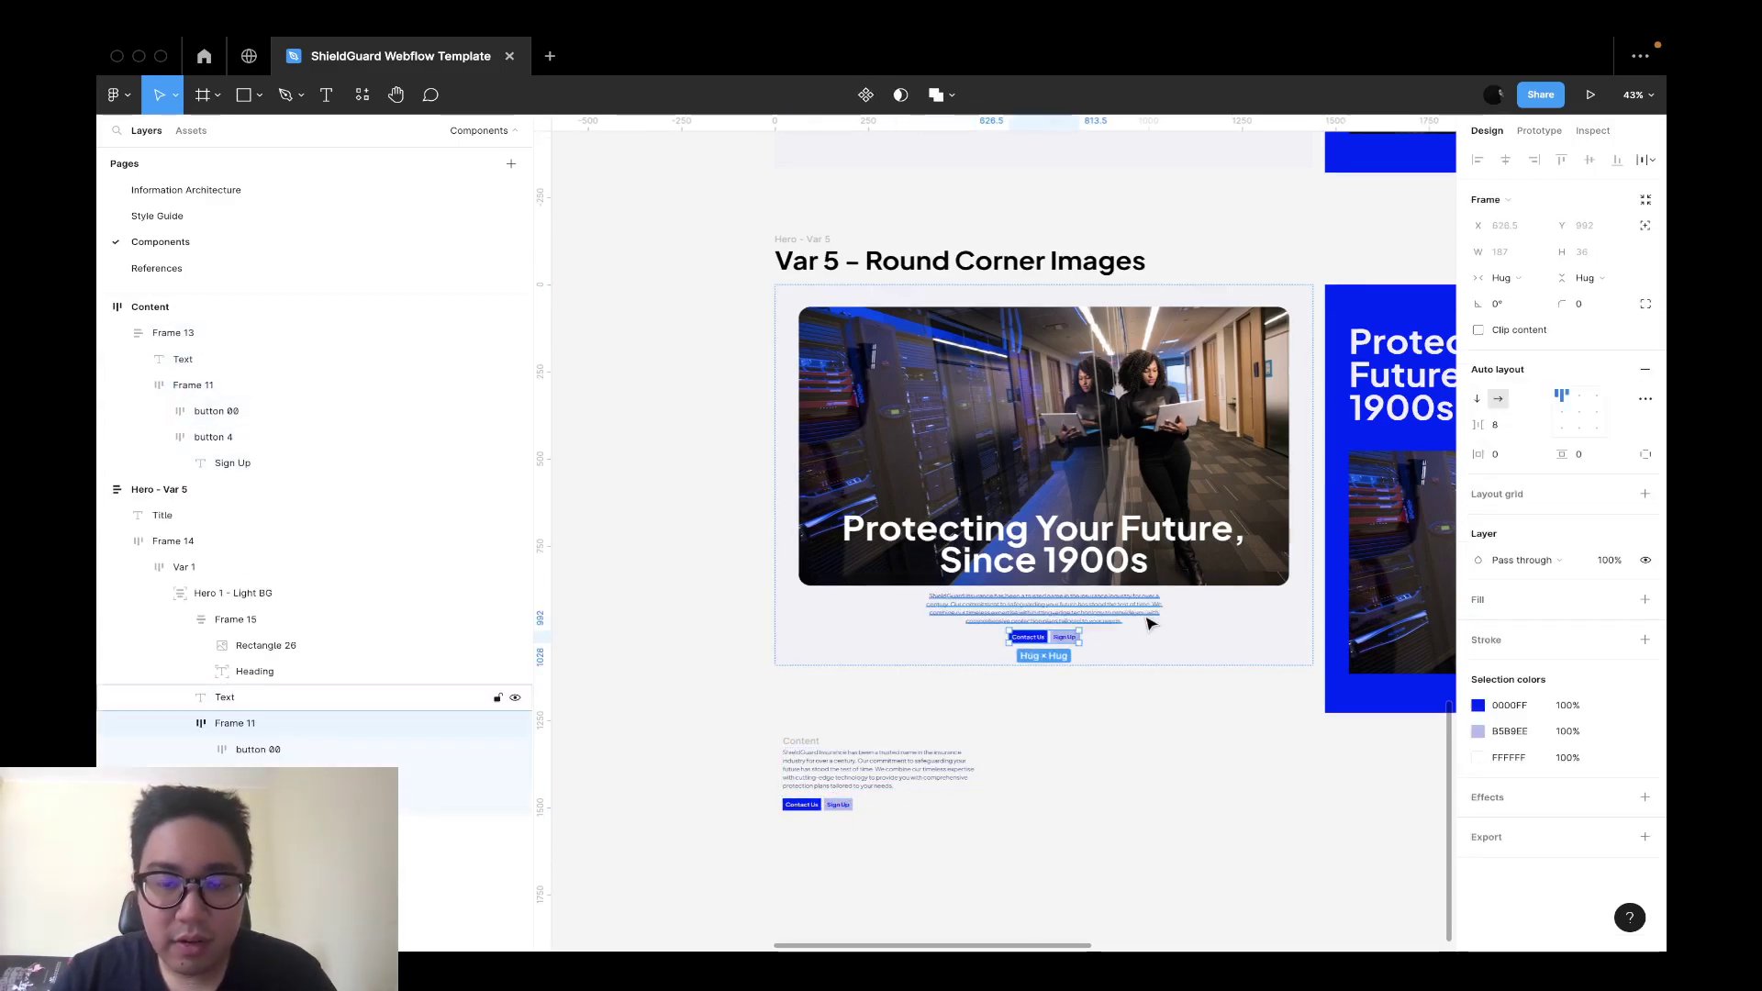
# Delete the leftover Content frame below the Var 5 section.
pyautogui.click(1172, 767)
pyautogui.hscroll(1, 1175, 769)
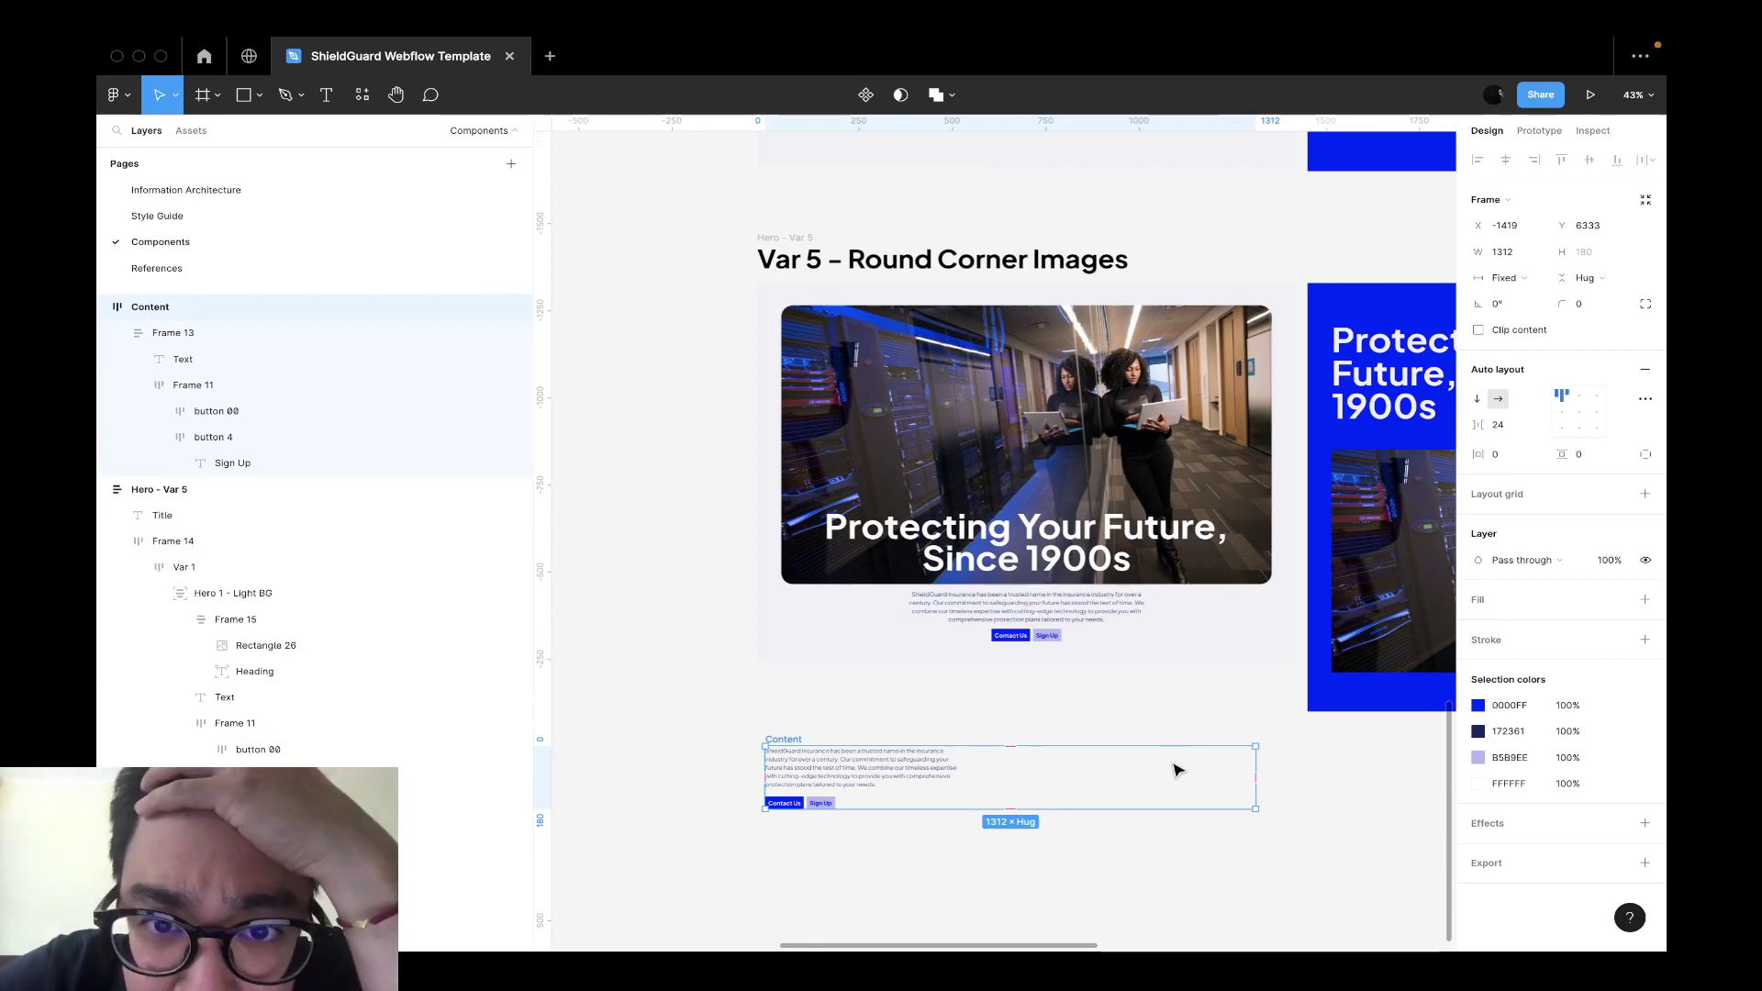
pyautogui.scroll(1, 1178, 769)
pyautogui.hscroll(1, 1177, 769)
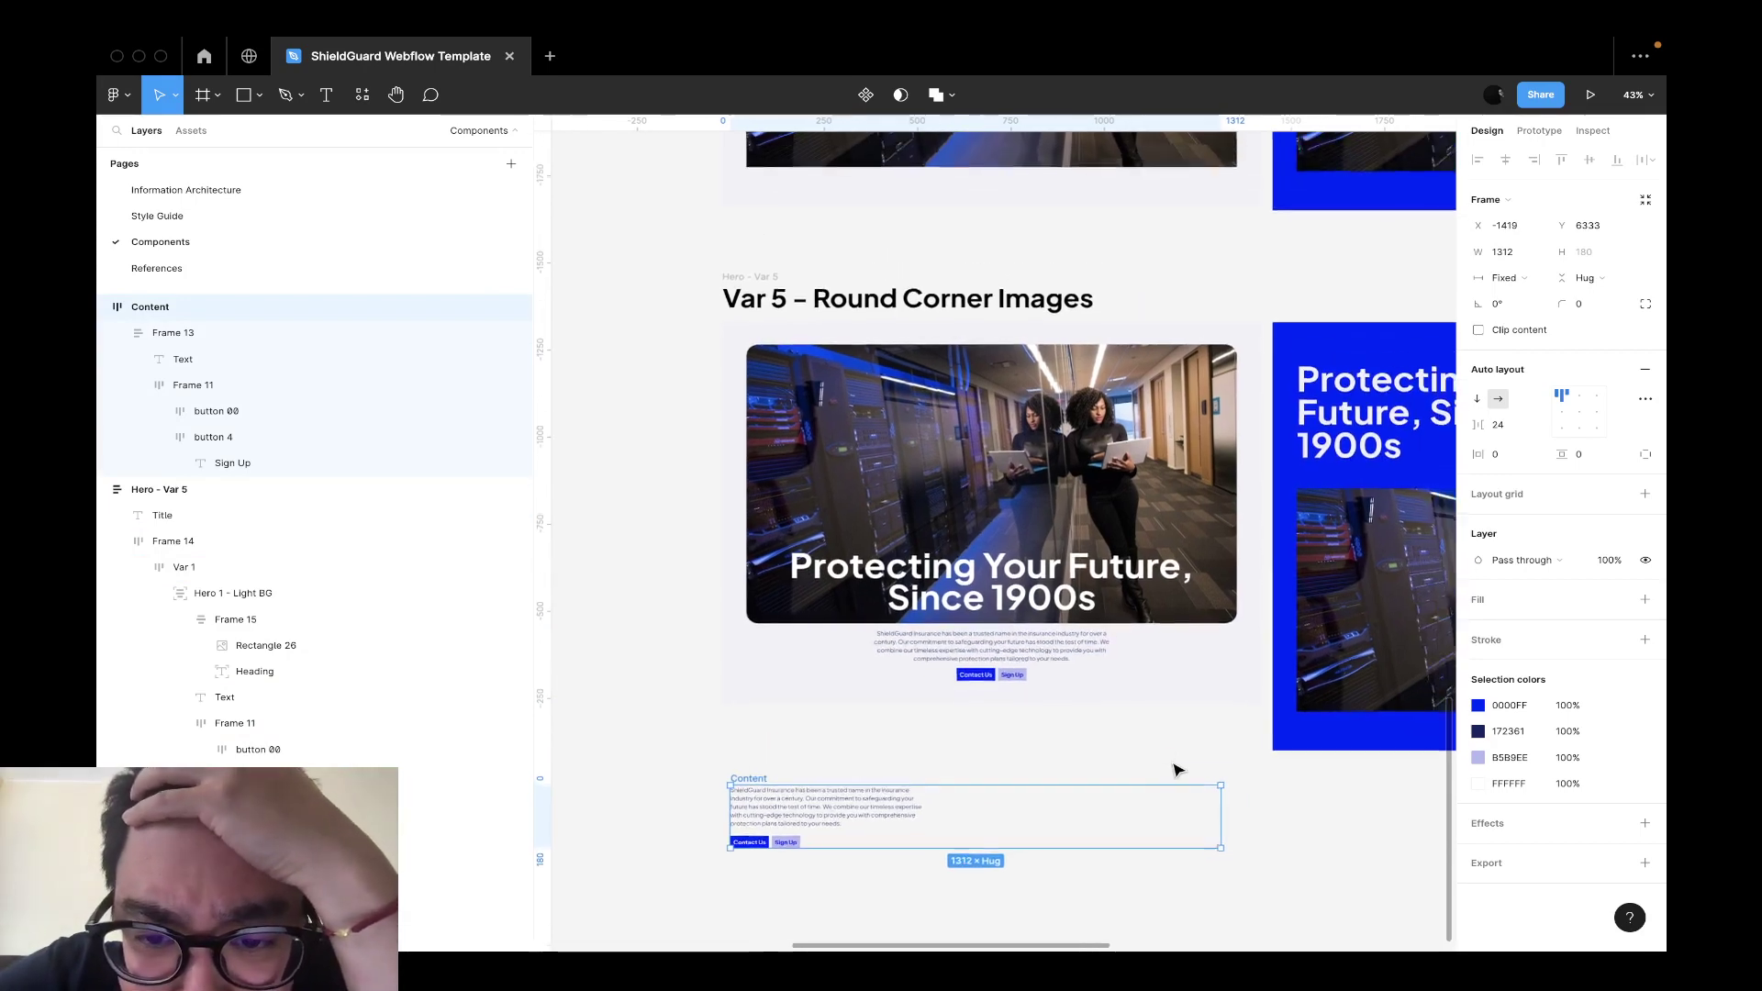
pyautogui.scroll(-5, 1178, 770)
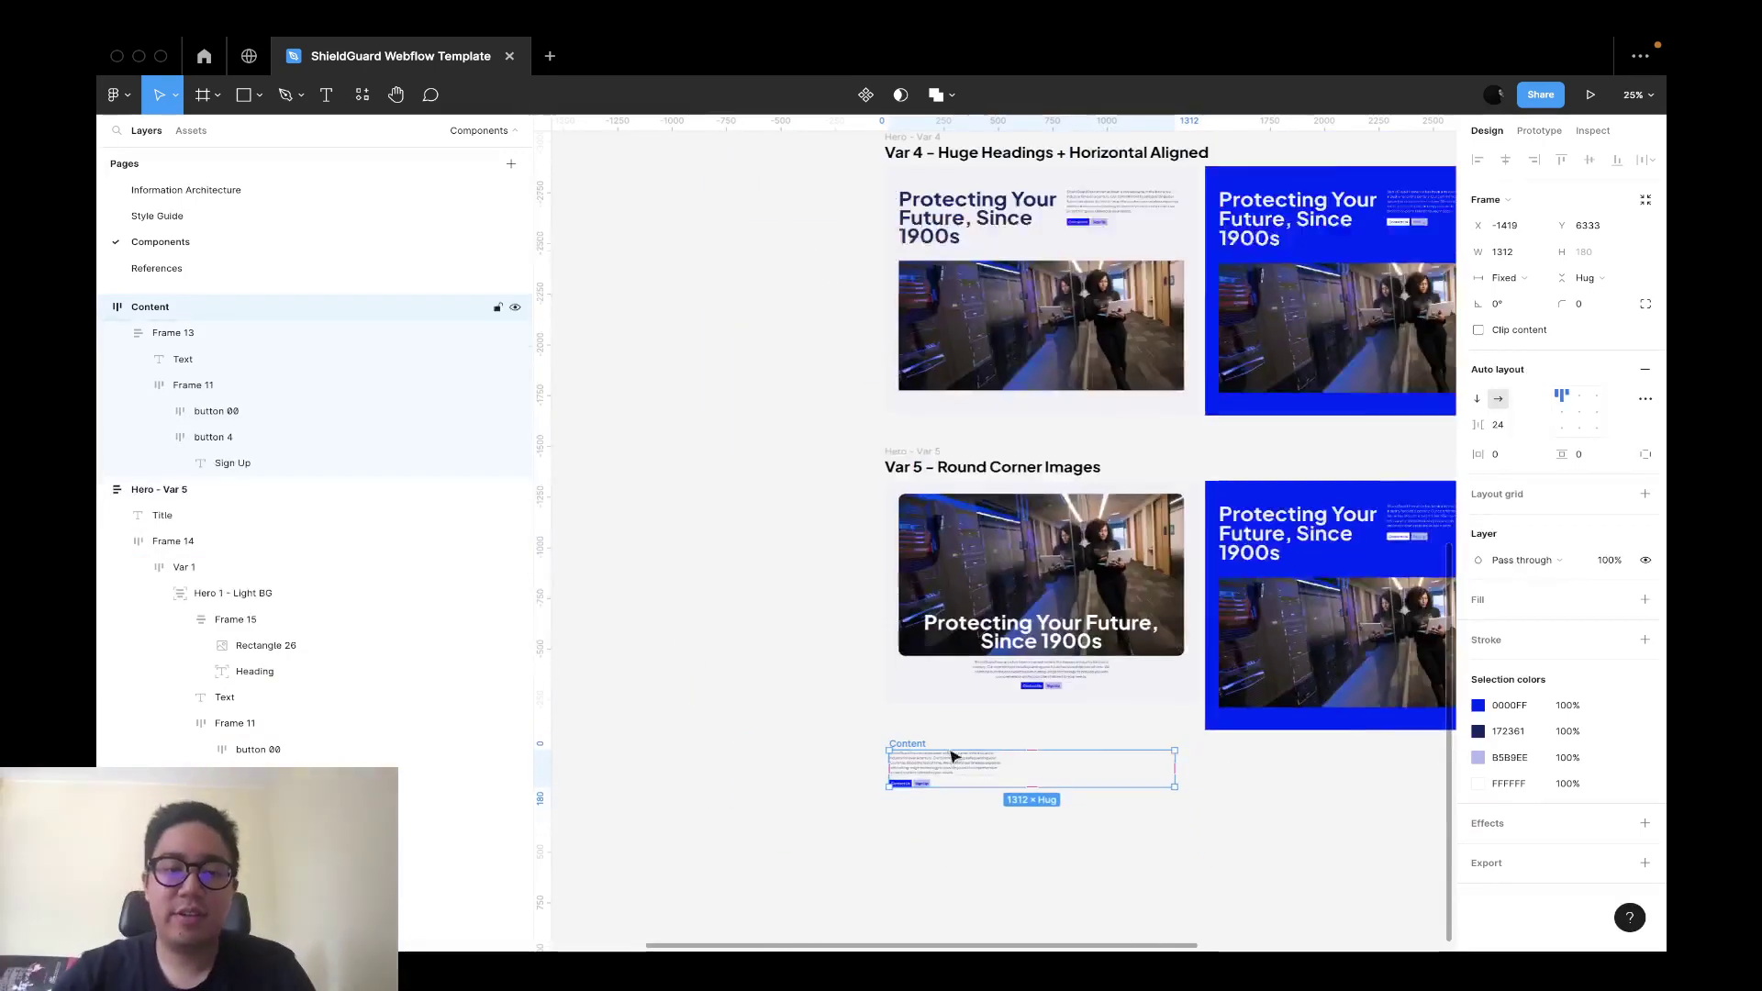
pyautogui.press('Delete')
# Duplicate the light Var 5 hero and place the copy directly below the original.
pyautogui.click(1161, 498)
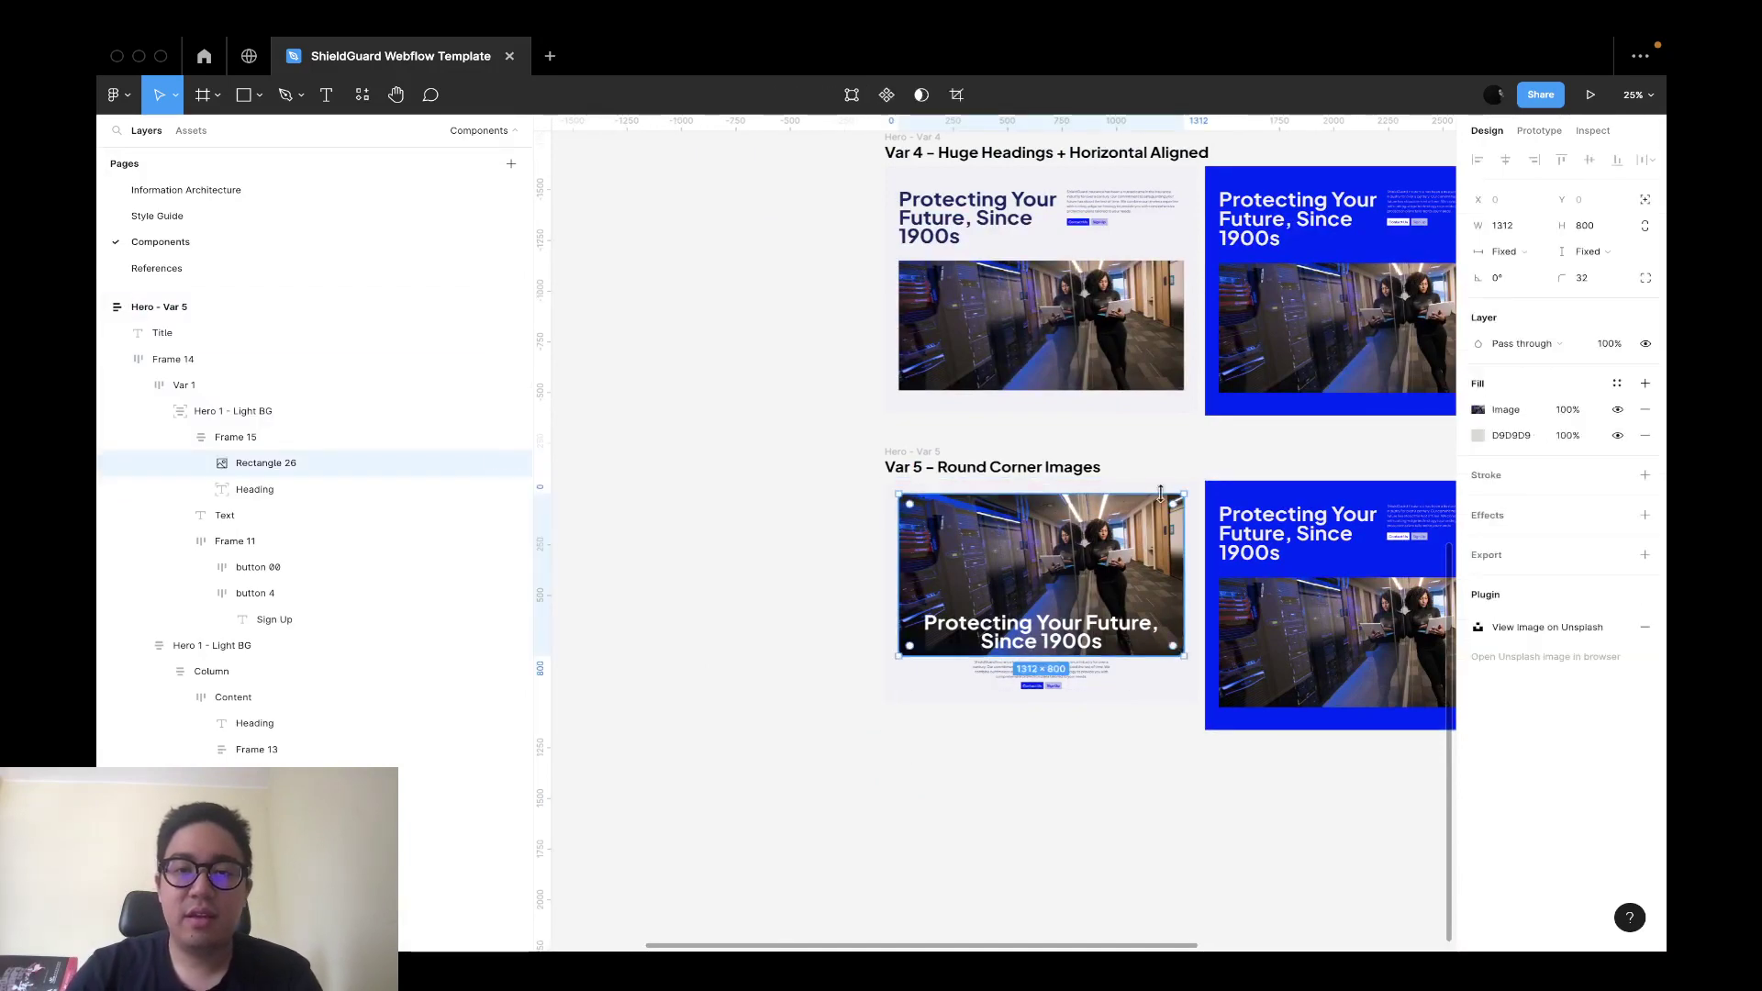
pyautogui.click(1193, 506)
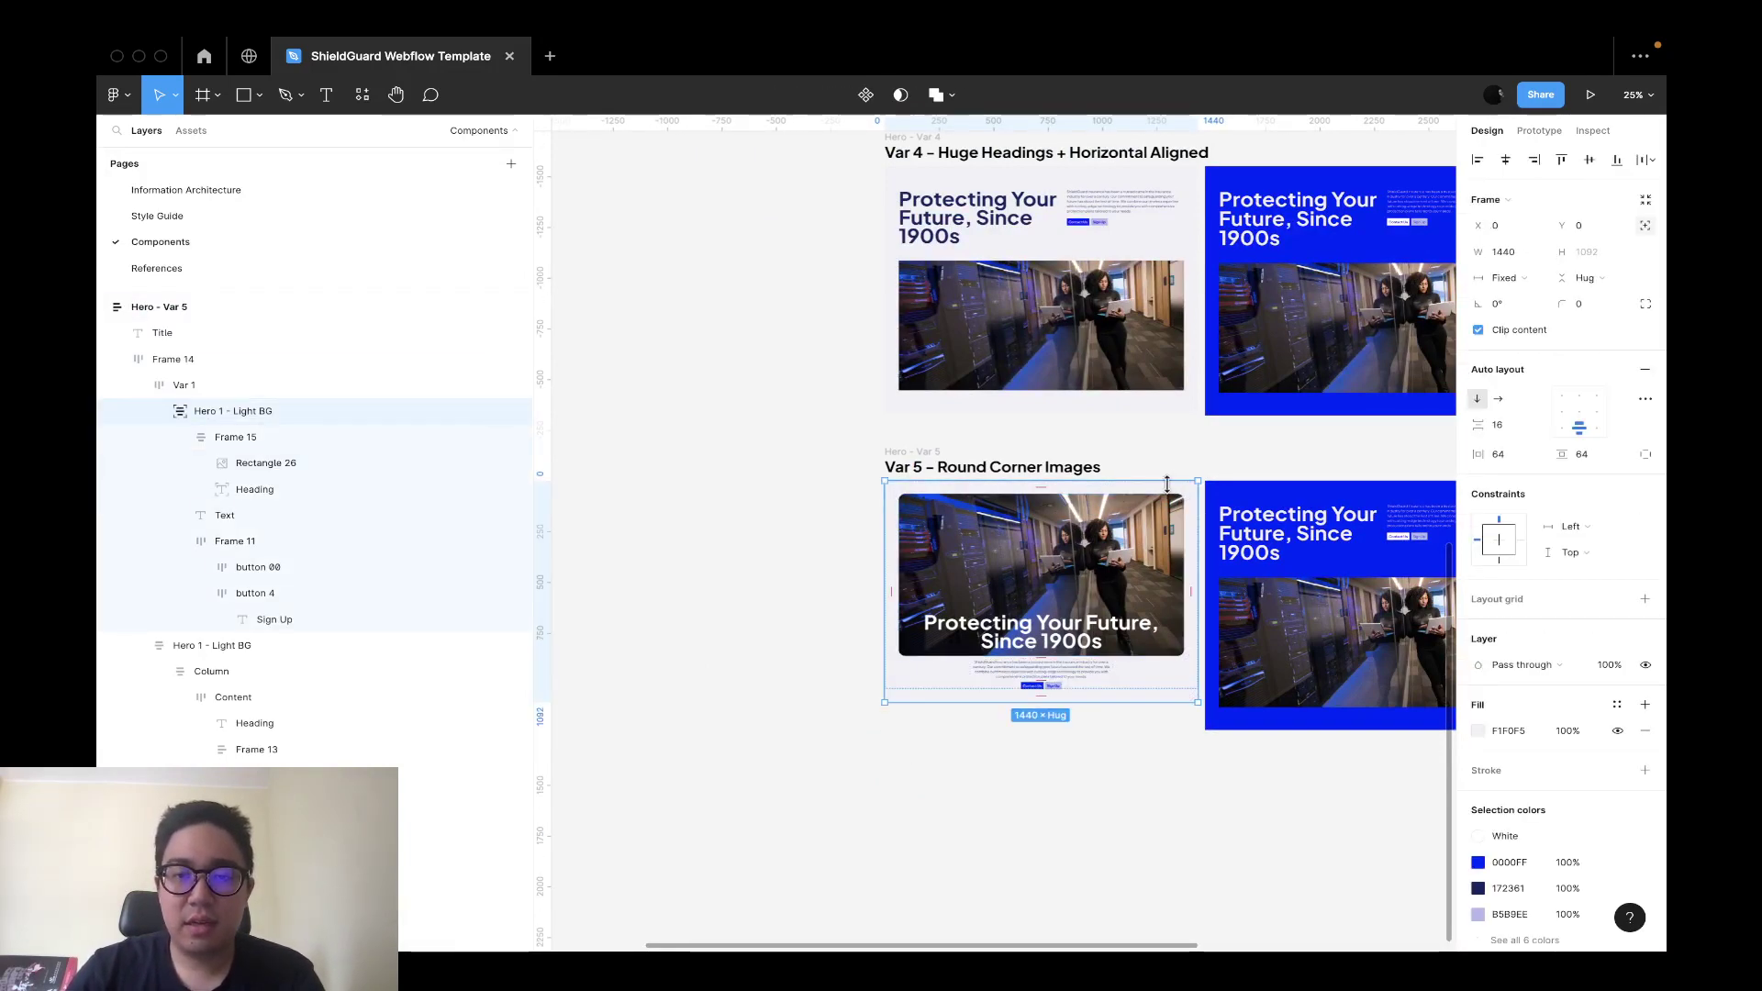
pyautogui.keyDown('alt'); pyautogui.moveTo(1142, 546); pyautogui.dragTo(1143, 799); pyautogui.keyUp('alt')
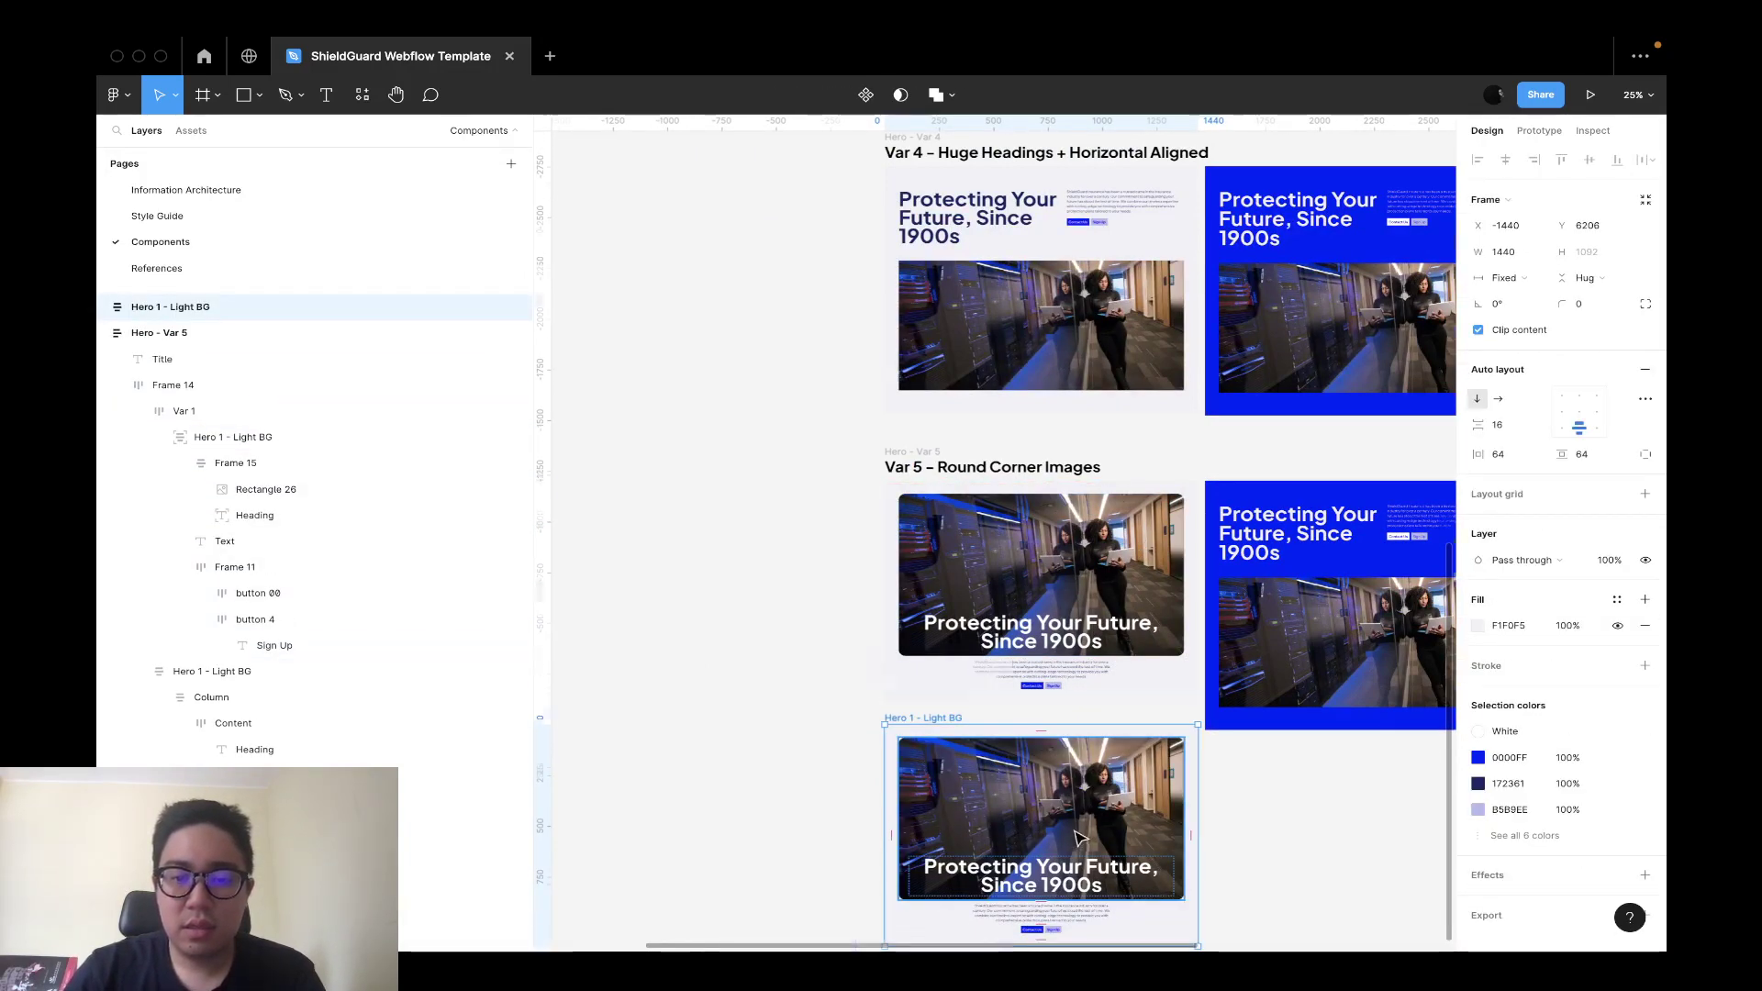
pyautogui.scroll(2, 1079, 838)
pyautogui.scroll(-2, 1080, 514)
# Try to move the duplicated hero's paragraph up onto the image, and undo the move.
pyautogui.click(1078, 514)
pyautogui.scroll(5, 1078, 519)
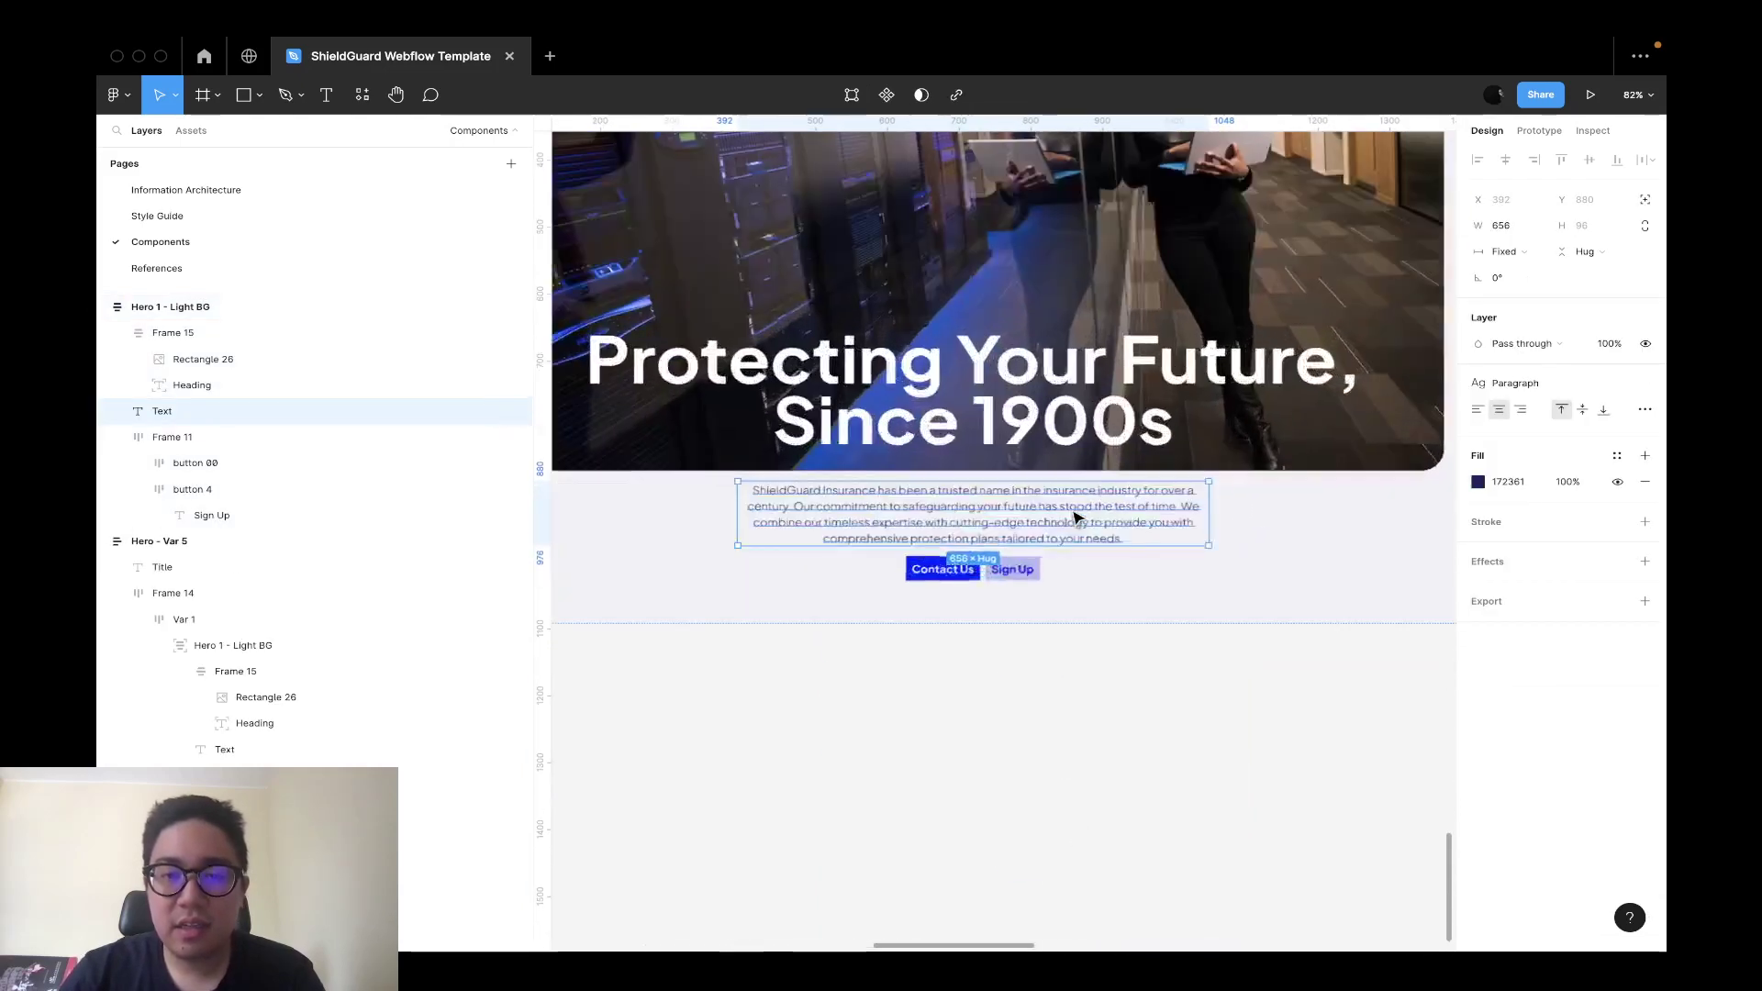
pyautogui.moveTo(1138, 530); pyautogui.dragTo(1138, 450)
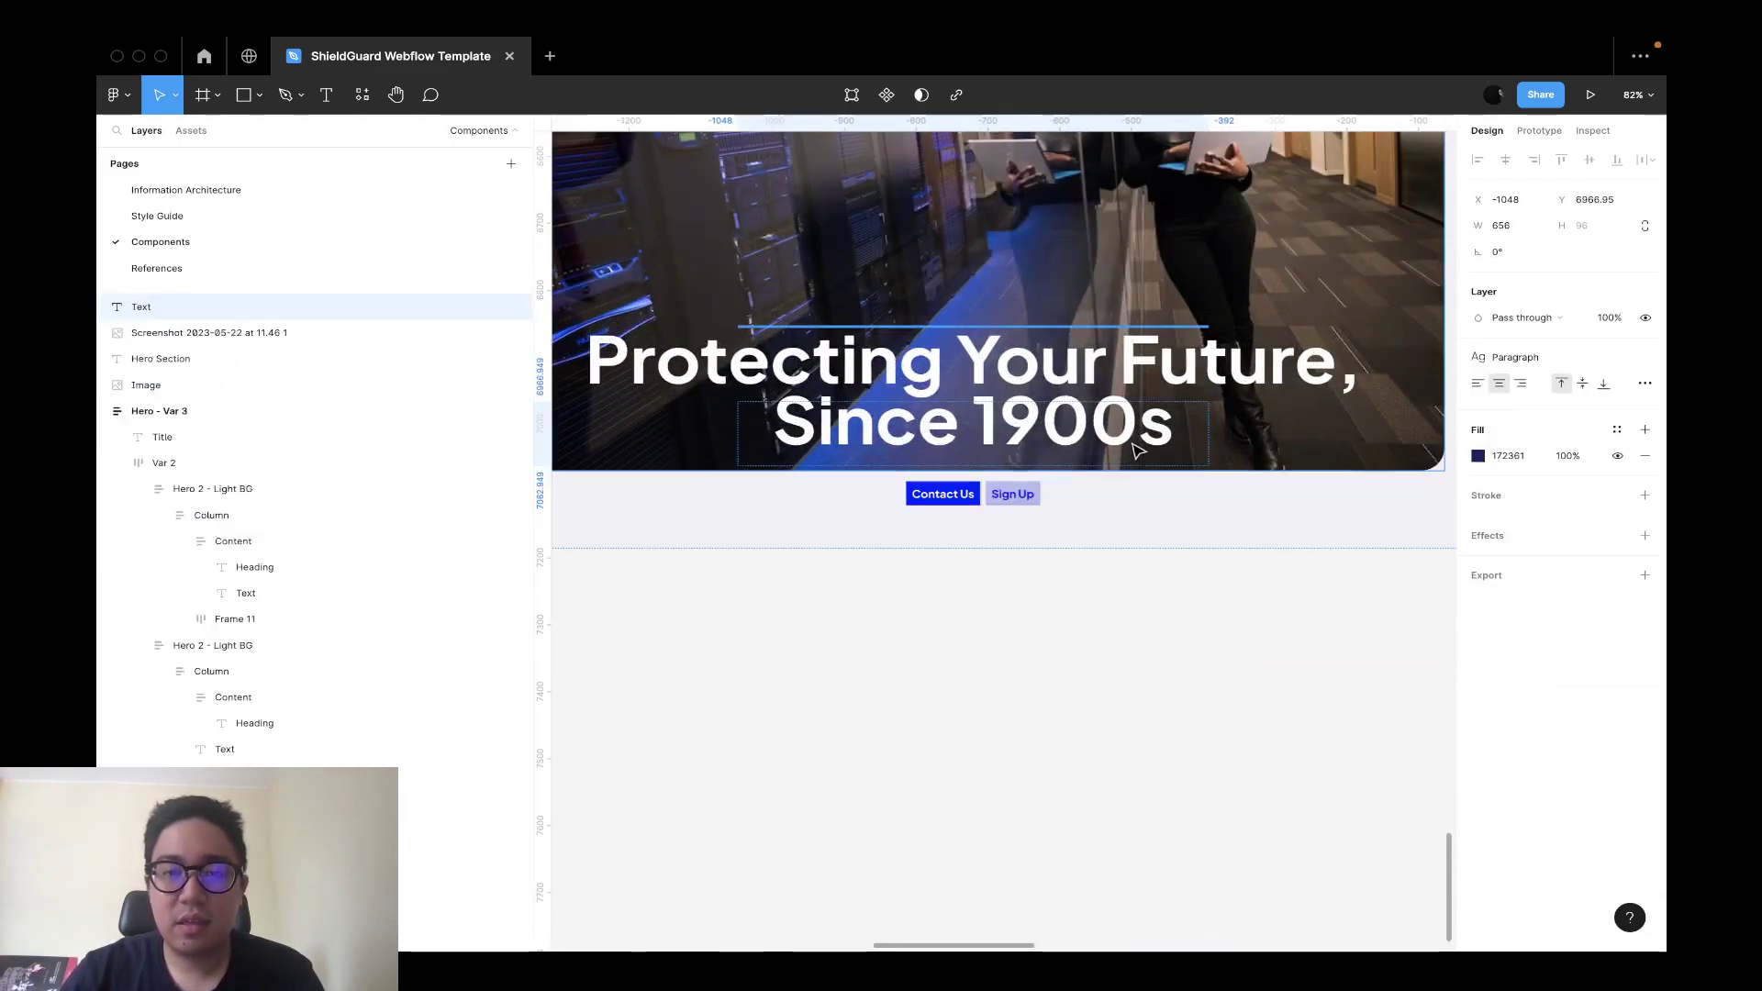
pyautogui.press('super+z')
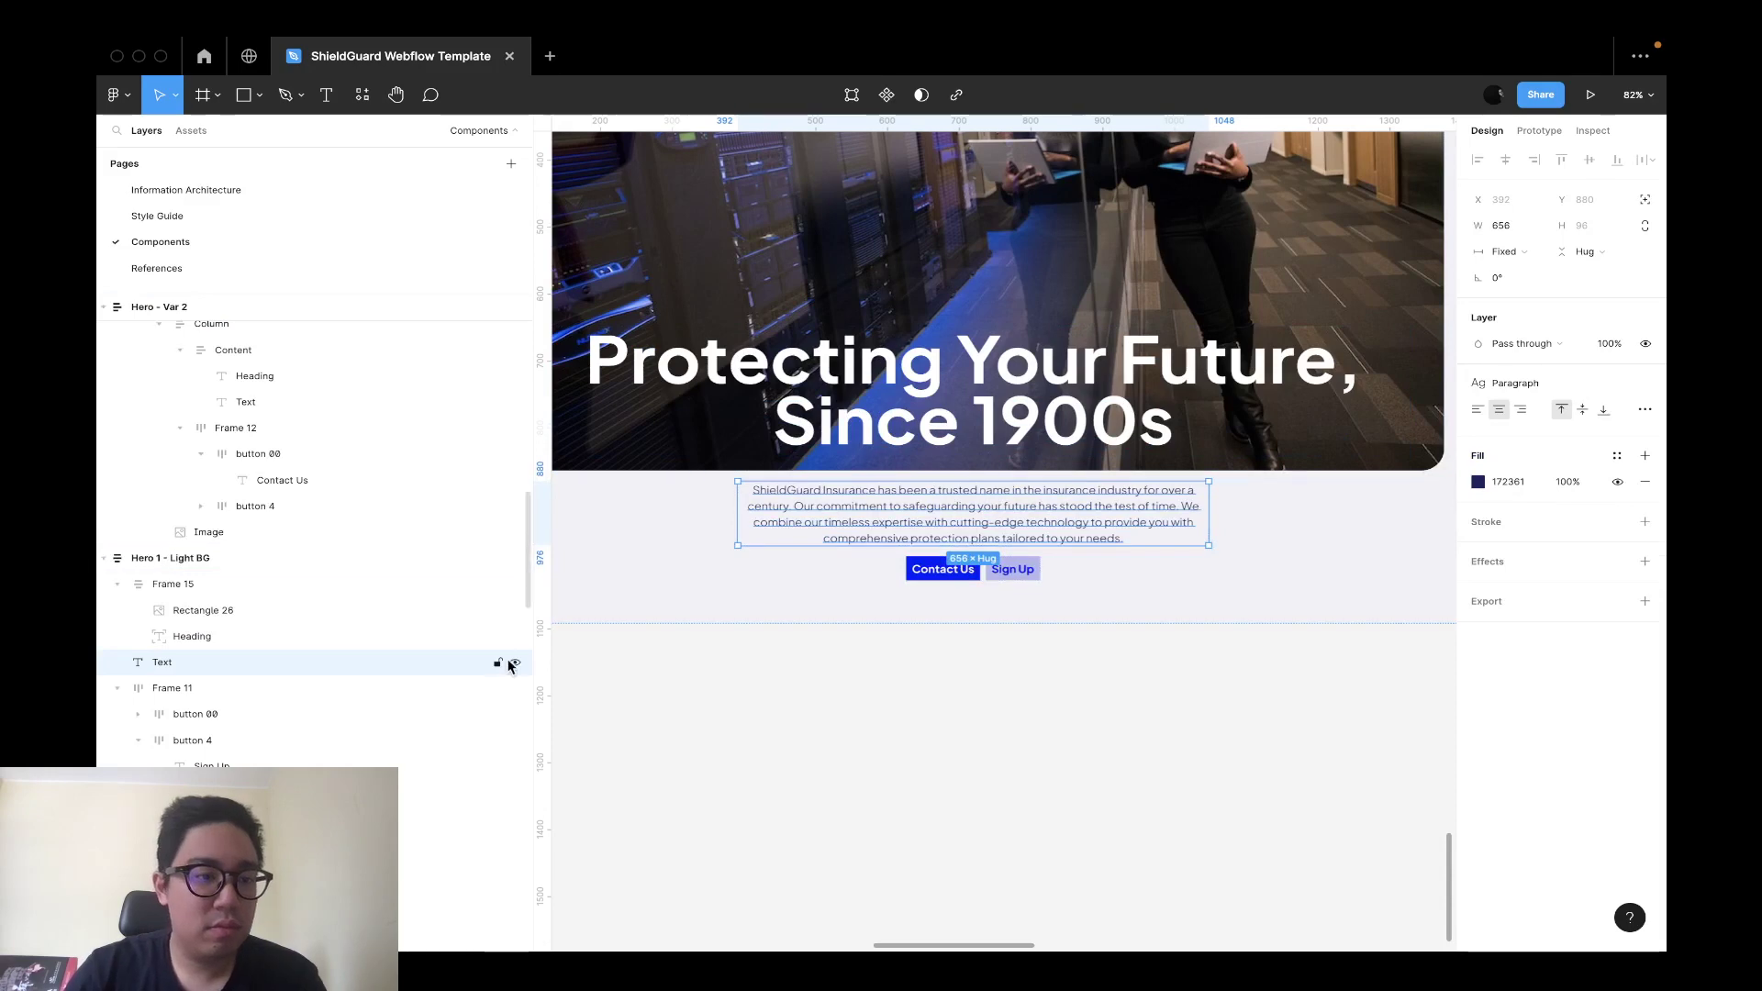
# Combine the duplicated hero's heading and paragraph in a vertical auto layout frame and give that frame absolute positioning.
pyautogui.press('Delete')
pyautogui.click(287, 643)
pyautogui.press('super+z')
pyautogui.hotkey('shift', 'a')
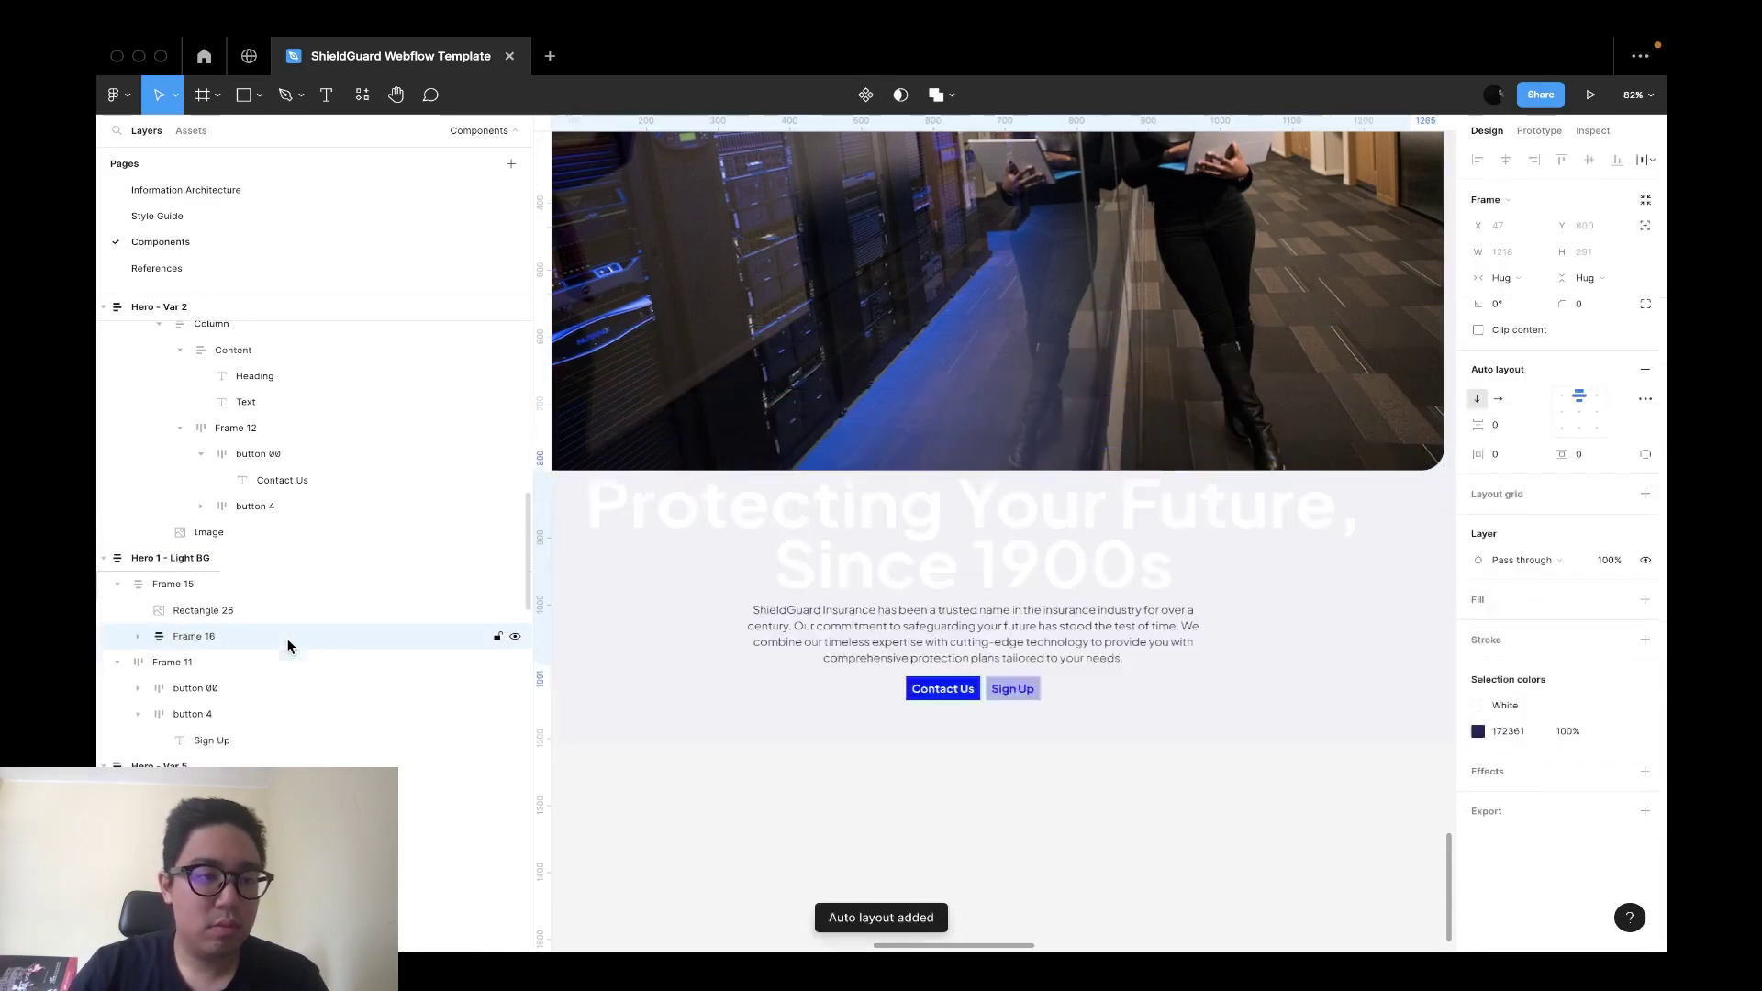
pyautogui.click(1648, 227)
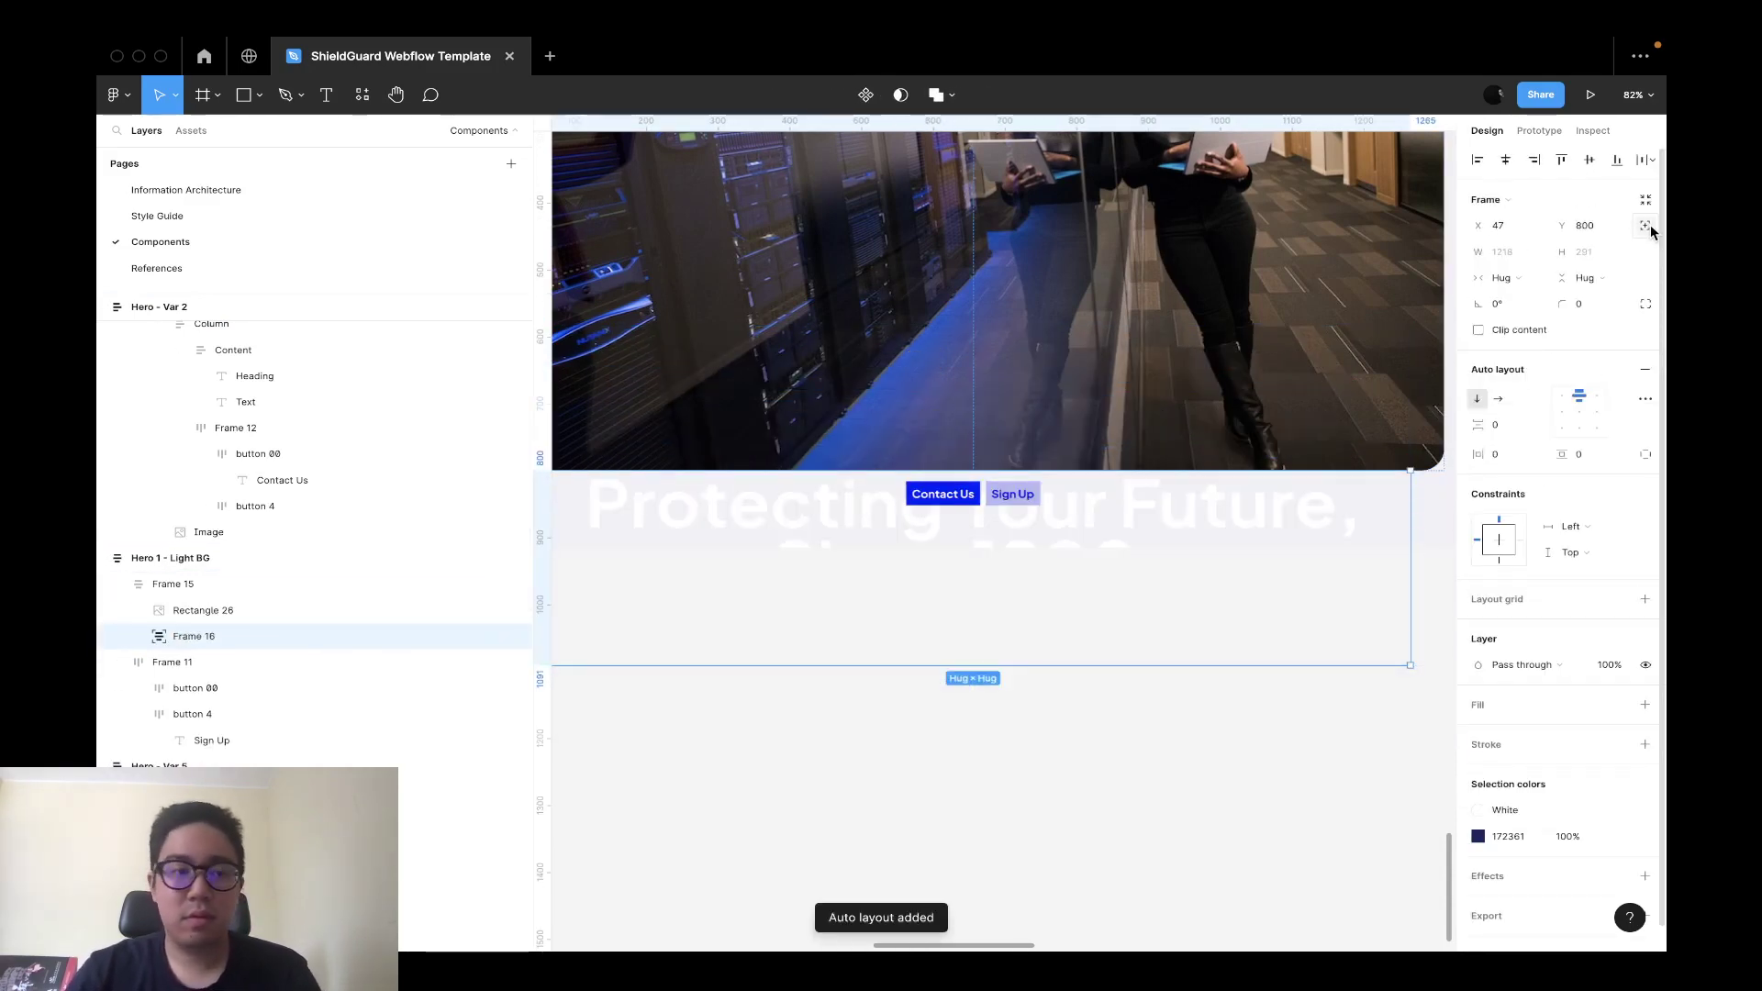
# Try to wrap the image and the heading-and-paragraph frame in one auto layout frame, and undo it.
pyautogui.keyDown('shift'); pyautogui.click(219, 610); pyautogui.keyUp('shift')
pyautogui.hotkey('shift', 'a')
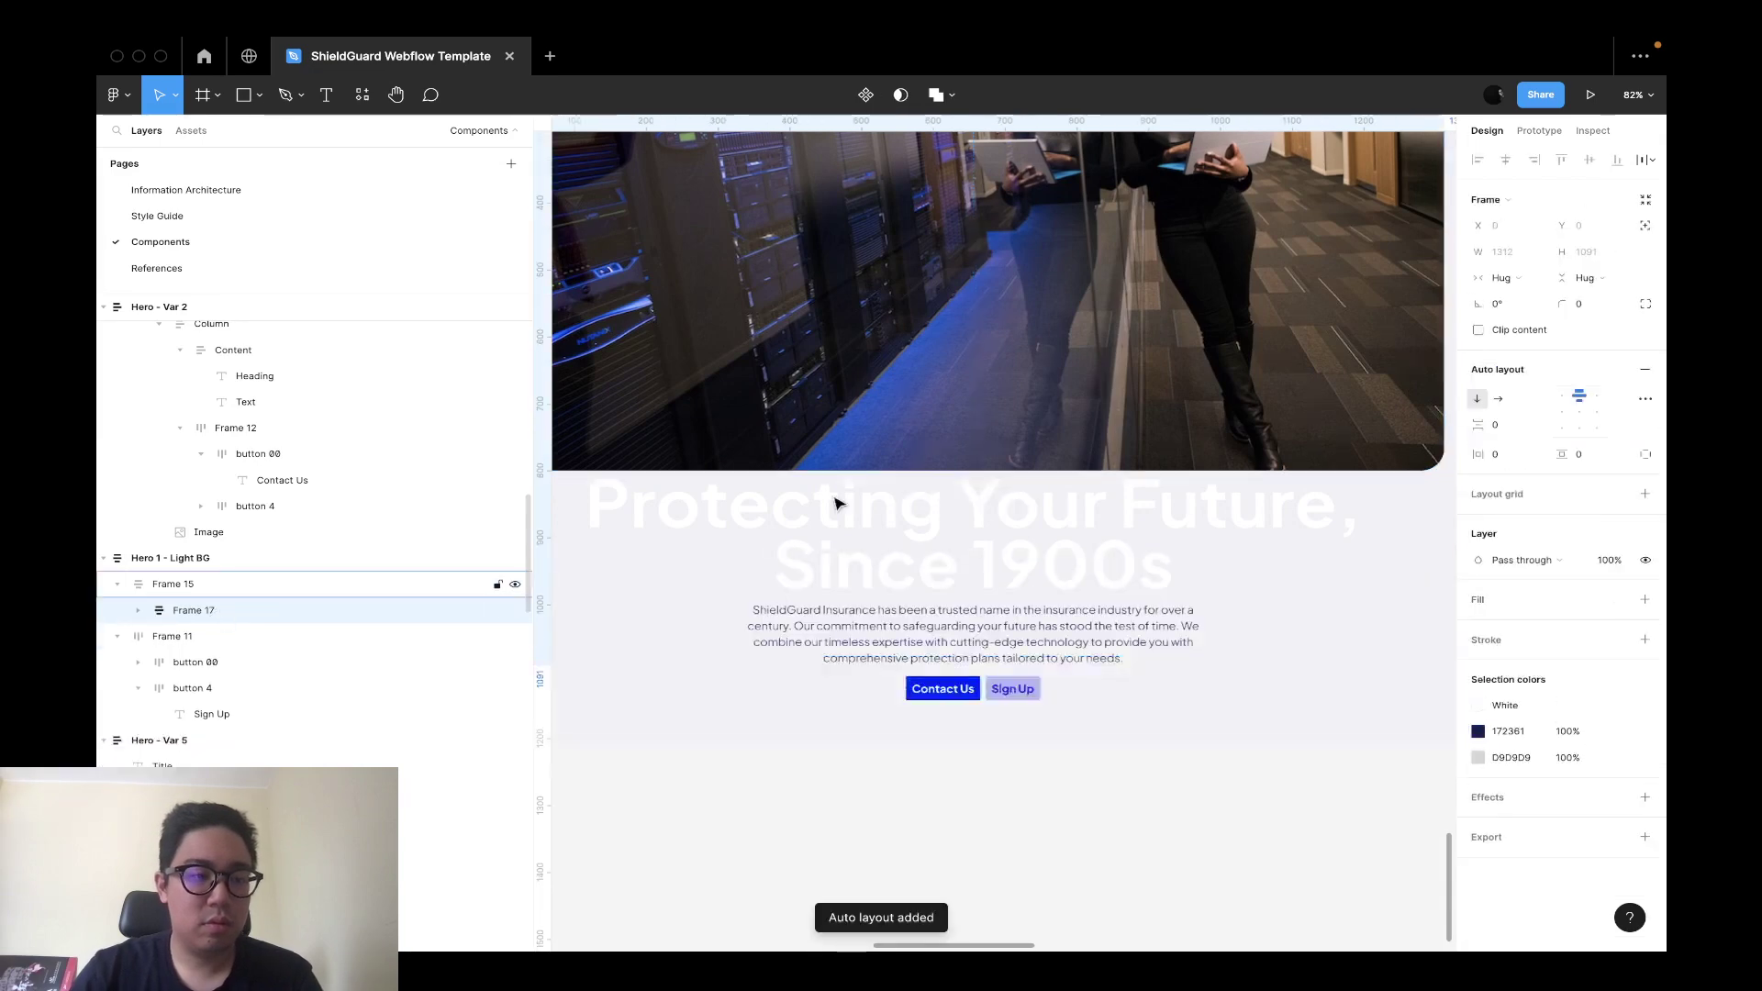
pyautogui.press('super+z')
# Align the heading-and-paragraph frame to the image's bottom edge and apply the Light color style to the paragraph.
pyautogui.click(279, 635)
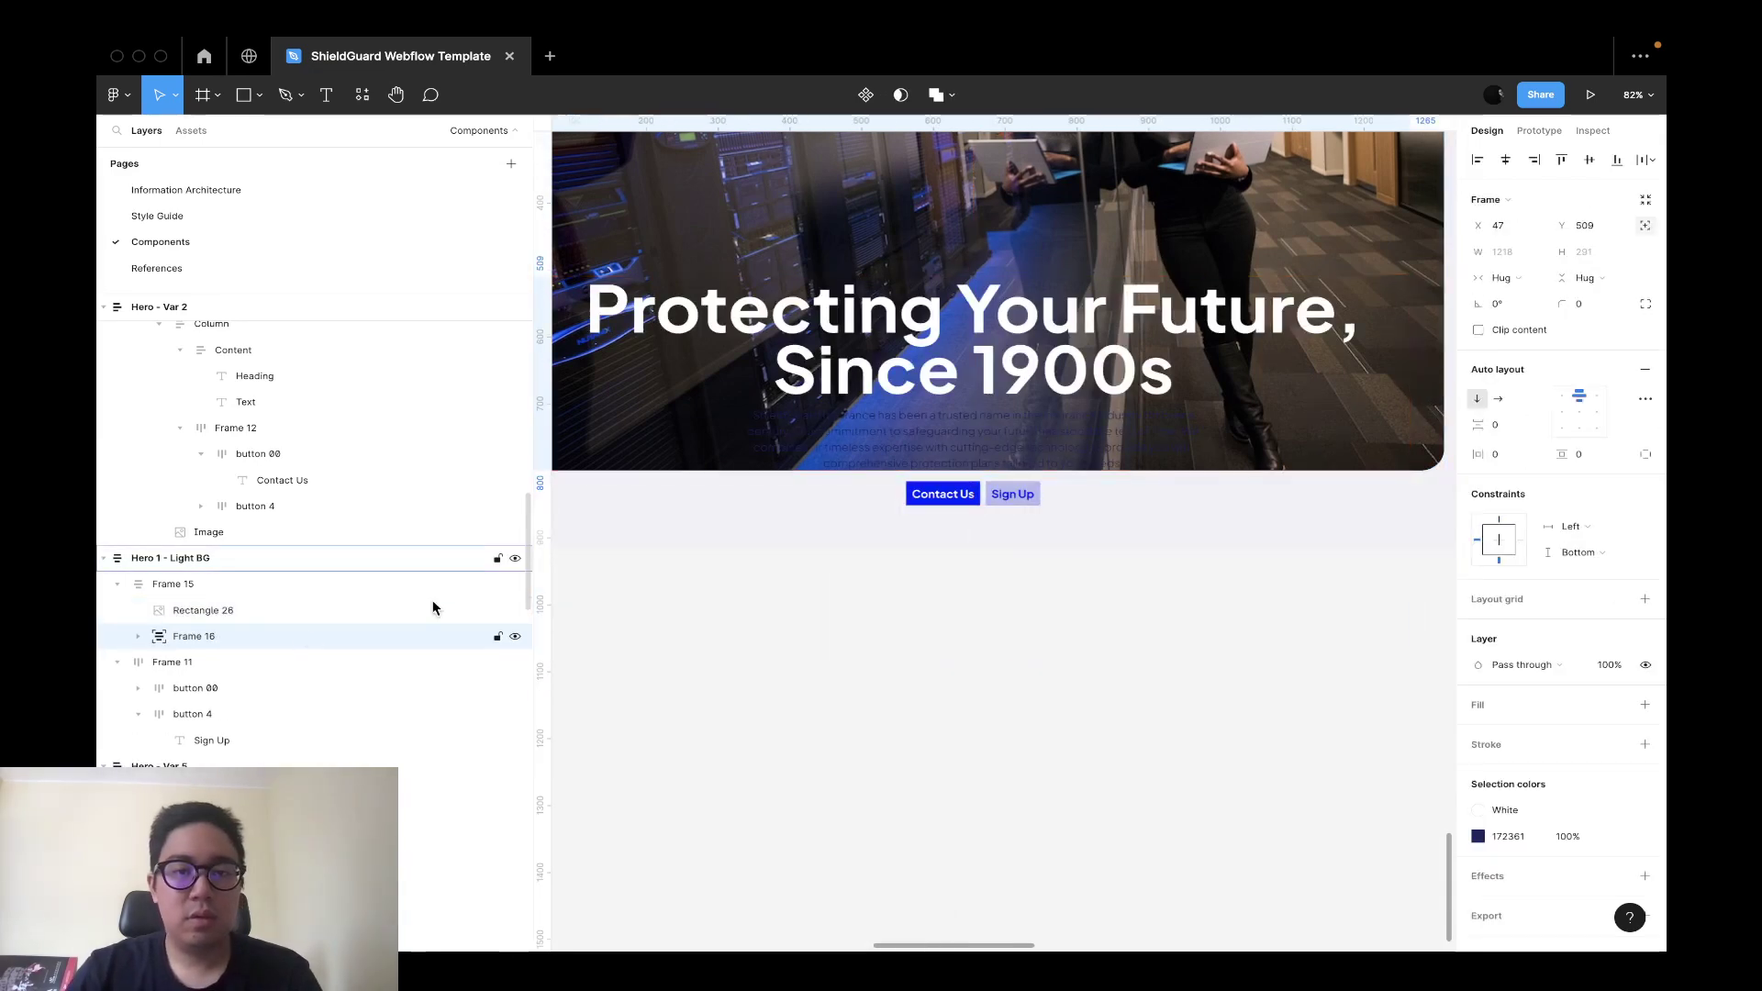
pyautogui.click(1053, 450)
pyautogui.click(1618, 456)
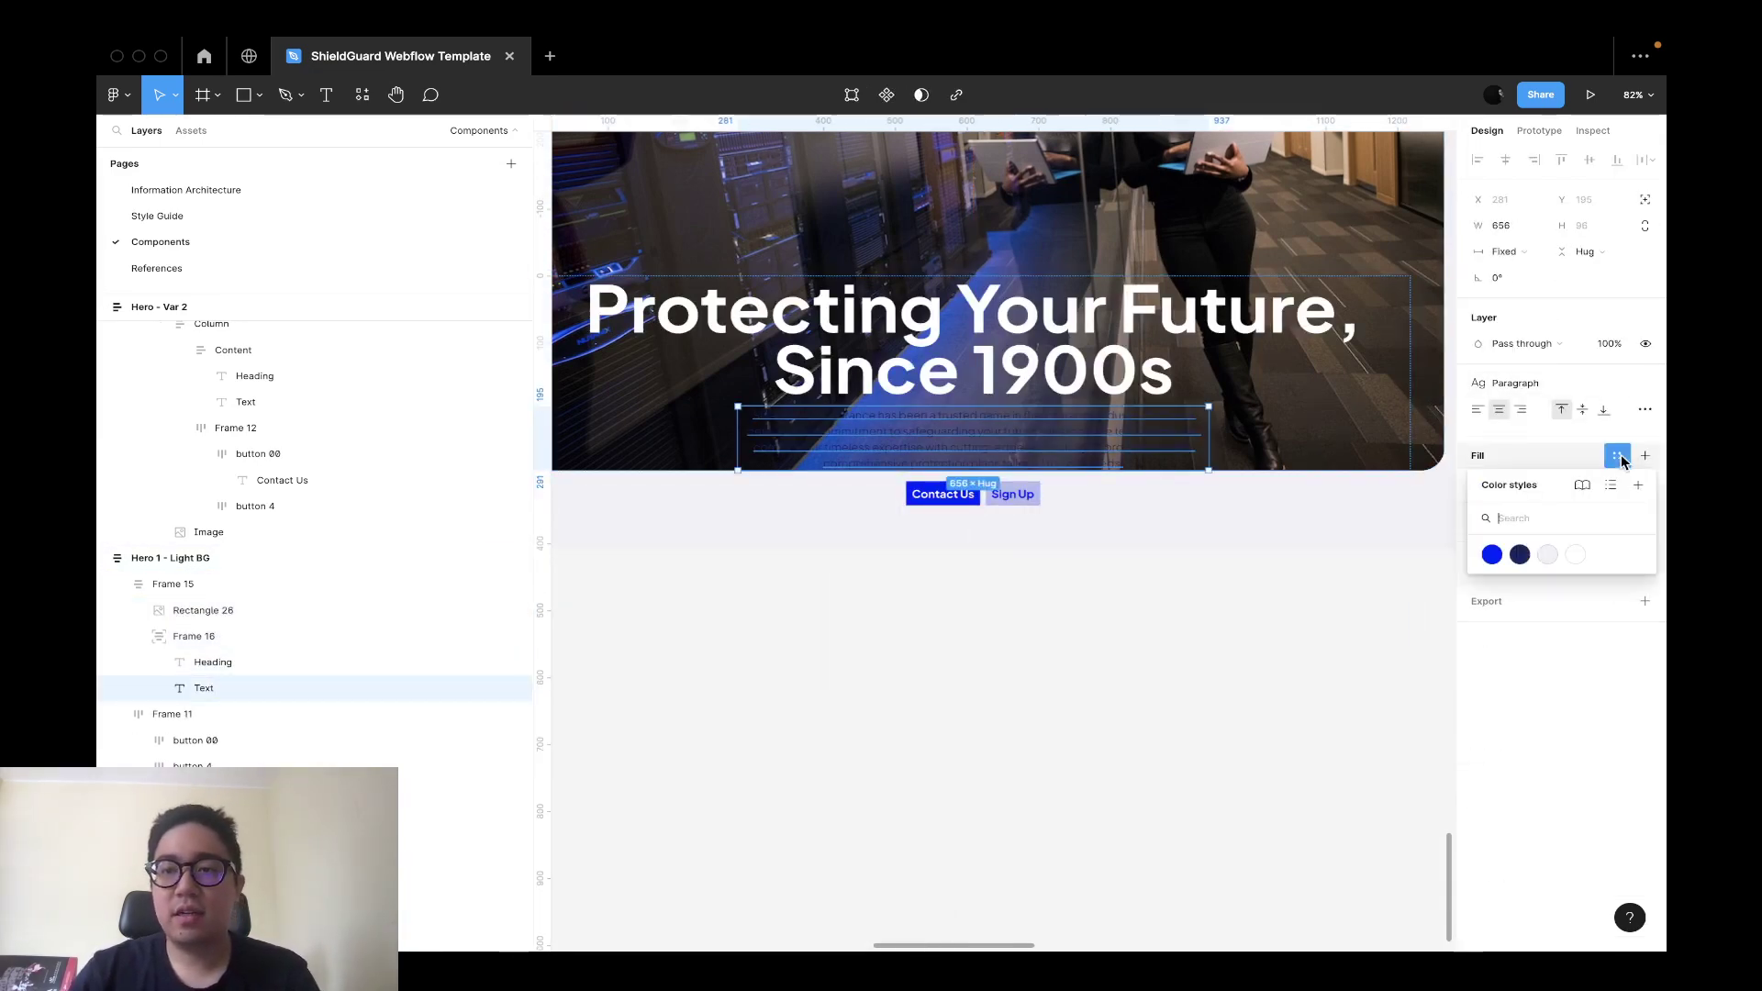
pyautogui.click(1548, 554)
pyautogui.click(1159, 495)
pyautogui.click(275, 688)
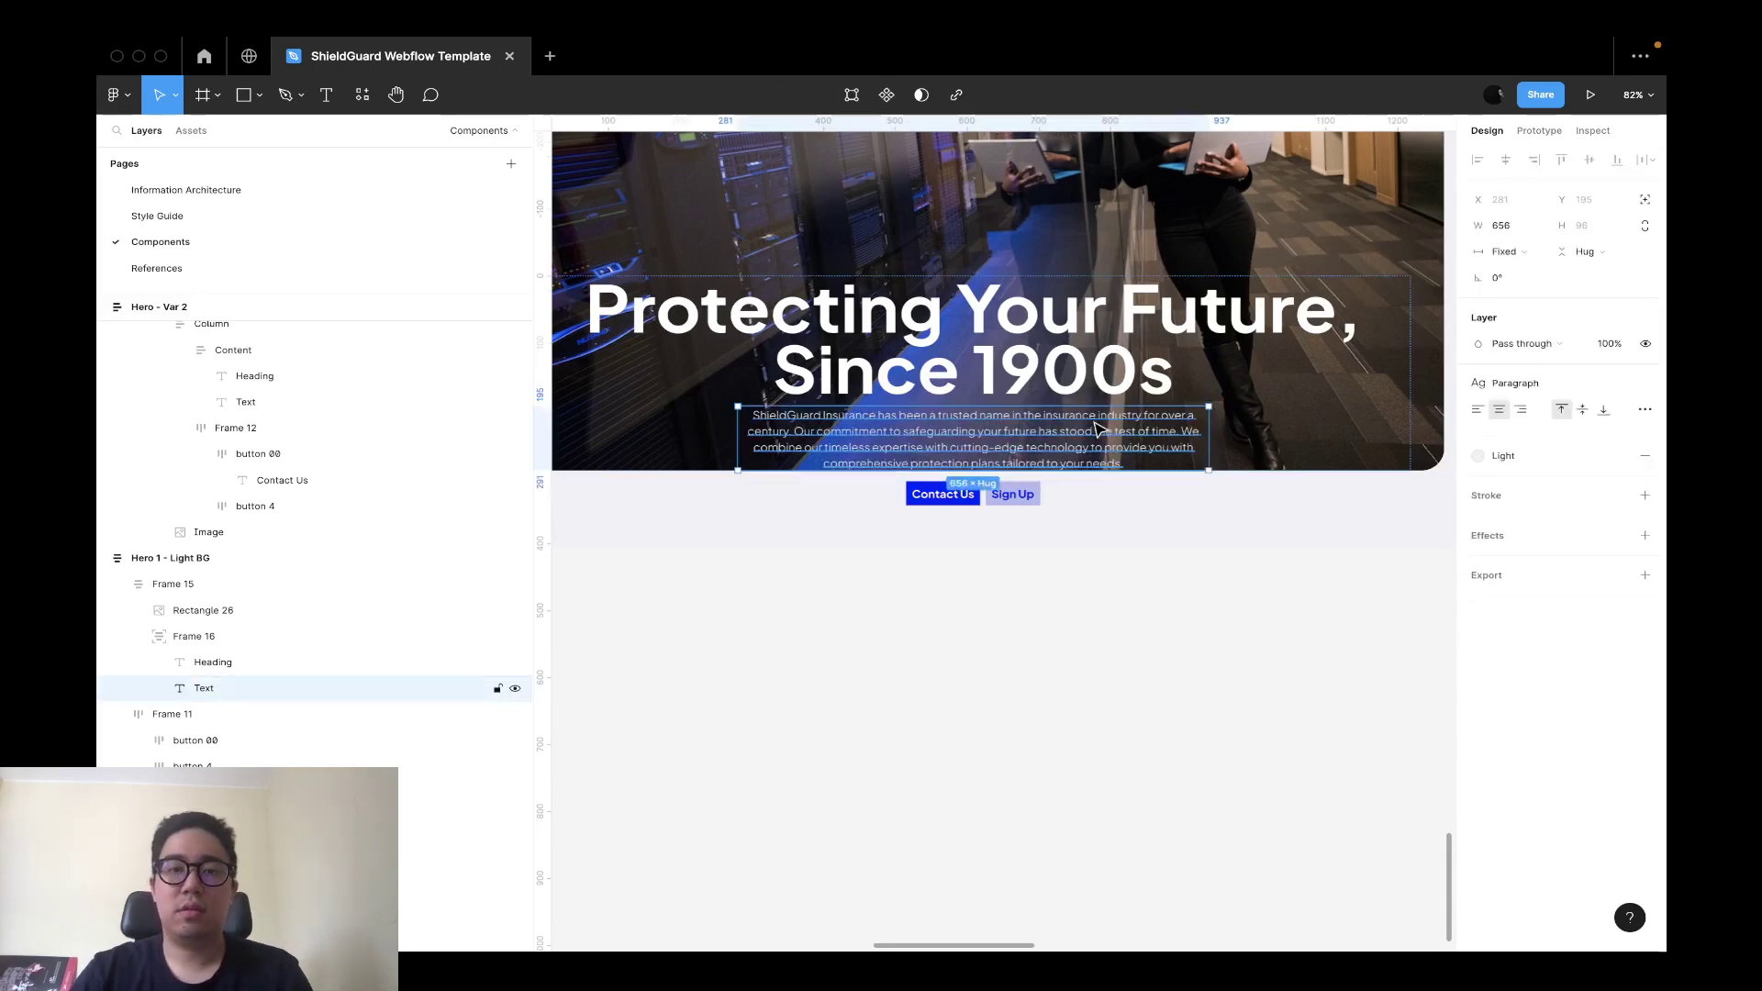
pyautogui.scroll(2, 1140, 314)
# Move the heading-and-paragraph frame up on the image to a Y position of 477.
pyautogui.click(256, 640)
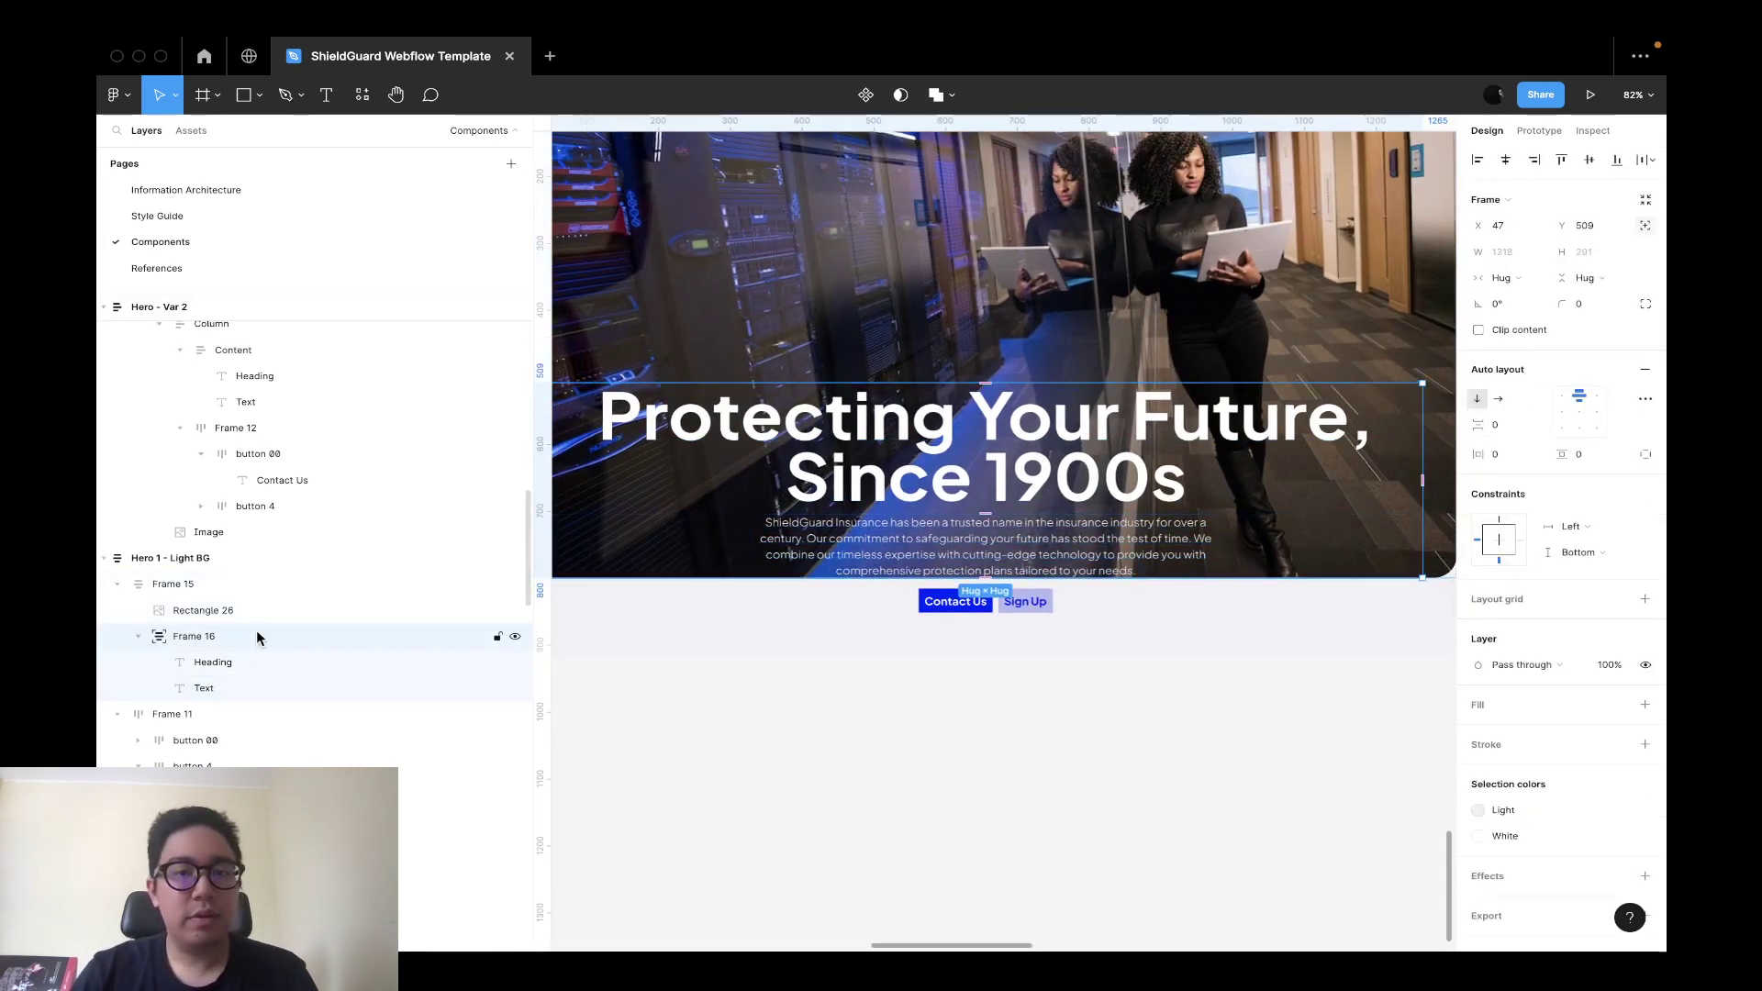
pyautogui.hotkey('shift', 'Up')
pyautogui.hotkey('shift', 'Up')
pyautogui.hotkey('shift', 'Up')
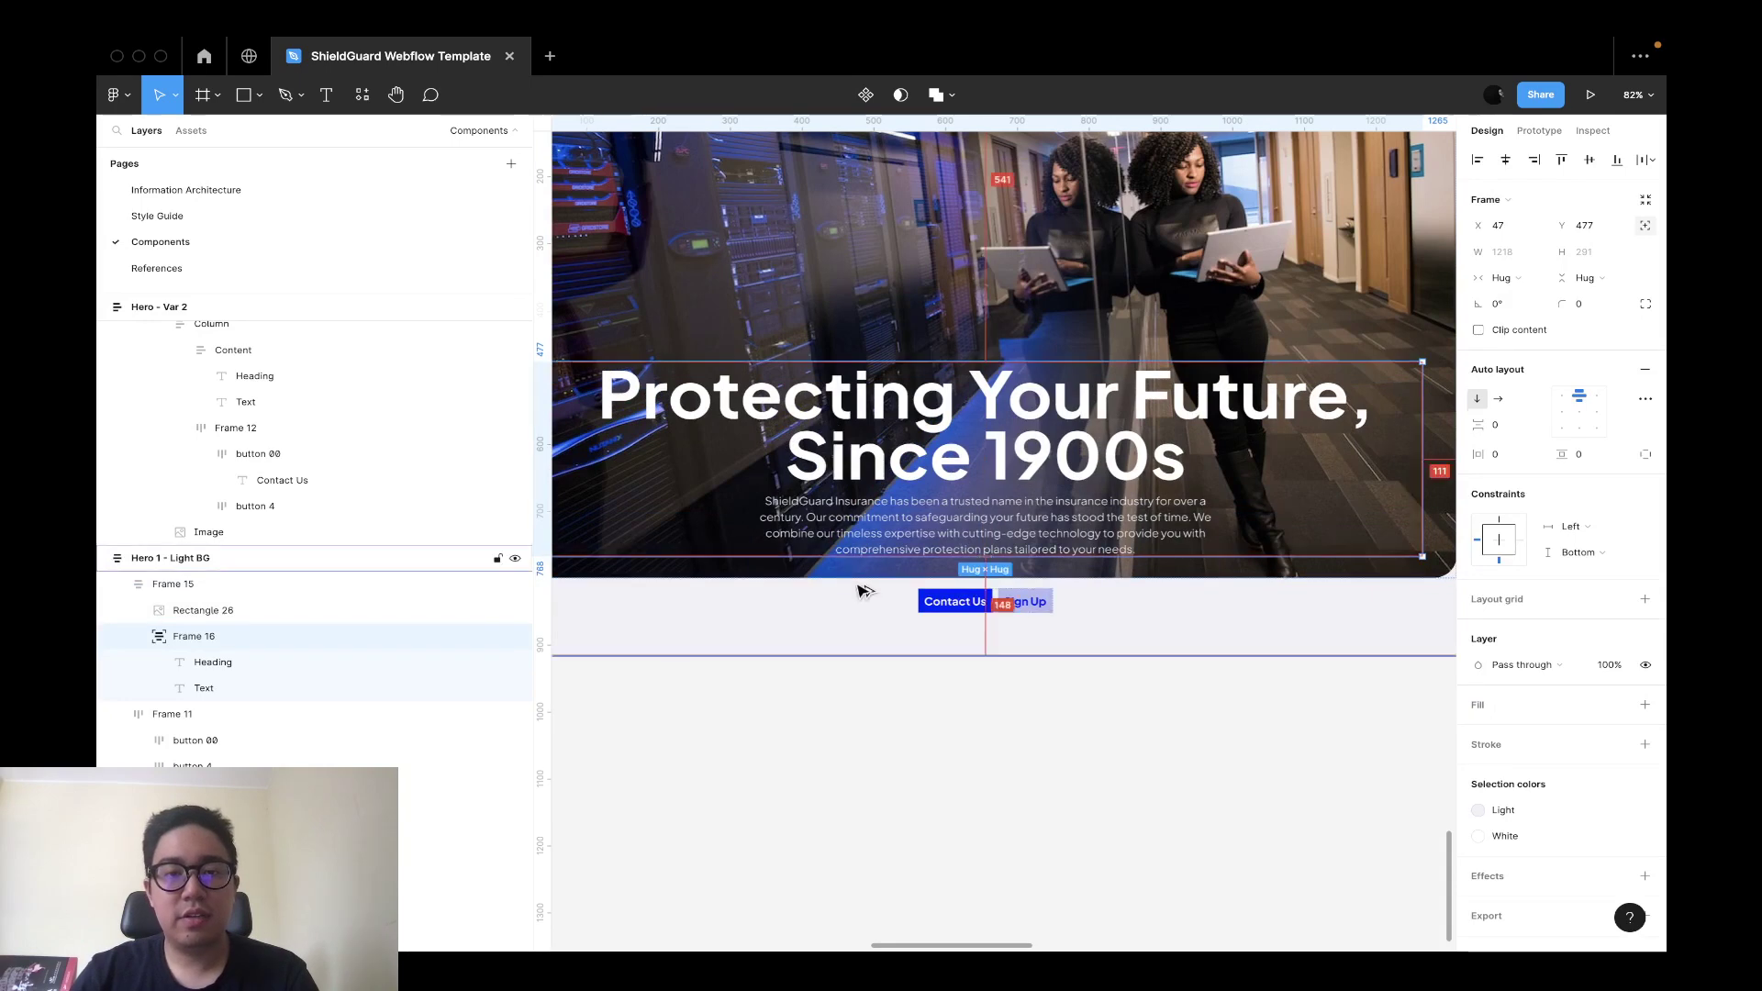
pyautogui.scroll(-3, 1005, 614)
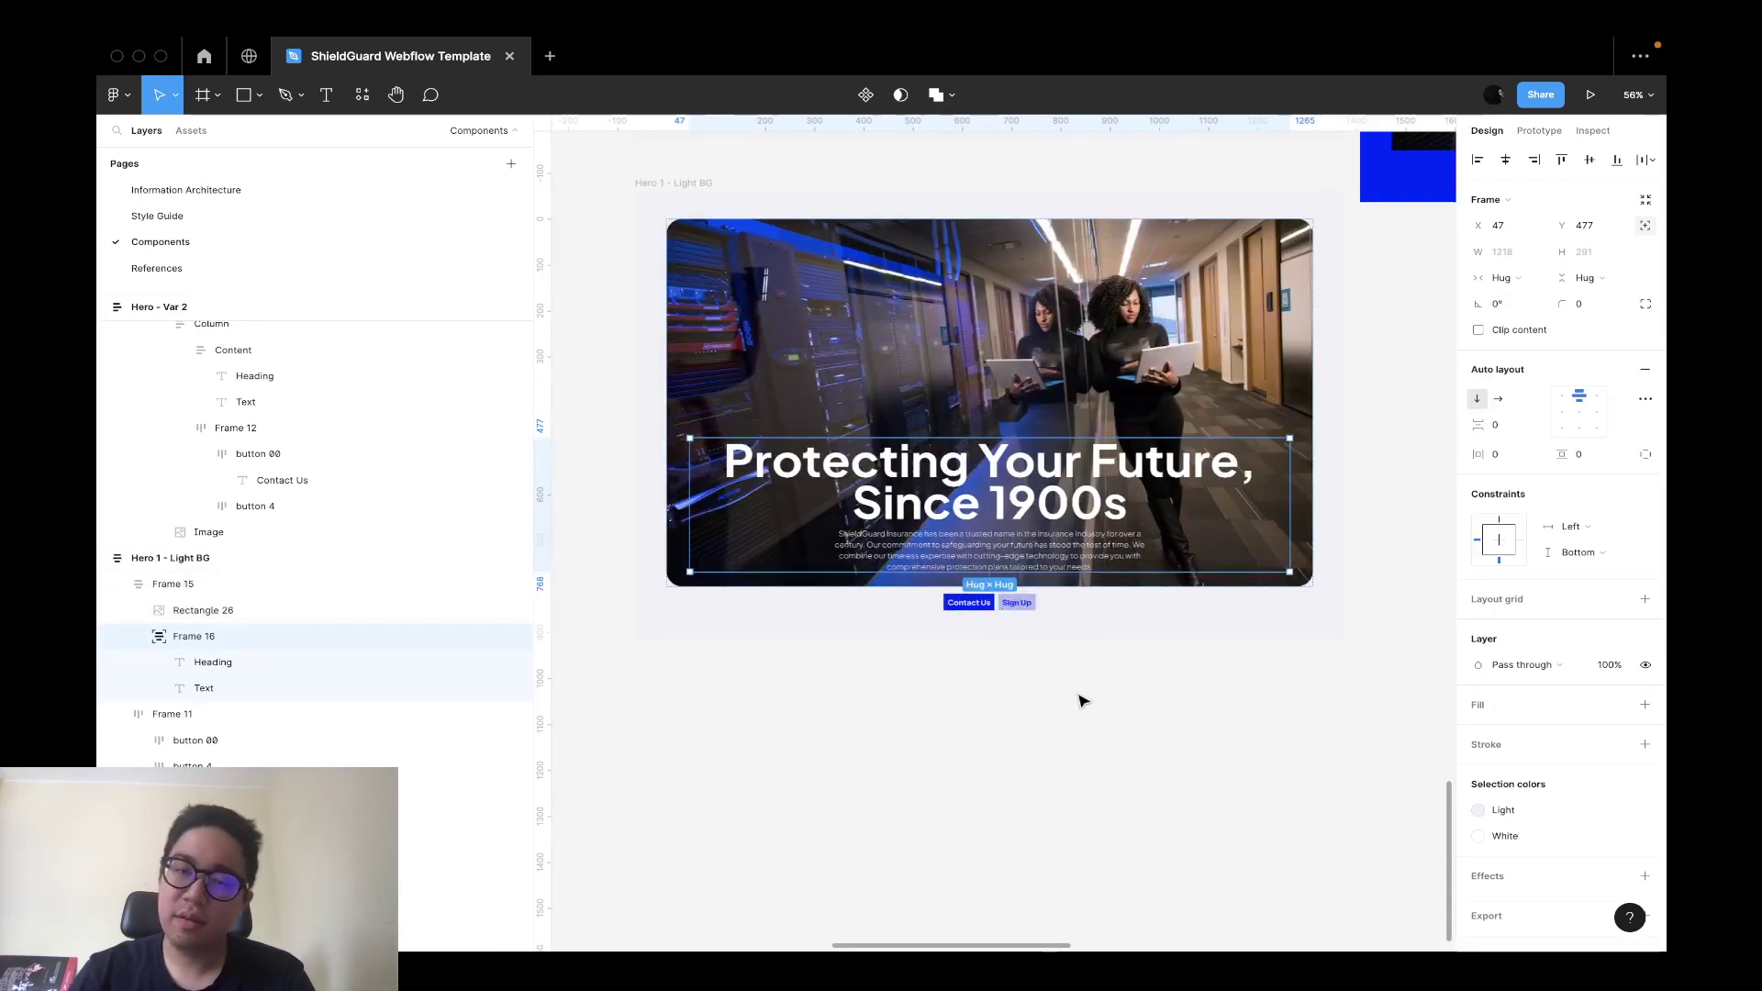
pyautogui.click(1083, 703)
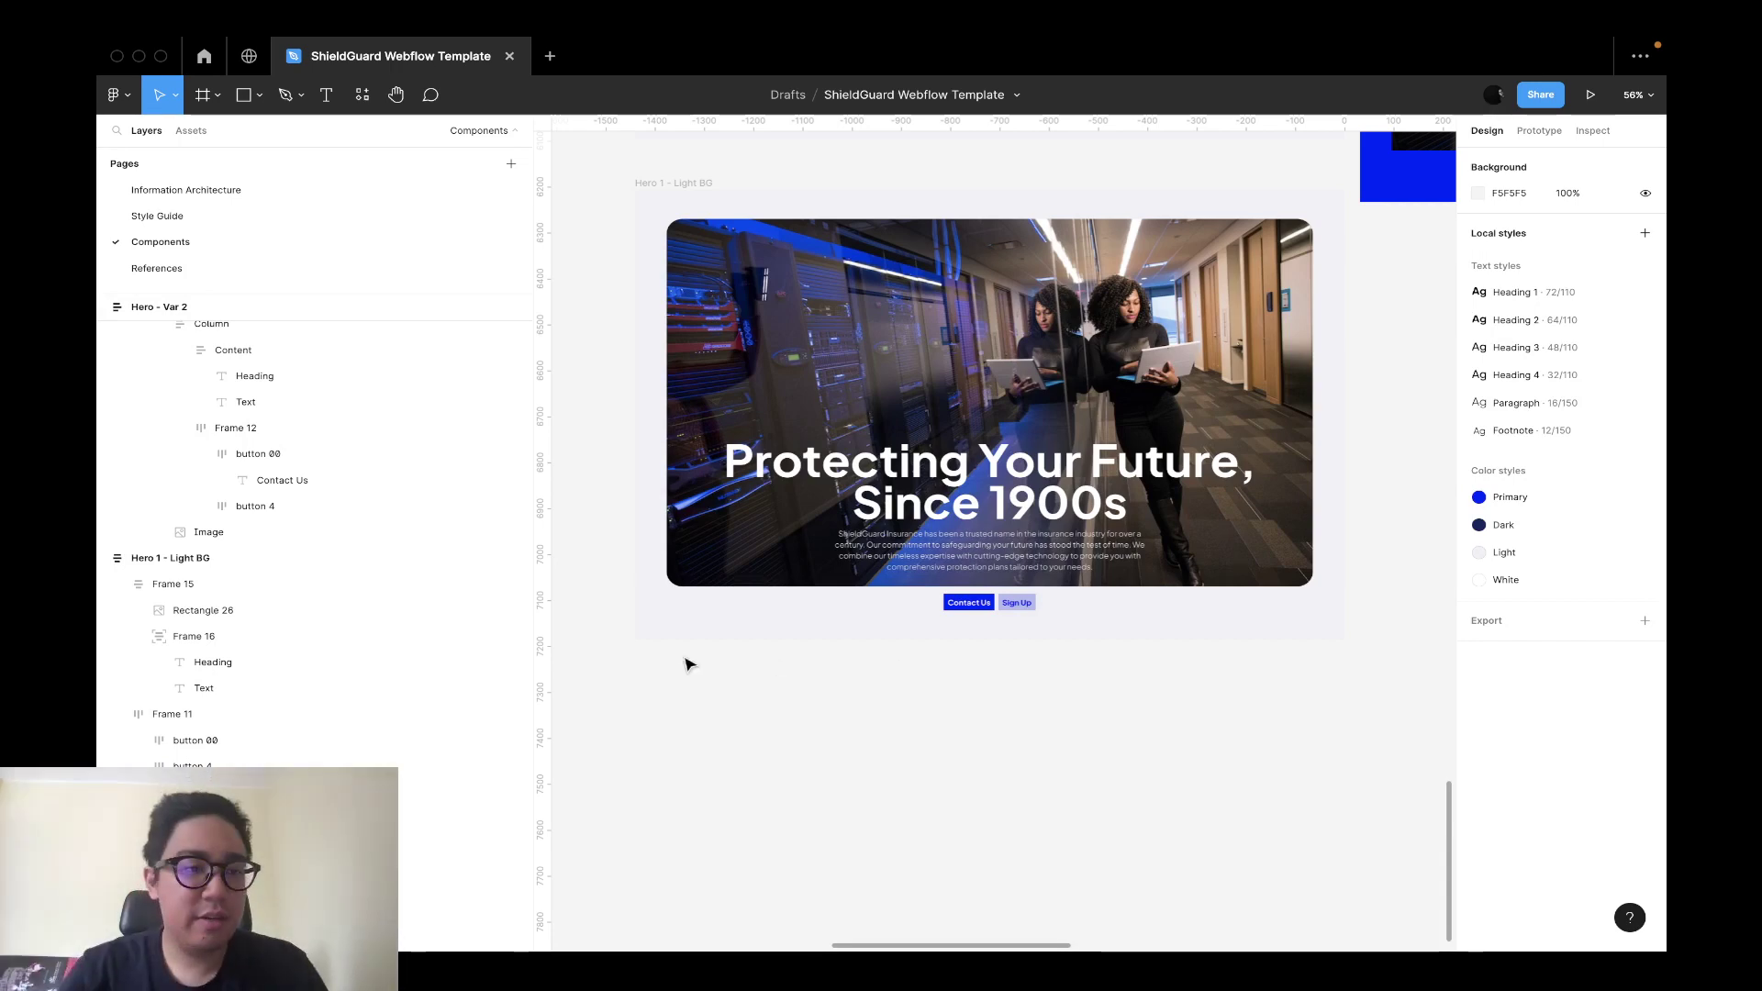
# Rename the frame that holds the heading and paragraph as Heading Text.
pyautogui.click(359, 643)
pyautogui.doubleClick(359, 642)
pyautogui.write('G')
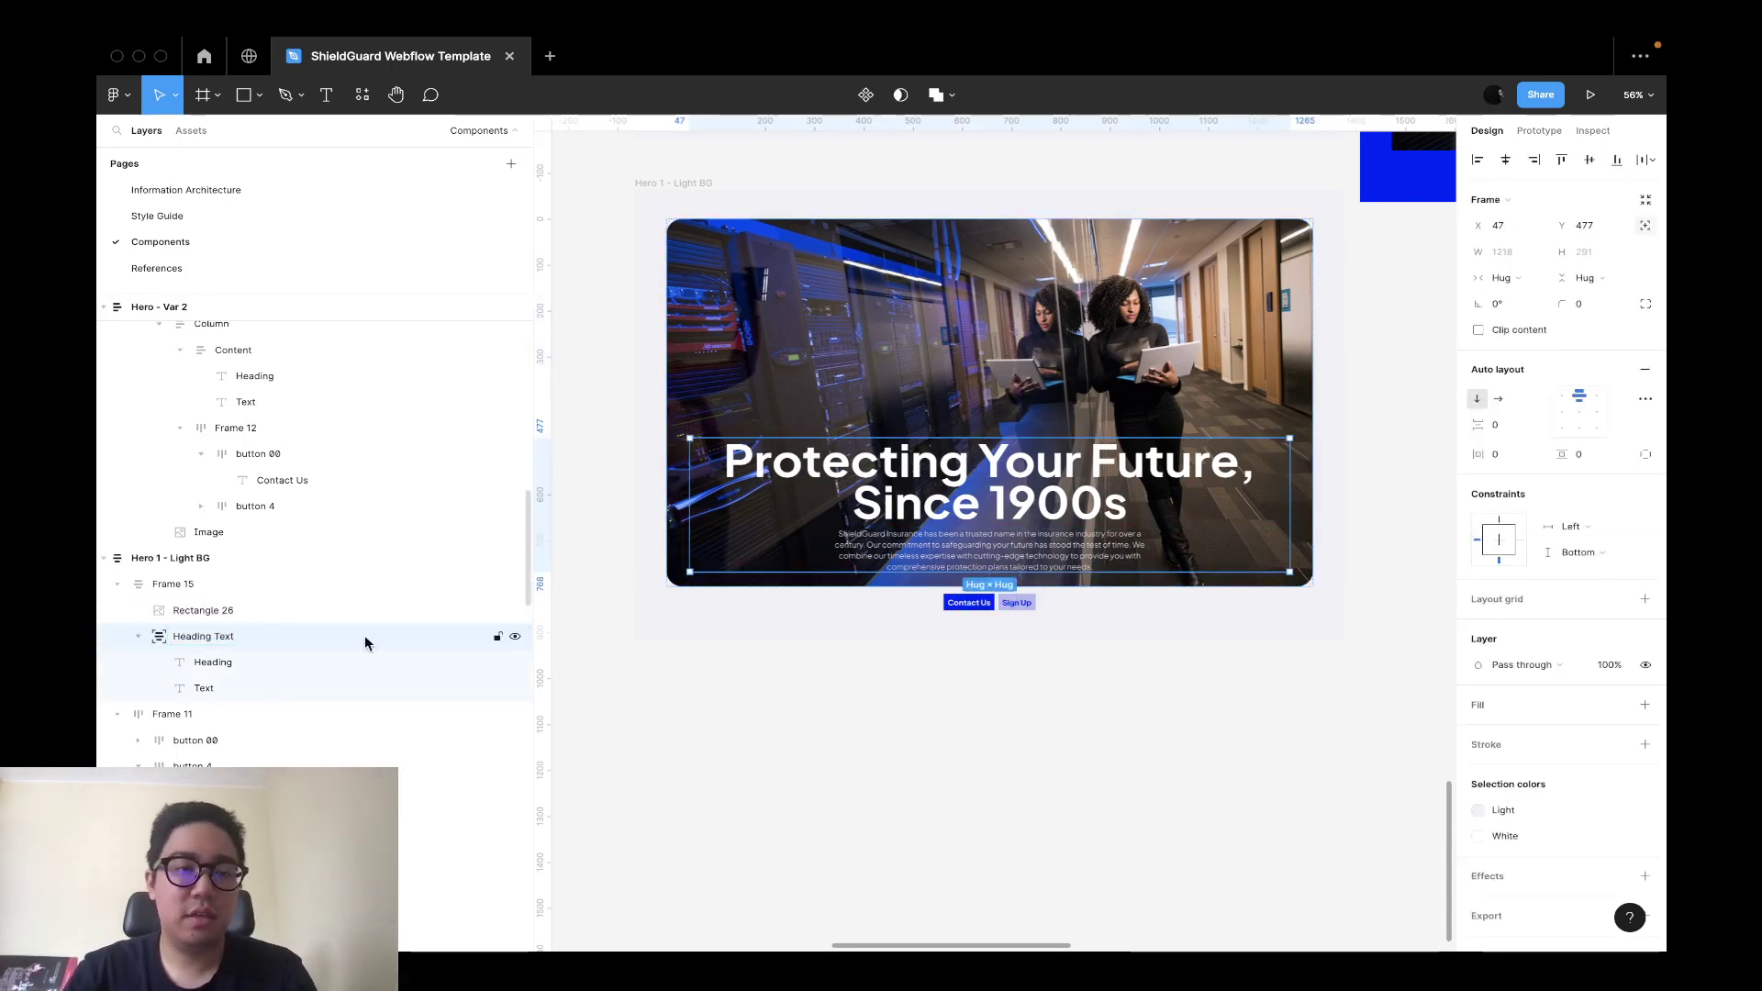
pyautogui.press('Escape')
# Increase the spacing between the heading and the paragraph in the Heading Text frame.
pyautogui.keyDown('super'); pyautogui.click(993, 548); pyautogui.keyUp('super')
pyautogui.hotkey('shift', 'Return')
pyautogui.hotkey('shift', 'Return')
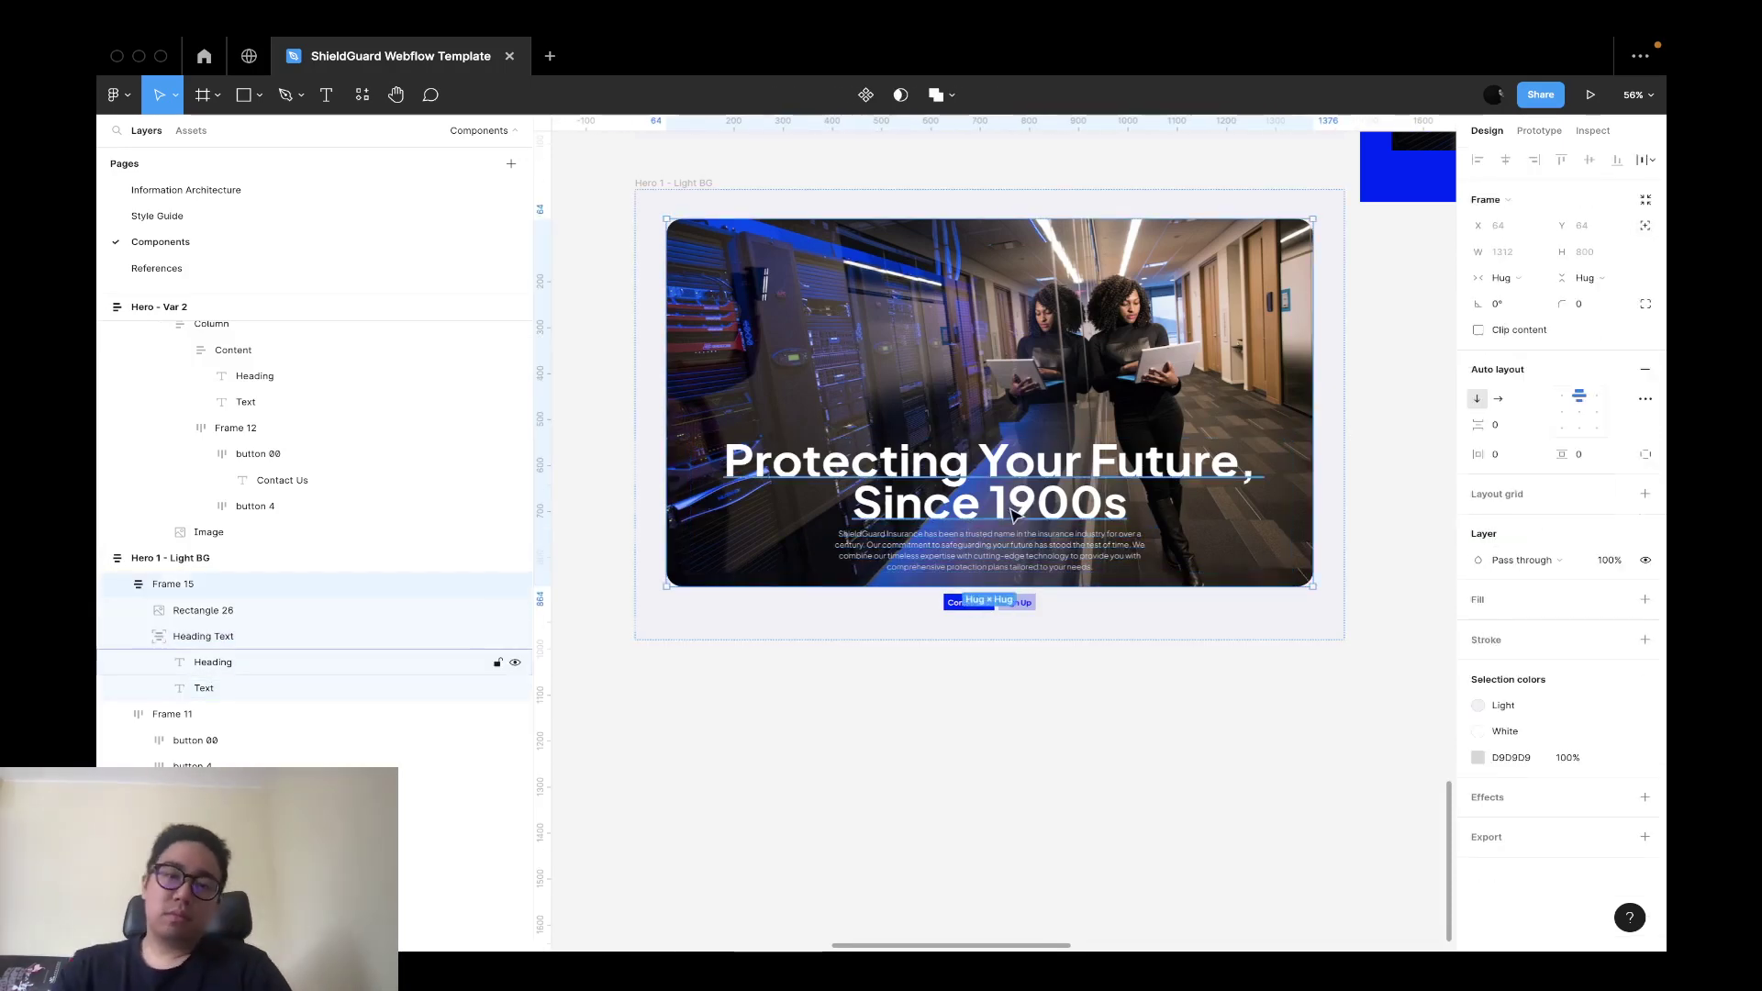
pyautogui.keyDown('super'); pyautogui.click(1012, 515); pyautogui.keyUp('super')
pyautogui.hotkey('shift', 'Return')
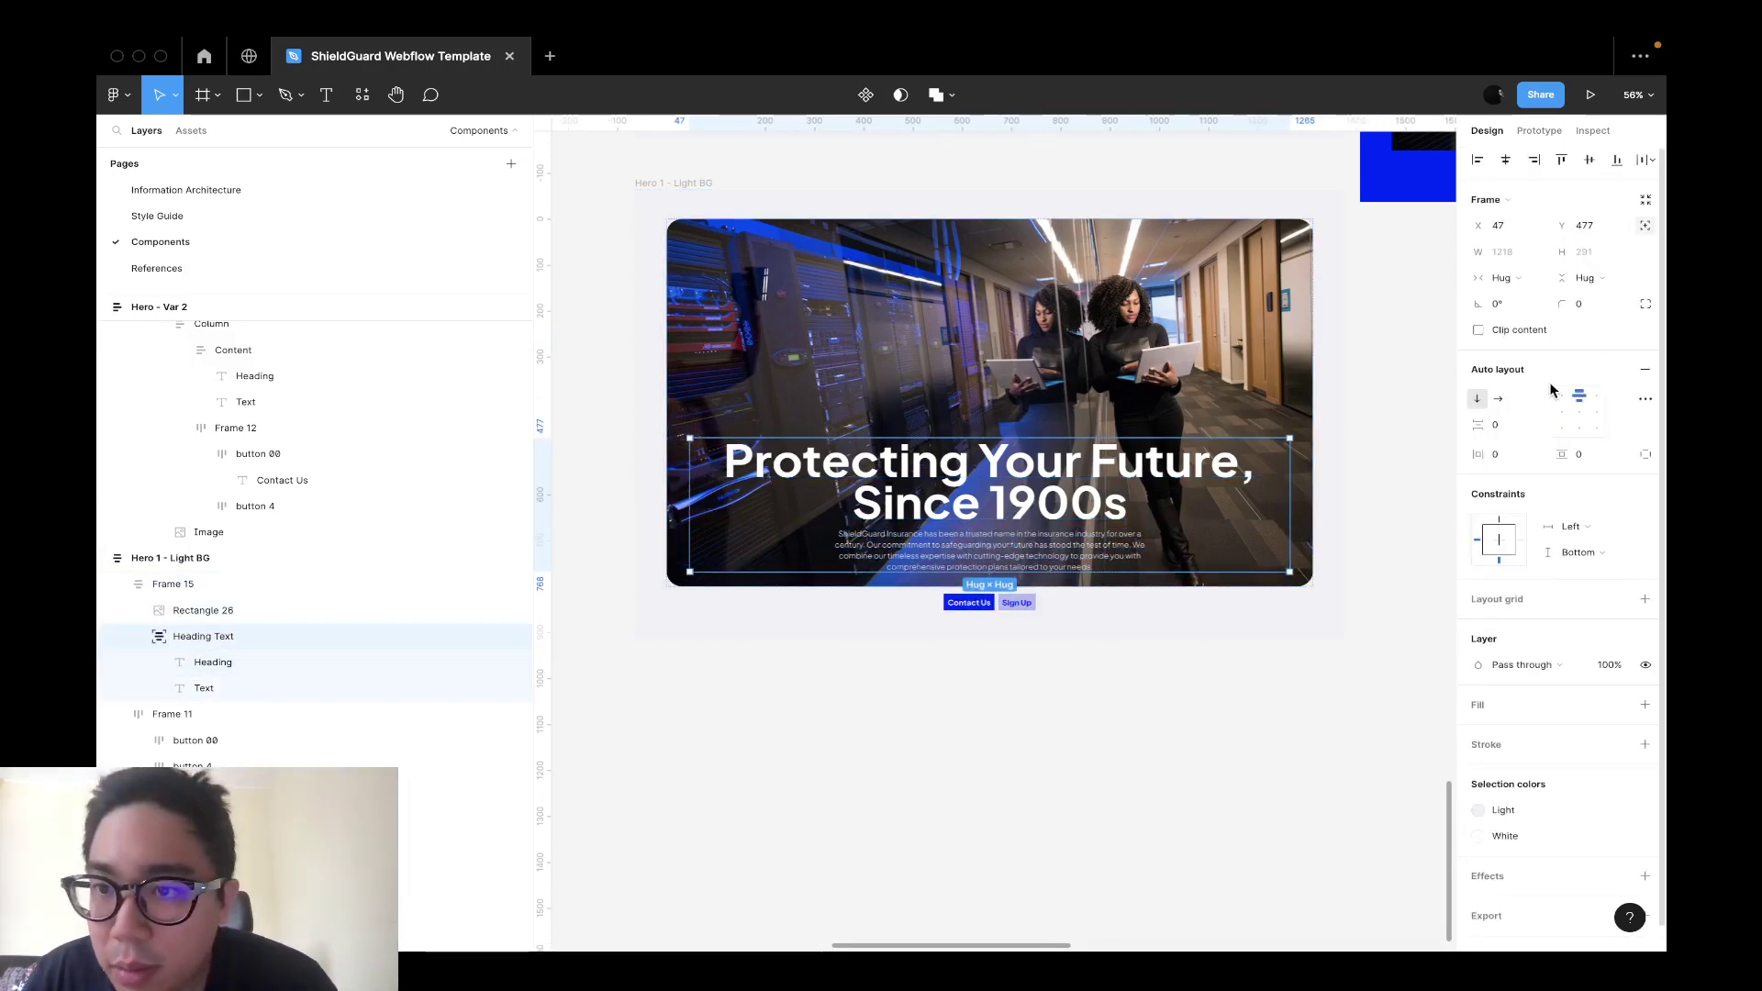
pyautogui.moveTo(1477, 425); pyautogui.dragTo(1493, 427)
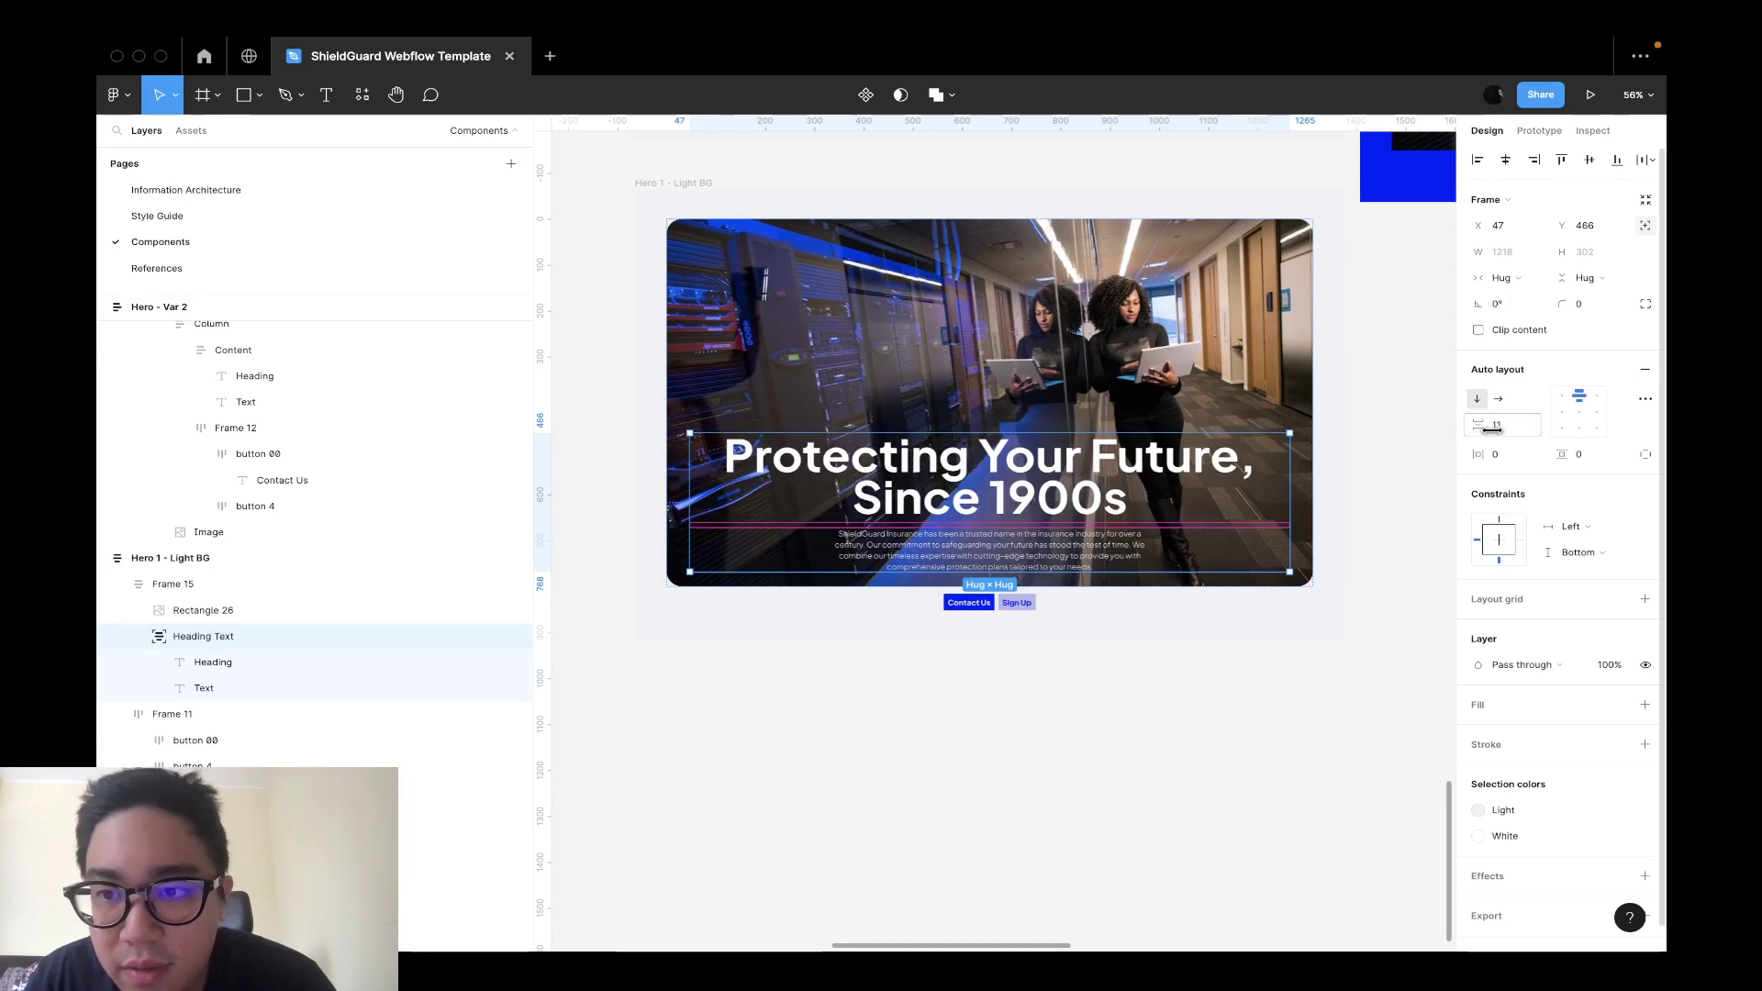
pyautogui.click(1104, 680)
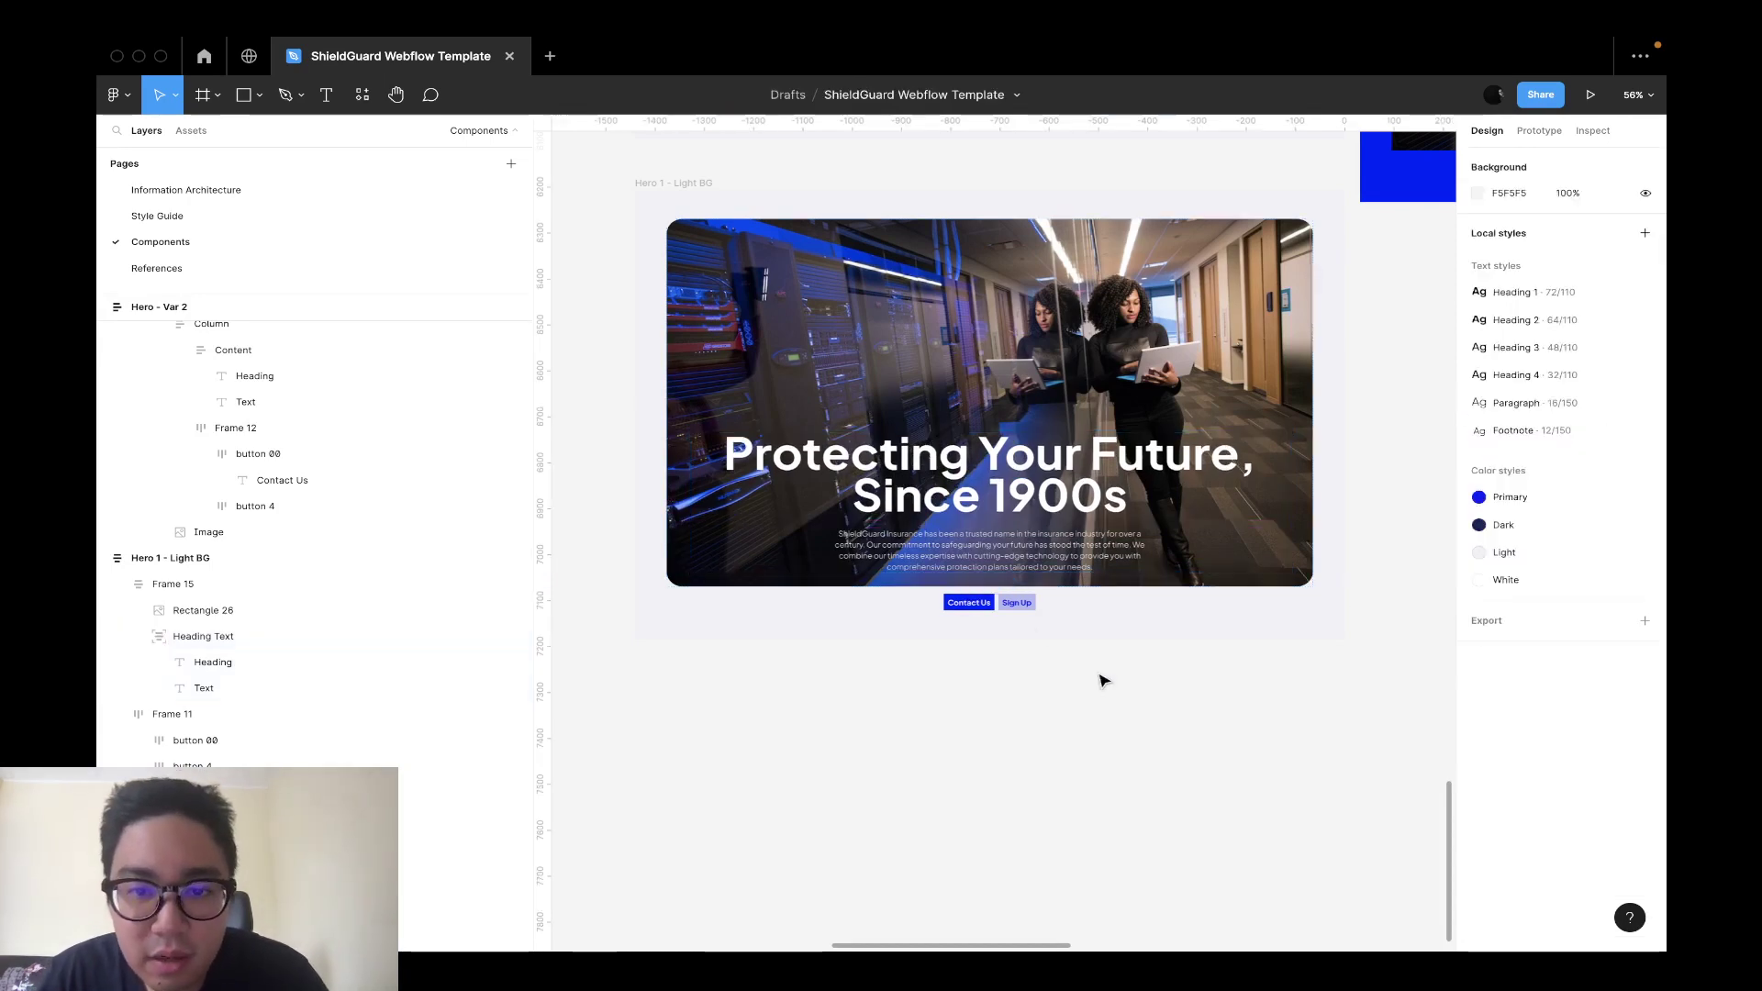
# Place a copy of the Contact Us and Sign Up button row inside the Heading Text frame and delete the original row below the image.
pyautogui.click(999, 613)
pyautogui.press('Escape')
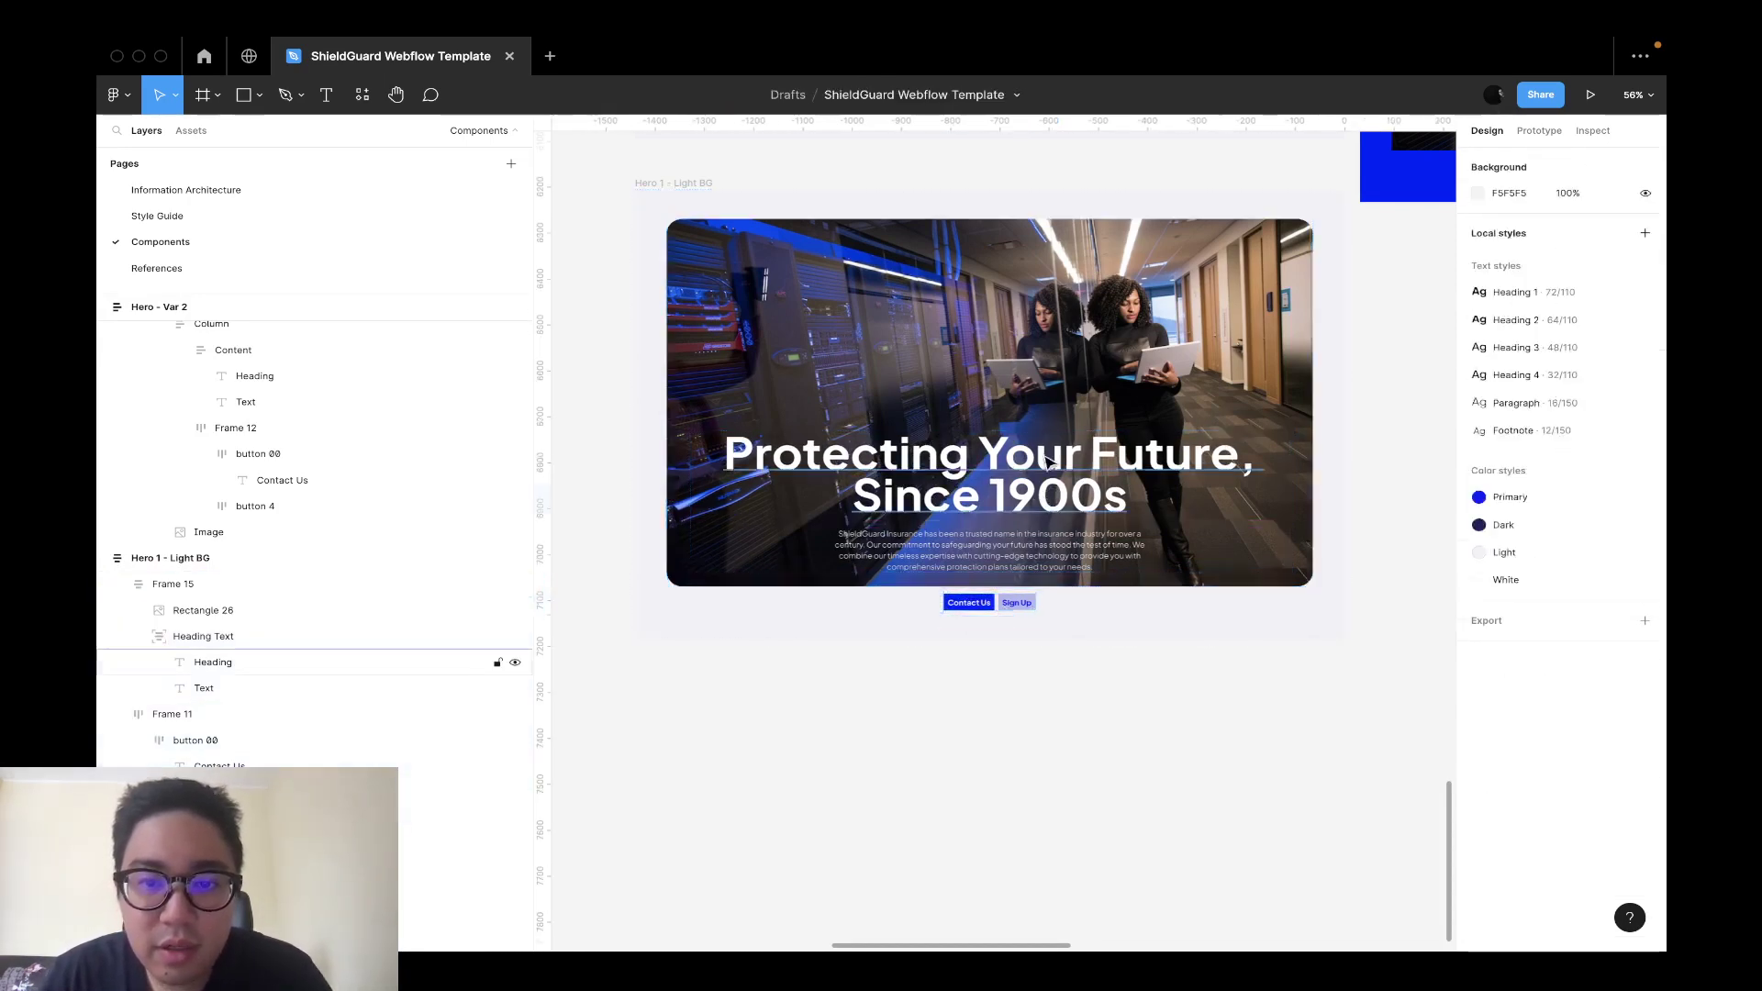
pyautogui.keyDown('super'); pyautogui.click(1049, 462); pyautogui.keyUp('super')
pyautogui.press('Escape')
pyautogui.press('super+v')
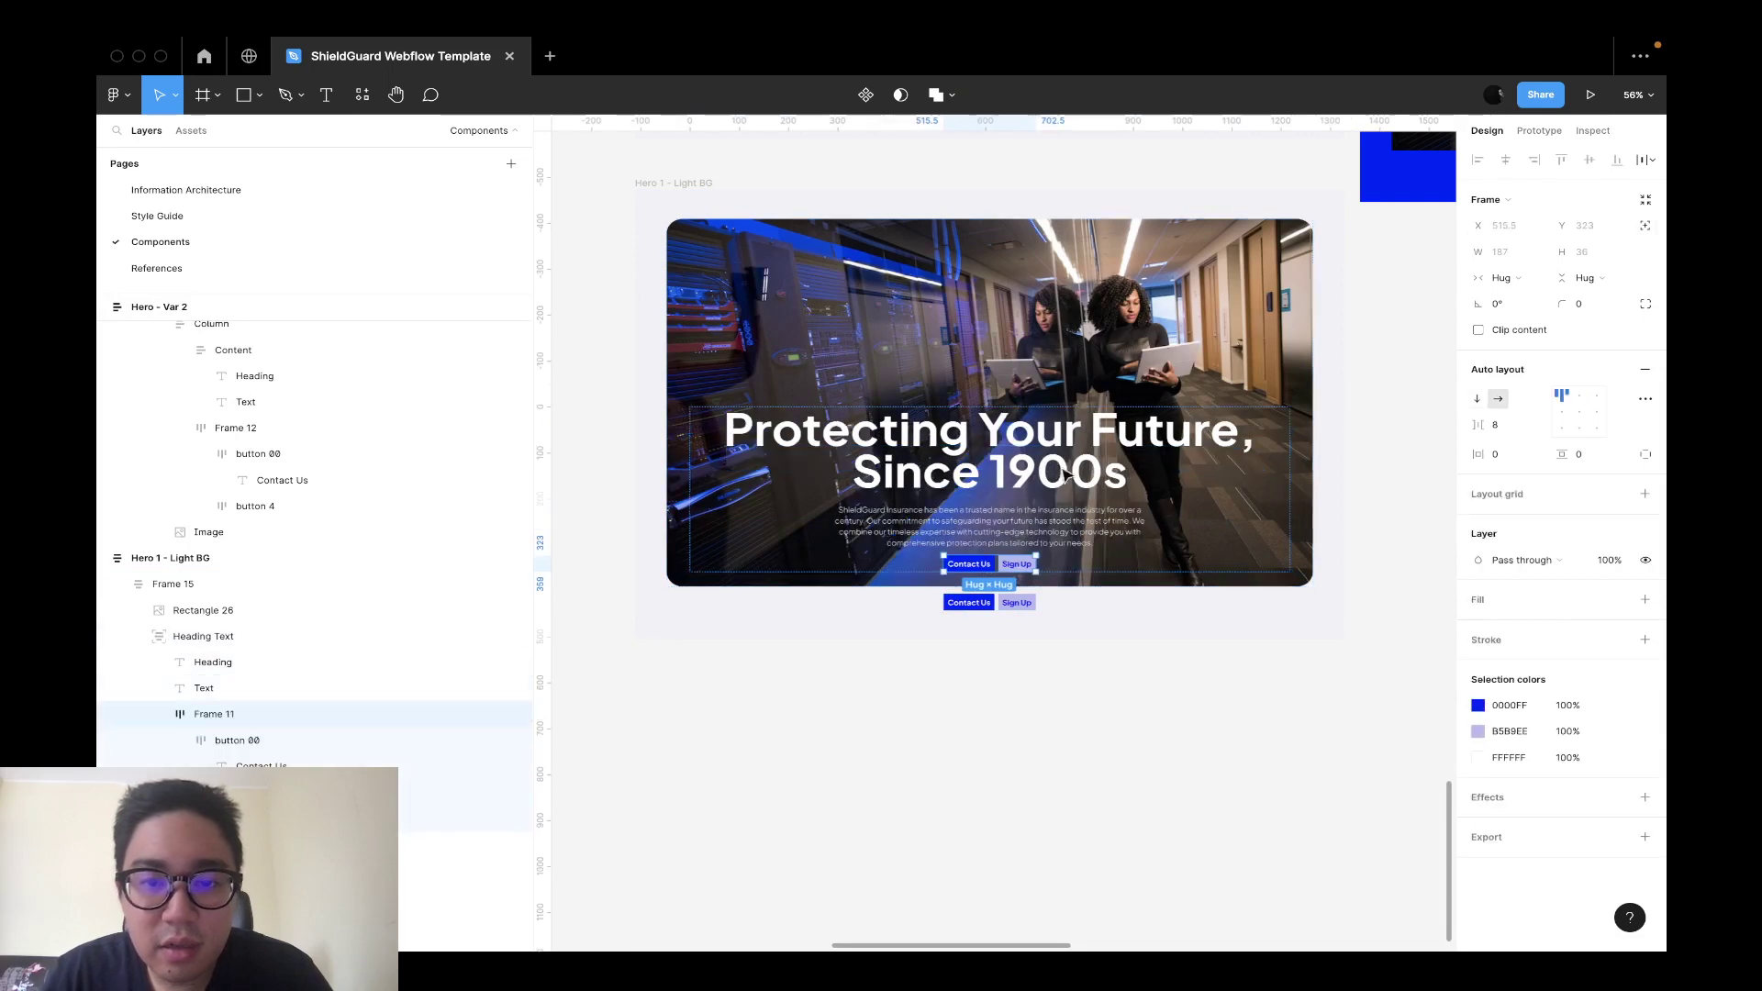
pyautogui.keyDown('super'); pyautogui.click(1014, 605); pyautogui.keyUp('super')
pyautogui.press('Escape')
pyautogui.press('Escape')
pyautogui.press('Delete')
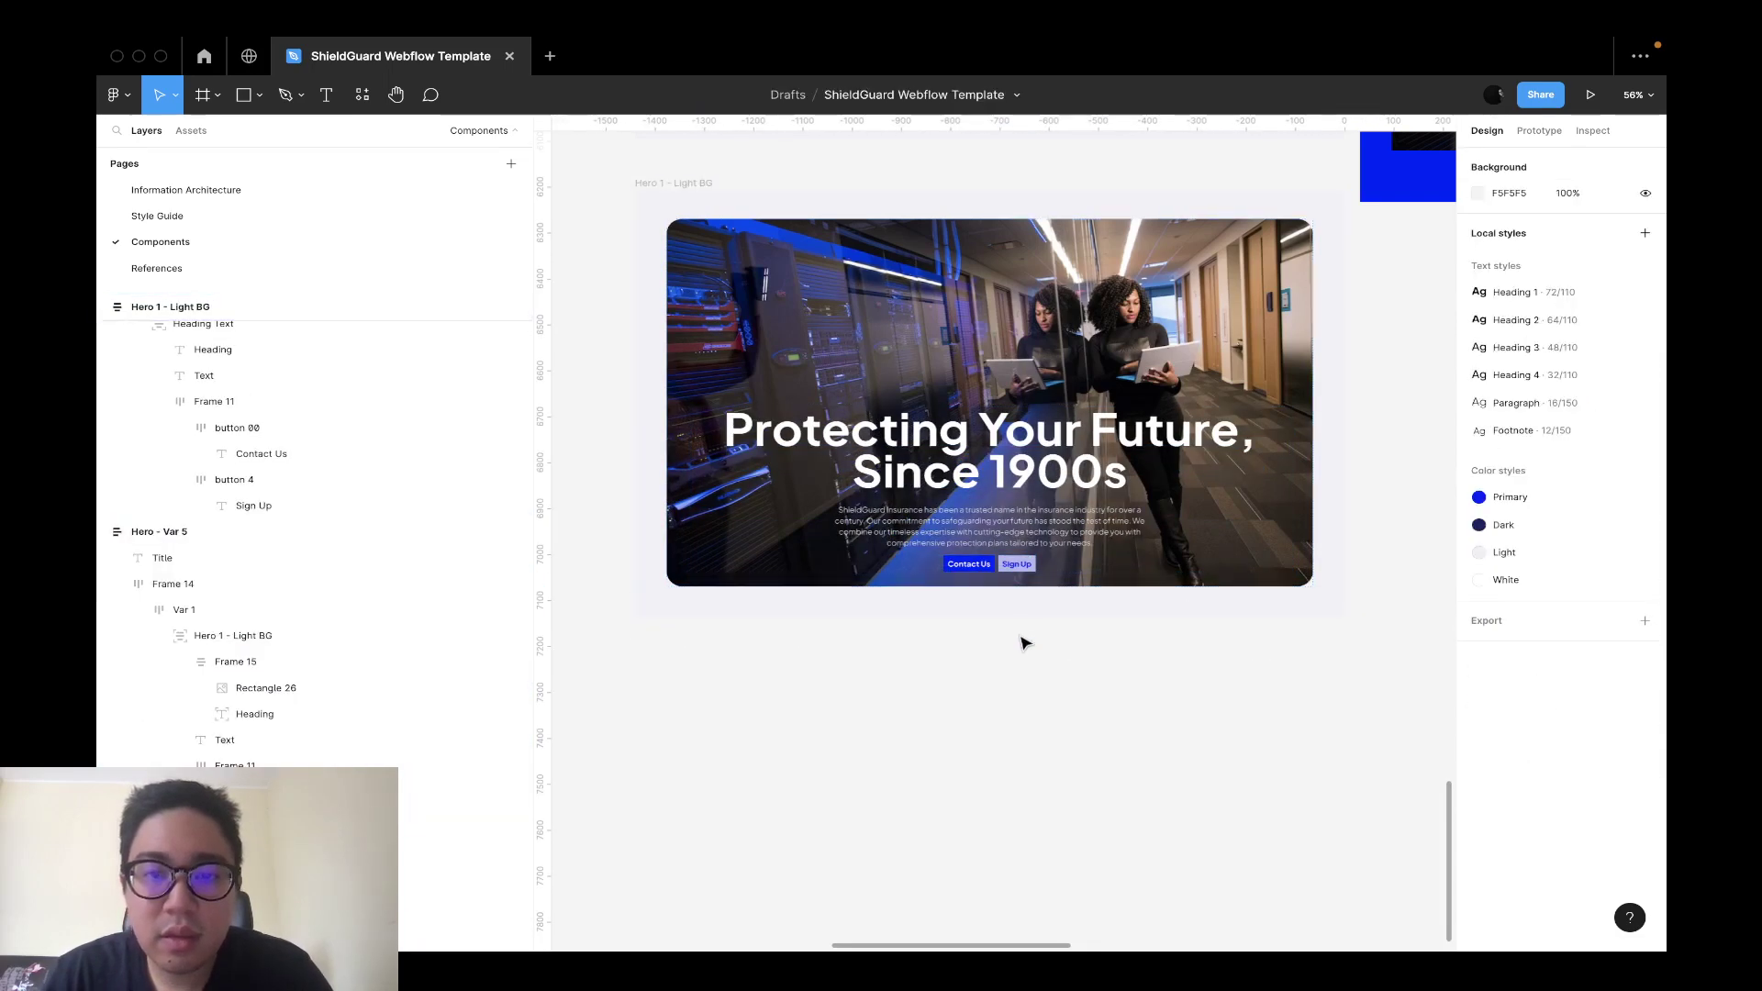
# Move the Hero 1 - Light BG frame down, away from the Var 5 row, to a Y position of 7371.
pyautogui.scroll(-5, 1026, 642)
pyautogui.moveTo(932, 459); pyautogui.dragTo(931, 700)
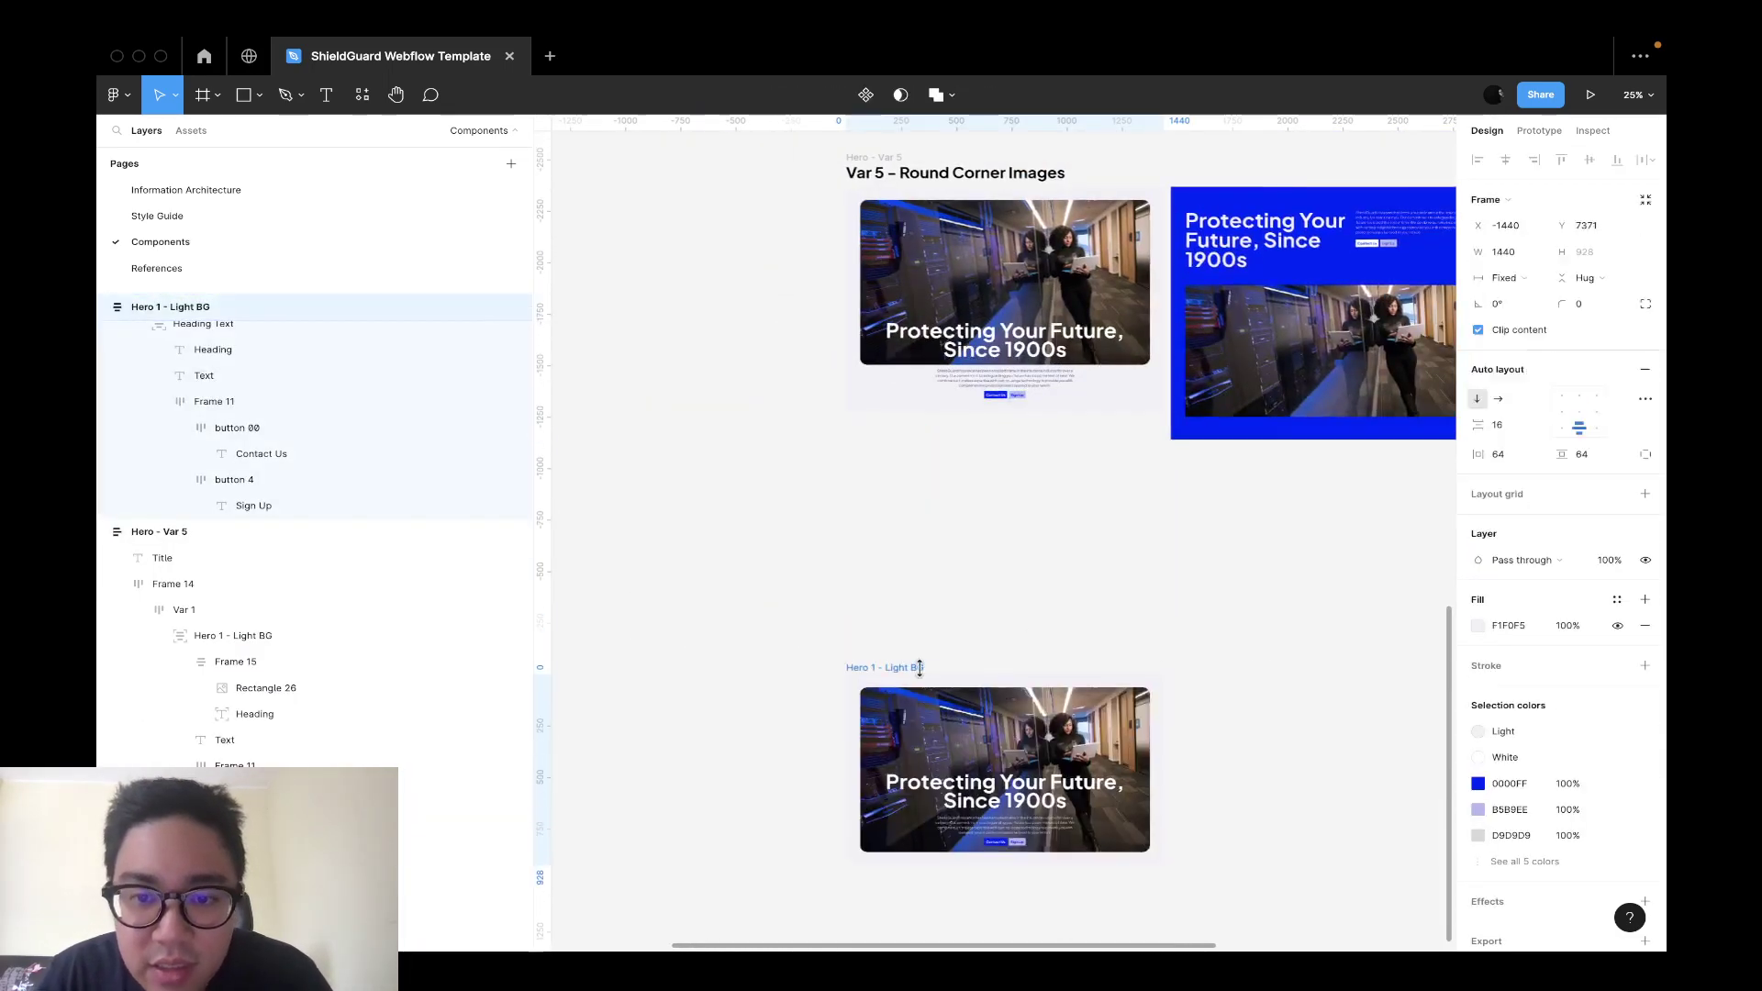
pyautogui.click(1160, 577)
pyautogui.scroll(1, 1138, 645)
# Duplicate the standalone Hero 1 - Light BG frame beside the original.
pyautogui.click(853, 677)
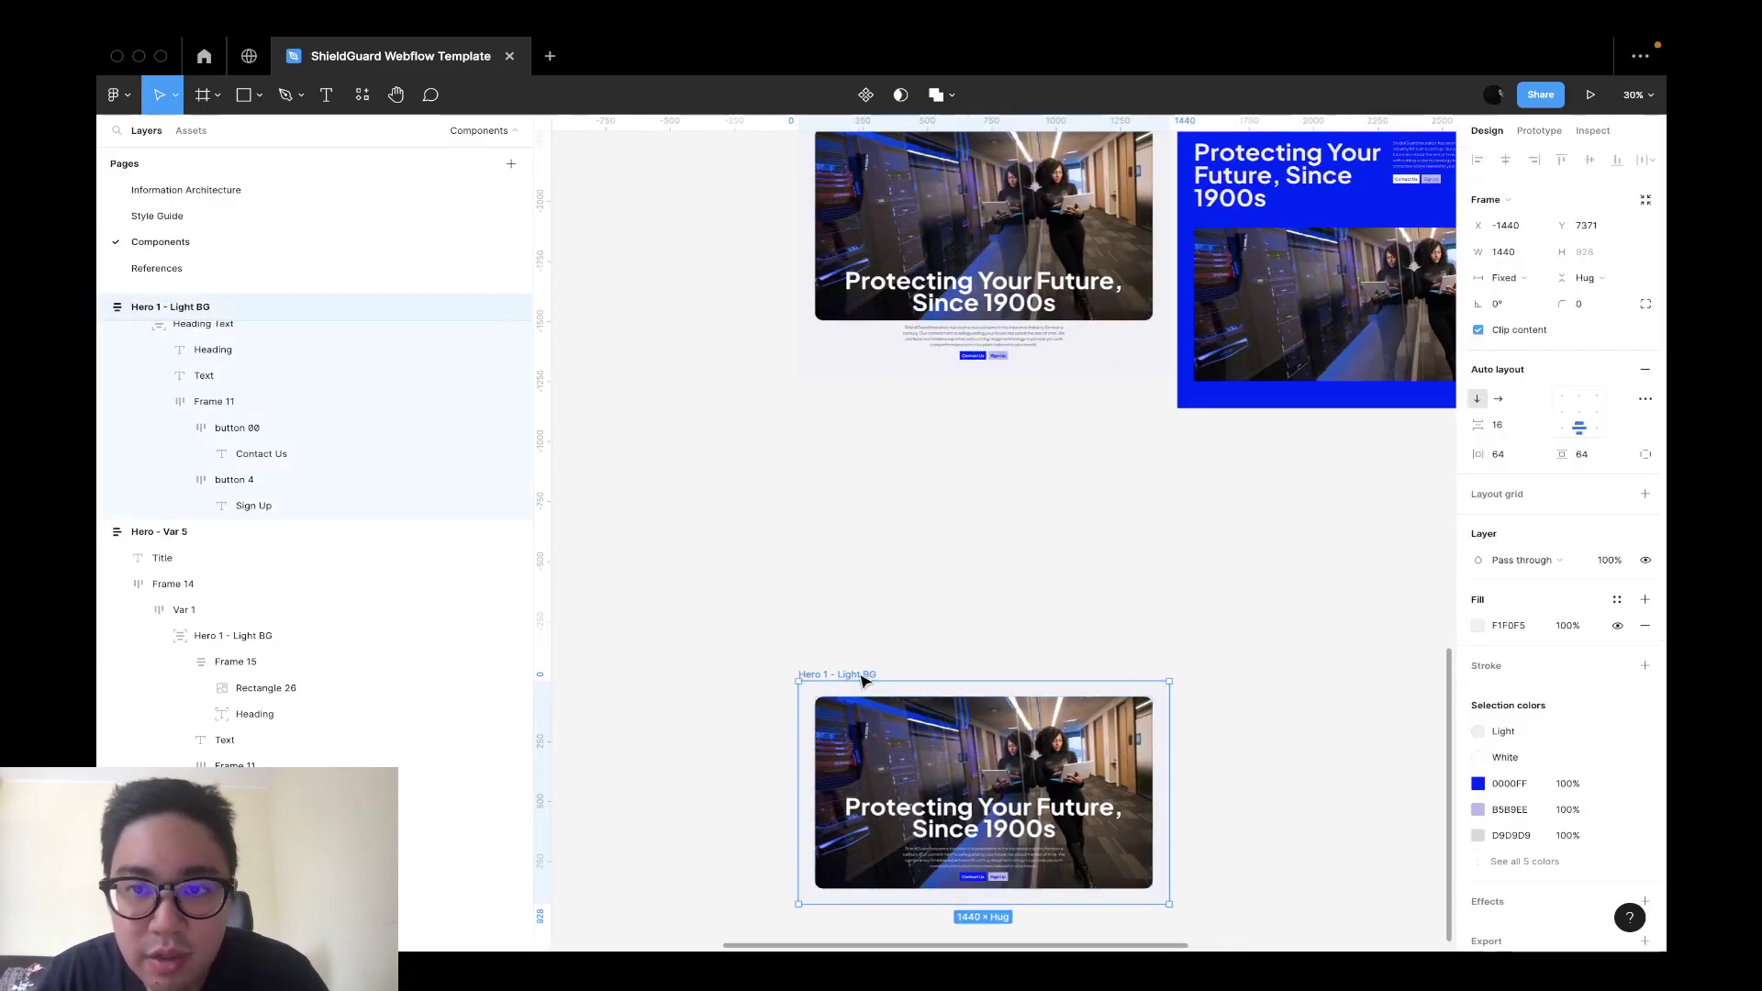
pyautogui.press('super+d')
pyautogui.press('Escape')
pyautogui.hscroll(5, 1160, 508)
pyautogui.scroll(5, 1009, 551)
pyautogui.hscroll(-2, 1010, 551)
pyautogui.scroll(-6, 1009, 551)
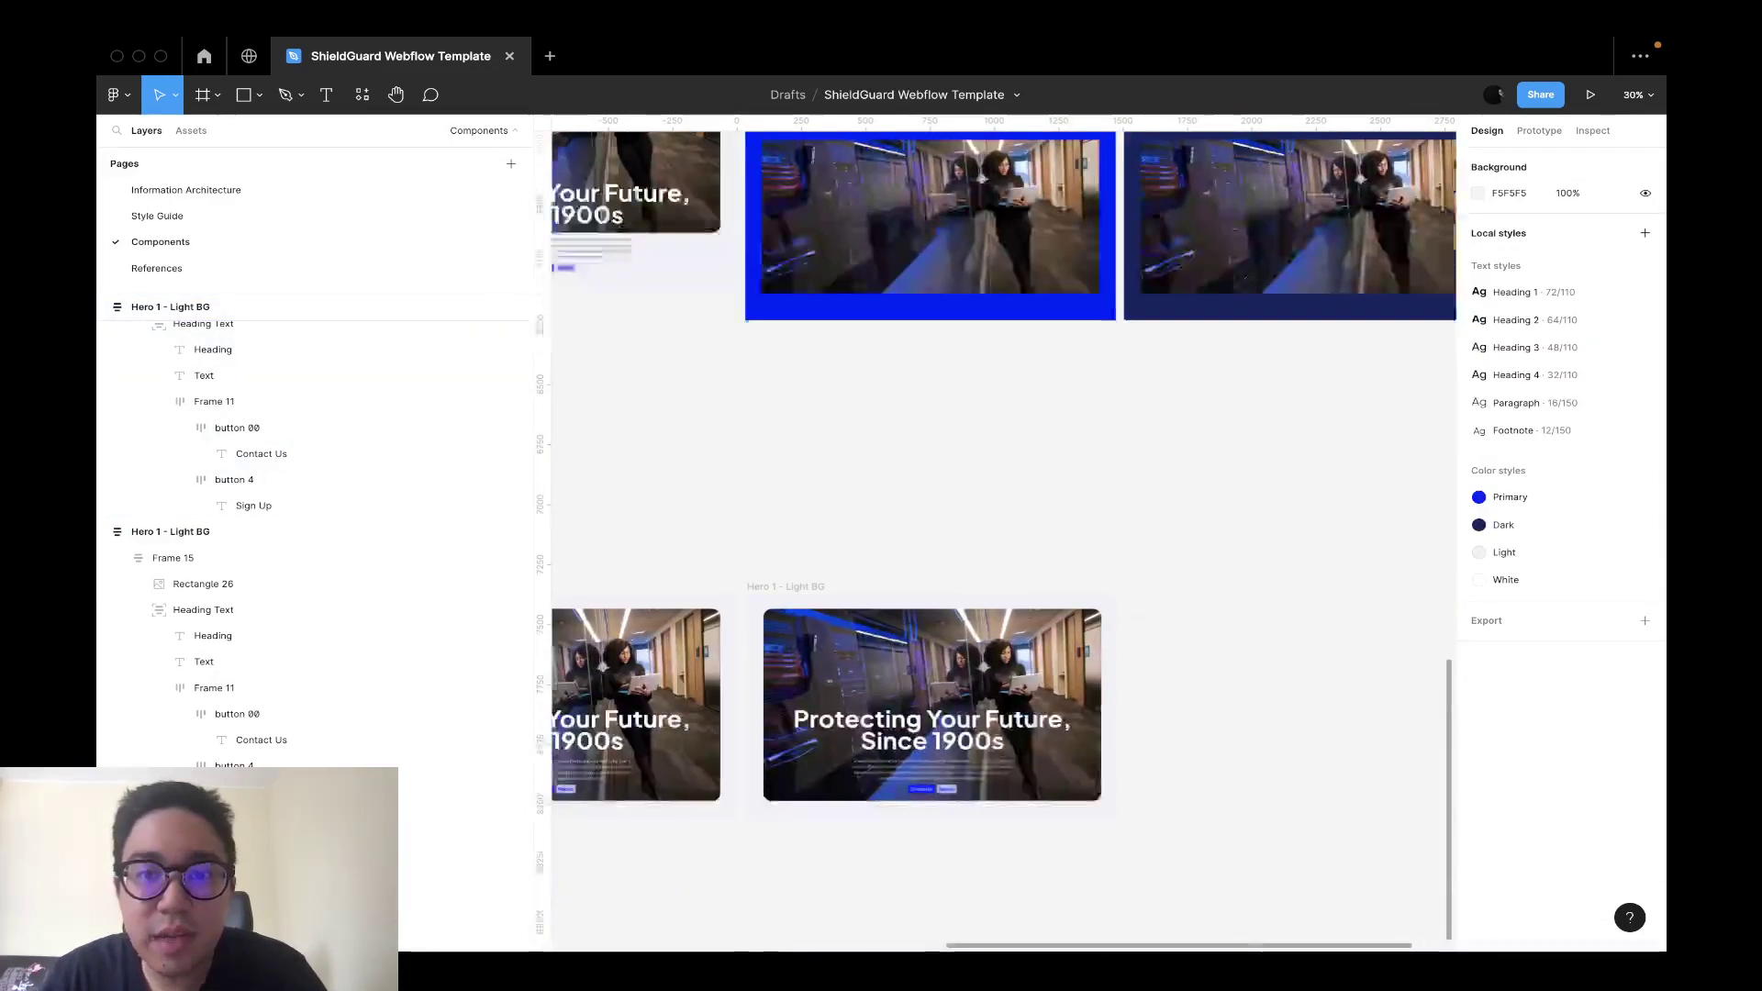
# Remove auto layout from the duplicated Hero 1 - Light BG frame.
pyautogui.click(1104, 624)
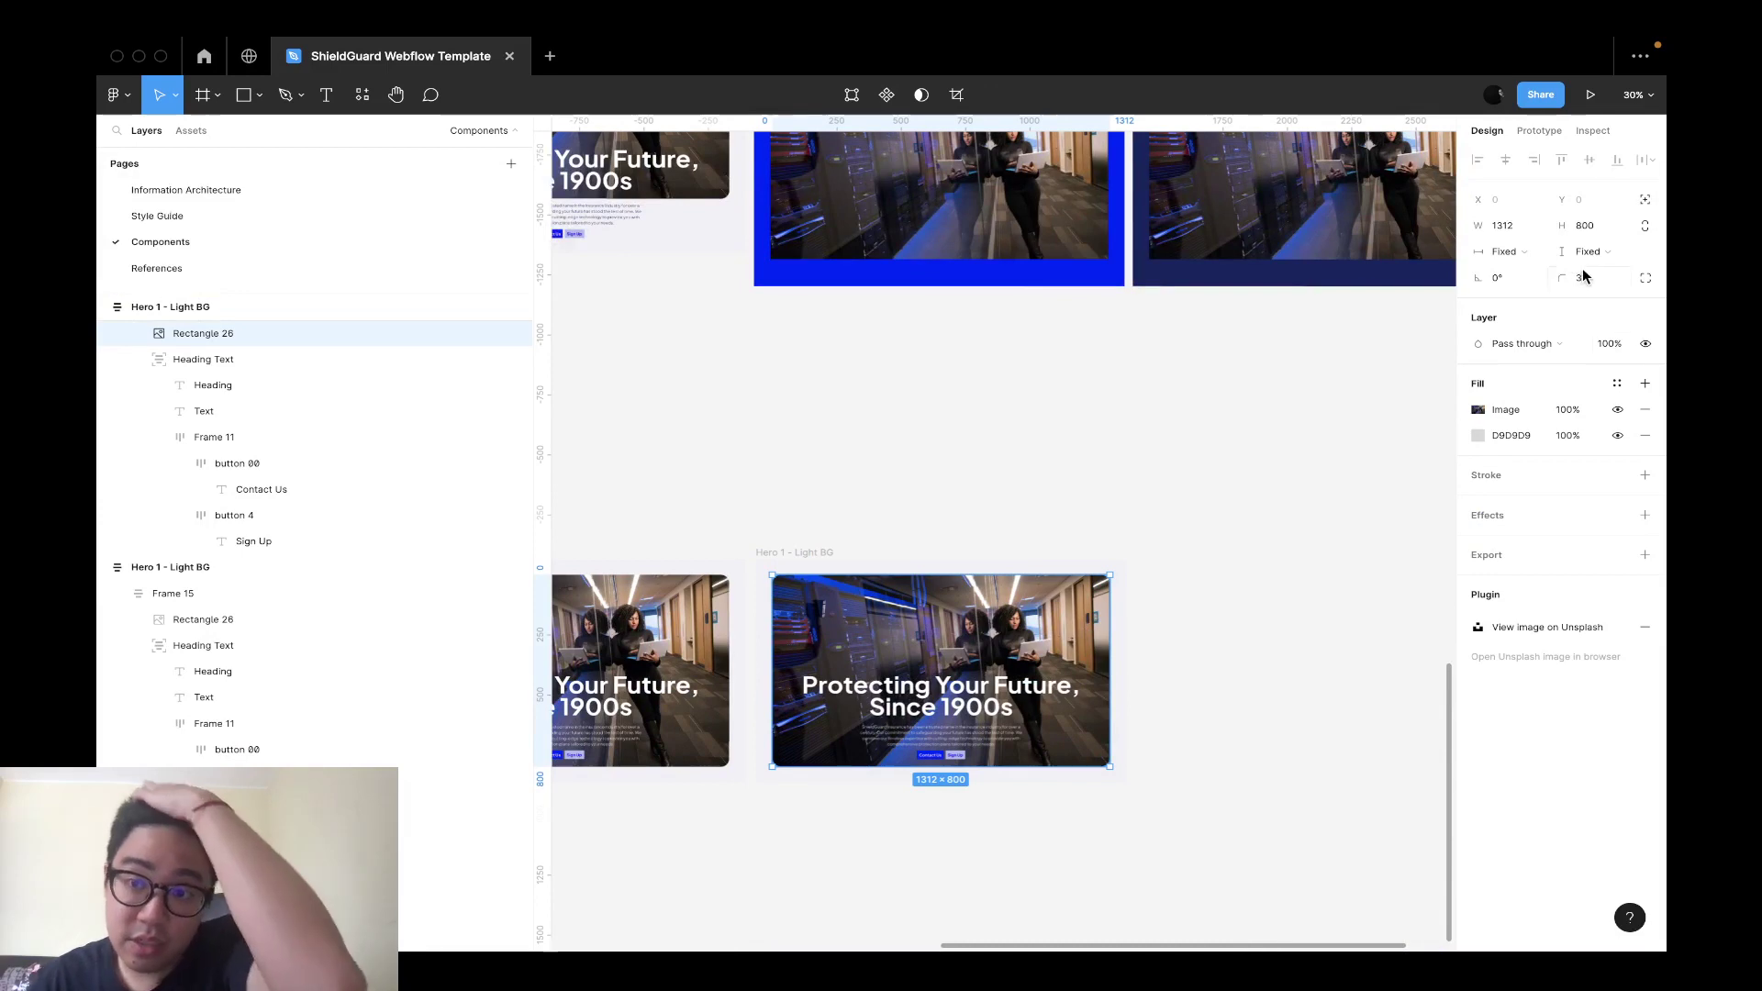
pyautogui.scroll(-3, 1088, 590)
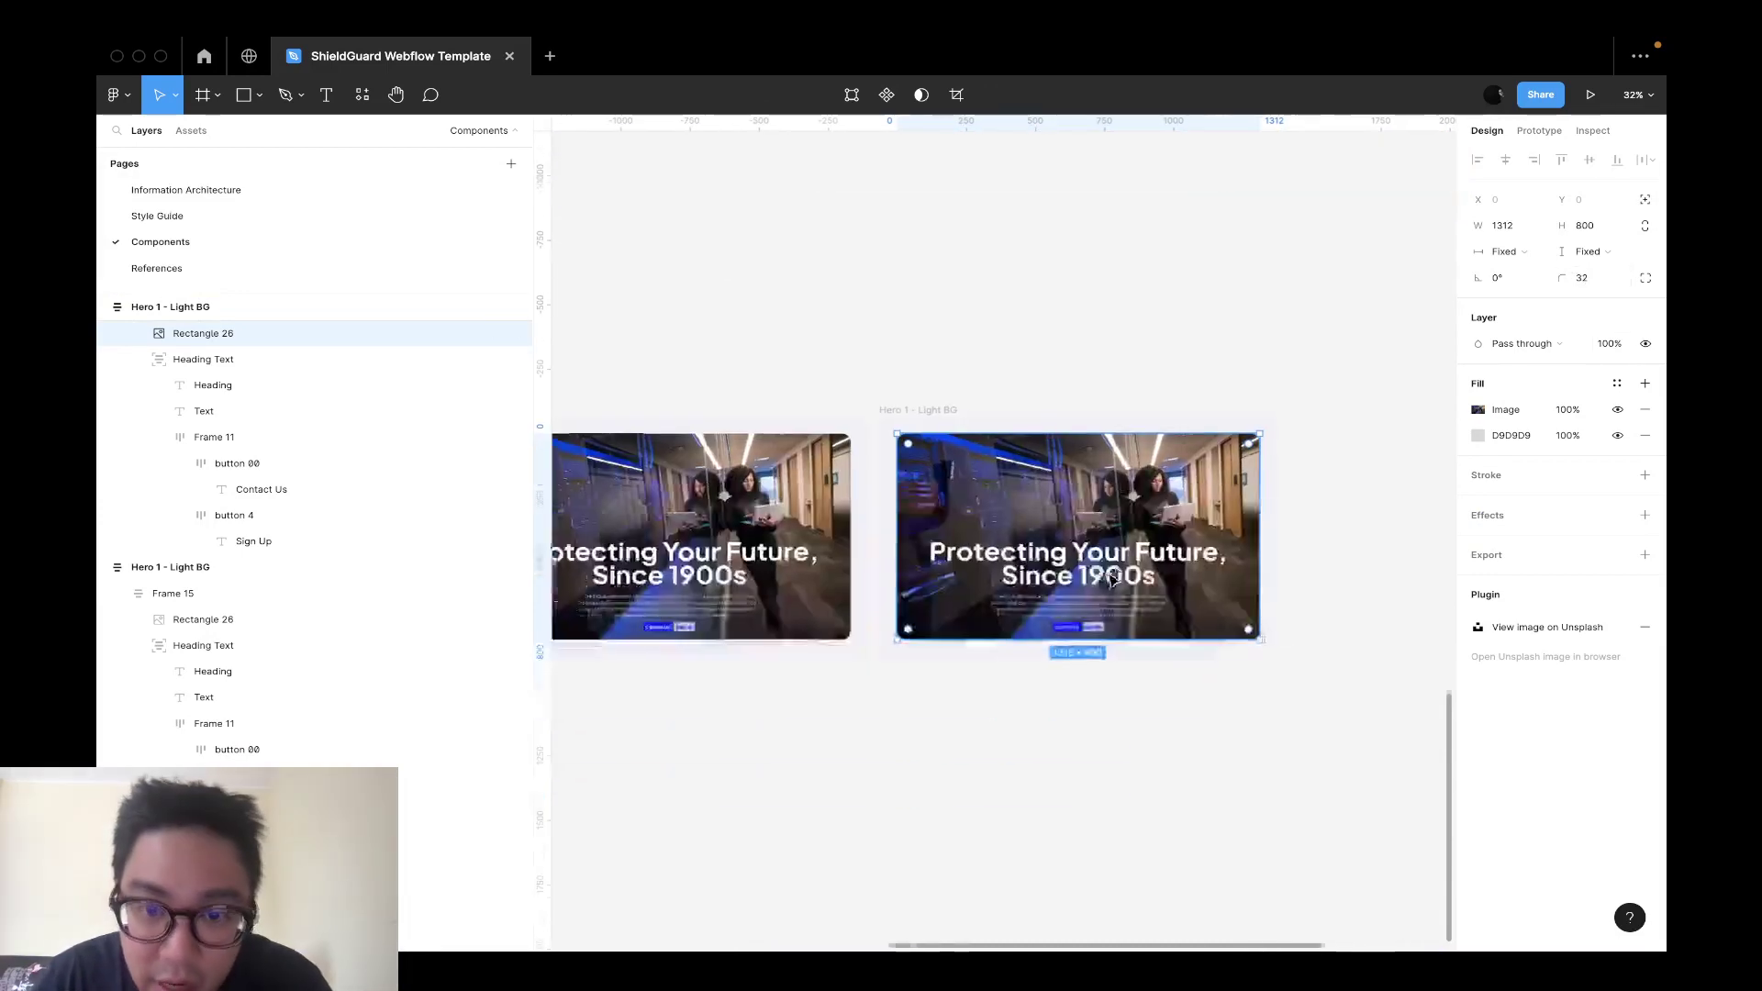
pyautogui.scroll(2, 866, 419)
pyautogui.click(845, 381)
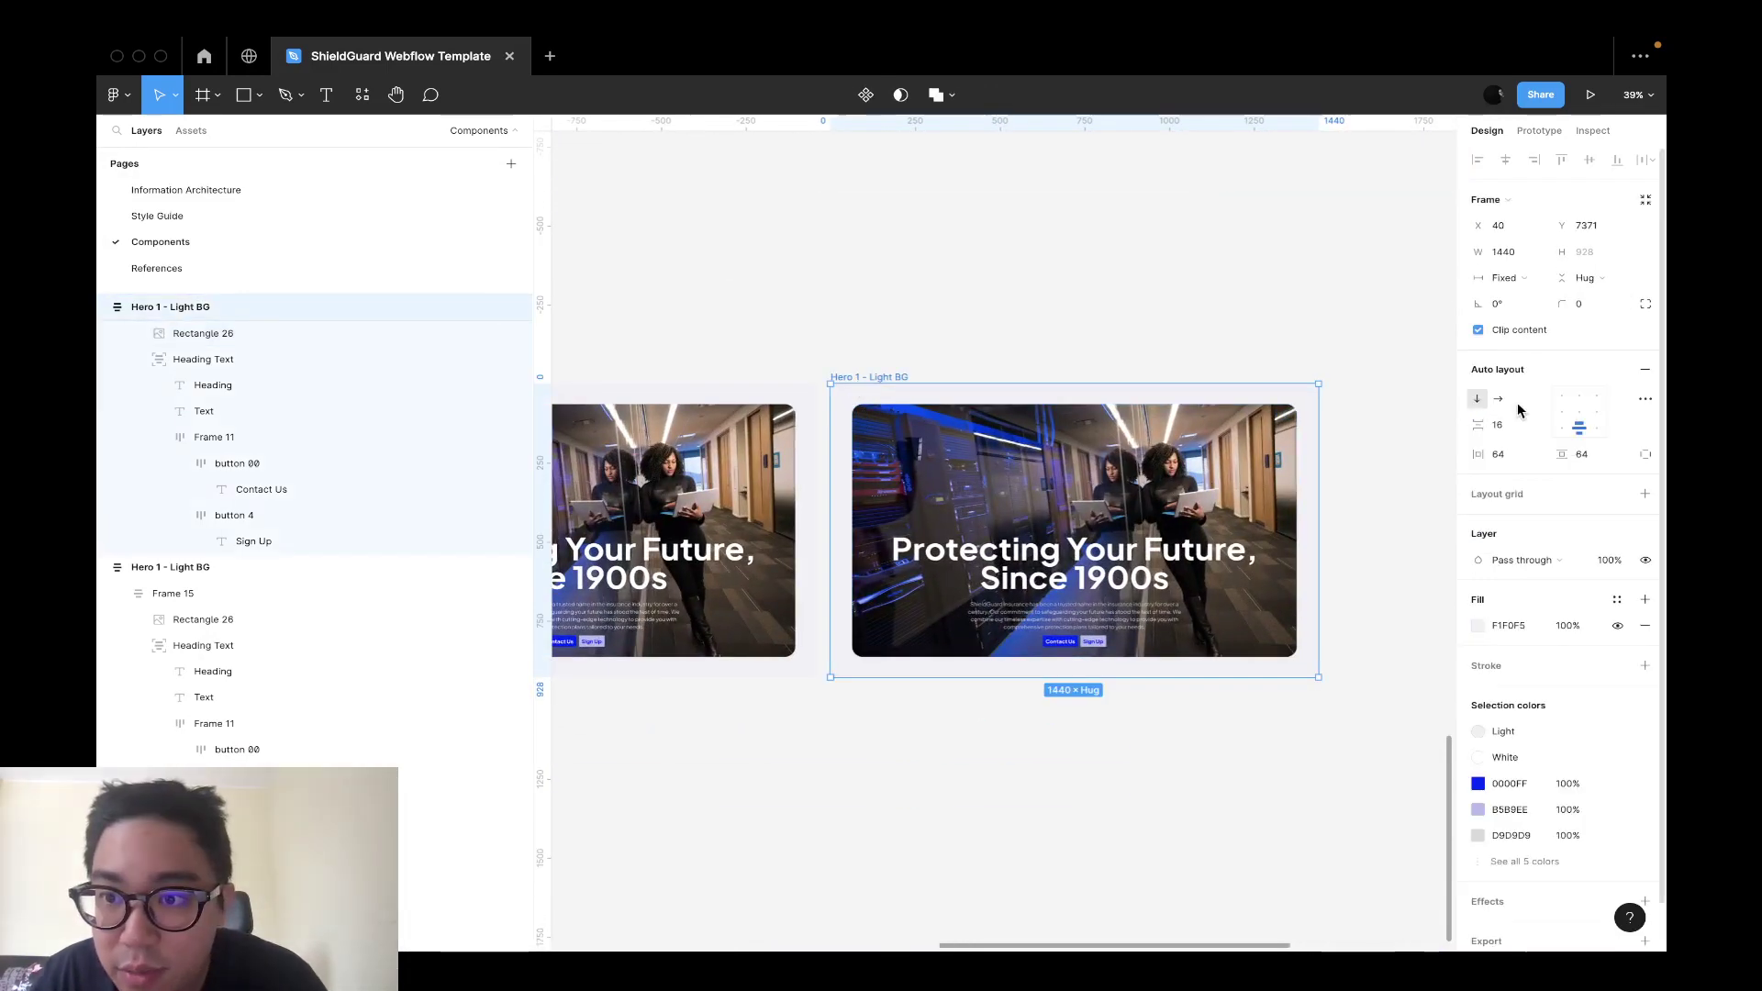
pyautogui.click(1645, 371)
pyautogui.click(1370, 311)
# Try to enlarge the duplicated frame's image to about 1442 × 973, and undo the resize.
pyautogui.click(1282, 410)
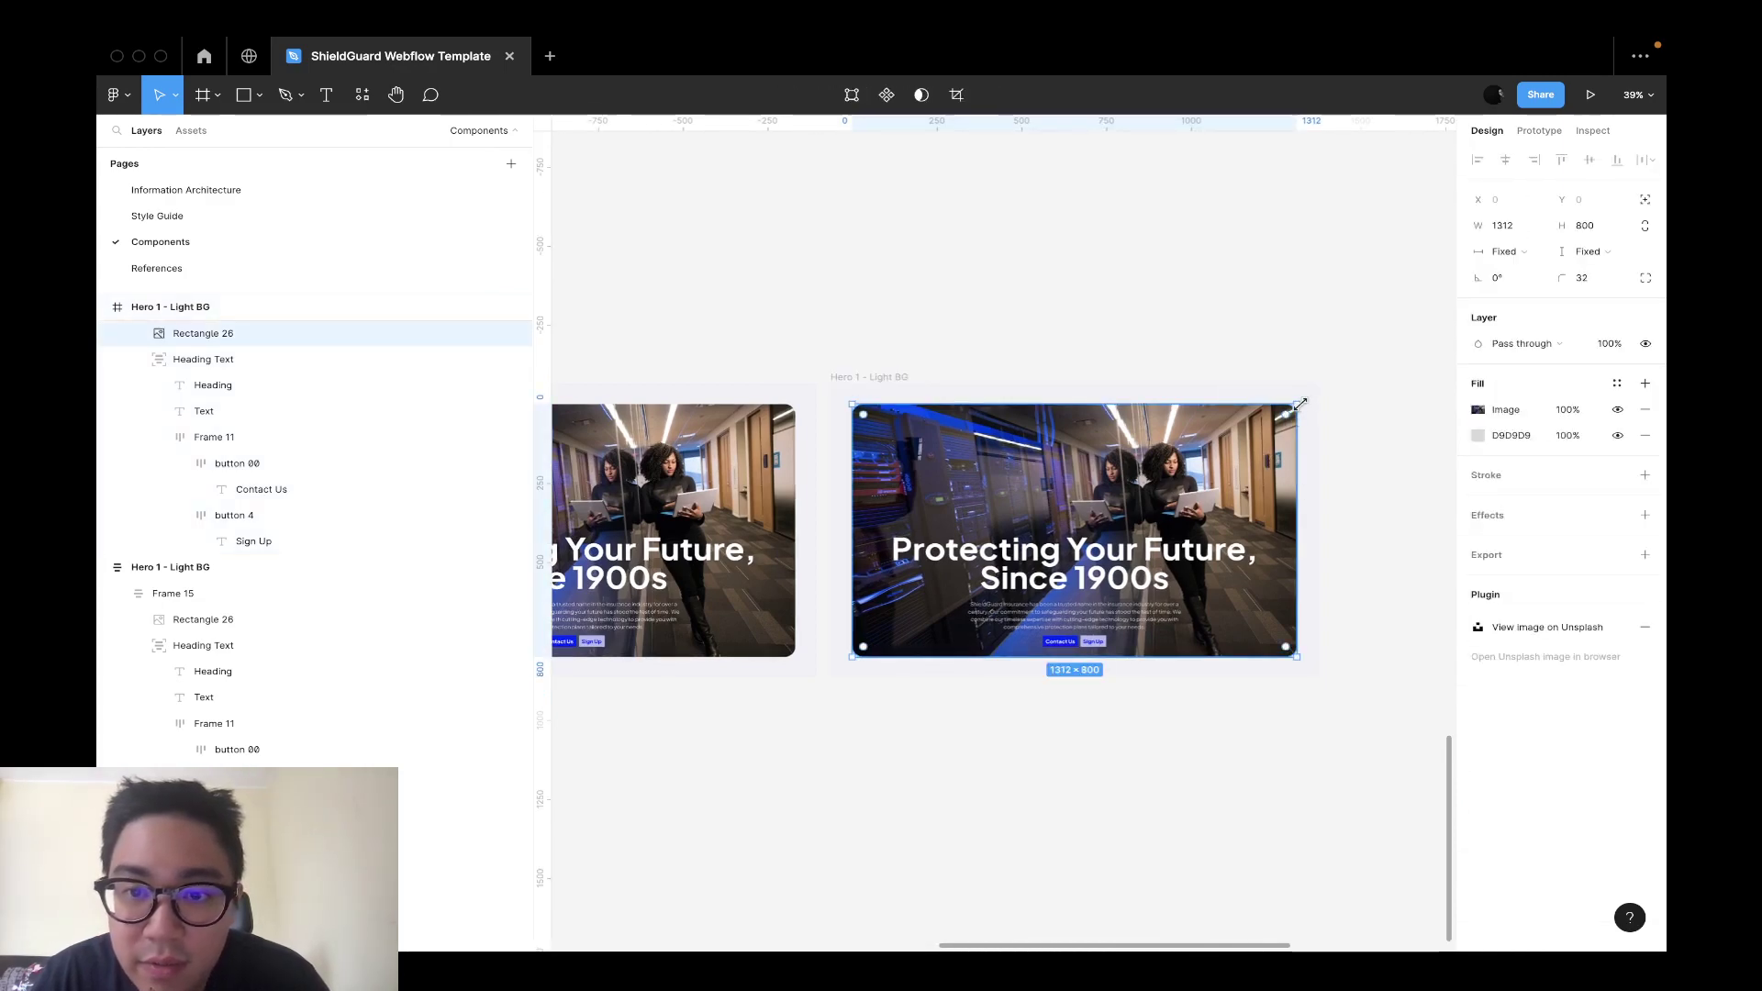
pyautogui.scroll(-1, 1301, 405)
pyautogui.hscroll(-2, 1322, 386)
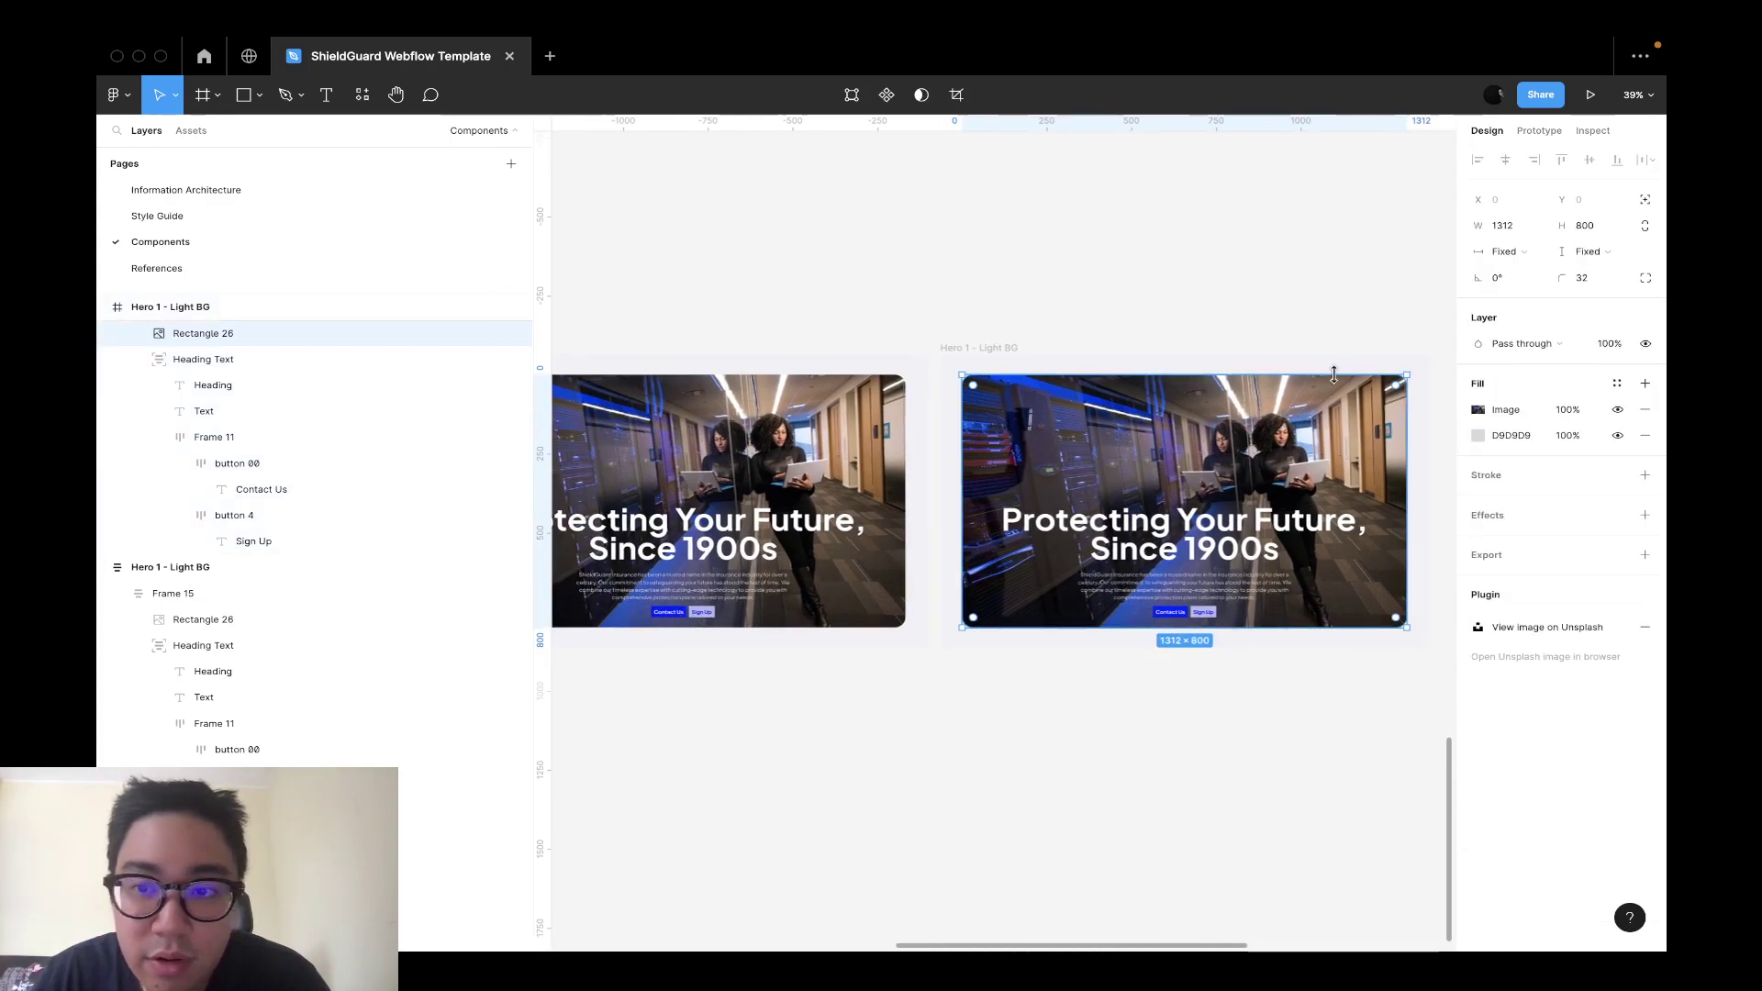
pyautogui.moveTo(1356, 368); pyautogui.dragTo(1410, 323)
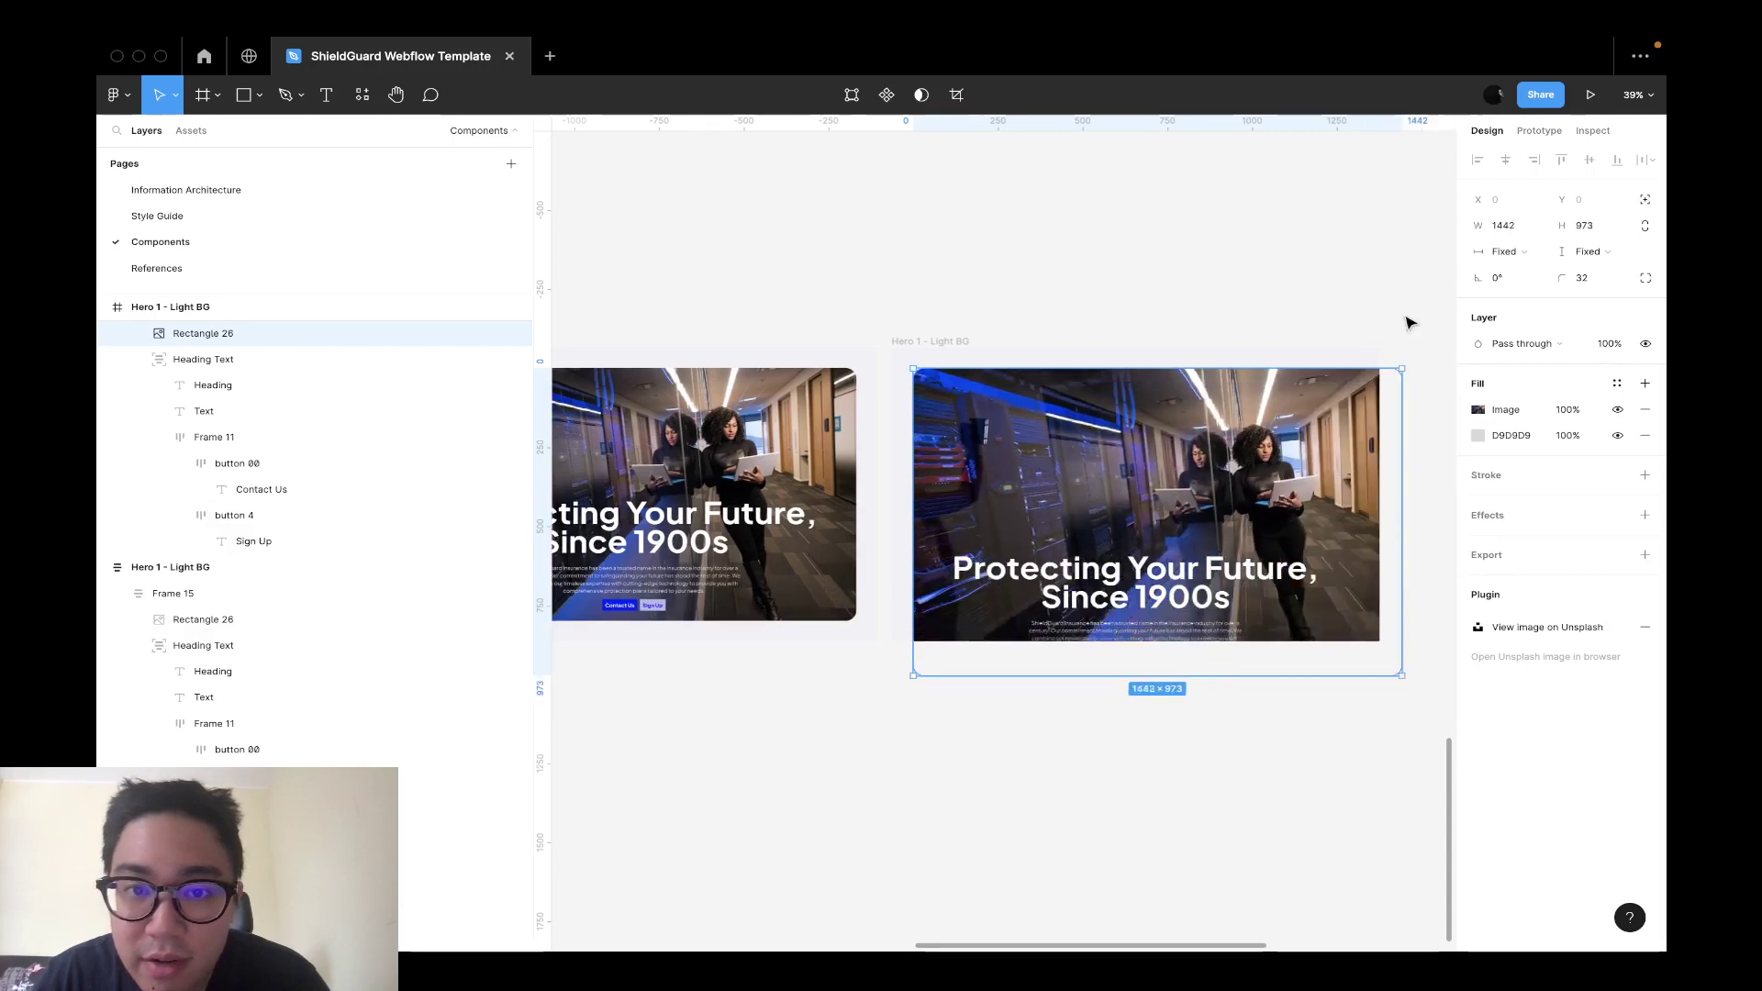
pyautogui.hotkey('ctrl', 'z')
# Remove auto layout from Frame 15, which holds the image and text in the duplicated hero.
pyautogui.click(964, 342)
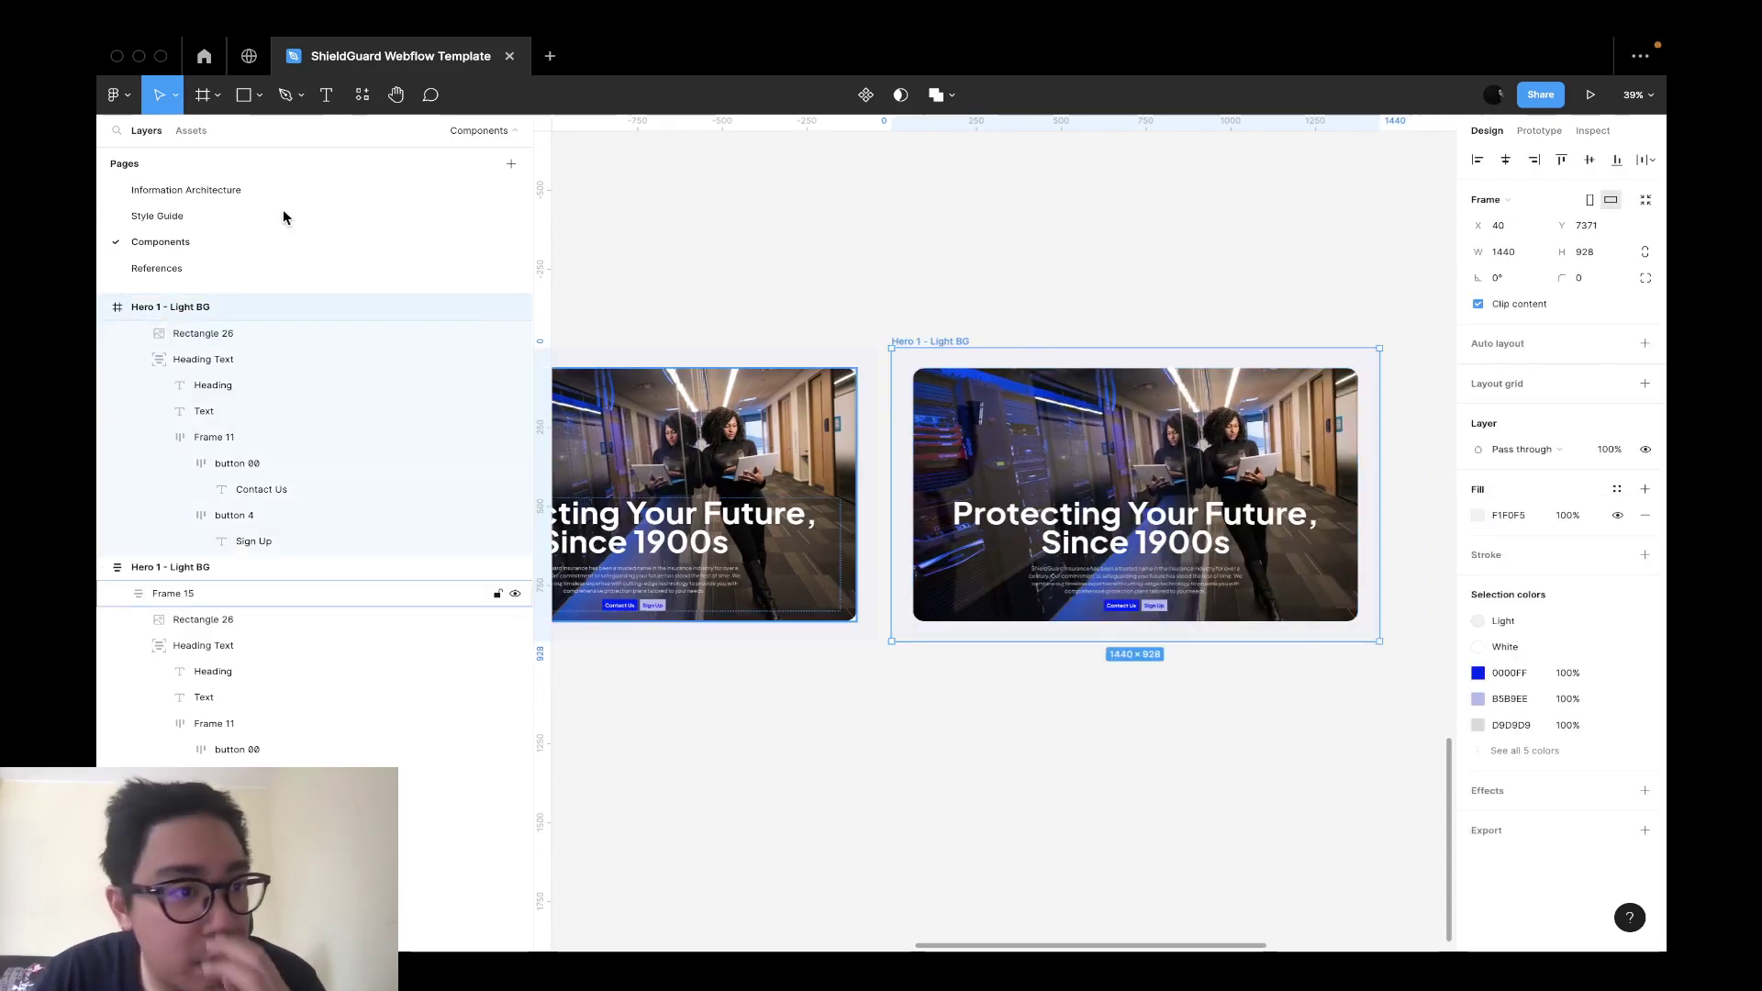
pyautogui.click(271, 334)
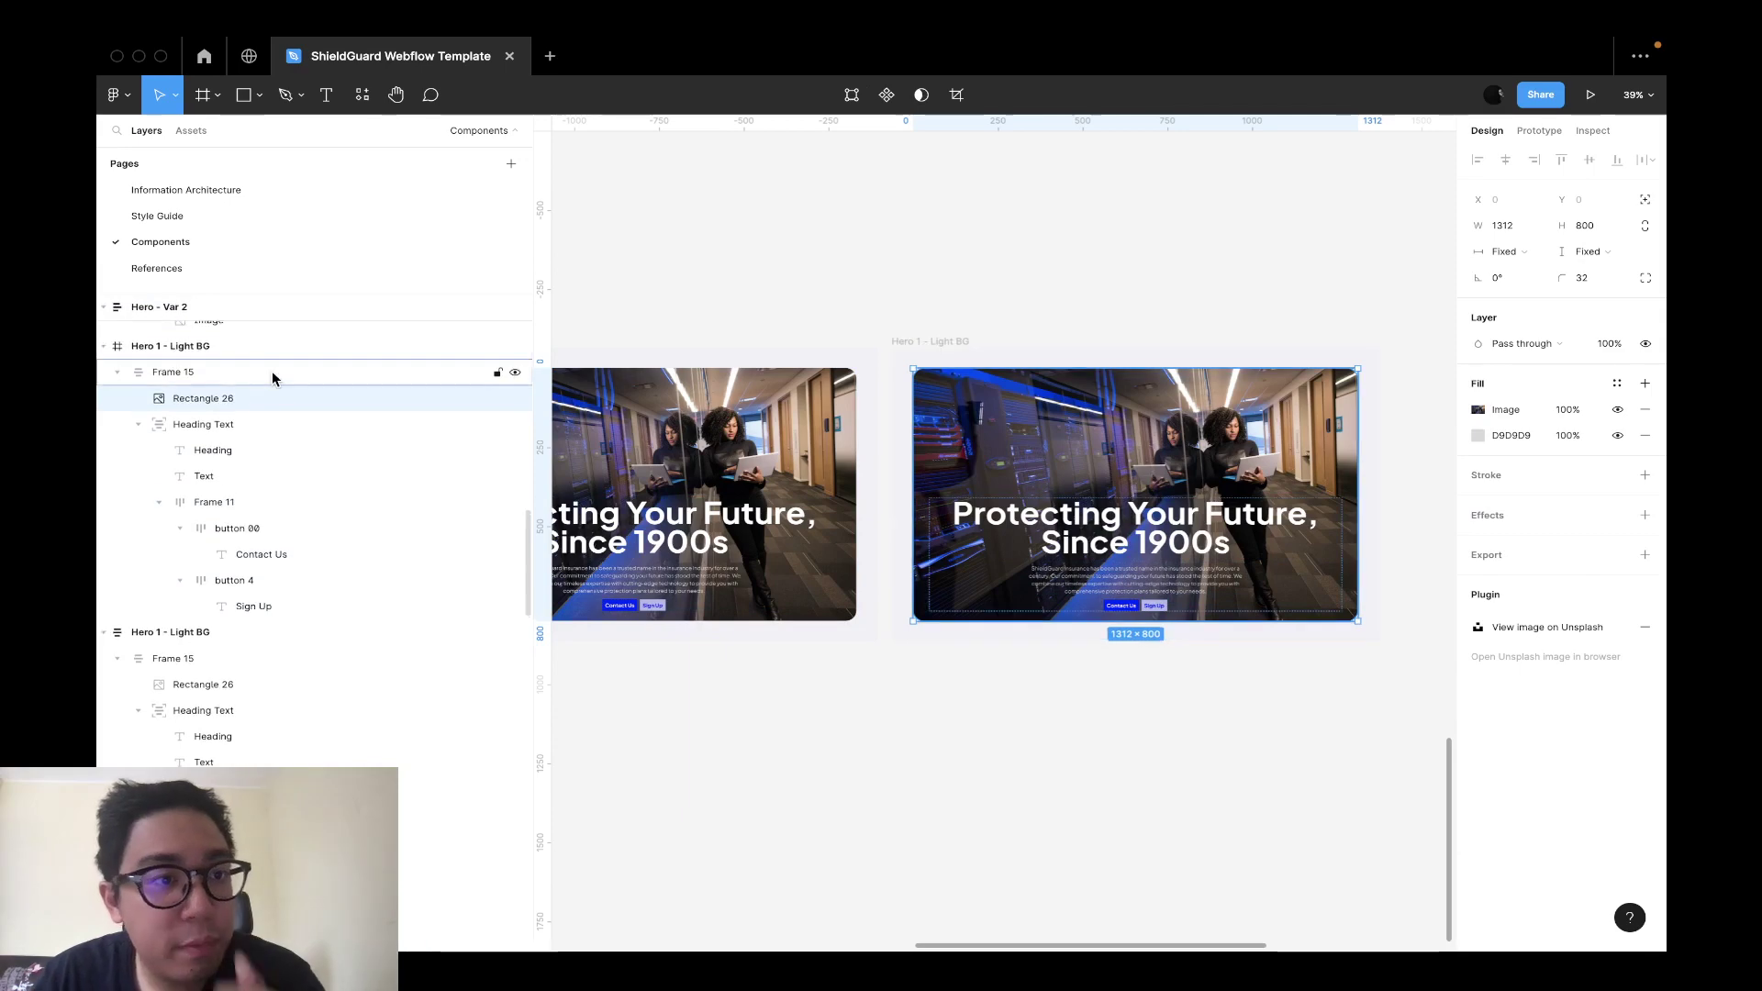
pyautogui.click(272, 372)
pyautogui.click(1644, 369)
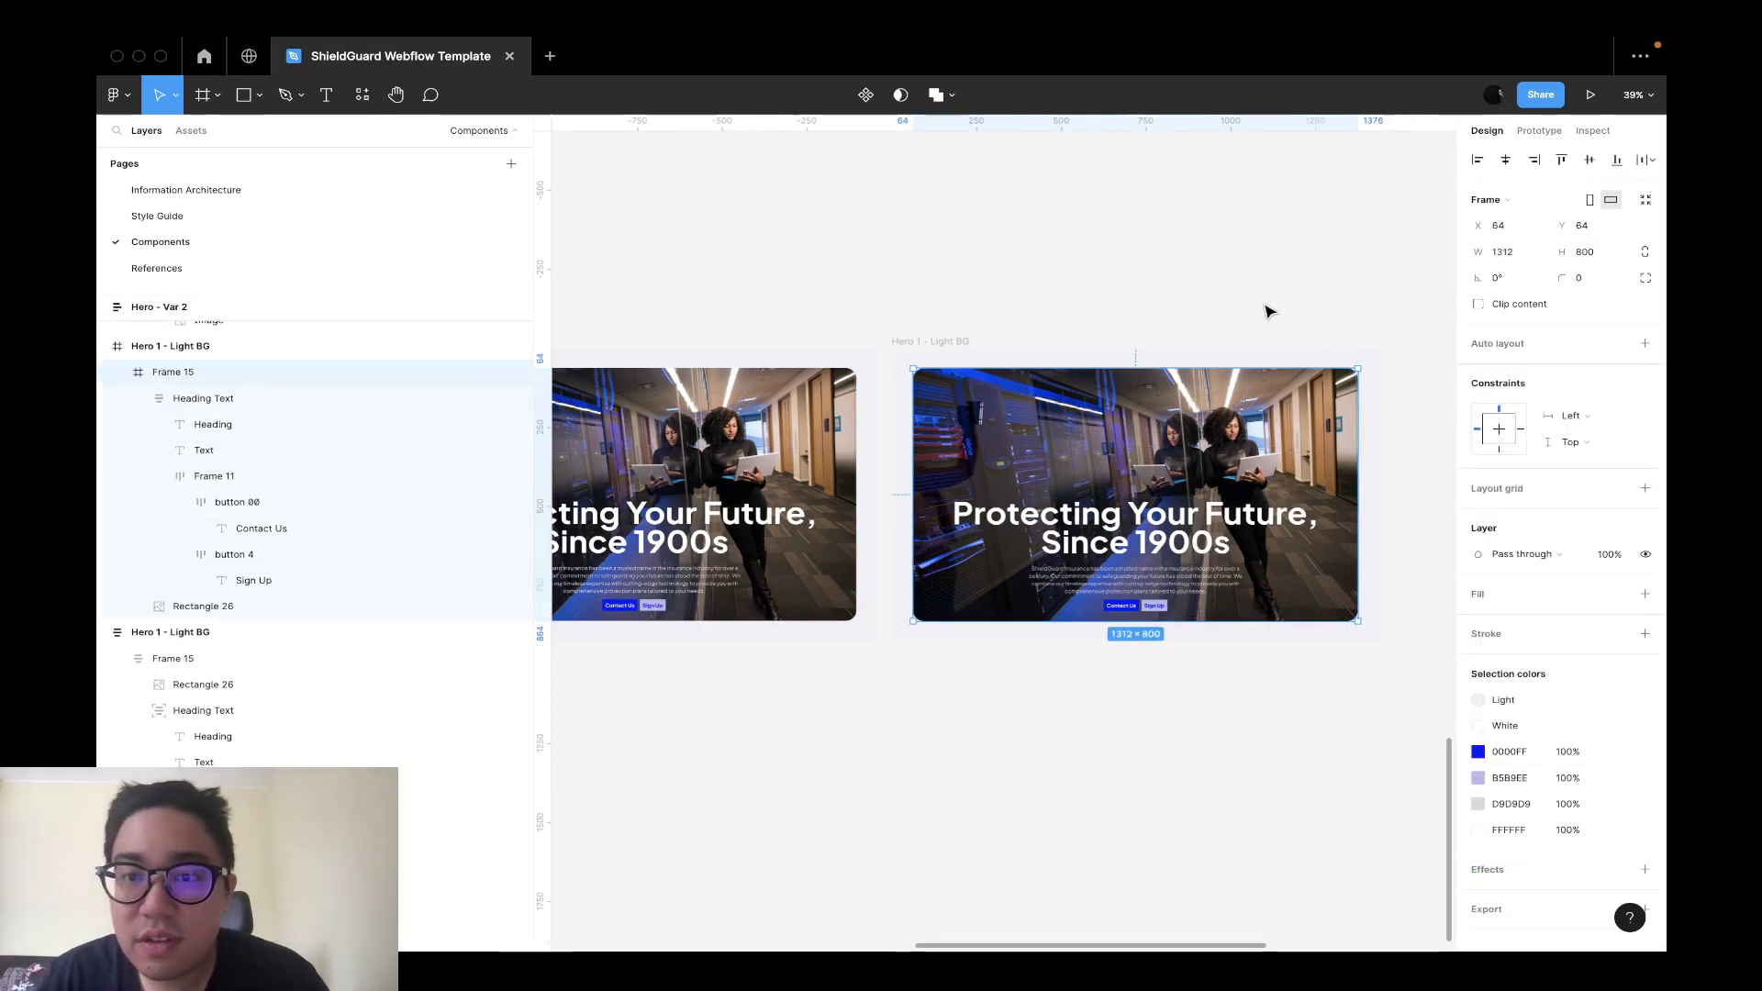
pyautogui.click(1056, 386)
# Rename the original standalone hero frame as "Hero 1 - Initial State".
pyautogui.hscroll(-5, 828, 459)
pyautogui.doubleClick(857, 336)
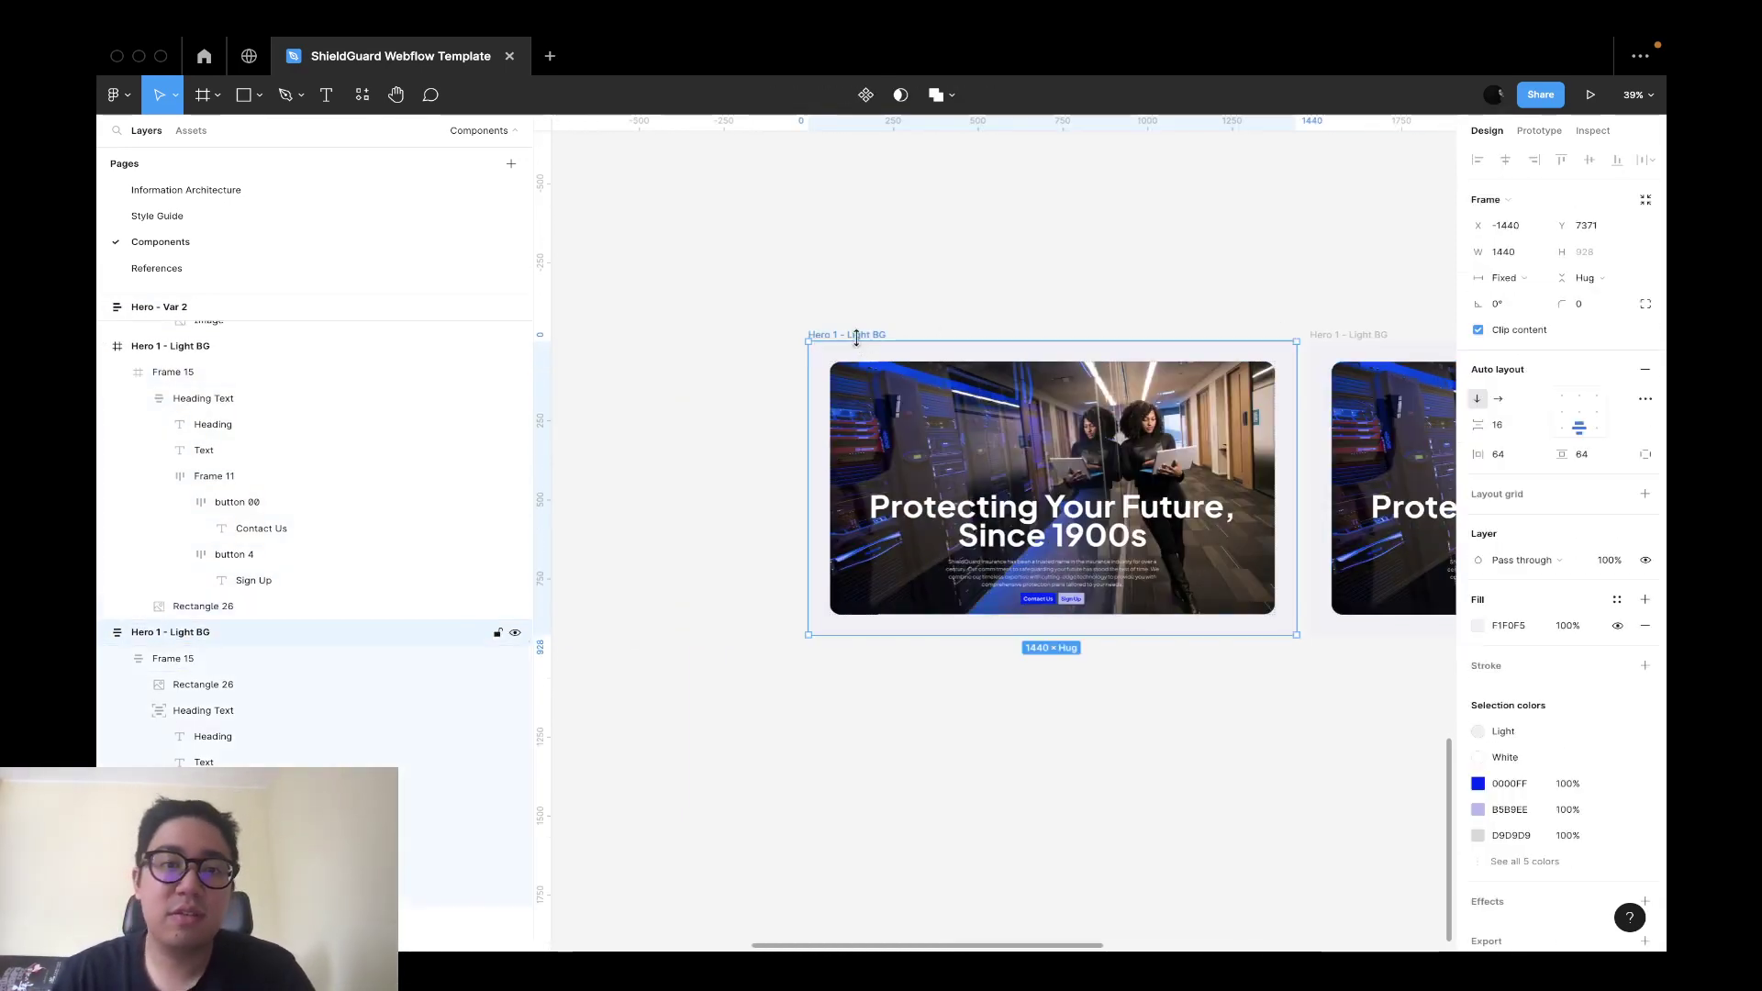
pyautogui.press('Right')
pyautogui.write('Her')
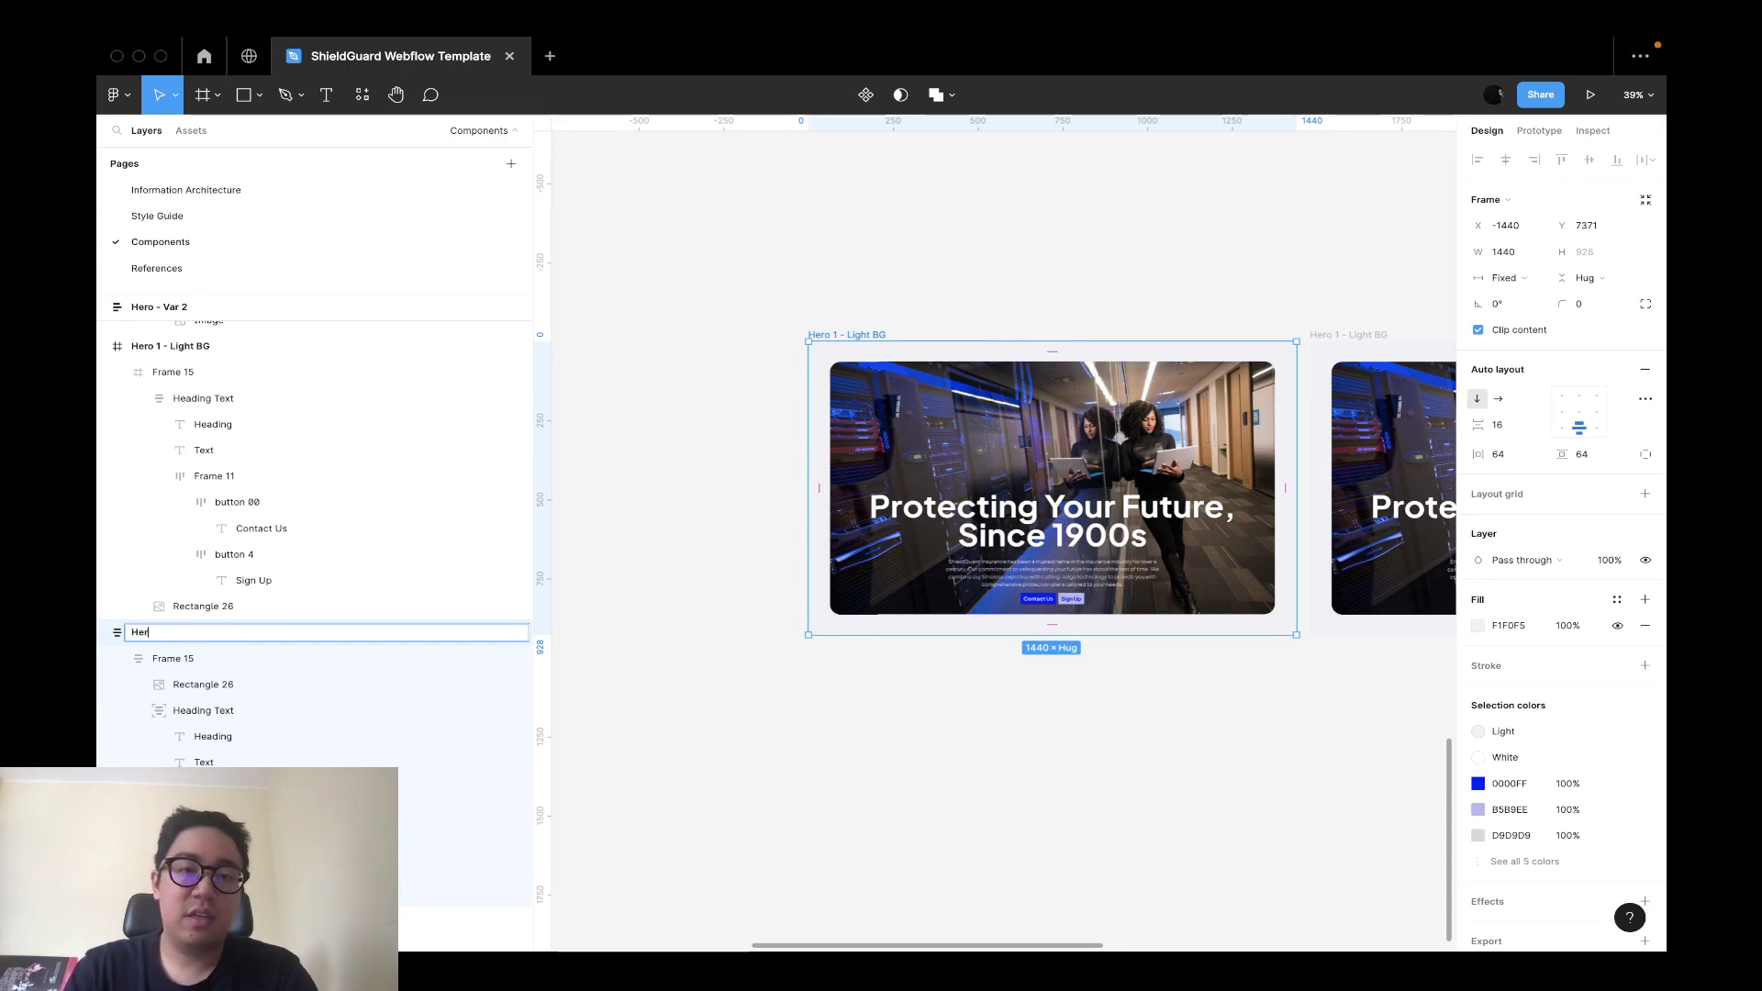
pyautogui.write('o1')
pyautogui.scroll(5, 1039, 330)
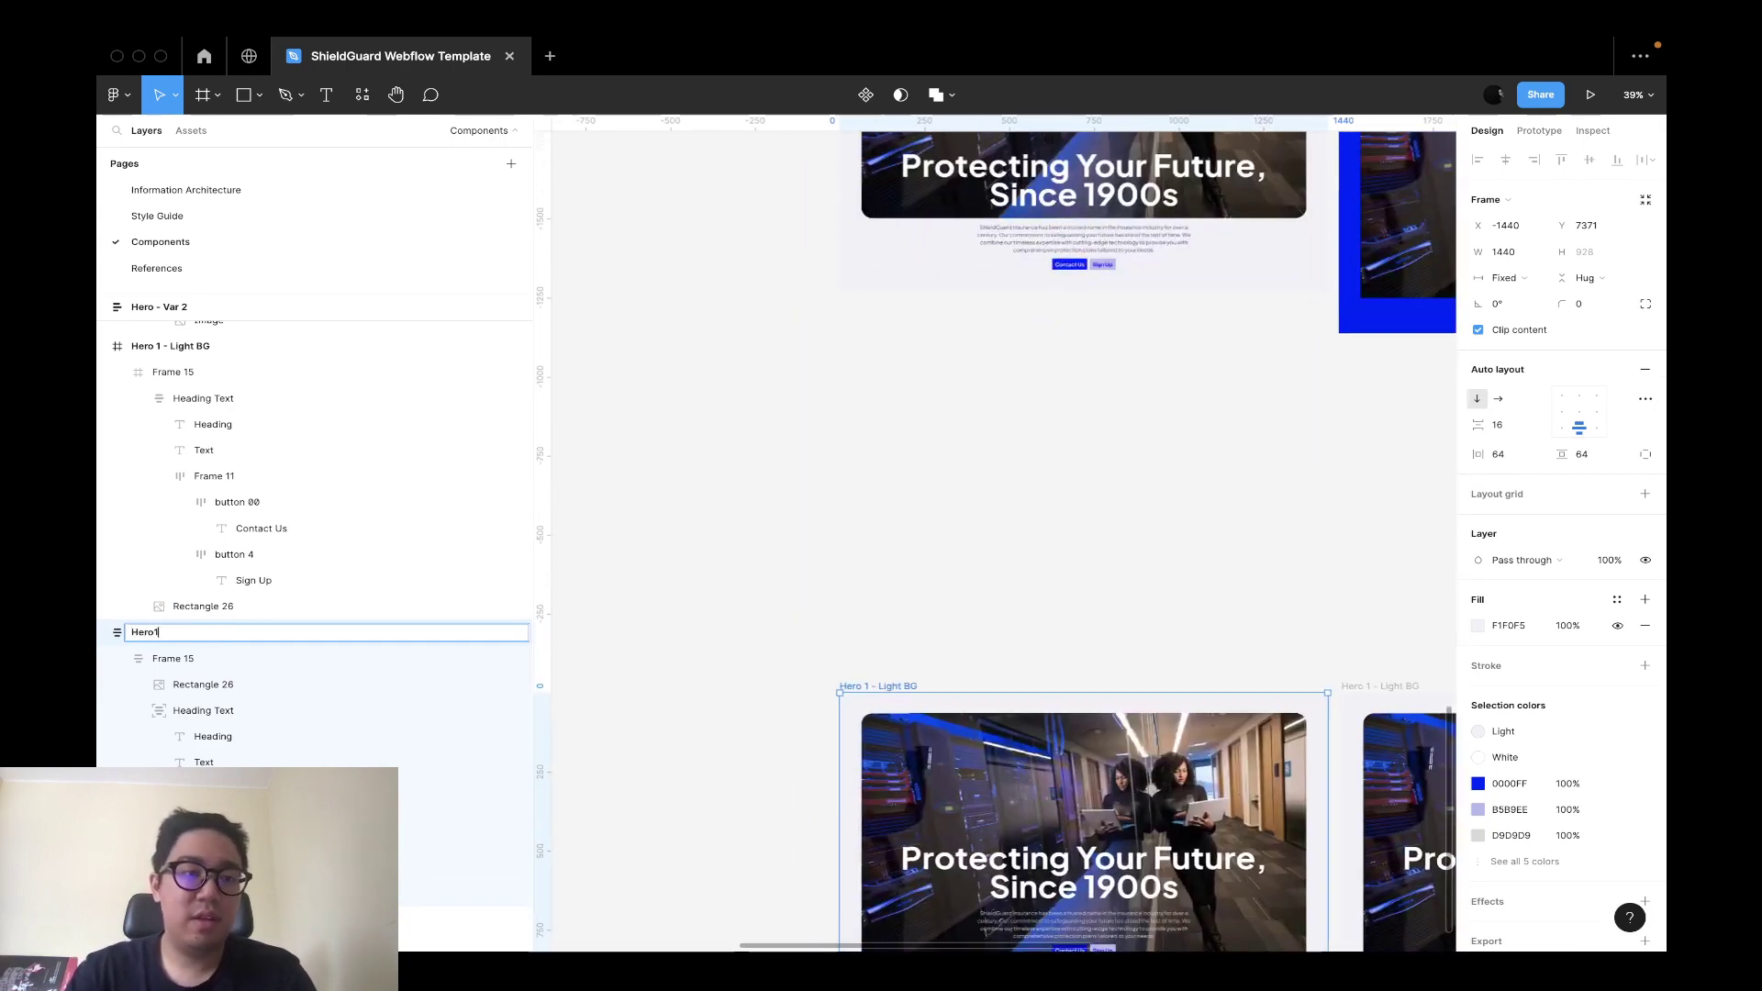
pyautogui.write('- Initial State')
pyautogui.press('Return')
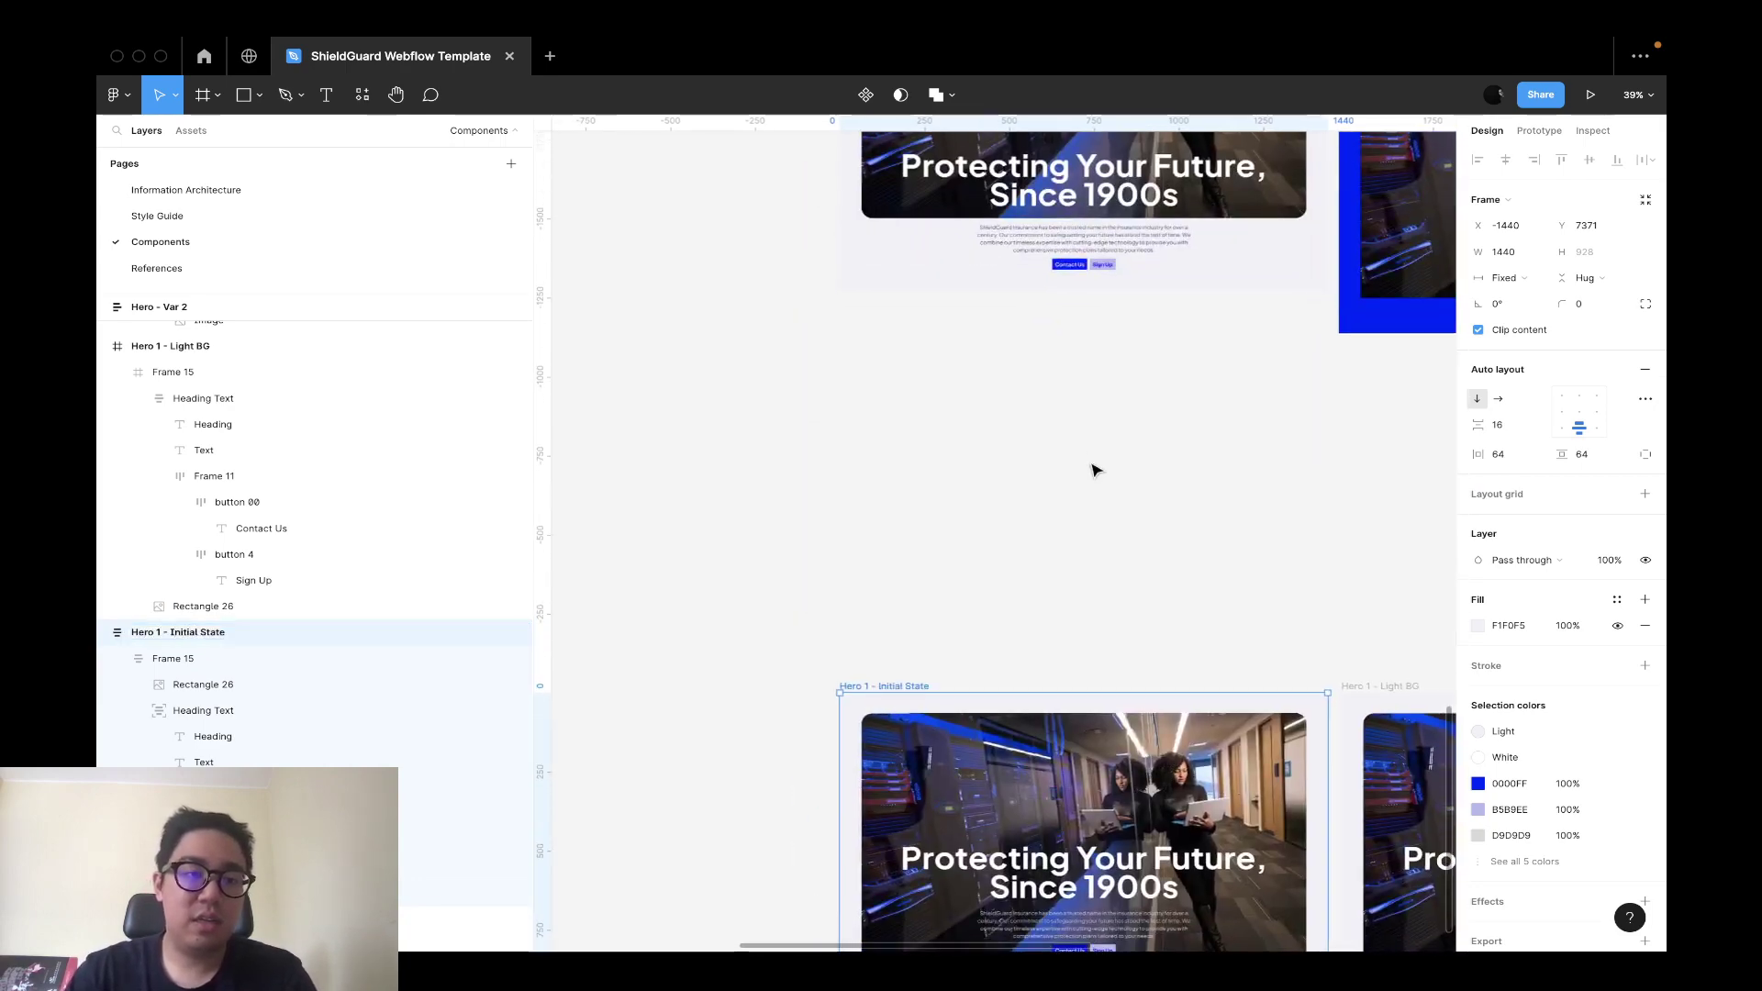
# Rename the duplicated hero frame as "Hero 1 - Scrolled State".
pyautogui.click(1093, 468)
pyautogui.doubleClick(890, 653)
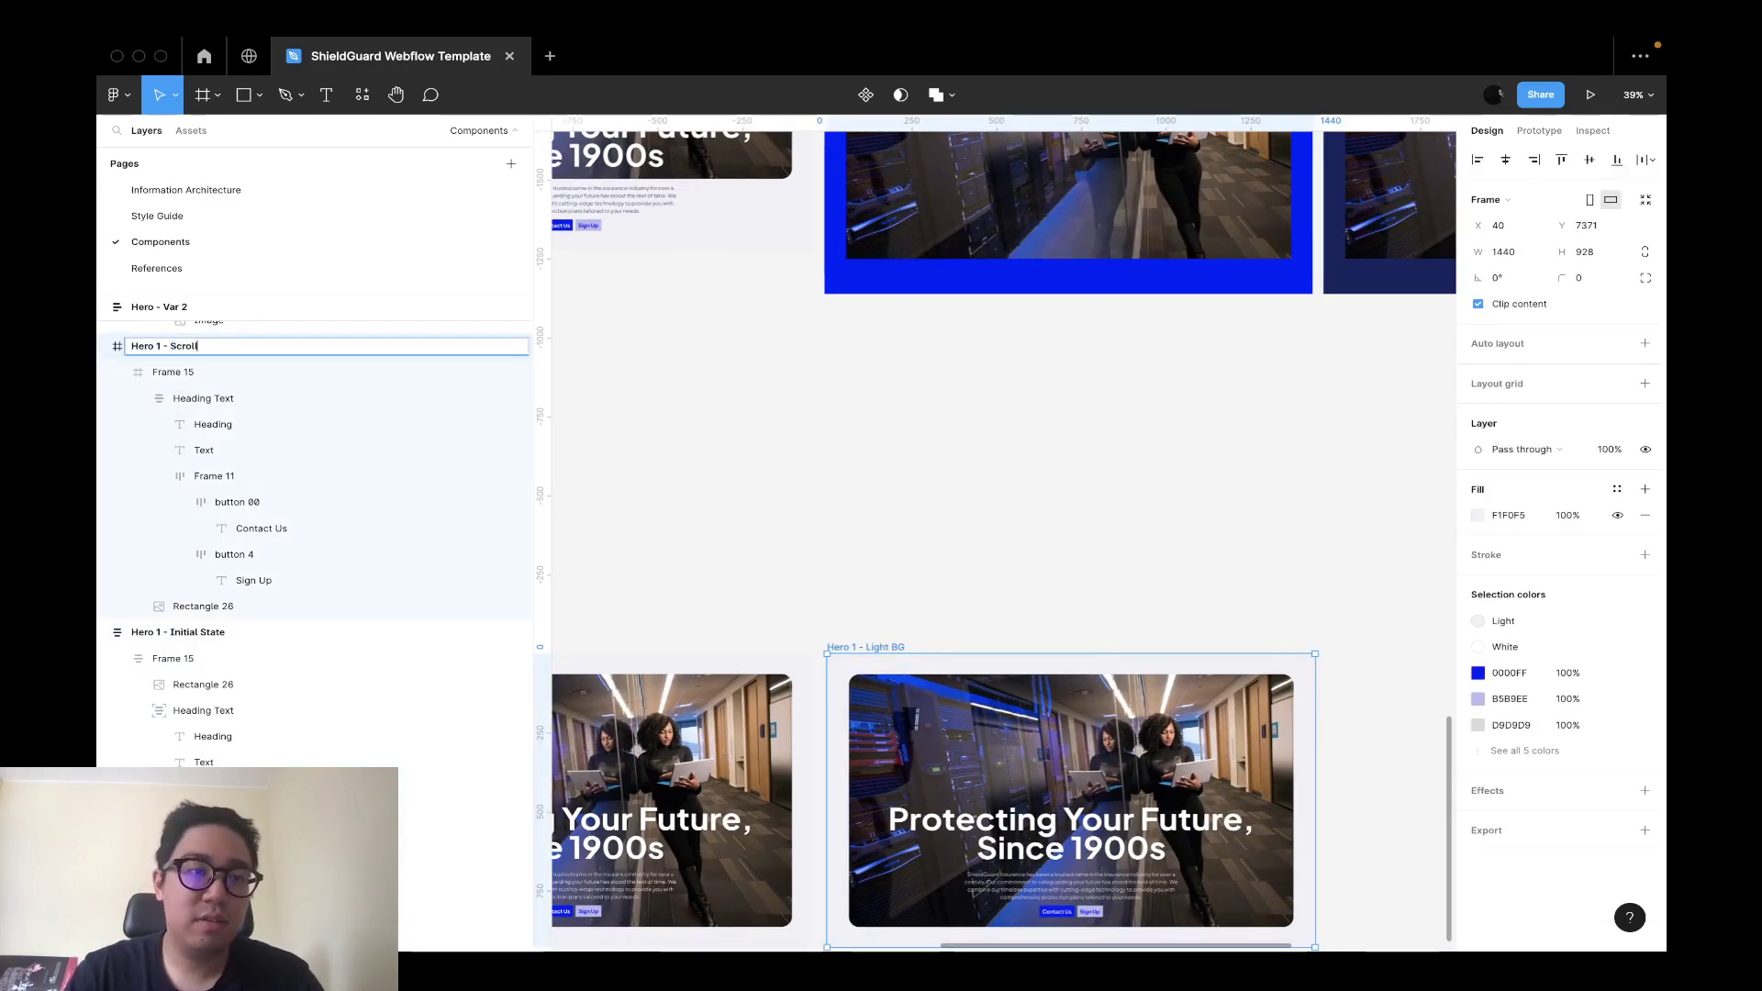
pyautogui.write('Hero 1 - Scrolled State')
pyautogui.click(1110, 630)
pyautogui.scroll(-3, 1110, 630)
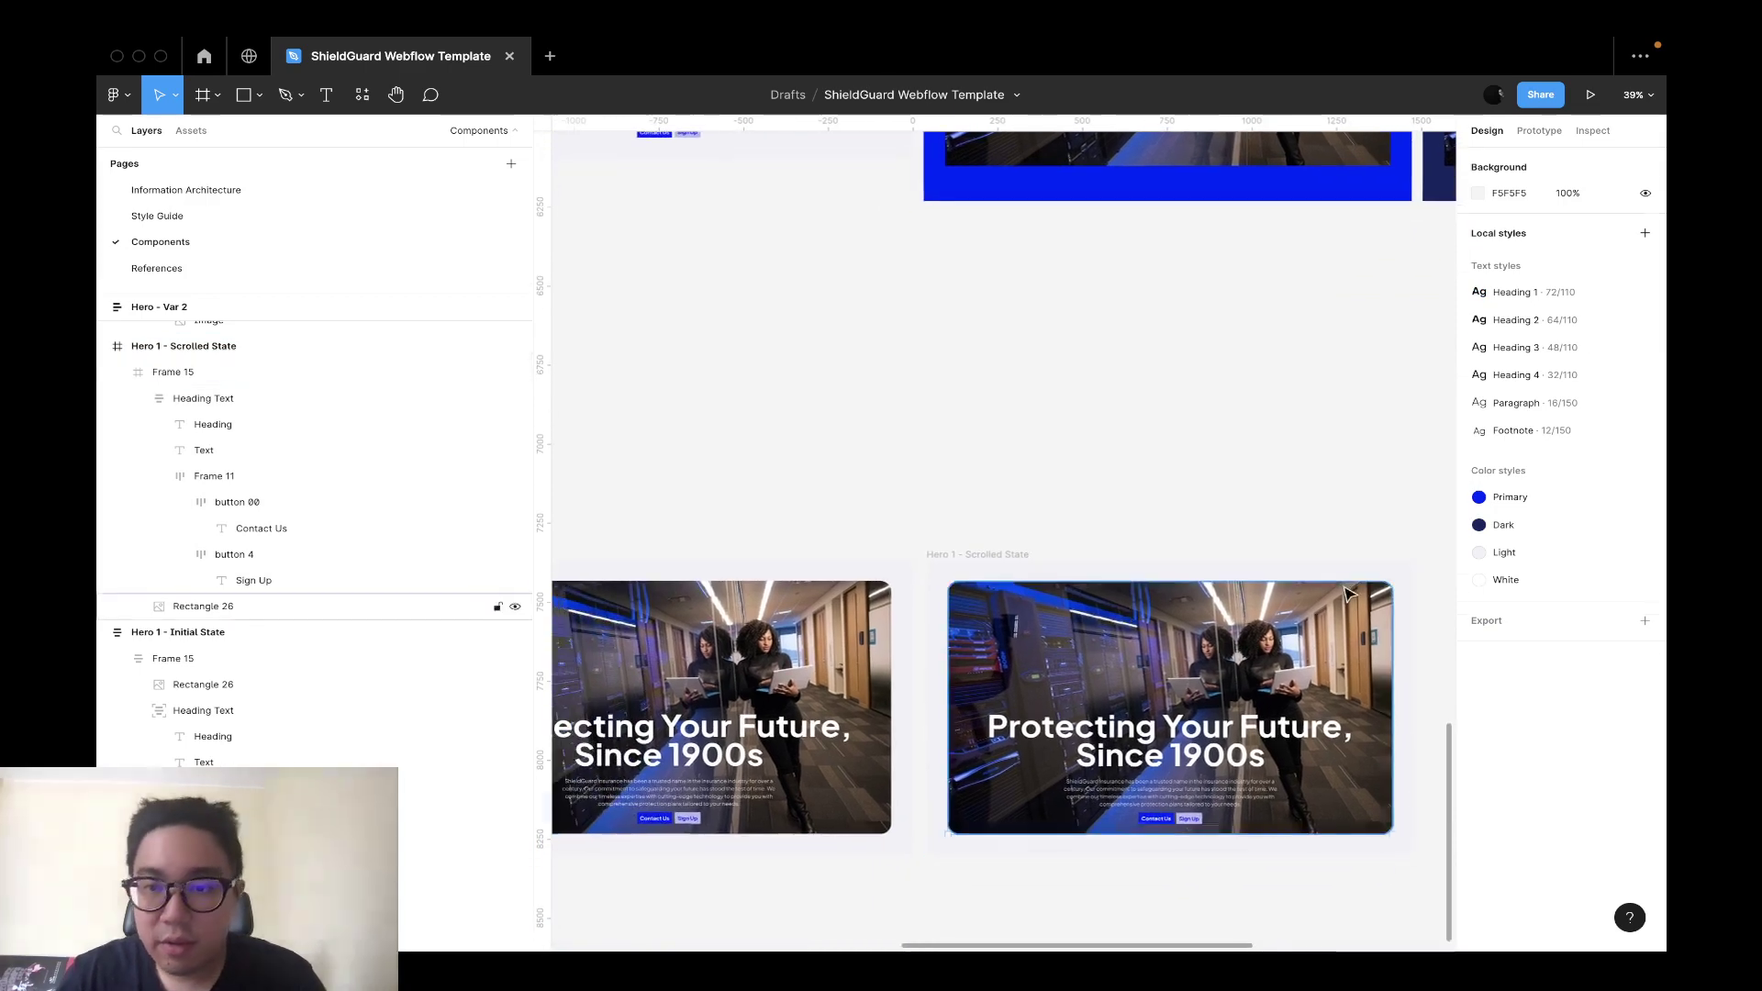
# Try to enlarge the Scrolled State image from its center to about 1962 × 1196, and undo the resize.
pyautogui.click(203, 605)
pyautogui.scroll(-1, 1349, 569)
pyautogui.moveTo(1335, 537); pyautogui.dragTo(1396, 475)
pyautogui.press('super+z')
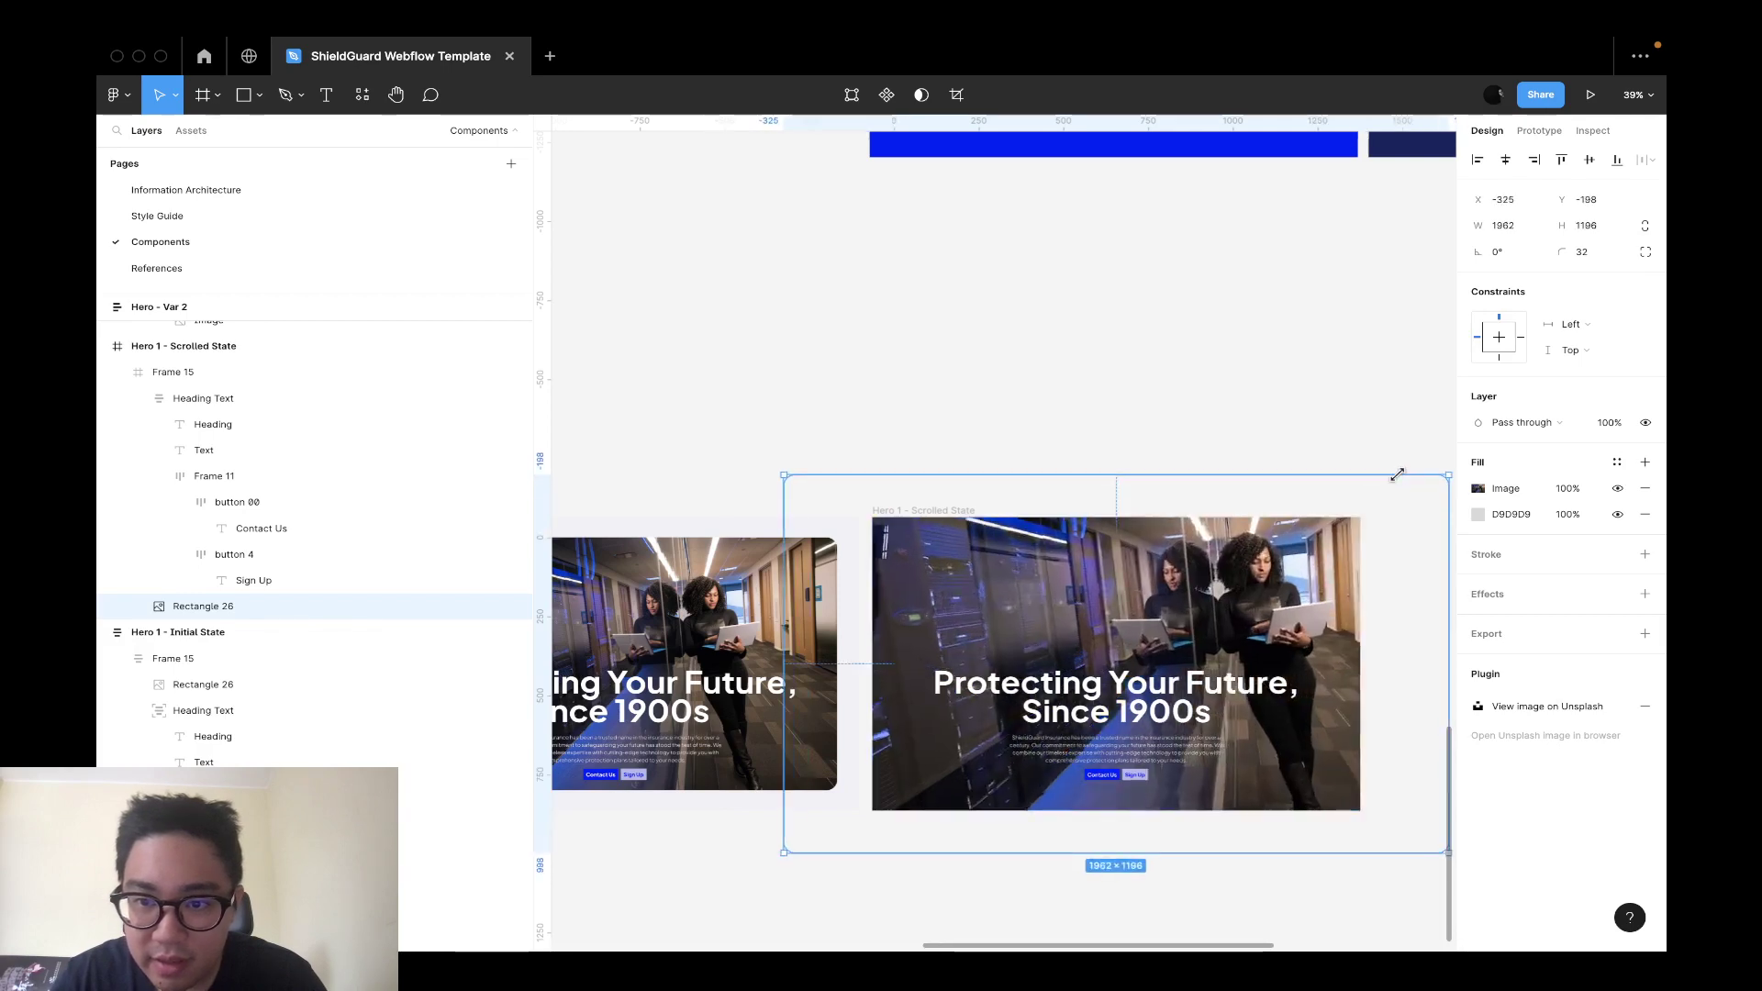
pyautogui.click(1402, 419)
pyautogui.hscroll(-4, 1353, 425)
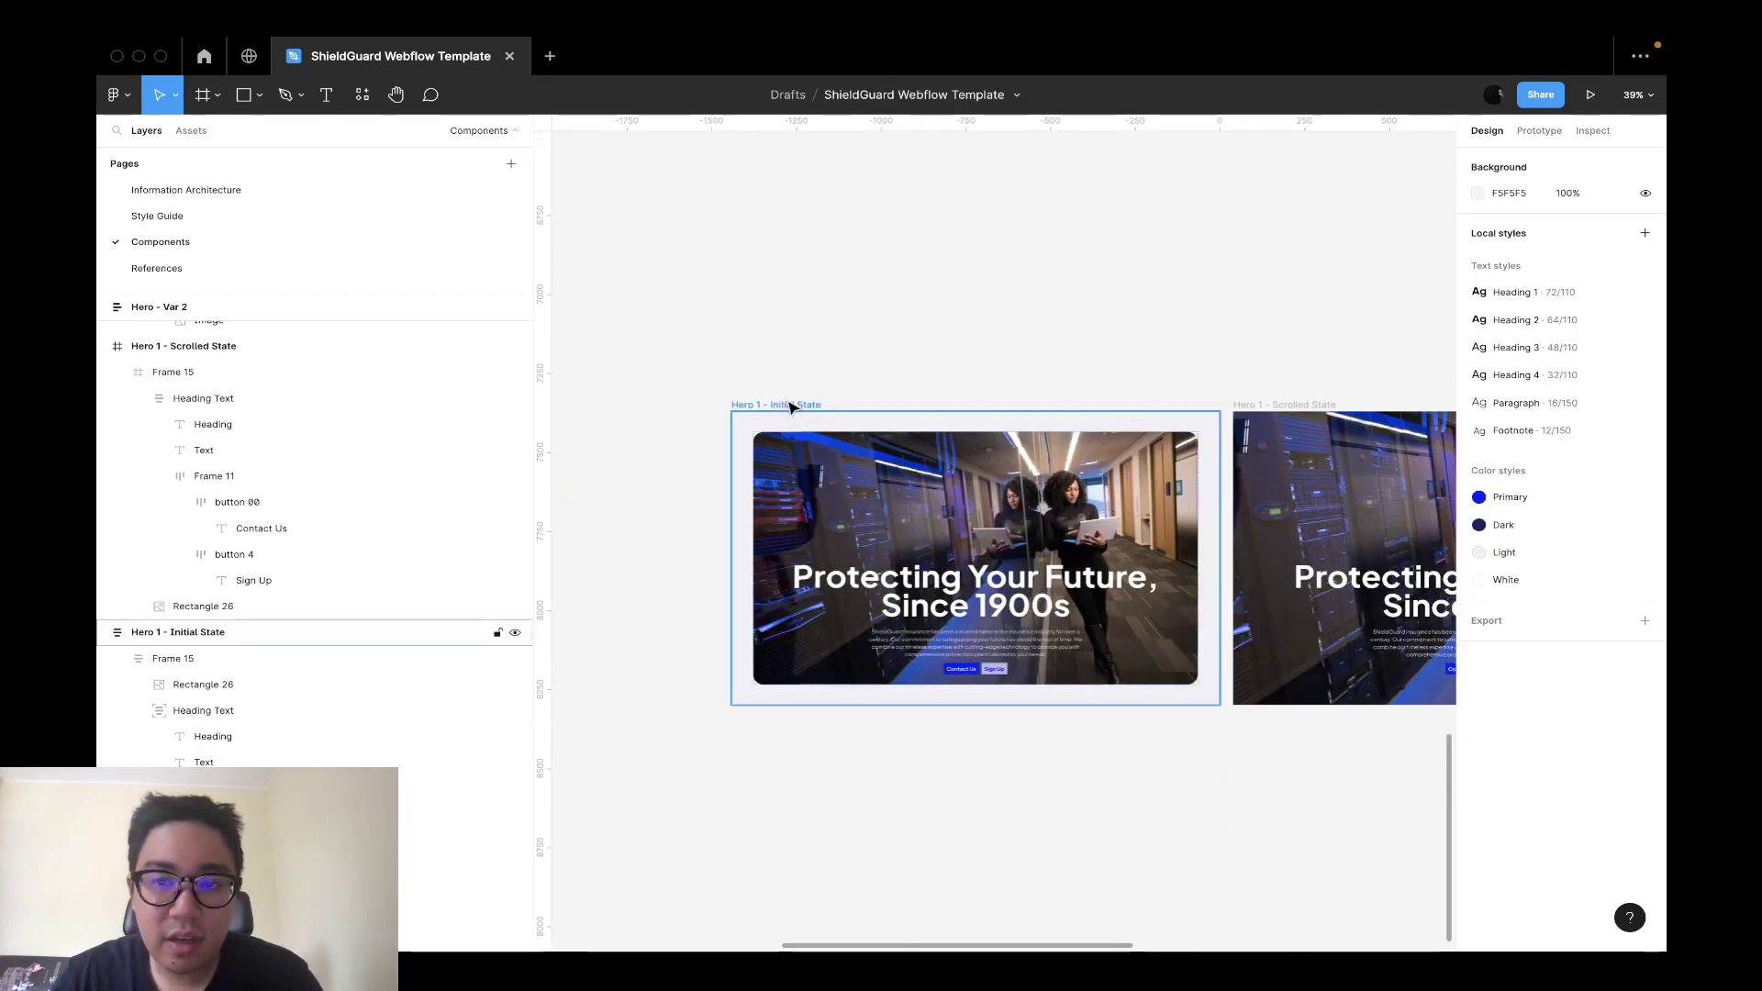
pyautogui.press('super+z')
pyautogui.press('super+z')
pyautogui.hscroll(5, 955, 415)
# Duplicate the Hero 1 - Scrolled State frame.
pyautogui.click(790, 385)
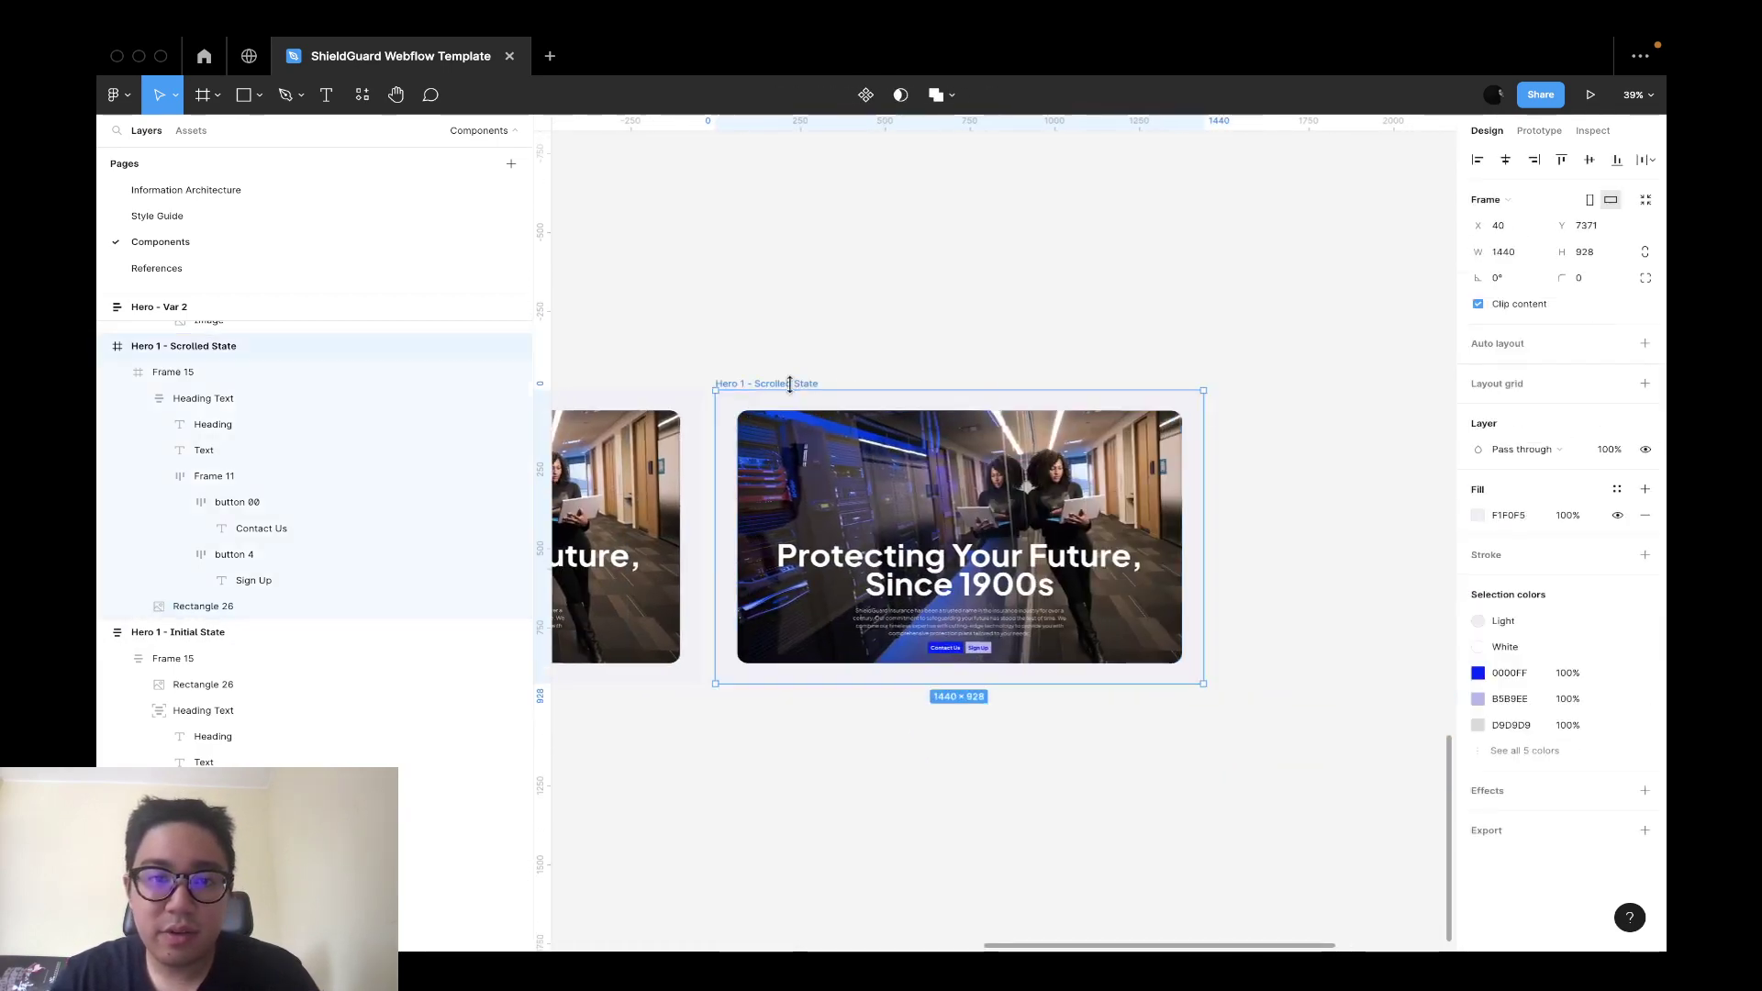
pyautogui.press('super+d')
pyautogui.click(992, 300)
pyautogui.press('super+z')
pyautogui.hscroll(-3, 992, 301)
# Enlarge the image in the new Scrolled State copy from its center to about 1586 × 968, covering the whole frame.
pyautogui.click(1125, 418)
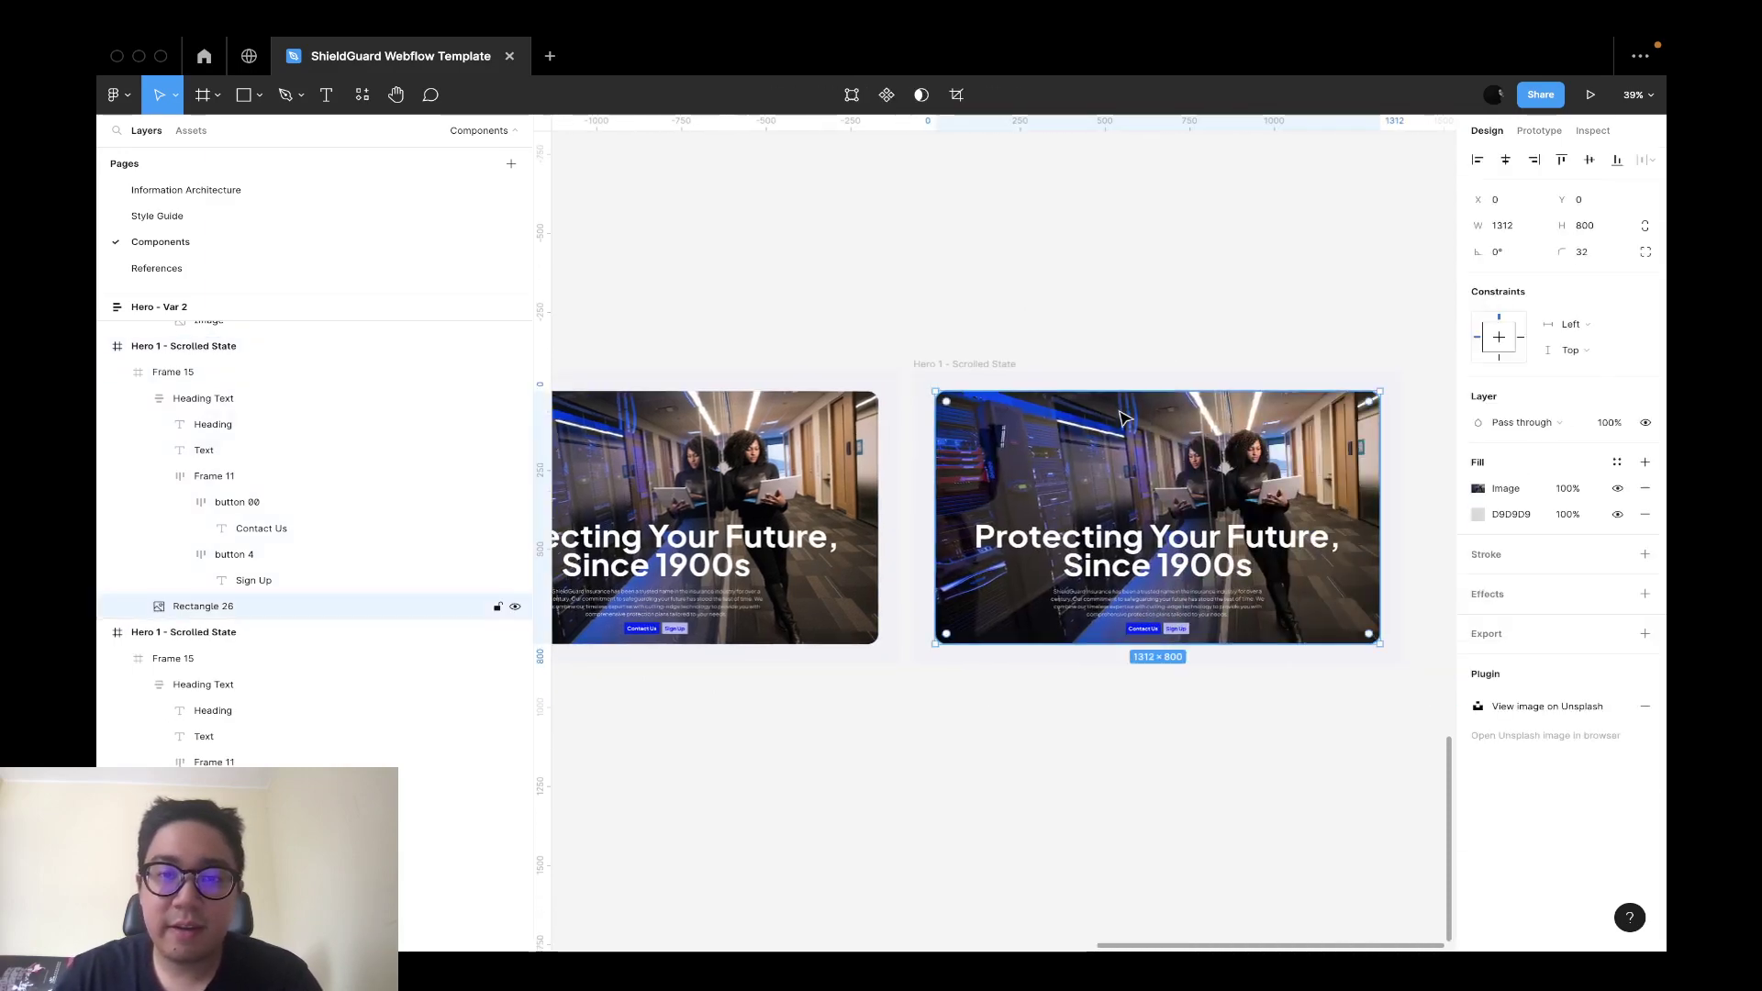
pyautogui.moveTo(1376, 393); pyautogui.dragTo(1428, 365)
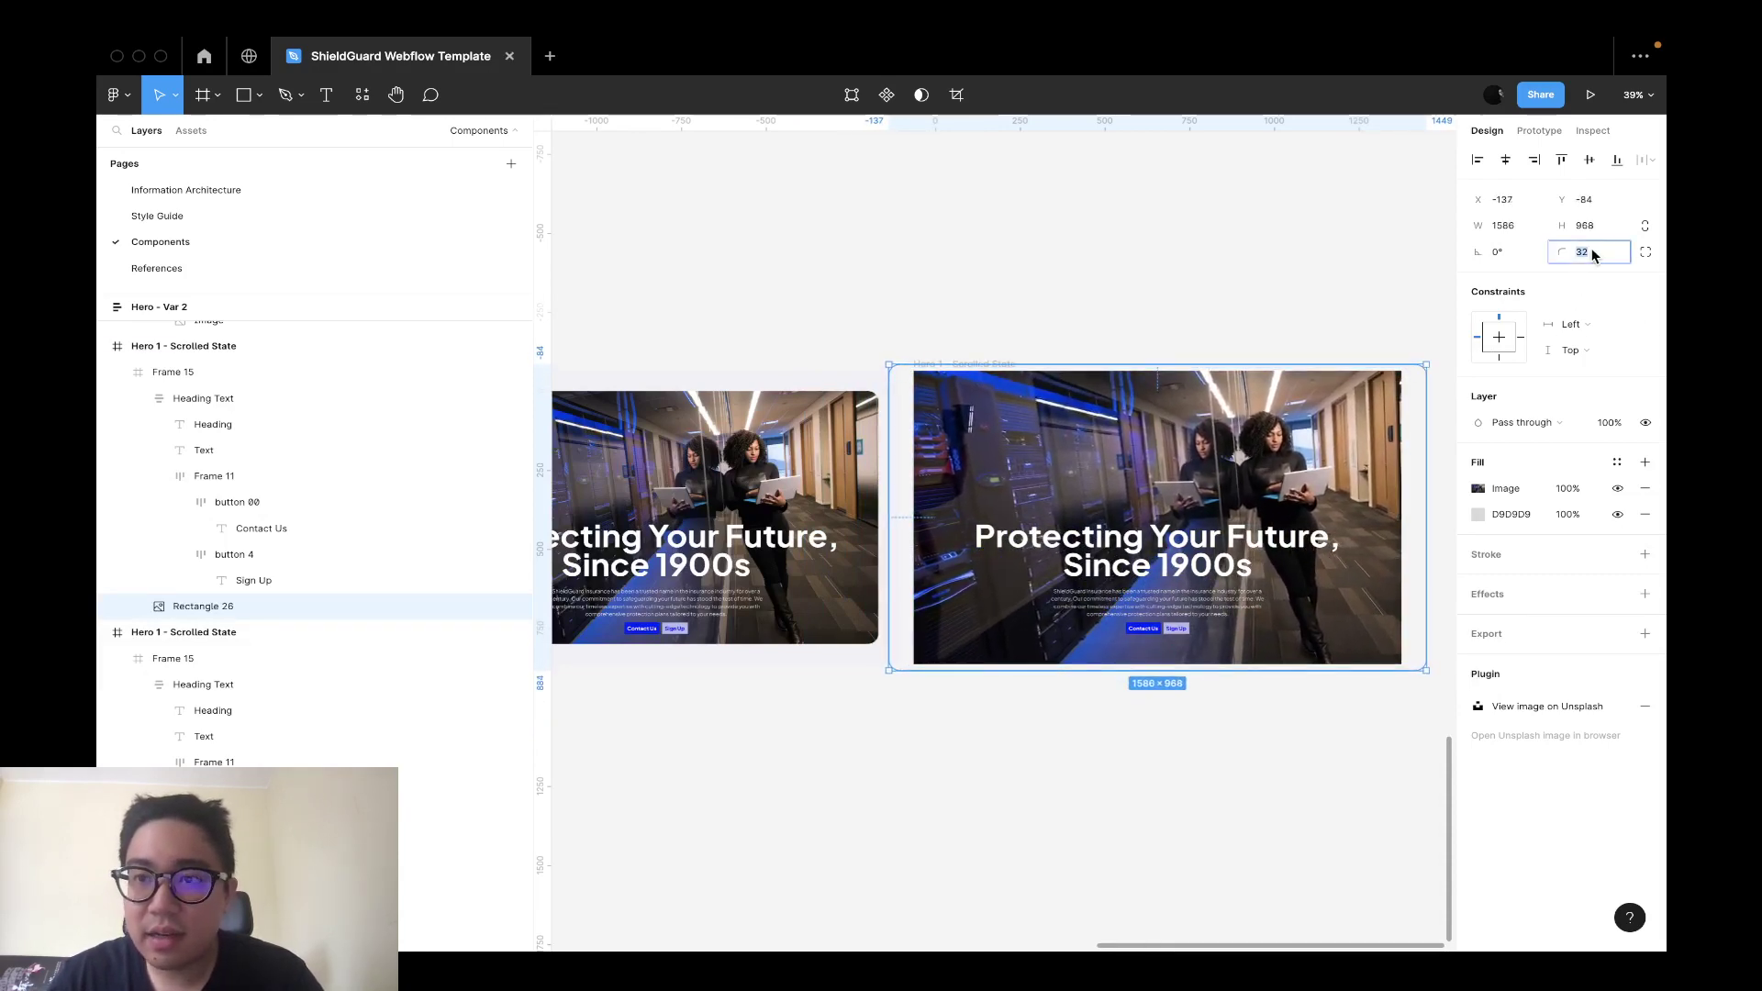
pyautogui.click(1220, 287)
pyautogui.hotkey('ctrl', 'z')
pyautogui.scroll(-3, 1009, 275)
pyautogui.hscroll(2, 1009, 275)
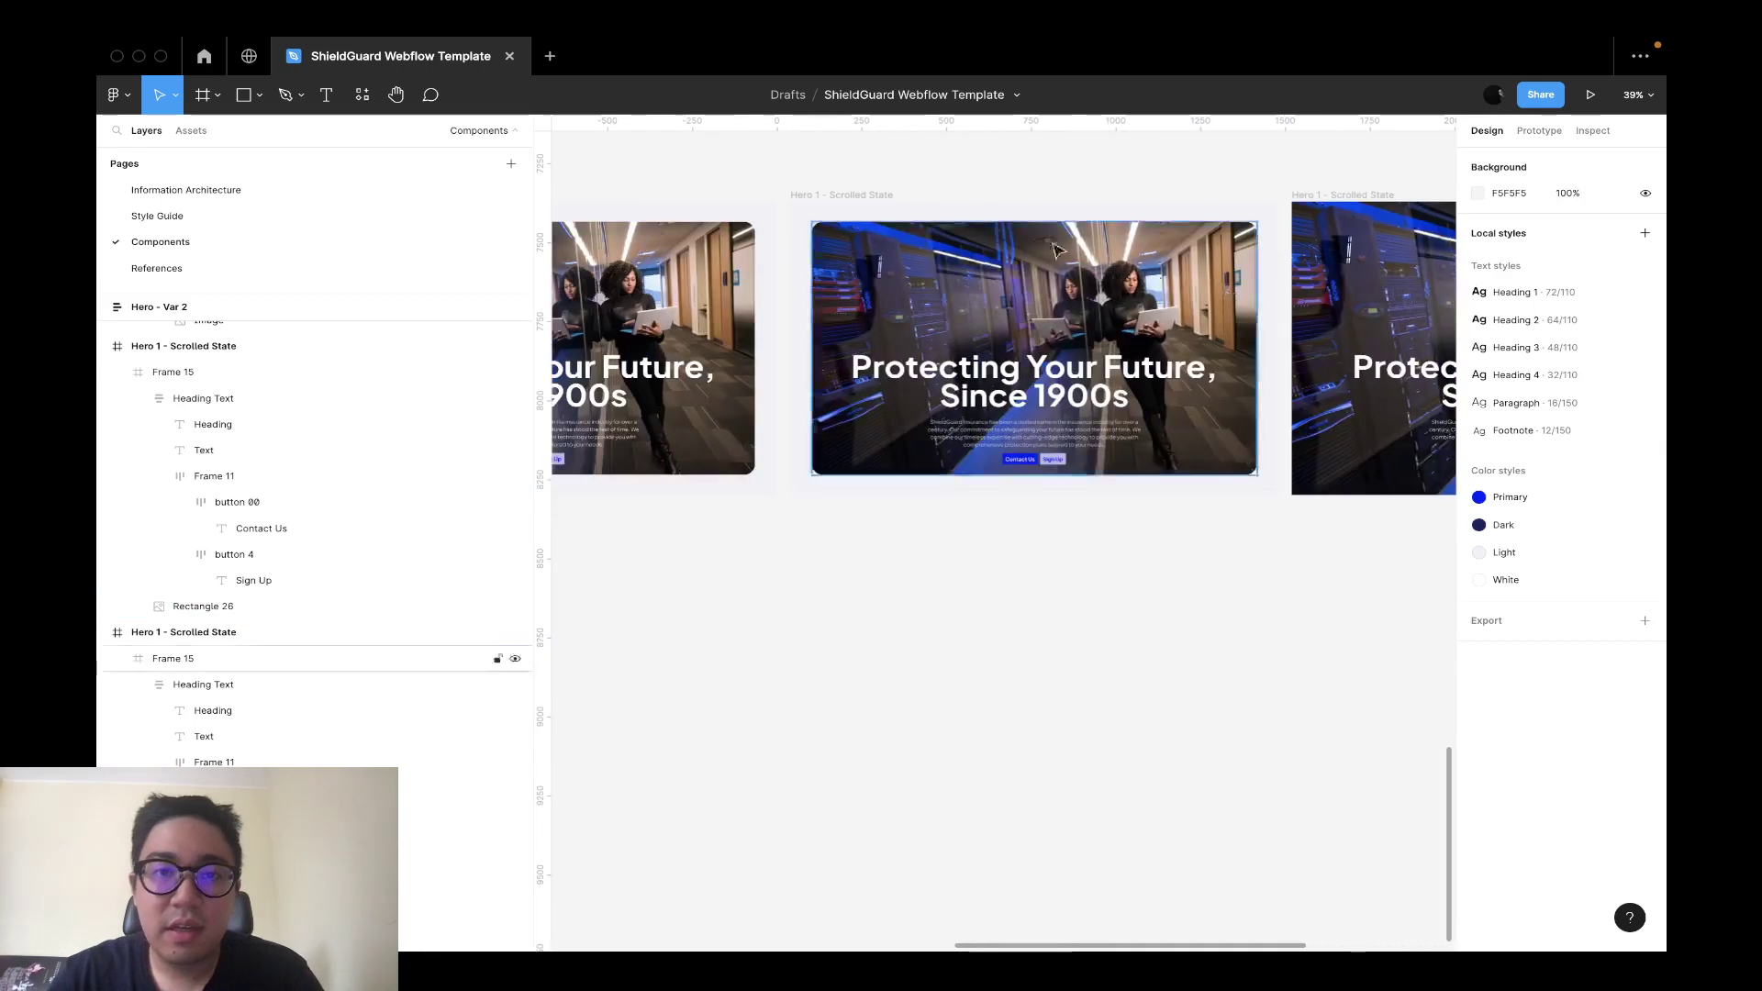
# Add an on-click prototype interaction from the first Scrolled State frame to its full-bleed copy and change its transition animation.
pyautogui.click(834, 204)
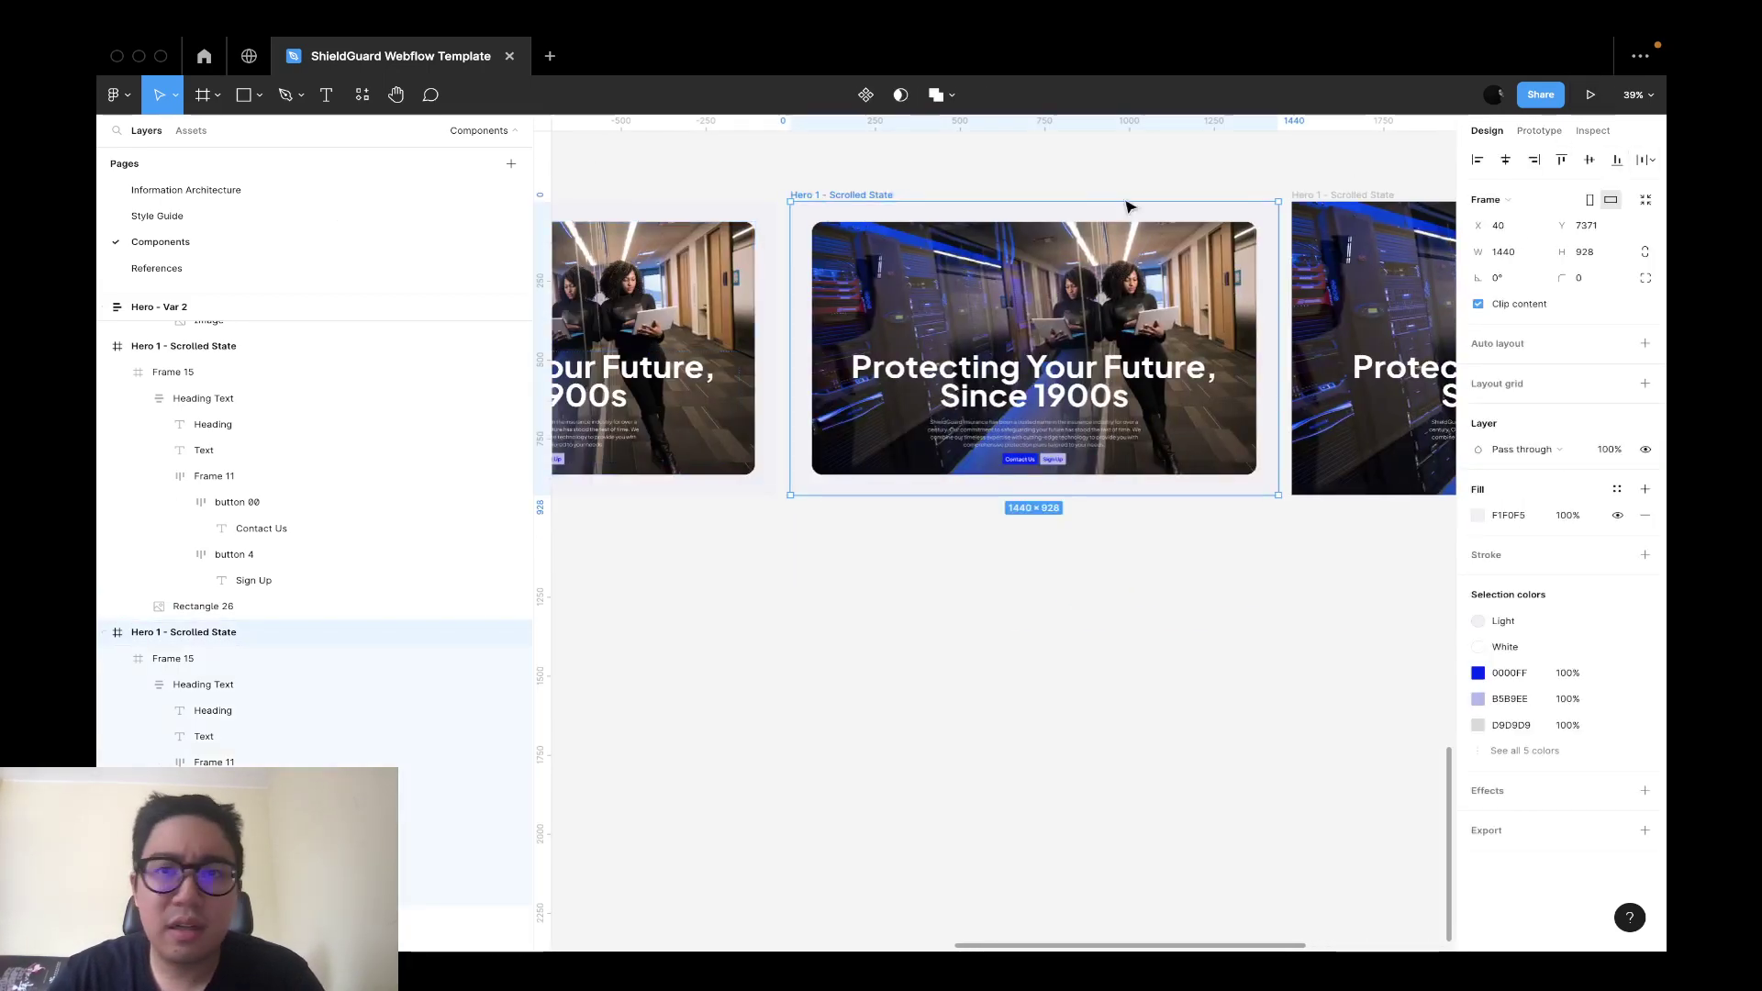
pyautogui.hotkey('shift', 'e')
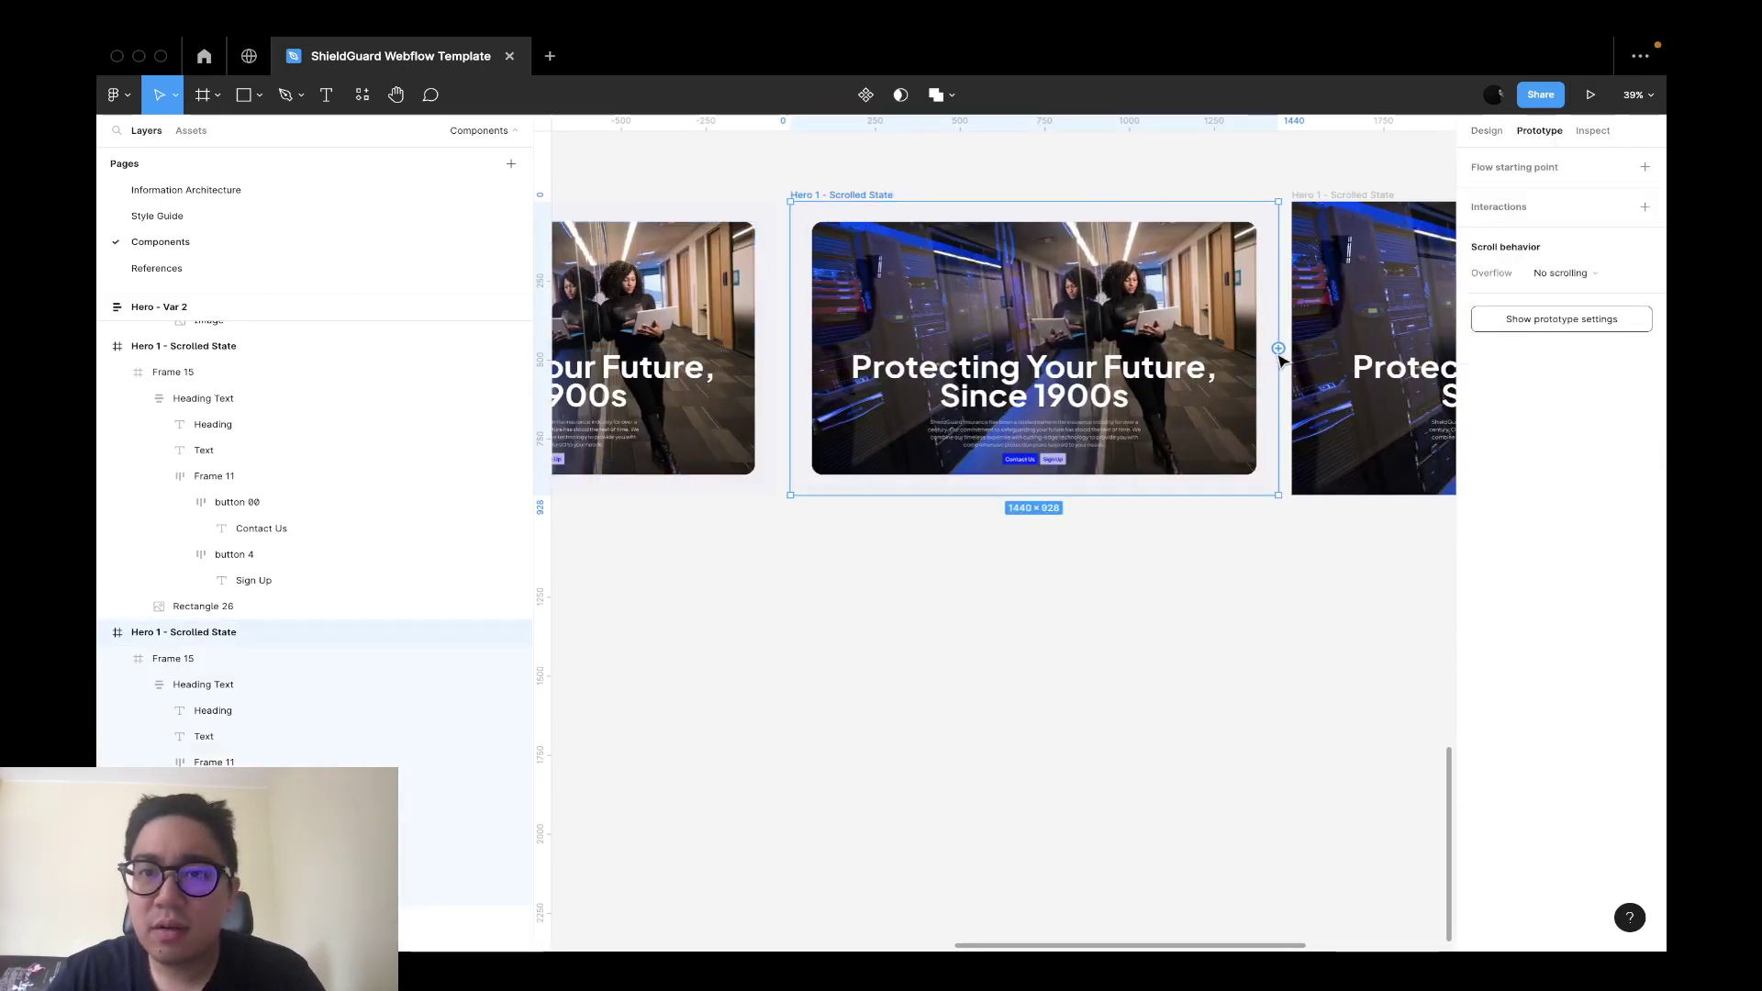
pyautogui.moveTo(1345, 349); pyautogui.dragTo(1342, 345)
pyautogui.click(1319, 301)
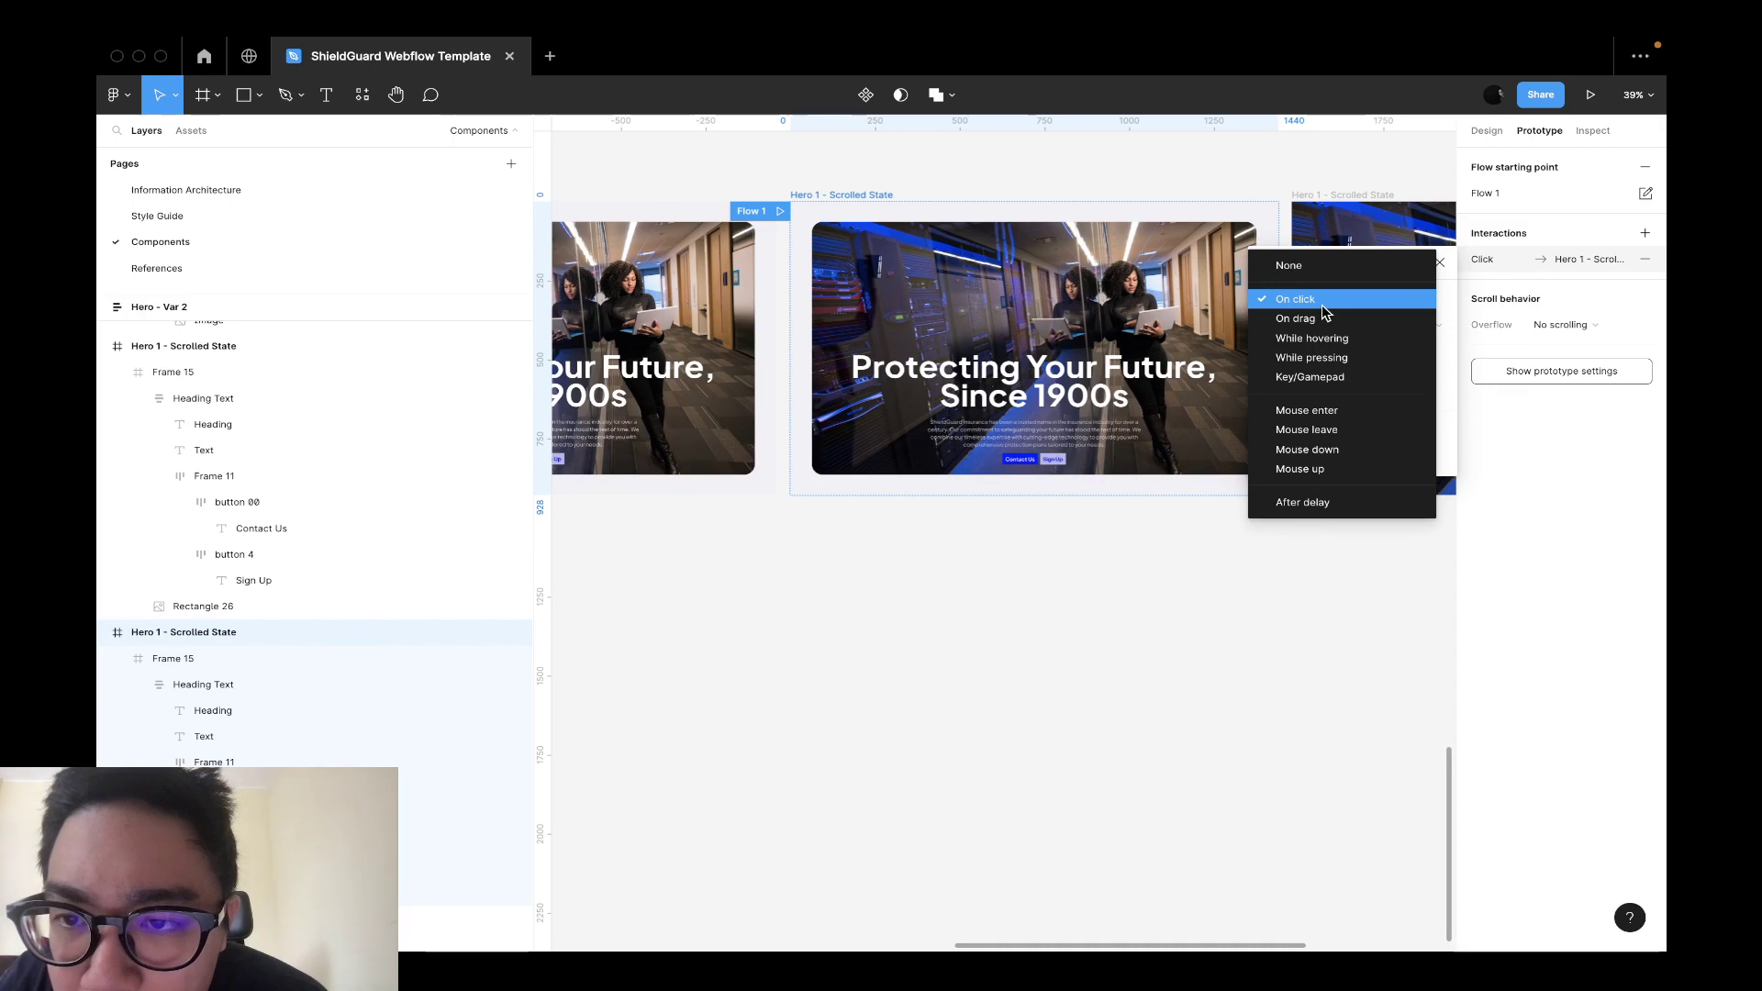
pyautogui.click(1322, 303)
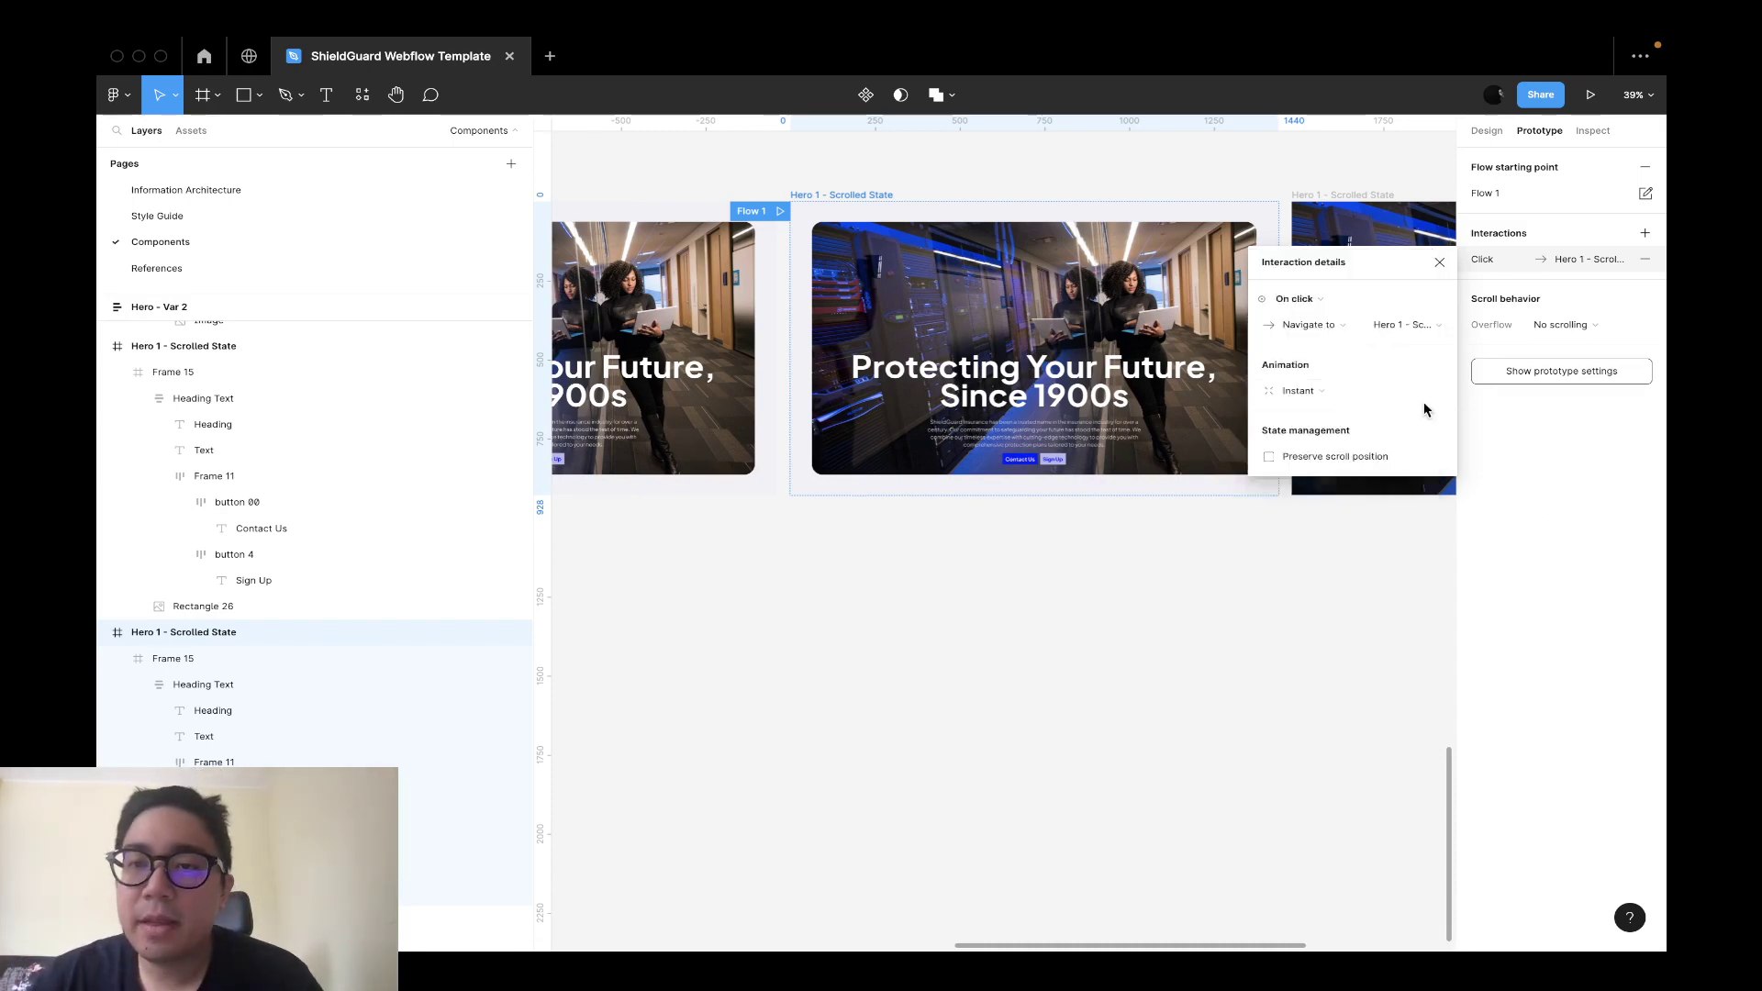
pyautogui.click(1373, 392)
pyautogui.click(1319, 429)
pyautogui.click(1550, 503)
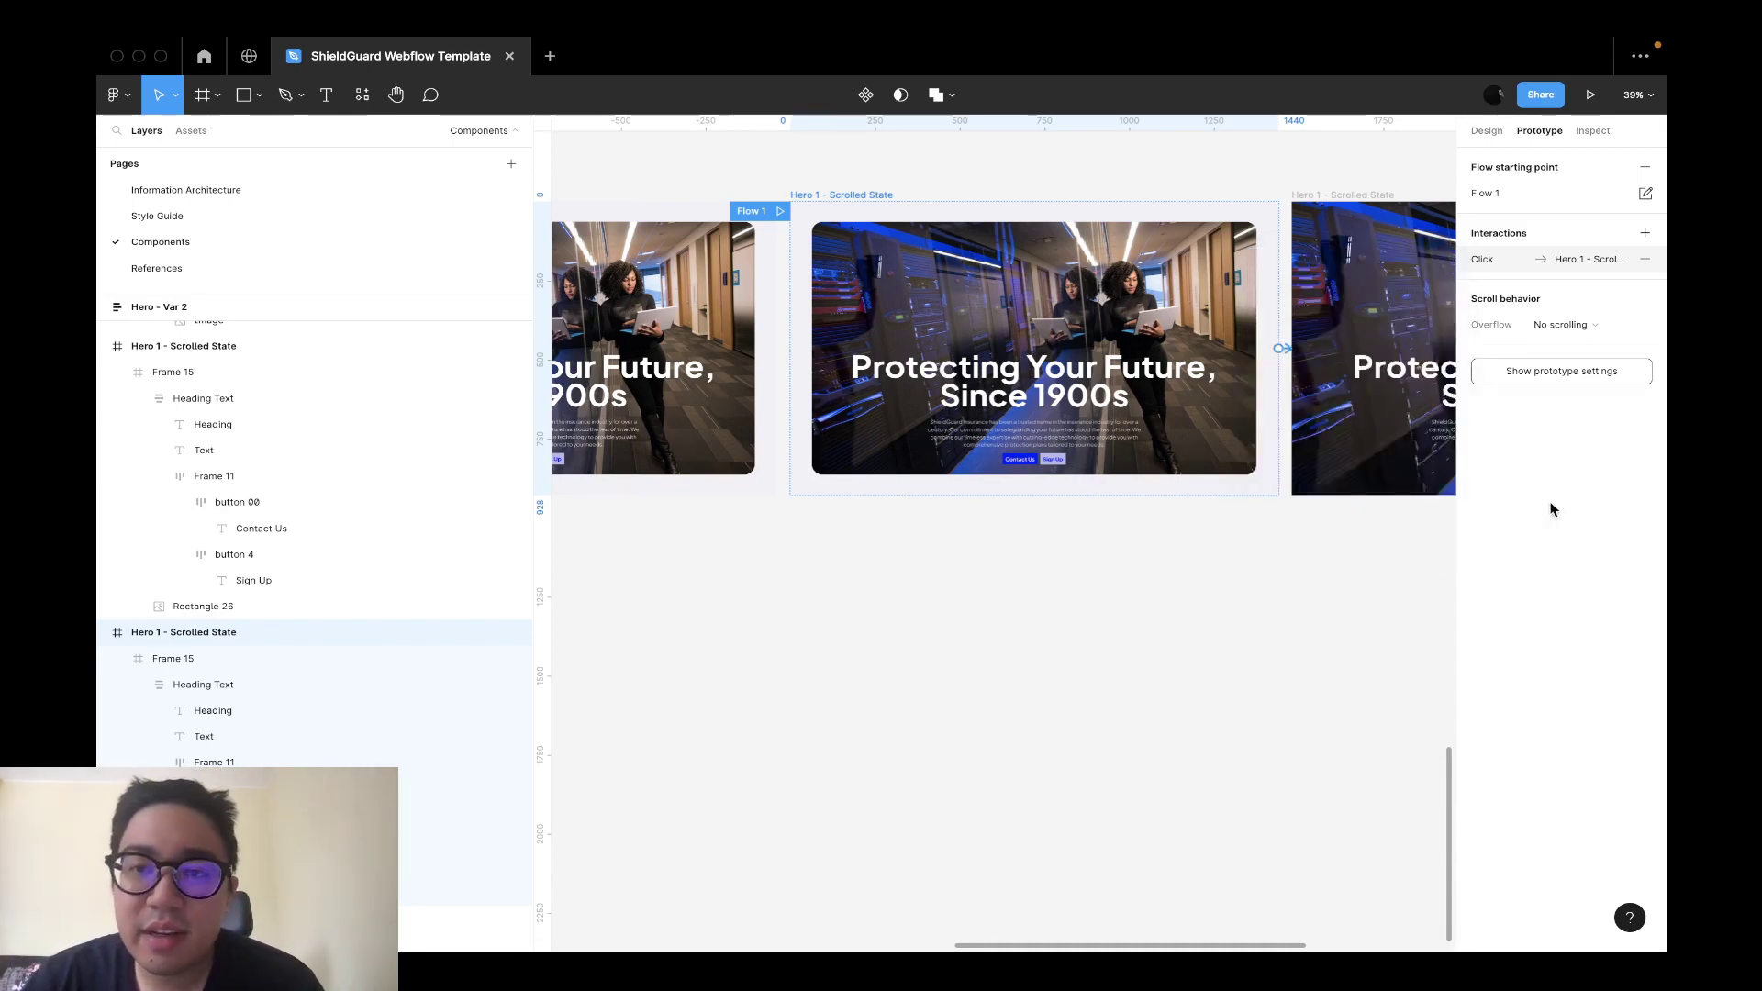
# Preview the Flow 1 prototype and return to the design file.
pyautogui.click(782, 211)
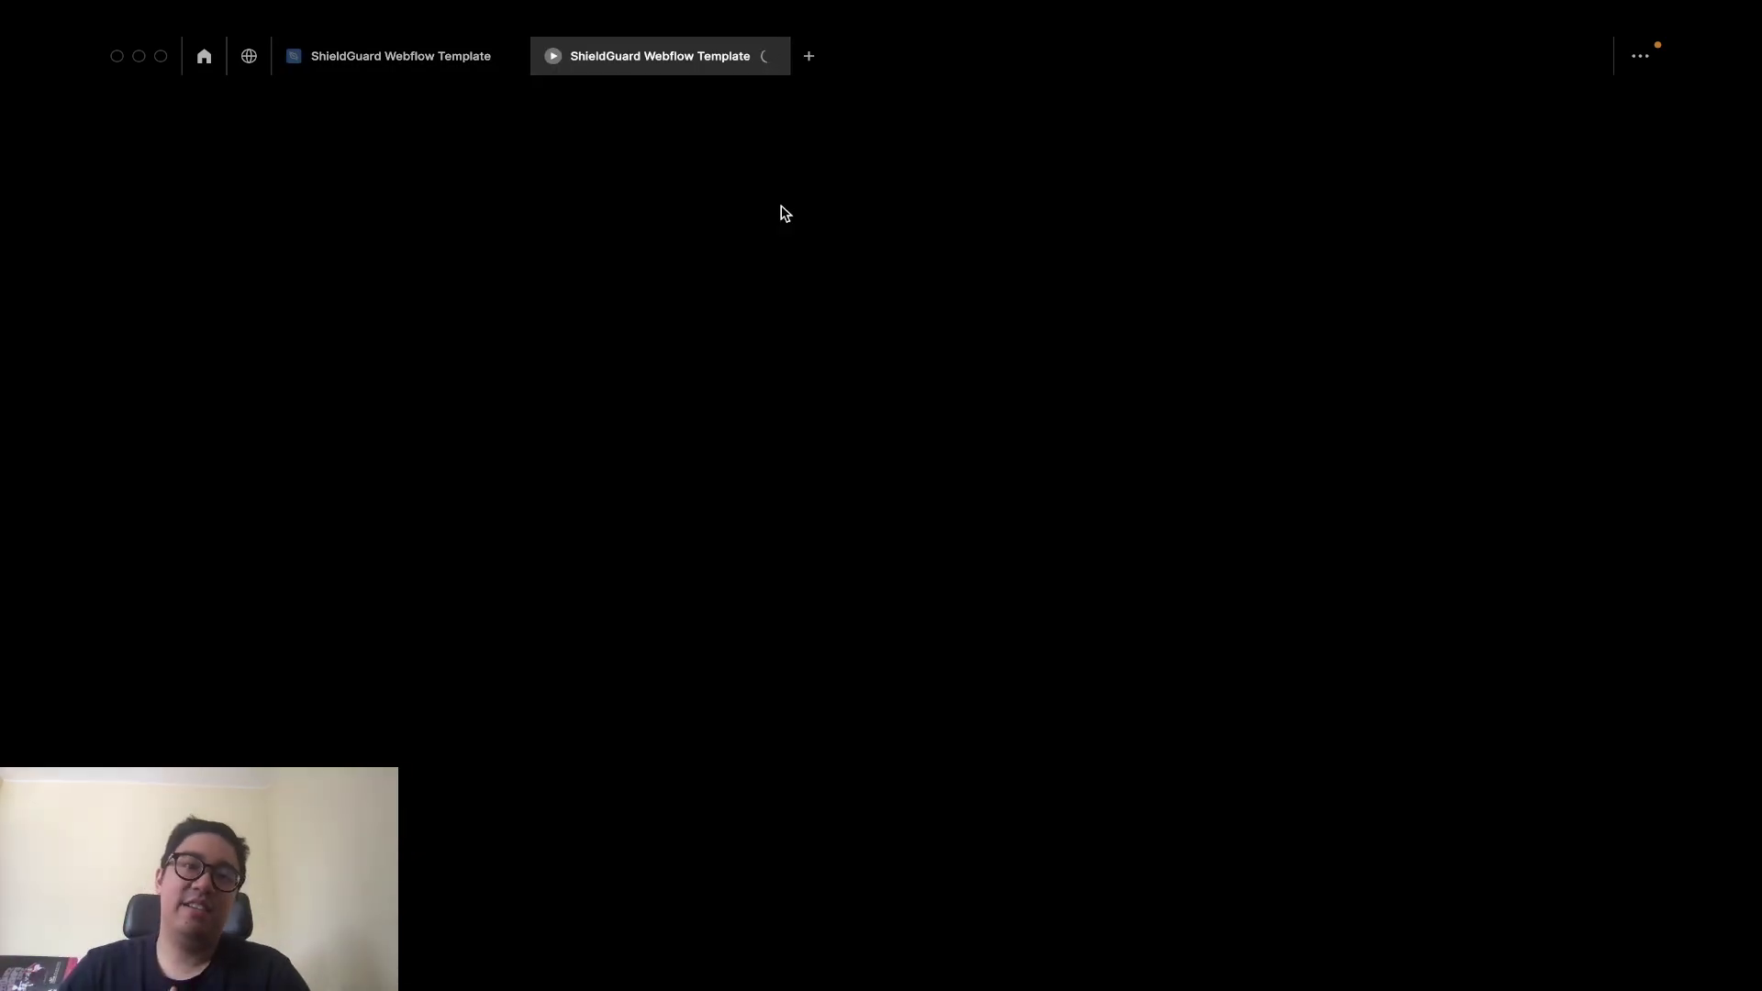
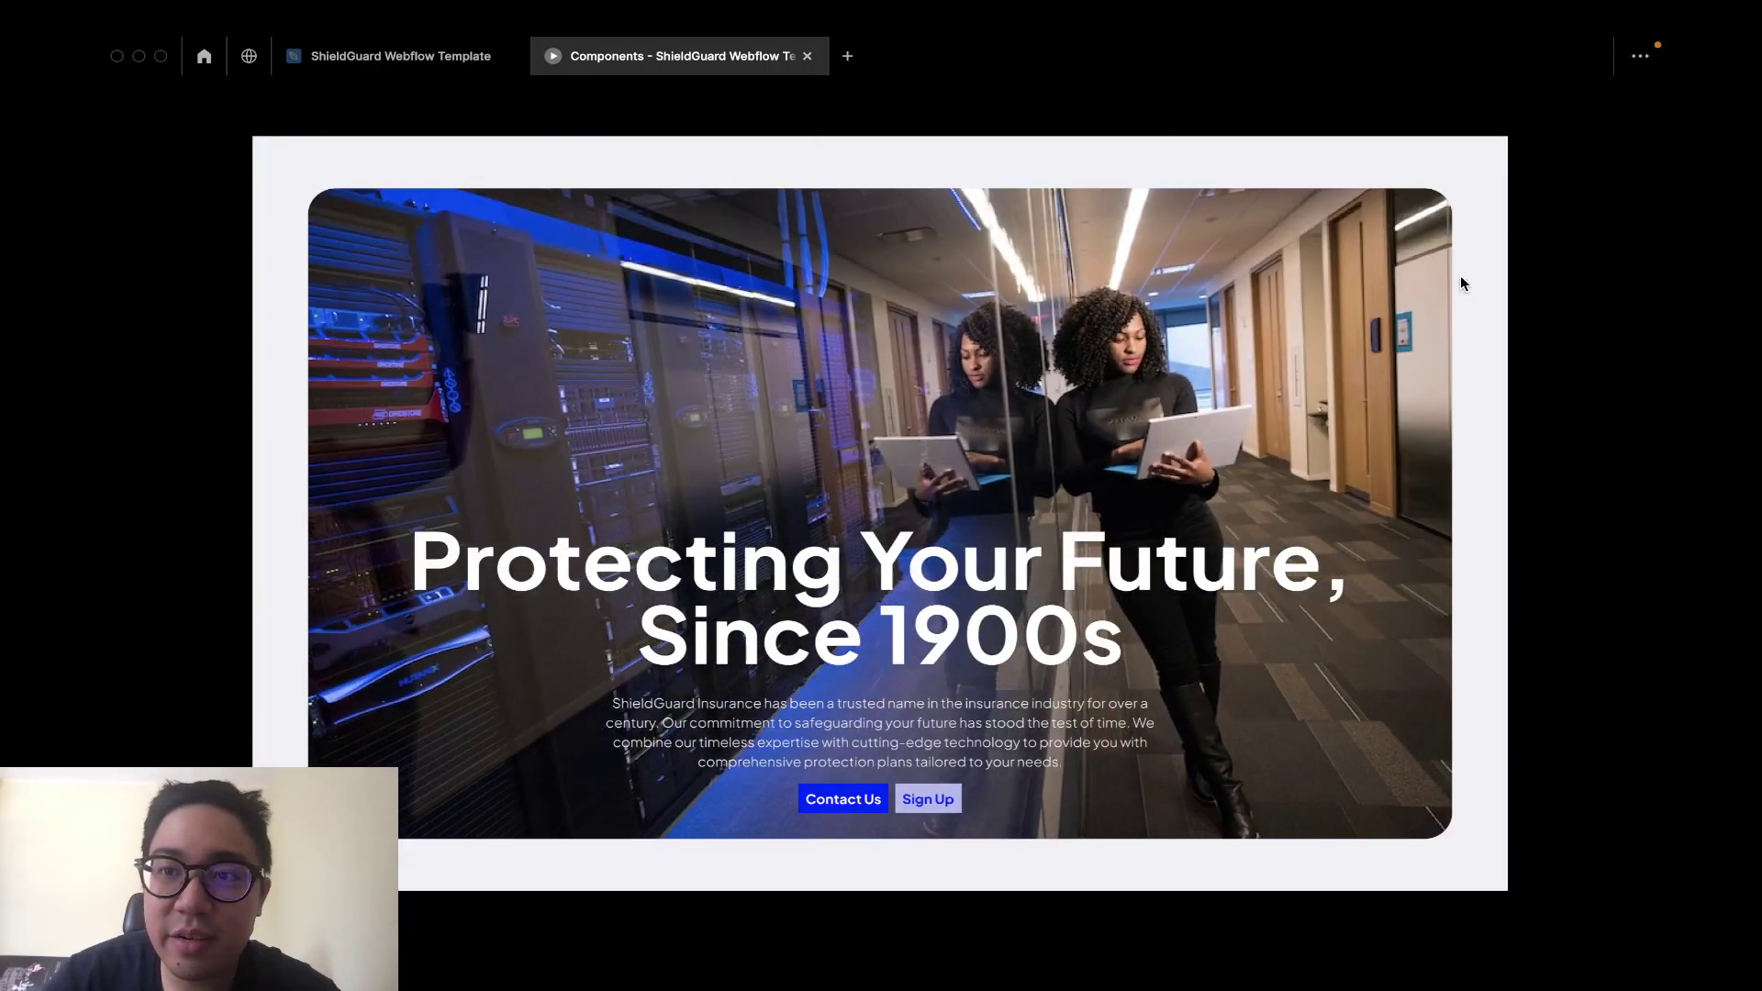
pyautogui.hotkey('ctrl', 'shift', 'Tab')
pyautogui.click(1280, 332)
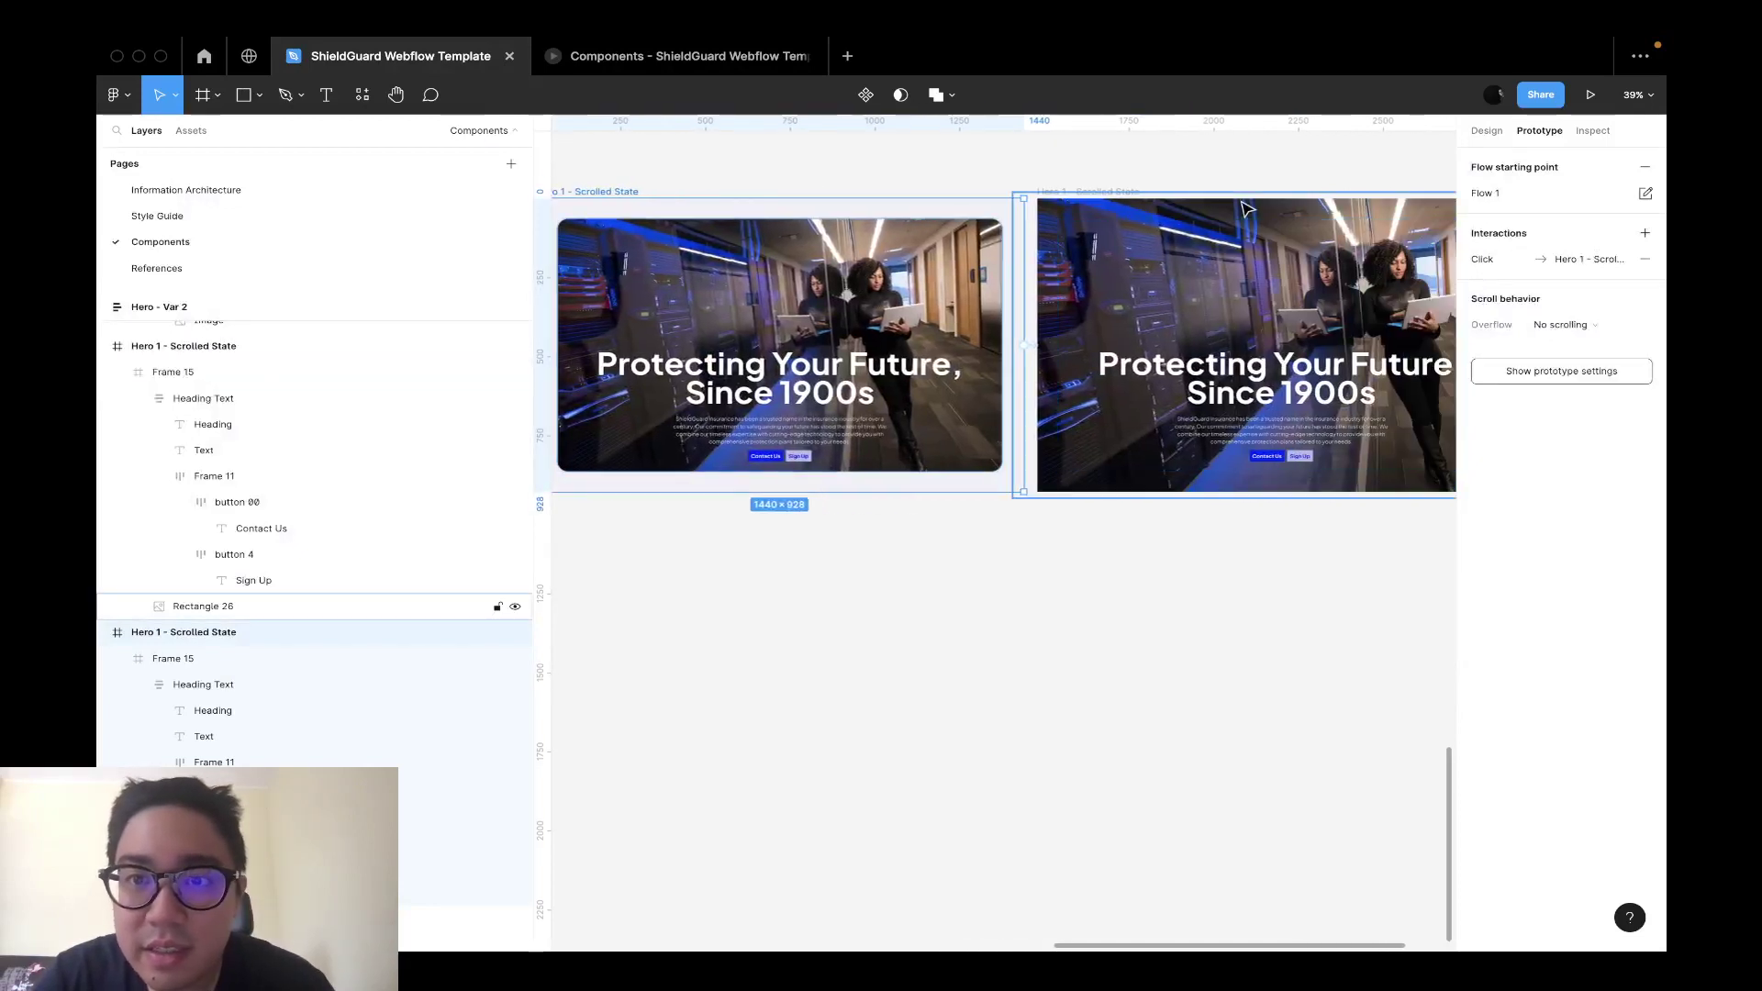
# Resize the full-bleed hero image from its center to about 1396 × 852 and preview the prototype.
pyautogui.click(1487, 130)
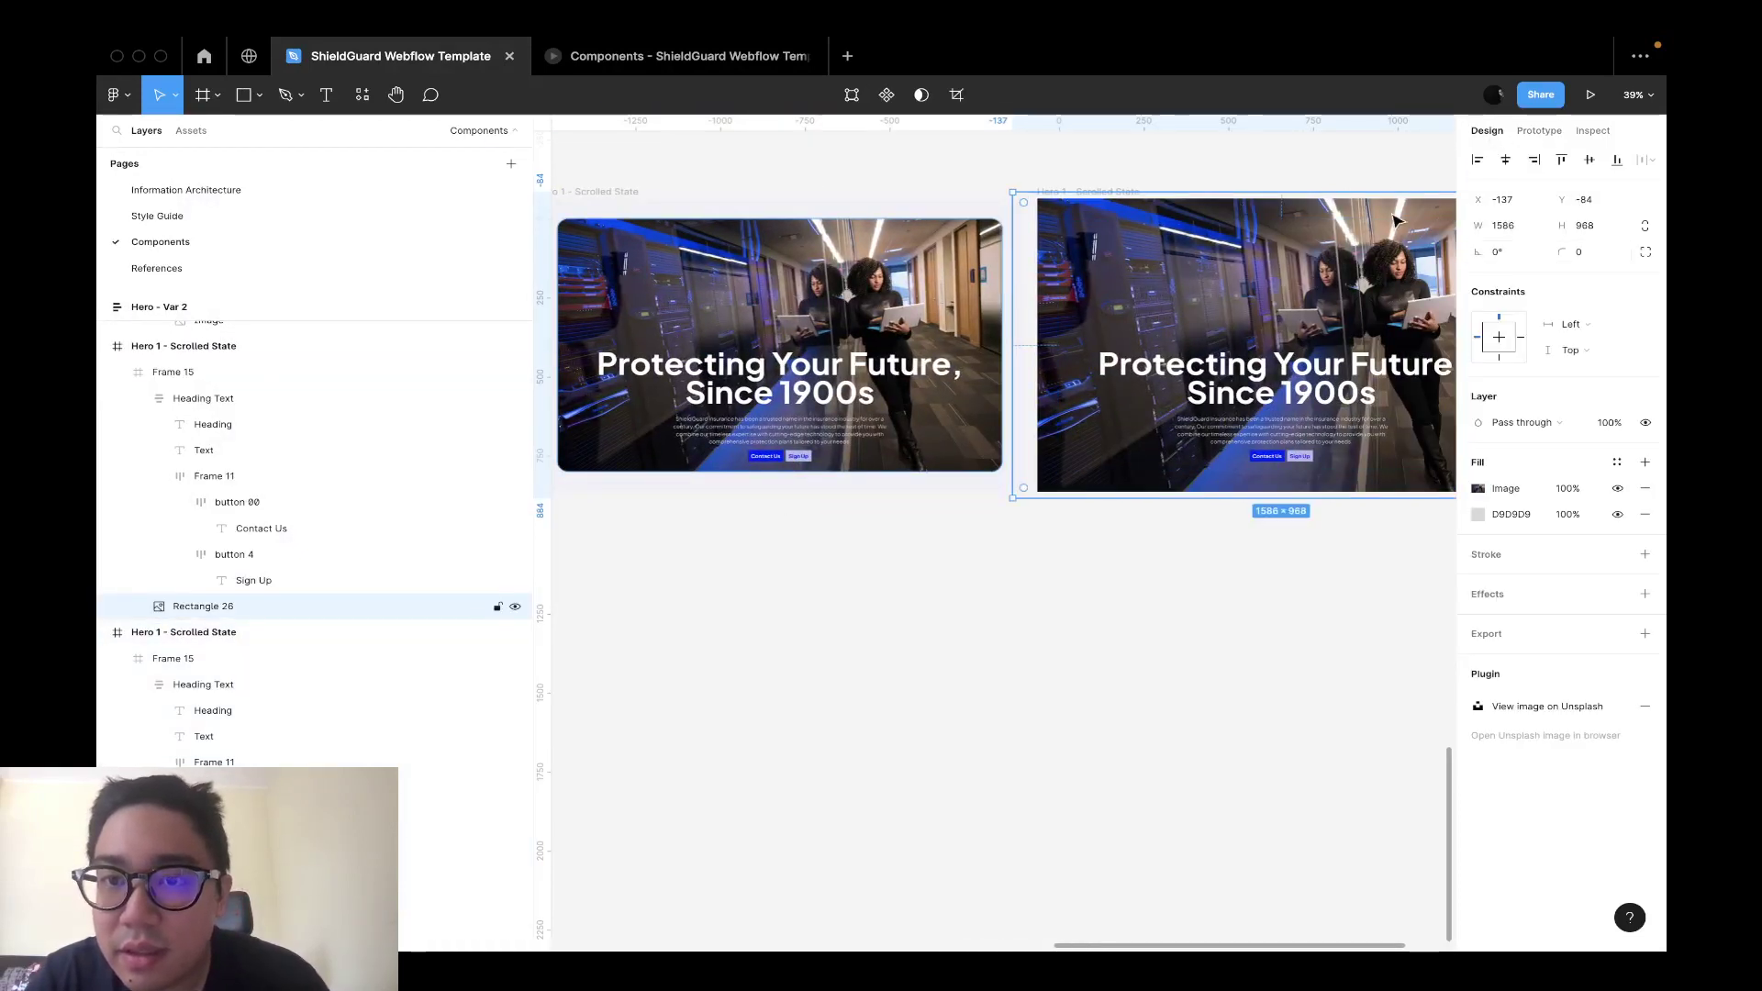
pyautogui.hscroll(5, 1394, 220)
pyautogui.moveTo(1299, 220); pyautogui.dragTo(1258, 235)
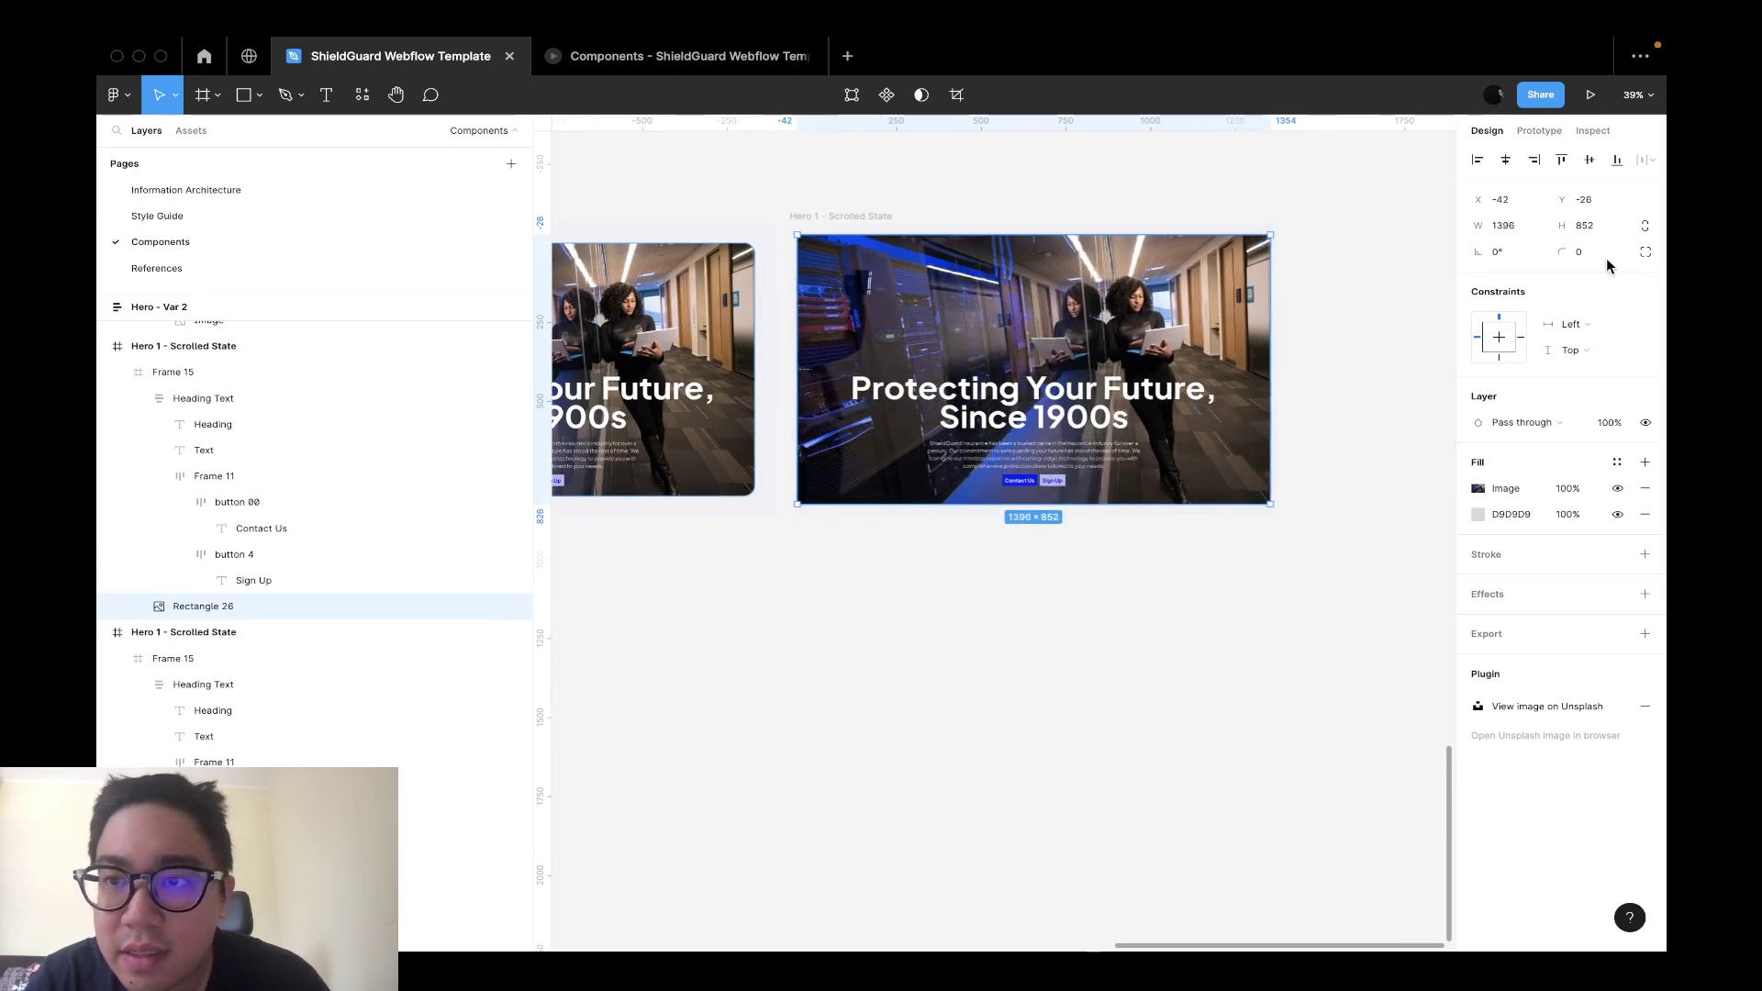
pyautogui.click(1362, 317)
pyautogui.press('super+alt+Return')
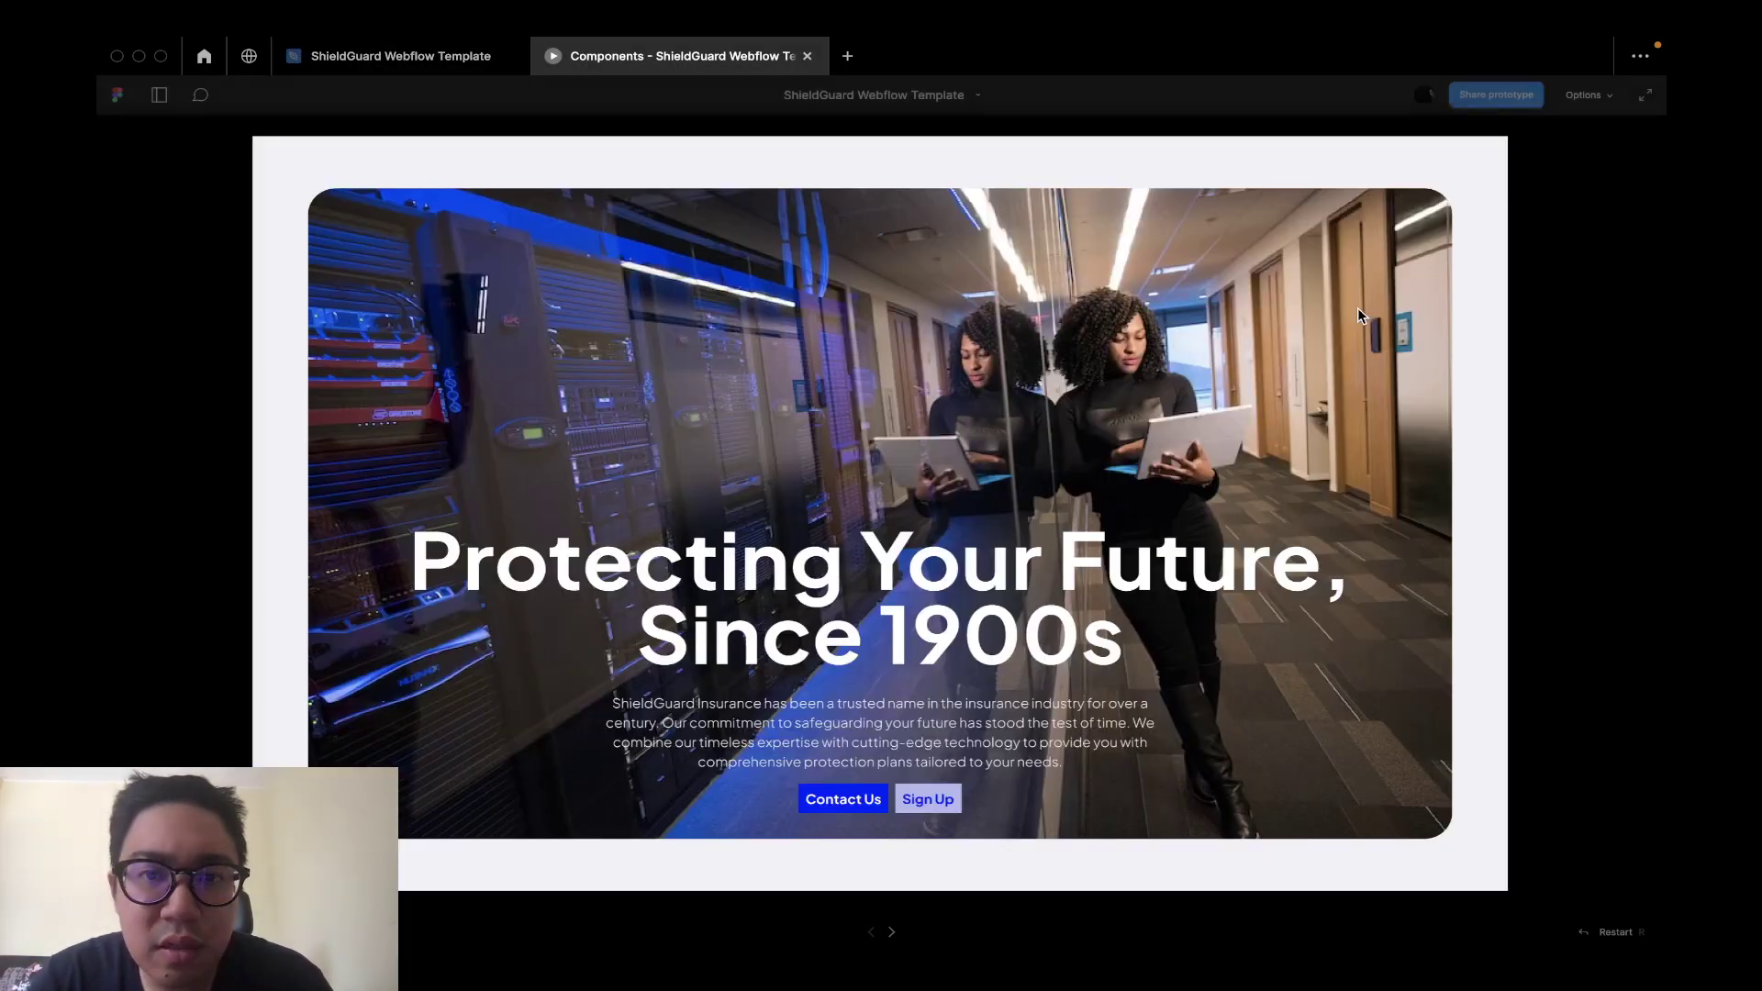
pyautogui.hotkey('ctrl', 'shift', 'Tab')
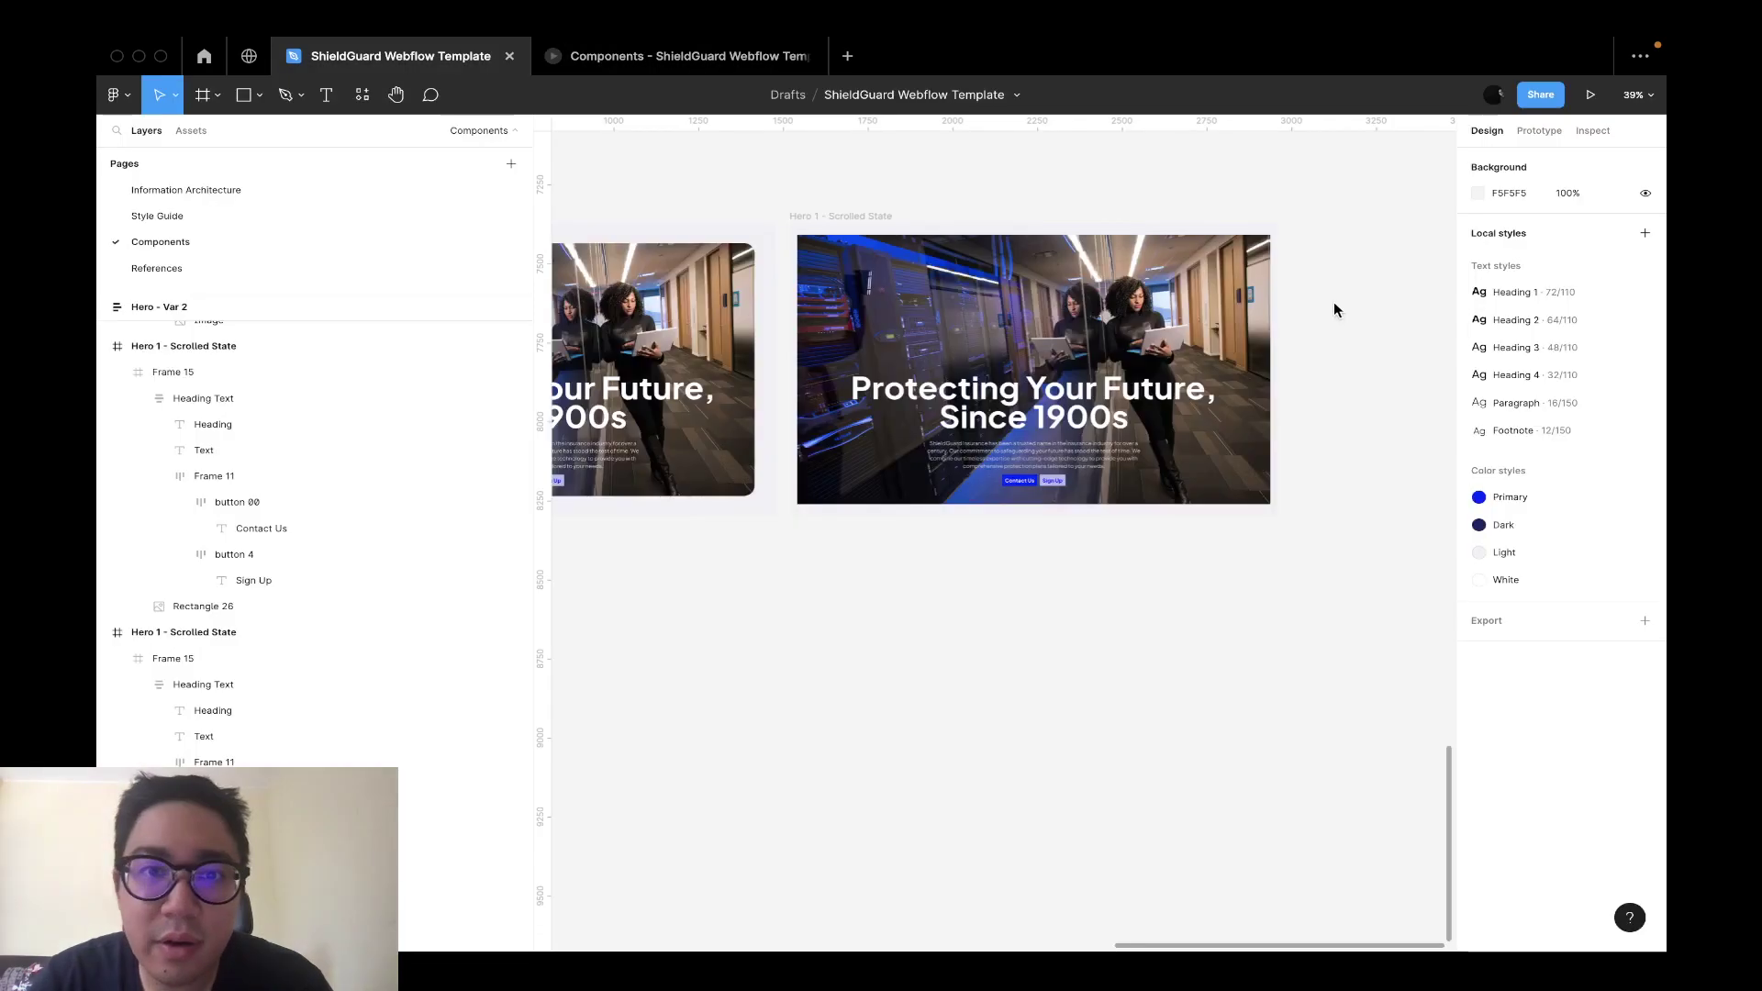
# Enlarge the image in the full-bleed Scrolled State frame from its center to about 1504 × 918.
pyautogui.click(1259, 244)
pyautogui.scroll(3, 1274, 265)
pyautogui.click(1266, 259)
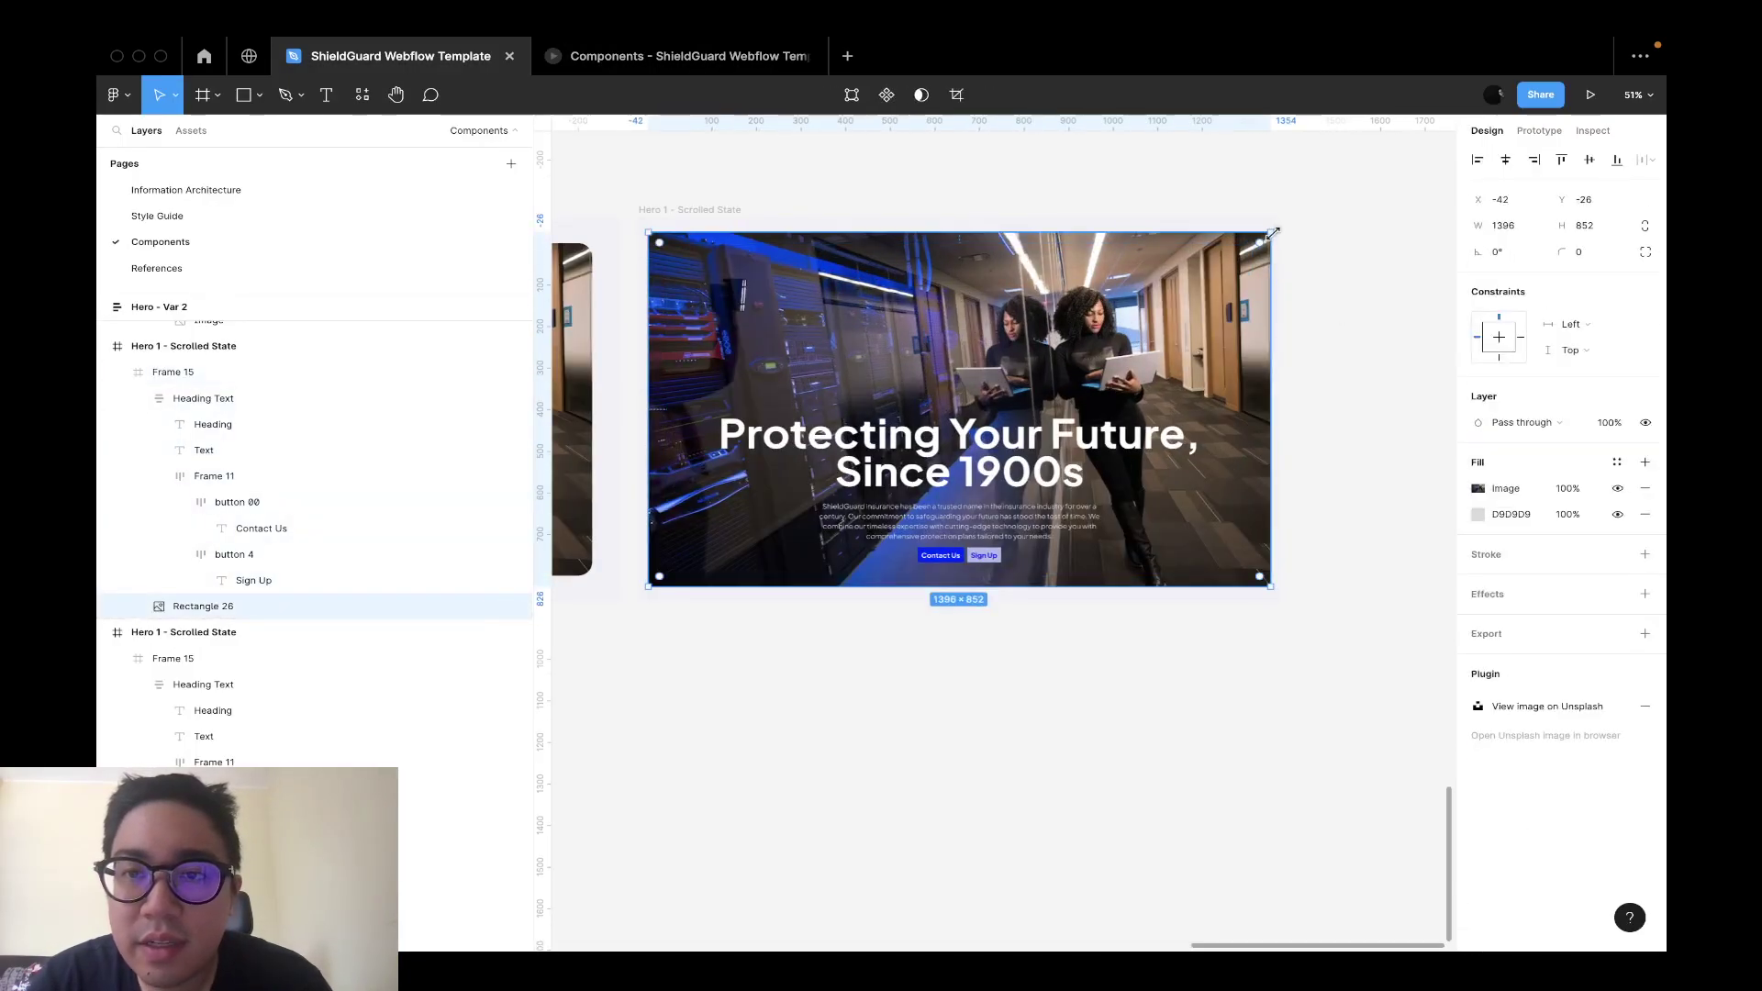
pyautogui.moveTo(1270, 235); pyautogui.dragTo(1290, 226)
pyautogui.hscroll(-3, 1010, 276)
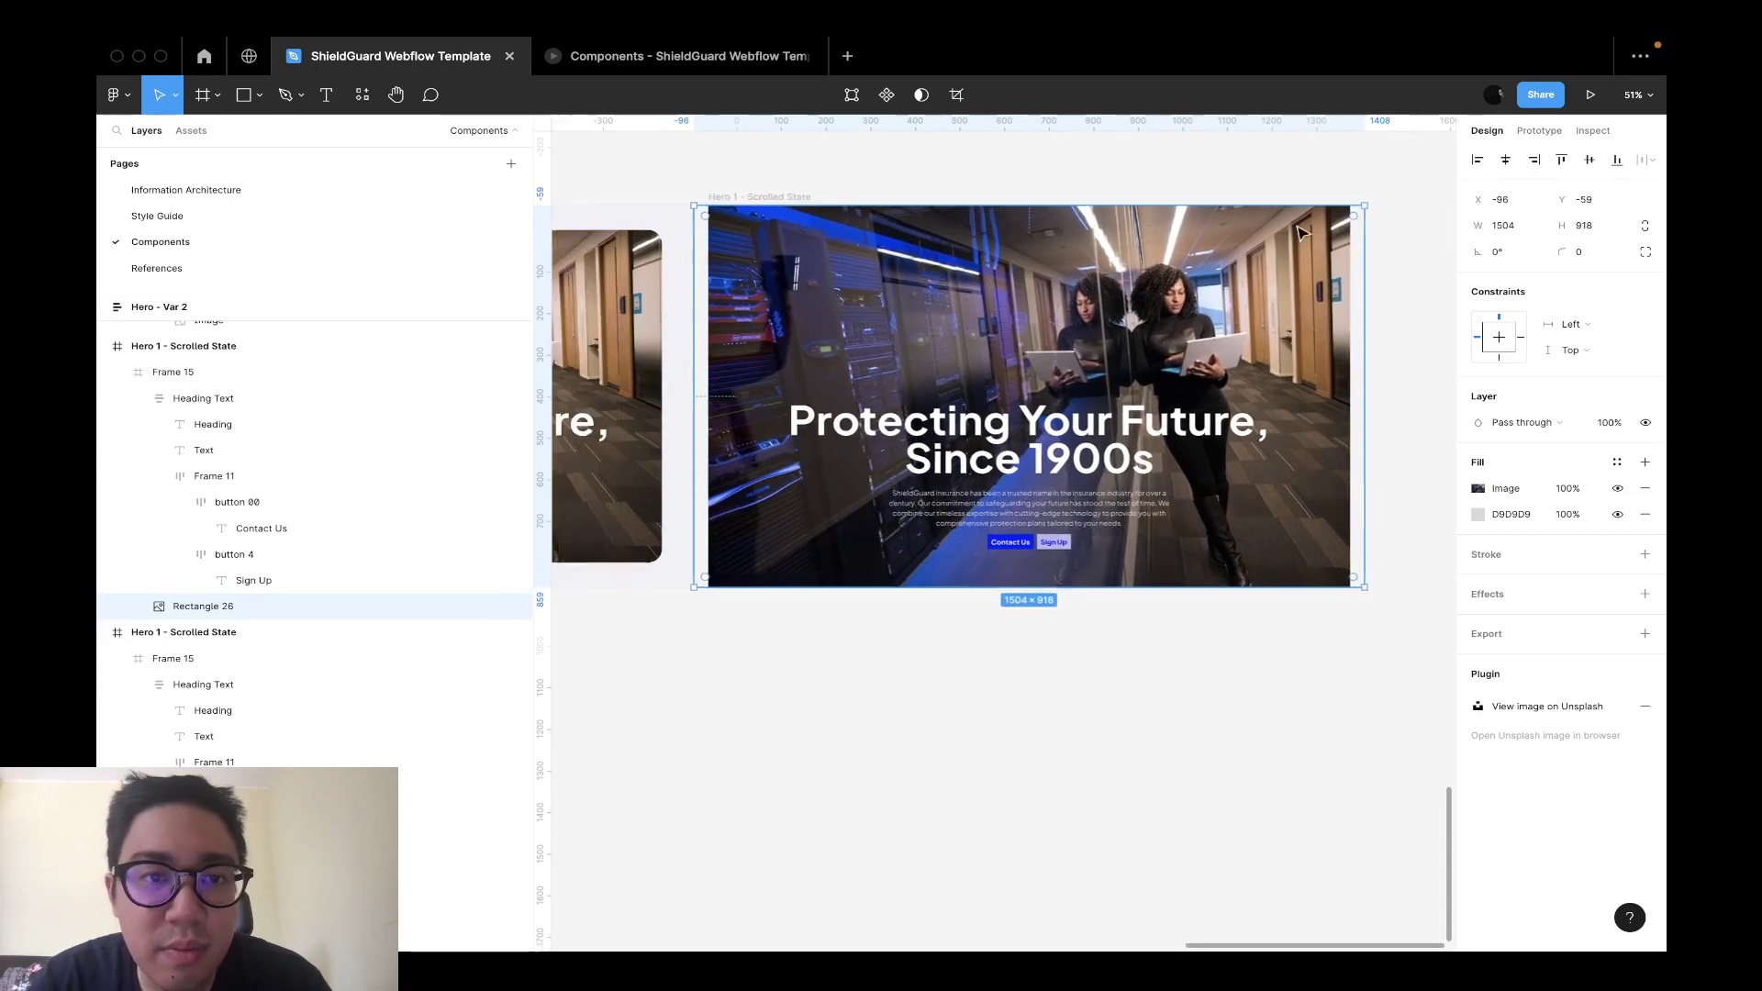
# Increase the corner radius of the image in the first Scrolled State frame and preview the transition.
pyautogui.click(649, 262)
pyautogui.click(1592, 255)
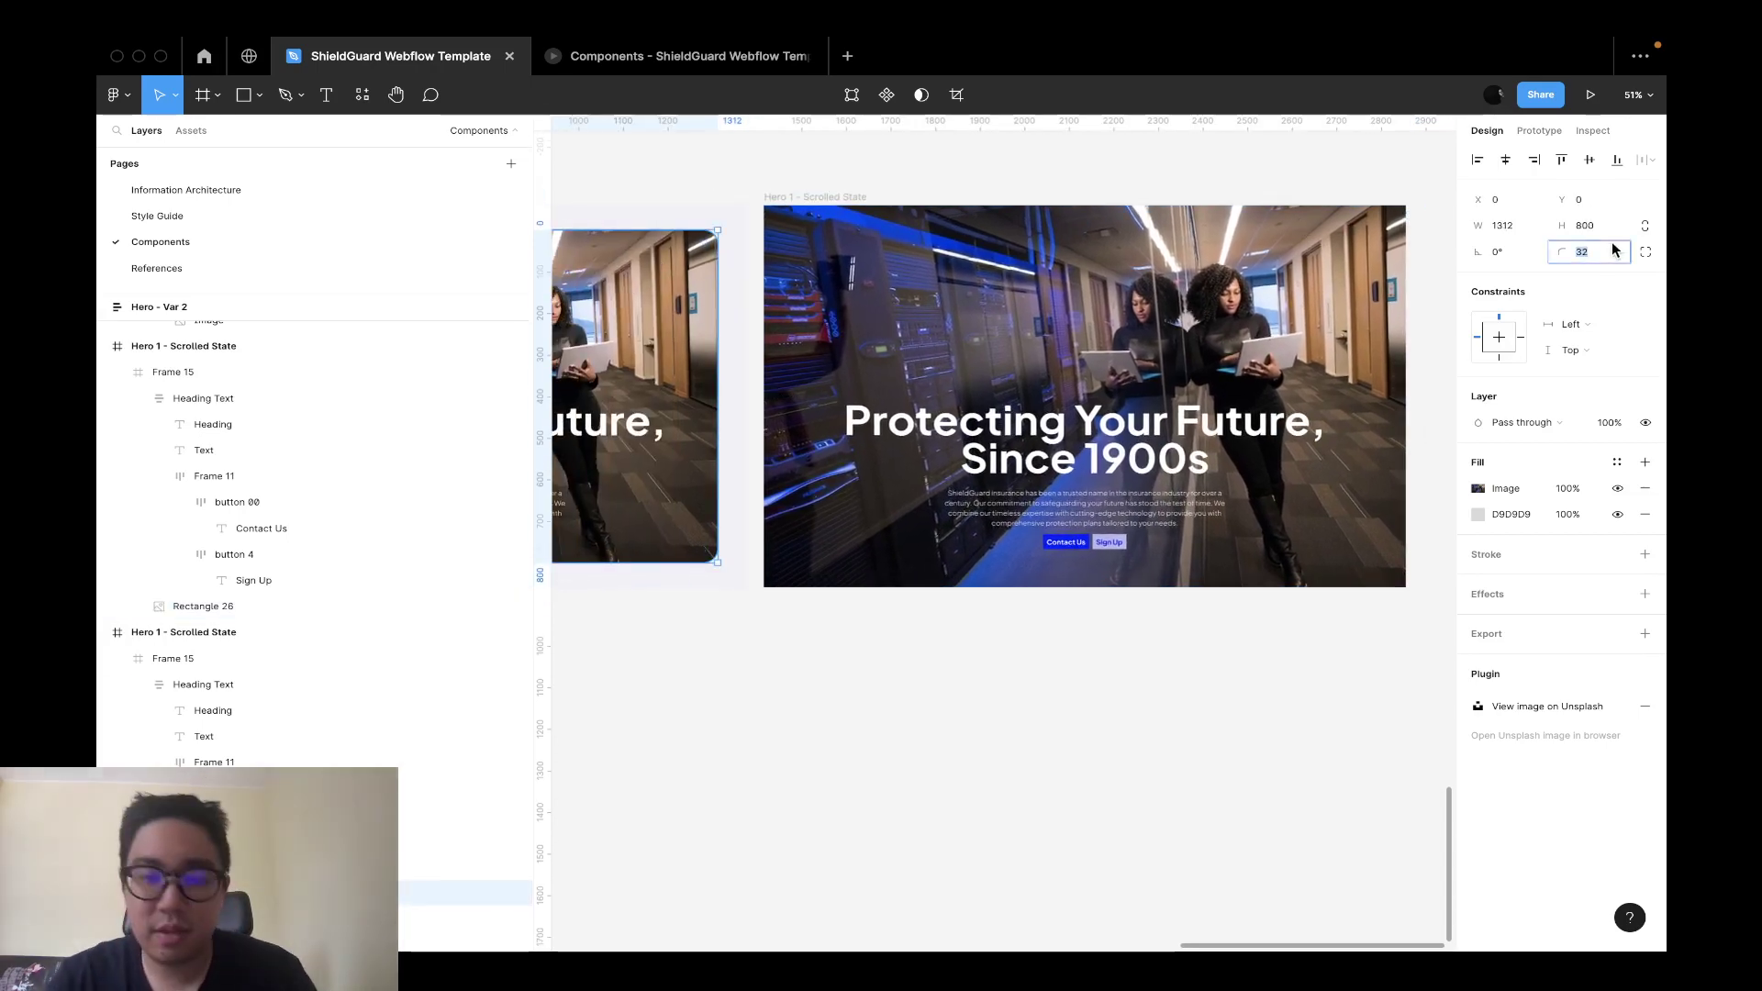
pyautogui.click(1172, 786)
pyautogui.hscroll(-10, 1175, 789)
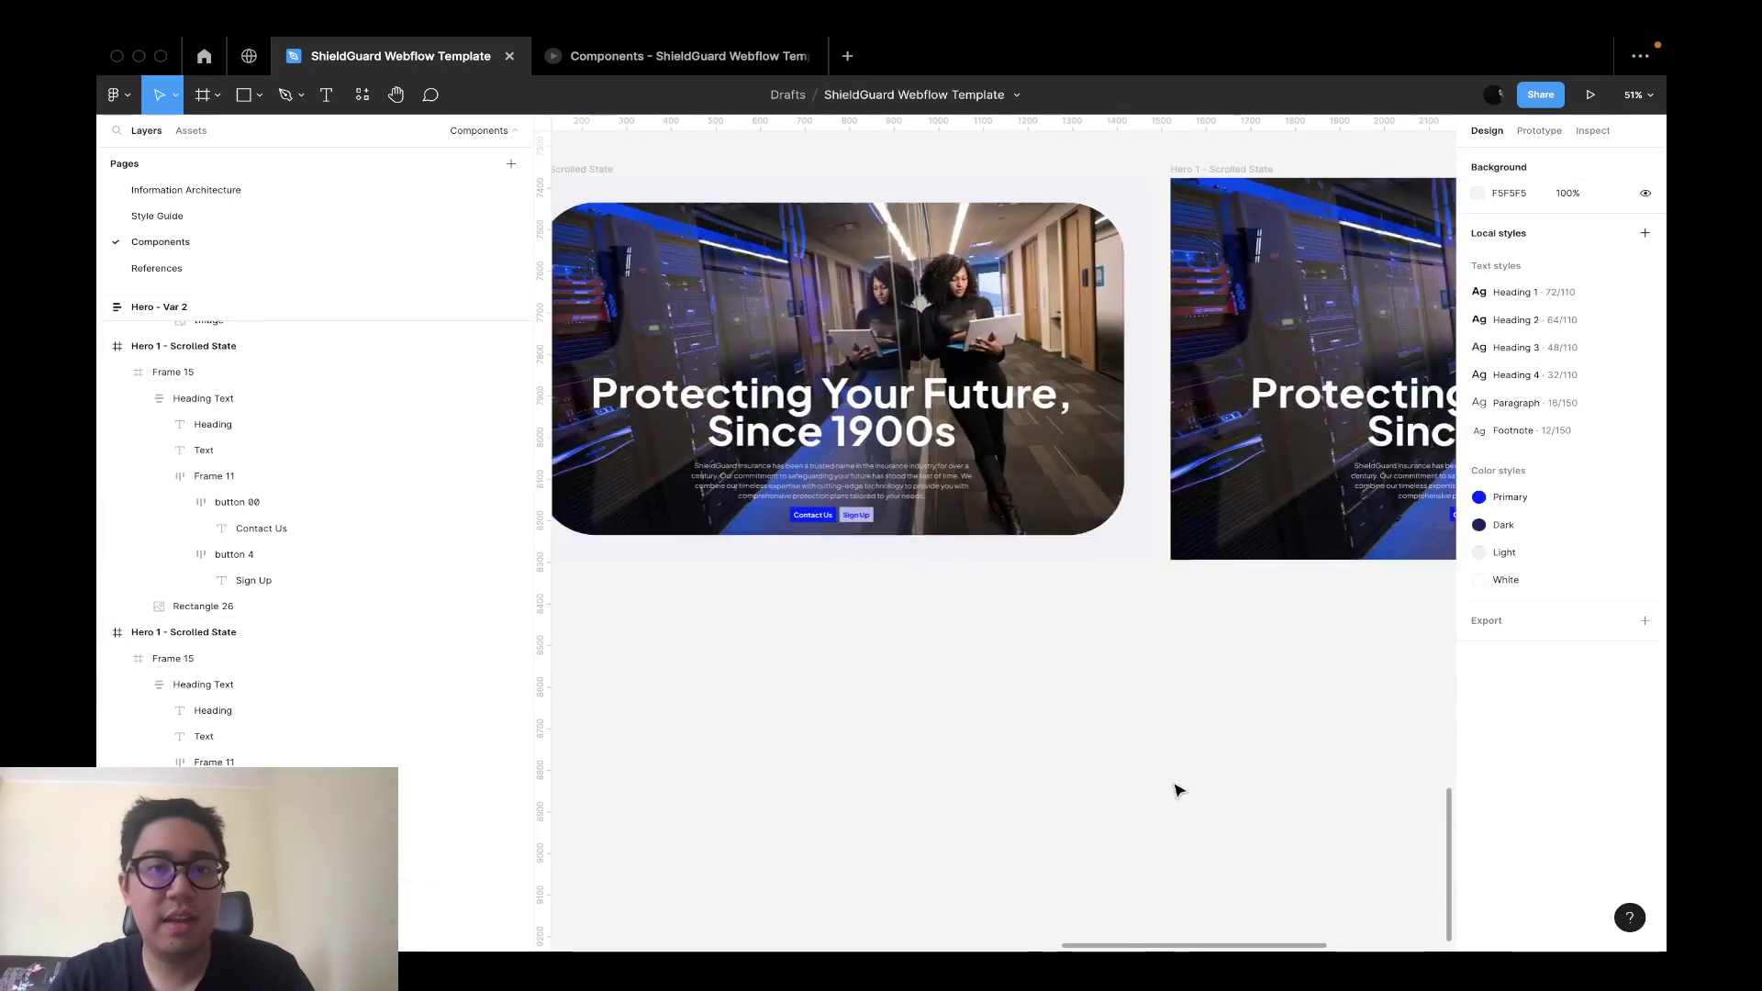
pyautogui.hotkey('ctrl', 'Tab')
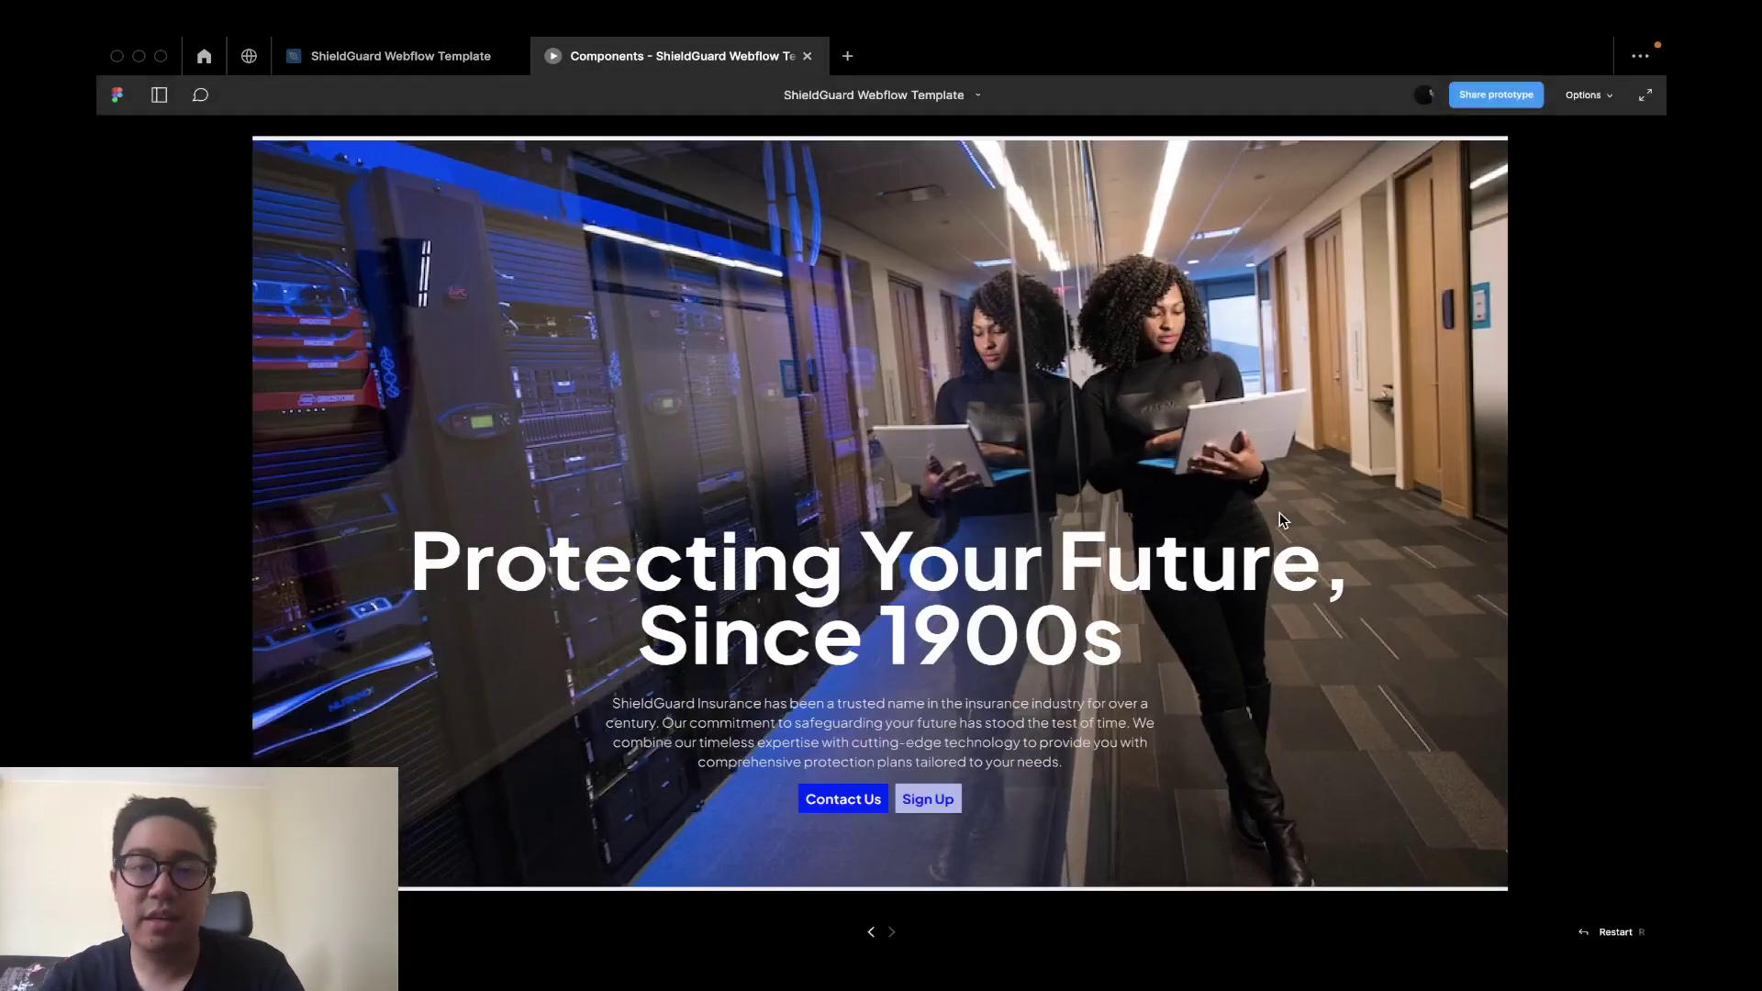
pyautogui.hotkey('ctrl', 'shift', 'Tab')
# Enlarge the full-bleed image from its center to about 1602 × 978 and preview the prototype again.
pyautogui.hscroll(6, 1279, 521)
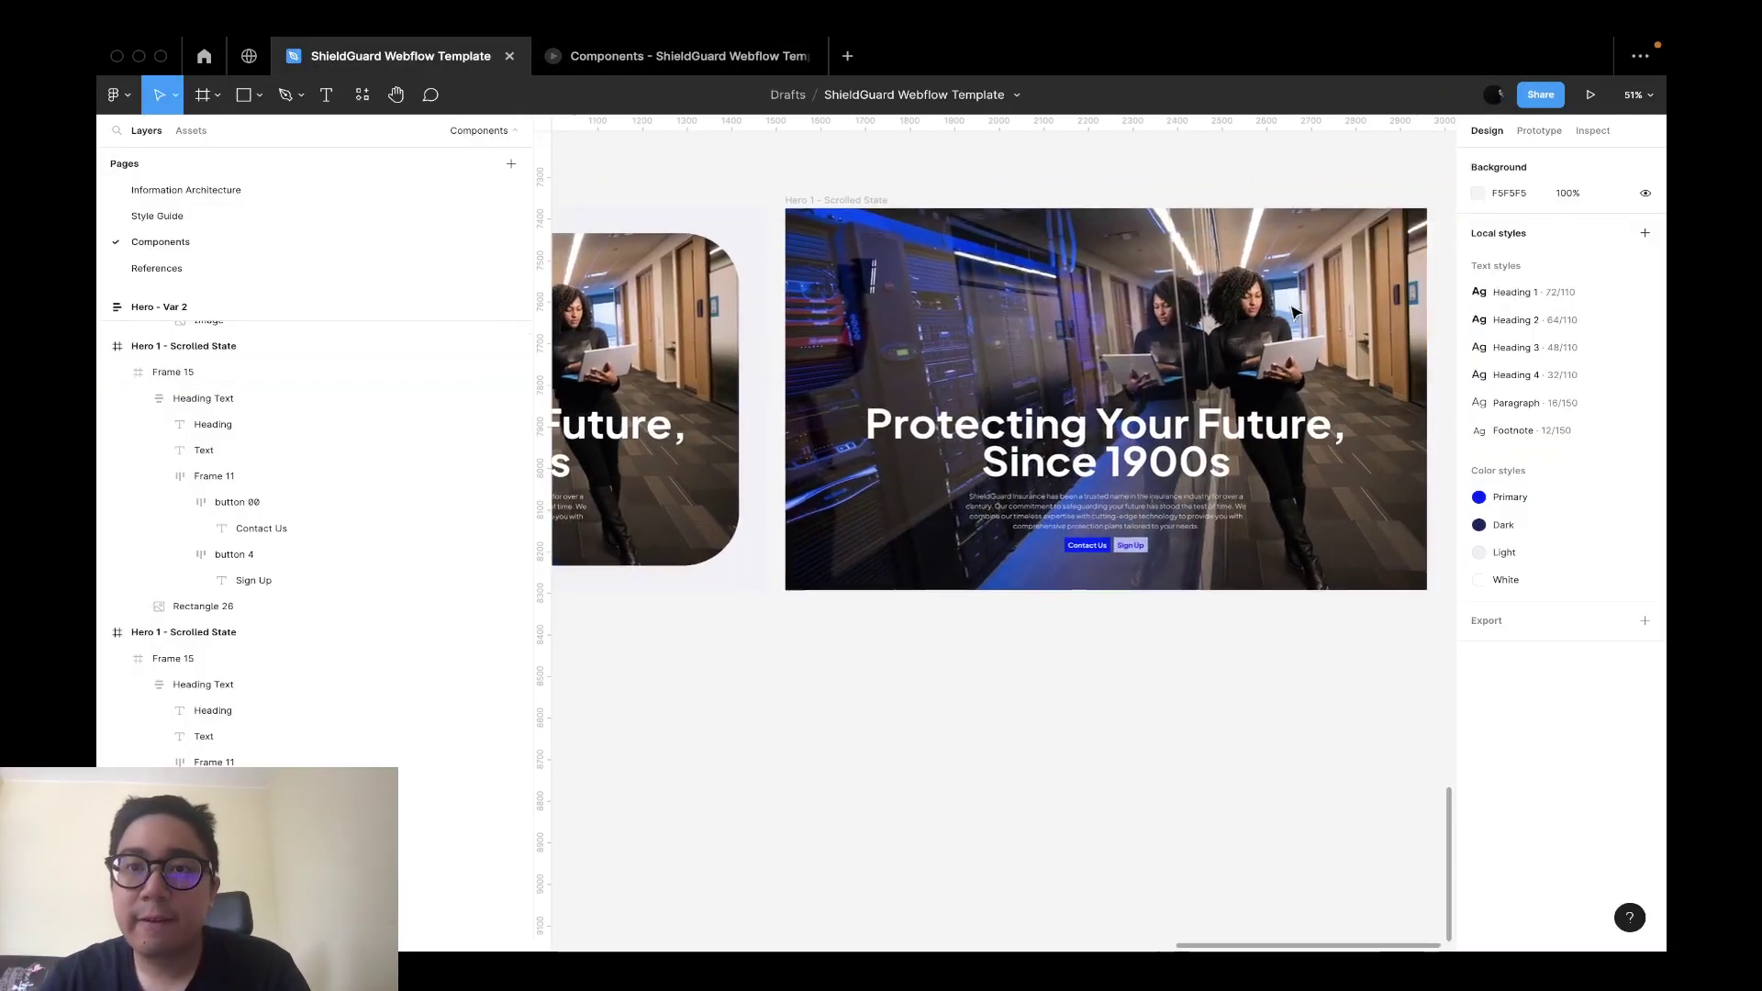
pyautogui.click(1402, 232)
pyautogui.hscroll(2, 1401, 232)
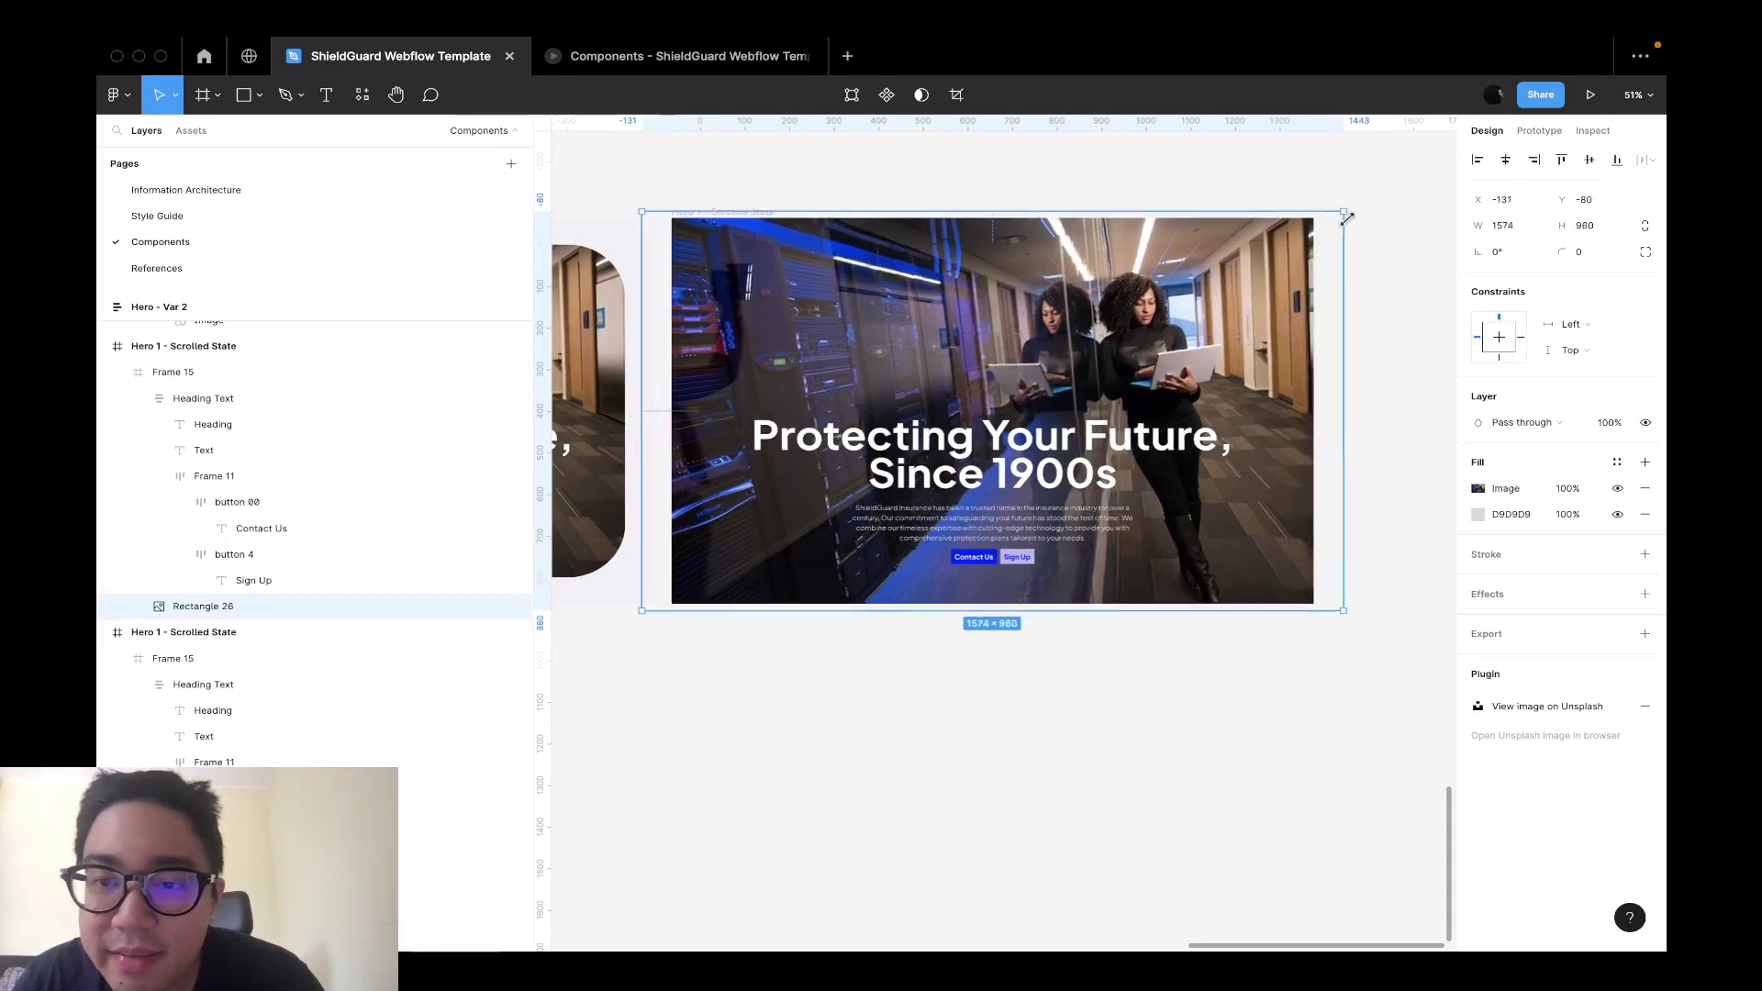
pyautogui.click(1380, 274)
pyautogui.hotkey('ctrl', 'Tab')
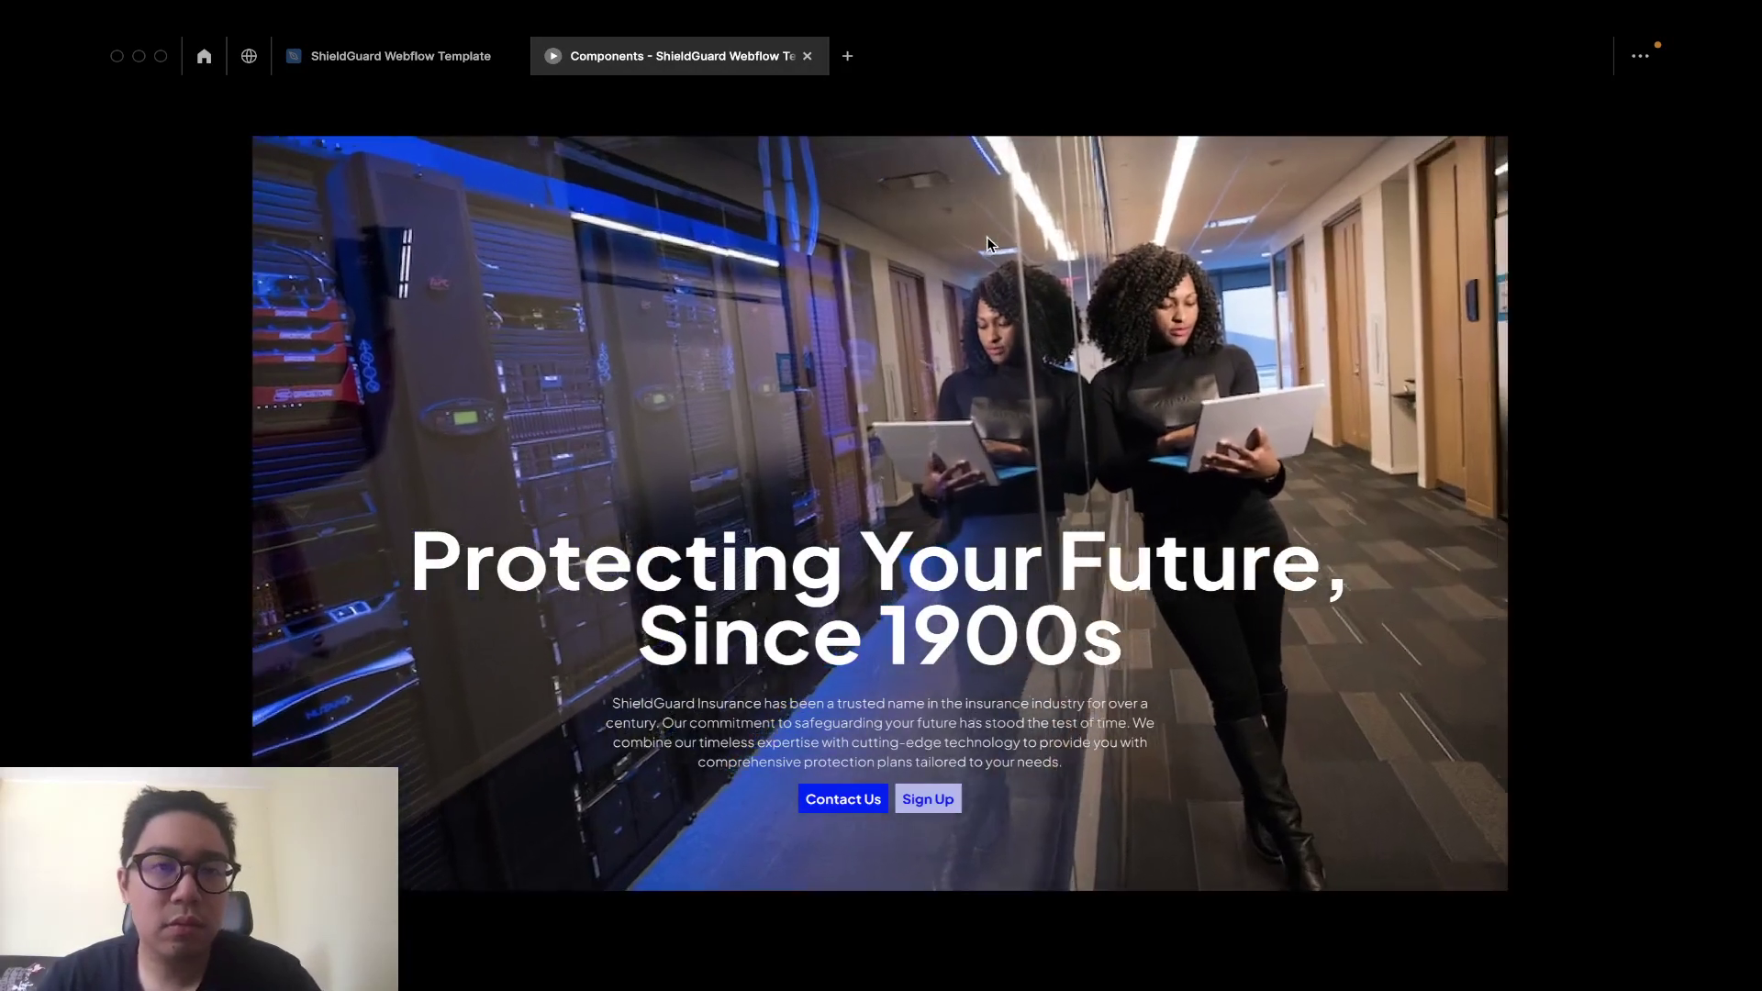
pyautogui.hotkey('ctrl', 'Tab')
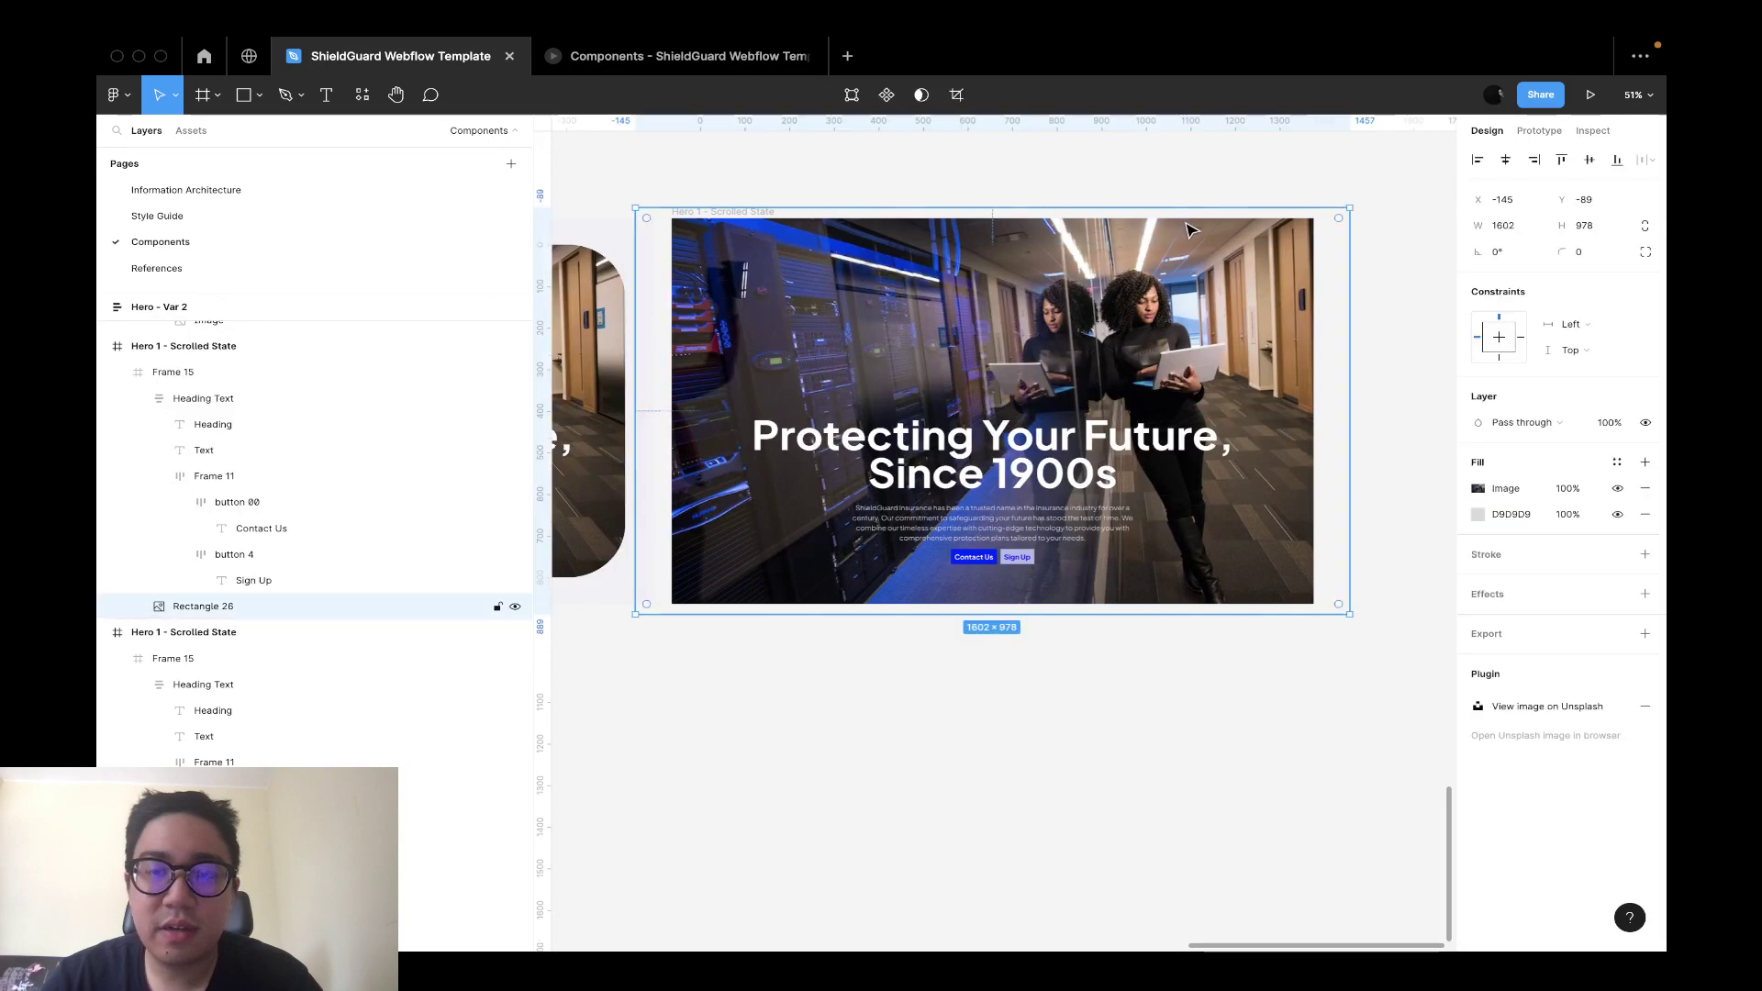
# Set the full-bleed image's vertical constraint to Bottom and position the image at about Y -117.
pyautogui.hotkey('ctrl', 'z')
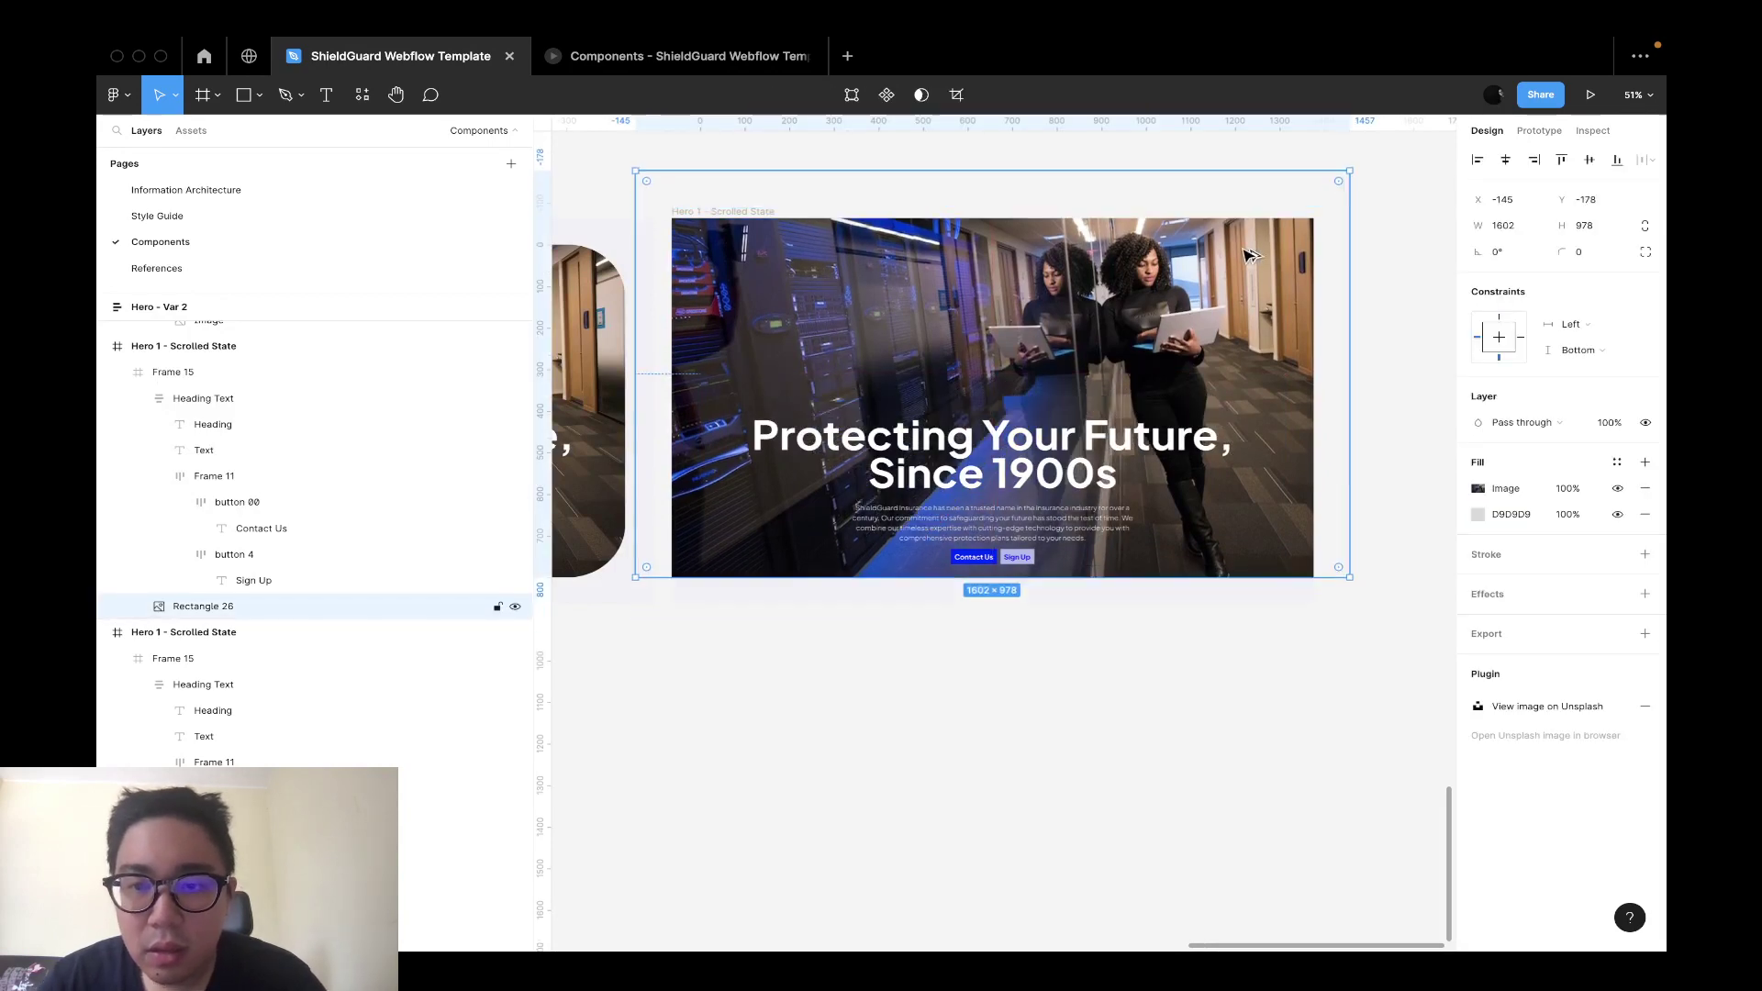
pyautogui.moveTo(1290, 381); pyautogui.dragTo(1294, 409)
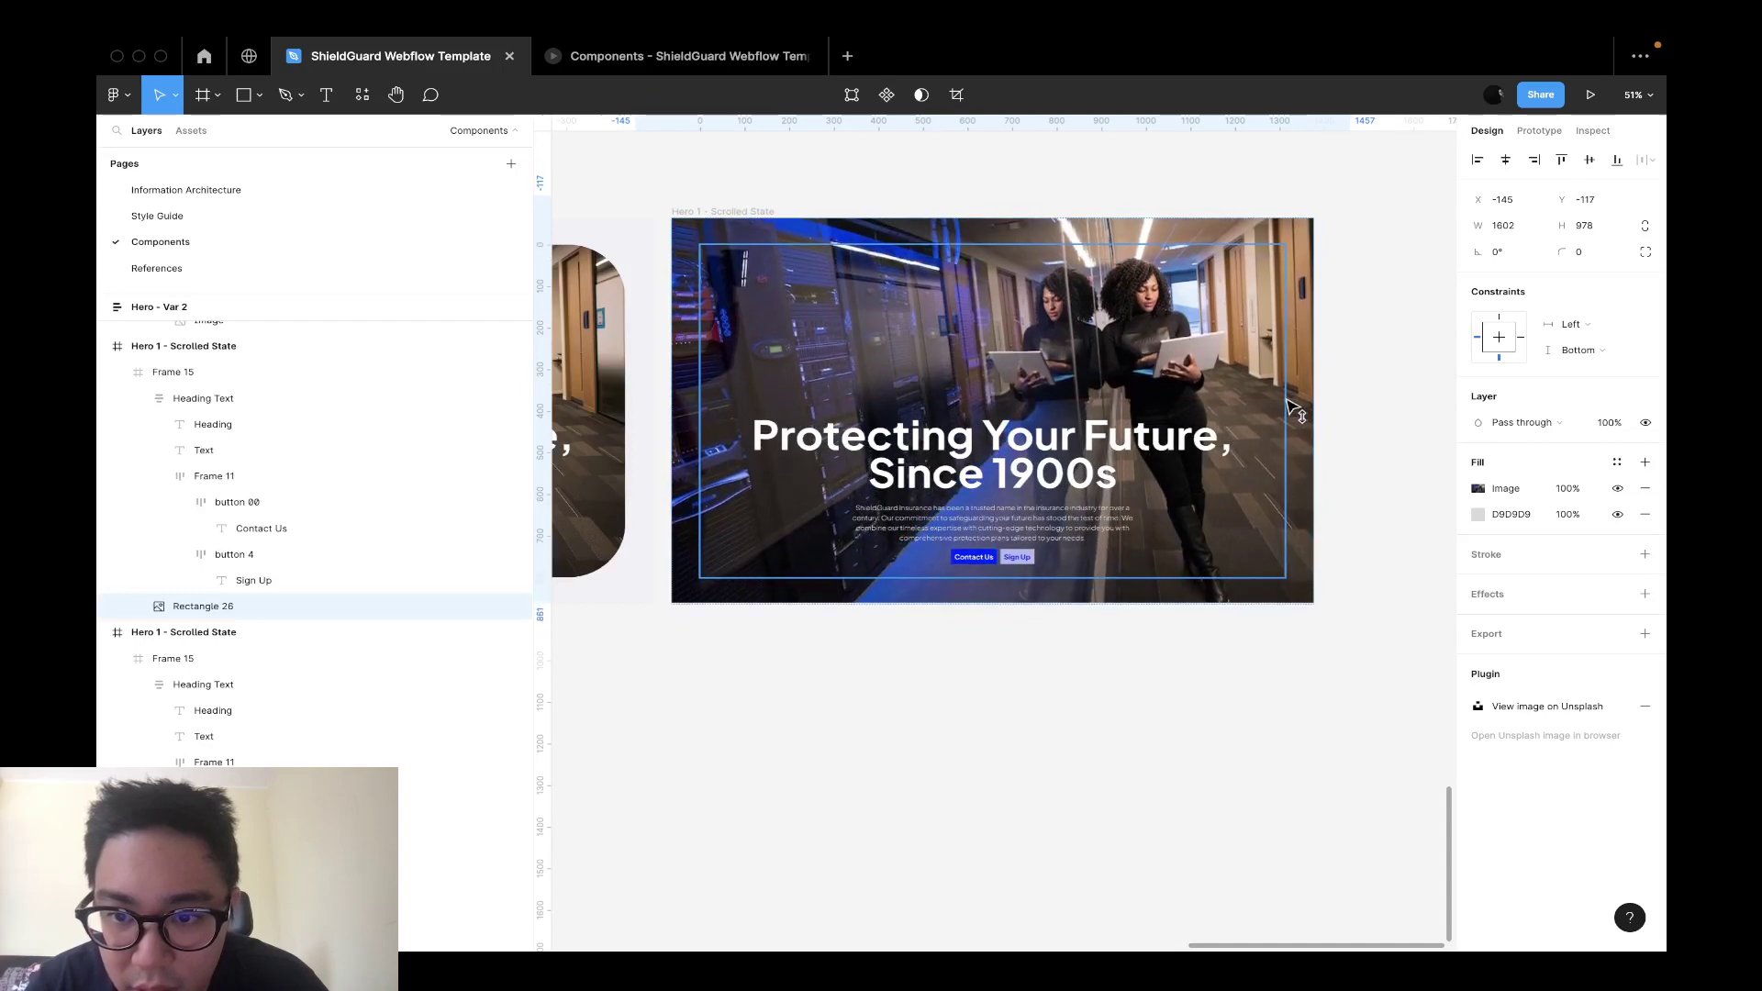
pyautogui.click(1381, 377)
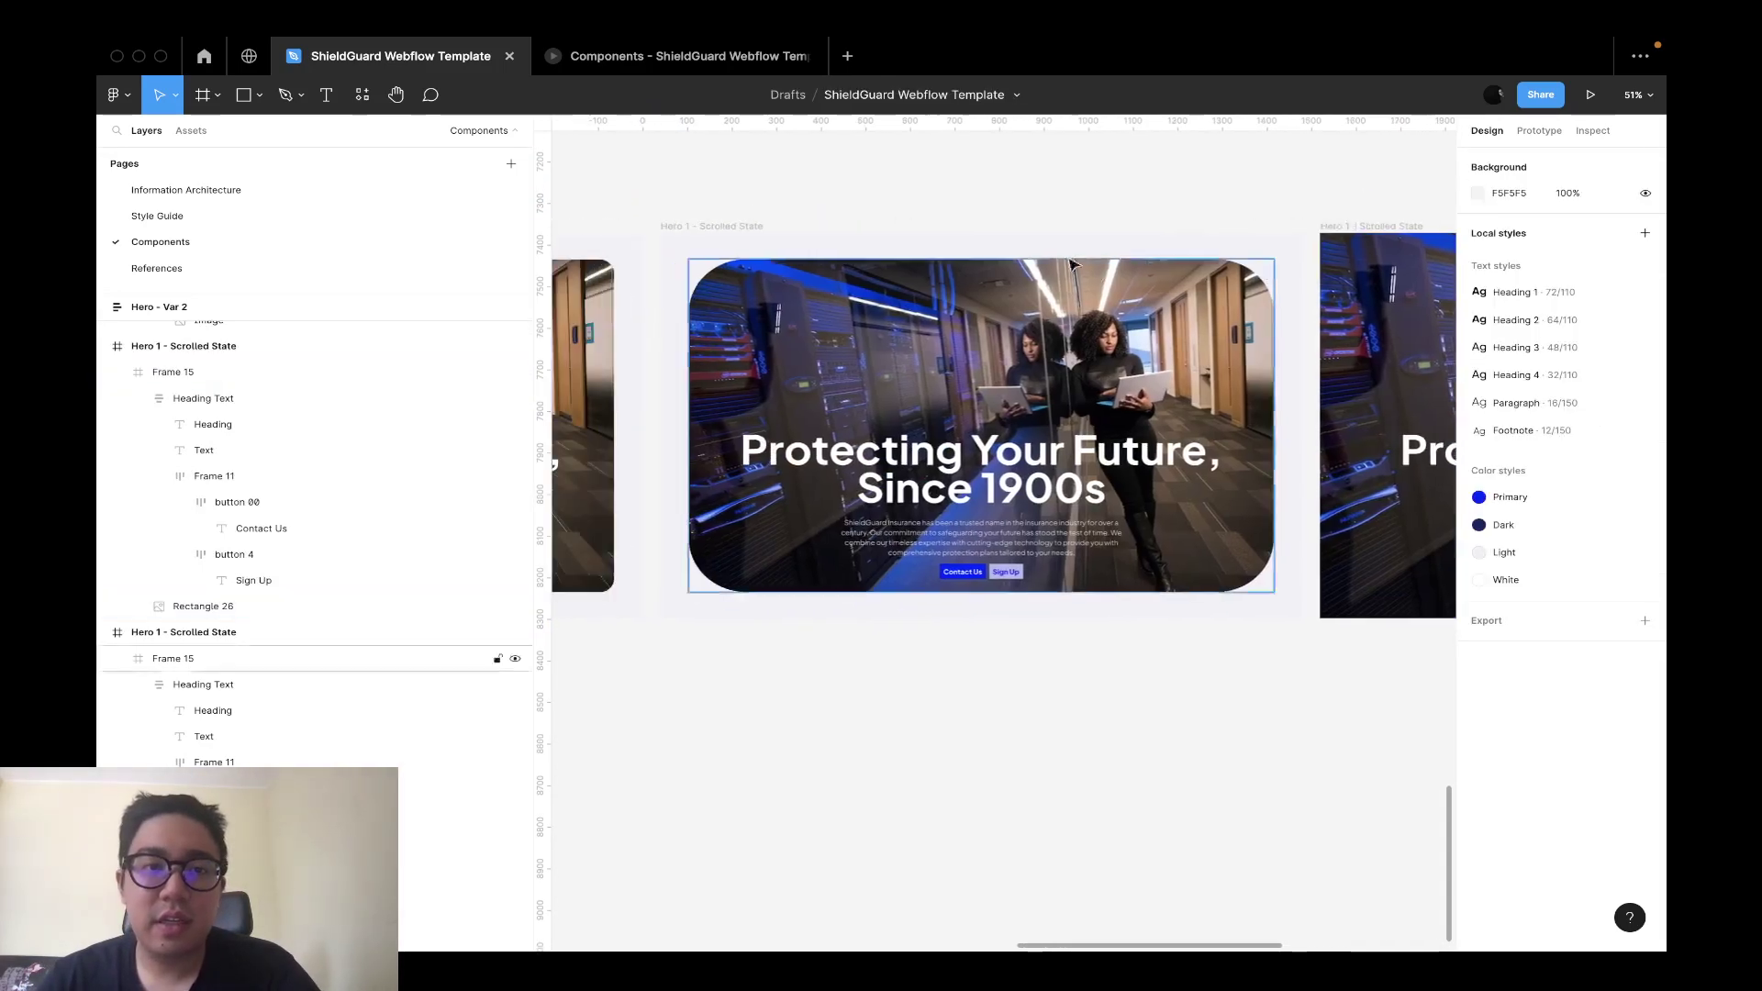
# Set the easing of the first Scrolled State frame's click interaction to Gentle.
pyautogui.click(740, 226)
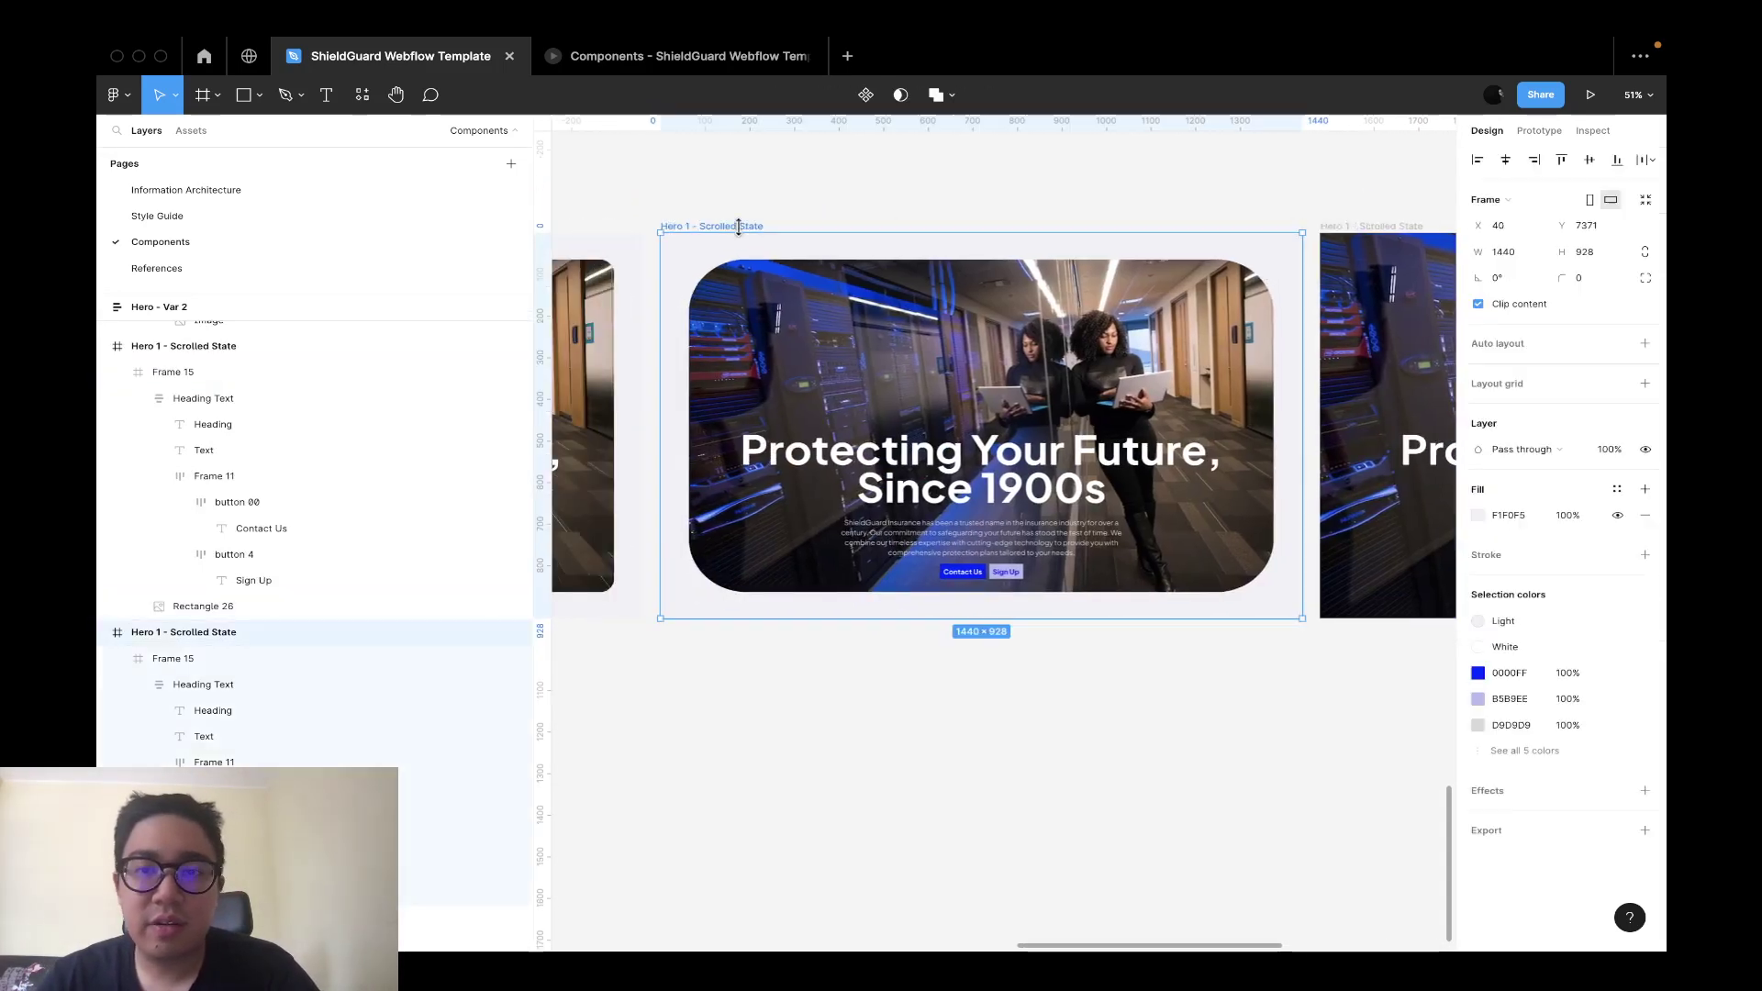
pyautogui.click(1540, 130)
pyautogui.click(1315, 431)
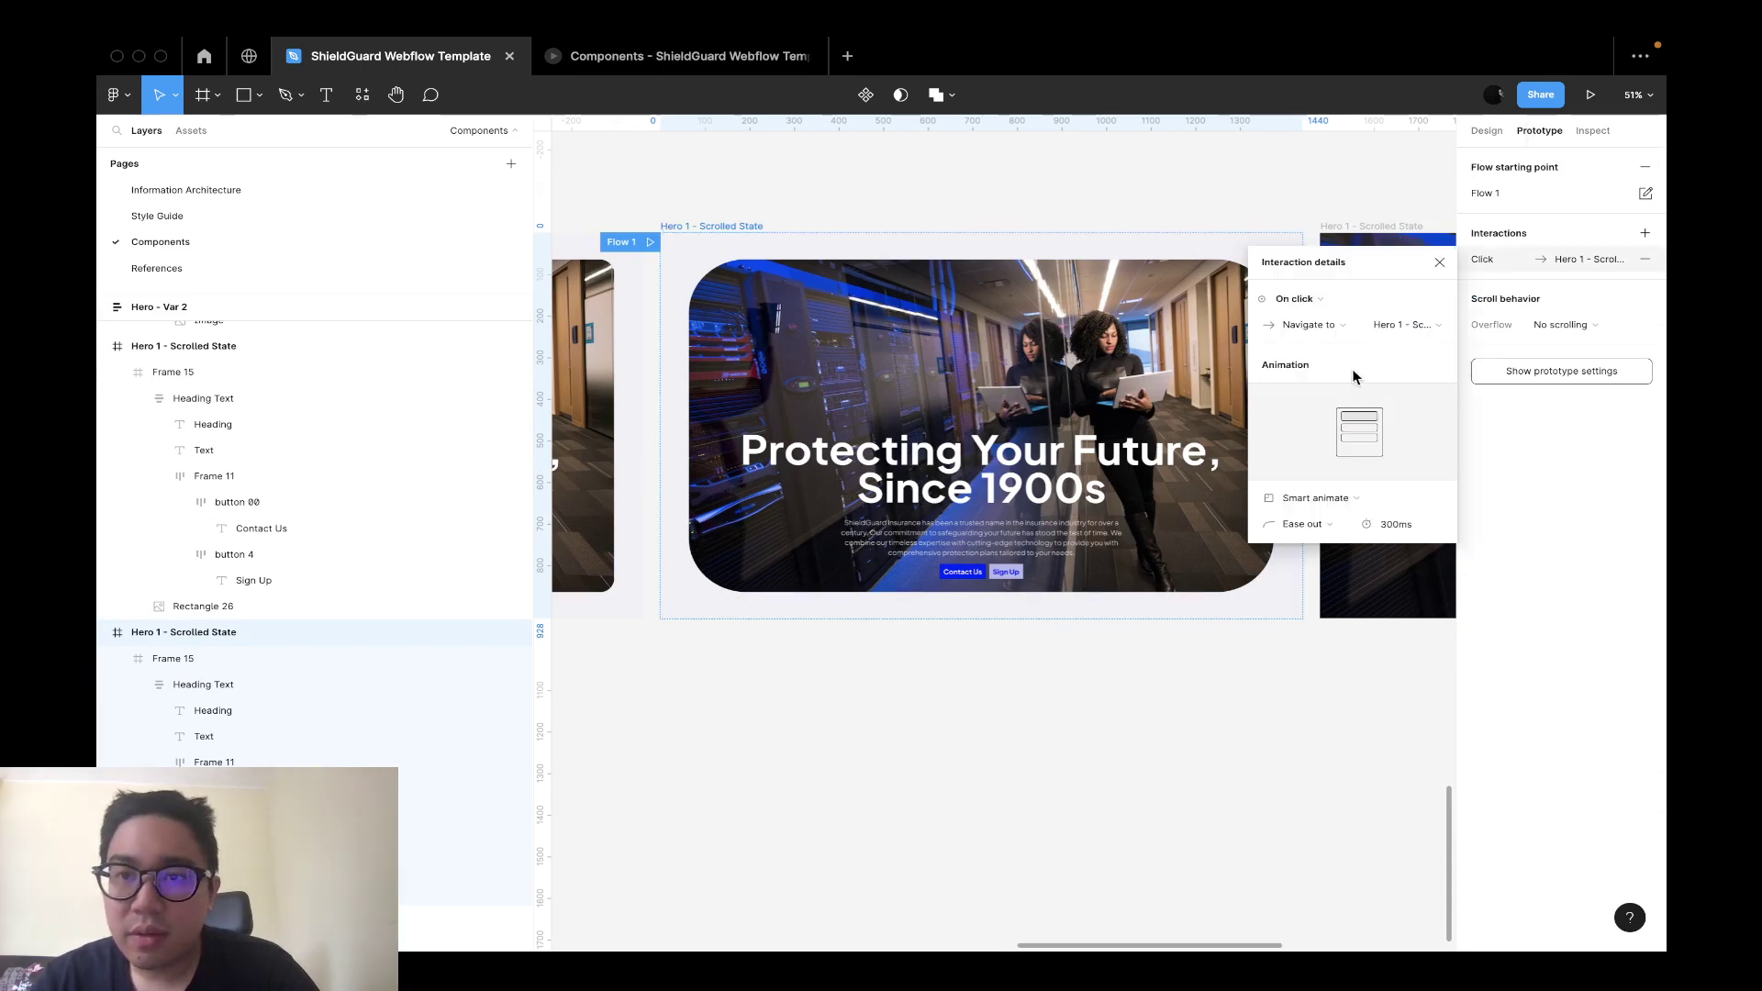
pyautogui.click(1343, 523)
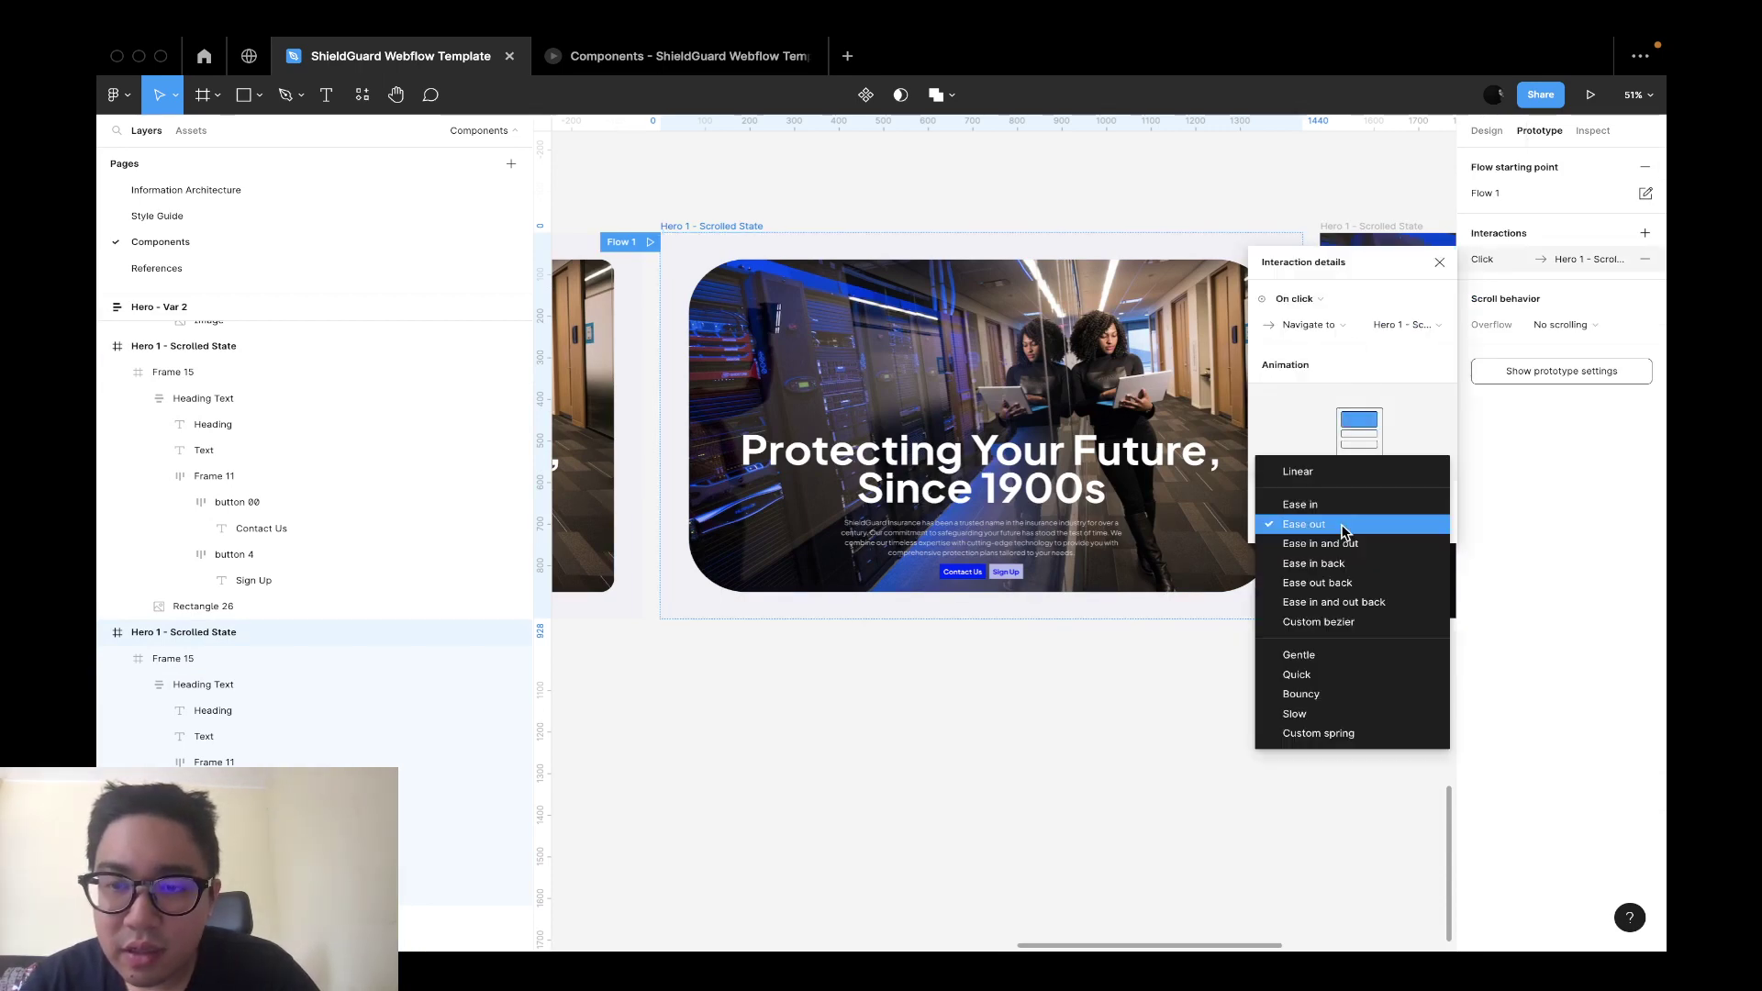
pyautogui.click(1344, 658)
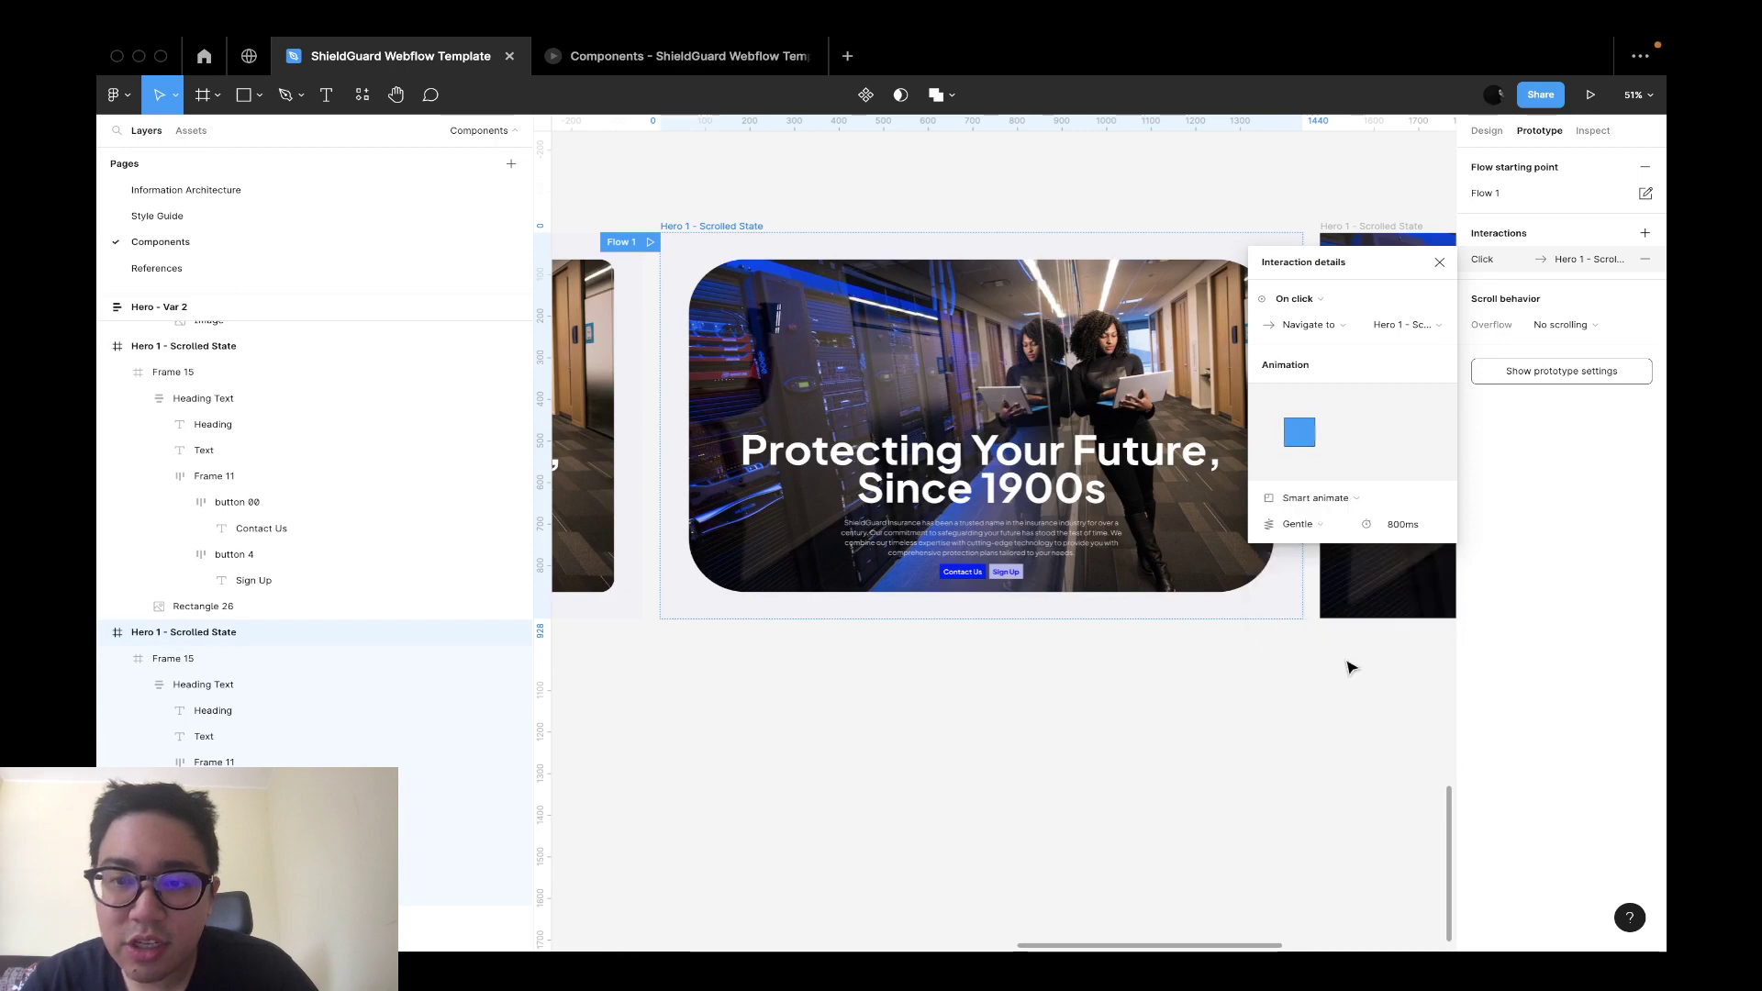
# Play the Flow 1 prototype's Gentle transition and return to the design file.
pyautogui.press('super+alt+Return')
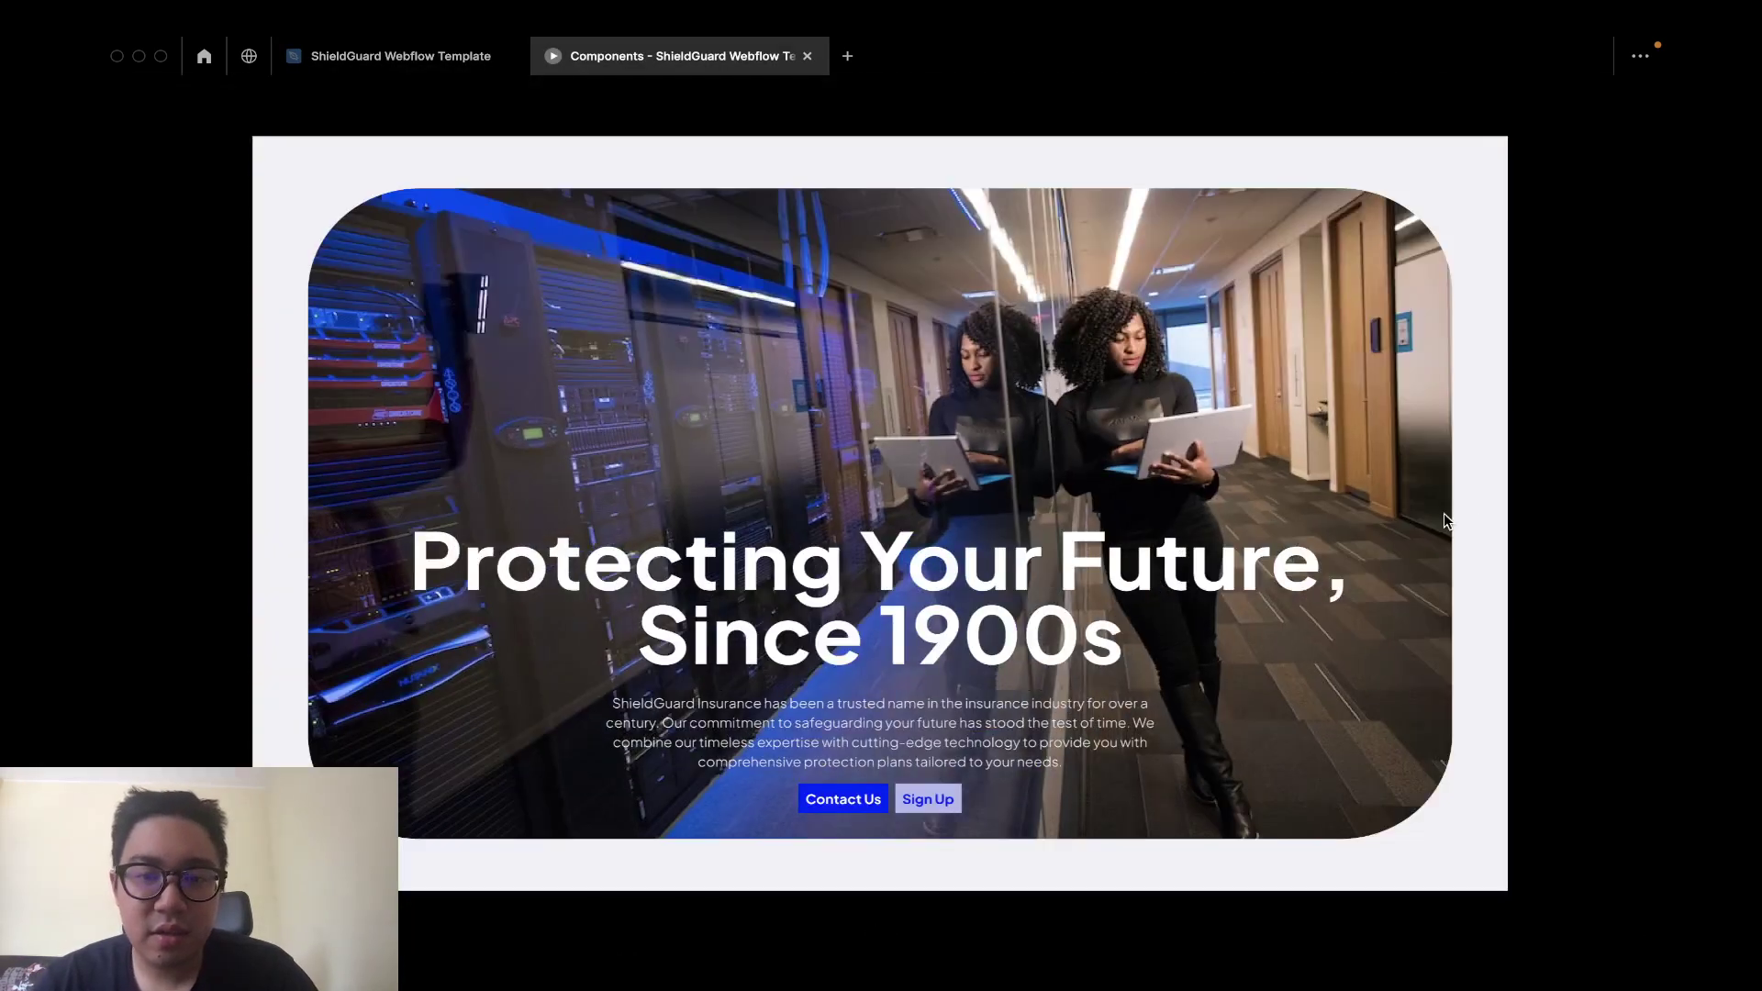
pyautogui.click(1445, 521)
pyautogui.click(1445, 521)
pyautogui.click(1445, 521)
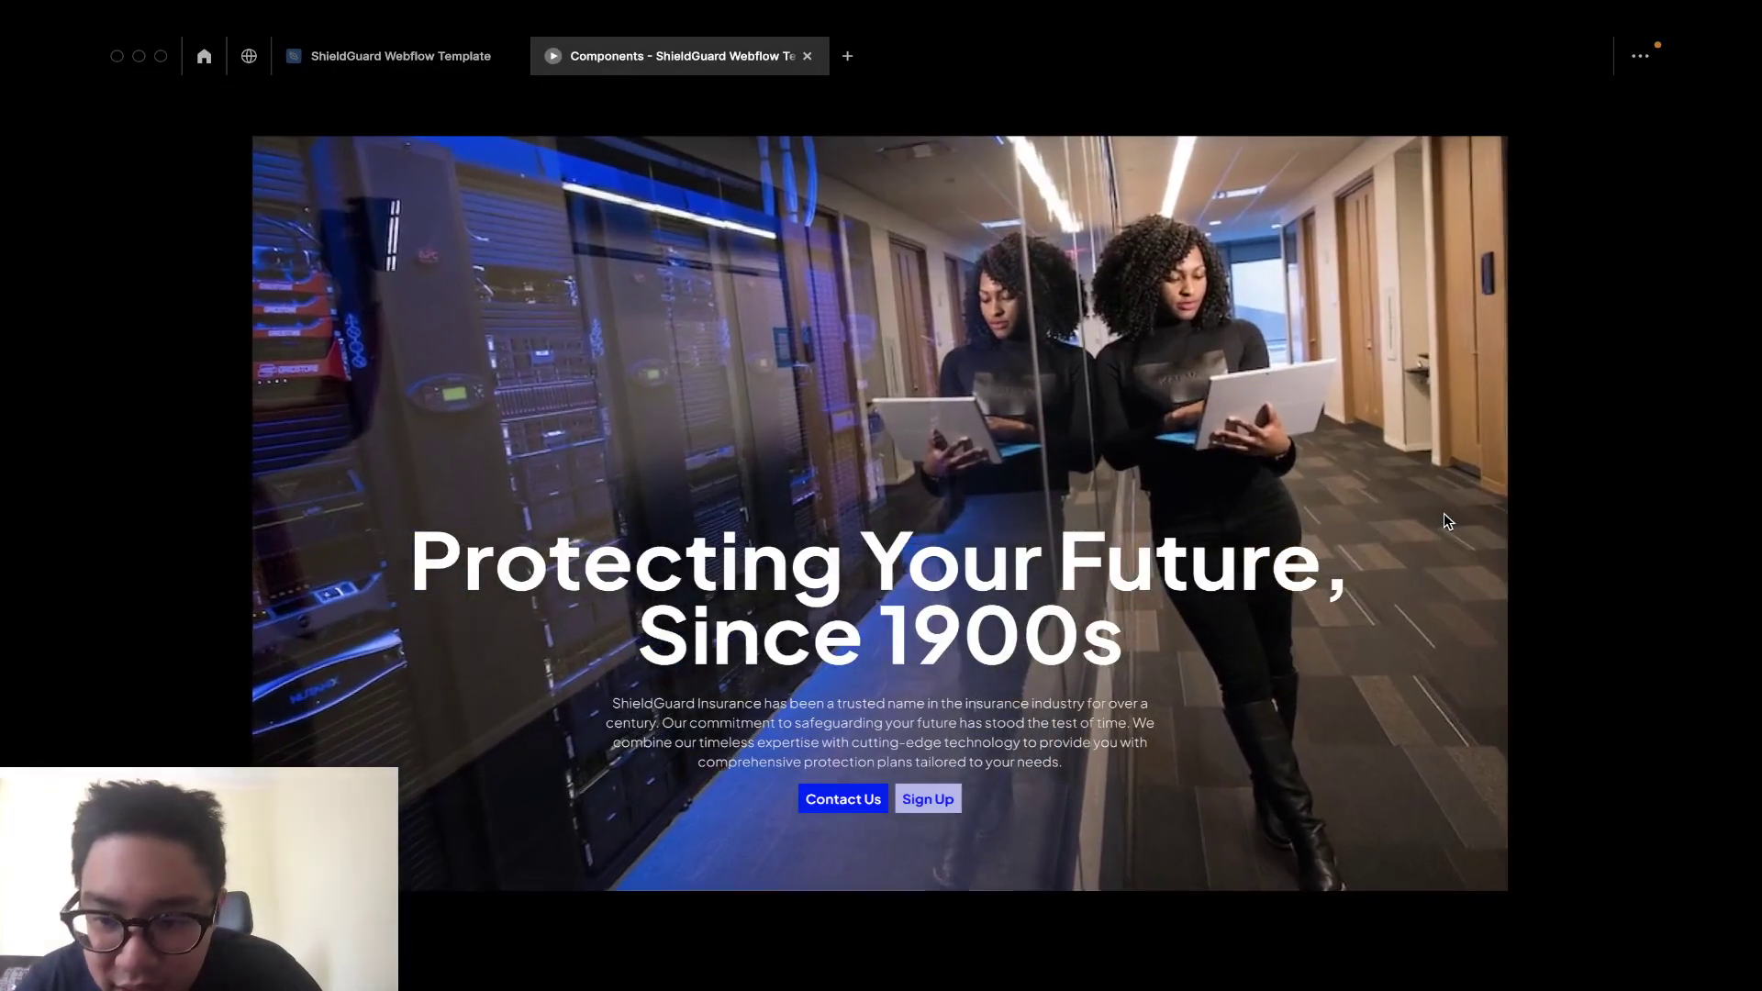
pyautogui.click(1444, 513)
pyautogui.click(1444, 514)
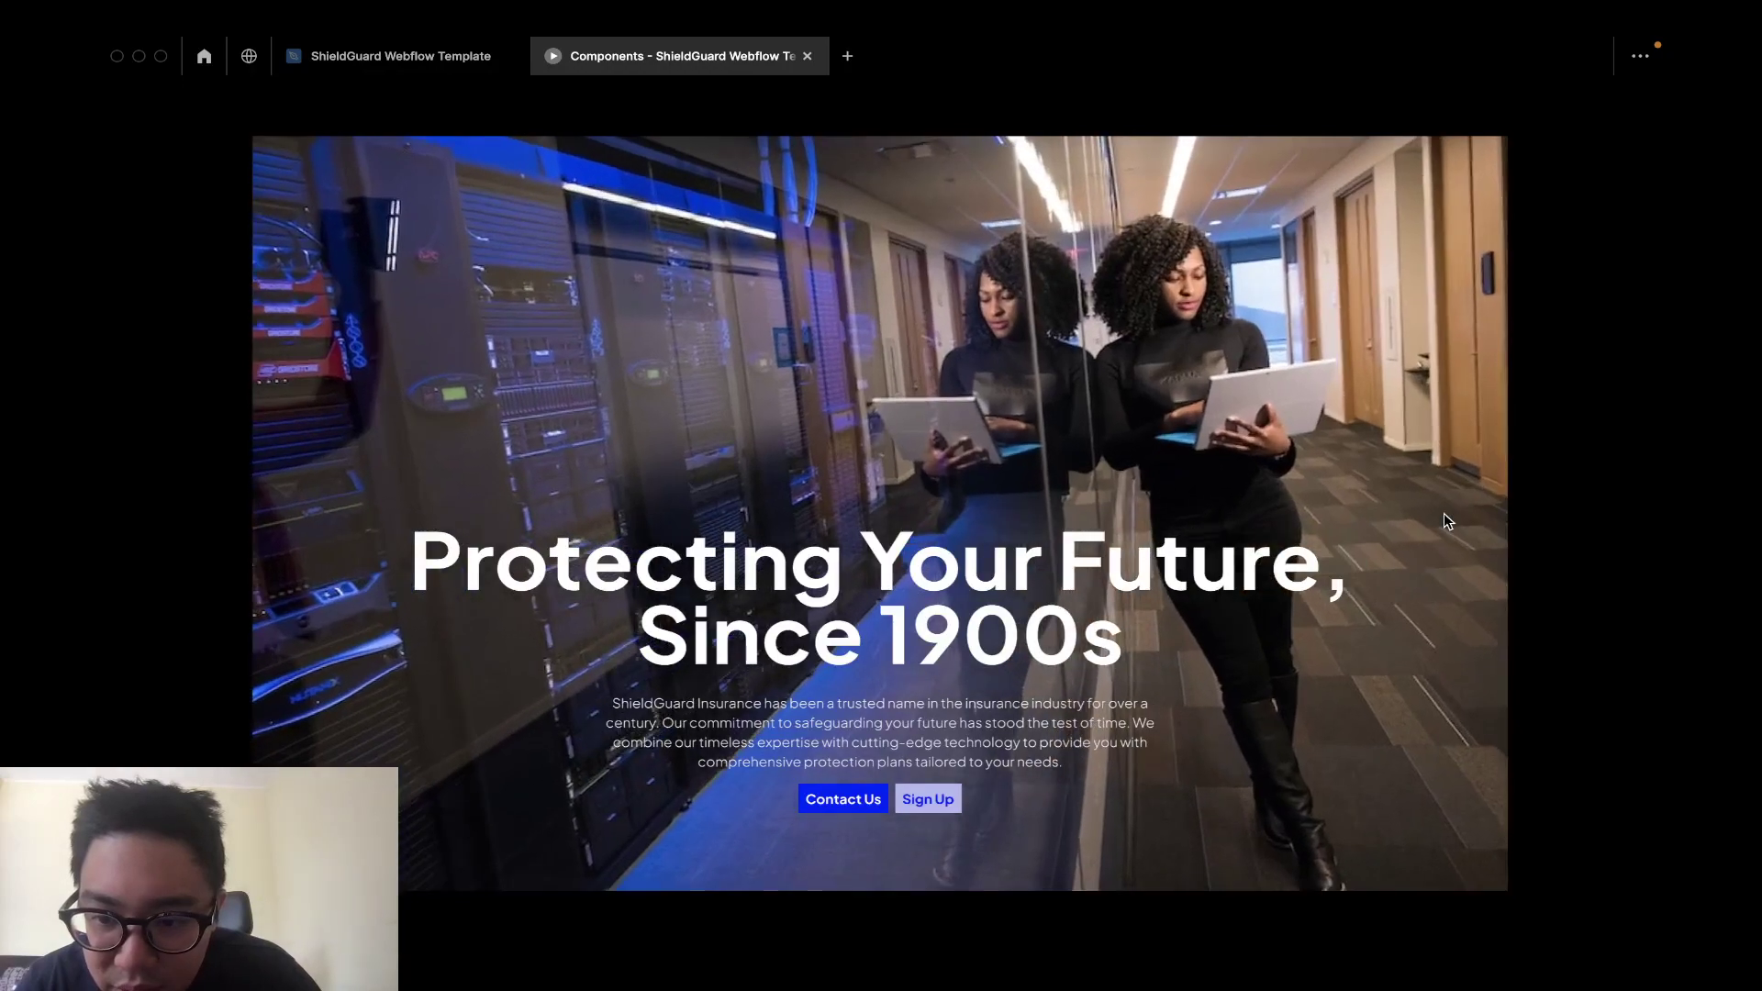
pyautogui.hotkey('ctrl', 'shift', 'Tab')
pyautogui.hotkey('ctrl', 'shift', 'Tab')
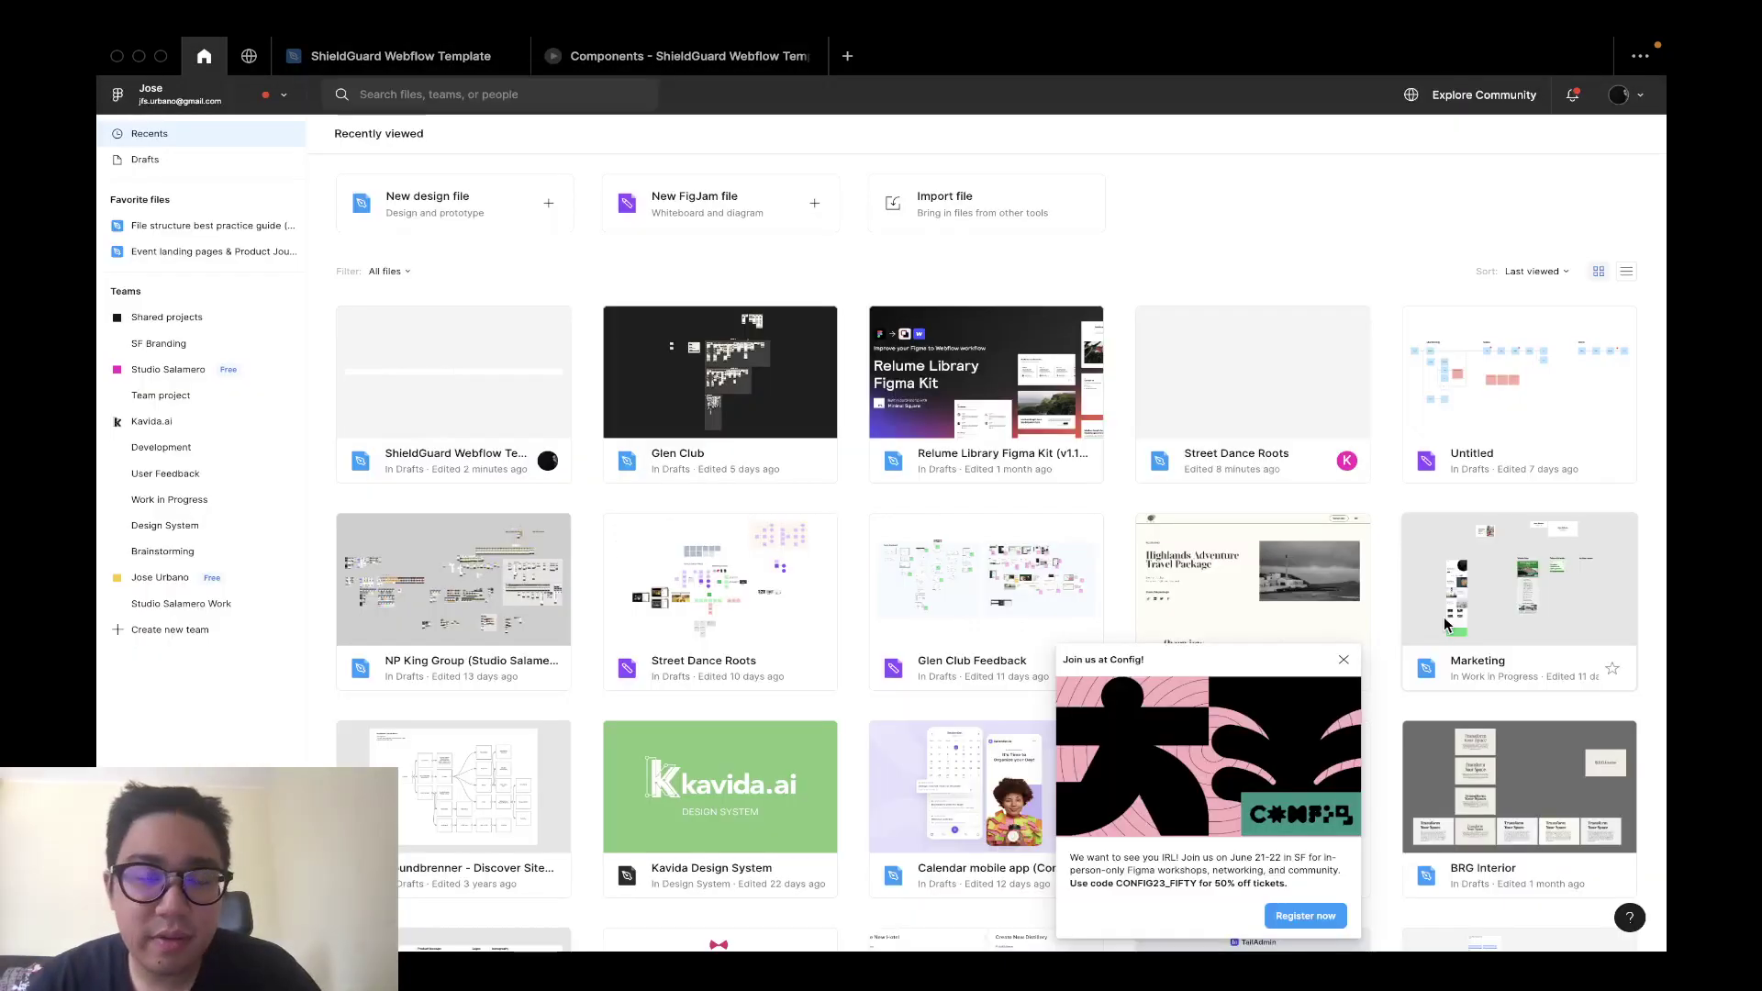
pyautogui.hotkey('ctrl', 'Tab')
# Nudge the full-bleed image down toward the frame's lower edge and check the transition in the prototype.
pyautogui.hscroll(5, 1028, 639)
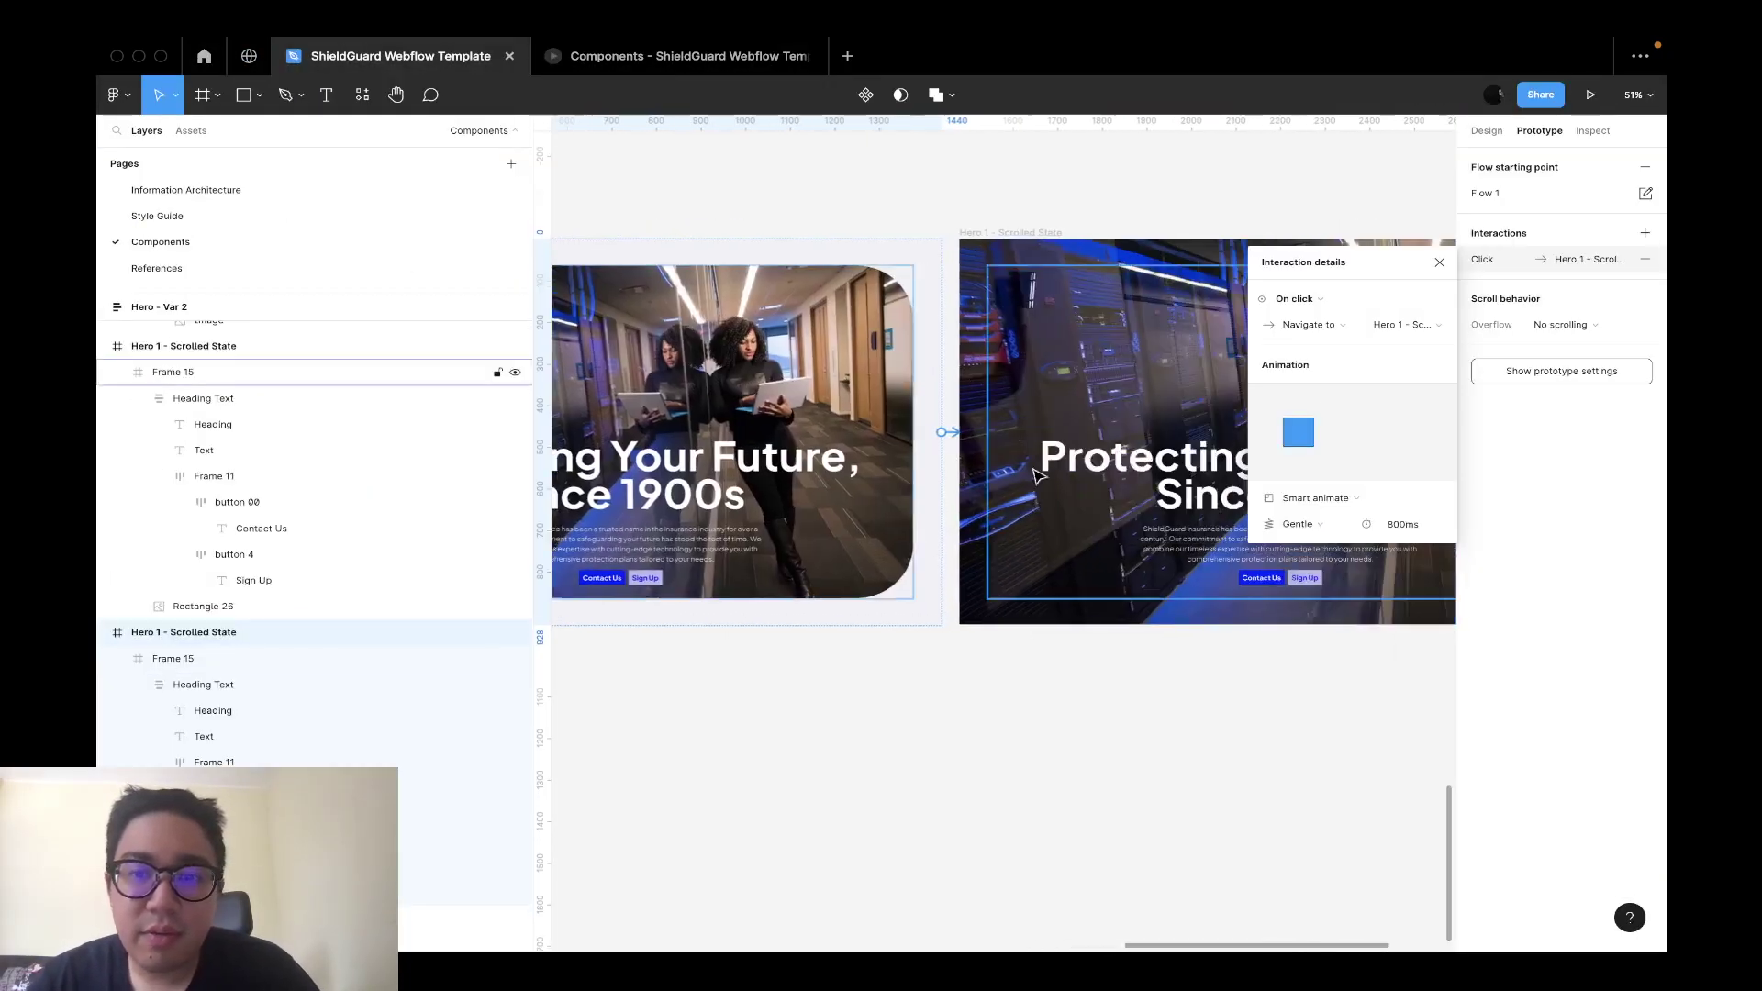
pyautogui.scroll(5, 1028, 639)
pyautogui.click(928, 621)
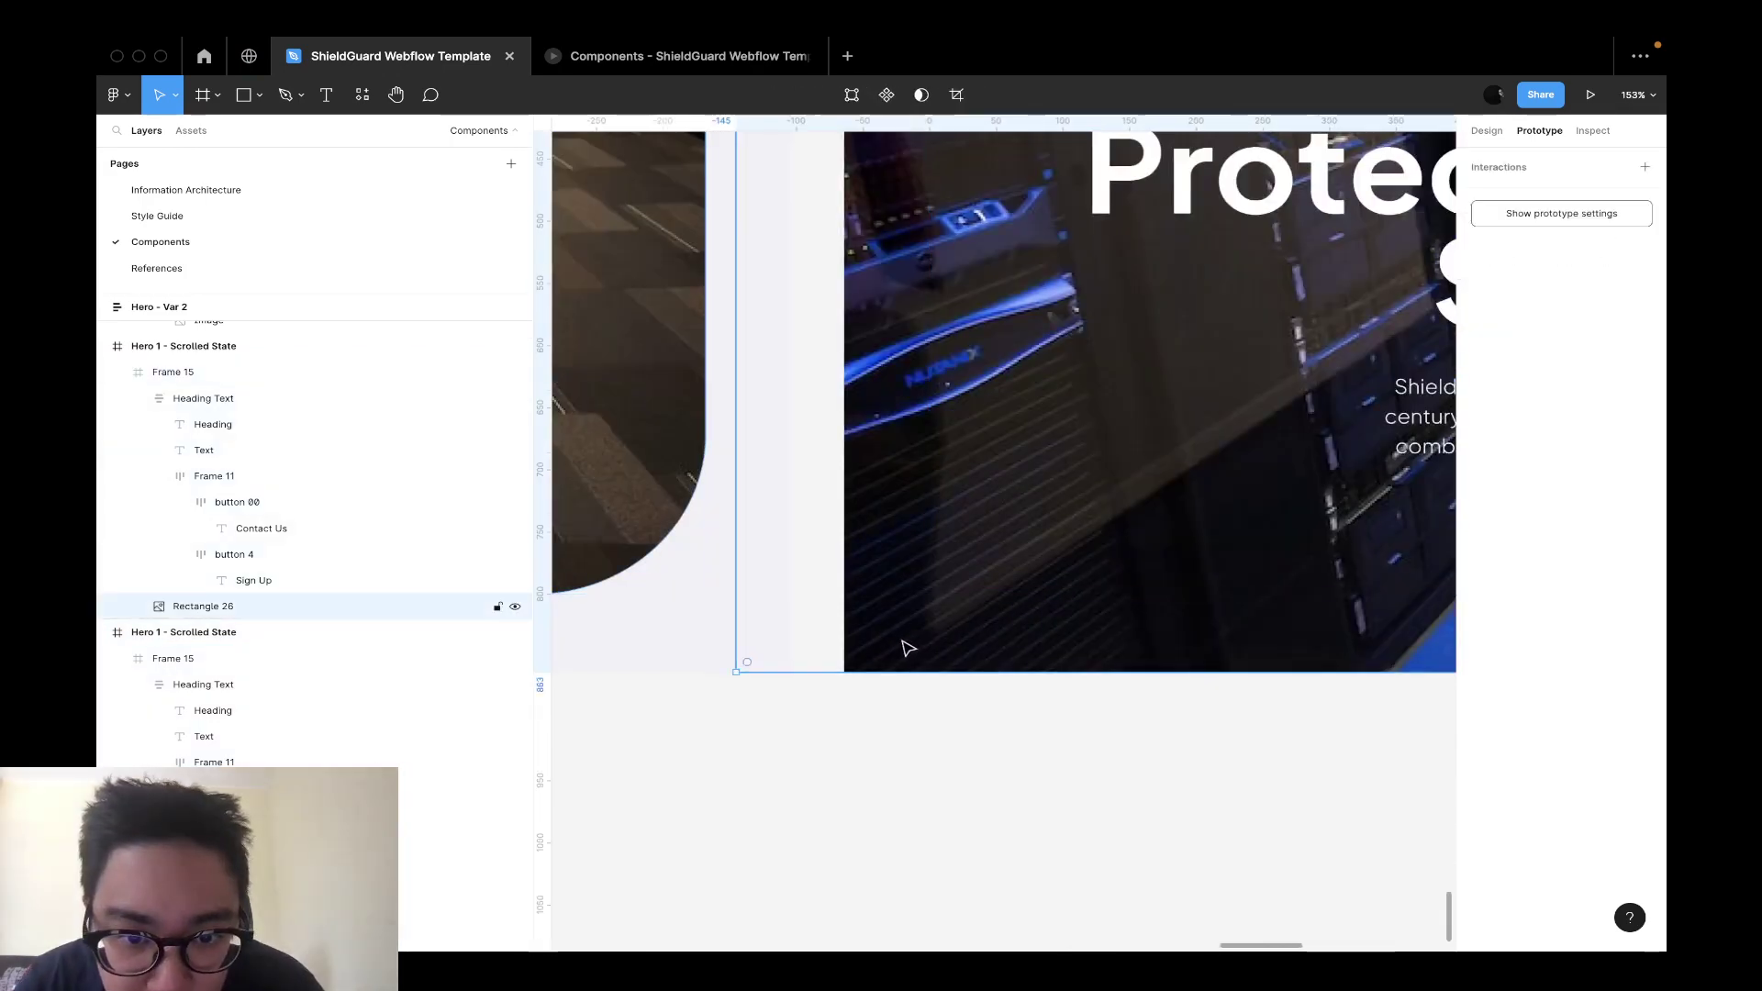
pyautogui.hotkey('ctrl', 'Tab')
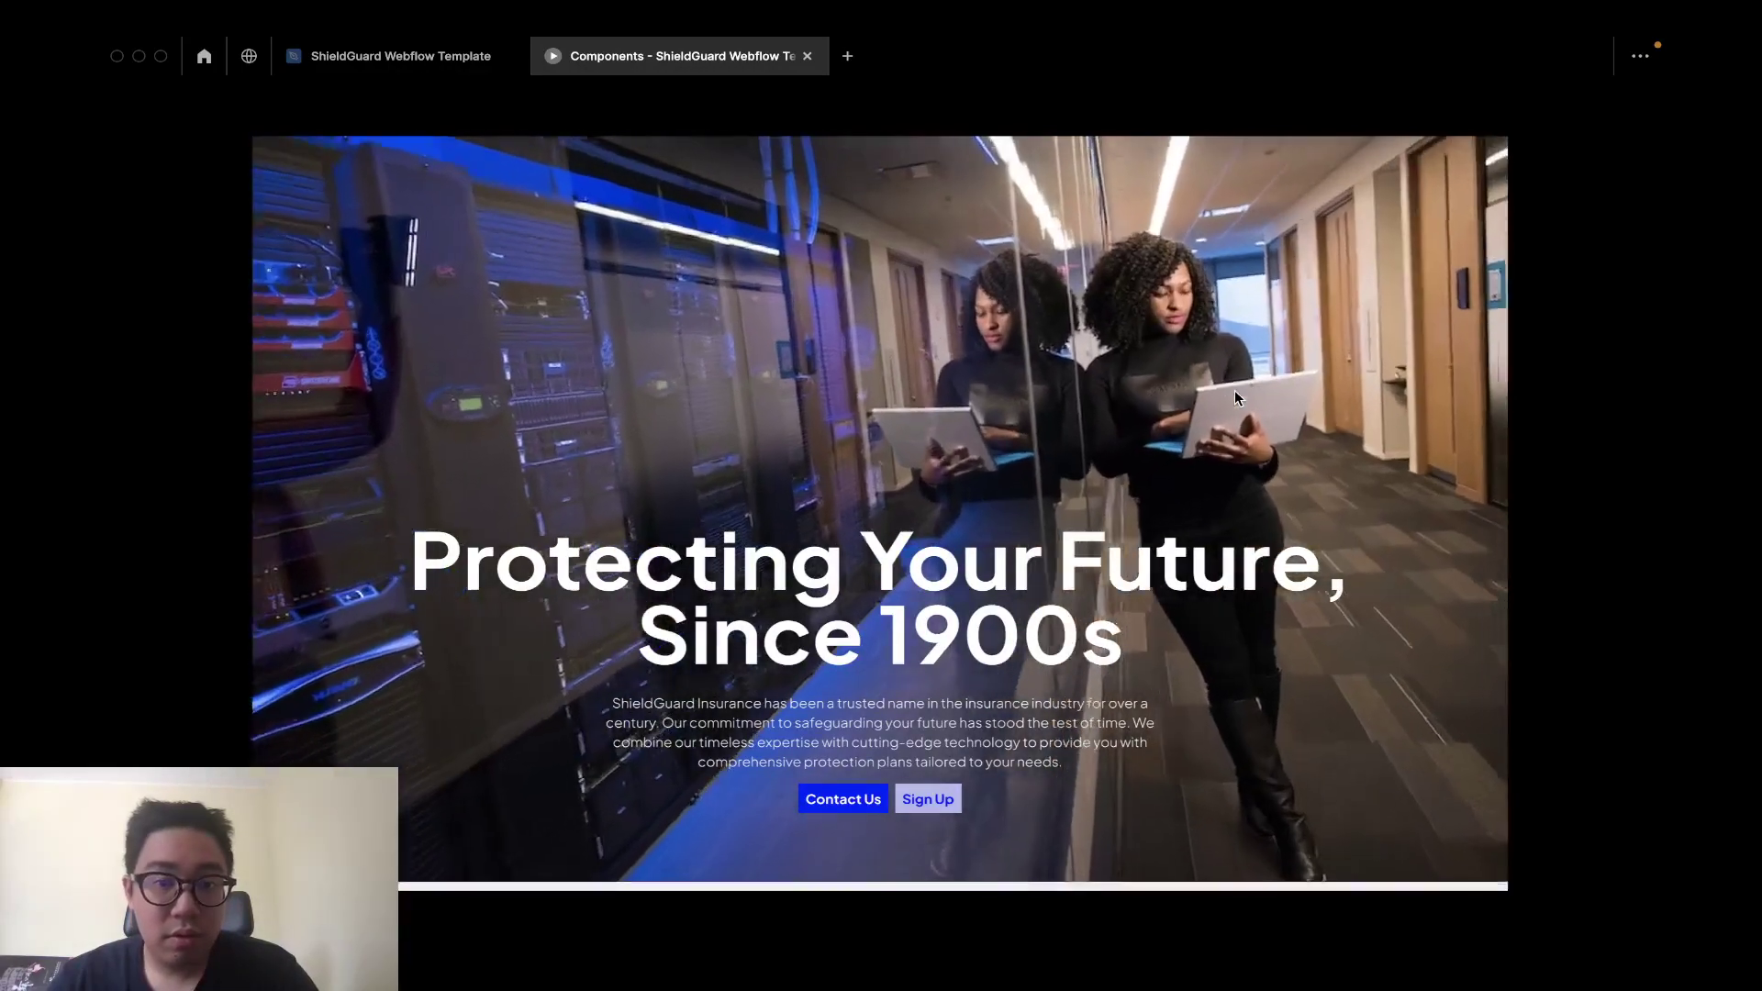
pyautogui.click(464, 44)
# Delete the Hero 1 - Initial State frame.
pyautogui.scroll(-5, 780, 540)
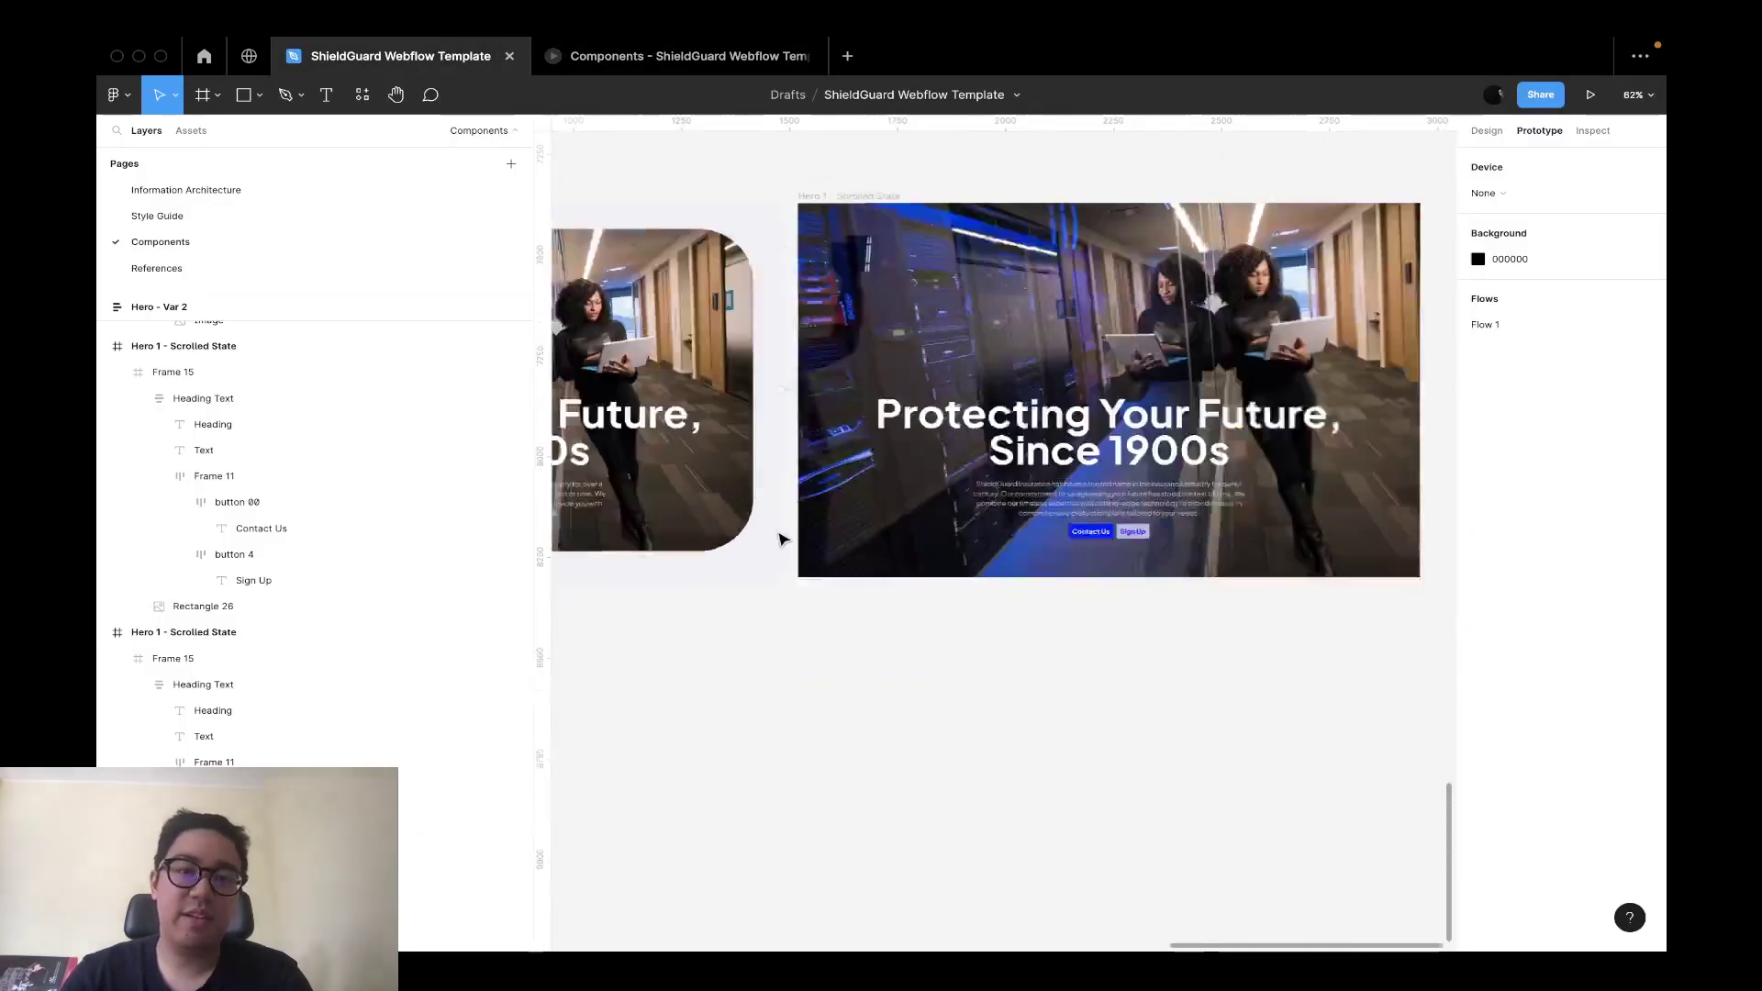
pyautogui.hscroll(-5, 780, 539)
pyautogui.click(799, 288)
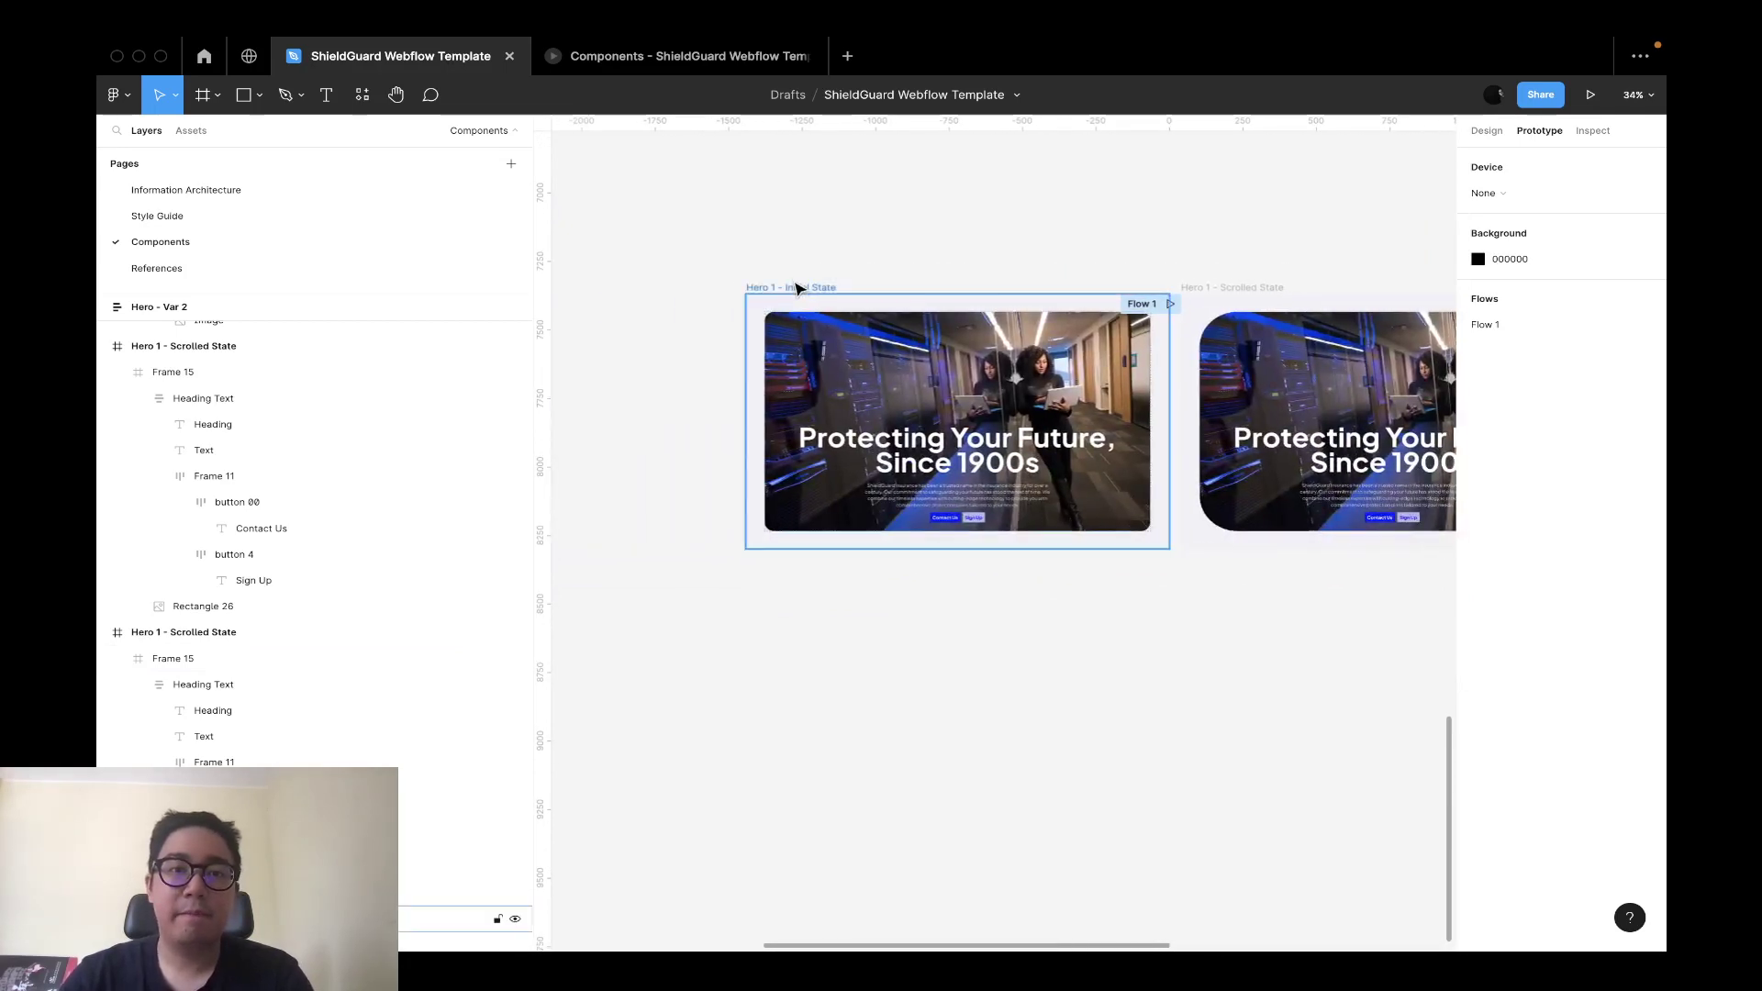
pyautogui.click(1086, 346)
# Remove the blue and dark blue hero frames from the Var 5 – Round Corner Images section.
pyautogui.scroll(-3, 1132, 315)
pyautogui.scroll(5, 1152, 322)
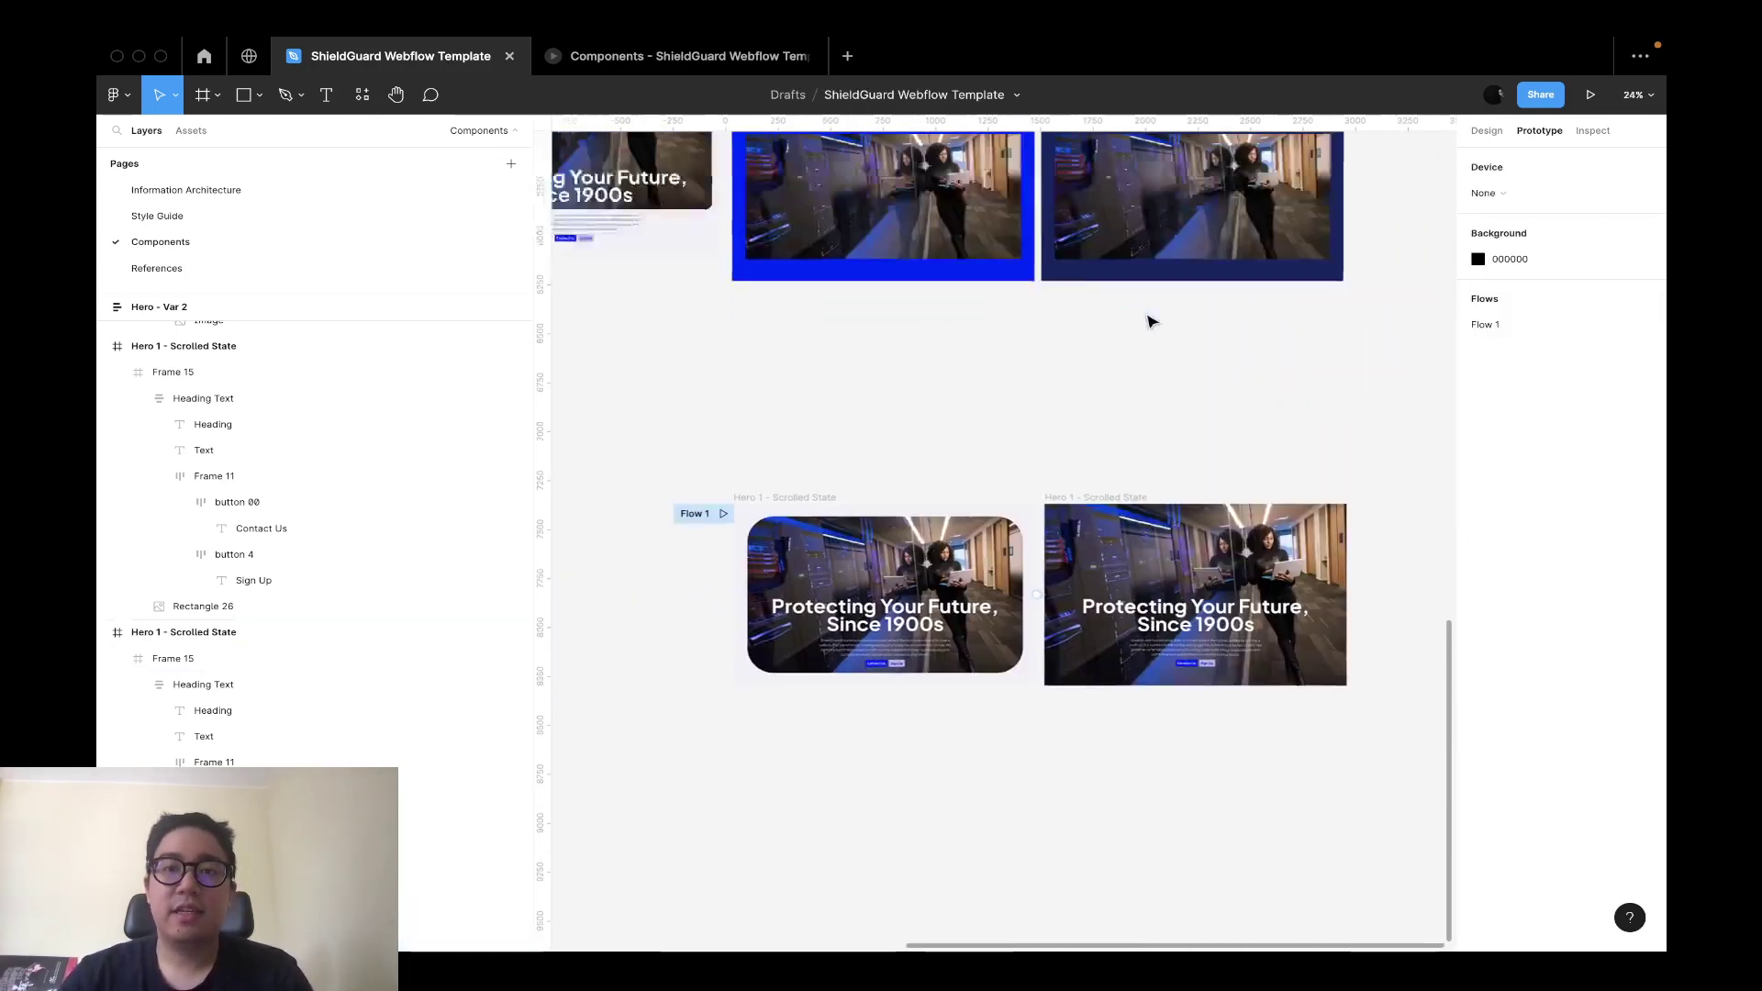
pyautogui.scroll(5, 752, 661)
pyautogui.hscroll(-5, 740, 642)
pyautogui.scroll(-1, 739, 642)
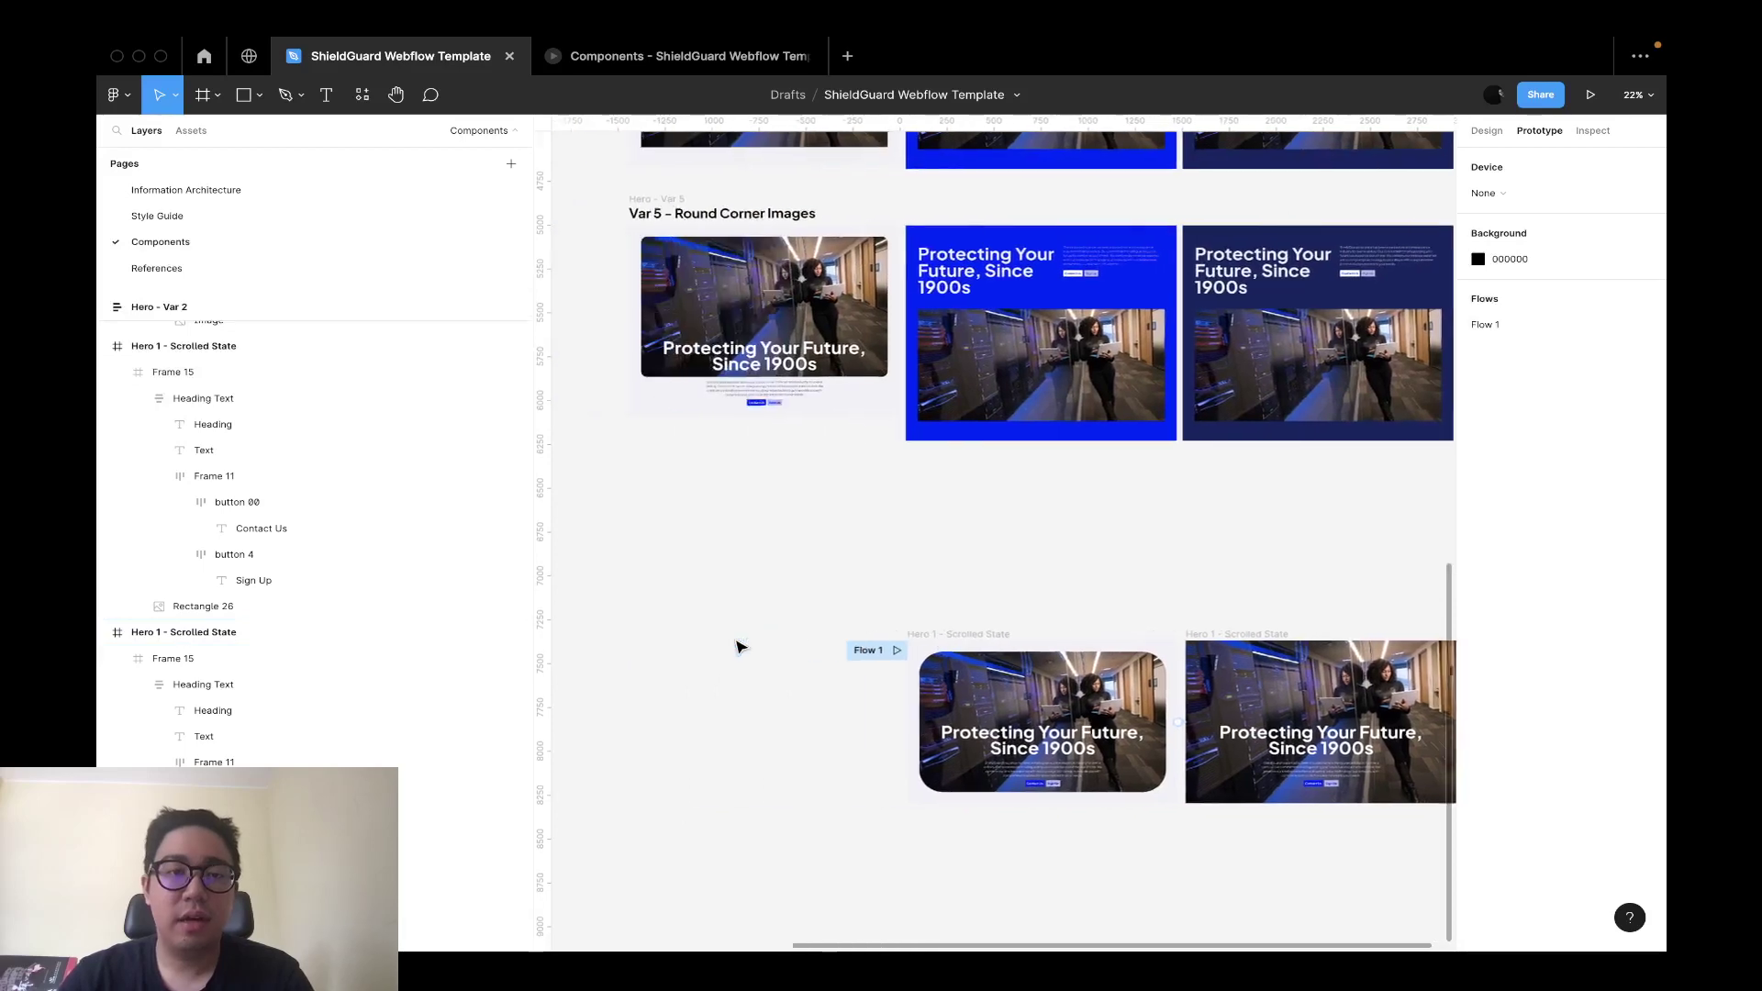
pyautogui.click(1009, 257)
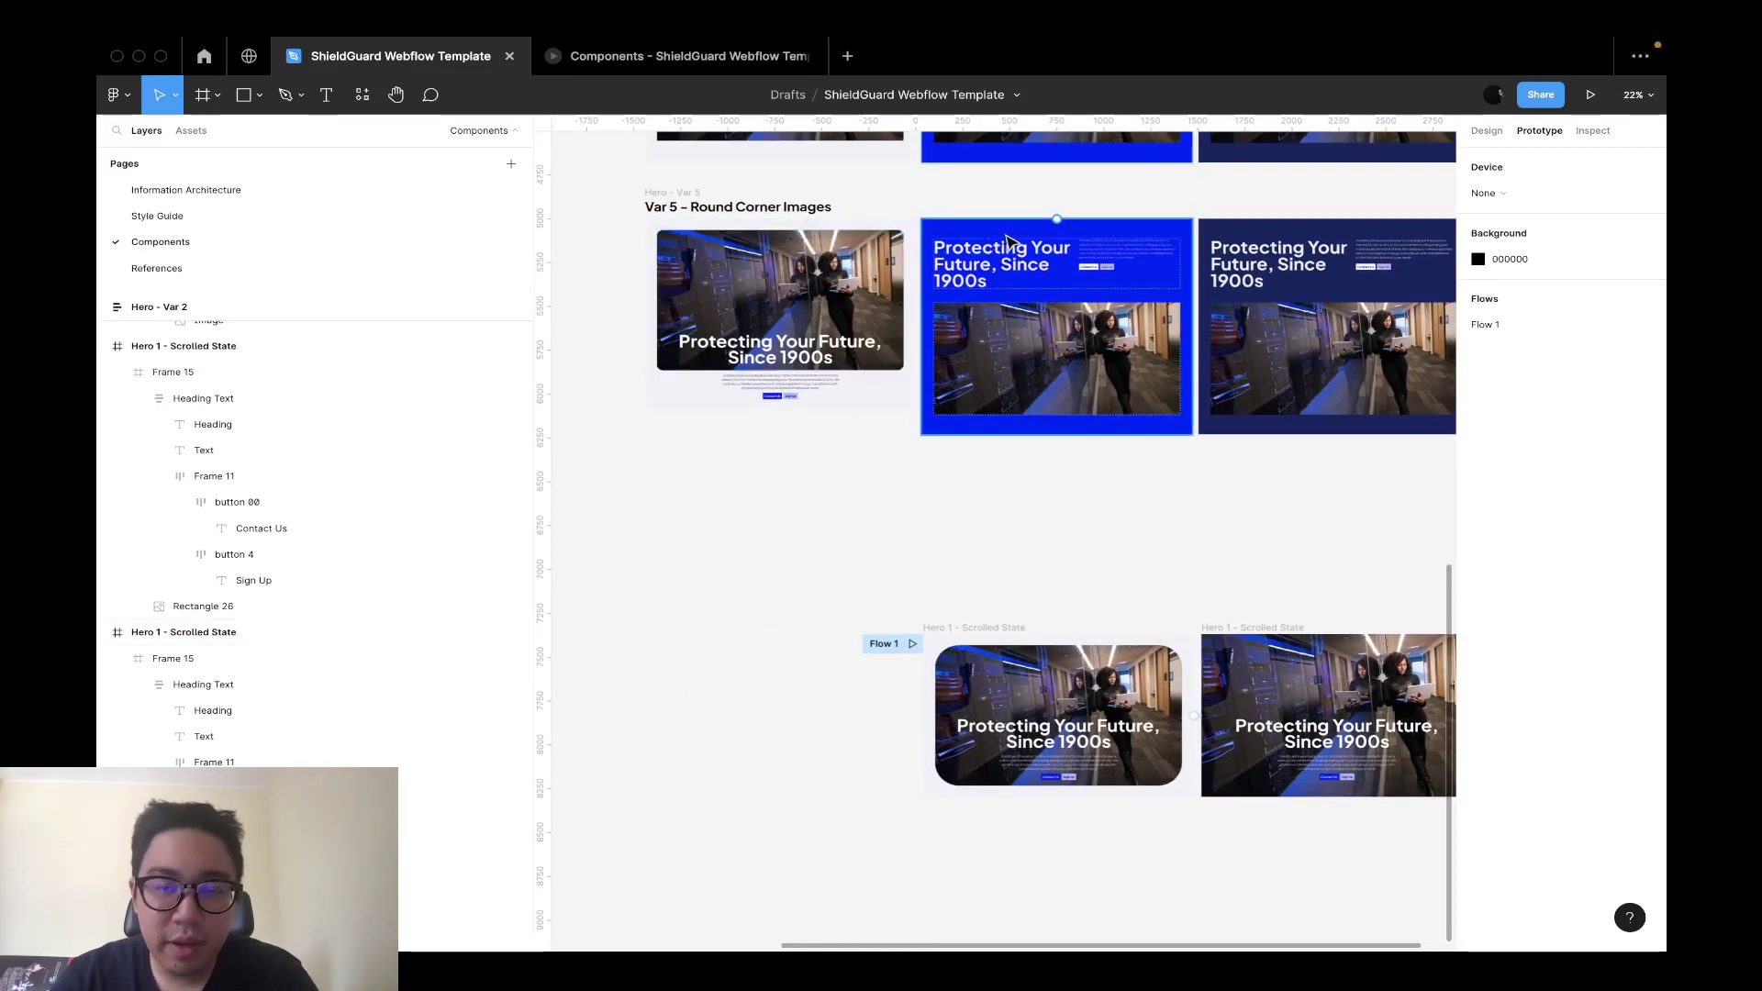
pyautogui.hotkey('ctrl', 'z')
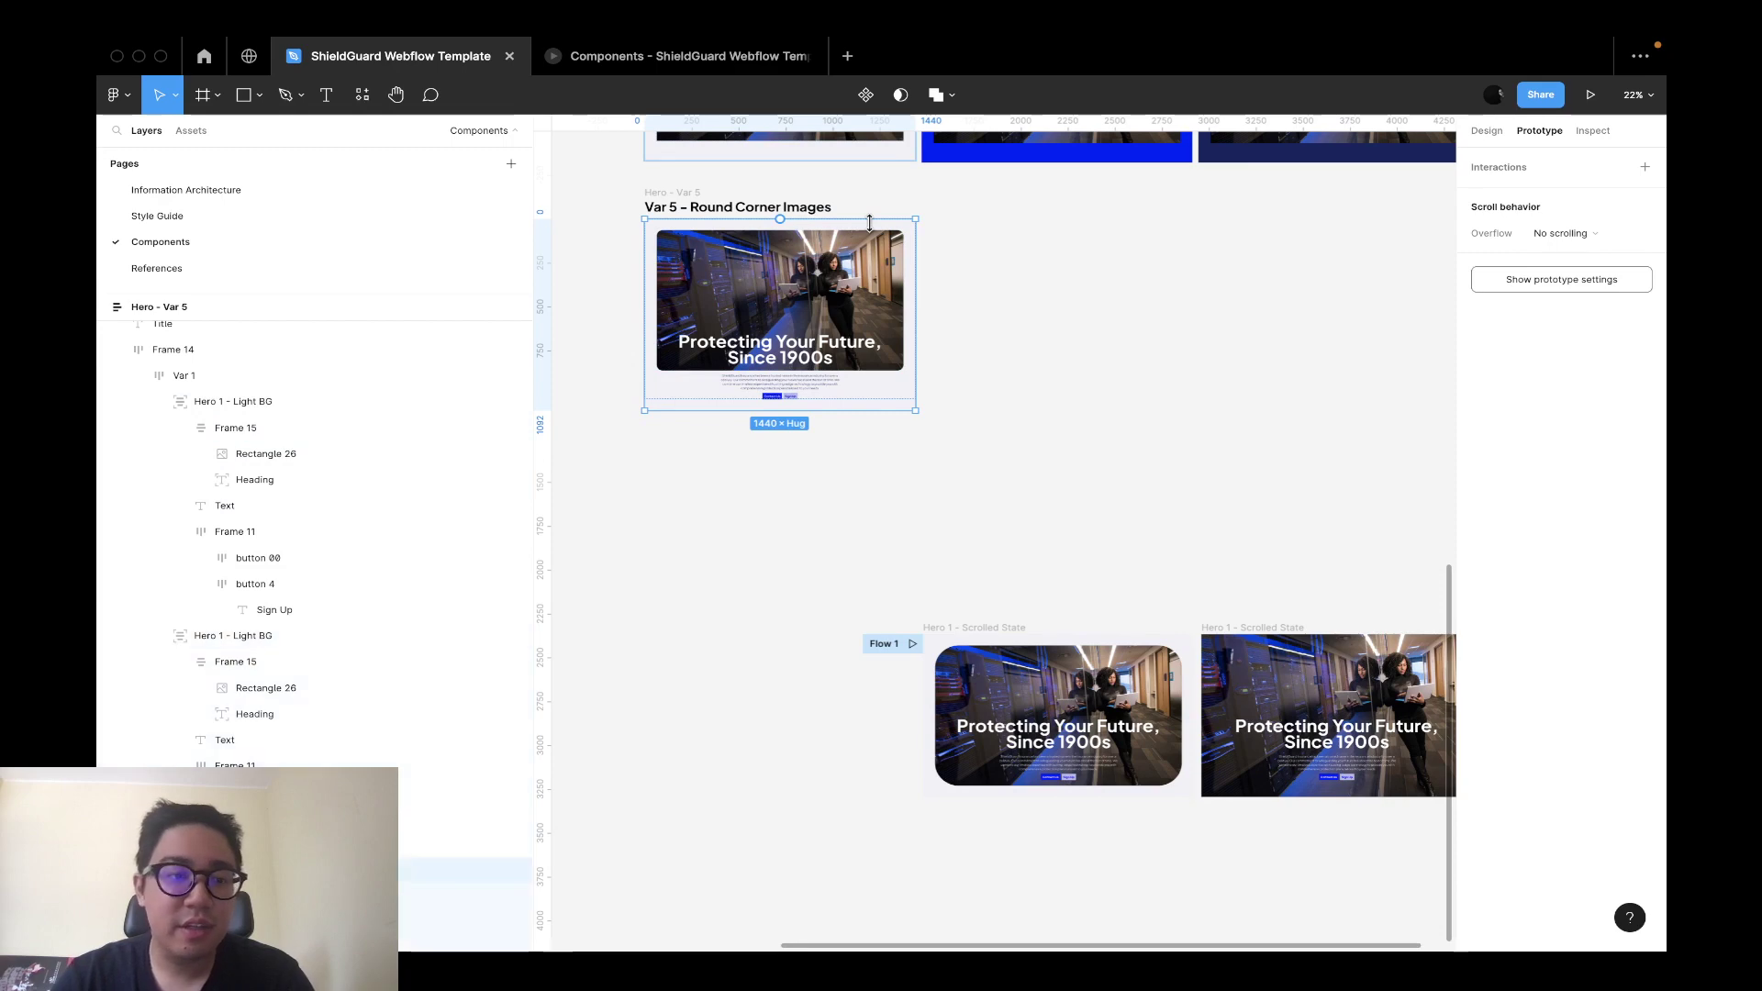
# Duplicate Frame 14 twice to stack three light hero copies in Hero - Var 5, and select the whole section.
pyautogui.click(275, 350)
pyautogui.hotkey('ctrl', 'd')
pyautogui.hotkey('ctrl', 'd')
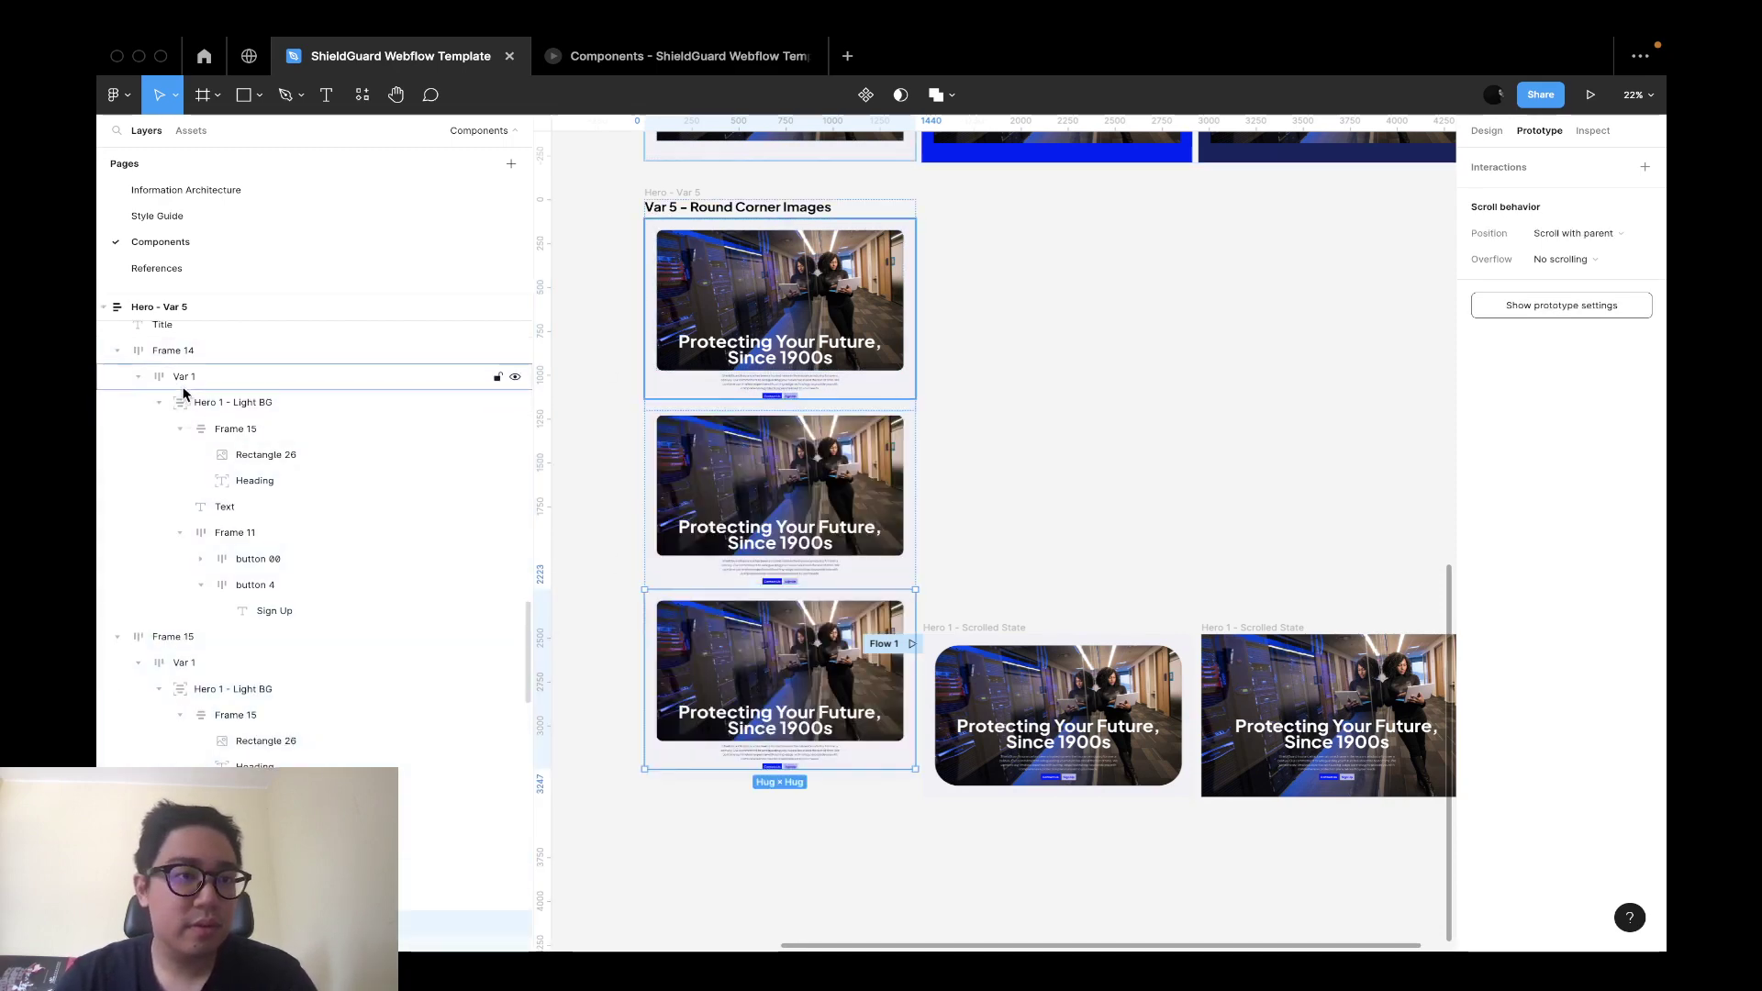
pyautogui.click(179, 306)
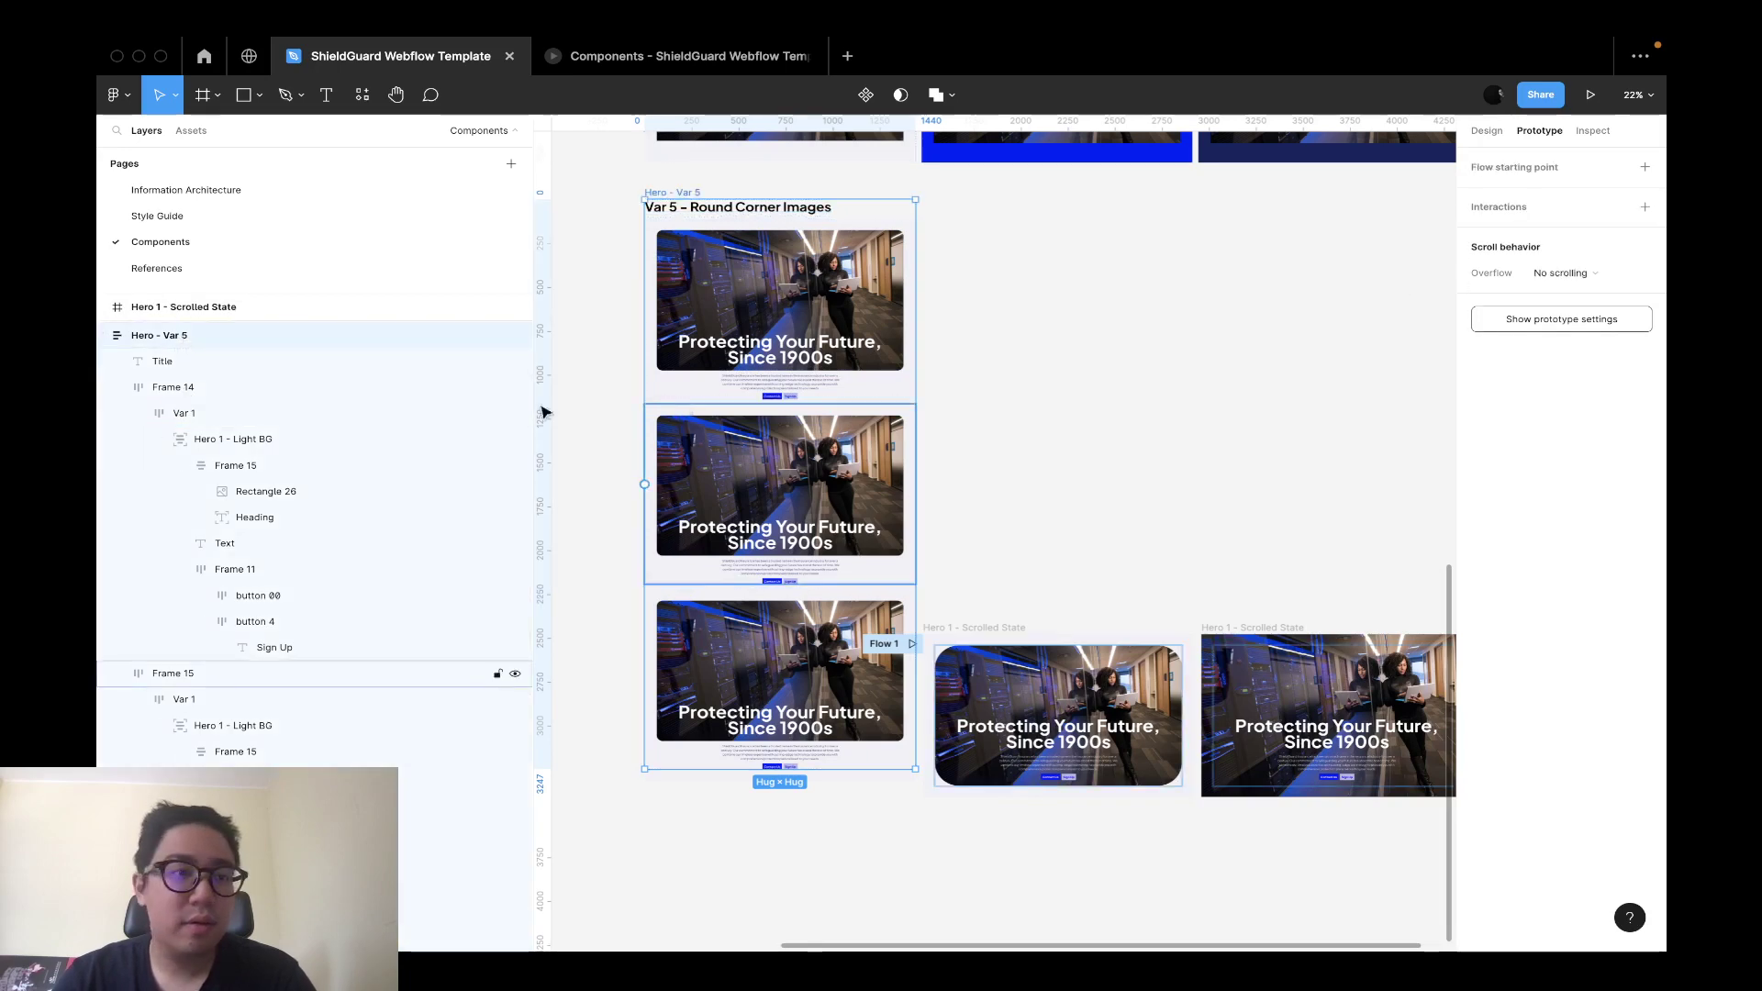
# Wrap Frames 14, 15 and 16 of Hero - Var 5 in a horizontal auto layout frame with 32 spacing.
pyautogui.click(116, 386)
pyautogui.click(116, 413)
pyautogui.click(116, 439)
pyautogui.click(161, 439)
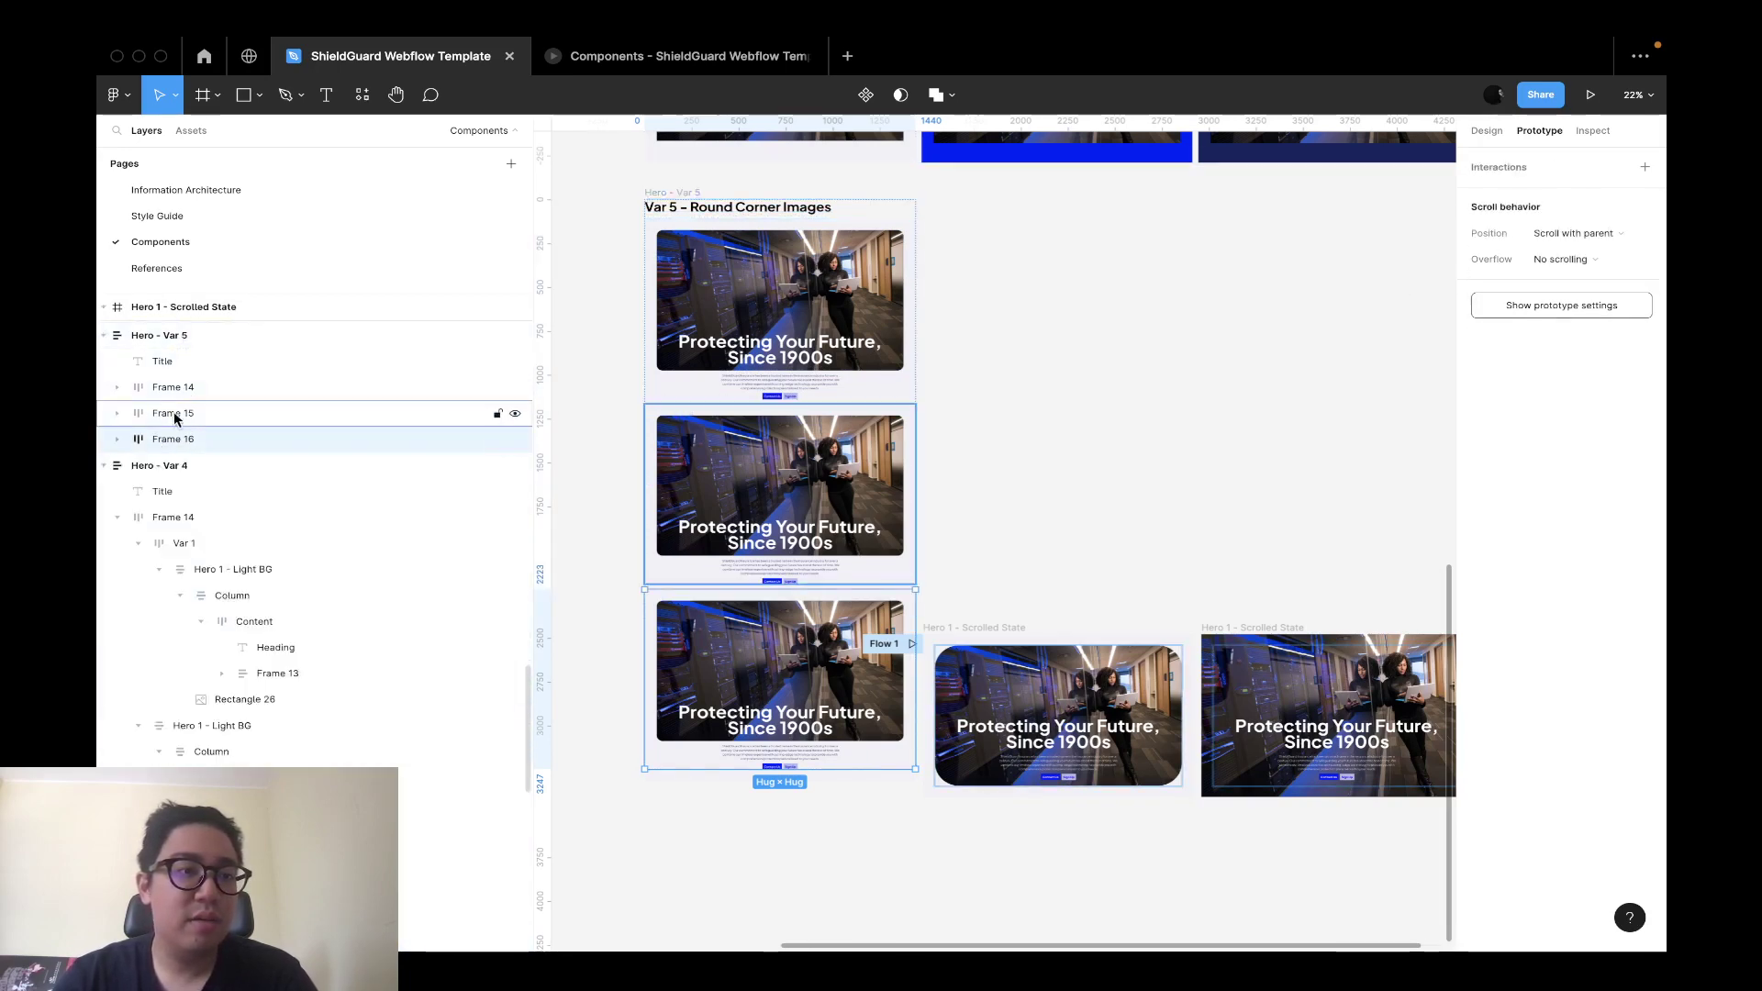
pyautogui.keyDown('shift'); pyautogui.click(245, 389); pyautogui.keyUp('shift')
pyautogui.hotkey('shift', 'a')
pyautogui.click(1487, 130)
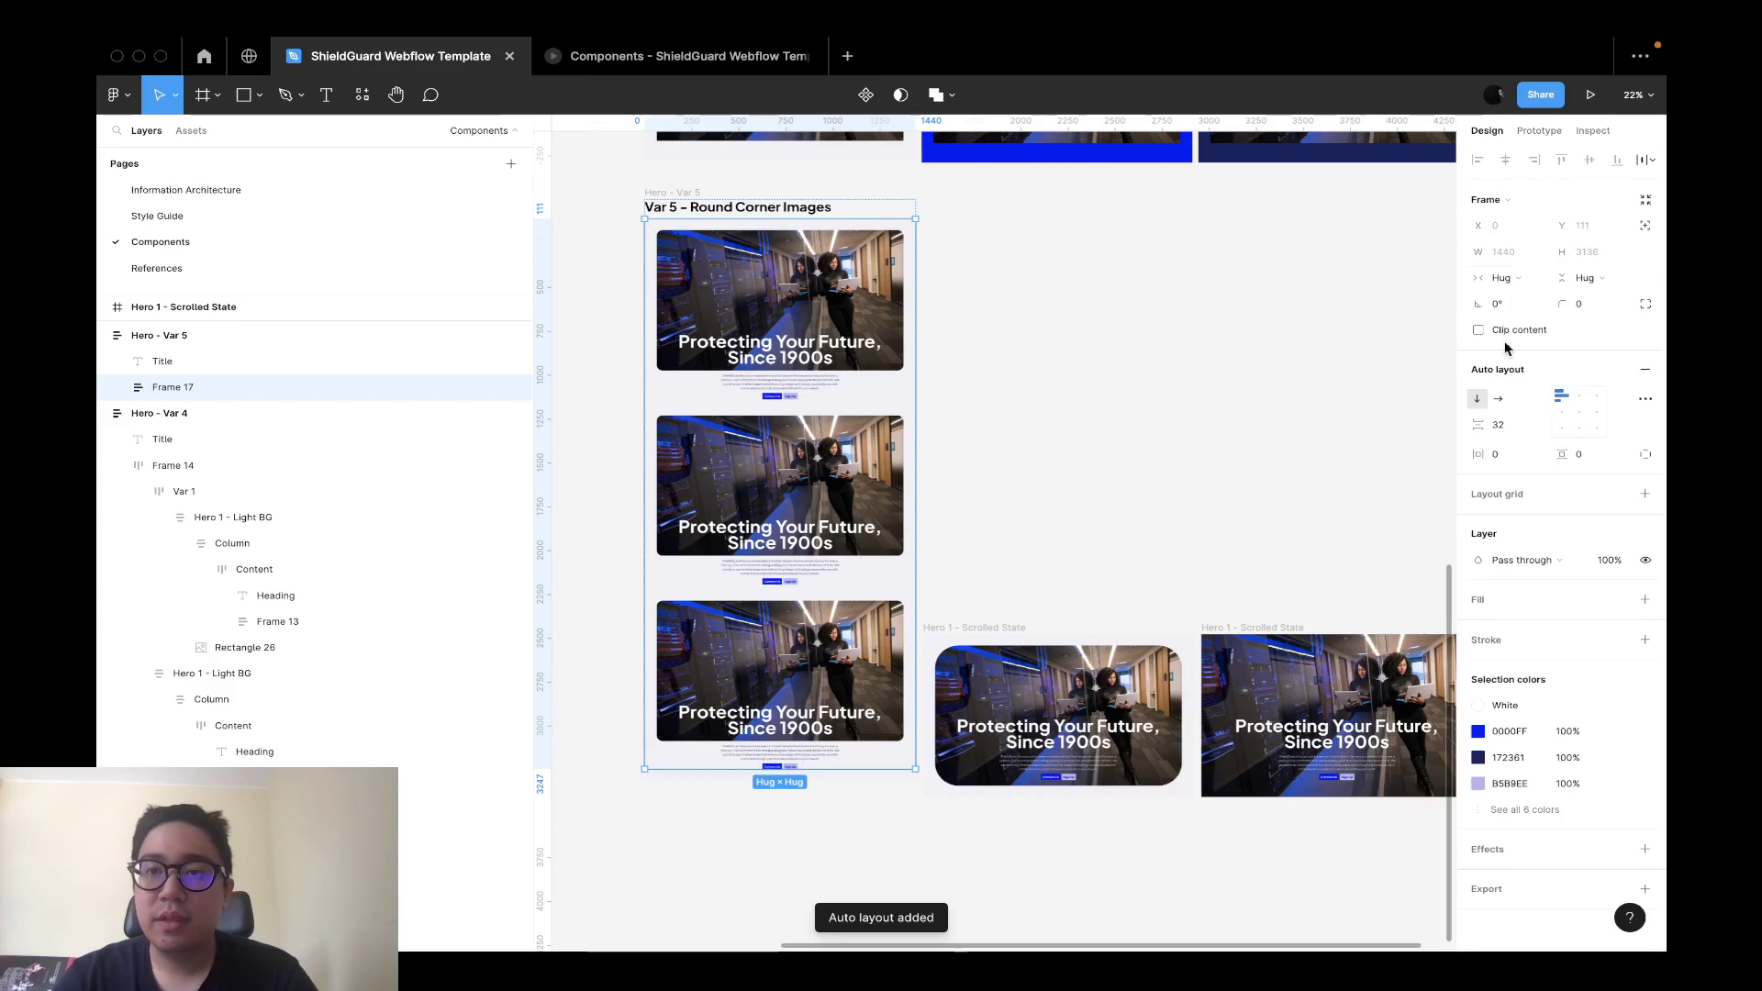
pyautogui.click(1500, 404)
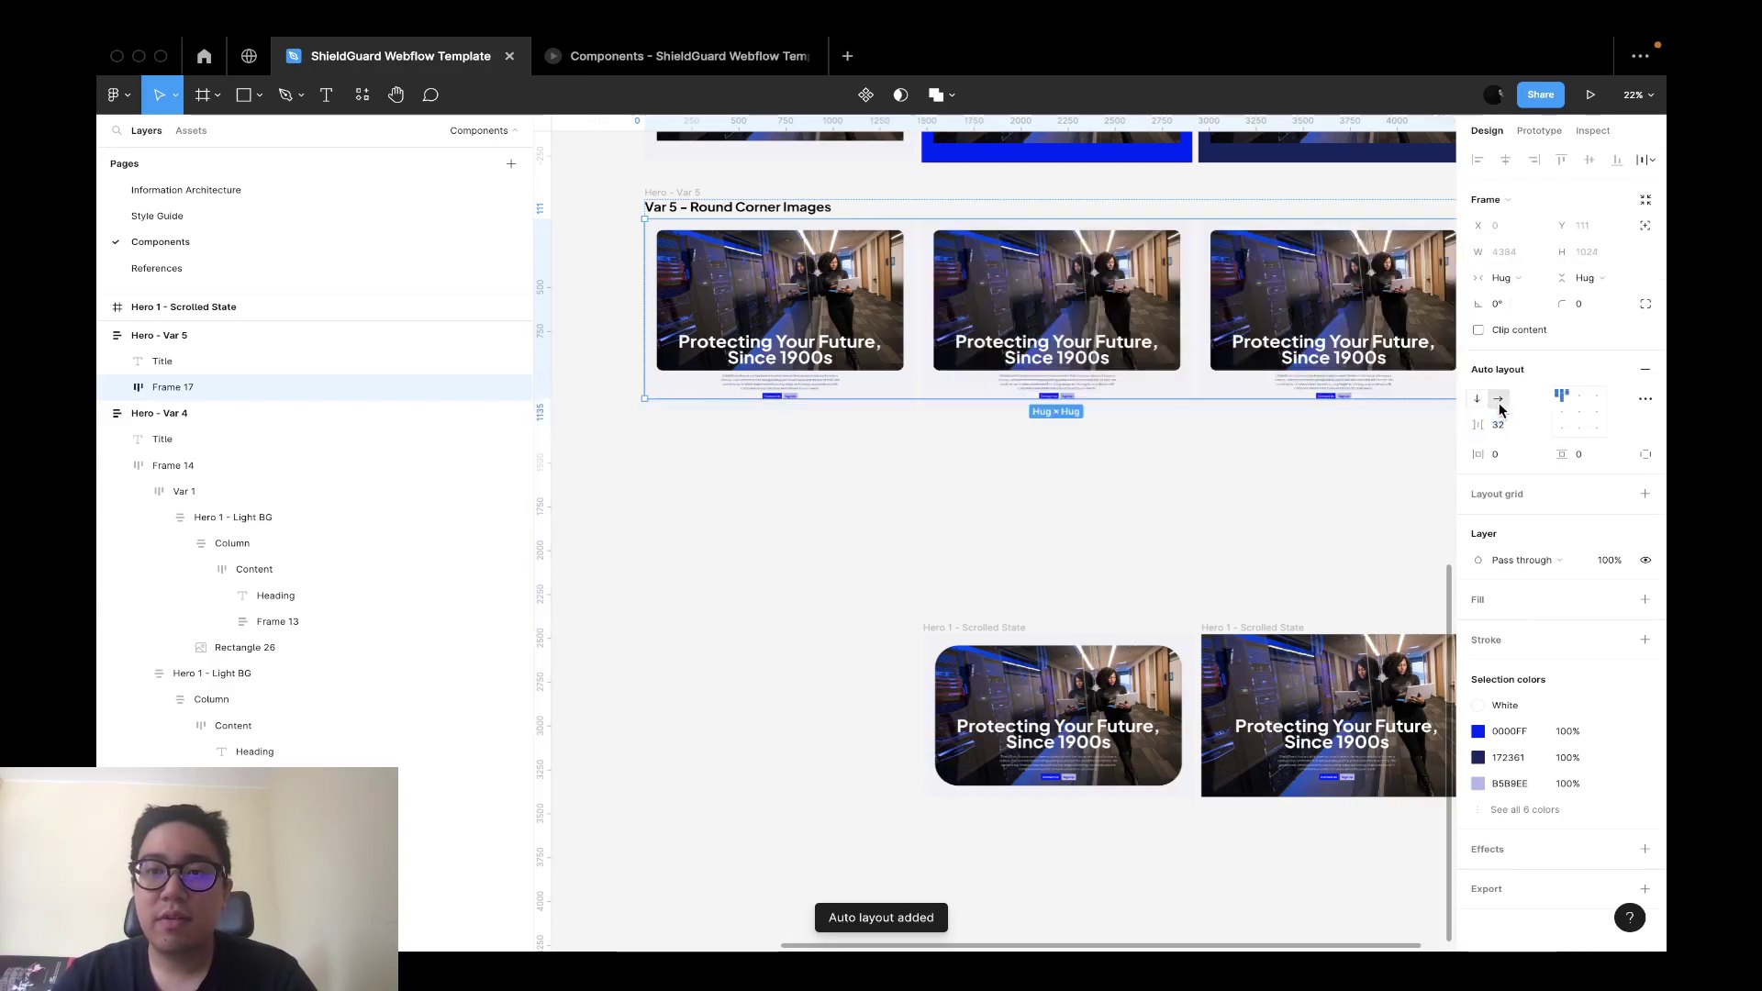
# Fill the second hero frame in the Var 5 row with the Primary colour style.
pyautogui.click(1176, 497)
pyautogui.keyDown('super'); pyautogui.click(1176, 394); pyautogui.keyUp('super')
pyautogui.keyDown('shift'); pyautogui.keyDown('super'); pyautogui.click(1224, 404); pyautogui.keyUp('super'); pyautogui.keyUp('shift')
pyautogui.scroll(2, 1193, 542)
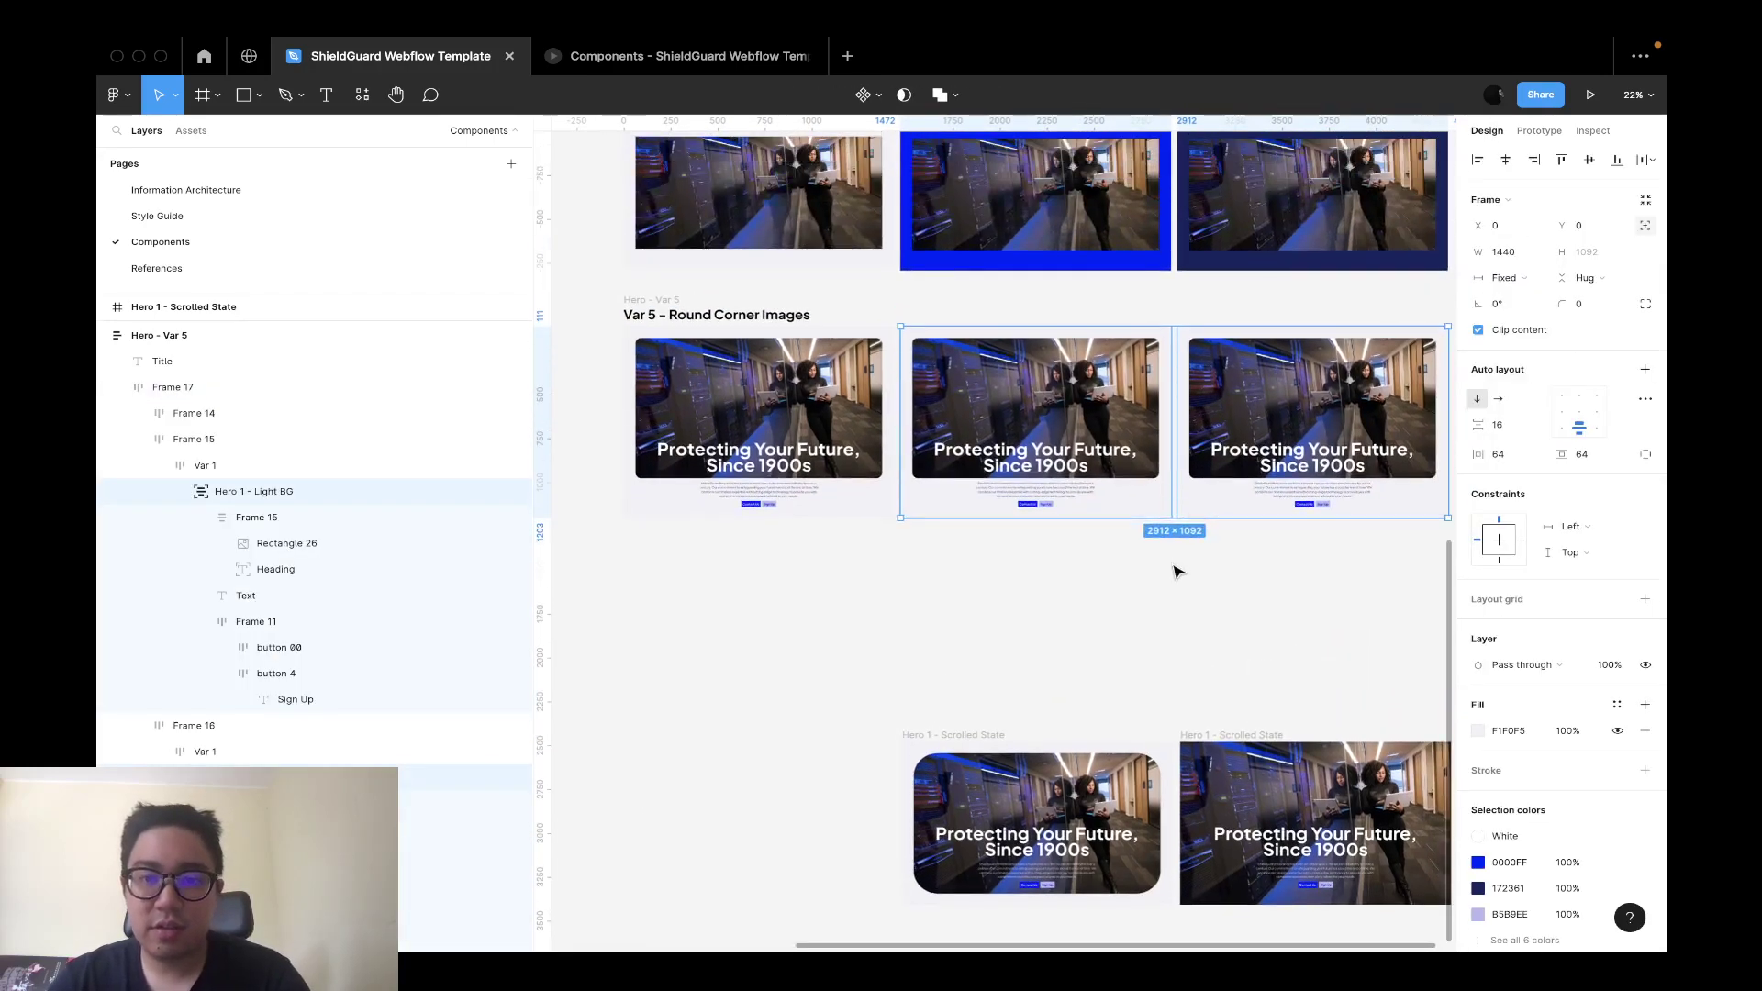
pyautogui.click(1177, 572)
pyautogui.keyDown('super'); pyautogui.click(1164, 516); pyautogui.keyUp('super')
pyautogui.click(1619, 705)
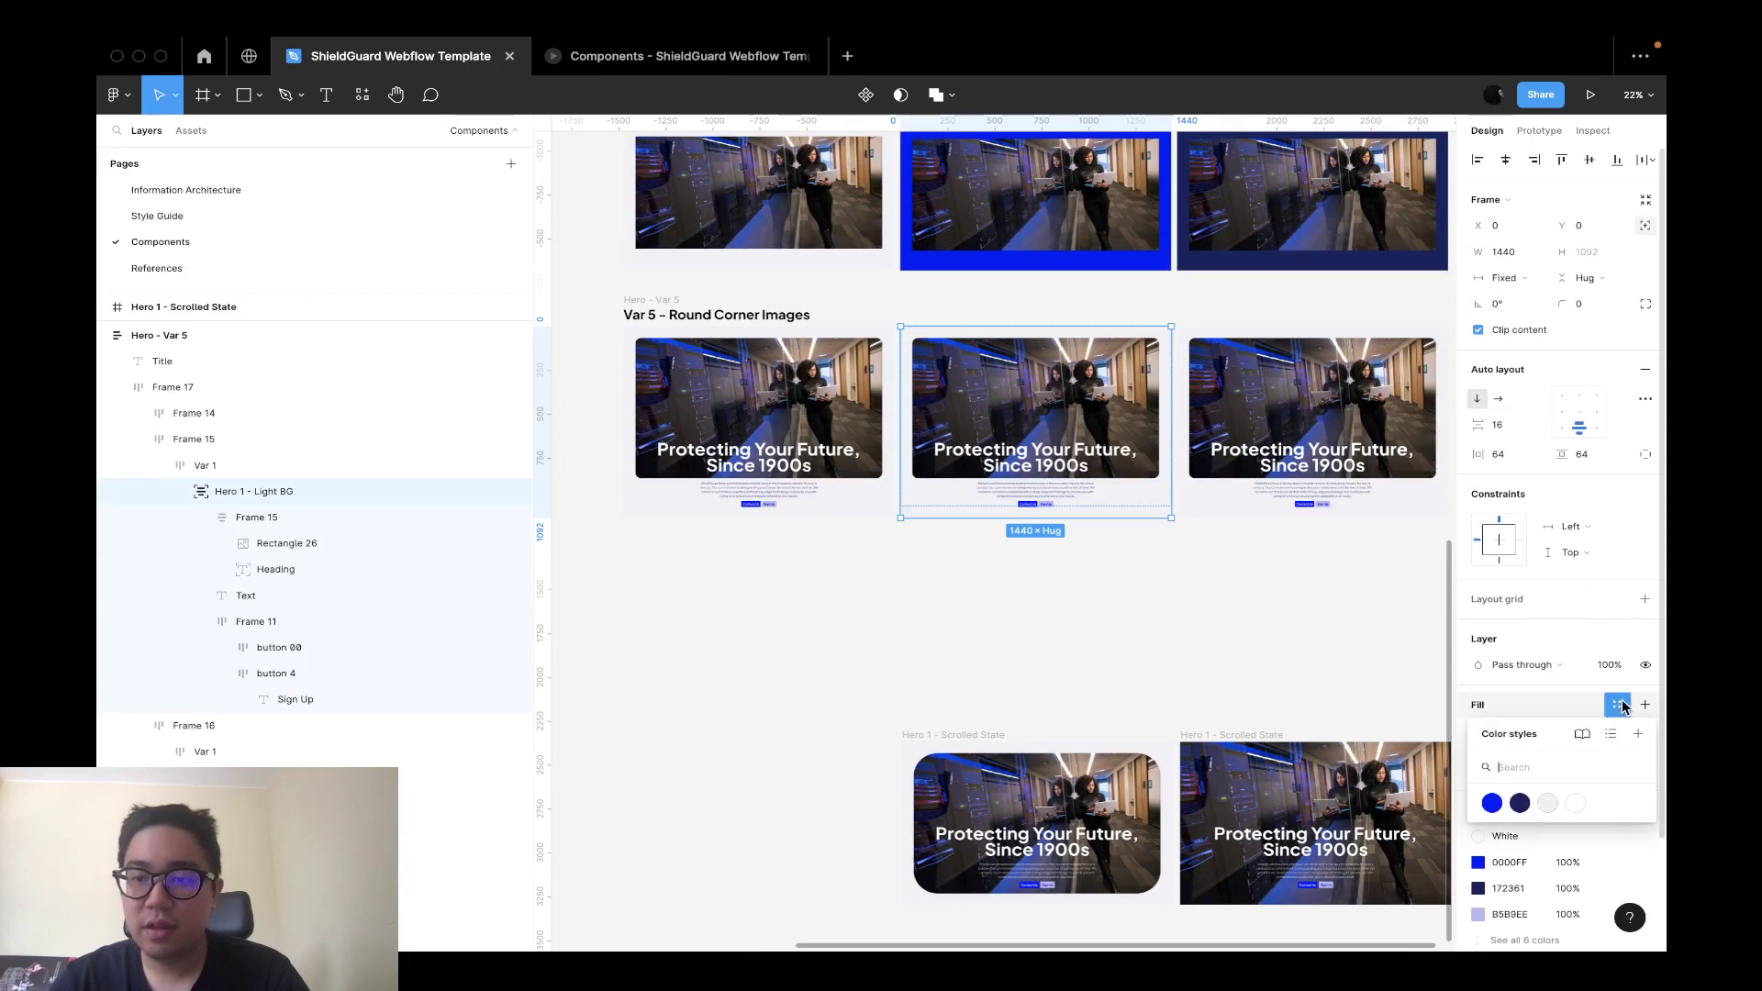
pyautogui.click(1521, 804)
pyautogui.click(1432, 789)
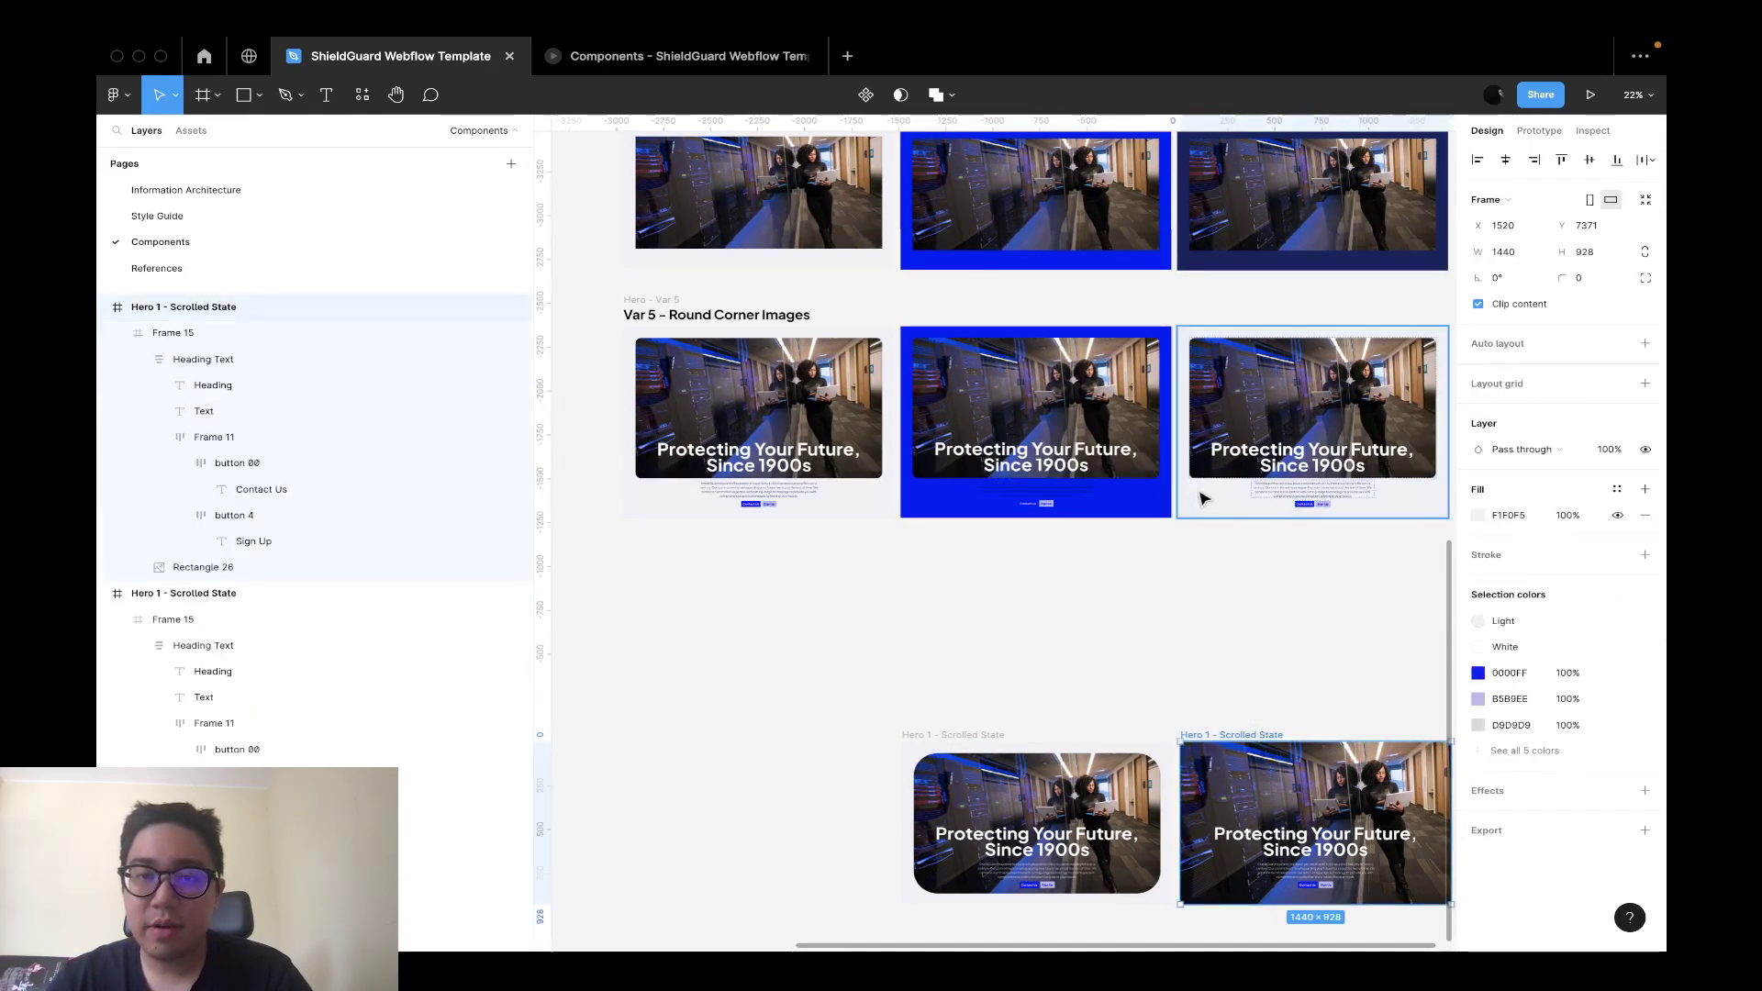
# Fill the third hero frame in the Var 5 row with dark blue.
pyautogui.keyDown('super'); pyautogui.click(1204, 498); pyautogui.keyUp('super')
pyautogui.click(1485, 727)
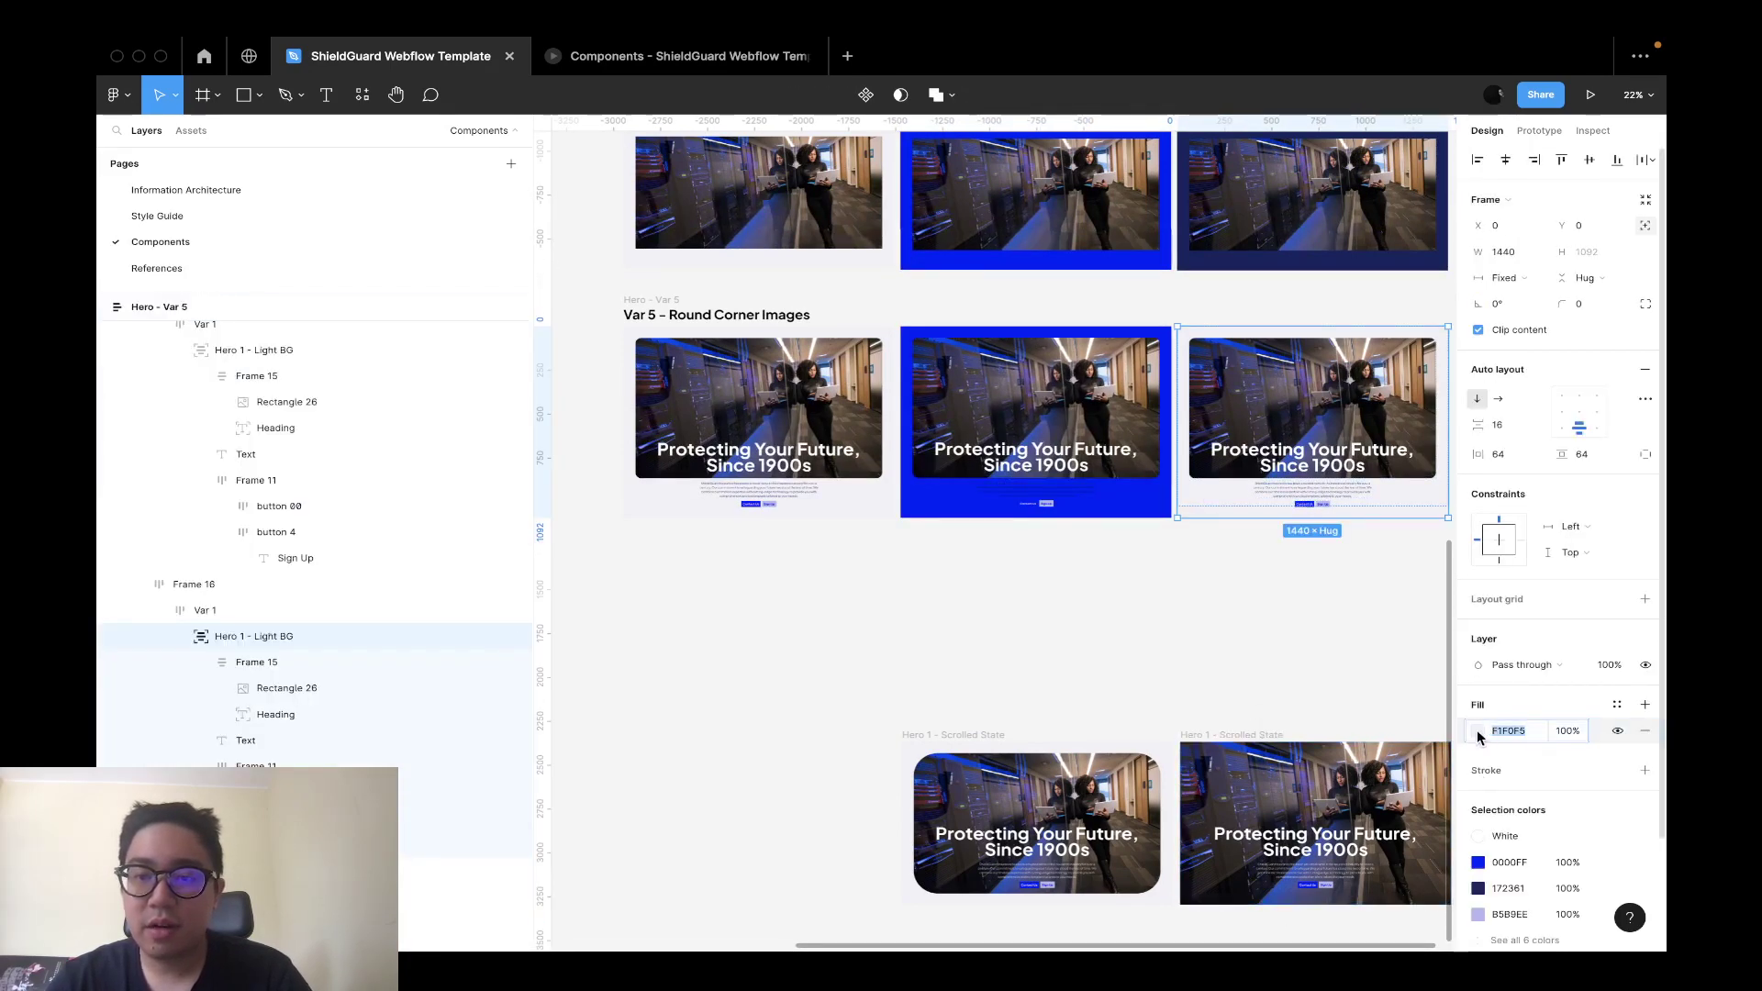
pyautogui.click(1477, 732)
pyautogui.click(1291, 873)
pyautogui.press('Escape')
pyautogui.click(1081, 617)
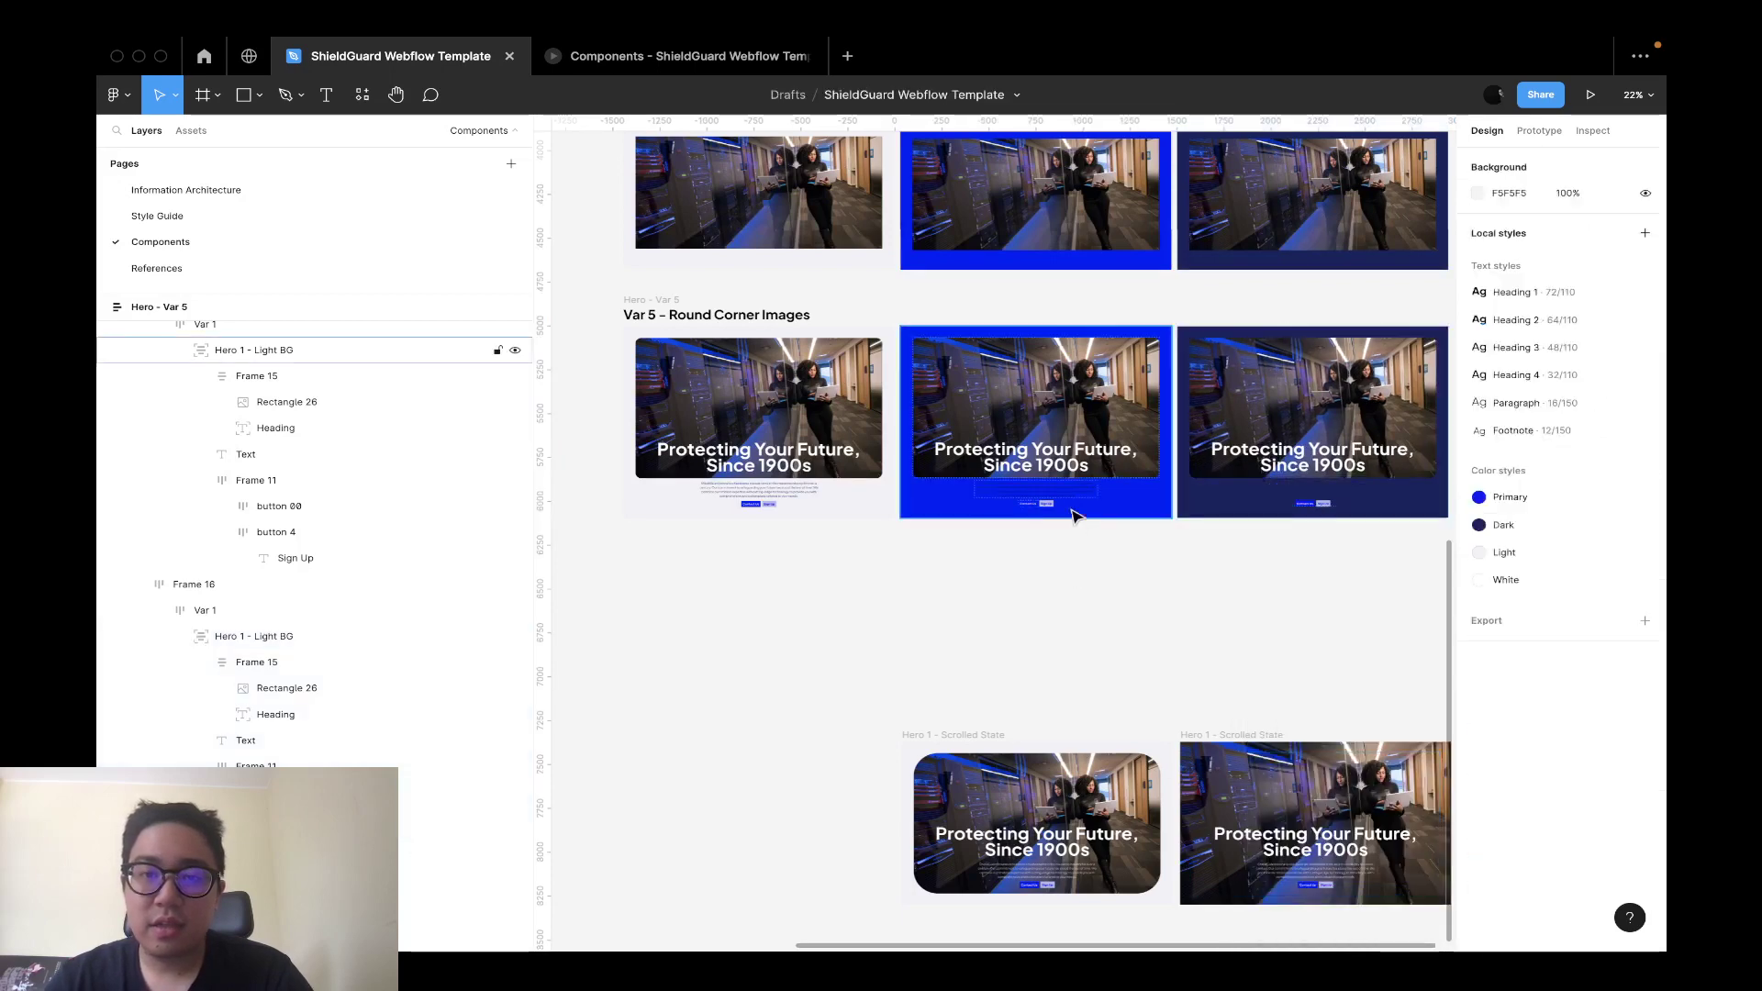
pyautogui.keyDown('super'); pyautogui.click(1035, 491); pyautogui.keyUp('super')
pyautogui.scroll(2, 1076, 503)
pyautogui.scroll(-2, 1076, 503)
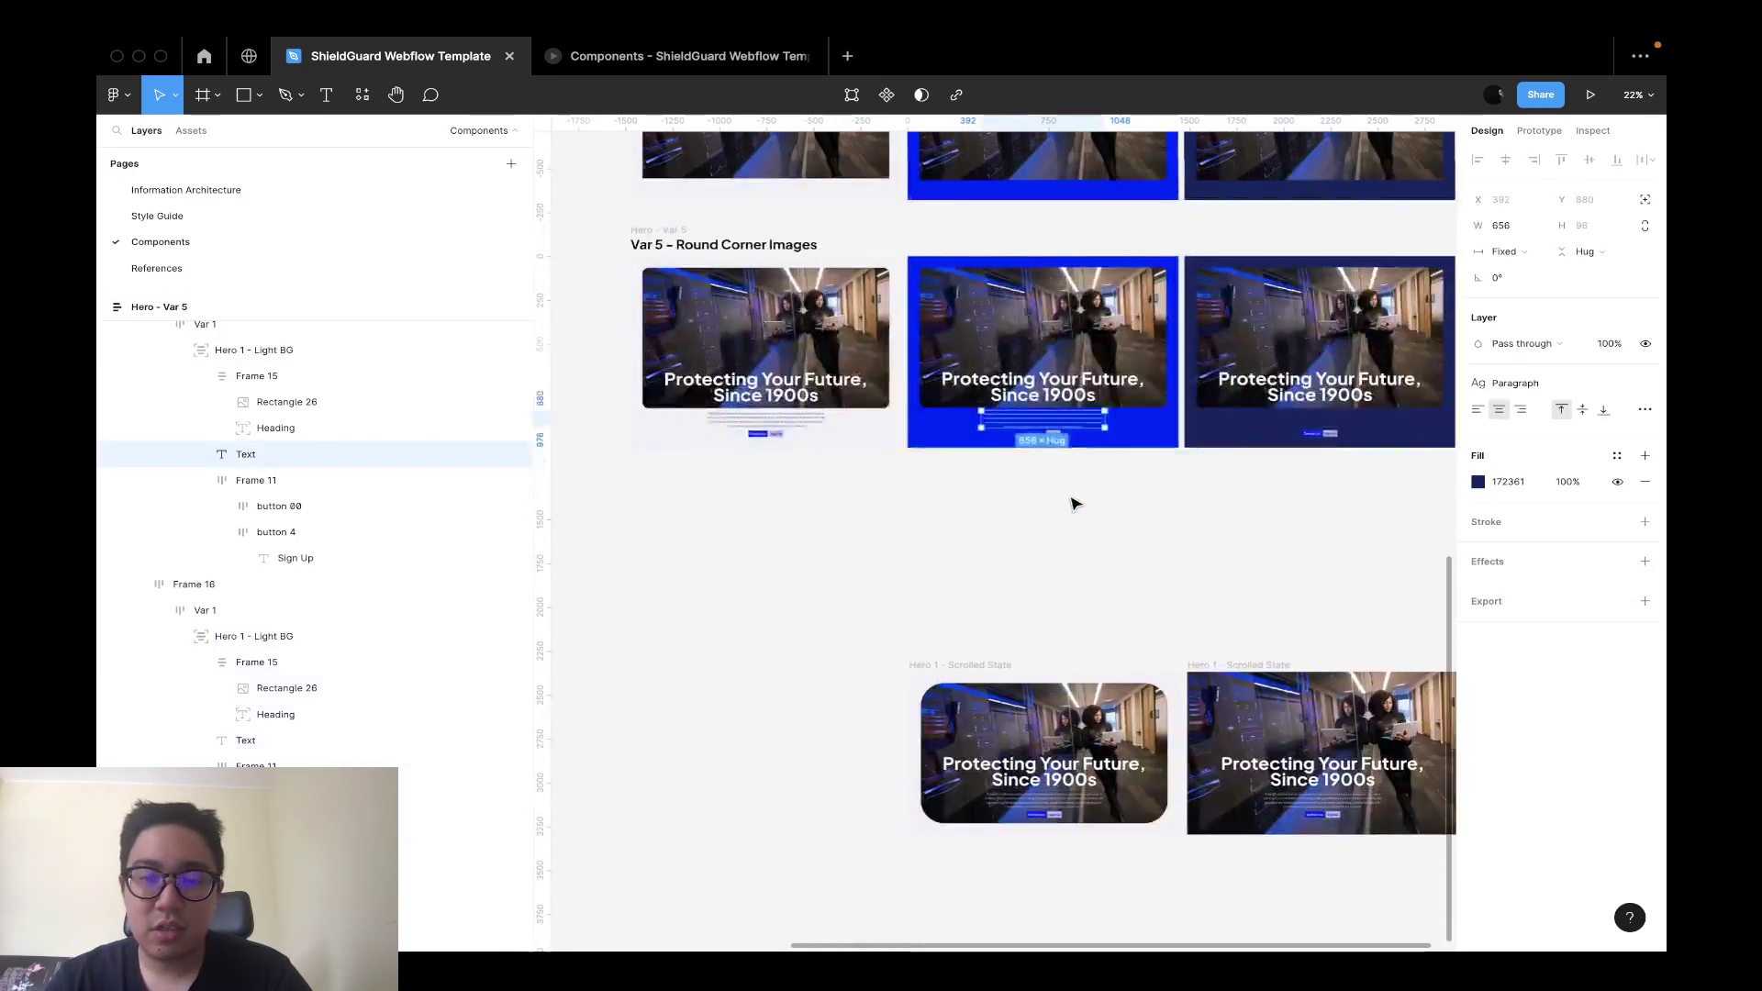
pyautogui.scroll(1, 1076, 502)
# Replace all three Var 5 heroes with copies of the rounded Hero 1 - Scrolled State frame.
pyautogui.click(996, 679)
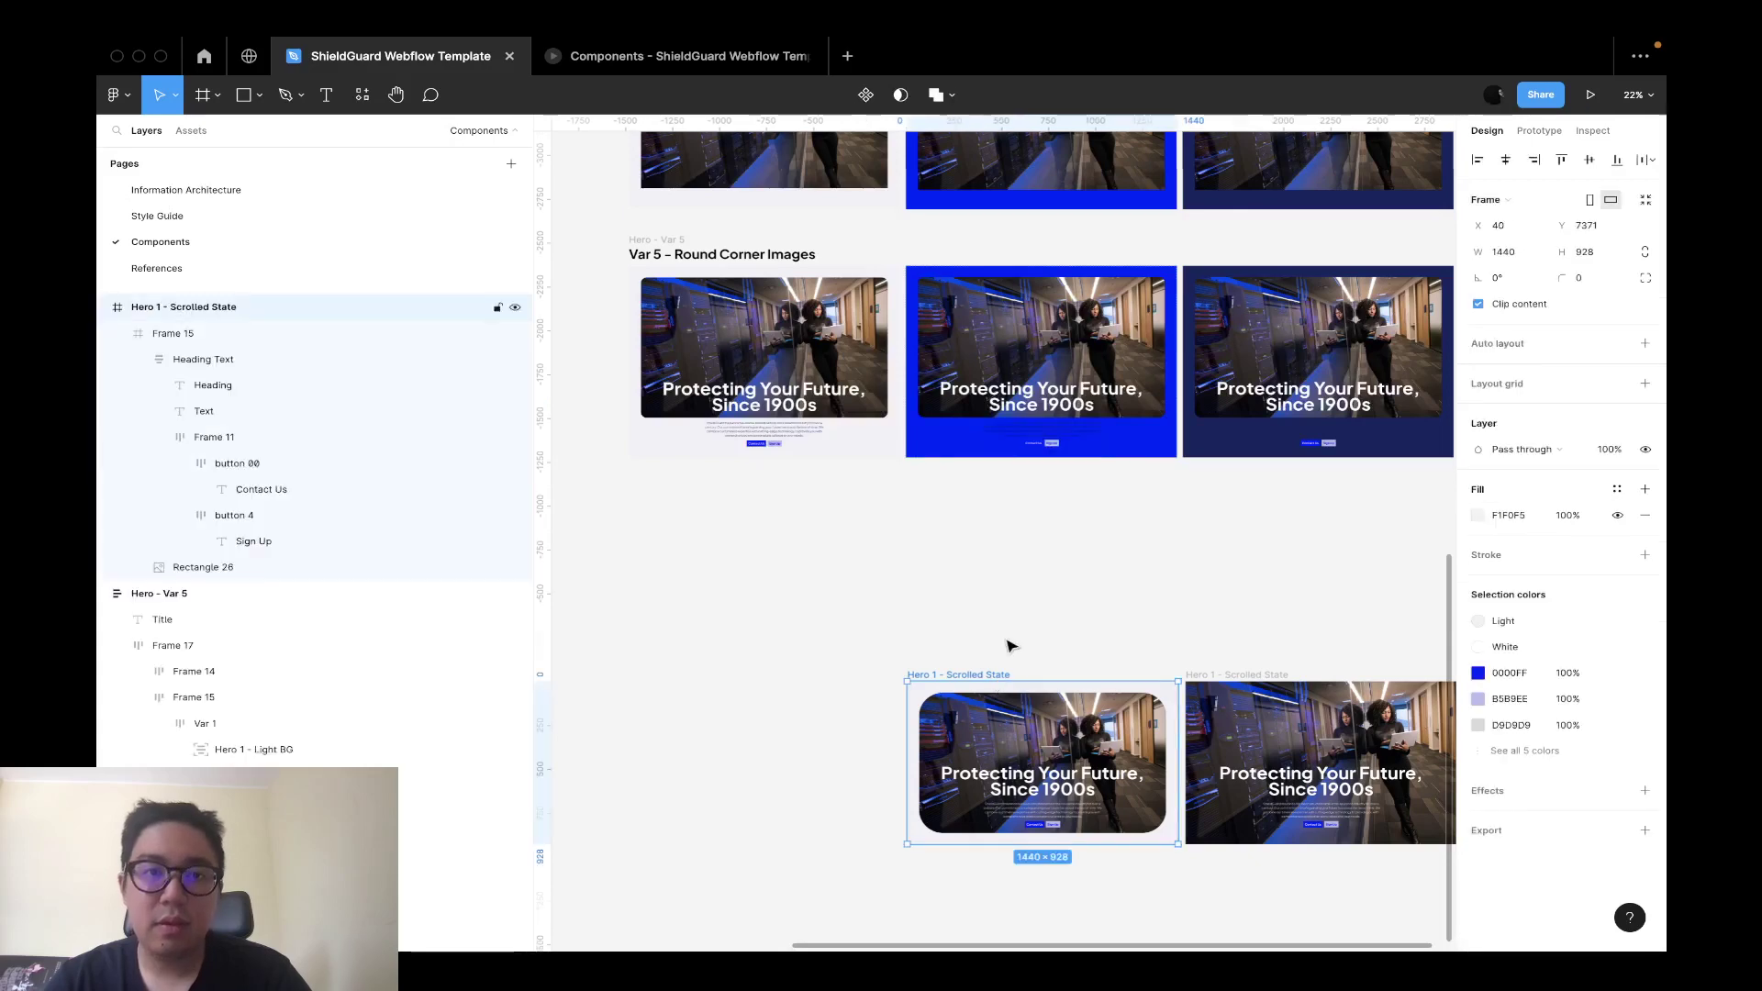
pyautogui.click(1015, 633)
pyautogui.click(883, 449)
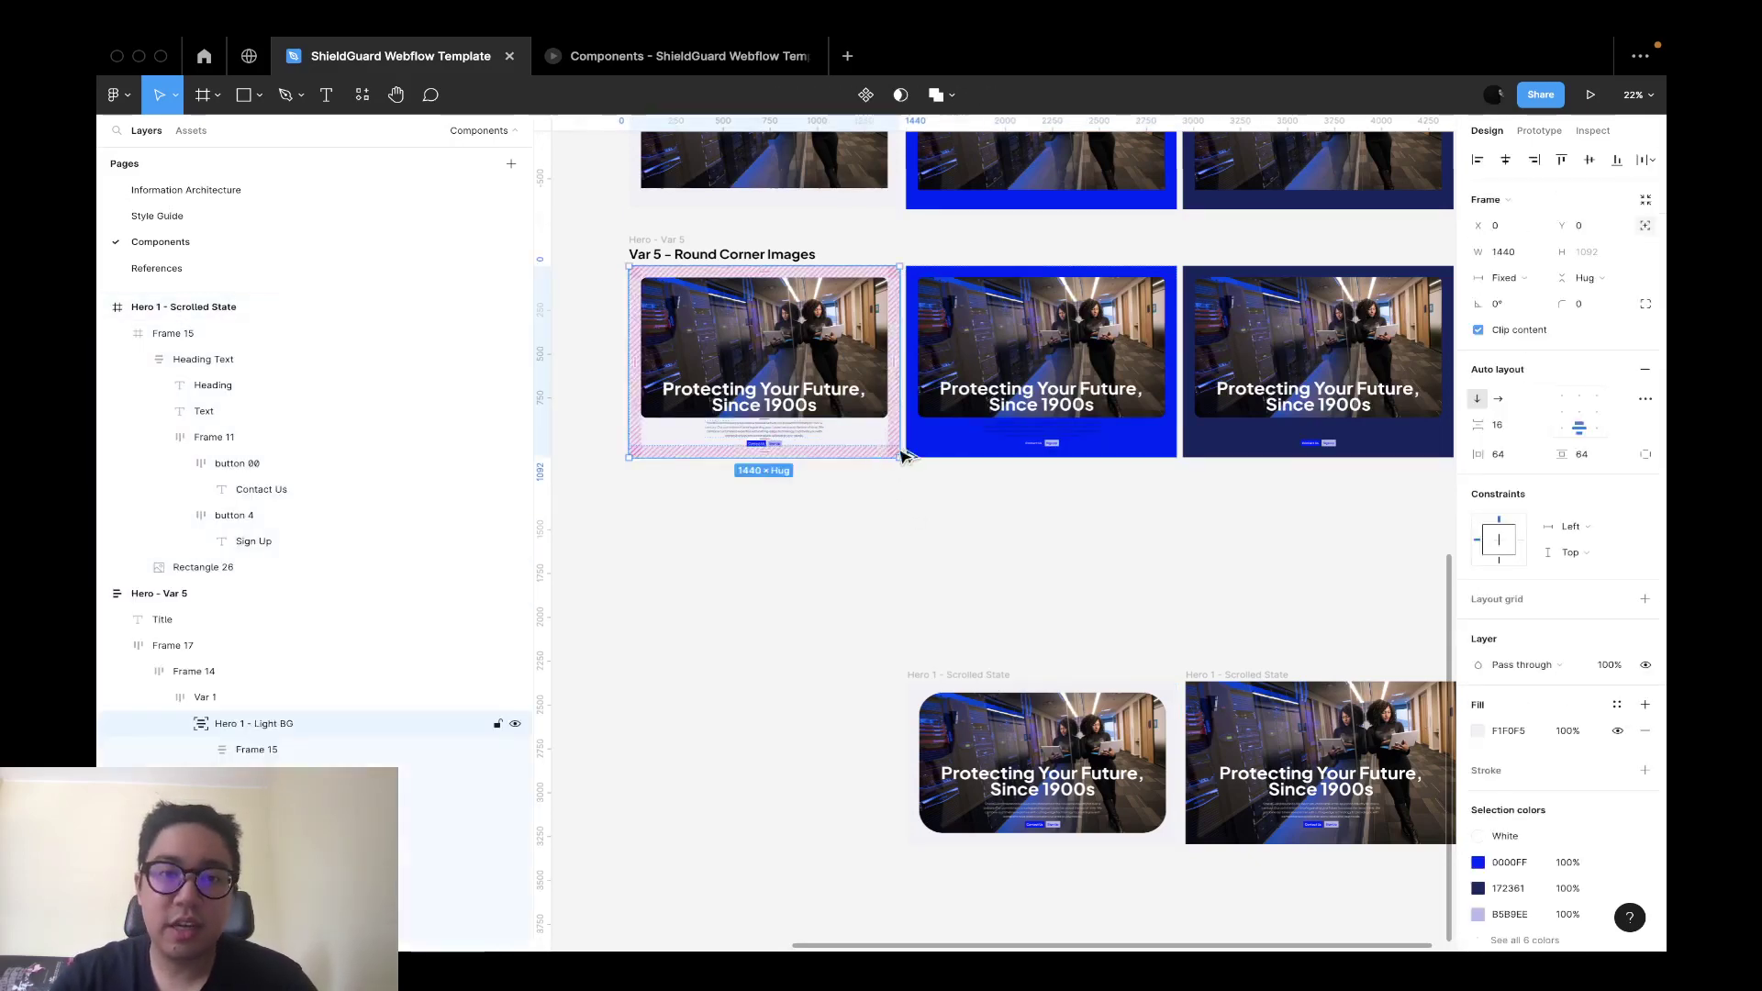
pyautogui.hotkey('ctrl', 'shift', 'r')
pyautogui.click(933, 445)
pyautogui.keyDown('shift'); pyautogui.click(1226, 452); pyautogui.keyUp('shift')
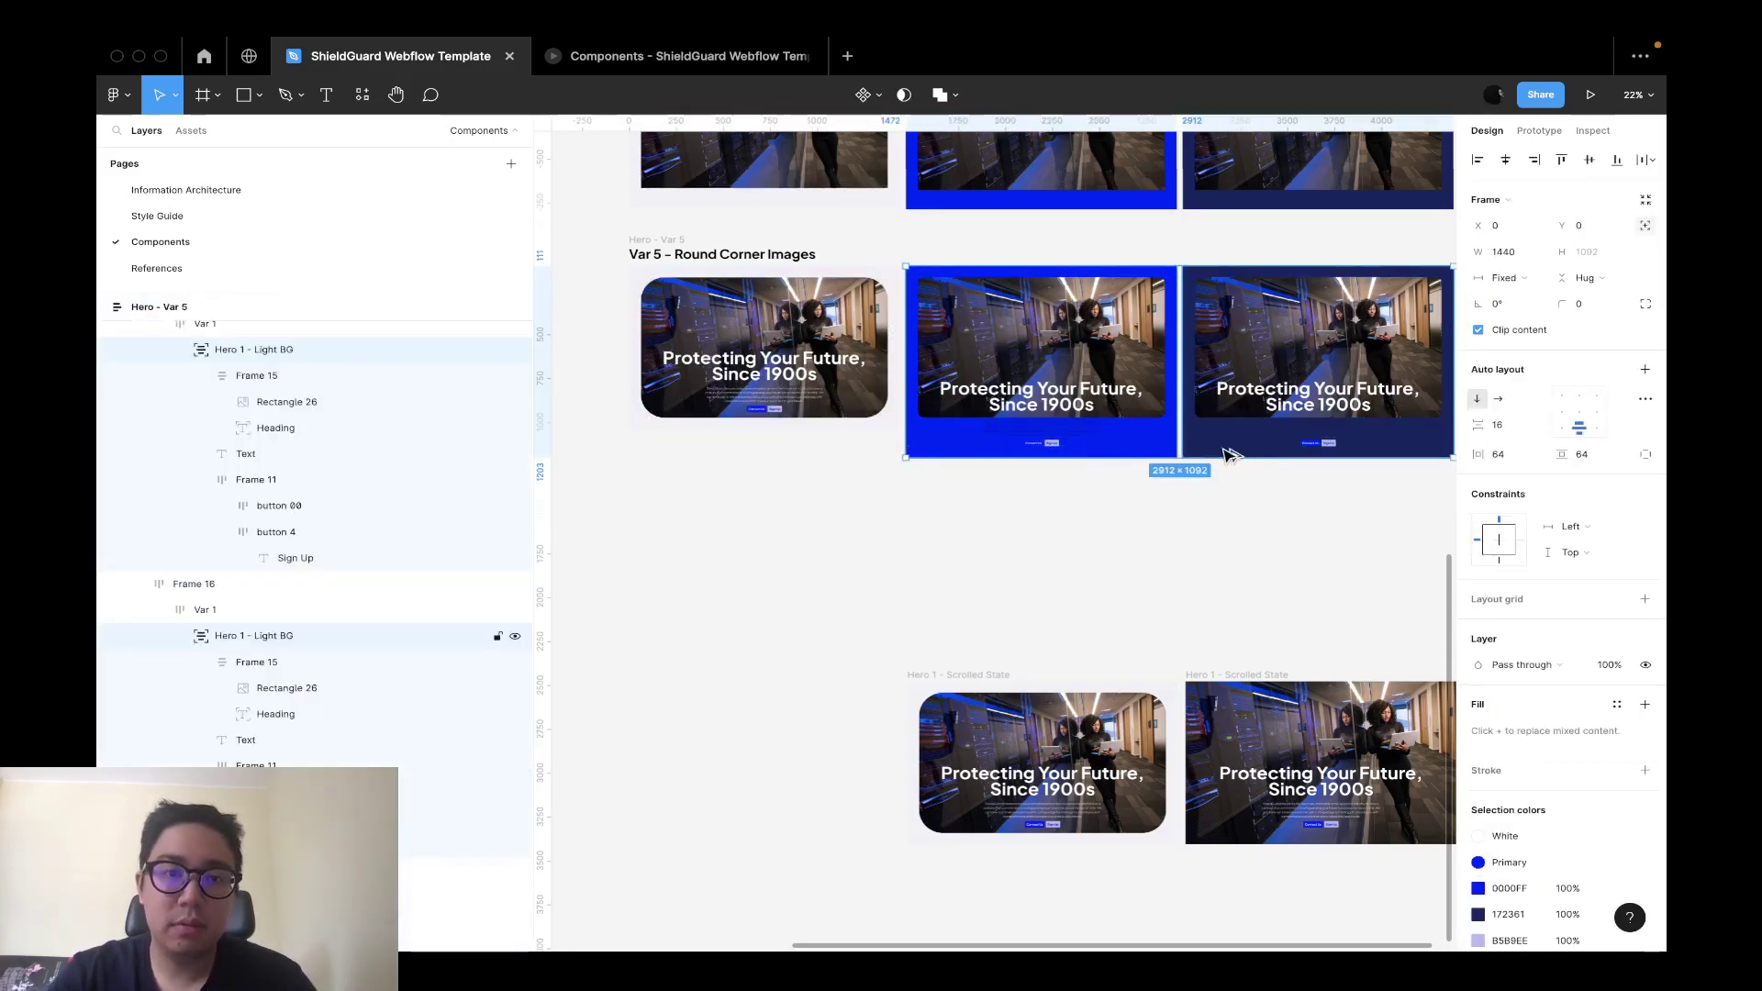
pyautogui.hotkey('ctrl', 'shift', 'r')
pyautogui.click(1225, 455)
# Try changing the height of the first rounded hero in Var 5 and undo it.
pyautogui.scroll(3, 850, 431)
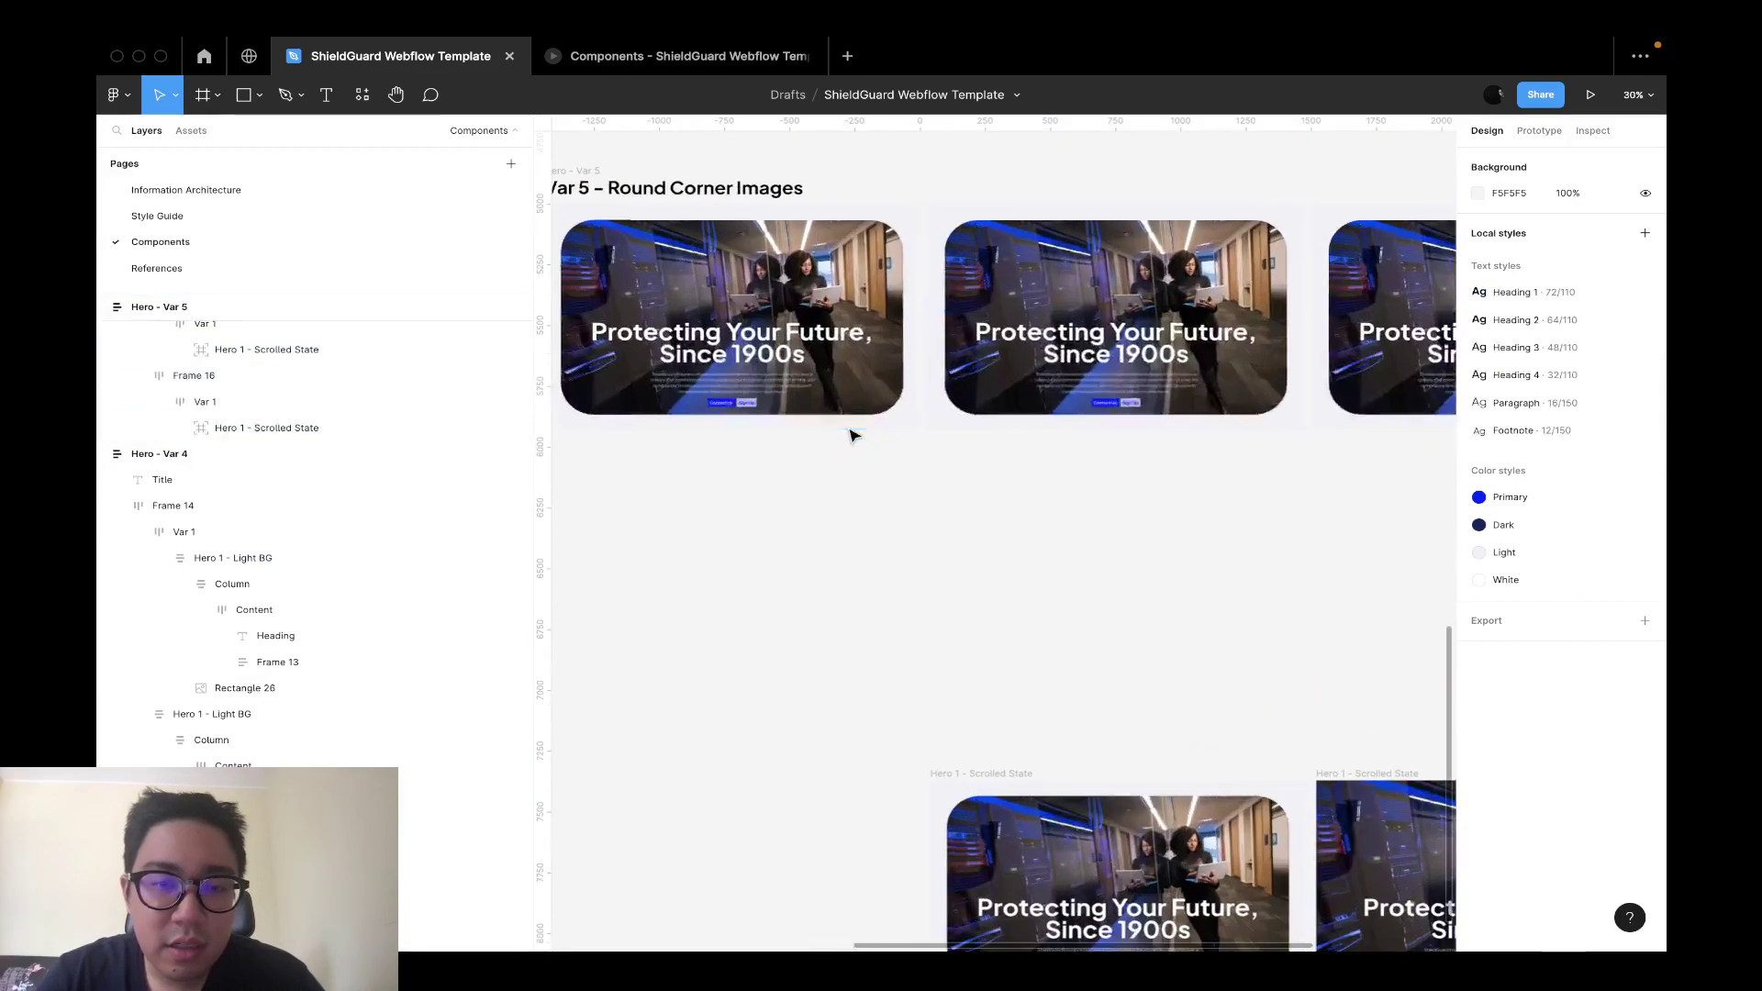
pyautogui.click(897, 418)
pyautogui.click(1611, 253)
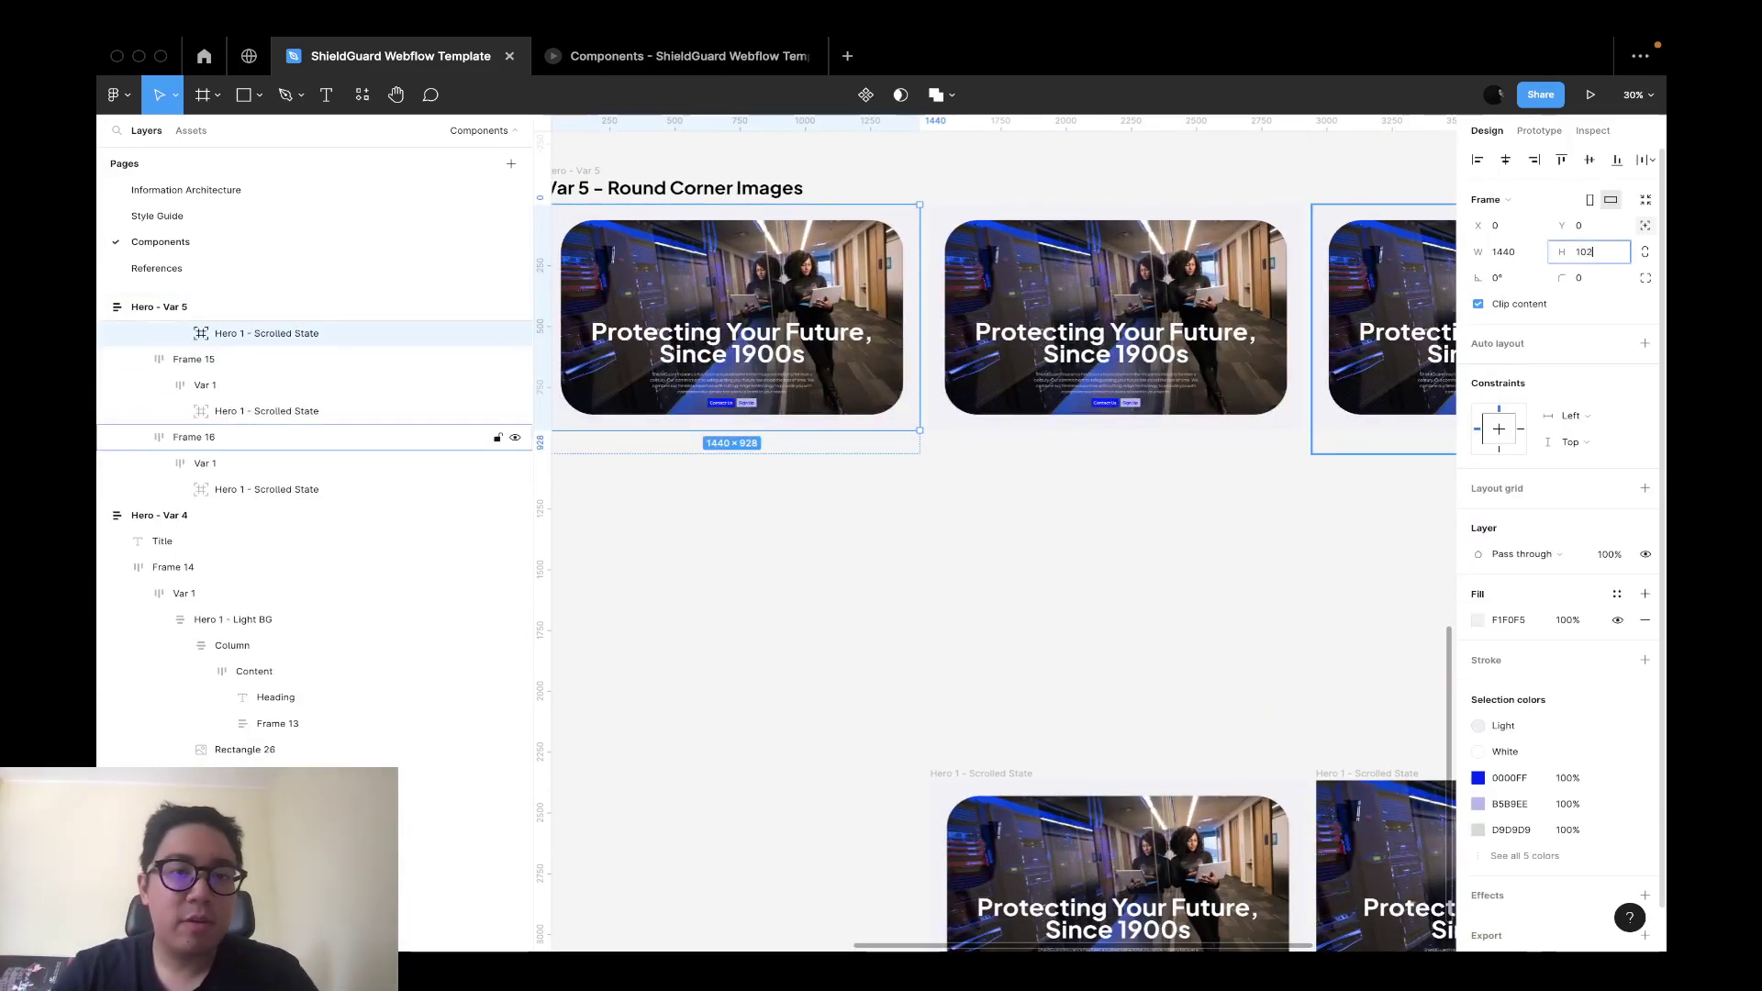
pyautogui.write('102')
pyautogui.press('Return')
pyautogui.hotkey('ctrl', 'z')
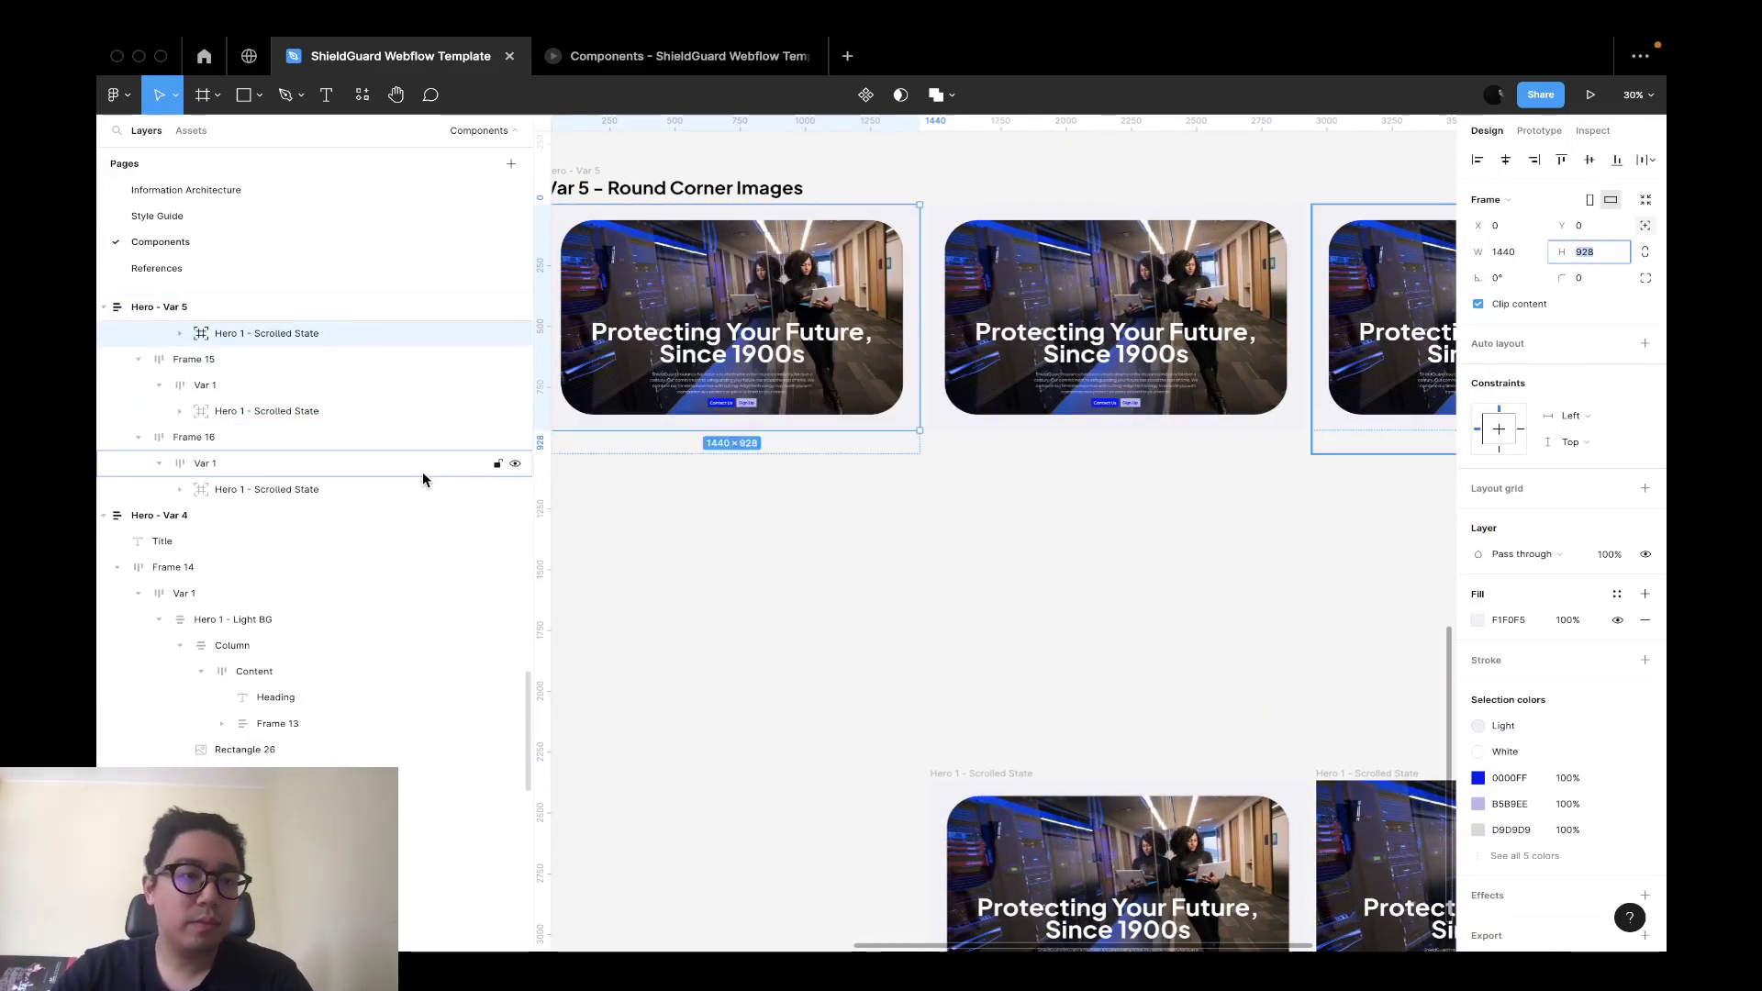
# Try a height of 1024 on the Hero 1 - Scrolled State frame nested in Frame 14 and undo it.
pyautogui.scroll(2, 422, 472)
pyautogui.click(335, 404)
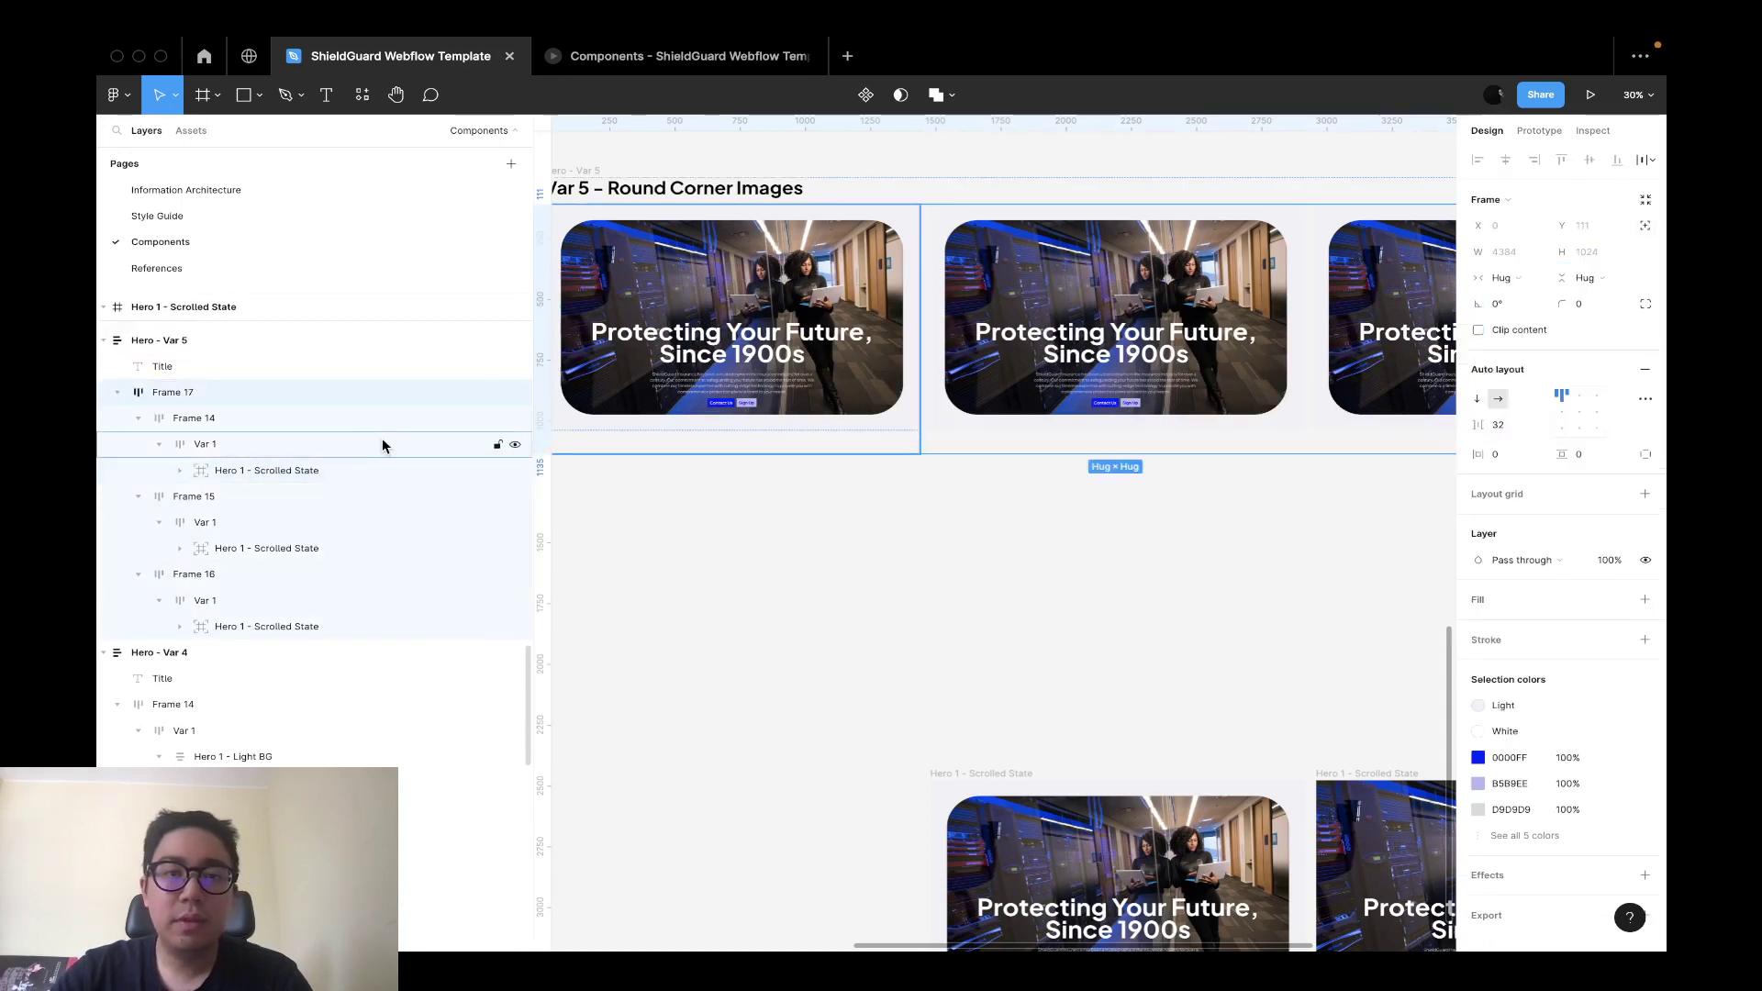
pyautogui.click(374, 415)
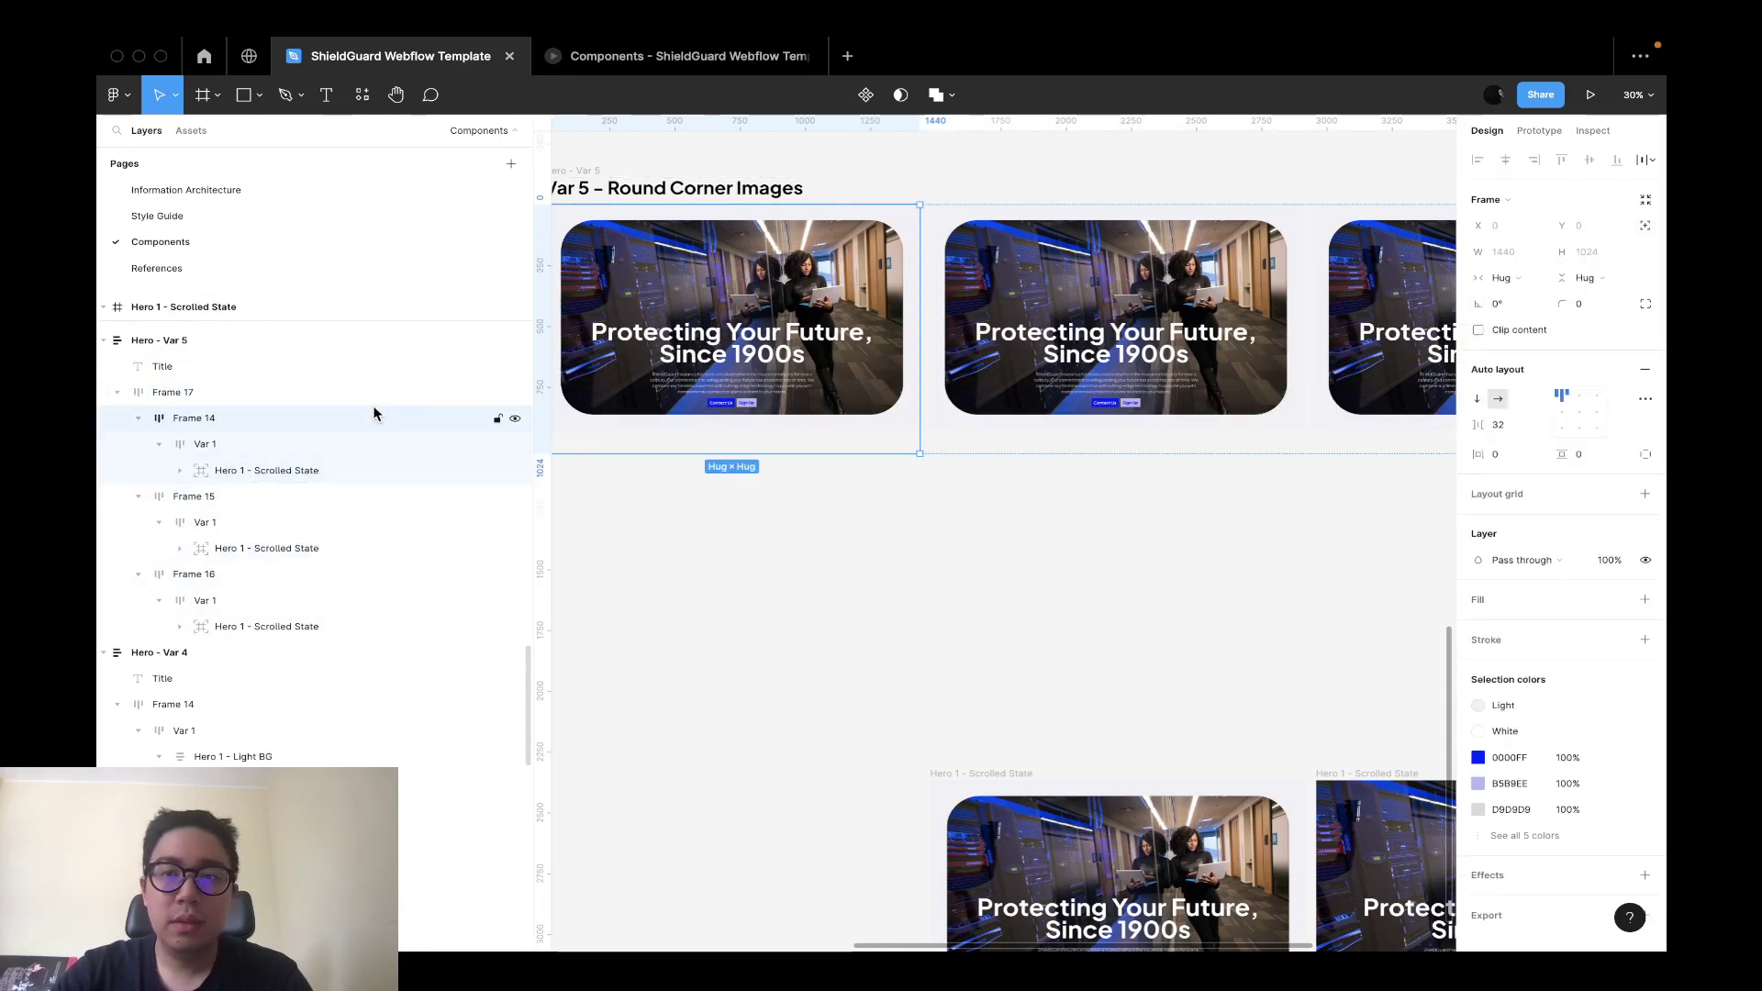
pyautogui.click(373, 447)
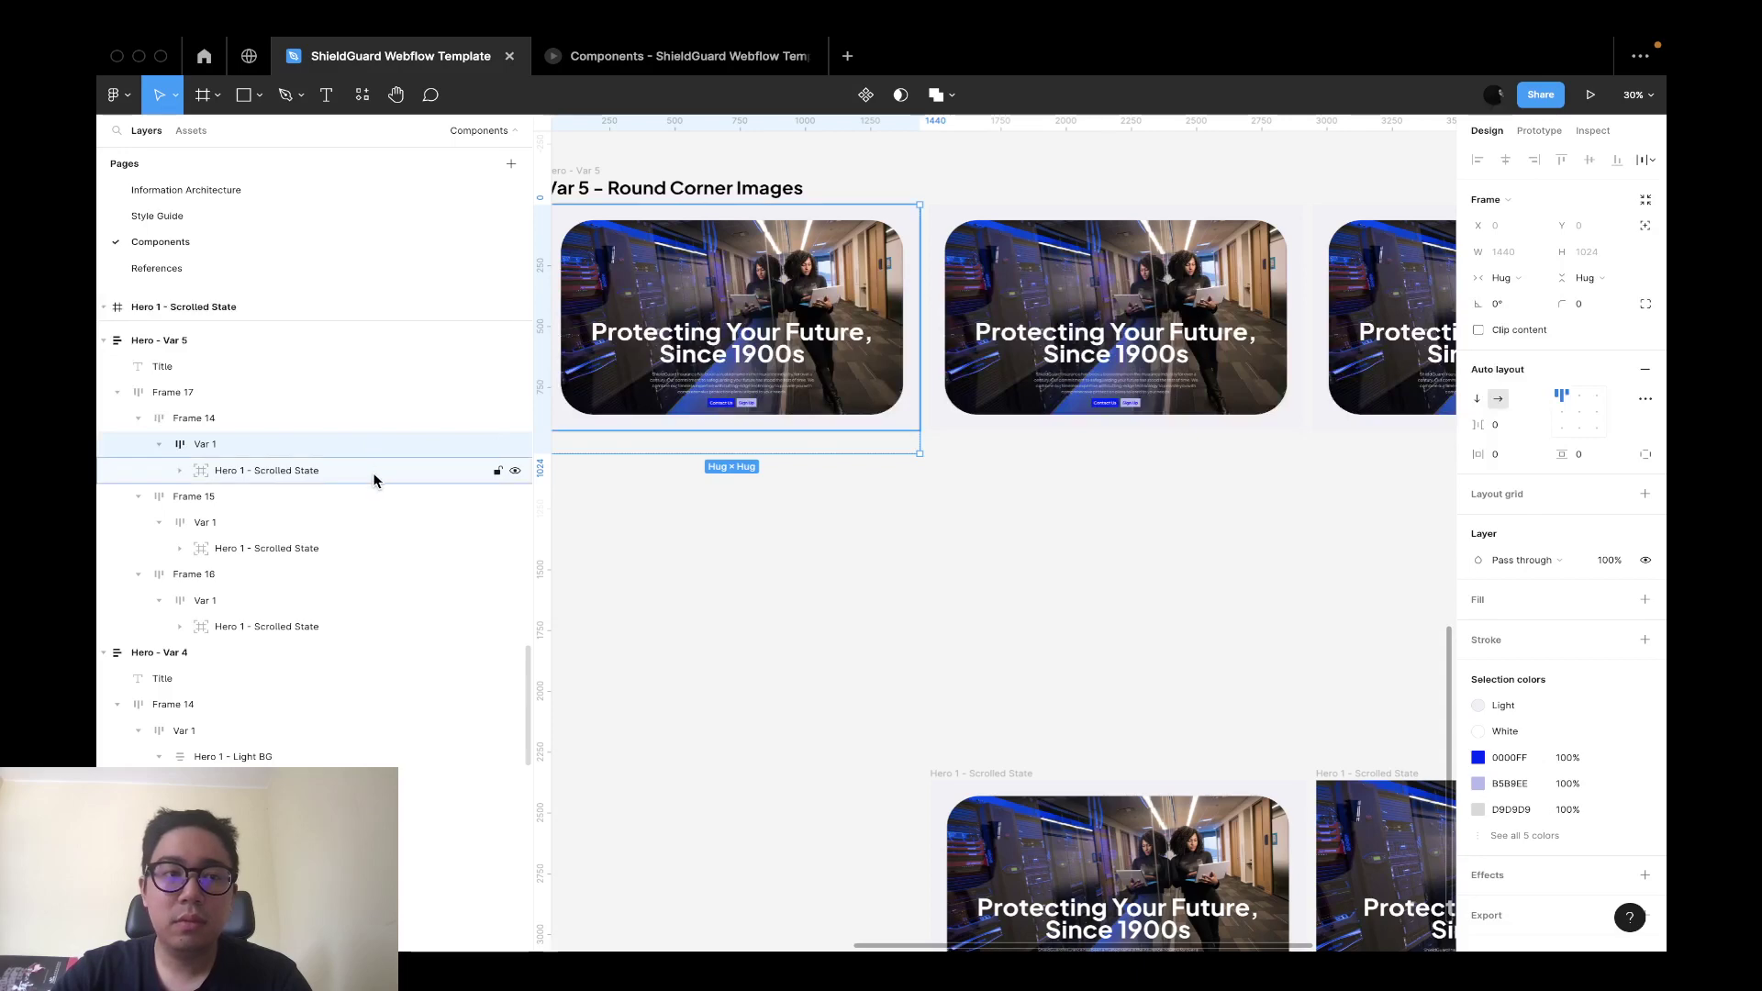
pyautogui.click(374, 474)
pyautogui.write('102')
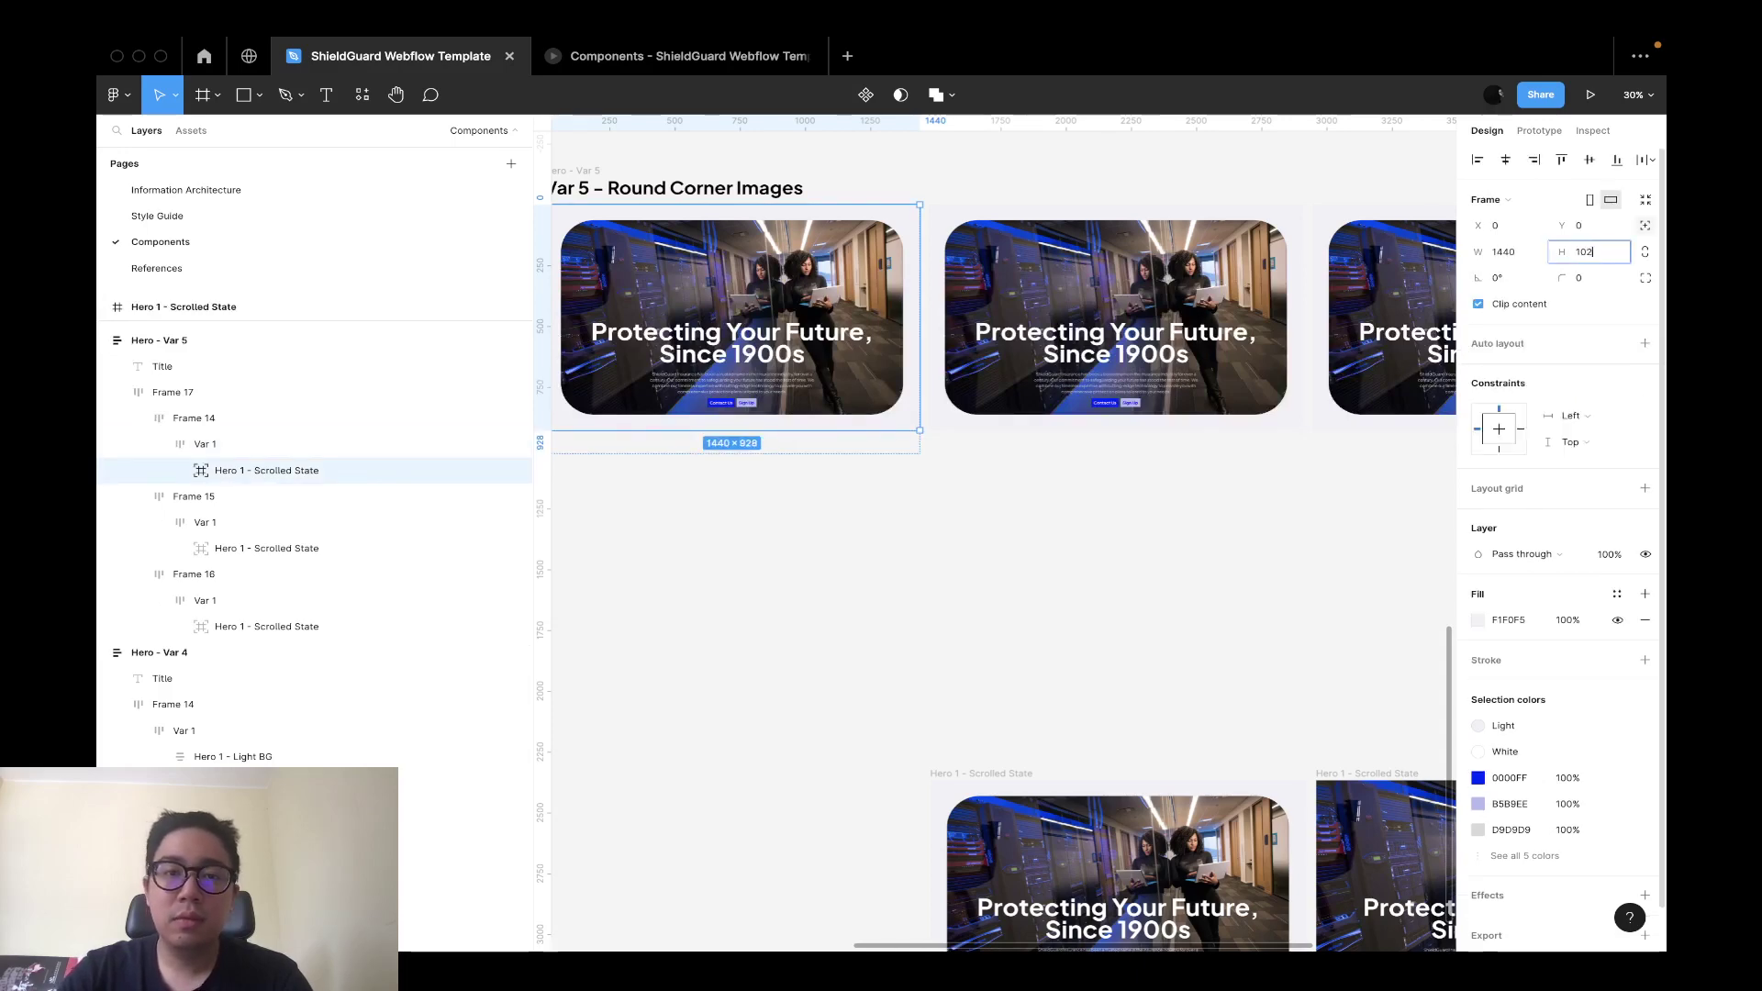
pyautogui.write('4')
pyautogui.press('Return')
pyautogui.hotkey('ctrl', 'z')
# Fill the second and third rounded heroes with the blue and dark blue sampled from the Var 4 backgrounds.
pyautogui.scroll(-3, 1172, 547)
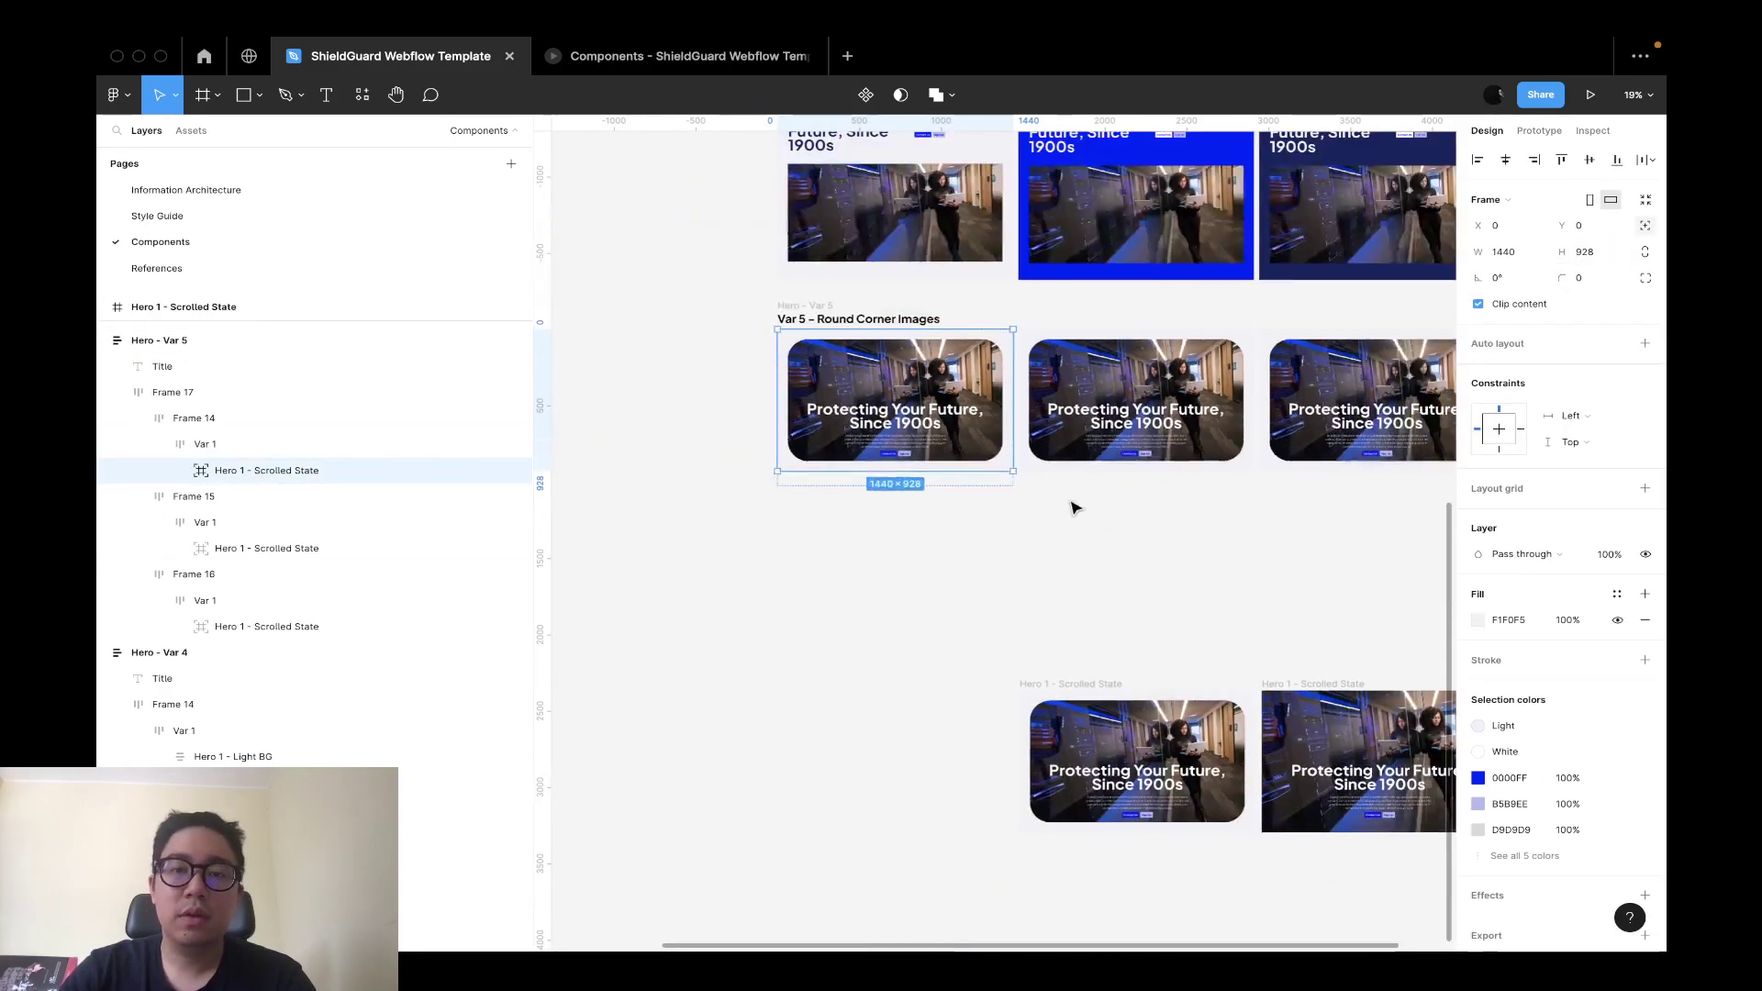
pyautogui.click(1135, 420)
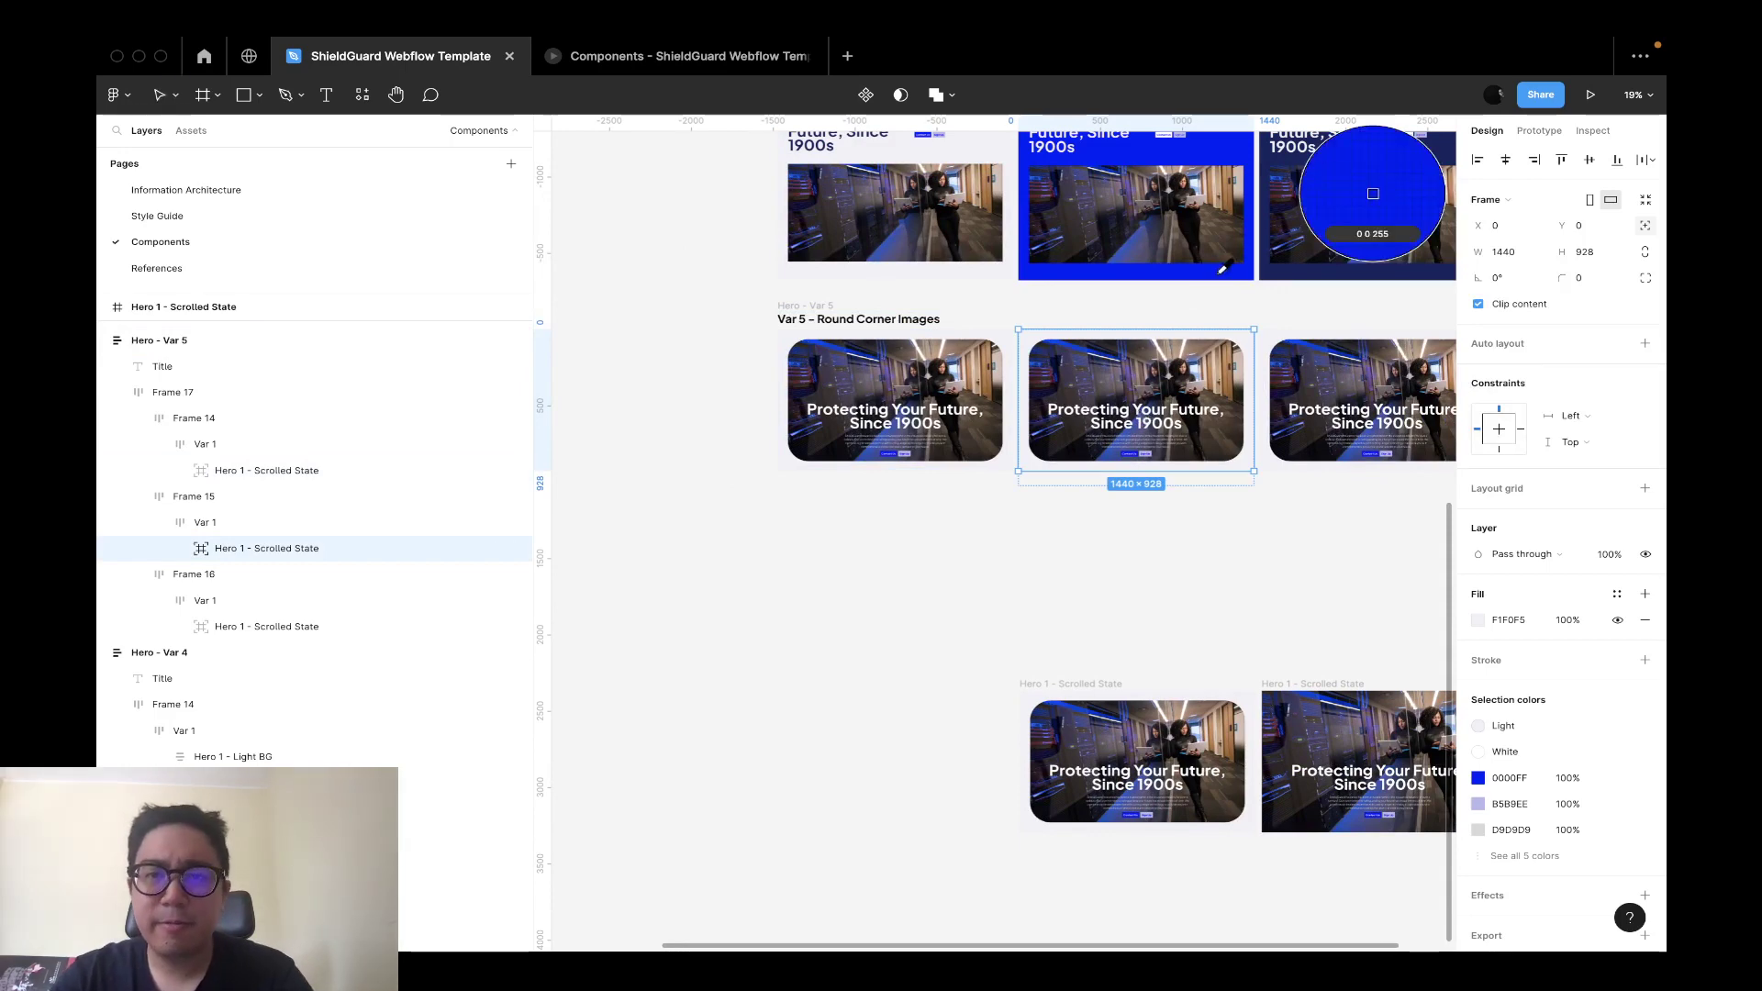
pyautogui.click(1289, 466)
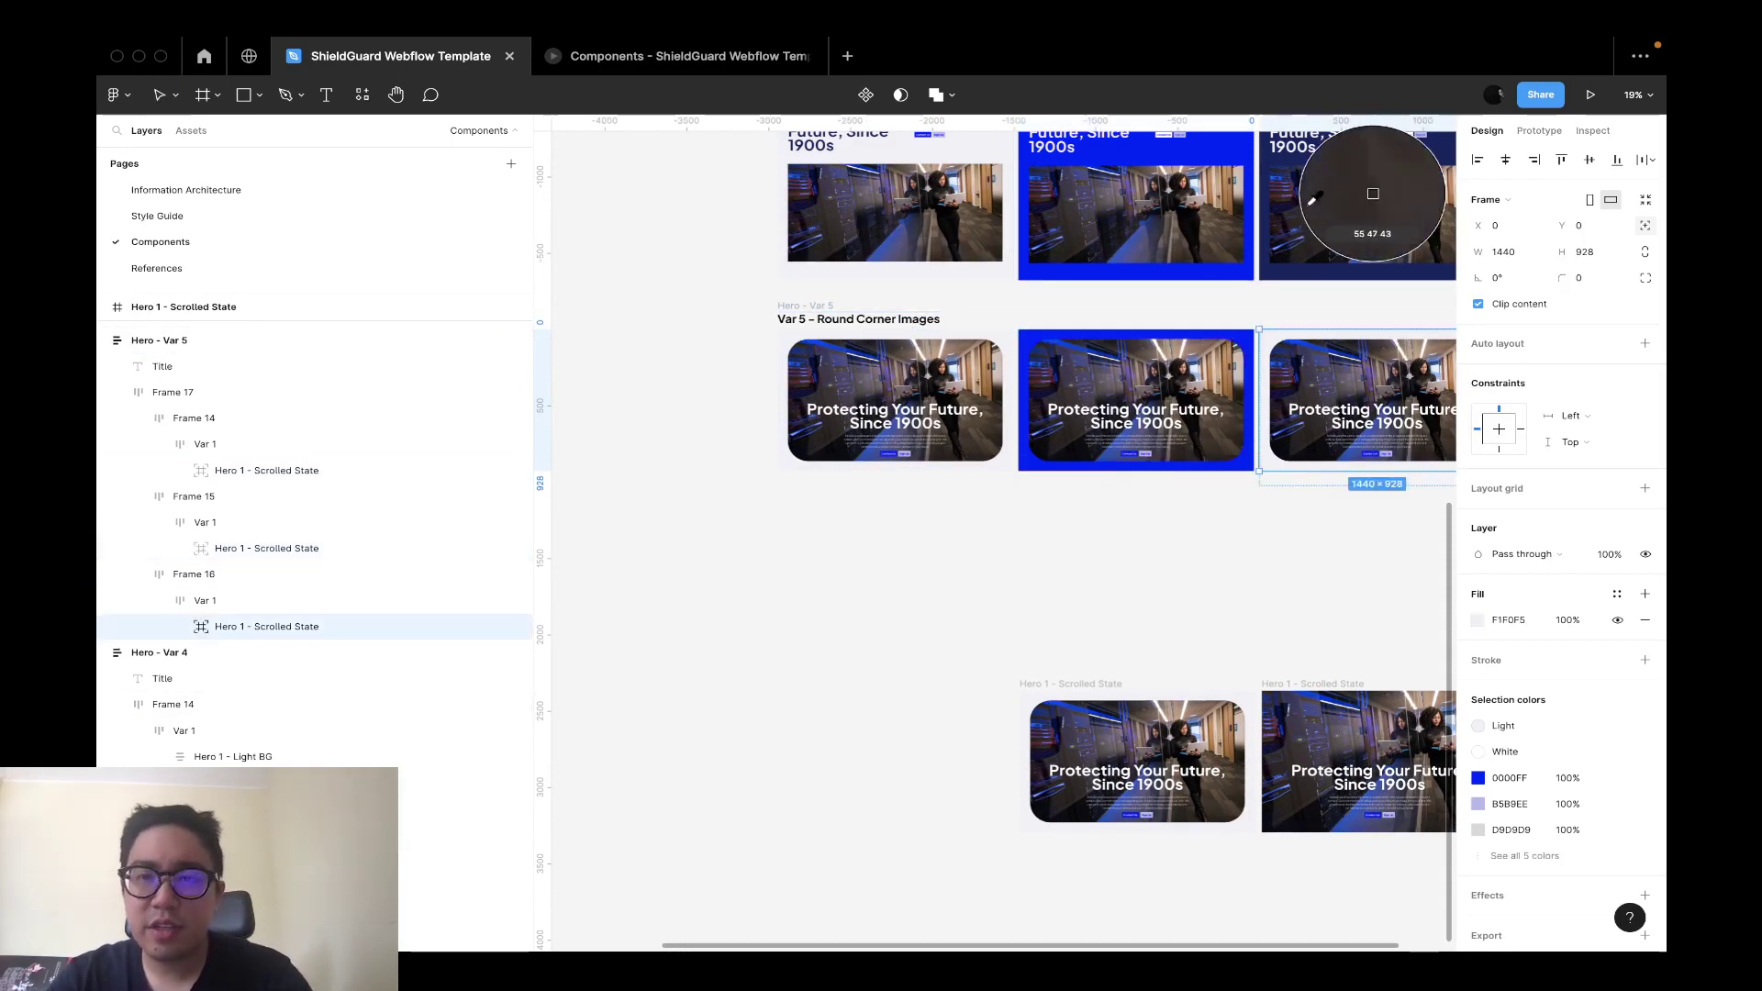
pyautogui.click(1235, 631)
pyautogui.hscroll(3, 1235, 632)
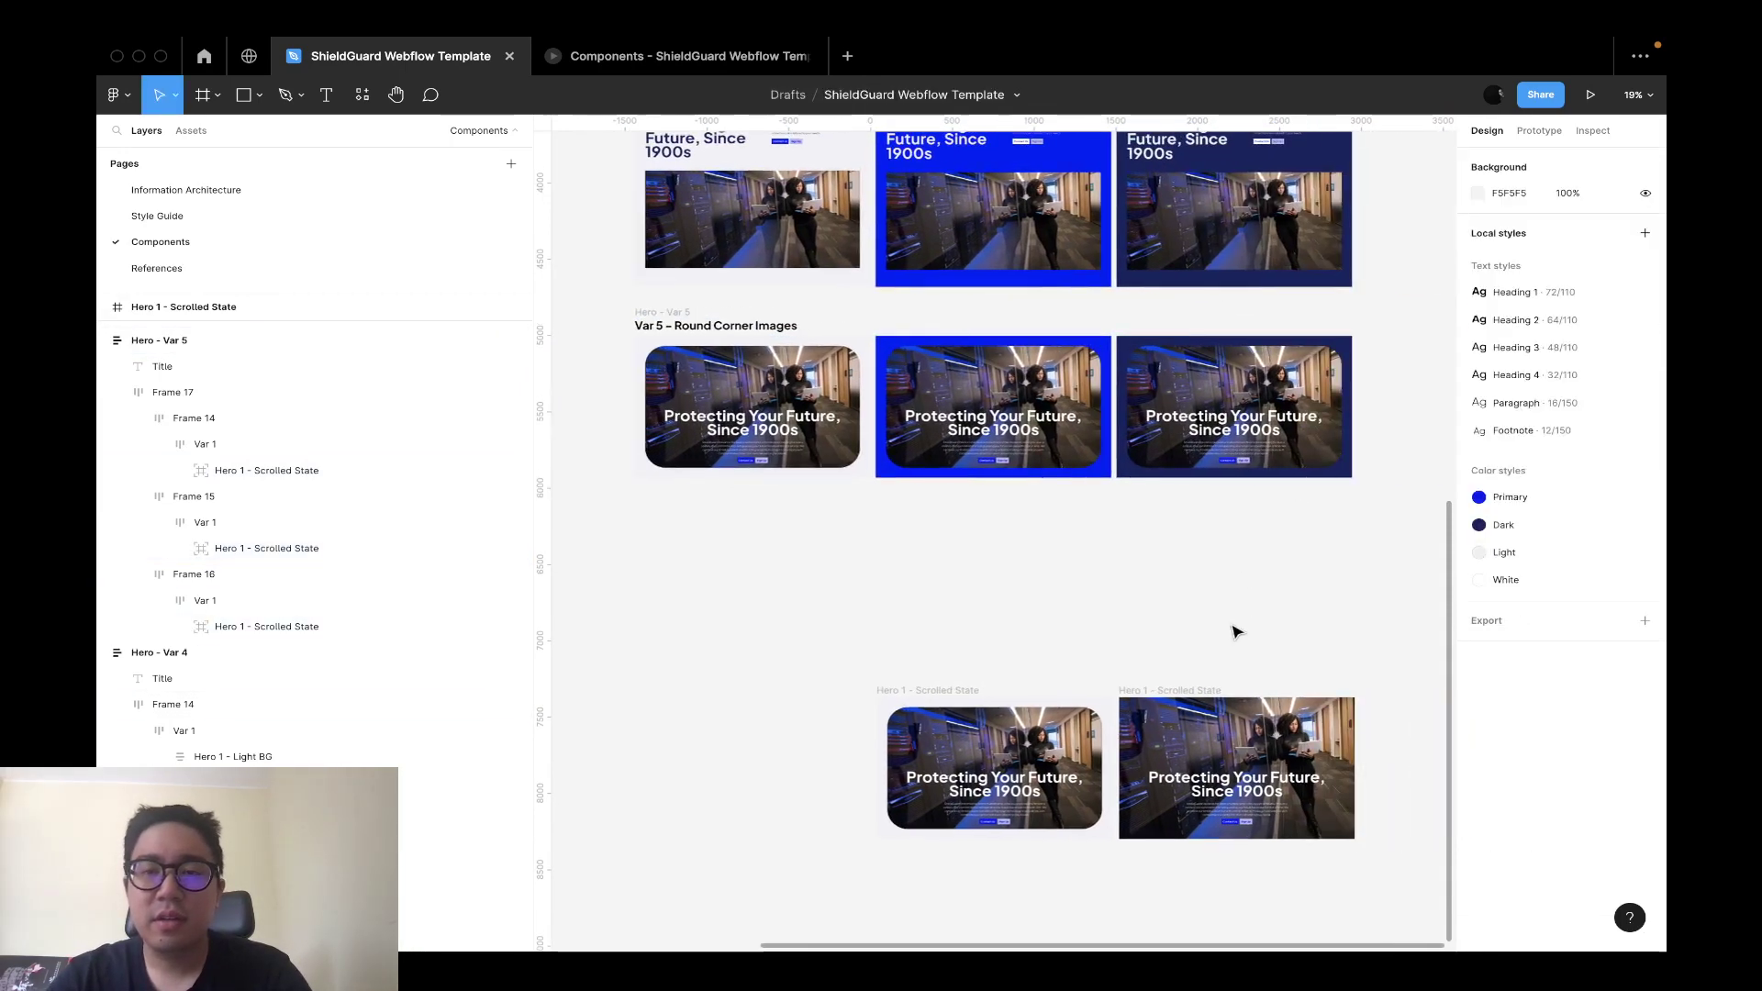
# Delete the blue and dark blue rounded heroes from the Var 5 row.
pyautogui.click(1100, 479)
pyautogui.keyDown('shift'); pyautogui.click(1129, 484); pyautogui.keyUp('shift')
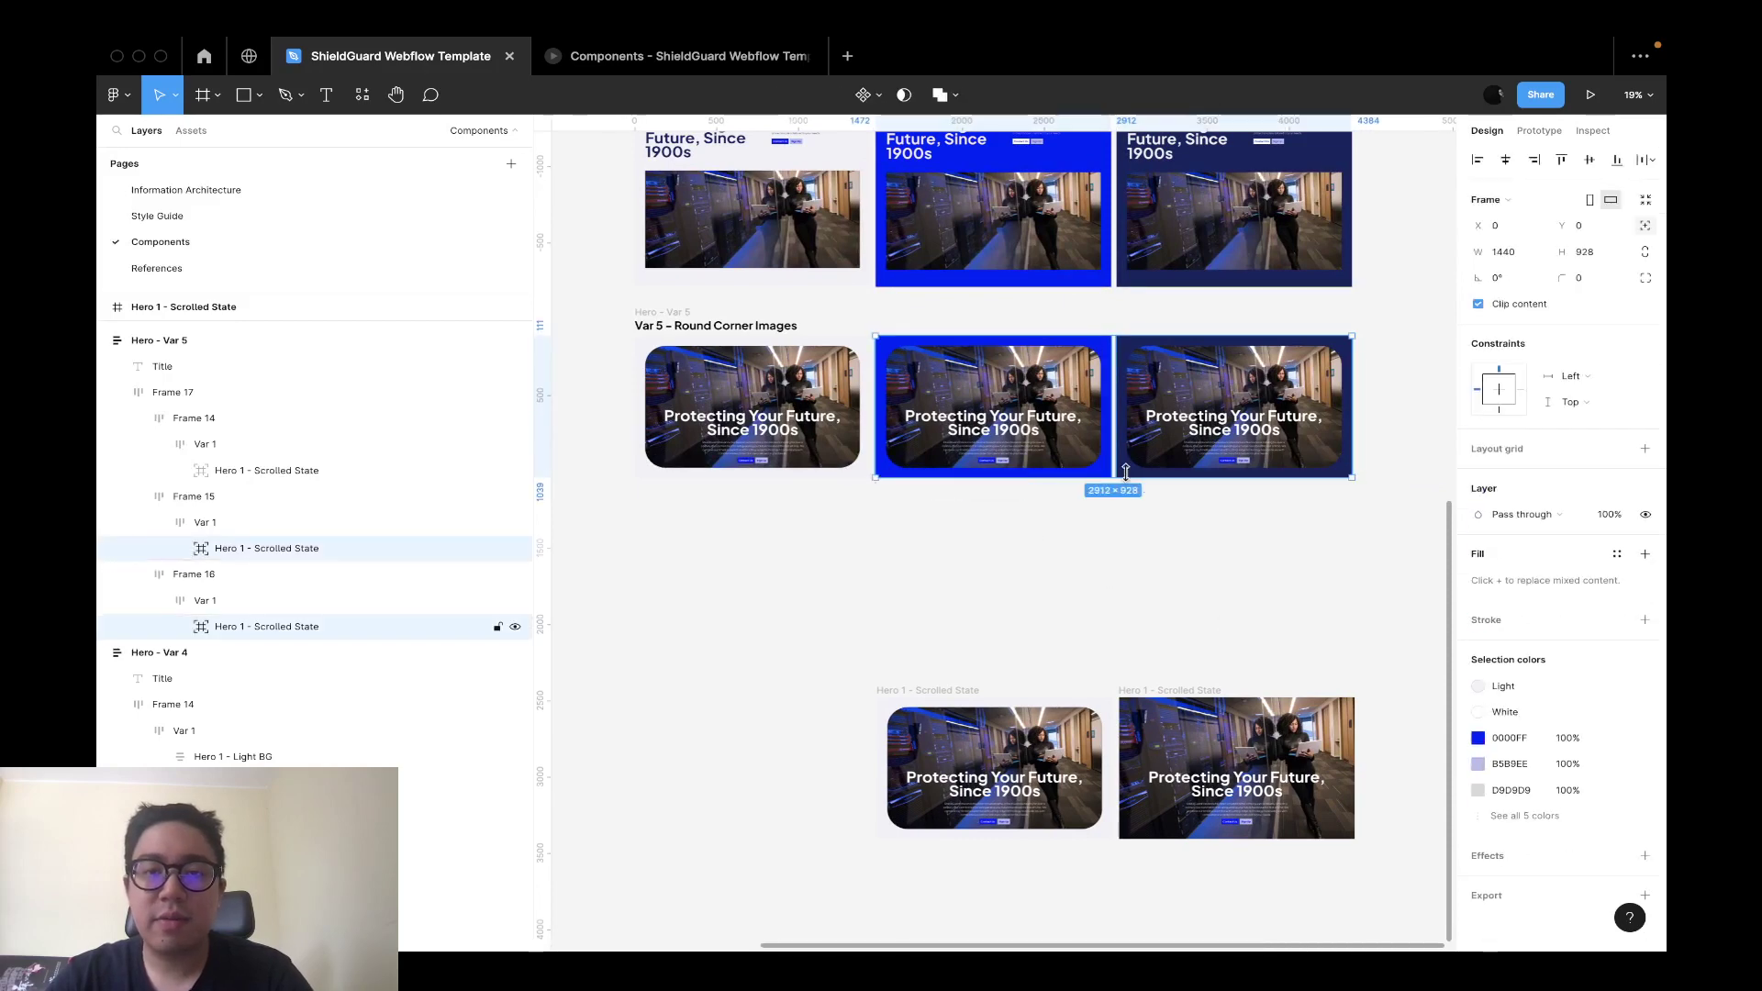
pyautogui.press('Delete')
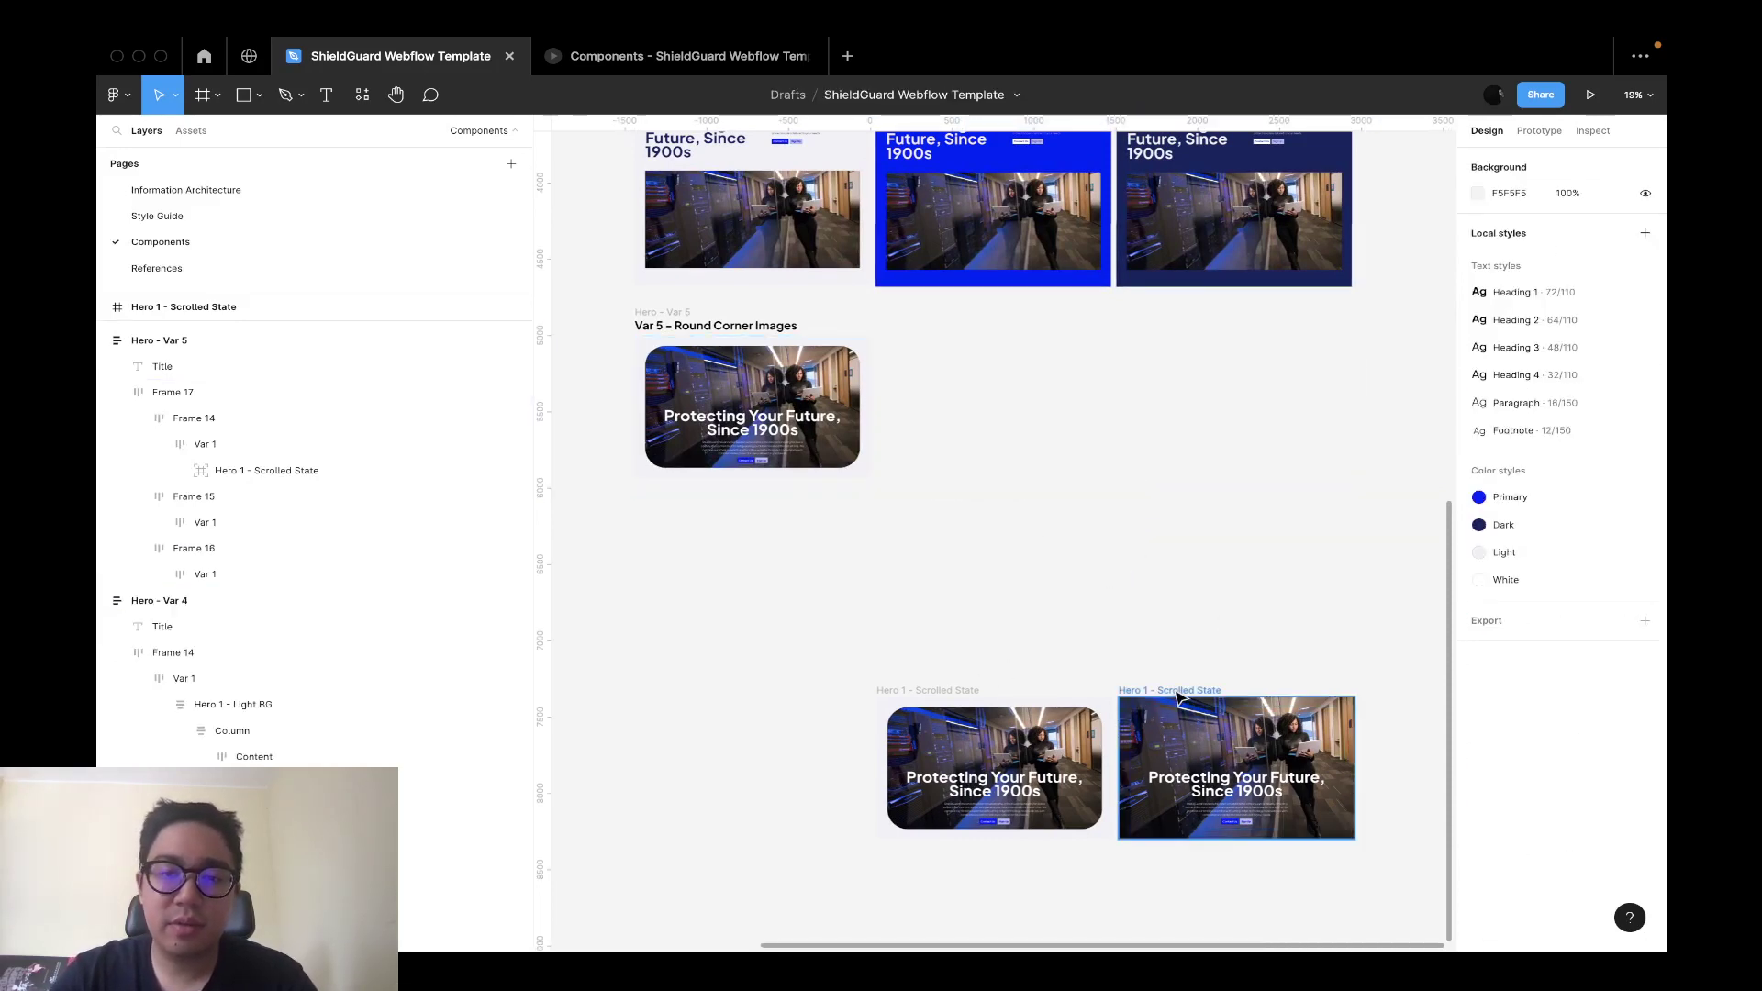
# Replace the empty Frame 15 and Frame 16 with the rounded scrolled-state frame and delete the last copy.
pyautogui.click(986, 417)
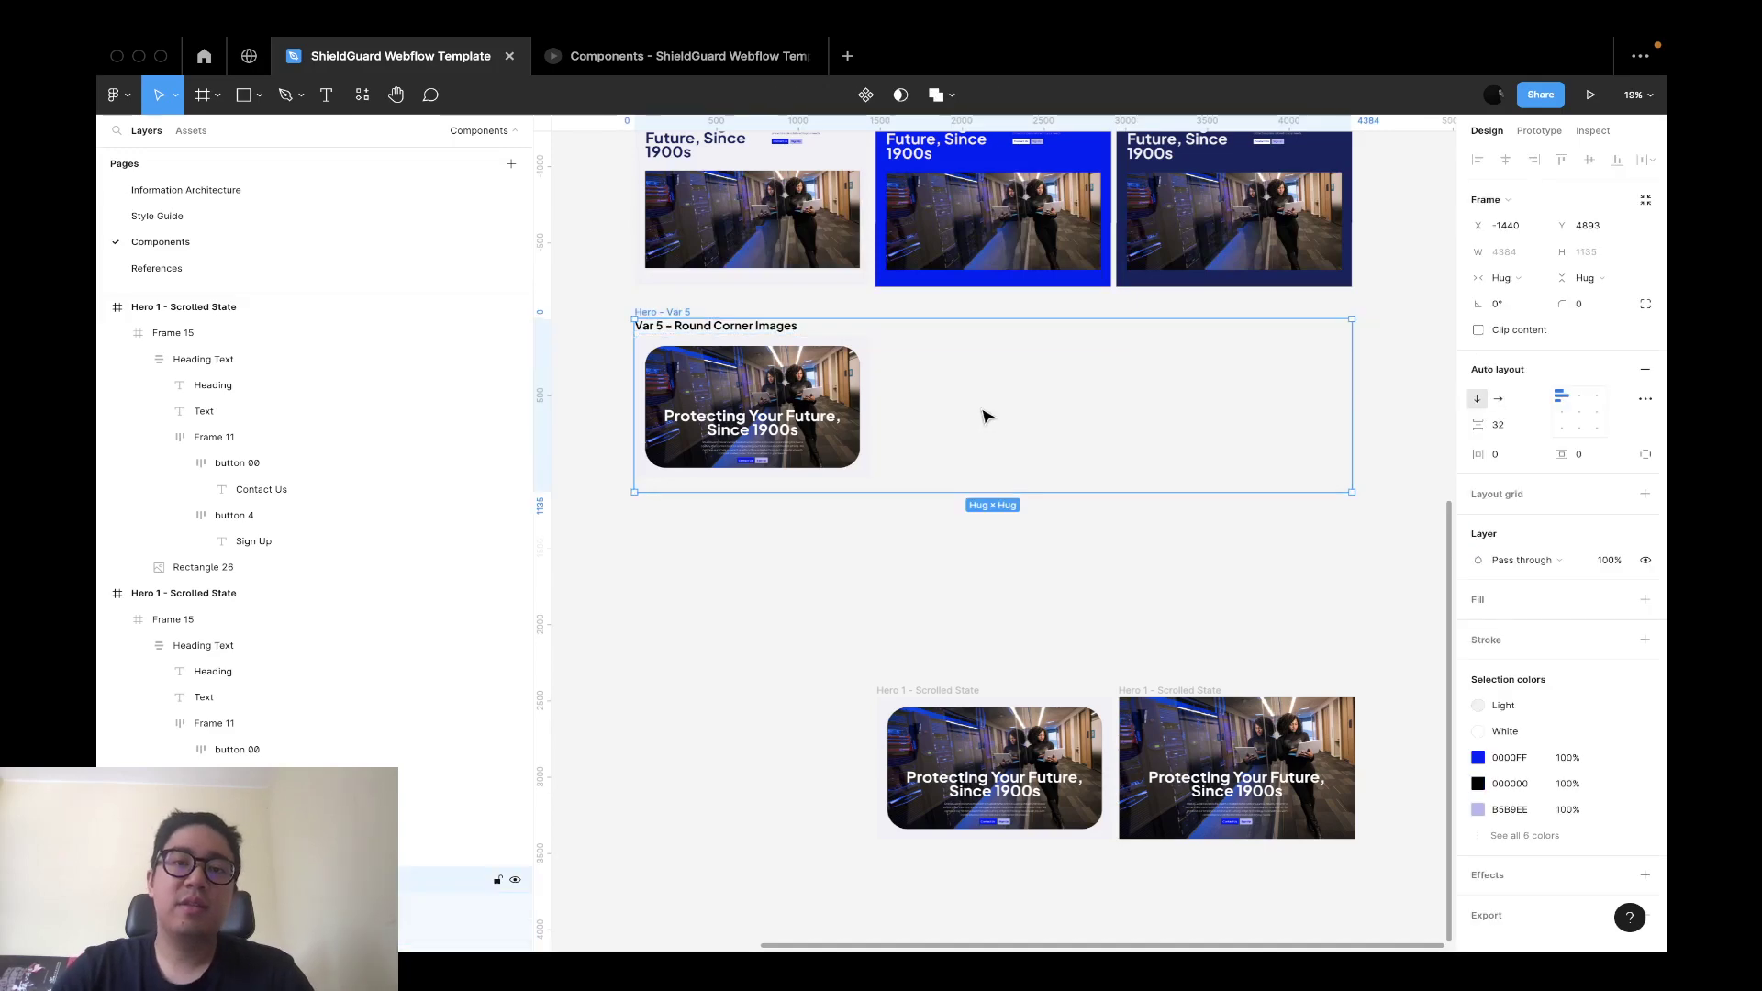
pyautogui.click(868, 474)
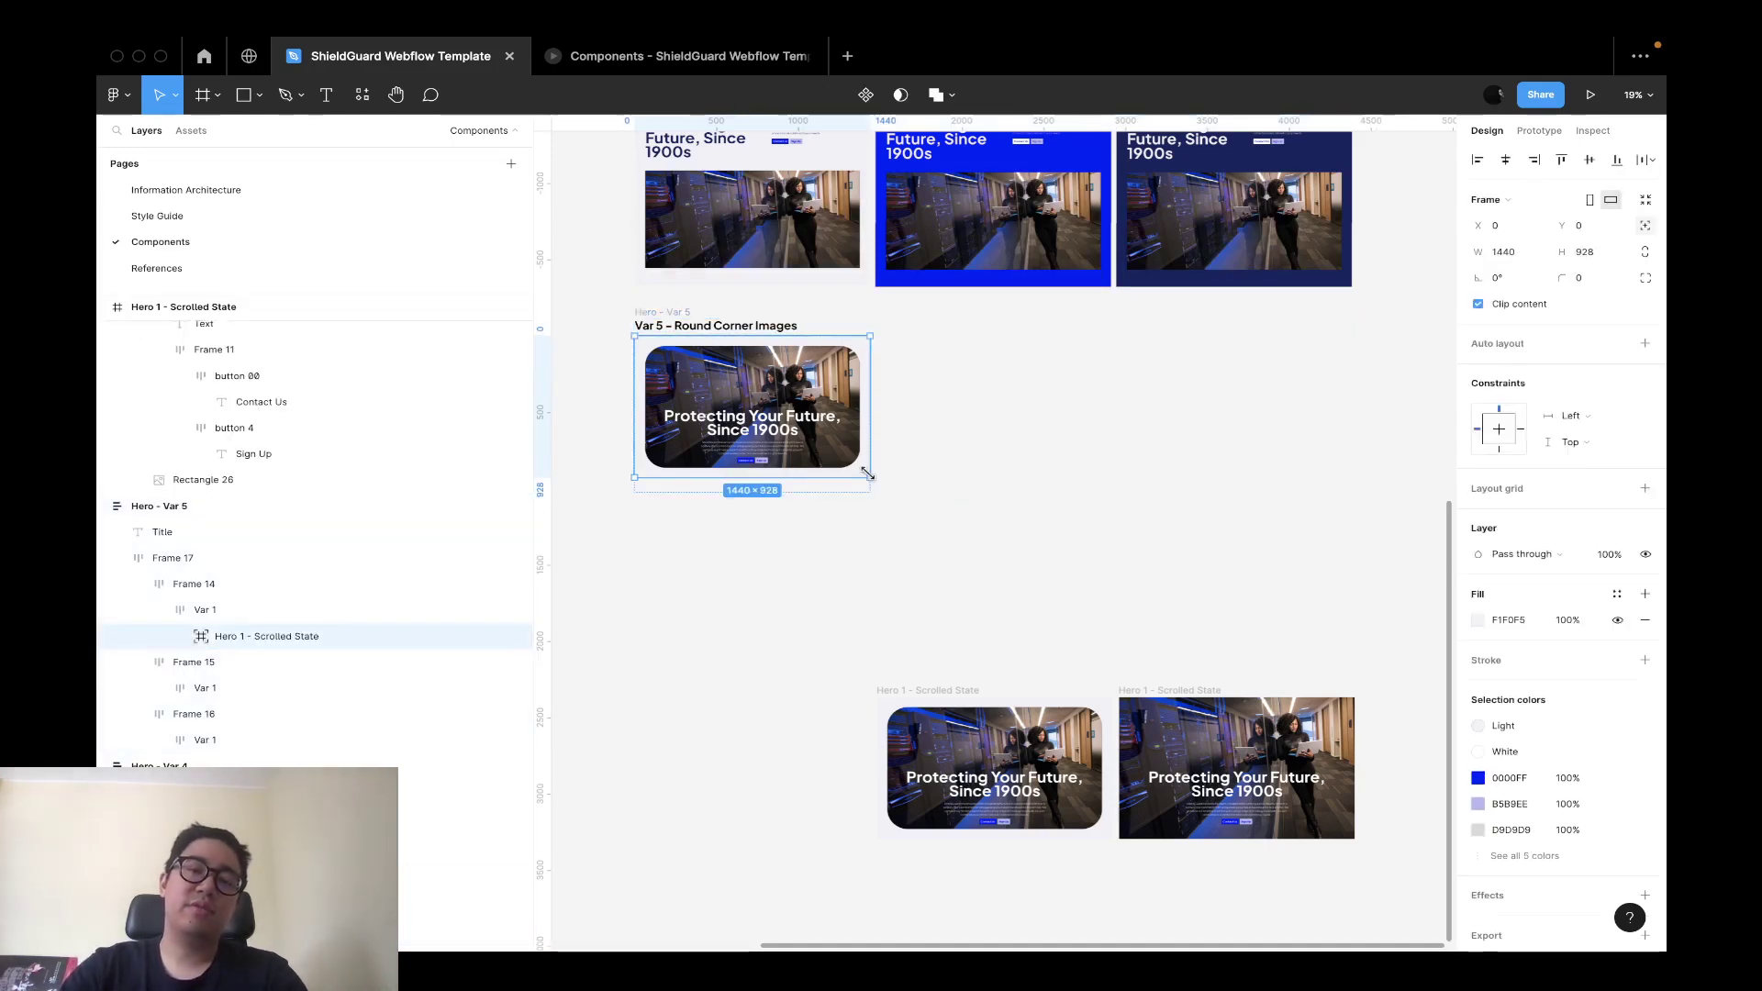
pyautogui.click(950, 486)
pyautogui.click(991, 445)
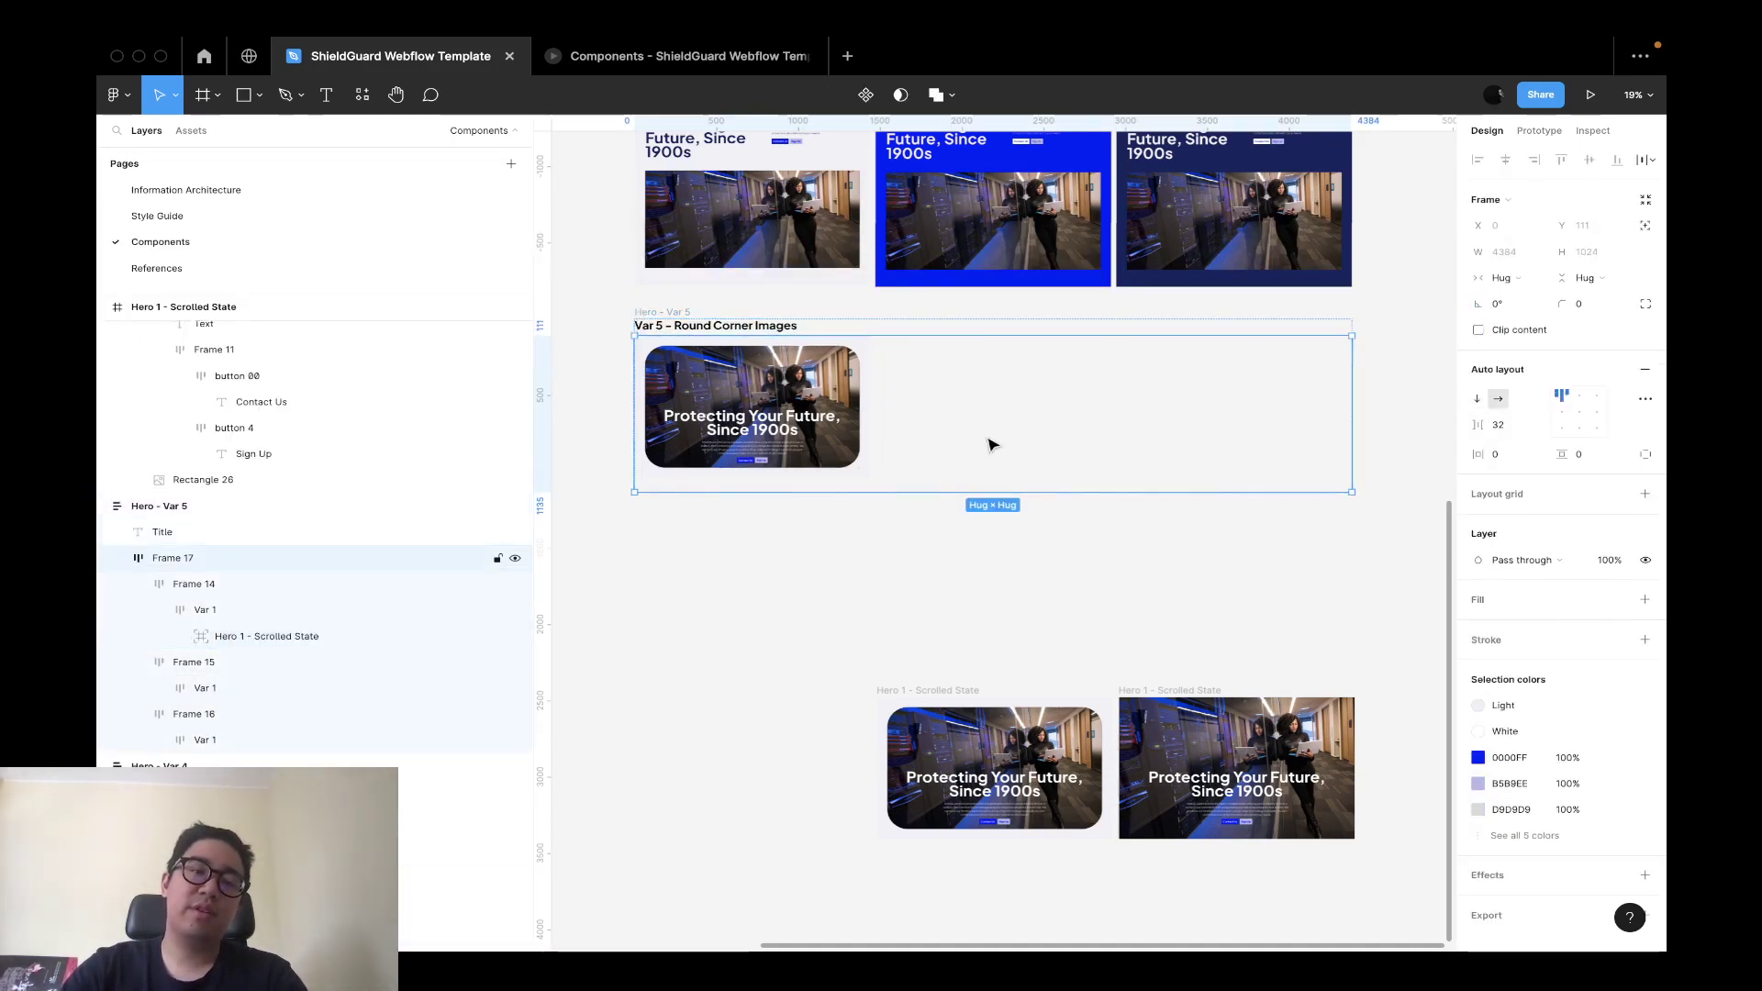
pyautogui.click(991, 445)
pyautogui.keyDown('shift'); pyautogui.click(198, 716); pyautogui.keyUp('shift')
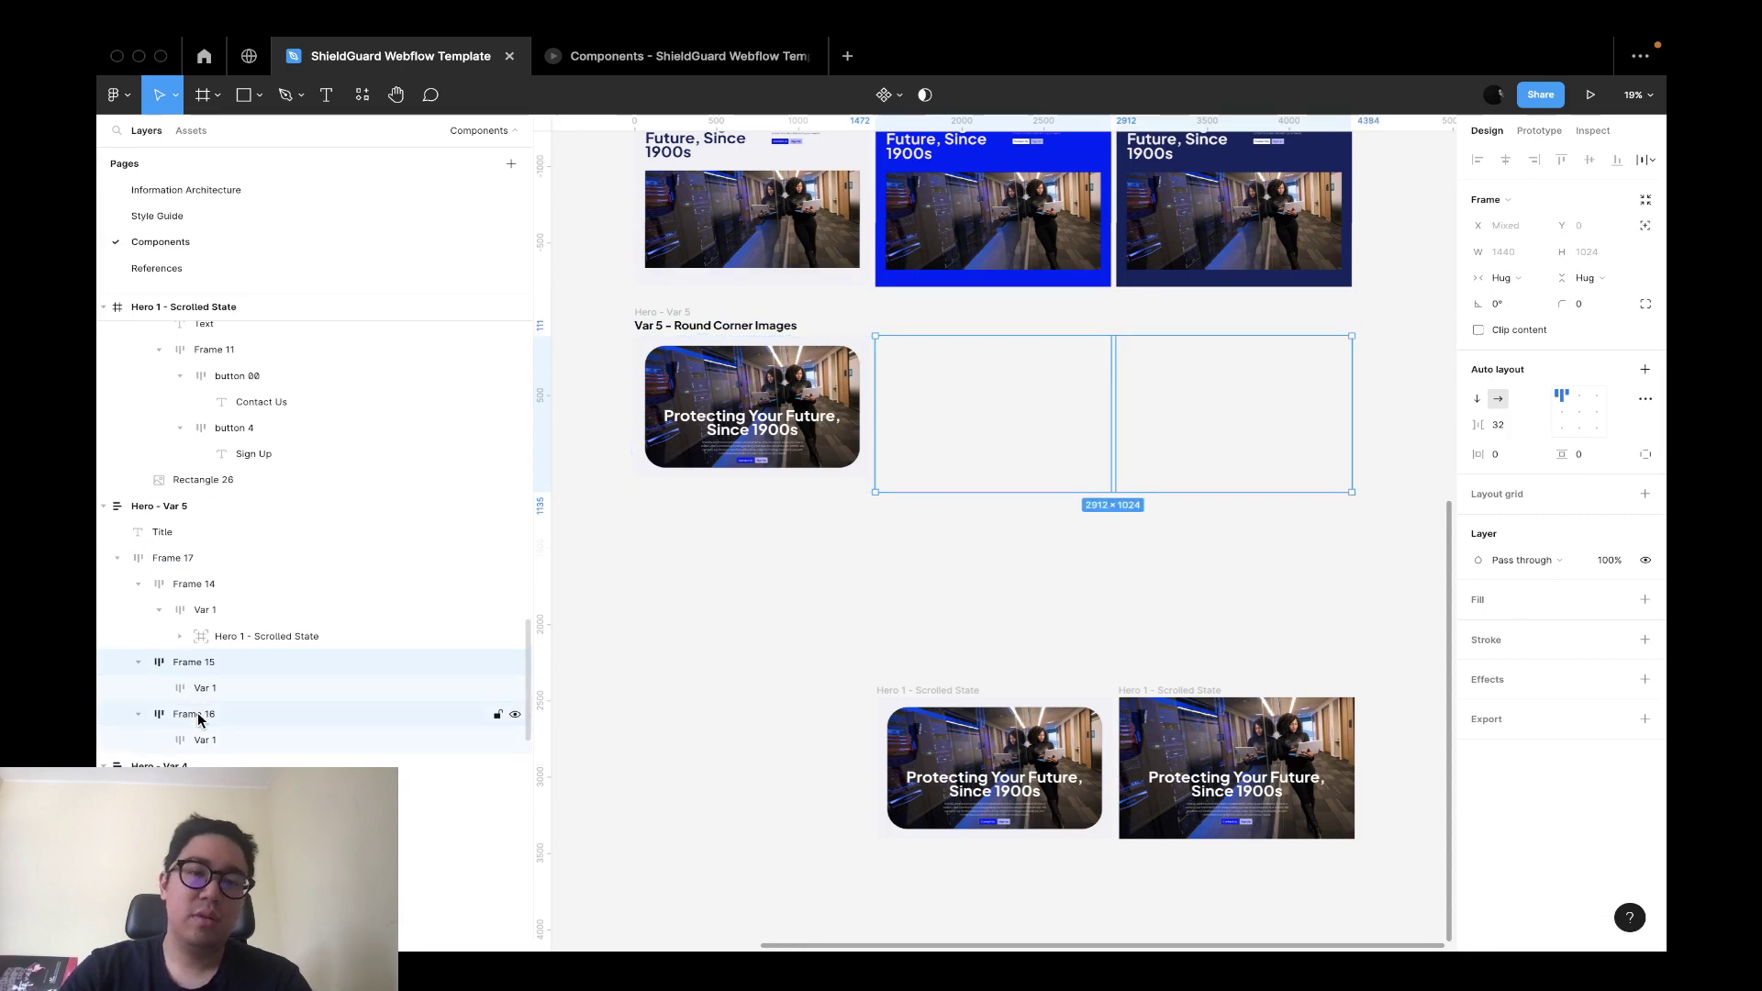
pyautogui.press('super+shift+r')
pyautogui.click(320, 688)
pyautogui.press('Delete')
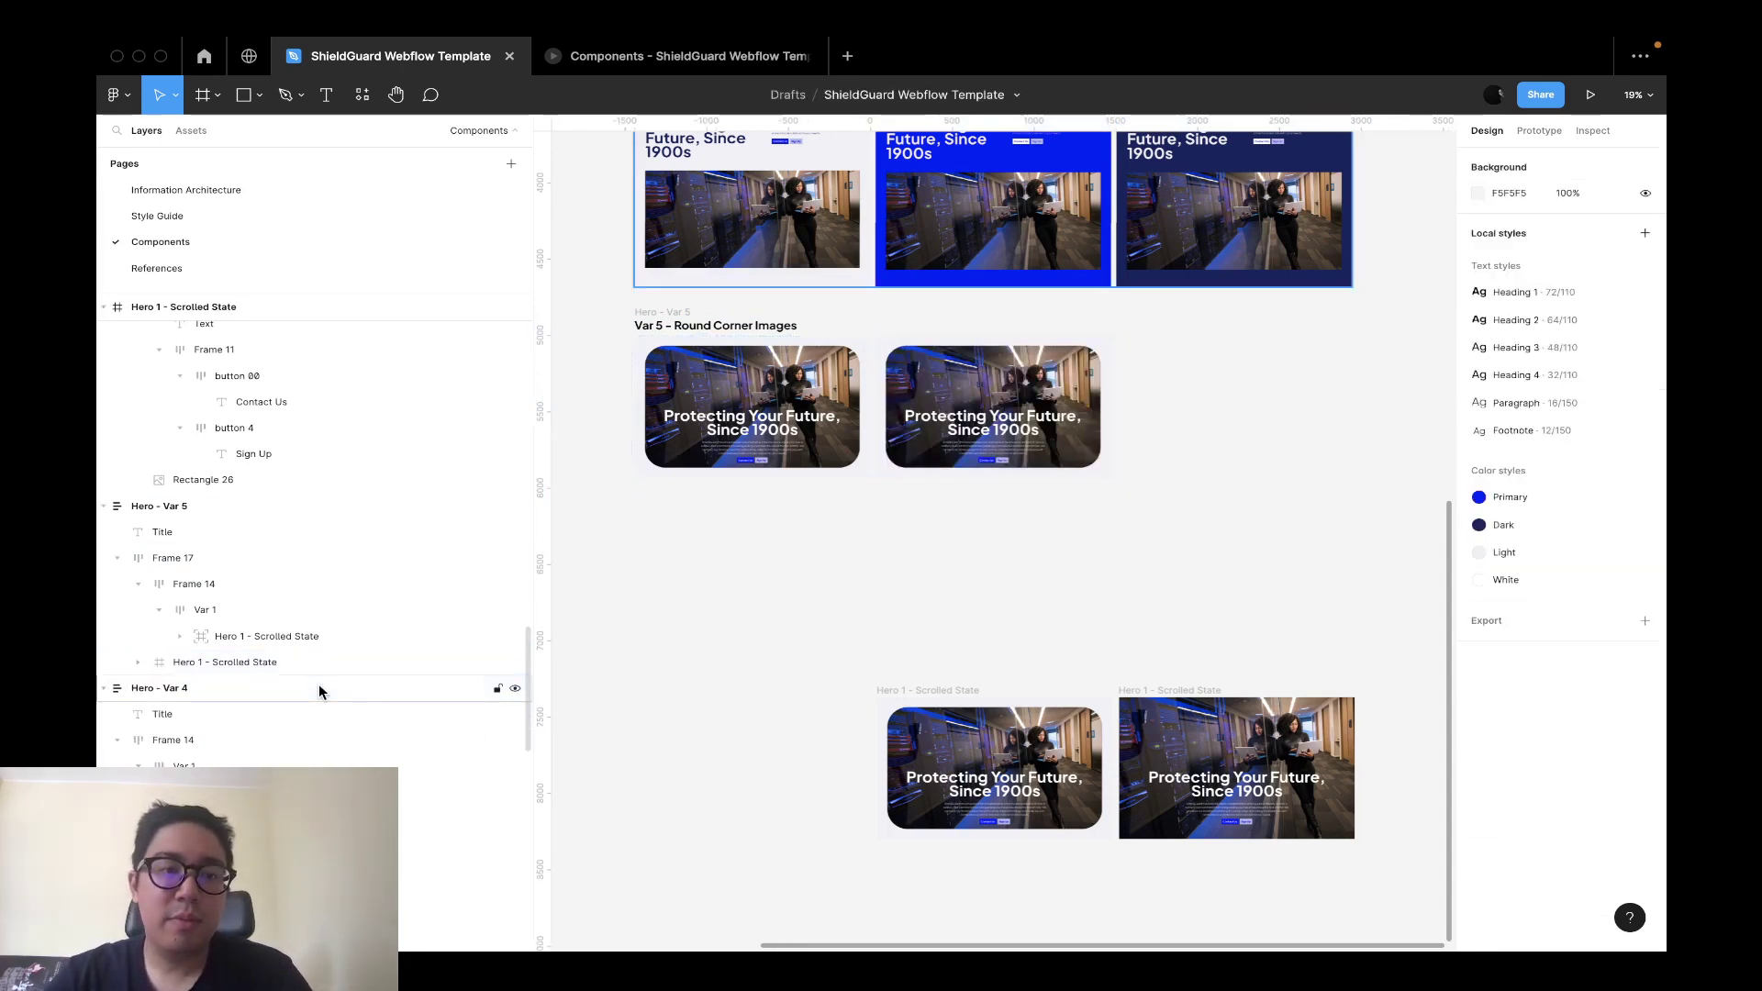
# Delete the second rounded hero copy in Var 5 and undo the deletion.
pyautogui.click(317, 664)
pyautogui.press('Delete')
pyautogui.scroll(3, 992, 477)
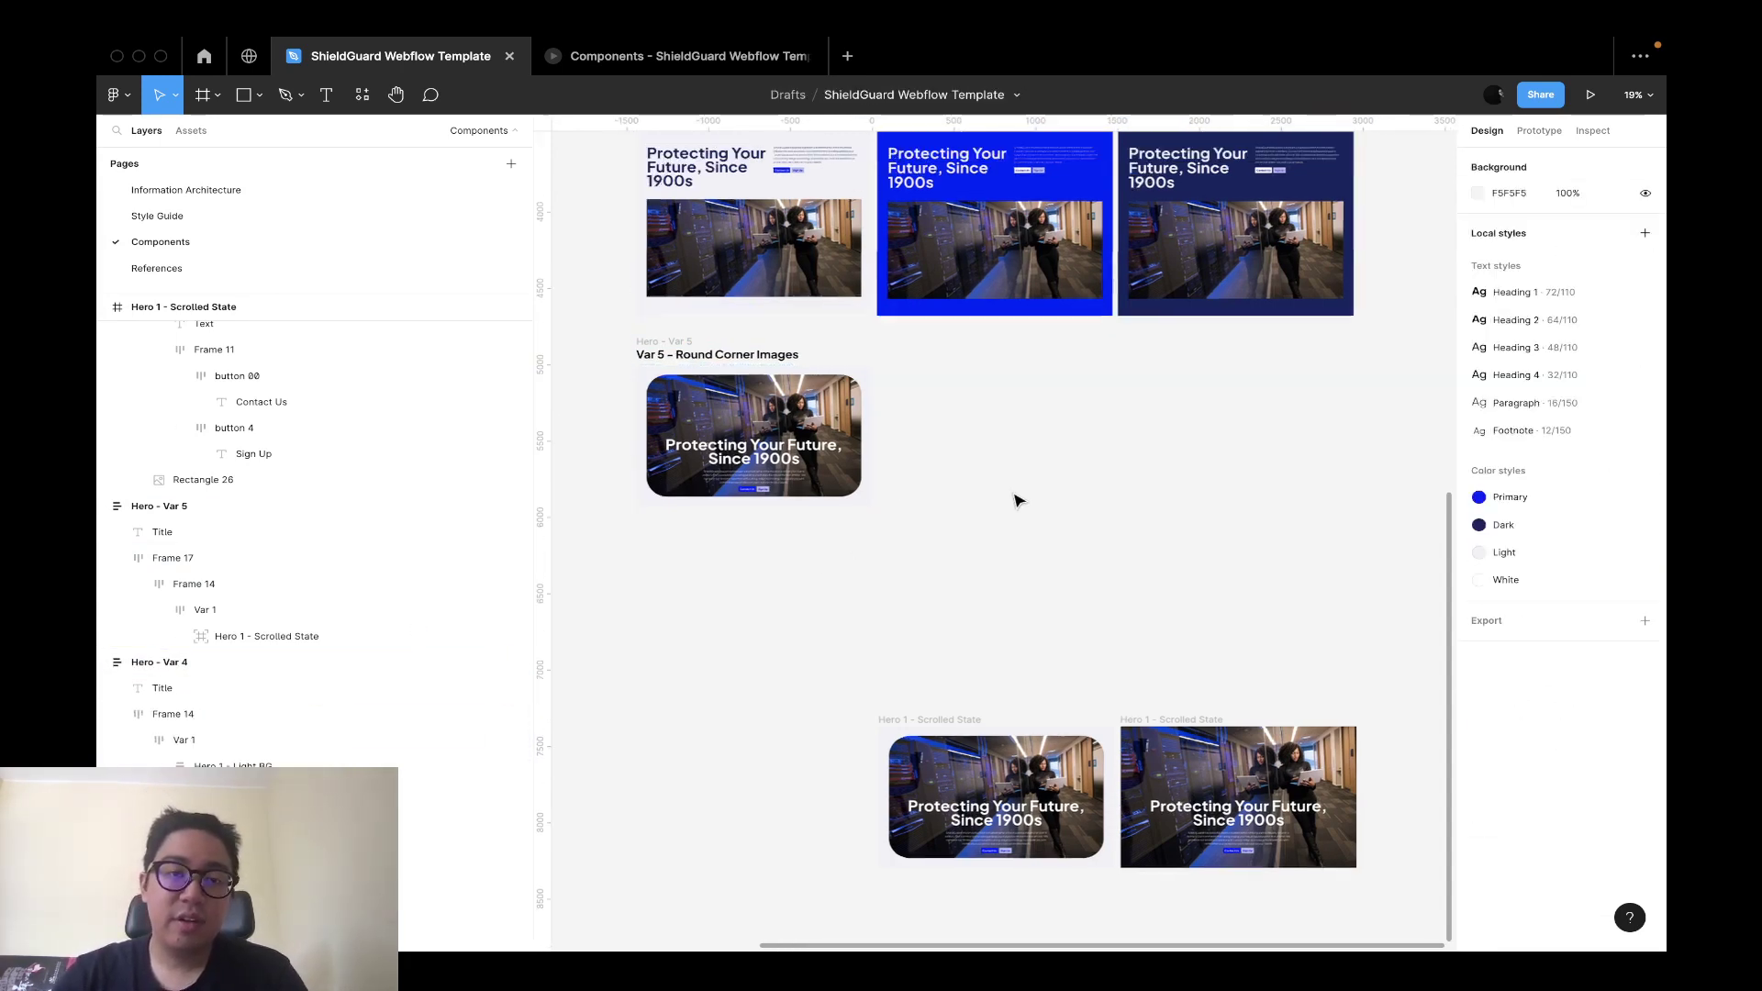
pyautogui.press('super+z')
# Delete the second rounded hero from Var 5 and move the two separate Hero 1 - Scrolled State frames up beside the first hero.
pyautogui.click(1219, 776)
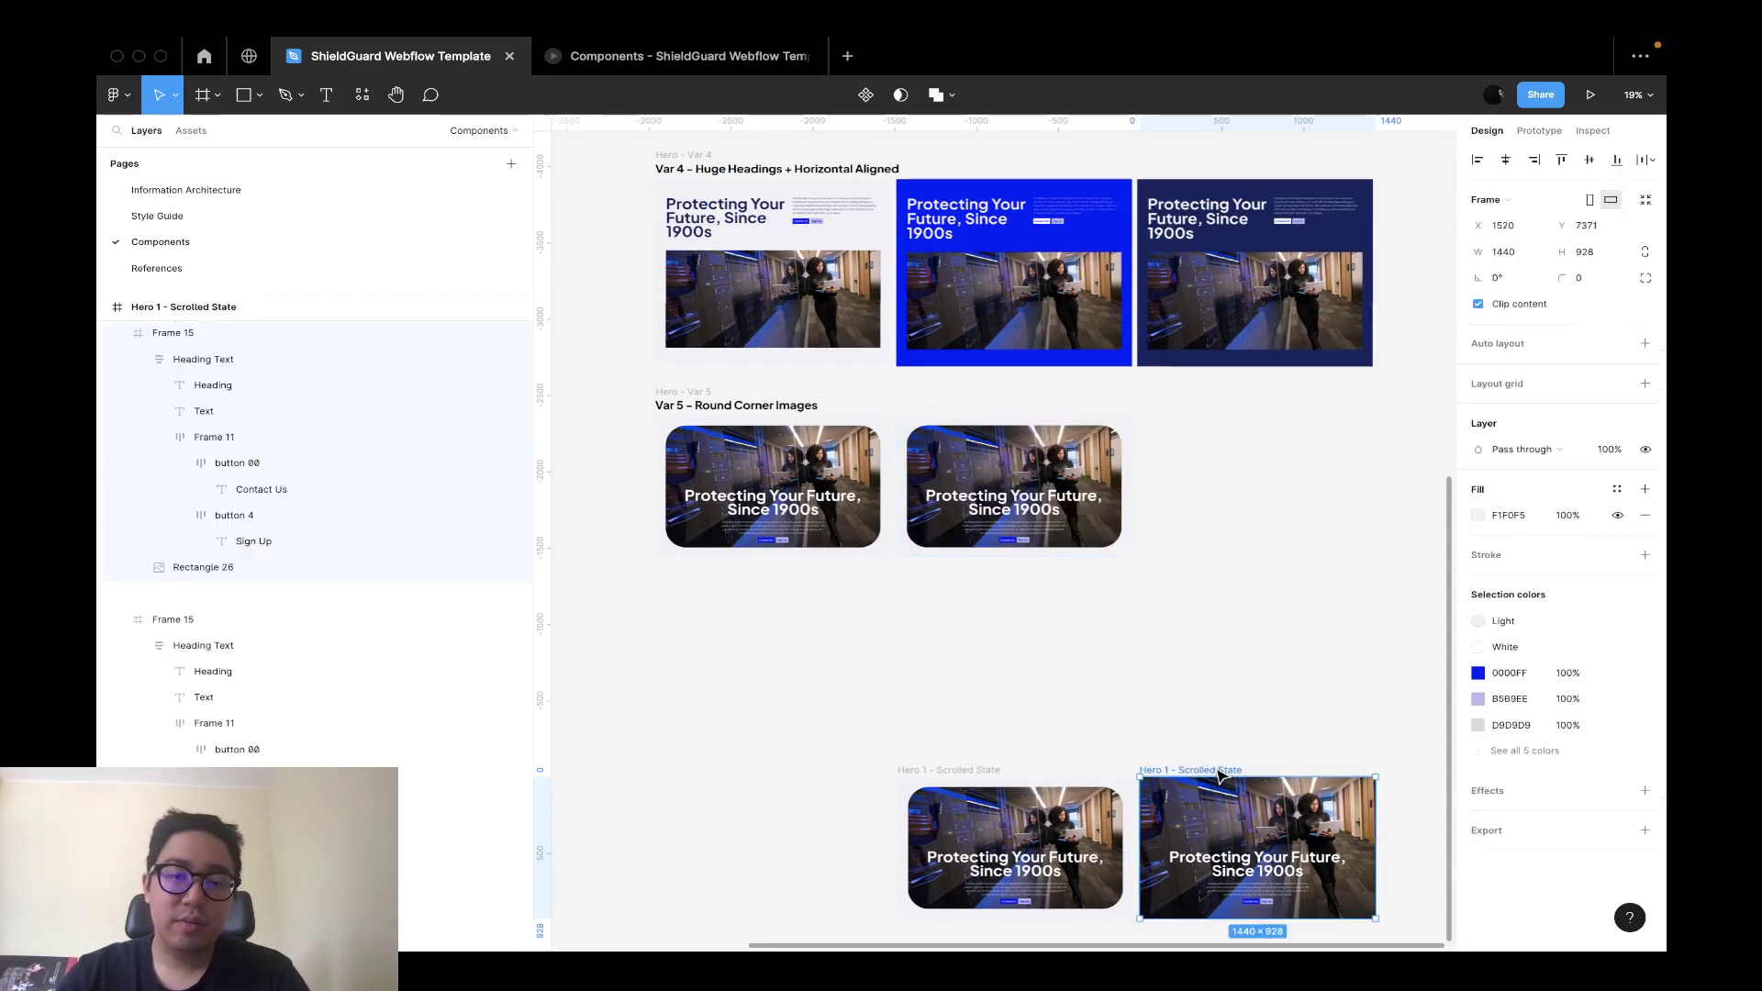
pyautogui.keyDown('shift'); pyautogui.click(977, 774); pyautogui.keyUp('shift')
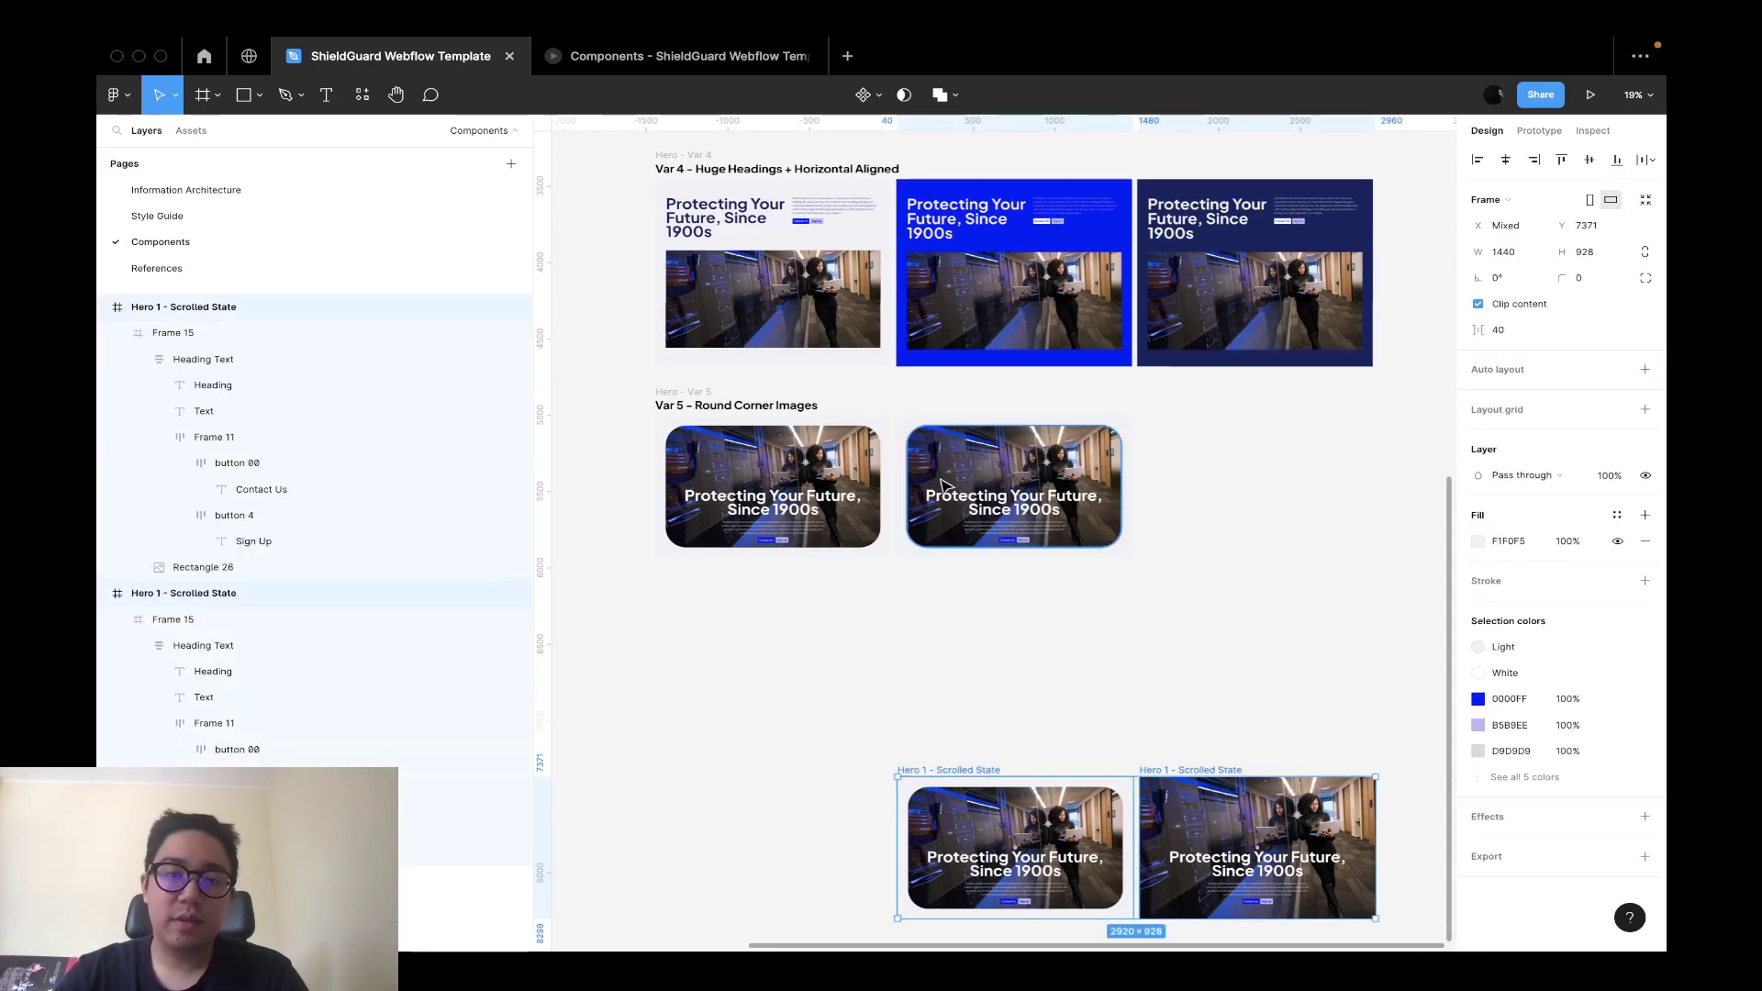
pyautogui.click(924, 559)
pyautogui.press('Delete')
pyautogui.keyDown('shift'); pyautogui.click(1196, 775); pyautogui.keyUp('shift')
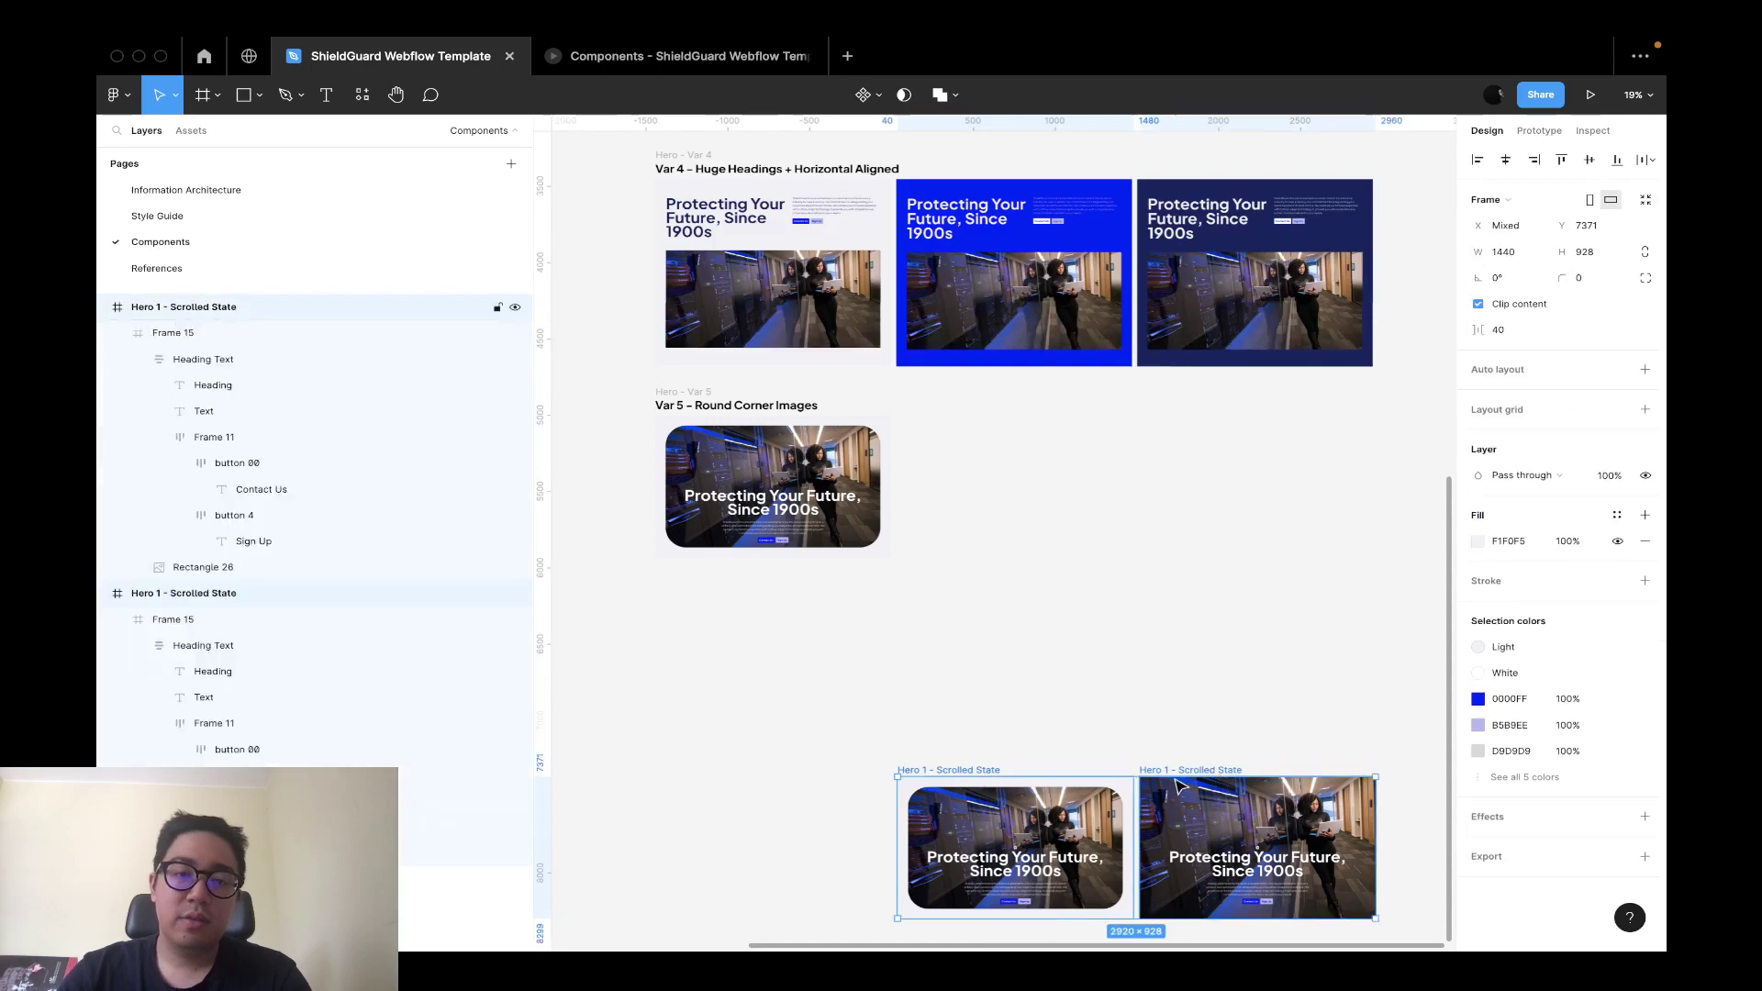
pyautogui.moveTo(1046, 872); pyautogui.dragTo(1054, 527)
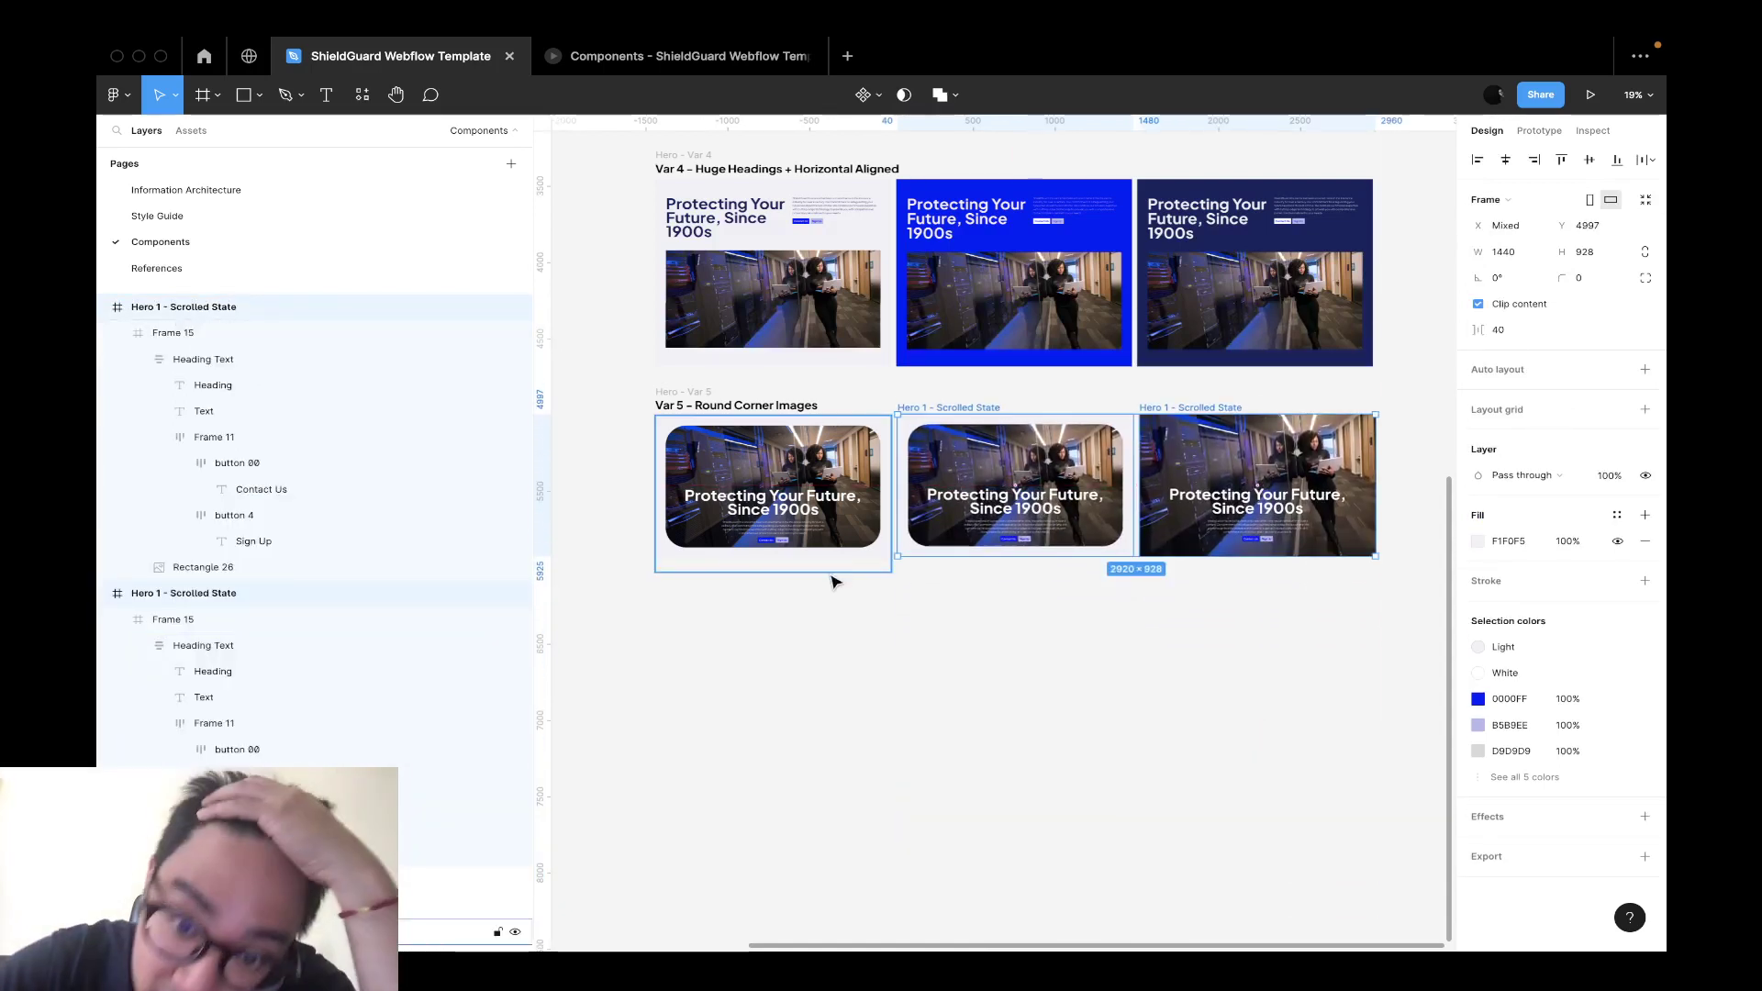
# Switch to the browser, scan the Siteinspire gallery for hero layout references, open Byborre in a new tab, and return to the design file.
pyautogui.scroll(2, 1017, 599)
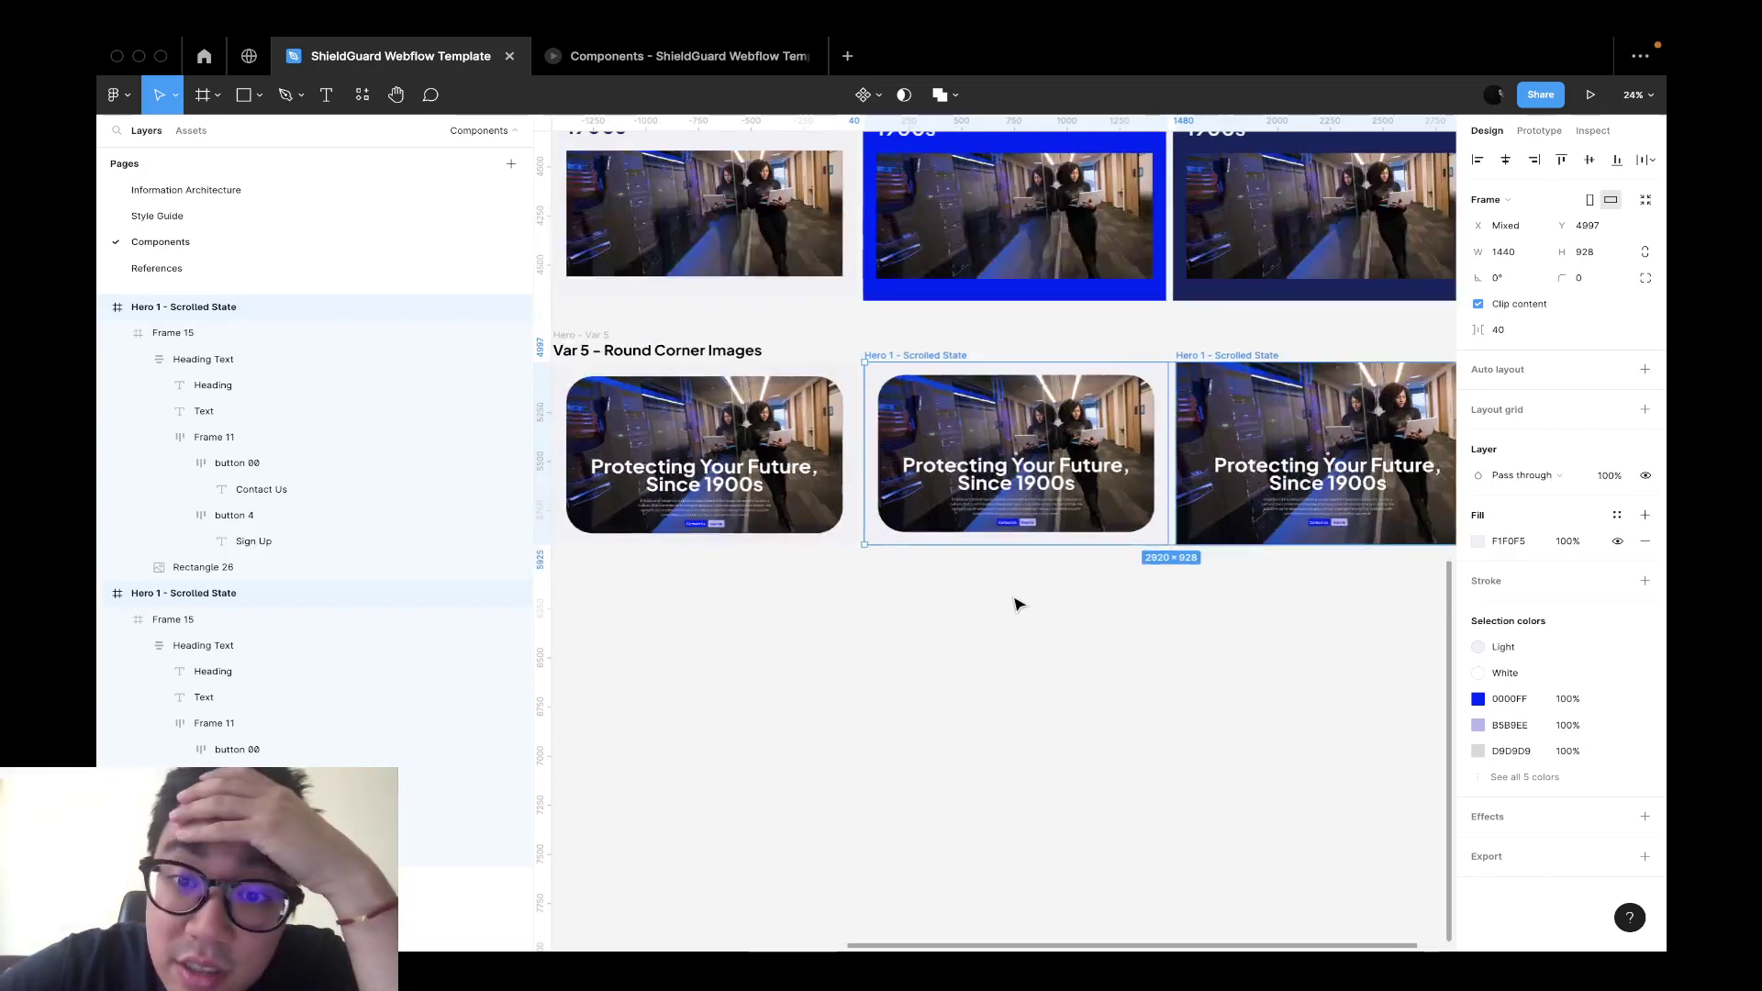
pyautogui.hscroll(2, 1017, 603)
pyautogui.scroll(1, 1017, 603)
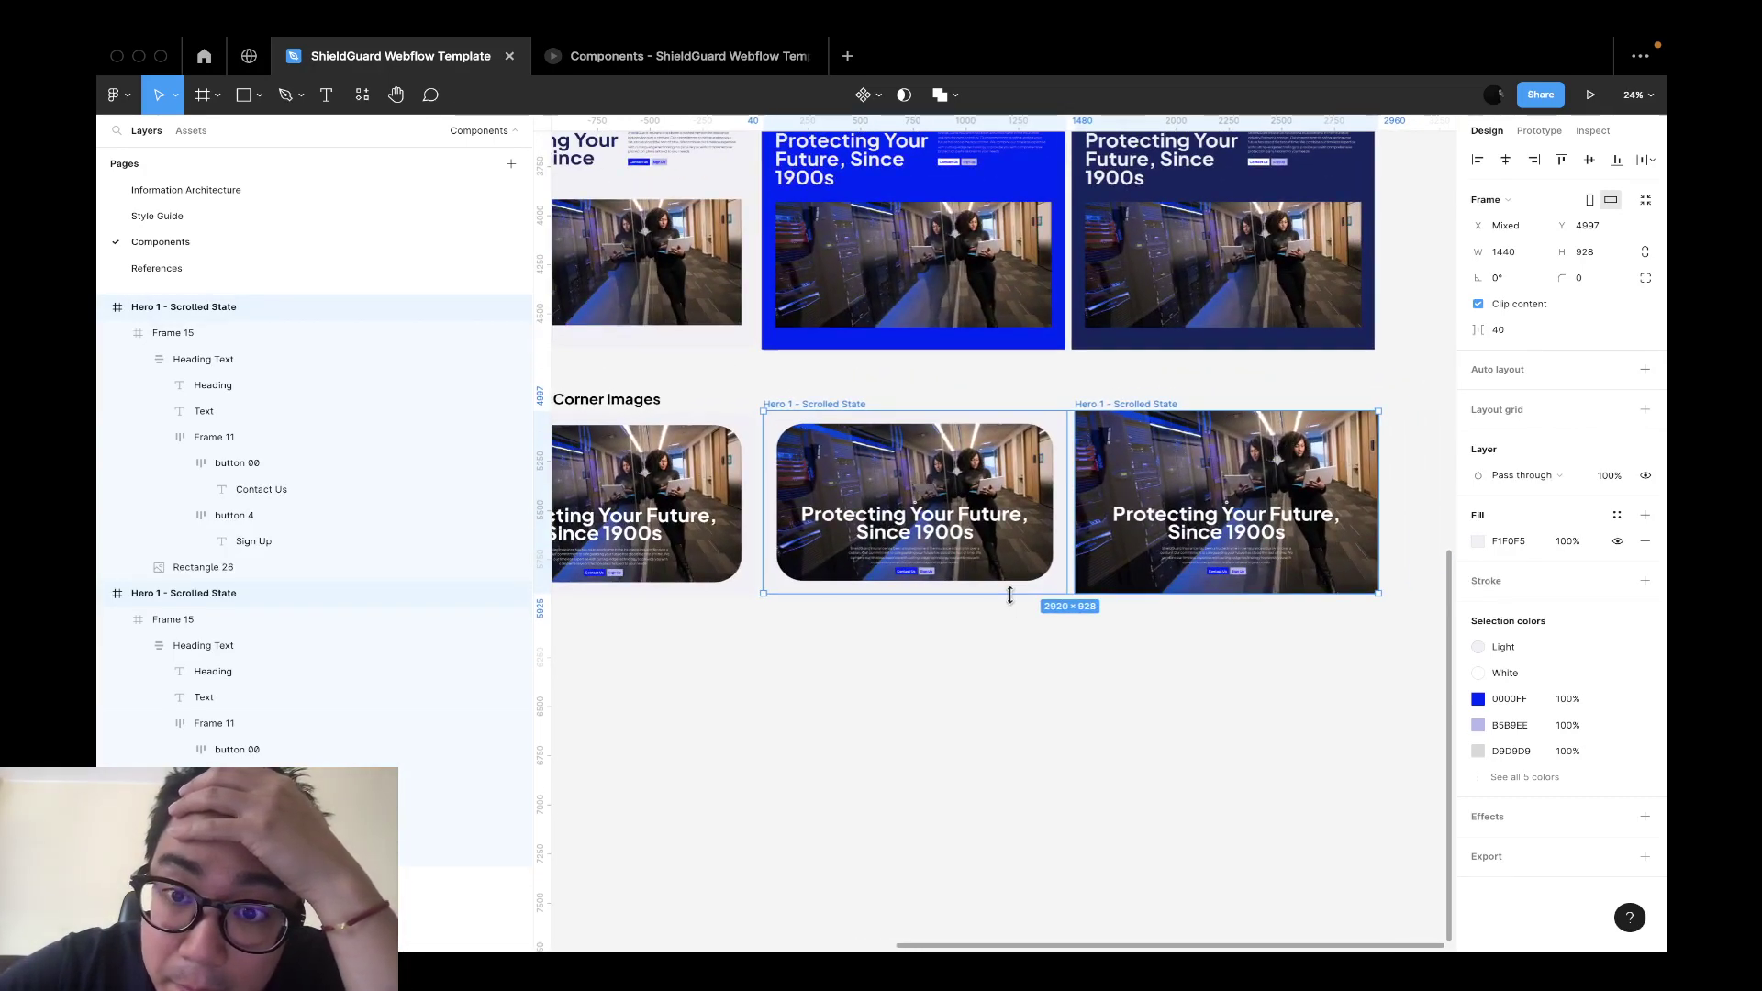
pyautogui.hscroll(-3, 1009, 595)
pyautogui.scroll(1, 1010, 595)
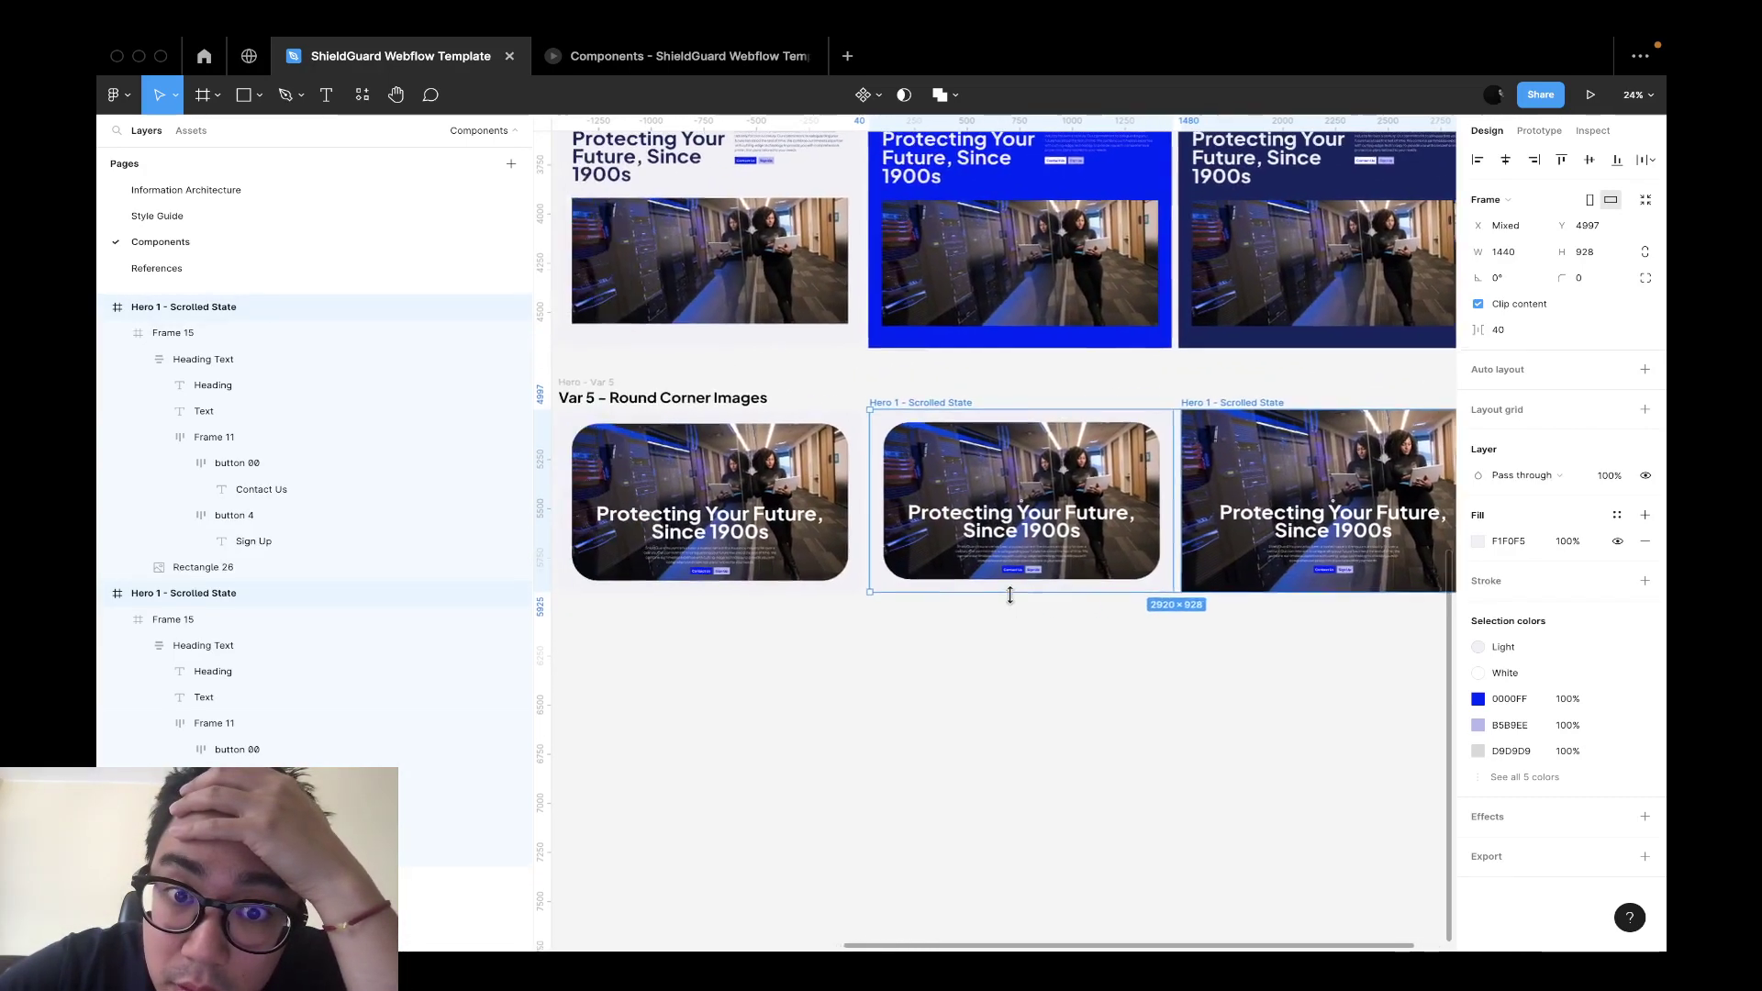
pyautogui.hotkey('ctrl', 'Right')
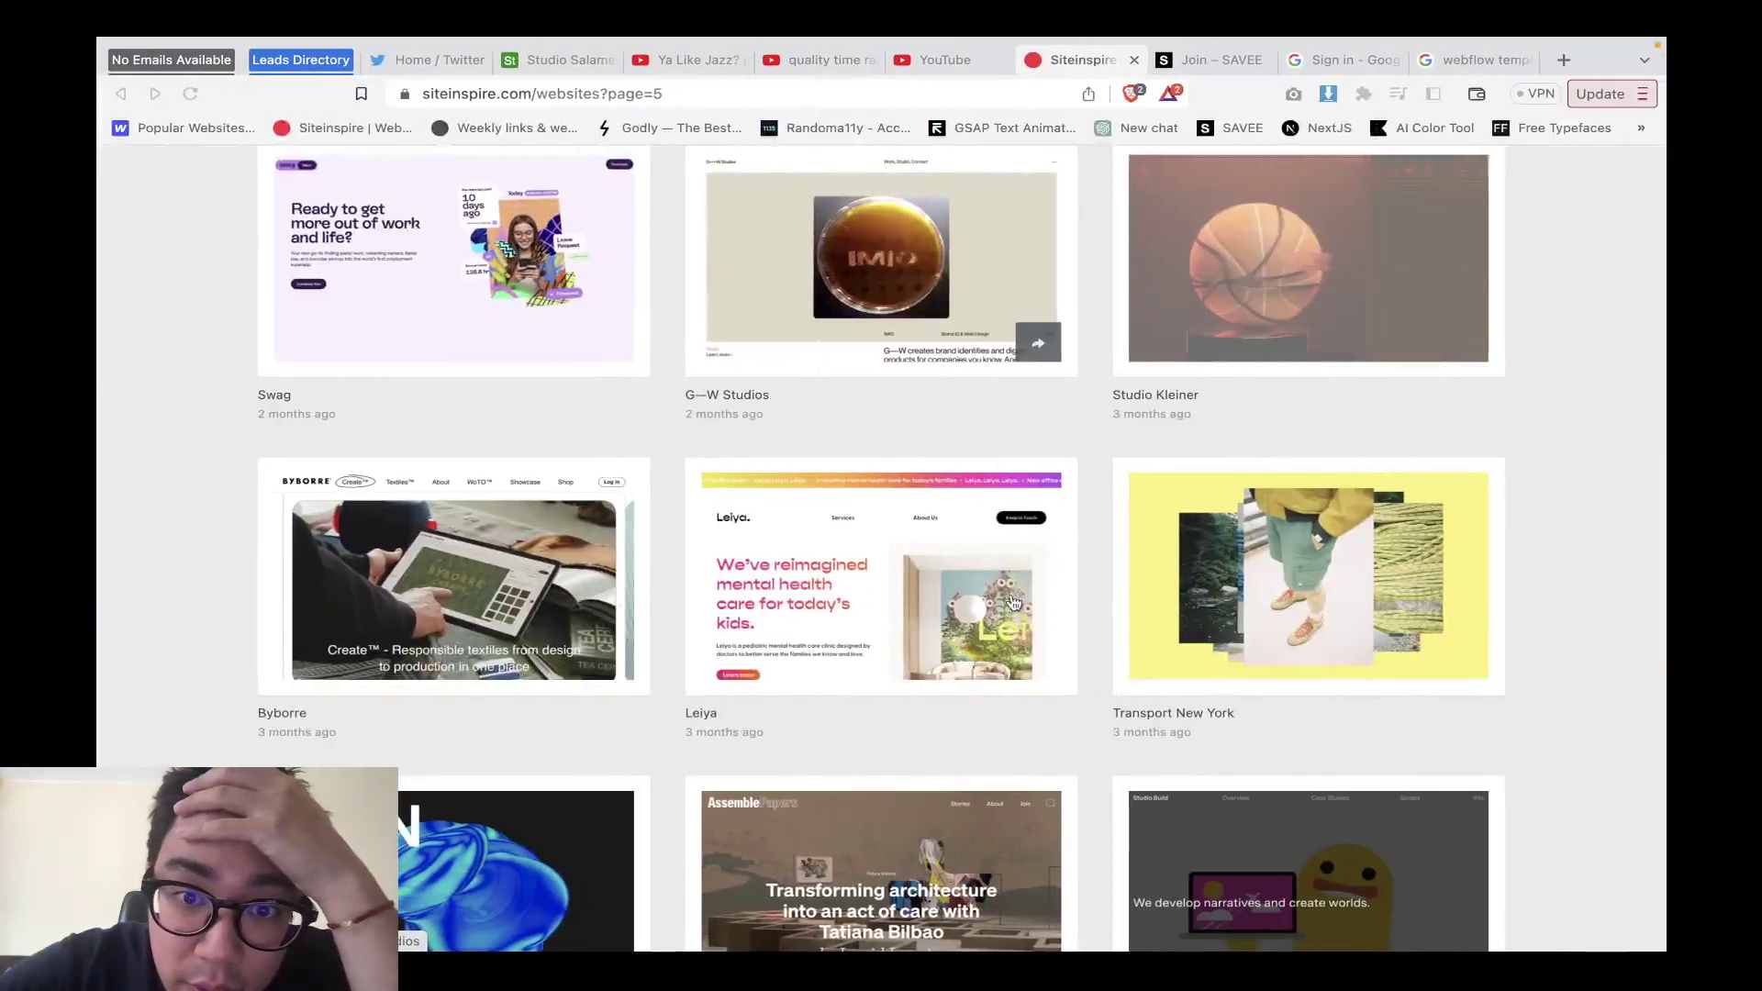
pyautogui.scroll(-3, 1014, 603)
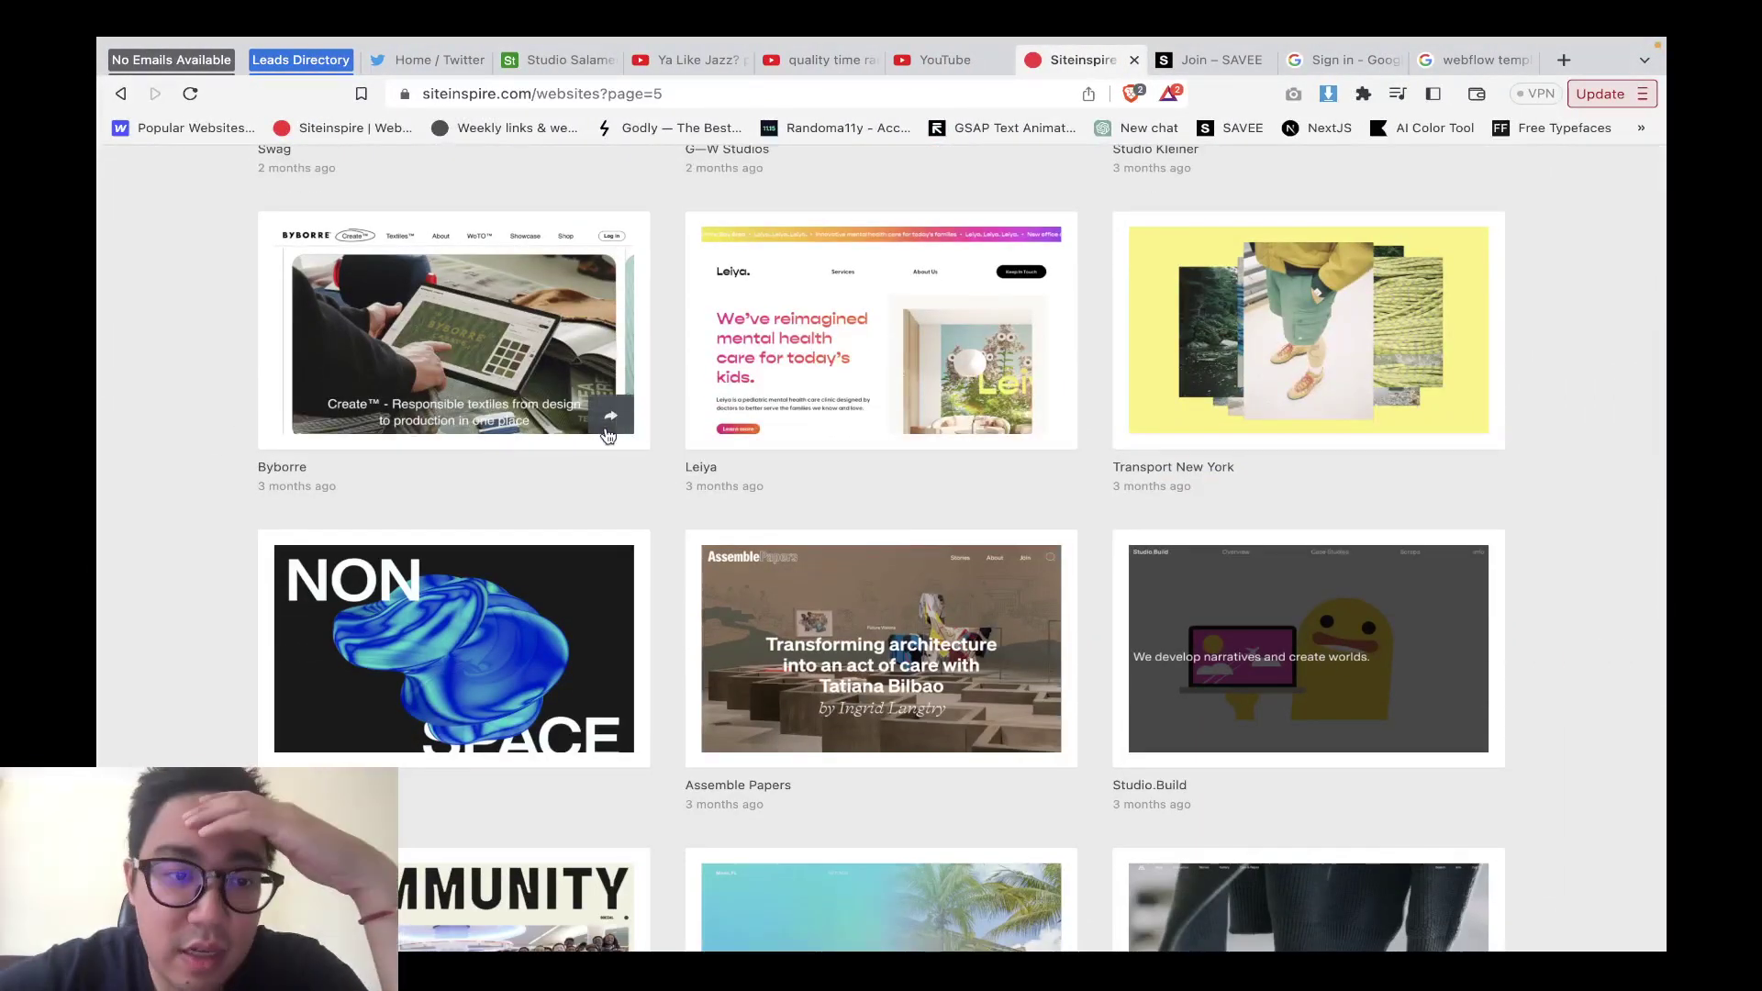
pyautogui.scroll(-8, 692, 622)
pyautogui.scroll(-10, 692, 622)
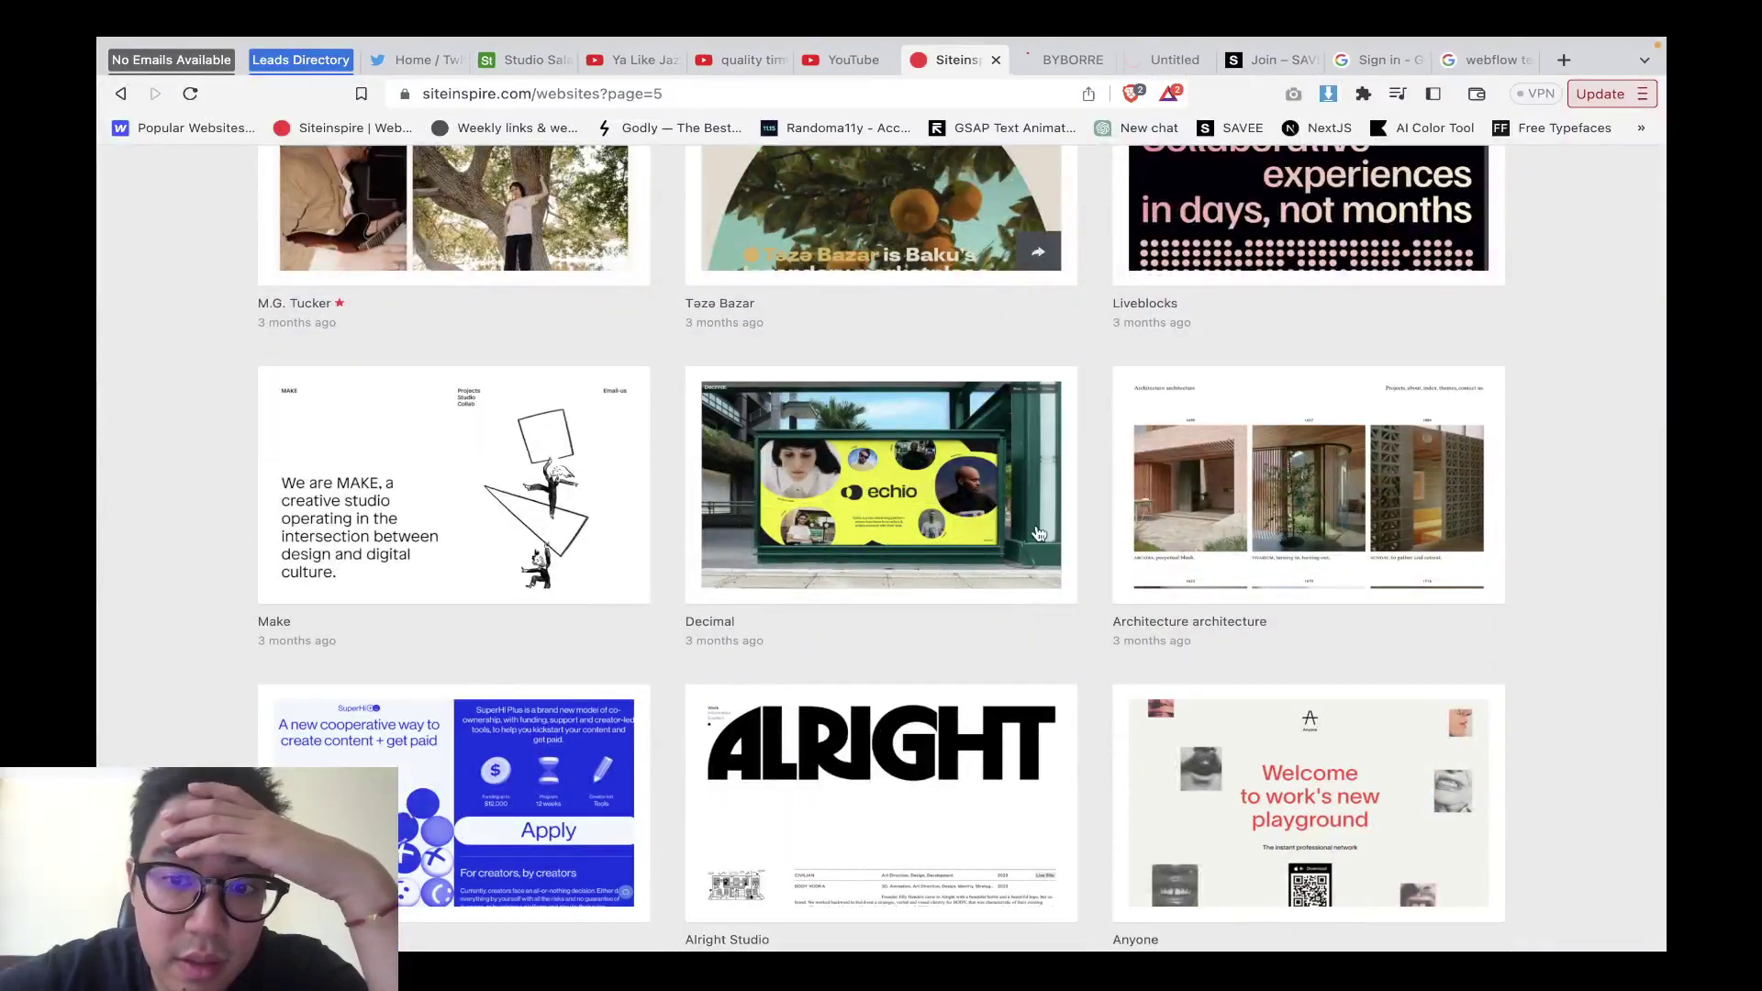
pyautogui.scroll(-4, 1043, 250)
pyautogui.scroll(8, 1042, 250)
pyautogui.hotkey('ctrl', 'Left')
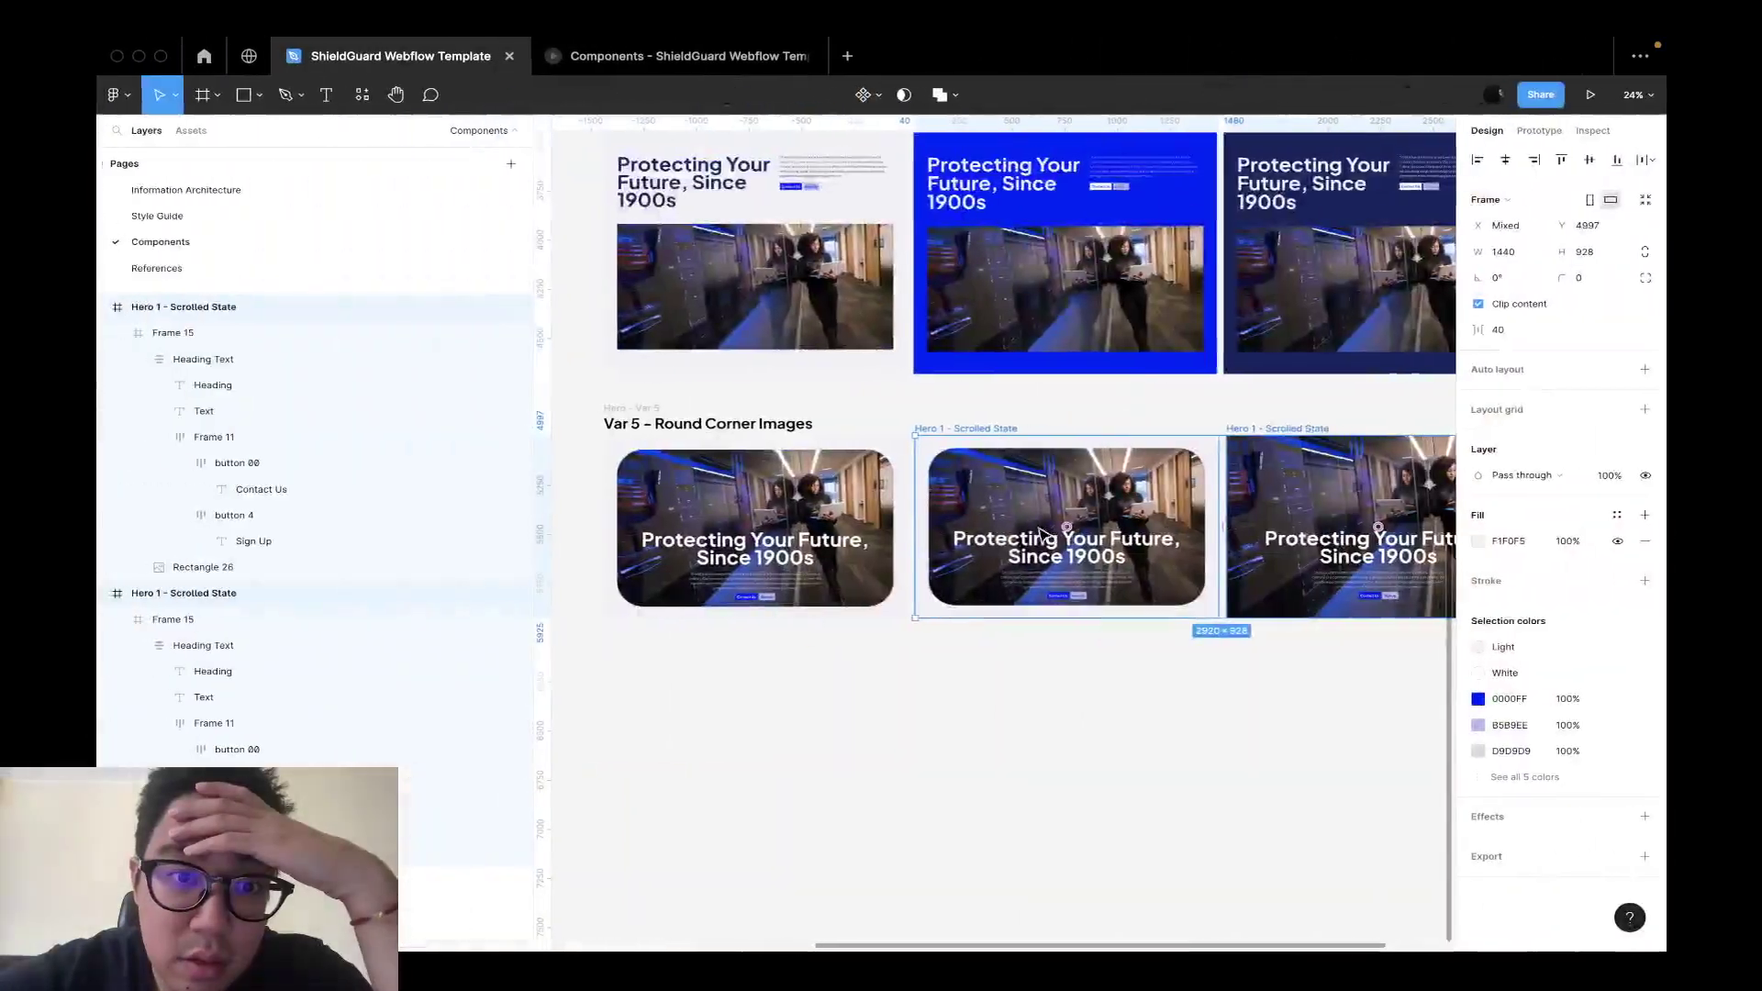
# Cut the two loose Hero 1 - Scrolled State frames beside the first Var 5 hero.
pyautogui.scroll(8, 1043, 535)
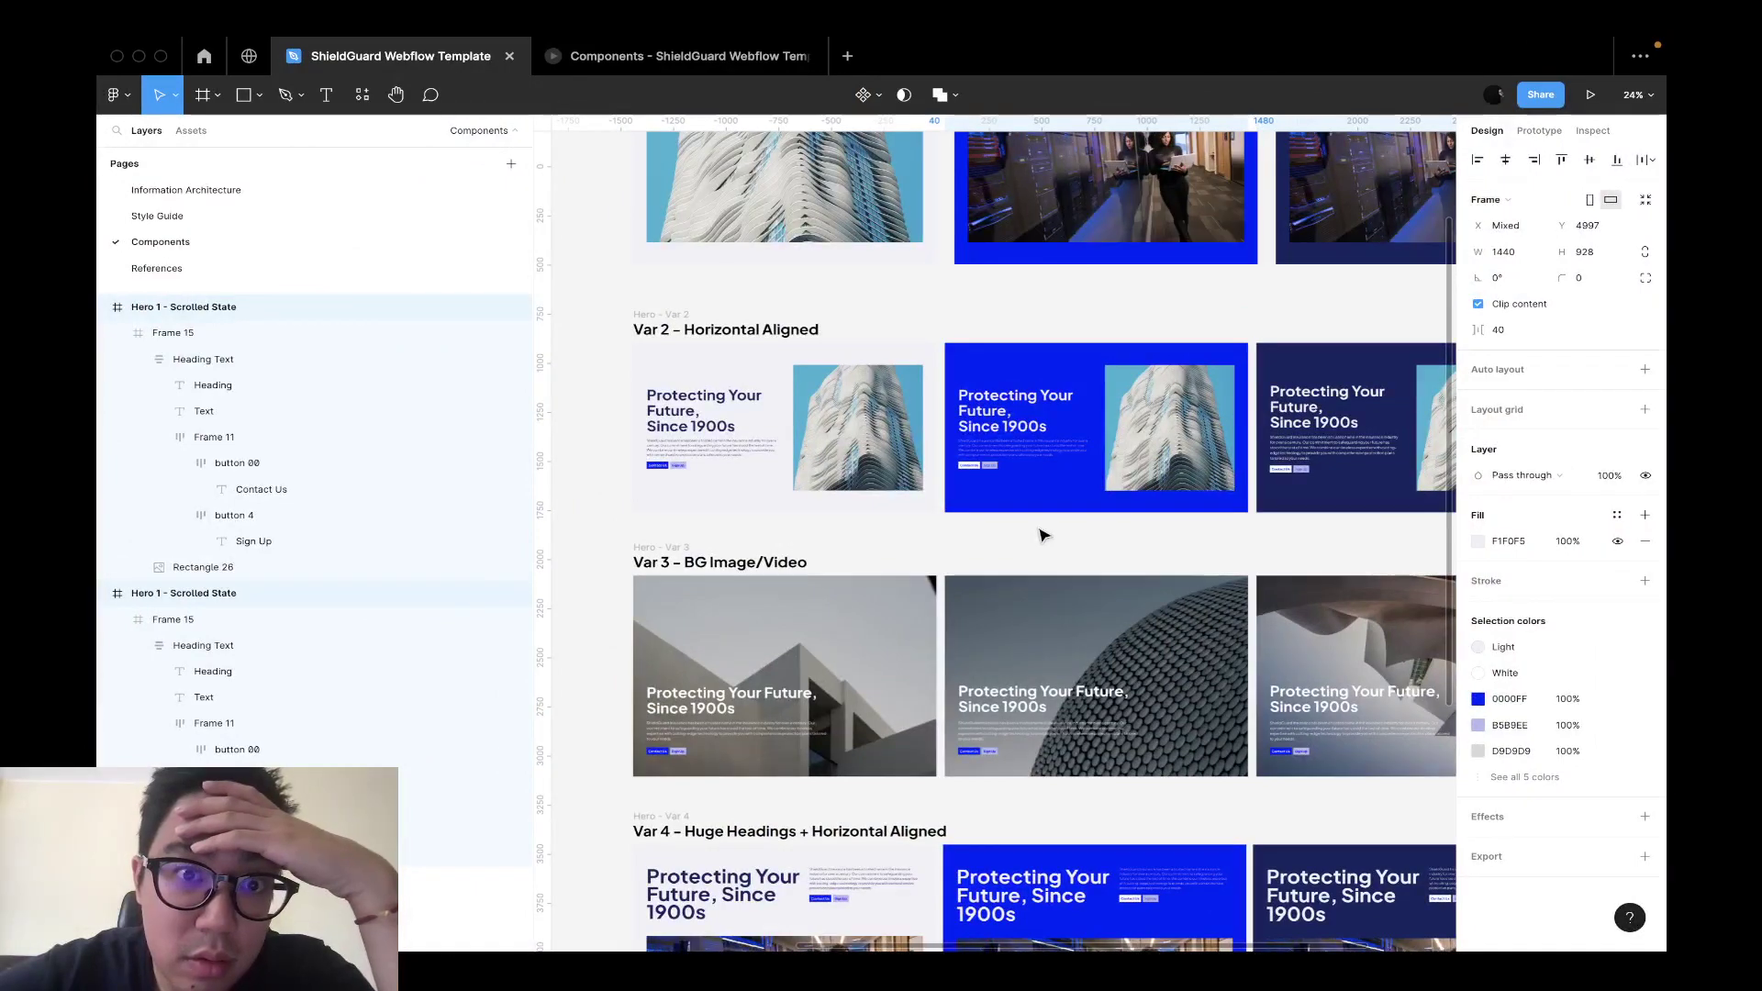
pyautogui.scroll(-1, 1041, 534)
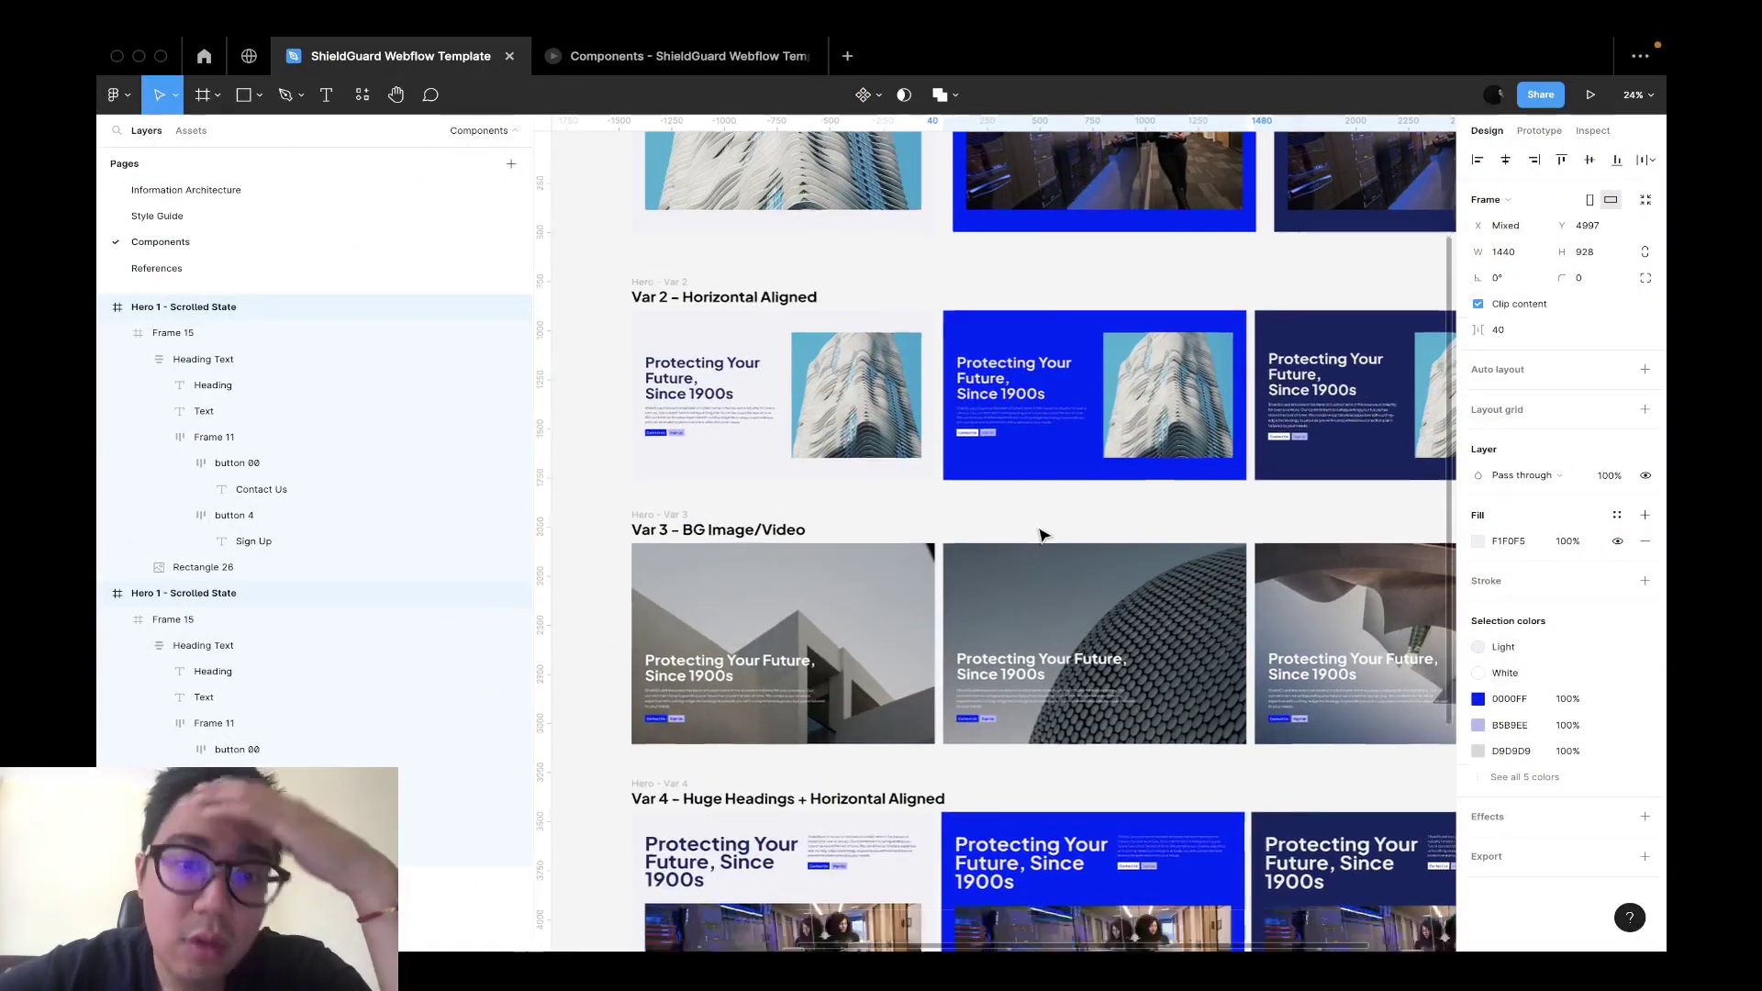
pyautogui.scroll(-10, 1042, 535)
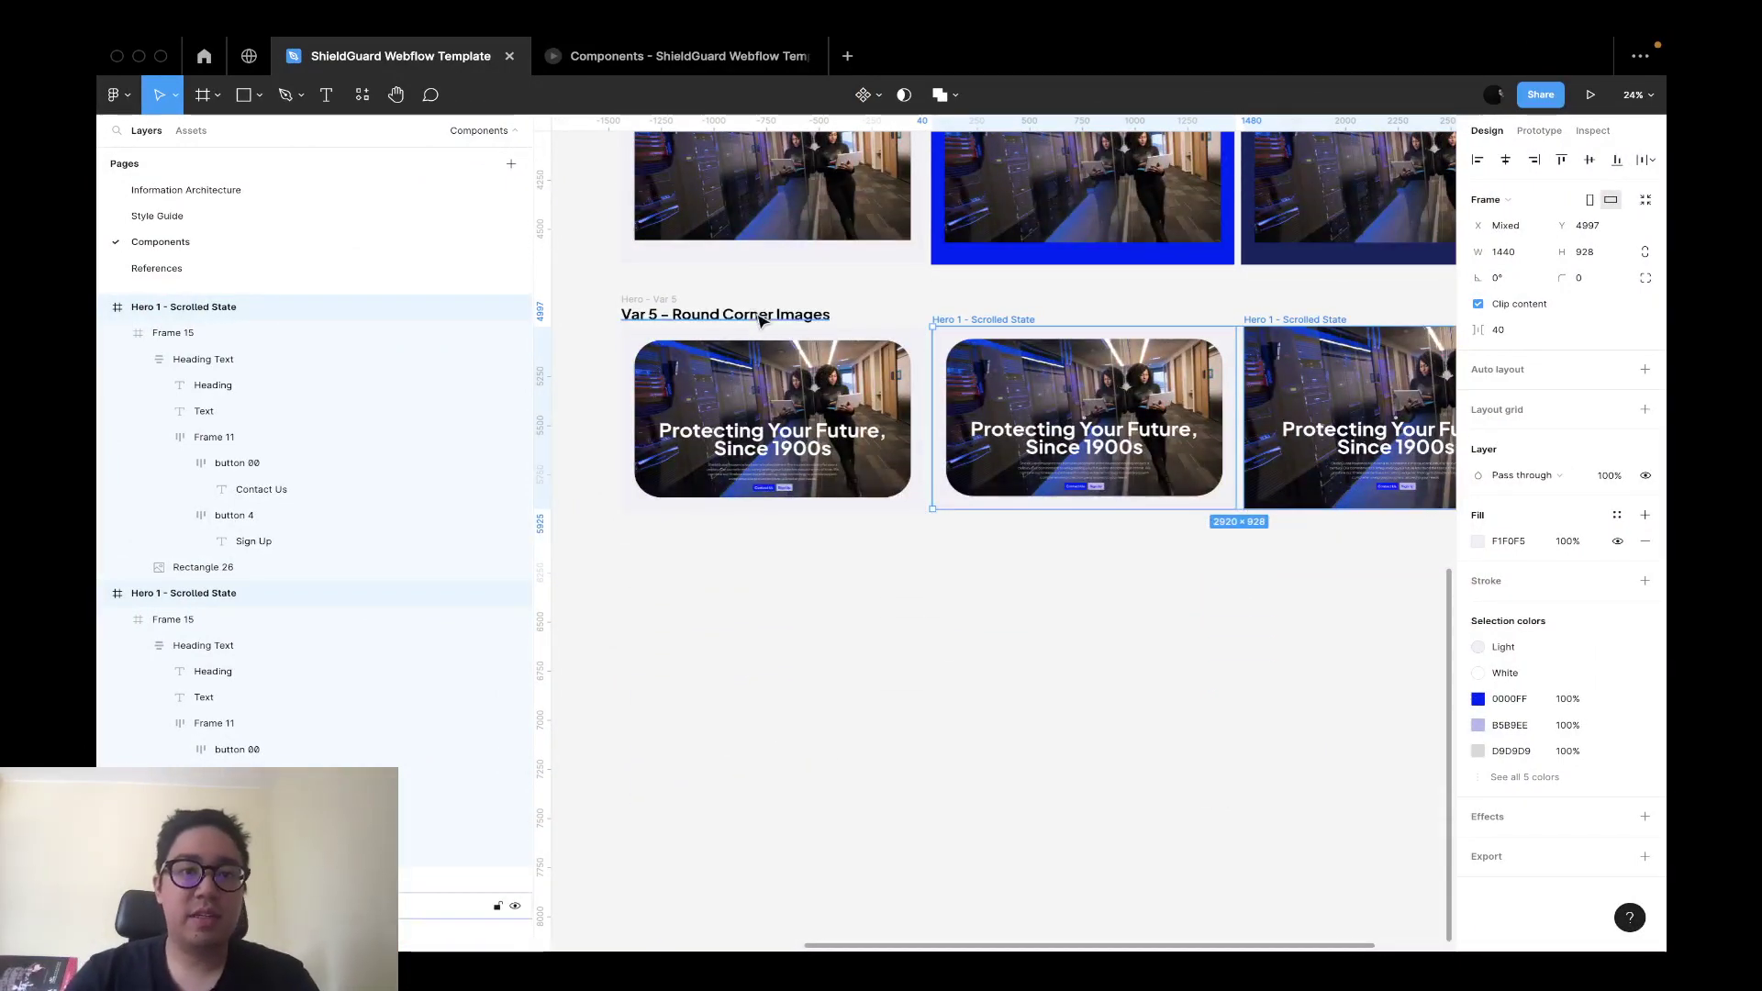
pyautogui.click(671, 300)
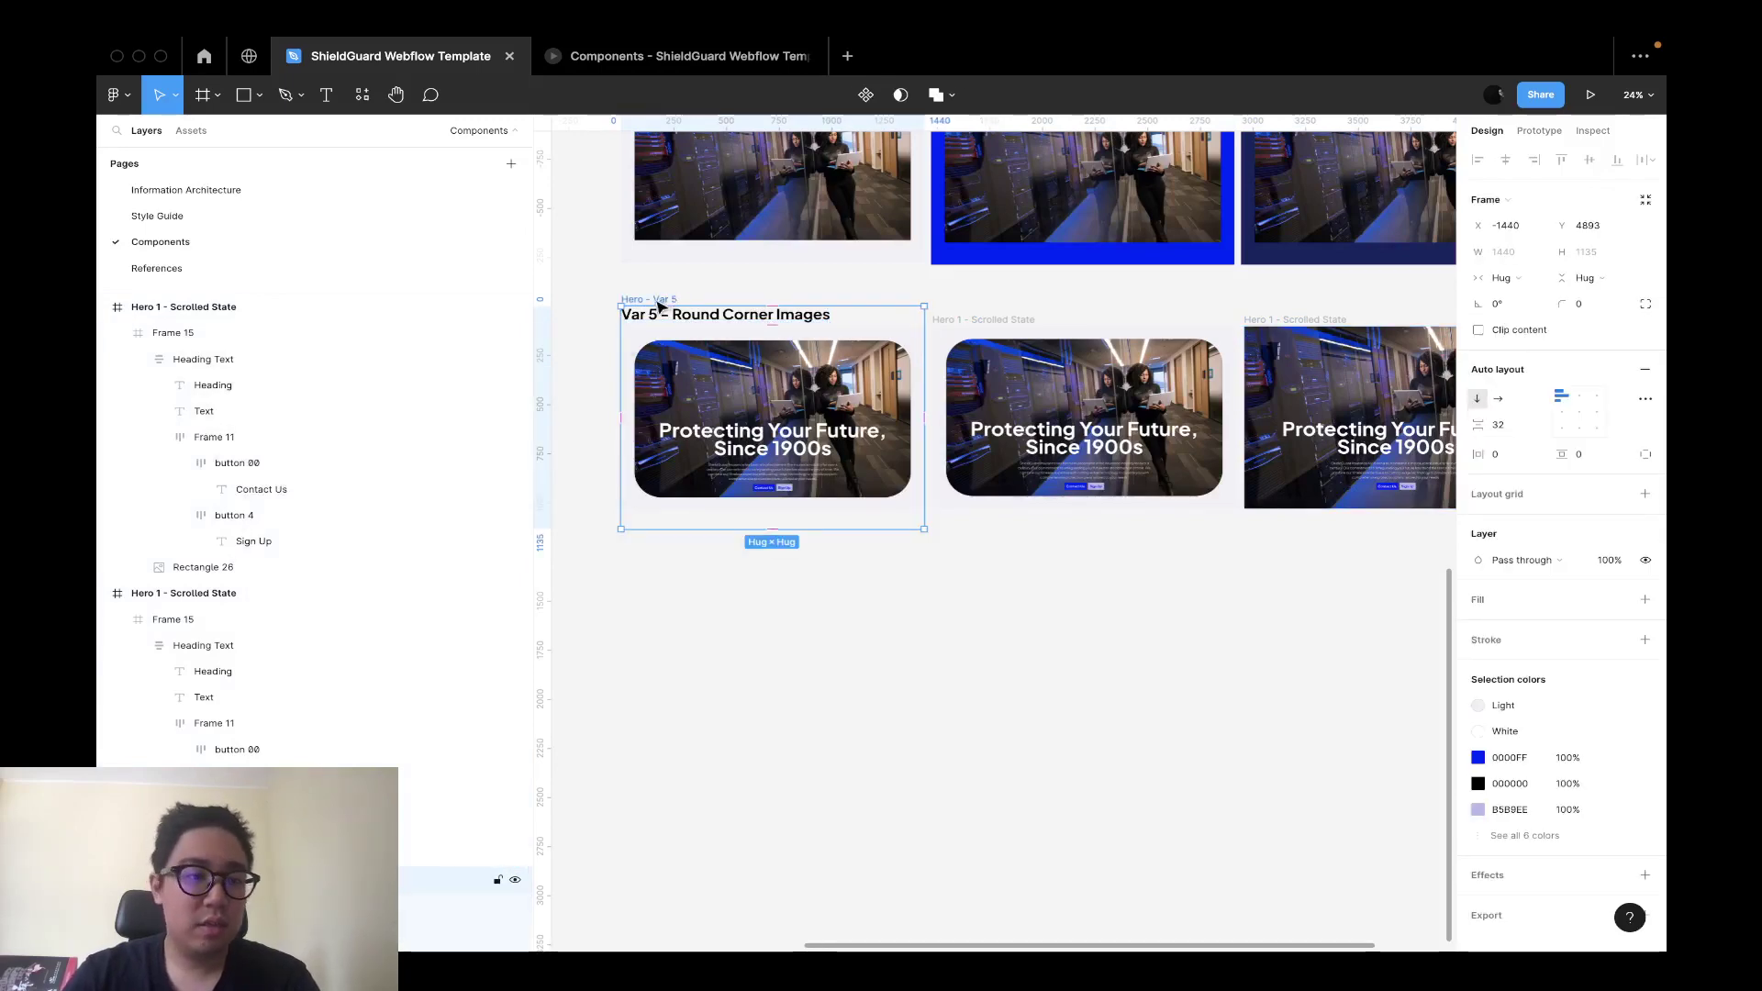
pyautogui.click(1019, 321)
pyautogui.keyDown('shift'); pyautogui.click(1329, 317); pyautogui.keyUp('shift')
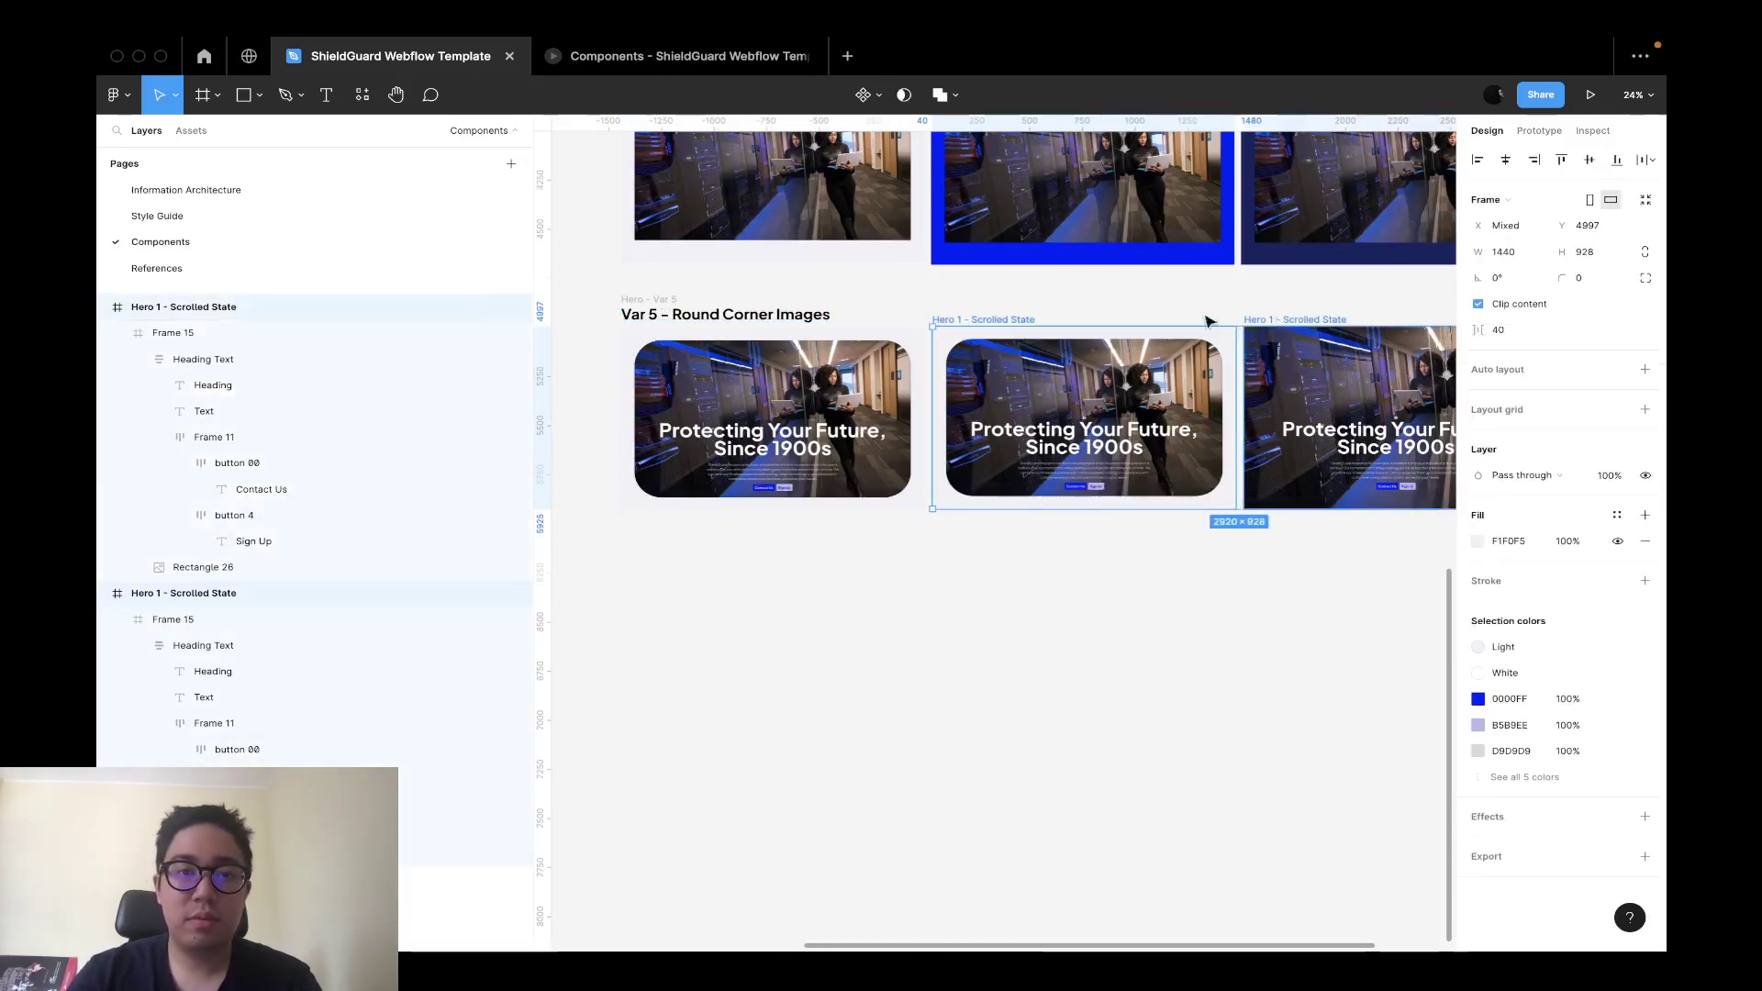
pyautogui.press('Delete')
# Try pasting the two cut heroes directly into Hero - Var 5 with a horizontal layout, and undo the attempt.
pyautogui.click(675, 307)
pyautogui.hotkey('ctrl', 'v')
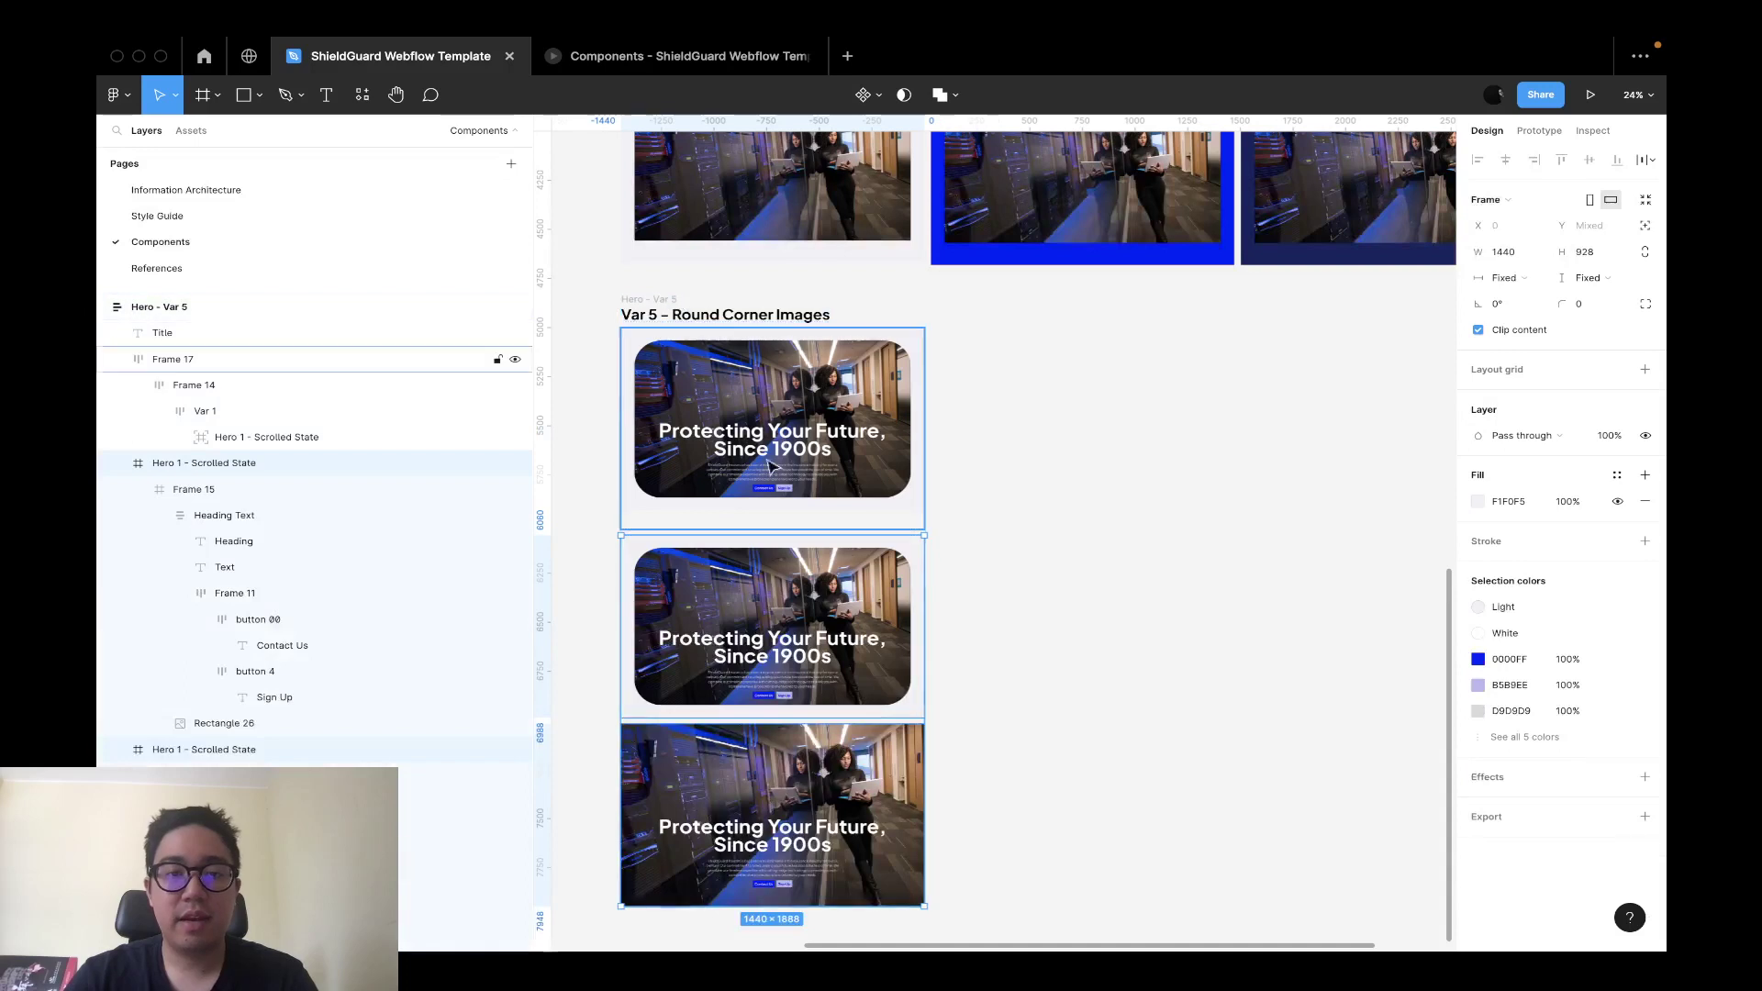
pyautogui.press('Escape')
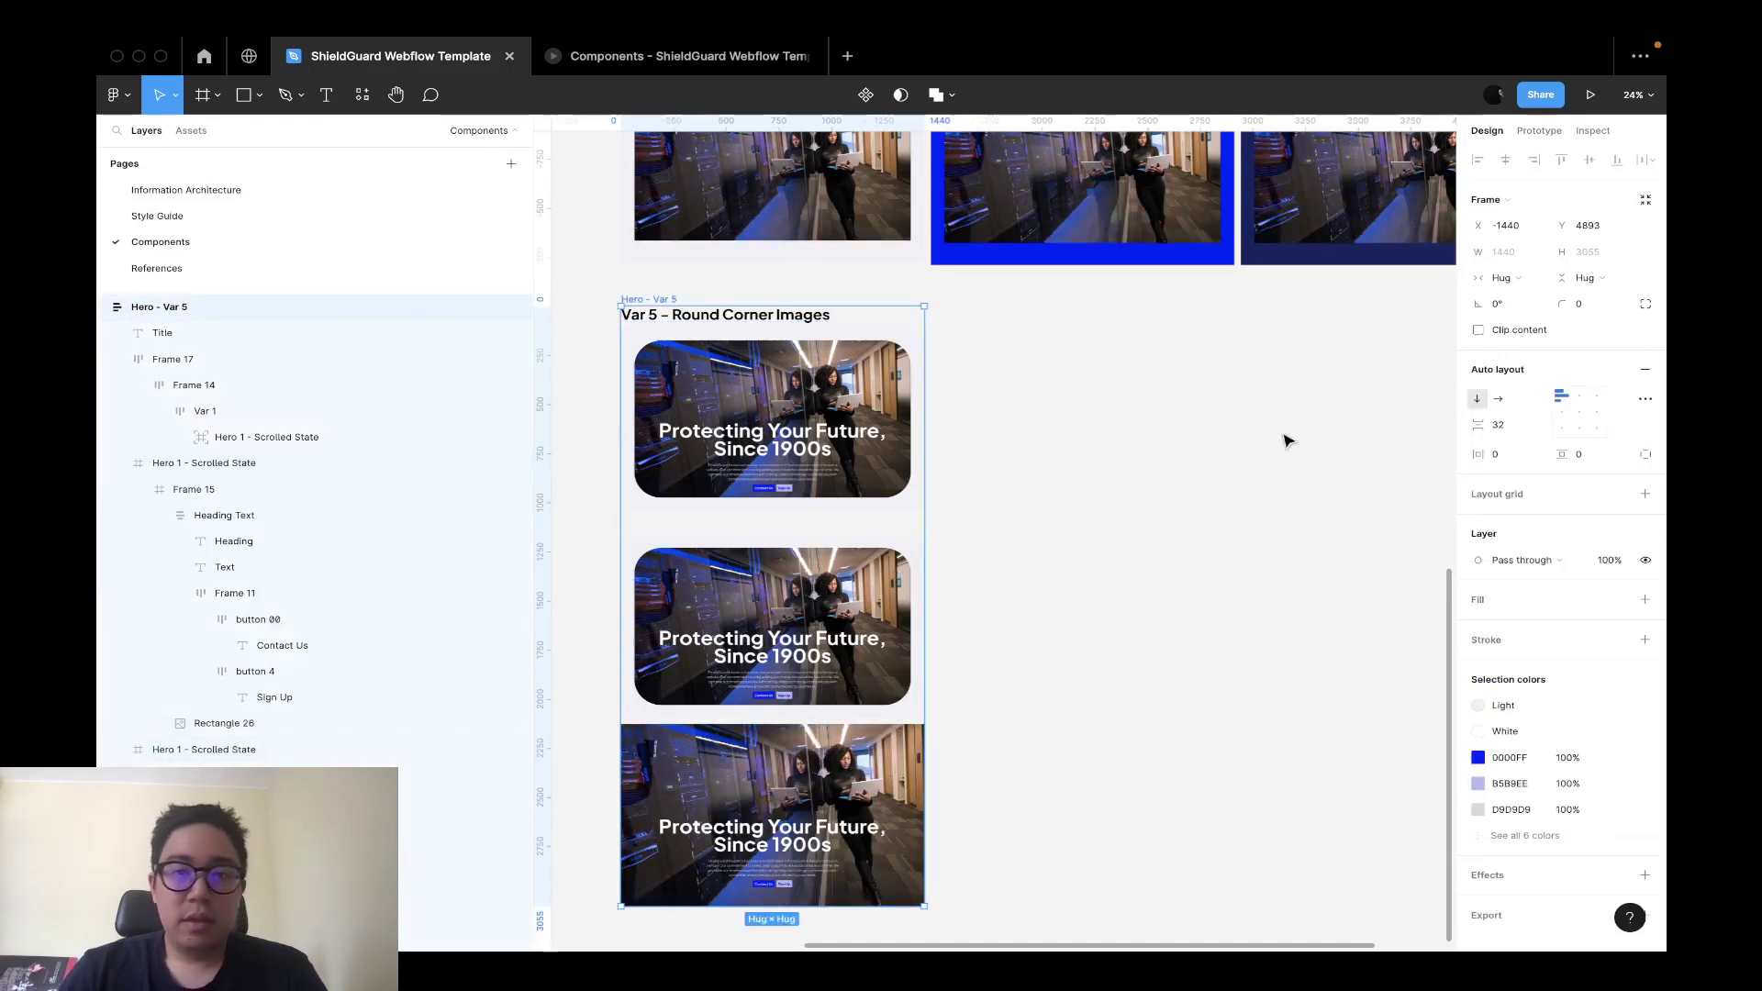
pyautogui.click(1498, 398)
pyautogui.hotkey('ctrl', 'z')
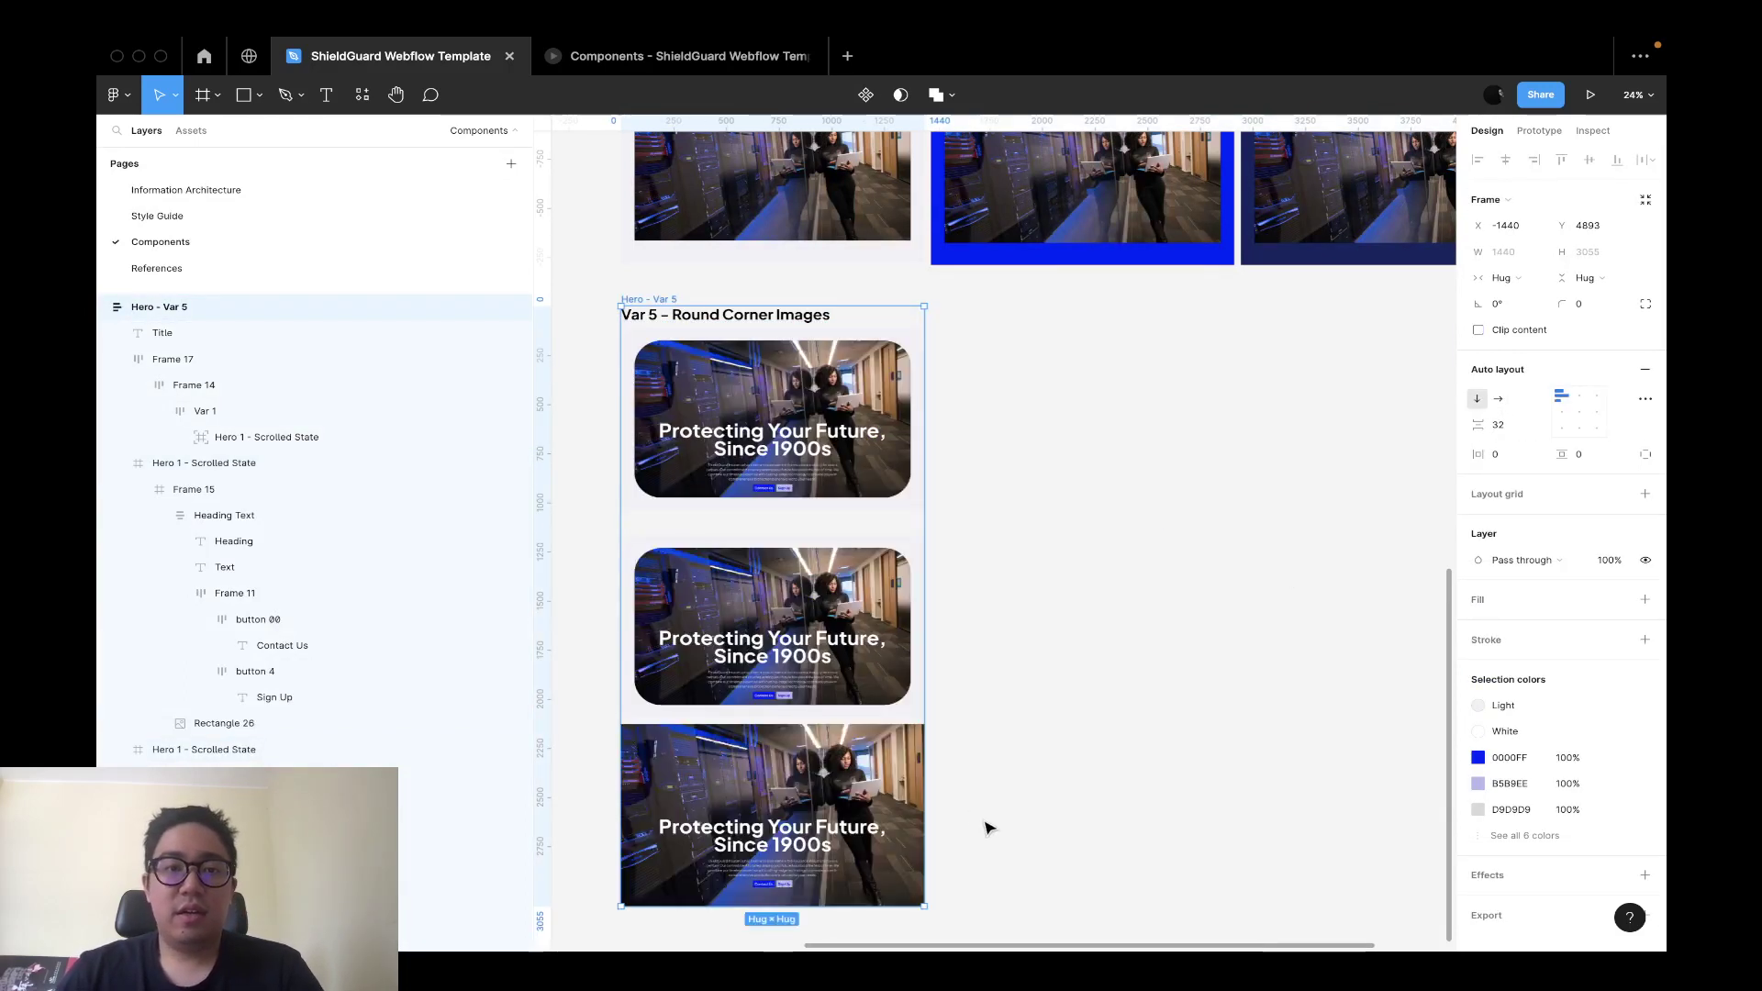
pyautogui.hotkey('ctrl', 'z')
pyautogui.hotkey('ctrl', 'z')
pyautogui.hotkey('ctrl', 'z')
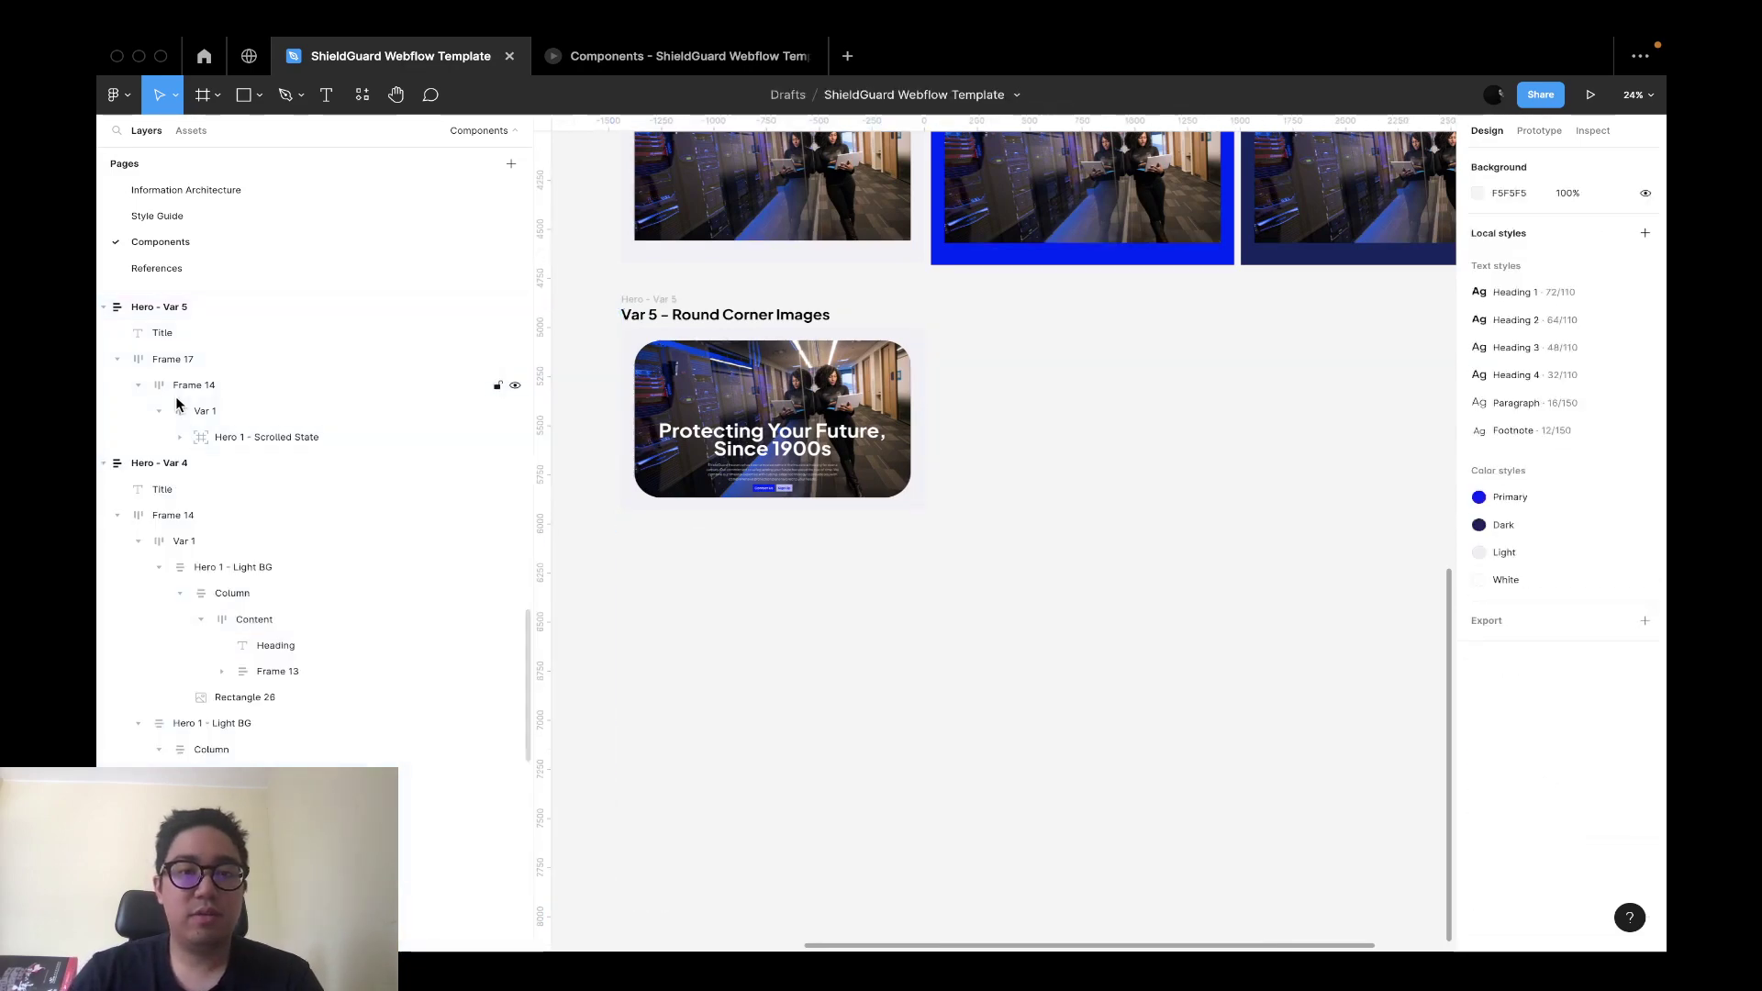
# Paste the two Hero 1 - Scrolled State frames into Frame 14 of Hero - Var 5, following the first hero.
pyautogui.press('Delete')
pyautogui.click(275, 435)
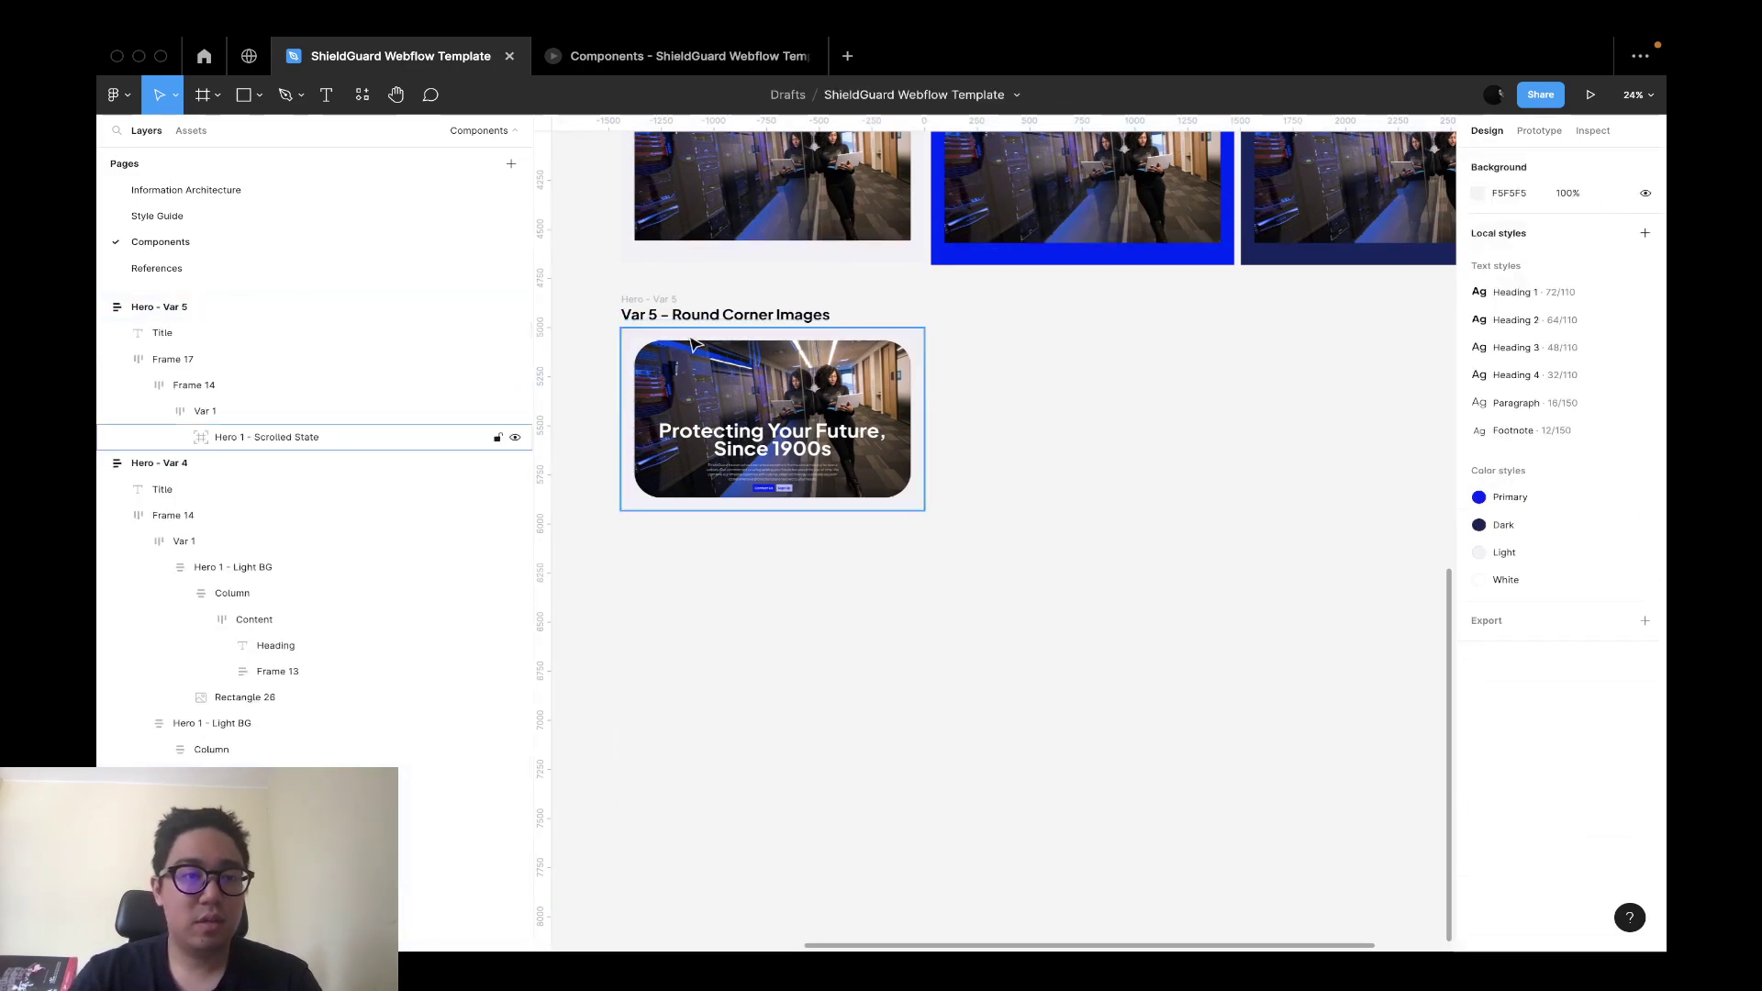
pyautogui.click(204, 411)
pyautogui.hotkey('ctrl', 'v')
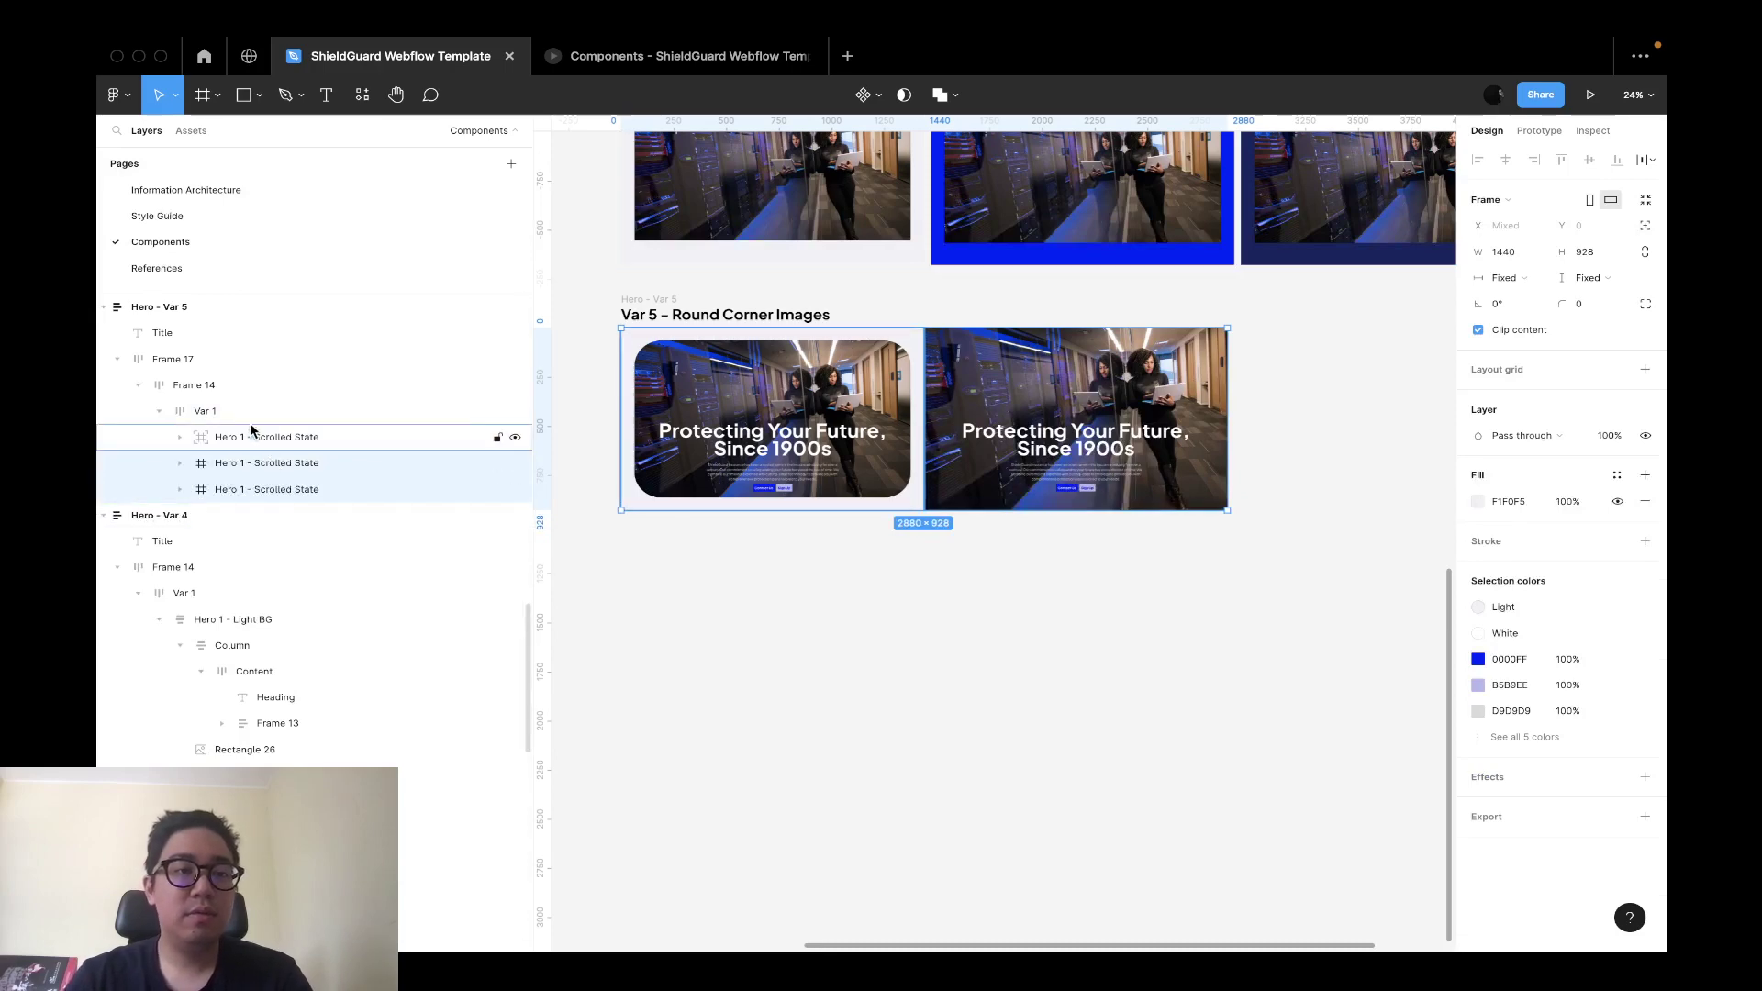
pyautogui.hotkey('ctrl', 'x')
pyautogui.click(228, 385)
pyautogui.hotkey('ctrl', 'v')
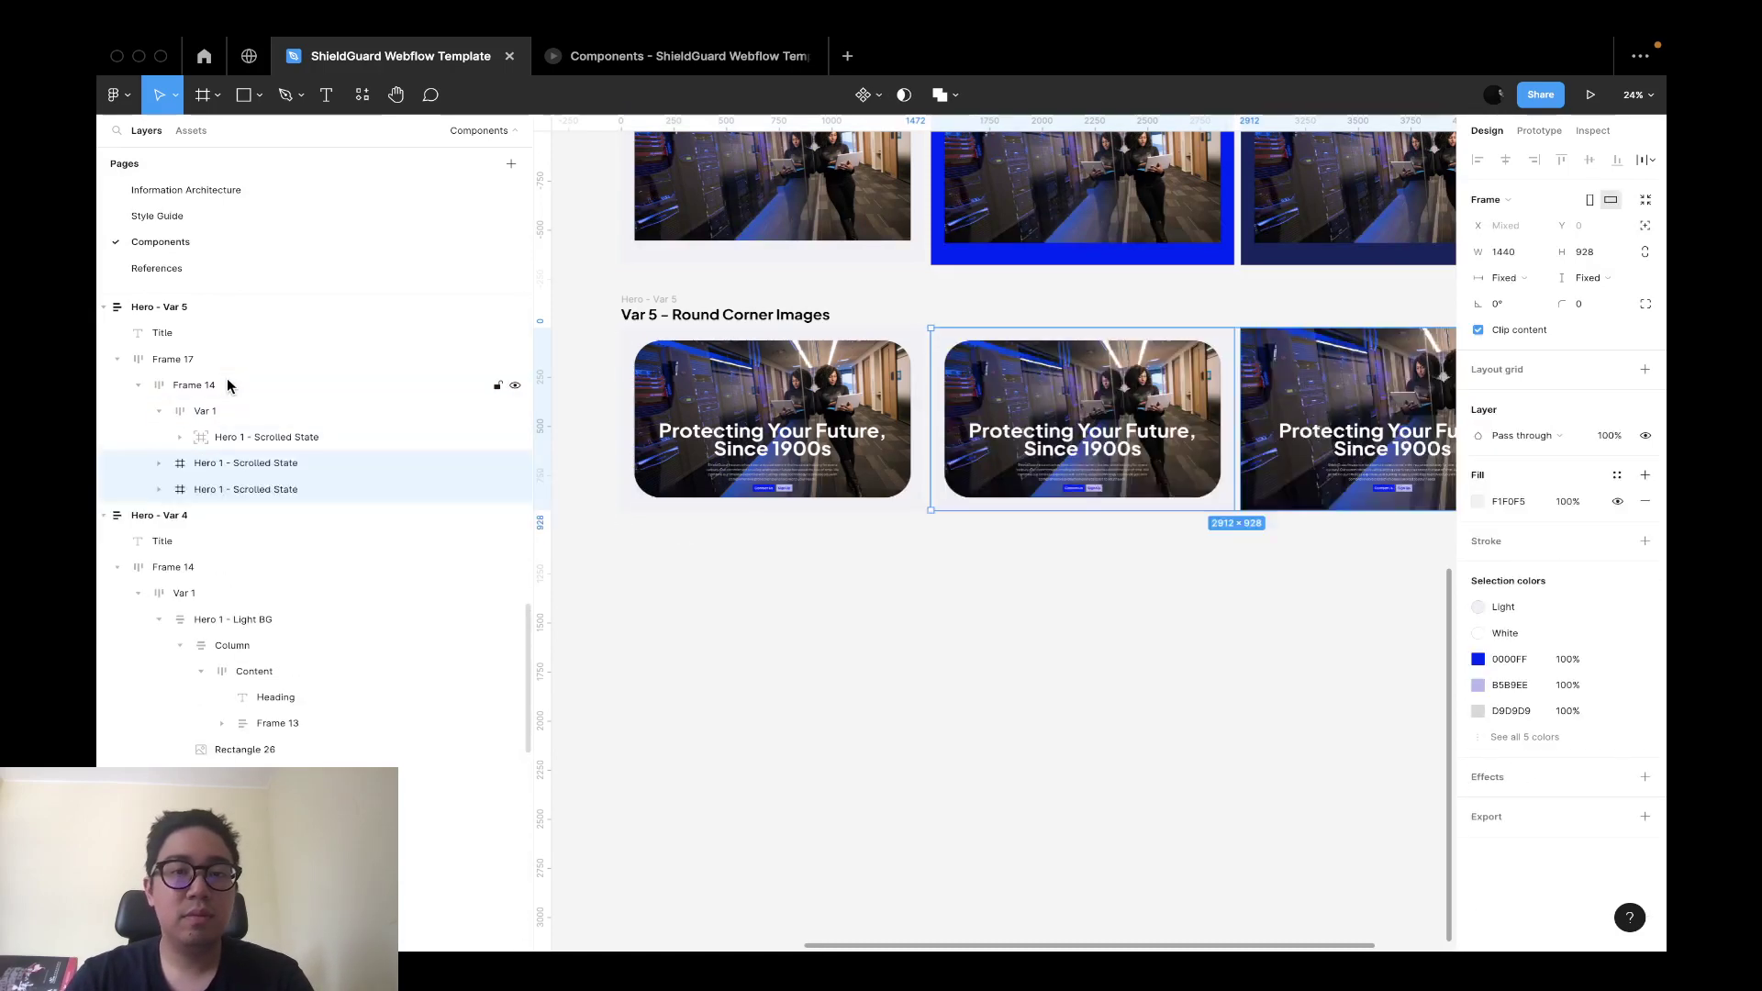
# Duplicate the complete Hero - Var 5 row directly beneath the original, aligned to its left edge.
pyautogui.click(657, 682)
pyautogui.click(631, 300)
pyautogui.moveTo(632, 300); pyautogui.dragTo(657, 573)
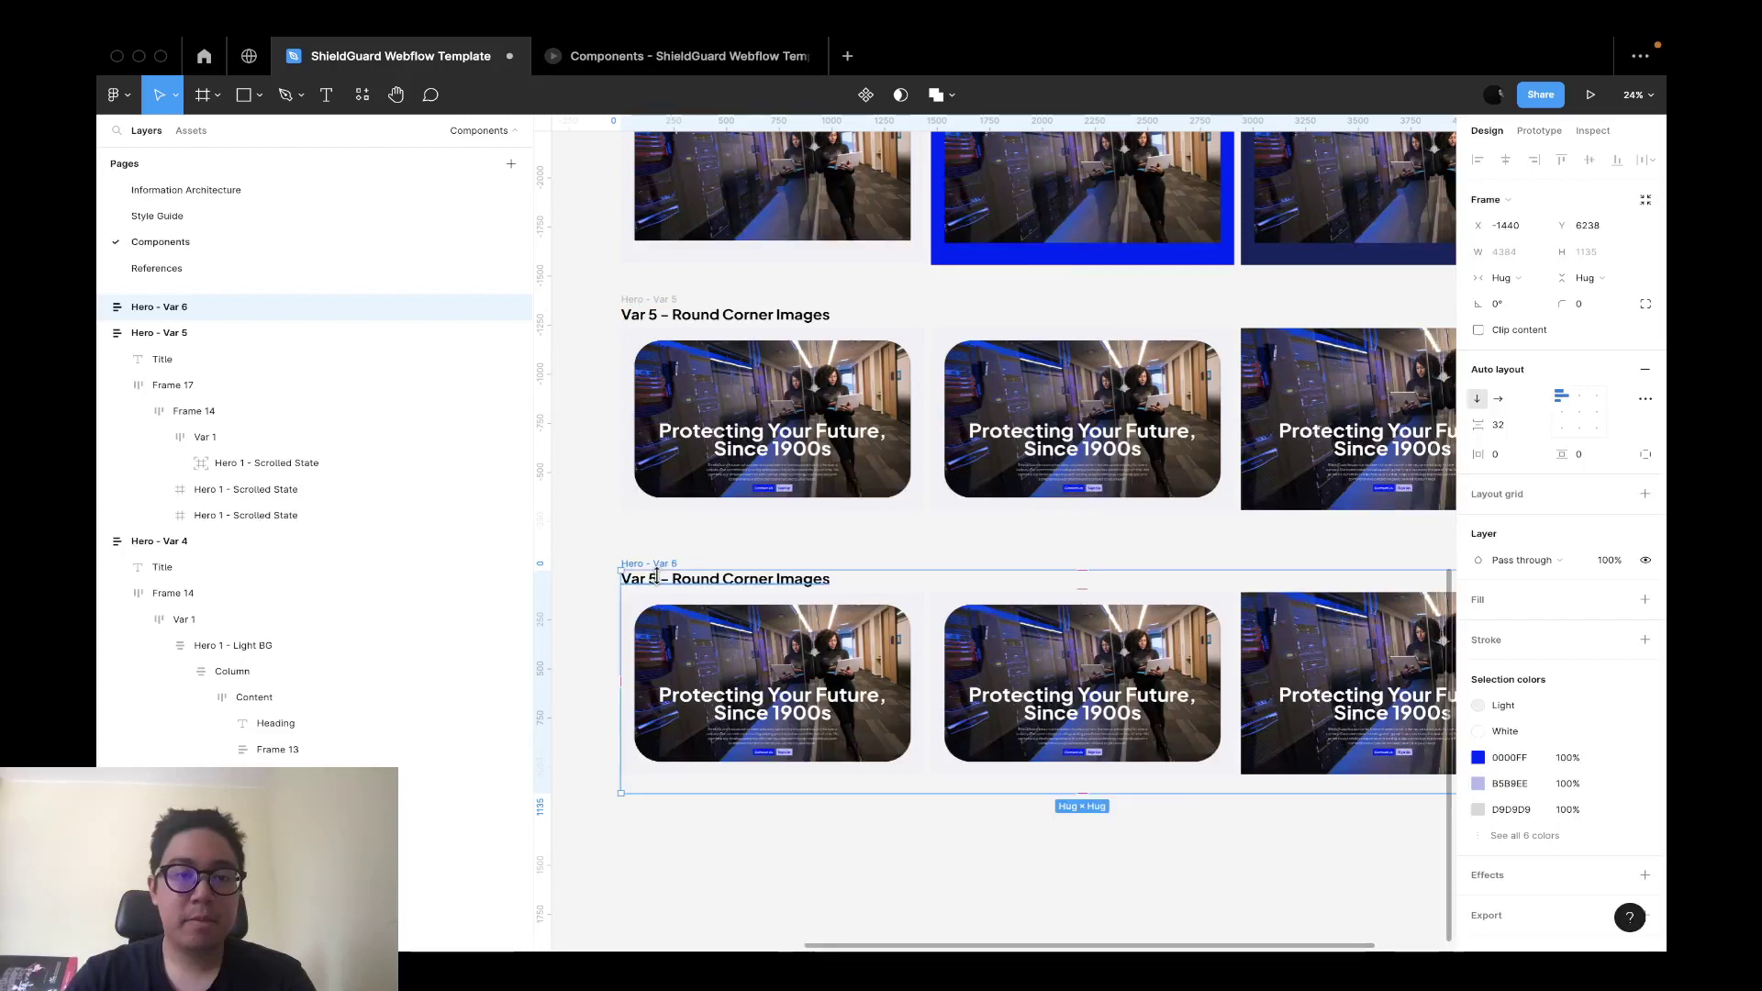
# Retitle the duplicated row "Var 6 – Circle Scroll Animation".
pyautogui.doubleClick(657, 576)
pyautogui.click(630, 579)
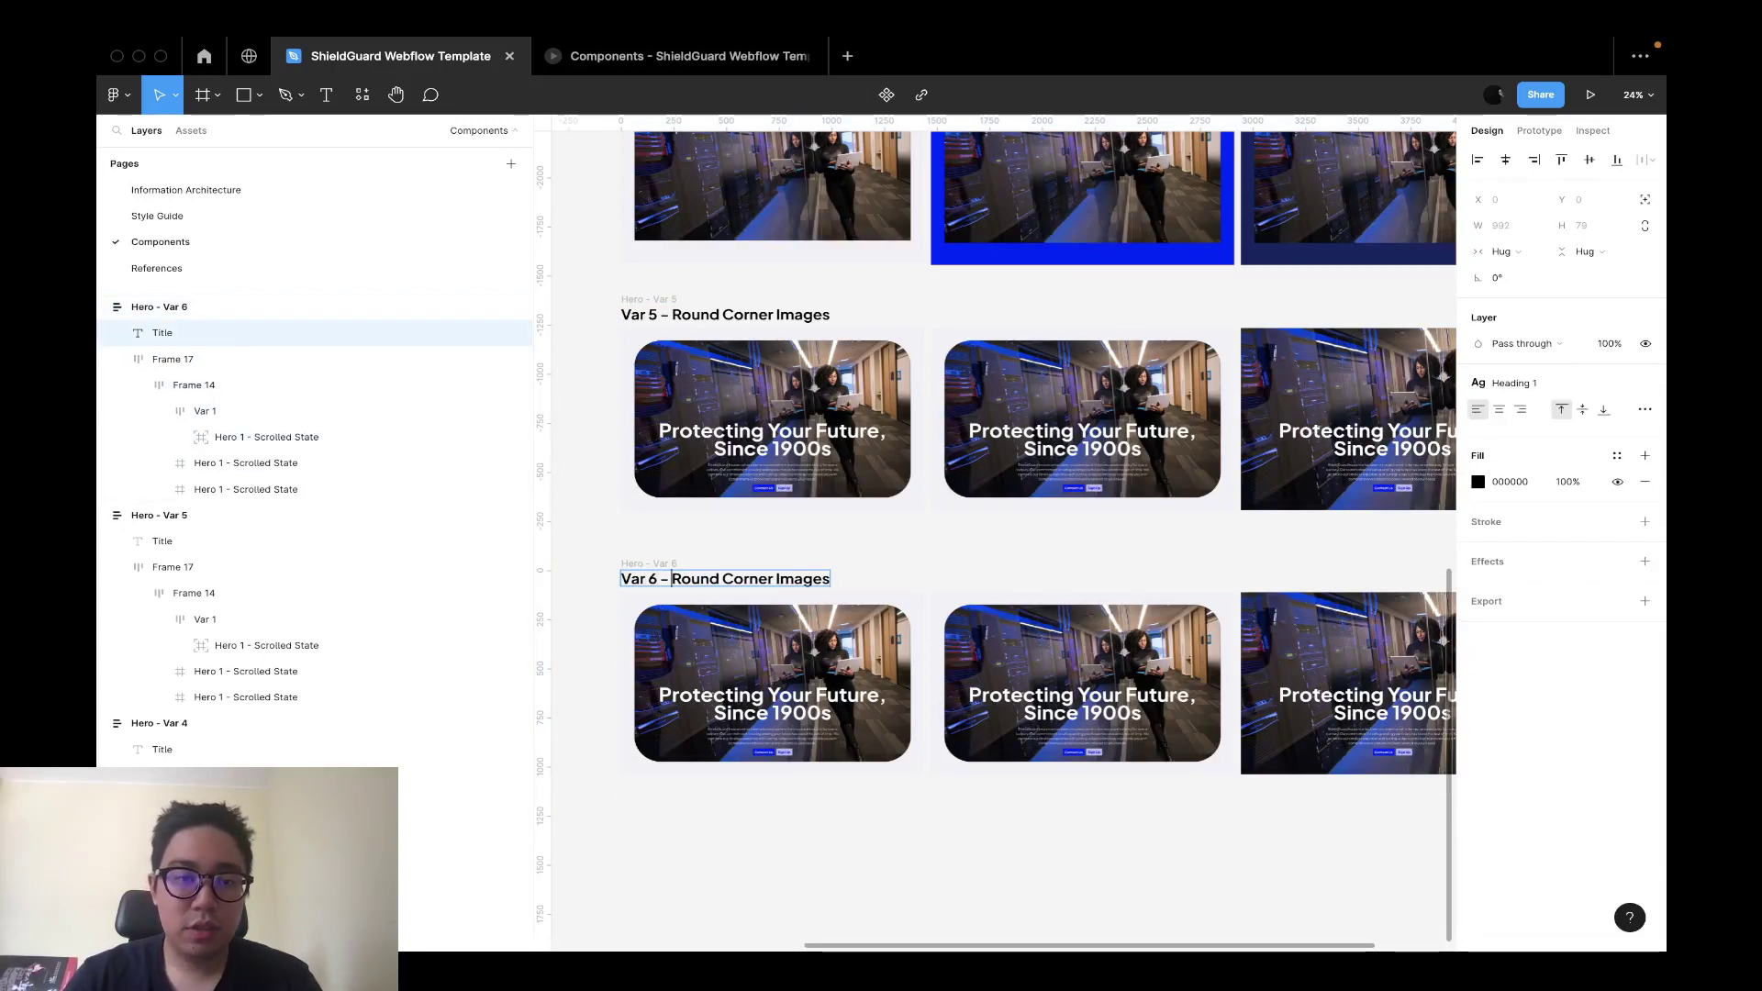
pyautogui.write('Ci')
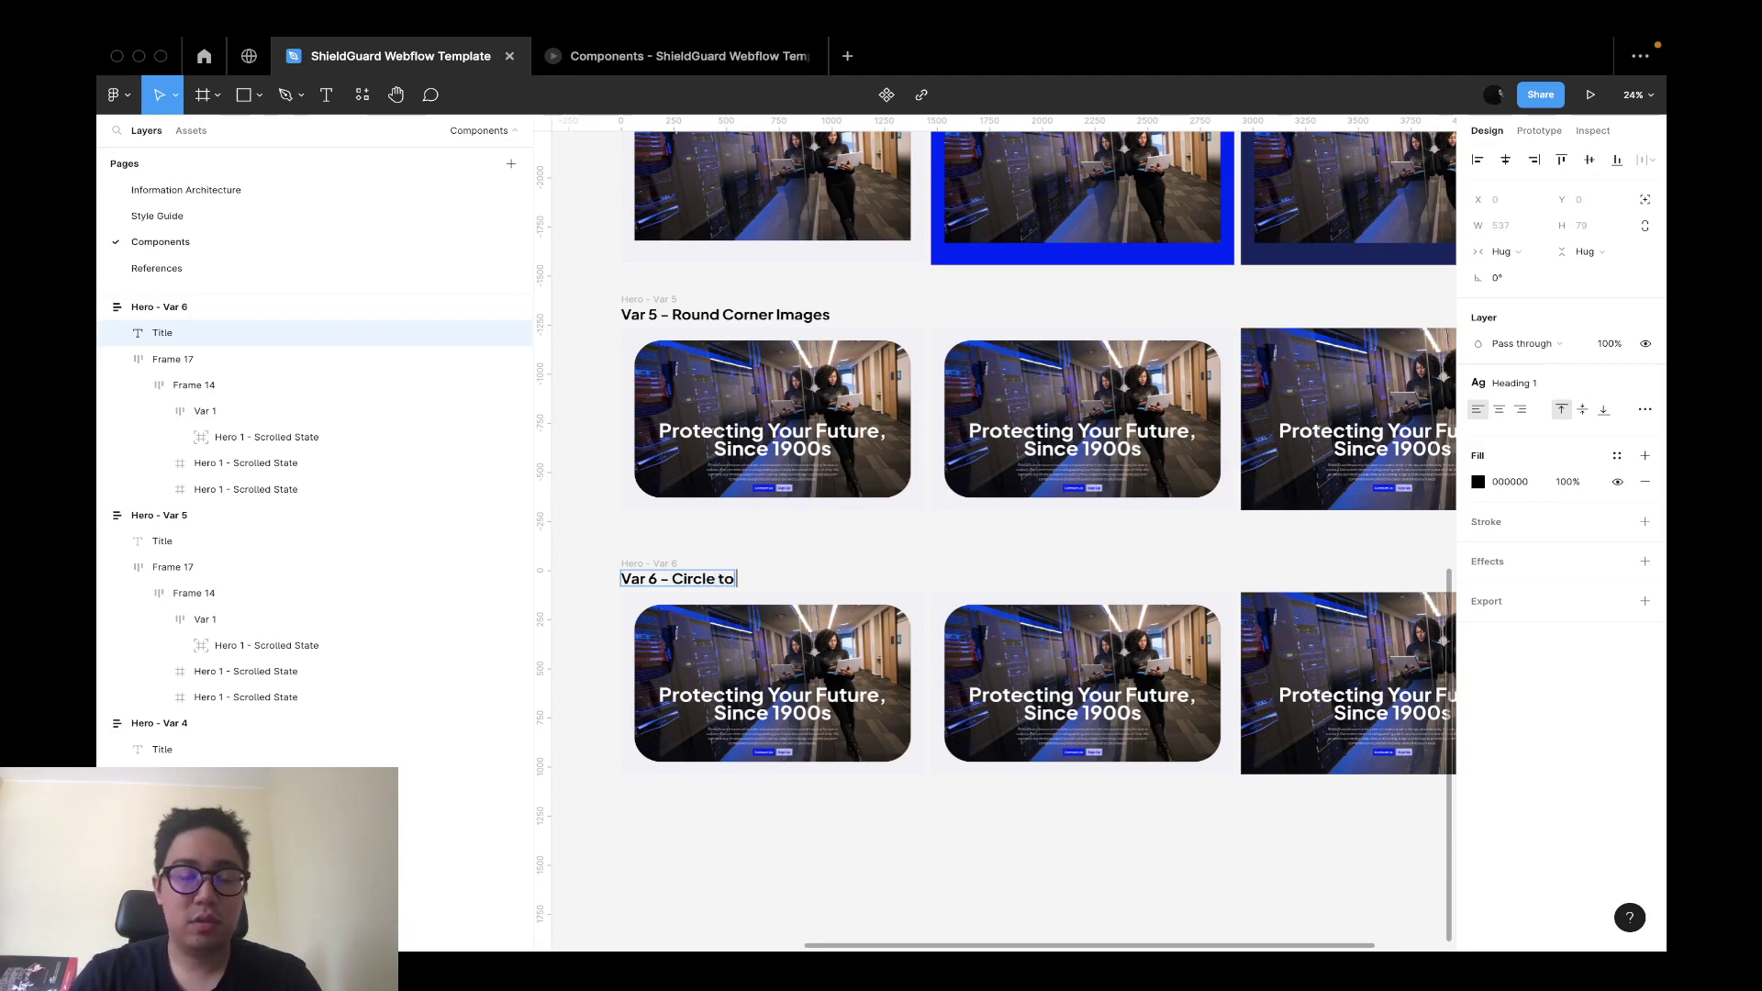
pyautogui.write('rcle')
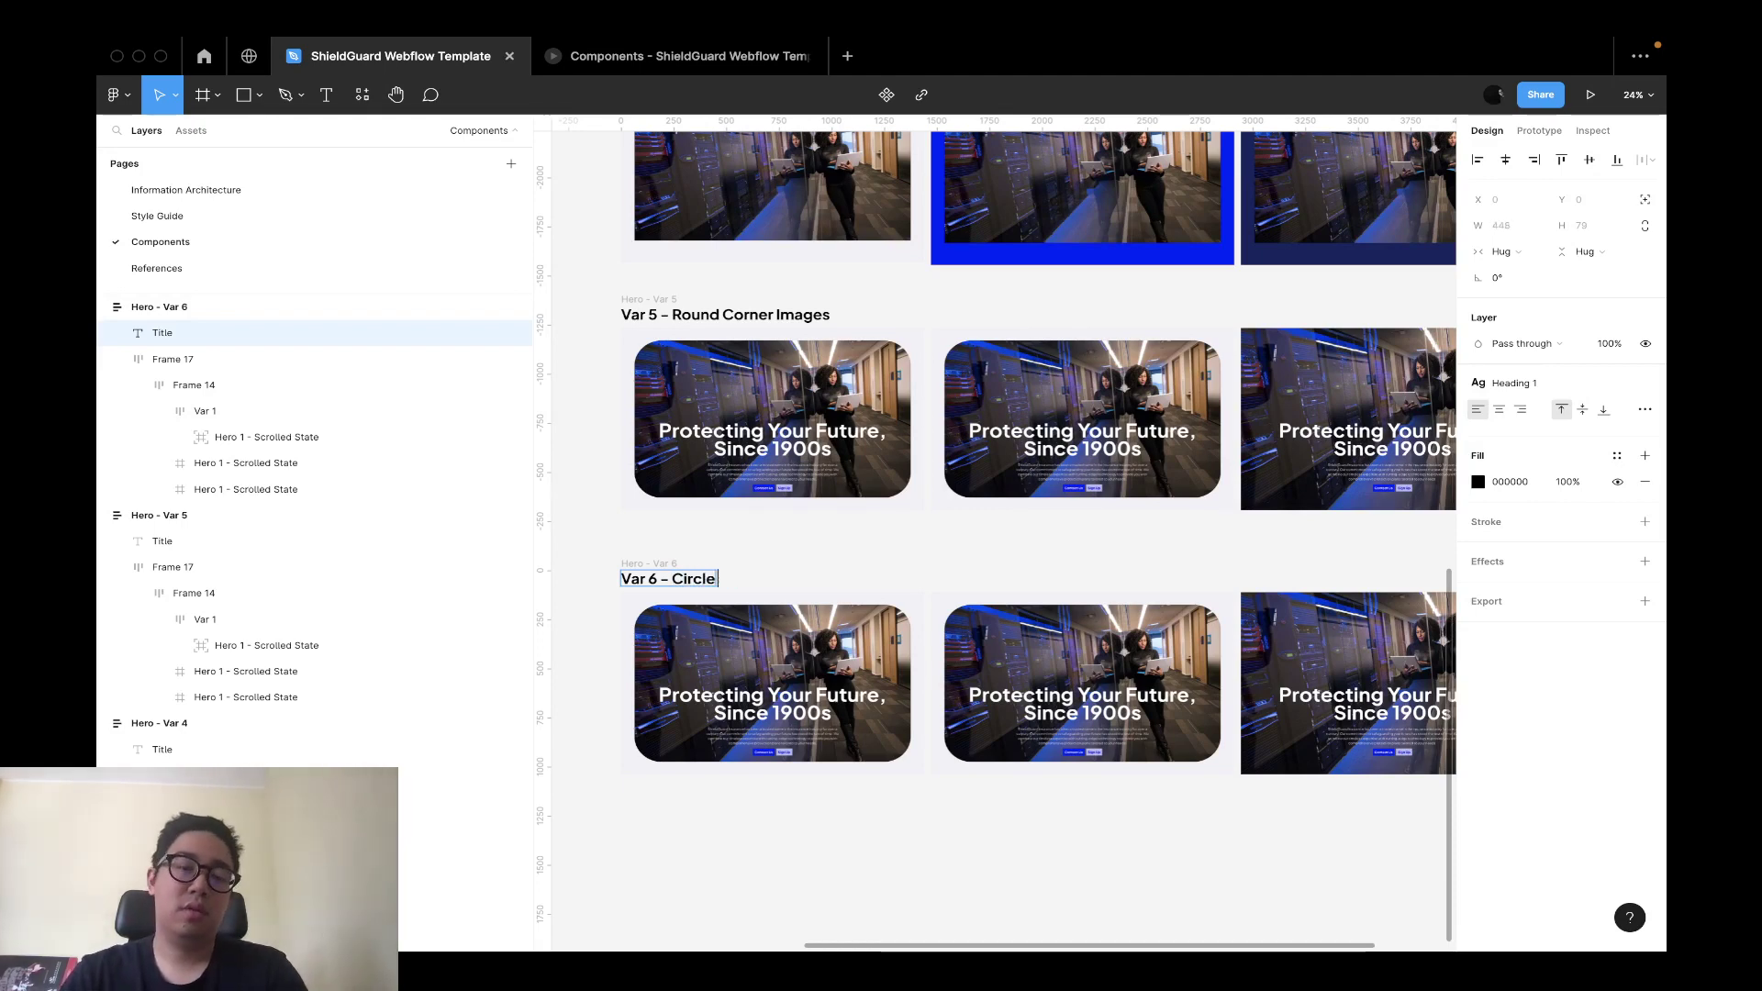
pyautogui.write(' anroll Animation')
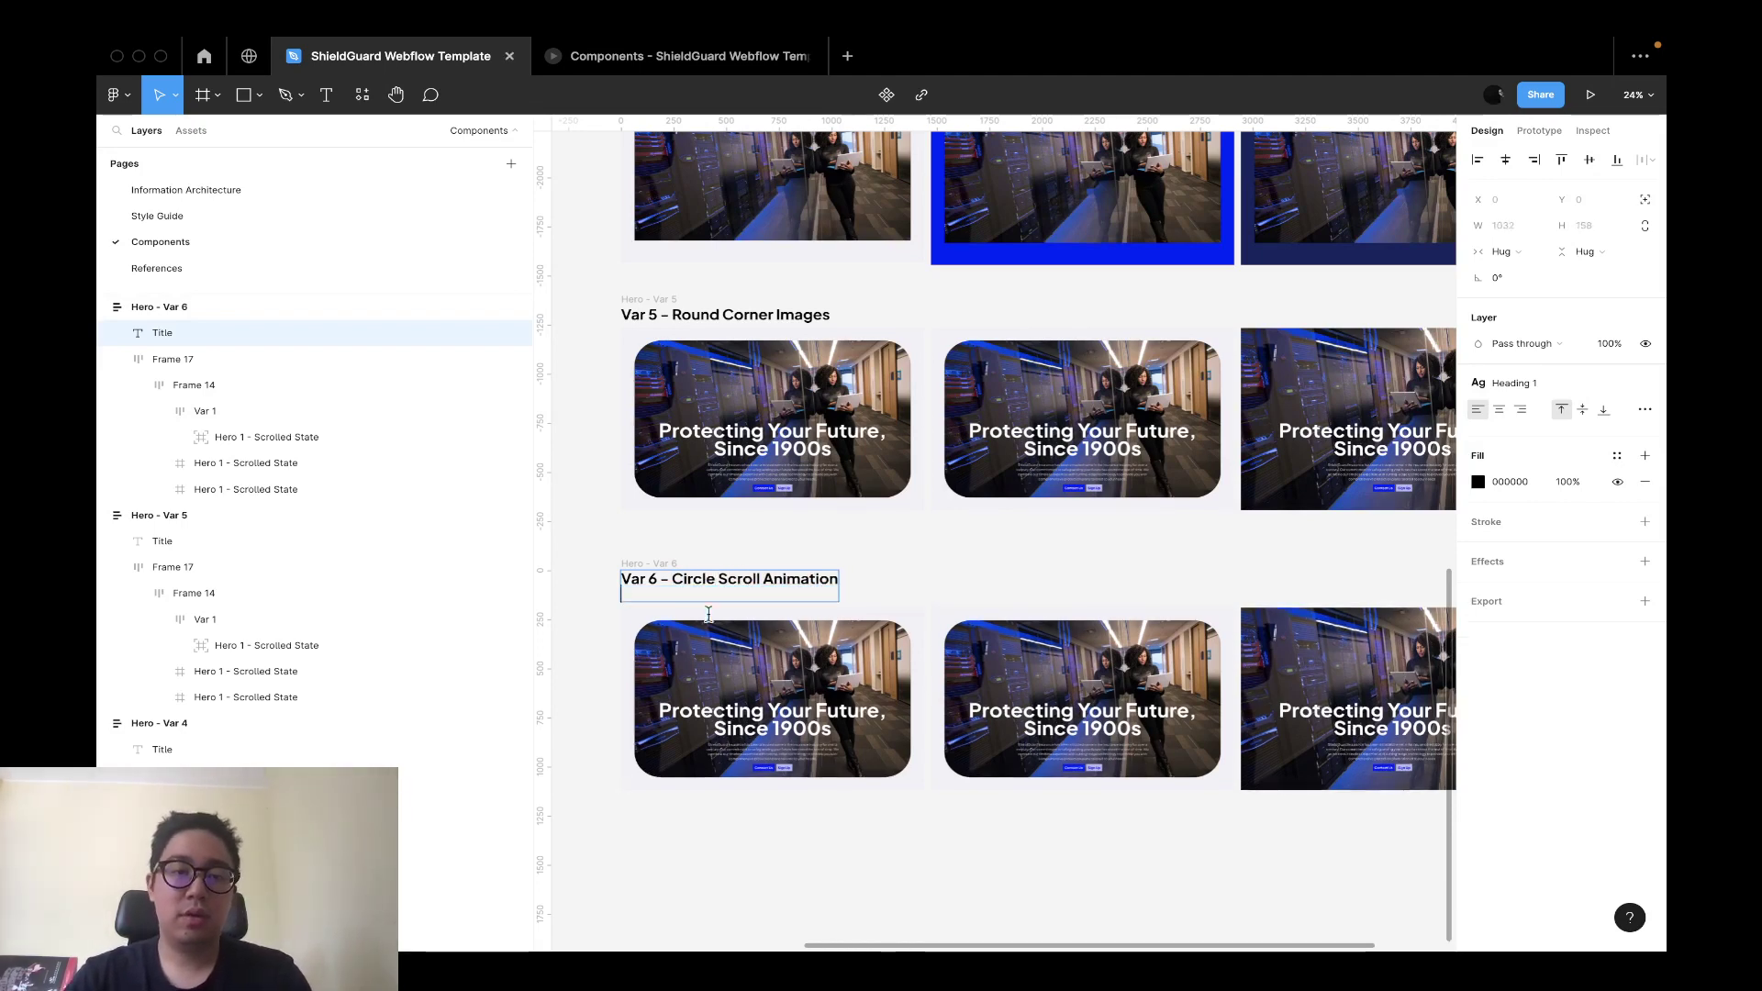
pyautogui.press('Escape')
# Turn the first Var 6 hero image into a circle by setting its width to 800 and its corner radius to 10000000.
pyautogui.click(823, 672)
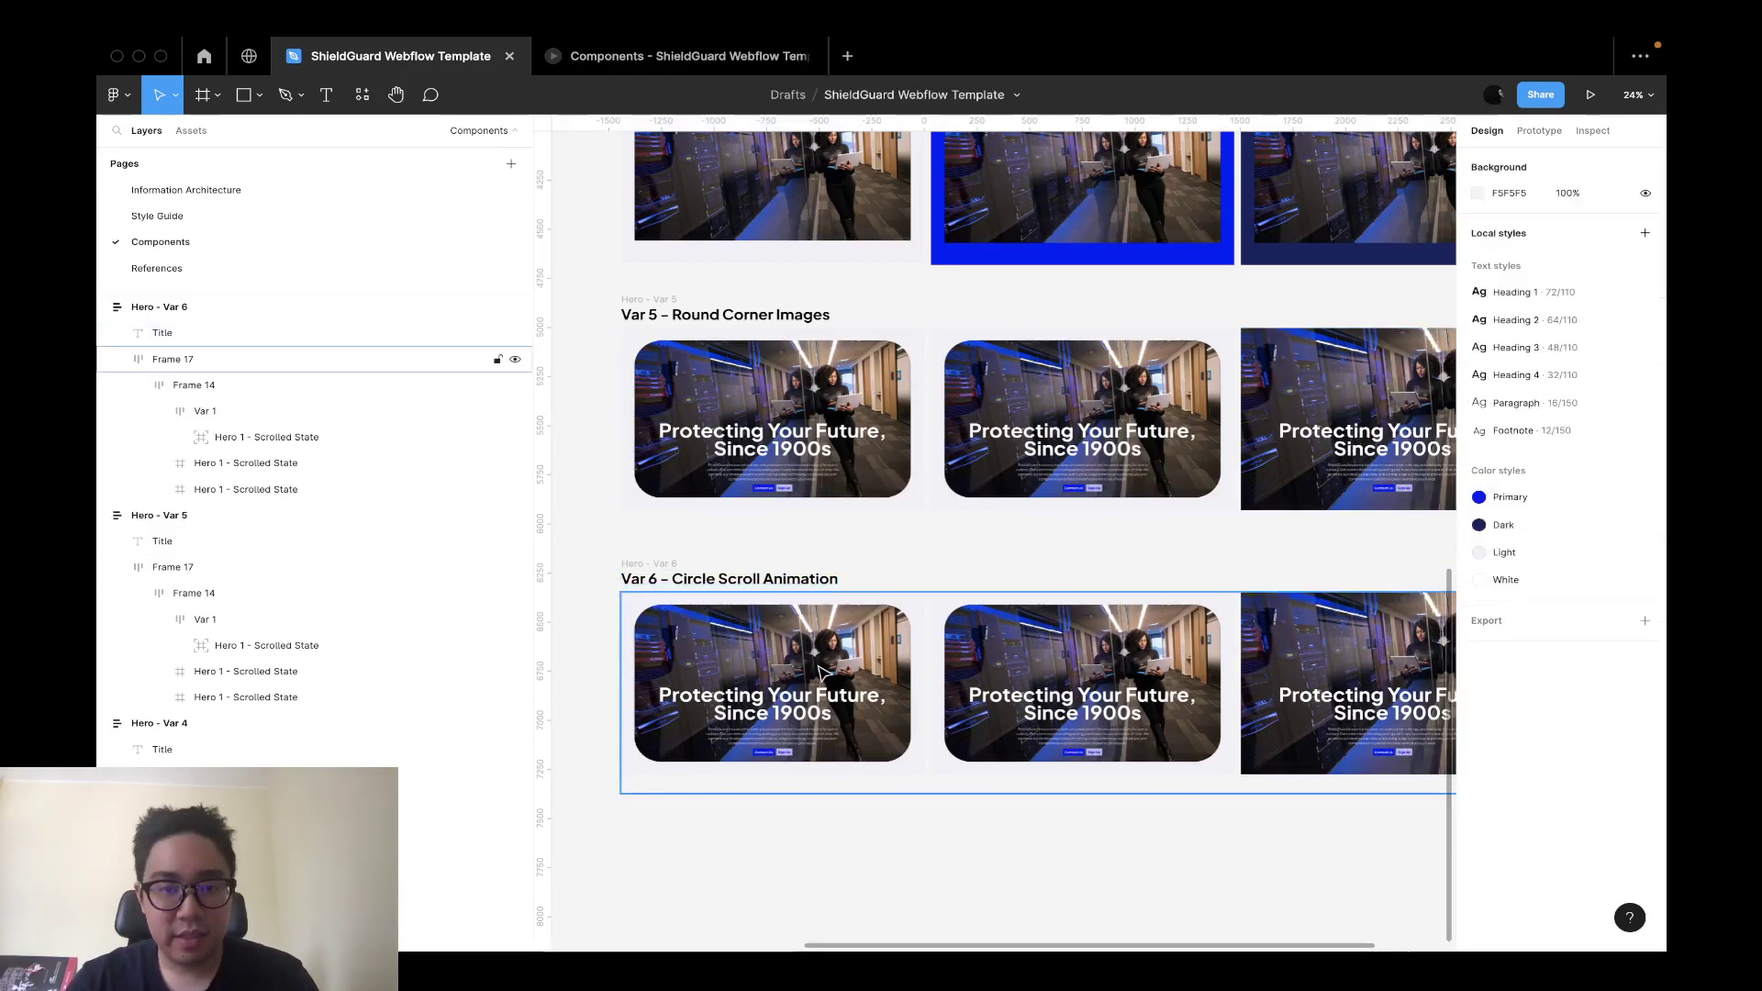
pyautogui.keyDown('super'); pyautogui.click(823, 673); pyautogui.keyUp('super')
pyautogui.click(1513, 226)
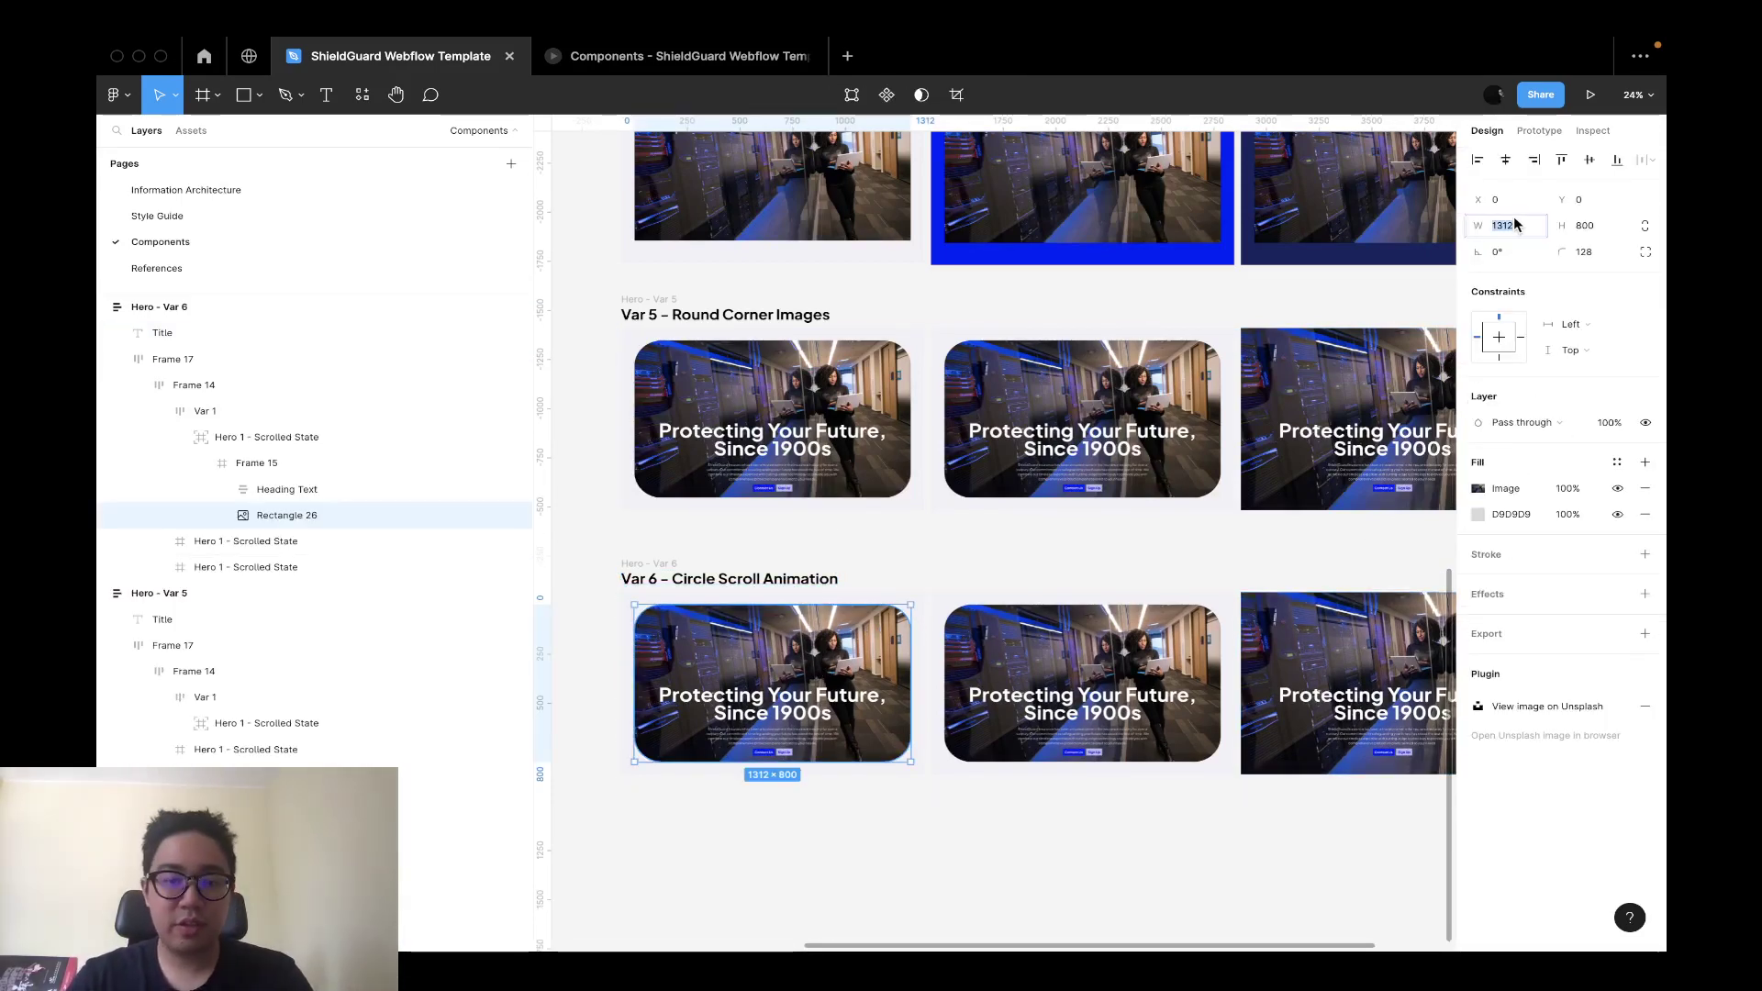
pyautogui.press('Return')
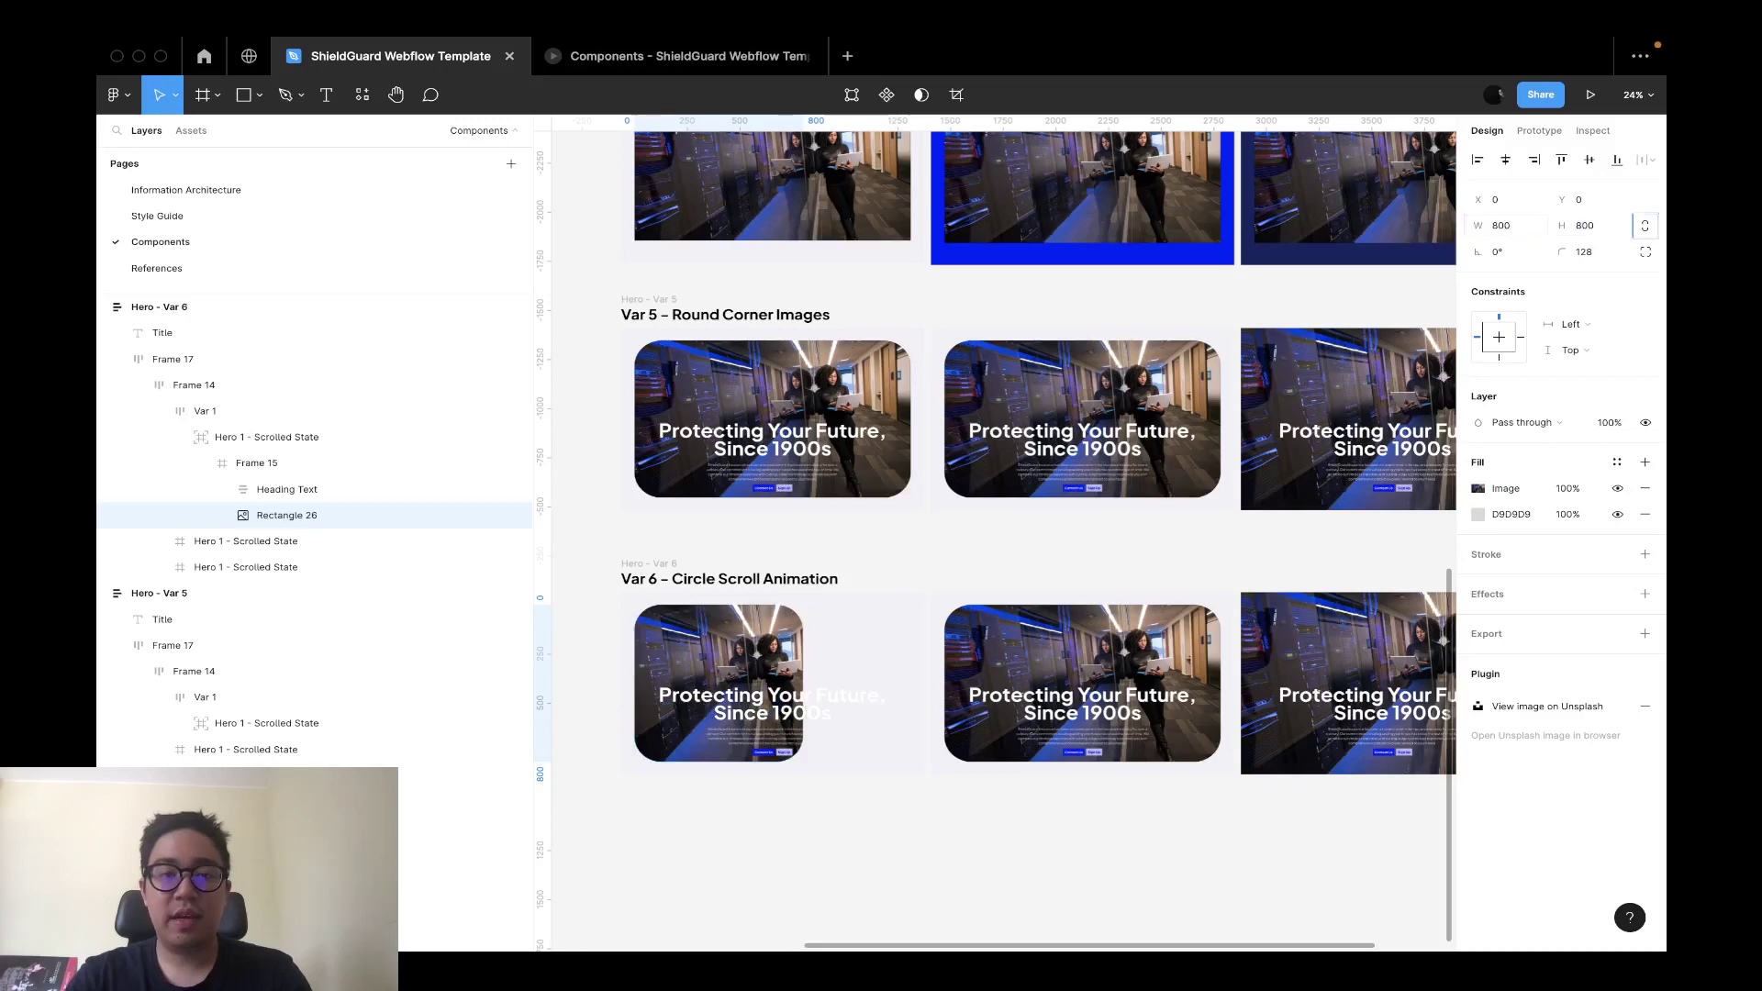
pyautogui.click(1590, 257)
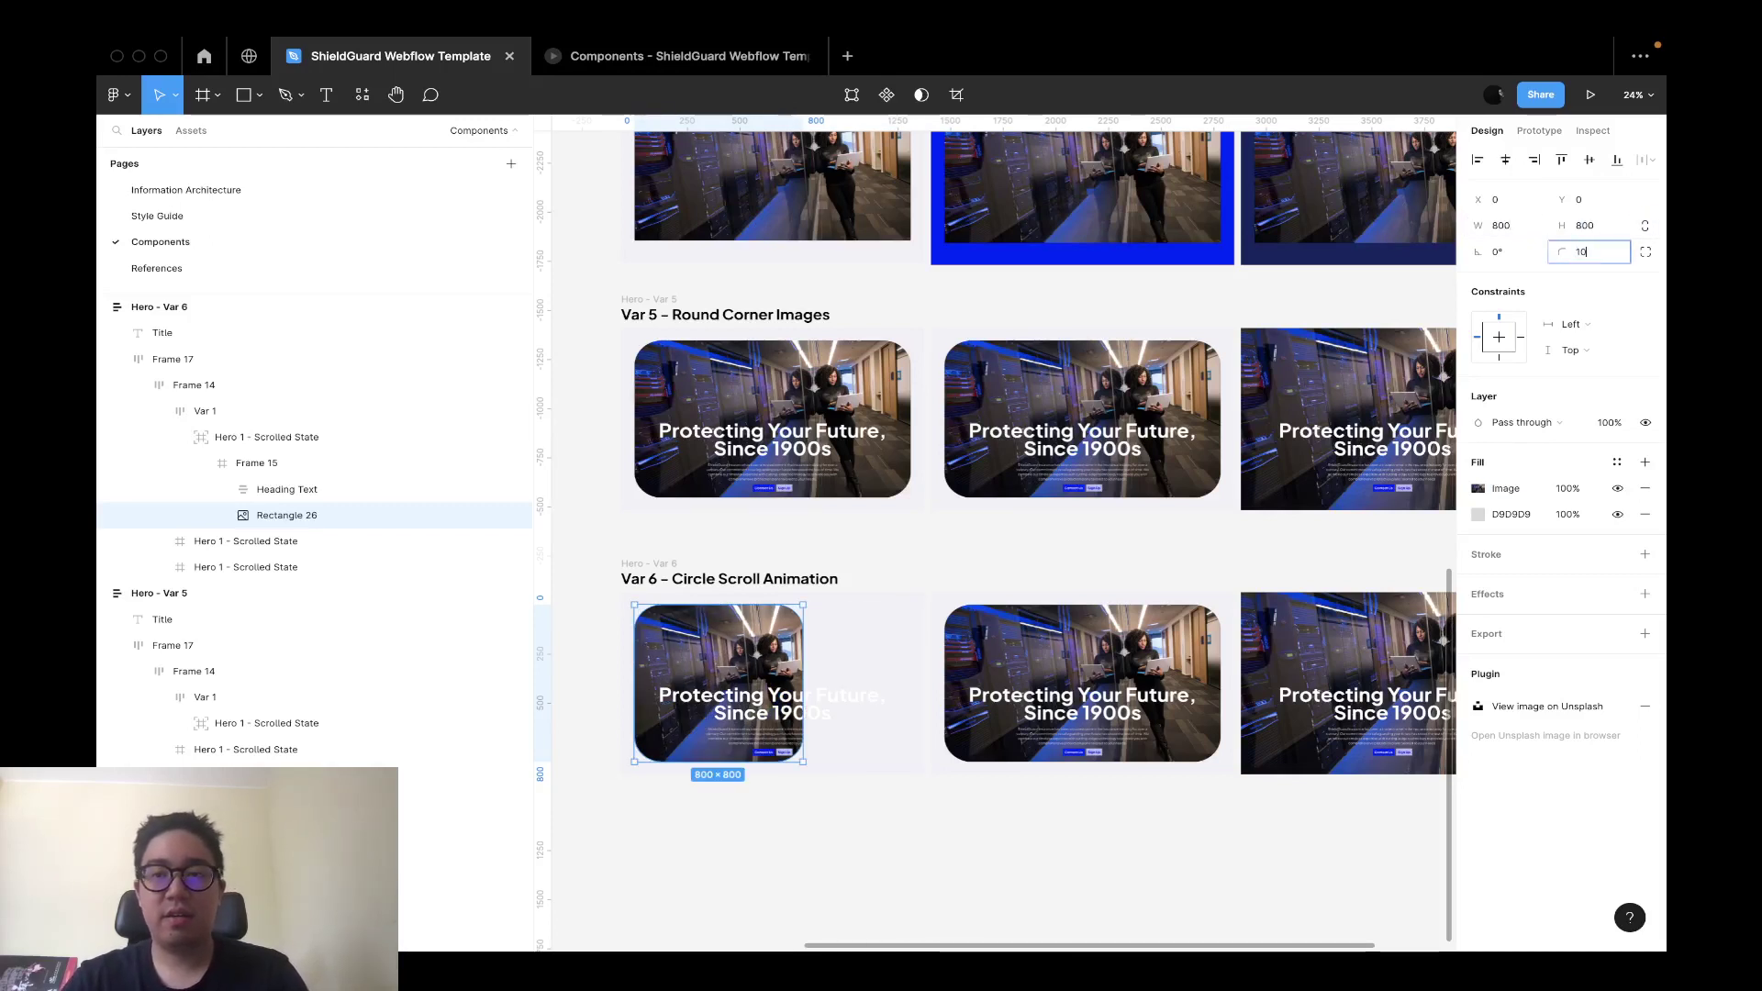
pyautogui.write('10000000')
pyautogui.press('Return')
pyautogui.click(924, 598)
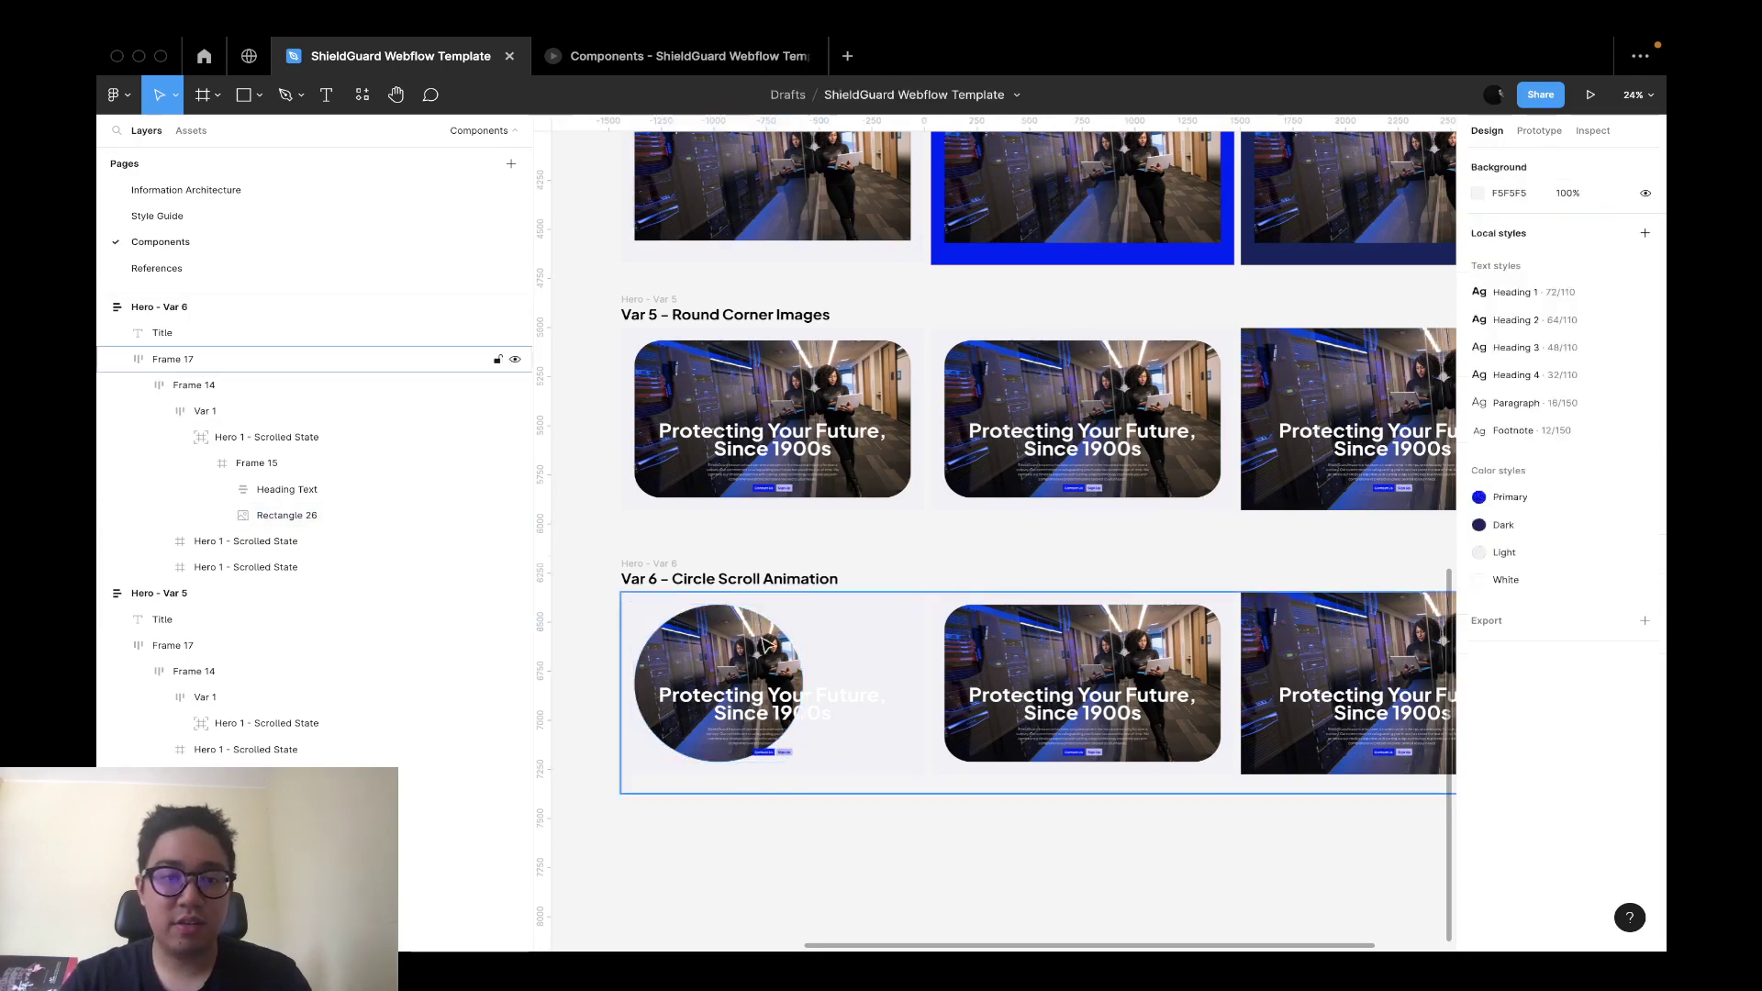
# Center the circular image horizontally within Frame 15 of the first Var 6 hero, at X 256.
pyautogui.scroll(3, 765, 643)
pyautogui.click(765, 640)
pyautogui.moveTo(769, 645); pyautogui.dragTo(857, 646)
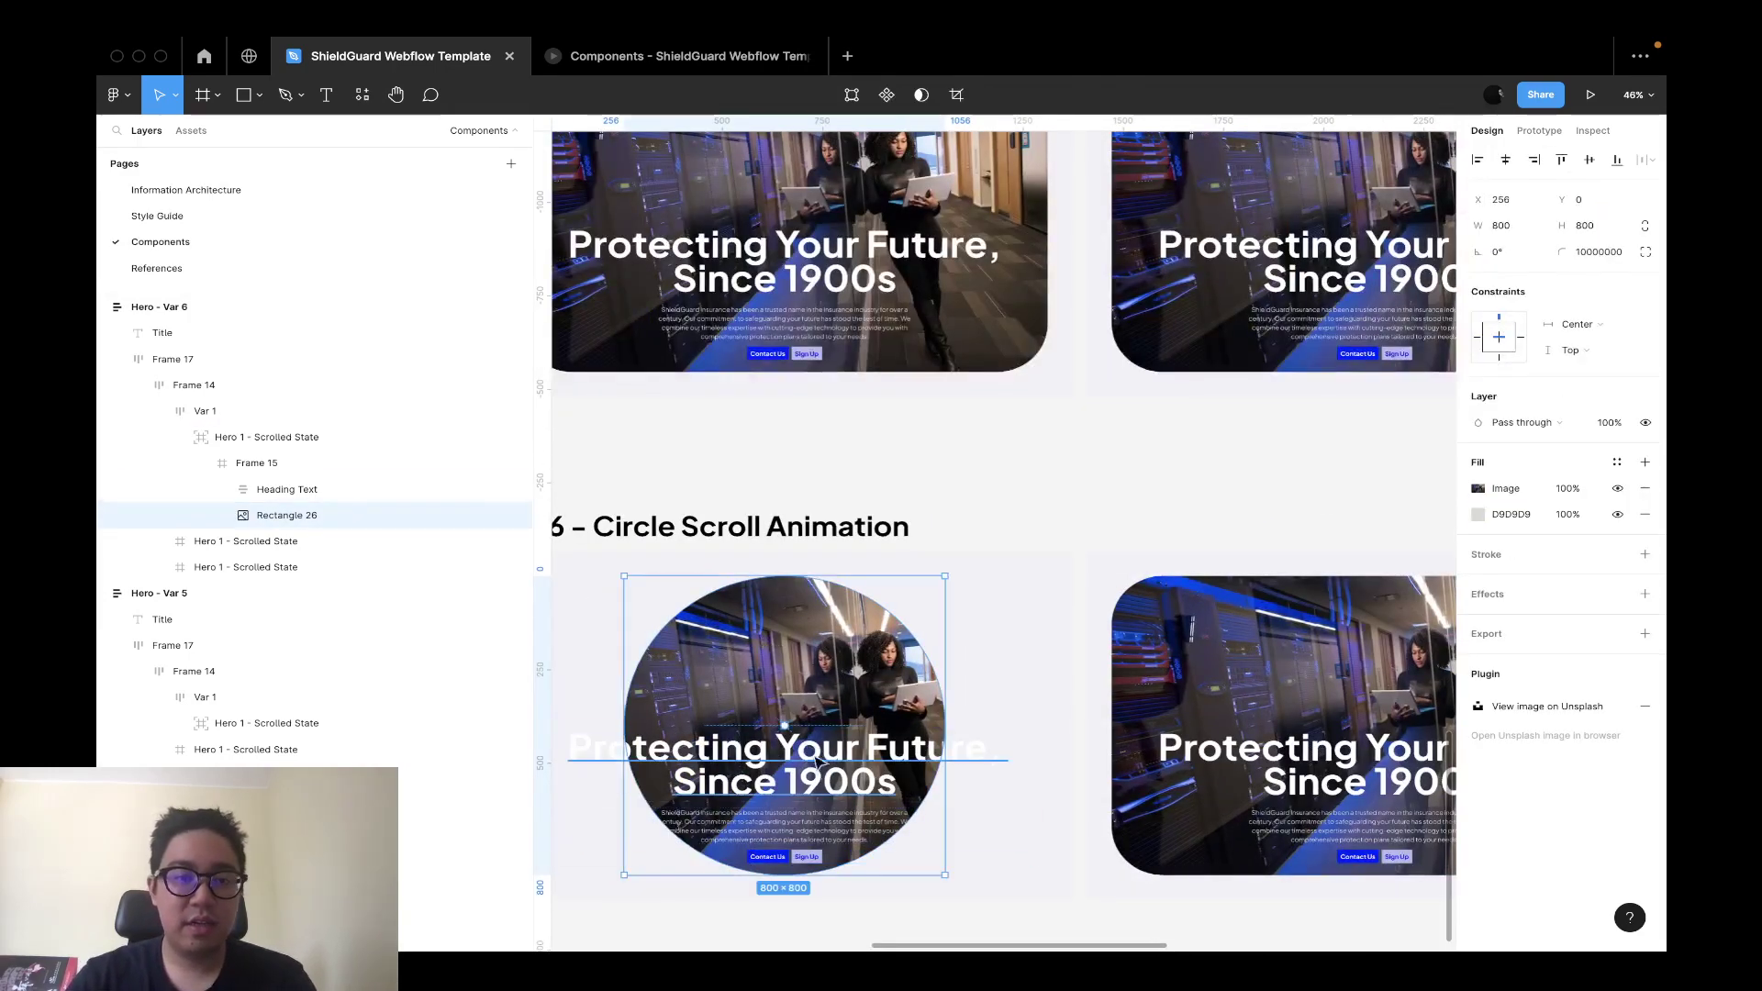
pyautogui.moveTo(569, 720); pyautogui.dragTo(894, 830)
pyautogui.scroll(-3, 895, 831)
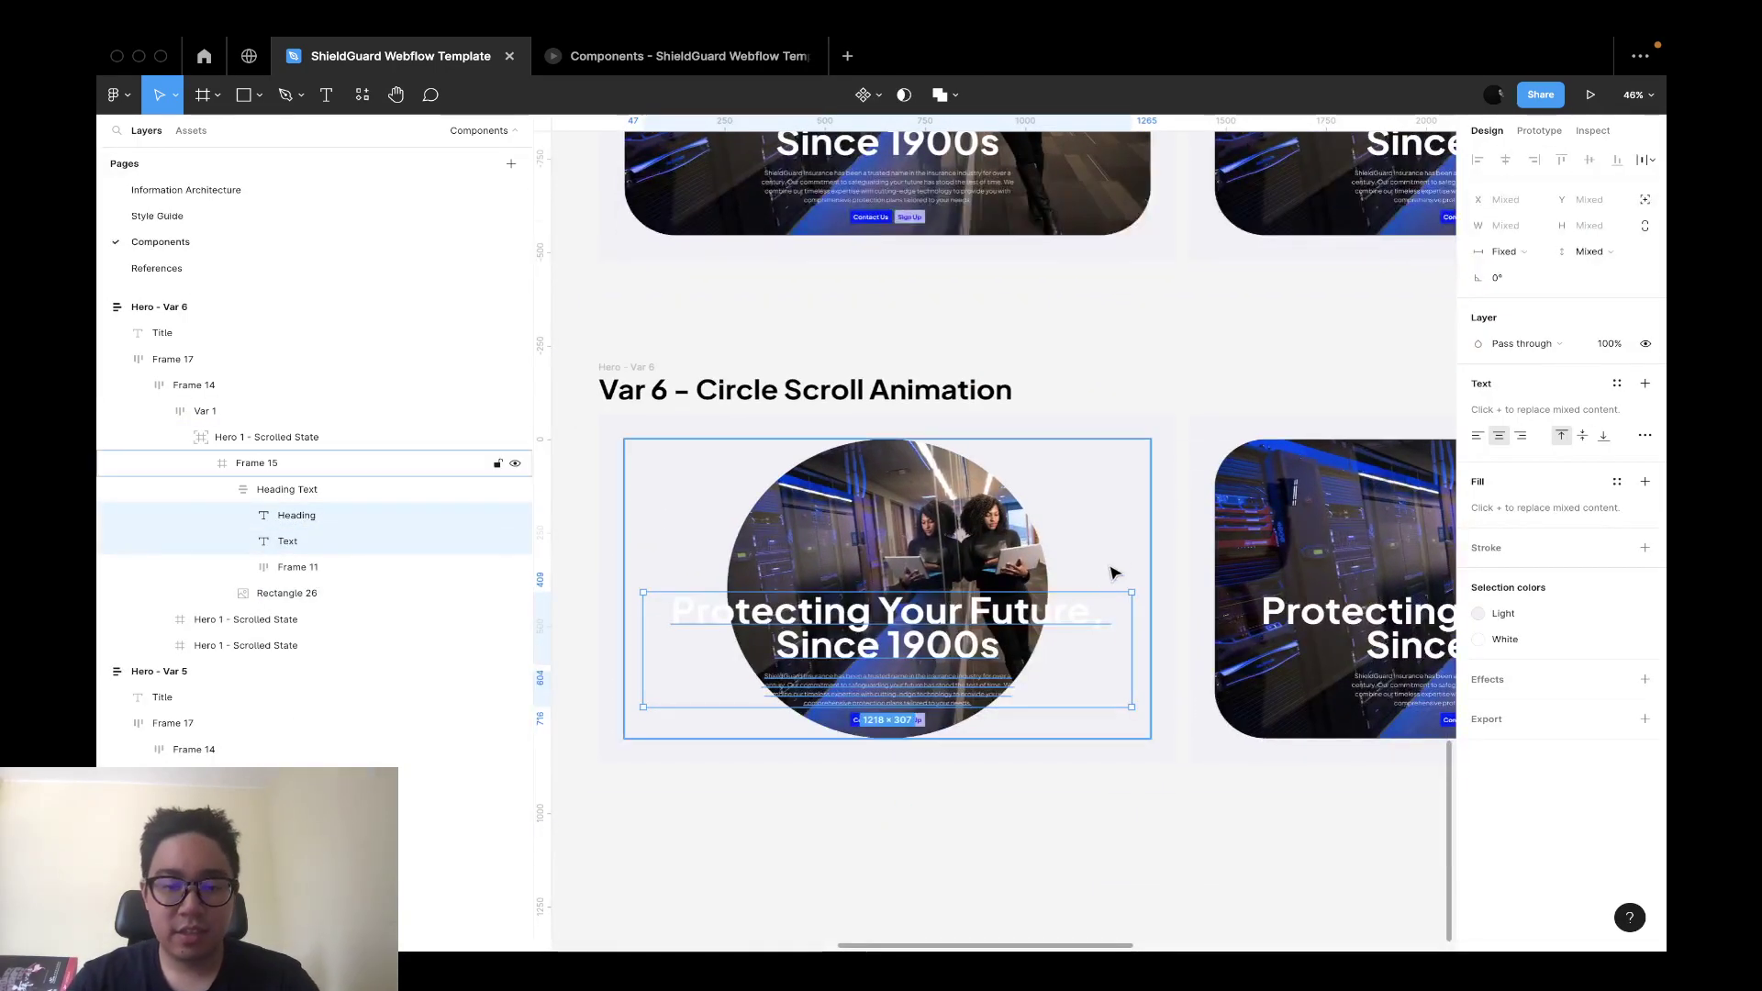
pyautogui.press('Escape')
pyautogui.click(1026, 638)
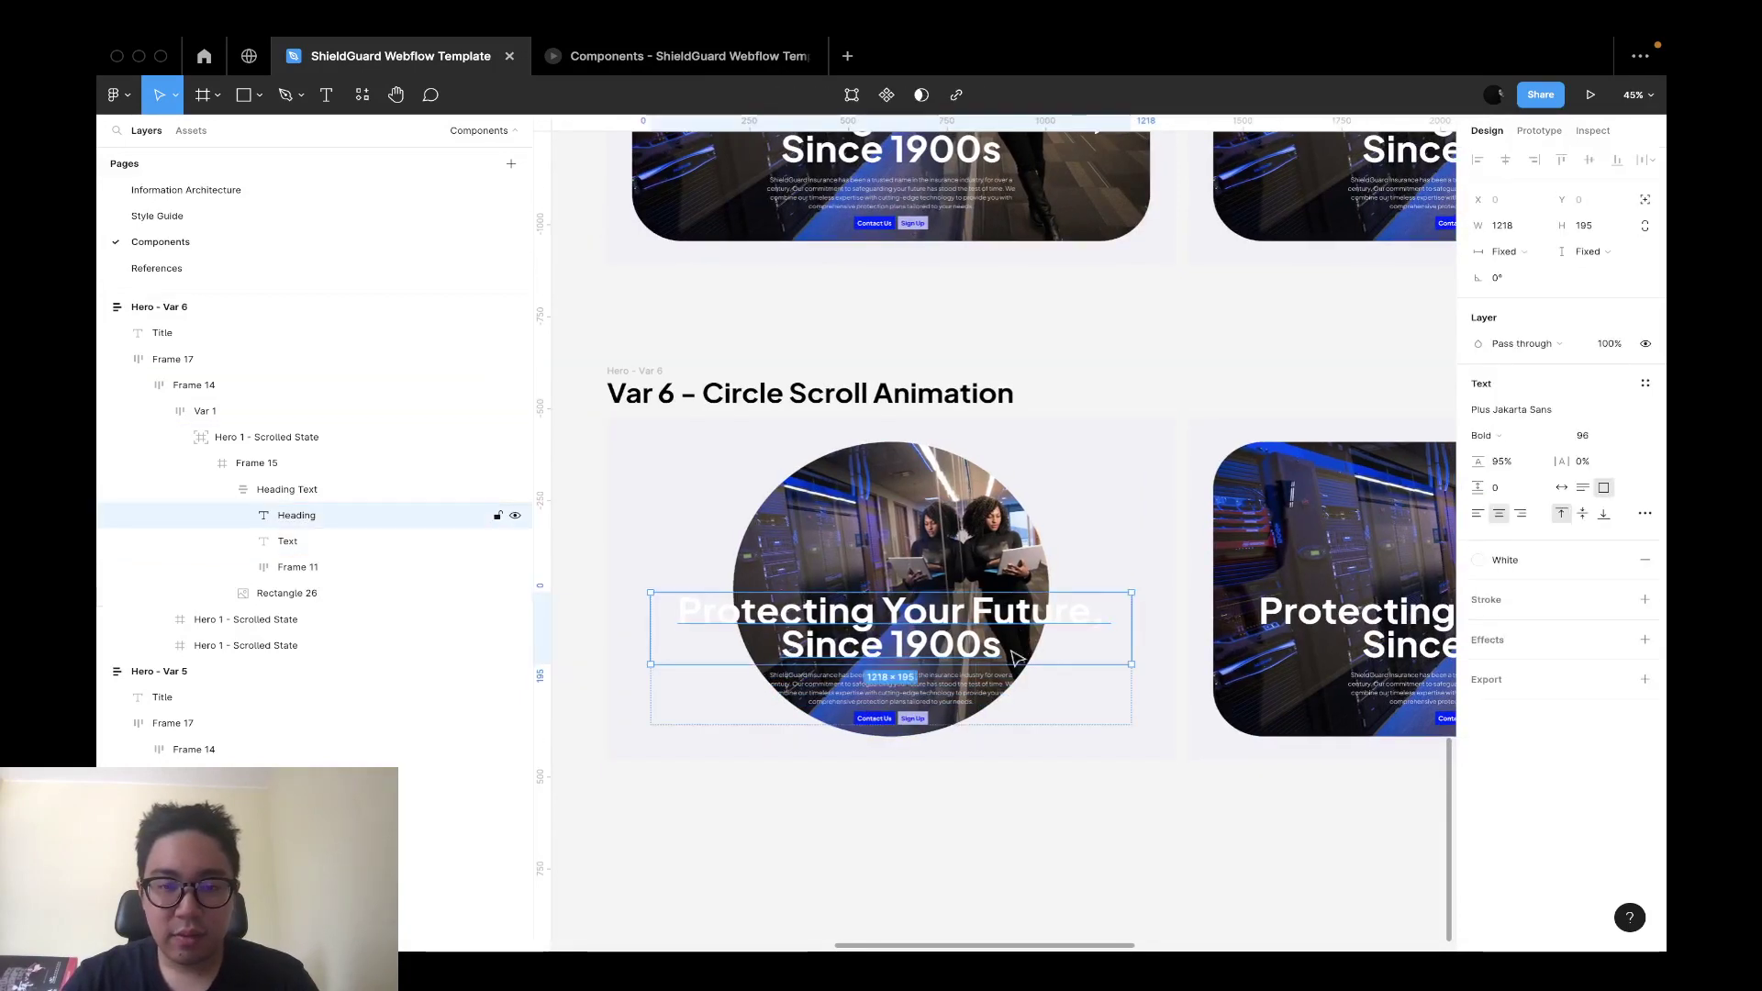
pyautogui.keyDown('shift'); pyautogui.click(987, 703); pyautogui.keyUp('shift')
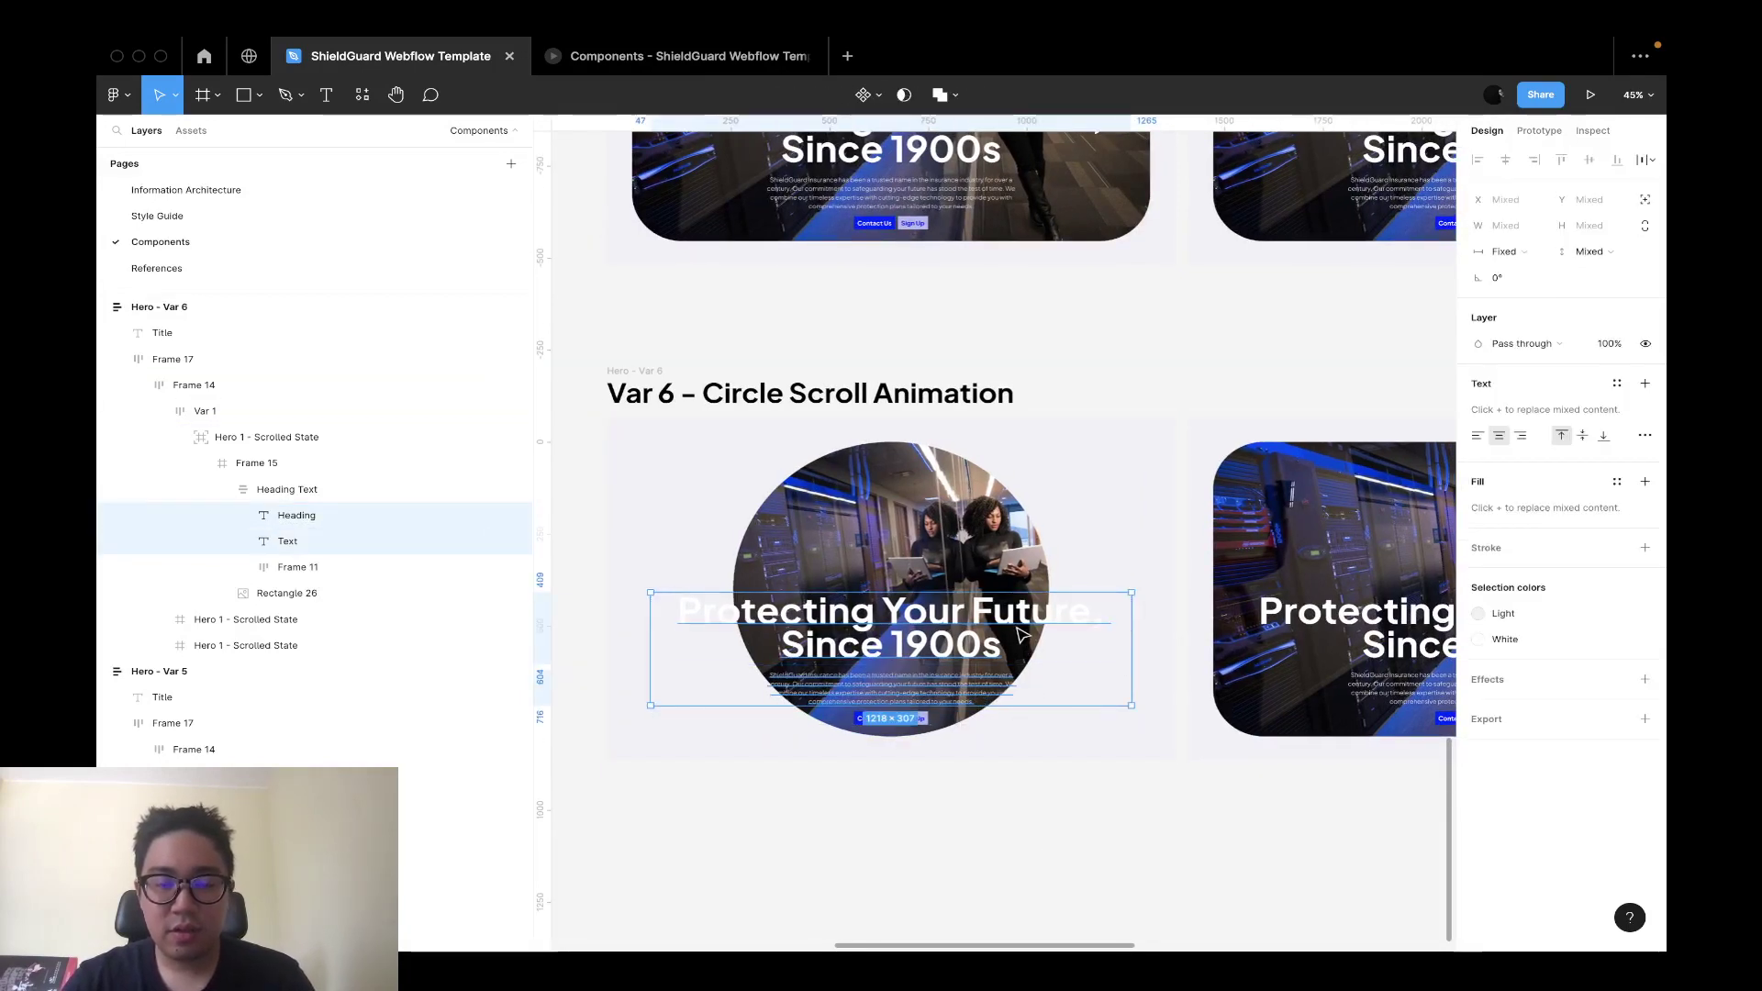
# Try the Primary color style as the background fill of the first Var 6 hero frame, and undo it.
pyautogui.click(1105, 795)
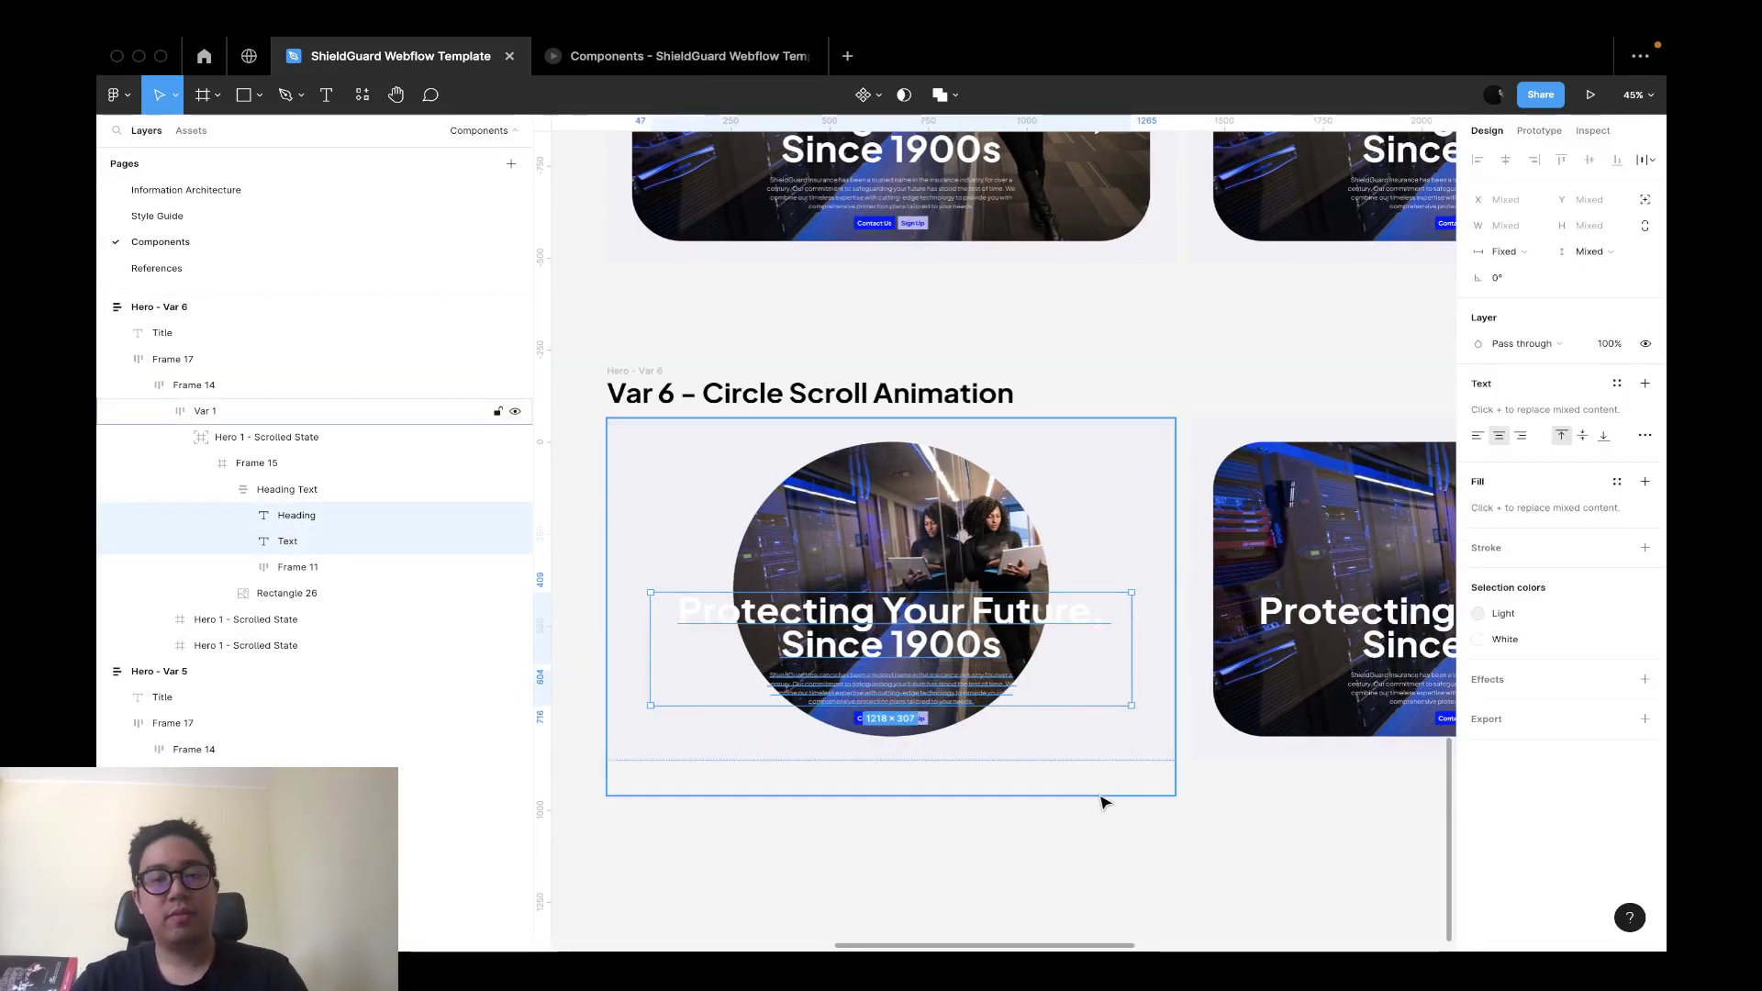
pyautogui.click(1110, 551)
pyautogui.click(1619, 592)
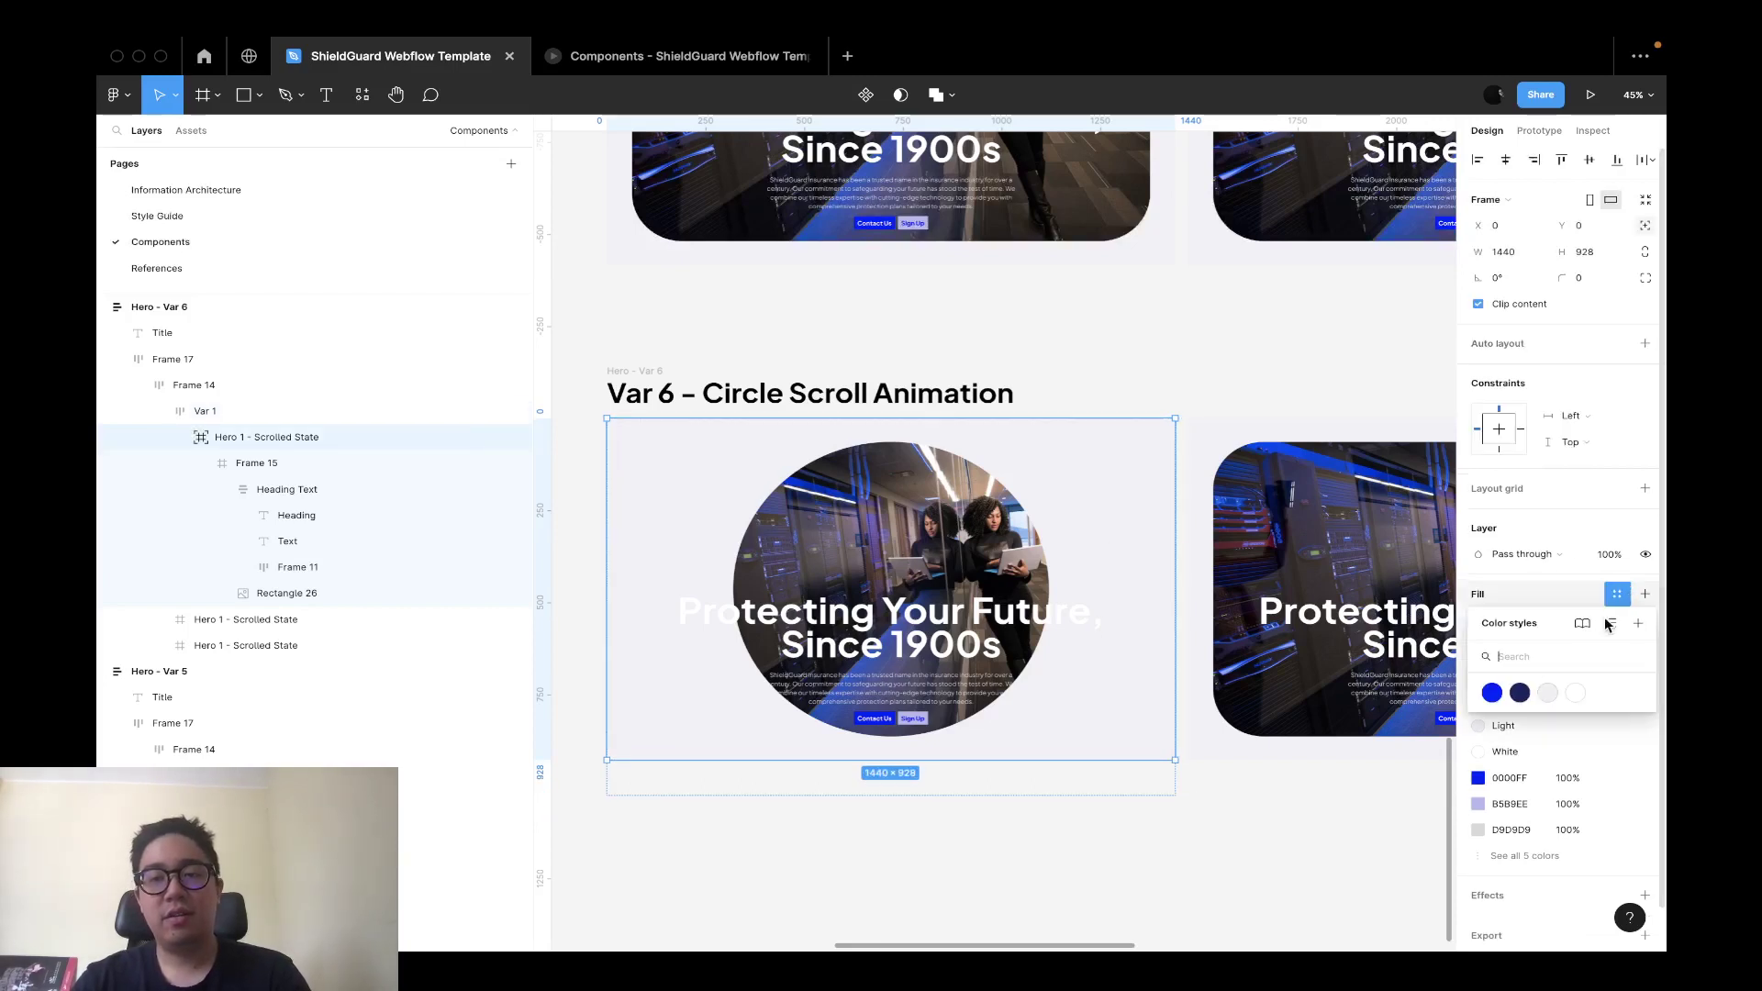
pyautogui.click(1492, 694)
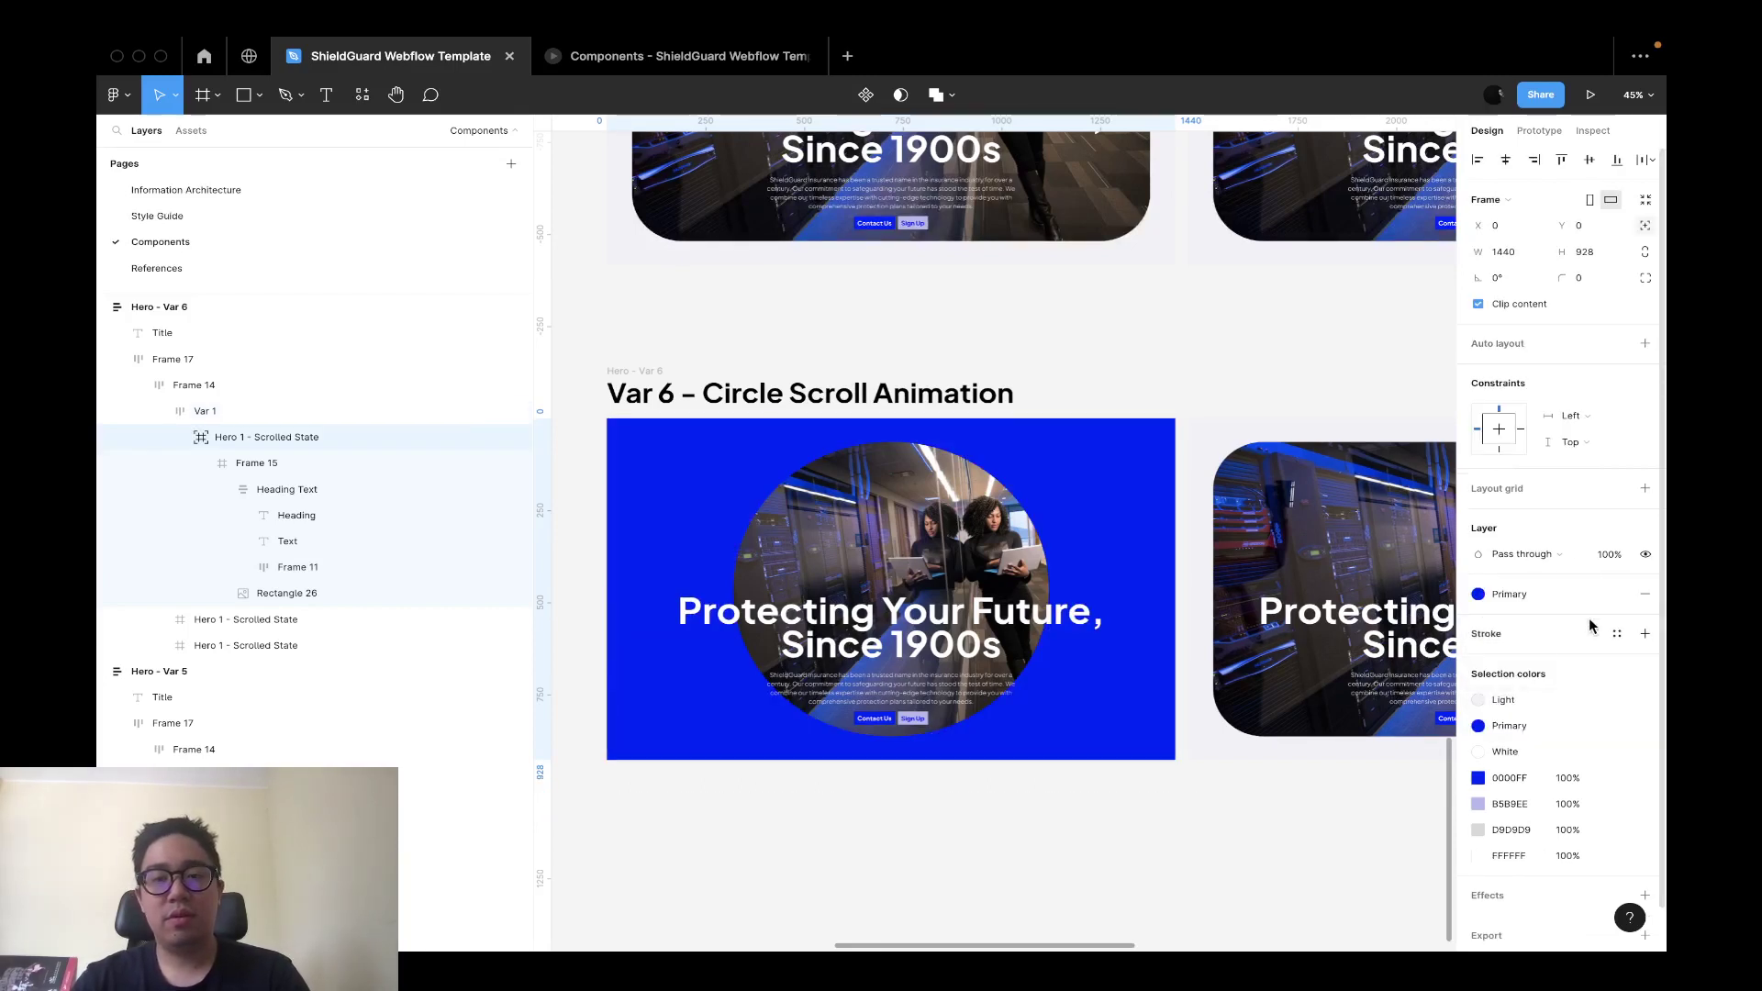
pyautogui.click(1617, 594)
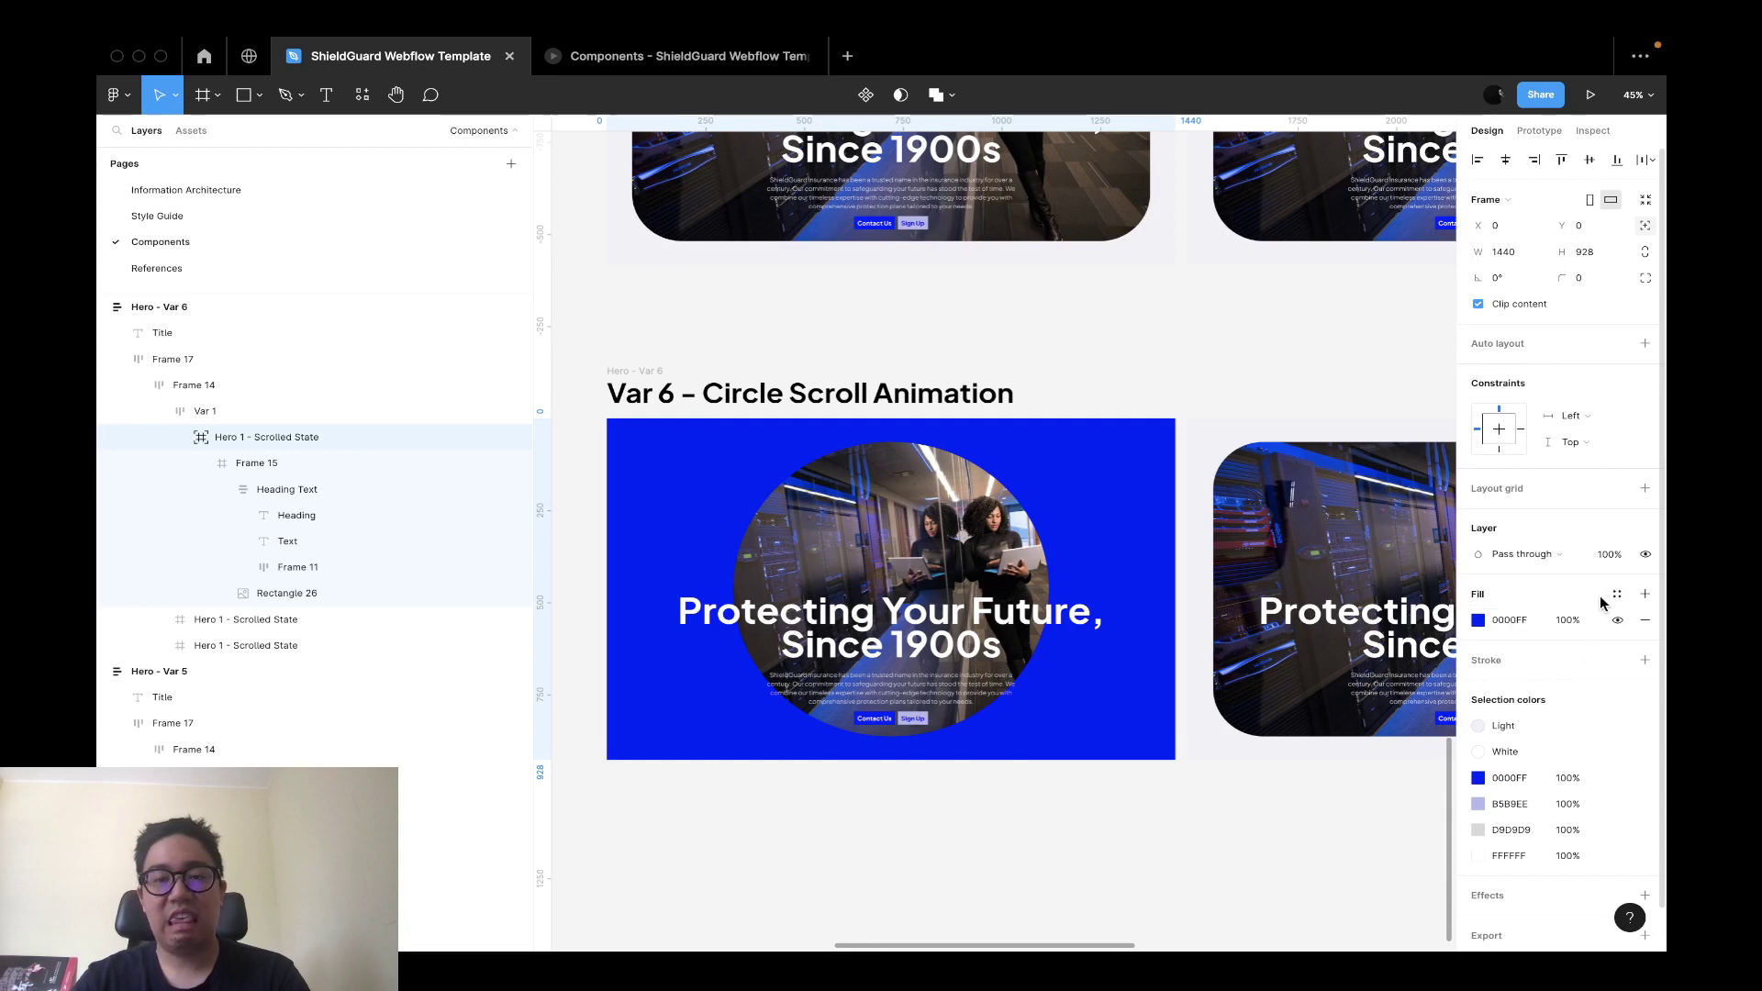
pyautogui.scroll(-3, 1035, 790)
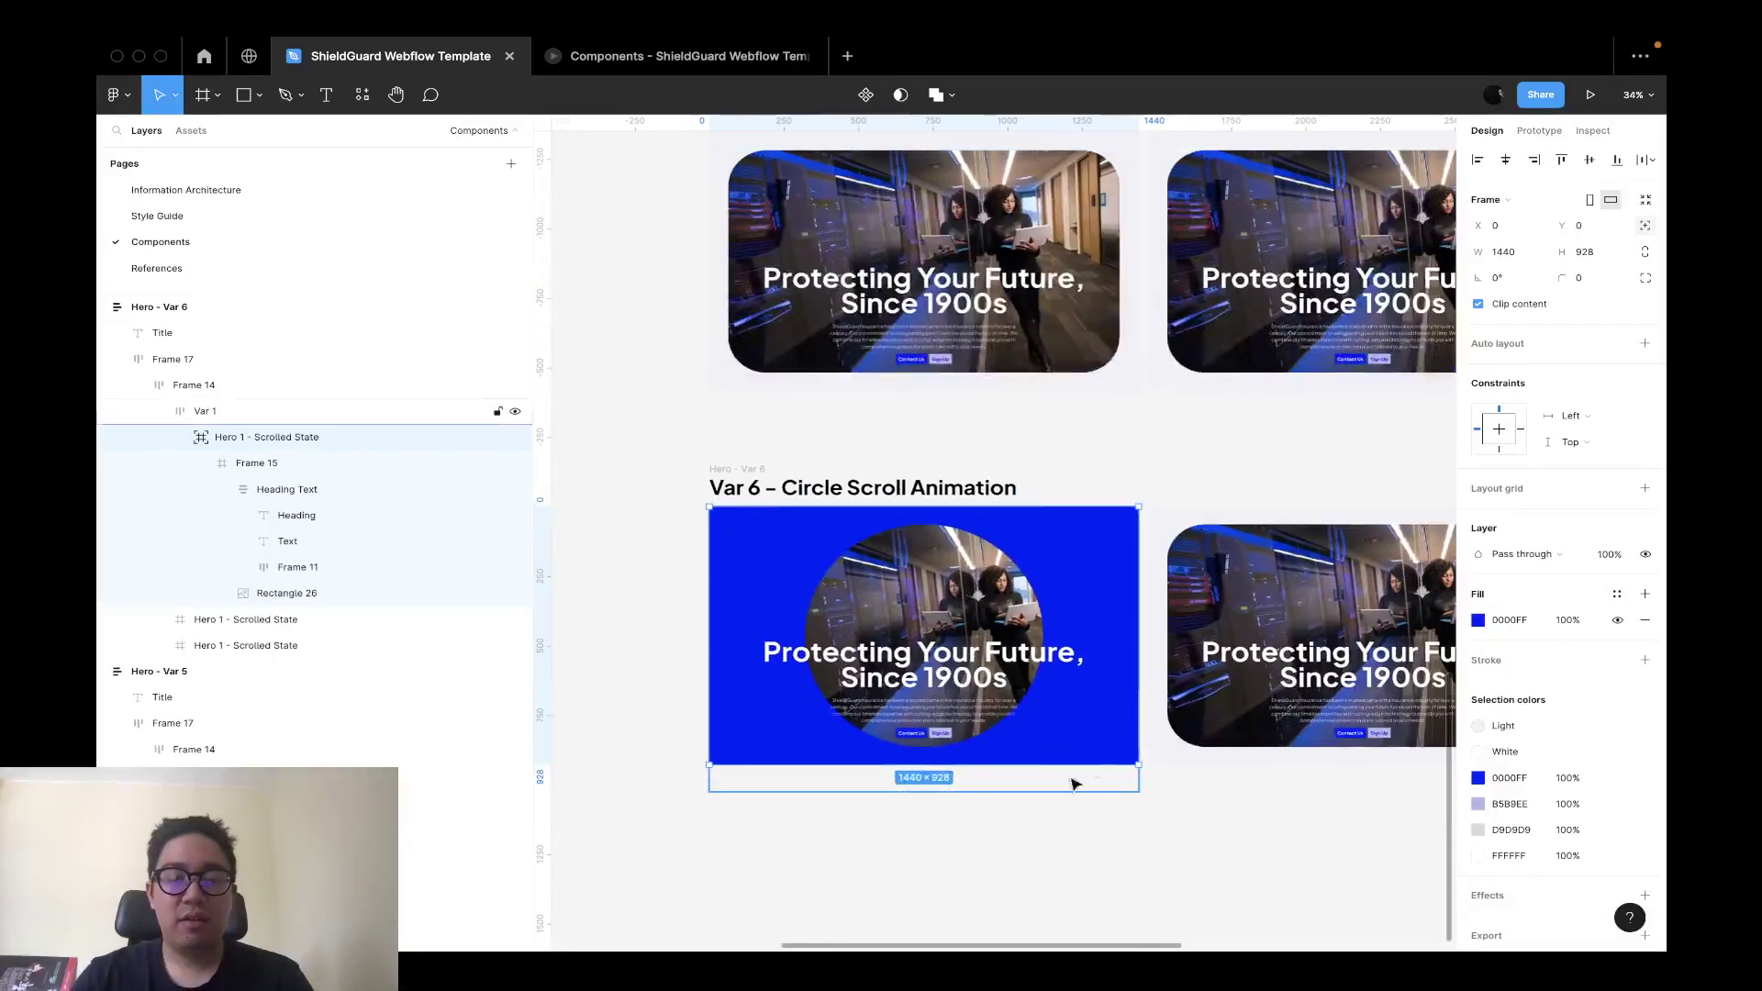
pyautogui.scroll(-3, 1074, 783)
pyautogui.hotkey('ctrl', 'z')
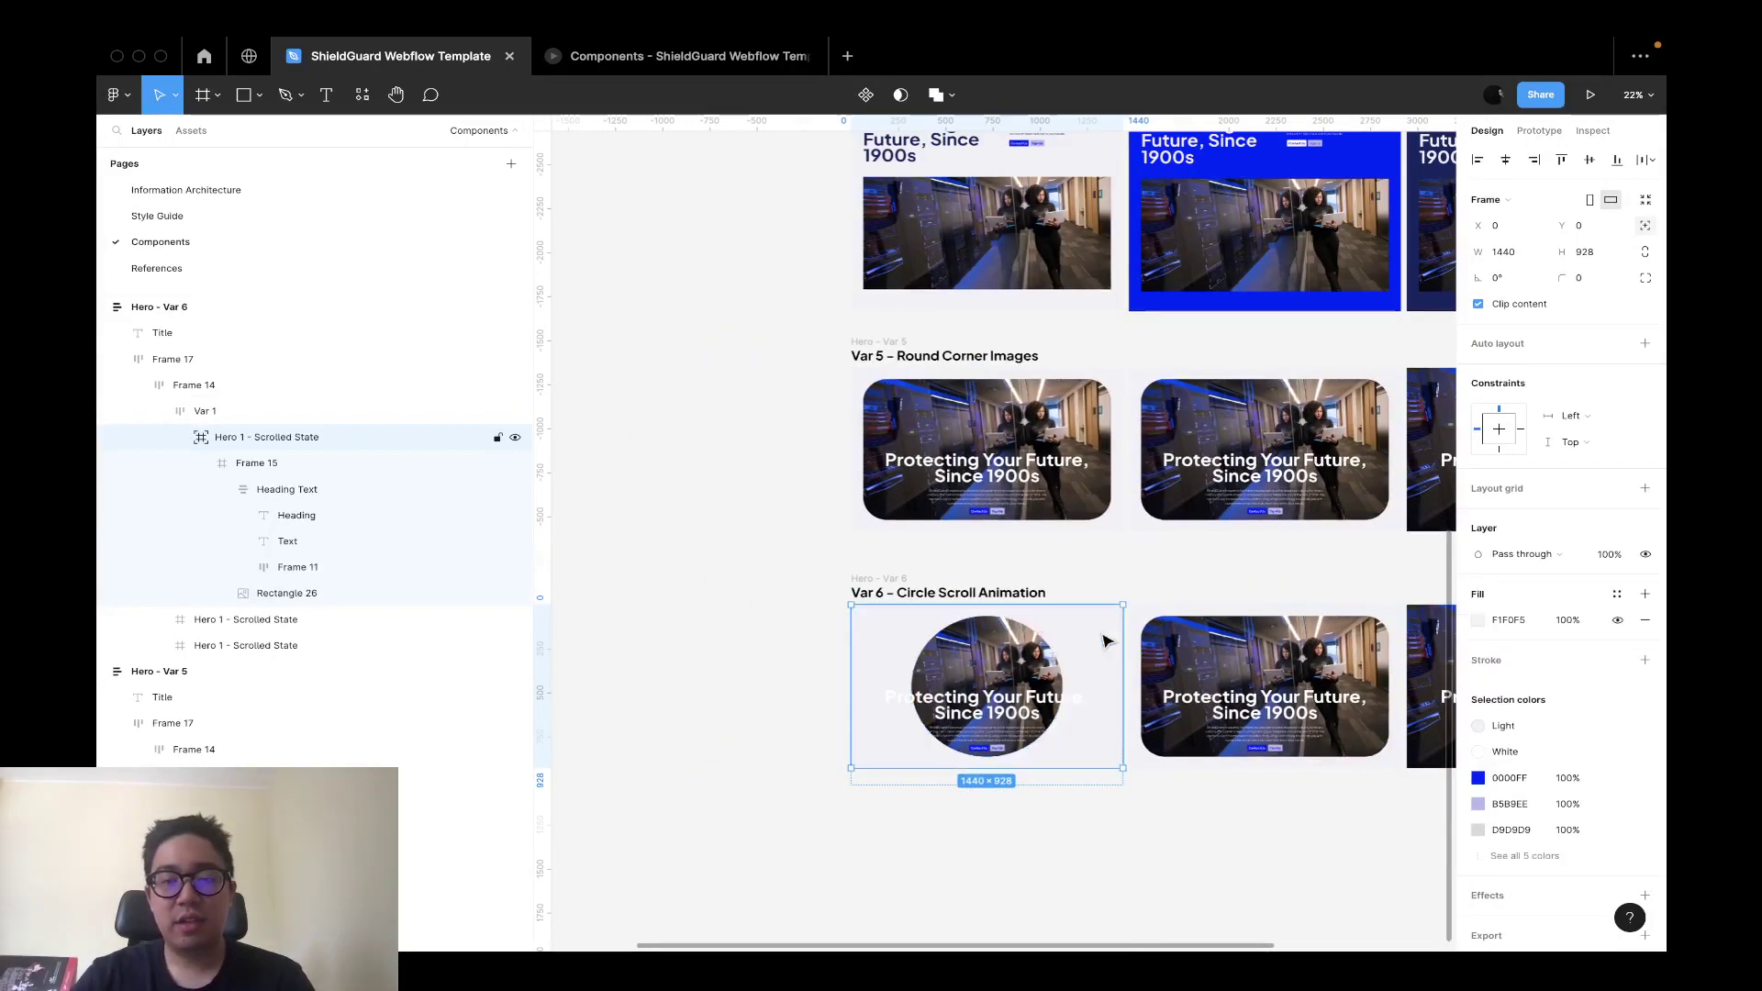
# Delete the two rounded-rectangle Hero 1 - Scrolled State frames from the Var 6 row, keeping only the circular Var 1.
pyautogui.hscroll(1, 1161, 648)
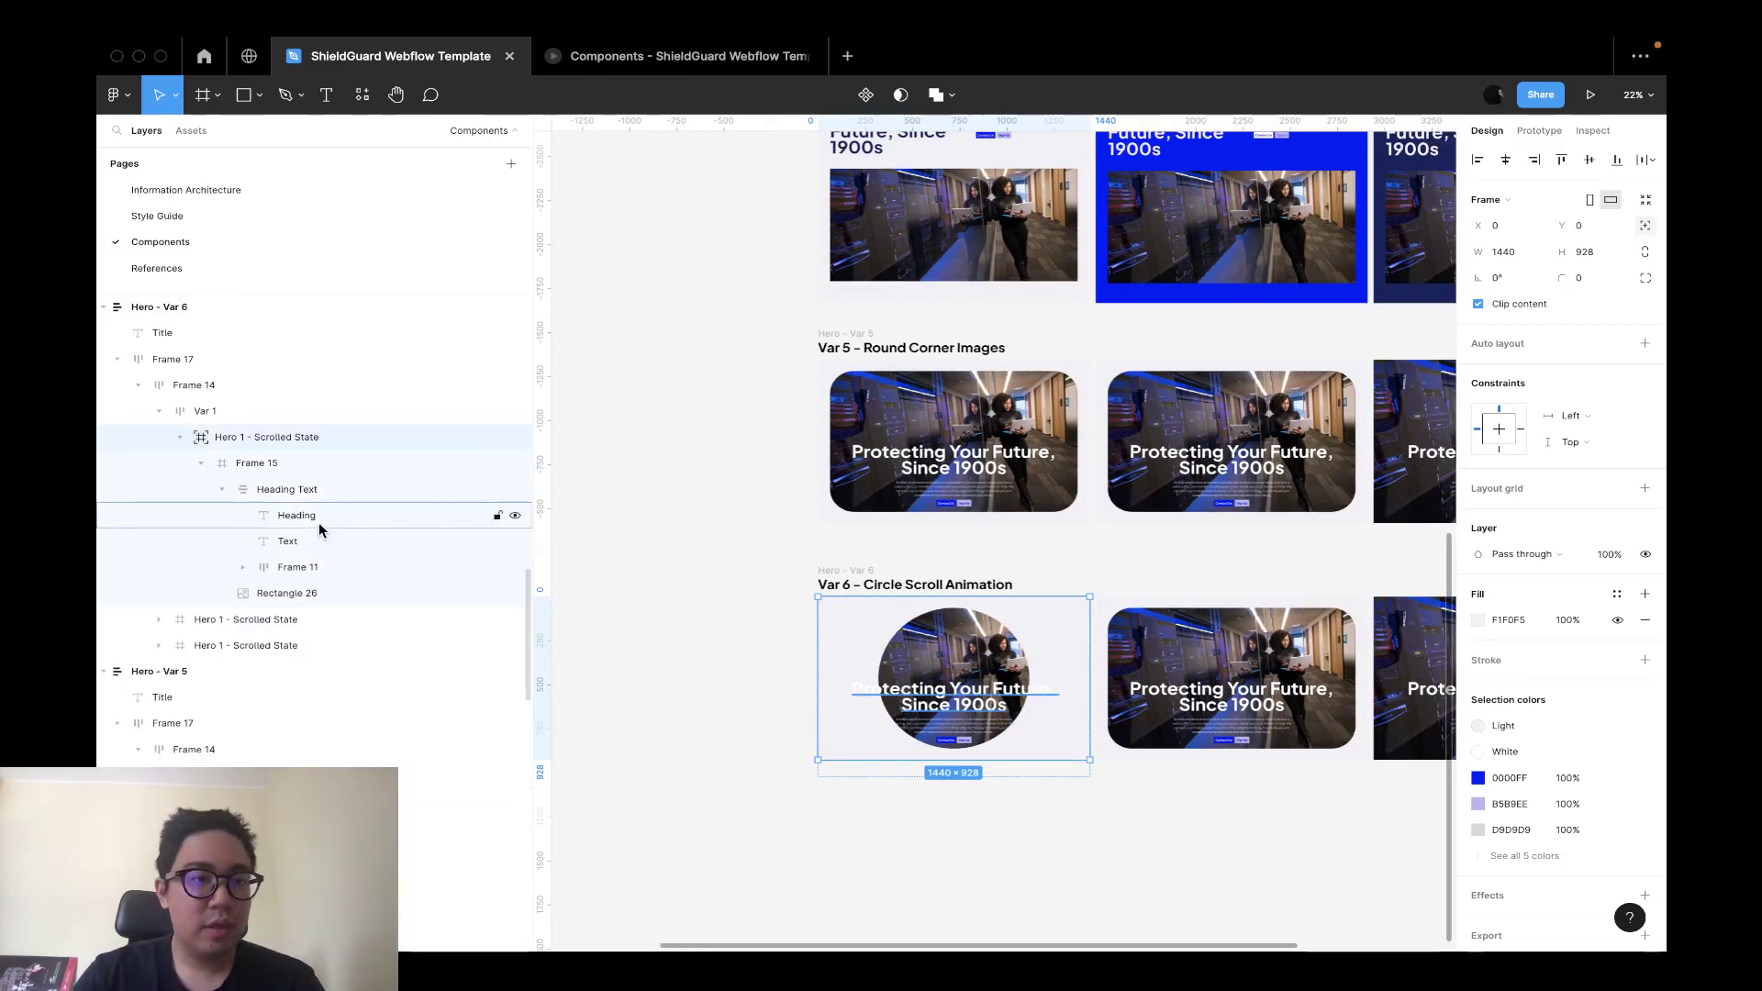
pyautogui.click(280, 396)
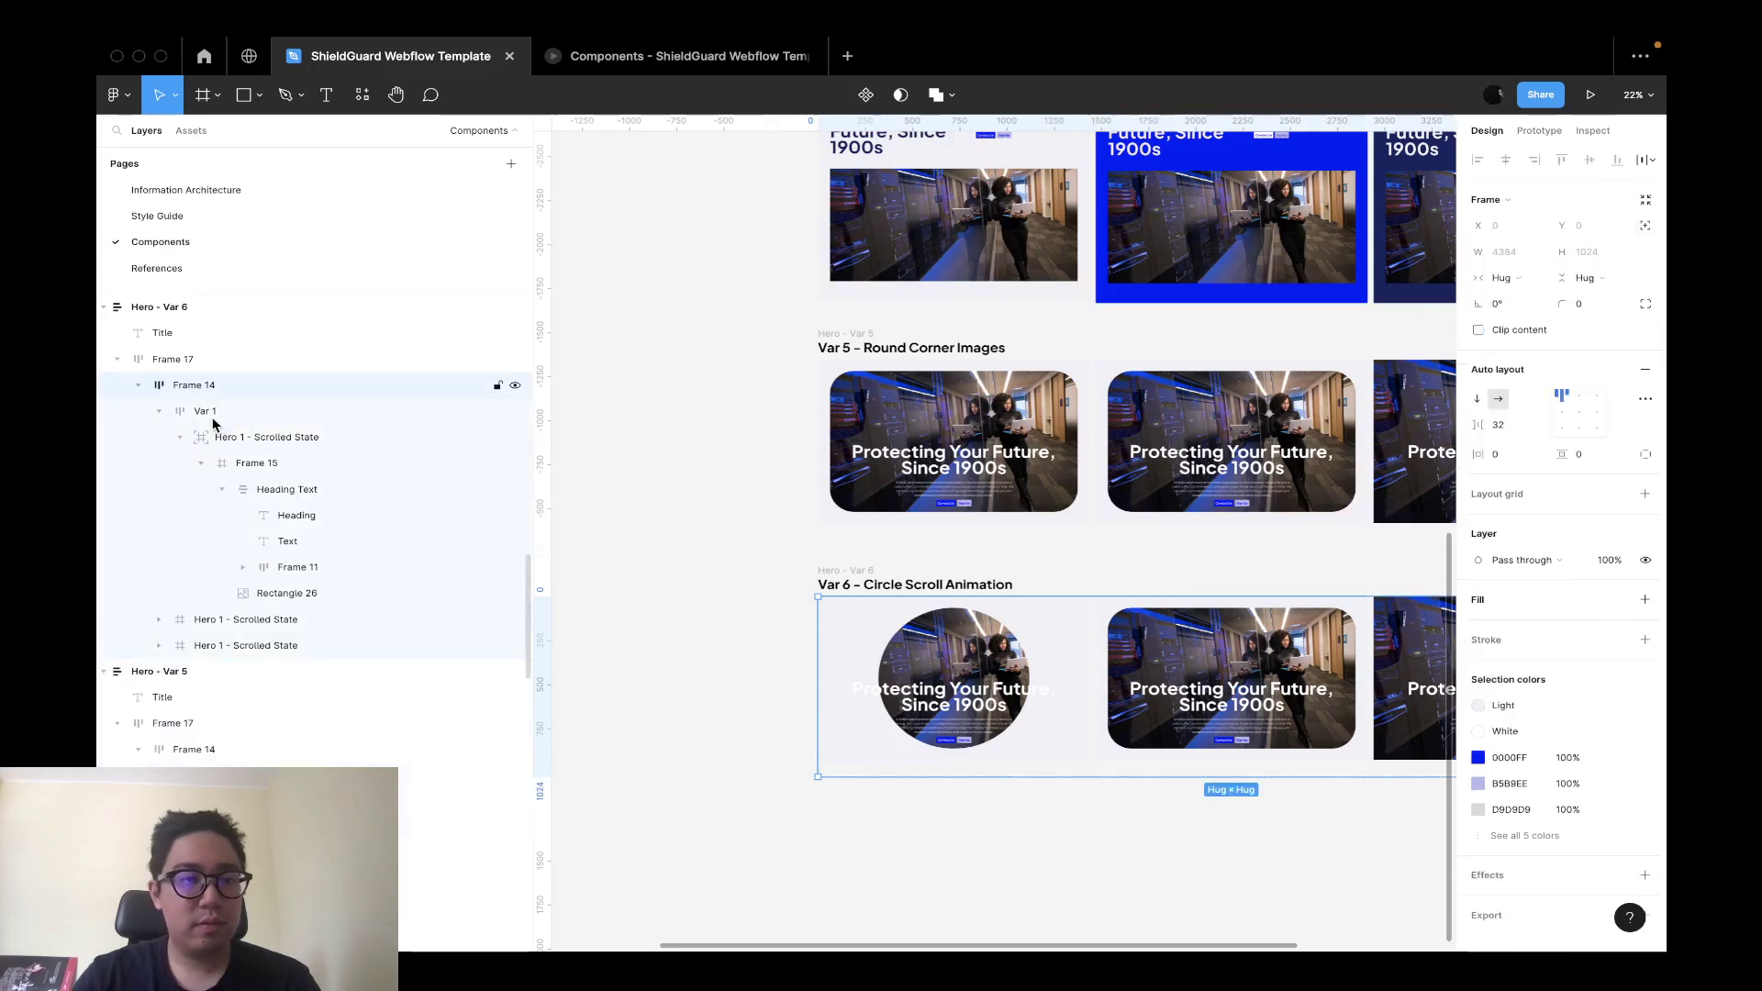
pyautogui.click(210, 414)
pyautogui.click(159, 411)
pyautogui.click(223, 438)
pyautogui.keyDown('shift'); pyautogui.click(223, 463); pyautogui.keyUp('shift')
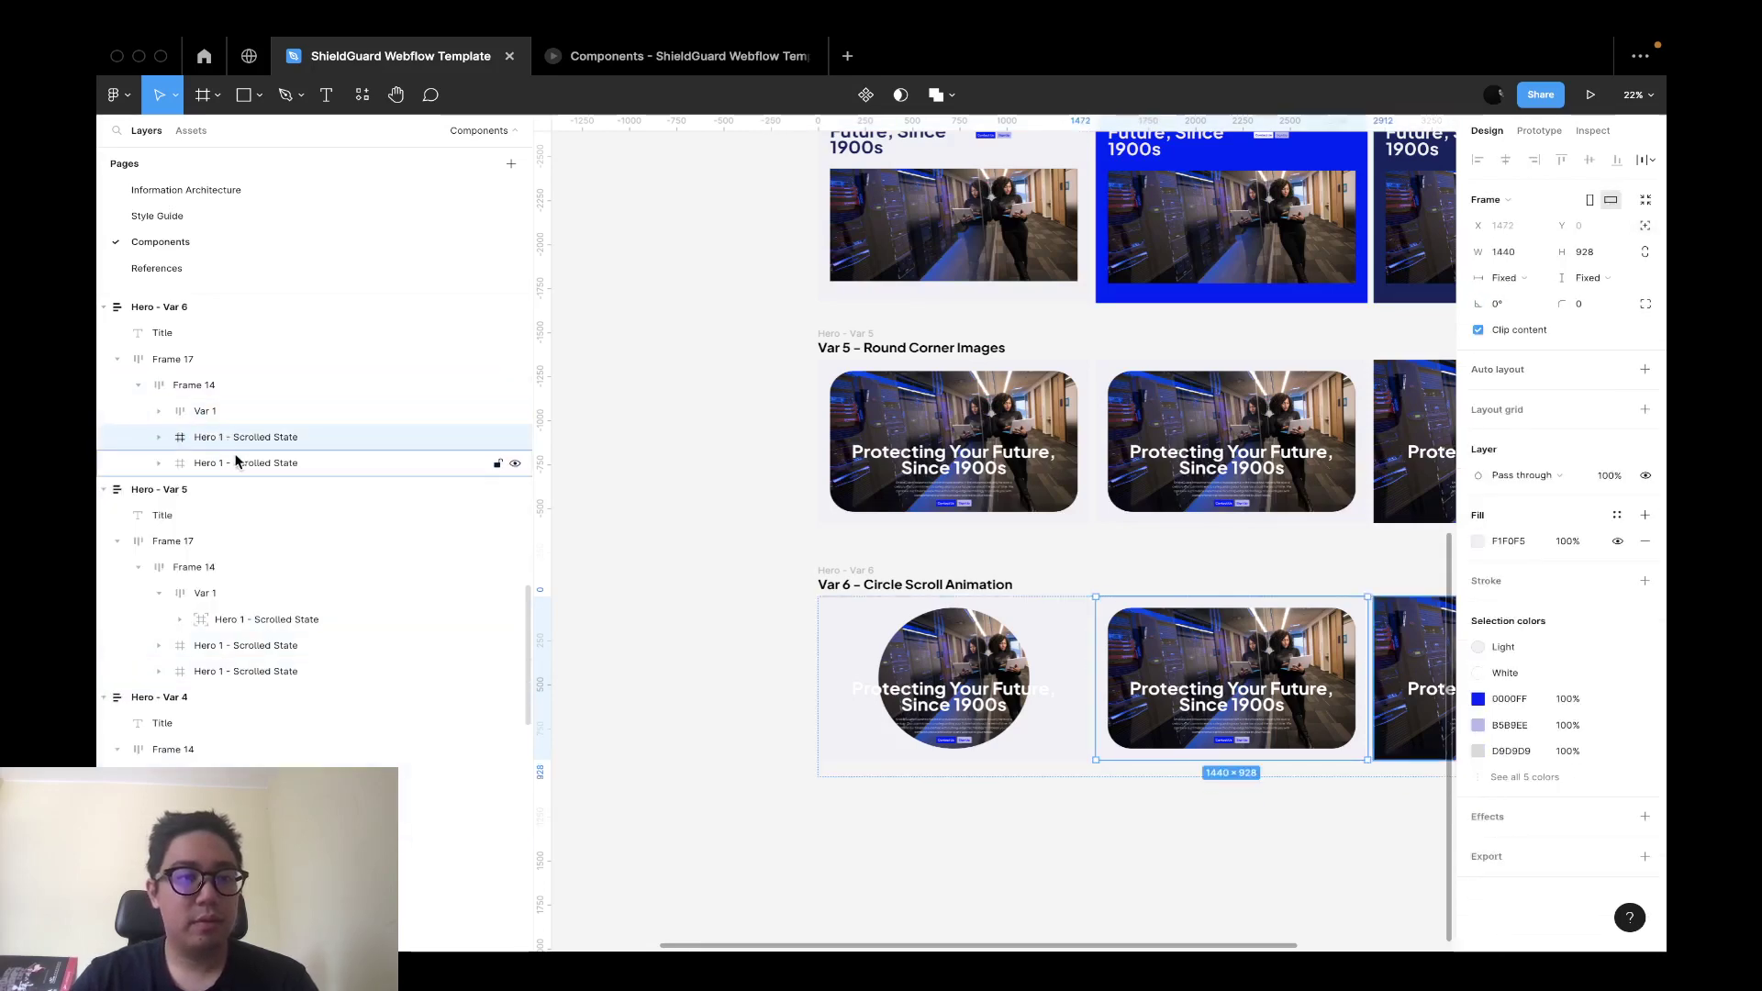
pyautogui.press('Delete')
# Make two copies of the circular Var 1 hero and place them inside Frame 14 to form a three-hero row.
pyautogui.click(224, 410)
pyautogui.click(225, 389)
pyautogui.hotkey('ctrl', 'v')
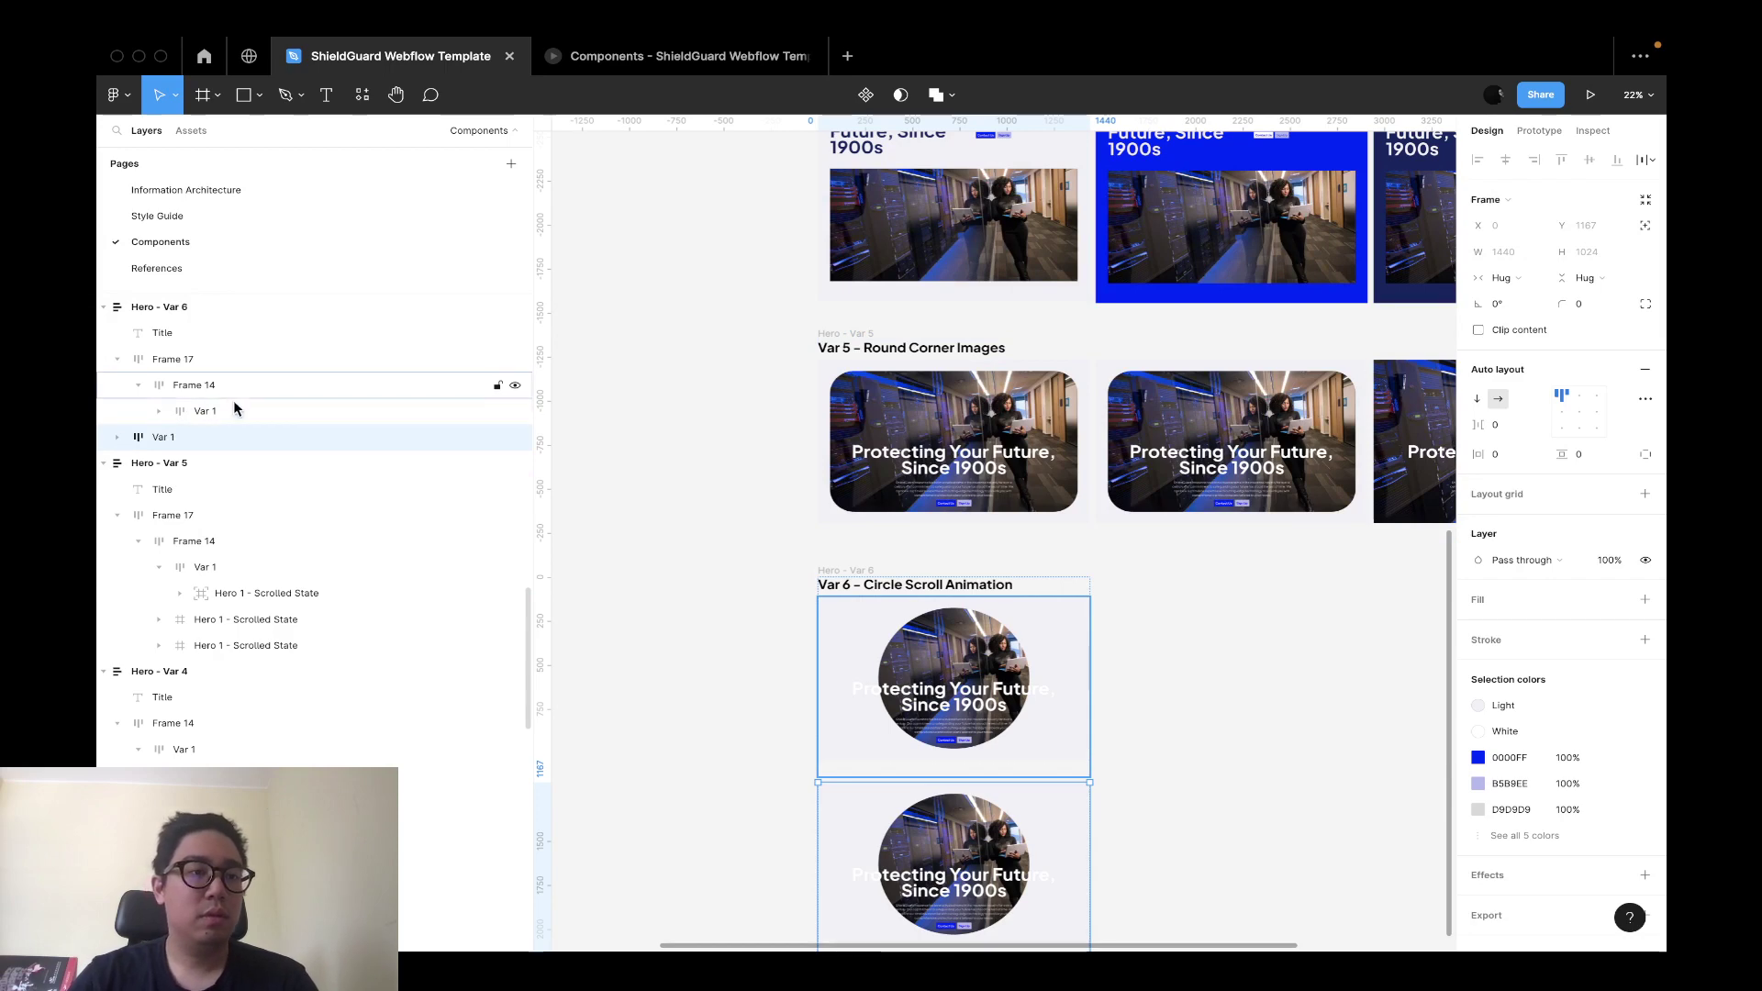
pyautogui.hotkey('ctrl', 'z')
pyautogui.hotkey('ctrl', 'v')
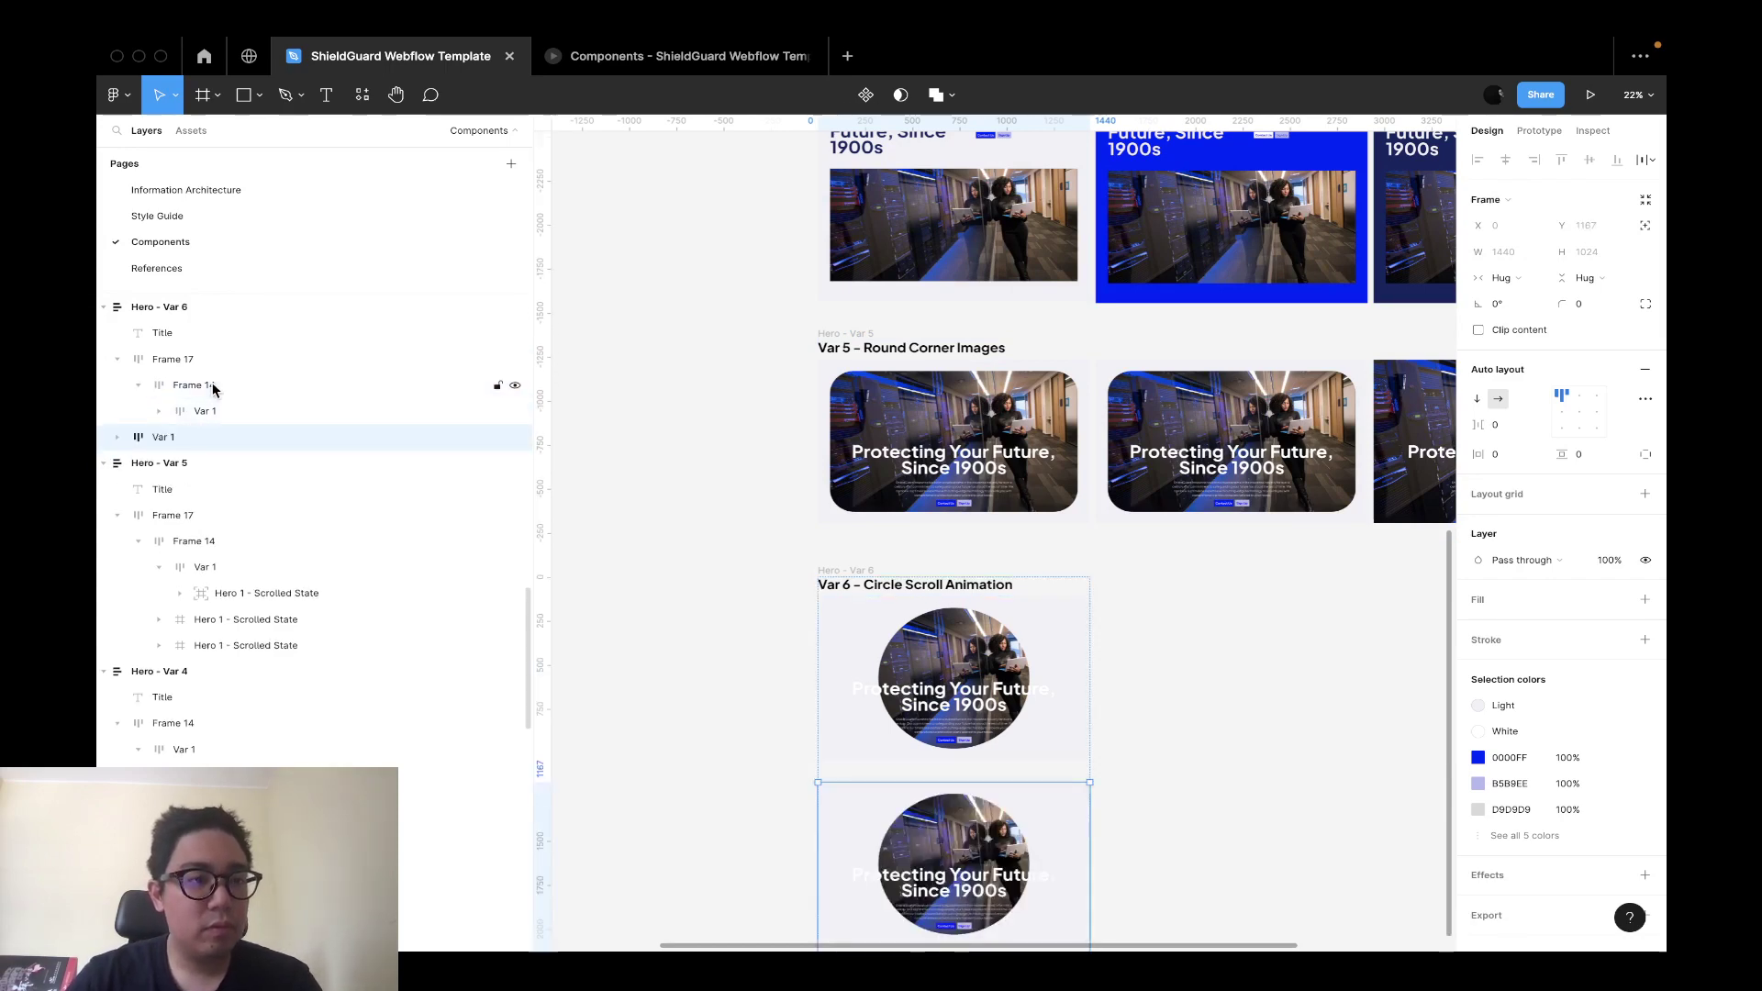
pyautogui.hotkey('ctrl', 'd')
pyautogui.keyDown('shift'); pyautogui.click(181, 460); pyautogui.keyUp('shift')
pyautogui.moveTo(181, 460); pyautogui.dragTo(275, 413)
# Apply the Primary color style as the background fill of the second Var 6 hero frame.
pyautogui.scroll(-3, 630, 554)
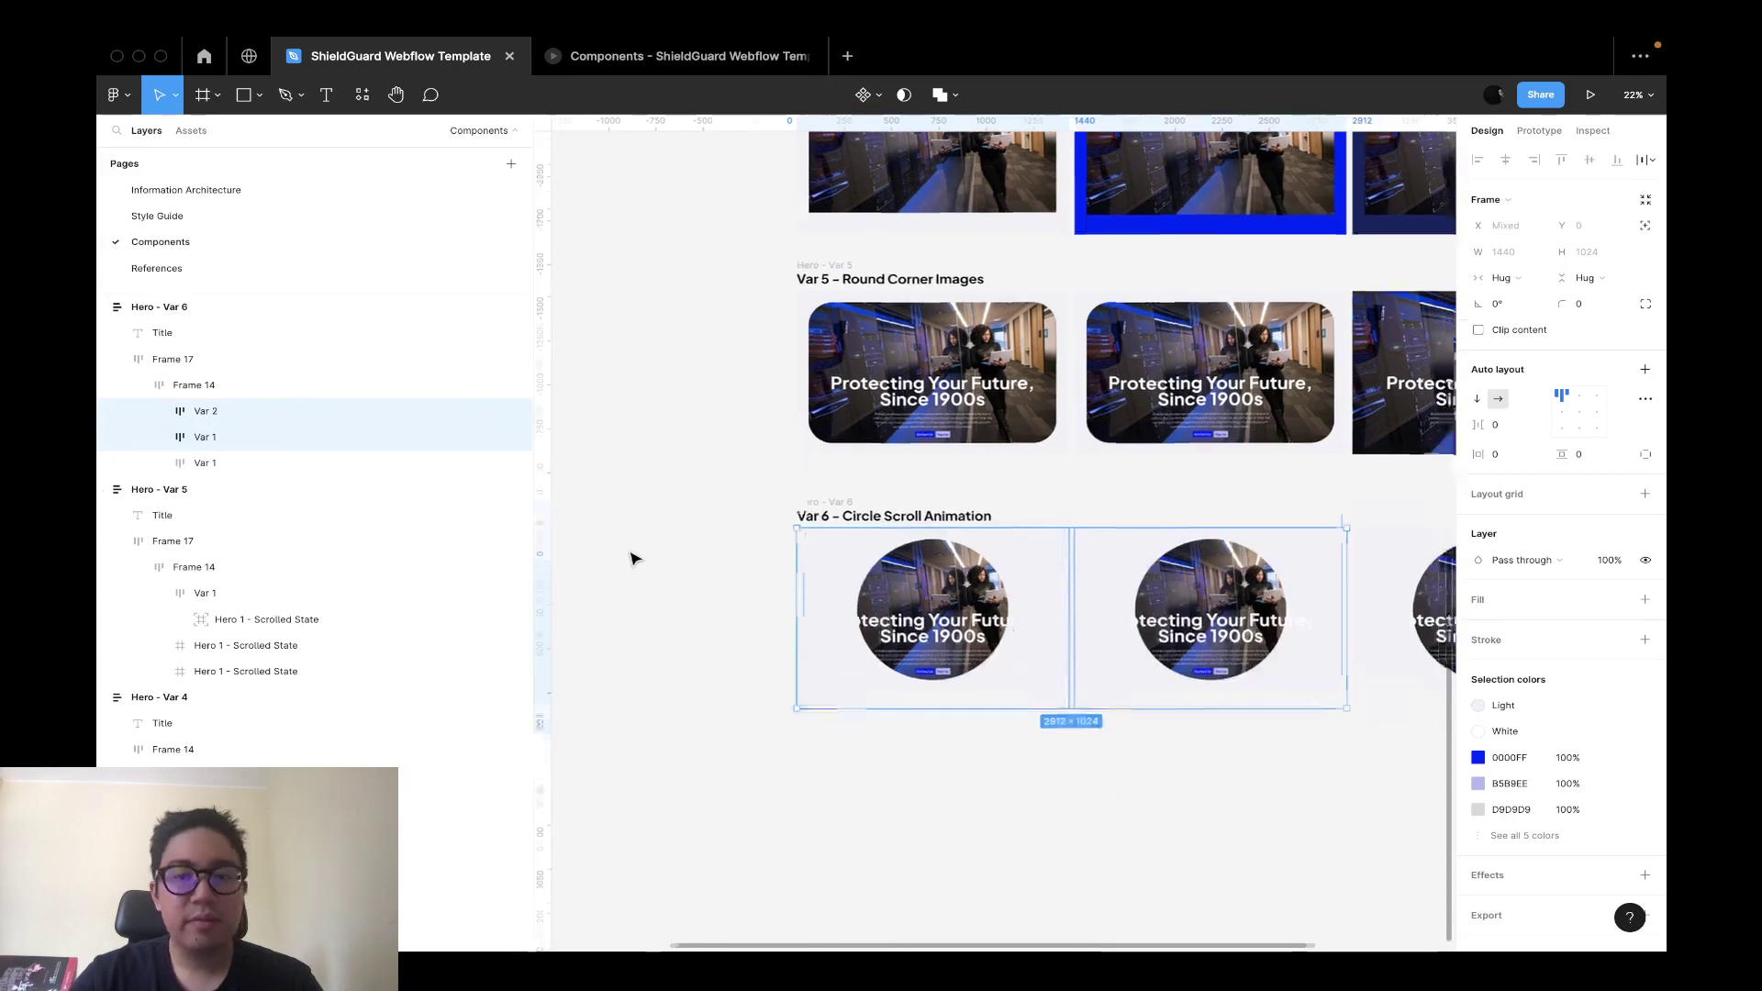
pyautogui.click(1101, 393)
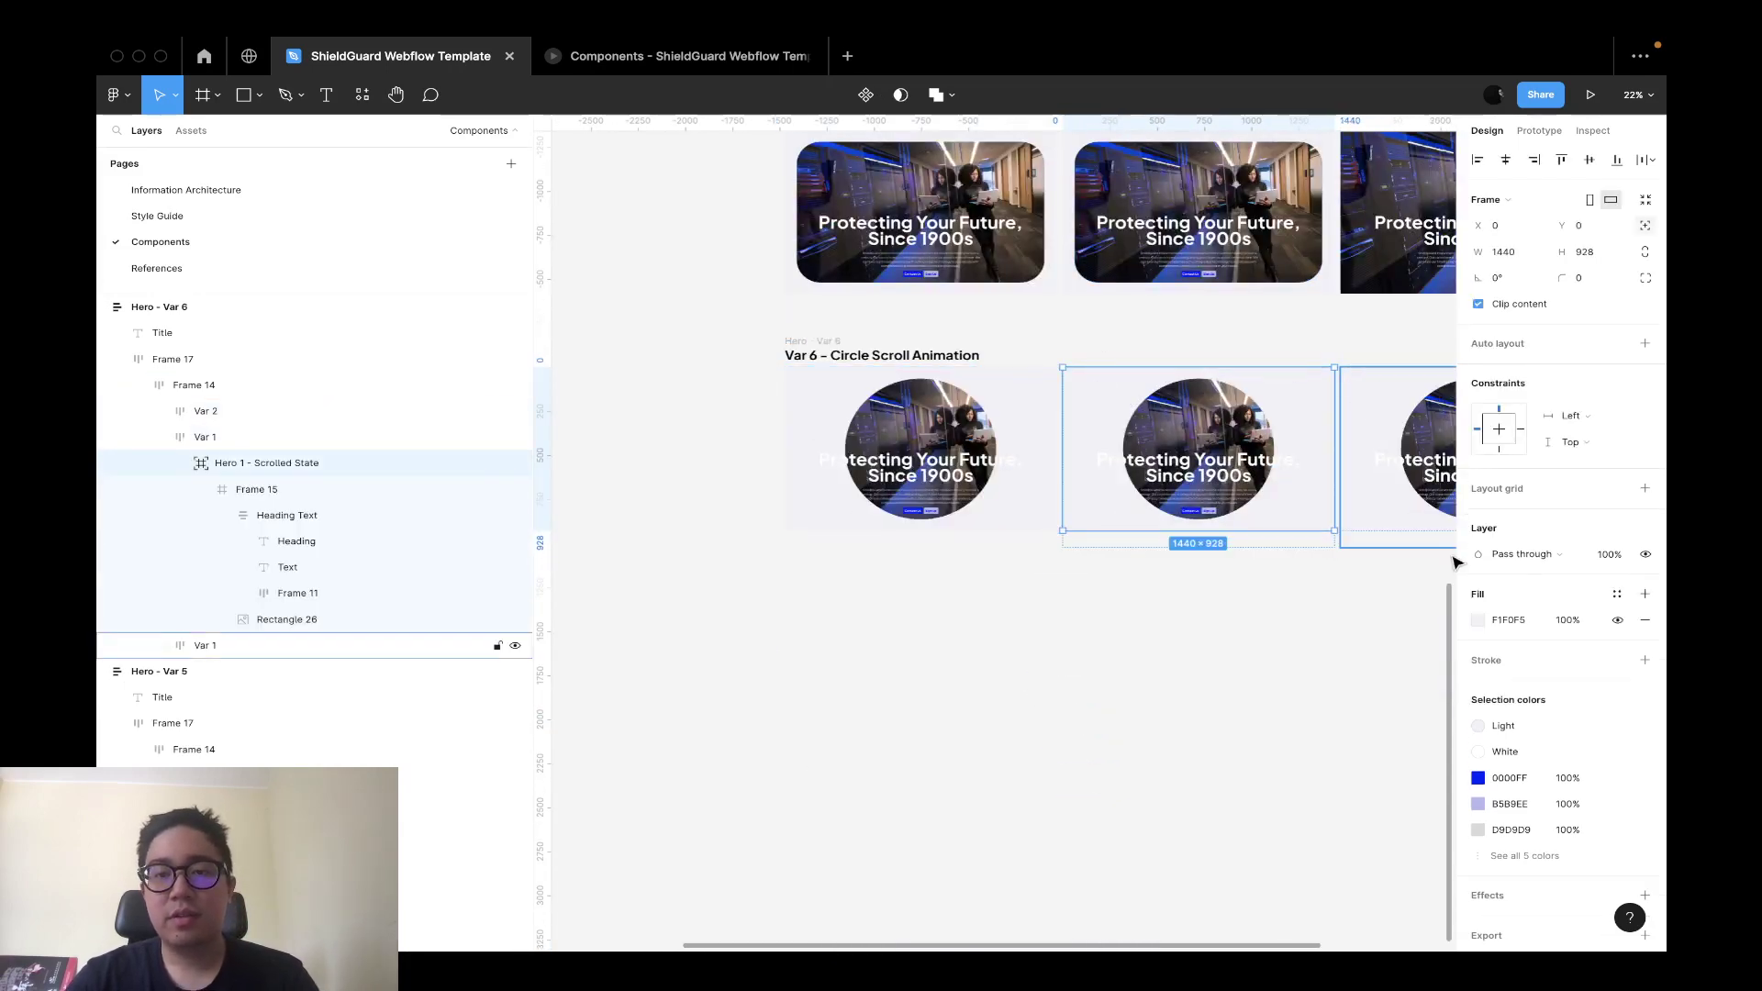
pyautogui.click(1622, 596)
pyautogui.click(1489, 690)
pyautogui.click(1373, 702)
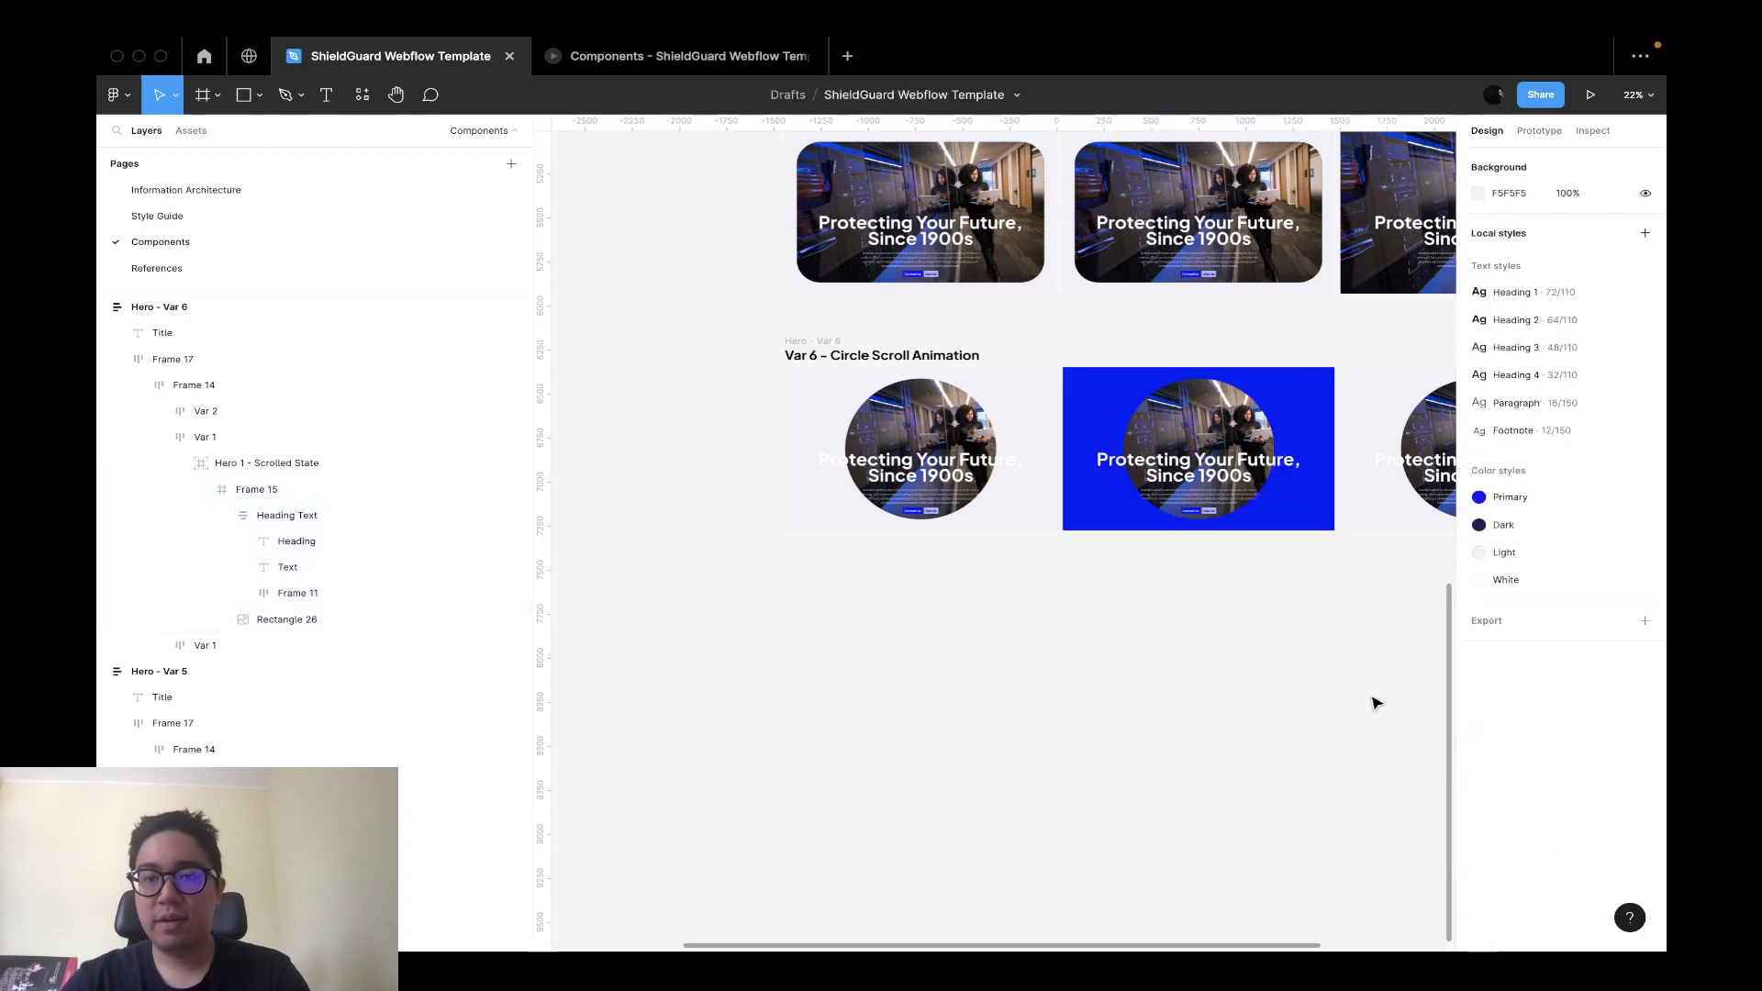
# Apply the Dark color style as the background fill of the third Var 6 hero frame.
pyautogui.click(1376, 415)
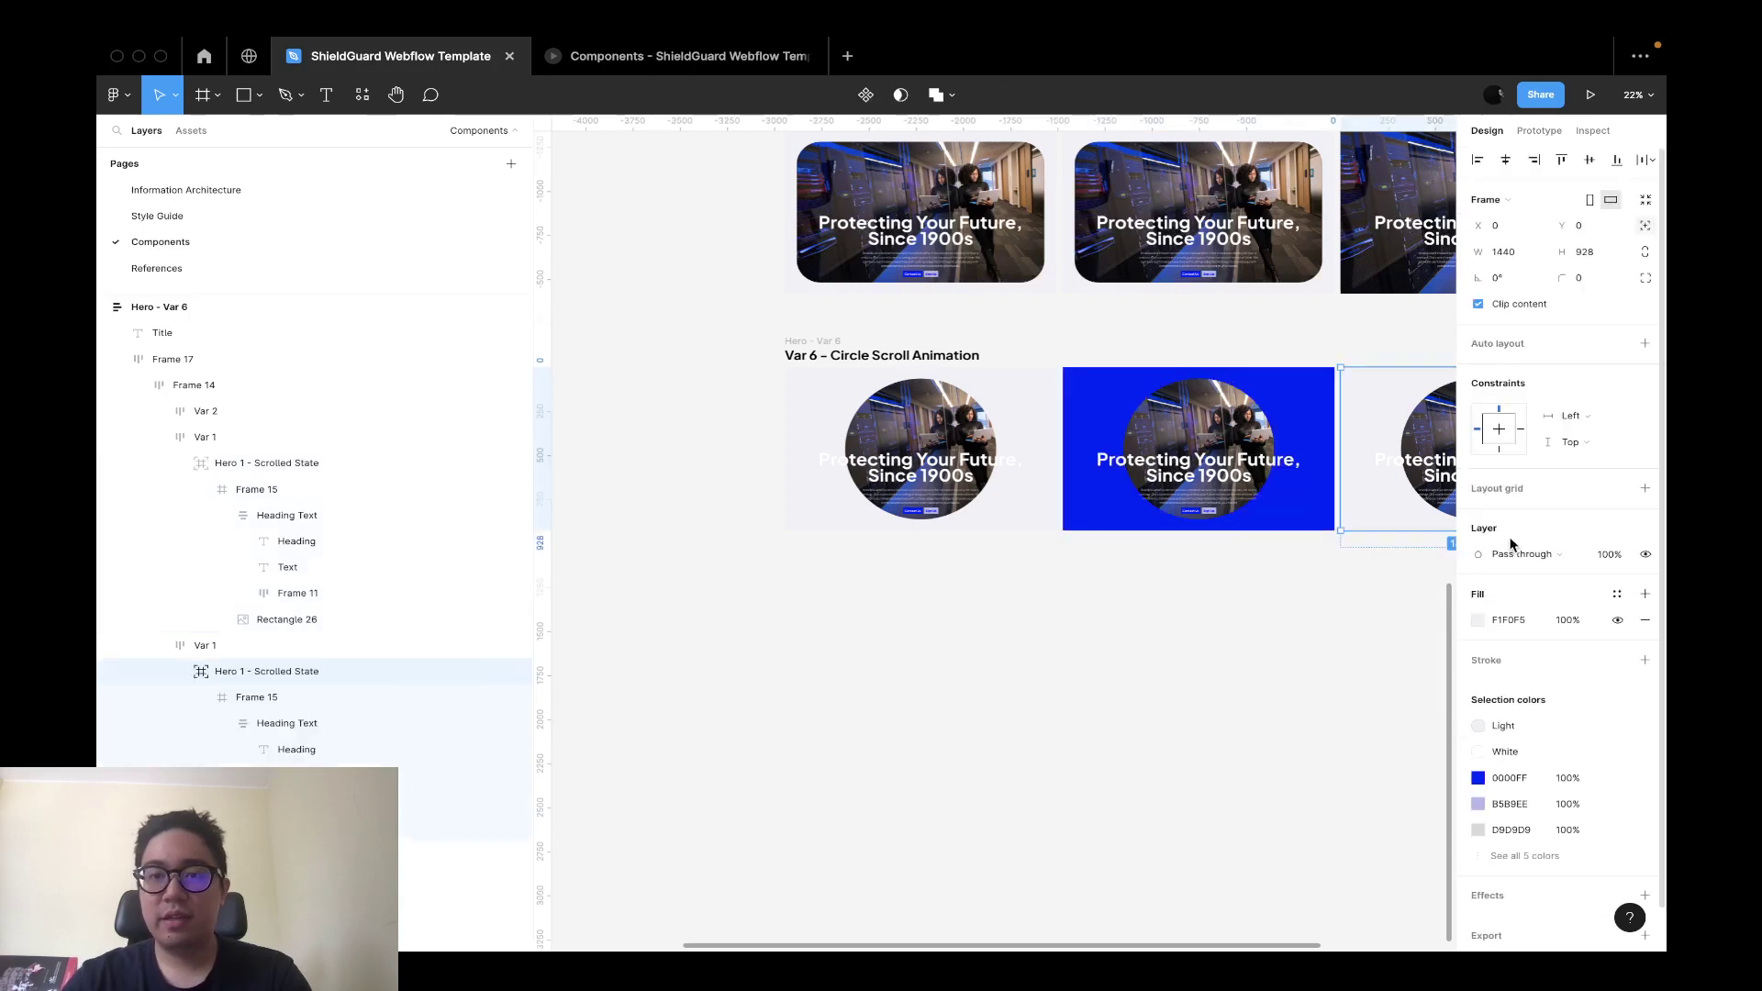
pyautogui.click(1618, 595)
pyautogui.click(1522, 693)
pyautogui.click(1356, 675)
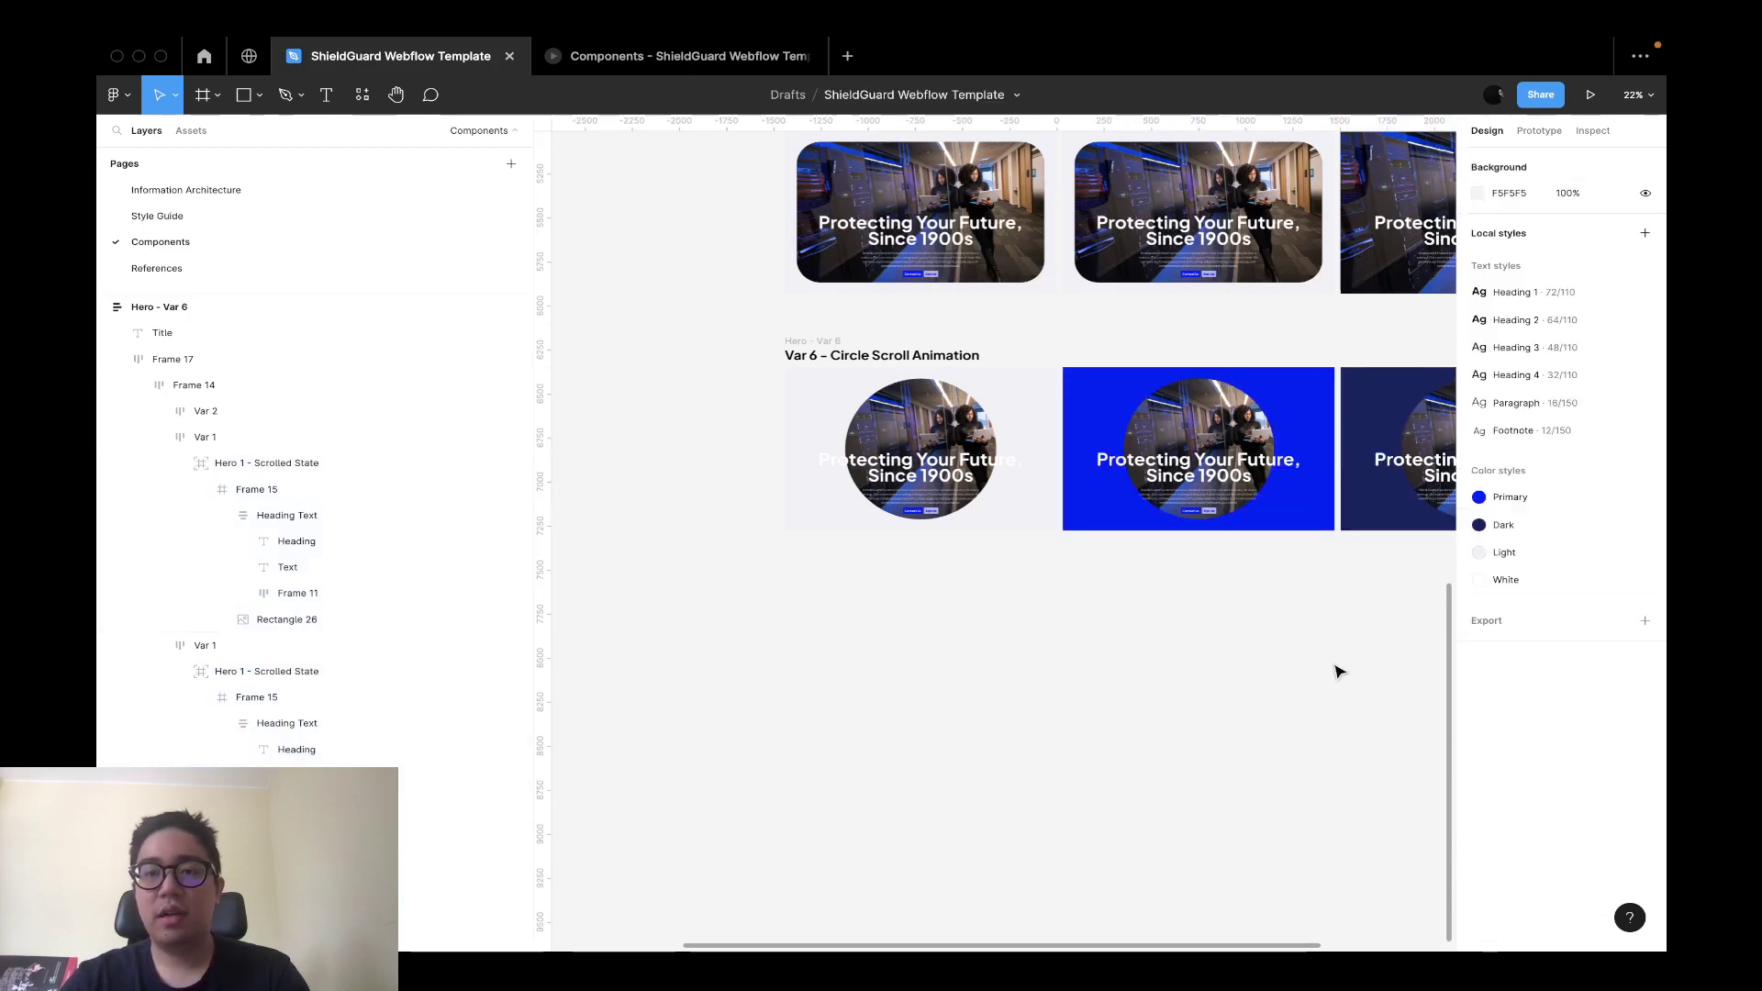
# Enlarge the circular image in the dark Var 6 hero proportionally to about 878 by 878.
pyautogui.hscroll(3, 1376, 638)
pyautogui.scroll(5, 1385, 385)
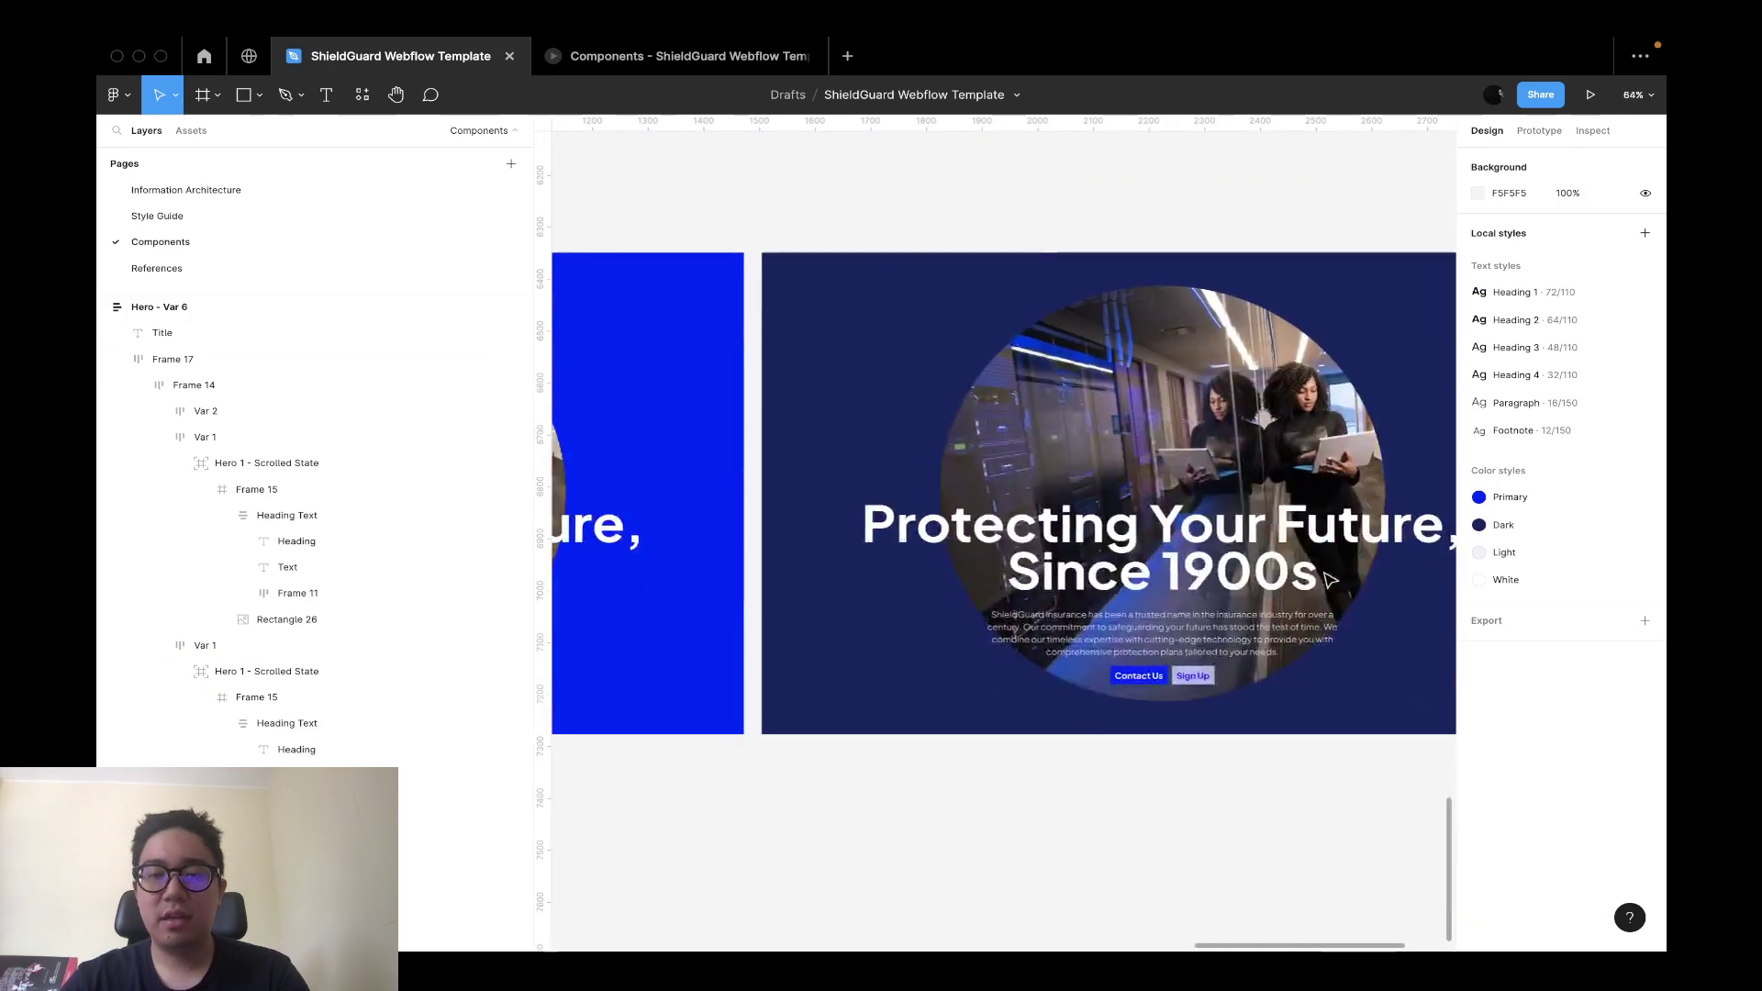
pyautogui.click(1288, 400)
pyautogui.moveTo(1390, 285)
pyautogui.mouseDown()
pyautogui.moveTo(1432, 249)
pyautogui.moveTo(1407, 277)
pyautogui.mouseUp()
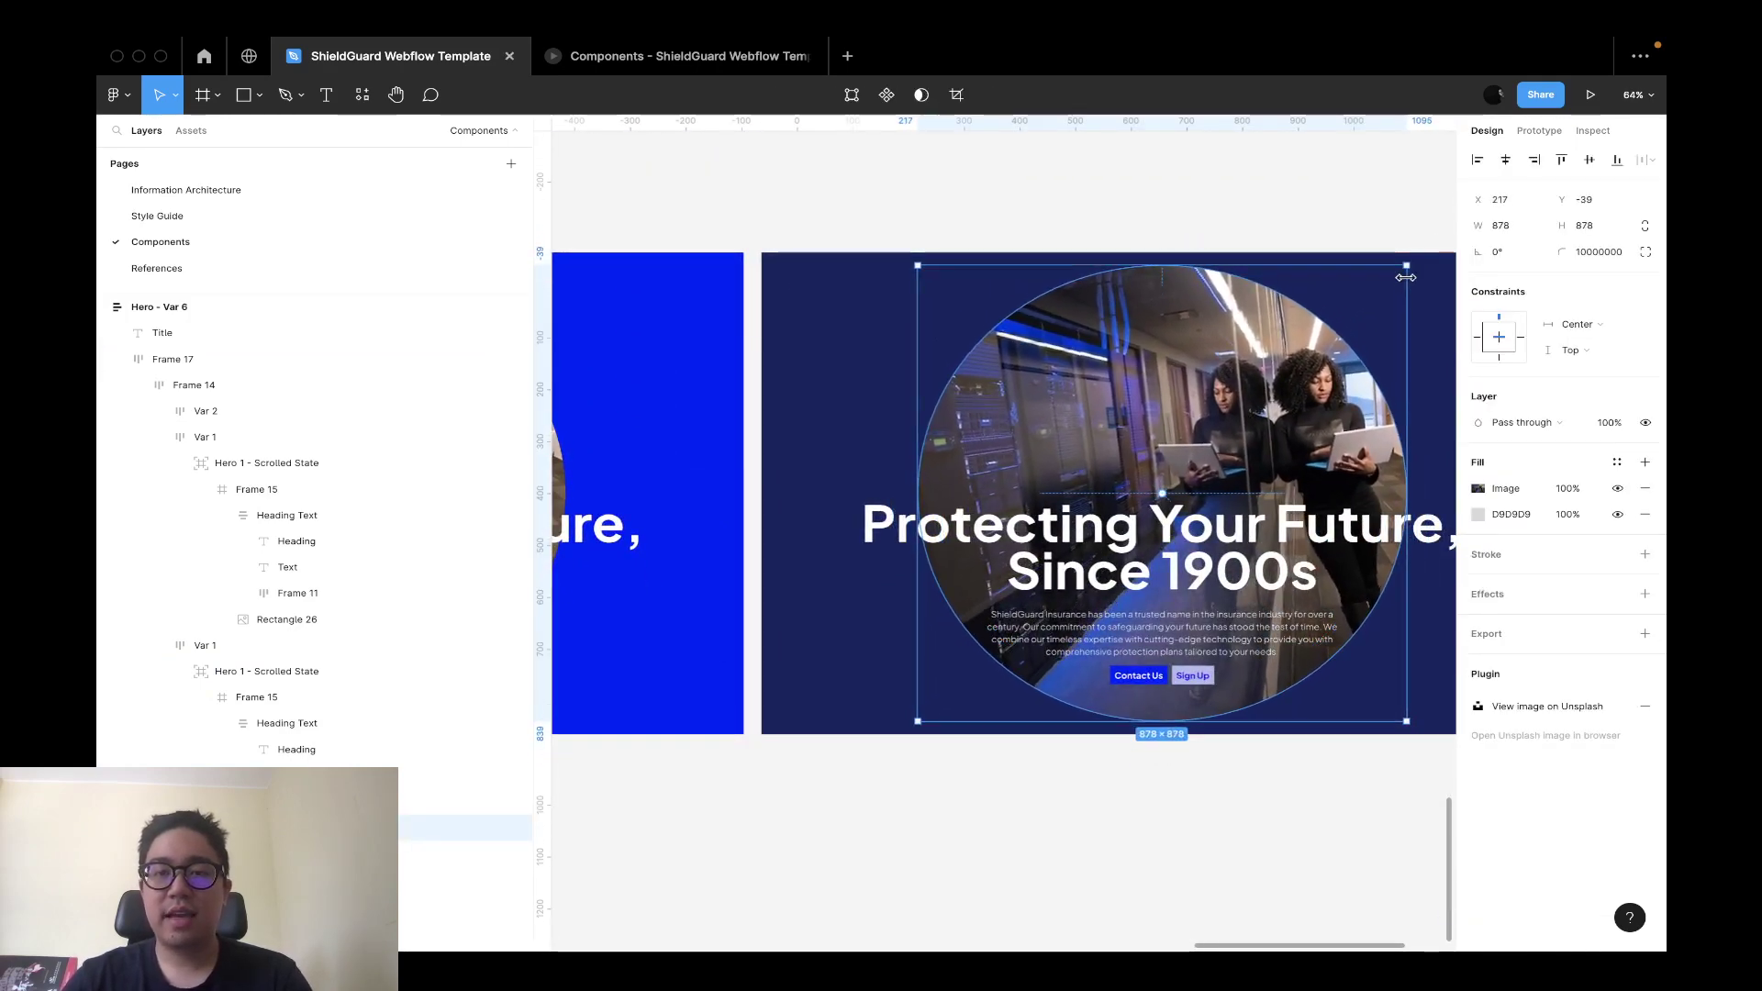
# Set the dark hero's circular image to 840 by 840 and center it within its frame.
pyautogui.hscroll(3, 1413, 276)
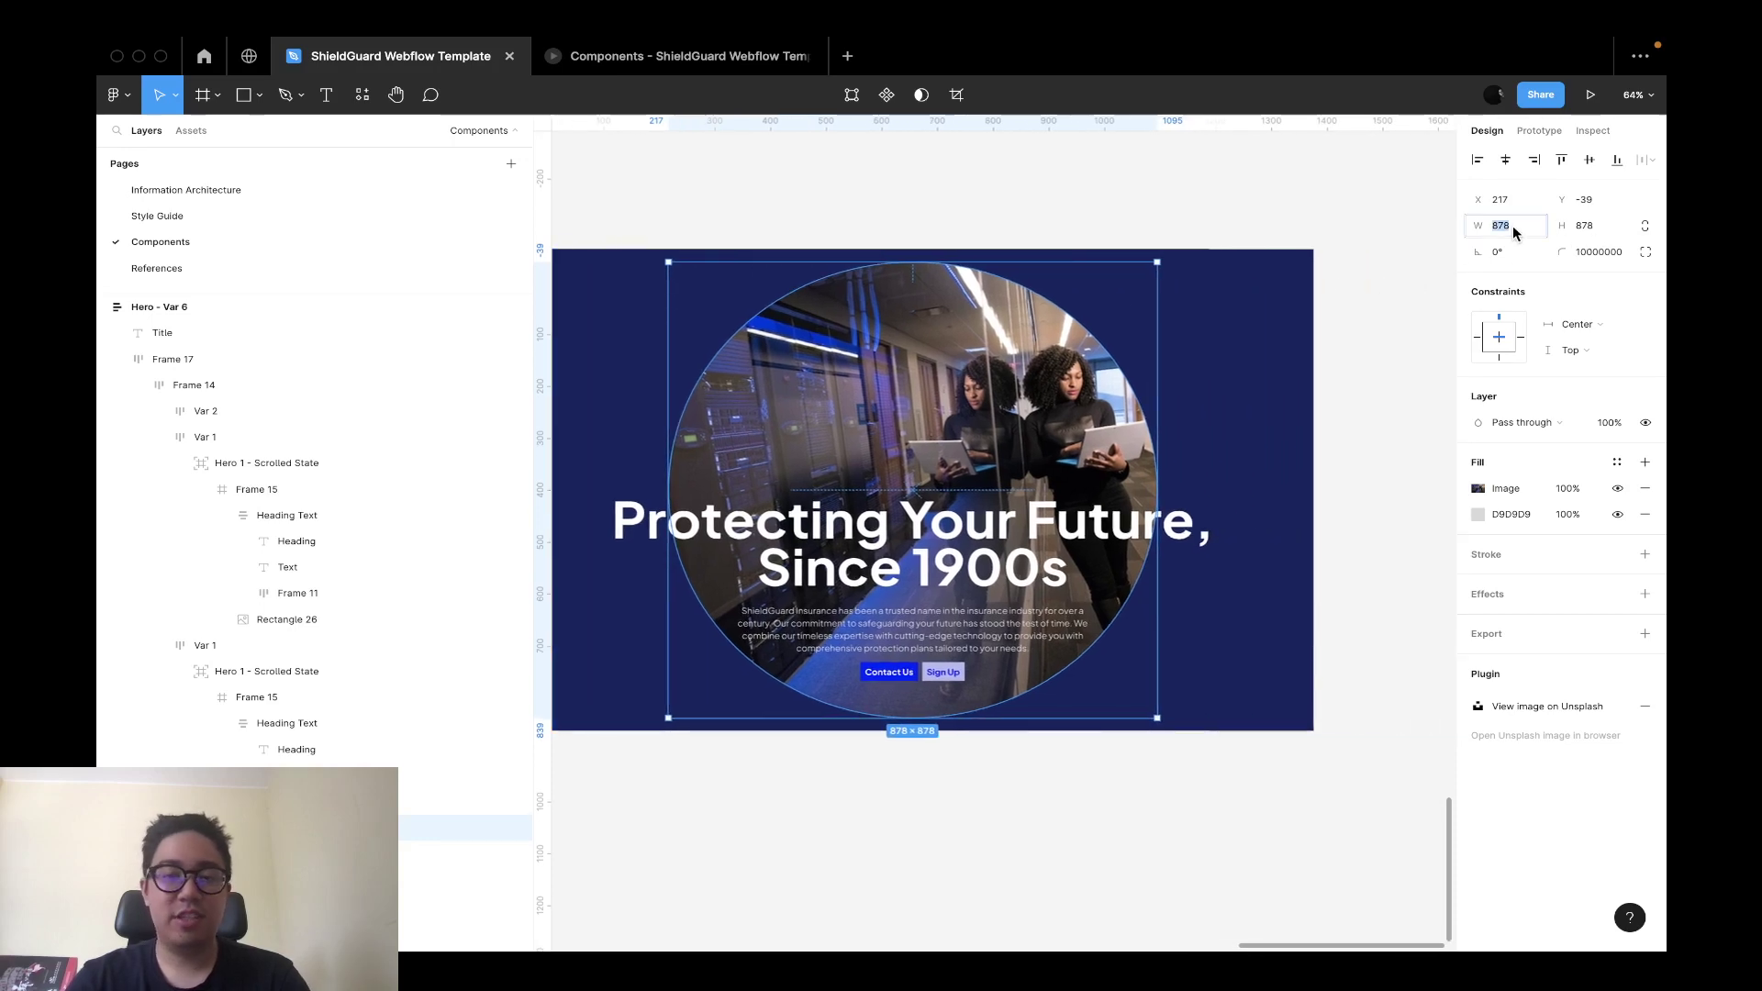
pyautogui.write('84')
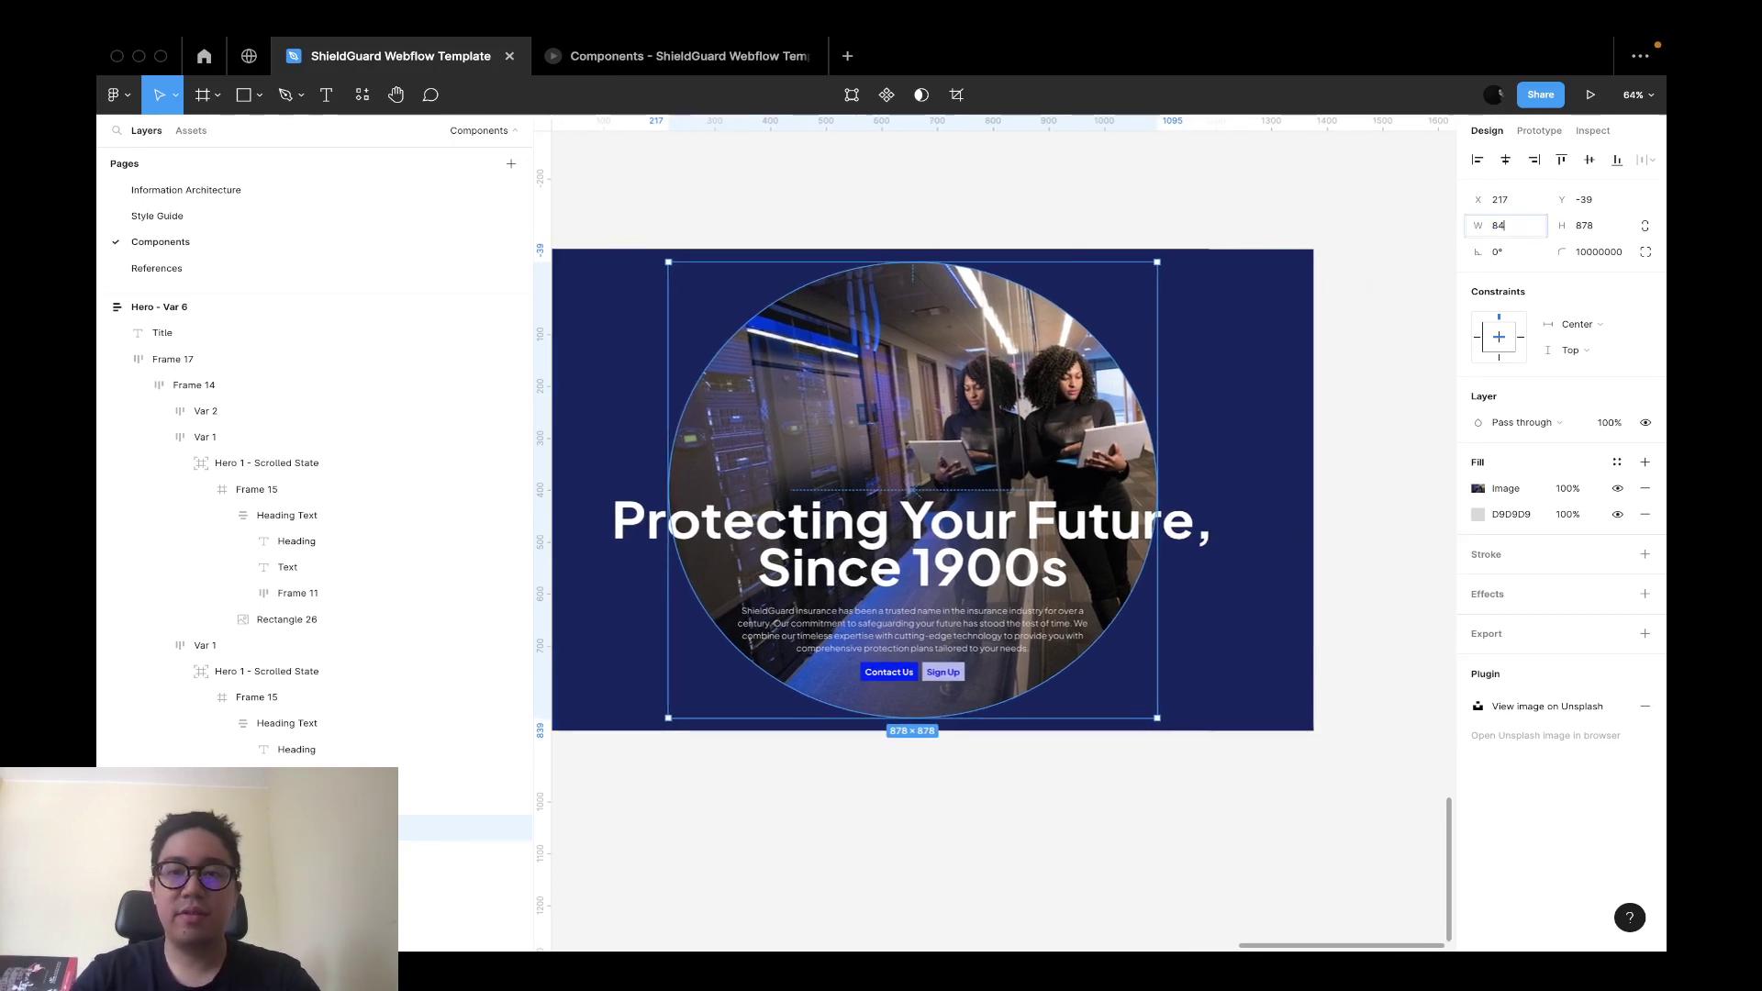
pyautogui.write('0')
pyautogui.press('Return')
pyautogui.press('Tab')
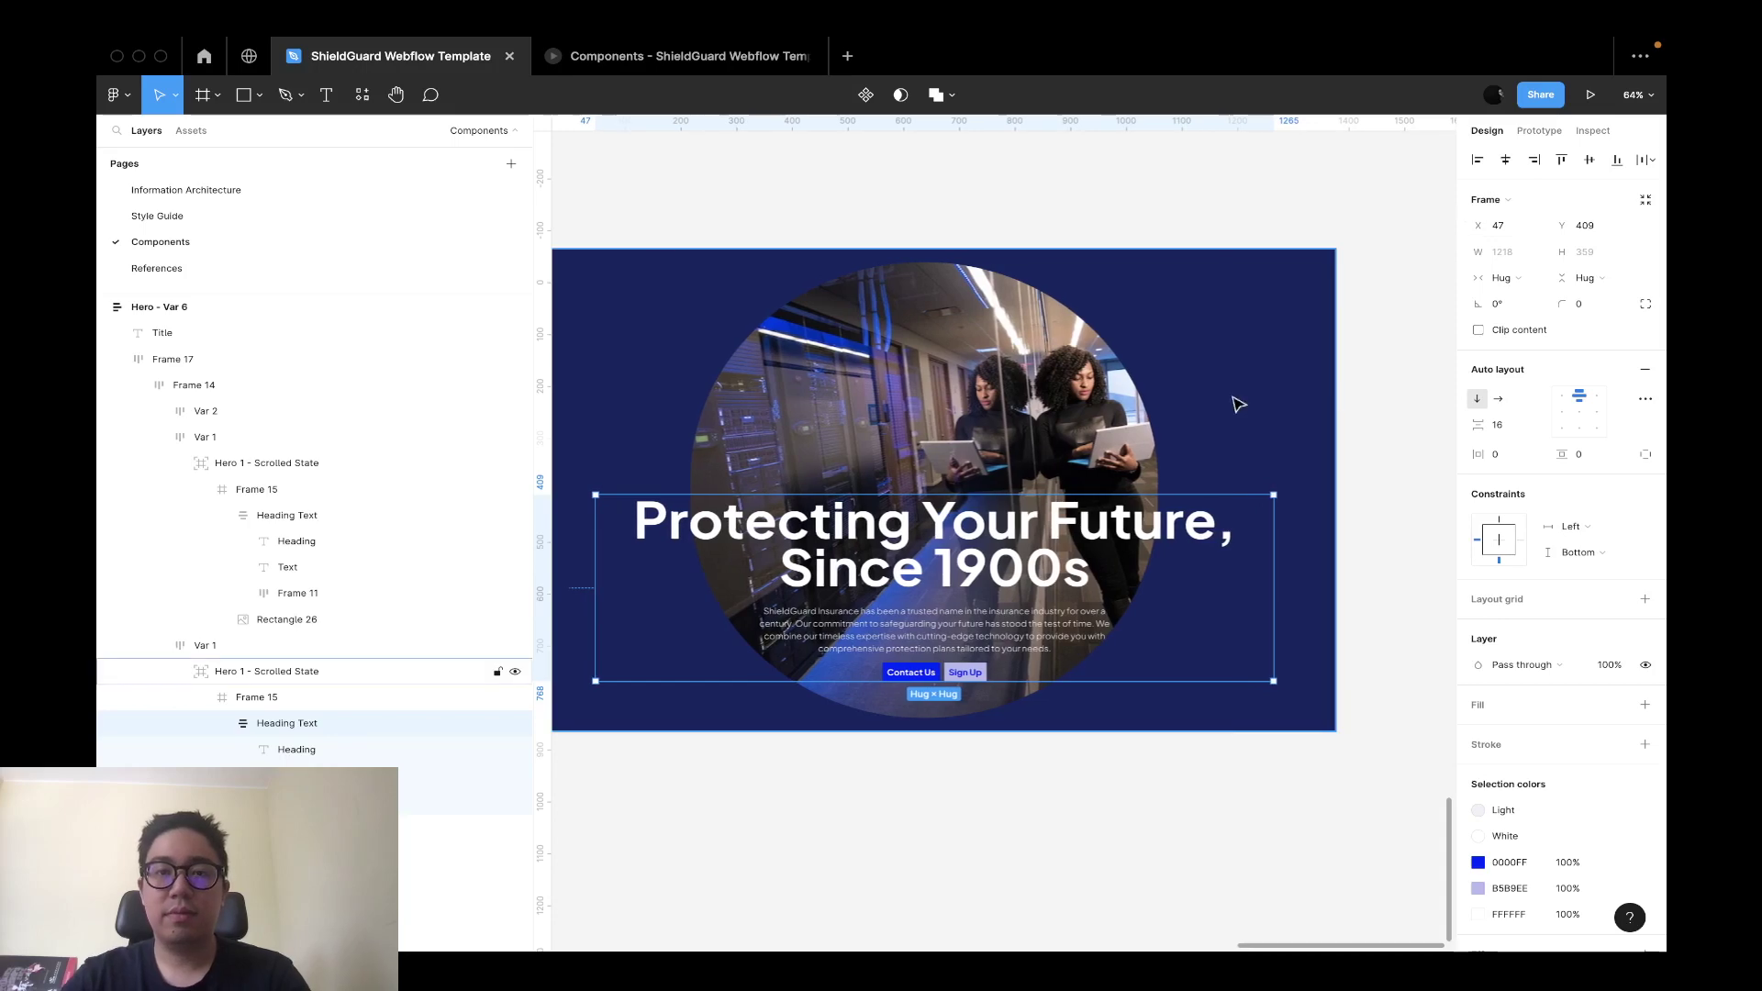
pyautogui.click(960, 391)
pyautogui.write('8')
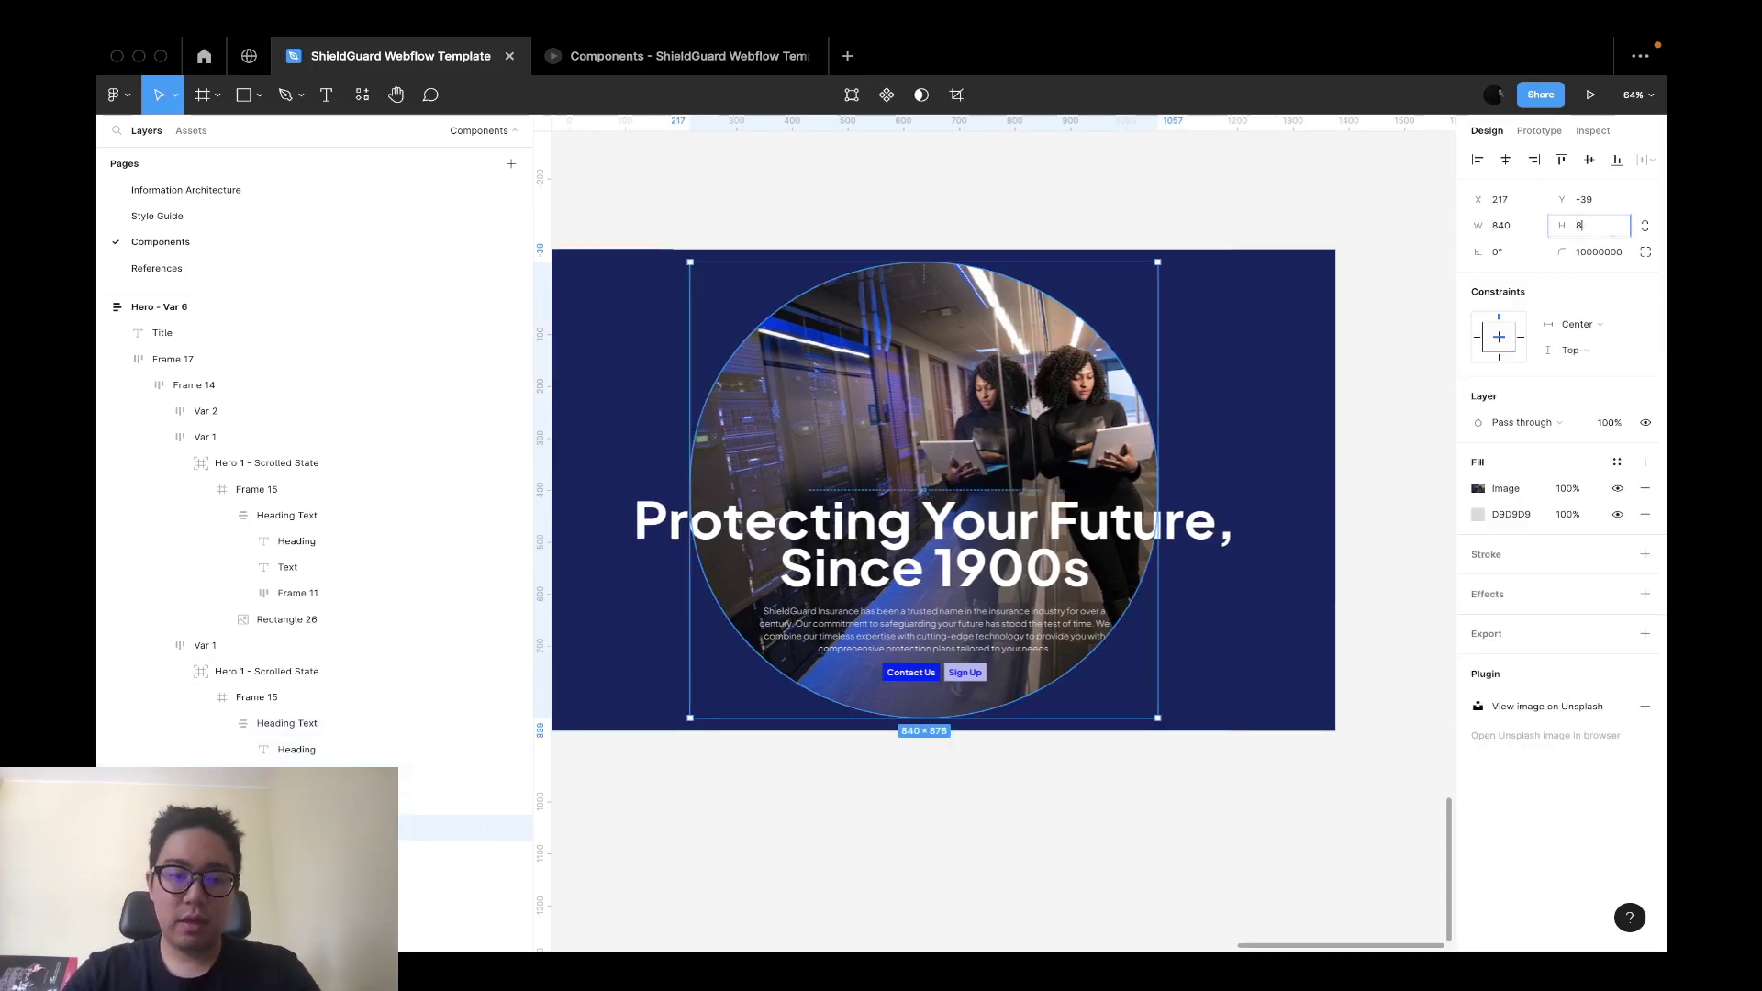
pyautogui.write('40')
pyautogui.press('Return')
pyautogui.click(1421, 313)
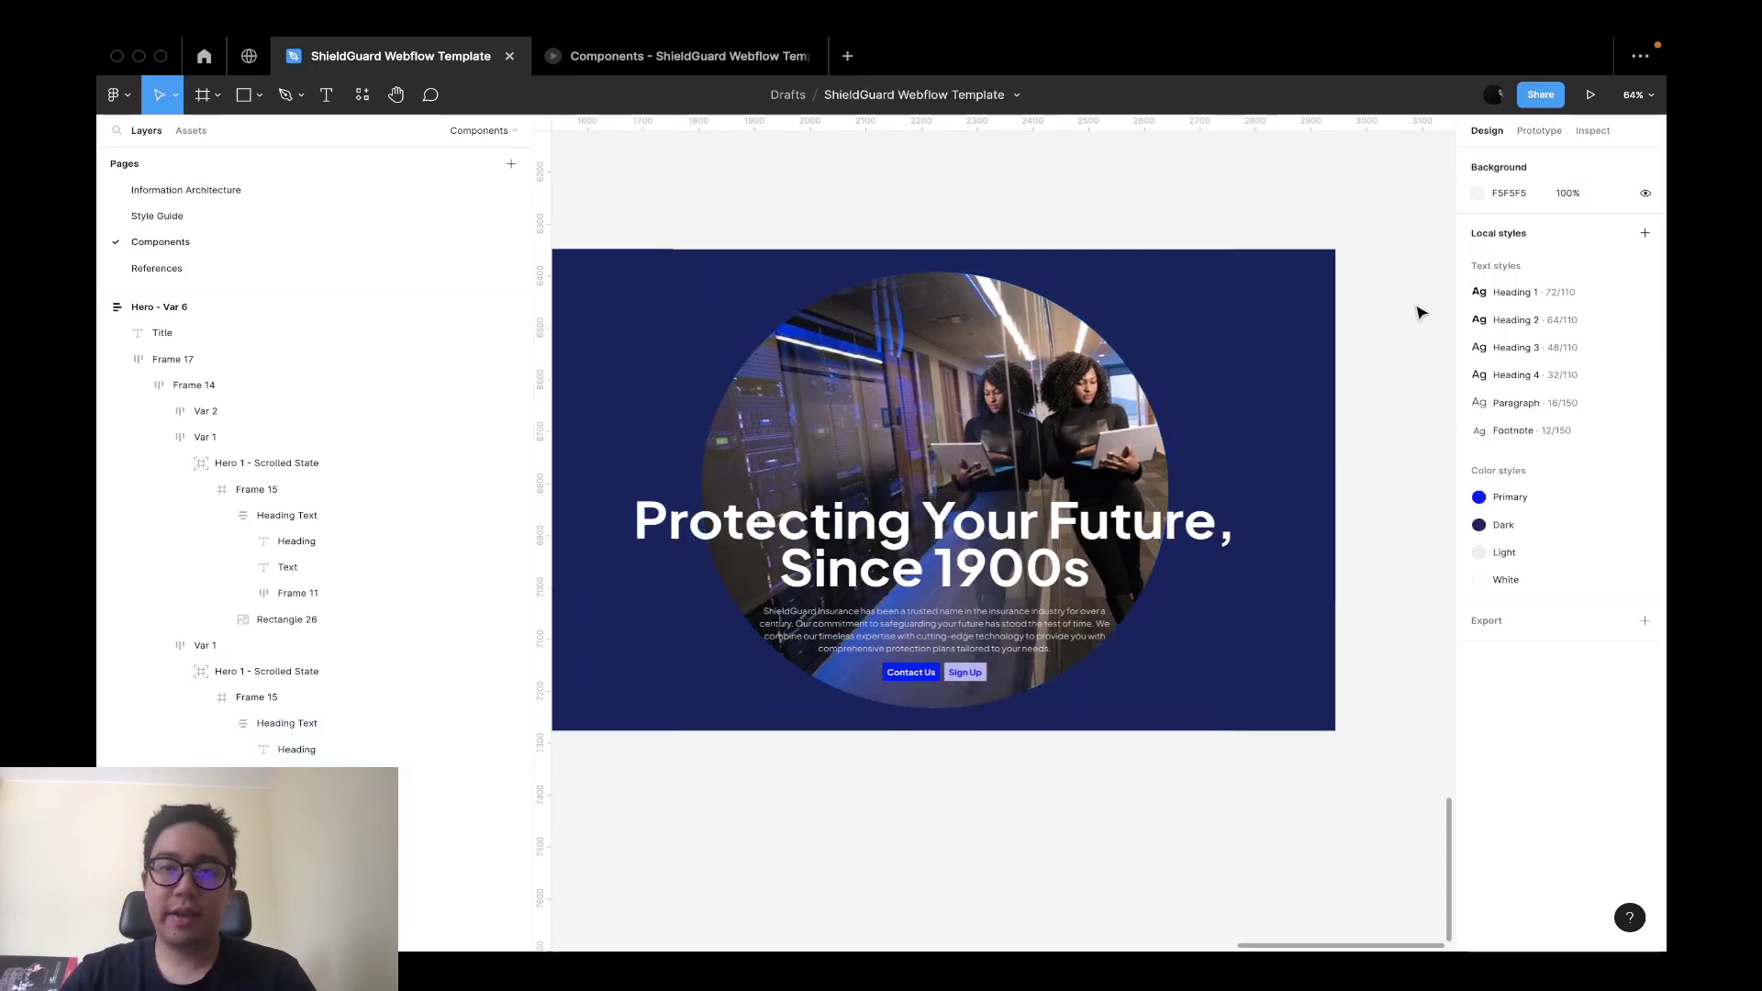
# Set the circular images in the first and second Var 6 heroes to 840 by 840 and center each in its frame.
pyautogui.scroll(-4, 1421, 313)
pyautogui.hscroll(-8, 1424, 307)
pyautogui.keyDown('super'); pyautogui.click(1327, 307); pyautogui.keyUp('super')
pyautogui.keyDown('shift'); pyautogui.keyDown('super'); pyautogui.click(904, 332); pyautogui.keyUp('super'); pyautogui.keyUp('shift')
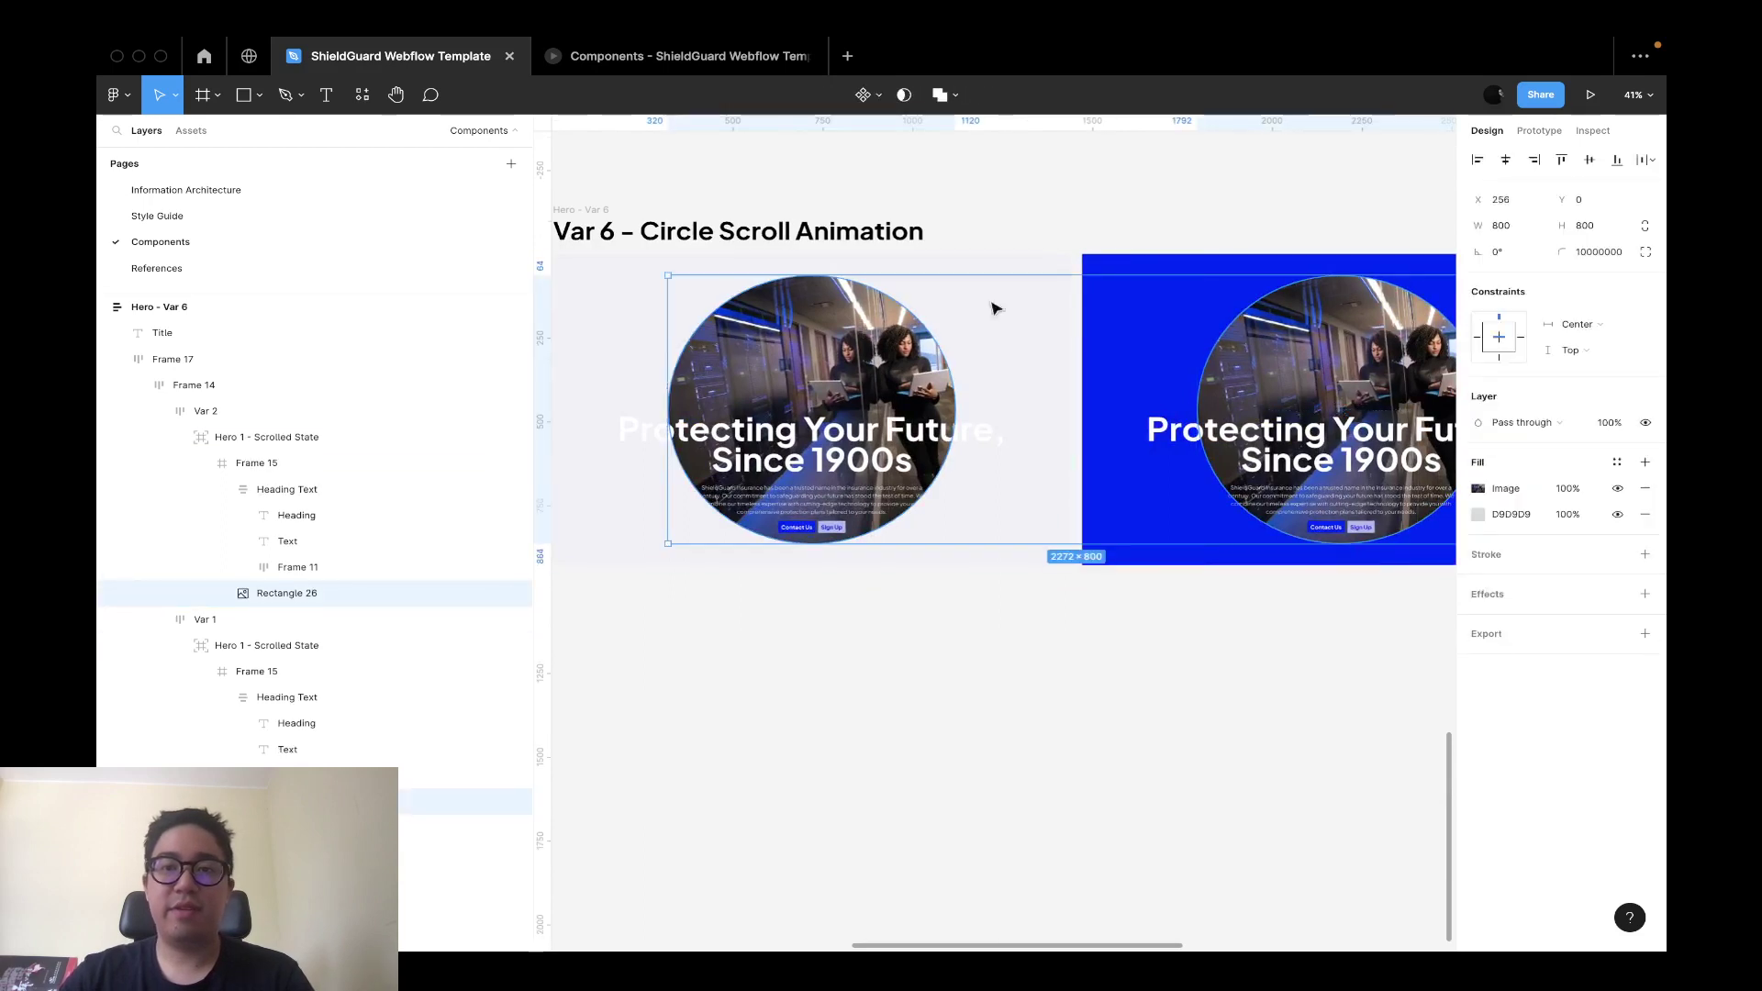
pyautogui.click(1585, 225)
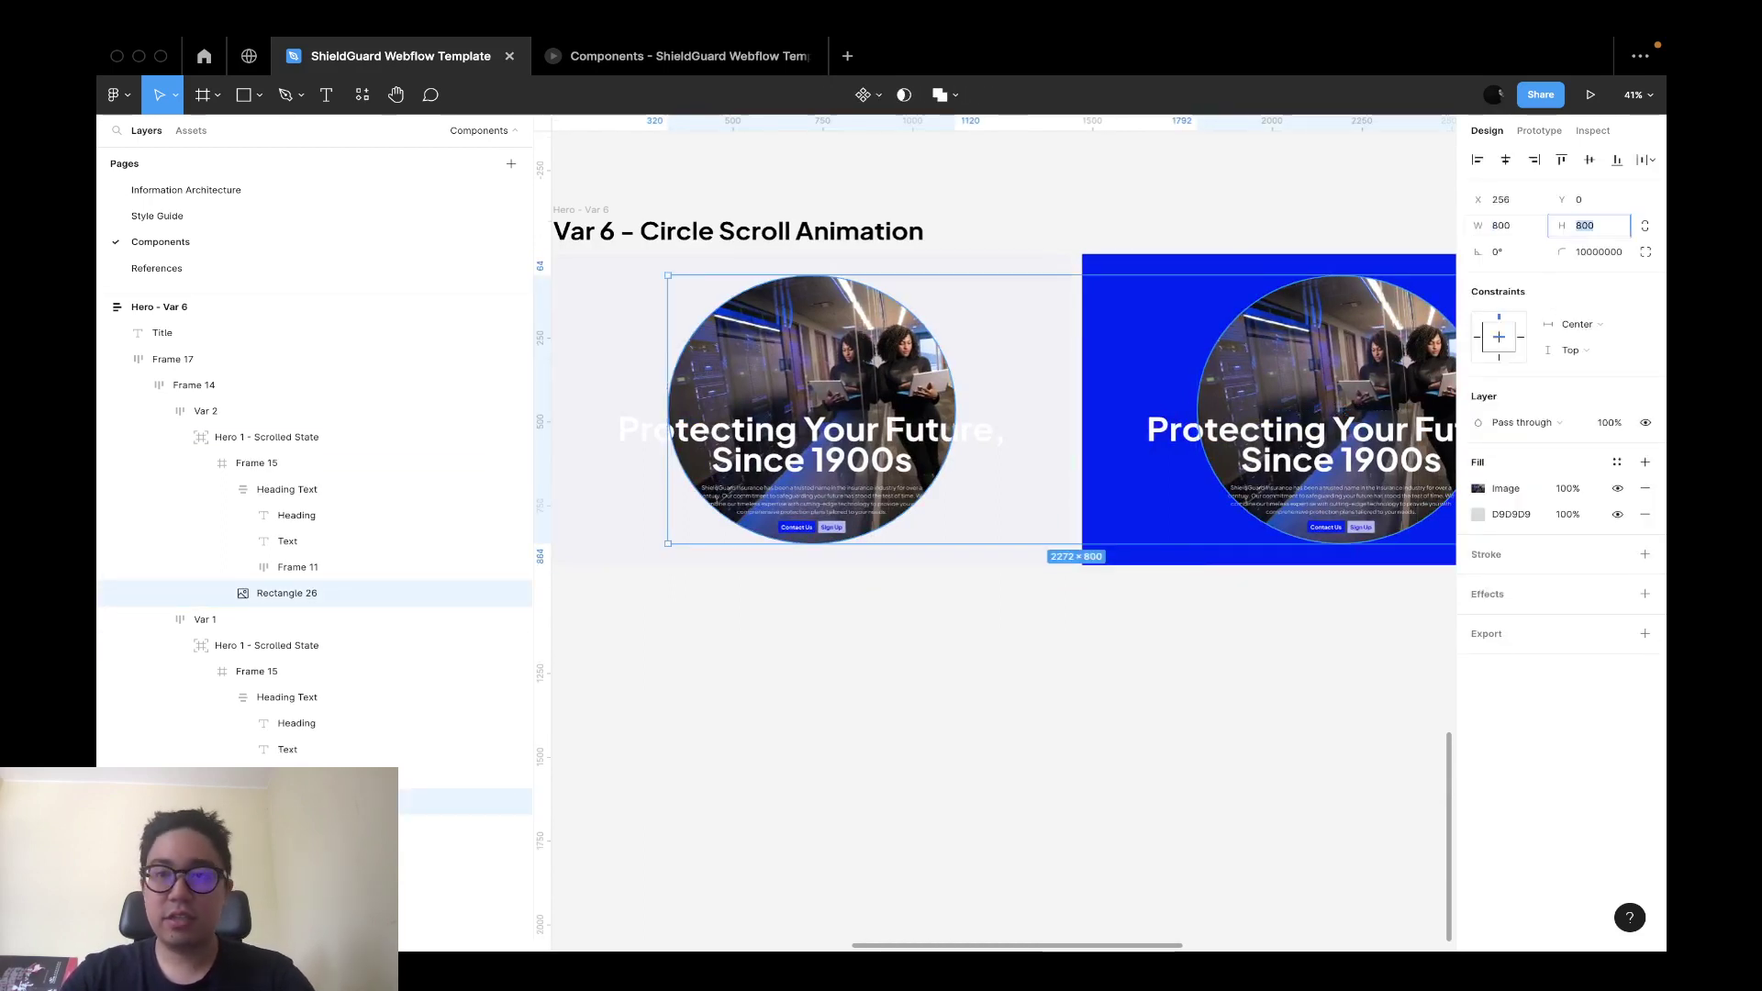
pyautogui.write('840')
pyautogui.press('Return')
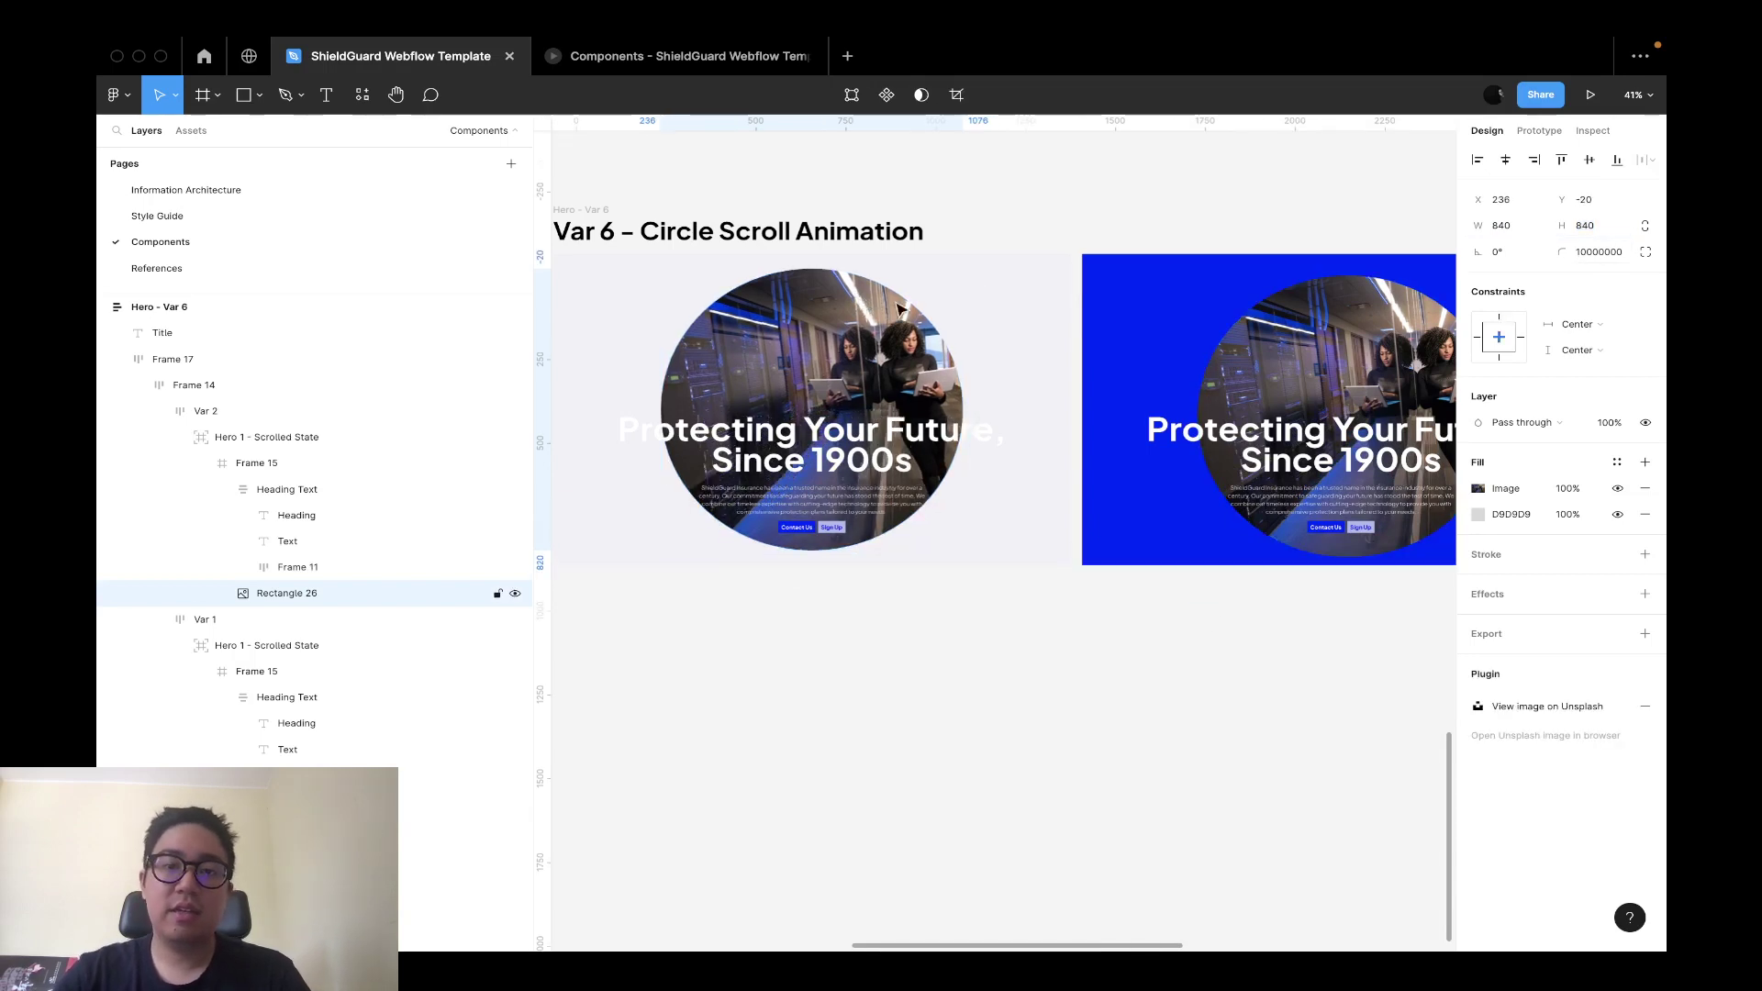
pyautogui.keyDown('super'); pyautogui.click(1262, 321); pyautogui.keyUp('super')
# Try the Primary color style on the heading text of the first Var 6 hero.
pyautogui.click(808, 441)
pyautogui.doubleClick(807, 441)
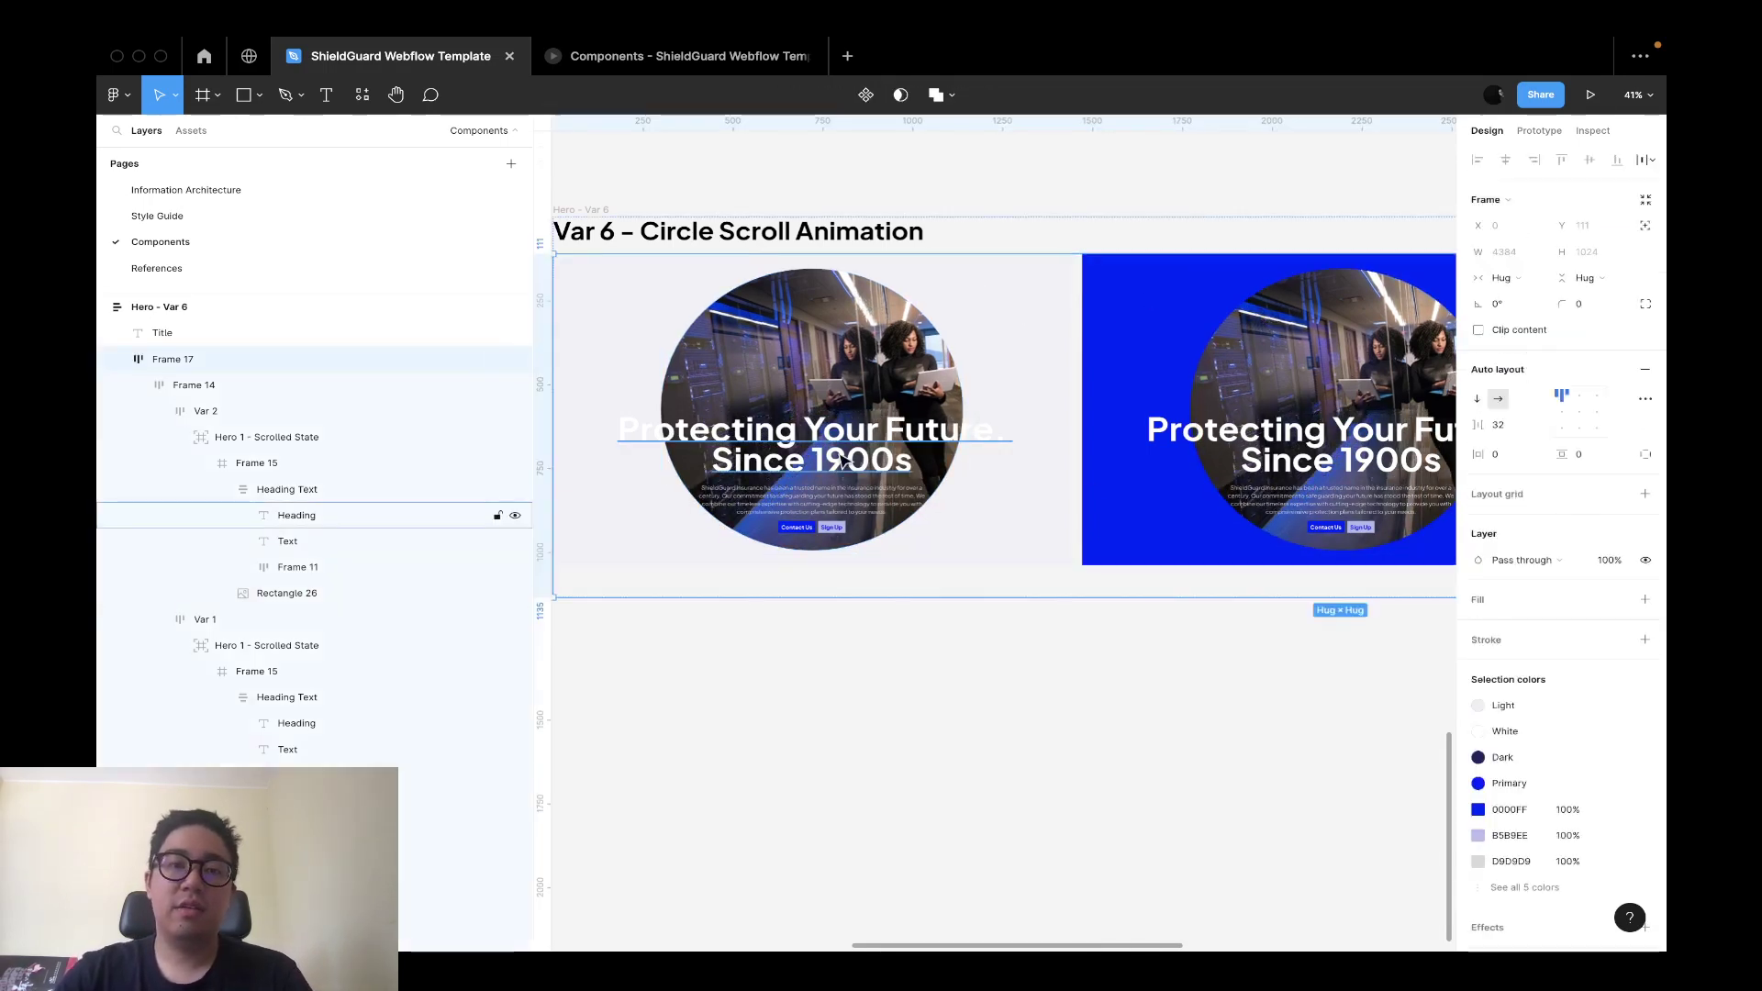
pyautogui.hscroll(-4, 918, 551)
pyautogui.scroll(2, 918, 550)
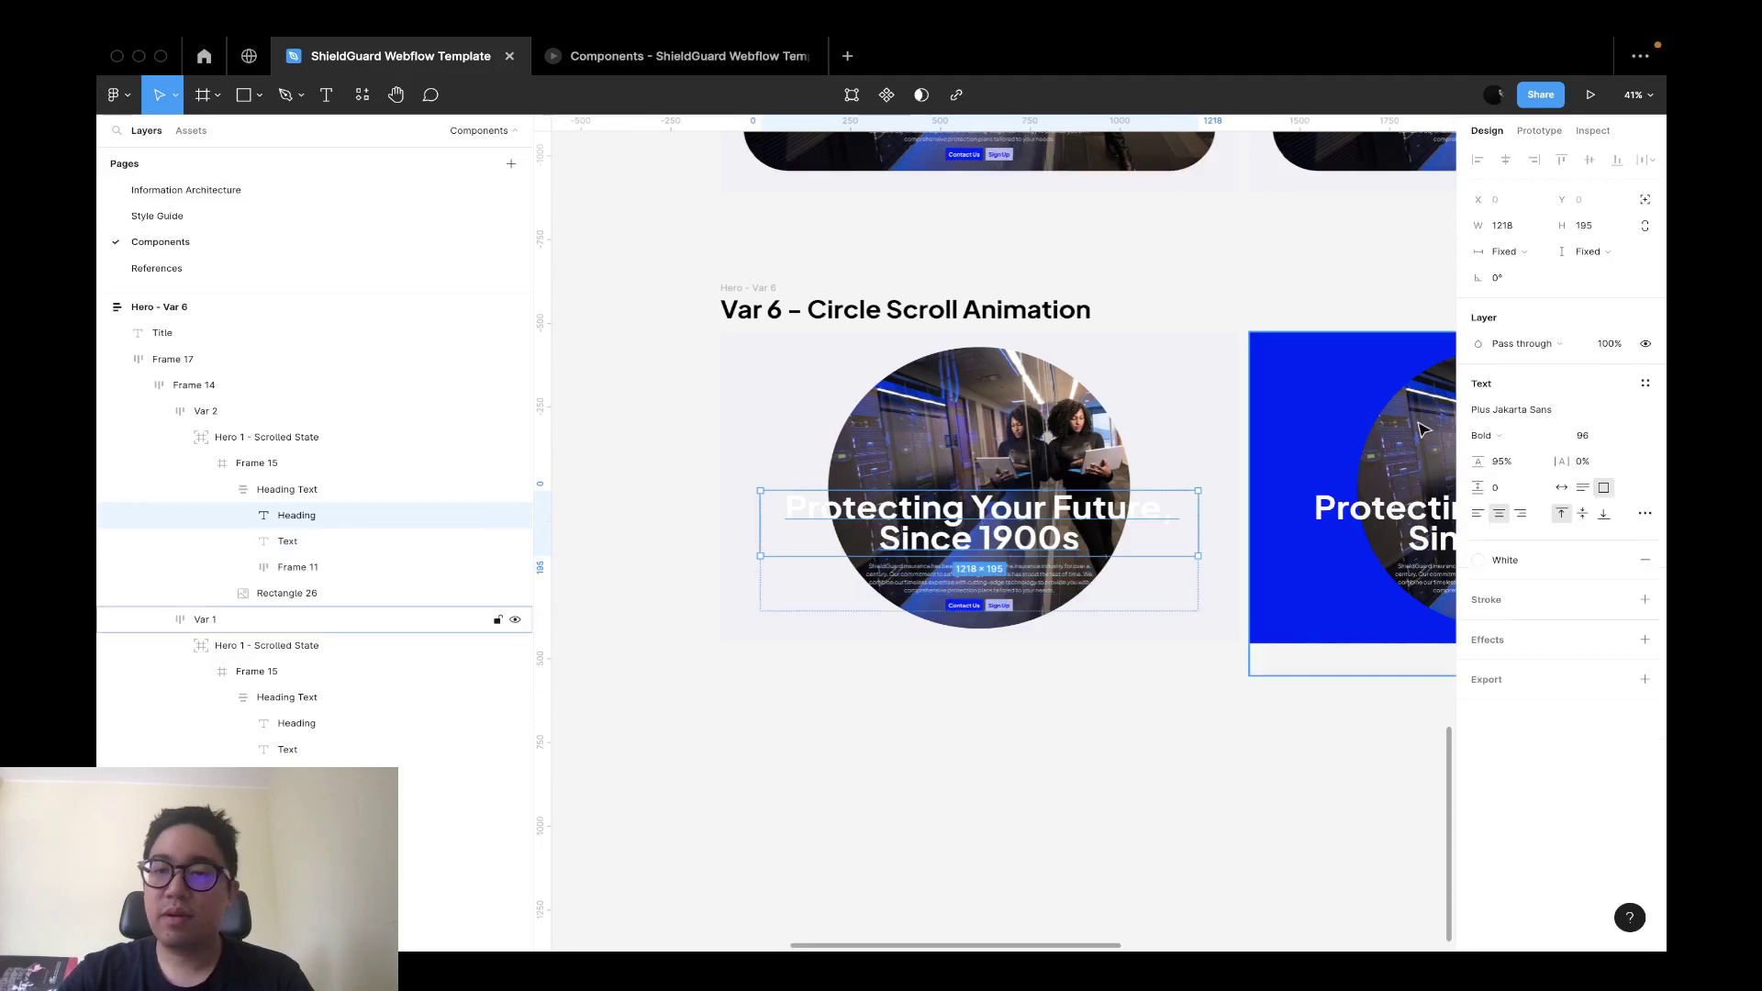
pyautogui.click(1319, 759)
pyautogui.click(1026, 515)
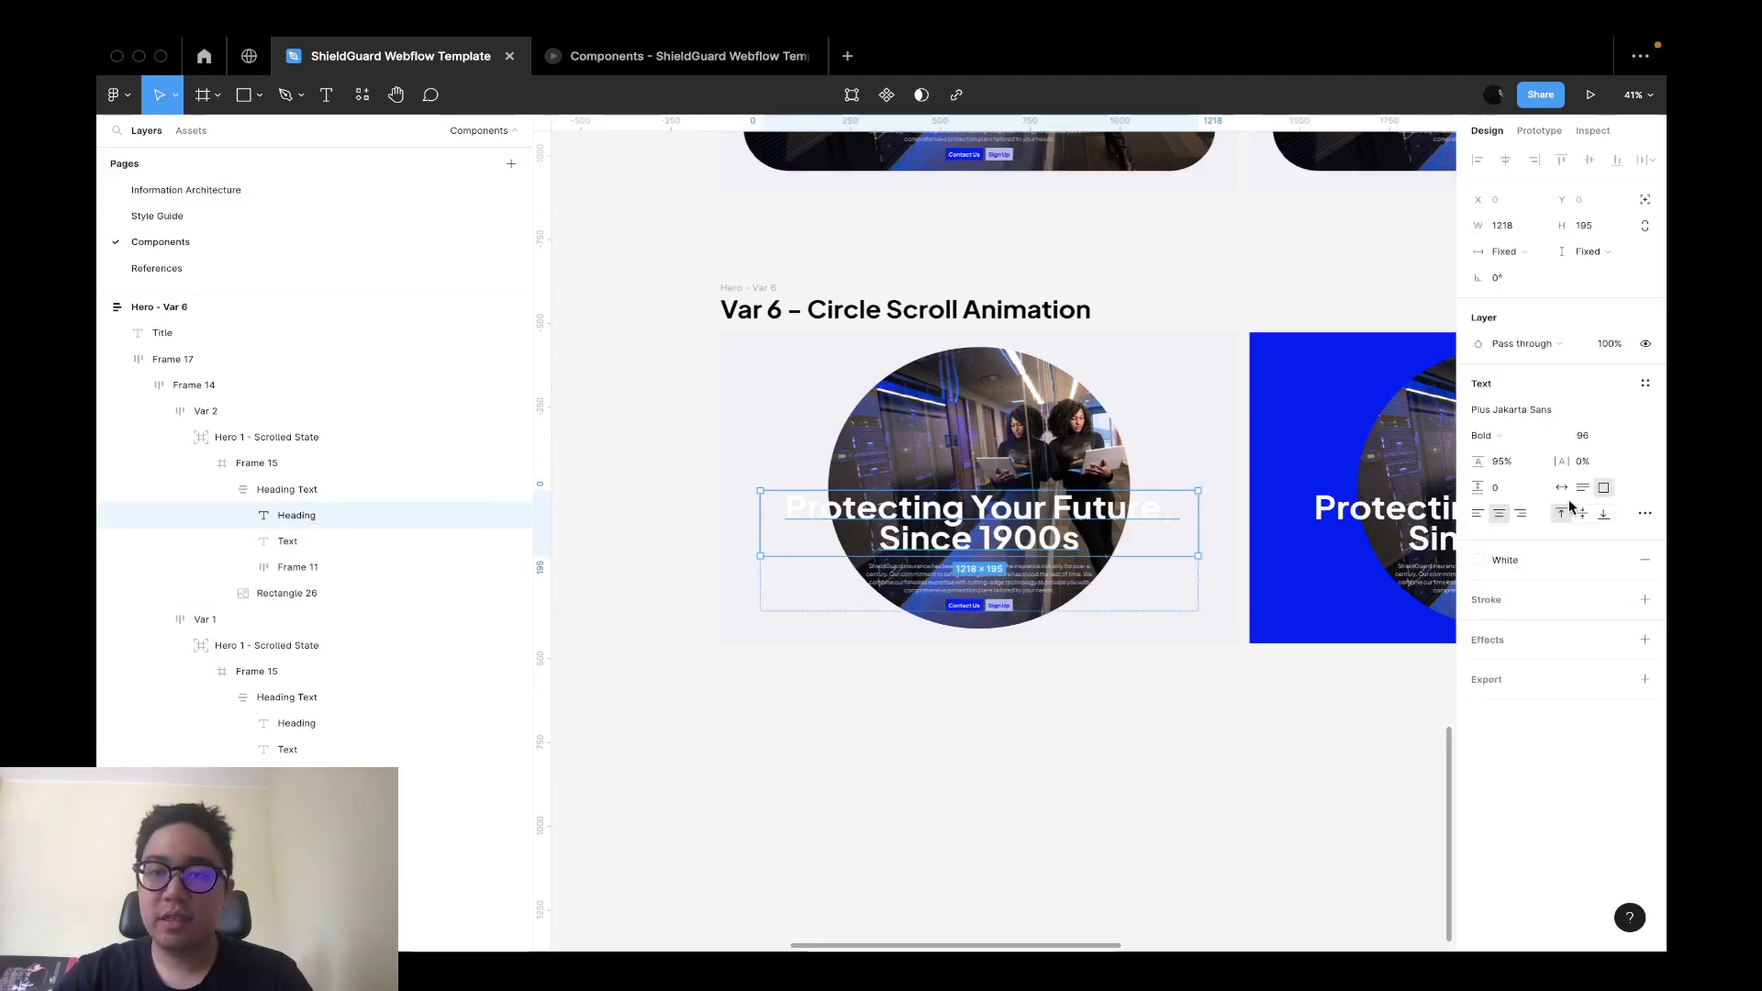
pyautogui.click(1478, 562)
pyautogui.click(1499, 660)
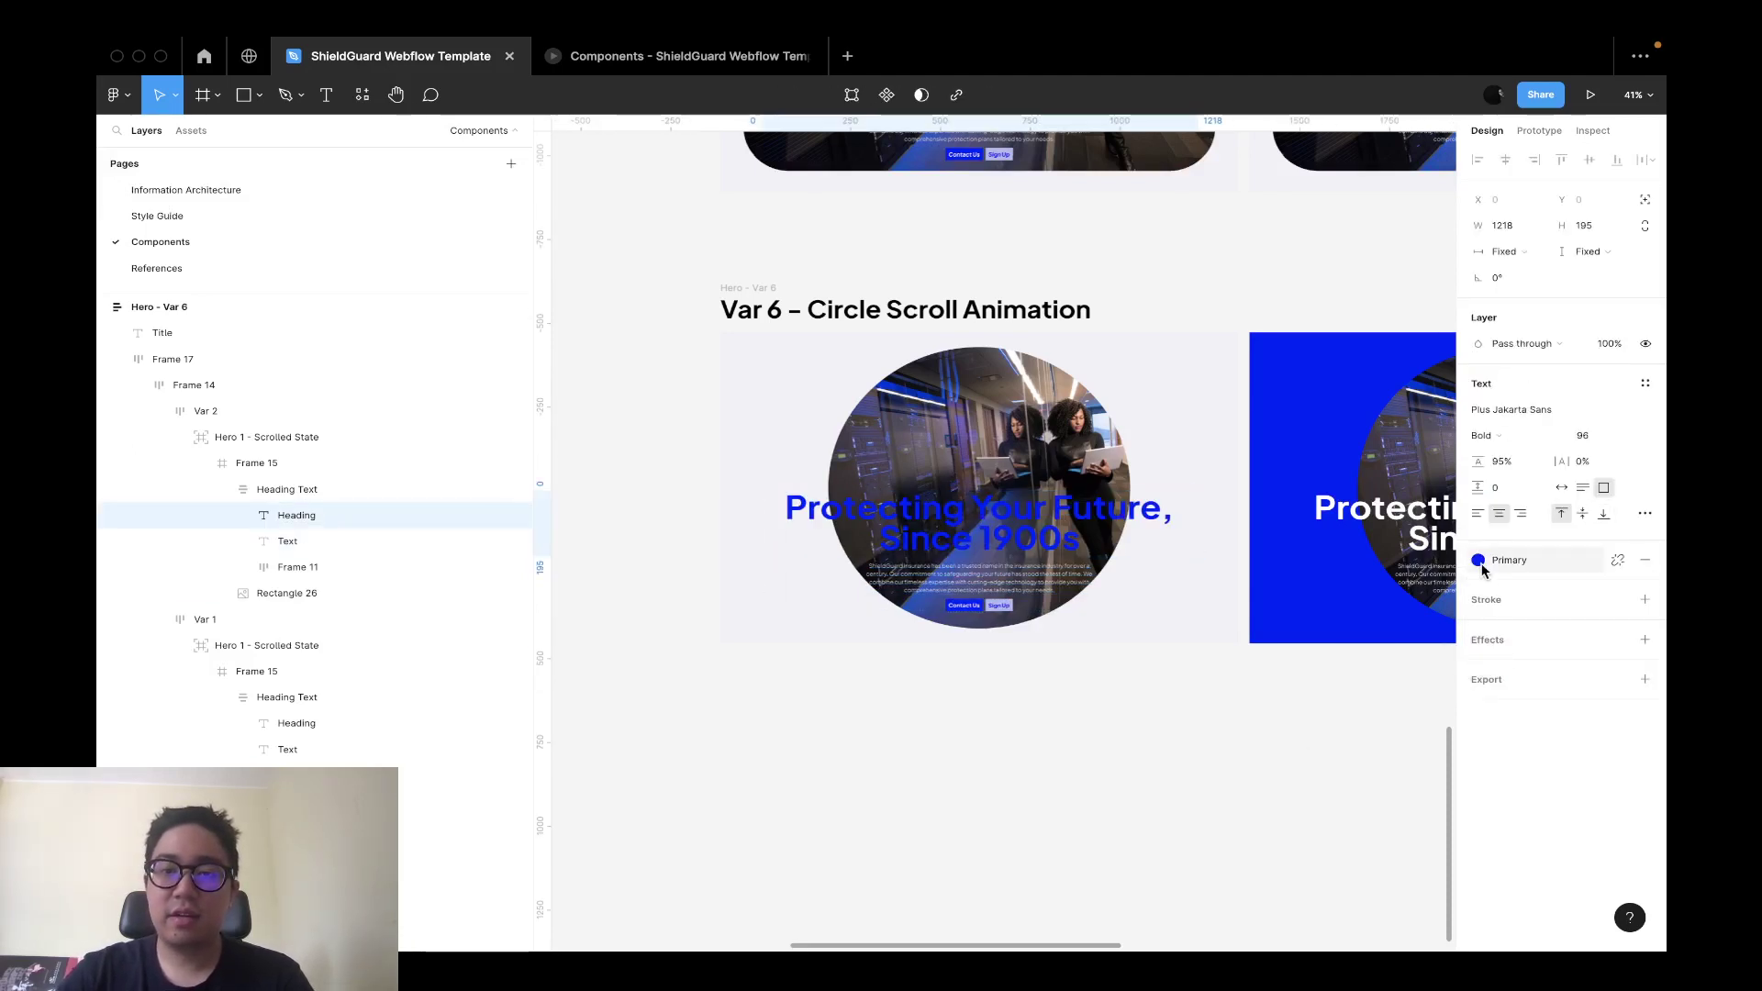
# Try the Dark color style on the first Var 6 hero's heading, and undo the color changes back to White.
pyautogui.click(1478, 559)
pyautogui.click(1515, 659)
pyautogui.scroll(3, 1104, 548)
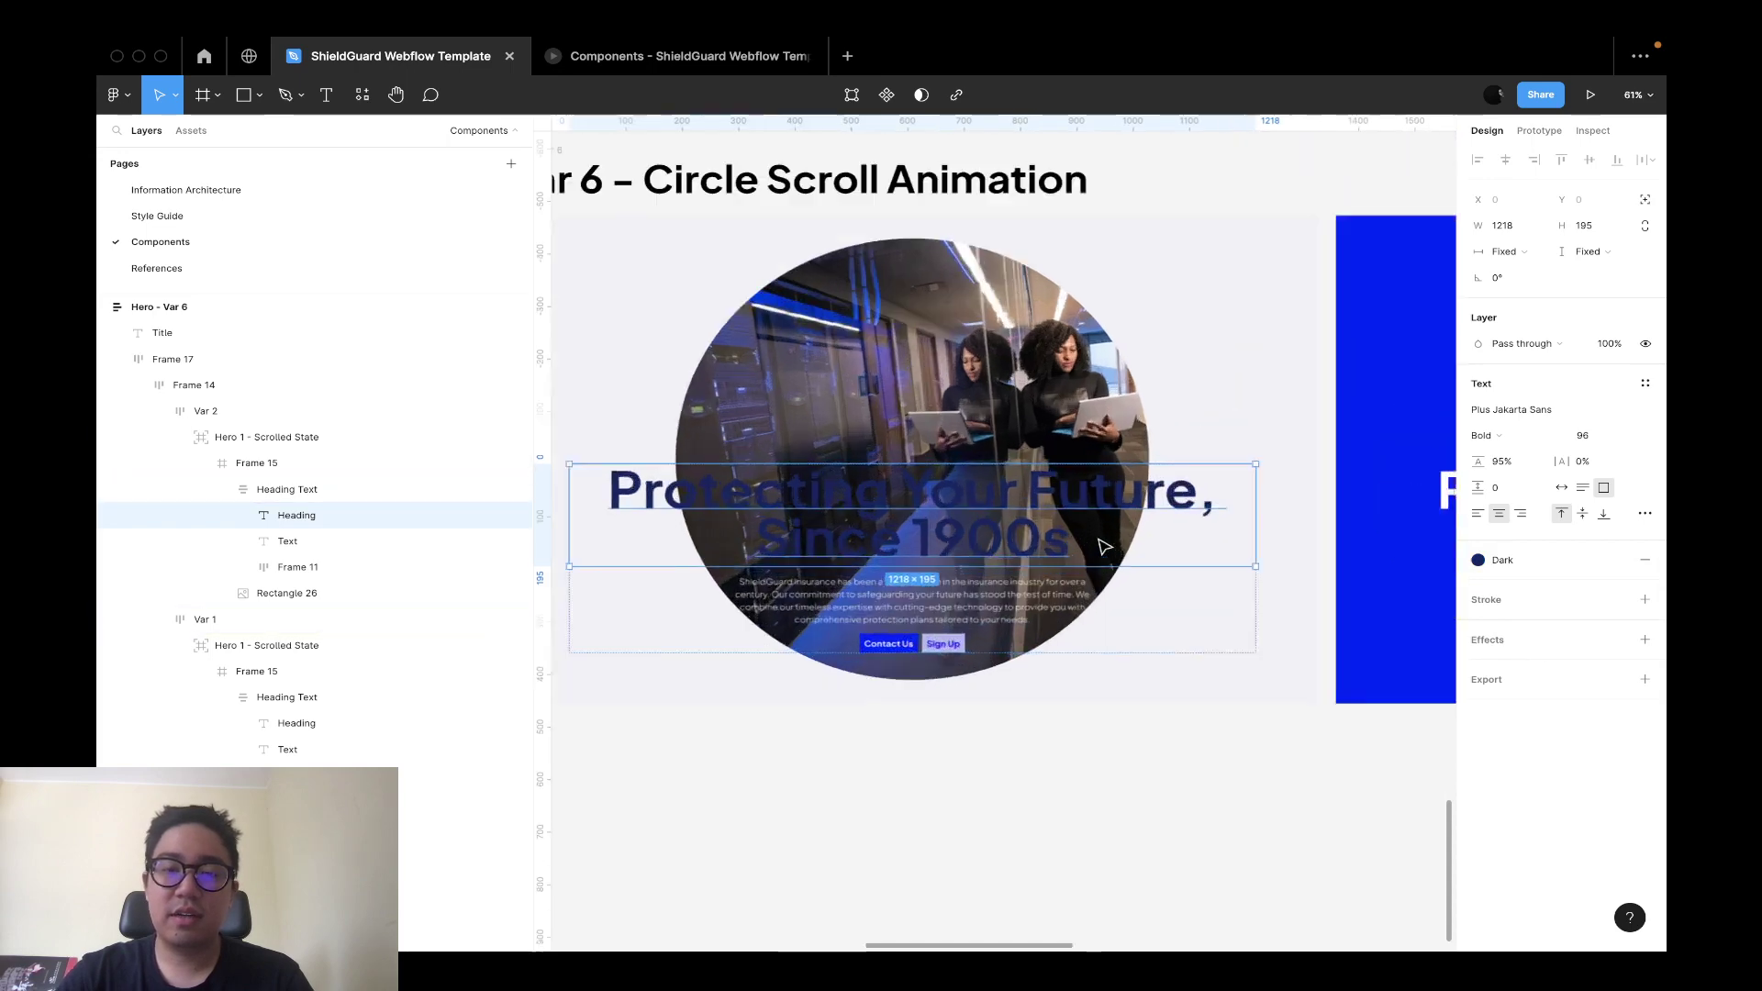
pyautogui.scroll(1, 1104, 548)
pyautogui.hotkey('ctrl', 'z')
pyautogui.scroll(-8, 1104, 548)
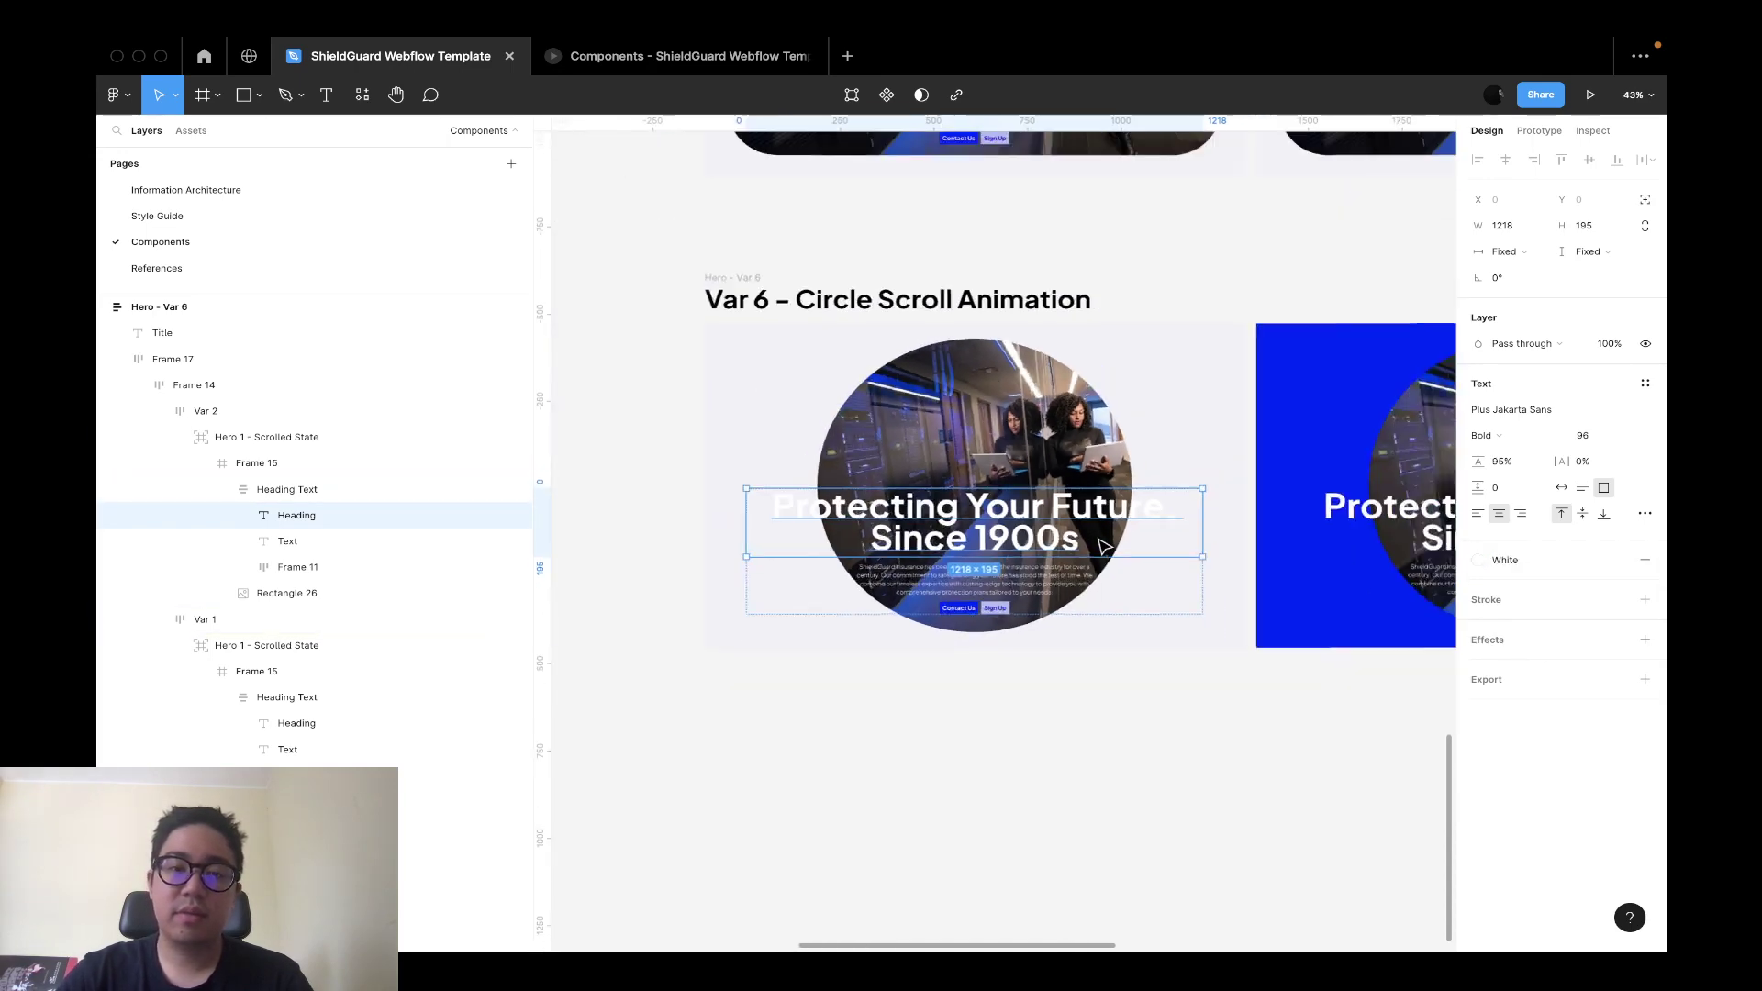
pyautogui.press('Escape')
pyautogui.scroll(8, 1104, 548)
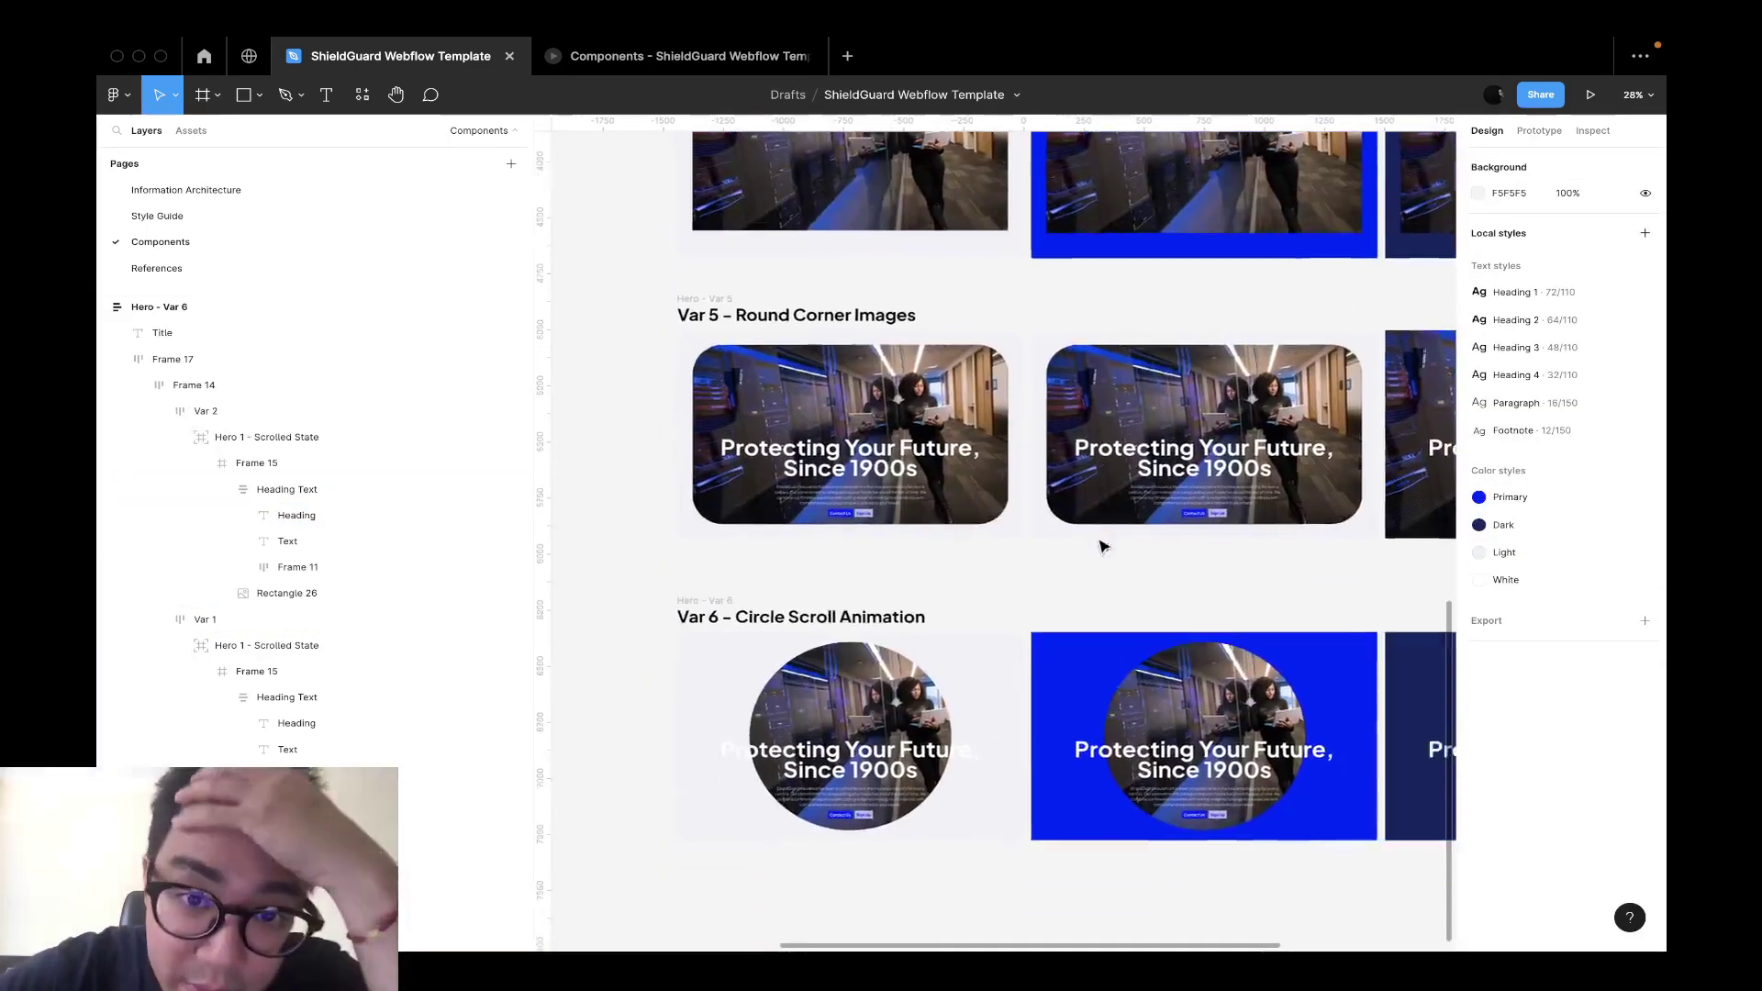
pyautogui.scroll(10, 1104, 548)
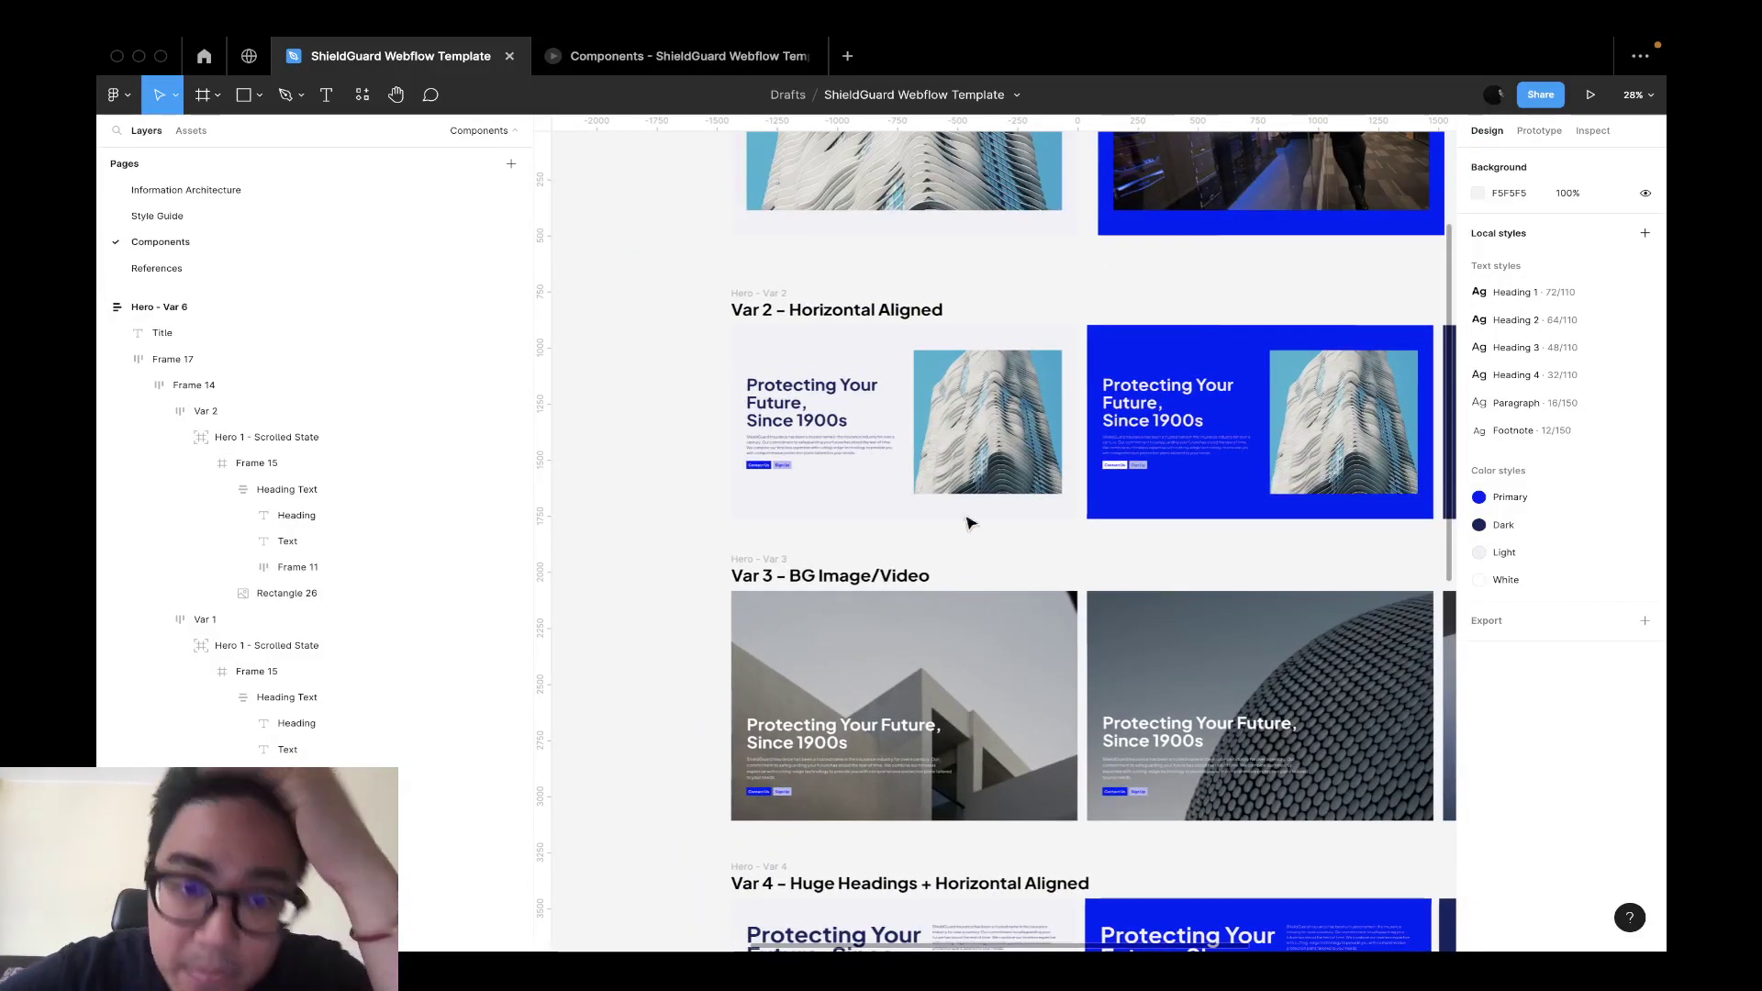
pyautogui.scroll(-20, 872, 468)
pyautogui.scroll(-3, 872, 441)
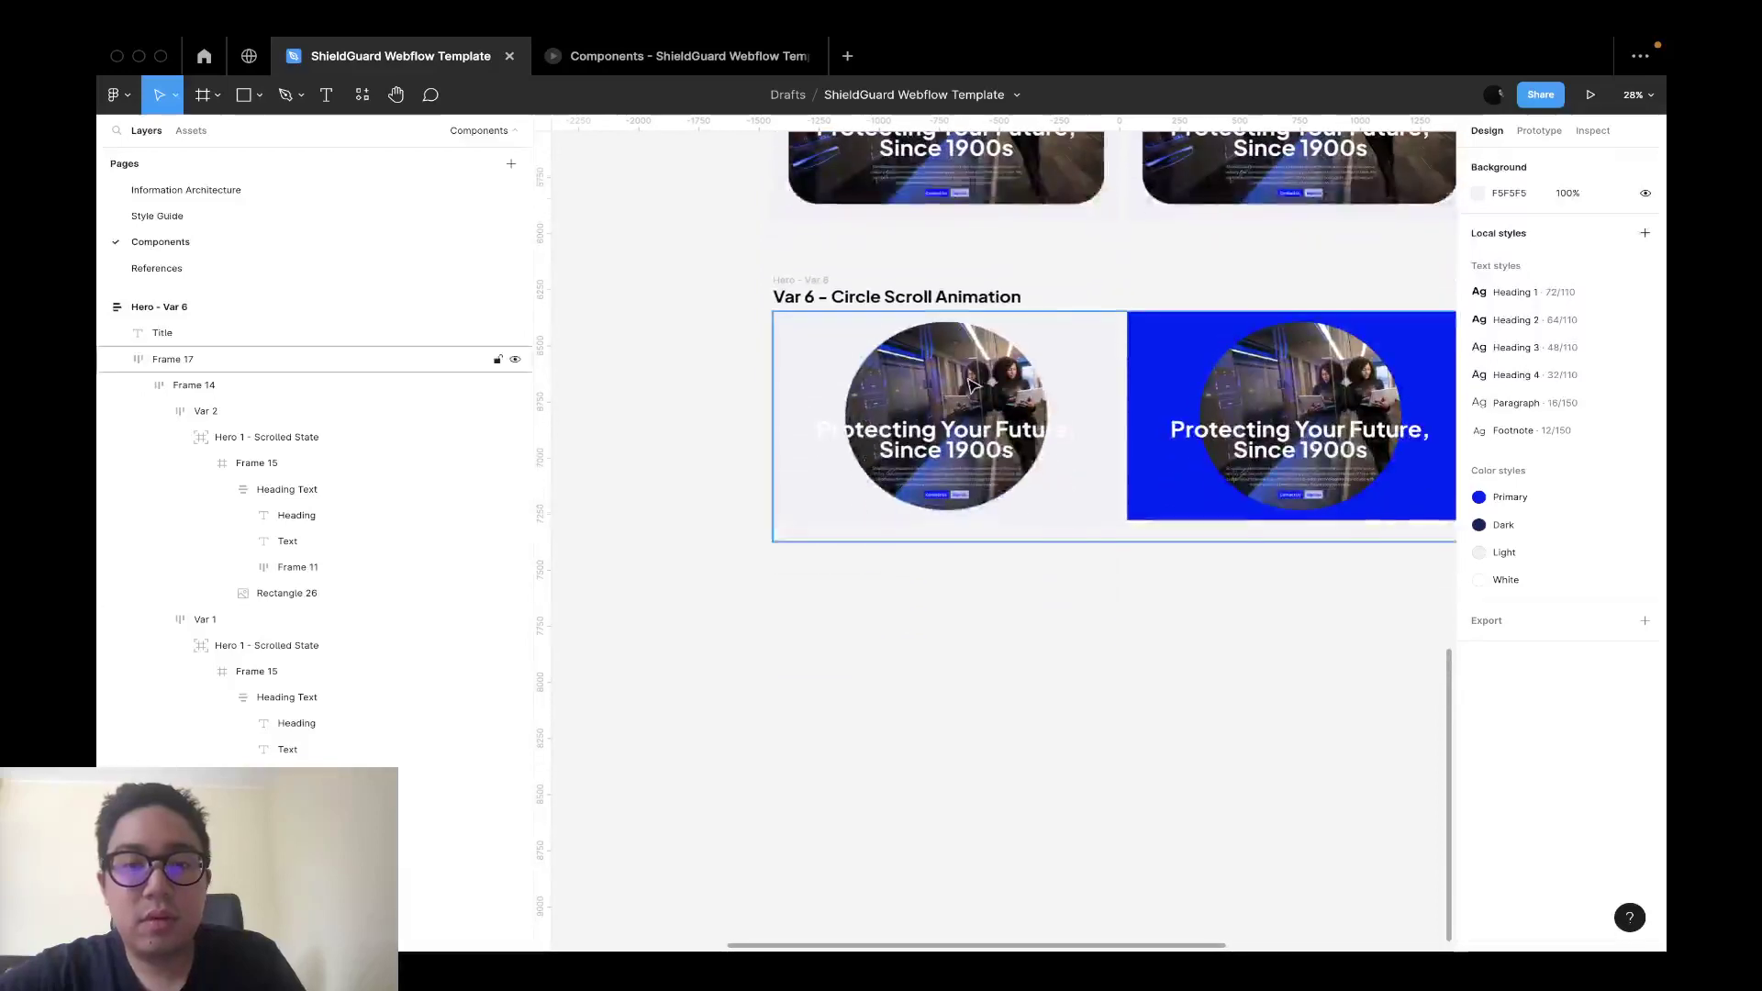
# Shrink the circular image in the first Var 6 hero to about 431 by 431.
pyautogui.click(969, 392)
pyautogui.scroll(5, 971, 434)
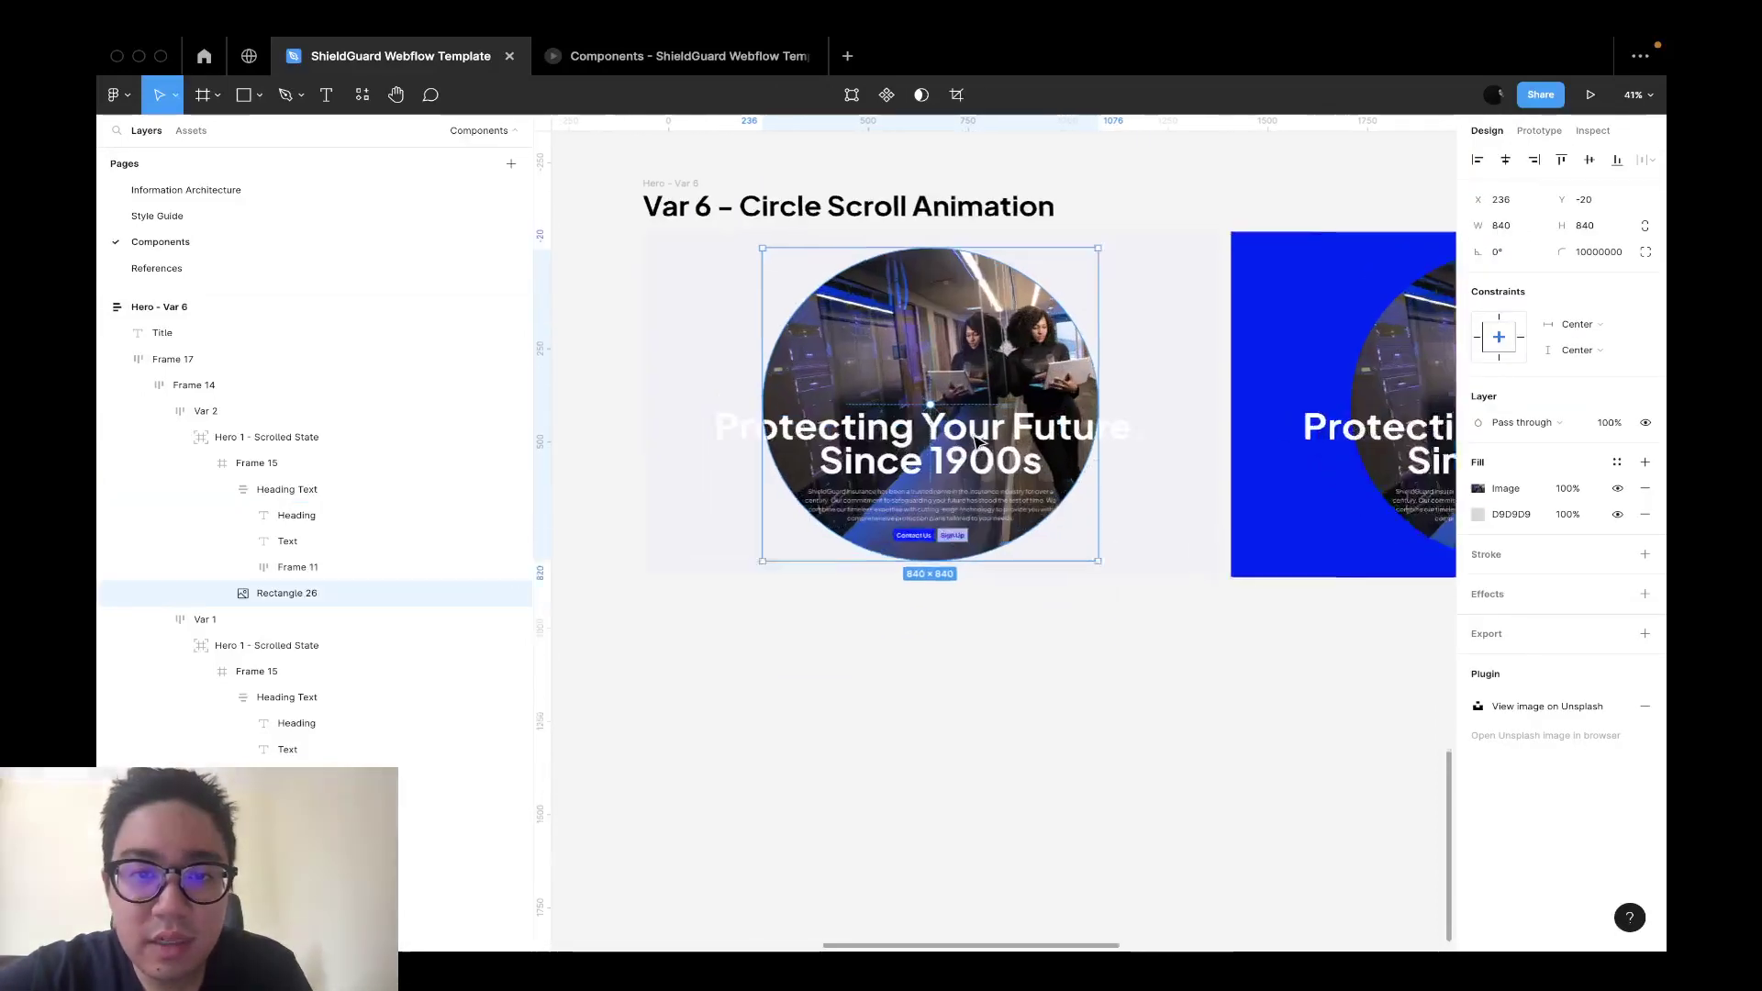
pyautogui.moveTo(956, 574); pyautogui.dragTo(979, 402)
# Try the Primary color style on the first Var 6 hero's heading and paragraph, and undo it.
pyautogui.click(982, 445)
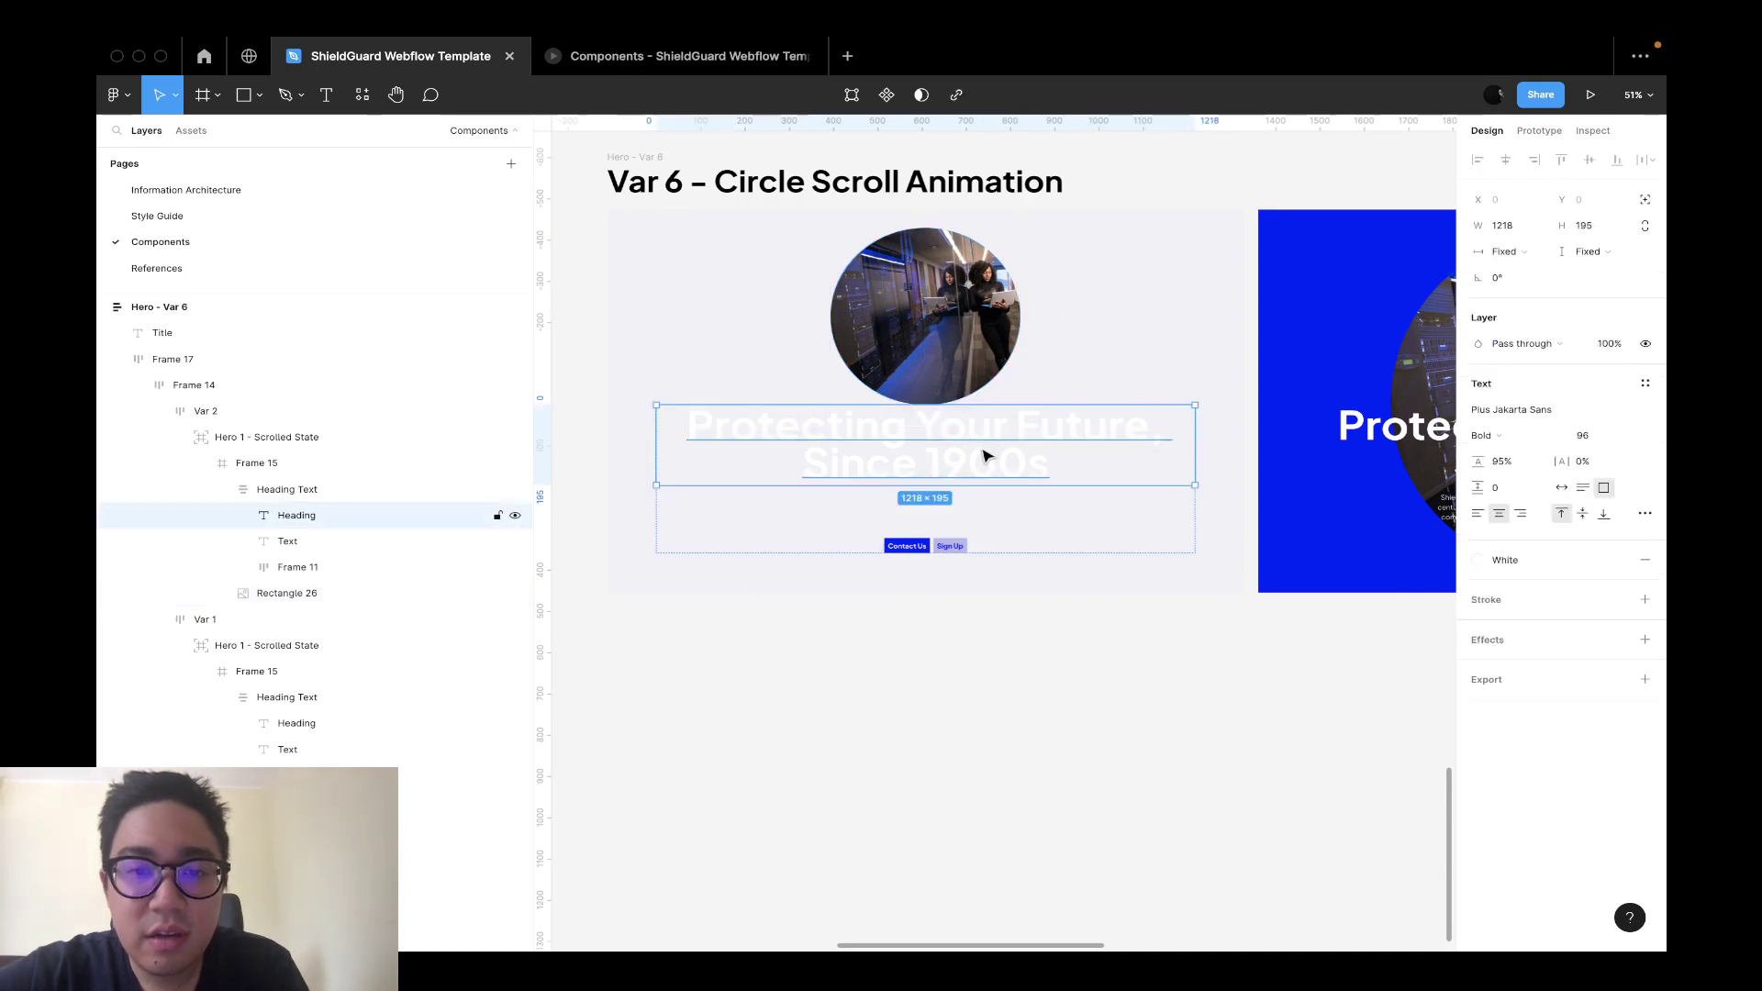
pyautogui.click(966, 520)
pyautogui.keyDown('shift'); pyautogui.click(982, 469); pyautogui.keyUp('shift')
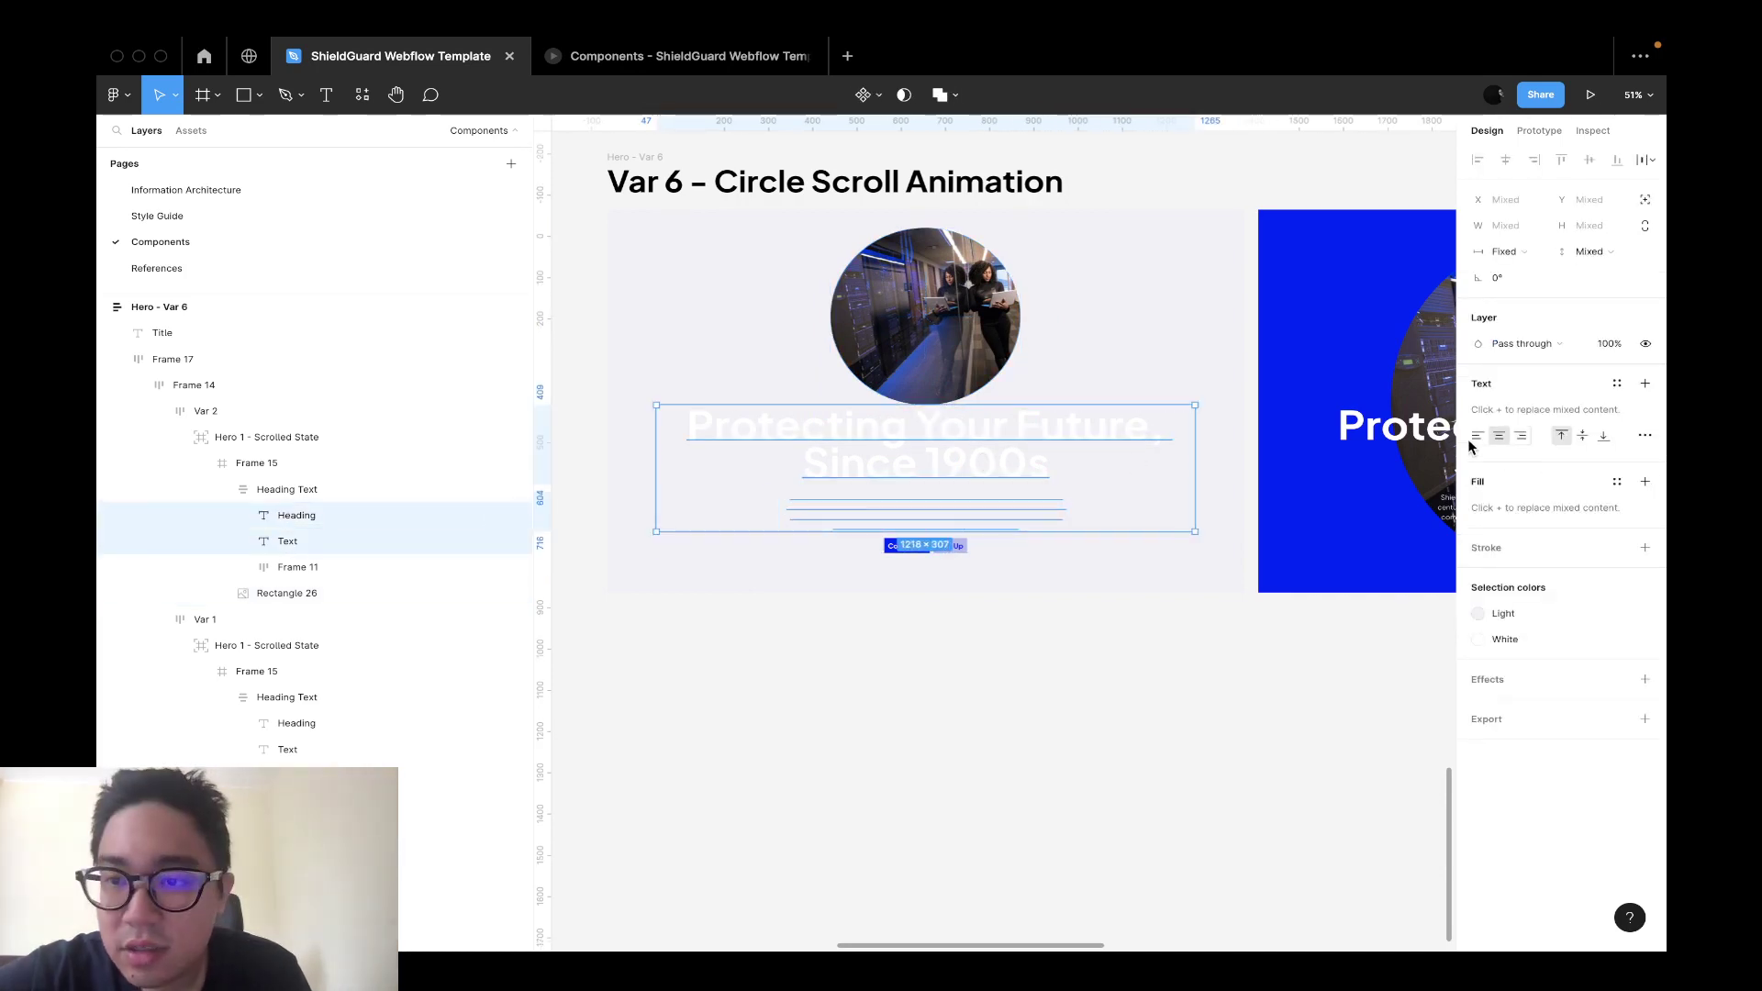
pyautogui.click(1617, 483)
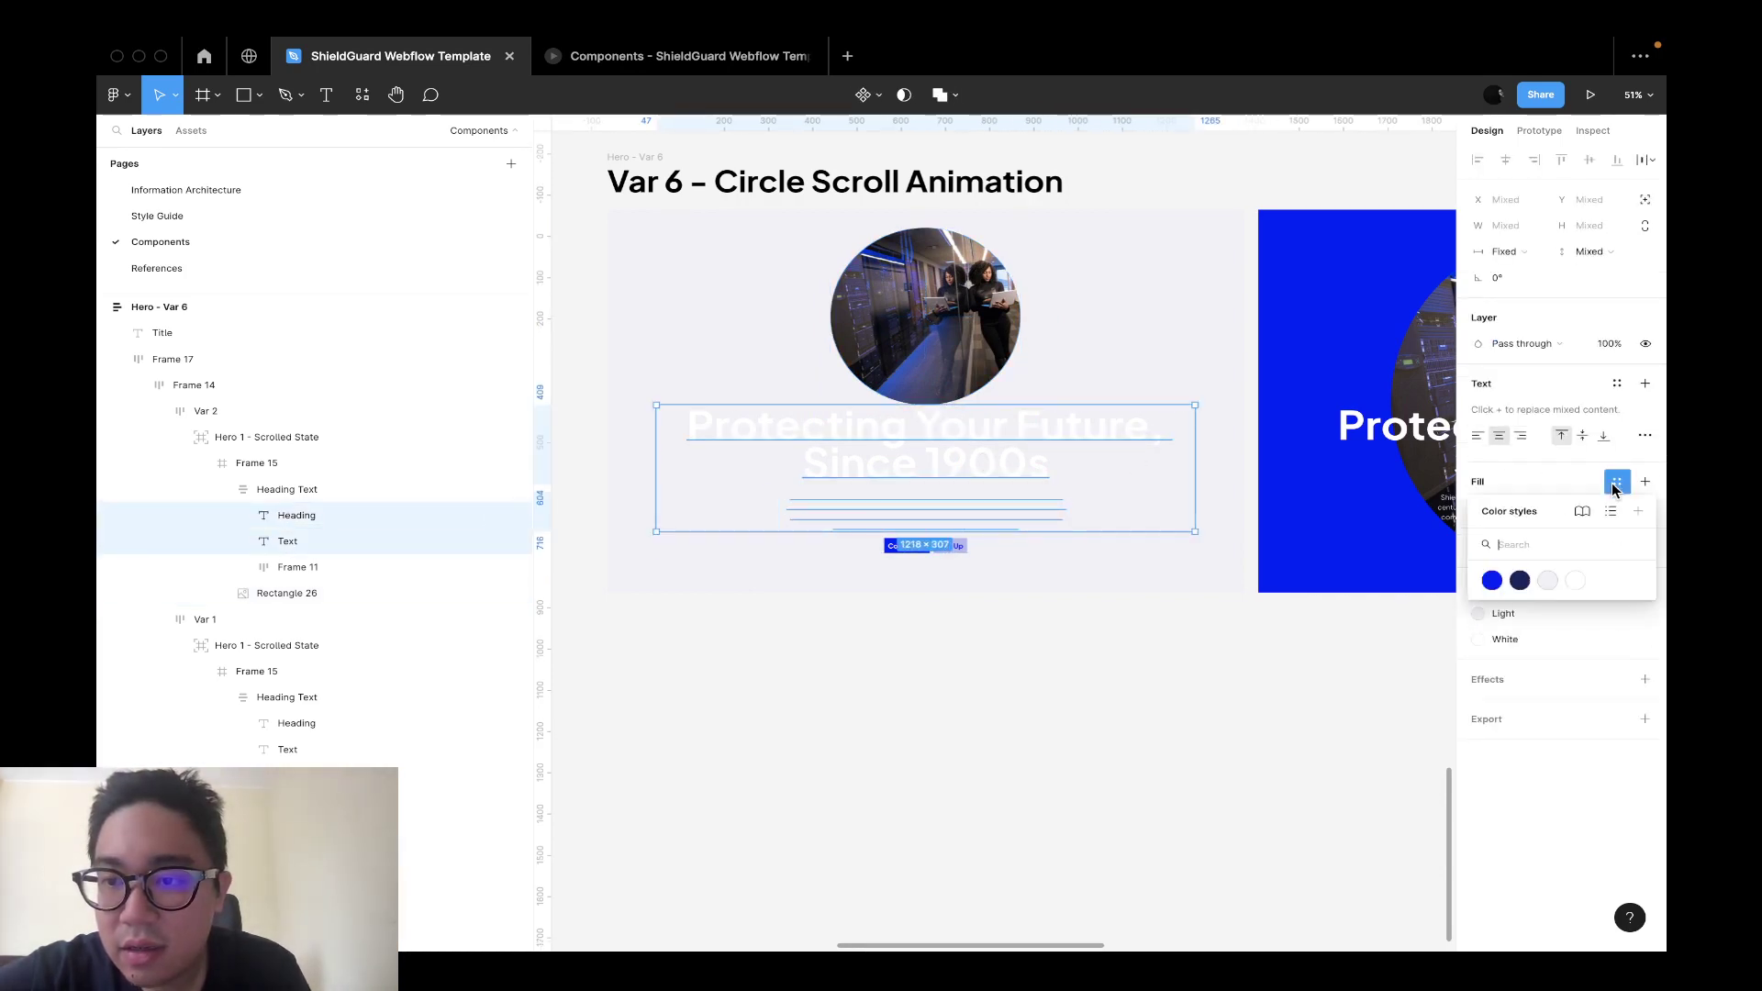
pyautogui.click(1491, 582)
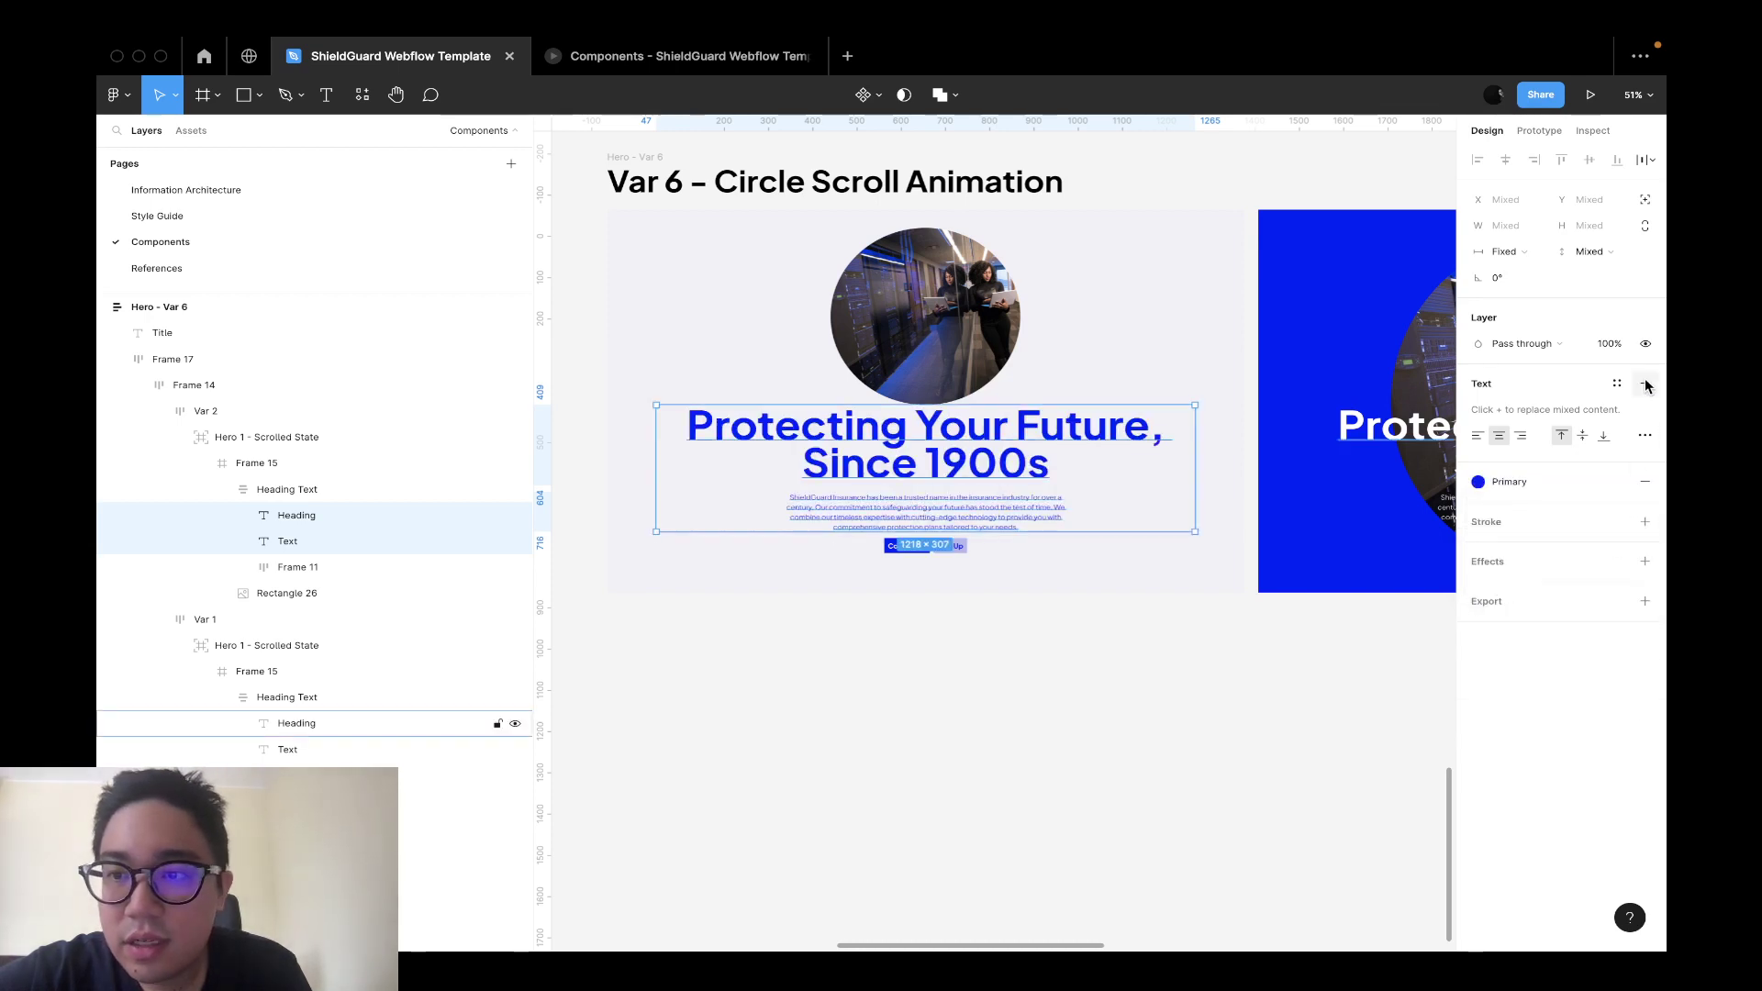
pyautogui.hotkey('ctrl', 'z')
# Apply the Dark color style to the heading and paragraph of the first Var 6 hero.
pyautogui.click(1616, 384)
pyautogui.click(1619, 389)
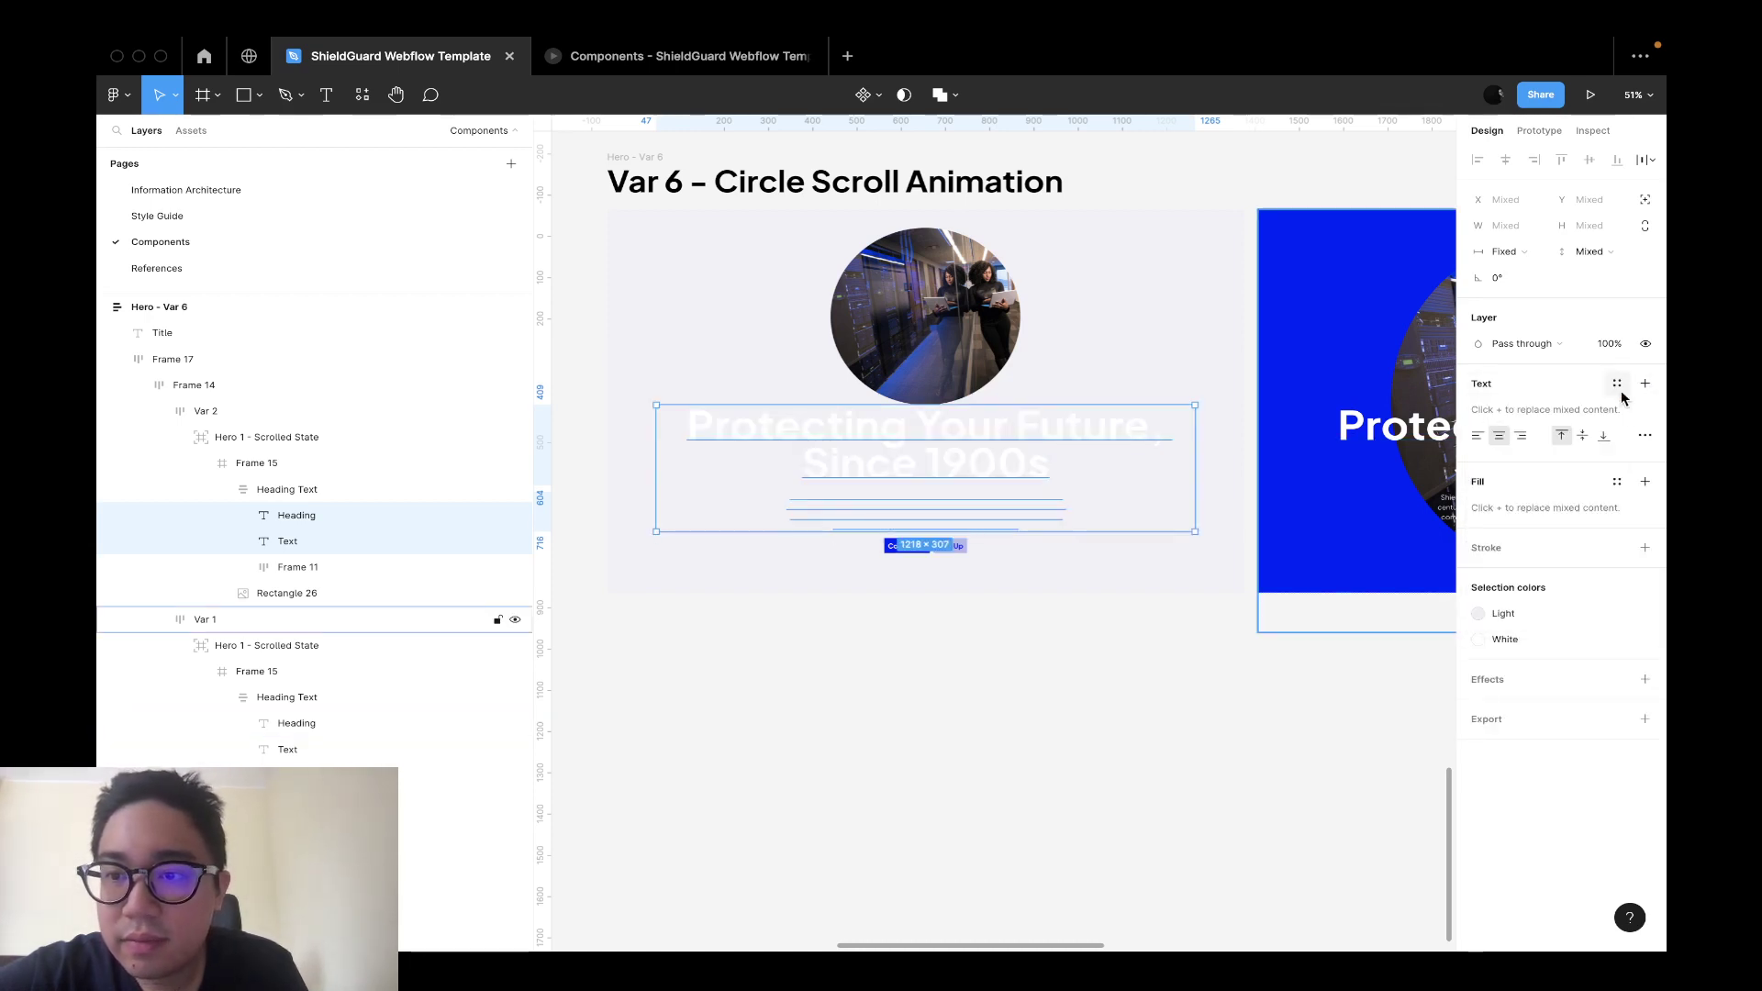
pyautogui.click(1616, 483)
pyautogui.click(1520, 581)
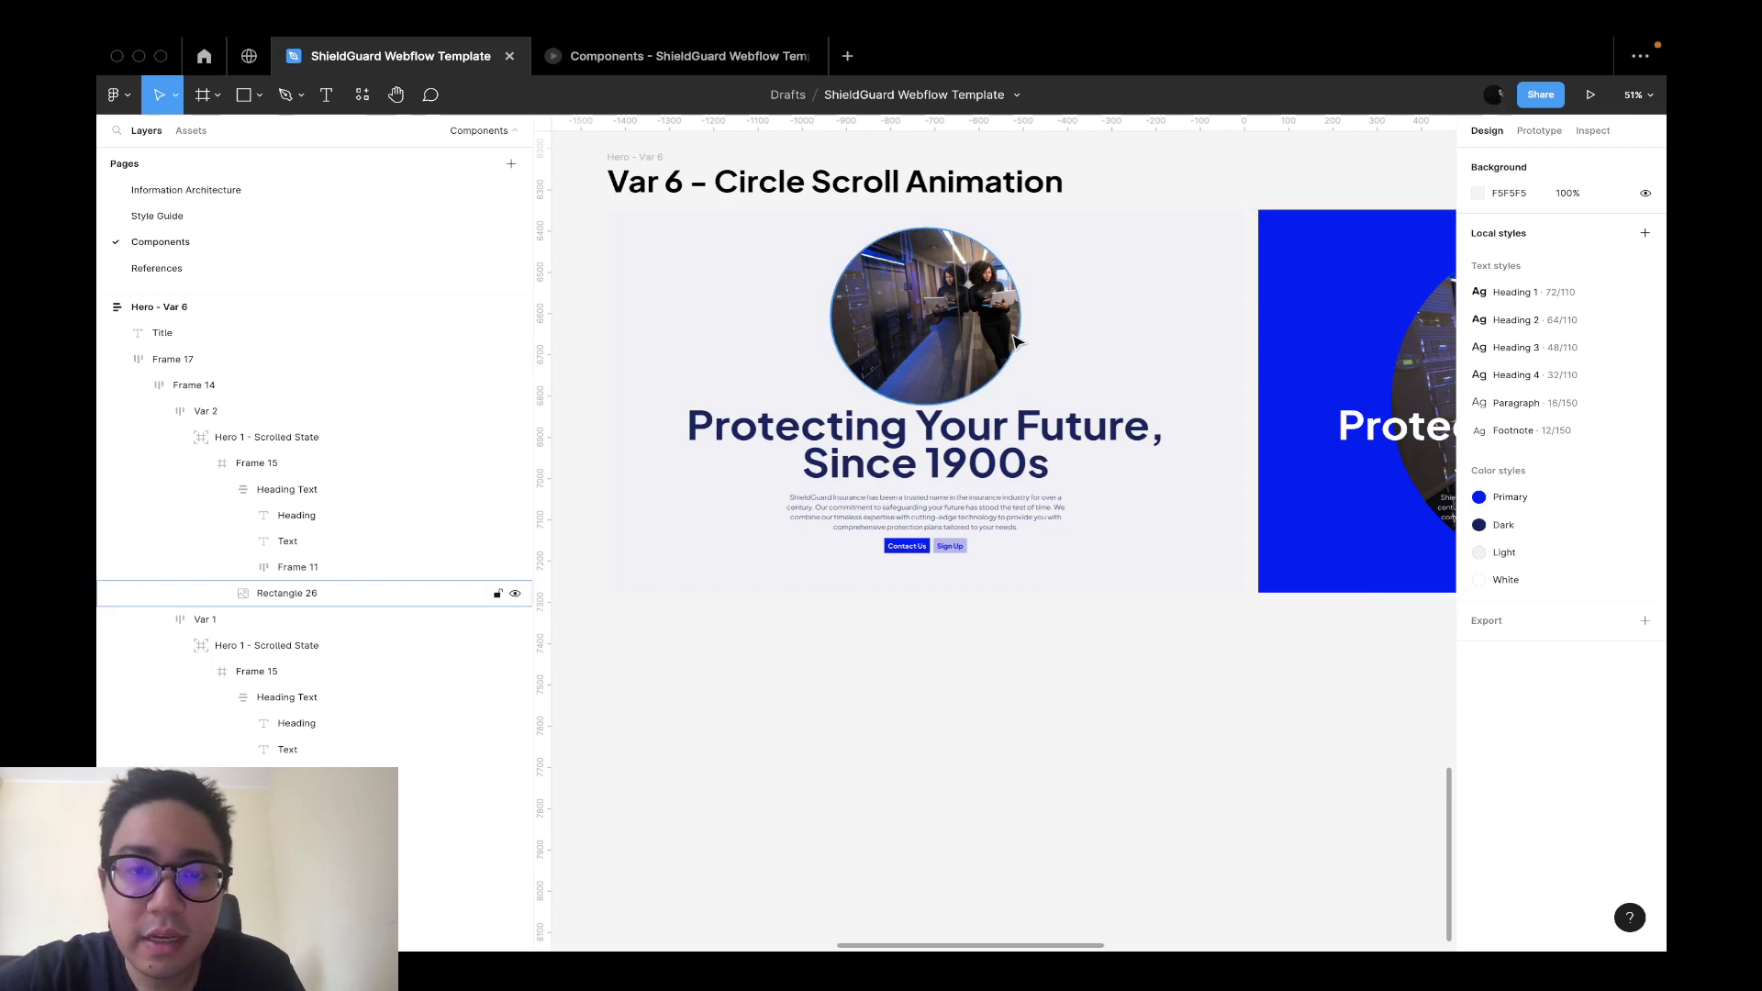
pyautogui.click(1172, 382)
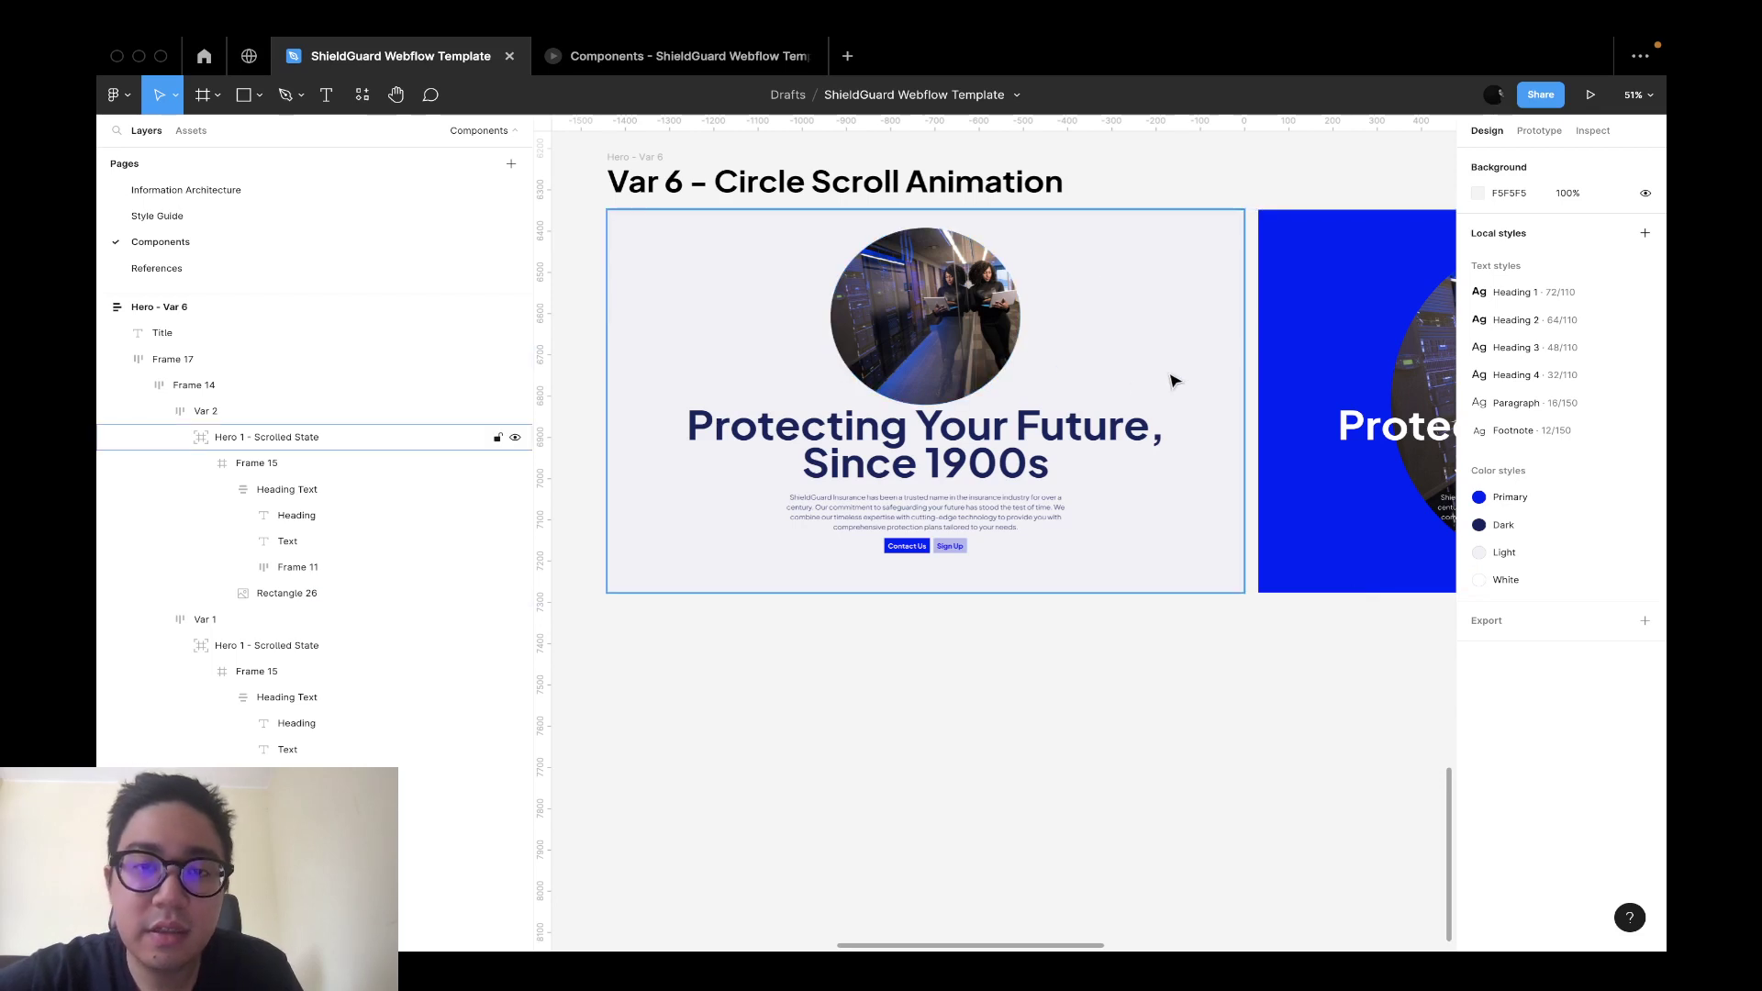
# Align the first Var 6 hero's Heading Text group to the bottom of its container frame.
pyautogui.keyDown('super'); pyautogui.click(995, 459); pyautogui.keyUp('super')
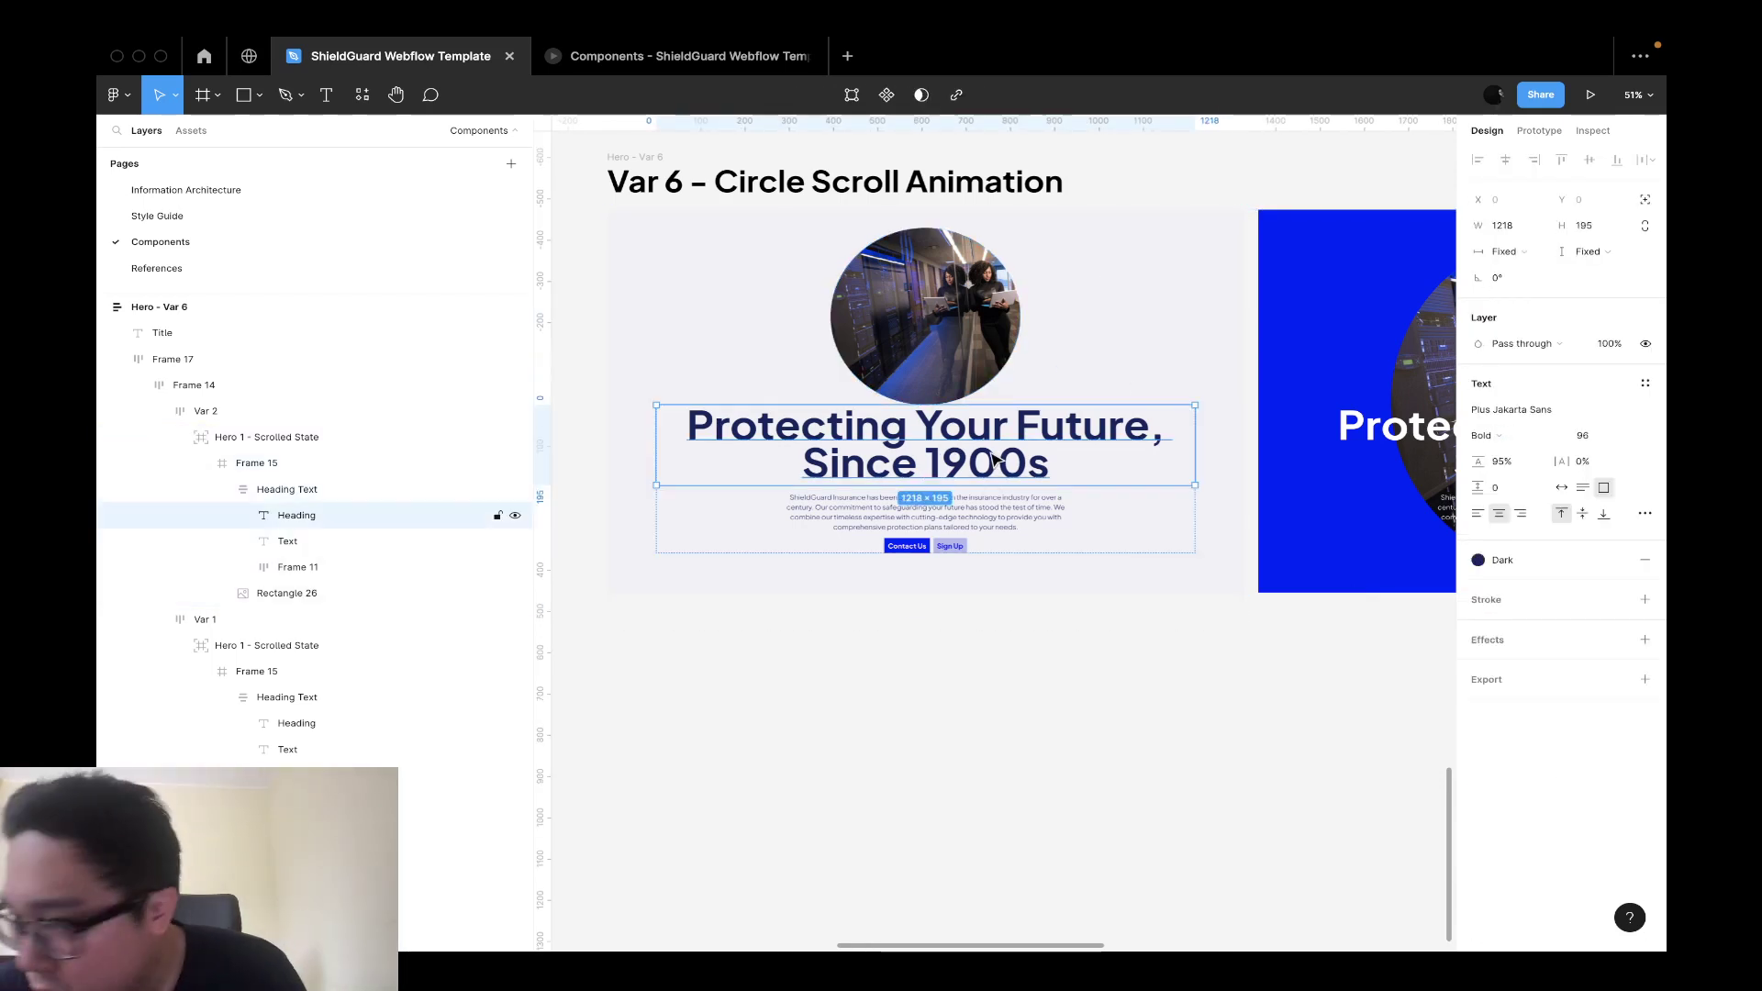
pyautogui.keyDown('shift'); pyautogui.click(987, 521); pyautogui.keyUp('shift')
pyautogui.click(353, 464)
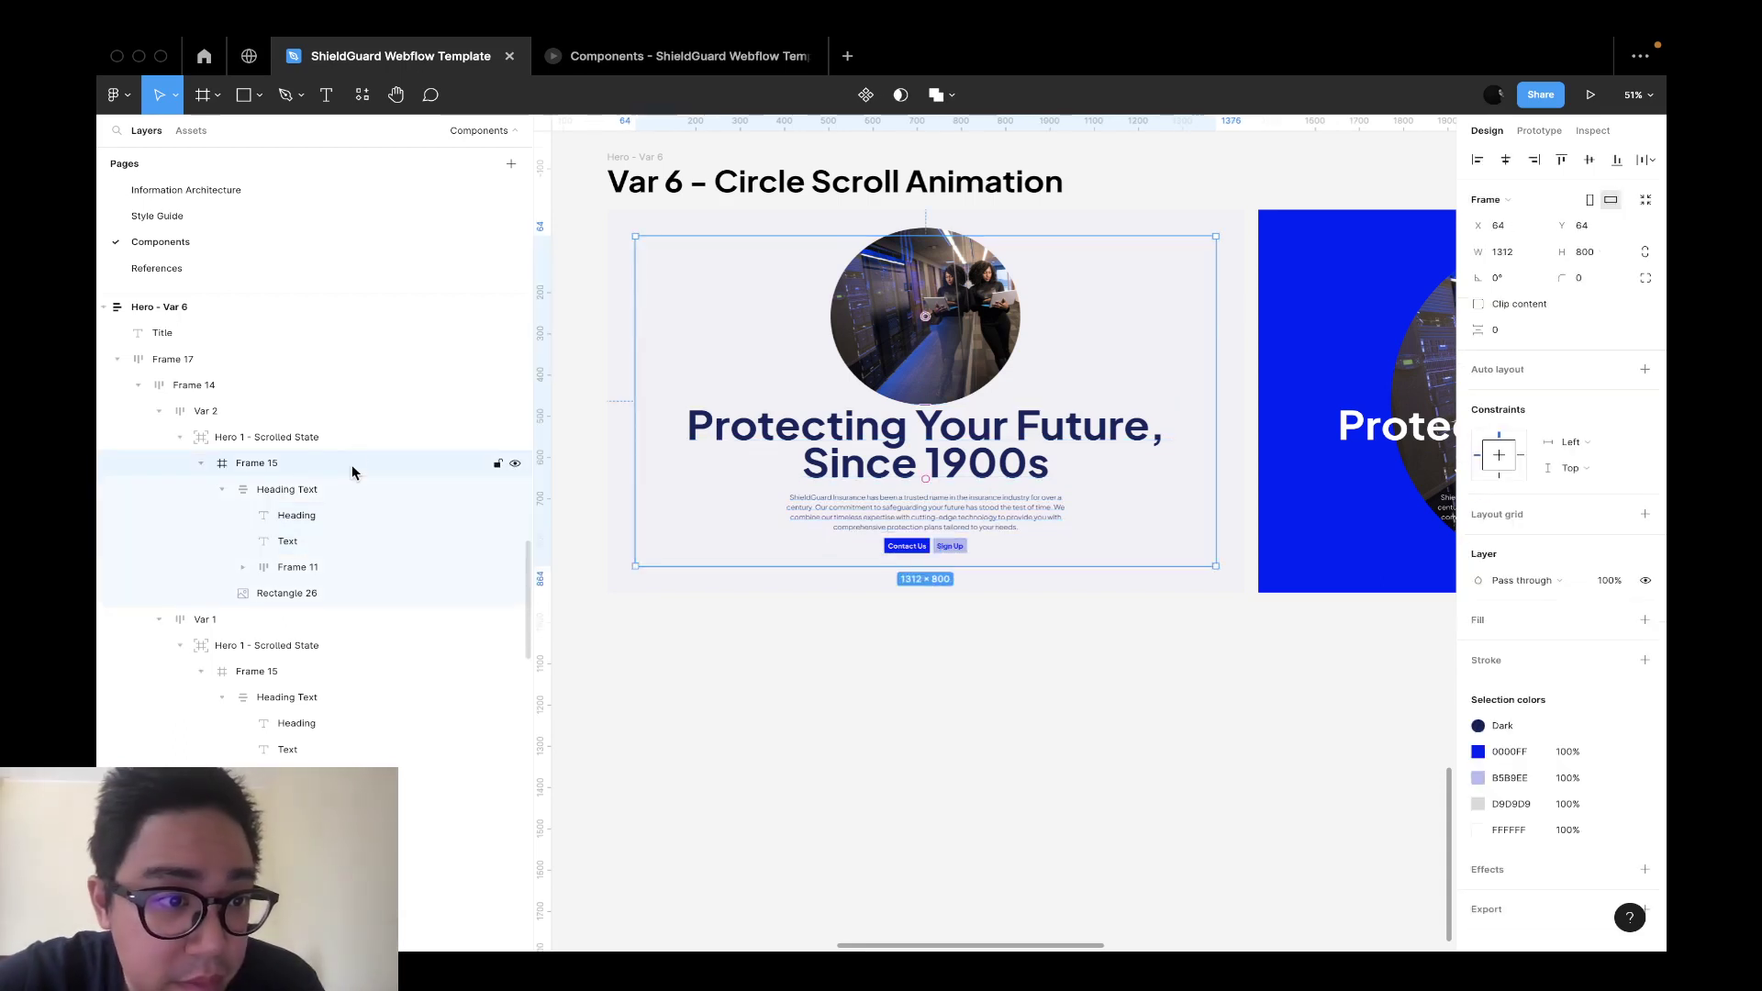
pyautogui.click(361, 437)
pyautogui.keyDown('super'); pyautogui.click(946, 459); pyautogui.keyUp('super')
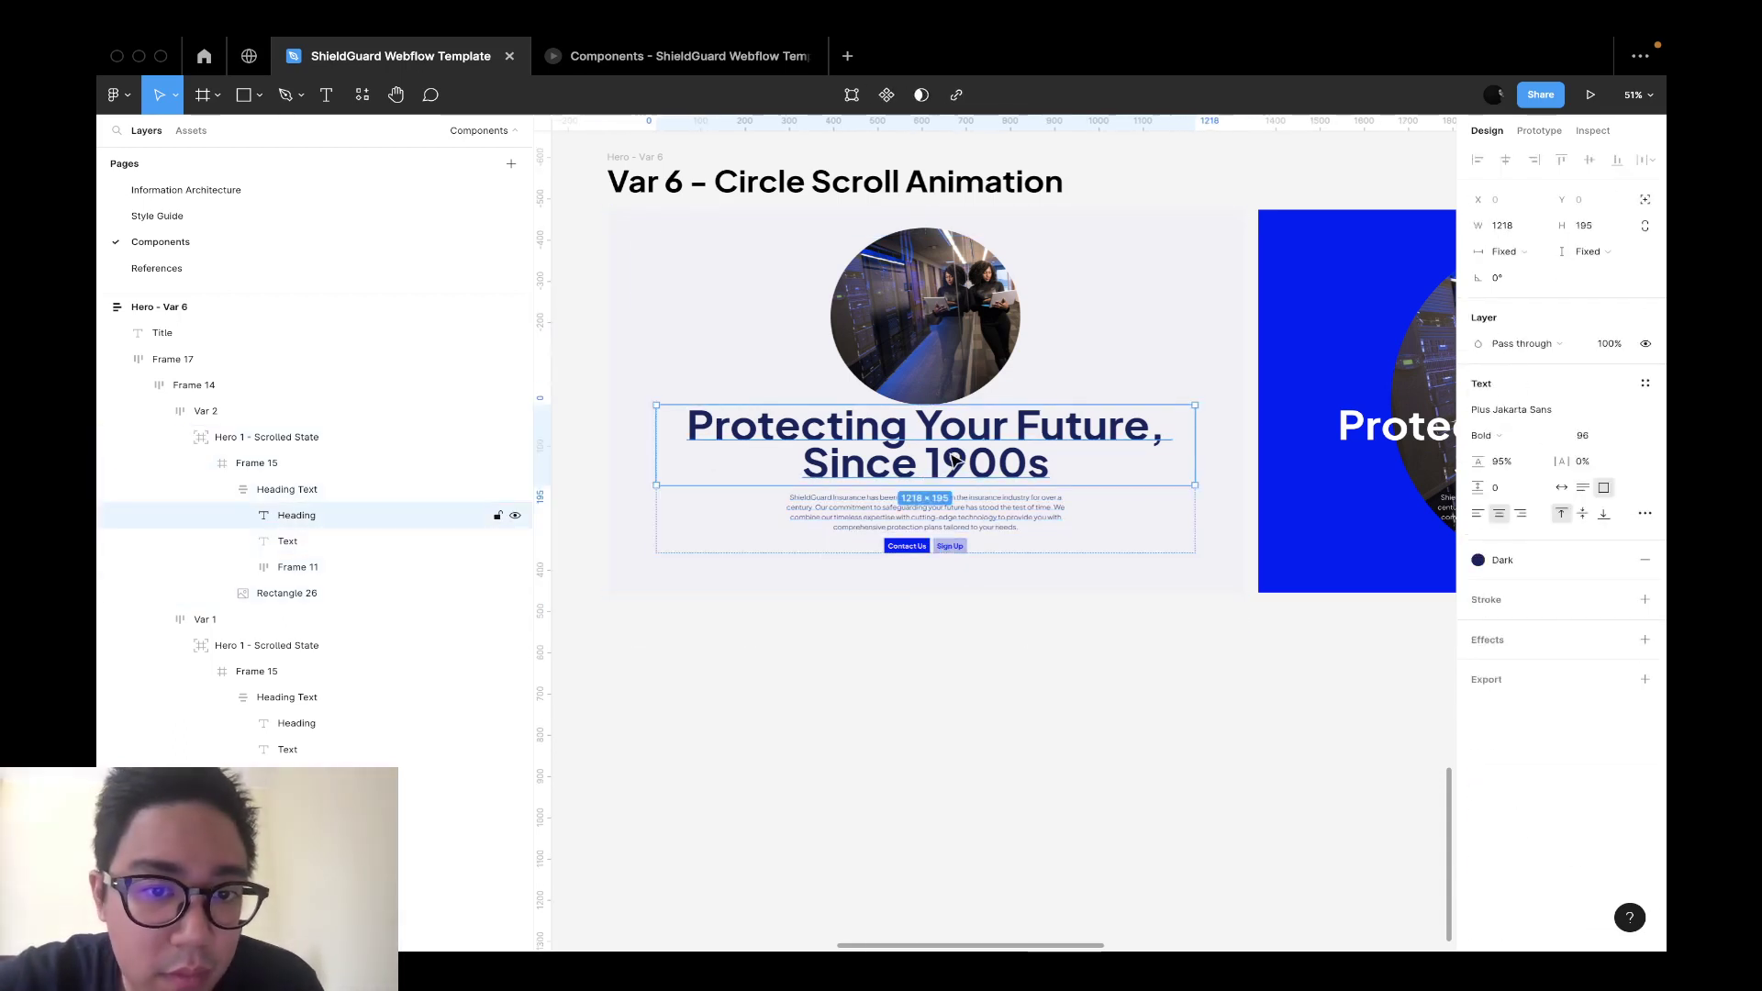
pyautogui.press('Escape')
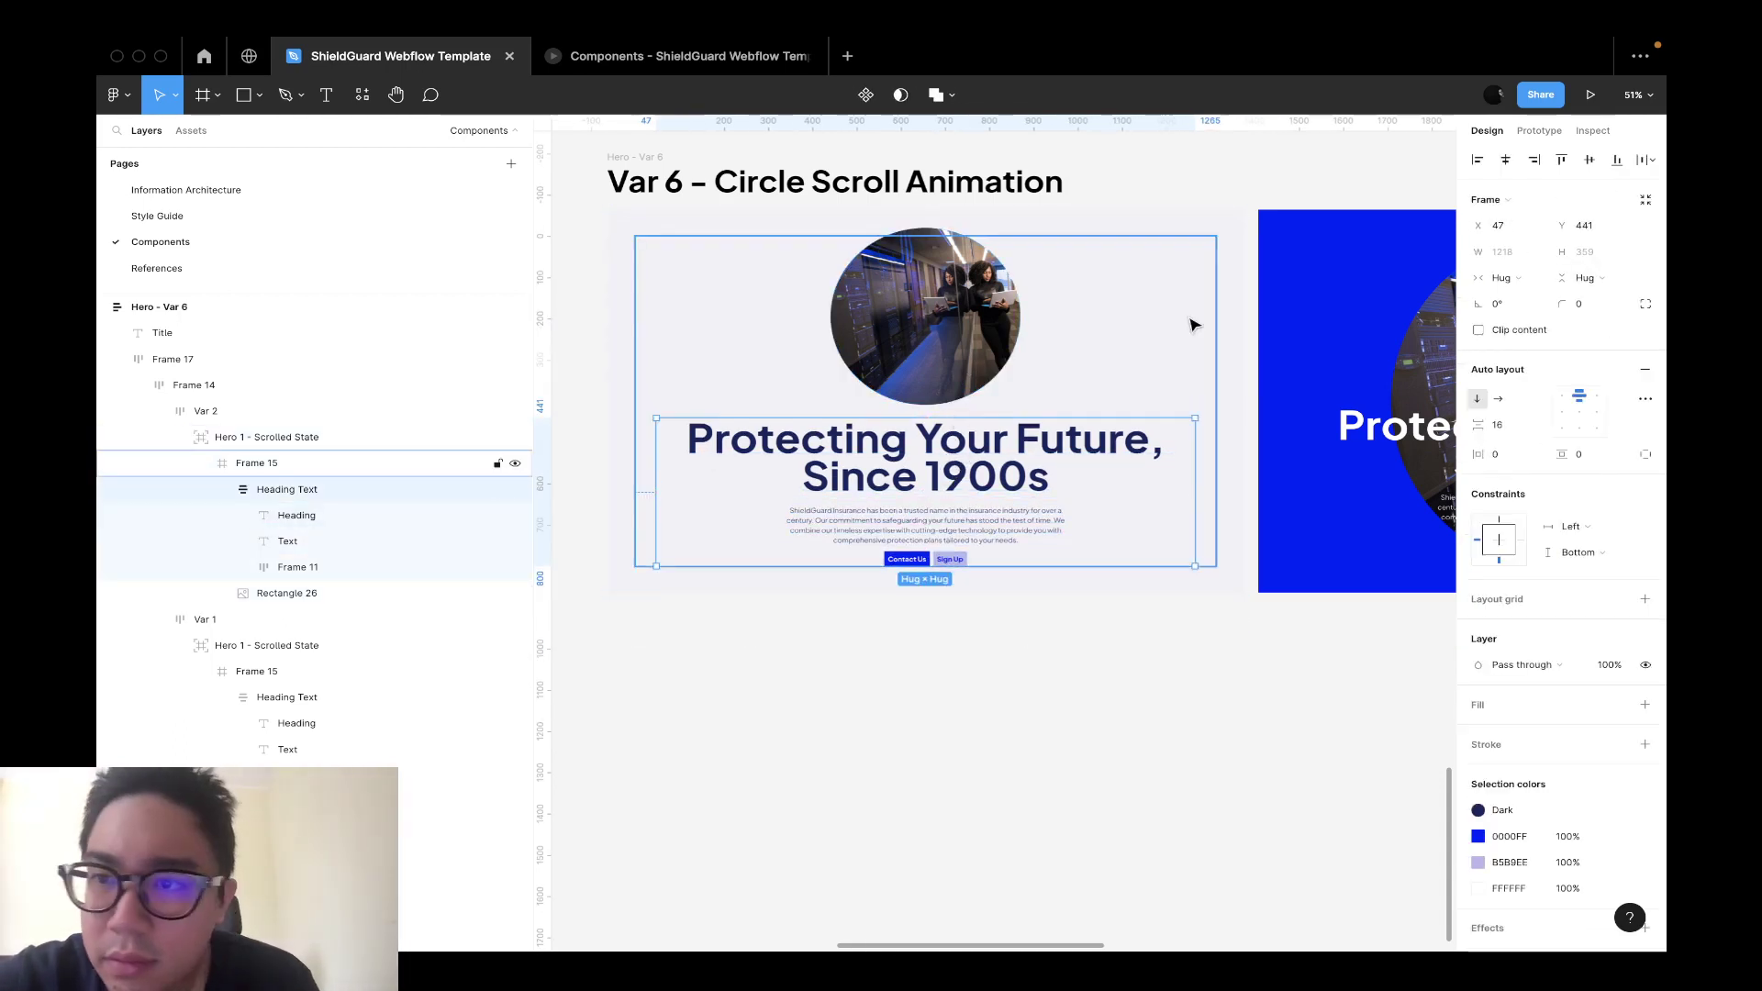
# Enlarge the first hero's circular image to about 676 by 676, extending beyond the hero's upper edge.
pyautogui.click(915, 402)
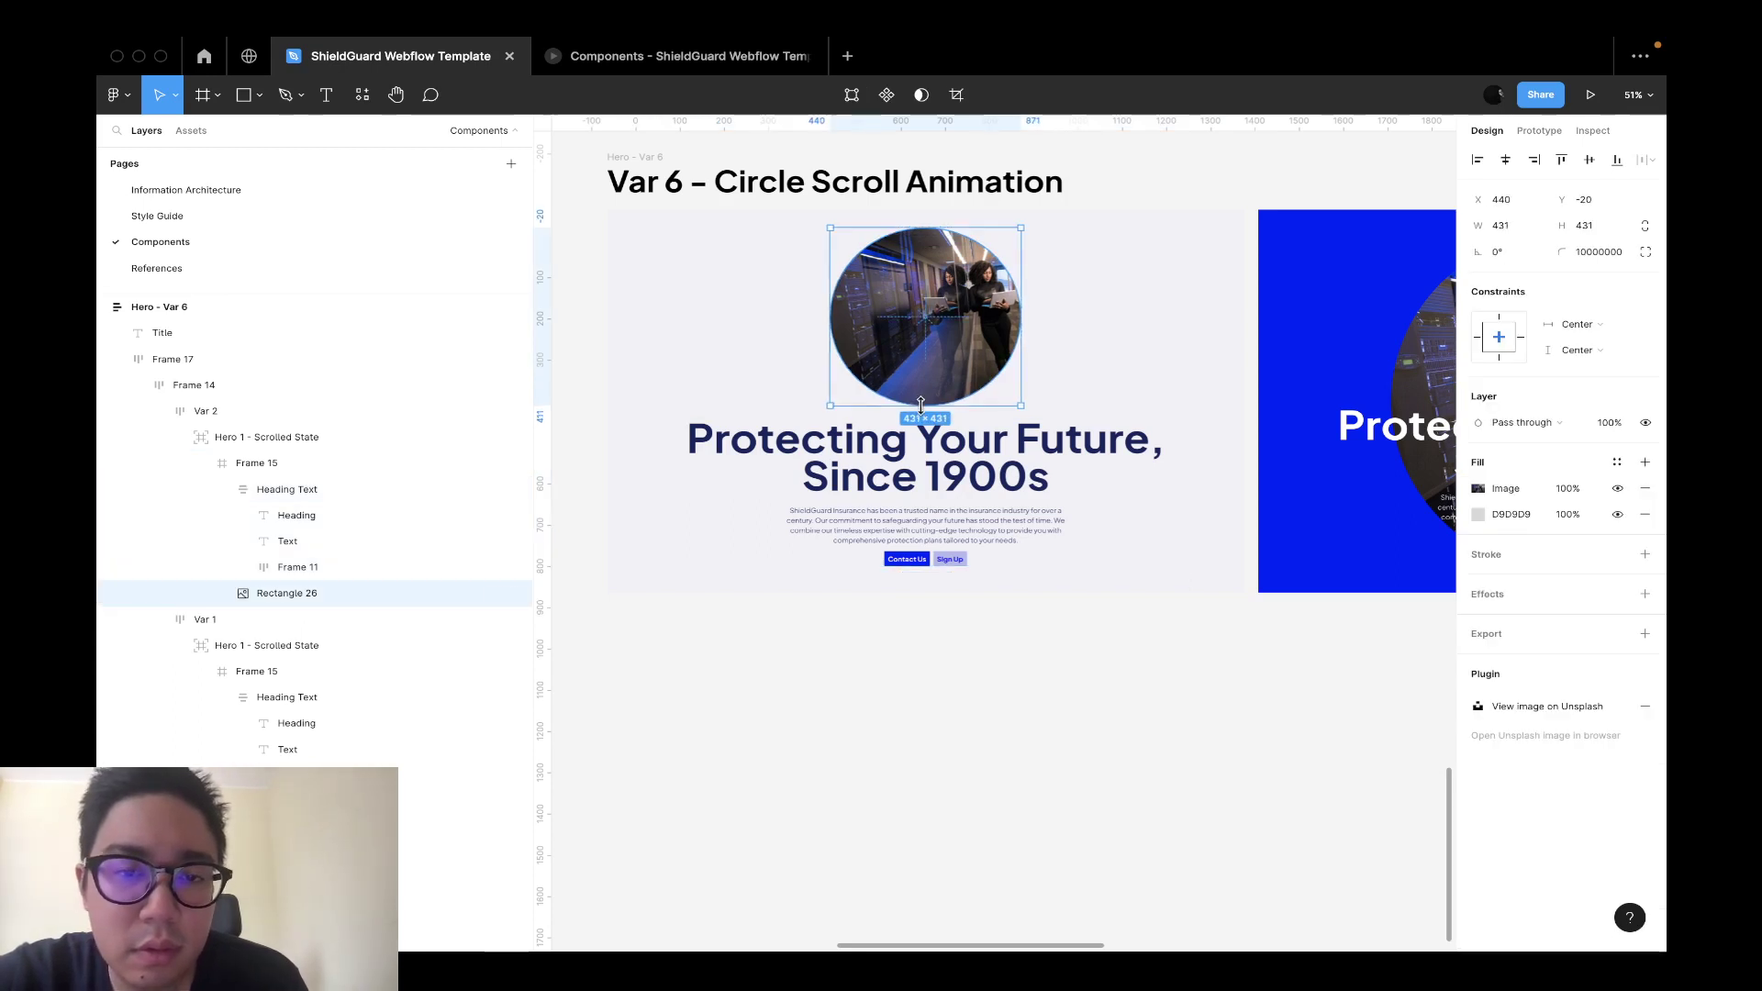
pyautogui.moveTo(921, 405); pyautogui.dragTo(929, 443)
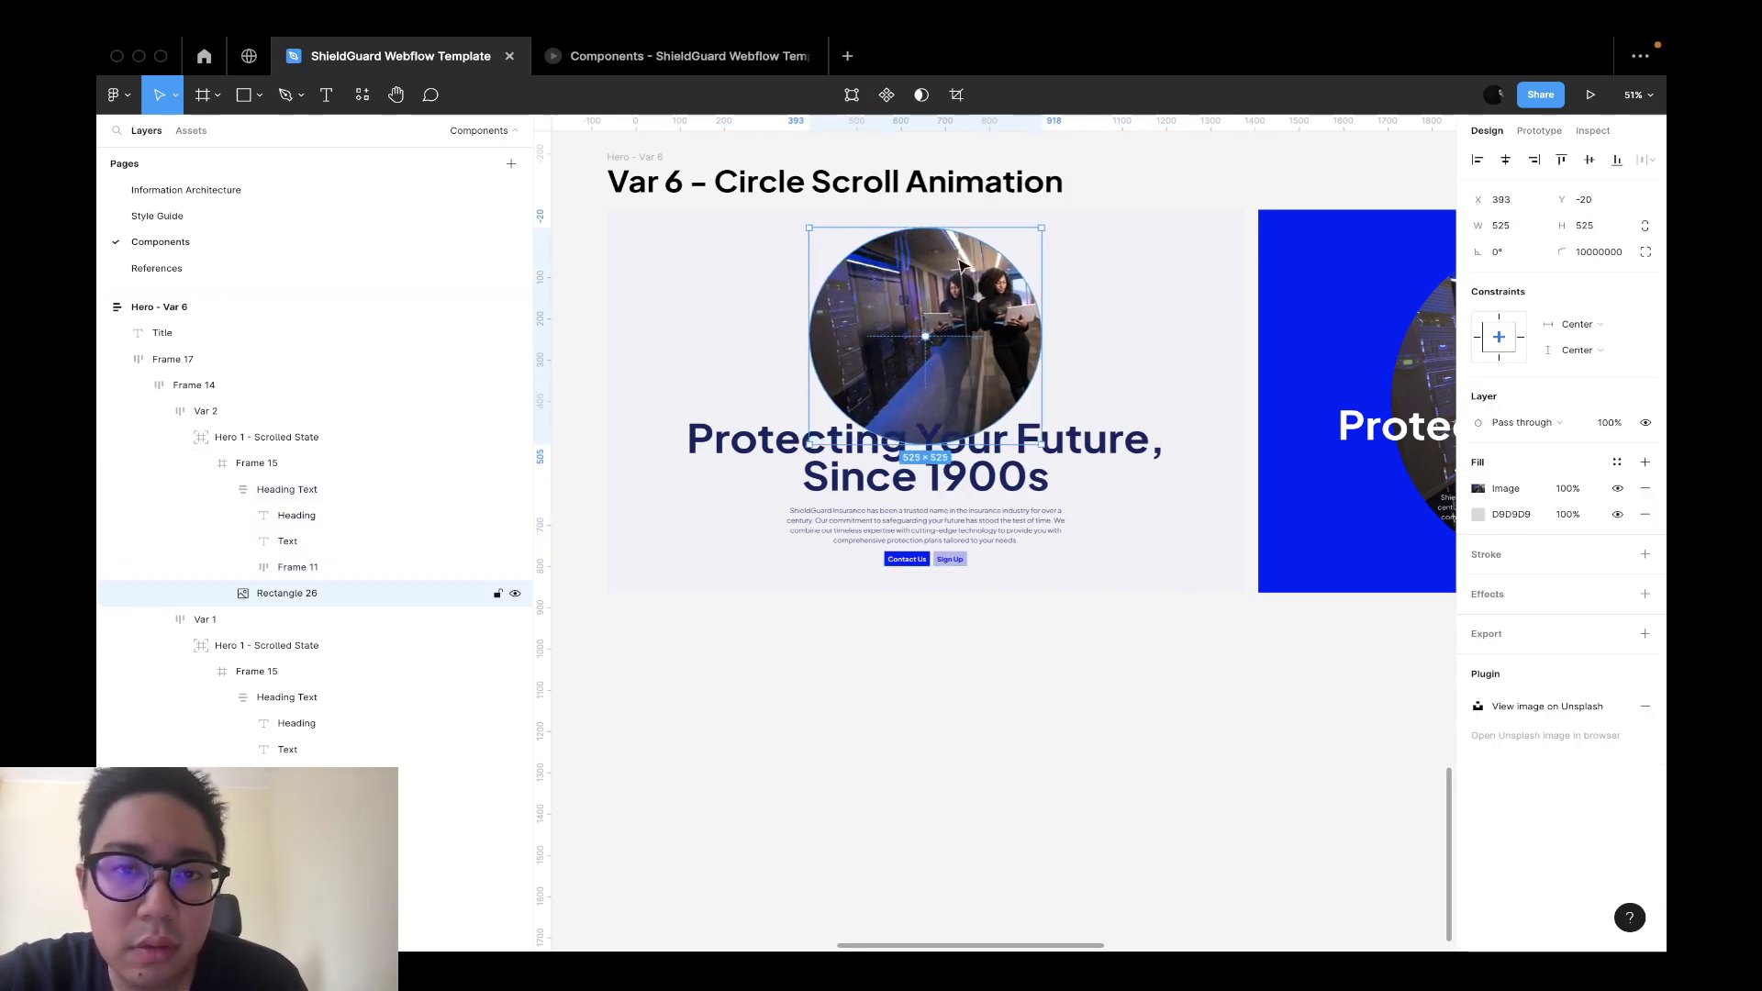
pyautogui.moveTo(940, 222); pyautogui.dragTo(977, 332)
# Apply the Heading 1 text style to the first Var 6 hero's heading.
pyautogui.click(1248, 330)
pyautogui.scroll(-3, 1248, 334)
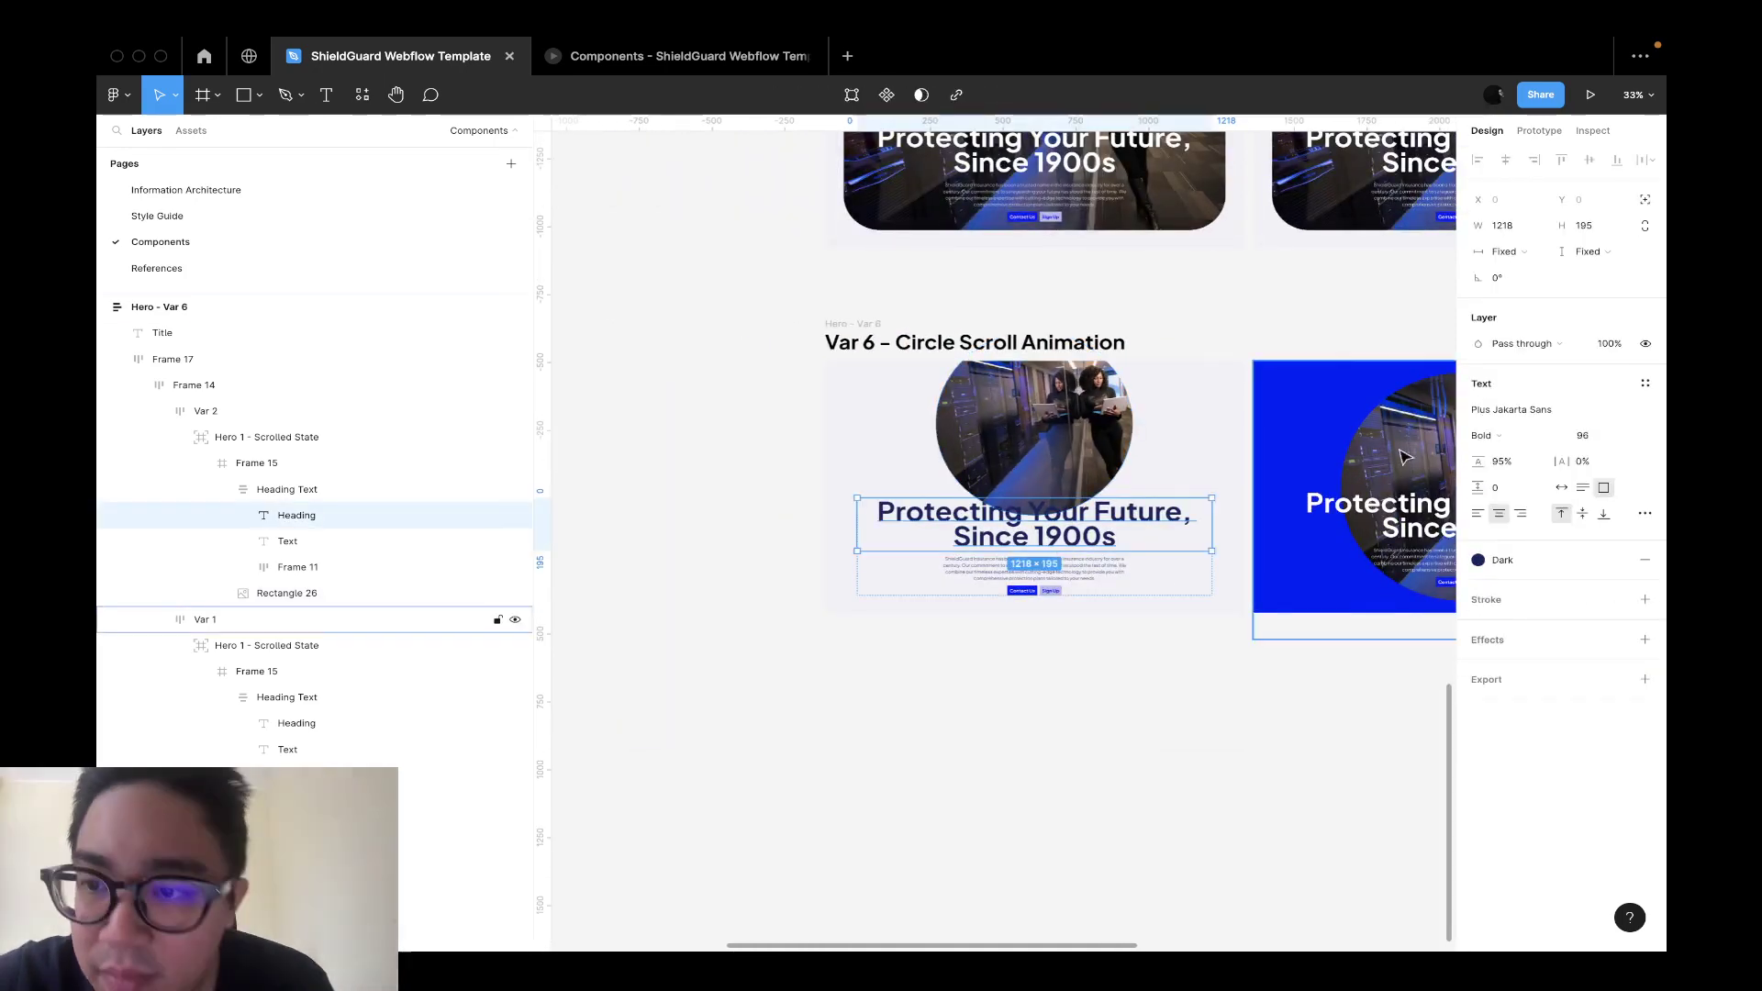
pyautogui.click(1645, 383)
pyautogui.click(1561, 481)
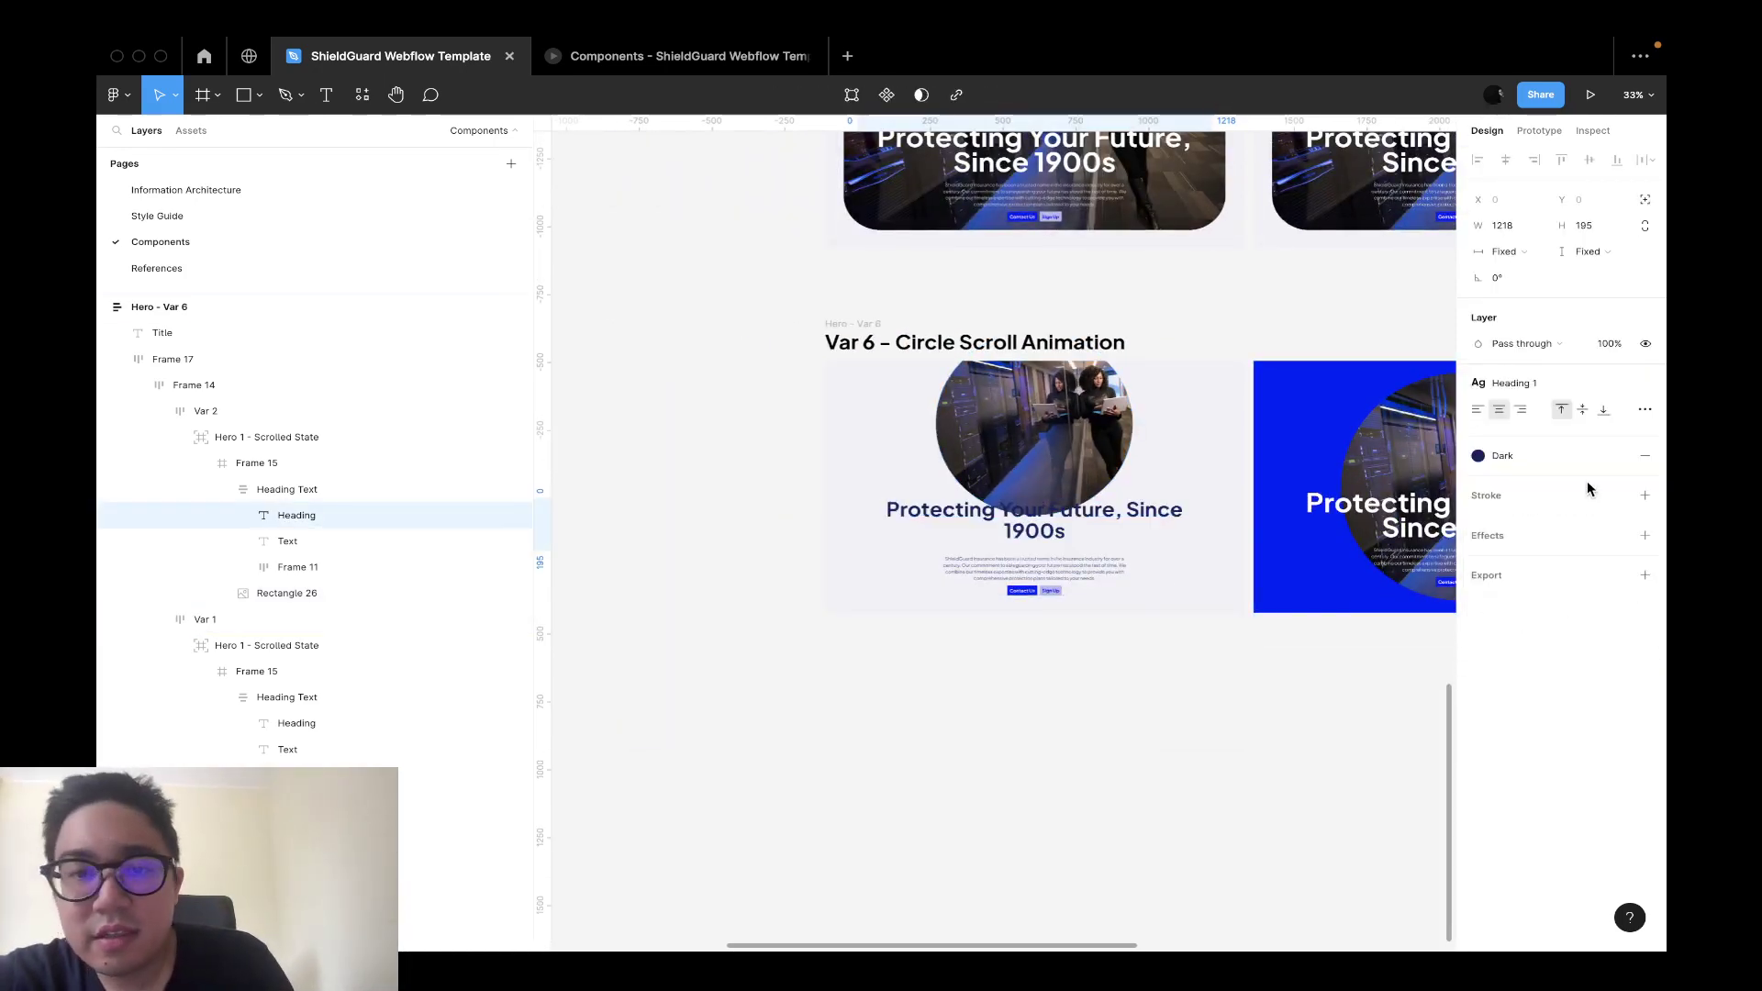
# Insert a line break before "Since 1900s" in the first Var 6 hero's heading.
pyautogui.scroll(3, 1083, 506)
pyautogui.hotkey('shift', 'Return')
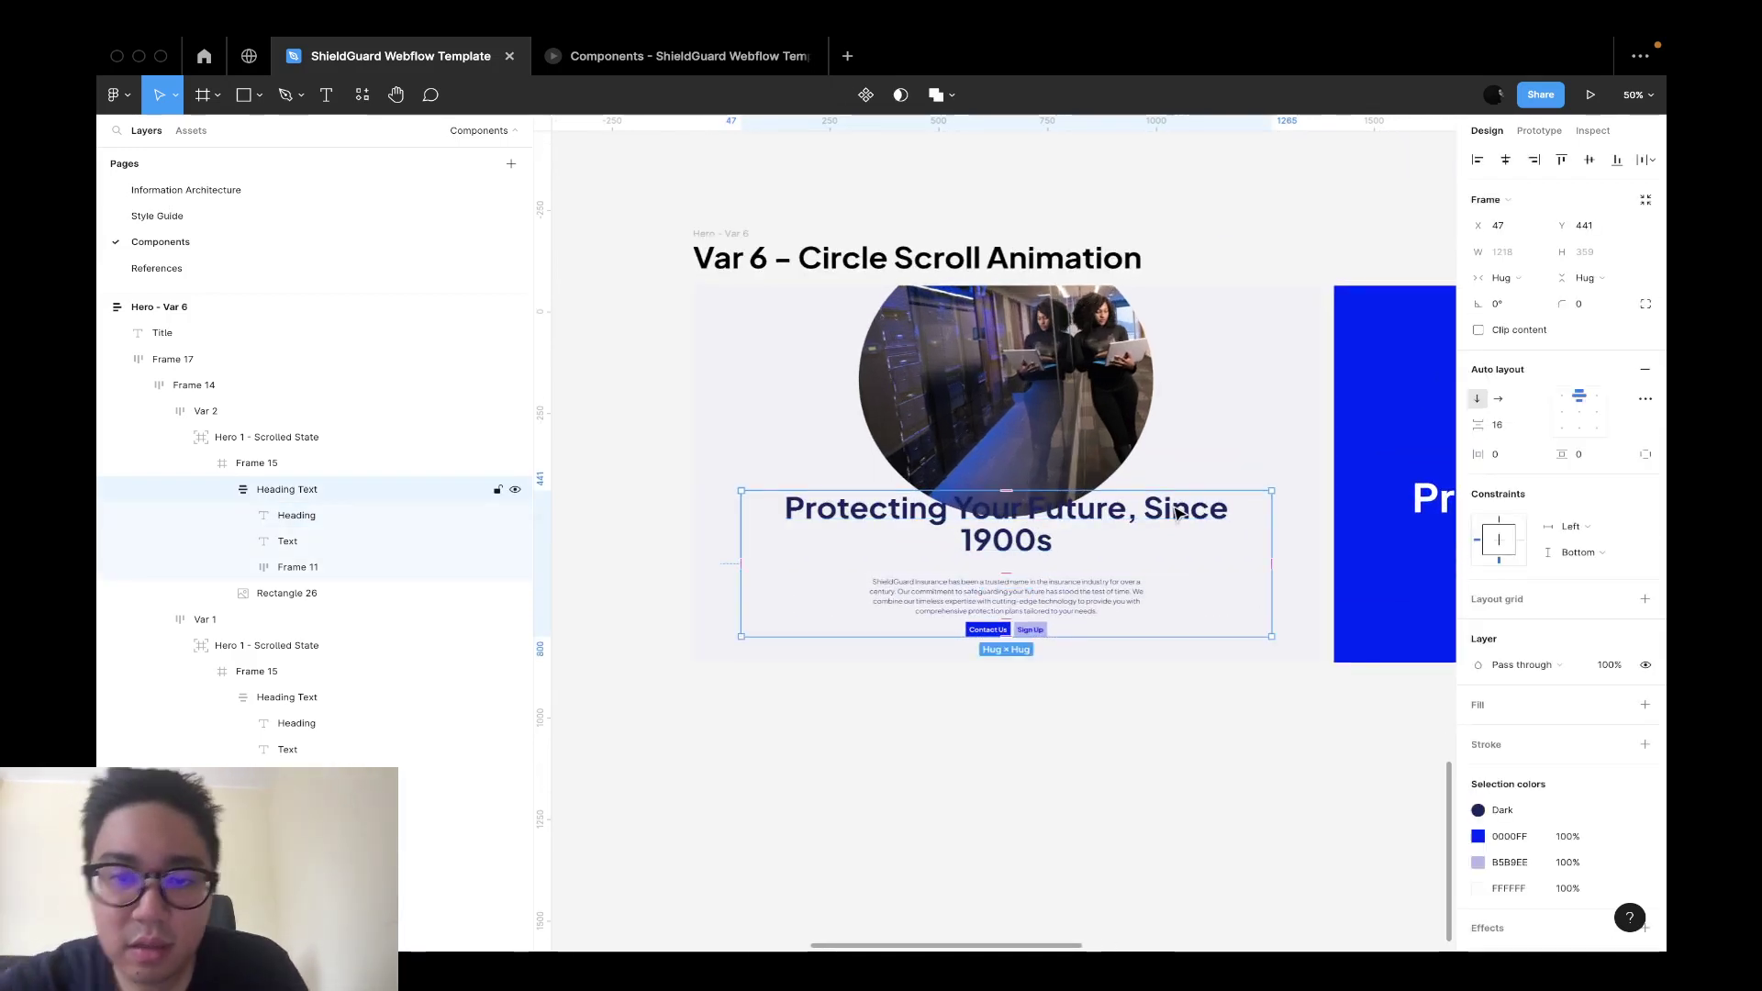
pyautogui.press('Return')
pyautogui.doubleClick(1178, 514)
pyautogui.press('Left')
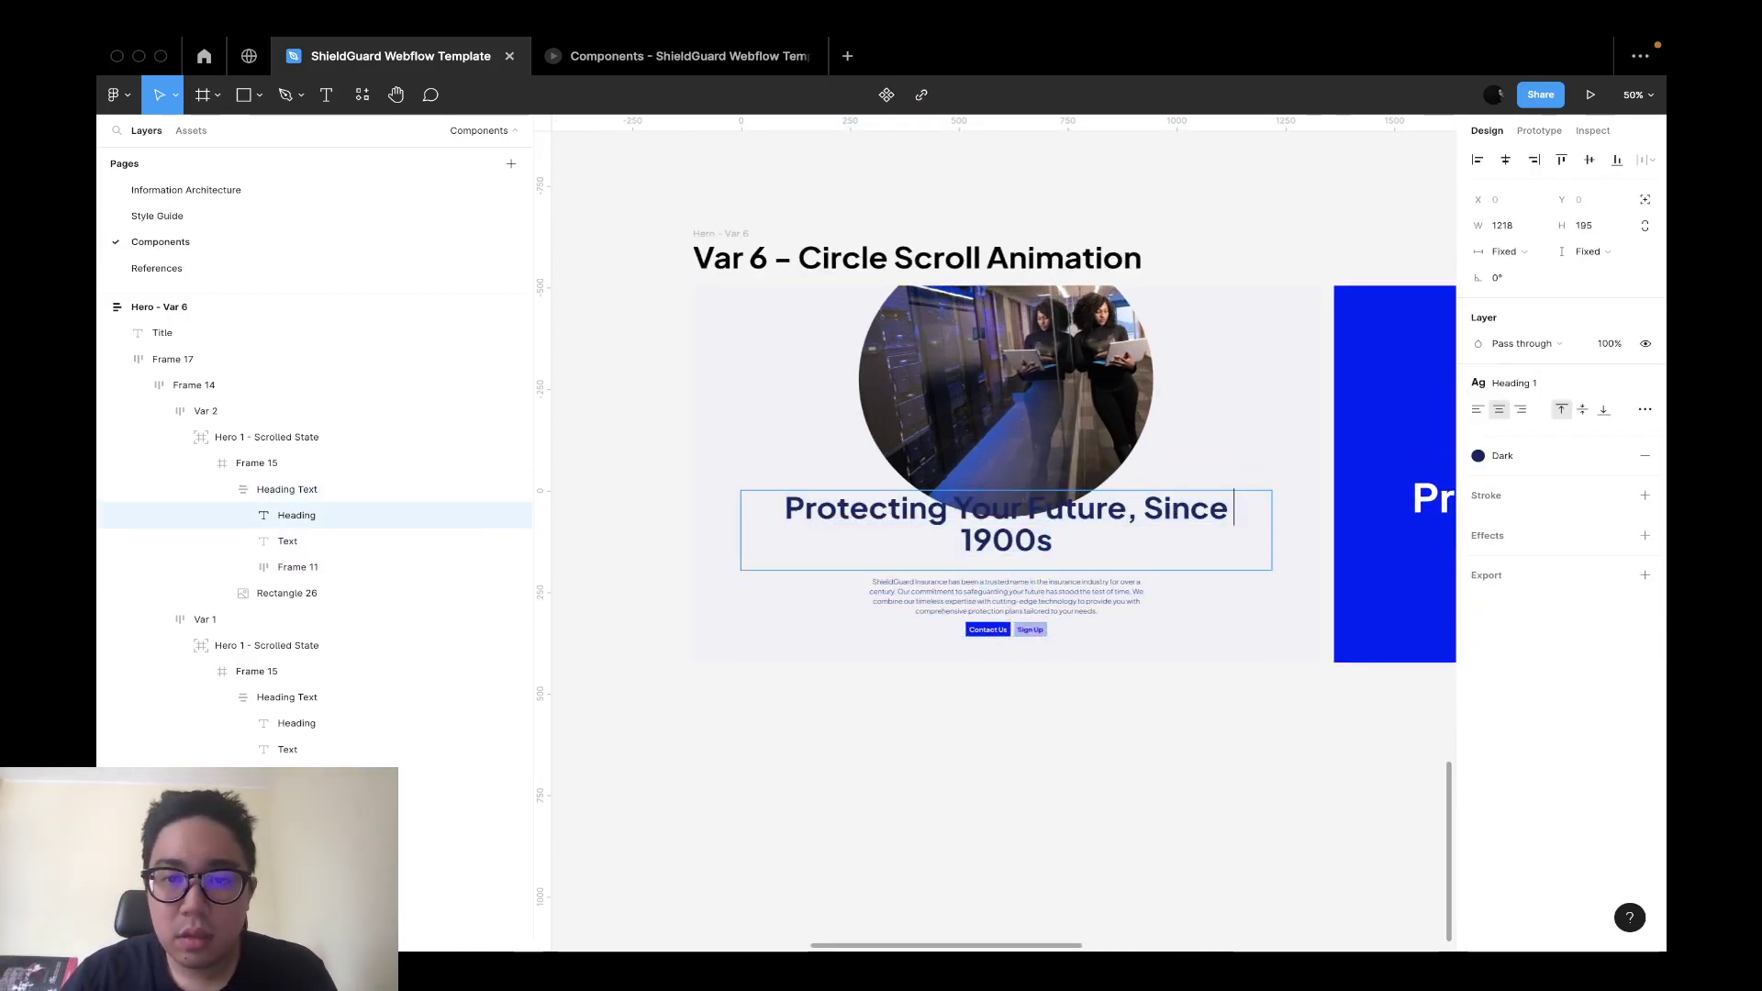
pyautogui.hotkey('shift', 'Return')
pyautogui.press('Escape')
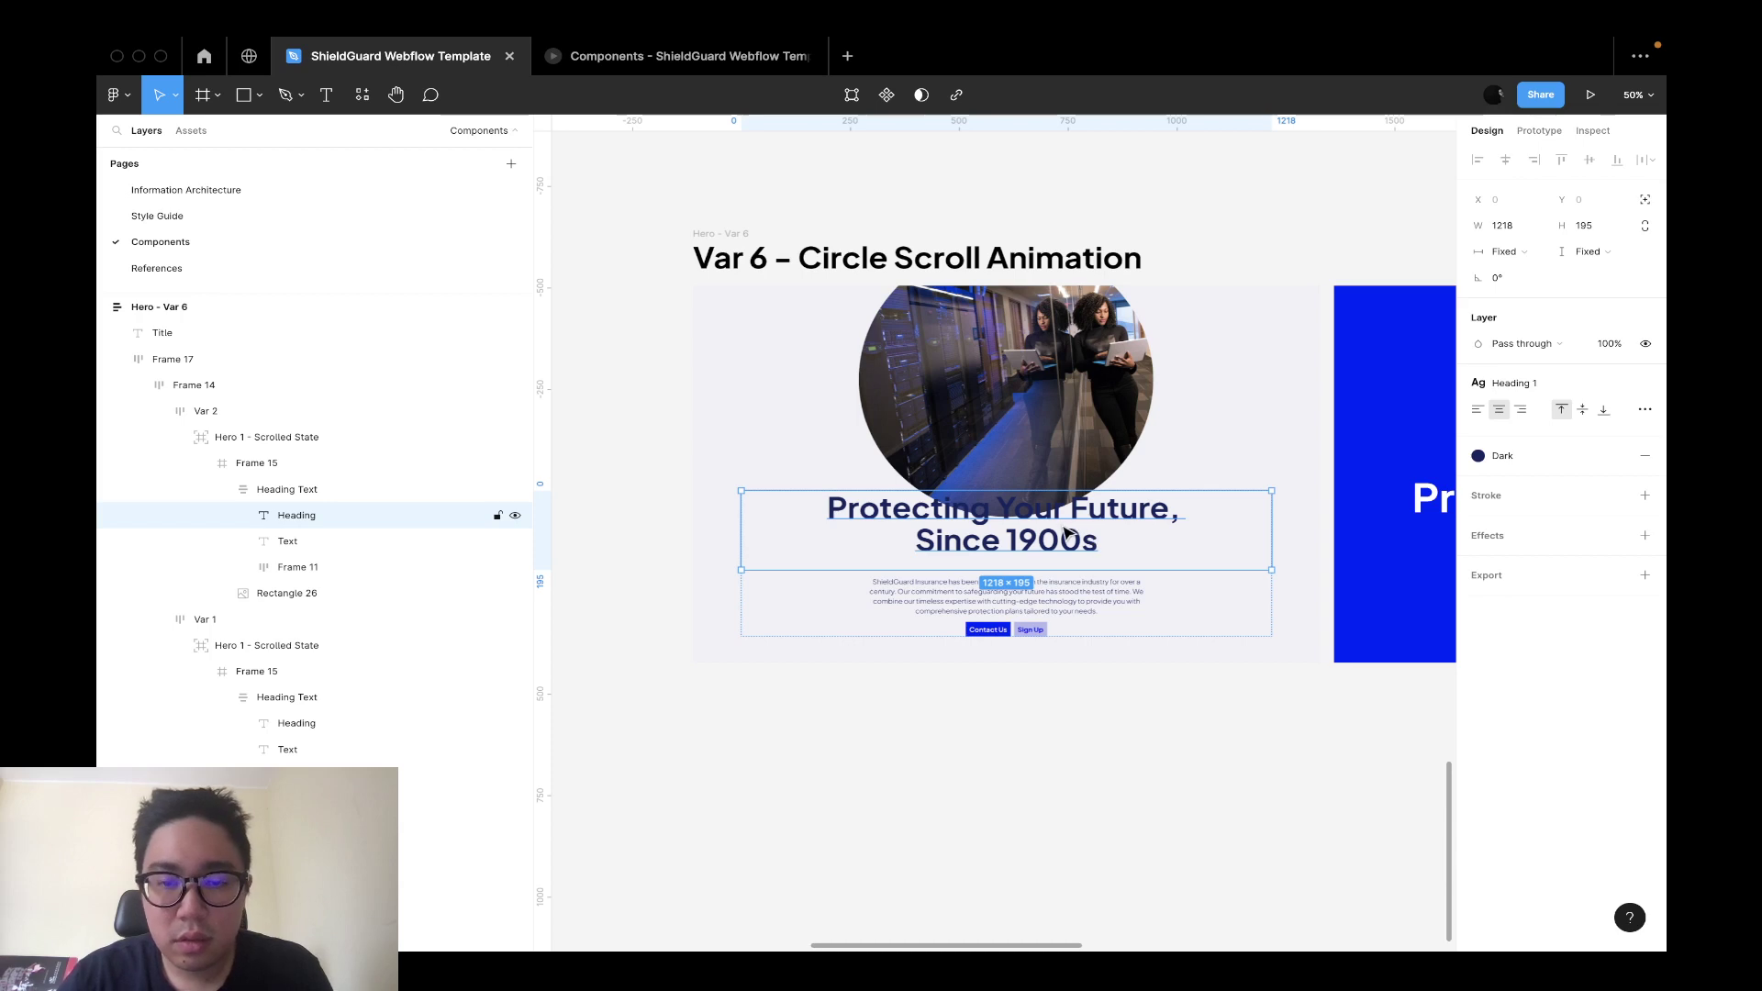
# Try detaching the Heading 1 style from the first hero's heading, and undo the detachment.
pyautogui.press('Return')
pyautogui.press('Right')
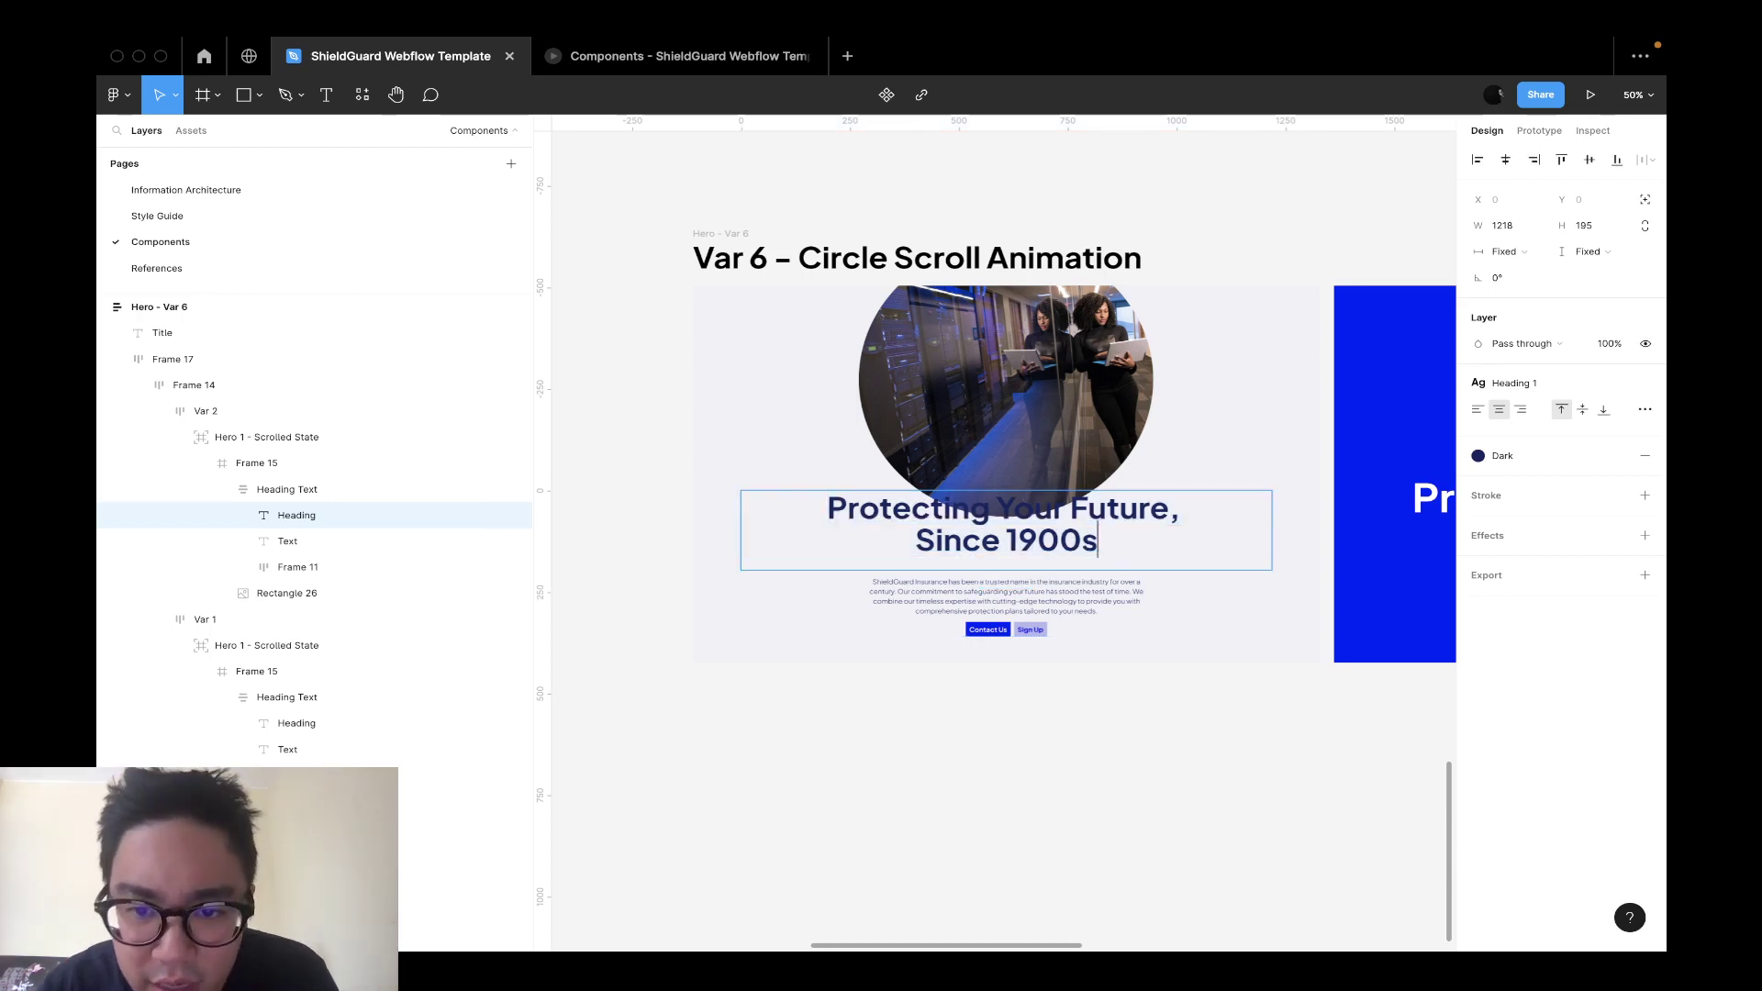
pyautogui.press('Escape')
pyautogui.click(1642, 385)
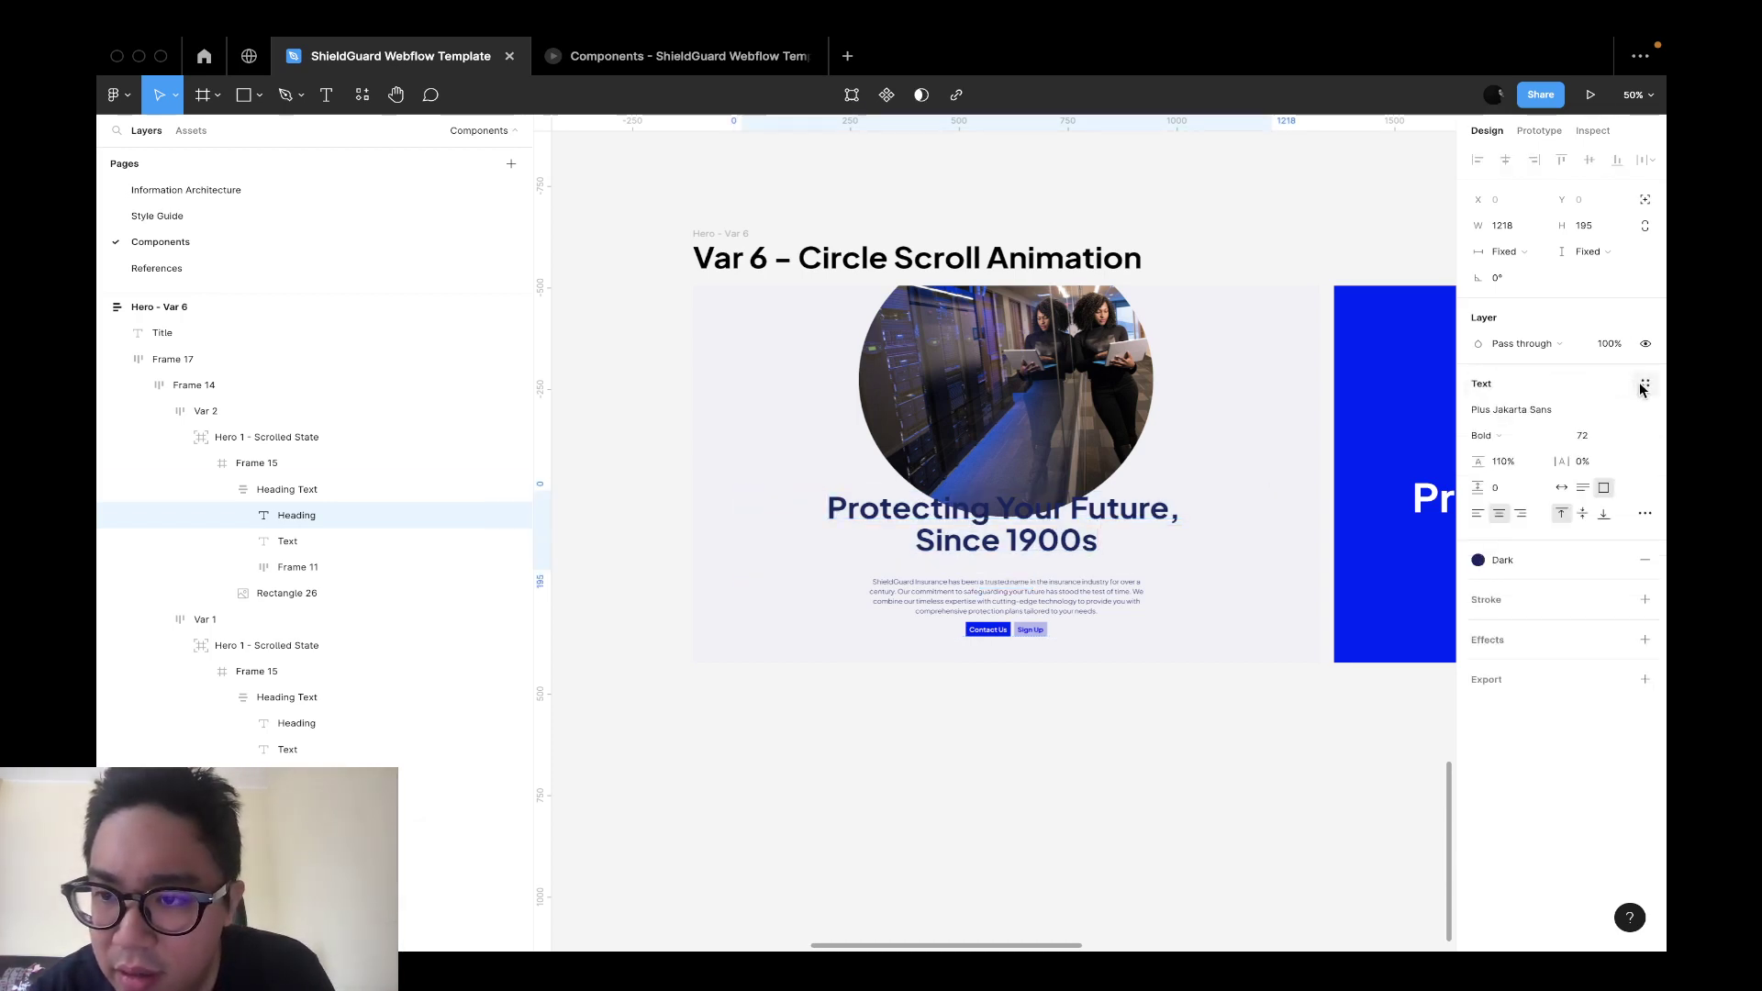
pyautogui.press('super+z')
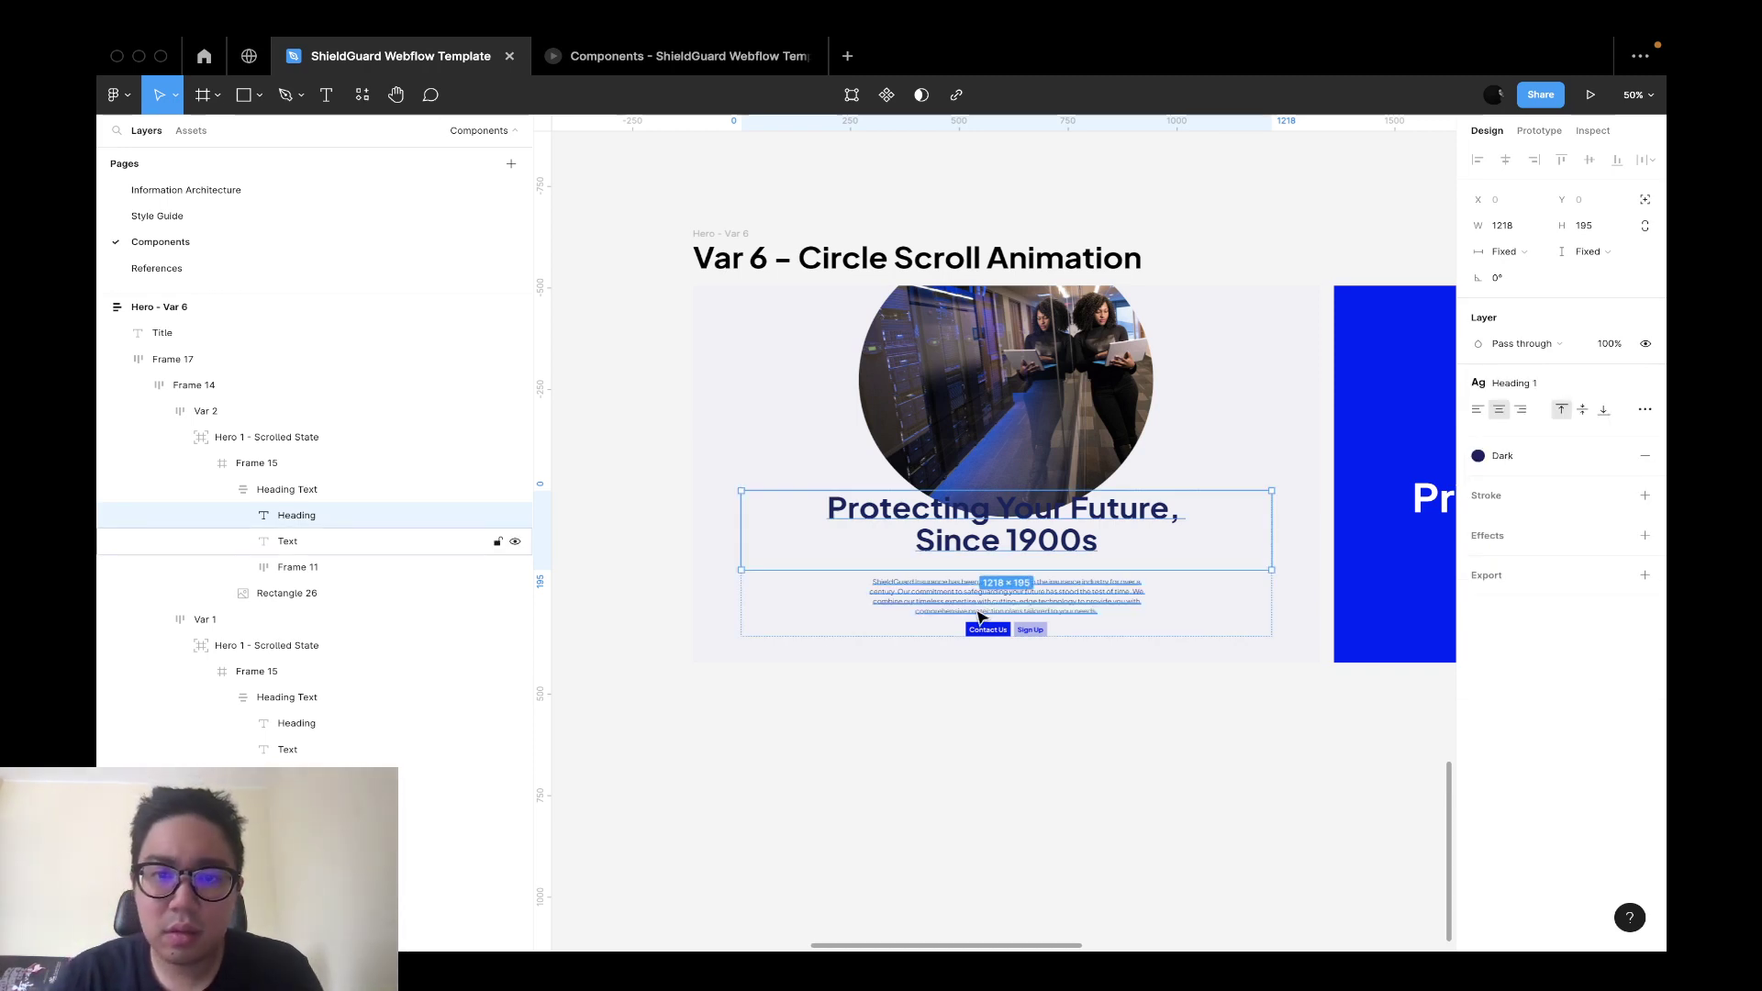
# Try a tighter vertical spacing between the items of the Heading Text auto layout, and undo it.
pyautogui.doubleClick(1034, 543)
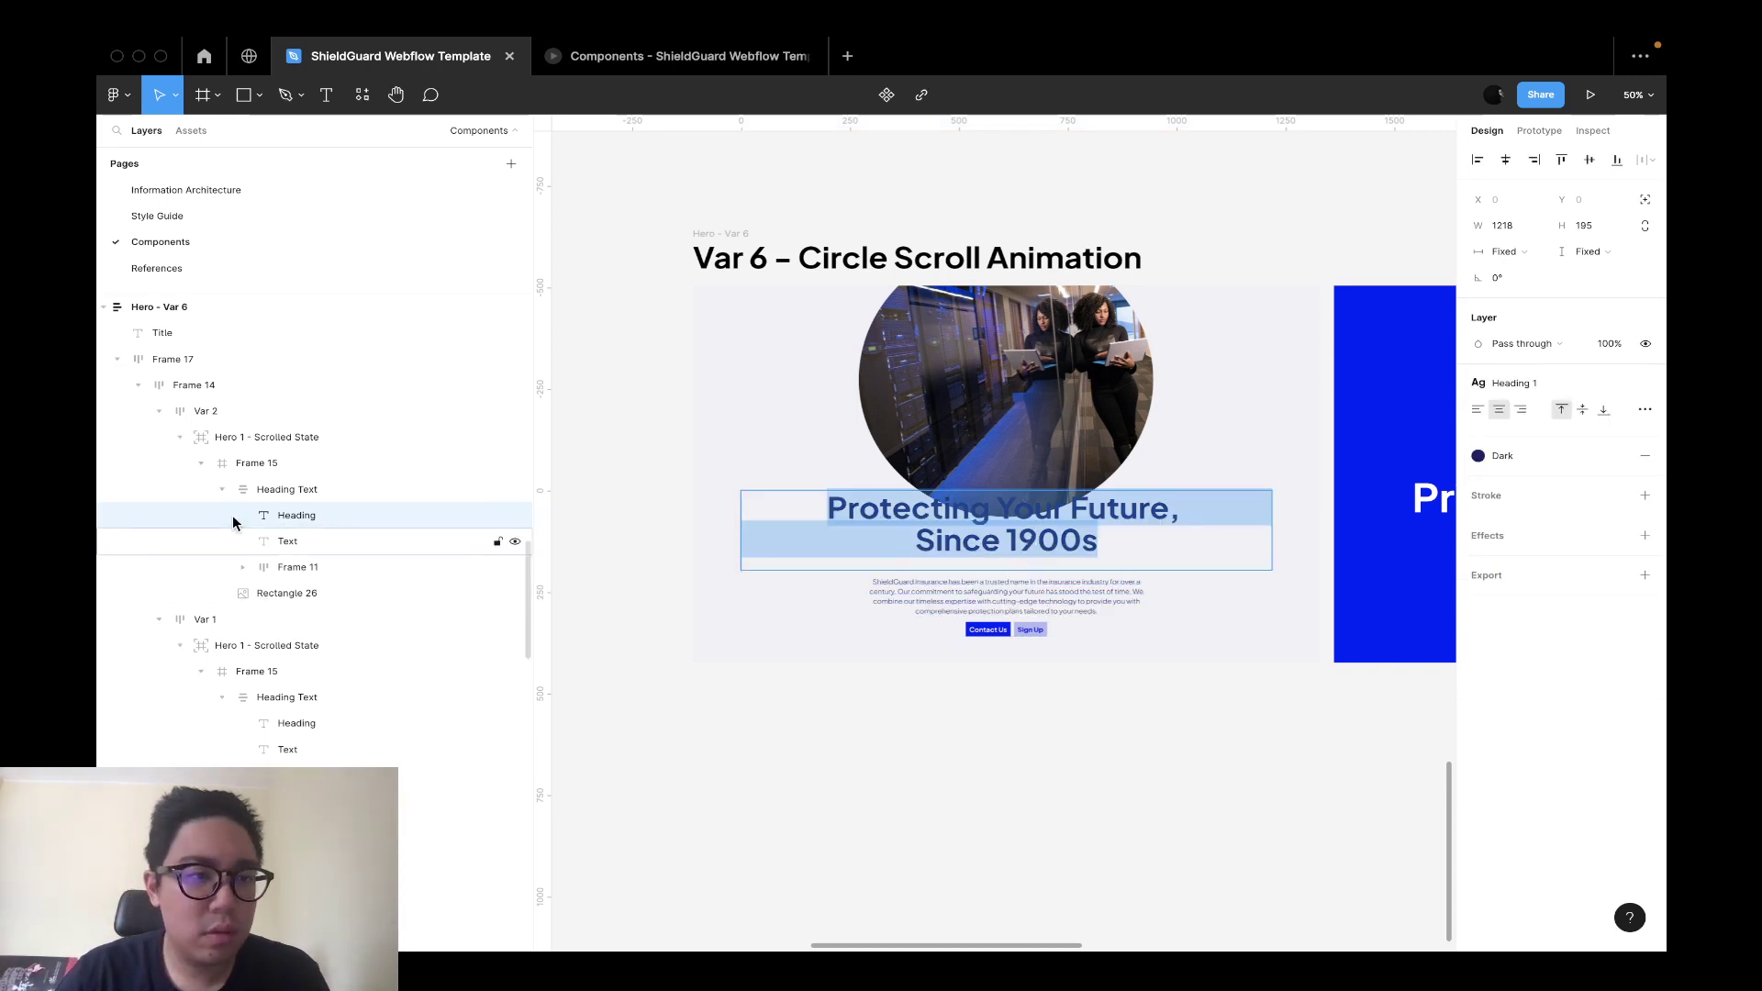
pyautogui.click(286, 489)
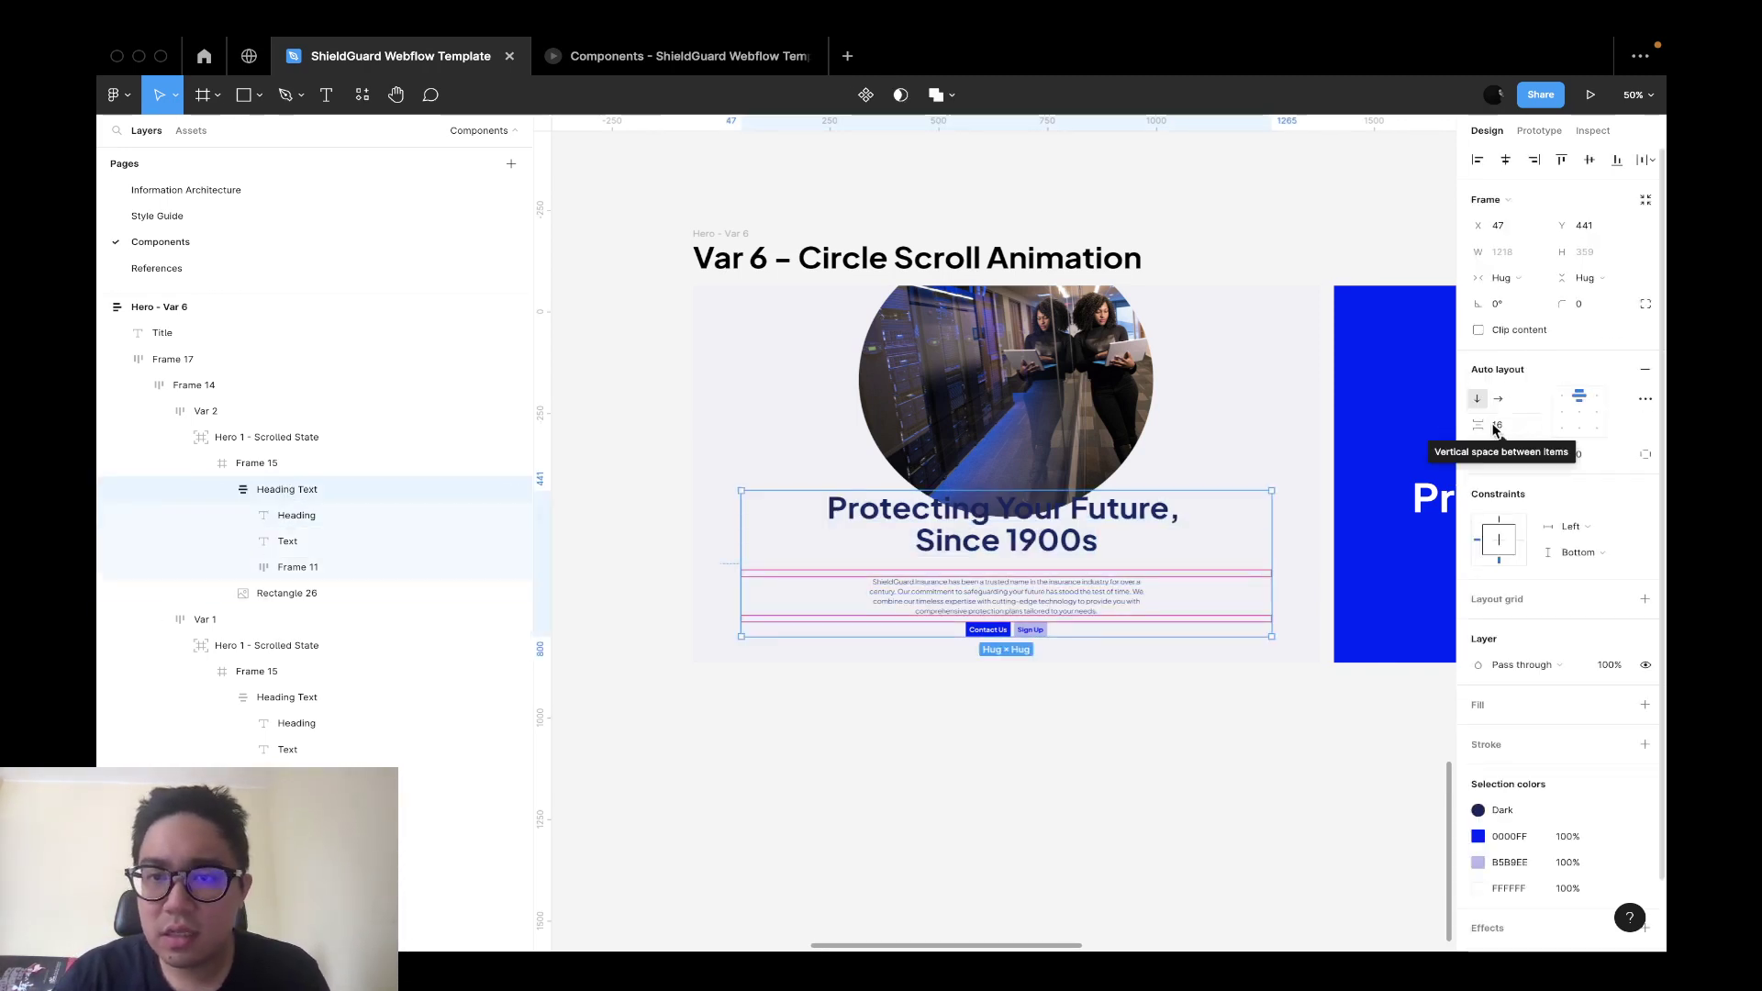
pyautogui.click(1046, 546)
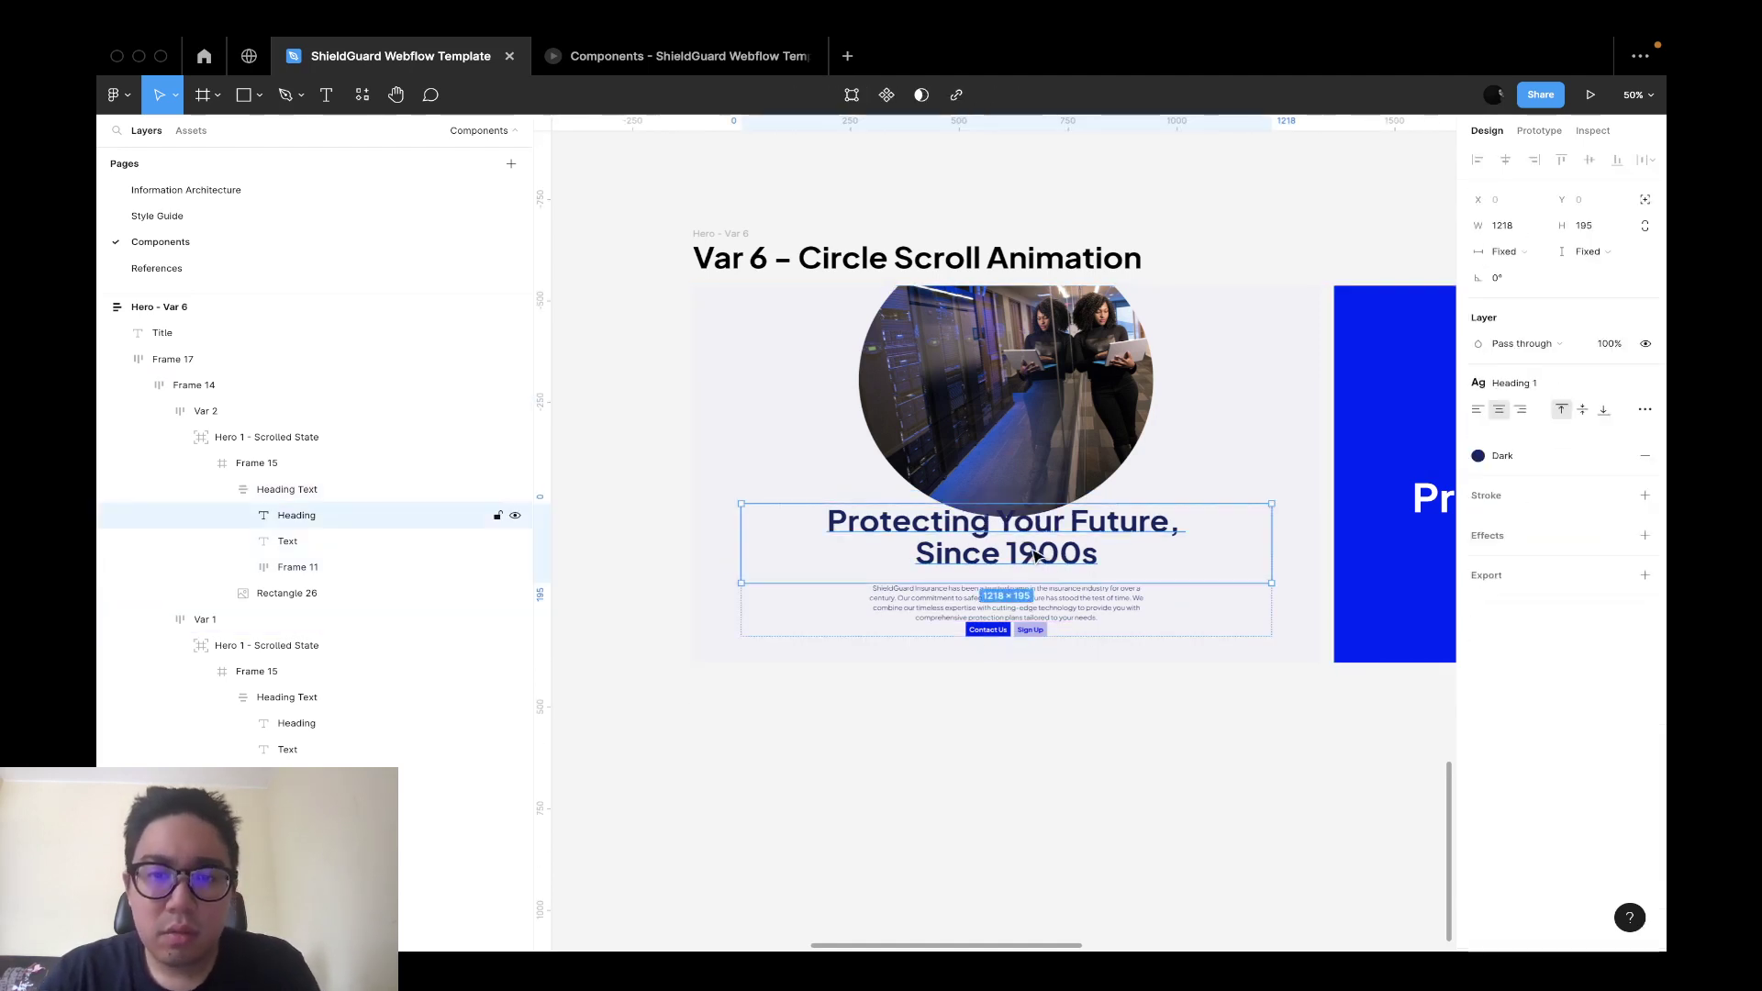
pyautogui.press('super+z')
pyautogui.press('super+z')
pyautogui.keyDown('super'); pyautogui.click(1080, 554); pyautogui.keyUp('super')
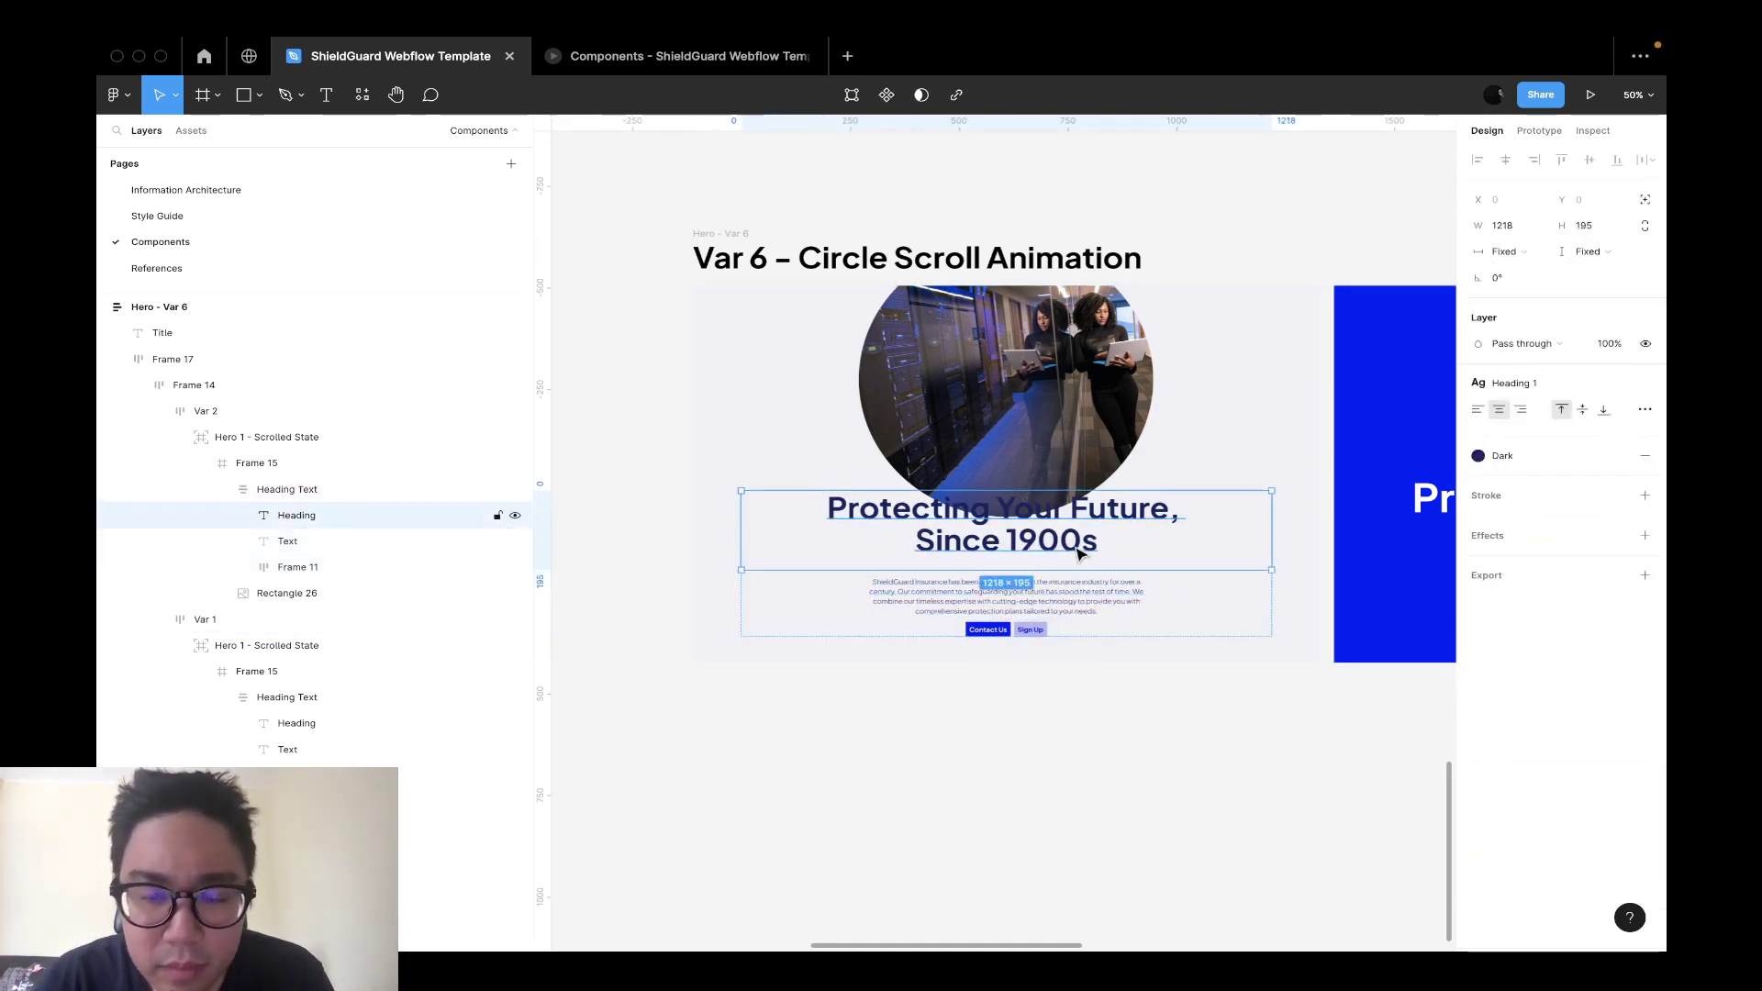
pyautogui.doubleClick(1079, 547)
pyautogui.click(1099, 541)
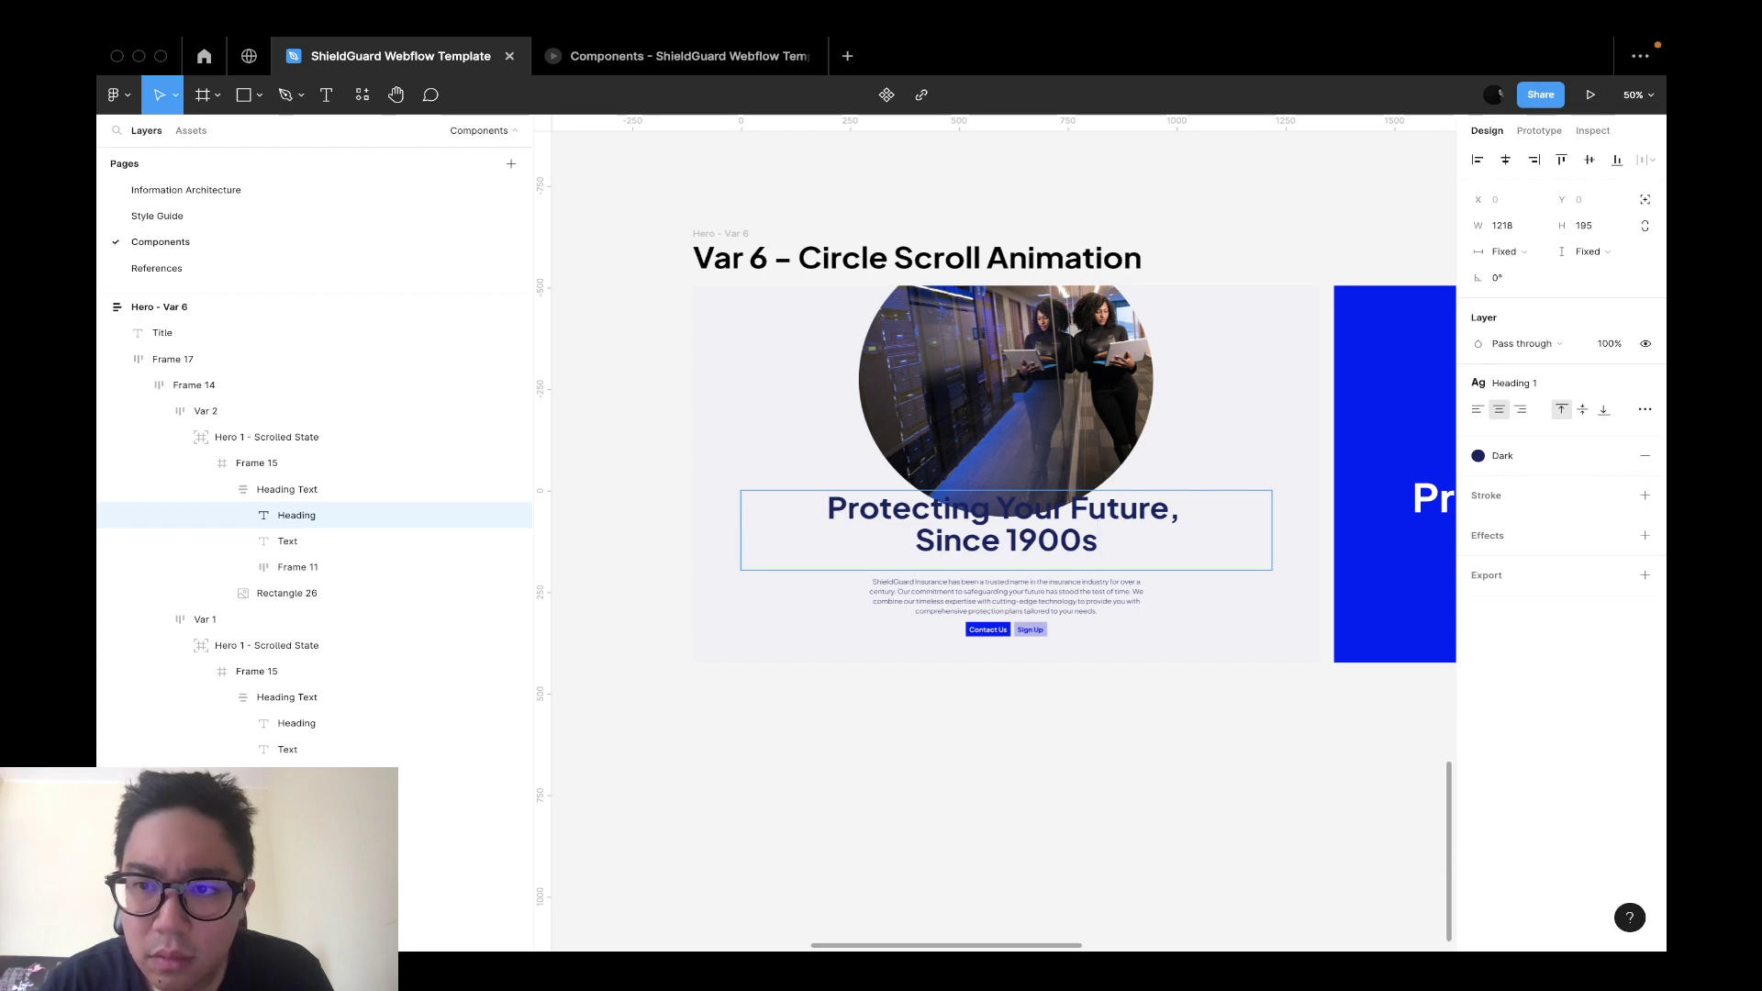
pyautogui.press('Escape')
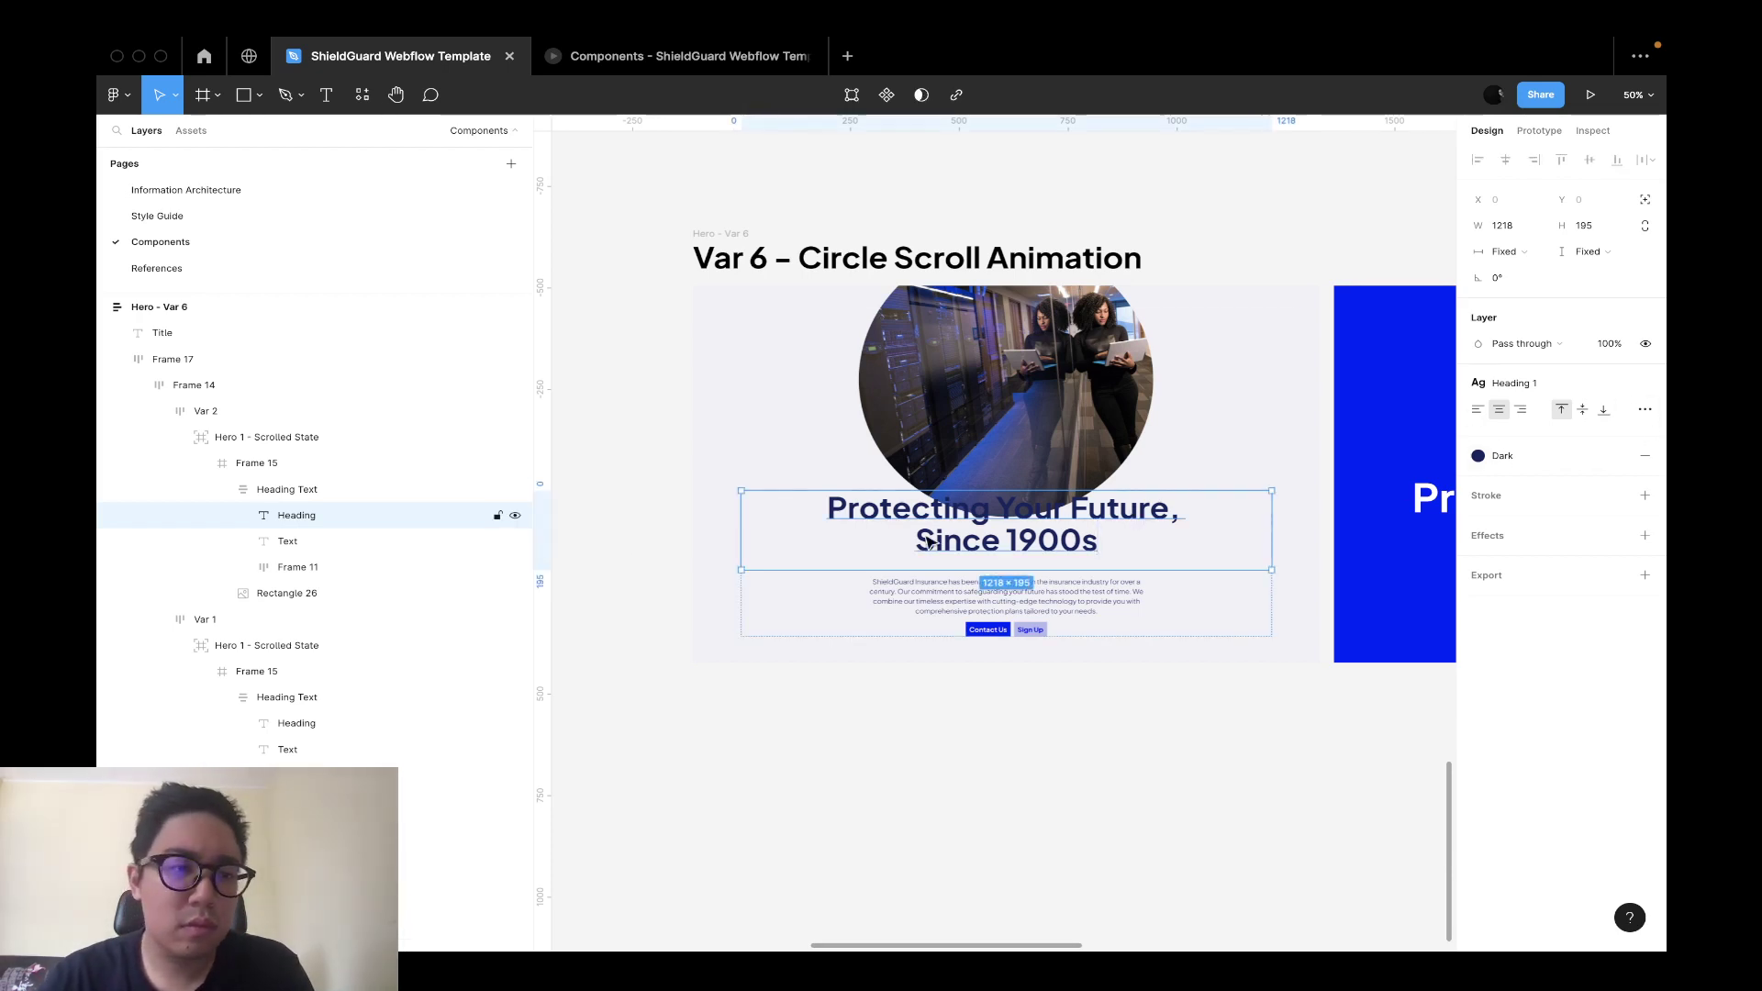
pyautogui.doubleClick(1114, 538)
pyautogui.press('Escape')
pyautogui.press('Escape')
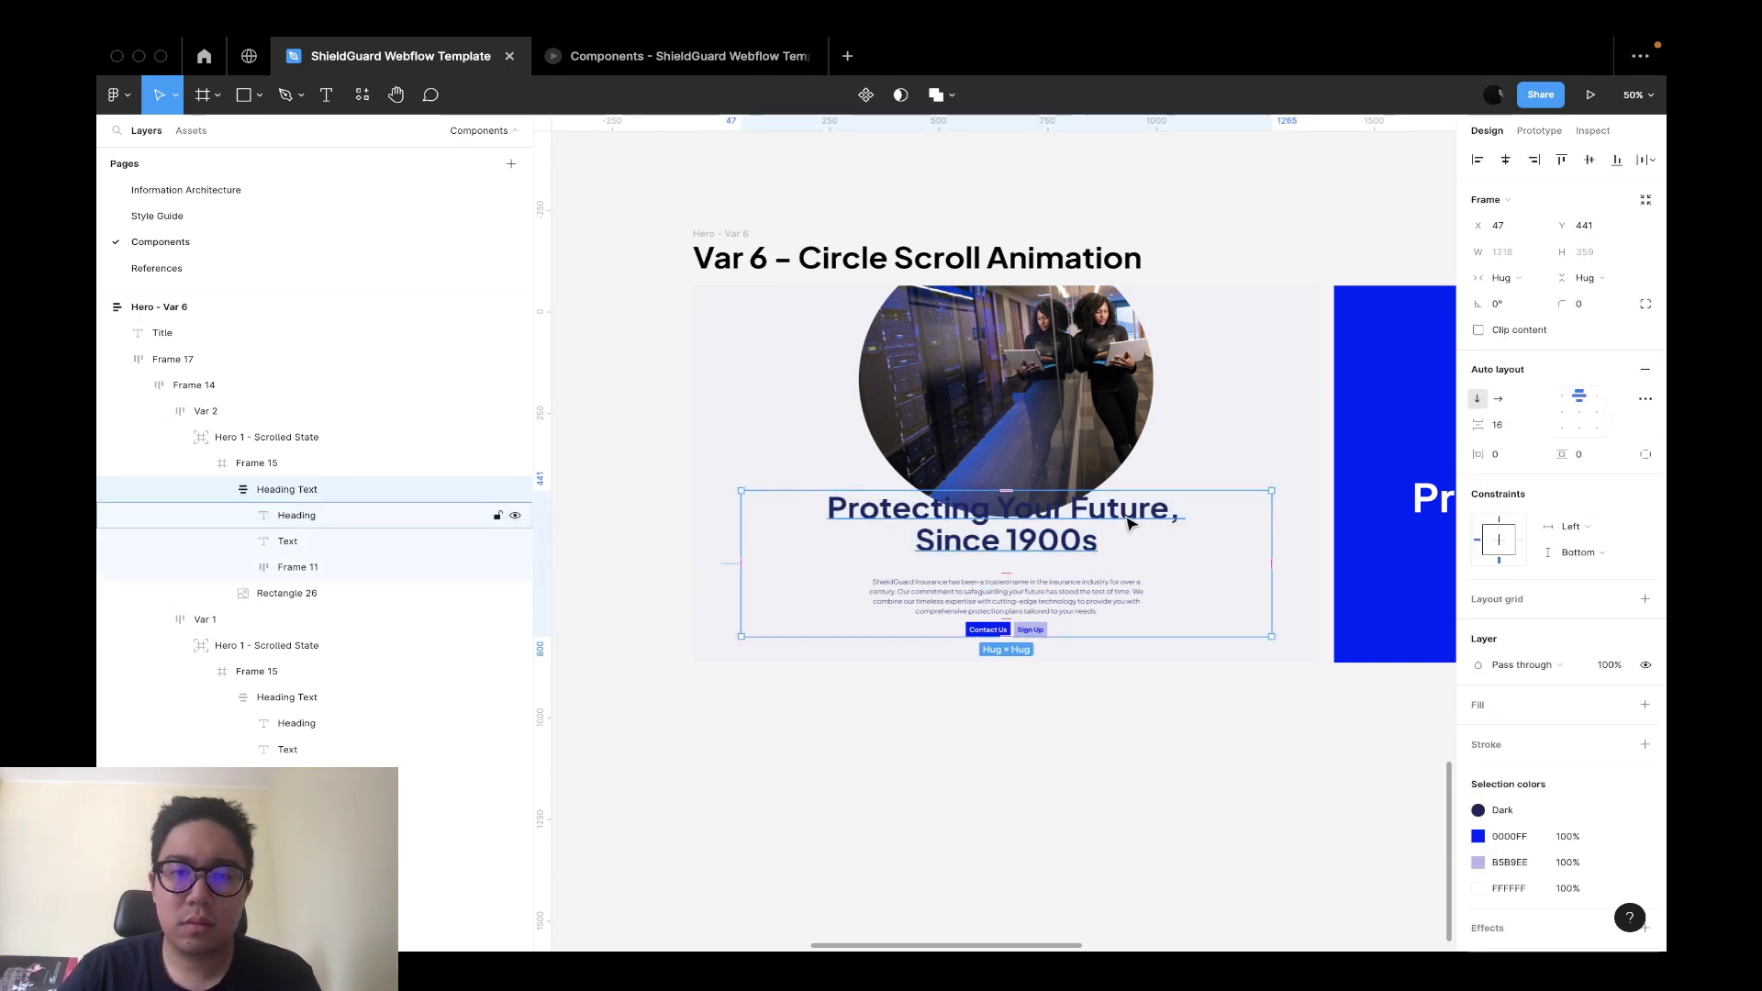
# Undo the heading's line break and Heading 1 style in the first Var 6 hero.
pyautogui.doubleClick(1124, 514)
pyautogui.press('super+z')
pyautogui.press('super+z')
pyautogui.press('super+z')
pyautogui.press('super+z')
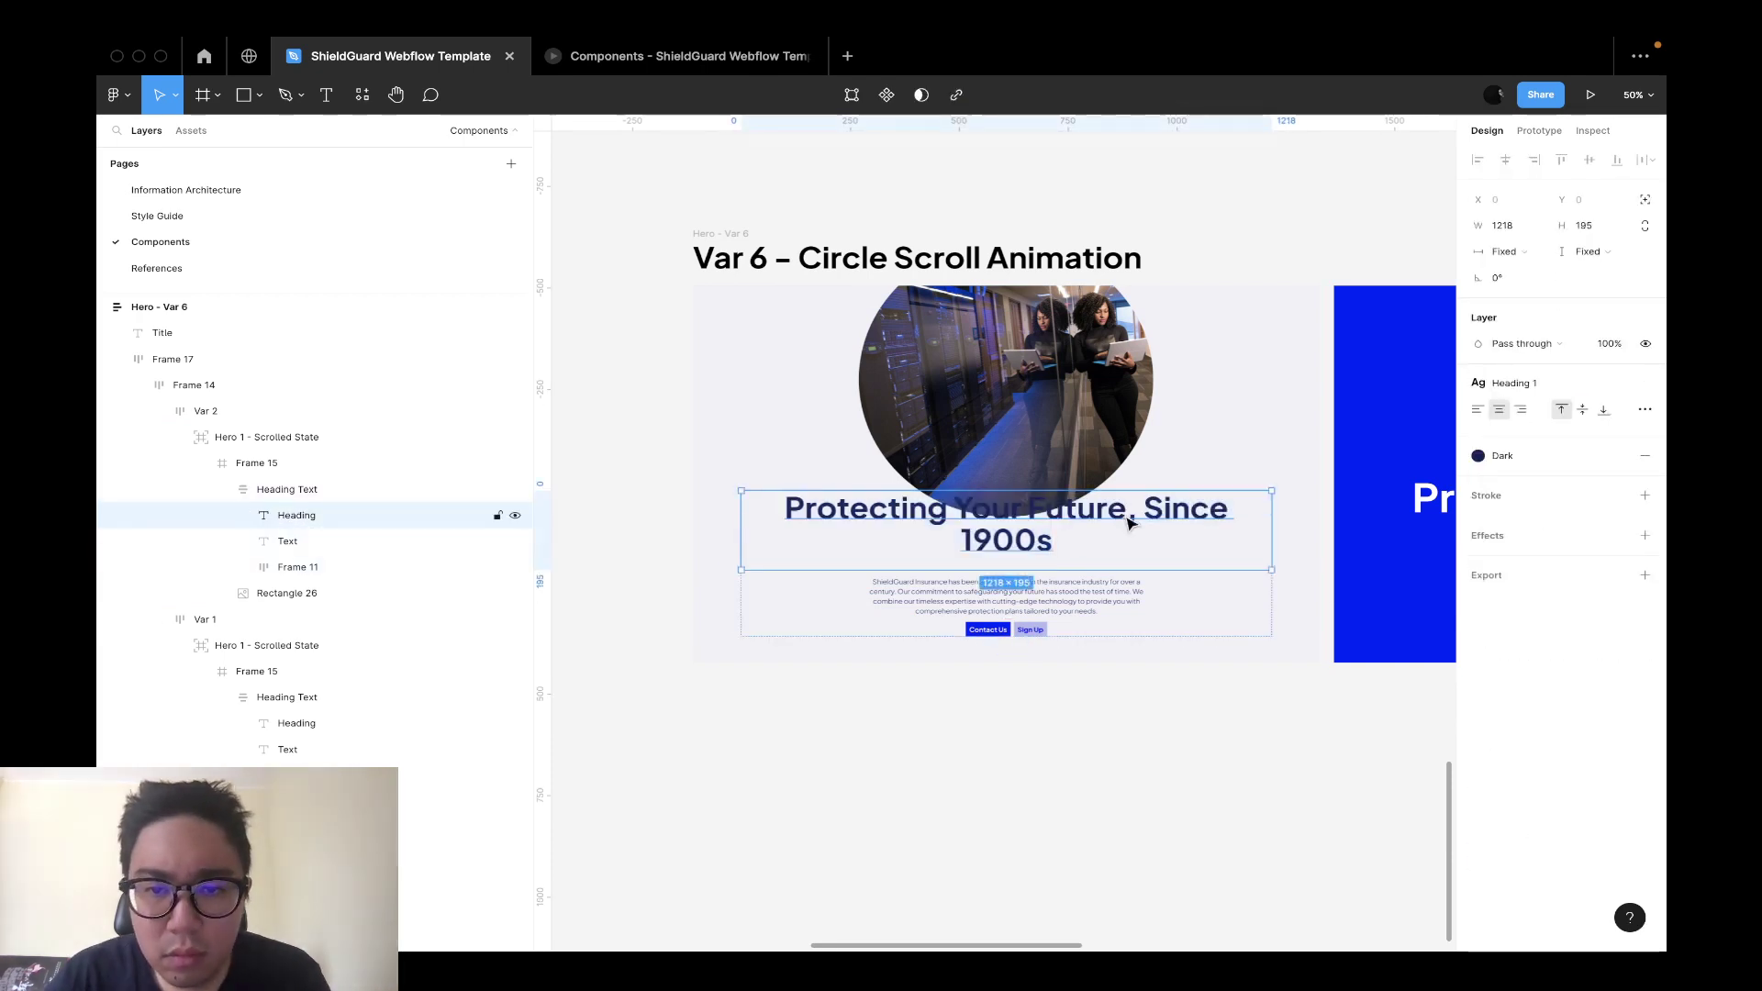
pyautogui.press('super+z')
pyautogui.press('super+z')
pyautogui.press('super+z')
pyautogui.press('super+z')
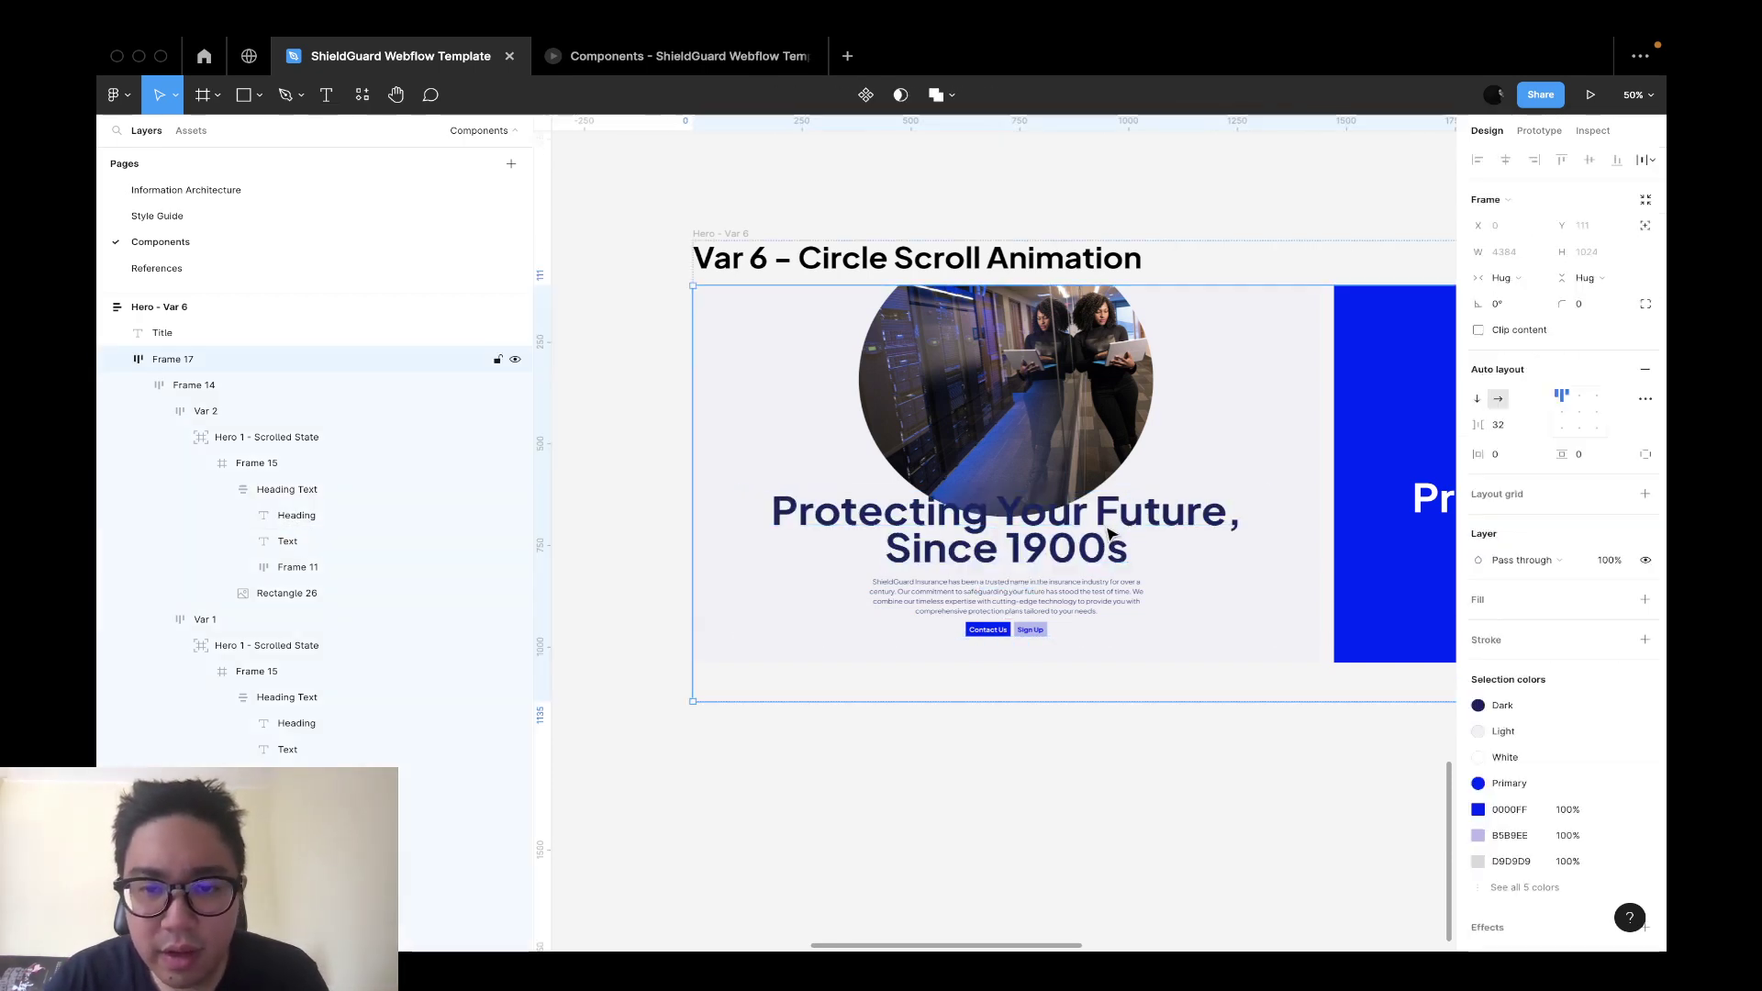
# Remove auto layout from the first hero's Heading Text frame and move the frame down to Y 489.
pyautogui.press('Escape')
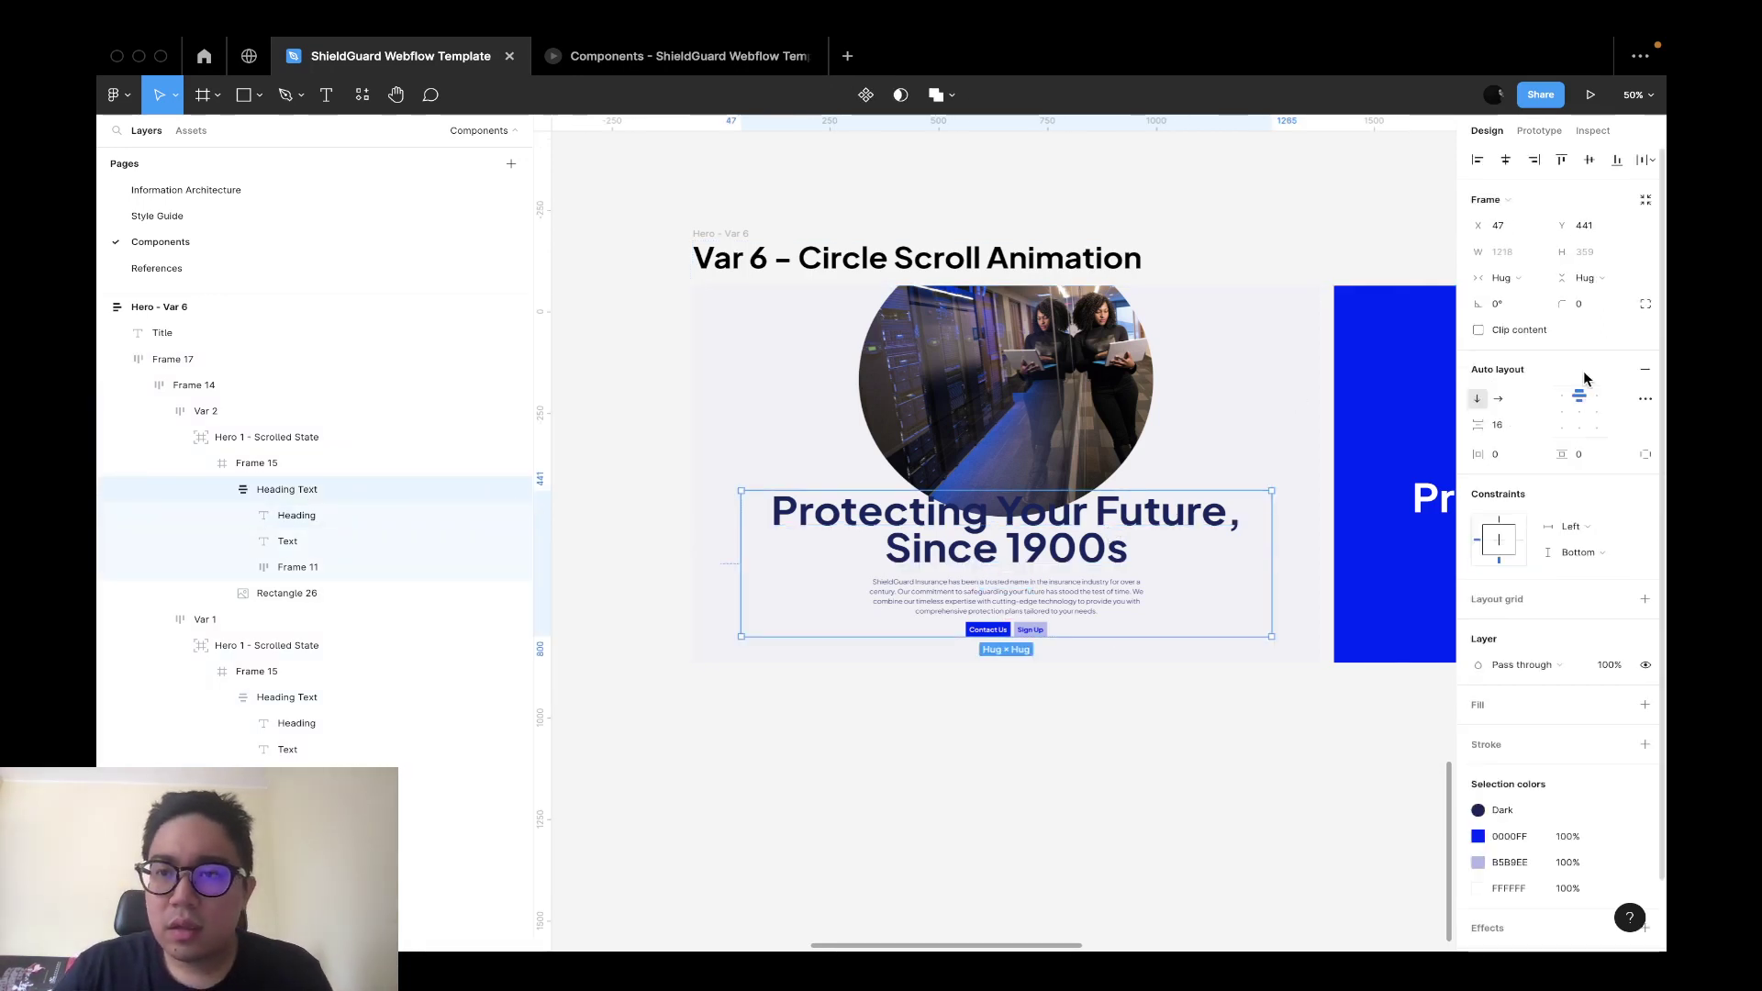
pyautogui.click(1645, 370)
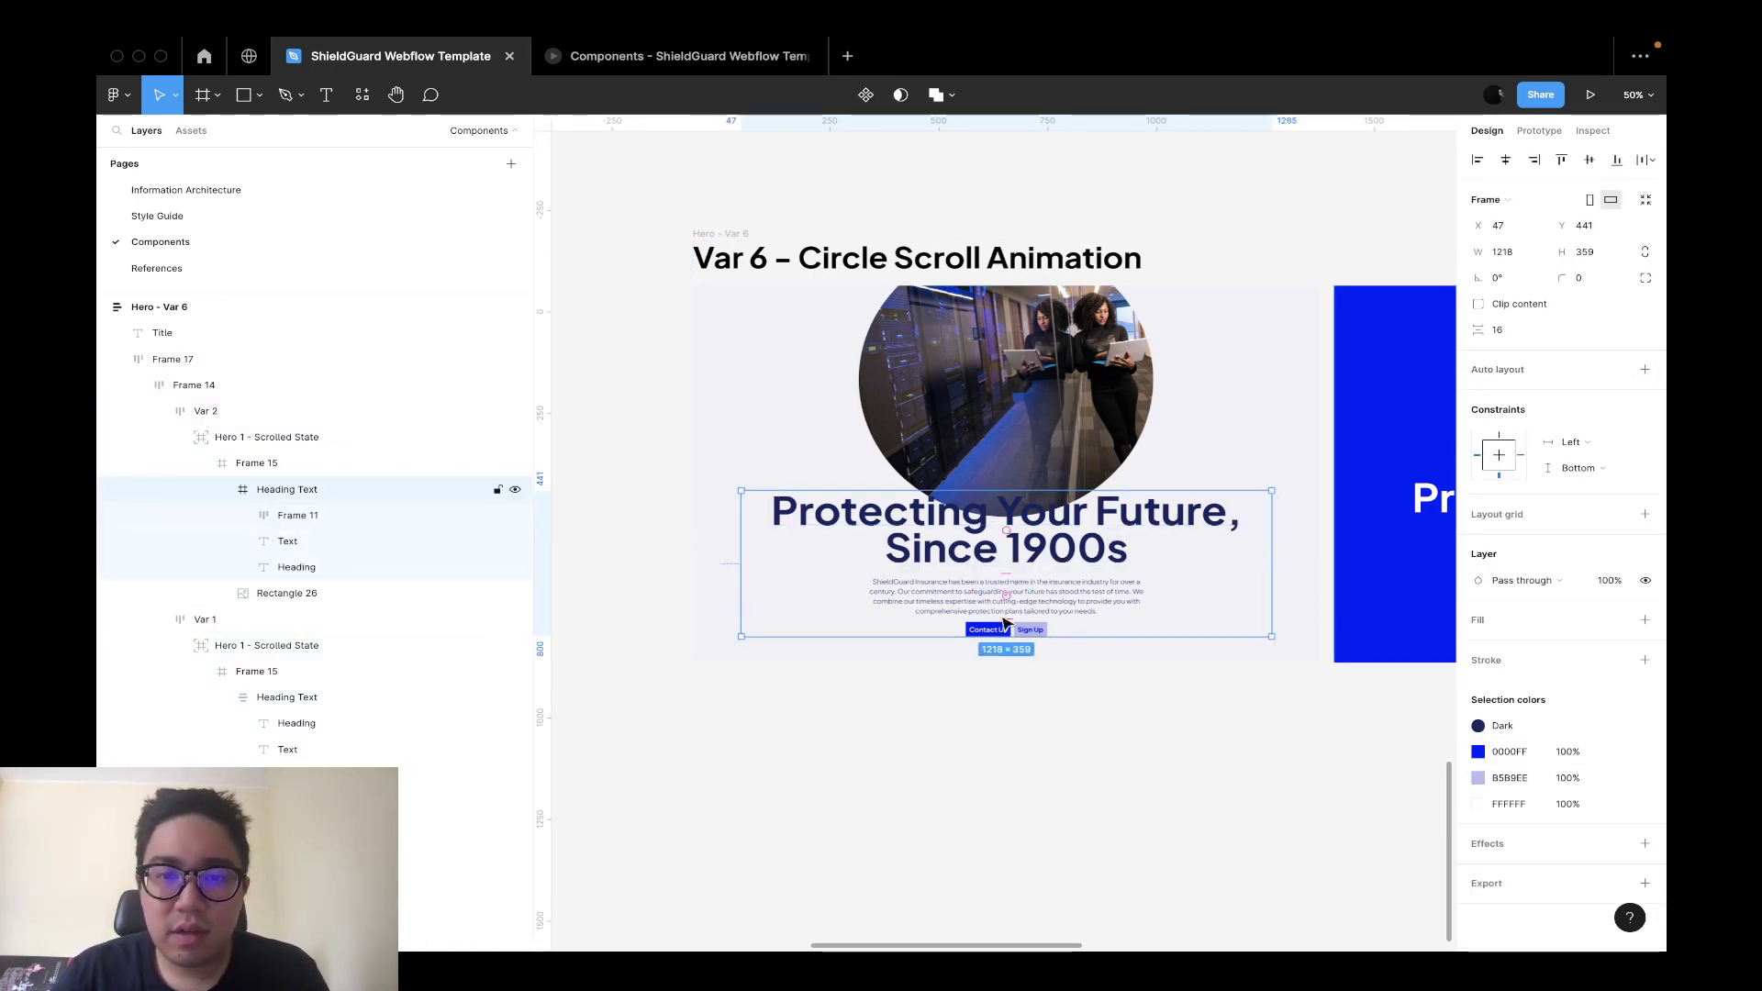
pyautogui.moveTo(1003, 578); pyautogui.dragTo(1010, 598)
# Move the first hero's circular image slightly up and to the right, so it is cropped by the hero's right edge.
pyautogui.click(1082, 452)
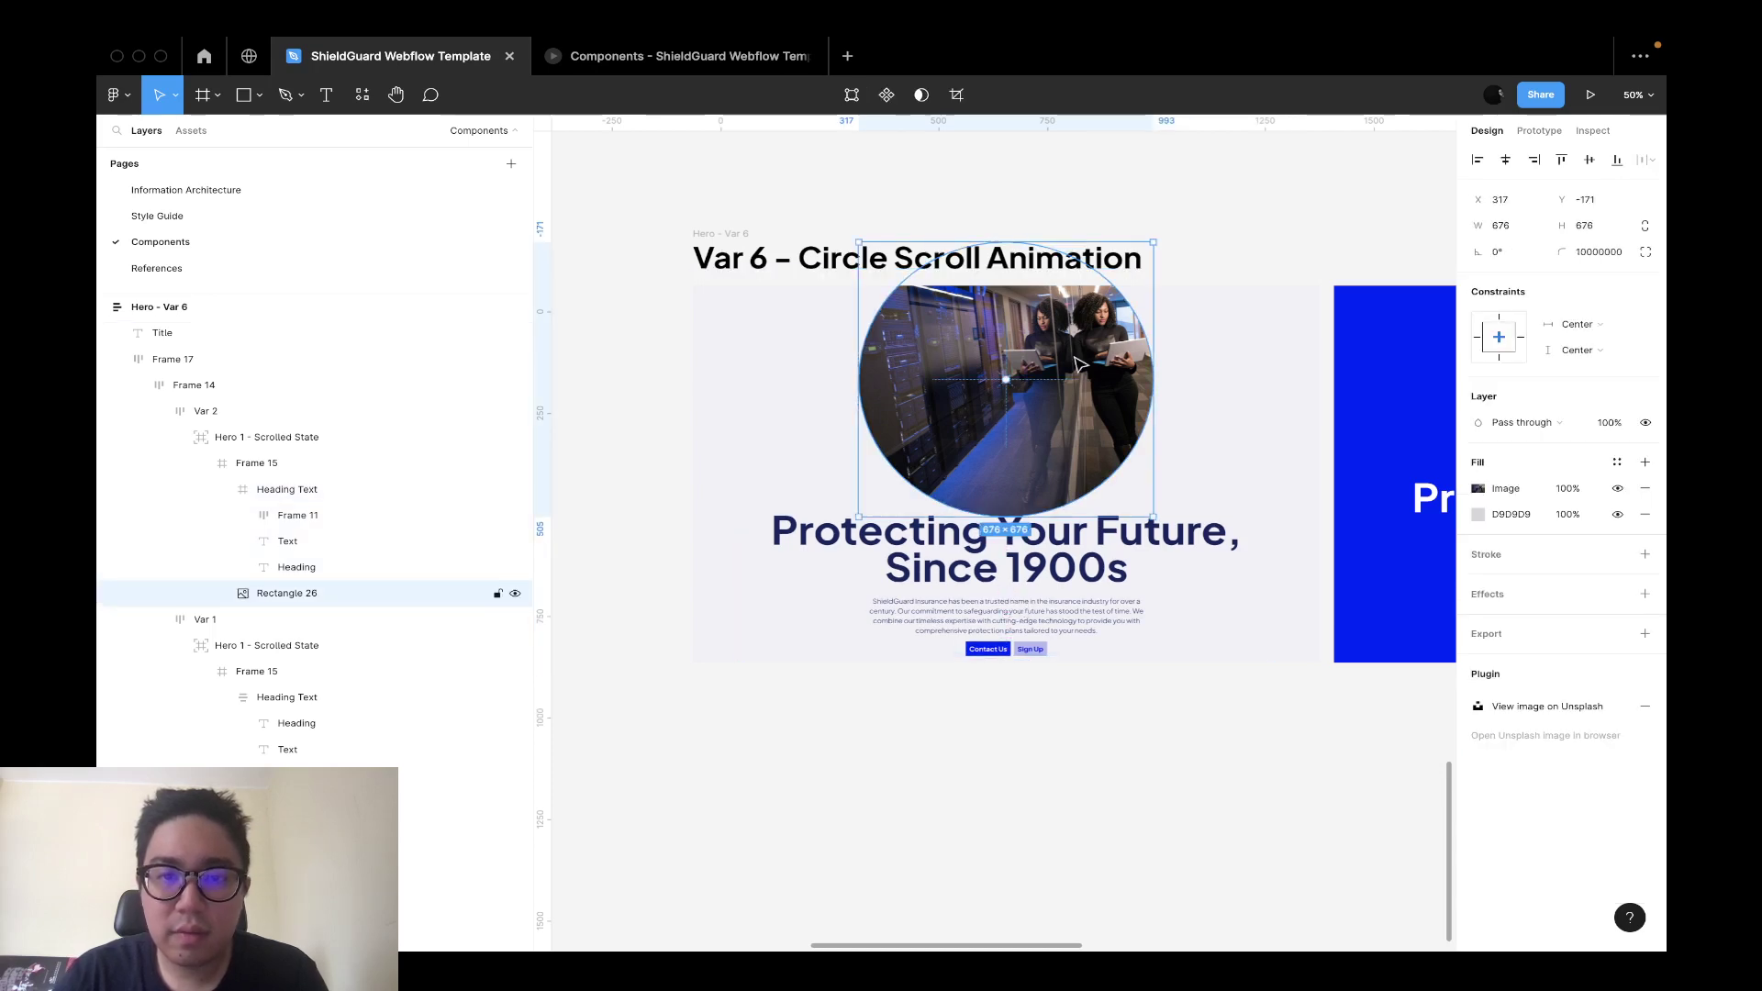
pyautogui.click(1268, 209)
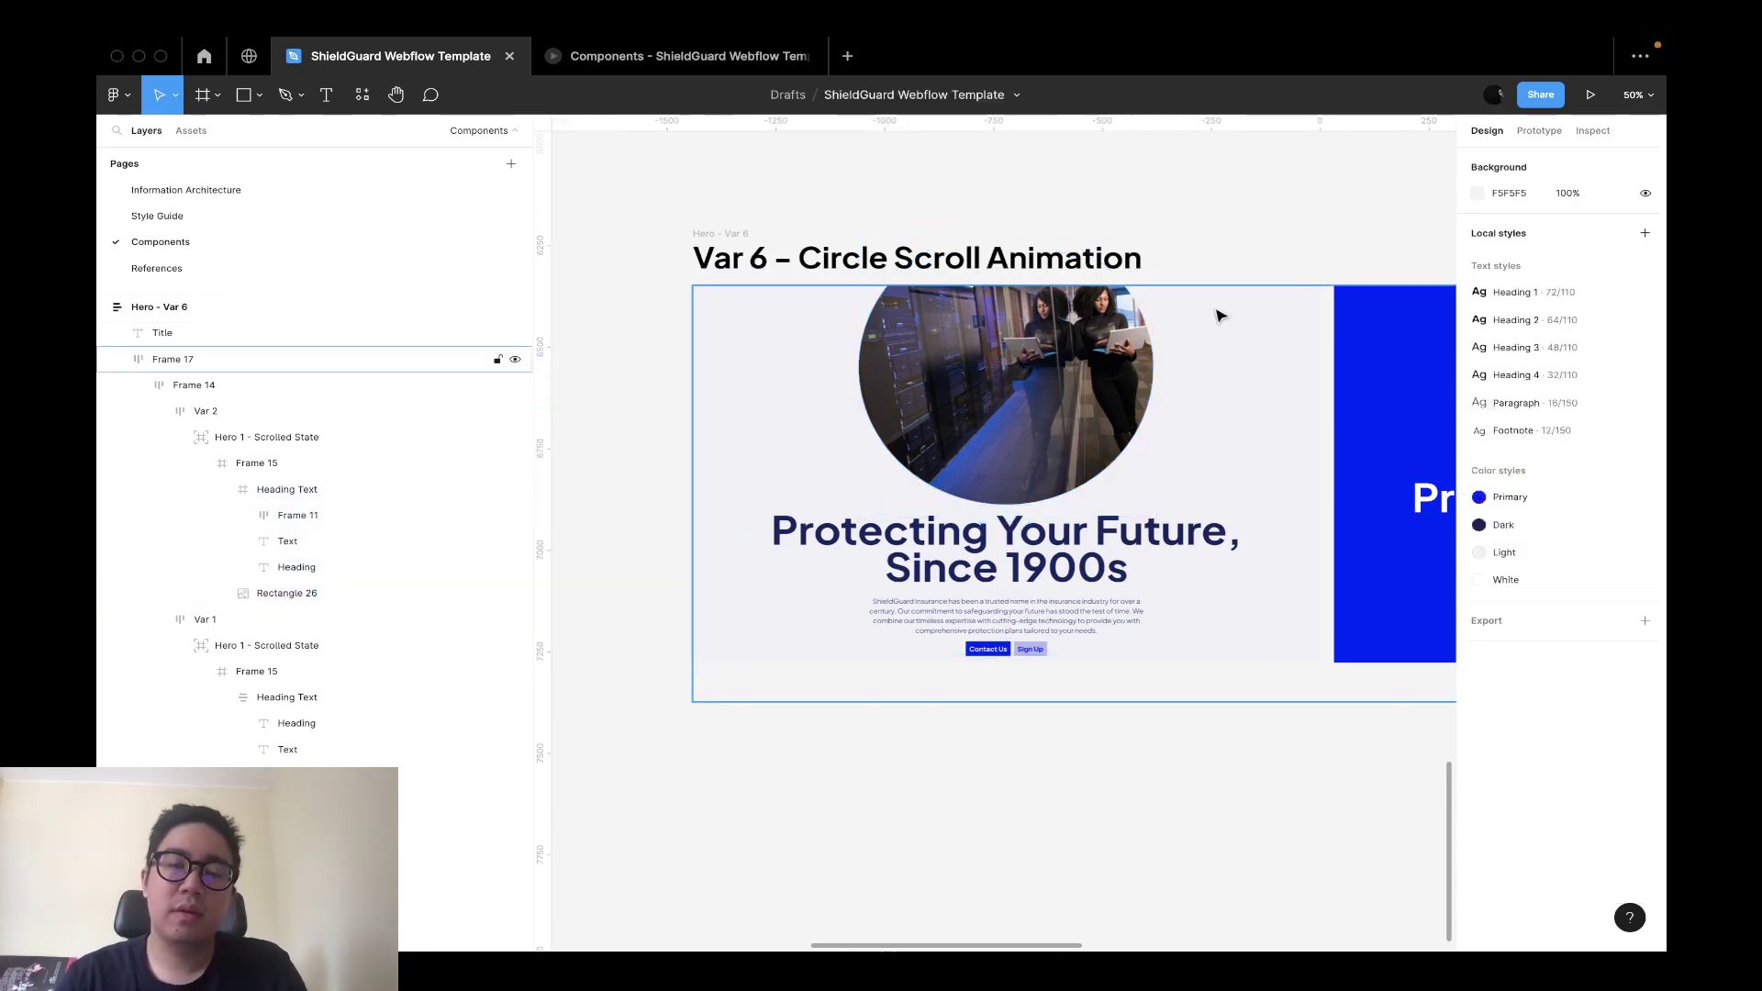
pyautogui.click(1110, 384)
pyautogui.moveTo(1042, 382); pyautogui.dragTo(1246, 371)
# Select the heading, paragraph and buttons of the first Var 6 hero, and extend the selection to their parent Heading Text frame.
pyautogui.click(991, 609)
pyautogui.keyDown('shift'); pyautogui.click(1015, 562); pyautogui.keyUp('shift')
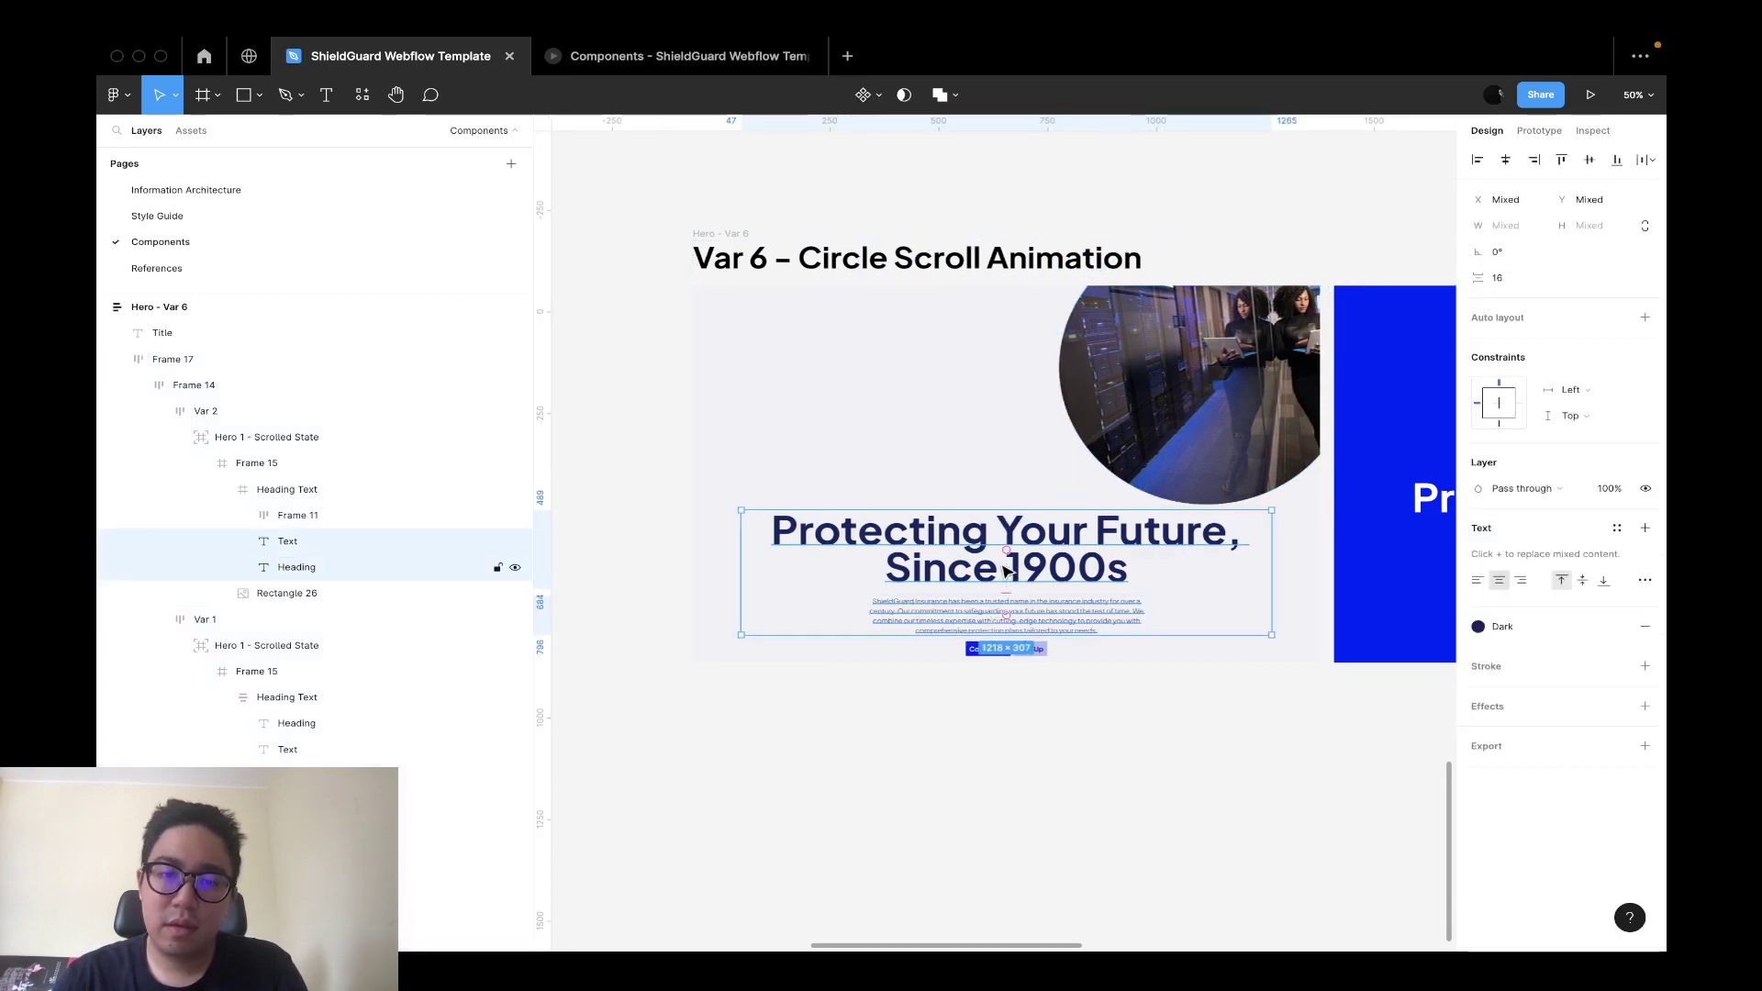
pyautogui.keyDown('shift'); pyautogui.click(1028, 650); pyautogui.keyUp('shift')
pyautogui.hotkey('shift', 'Return')
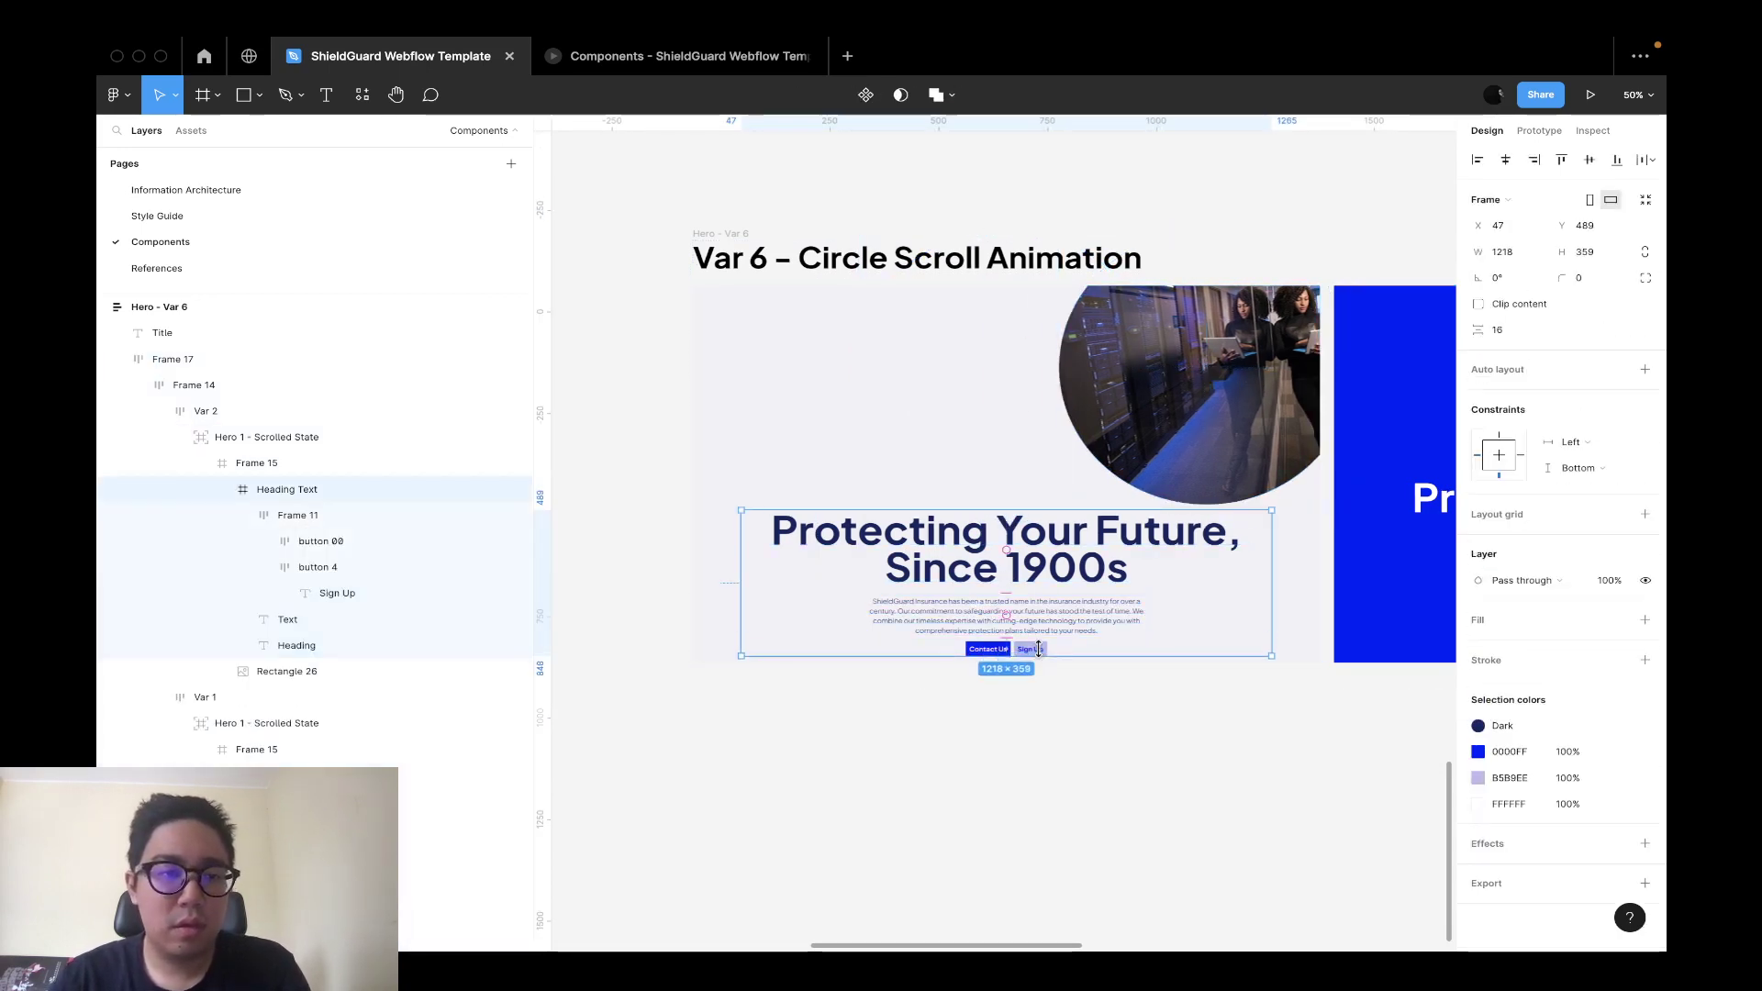